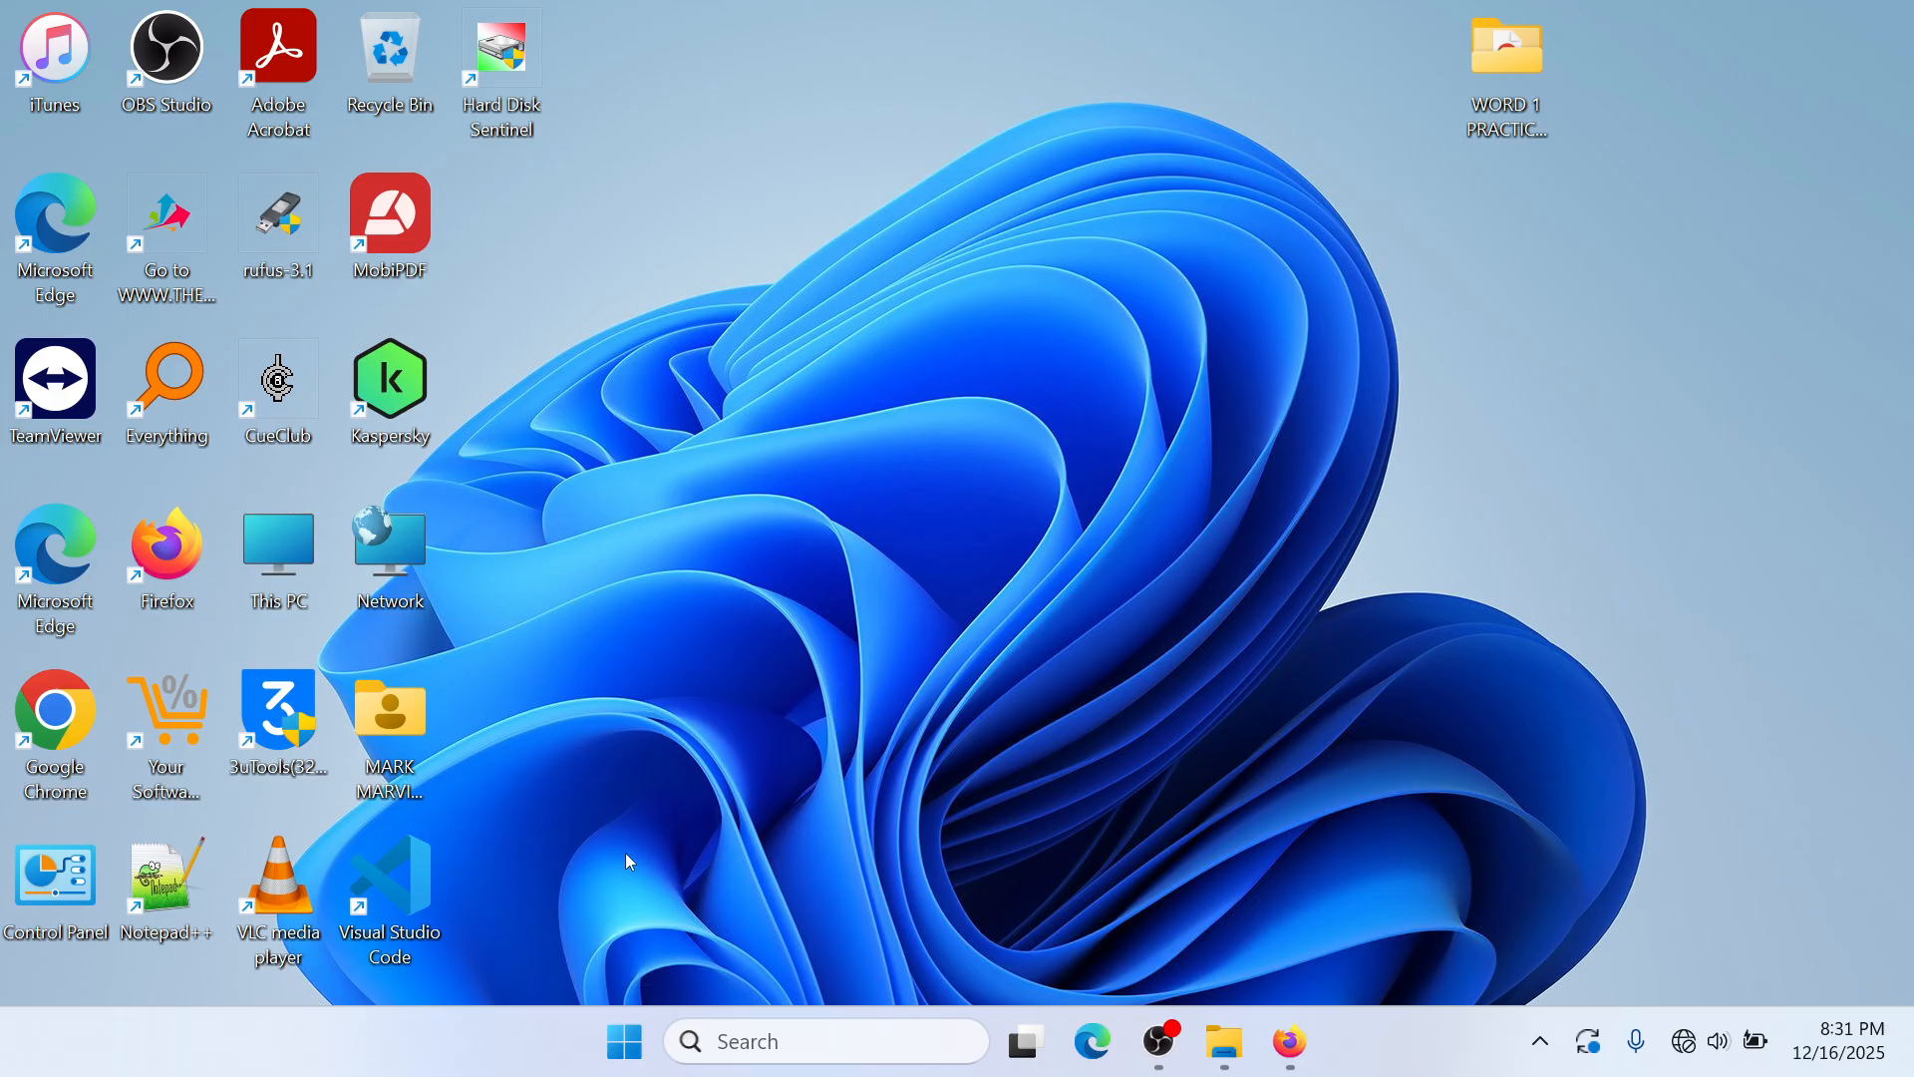
Step: Launch Microsoft Word by searching for "WORD" and create a blank document
key(super)
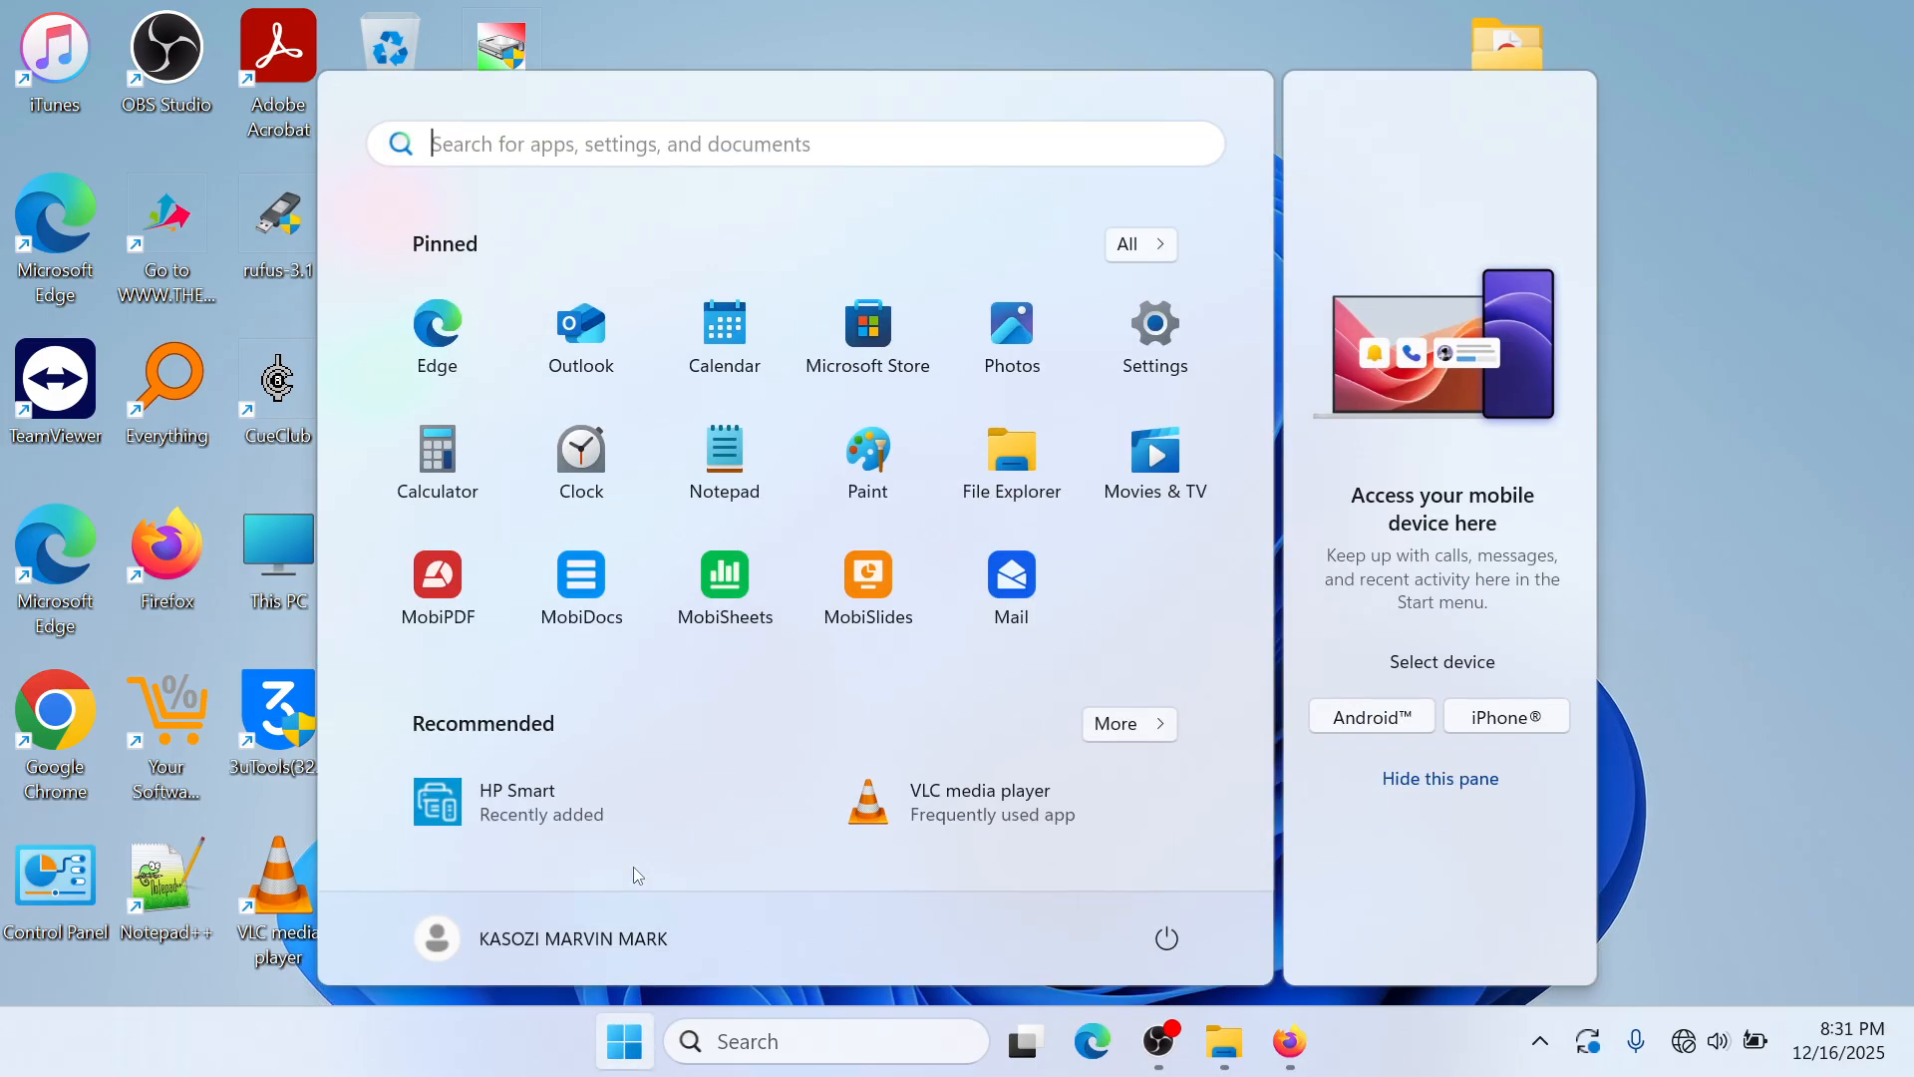
text(WORD)
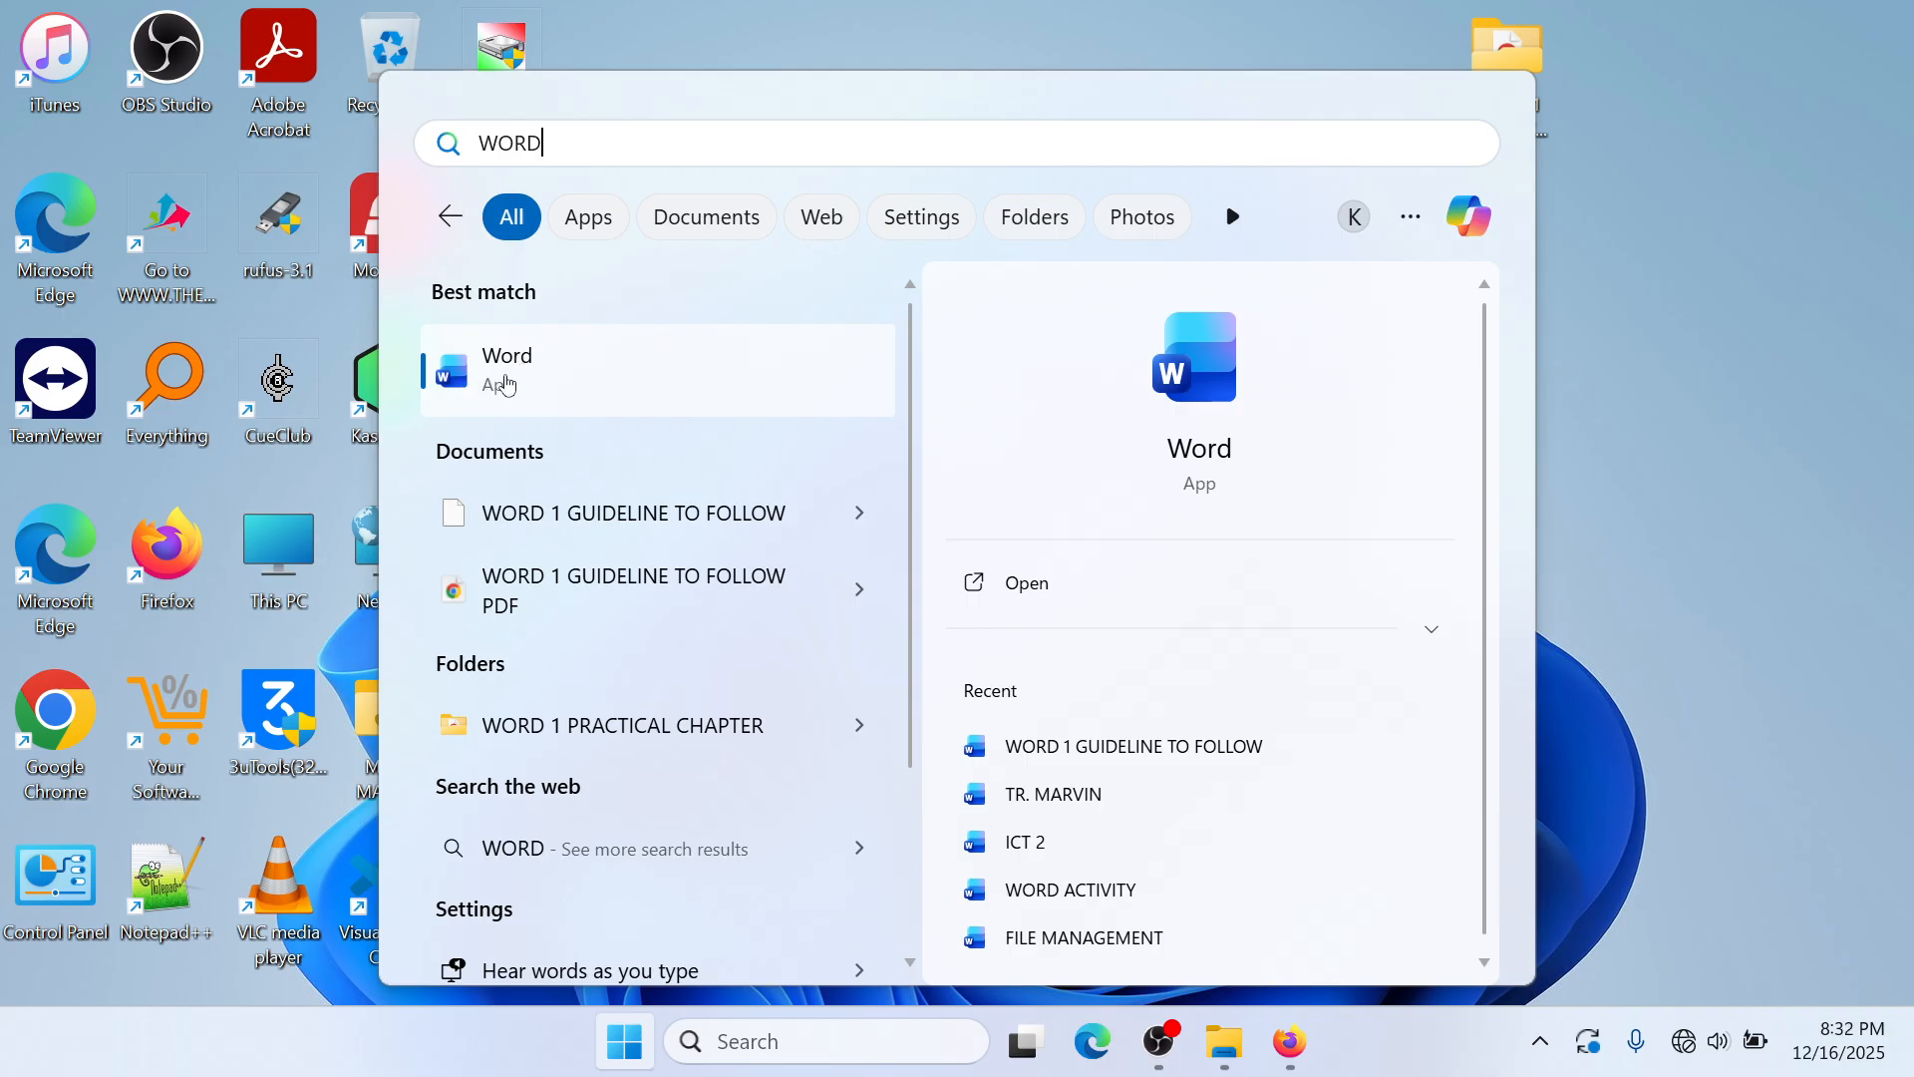
click(506, 384)
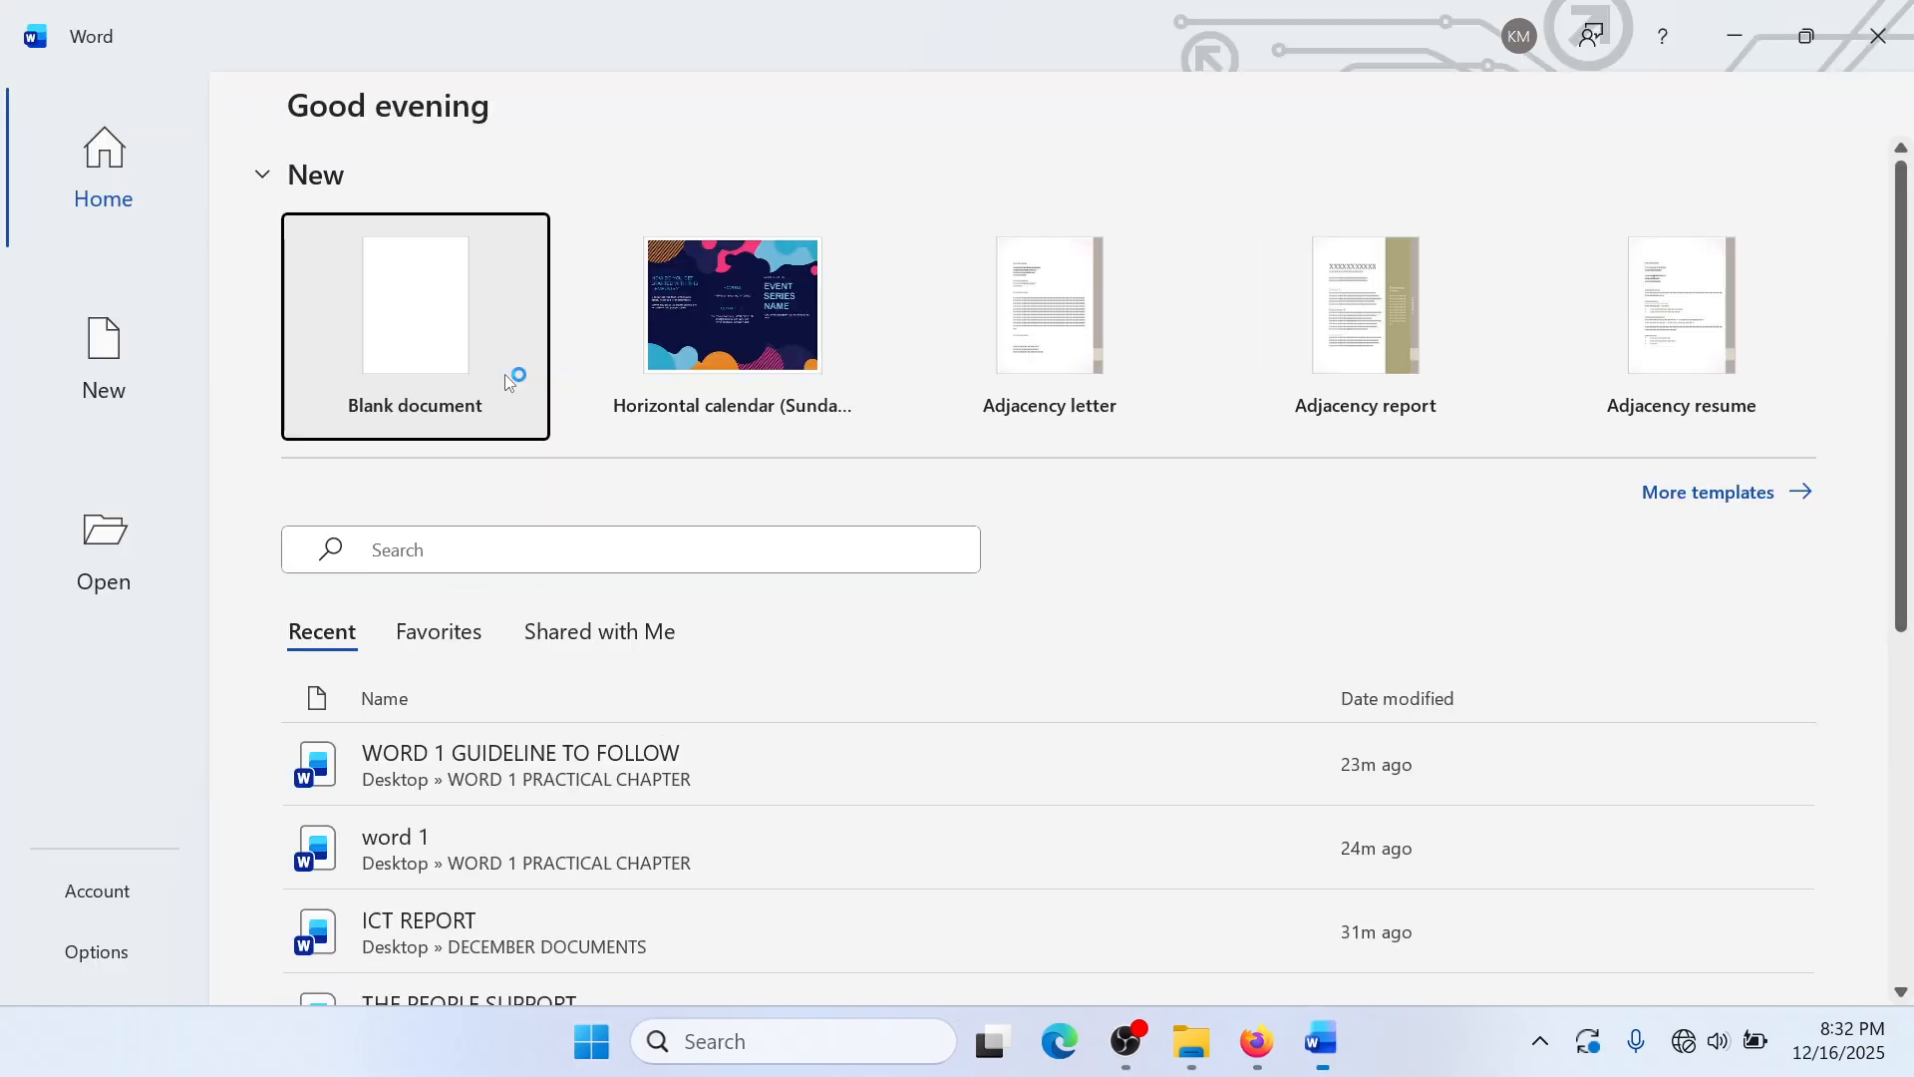
click(398, 369)
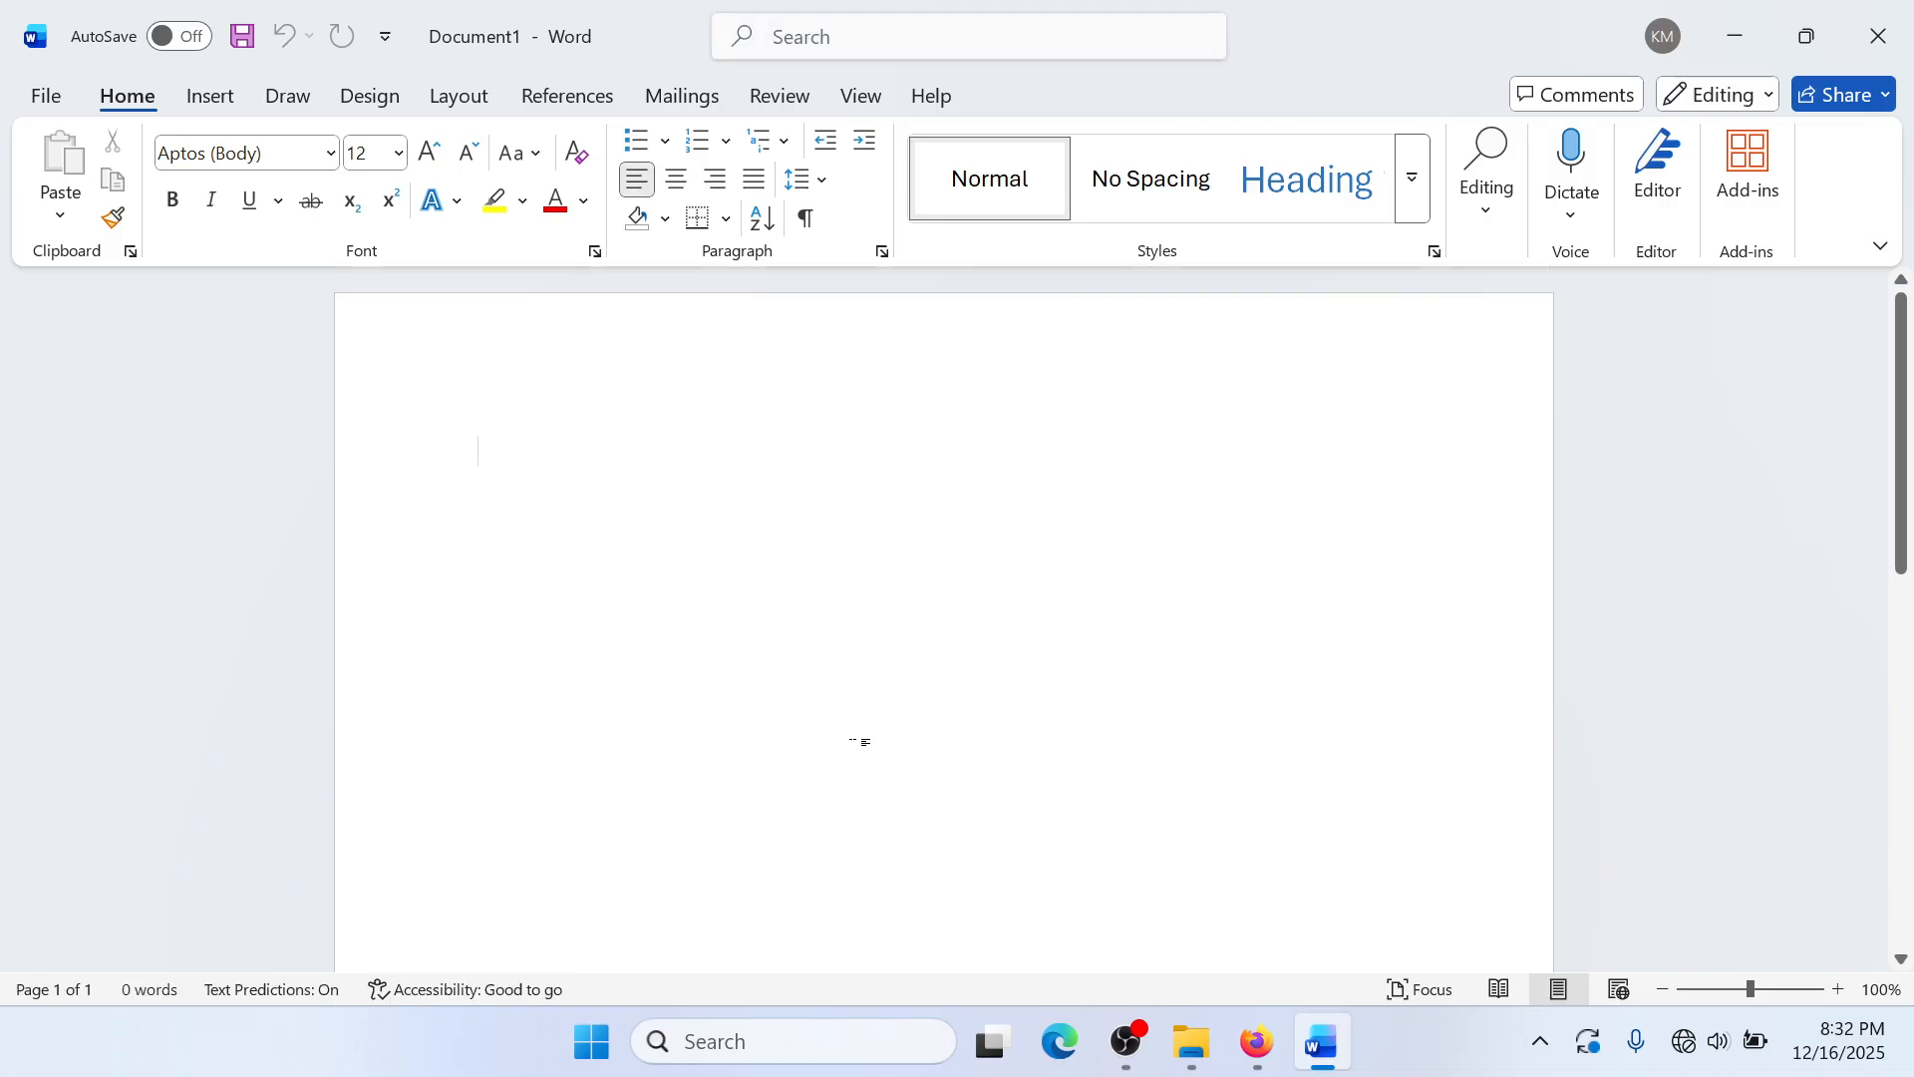
click(1119, 1029)
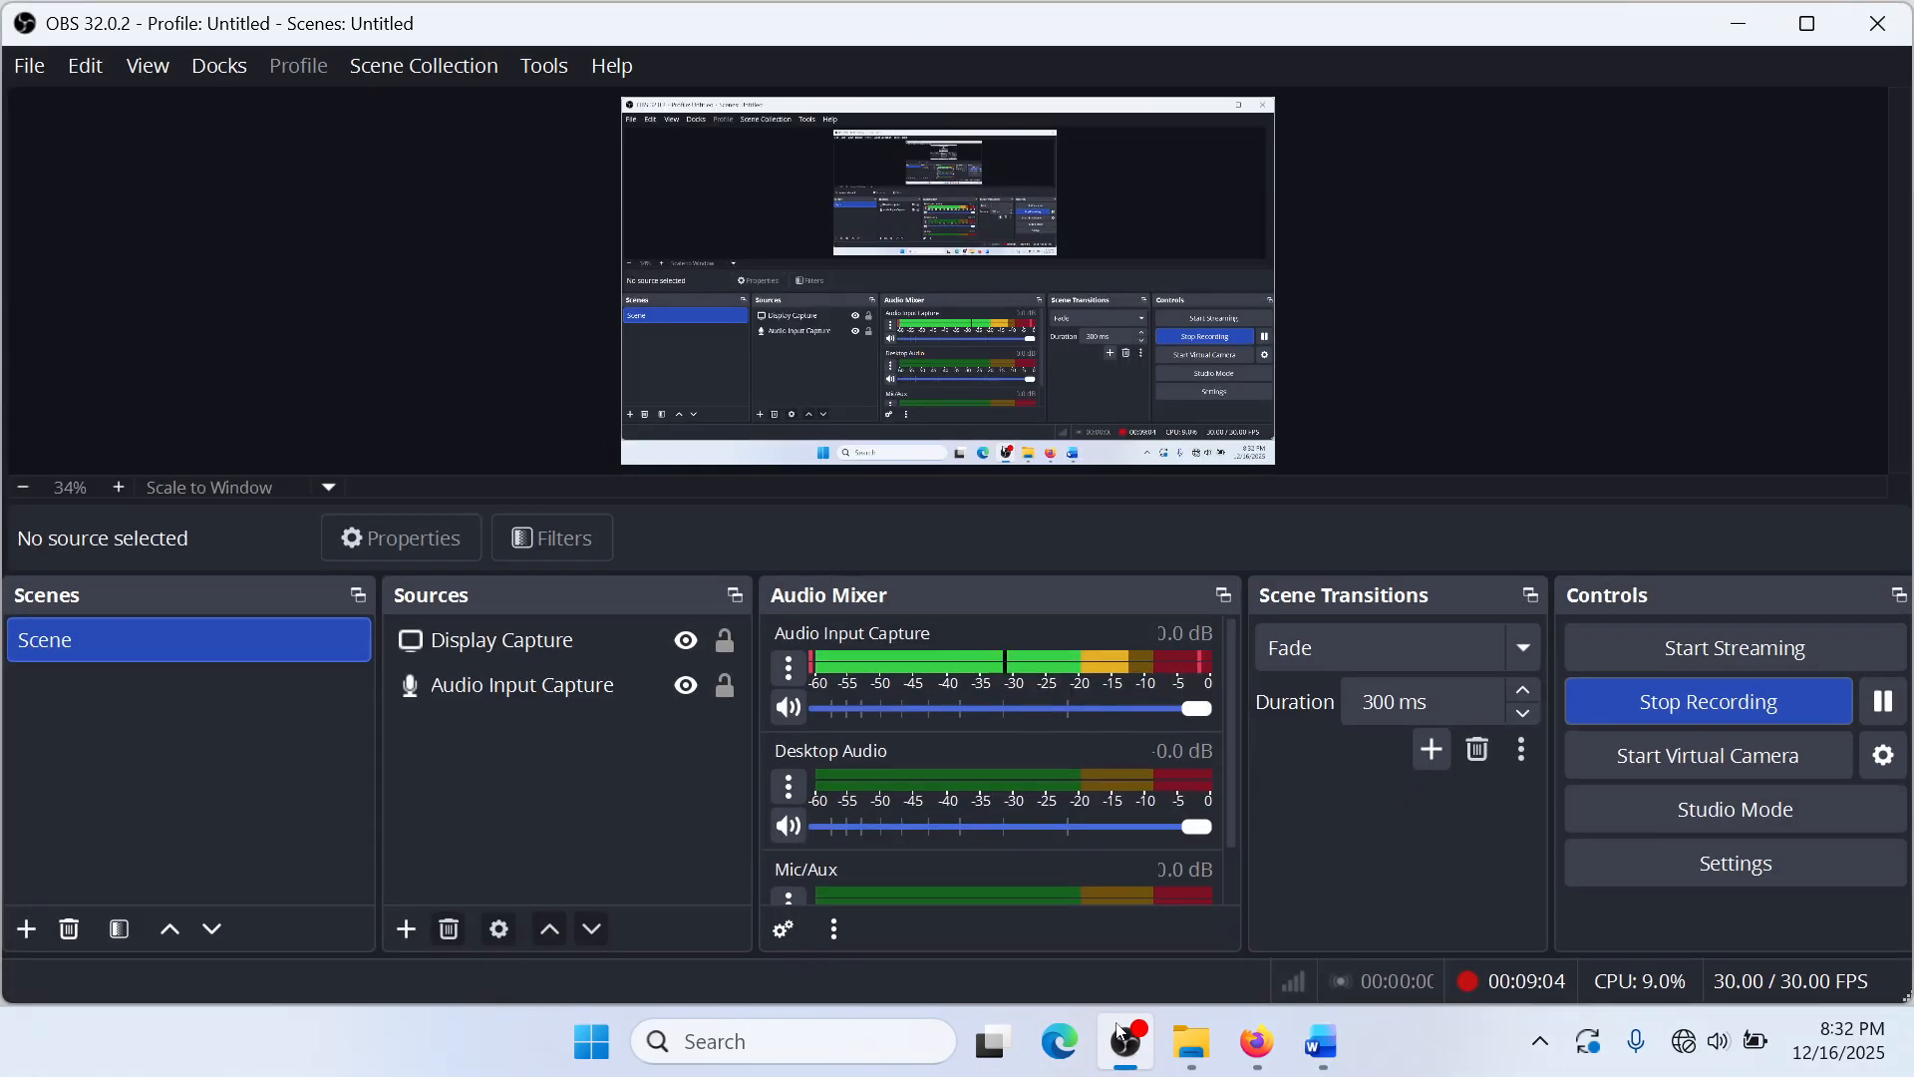
click(1118, 1032)
click(1119, 1031)
click(1118, 1032)
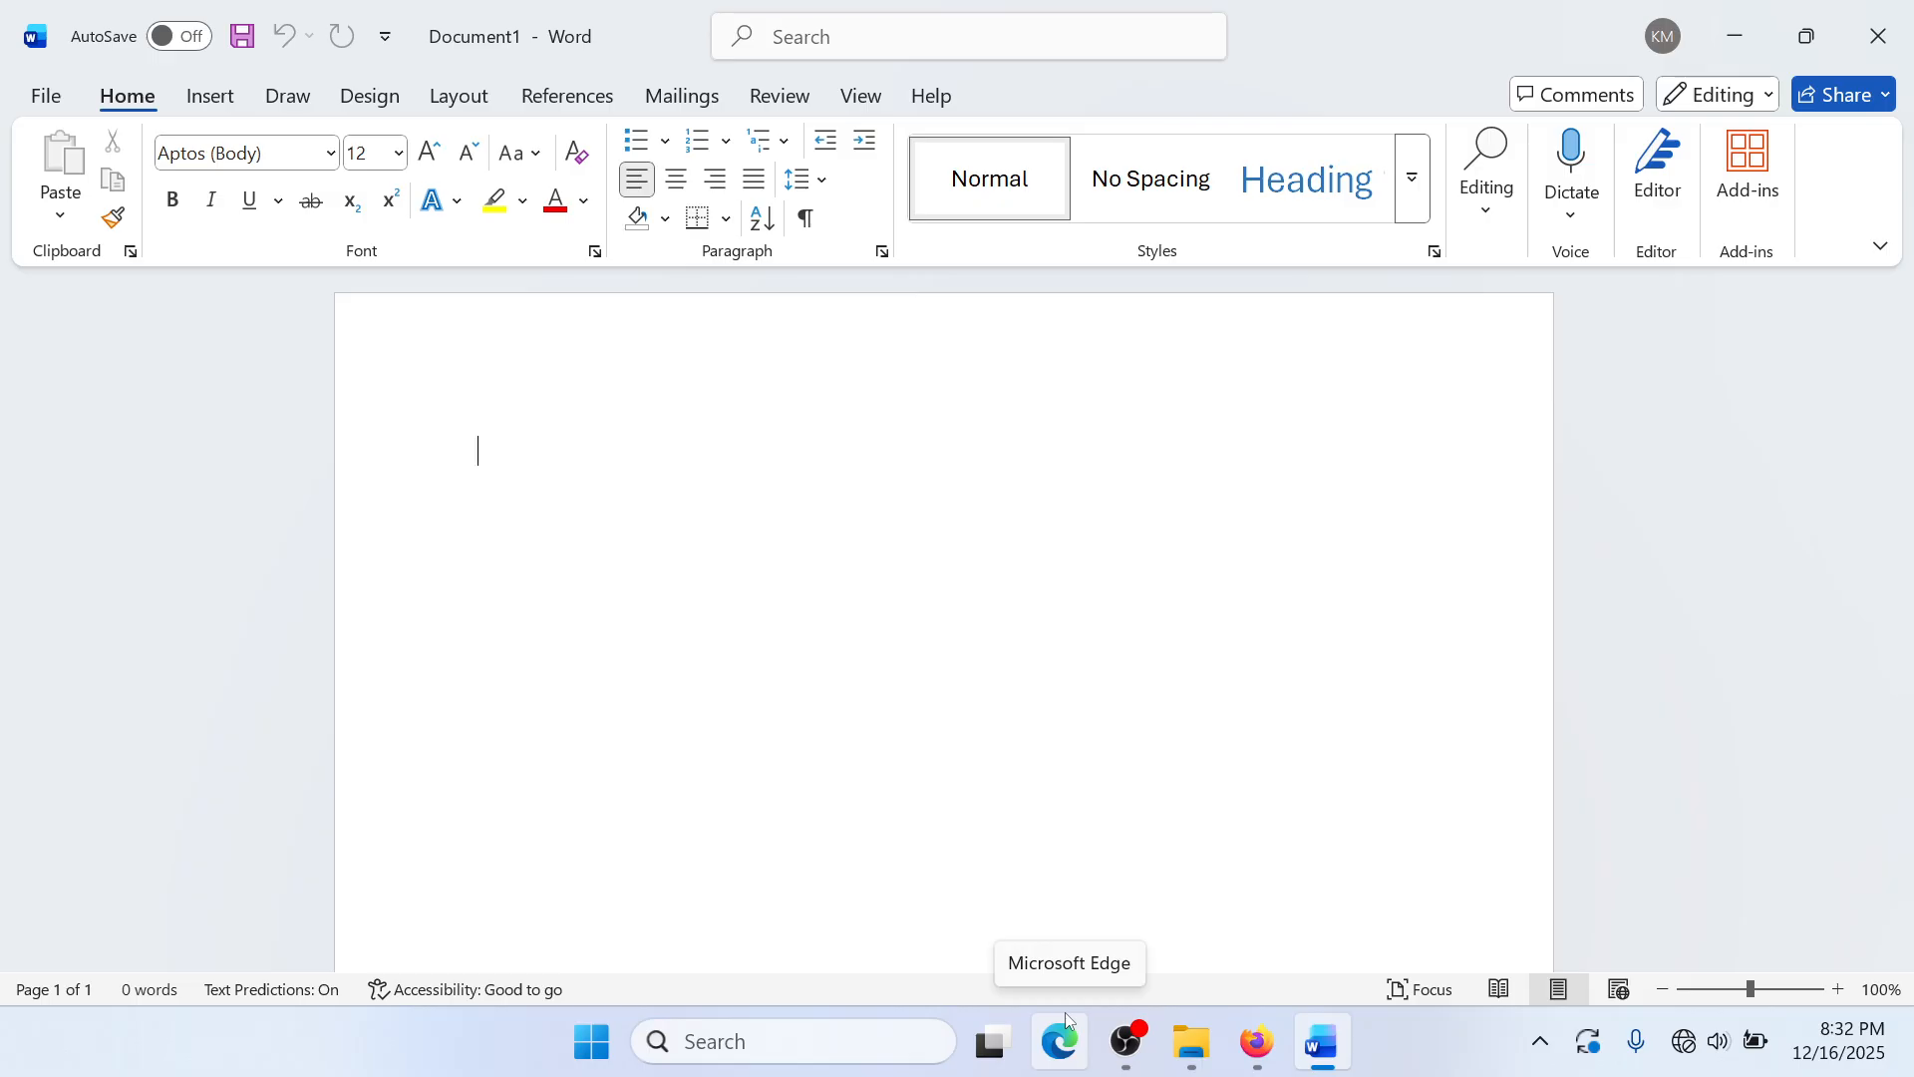
Step: Switch to Firefox to check the Word Processing 1 topic outline, and return to the blank Word document
mouse_move(1308, 1062)
click(1256, 1044)
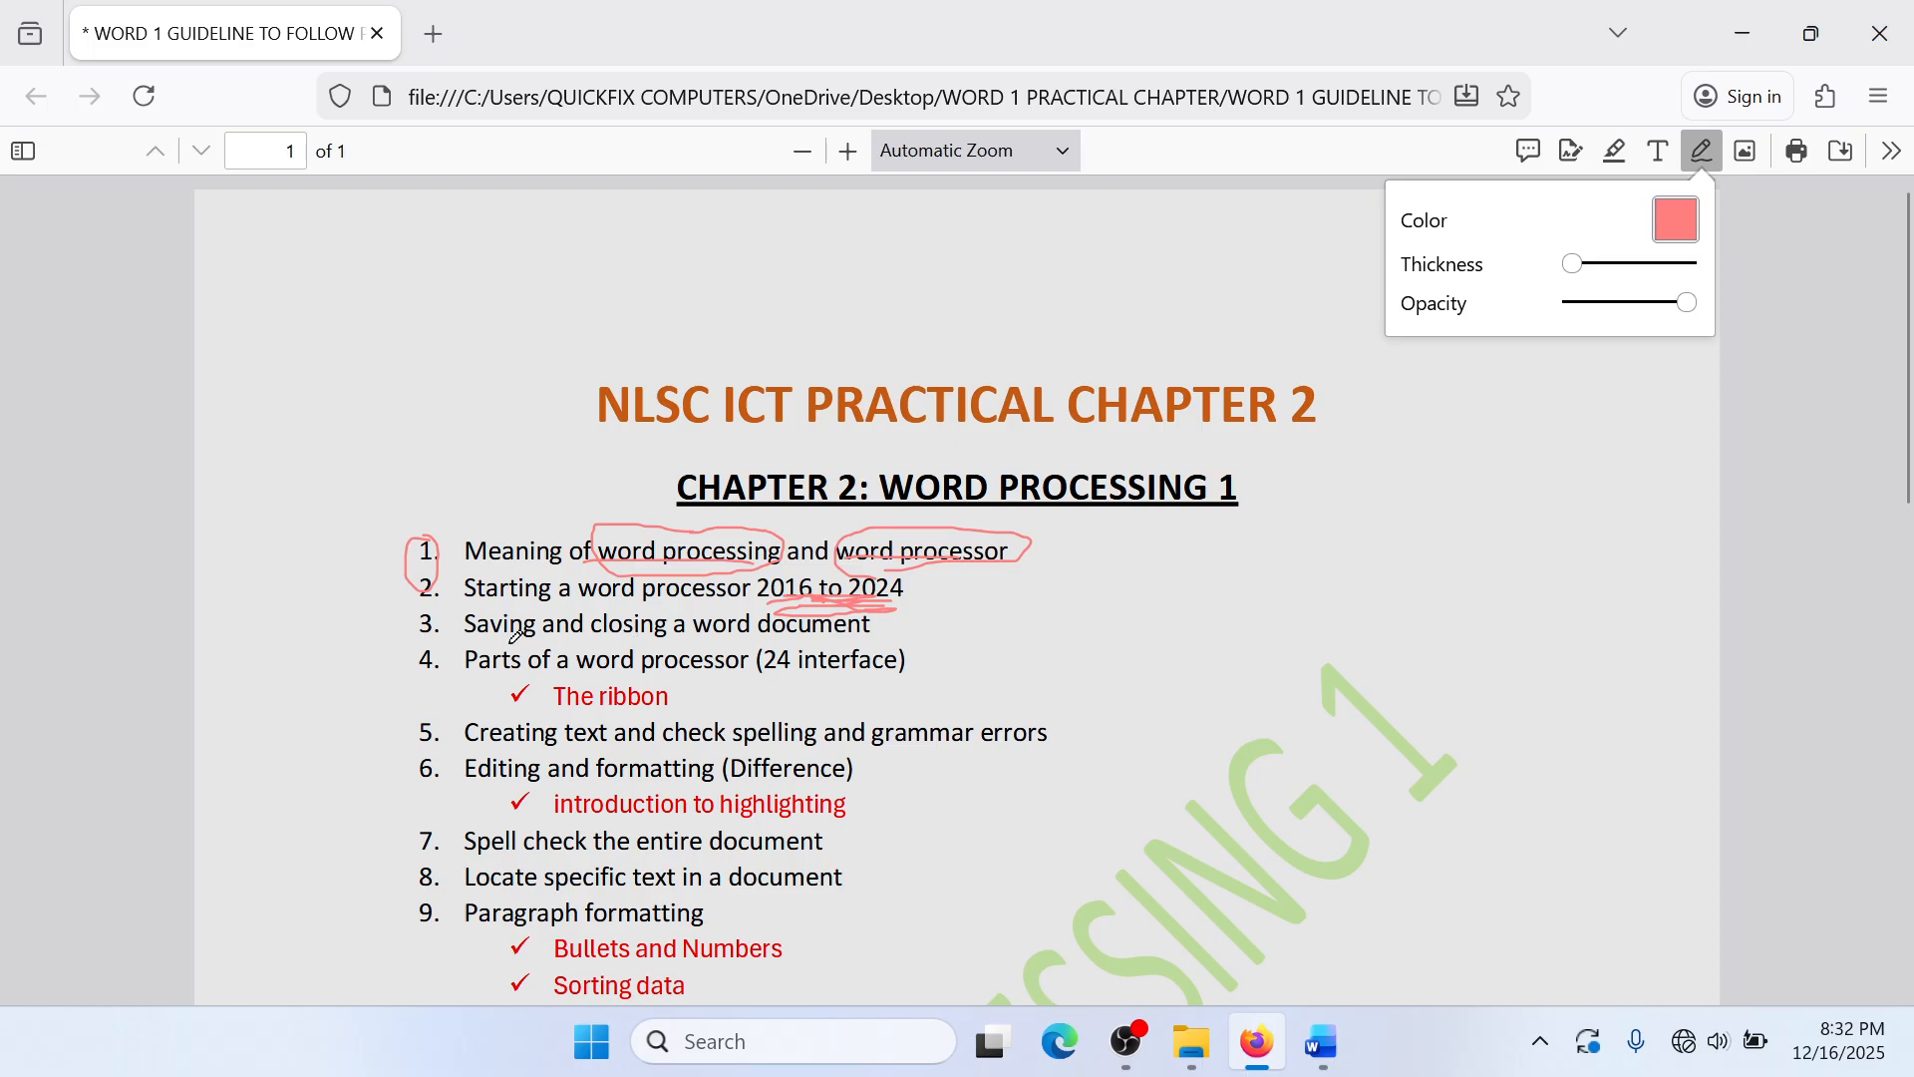
click(1742, 33)
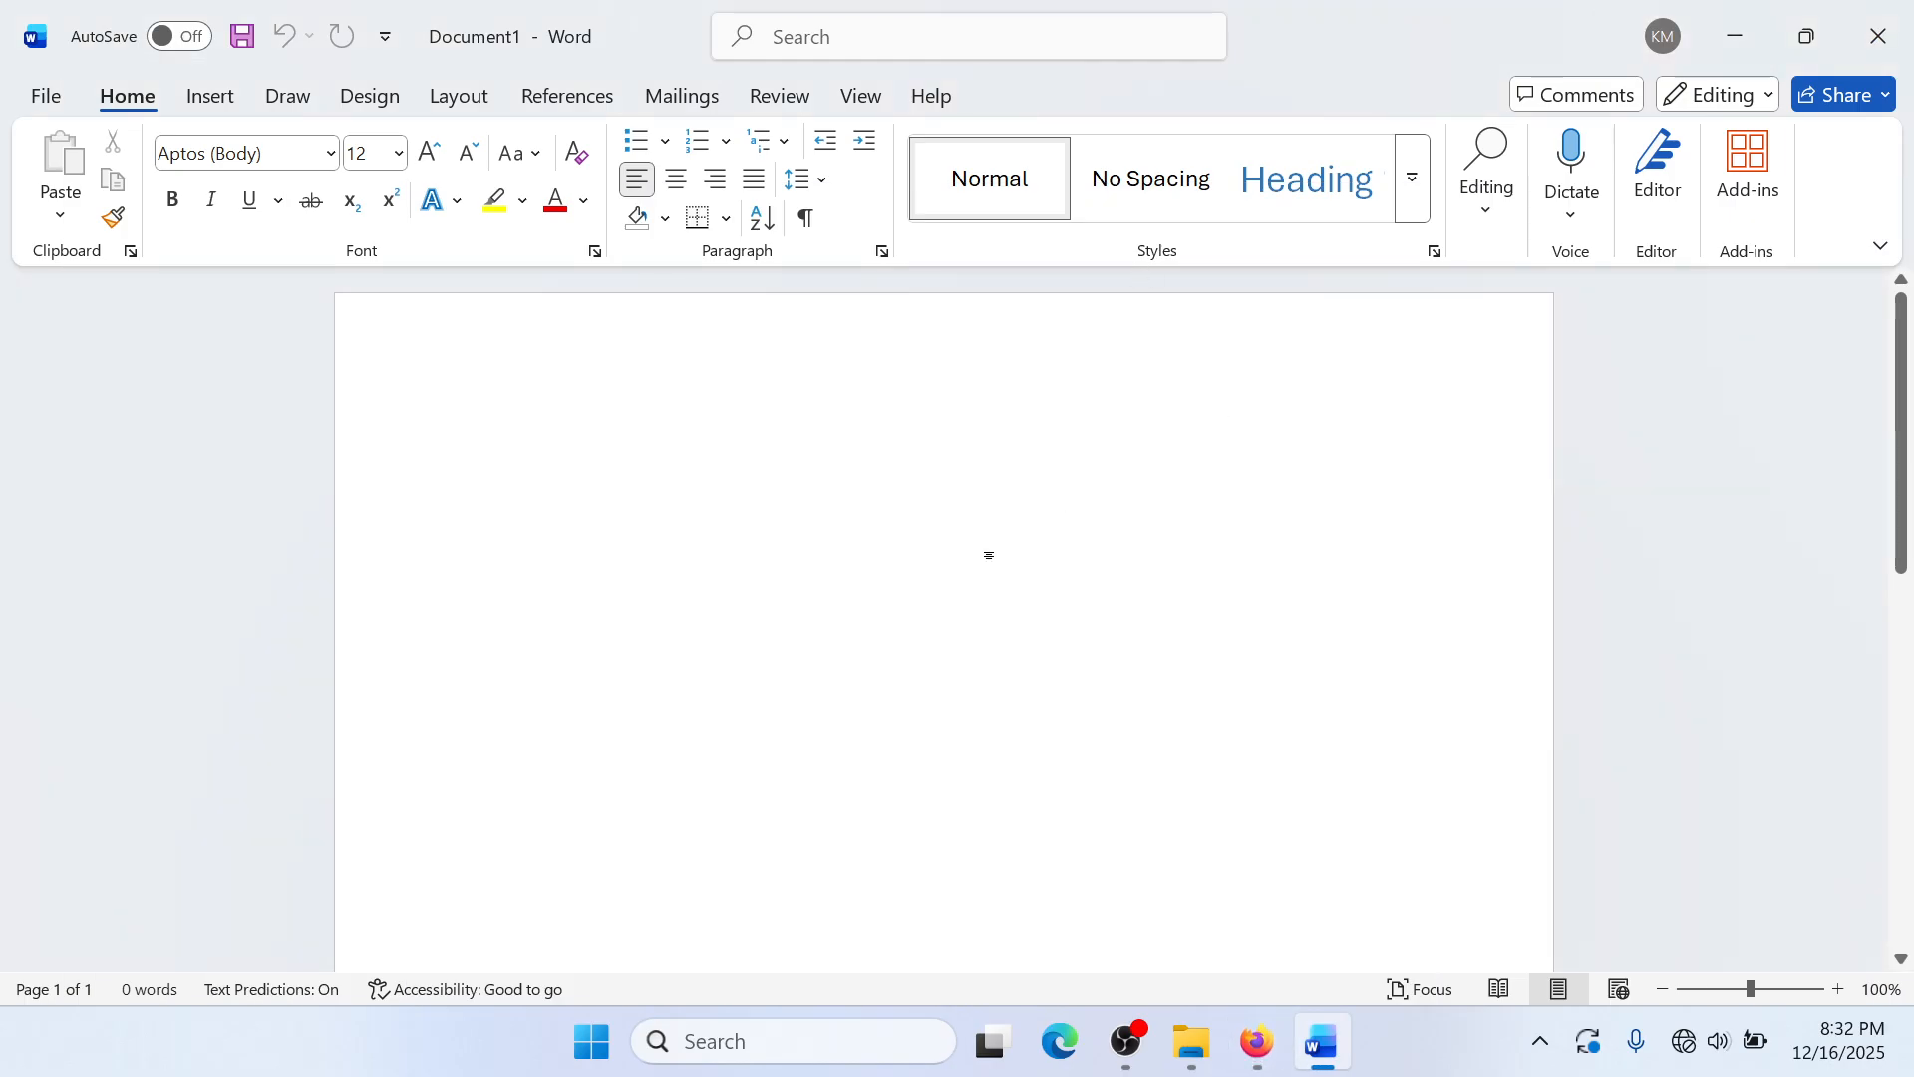
Step: Enter "Hey this is a word document !" in the blank document and glance at the topic outline in Firefox
text(Hey this is a word document)
key(alt+Tab)
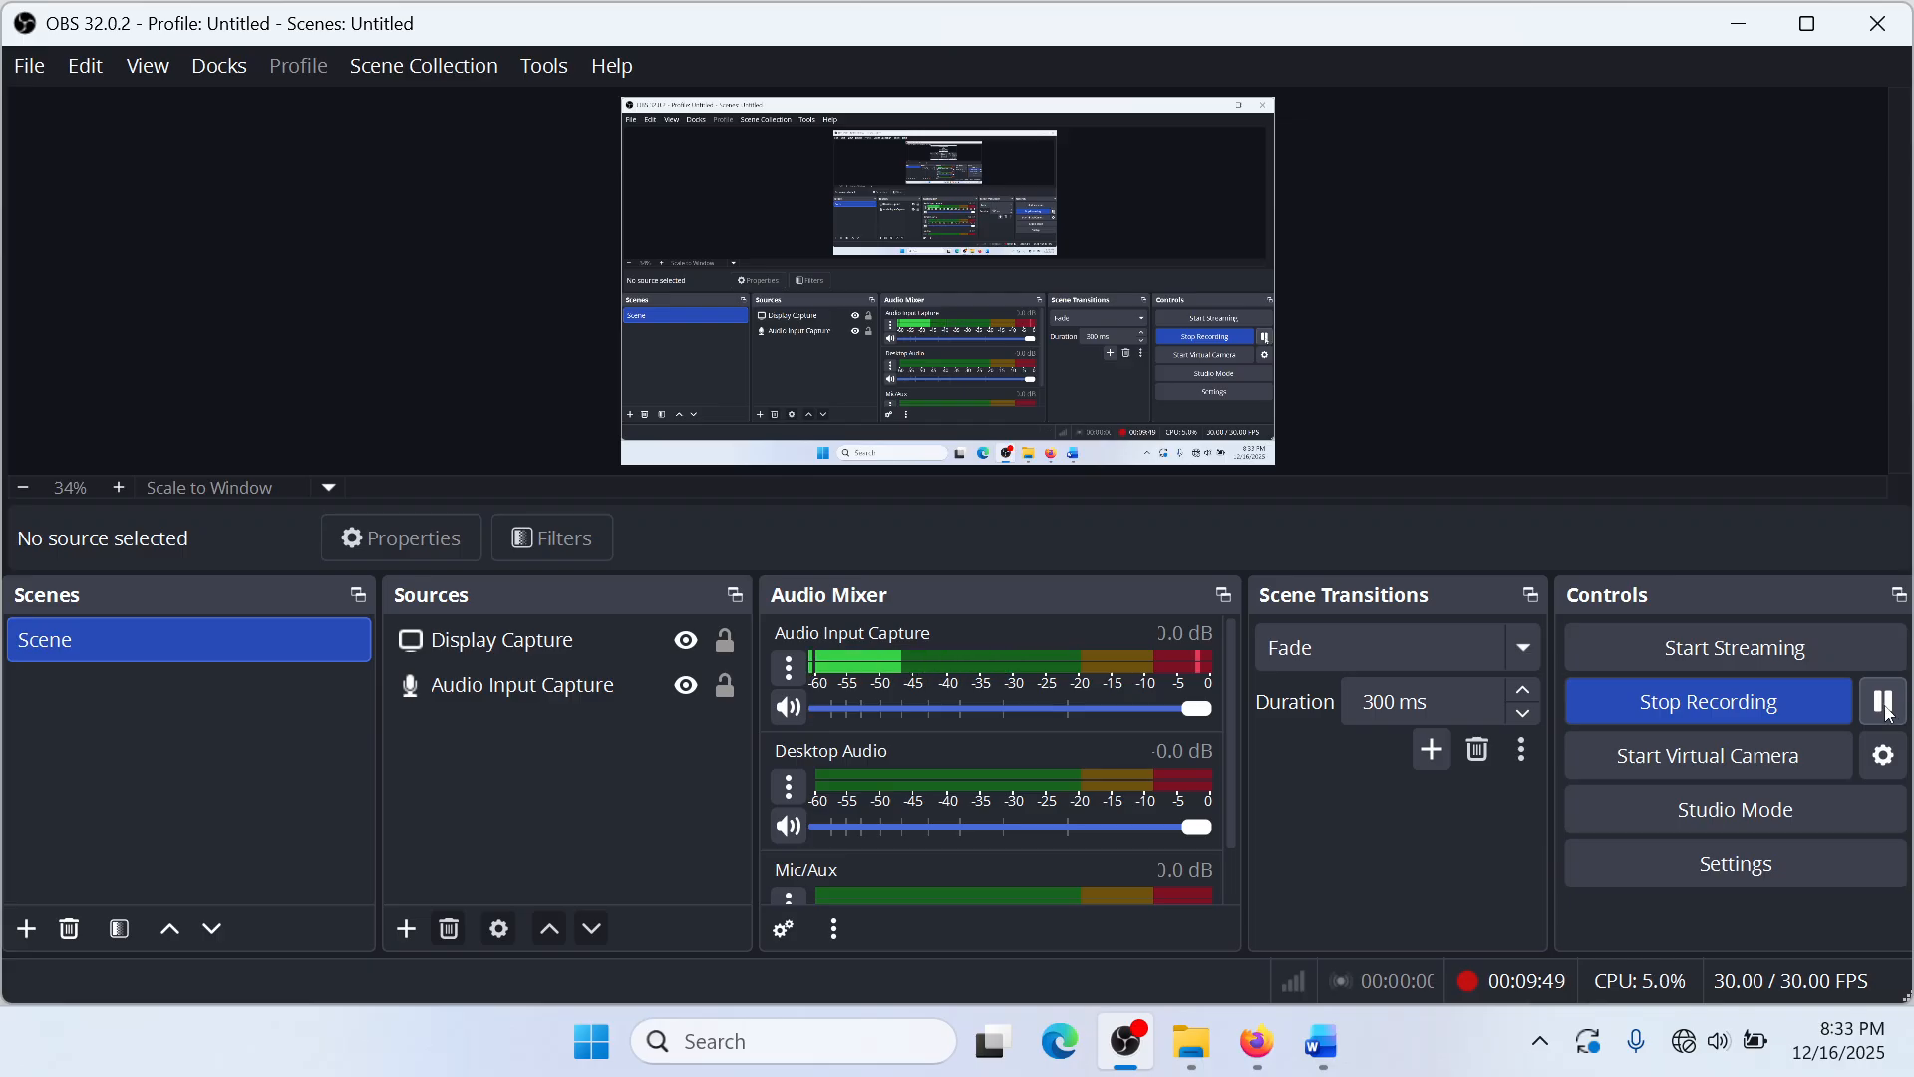
click(1729, 21)
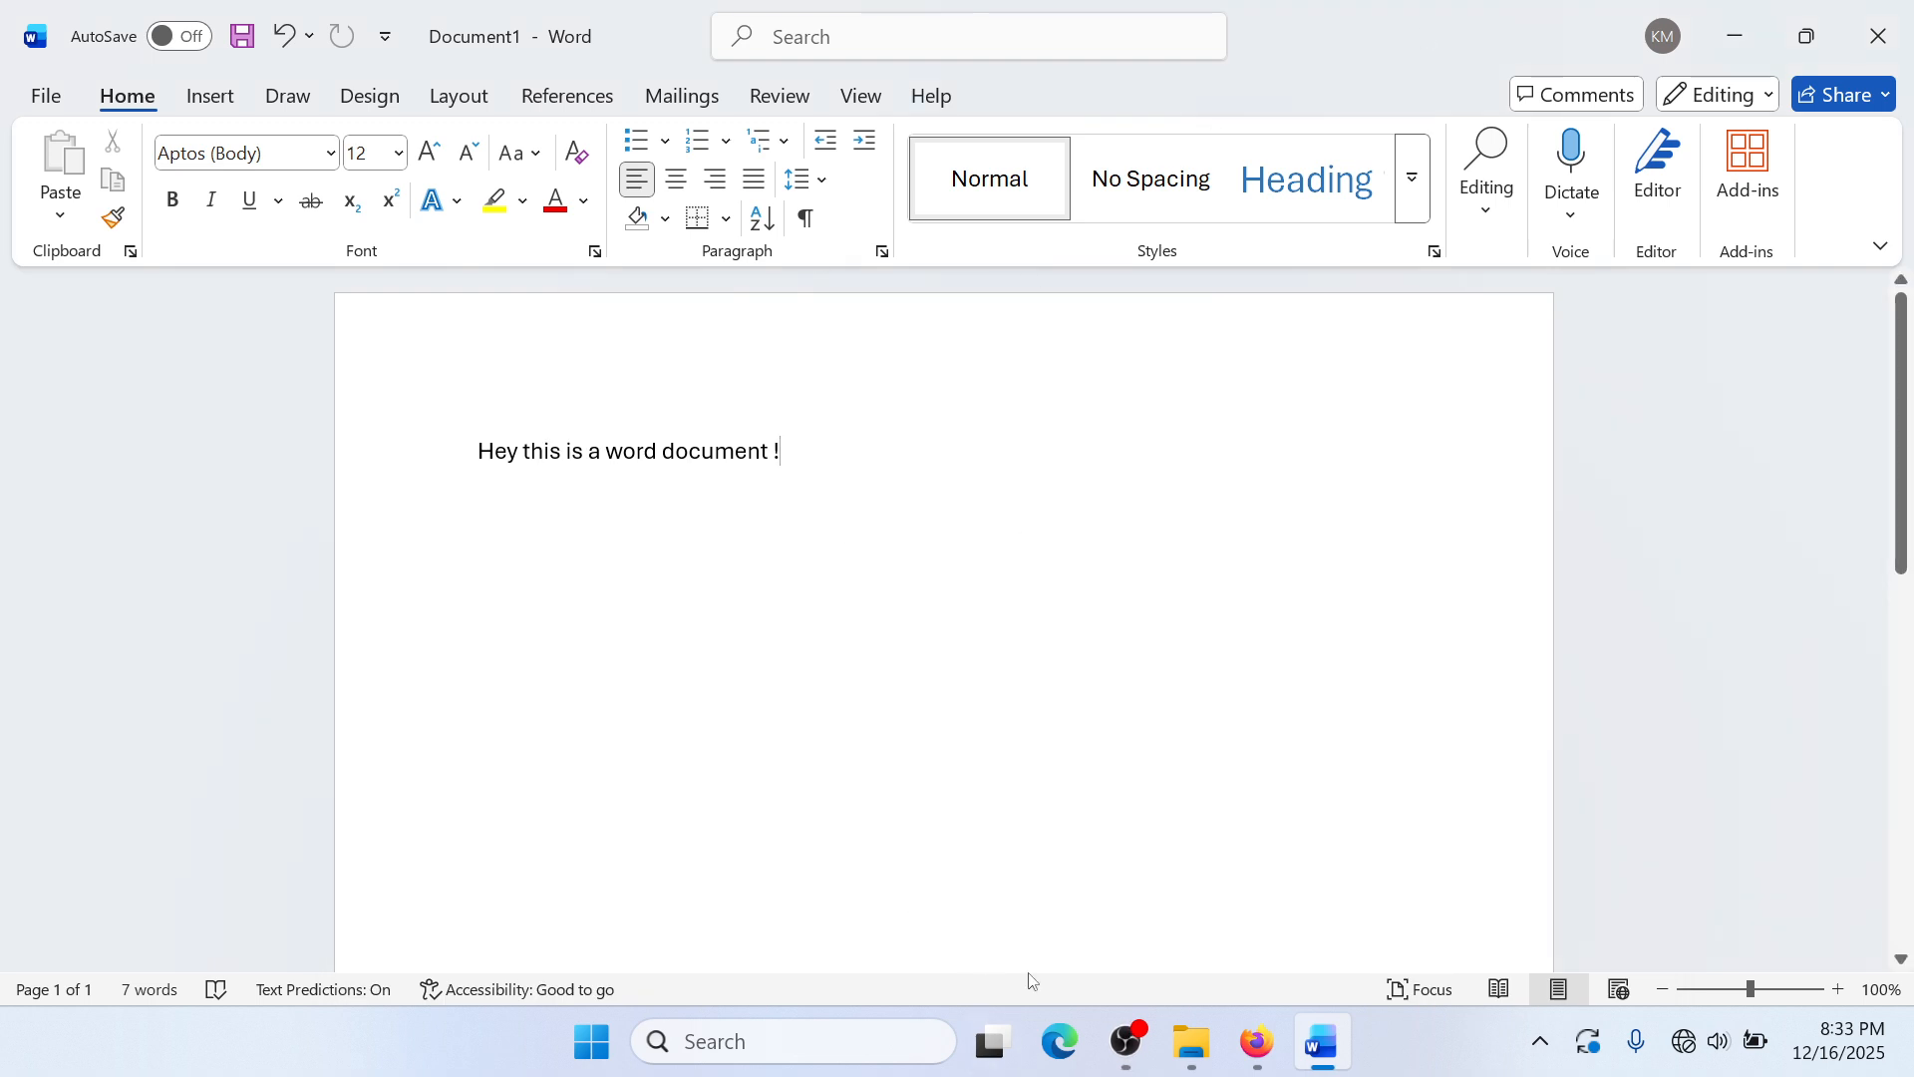
click(1254, 1043)
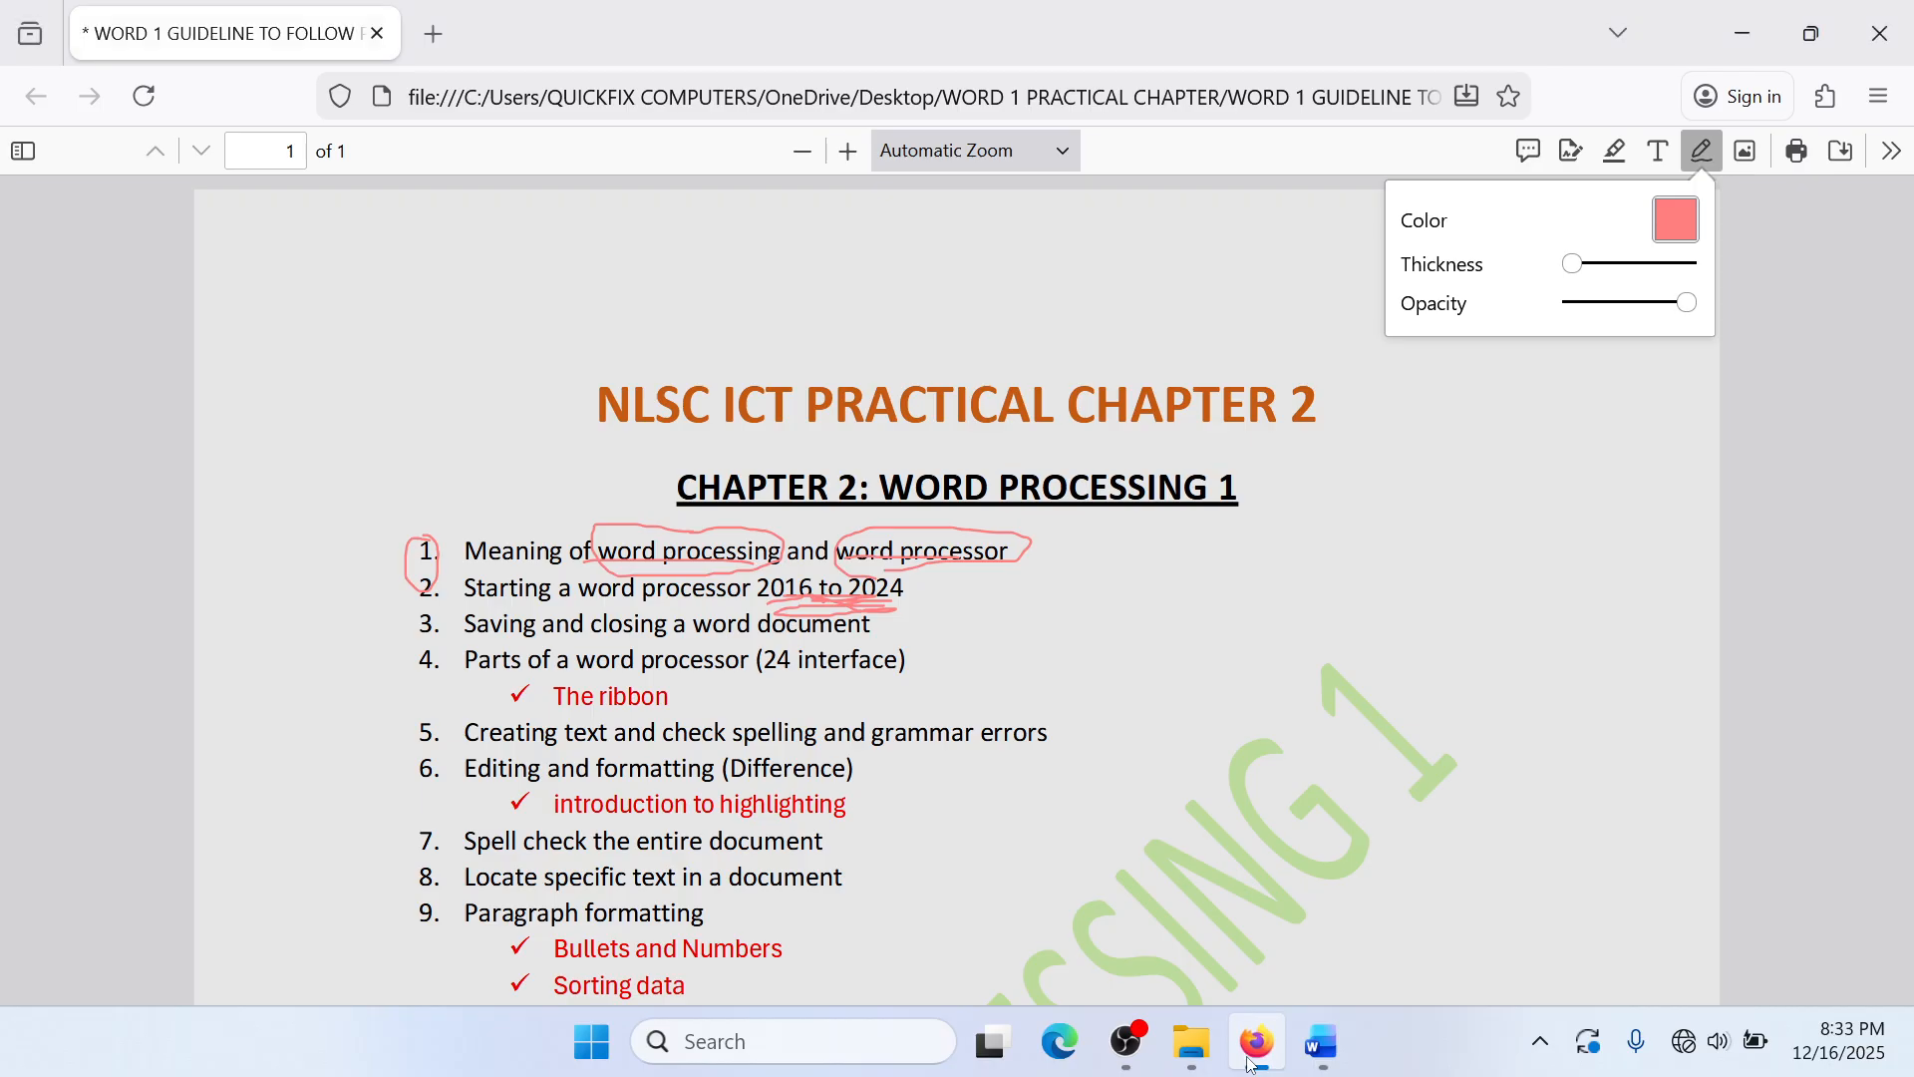
click(1252, 1063)
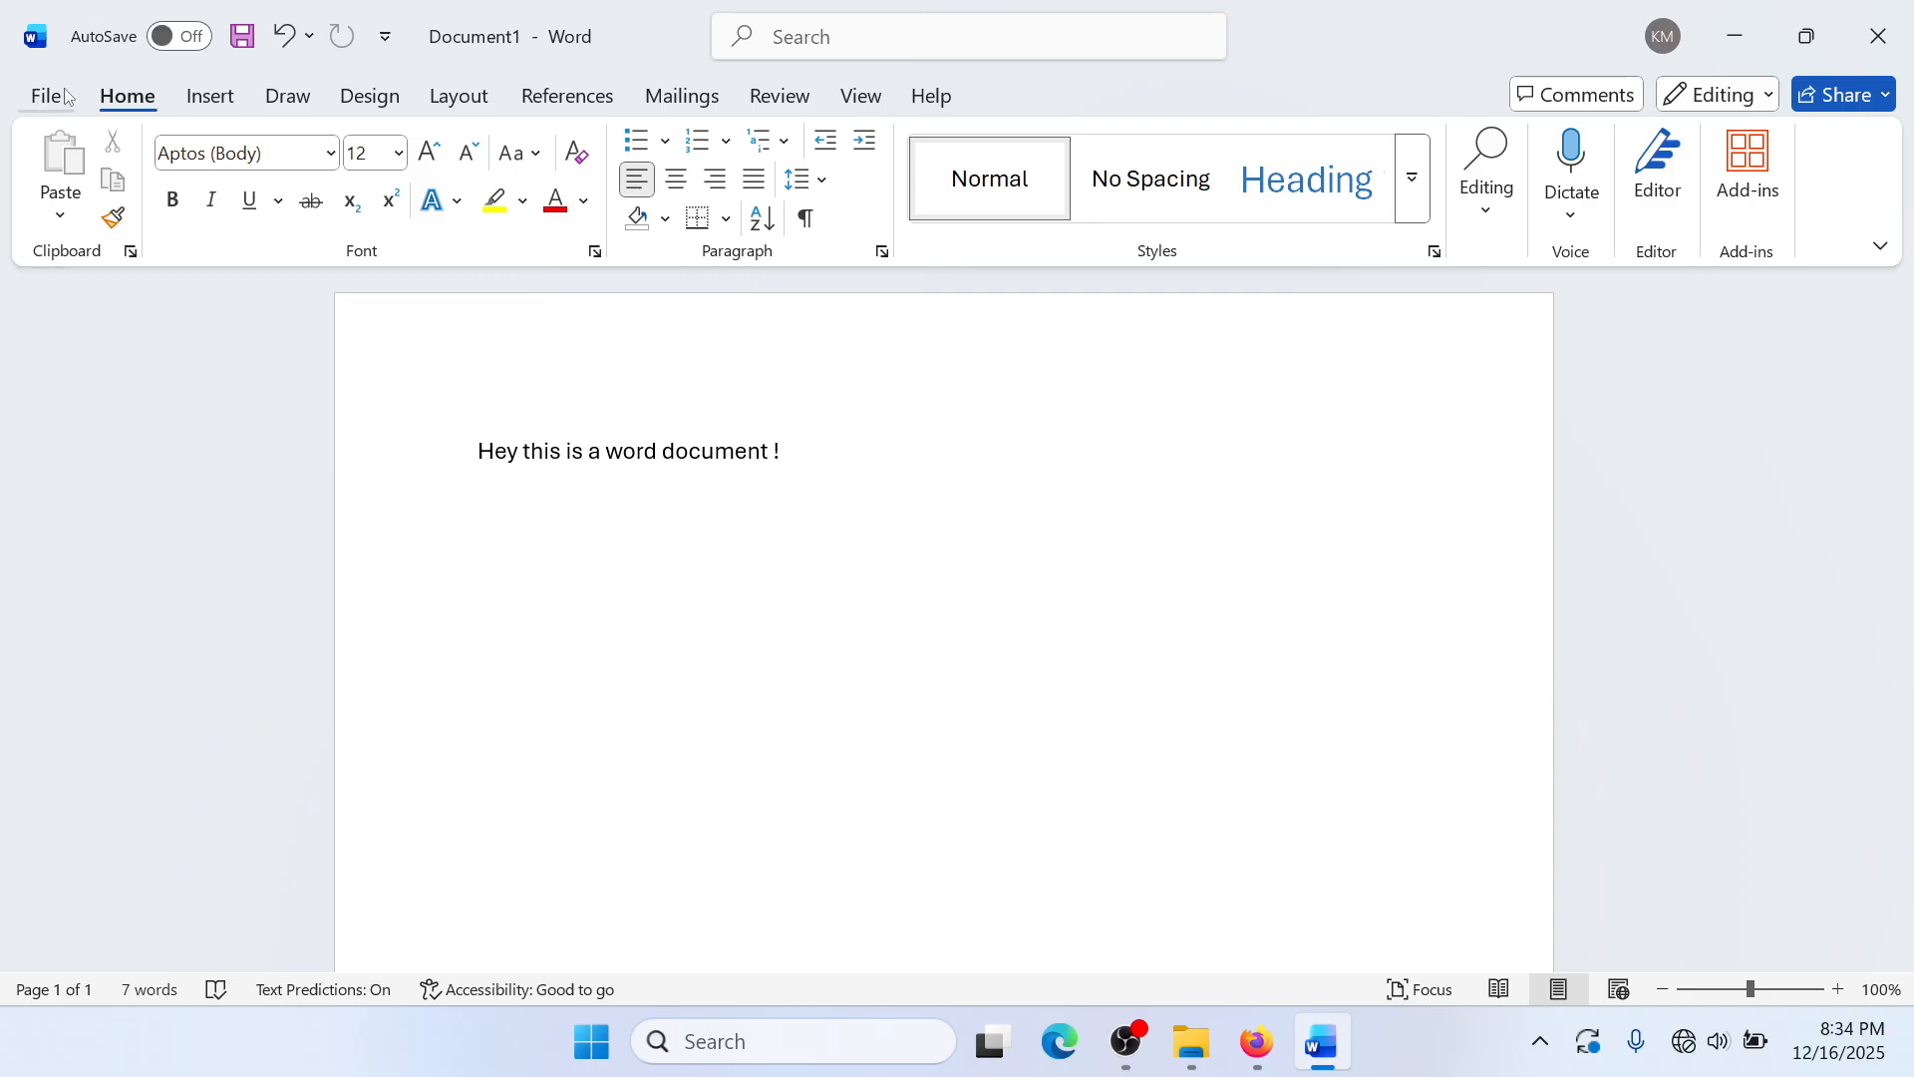
click(35, 100)
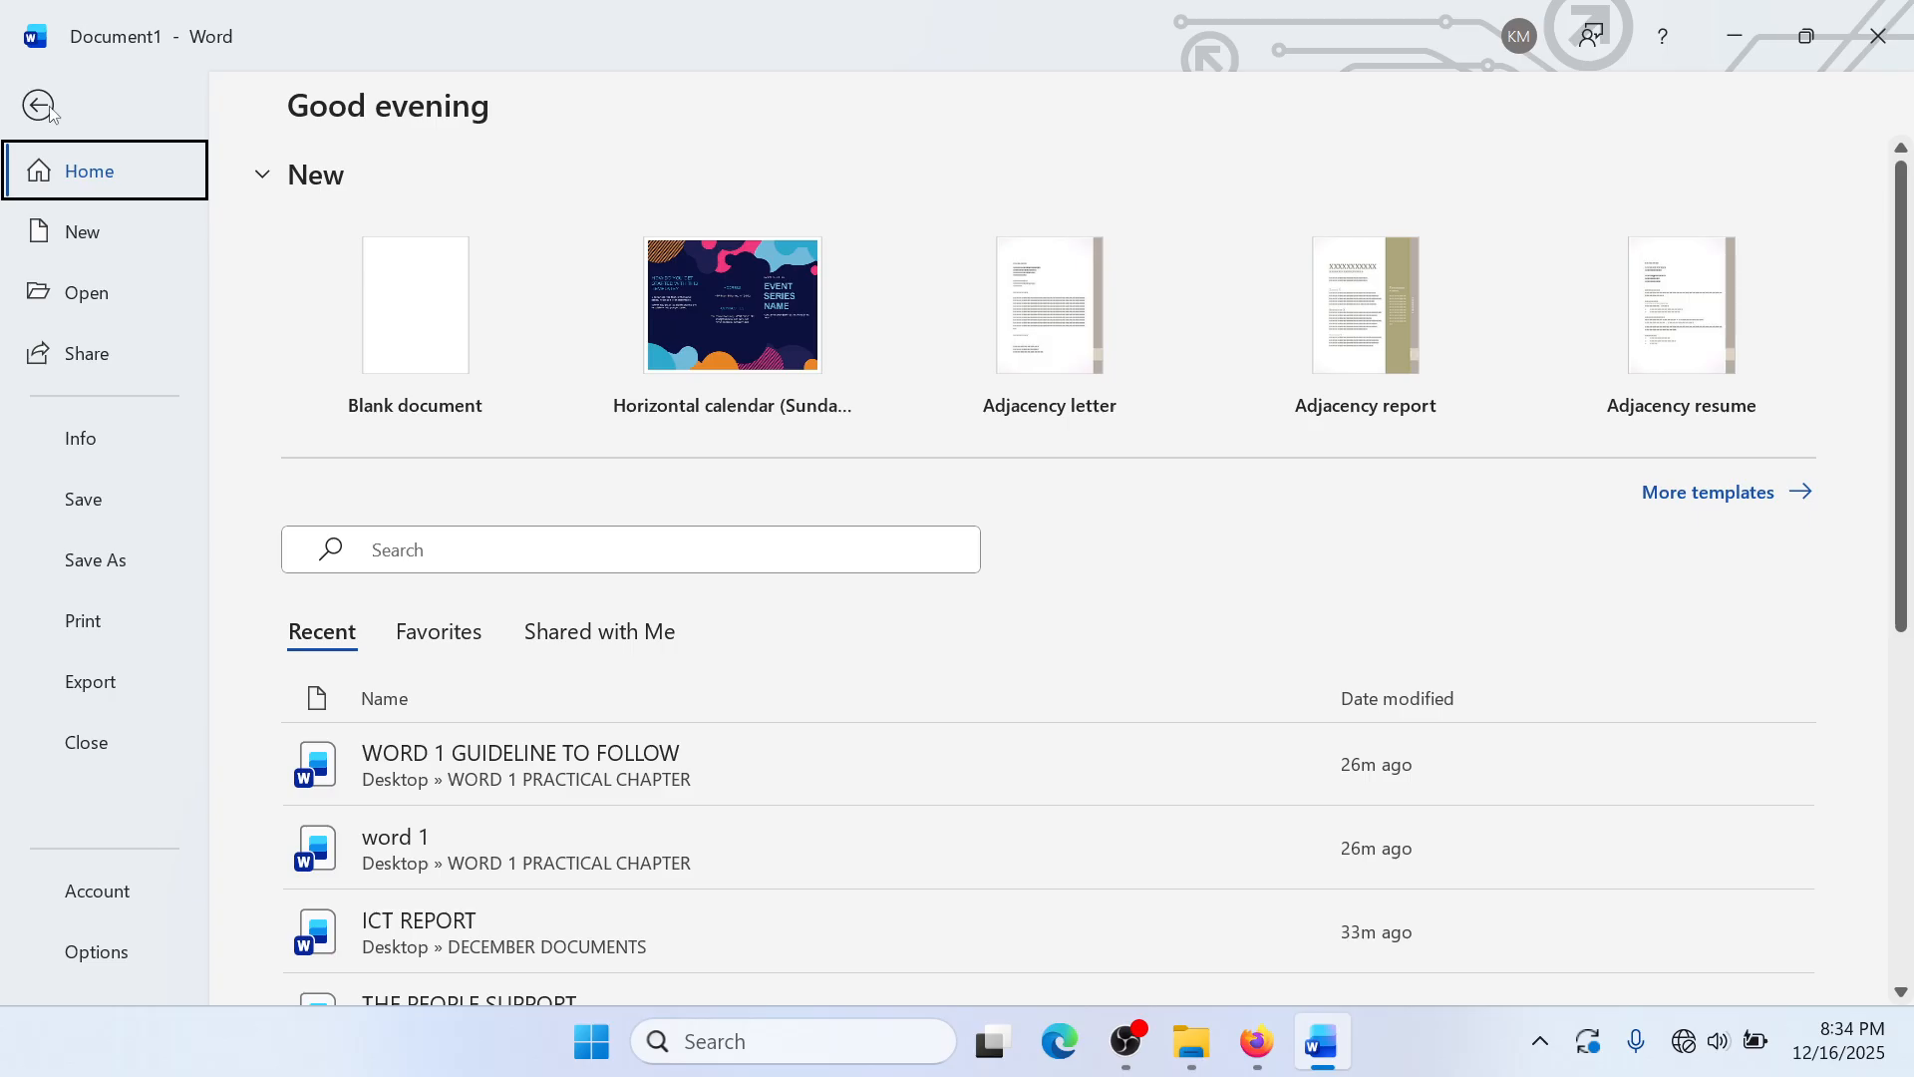
click(60, 563)
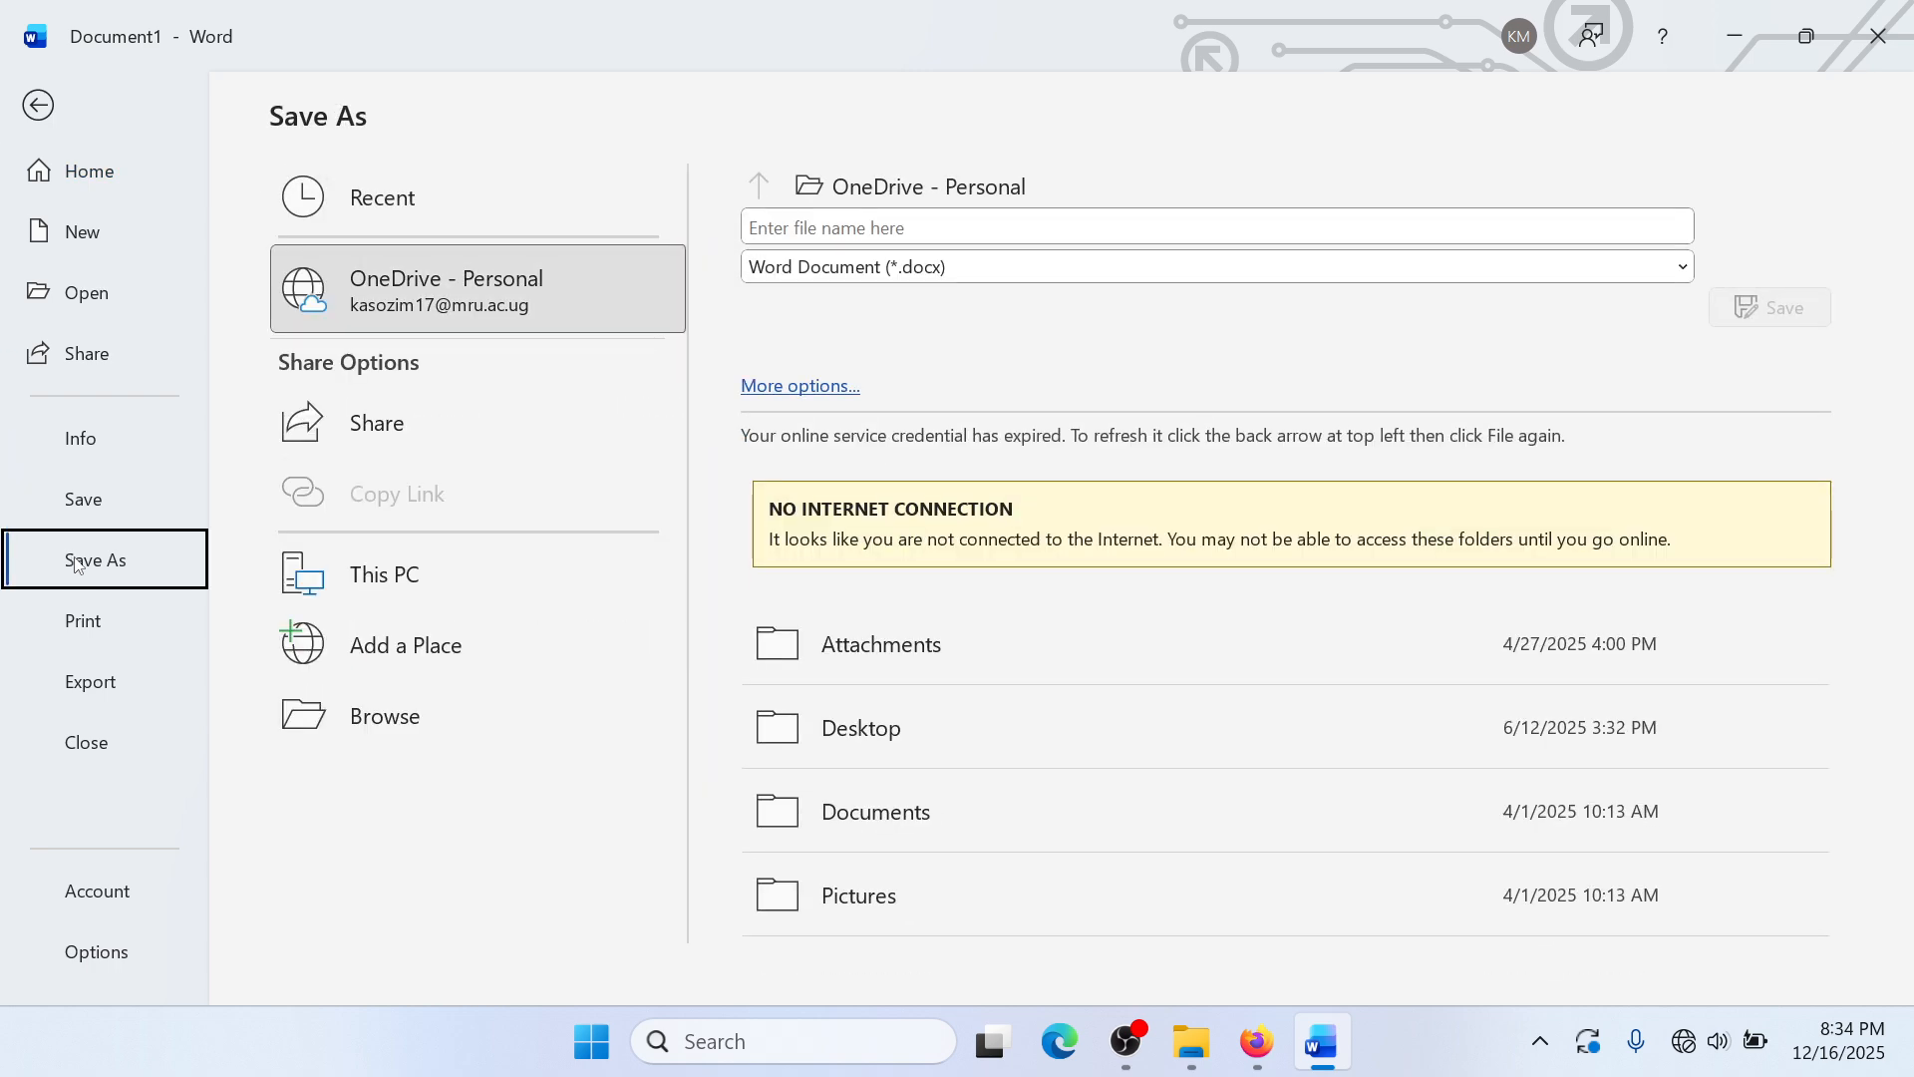
click(398, 733)
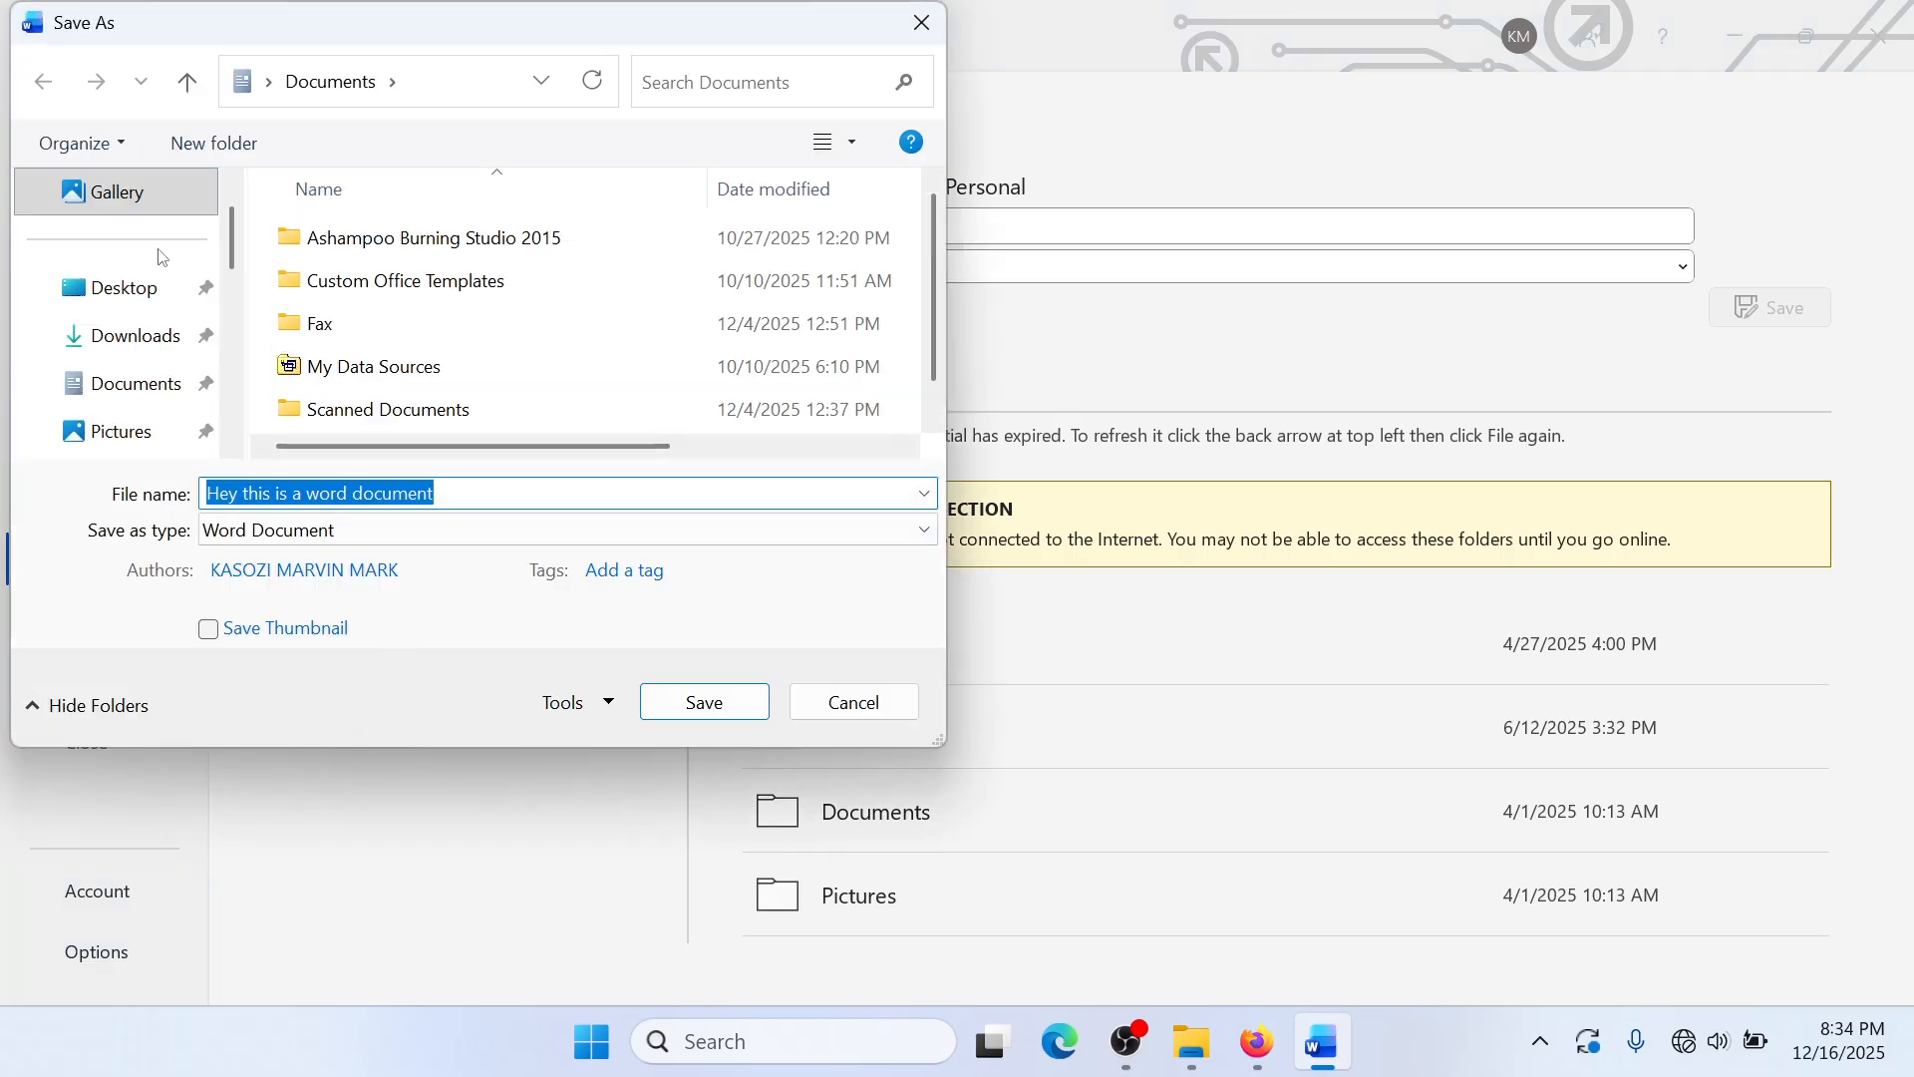
click(135, 290)
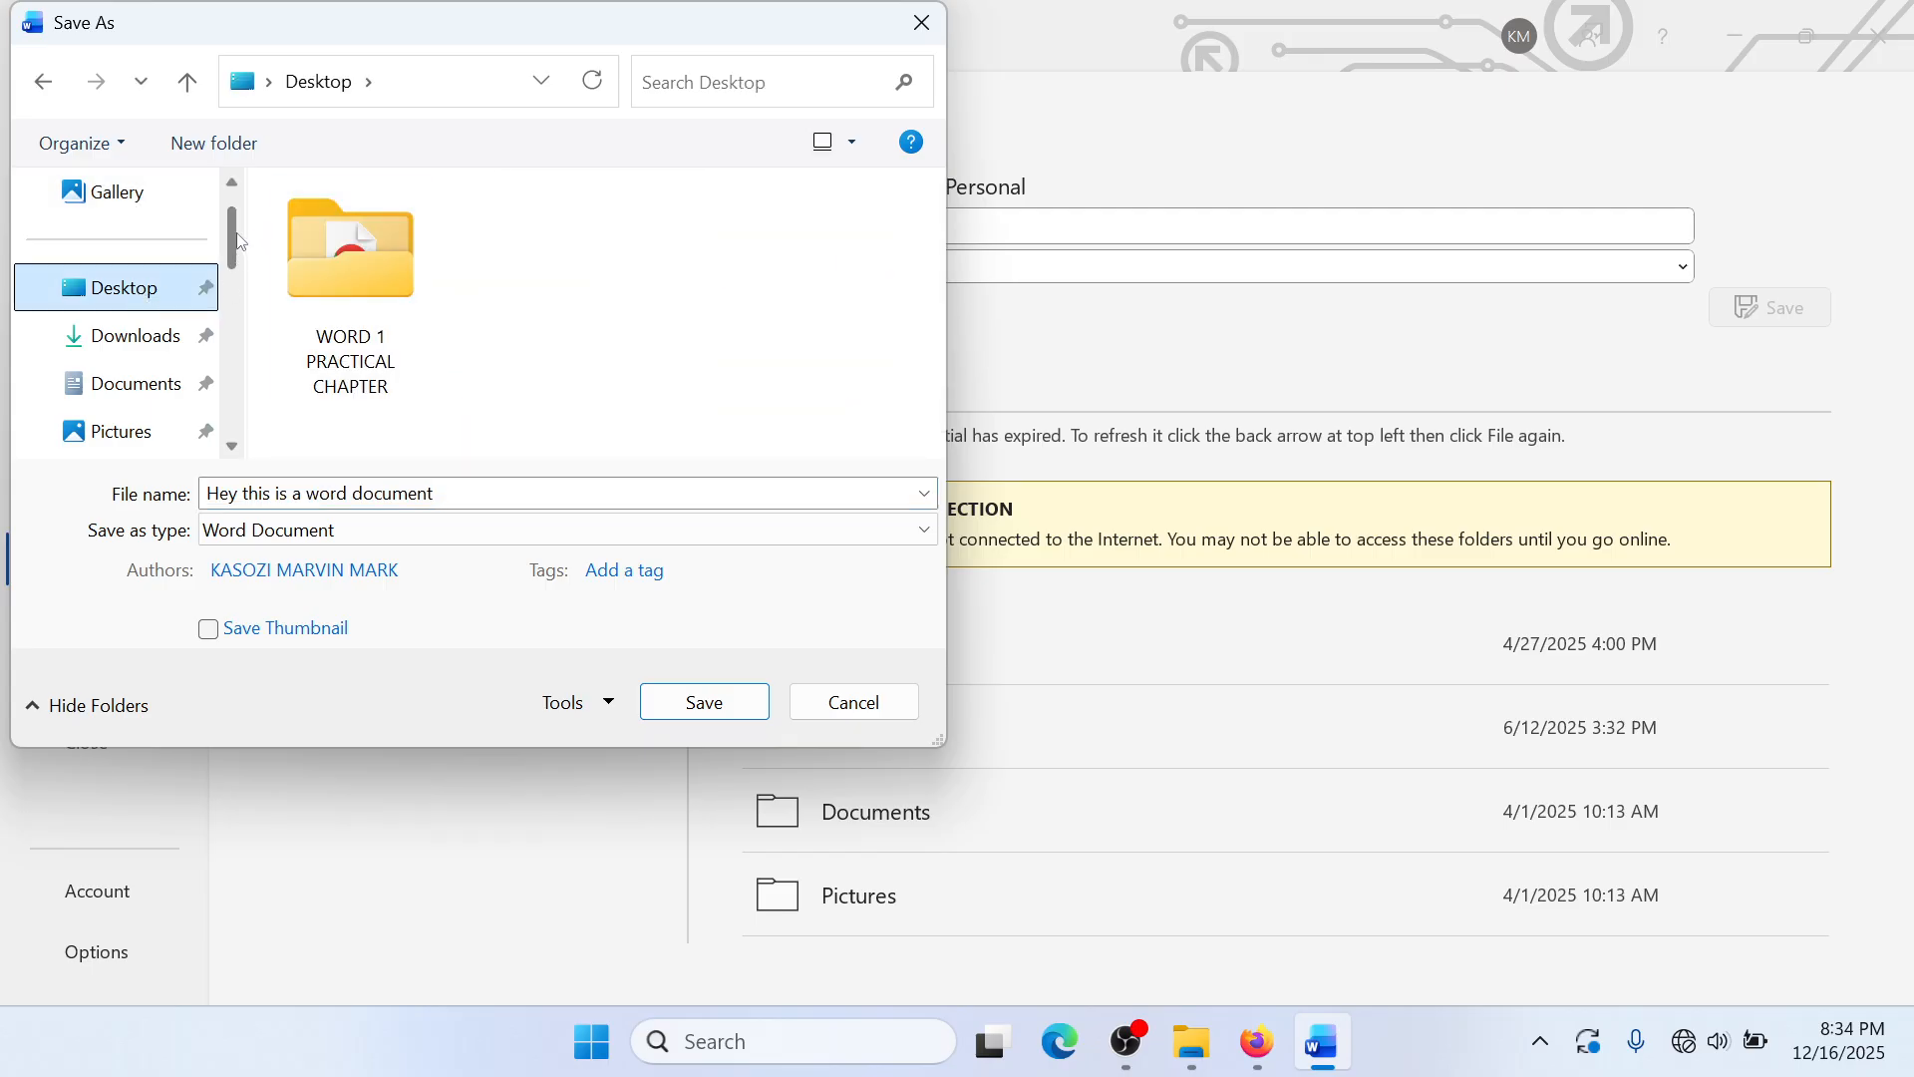
scroll(232, 269, down, 1)
drag(231, 269, 225, 220)
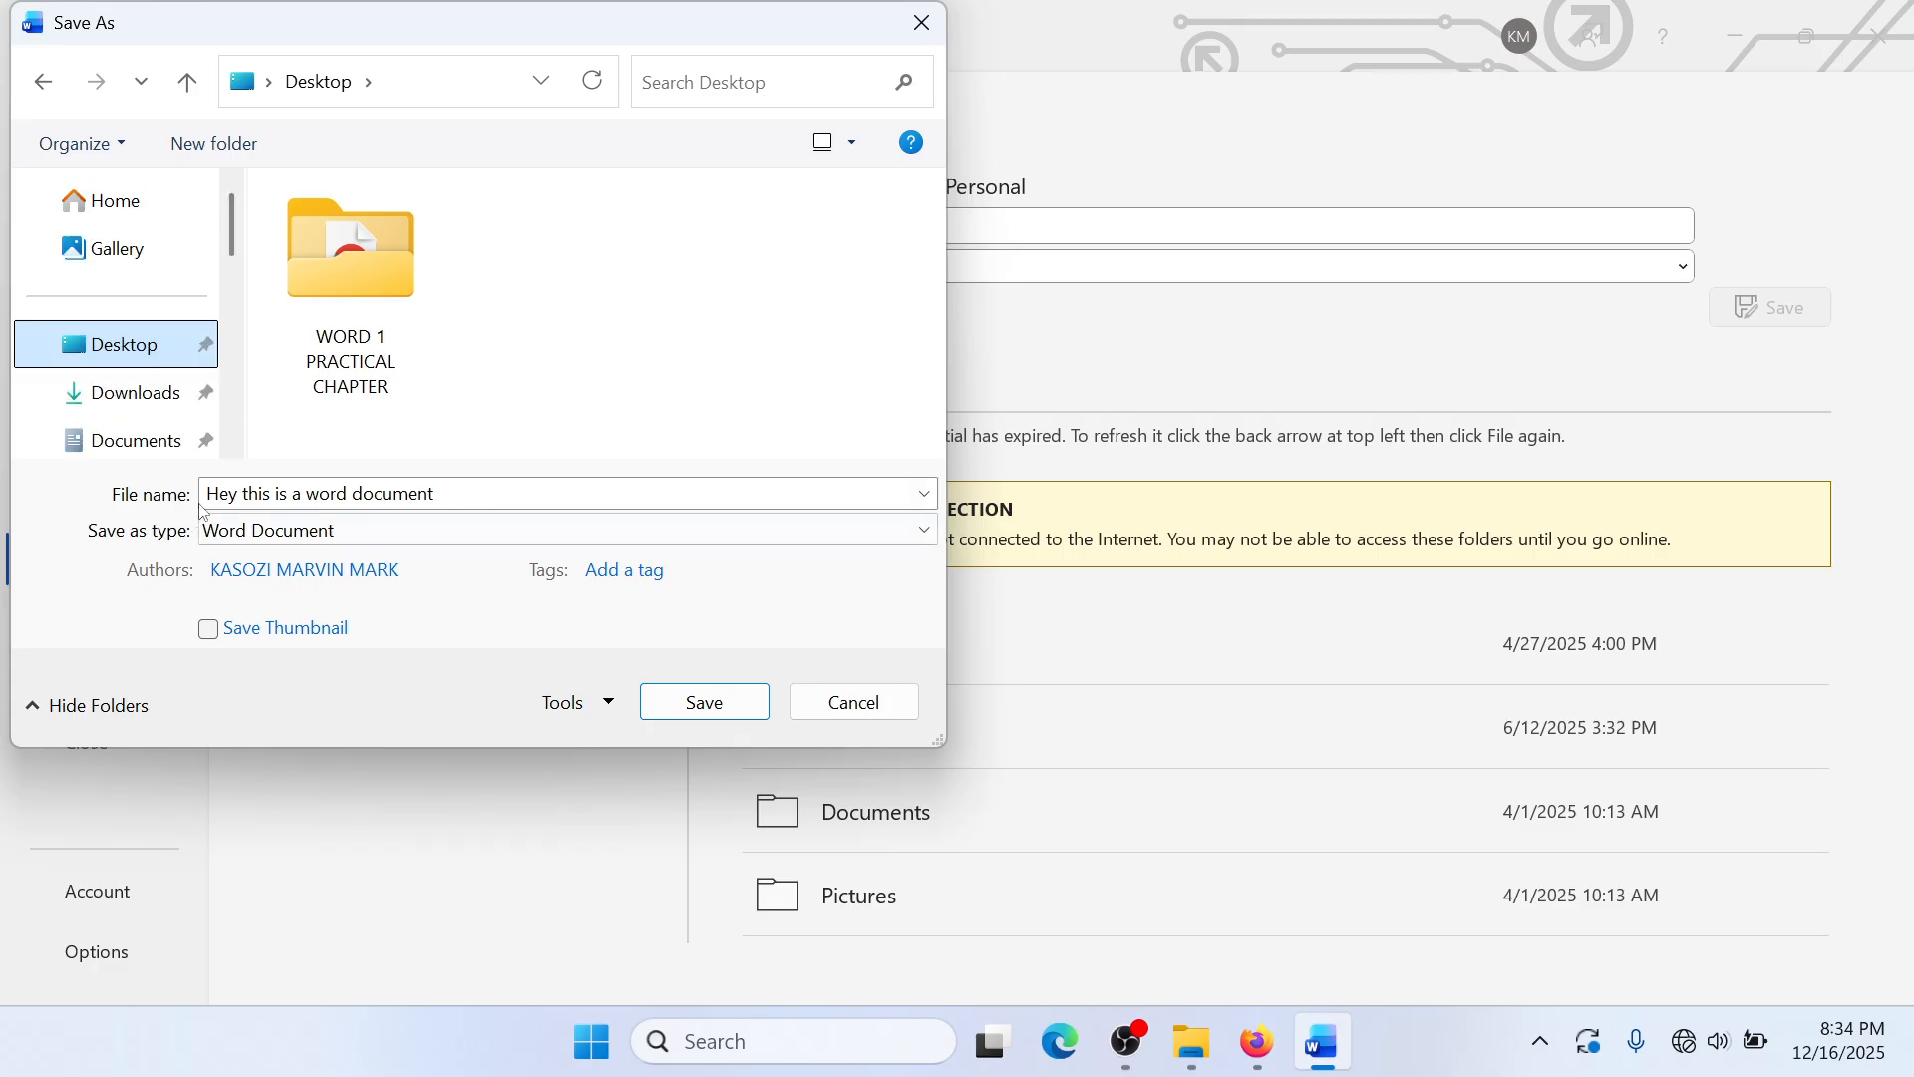
click(463, 495)
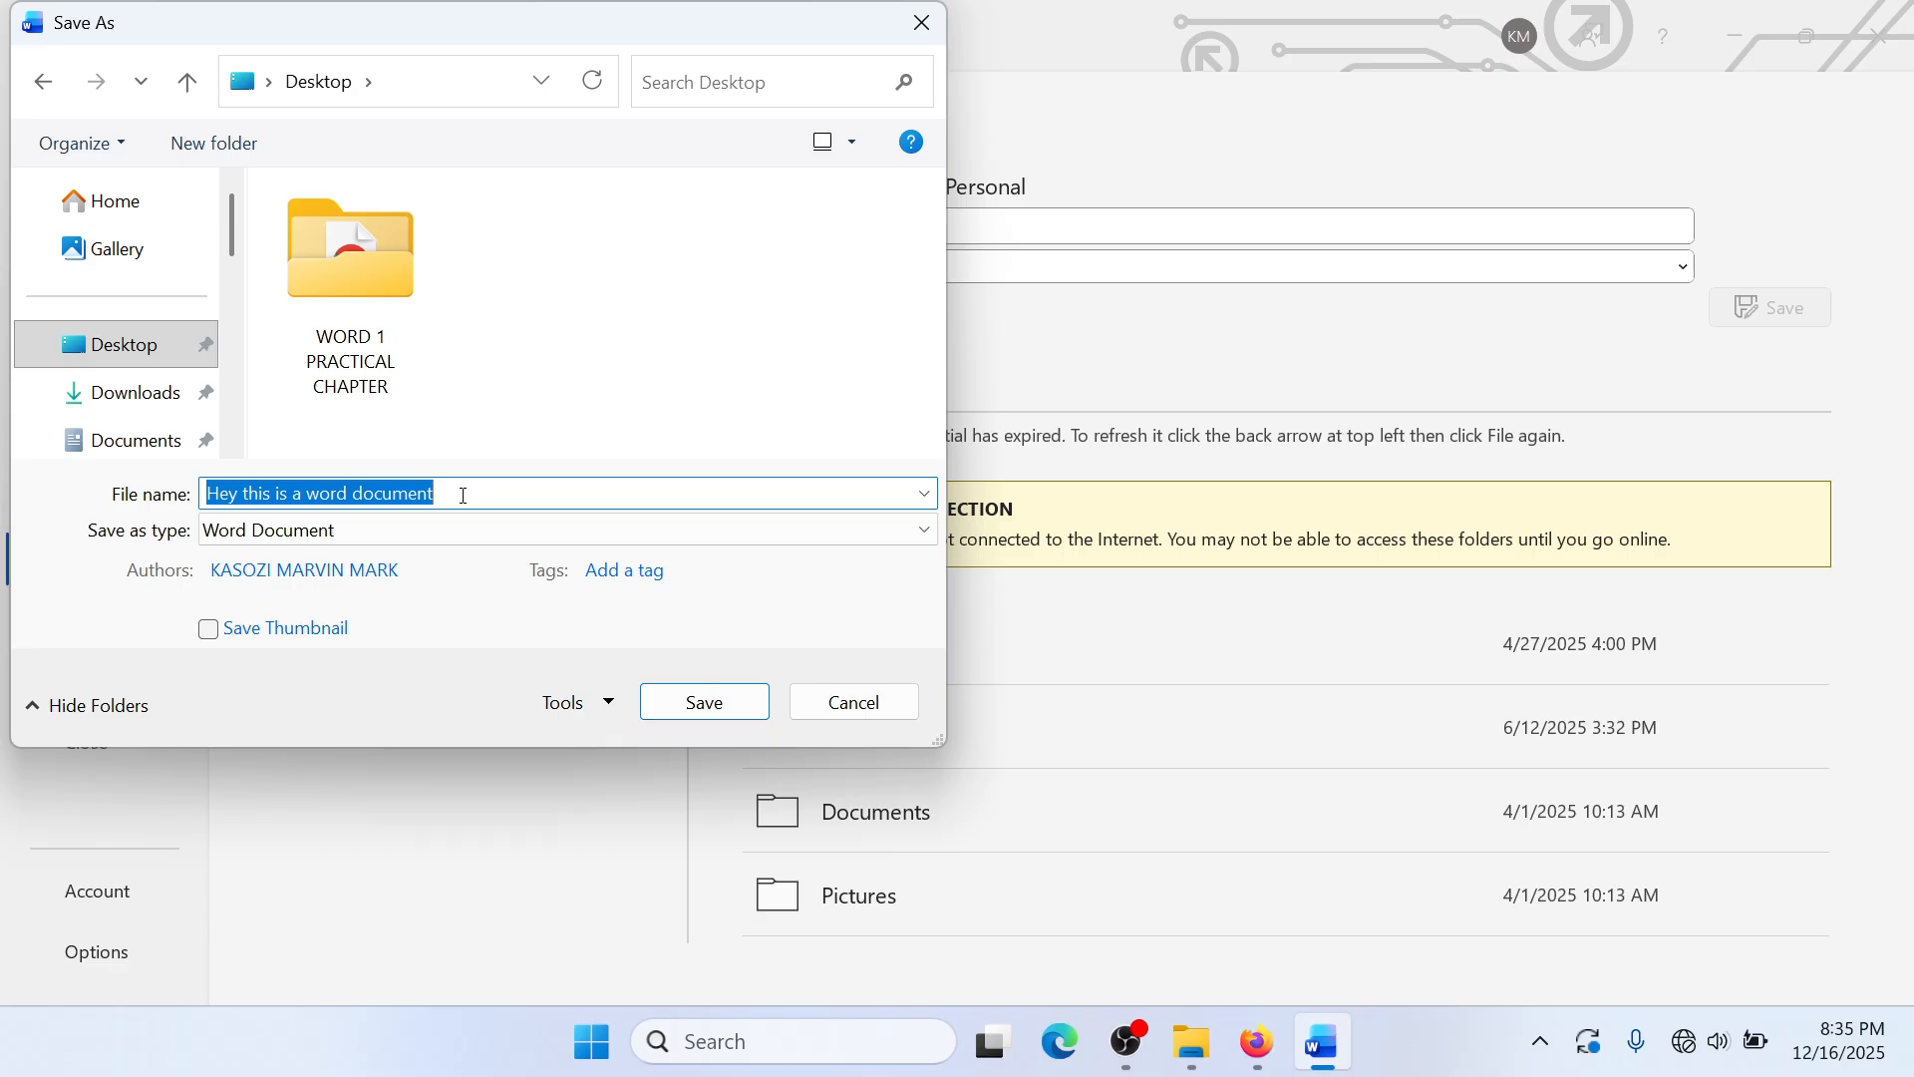
text(word )
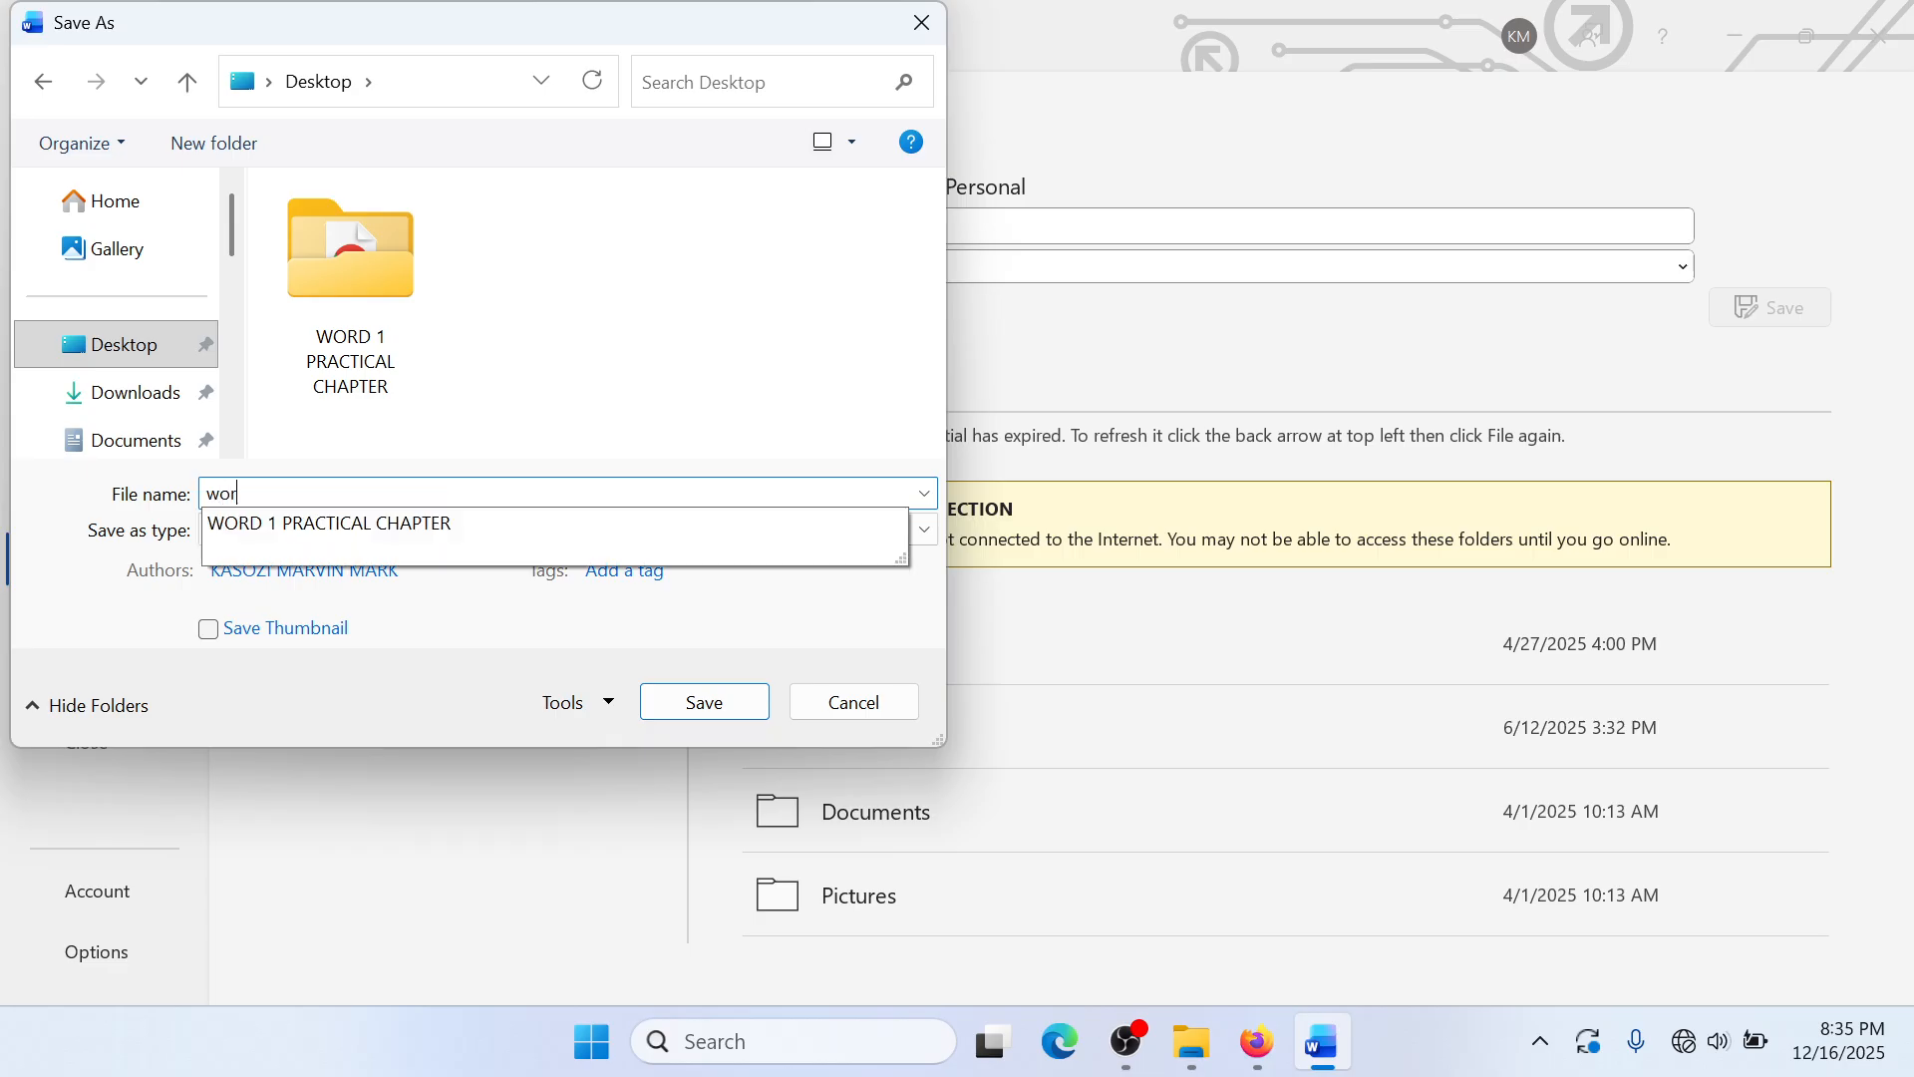
text(less)
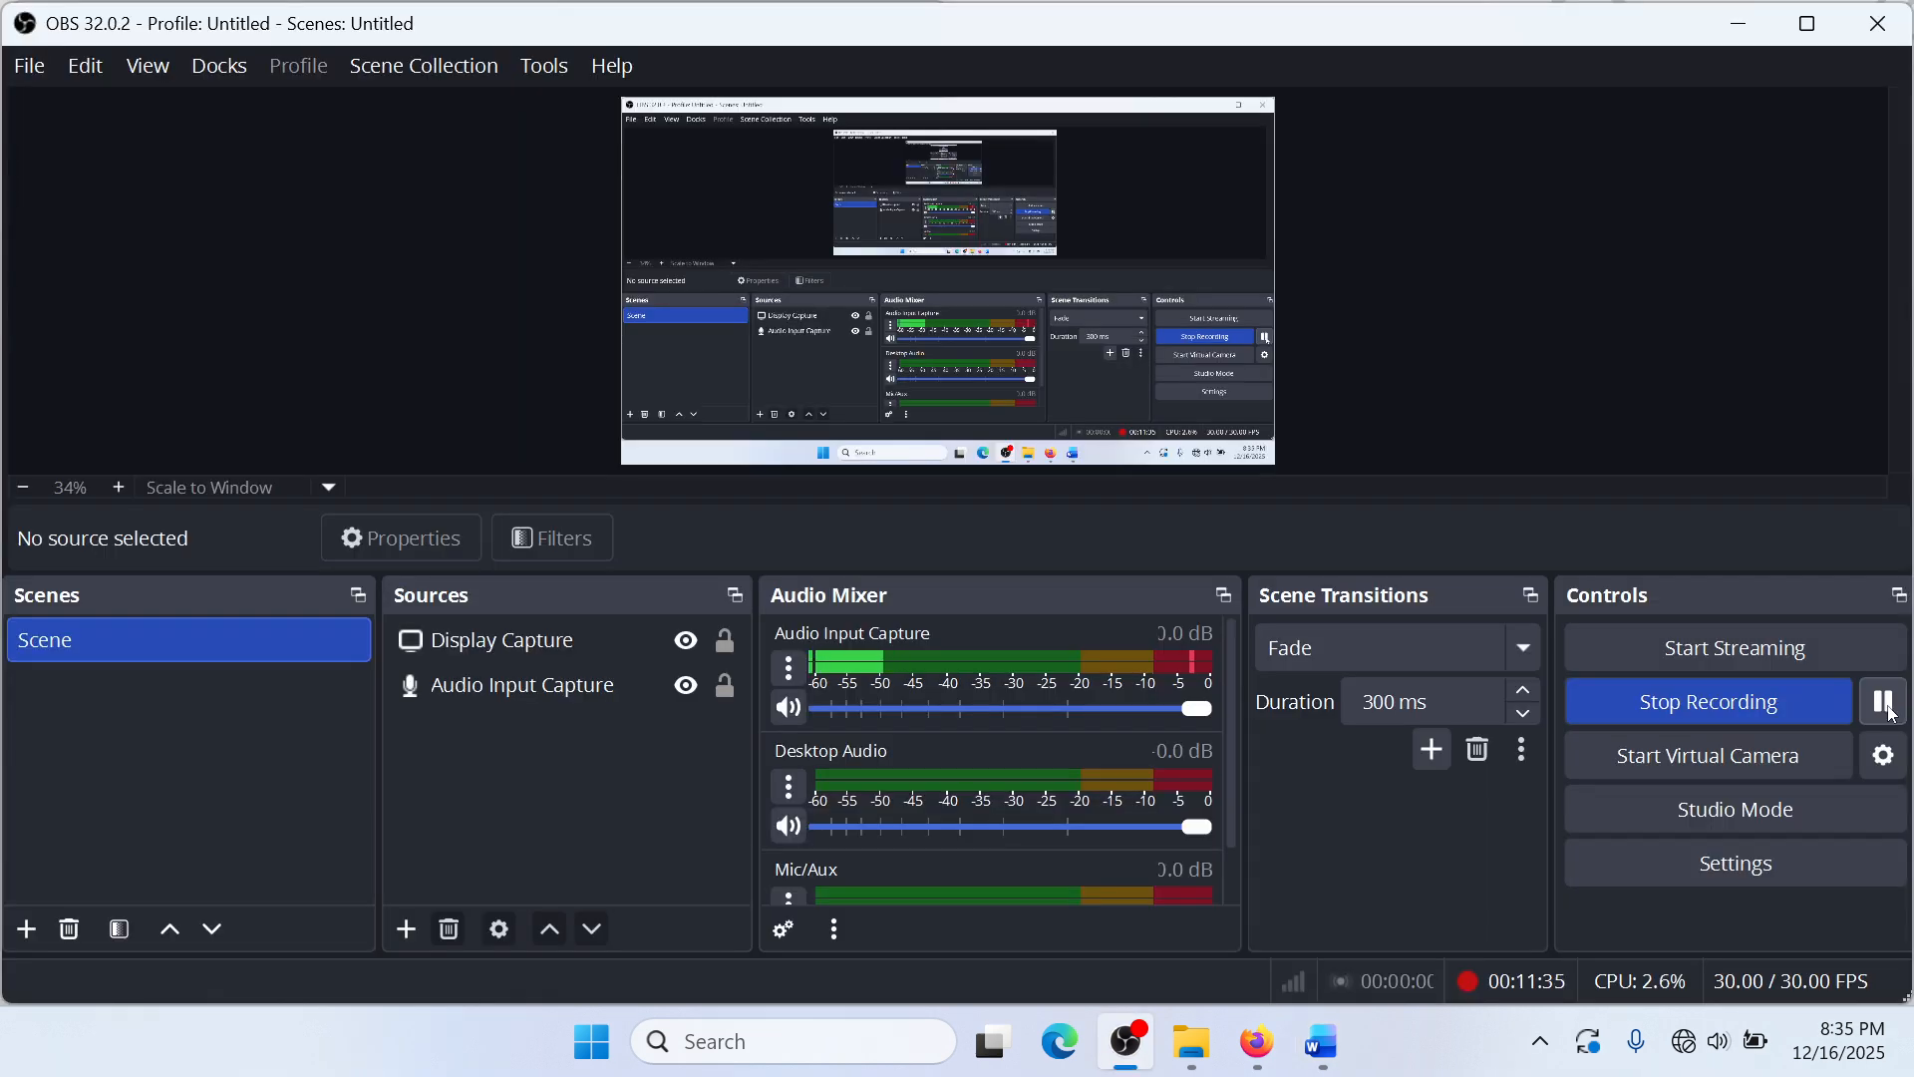
click(1308, 1055)
click(353, 490)
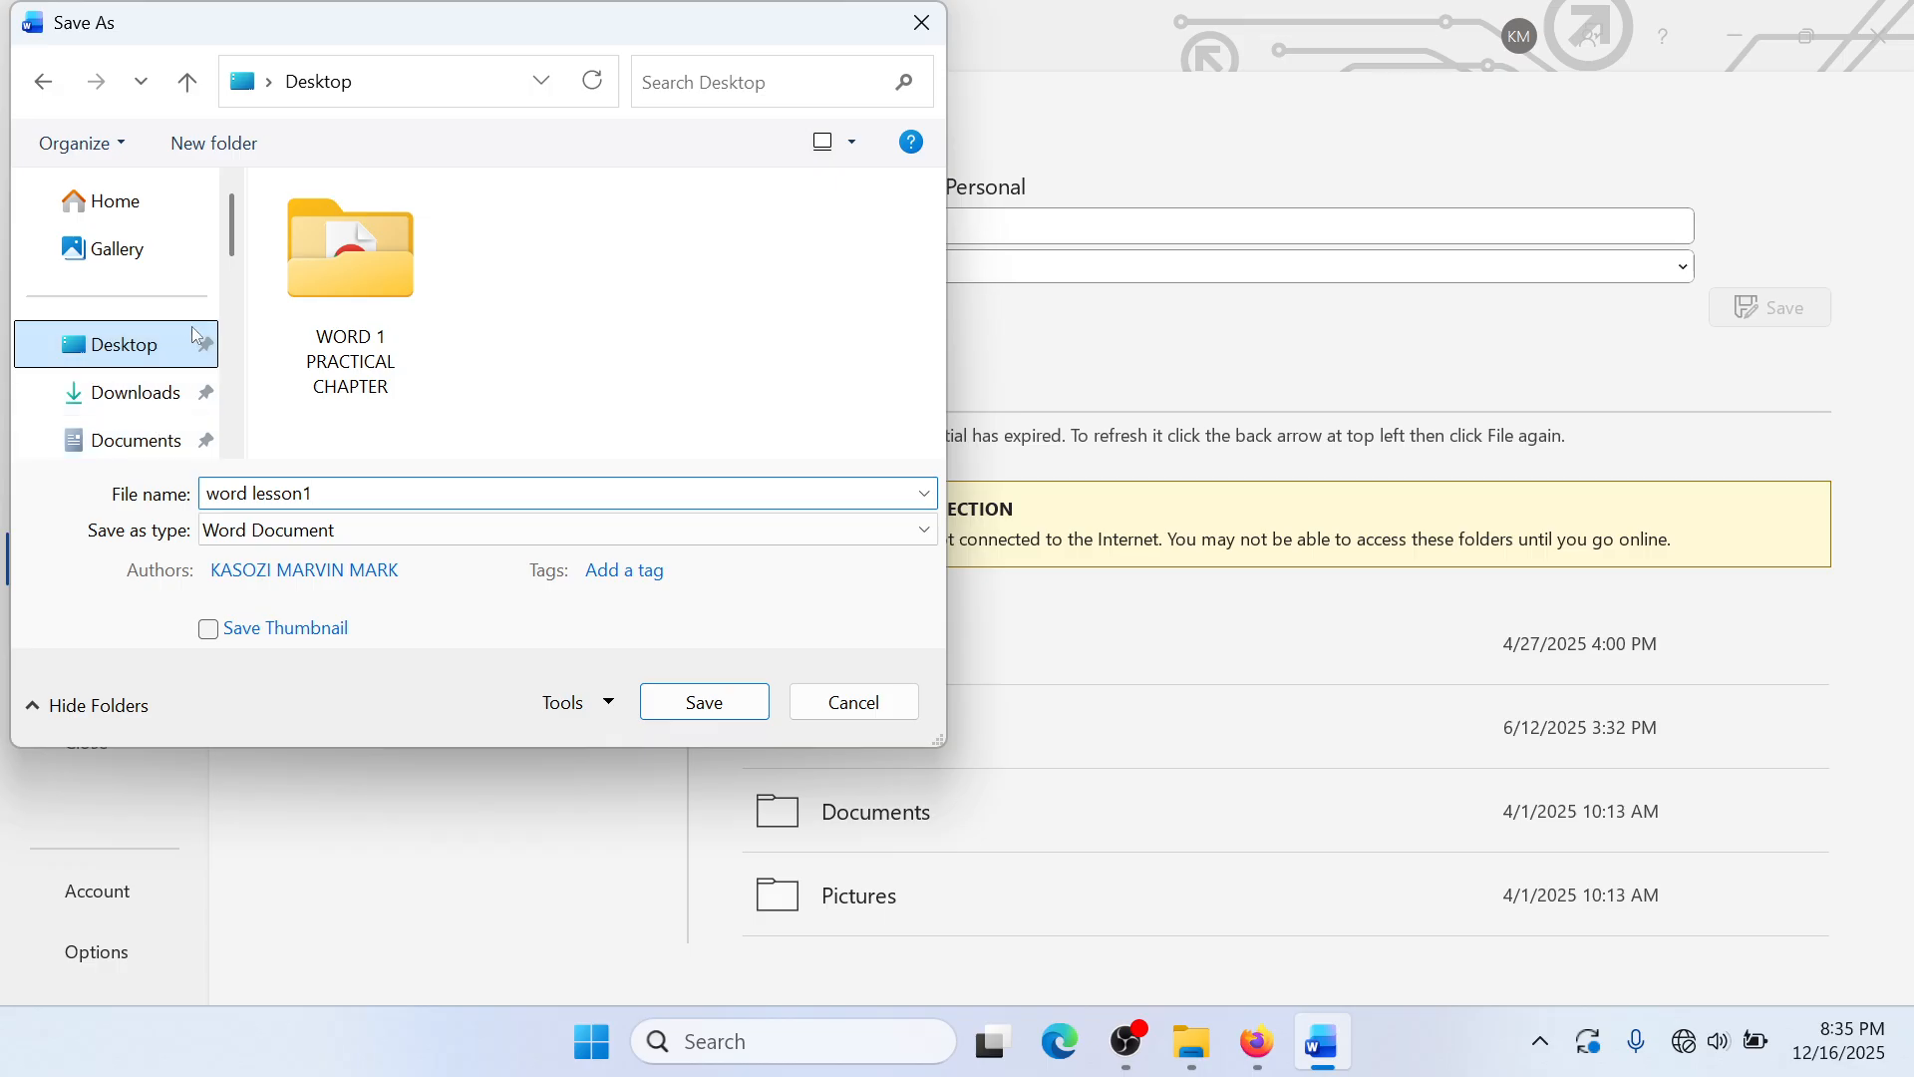
click(32, 84)
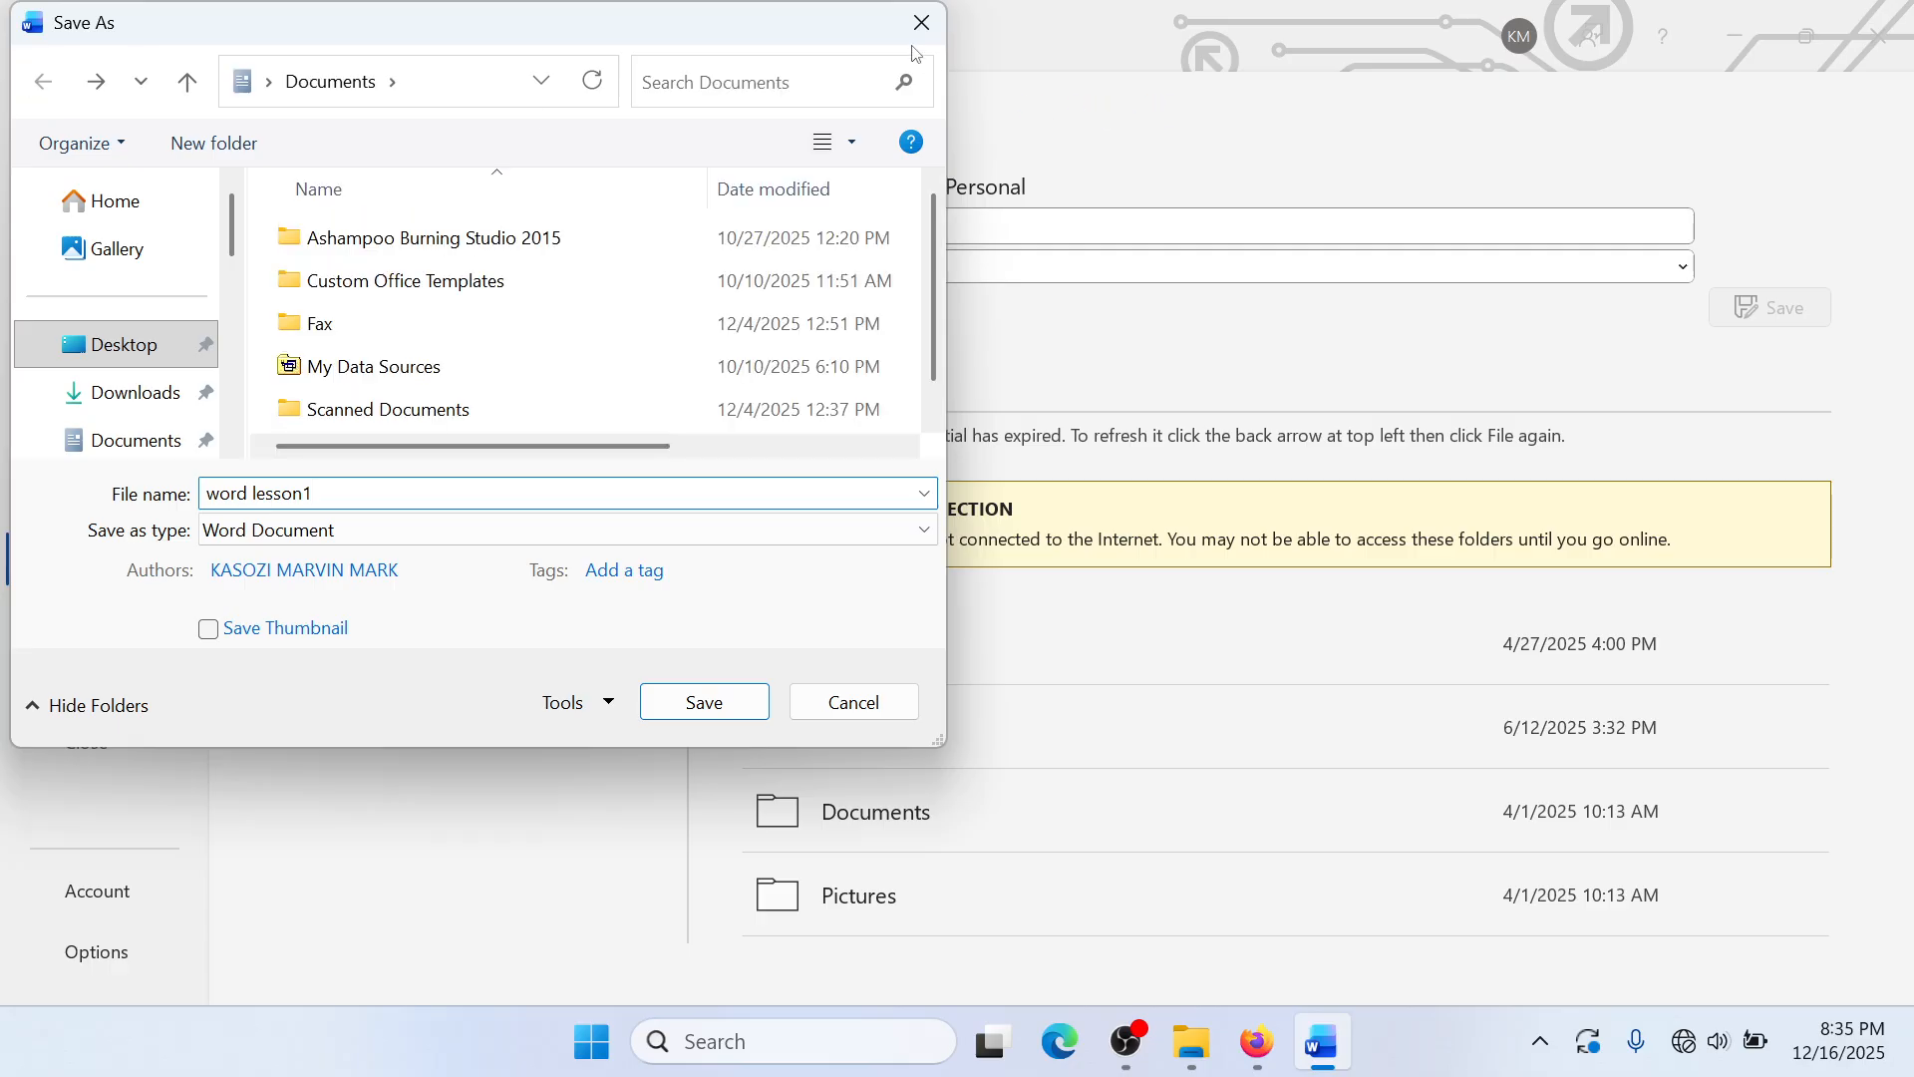
click(908, 22)
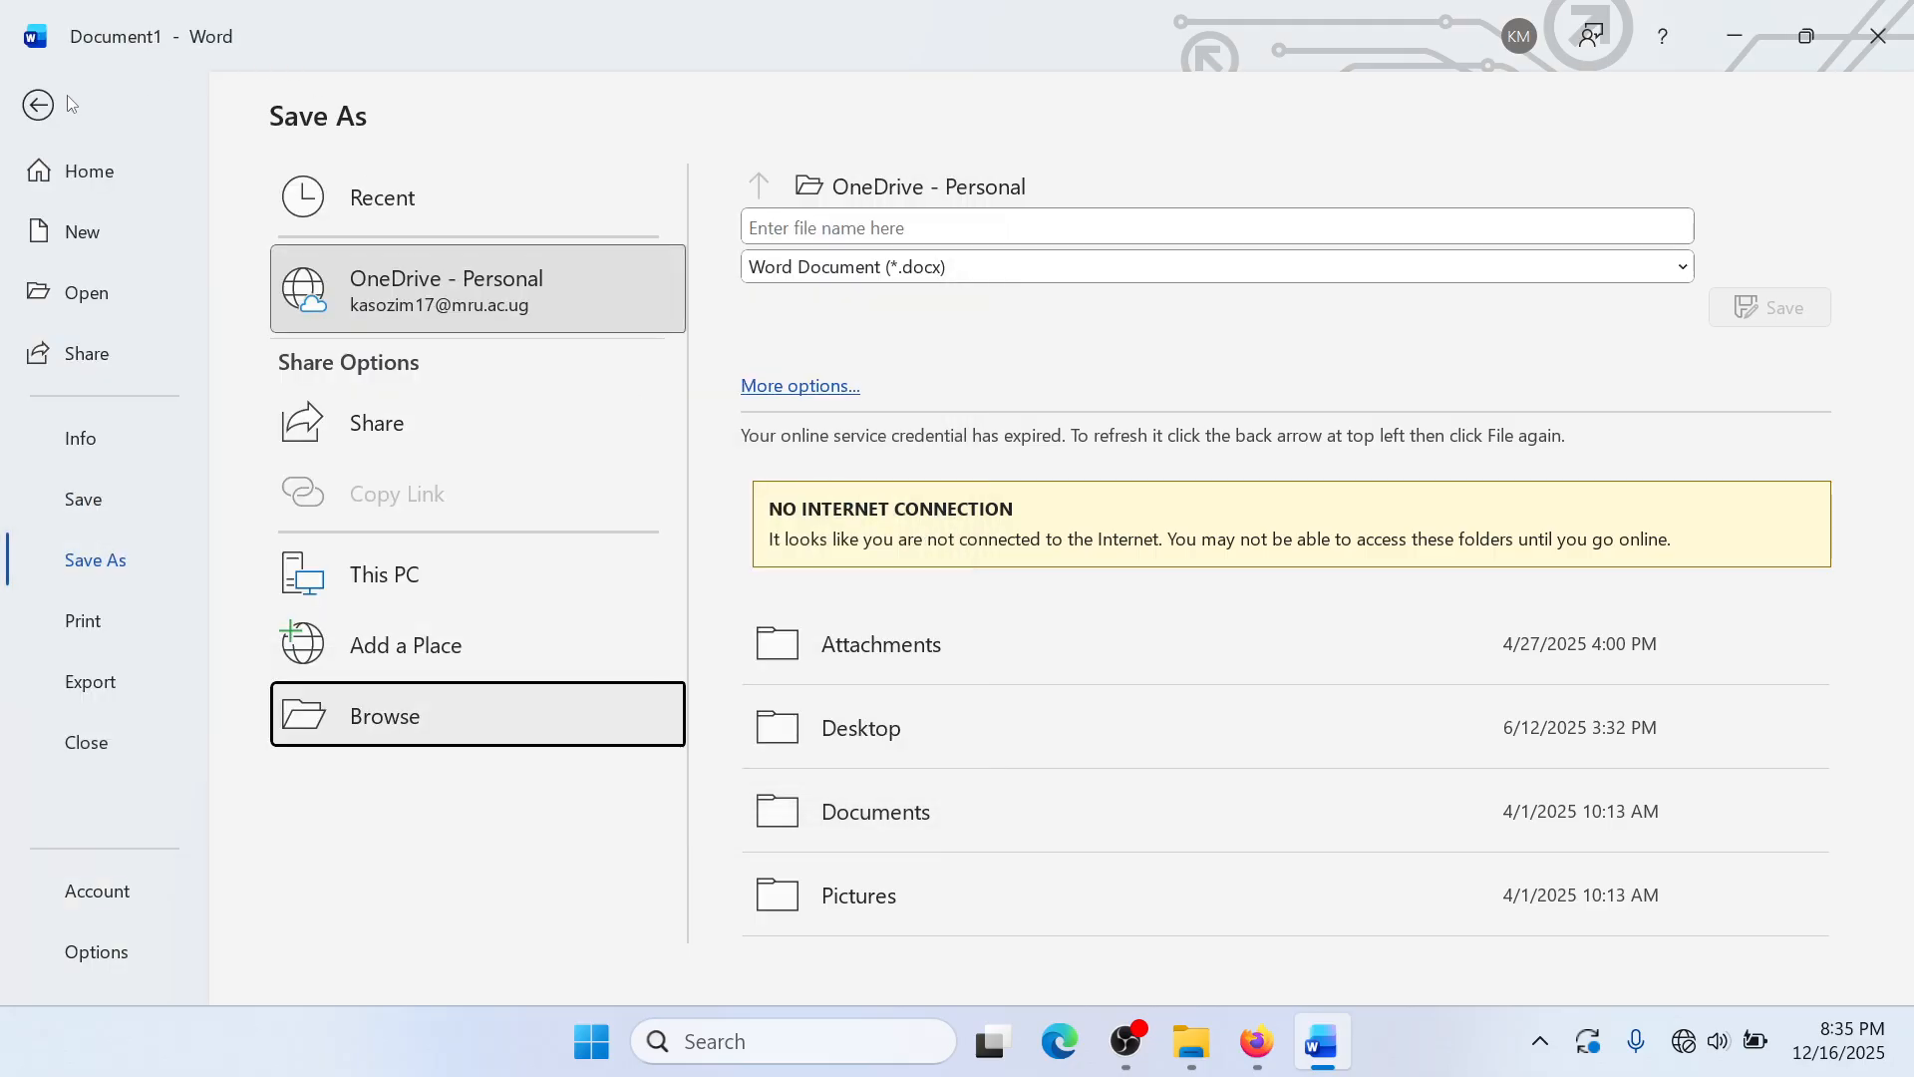
click(36, 106)
Step: Start saving the document under a new name, choosing the Desktop as location and "lesson 1" as file name
click(47, 97)
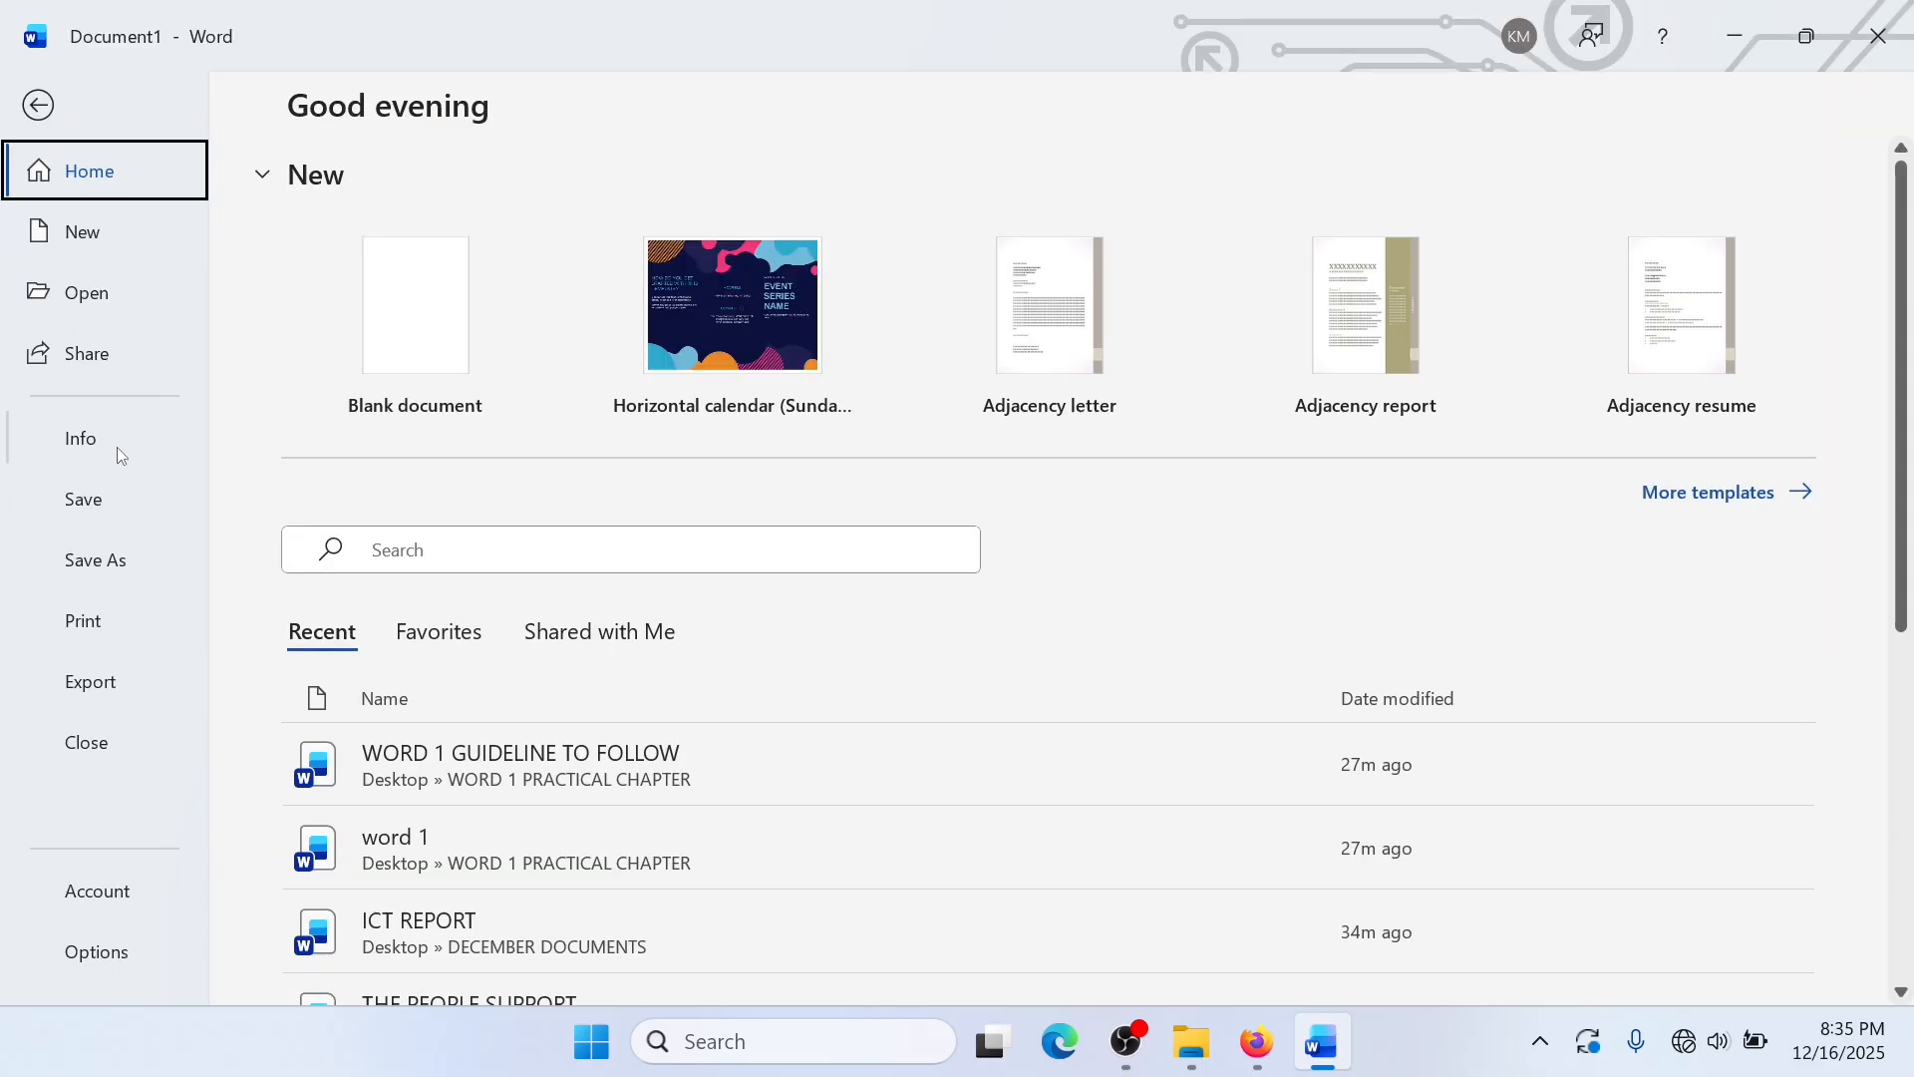
click(124, 558)
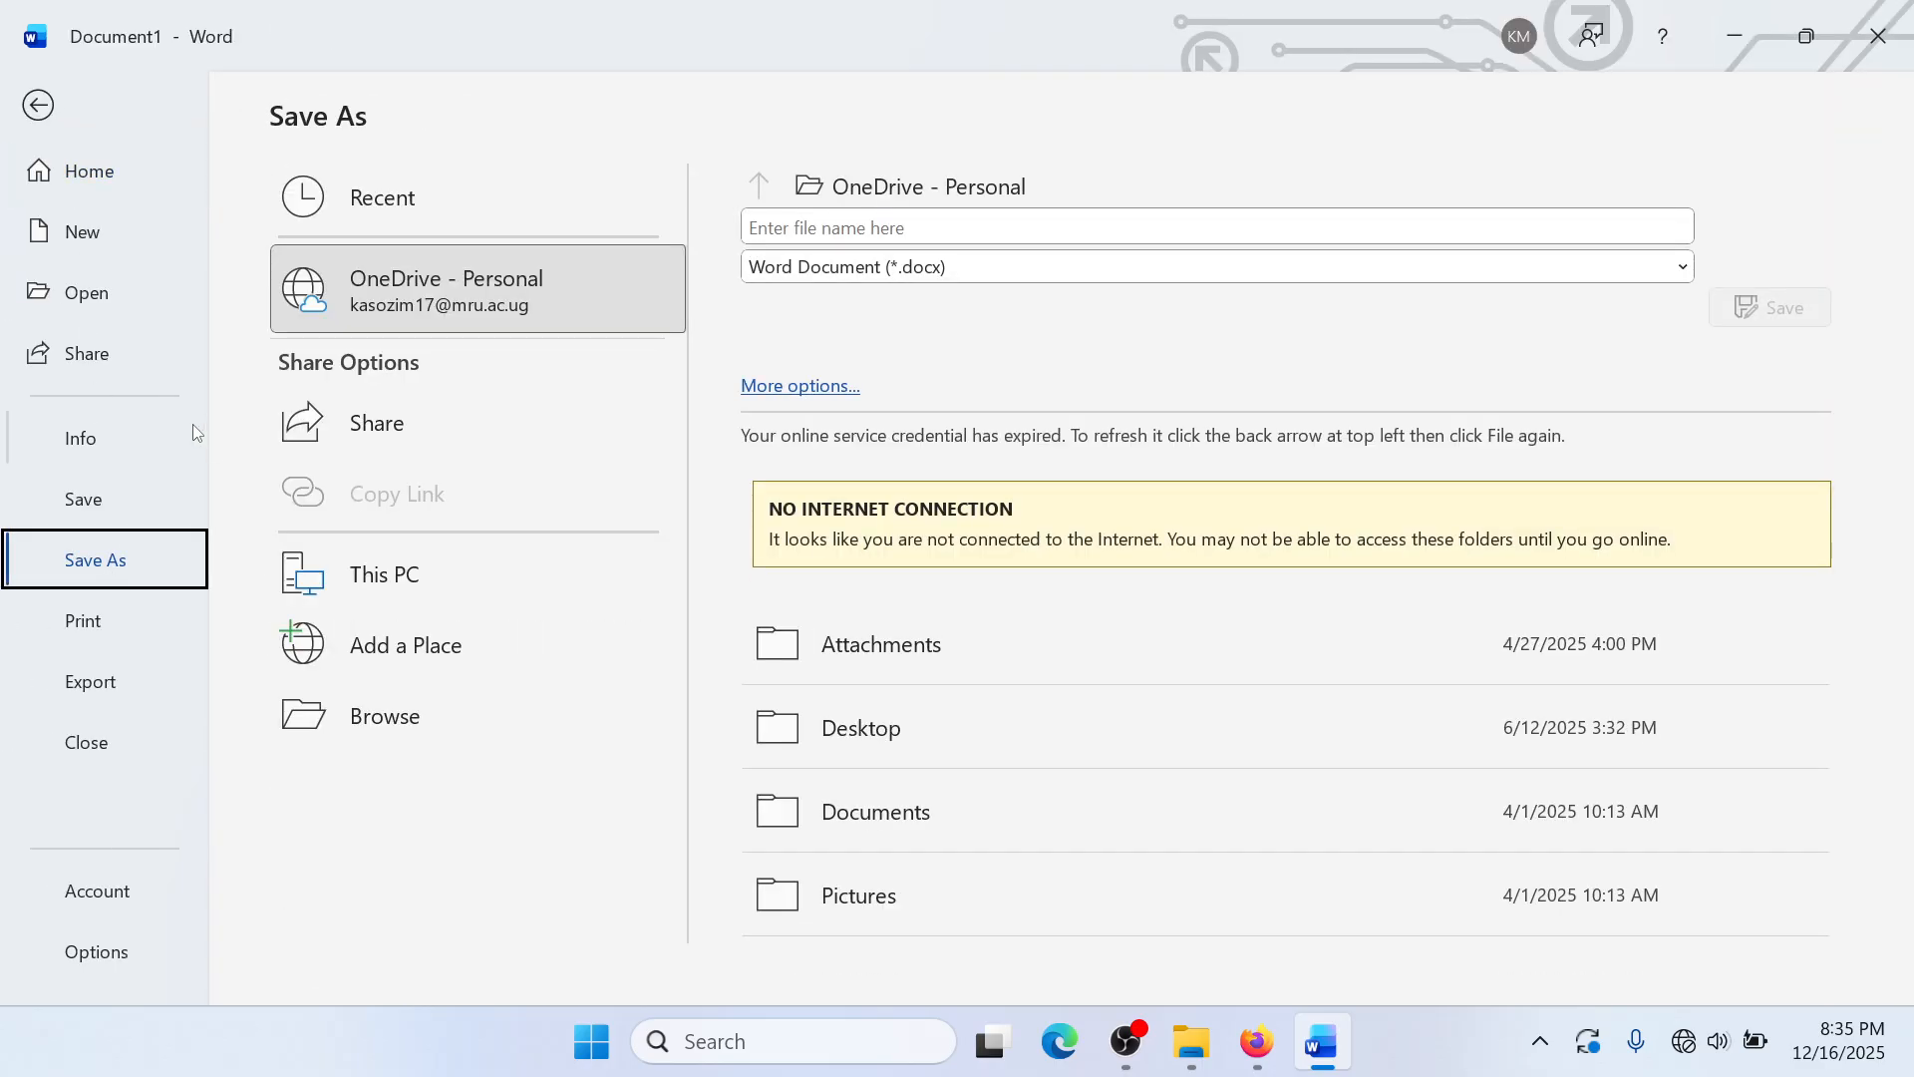
click(384, 716)
click(136, 295)
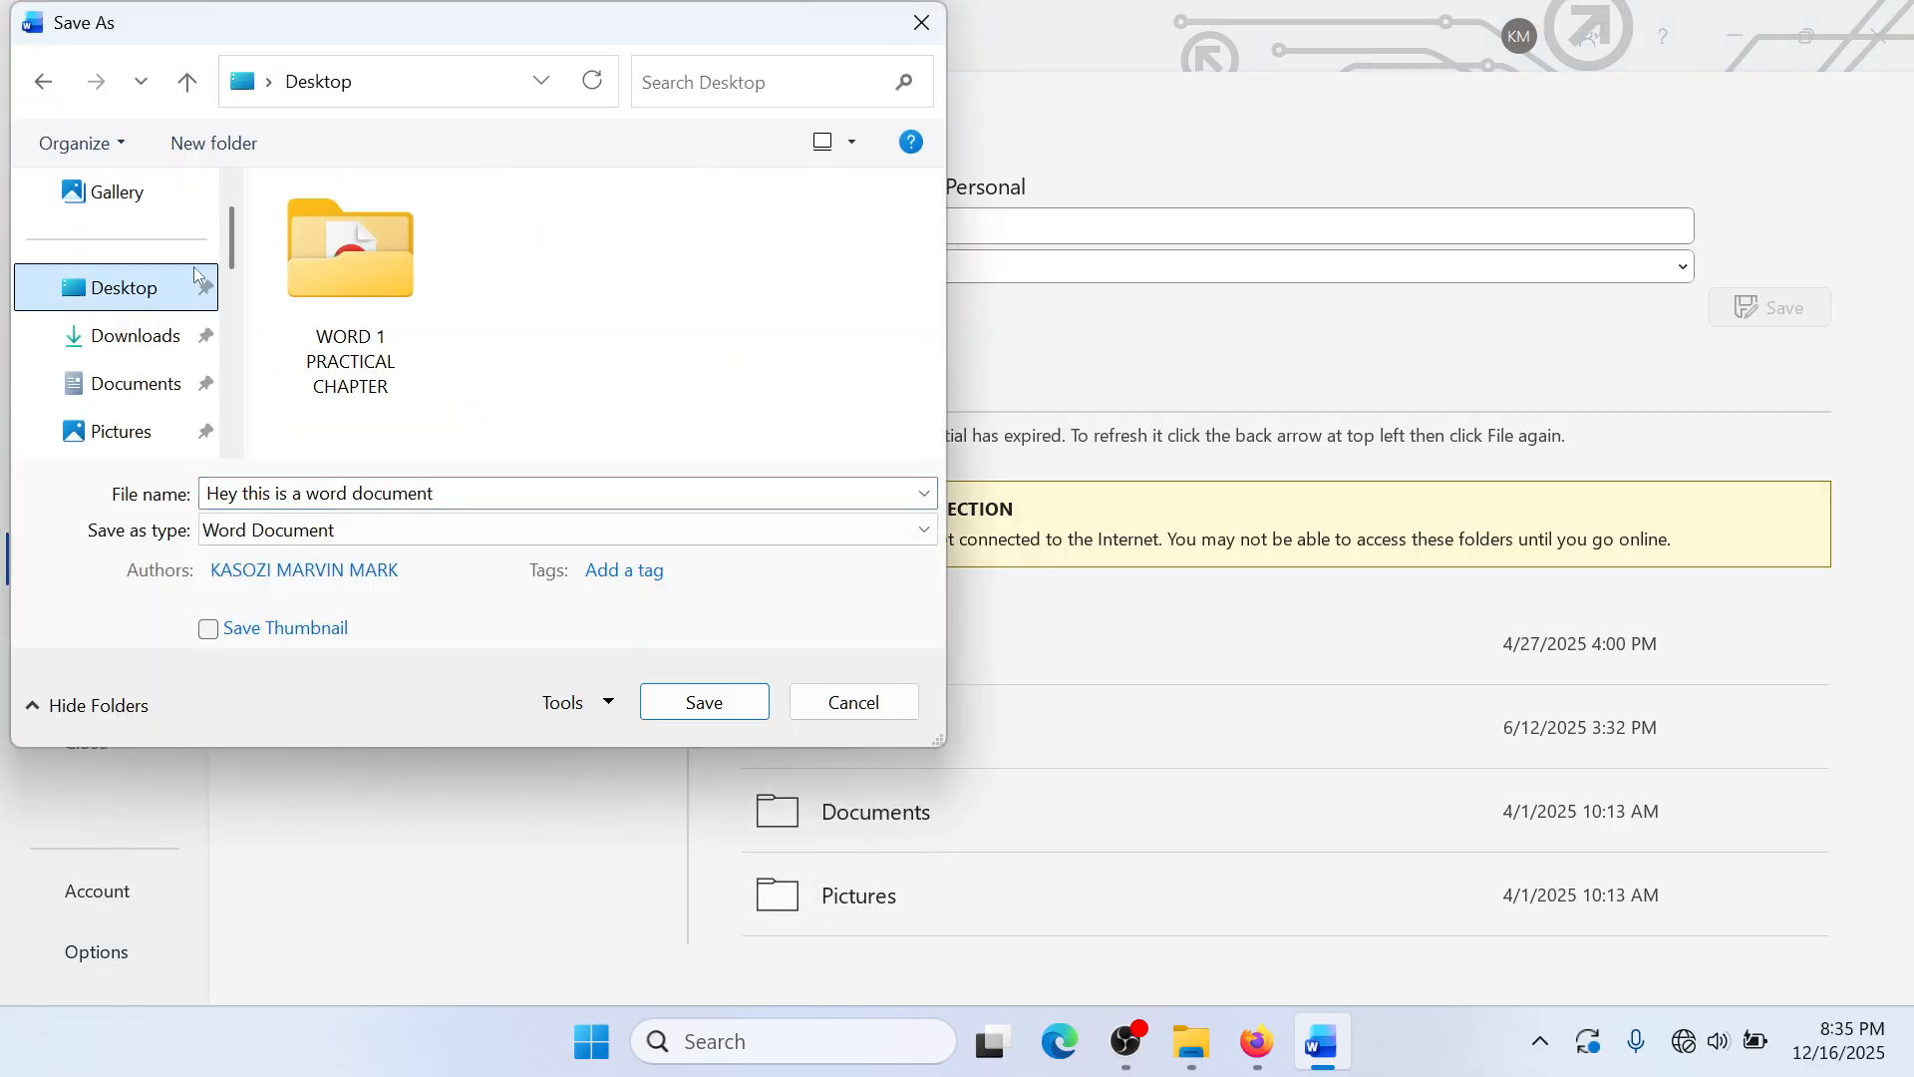
drag(232, 261, 234, 213)
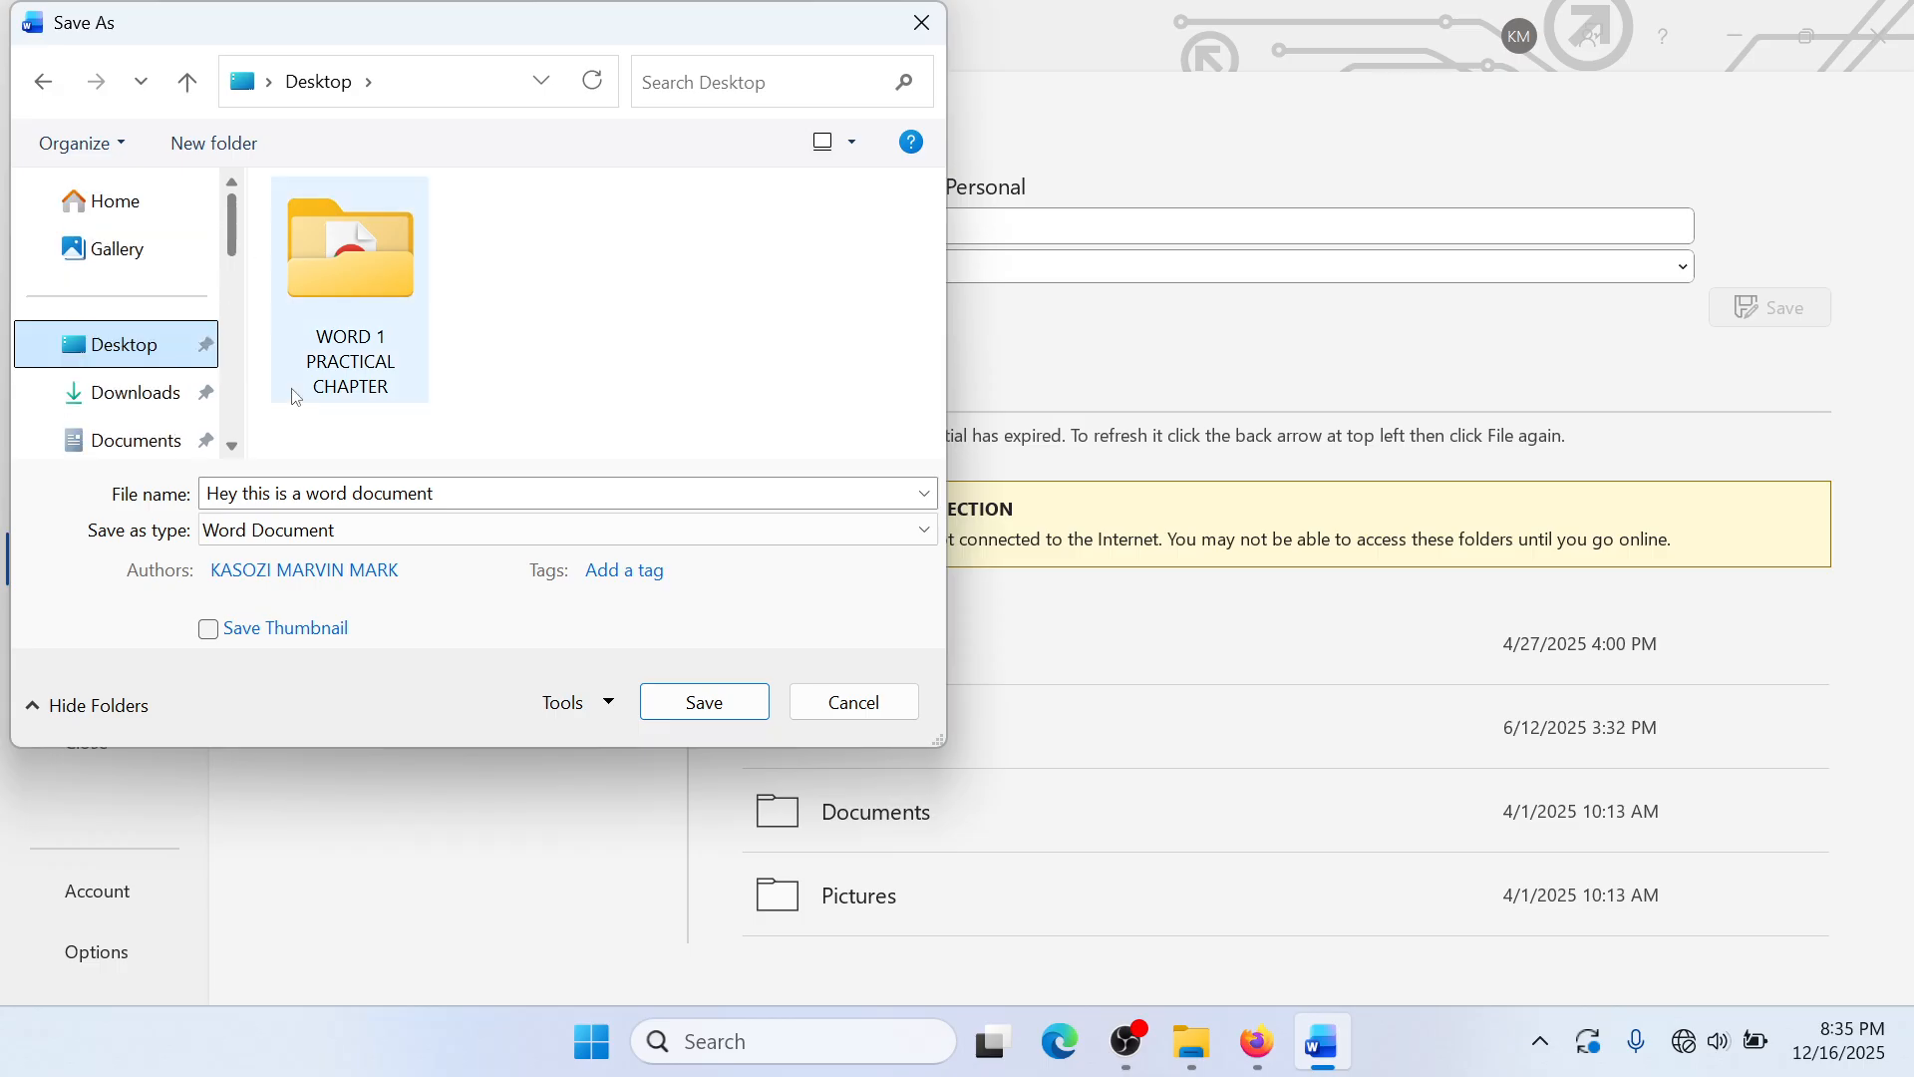
click(465, 496)
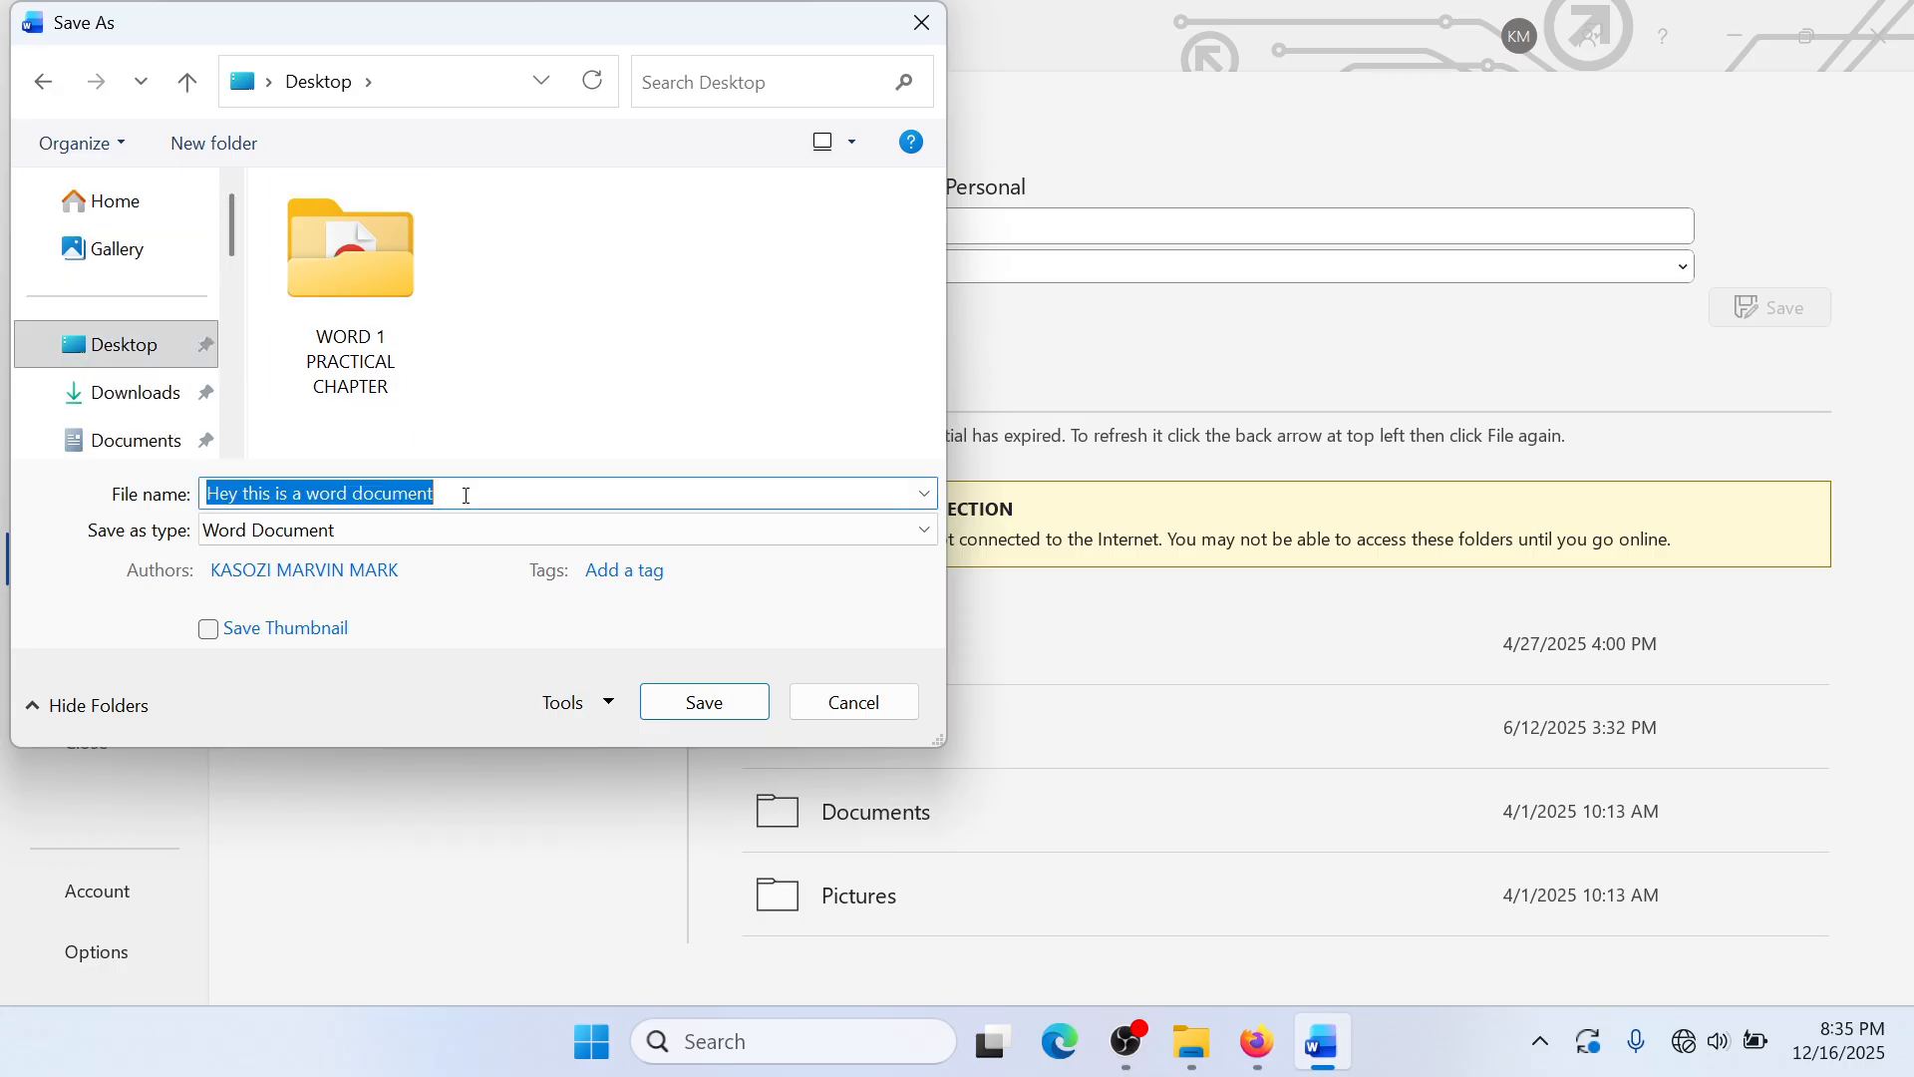
text(lesson 1)
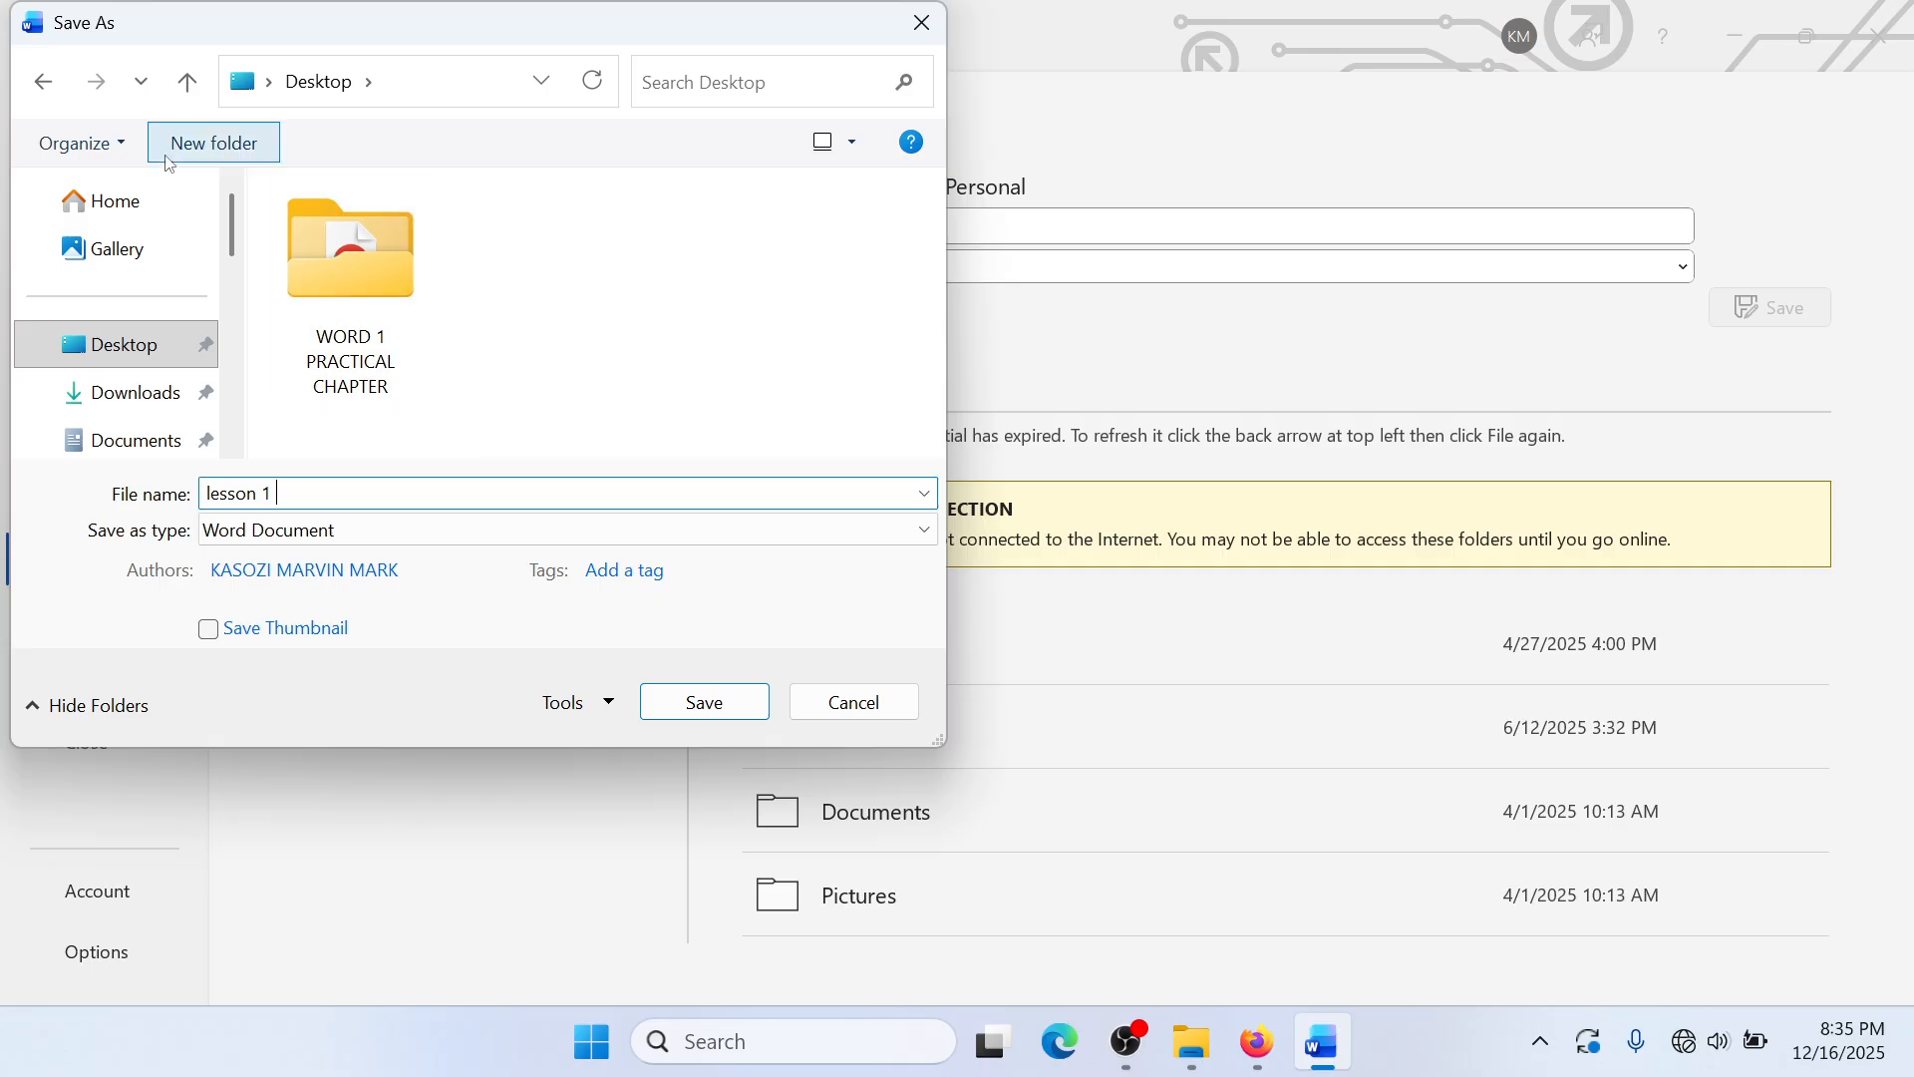
Step: Create a Desktop folder named with the author's first name in capitals and save the document inside it
click(227, 146)
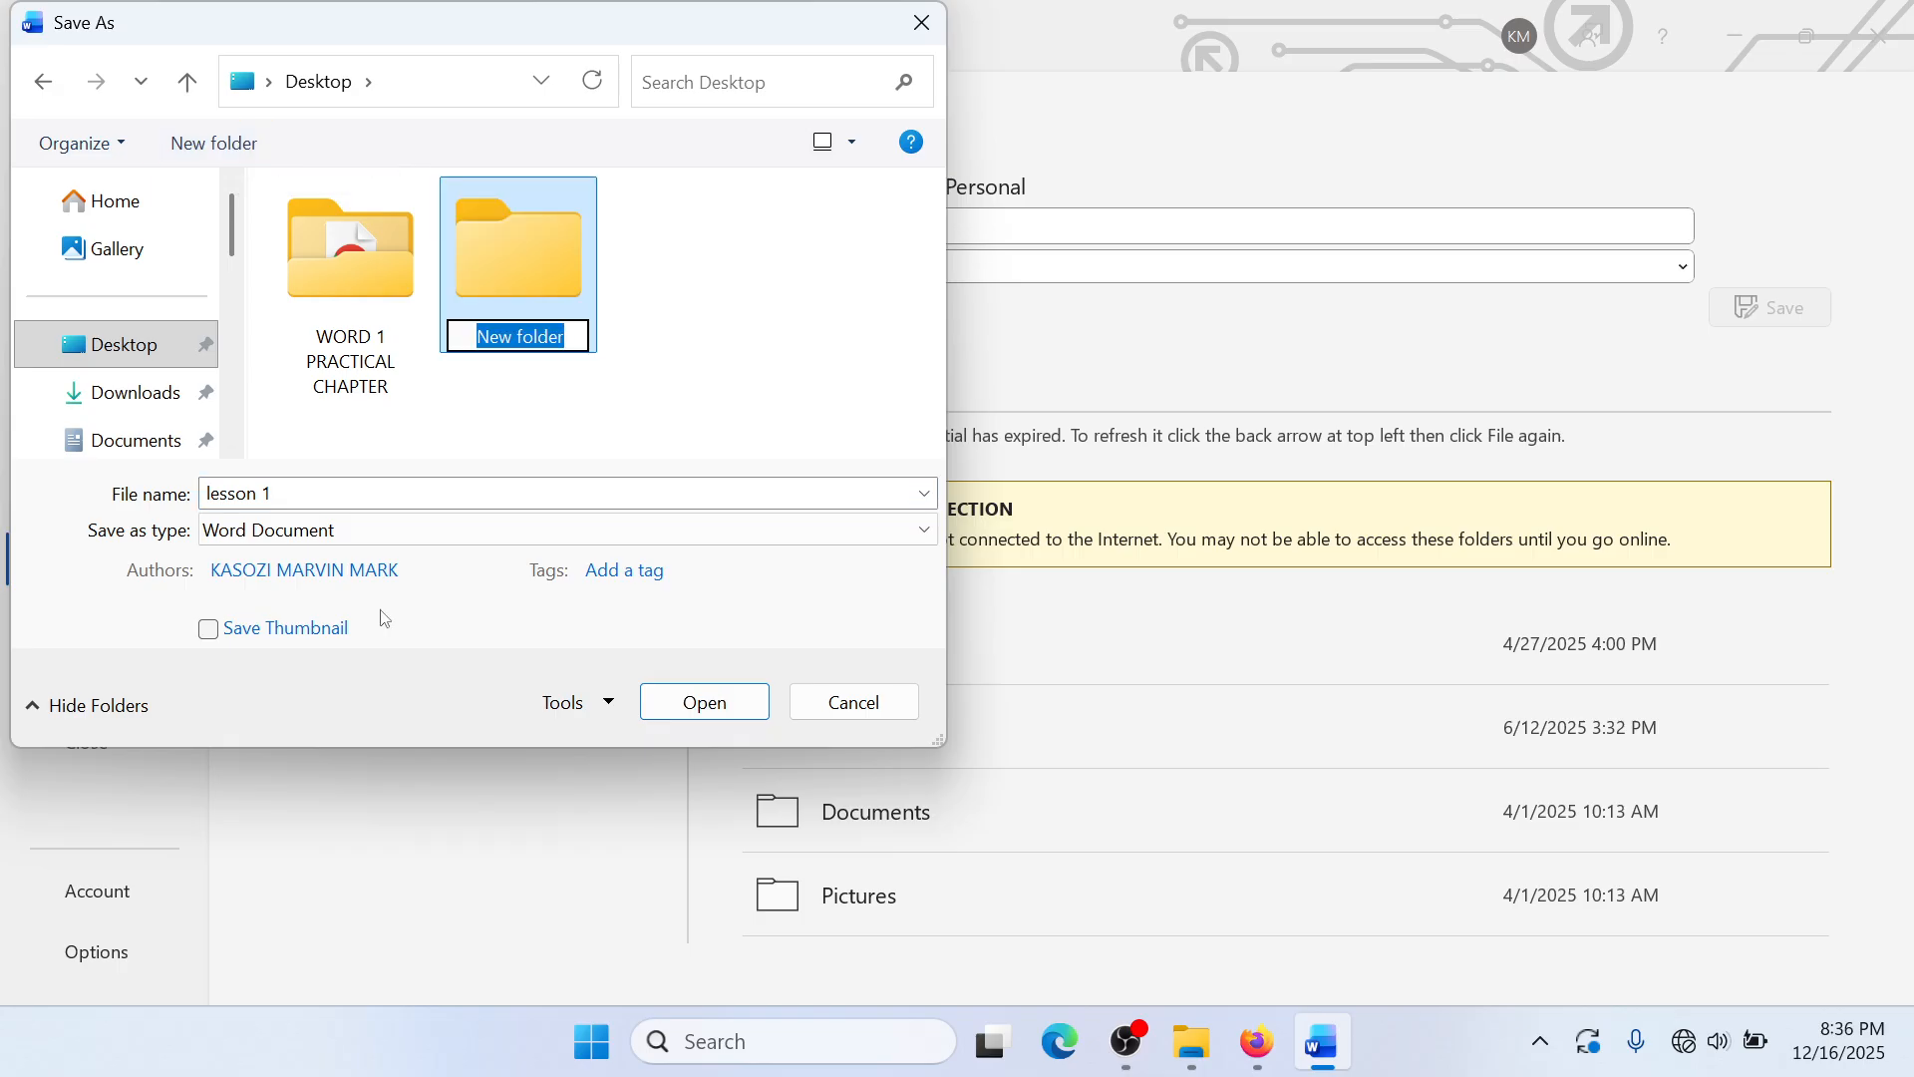
text(ma)
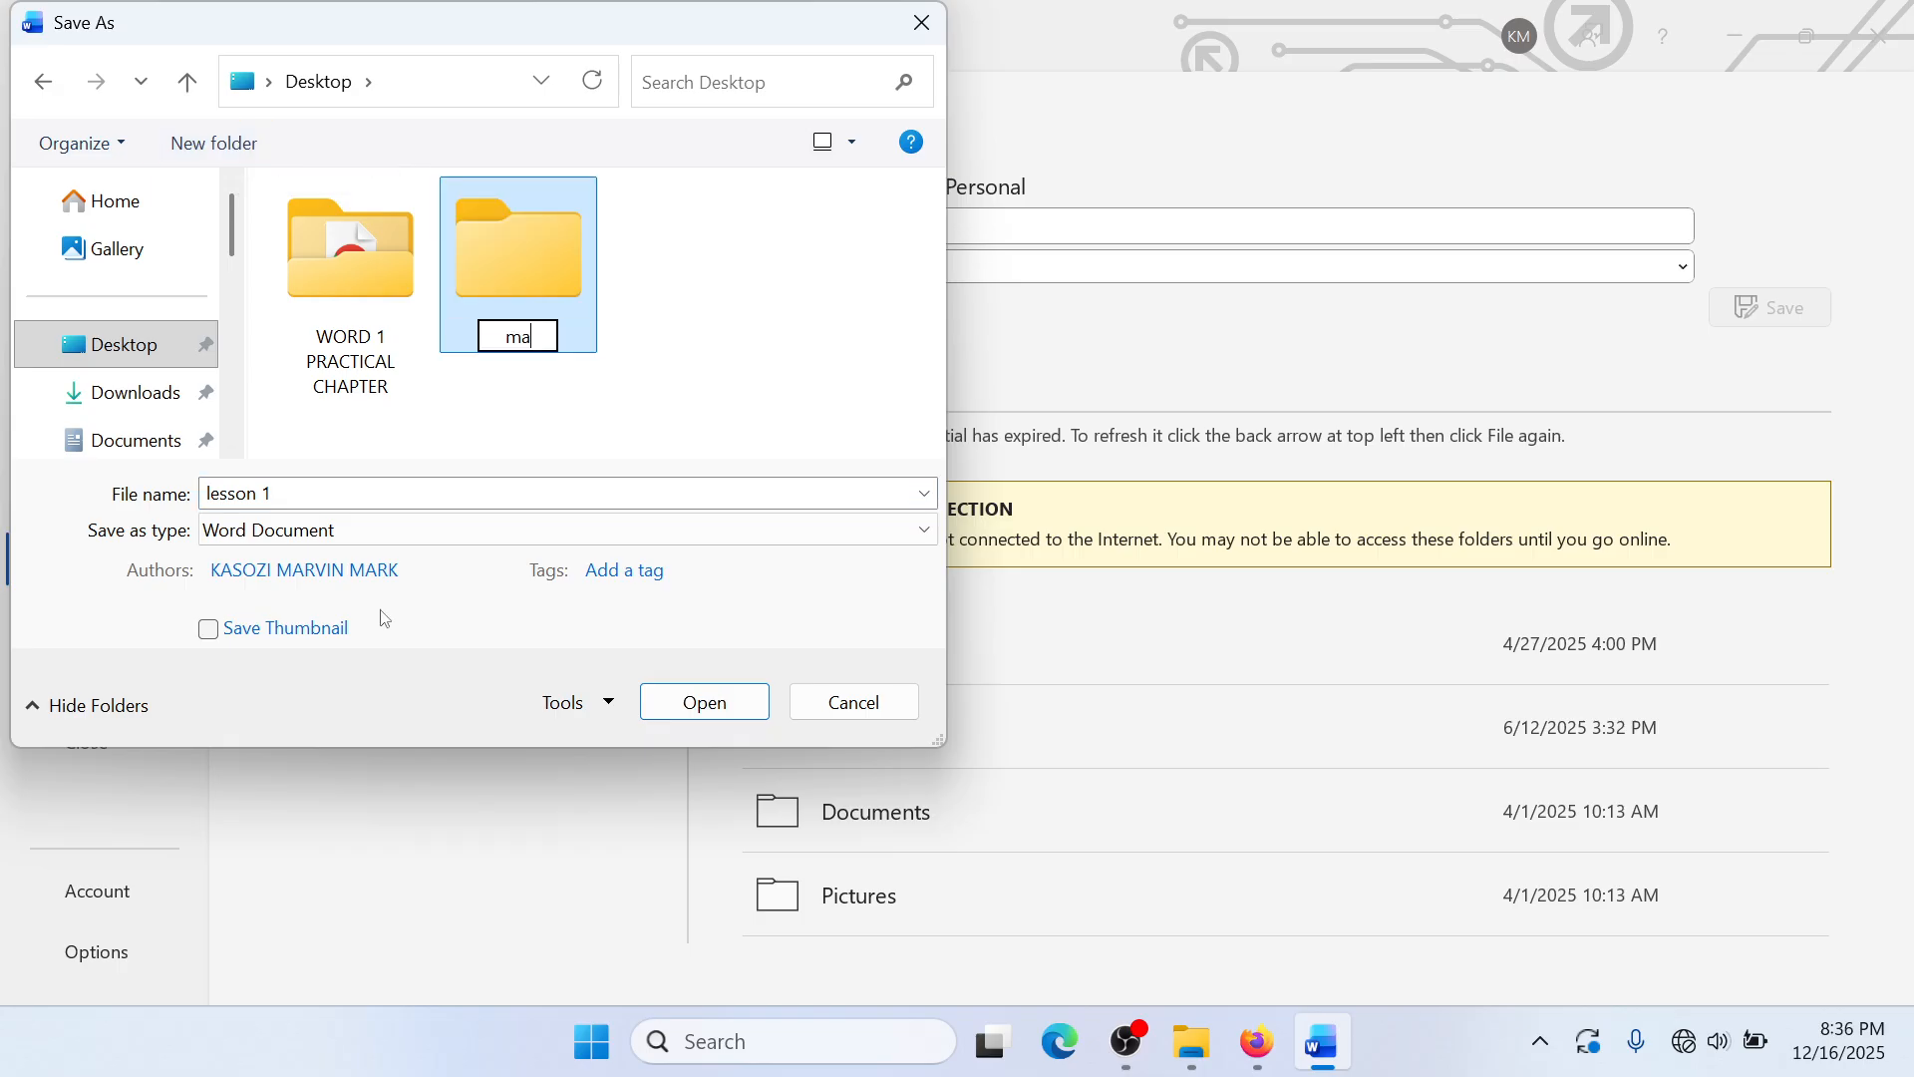
key(BackSpace)
key(BackSpace)
text(MAR)
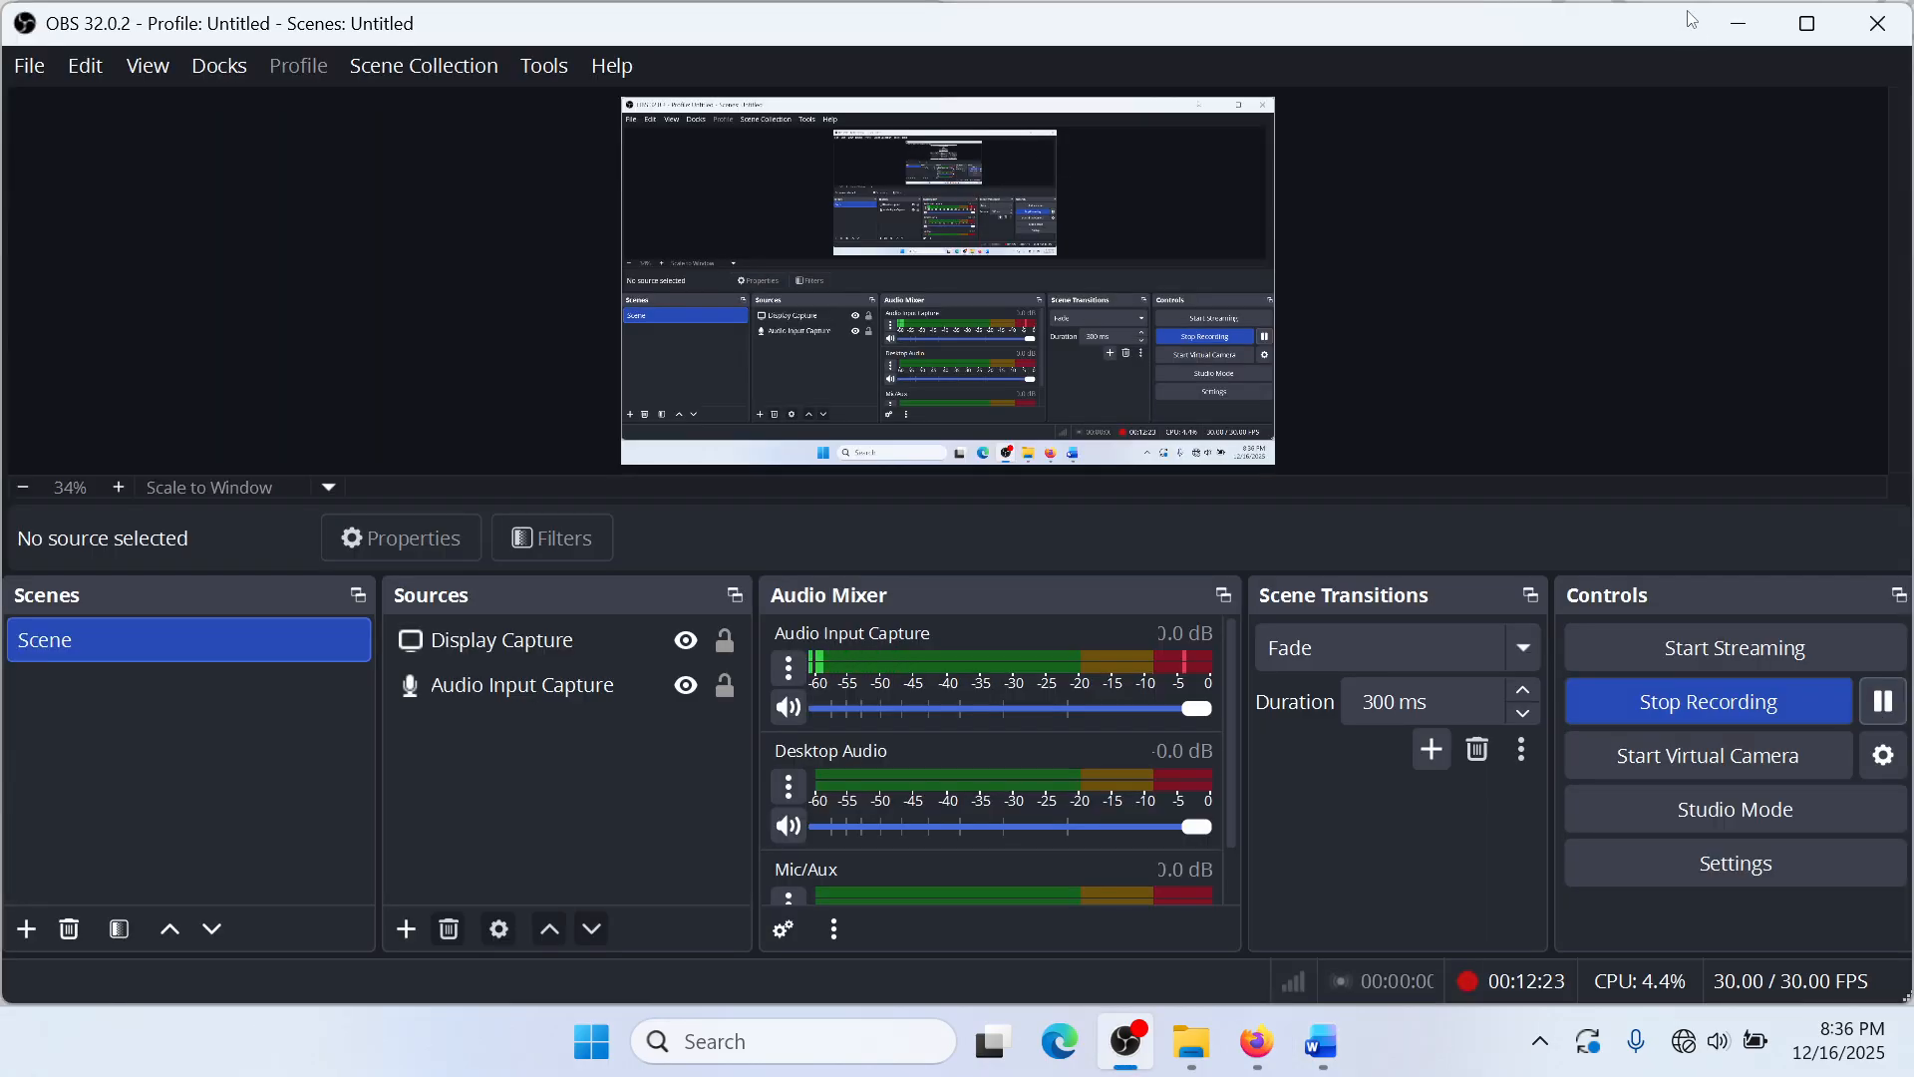
click(1737, 20)
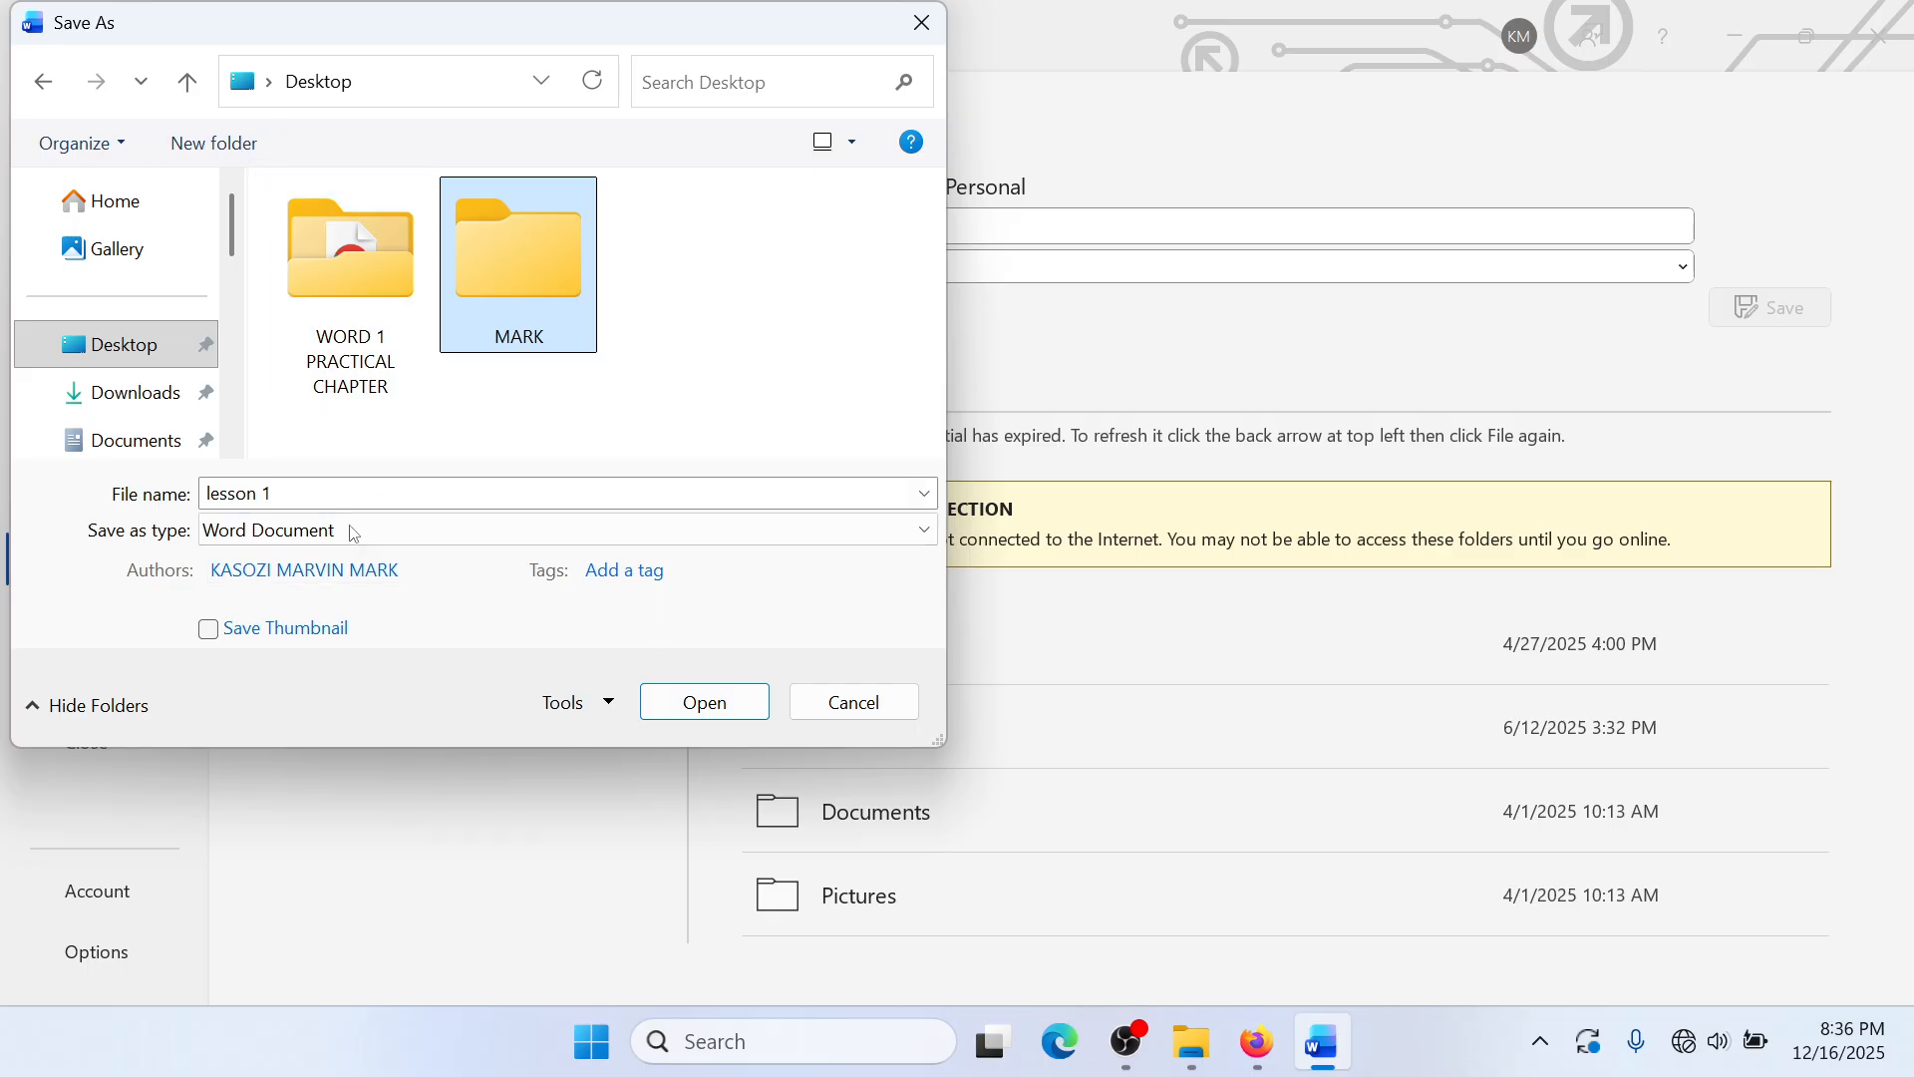
double_click(547, 273)
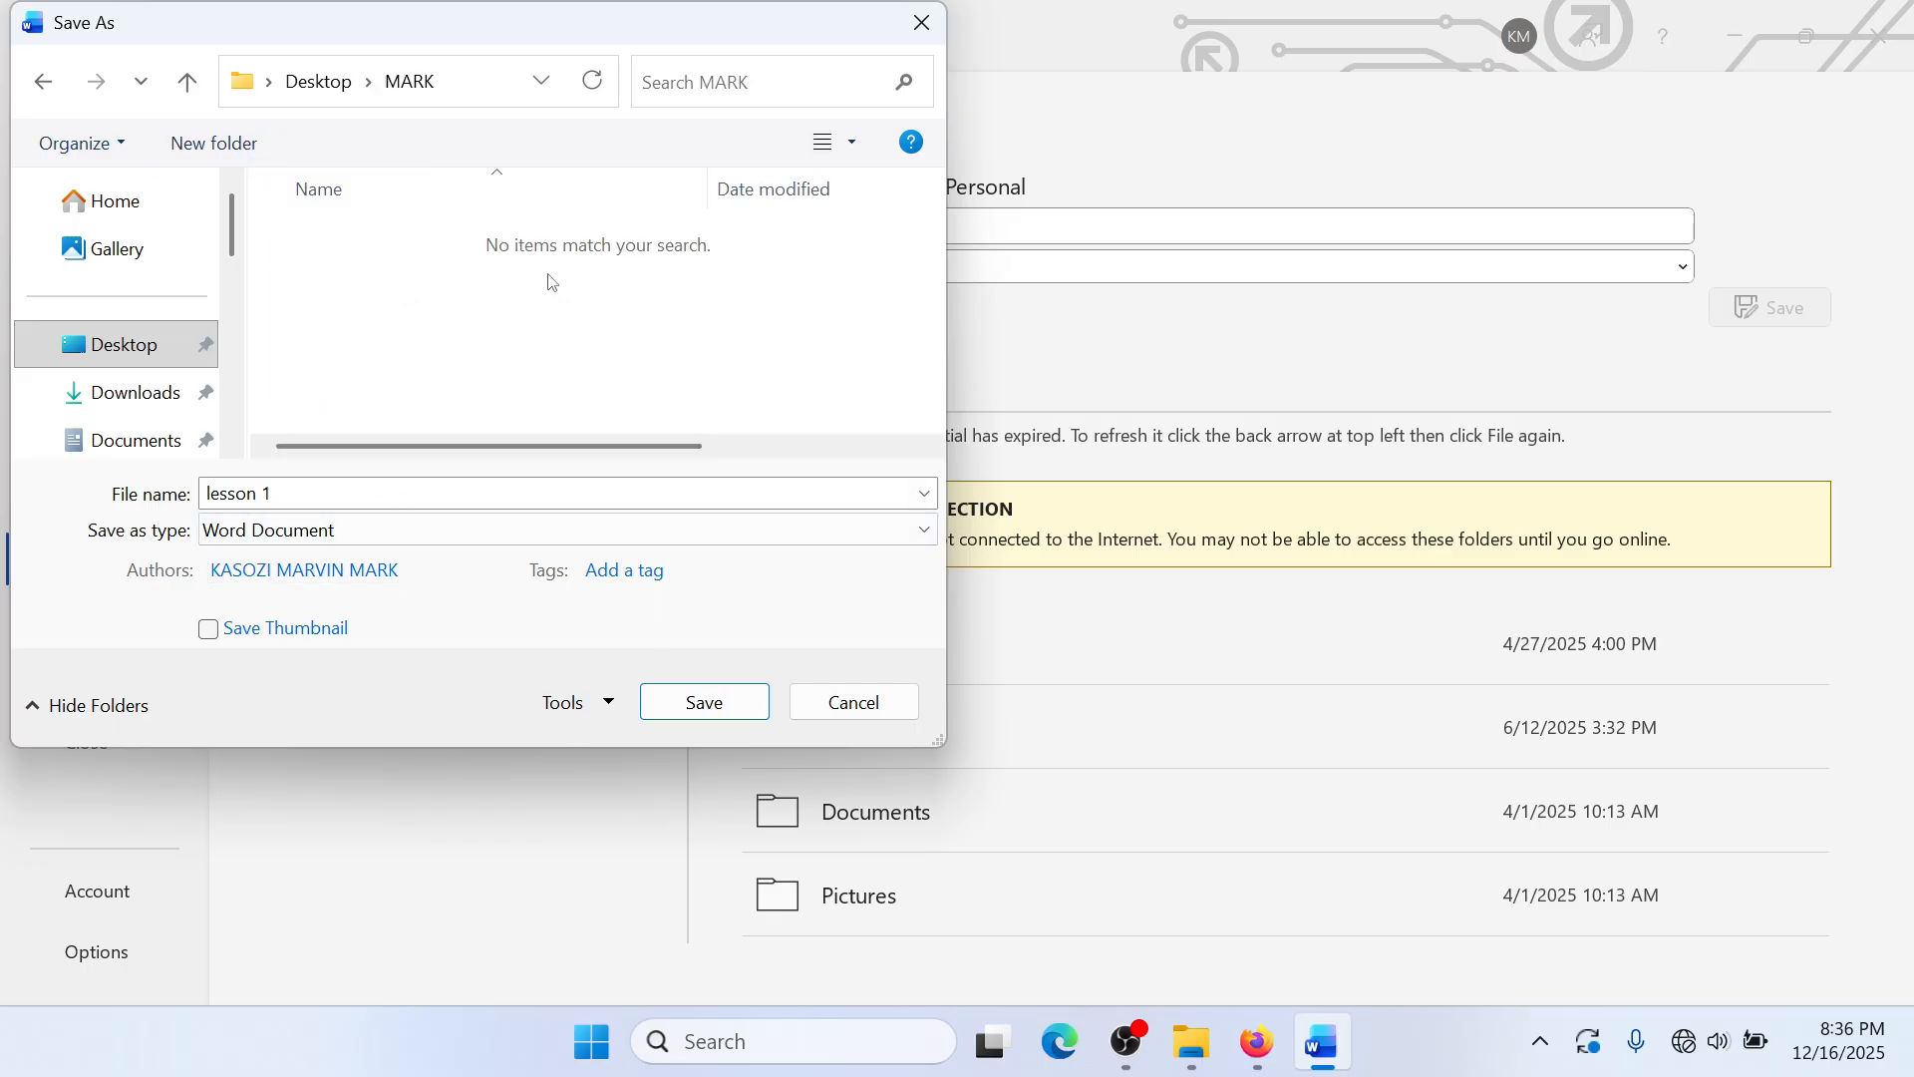
click(703, 703)
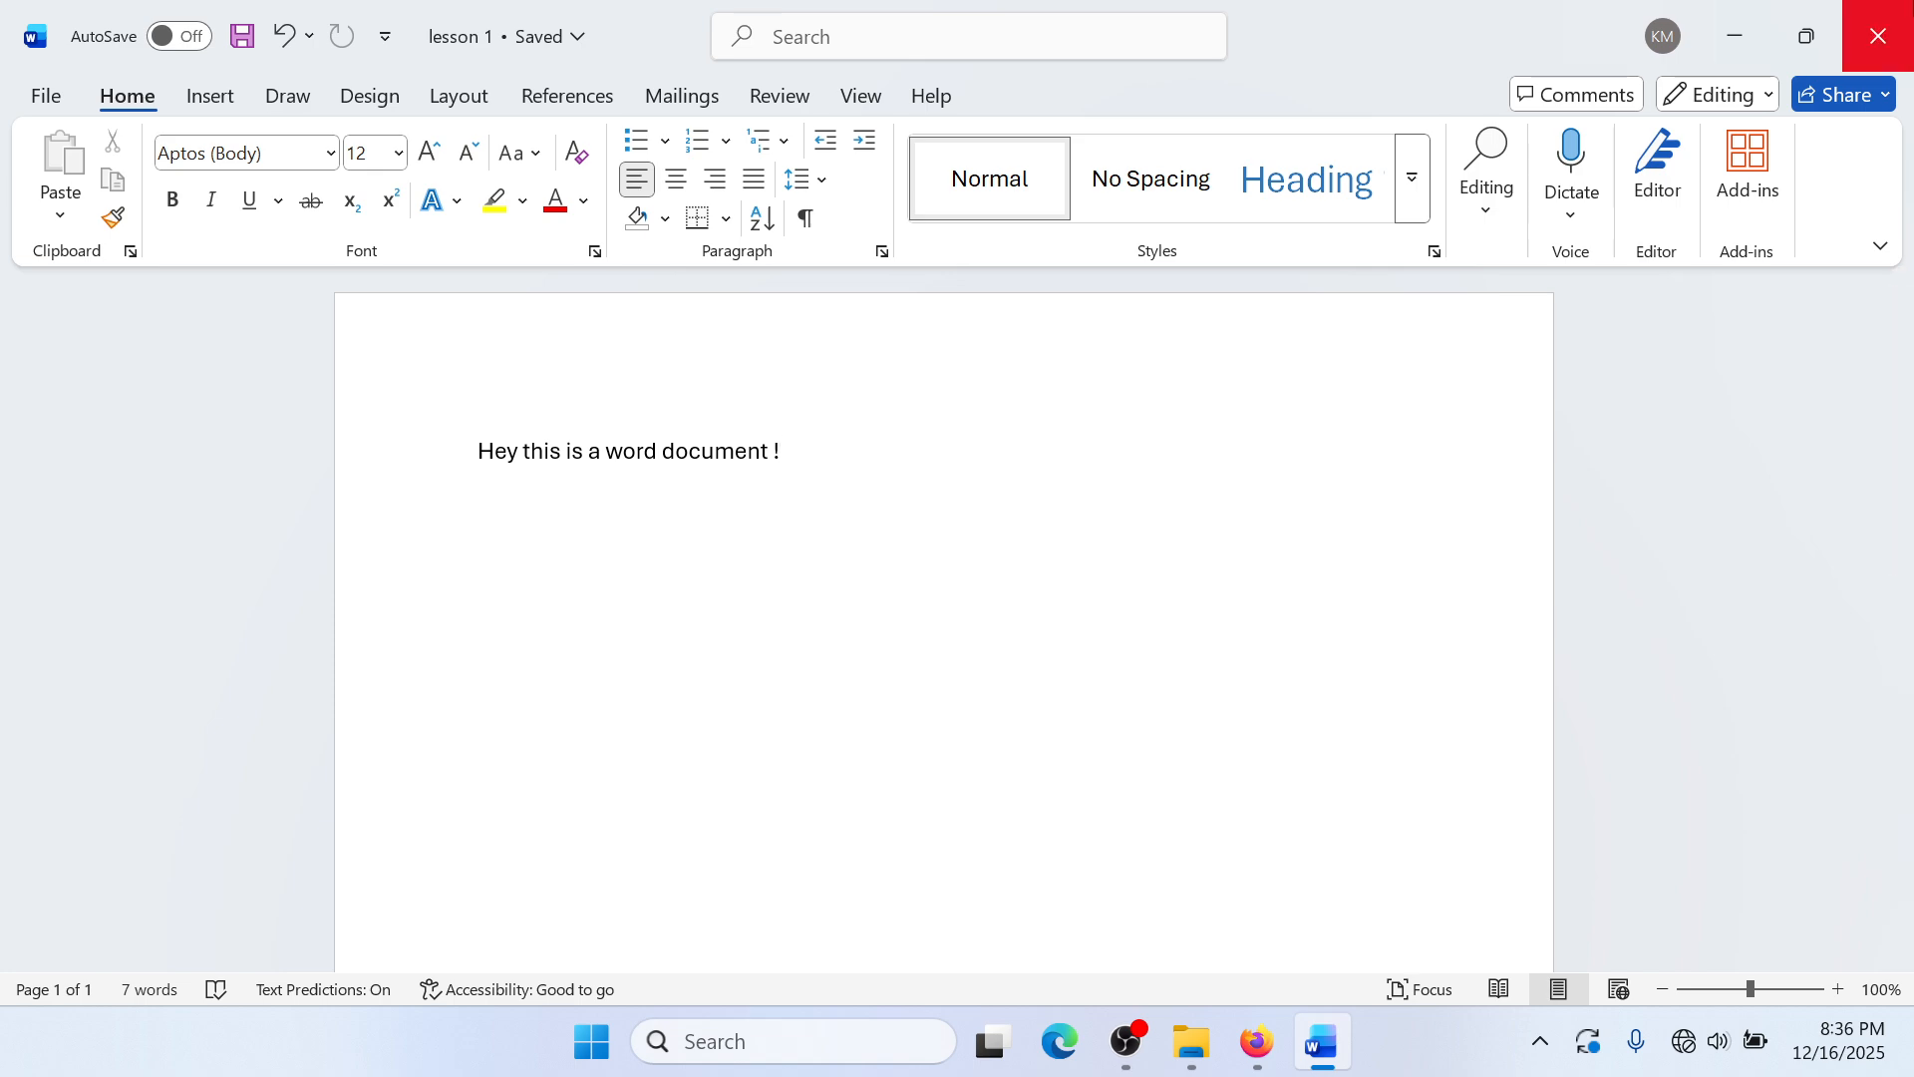
Step: Close Word, move the newly created folder to an empty area of the Desktop, and reopen "lesson 1" from it
click(1885, 8)
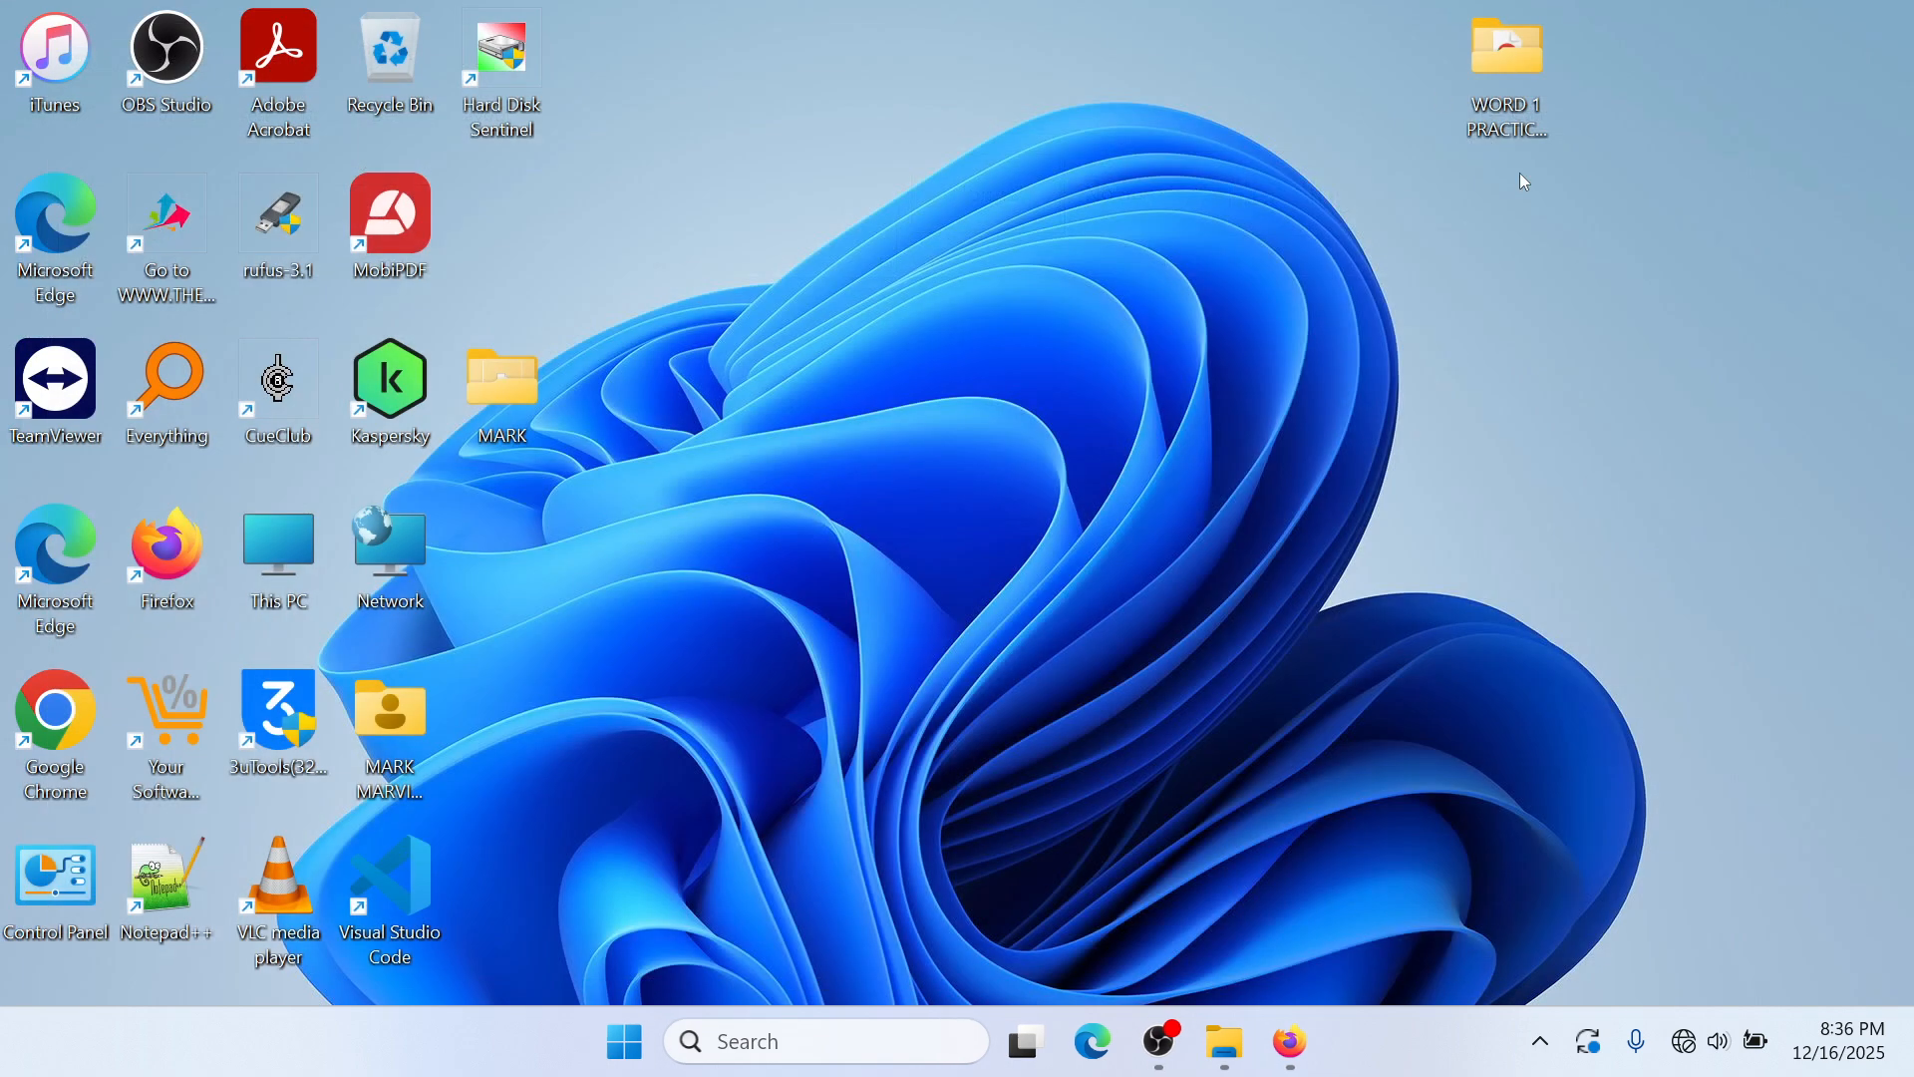
drag(529, 391, 889, 128)
double_click(942, 70)
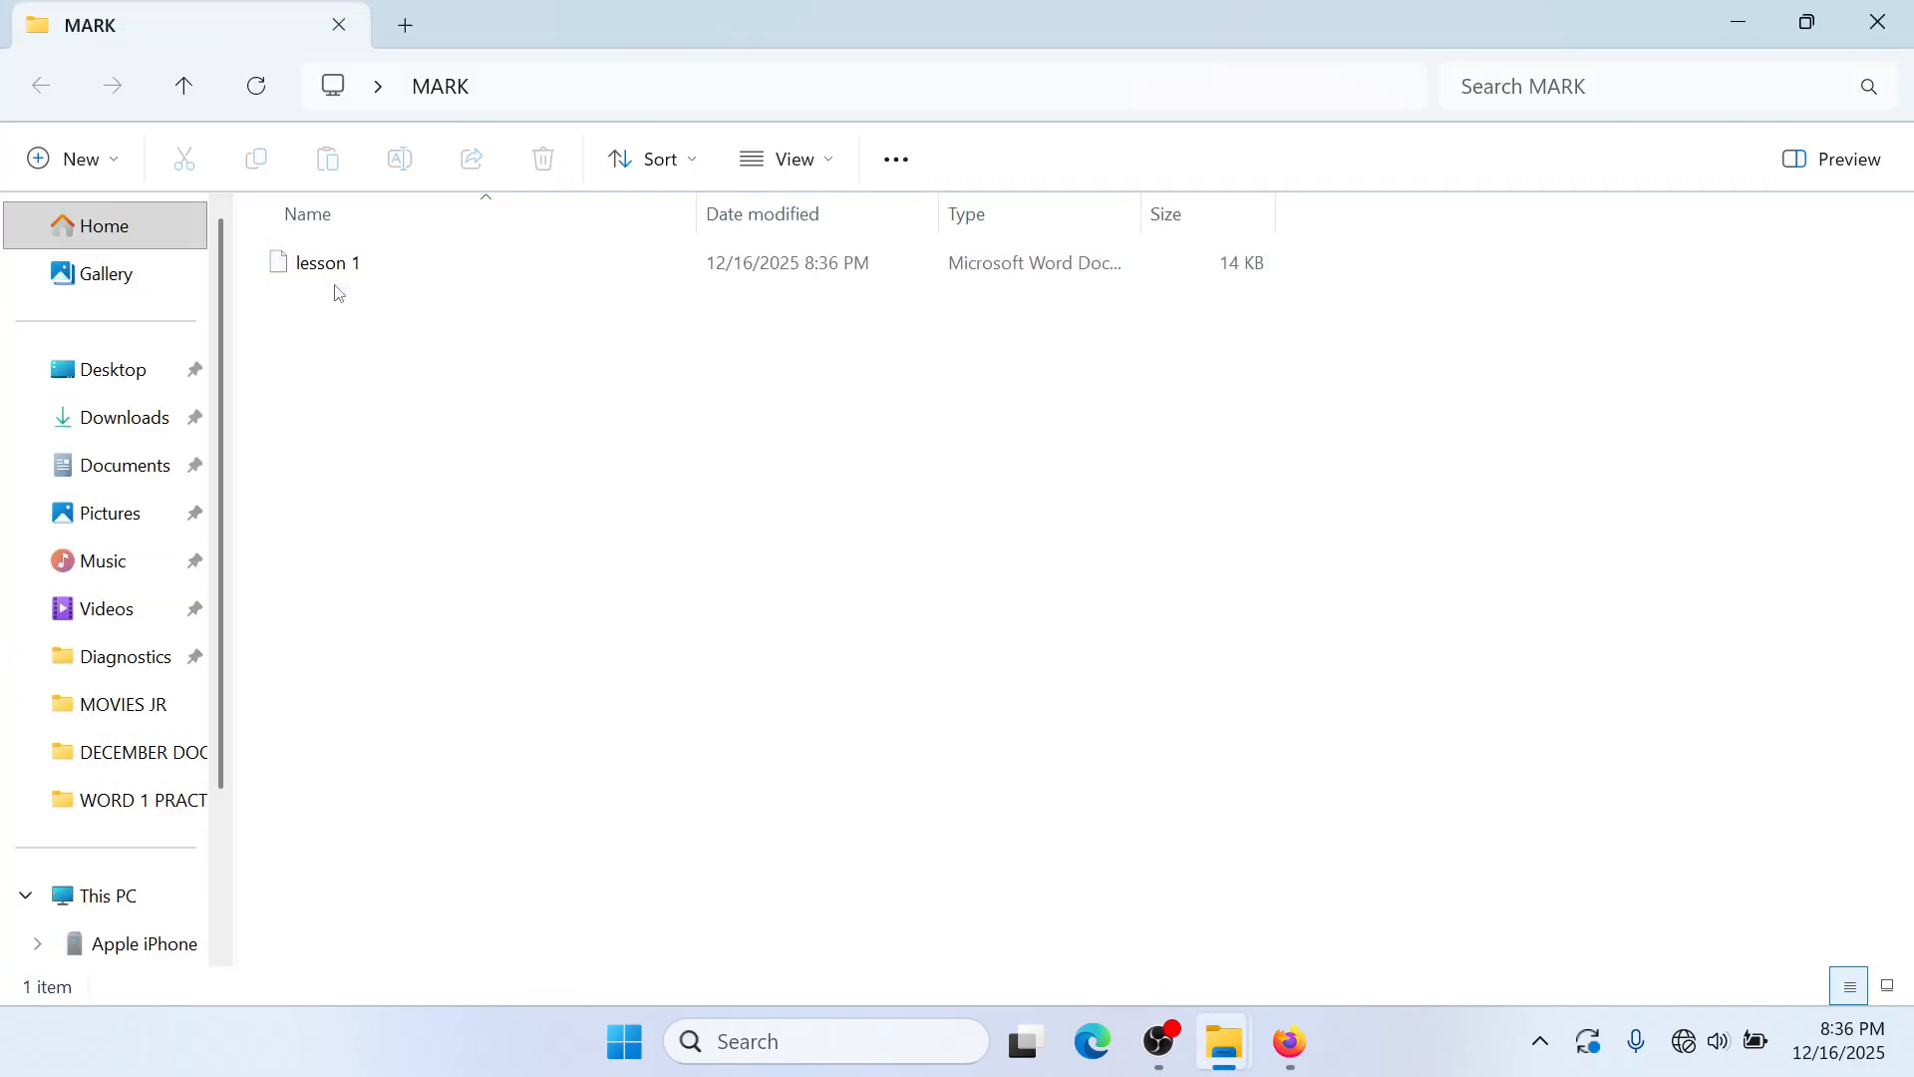
click(342, 265)
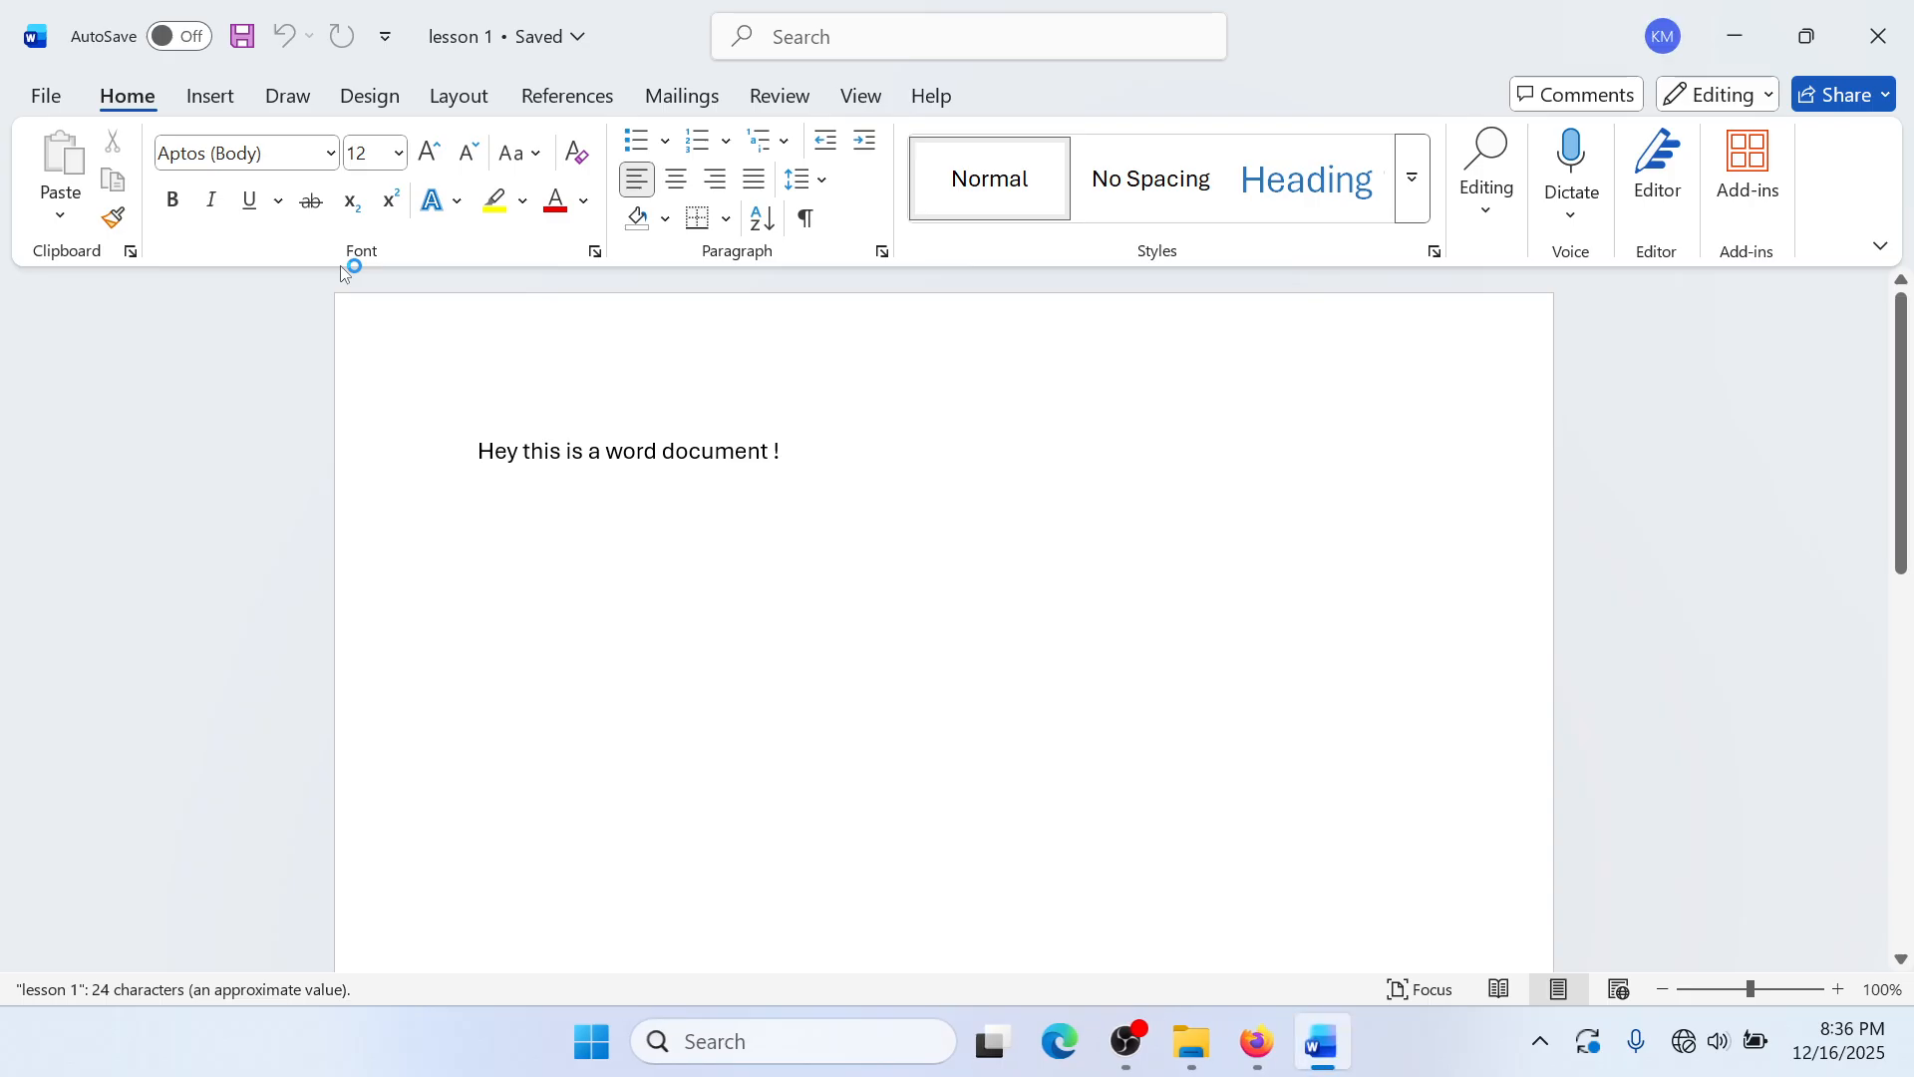
Step: Check the topic outline in Firefox, return to Word and view the Quick Access Toolbar customization options
key(alt+Tab)
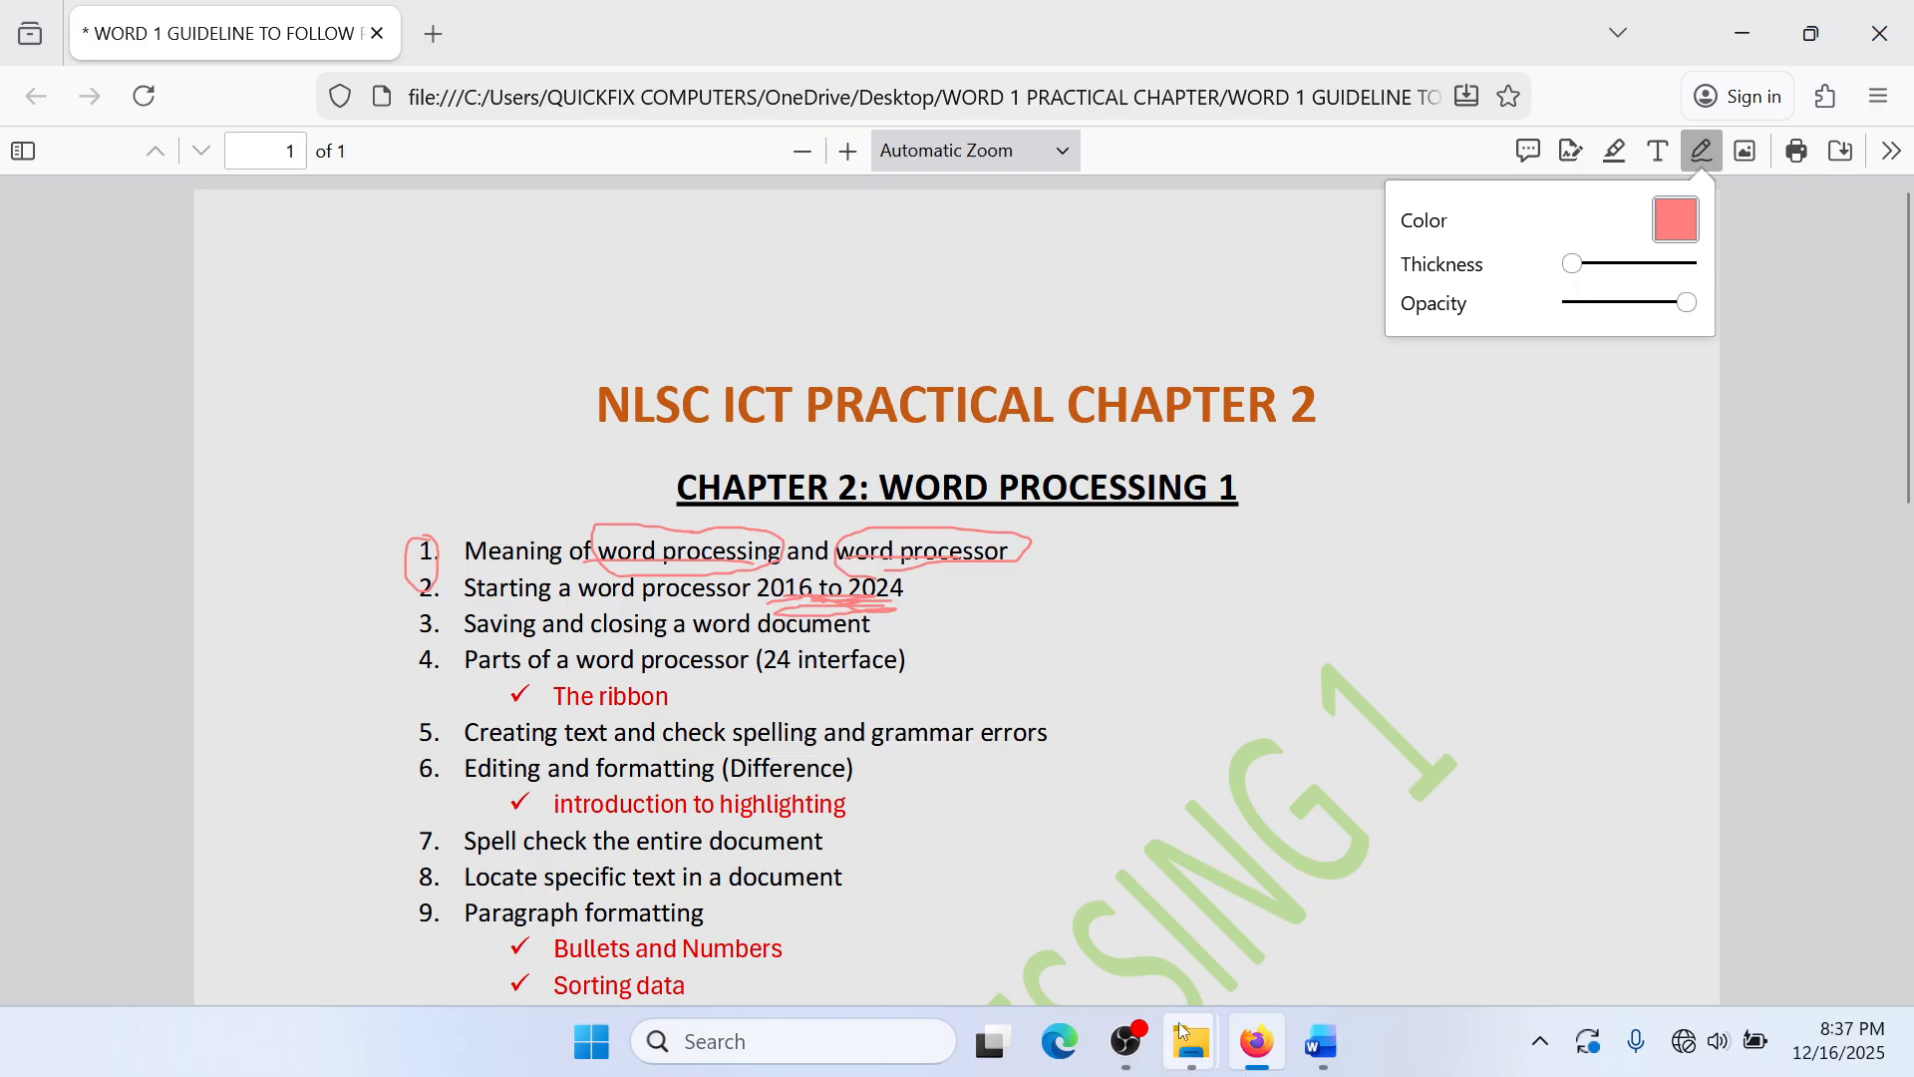
mouse_move(1273, 1027)
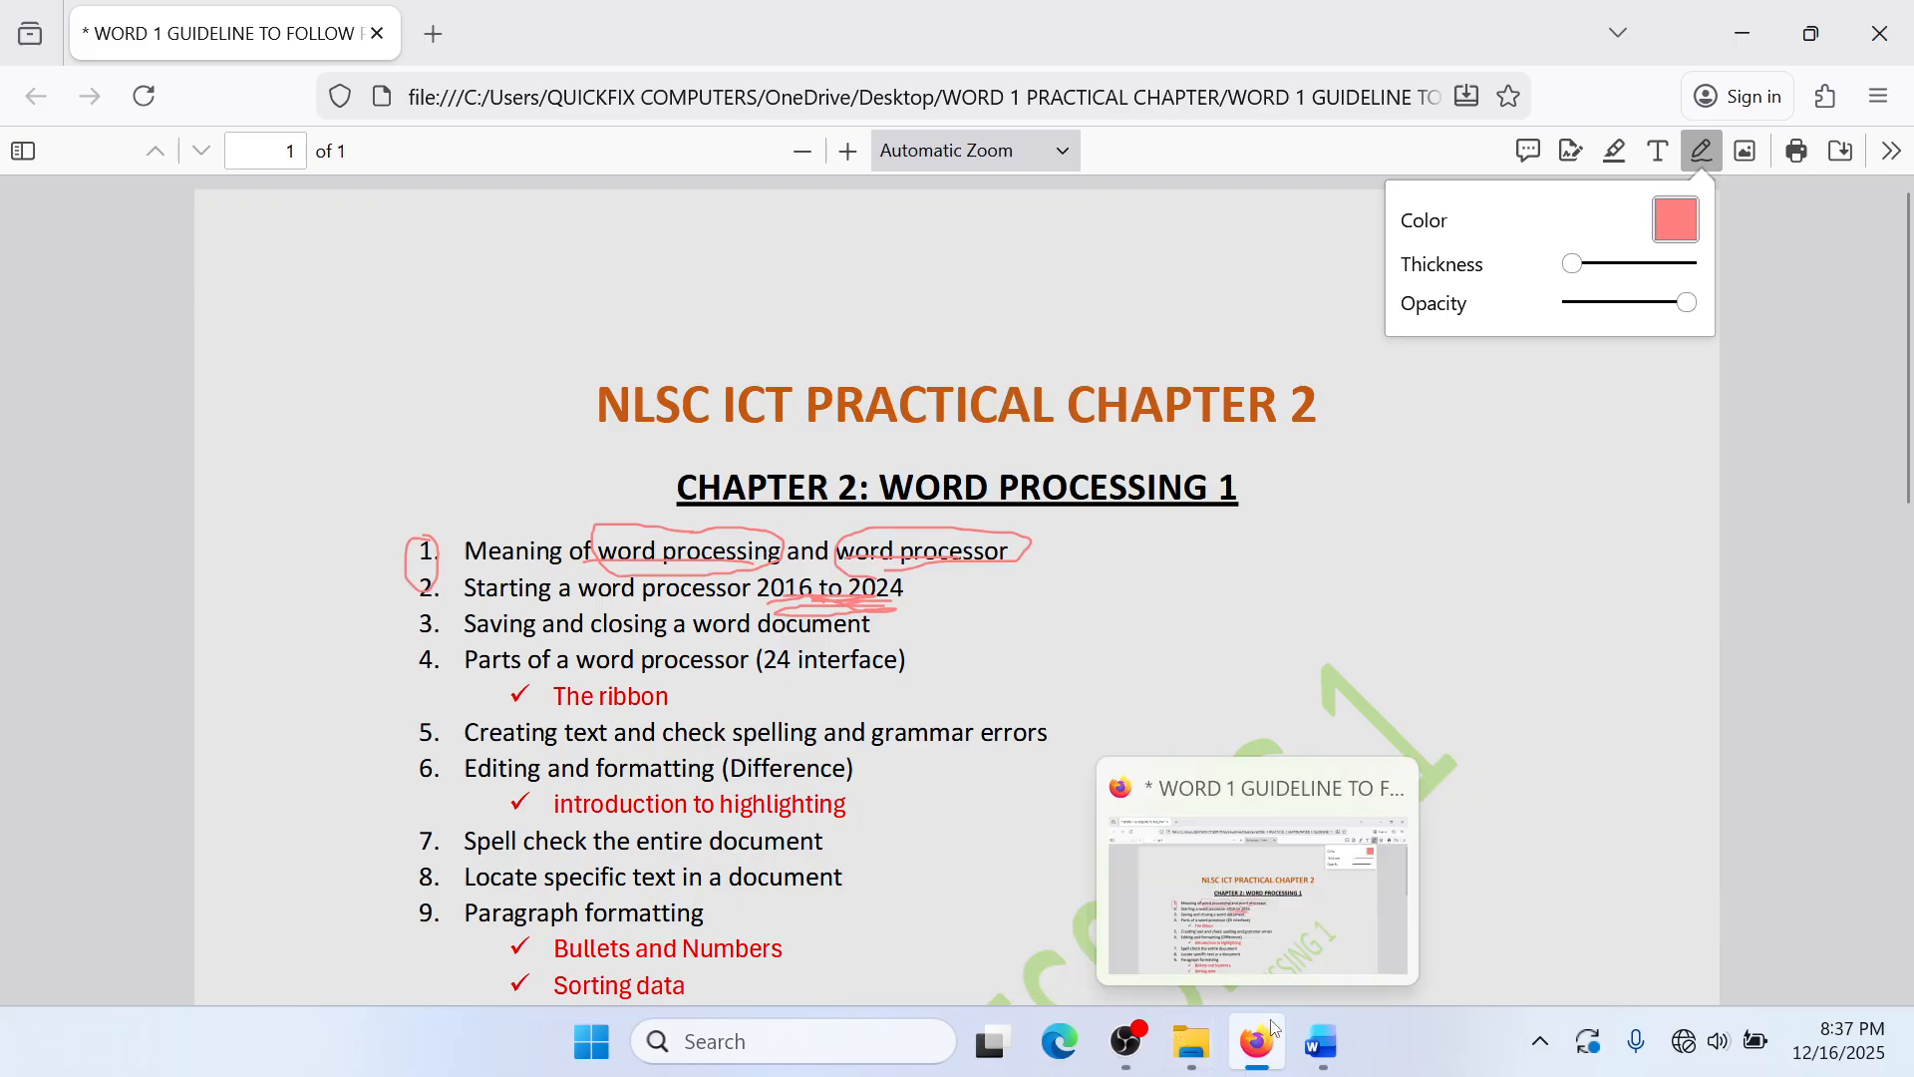
click(1318, 1050)
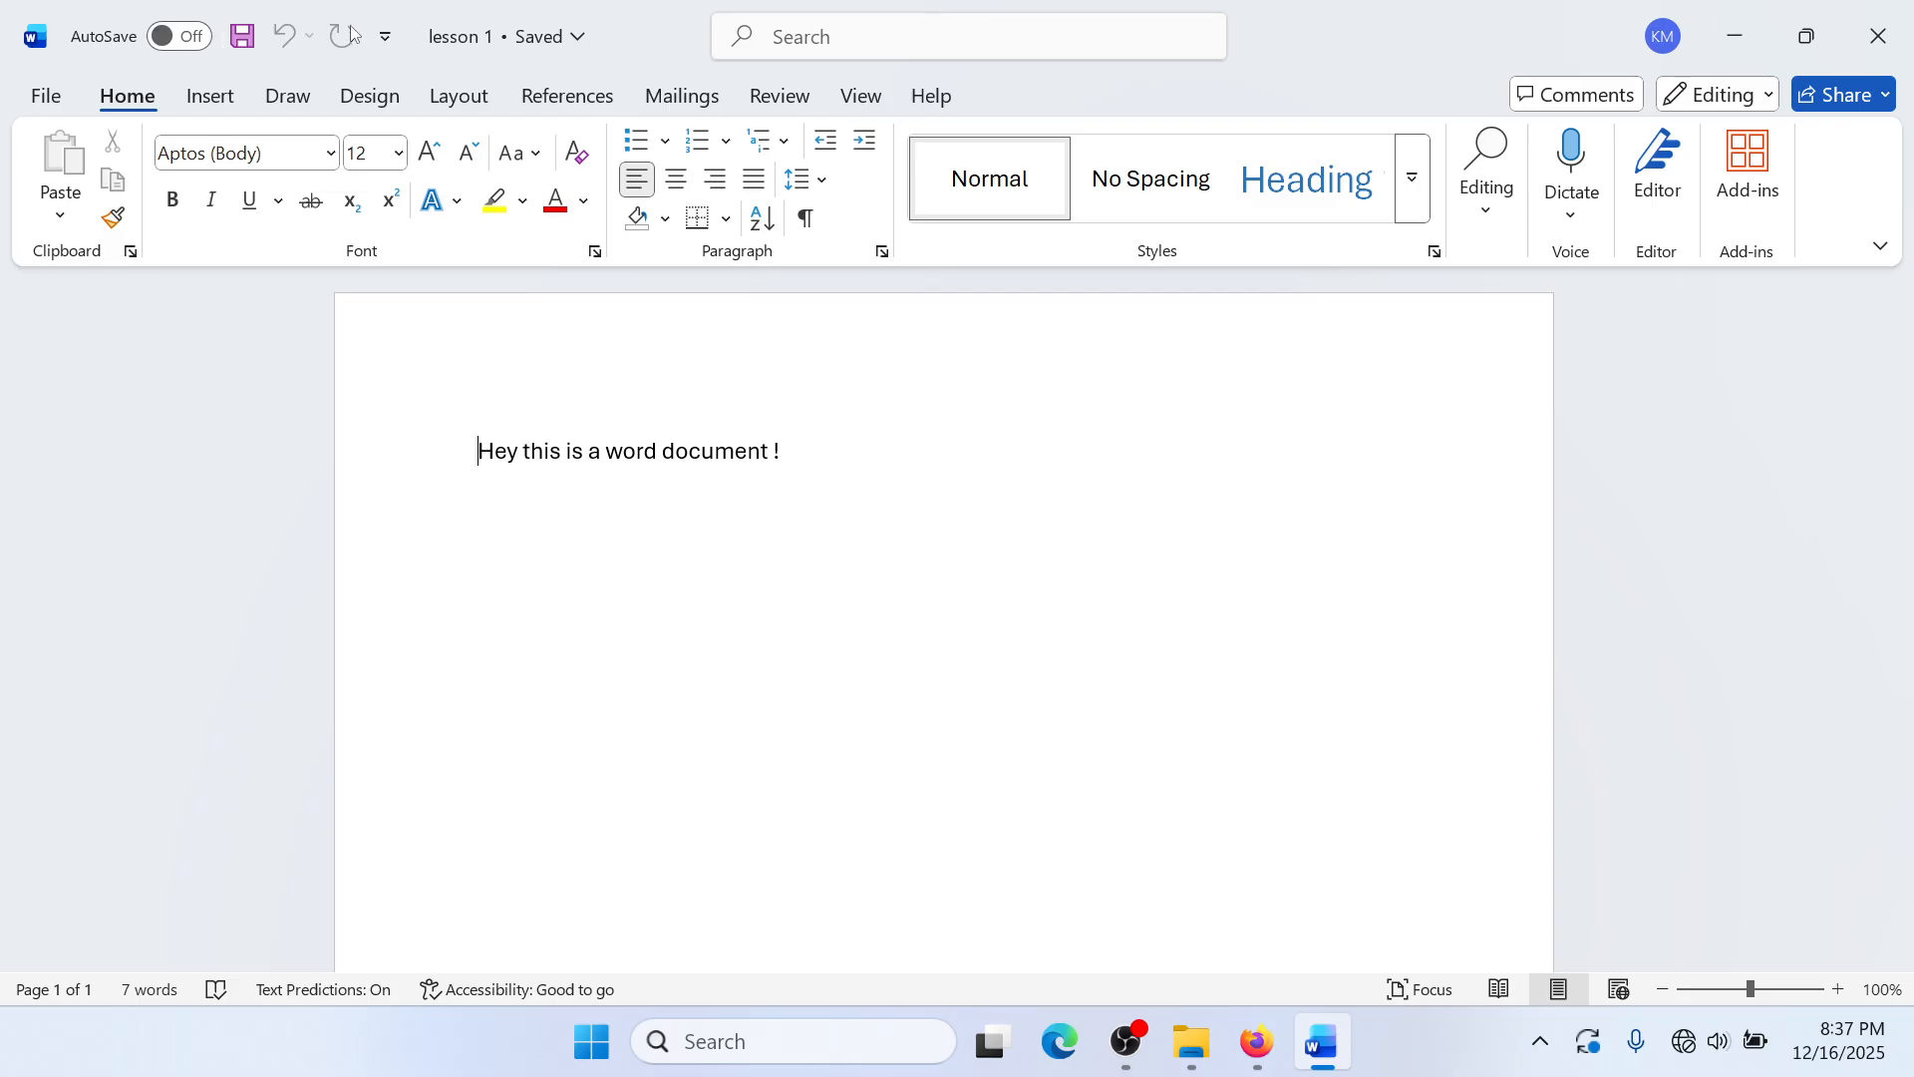
click(404, 40)
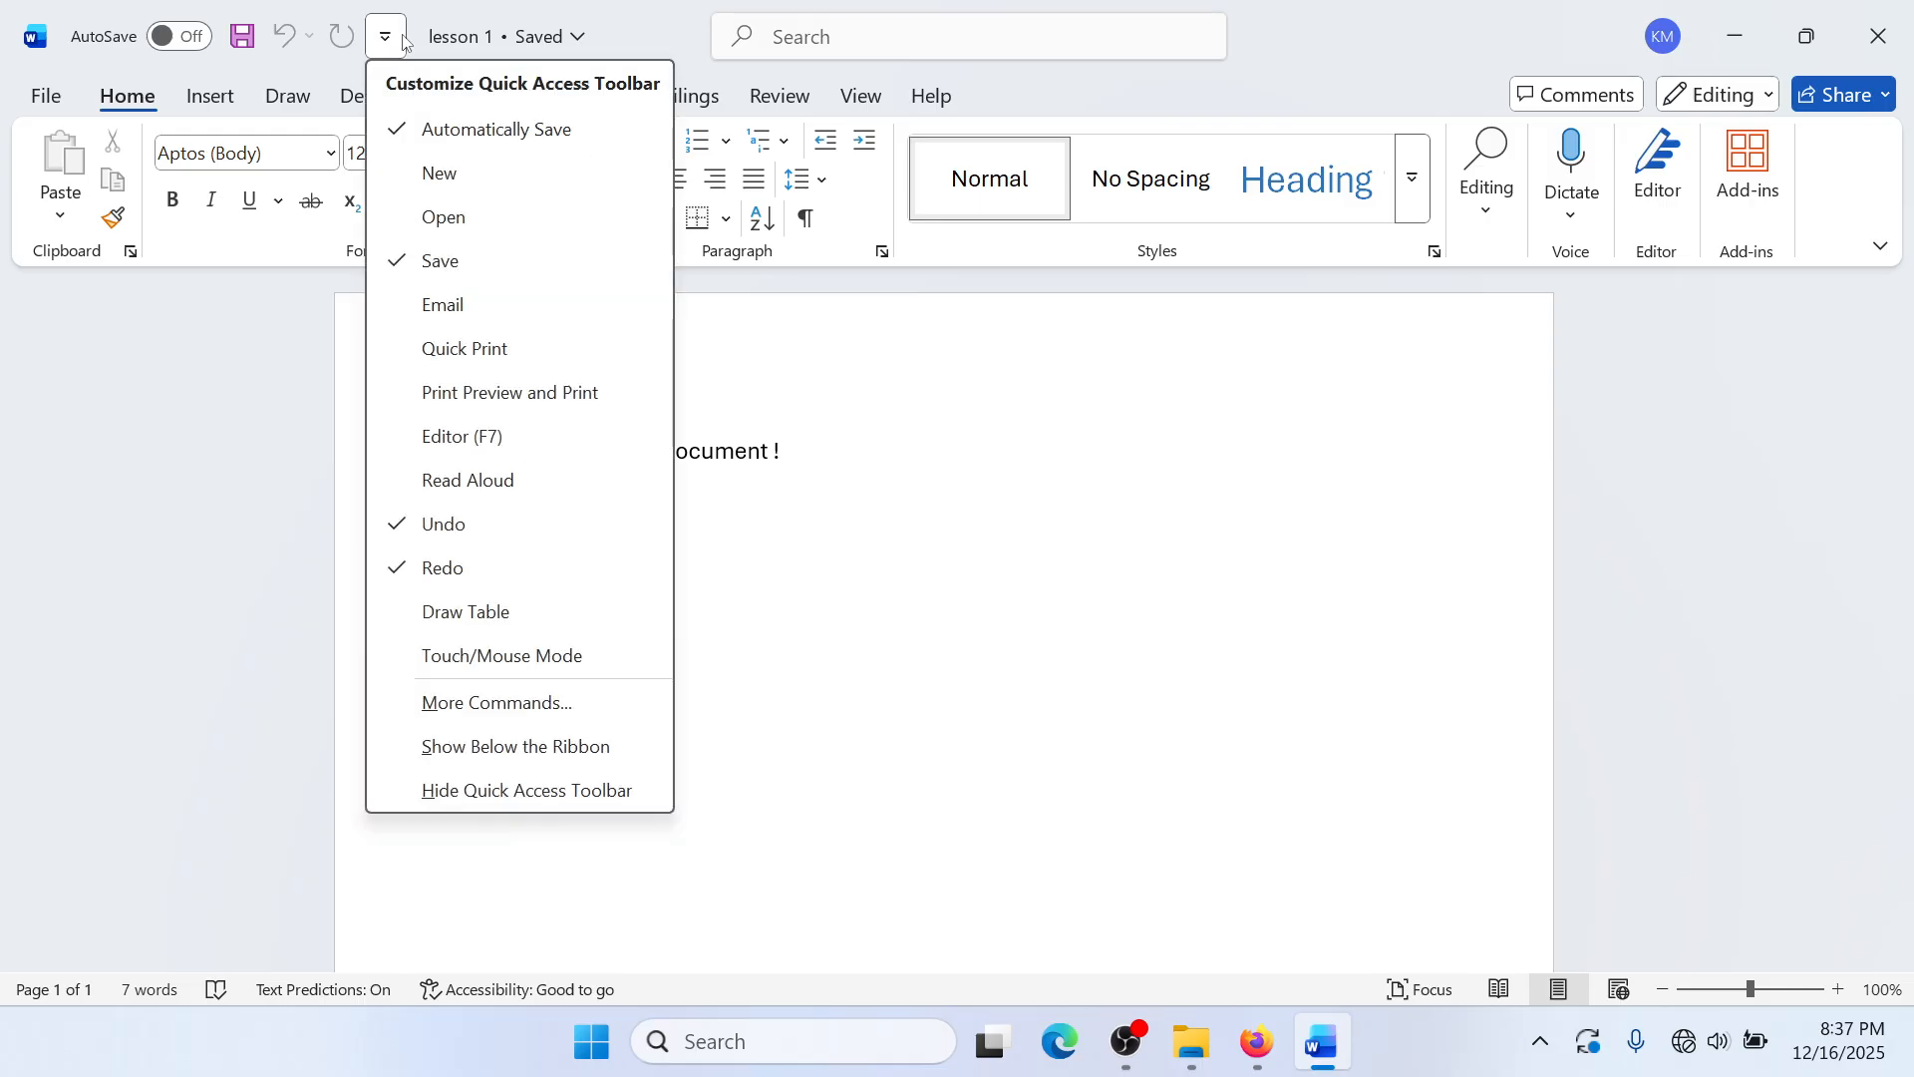
click(404, 40)
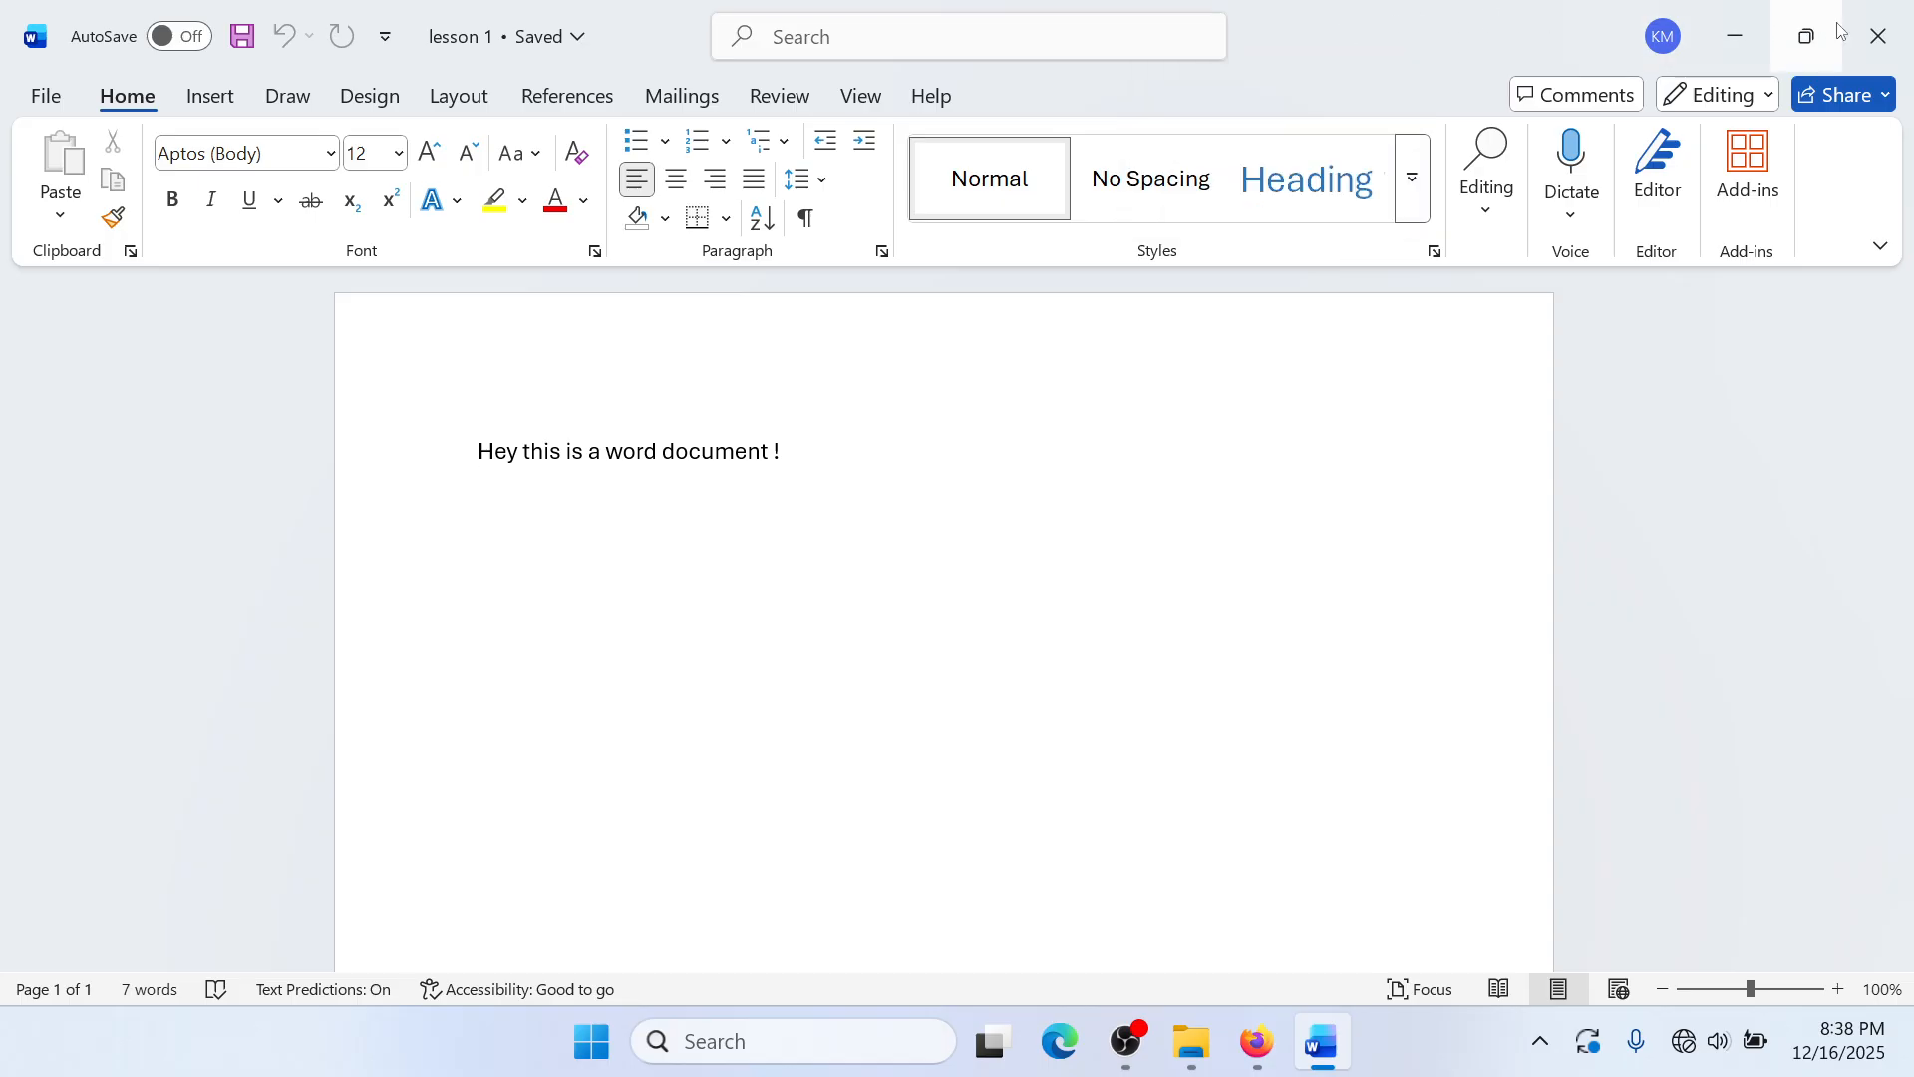
Step: Demonstrate the window controls by restoring down and maximizing the Word window, and minimizing it and bringing it back
mouse_move(1808, 35)
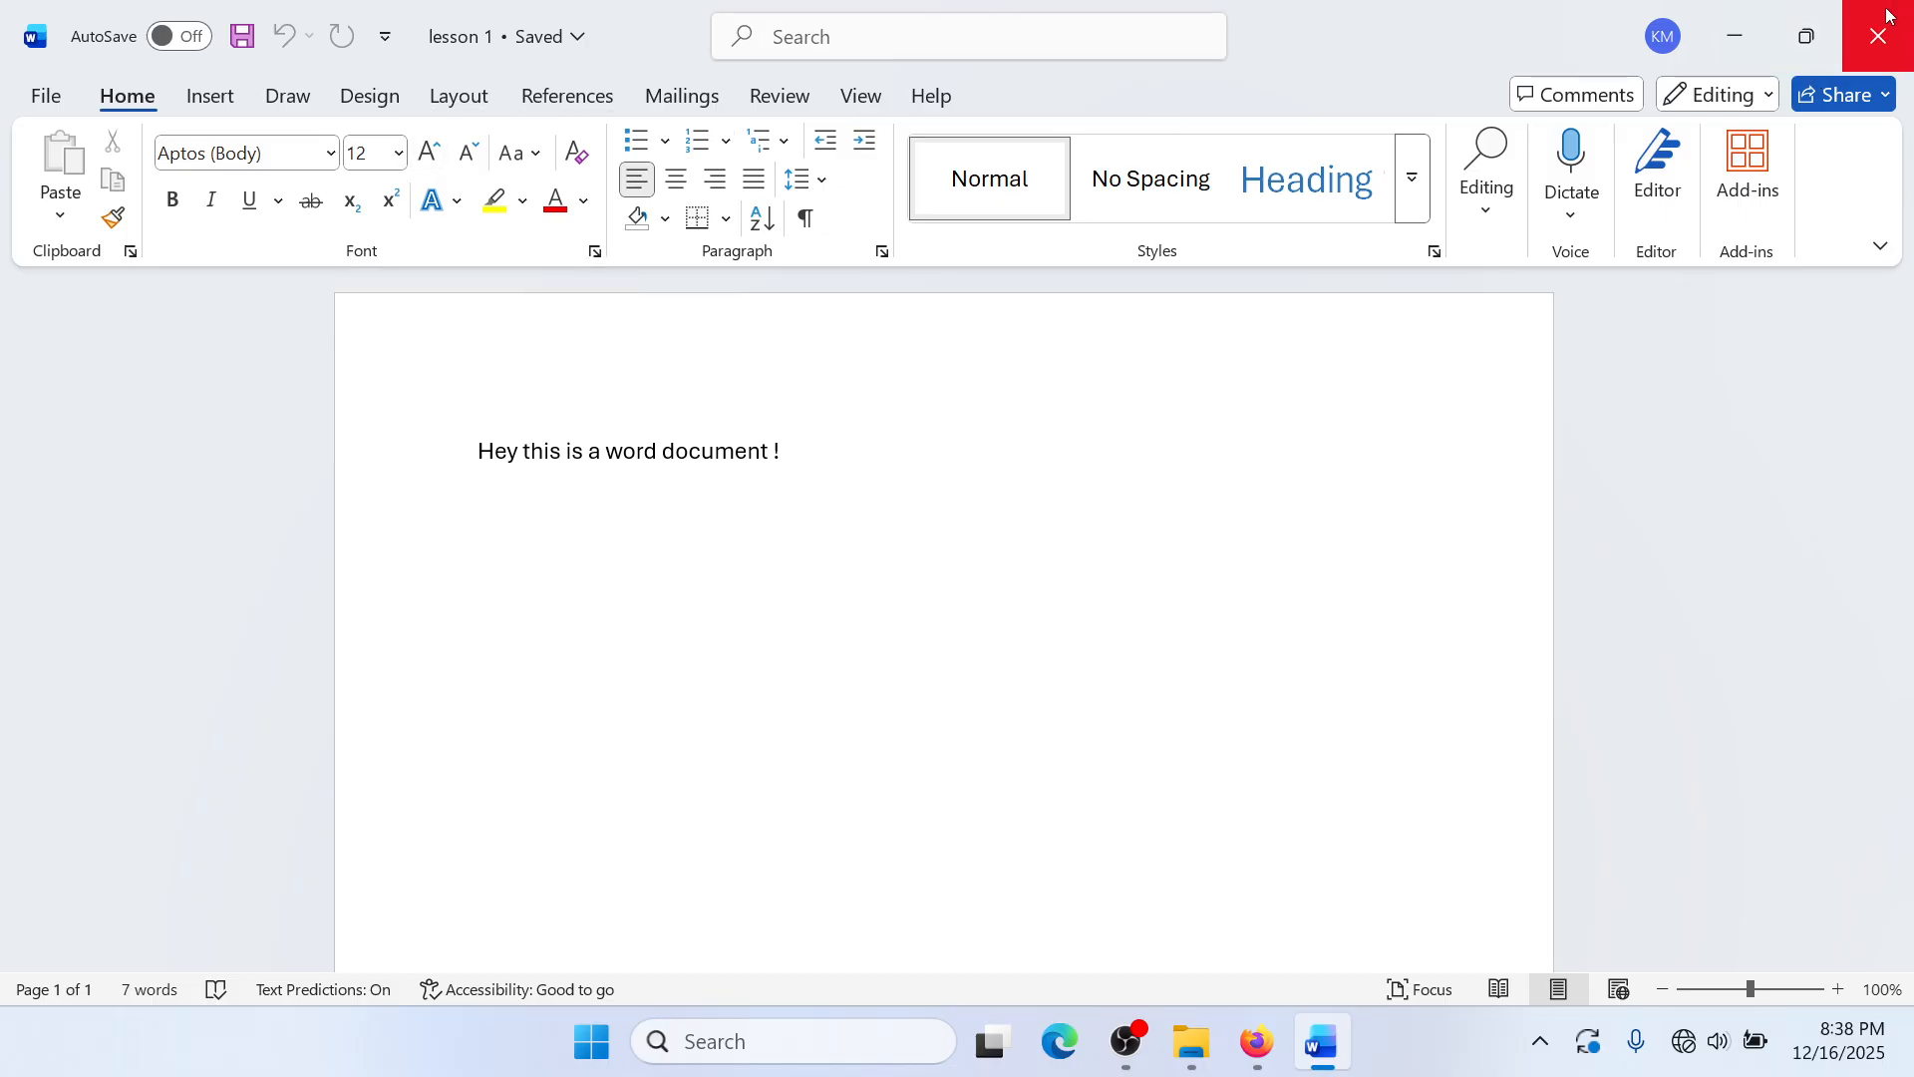
click(1810, 29)
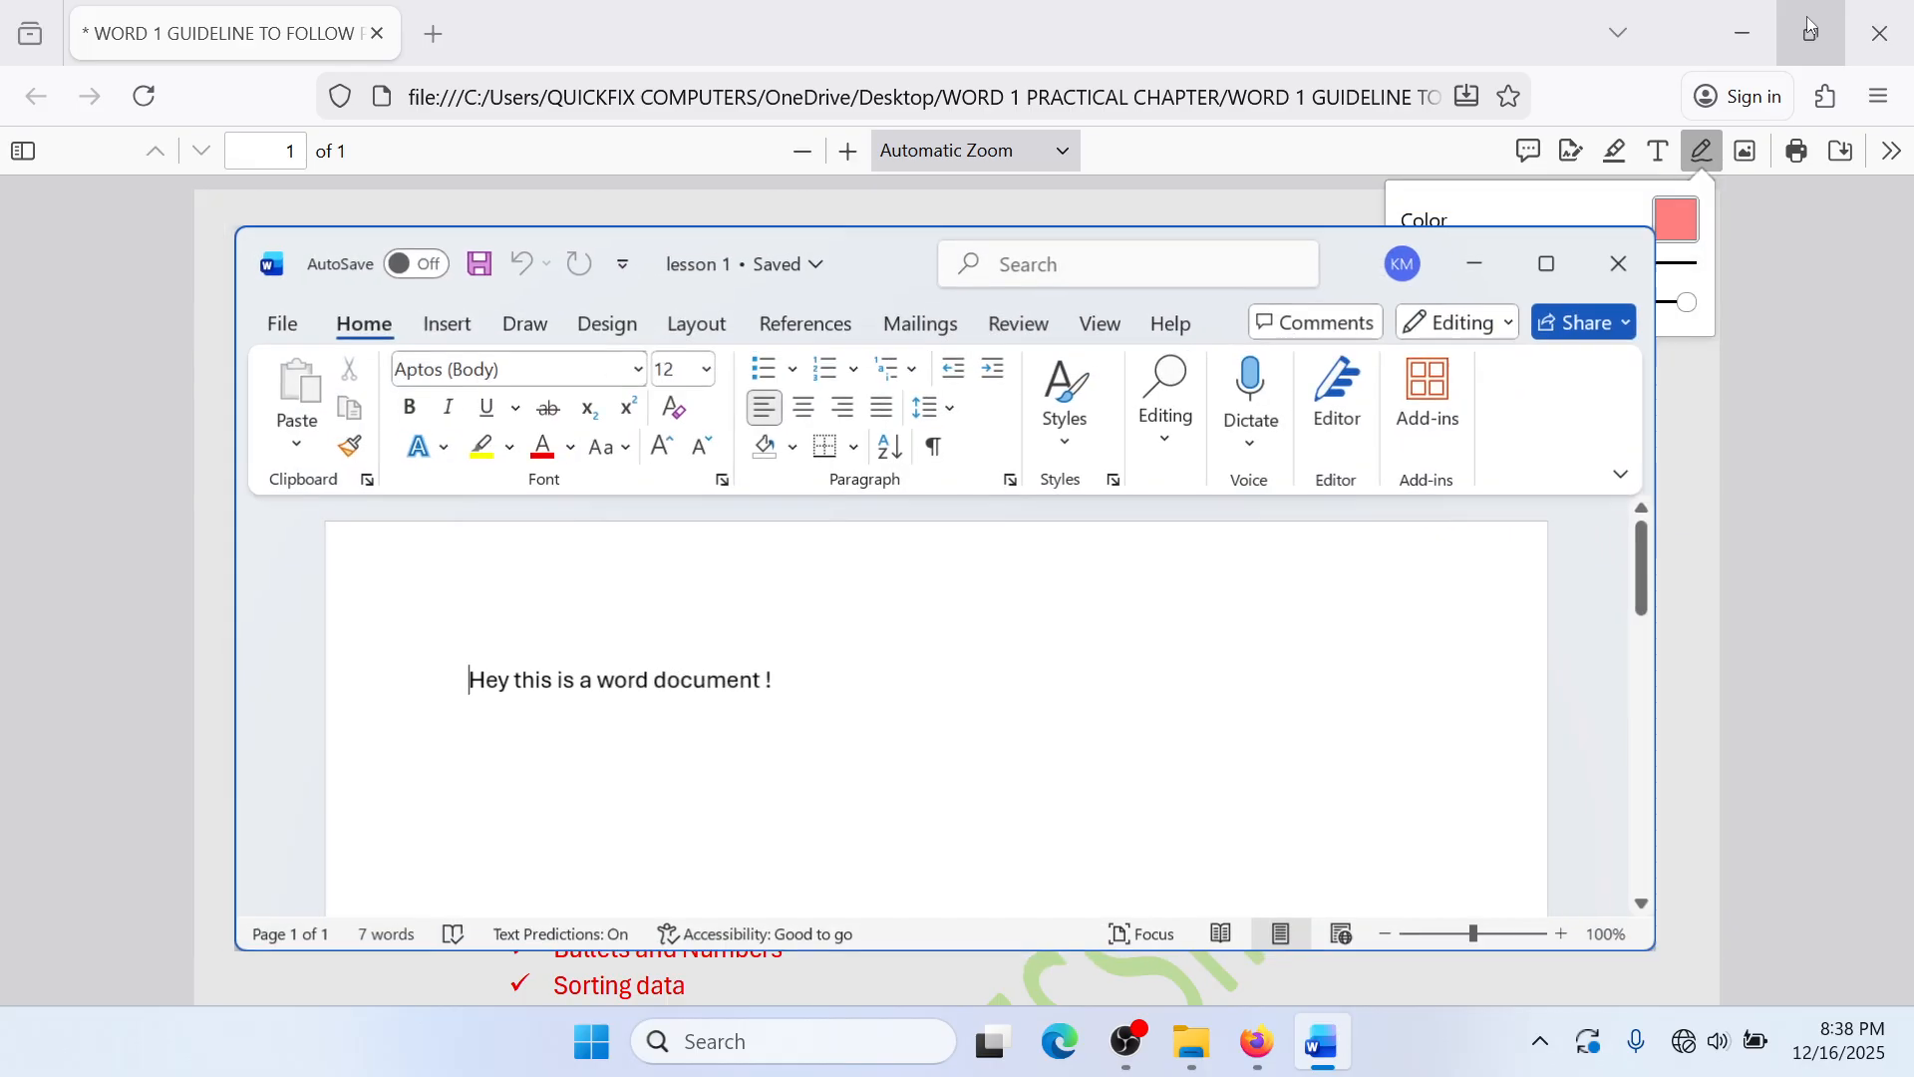
click(1565, 249)
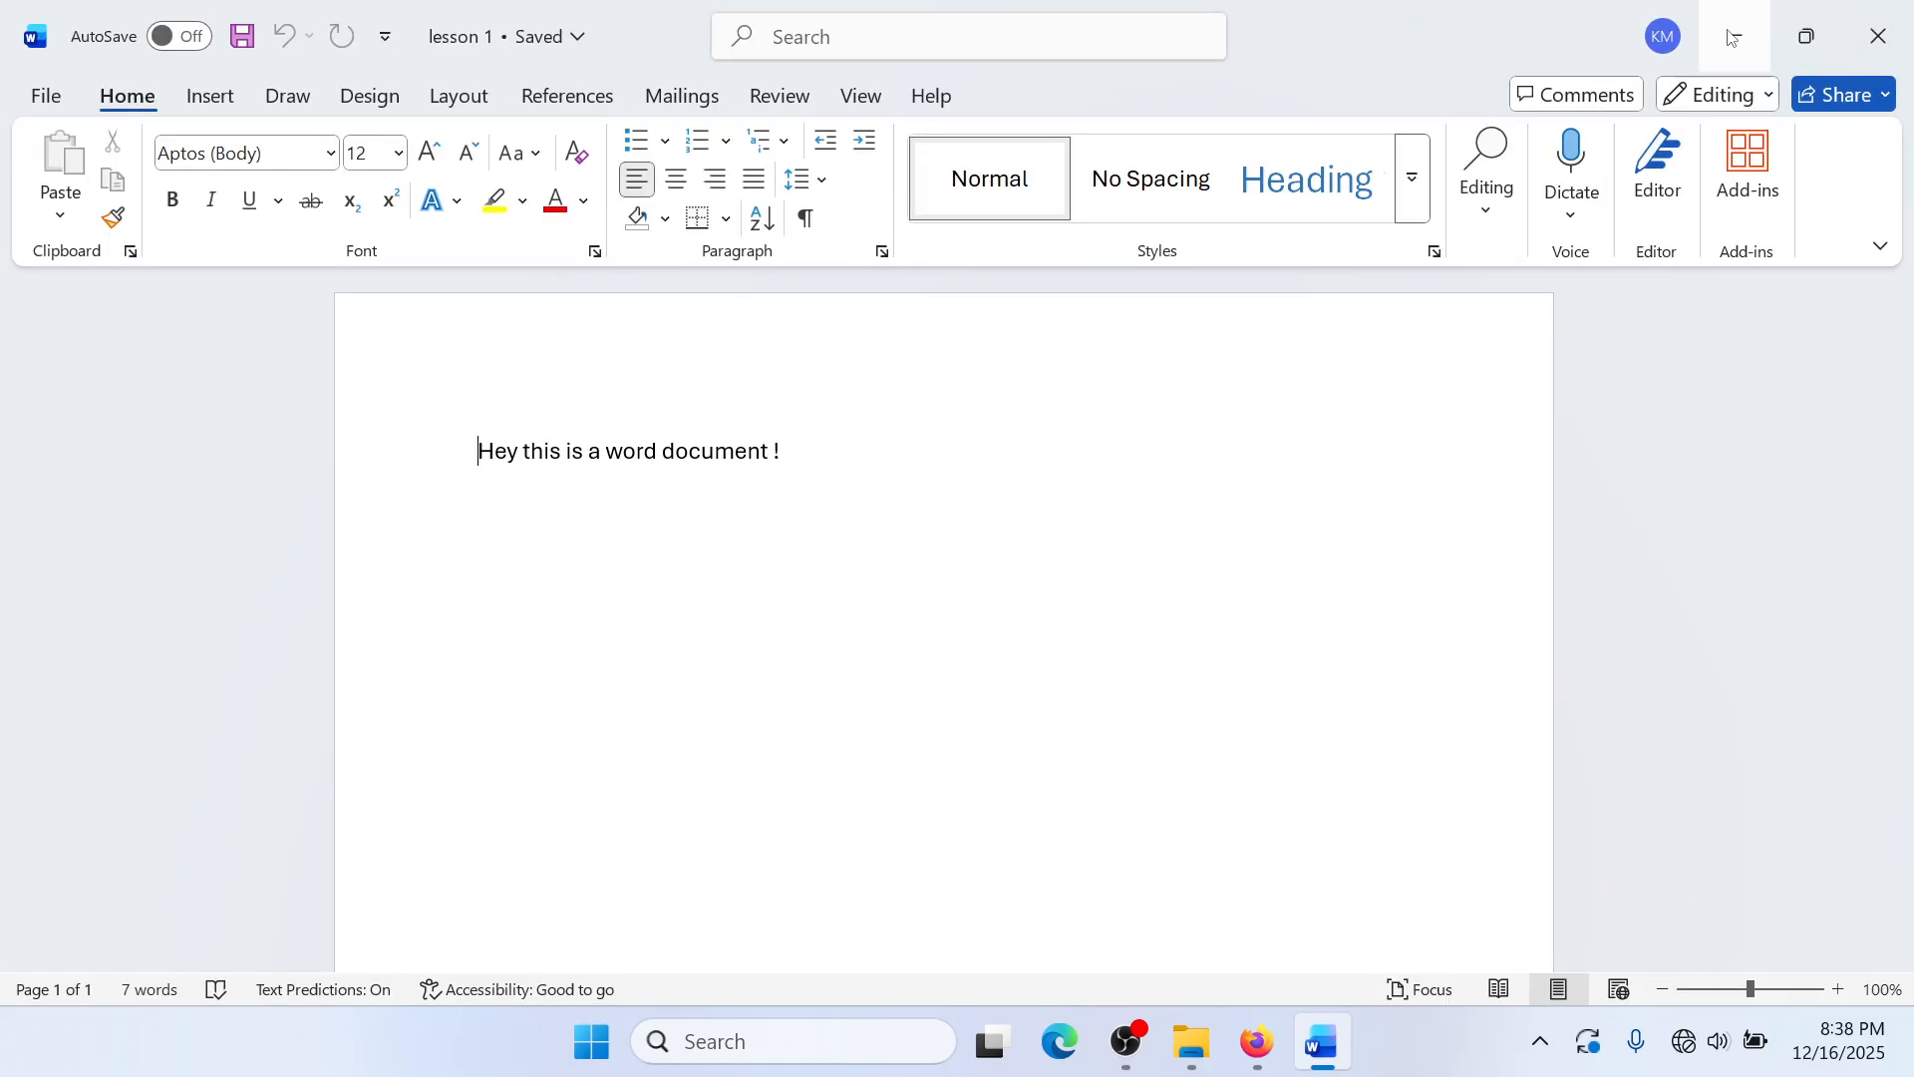
click(1735, 32)
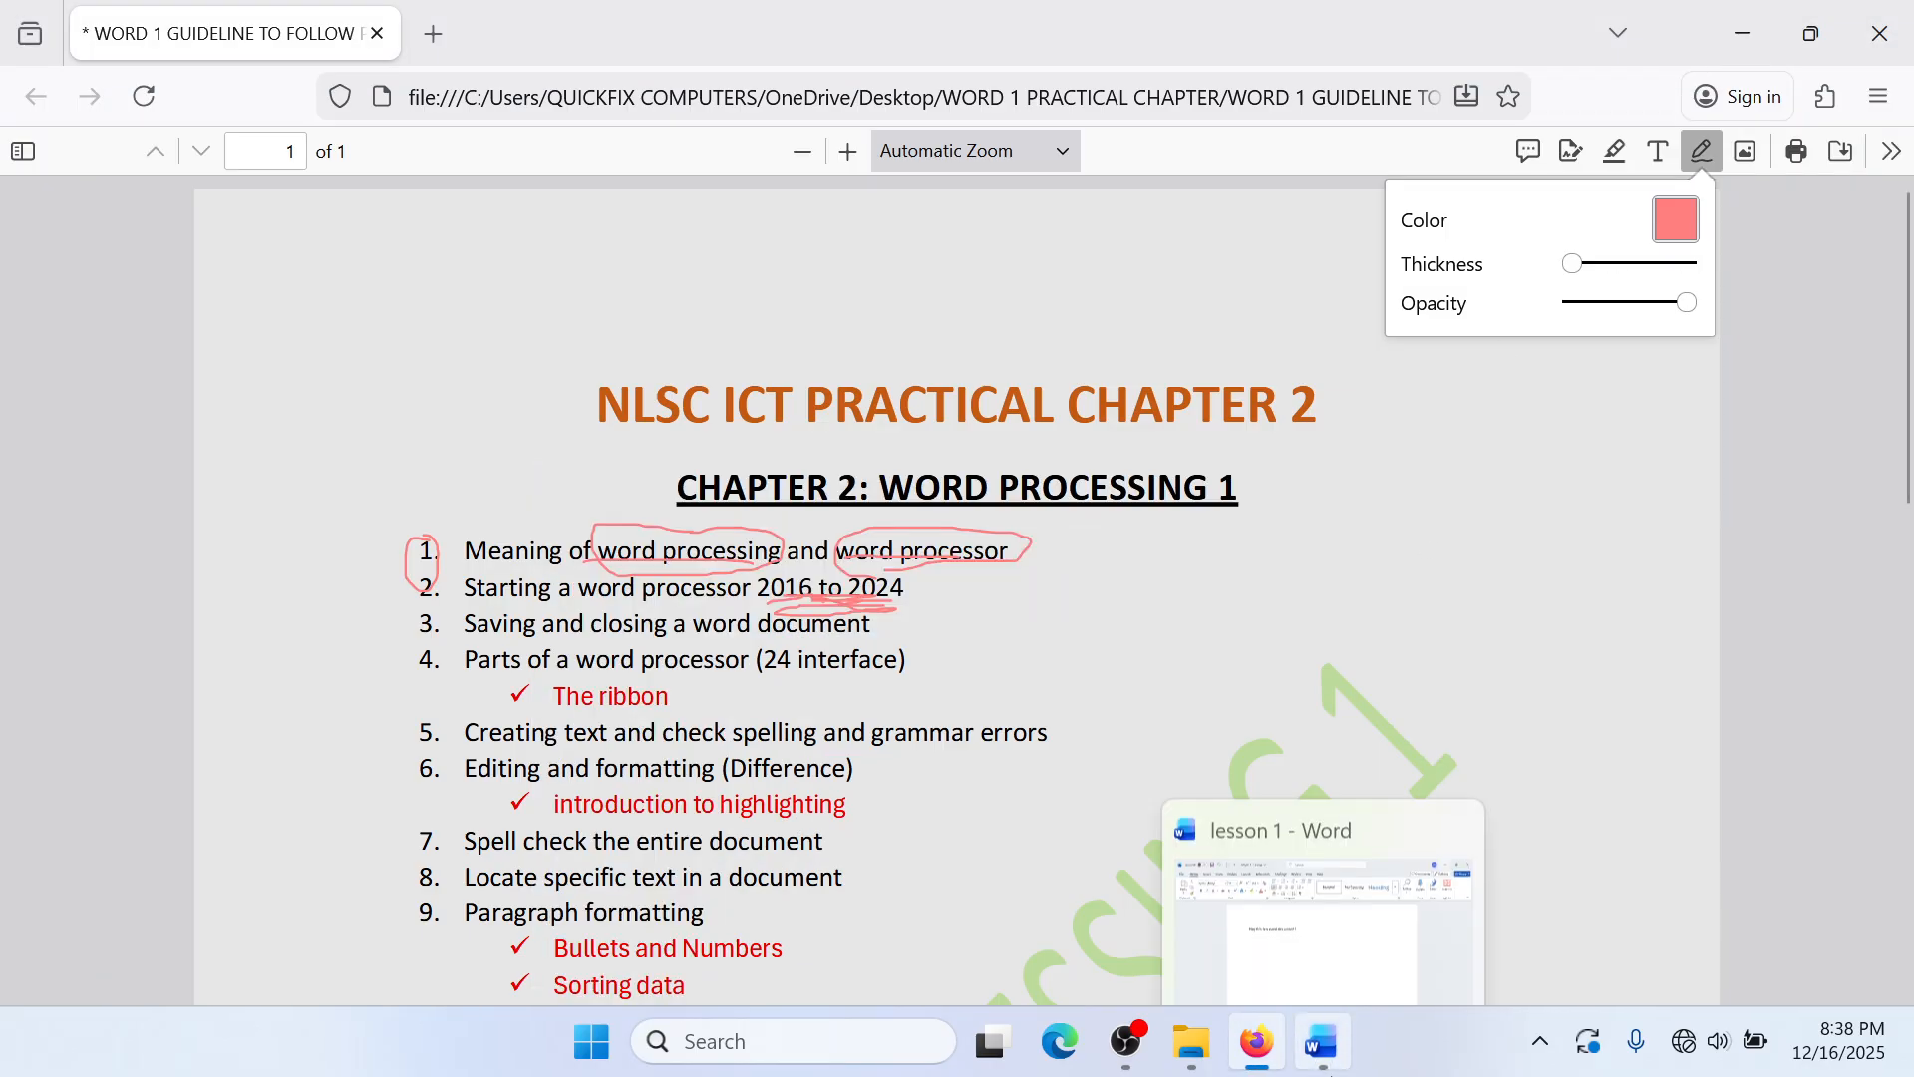
click(1337, 1022)
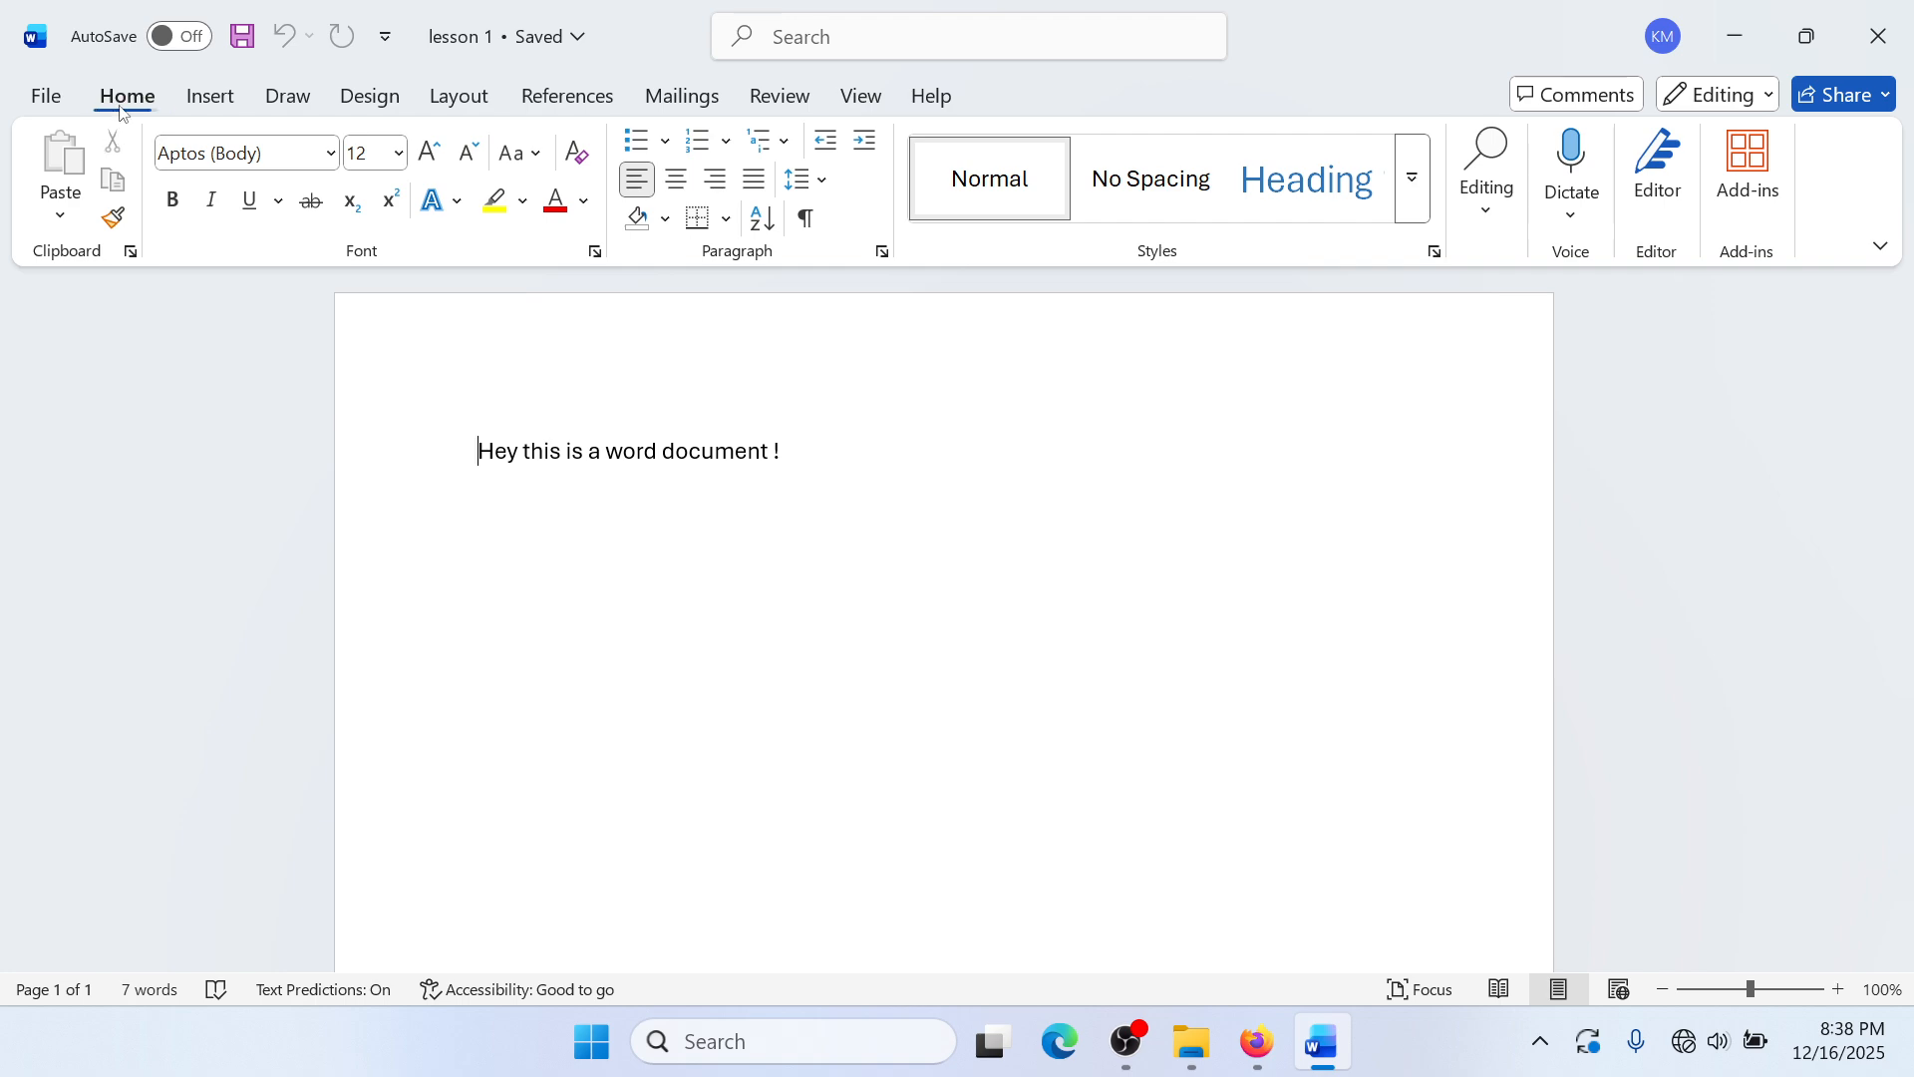
Step: Browse the ribbon's Insert, Draw, Design, Help and Home command sets, ending on Draw
click(191, 100)
click(287, 96)
click(369, 96)
click(933, 96)
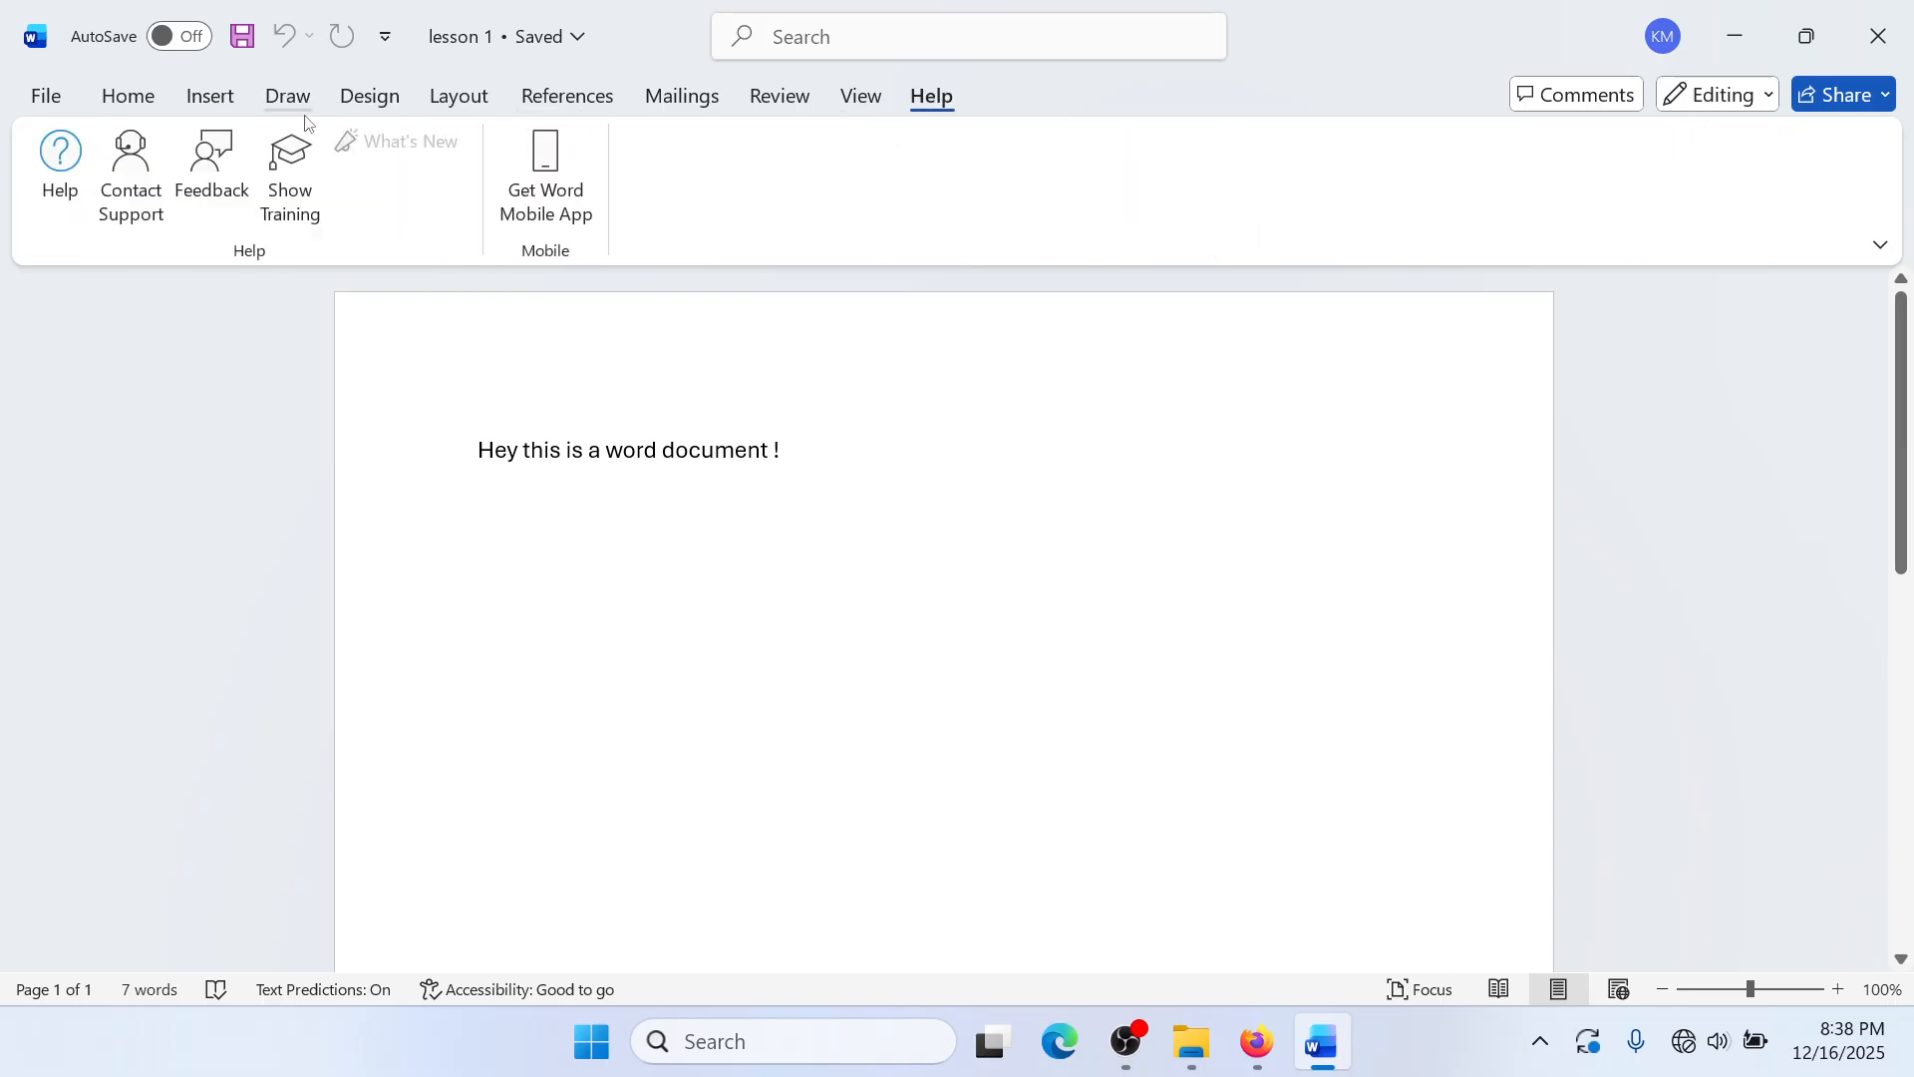
click(127, 95)
click(209, 97)
click(285, 99)
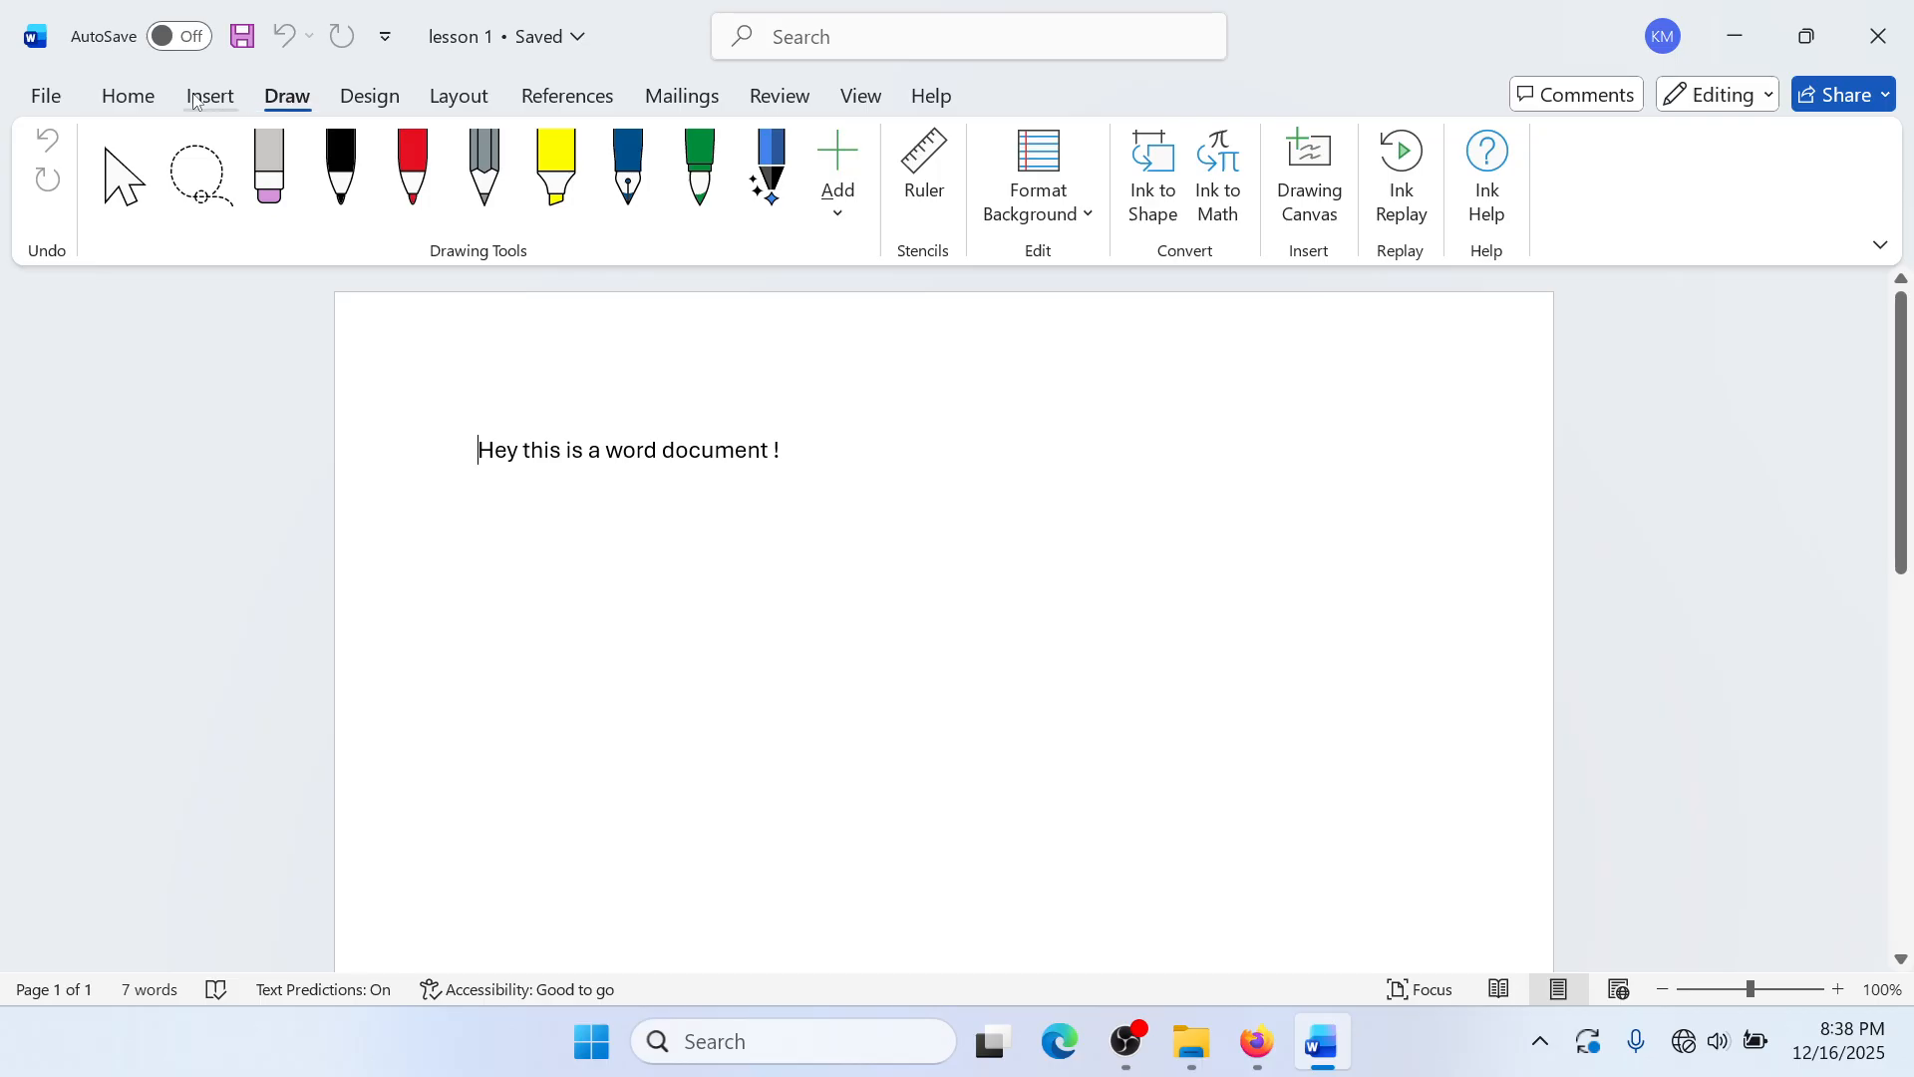
Step: Examine the command groups of the Home, Insert and Draw ribbon sets, and return to Home
click(144, 96)
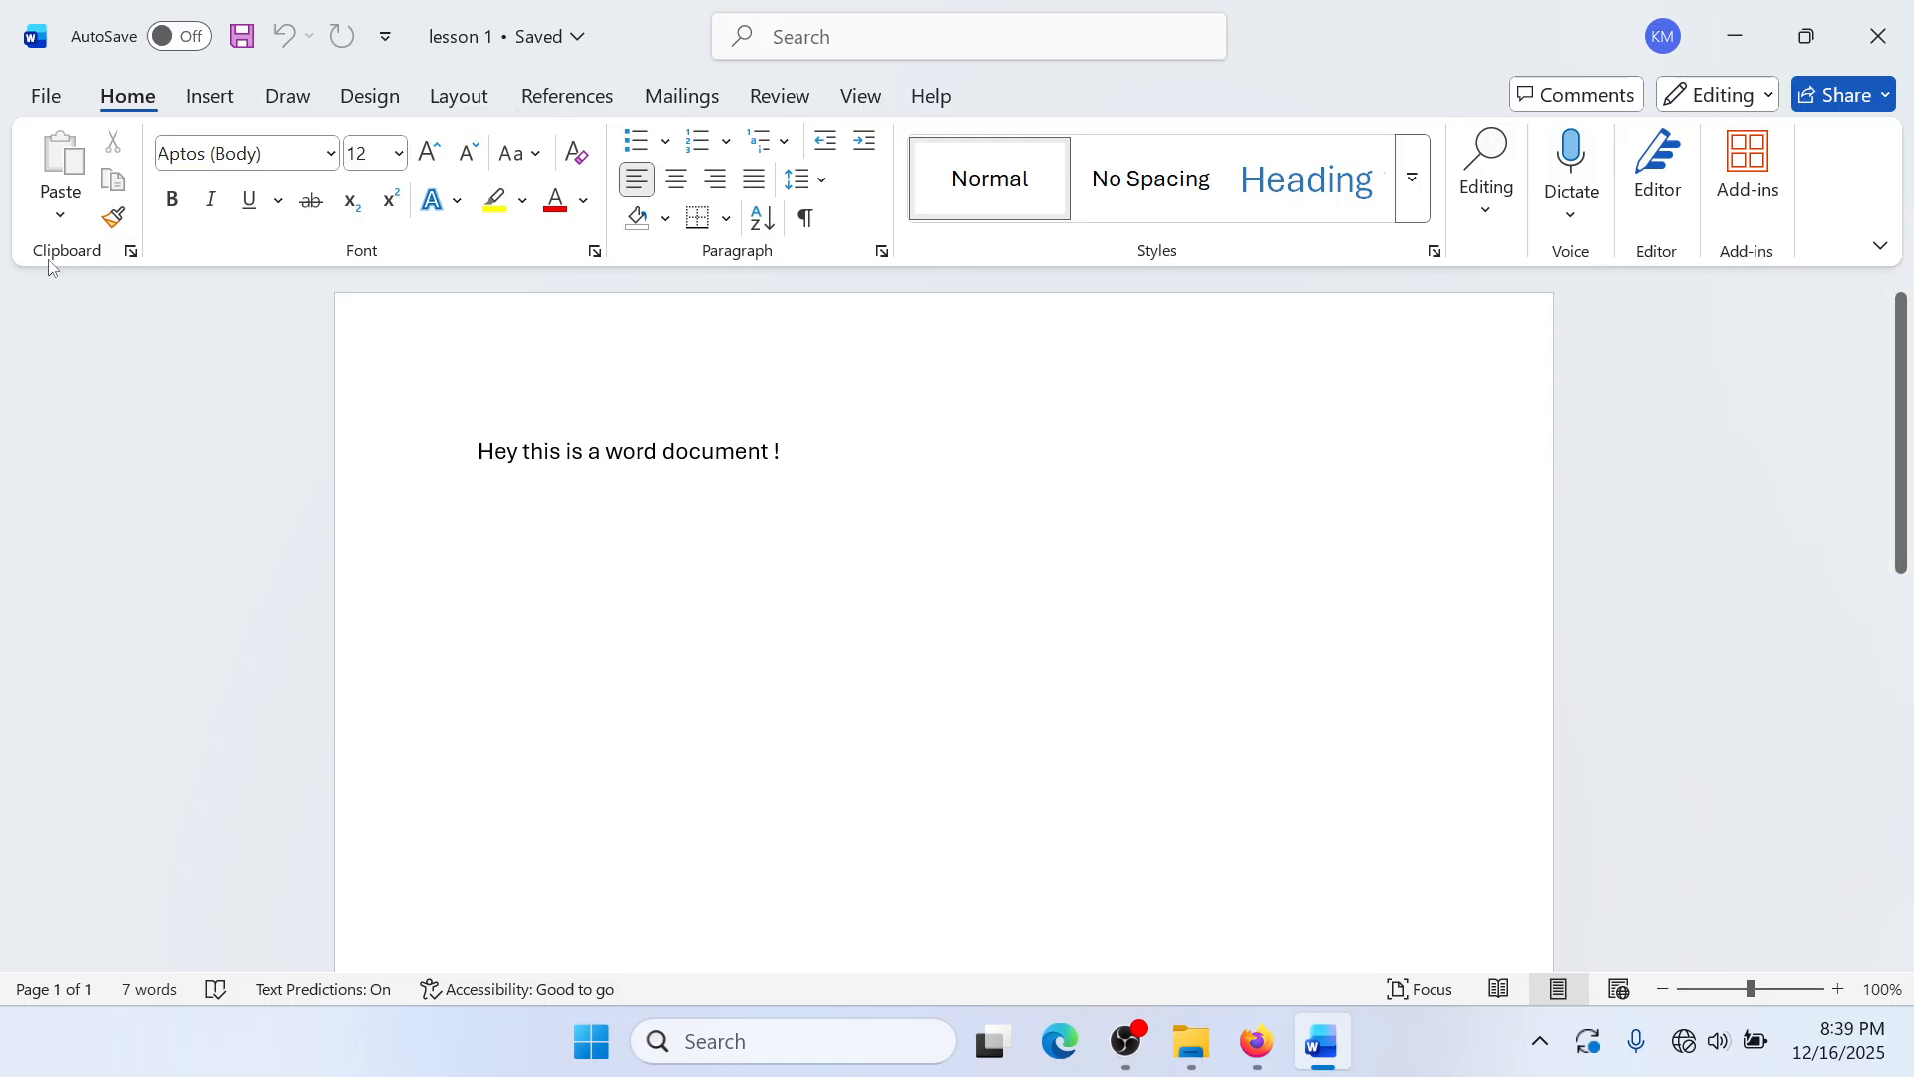
click(208, 104)
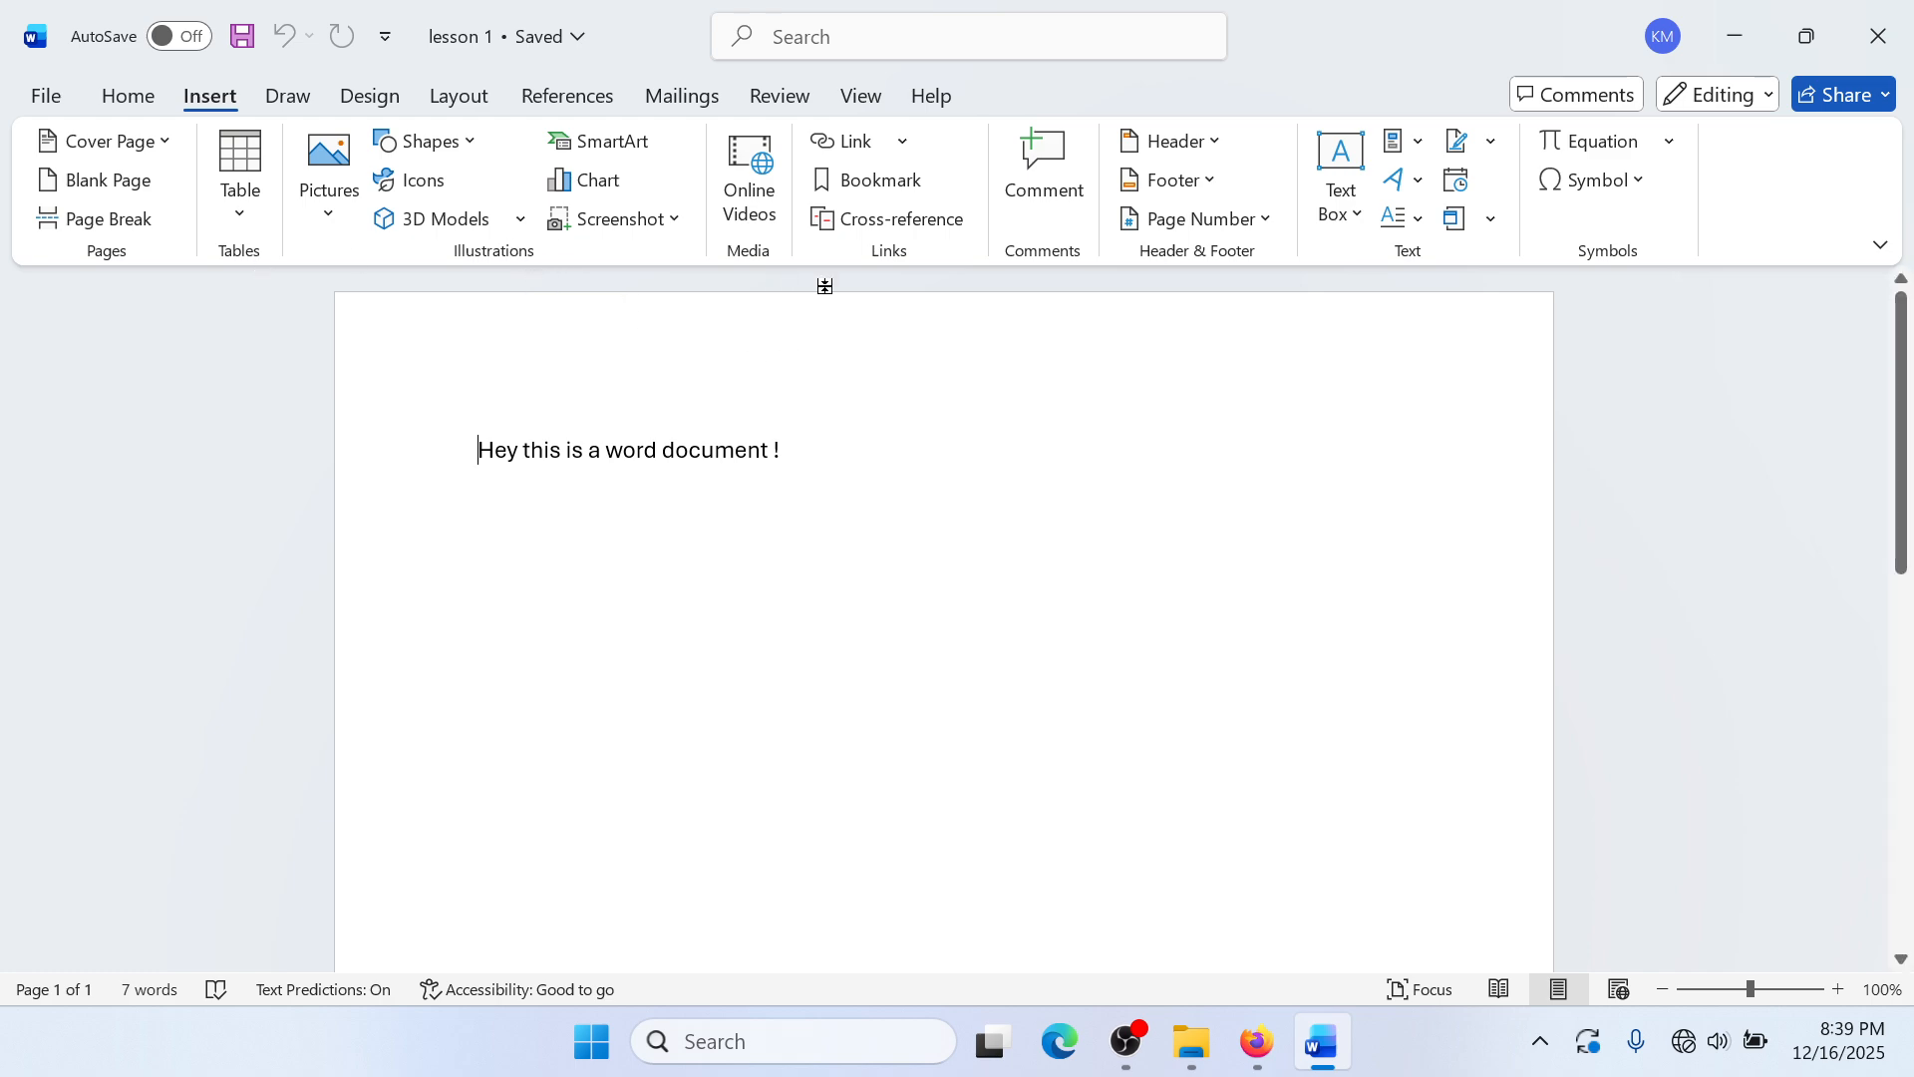
click(288, 95)
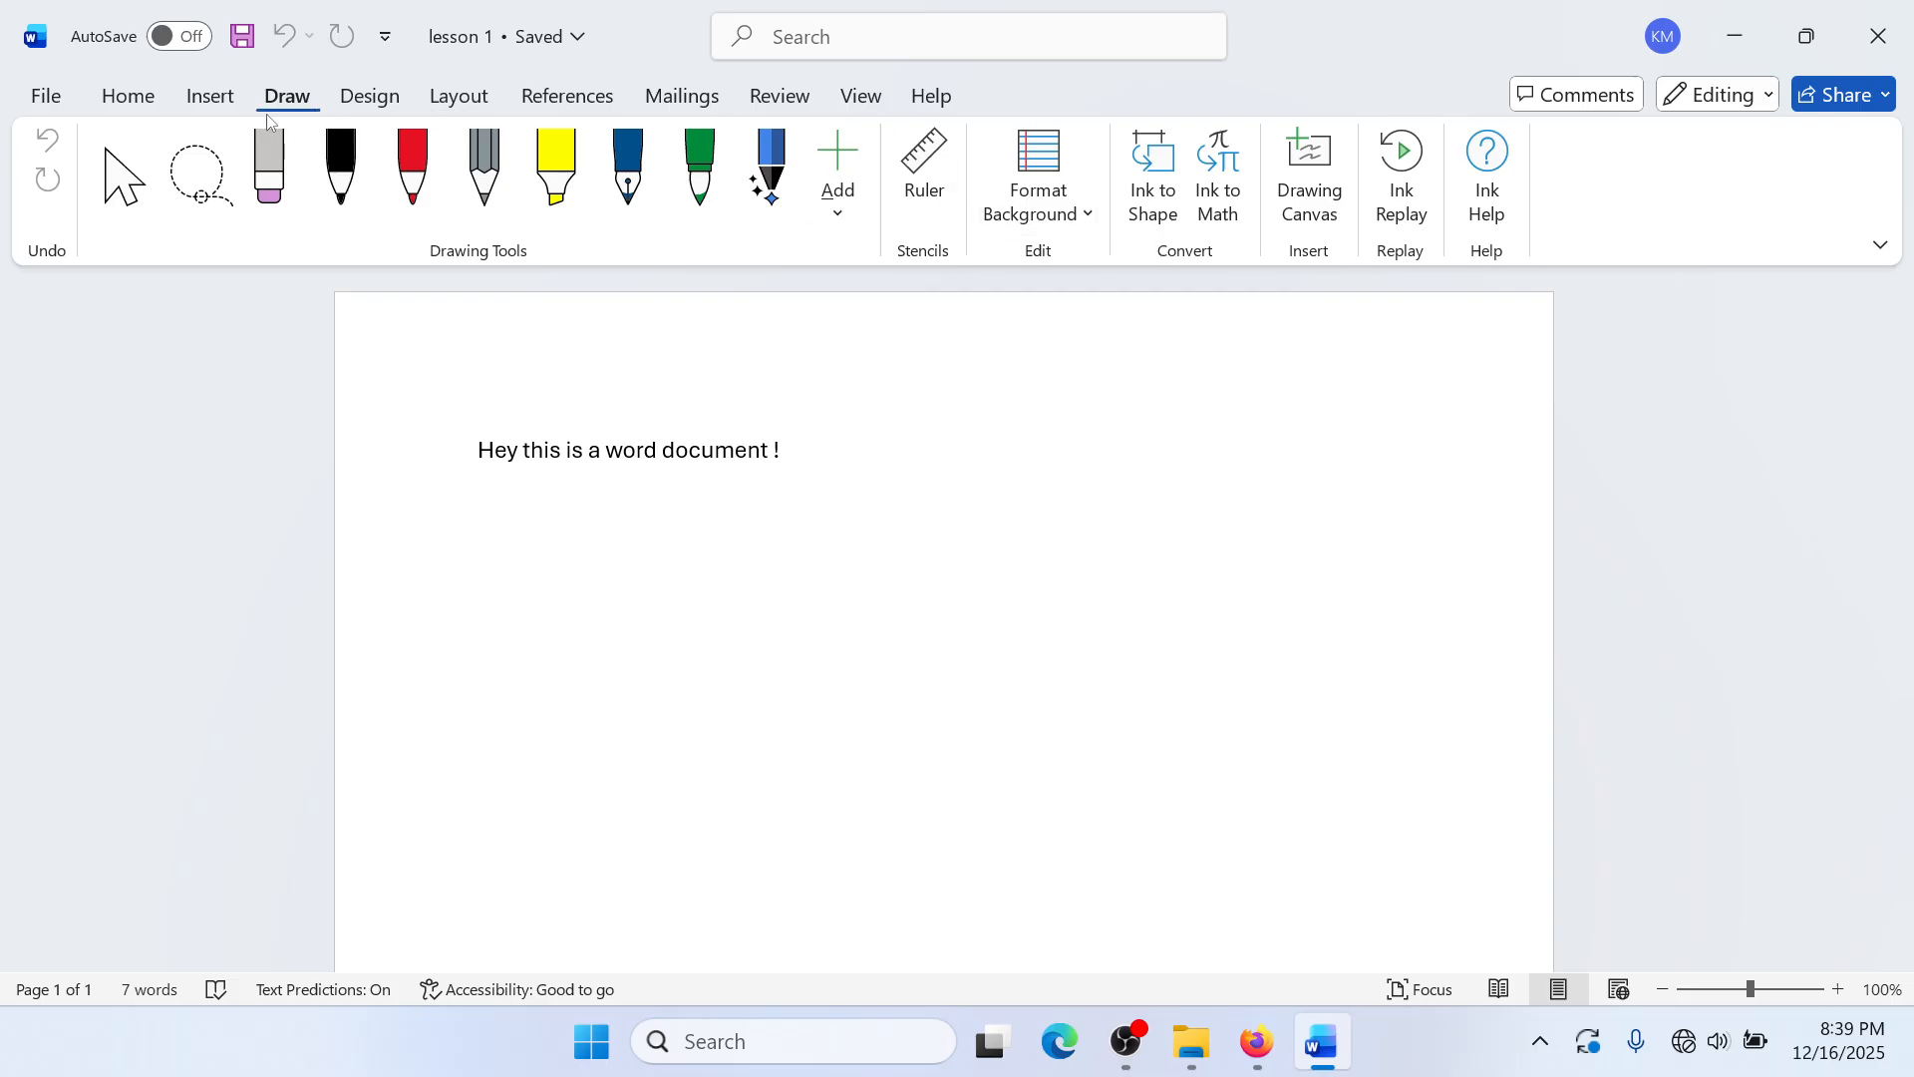
click(121, 111)
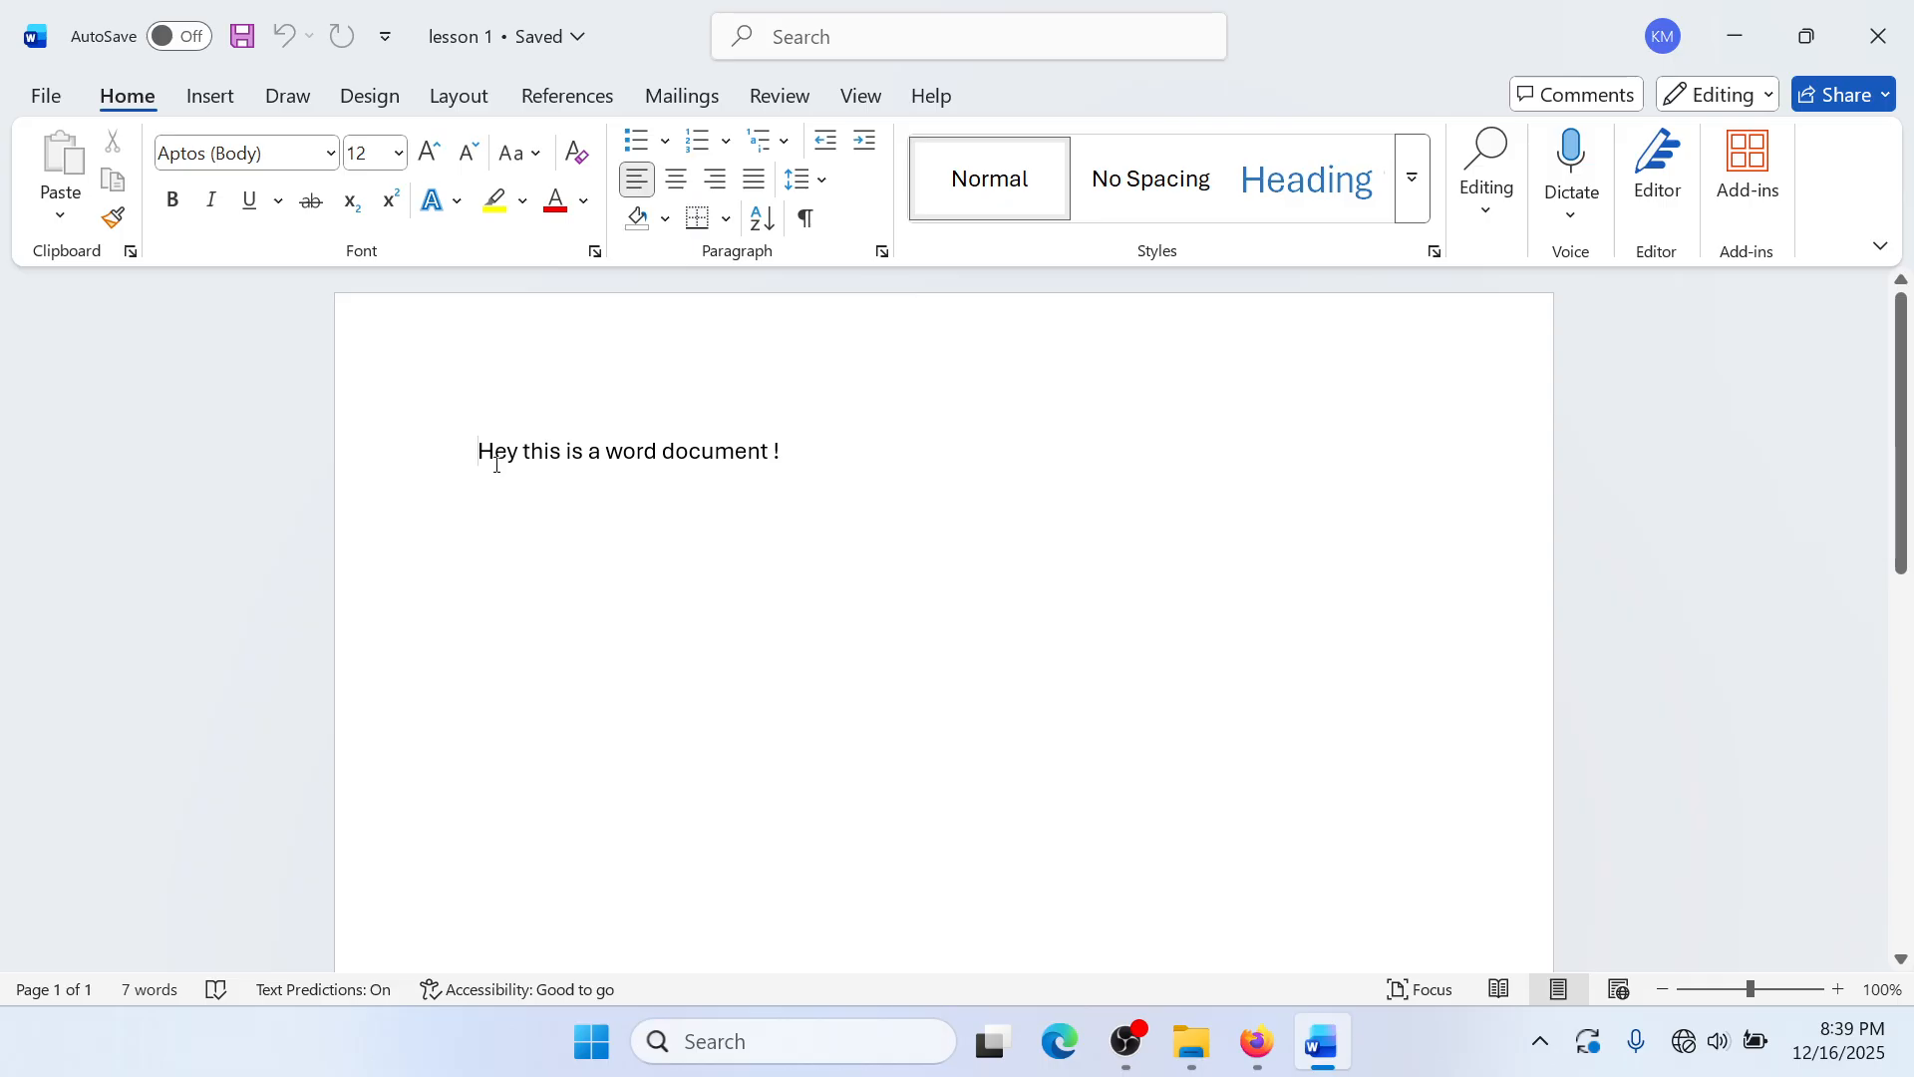
Step: Zoom the document in and out to view the page at different magnifications, ending at 100%
ctrl+scroll(494, 465, up, 8)
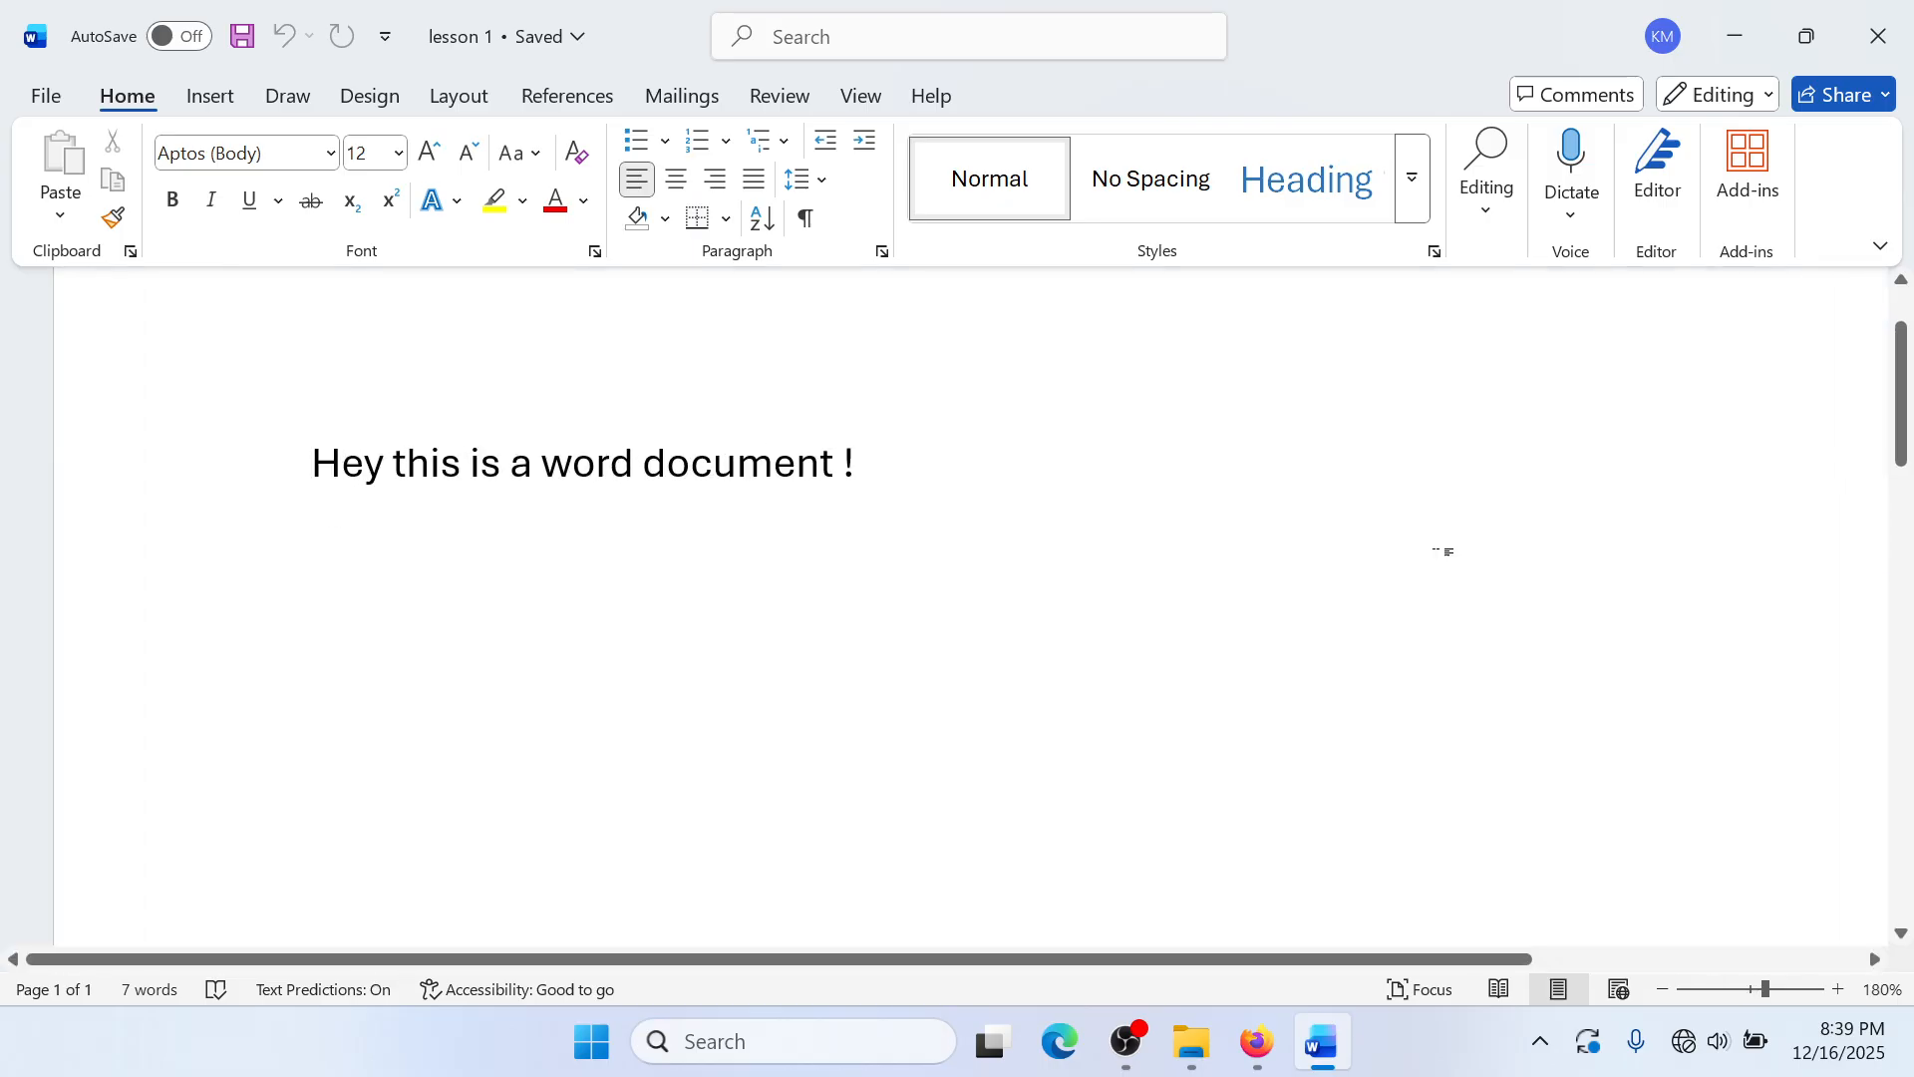
ctrl+scroll(1005, 616, down, 10)
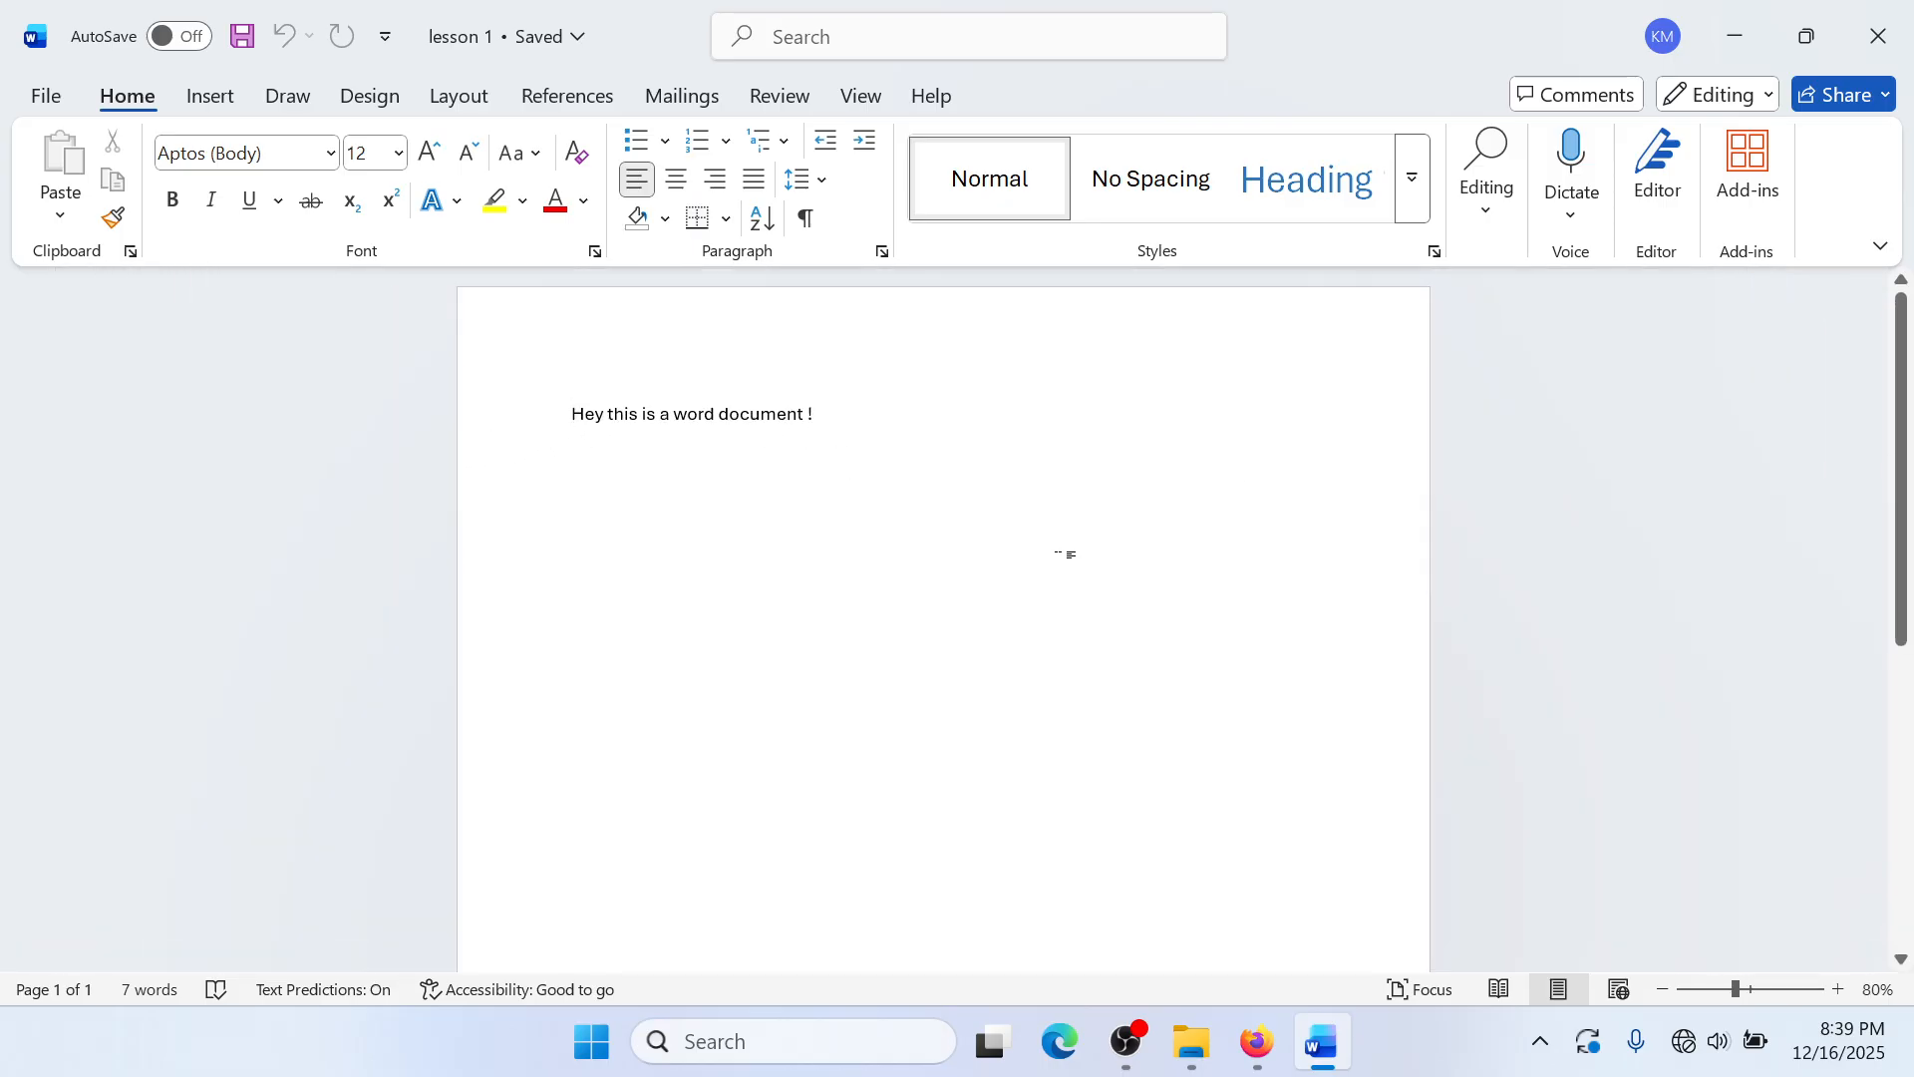
ctrl+scroll(1062, 554, up, 9)
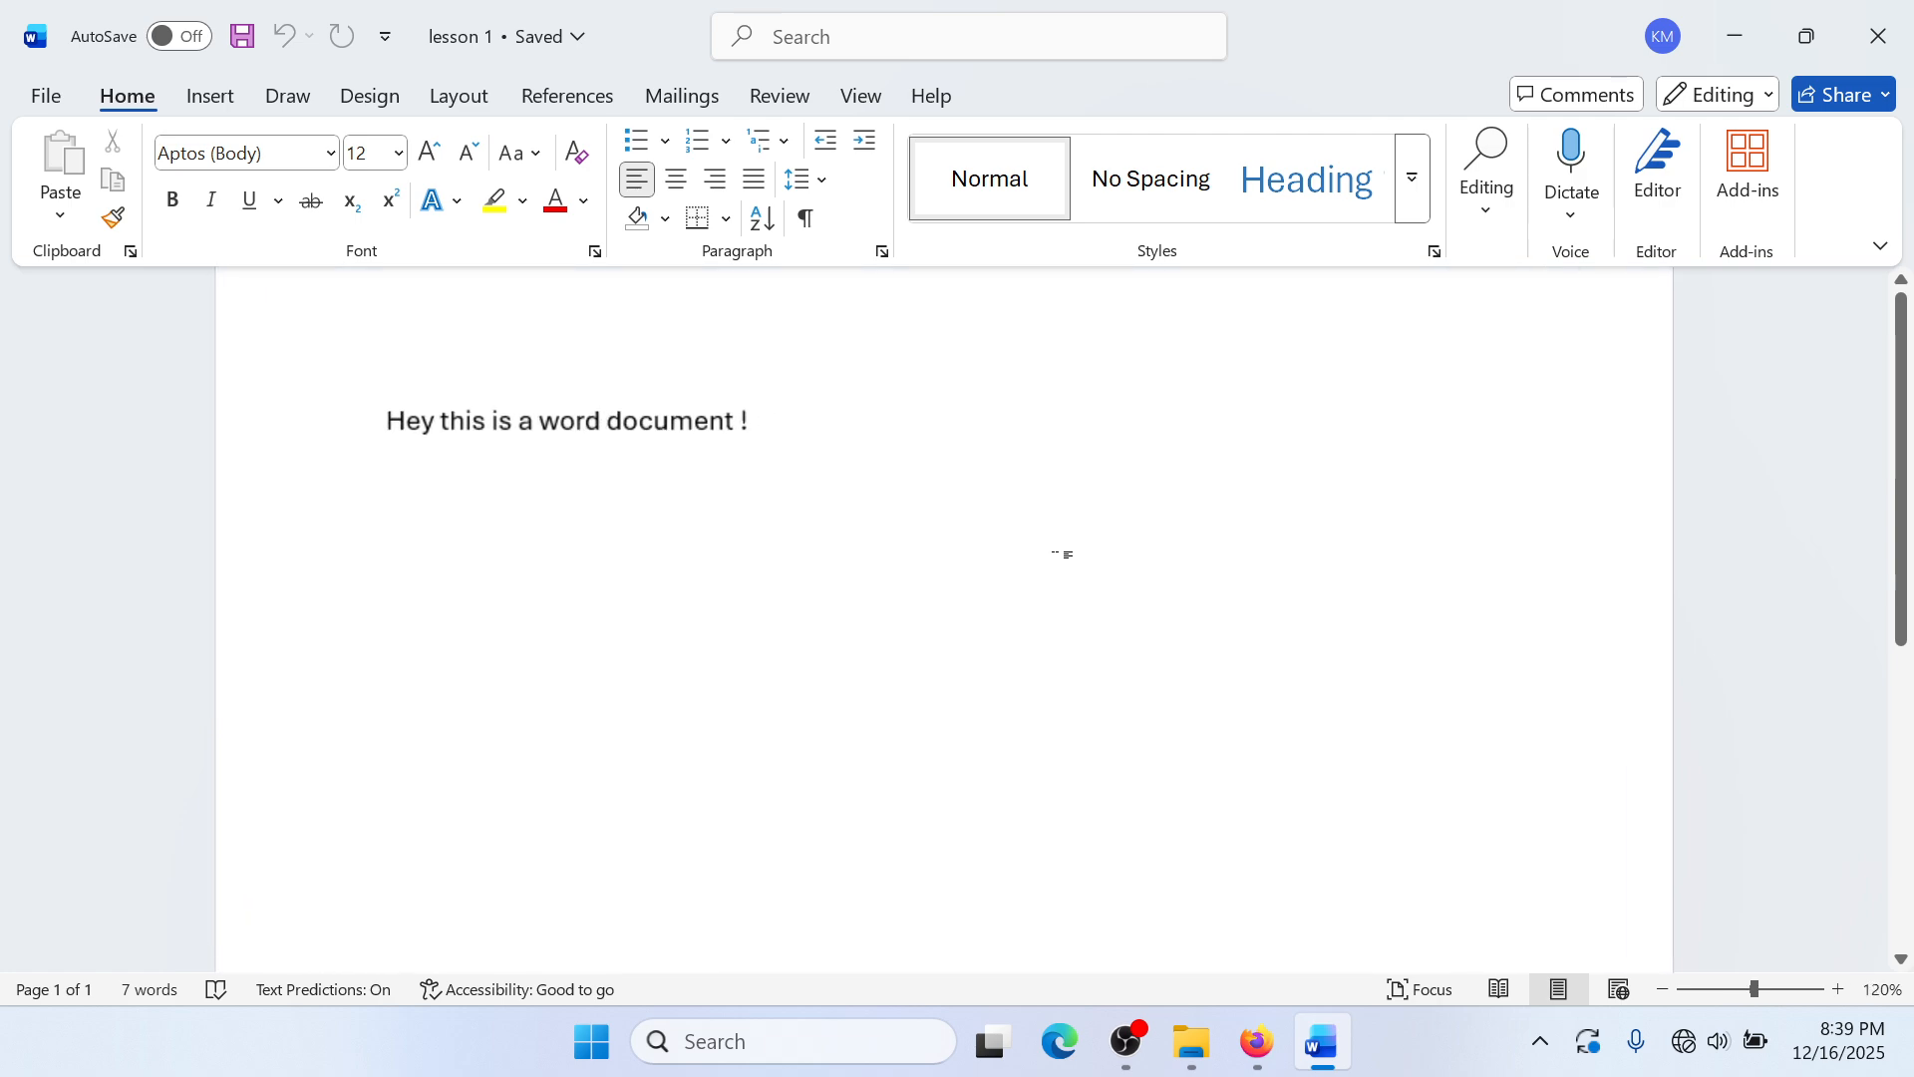
ctrl+scroll(1062, 554, down, 6)
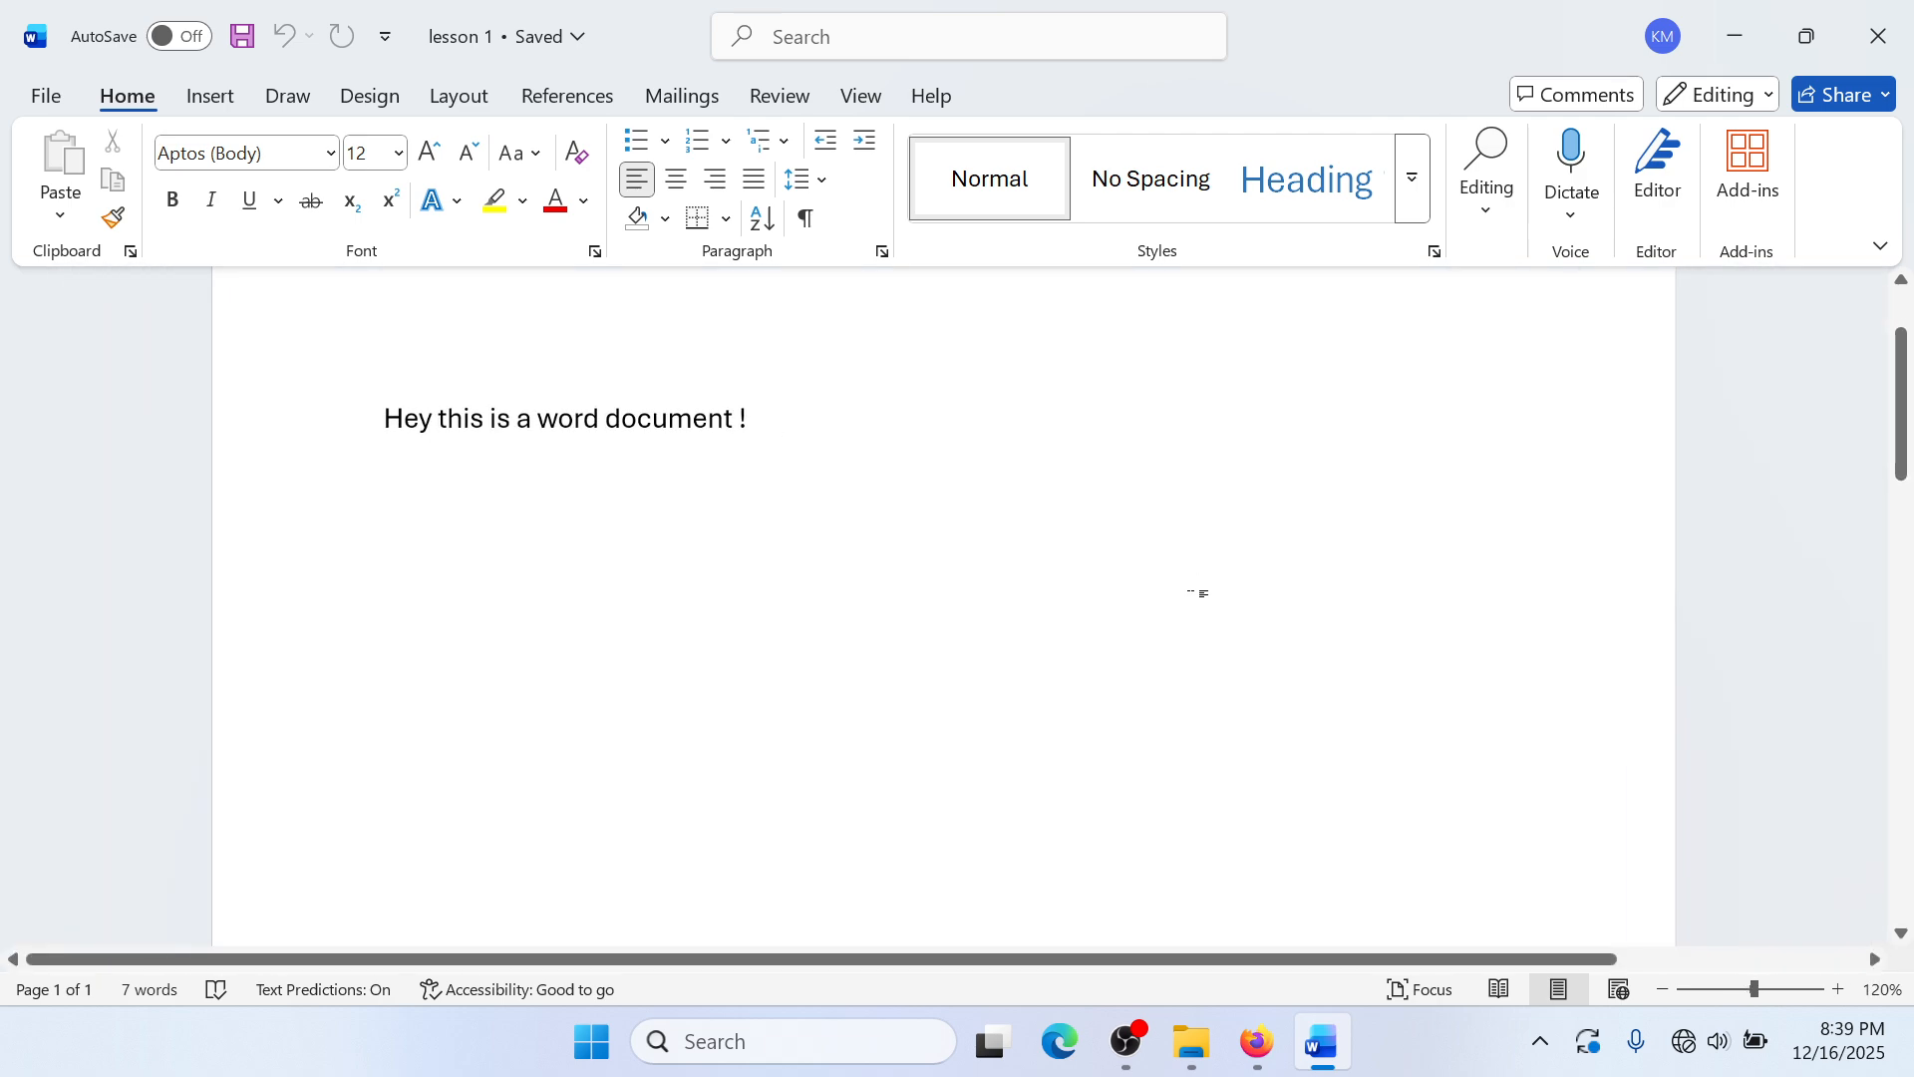
scroll(682, 437, up, 1)
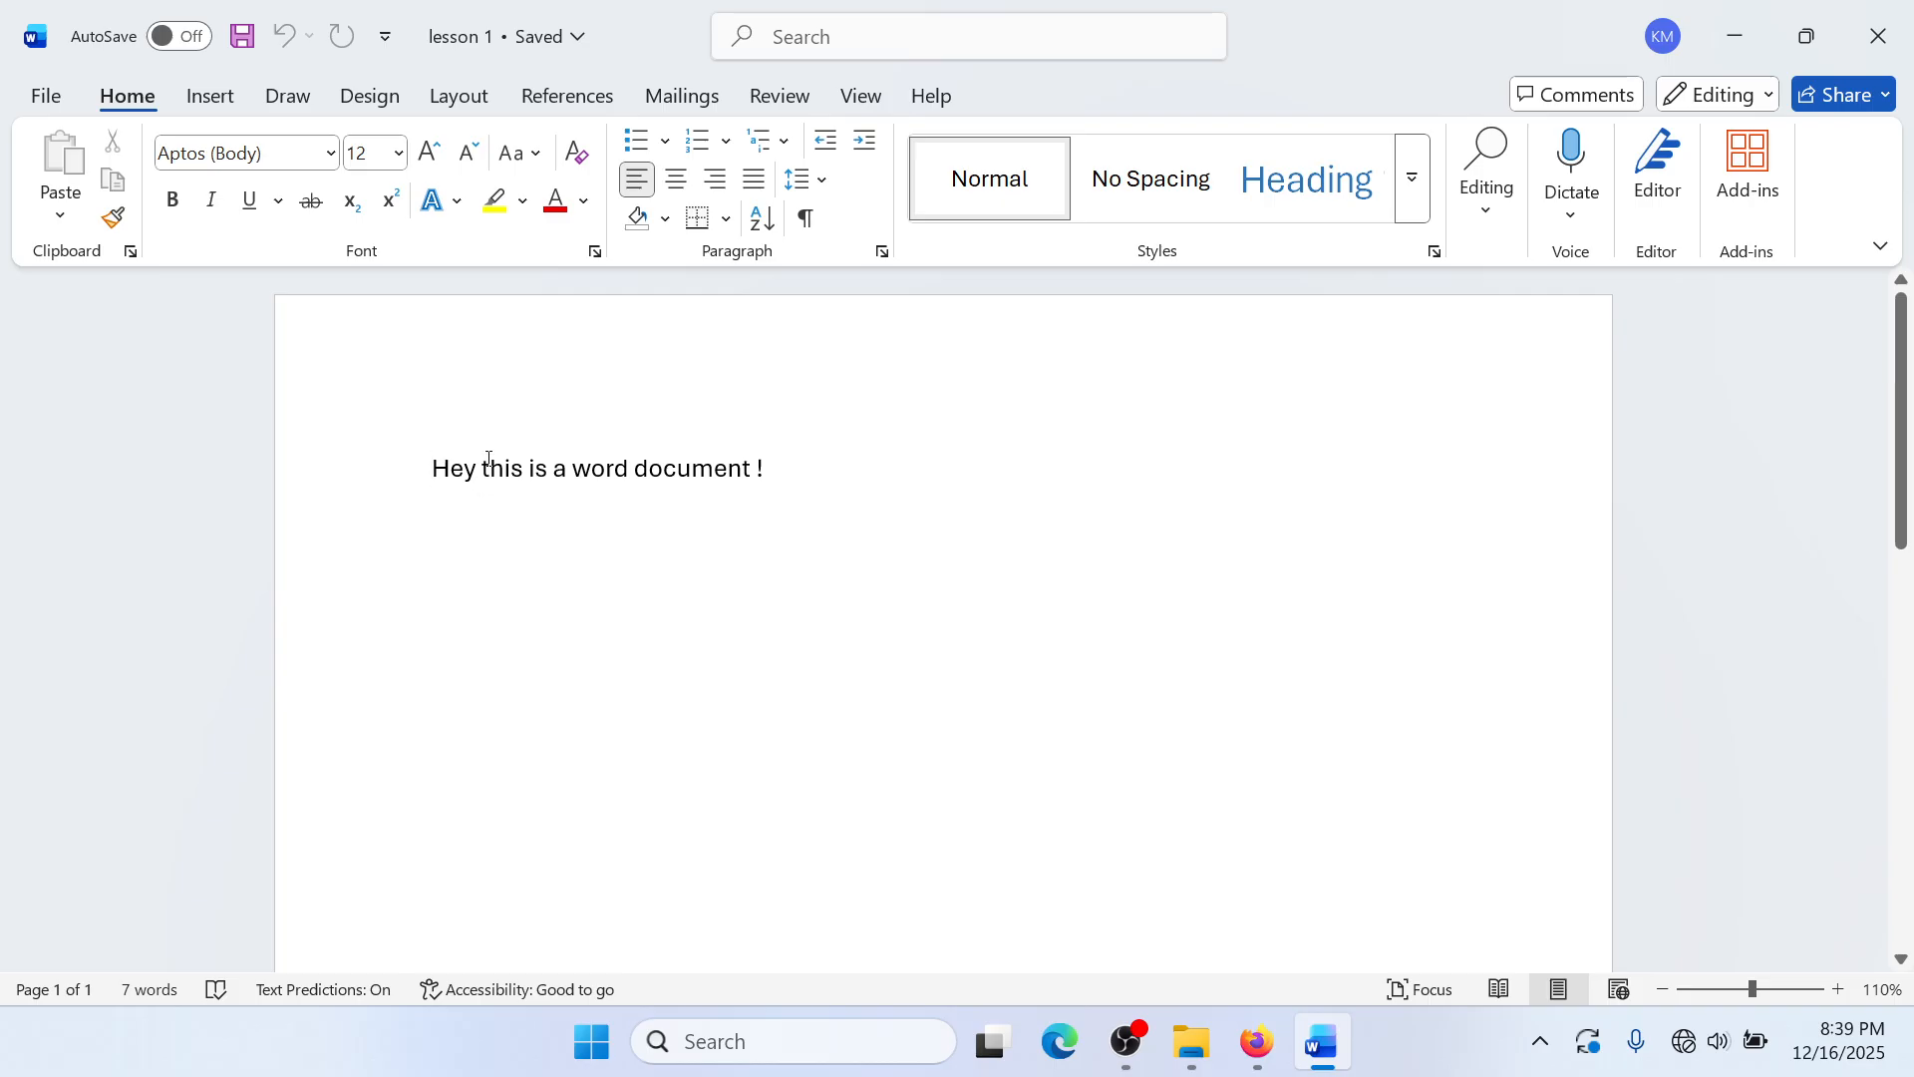
scroll(688, 423, down, 10)
scroll(601, 431, down, 5)
ctrl+scroll(602, 439, down, 7)
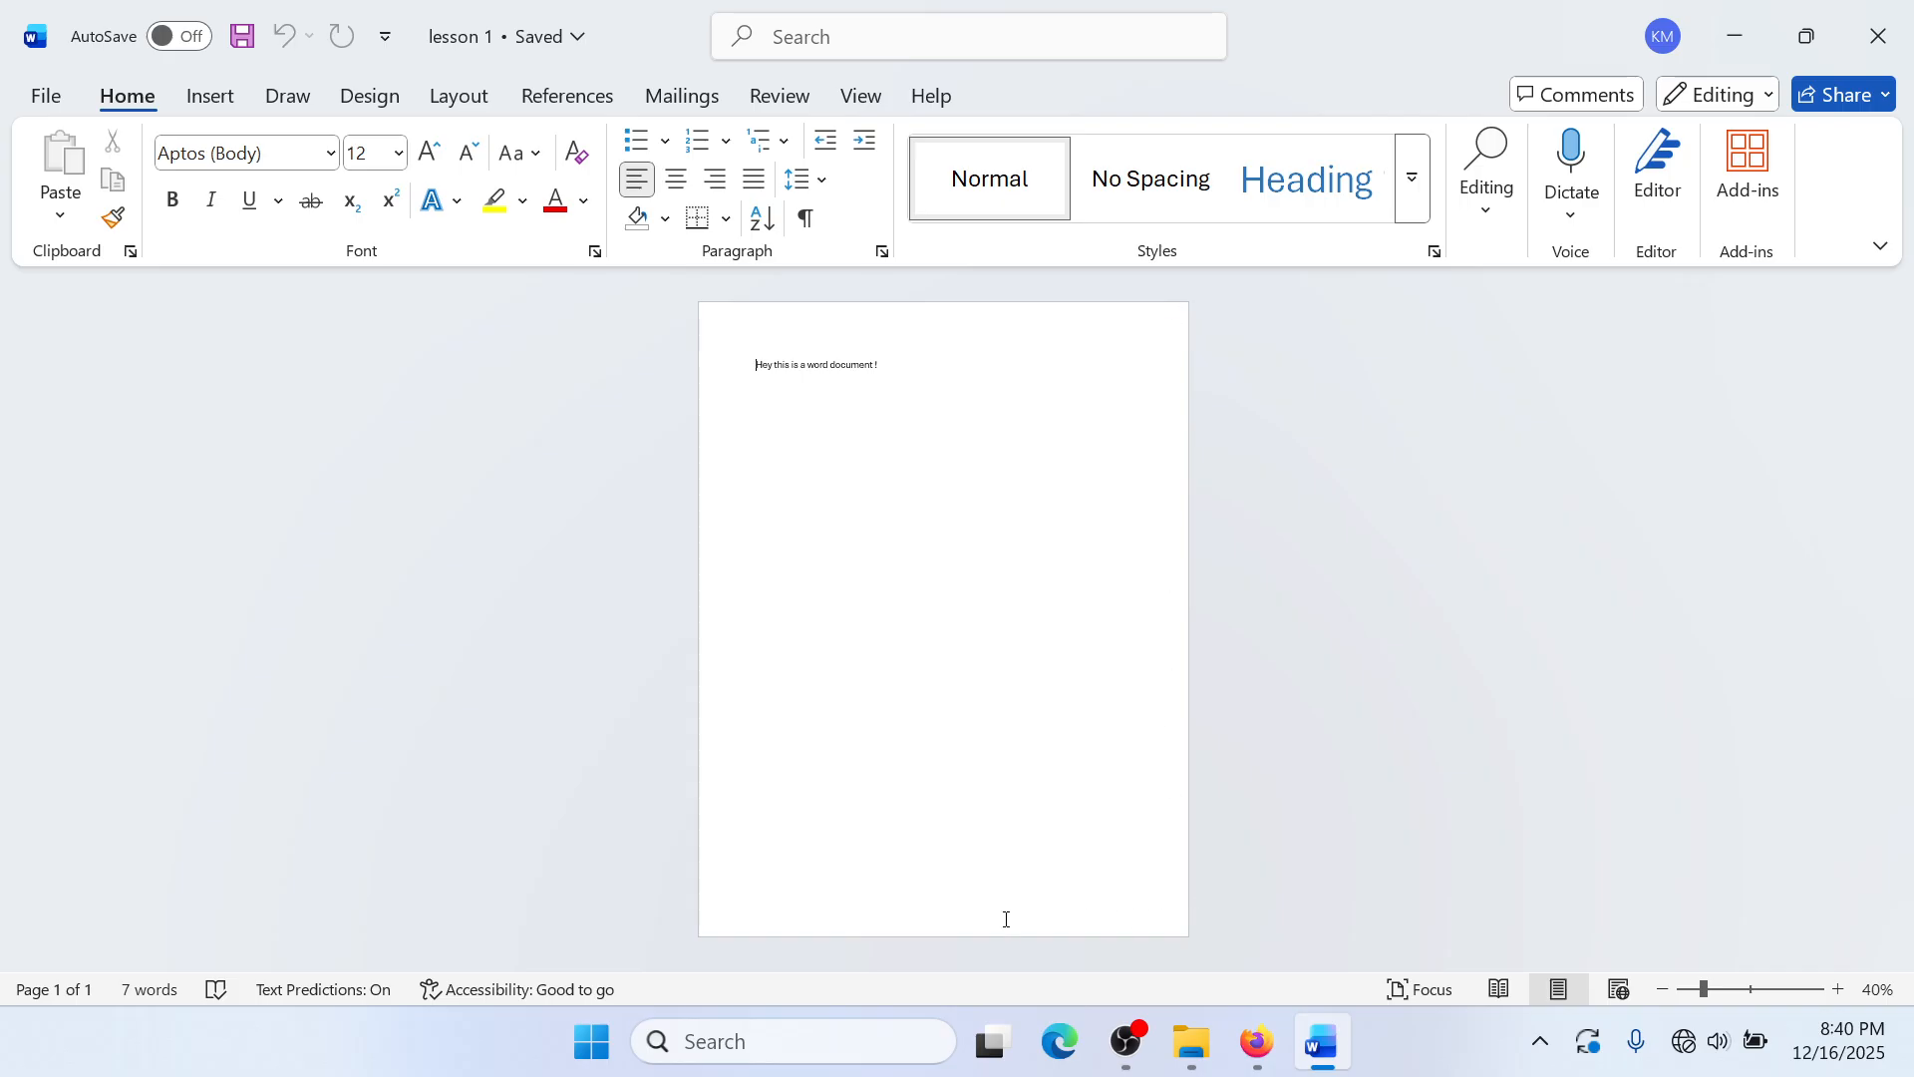
scroll(1042, 501, up, 5)
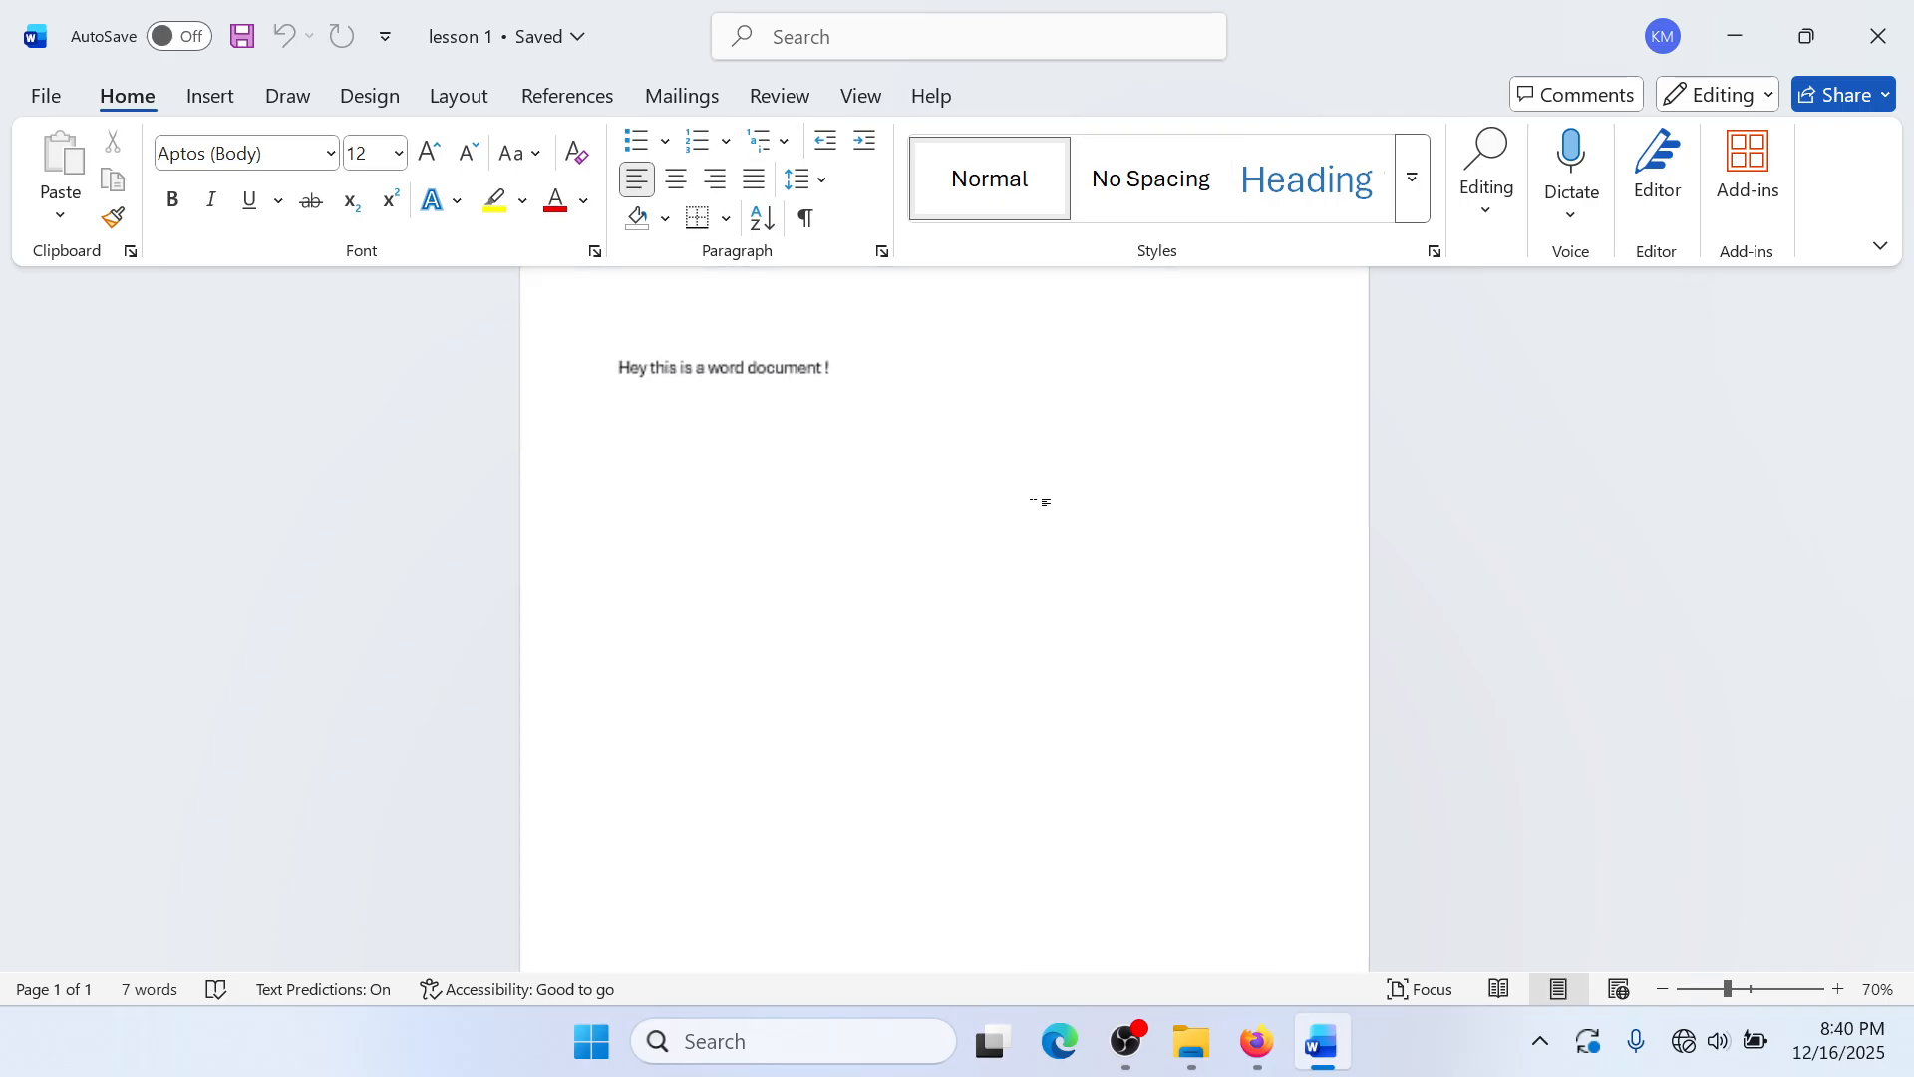
scroll(1050, 503, up, 1)
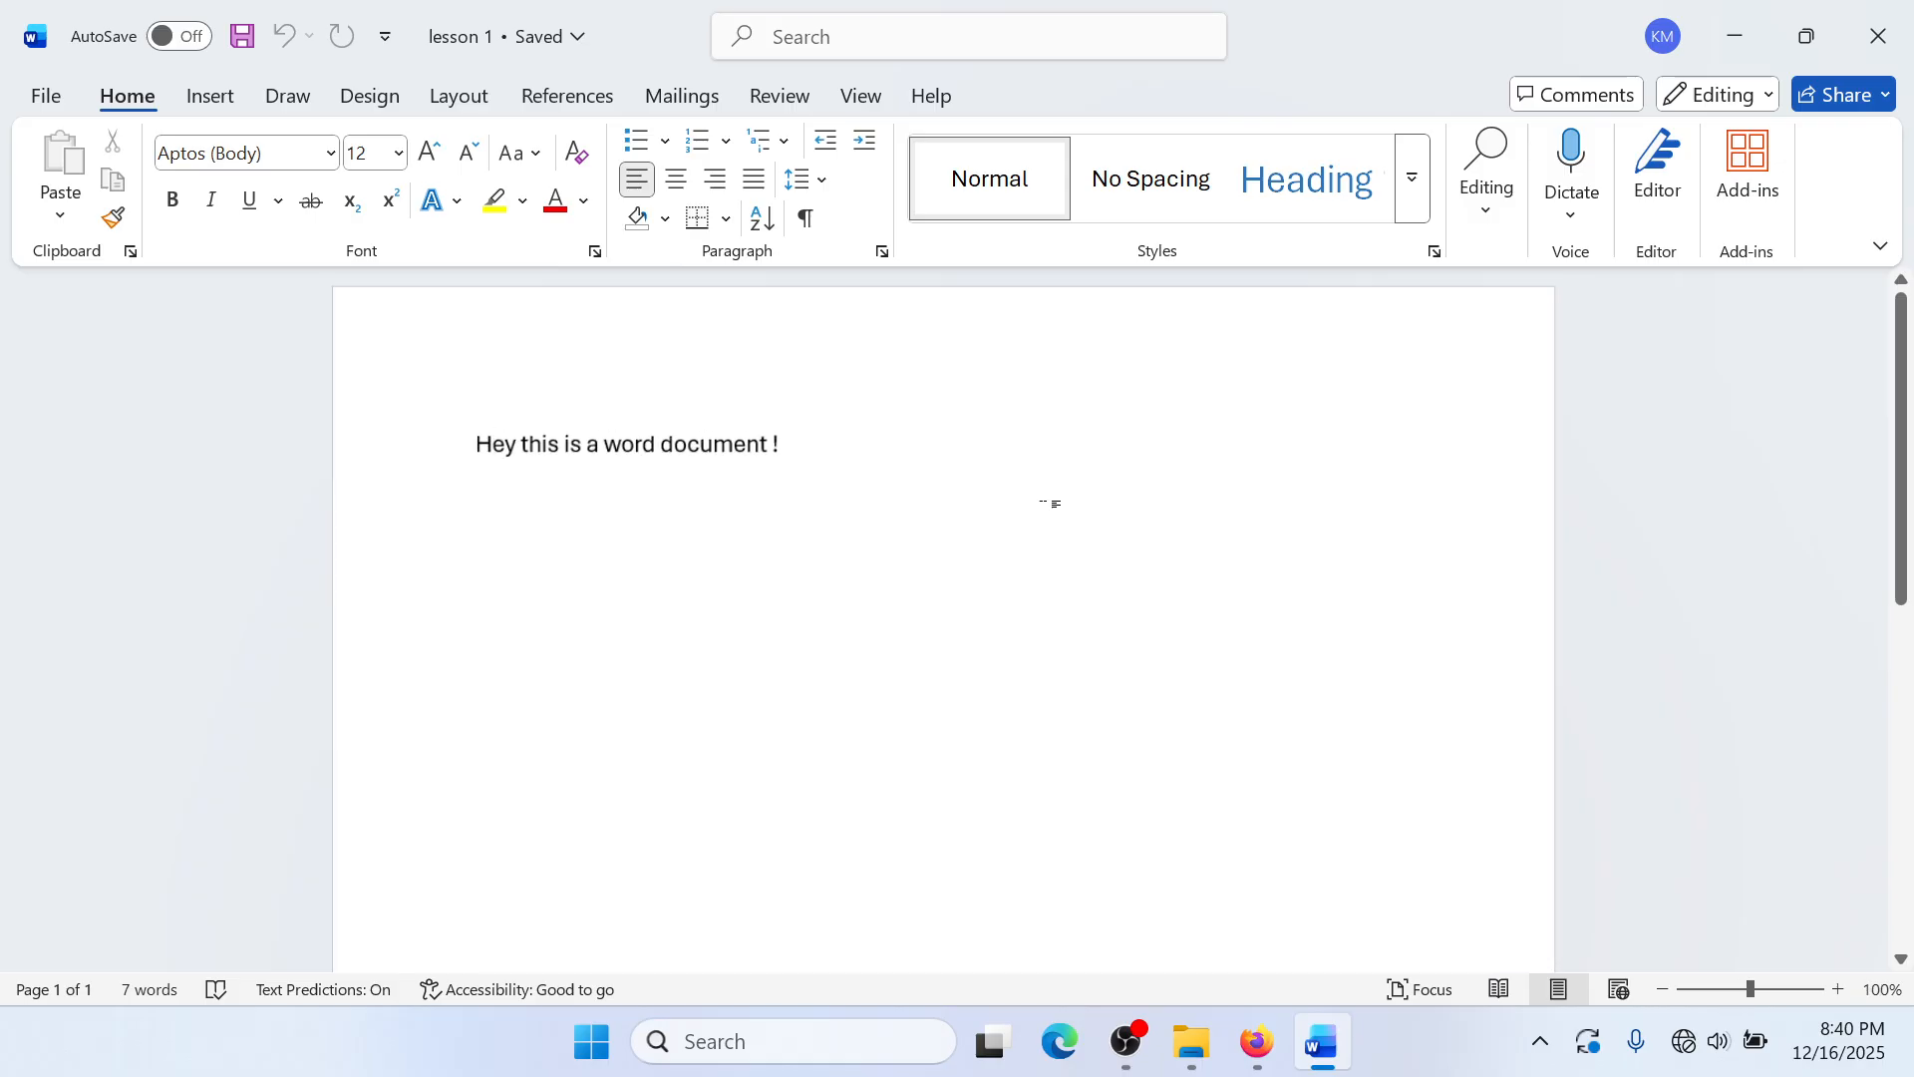
Step: Move up and down the page to demonstrate vertical scrolling, ending at the page's lower edge
scroll(1097, 533, down, 3)
scroll(1107, 543, up, 3)
scroll(1867, 500, down, 5)
scroll(1867, 501, up, 5)
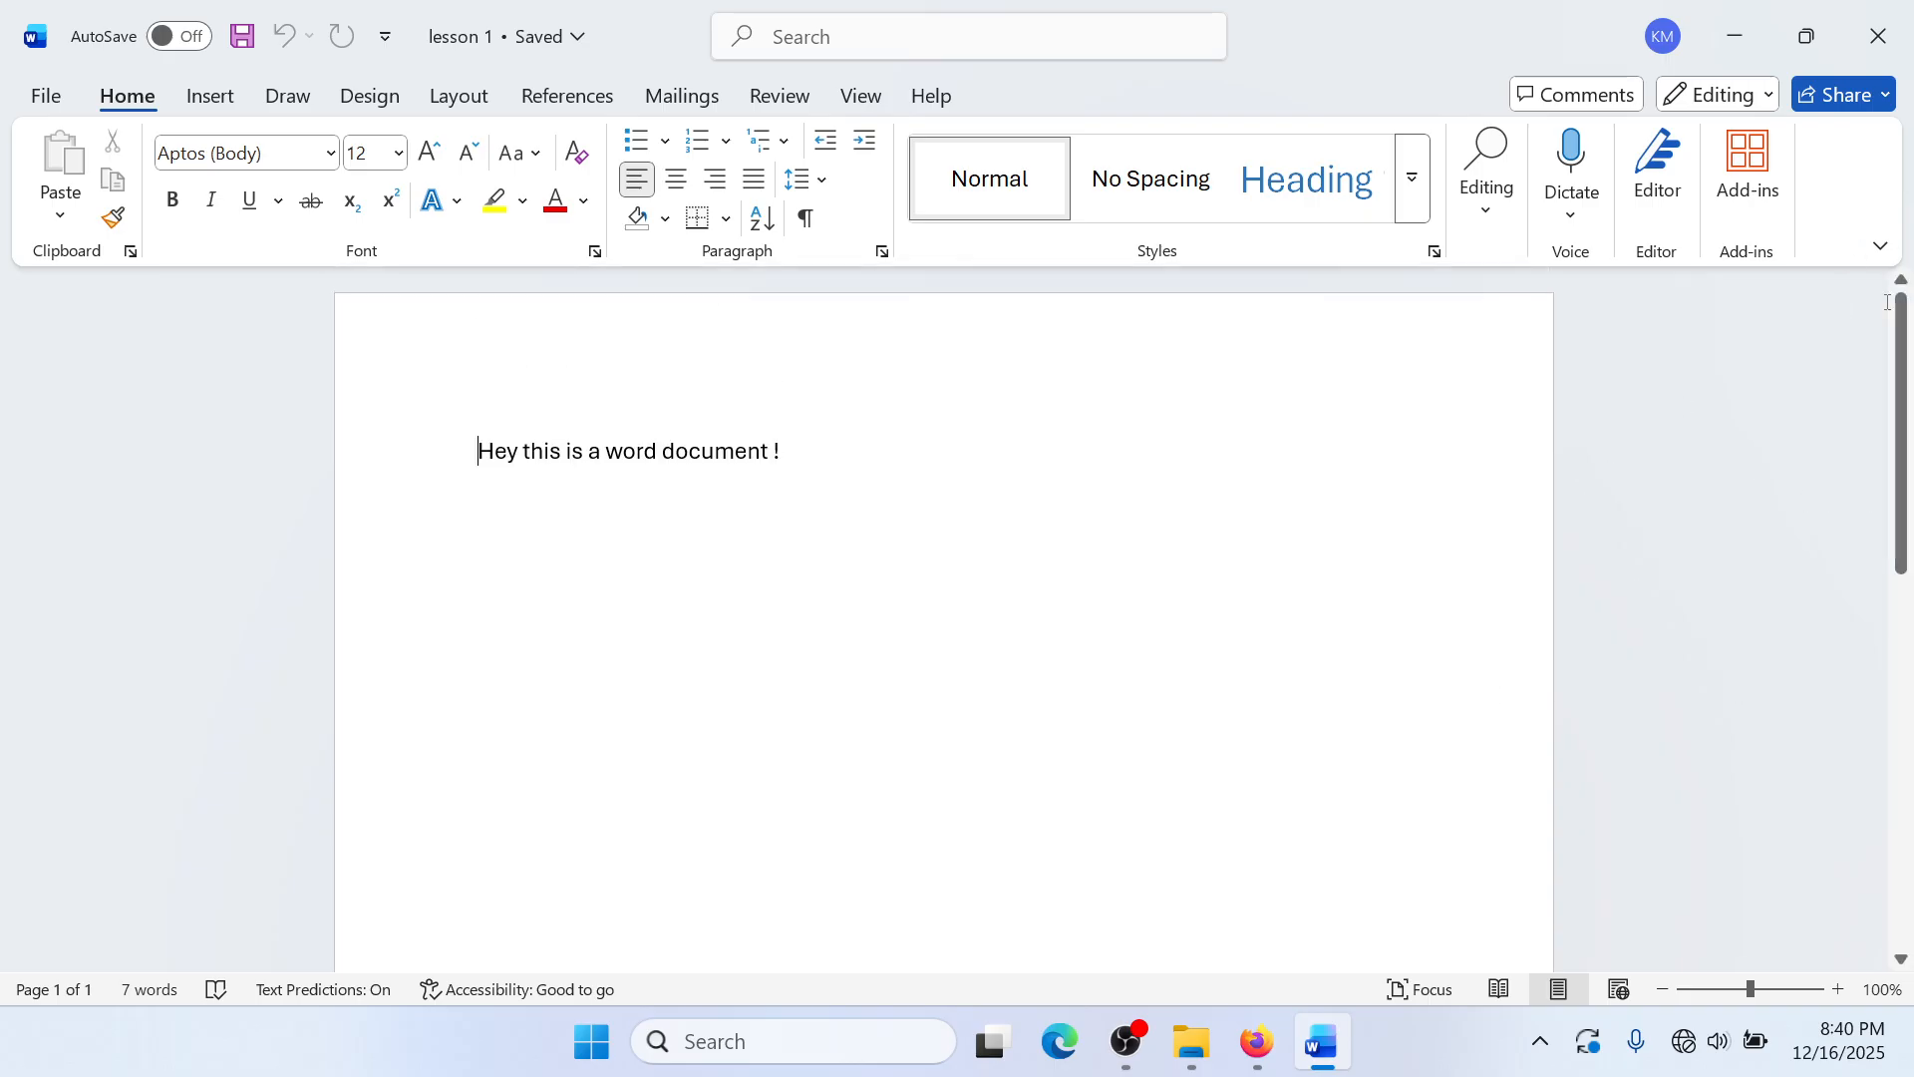
mouse_move(1902, 309)
mouse_down()
mouse_move(1902, 733)
mouse_move(1904, 311)
mouse_up()
scroll(961, 894, down, 5)
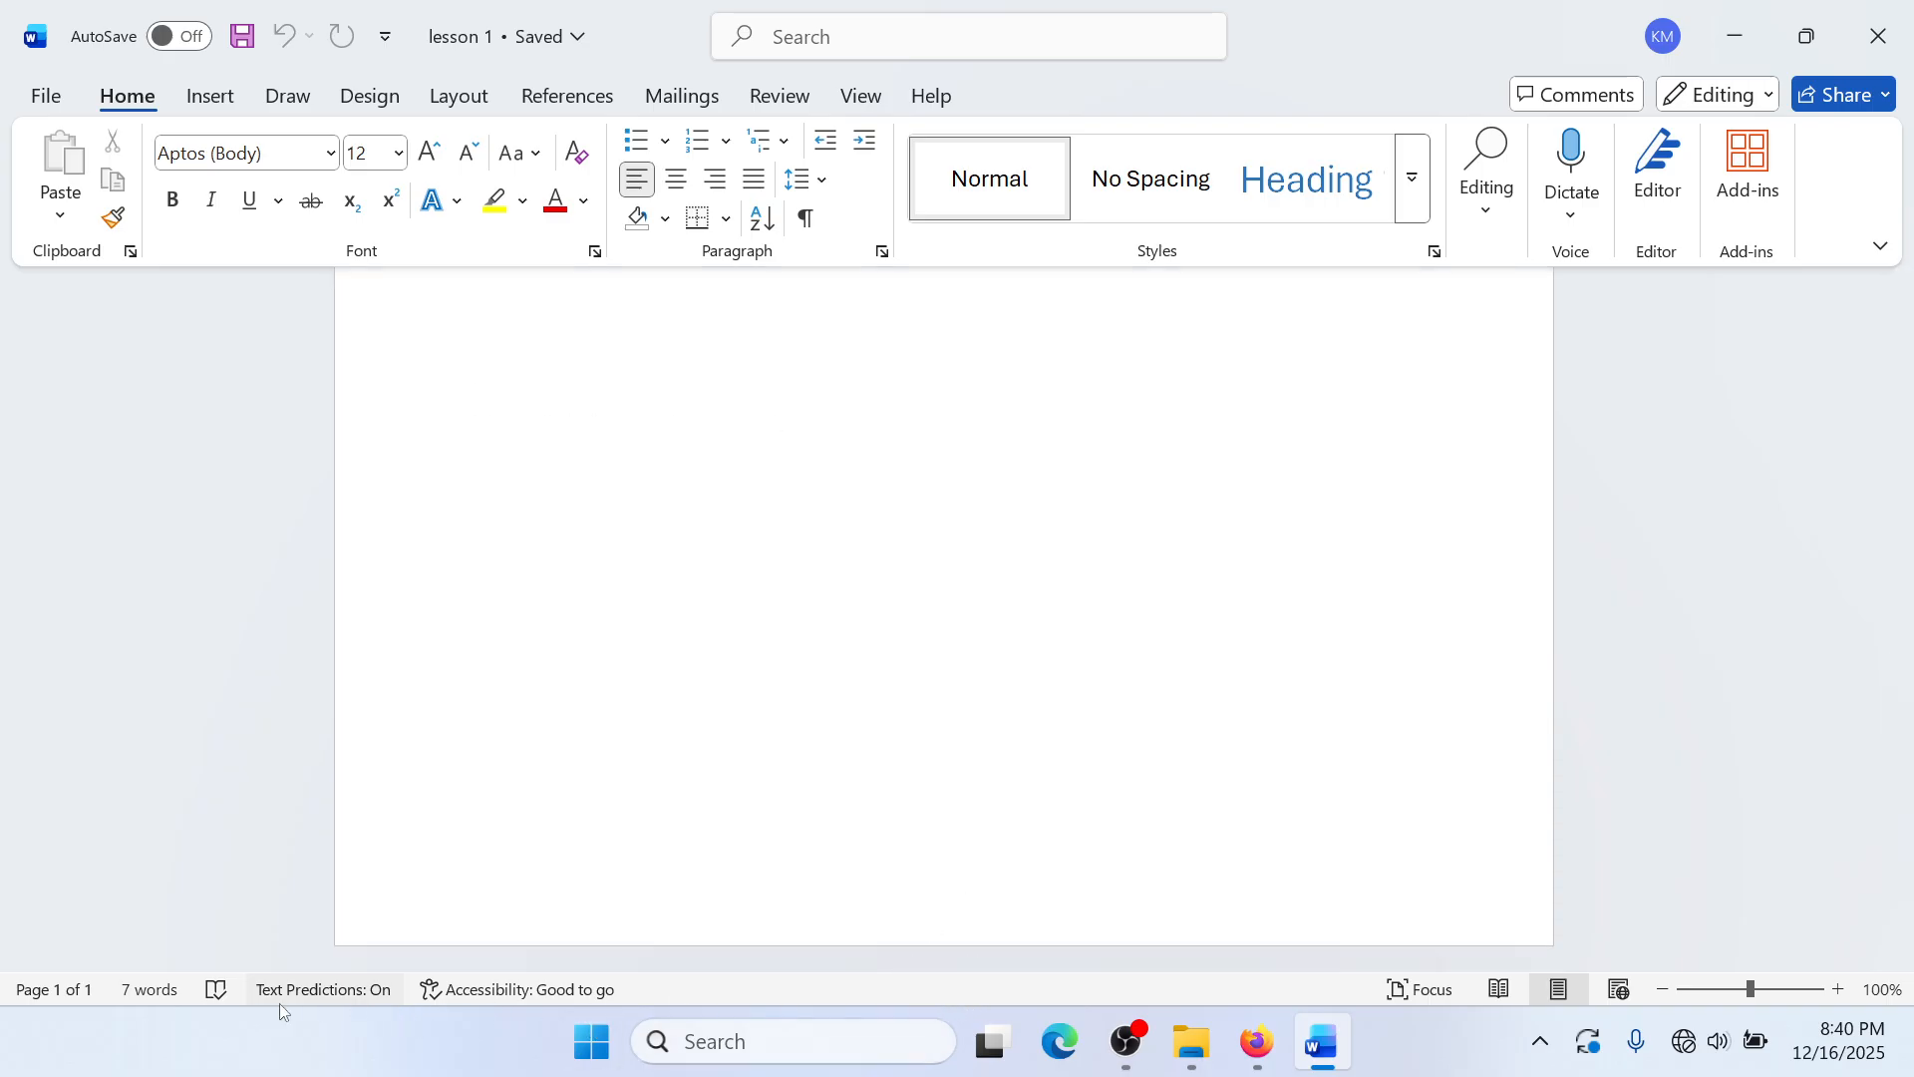
Step: View the full list of status bar customization options, and close it without changing anything
right_click(1049, 996)
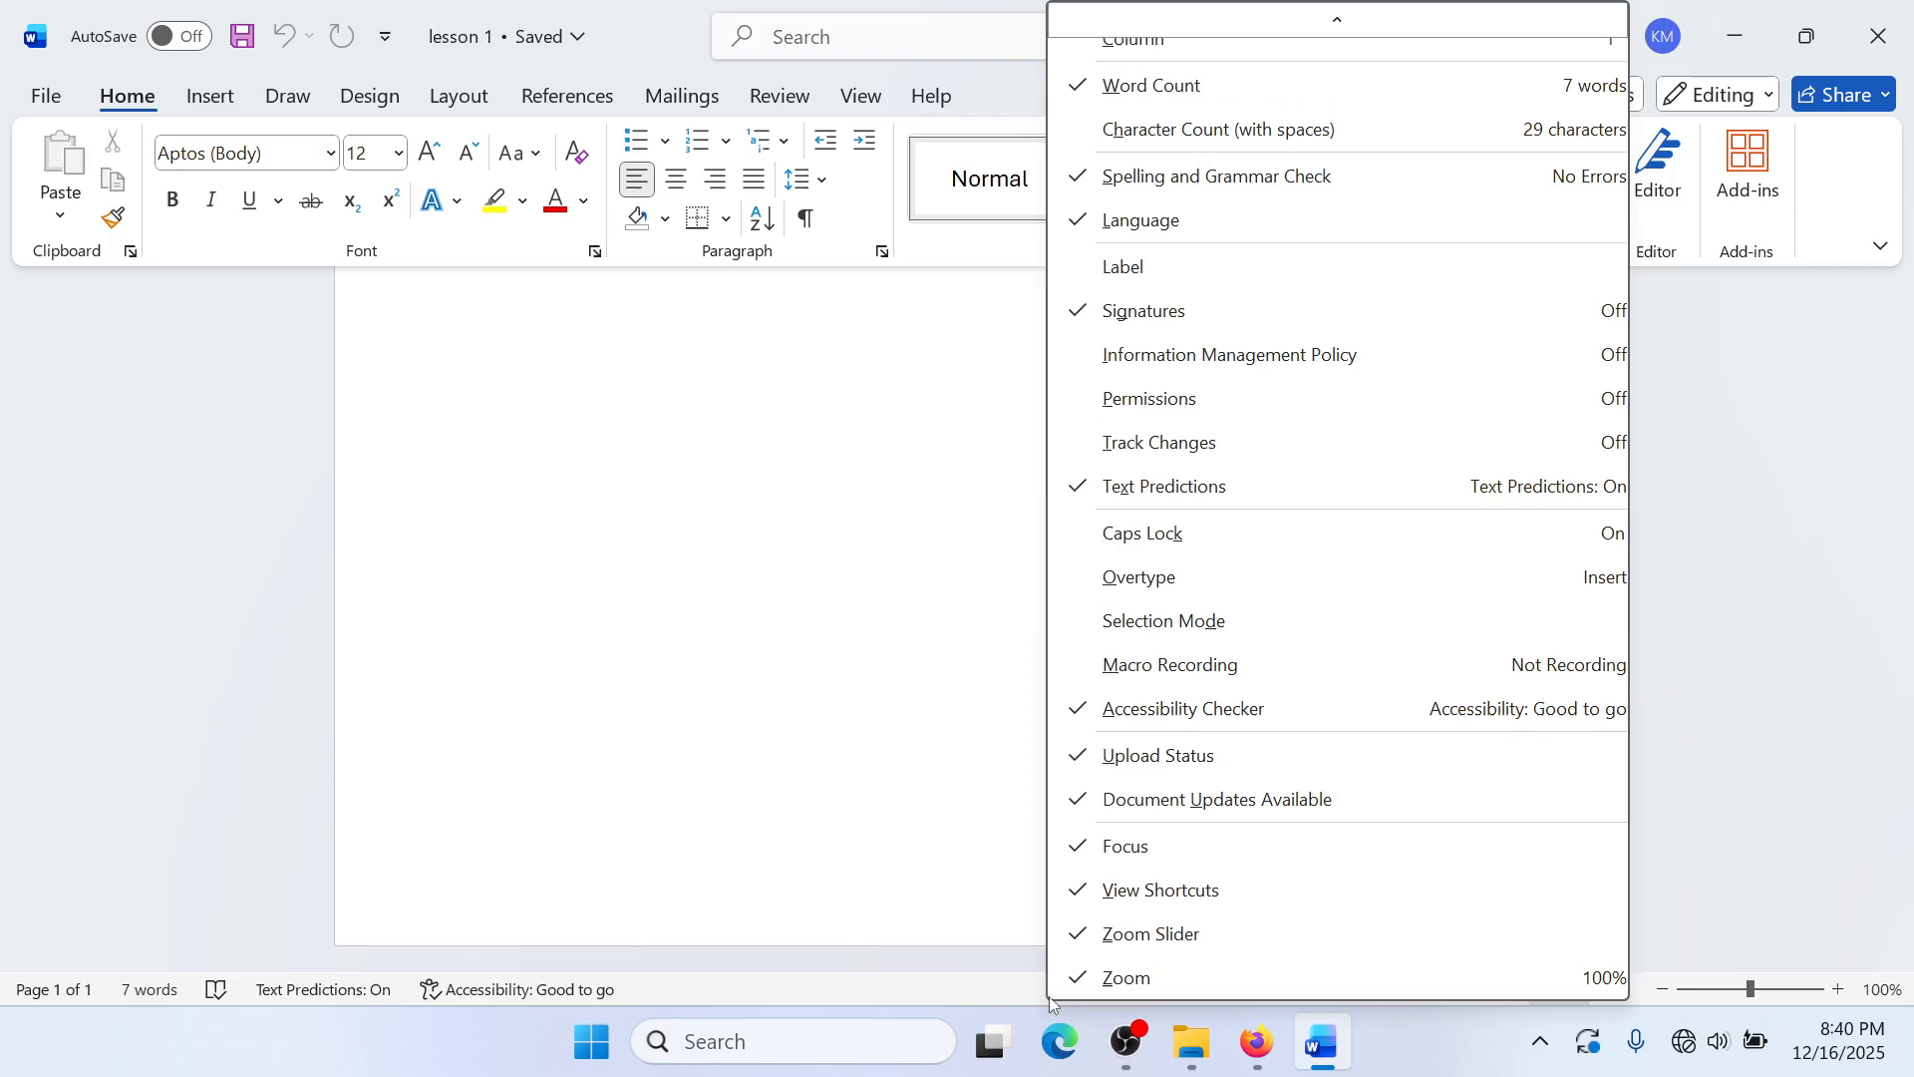
scroll(1162, 666, up, 5)
scroll(1162, 666, down, 5)
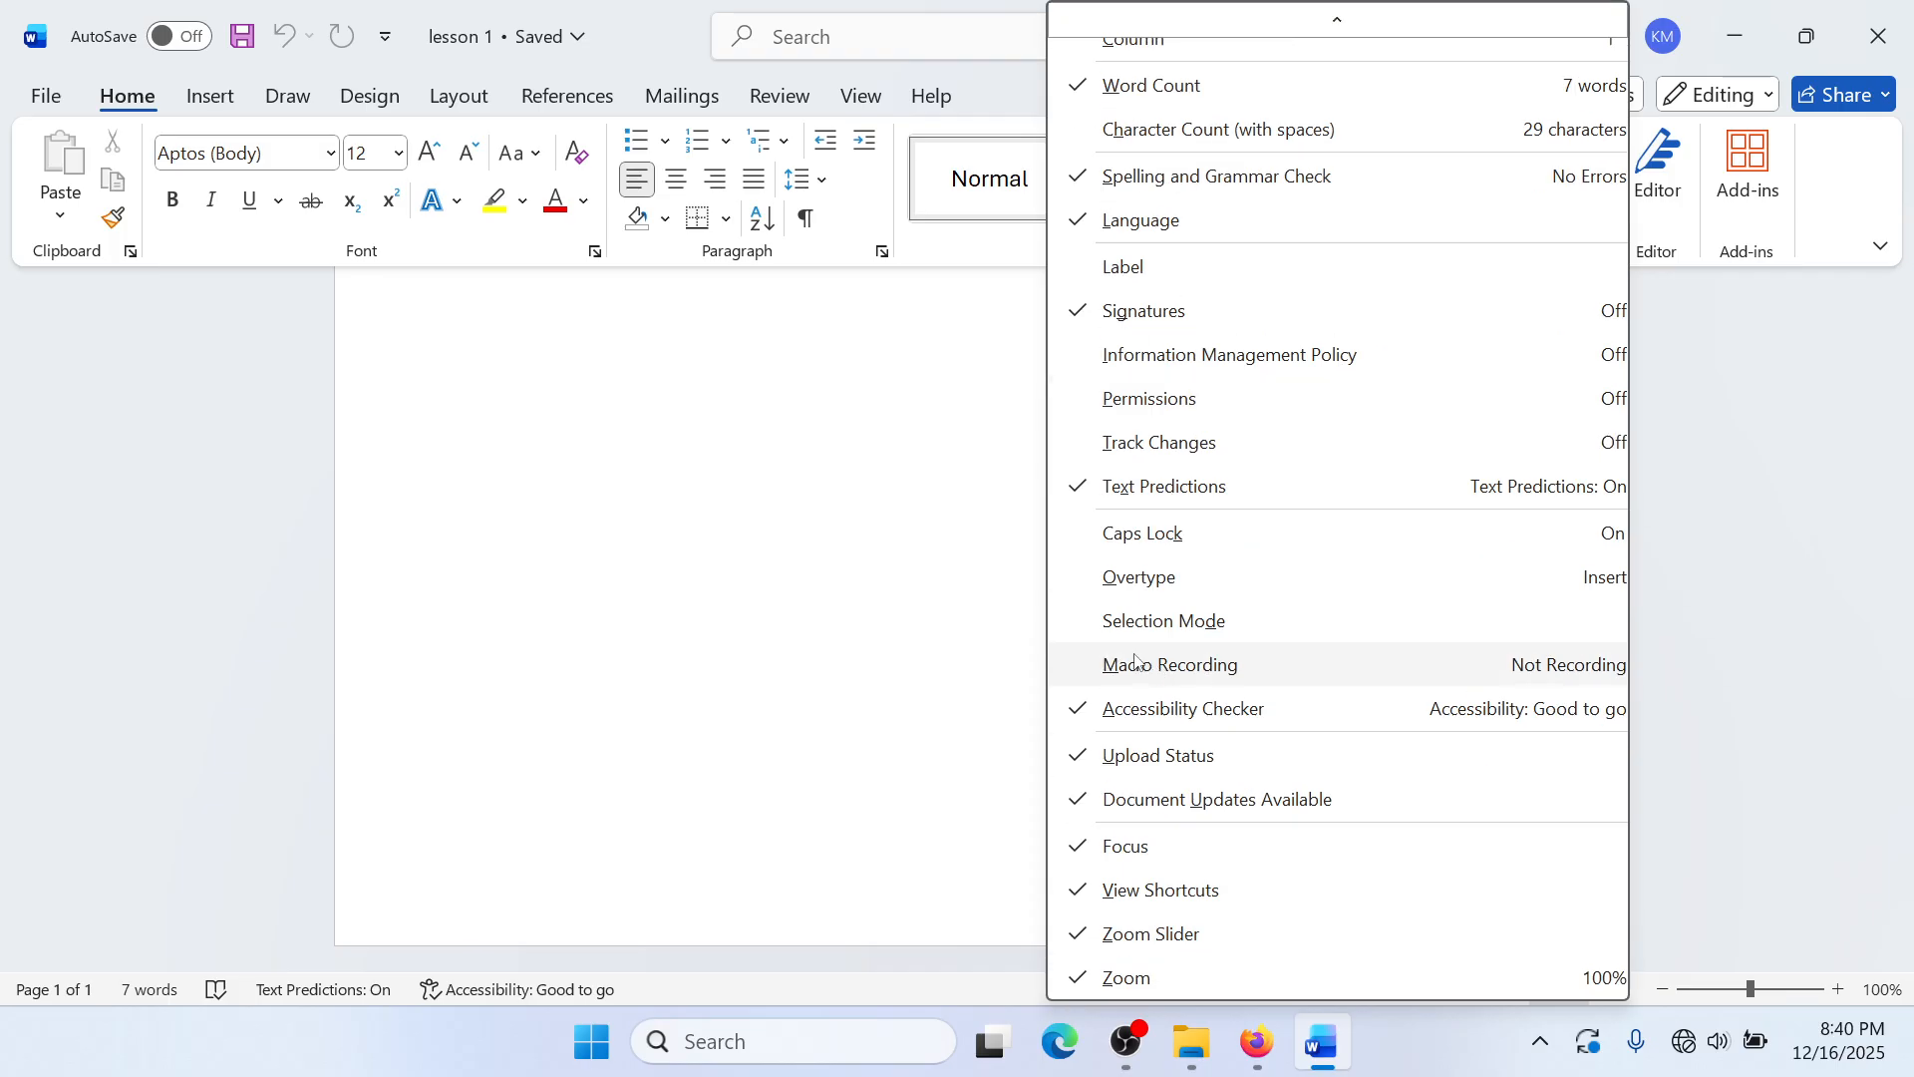
scroll(1137, 662, up, 3)
click(988, 646)
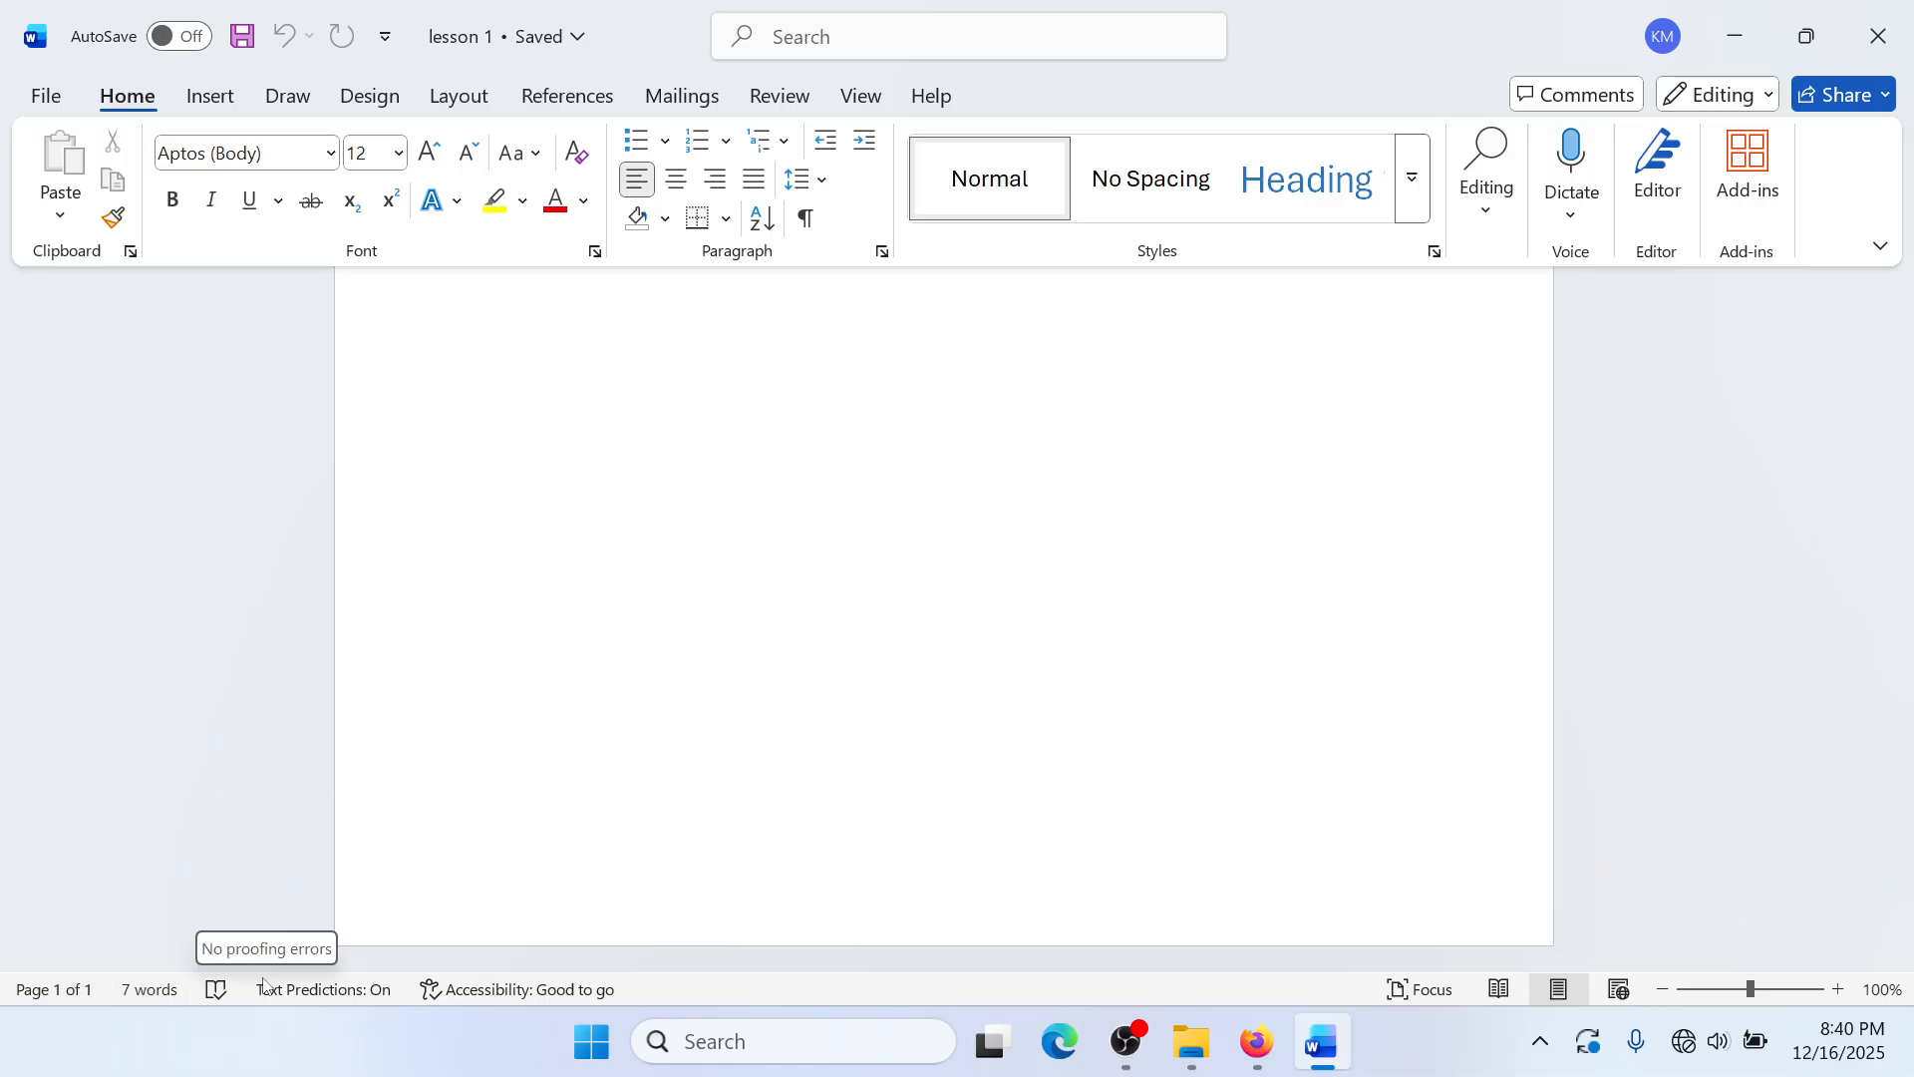
Step: Return to the beginning of the document, and switch to Firefox to review the remaining Word Processing 1 topics
scroll(561, 902, up, 1)
scroll(562, 902, up, 5)
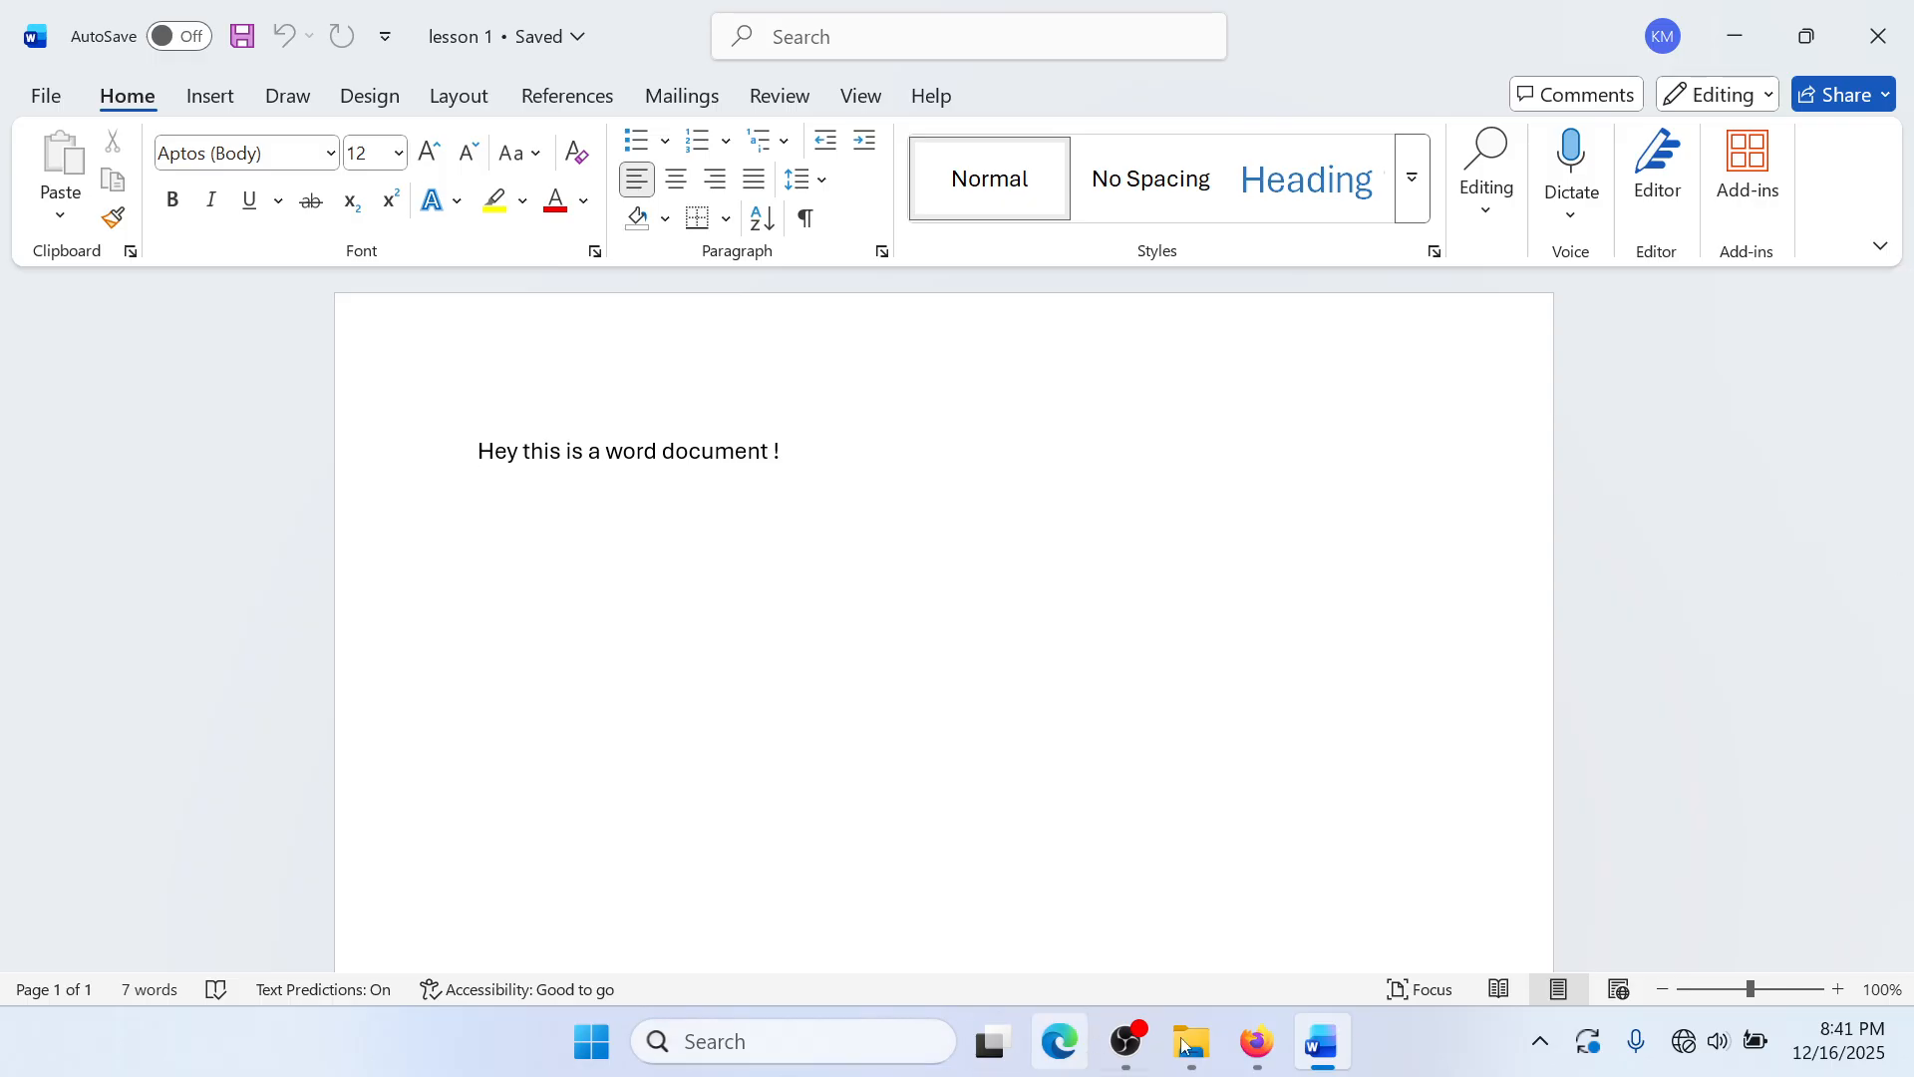
click(1322, 1046)
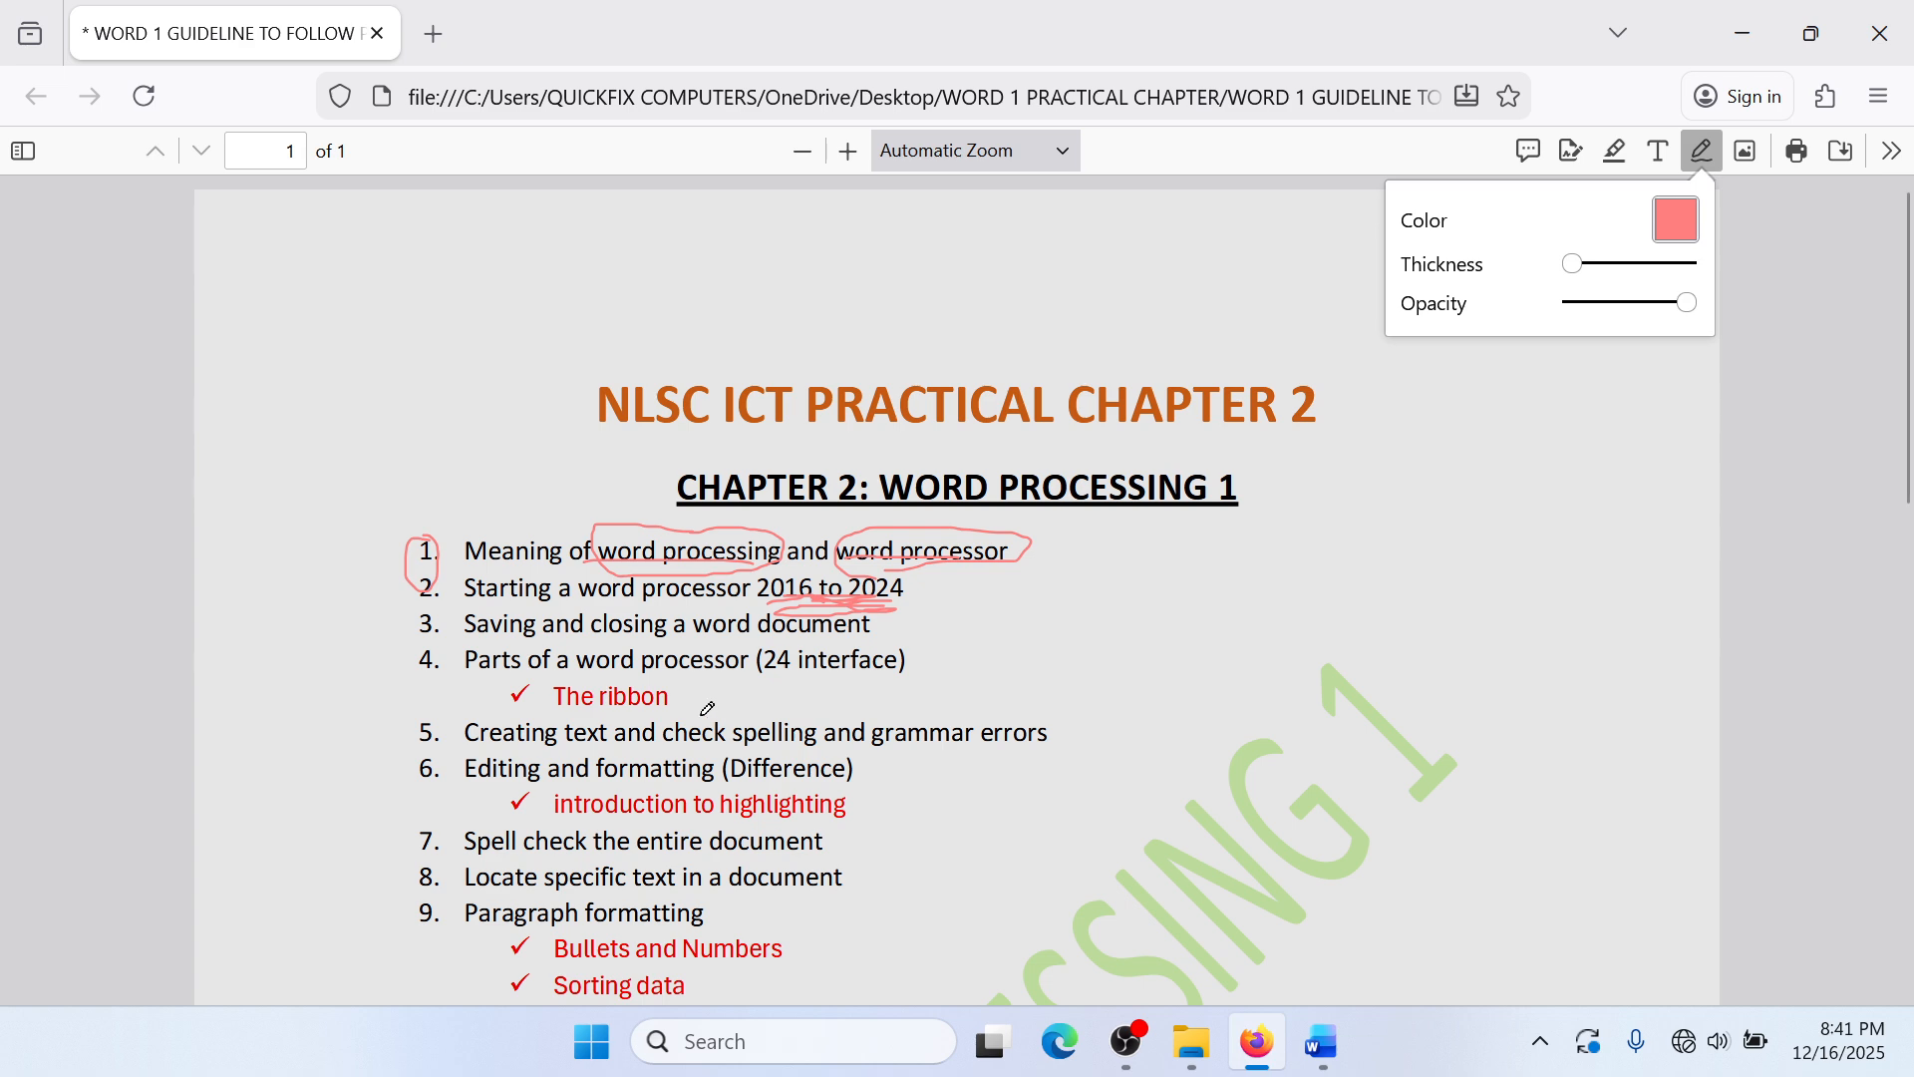
scroll(716, 712, down, 5)
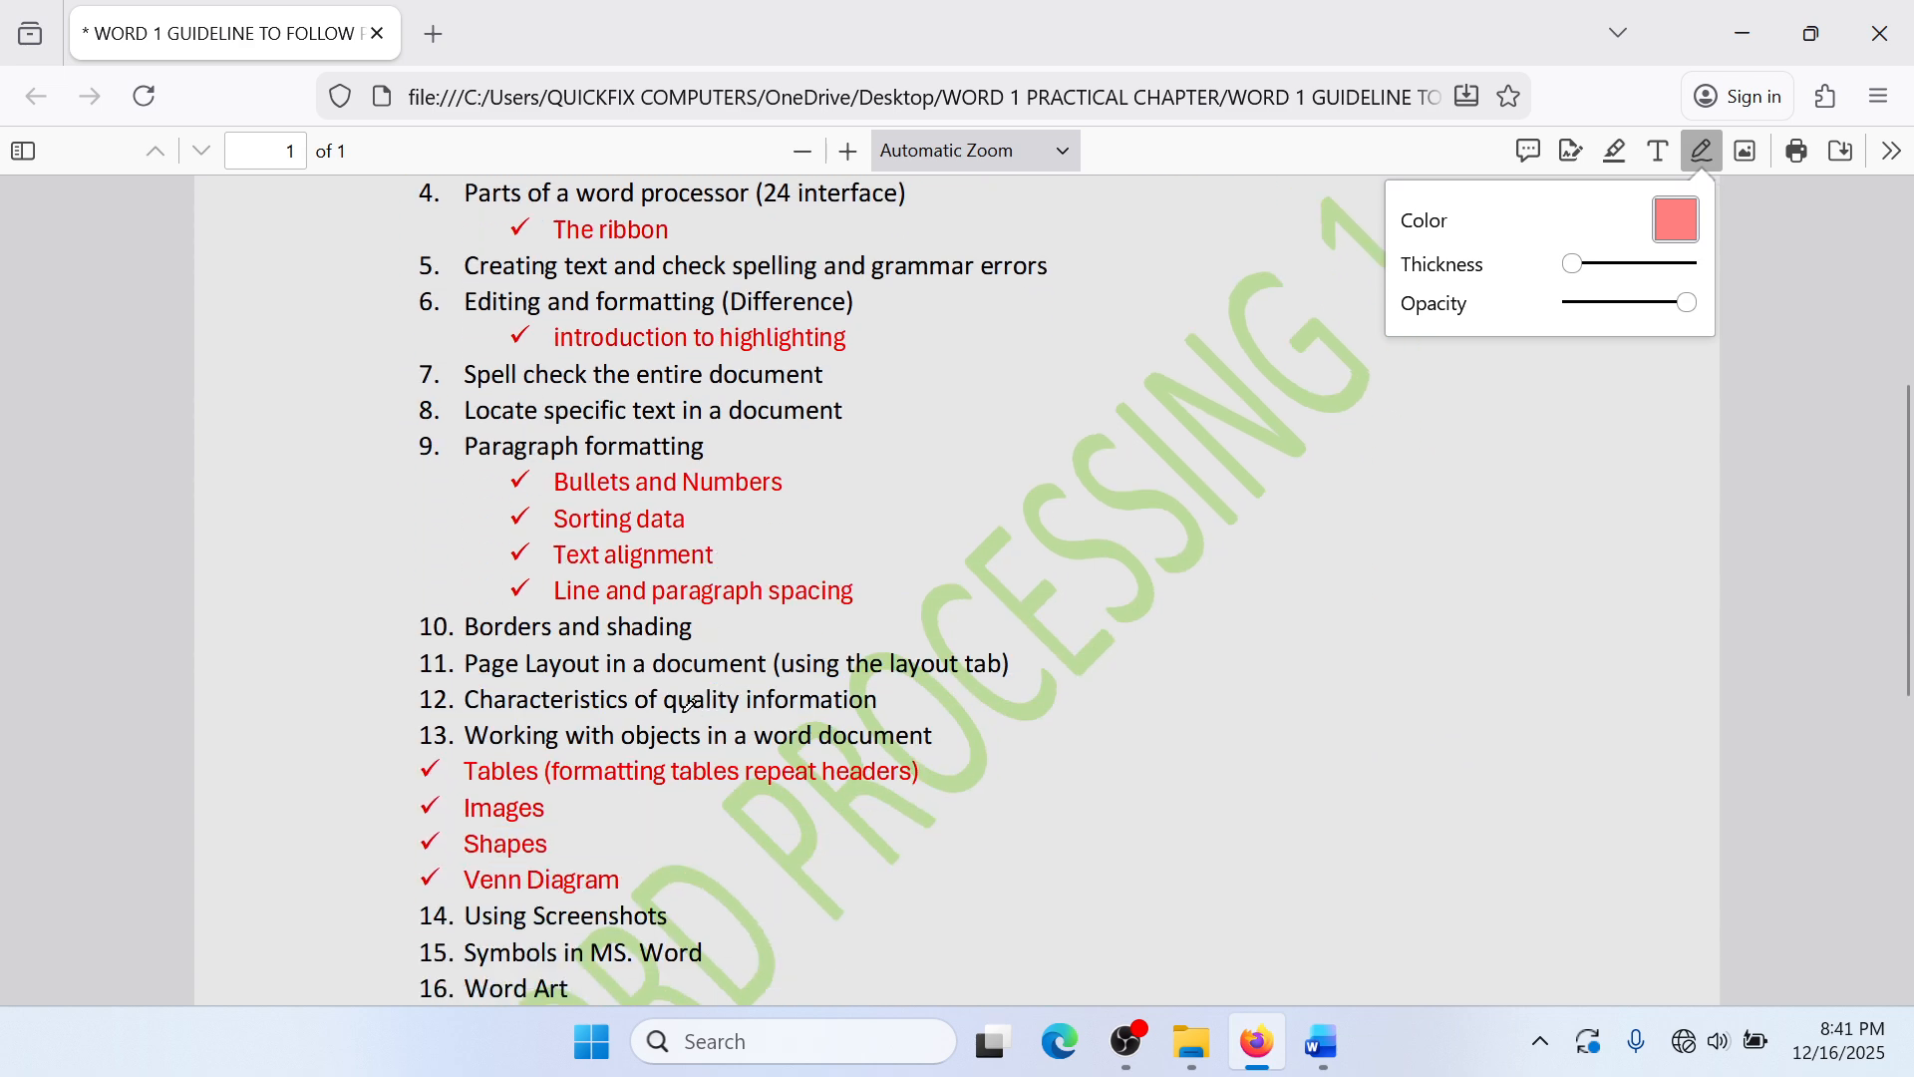
Step: Return to the top of the outline, minimize the open windows, and open the WORD 1 PRACTICAL CHAPTER folder on the desktop
scroll(655, 339, up, 3)
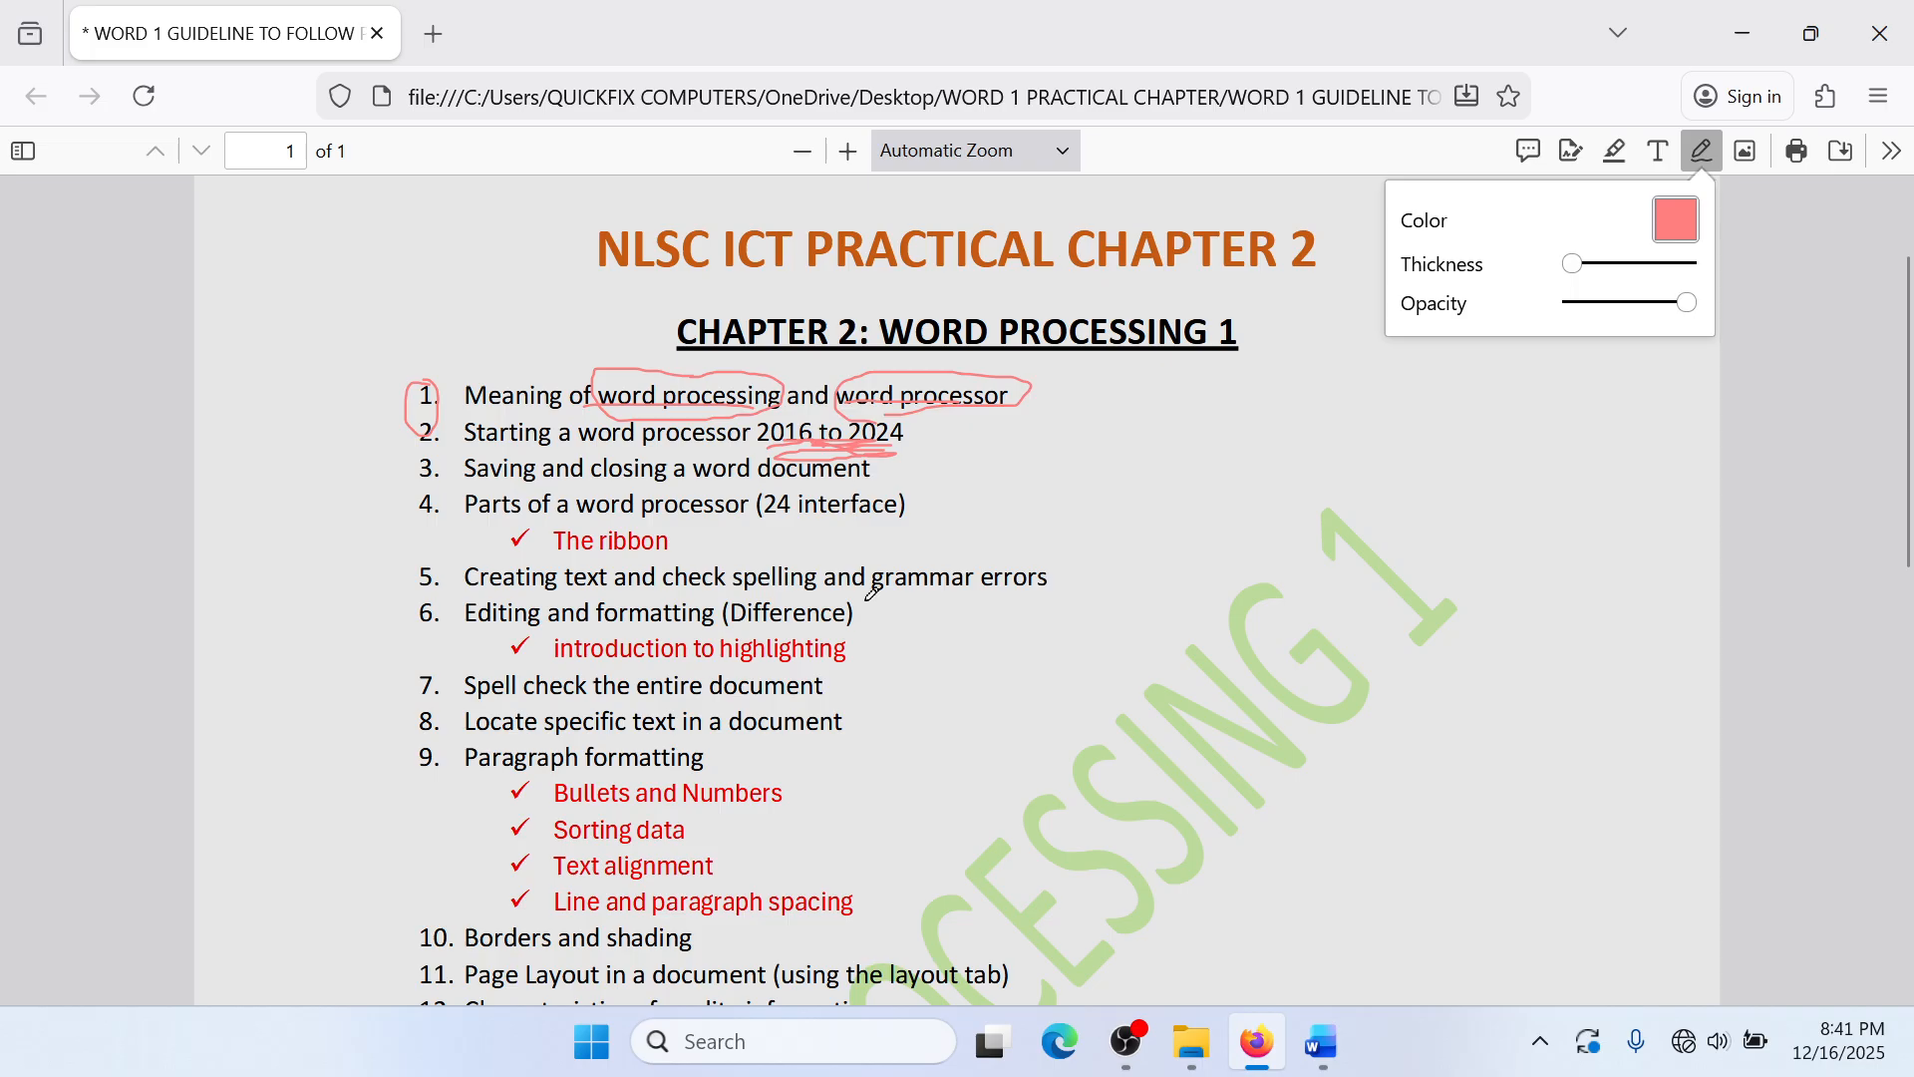
click(1735, 22)
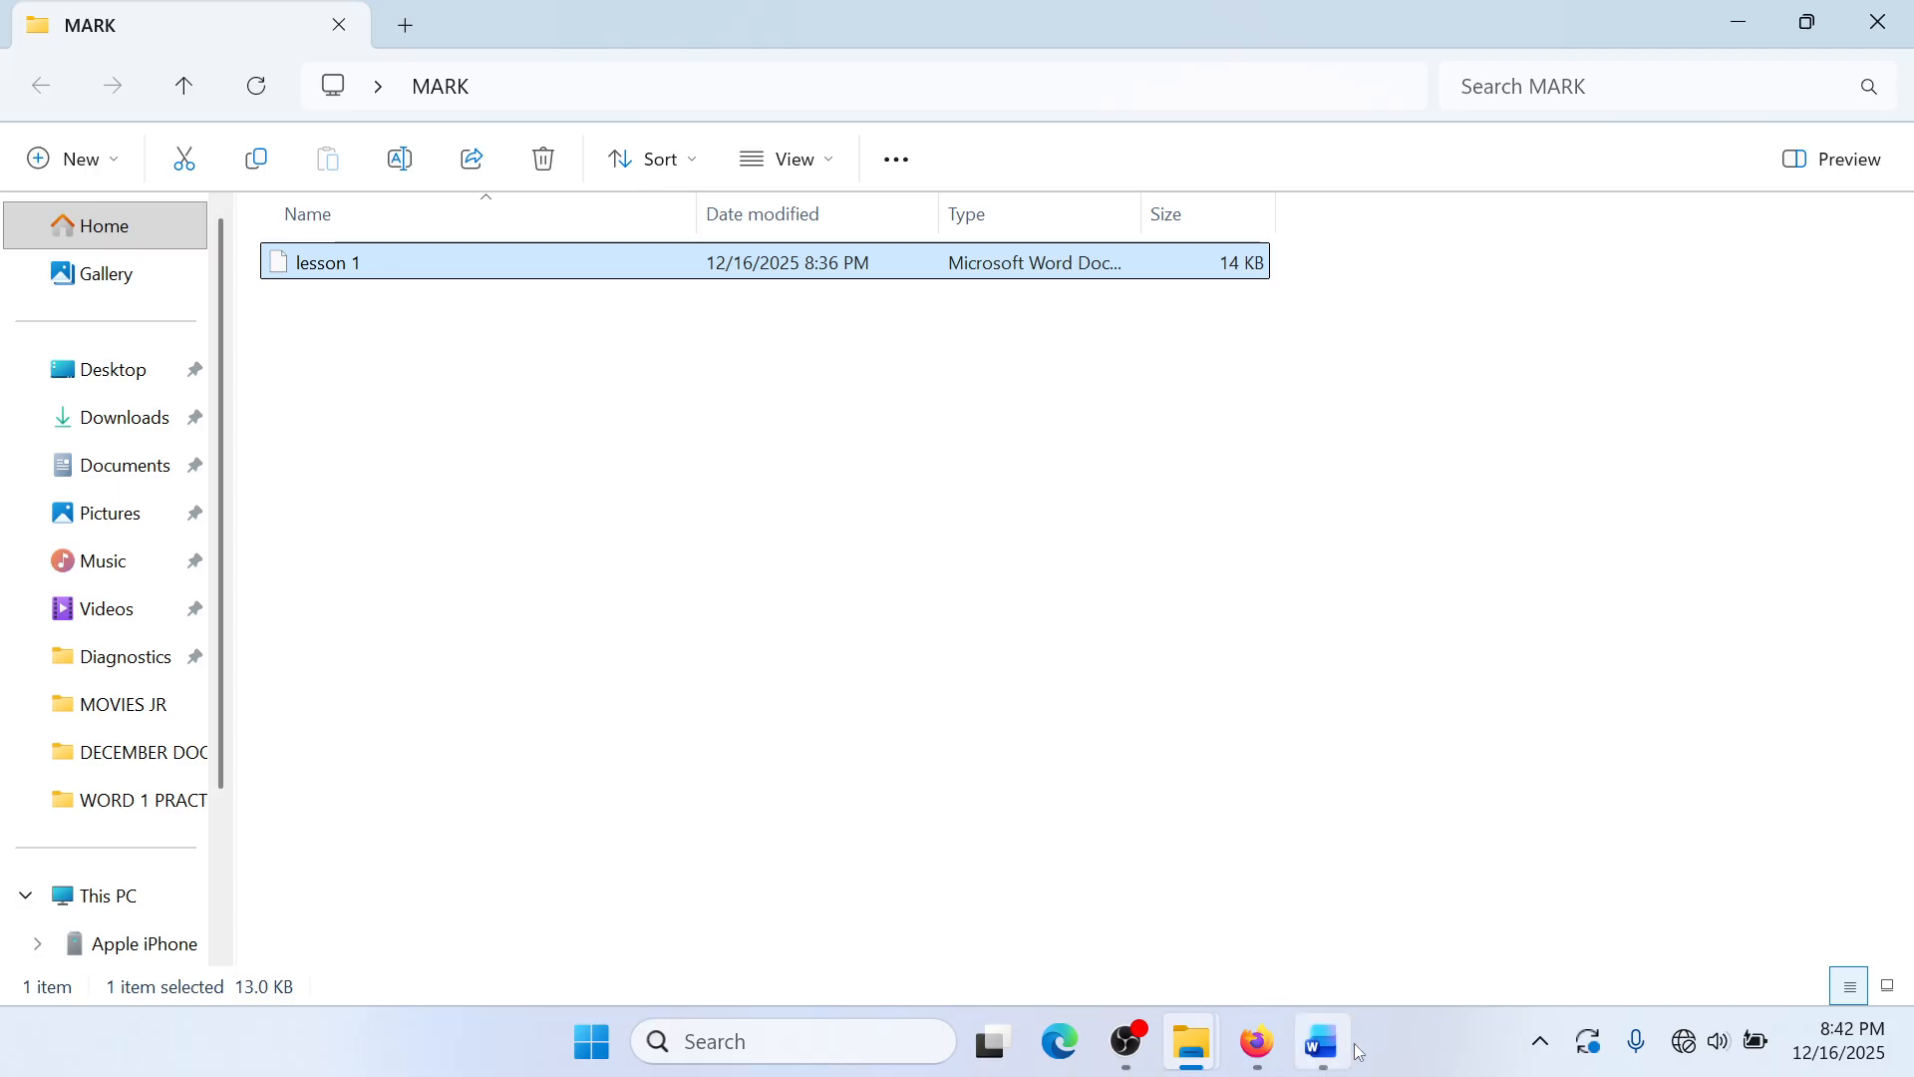
click(1737, 22)
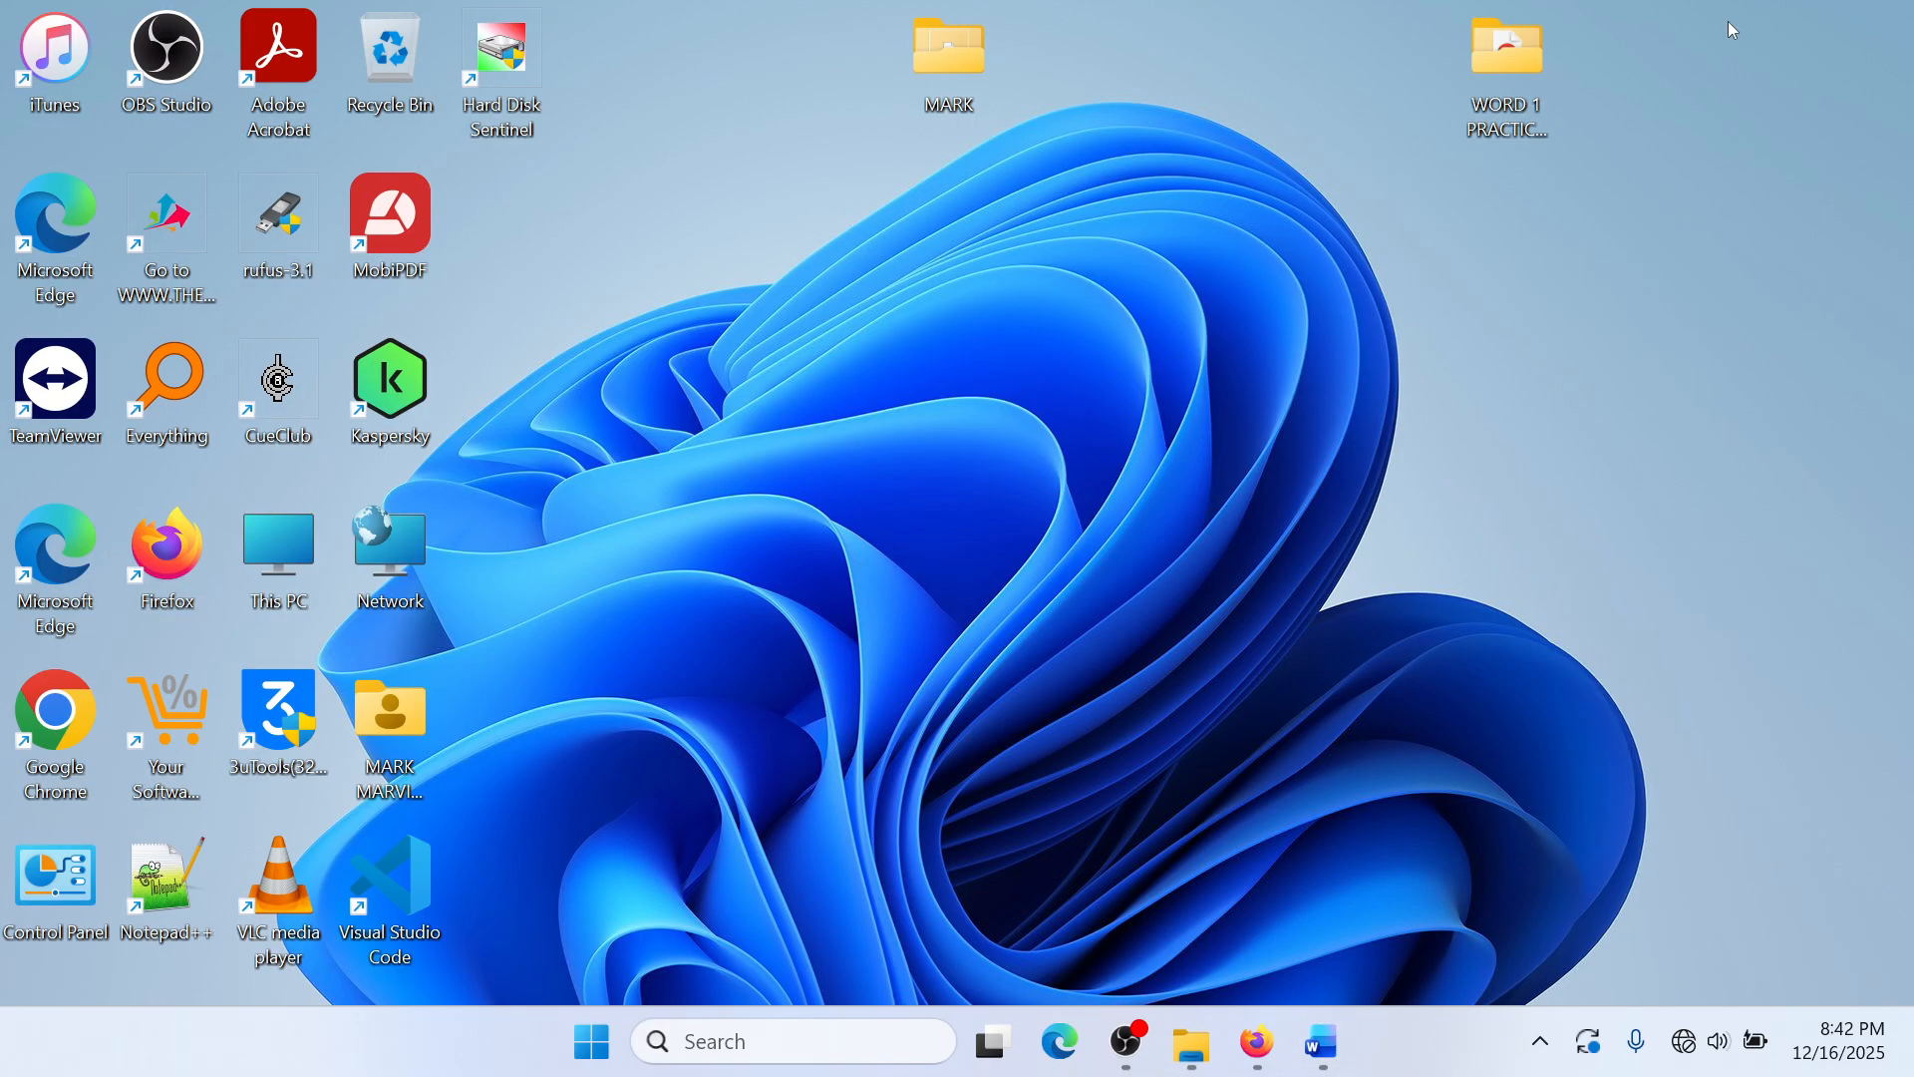
drag(1527, 97, 1438, 255)
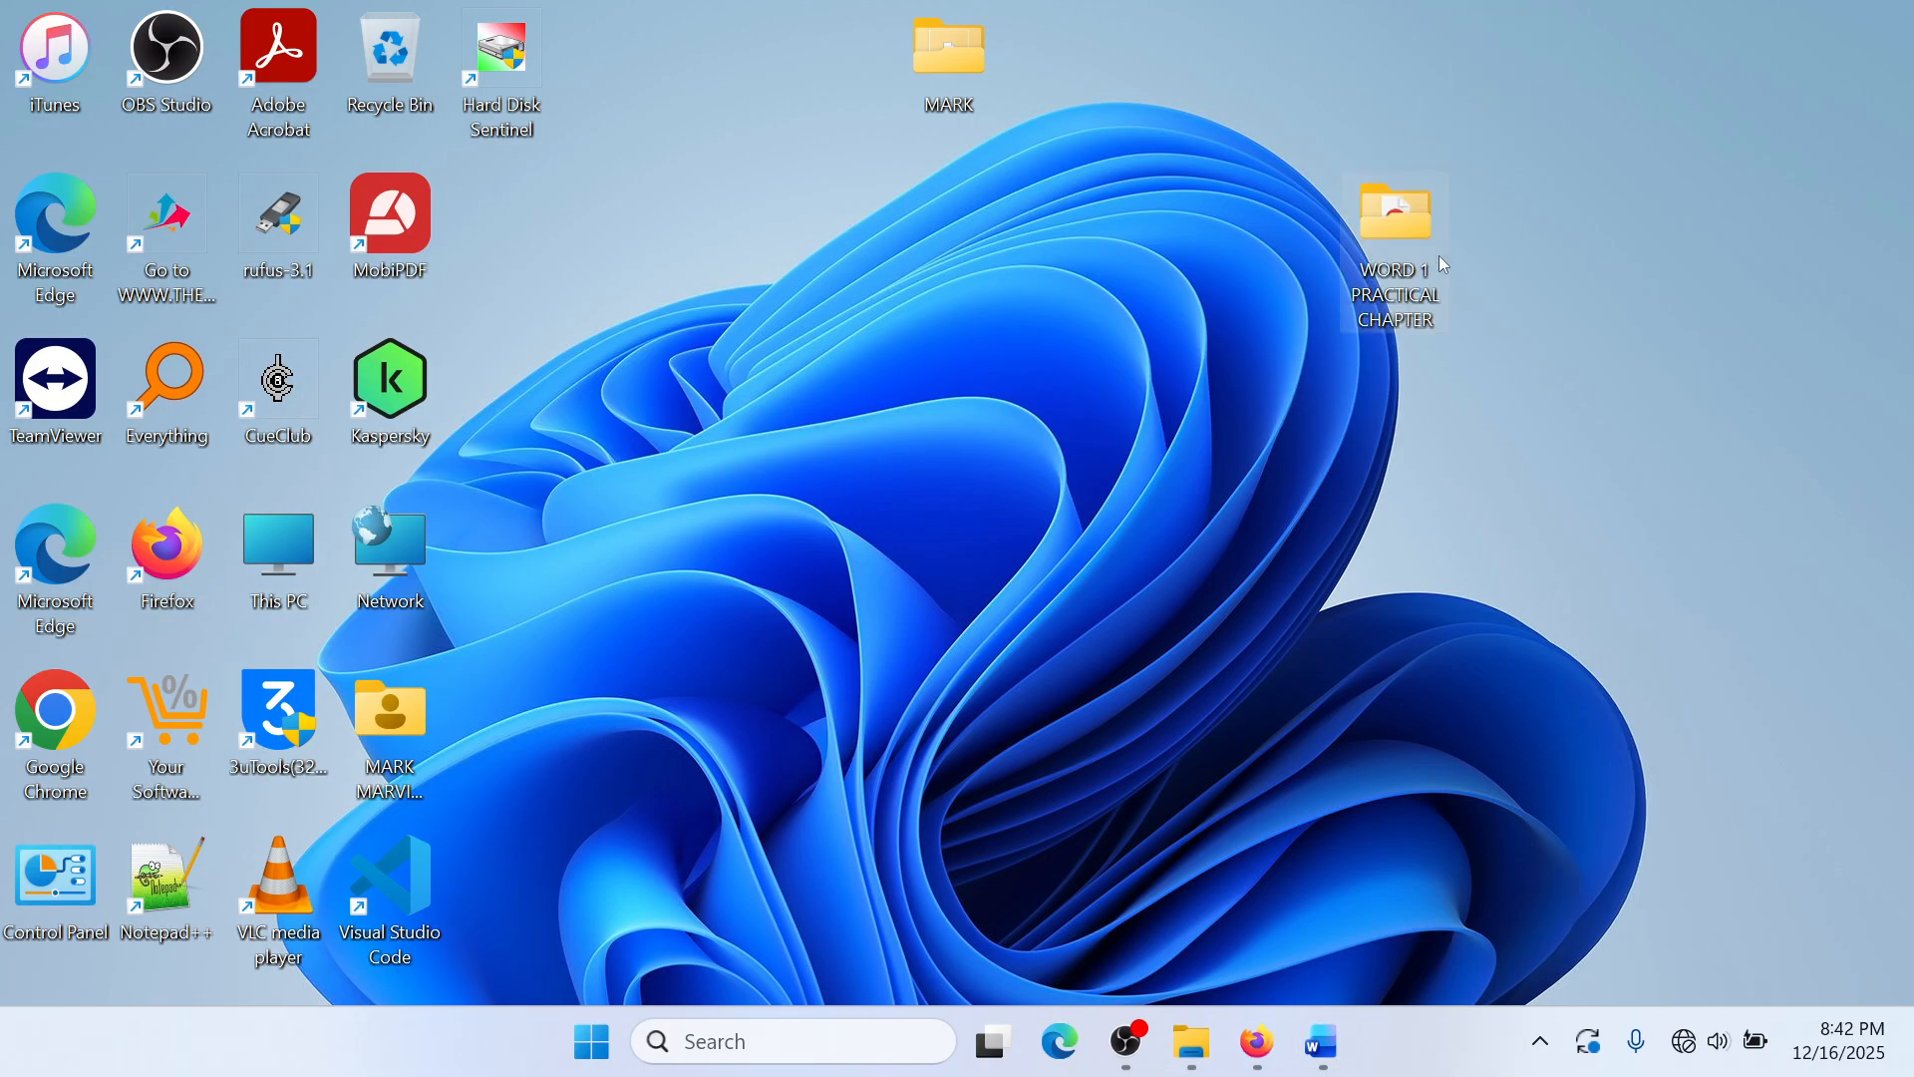
double_click(1393, 286)
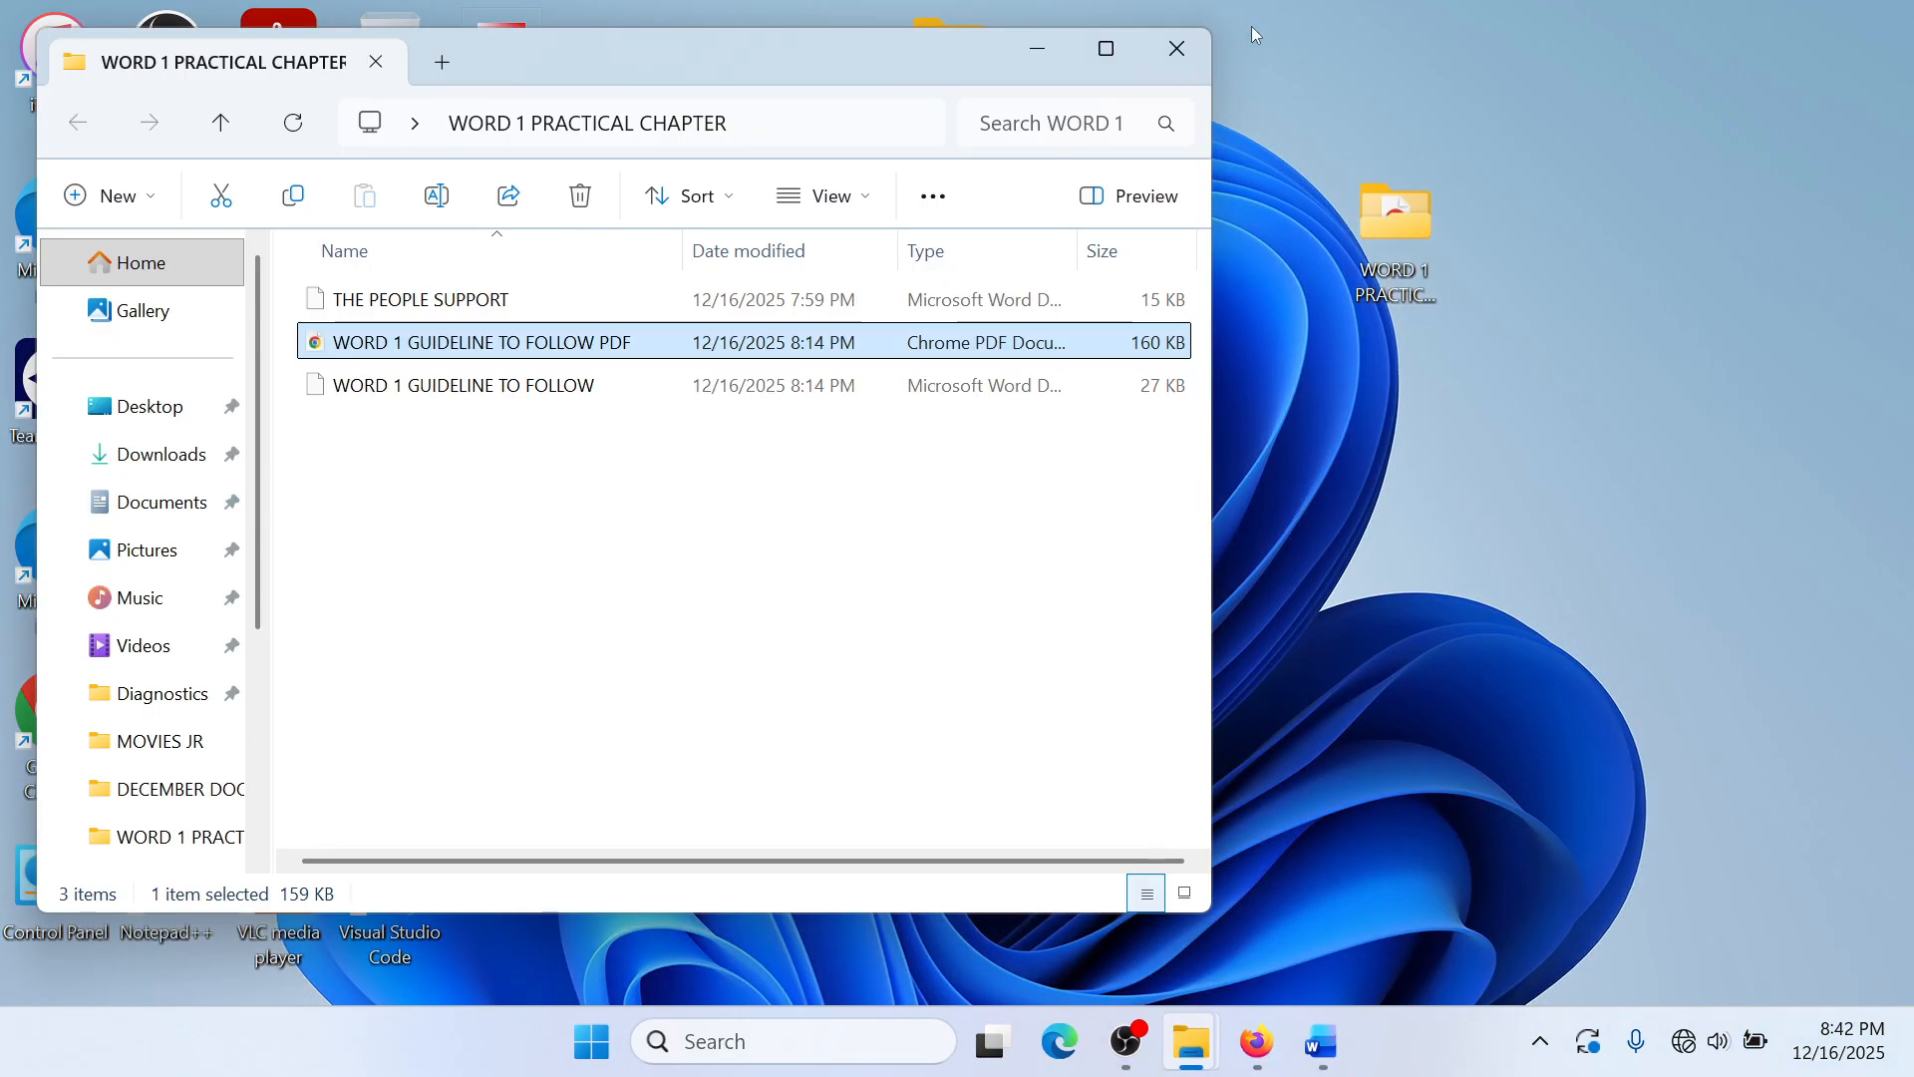
click(1176, 48)
double_click(1402, 224)
Step: Open the document THE PEOPLE SUPPORT from the folder, and skim its text in Word
click(351, 309)
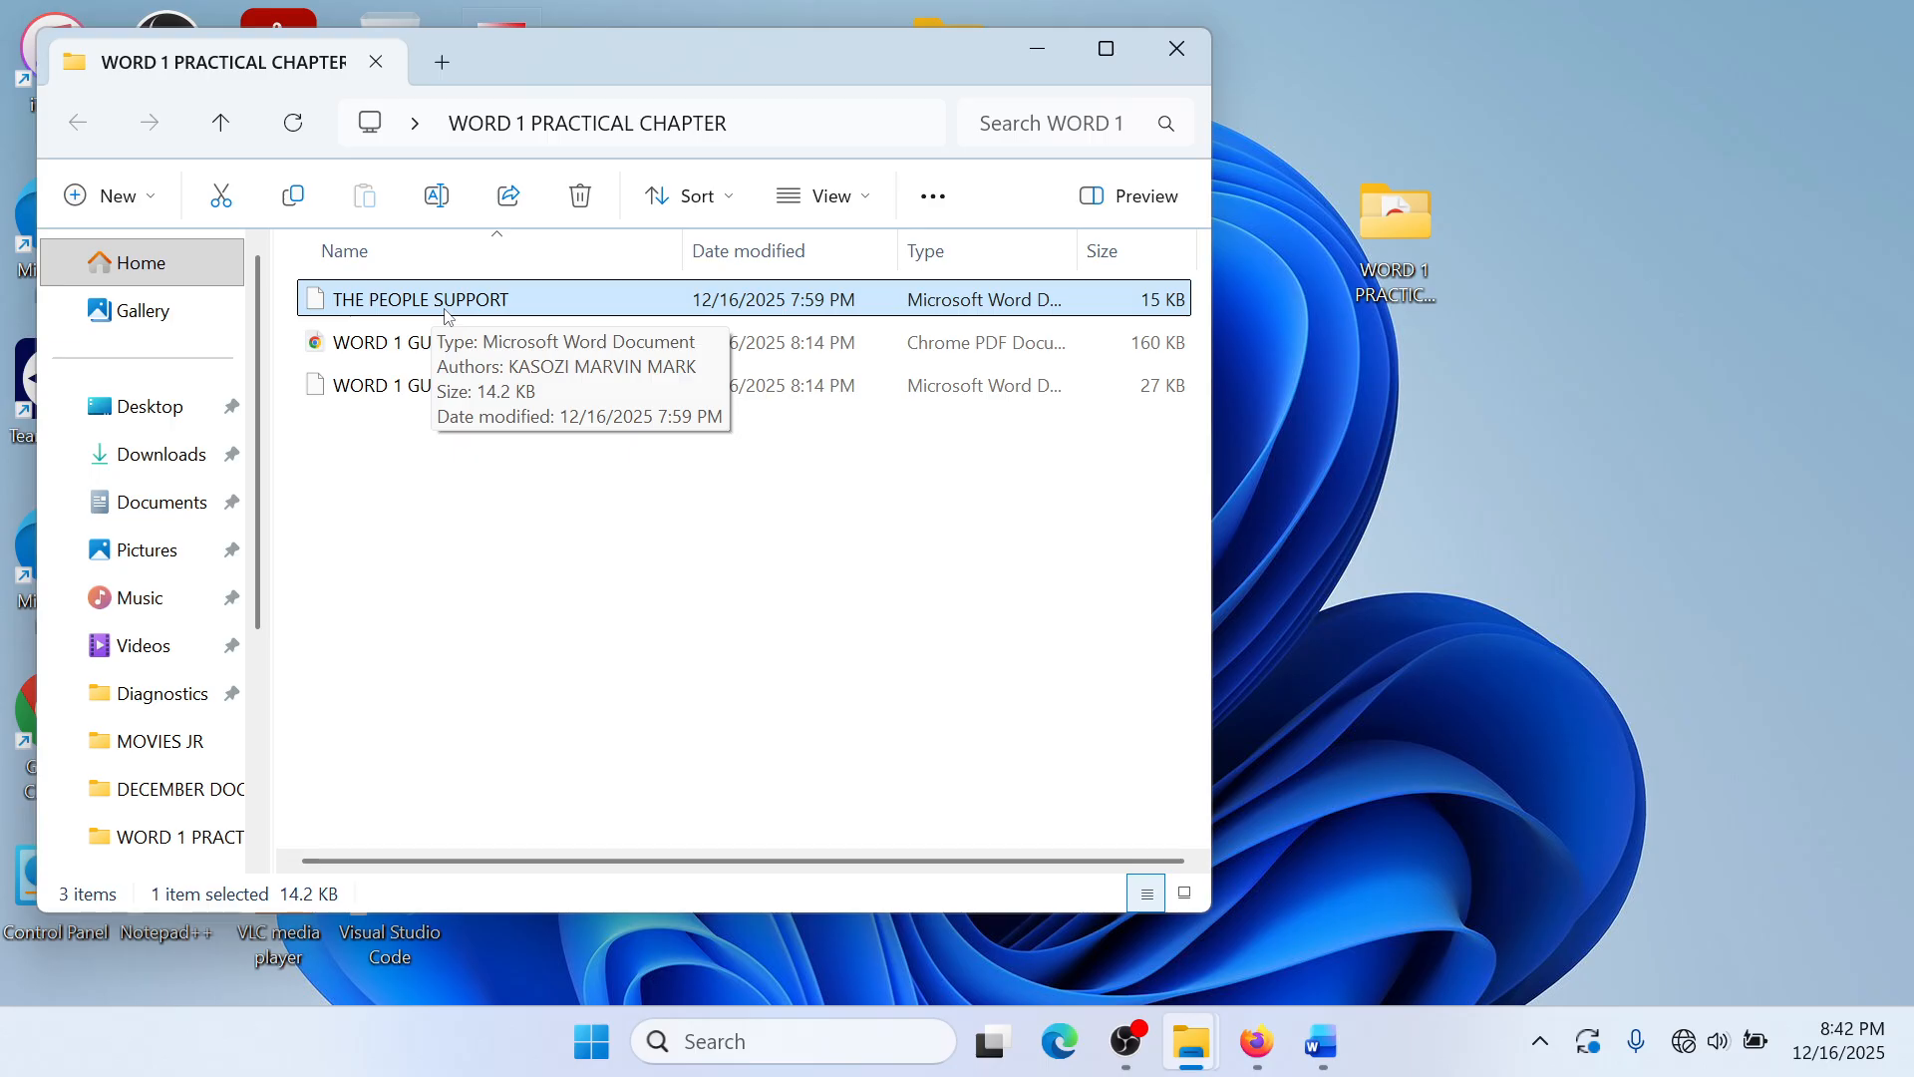
click(557, 551)
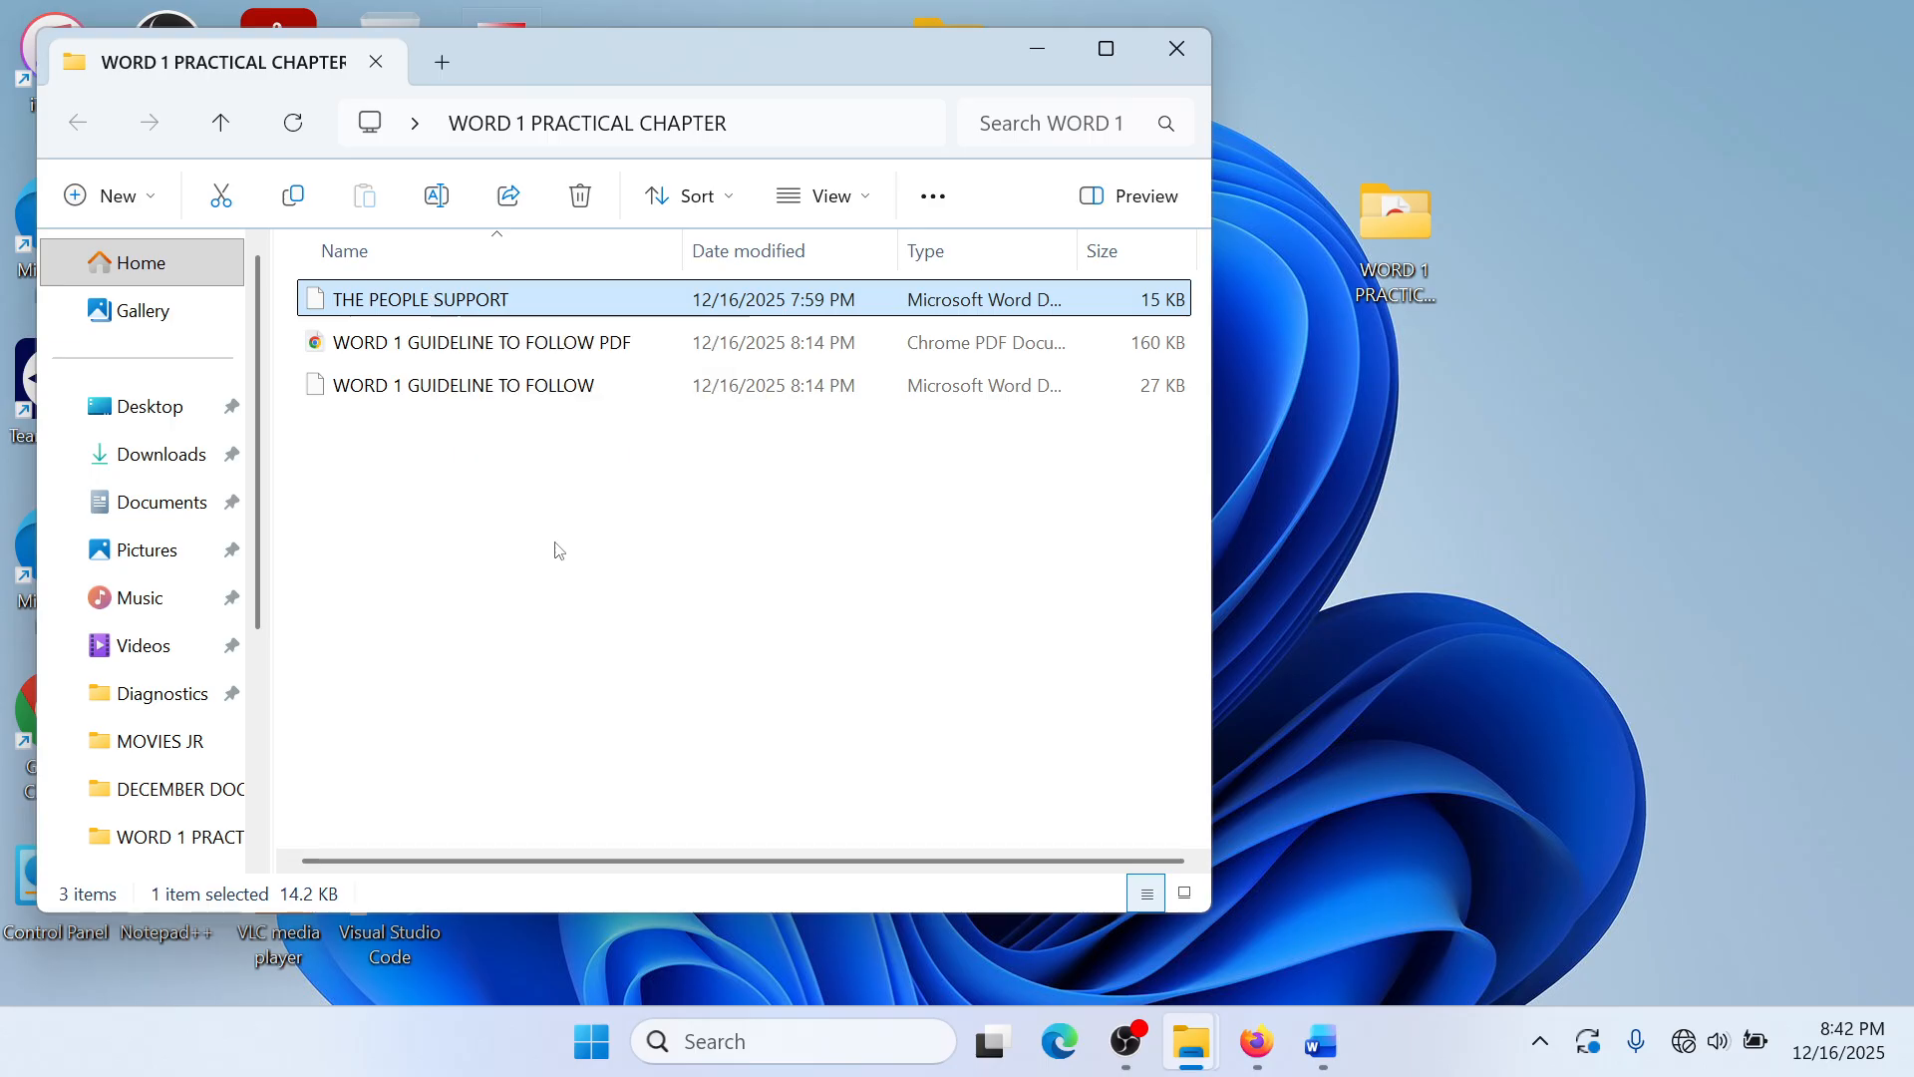
click(544, 309)
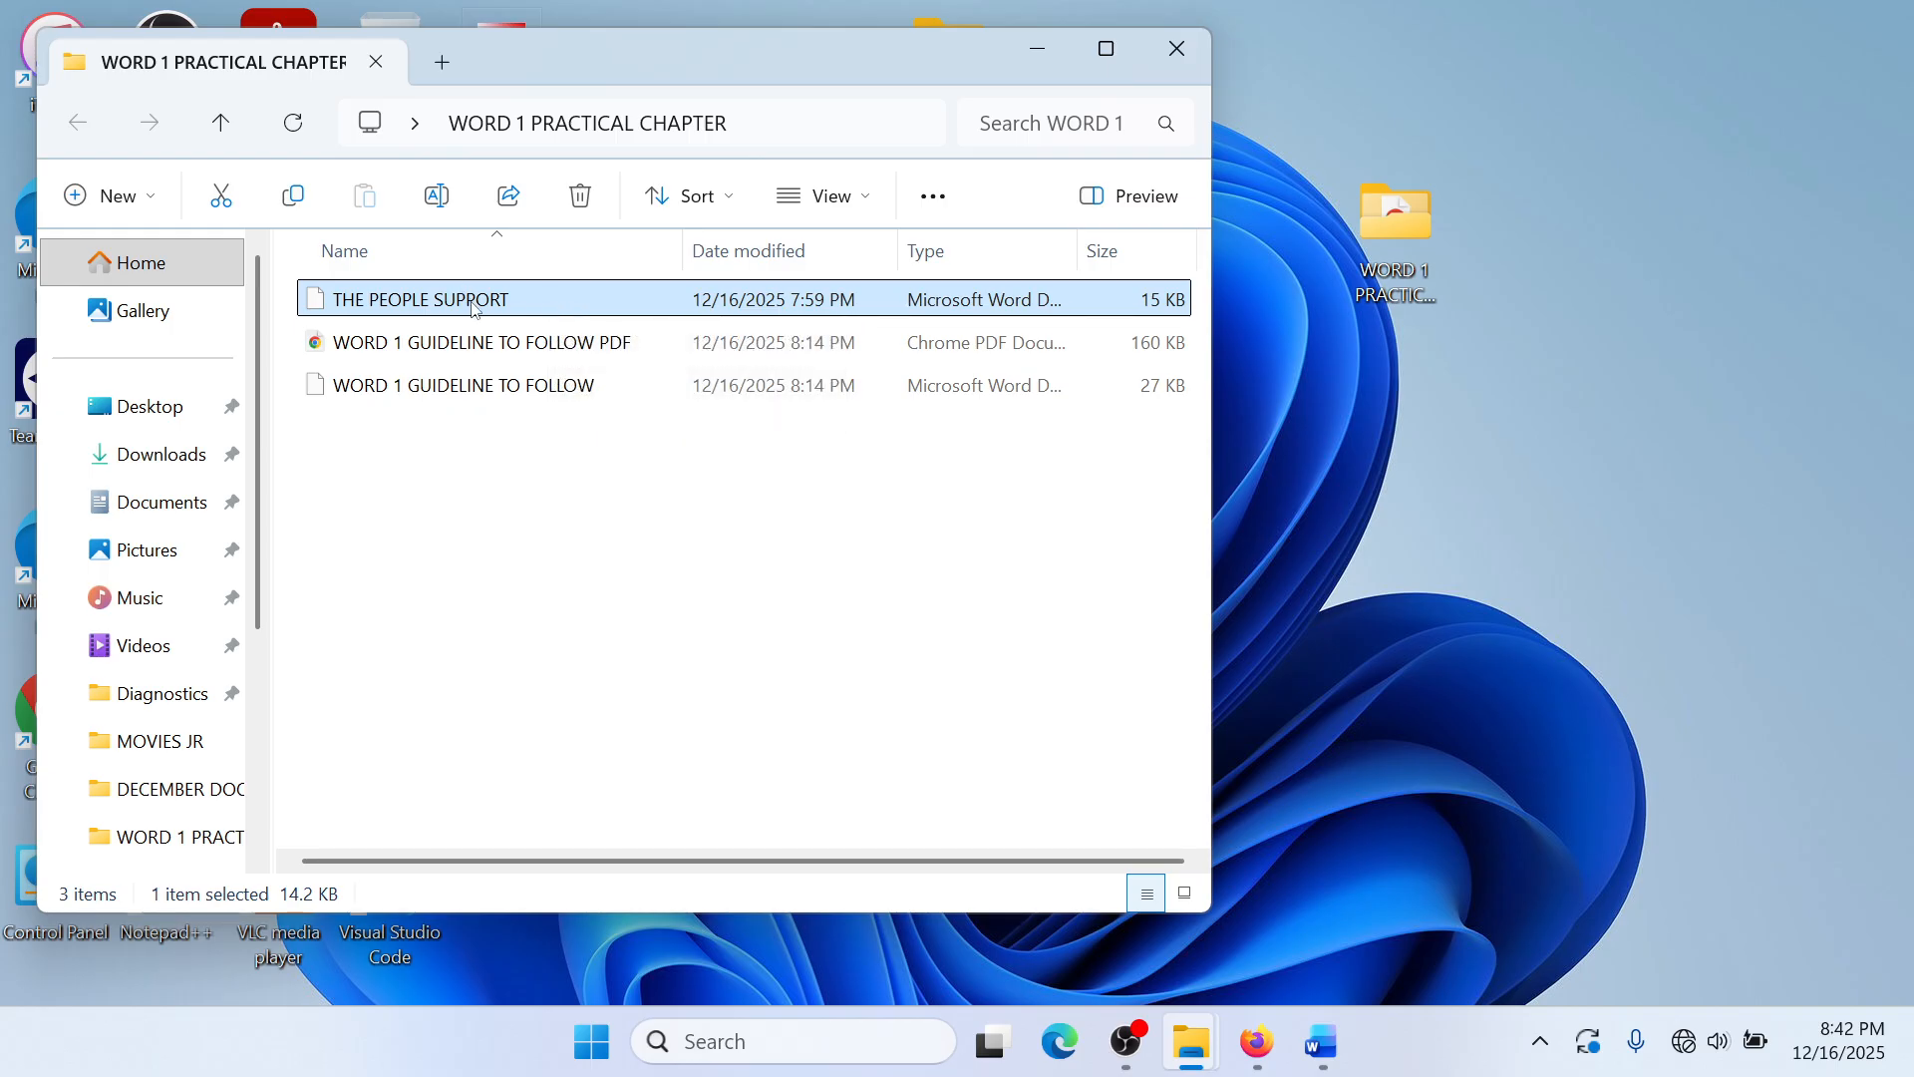
double_click(523, 303)
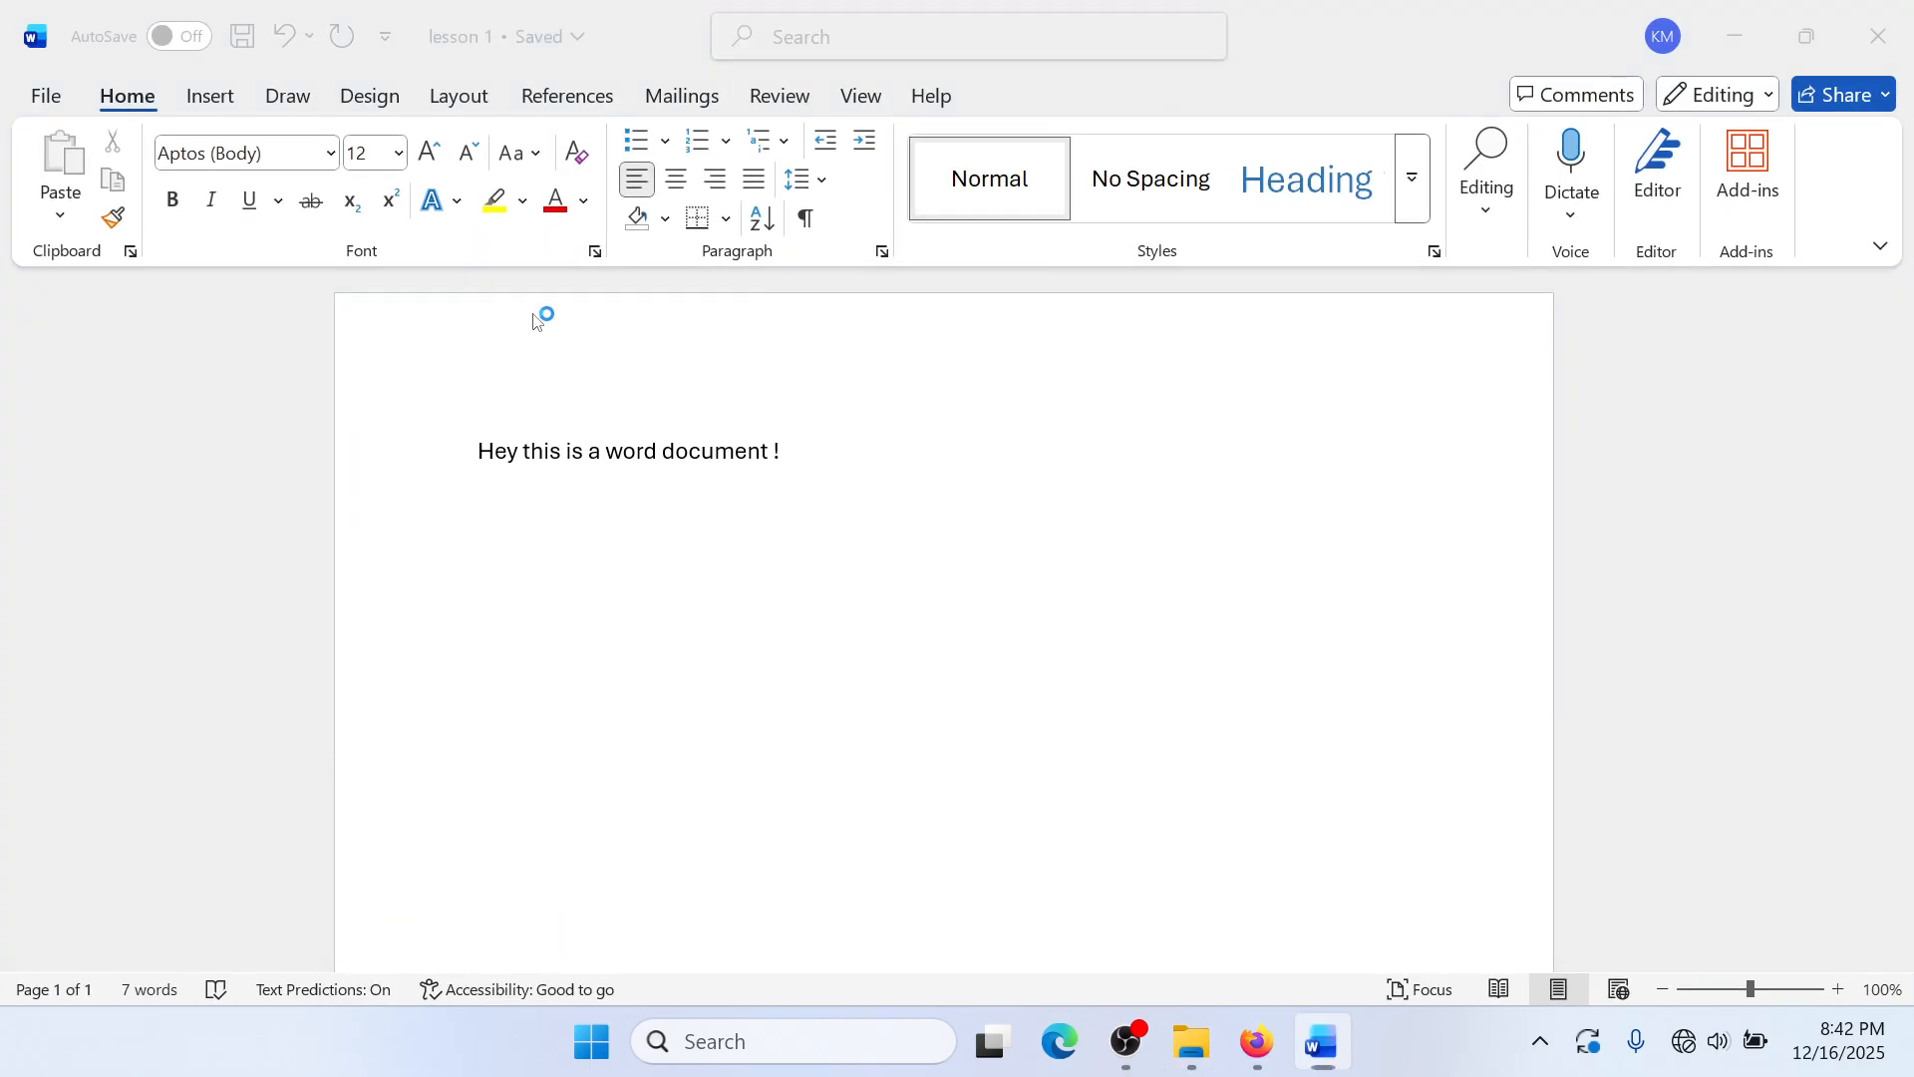
scroll(698, 444, down, 5)
scroll(700, 445, up, 5)
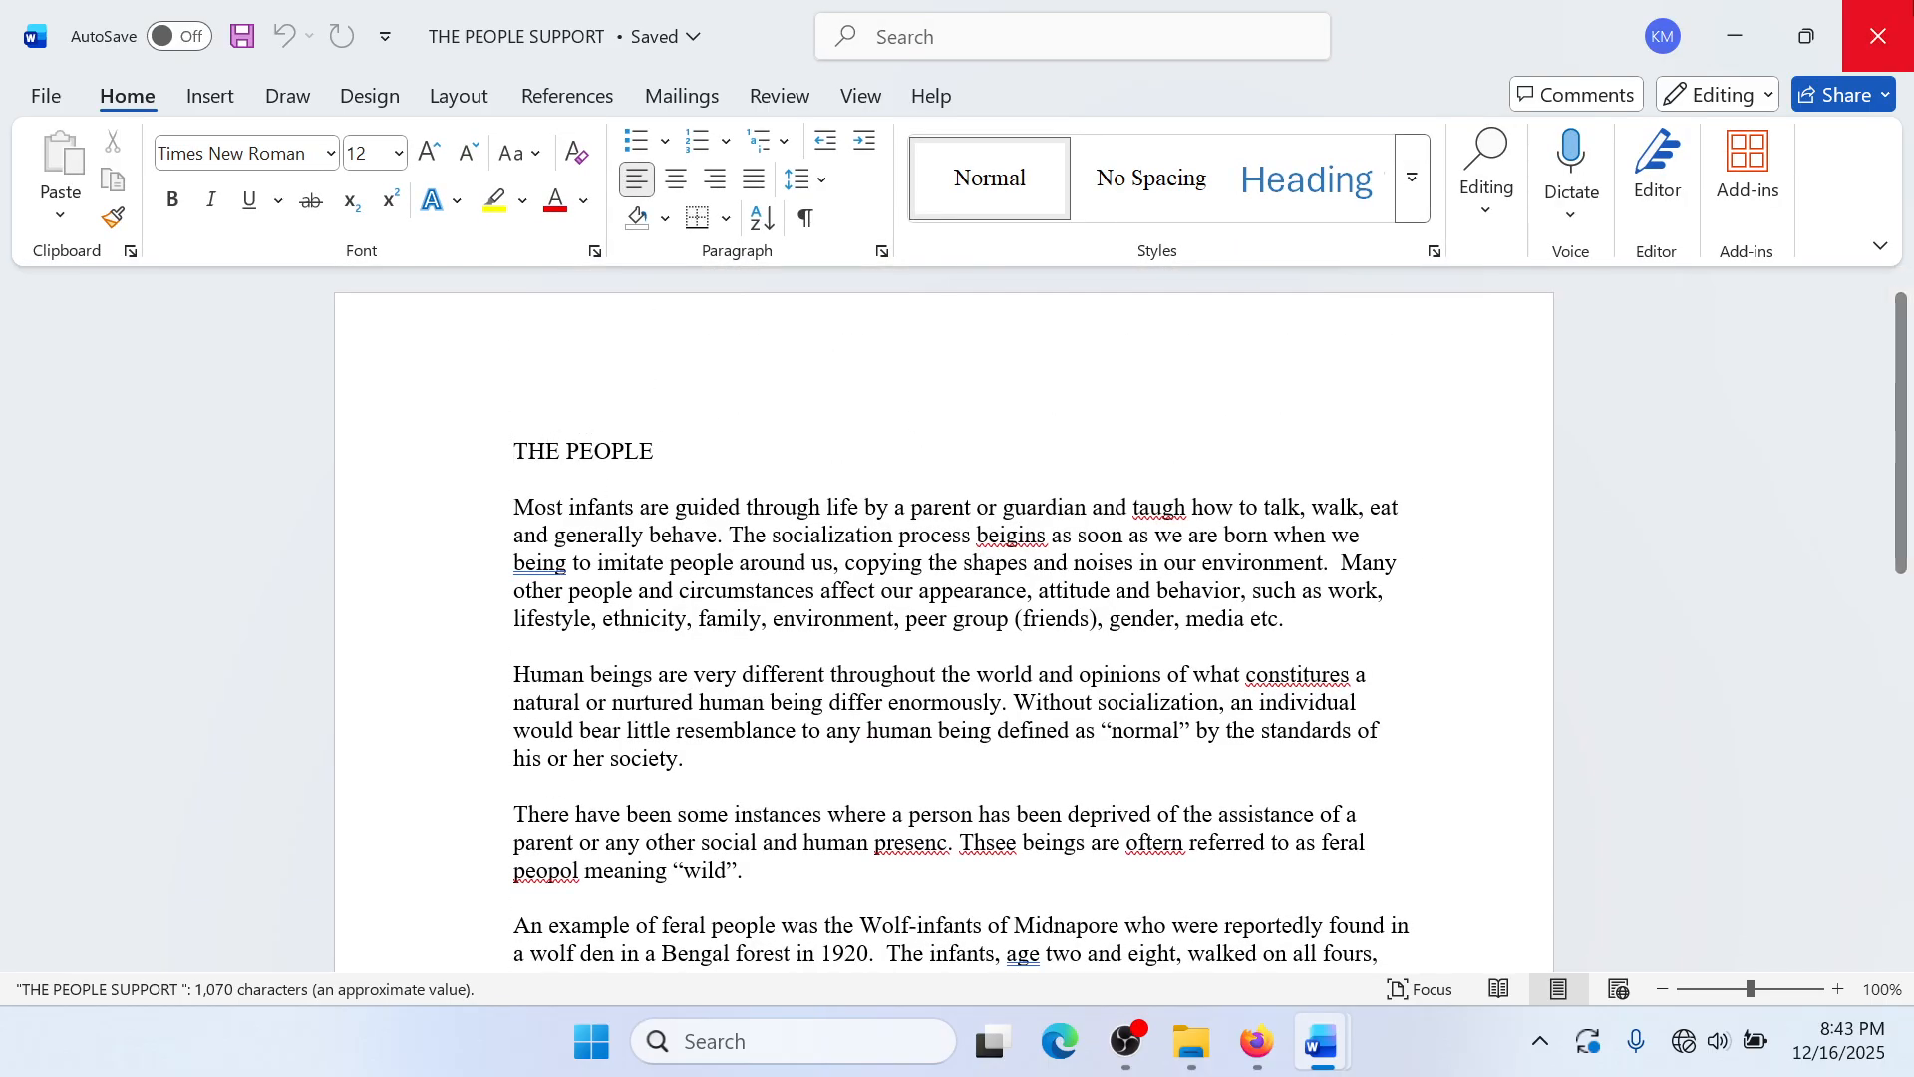
Step: Close both Word documents and the folder window, and reposition the WORD 1 PRACTICAL CHAPTER folder near the desktop's upper-right corner
click(1878, 35)
click(1878, 36)
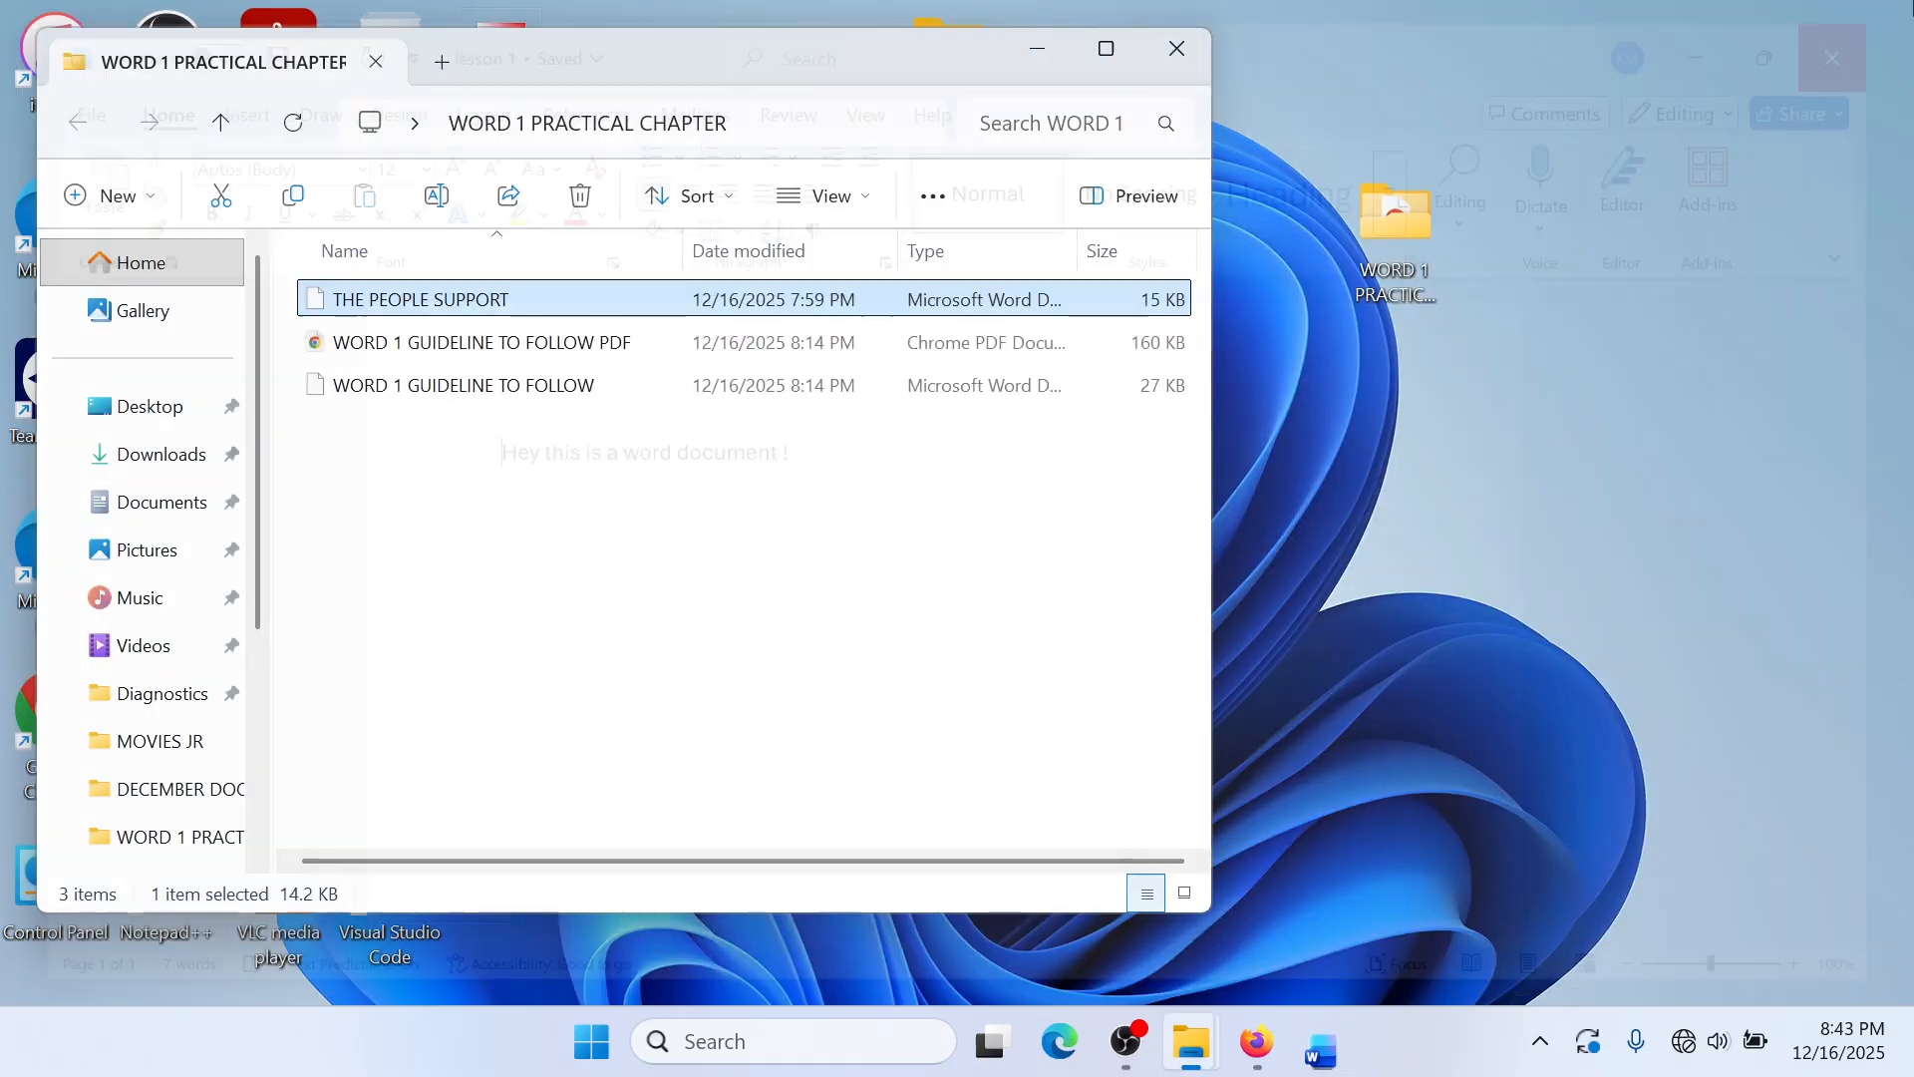
click(1168, 68)
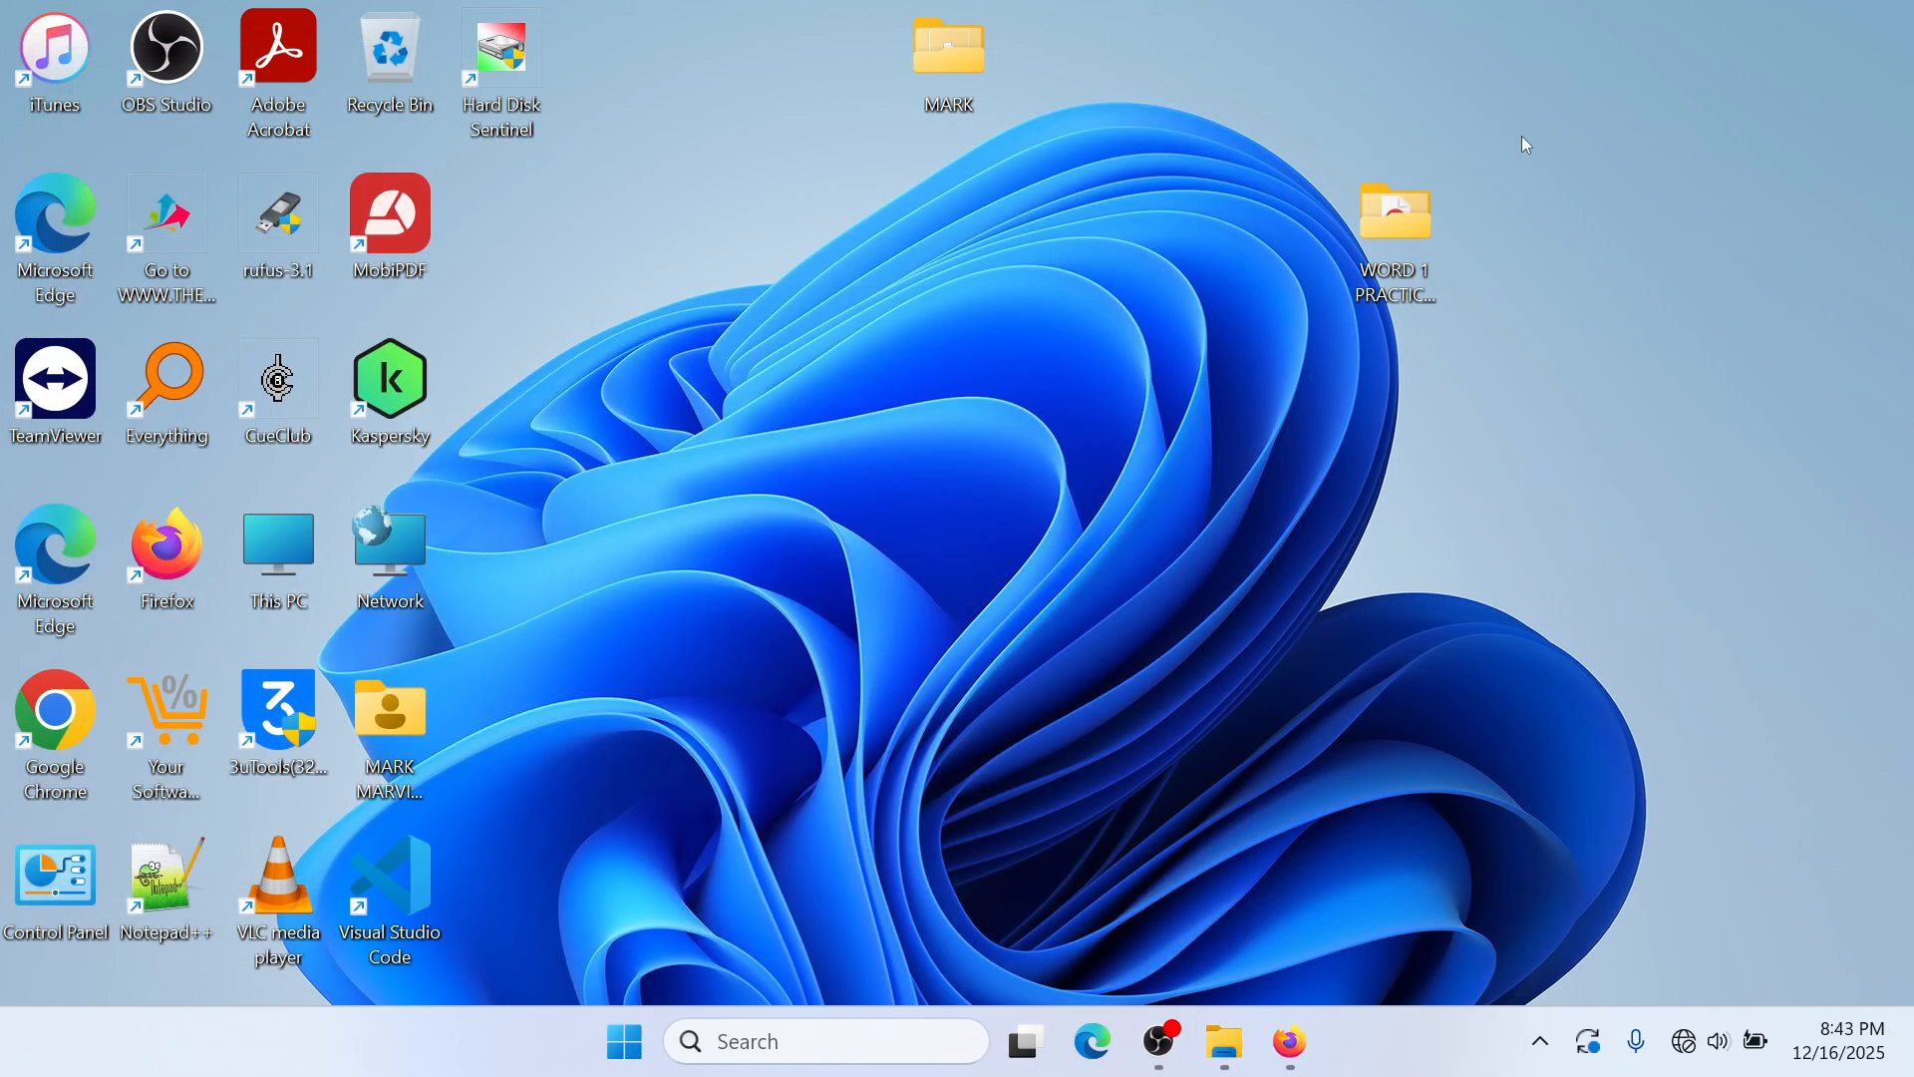
drag(1391, 239, 1757, 122)
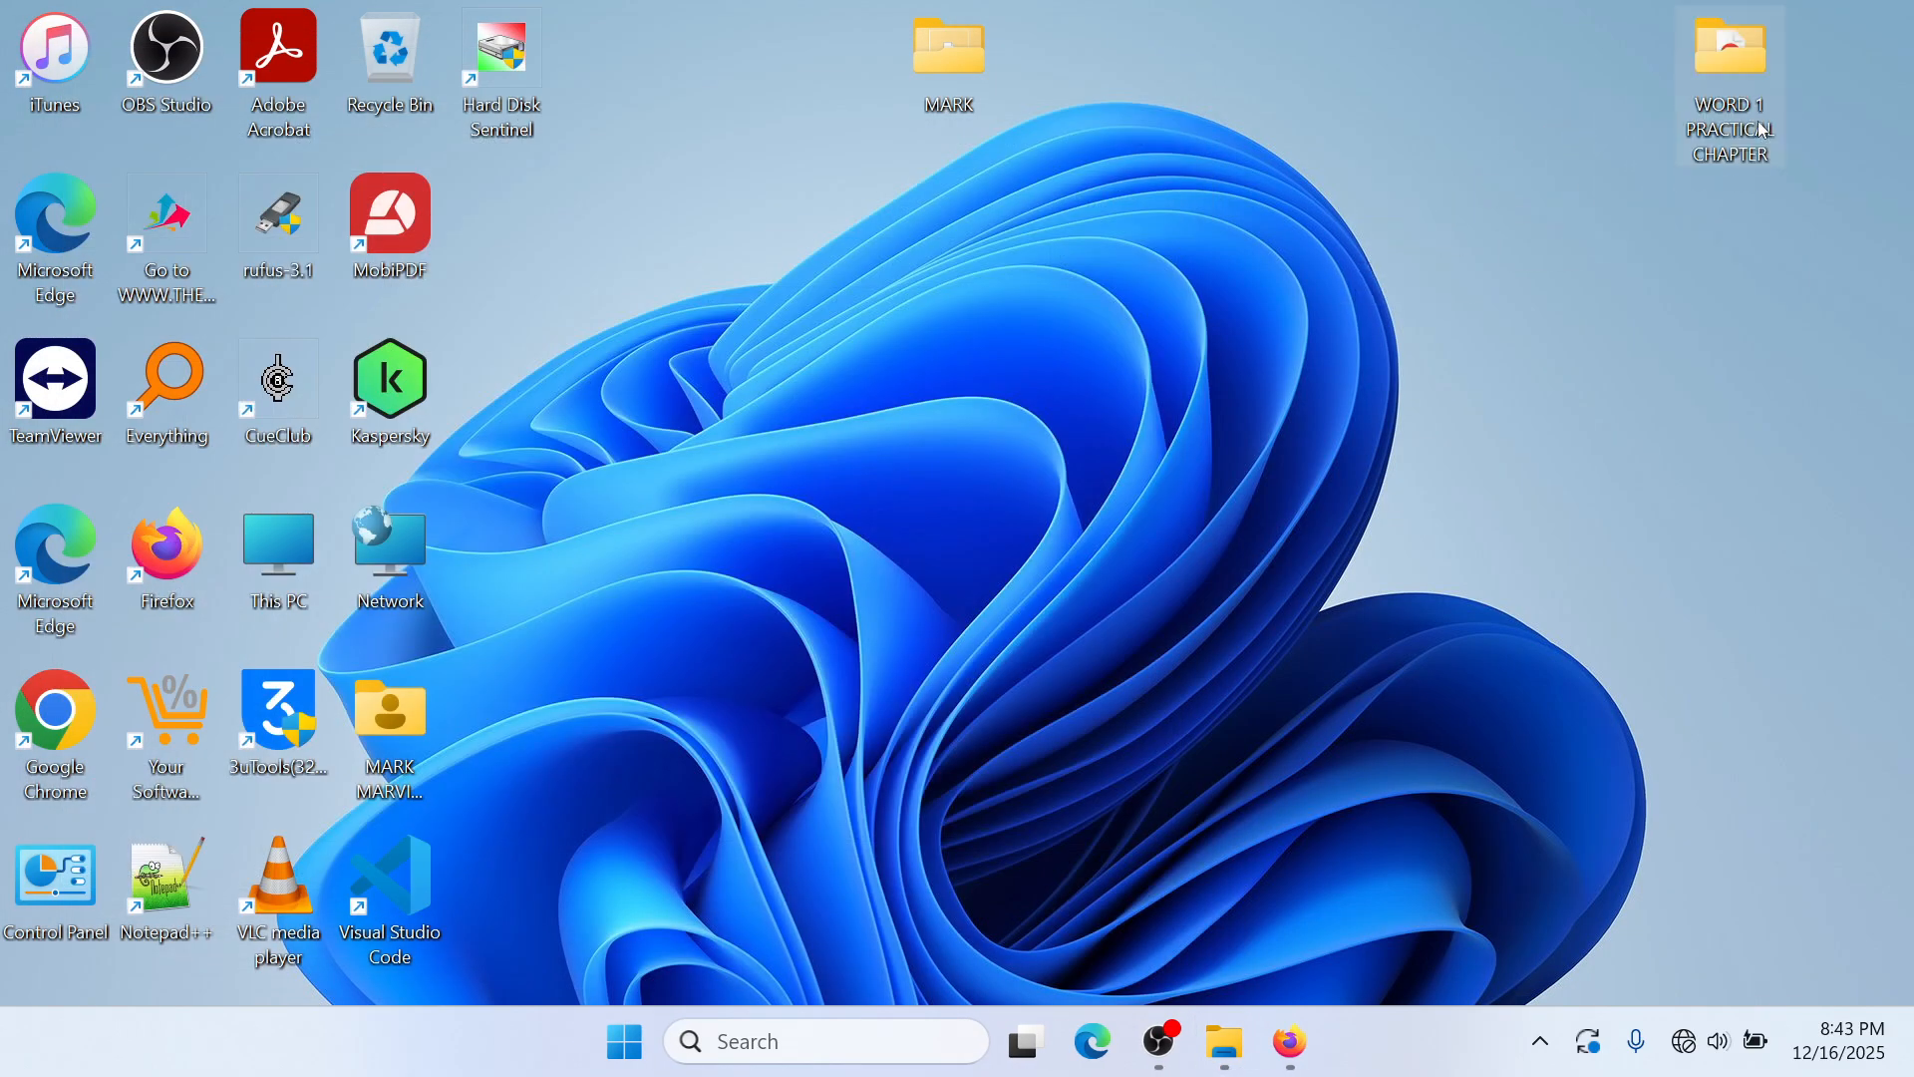
Step: Reopen the WORD 1 PRACTICAL CHAPTER folder, and select the document THE PEOPLE SUPPORT
click(1293, 1071)
click(1293, 1071)
click(1752, 75)
double_click(1752, 75)
click(437, 317)
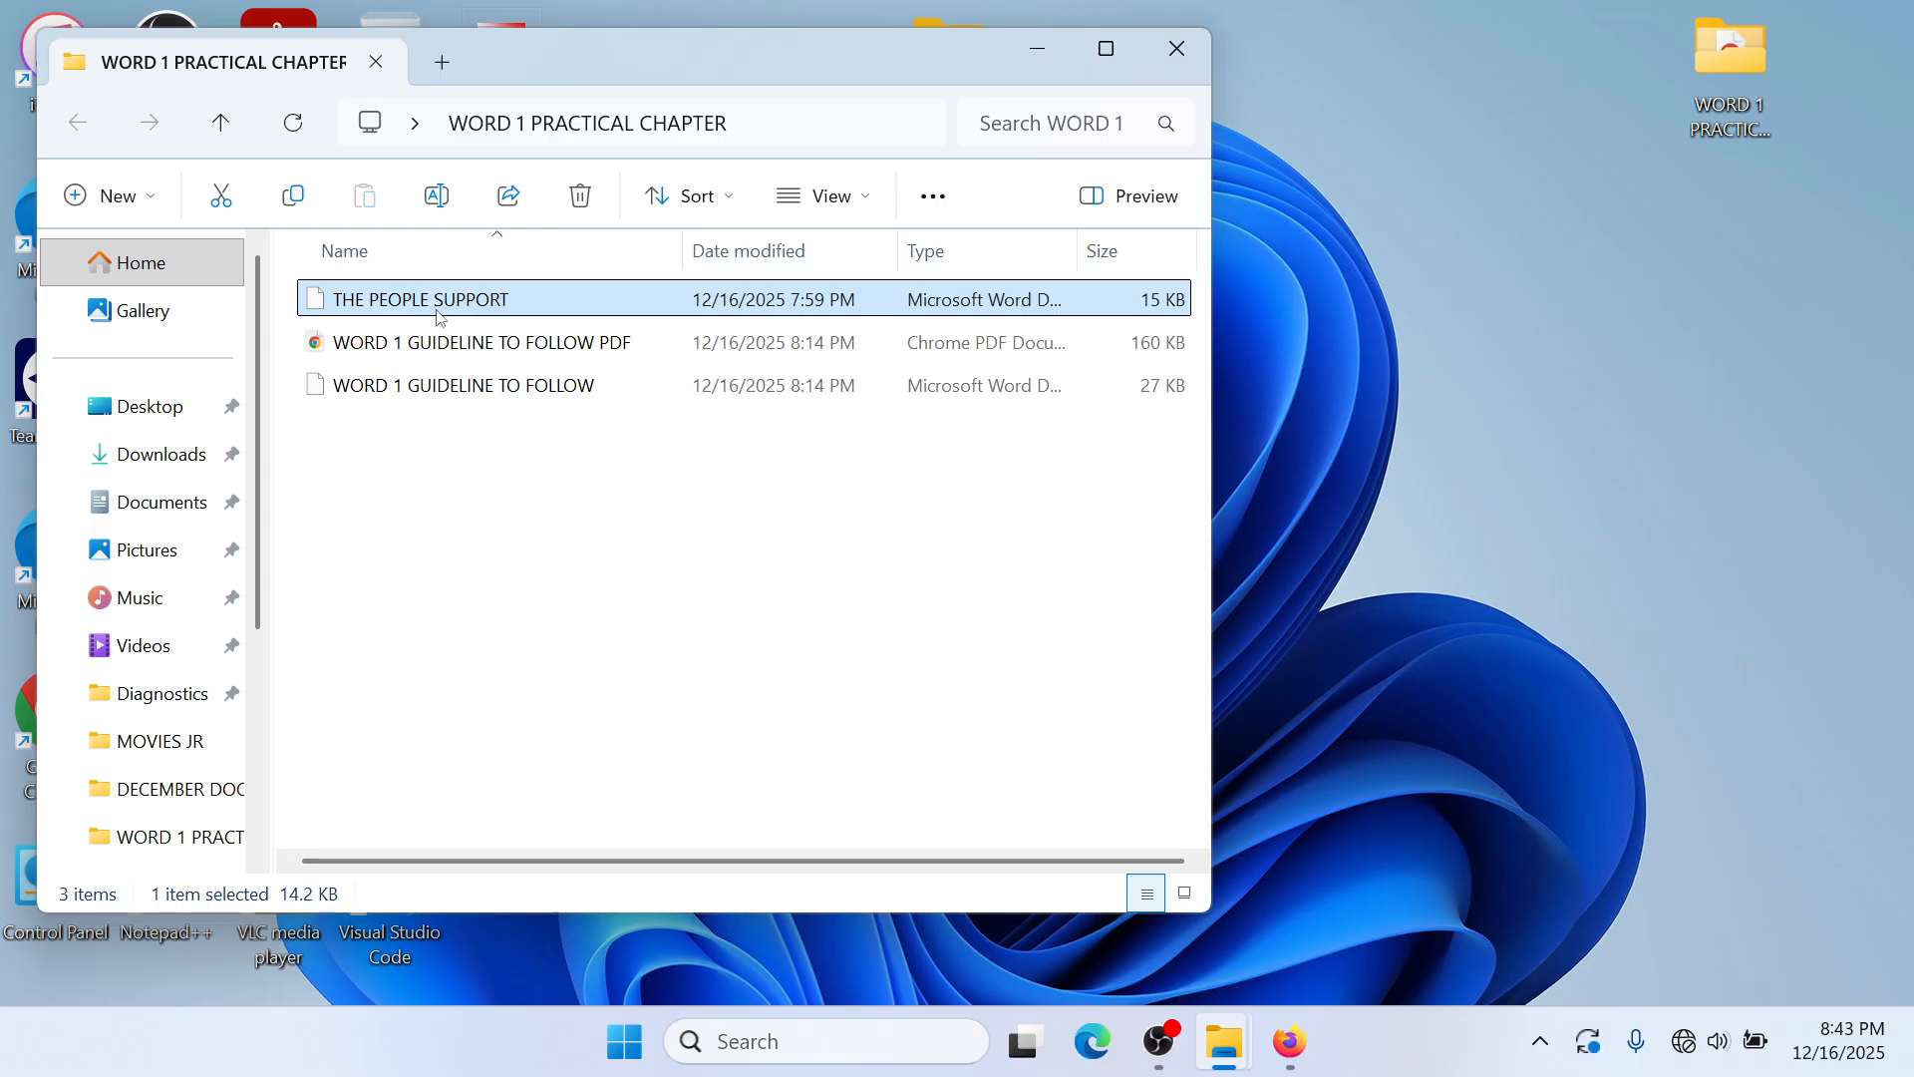
Step: Copy THE PEOPLE SUPPORT, and close the WORD 1 PRACTICAL CHAPTER folder
right_click(441, 315)
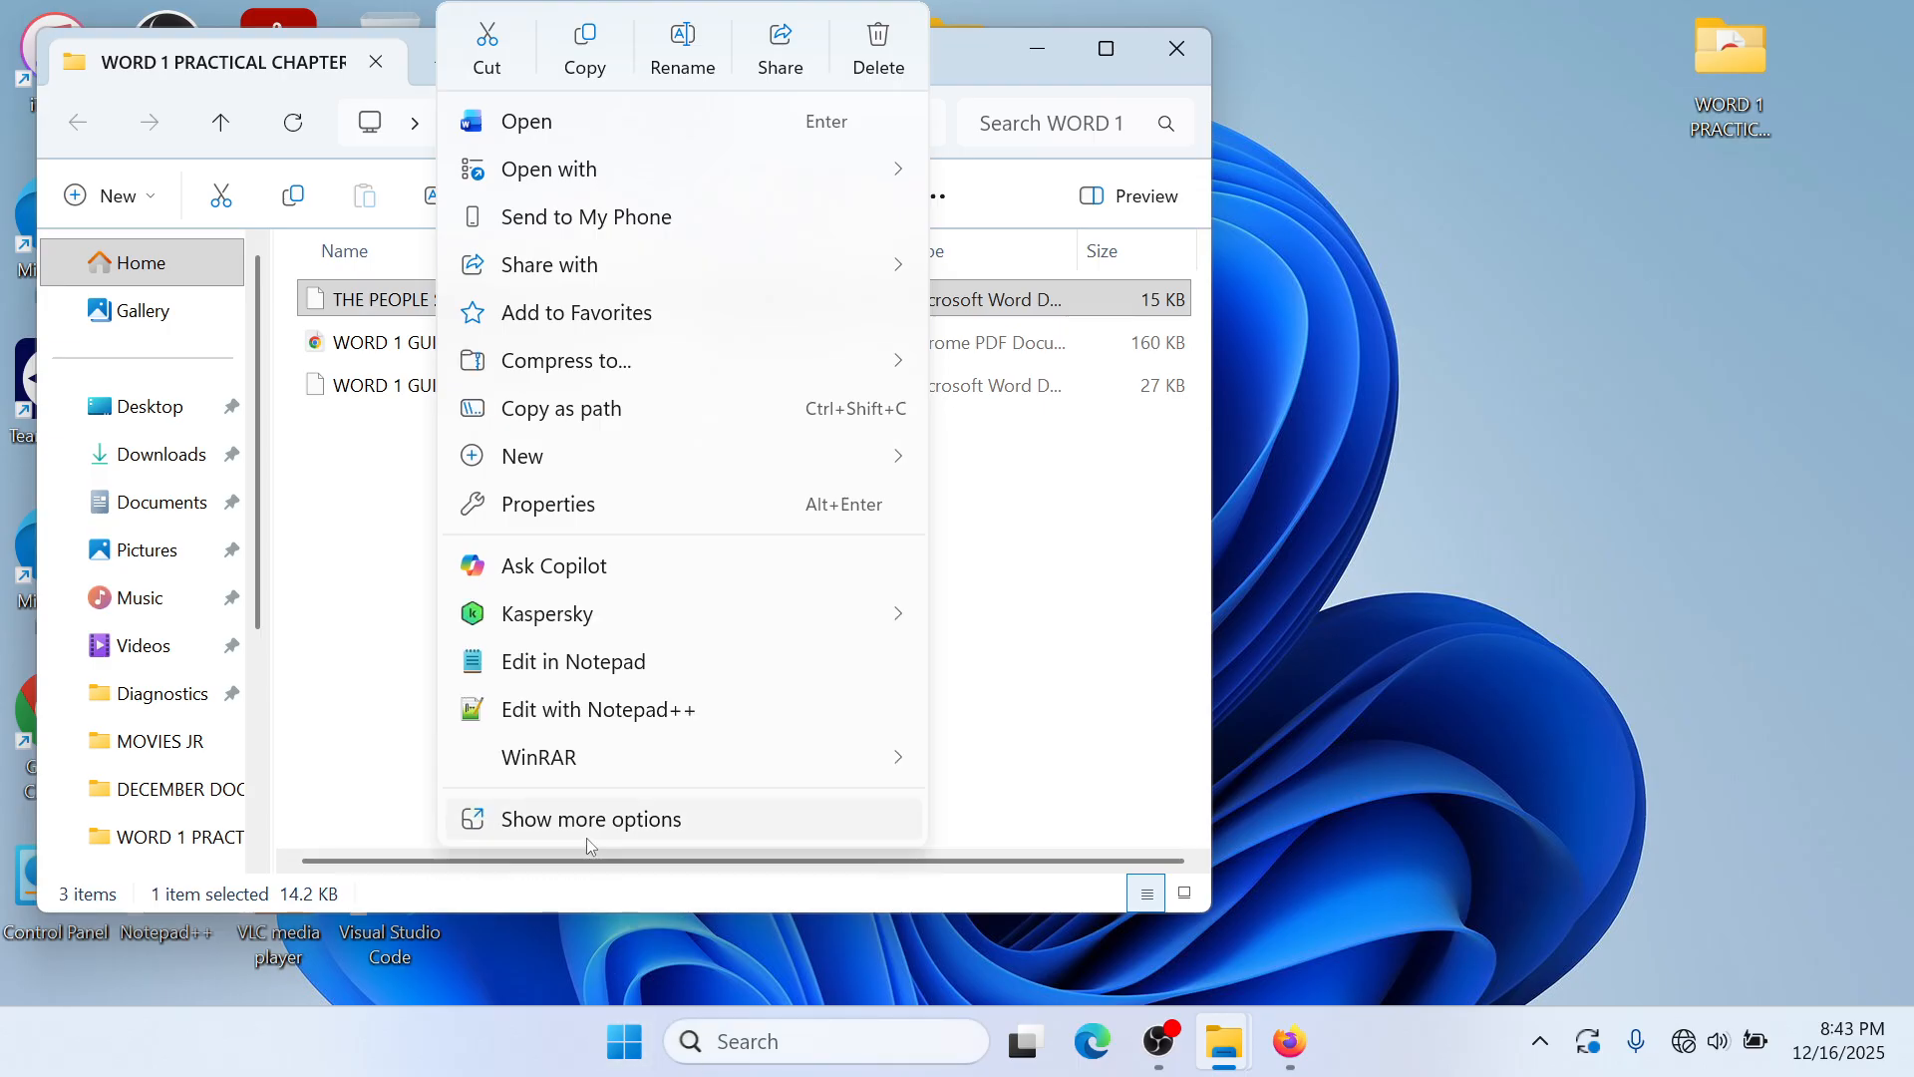
click(564, 833)
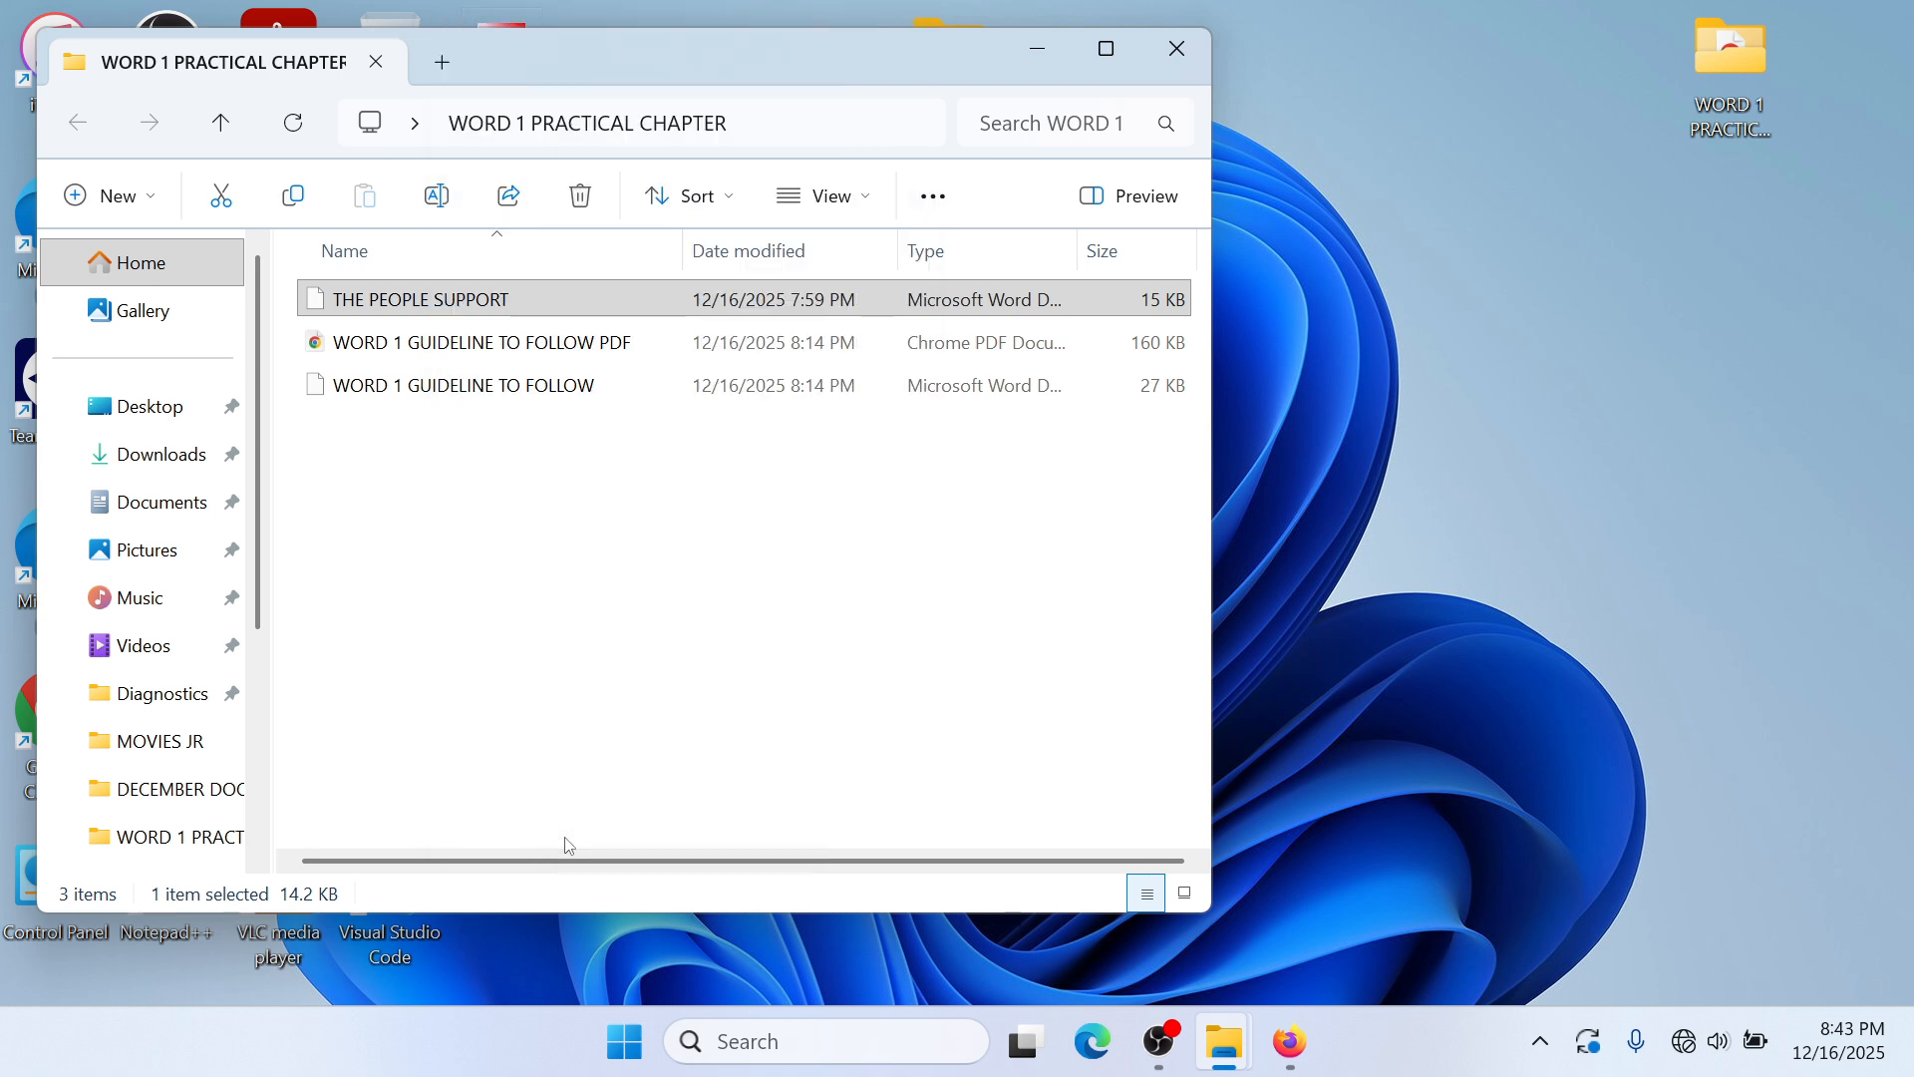
click(549, 783)
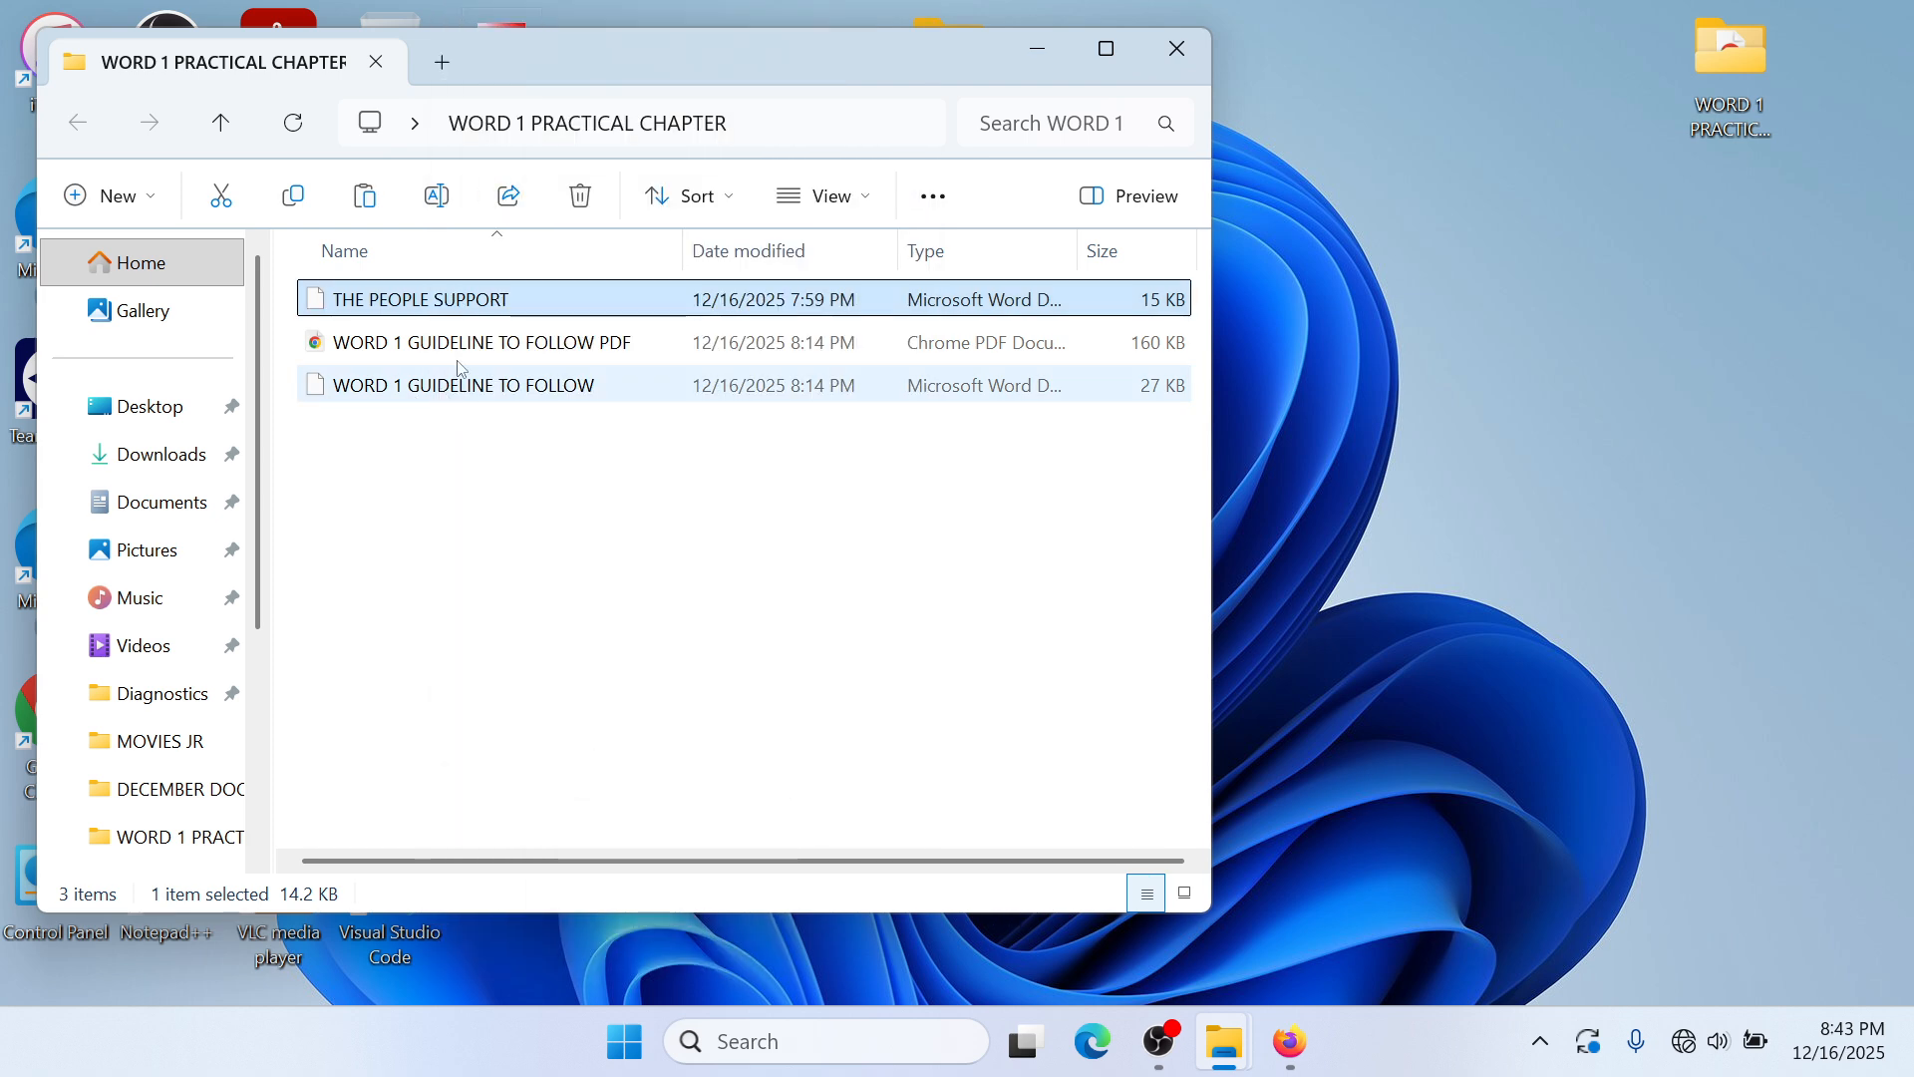
right_click(469, 301)
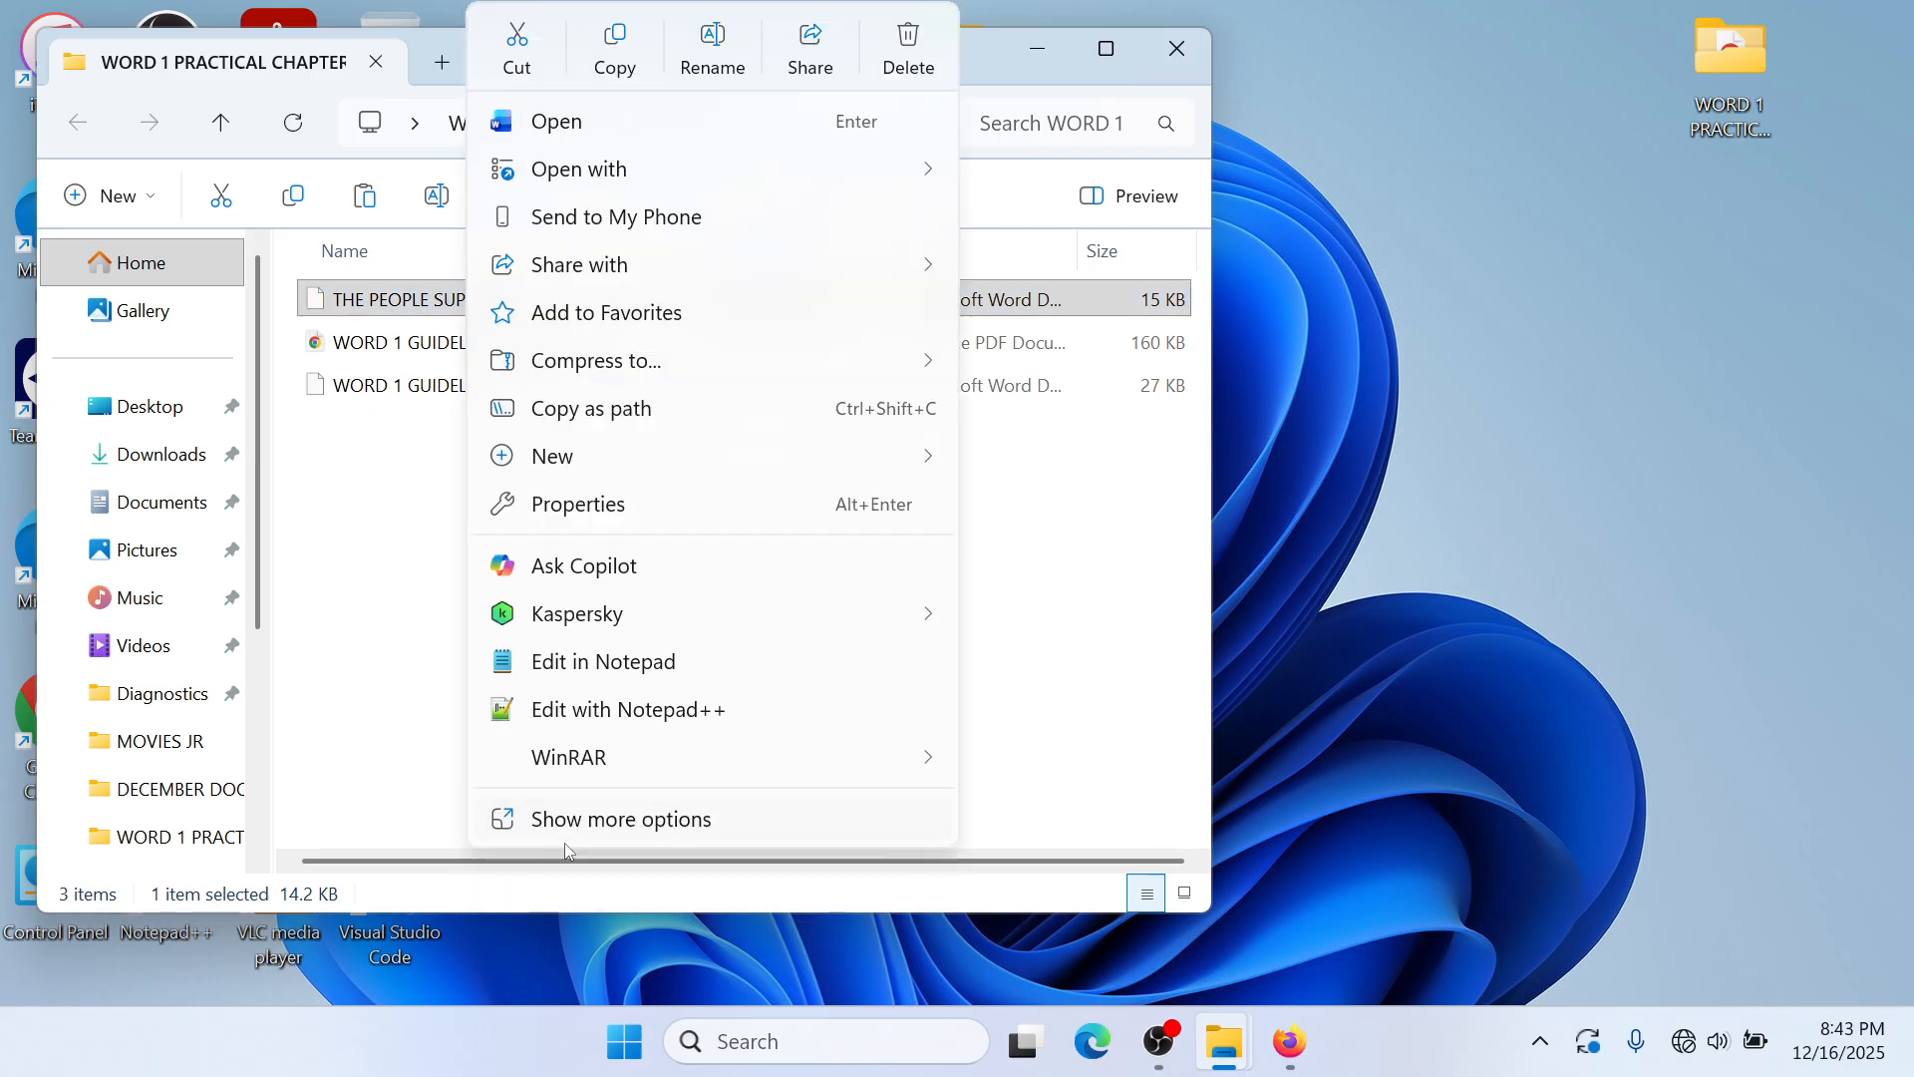
click(566, 839)
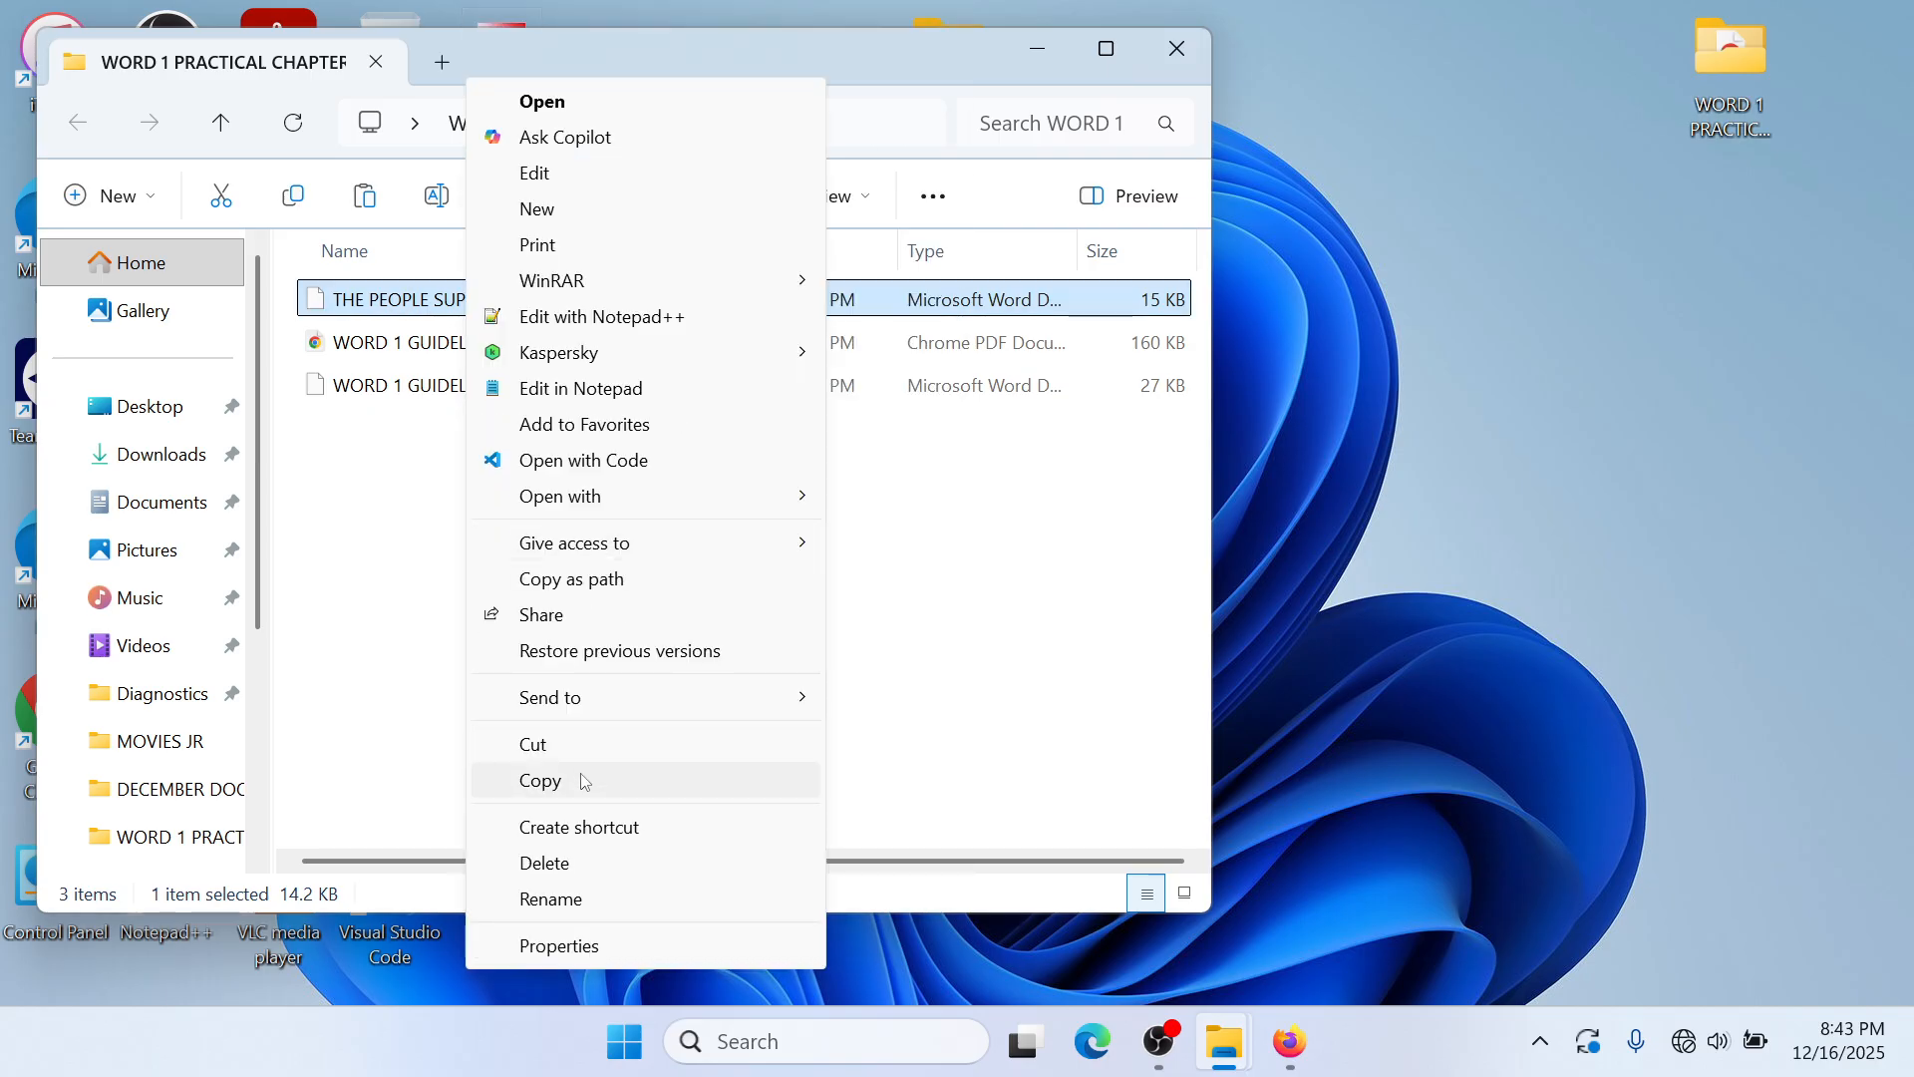
click(602, 778)
click(1176, 48)
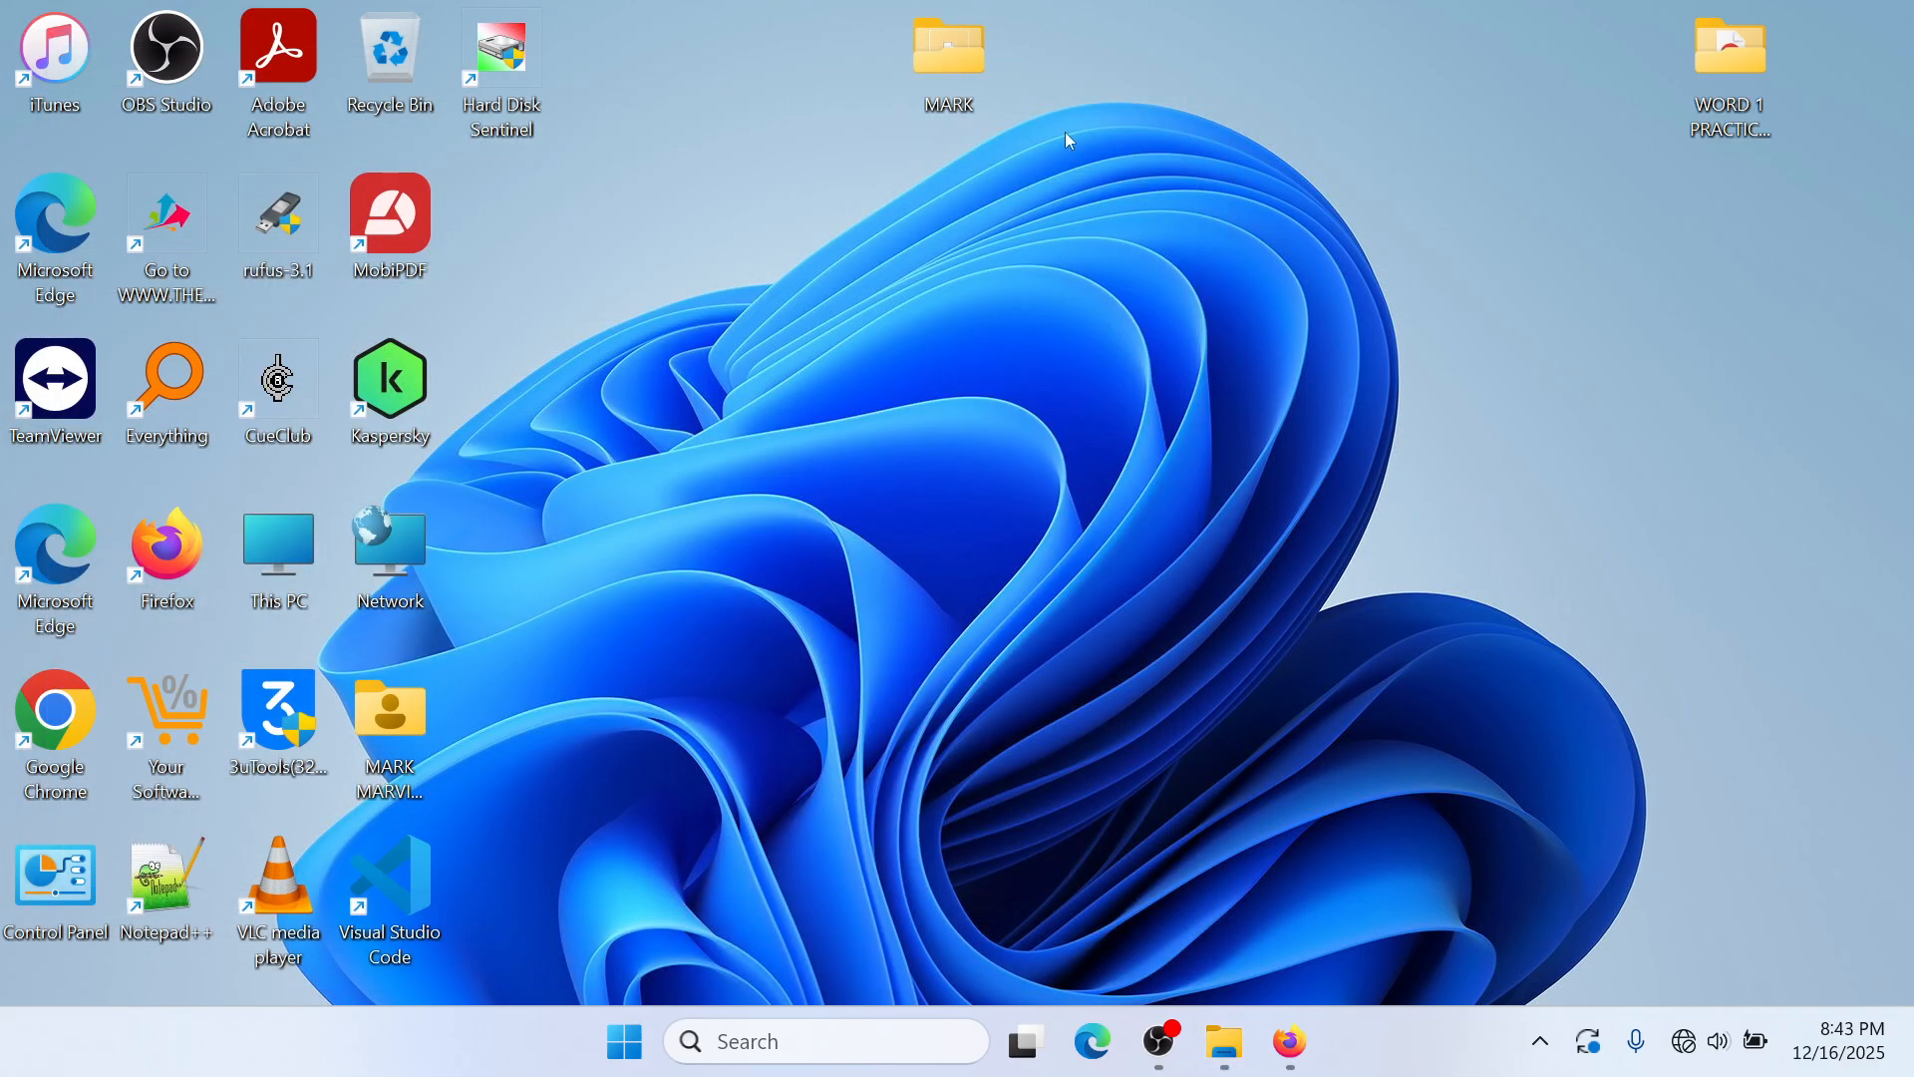
Step: Open the desktop folder that holds lesson 1, and paste the copied THE PEOPLE SUPPORT document into it
double_click(942, 78)
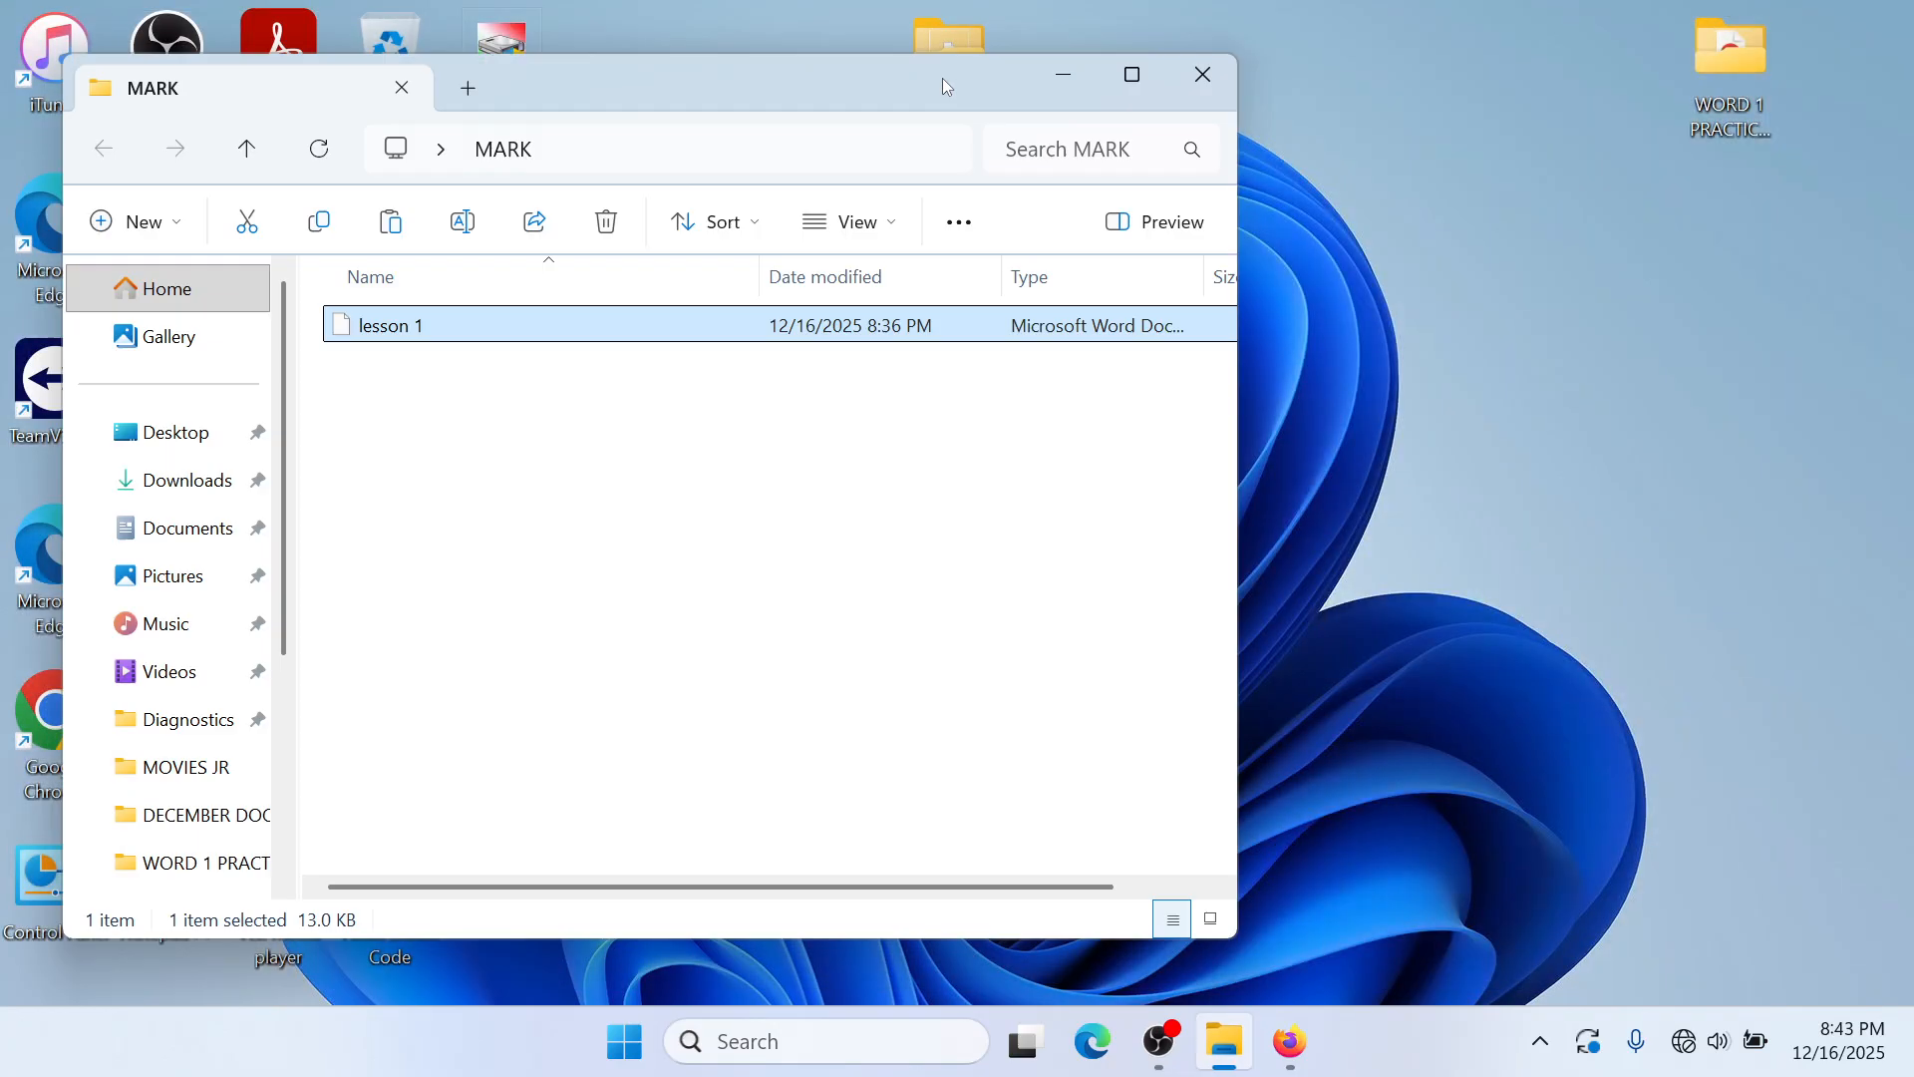
right_click(422, 469)
click(876, 555)
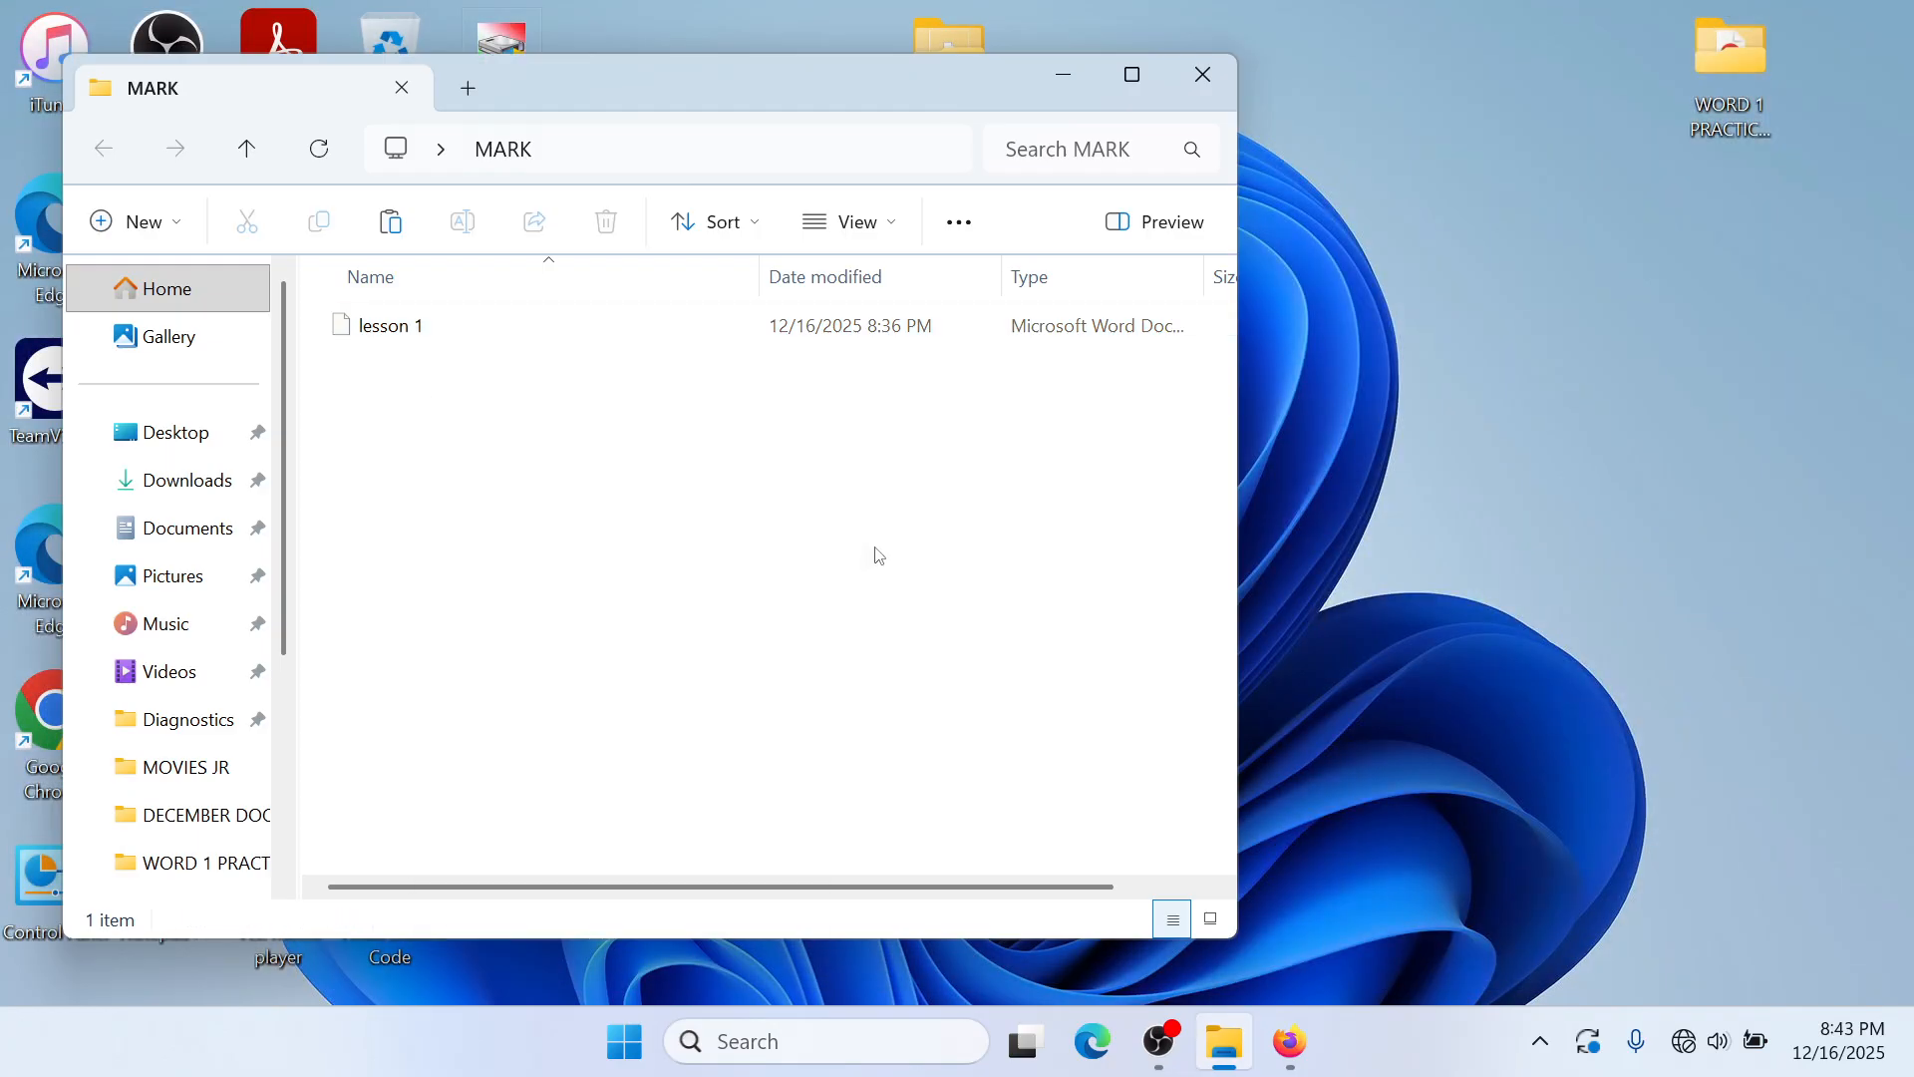
right_click(876, 555)
click(926, 592)
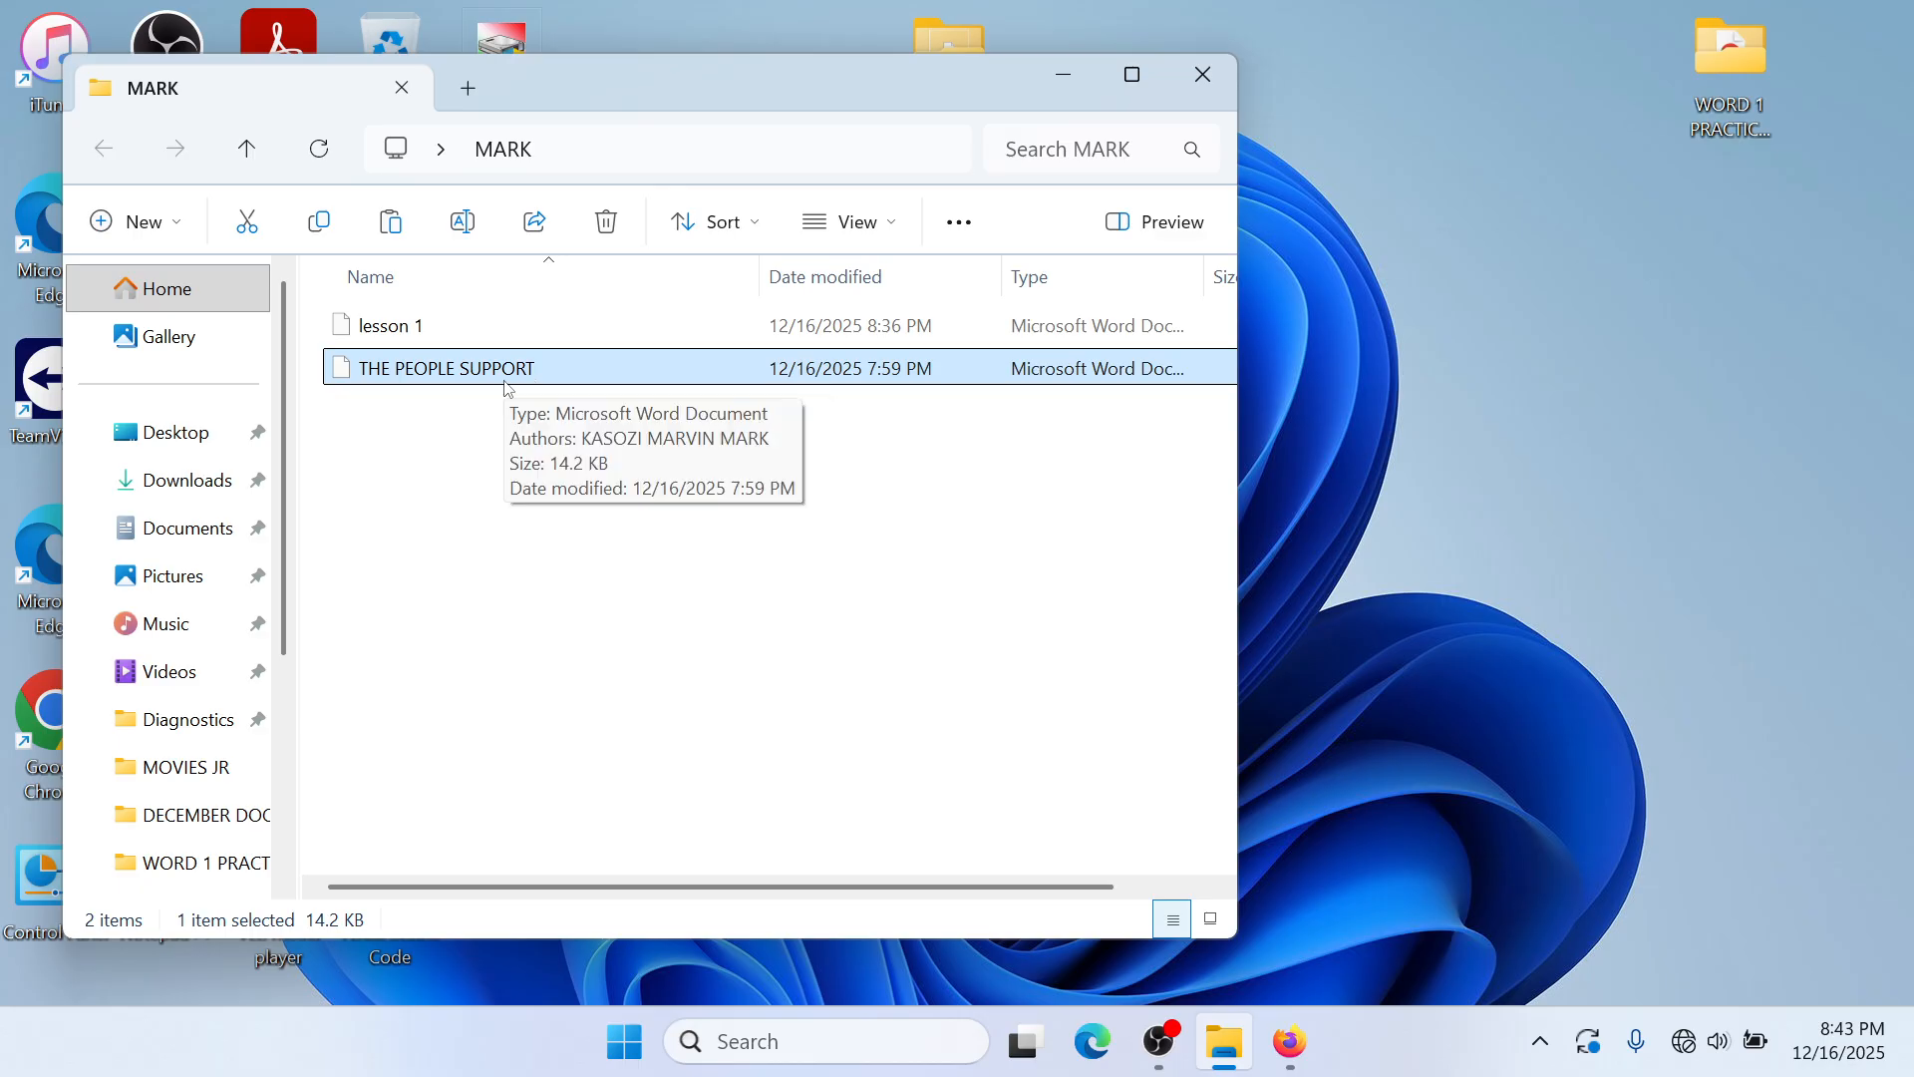
Step: Move the folder window aside, open the pasted copy of THE PEOPLE SUPPORT, and skim its text
drag(973, 98, 1134, 135)
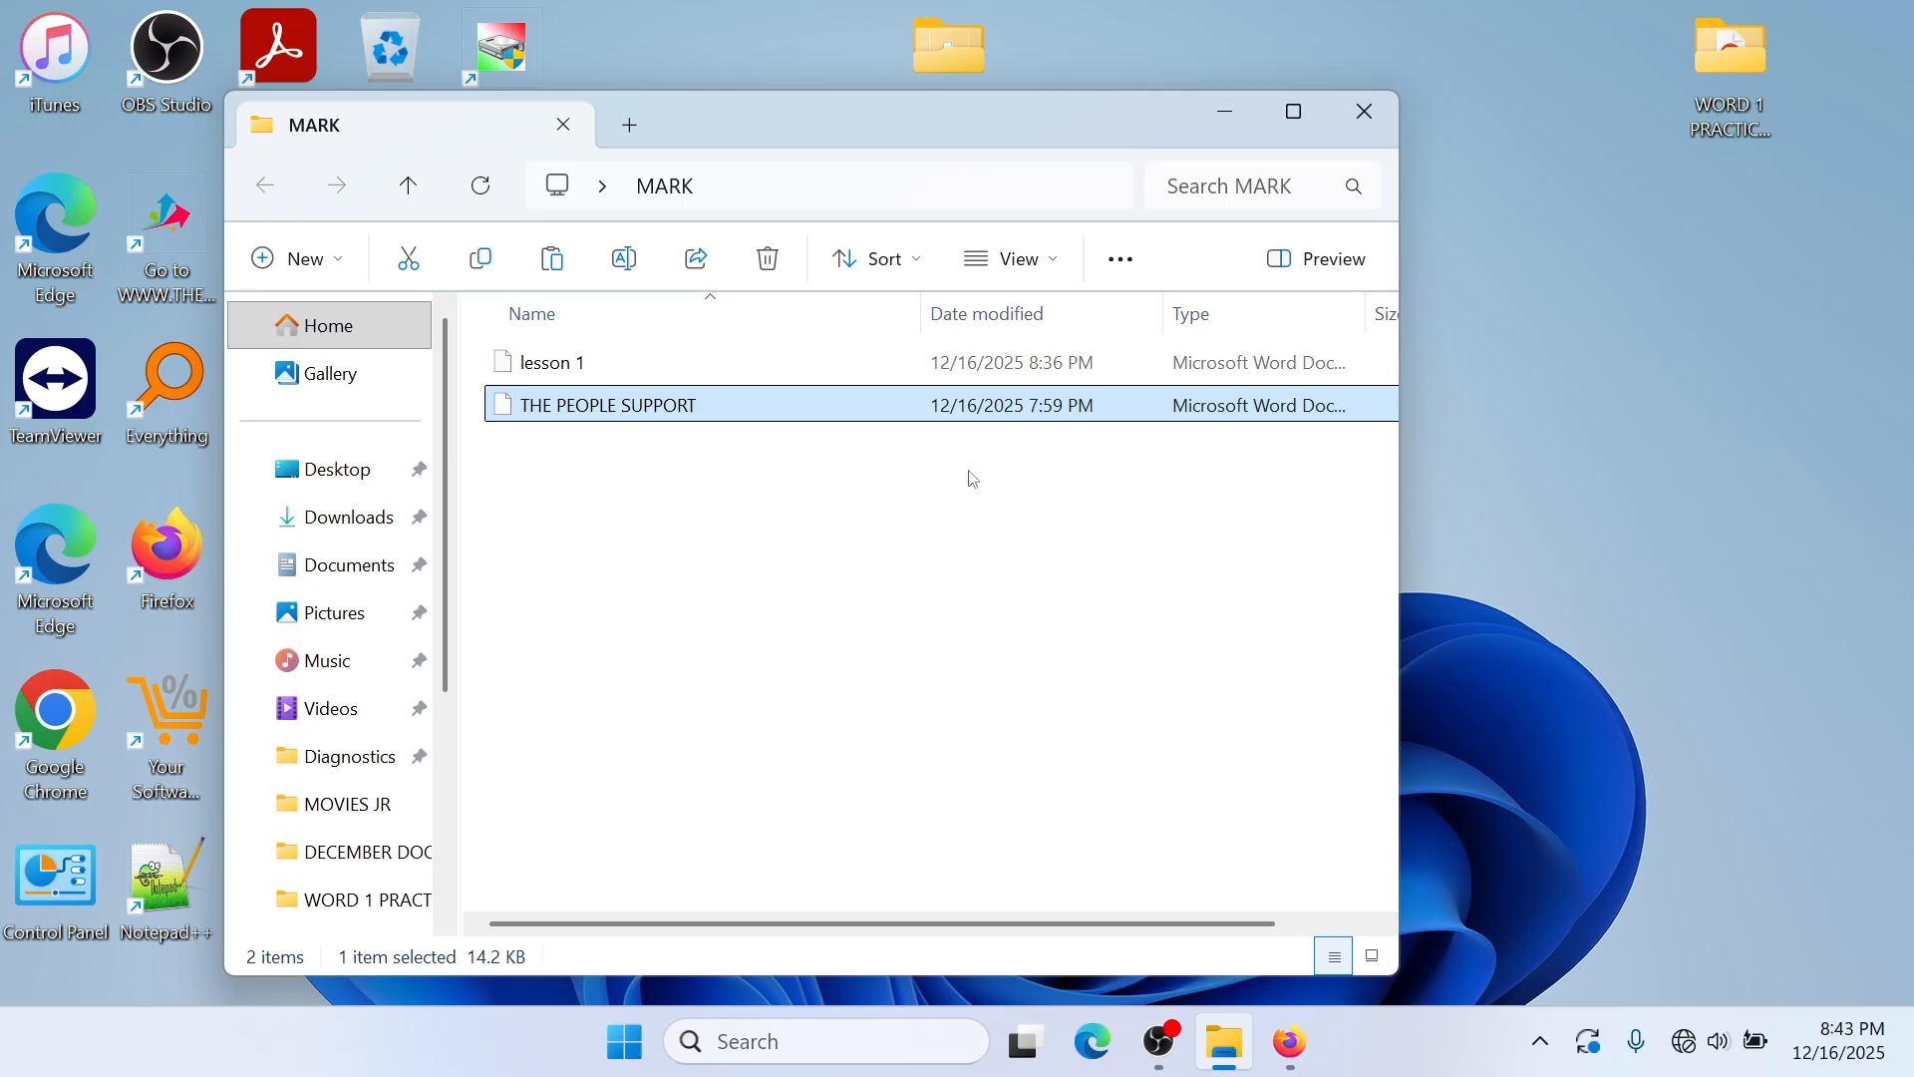
double_click(714, 405)
scroll(784, 487, down, 3)
scroll(784, 487, up, 2)
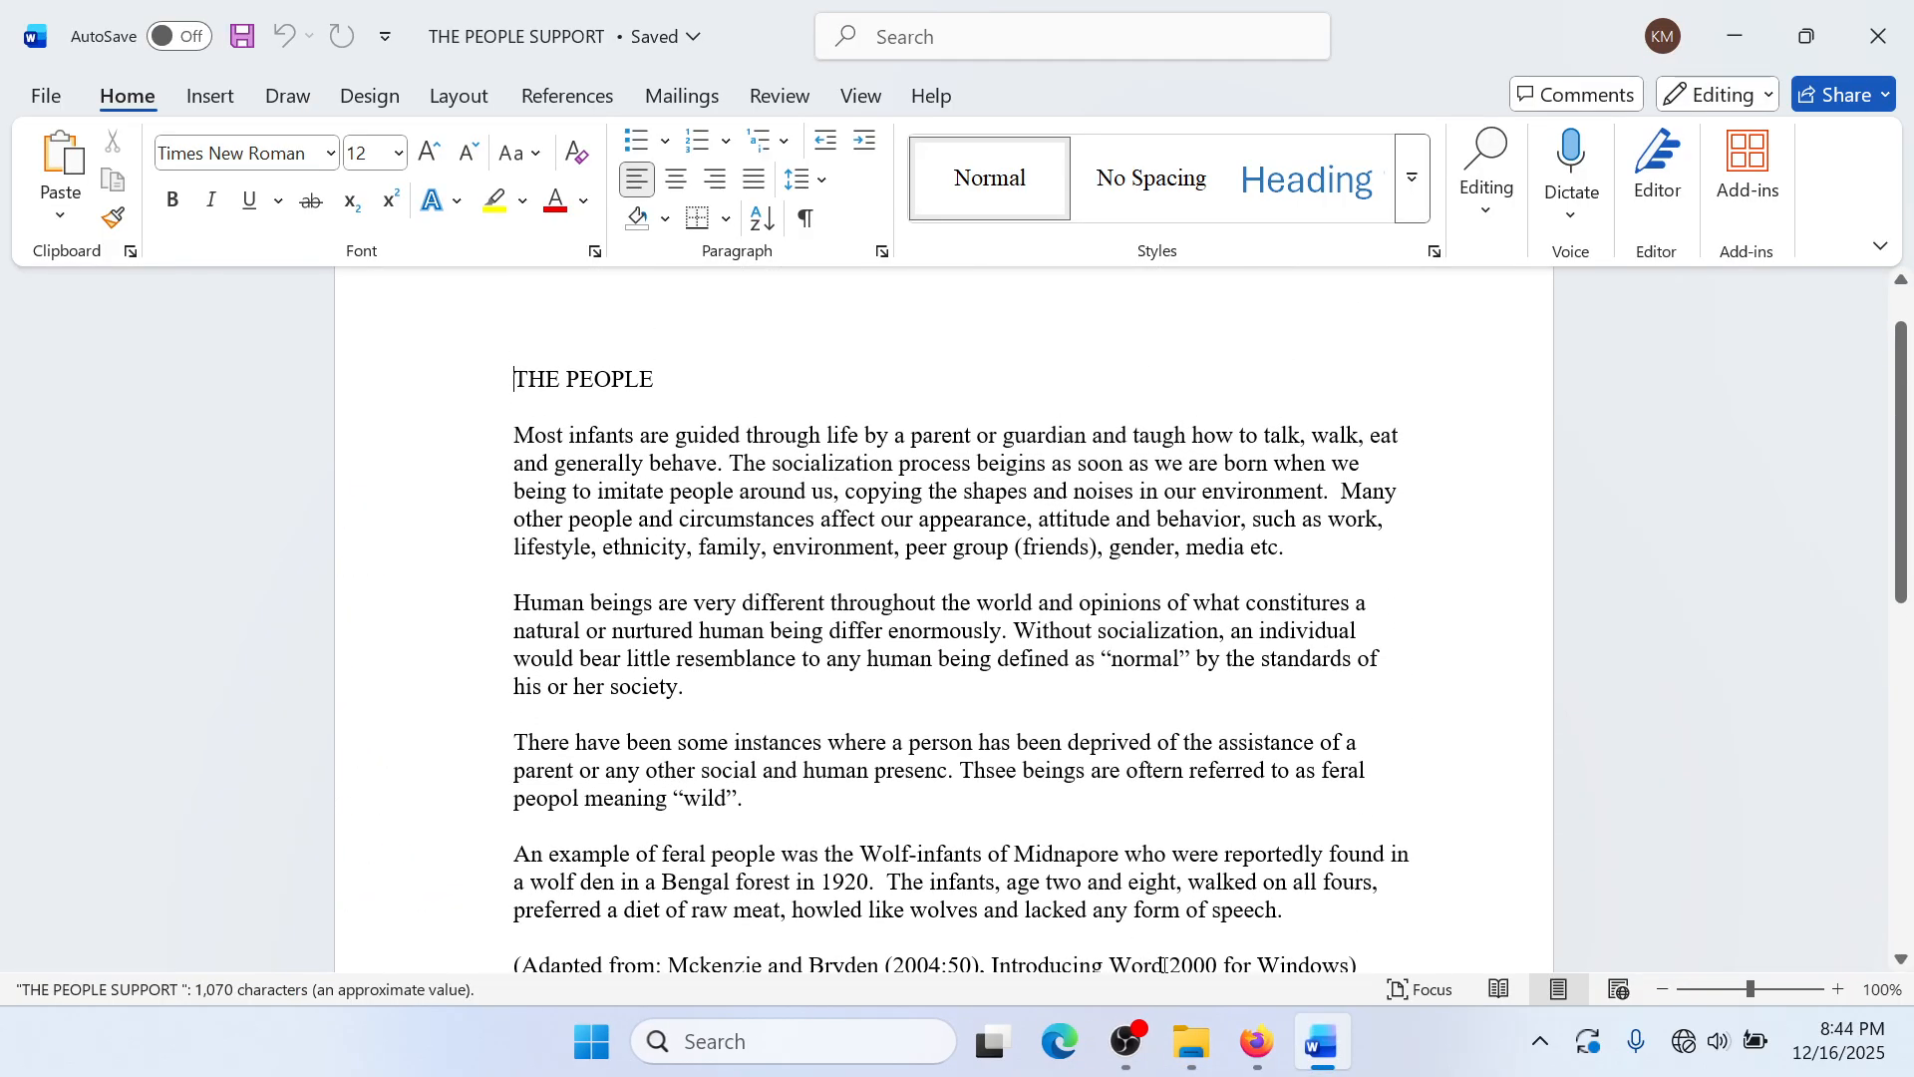
Step: Check the topic outline in Firefox, and return to Word to look over the passage for marked spelling and grammar errors
click(1237, 1047)
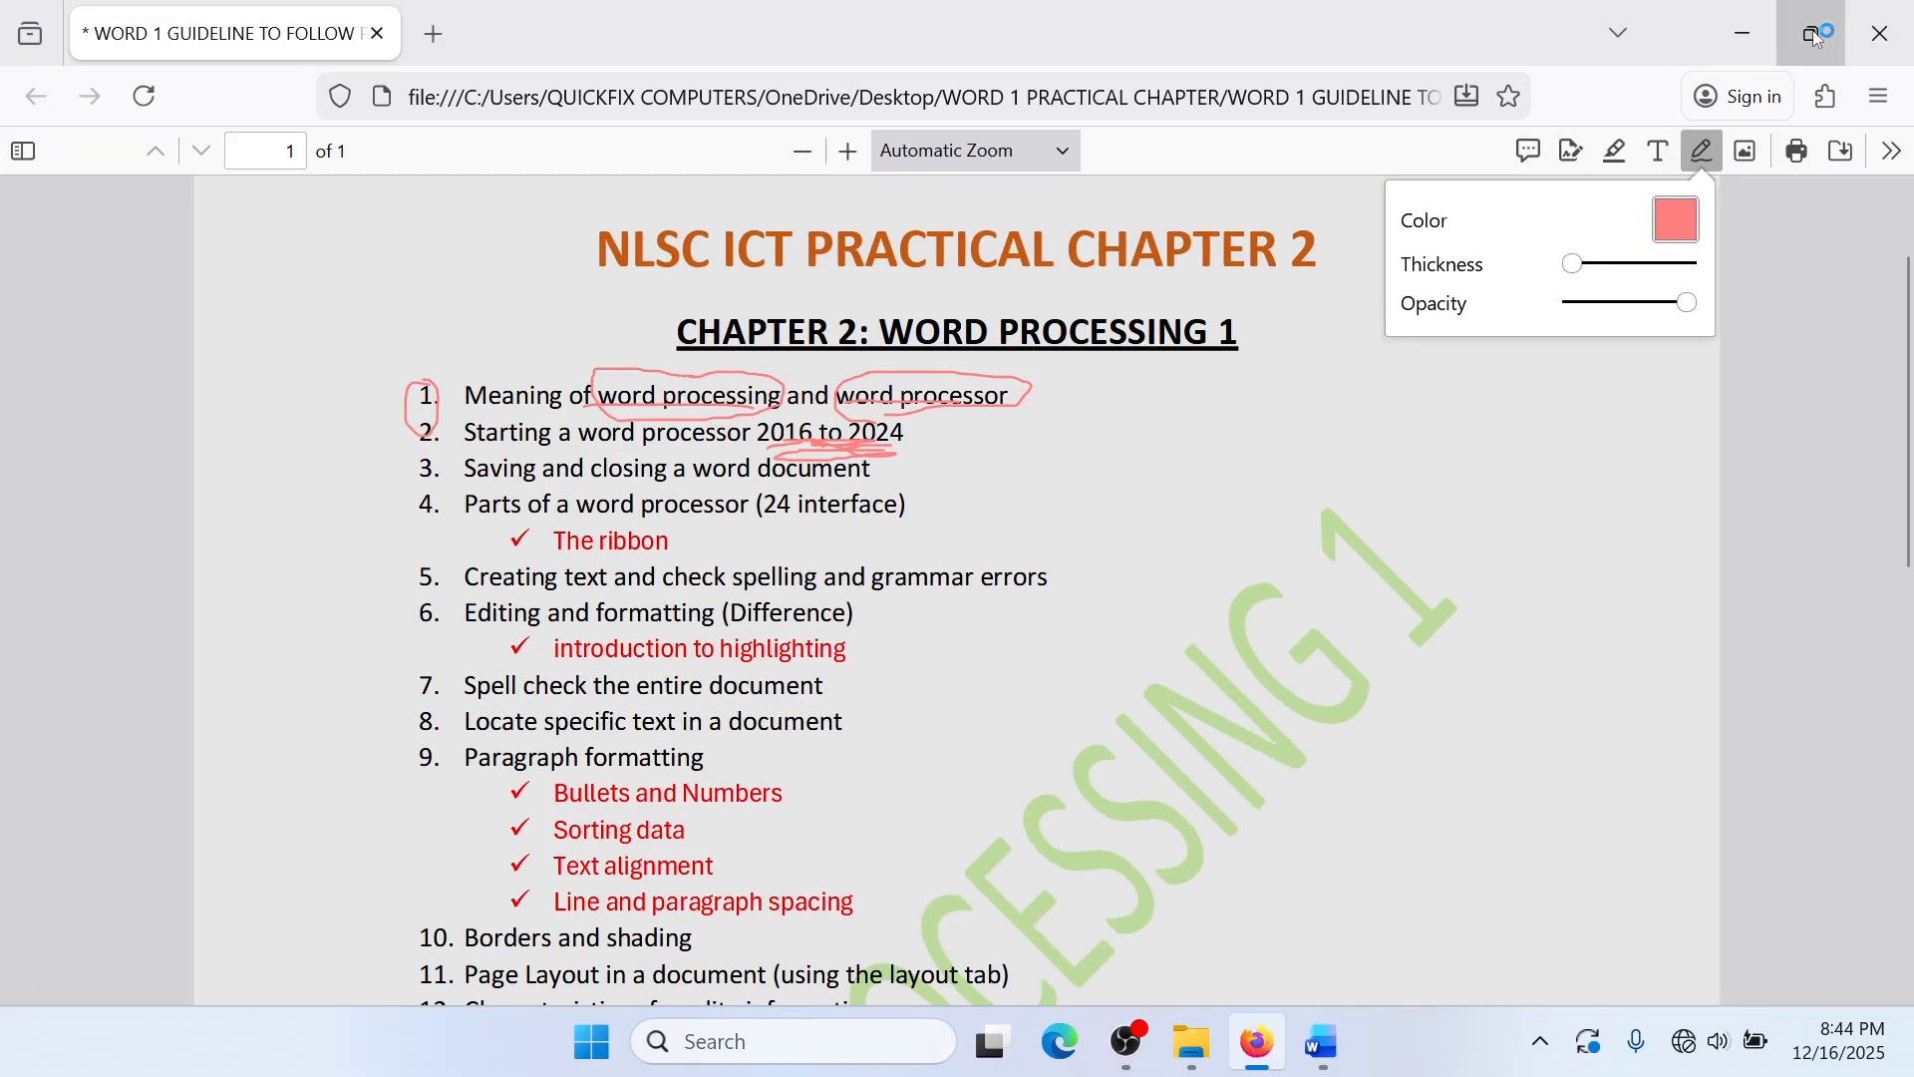
click(1751, 44)
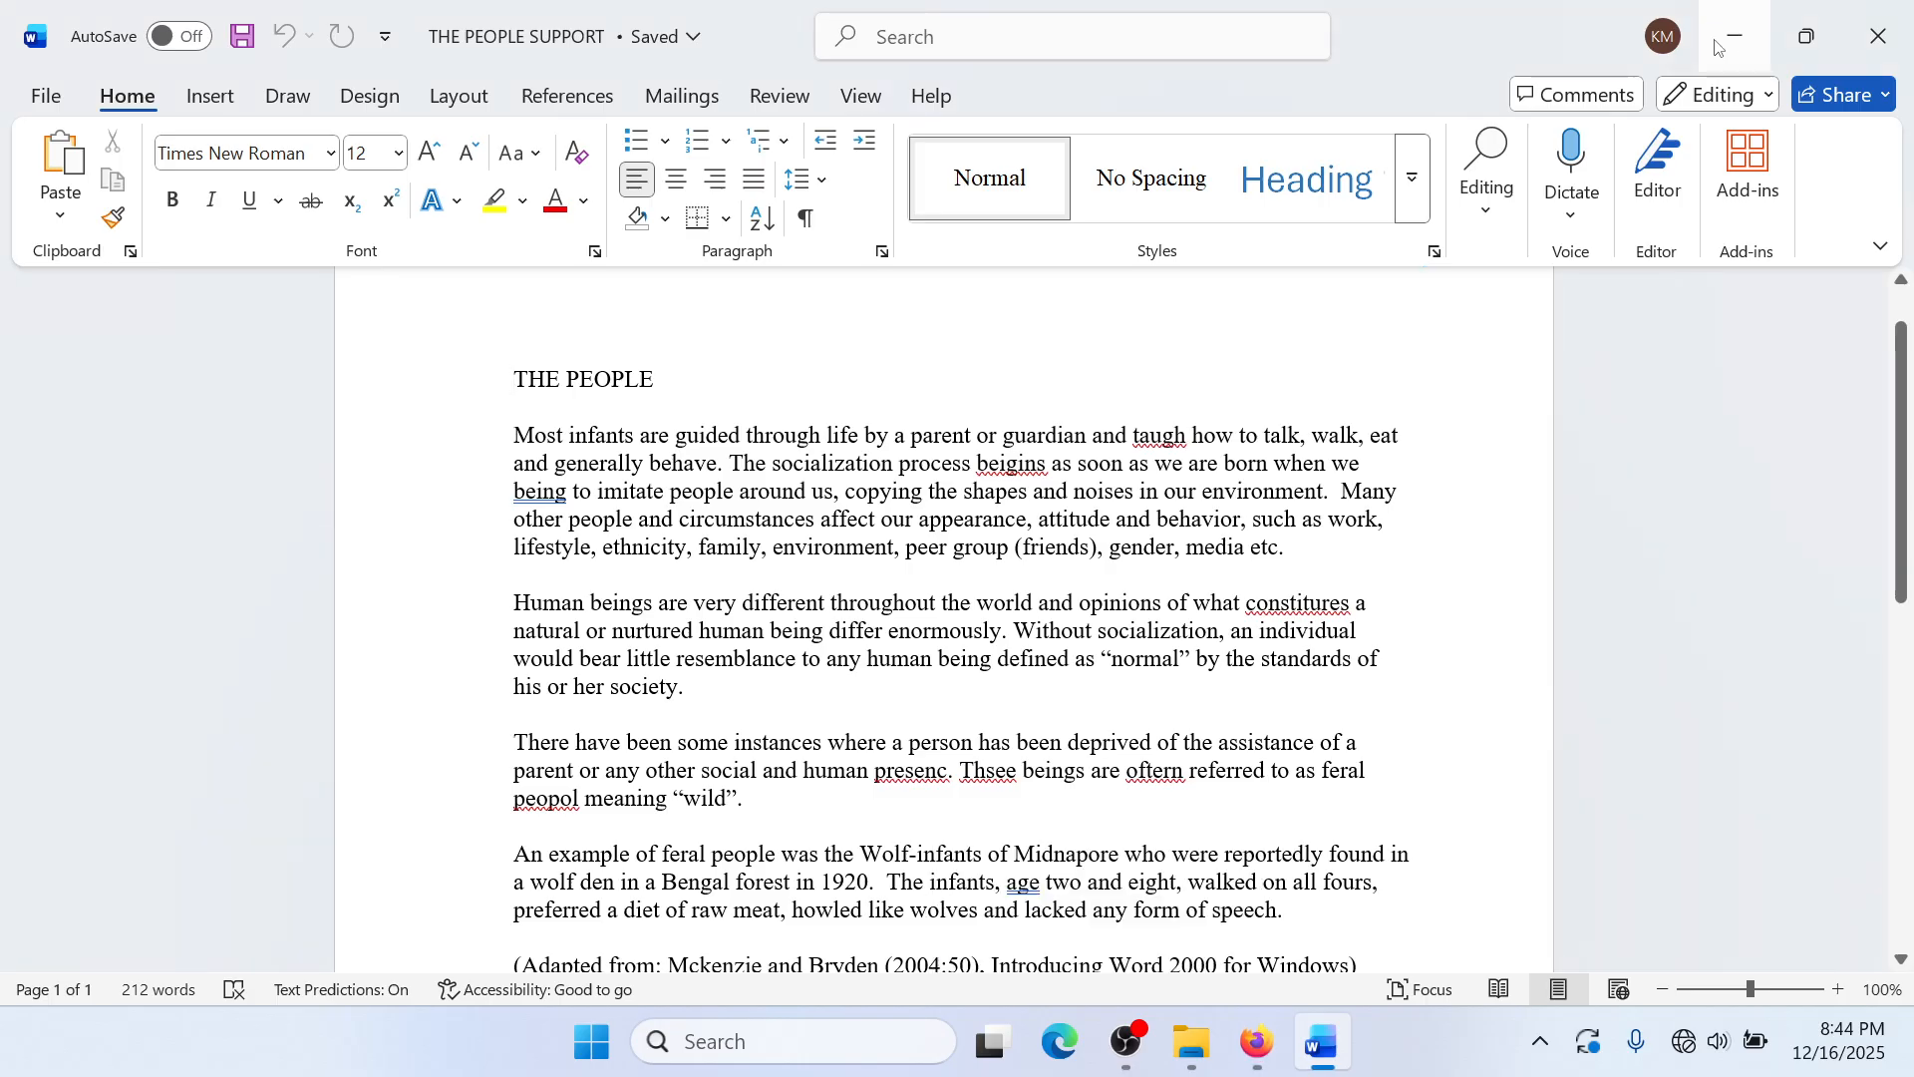
scroll(905, 809, down, 1)
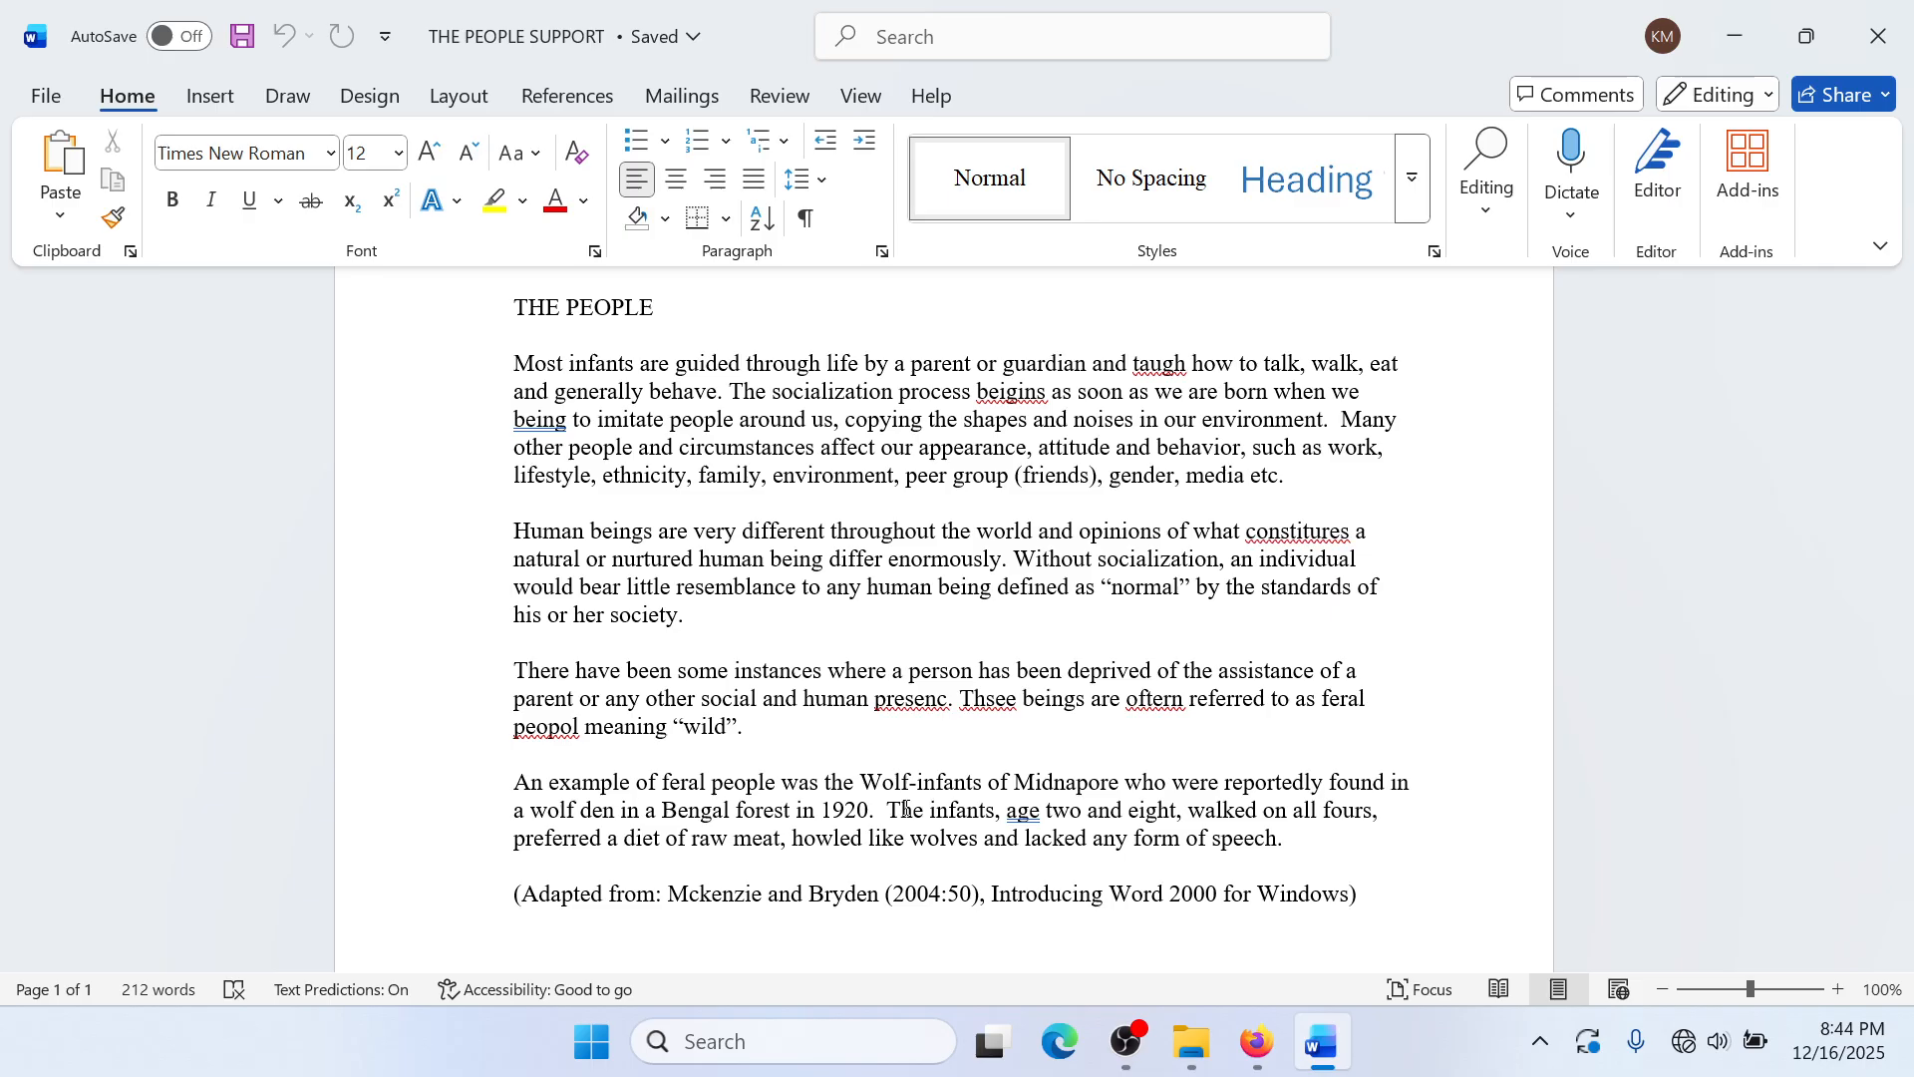
scroll(906, 810, up, 1)
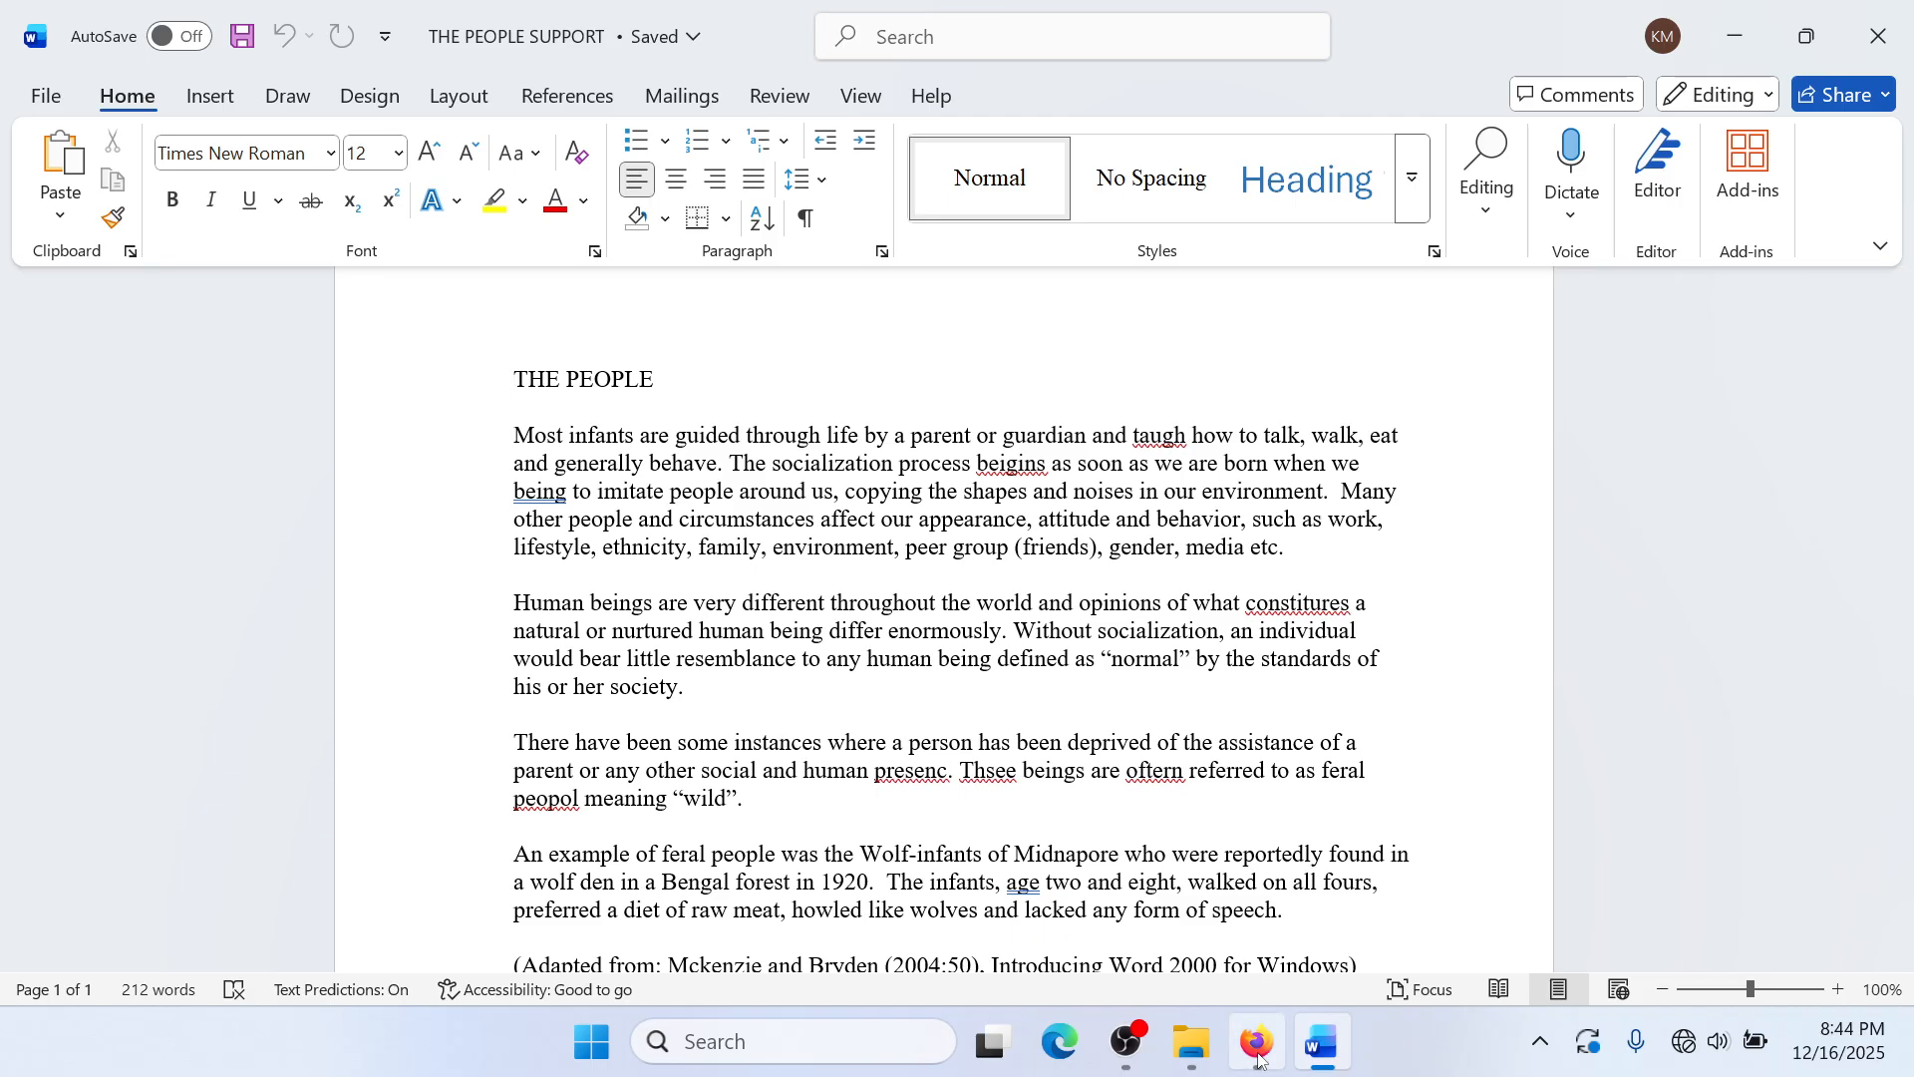
Step: Switch to Firefox and underline topic 5, "Creating text and check spelling and grammar errors", in the outline with the Draw tool
key(alt+Tab)
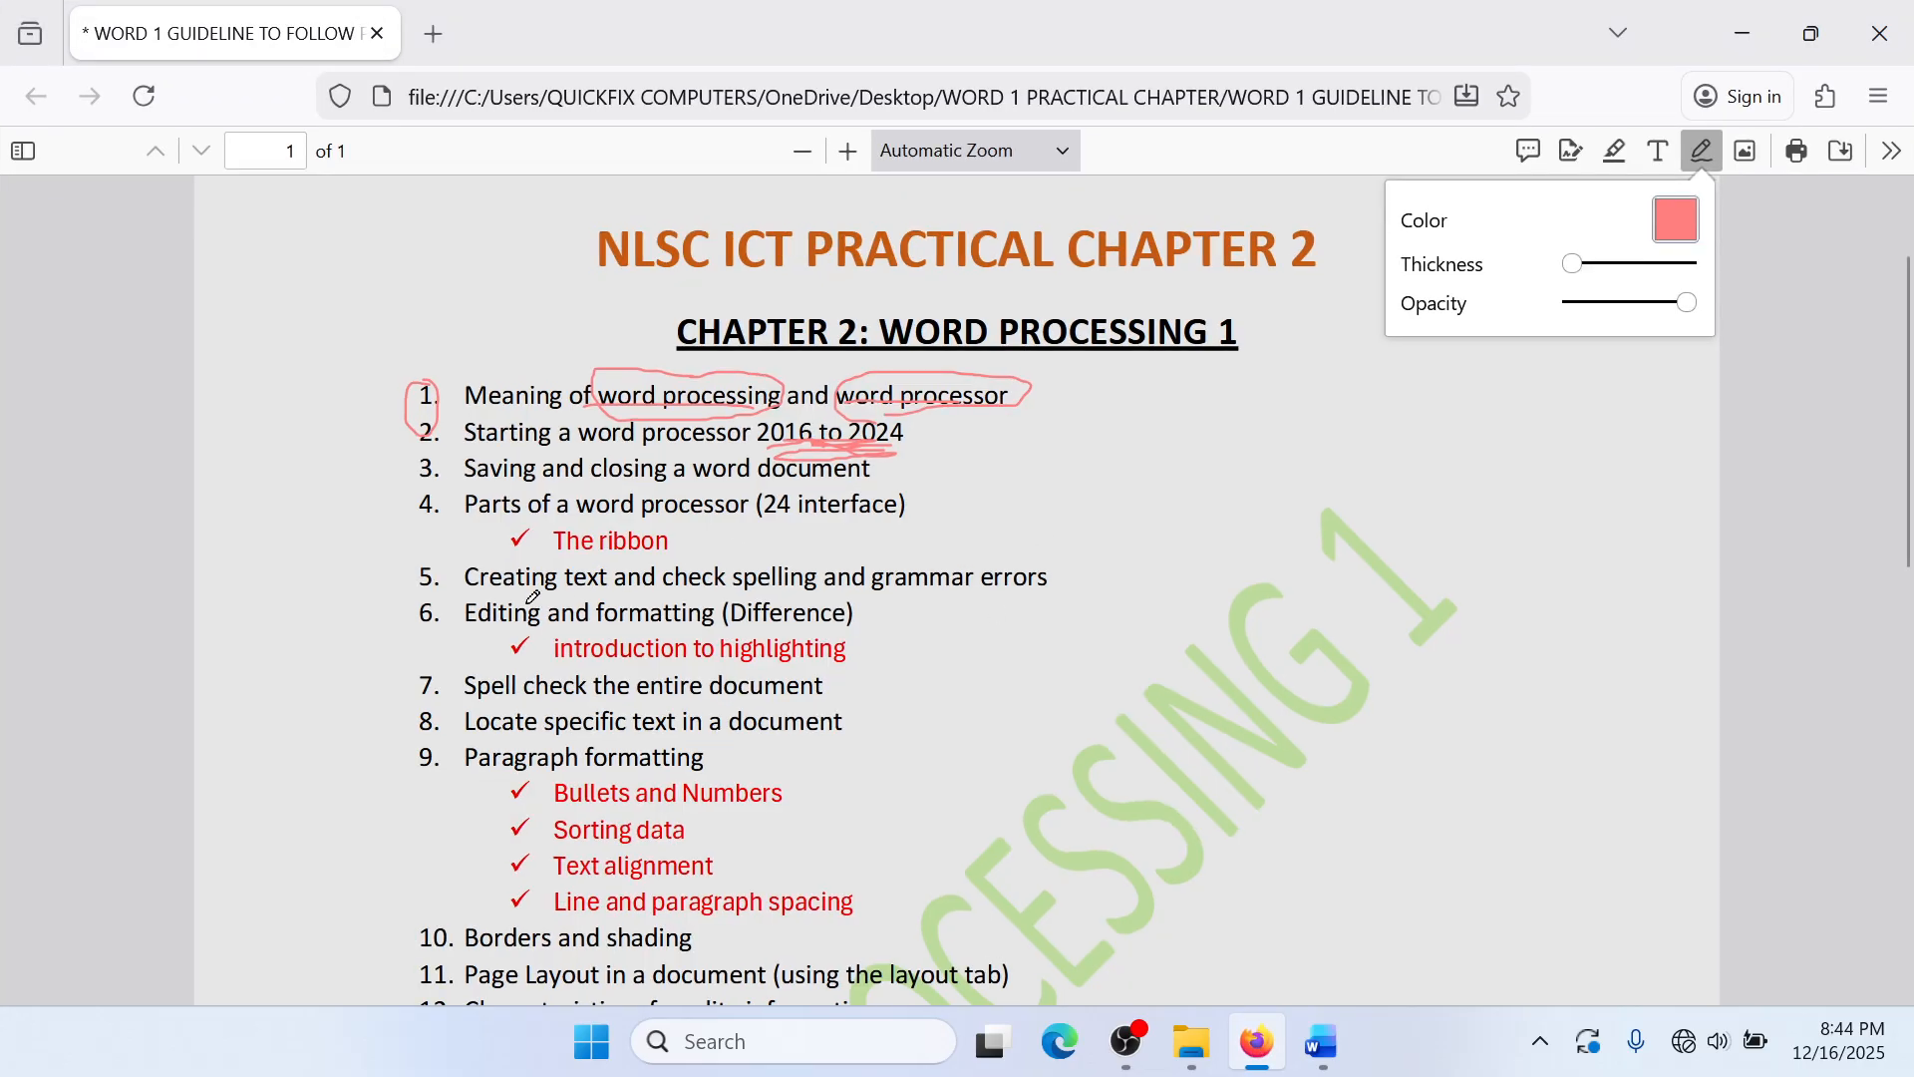
drag(461, 586, 1029, 589)
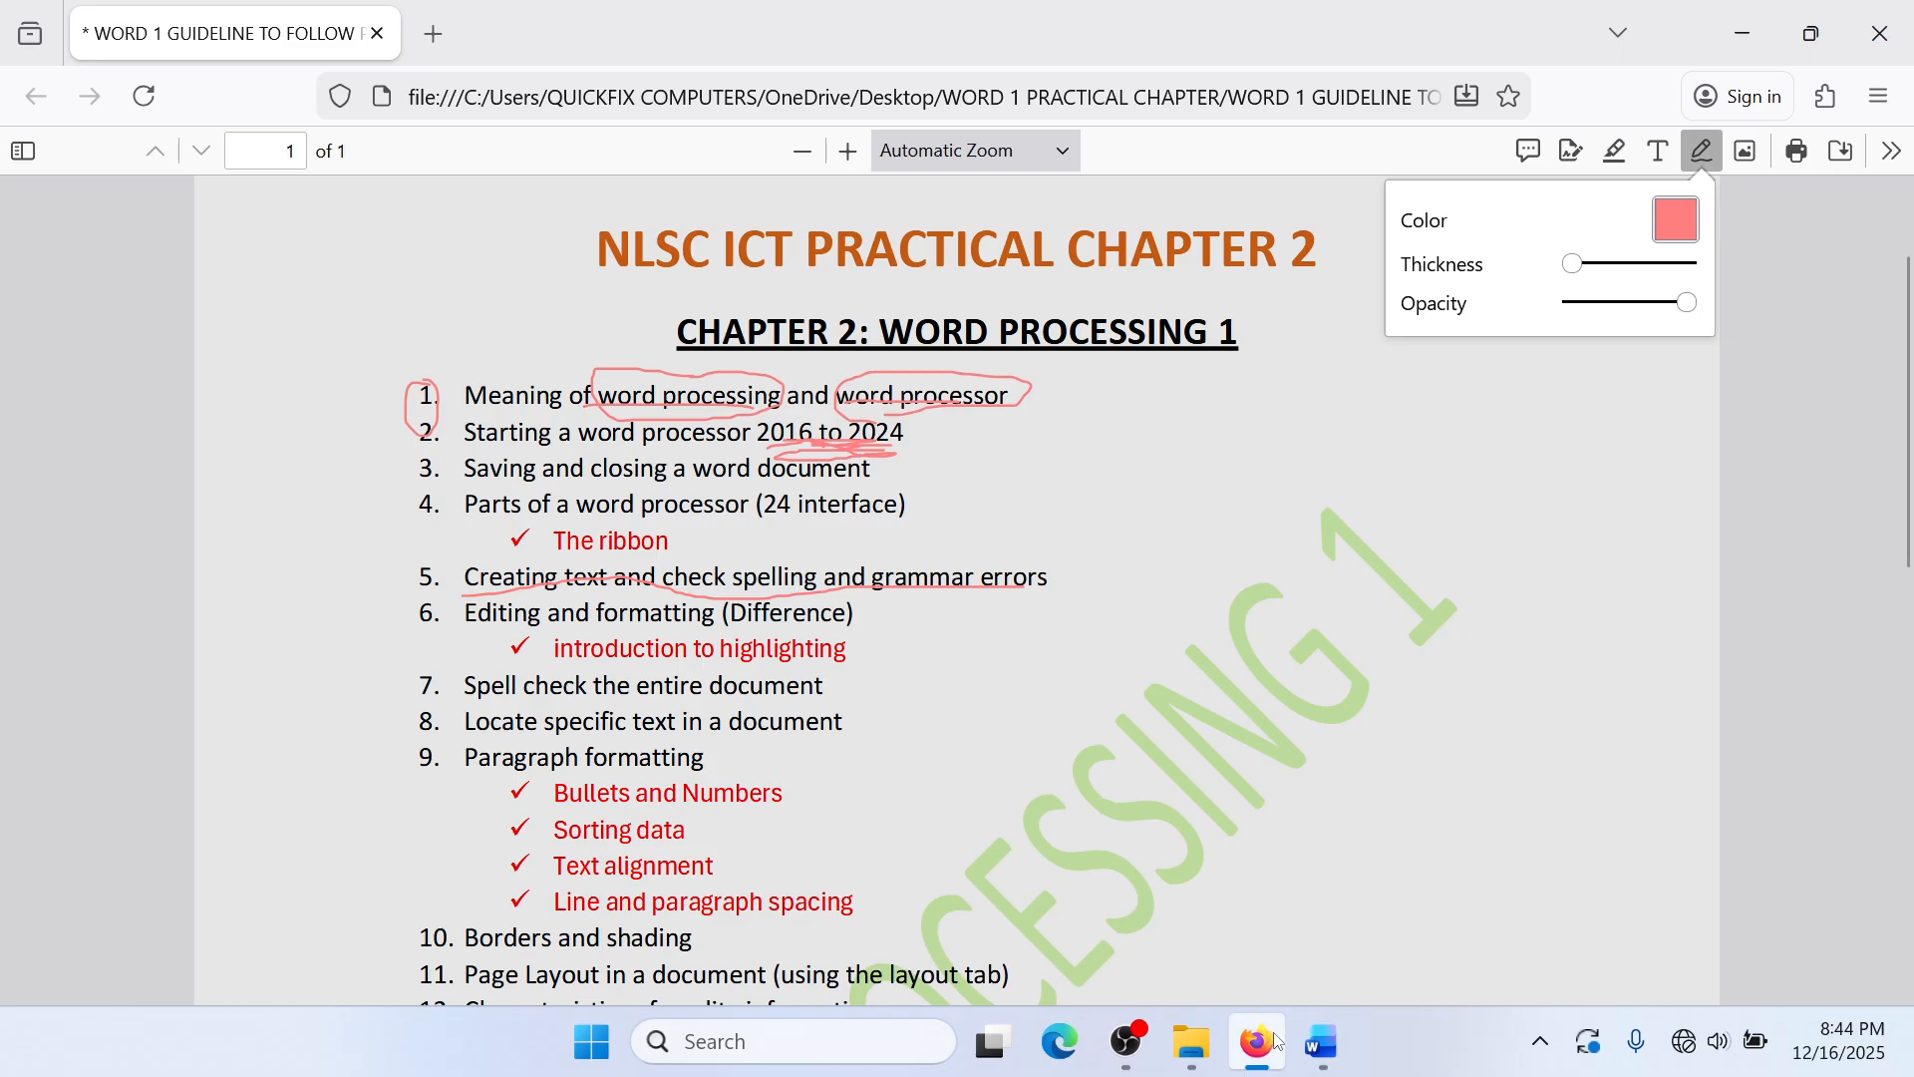
Step: Switch back to Word, and replace the misspelled word "beigins" in the first paragraph with the suggestion "begins"
click(1309, 1045)
mouse_move(1193, 1042)
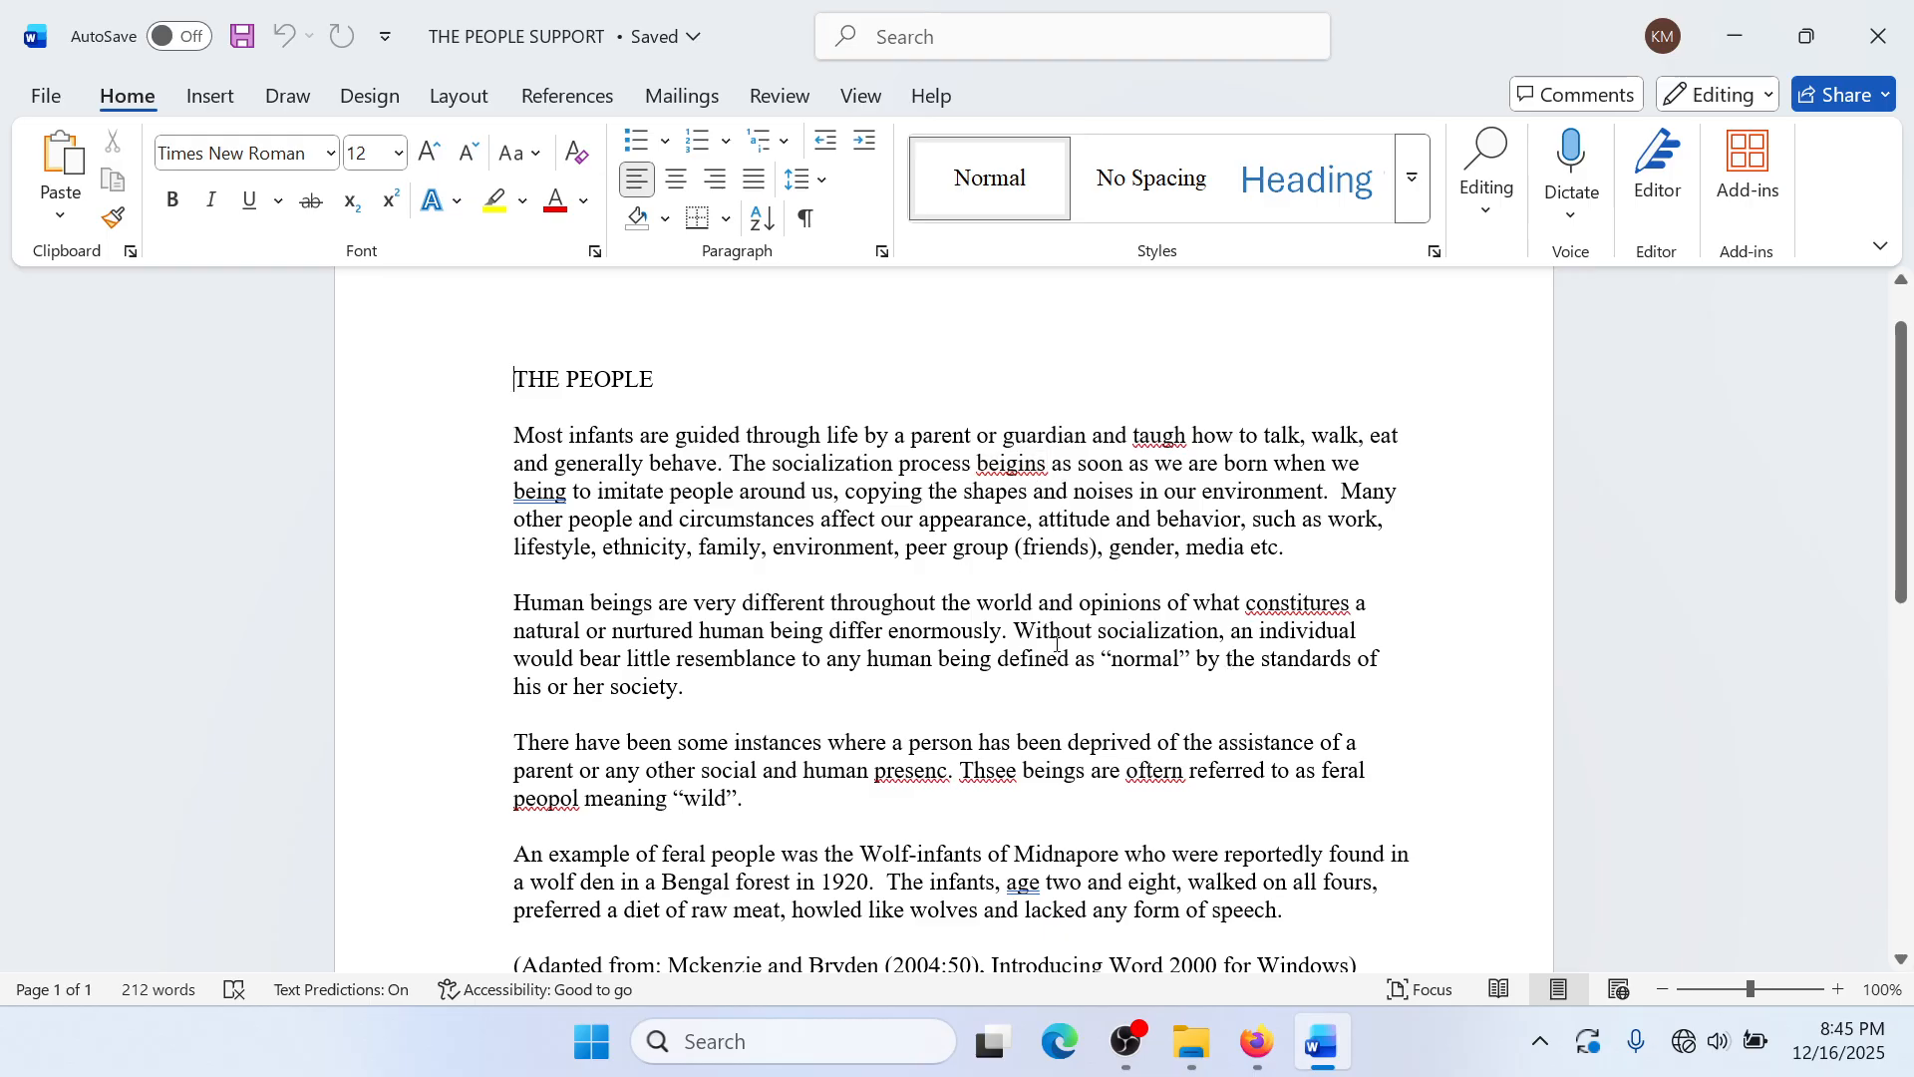
right_click(1024, 471)
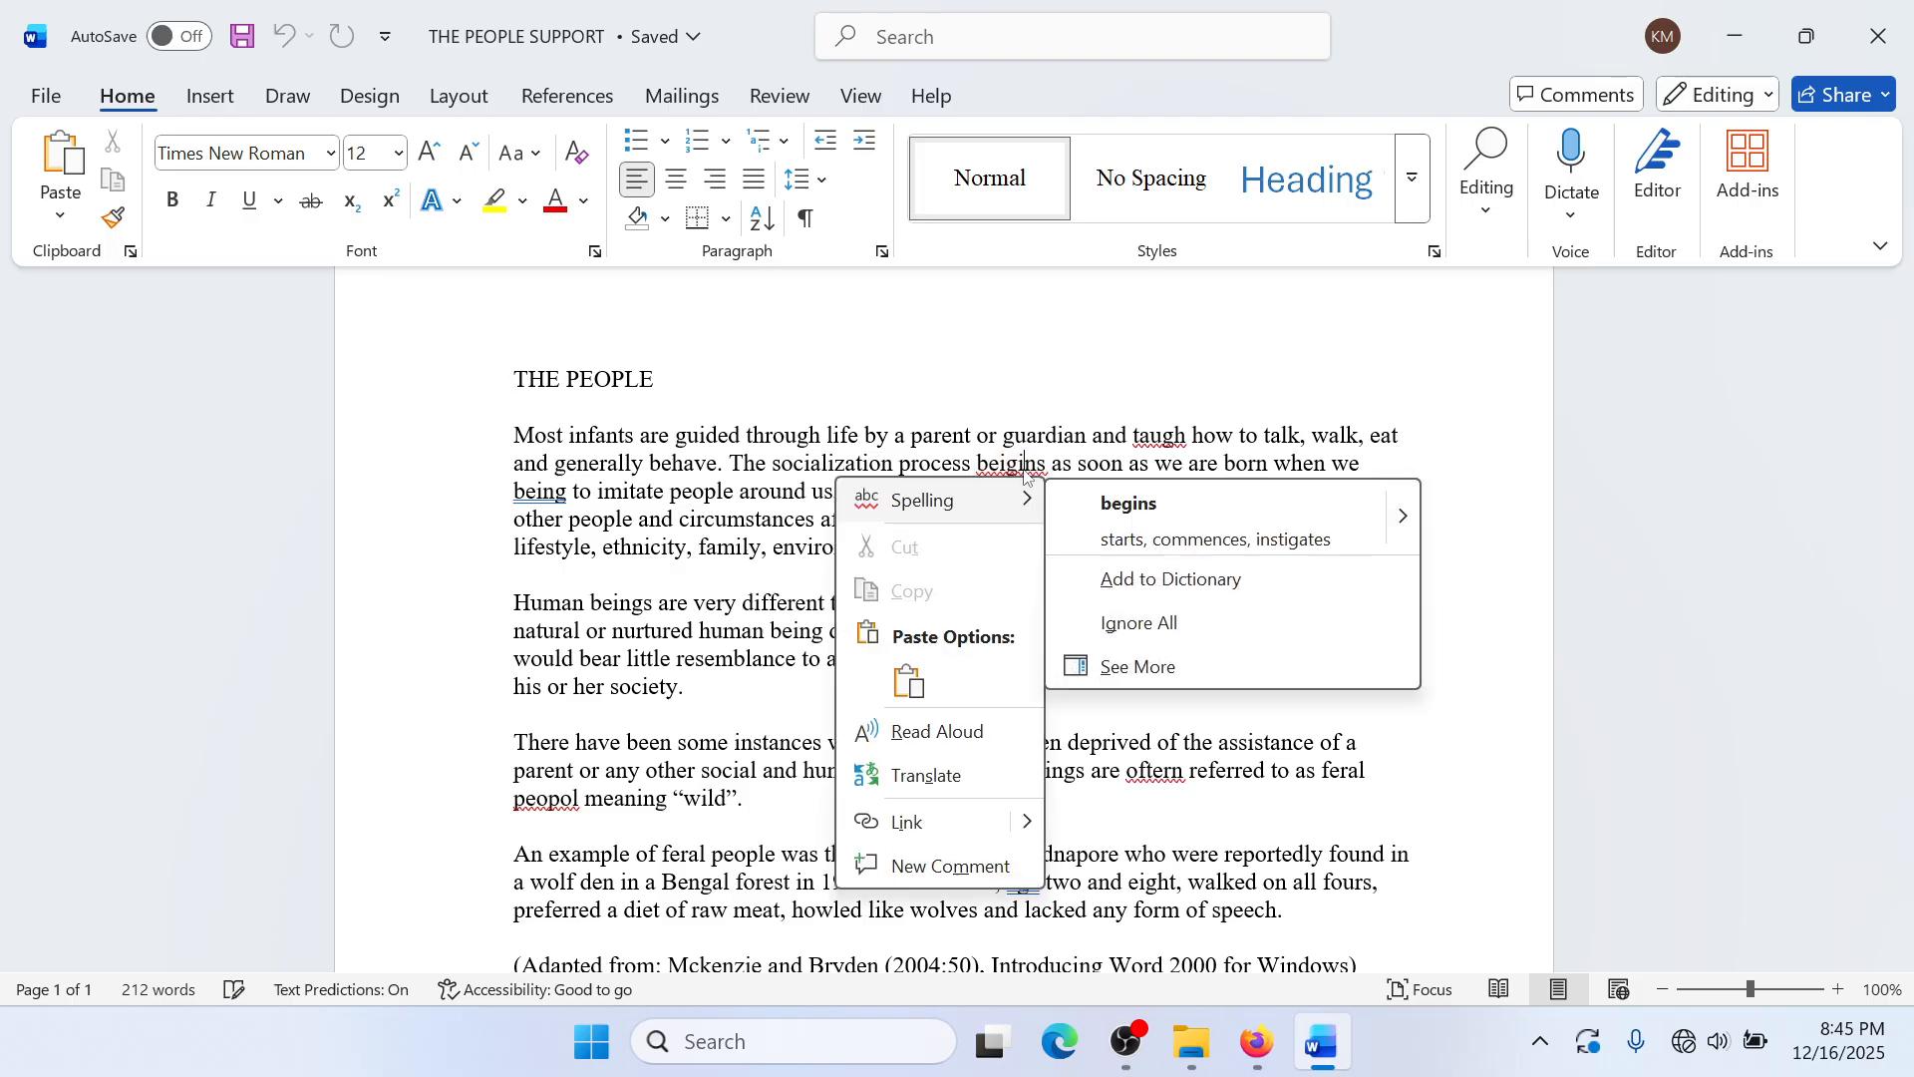
click(1129, 503)
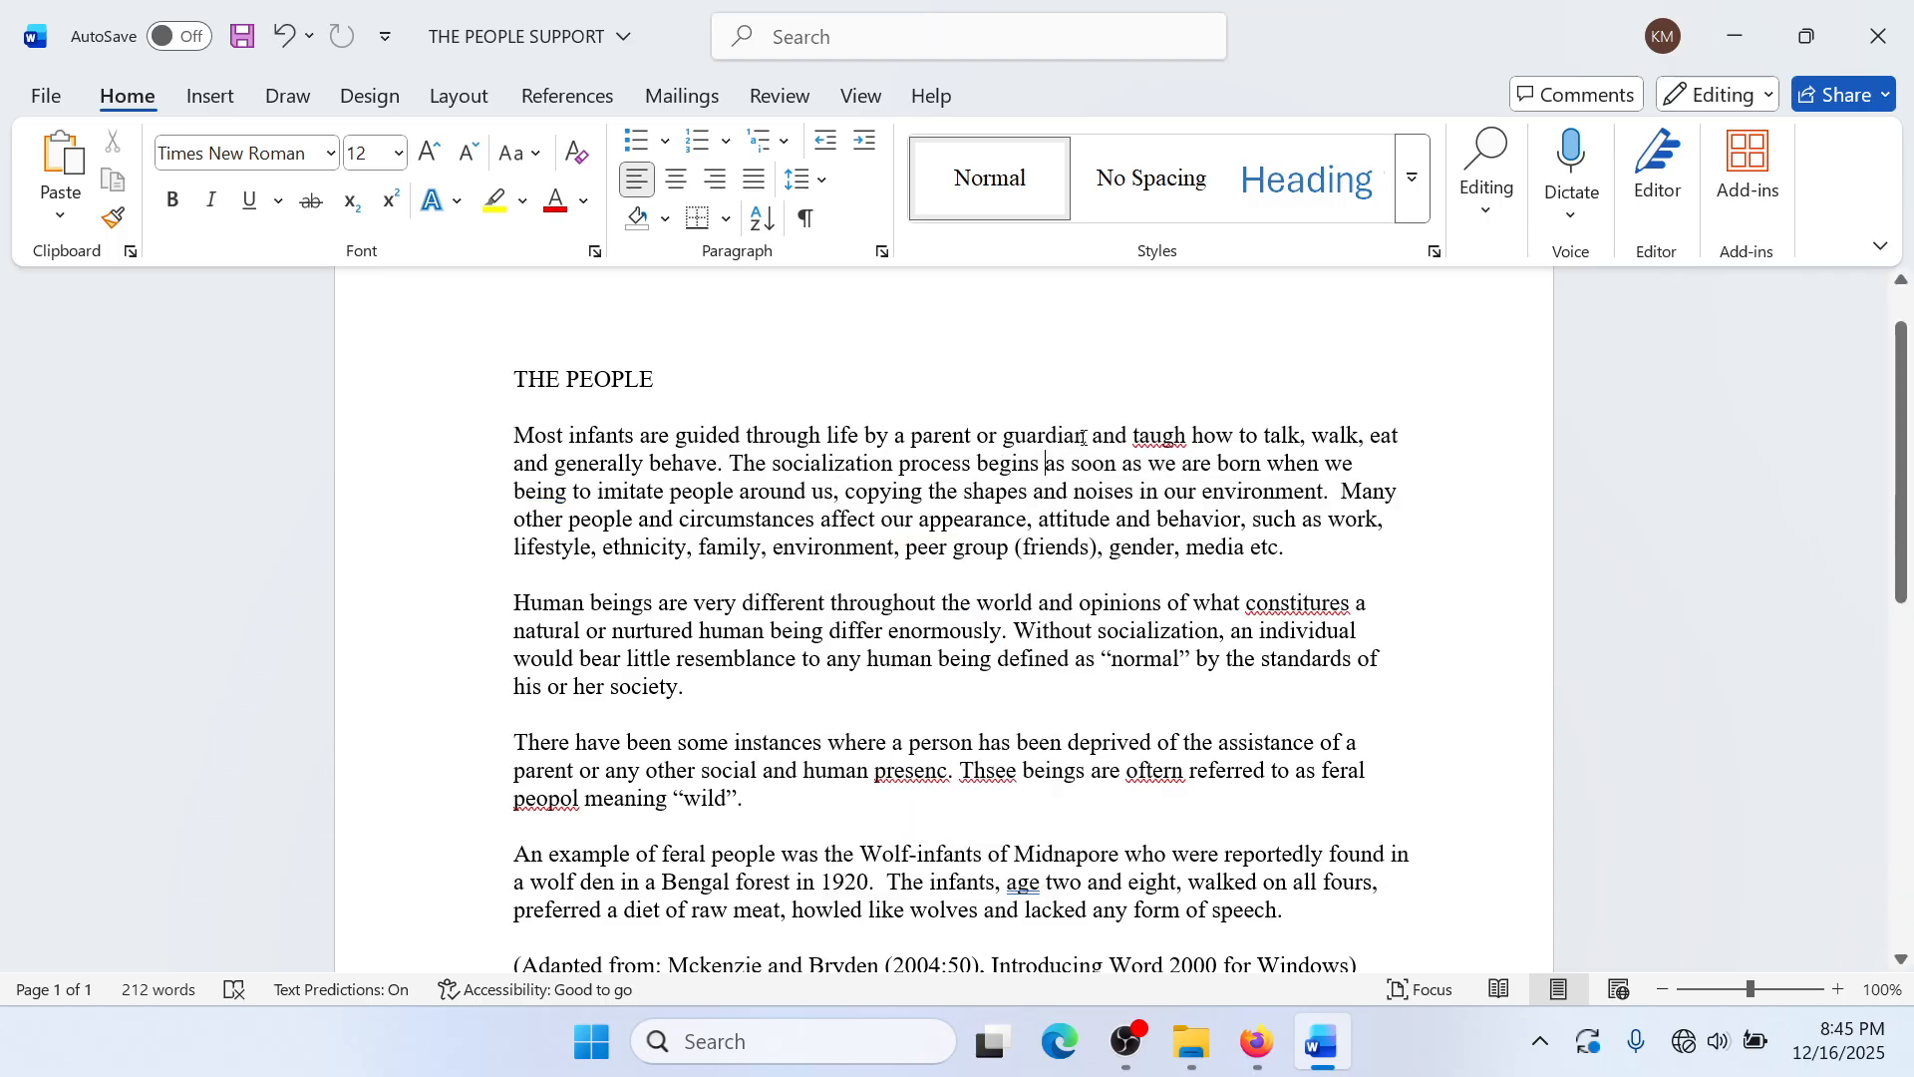
Step: Replace "taugh" in the first paragraph with the suggestion "taught" and "constitures" in the second with "constitutes"
right_click(1159, 439)
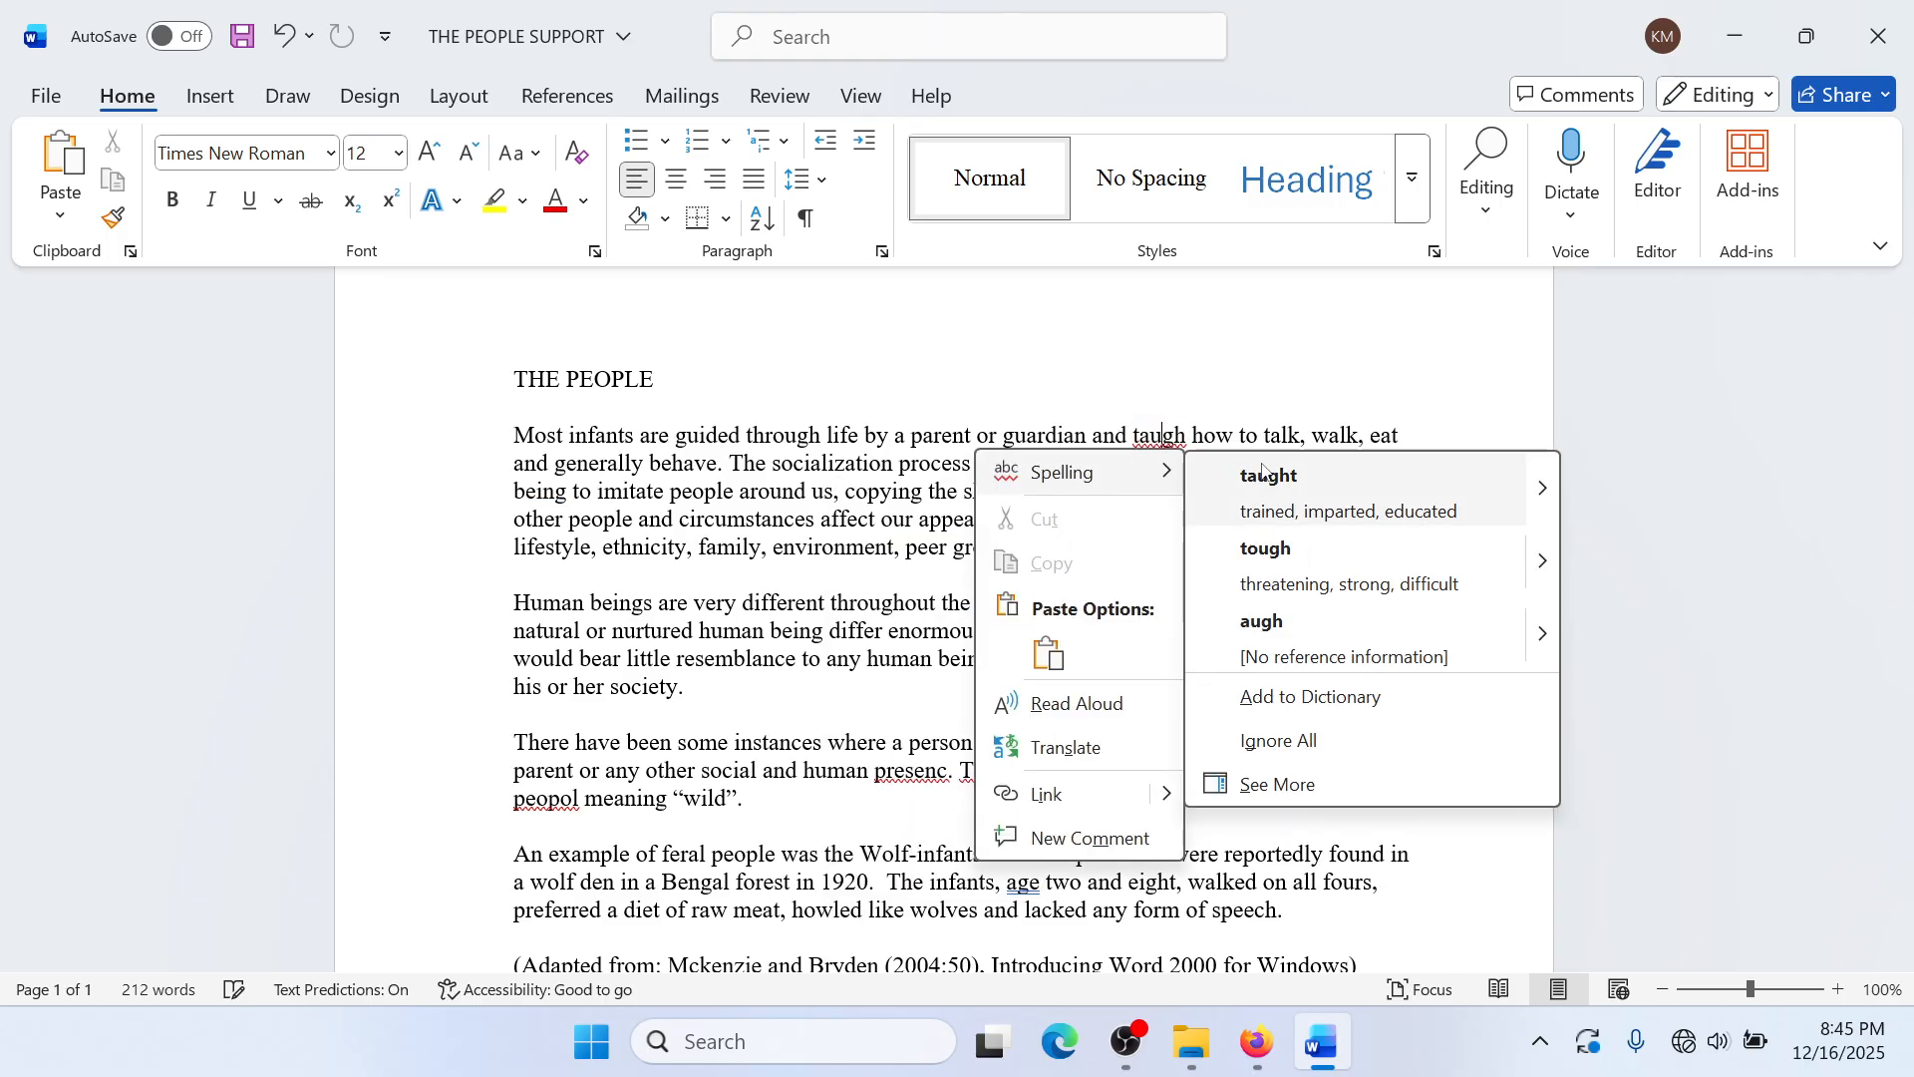
click(1266, 476)
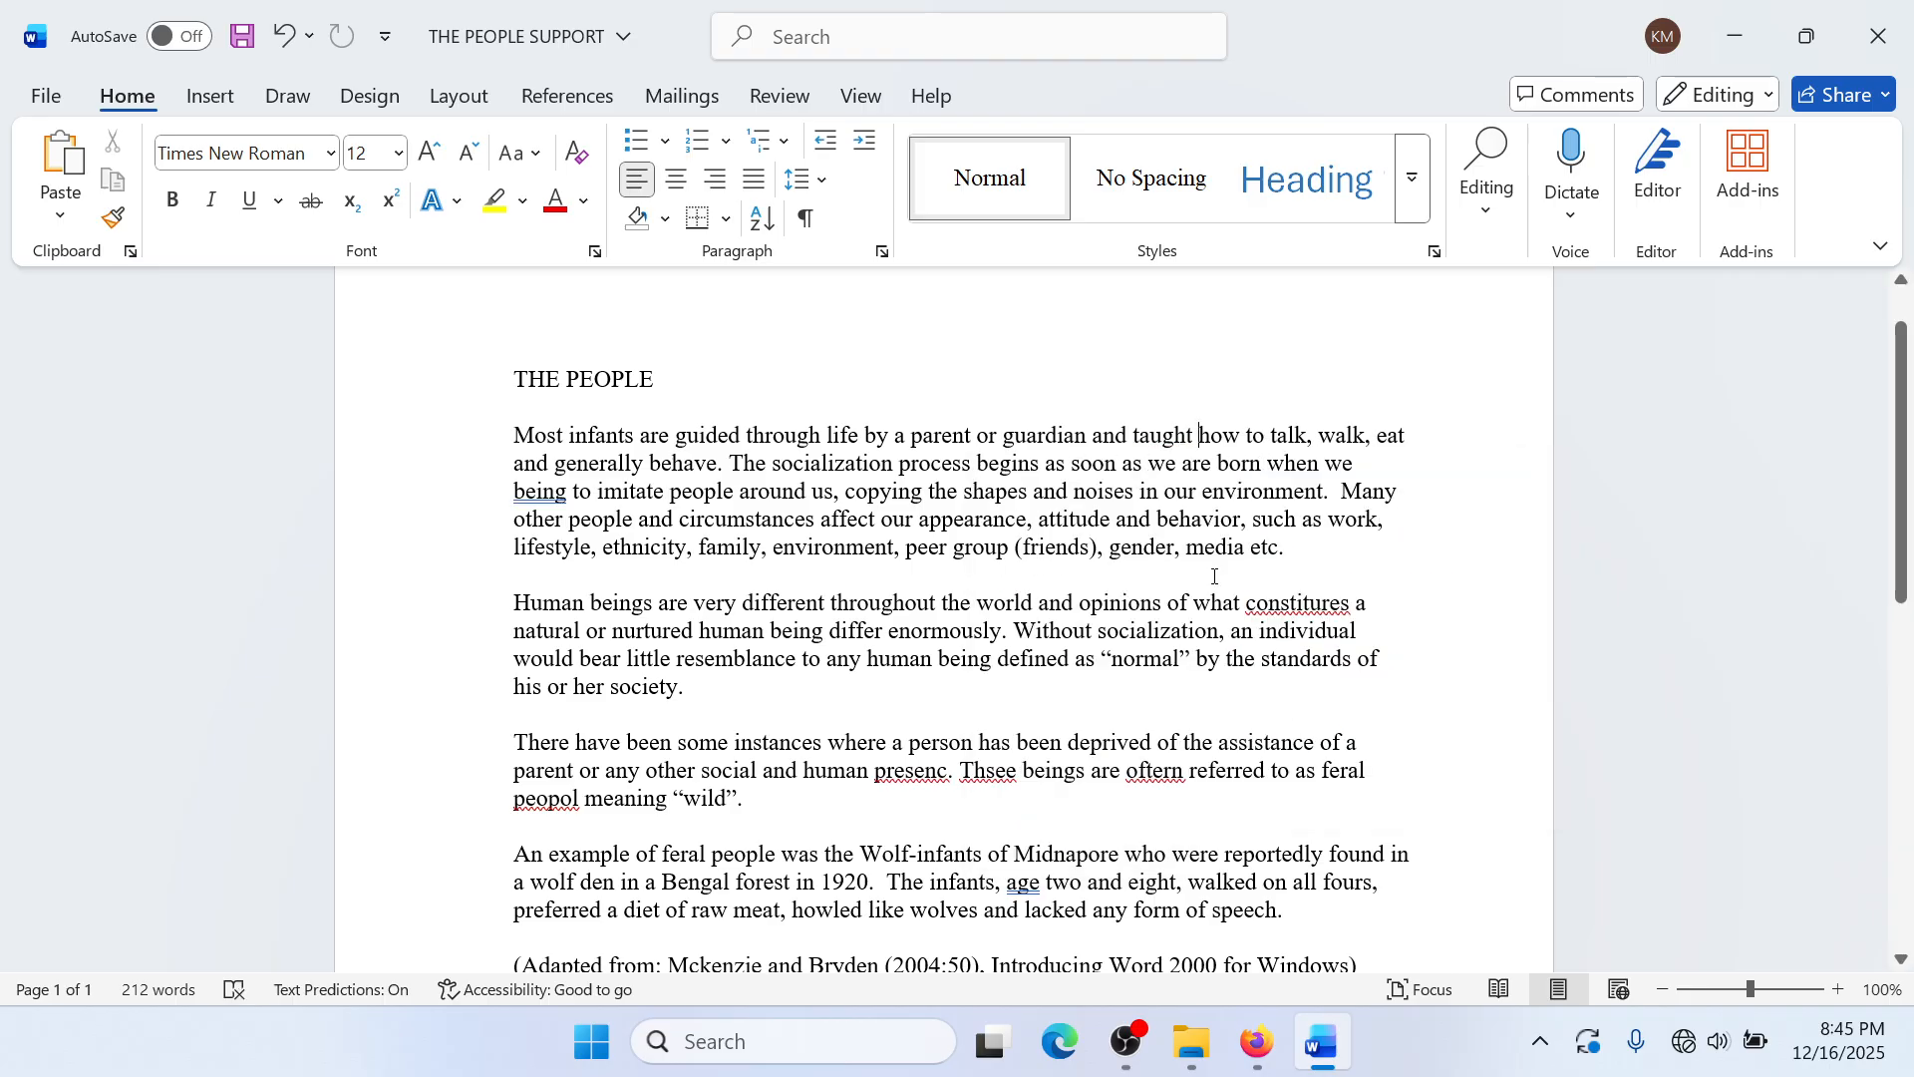
right_click(1312, 605)
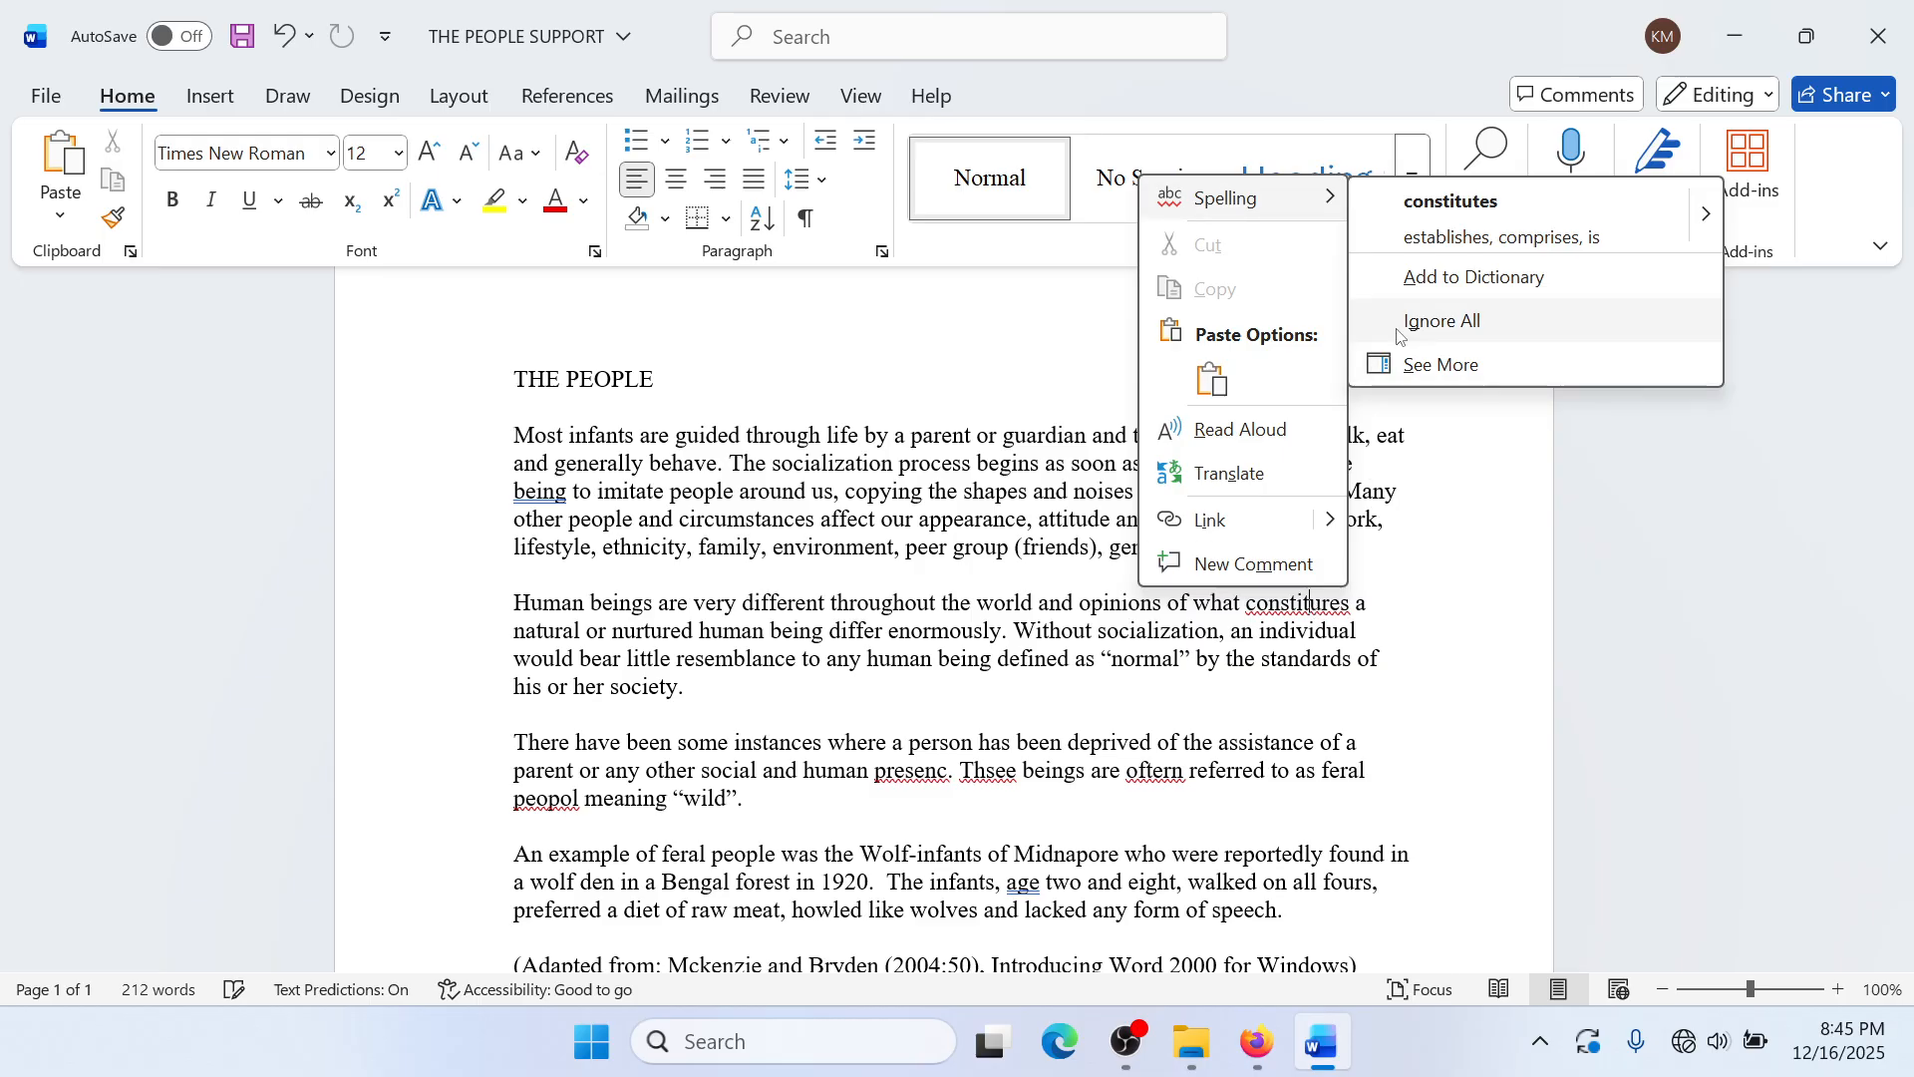
click(1451, 210)
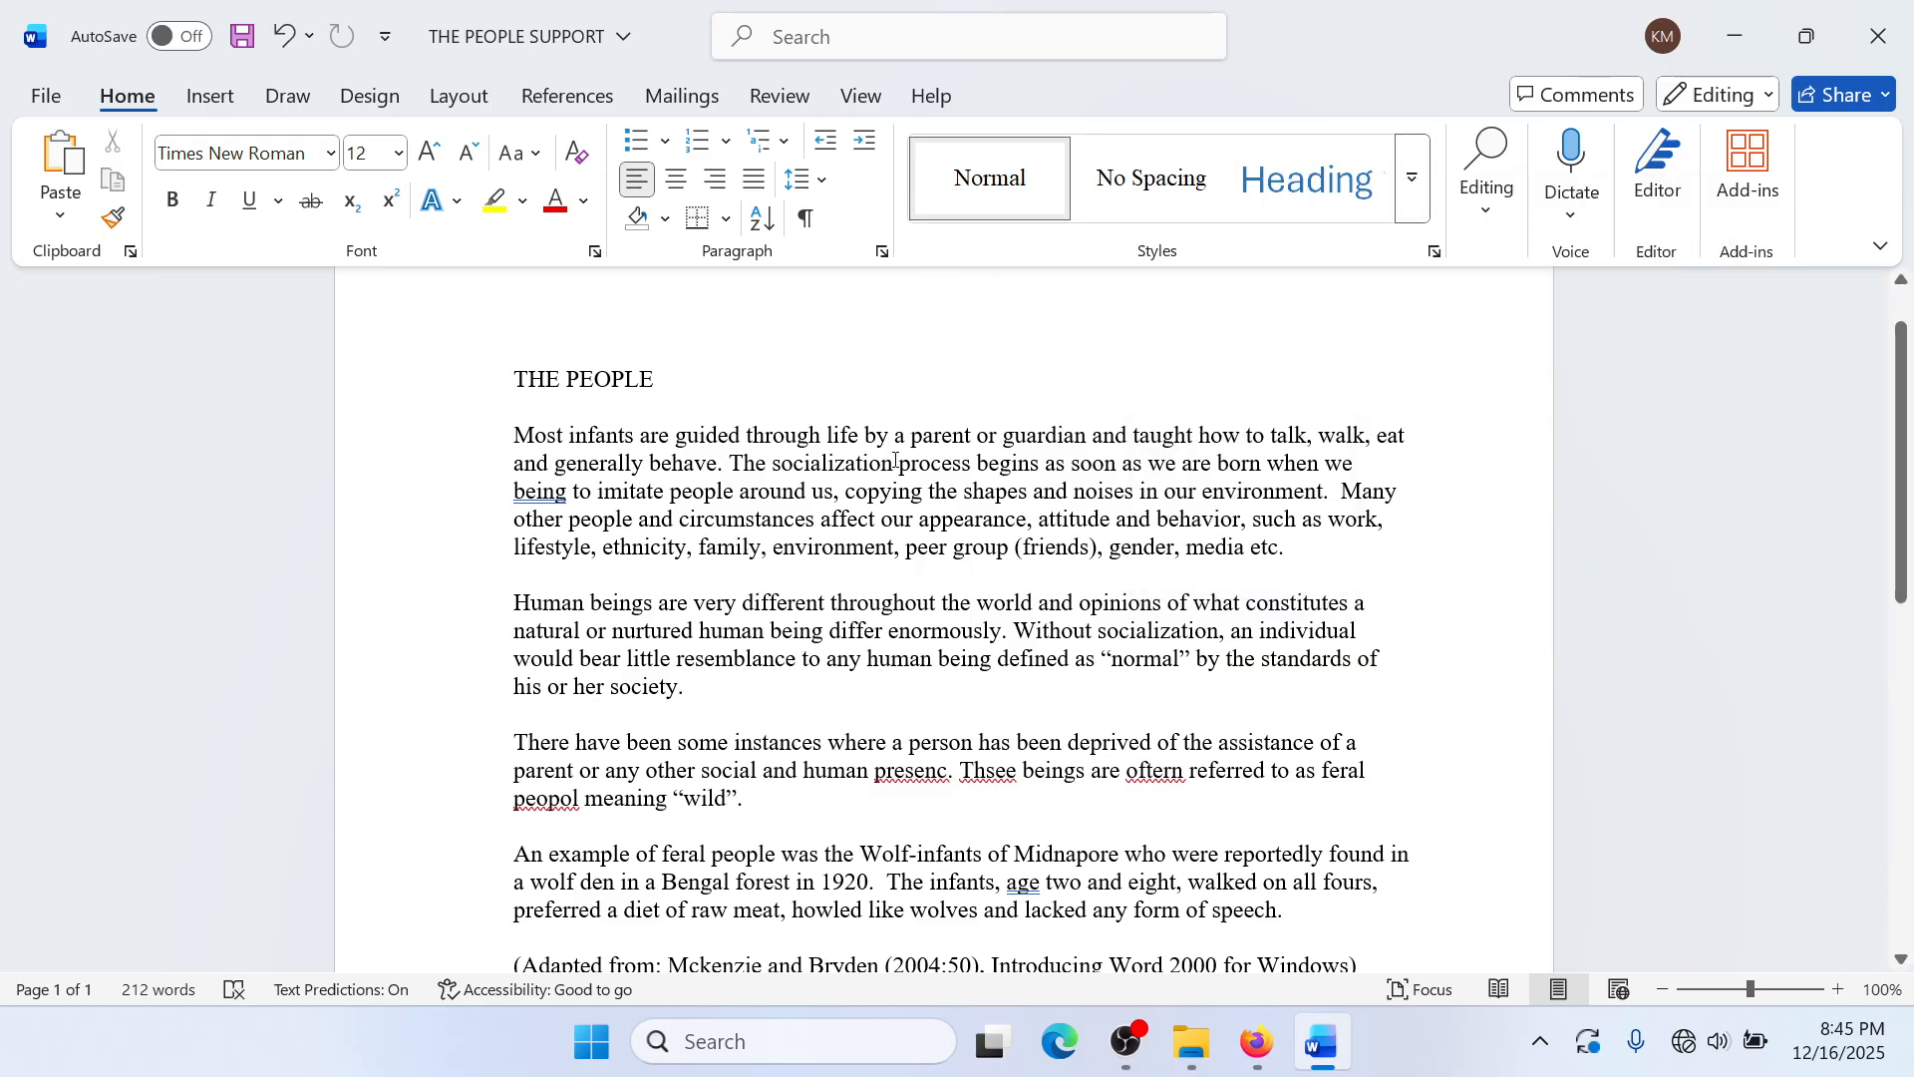
Step: Correct the grammar-marked verb "being" in the first paragraph by accepting the suggestion "begin"
right_click(556, 493)
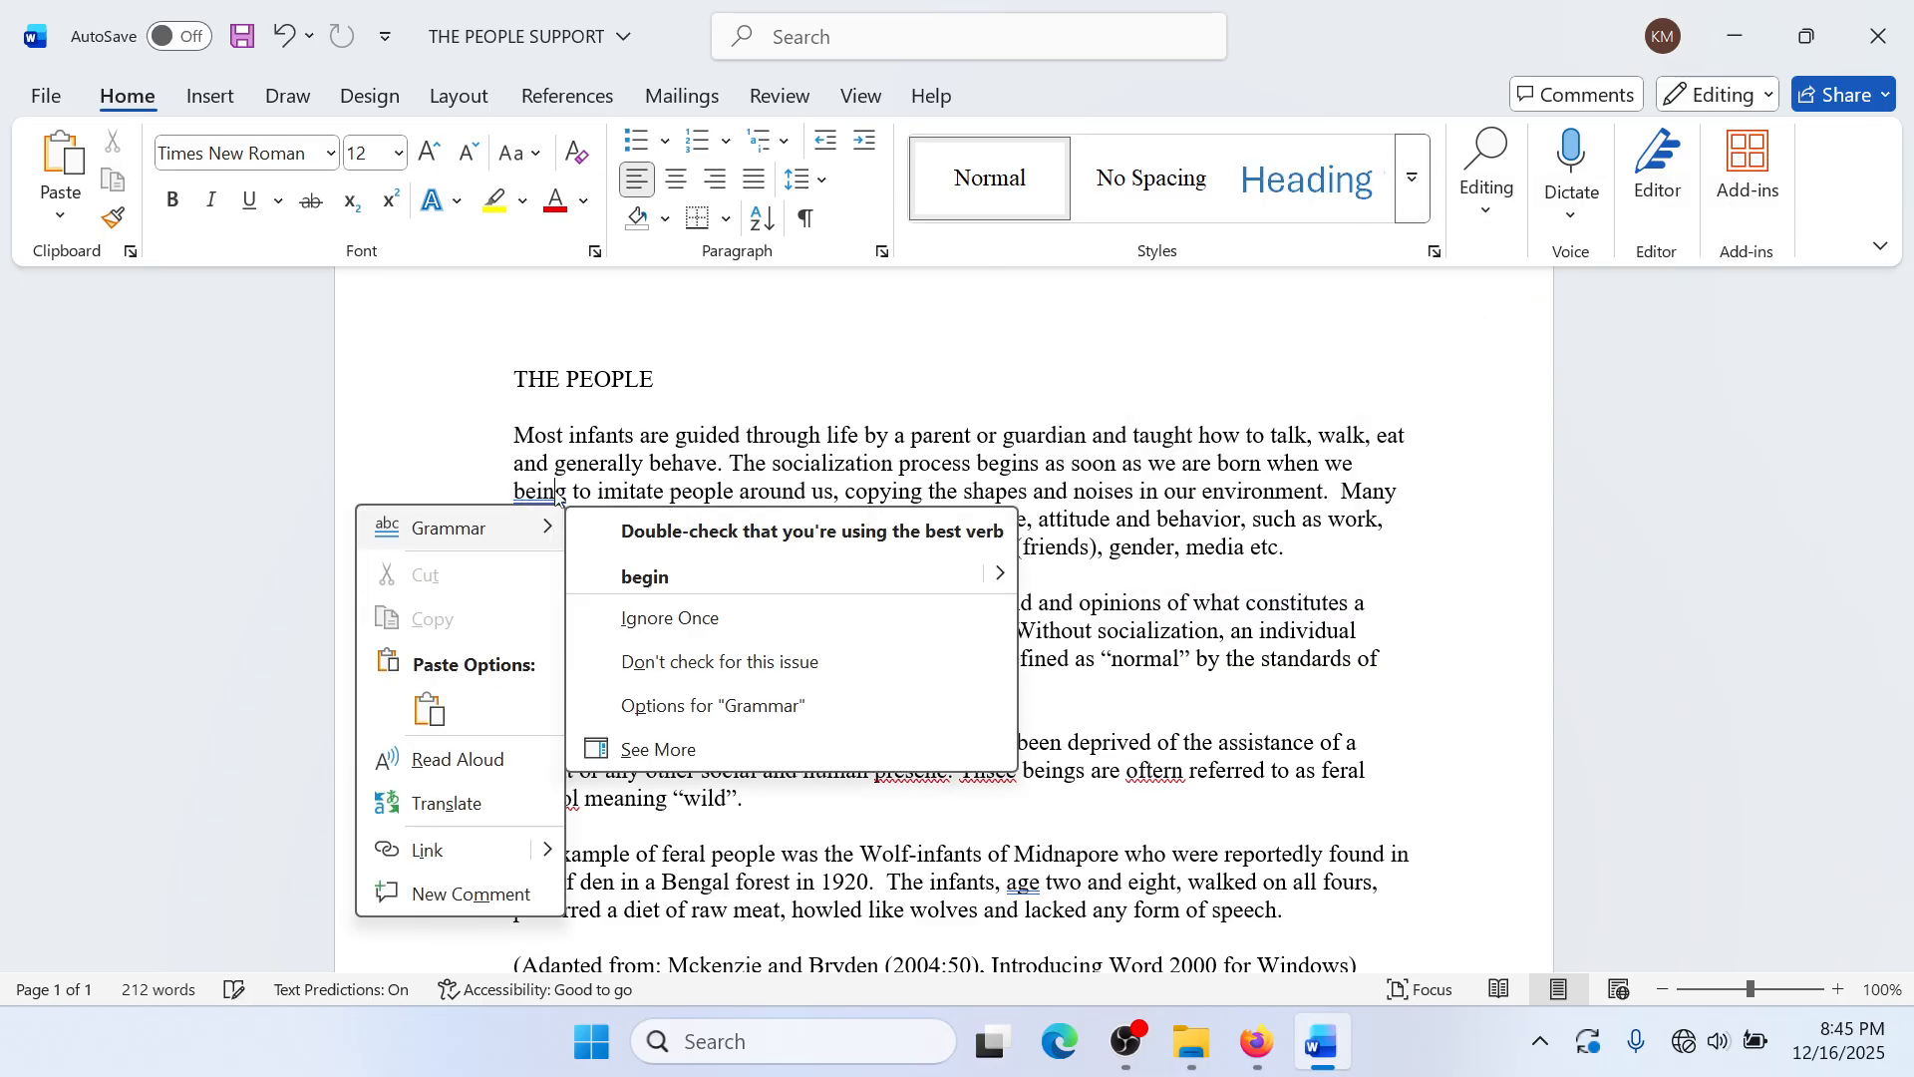
key(Escape)
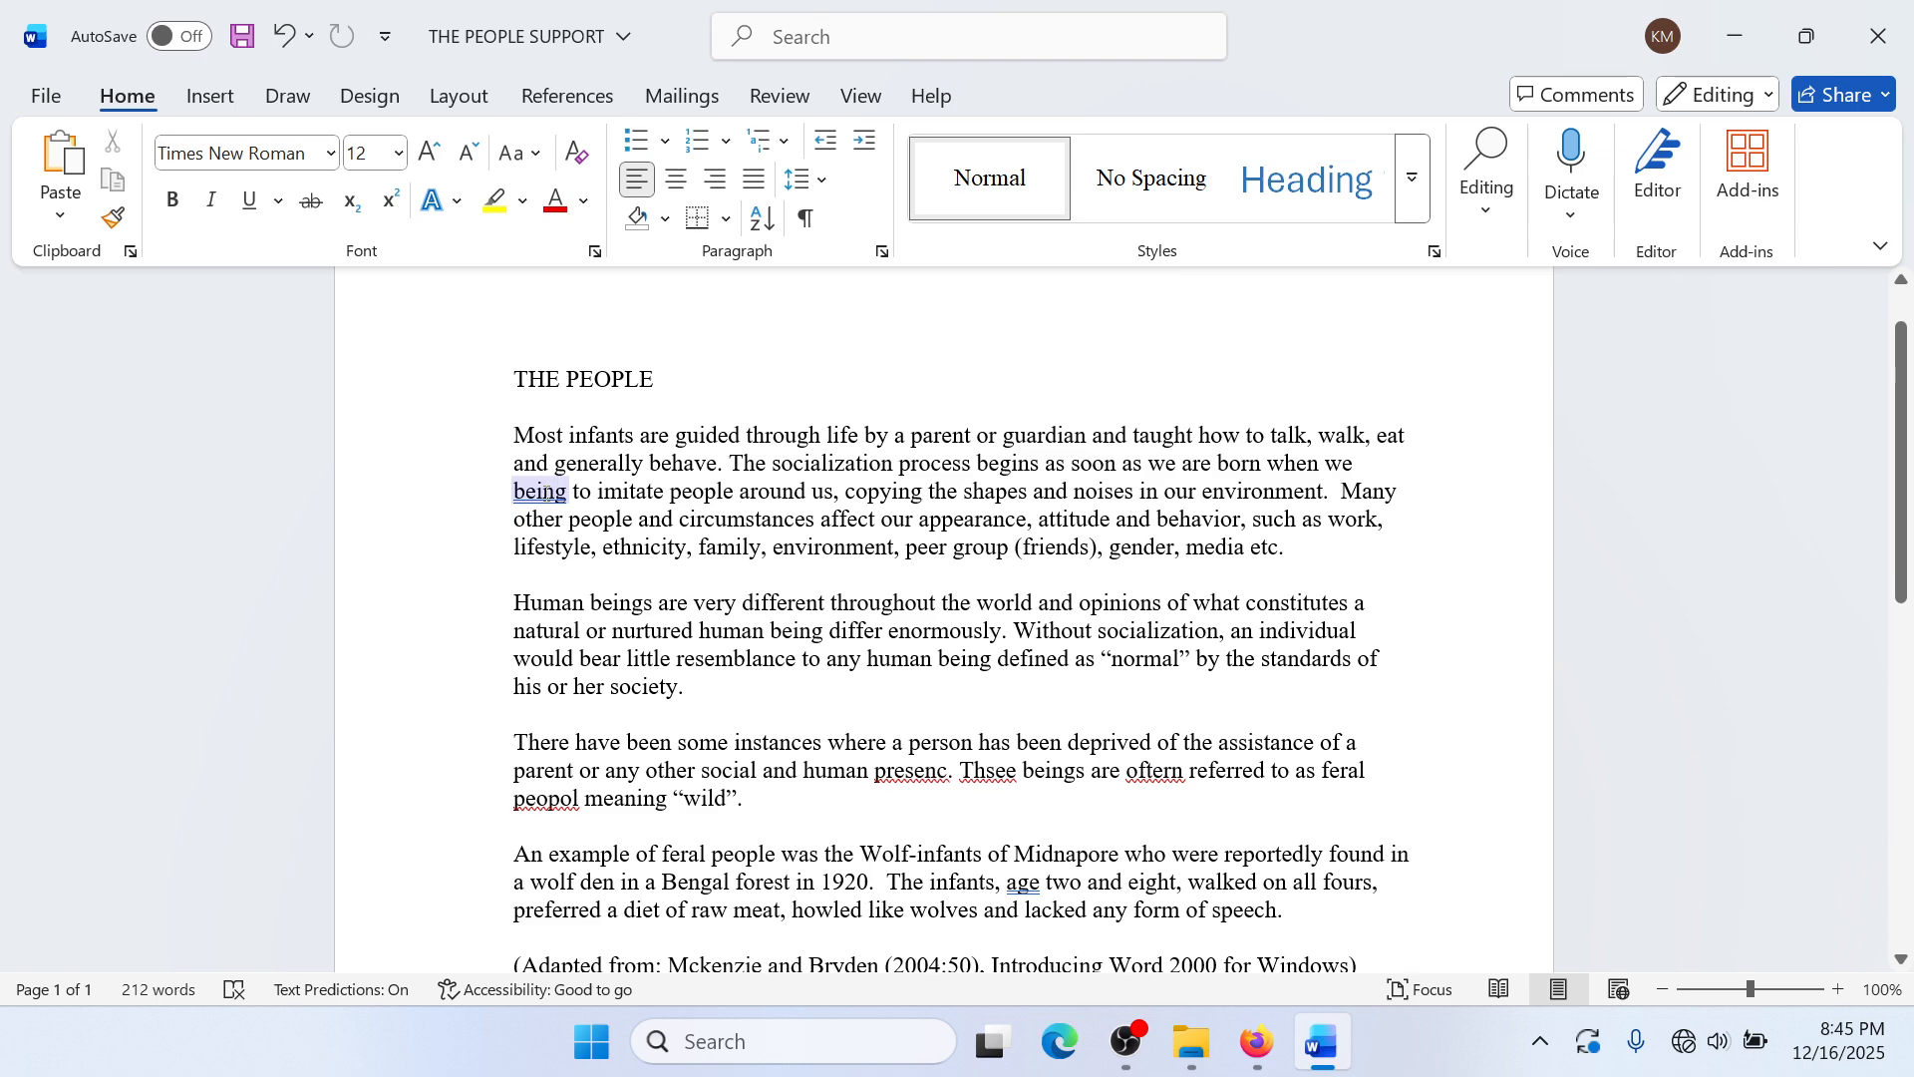
right_click(545, 498)
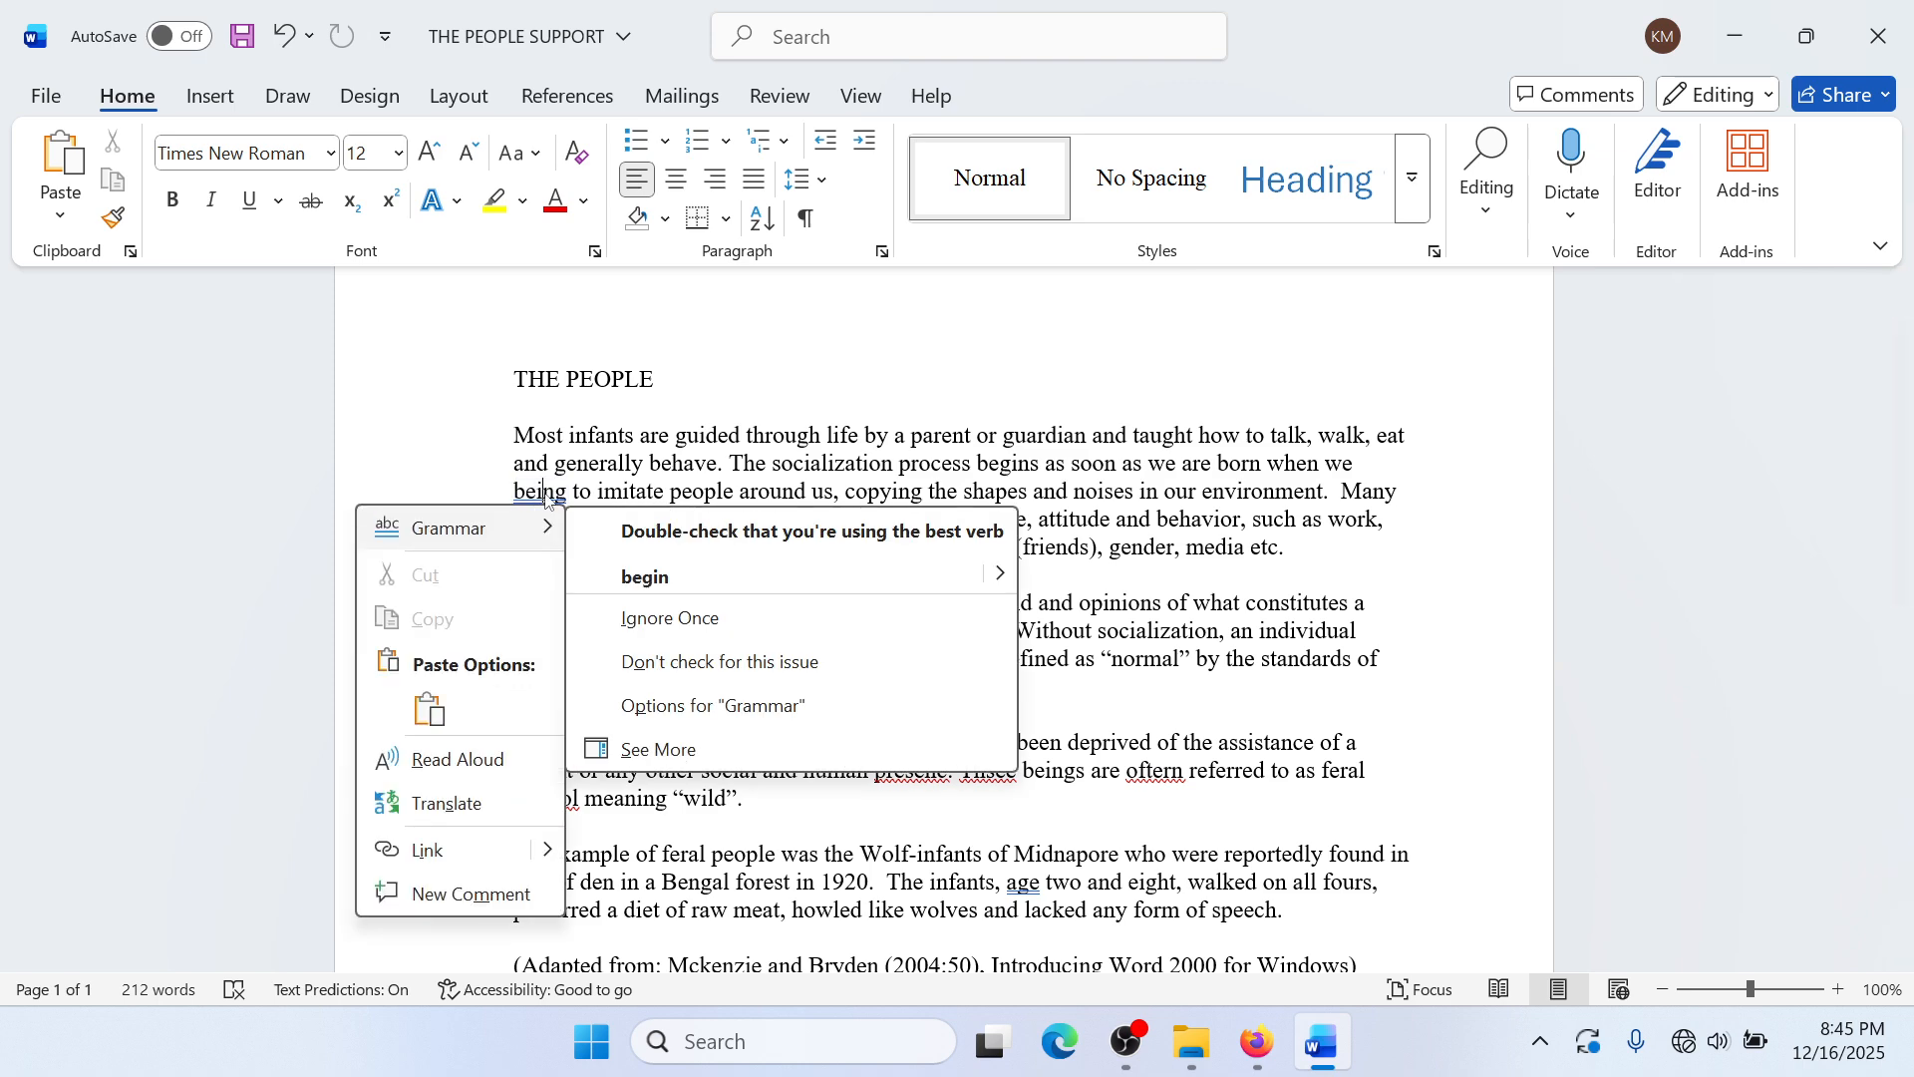
click(627, 576)
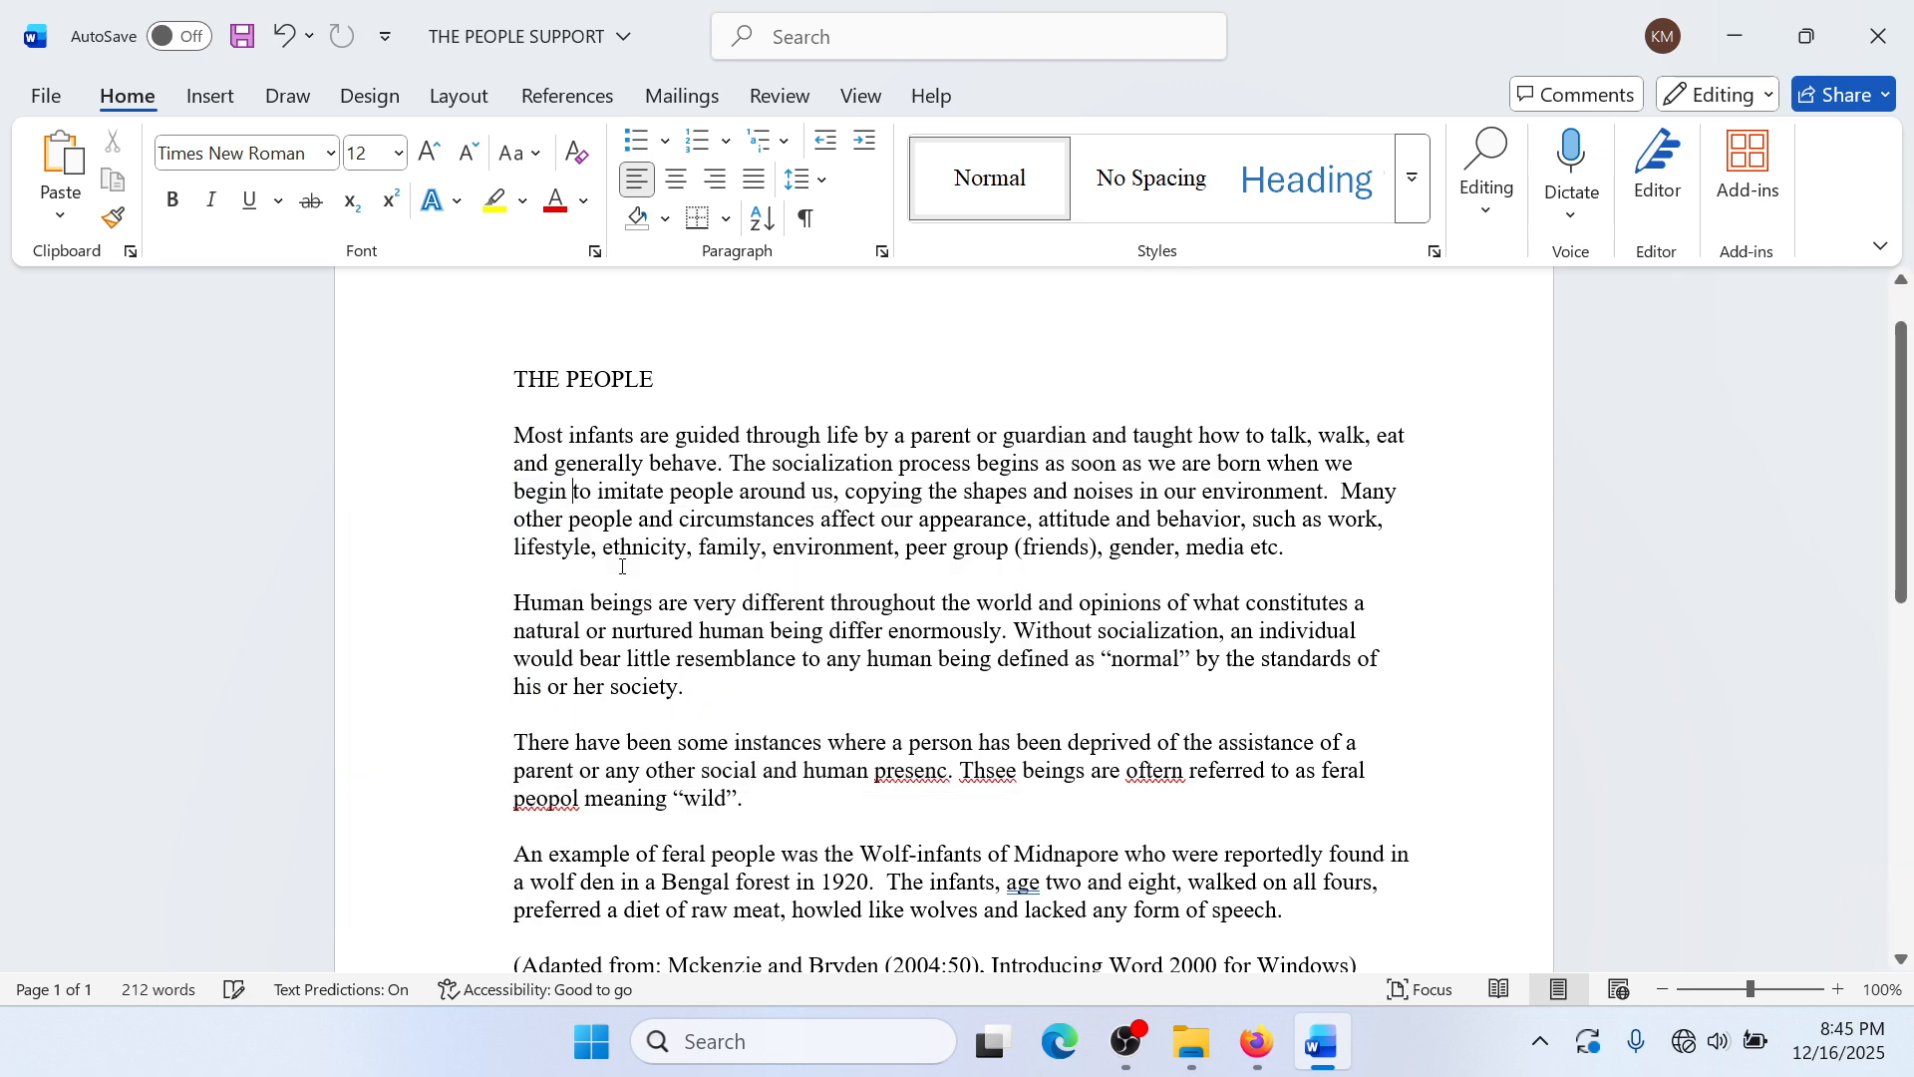
Step: Correct "presenc", "Thsee" and "oftern" in the third paragraph with the suggestions "presence", "These" and "often"
right_click(926, 770)
click(1038, 369)
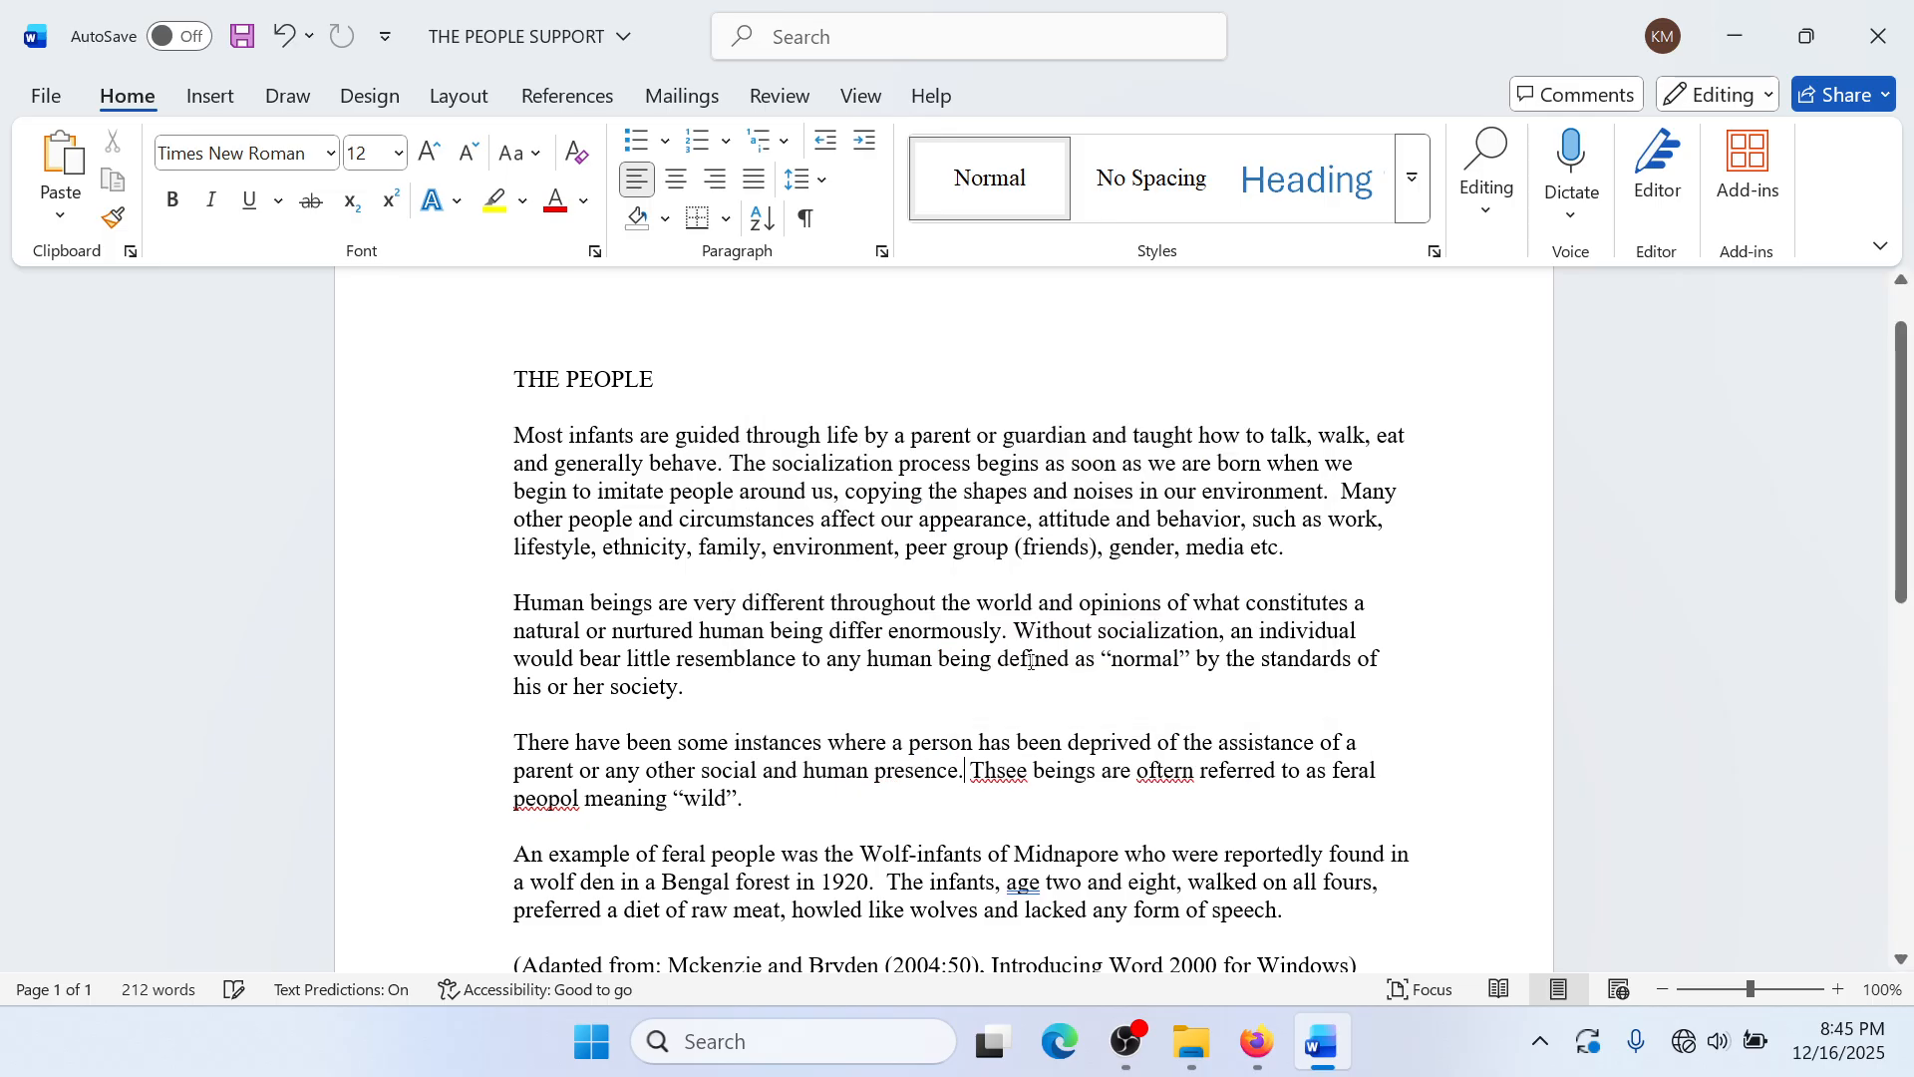
right_click(995, 770)
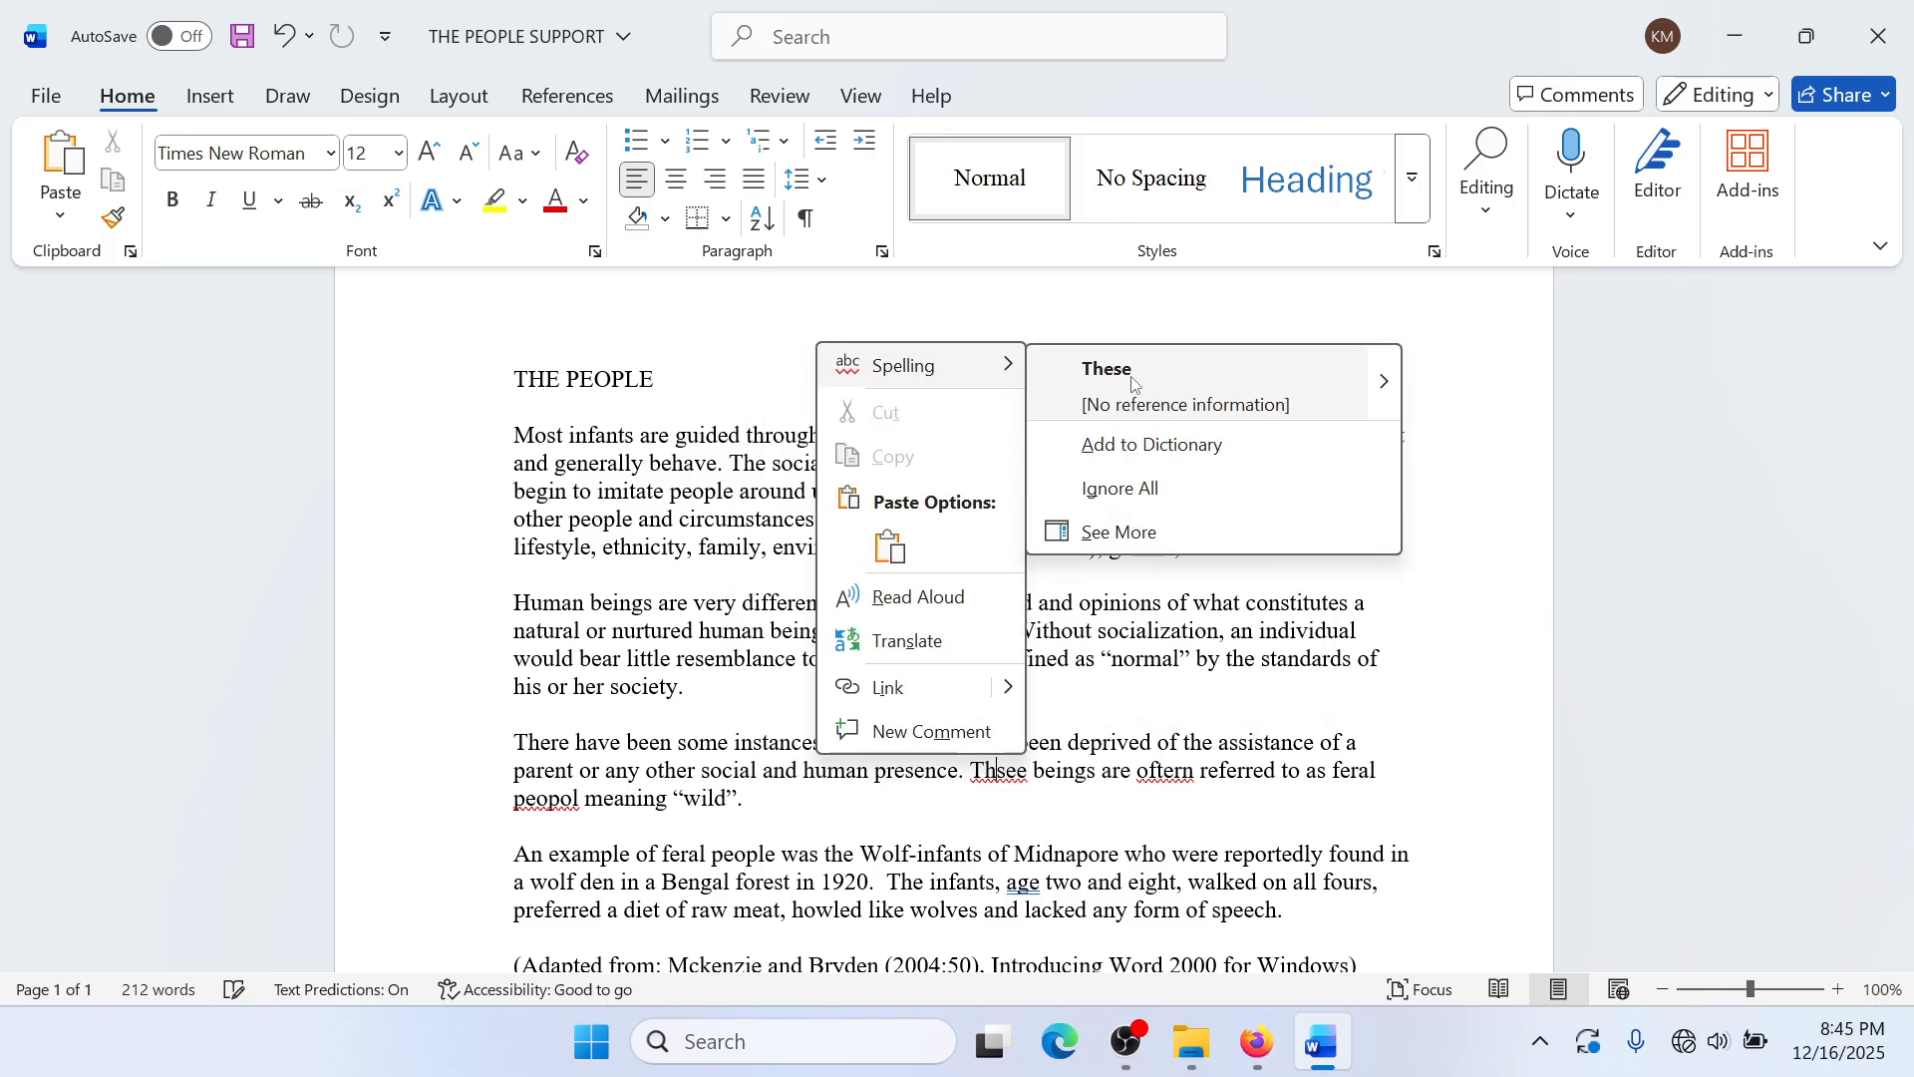
click(1089, 401)
right_click(1165, 772)
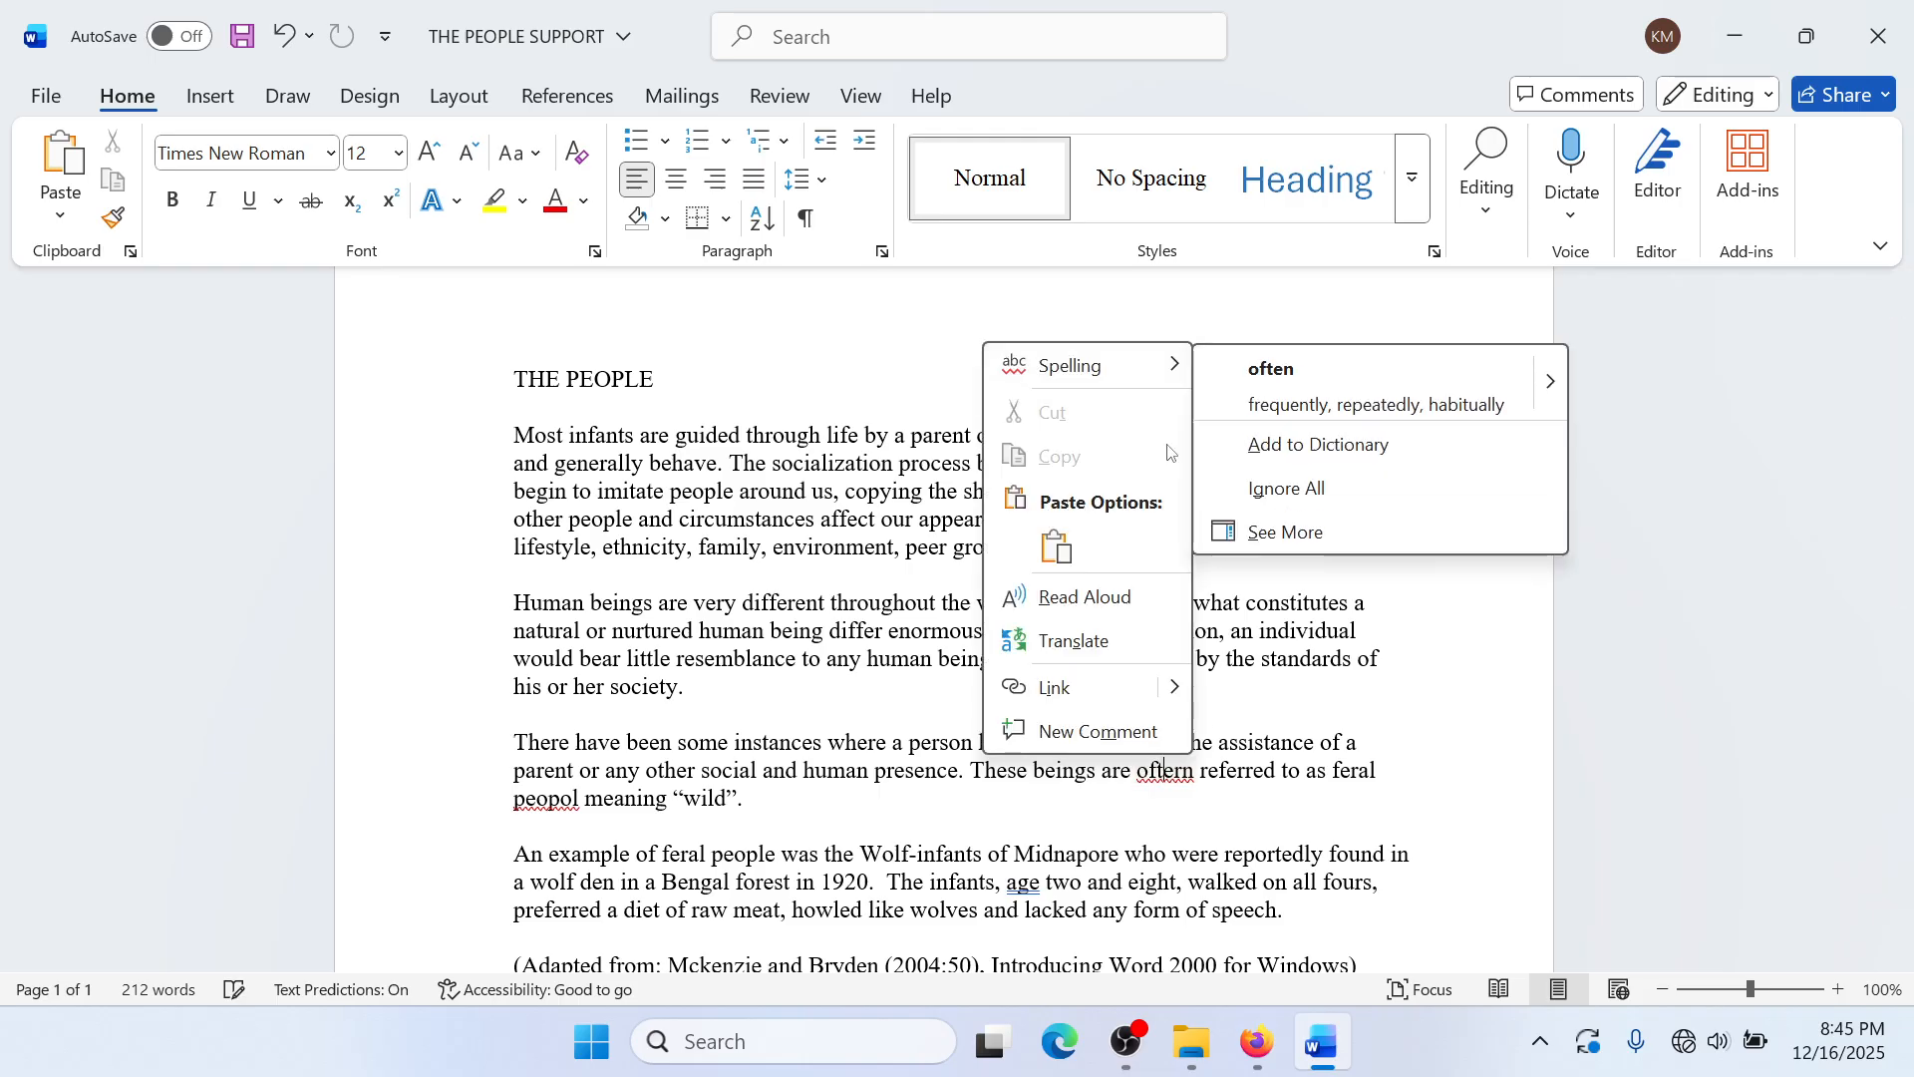
click(1282, 370)
Step: Accept the grammar suggestion "aged" for "age" in the fourth paragraph, and replace "peopol" in the third paragraph with "people"
right_click(1030, 868)
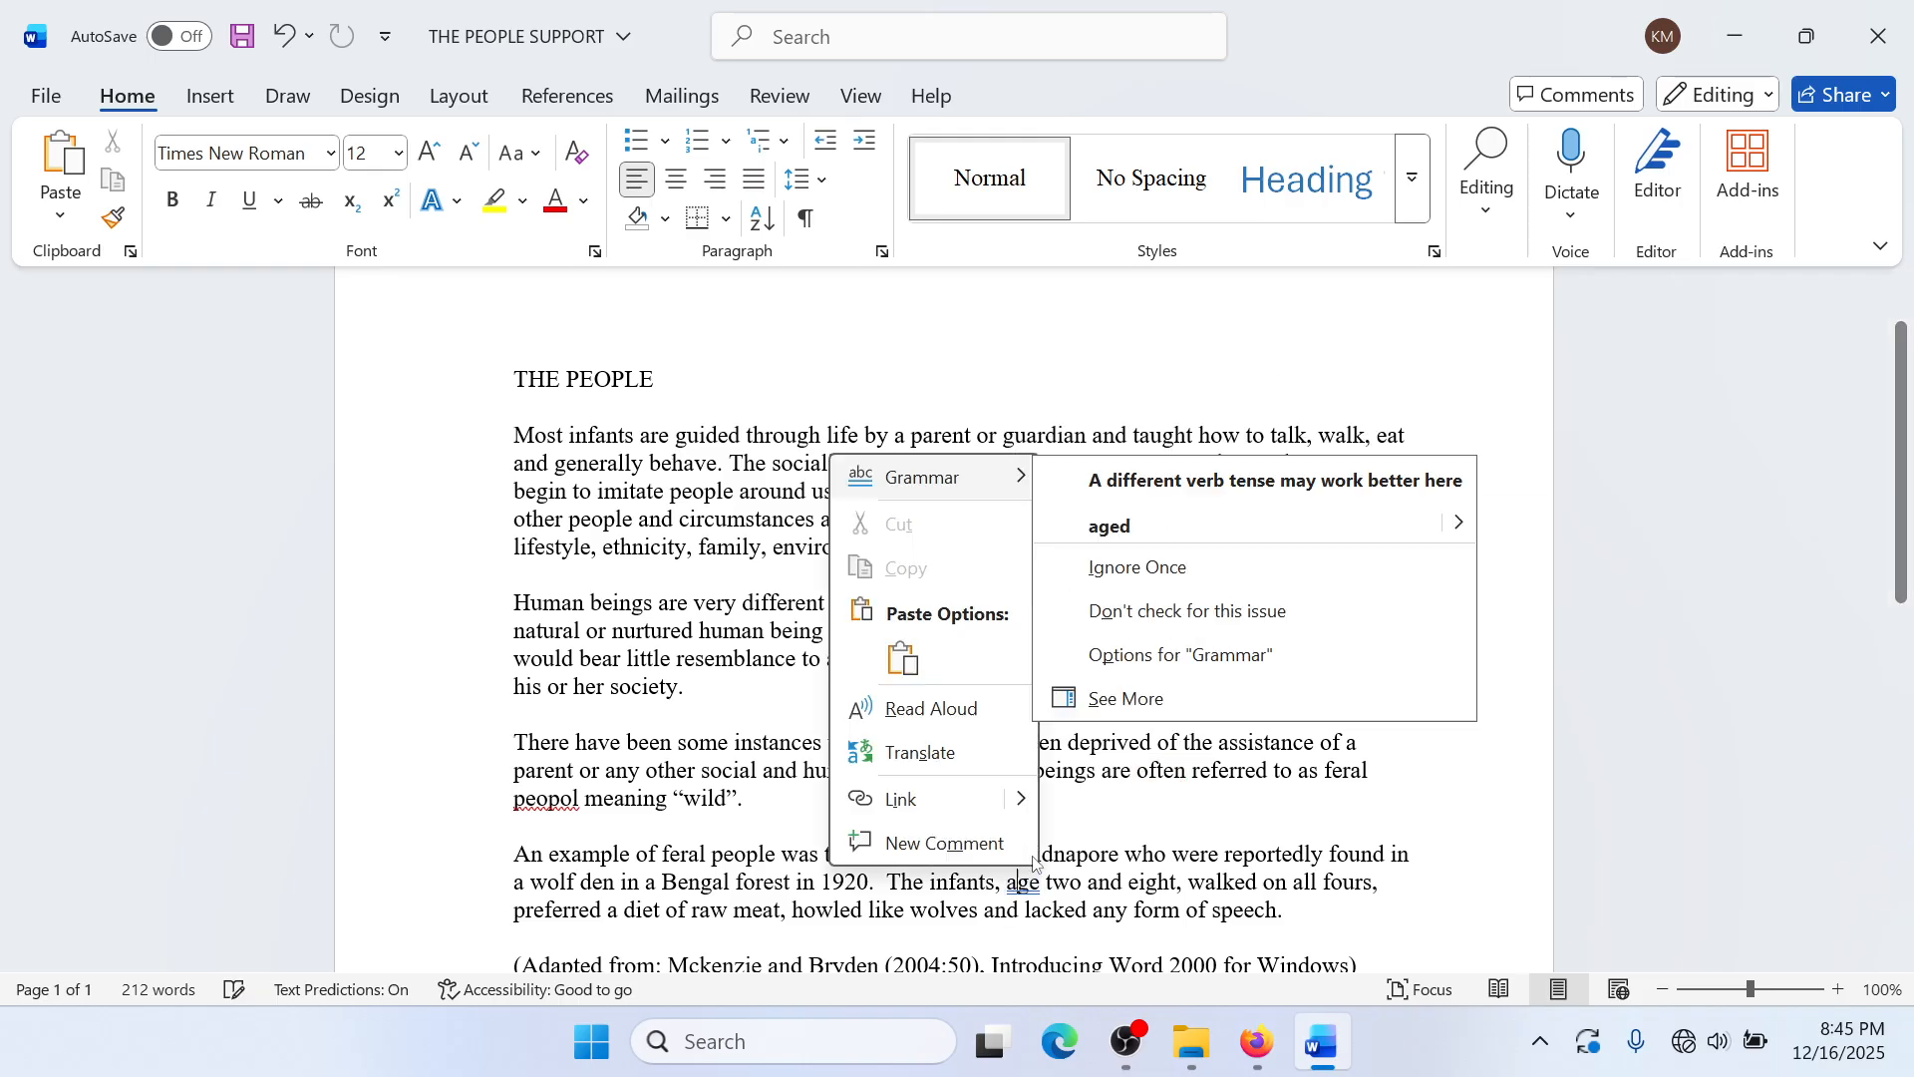
click(1112, 524)
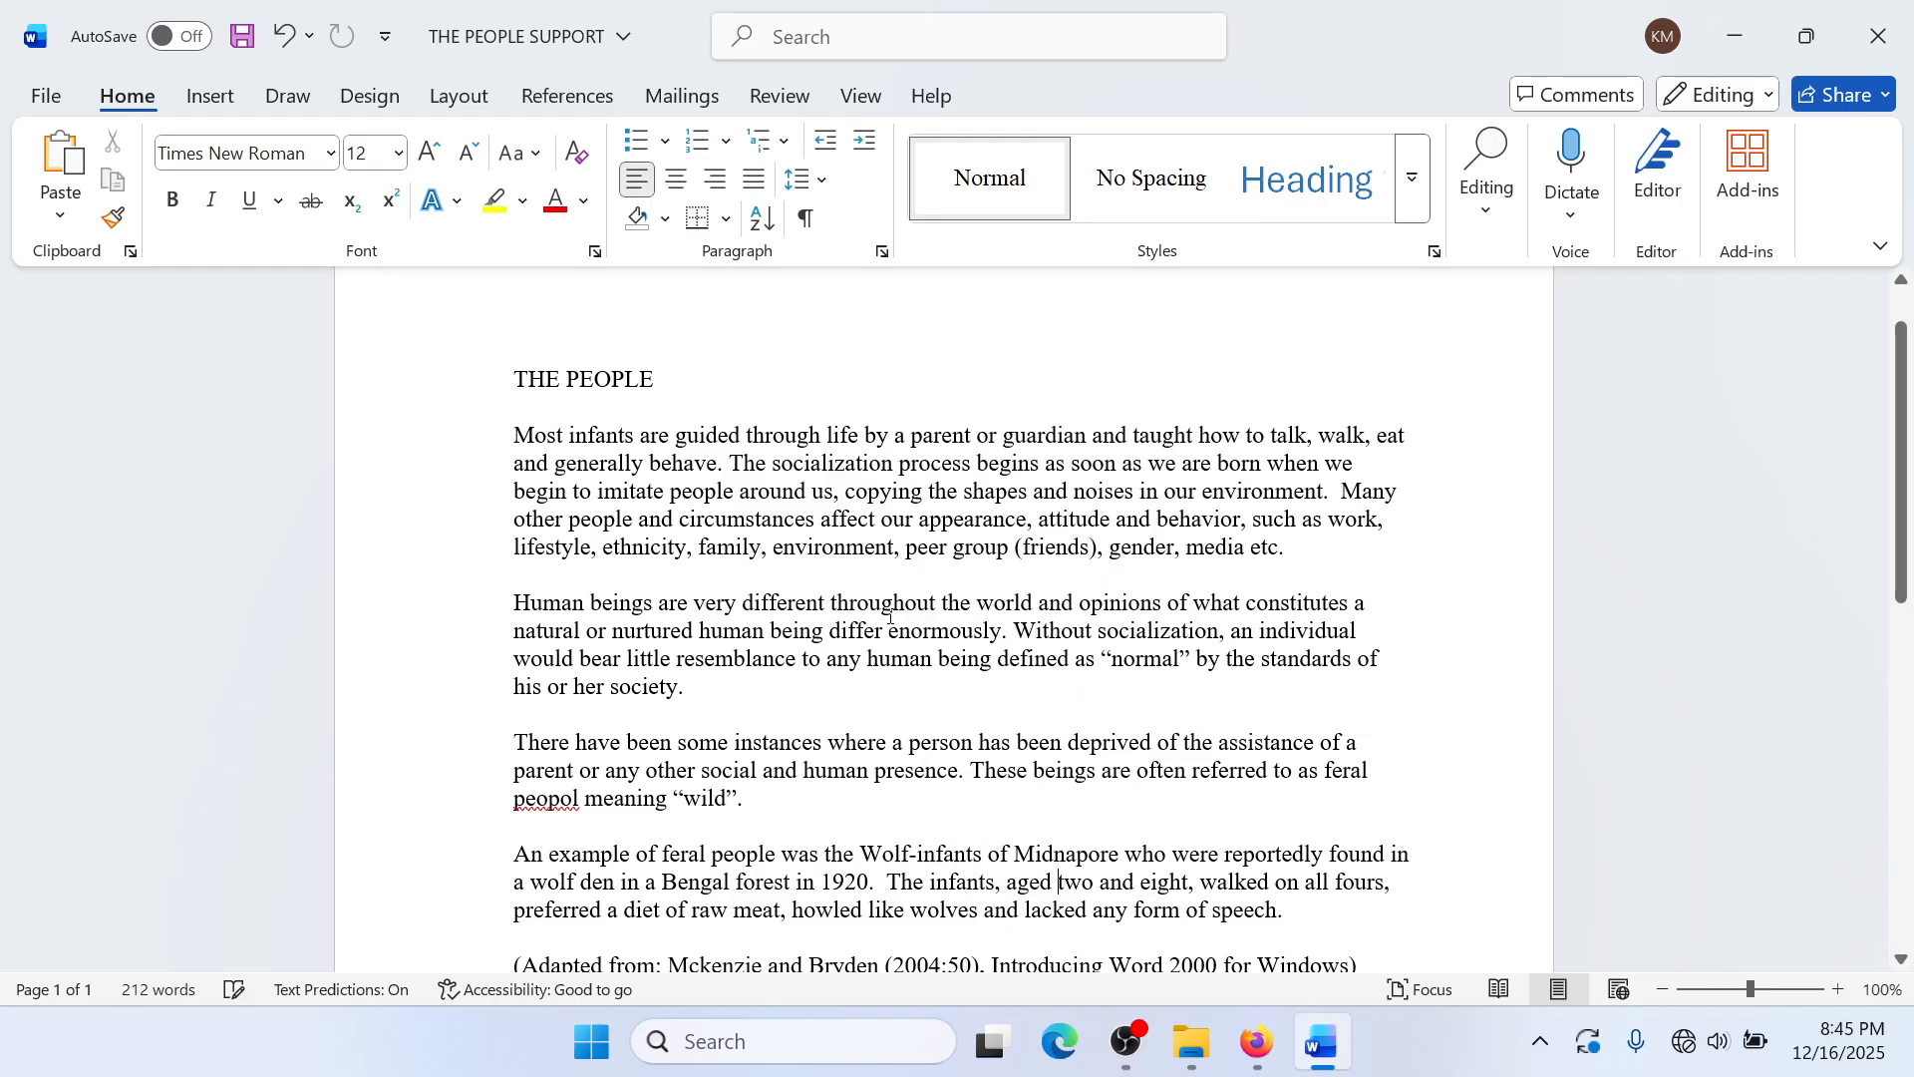
right_click(549, 836)
right_click(532, 850)
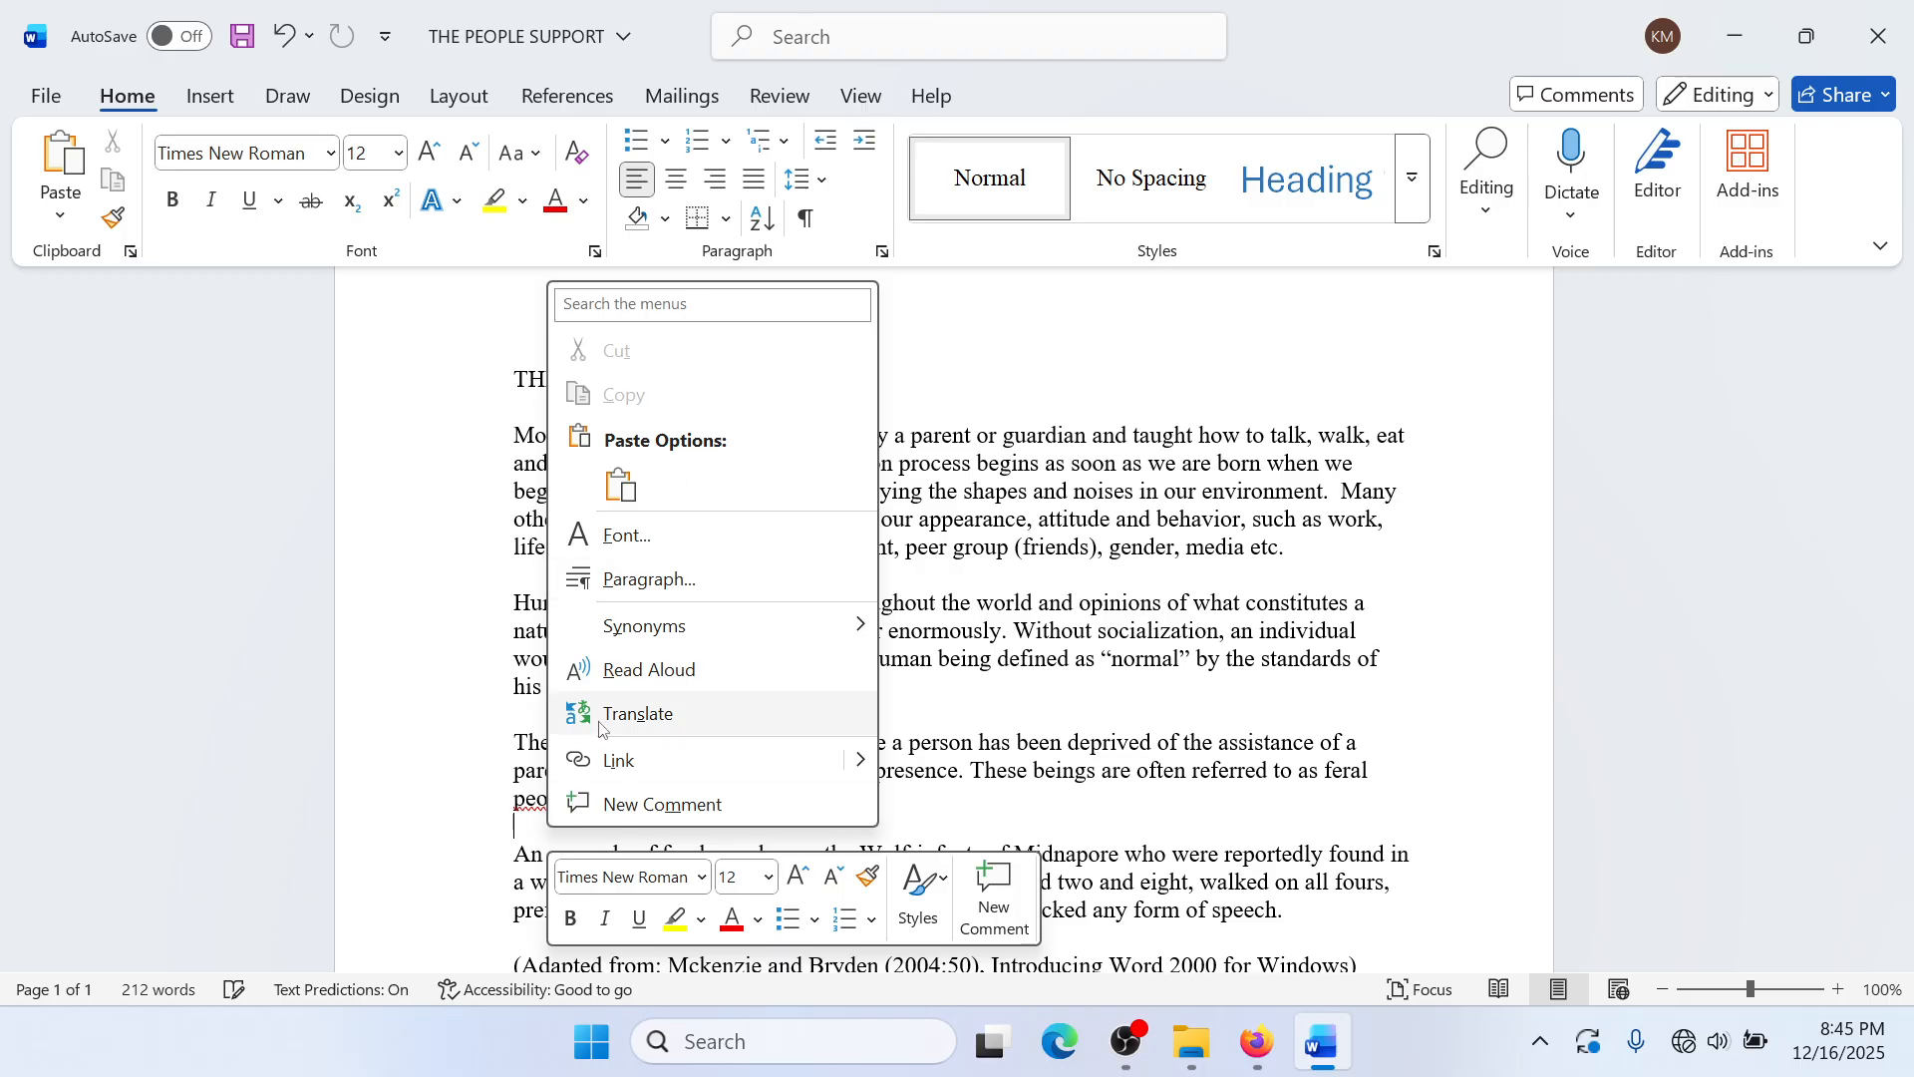
right_click(535, 811)
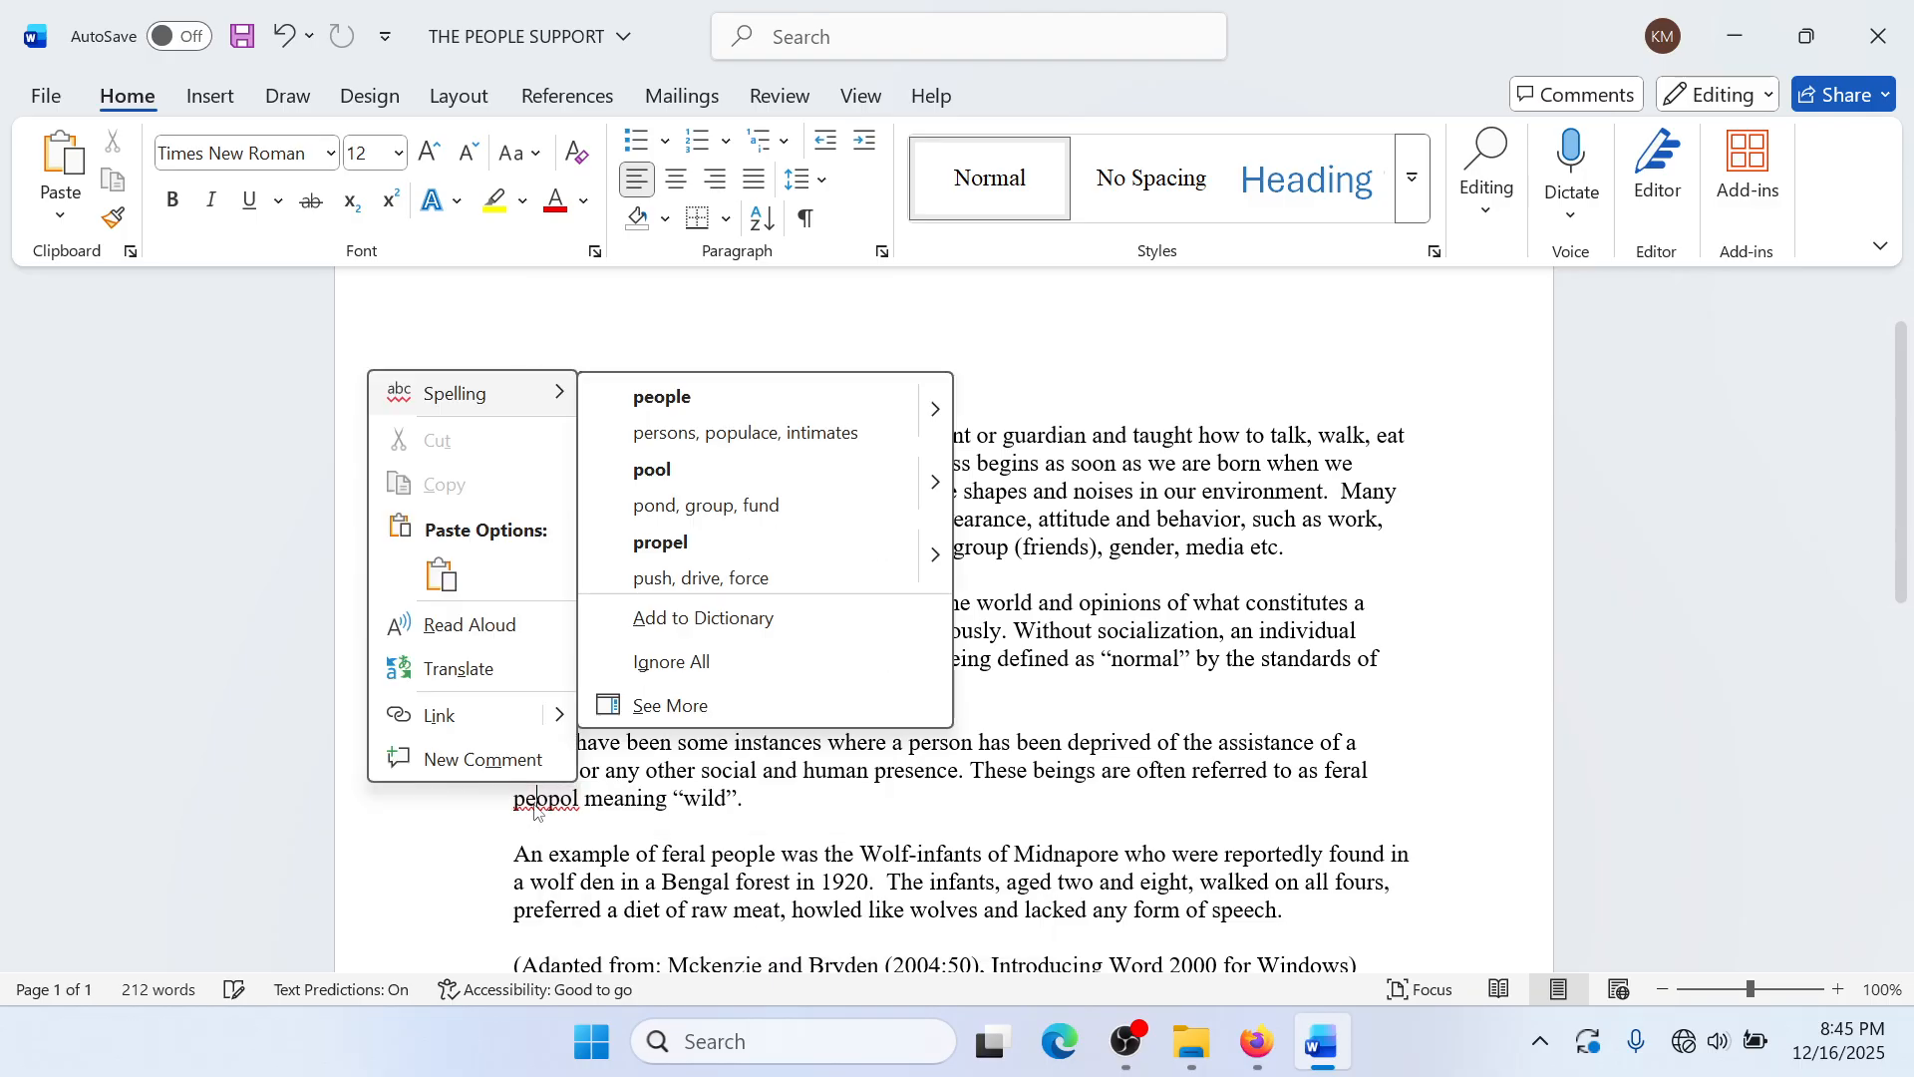
click(681, 409)
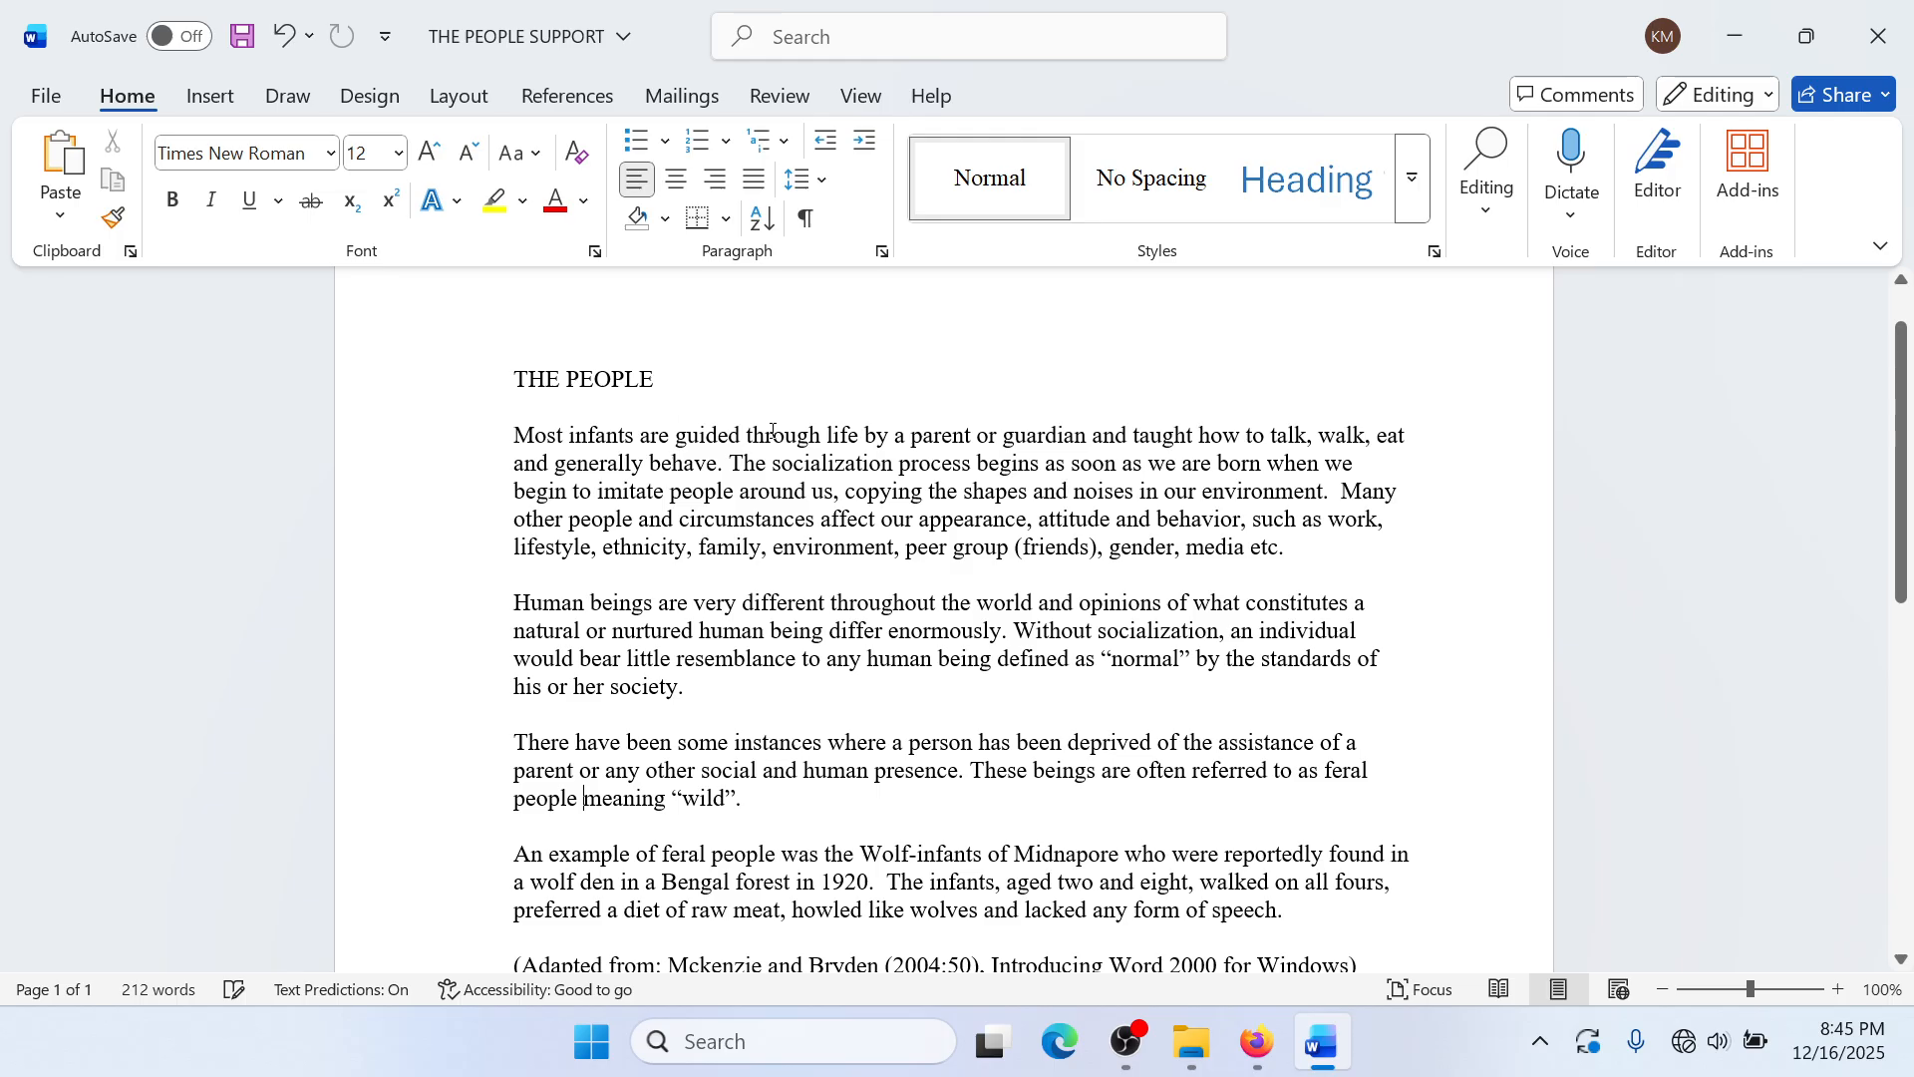
Step: Look over the corrected passage, check the topic outline in Firefox, and return to the Word document
scroll(1234, 768, down, 2)
scroll(1141, 804, up, 3)
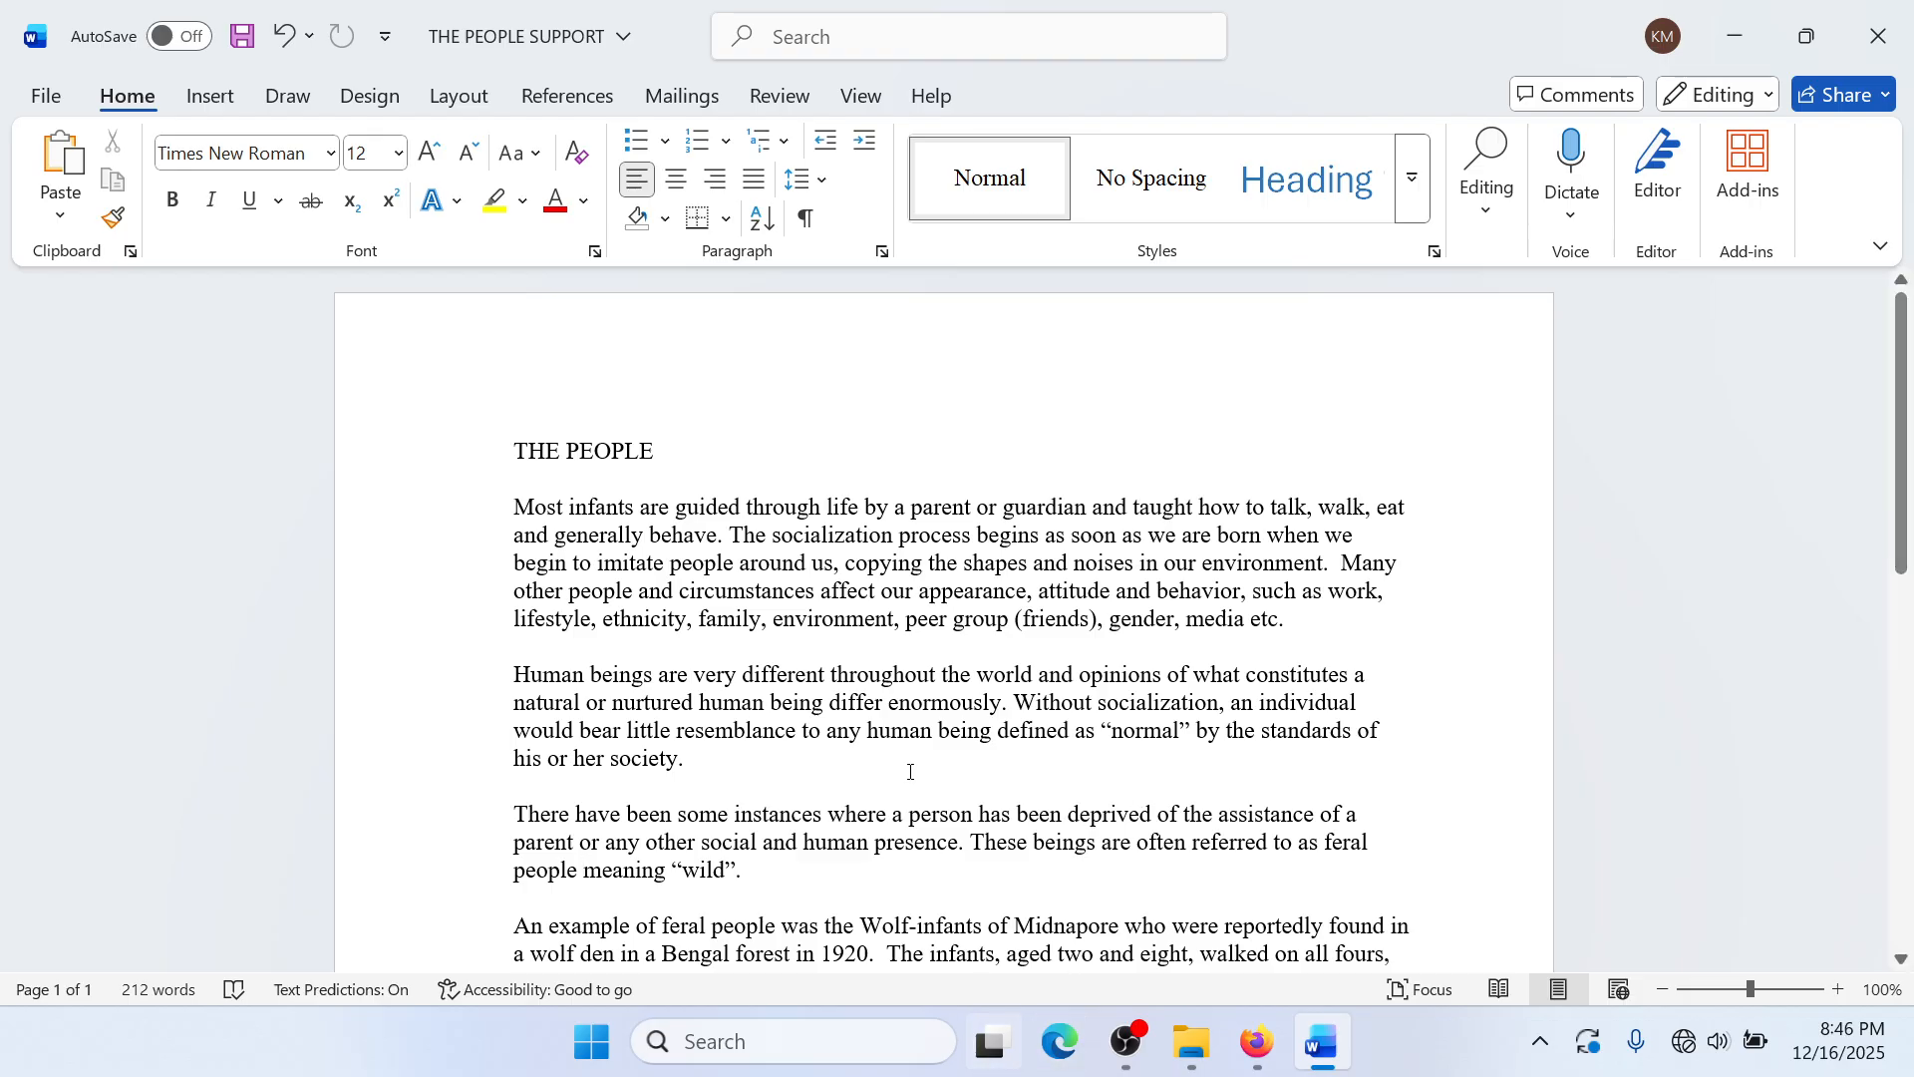
scroll(944, 868, down, 2)
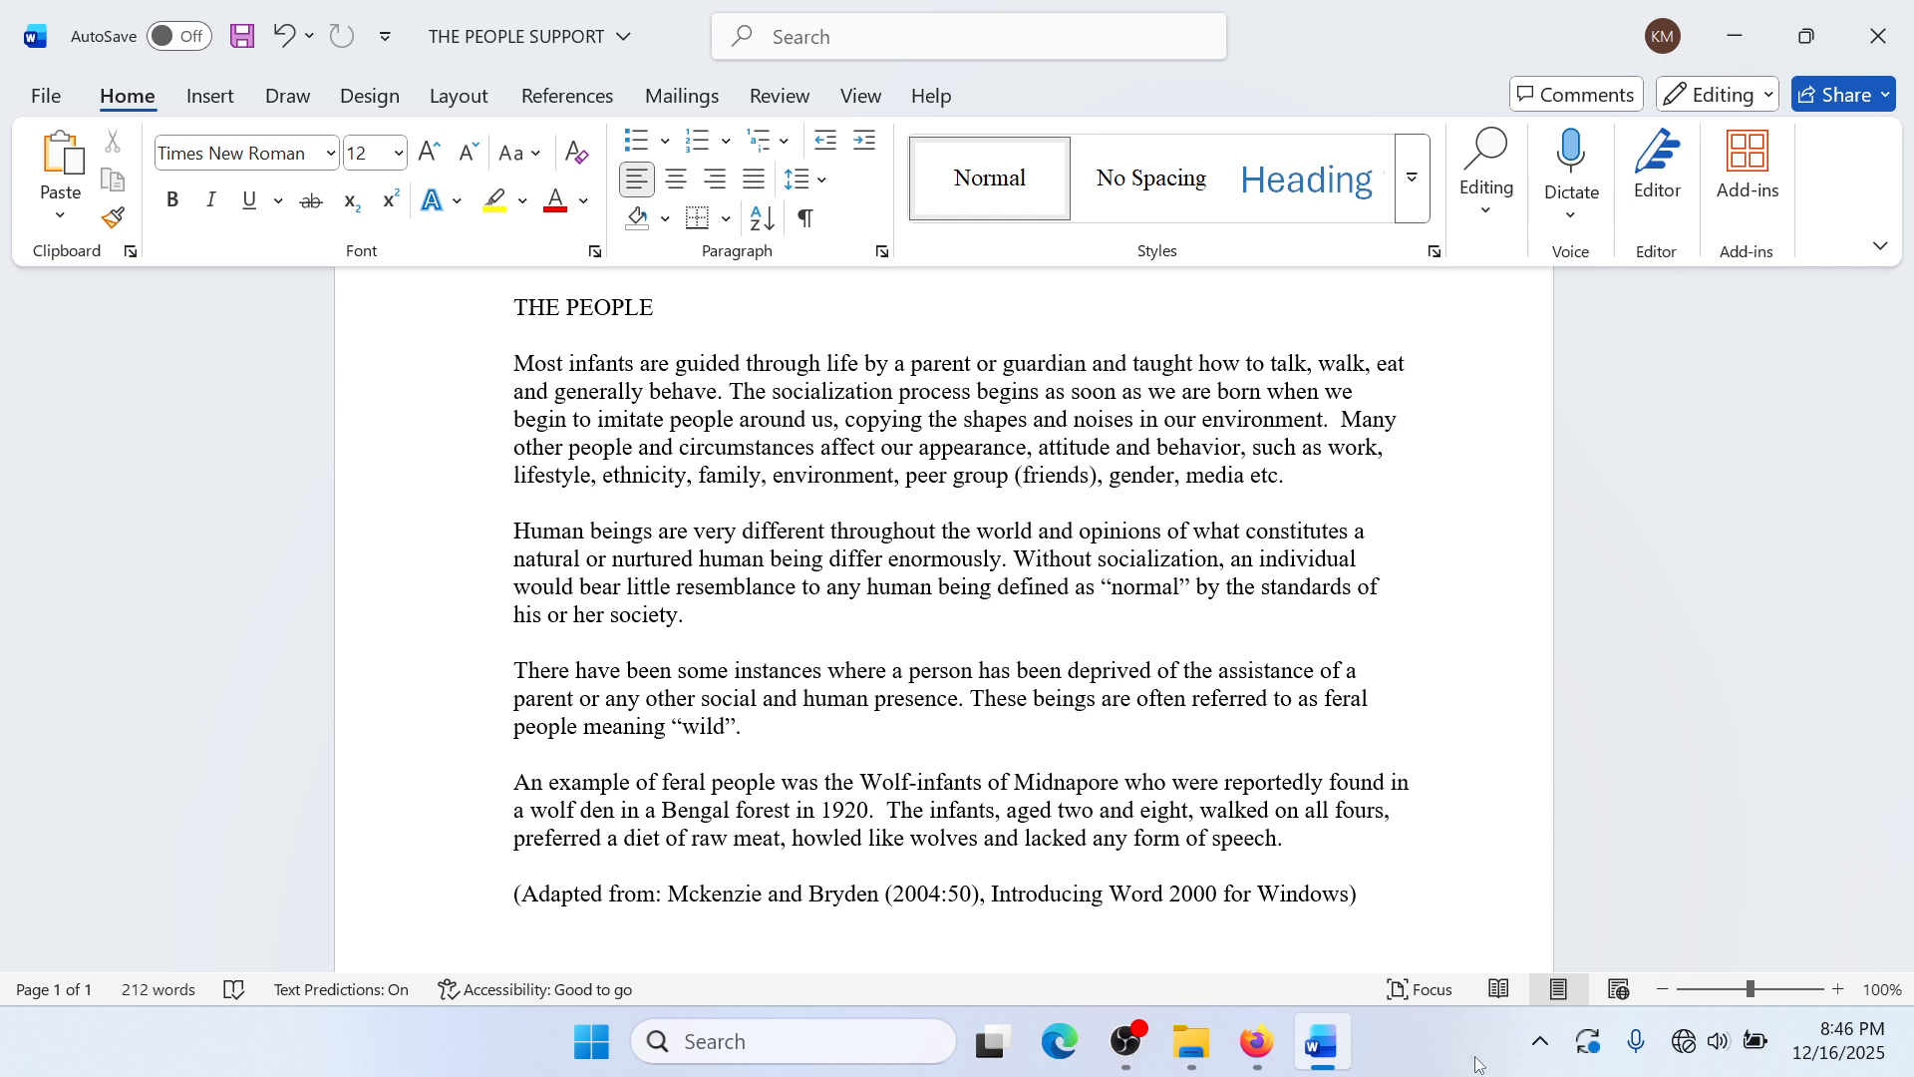
click(1273, 1046)
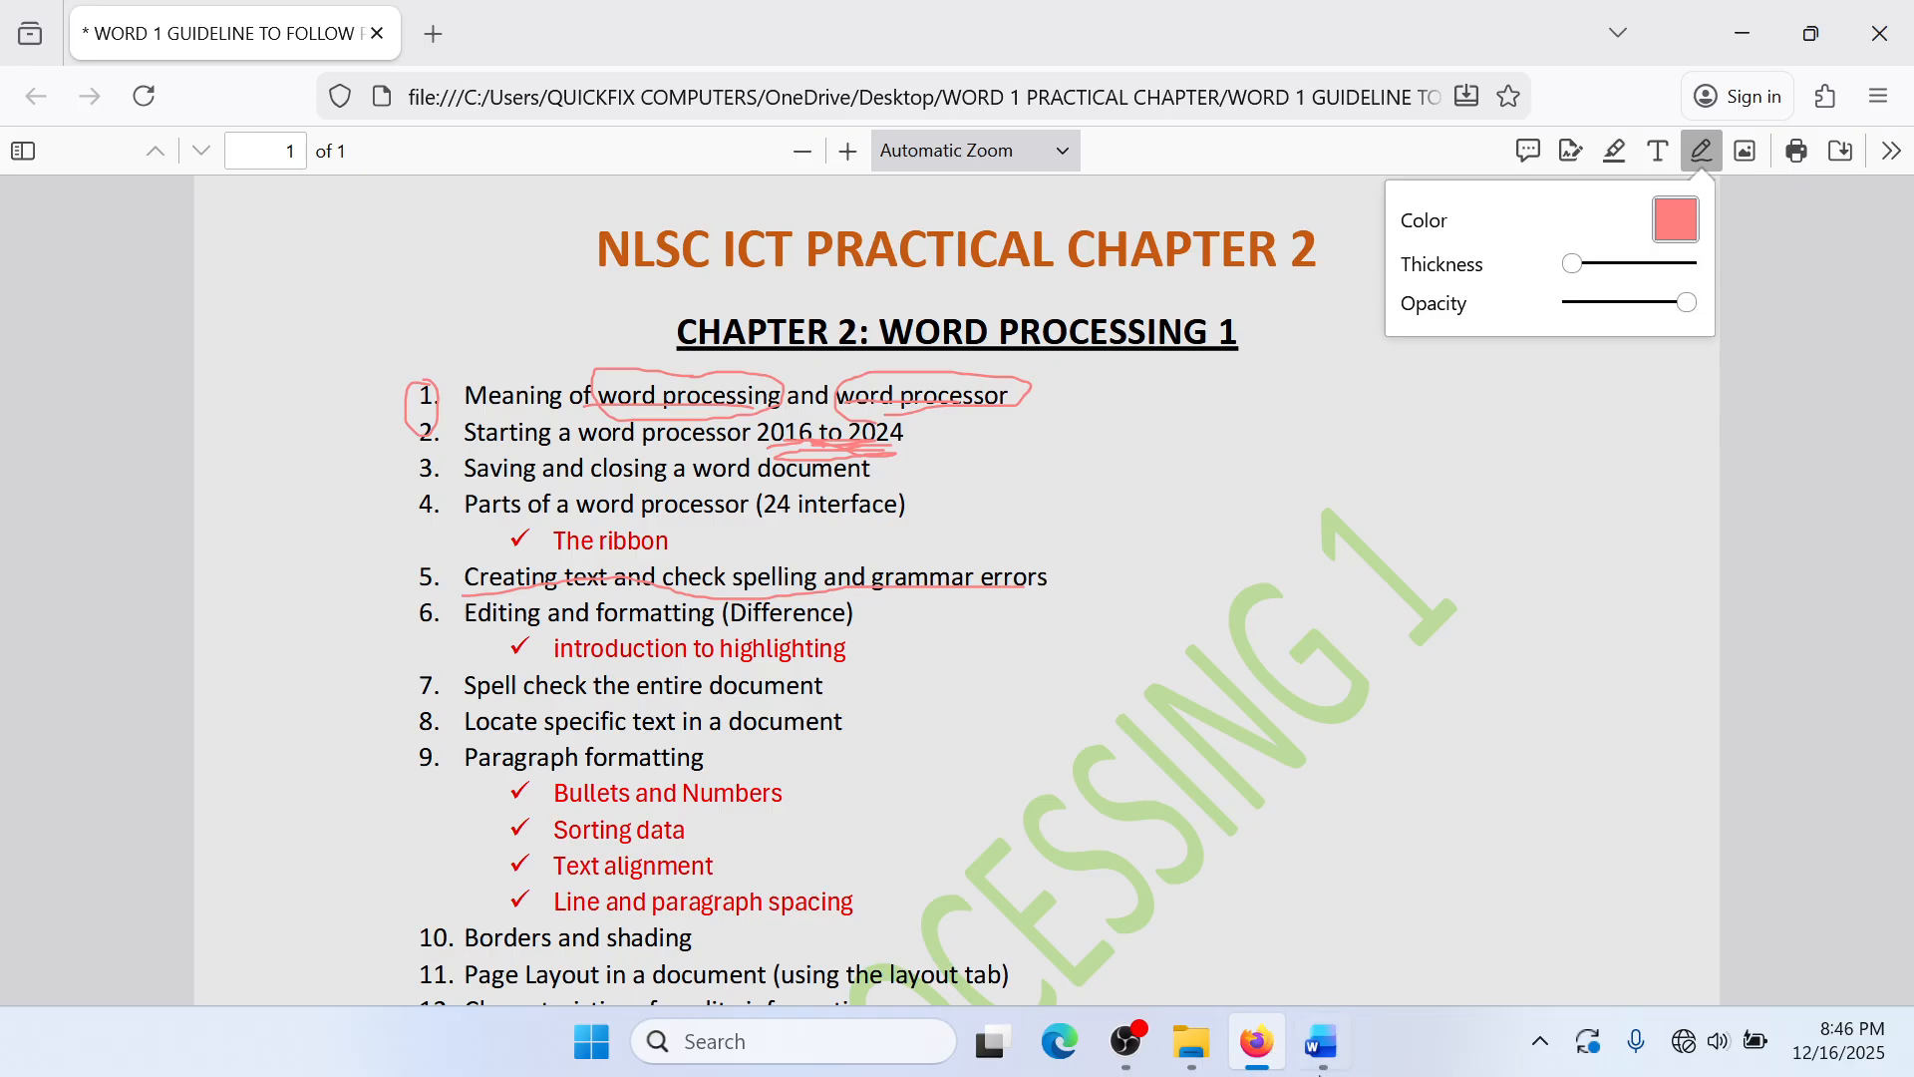
click(1330, 1057)
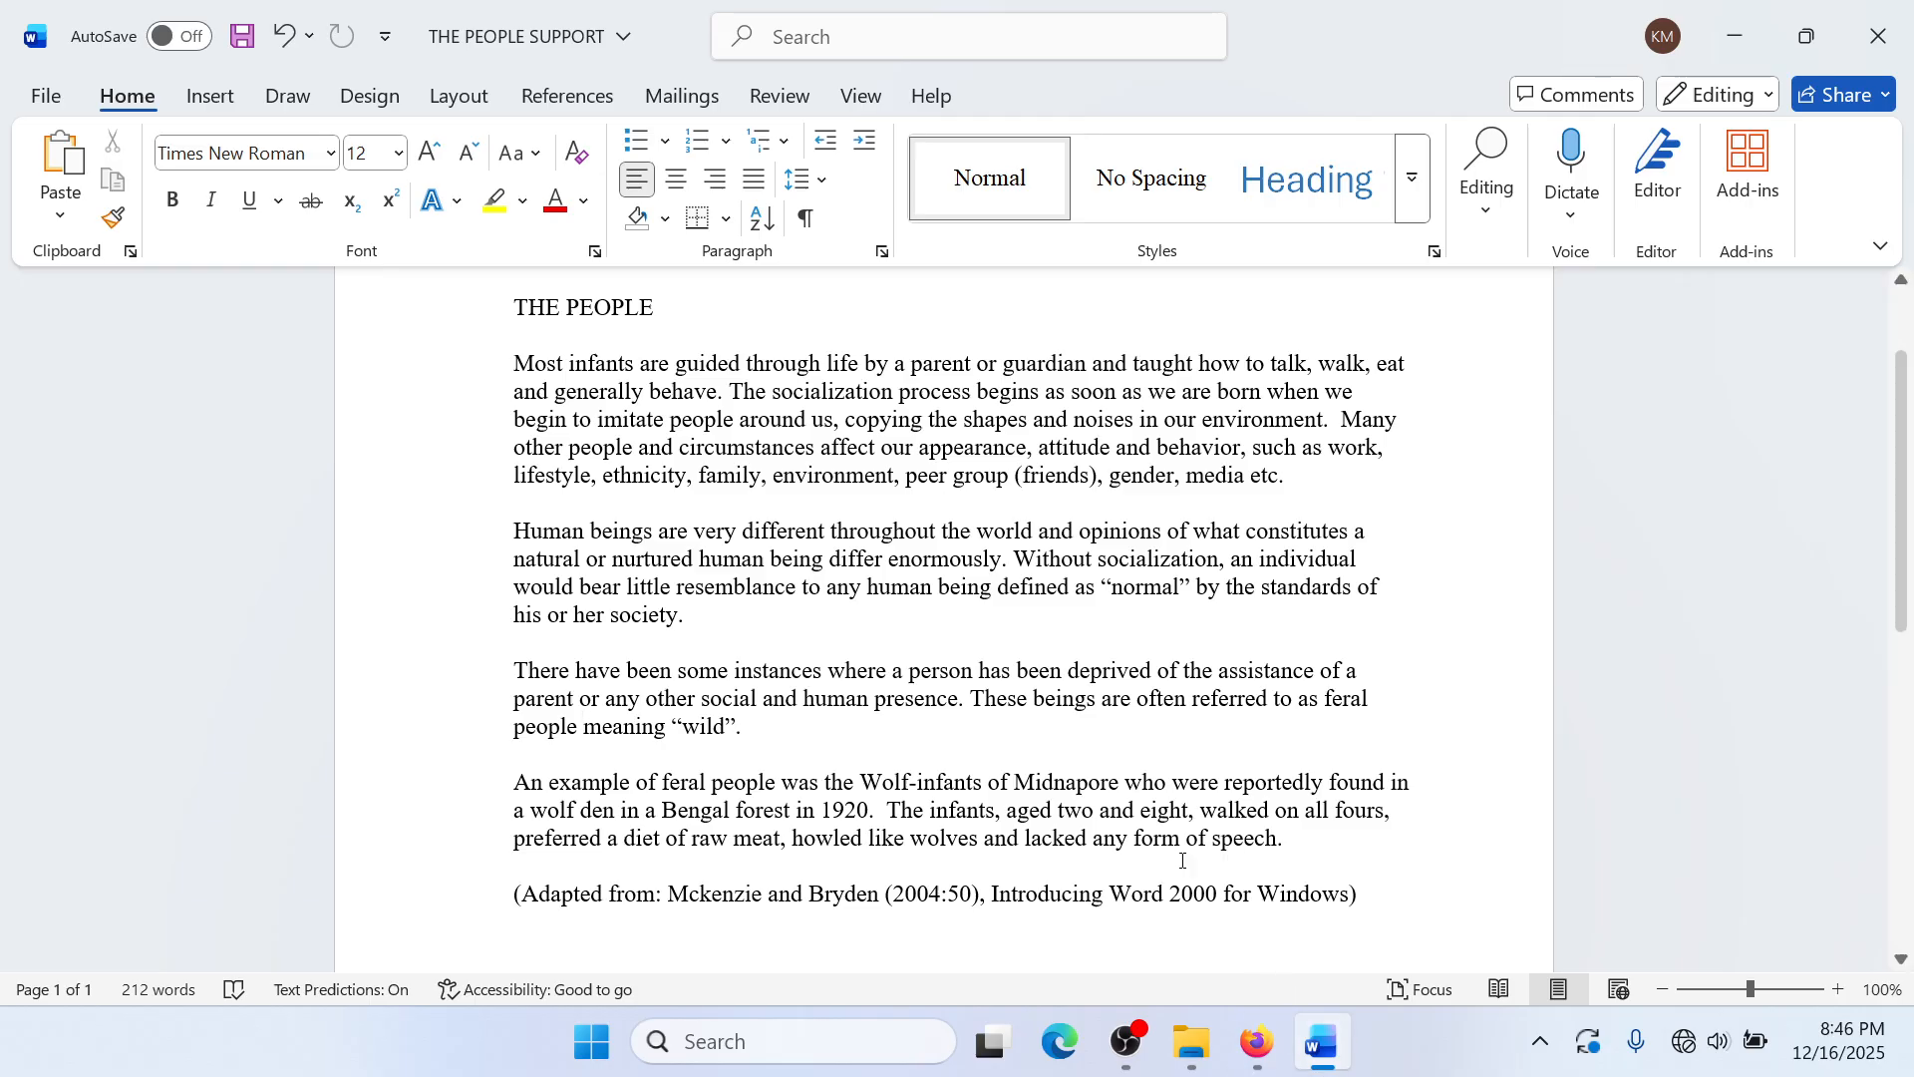
Step: Run the Spelling and Grammar check on the whole document, look through the Editor results, and close the Editor
scroll(1026, 794, up, 3)
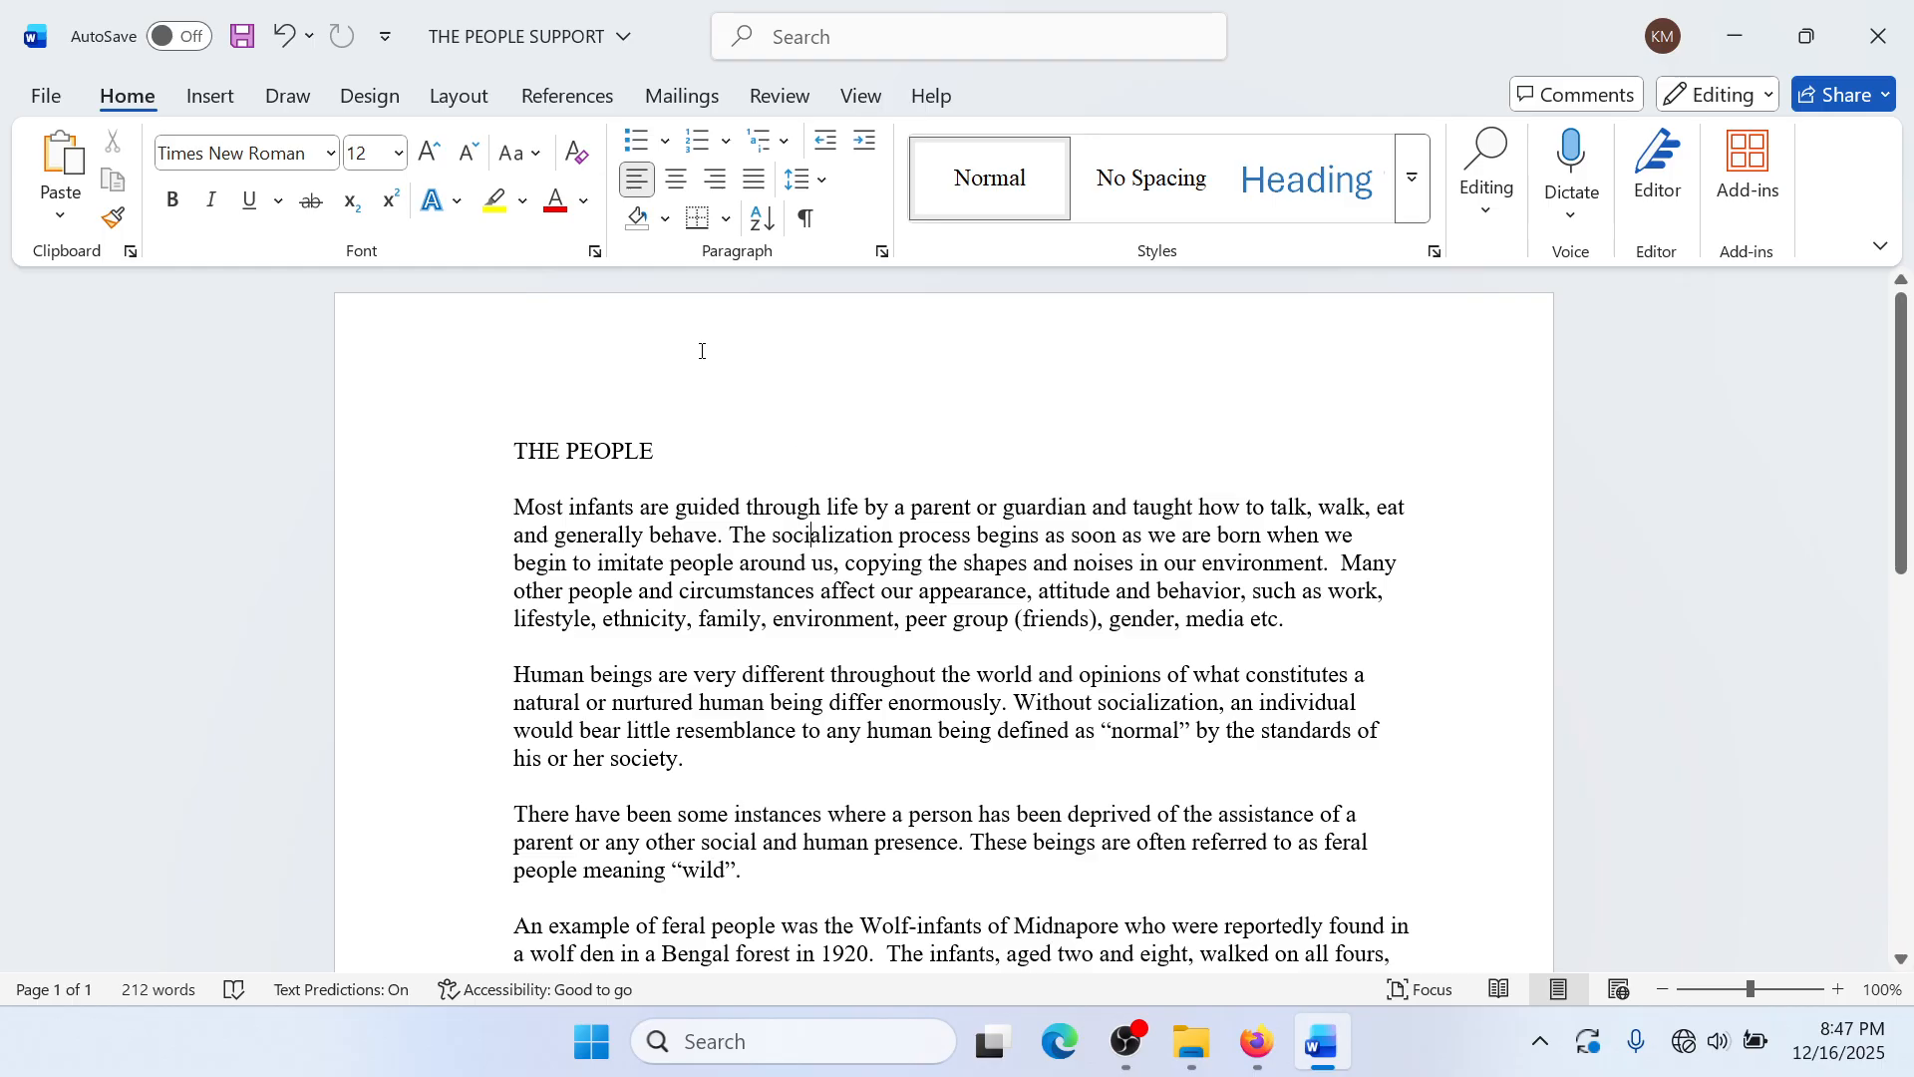
click(774, 100)
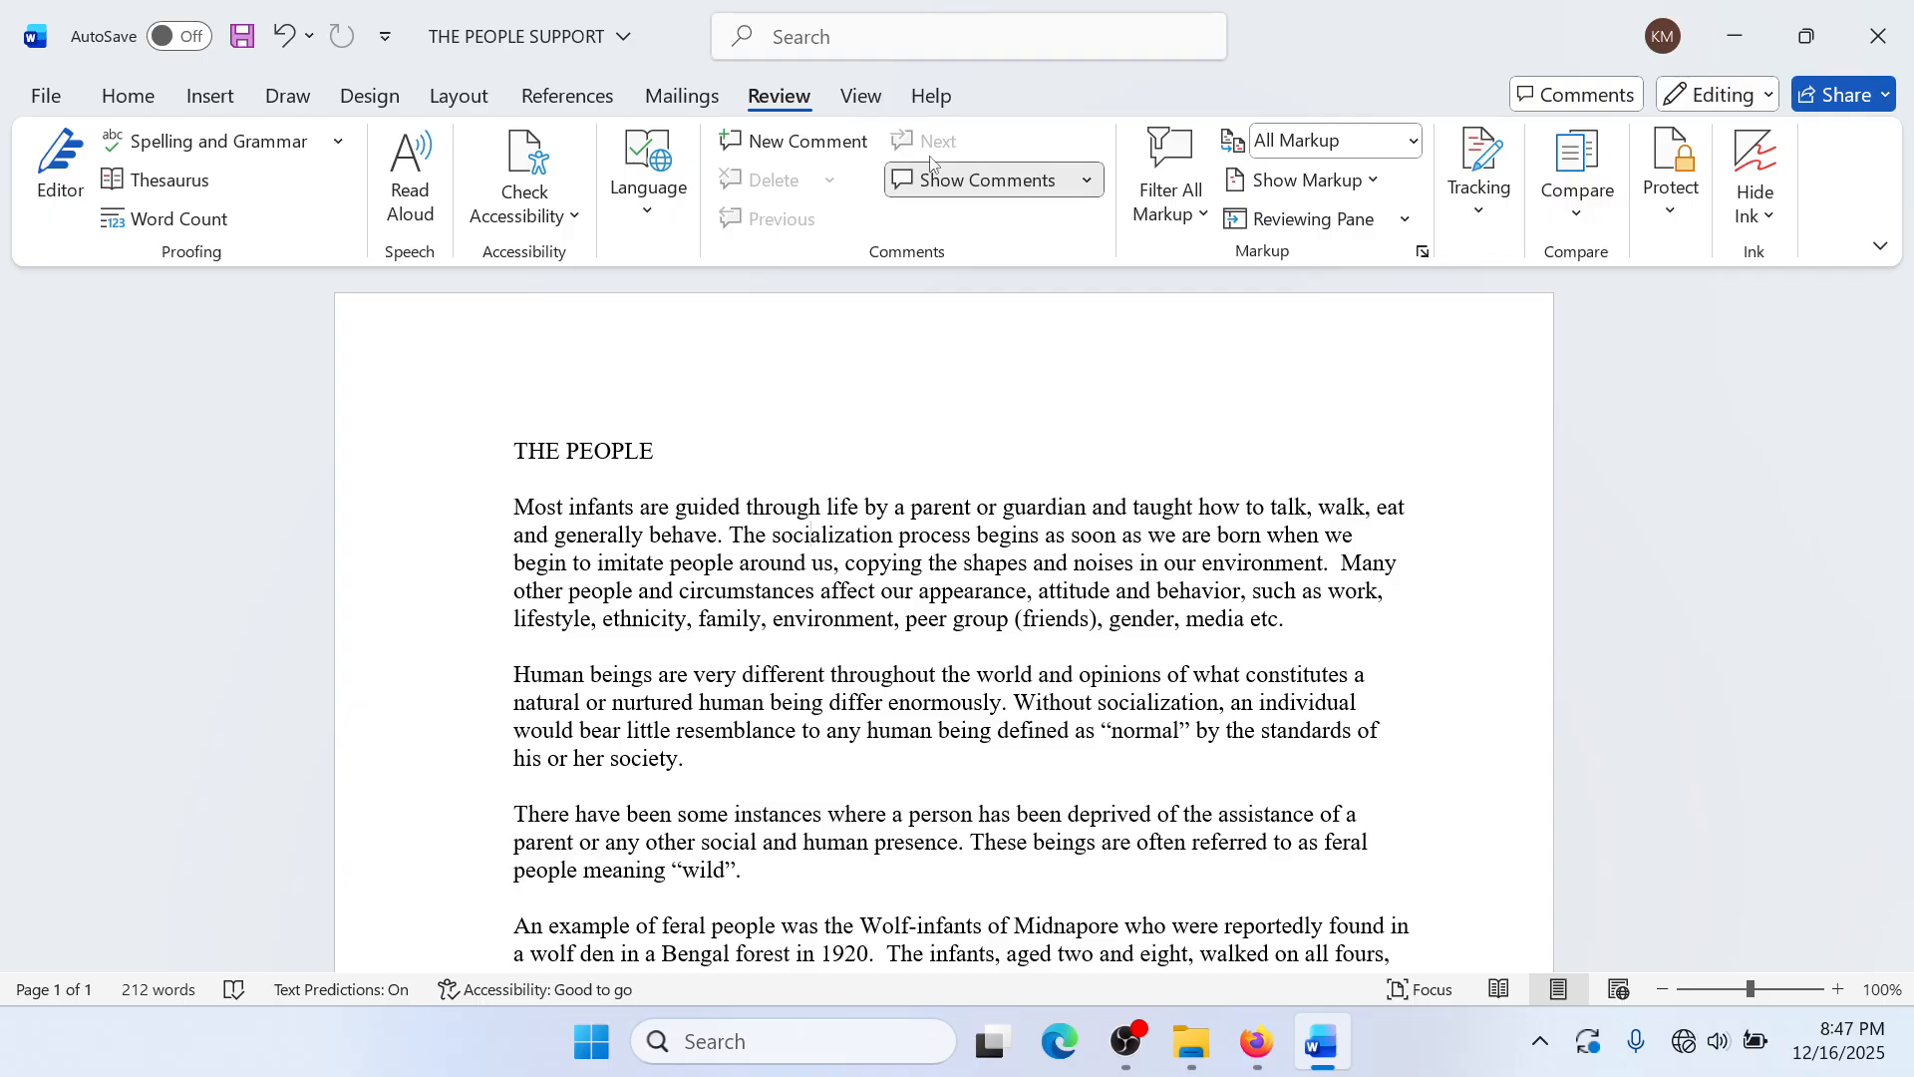
click(339, 142)
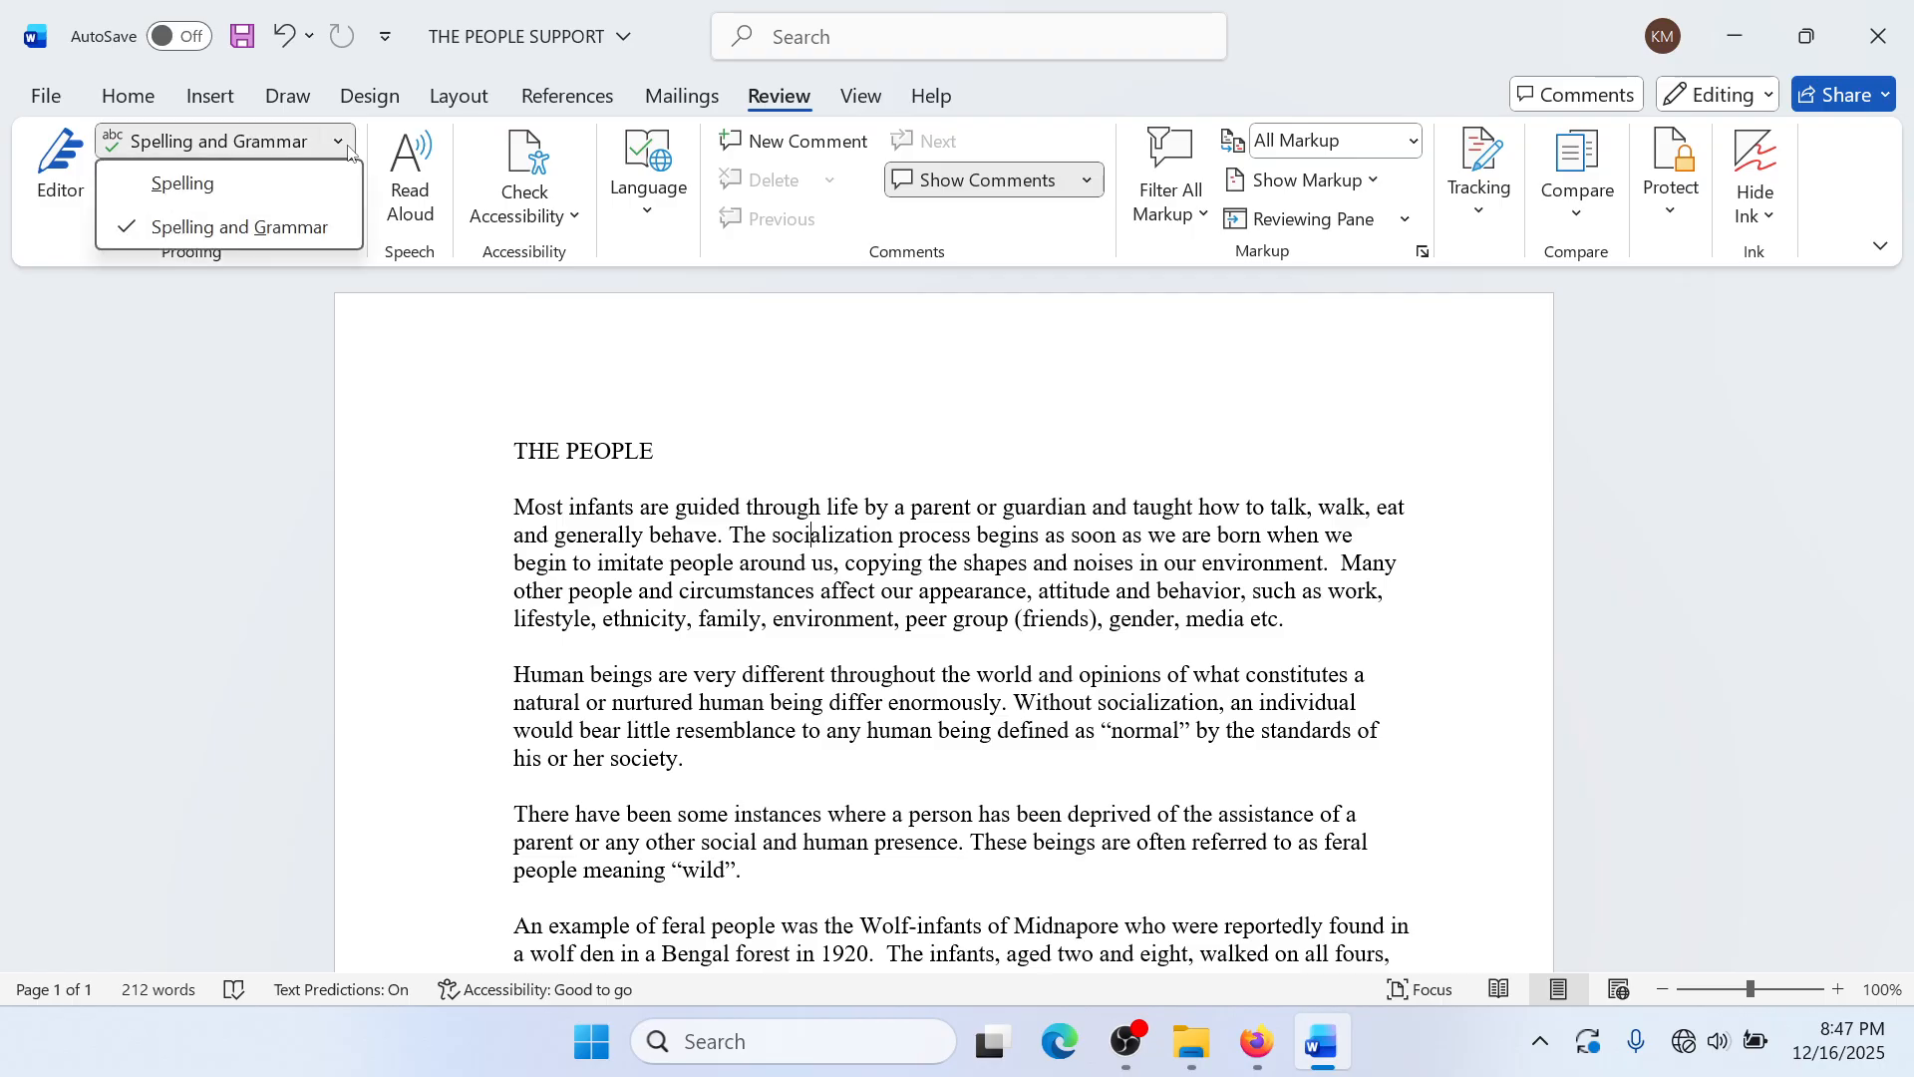
click(339, 142)
click(256, 139)
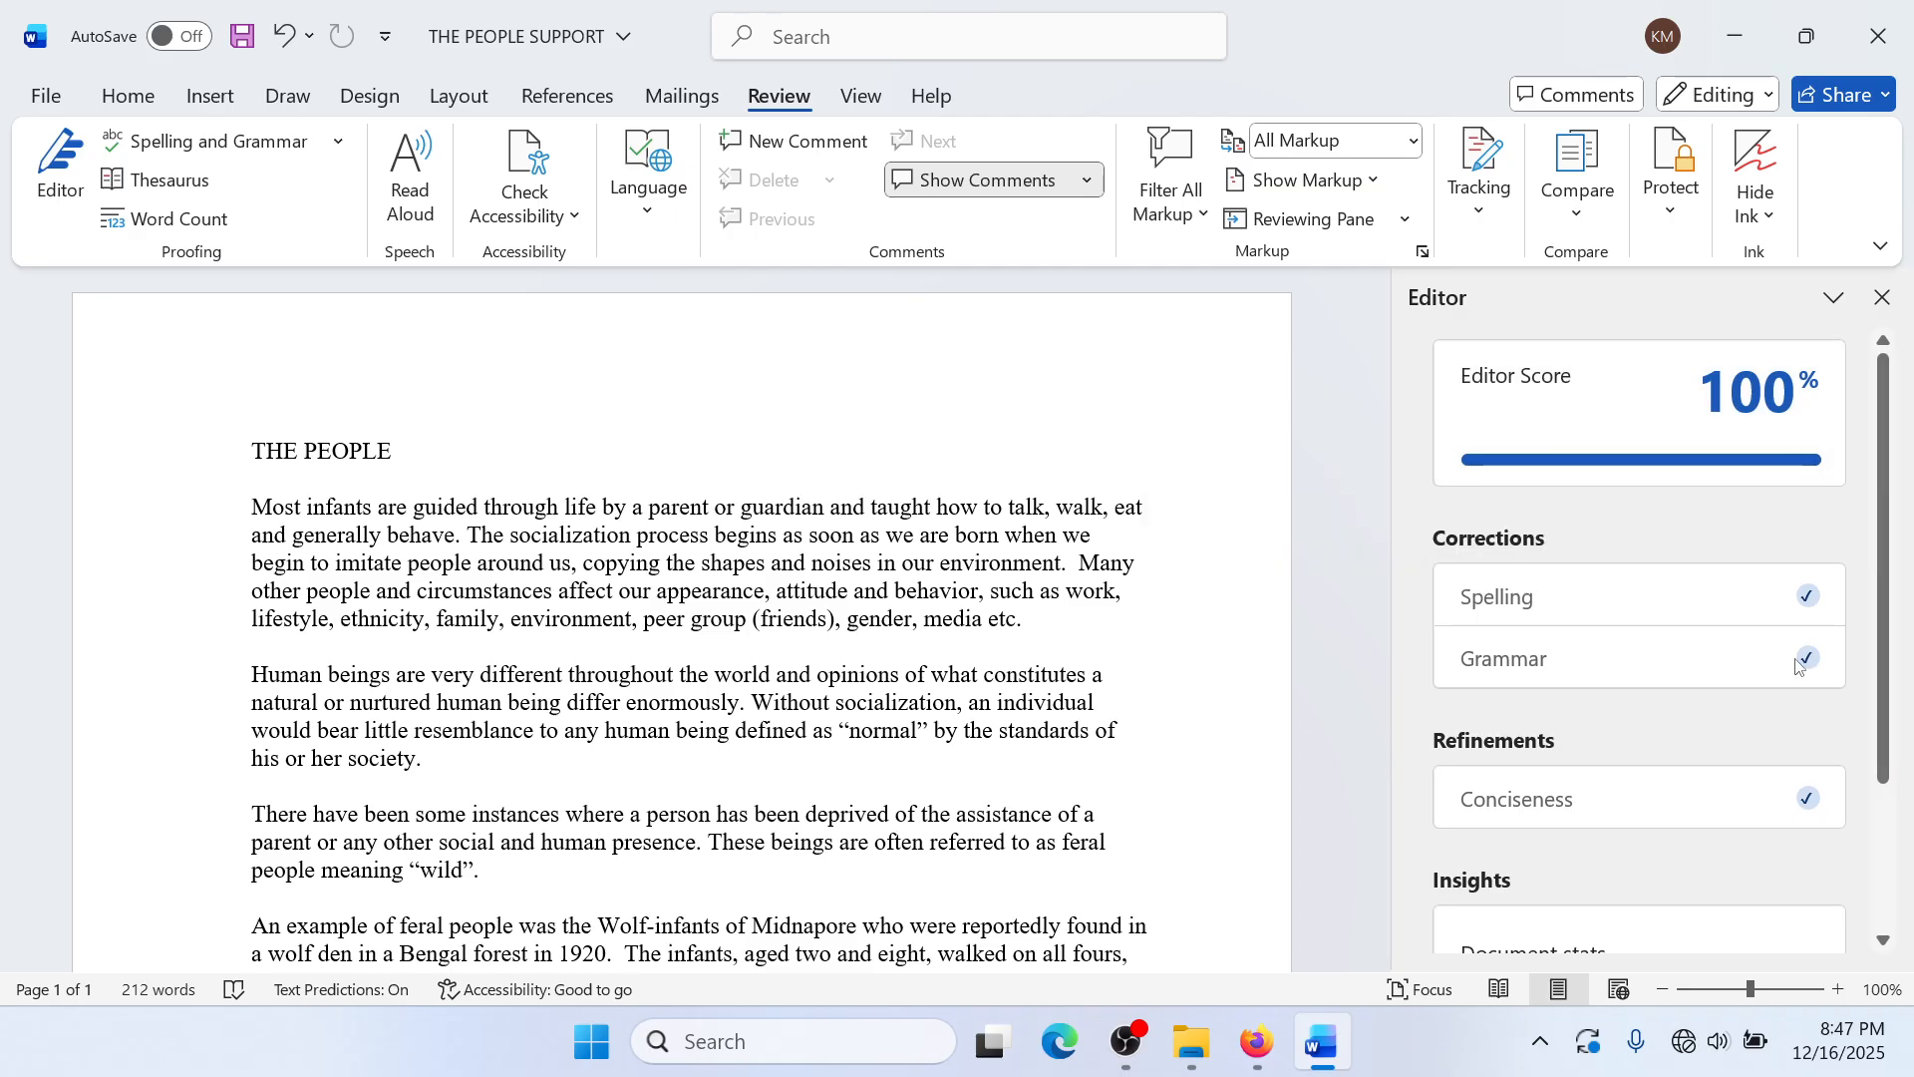
scroll(1800, 665, down, 2)
scroll(1785, 728, up, 2)
scroll(1785, 670, down, 2)
scroll(1783, 674, up, 2)
click(1882, 297)
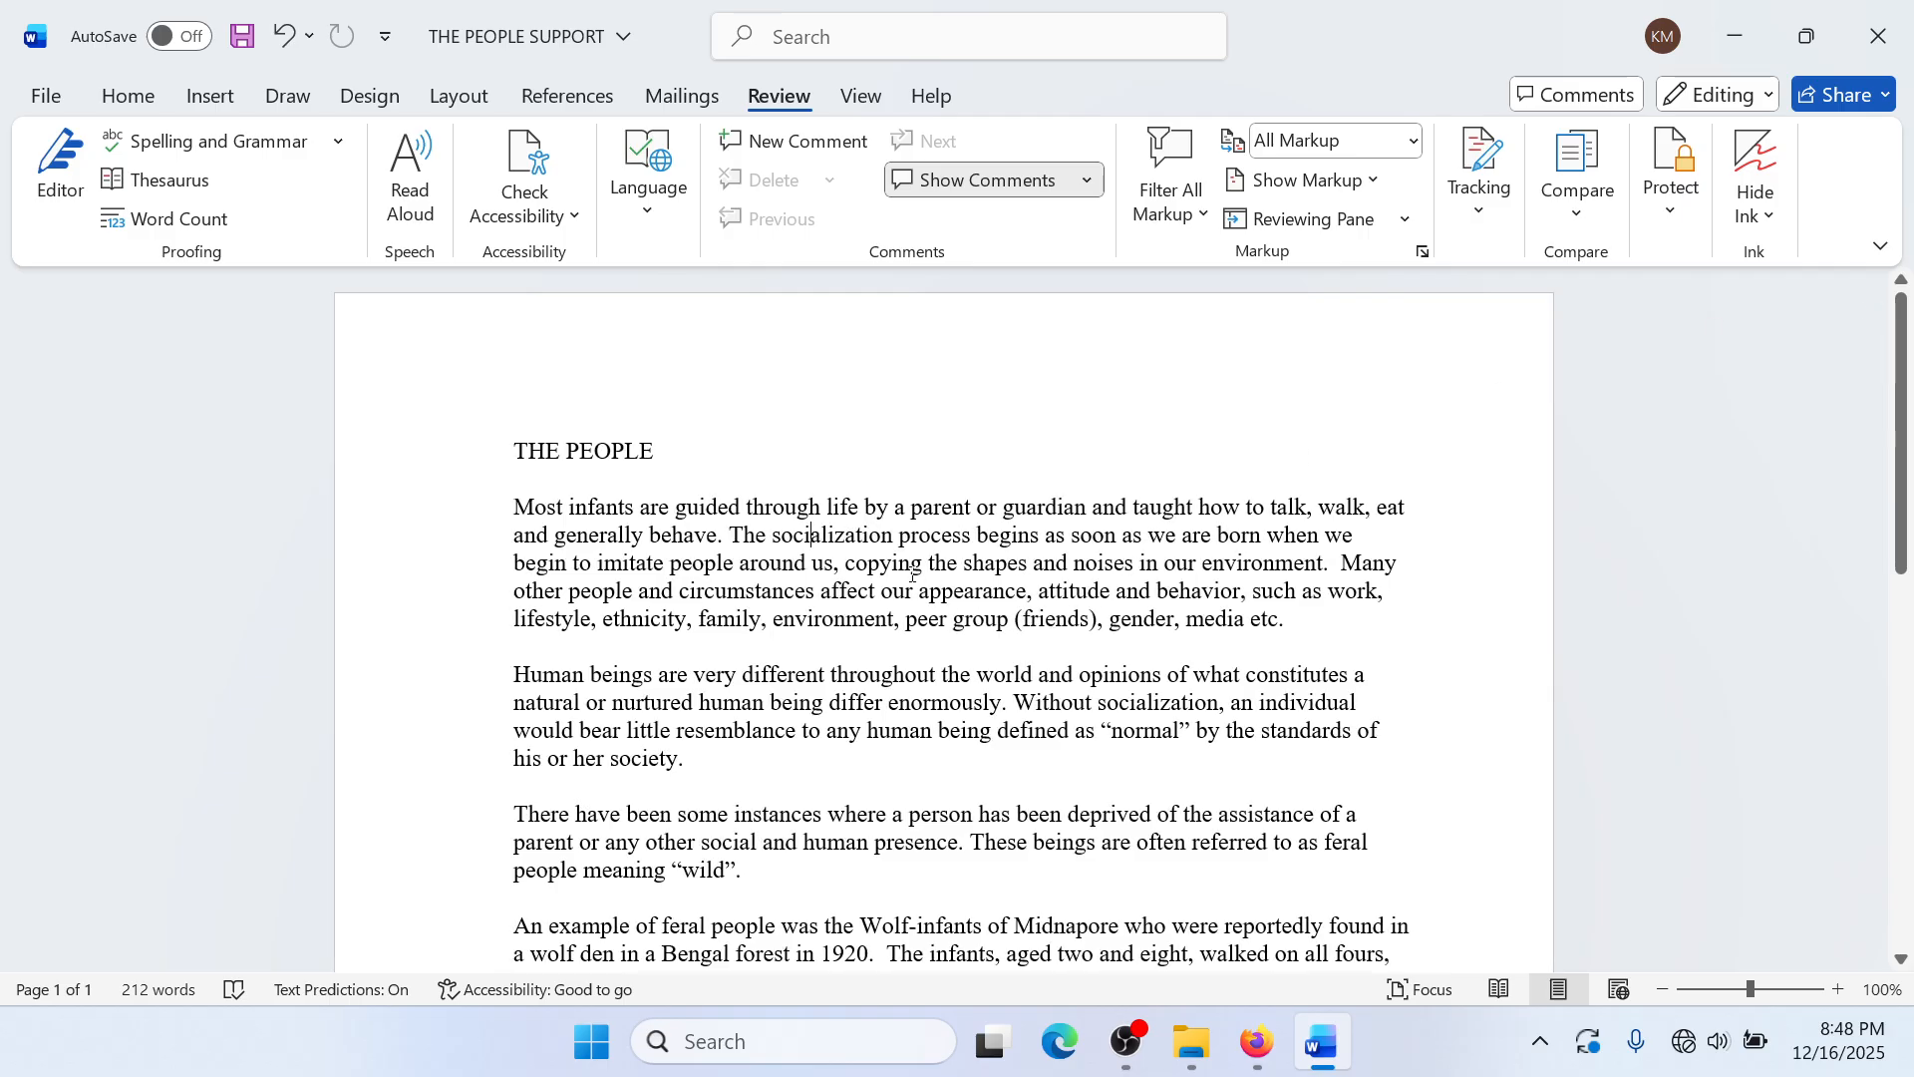
Step: Introduce practice misspellings by changing "socialization" in the first paragraph to "socializaton" and "deprived" in the third to "depived"
key(BackSpace)
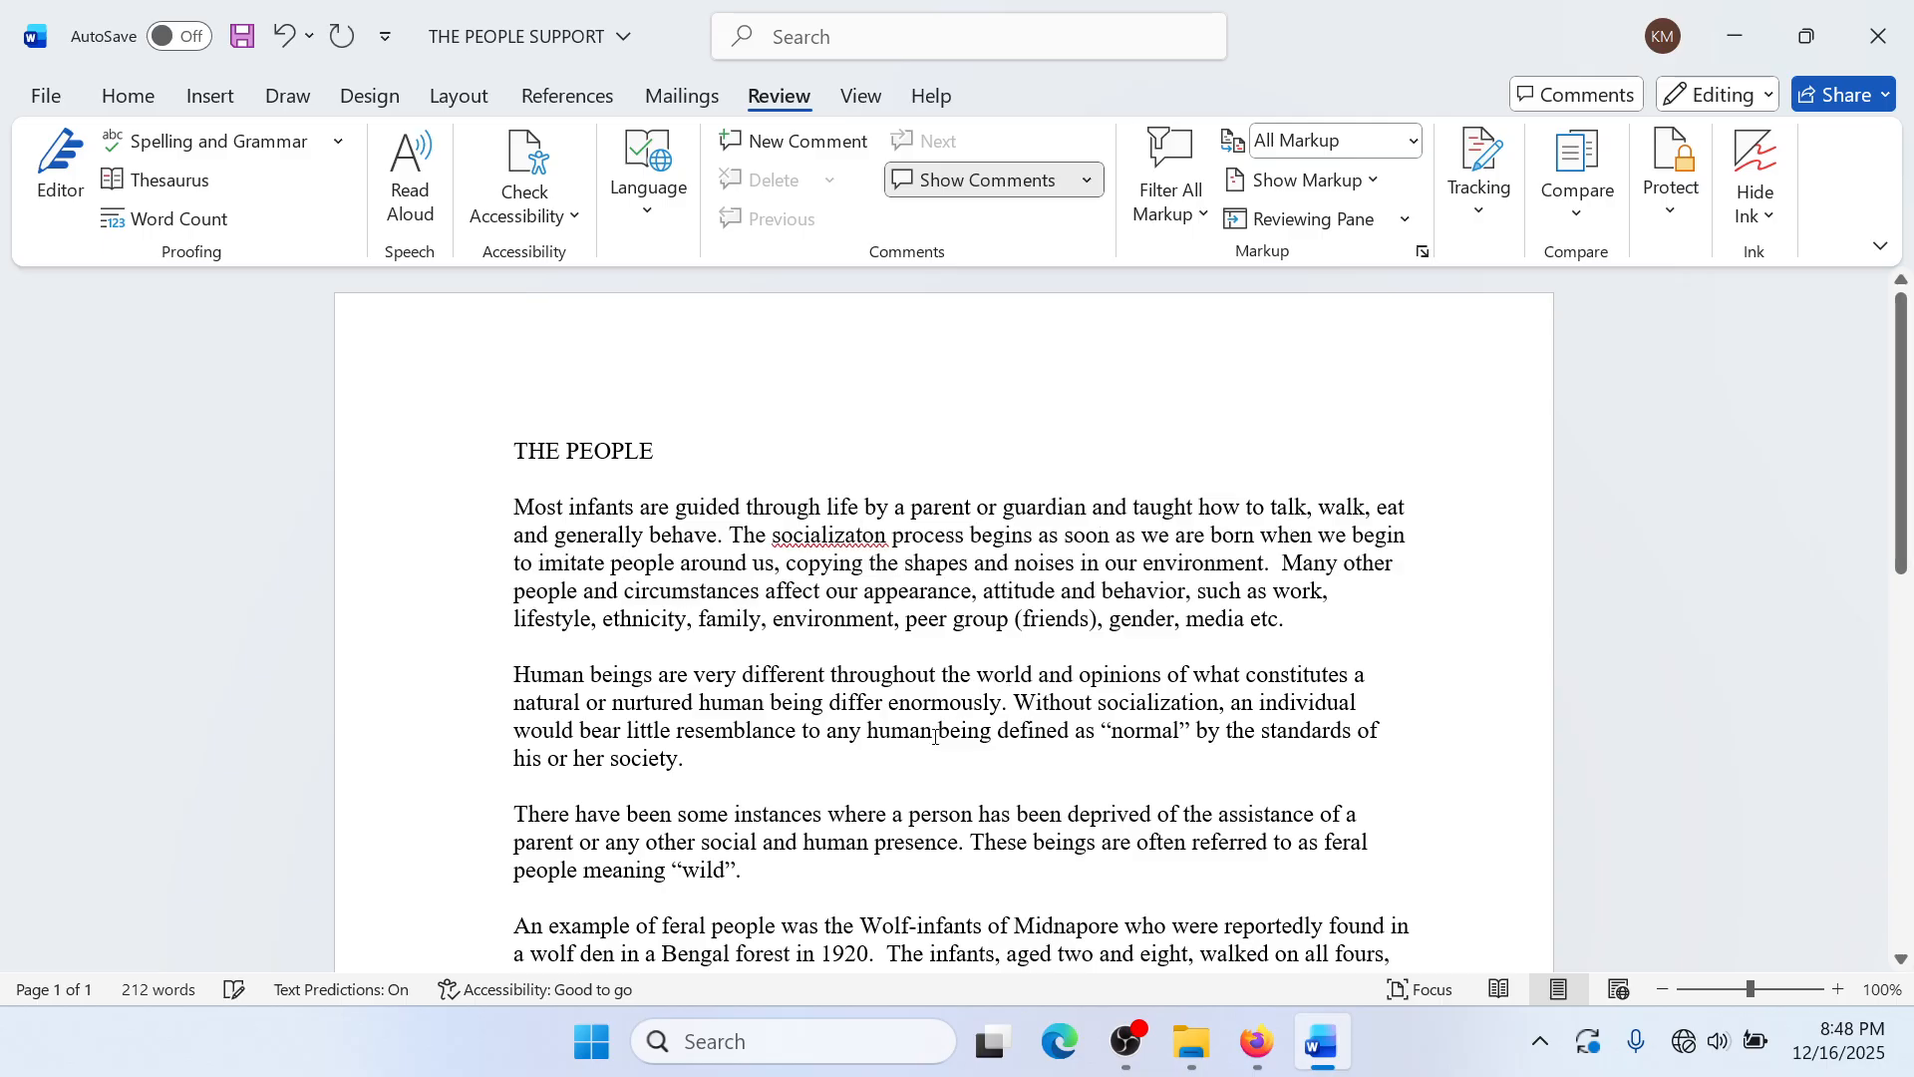
key(Left)
key(Left)
click(915, 693)
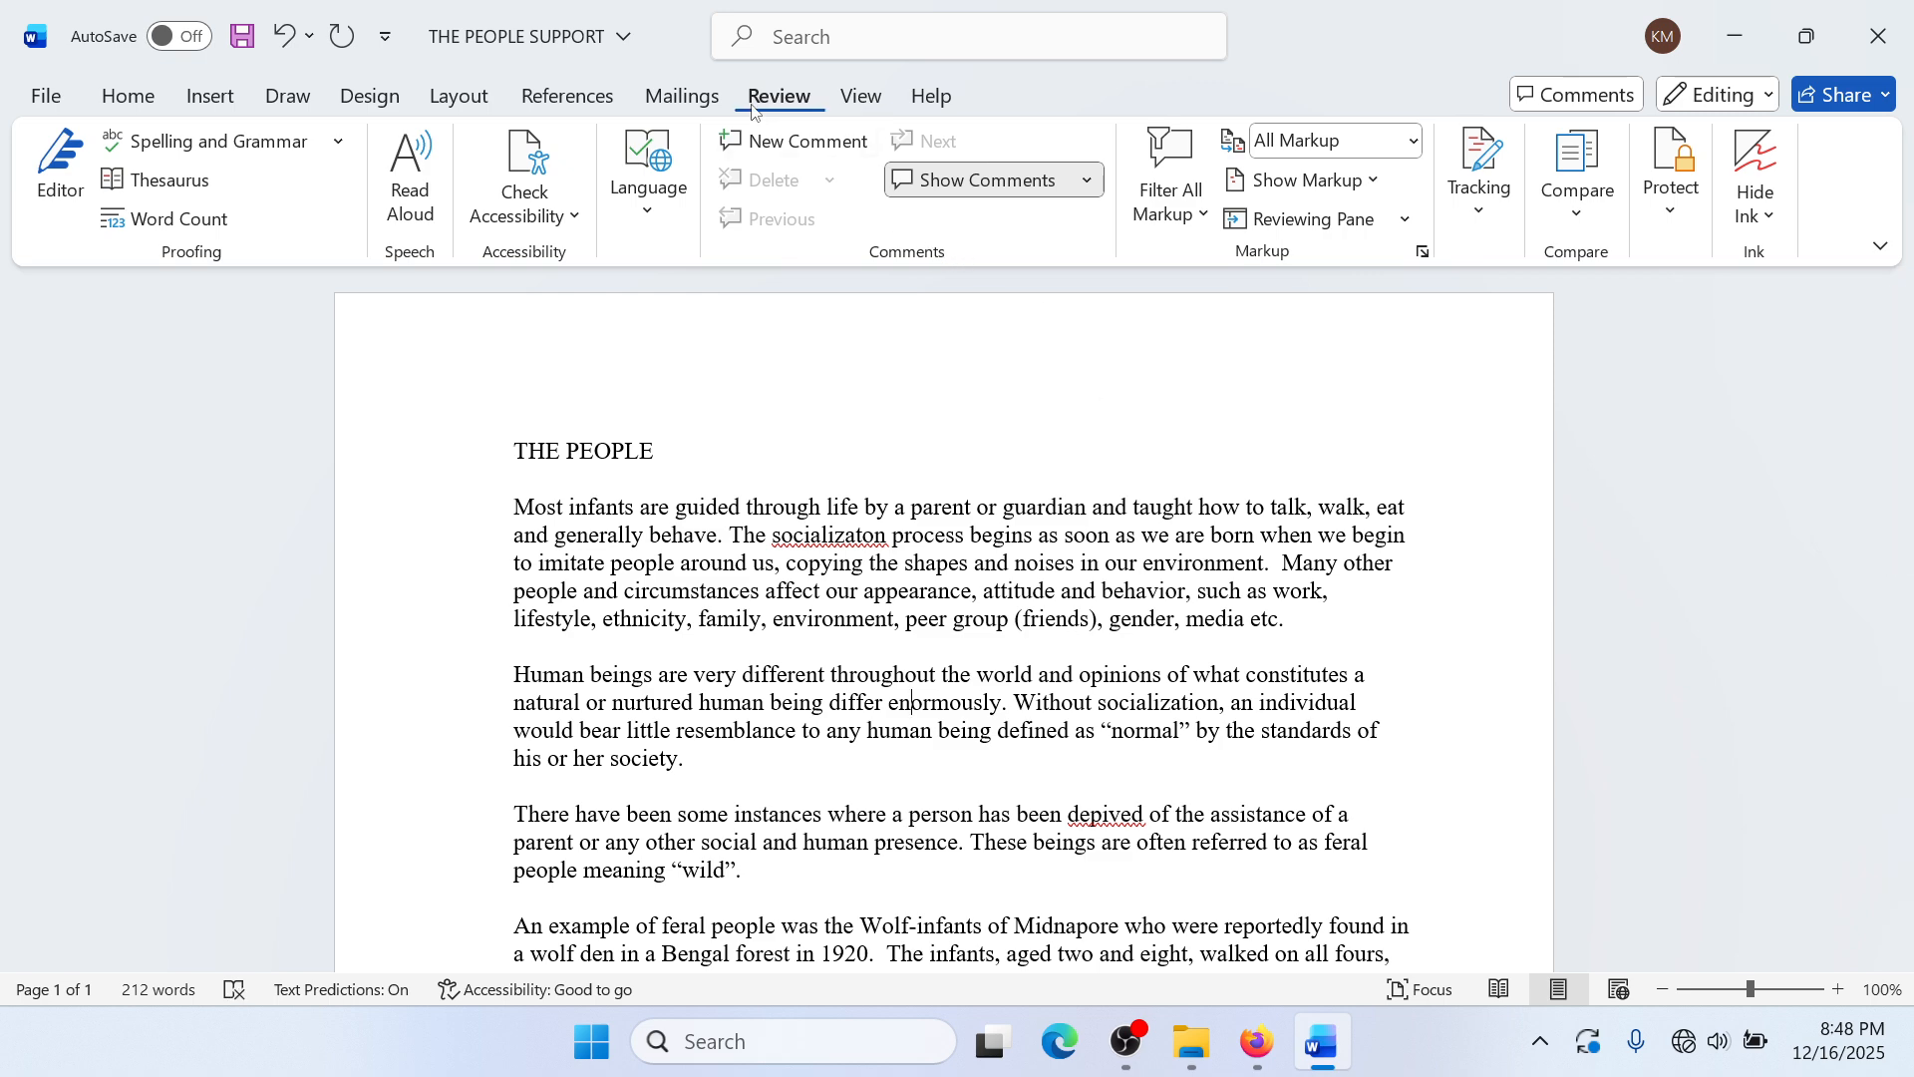
Step: Run the Spelling and Grammar check, changing all occurrences of "depived" to "deprived" and "socializaton" to "socialization"
click(263, 137)
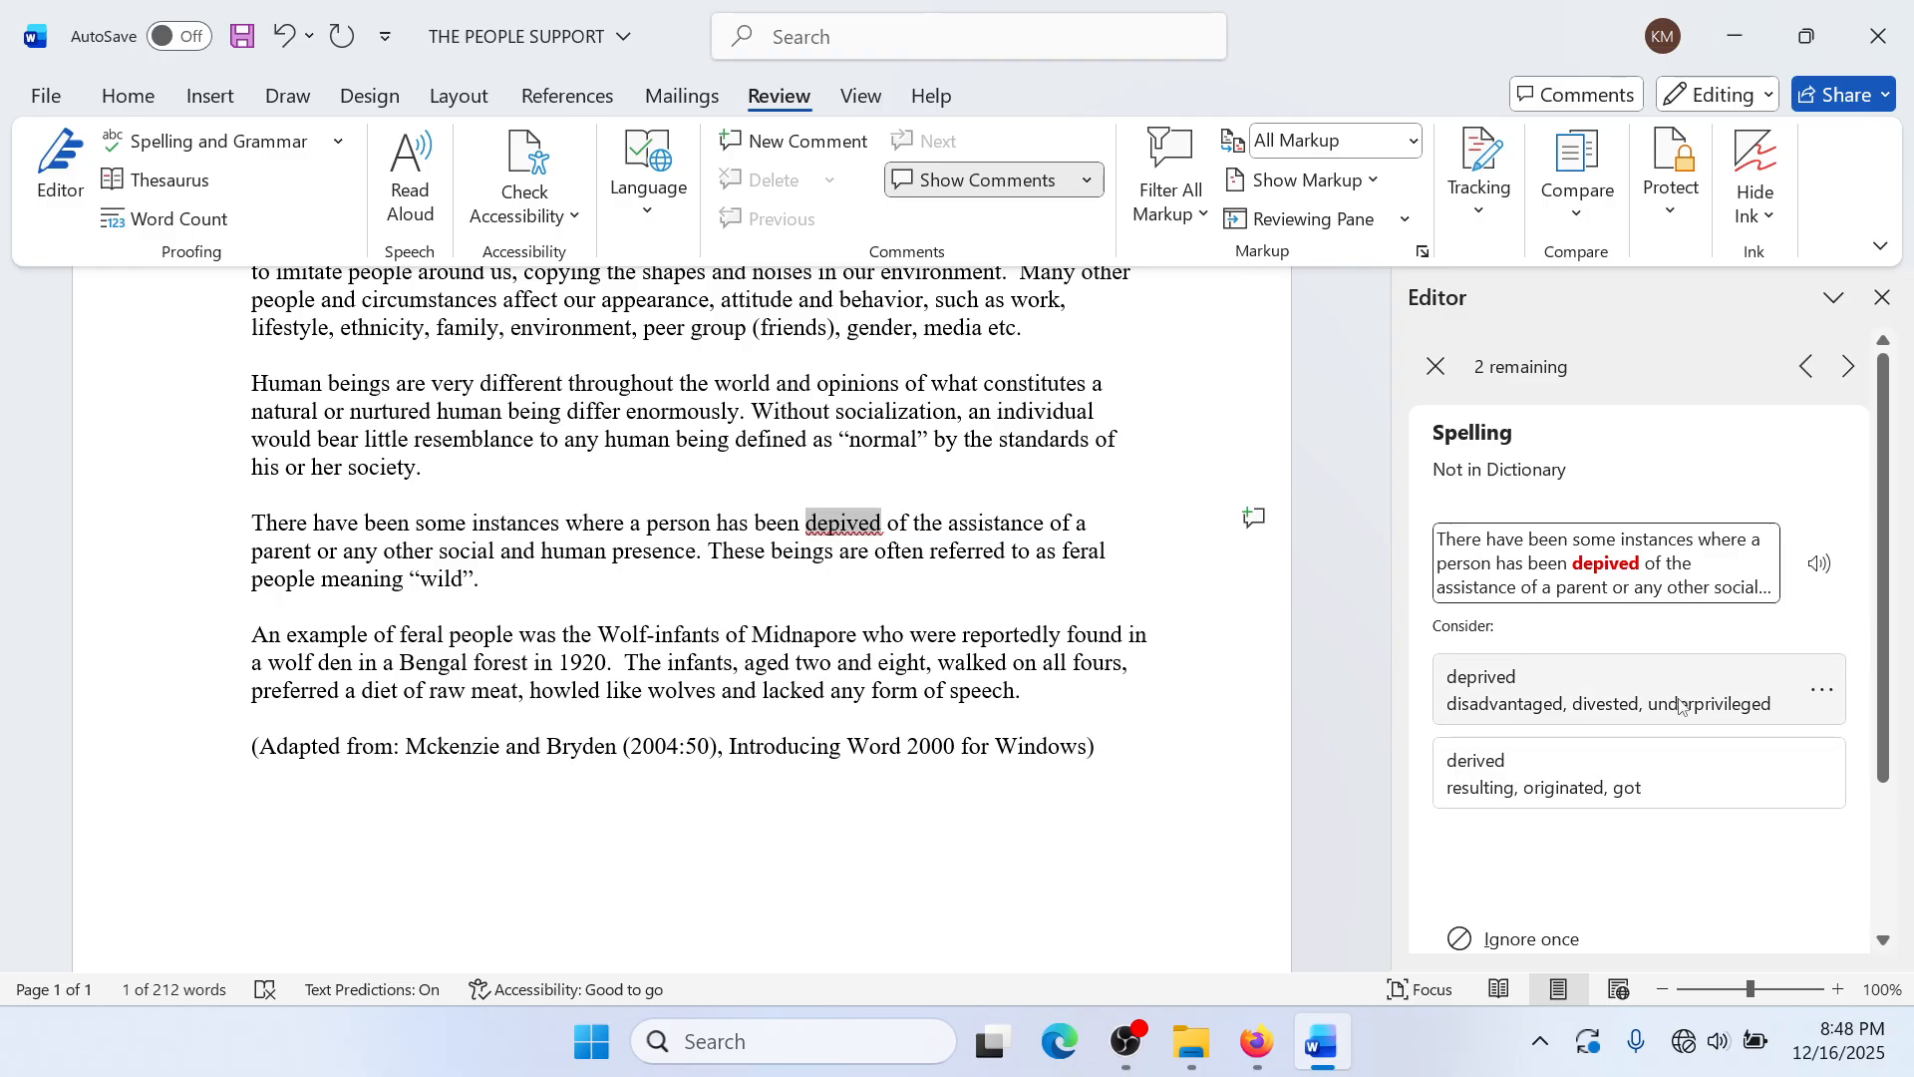
click(1819, 705)
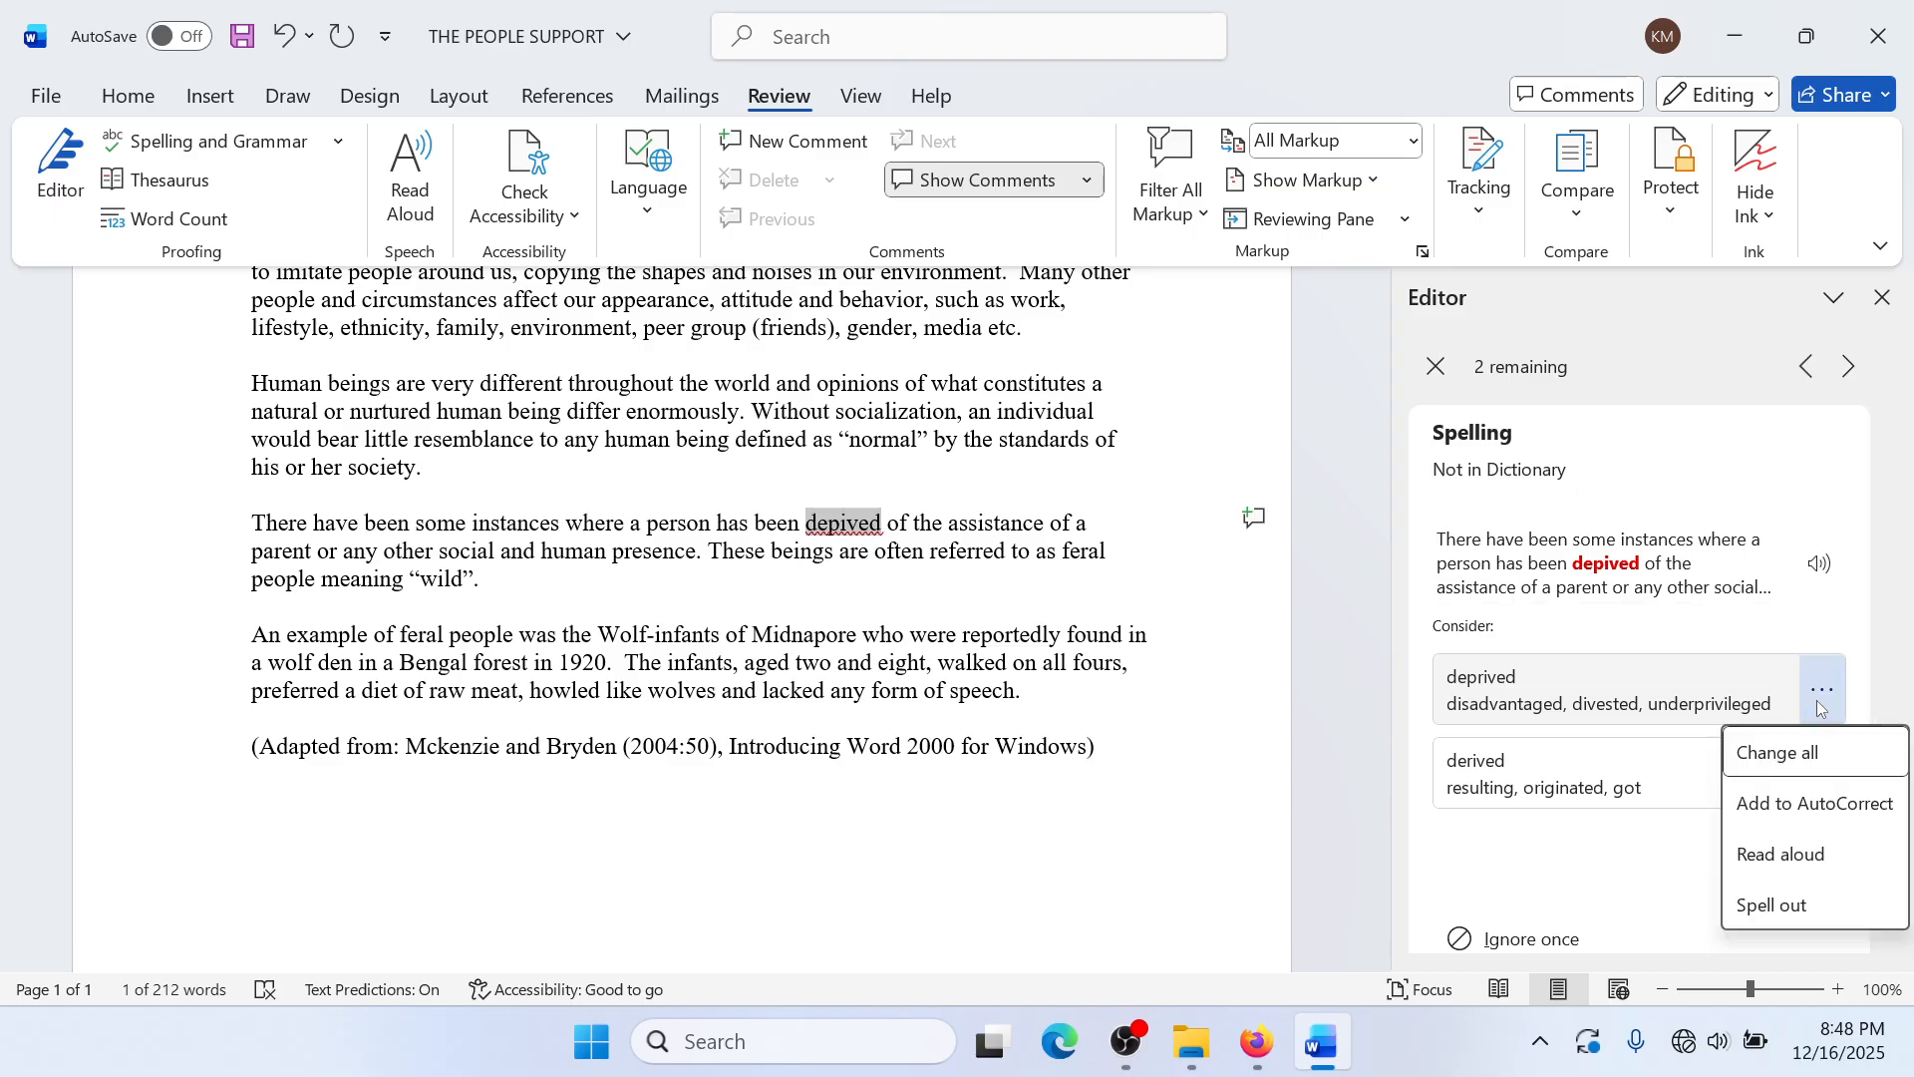
click(1800, 752)
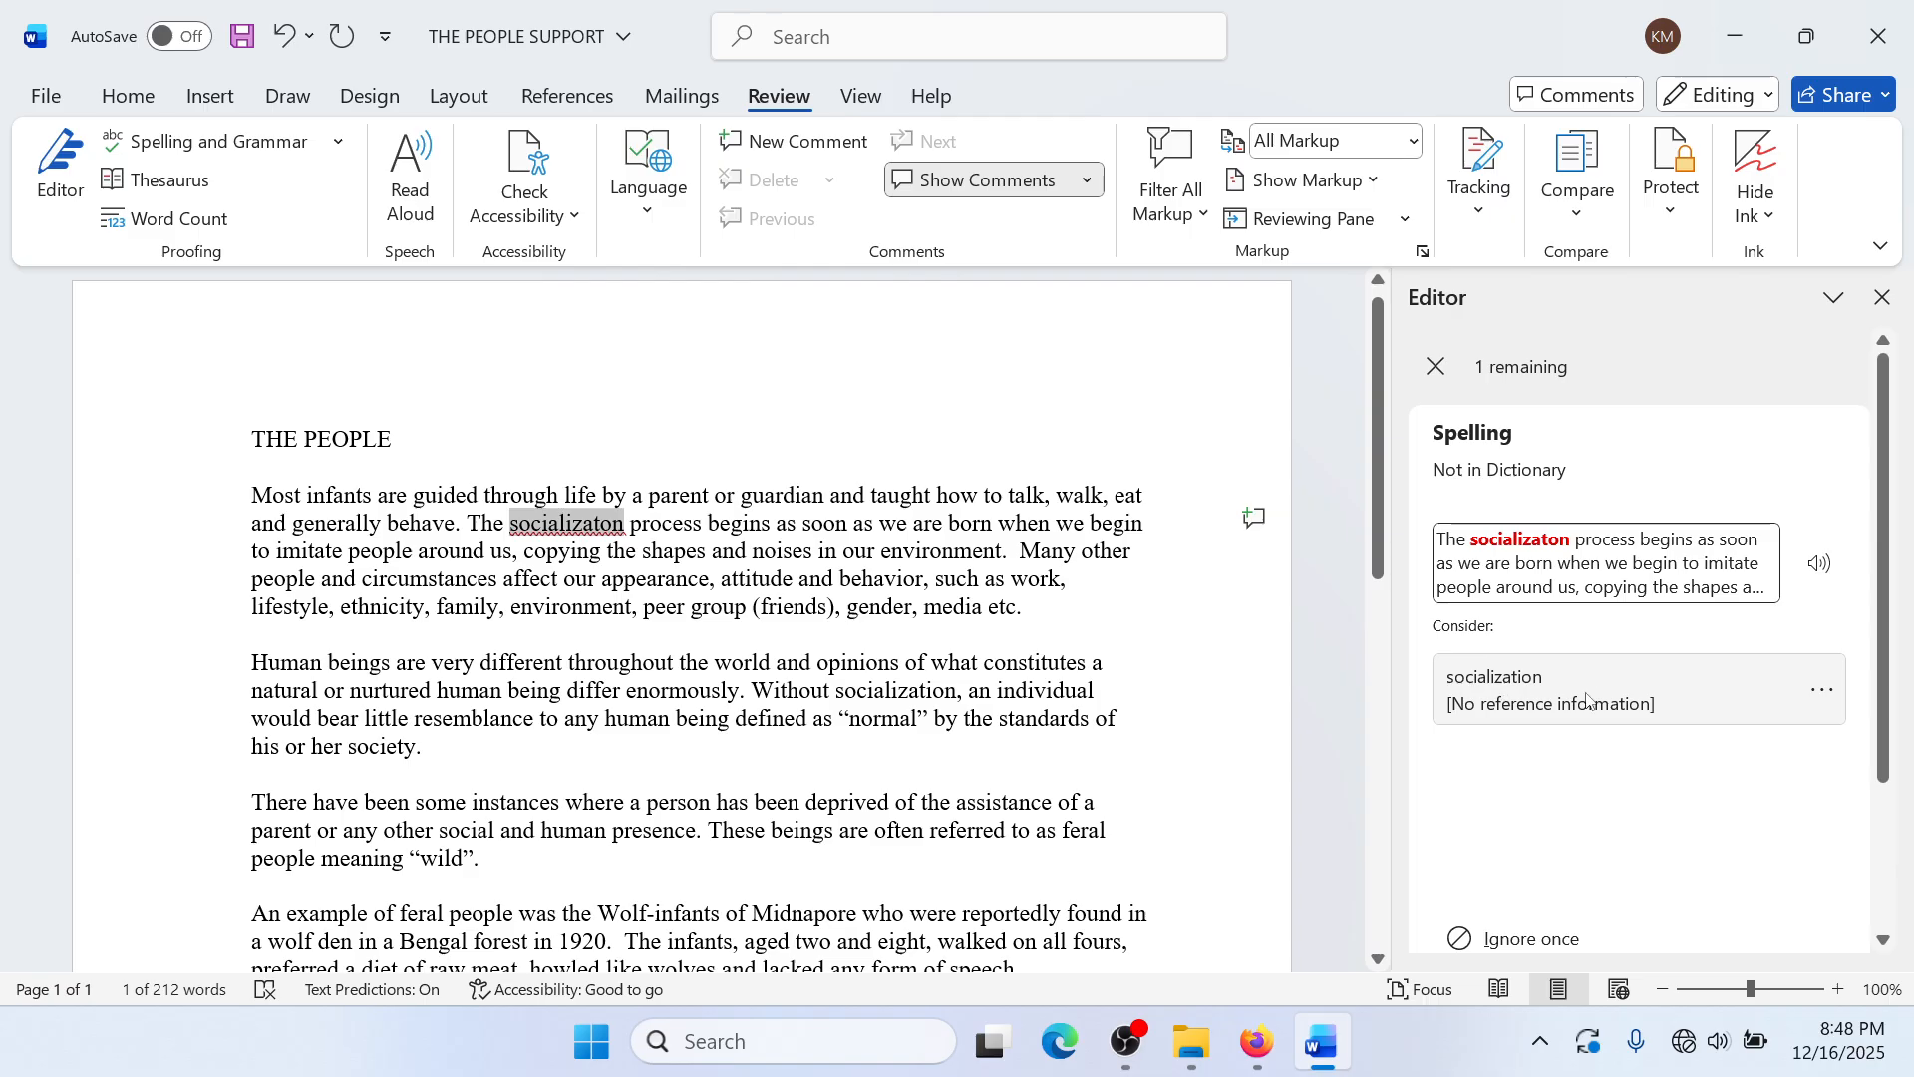
click(1807, 691)
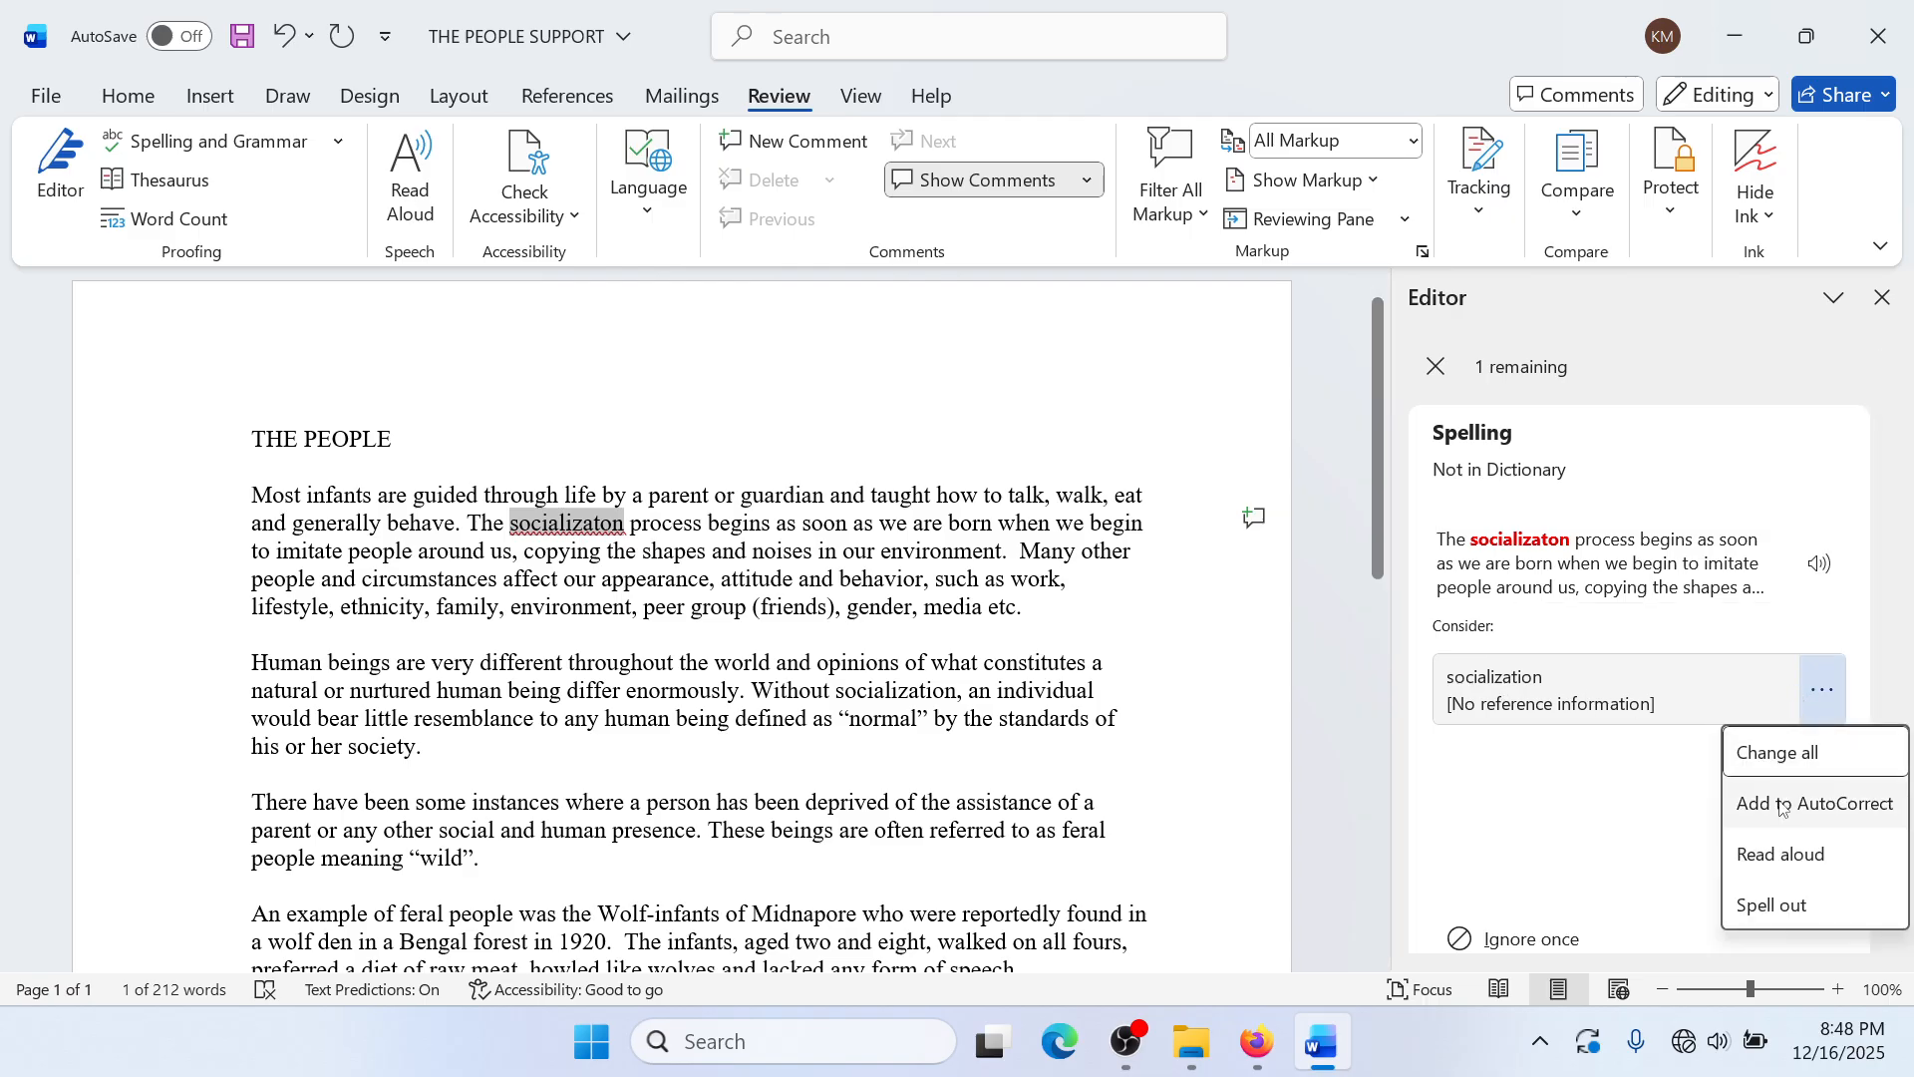
click(1779, 752)
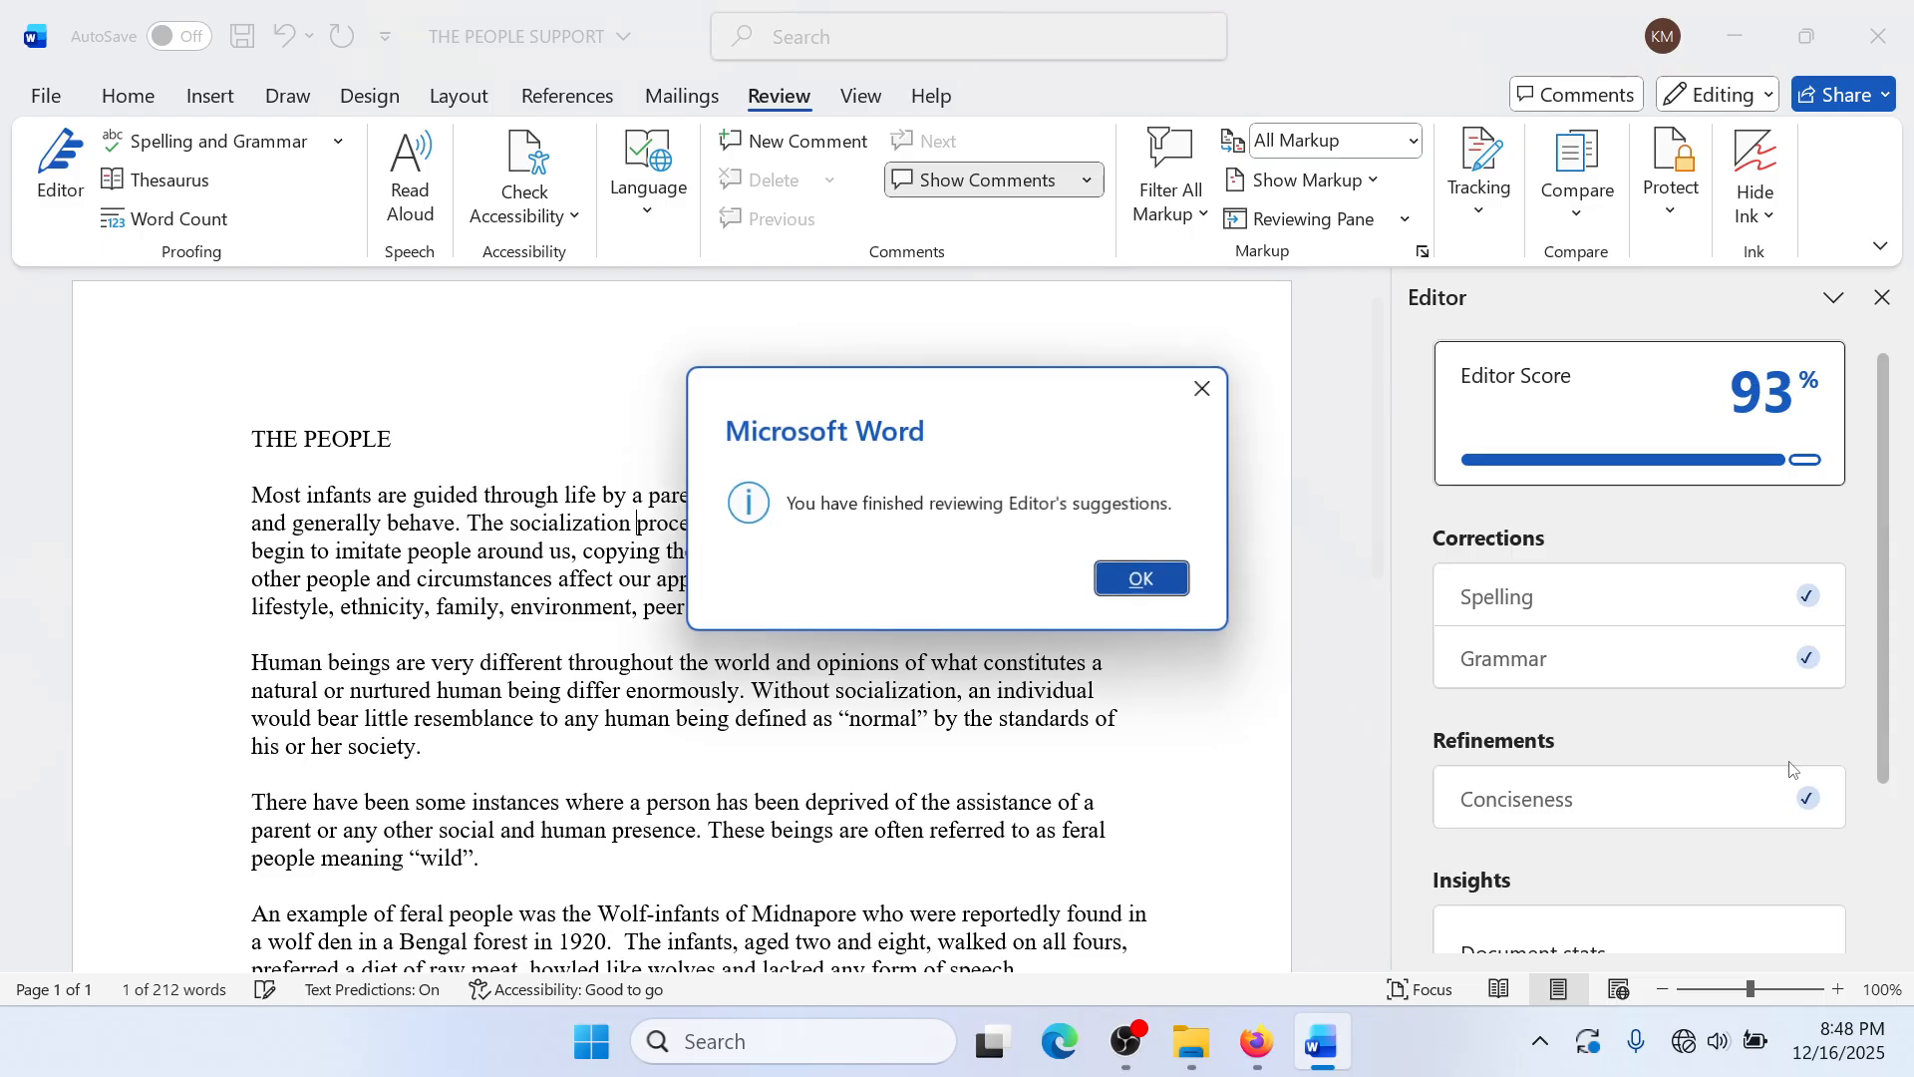
click(1184, 587)
Step: Look over the checked passage, close the Editor, and switch to the topic outline in Firefox
scroll(1196, 608, down, 5)
scroll(1207, 628, up, 5)
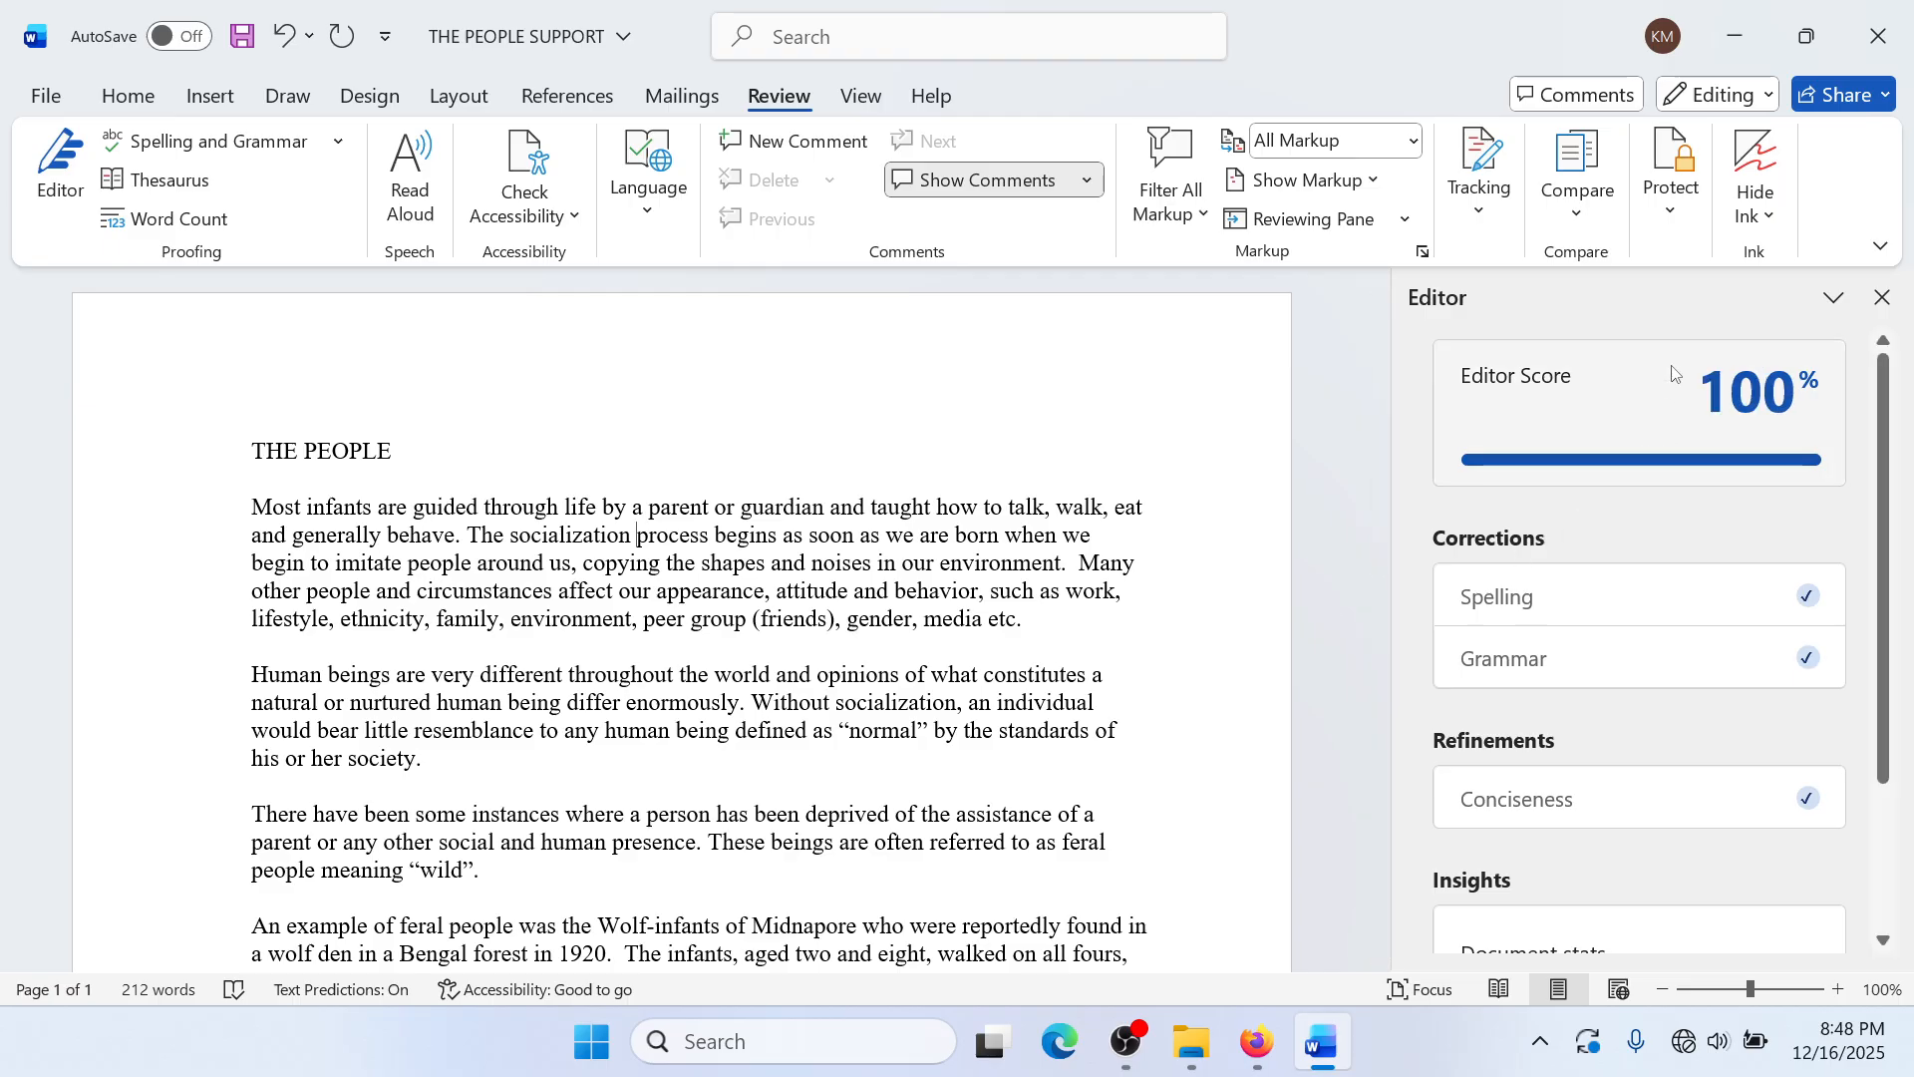
click(1883, 297)
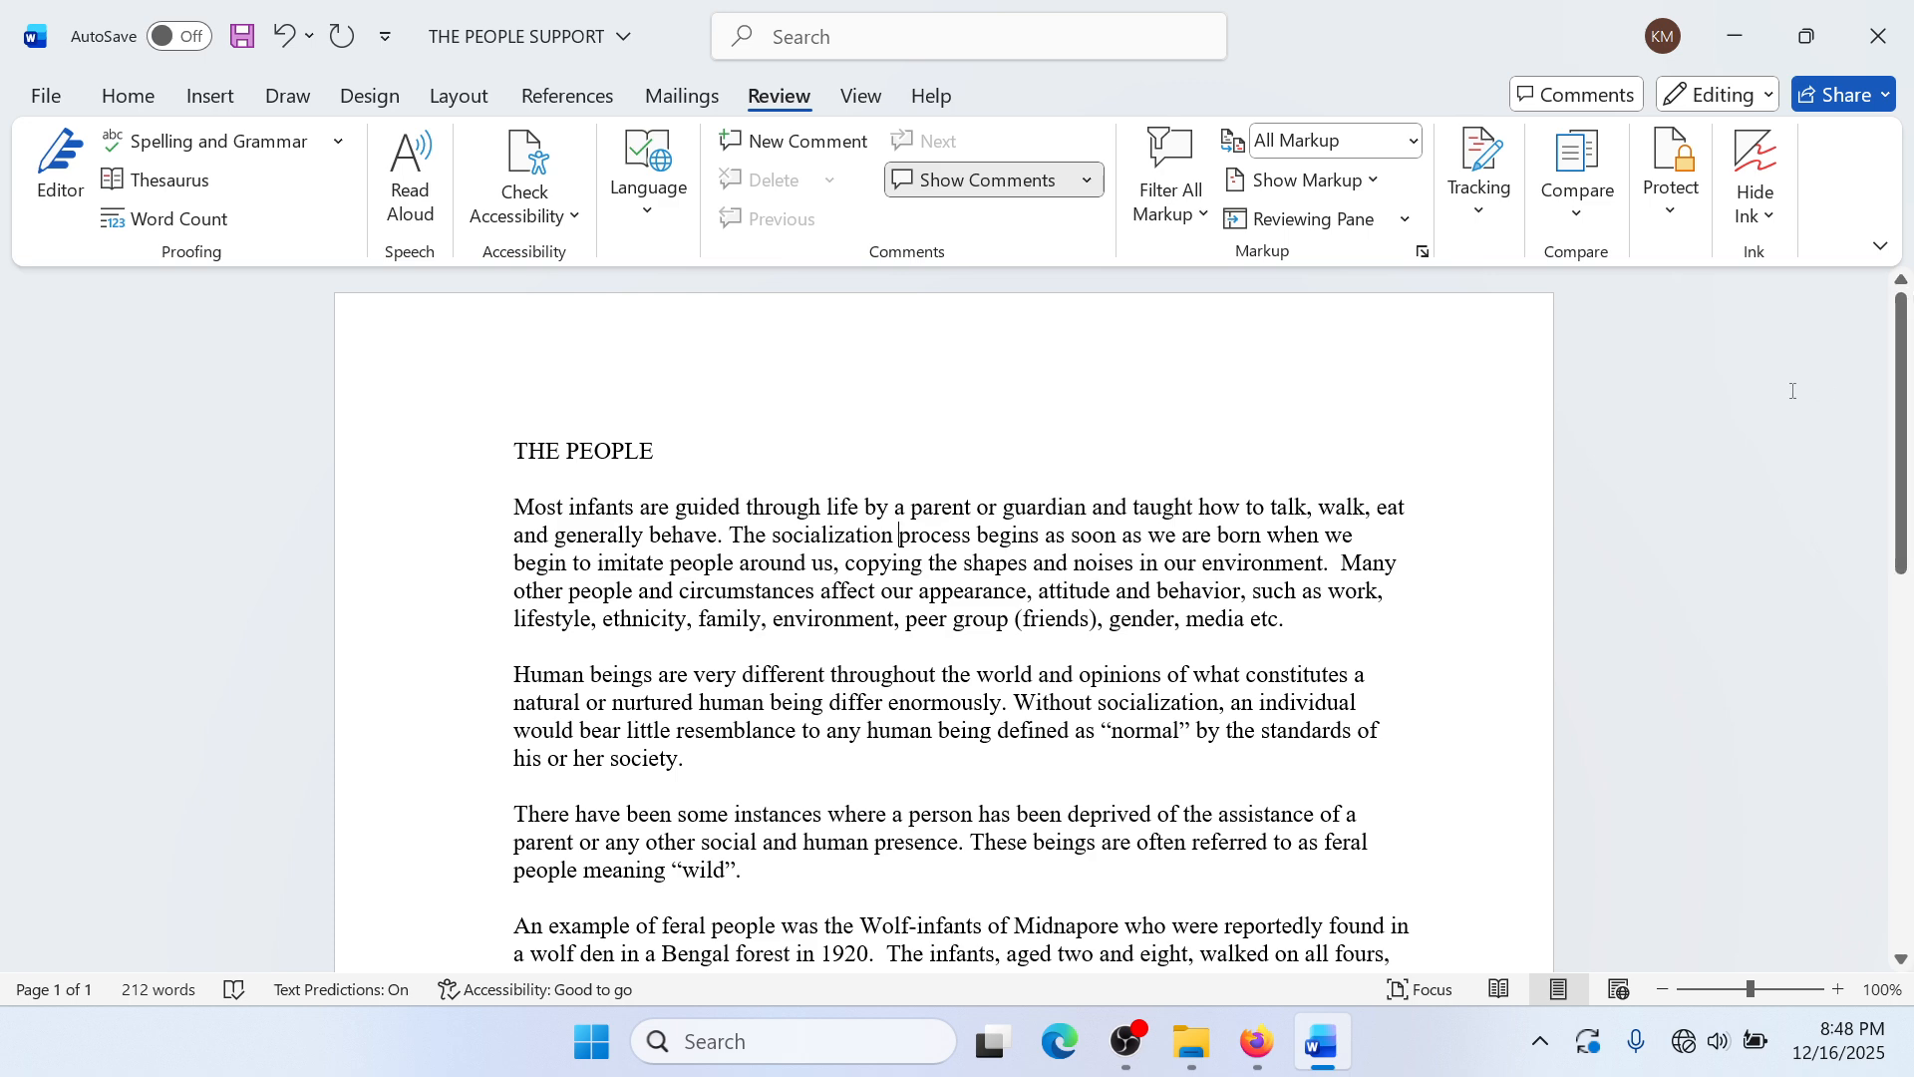
click(1283, 1040)
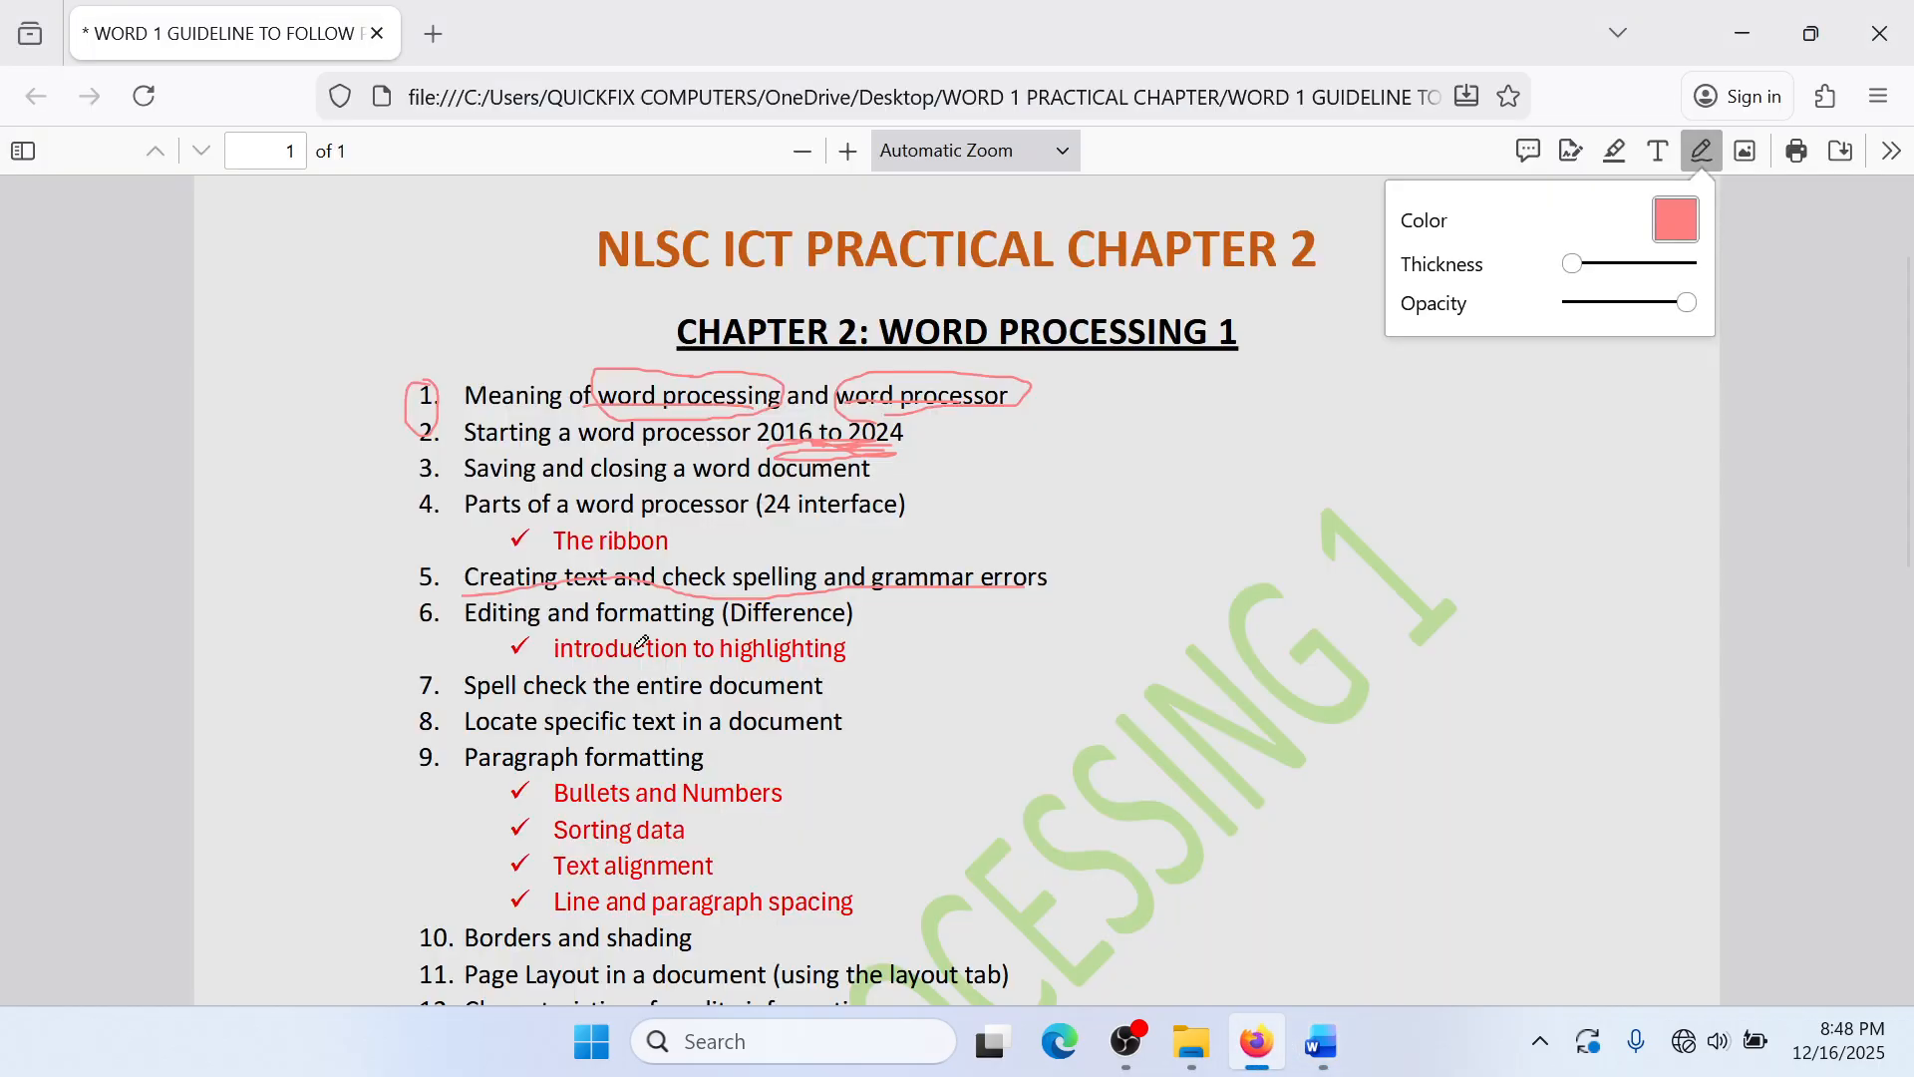
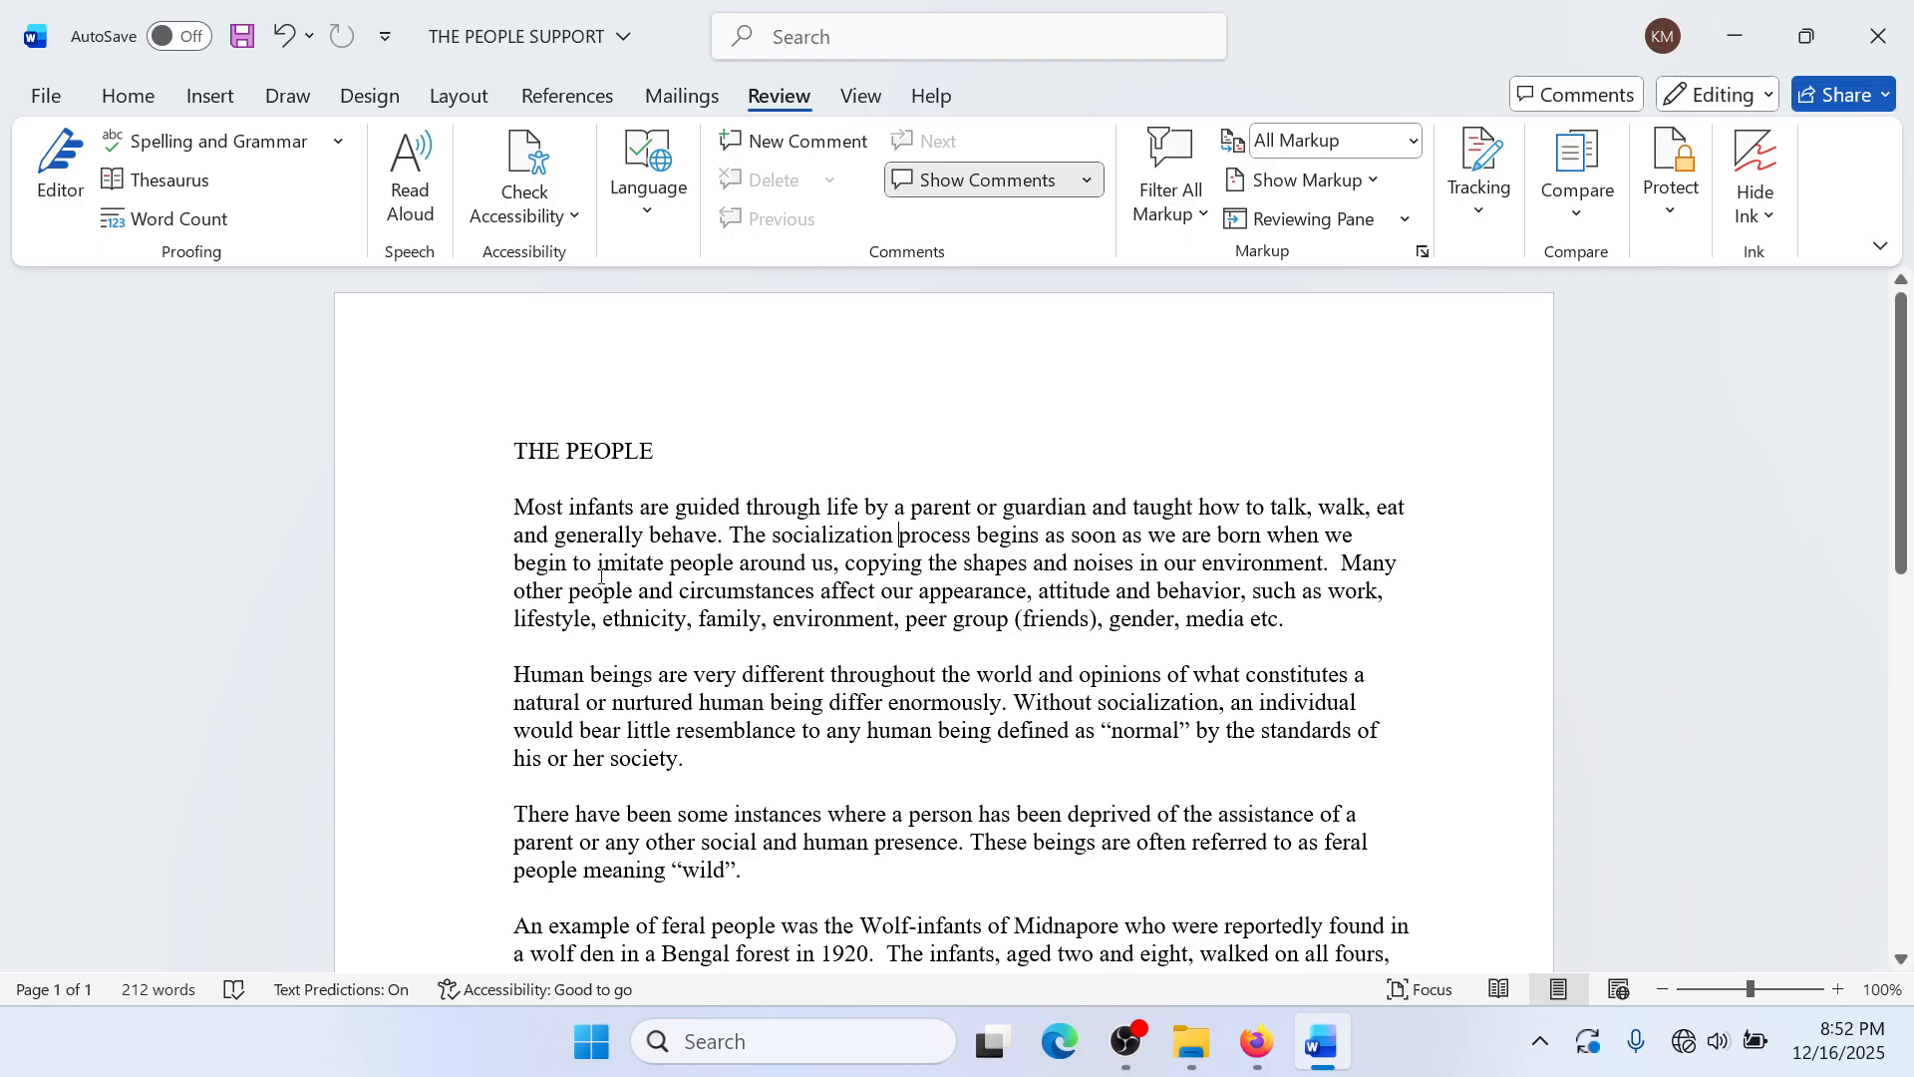
Step: Highlight the title "THE PEOPLE" with the pointer, clear the selection, and repeat the demonstration once more
scroll(574, 603, down, 5)
scroll(559, 590, up, 5)
drag(520, 445, 668, 449)
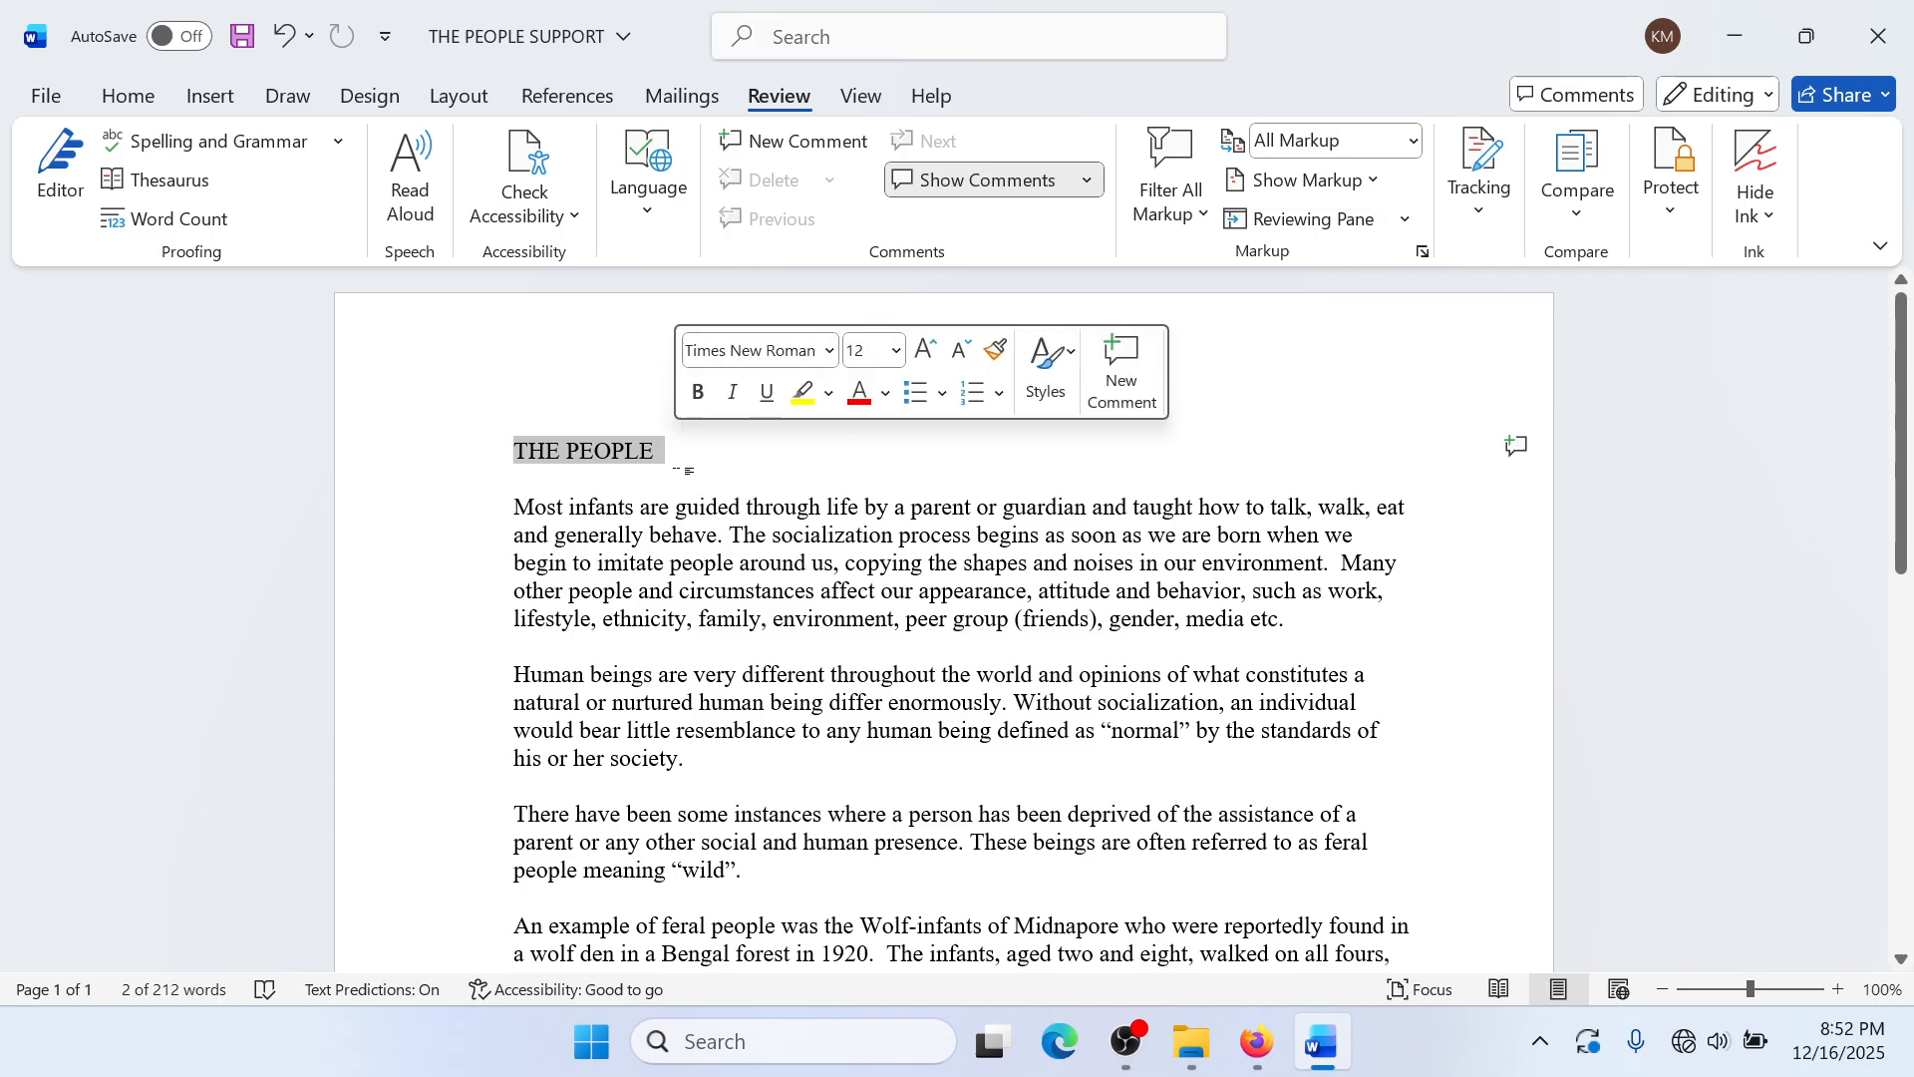
click(653, 540)
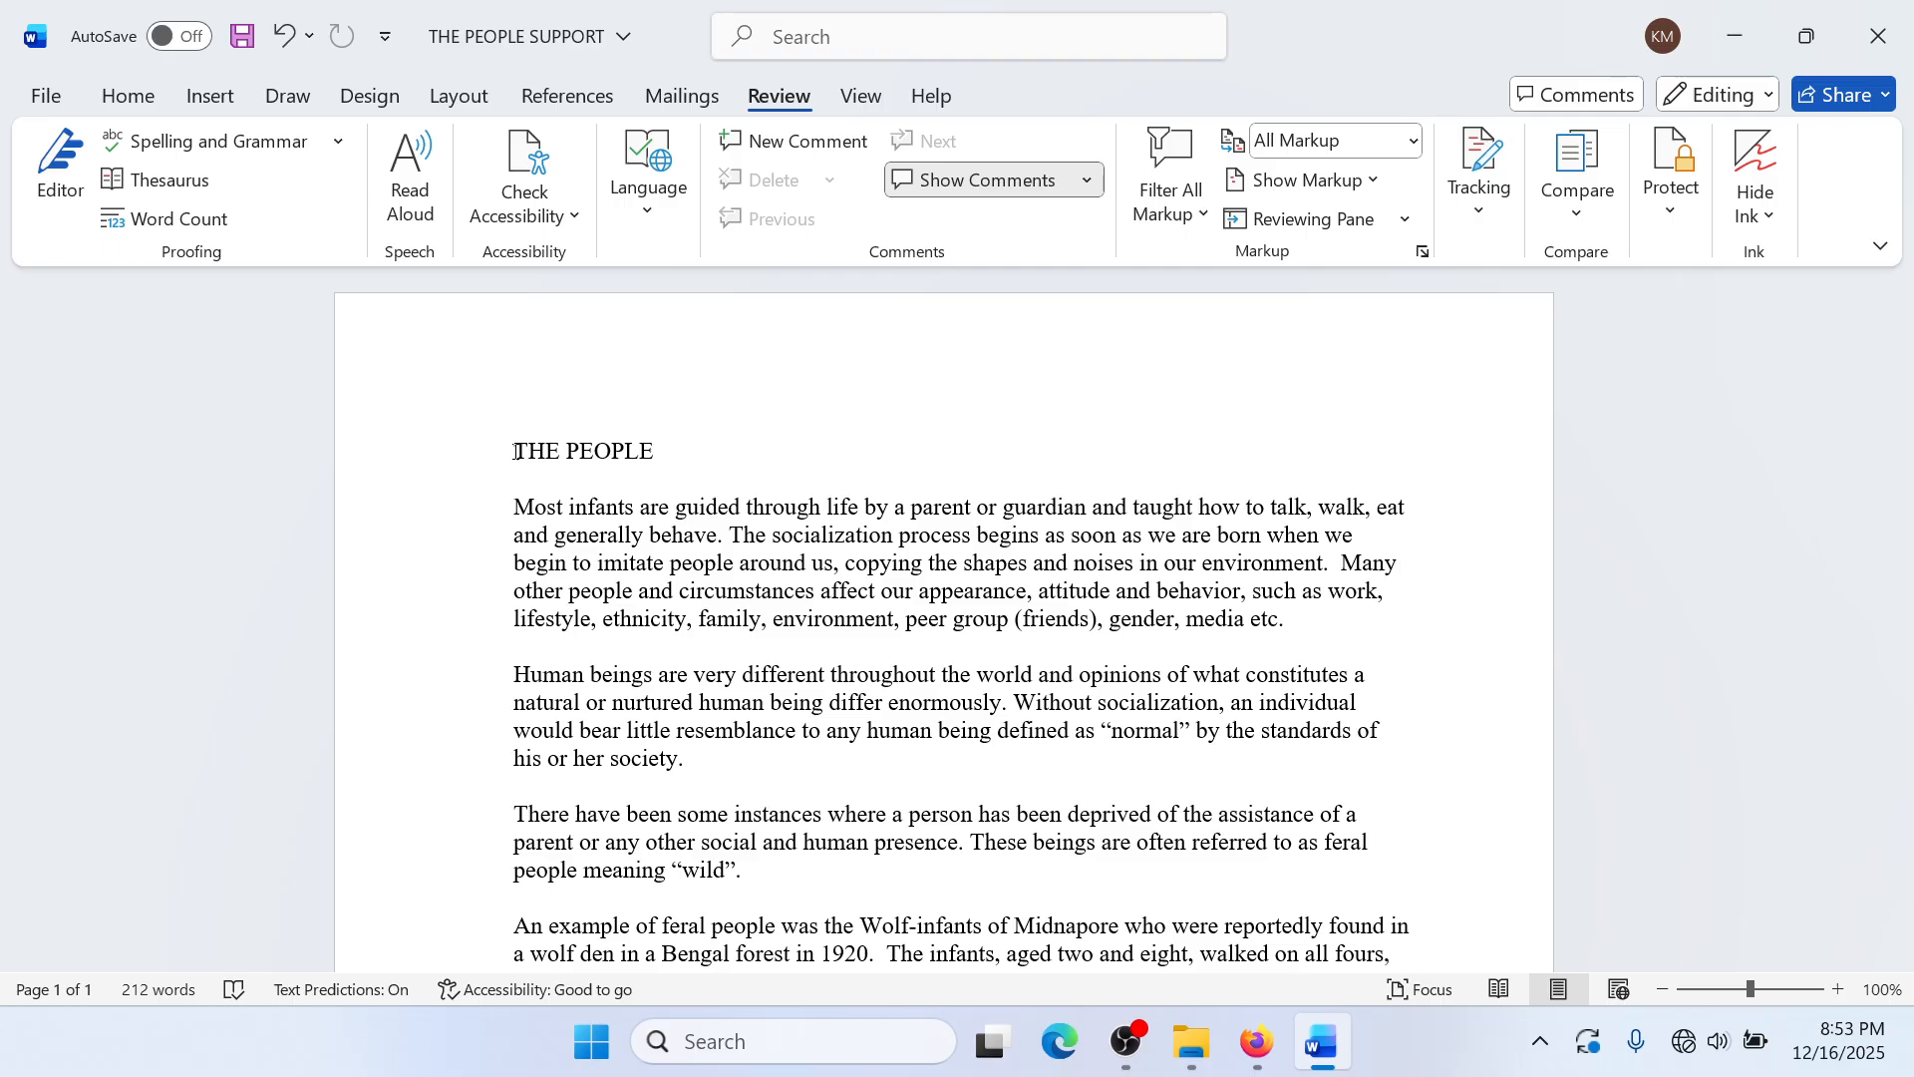
drag(516, 451, 665, 452)
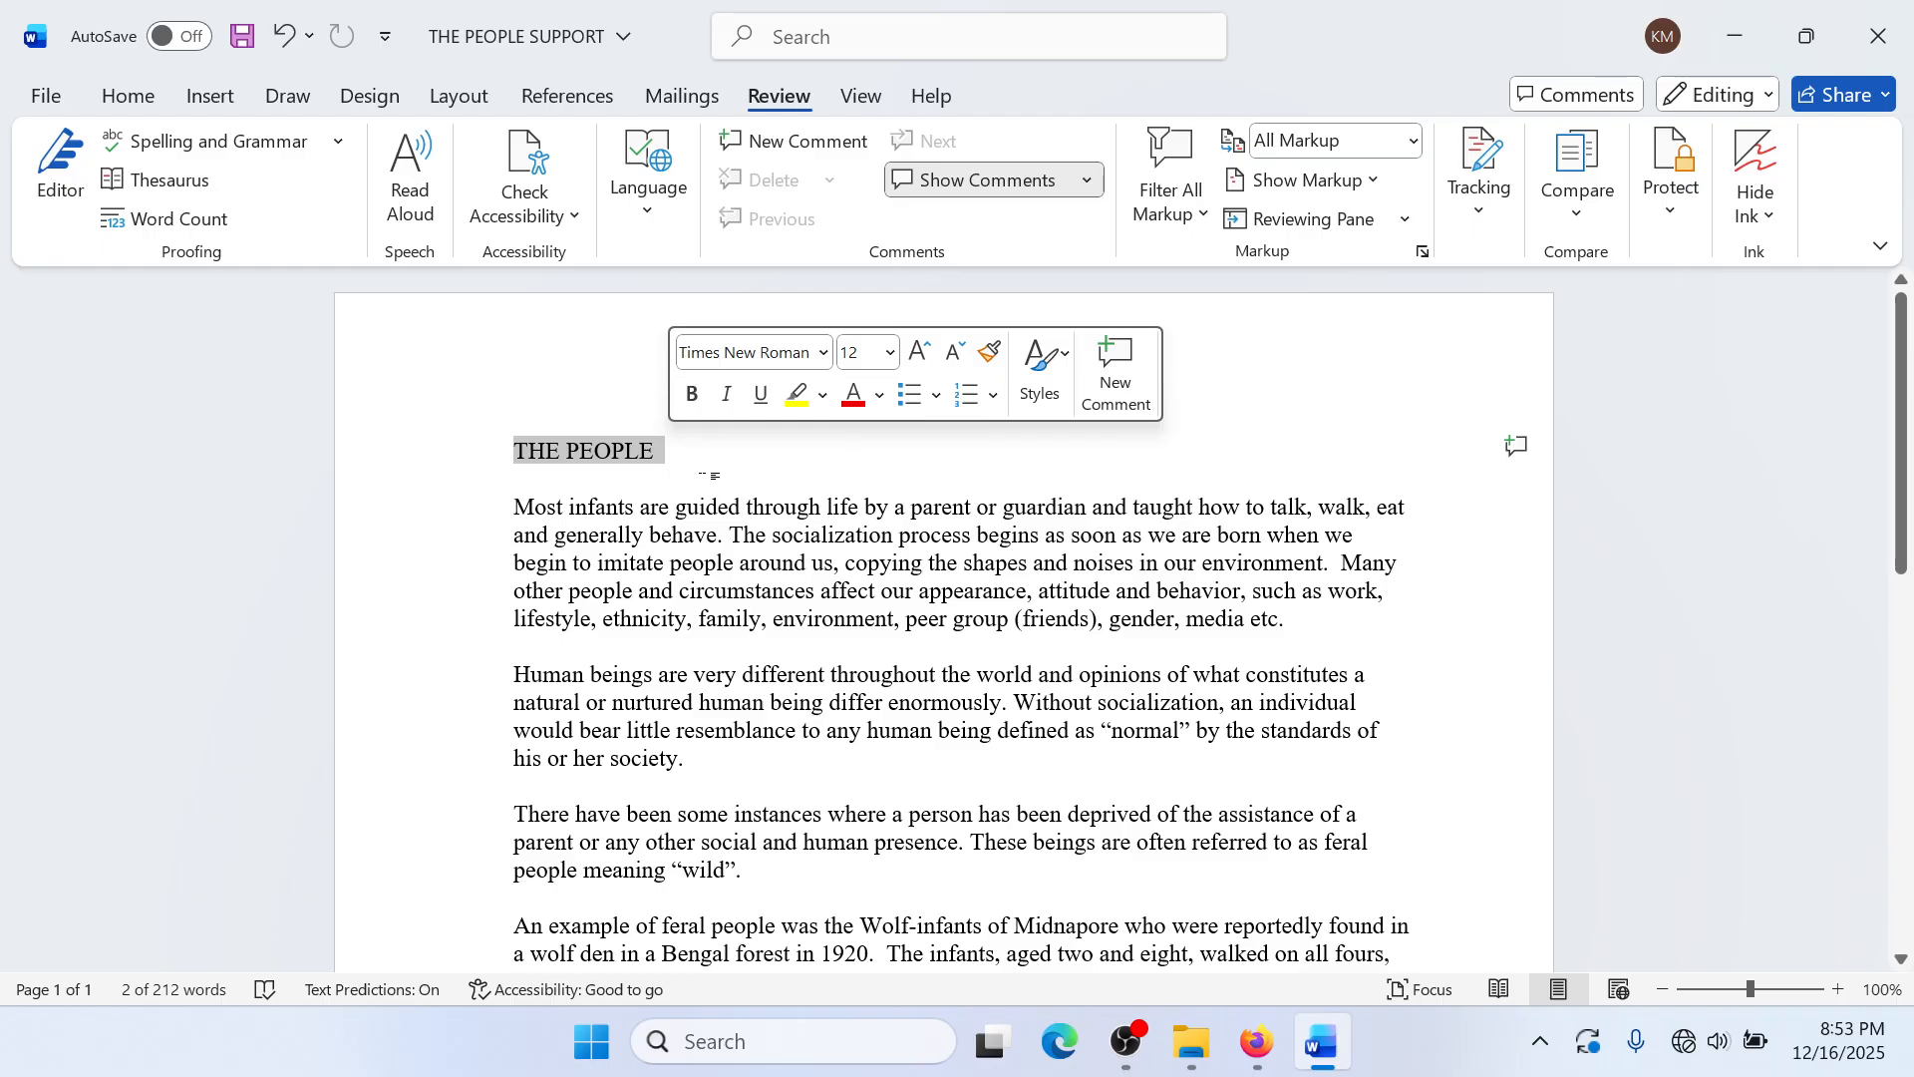
click(998, 730)
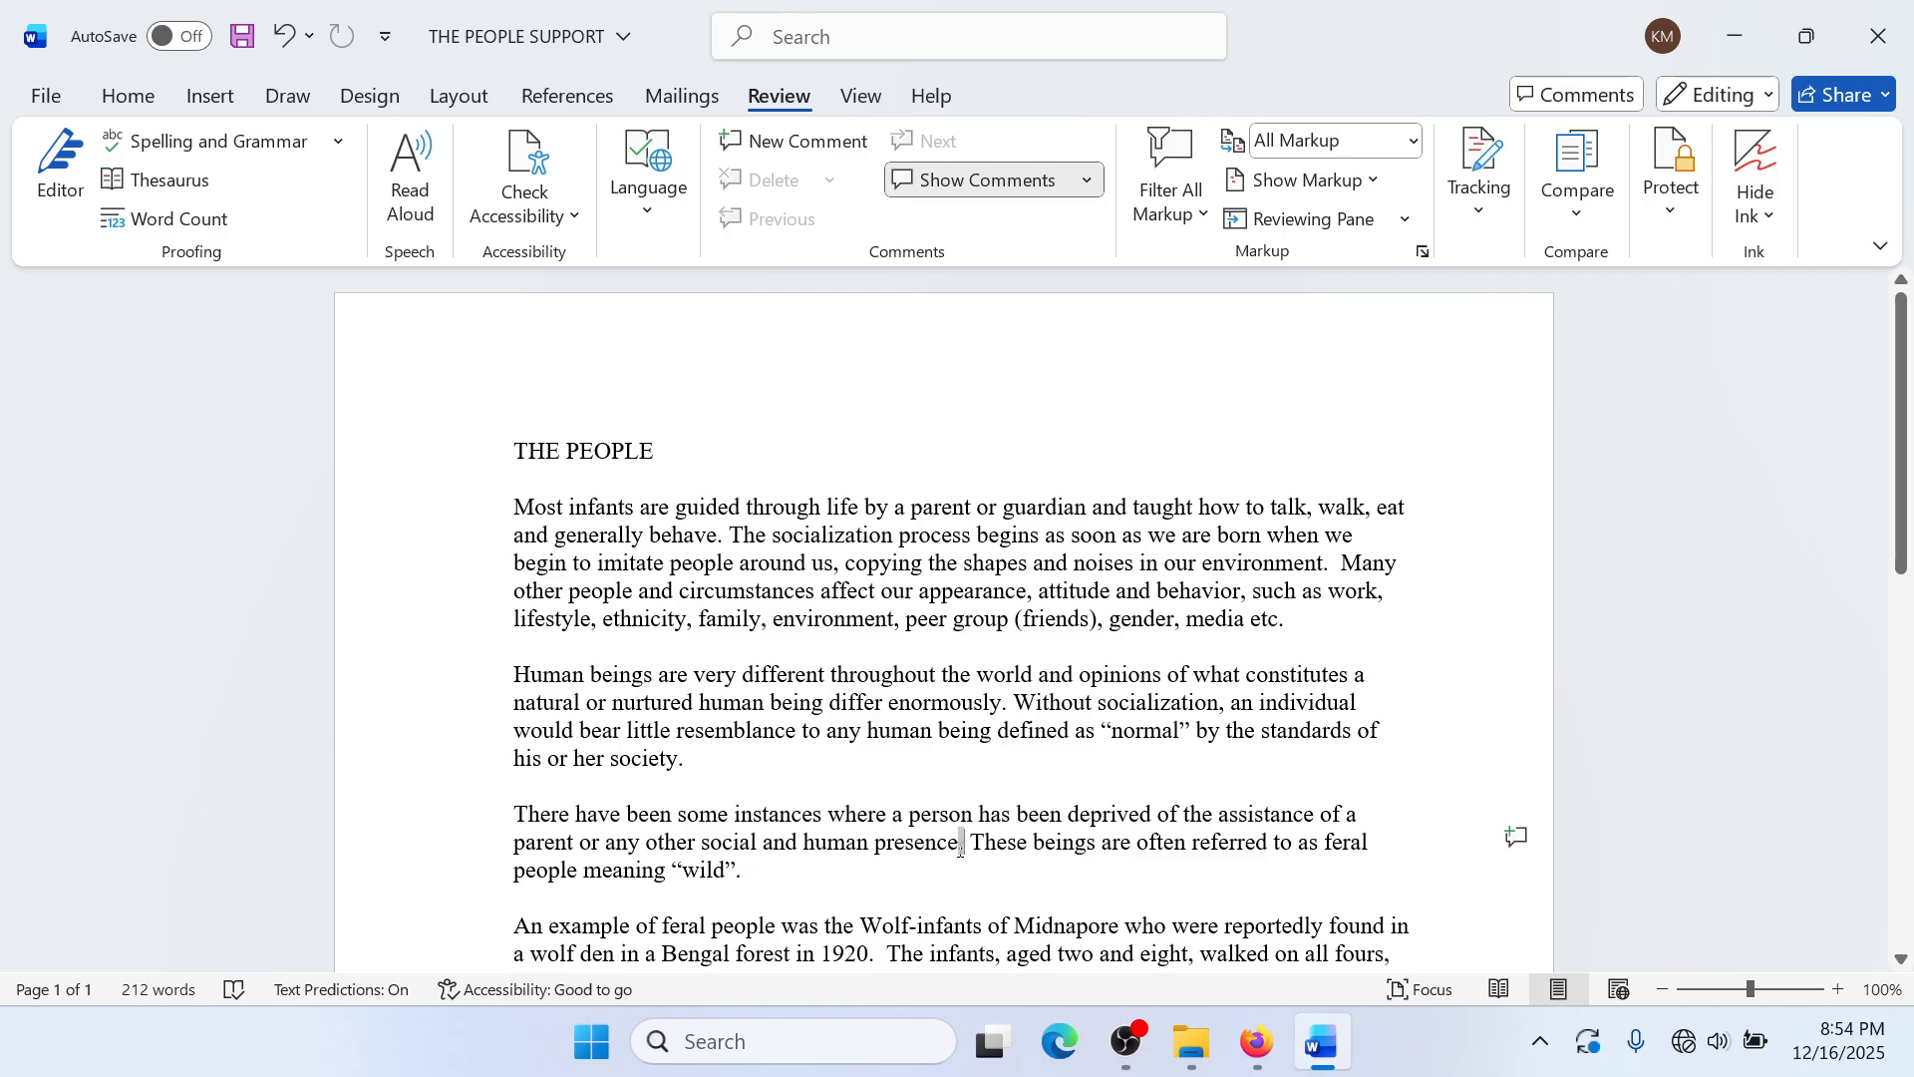
Step: Highlight "human presence." in the third paragraph backwards from its end, and clear the selection
drag(969, 850, 860, 843)
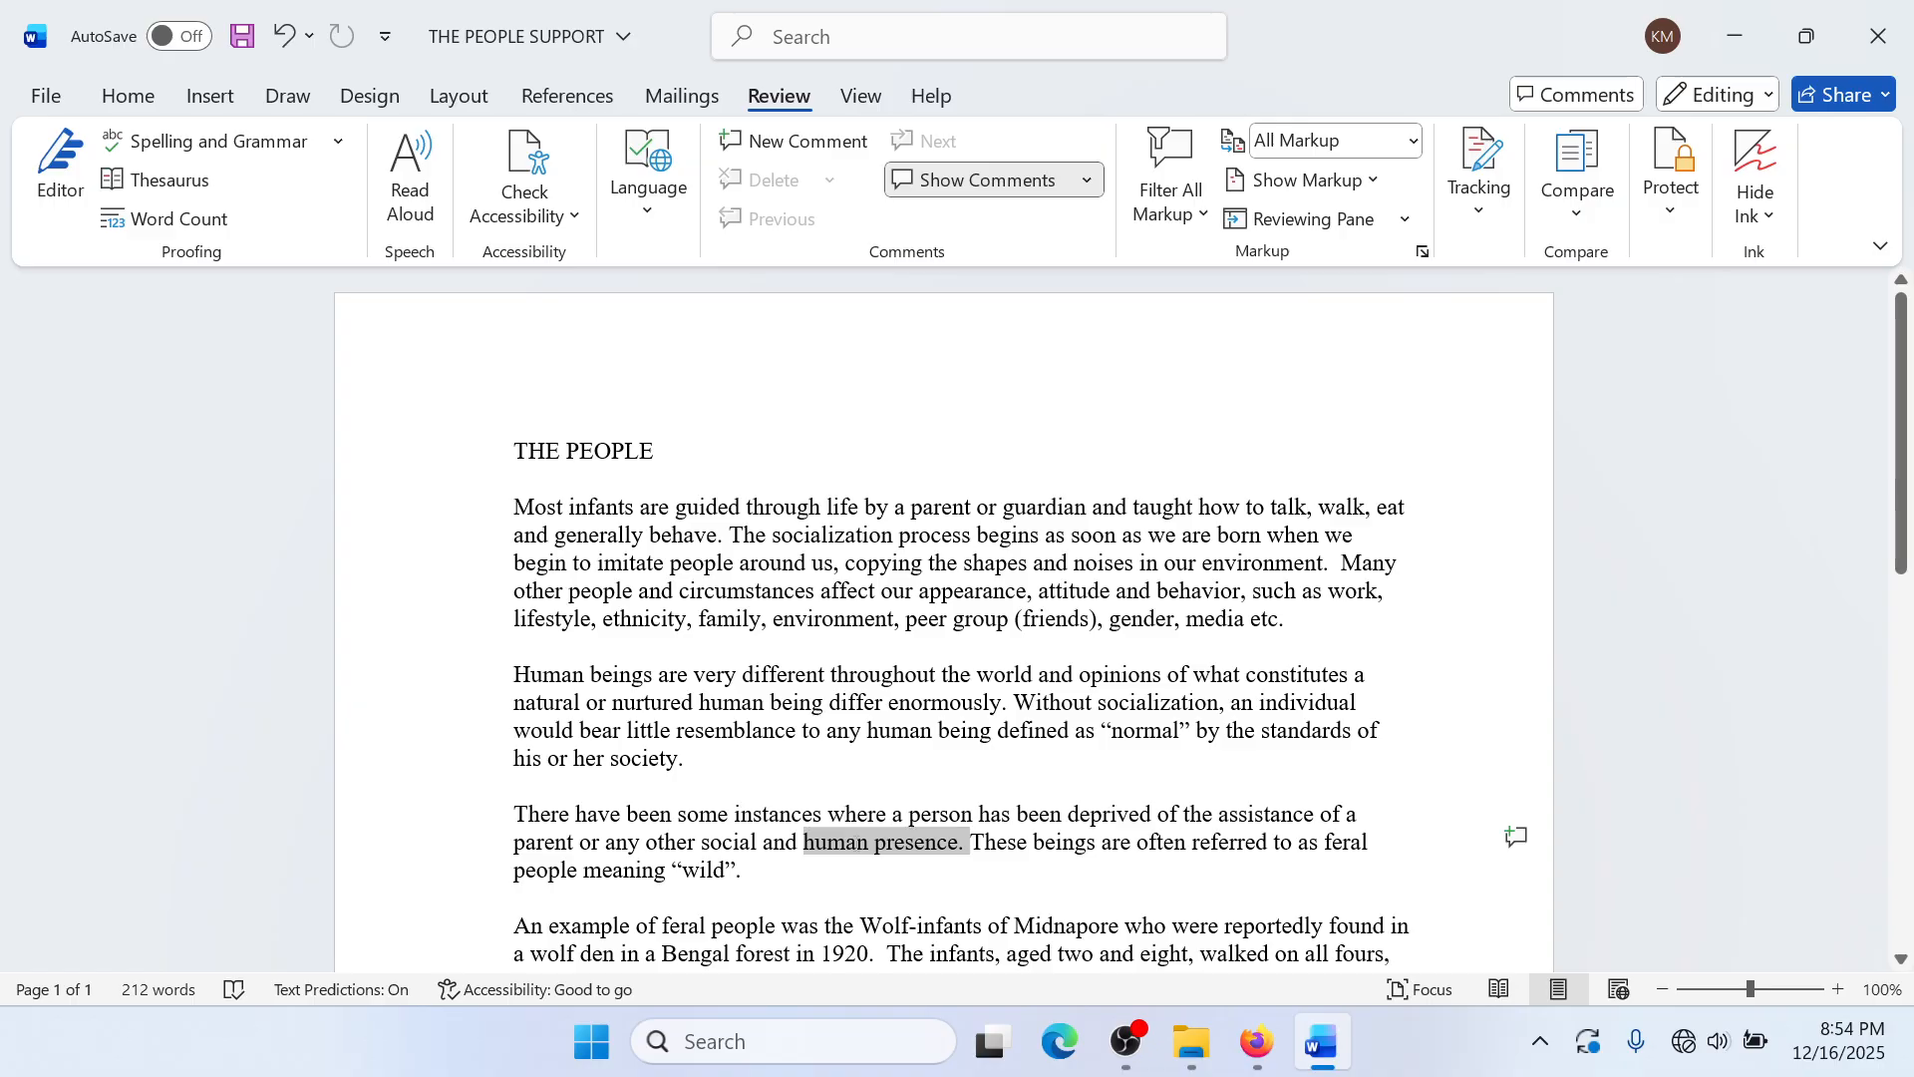
drag(856, 845, 856, 850)
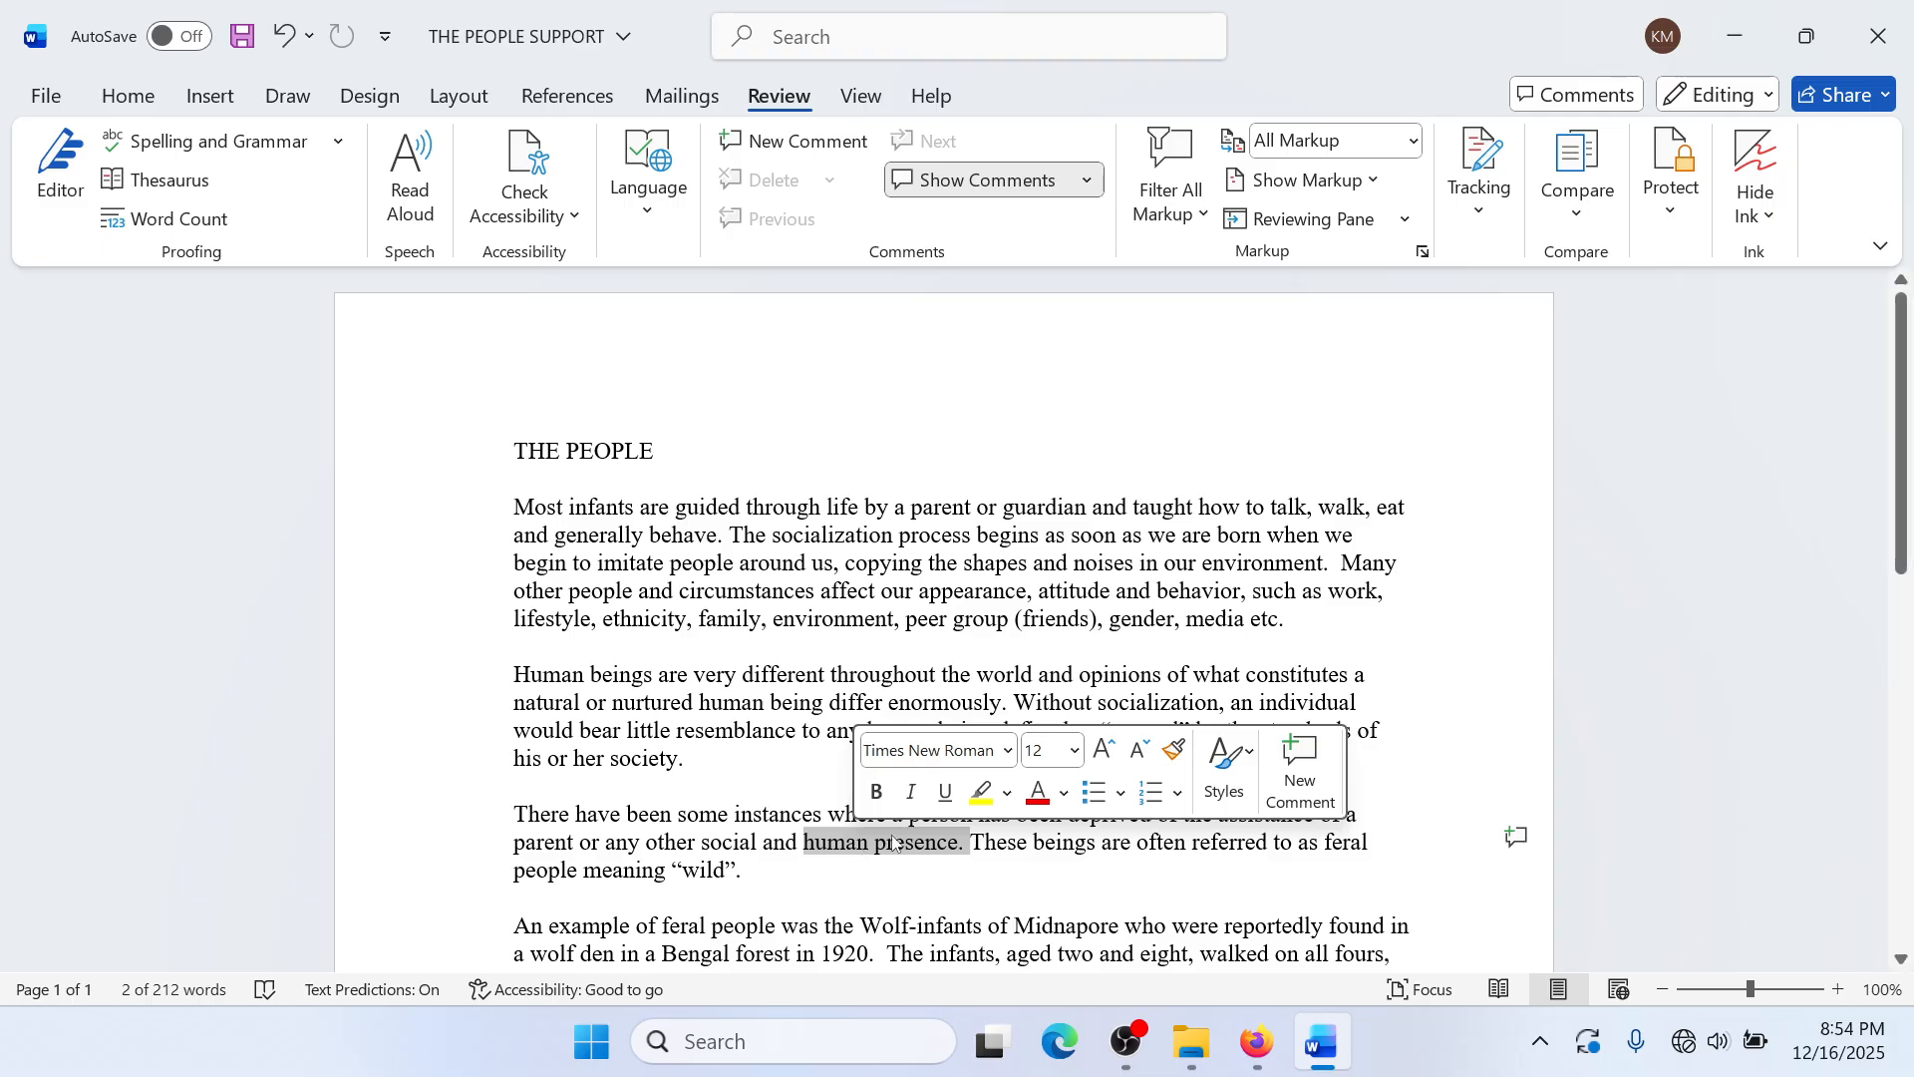
click(631, 675)
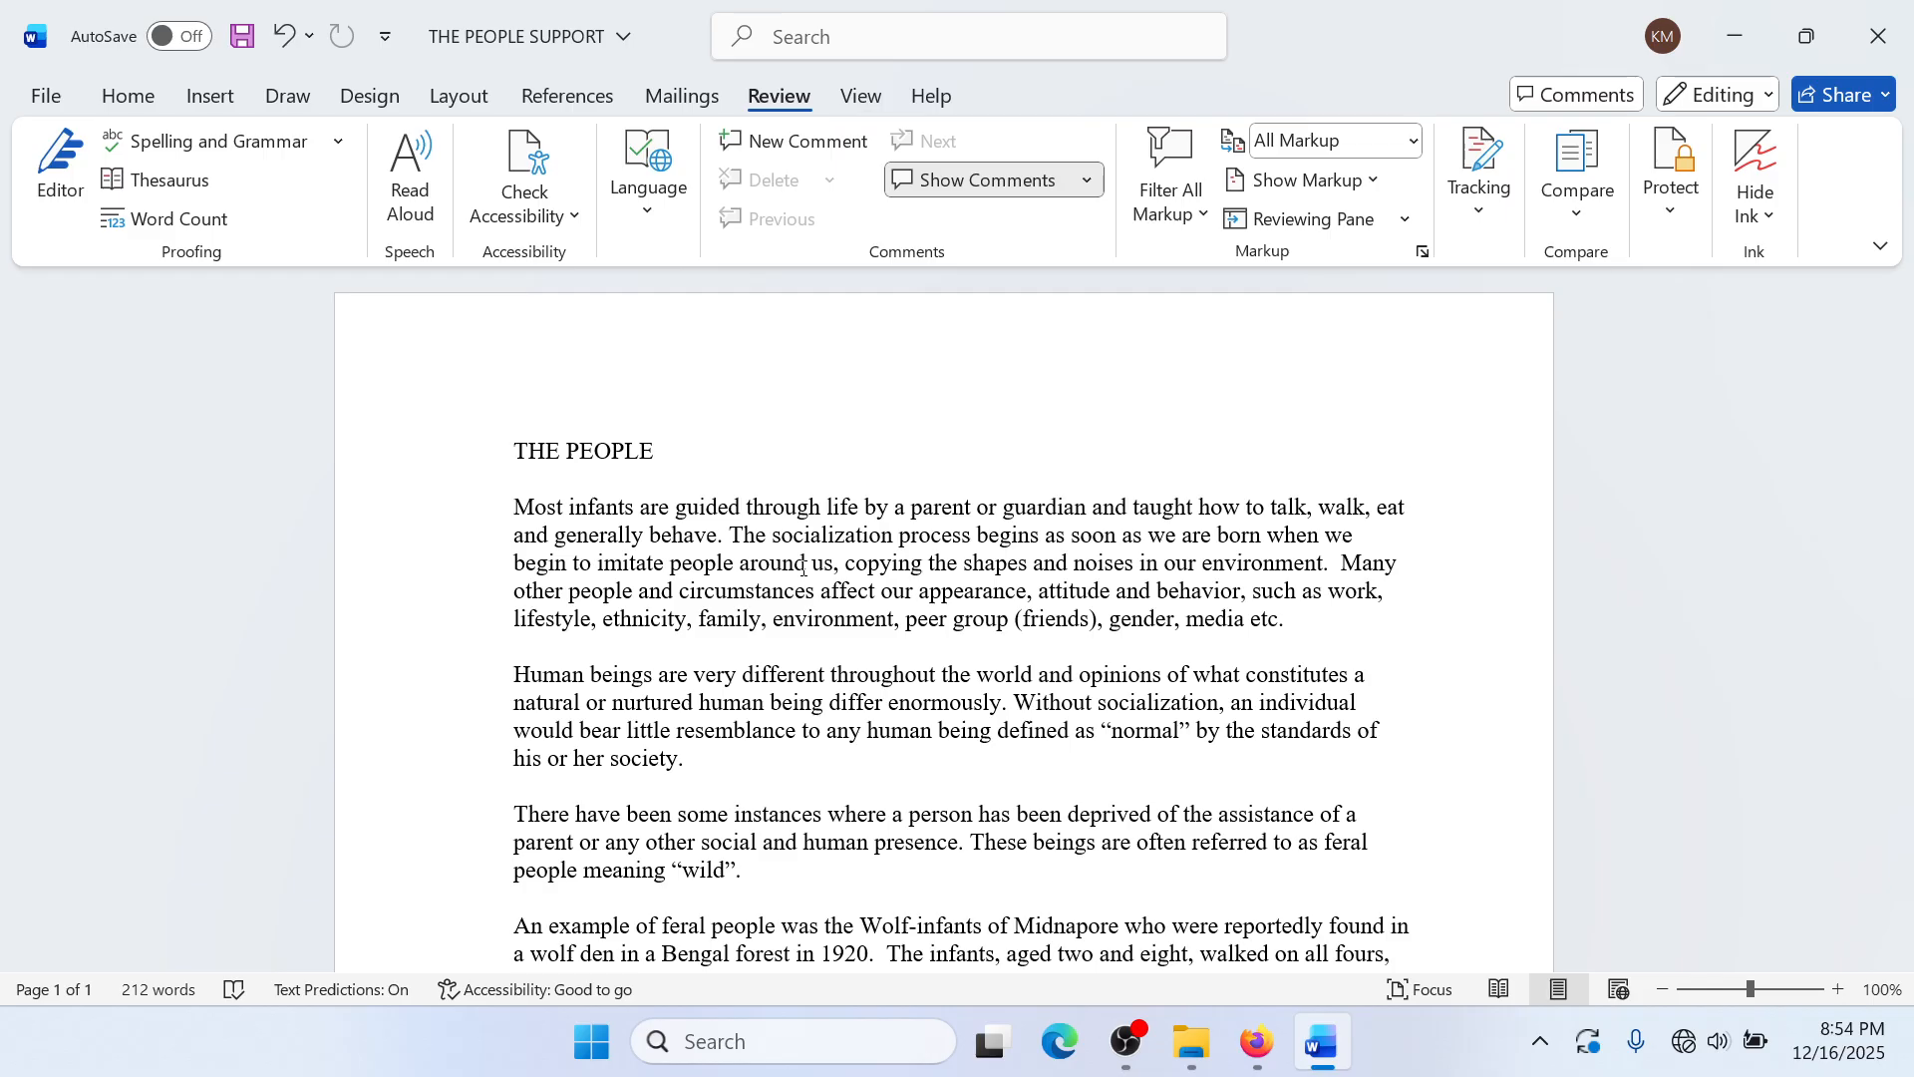
Step: Extend a selection character by character from the start of the title across "THE PEOPLE", and clear it
key(ctrl+Home)
key(shift+Right)
key(shift+Right)
key(shift+Right)
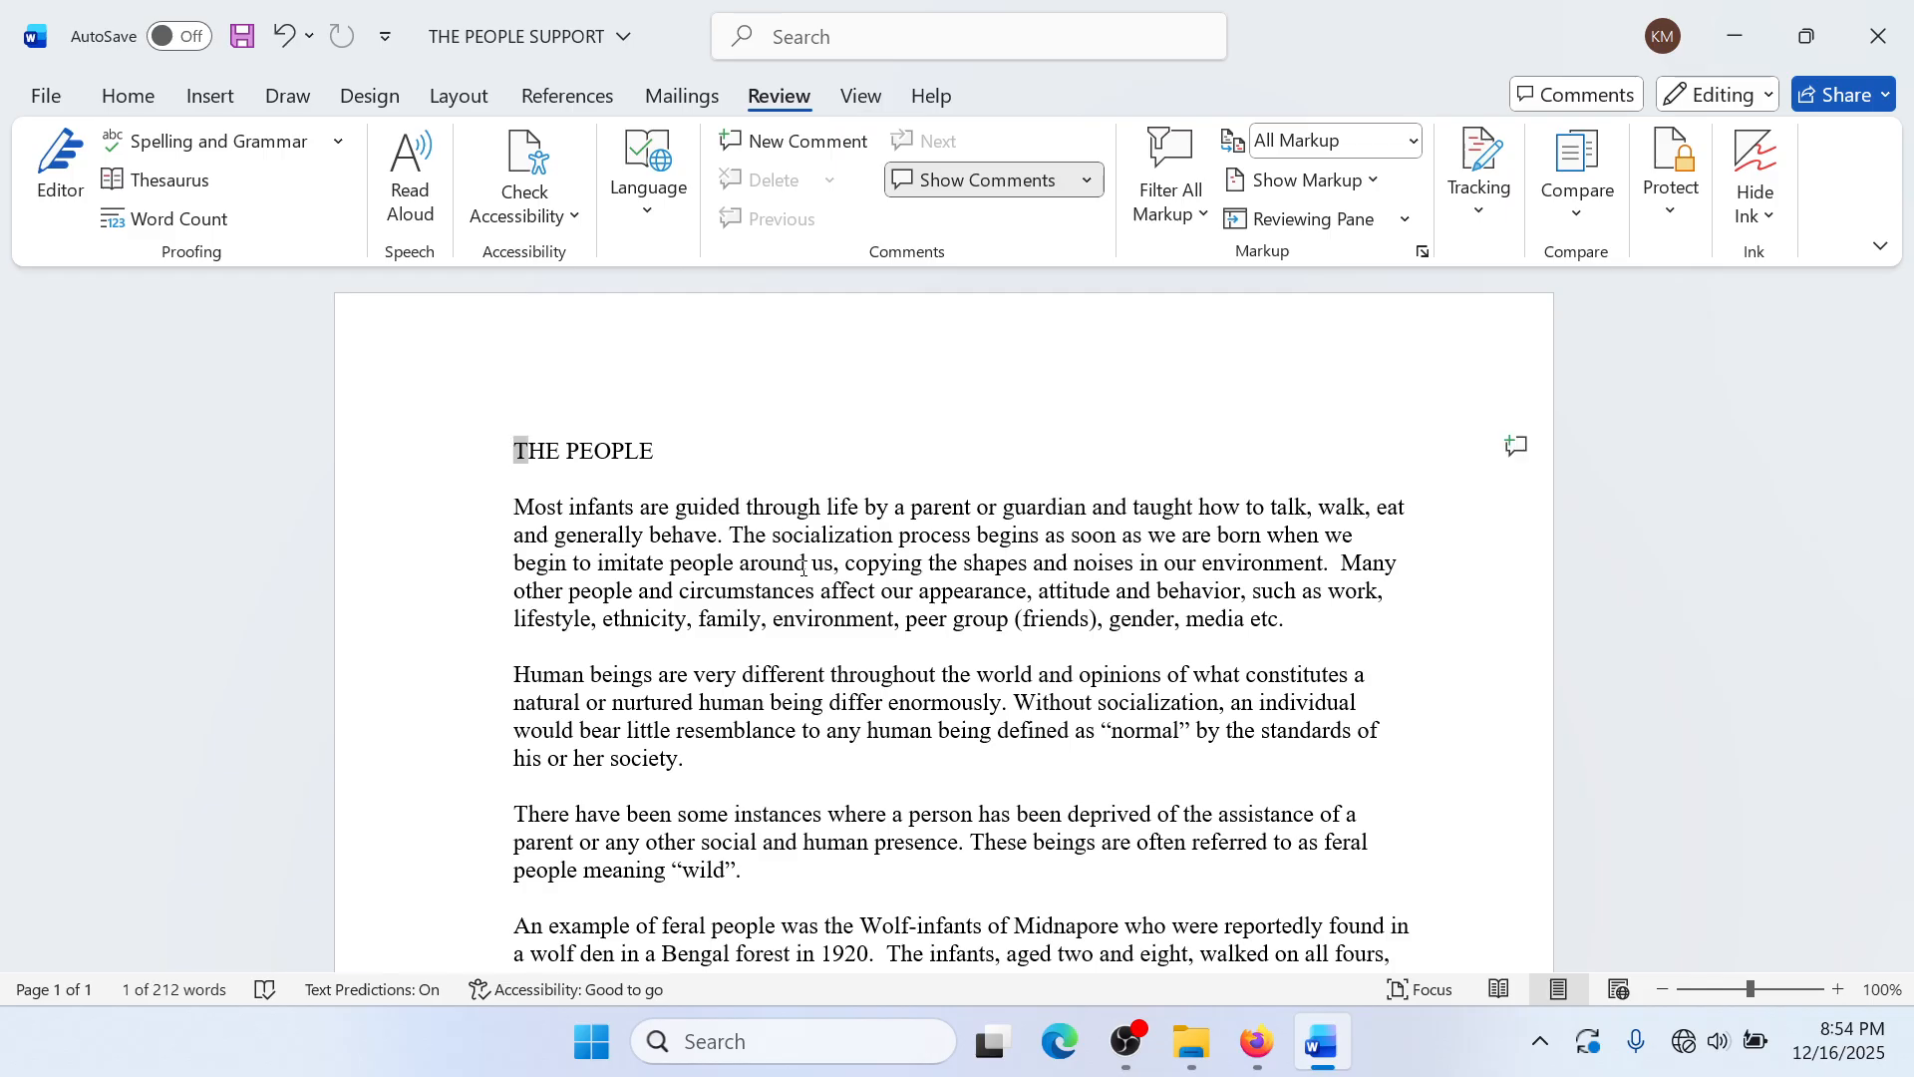
key(shift+Right)
key(shift+Right)
key(shift+Right)
key(shift+Right)
key(shift+Right)
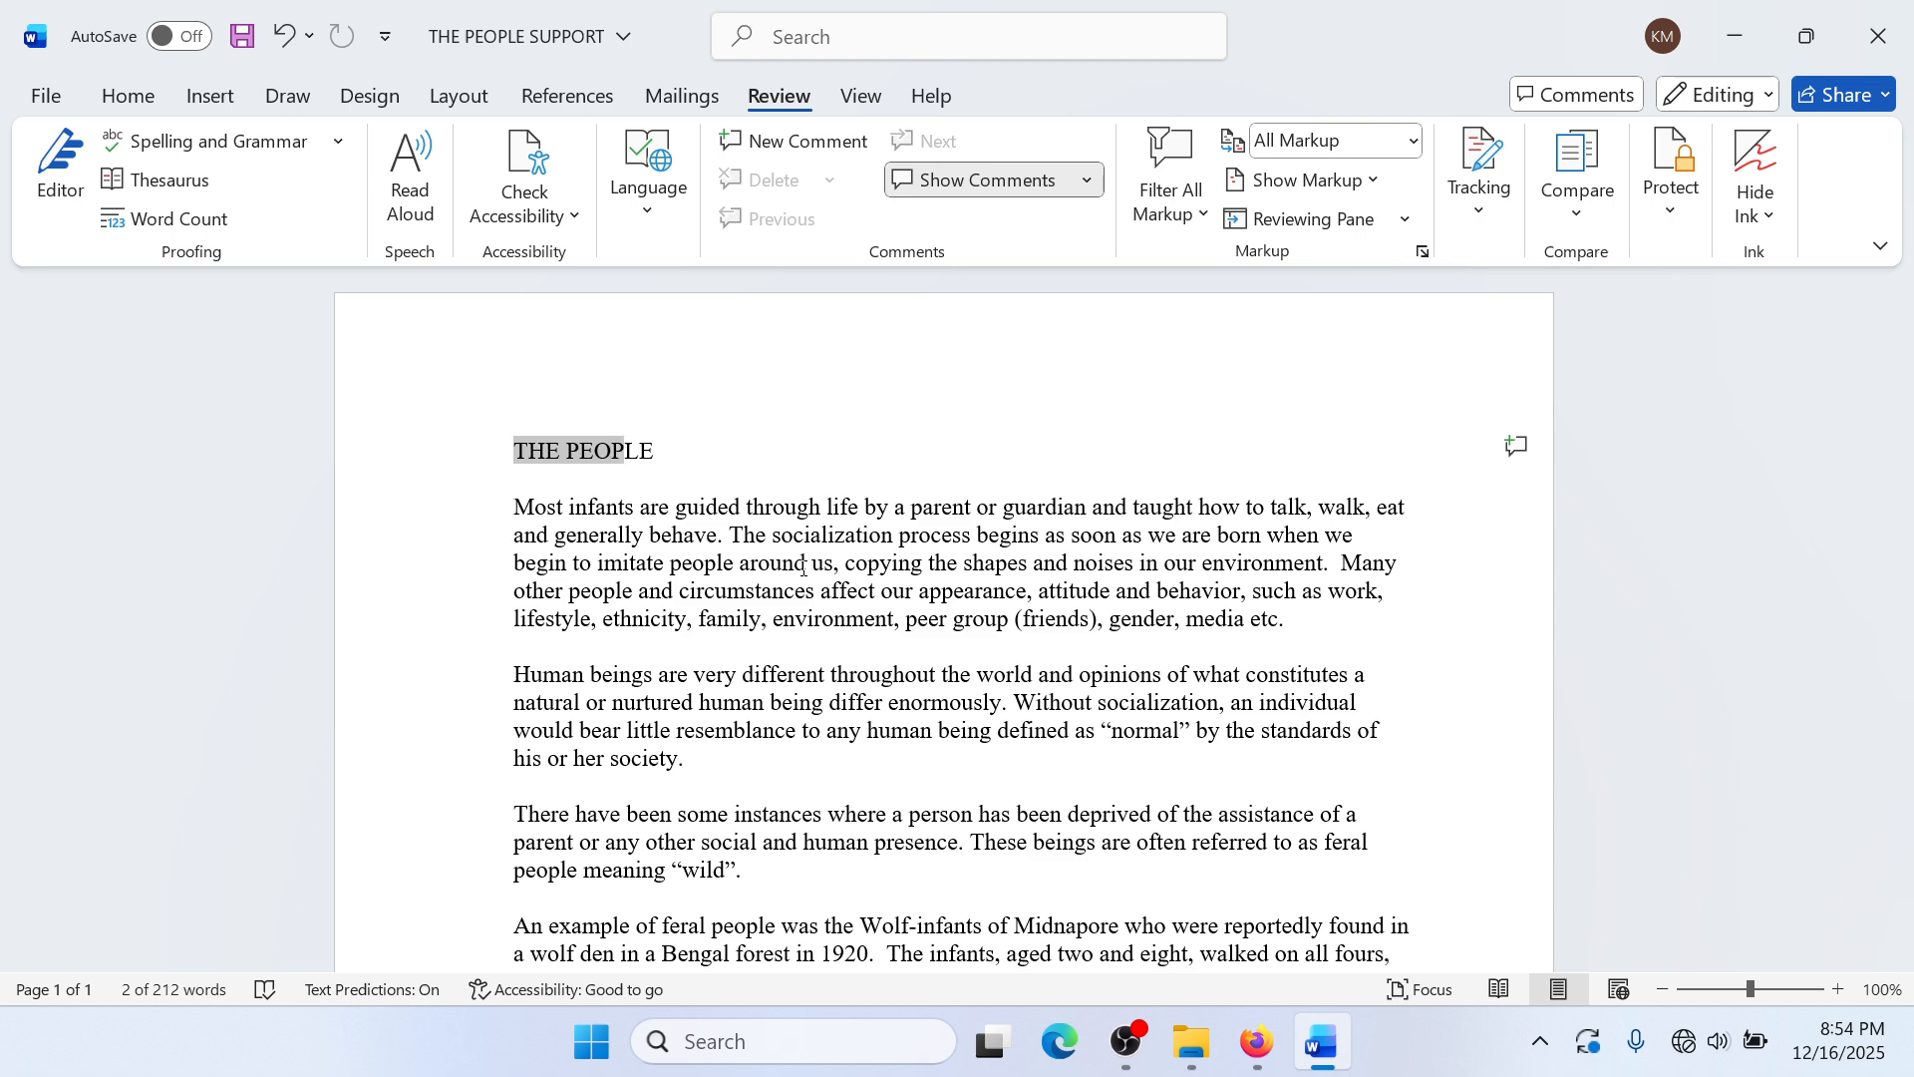
key(shift+Right)
key(shift+Right)
key(shift+Right)
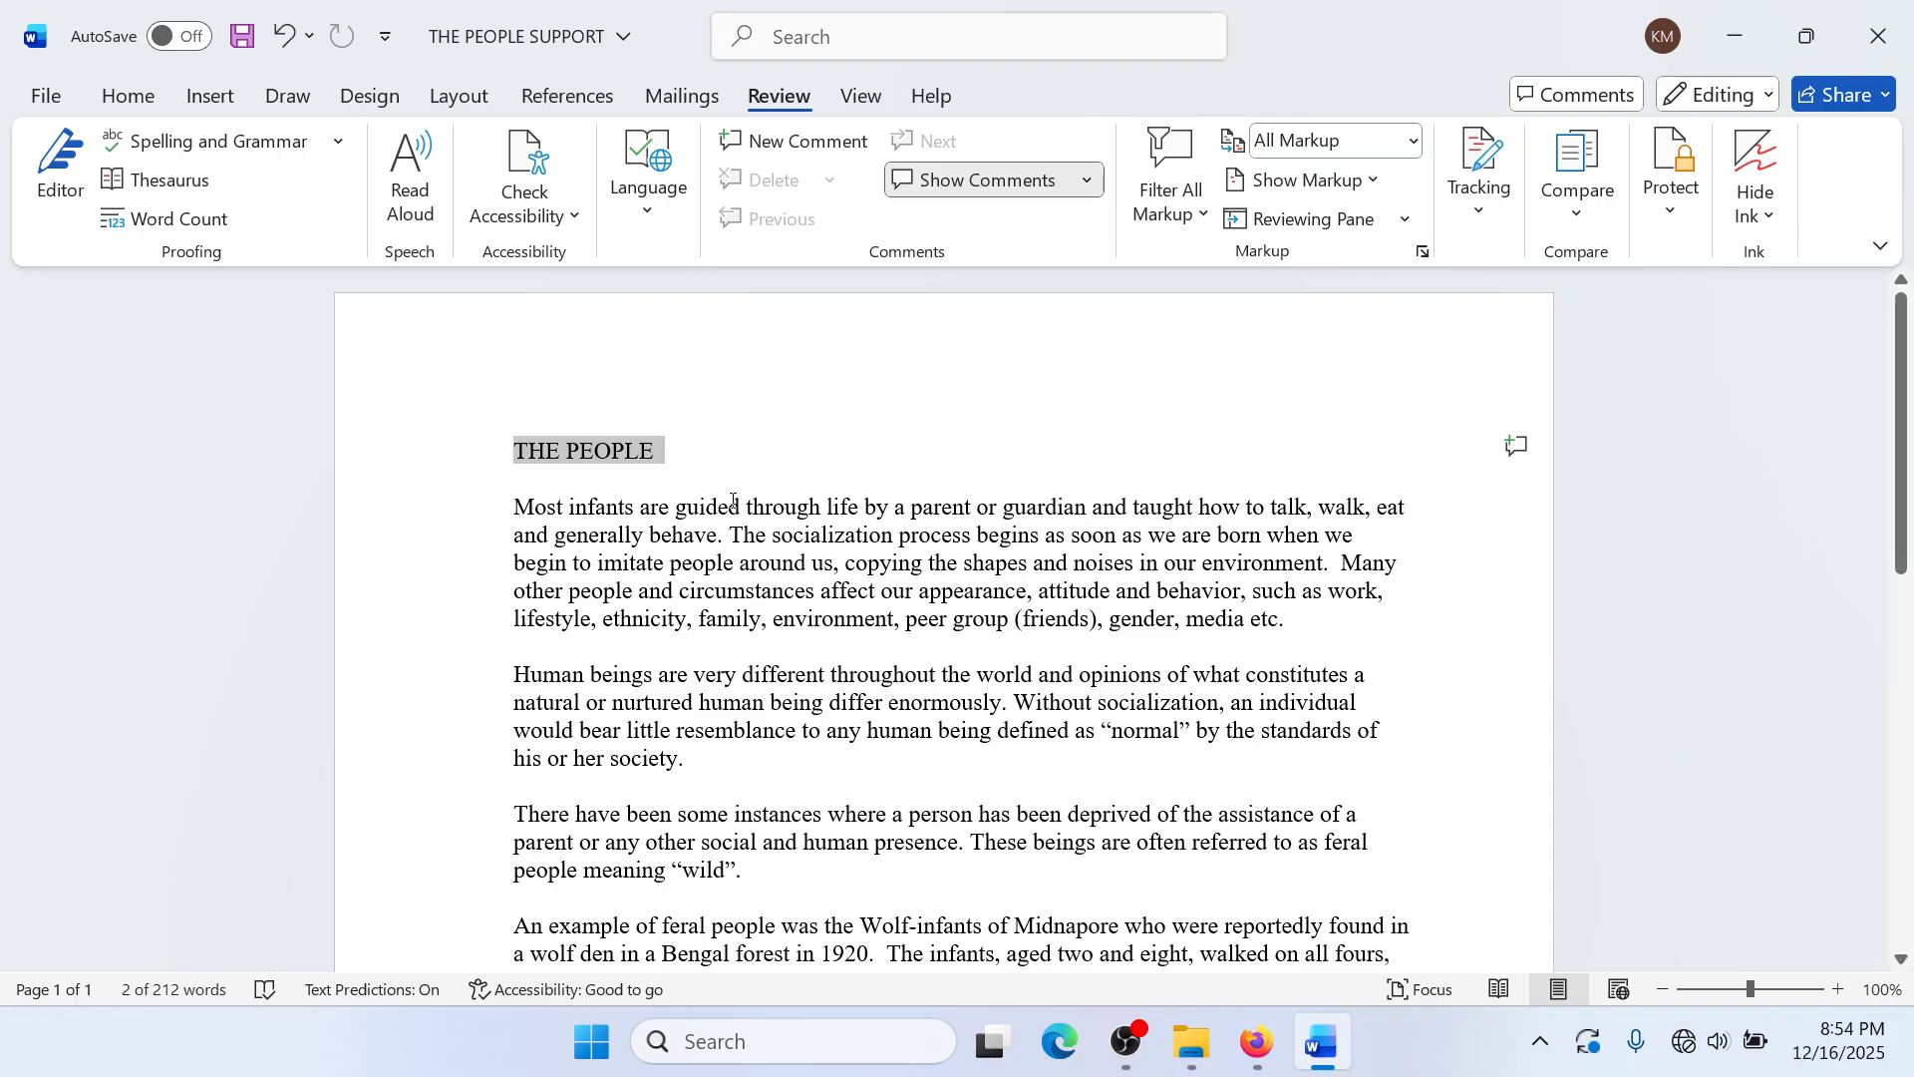
key(Right)
Step: Place the cursor at the end of the title and extend the selection backwards over "THE PEOPLE"
click(678, 442)
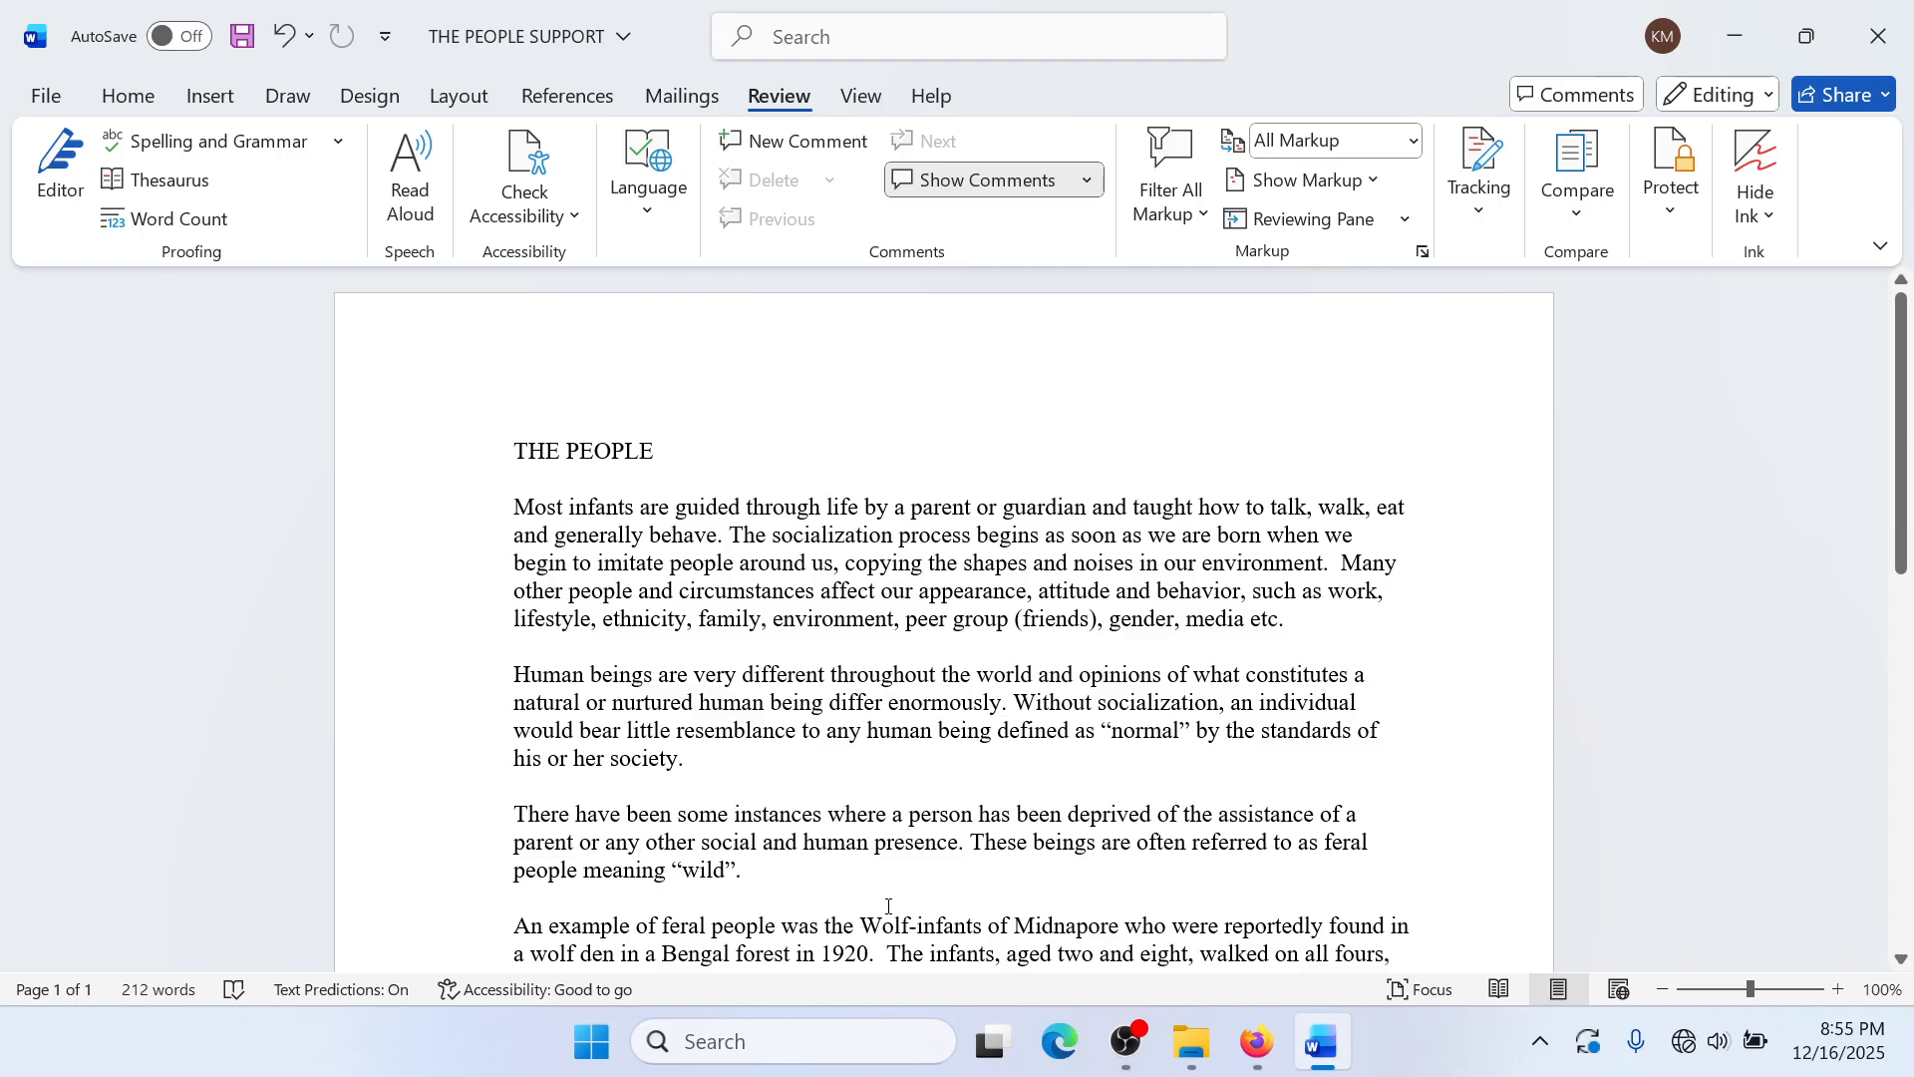
key(shift+Left)
key(shift+Left)
key(shift+Left)
key(shift+Left)
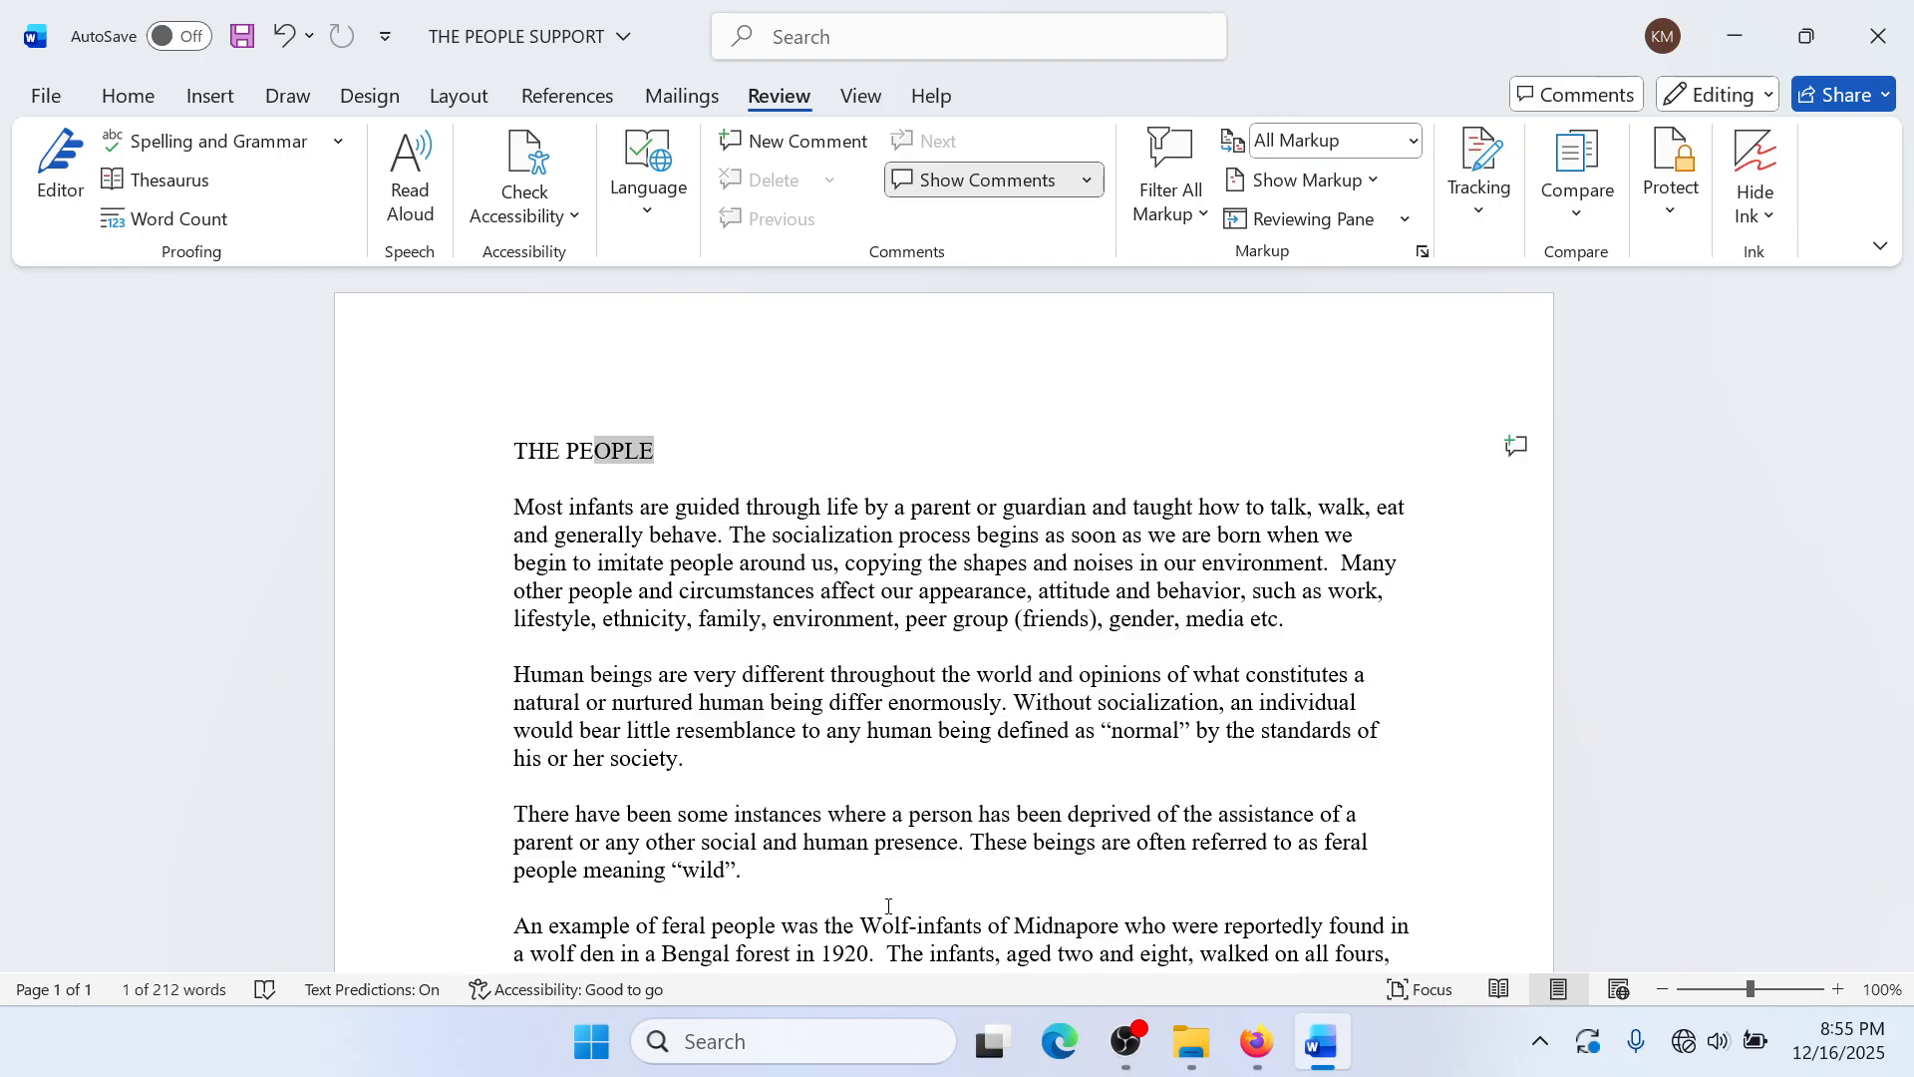
key(shift+Left)
key(shift+Left)
key(shift+Left)
key(shift+Left)
key(shift+Left)
key(shift+Left)
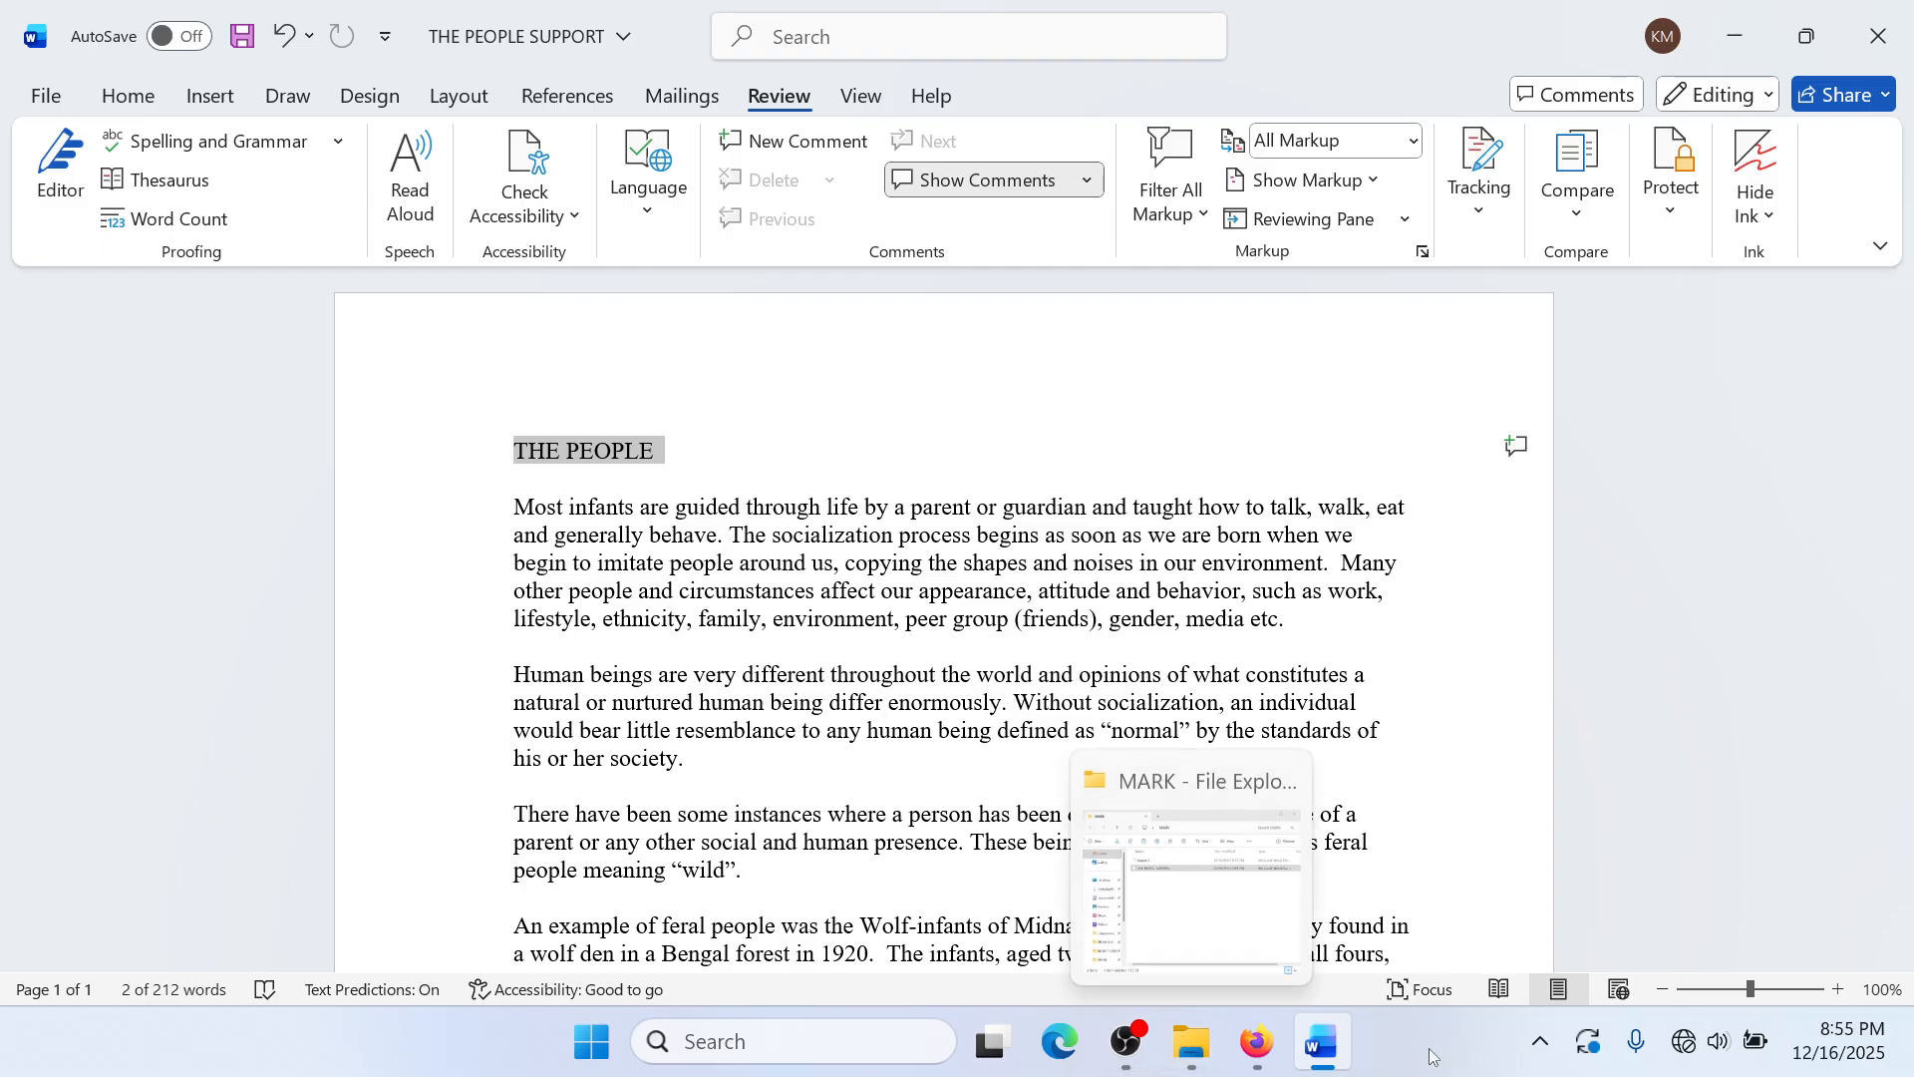
Step: Switch to the outline in Firefox, underline "introduction to highlighting", return to Word and clear the title selection
click(1257, 1041)
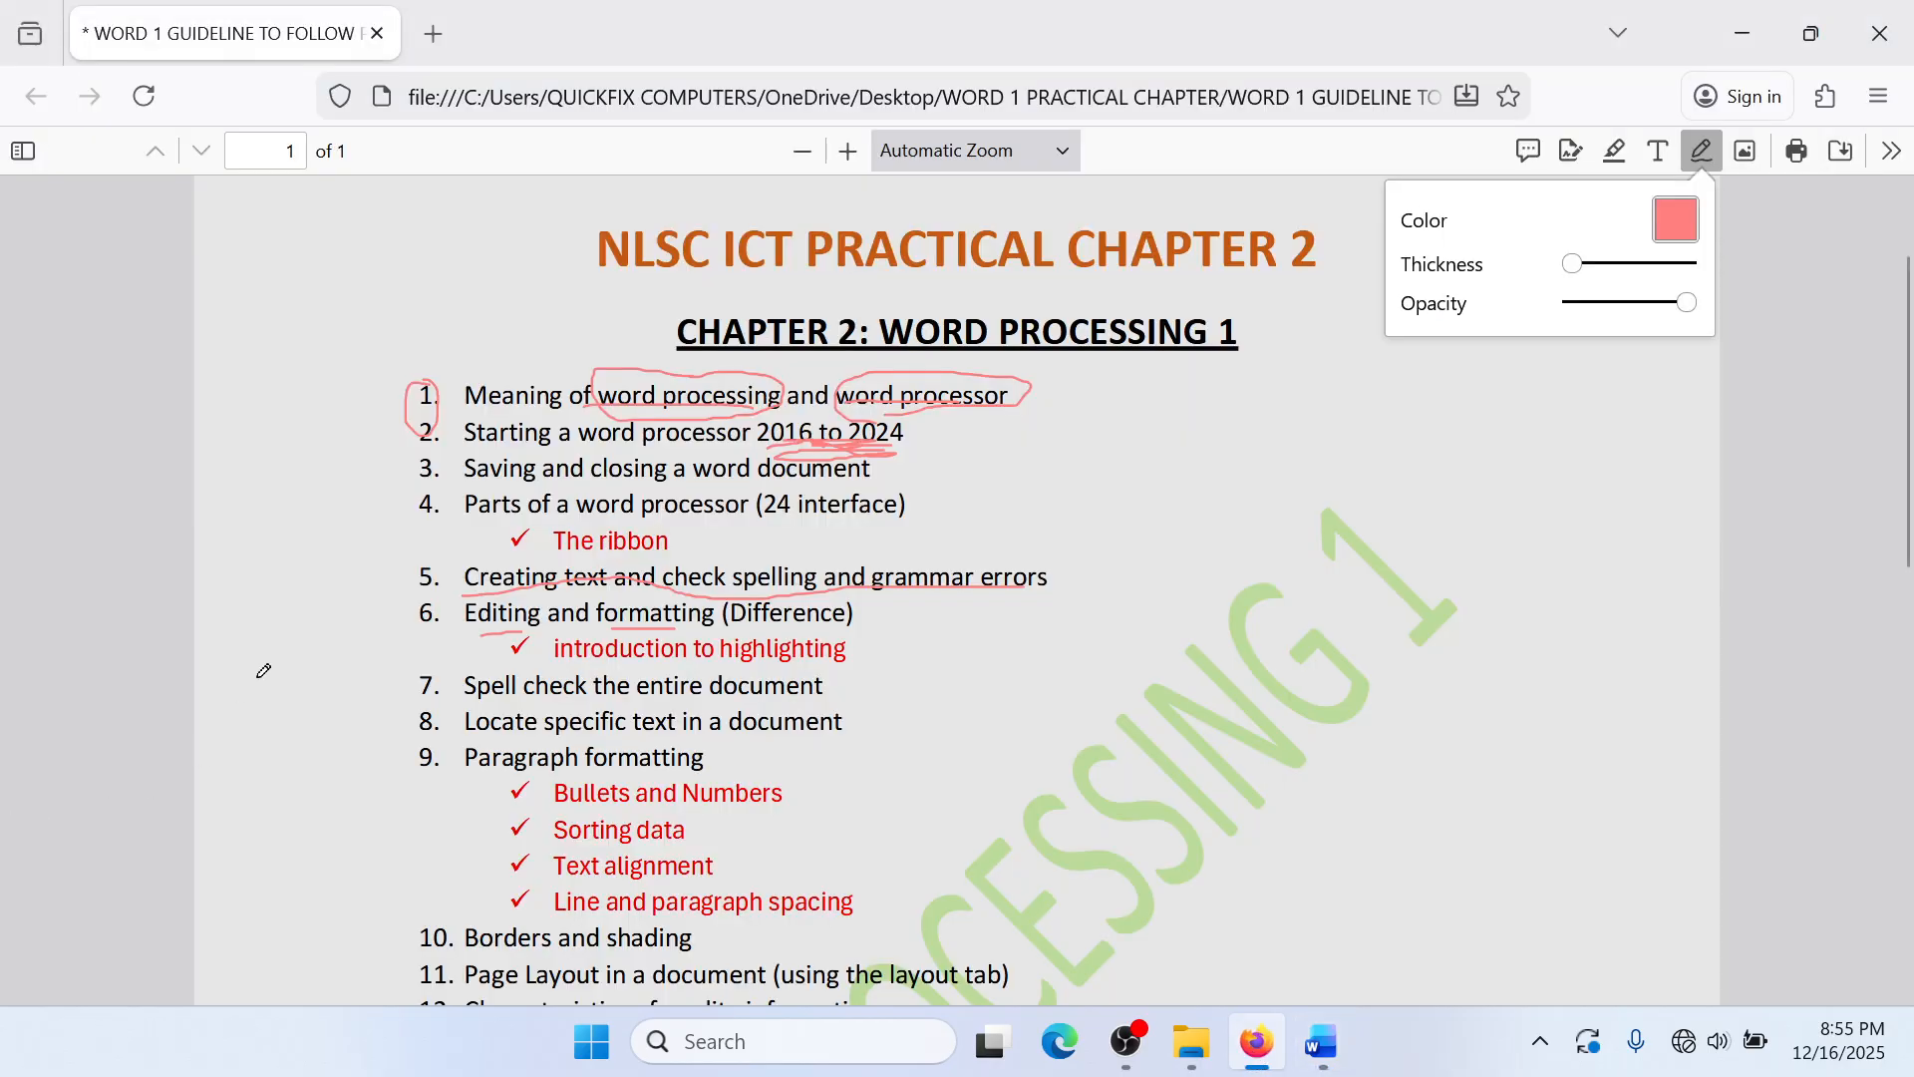
mouse_move(558, 662)
mouse_down()
mouse_move(703, 674)
mouse_move(860, 652)
mouse_up()
click(1343, 1059)
click(778, 646)
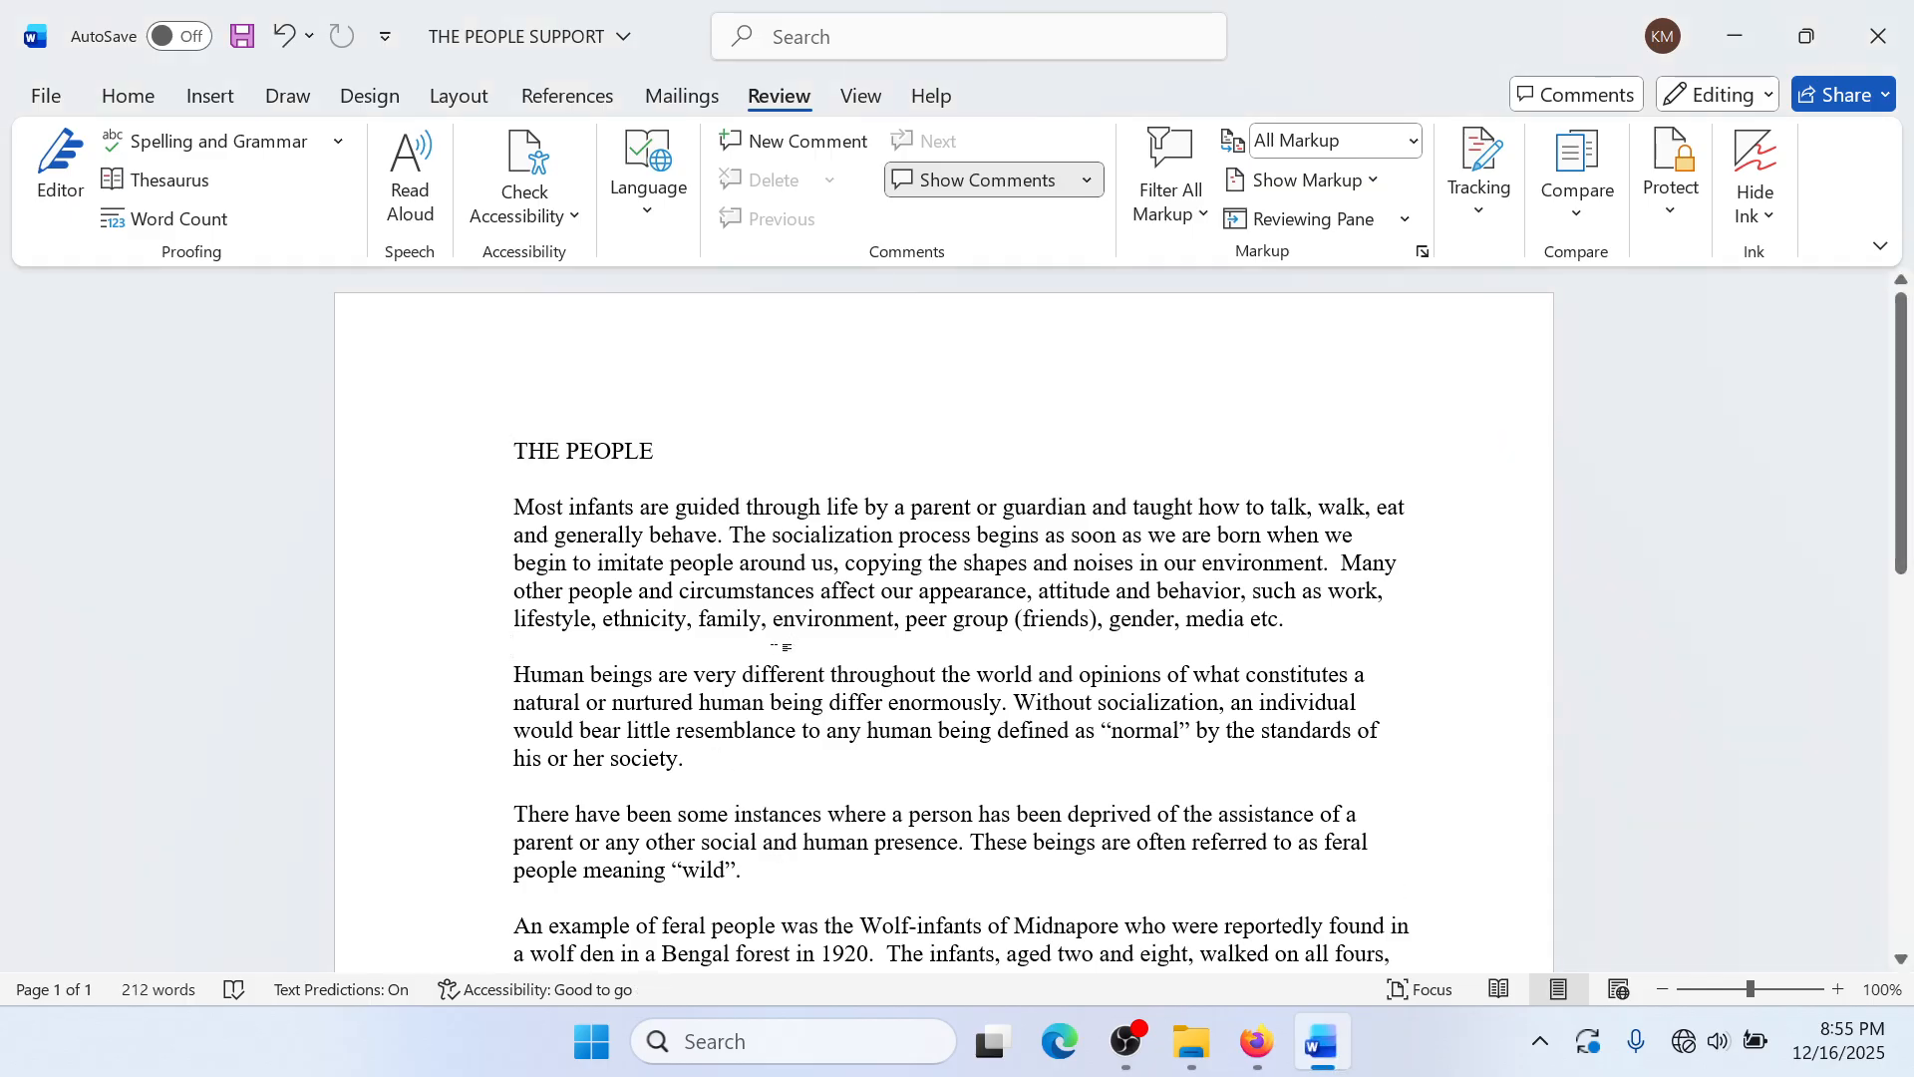
Step: Find the word "HUMAN" throughout the document, look over its occurrences, and close the search
click(122, 103)
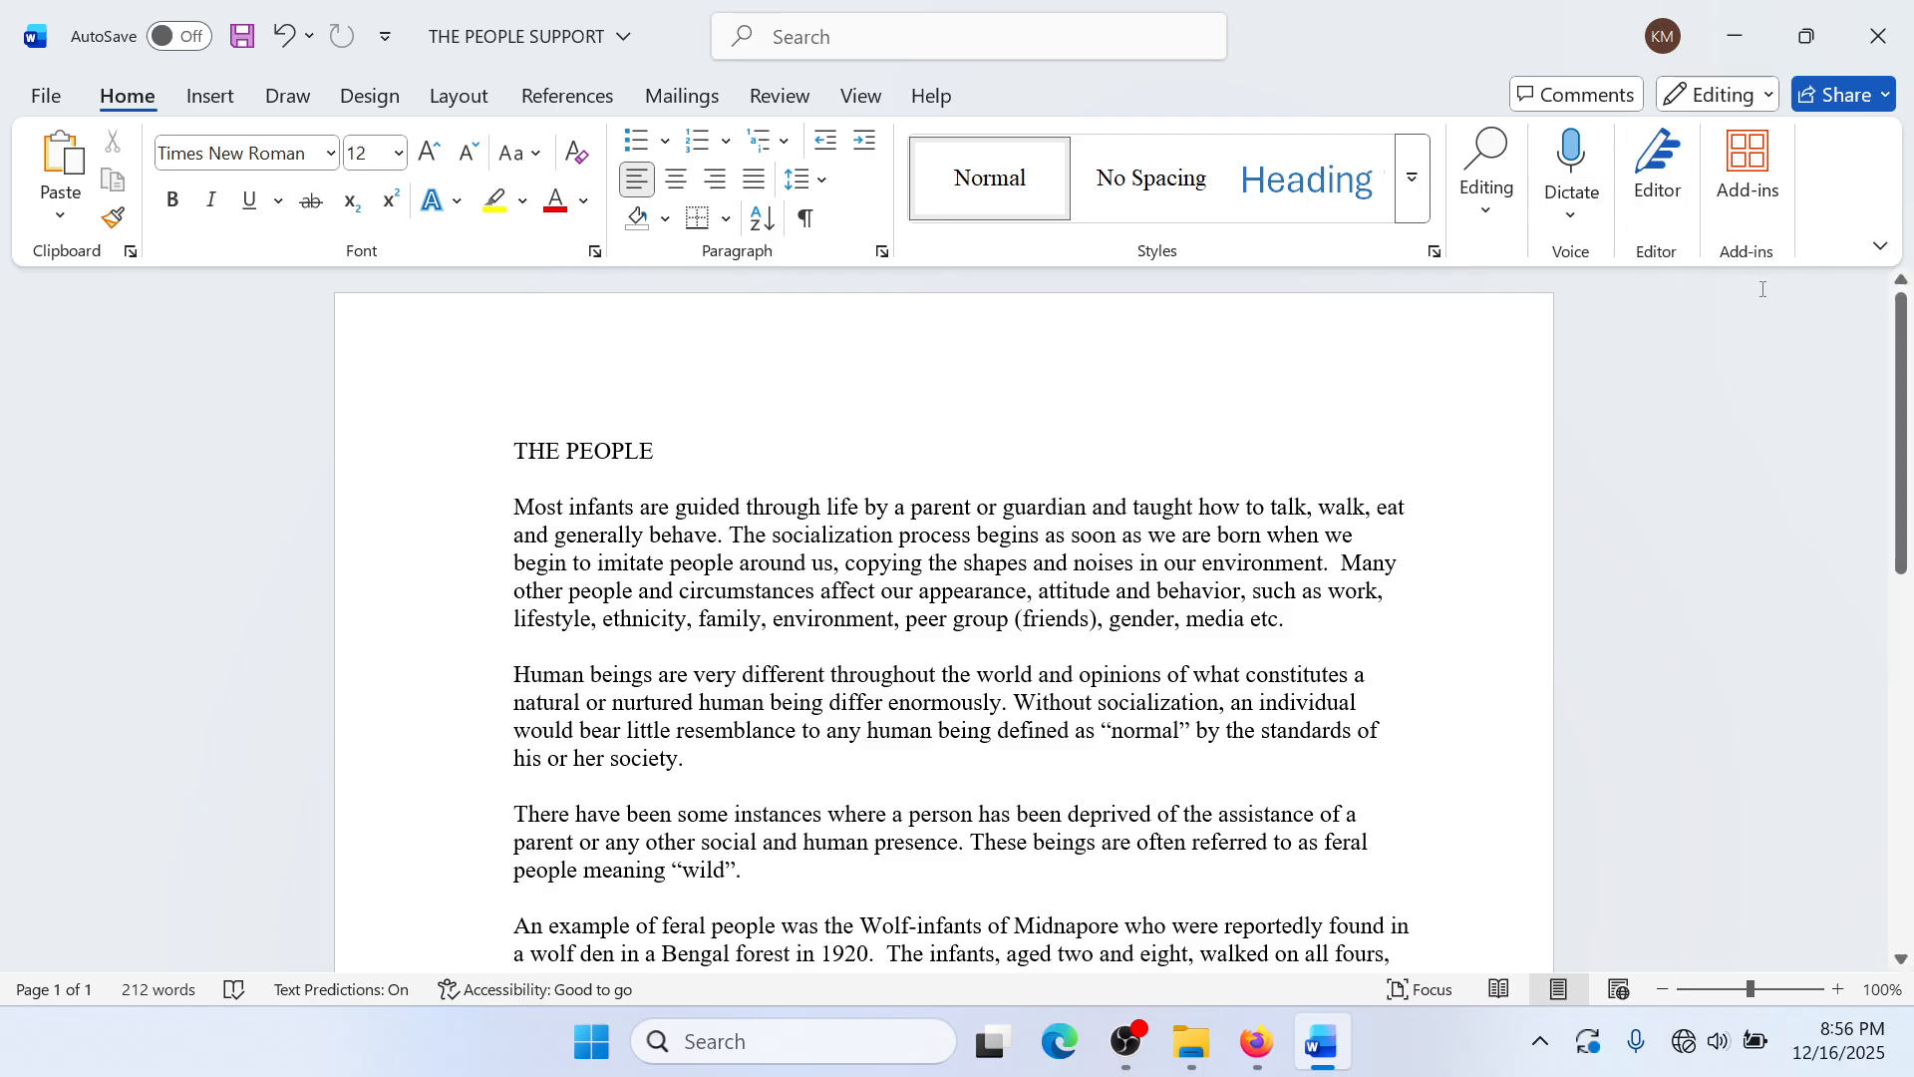
click(1496, 250)
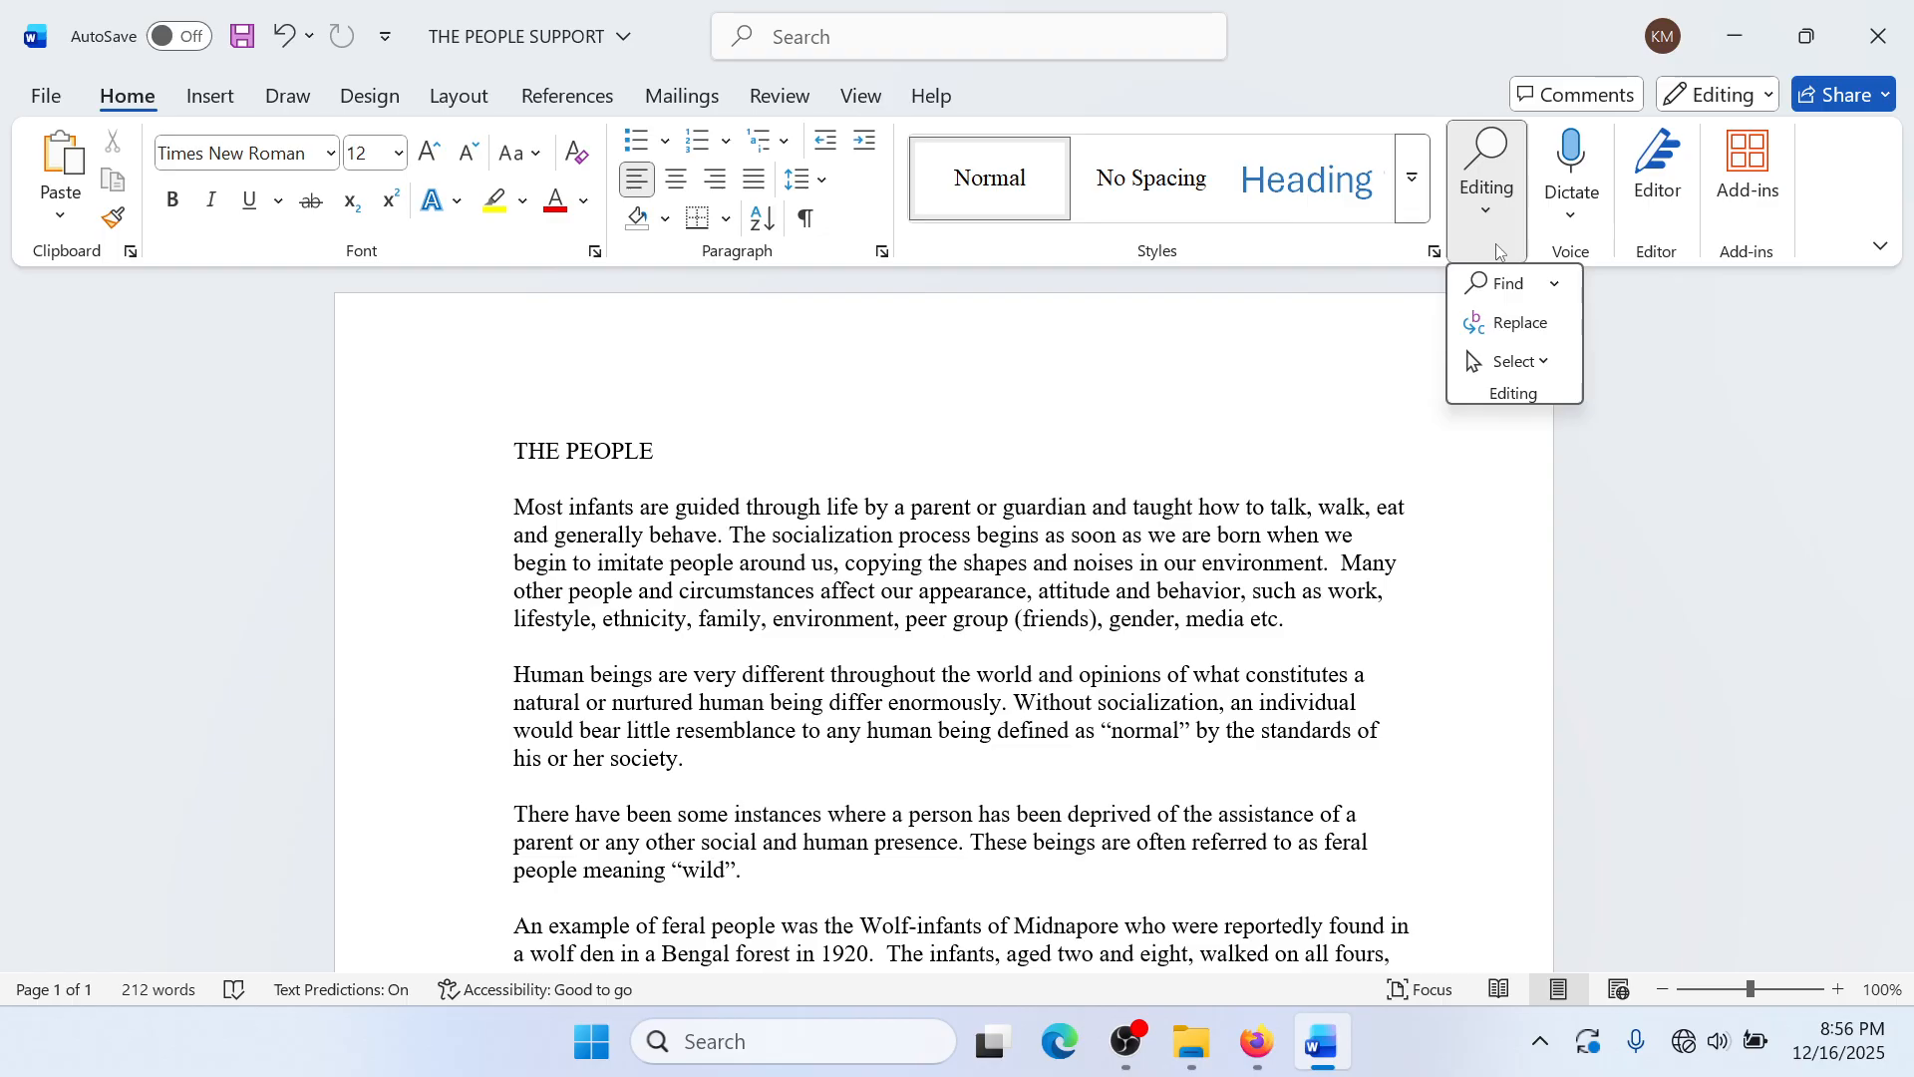
click(1564, 288)
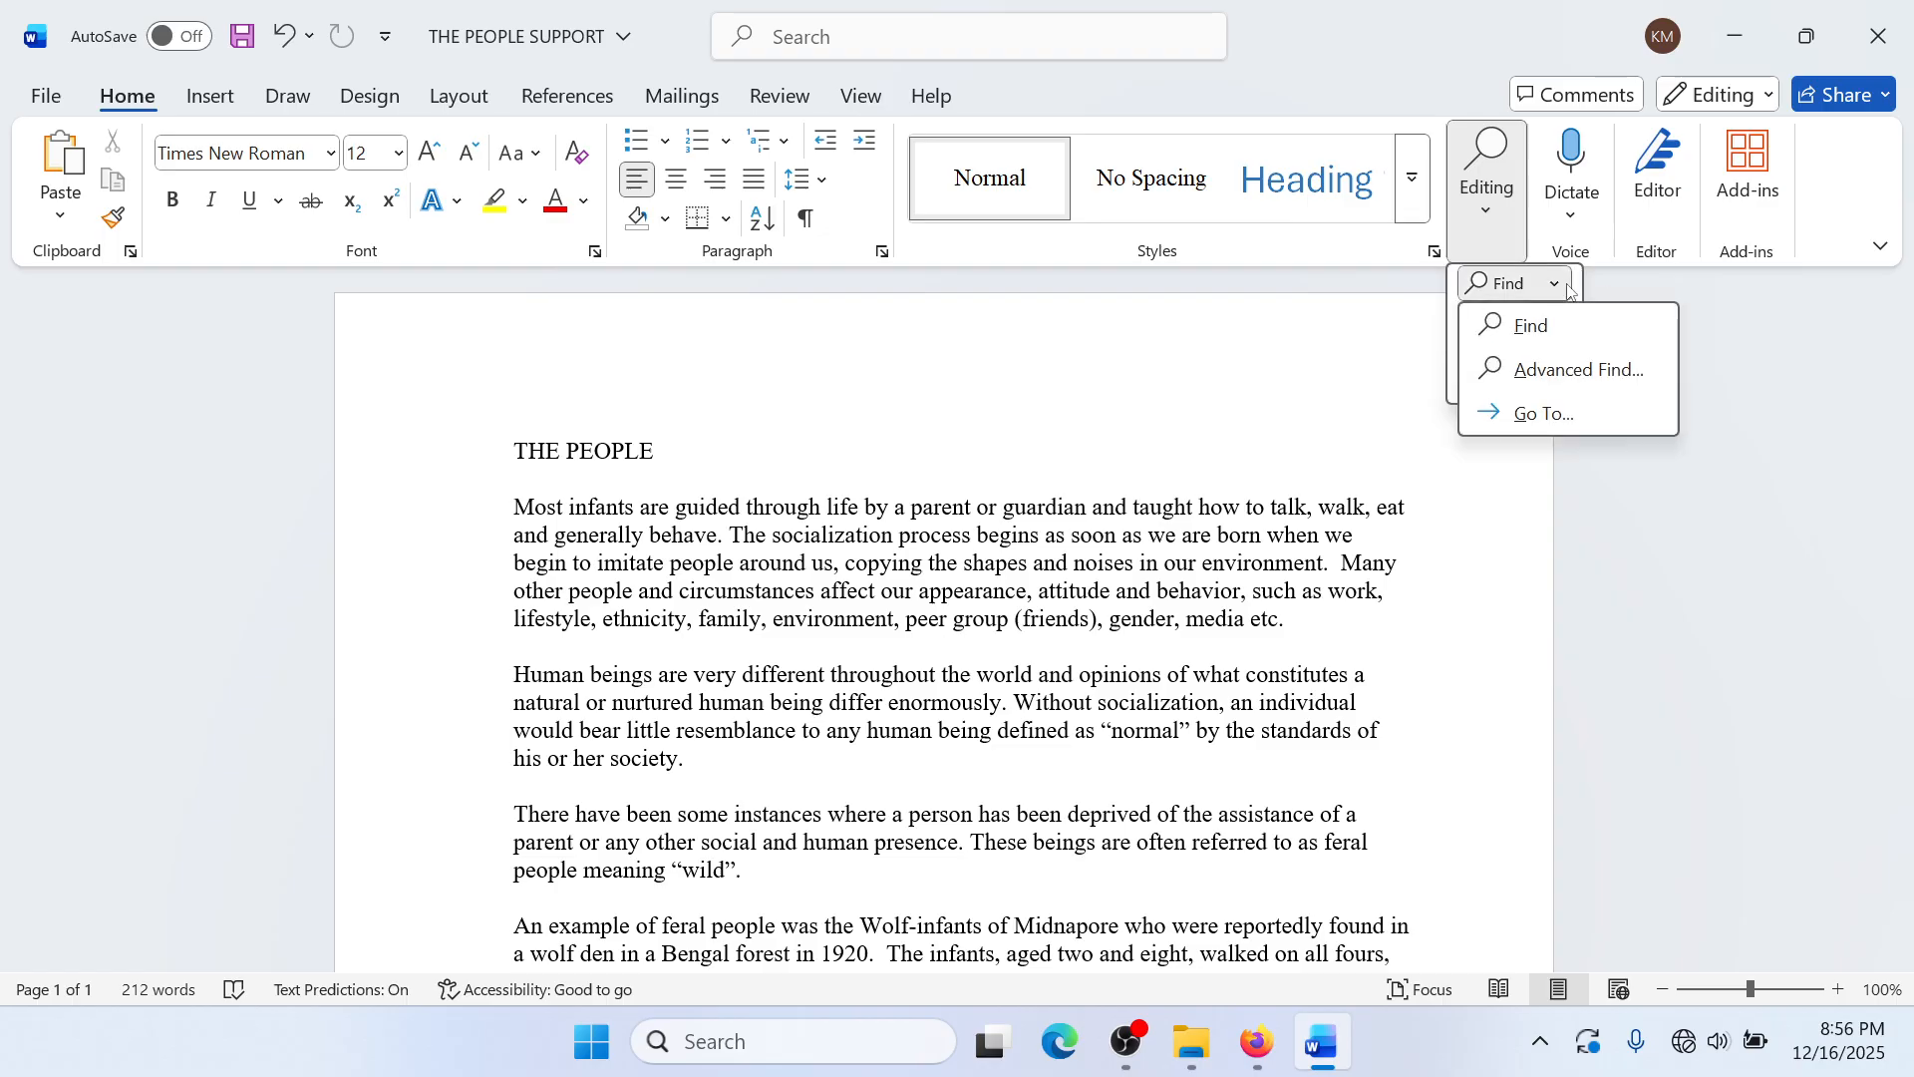
click(1526, 325)
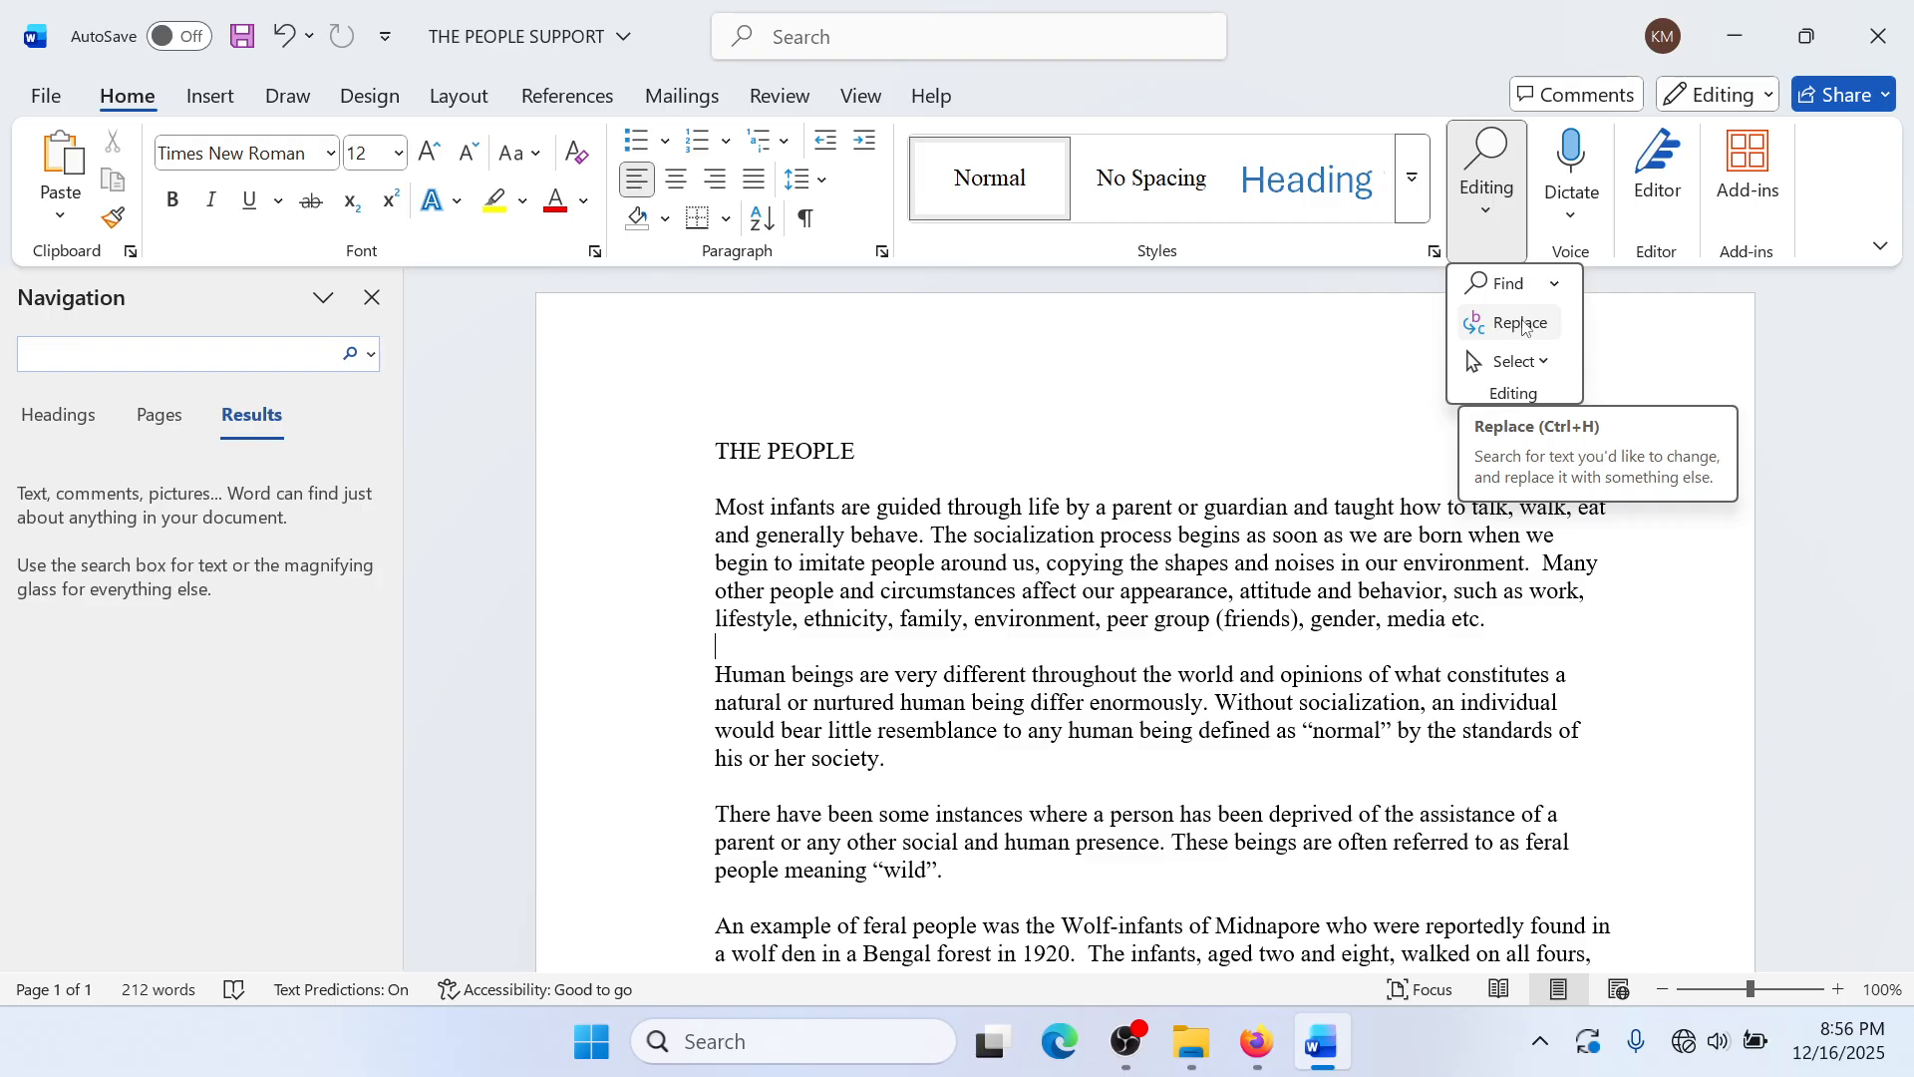
text(HUMAN)
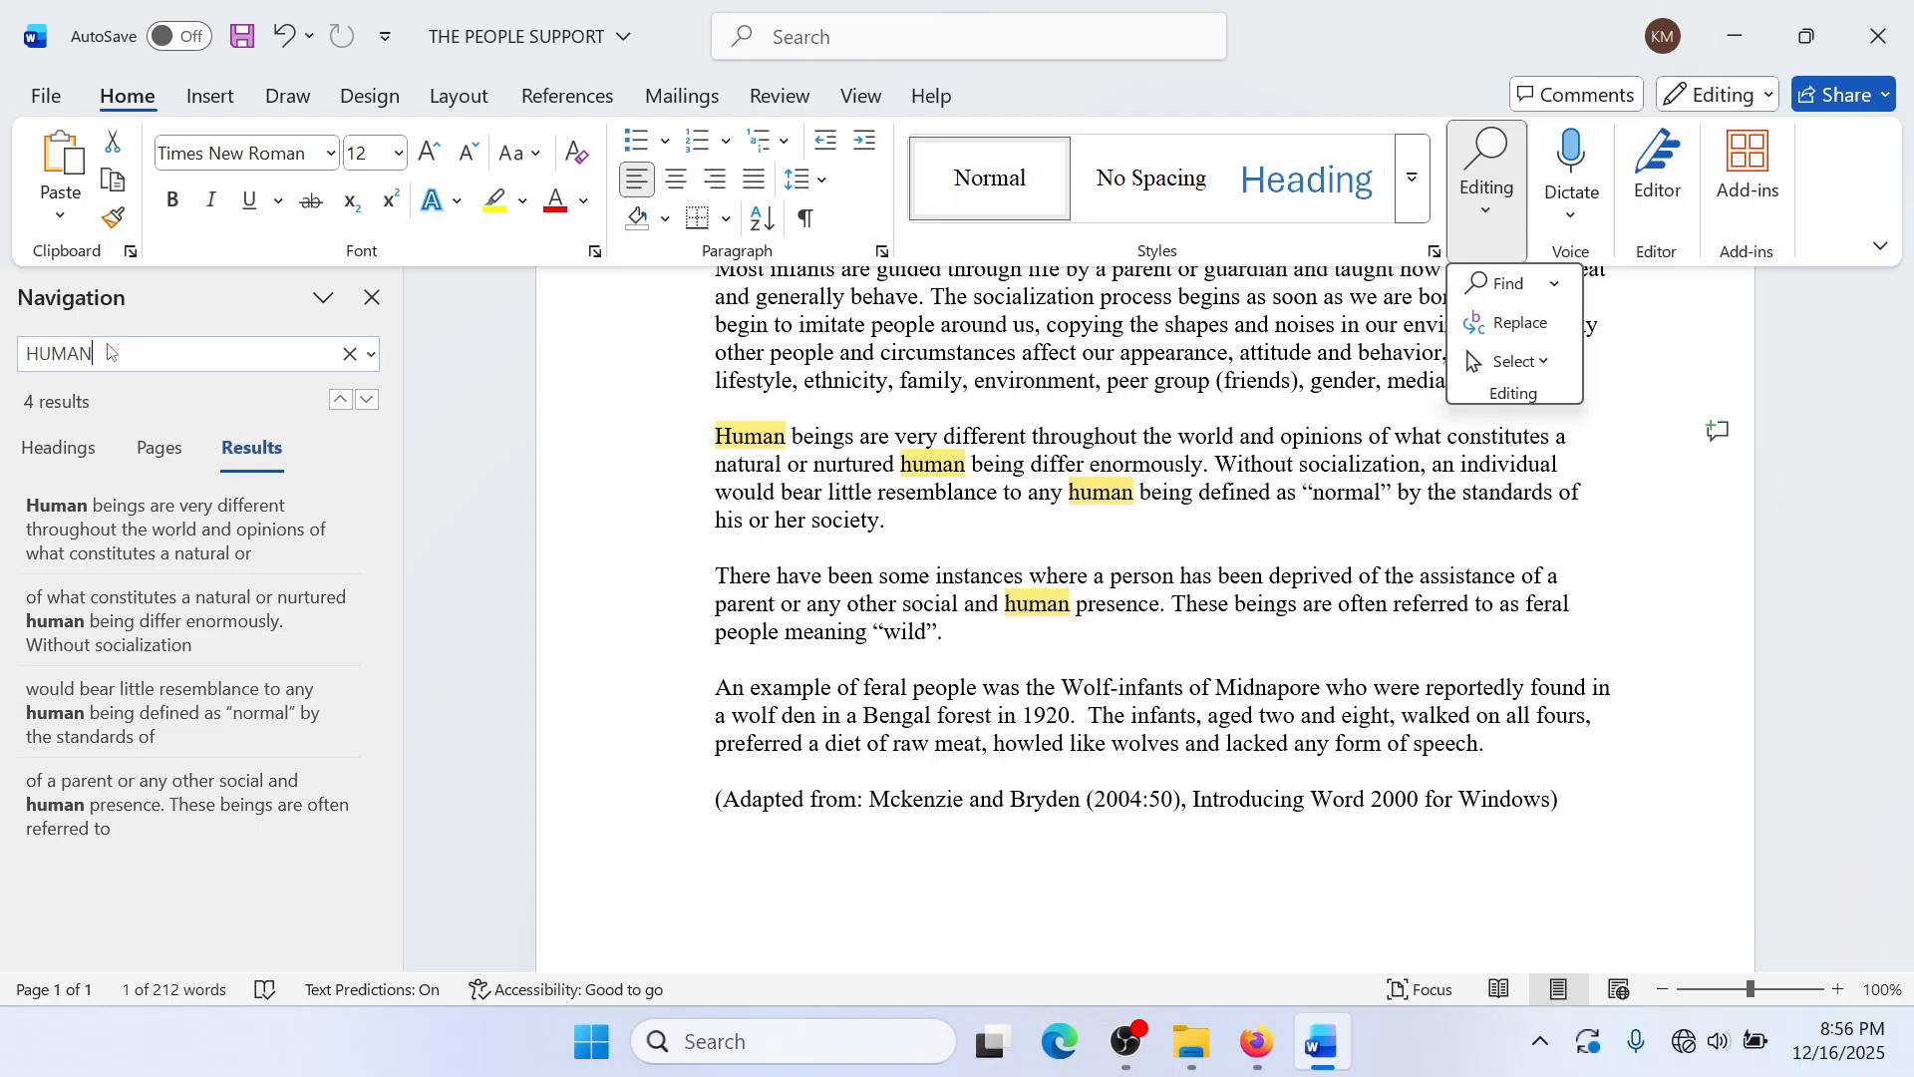
click(373, 299)
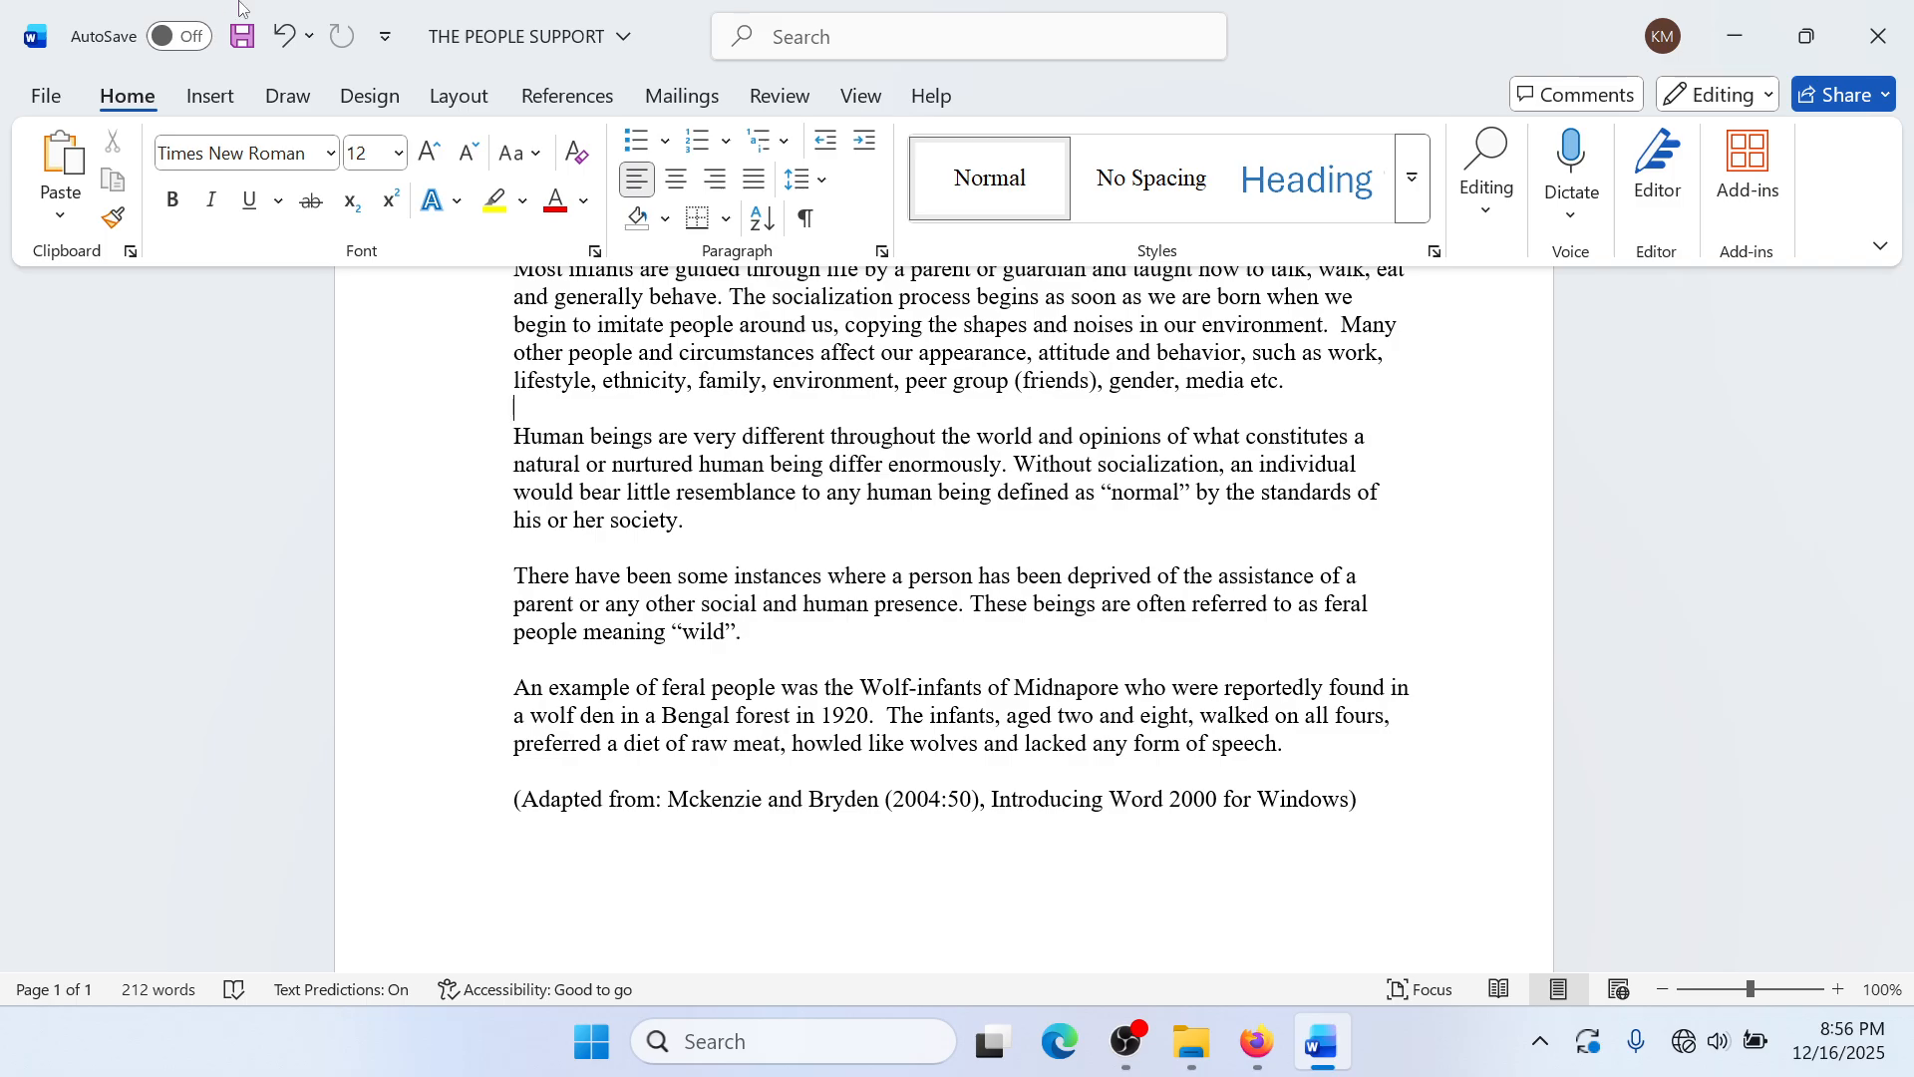
Step: Check the outline in Firefox, return to Word, and replace all occurrences of "HUMAN" with "PEOPLE"
click(1256, 1041)
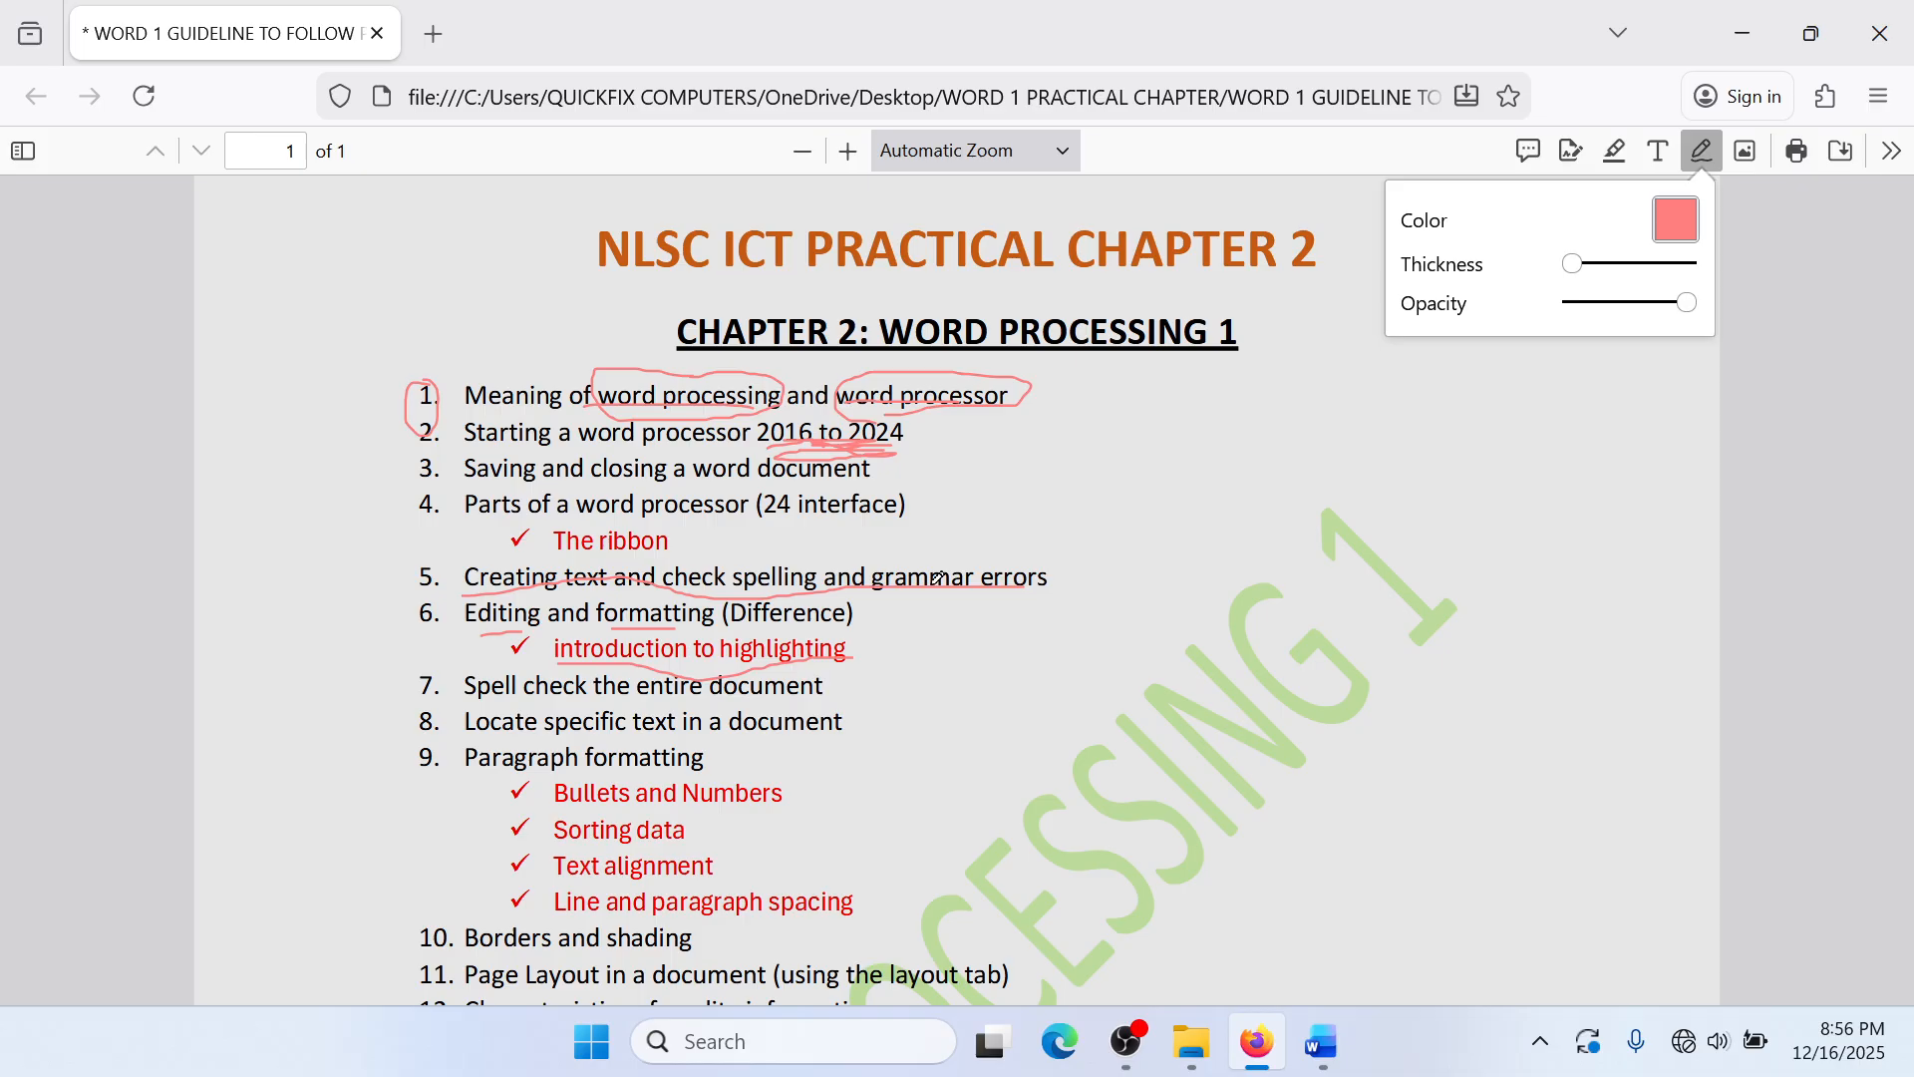
click(1307, 1041)
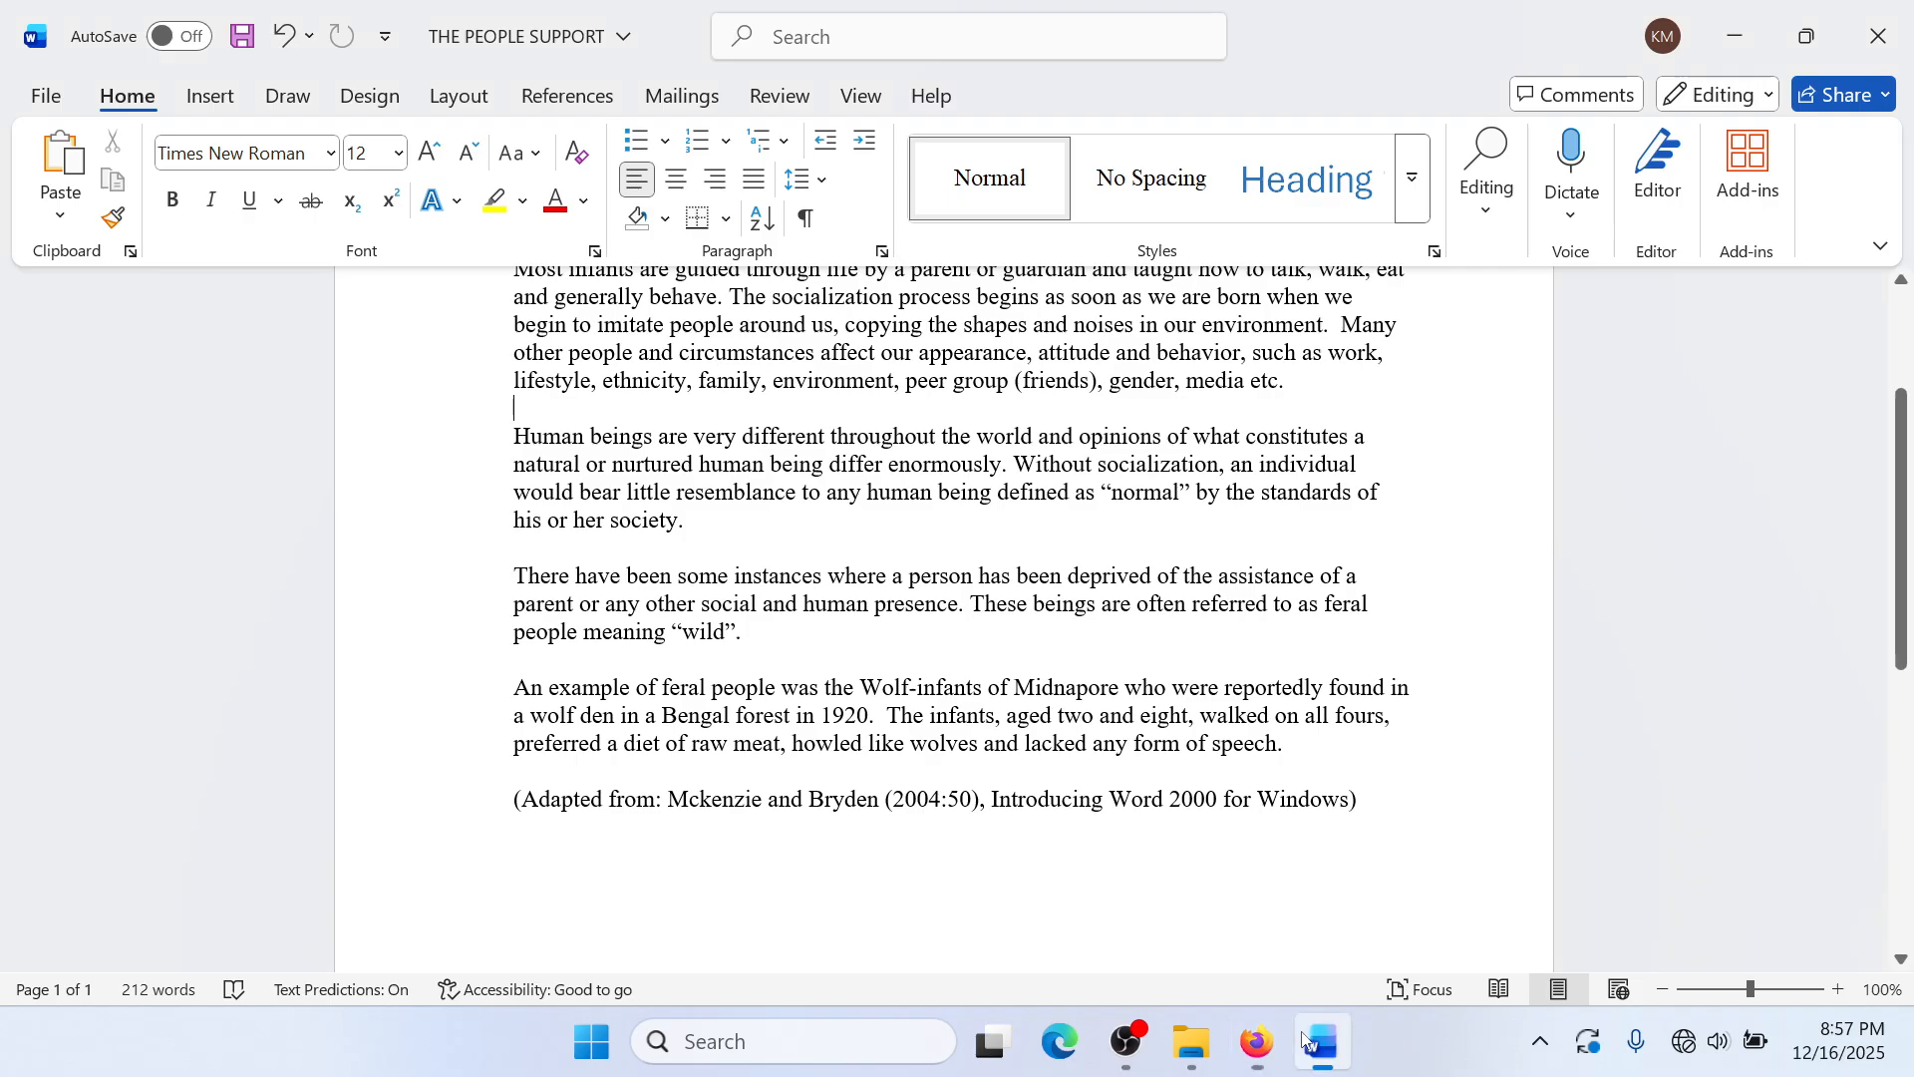
scroll(939, 513, up, 3)
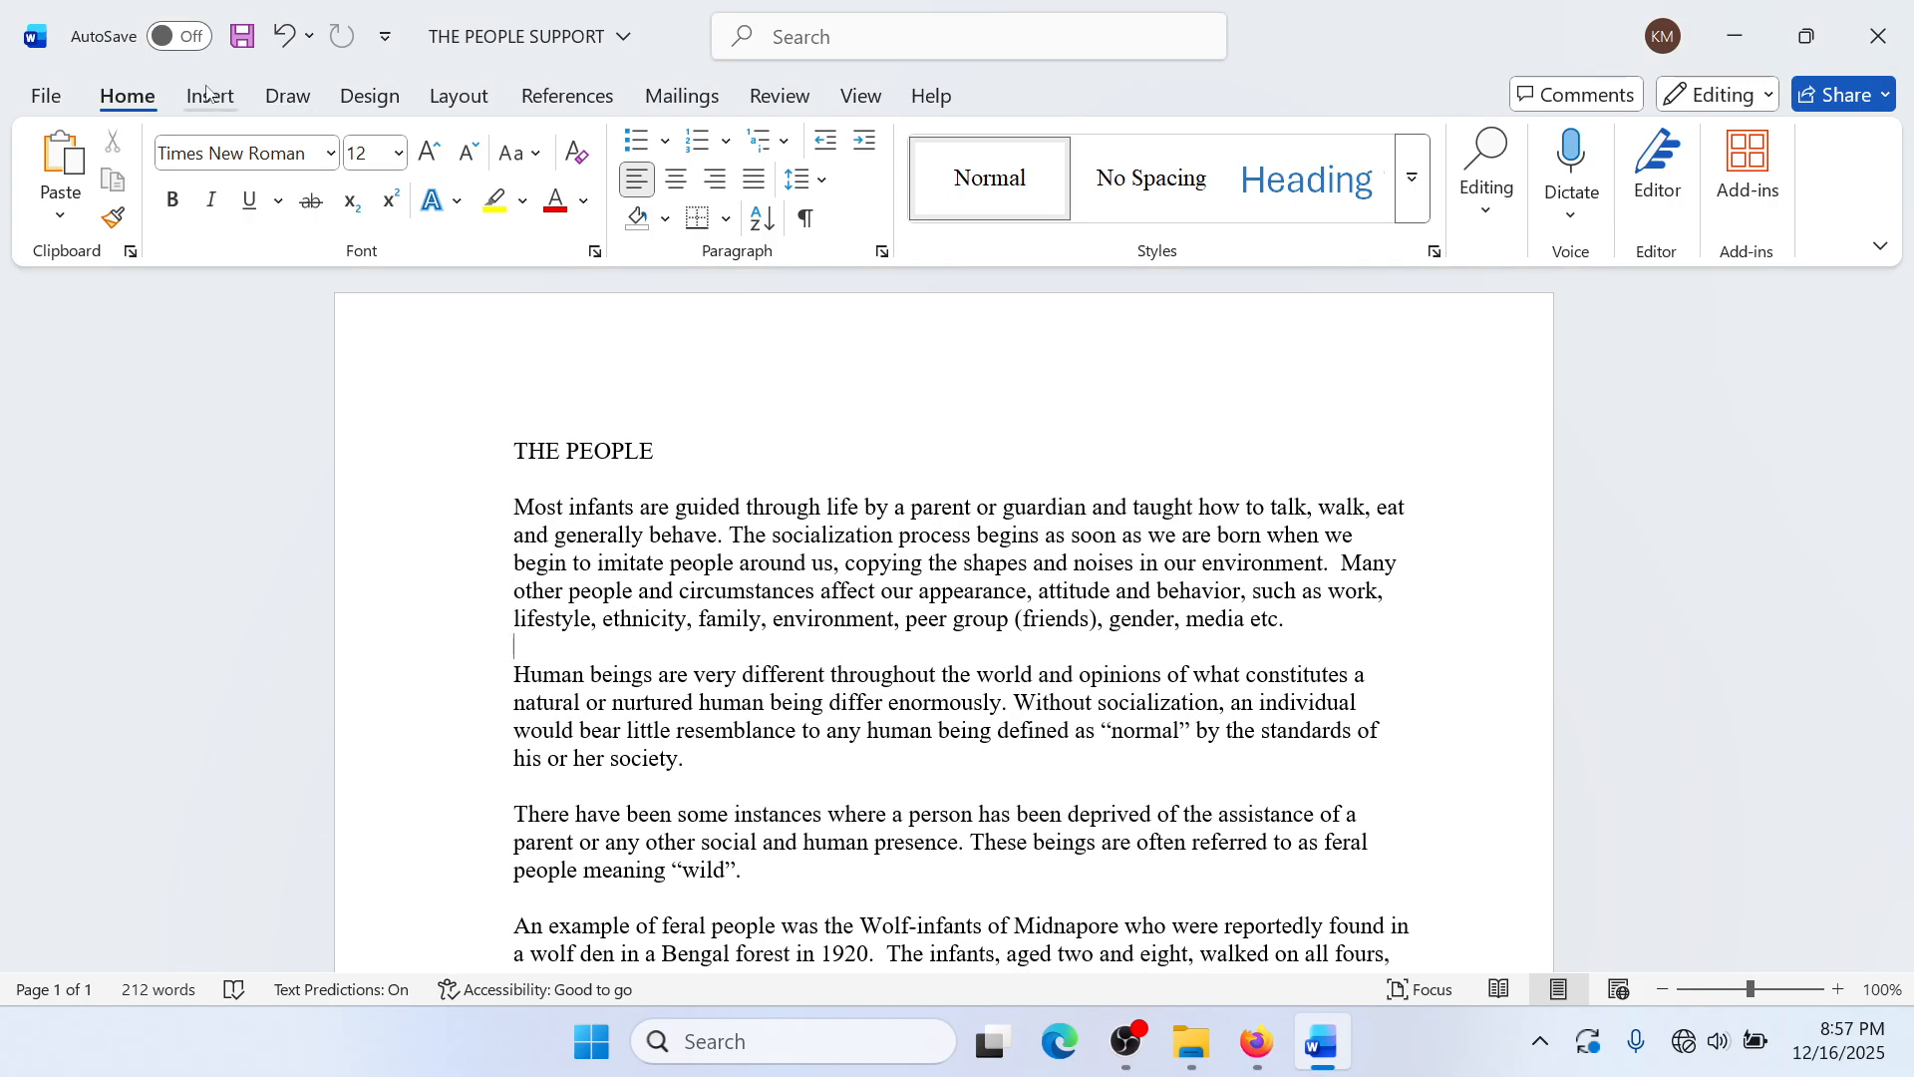
click(1485, 221)
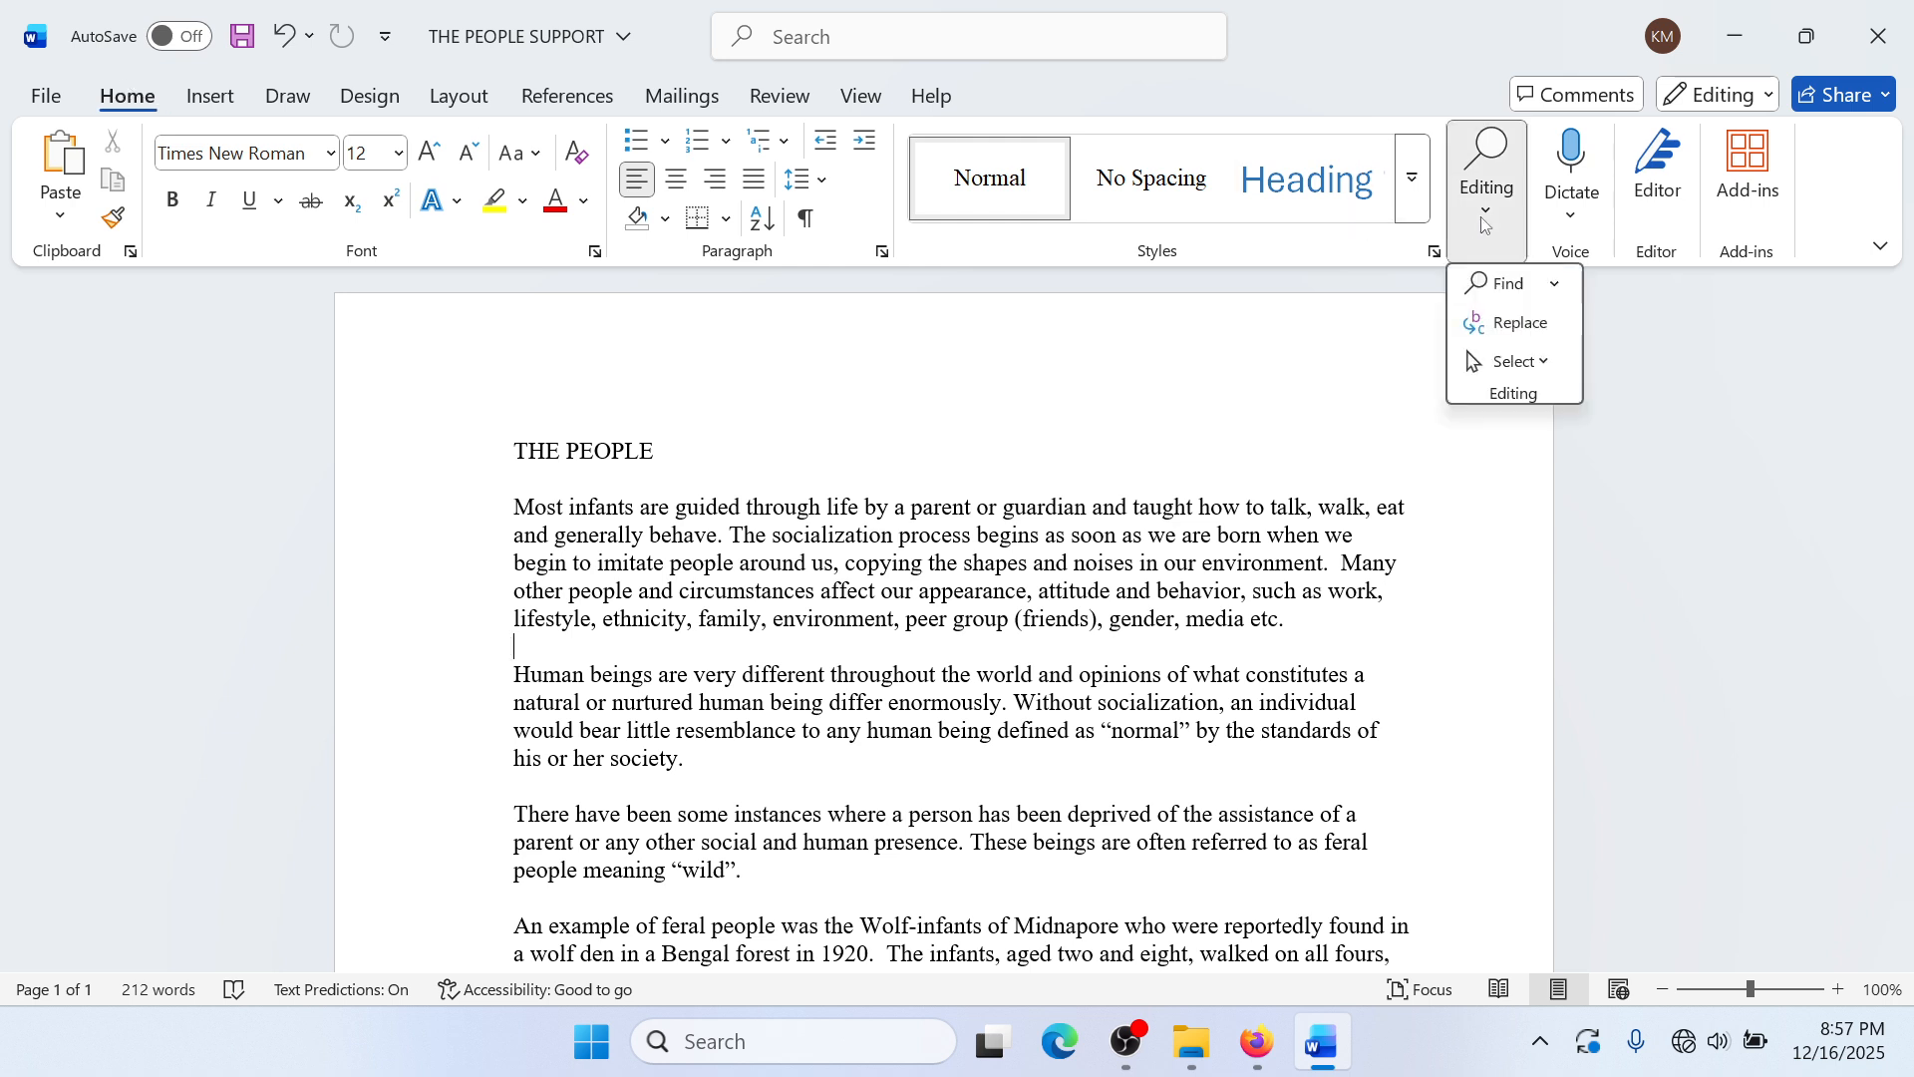
click(1492, 339)
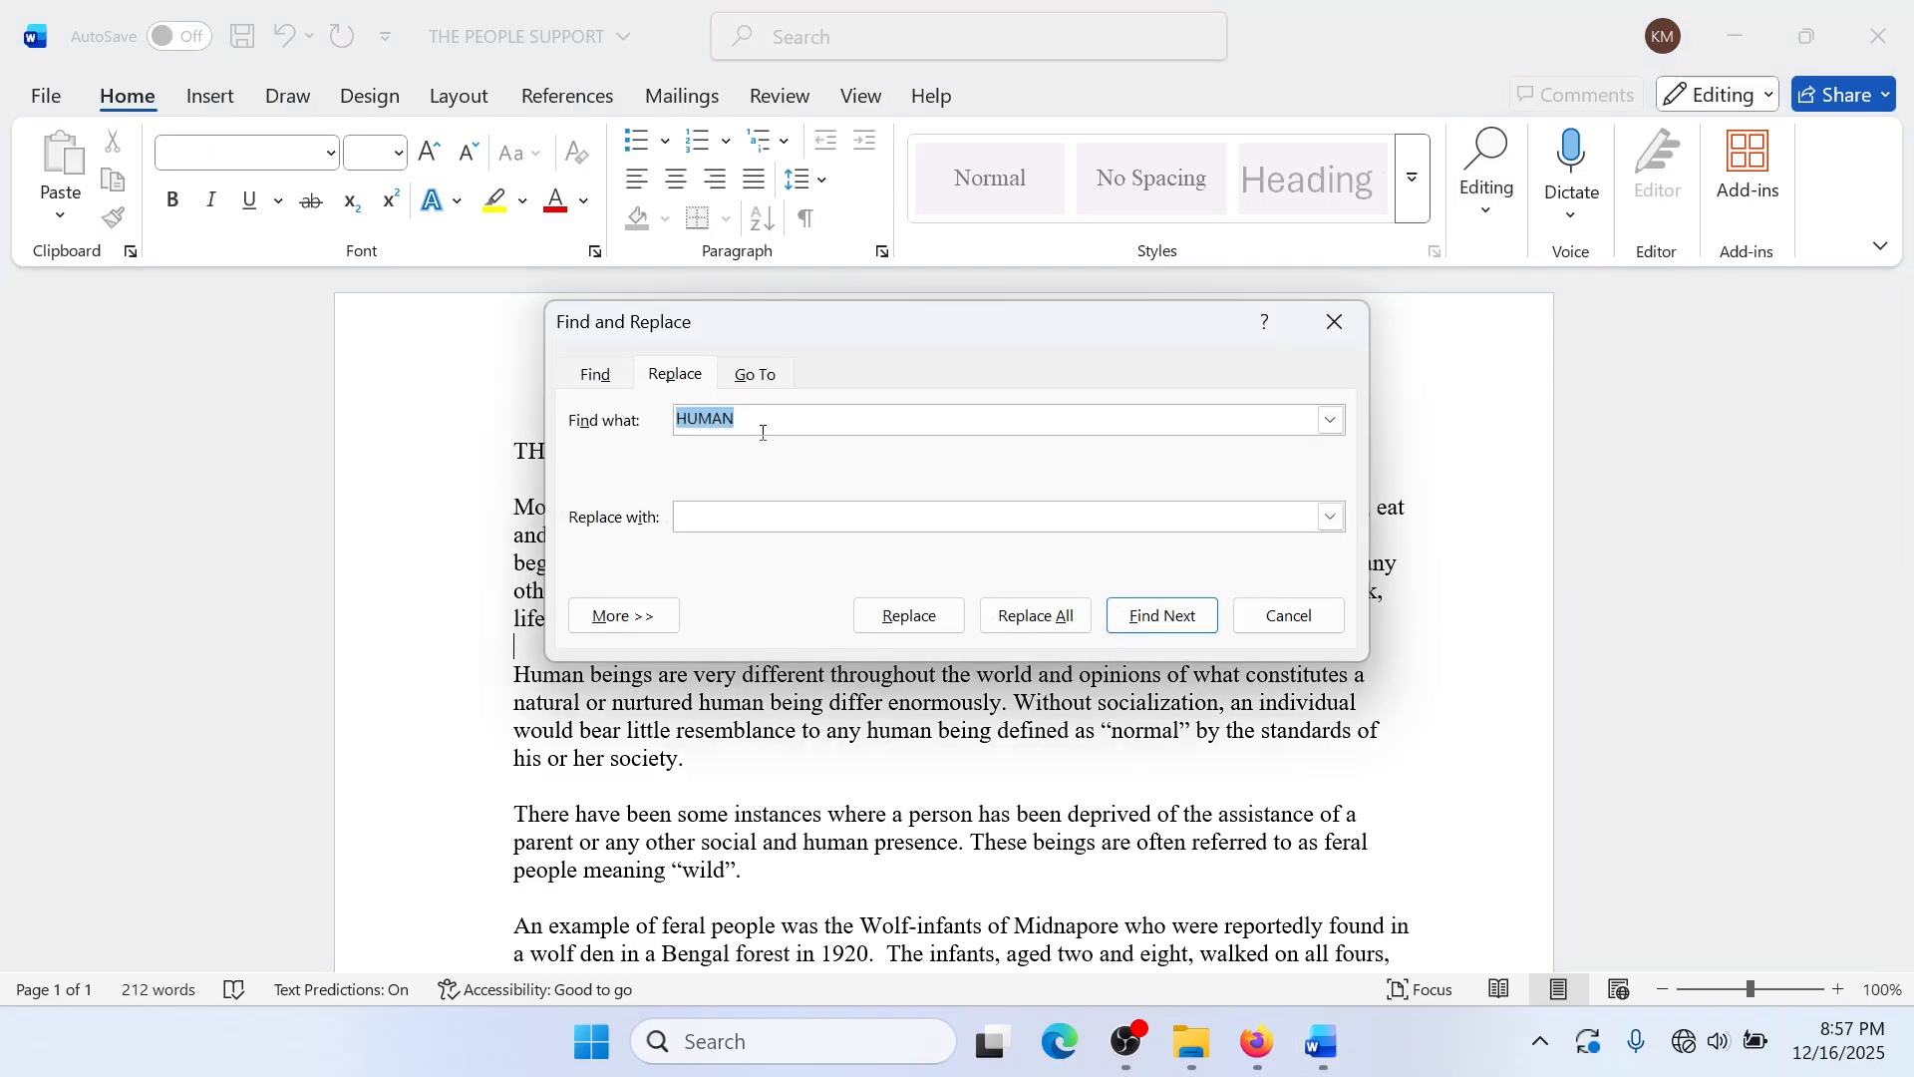
click(743, 516)
text(PEOPL)
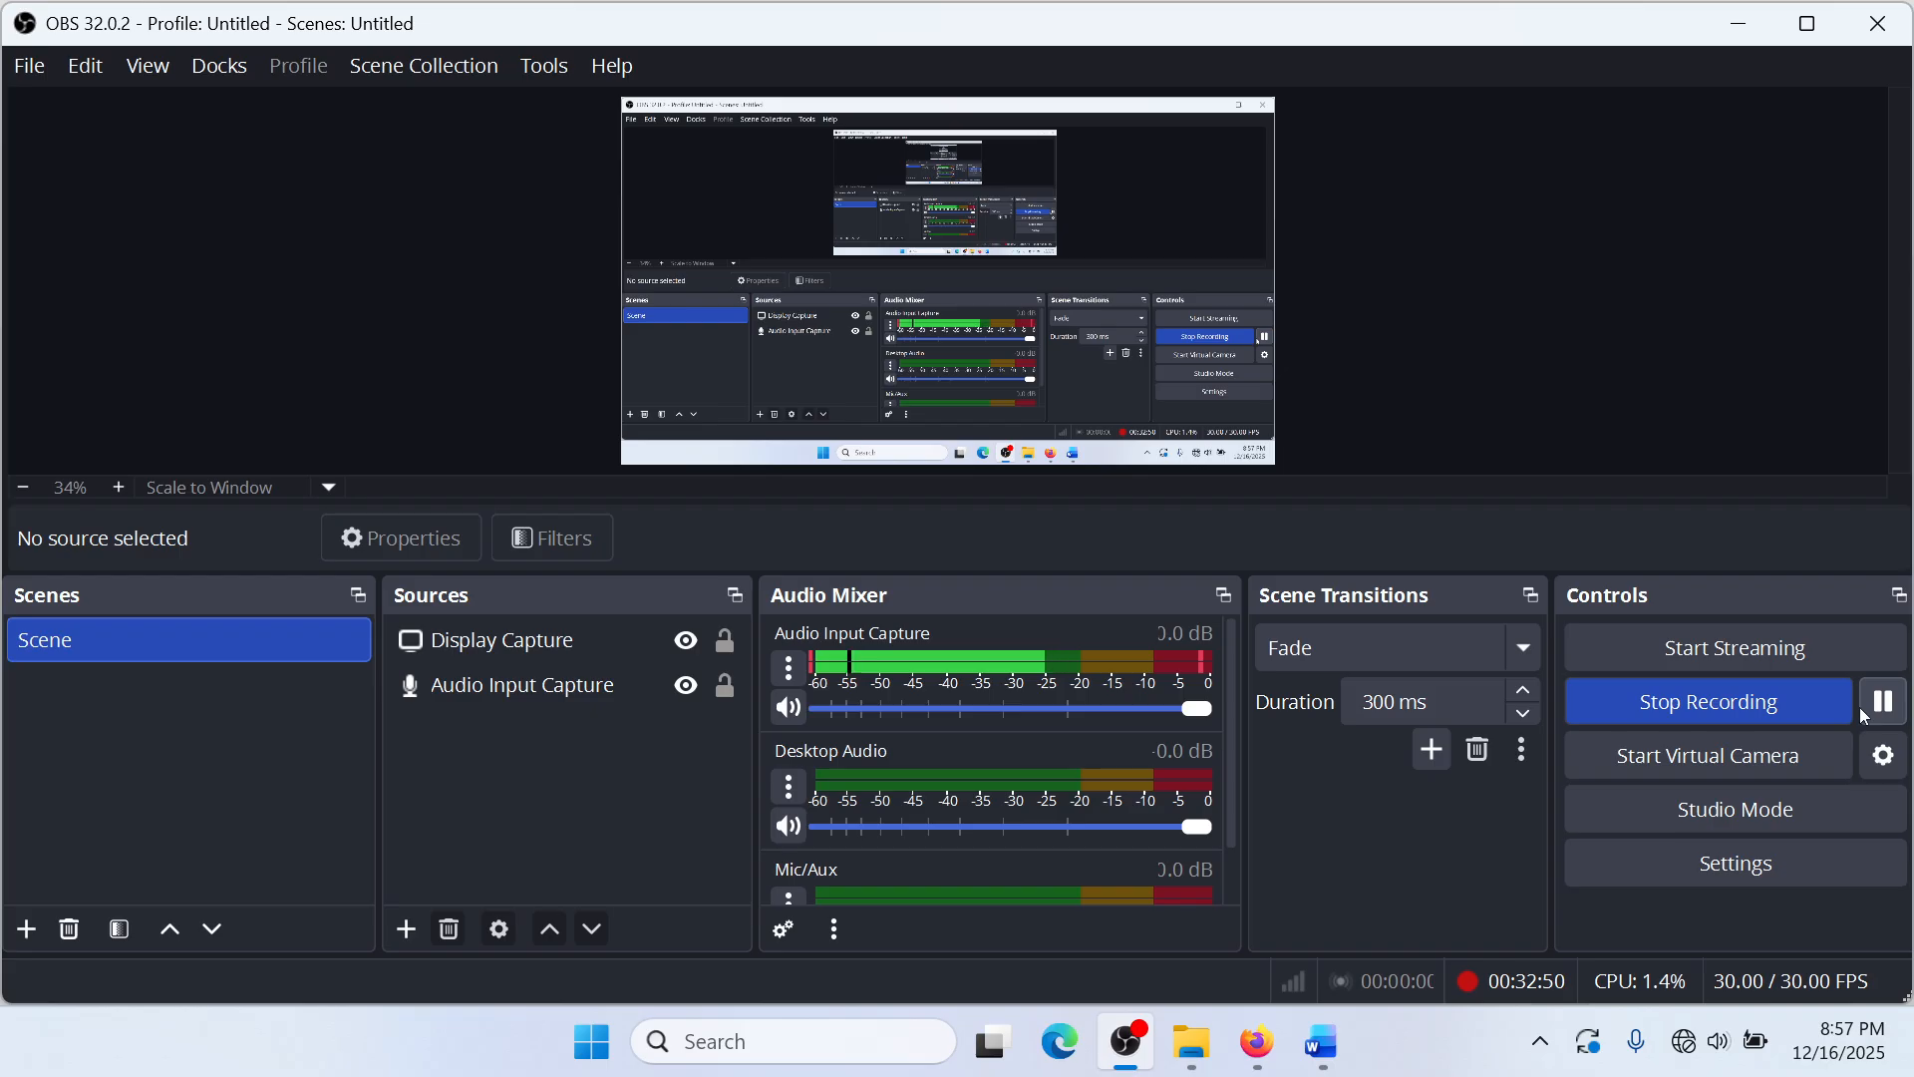
click(1740, 23)
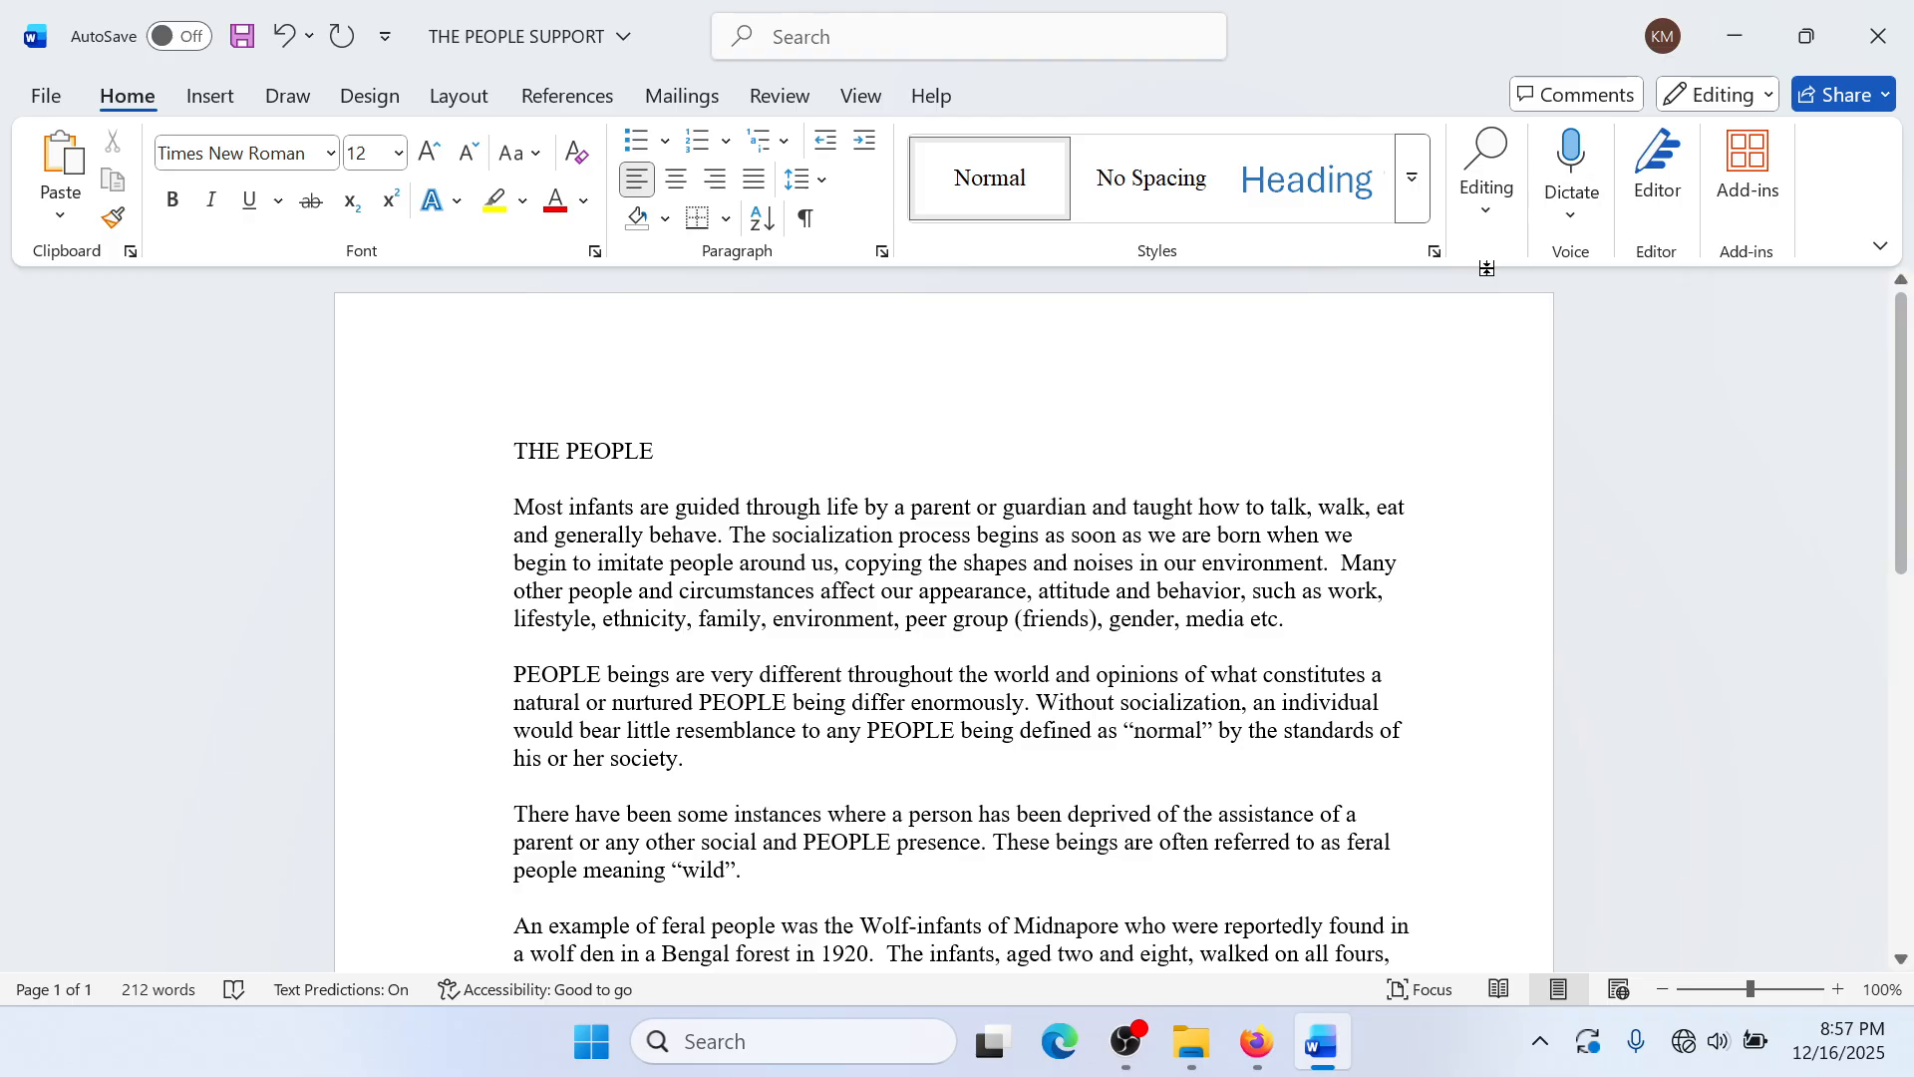
Step: Reopen Find and Replace to review the "HUMAN" and "PEOPLE" entries, and close it without replacing anything
click(1485, 171)
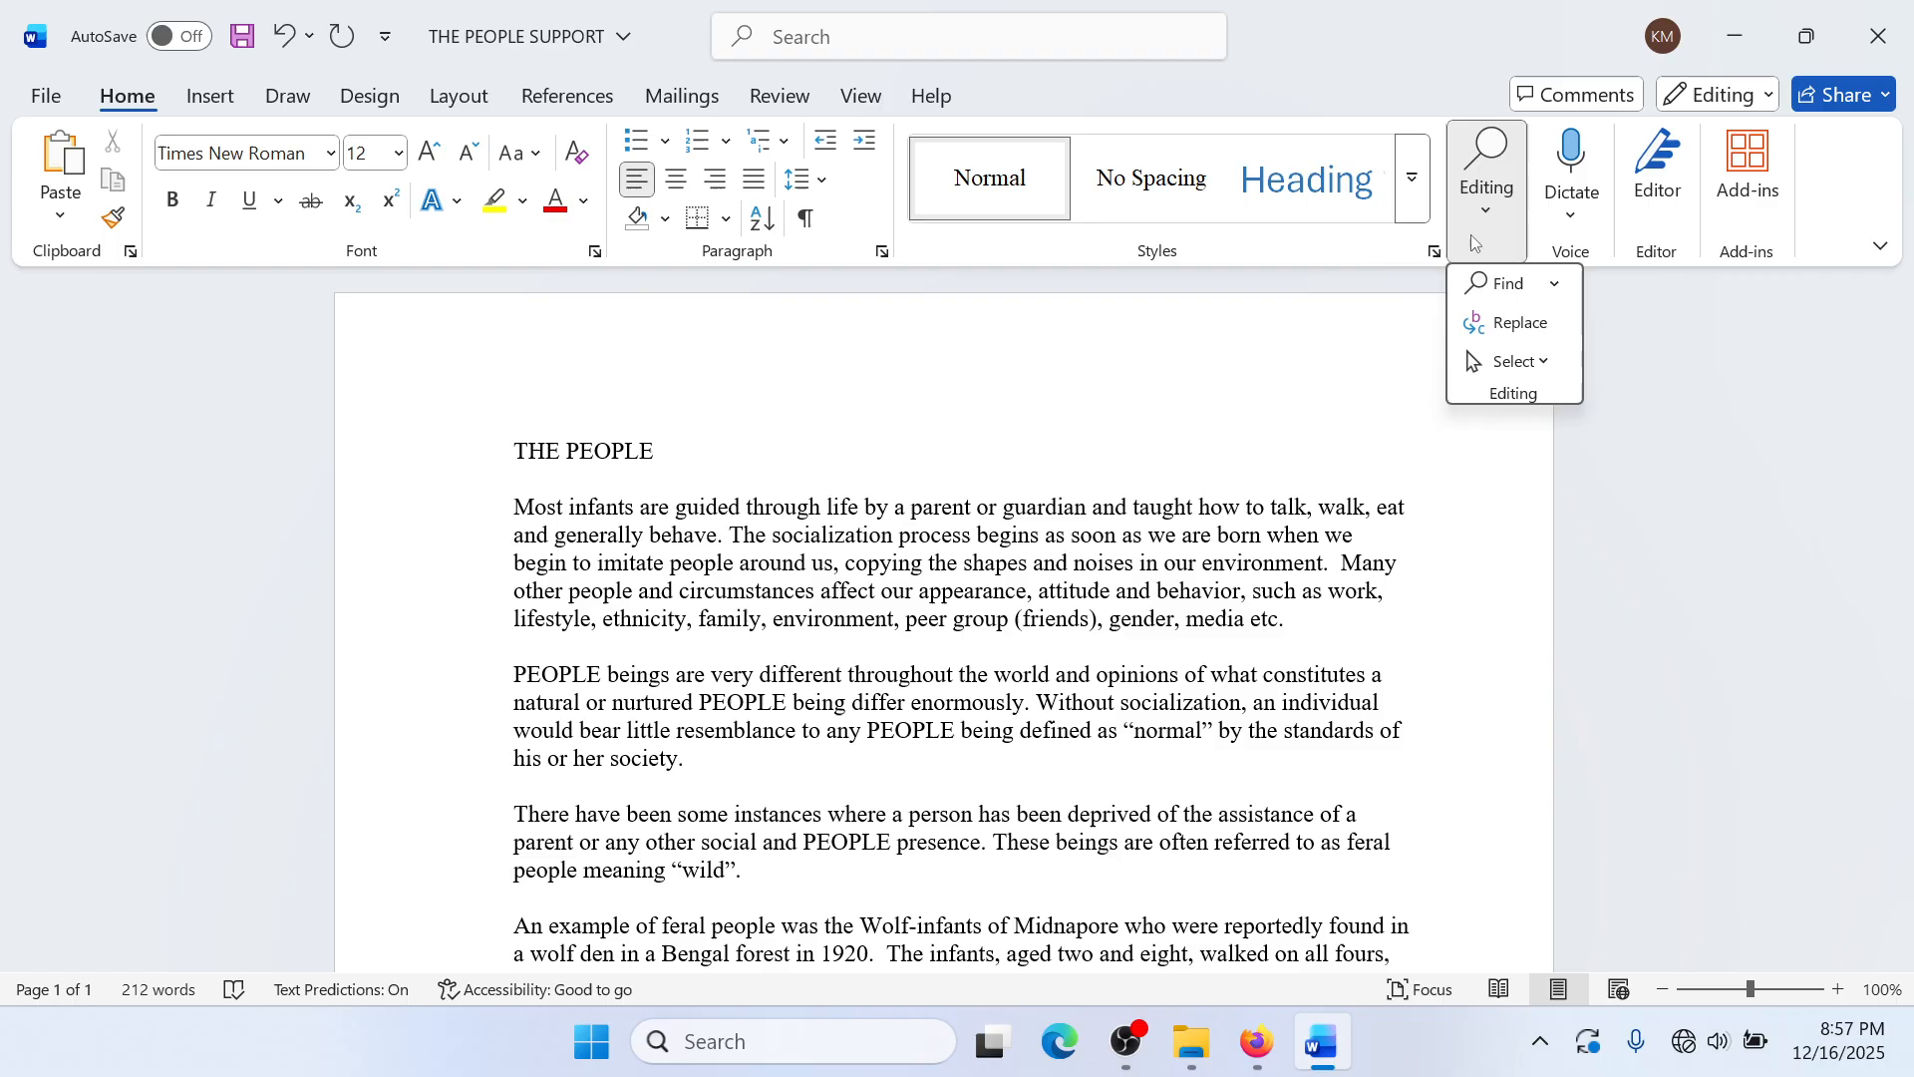
click(1515, 320)
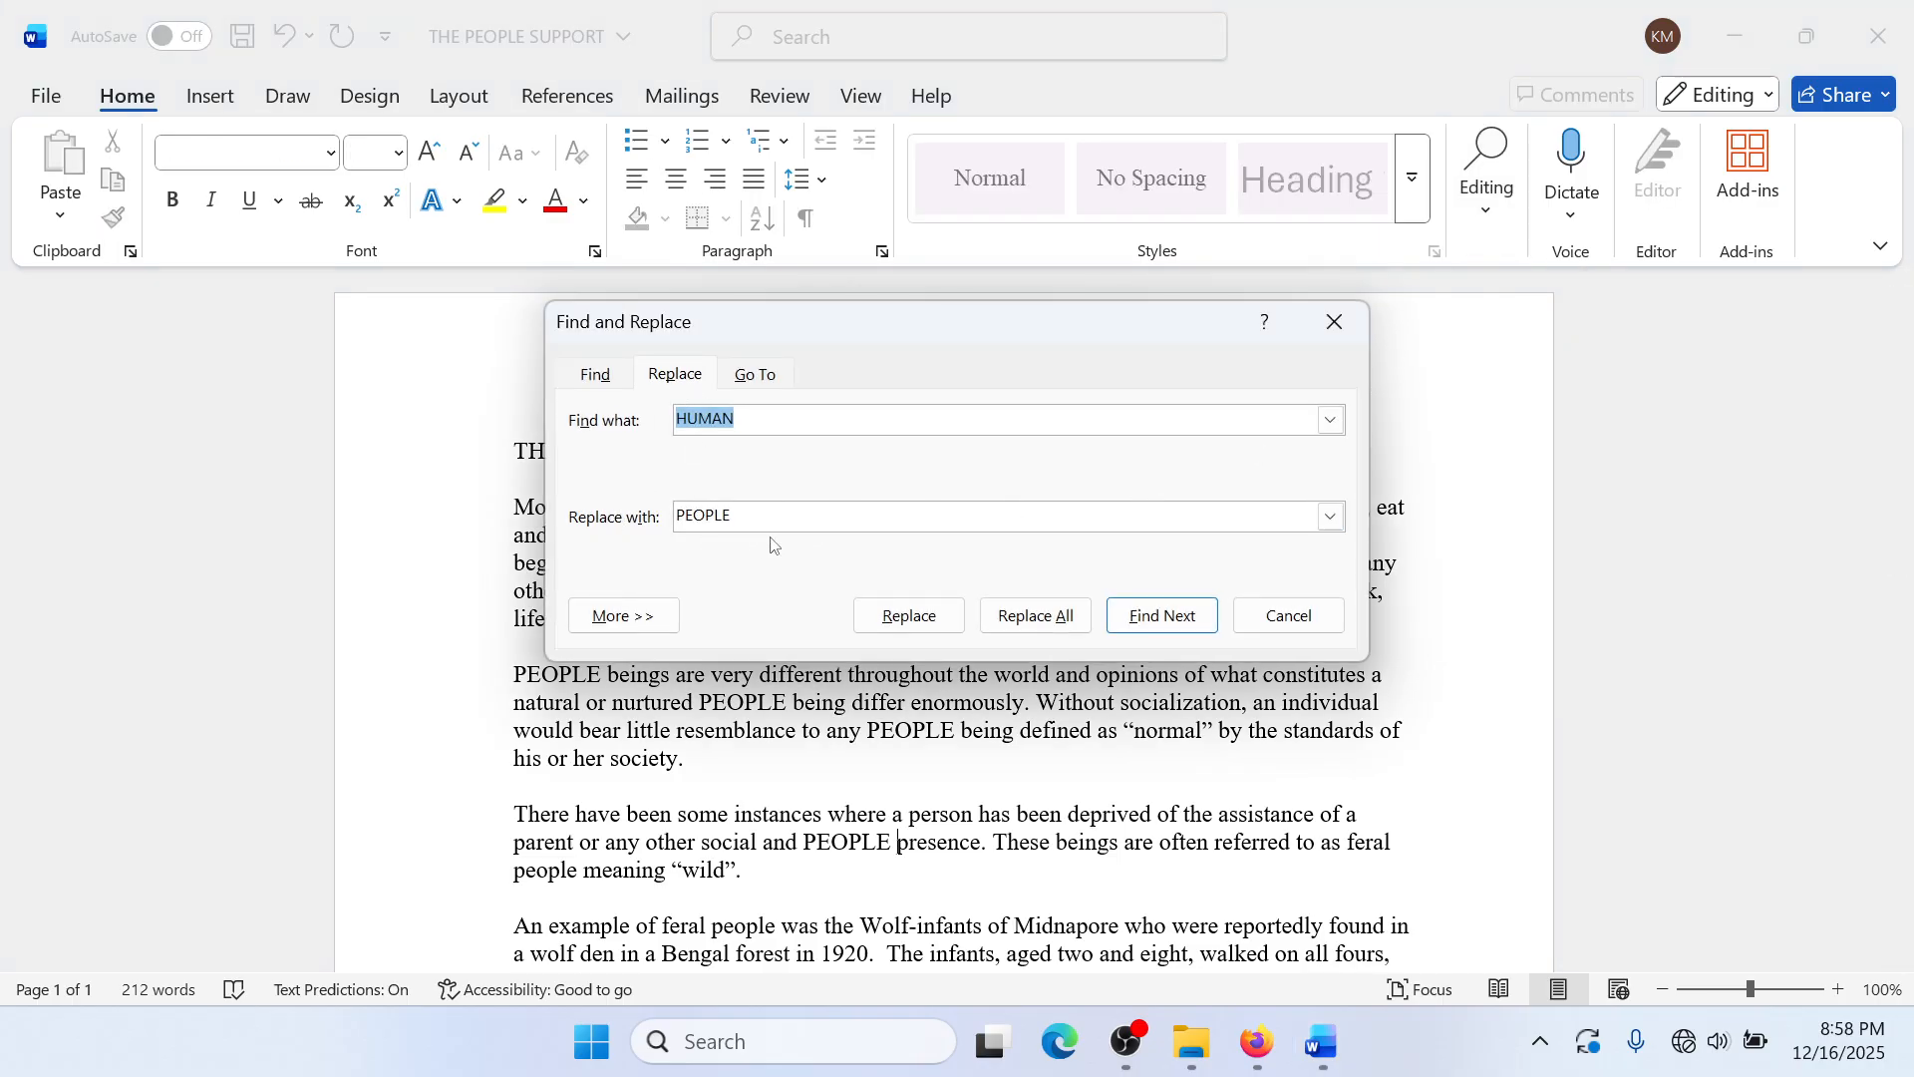
click(1336, 321)
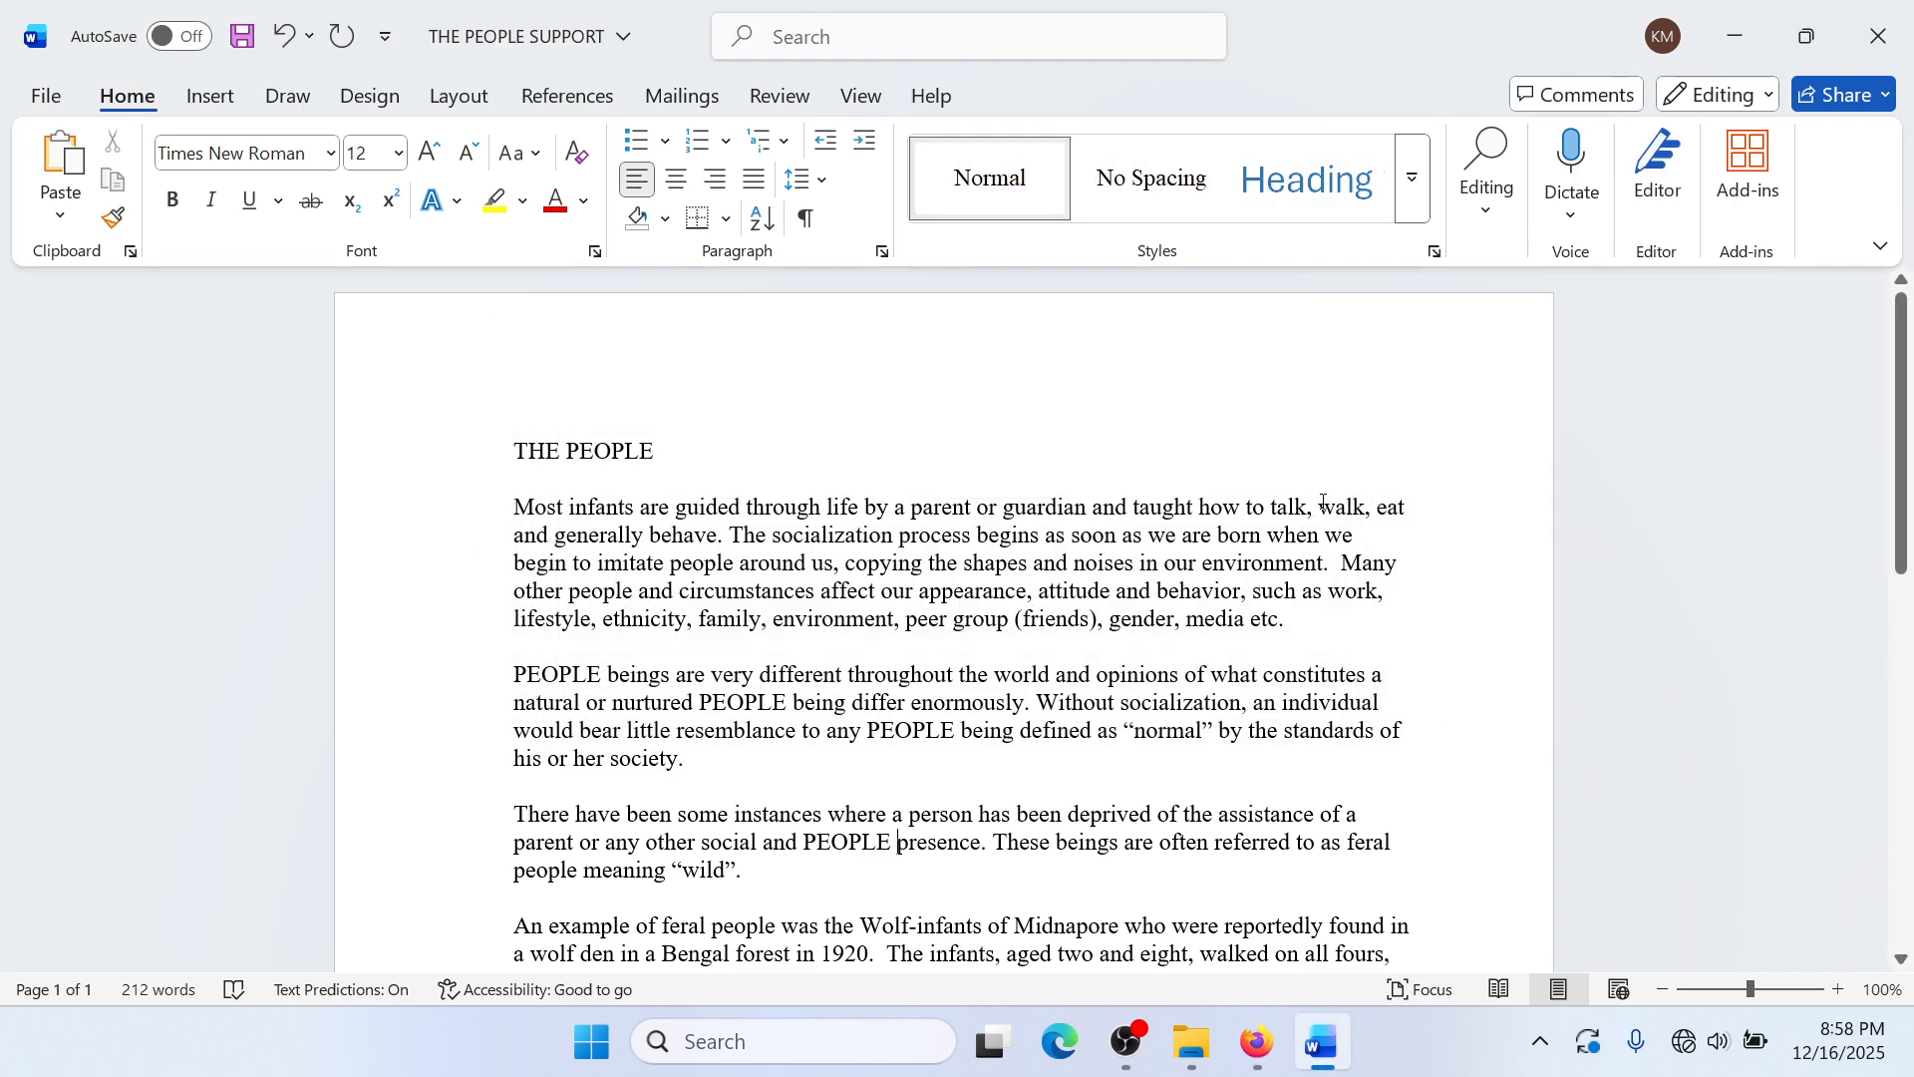
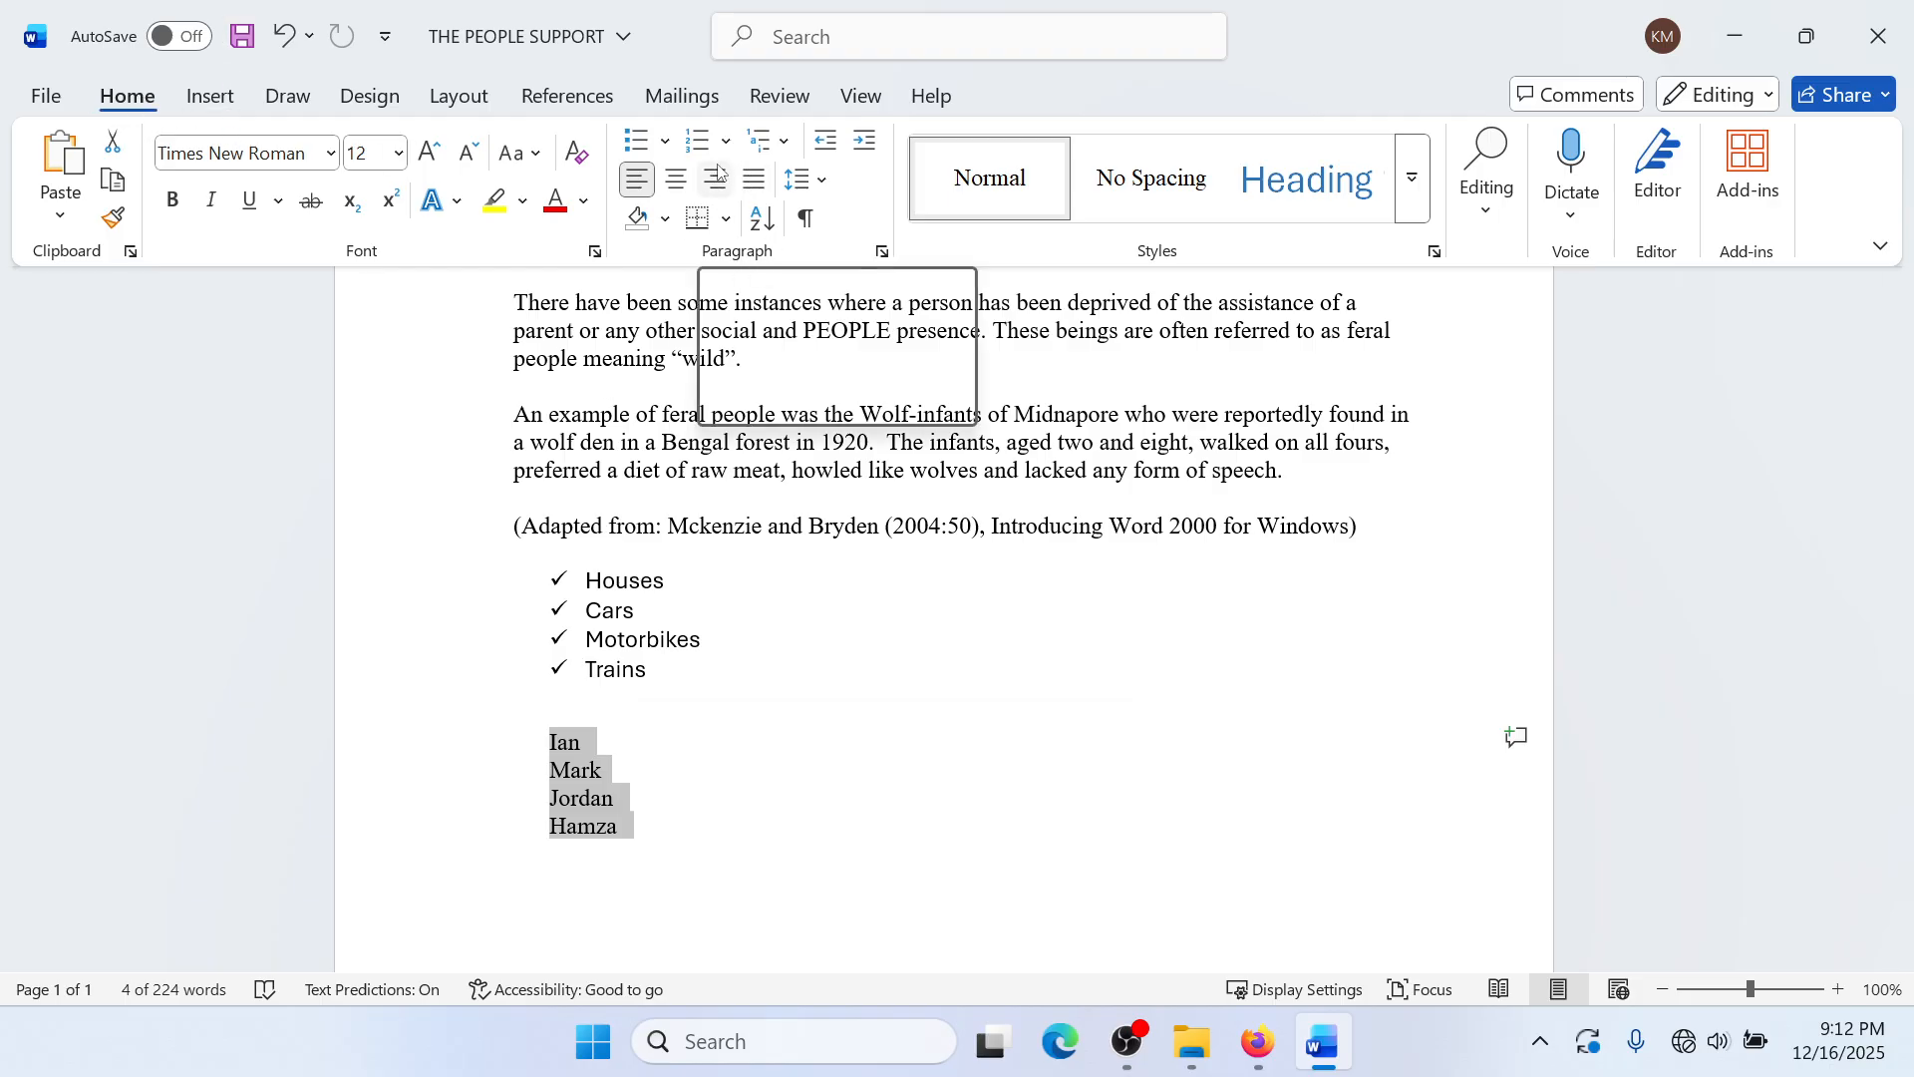
Step: Sort the selected list of names by paragraph text in descending order and clear the selection
click(775, 224)
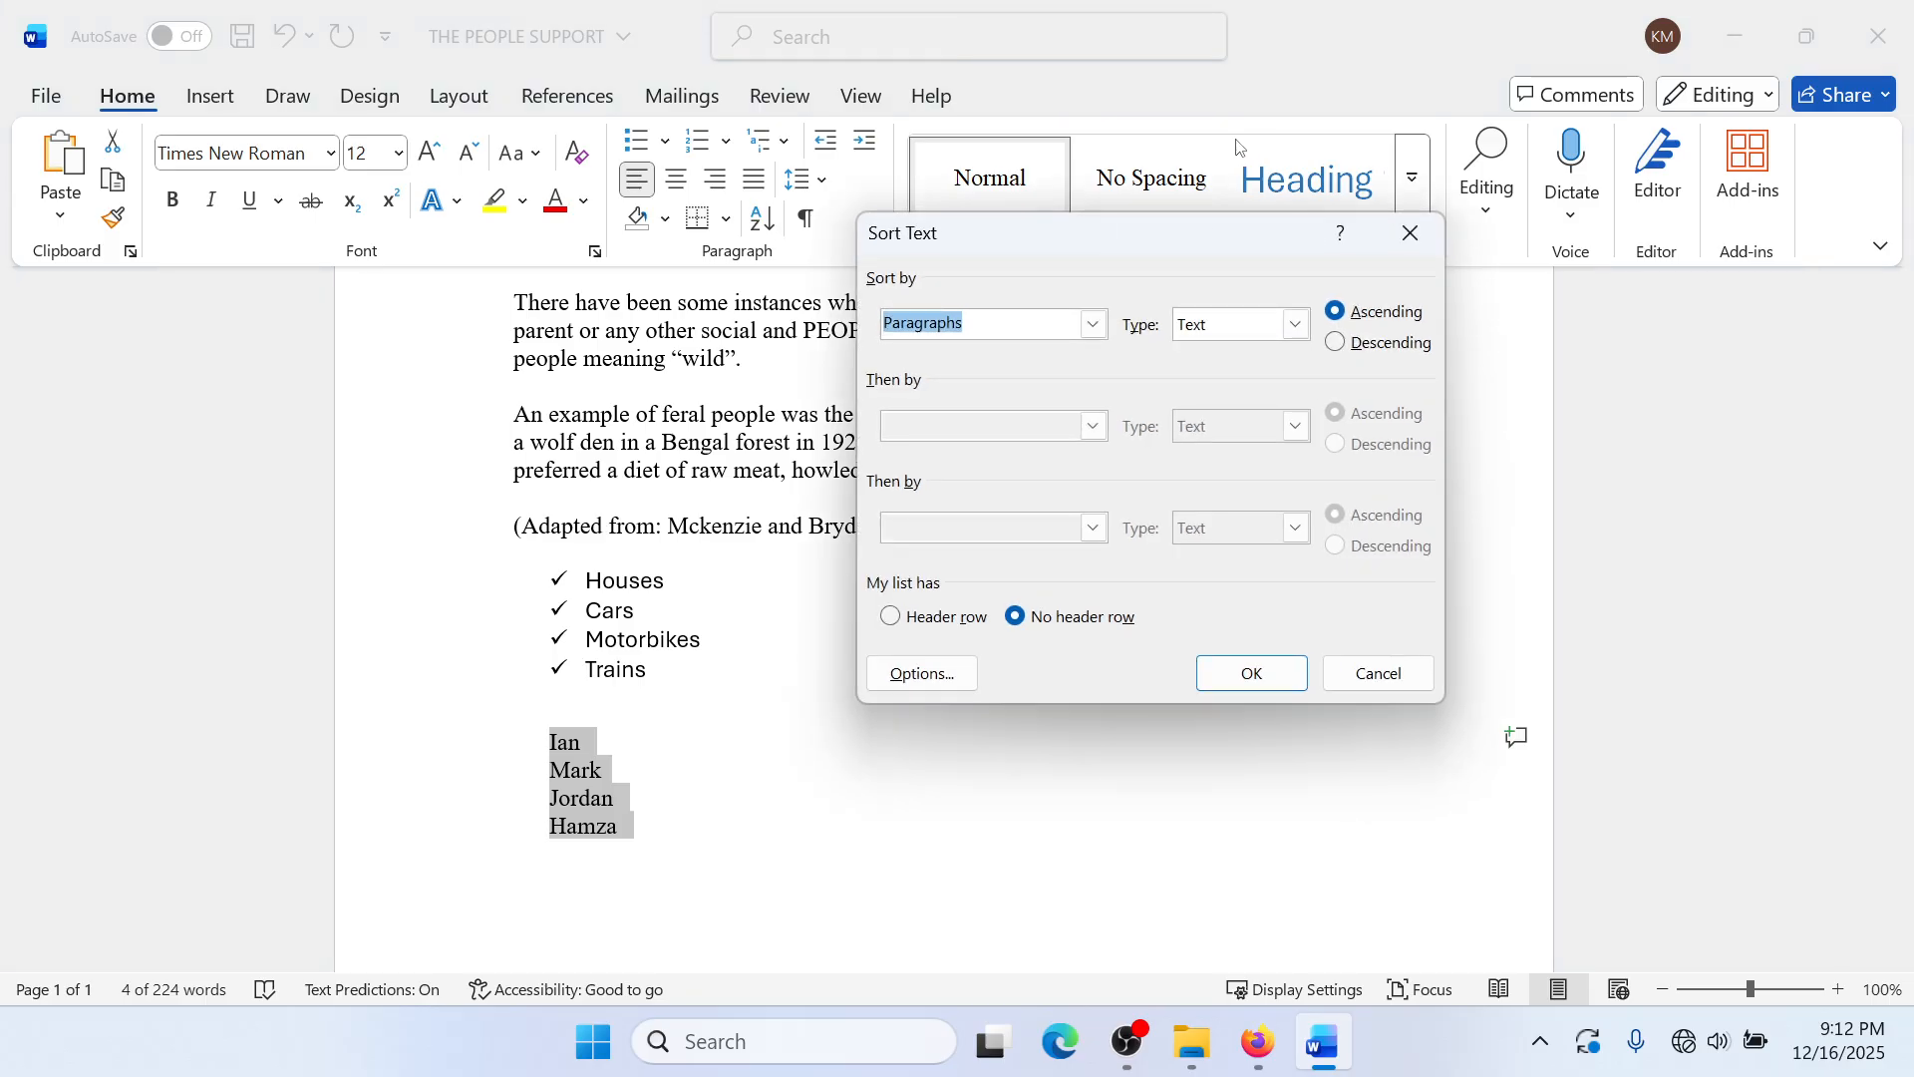
click(1358, 345)
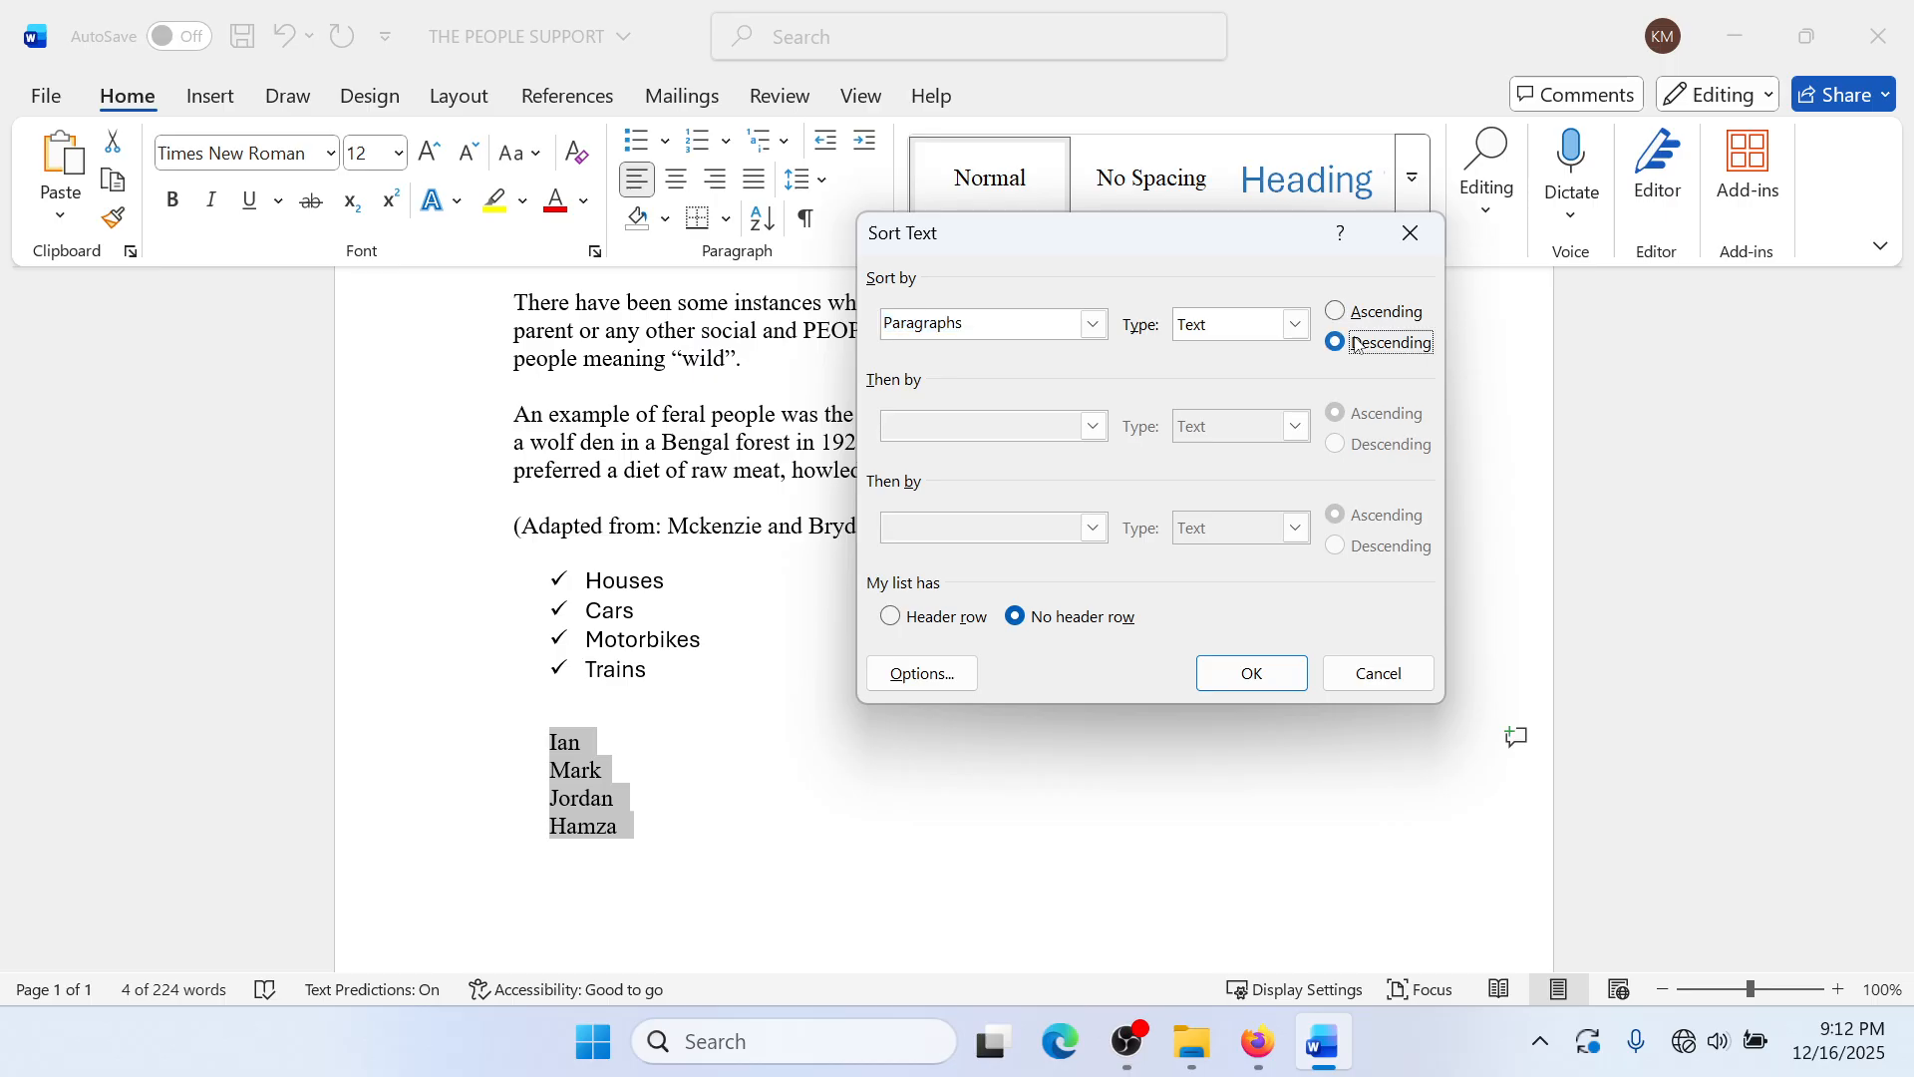
click(1301, 666)
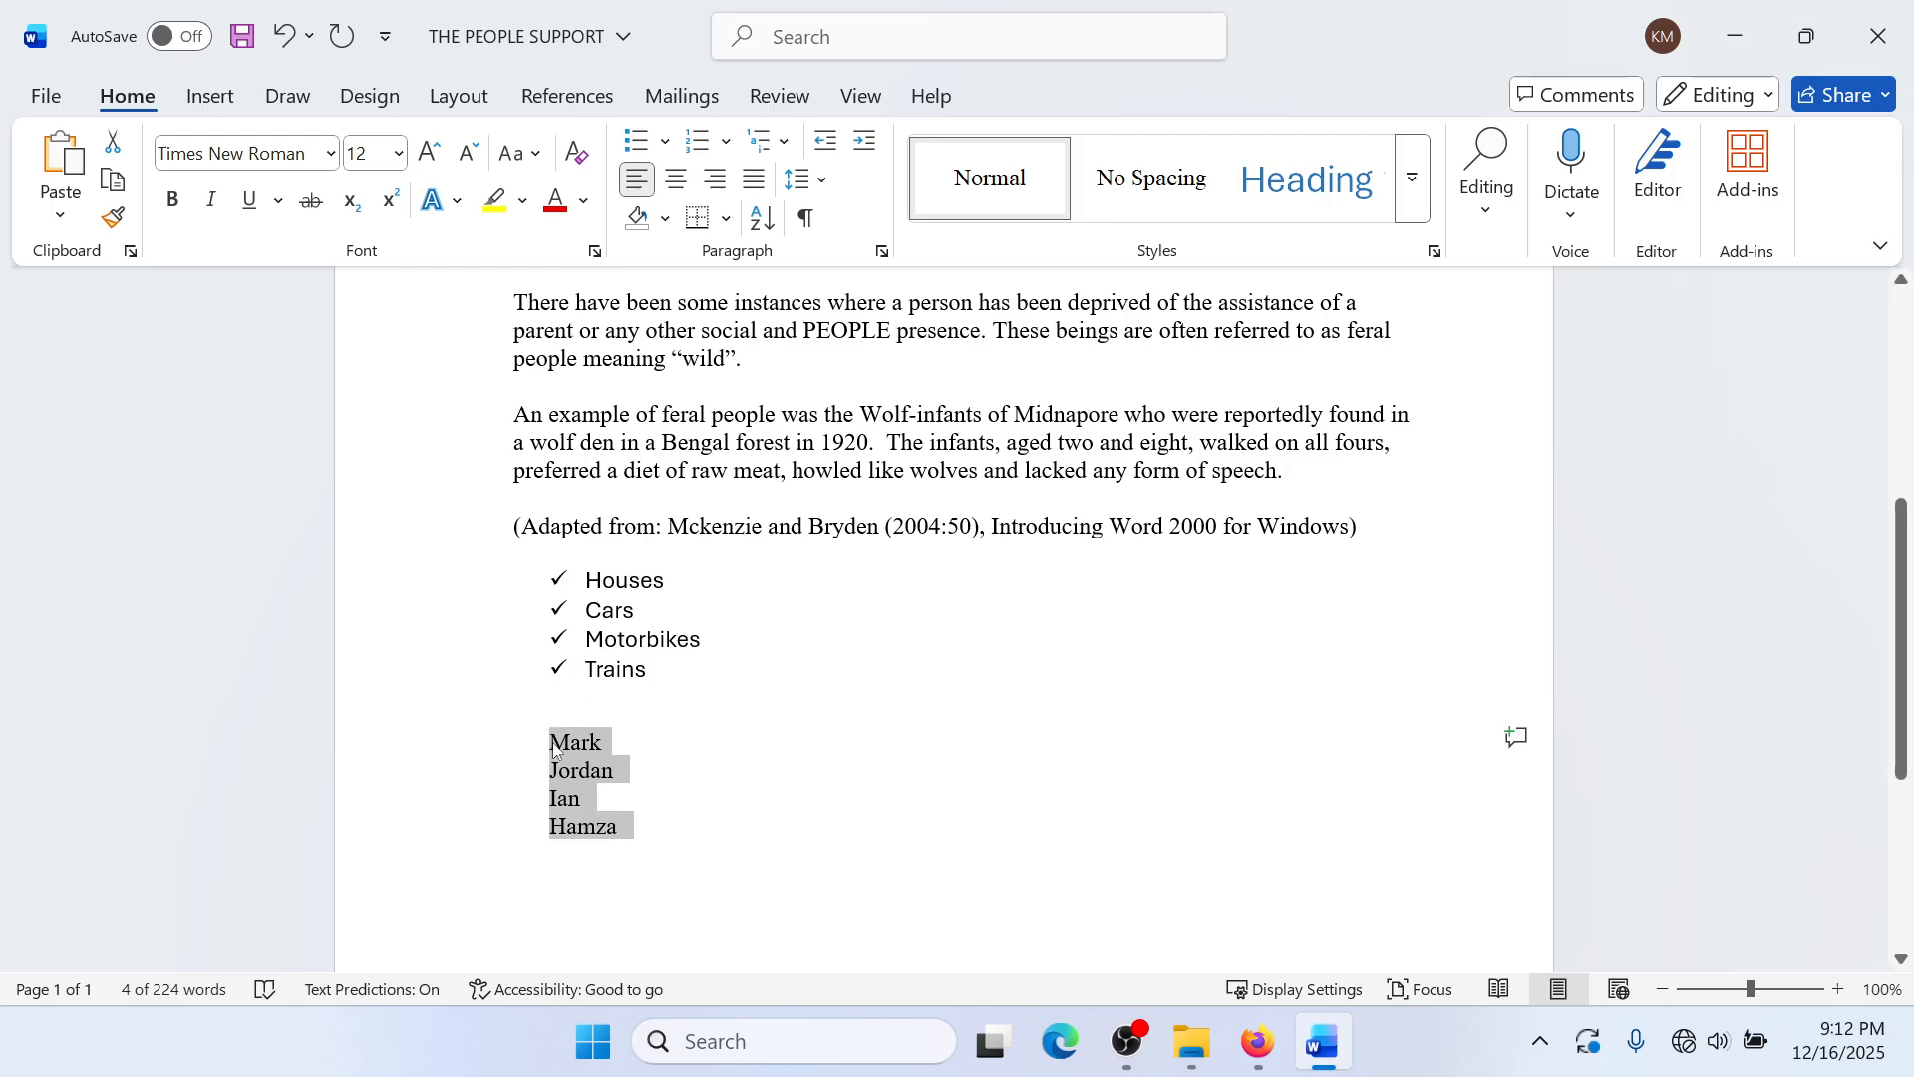
click(714, 793)
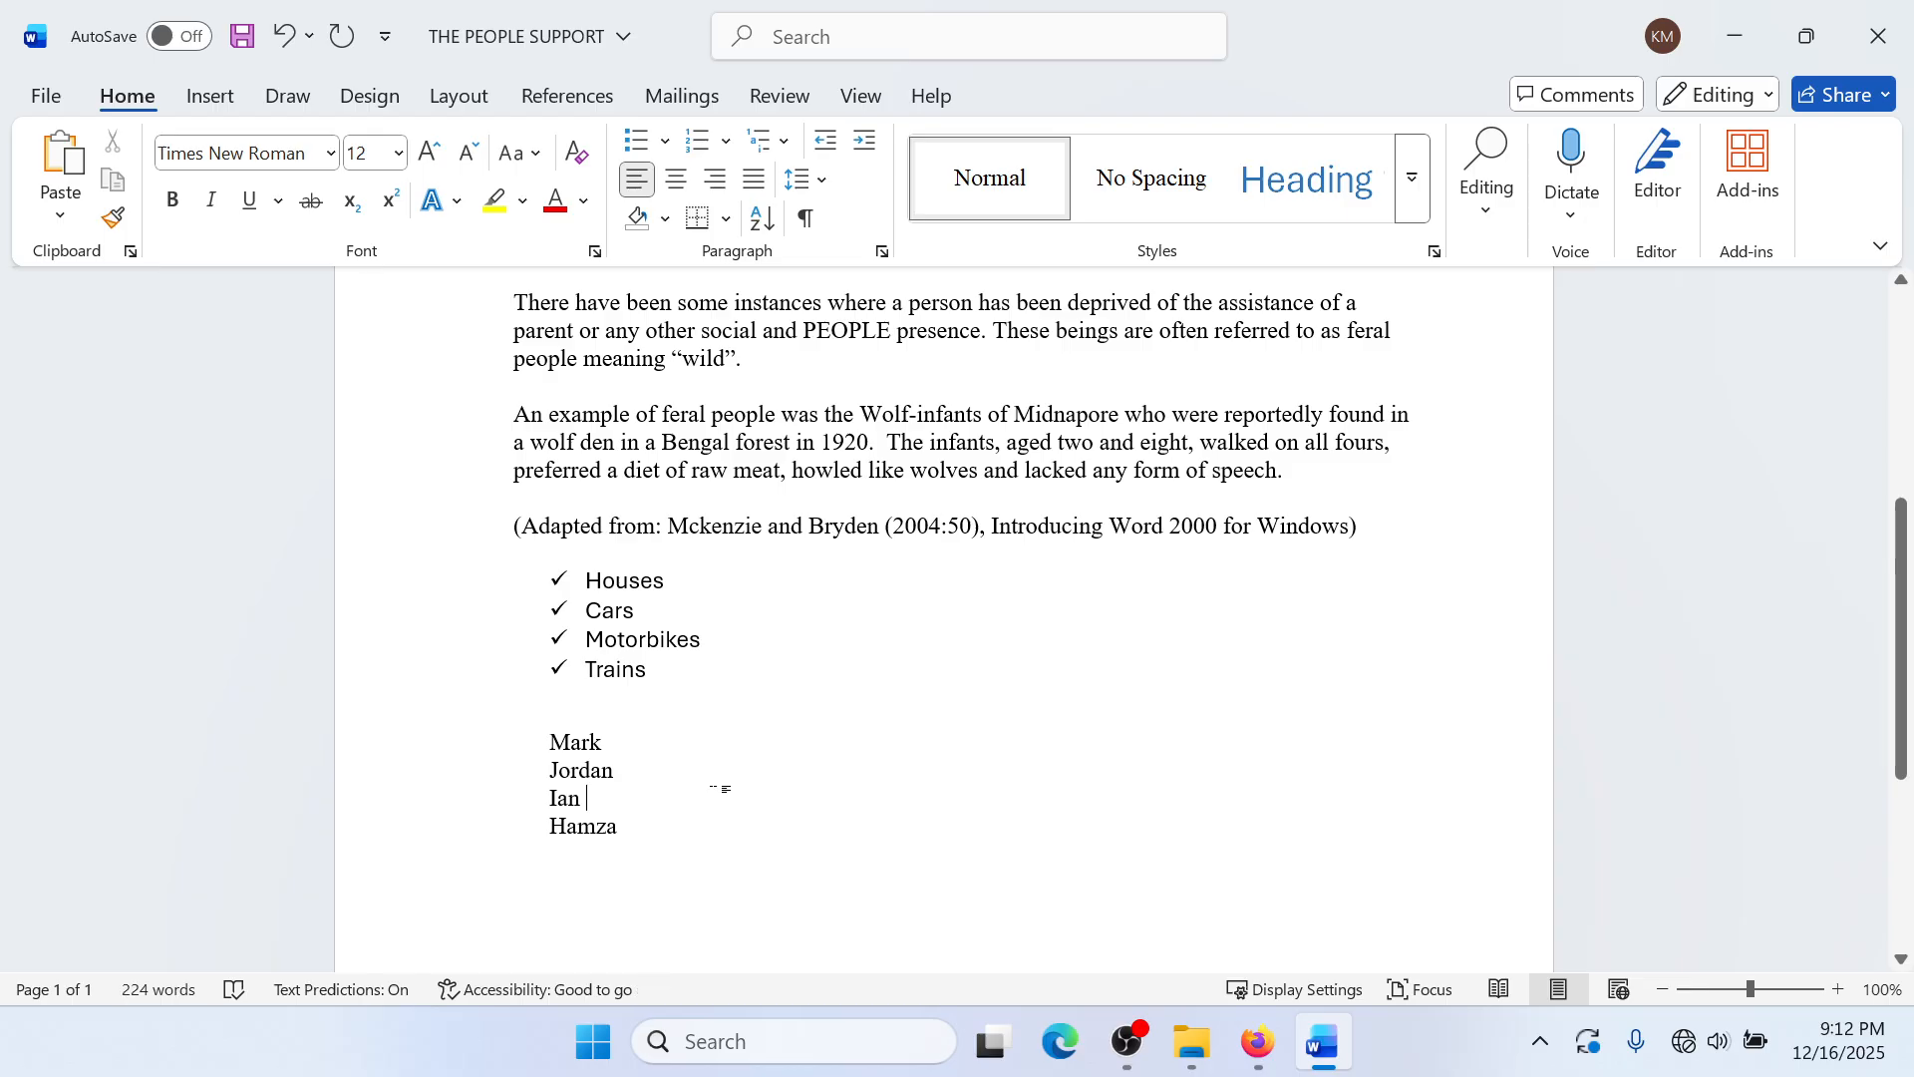
Step: Check the paragraph formatting topics of the outline in Firefox and return to Word
mouse_move(1318, 1028)
click(1249, 1039)
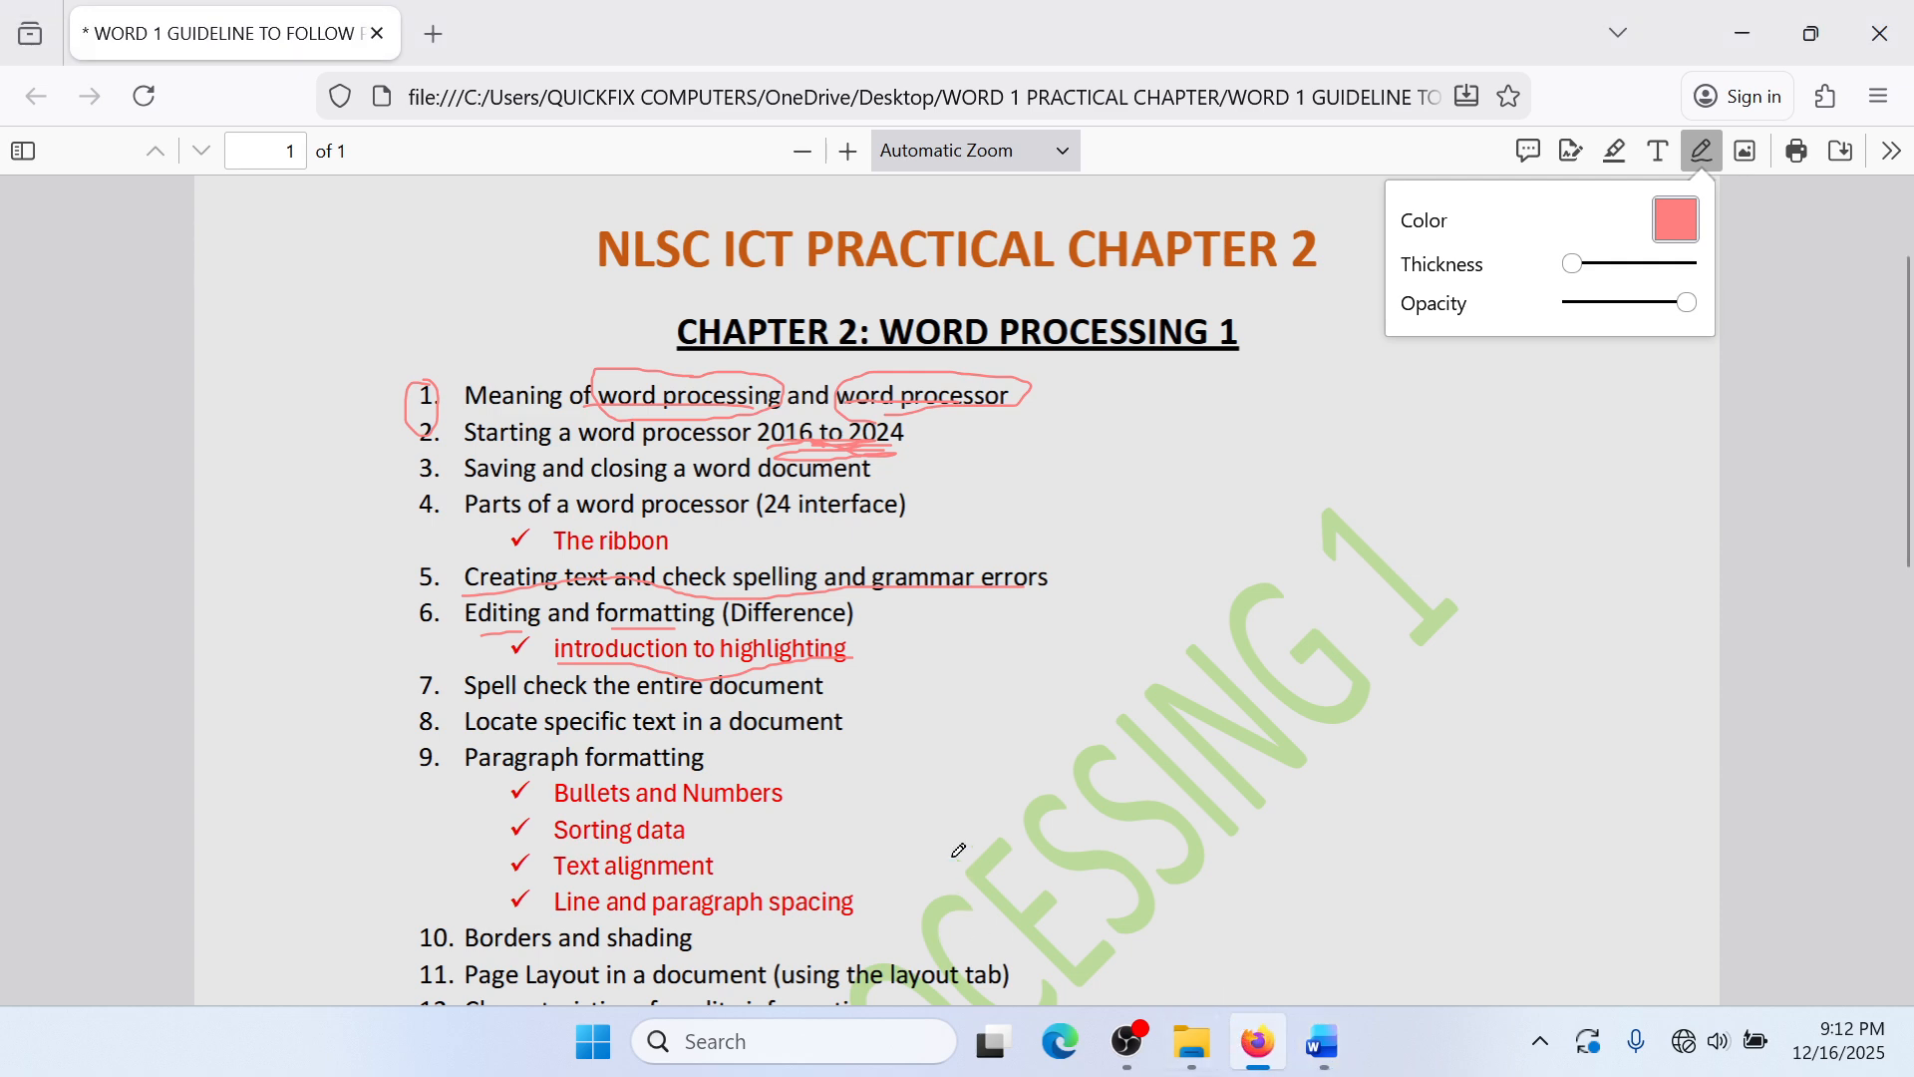
click(1321, 1039)
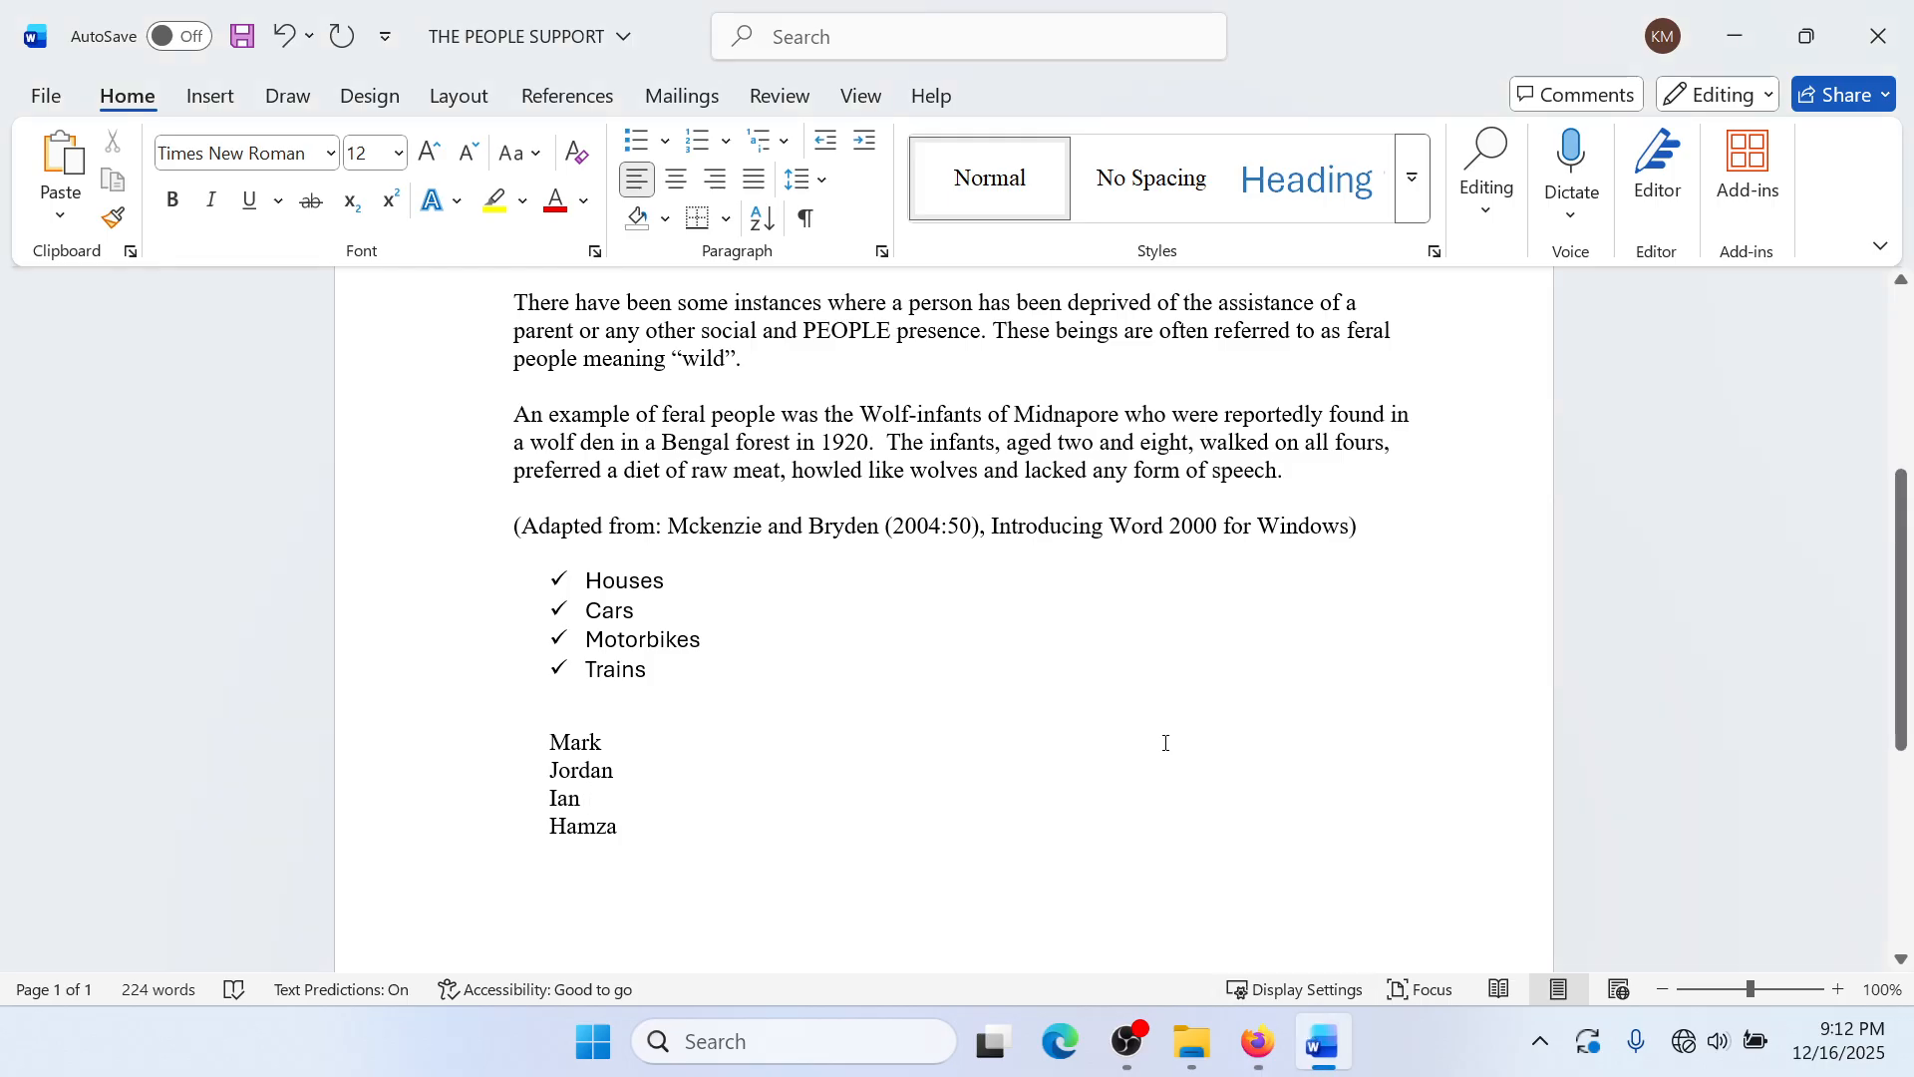
Step: Try centre, right and left alignment on the title "THE PEOPLE", then centre it and clear the selection
scroll(1165, 742, up, 5)
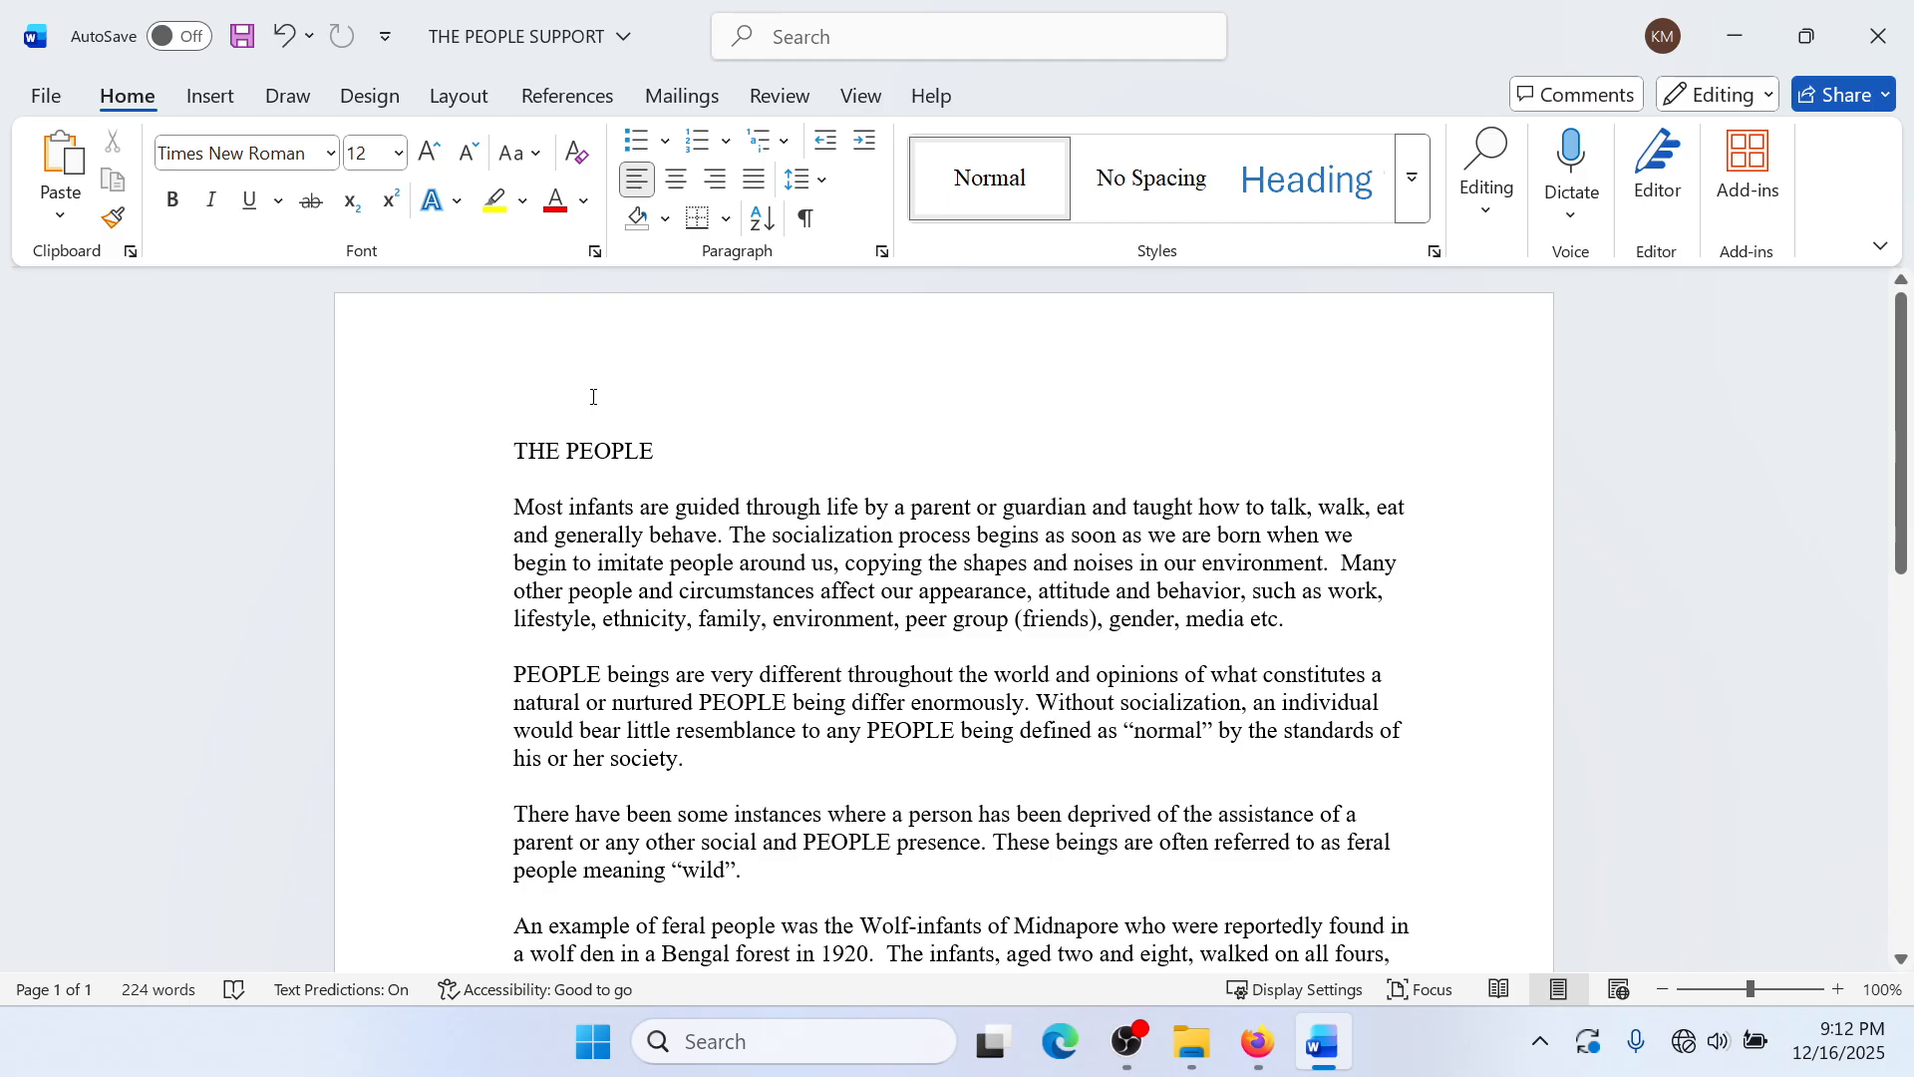
scroll(594, 397, down, 5)
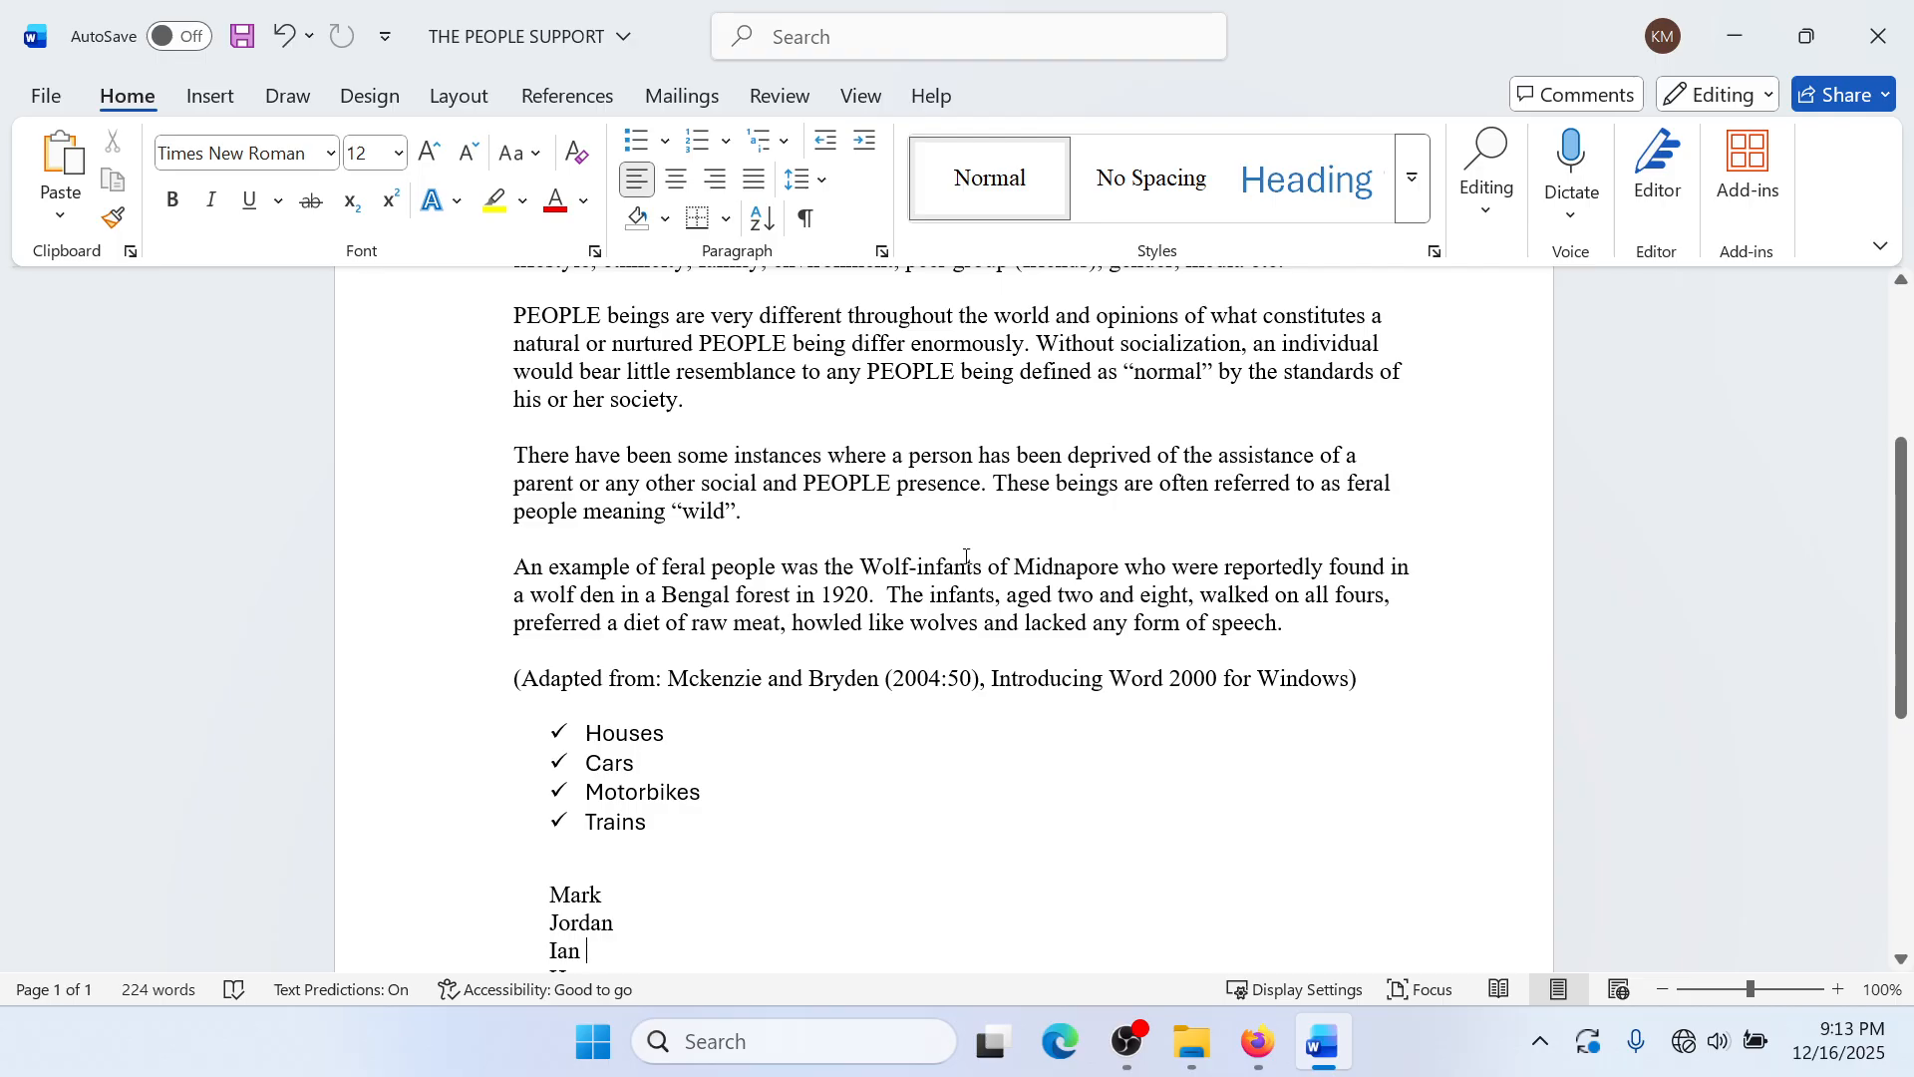
scroll(966, 578, up, 1)
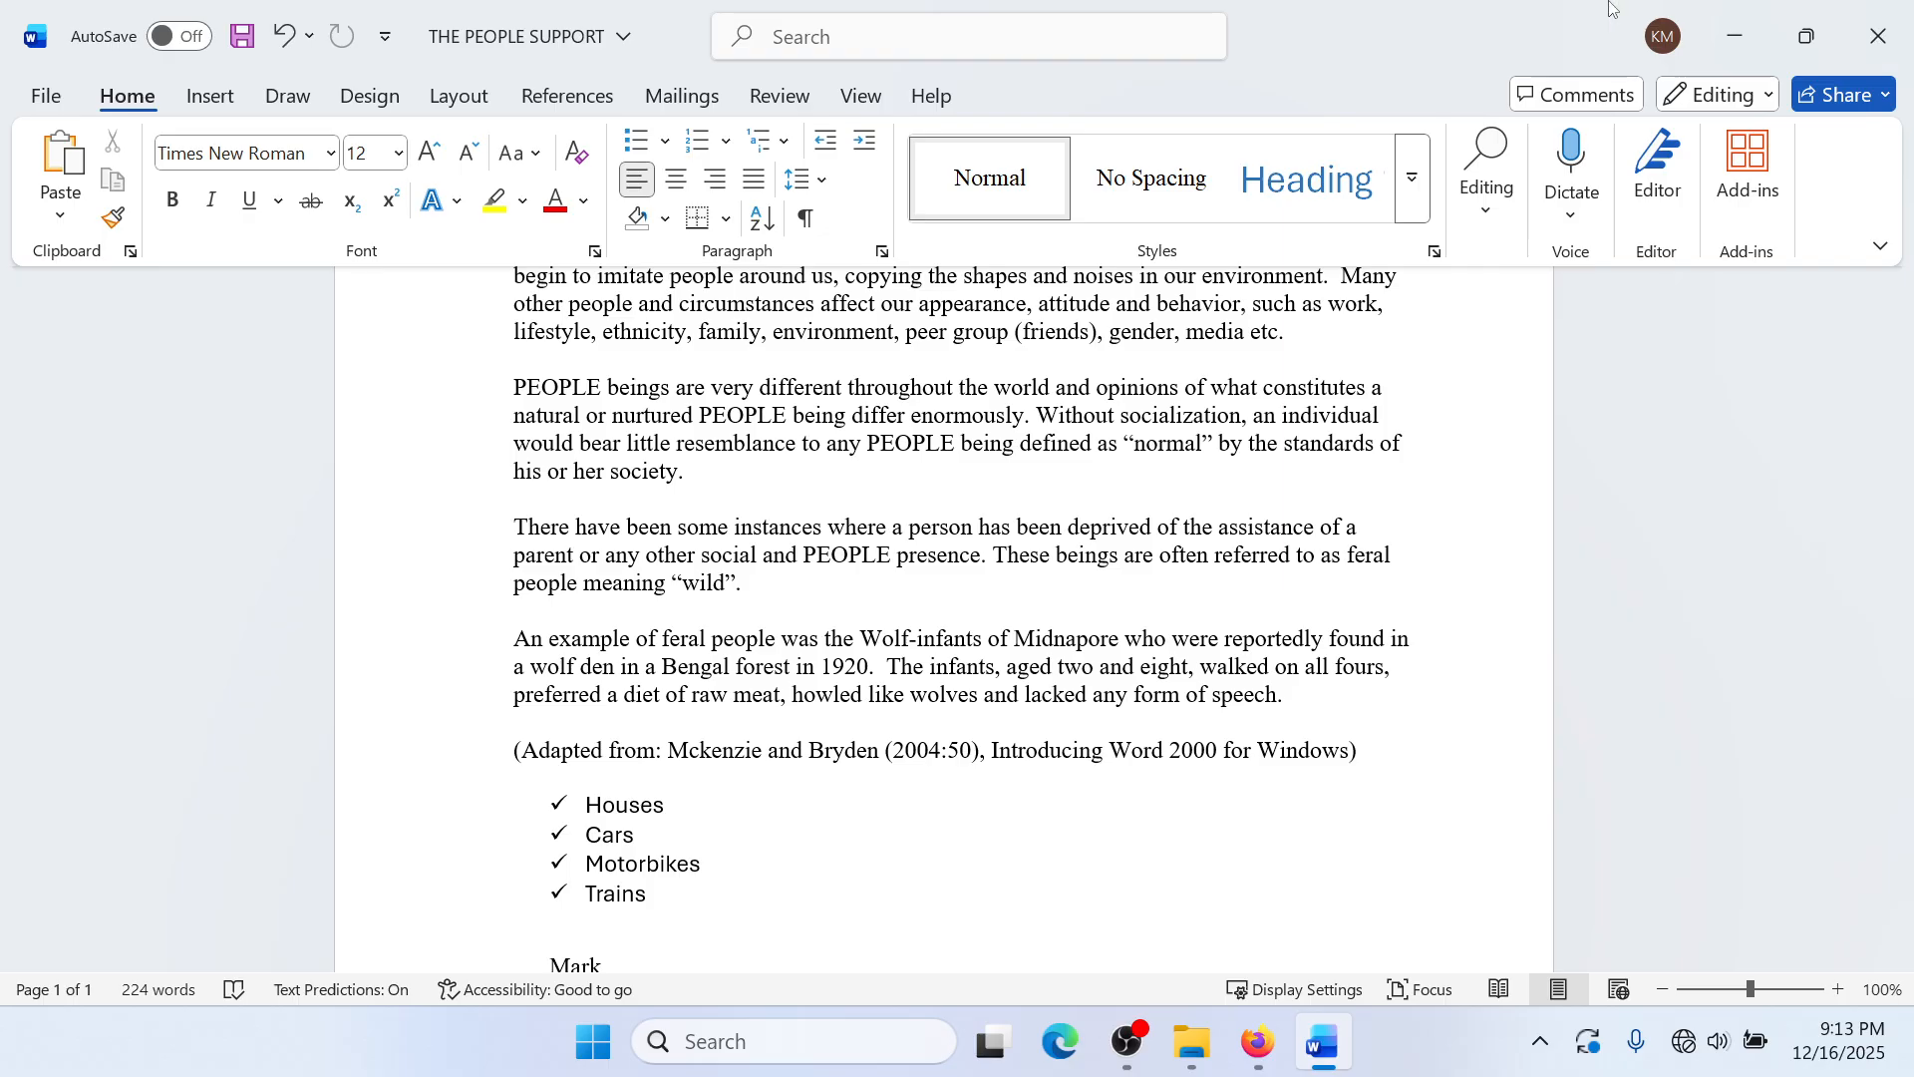
scroll(498, 698, up, 4)
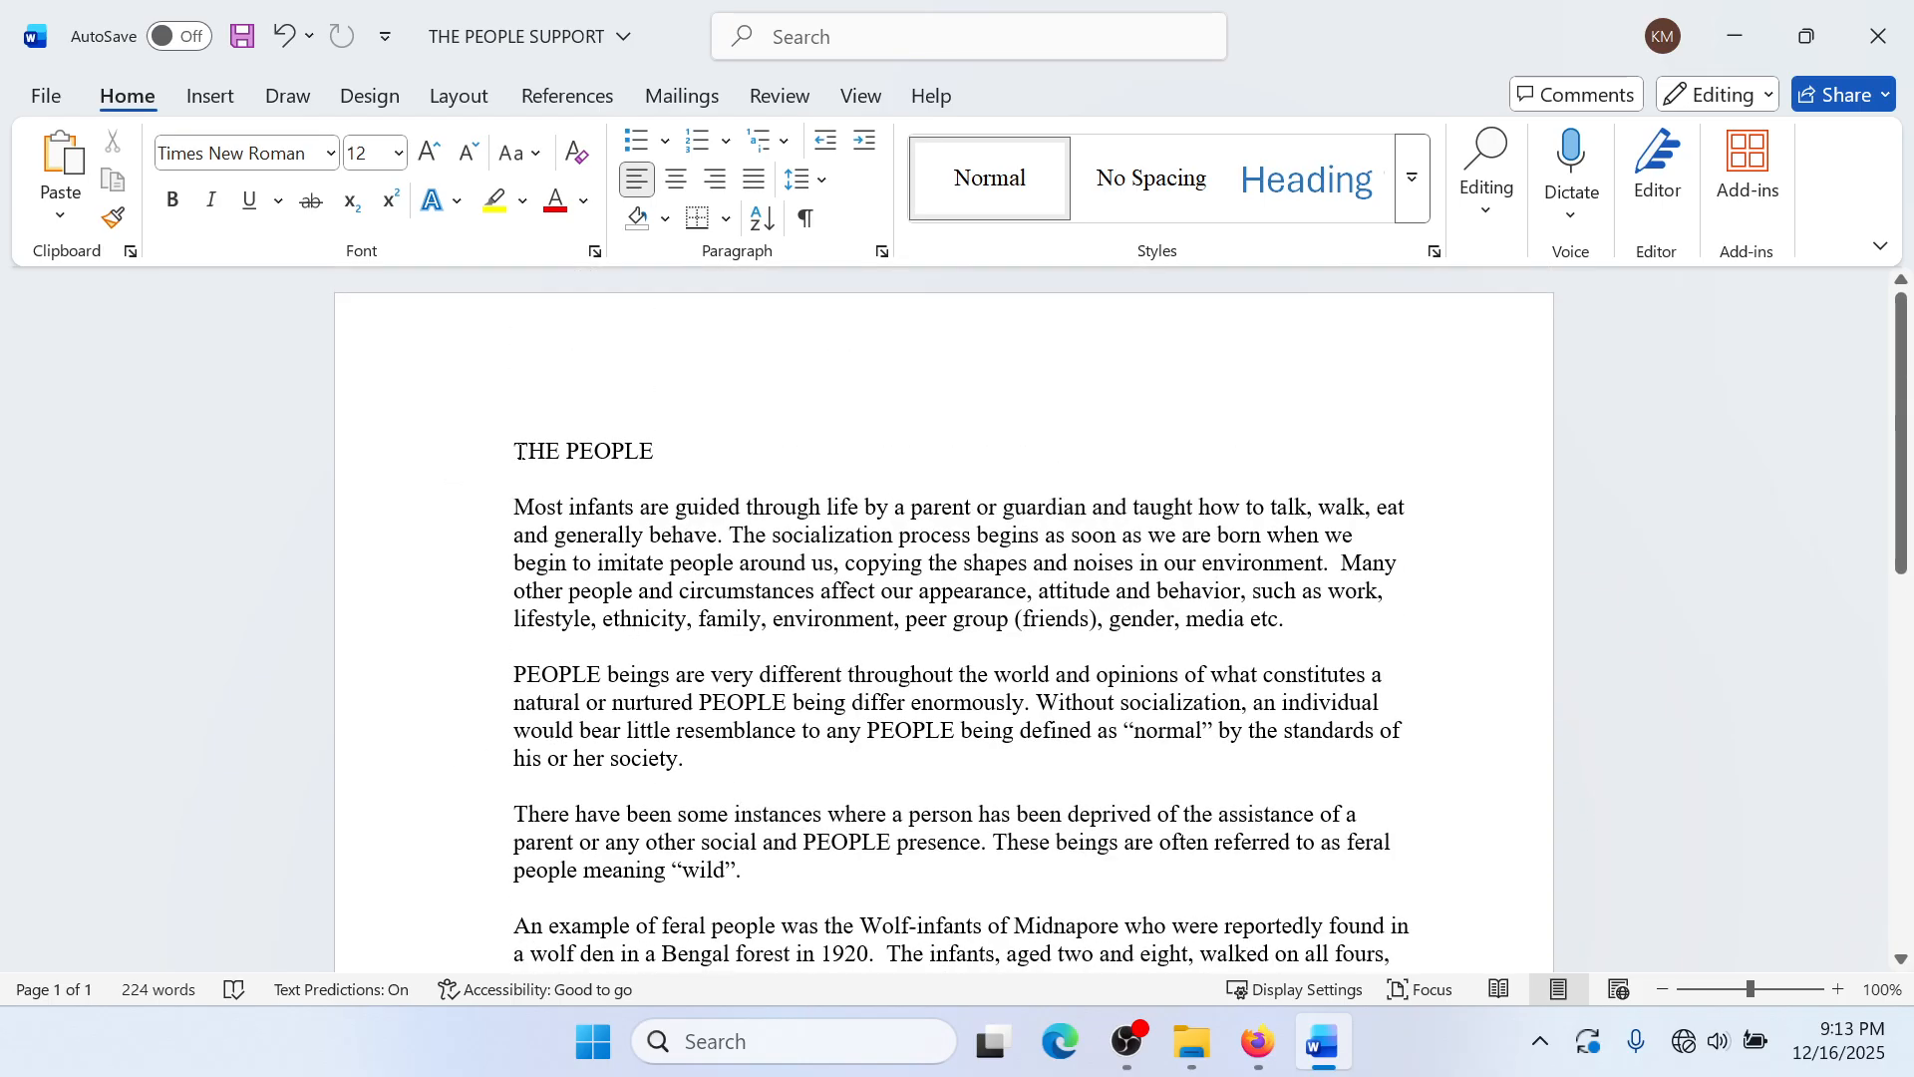
drag(518, 450, 647, 451)
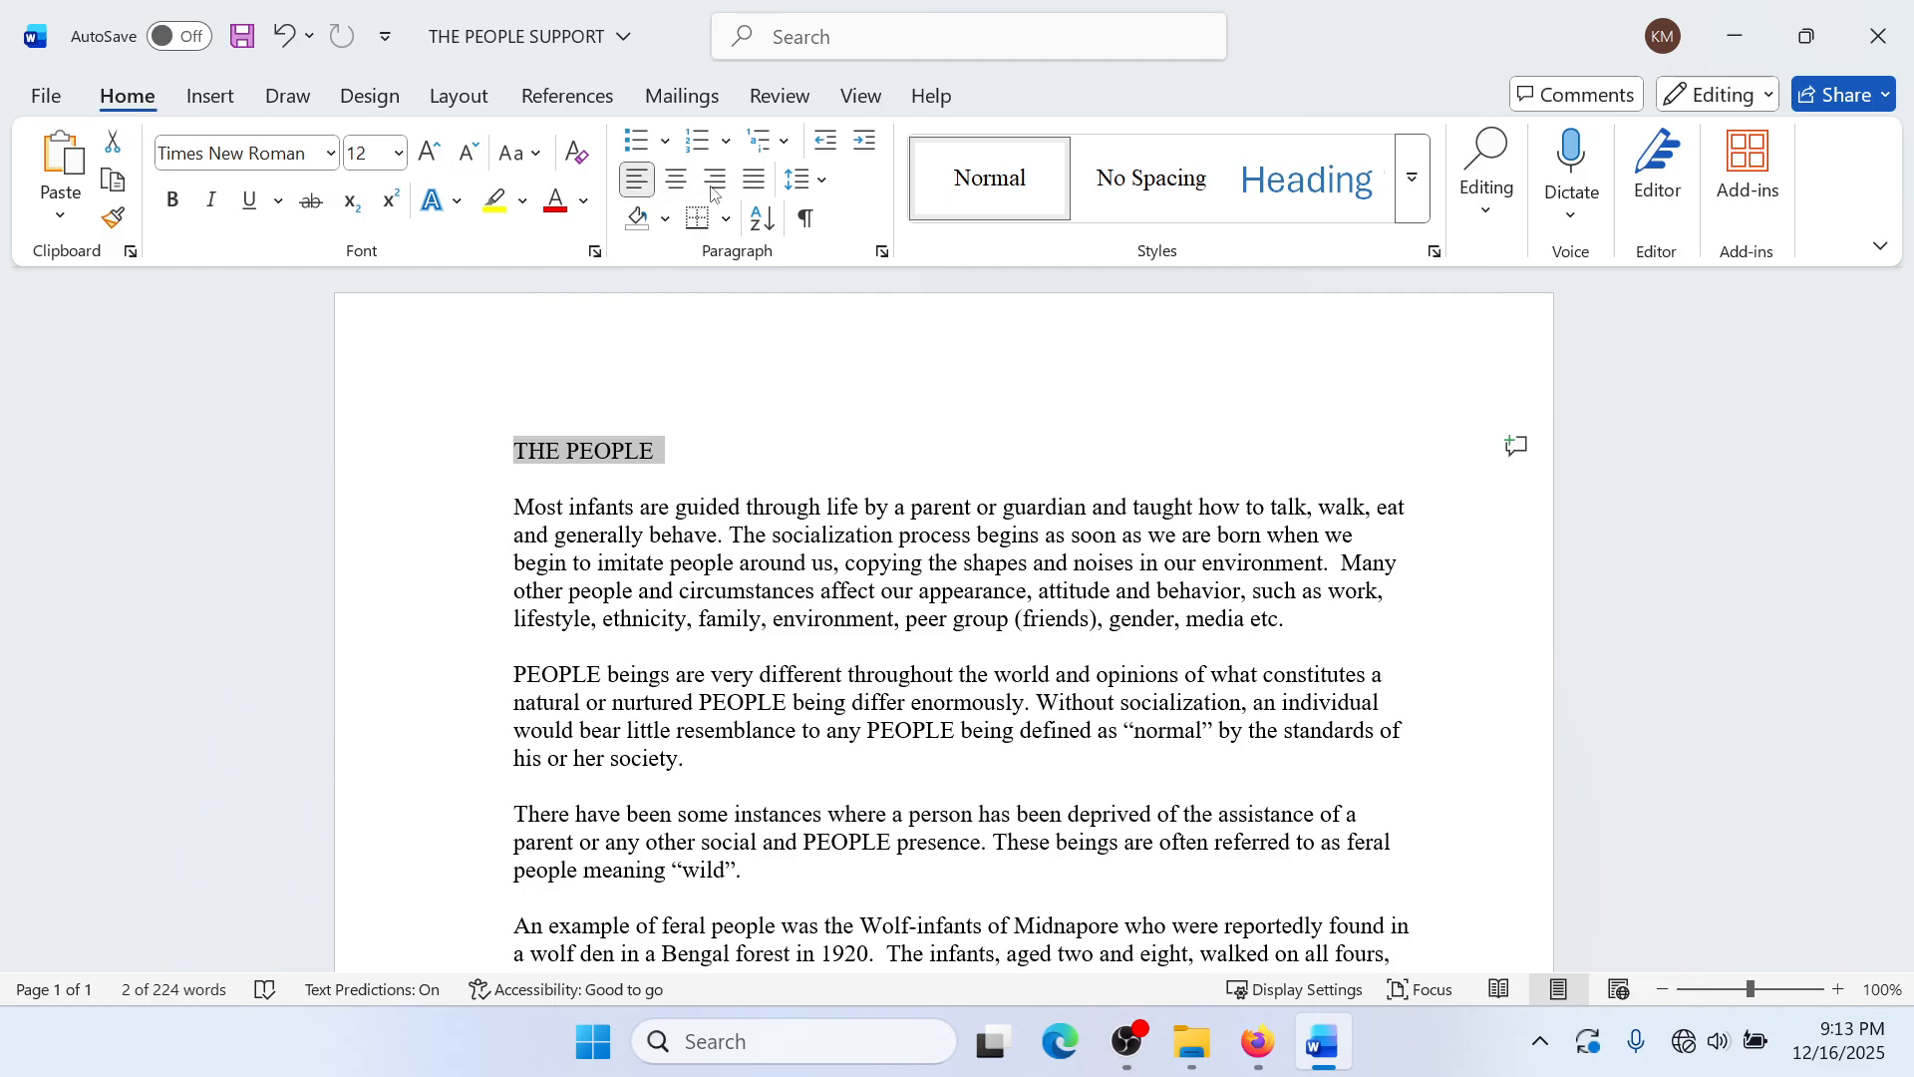
click(680, 183)
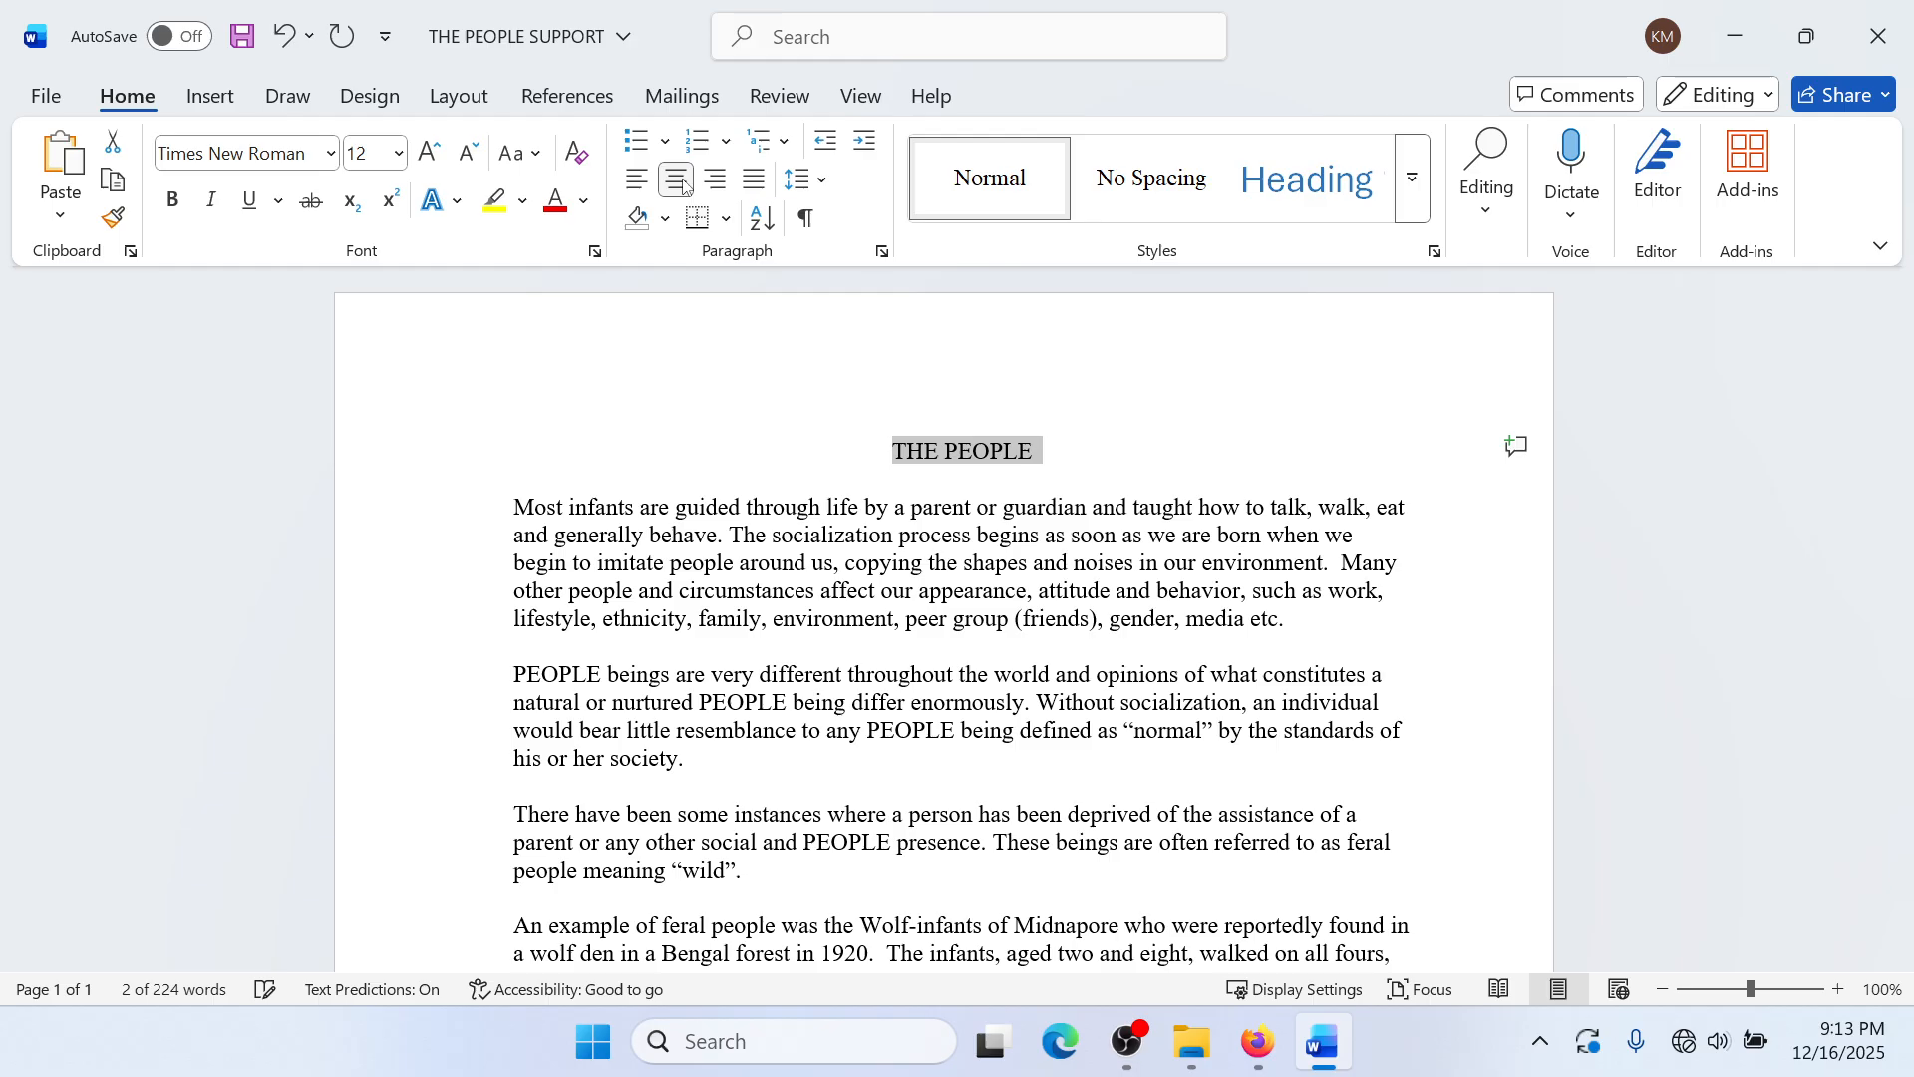
click(713, 185)
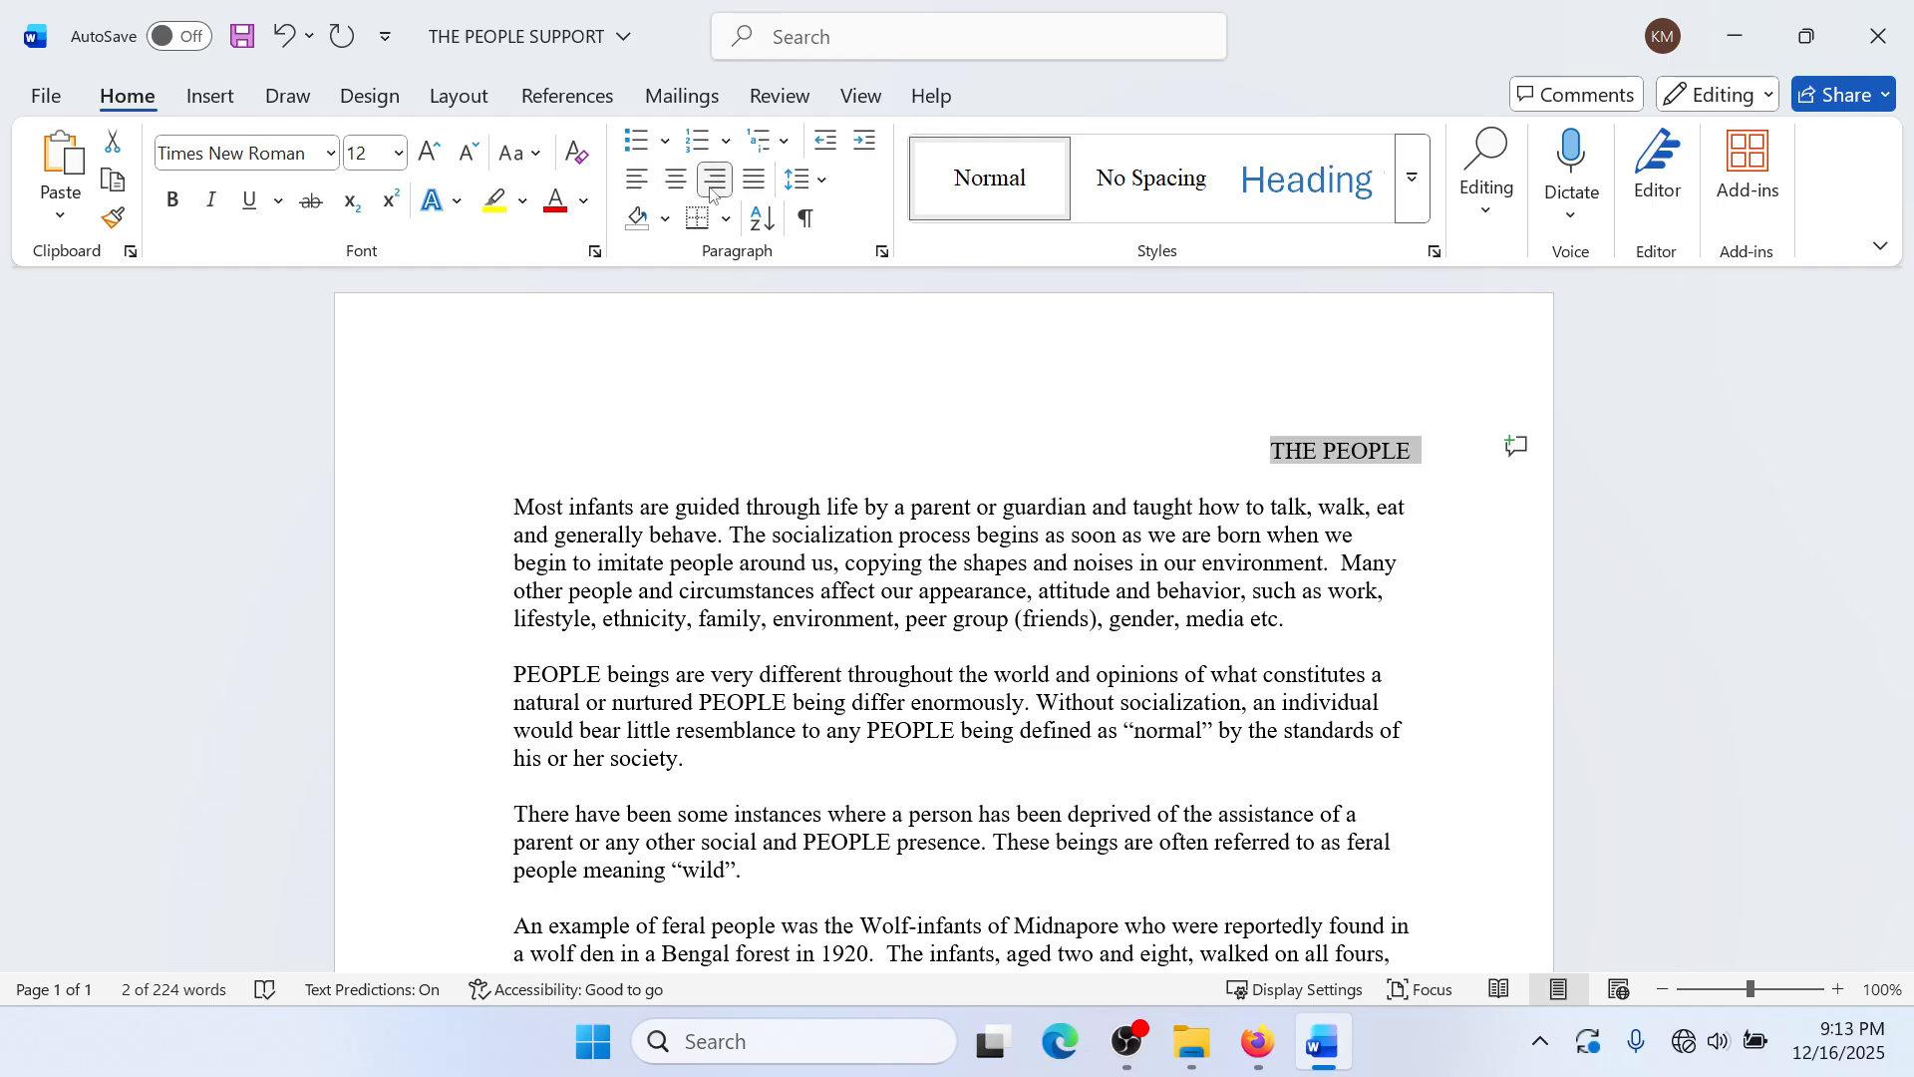
click(634, 183)
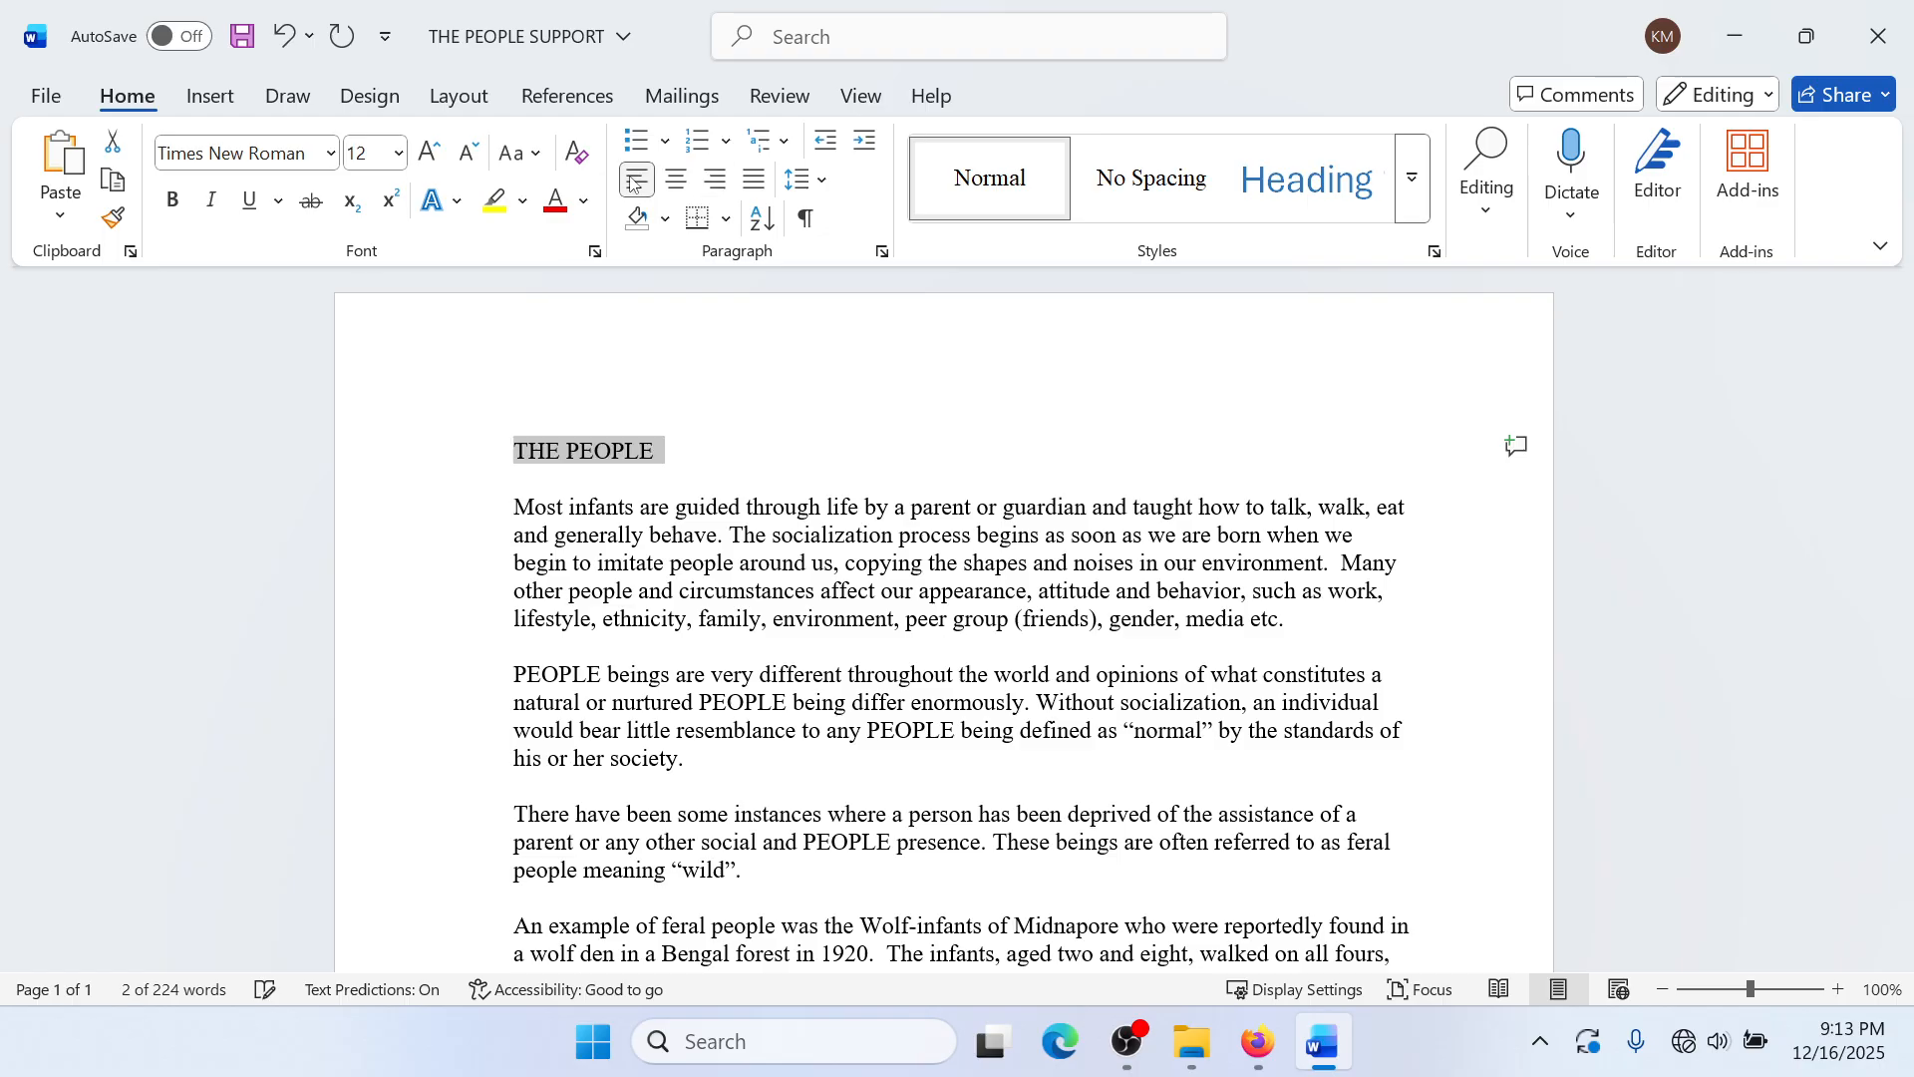
click(687, 184)
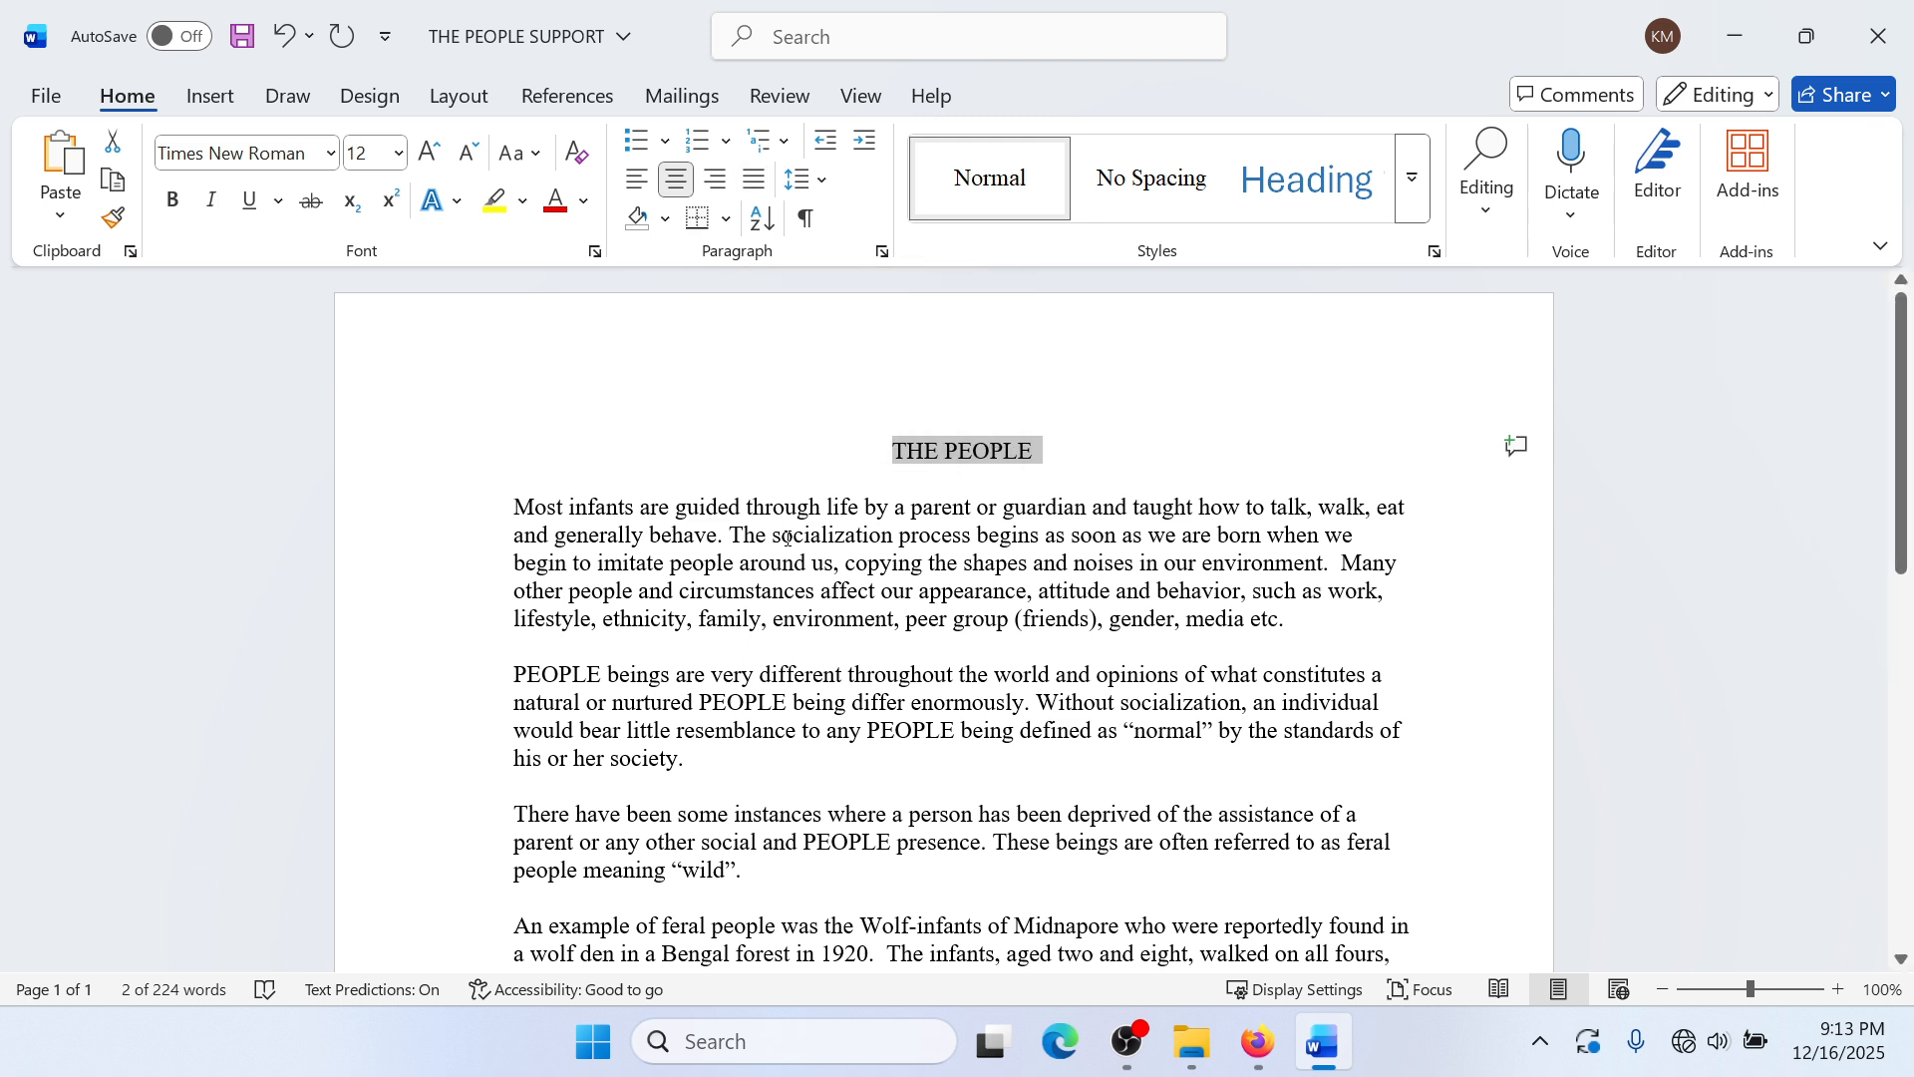
click(912, 539)
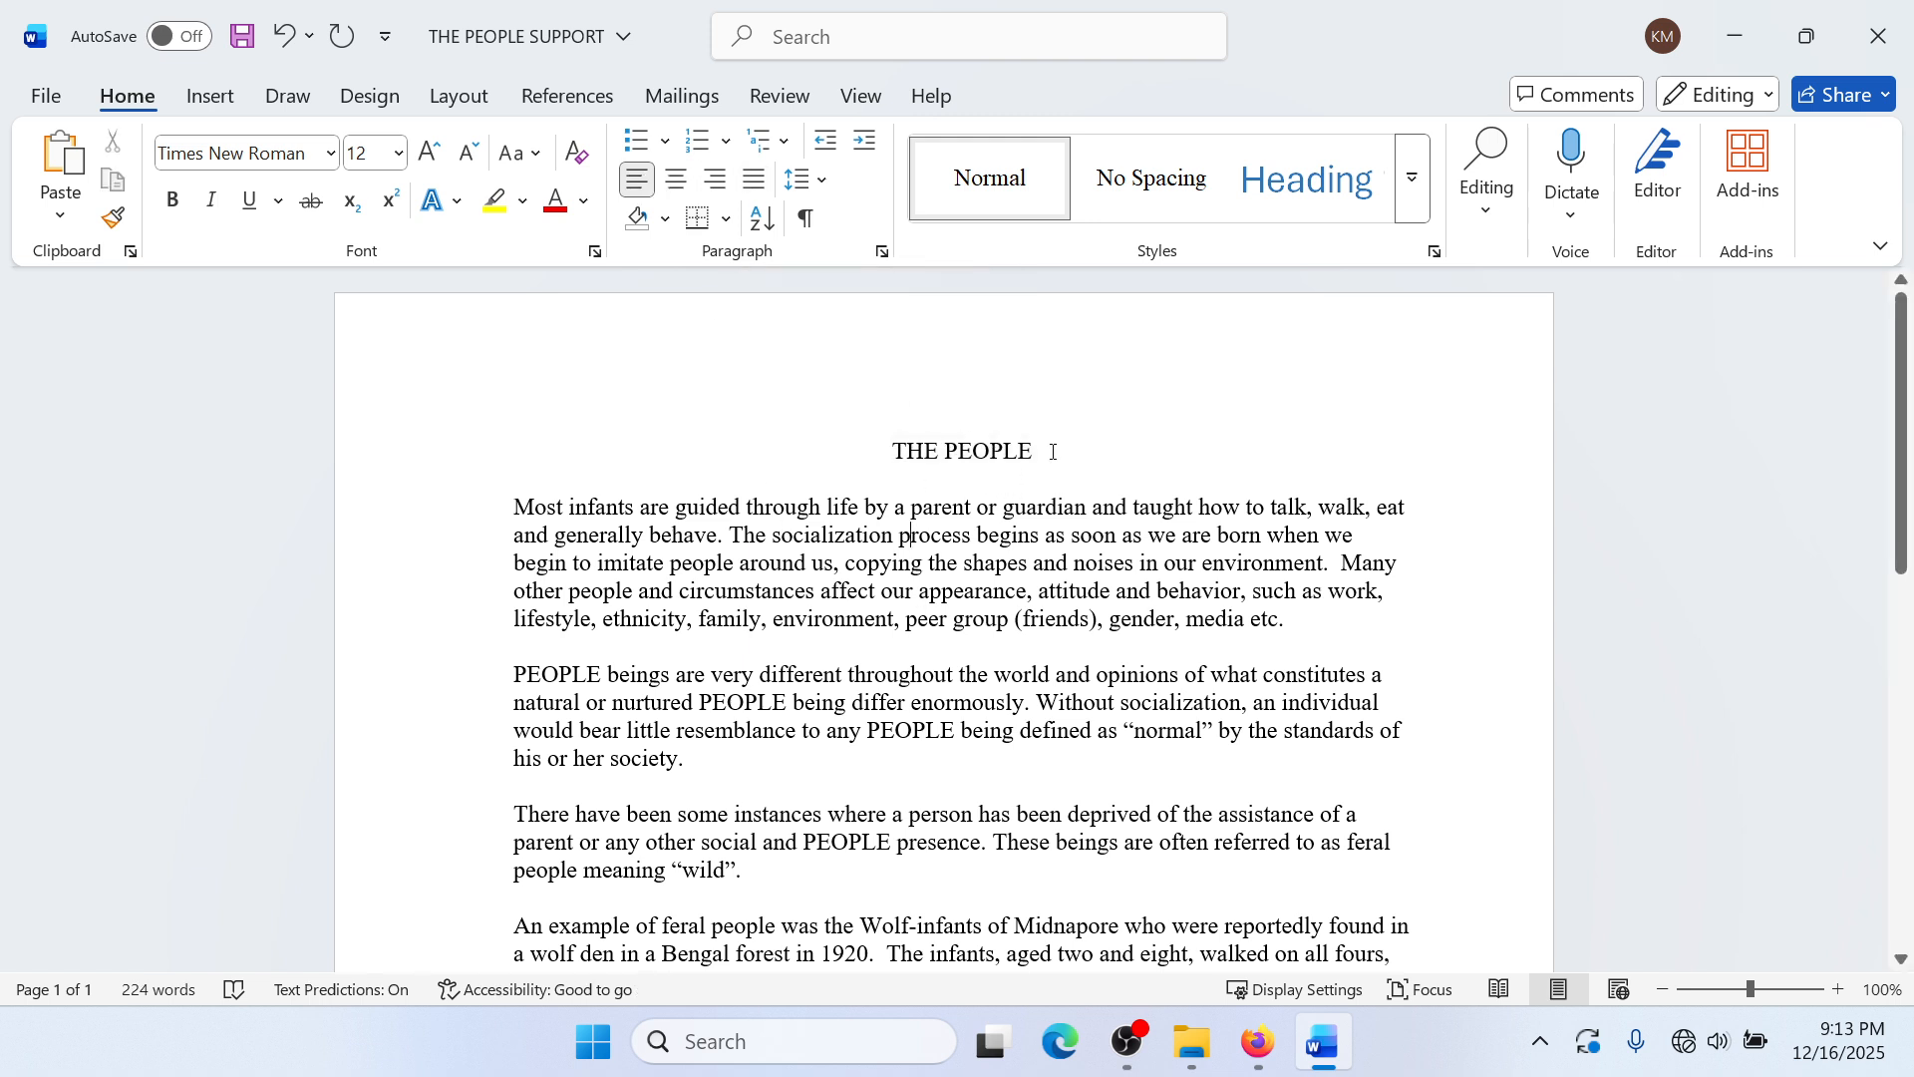
Step: Review the remaining outline topics in Firefox, glance at the OBS recording window, and return to Word
click(1258, 1040)
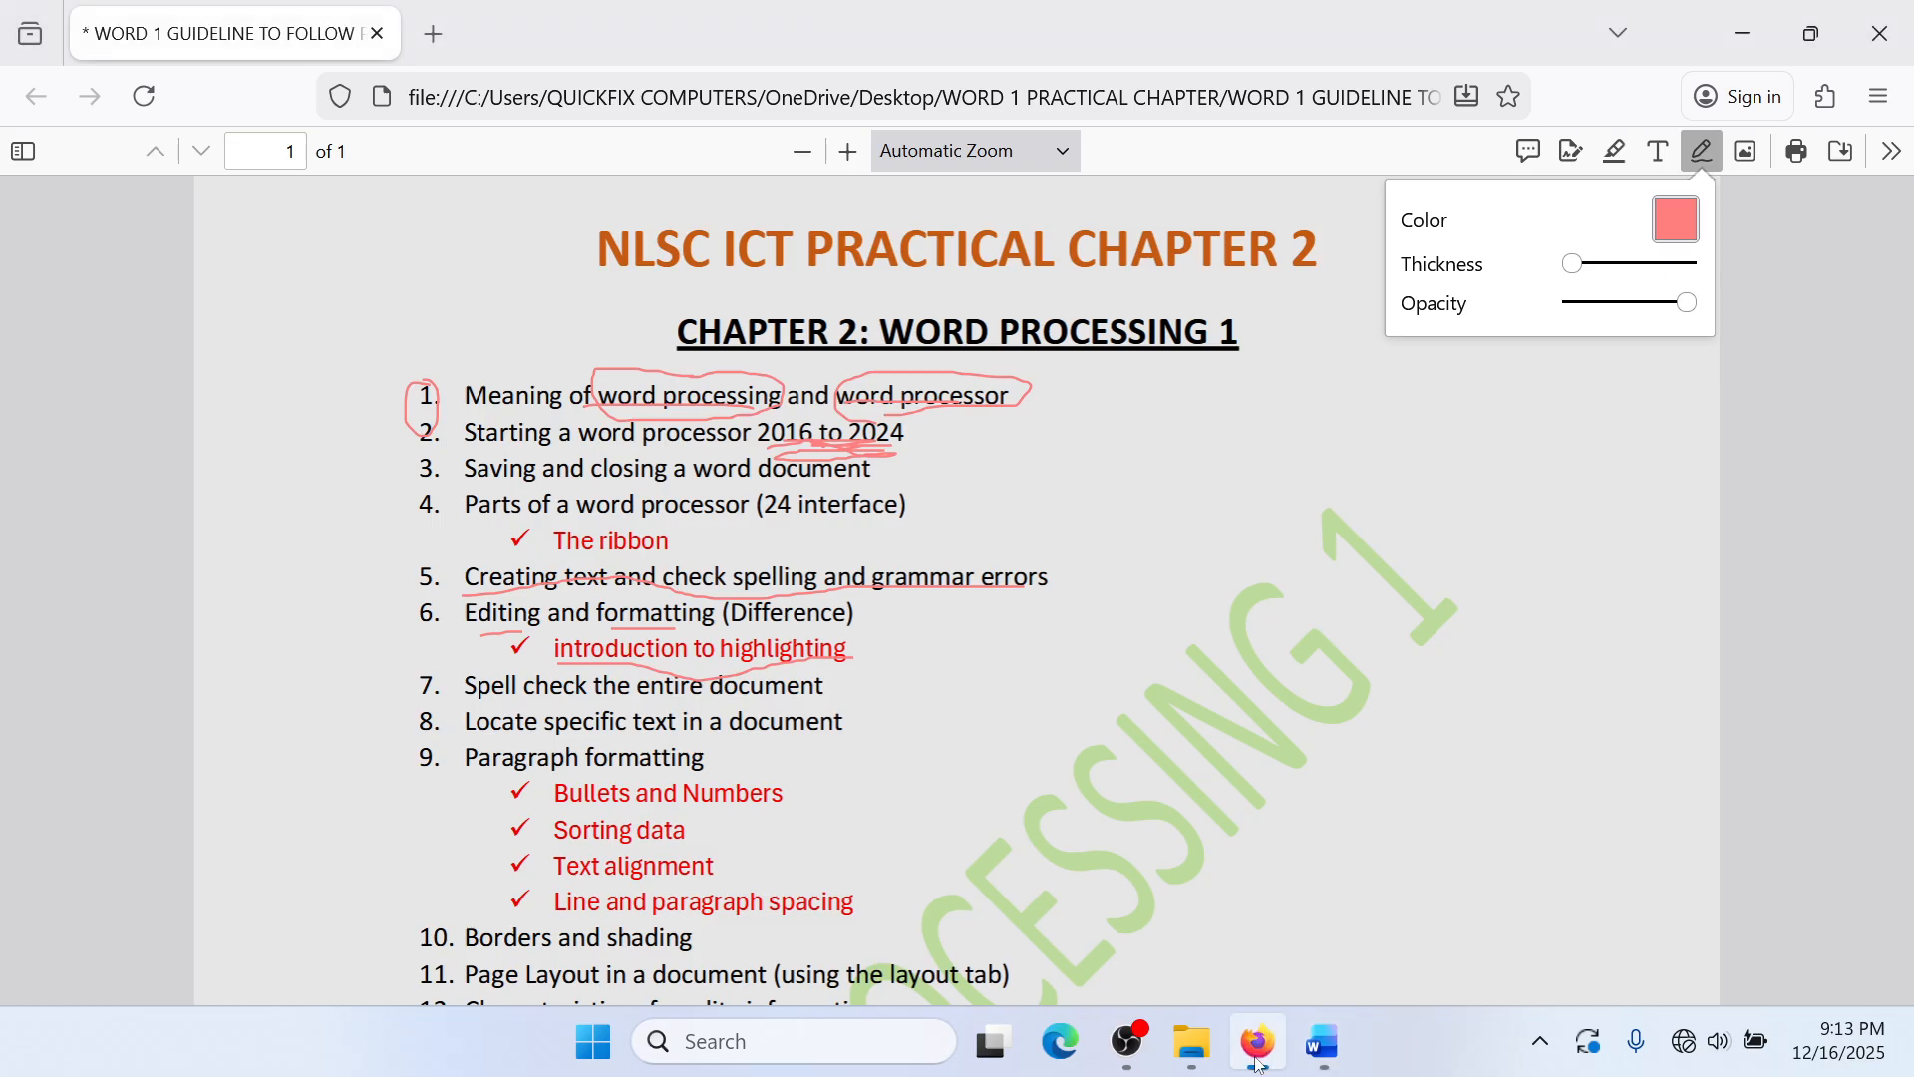
scroll(733, 754, down, 2)
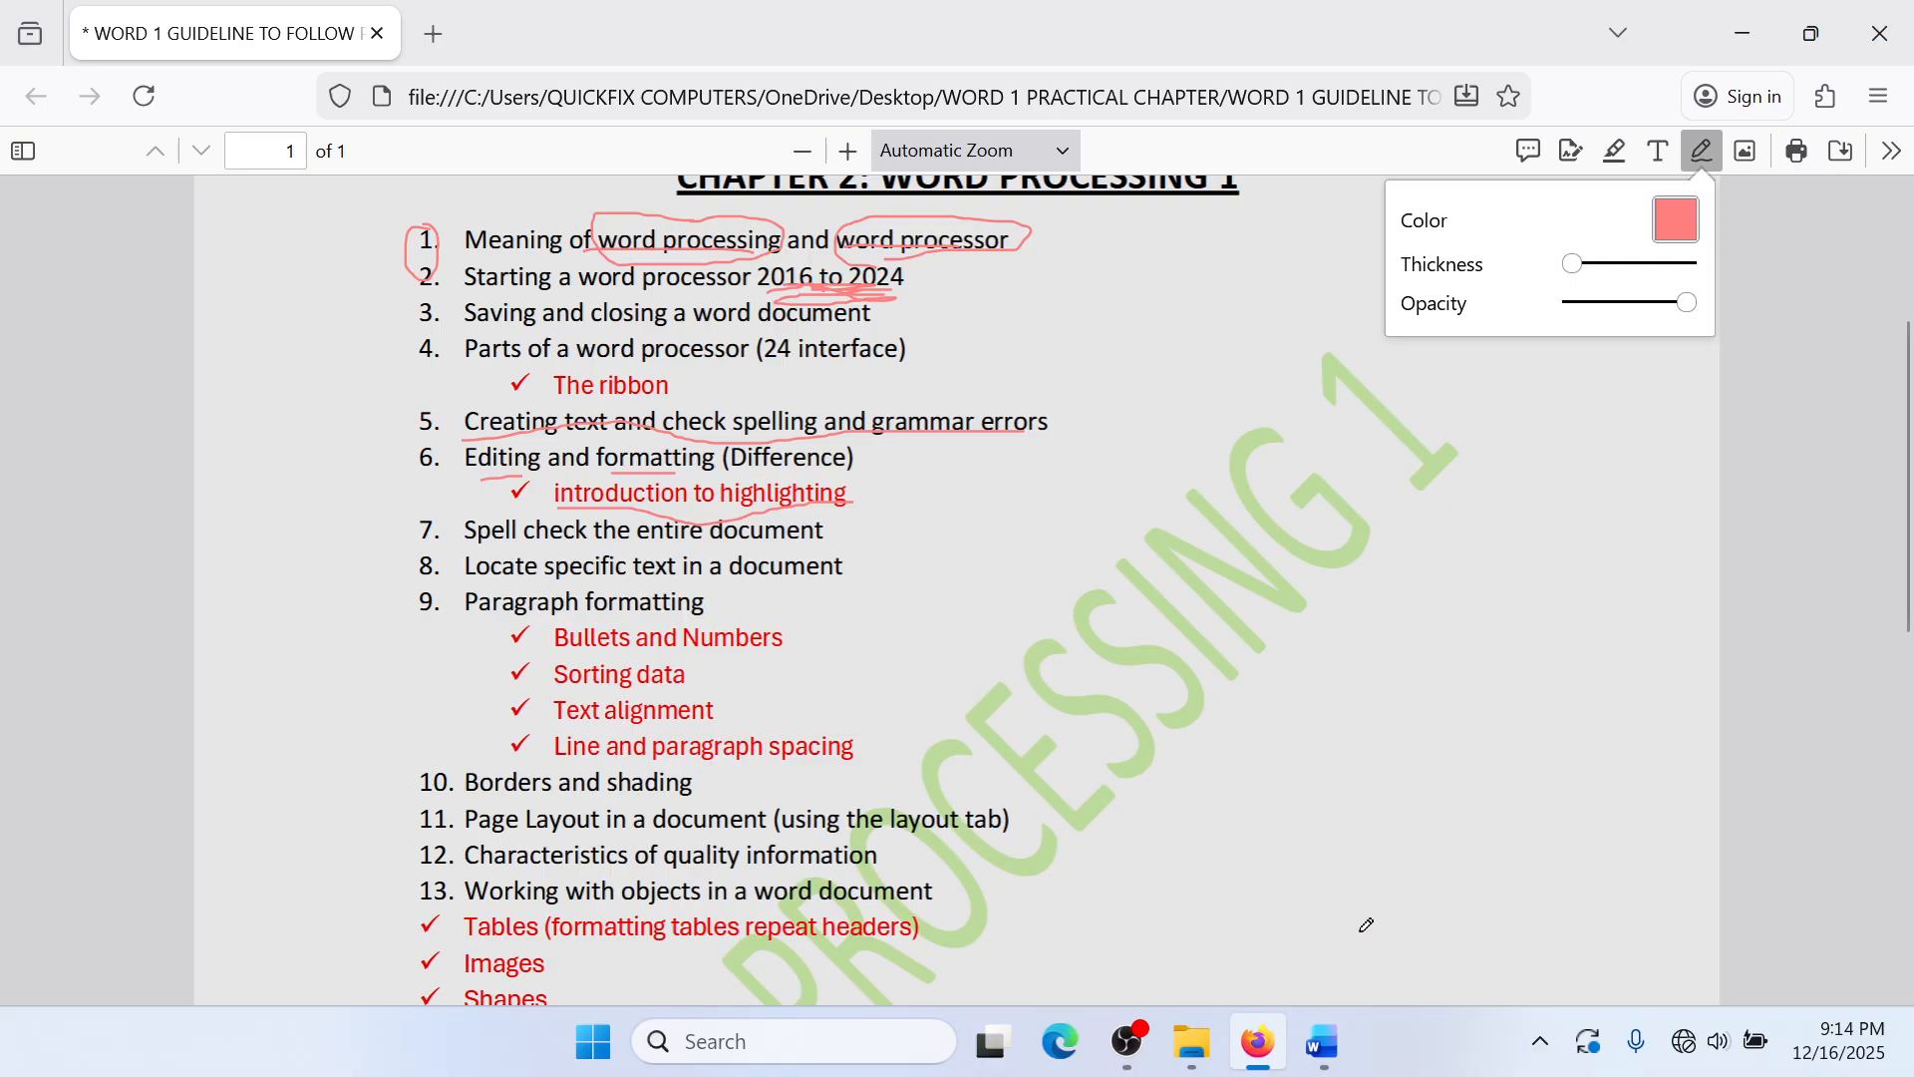
click(1127, 1041)
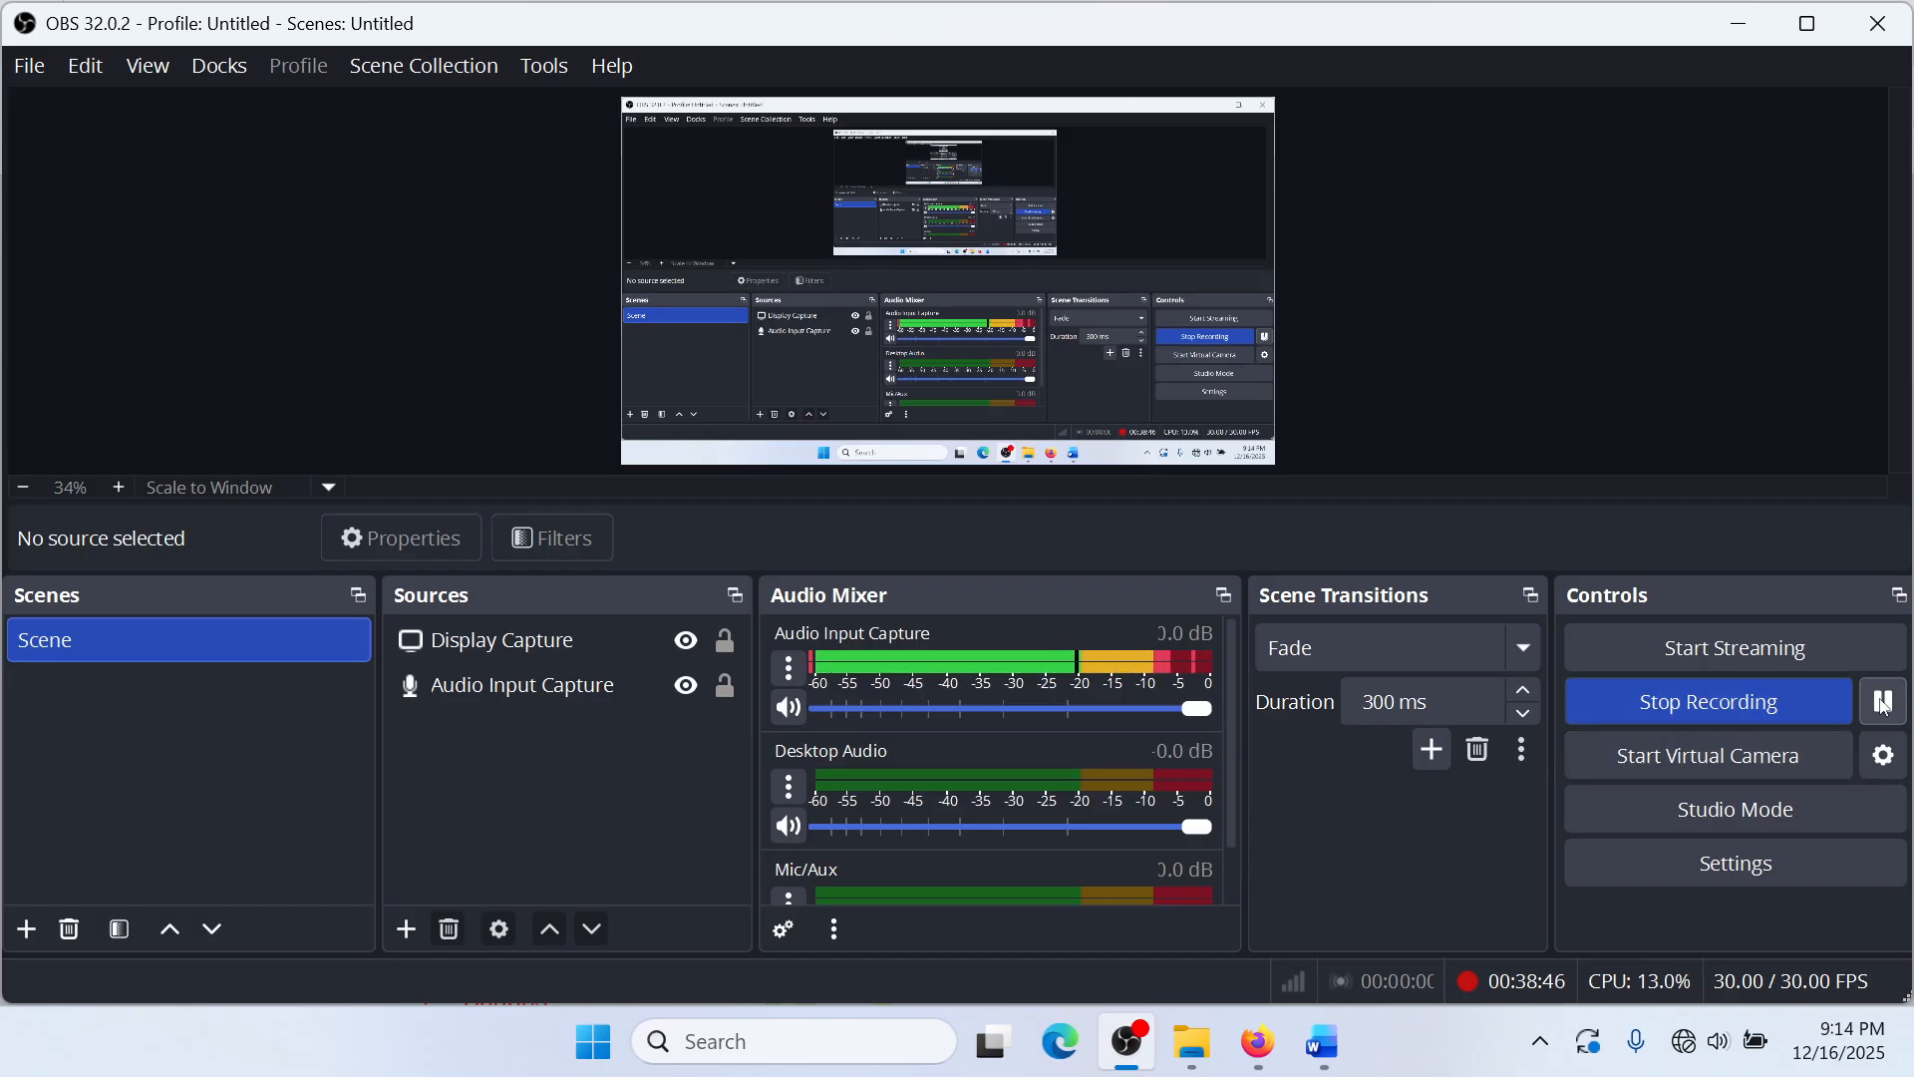
click(1740, 23)
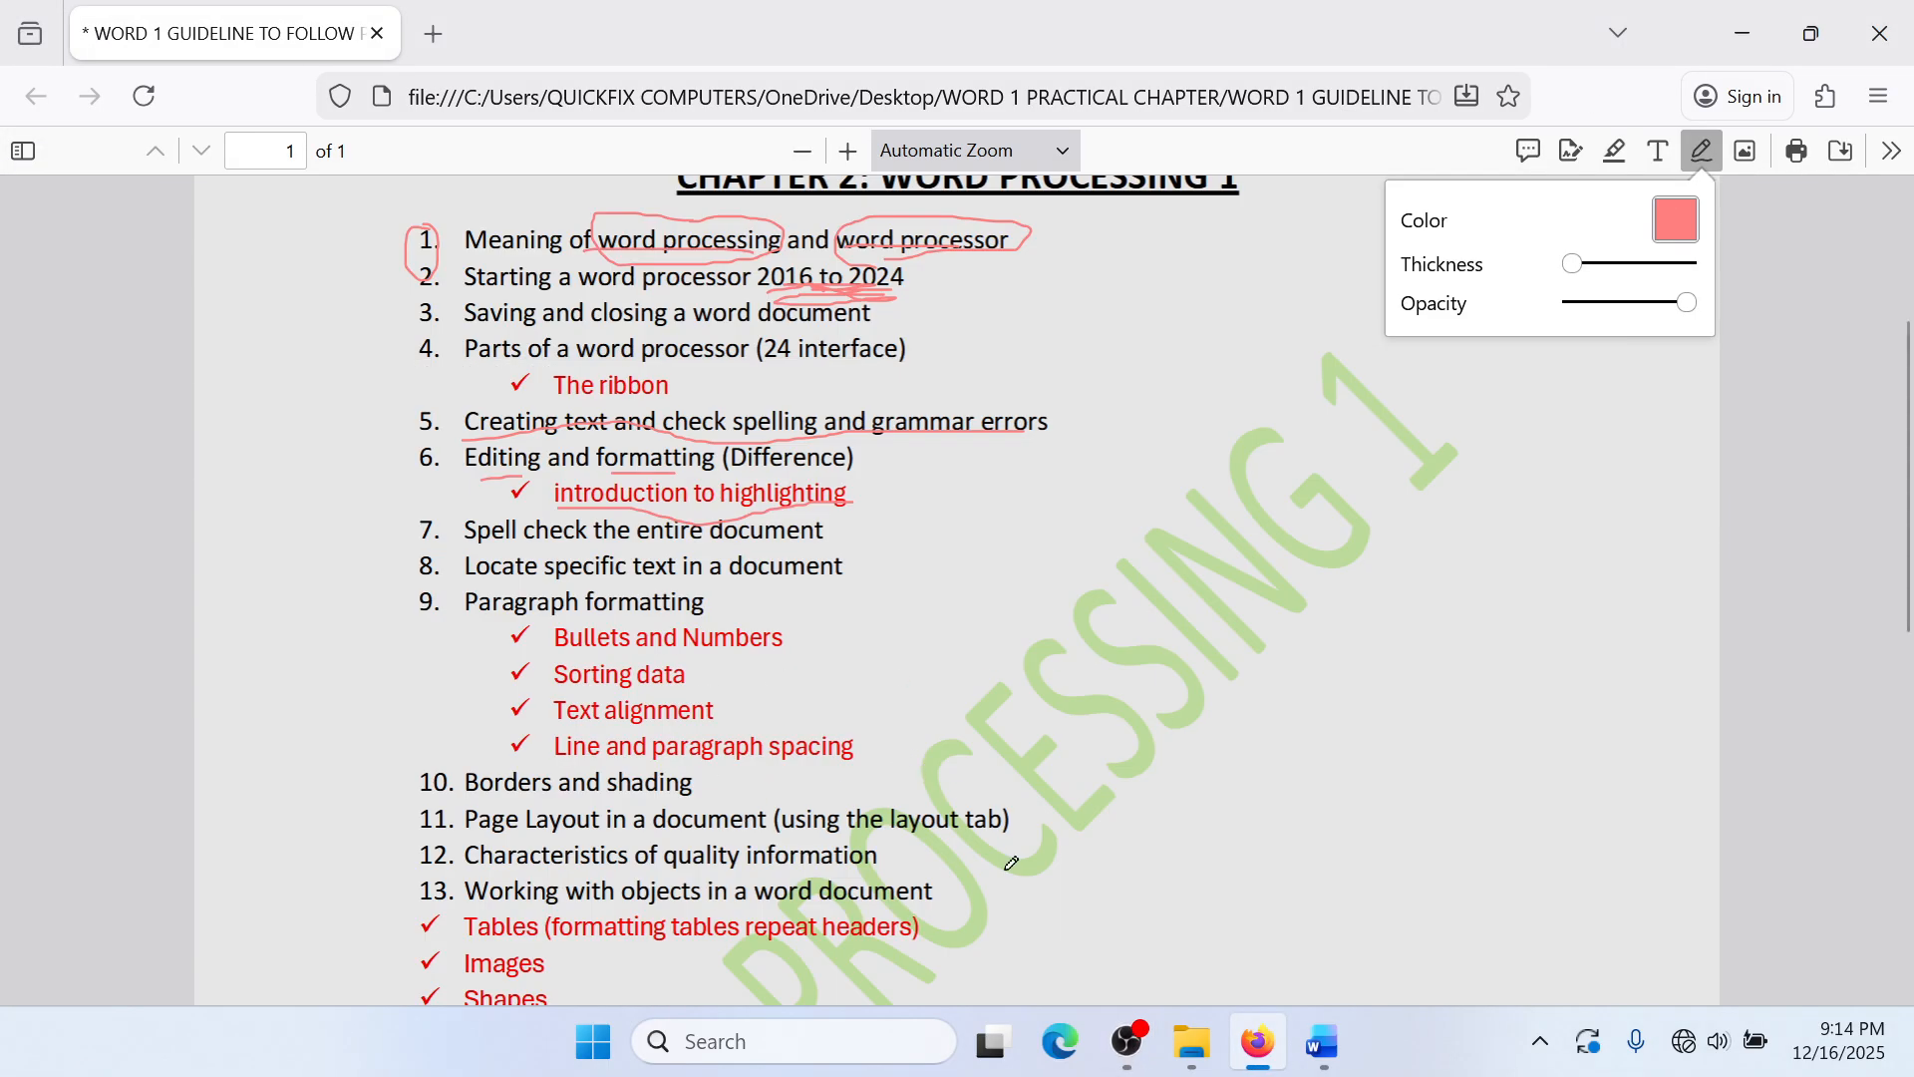
click(1326, 1043)
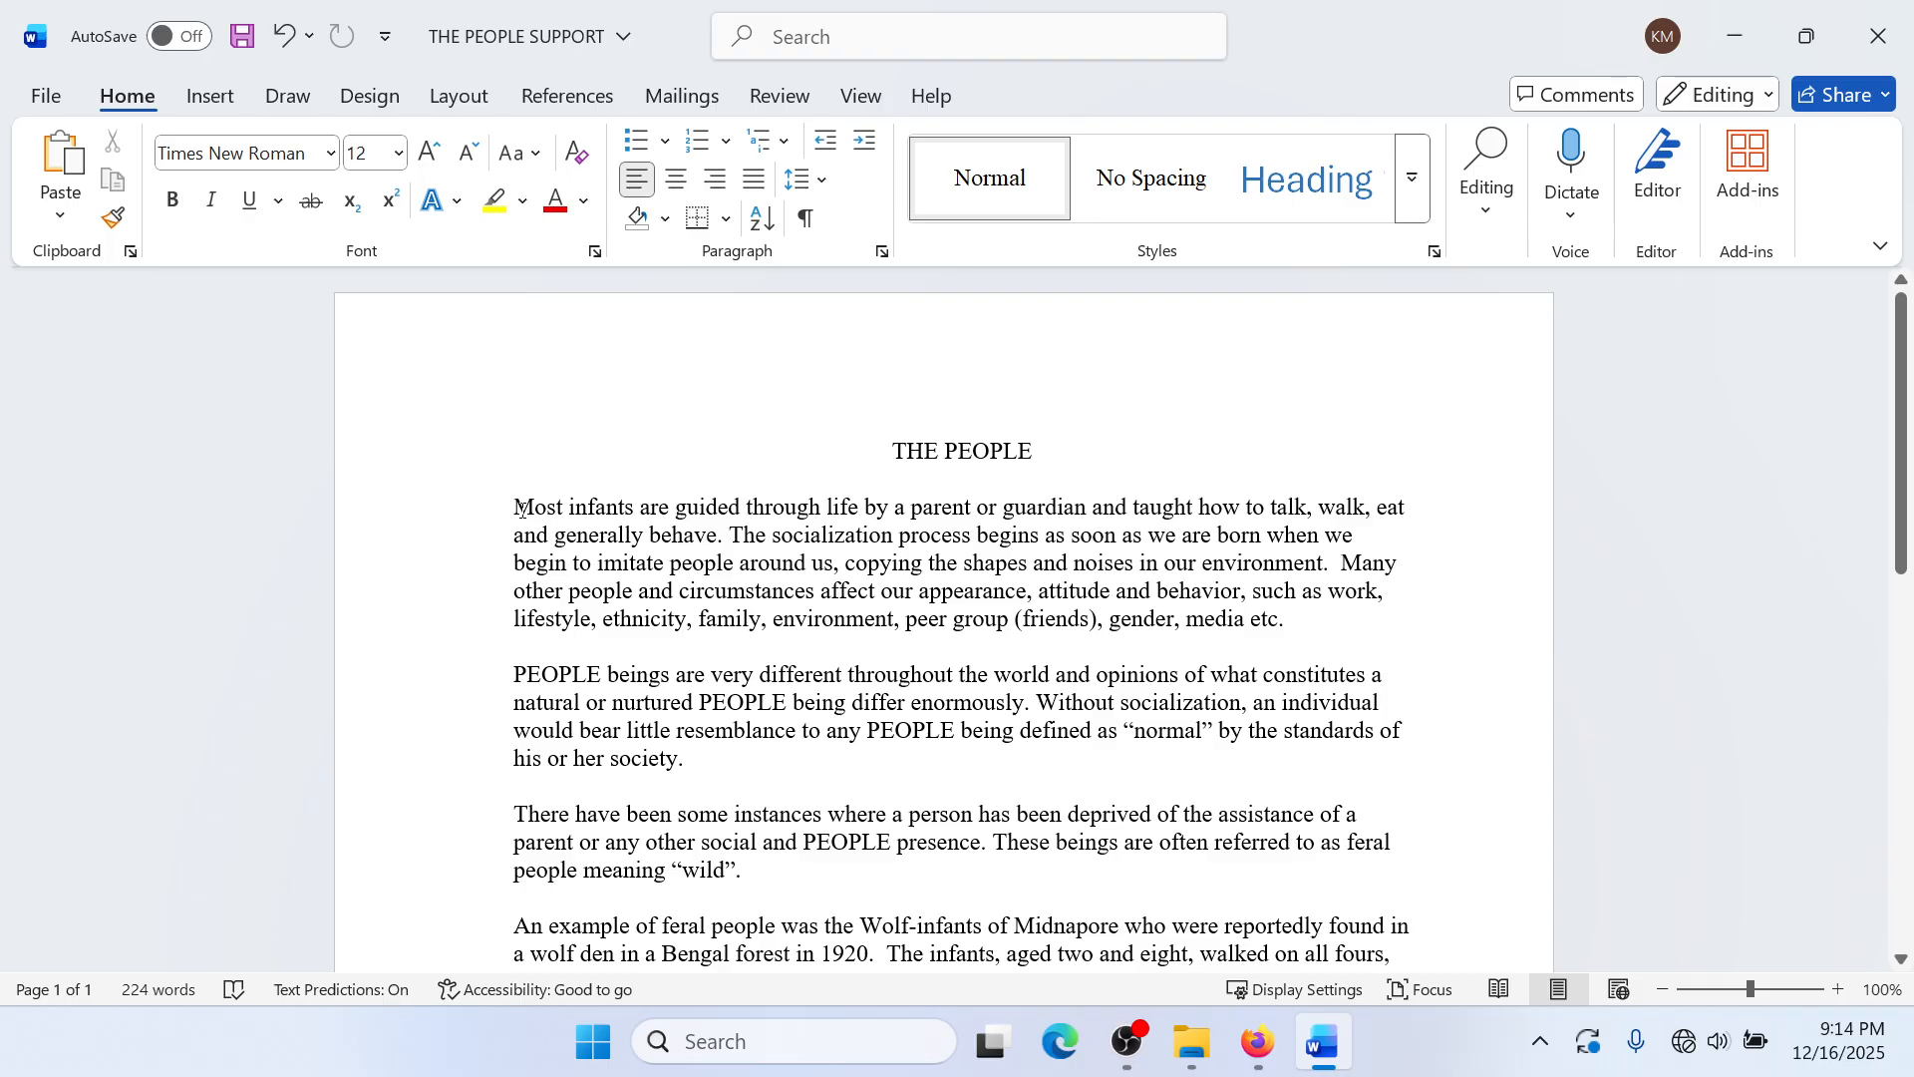
Step: Set the line spacing of the first body paragraph, starting "Most infants are guided", to 1.5
drag(522, 510, 1290, 614)
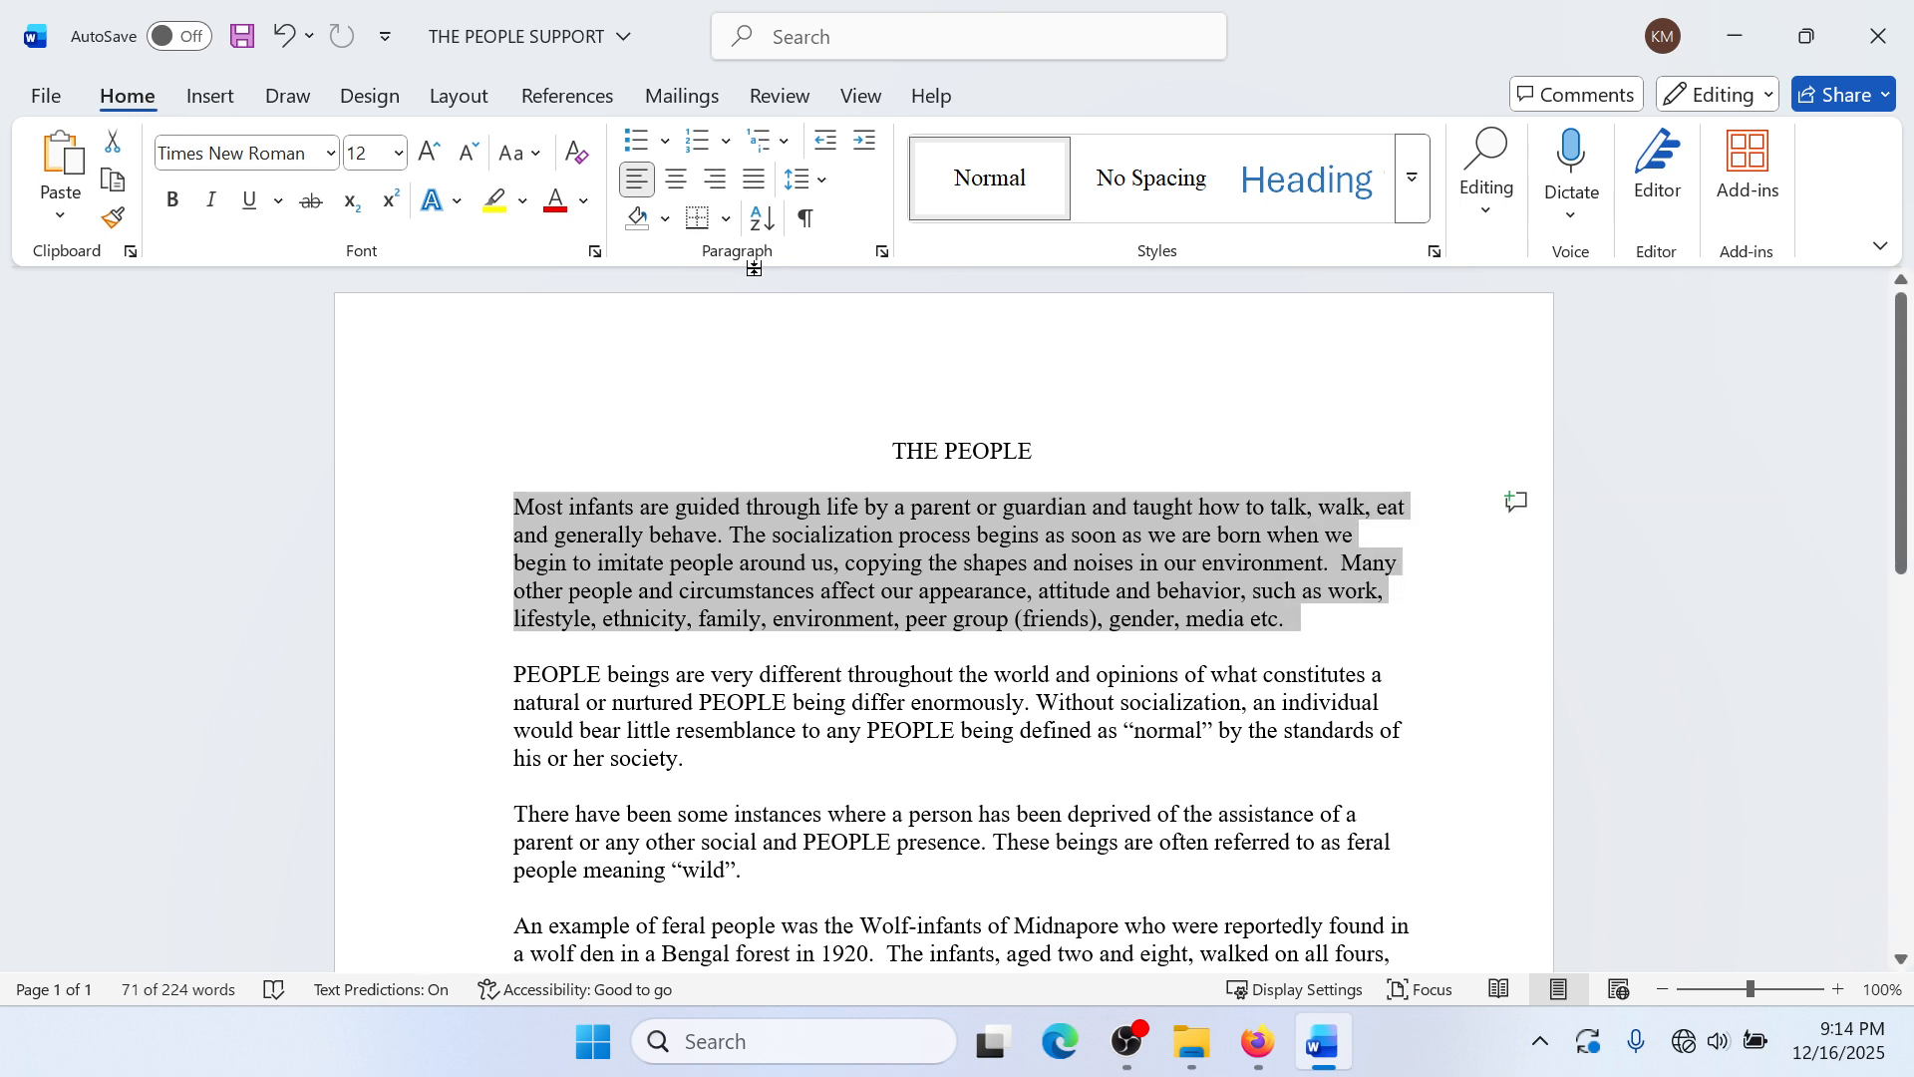
click(831, 184)
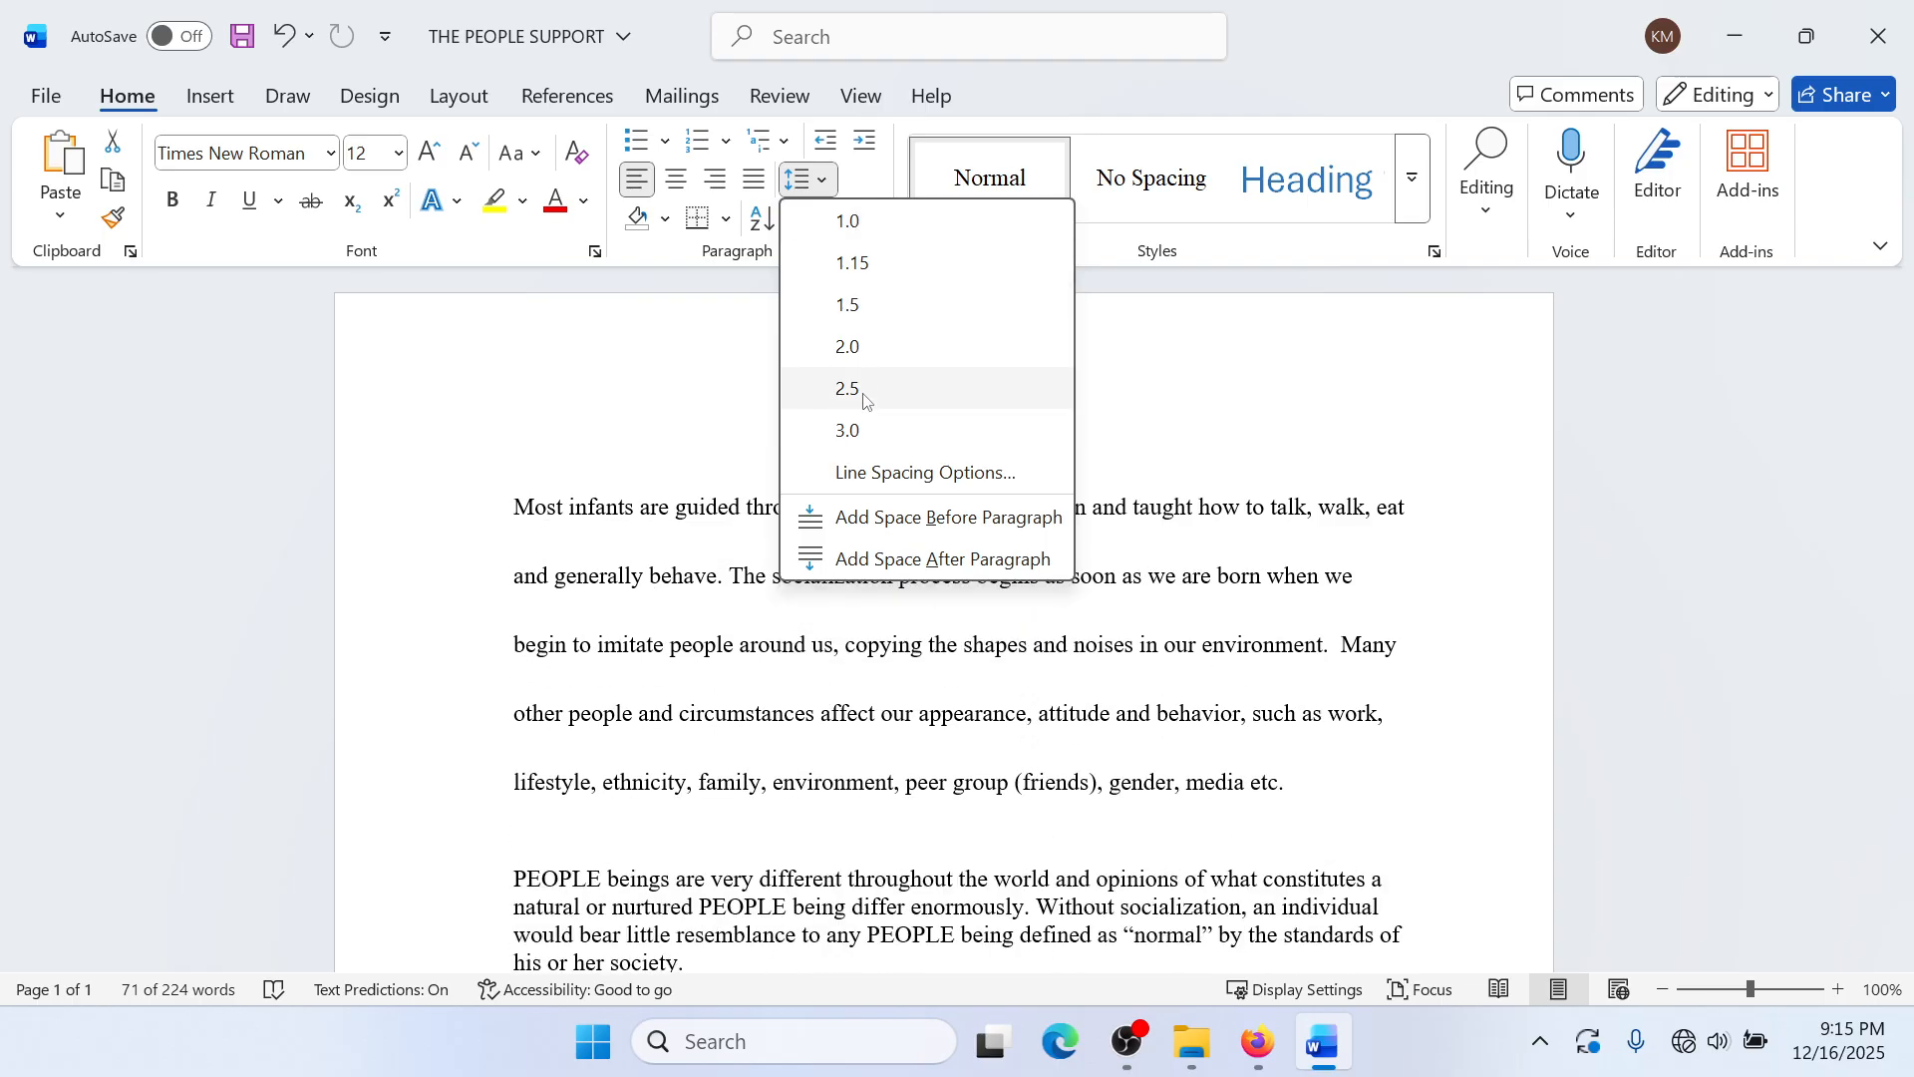
click(872, 317)
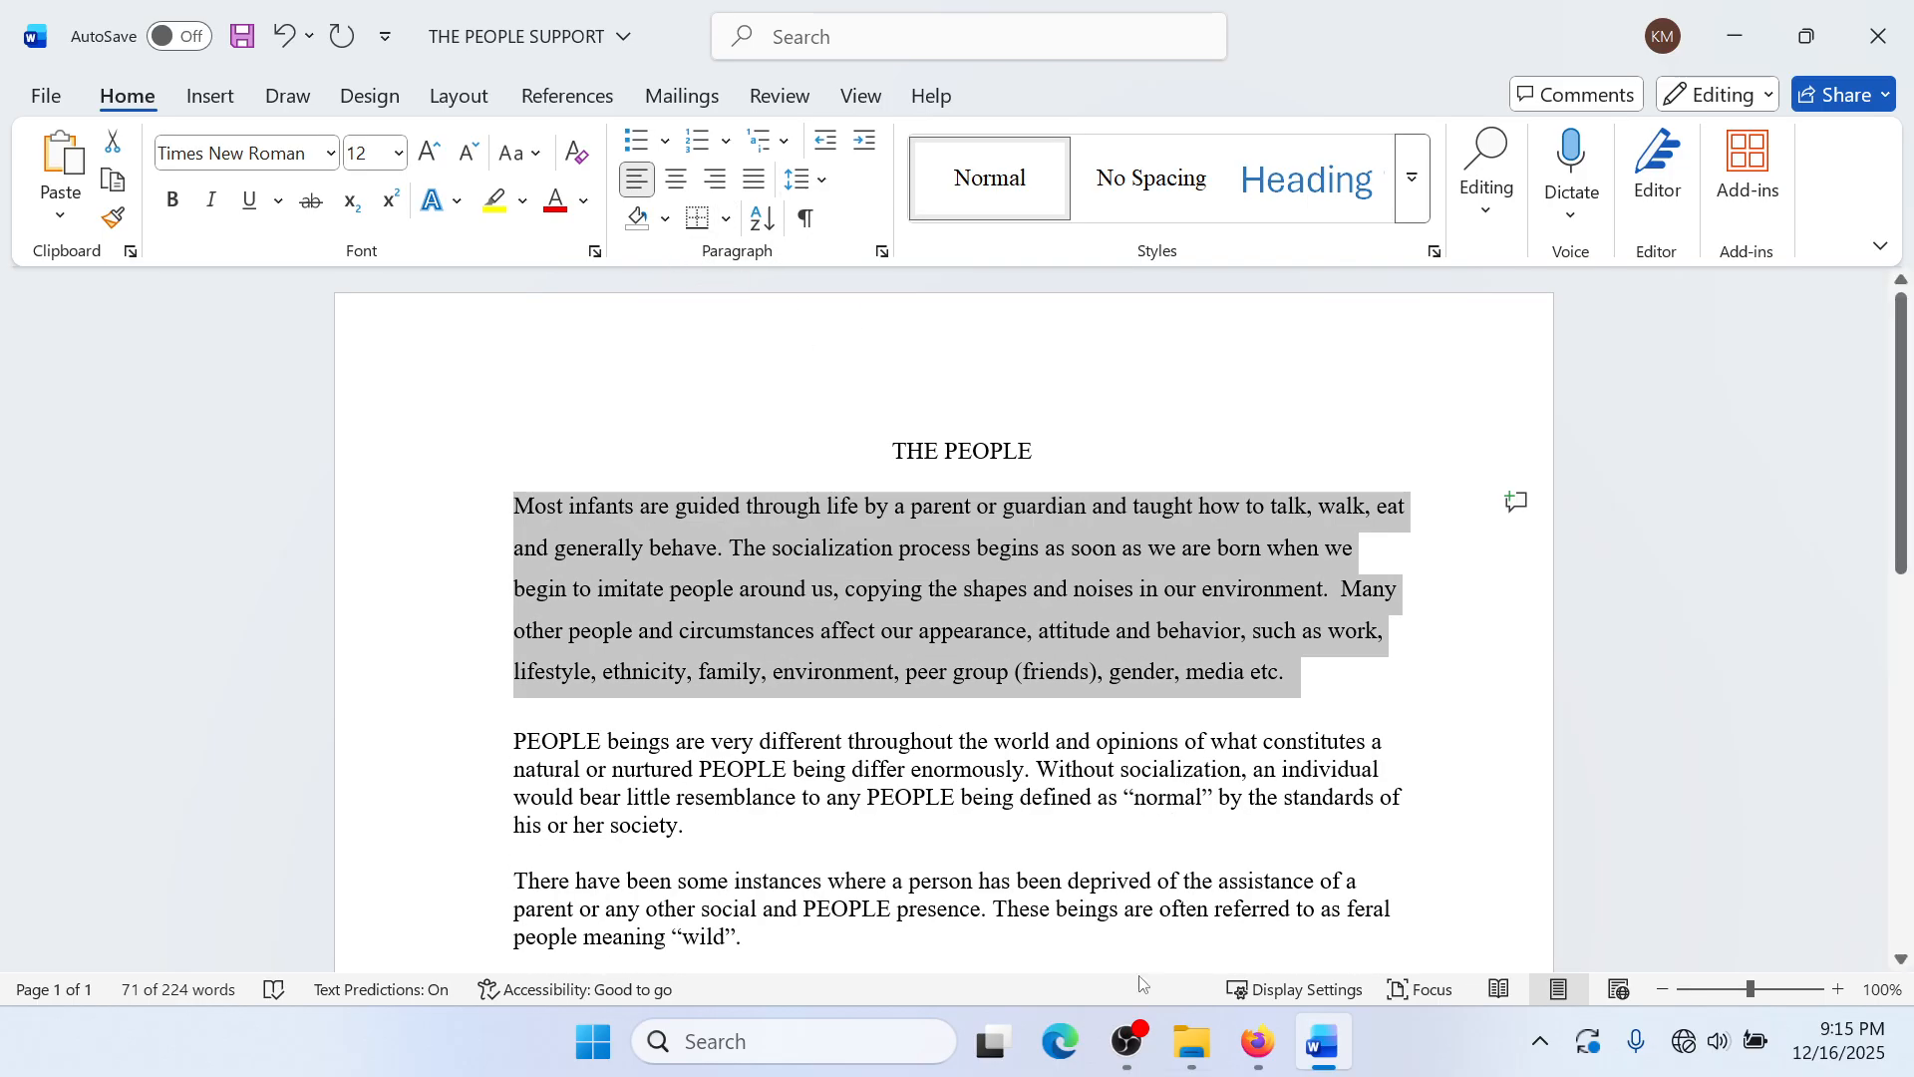
Step: Look through the whole outline in Firefox up to the printing topic, and return to Word
click(1258, 1042)
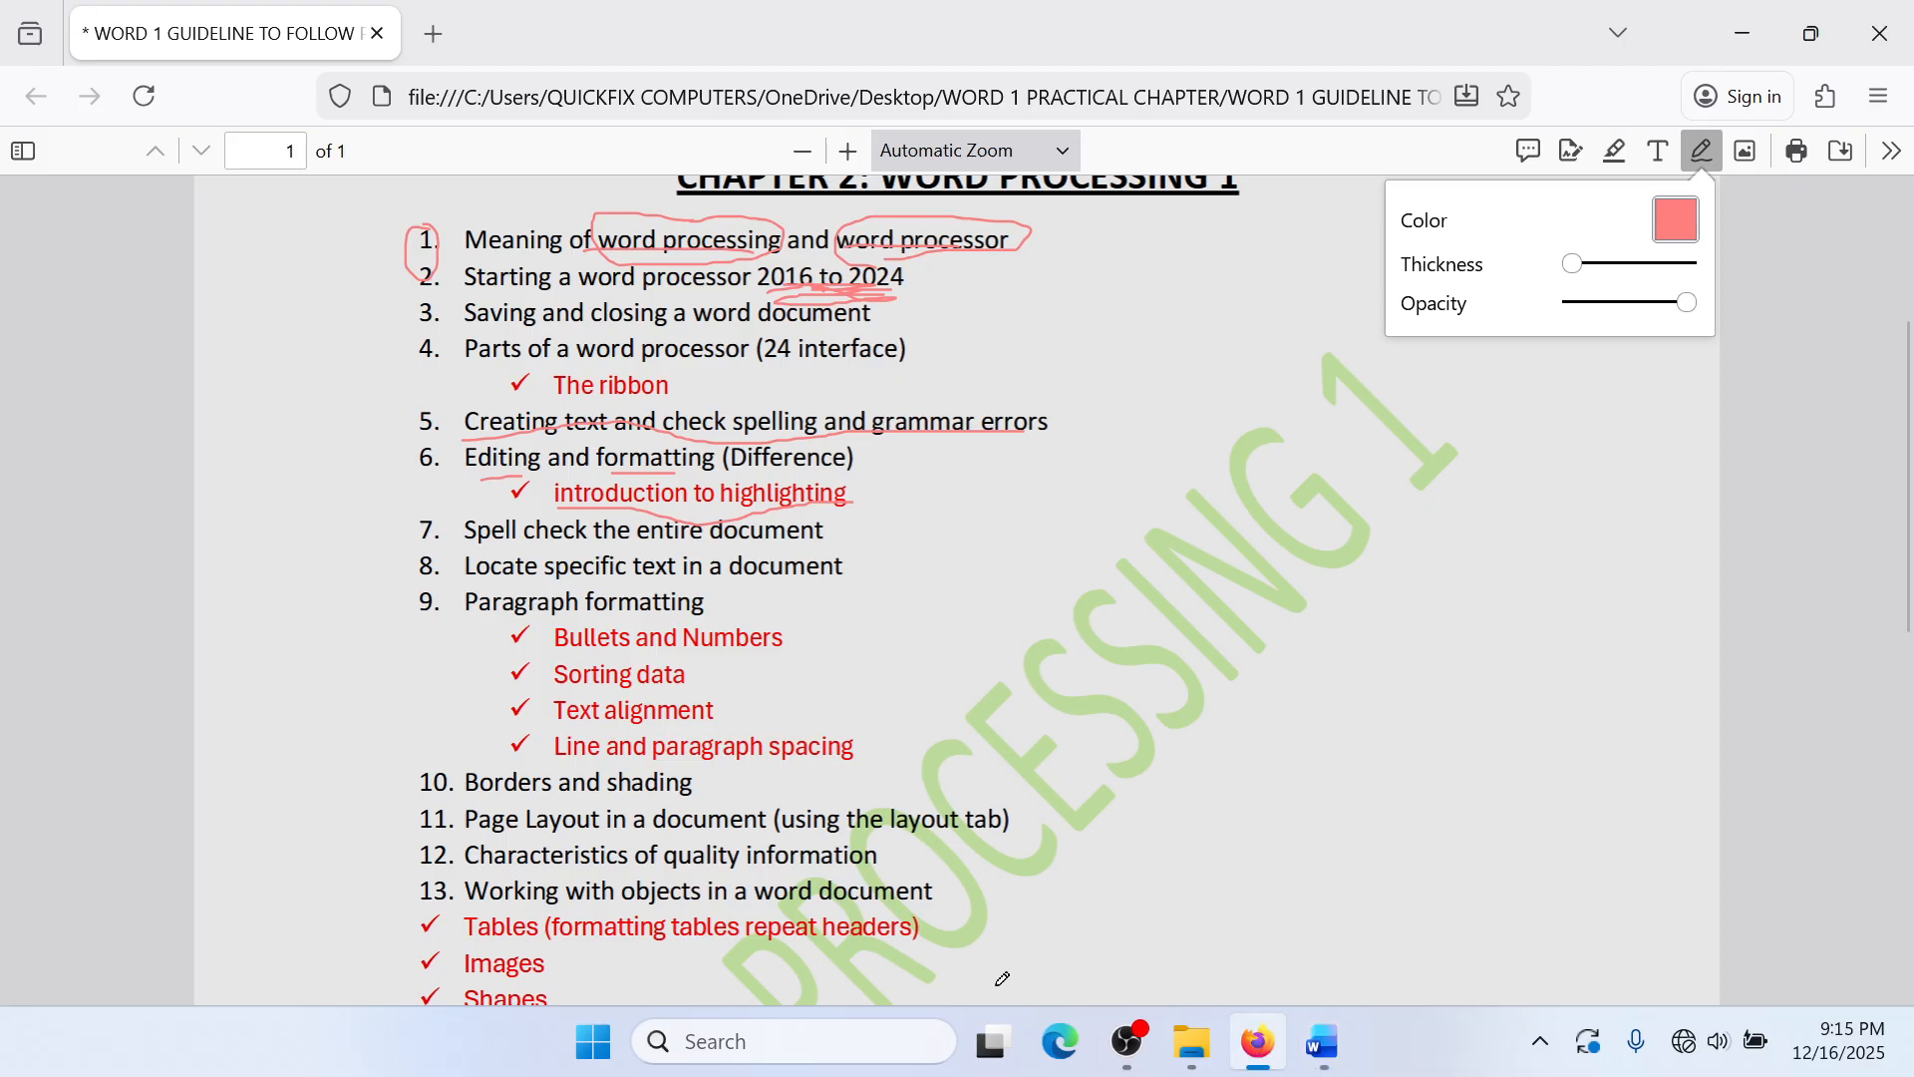
scroll(815, 901, down, 5)
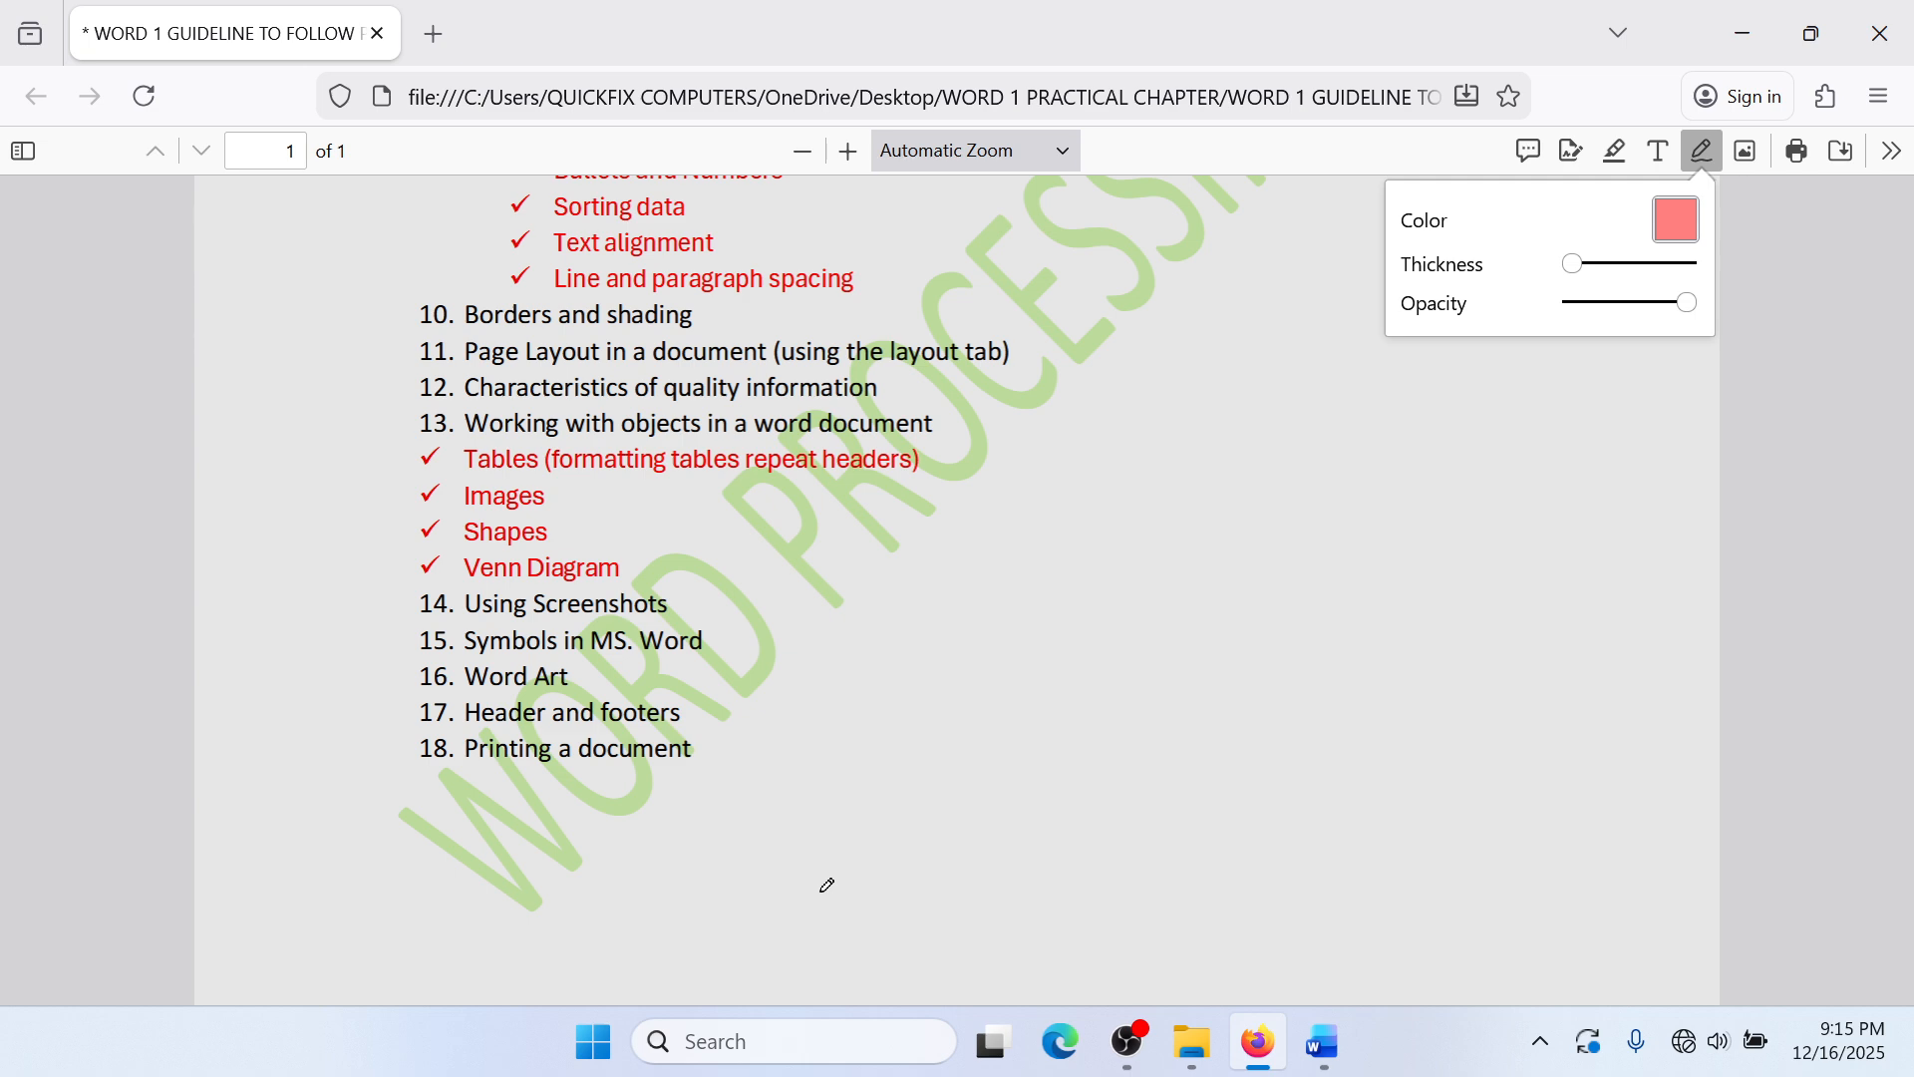
scroll(576, 550, up, 2)
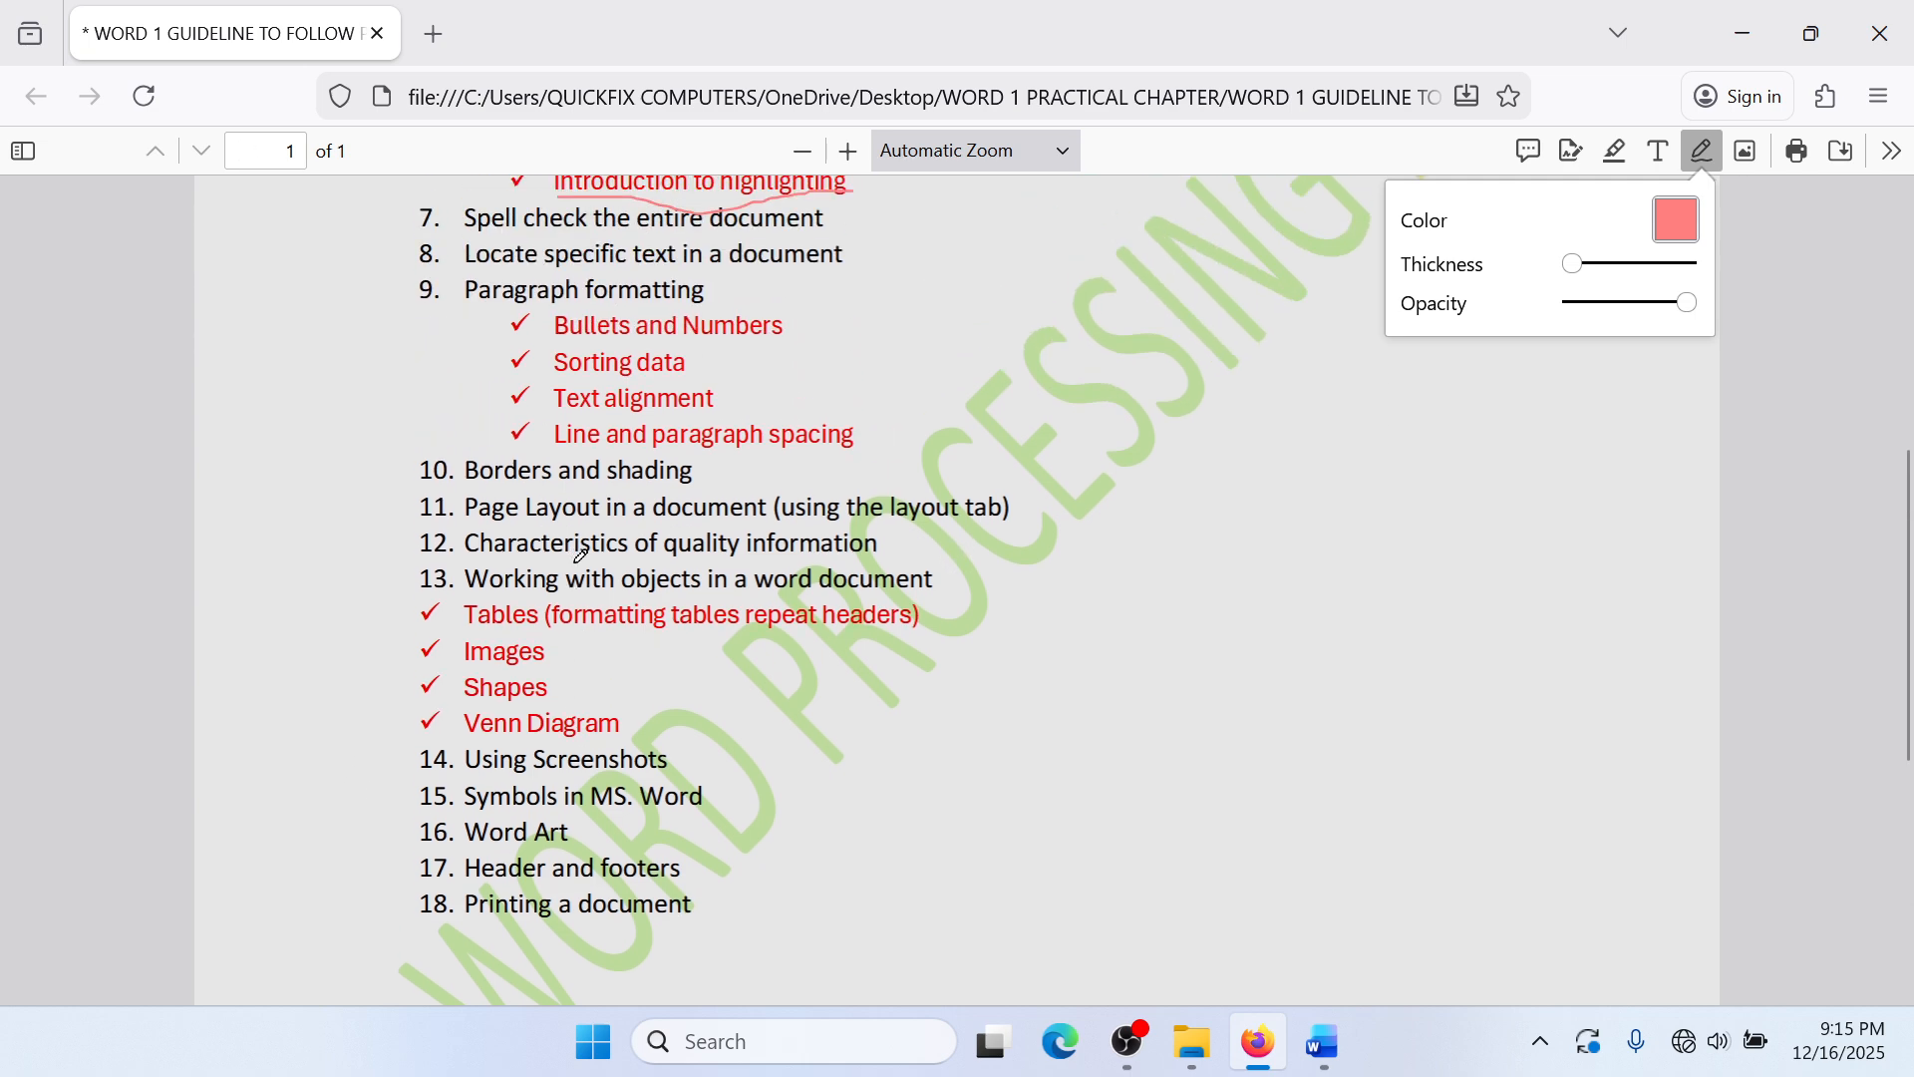
scroll(589, 576, up, 6)
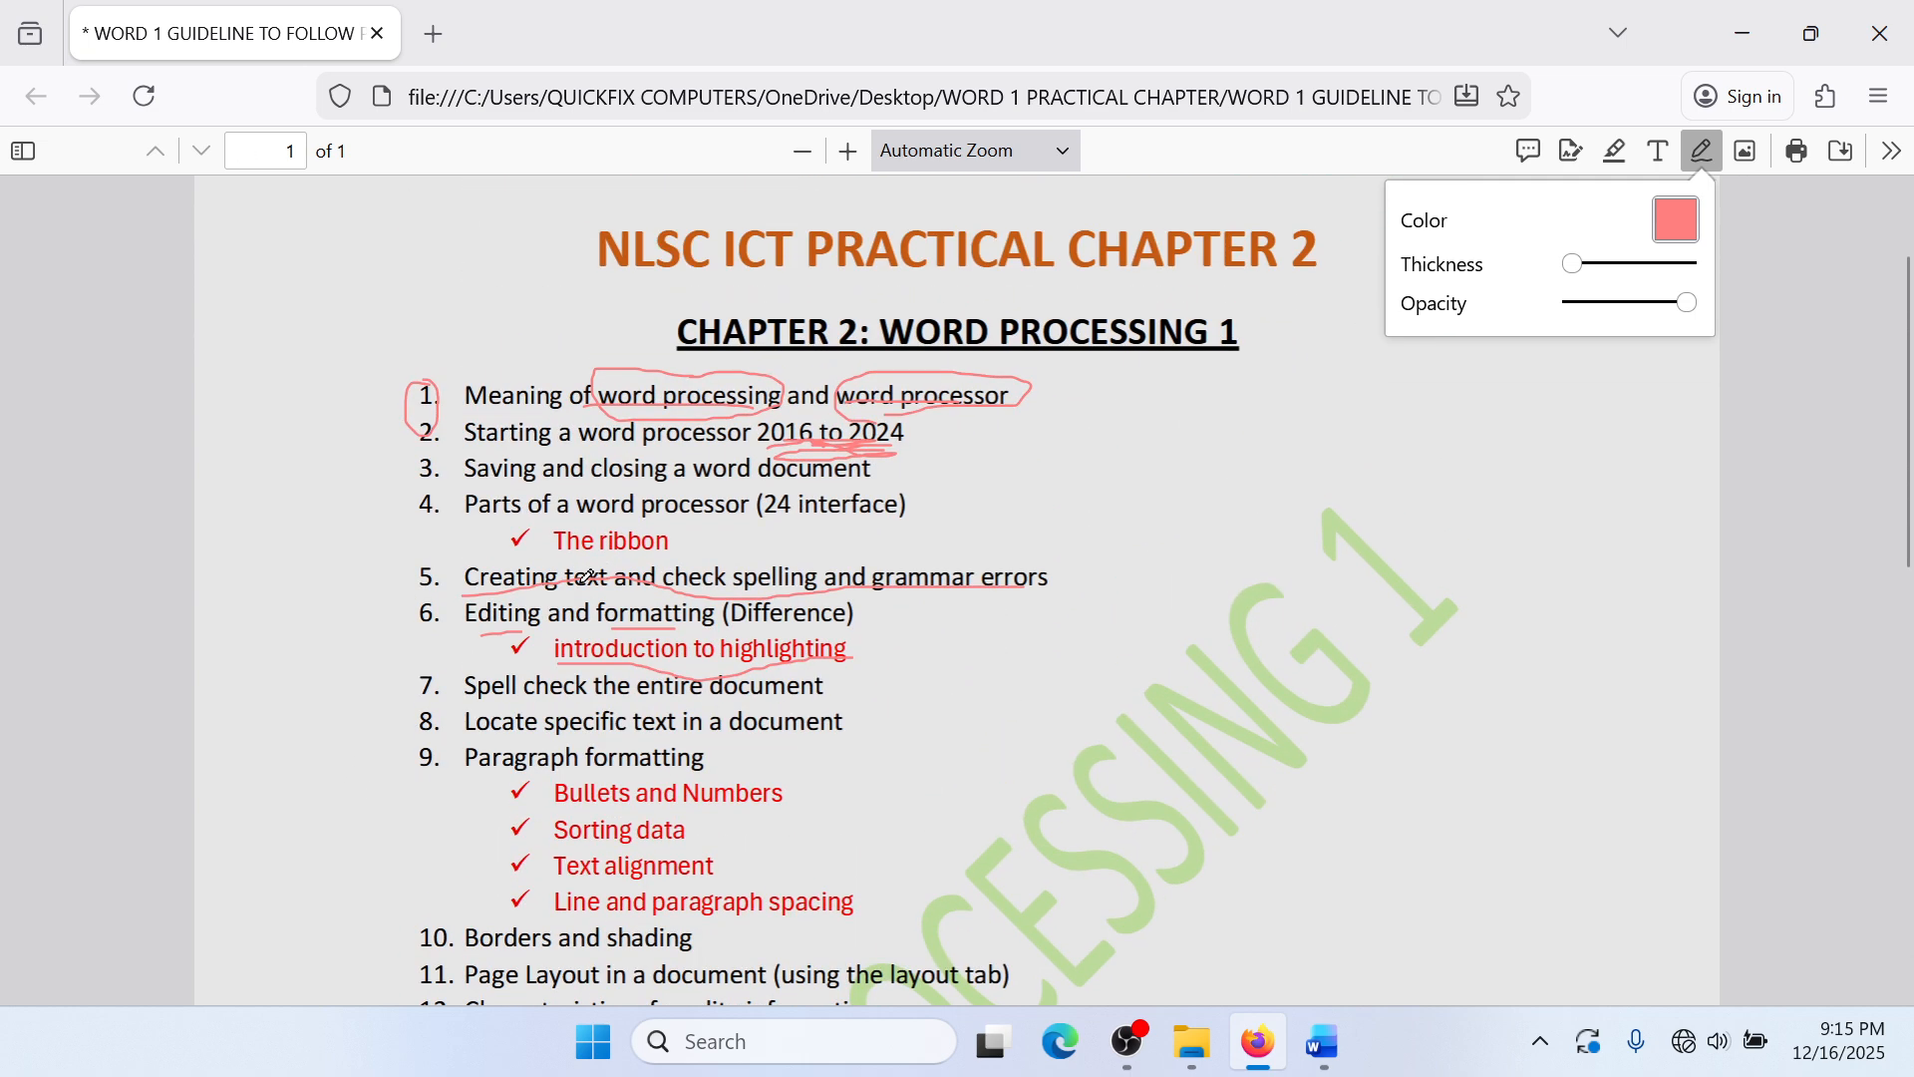
scroll(588, 576, down, 2)
scroll(588, 577, down, 2)
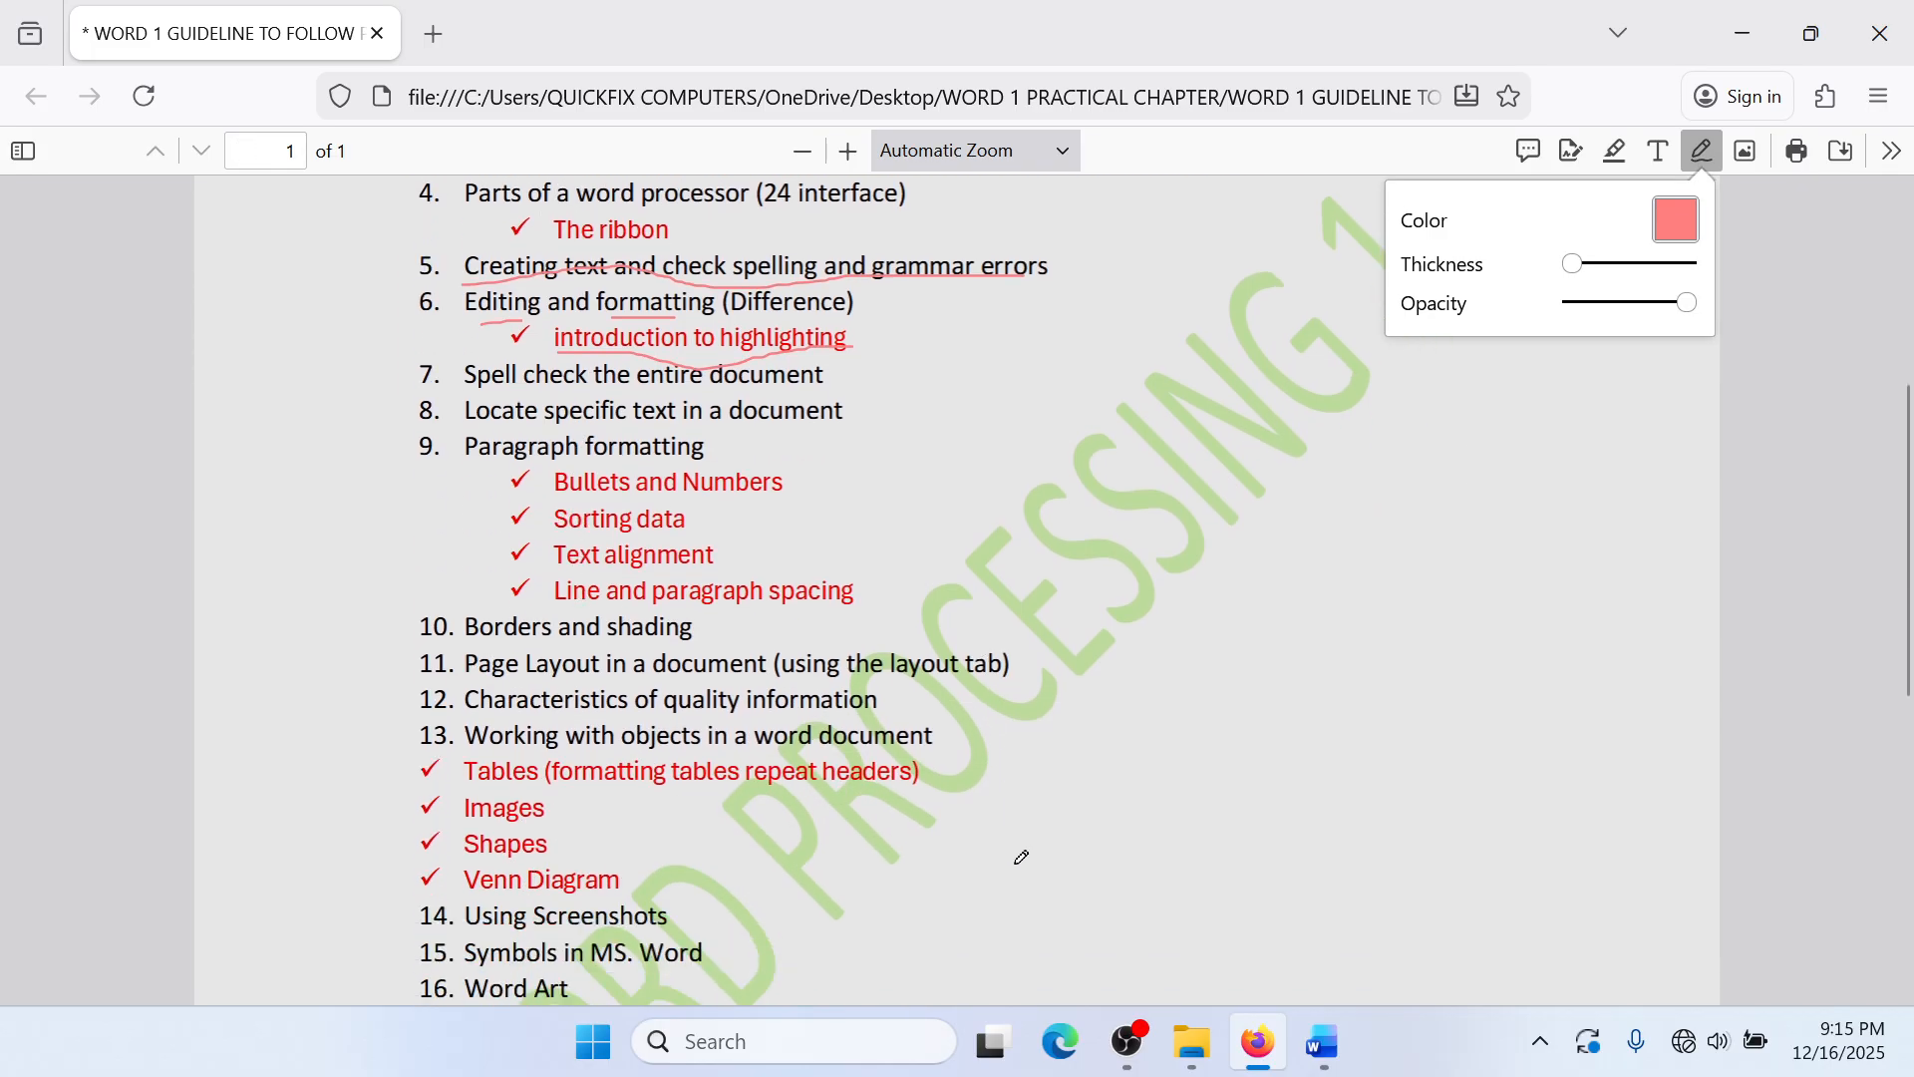
mouse_move(1184, 1013)
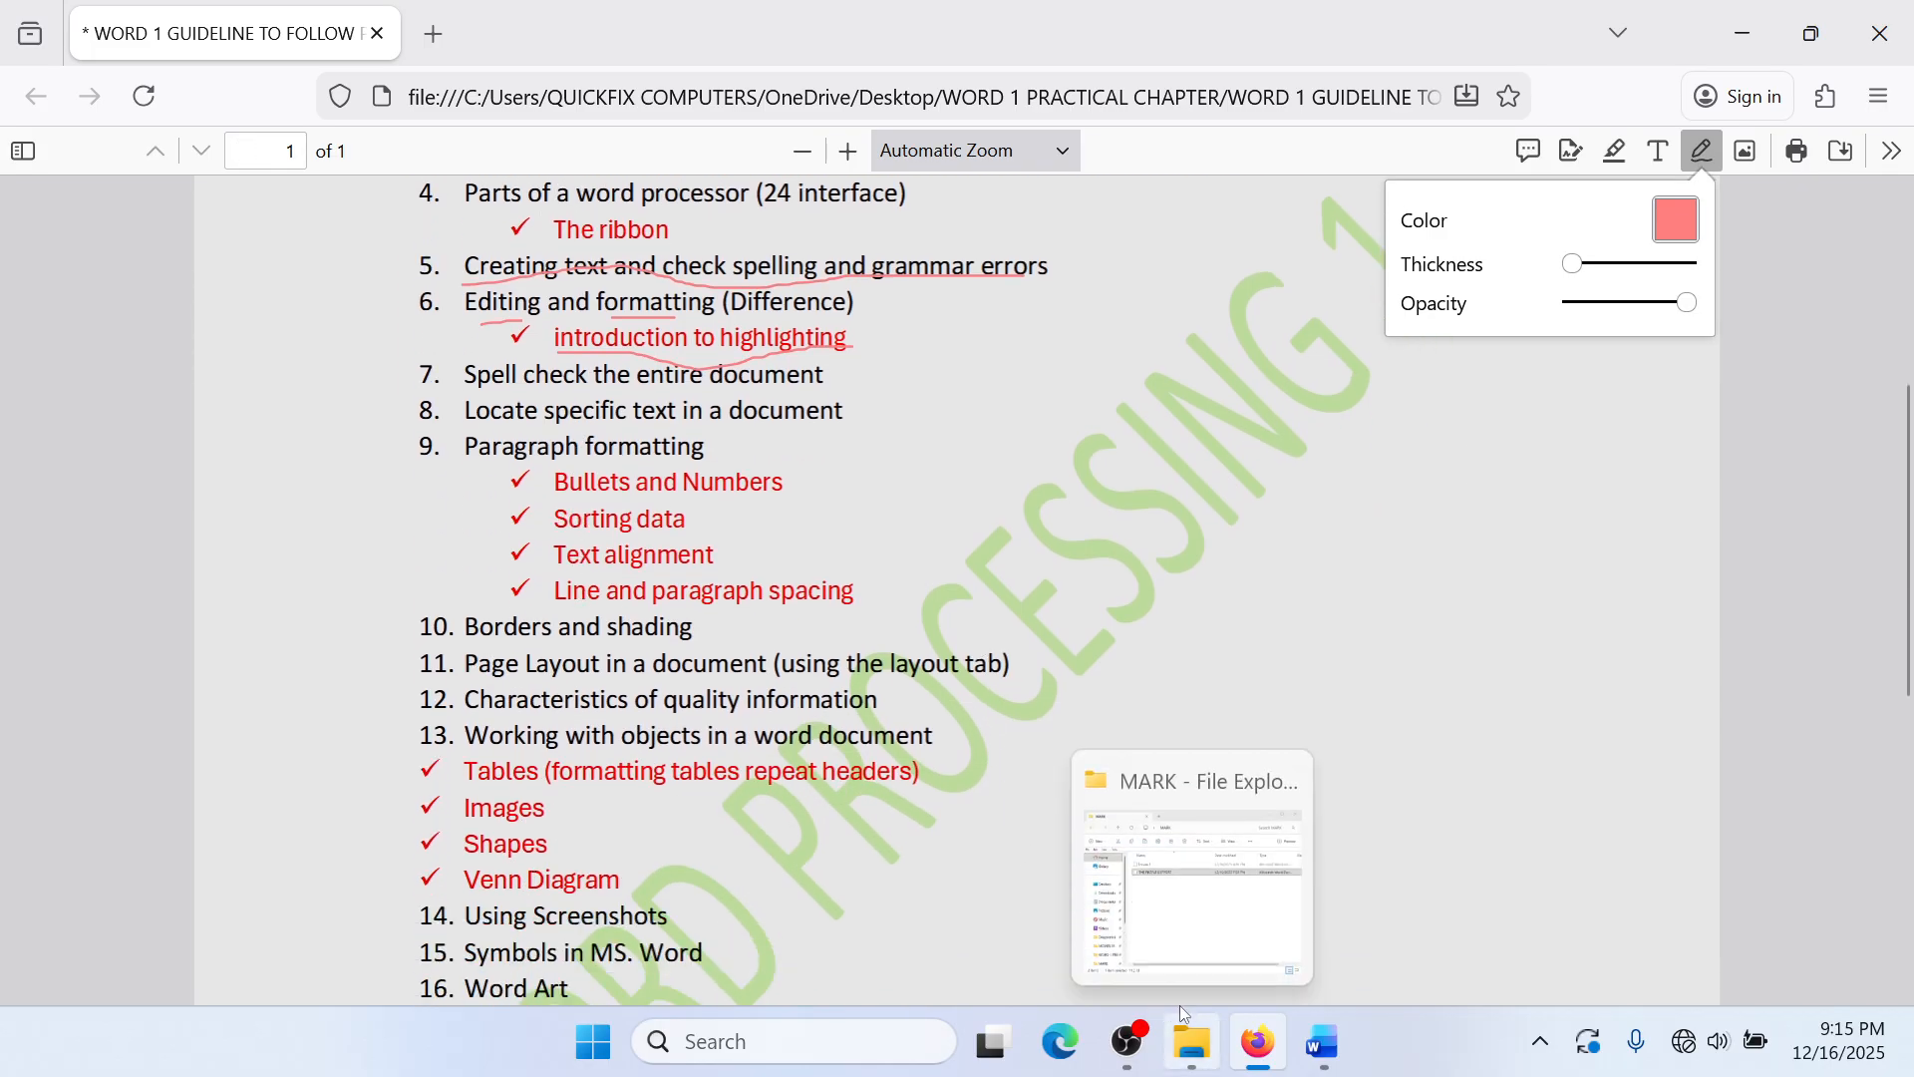
click(1323, 1049)
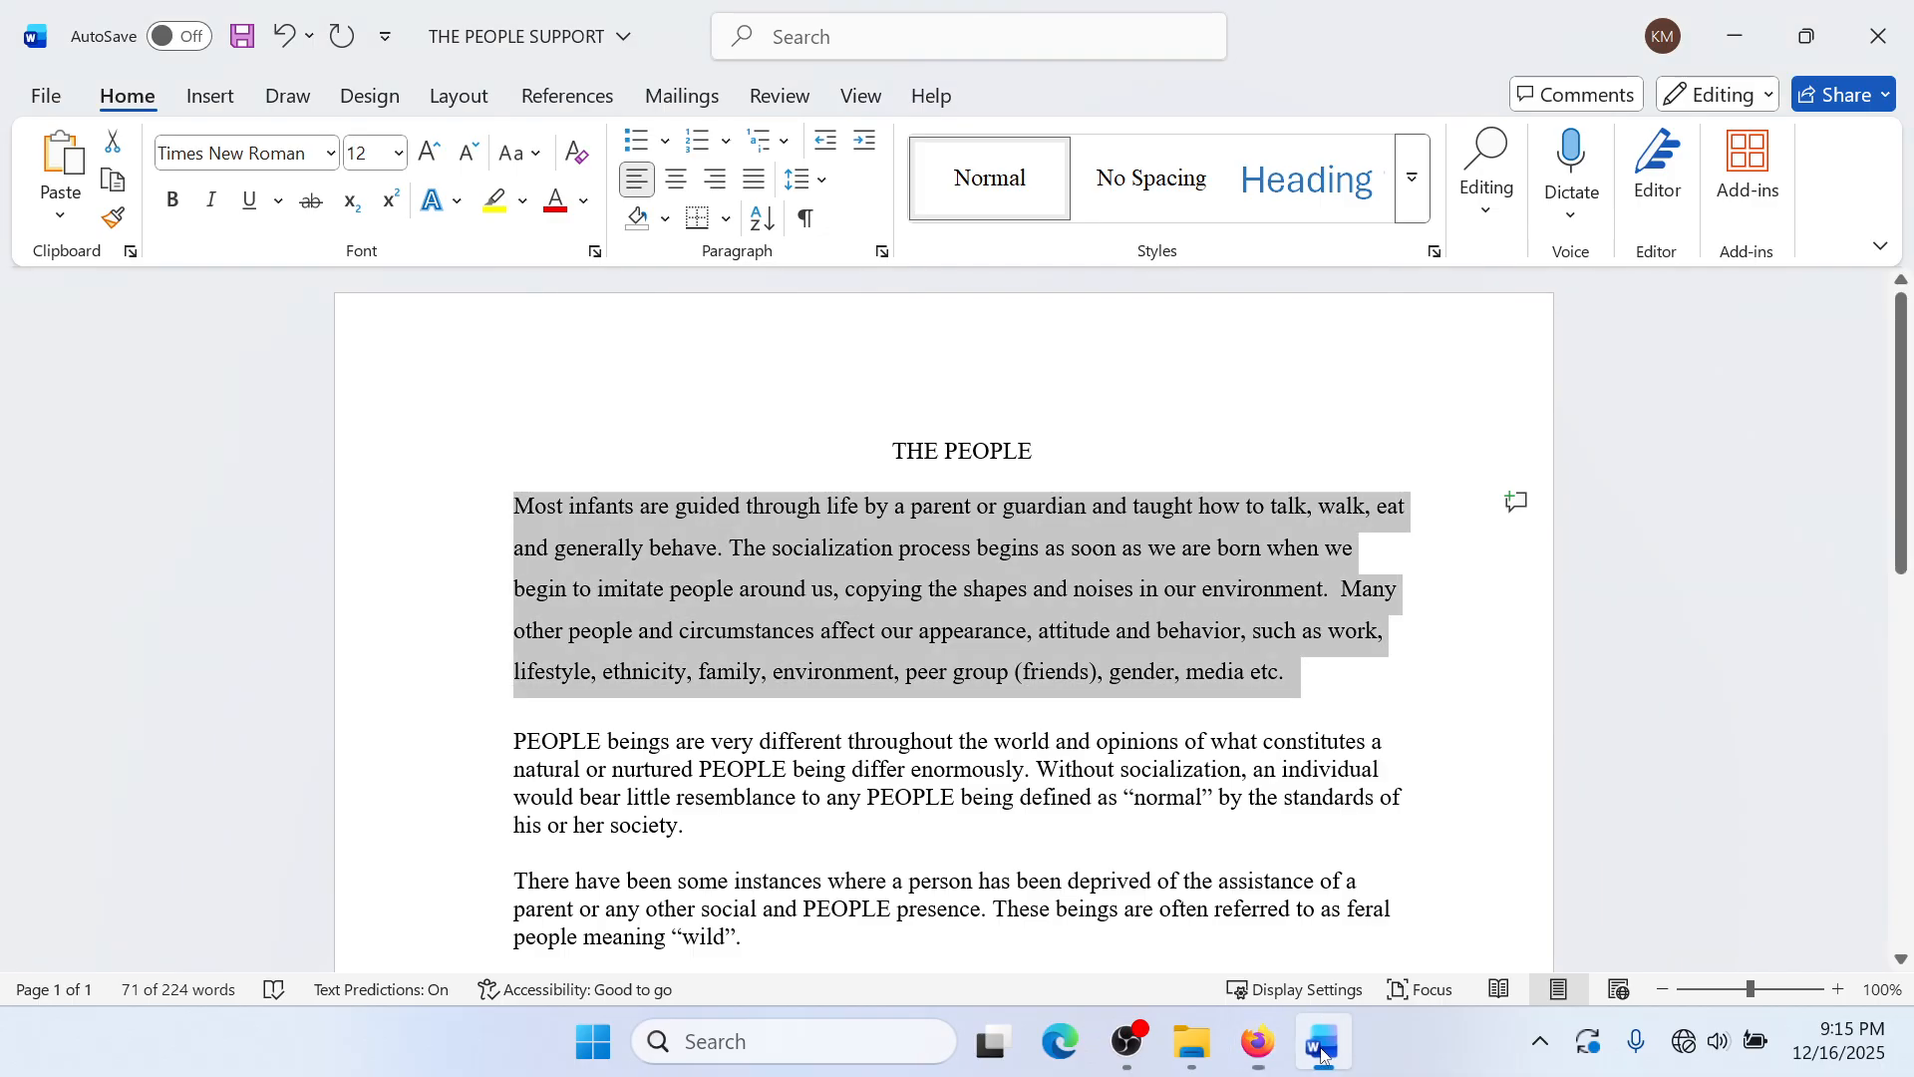
Step: Add a page border of green Christmas trees 24 pt wide to the whole document
click(1304, 703)
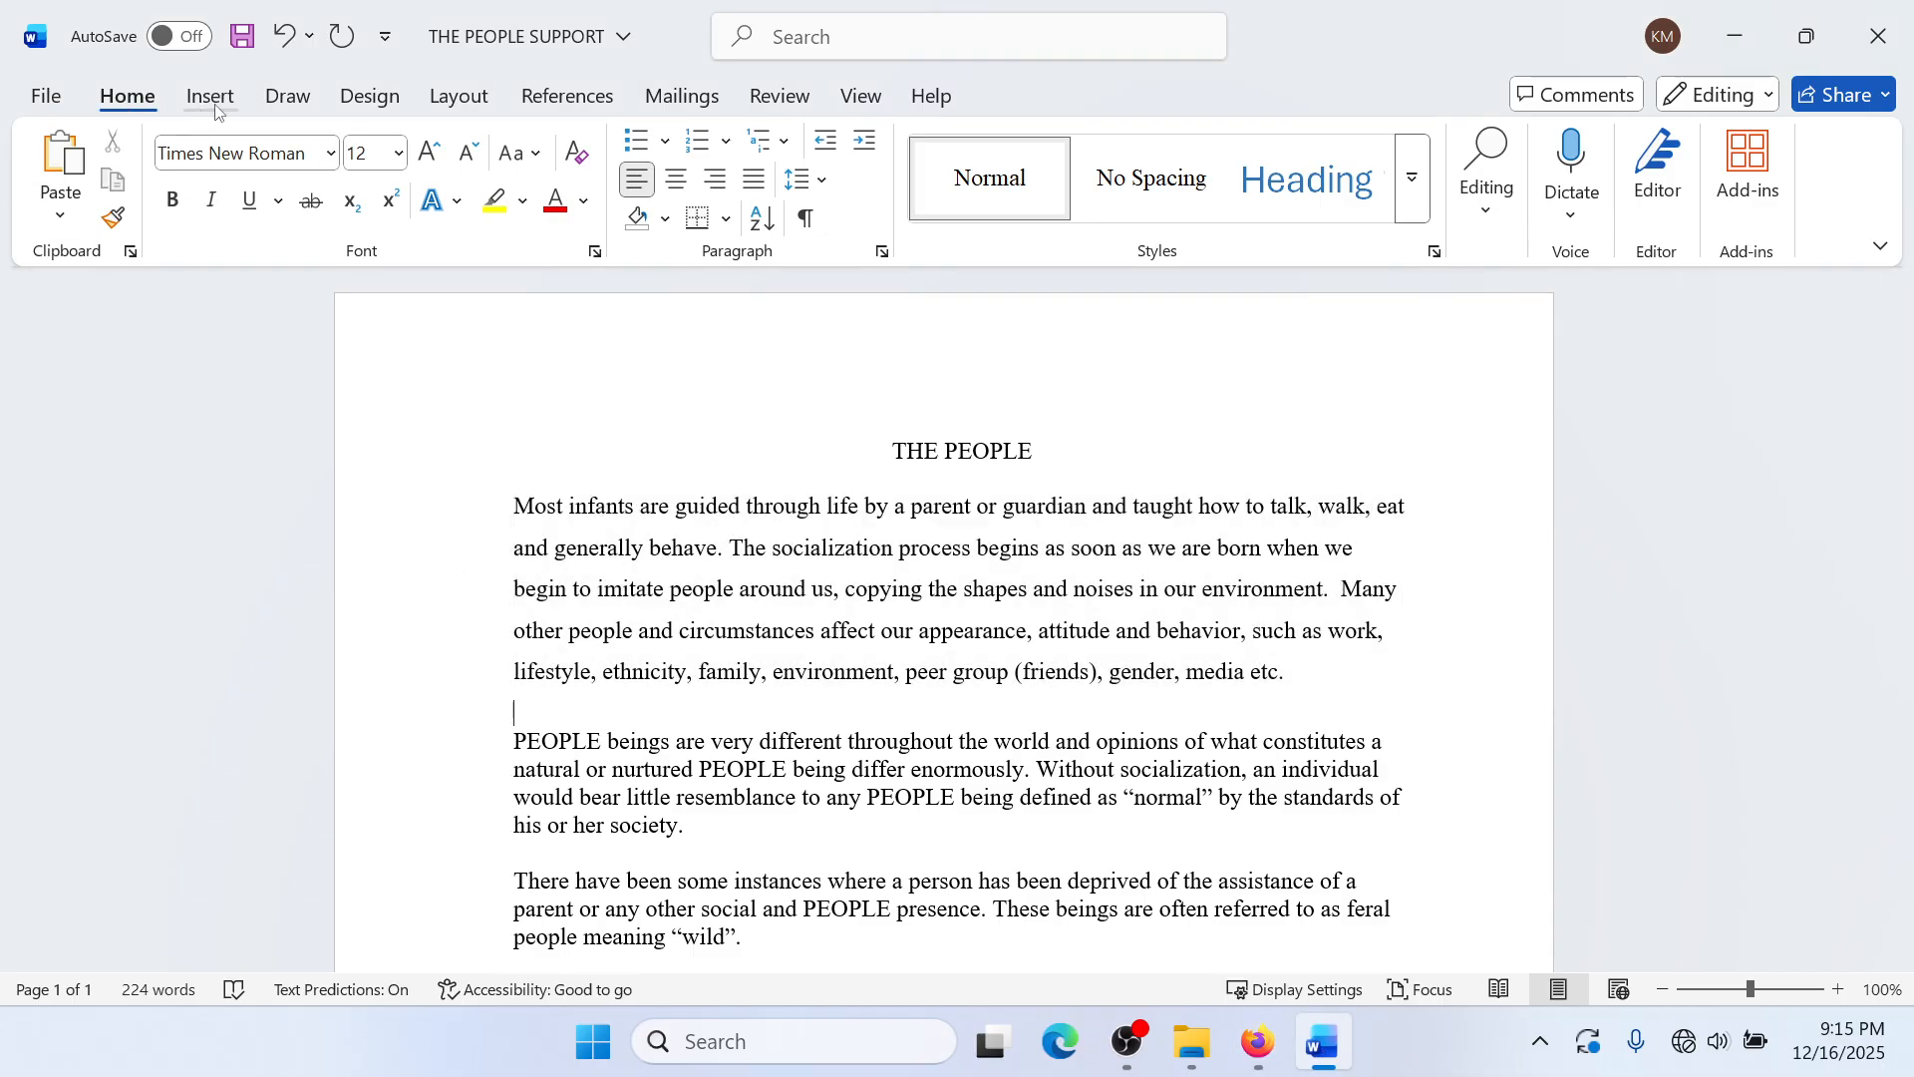
click(351, 108)
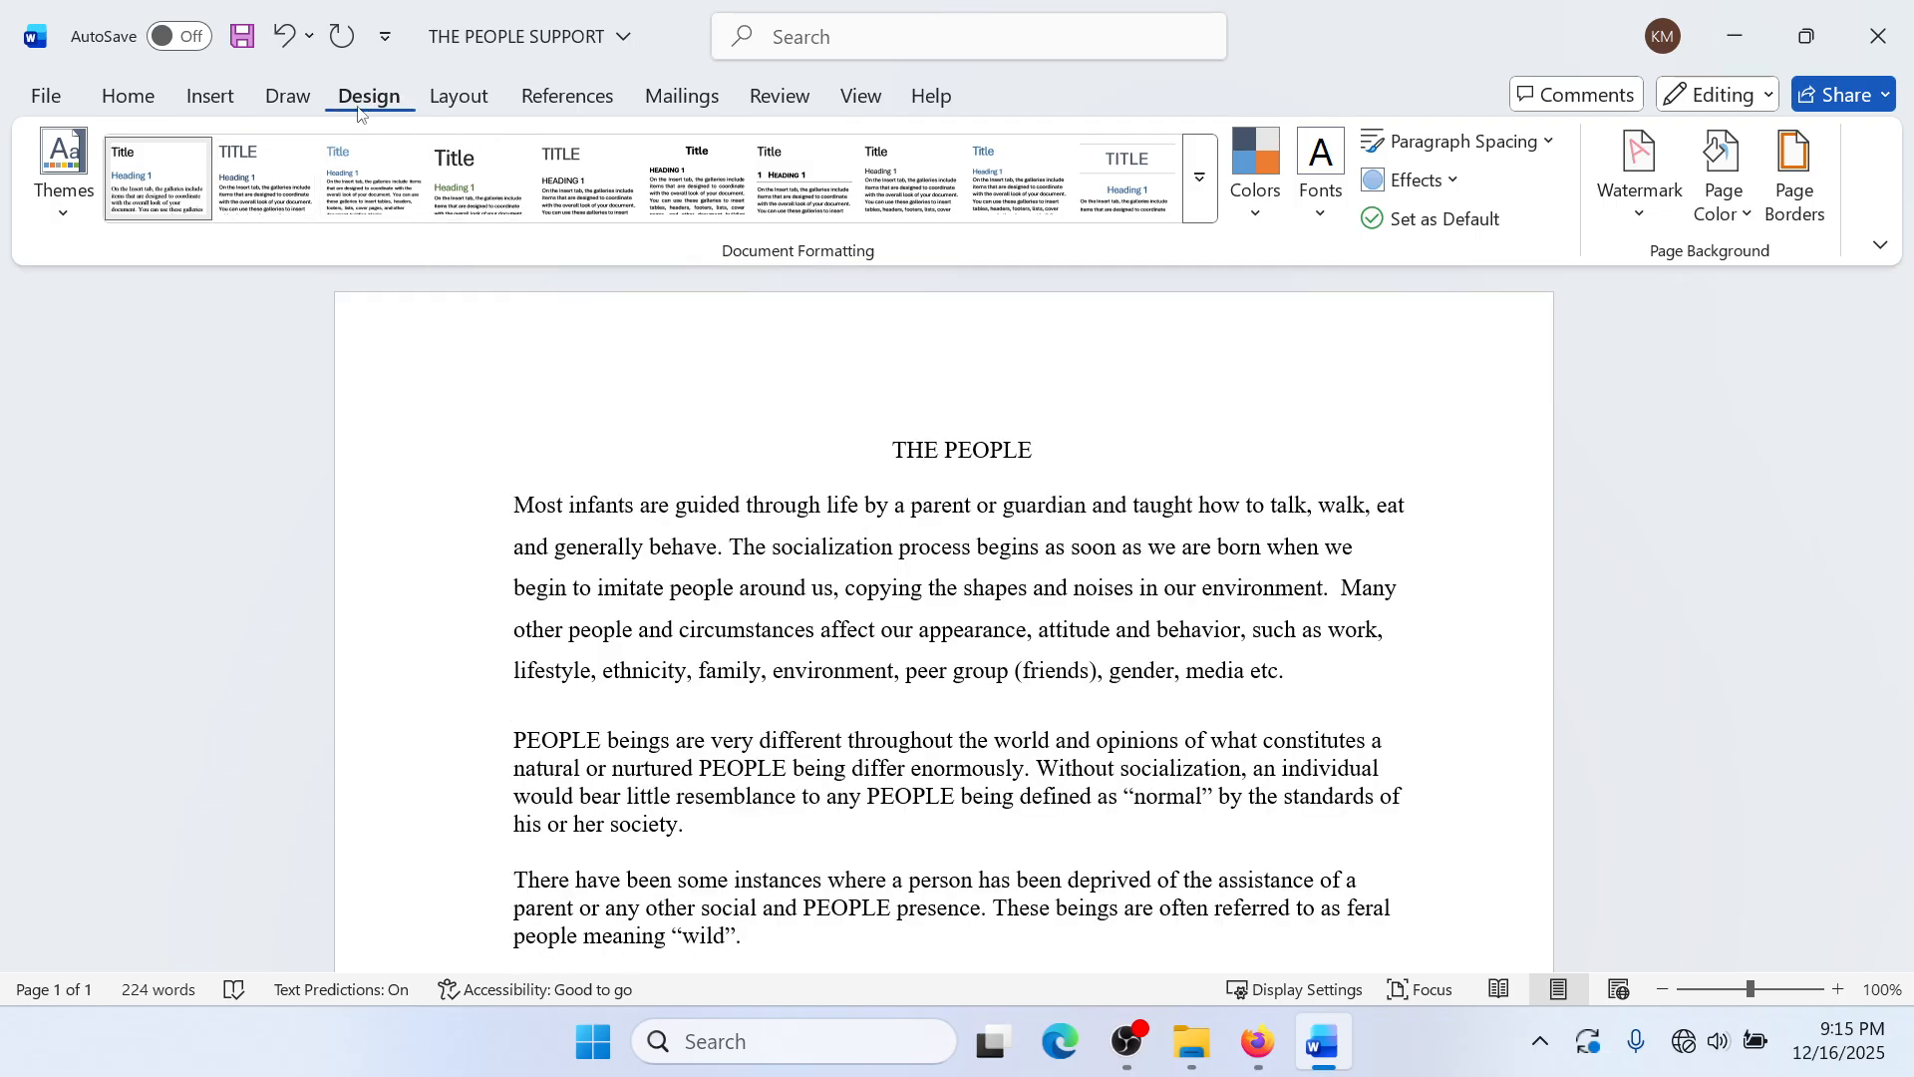
click(1800, 200)
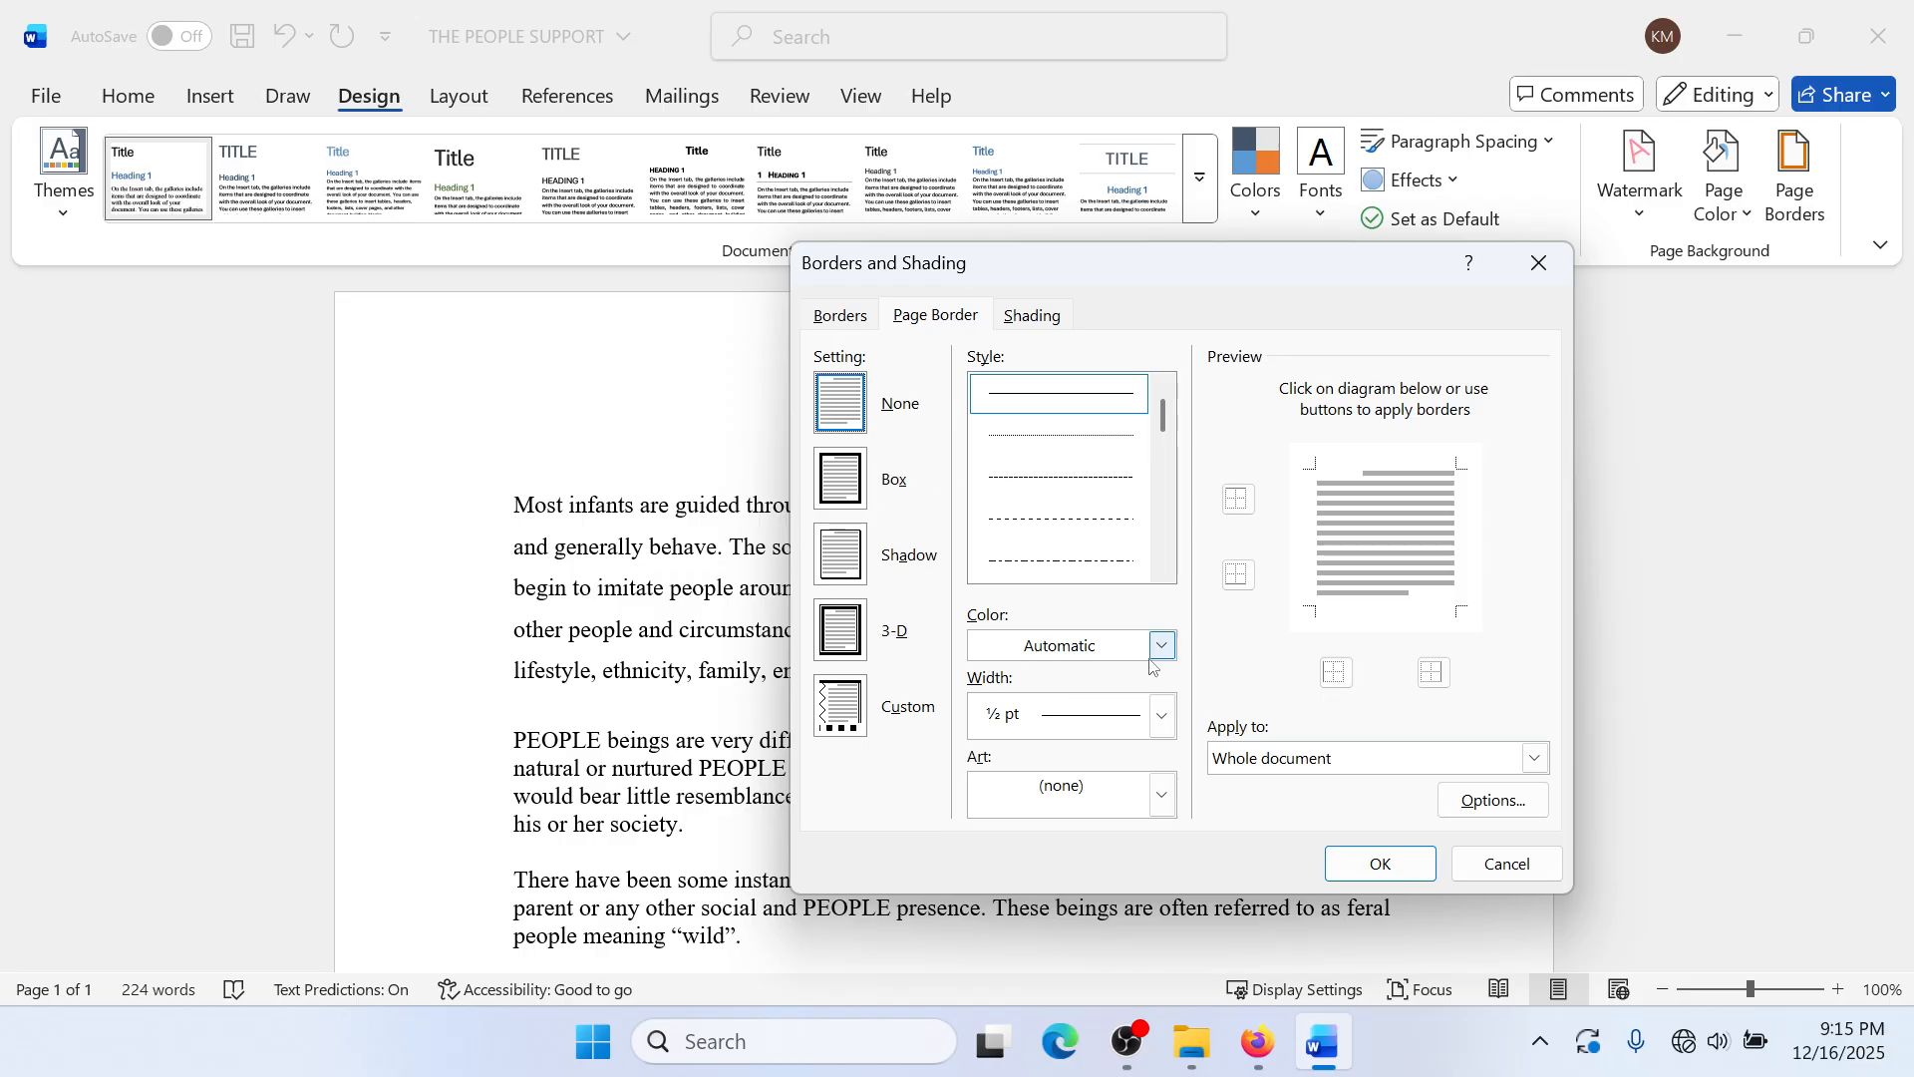
click(1163, 798)
scroll(1100, 648, down, 5)
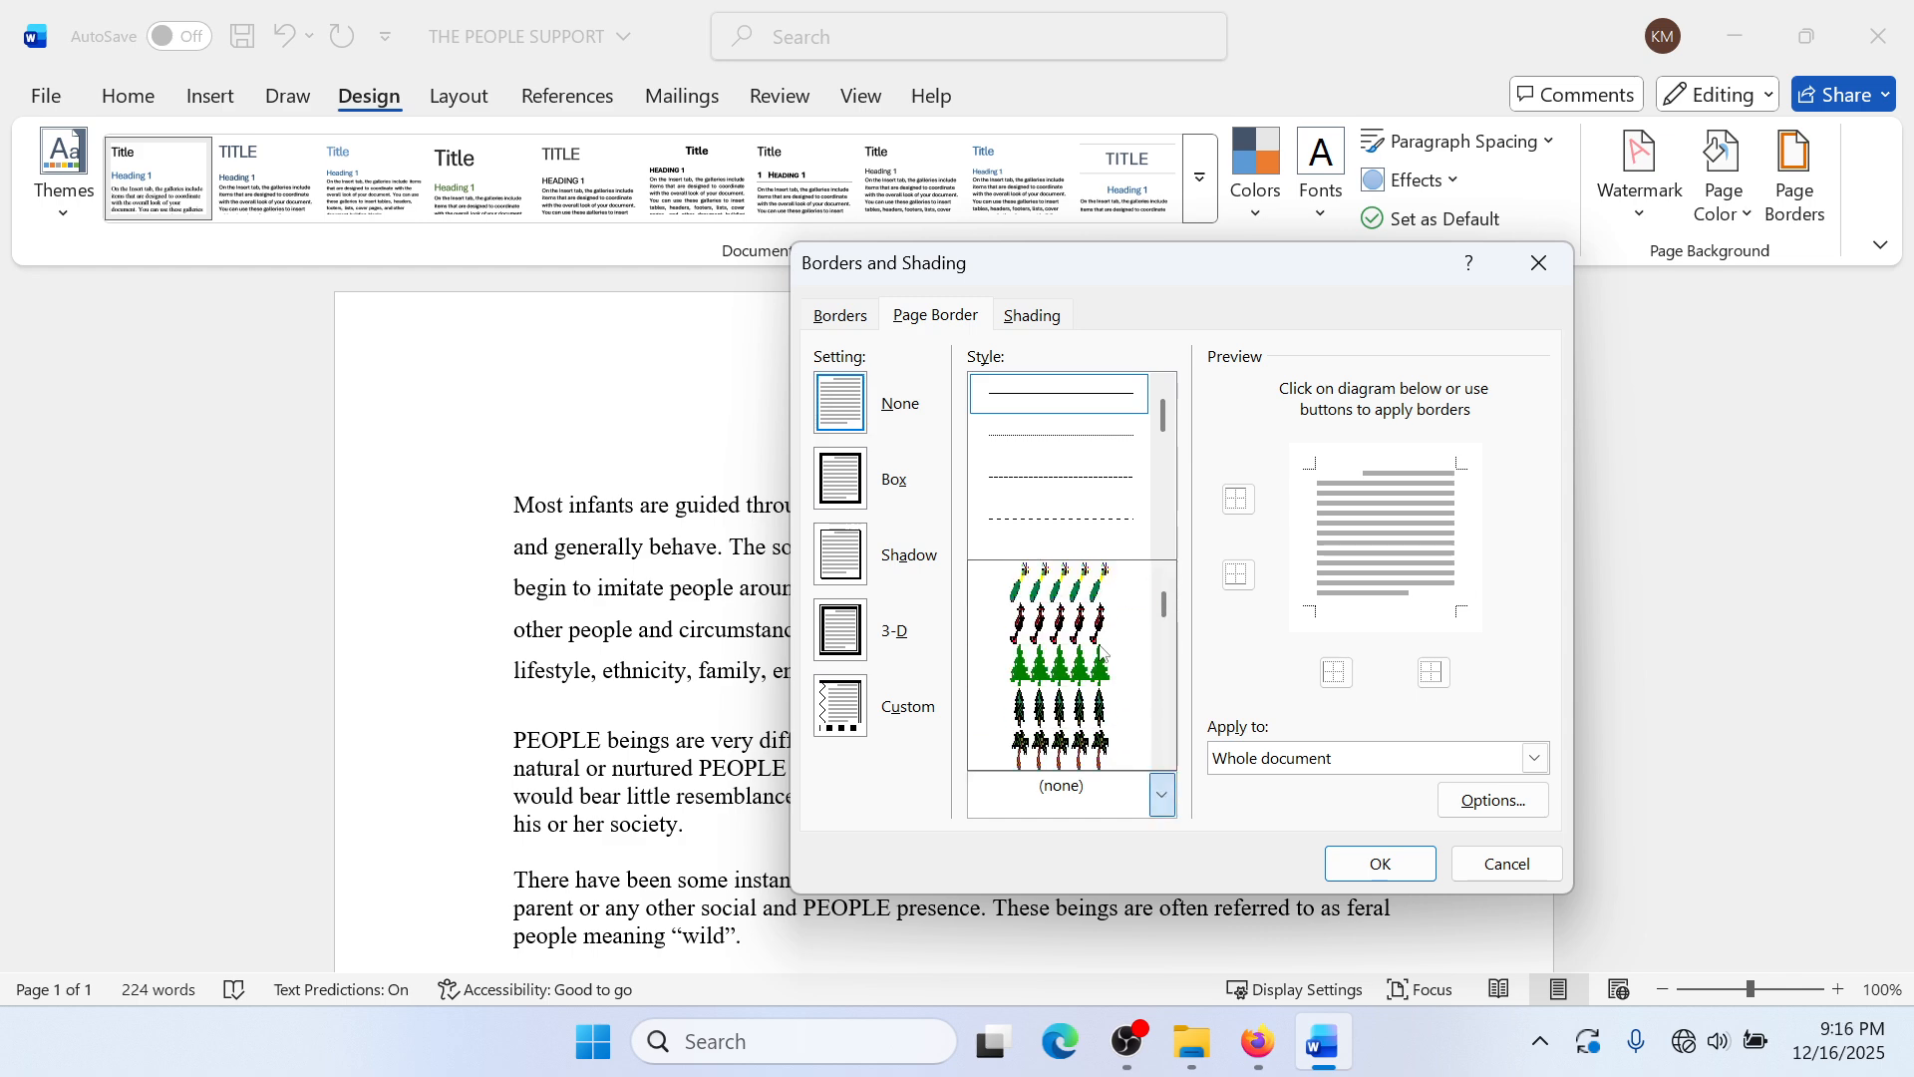
click(1087, 650)
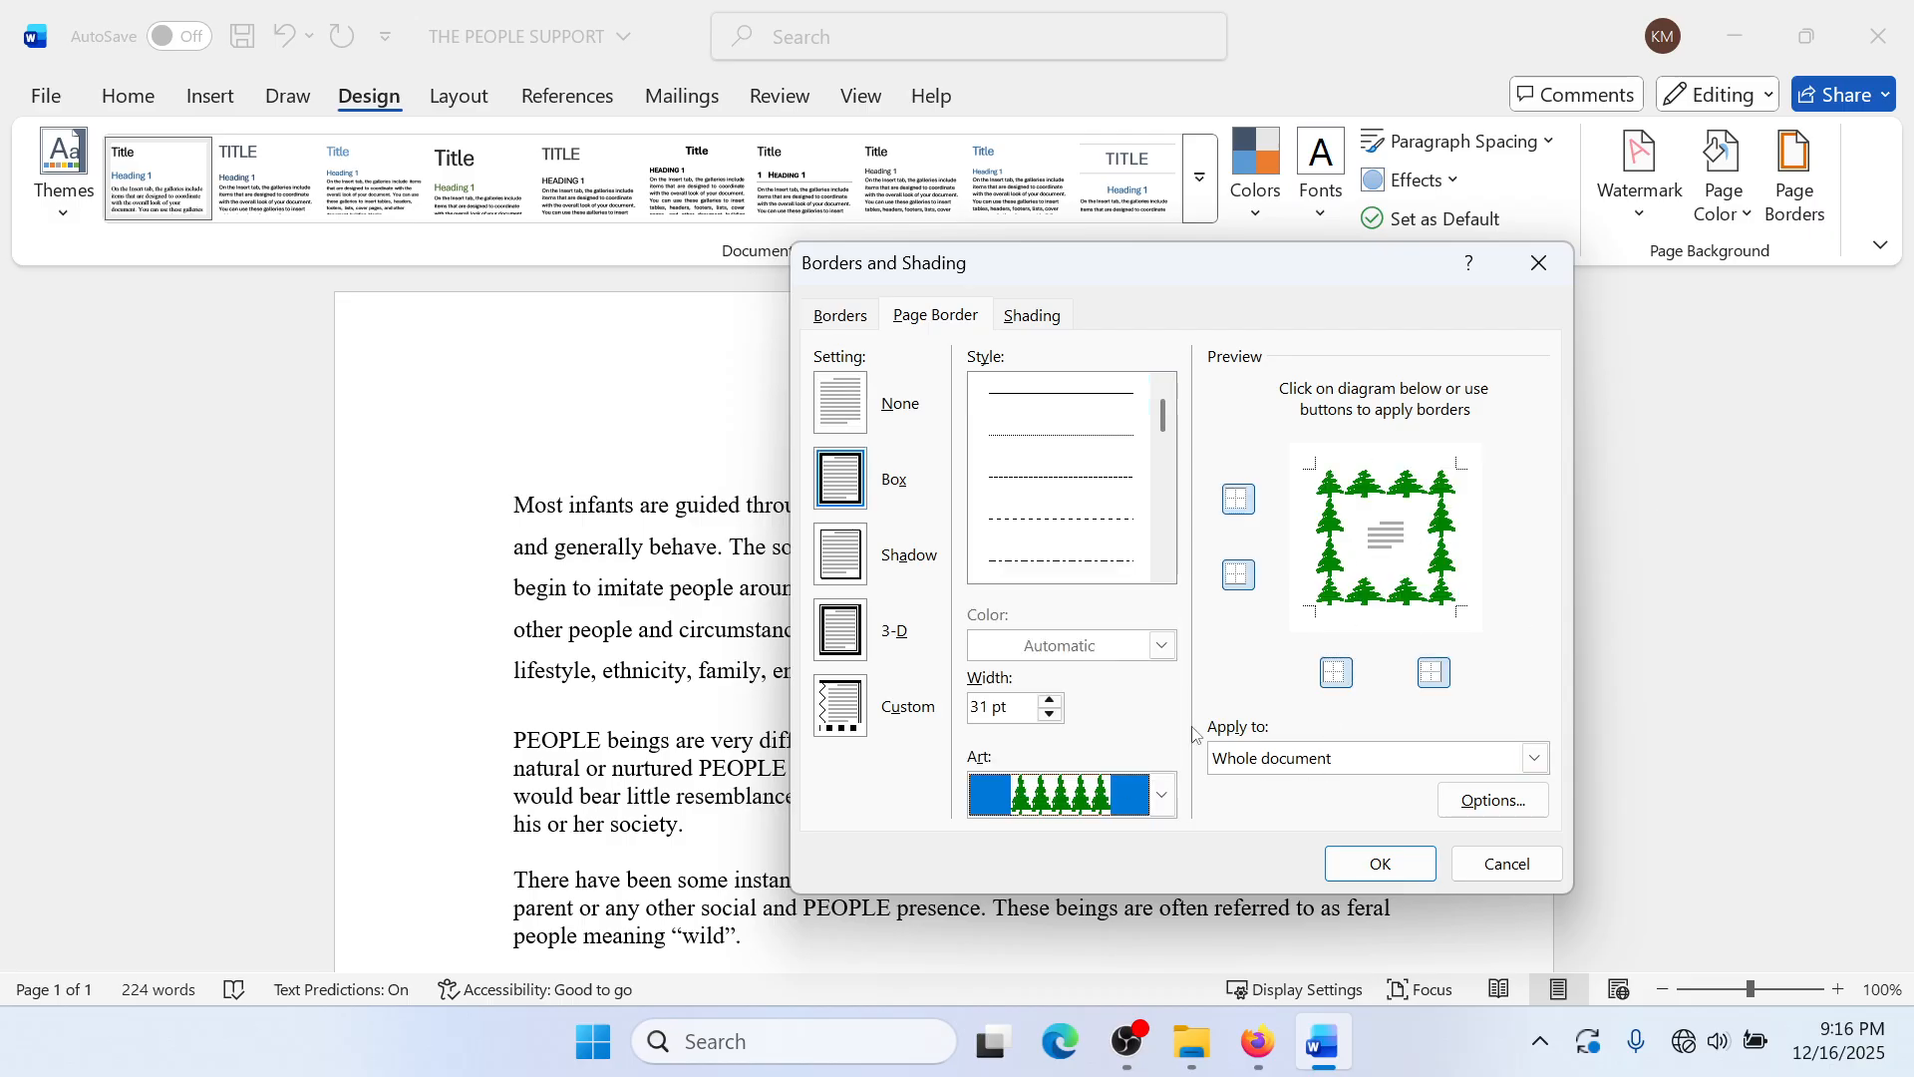
click(1048, 713)
click(1057, 714)
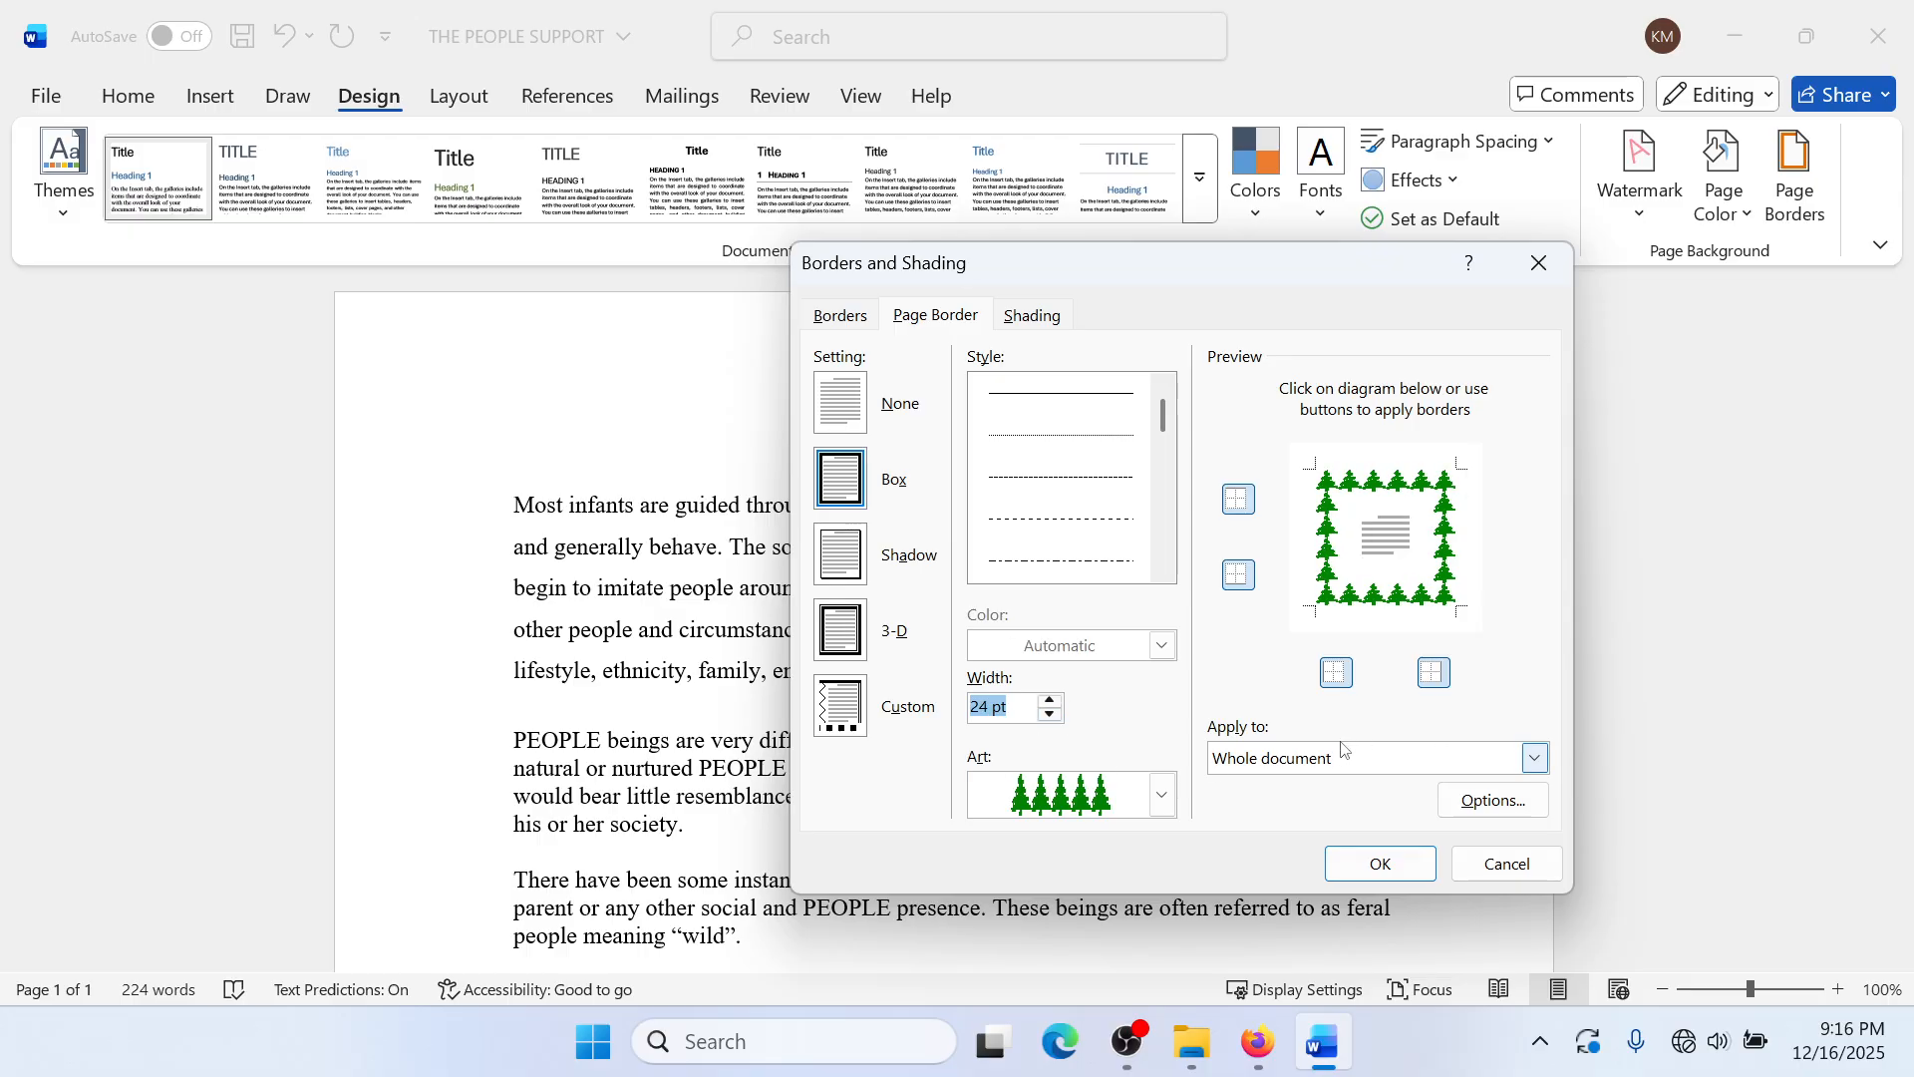
click(1379, 864)
Step: Check the tree border down the page and set the page color to the lightest grey theme shade
scroll(1019, 603, down, 6)
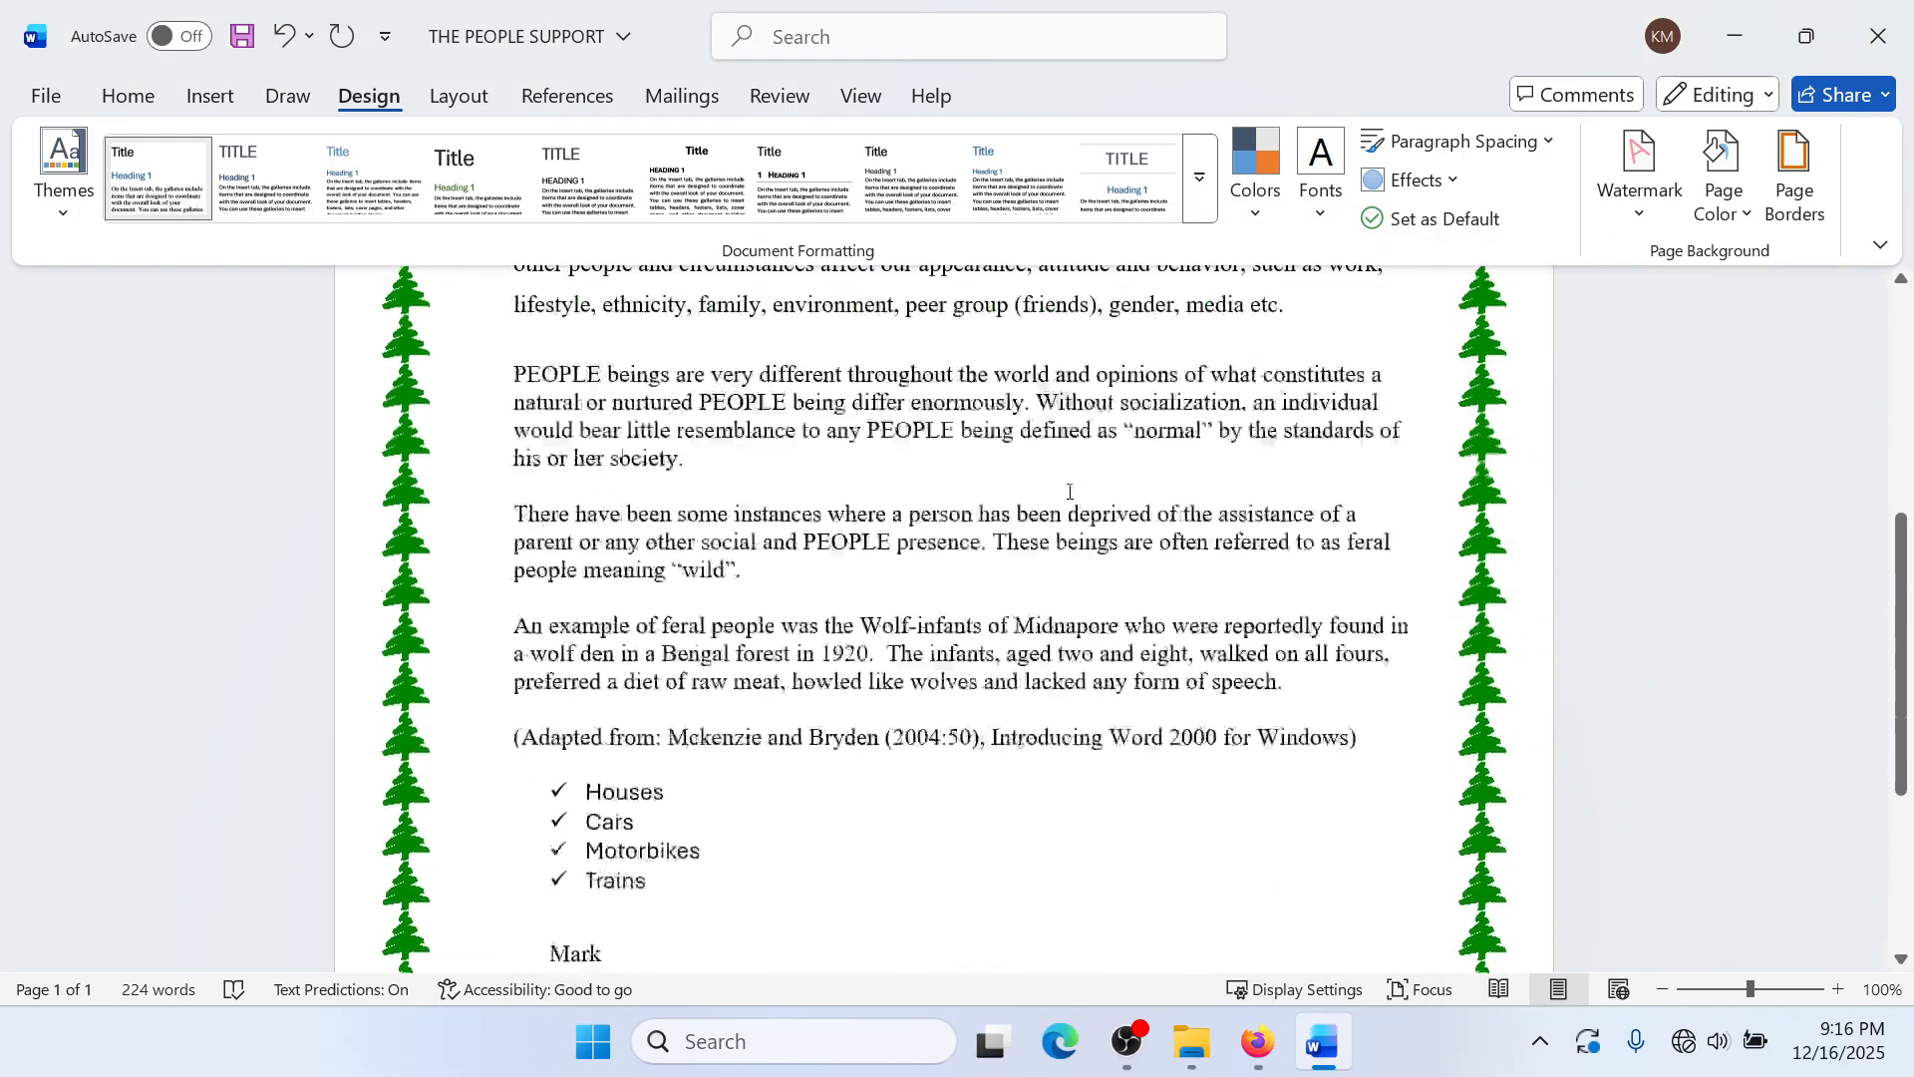
scroll(1019, 602, down, 3)
scroll(1017, 603, up, 9)
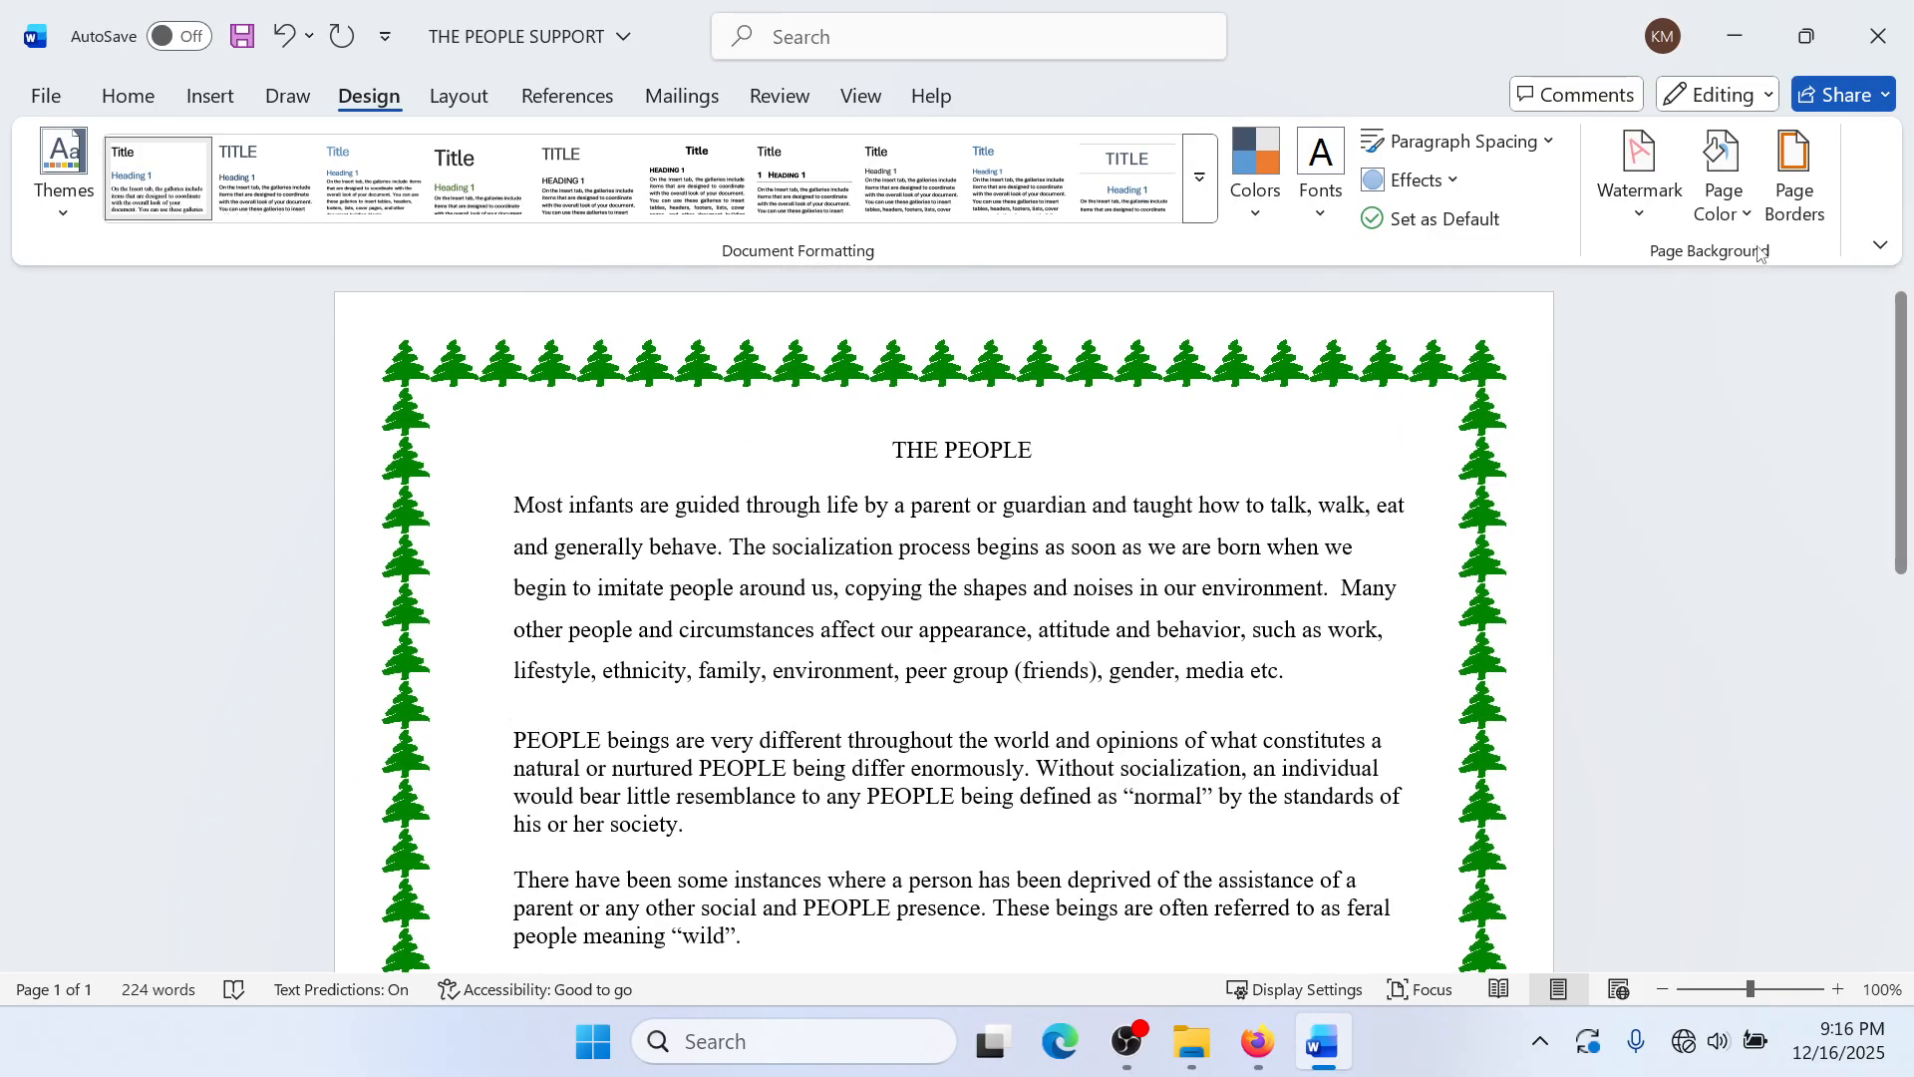
click(1744, 217)
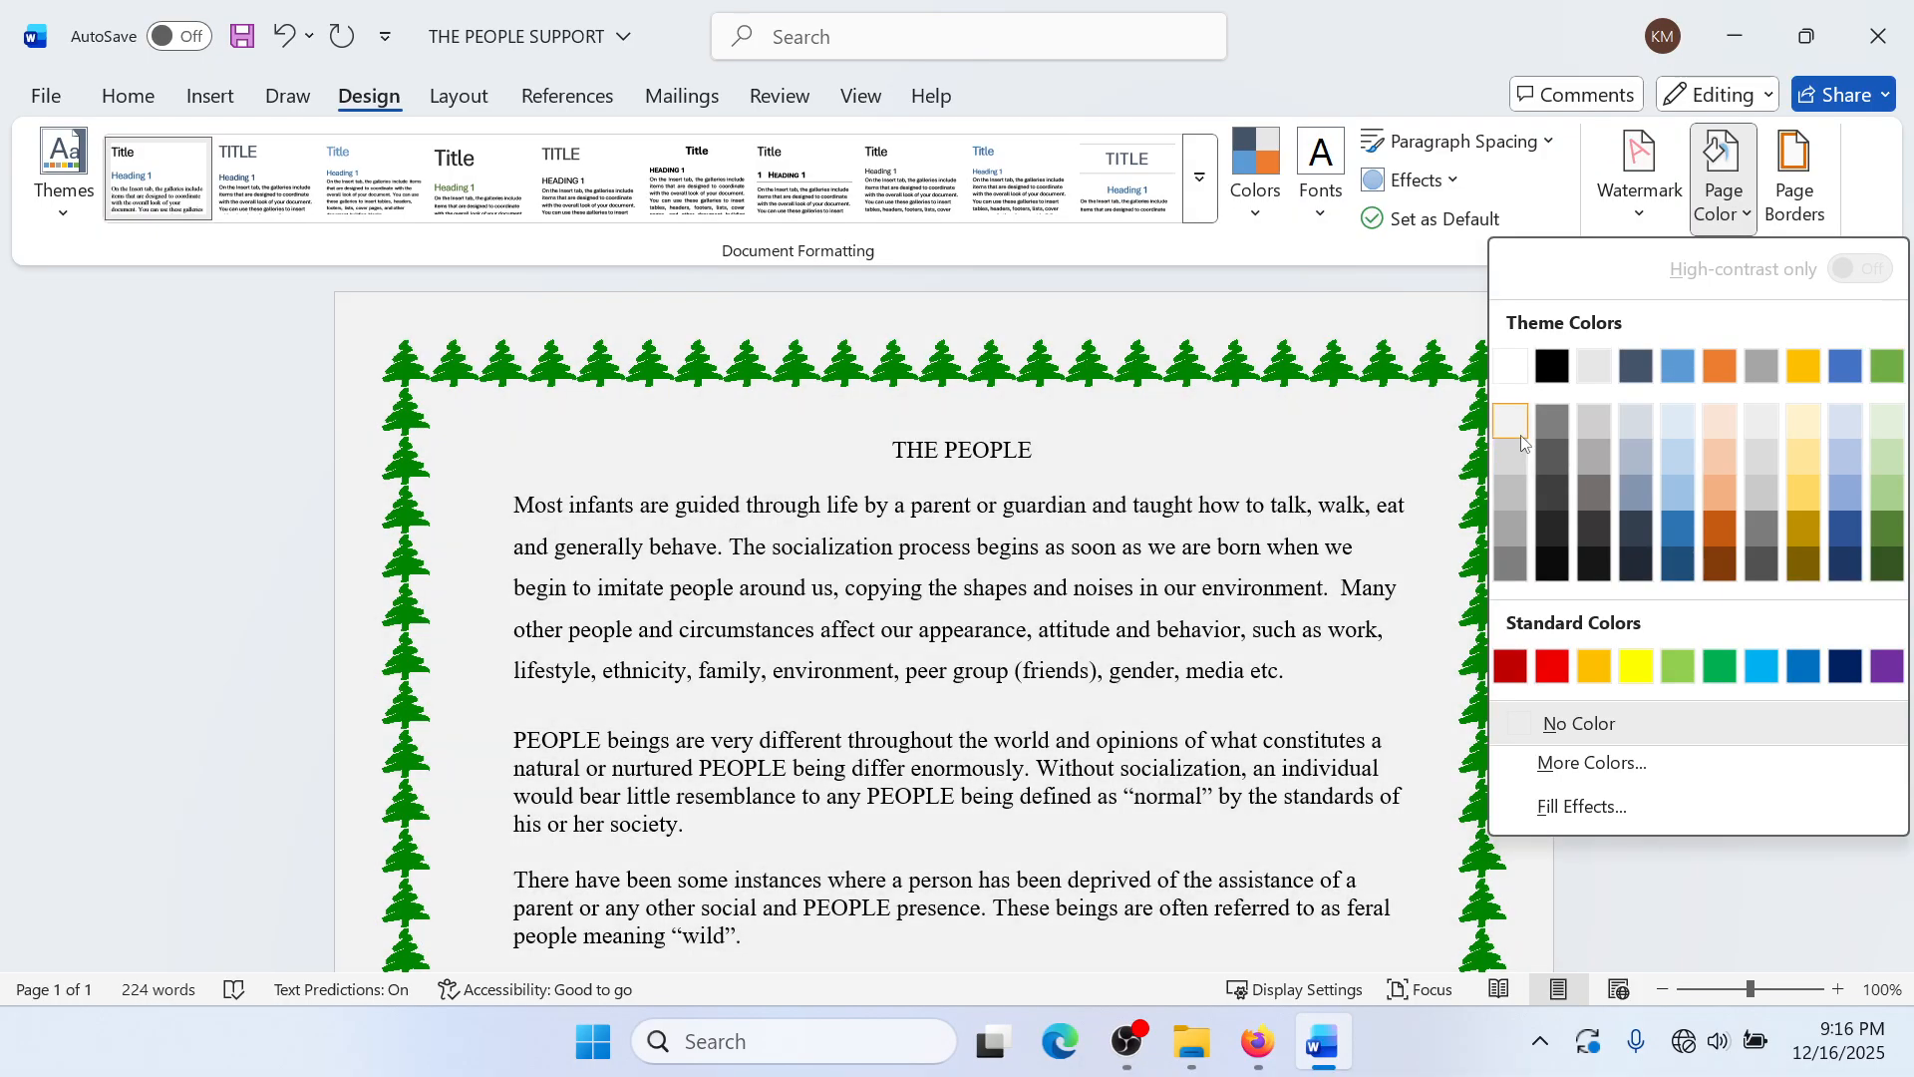
click(1522, 435)
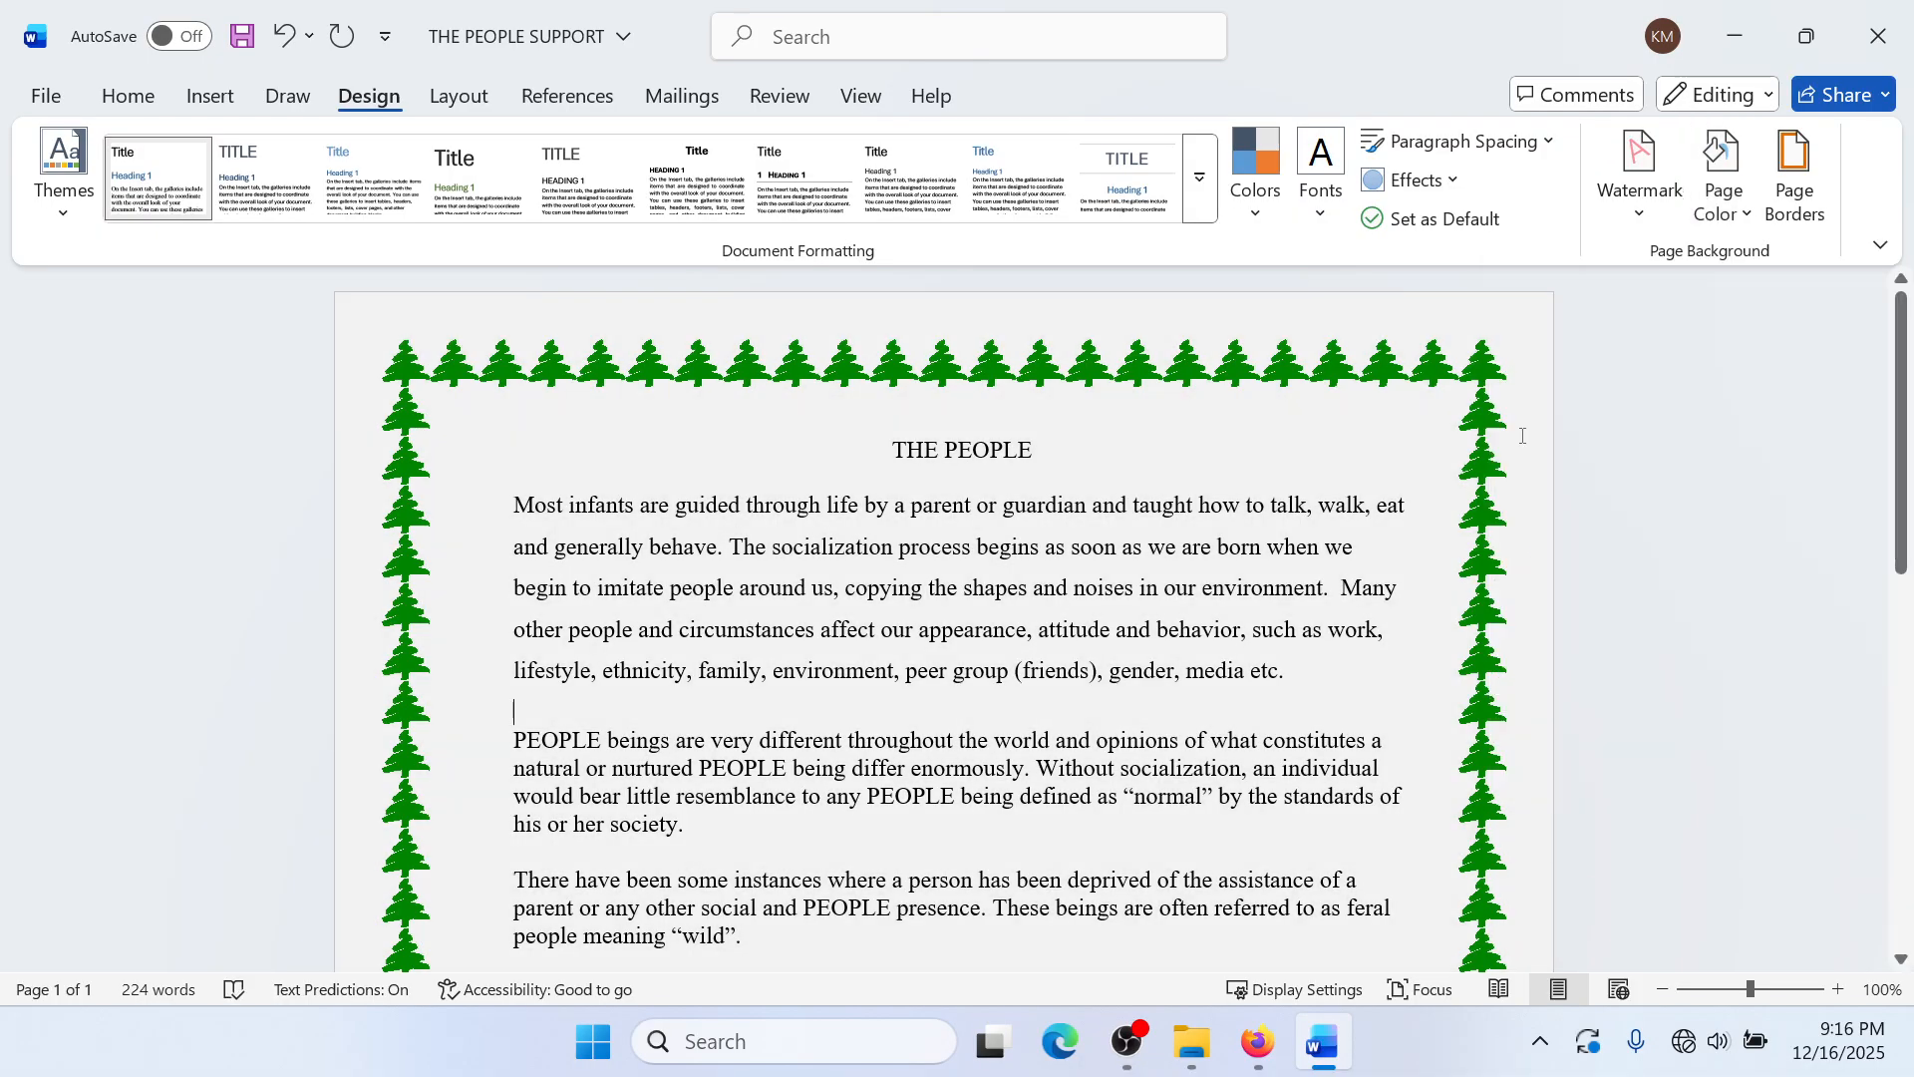
Step: Review the outline in Firefox around the borders and page layout topics, and return to Word
click(1258, 1041)
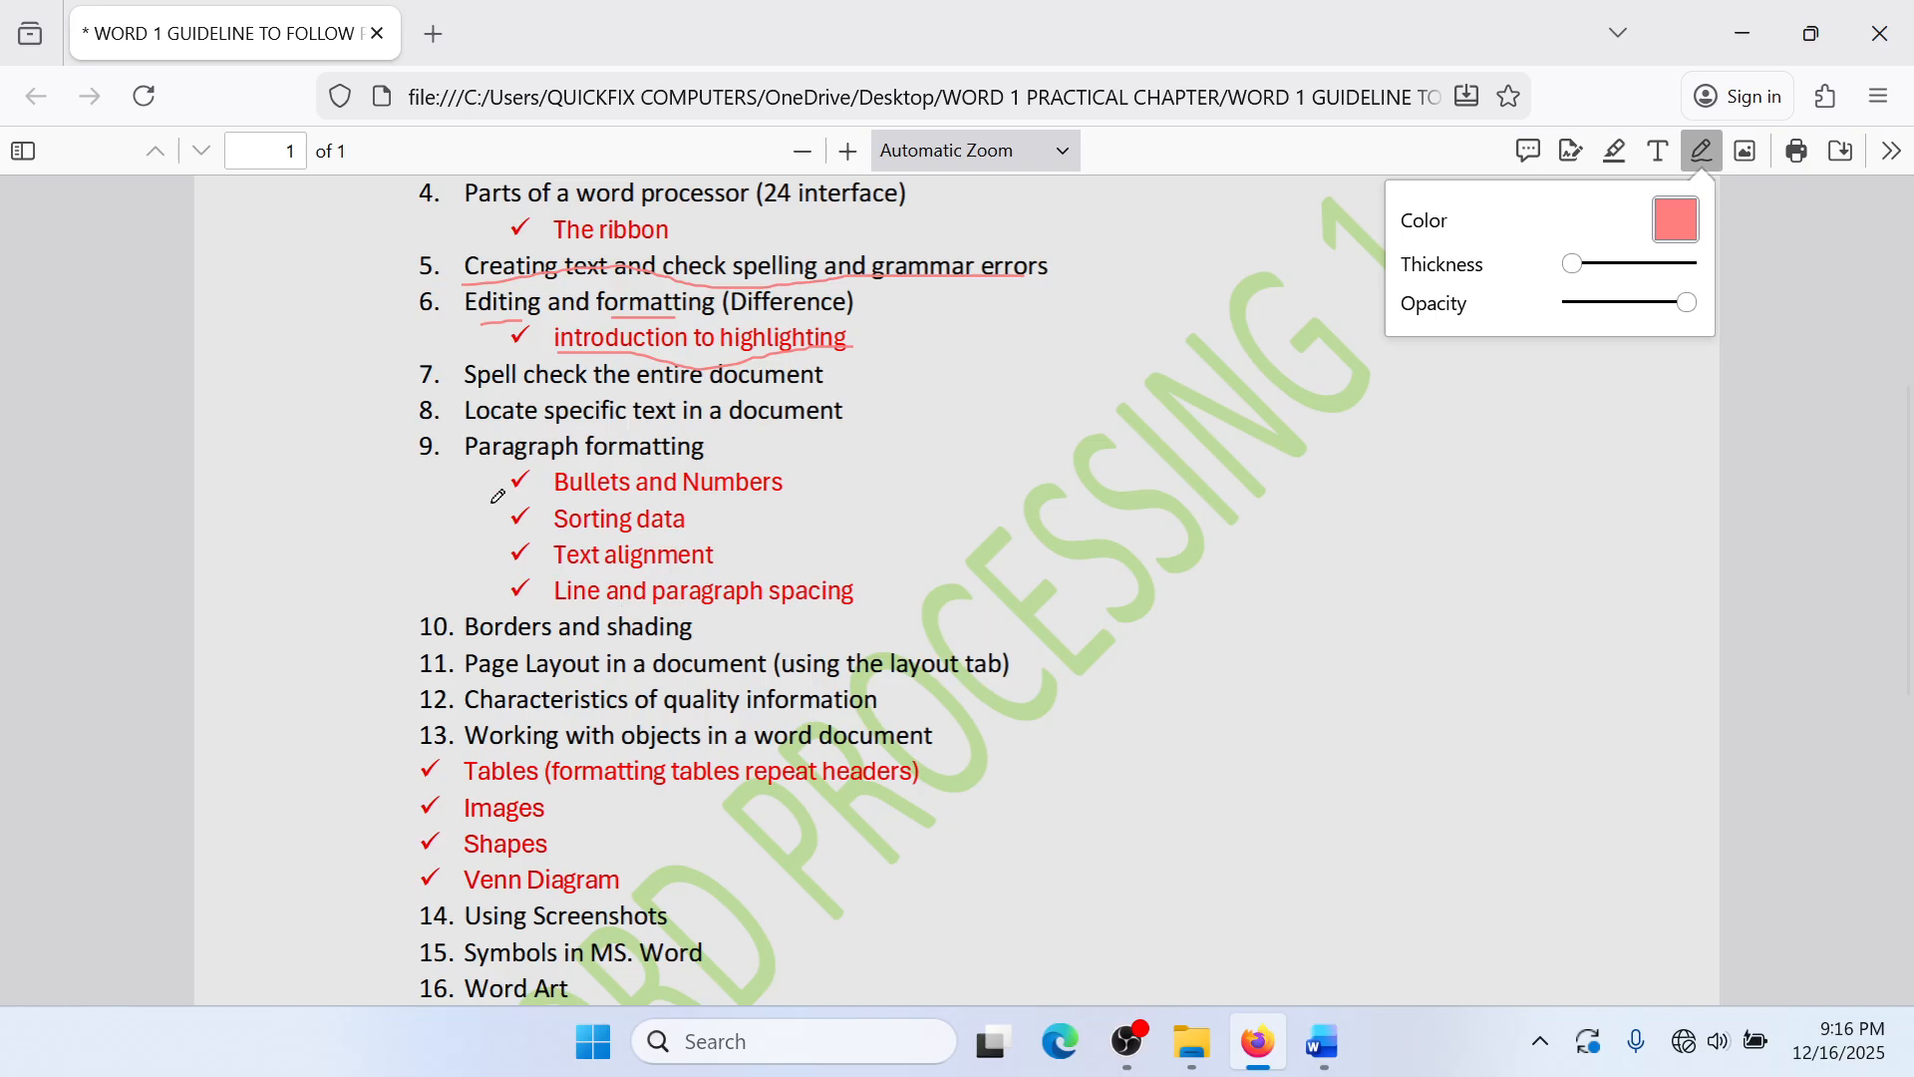
scroll(489, 499, up, 5)
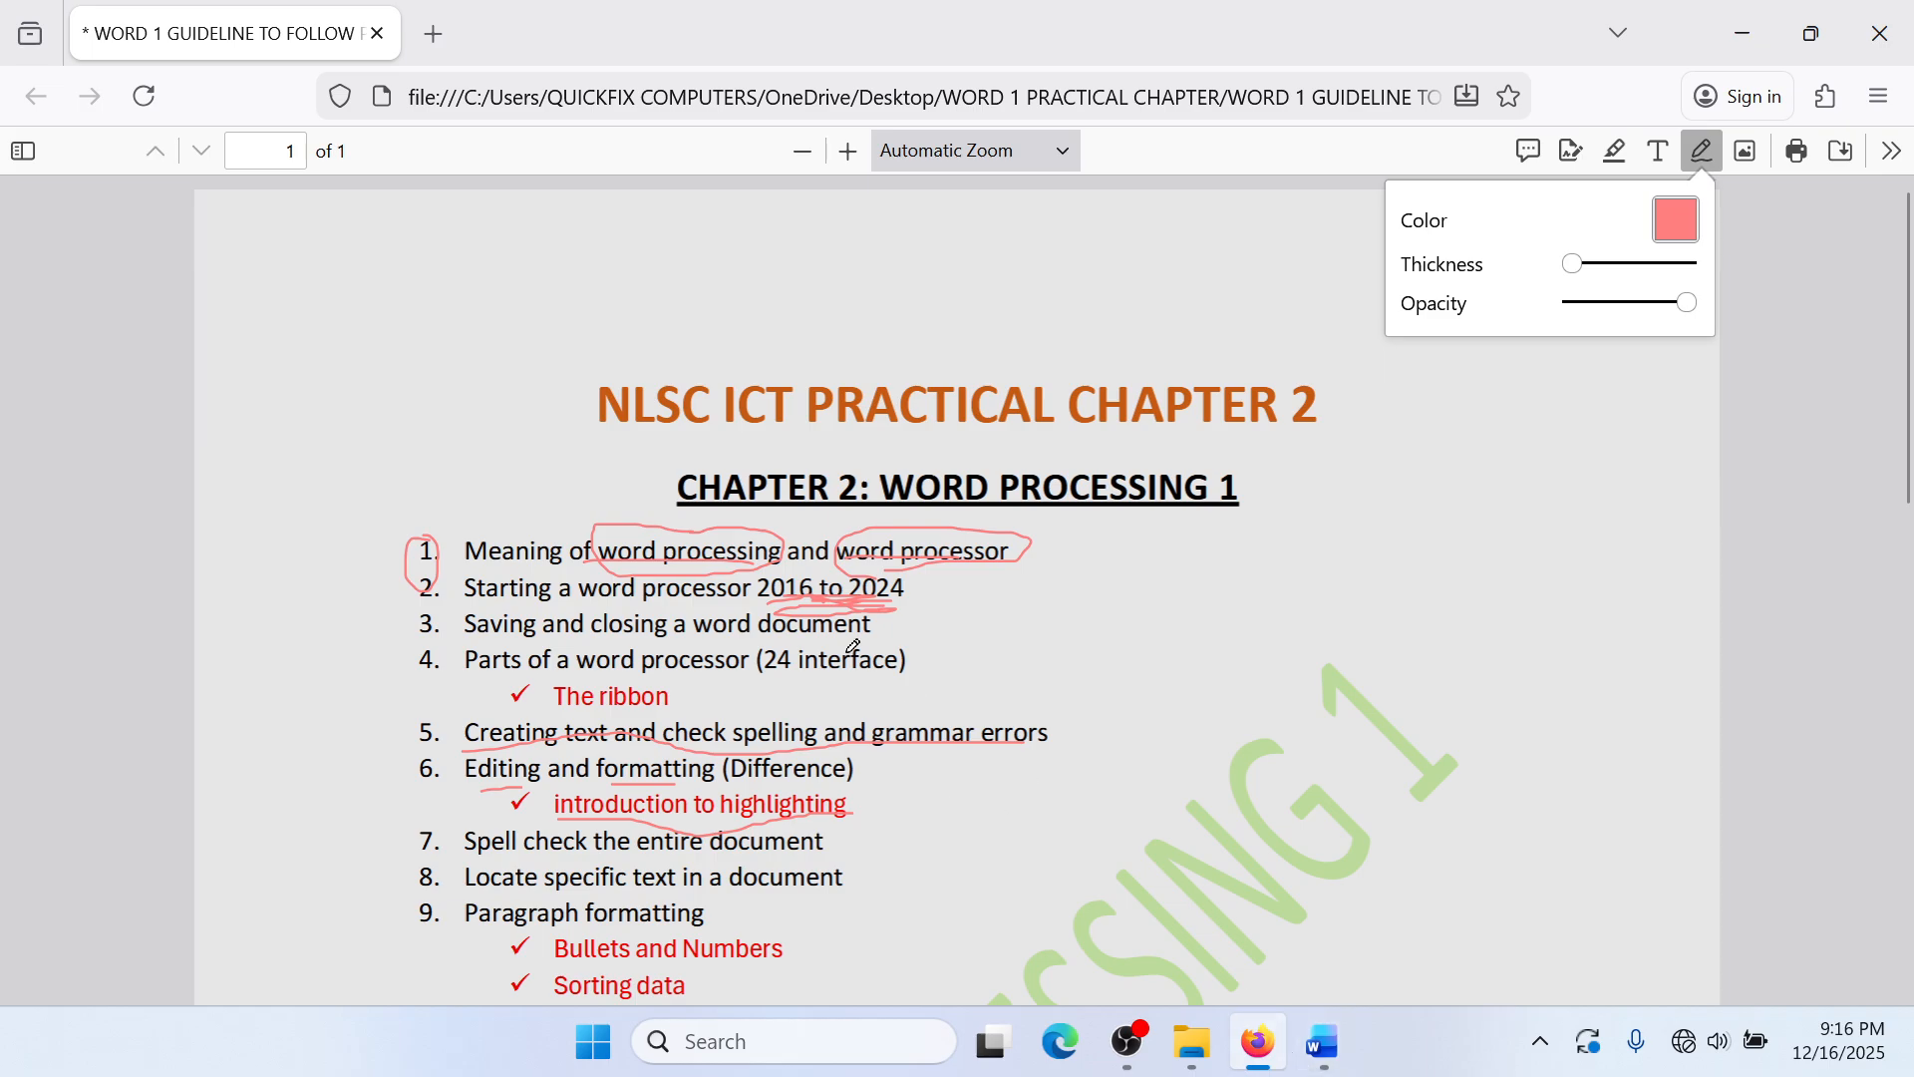
scroll(638, 782, down, 7)
scroll(461, 663, up, 3)
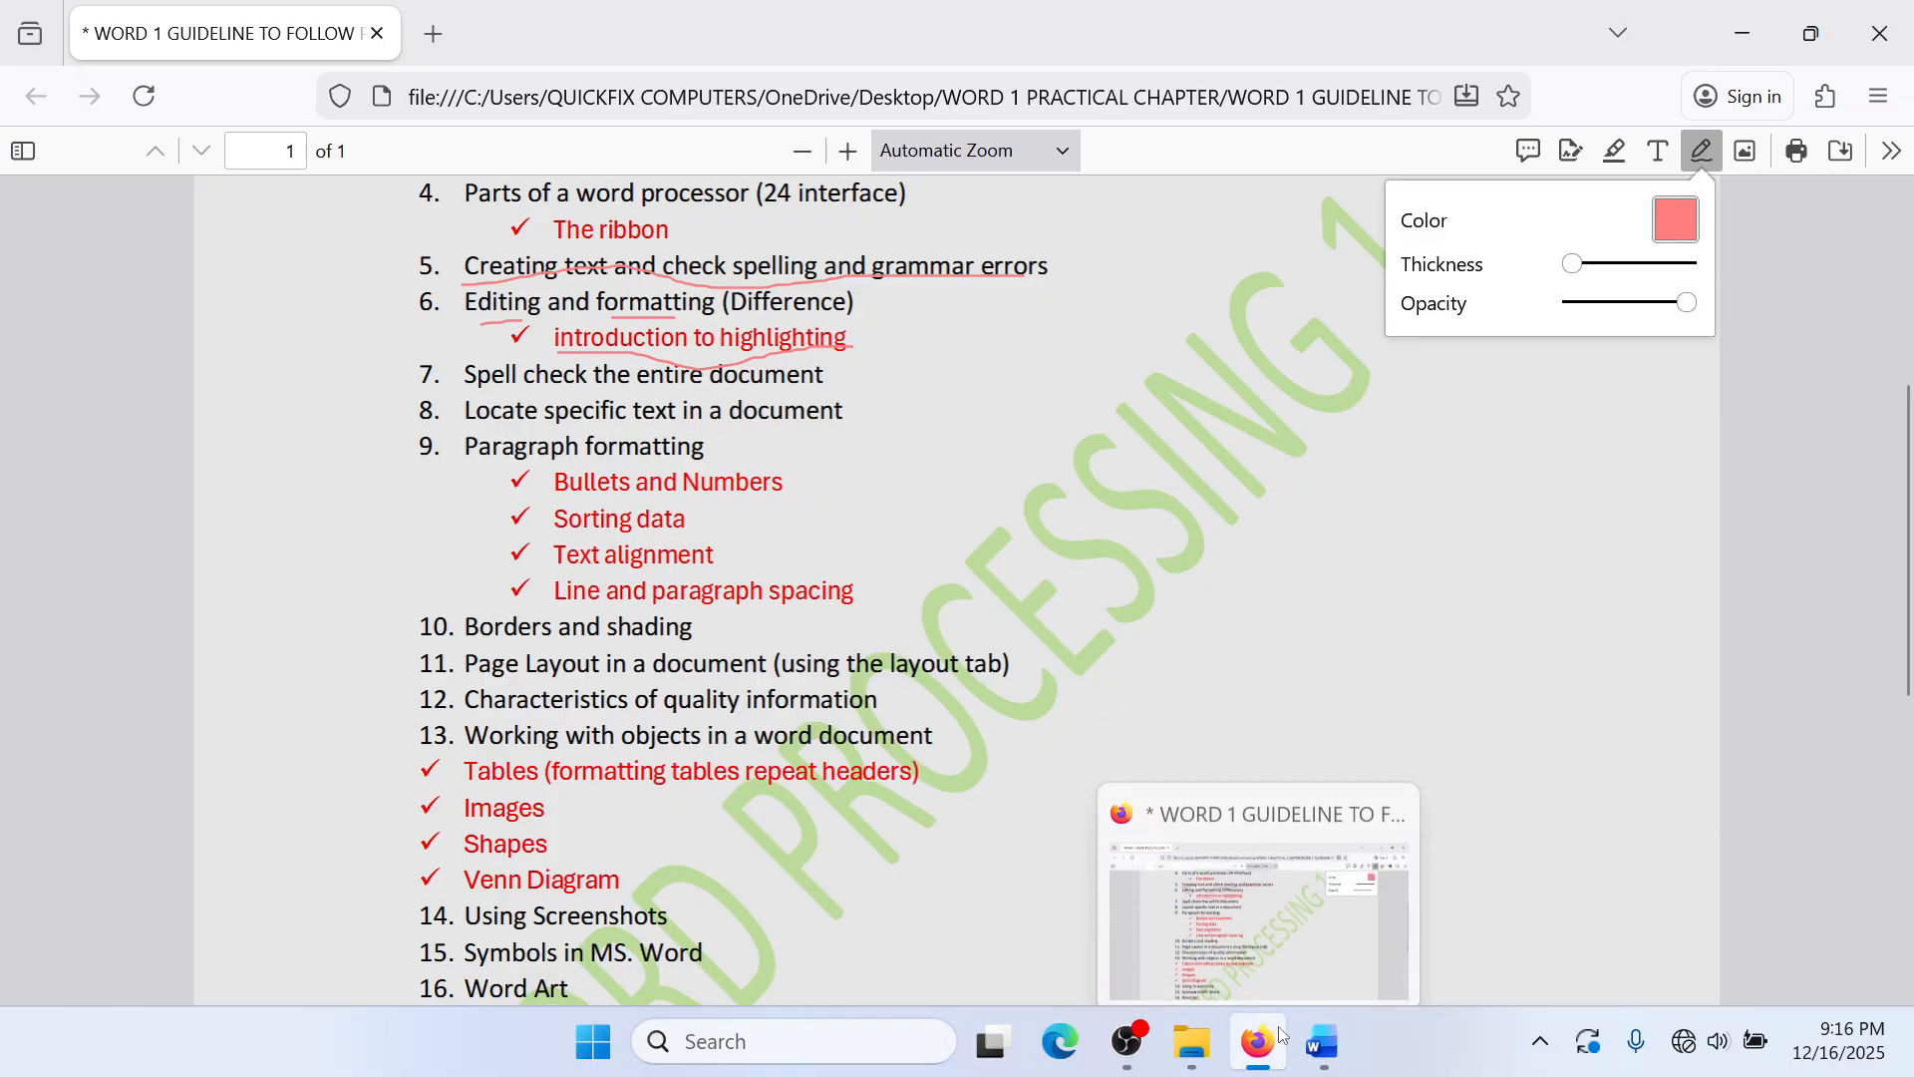
click(1309, 1047)
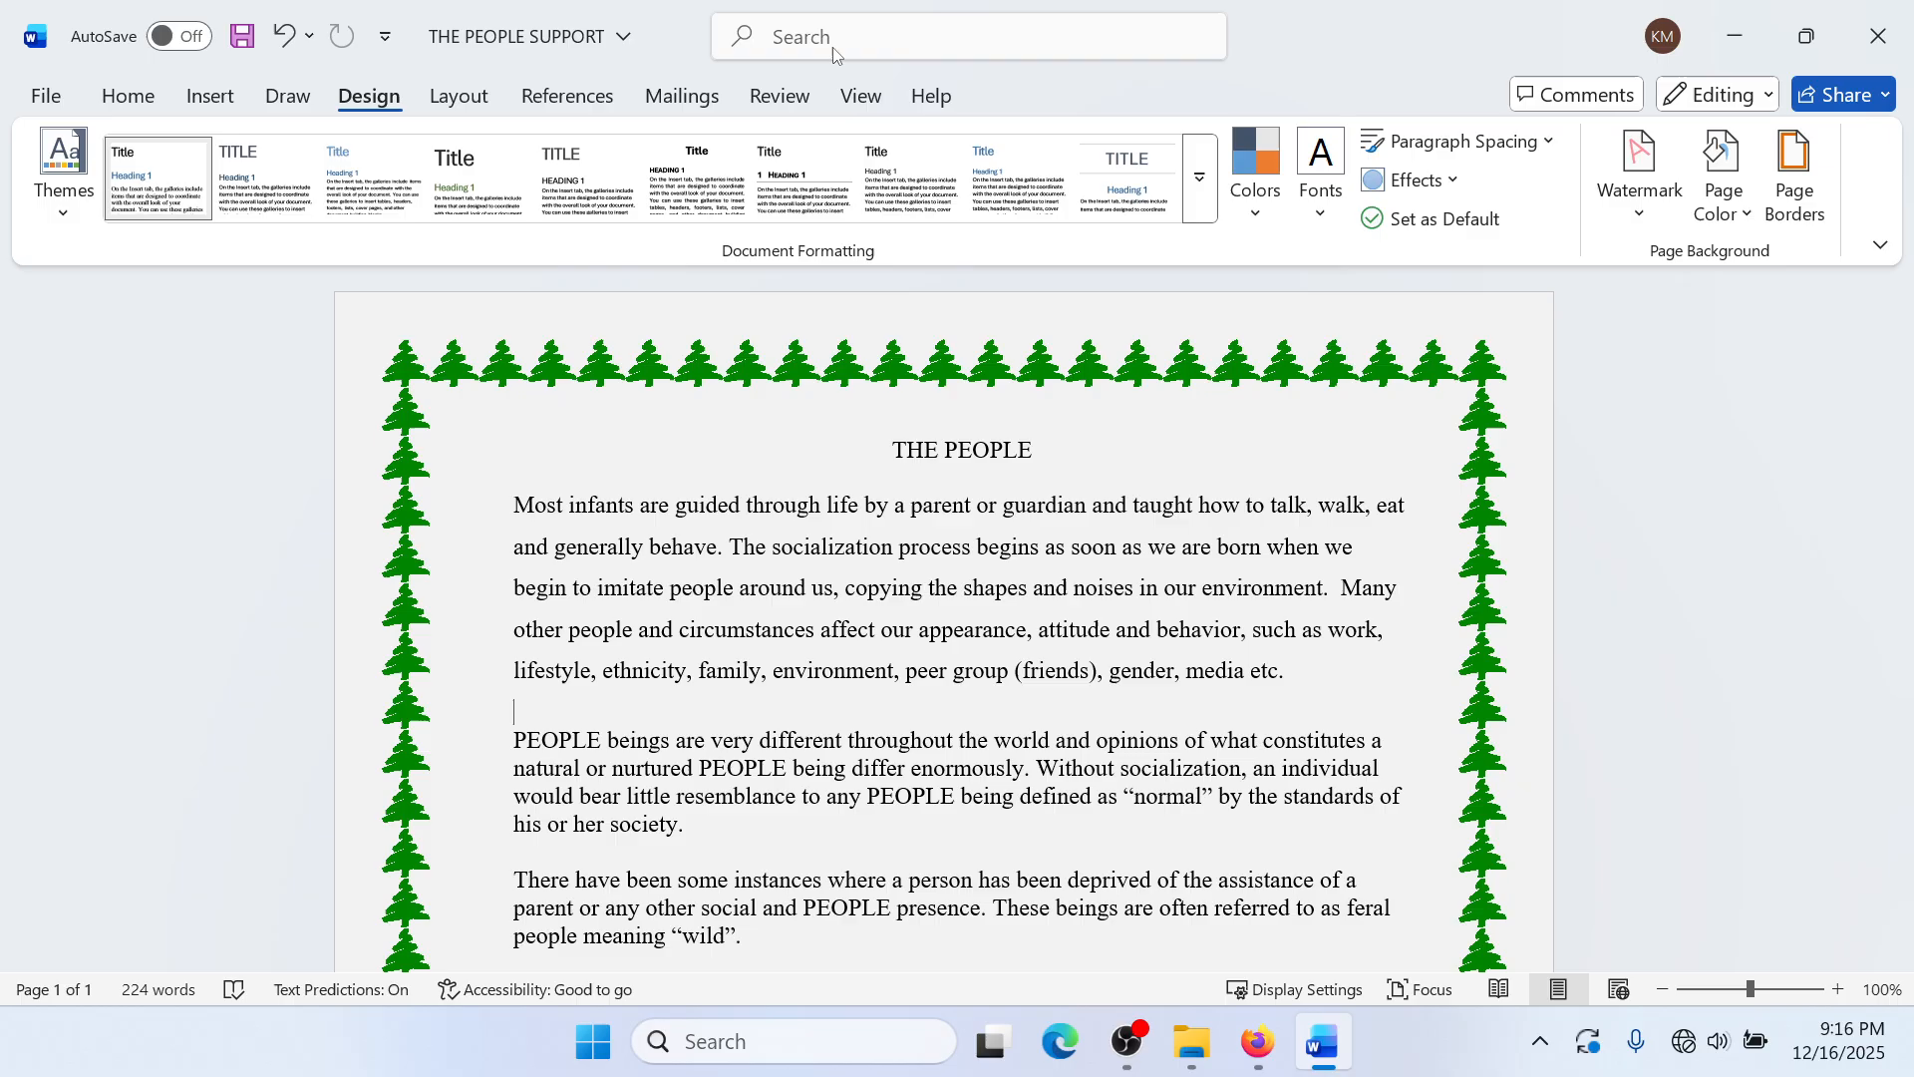
Step: Examine the preset page margins and the custom margin settings for the document
click(489, 110)
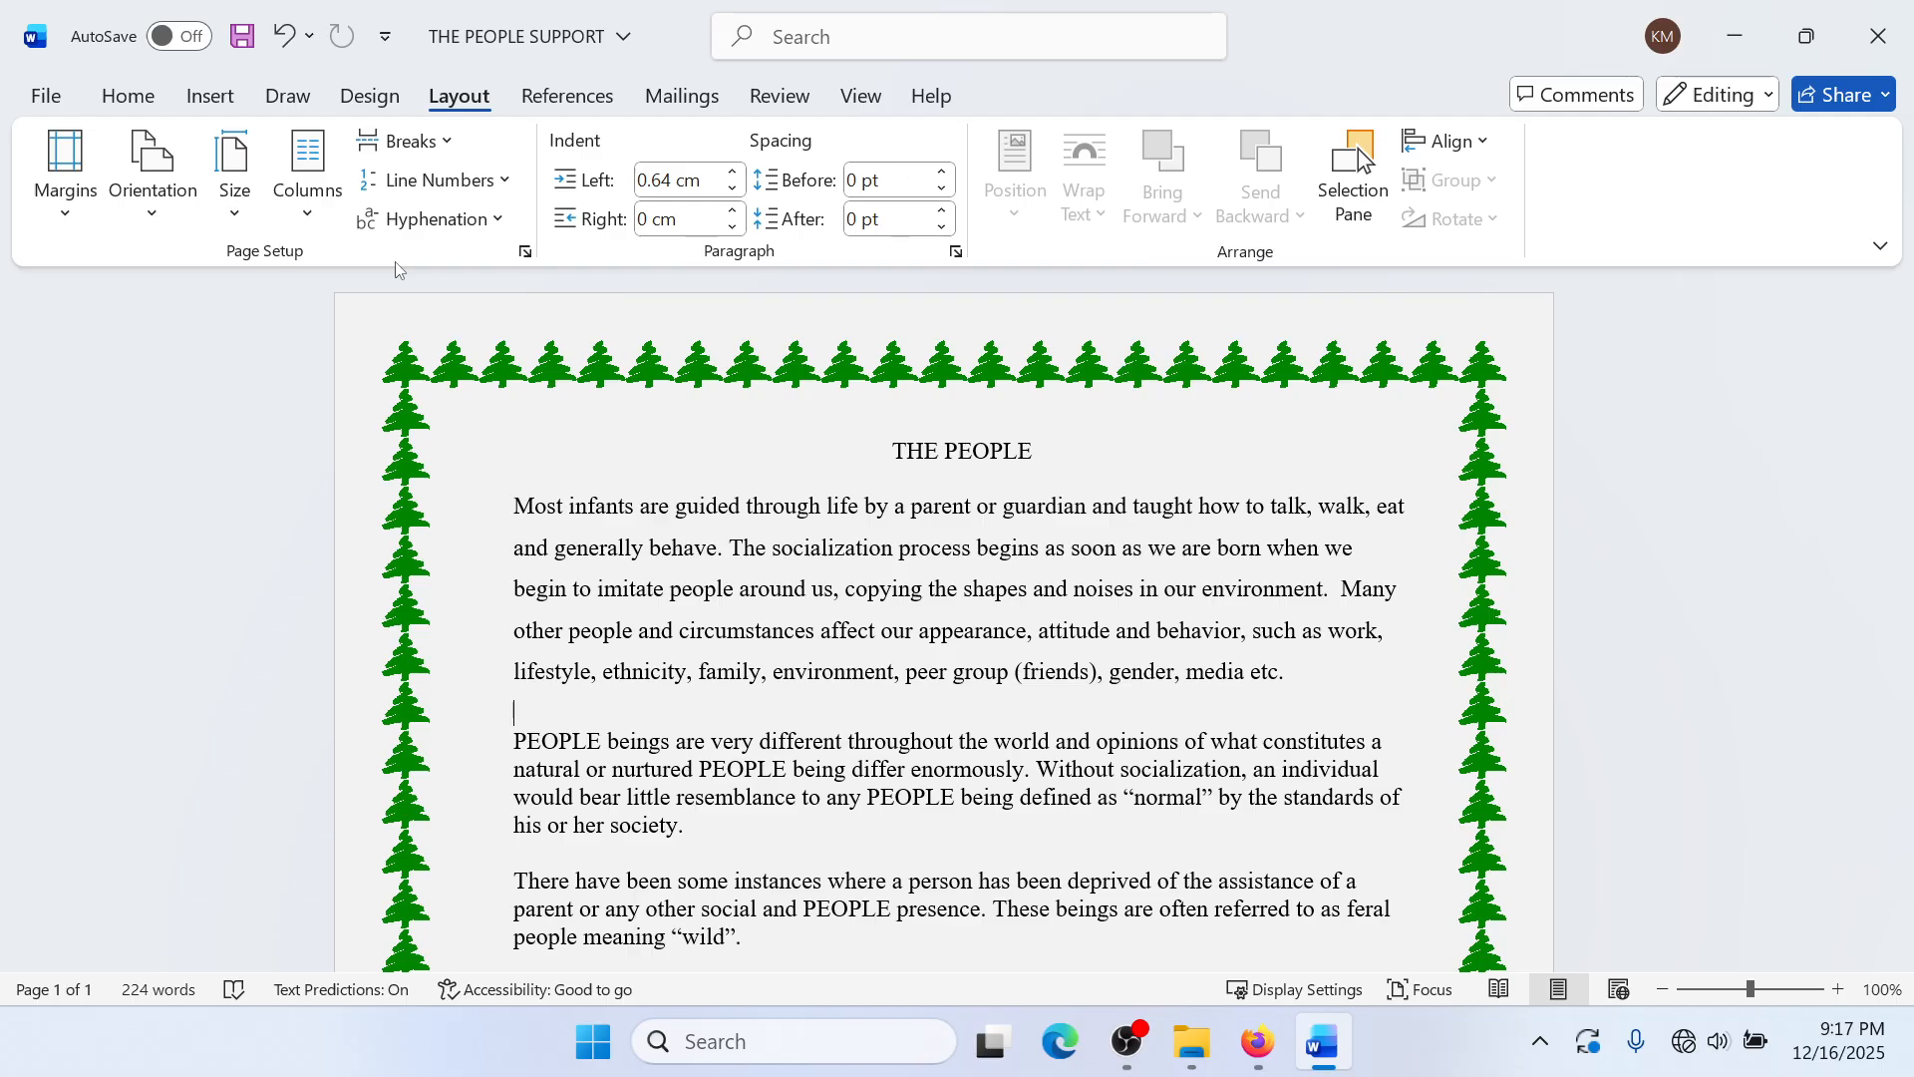
click(68, 190)
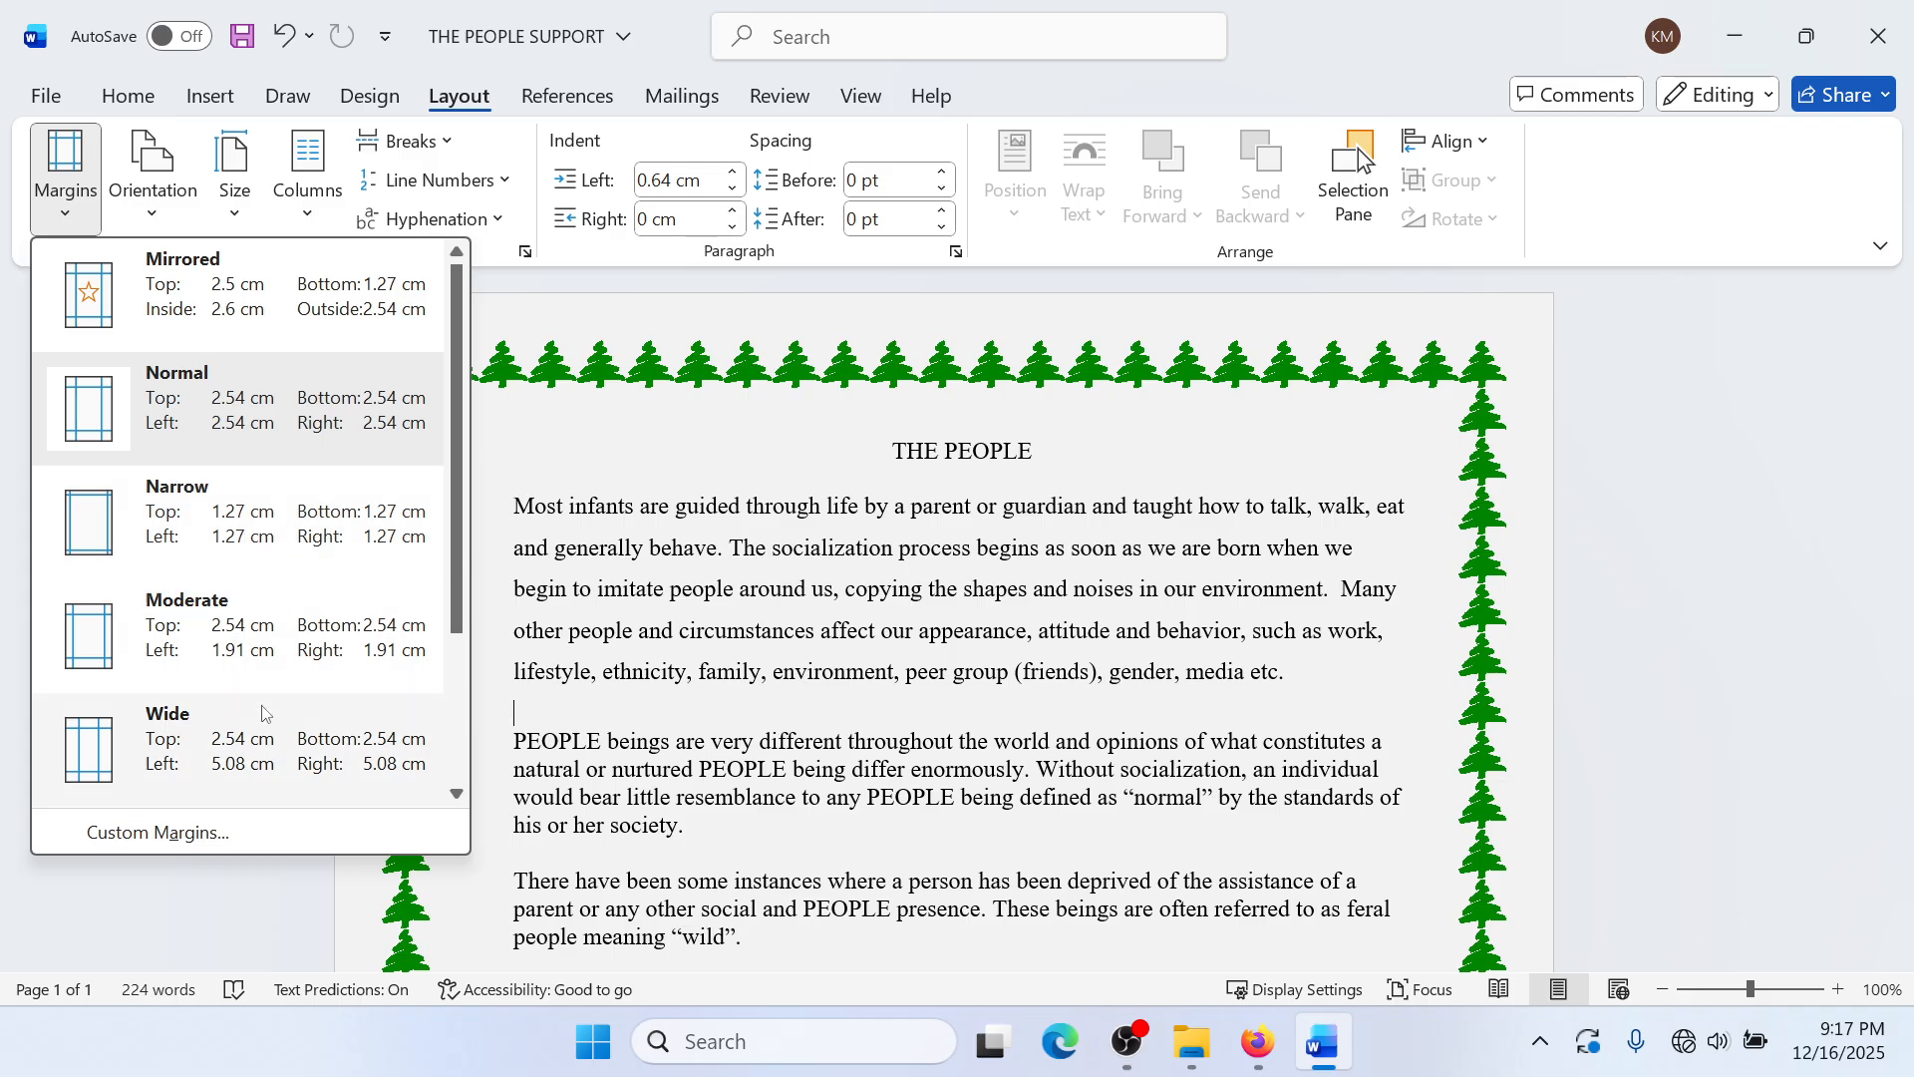
click(182, 845)
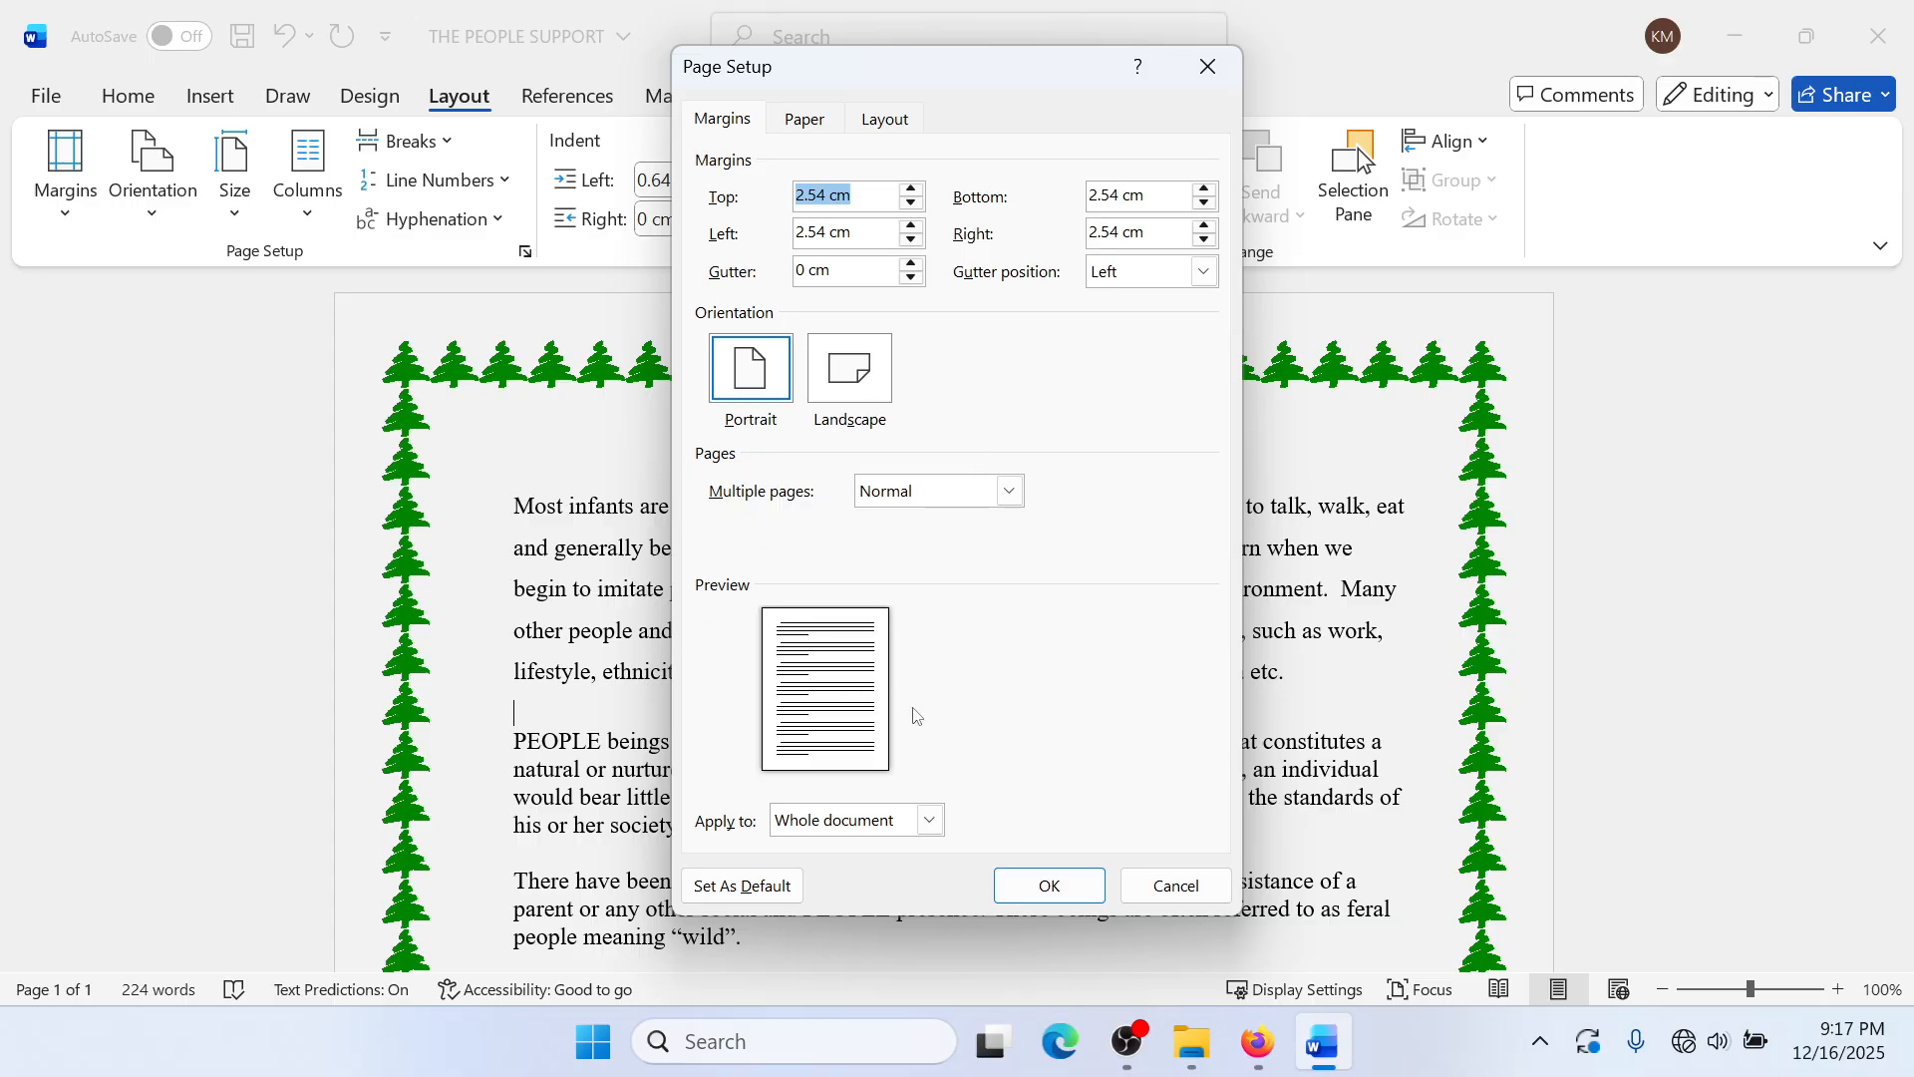
click(1049, 885)
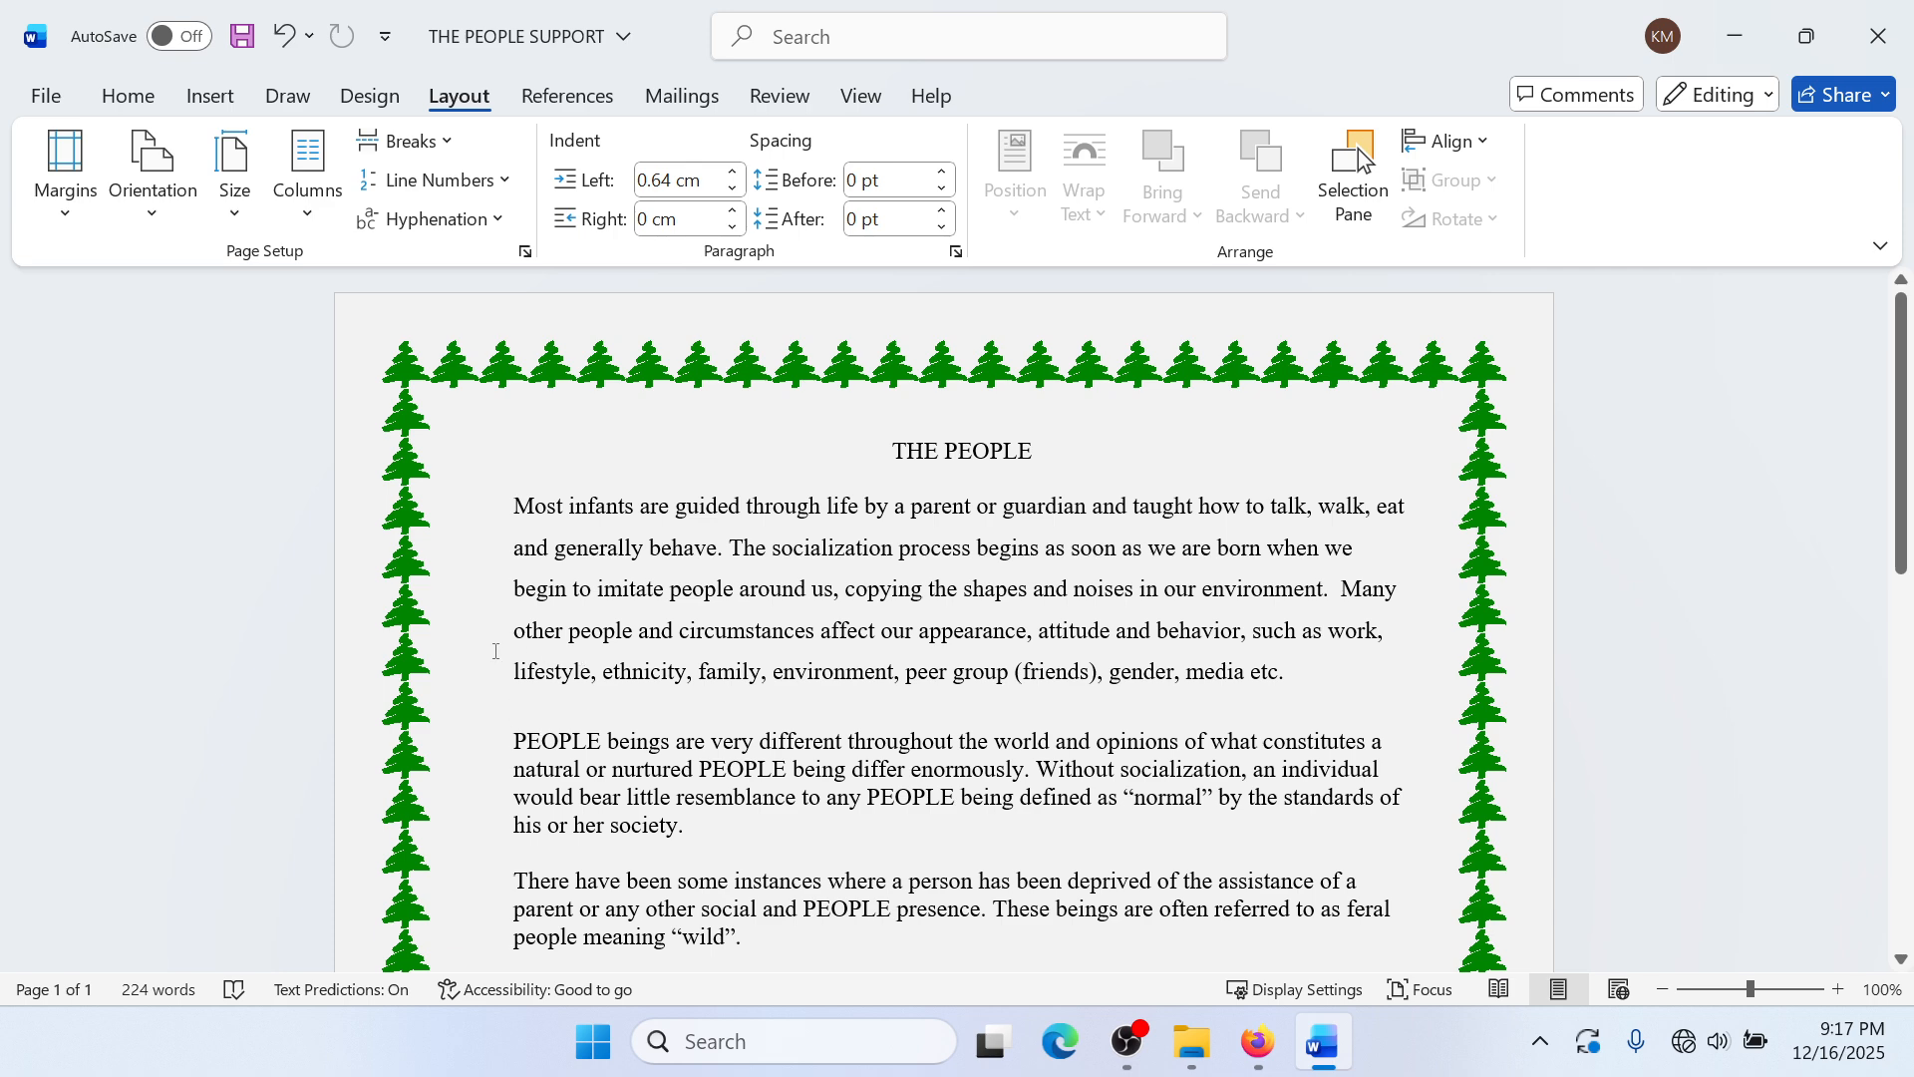
Step: Change the page orientation to landscape and look through the available paper sizes
click(154, 205)
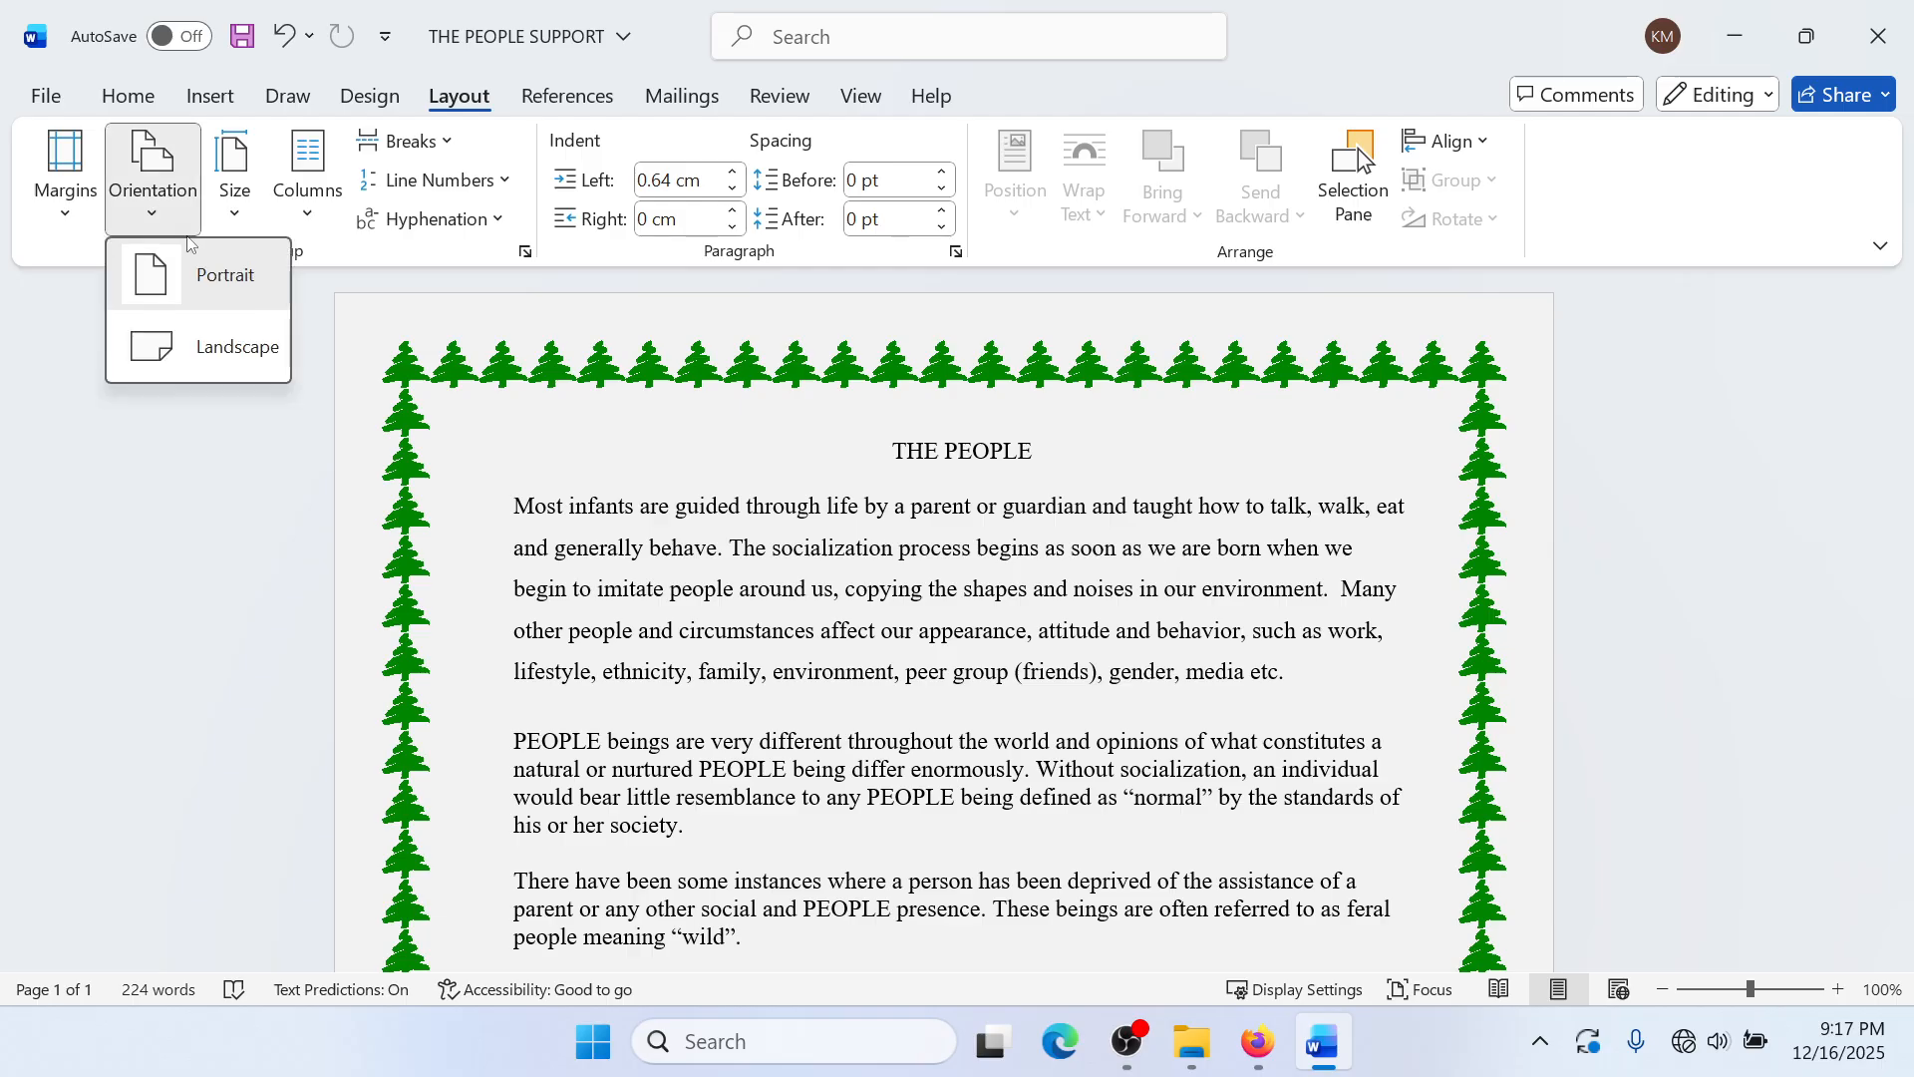
click(243, 363)
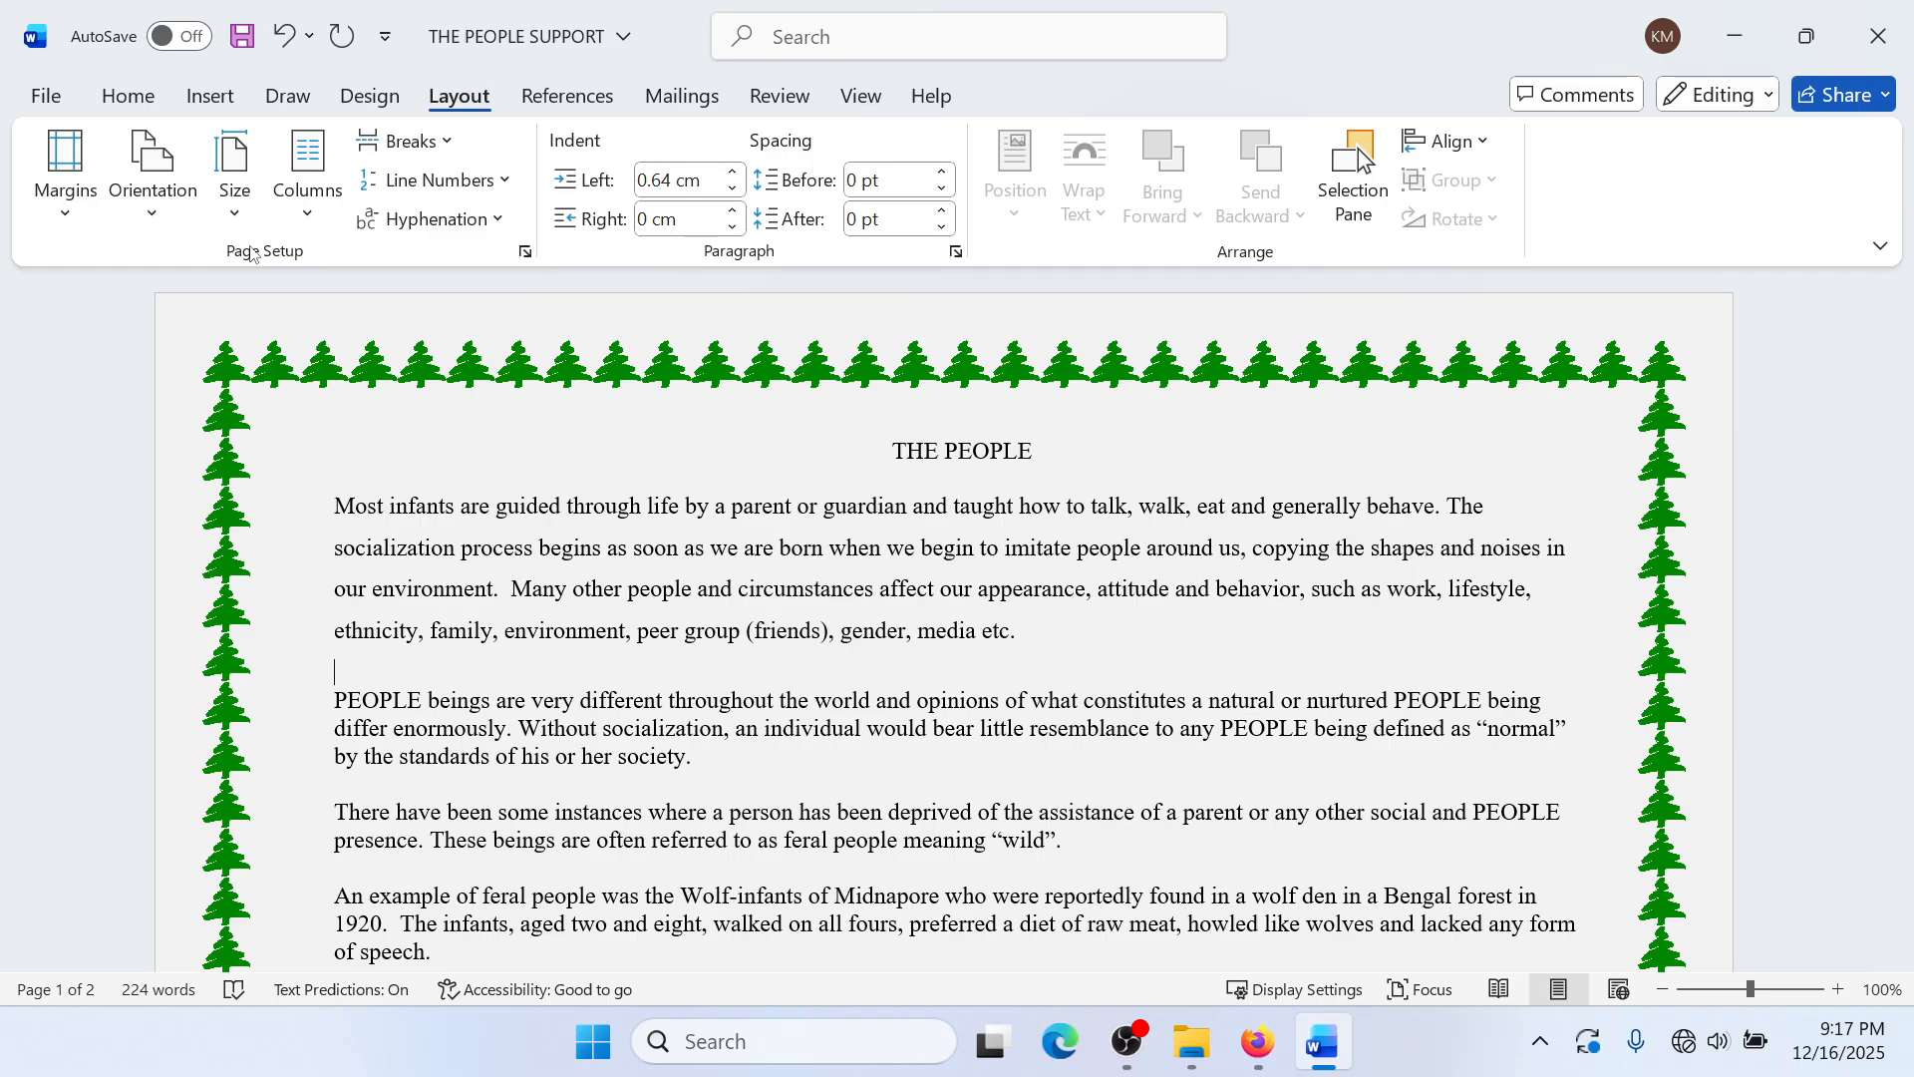
click(234, 185)
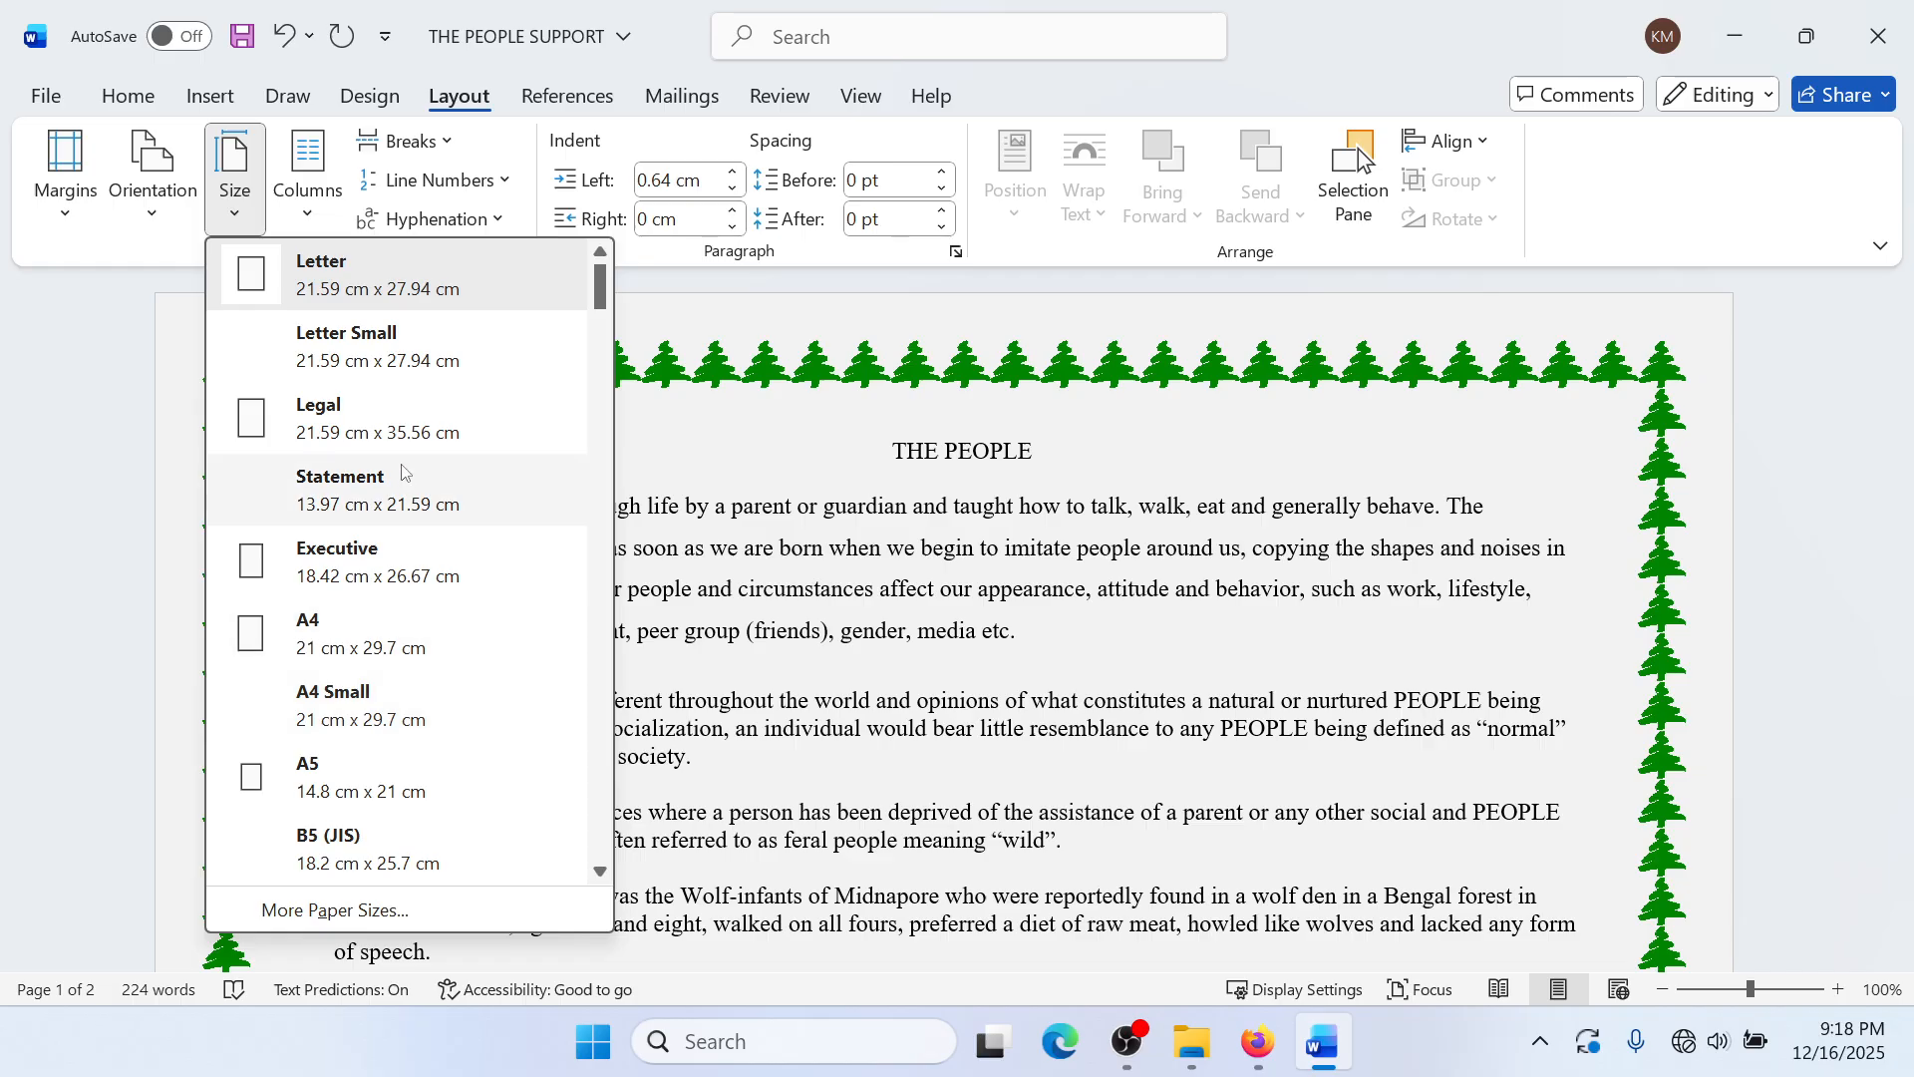
click(773, 669)
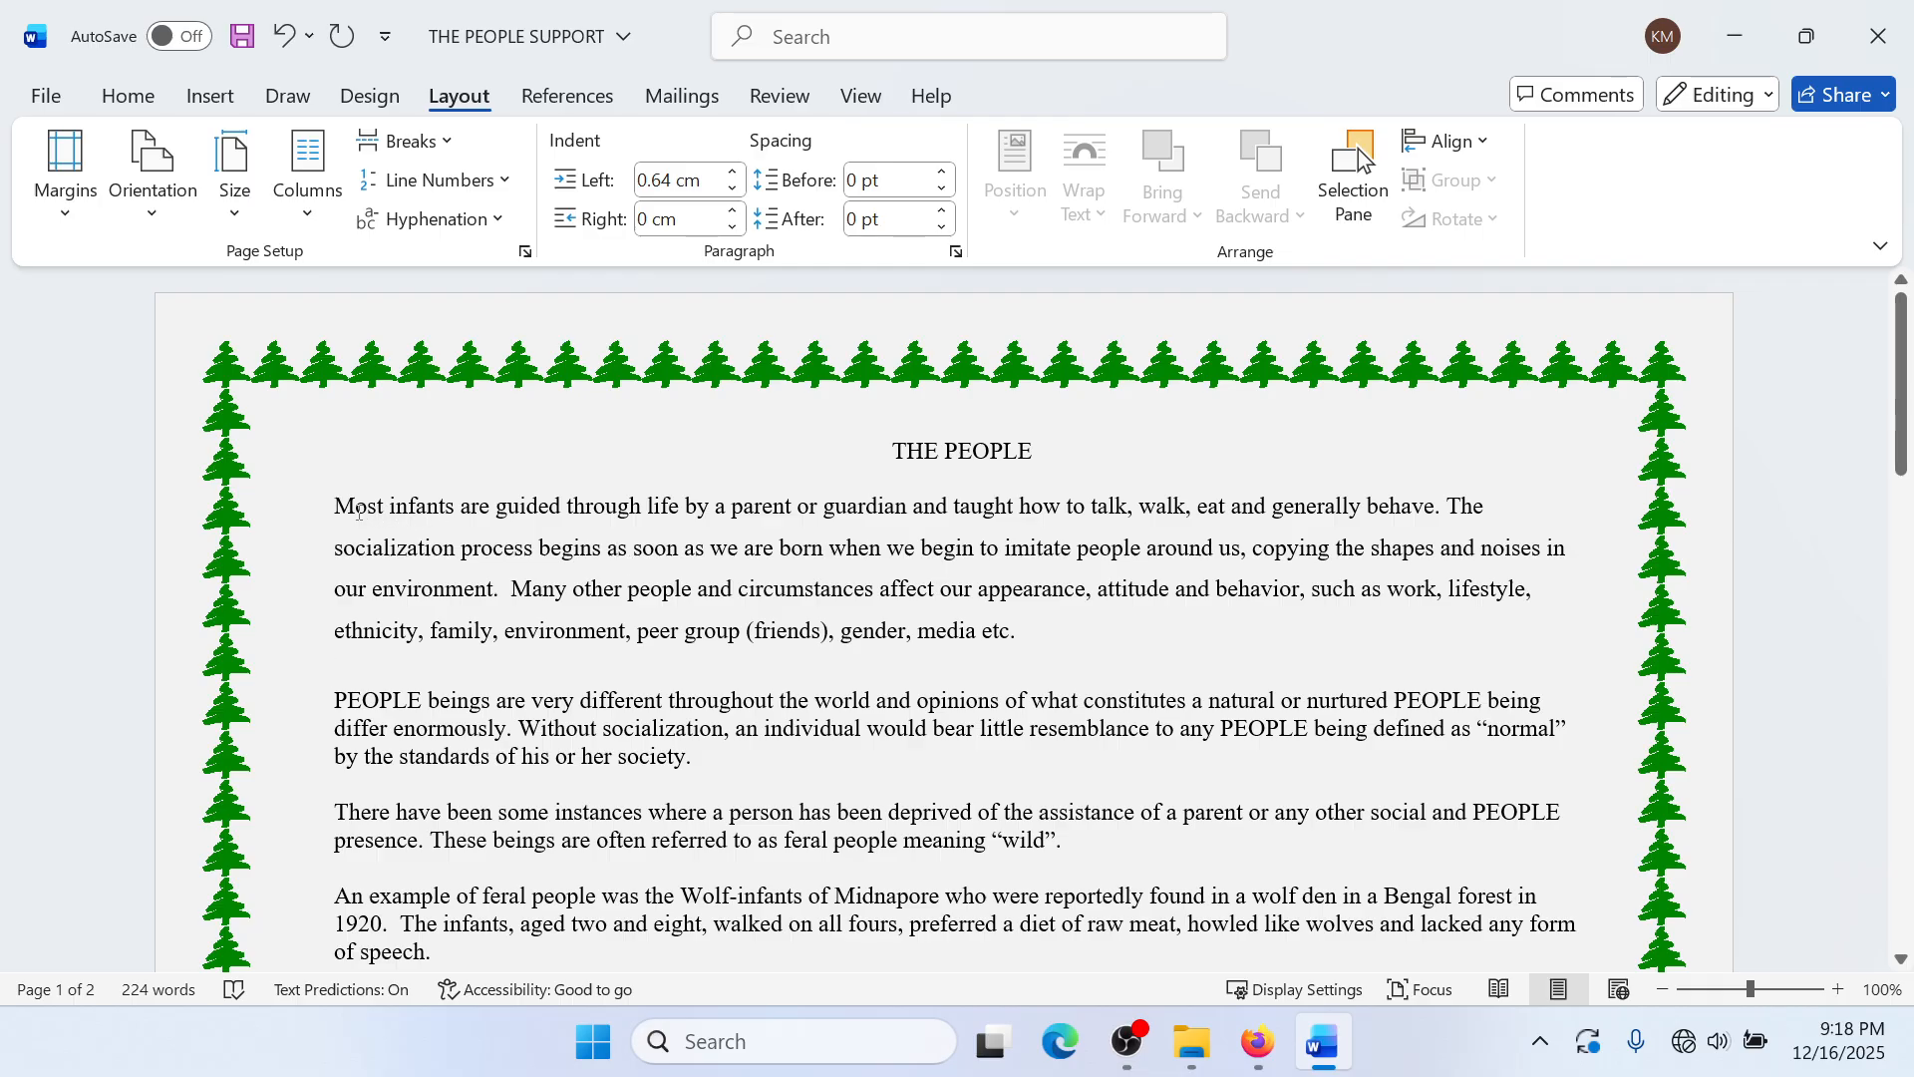
Step: Split the paragraph starting "PEOPLE beings are very different" into two columns with a line between, and clear the selection
drag(337, 700, 717, 769)
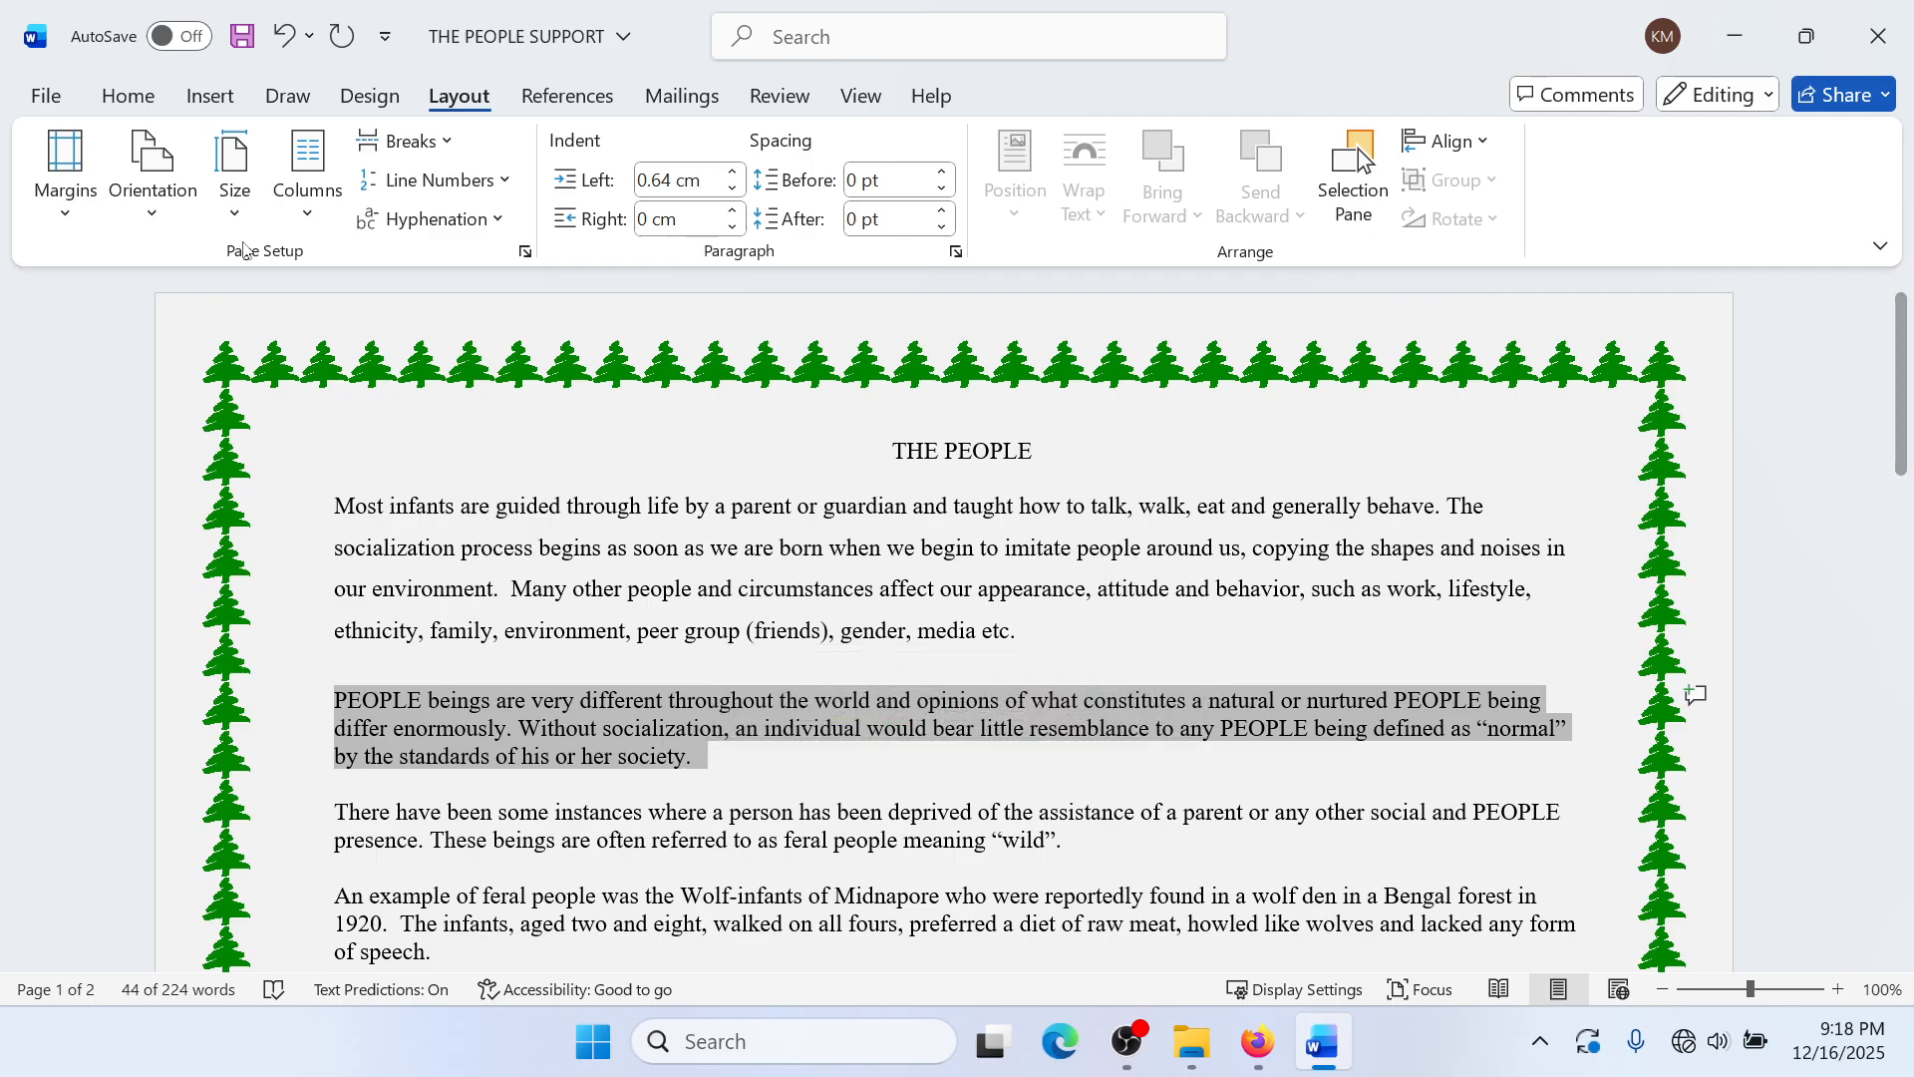
click(298, 221)
click(361, 636)
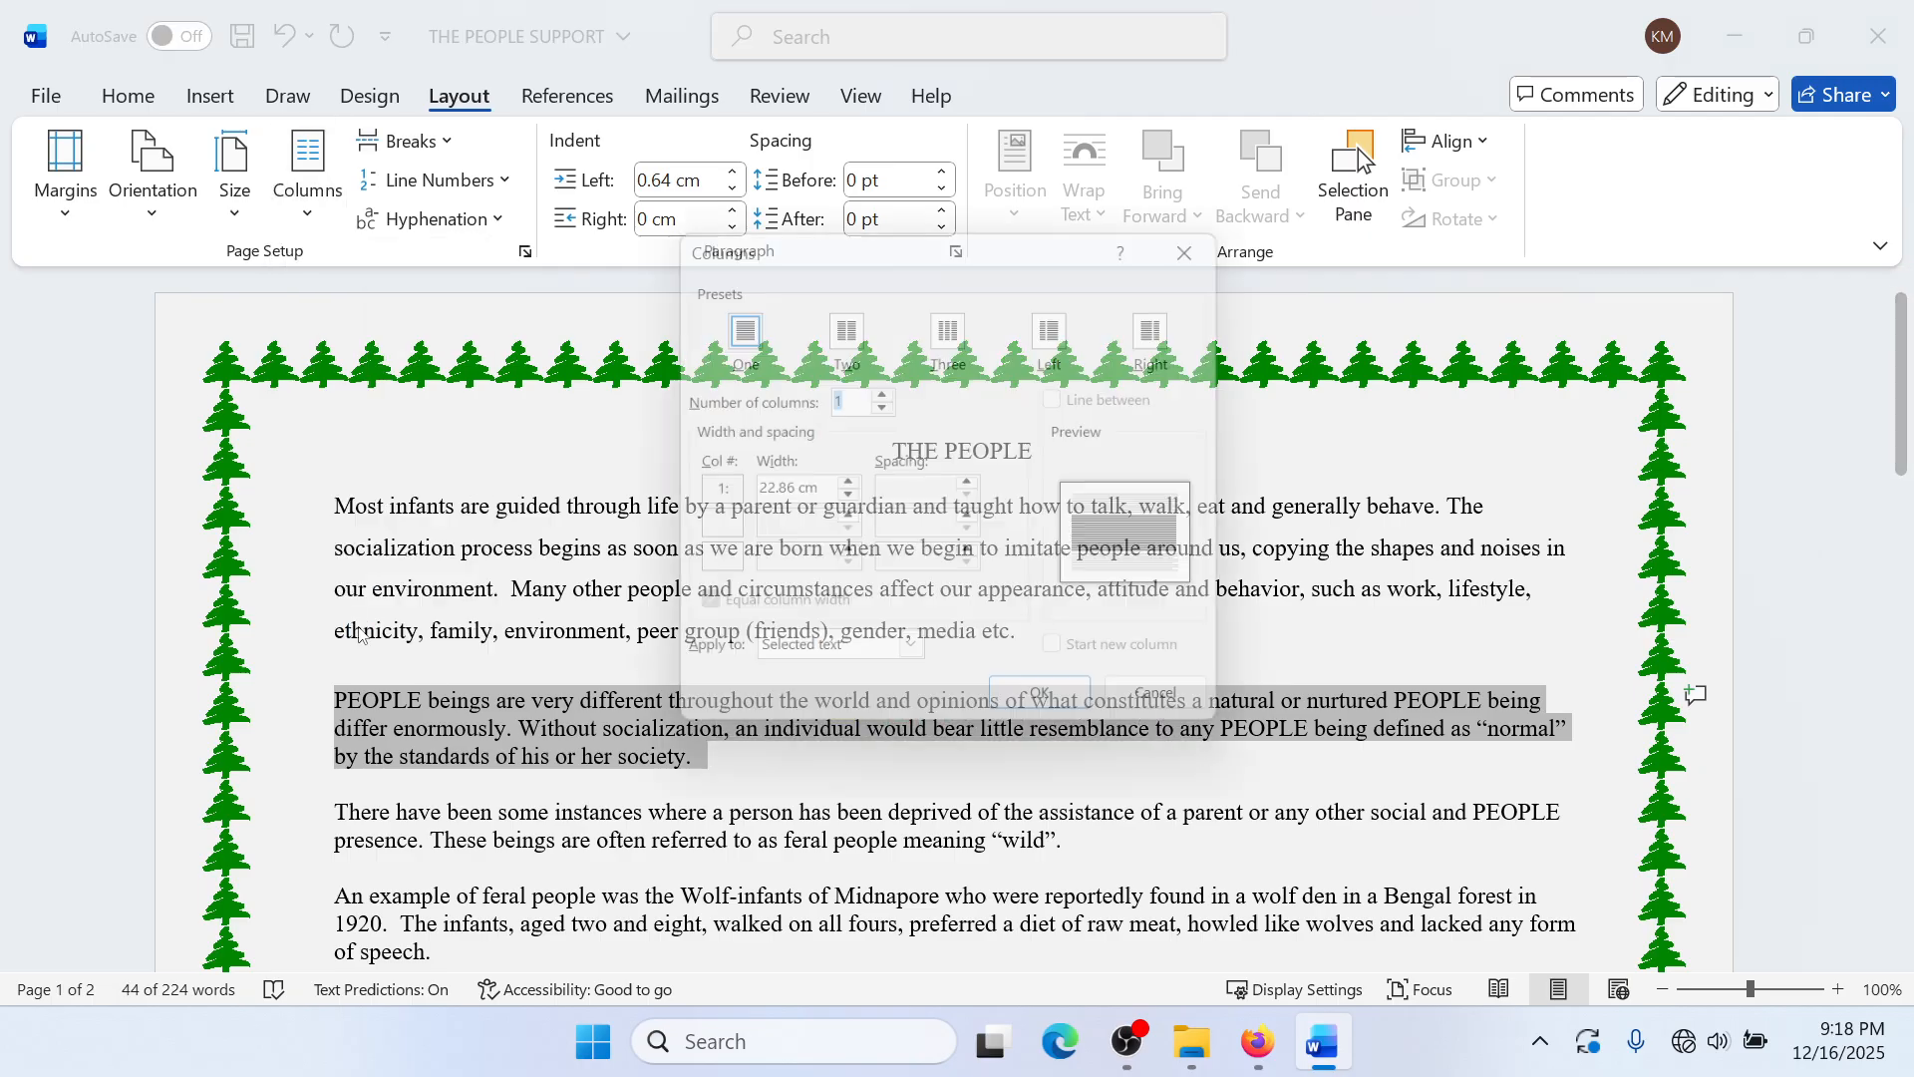
click(845, 321)
click(1071, 397)
click(1057, 716)
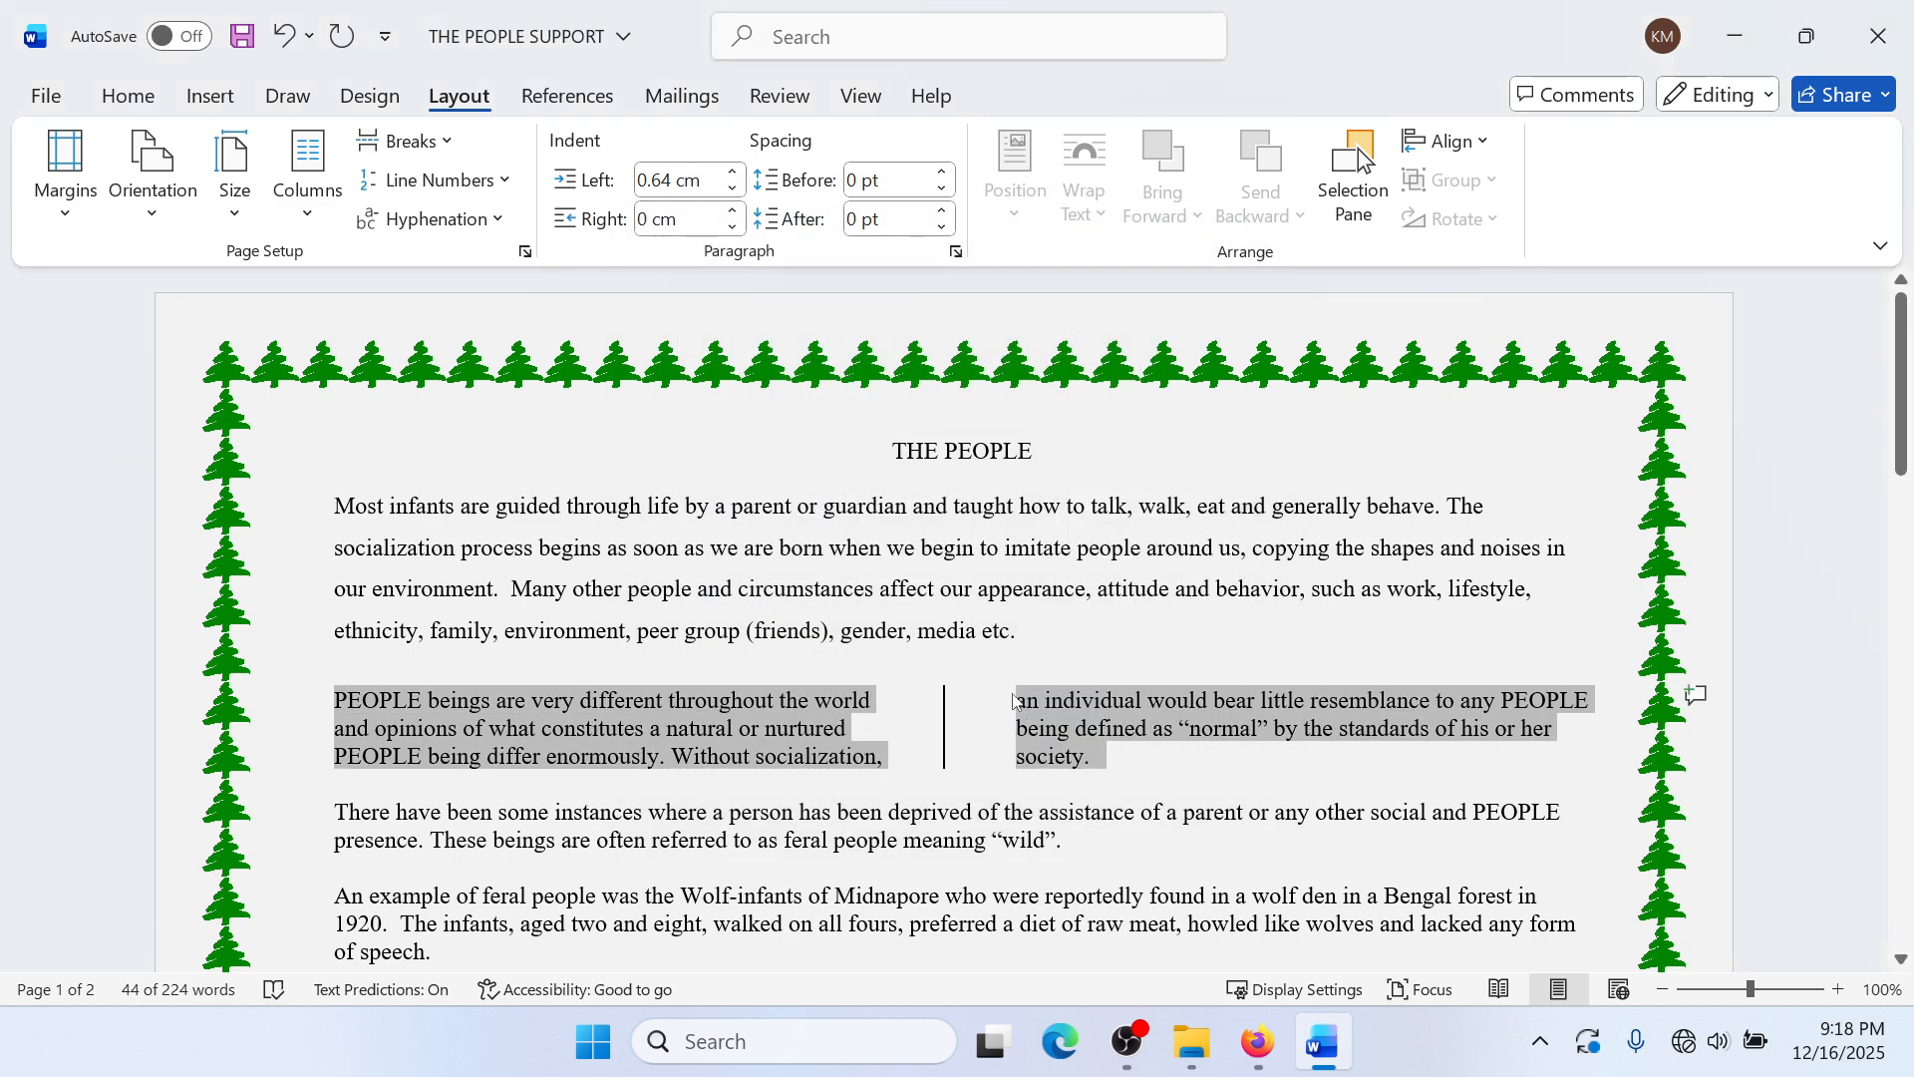
click(992, 753)
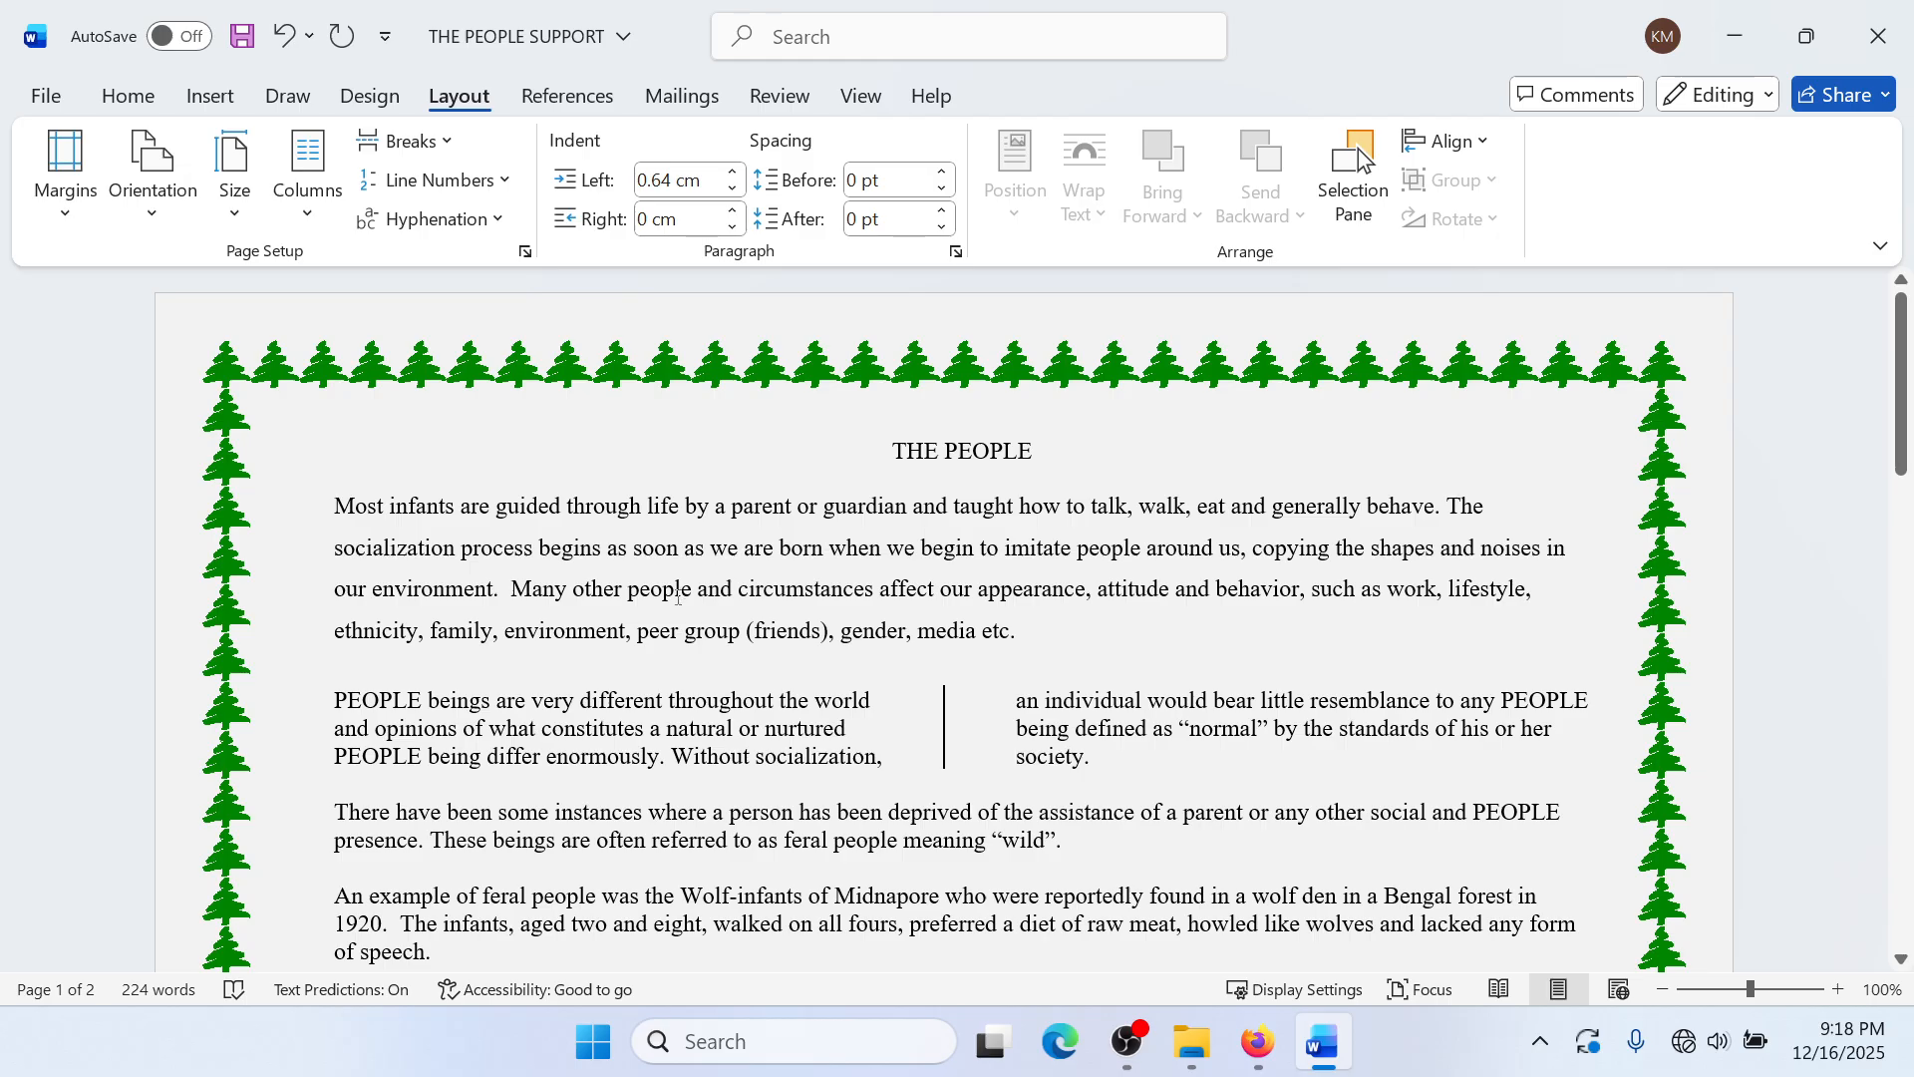
Step: Set the left indent of the paragraph starting "There have been some instances" to 1.7 cm
scroll(467, 760, down, 2)
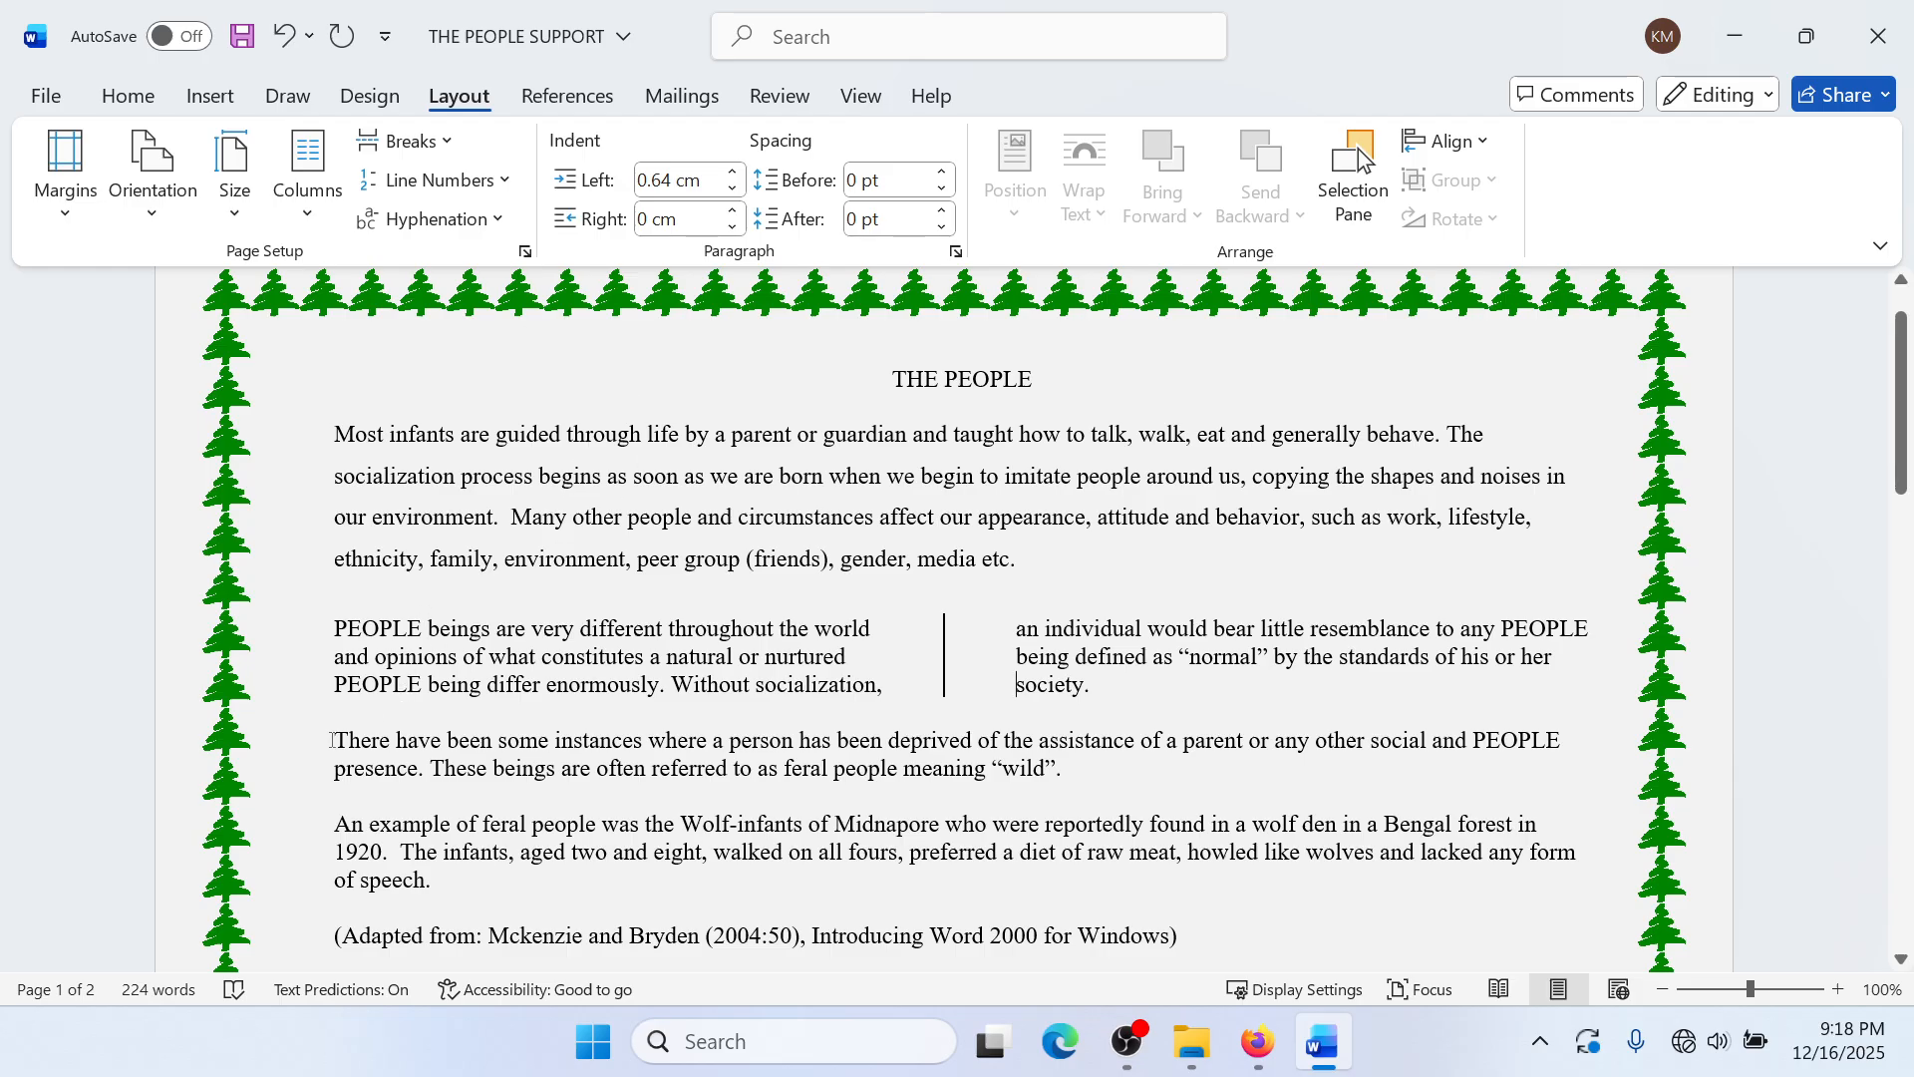
triple_click(331, 739)
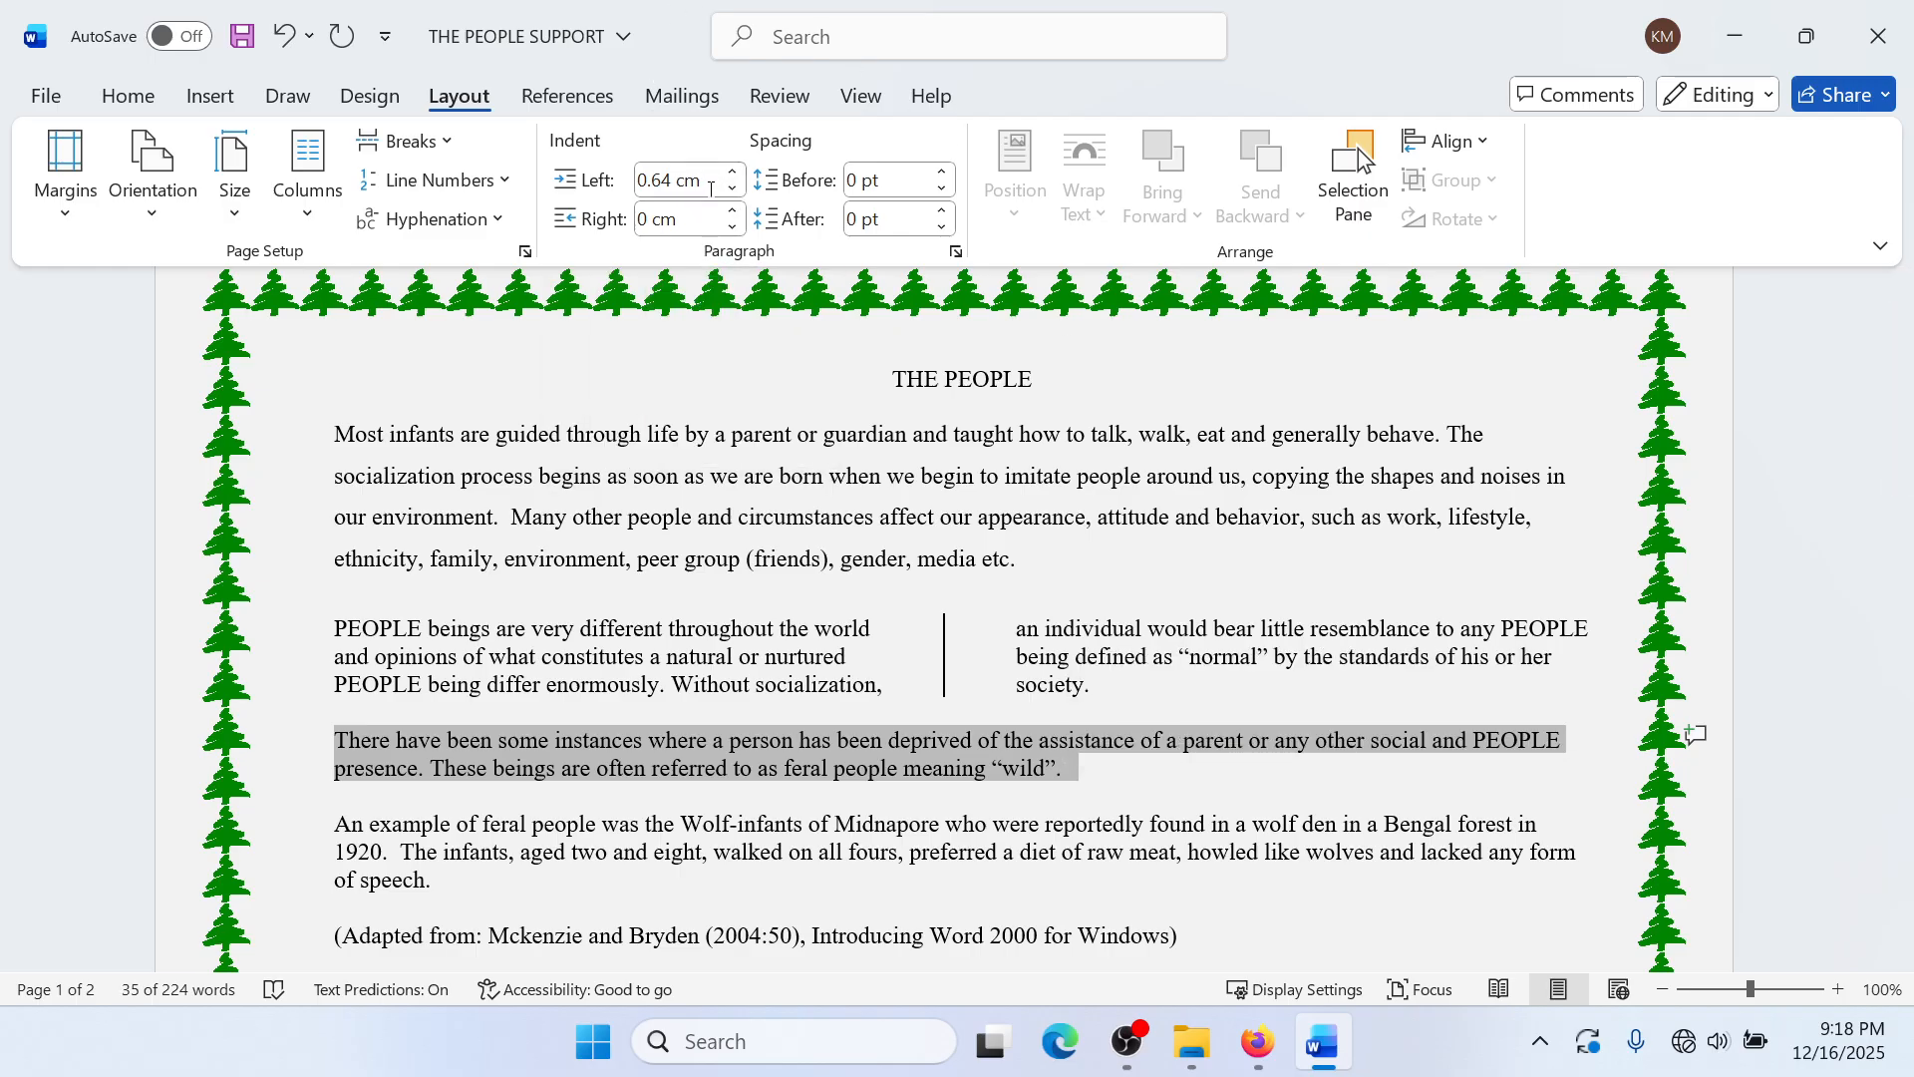
click(734, 174)
click(734, 174)
click(733, 175)
click(734, 174)
click(733, 174)
click(733, 175)
click(734, 174)
click(733, 174)
click(734, 174)
click(734, 174)
click(734, 174)
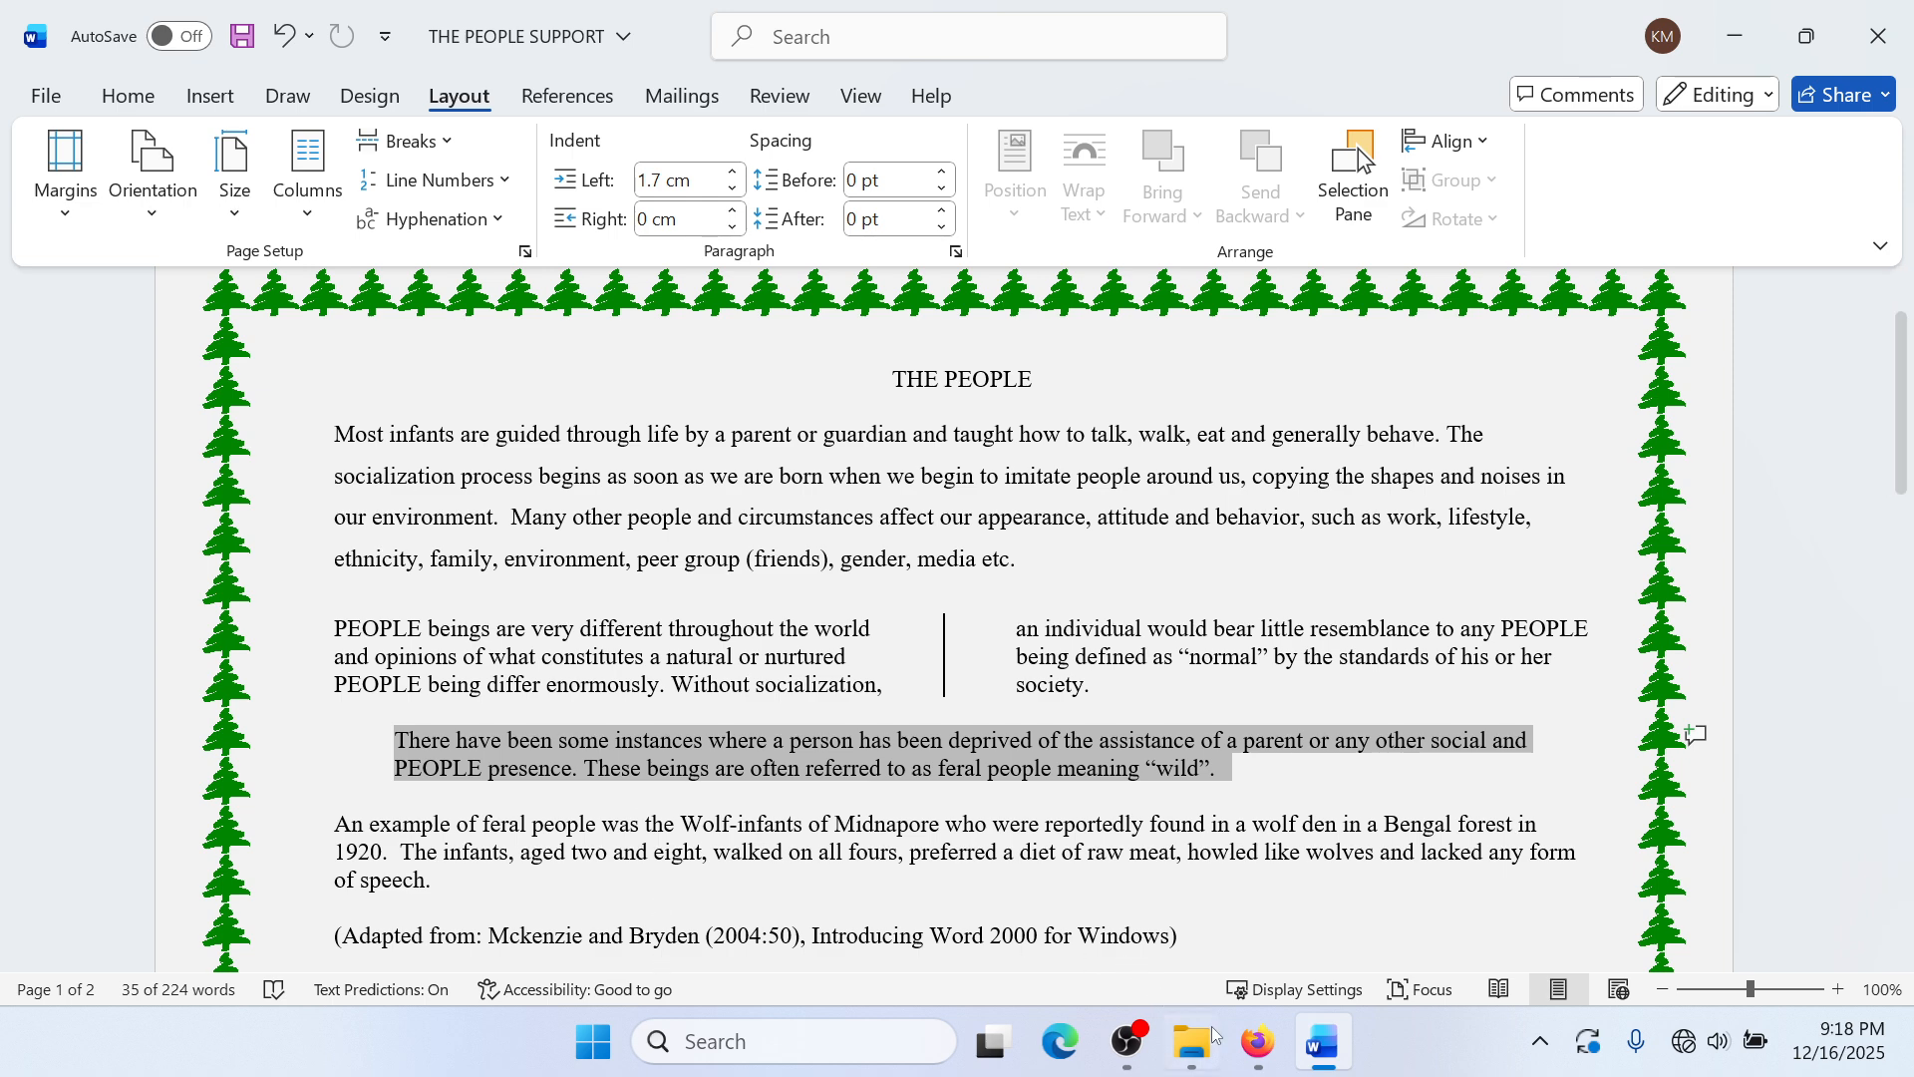
Step: Go over the outline topics from page layout onwards in Firefox and glance at the OBS recording window
click(1137, 978)
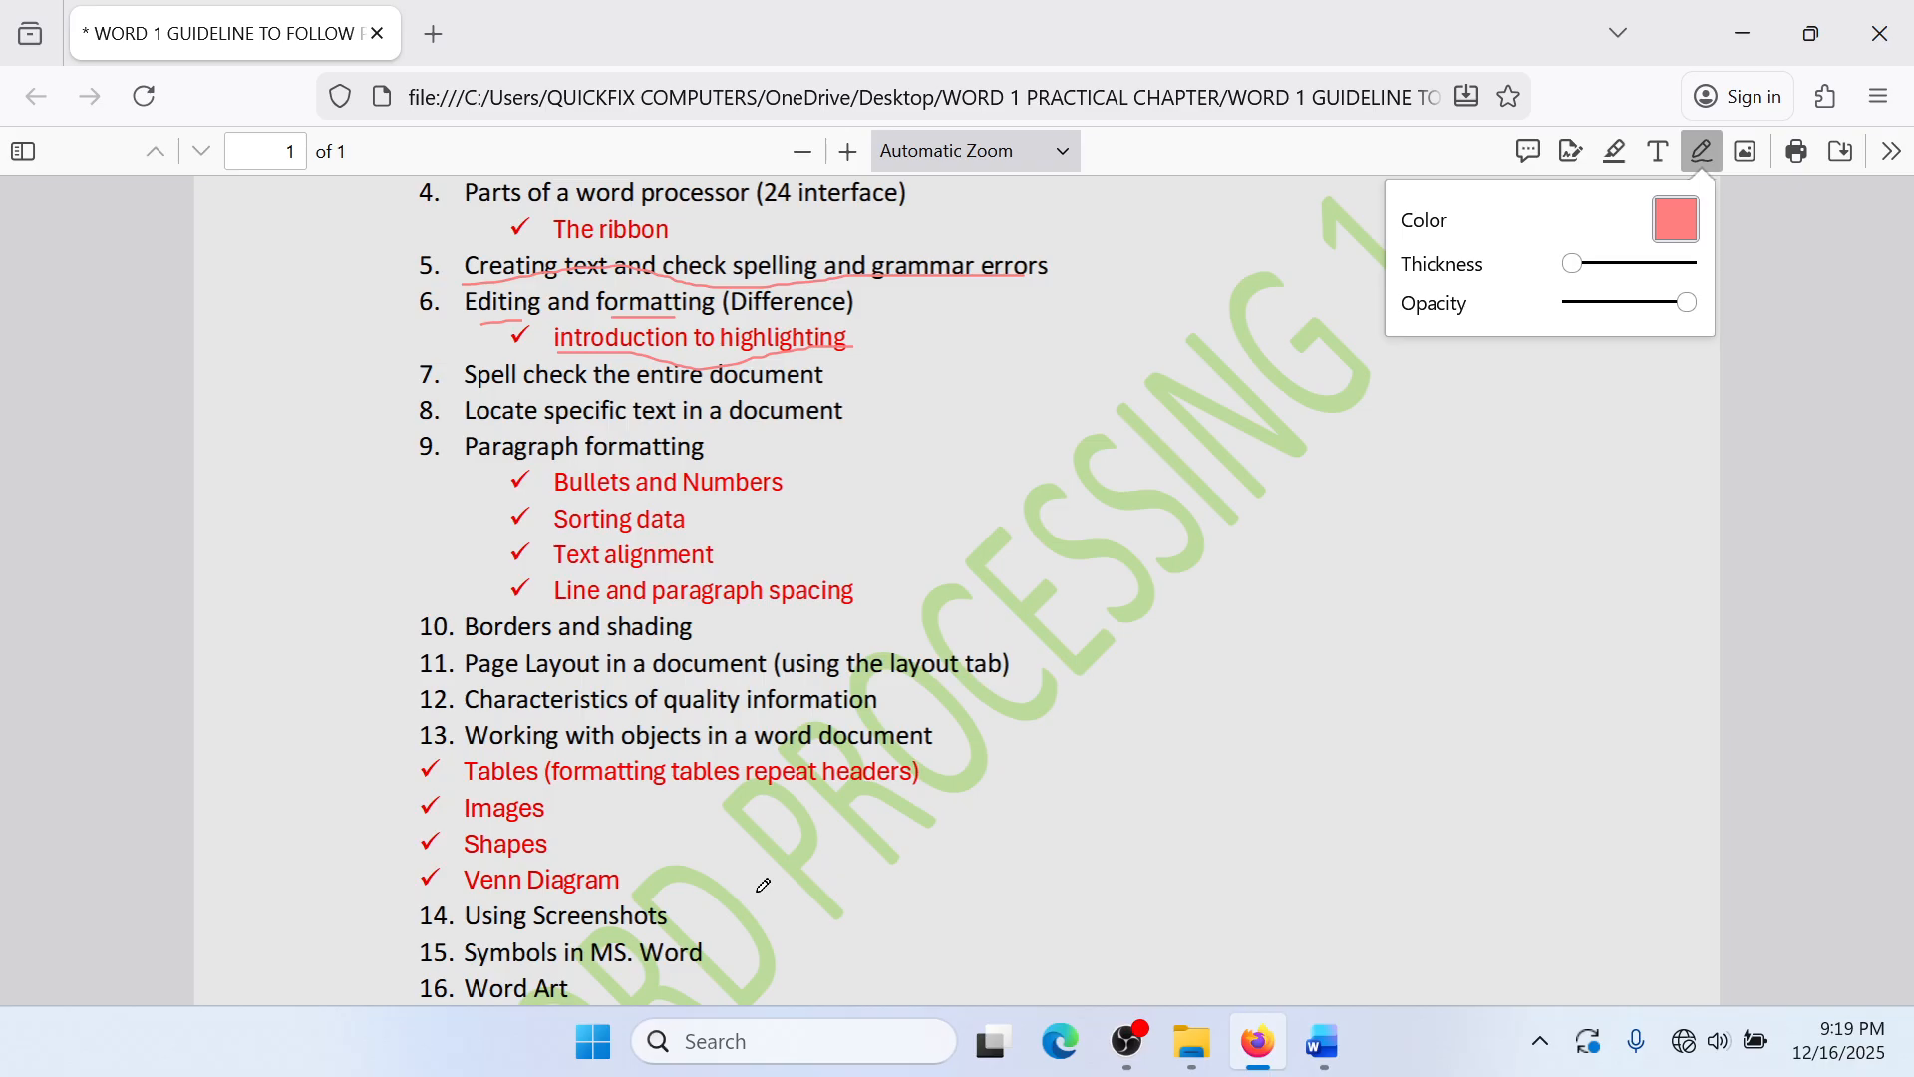
scroll(722, 864, down, 3)
scroll(722, 864, up, 3)
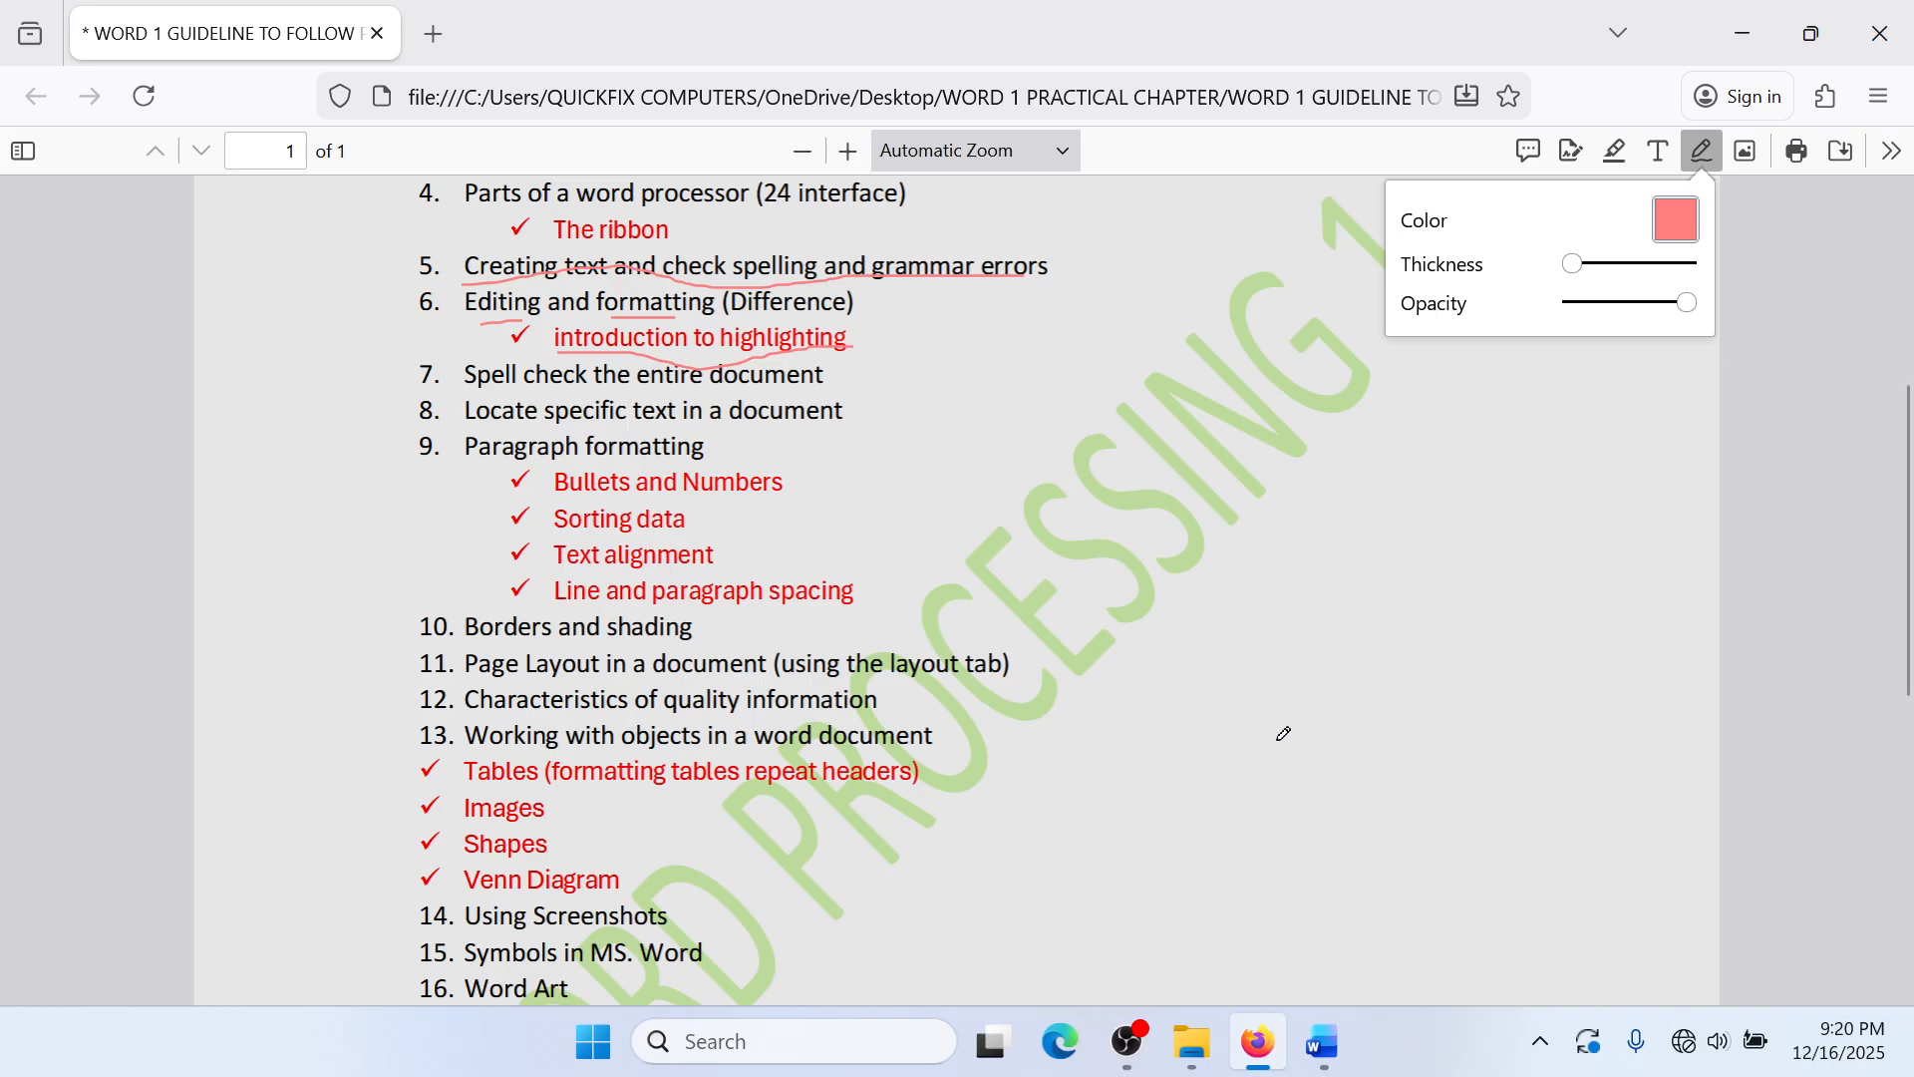
mouse_move(1139, 1041)
click(1127, 1062)
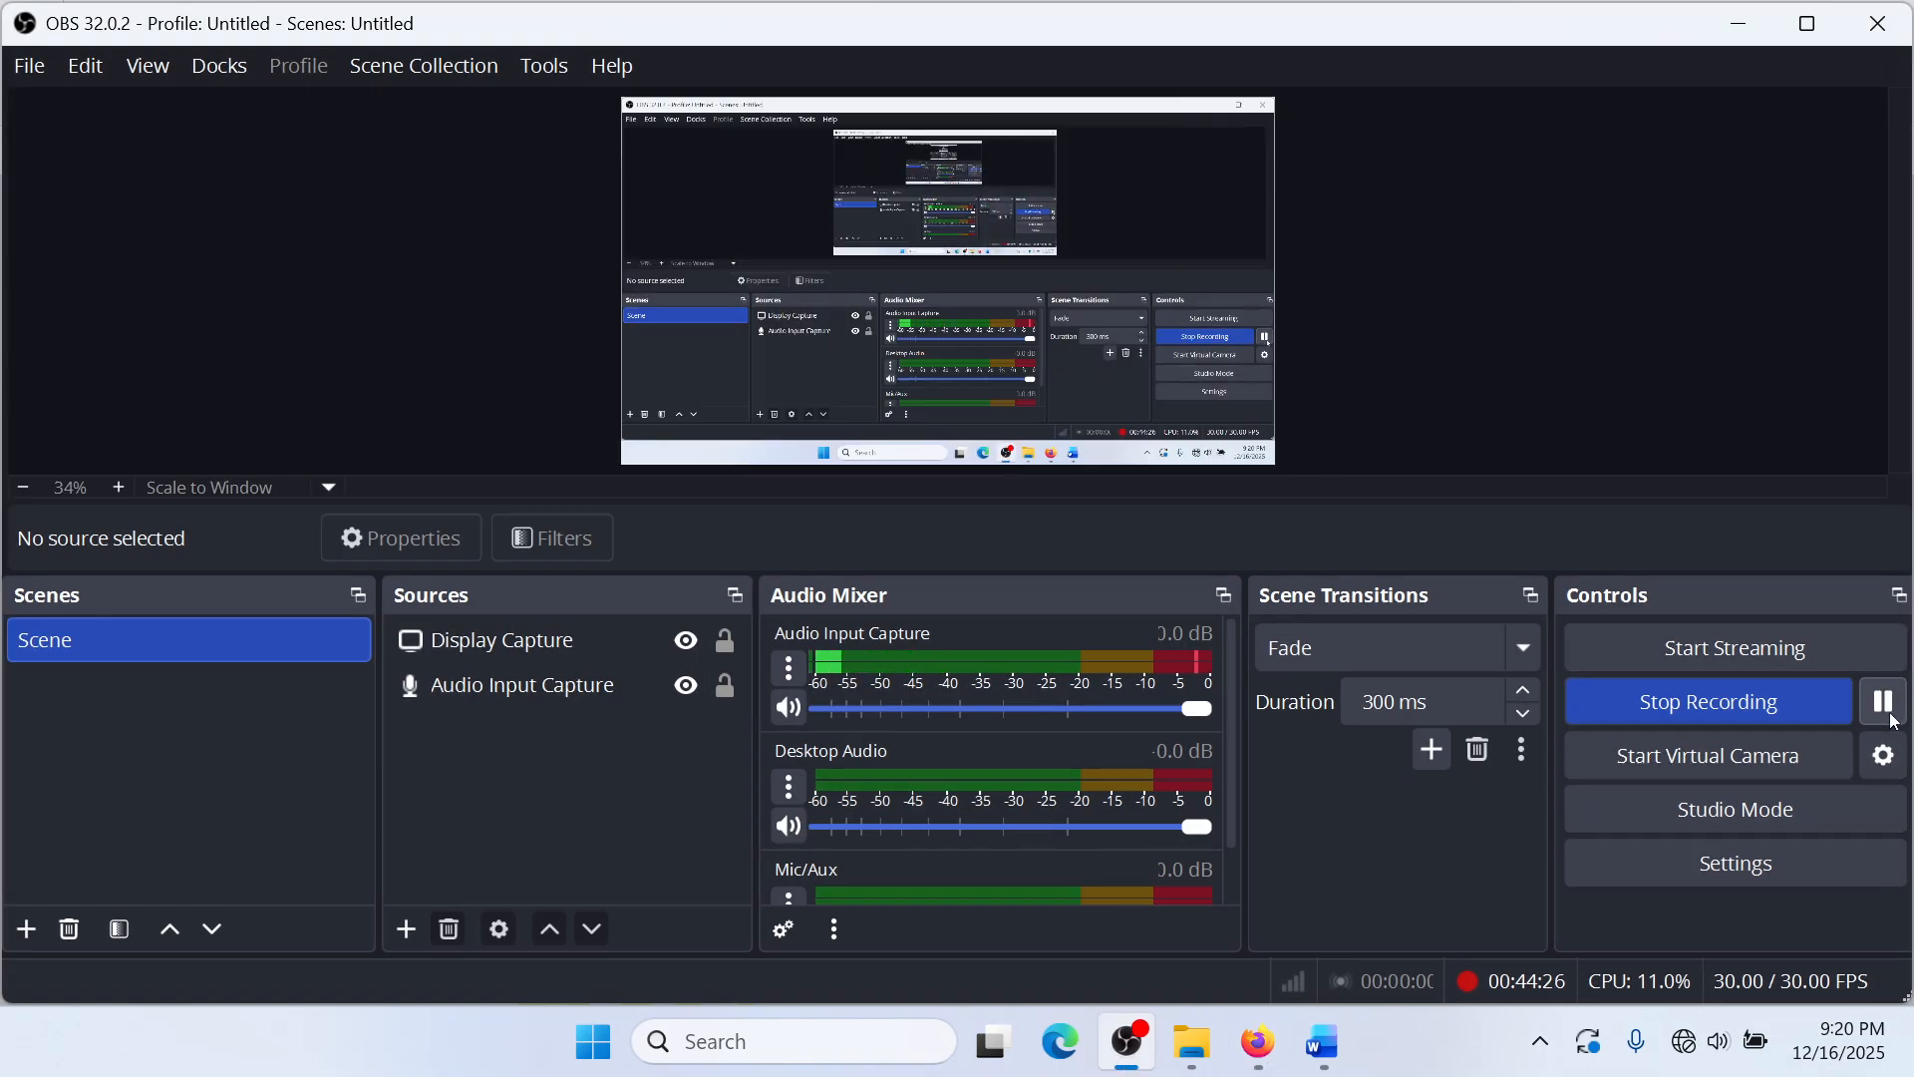
click(1740, 23)
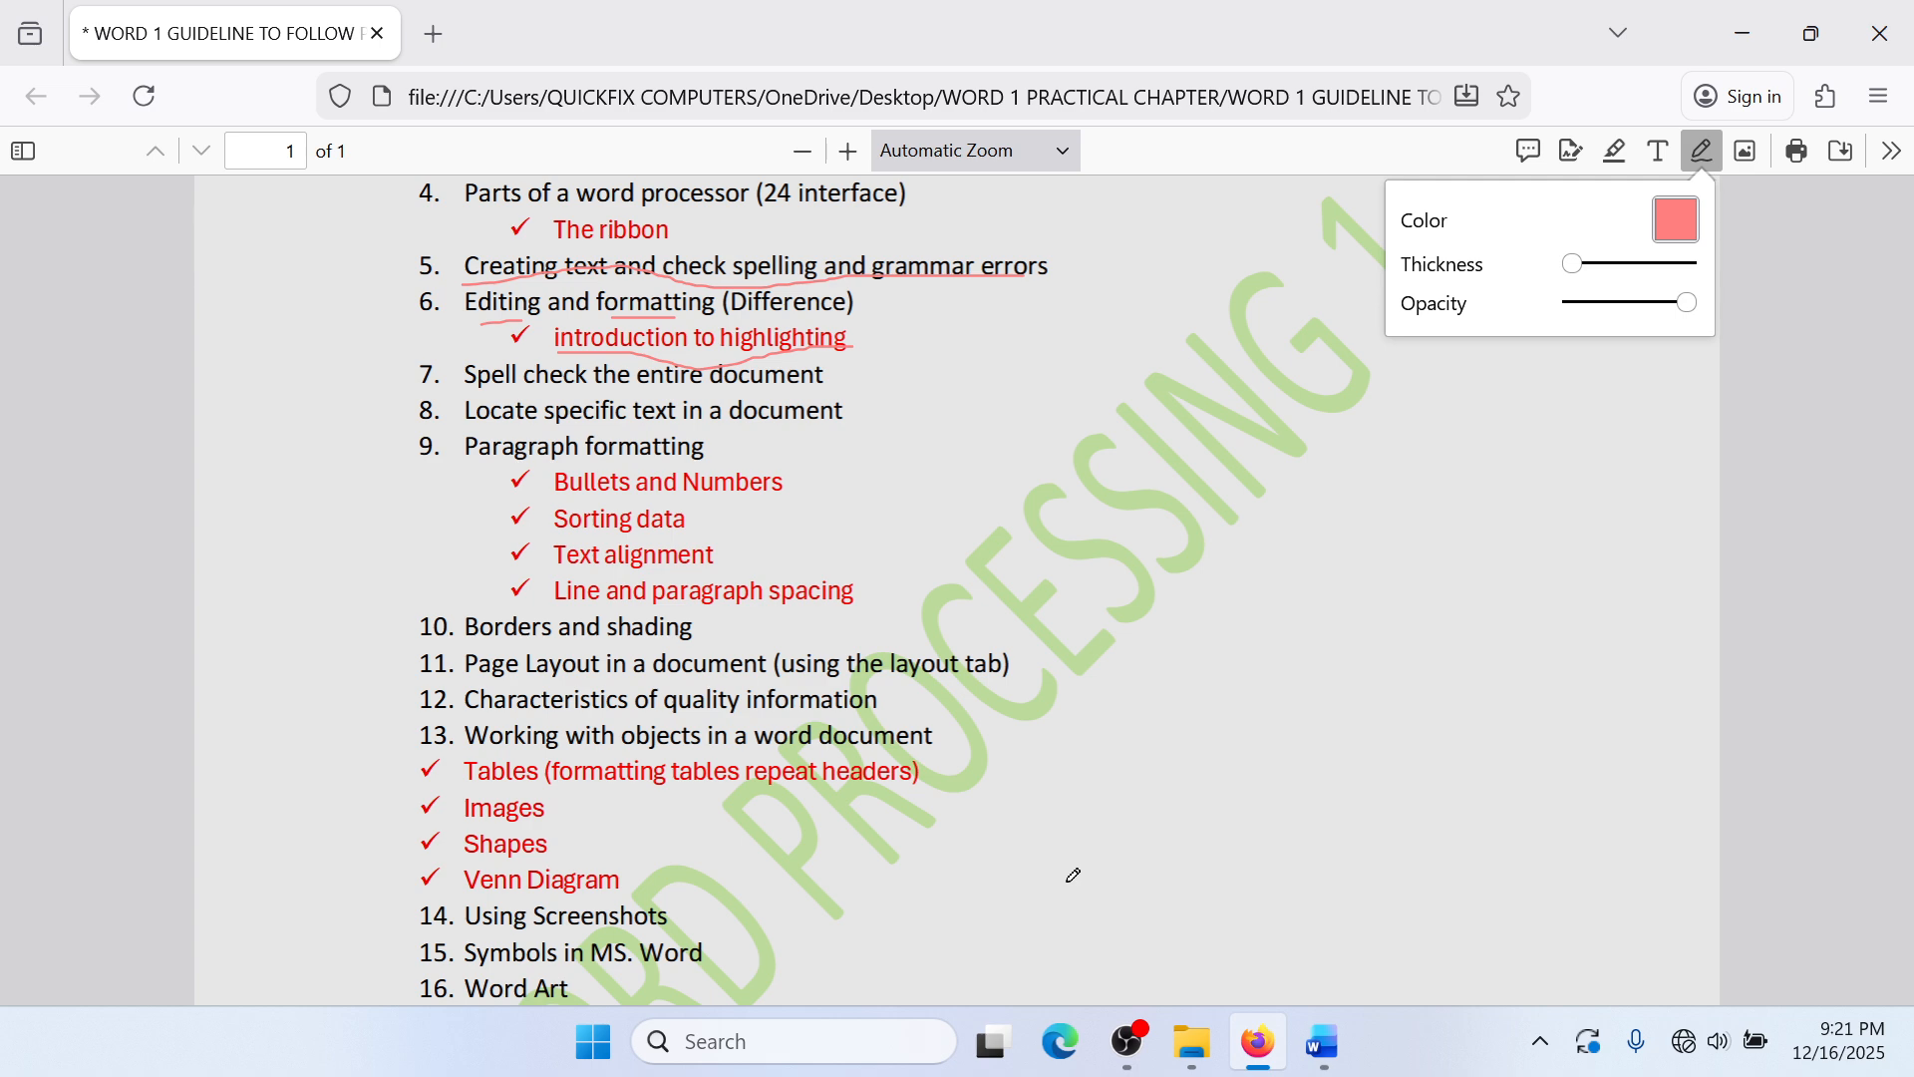
Step: Switch to Word and look over both pages of THE PEOPLE SUPPORT, including the lists and the empty second page
click(1316, 1040)
scroll(1307, 795, down, 8)
scroll(1309, 802, up, 3)
scroll(1309, 803, up, 6)
scroll(1401, 779, down, 8)
scroll(1404, 780, up, 4)
scroll(1405, 781, down, 6)
scroll(1354, 782, up, 6)
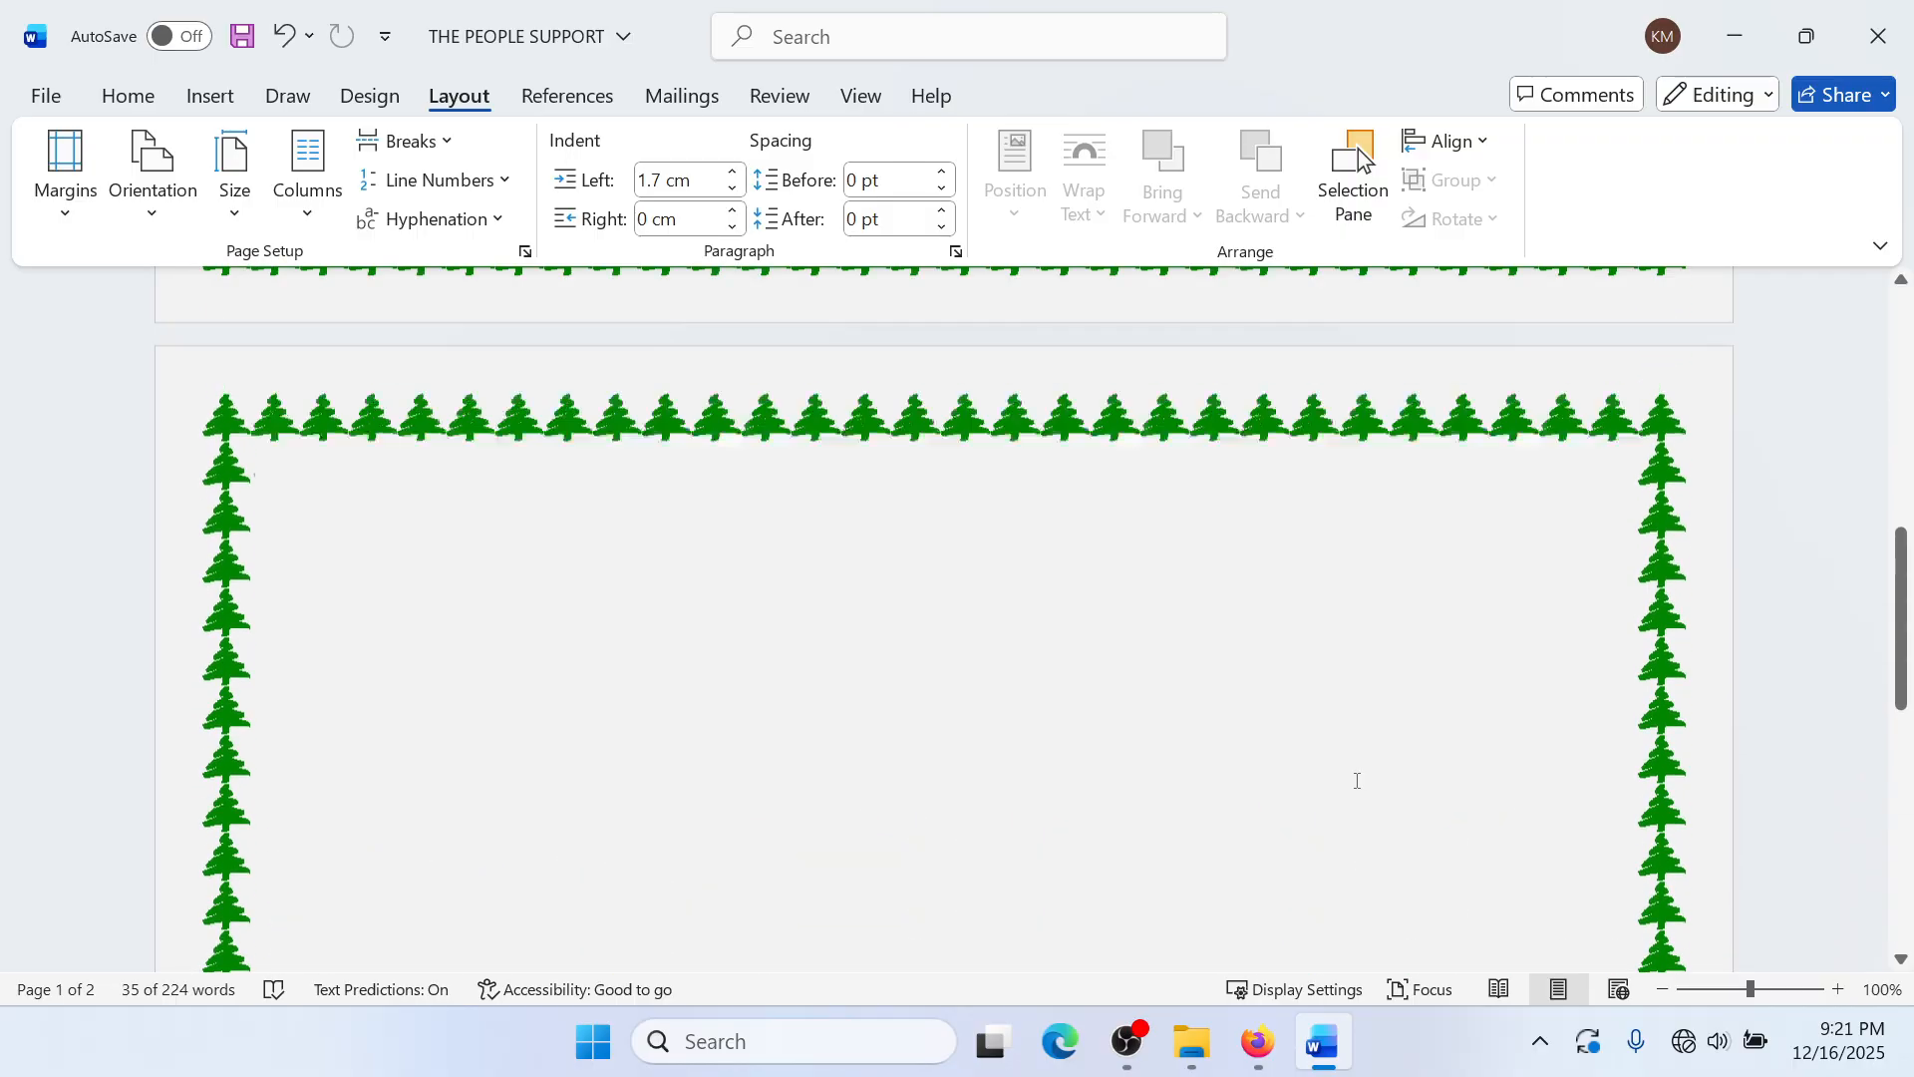
scroll(1357, 780, up, 1)
scroll(997, 758, down, 1)
click(553, 787)
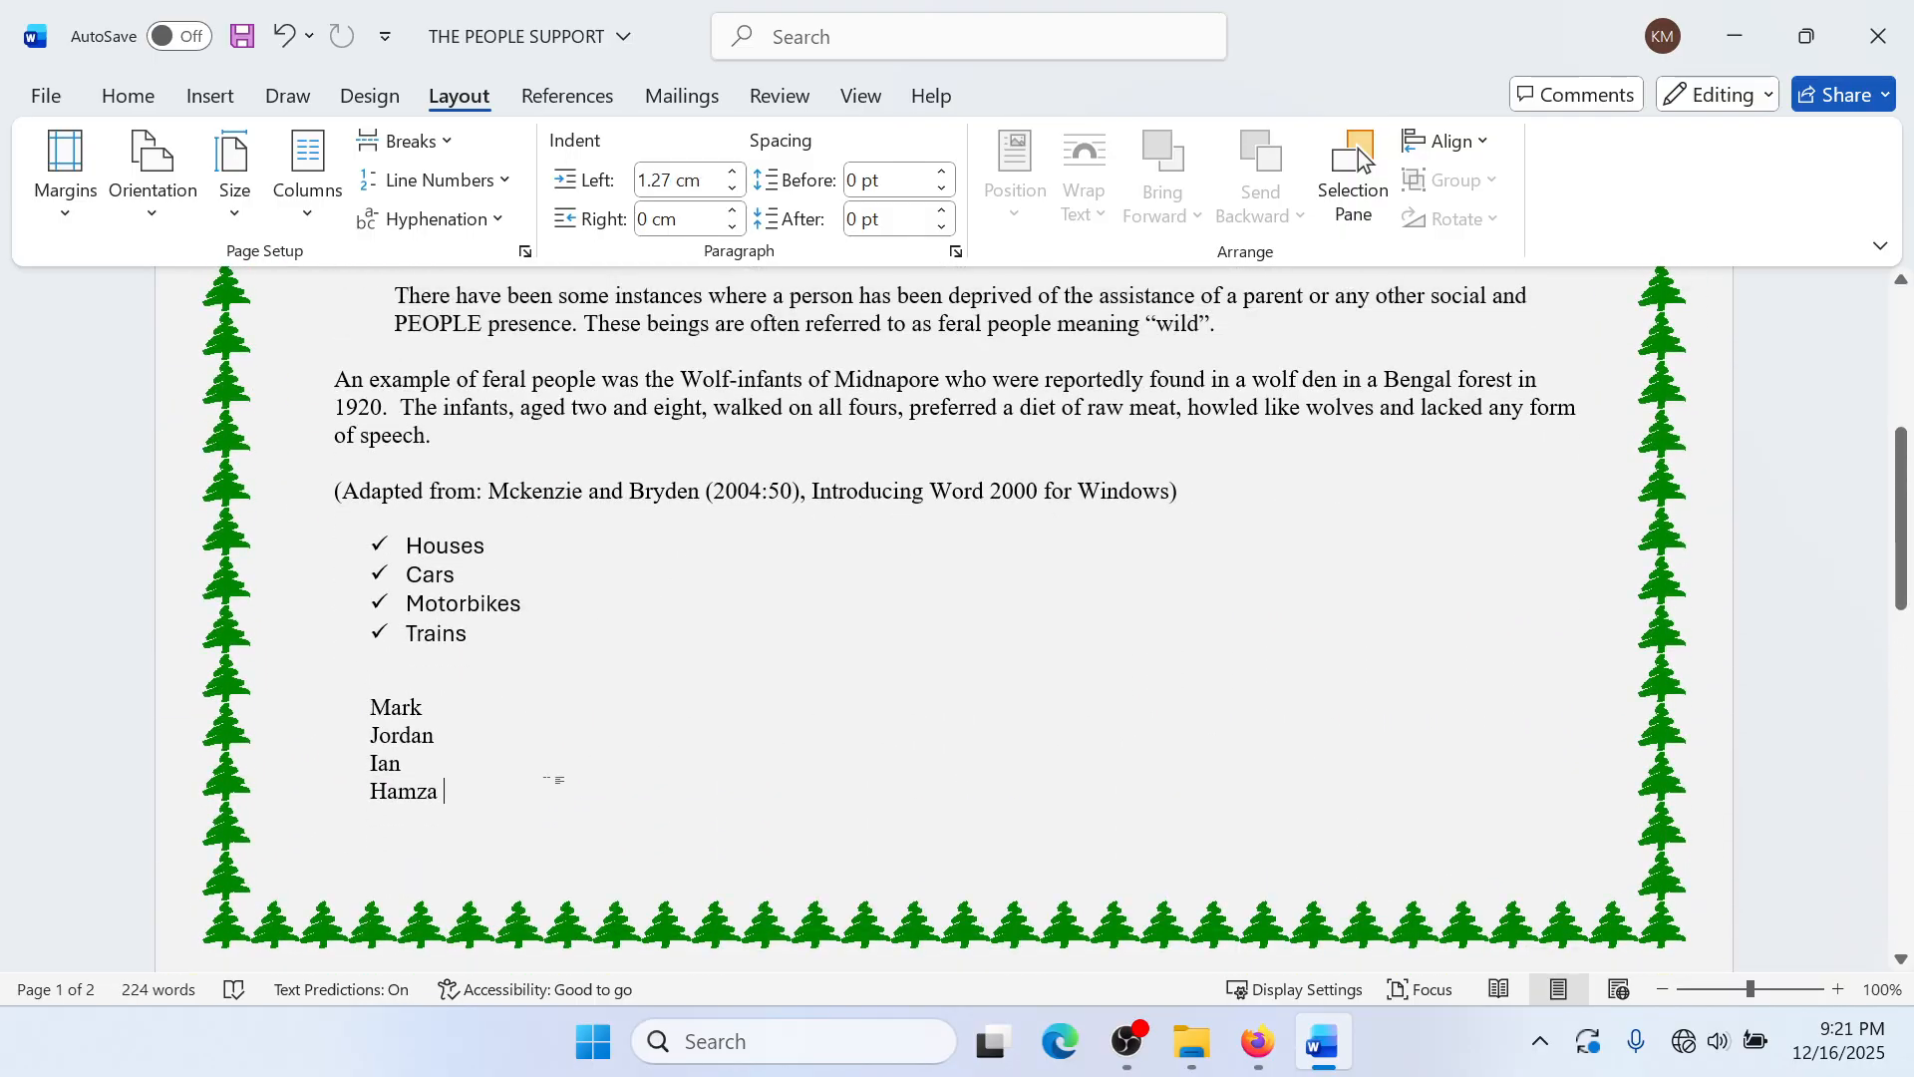
click(211, 96)
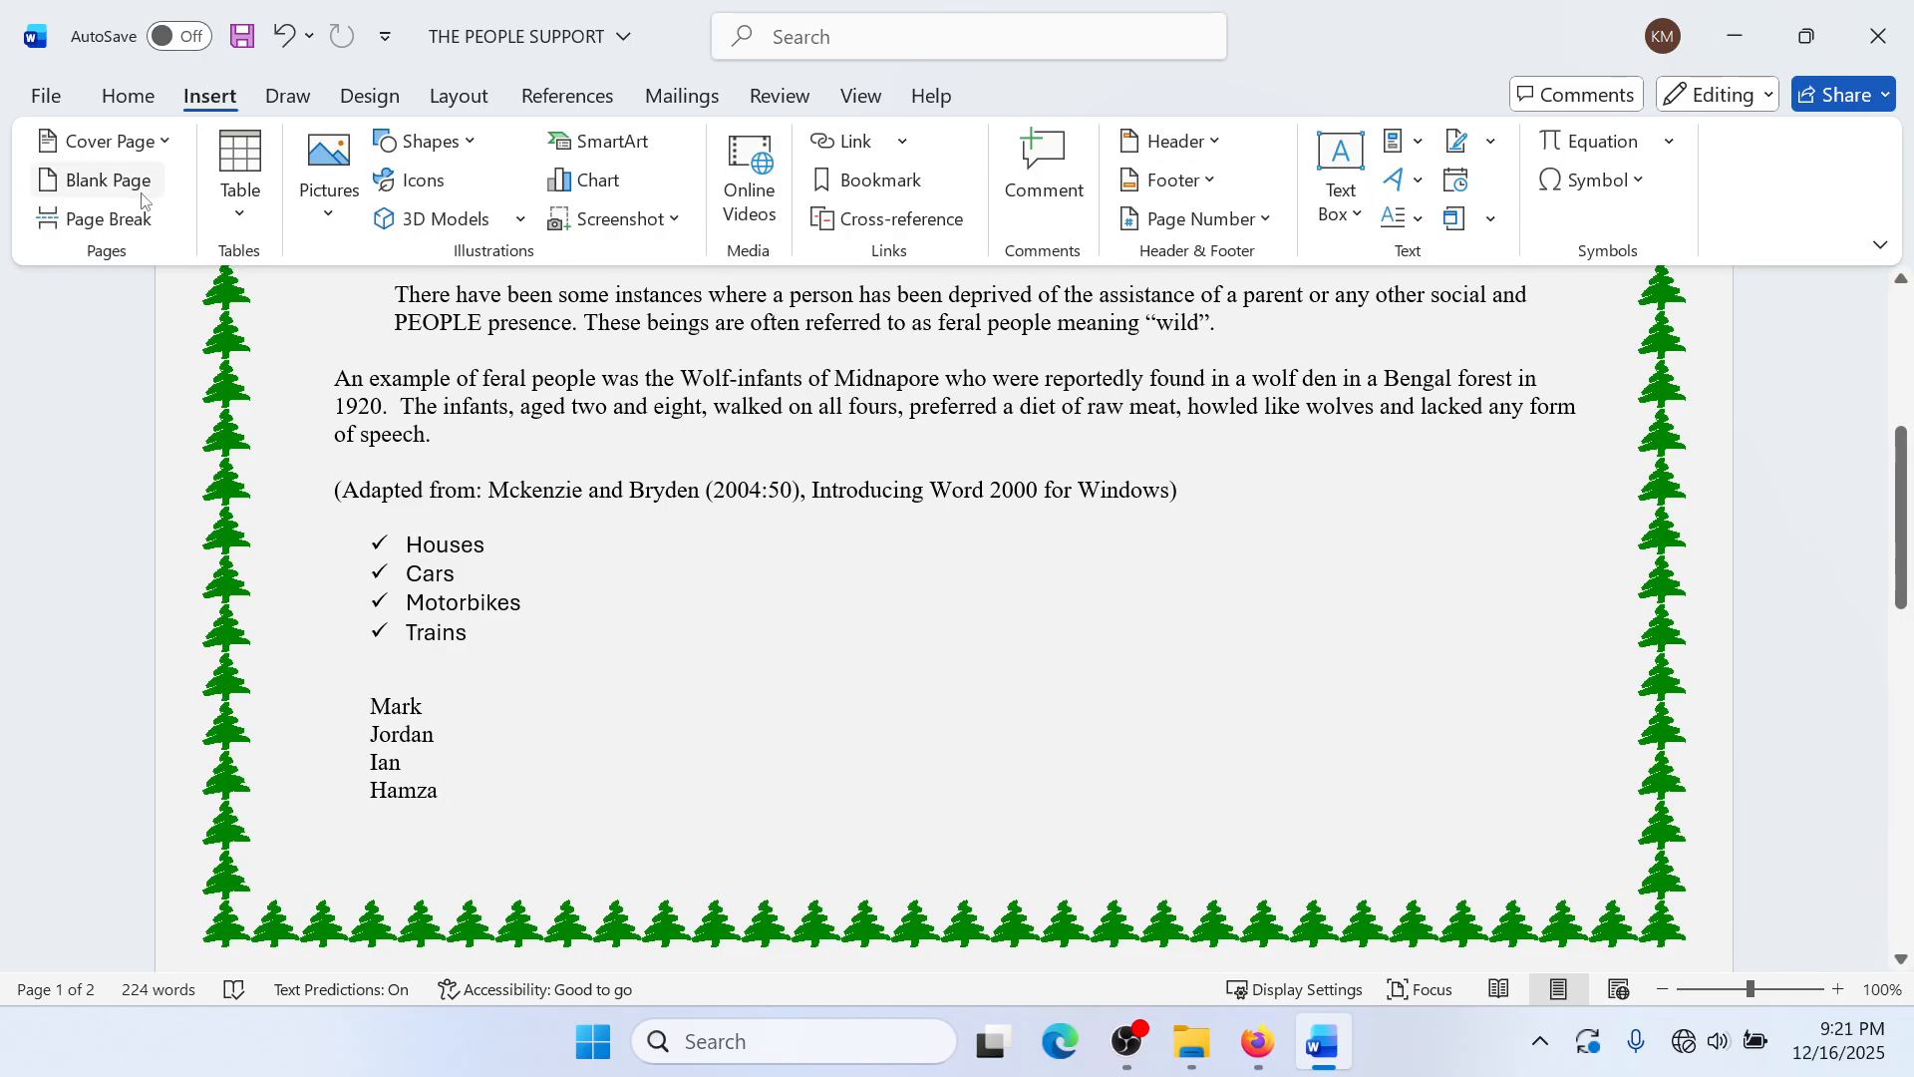
scroll(129, 200, down, 6)
scroll(588, 548, down, 3)
scroll(549, 618, down, 3)
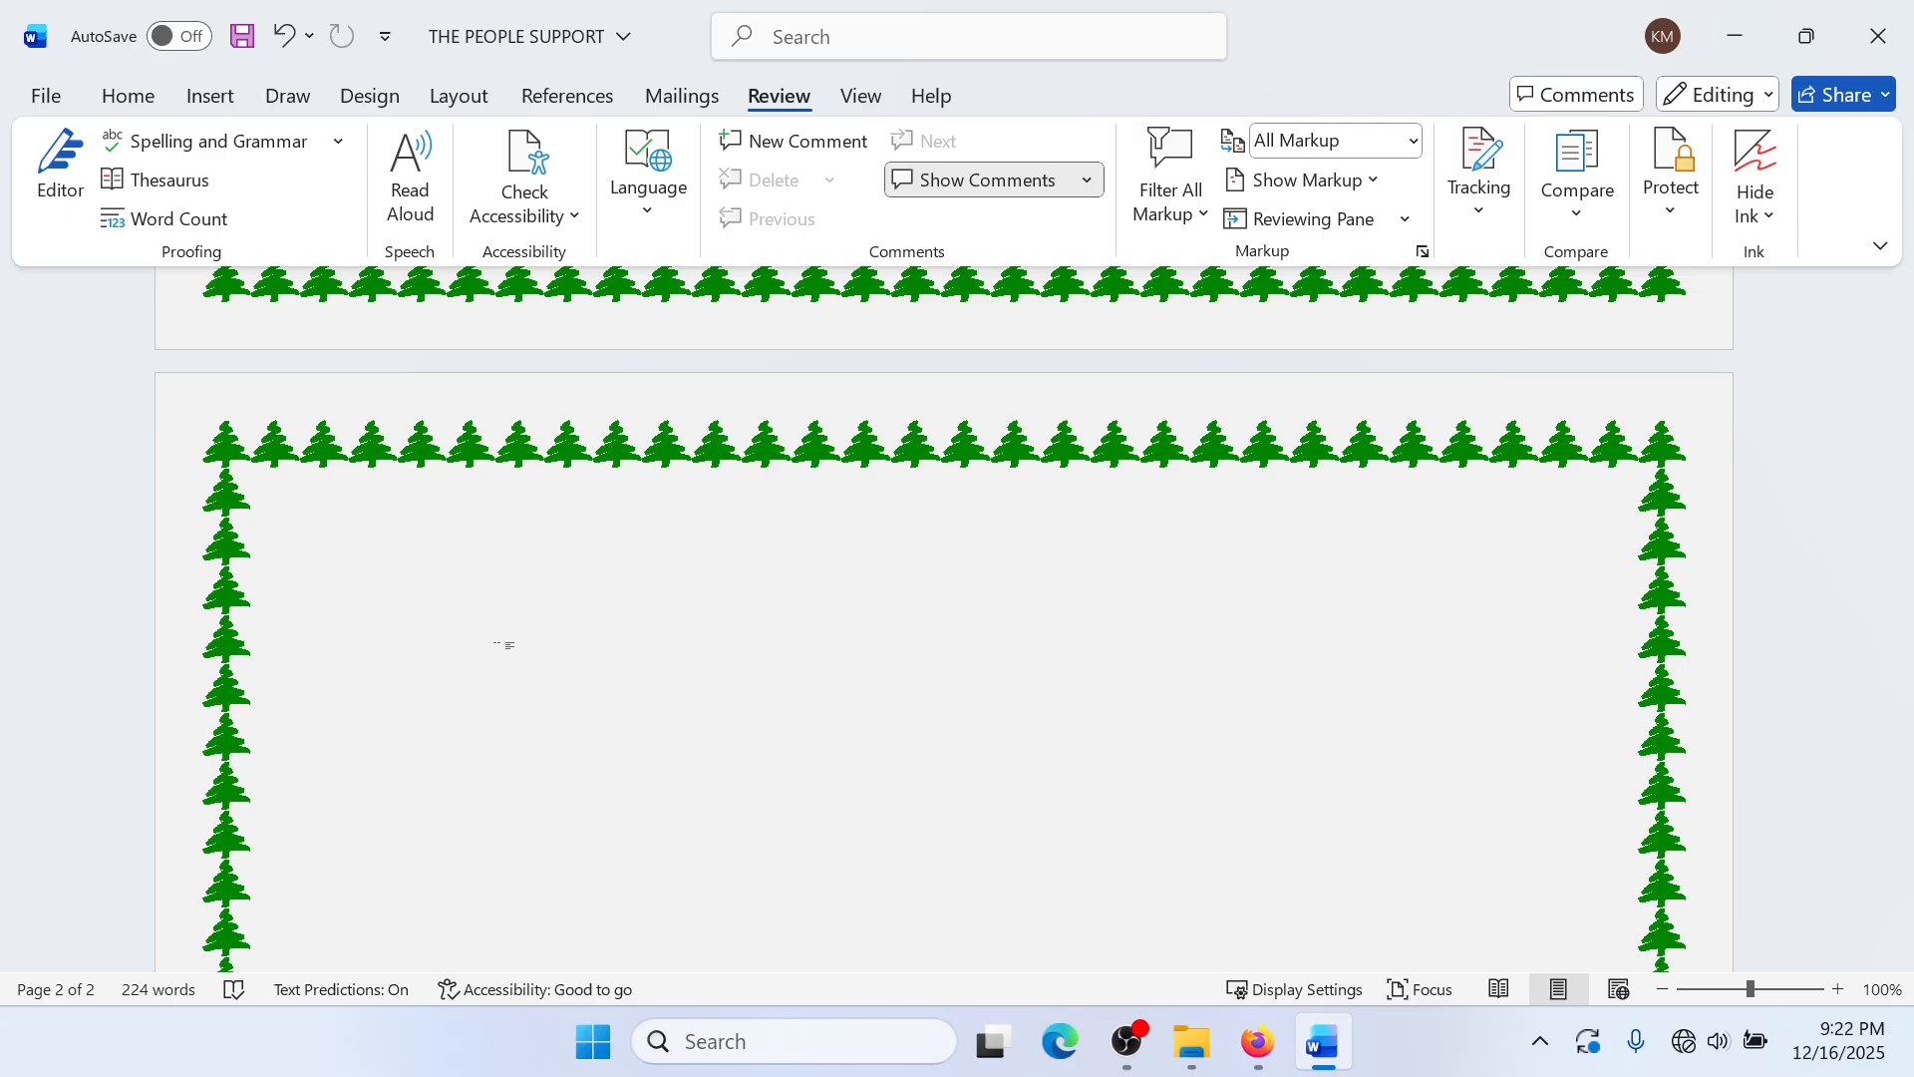
Step: Insert a table with 2 columns and 4 rows on the second page
click(212, 96)
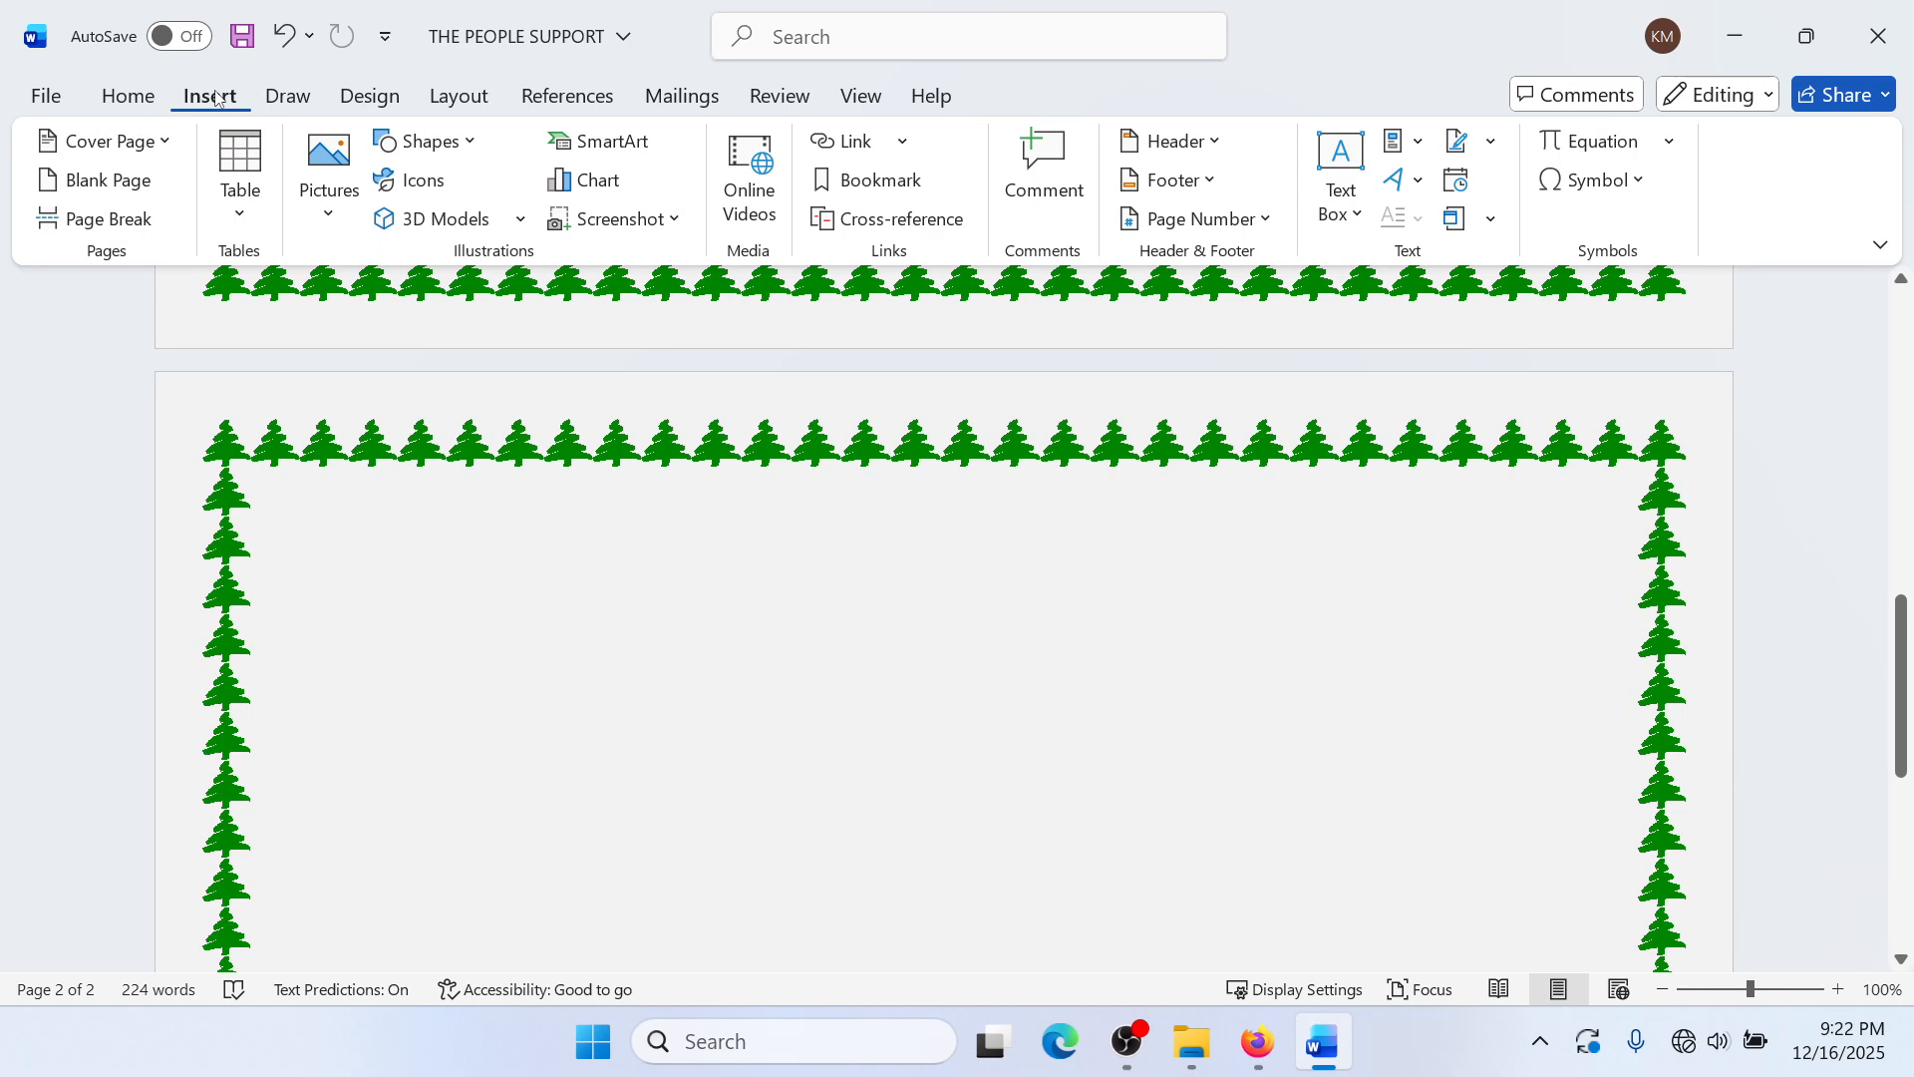
click(239, 209)
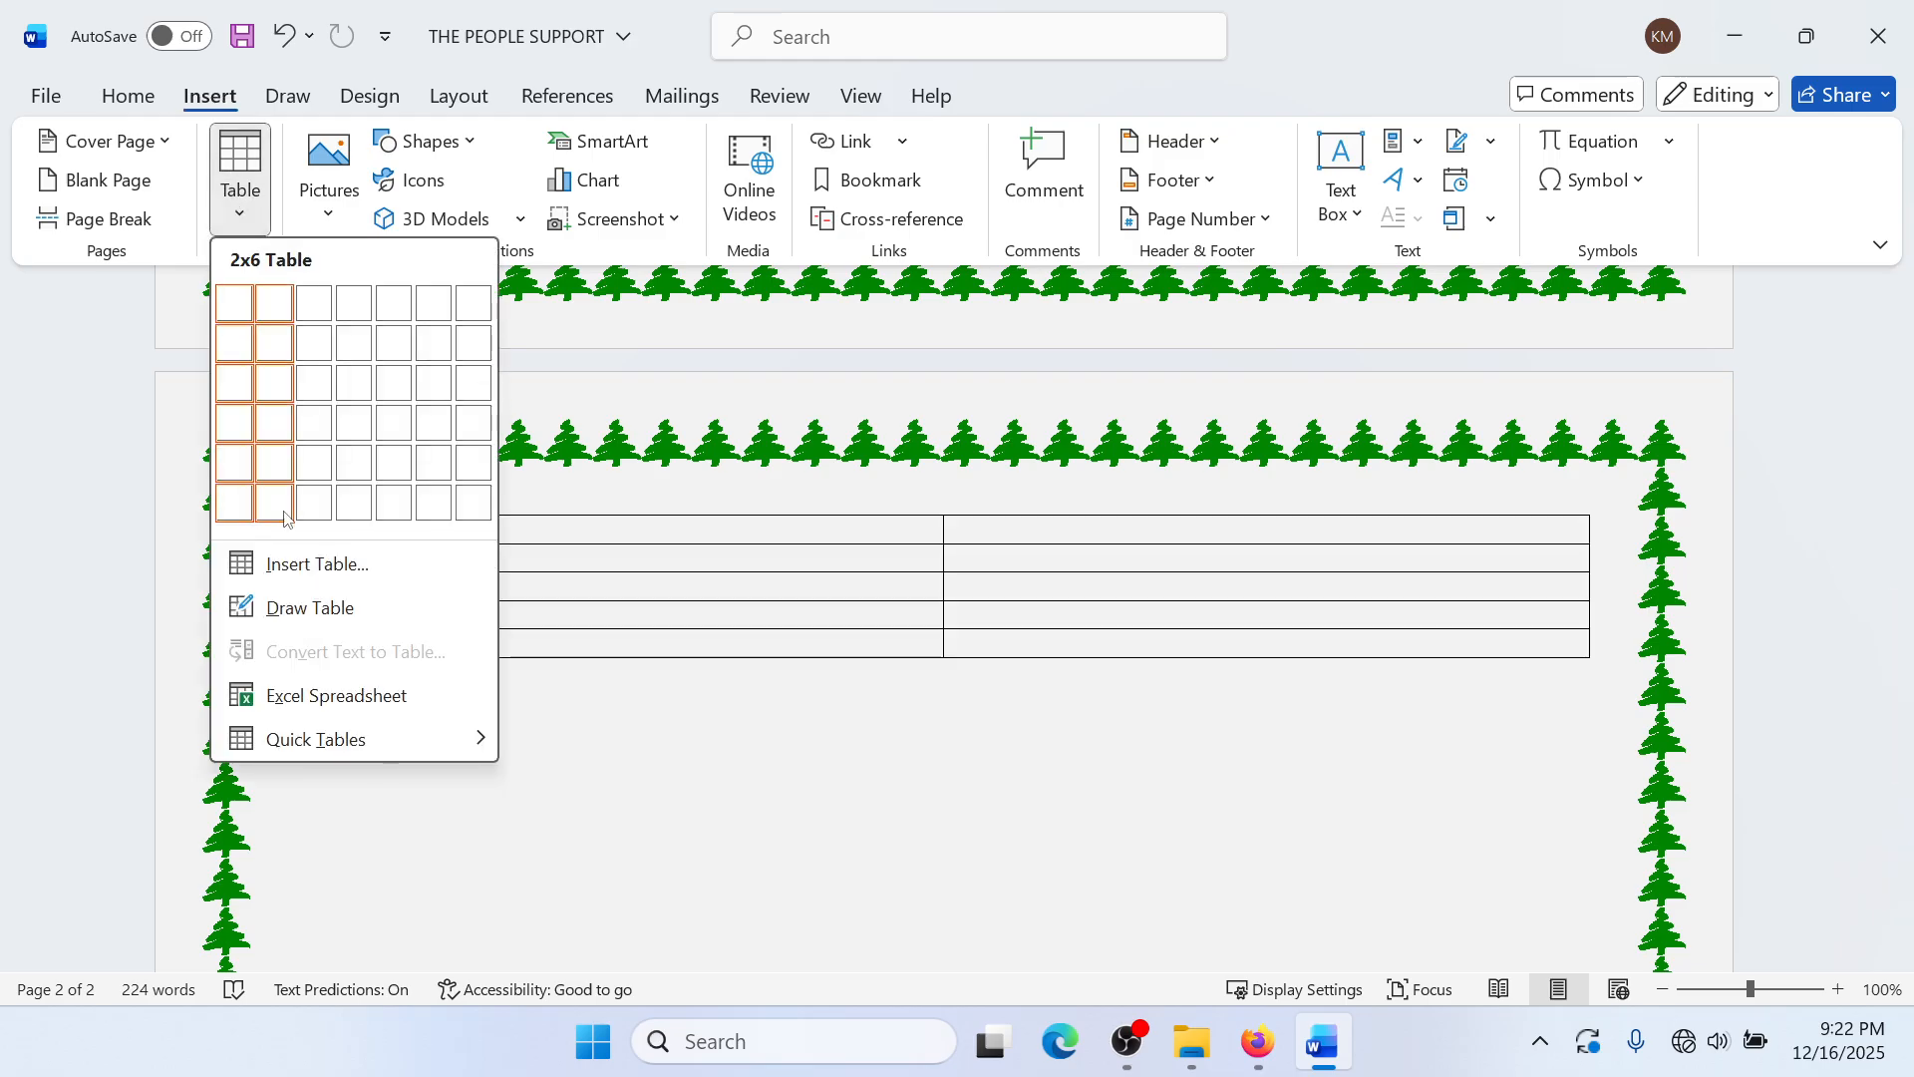
click(317, 562)
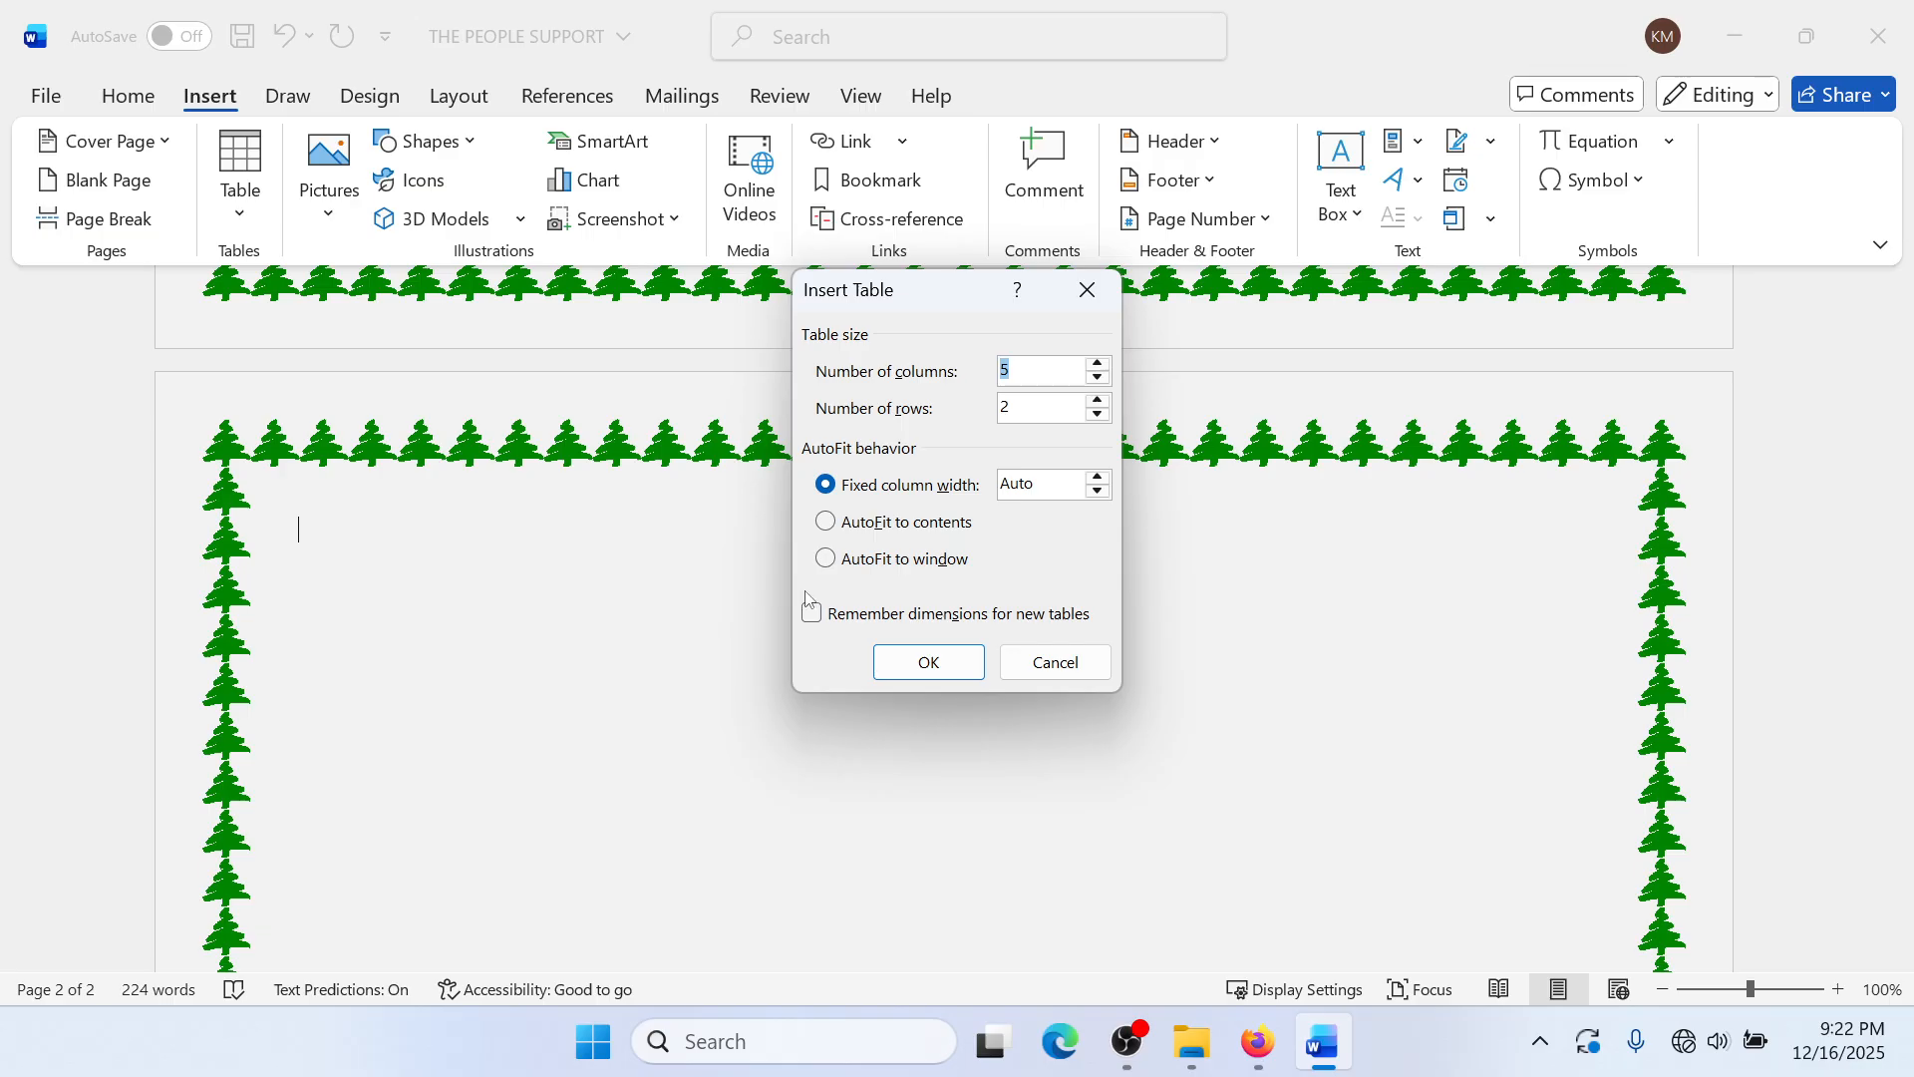
text(2)
click(1054, 409)
key(BackSpace)
text(4)
click(929, 663)
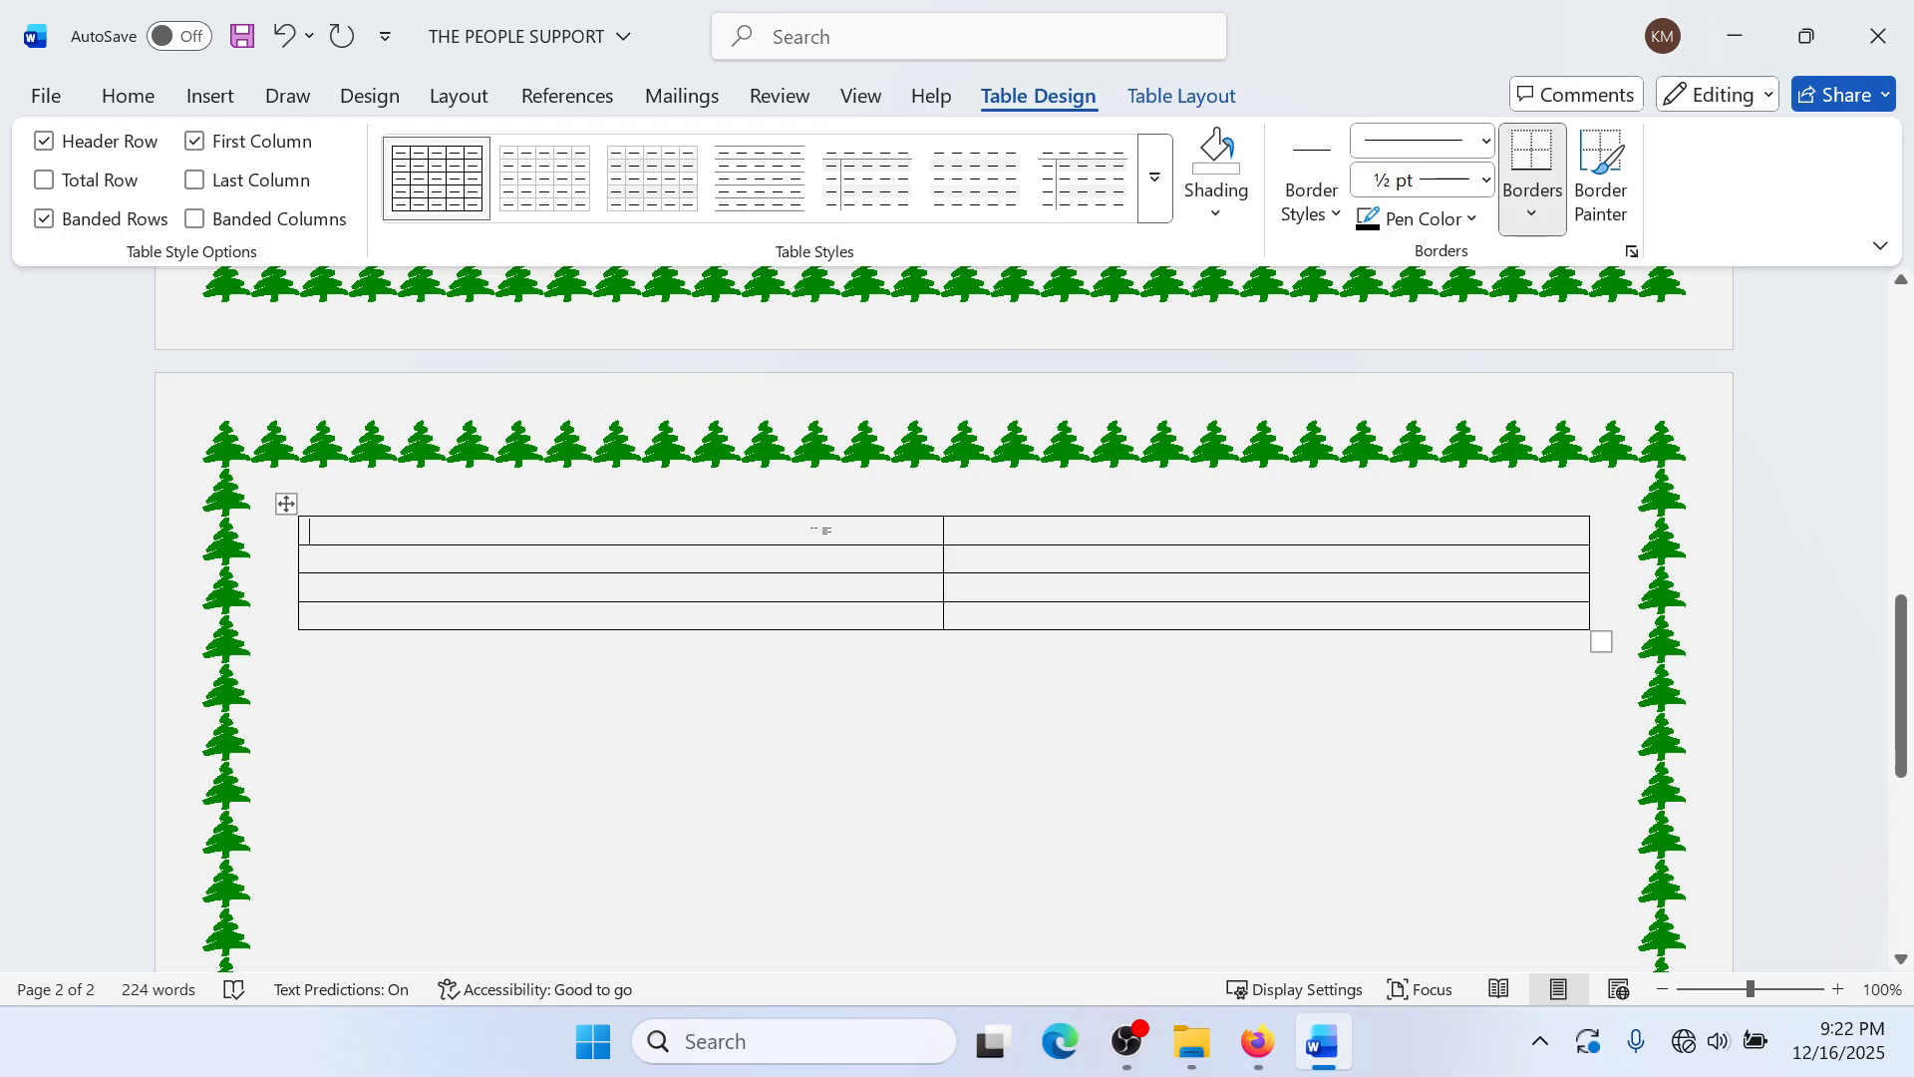
Step: Fill the new table's header row with "Objects" and "Use", and its second row with "Table" and "Represents tabular data"
text(objects)
key(Tab)
text(Use)
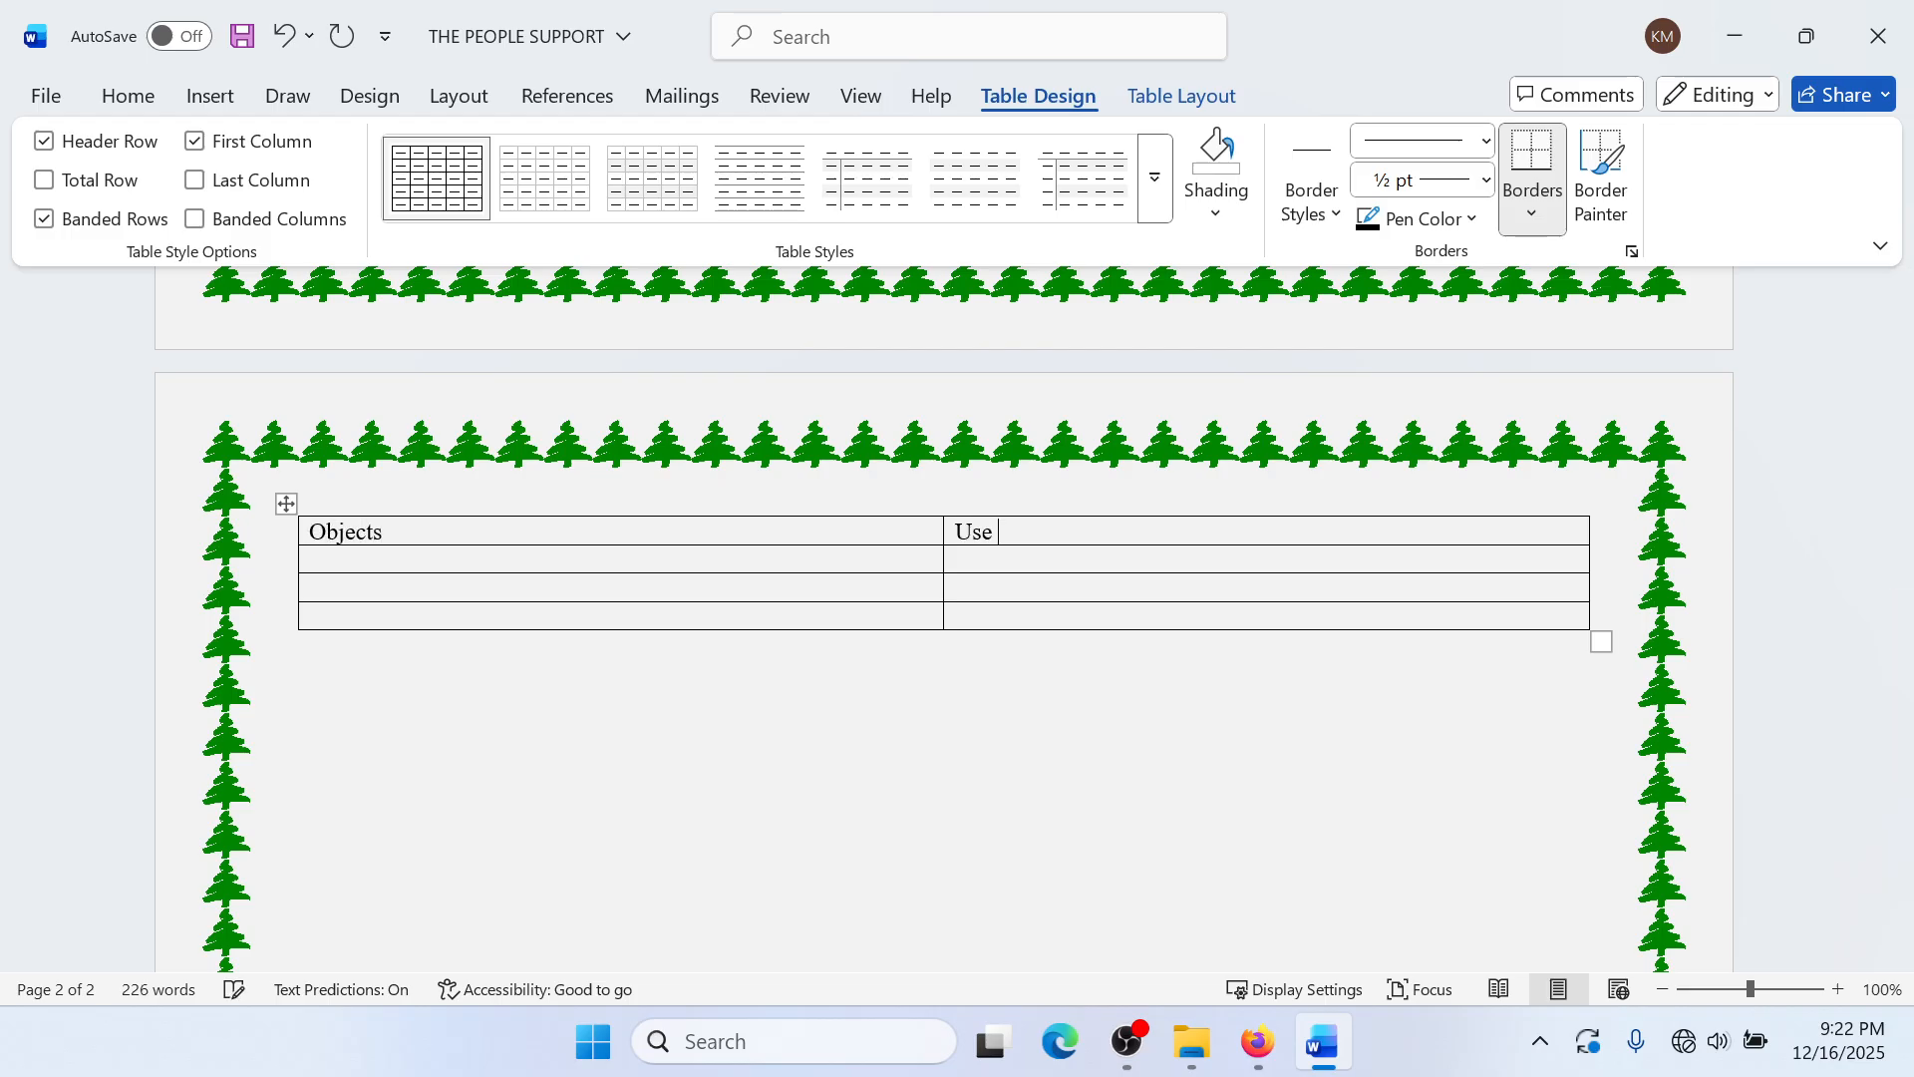
key(Tab)
text(Table)
key(Tab)
text(Represents tabular data)
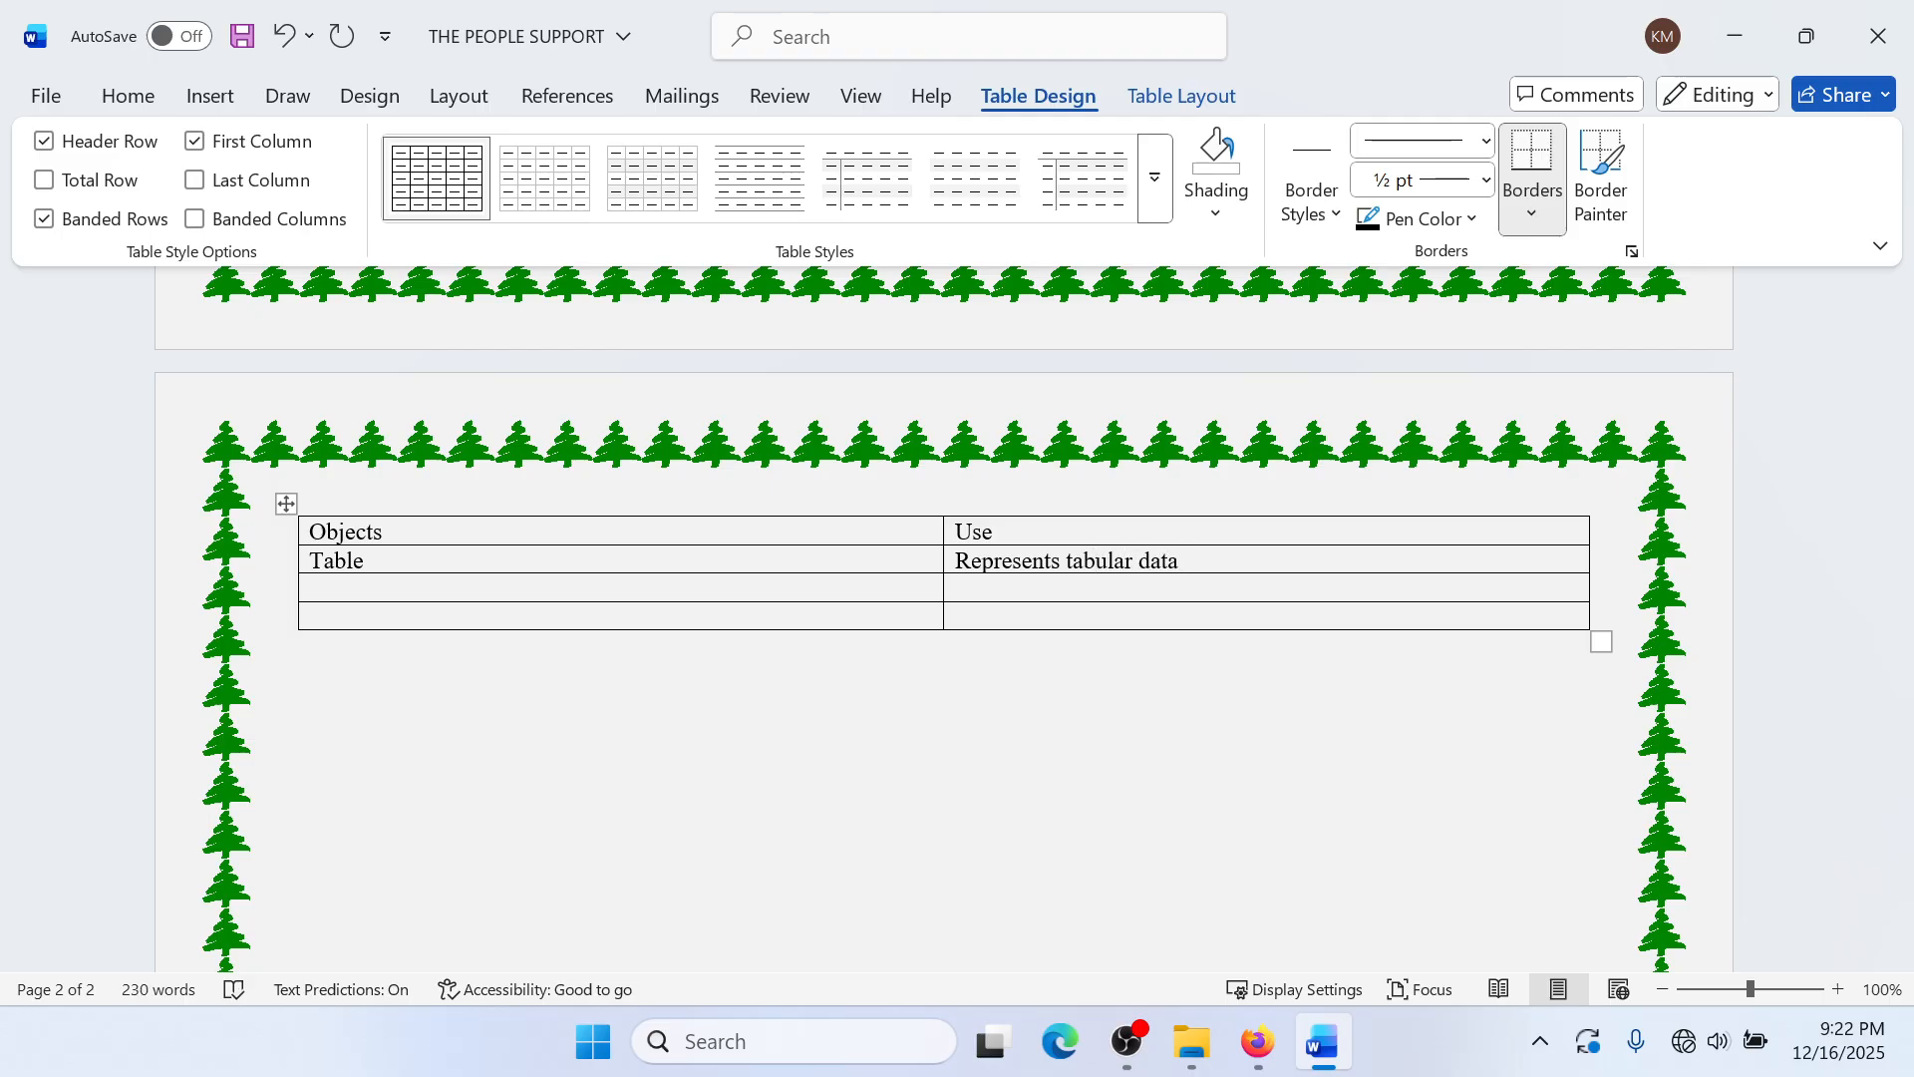
Step: Fill the remaining rows with "Shapes", "Represents images" and "Images", "Represents thousands of words"
key(Down)
text(Shapes)
key(Tab)
text(represents images)
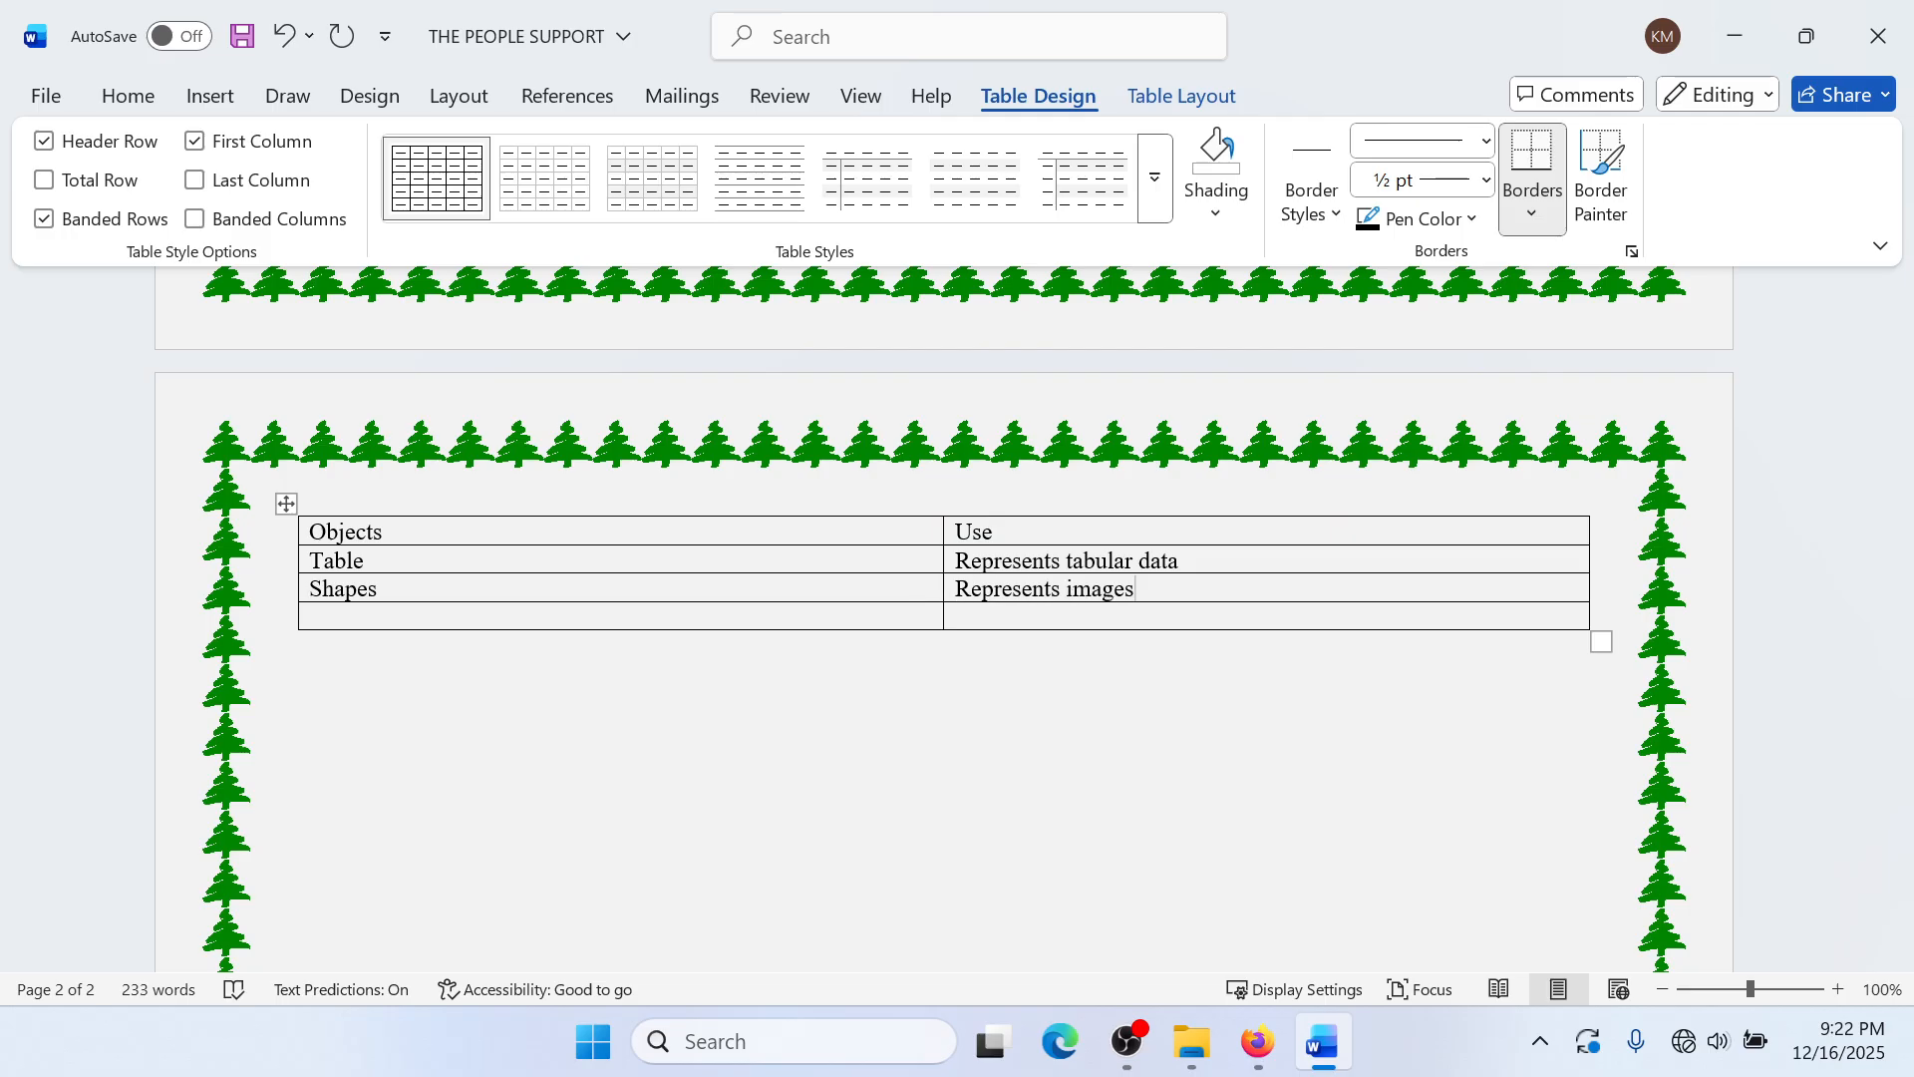
key(Down)
key(Left)
text(images)
key(Tab)
text(represents tho)
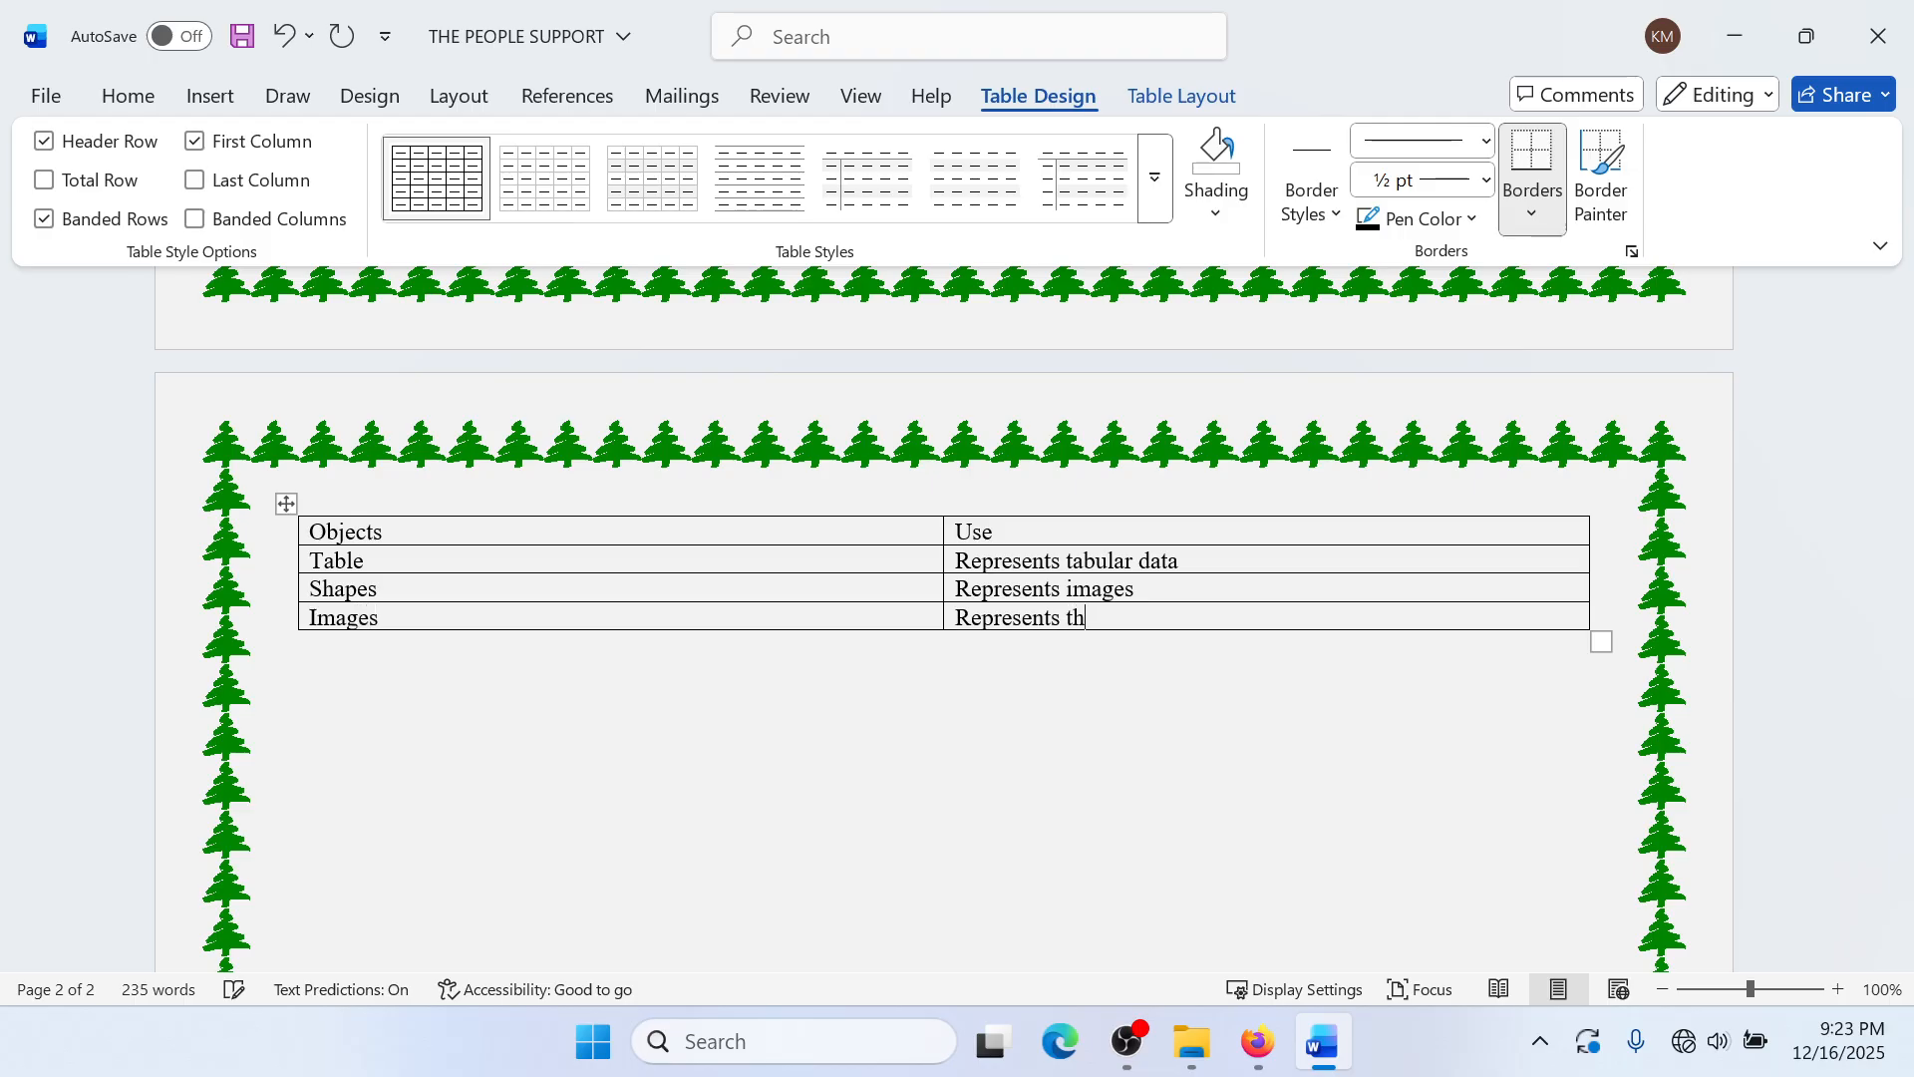
text(uds)
key(BackSpace)
key(BackSpace)
text(sands of wor)
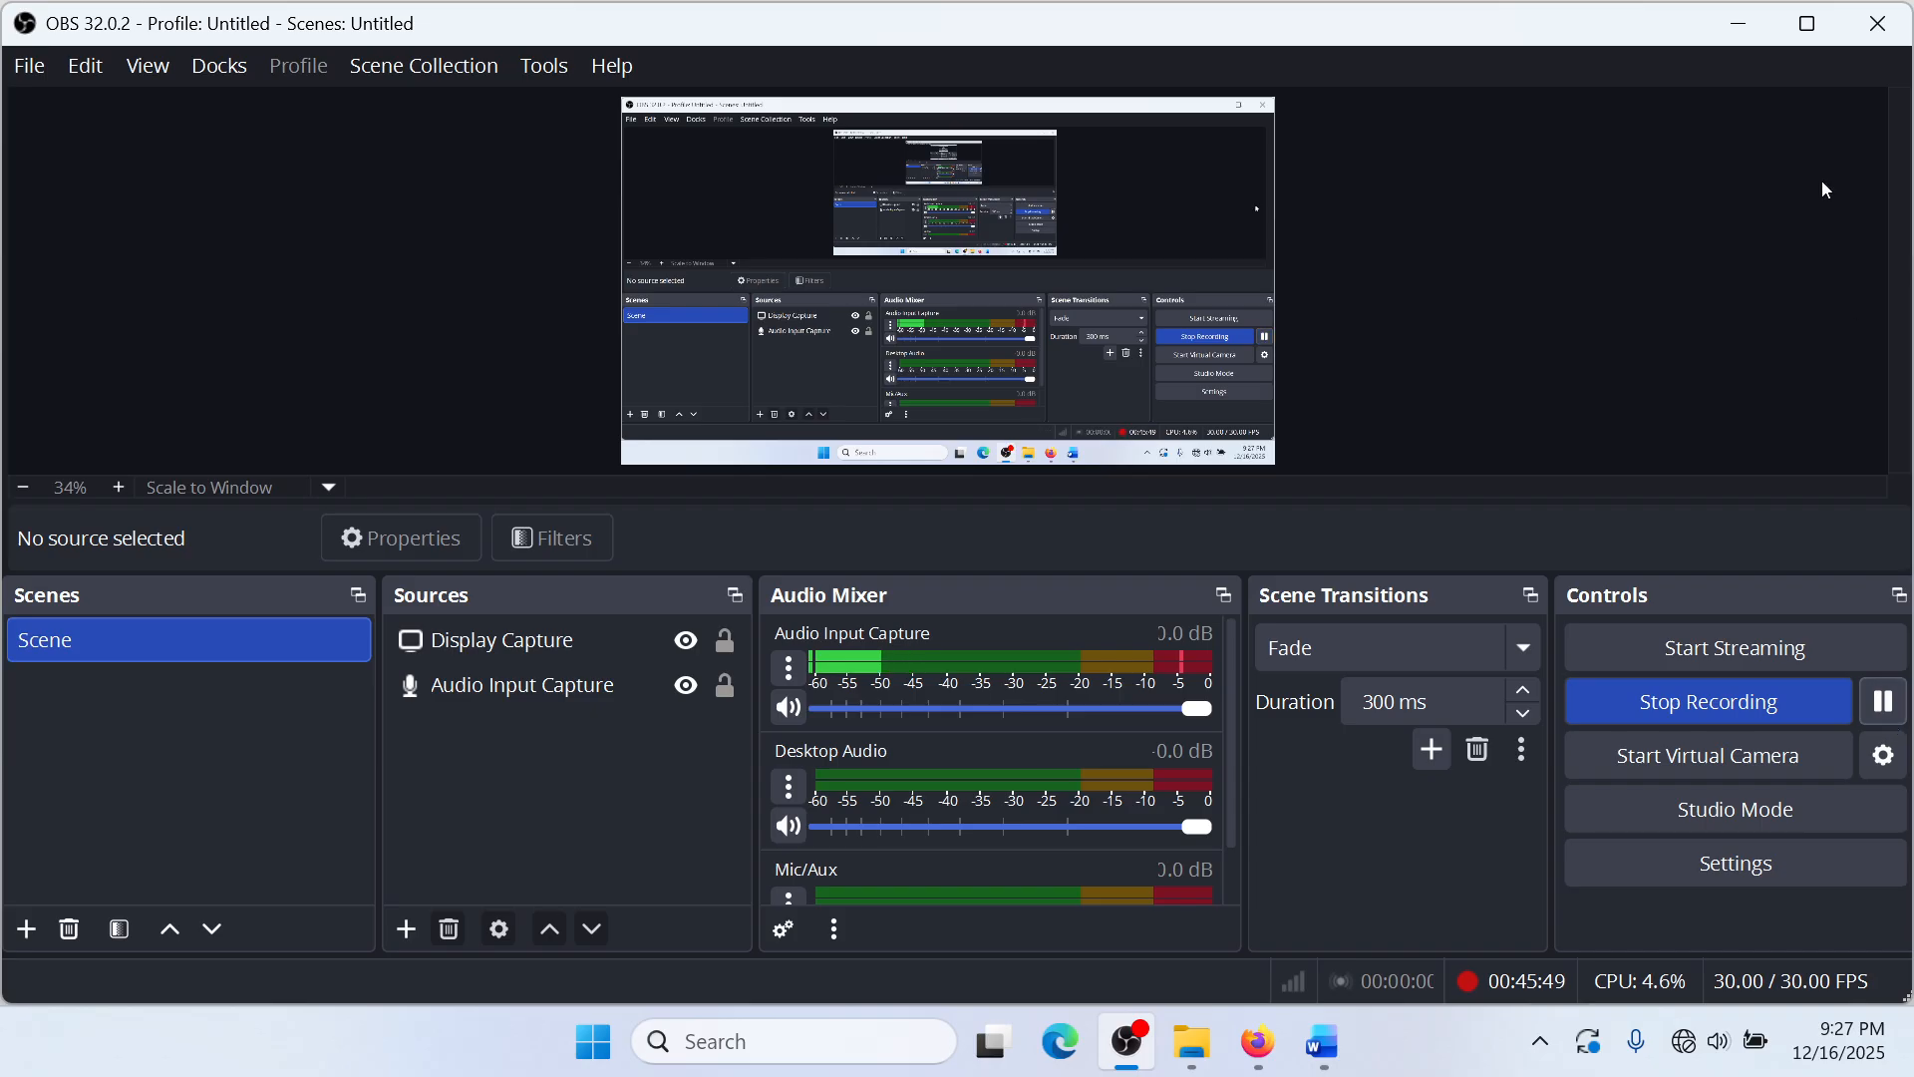
Step: Return from OBS to Word, select two cells in the lower table's second column and look at the available shading colors
click(1740, 23)
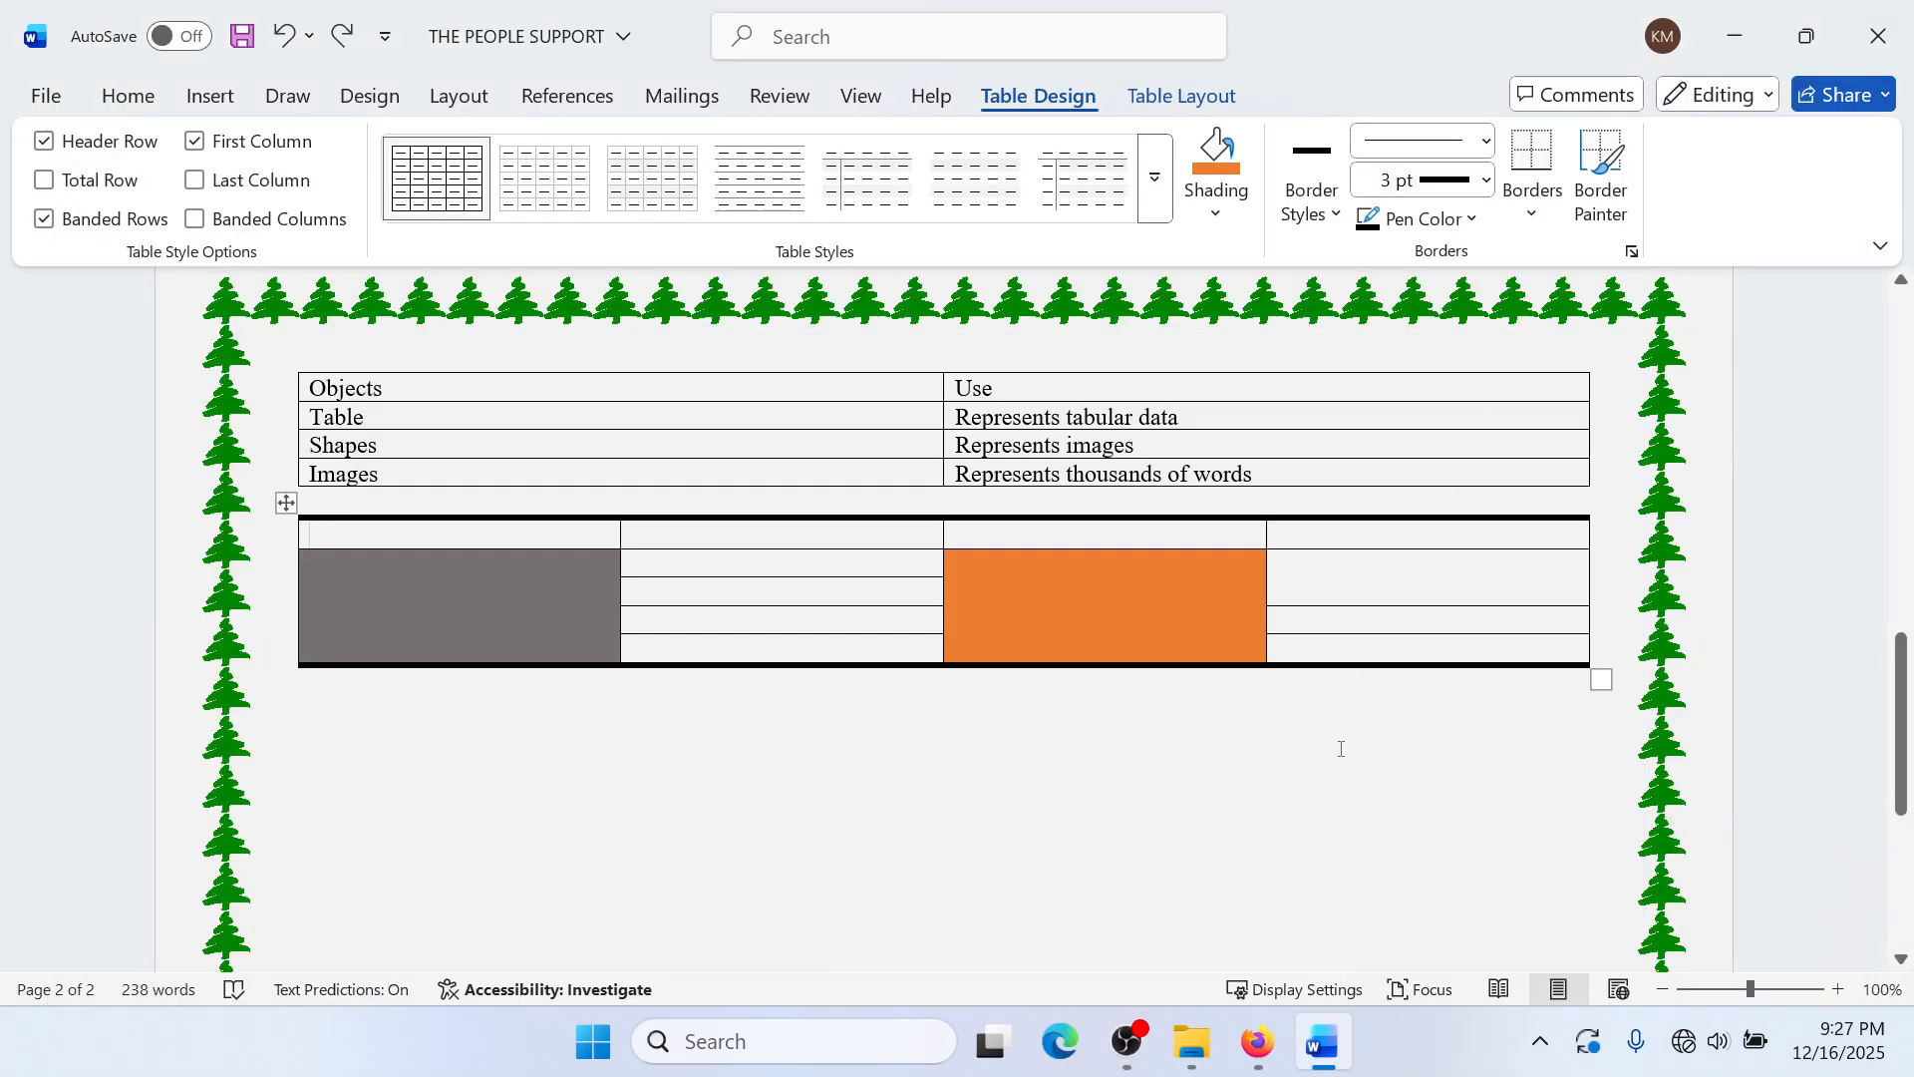
drag(459, 583, 589, 624)
click(678, 568)
drag(885, 556, 897, 595)
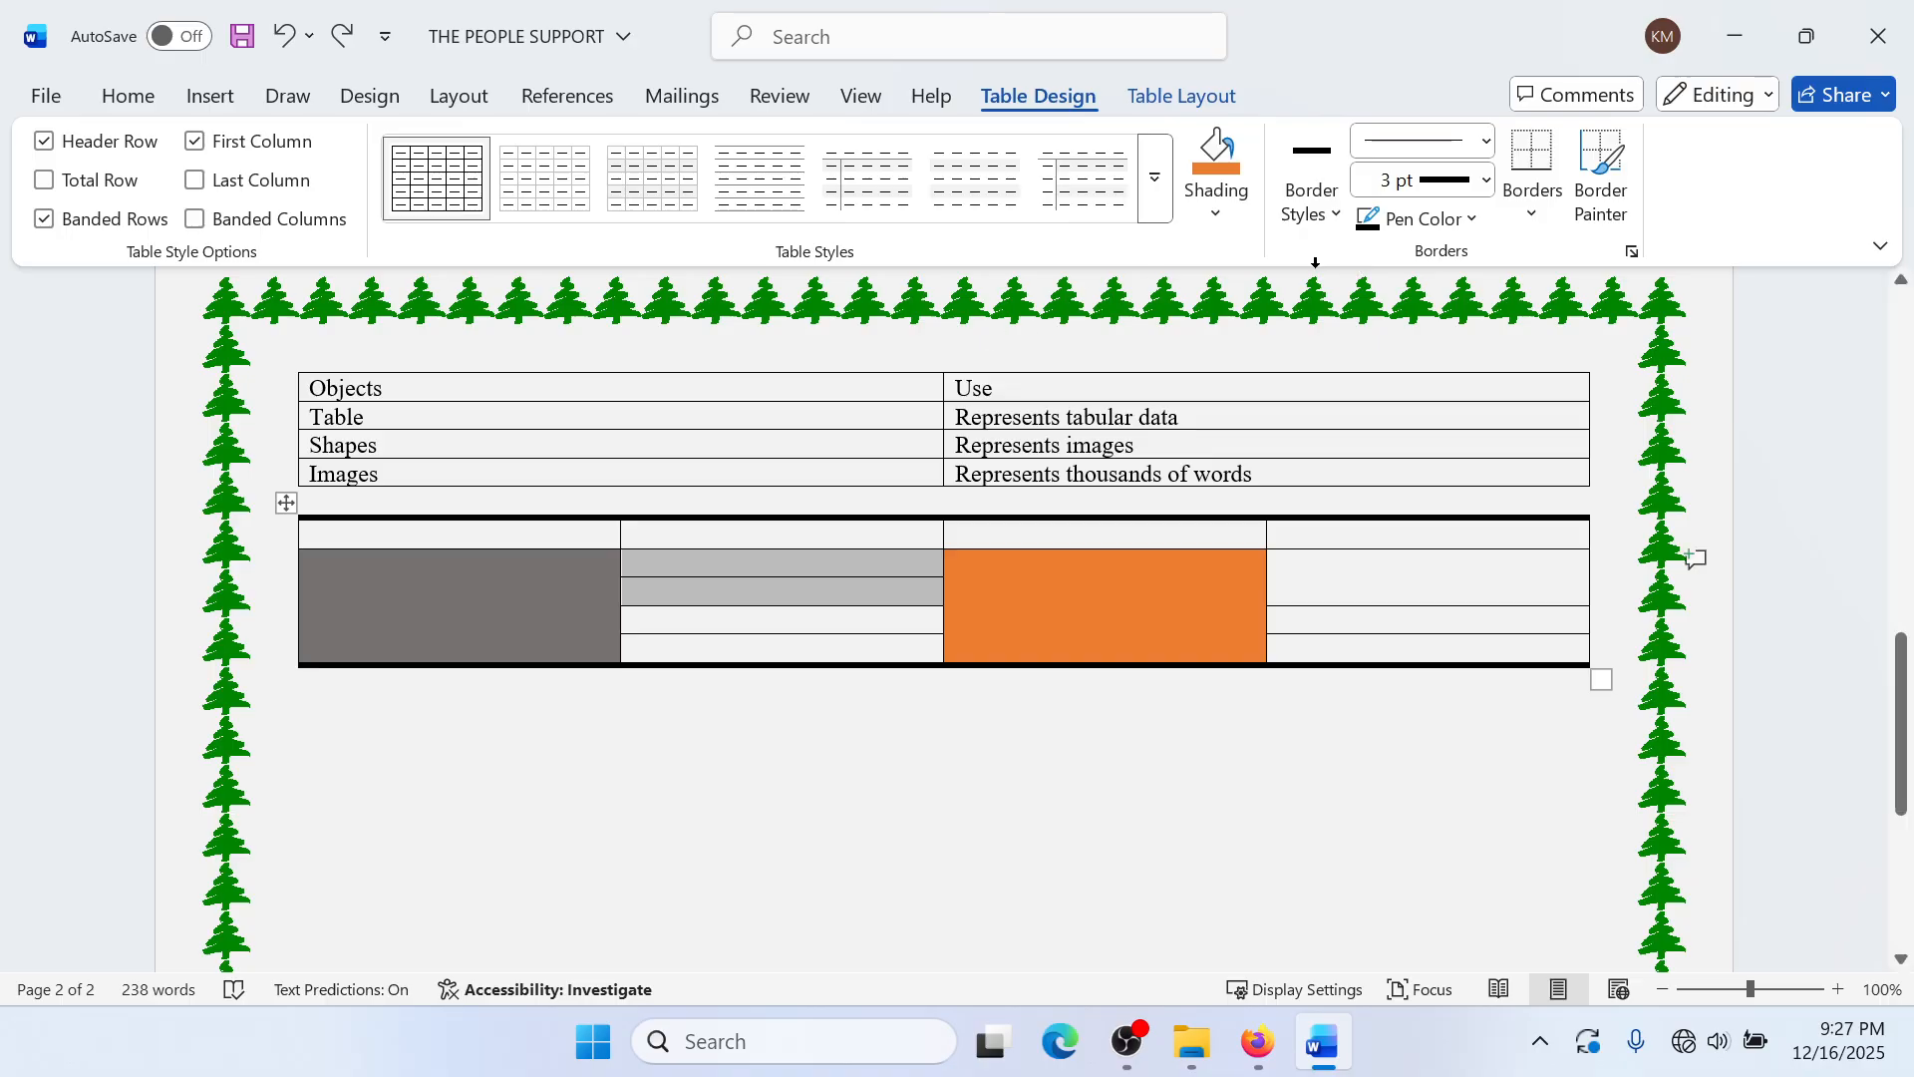
click(1234, 224)
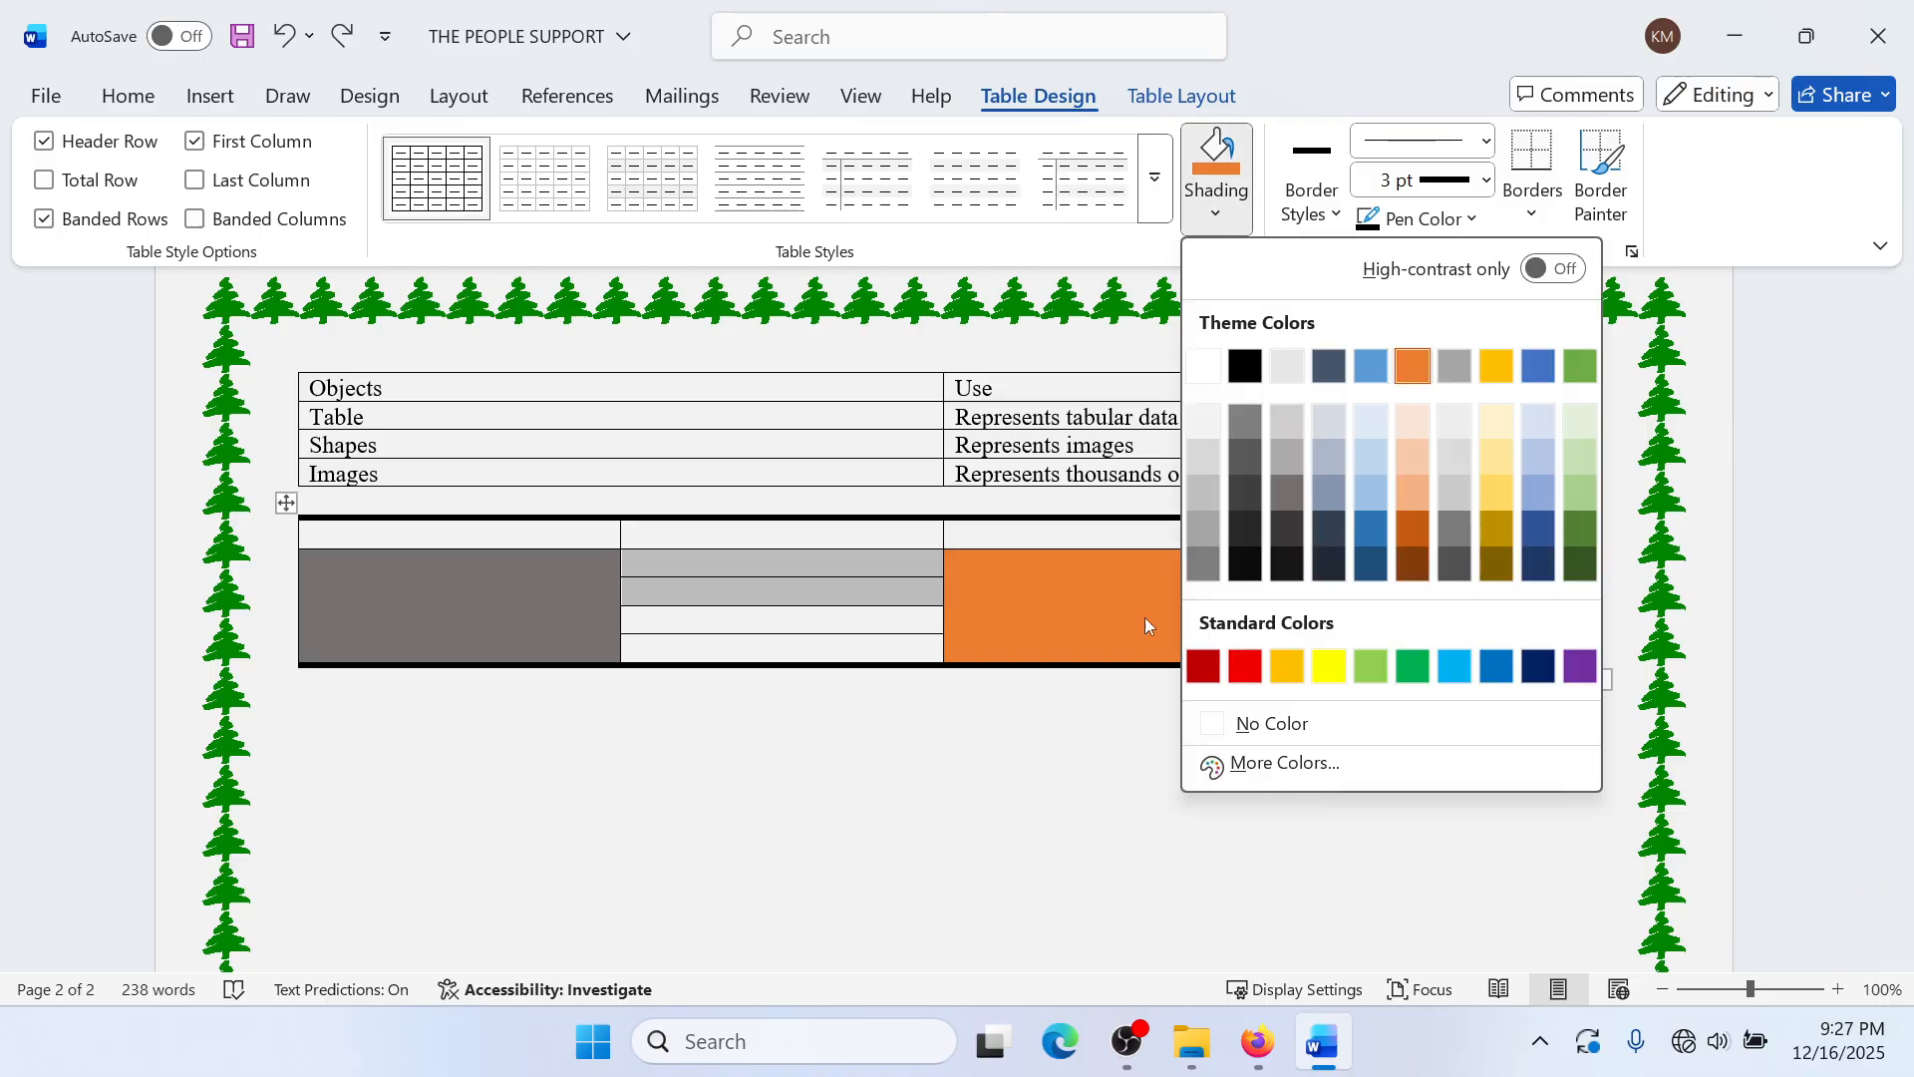
key(Escape)
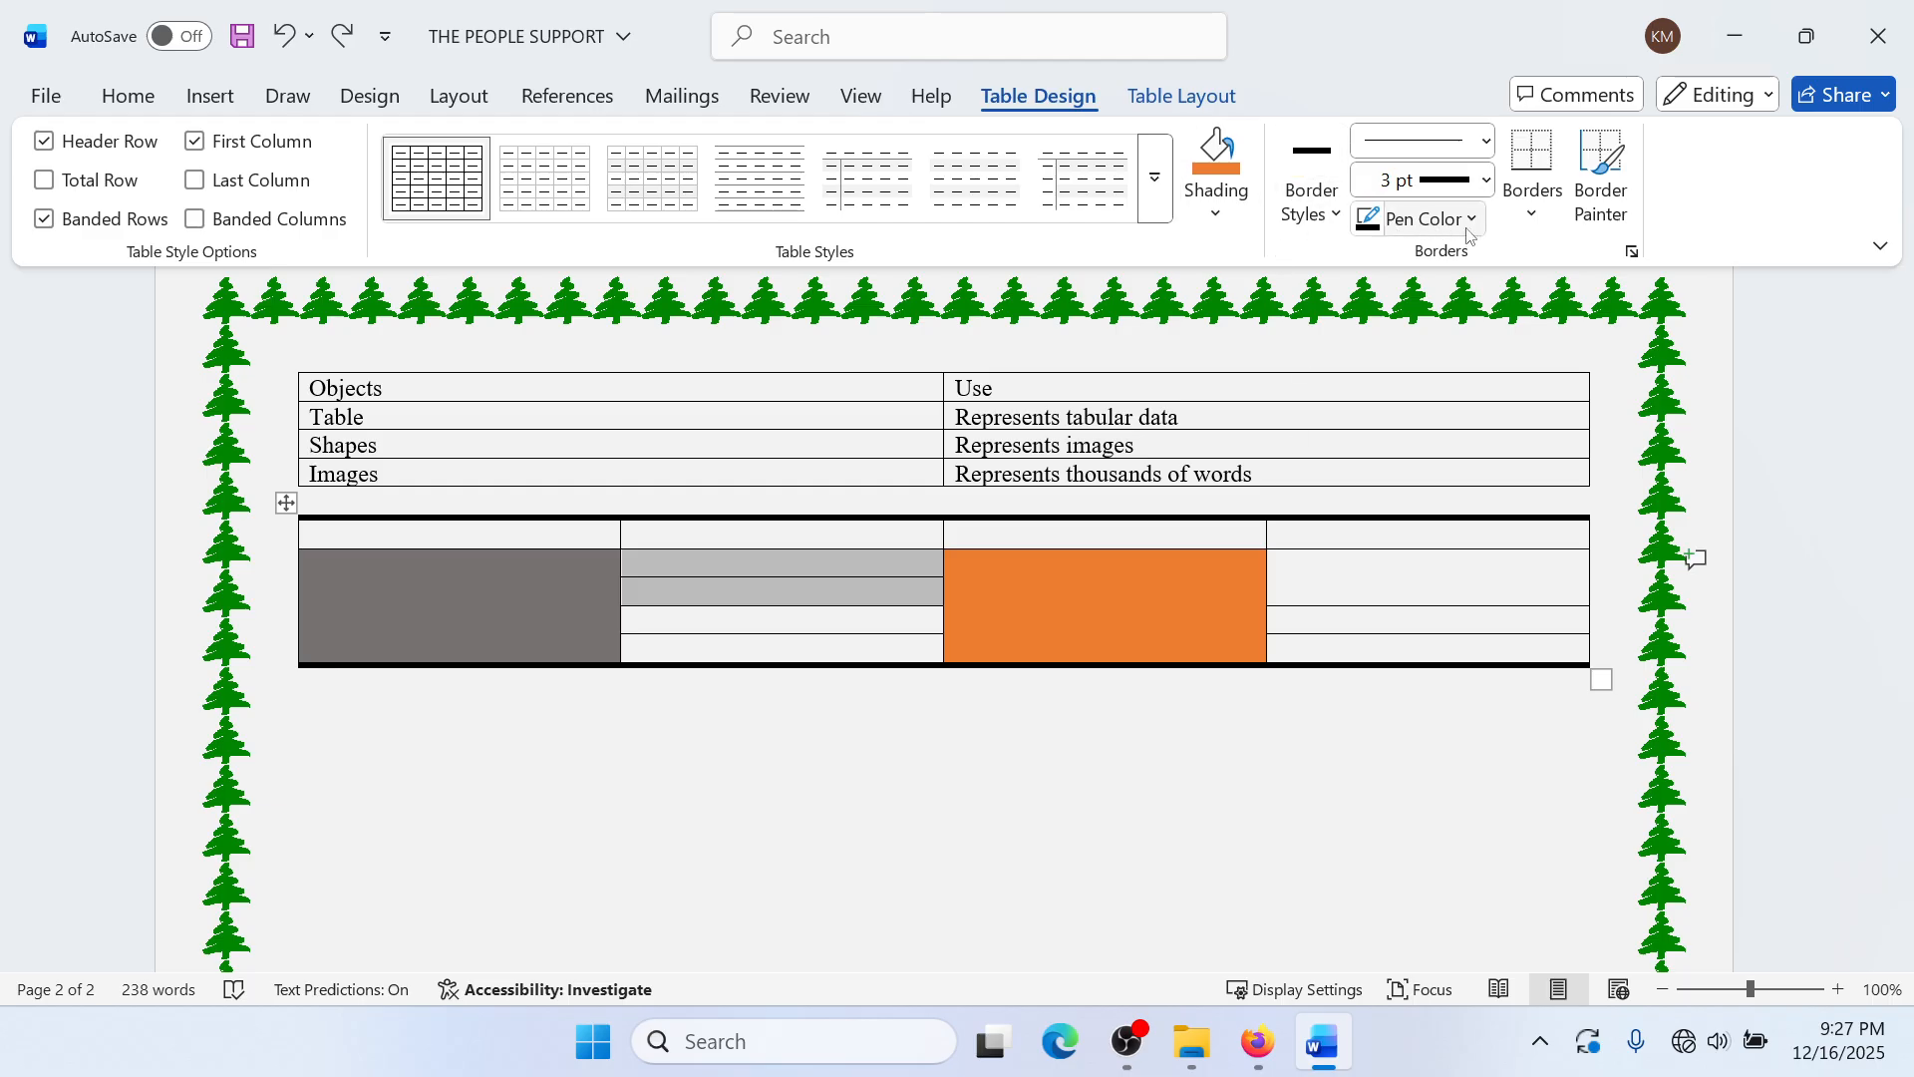
Step: Paint 3 pt borders along the lower table's outer left edge and between the two selected second-column cells
click(1486, 180)
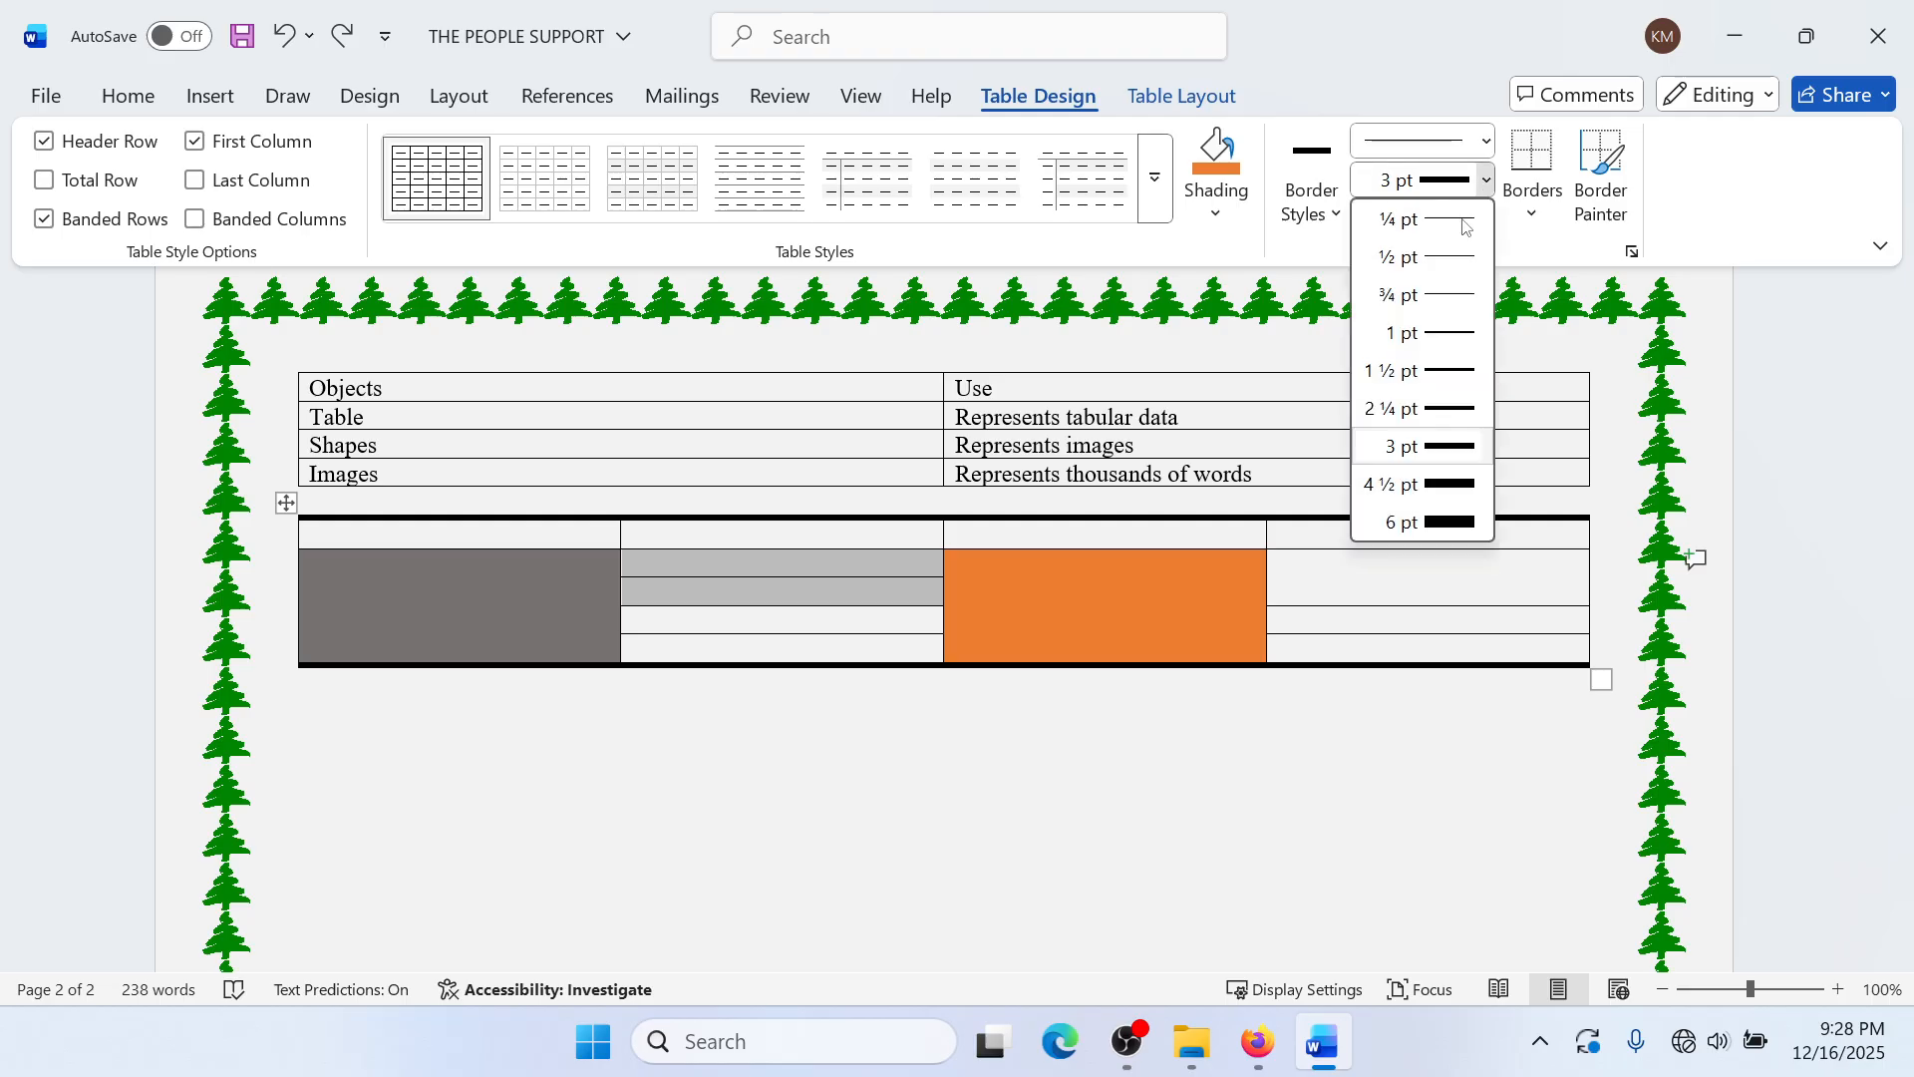
click(1462, 448)
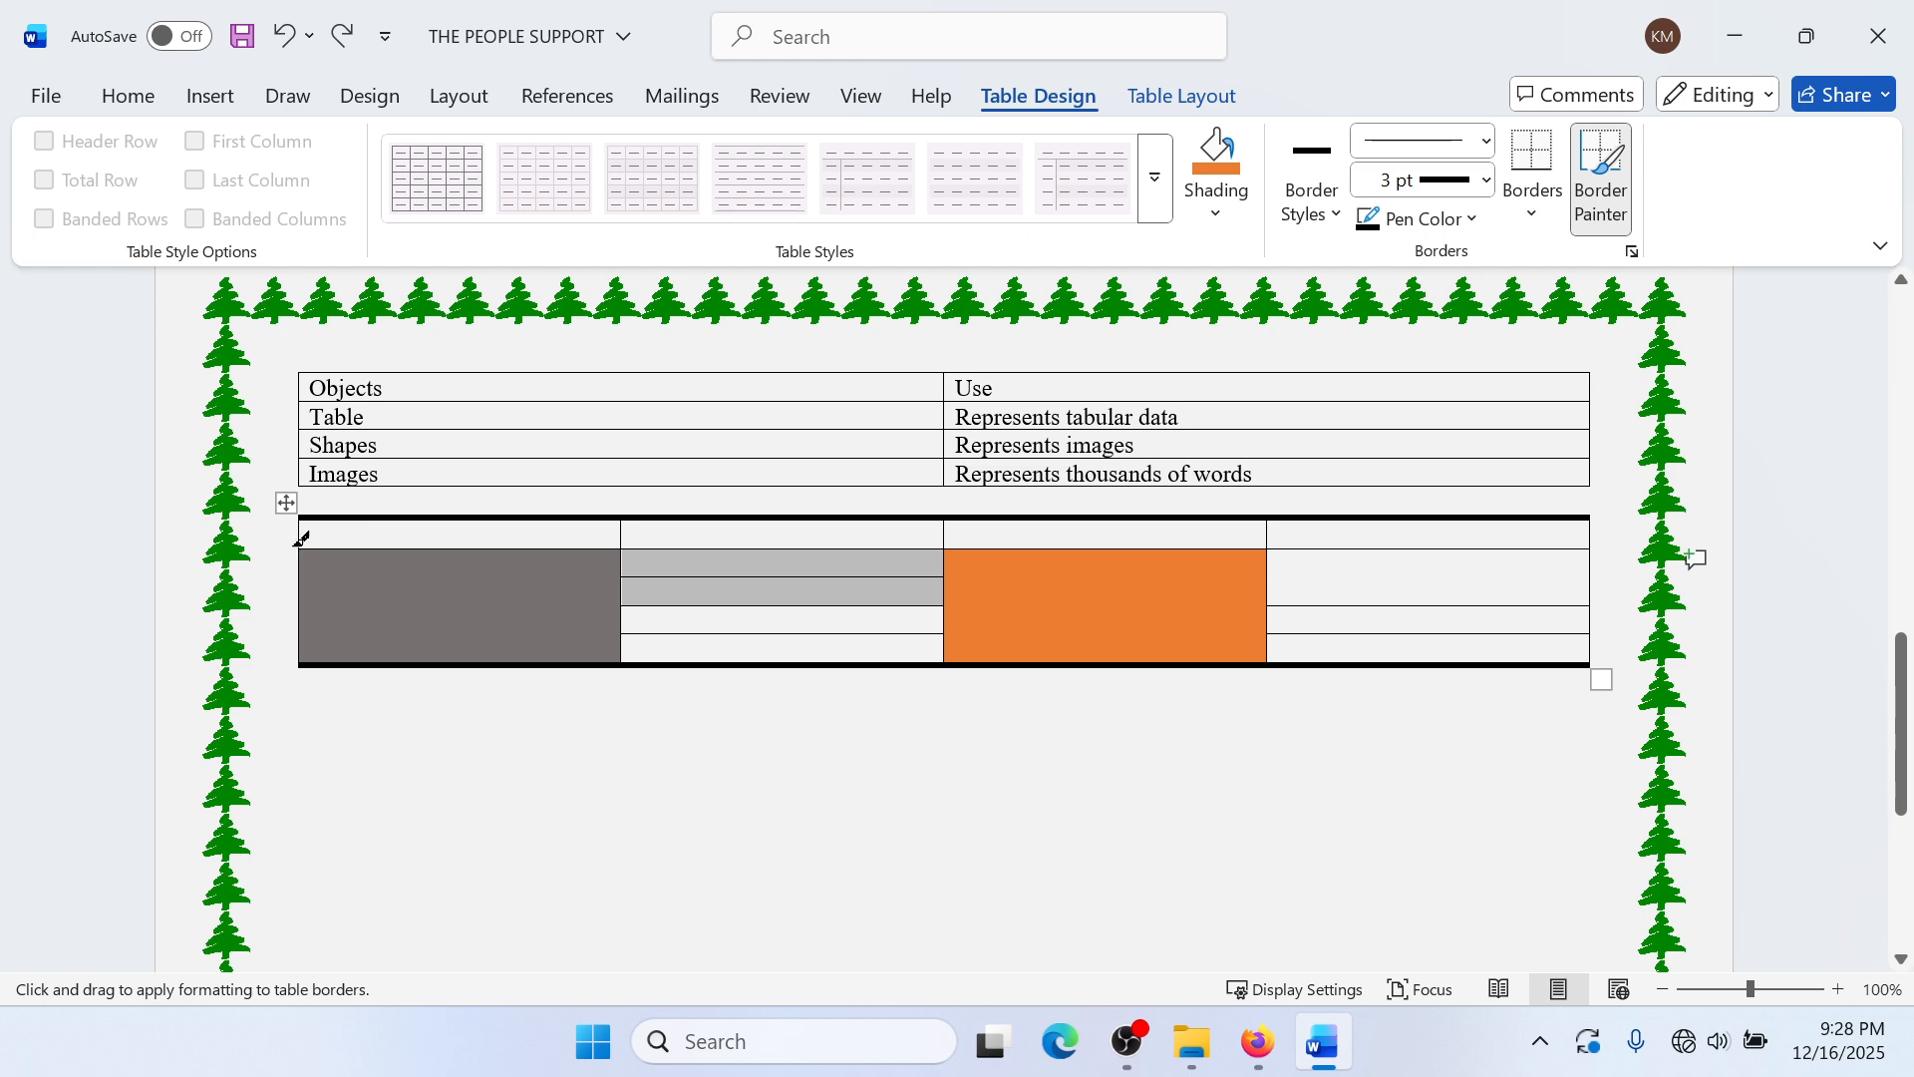
drag(303, 529, 299, 666)
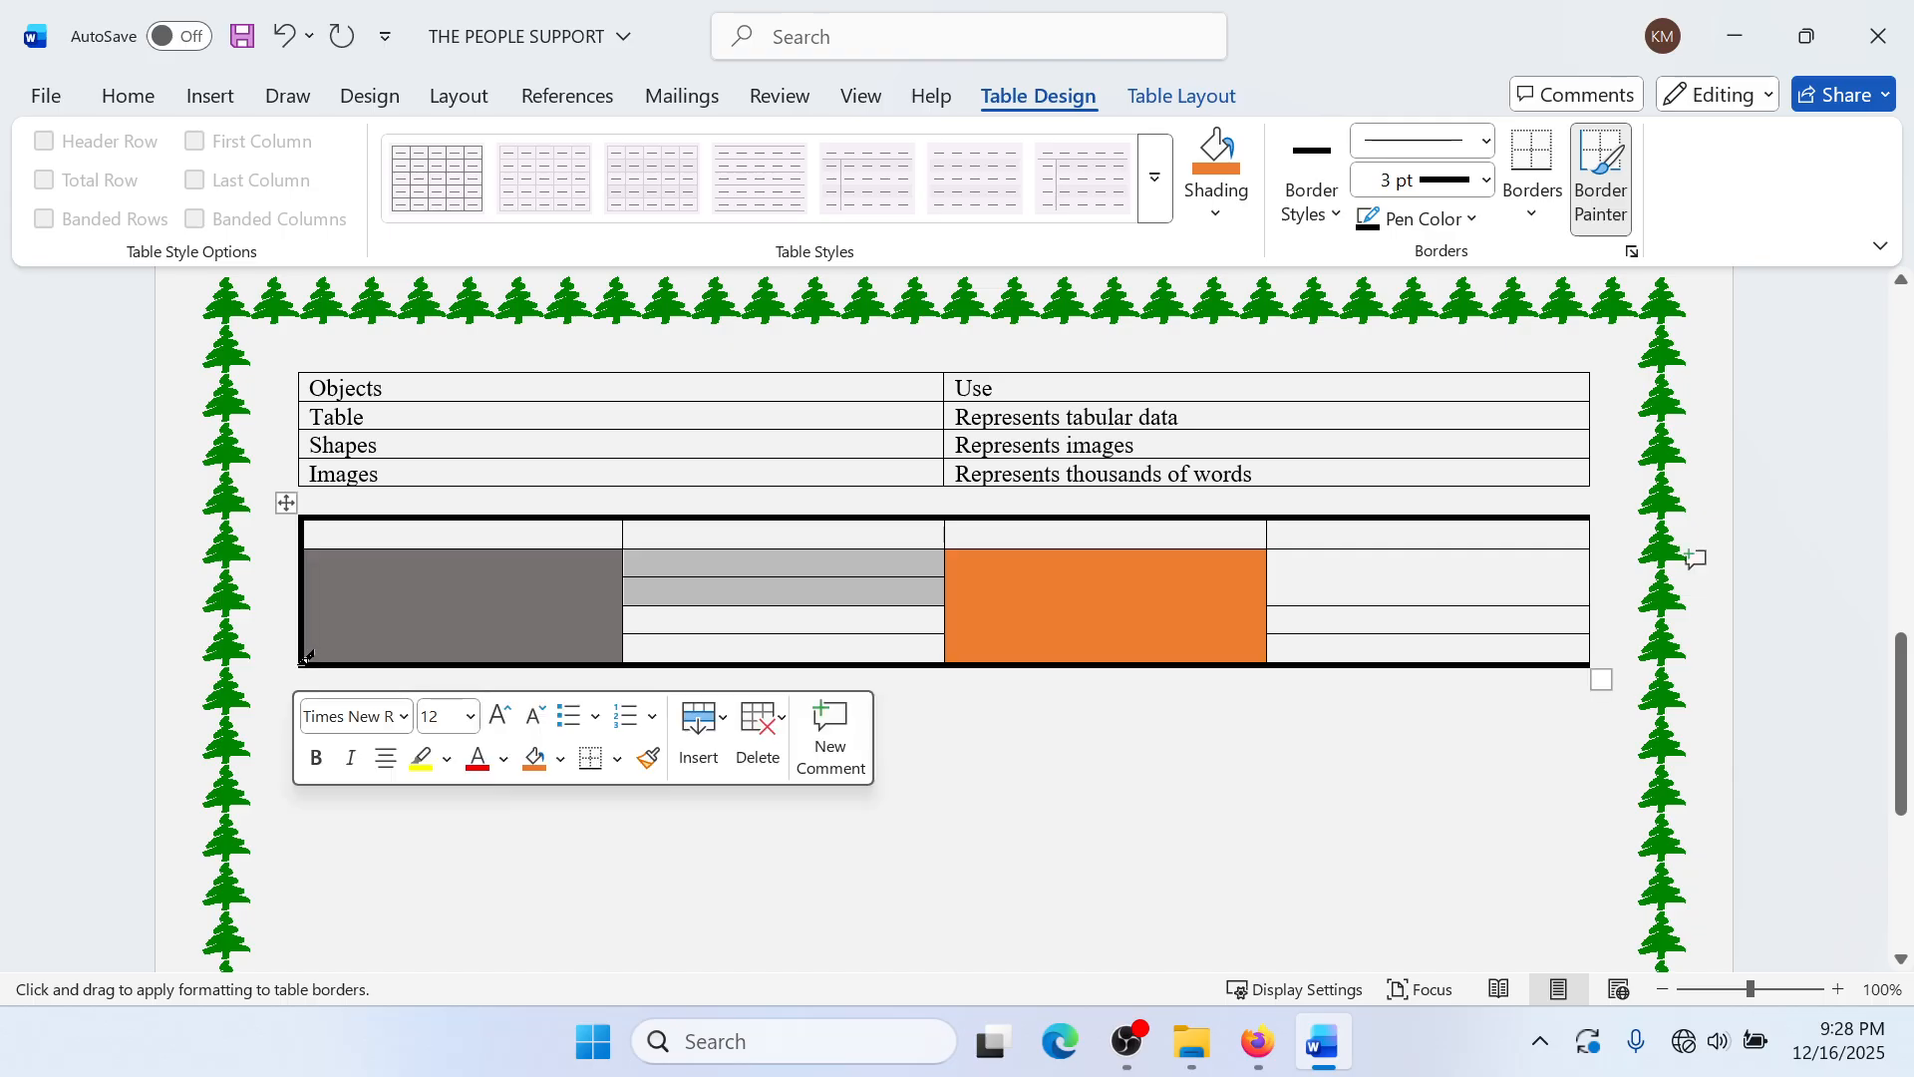
drag(638, 573, 718, 567)
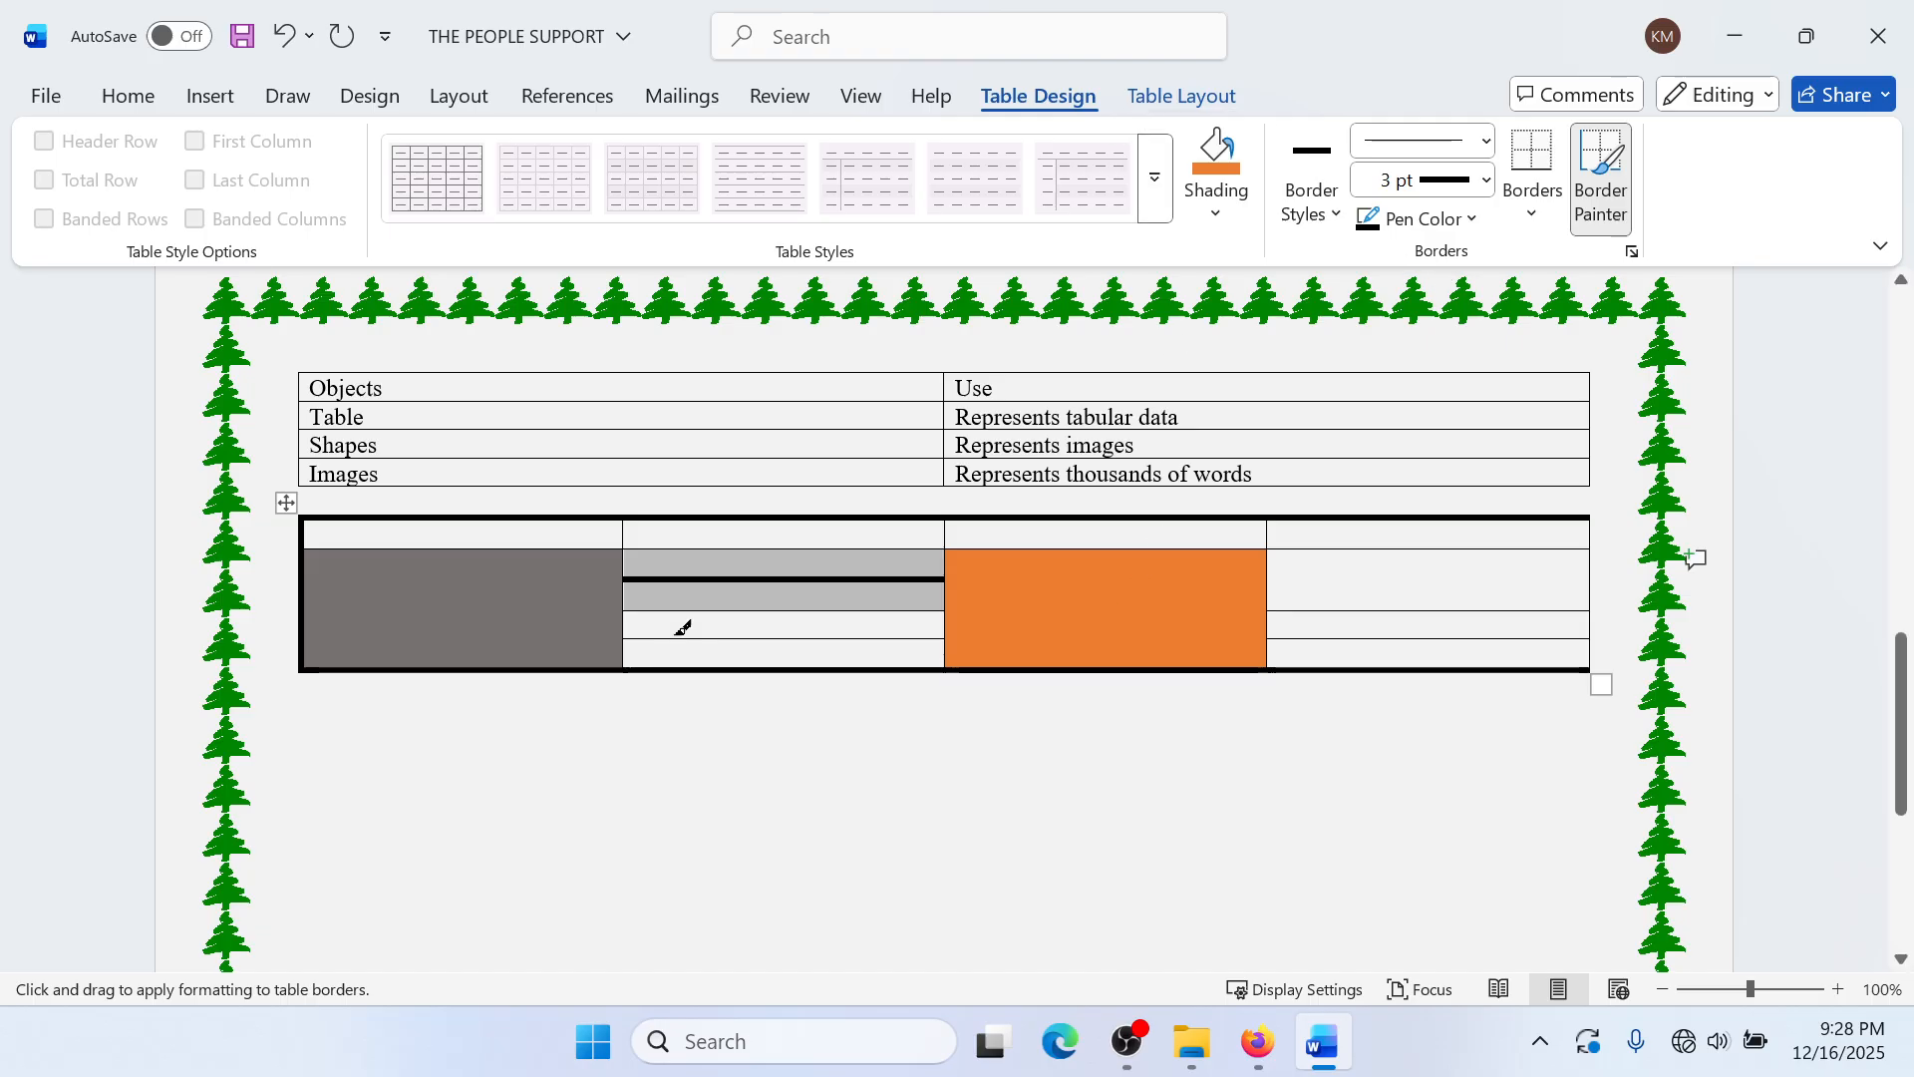
click(989, 763)
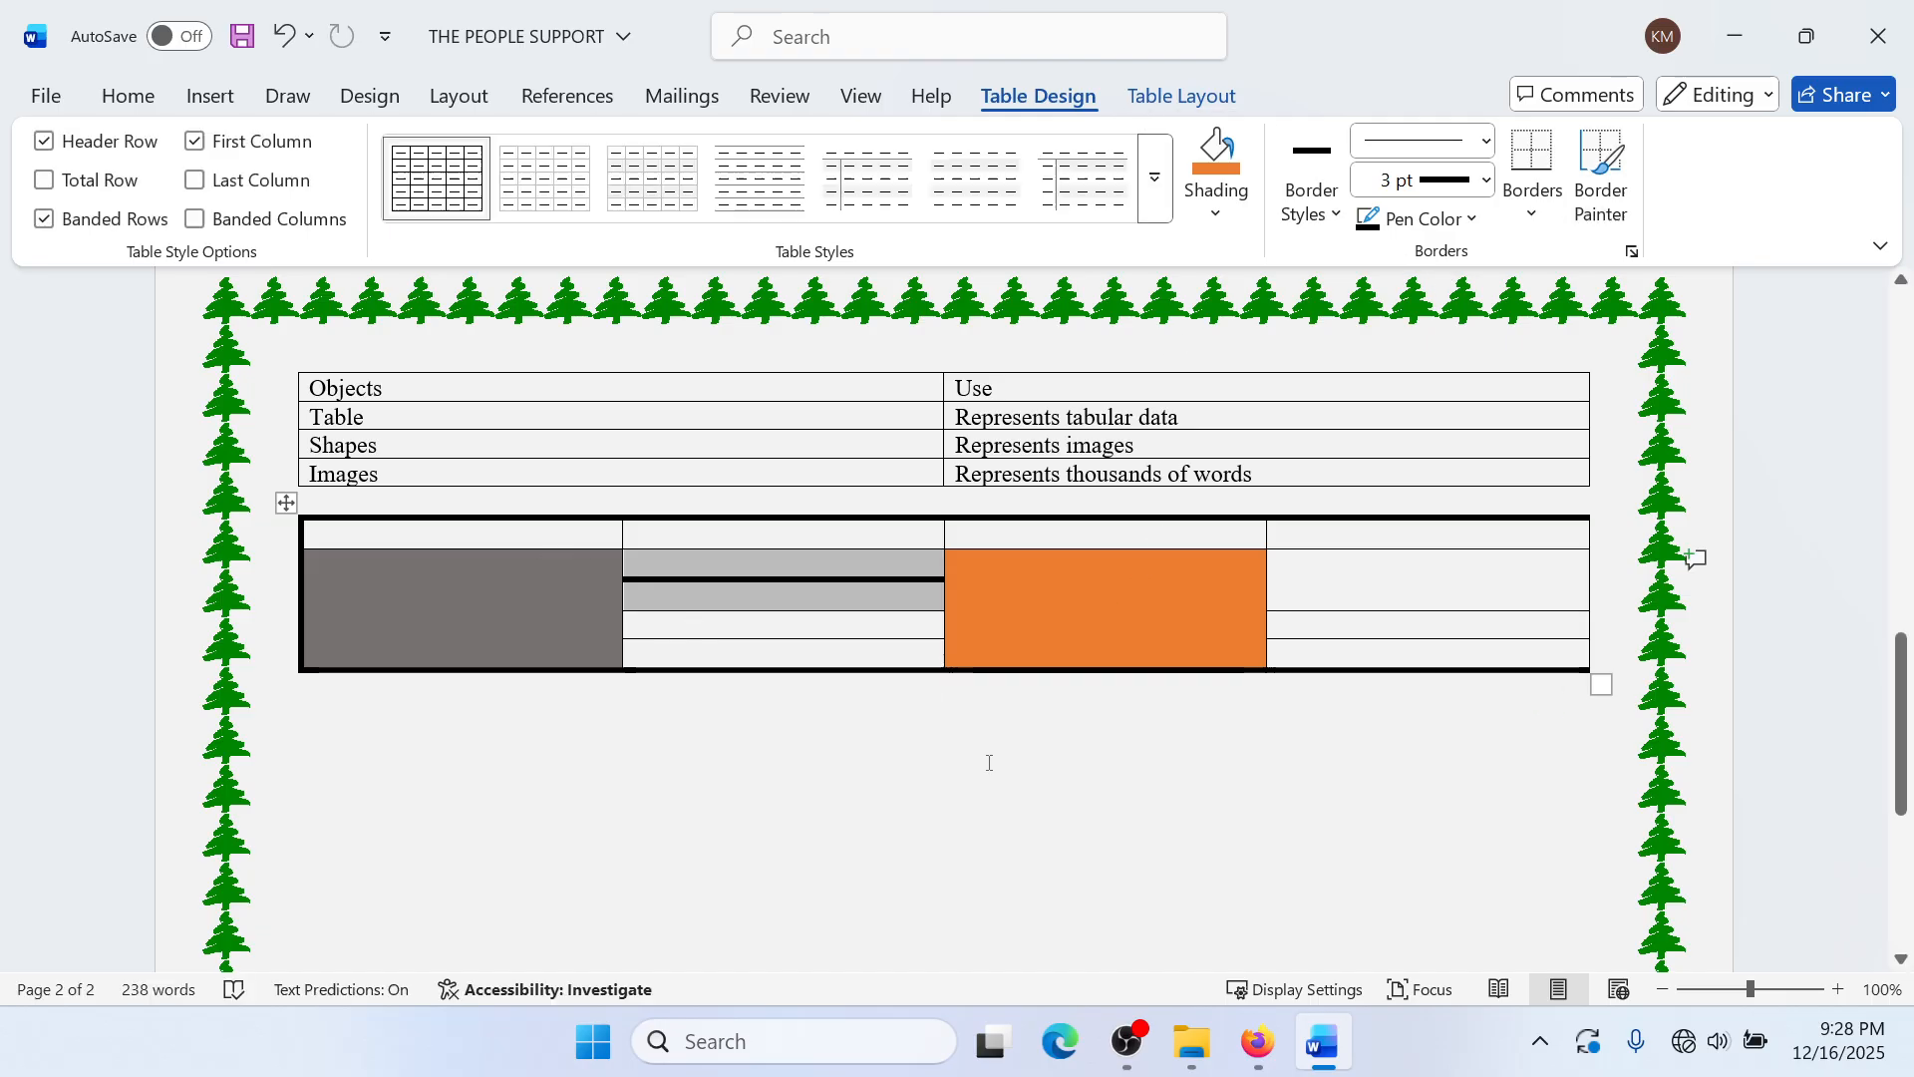
Step: Look through the table styles available for the lower table without applying one
click(401, 535)
click(1171, 206)
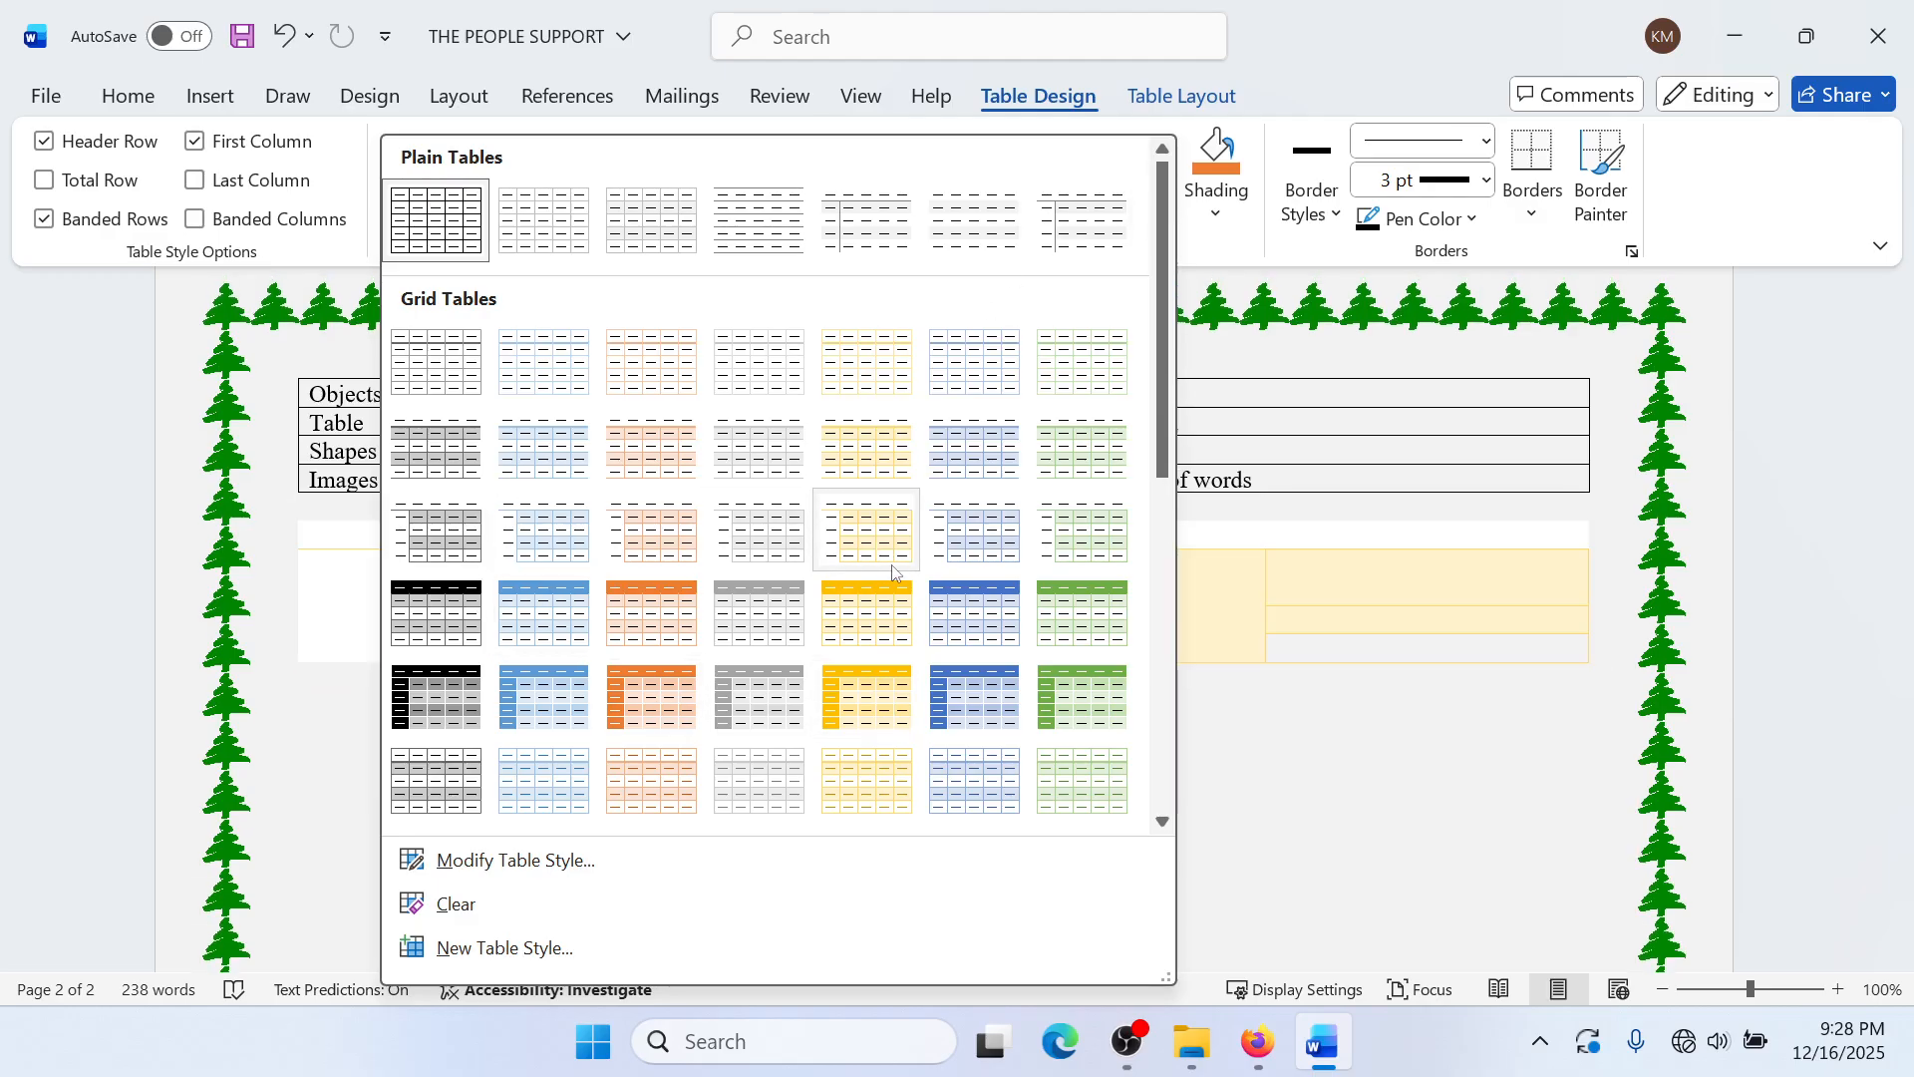
click(1495, 593)
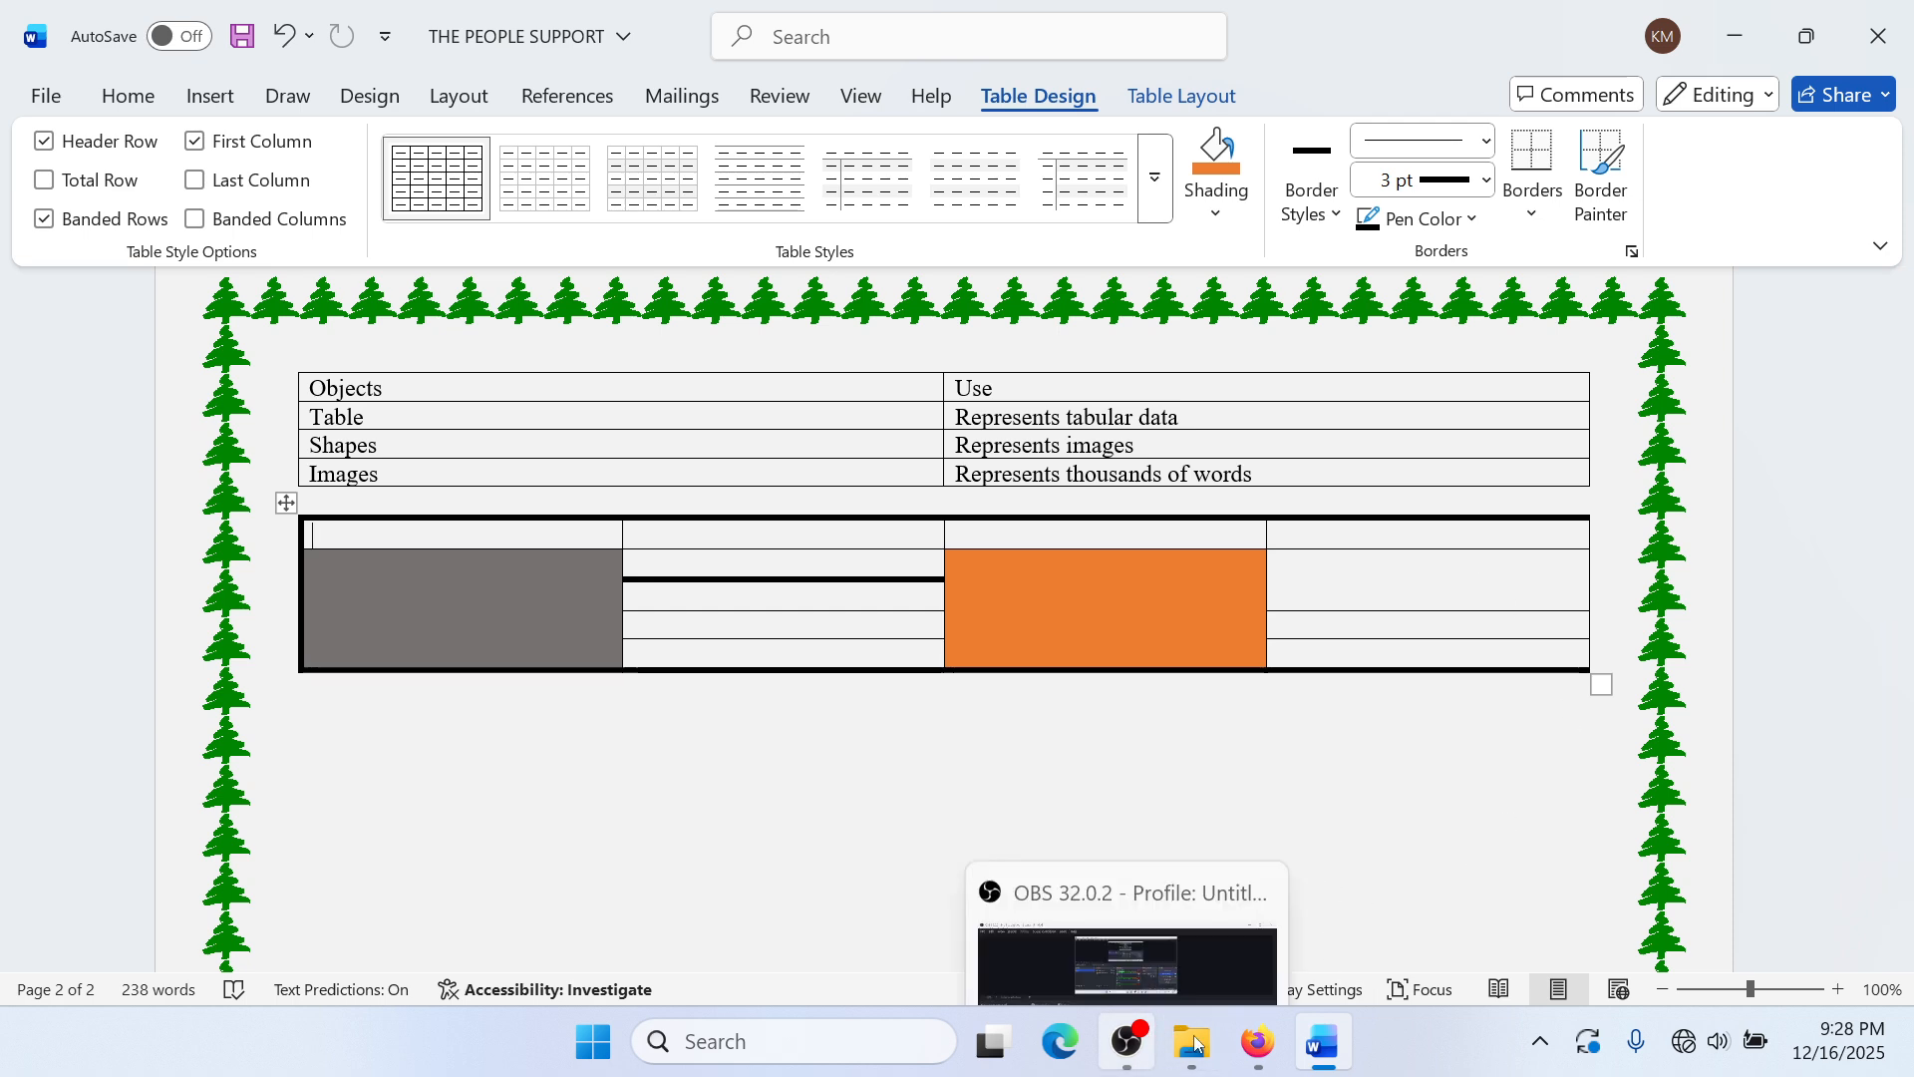
Step: Check the outline topics in Firefox, return to Word and place the cursor below the lower table
click(1267, 1039)
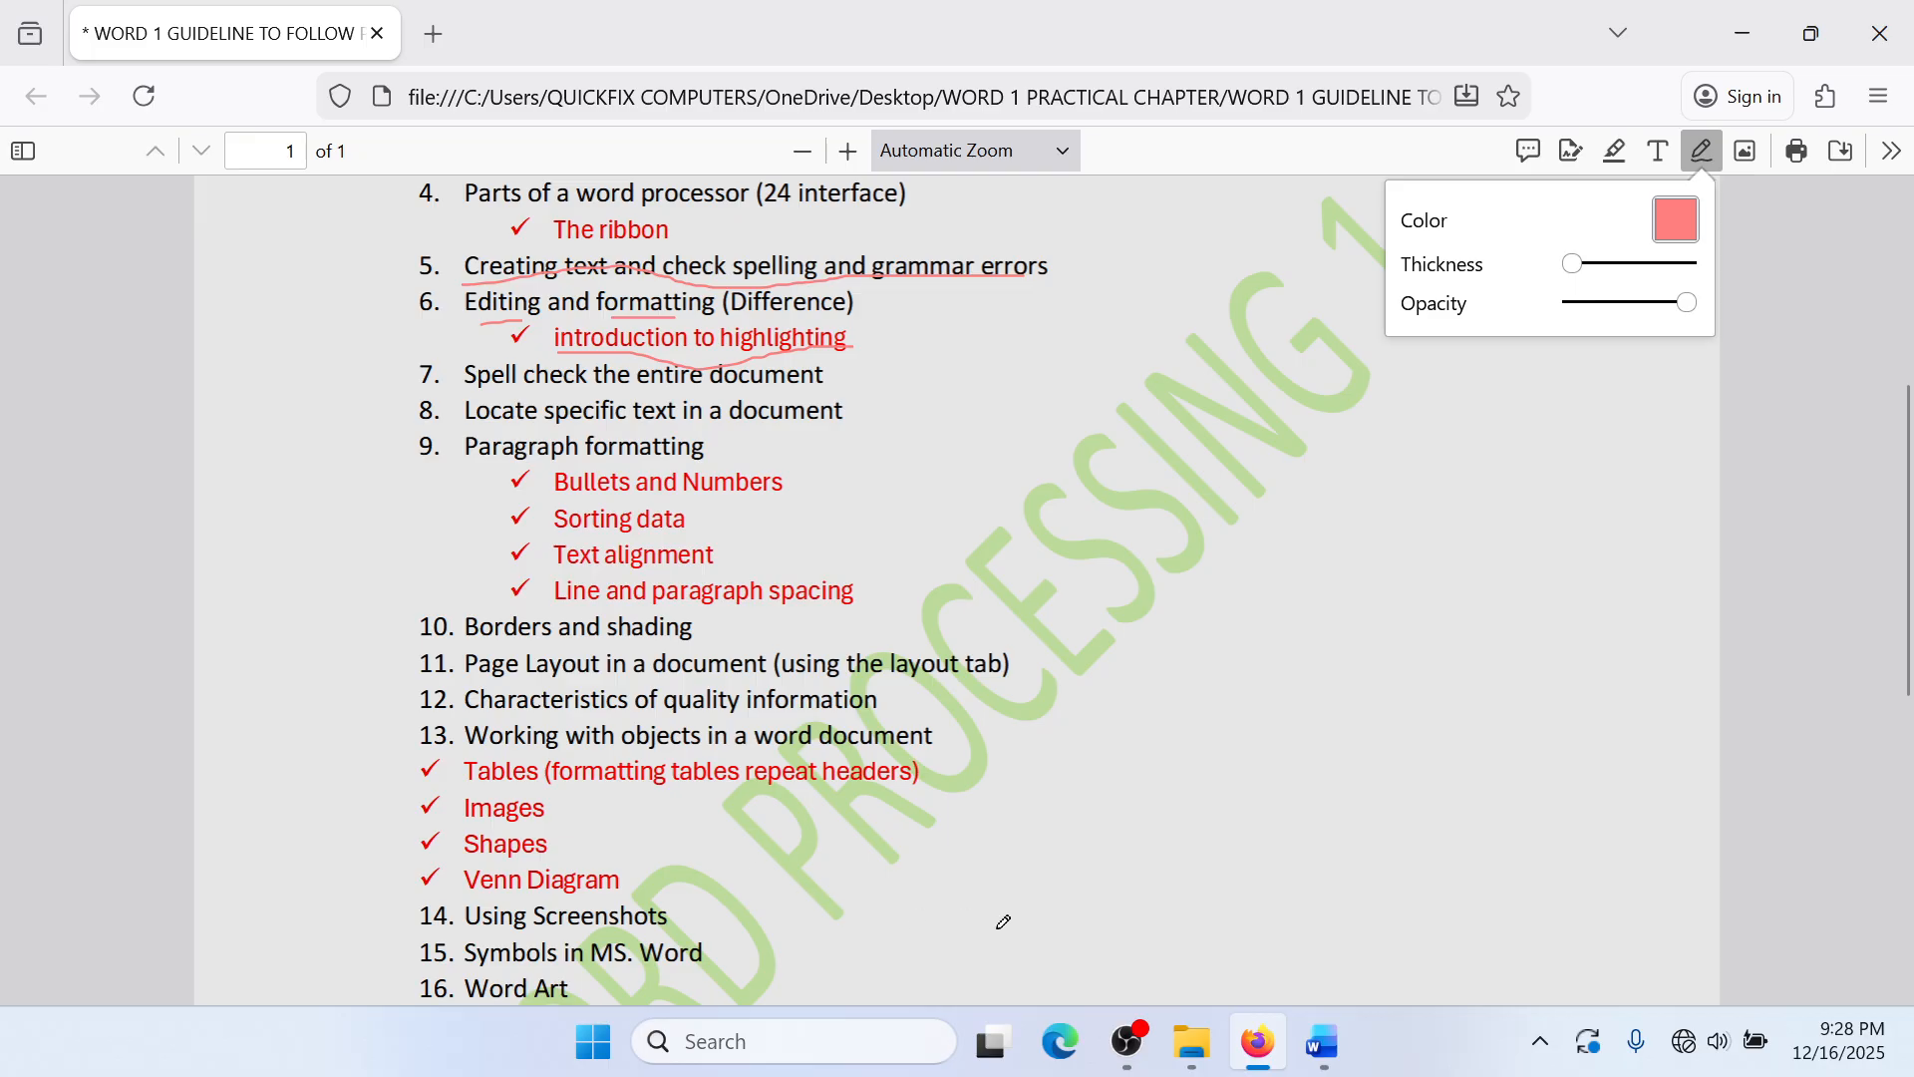
click(1730, 24)
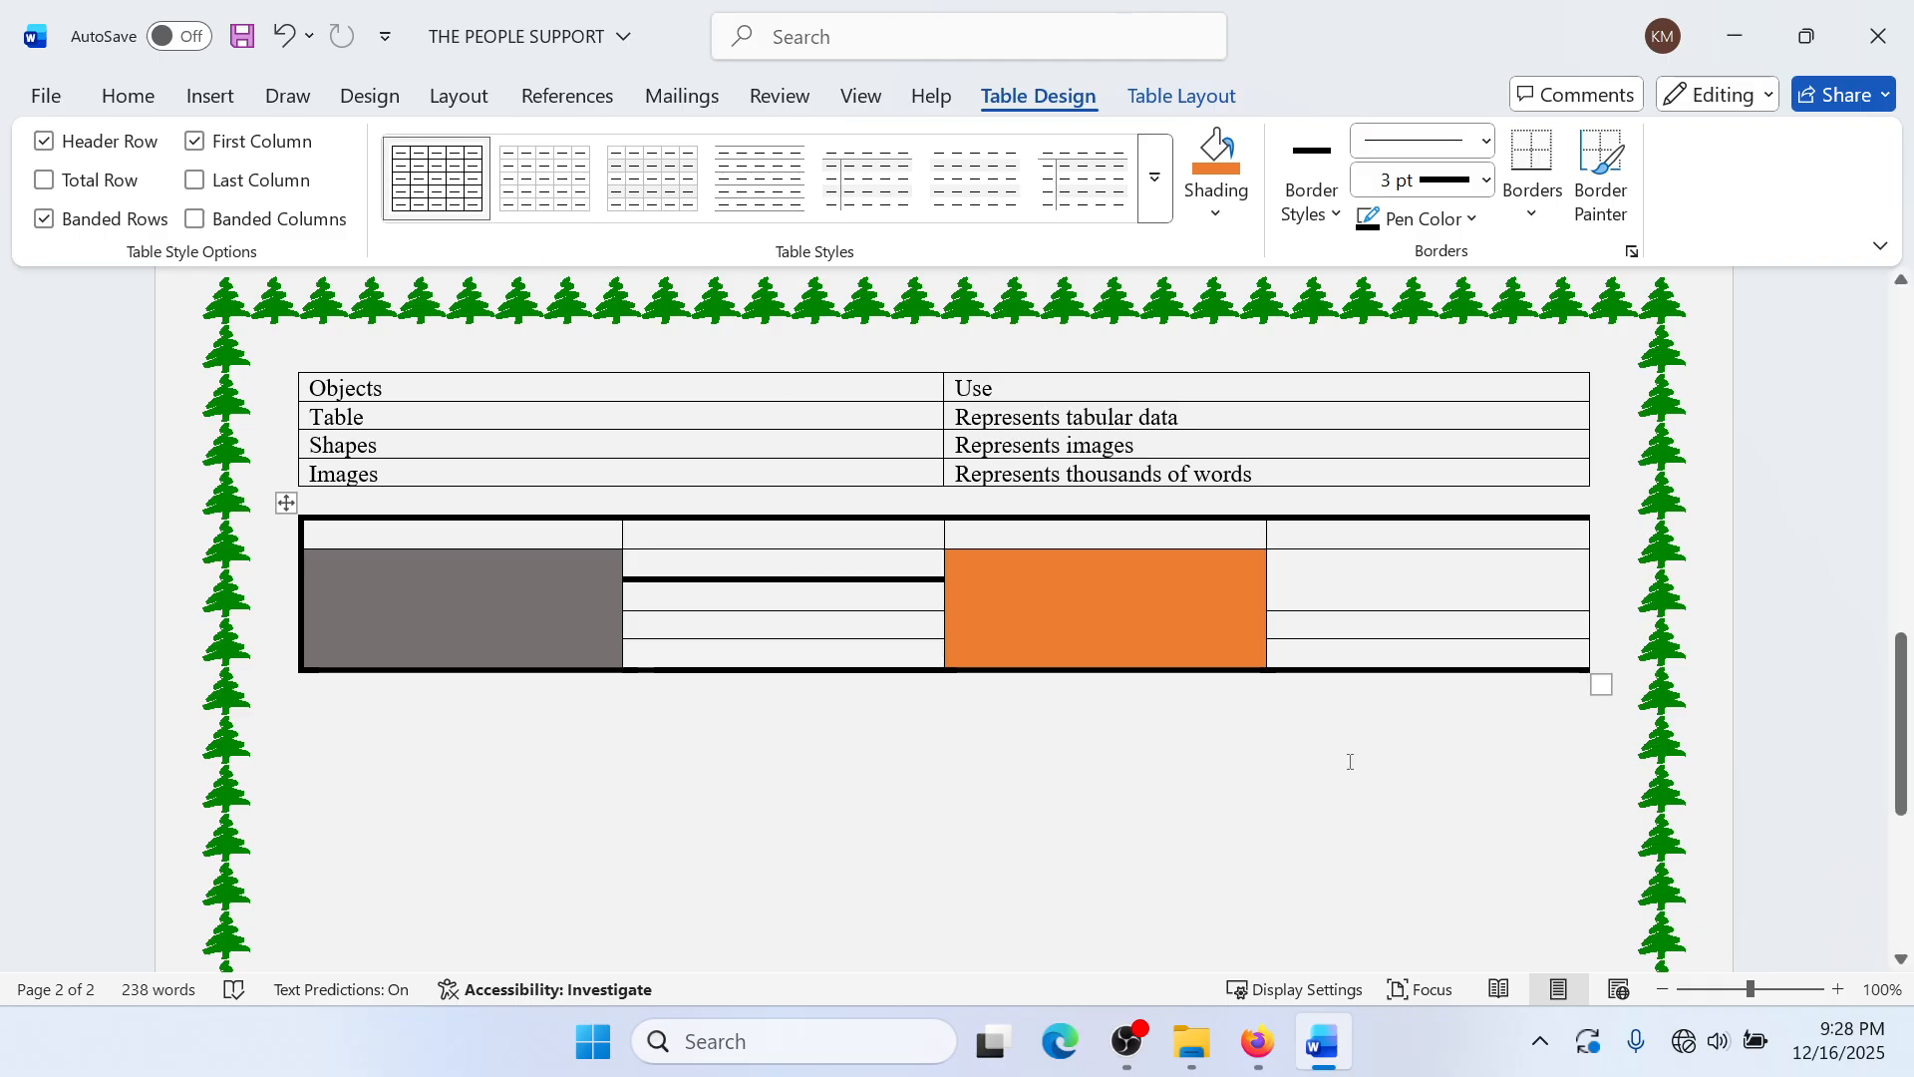
scroll(1291, 662, up, 10)
scroll(1101, 529, down, 5)
scroll(1090, 585, down, 5)
scroll(1042, 573, up, 4)
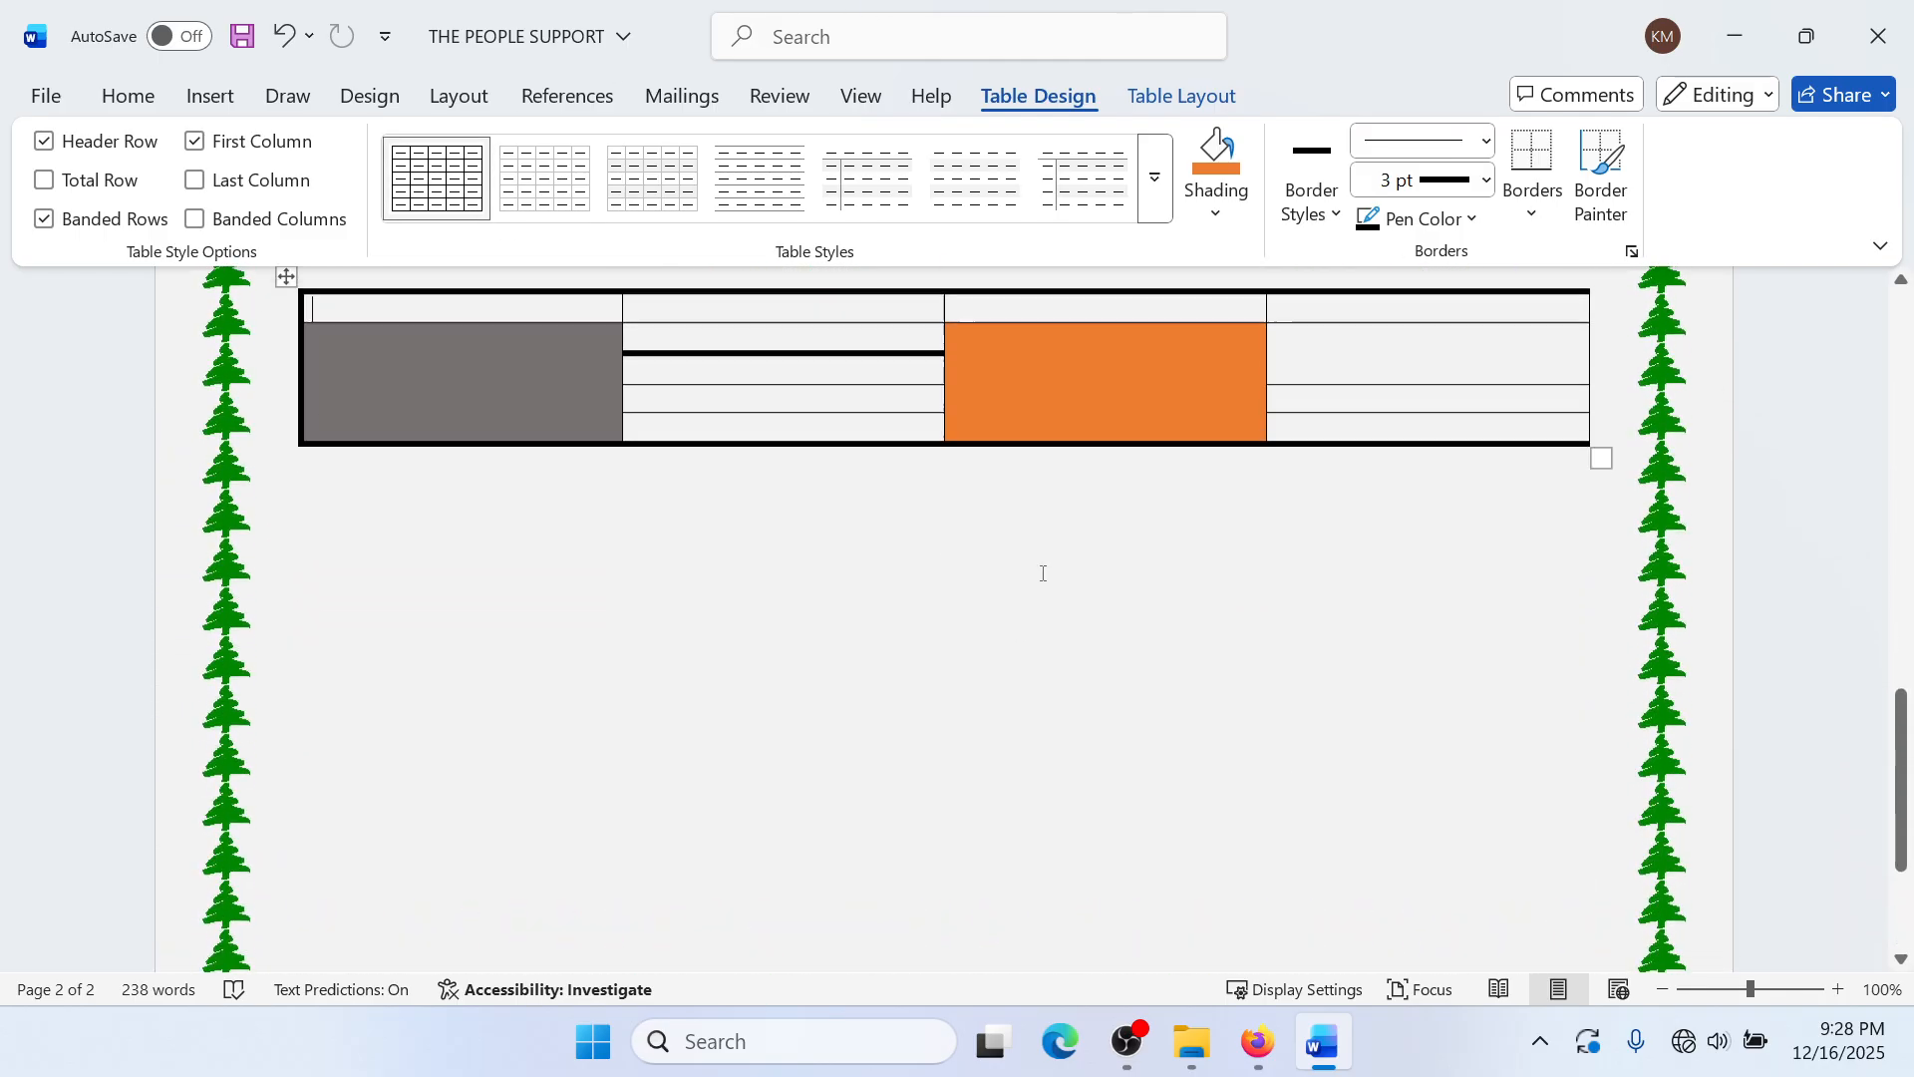
scroll(1042, 573, up, 3)
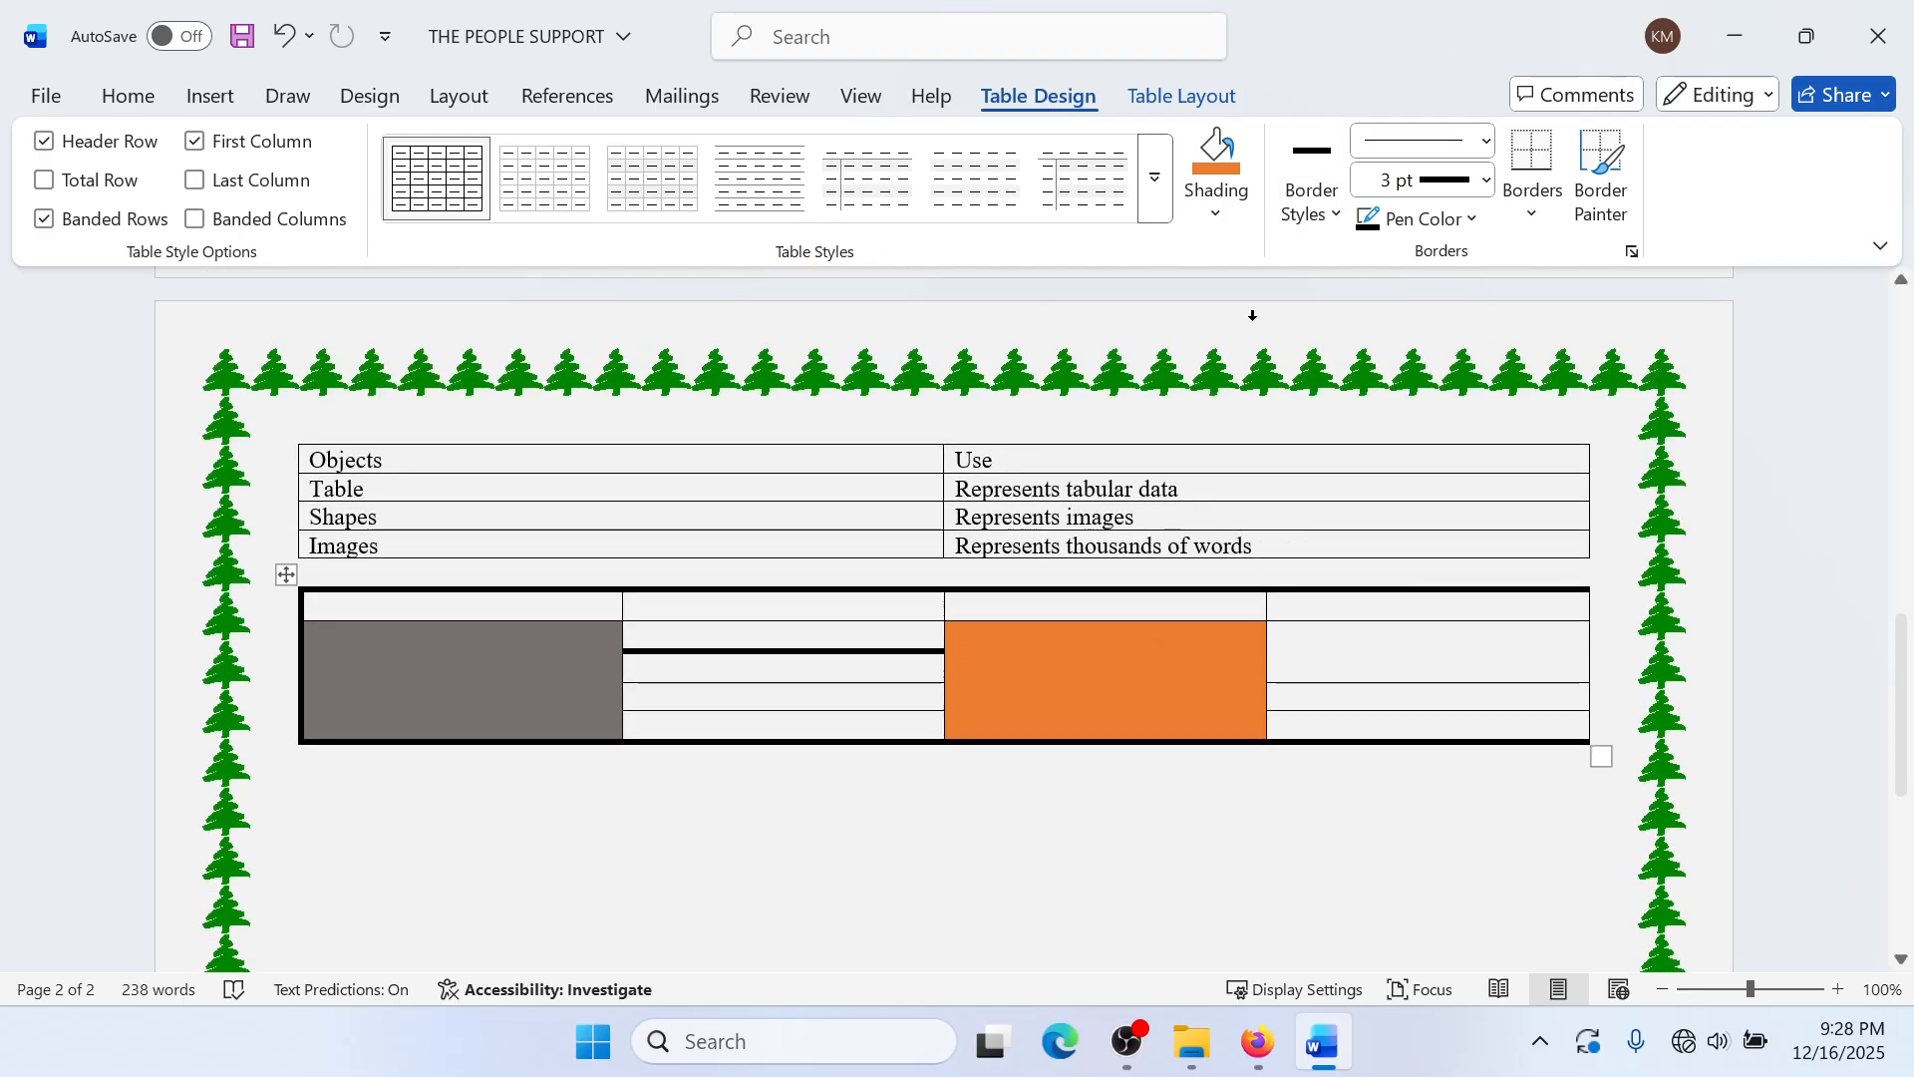
click(406, 885)
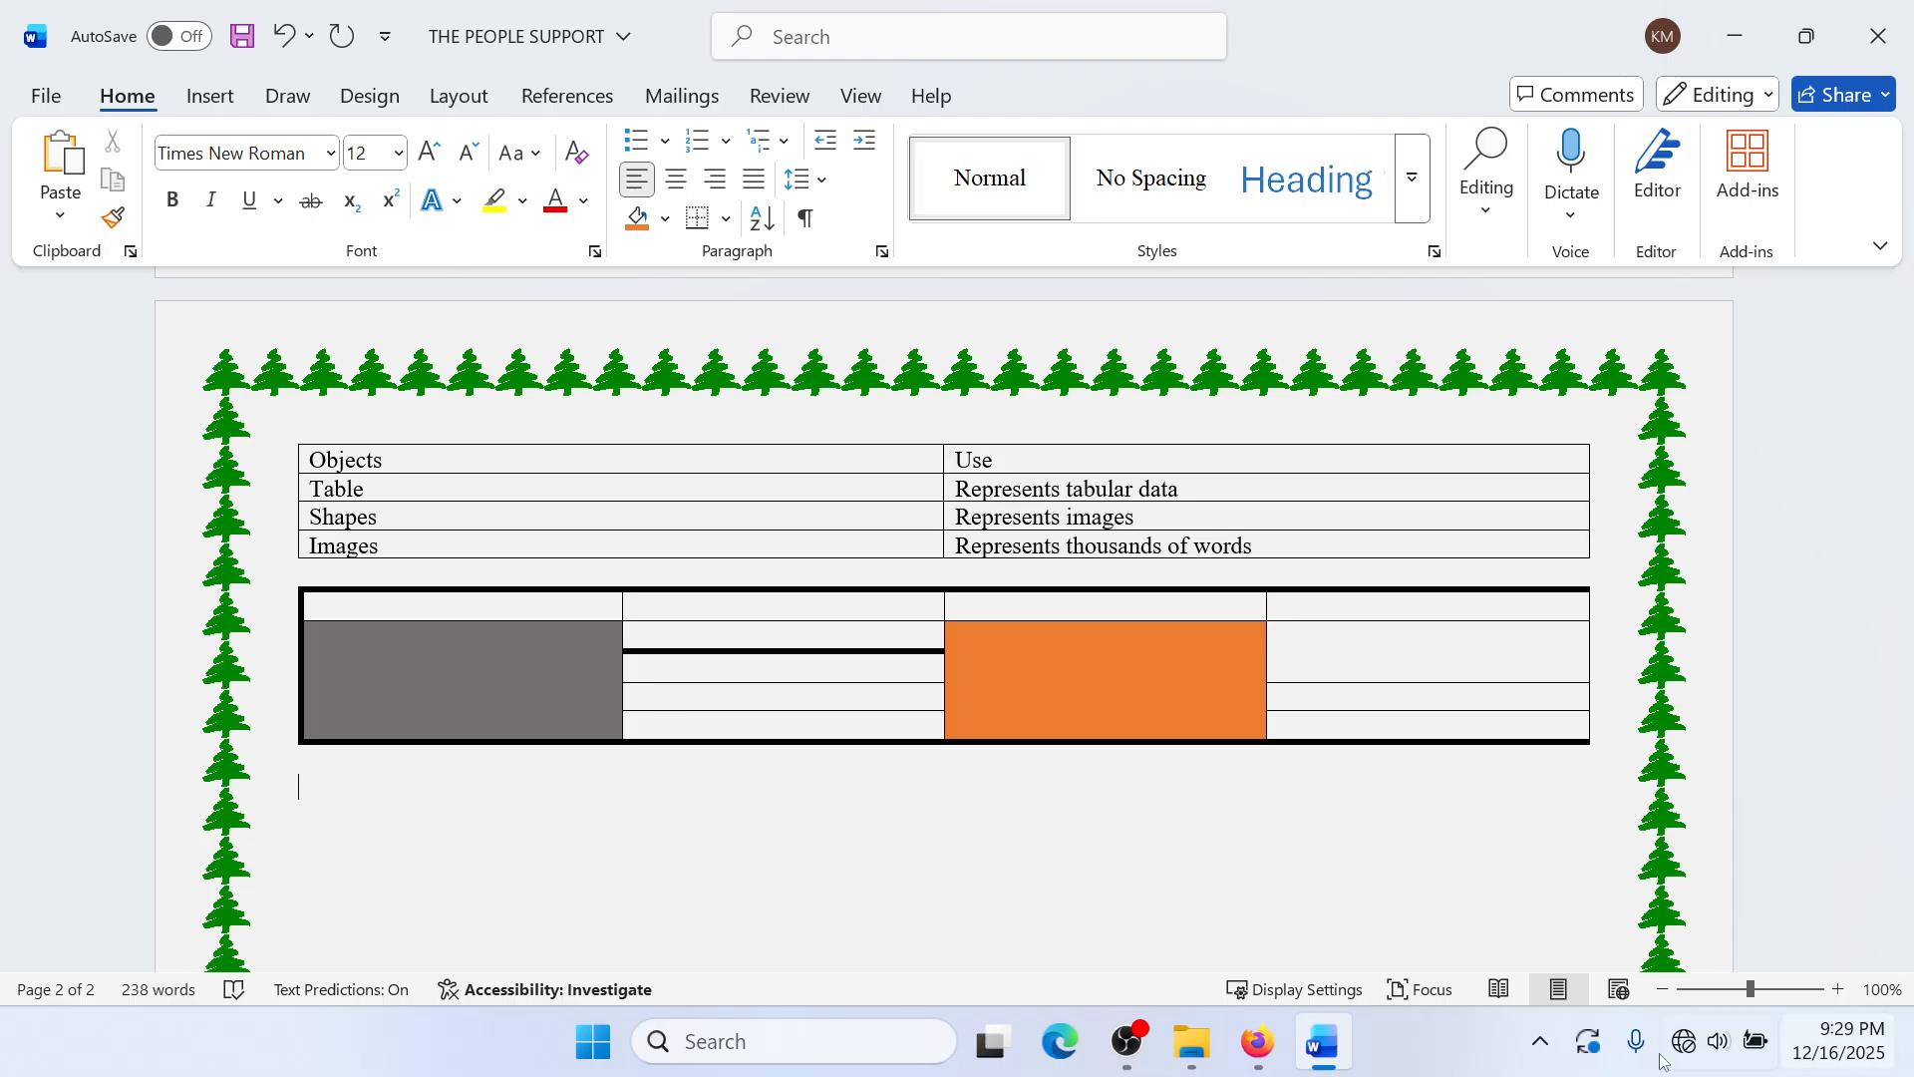
click(1127, 1041)
key(super+Up)
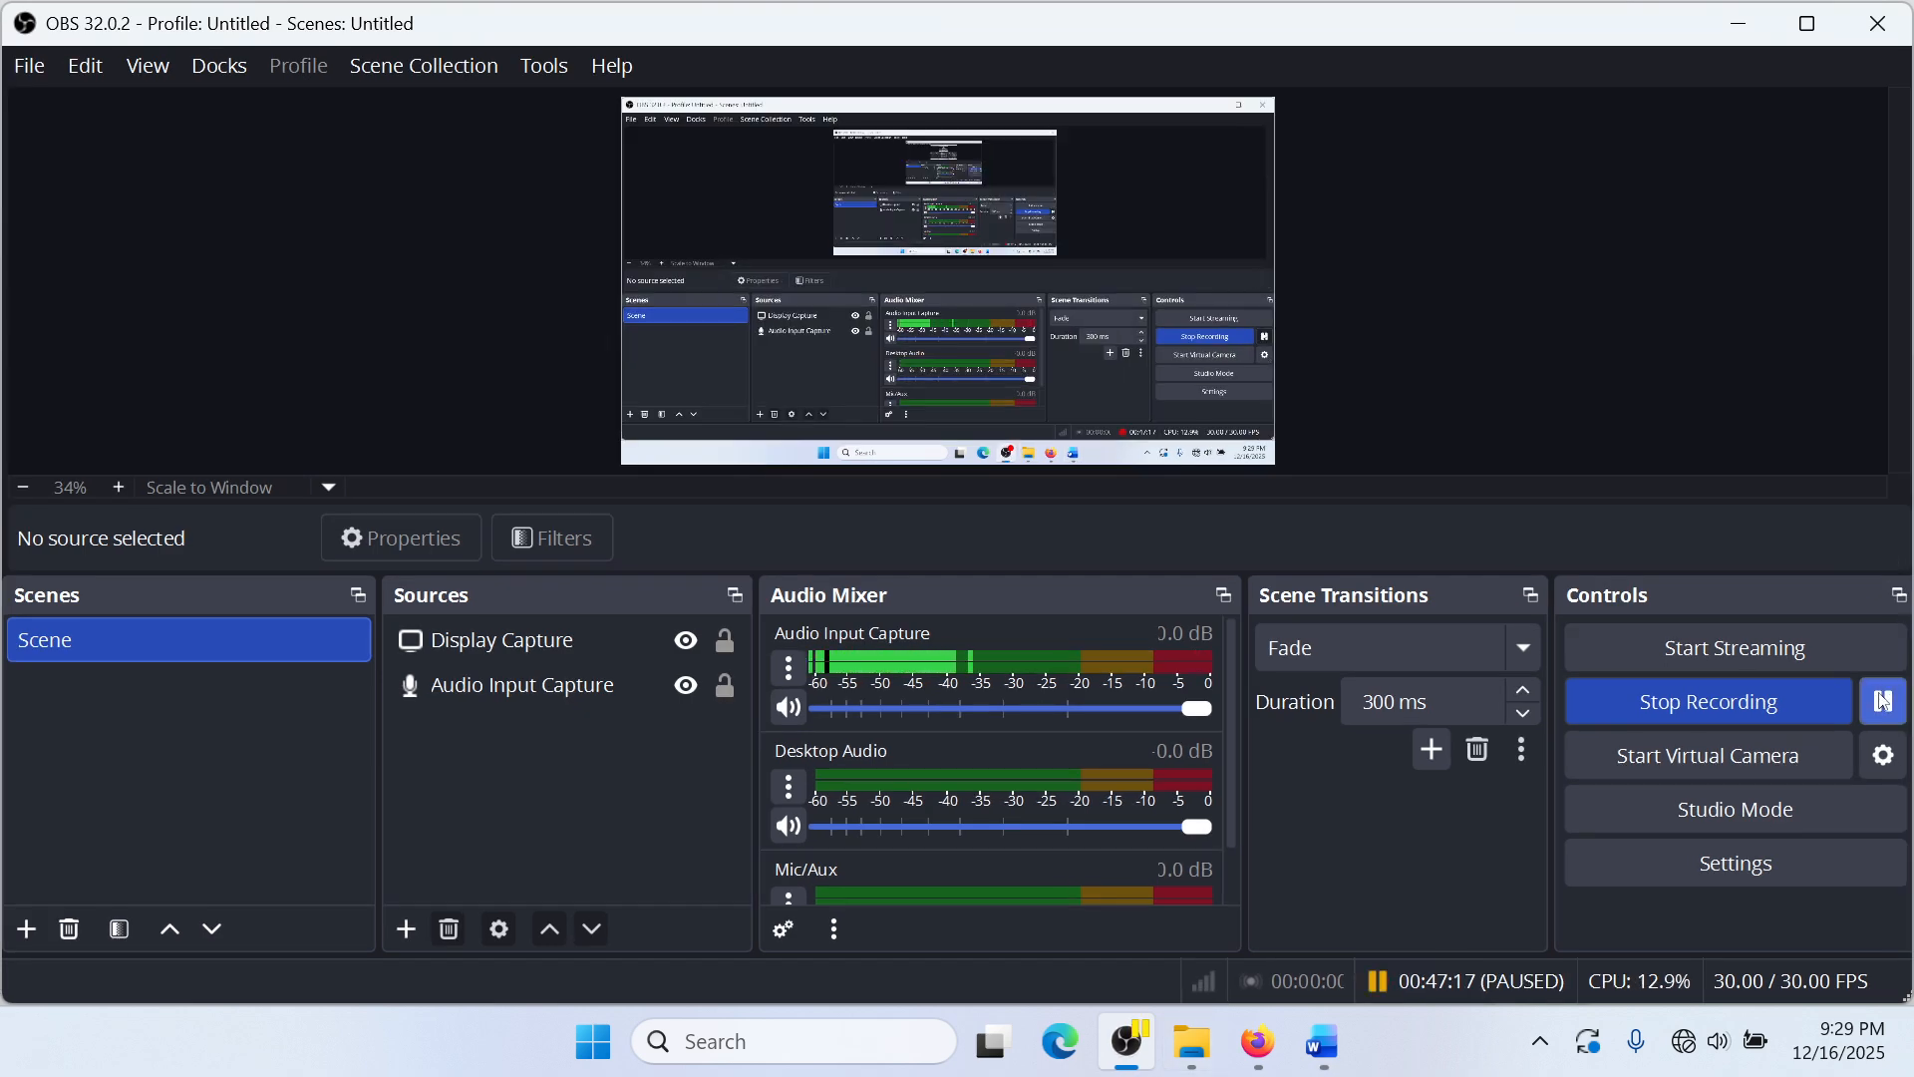
click(1755, 38)
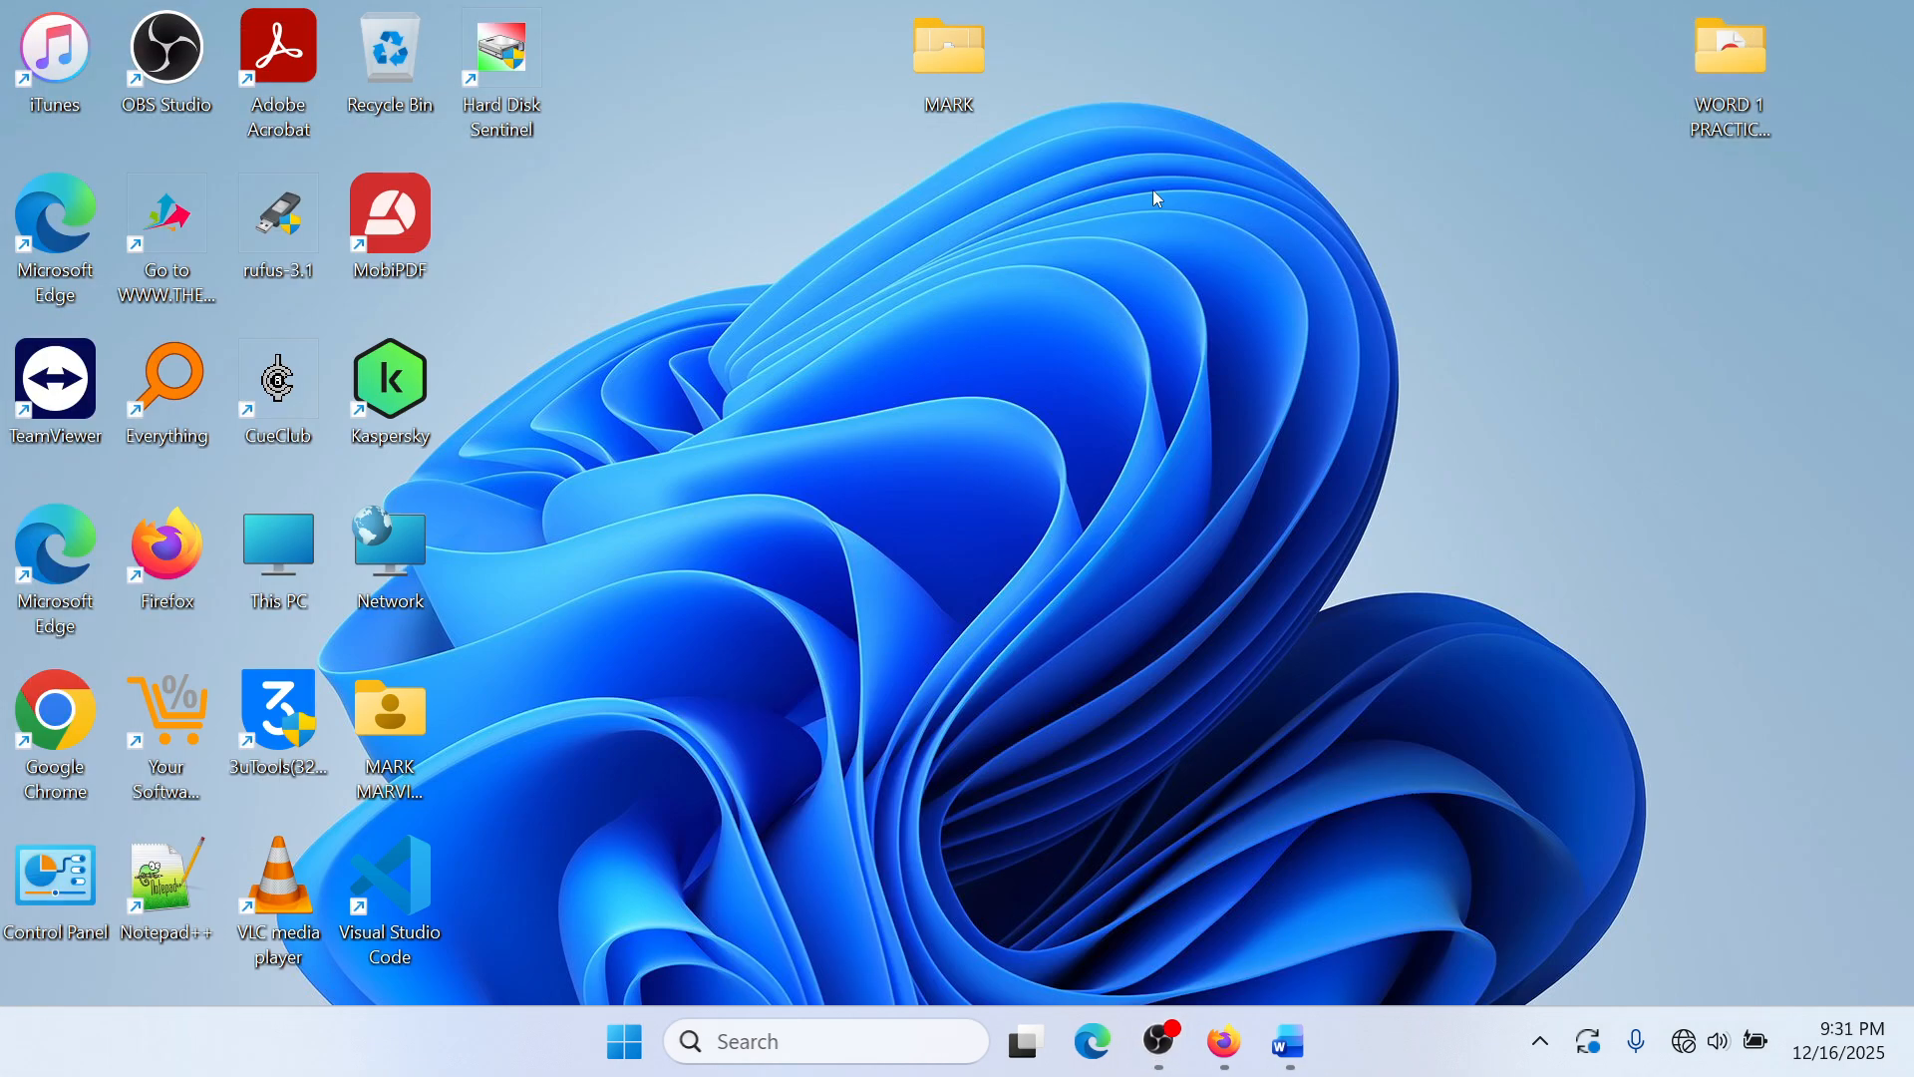
Step: Return to Word and insert the picture Luuka_1 (2) from its Desktop folder below the lower table
click(1293, 1043)
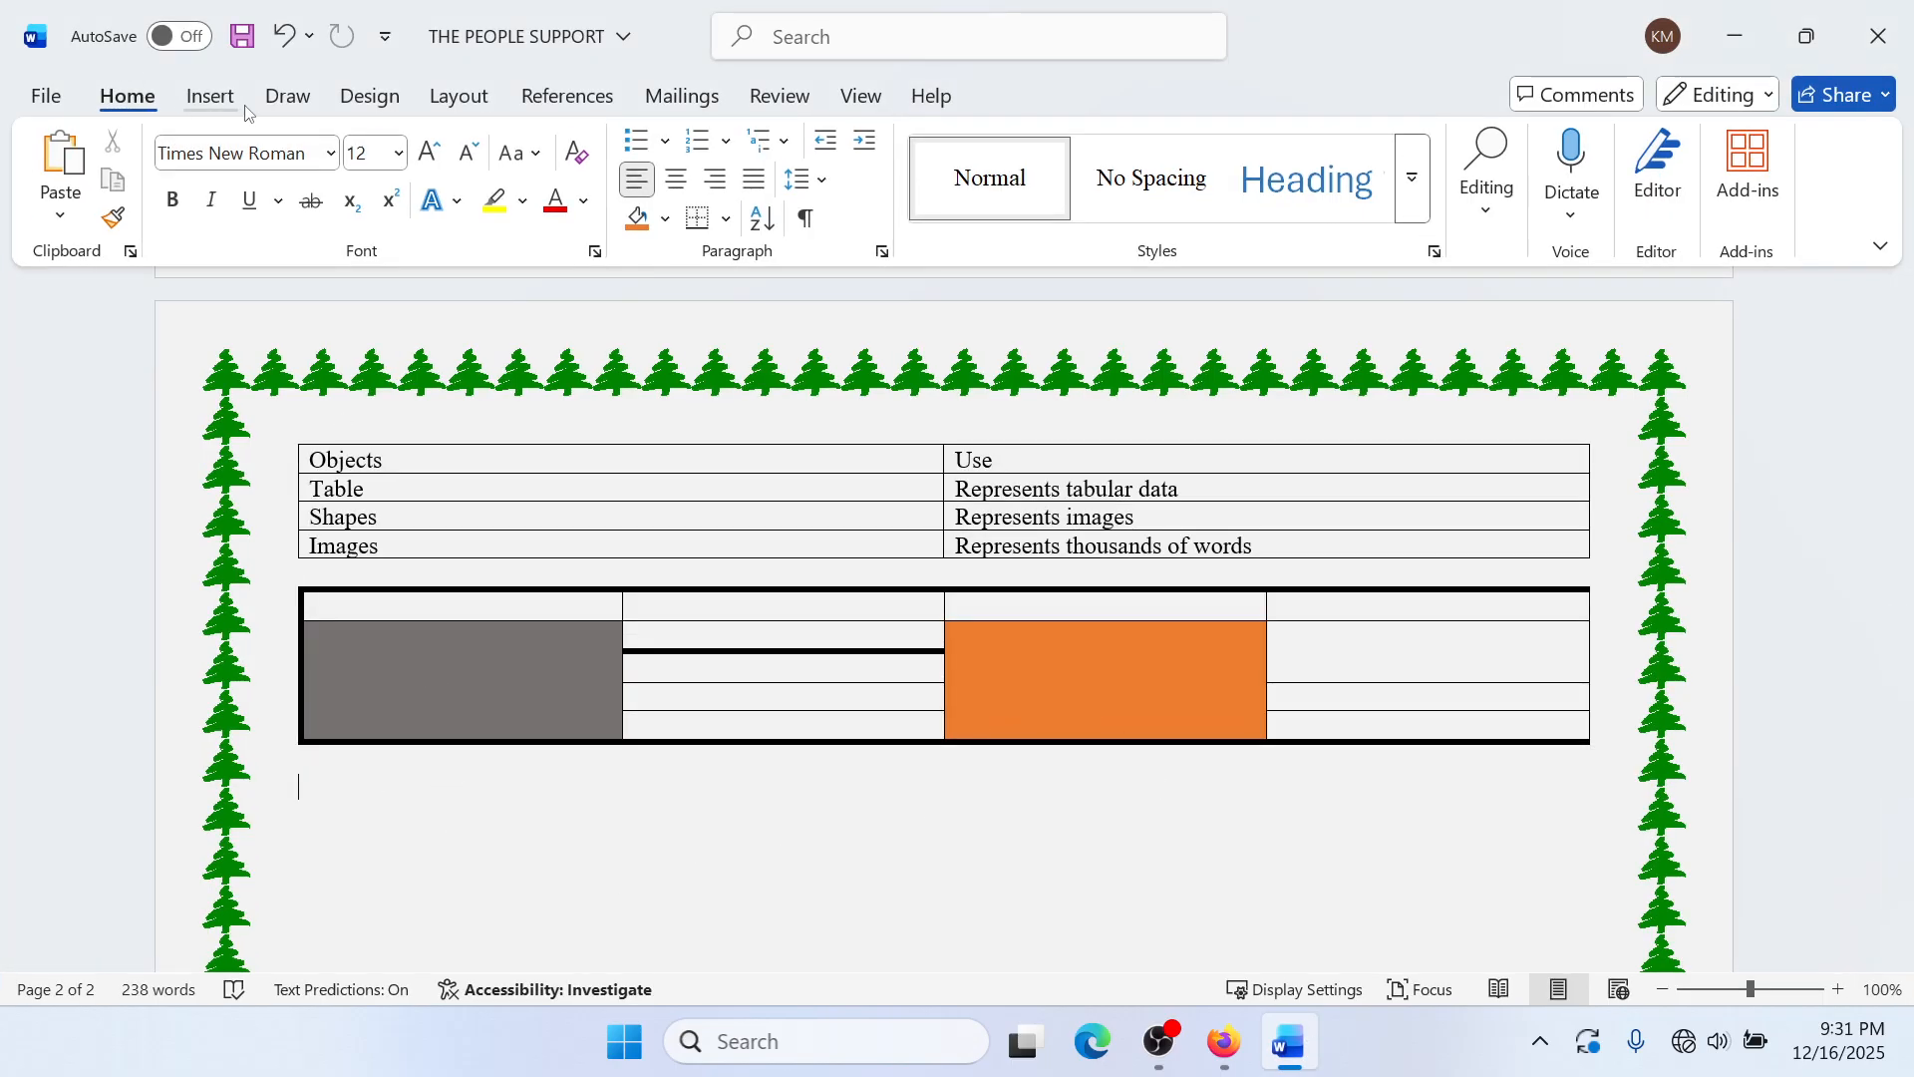
click(214, 97)
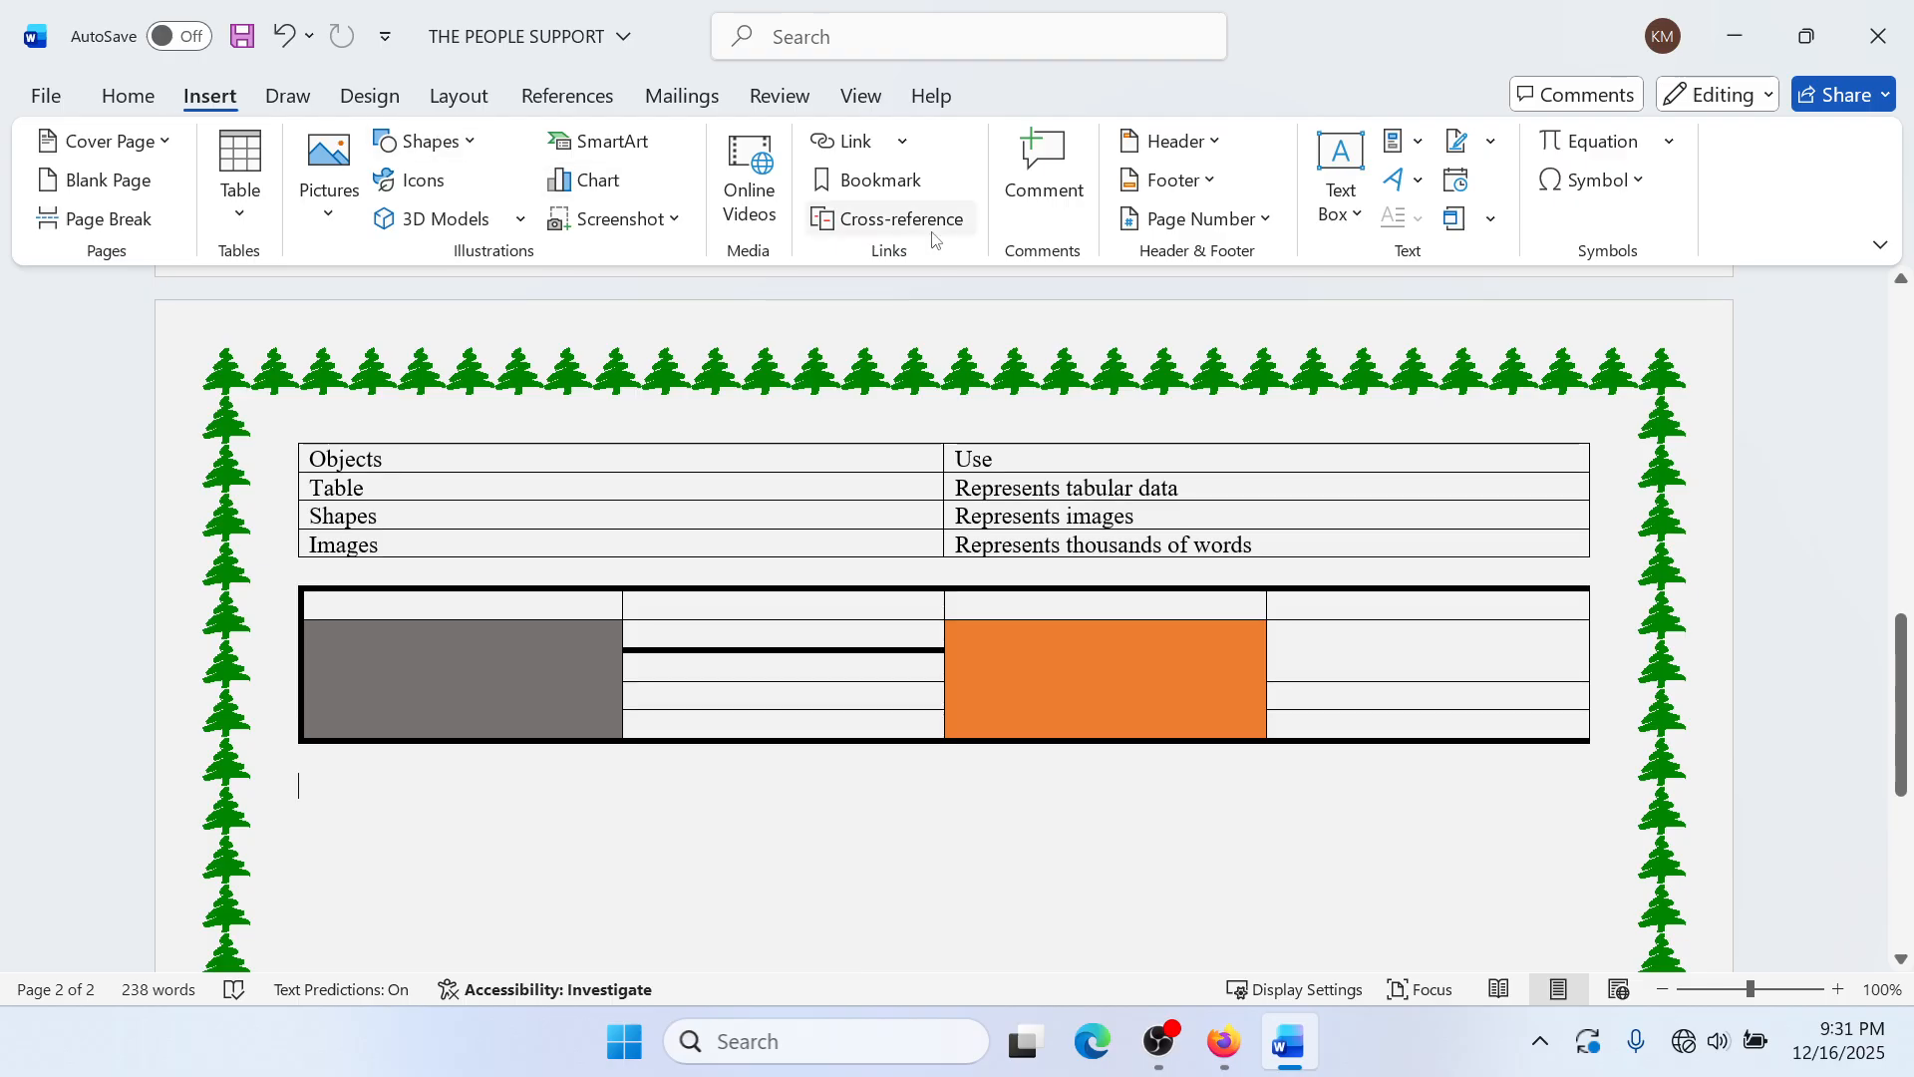
click(334, 219)
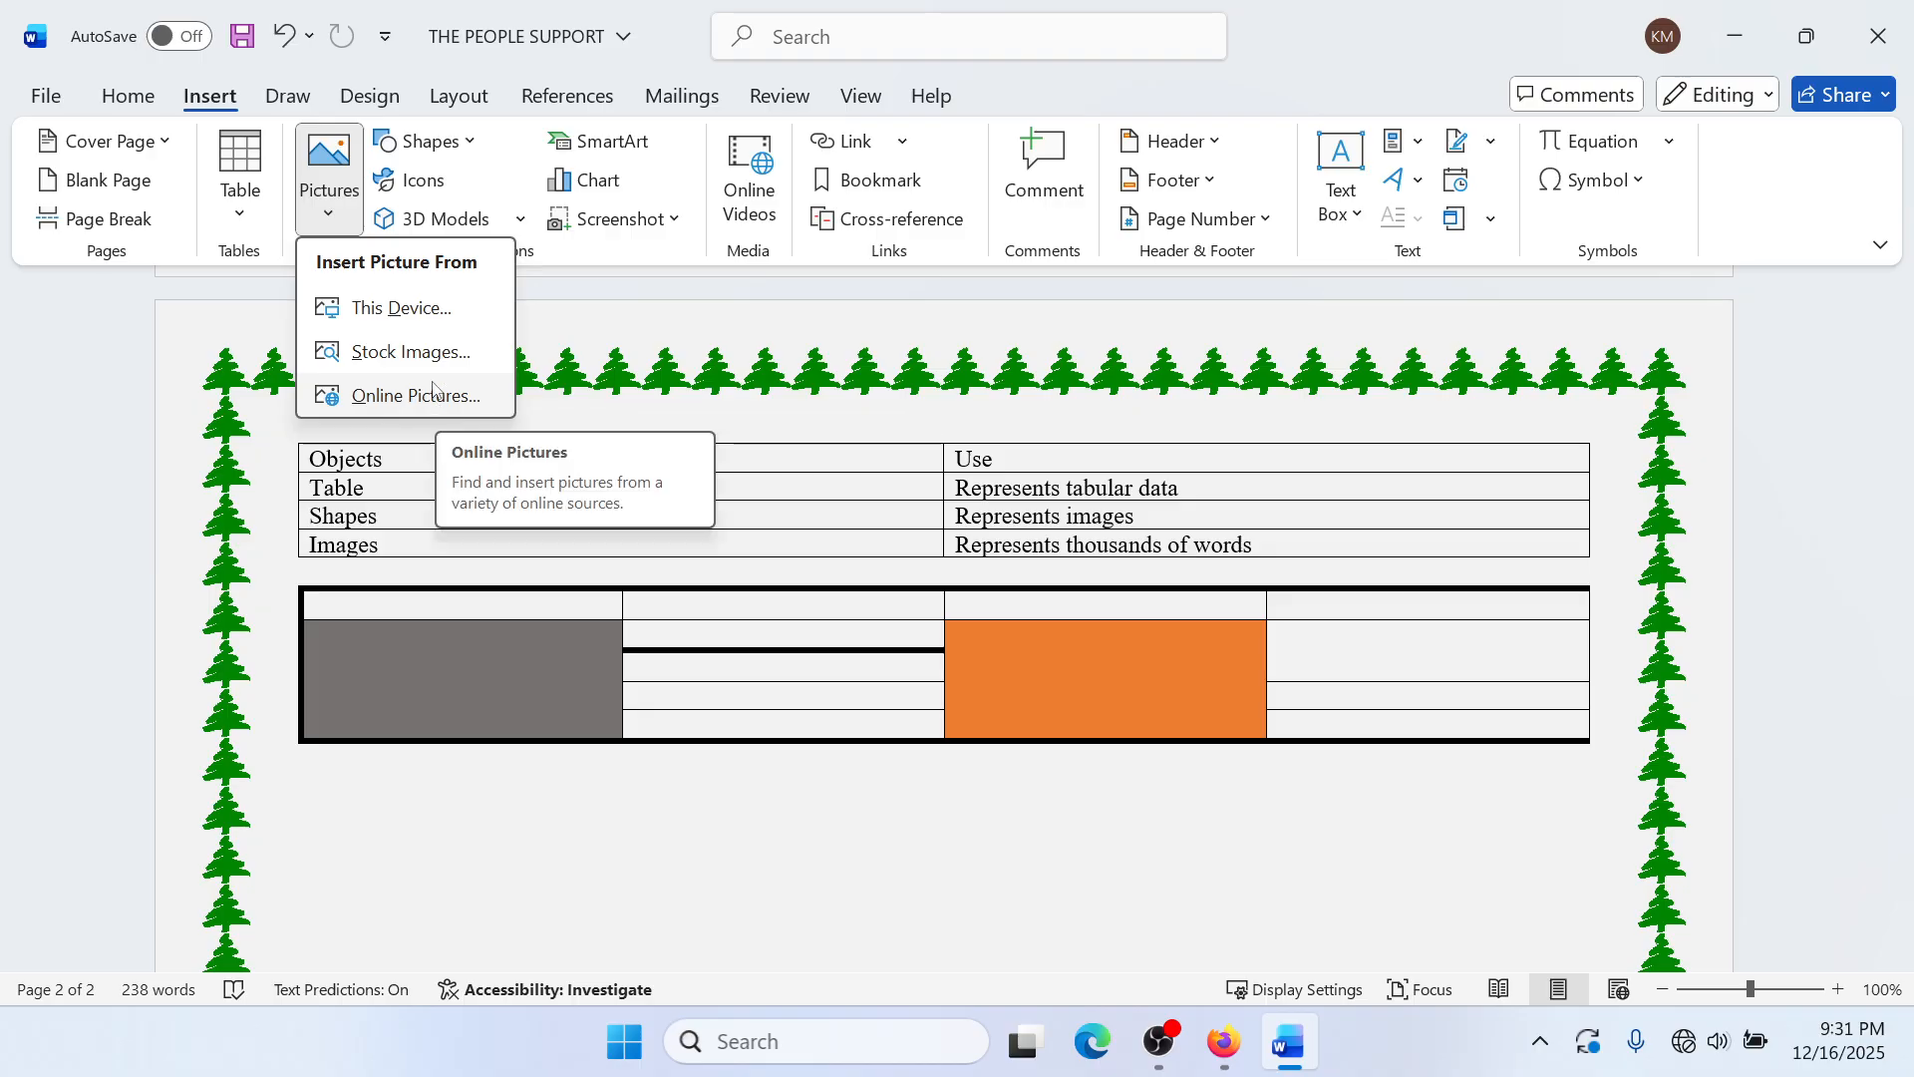
click(429, 317)
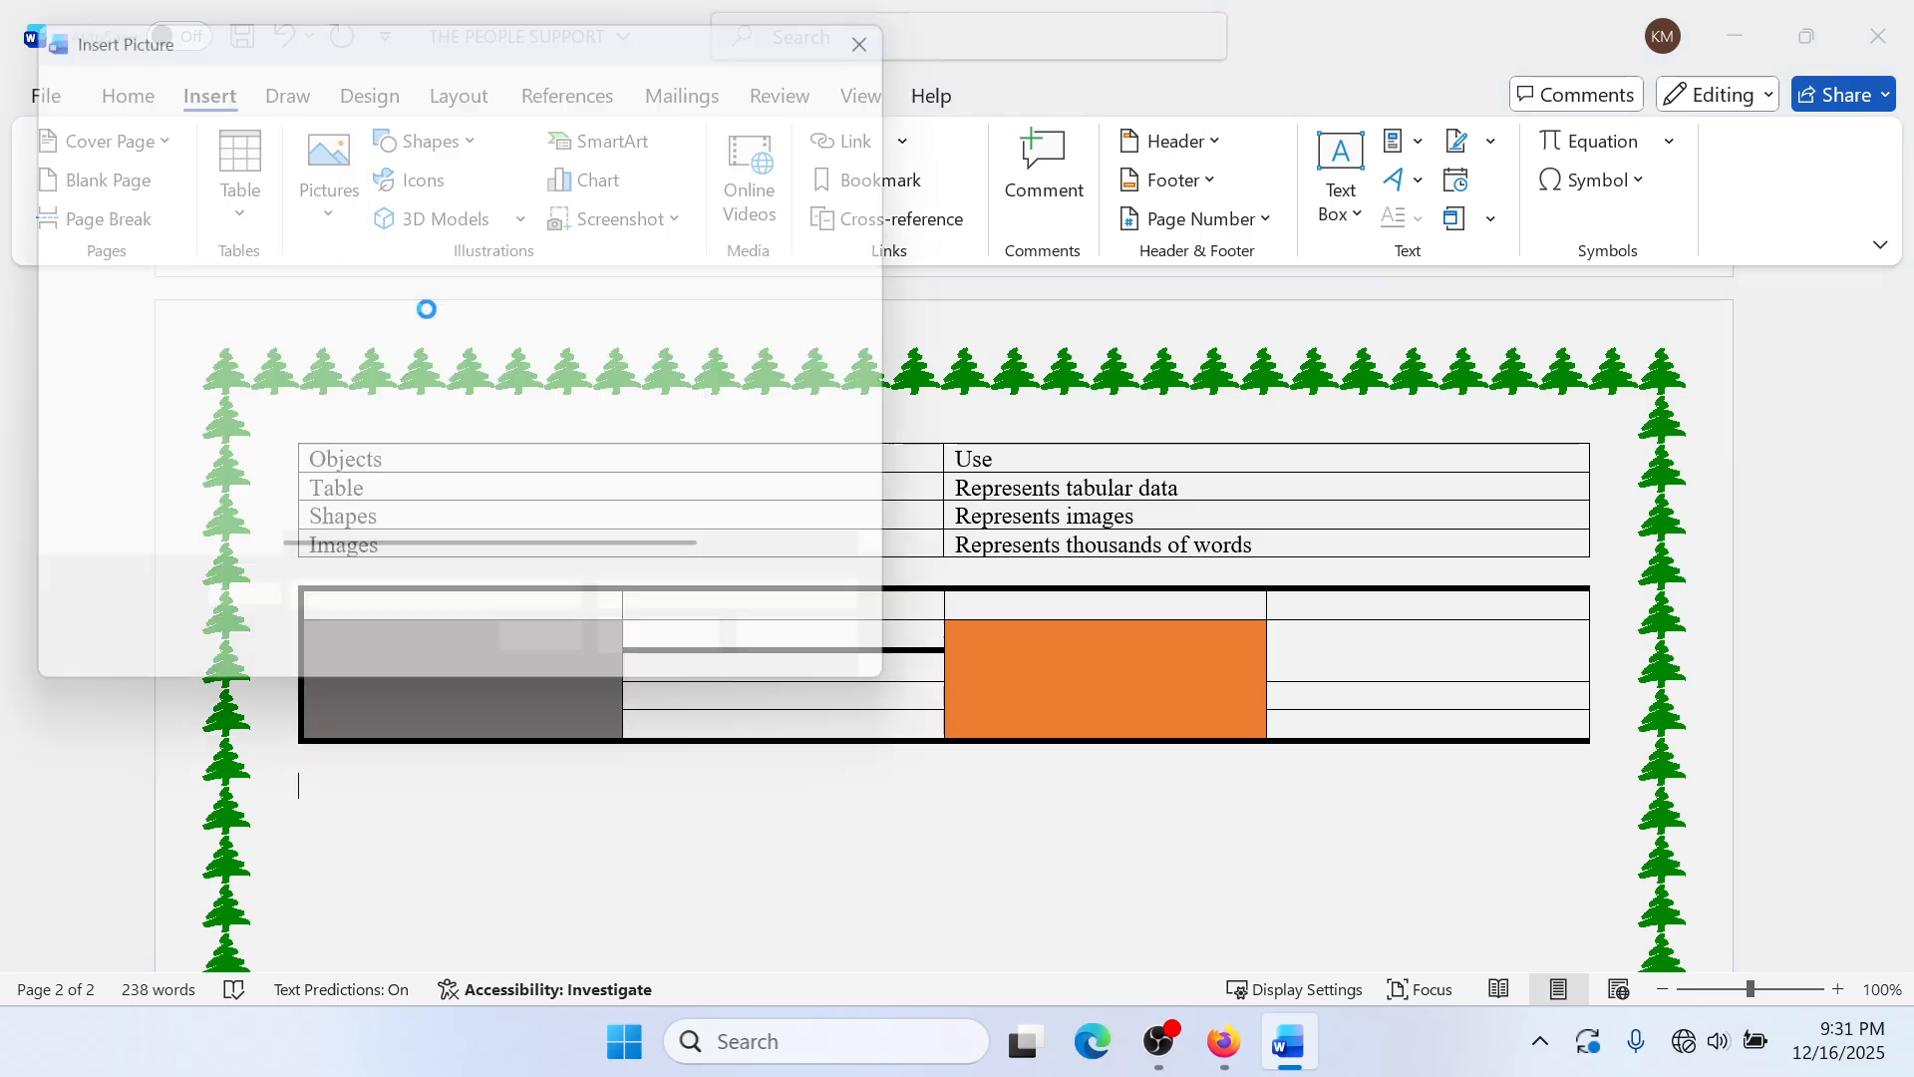
scroll(164, 344, up, 5)
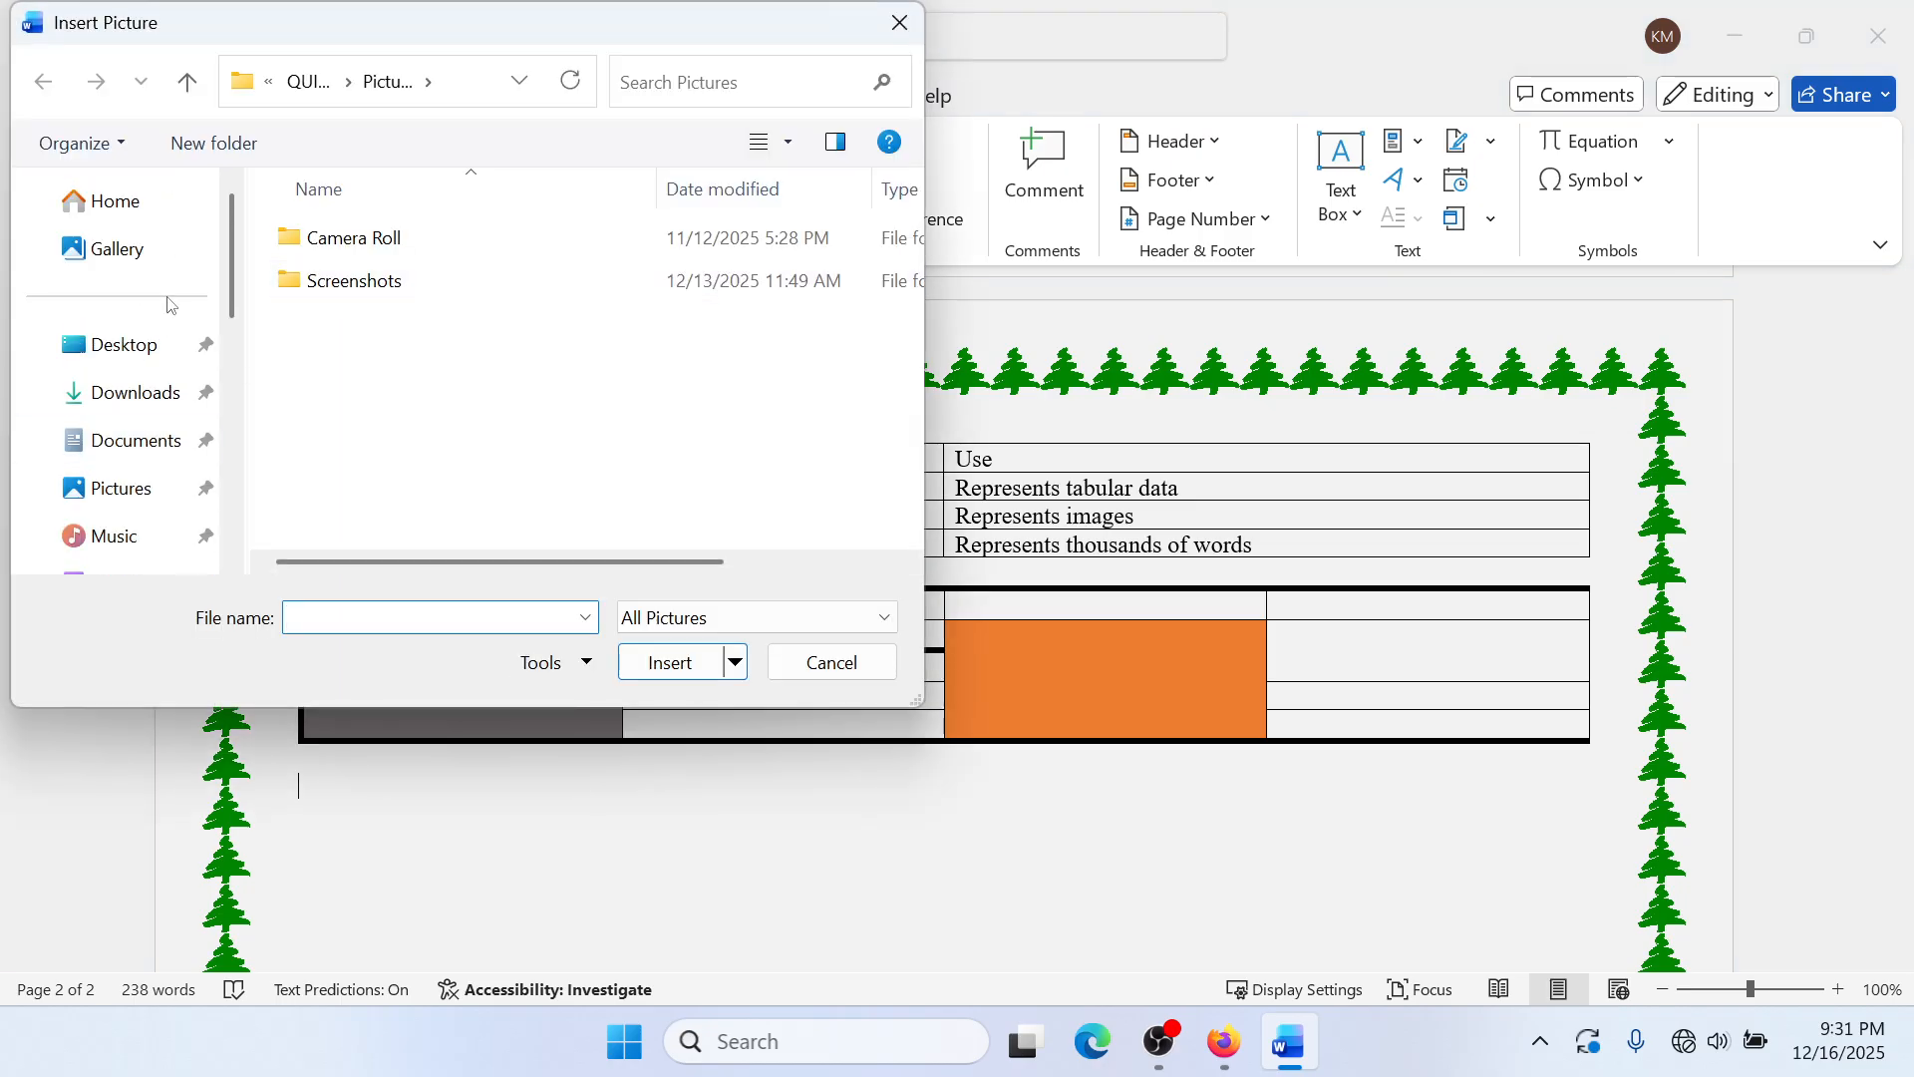
click(157, 351)
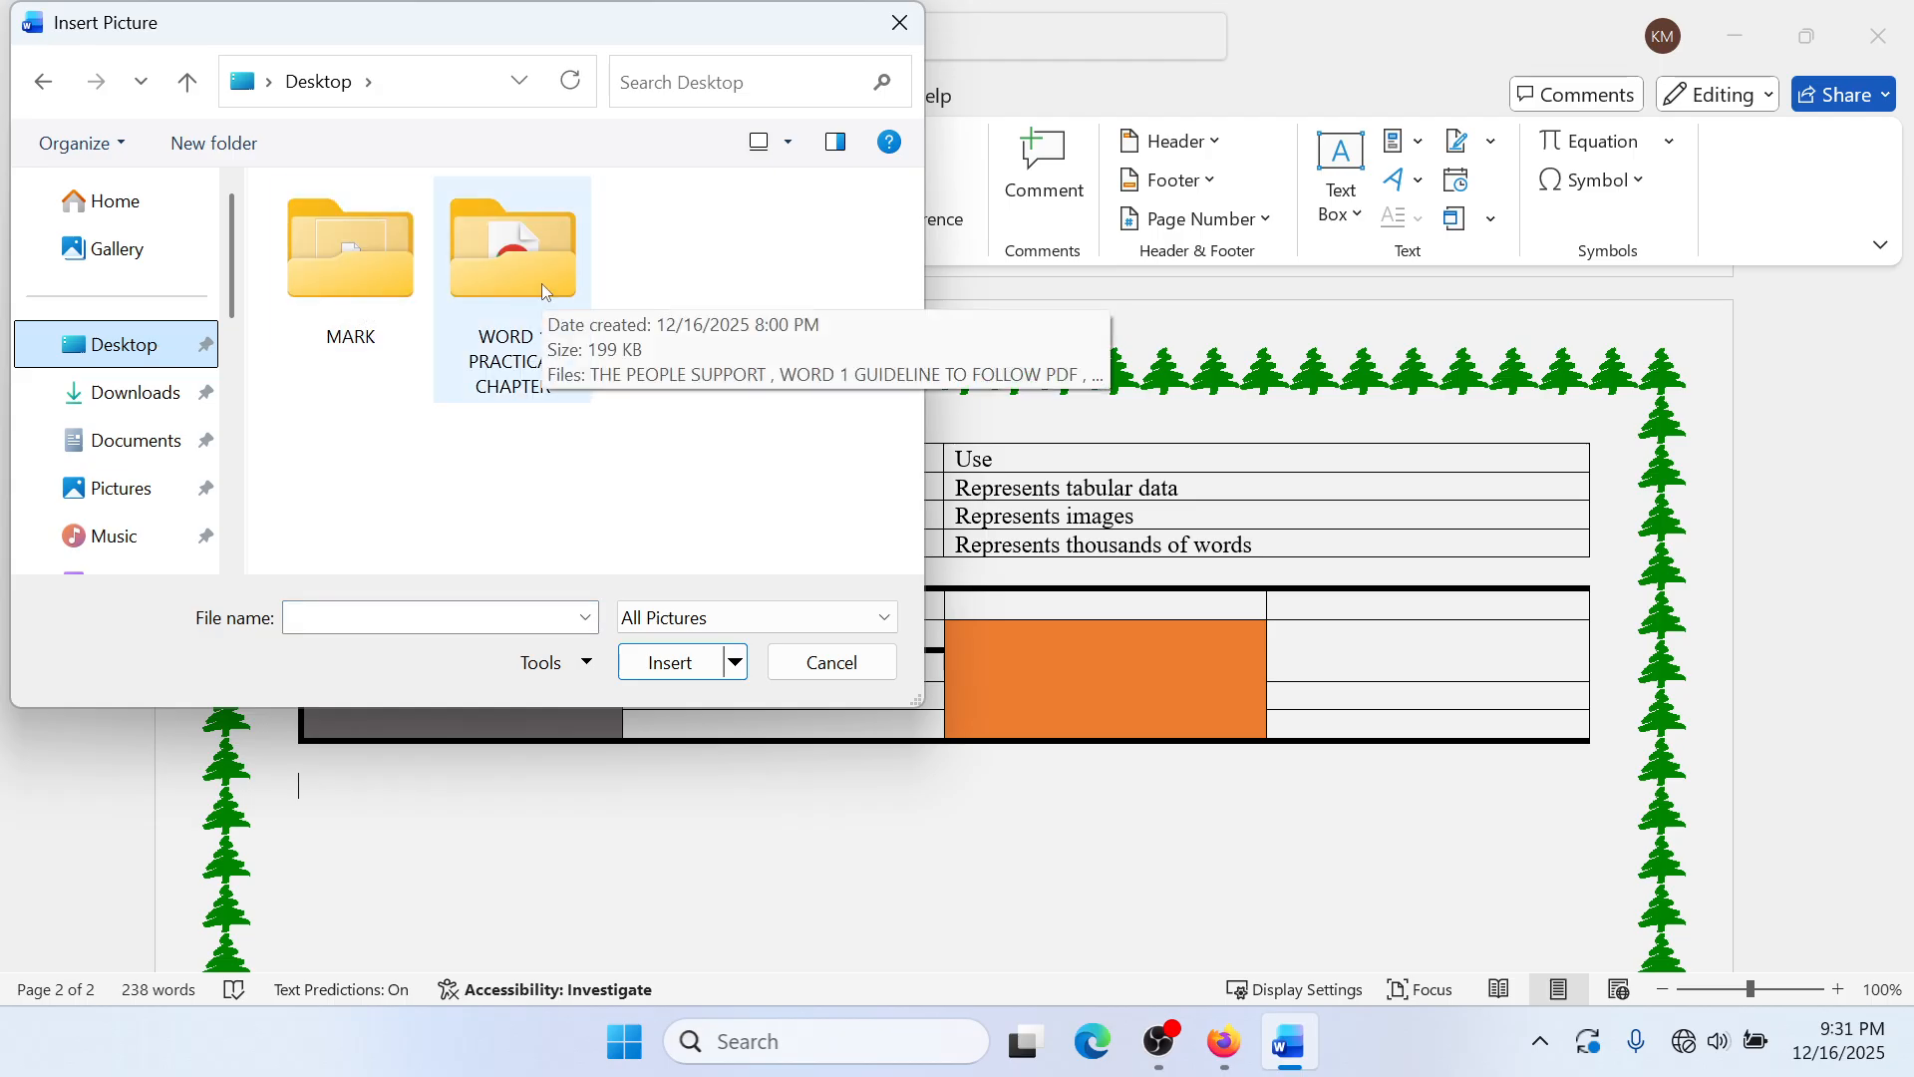
double_click(413, 286)
click(337, 317)
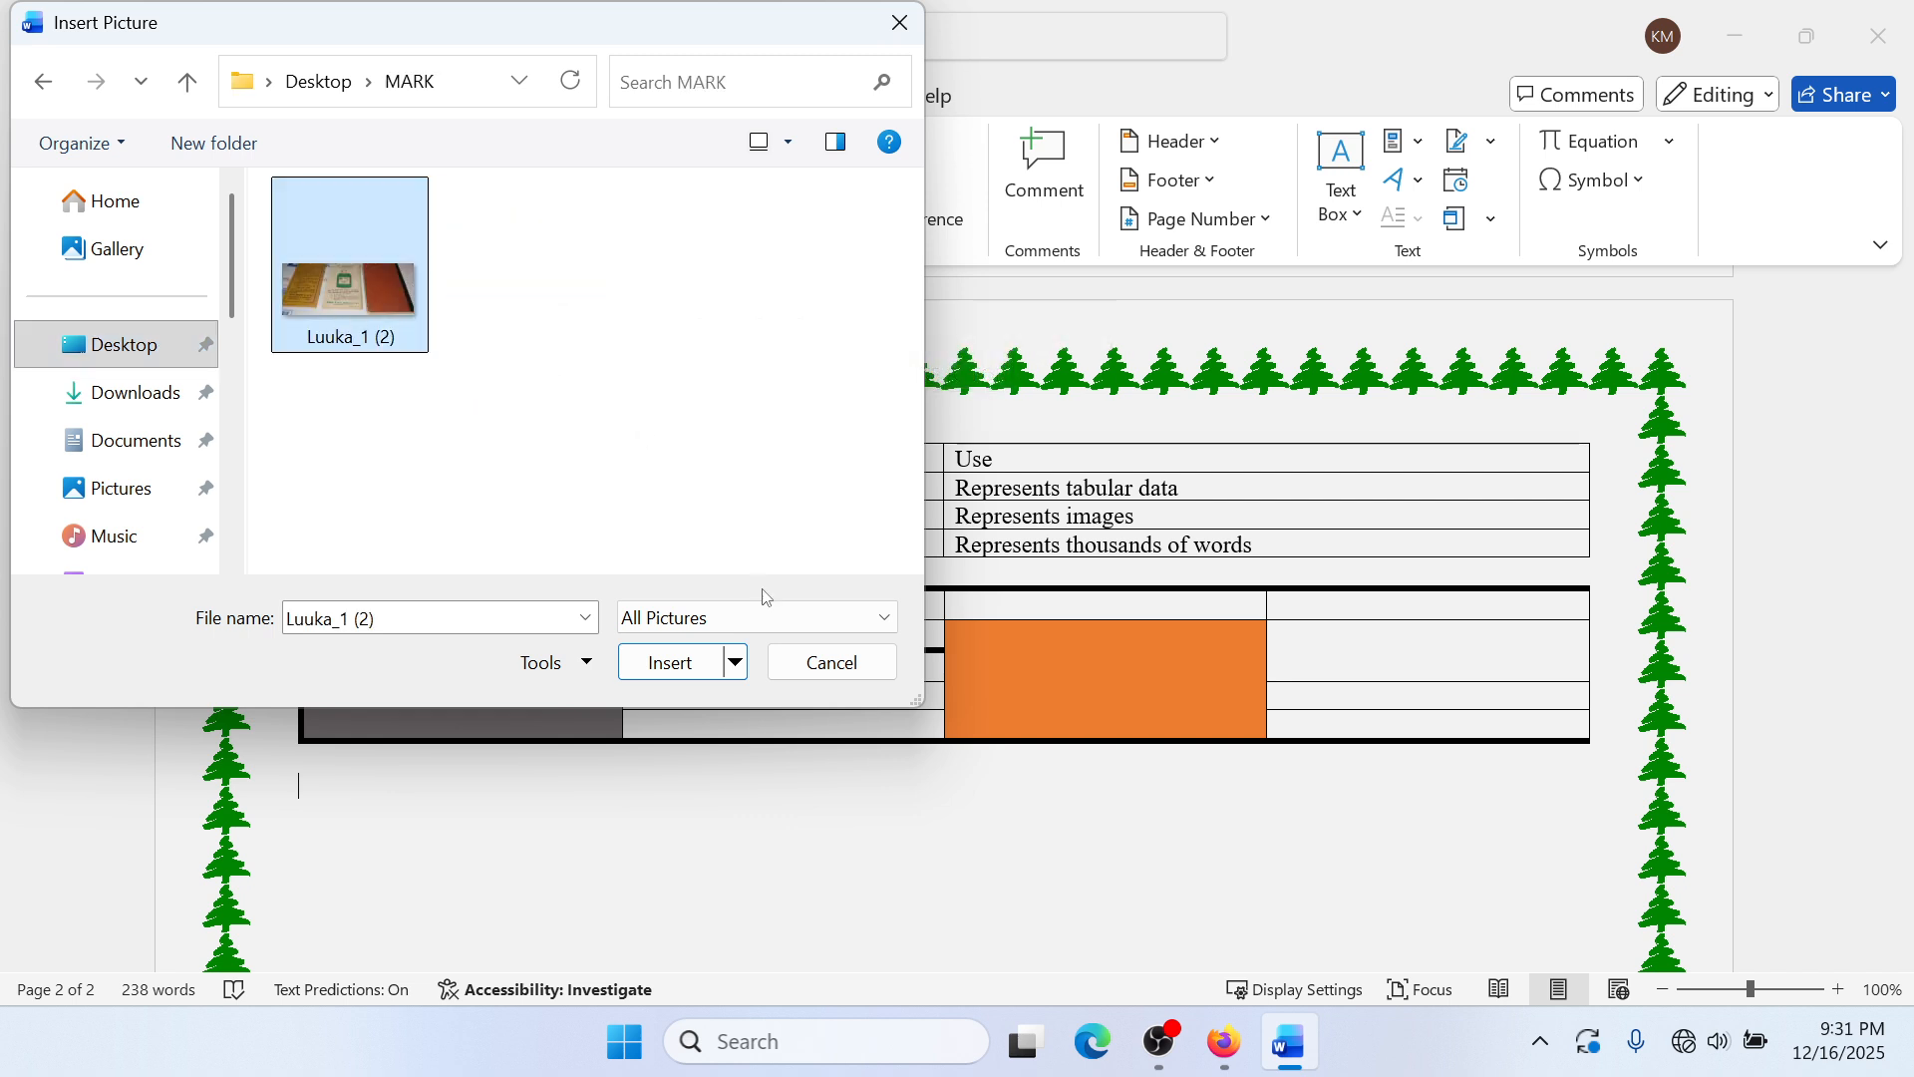
click(682, 677)
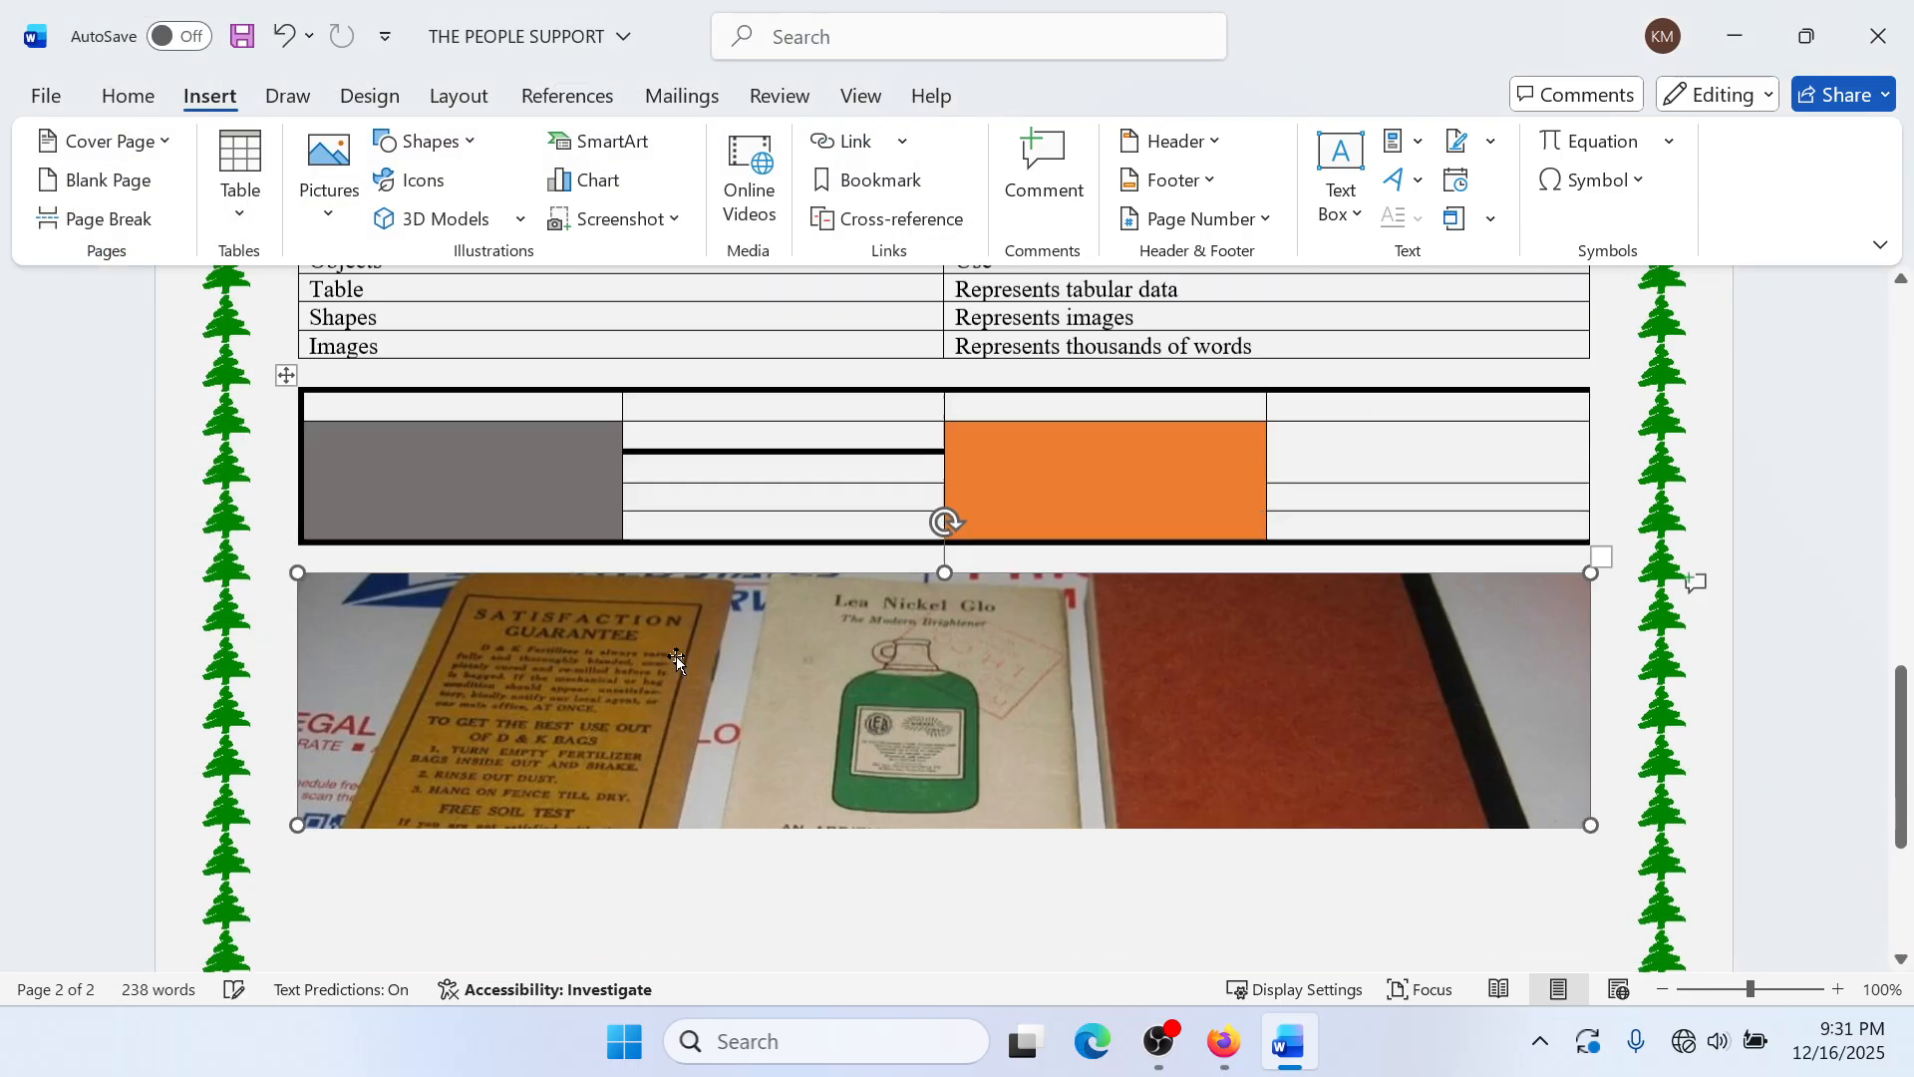
Step: Shrink the inserted picture proportionally to about 2.57 cm high and 6.6 cm wide
scroll(684, 668, down, 2)
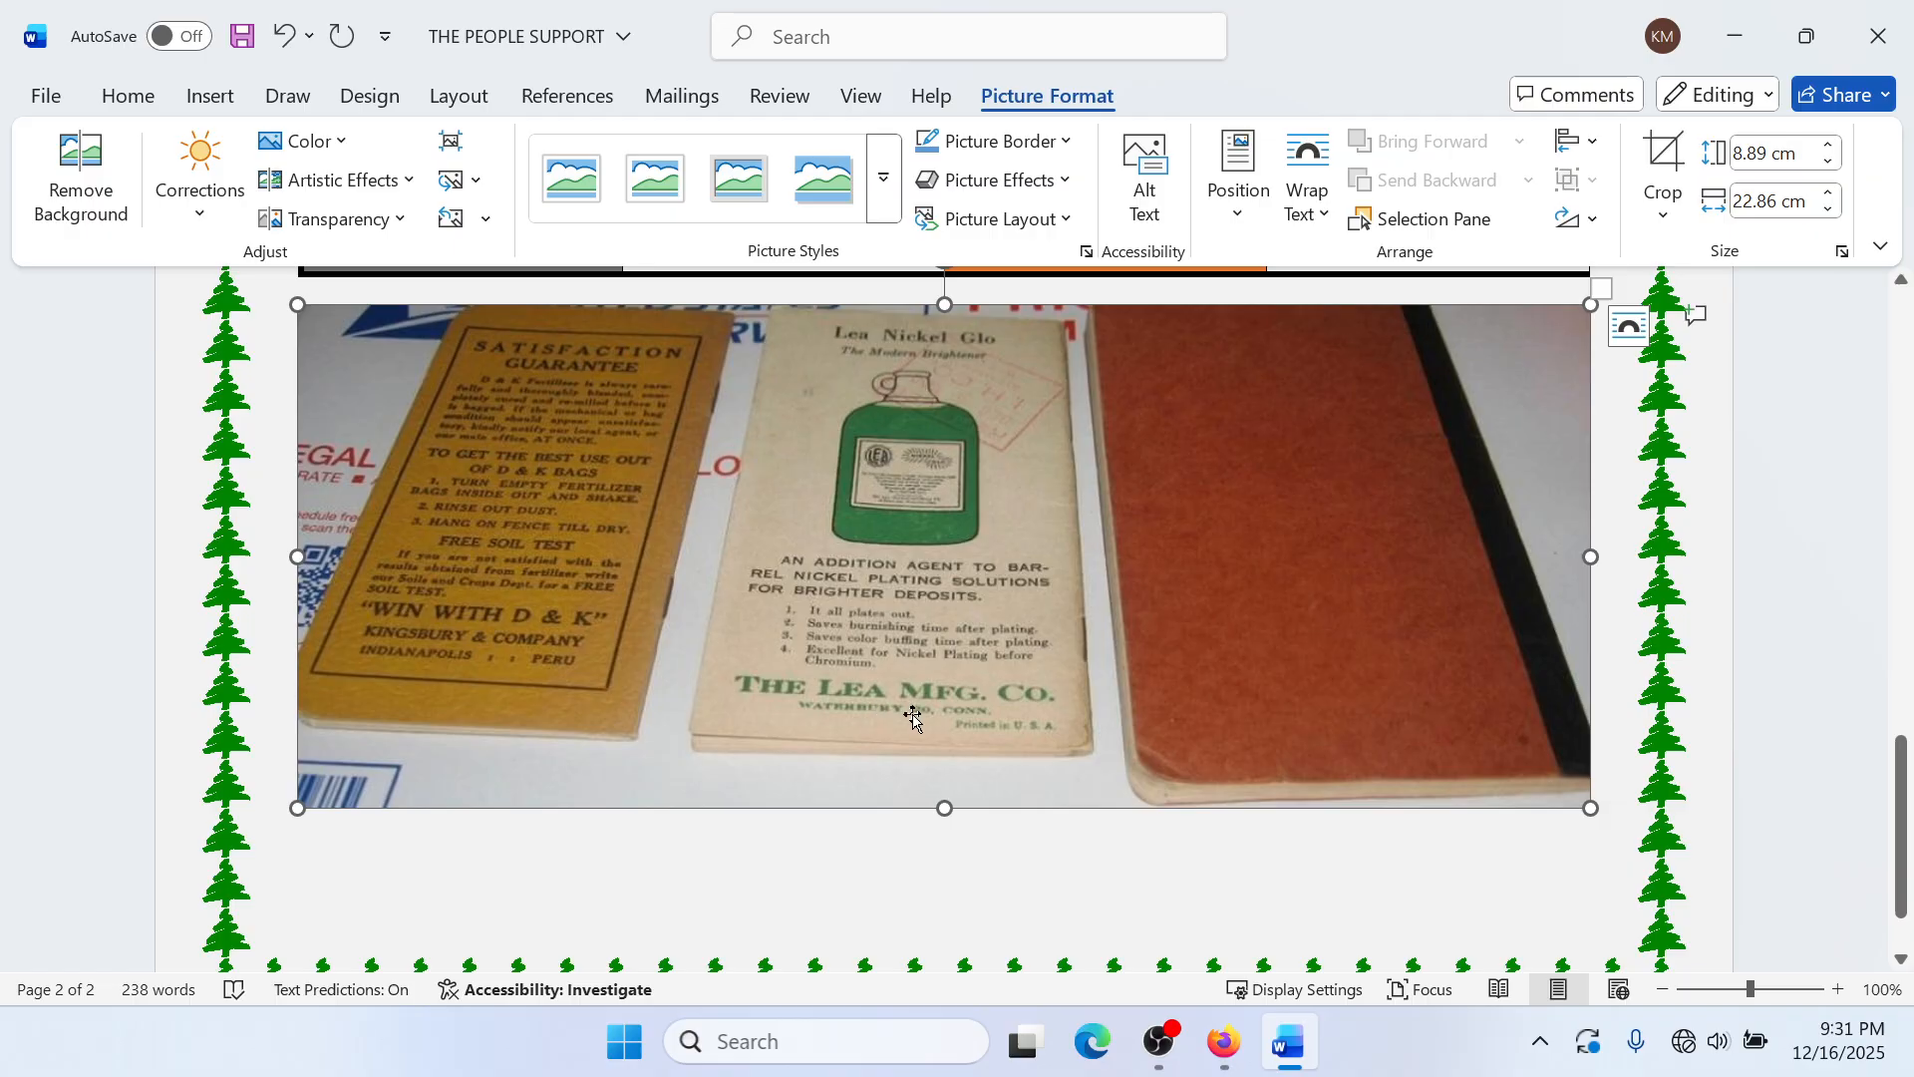
scroll(1166, 733, up, 3)
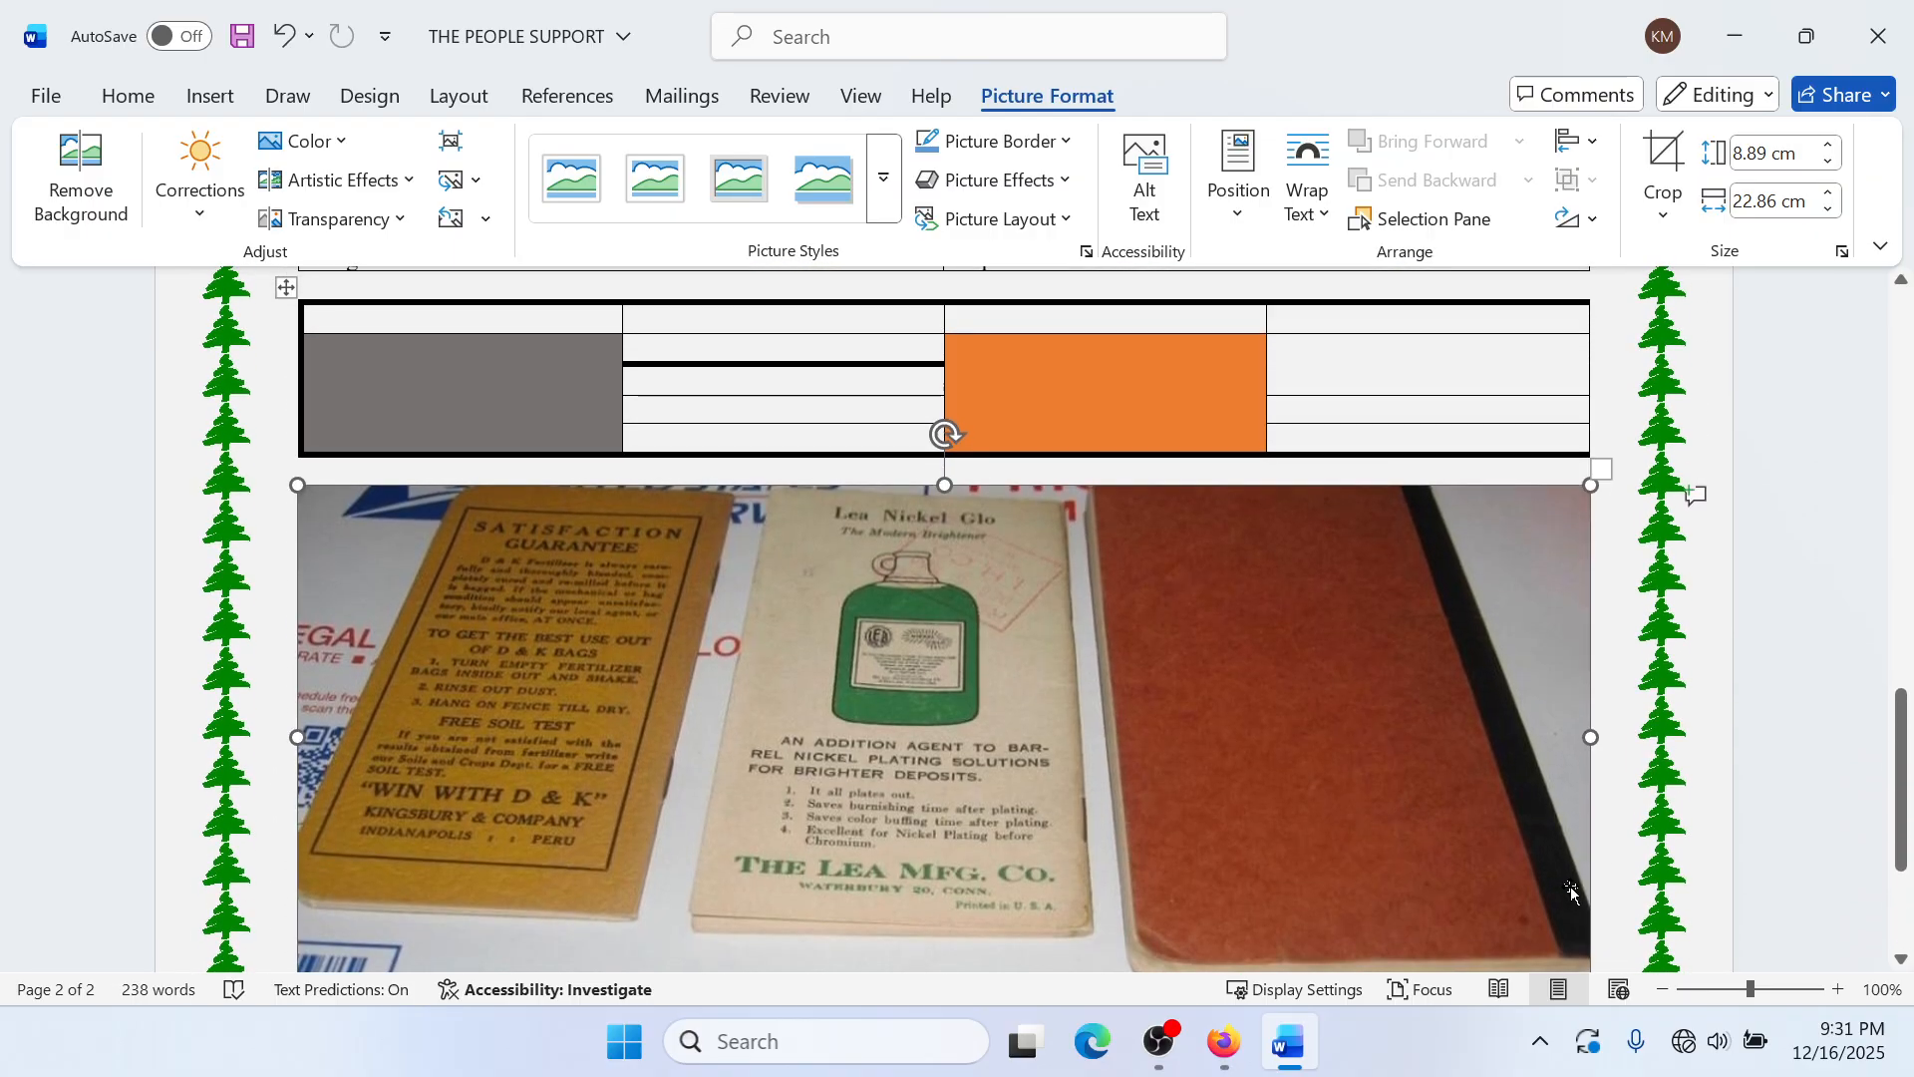
scroll(1575, 857, down, 1)
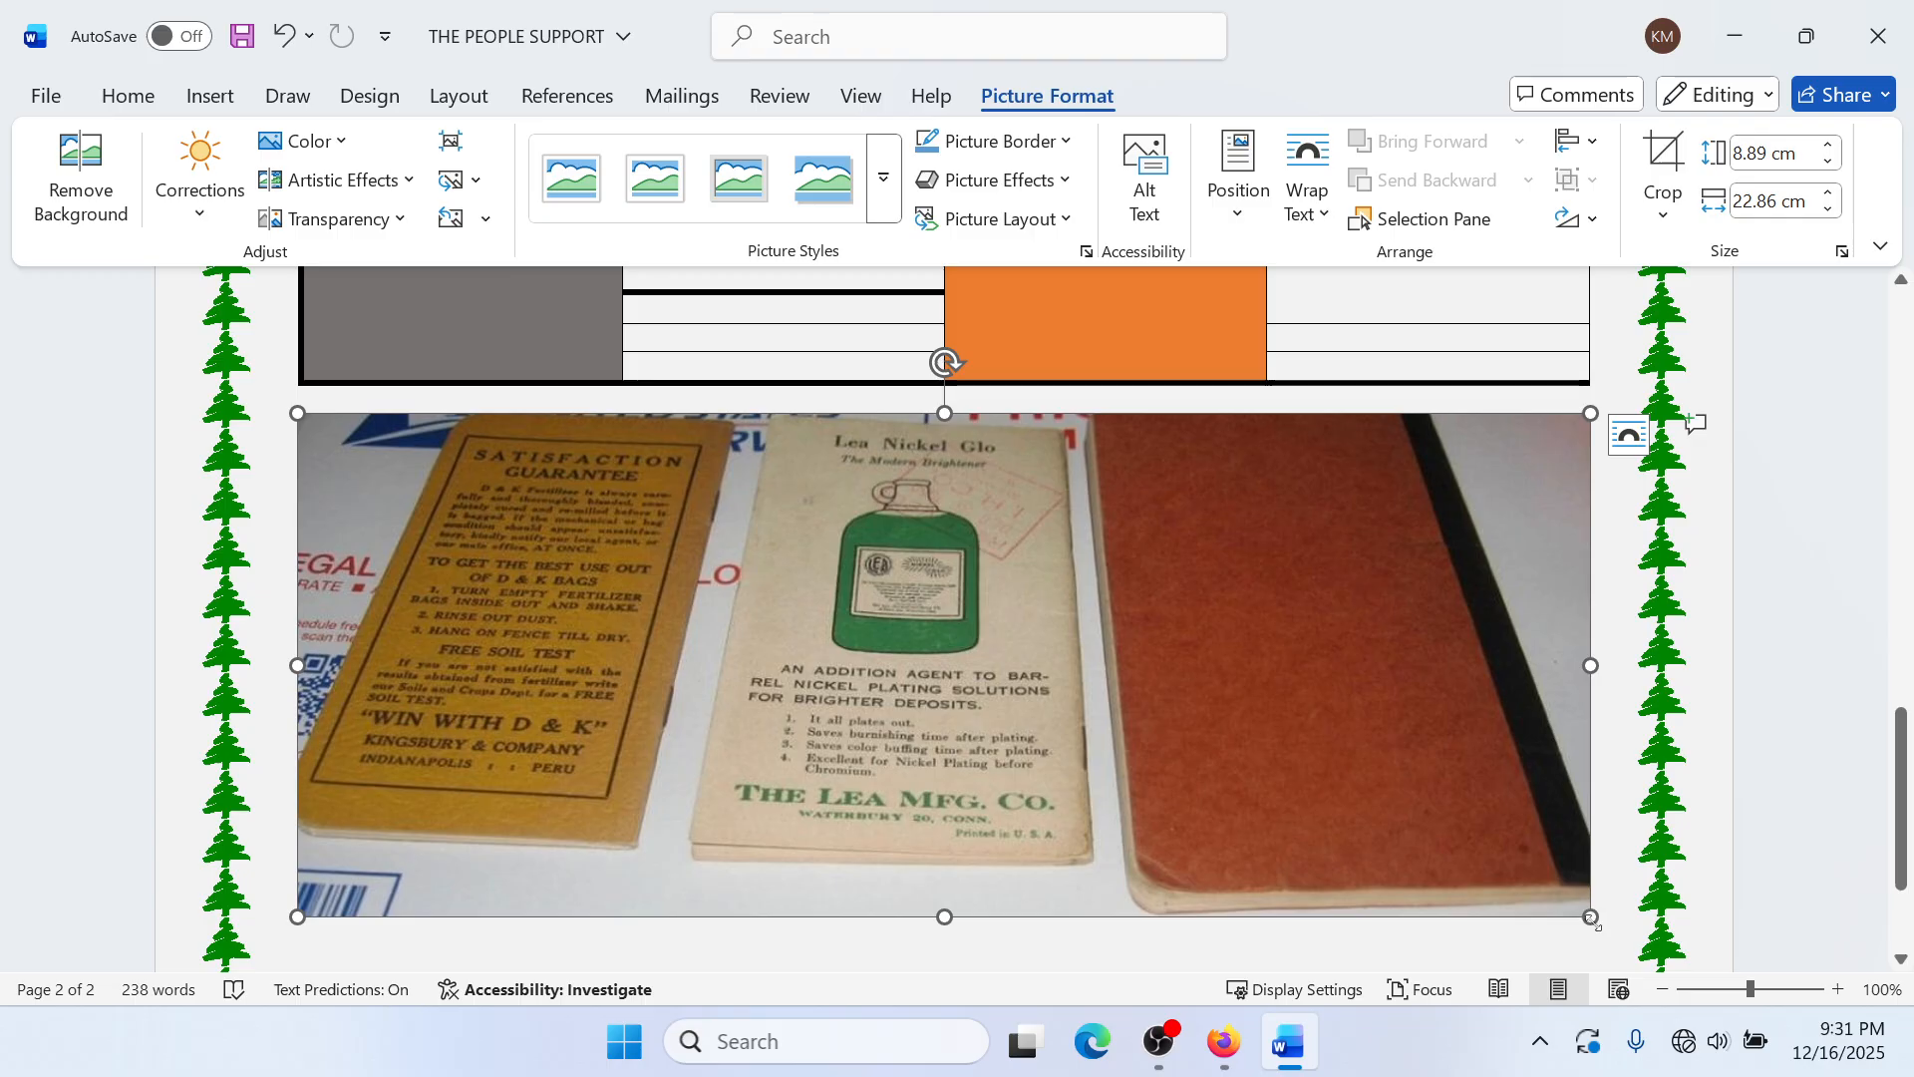
drag(1592, 917, 724, 579)
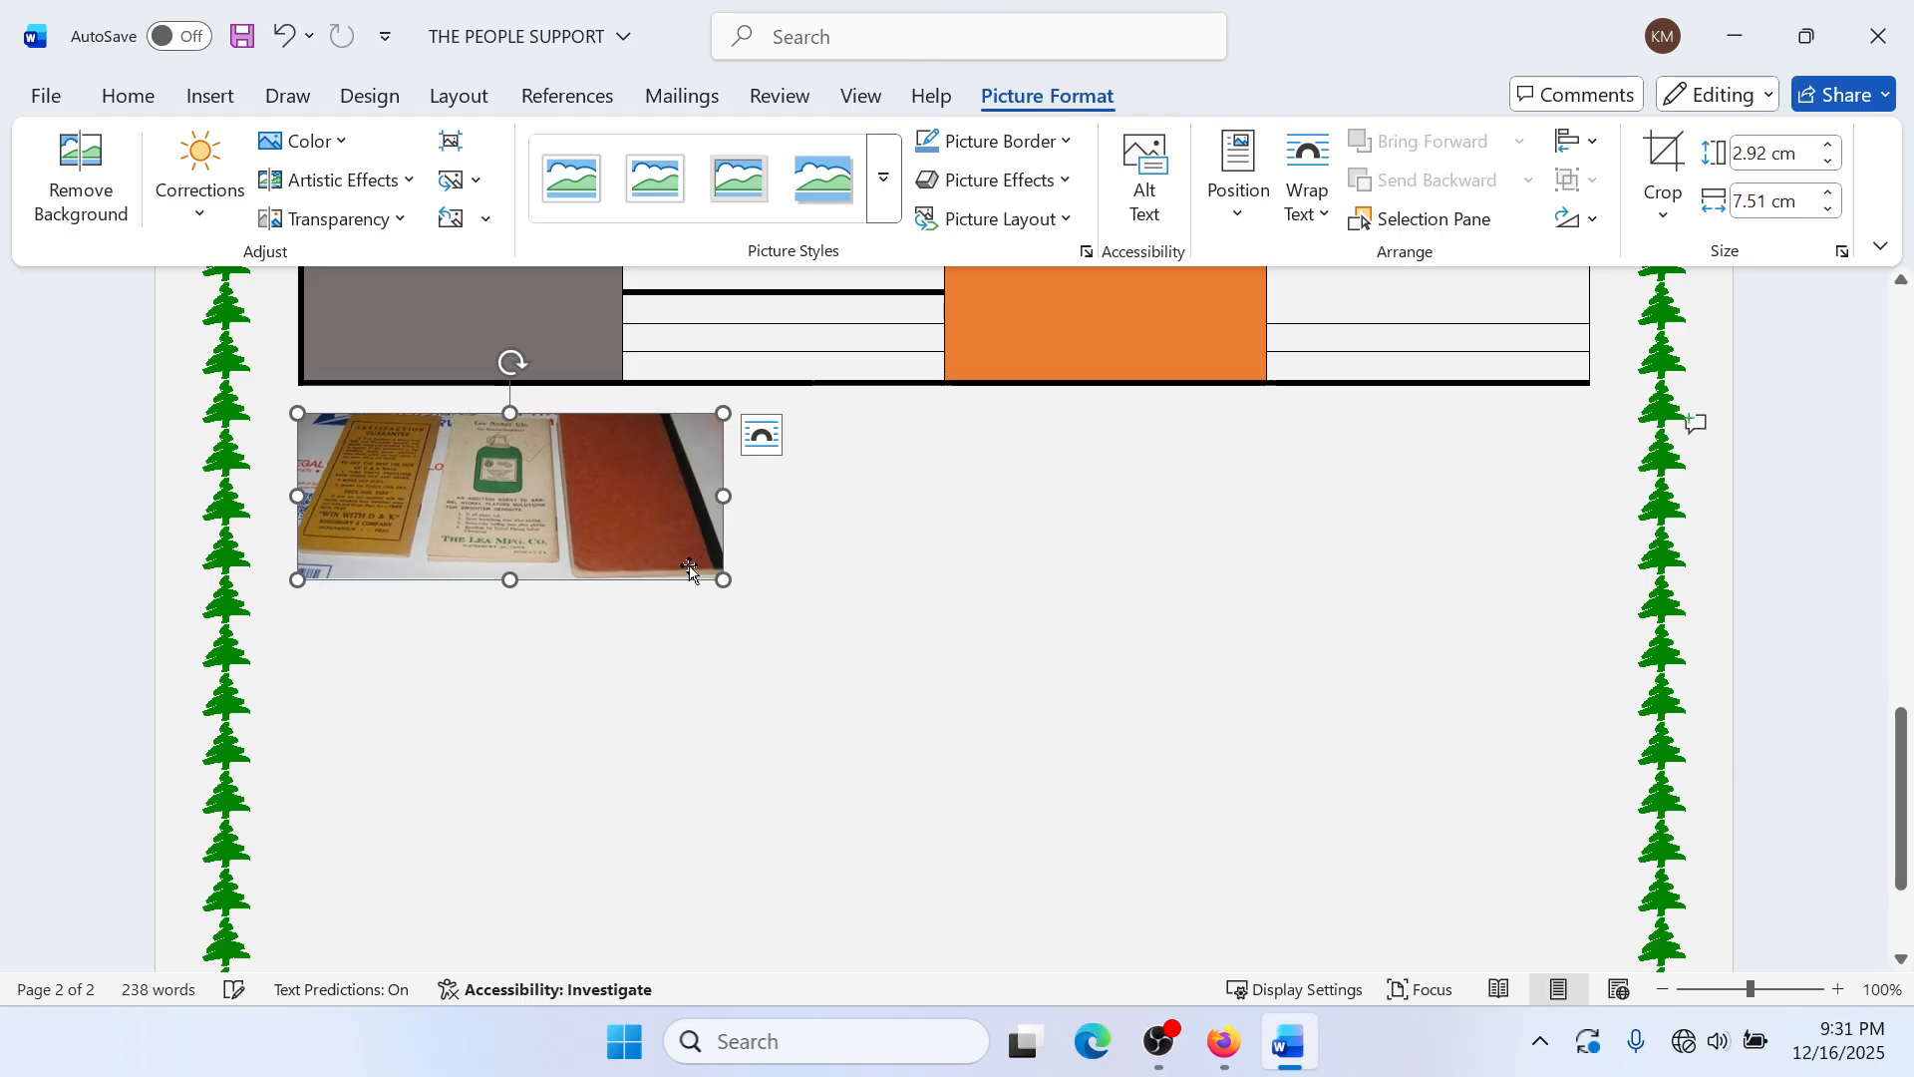
drag(723, 413, 671, 413)
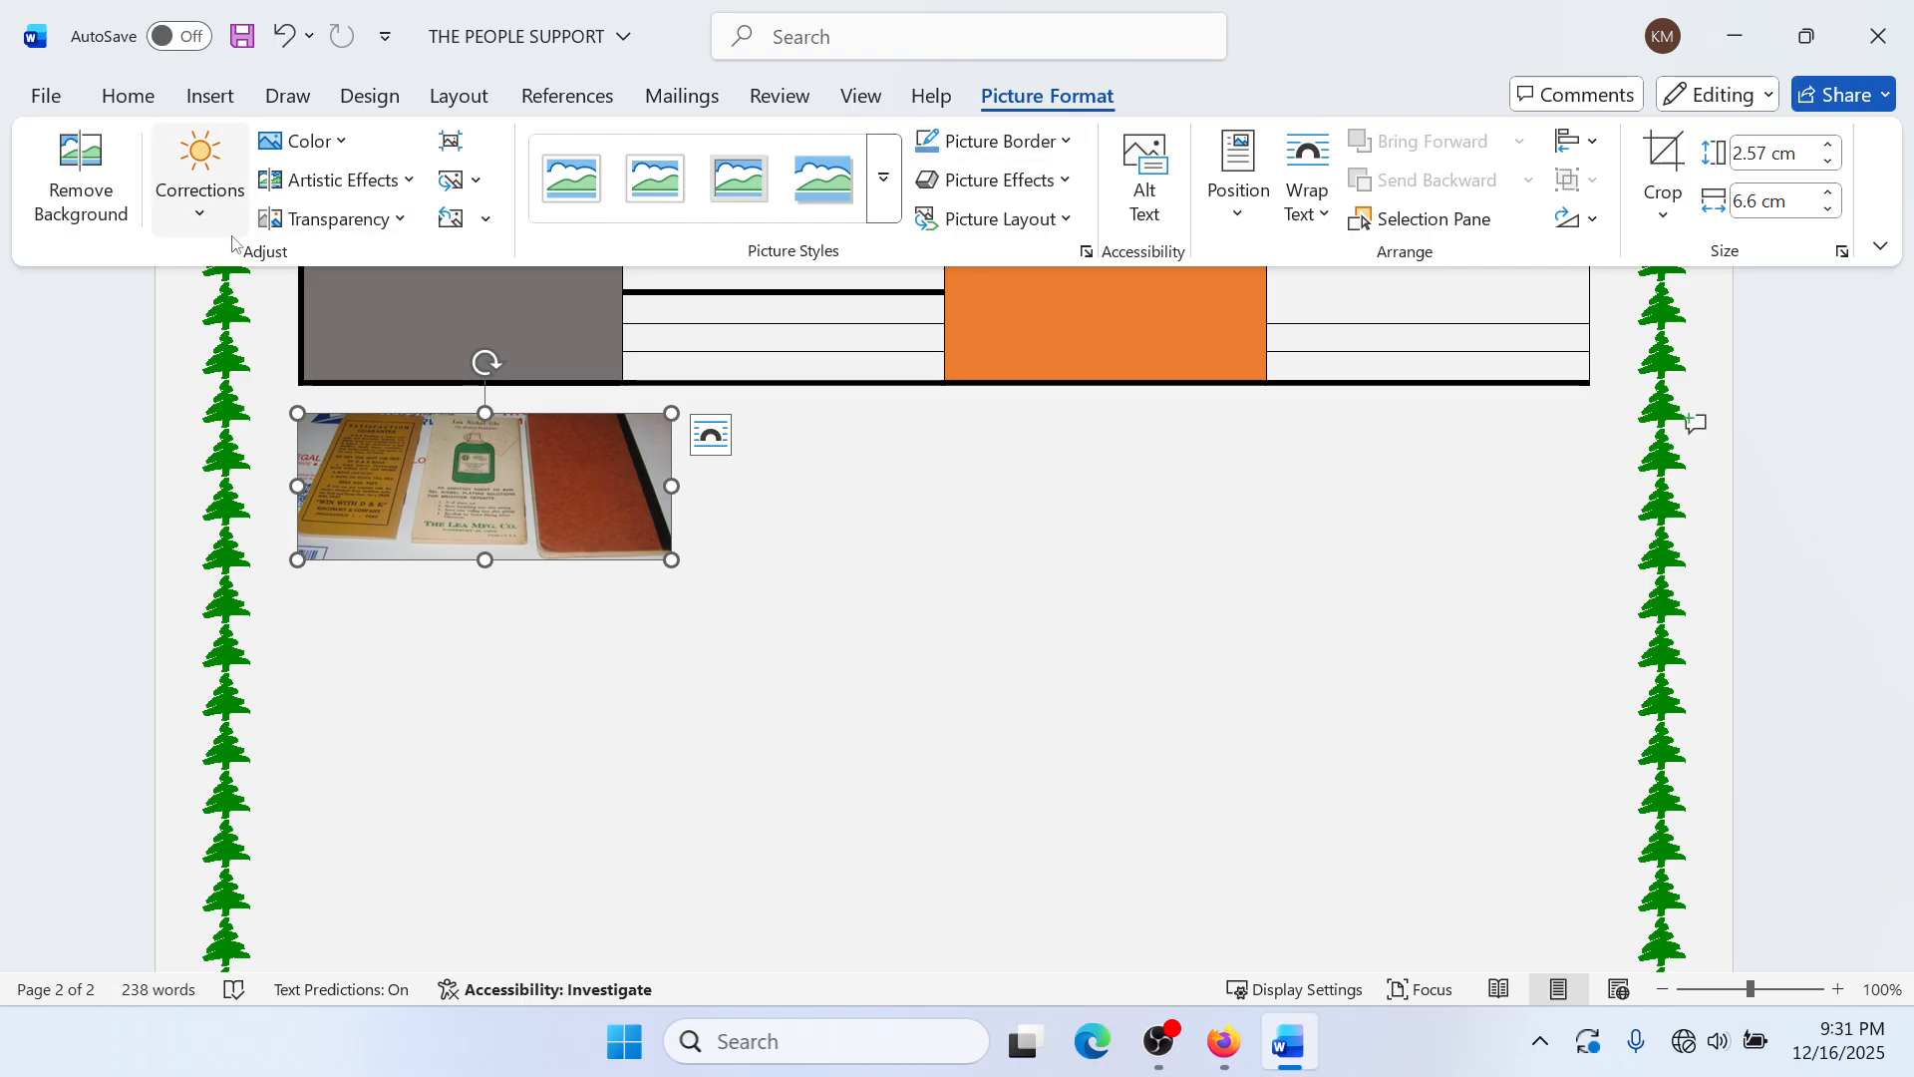
Step: Look through the correction and color options available for the picture
click(199, 174)
click(529, 444)
click(317, 157)
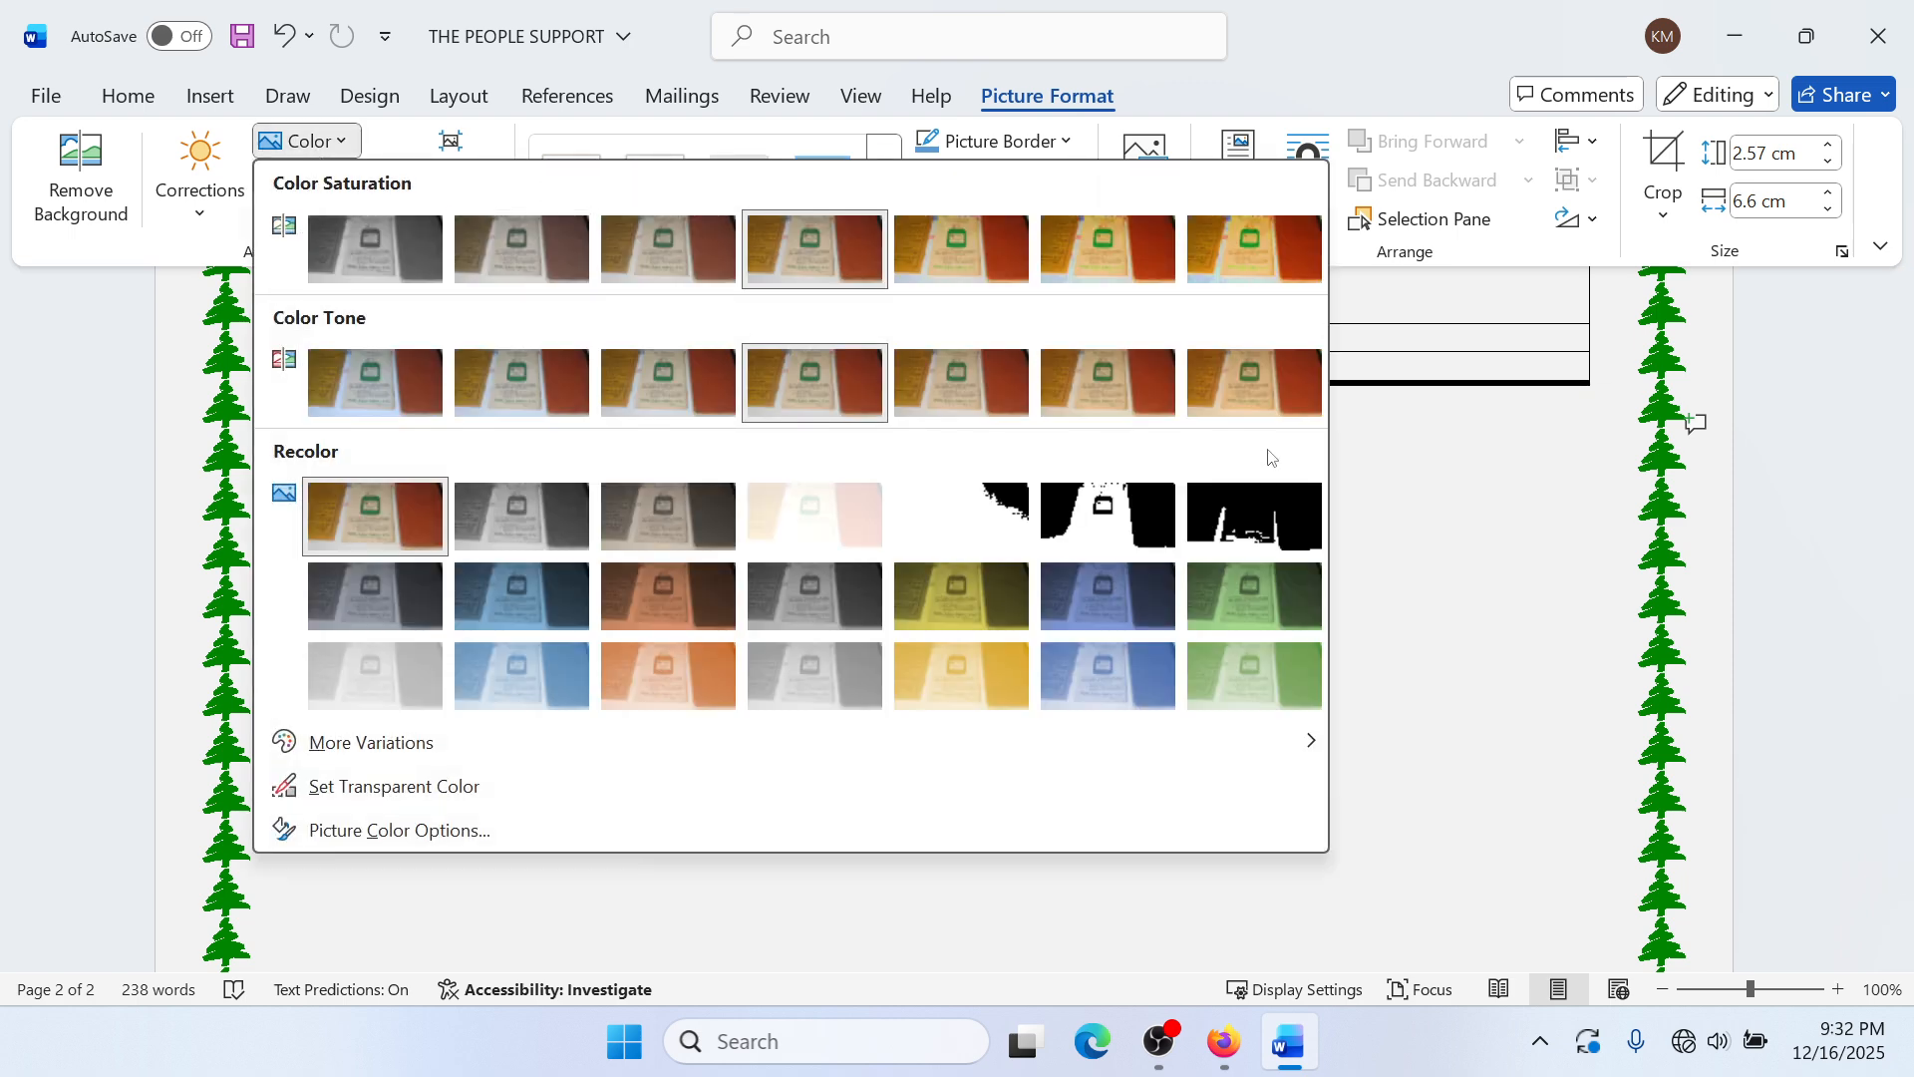
click(1456, 598)
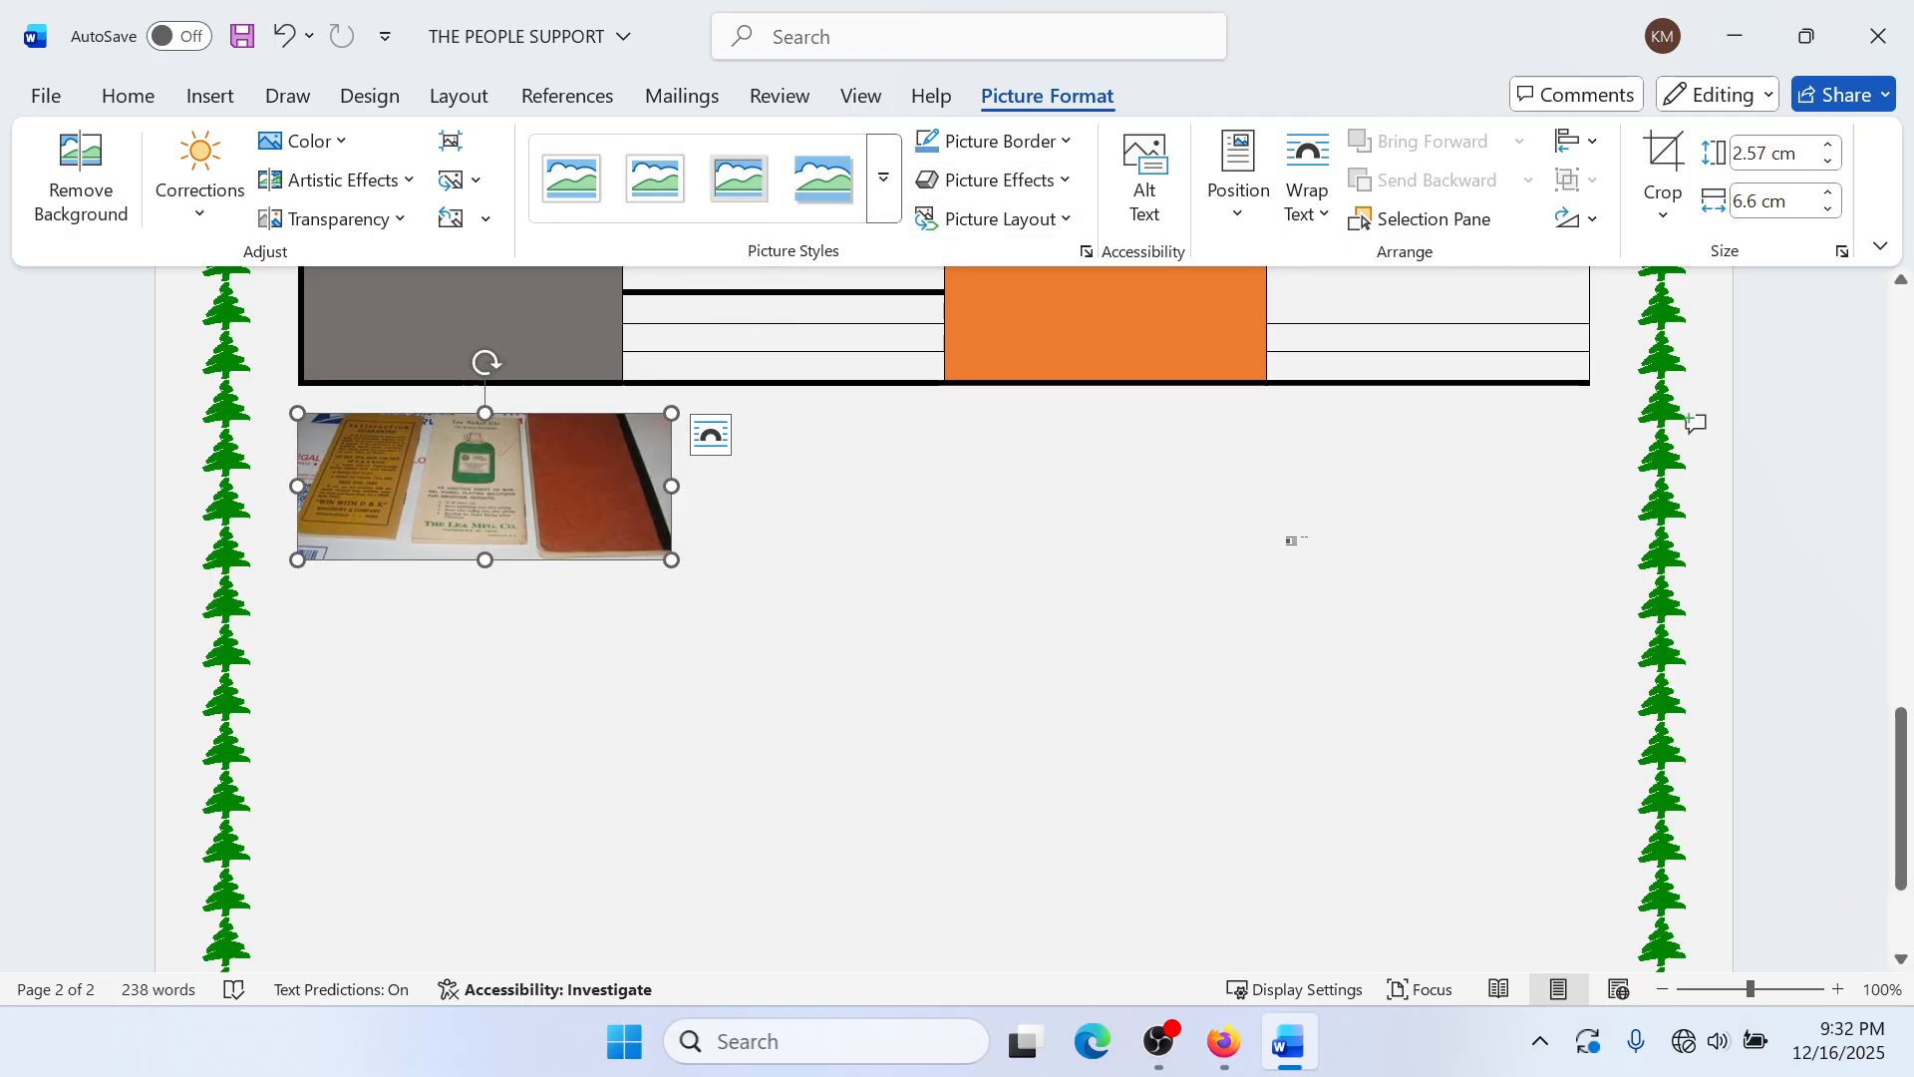
Step: Set the picture's text wrapping to Behind Text and move it across the lower table's bottom edge near the middle
click(1321, 217)
click(1391, 475)
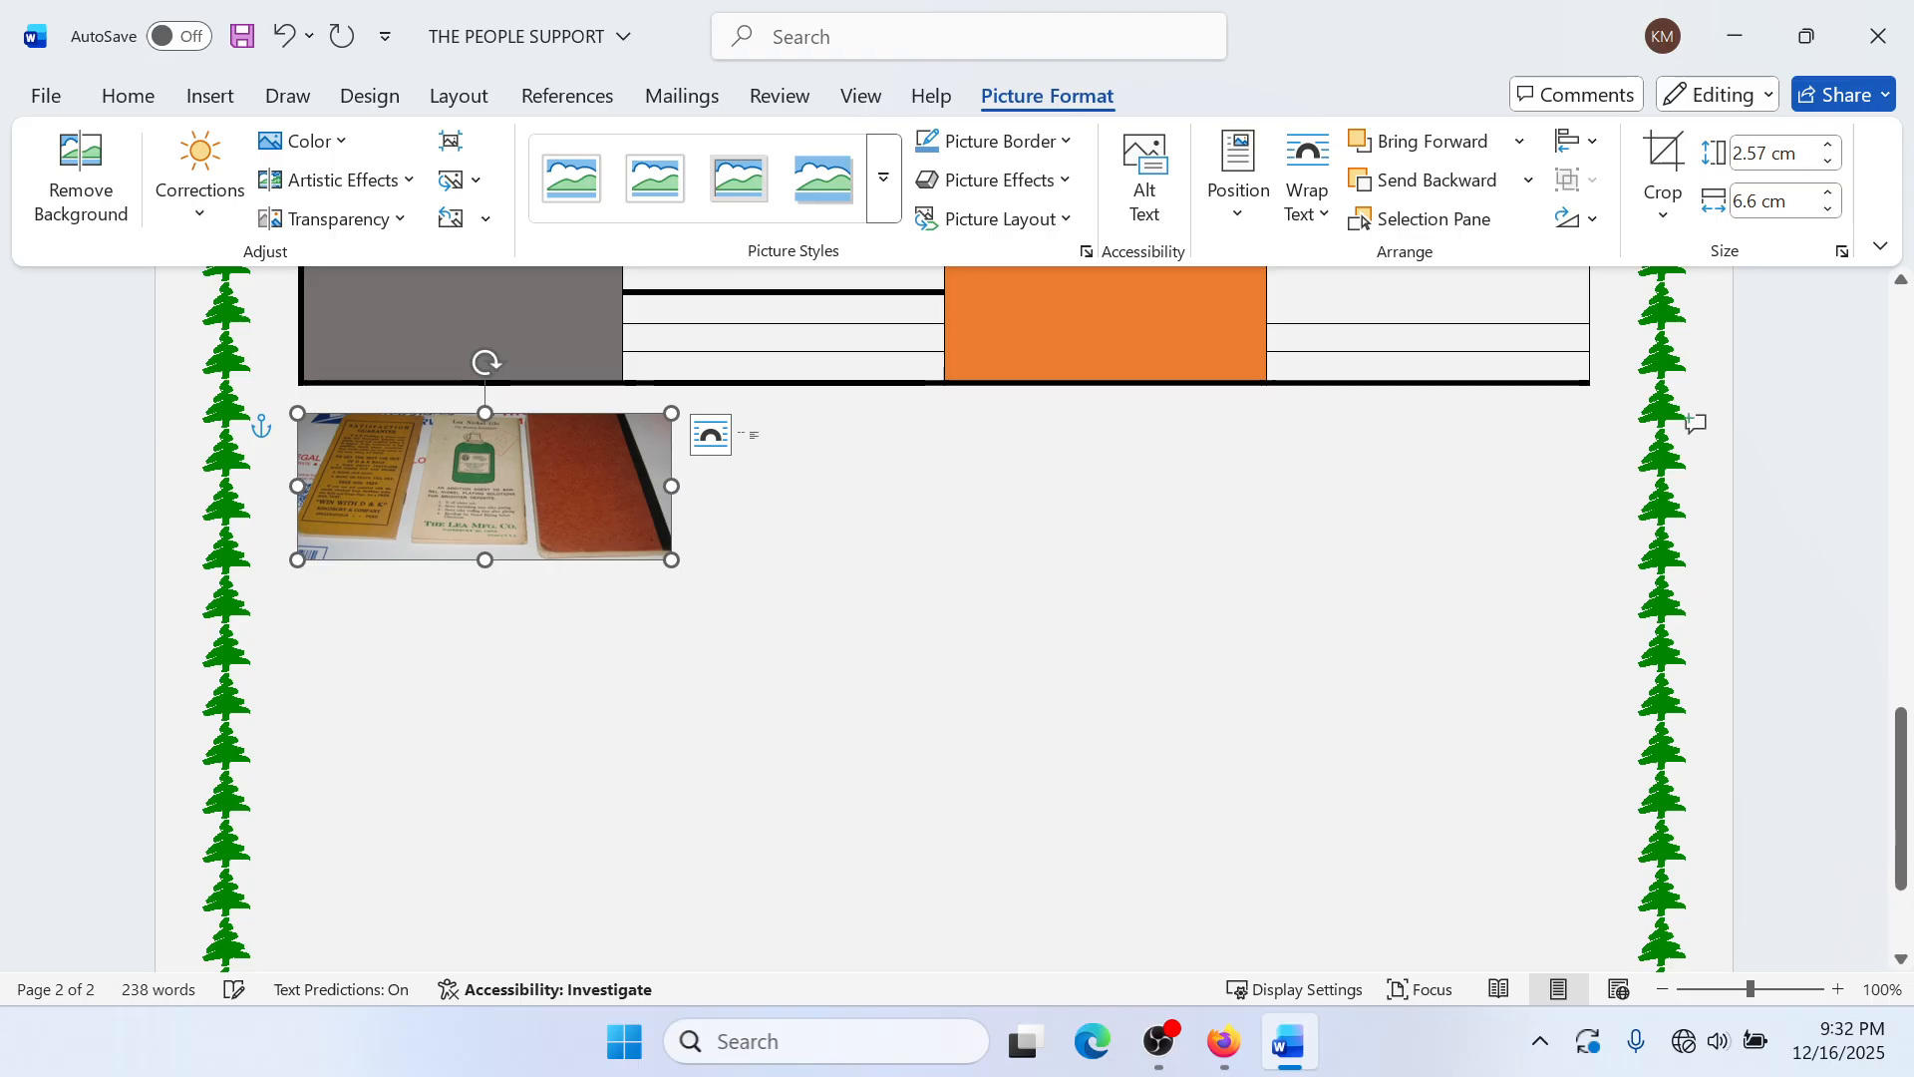
drag(594, 485, 962, 439)
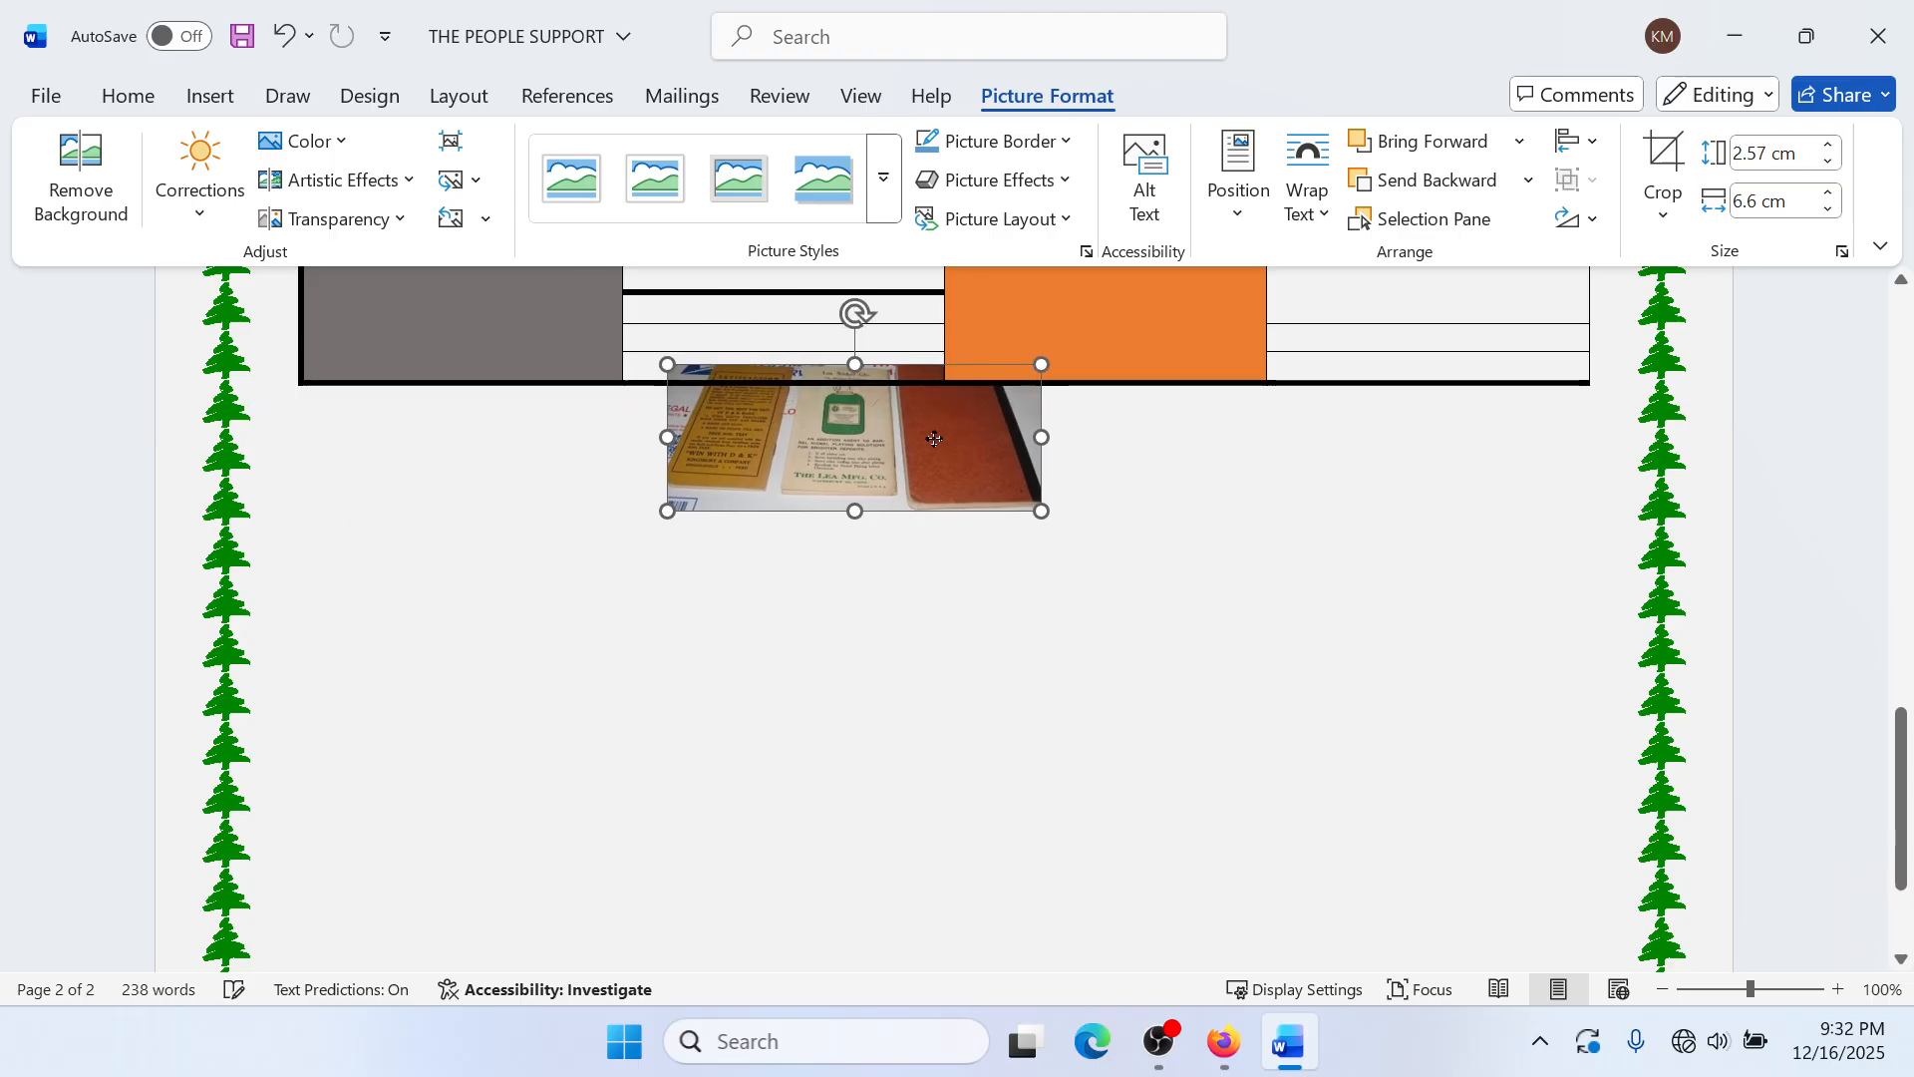
Step: Try placing the picture behind the upper table's first column, and undo the moves
scroll(1066, 685, up, 3)
drag(987, 835, 871, 569)
scroll(871, 578, up, 4)
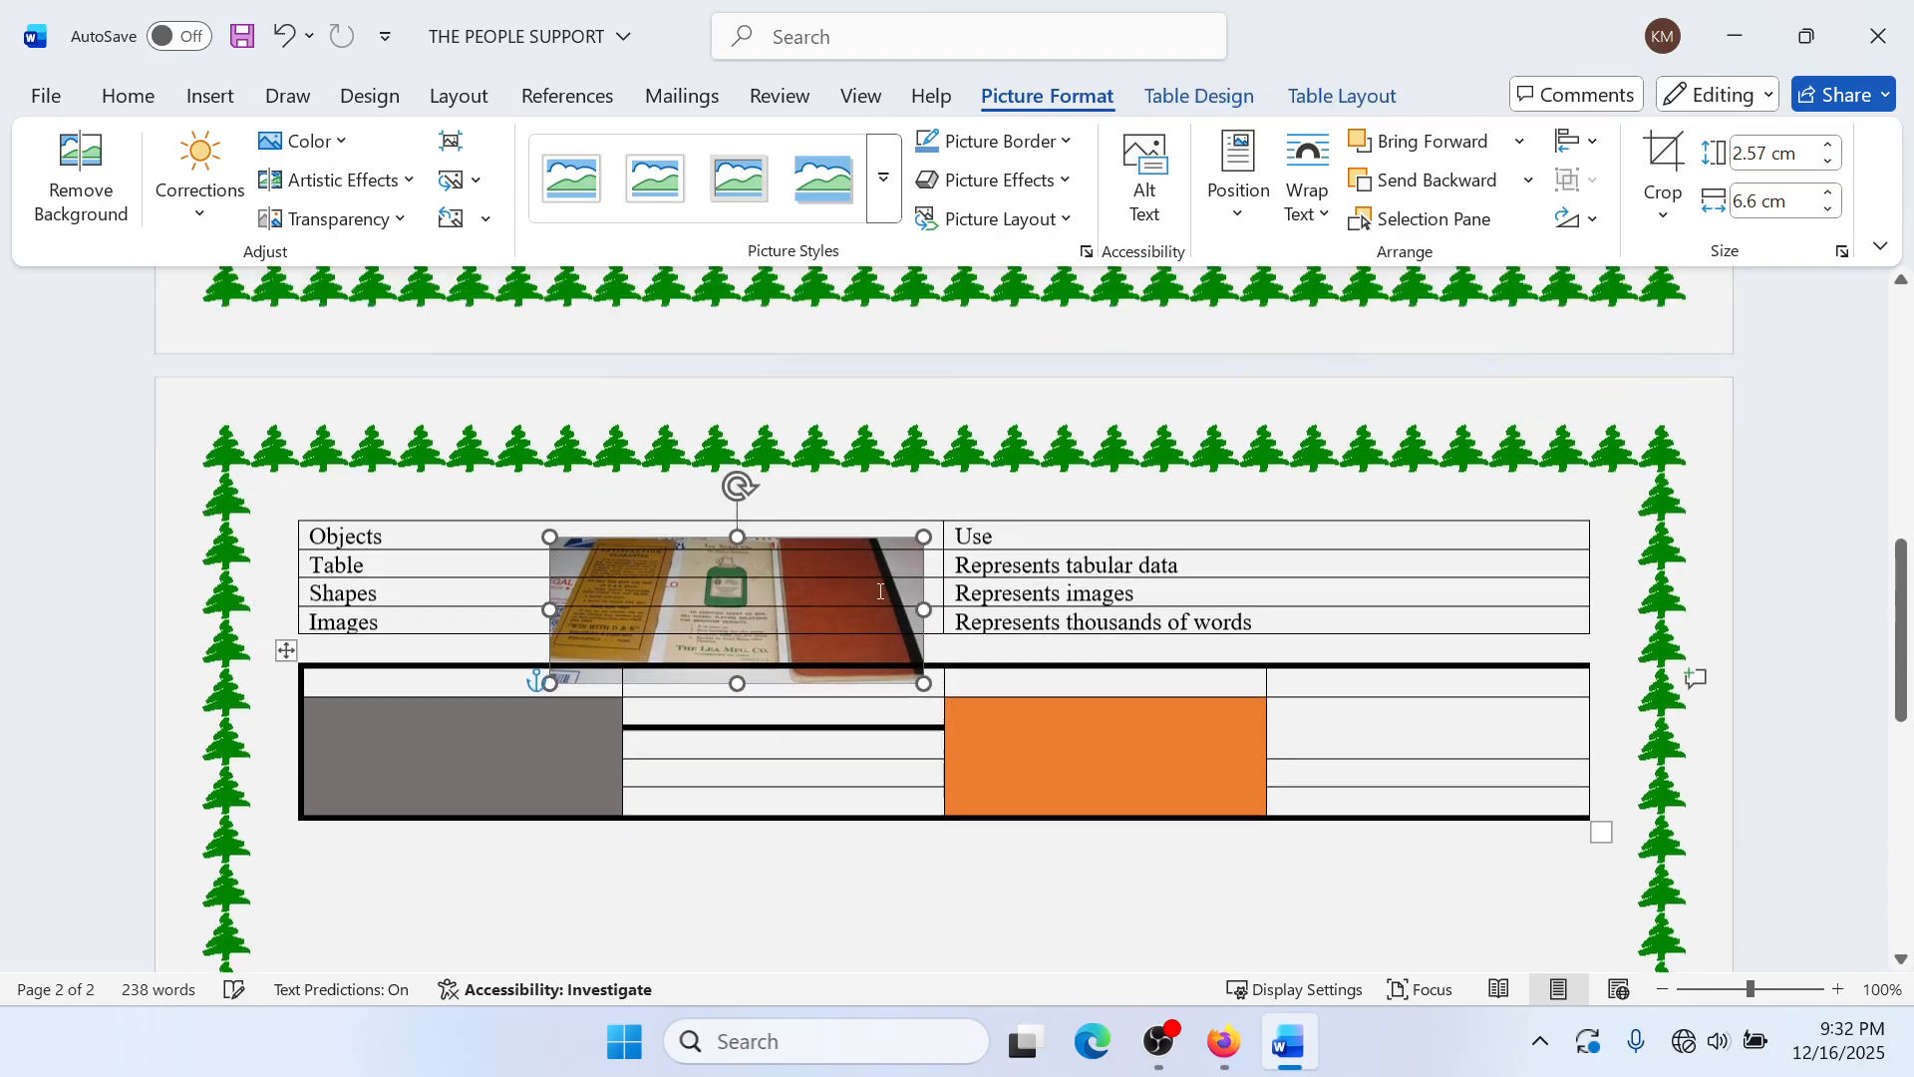
scroll(847, 957, down, 1)
drag(833, 919, 754, 394)
click(897, 955)
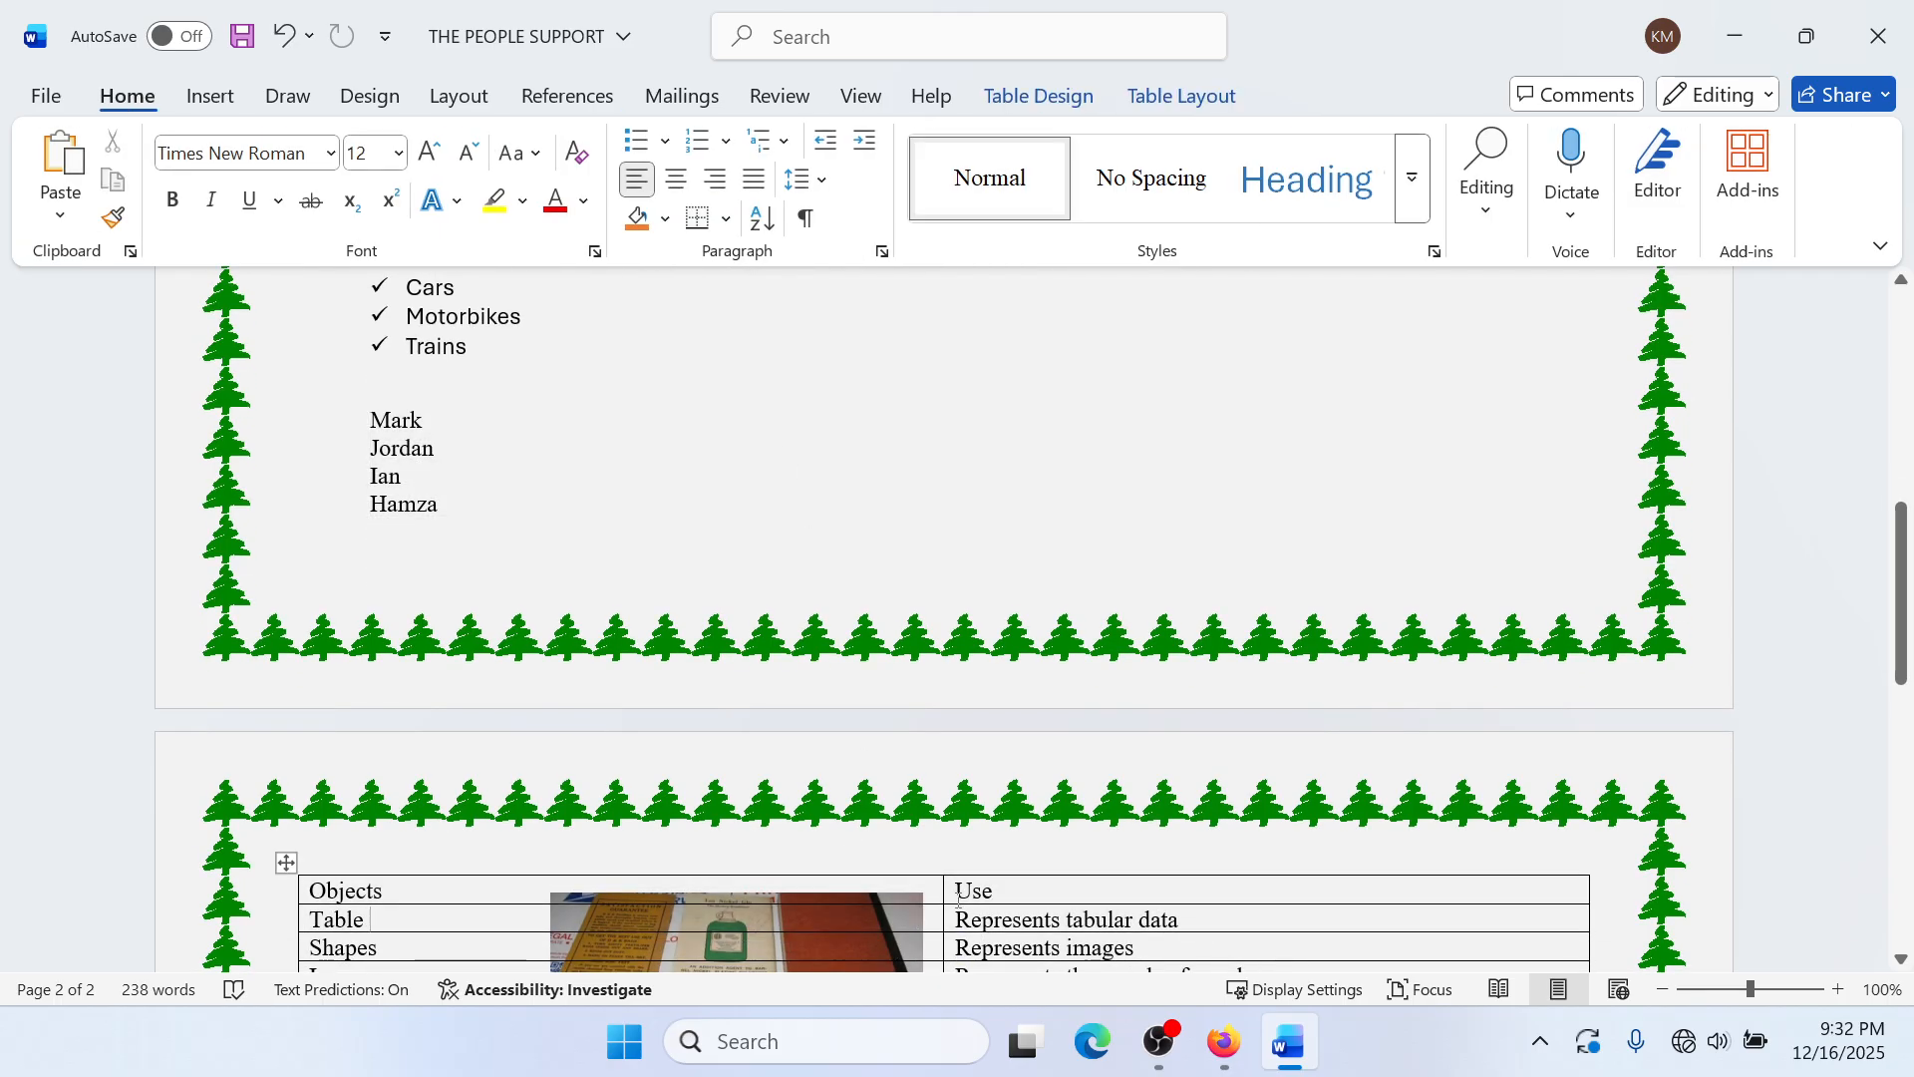
key(ctrl+z)
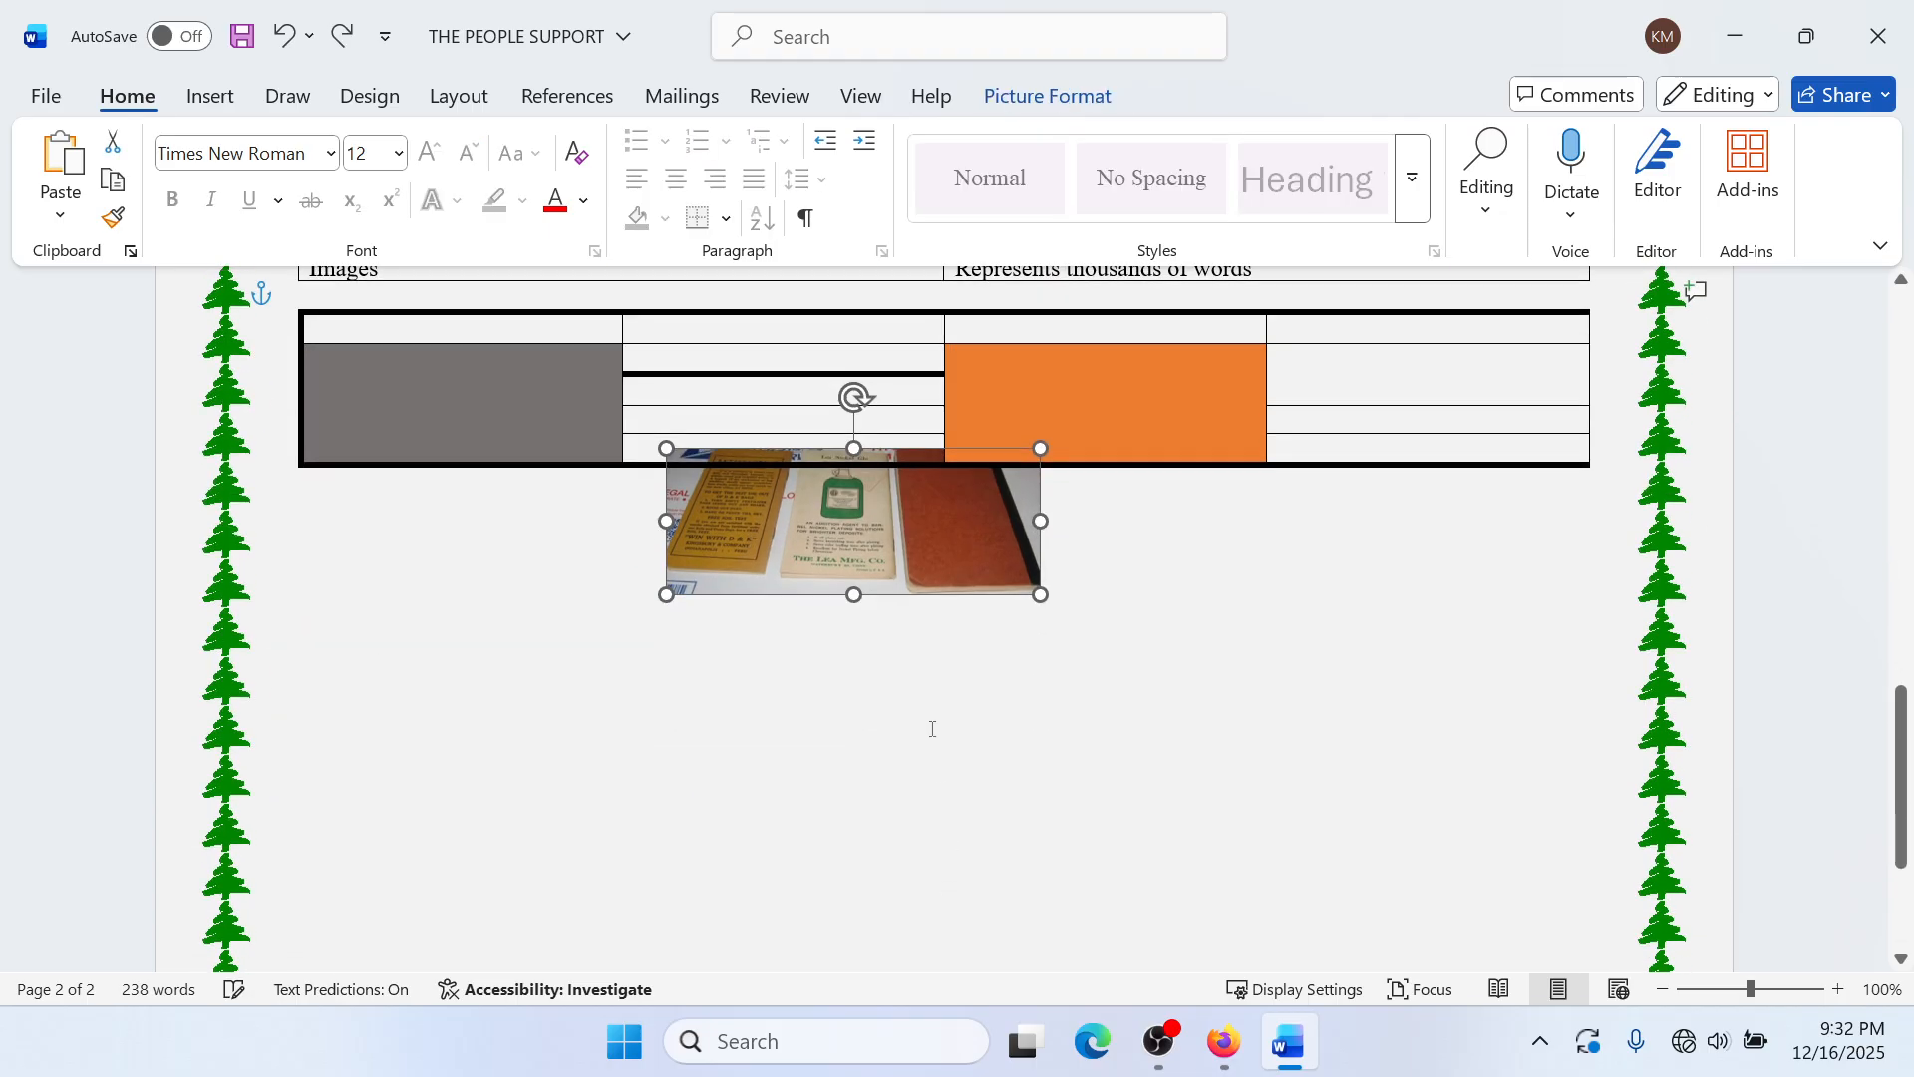
Step: Move the picture up behind the text in the upper table's Use column
drag(882, 545, 705, 371)
scroll(759, 487, up, 1)
drag(788, 620, 842, 473)
drag(874, 605, 1134, 469)
Step: Try placing the picture beside the list of names on the first page, and undo that move
scroll(1133, 576, up, 5)
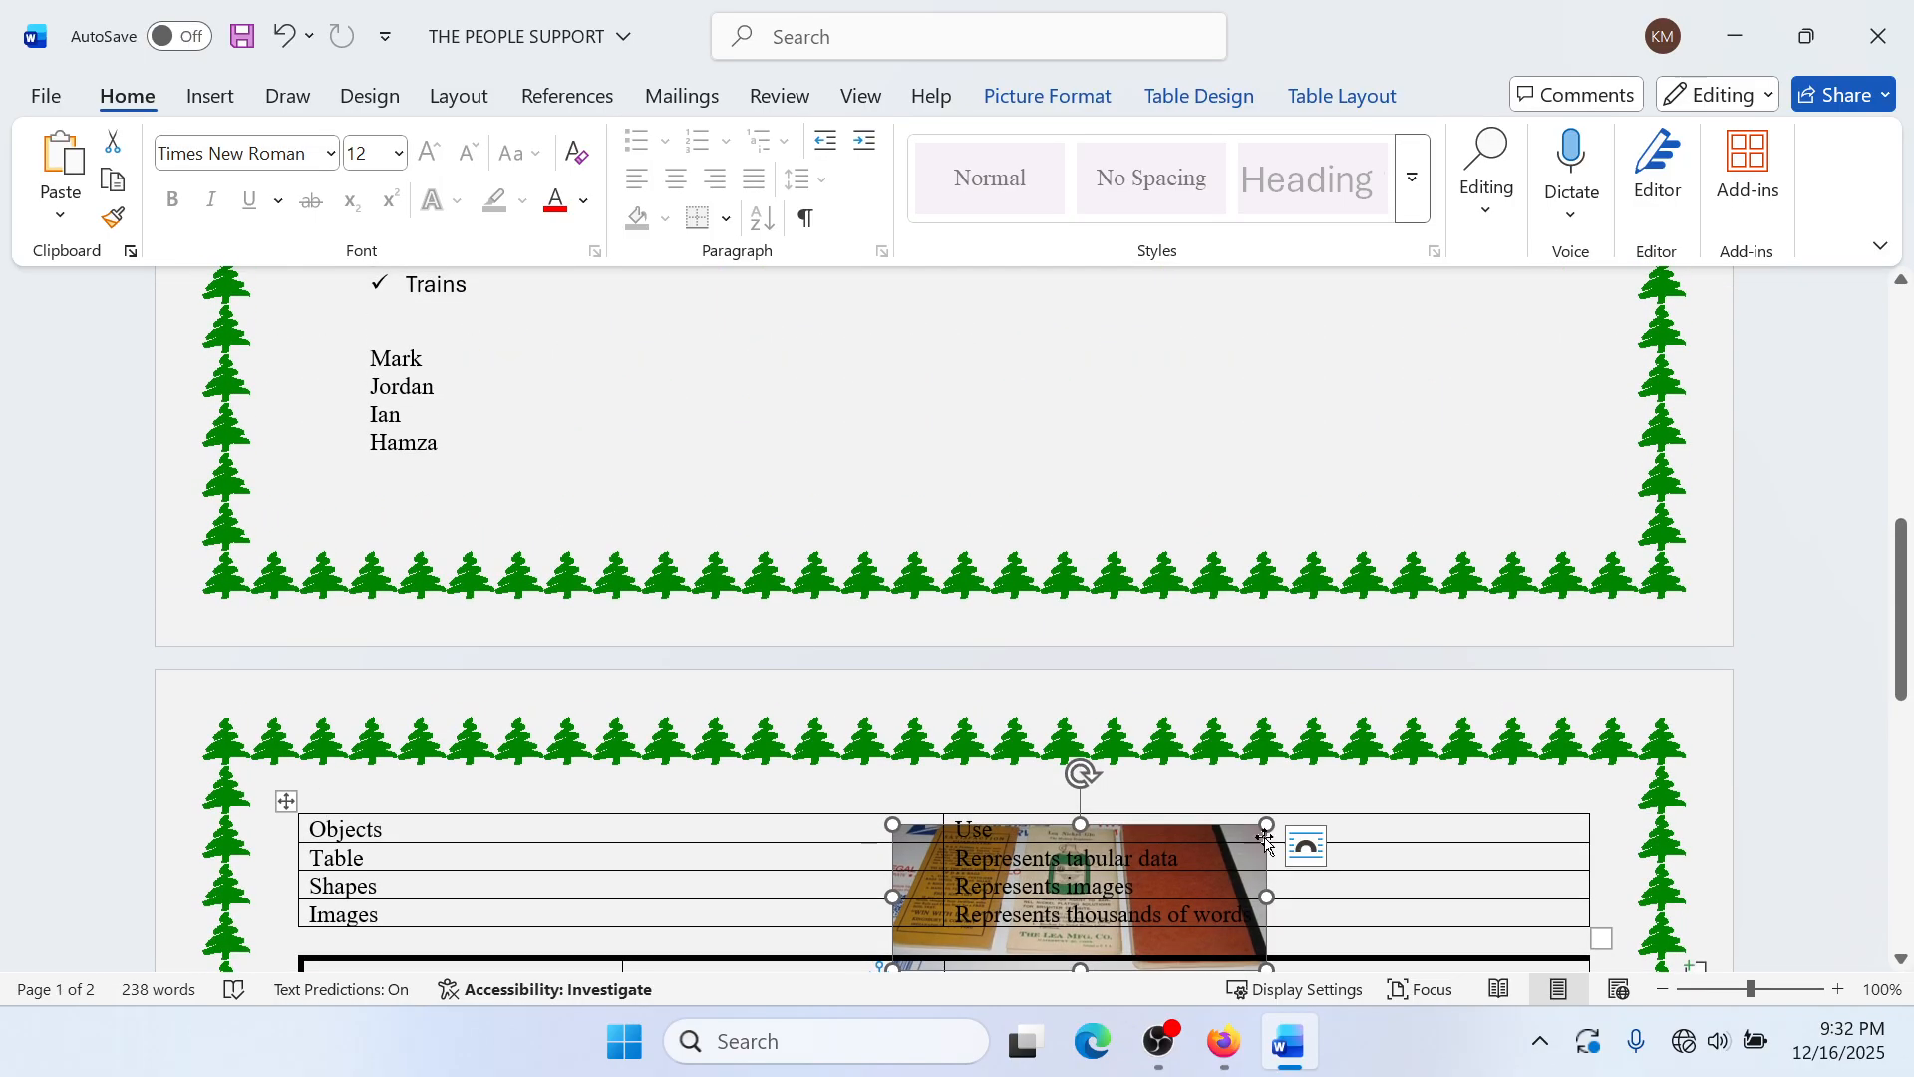
drag(1263, 842, 815, 327)
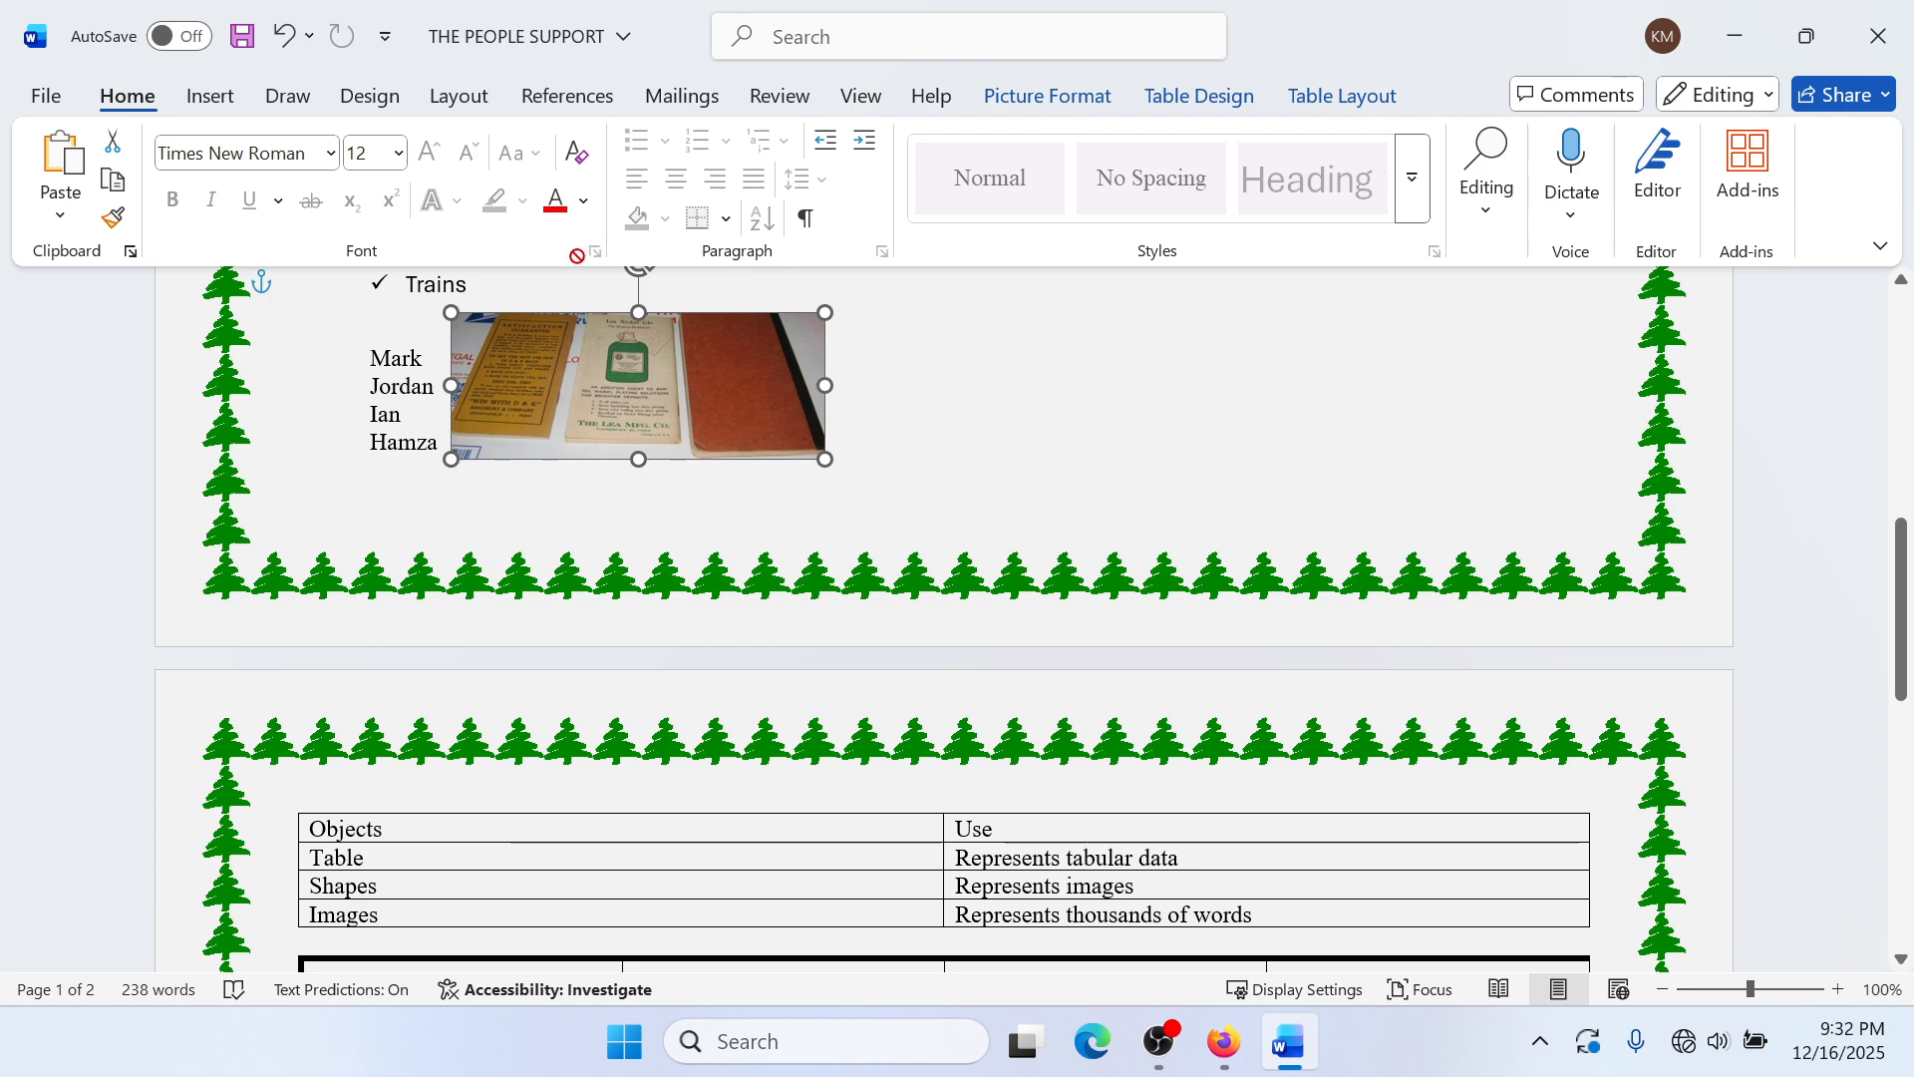
key(ctrl+z)
scroll(1103, 748, up, 3)
scroll(1162, 884, down, 4)
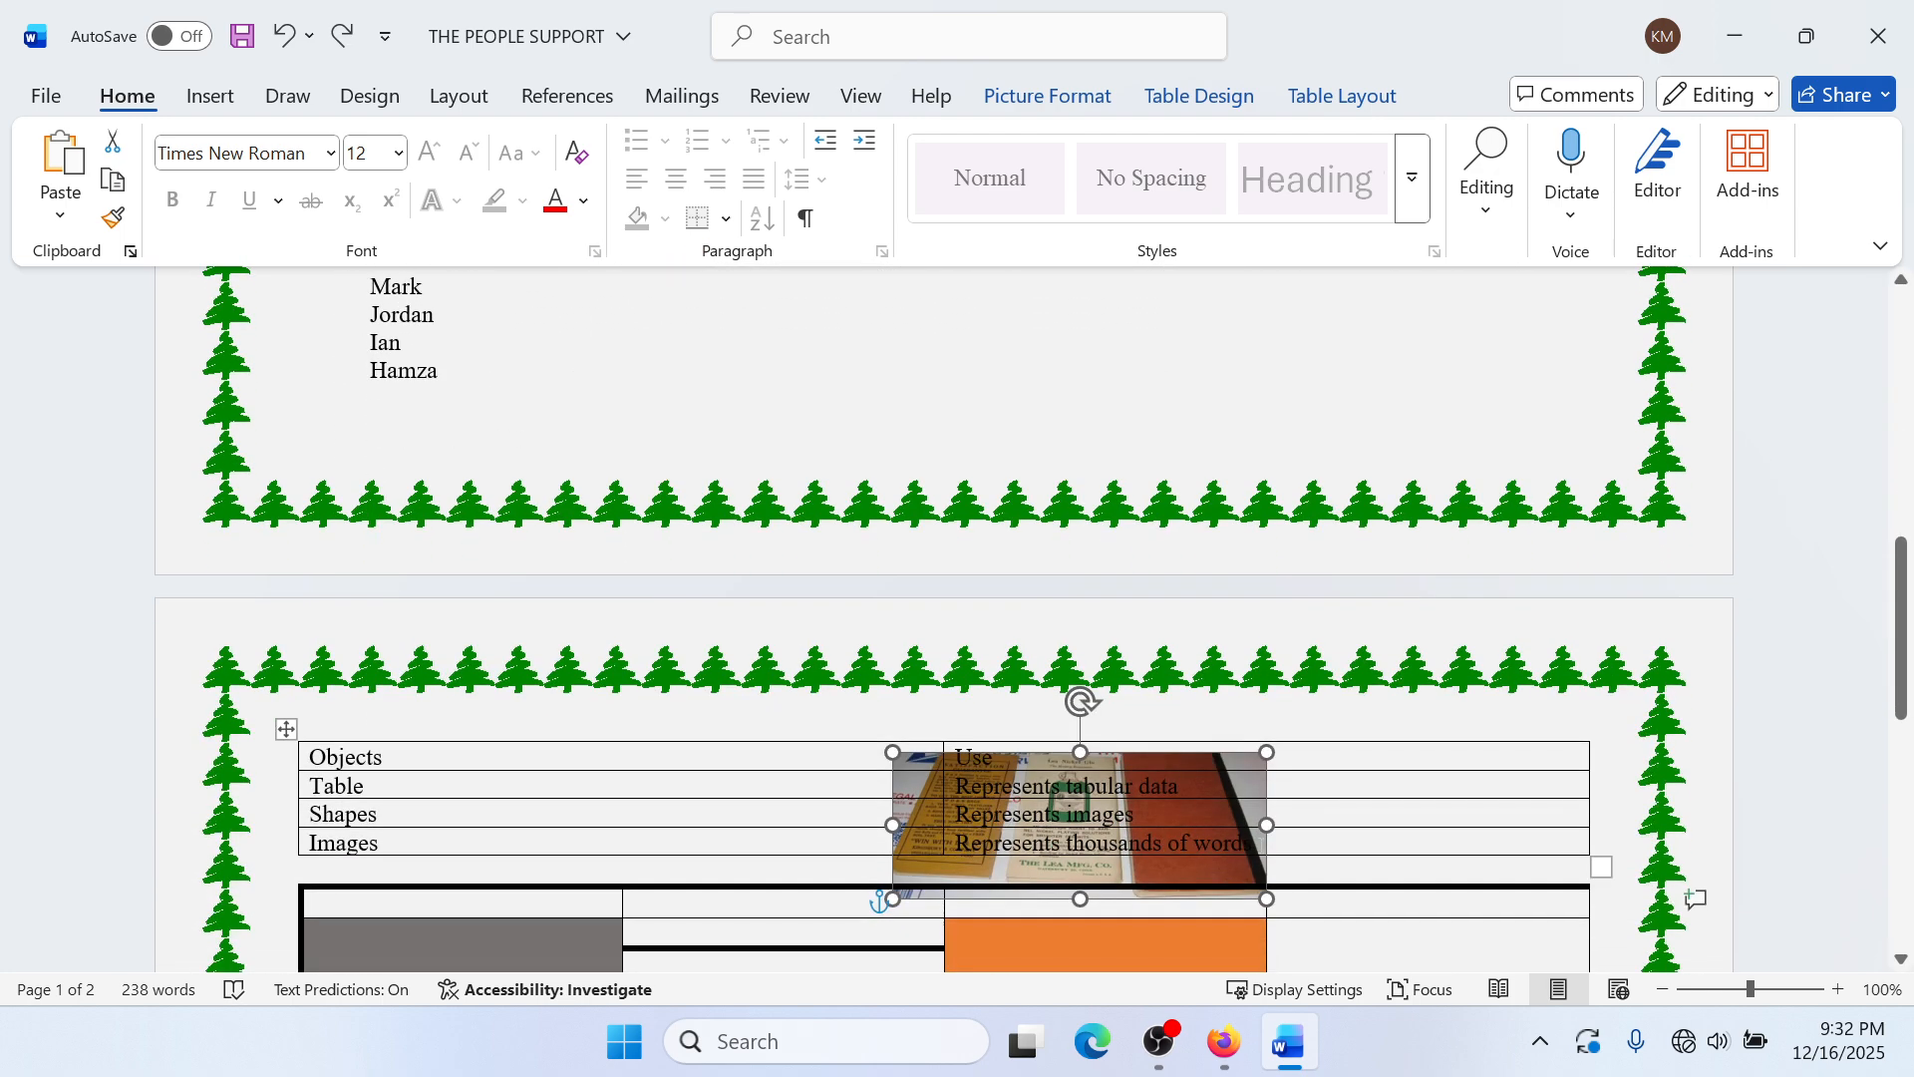
Step: Shrink and flip the picture overlapping the first table so it sits in the second table's second column
scroll(1250, 763, down, 1)
scroll(1250, 763, down, 3)
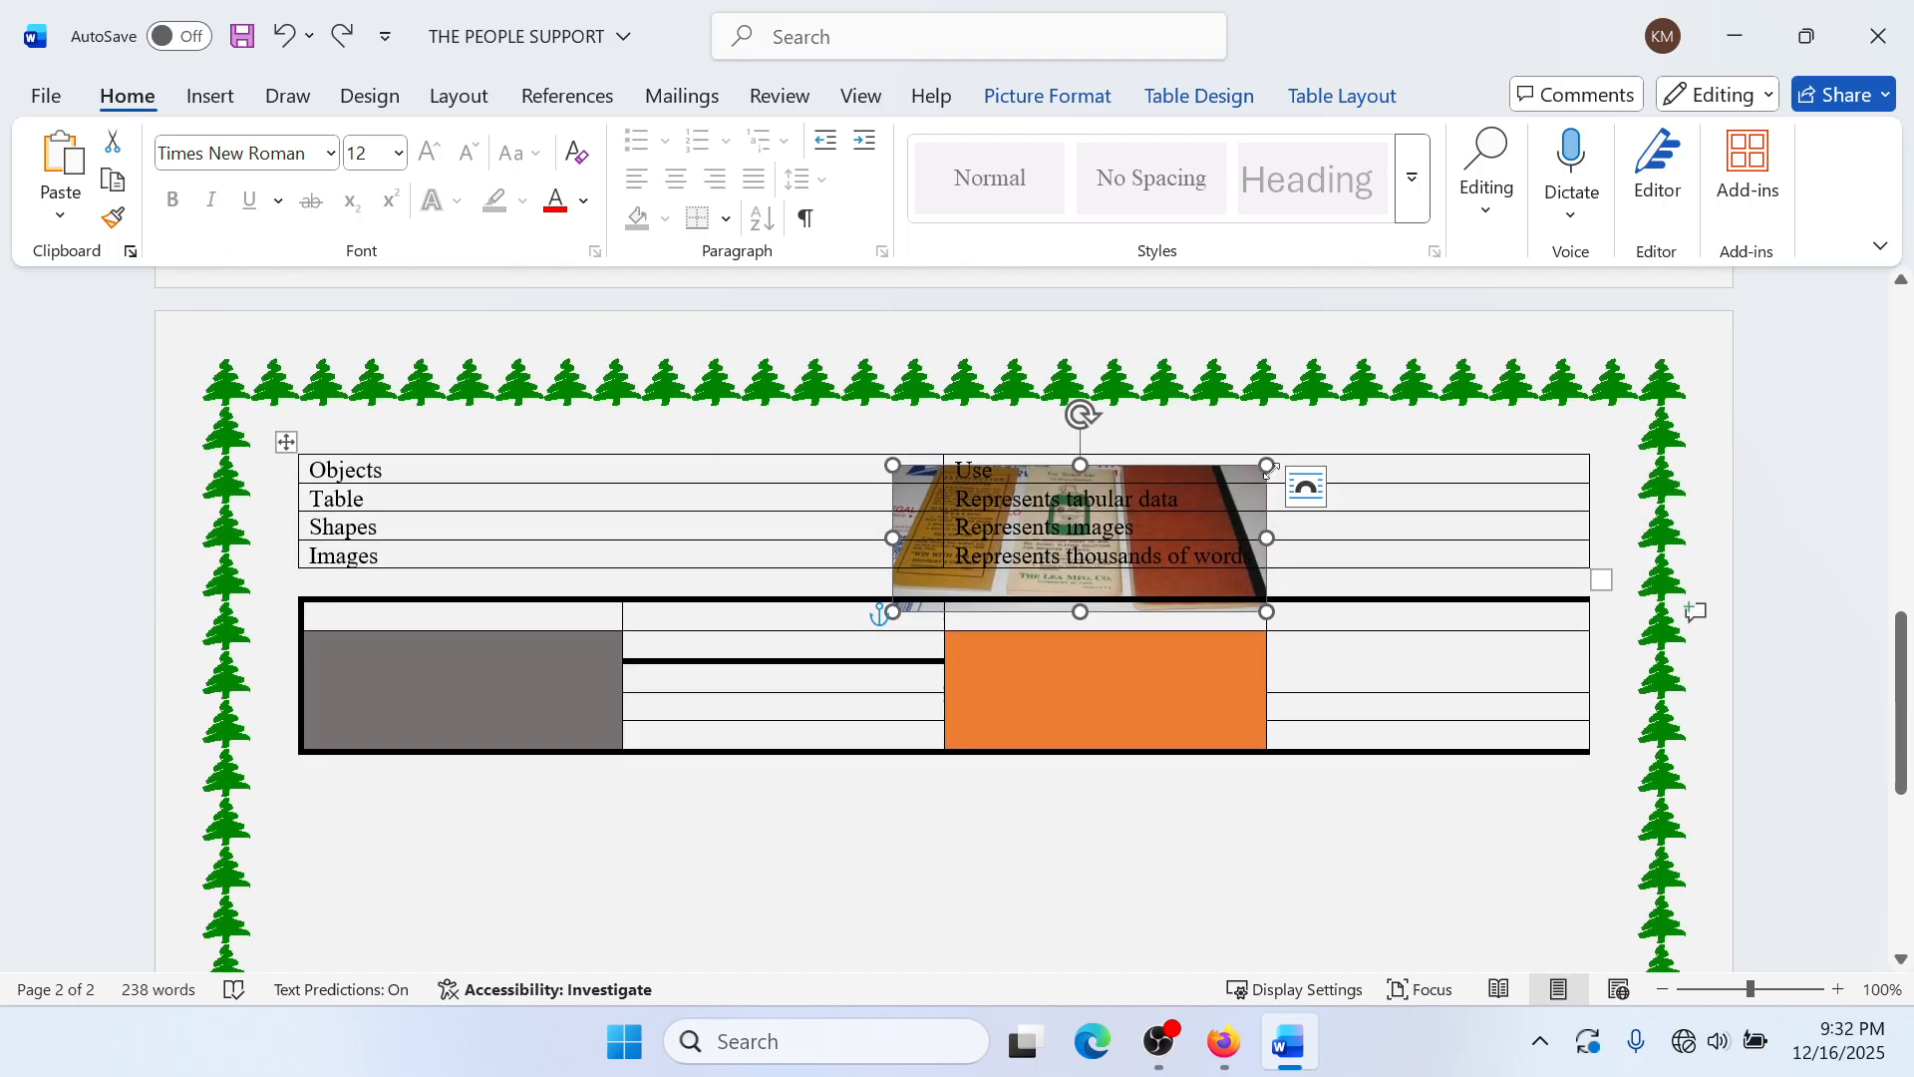
drag(1260, 476, 714, 681)
drag(712, 609, 709, 612)
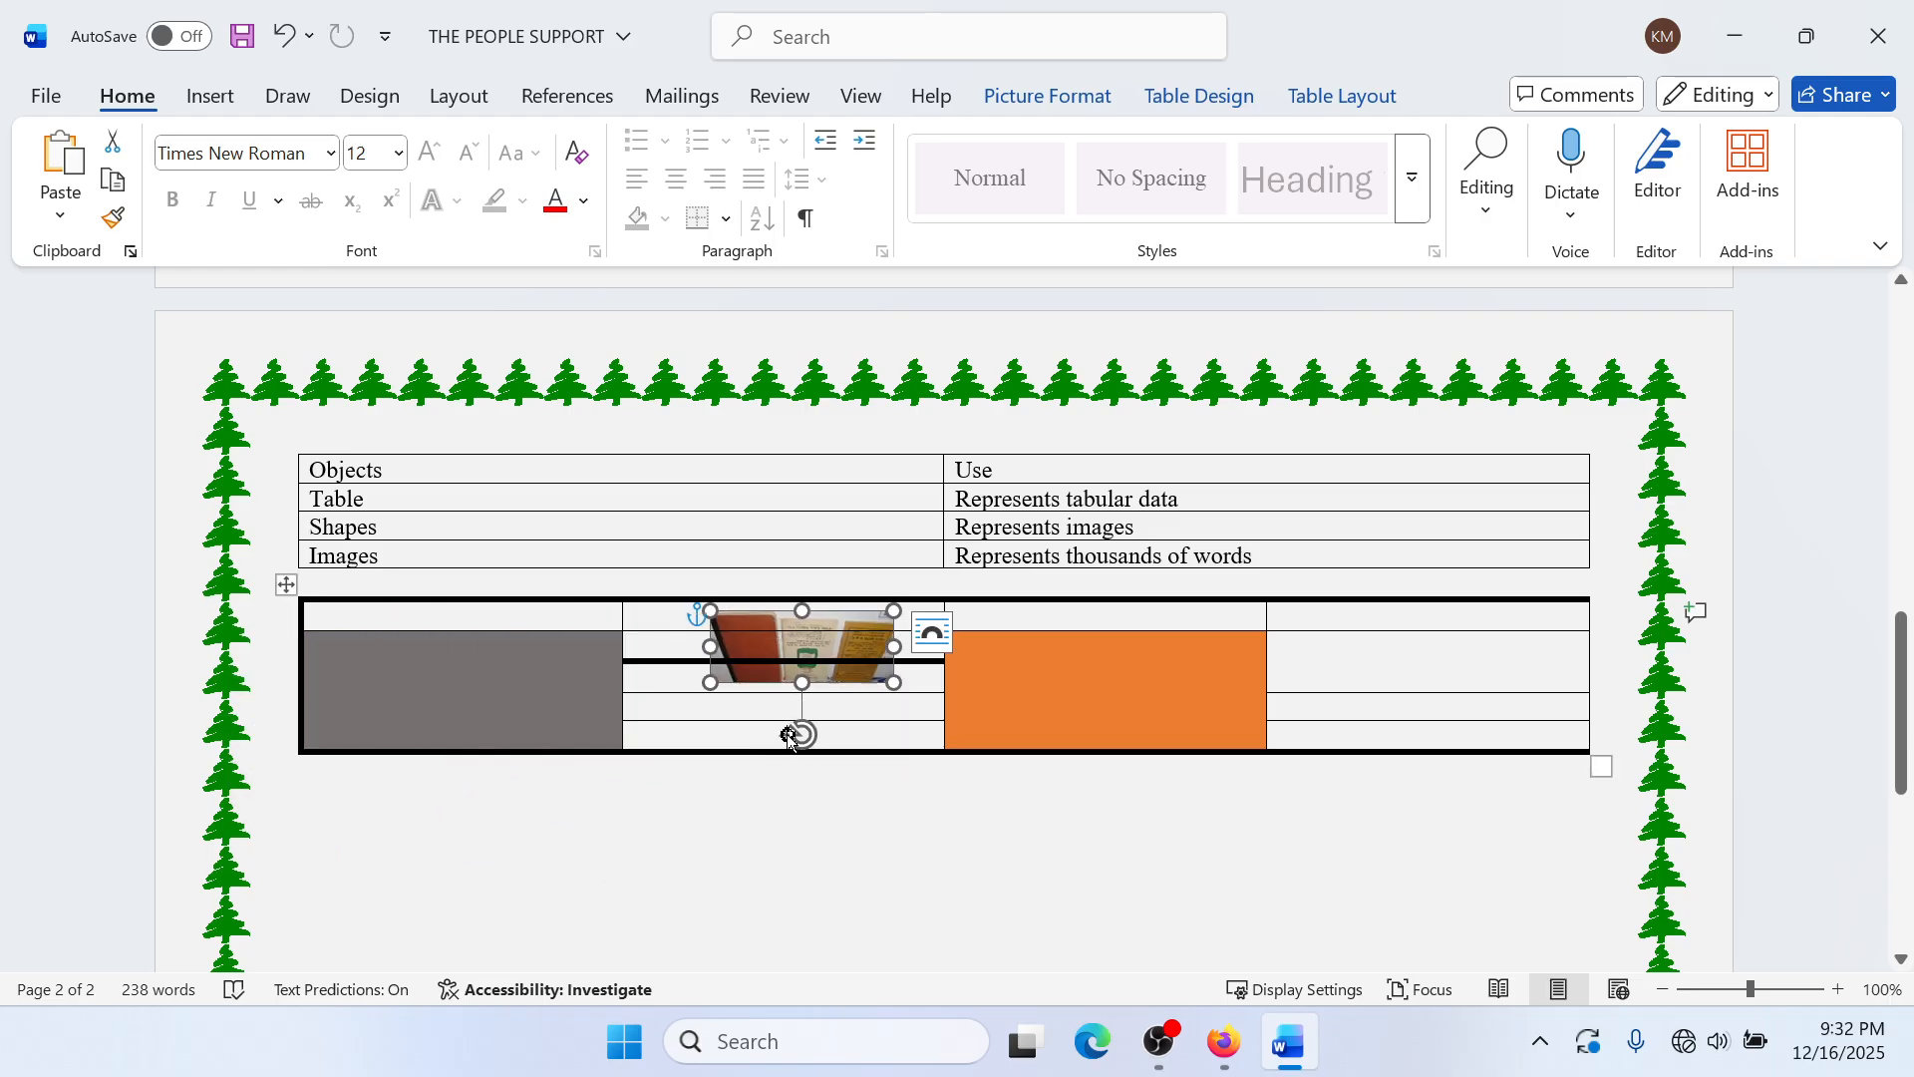
Step: Rotate the picture upright and move it into the empty space below the second table
drag(803, 738, 802, 582)
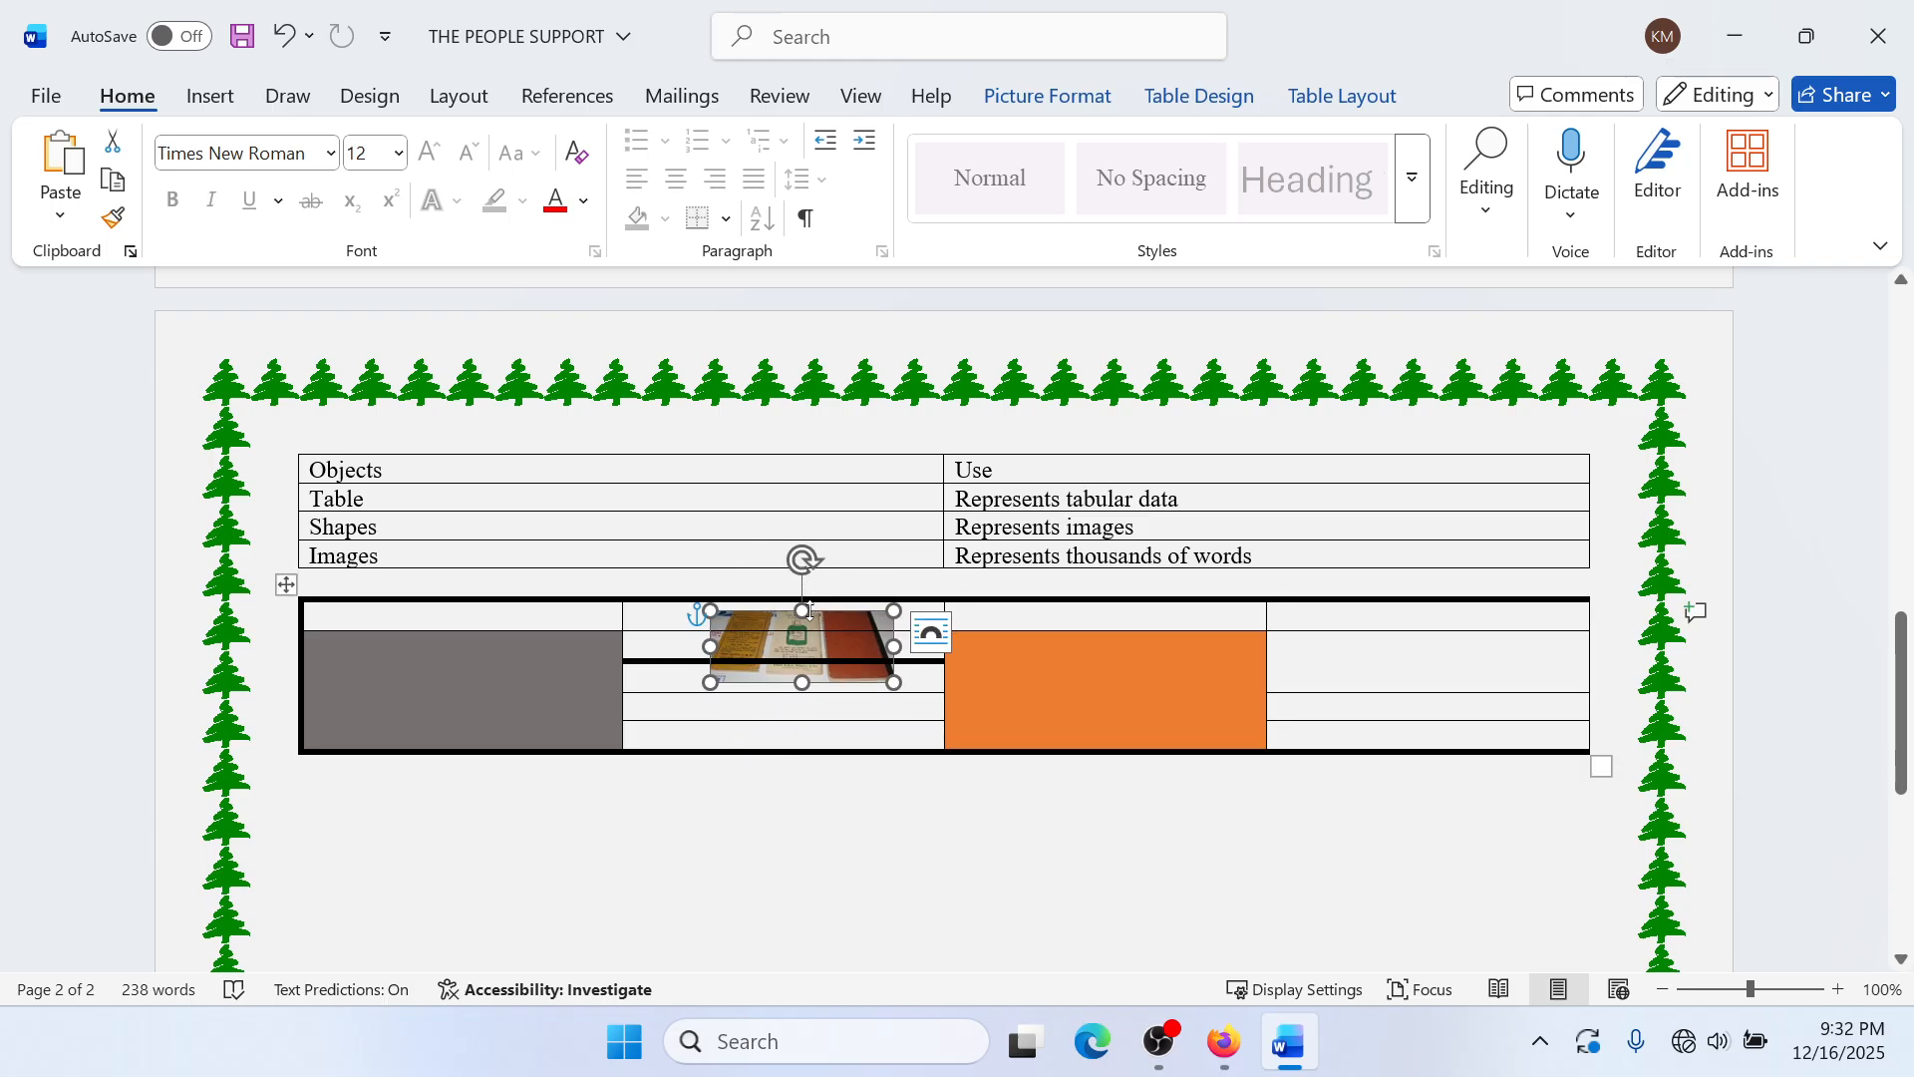
drag(842, 619, 523, 845)
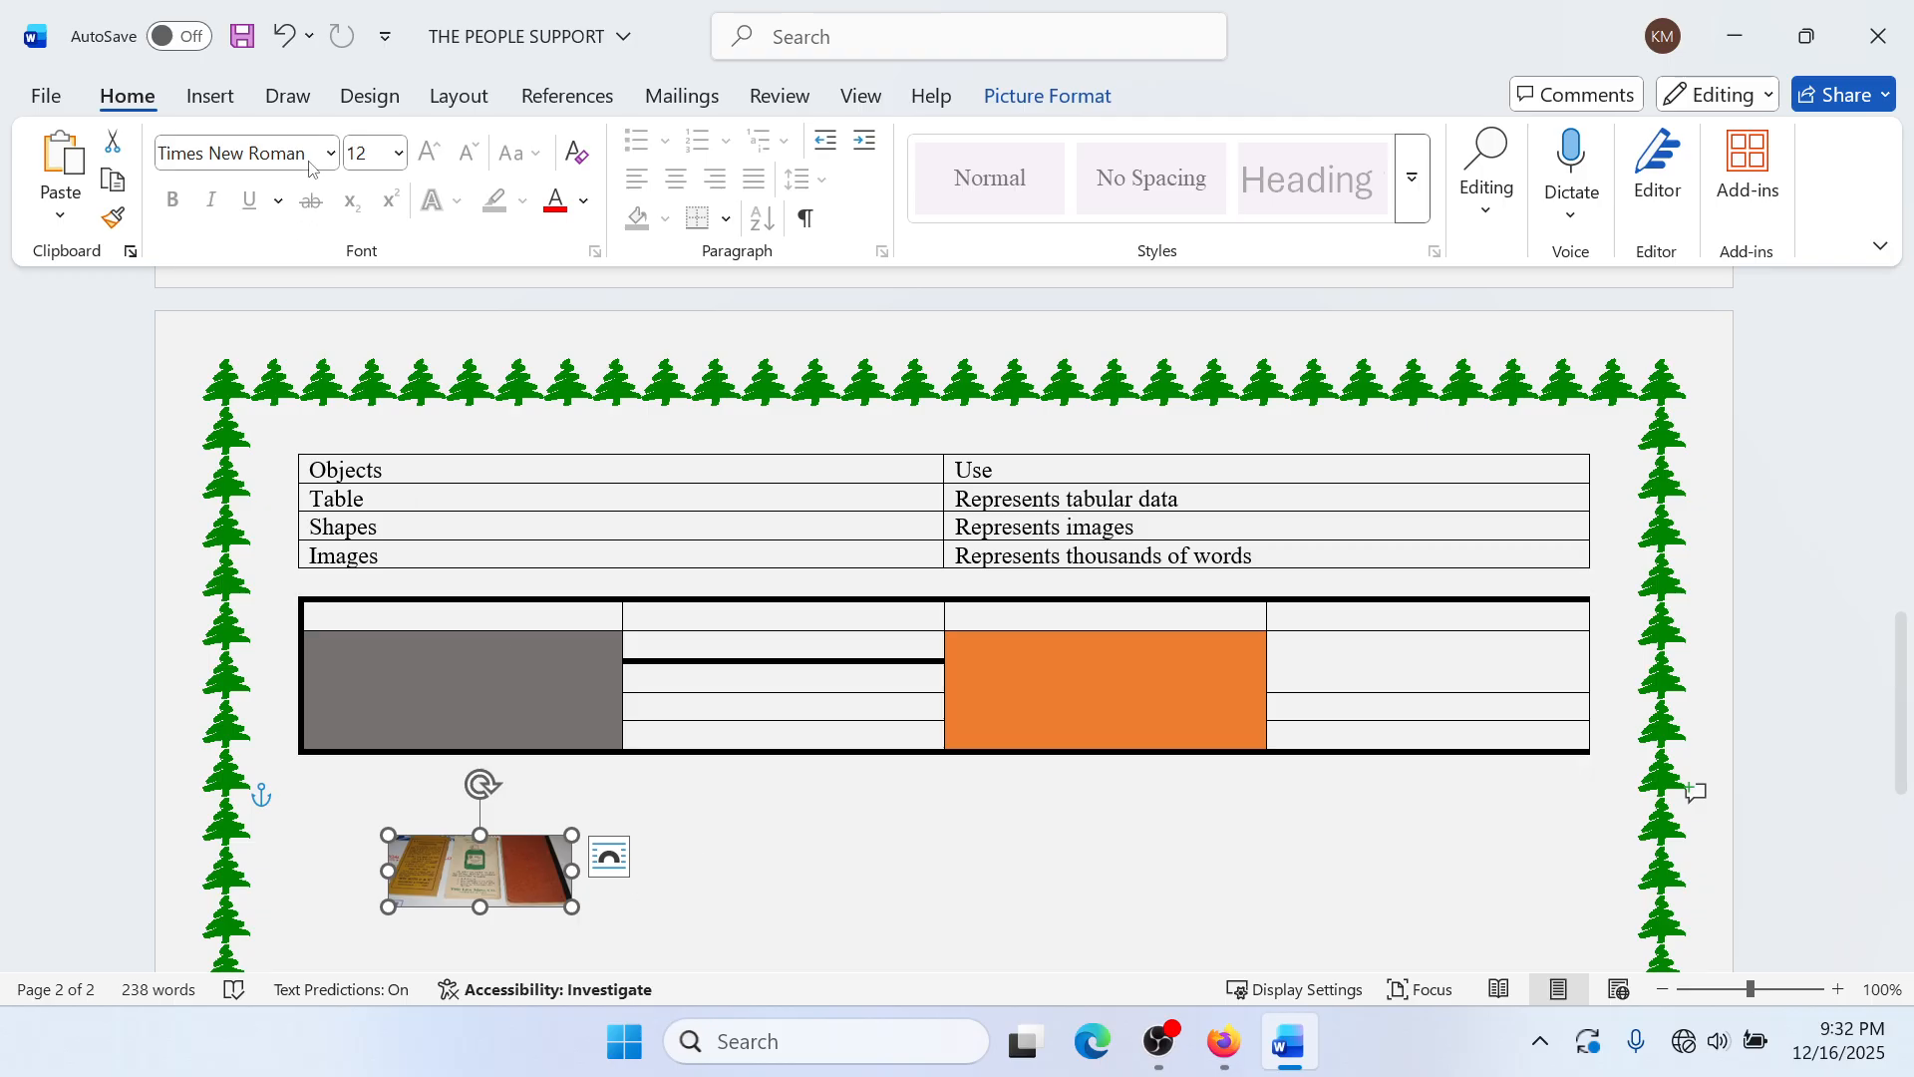
Step: Copy the JPEG picture Luuka_1 (2) from the MARK folder on the desktop
click(210, 95)
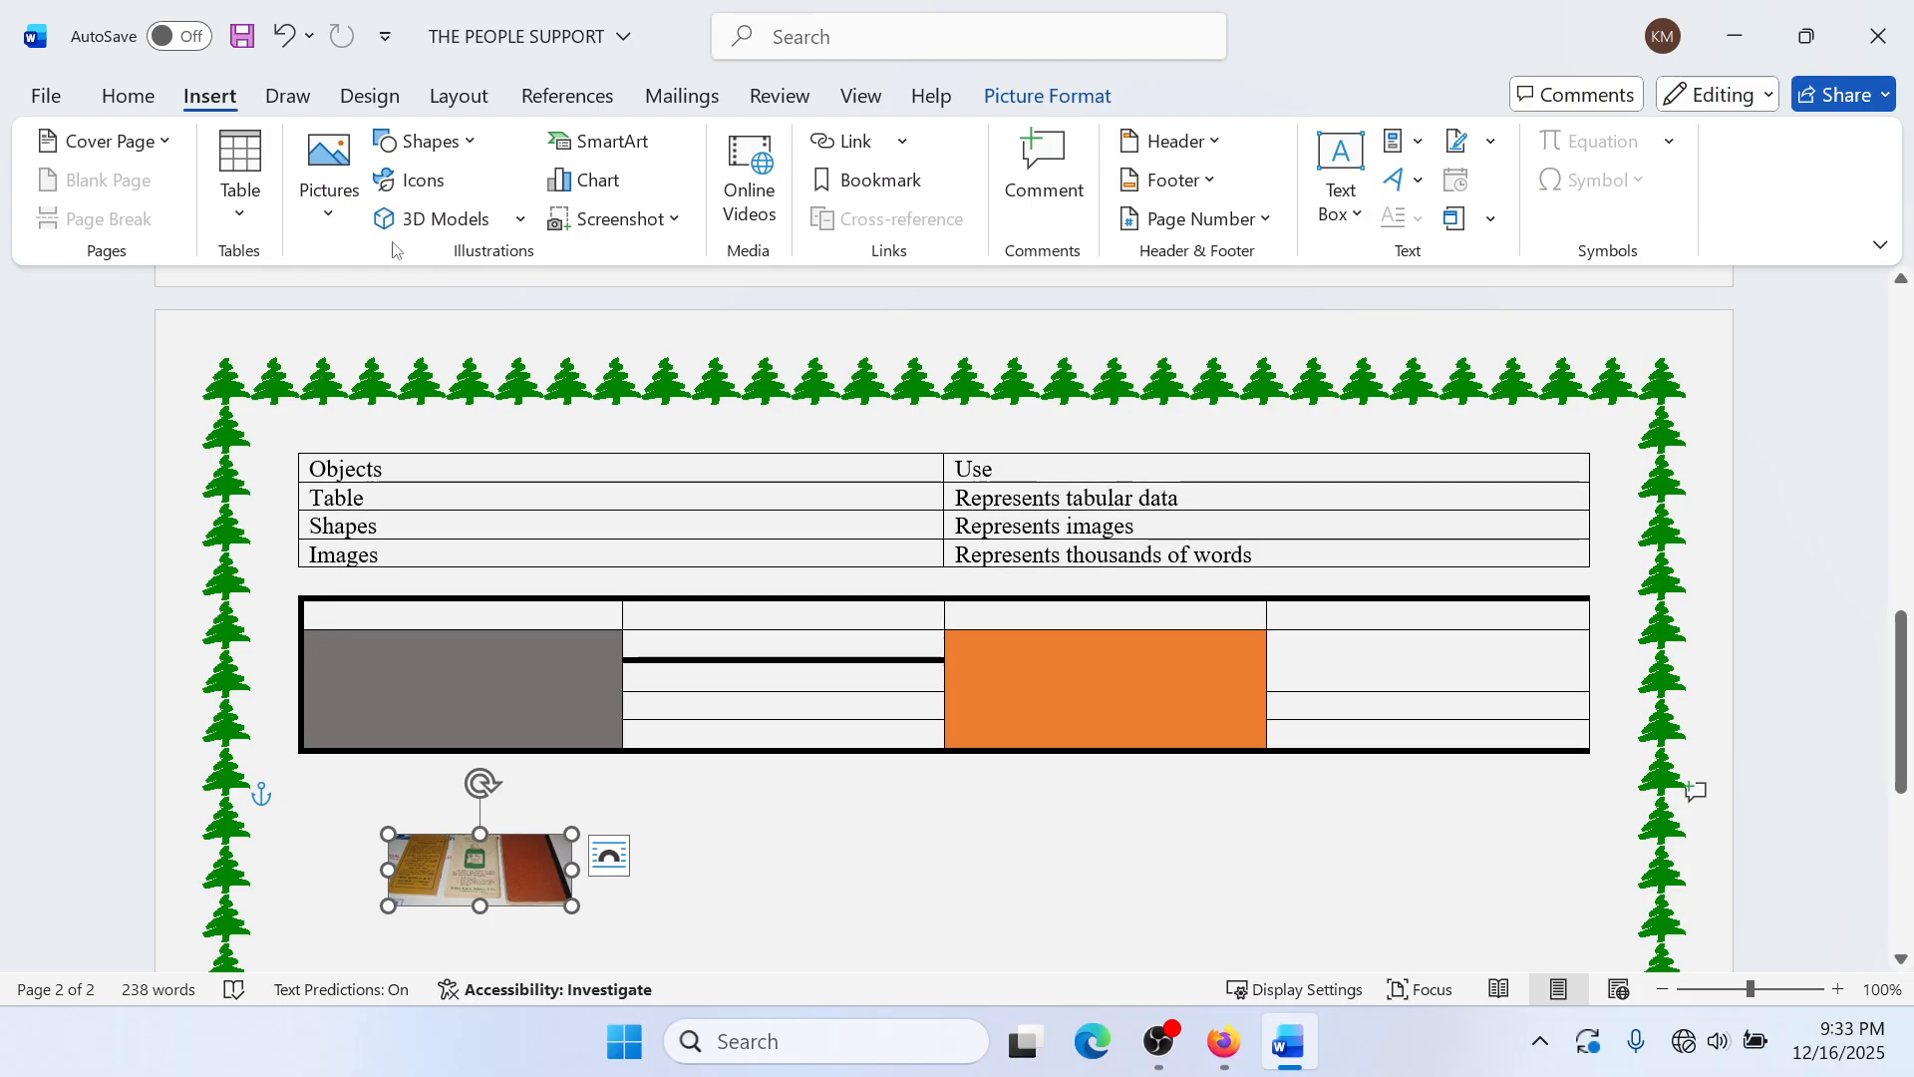
click(329, 174)
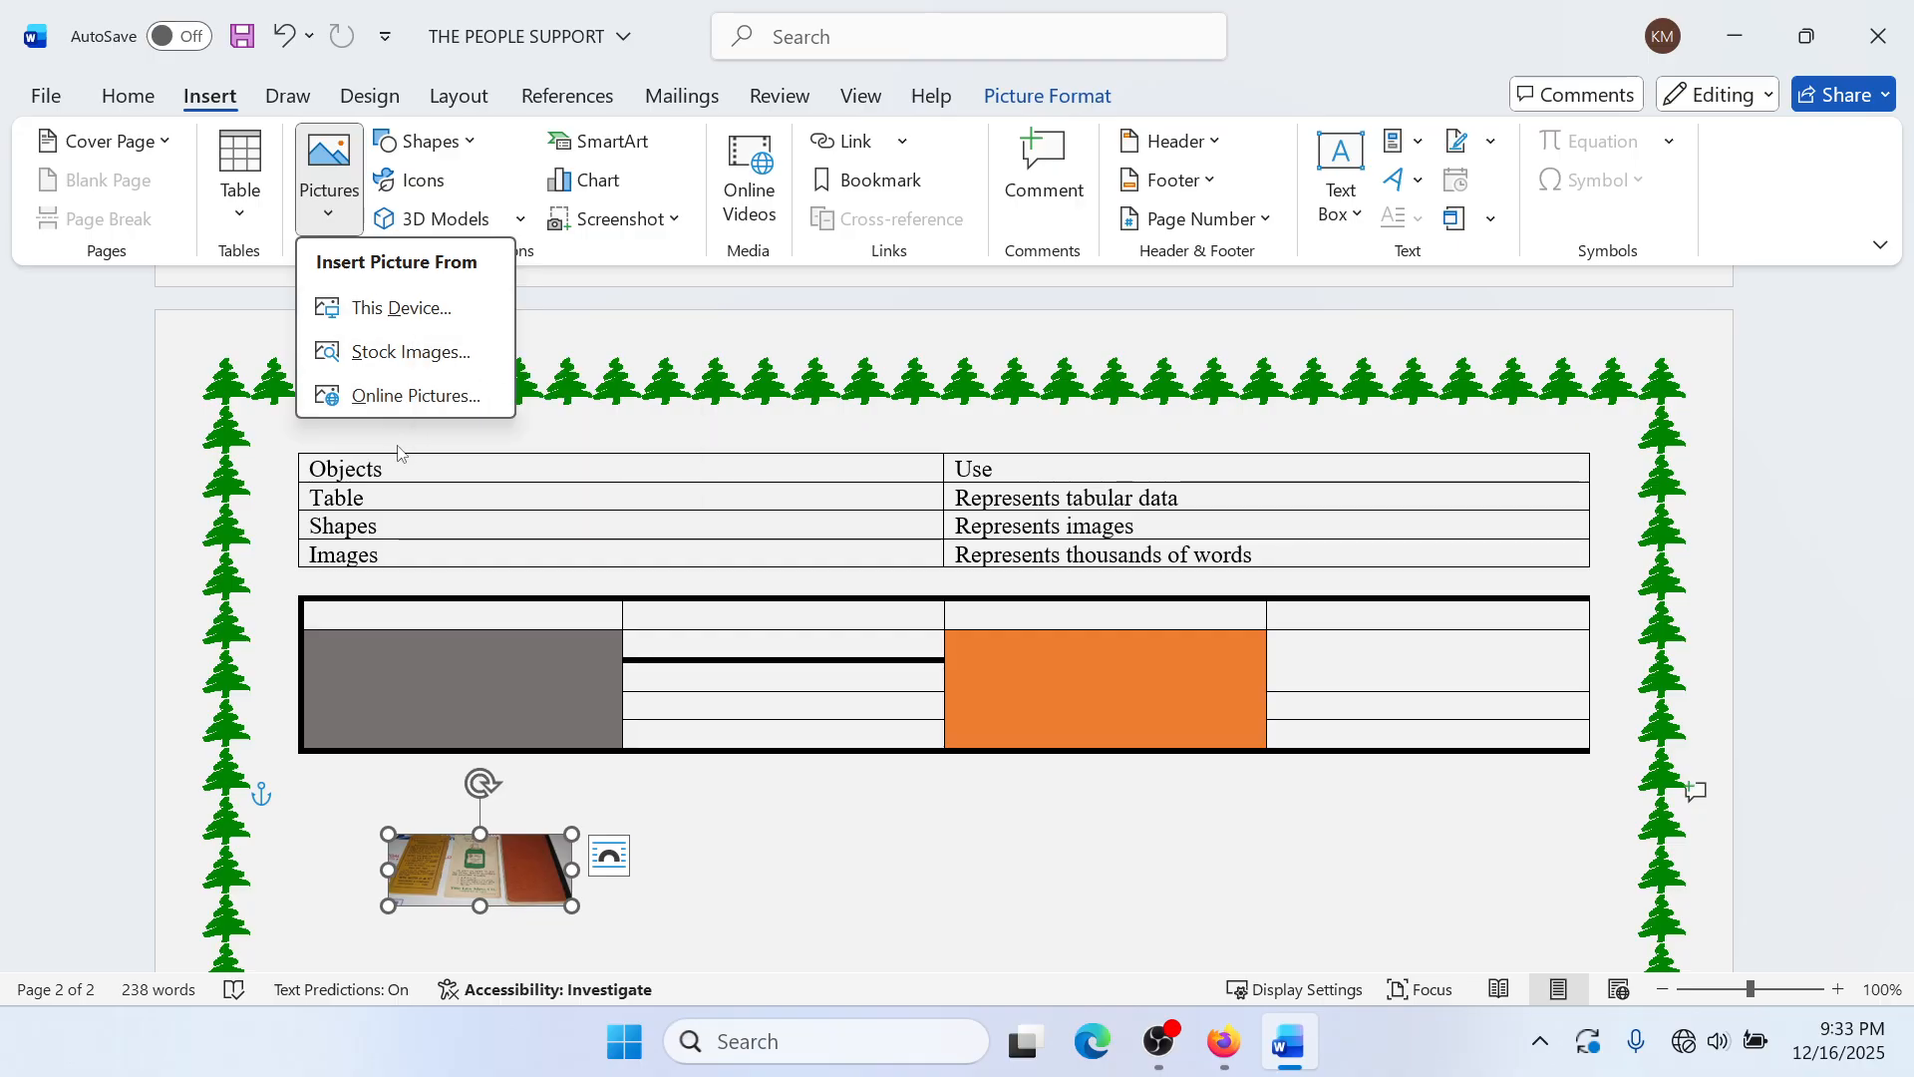
click(1726, 46)
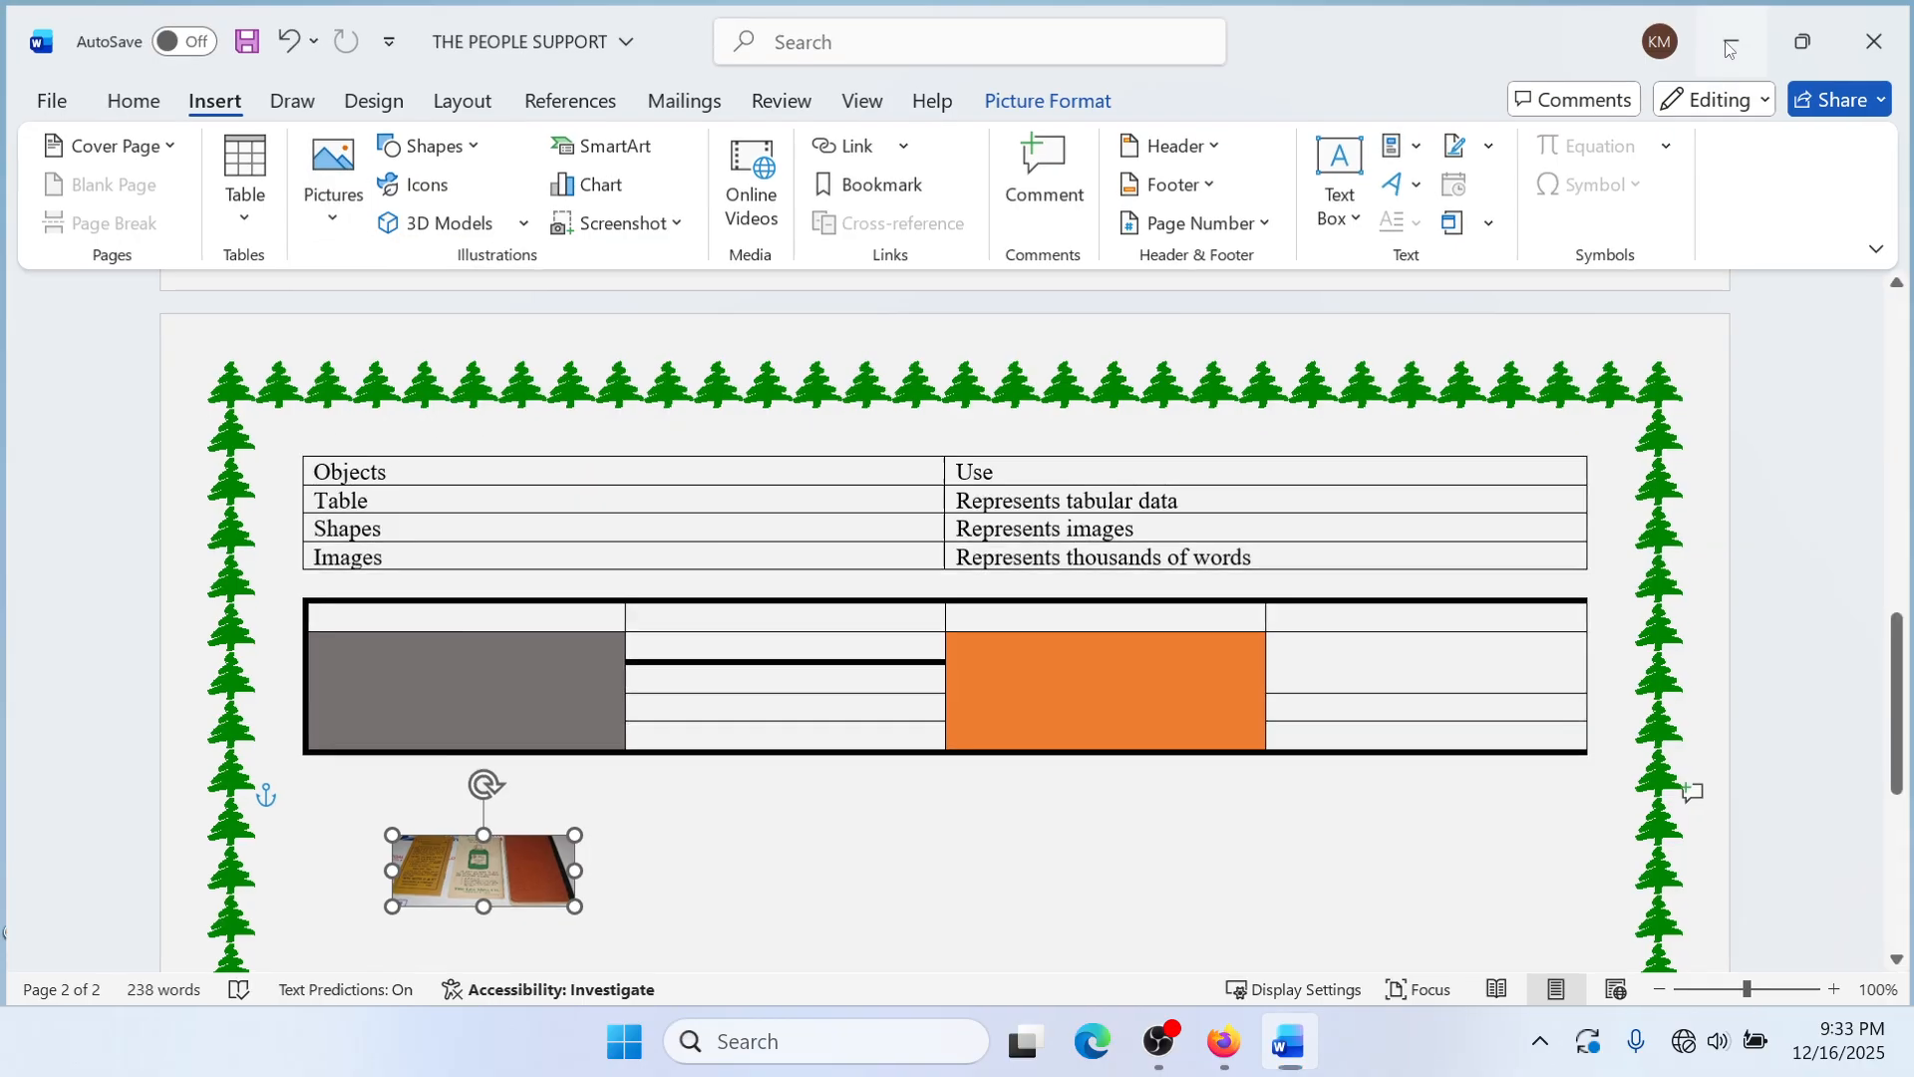
click(1725, 46)
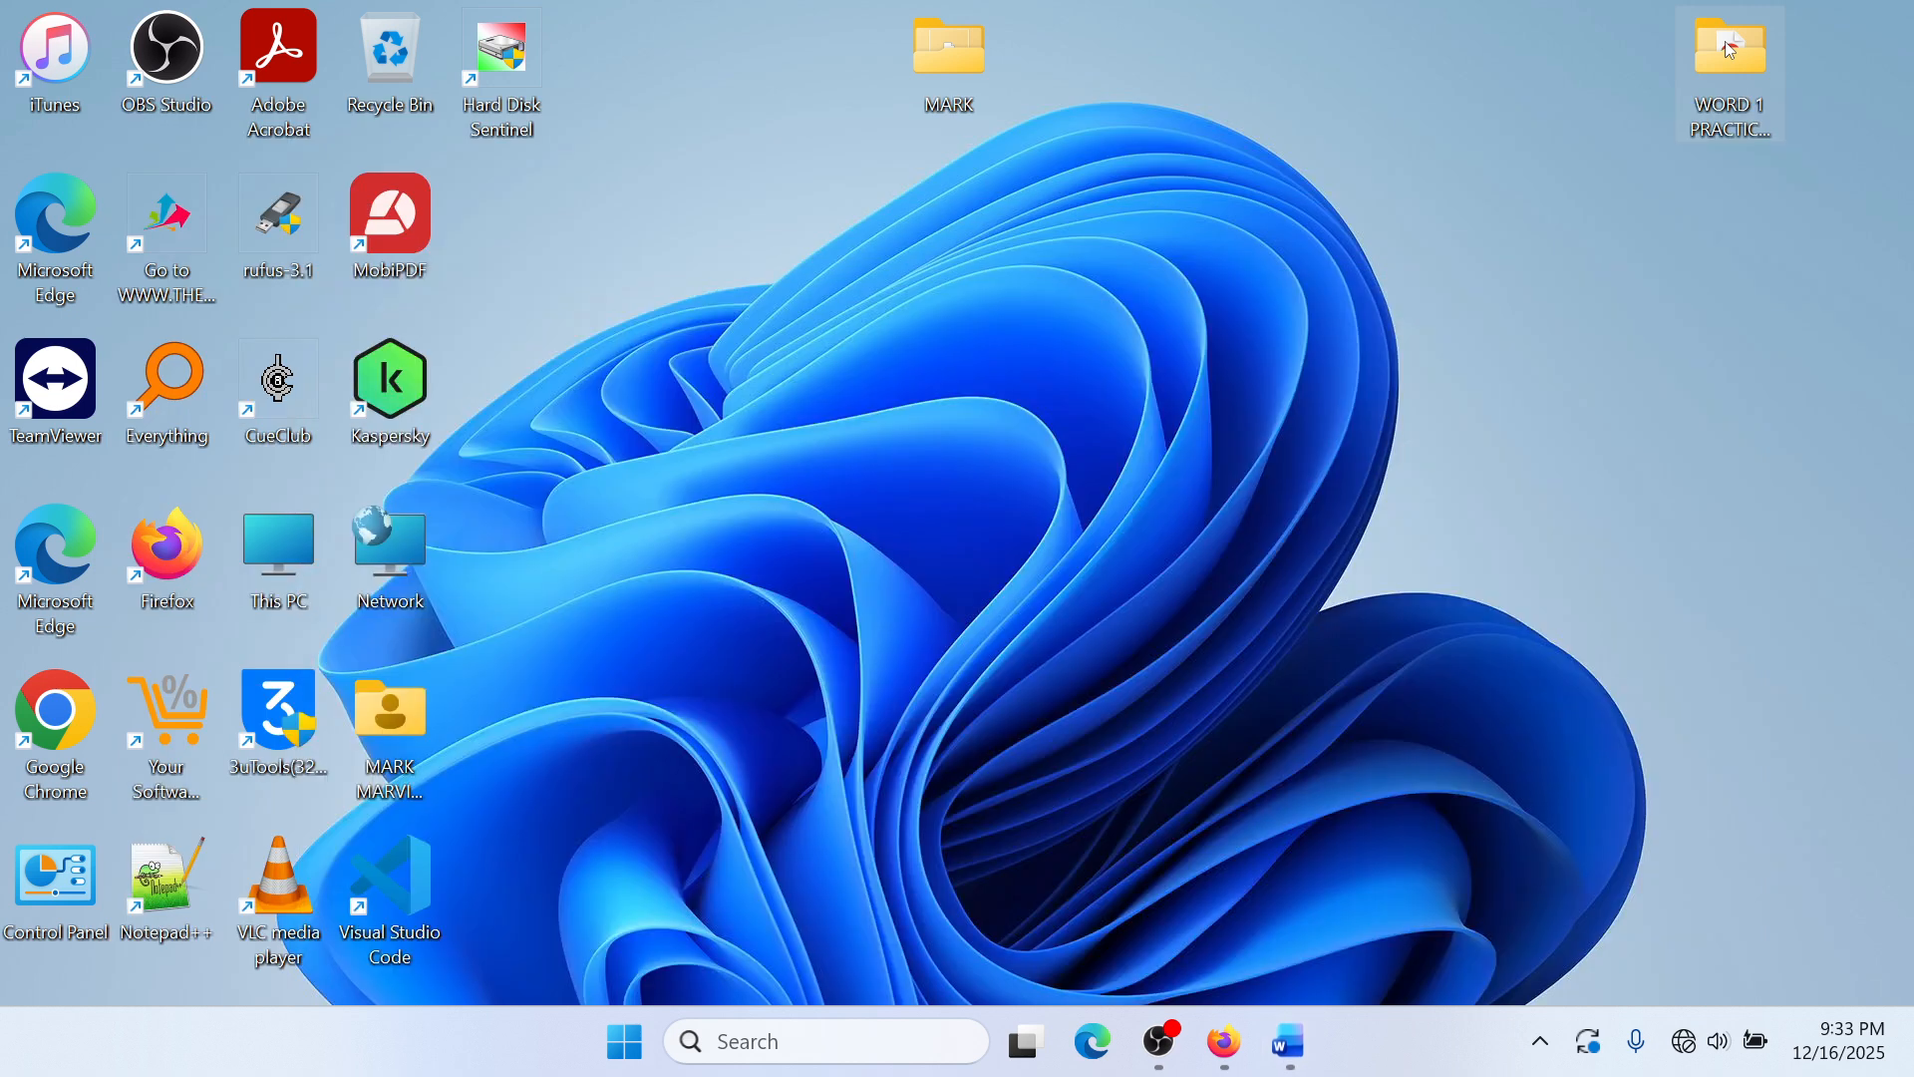
double_click(939, 105)
click(586, 409)
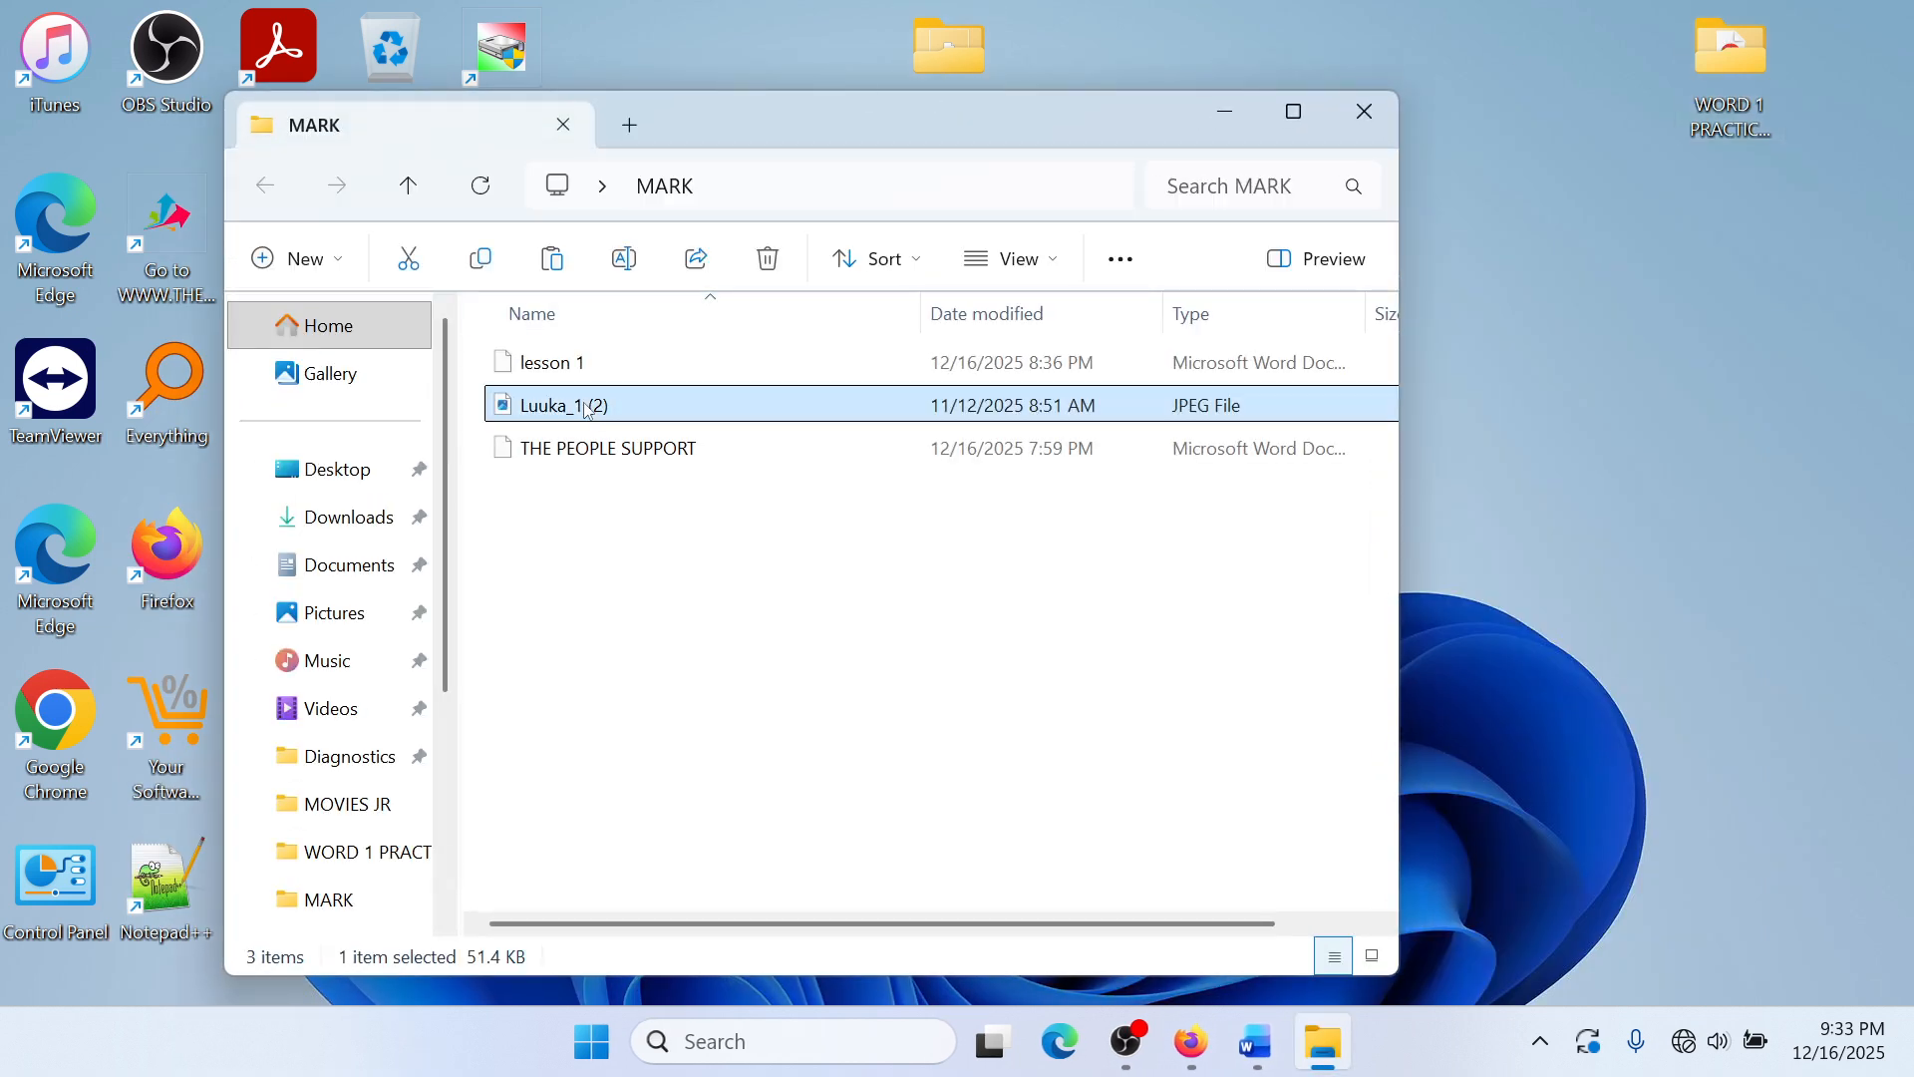
right_click(586, 408)
scroll(726, 903, down, 2)
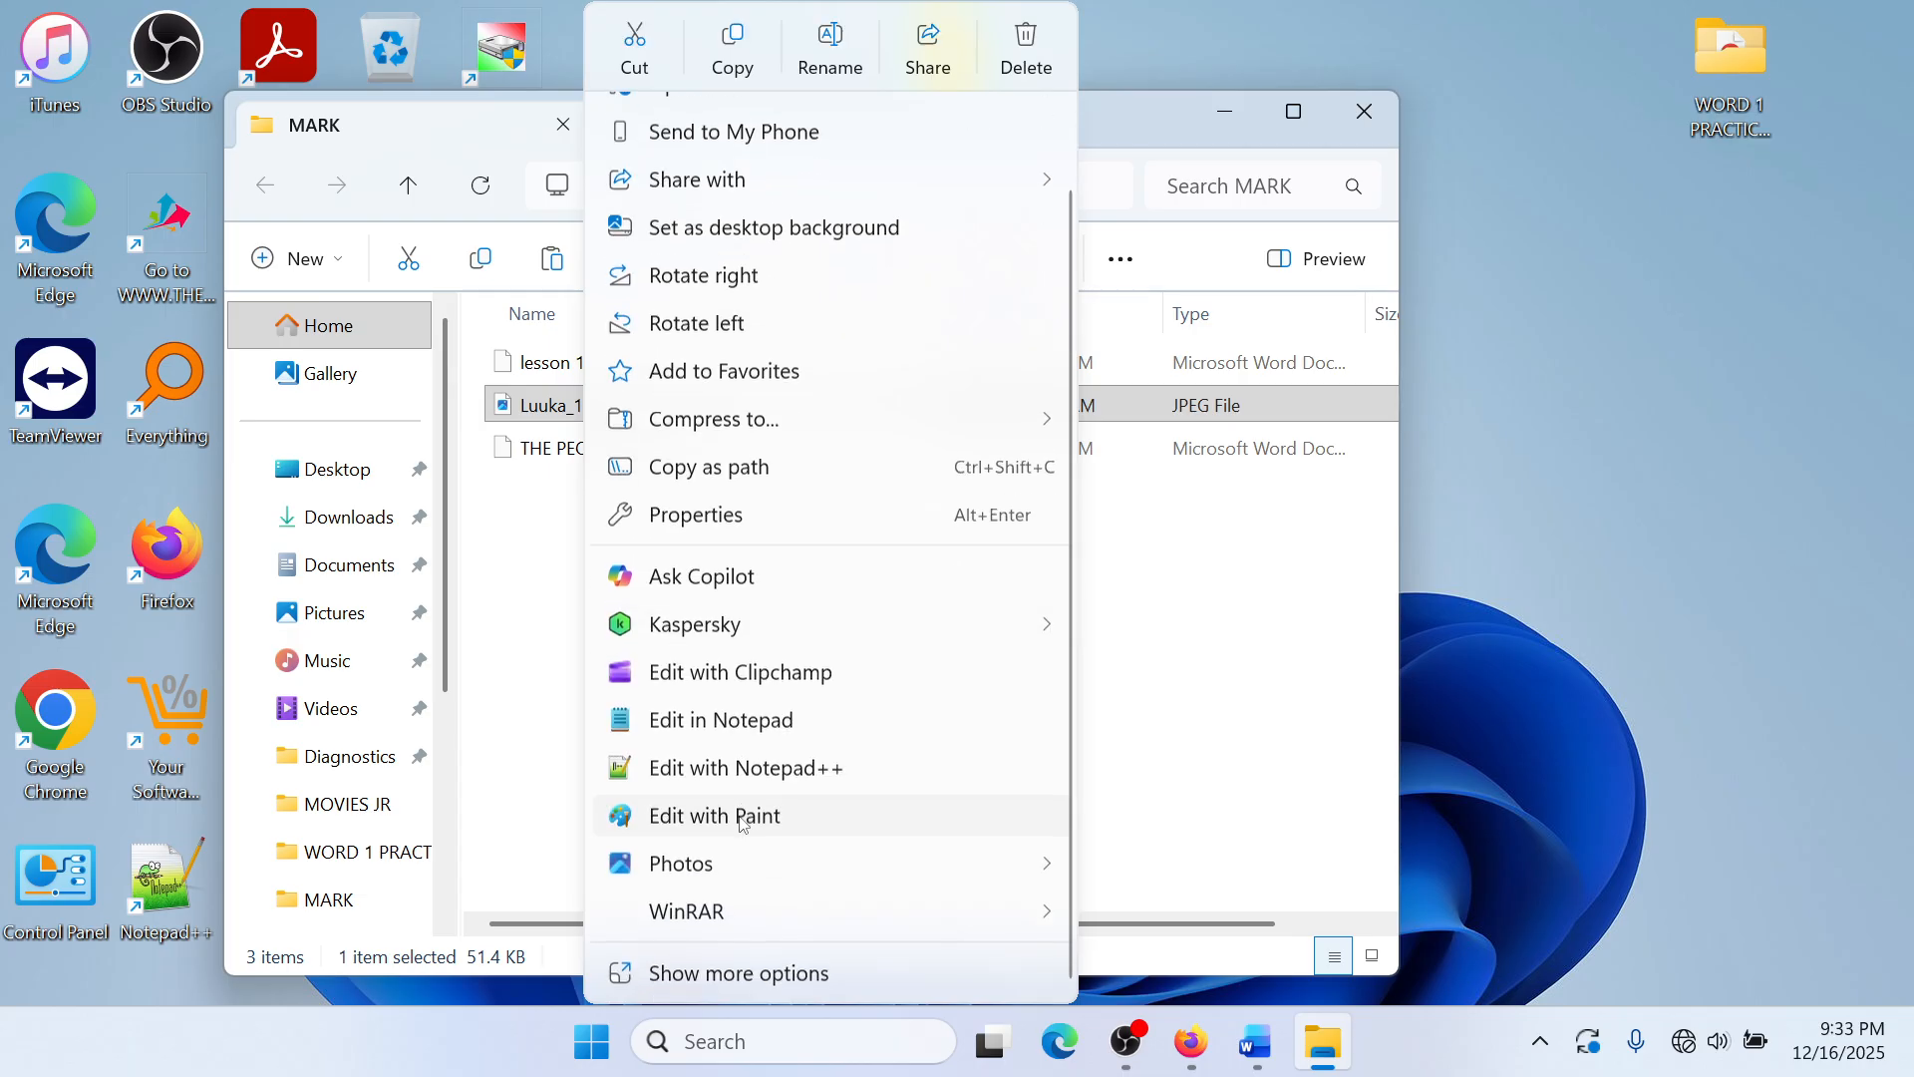
scroll(738, 909, up, 2)
click(703, 54)
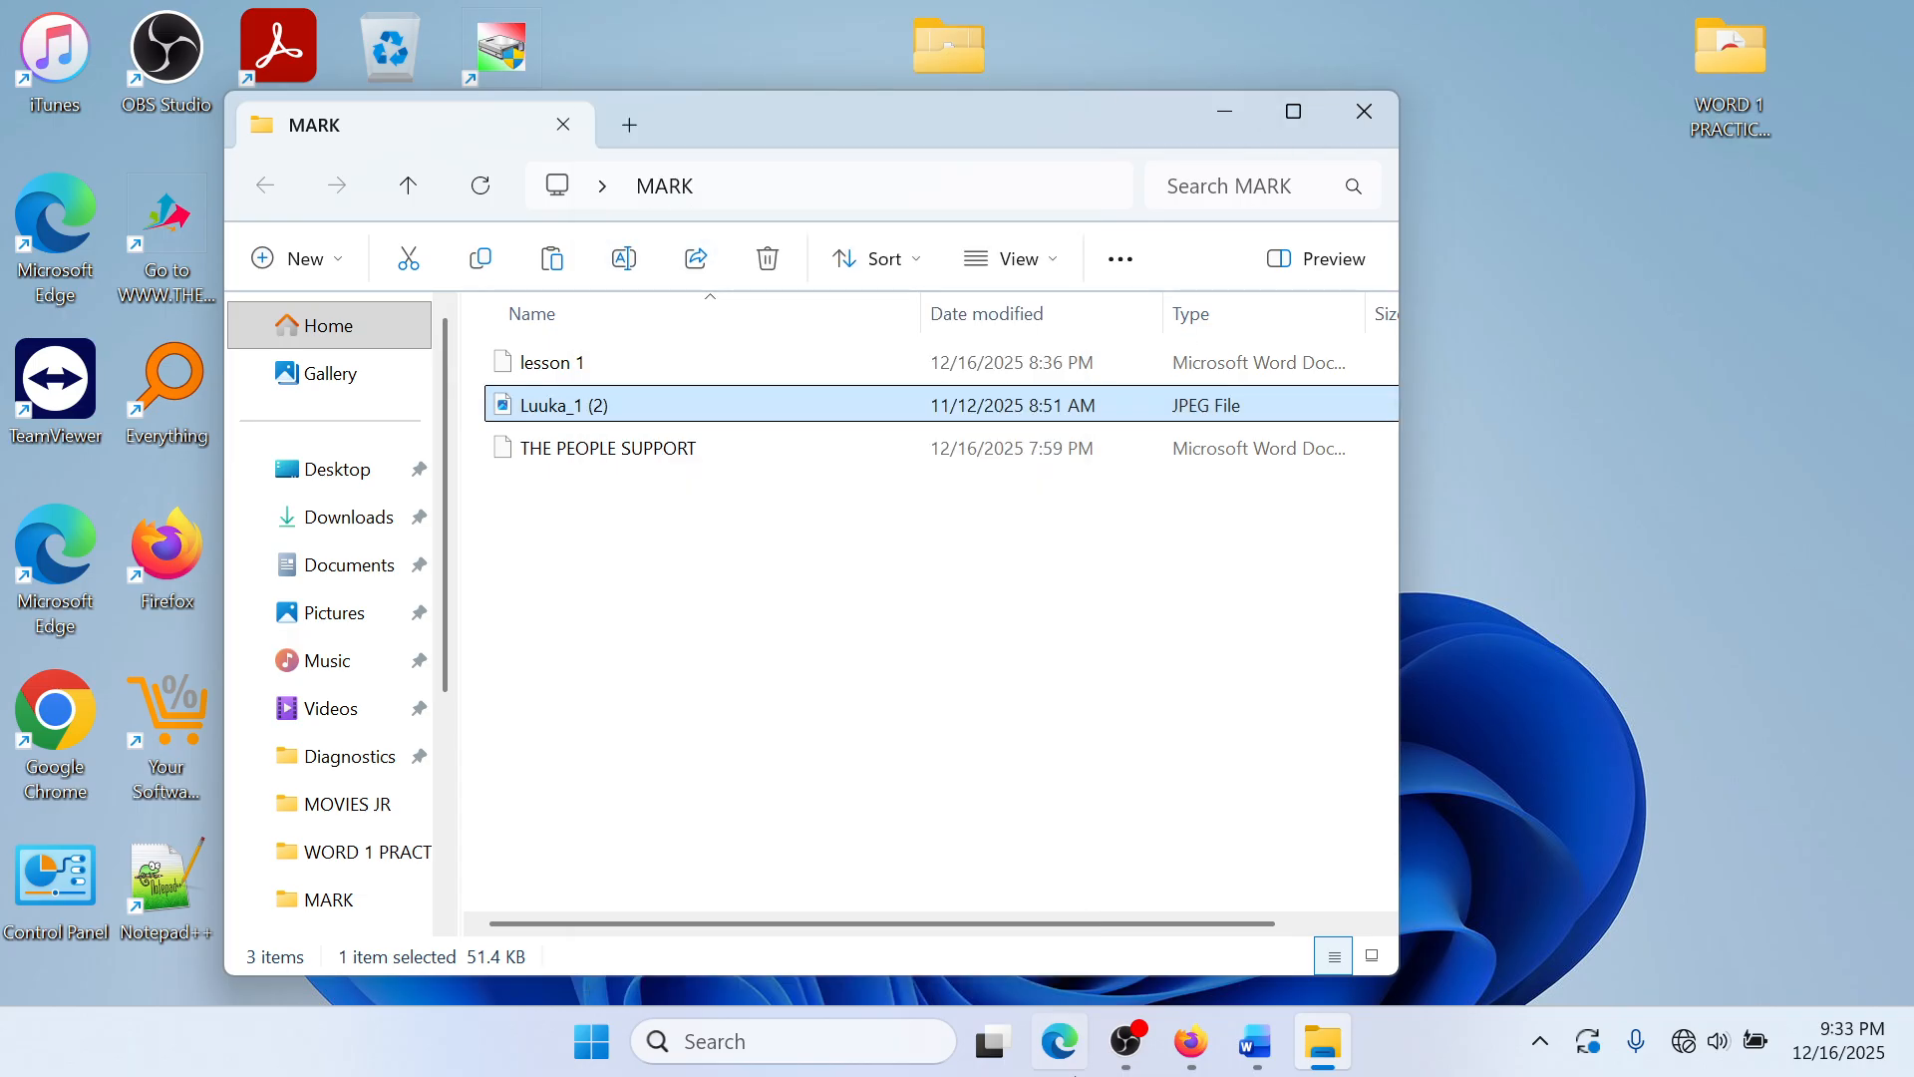
Step: Return to the Word document and paste the copied picture after "media etc." at the end of the first paragraph
click(1258, 1044)
scroll(966, 678, up, 10)
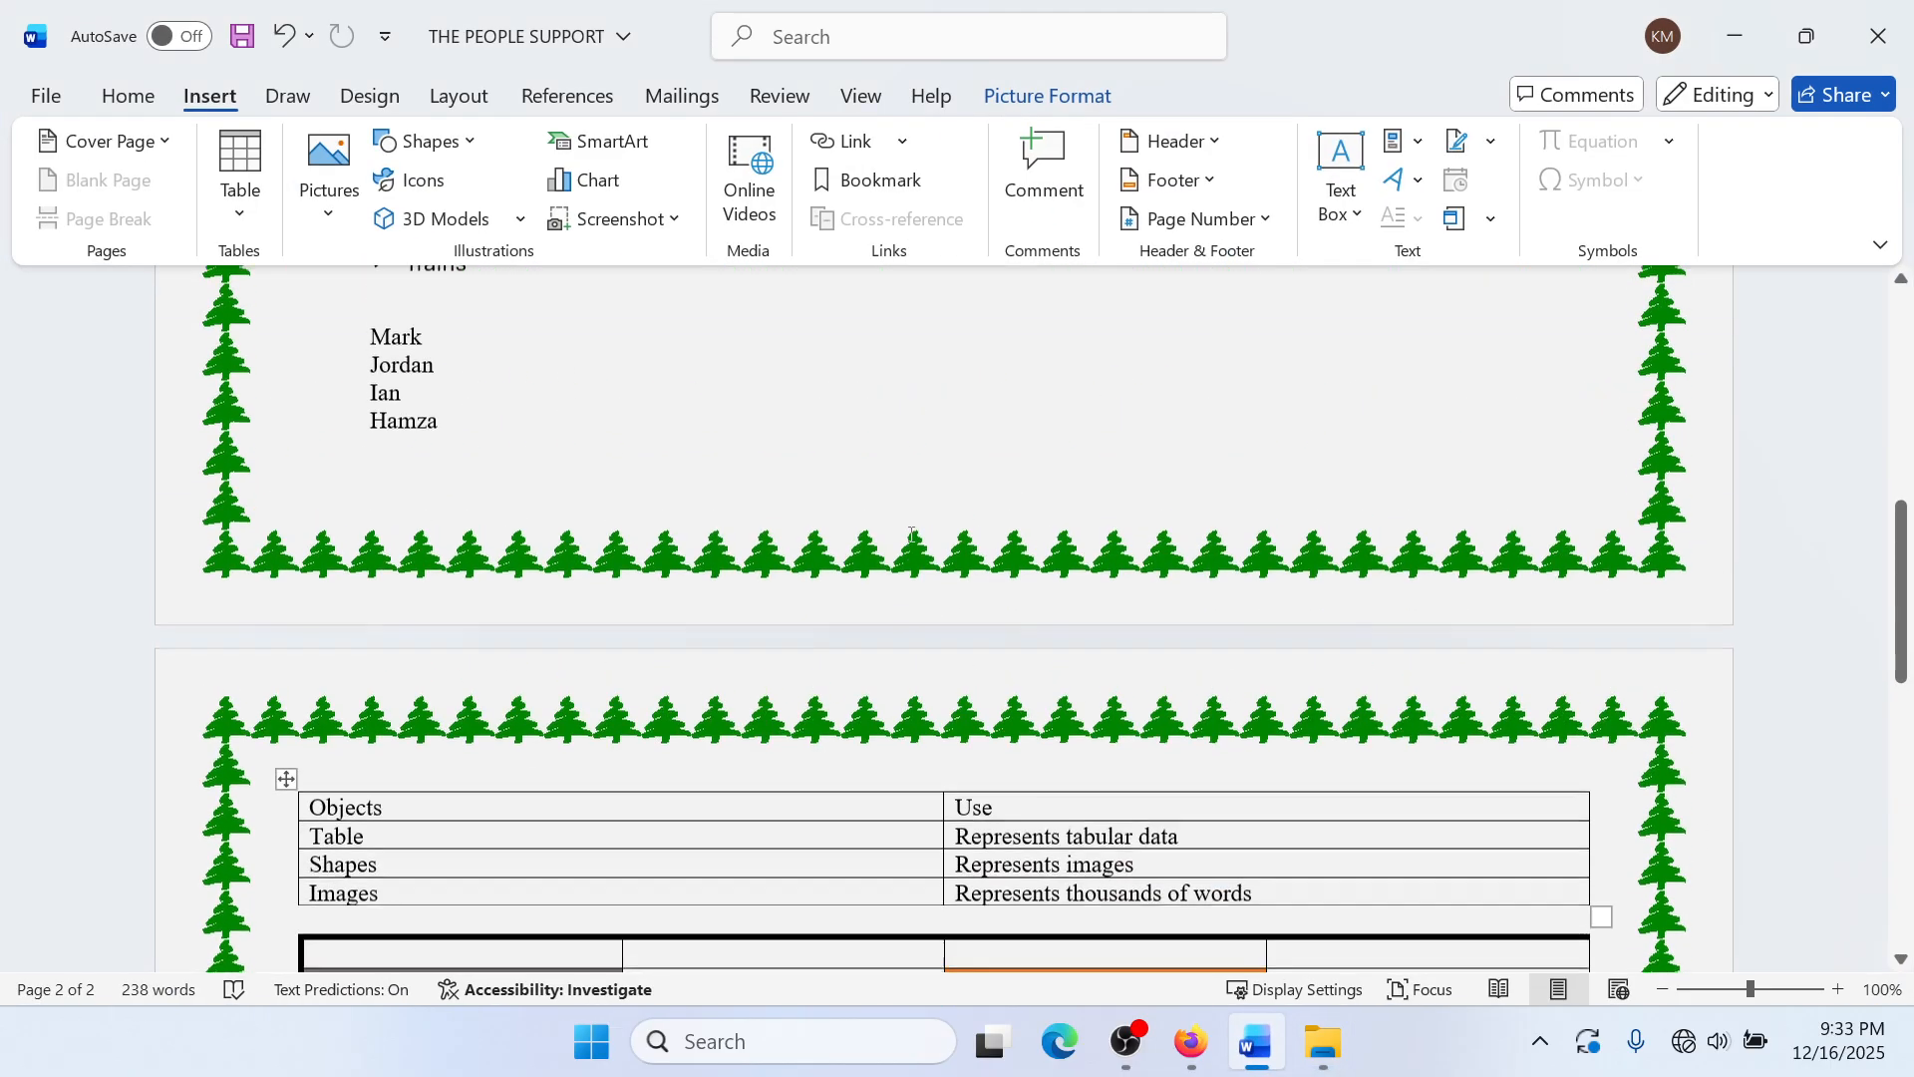
scroll(969, 708, up, 2)
click(1065, 648)
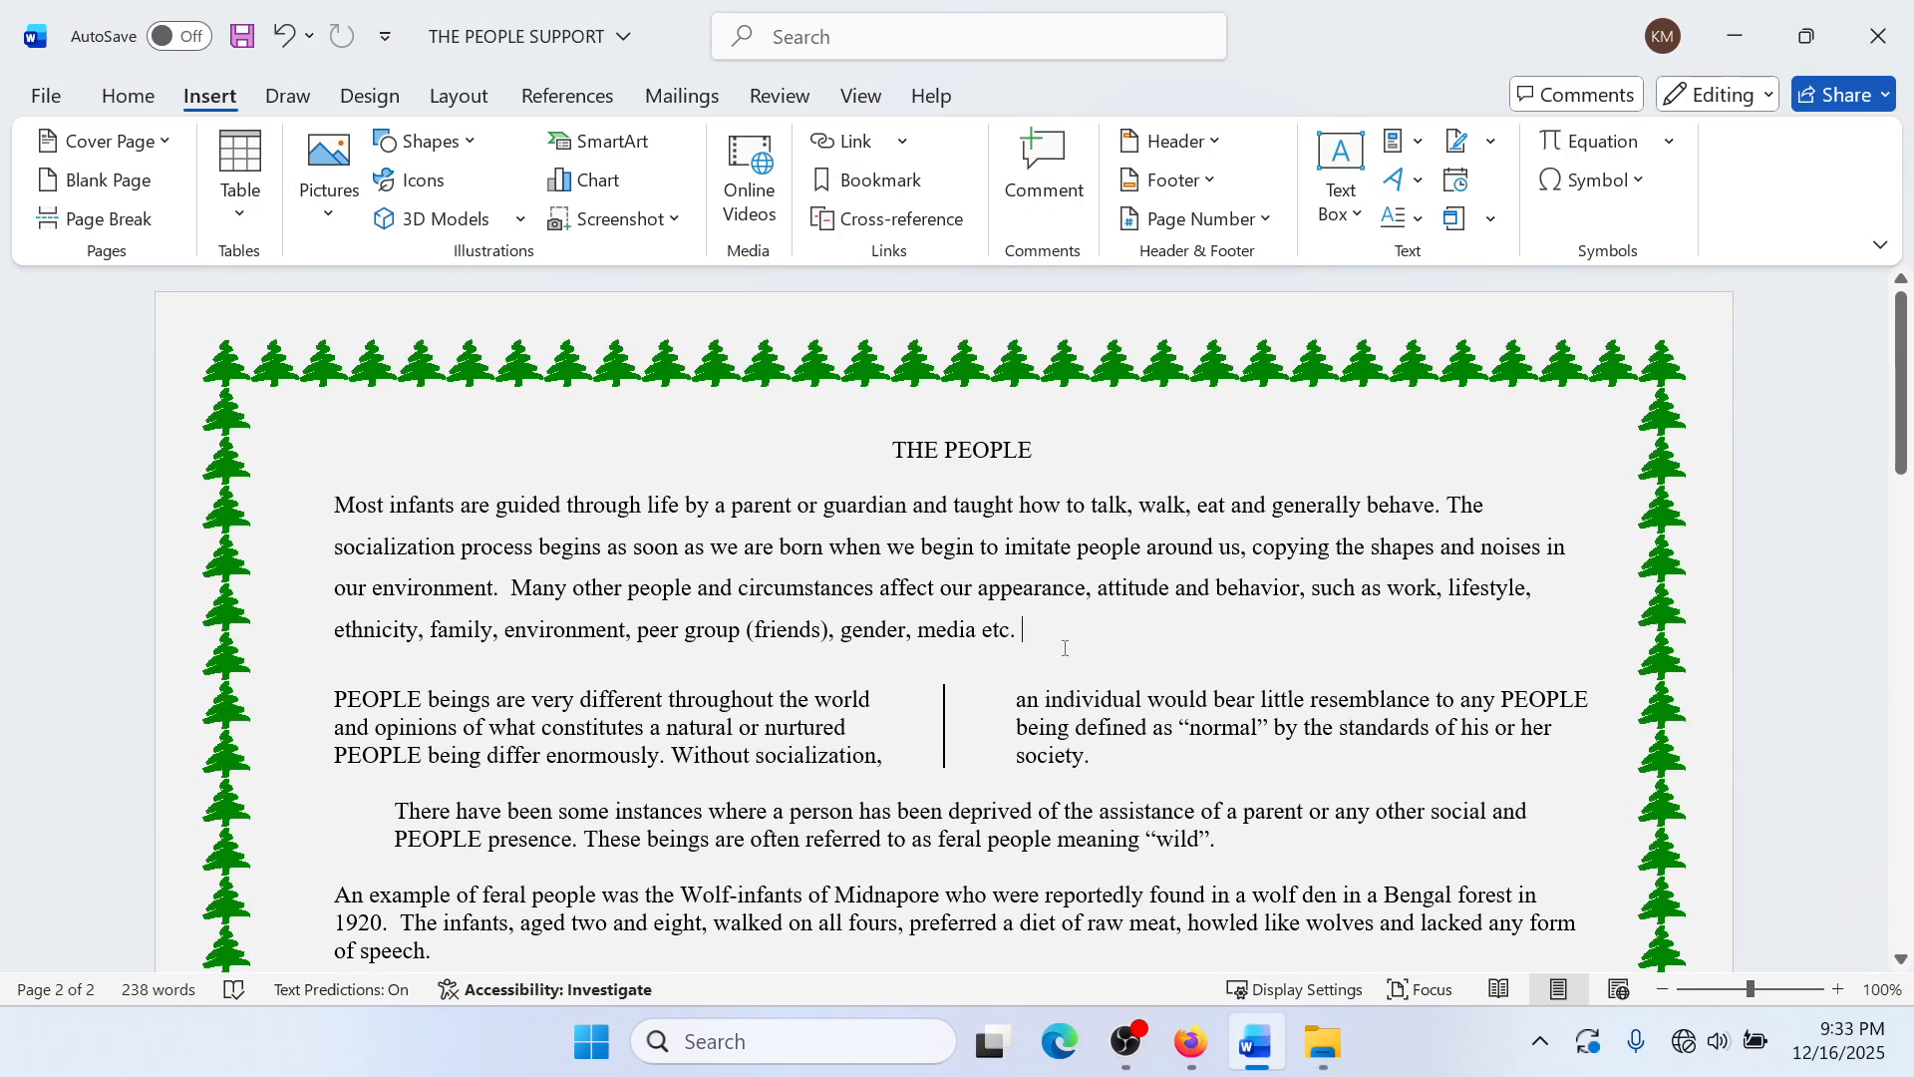
right_click(1057, 644)
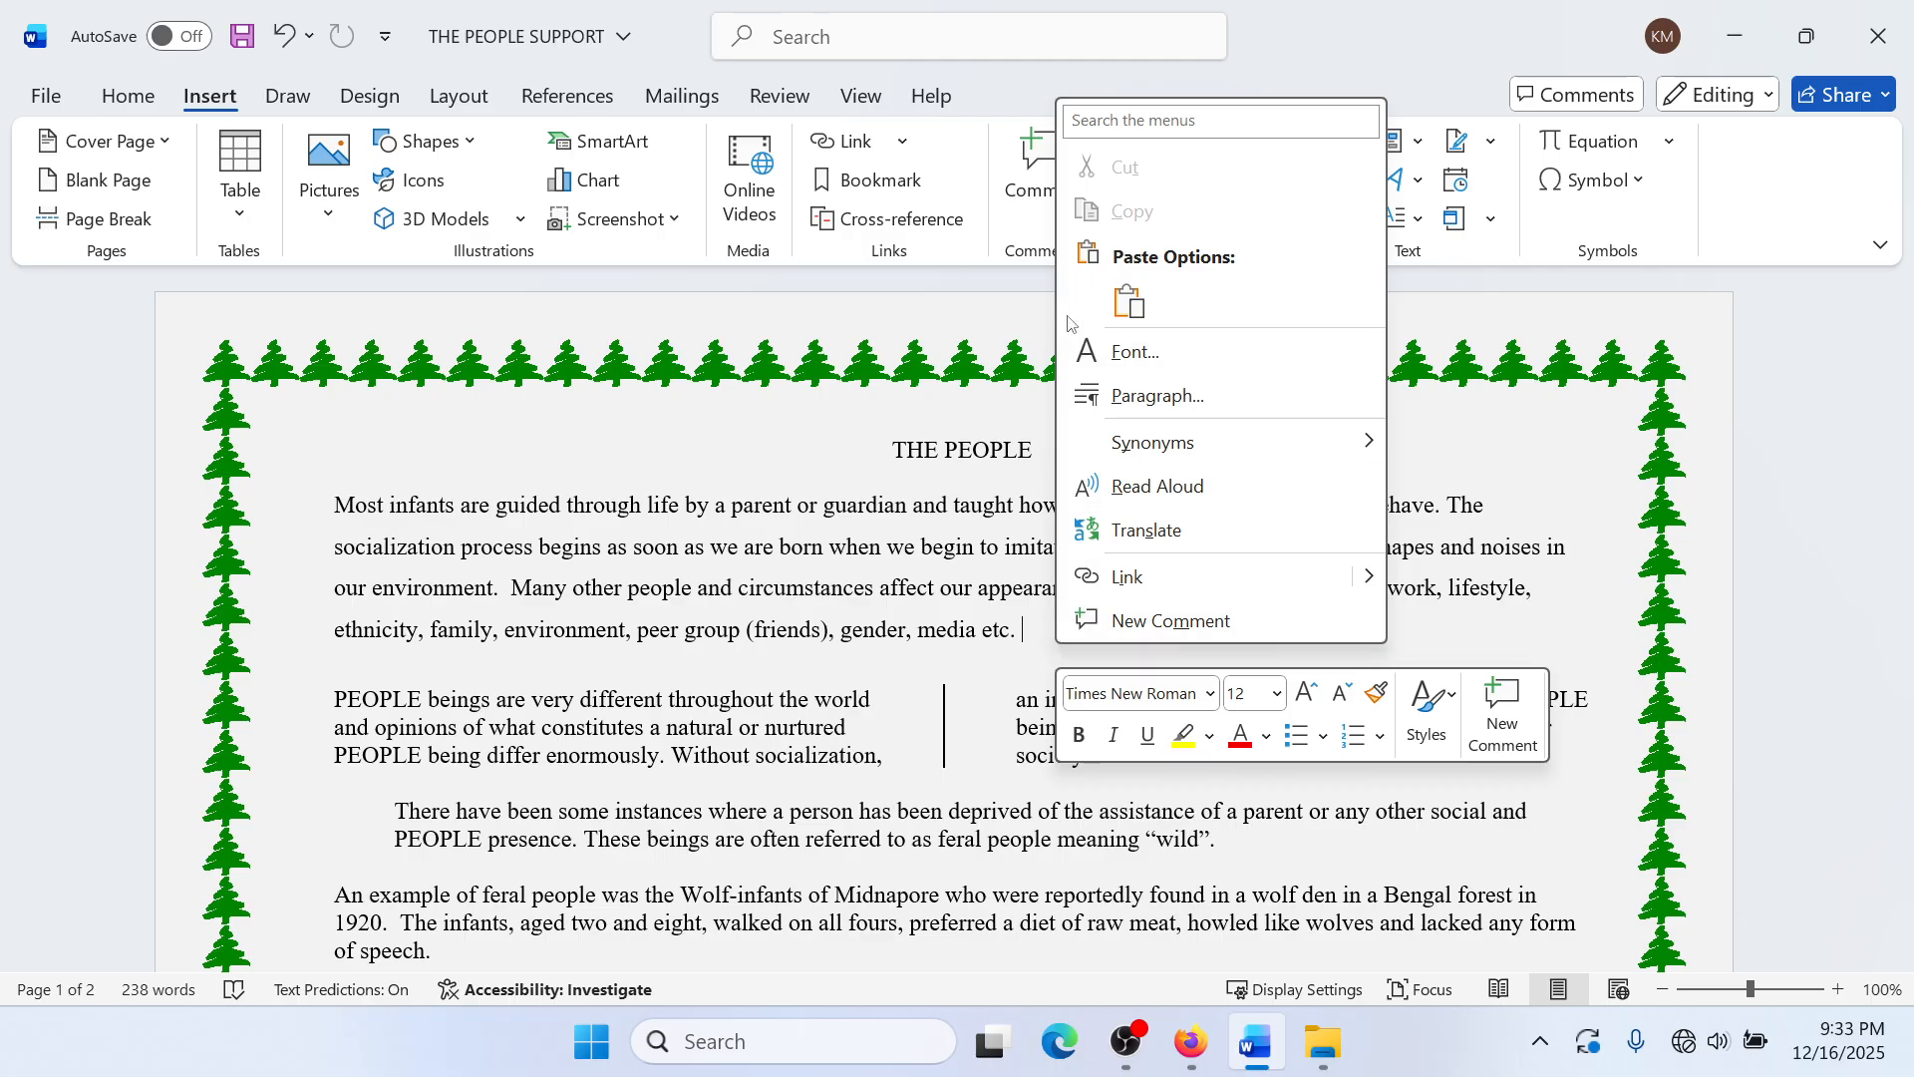
click(1127, 302)
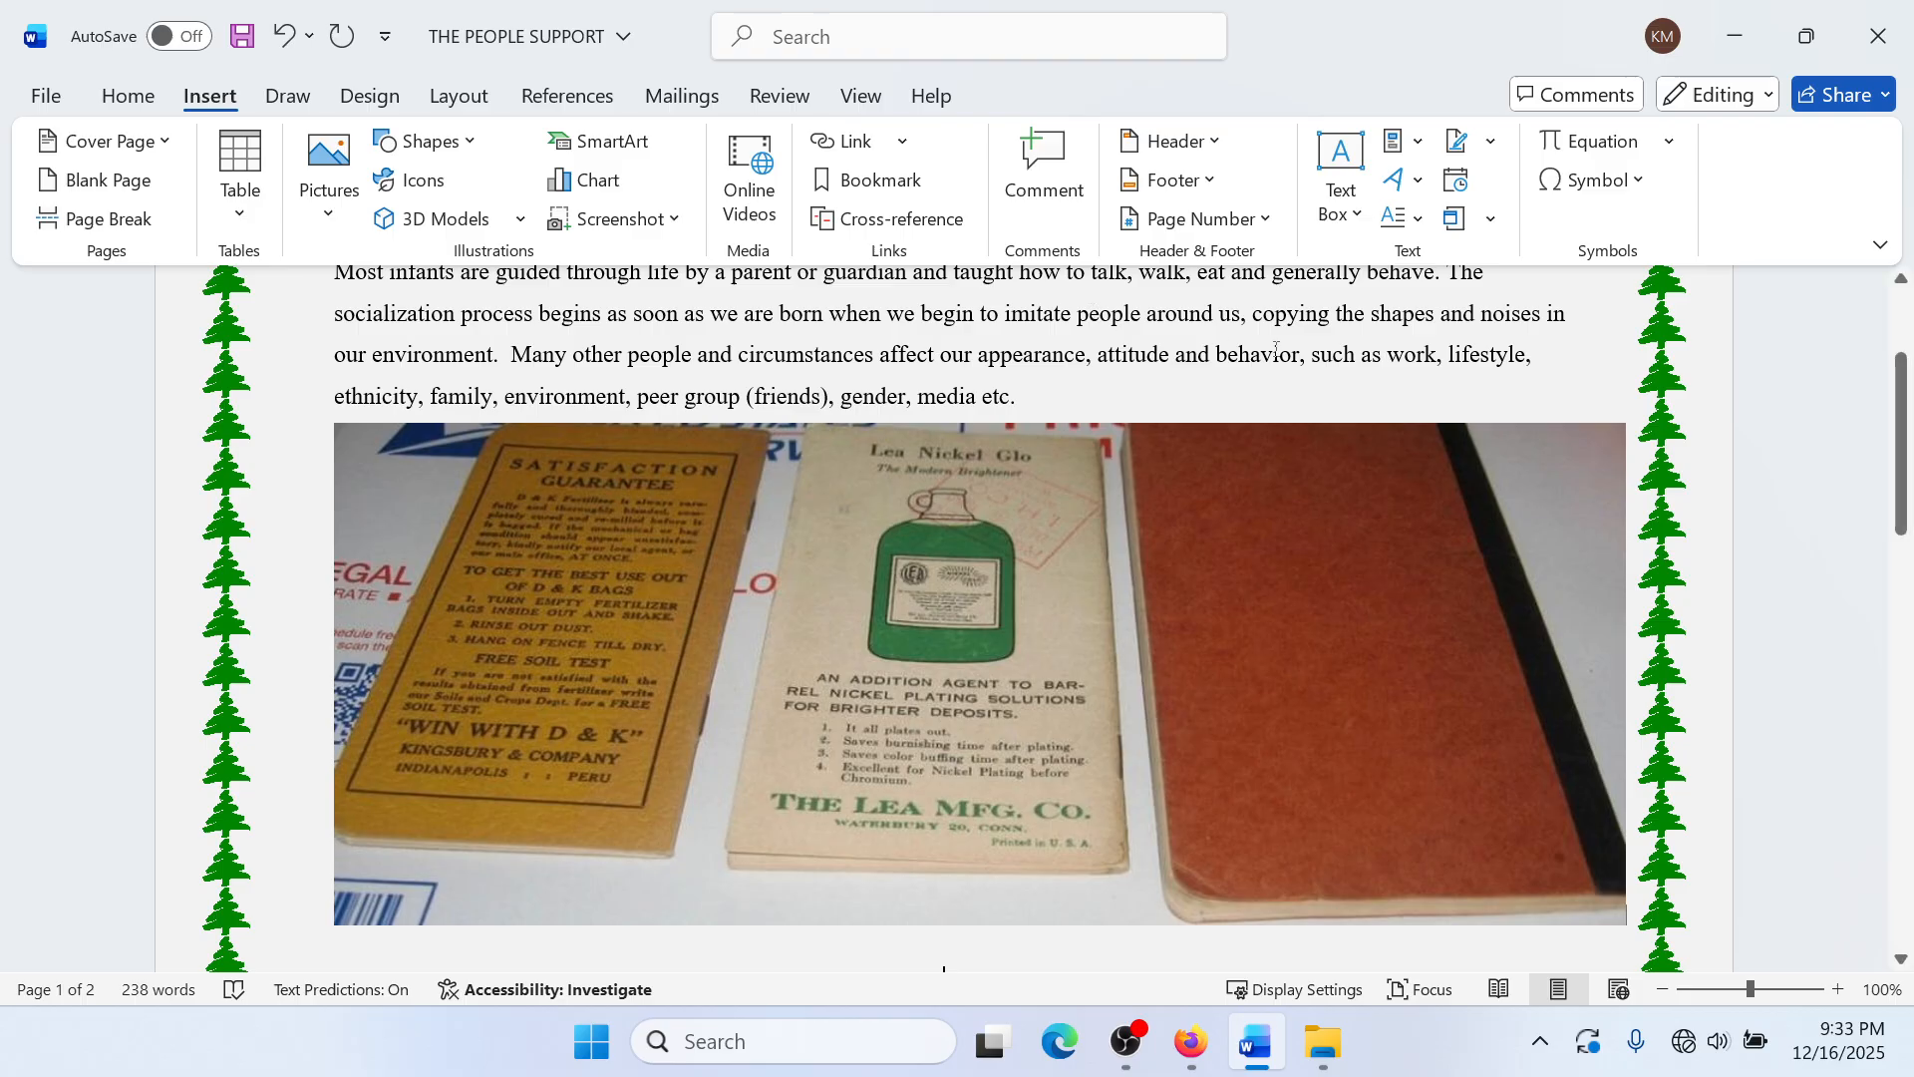
Step: Scale the pasted picture down to about 2.34 cm high and 6.02 cm wide
scroll(1094, 312, up, 2)
scroll(1273, 371, down, 3)
scroll(1271, 371, down, 1)
click(1229, 399)
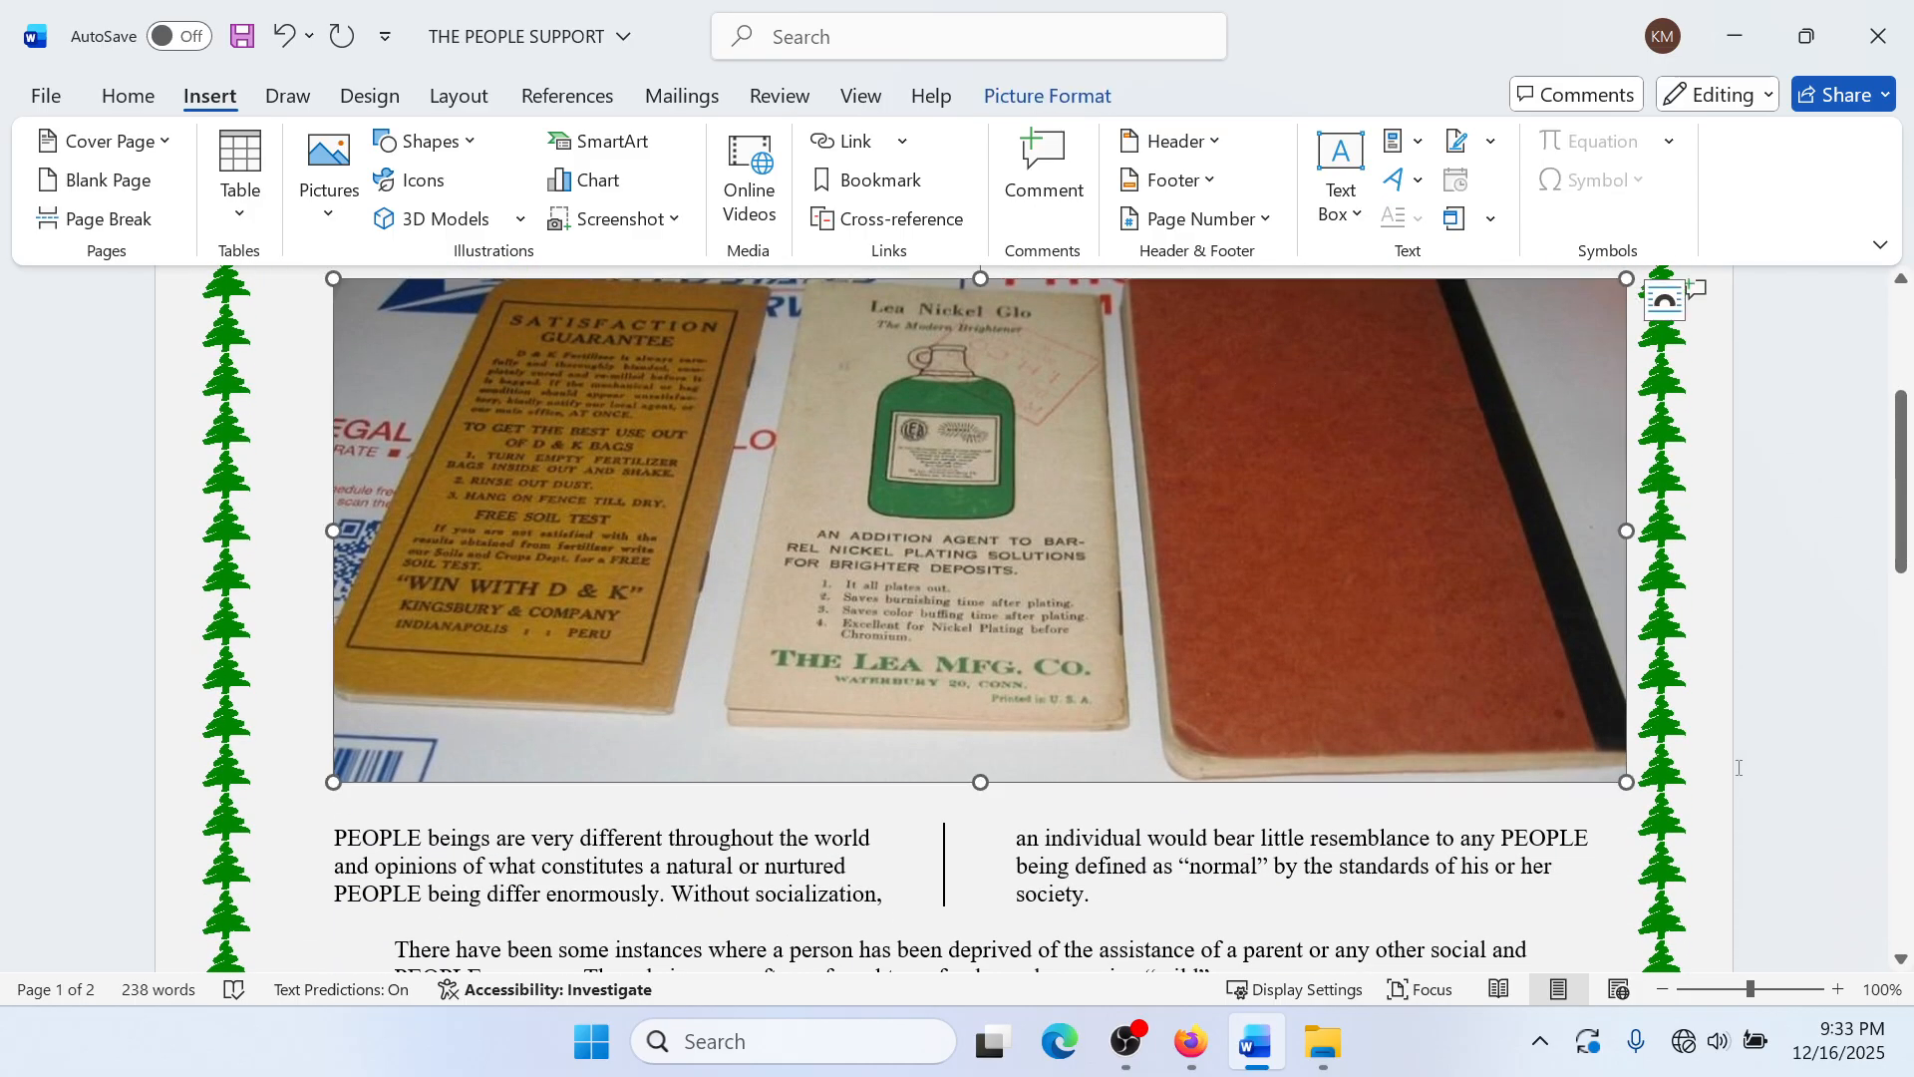
drag(1627, 779, 654, 479)
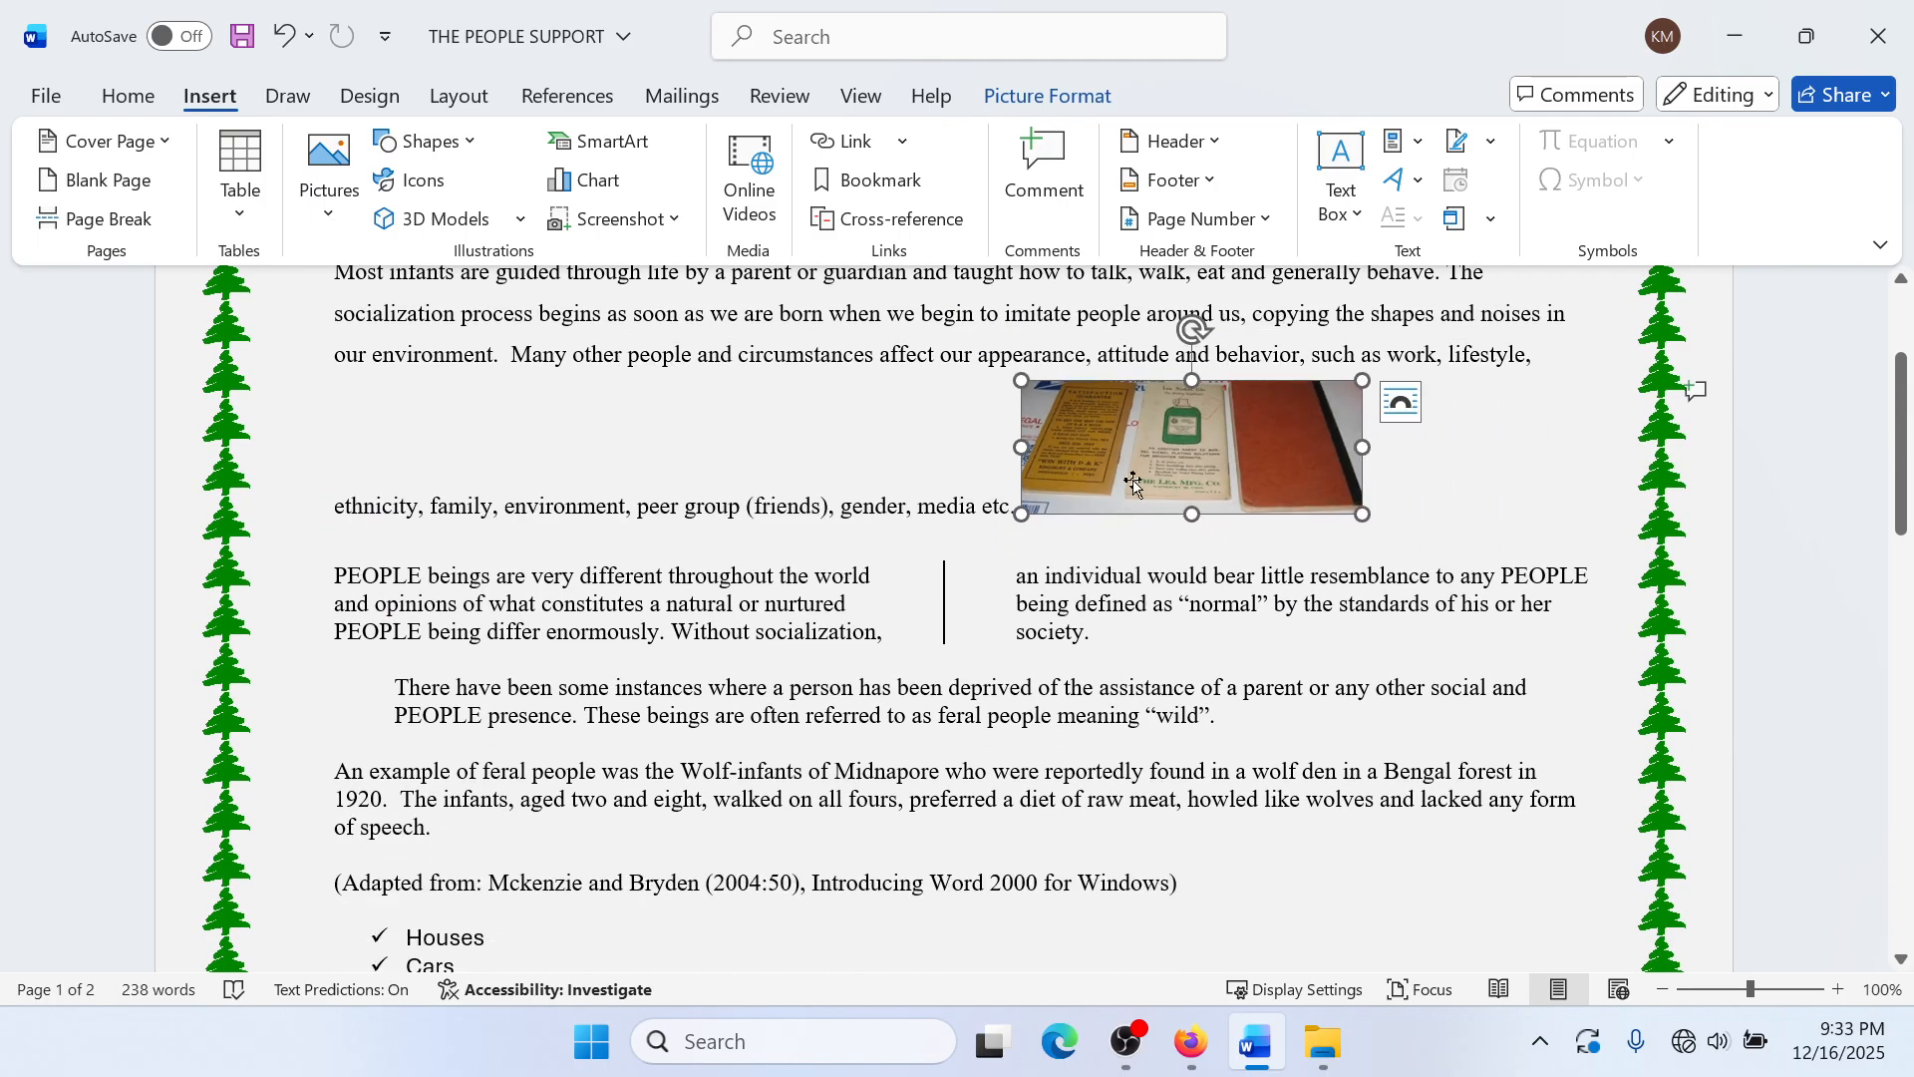
Step: Set the picture's text wrapping to Behind Text and centre it over the two-column paragraph
click(1047, 95)
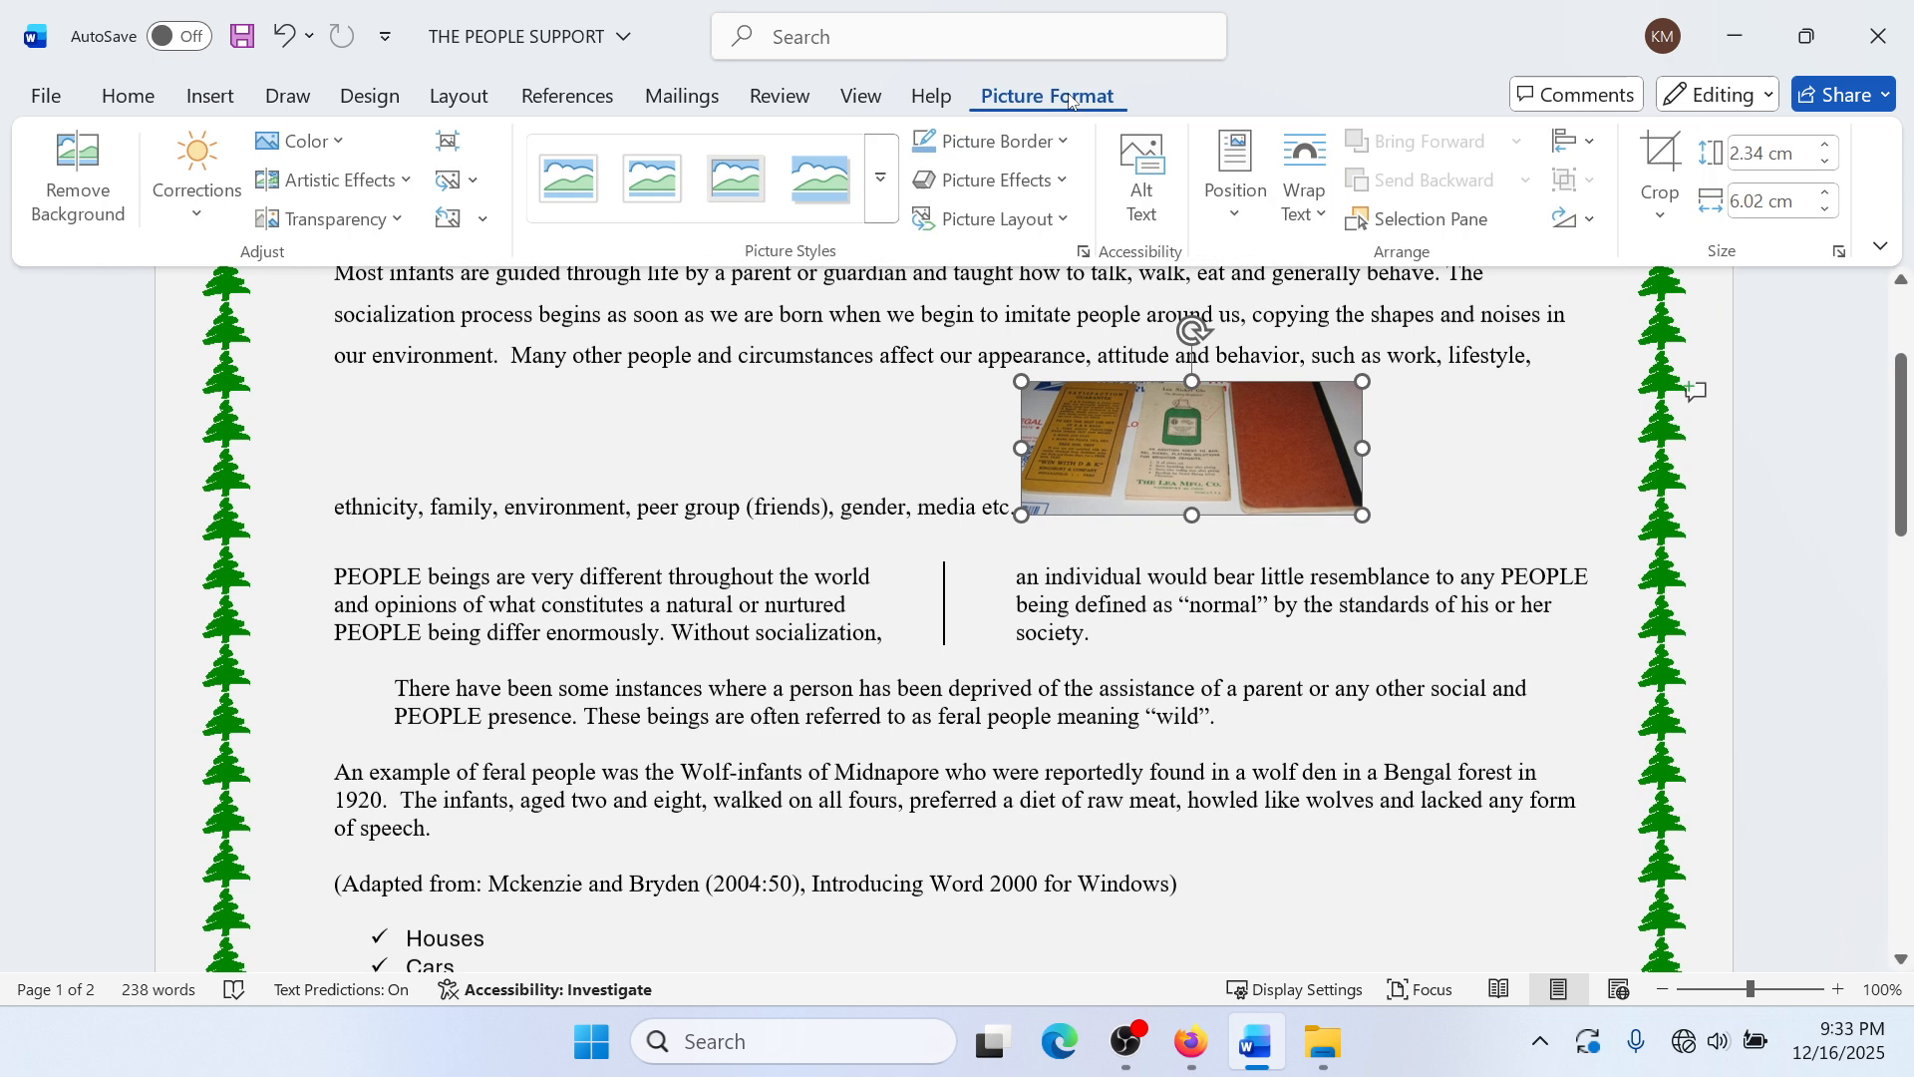
click(1302, 203)
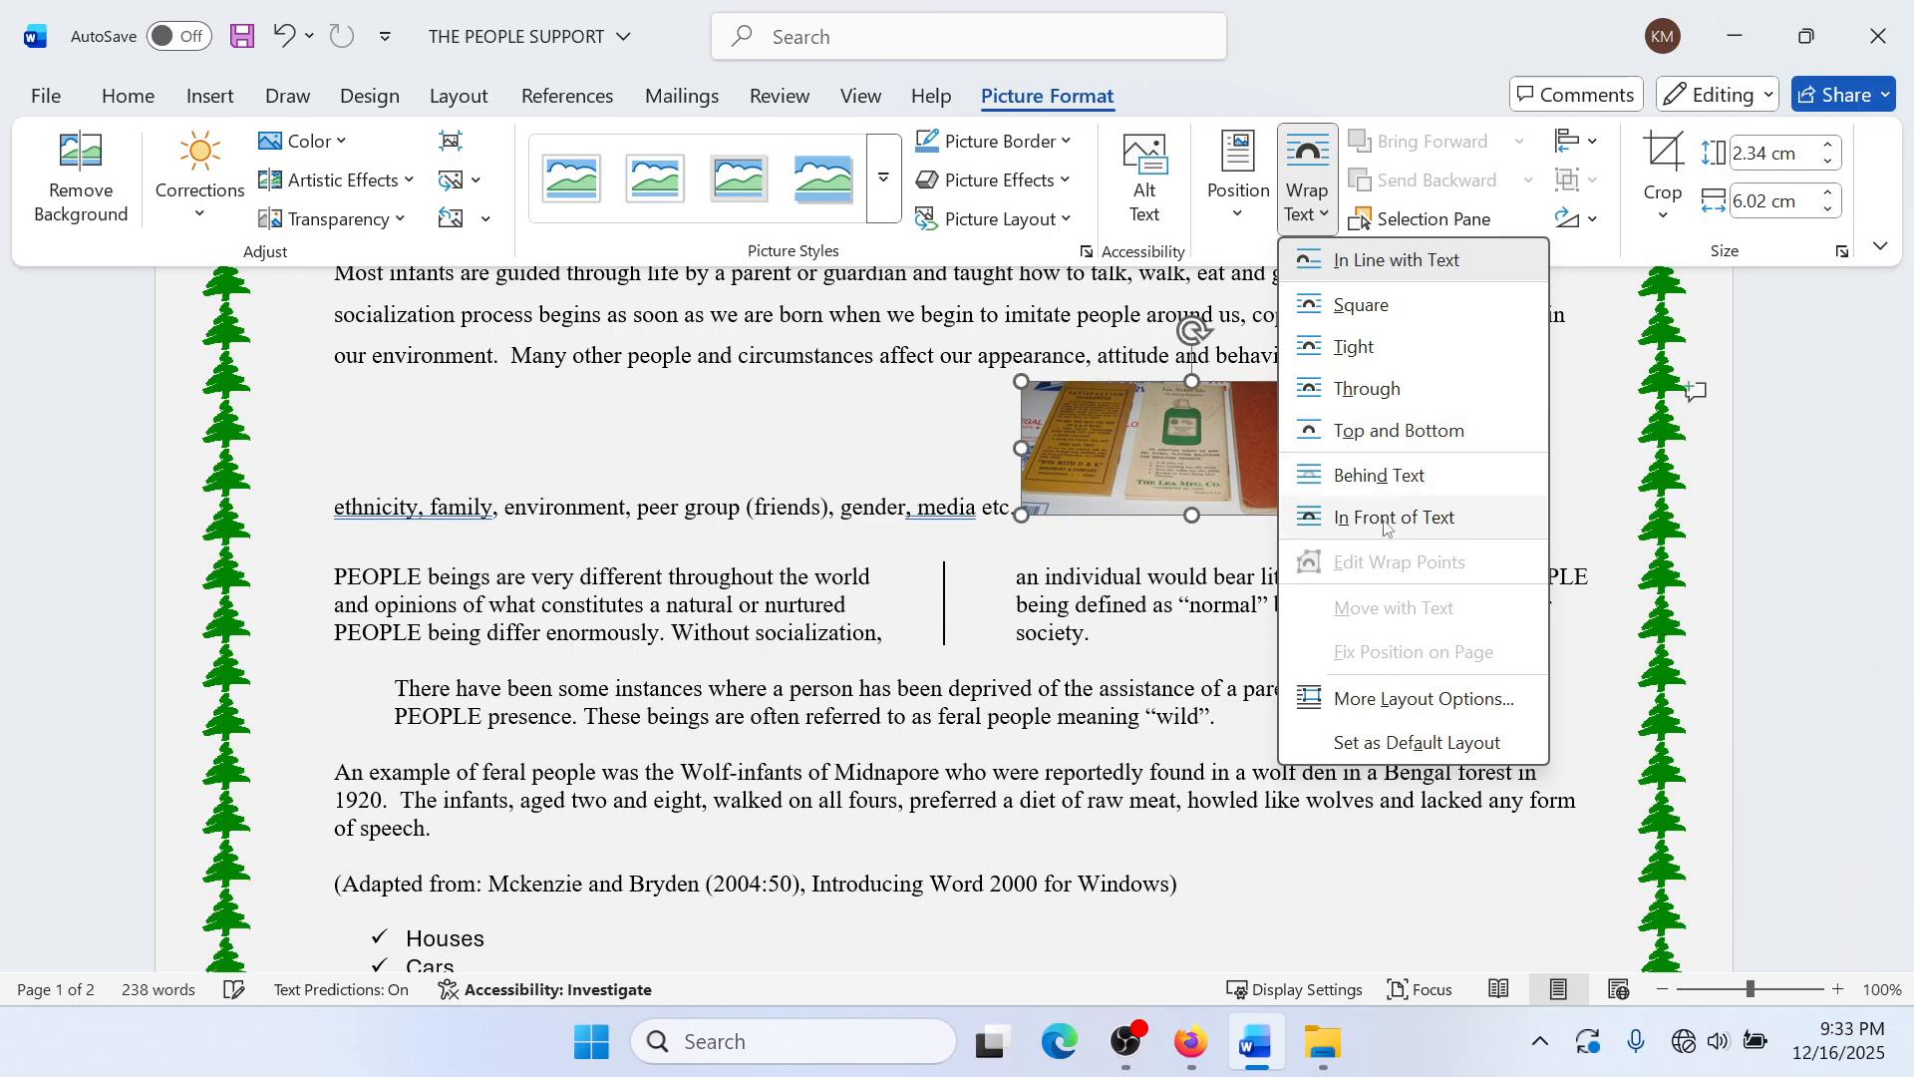
click(1386, 477)
drag(1256, 451, 1015, 462)
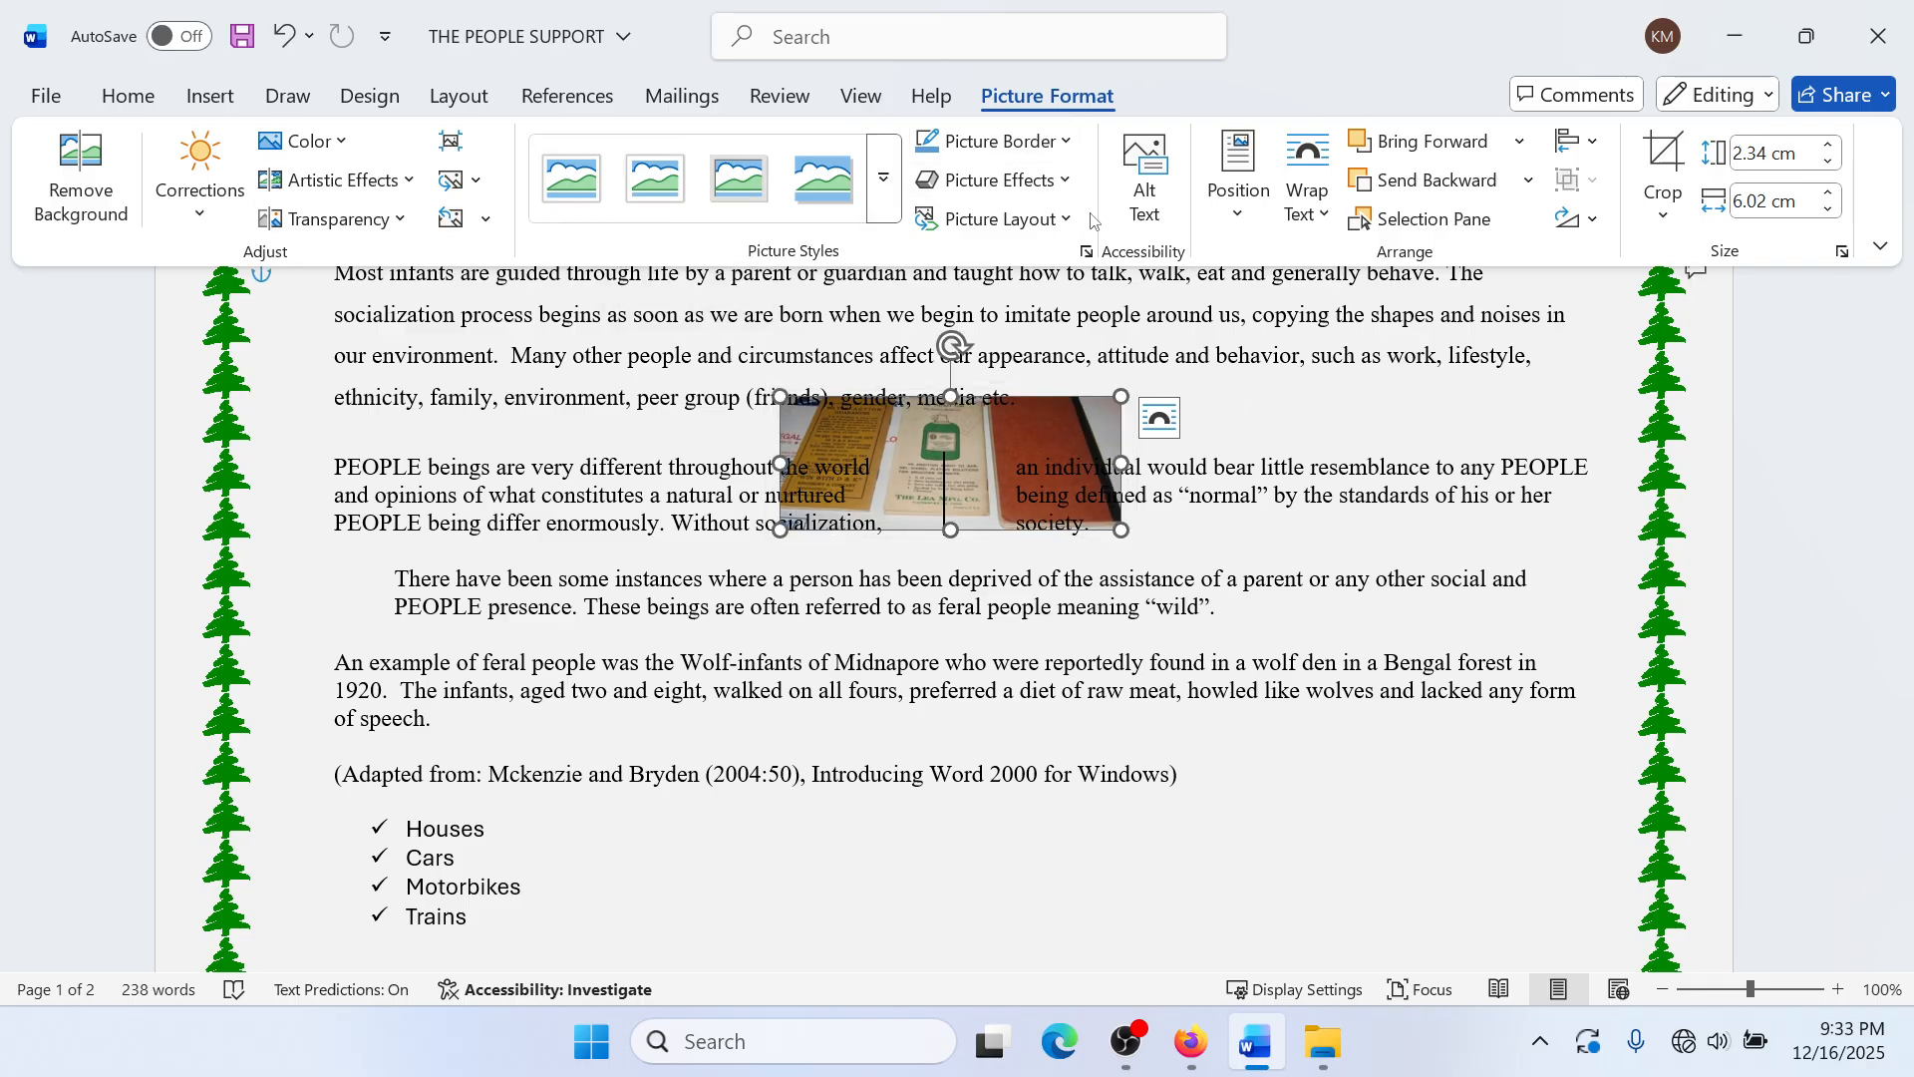
Step: Switch to Firefox to check the object topics in the Word 1 guideline, and return to the Word document
click(1206, 1056)
mouse_move(1316, 1049)
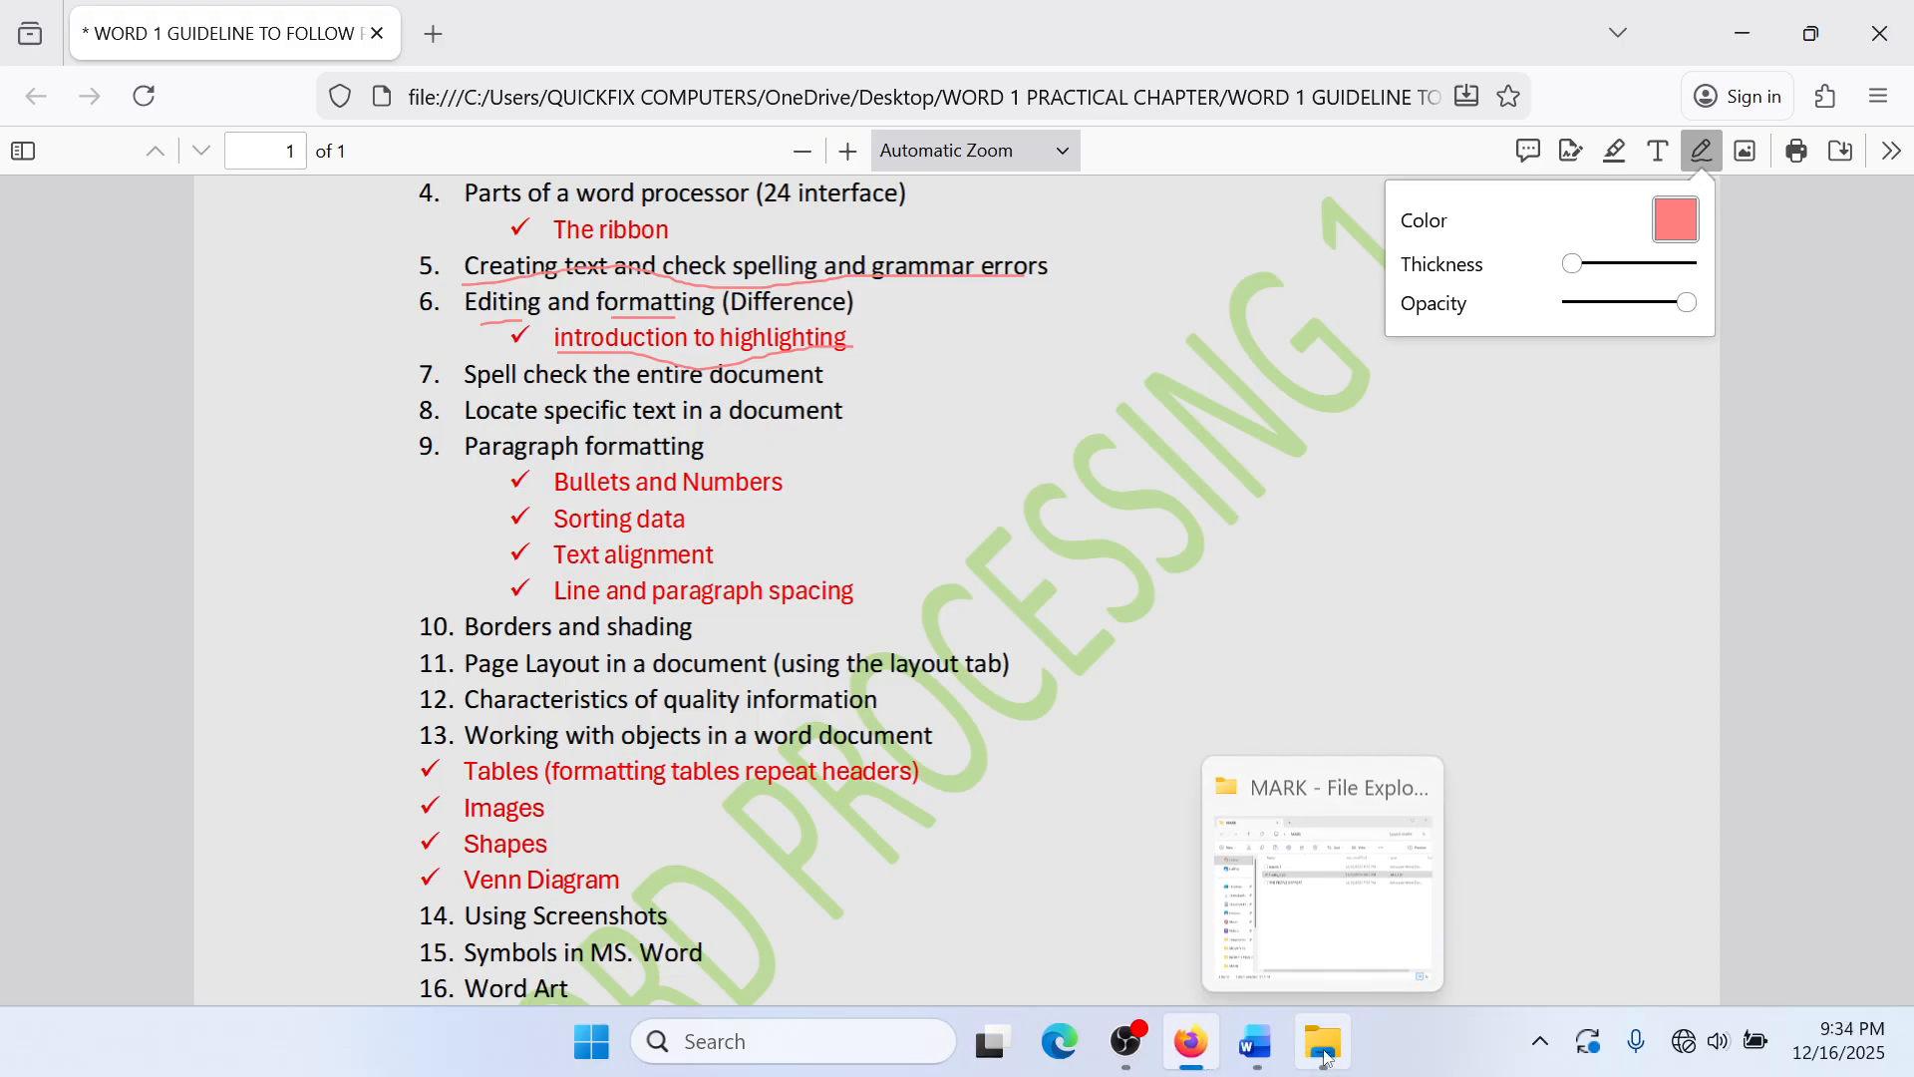
mouse_move(1242, 1031)
click(1243, 1032)
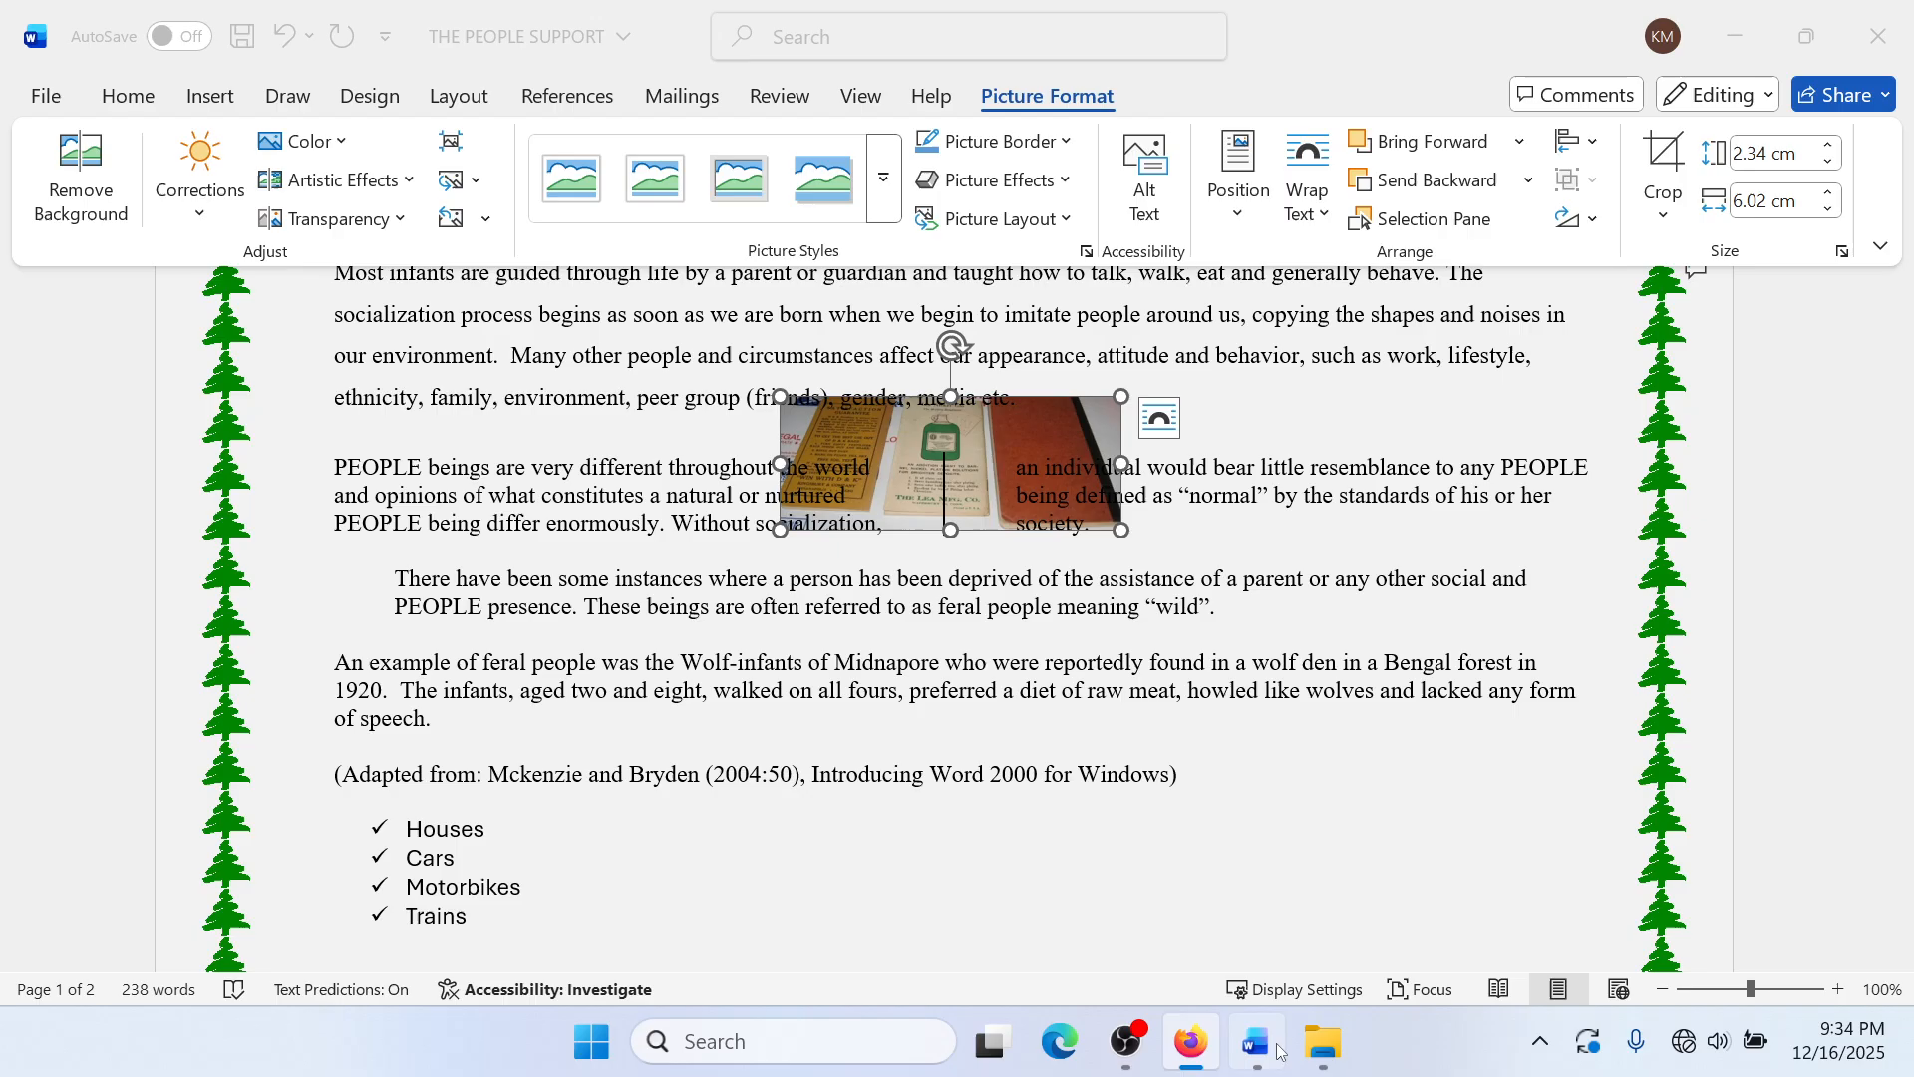
scroll(1208, 712, up, 3)
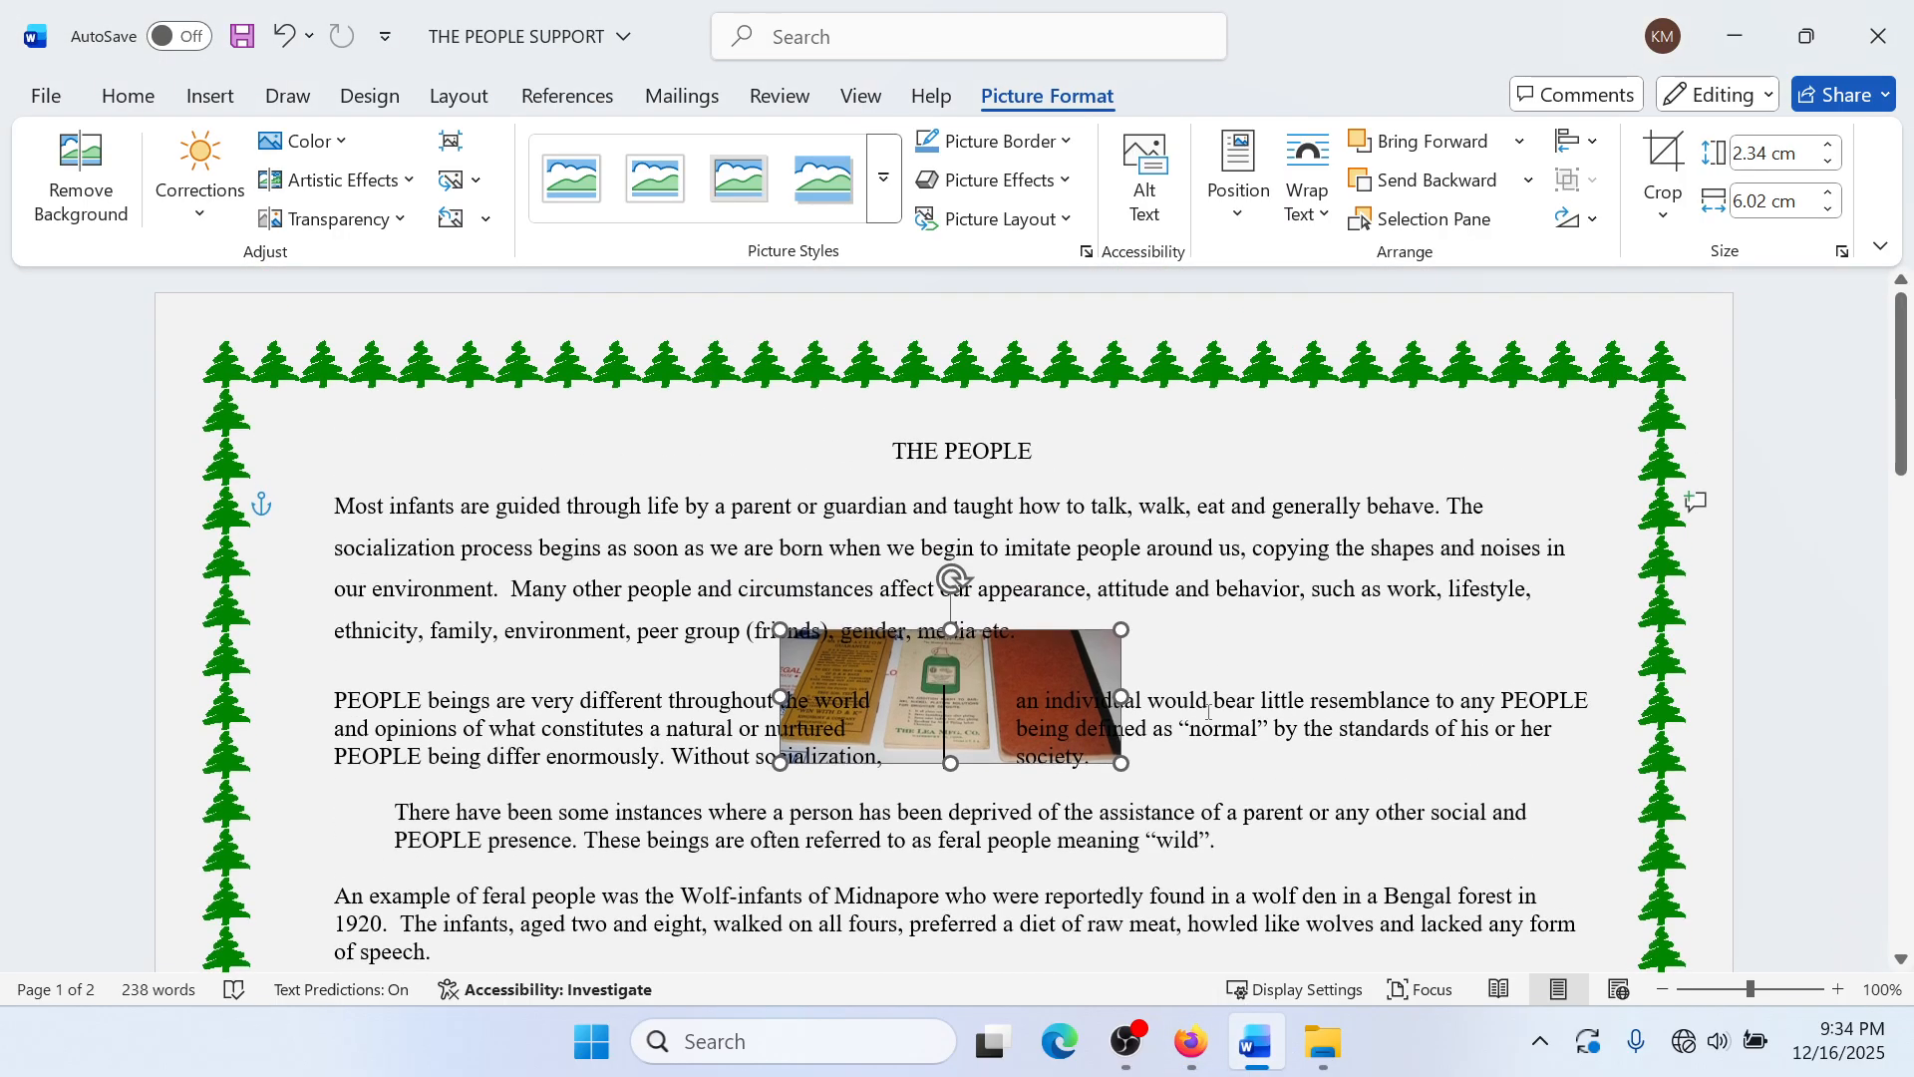
scroll(997, 628, down, 3)
scroll(997, 629, up, 3)
Step: Draw a Smiley Face shape in the empty space beside the bulleted list on page 1
click(209, 96)
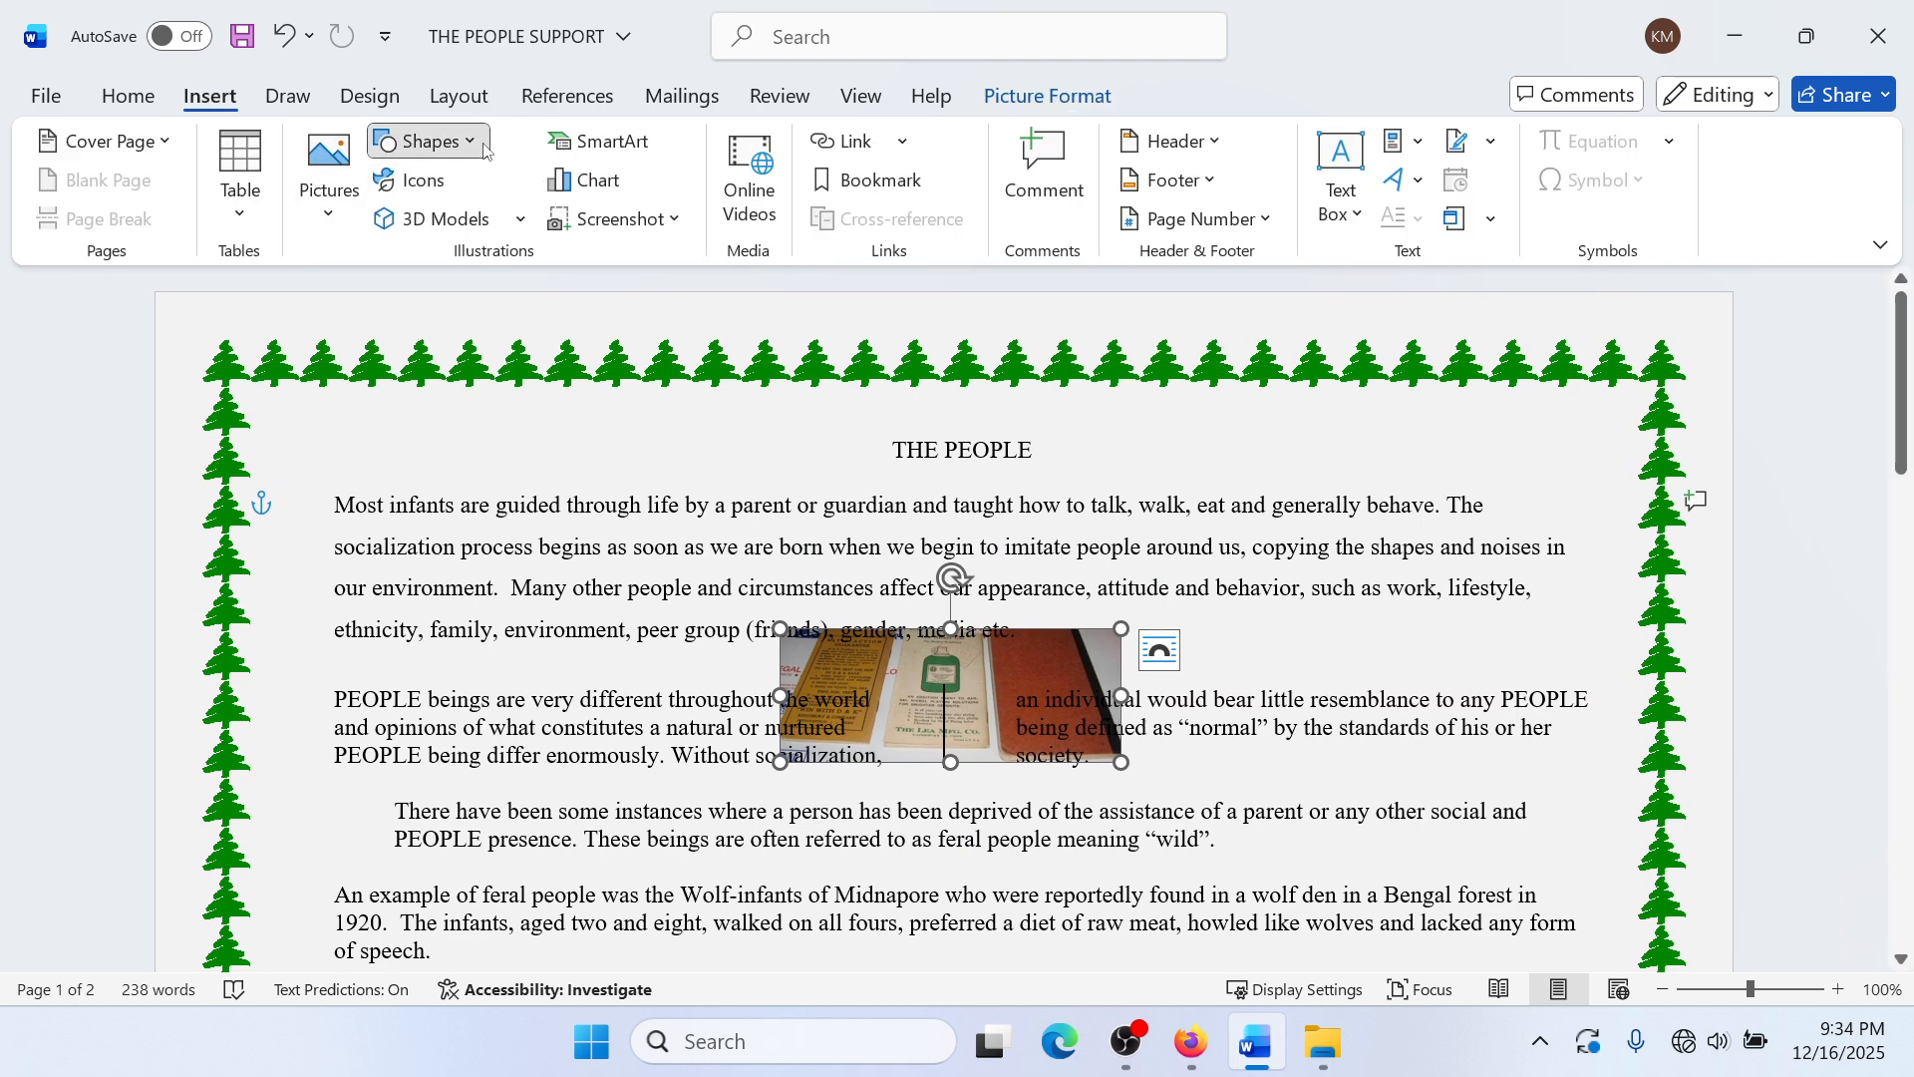
click(426, 140)
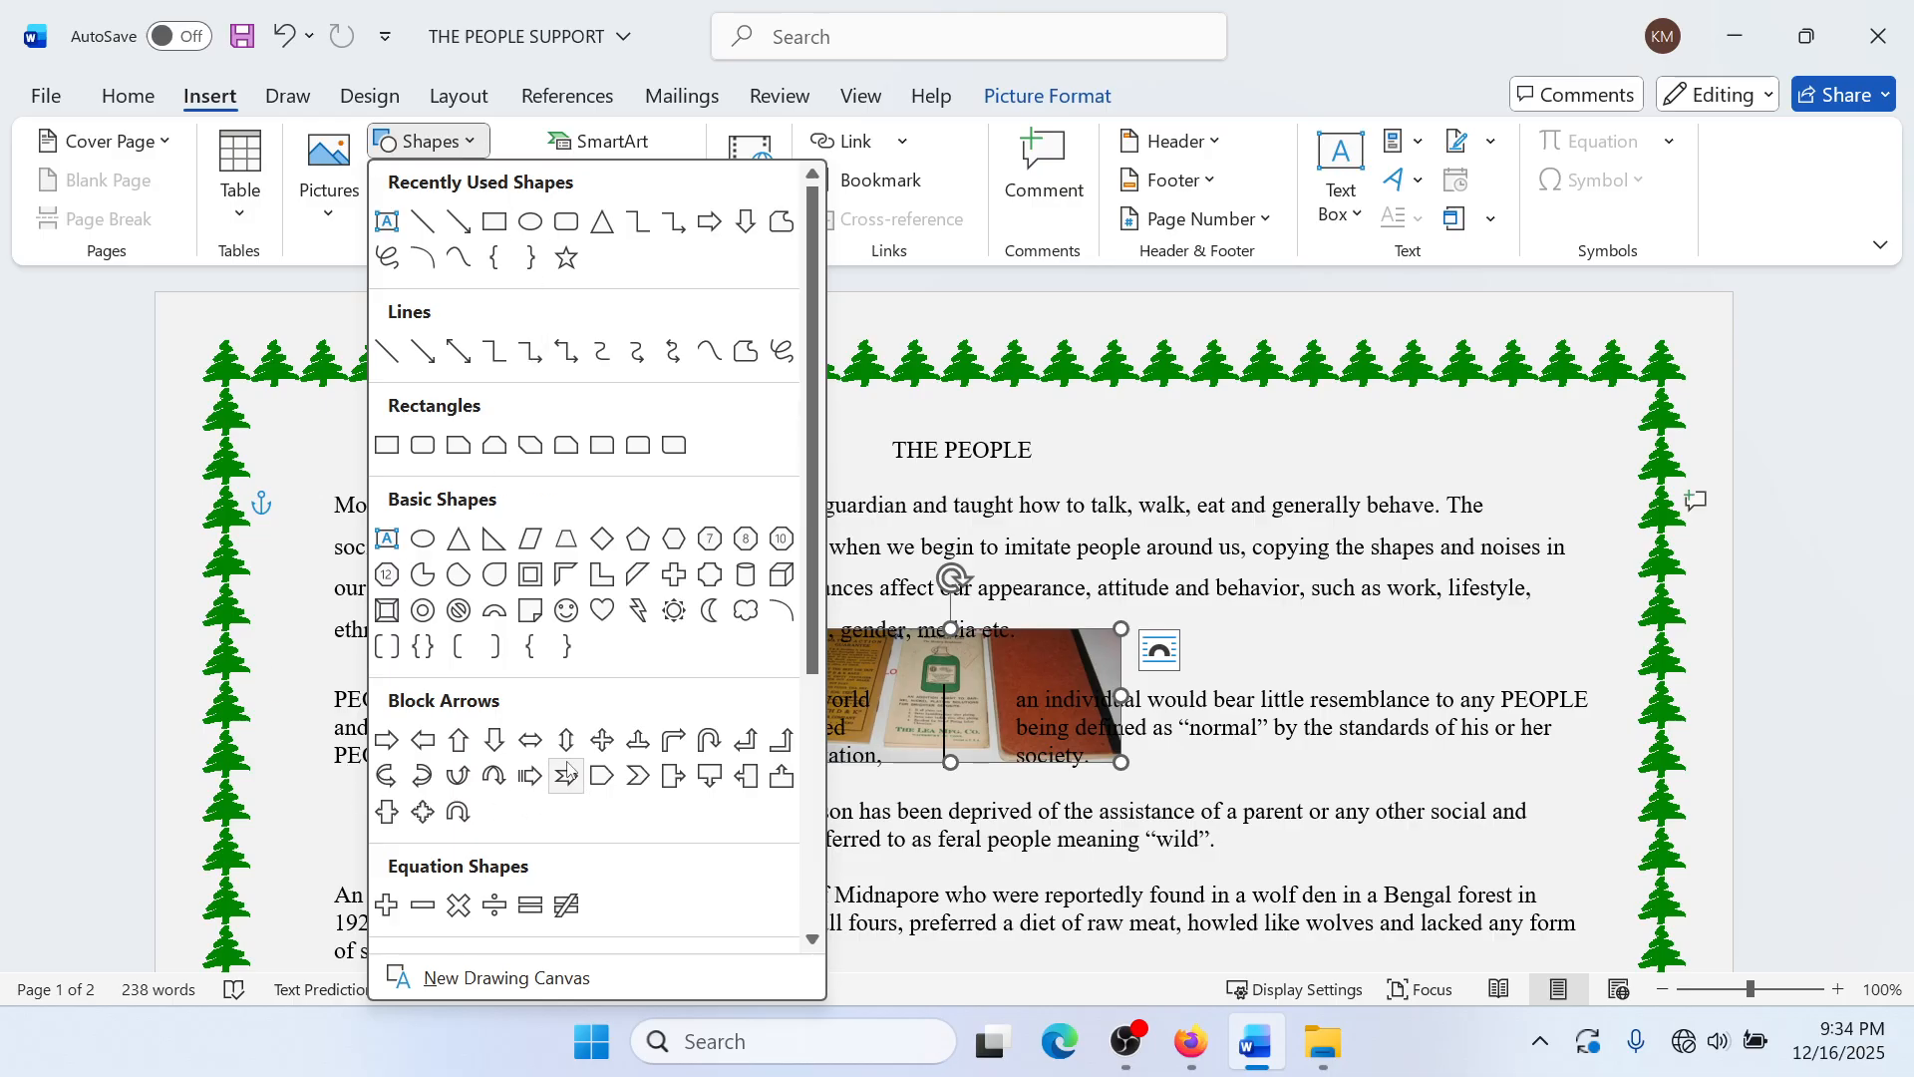
click(567, 611)
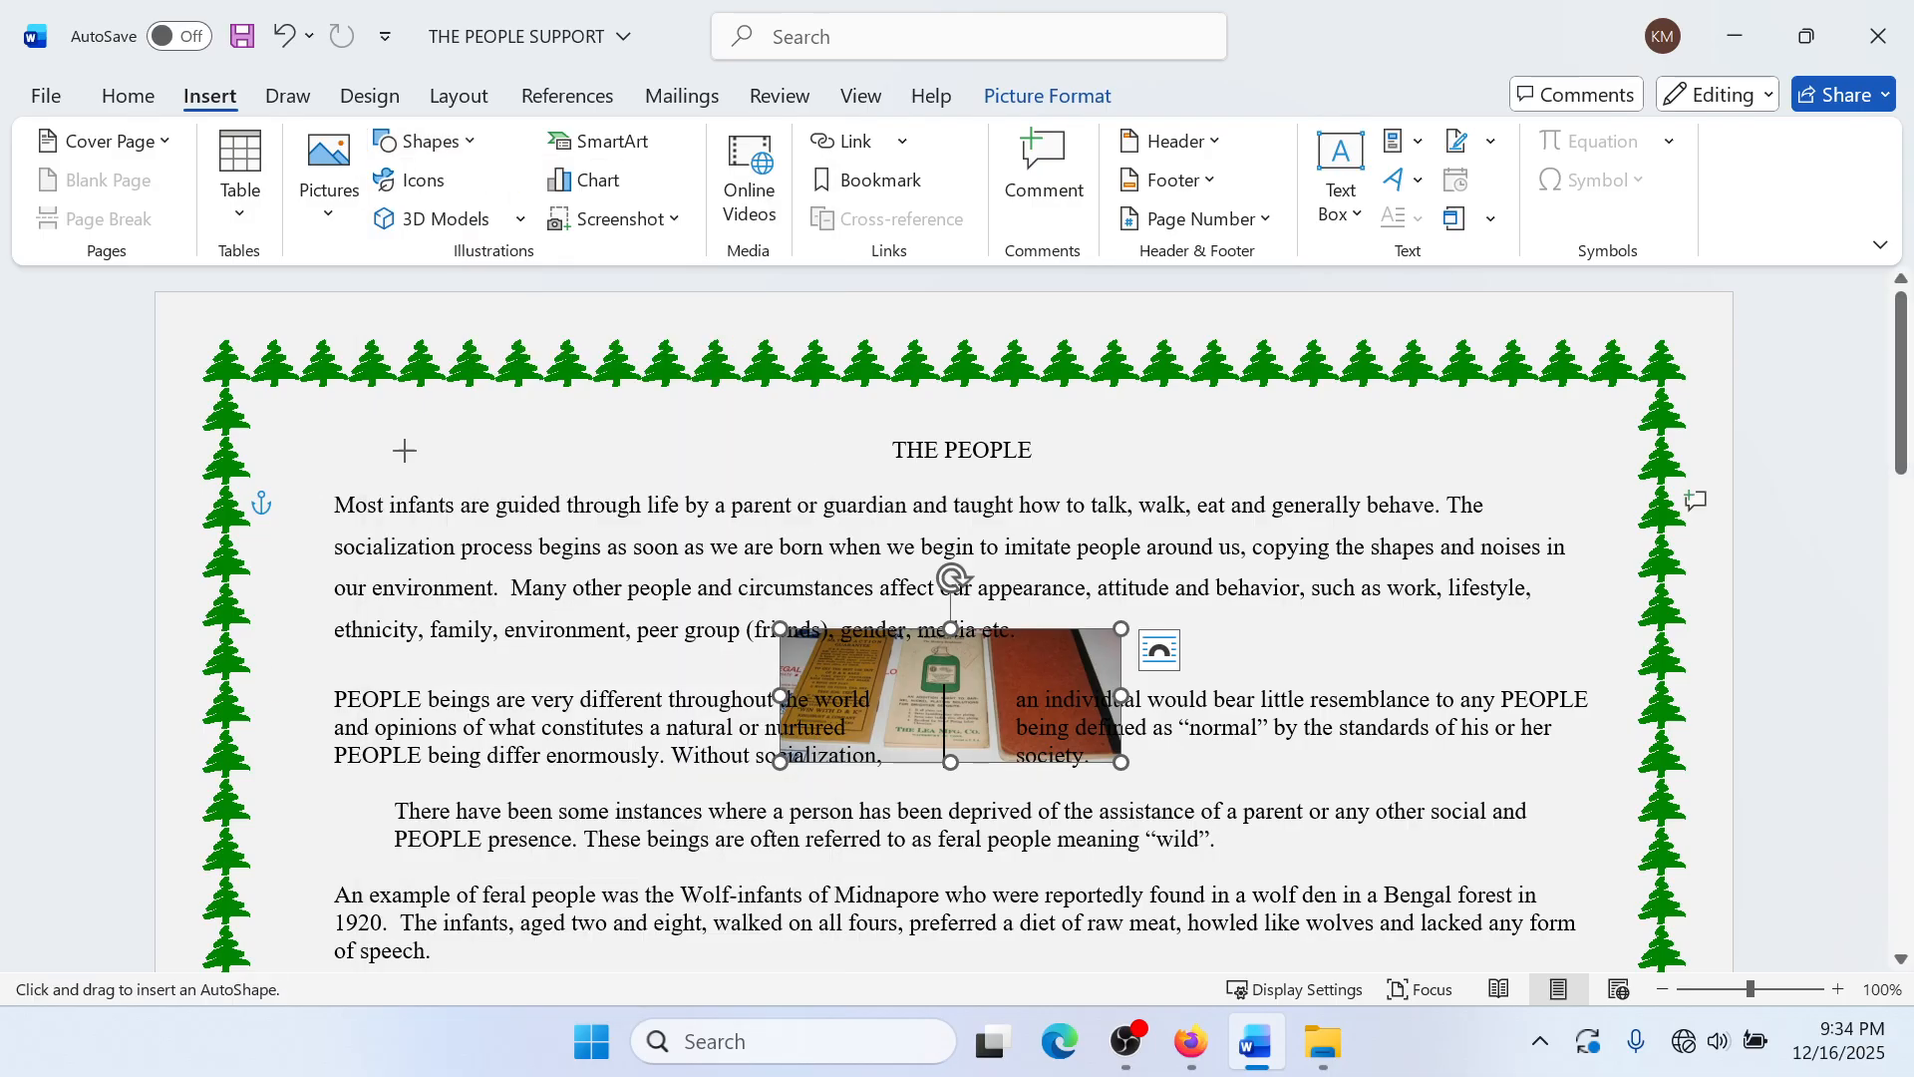
scroll(571, 616, down, 1)
scroll(571, 616, down, 3)
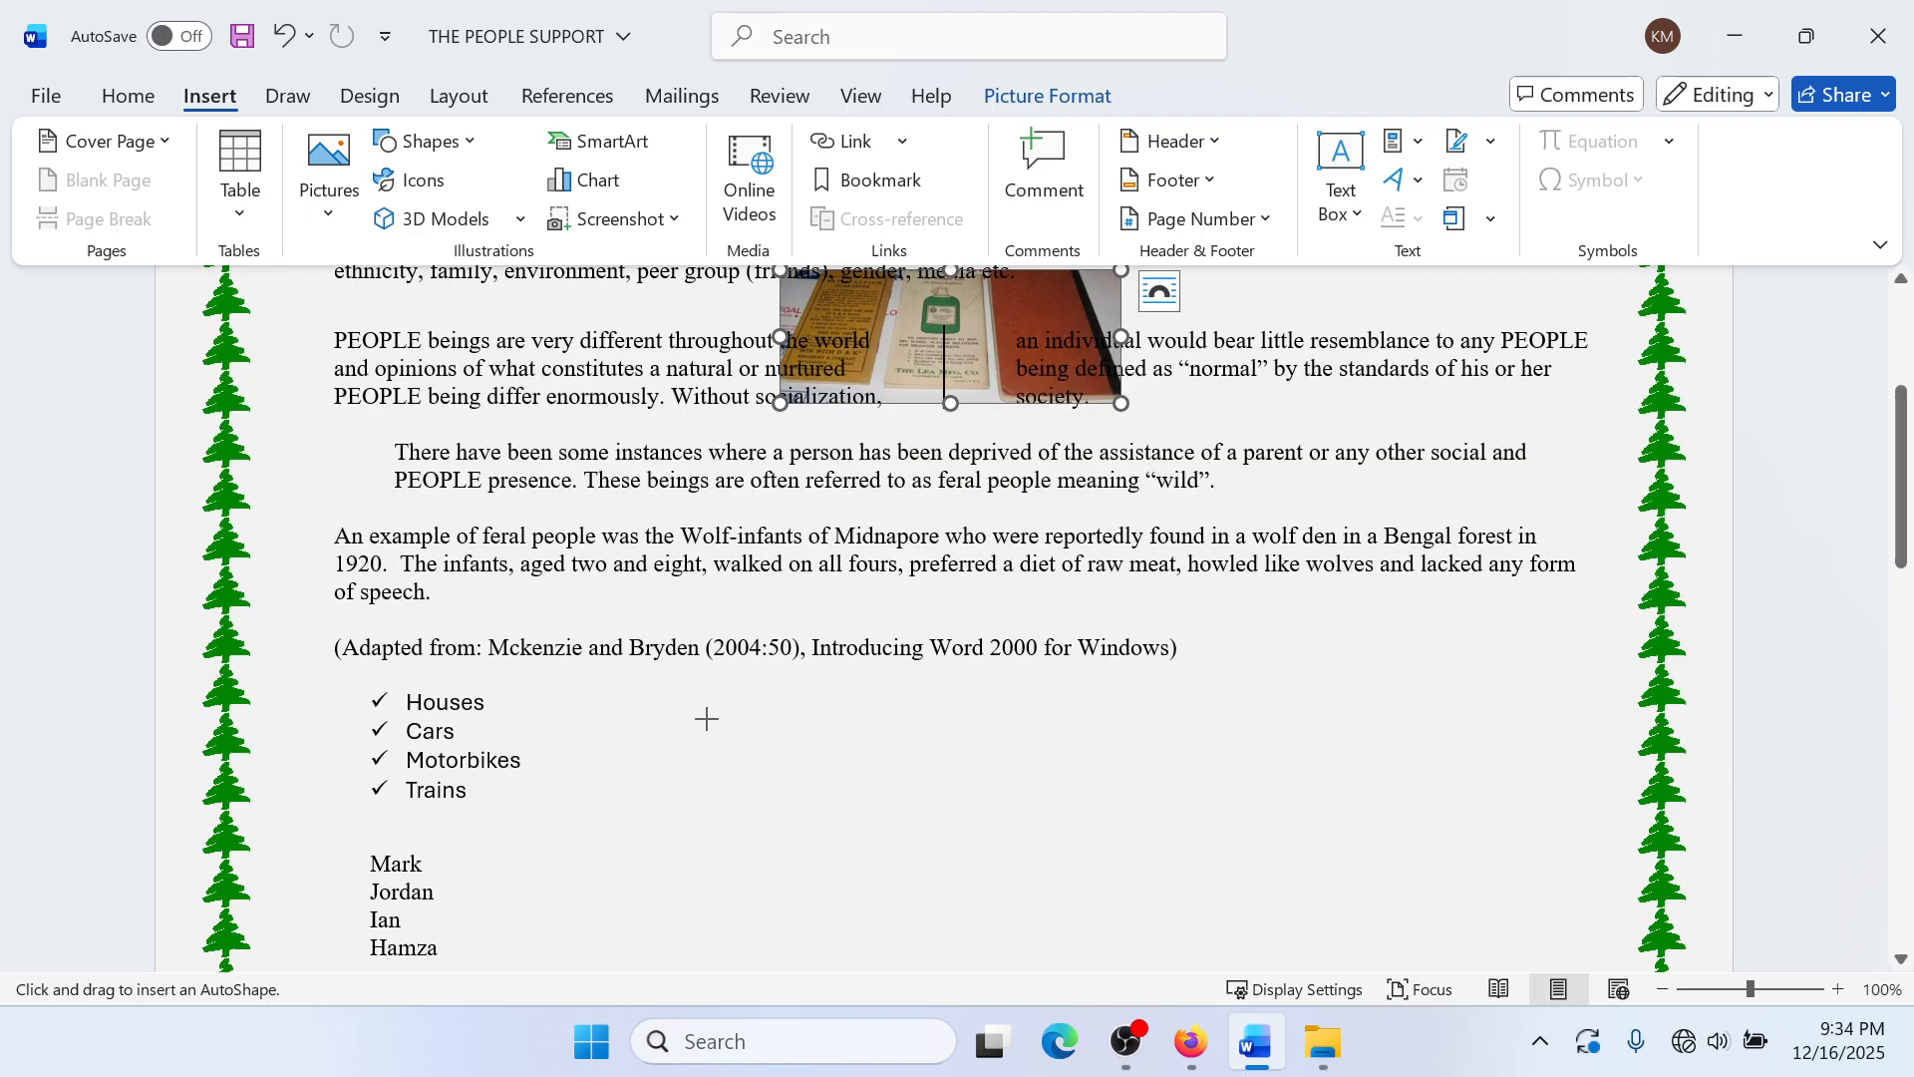
drag(746, 685, 1047, 924)
Step: Draw a Thought Bubble cloud callout about 3.55 cm high and 5.54 cm wide beside the smiley face
click(212, 97)
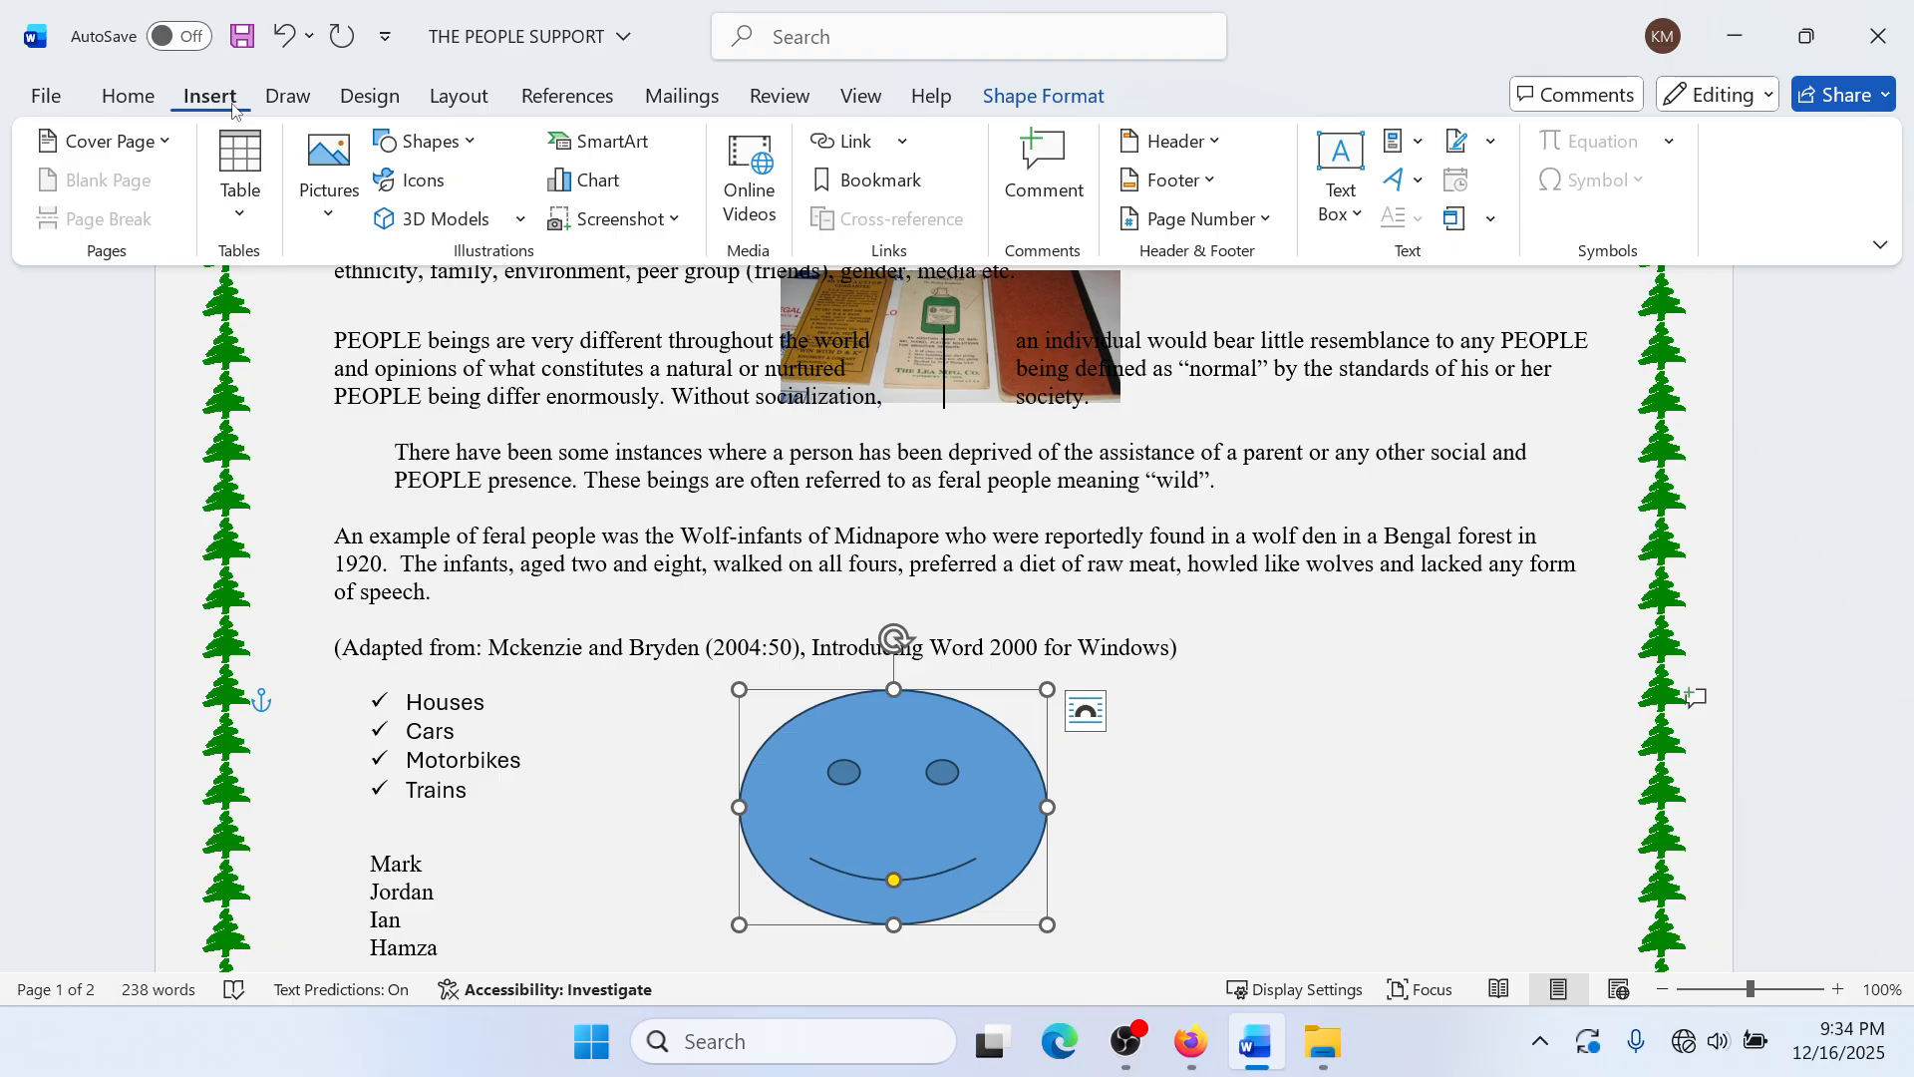
click(464, 147)
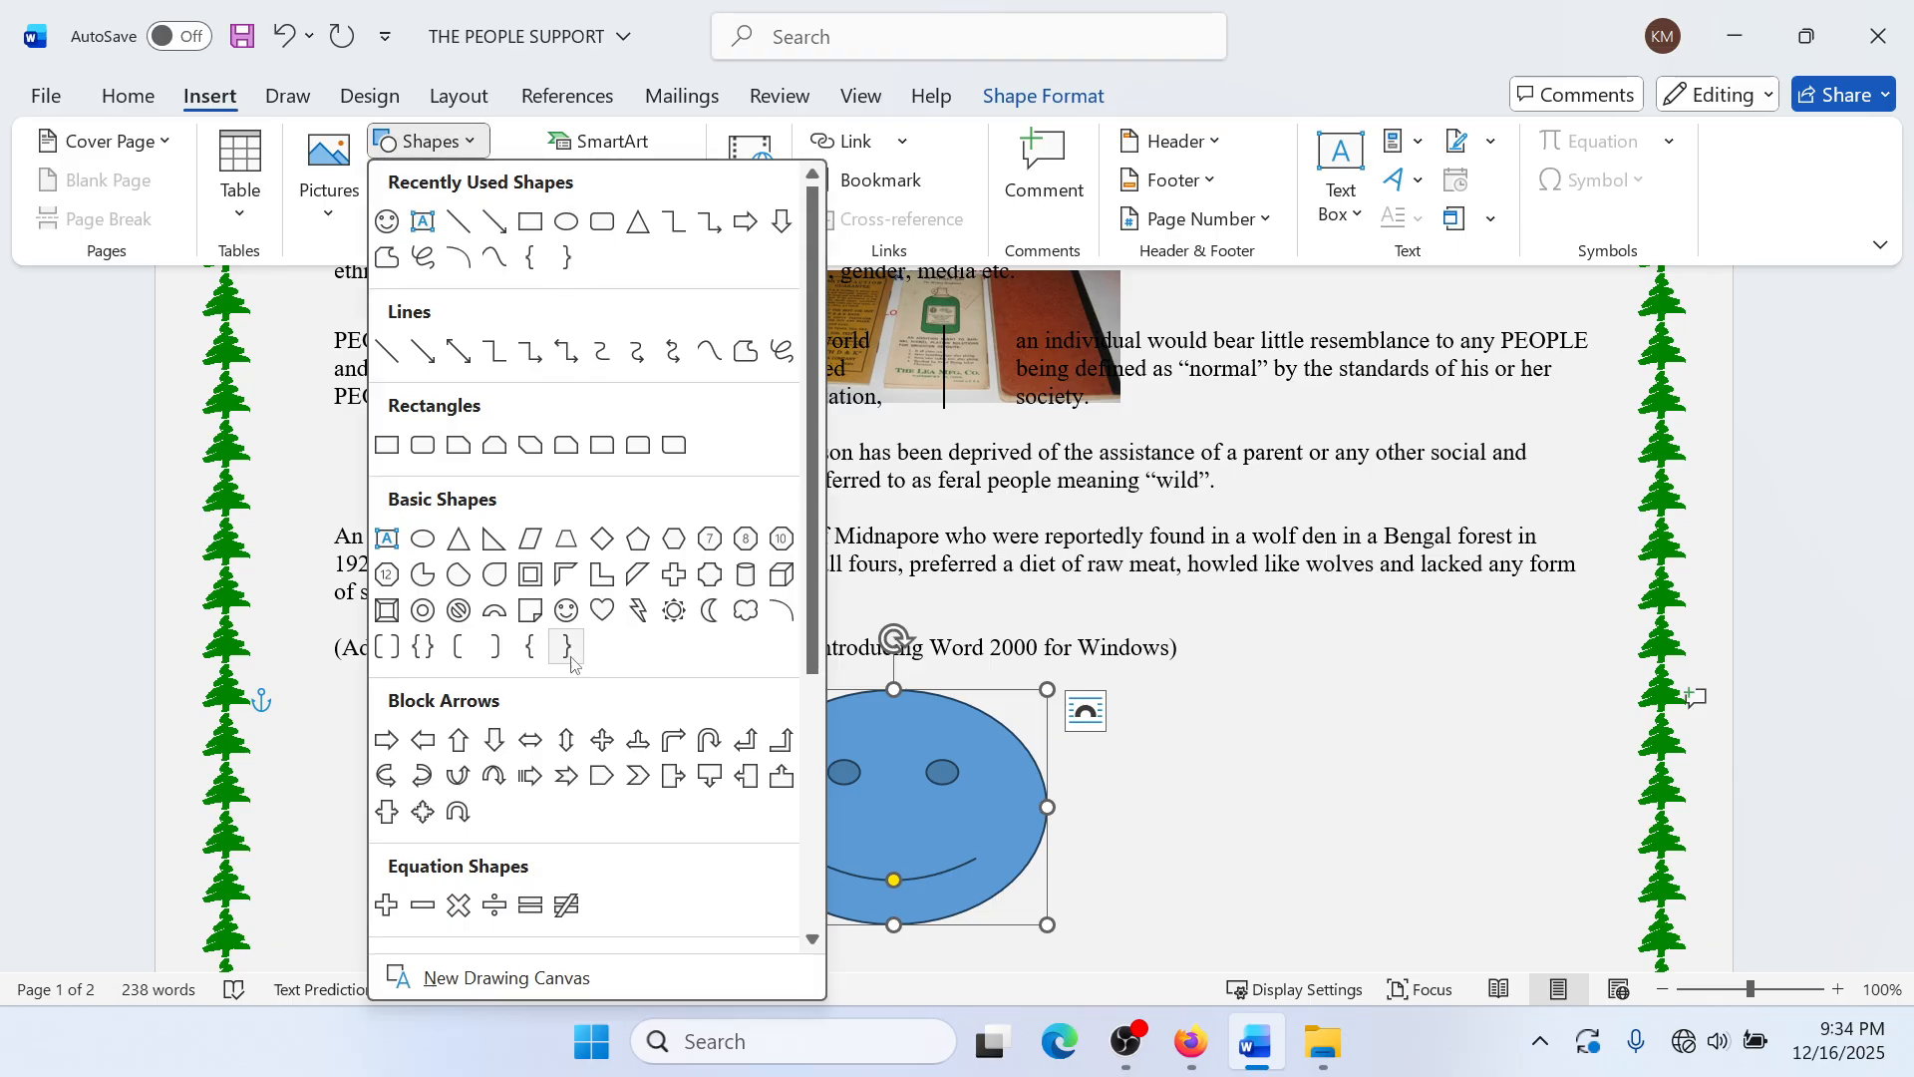
scroll(630, 644, down, 4)
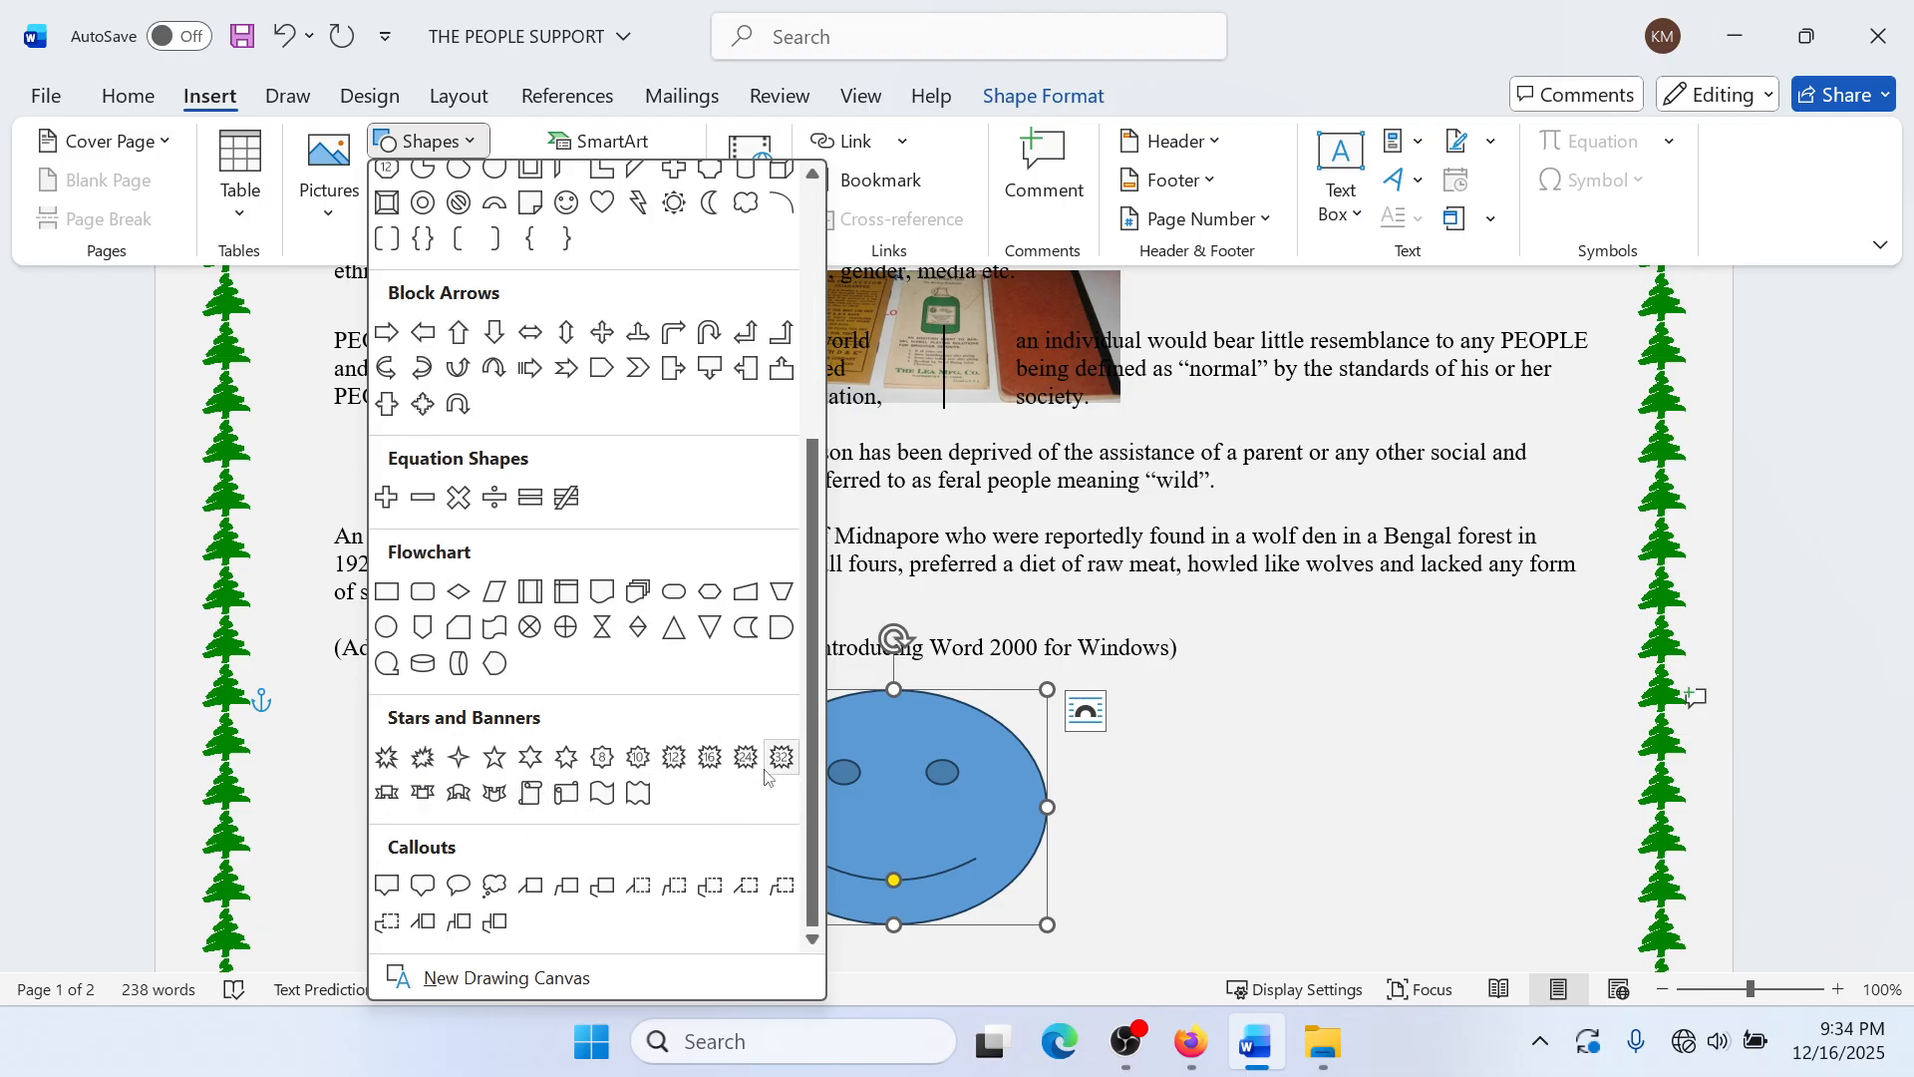
click(490, 884)
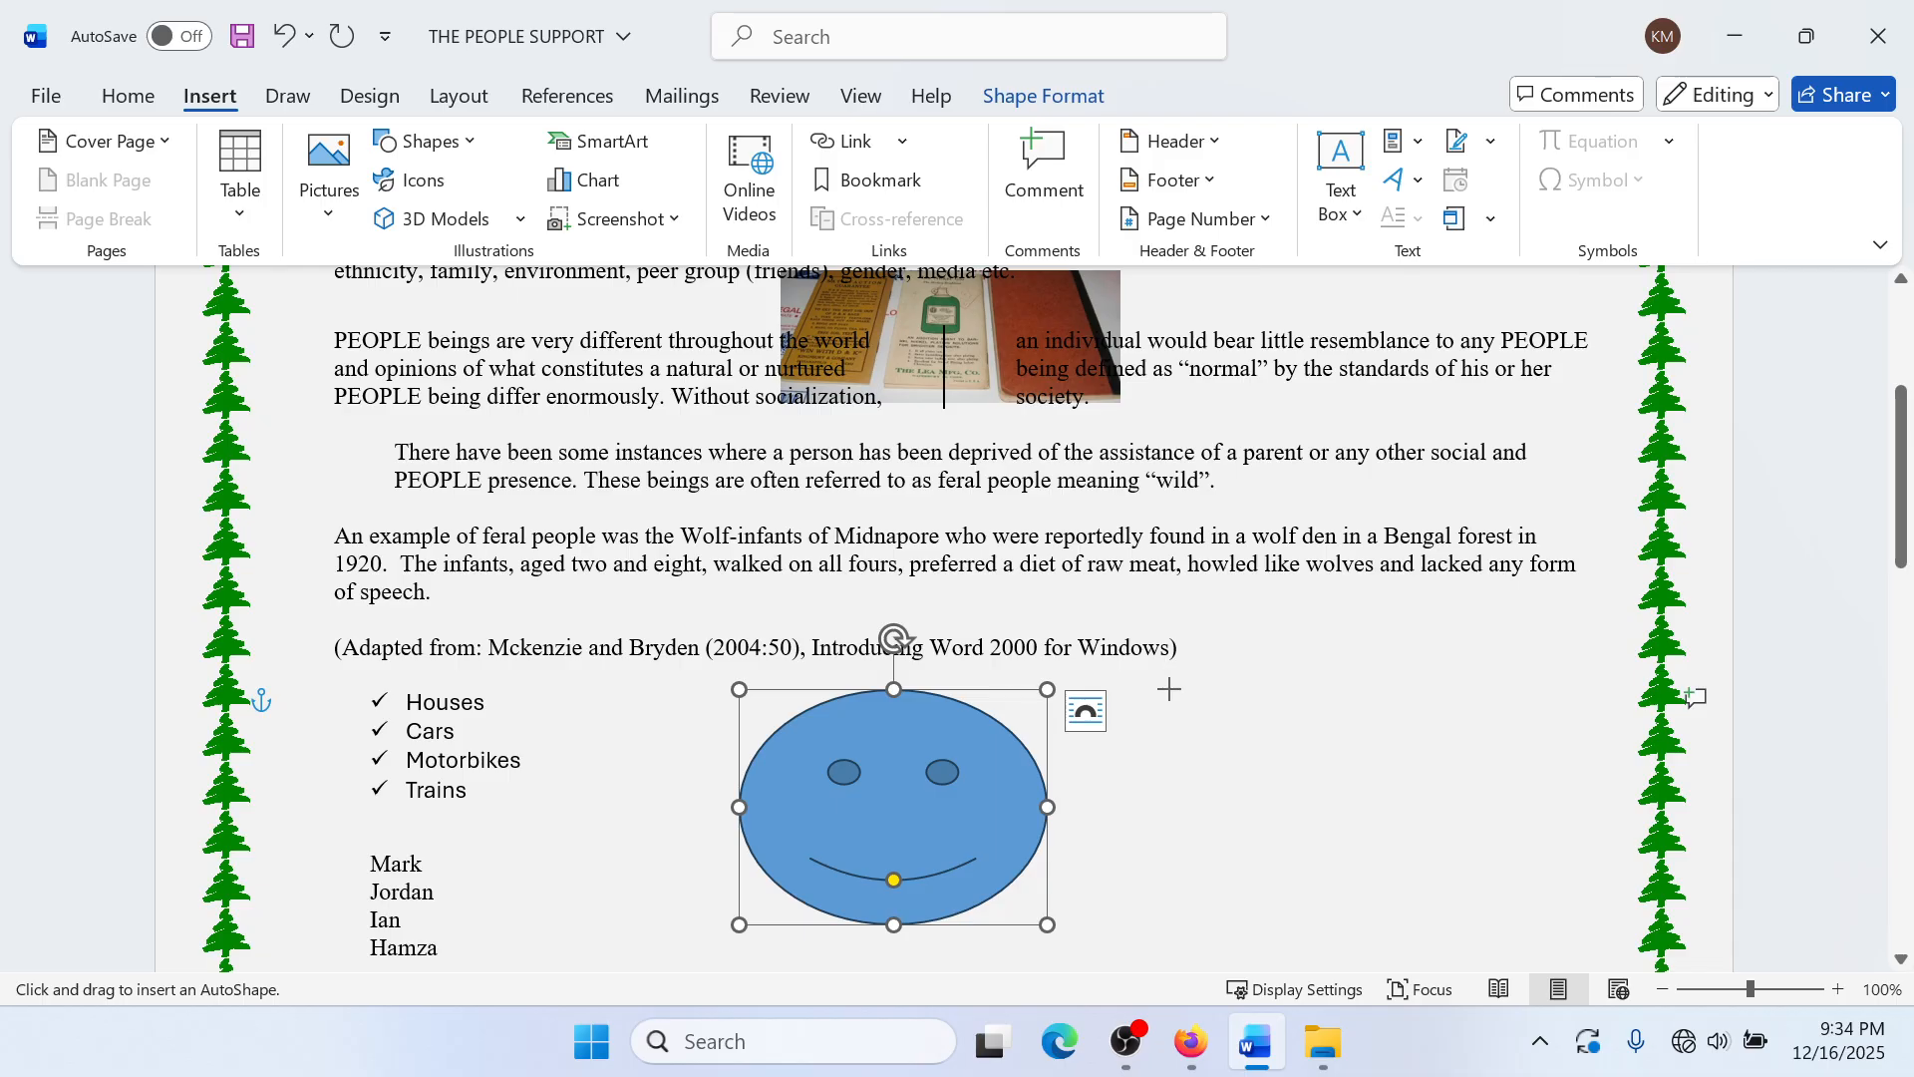
drag(1169, 689, 1484, 891)
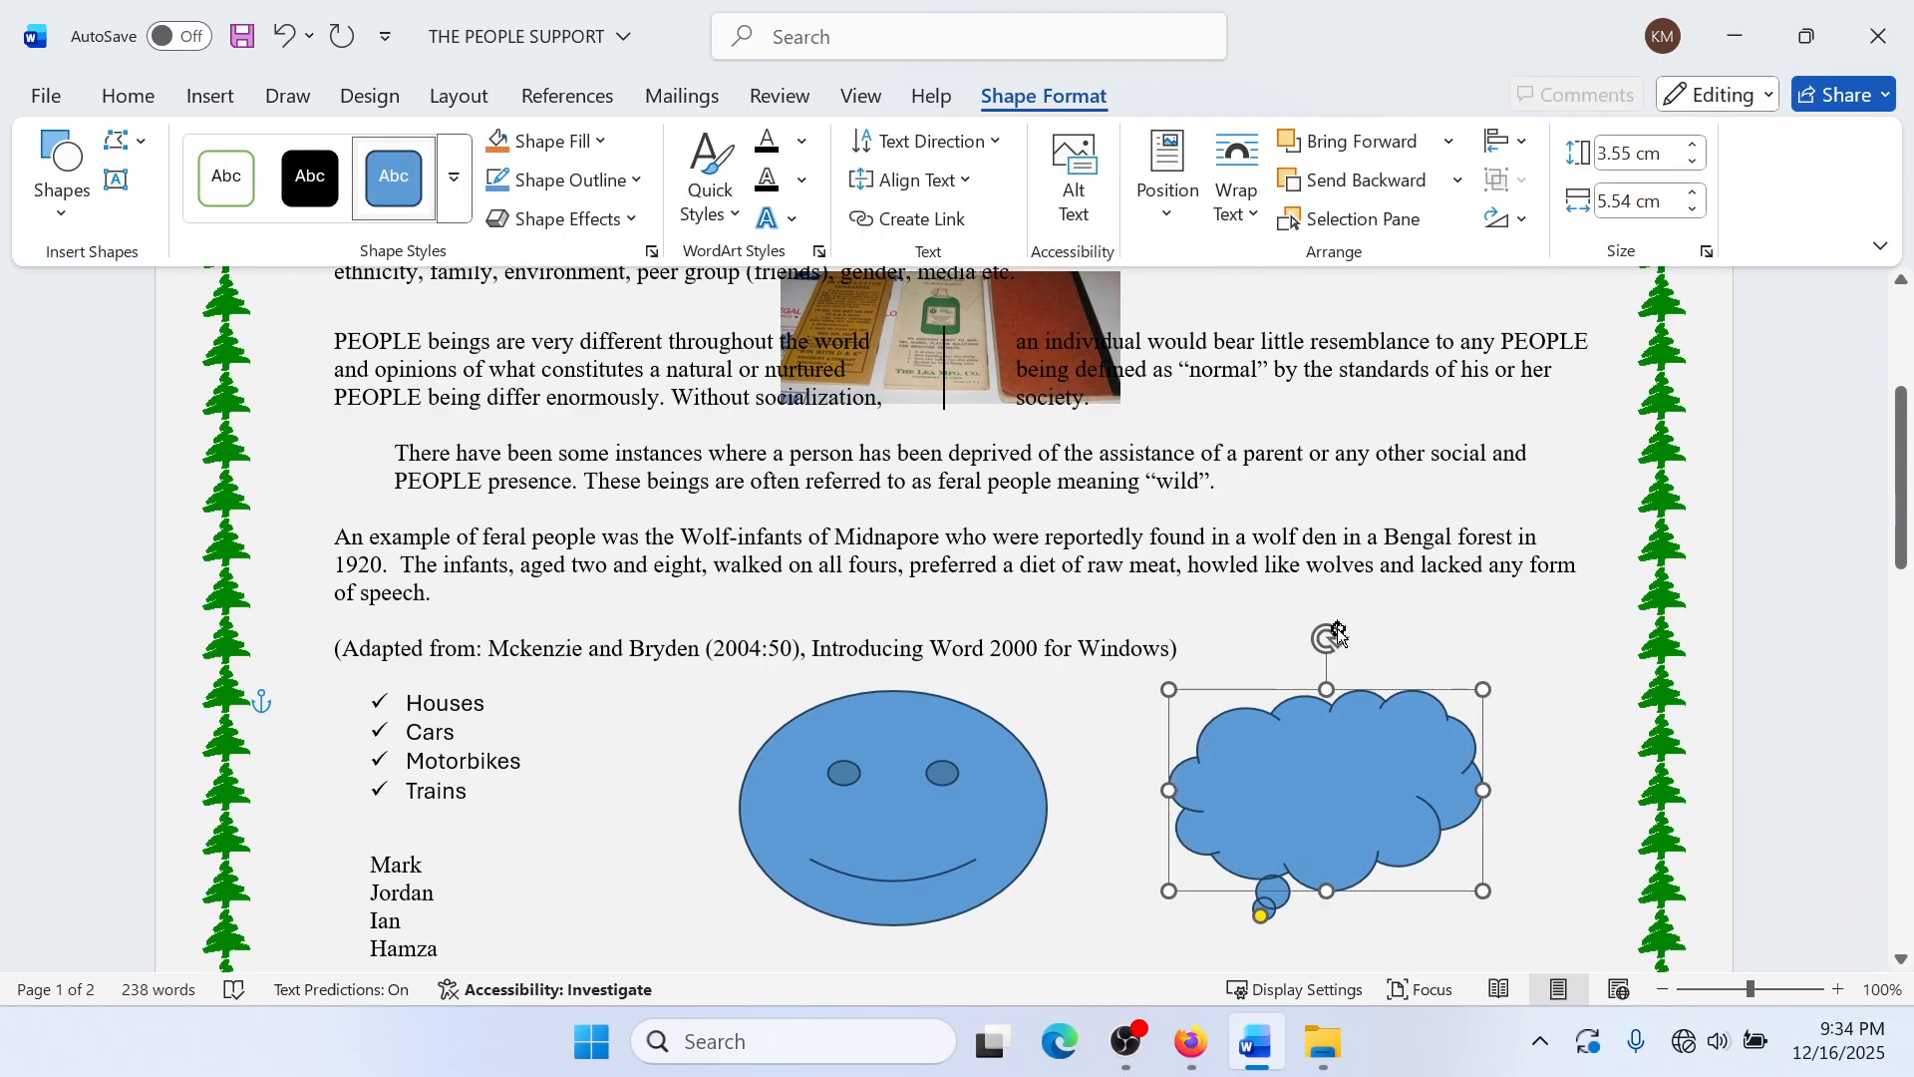
click(1416, 514)
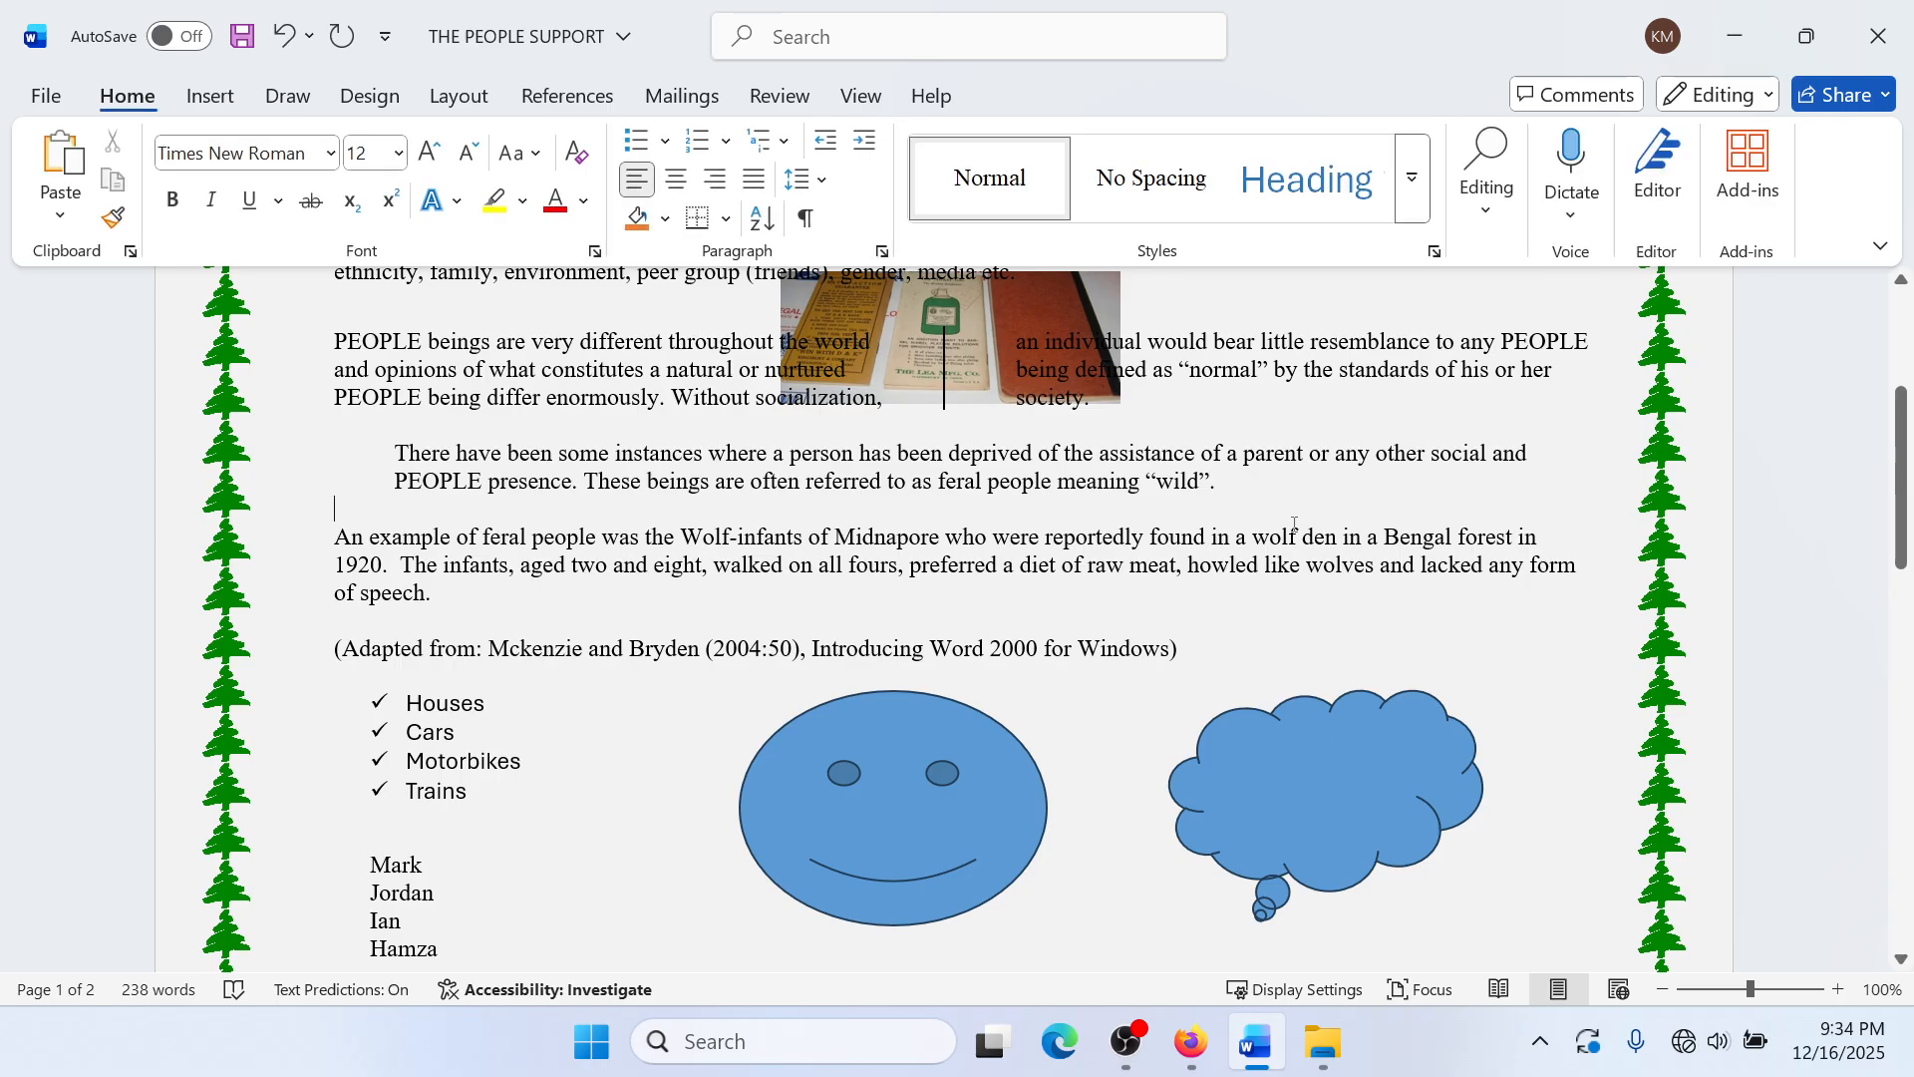
Step: Zoom out to 50% and review the objects on both pages
ctrl+scroll(1295, 524, down, 5)
scroll(1146, 533, down, 4)
scroll(1145, 532, up, 5)
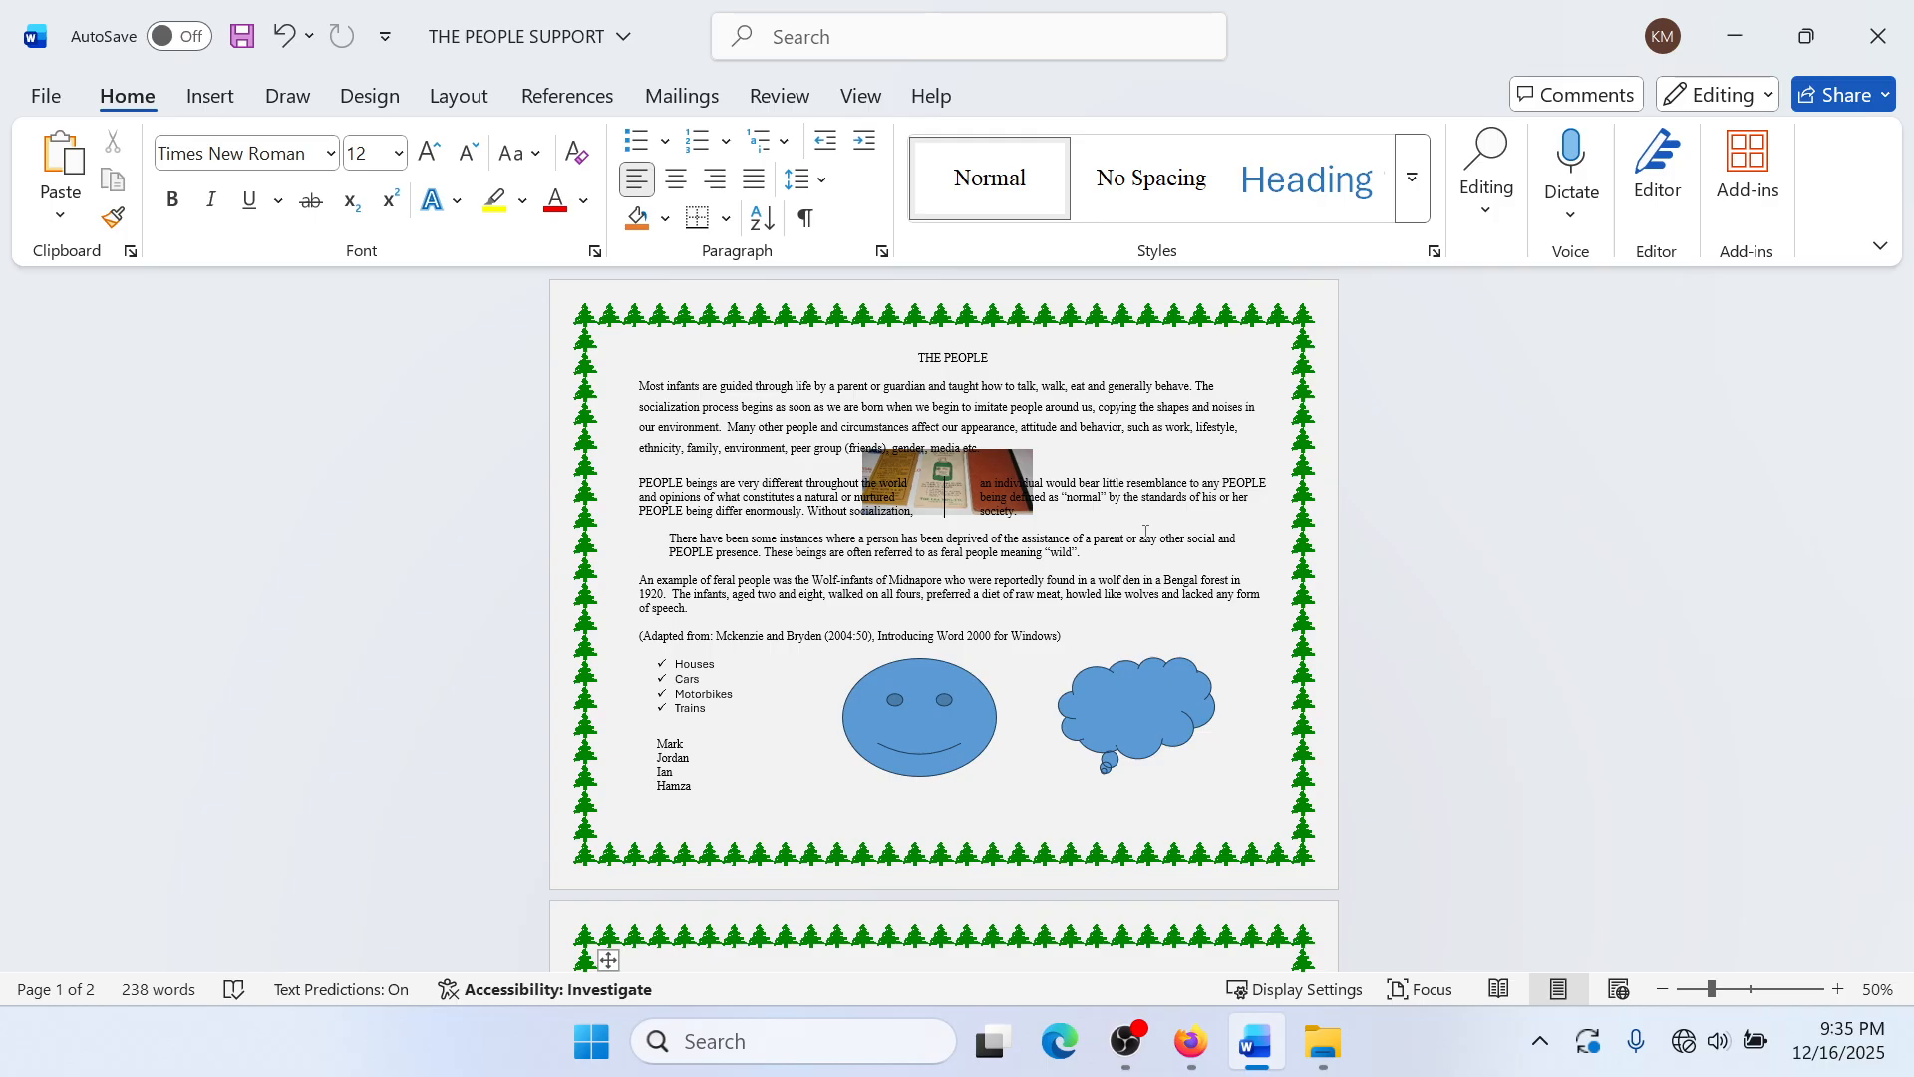
scroll(742, 681, down, 3)
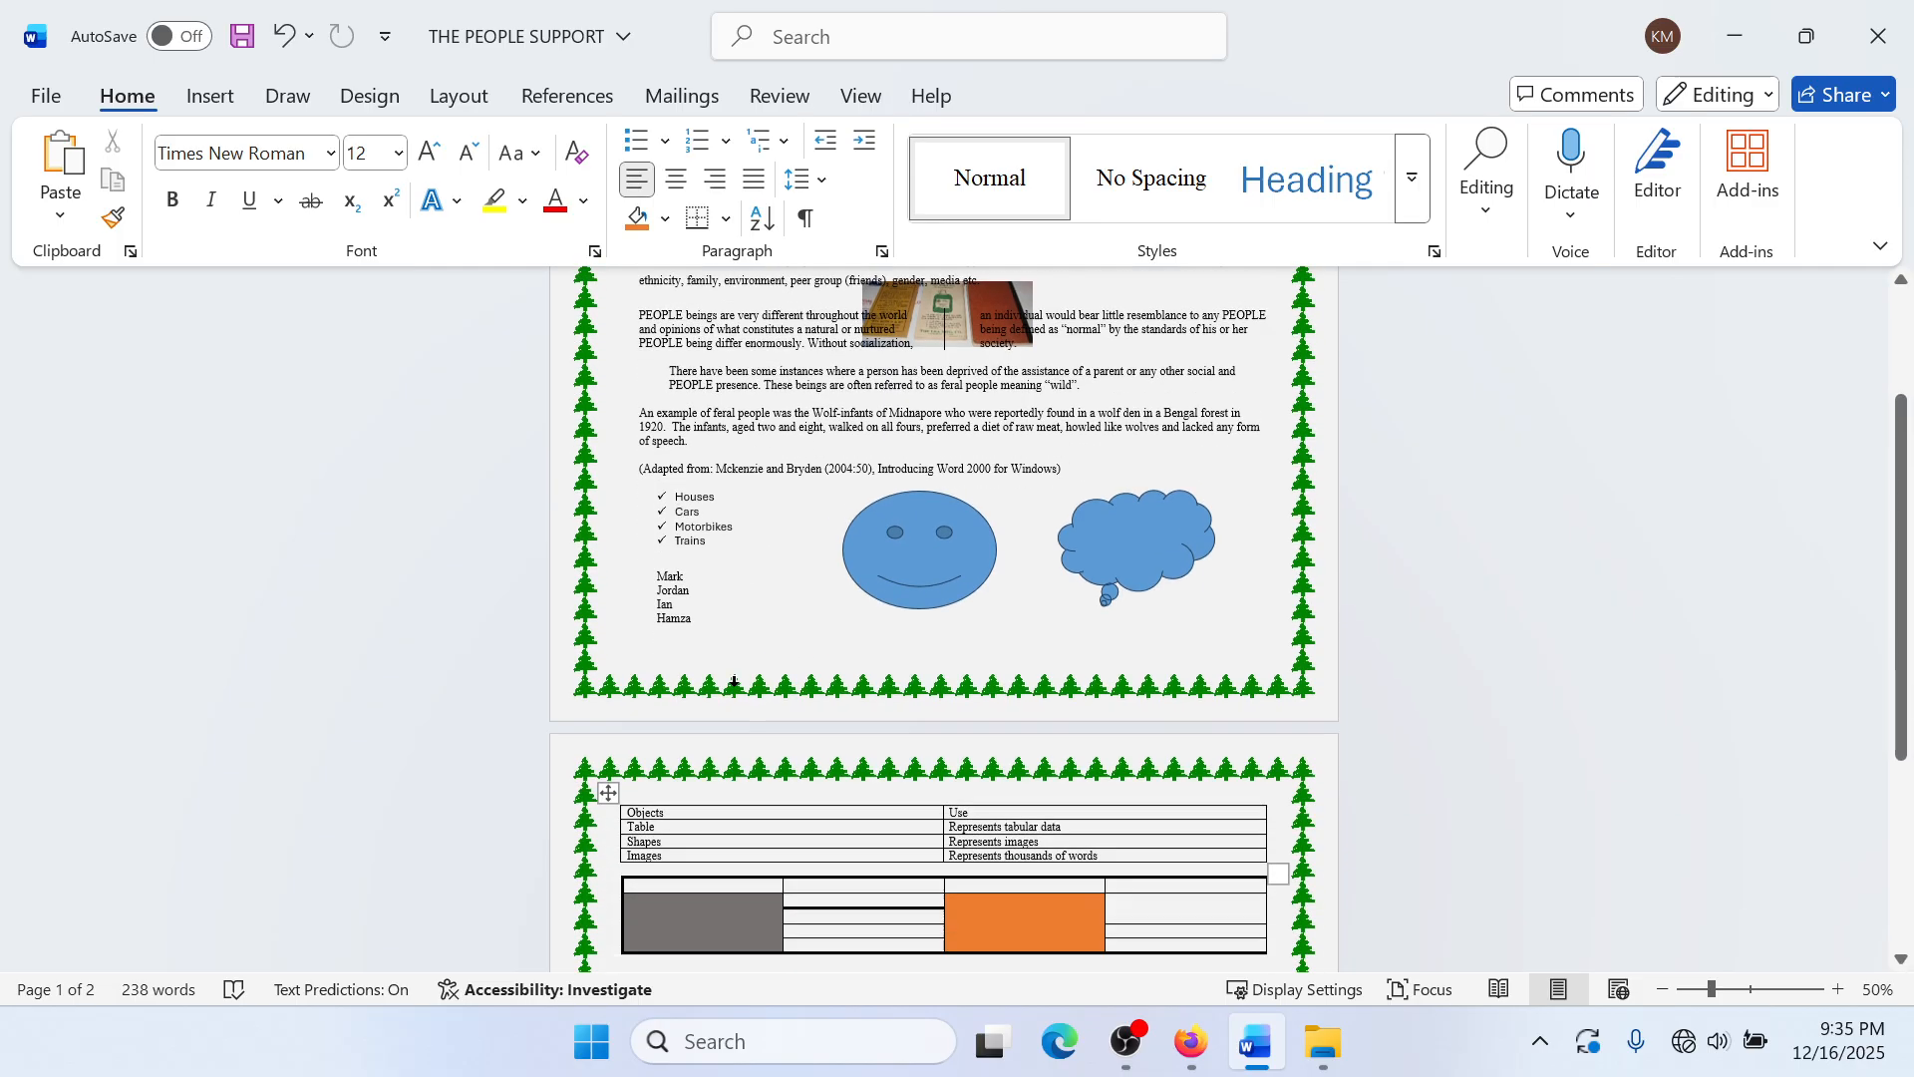
Step: Set the Objects/Use header row of the first table on page 2 to repeat as a header row
ctrl+scroll(742, 681, up, 6)
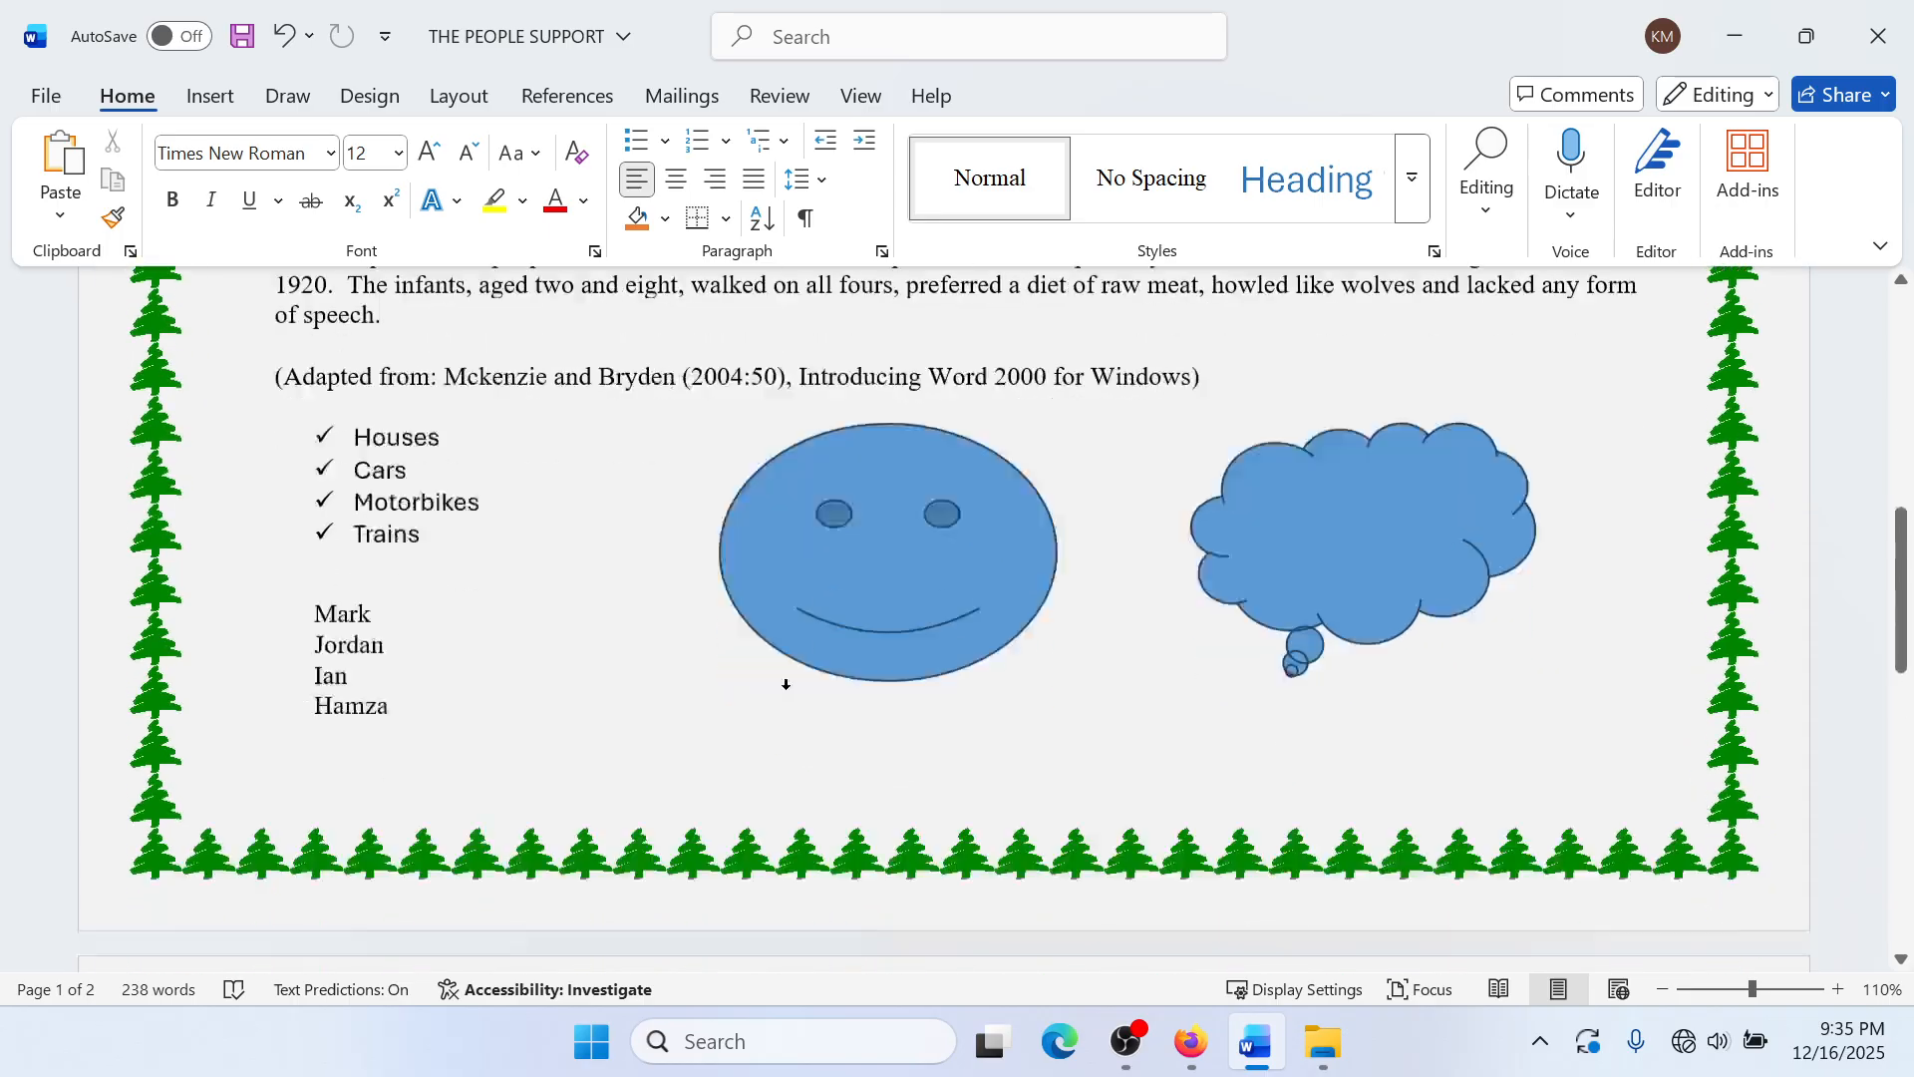
scroll(792, 689, down, 2)
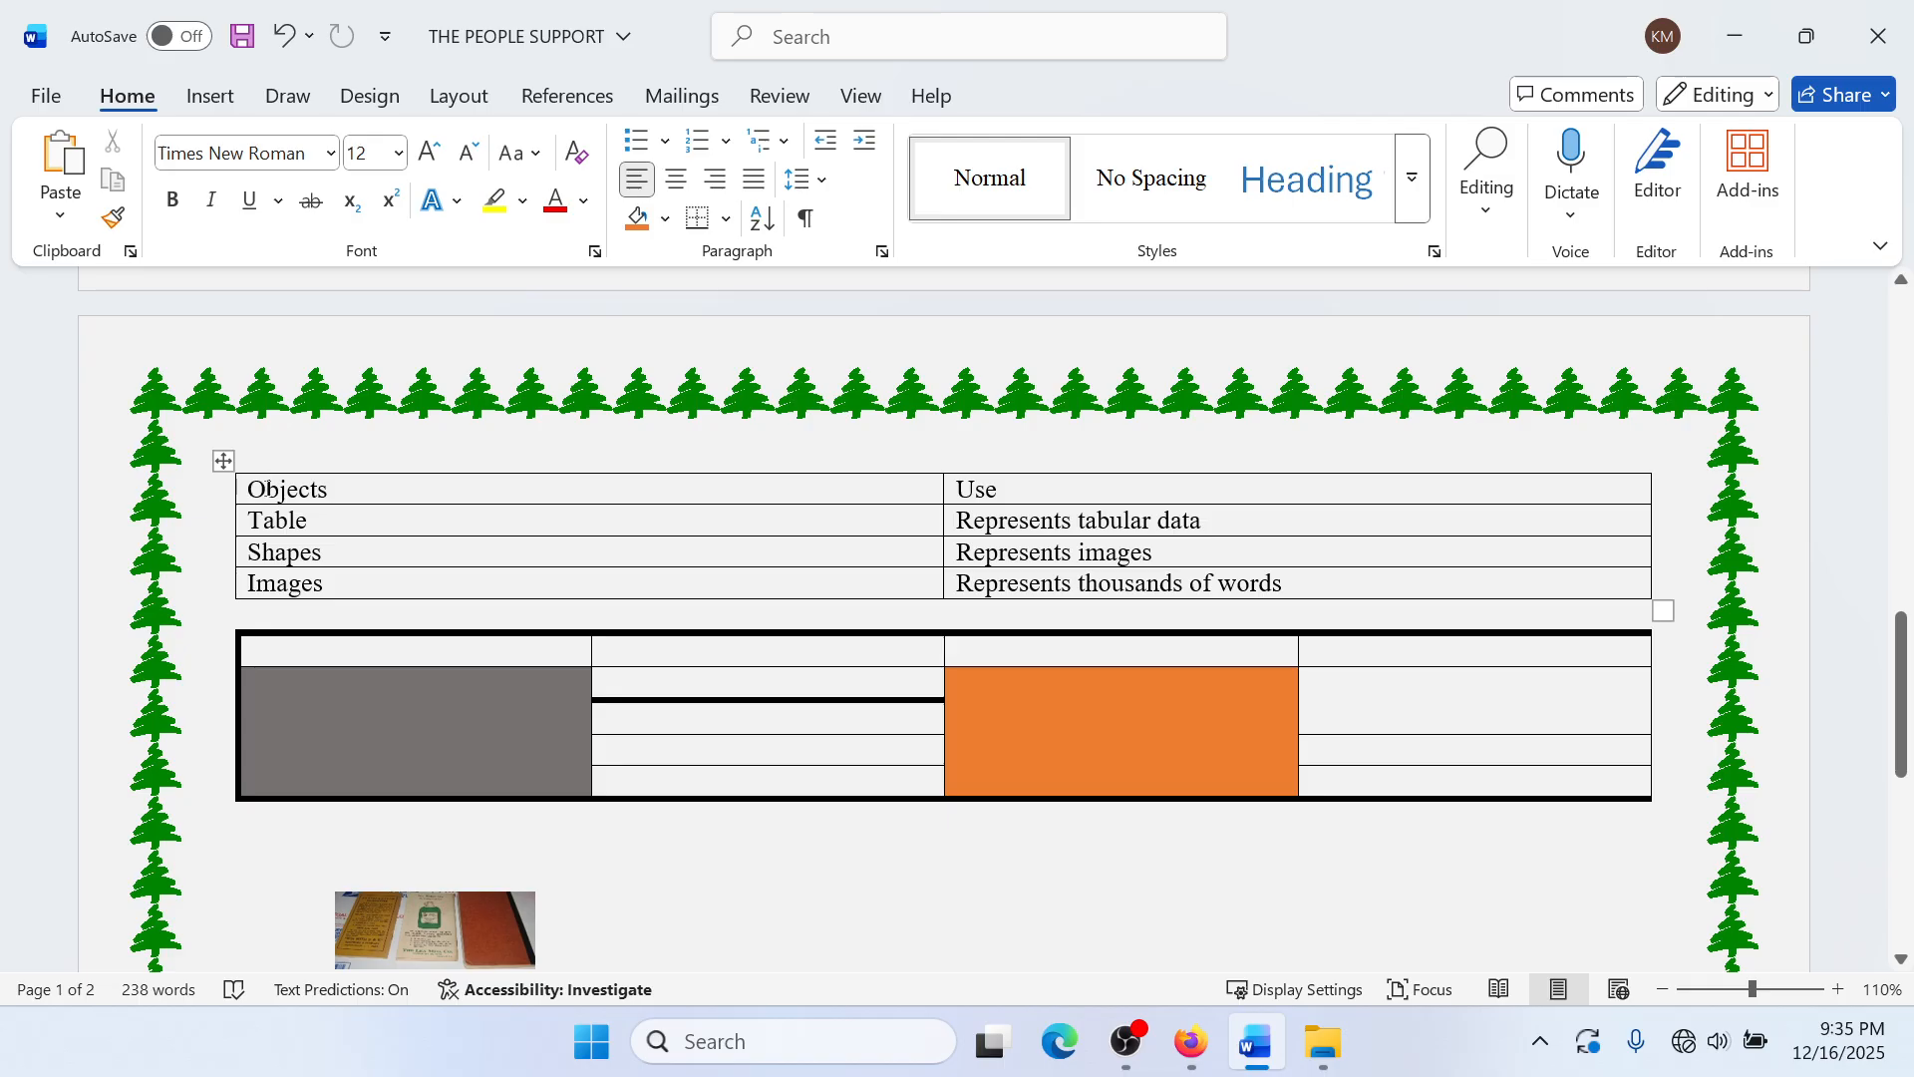
drag(250, 486, 997, 489)
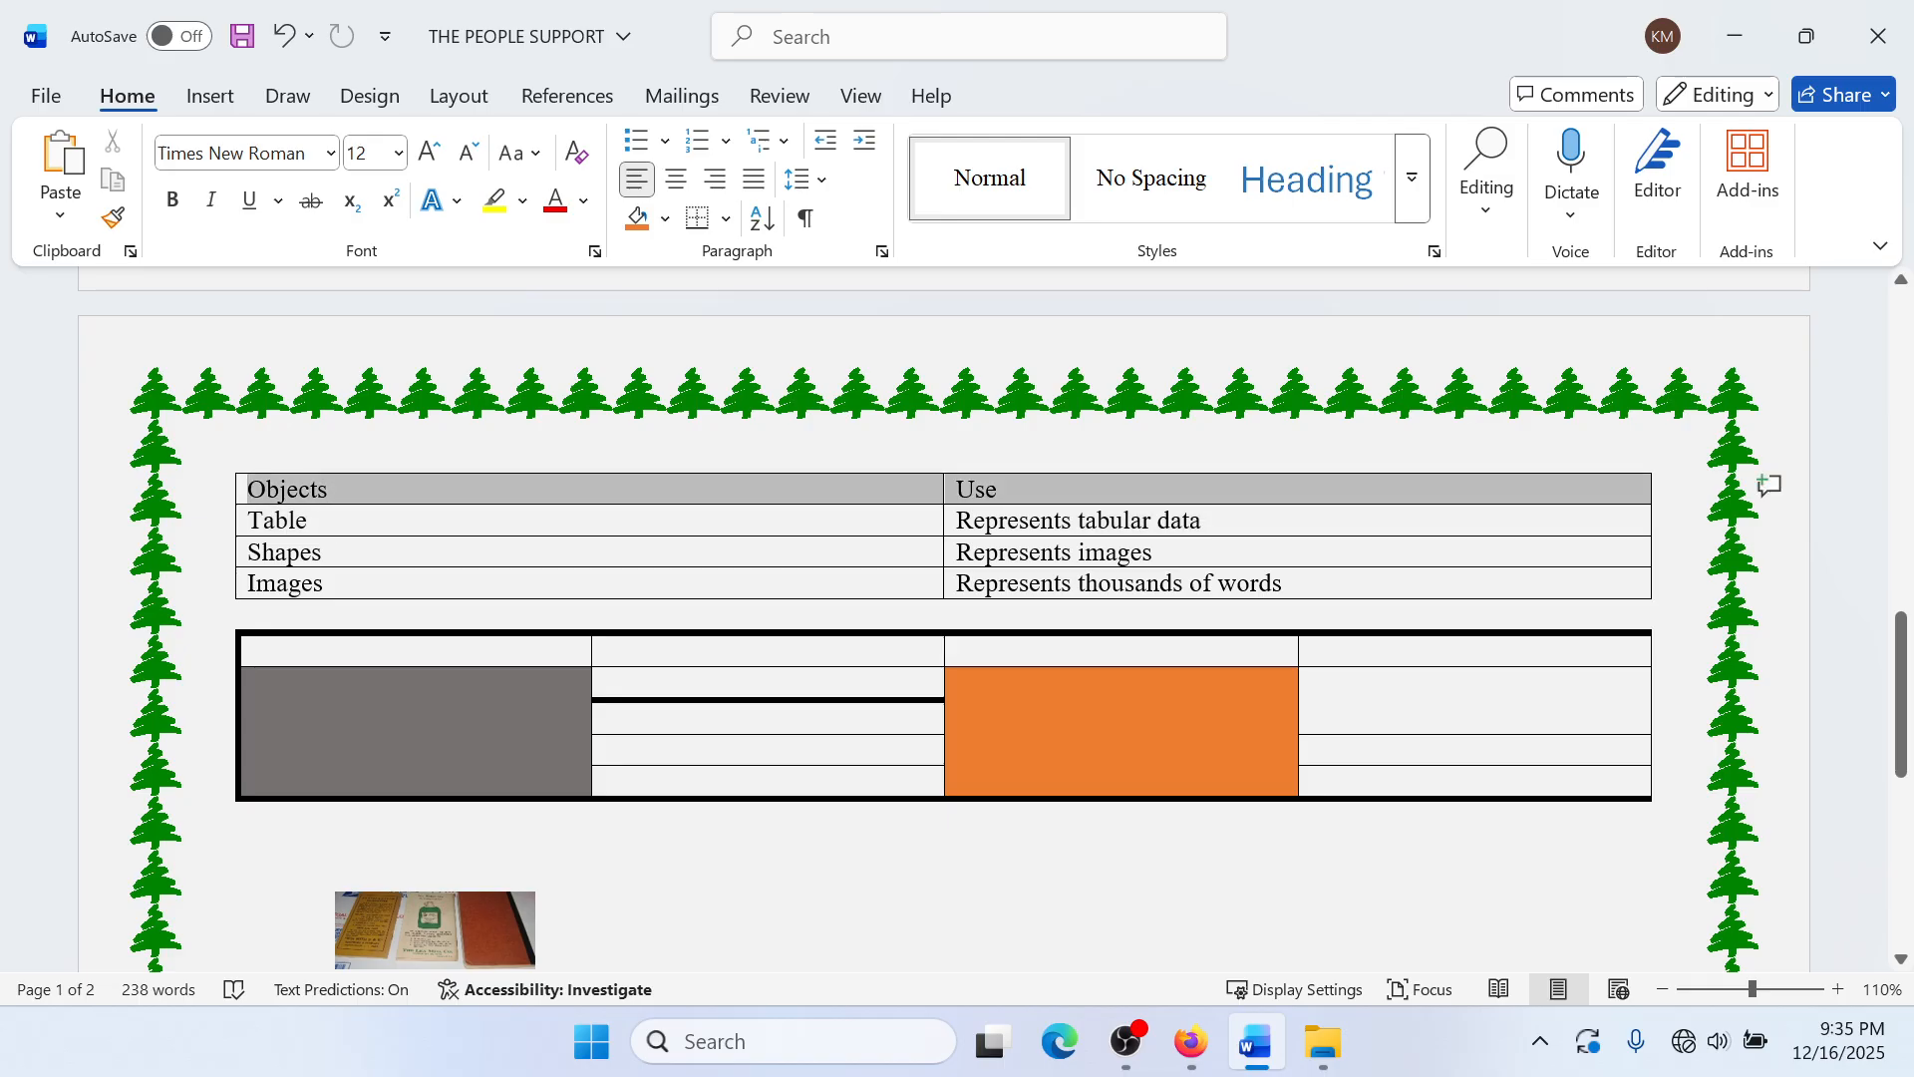
click(1070, 100)
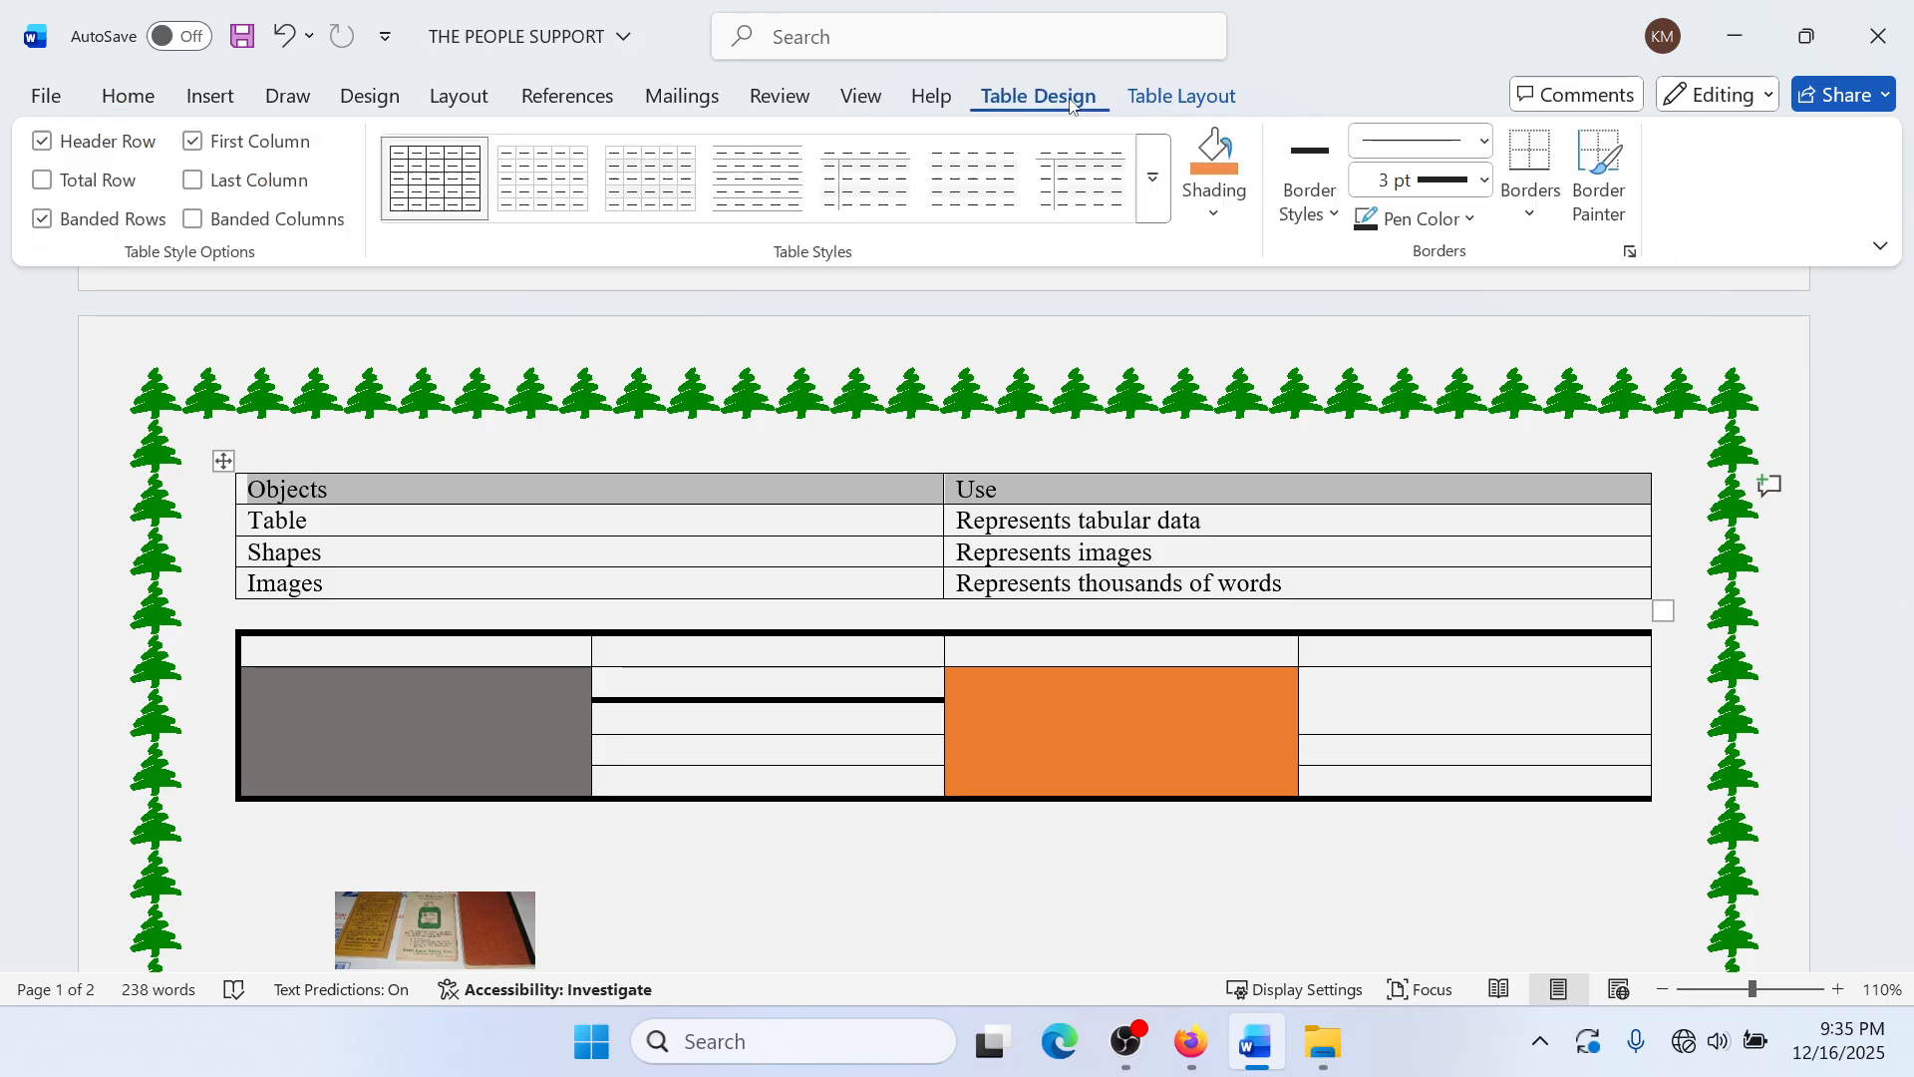
click(1140, 100)
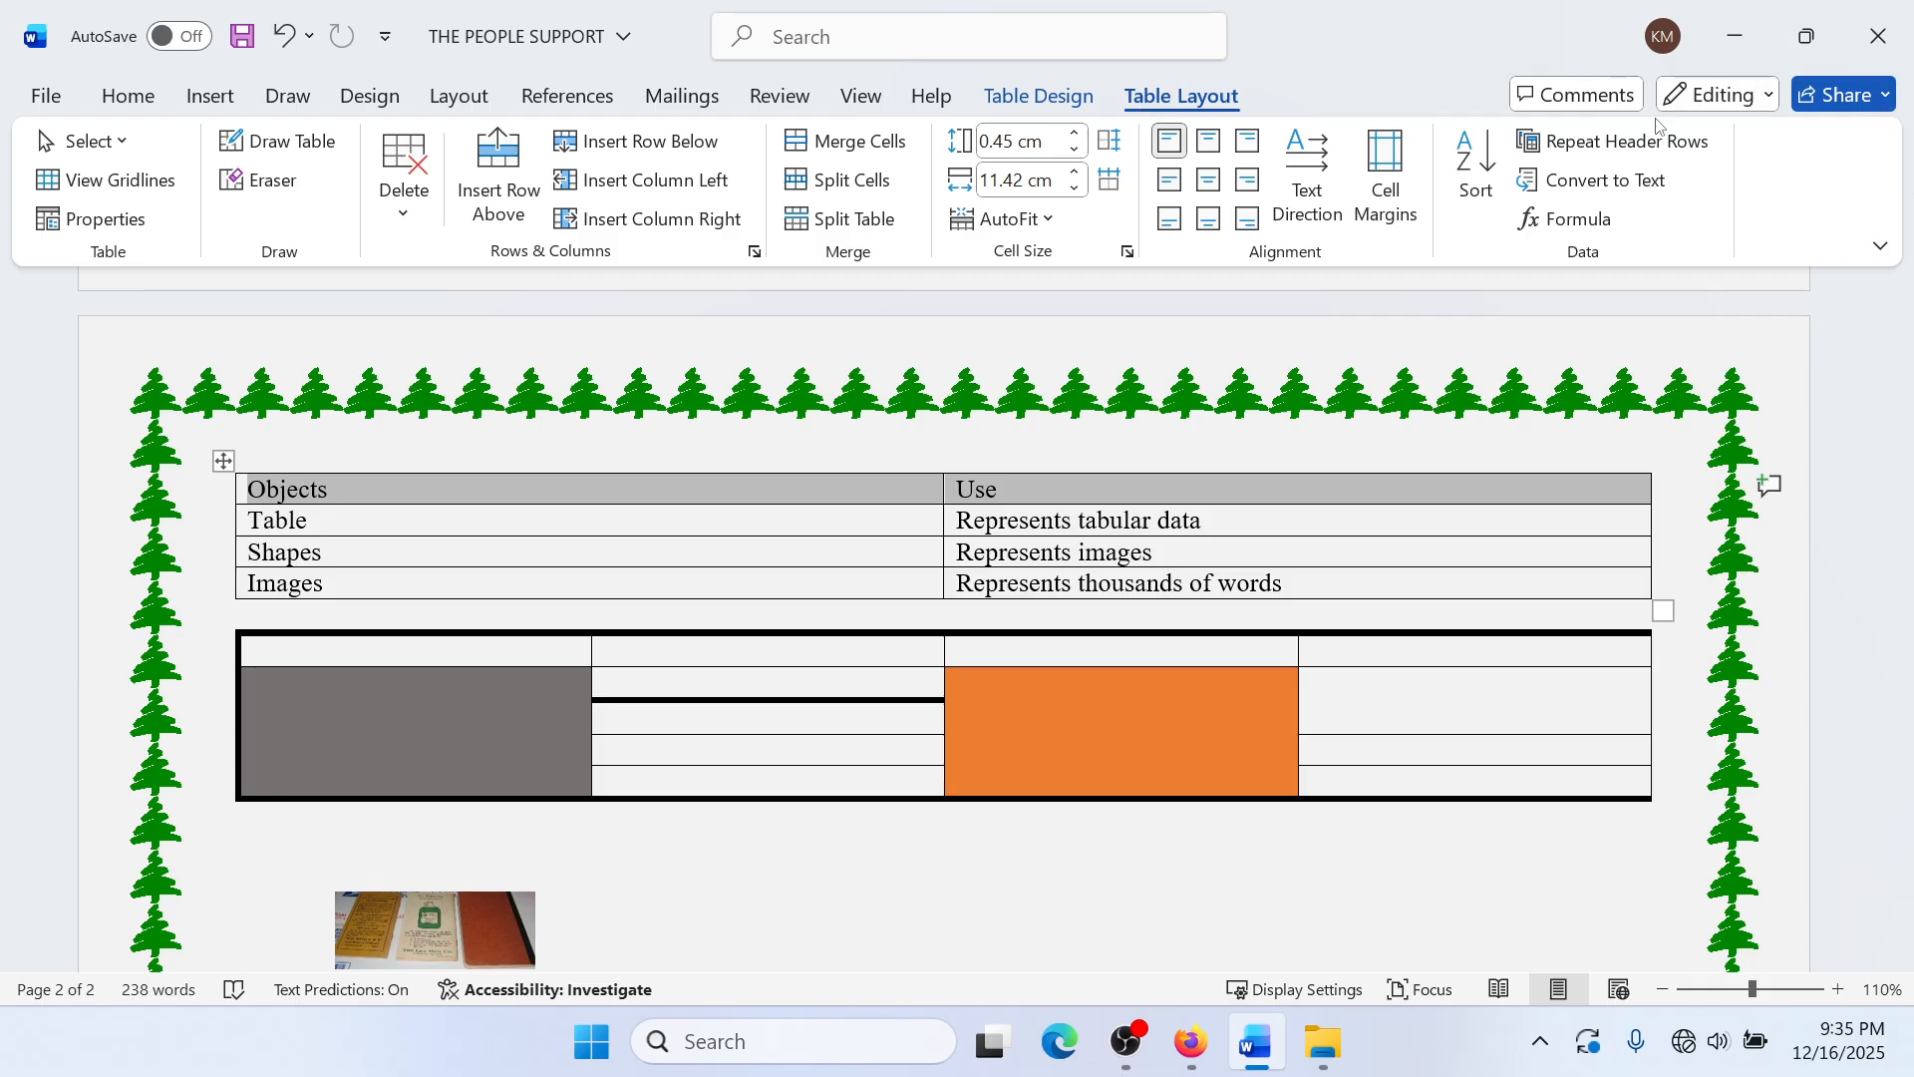
click(1627, 142)
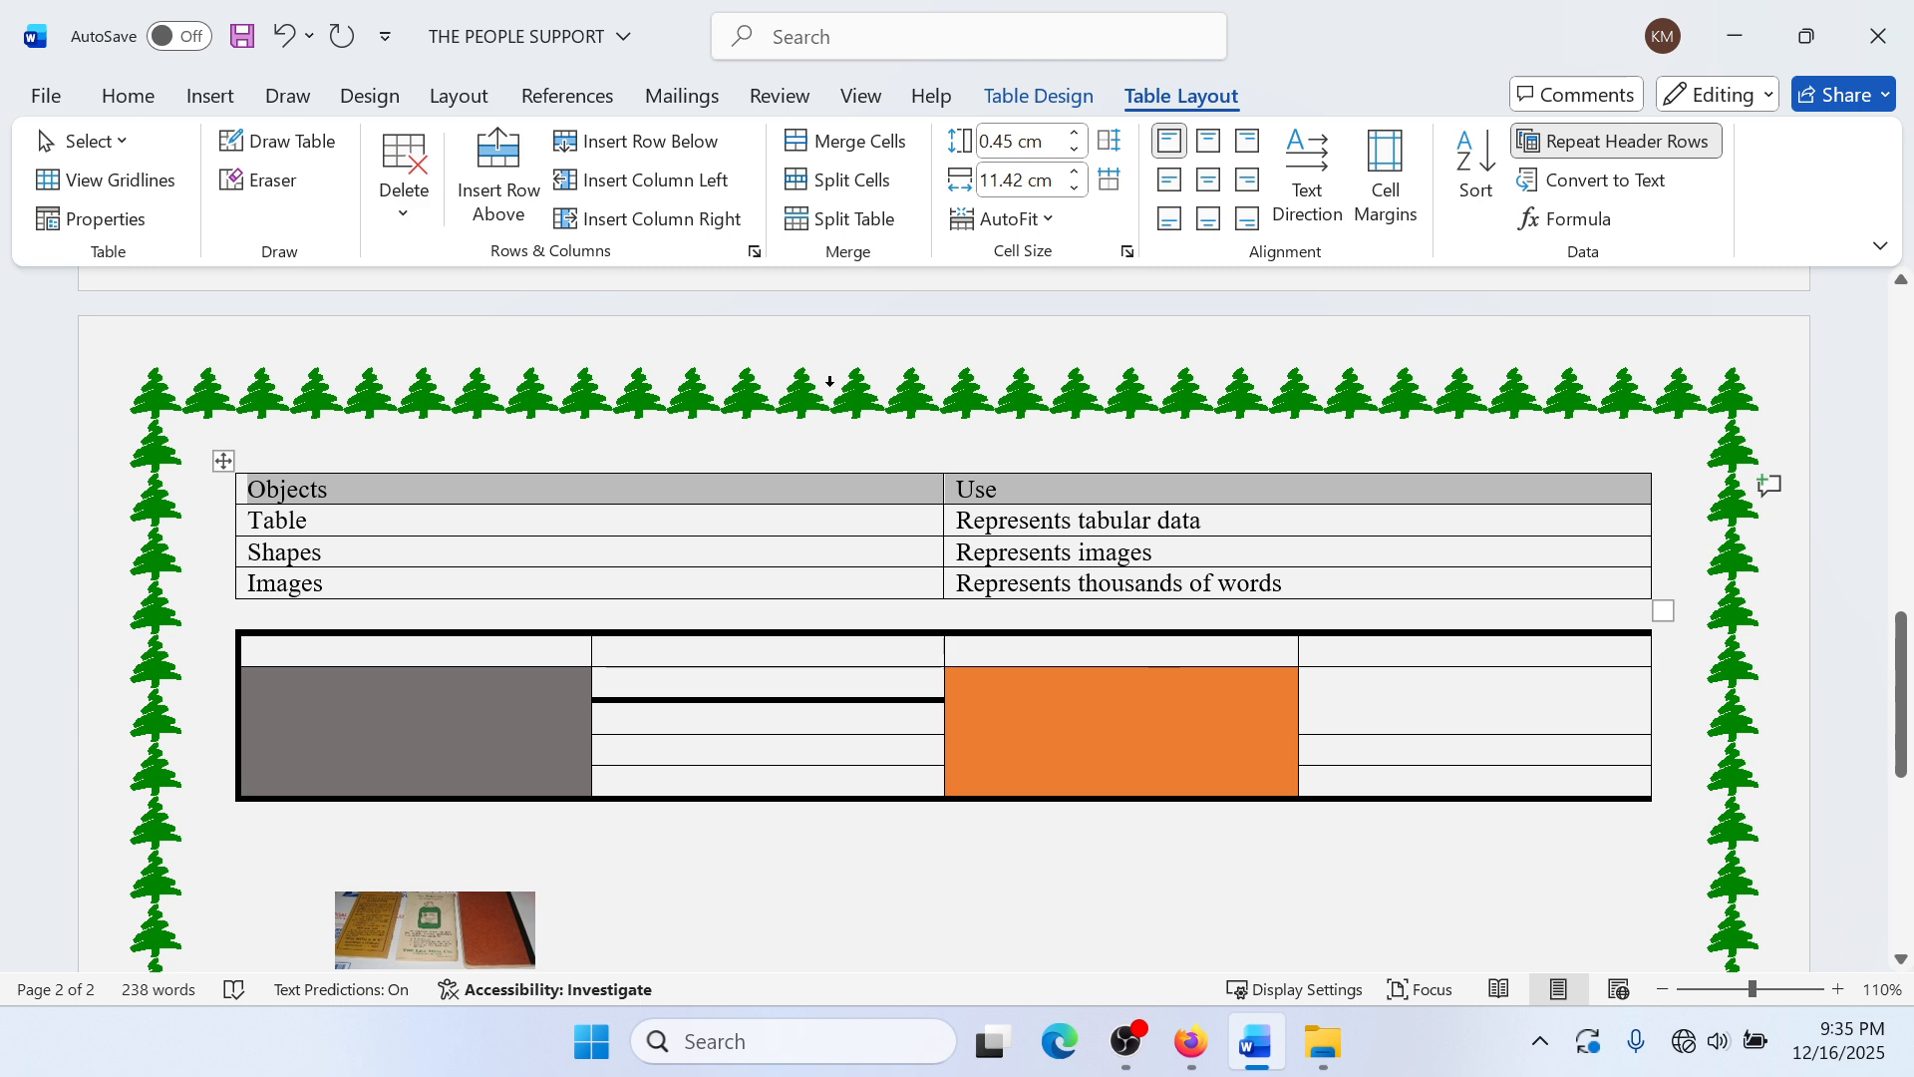
Step: Increase the height of the table's Images row to about 0.98 cm
click(459, 597)
drag(716, 598, 672, 365)
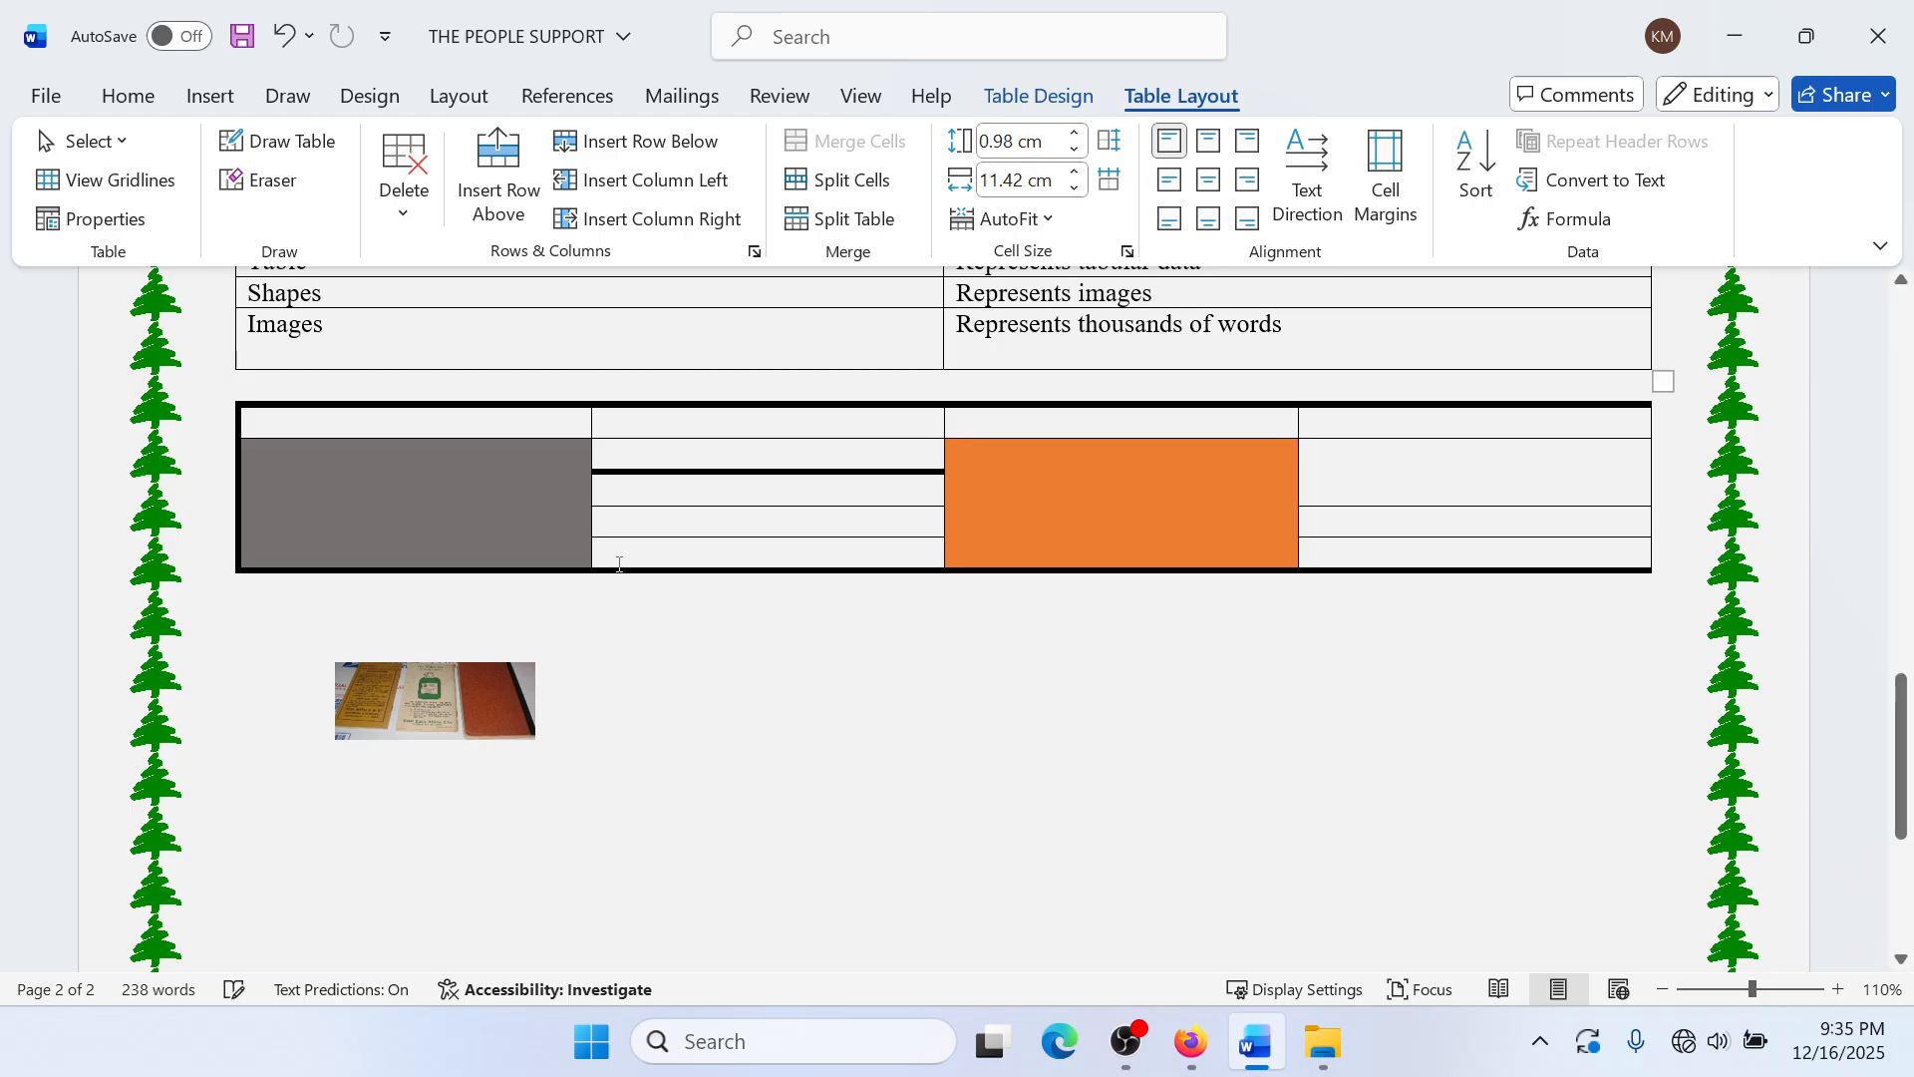
scroll(474, 642, up, 3)
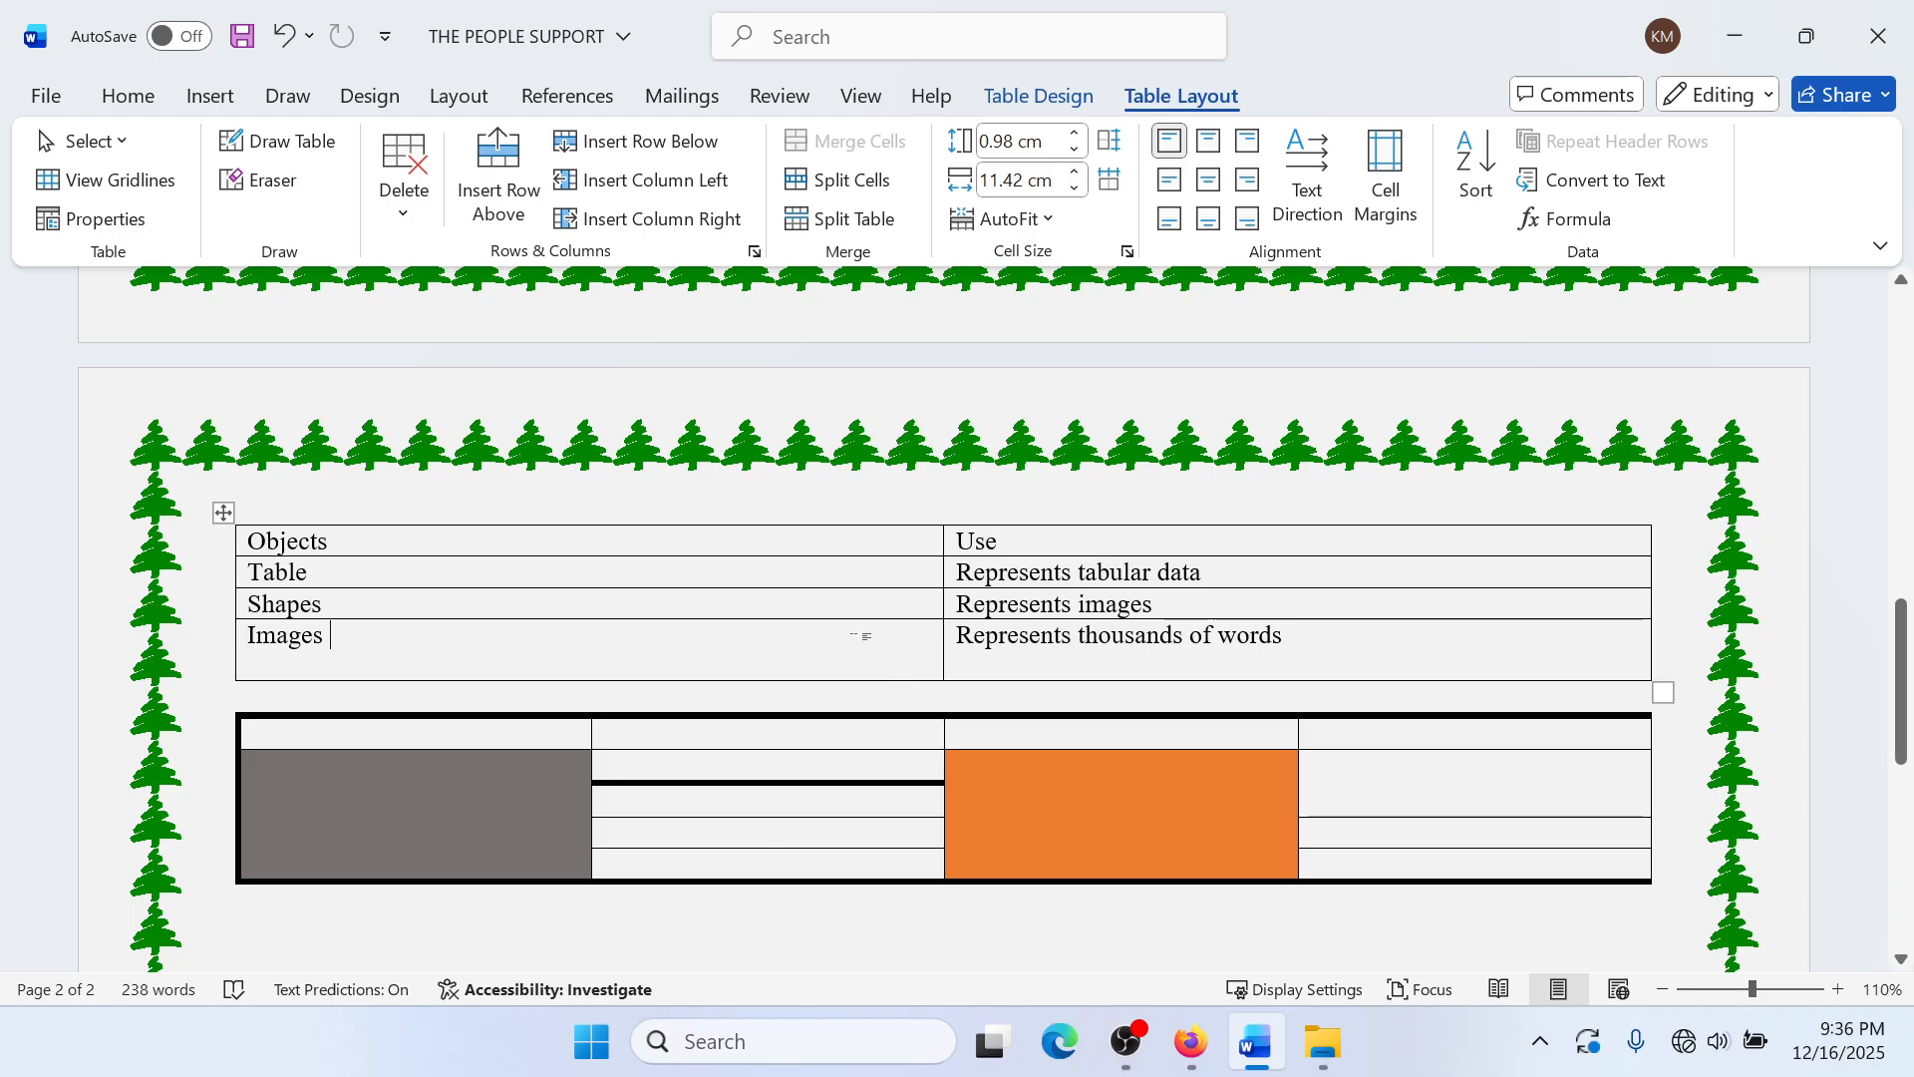
Step: Fill the Images cell with short lines of filler text until the table continues onto page 3
key(ctrl+z)
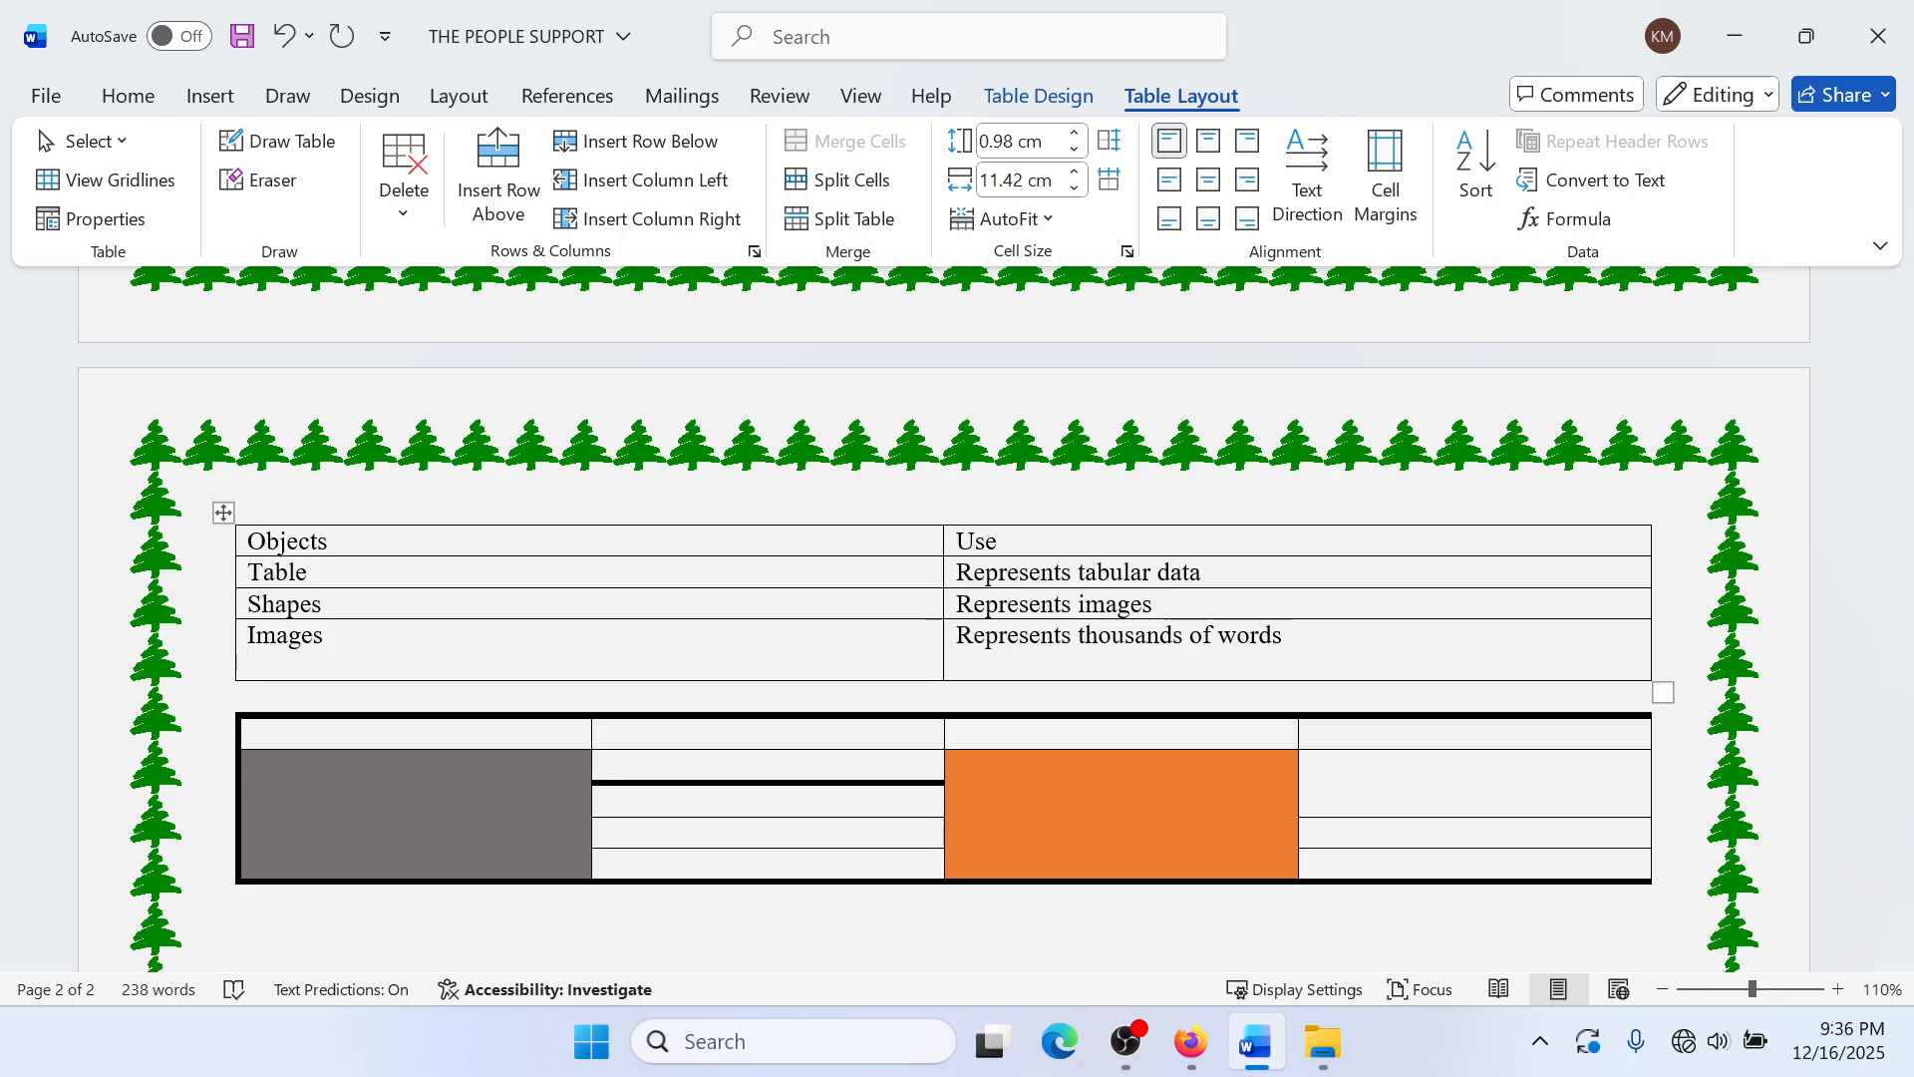
key(Return)
text(Dsd Sd Sd Sd)
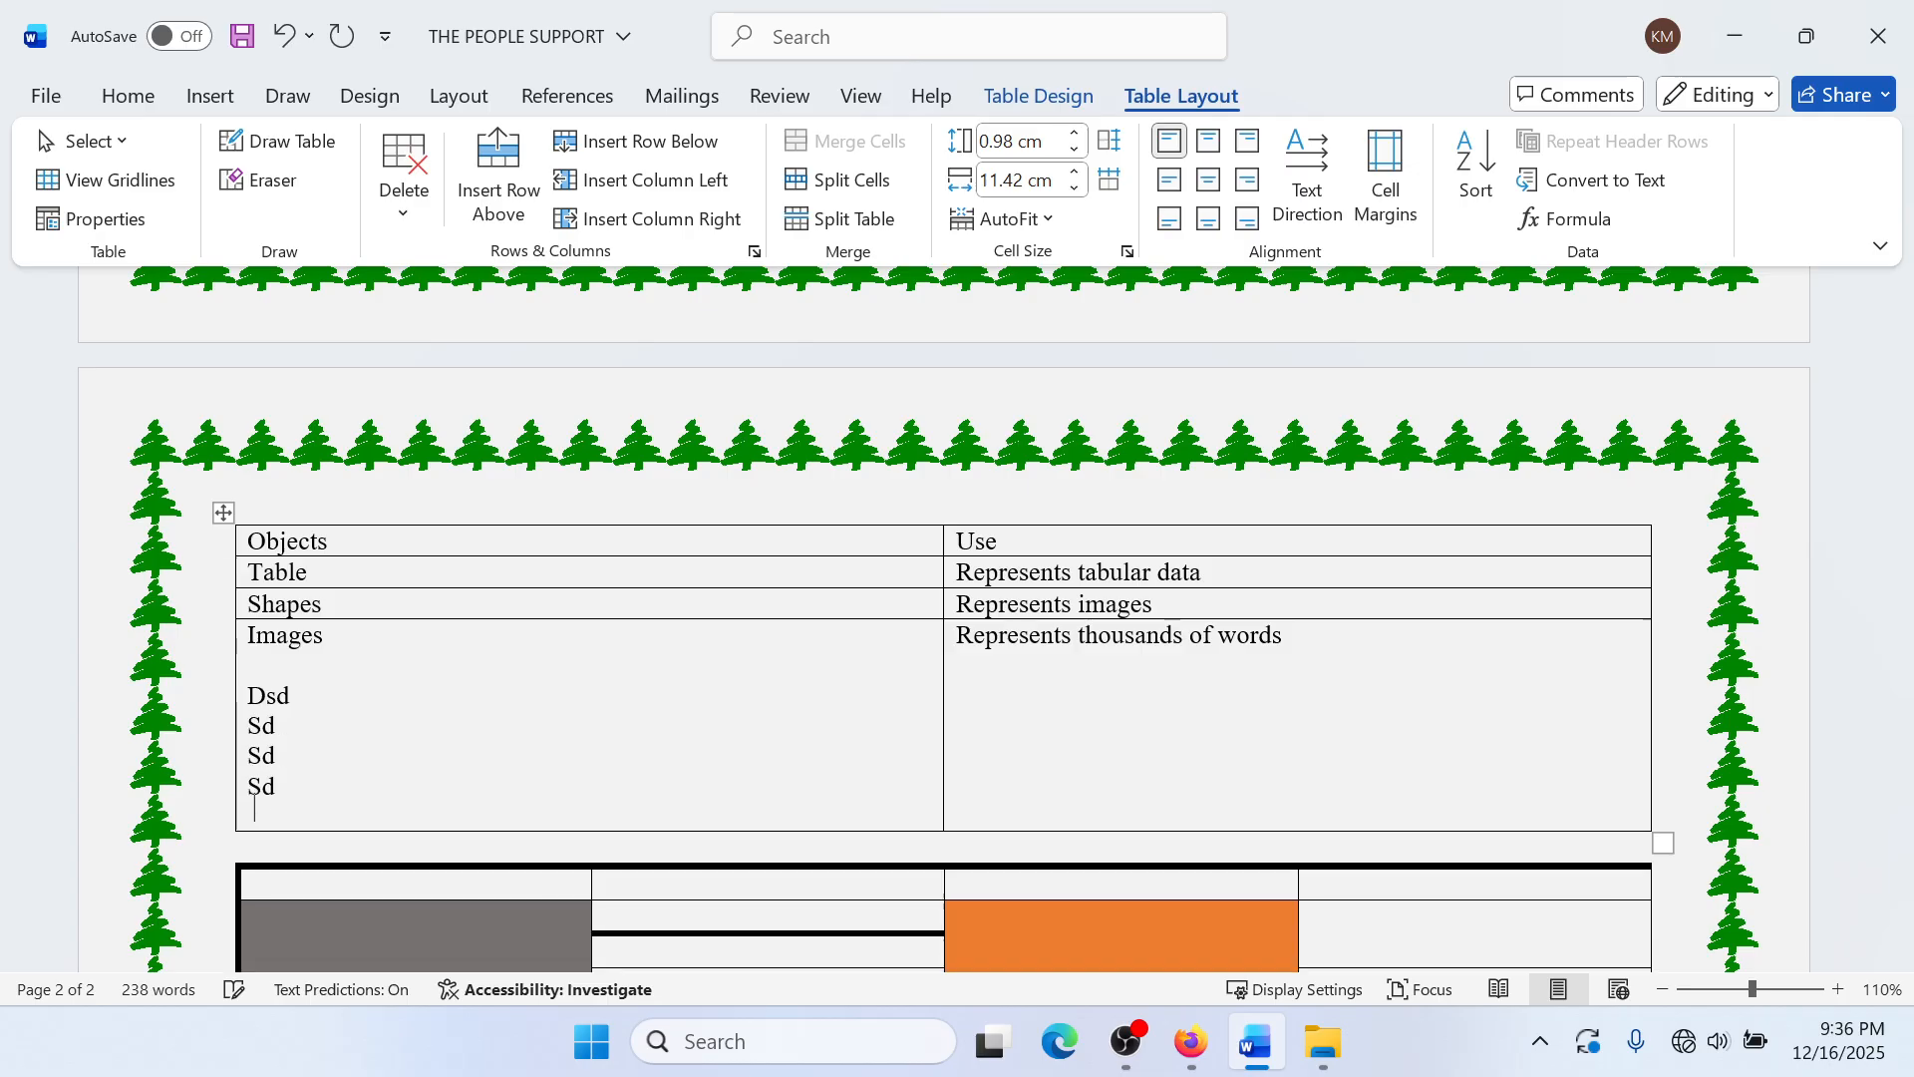
text( S Ds D SD SD ASD AS AS AS AS)
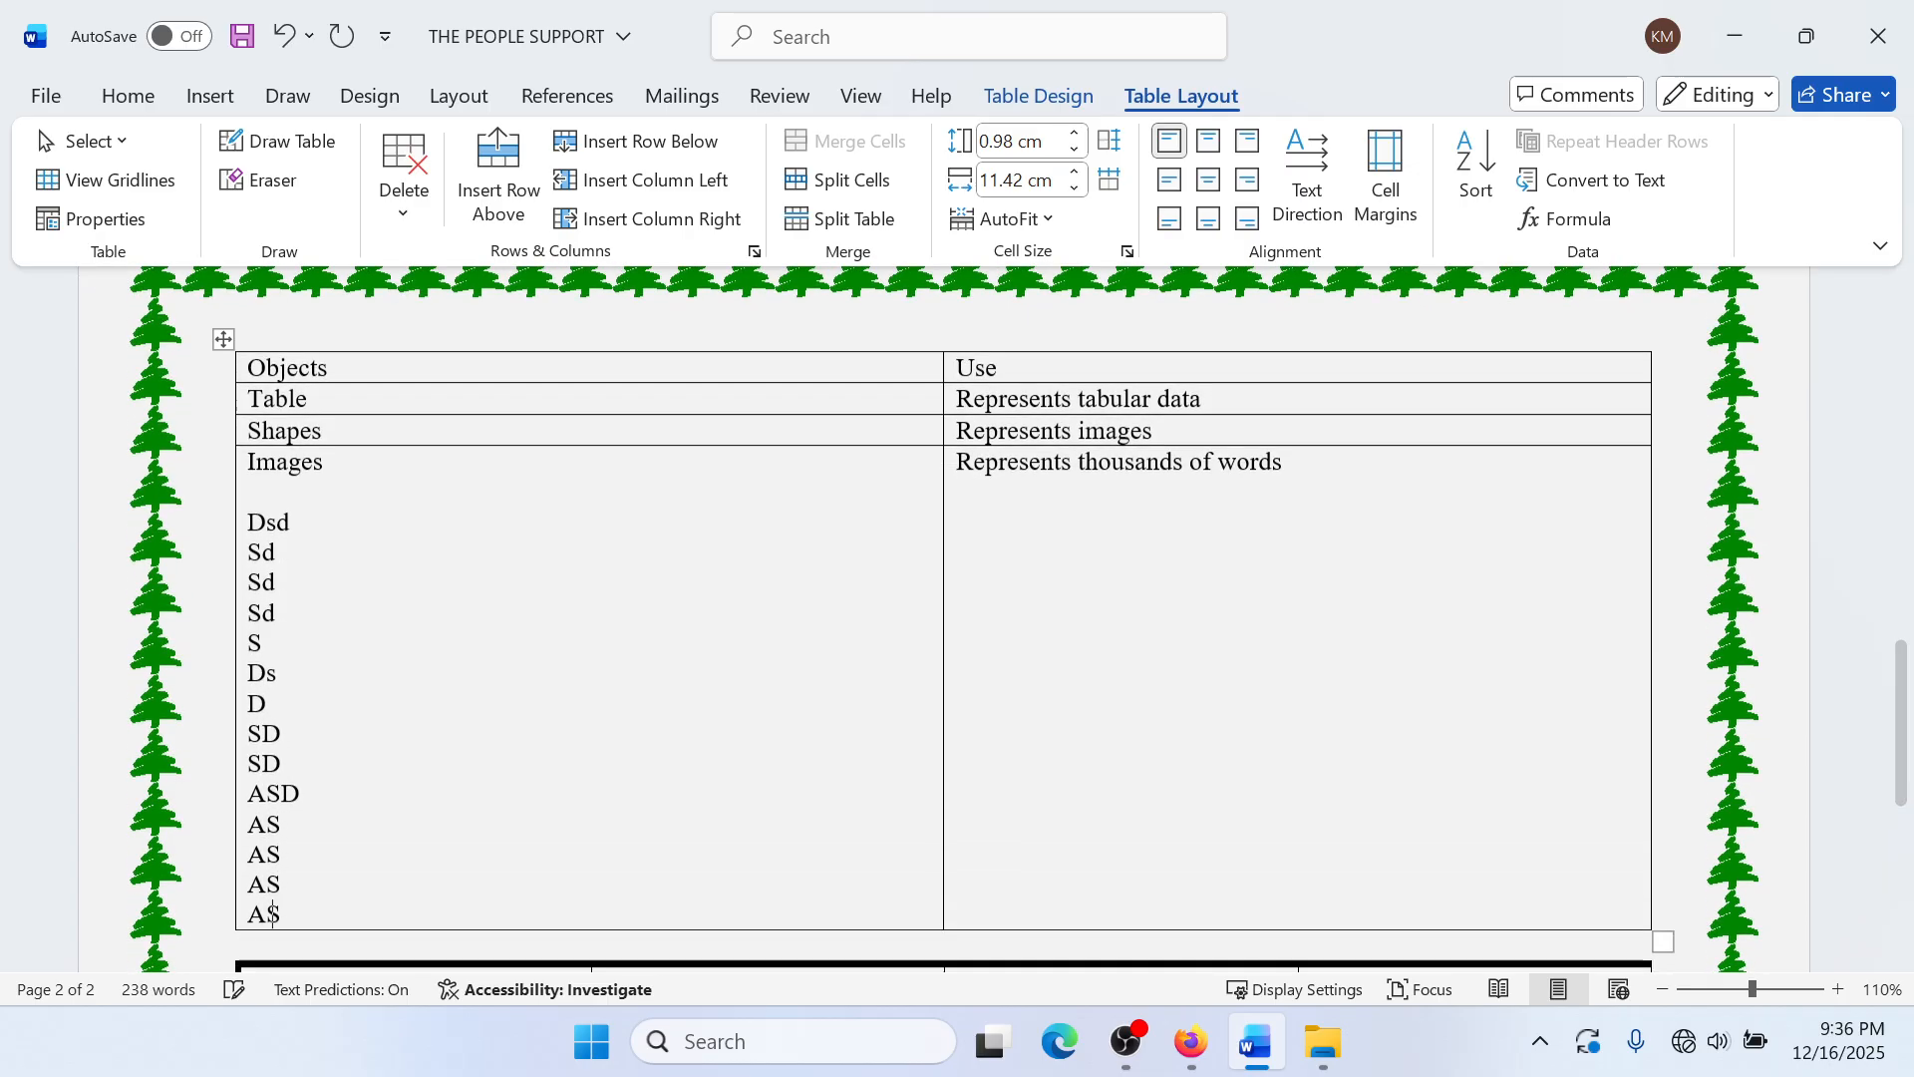
text( AS AS A SAS A AS AS)
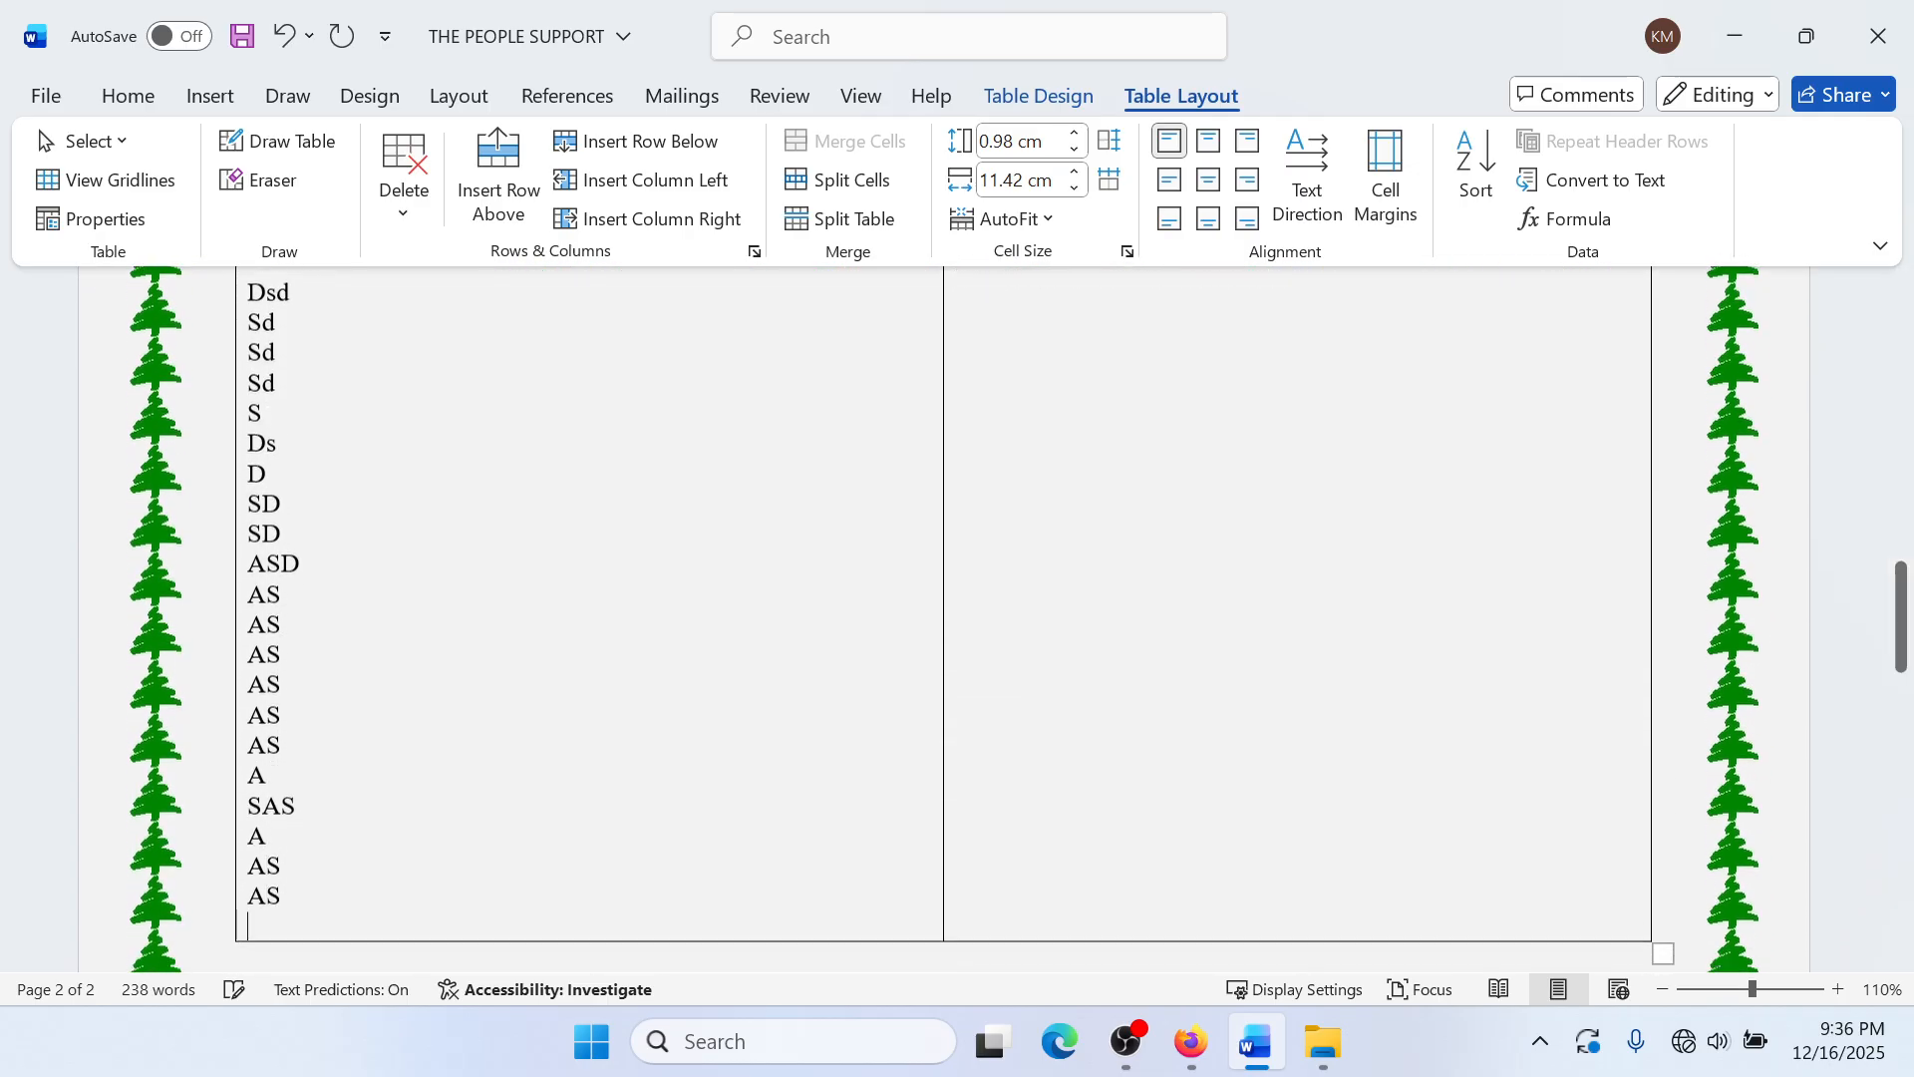
text( A AS AS AS AS A AS)
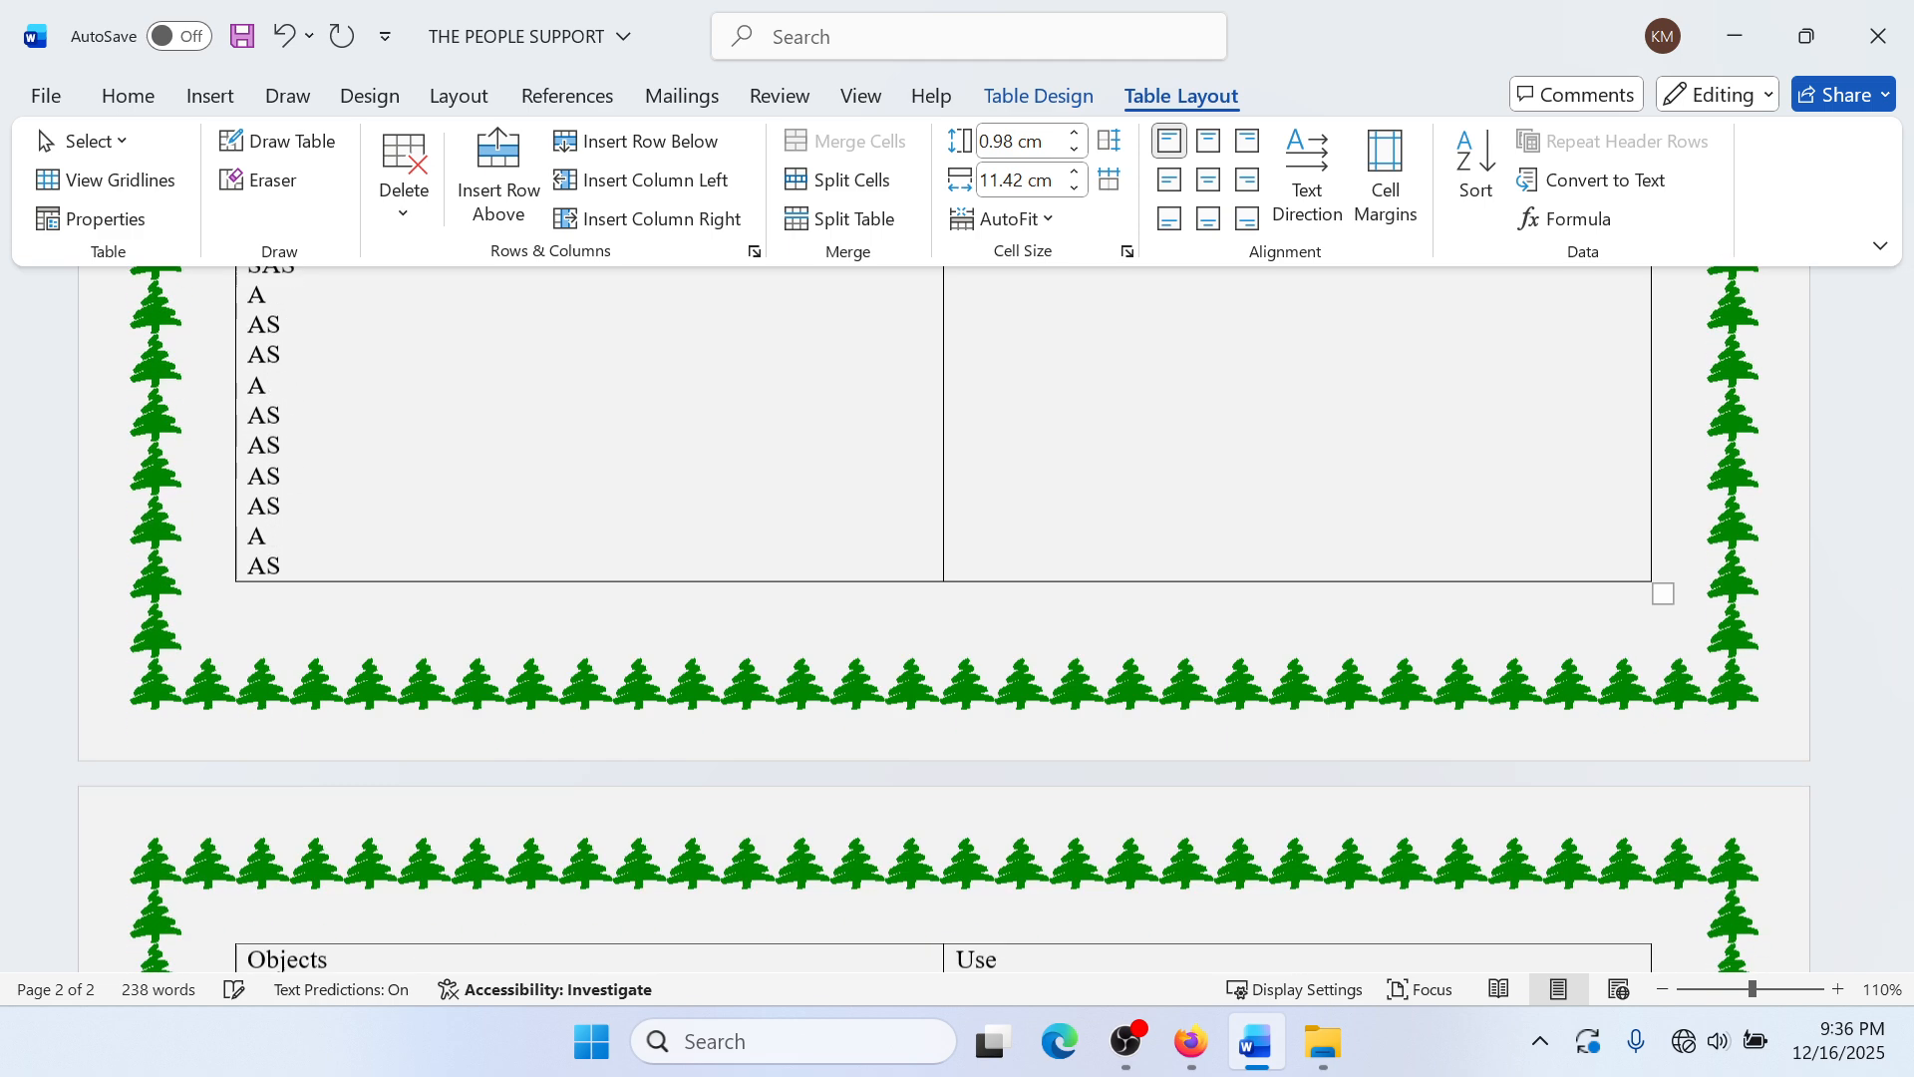
text( AS A)
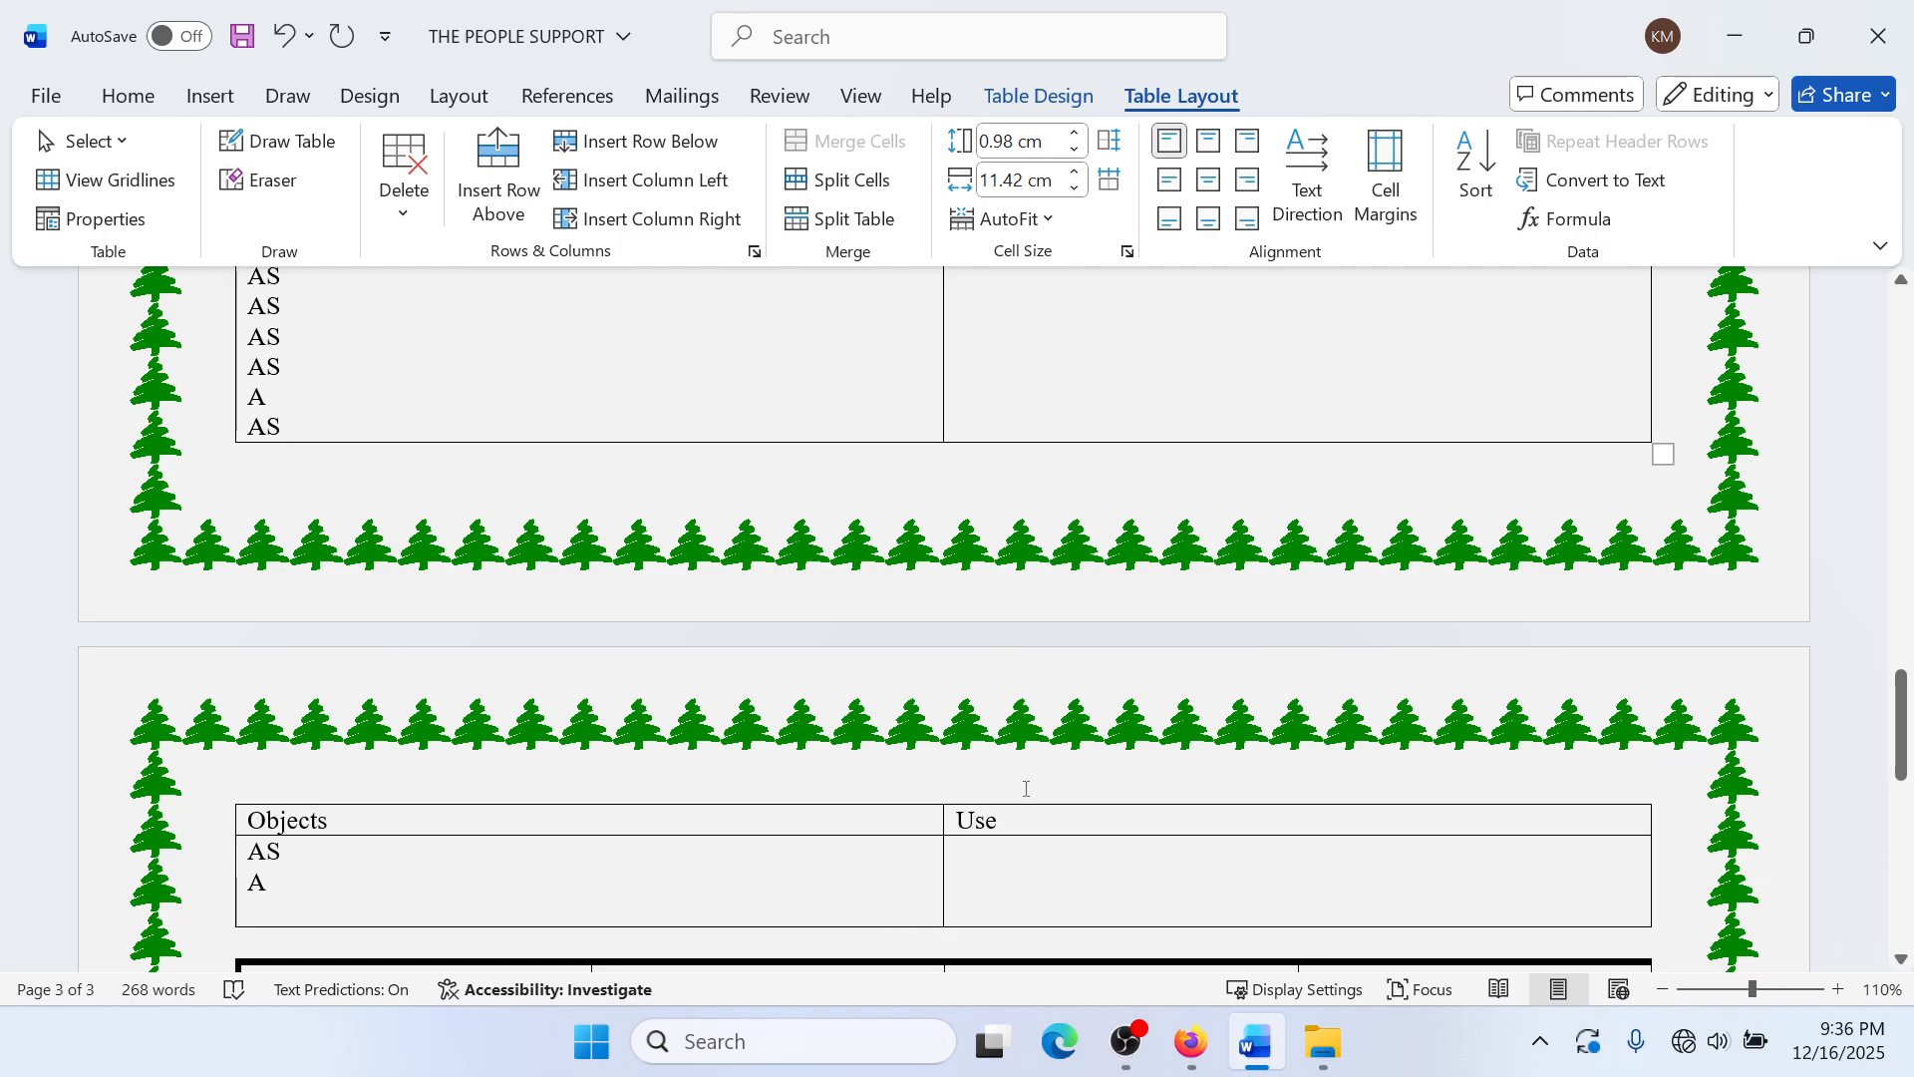
Step: Undo all the filler text entered in the Images cell
key(ctrl+z)
key(ctrl+z)
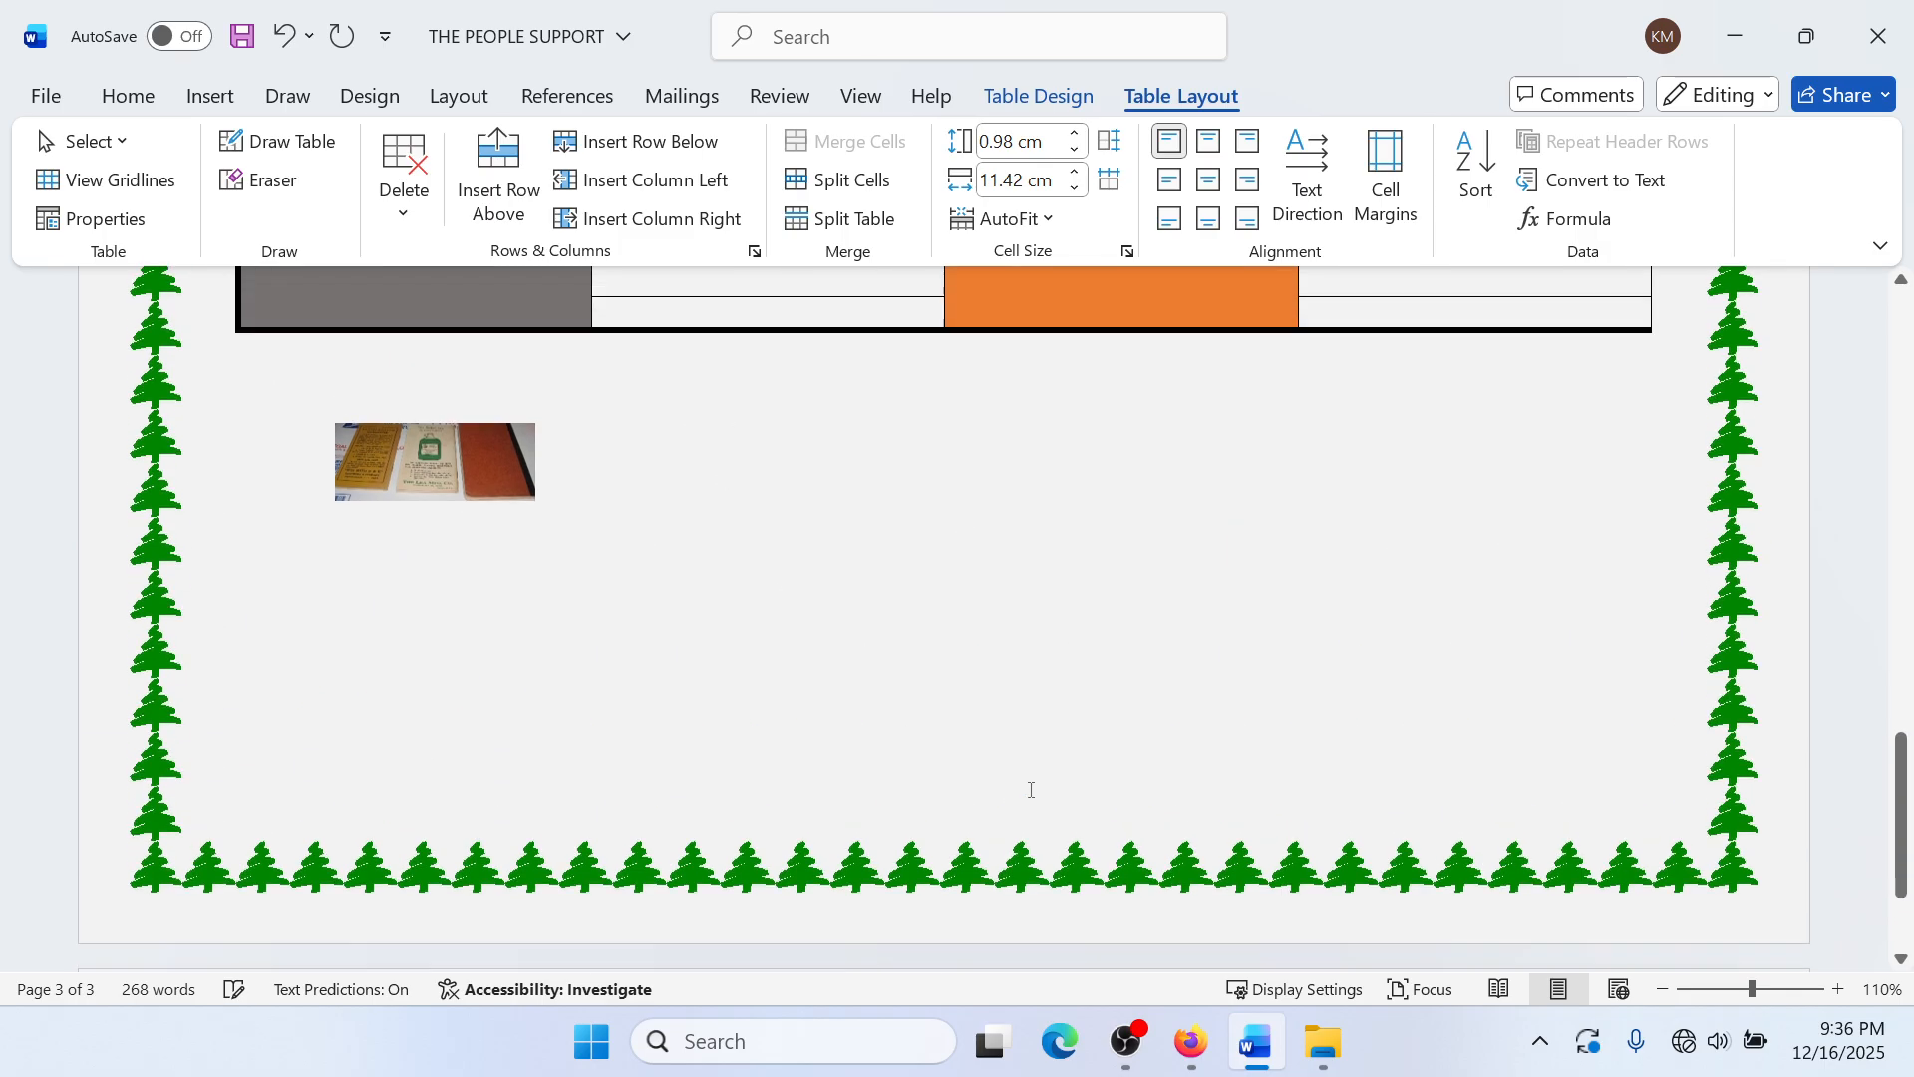
scroll(752, 795, up, 2)
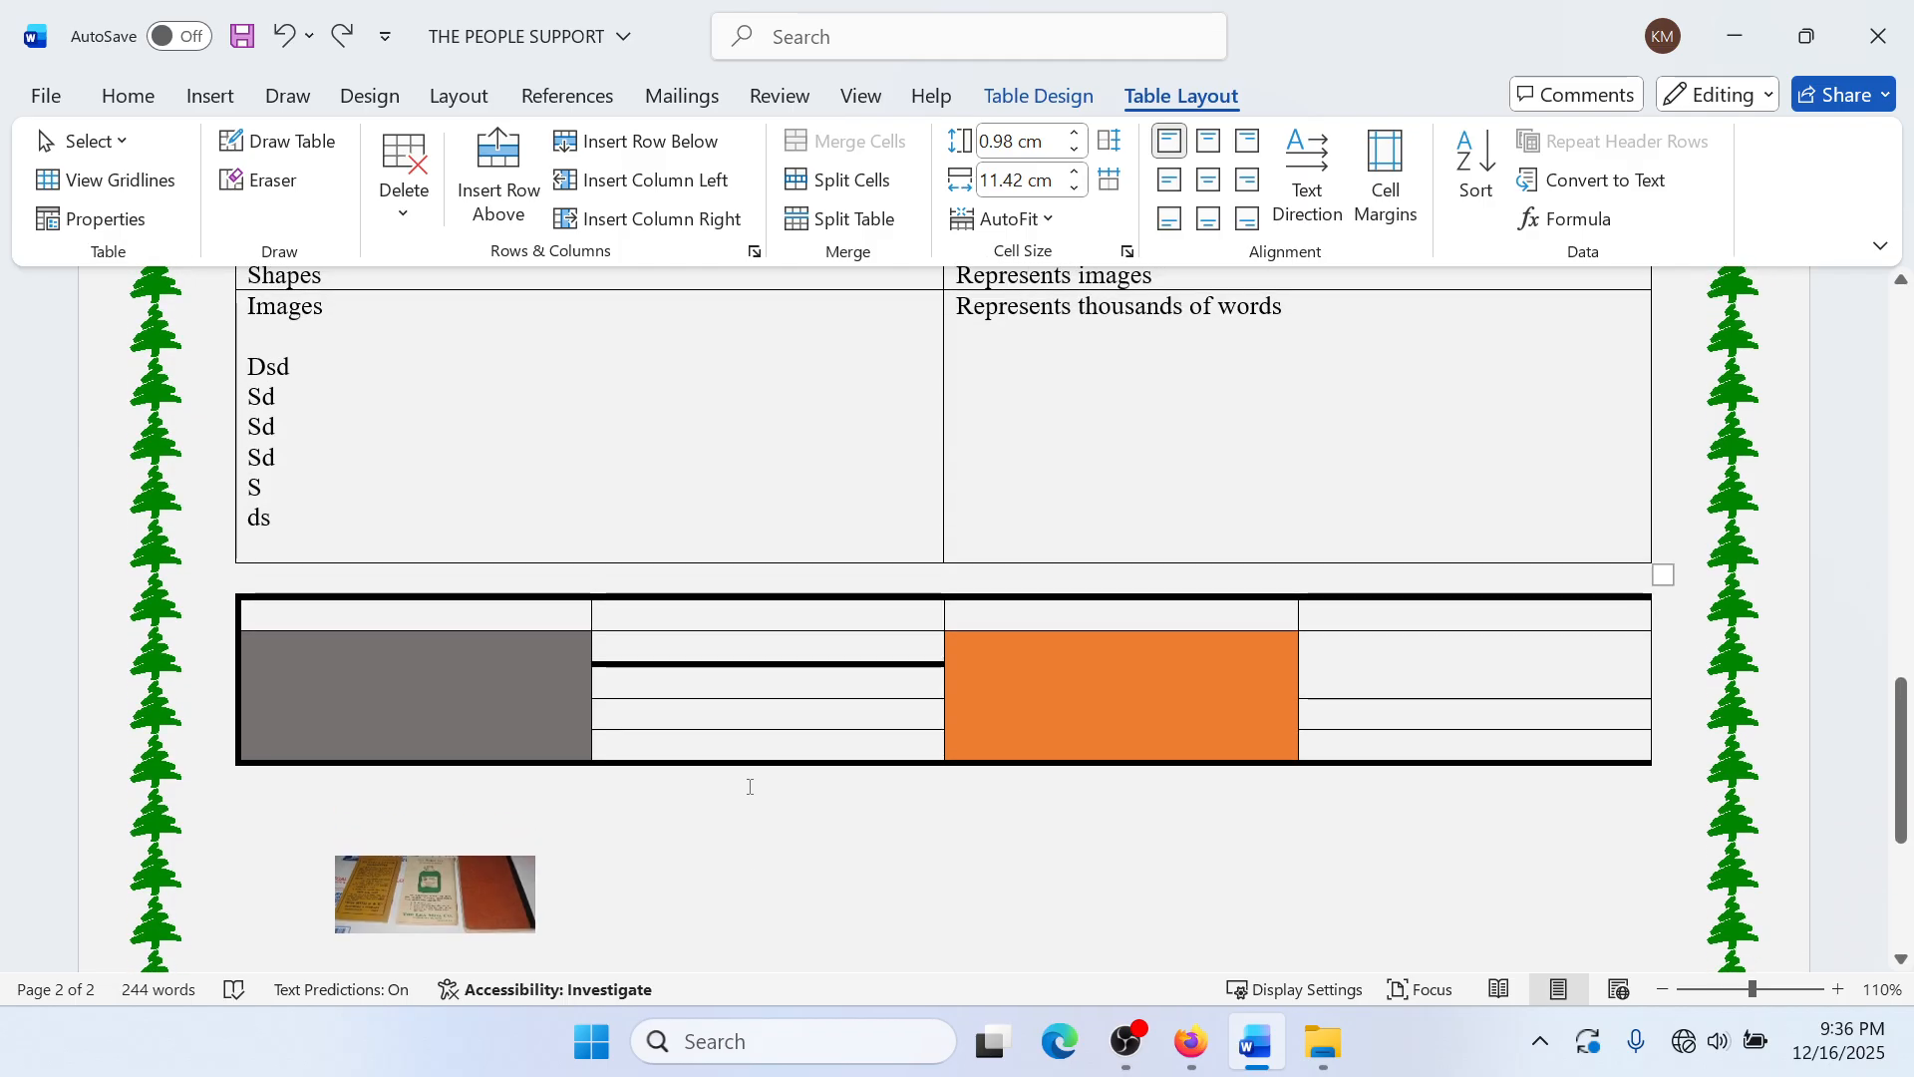
key(ctrl+z)
scroll(758, 778, up, 3)
key(ctrl+z)
key(ctrl+z)
key(ctrl+z)
key(ctrl+z)
key(ctrl+z)
key(ctrl+z)
key(ctrl+z)
key(ctrl+z)
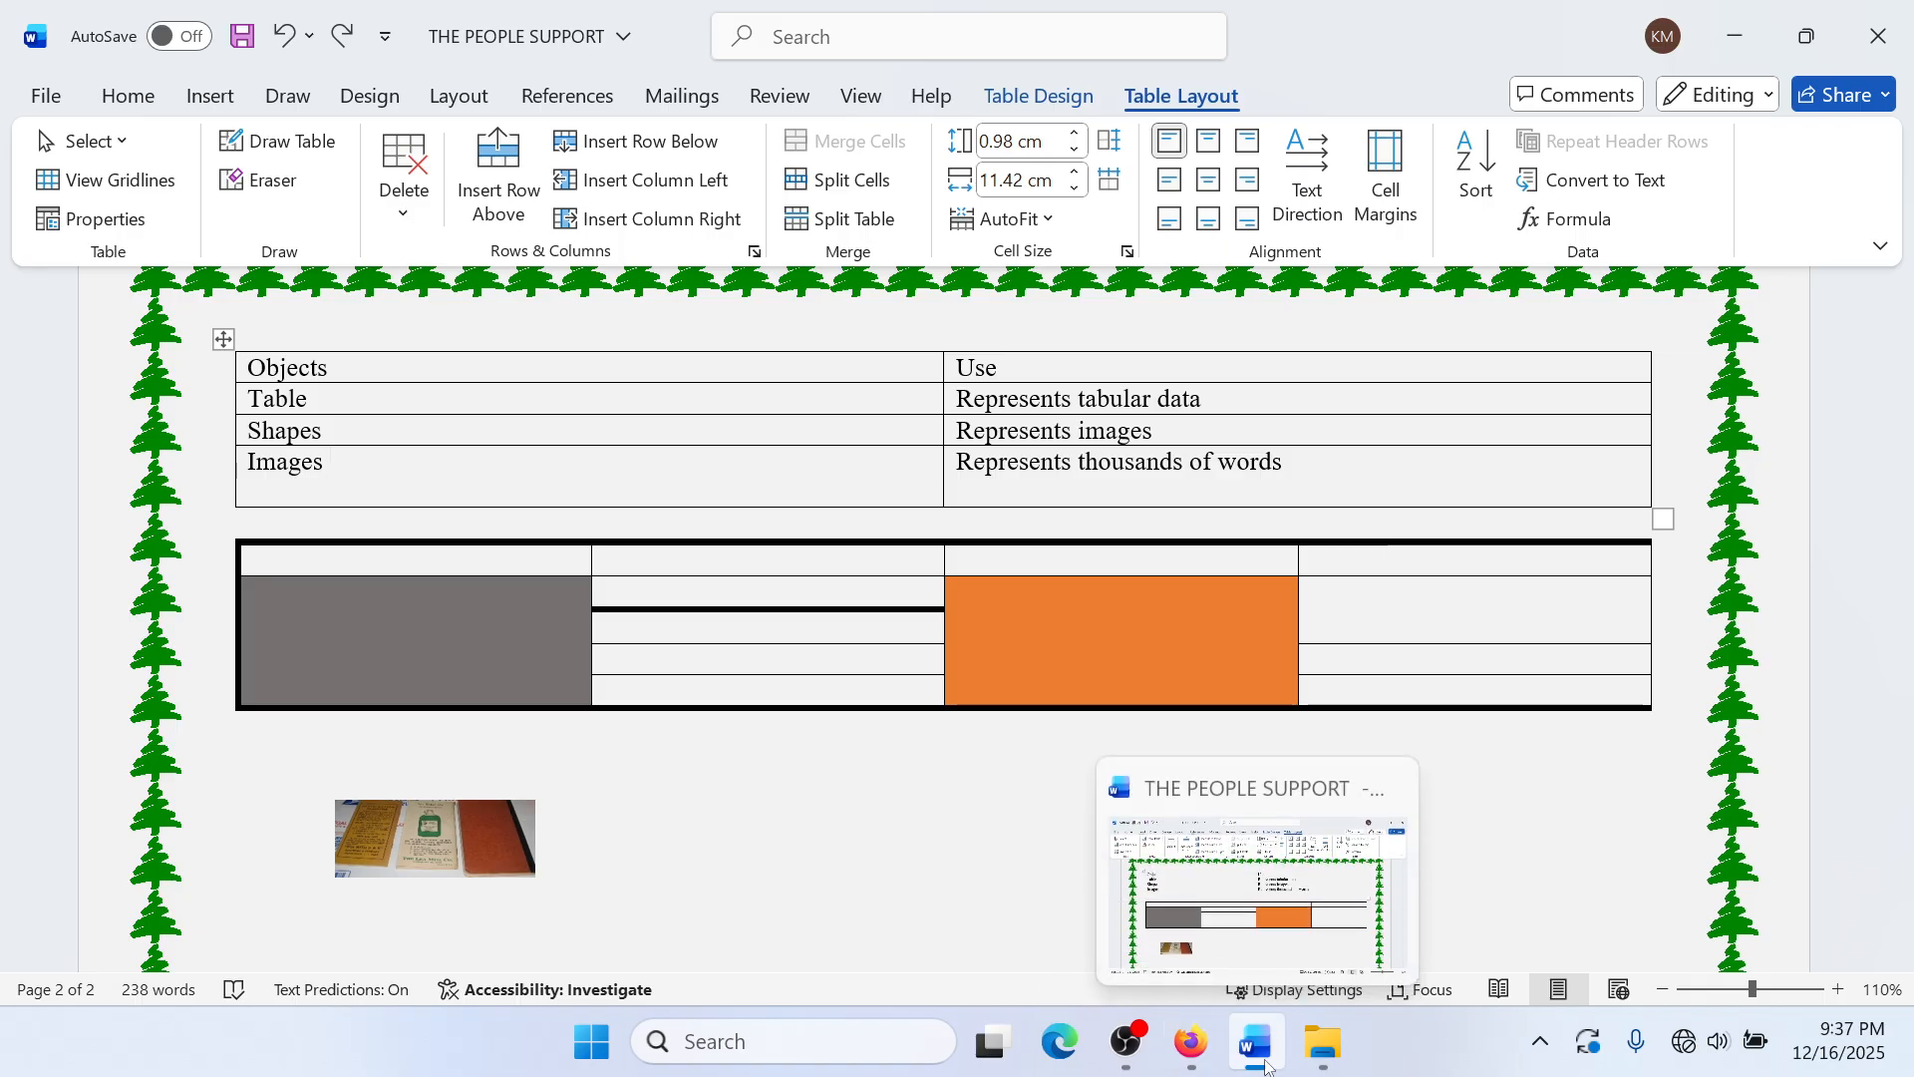
Step: Switch to Firefox to check the remaining topics in the Word 1 guideline, and return to the Word document
click(1191, 1042)
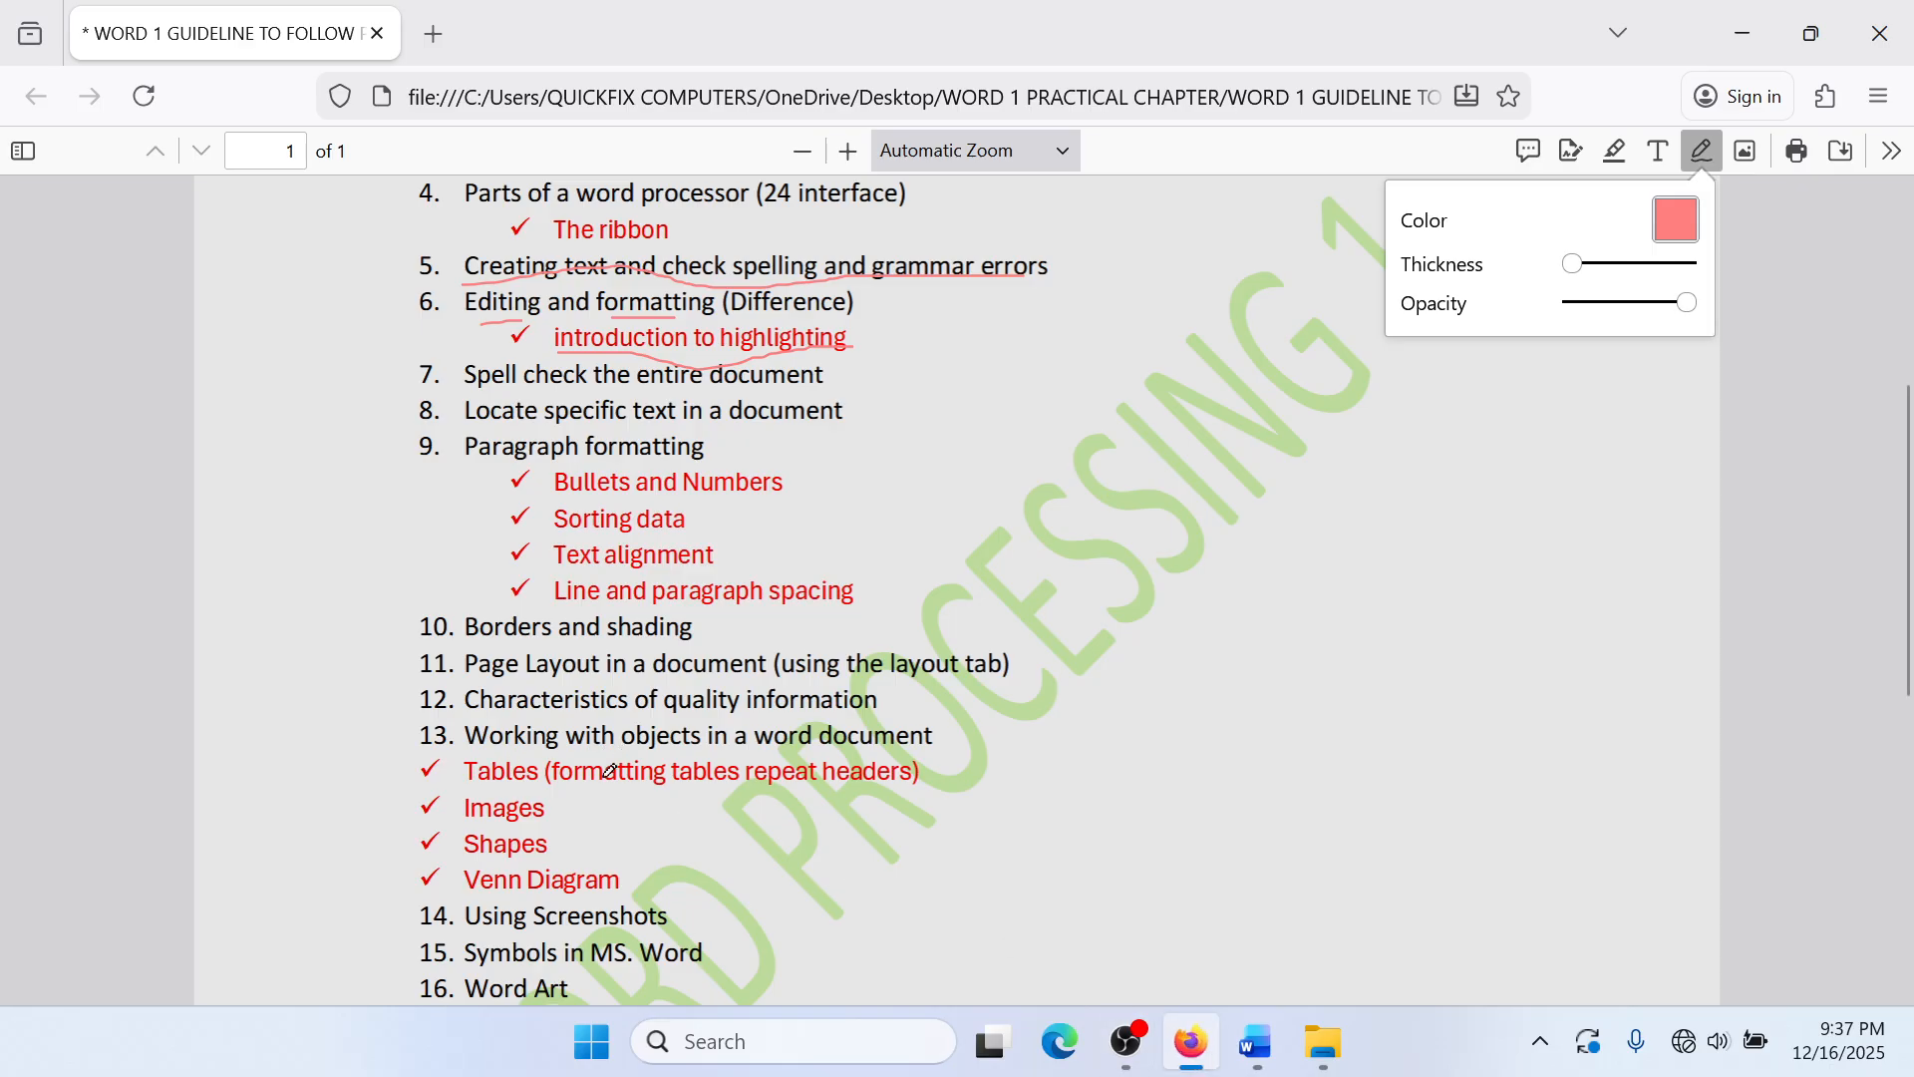
scroll(608, 768, down, 2)
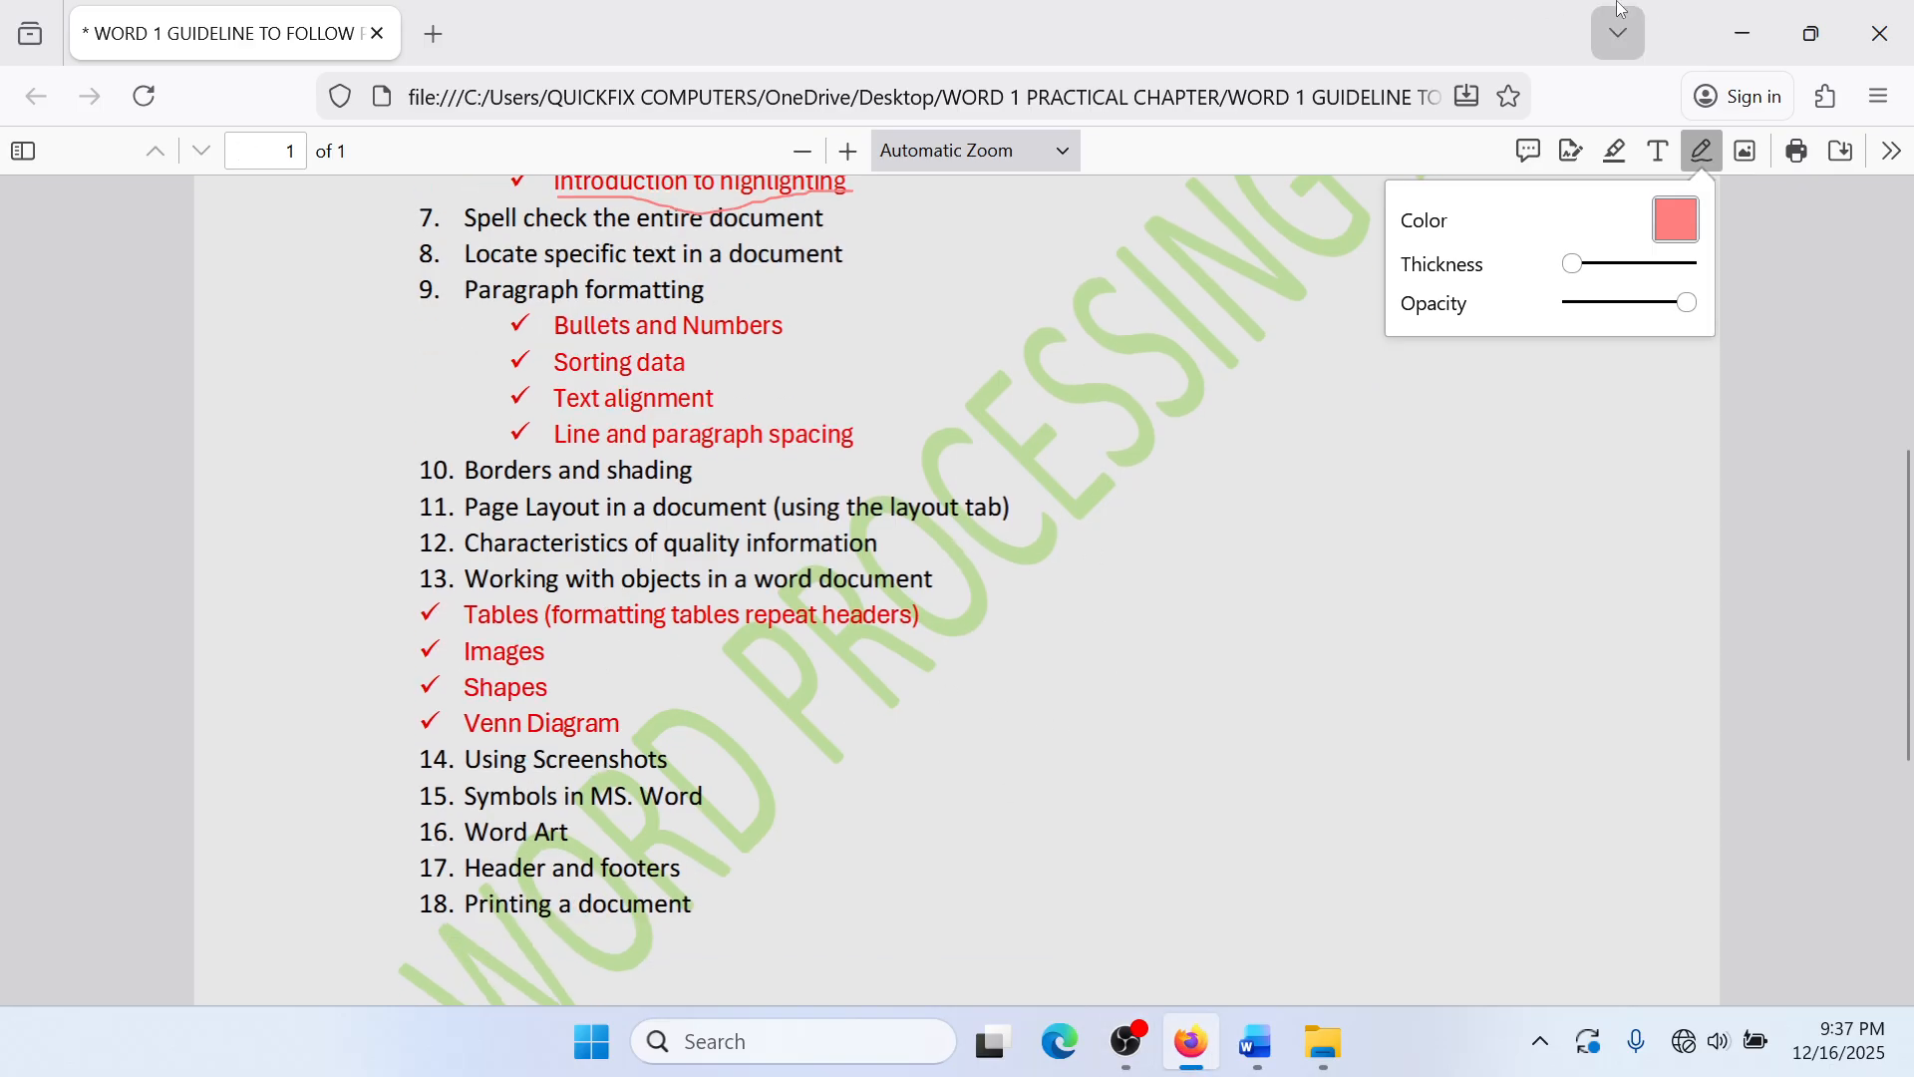
click(1742, 33)
Step: Add blank lines below the tables and small picture on page 2 until a third page begins
scroll(709, 798, down, 5)
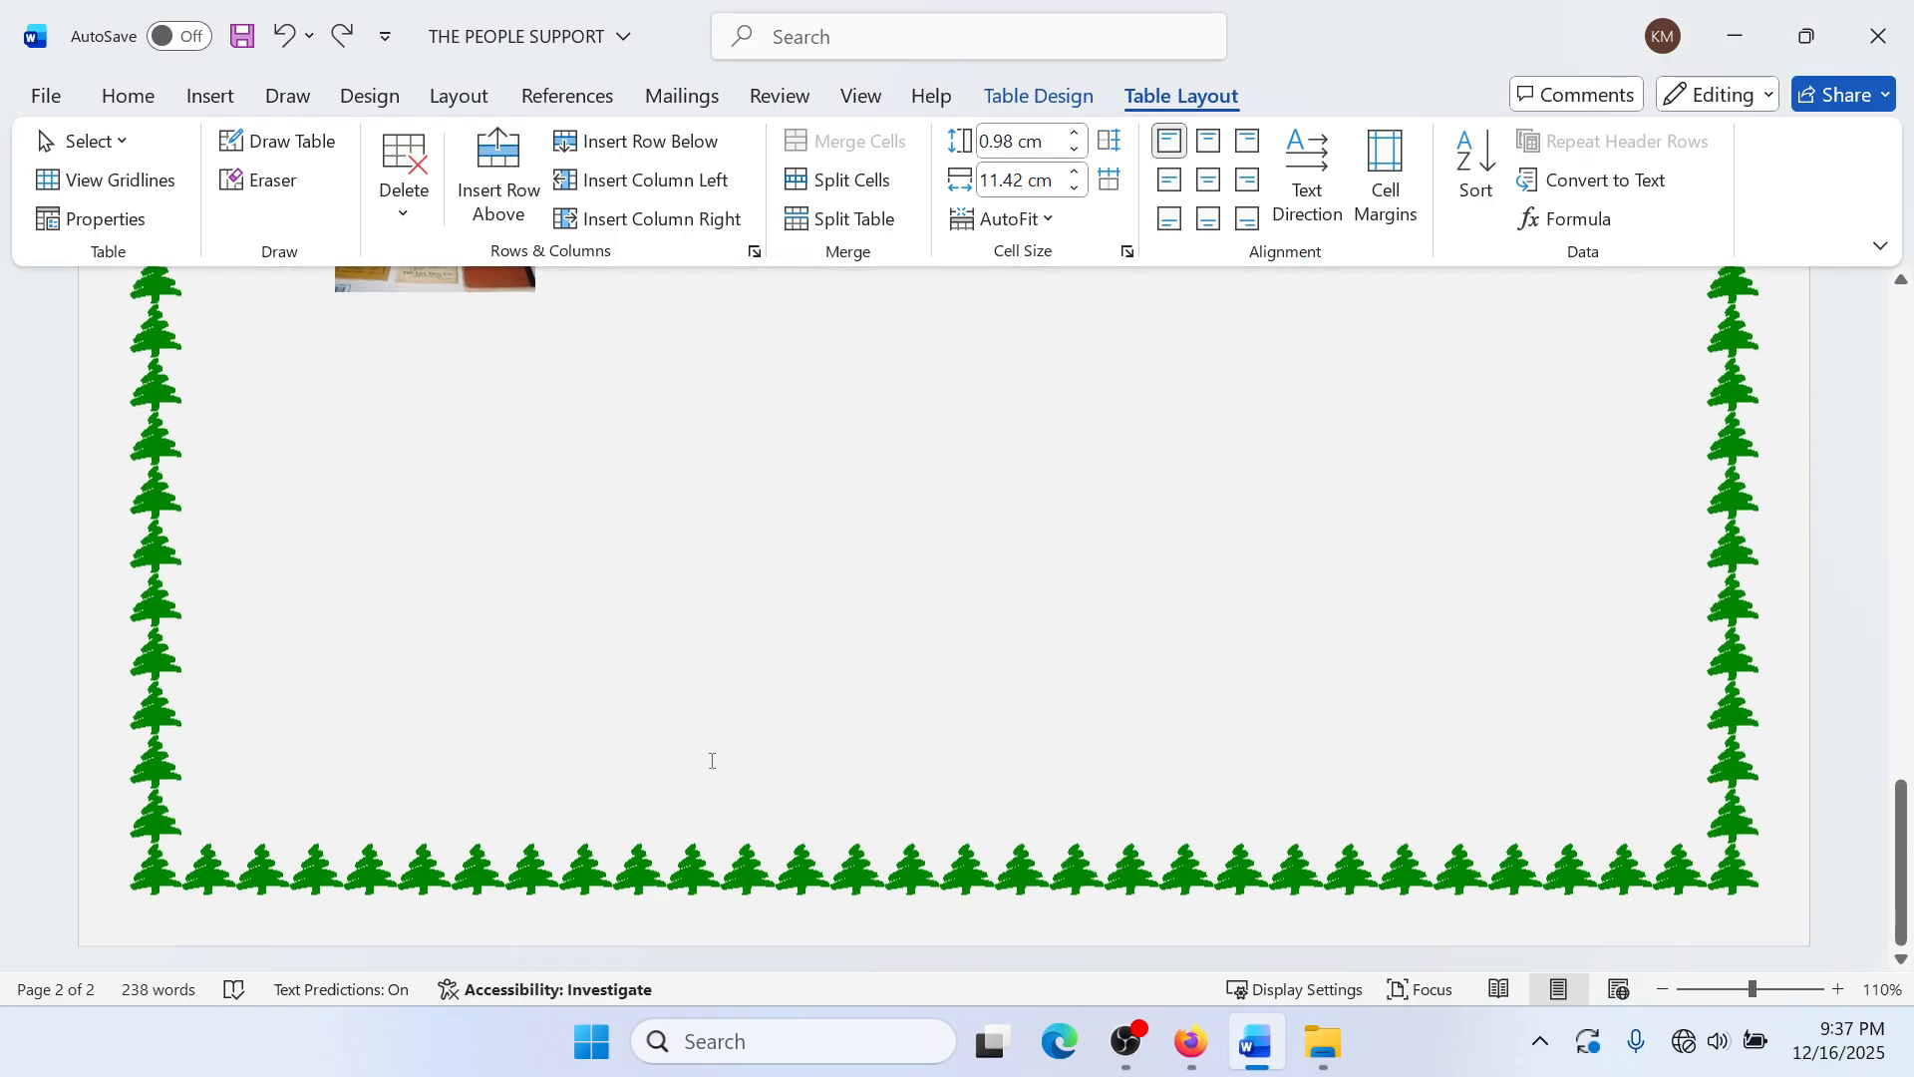
scroll(603, 783, up, 4)
scroll(599, 793, down, 5)
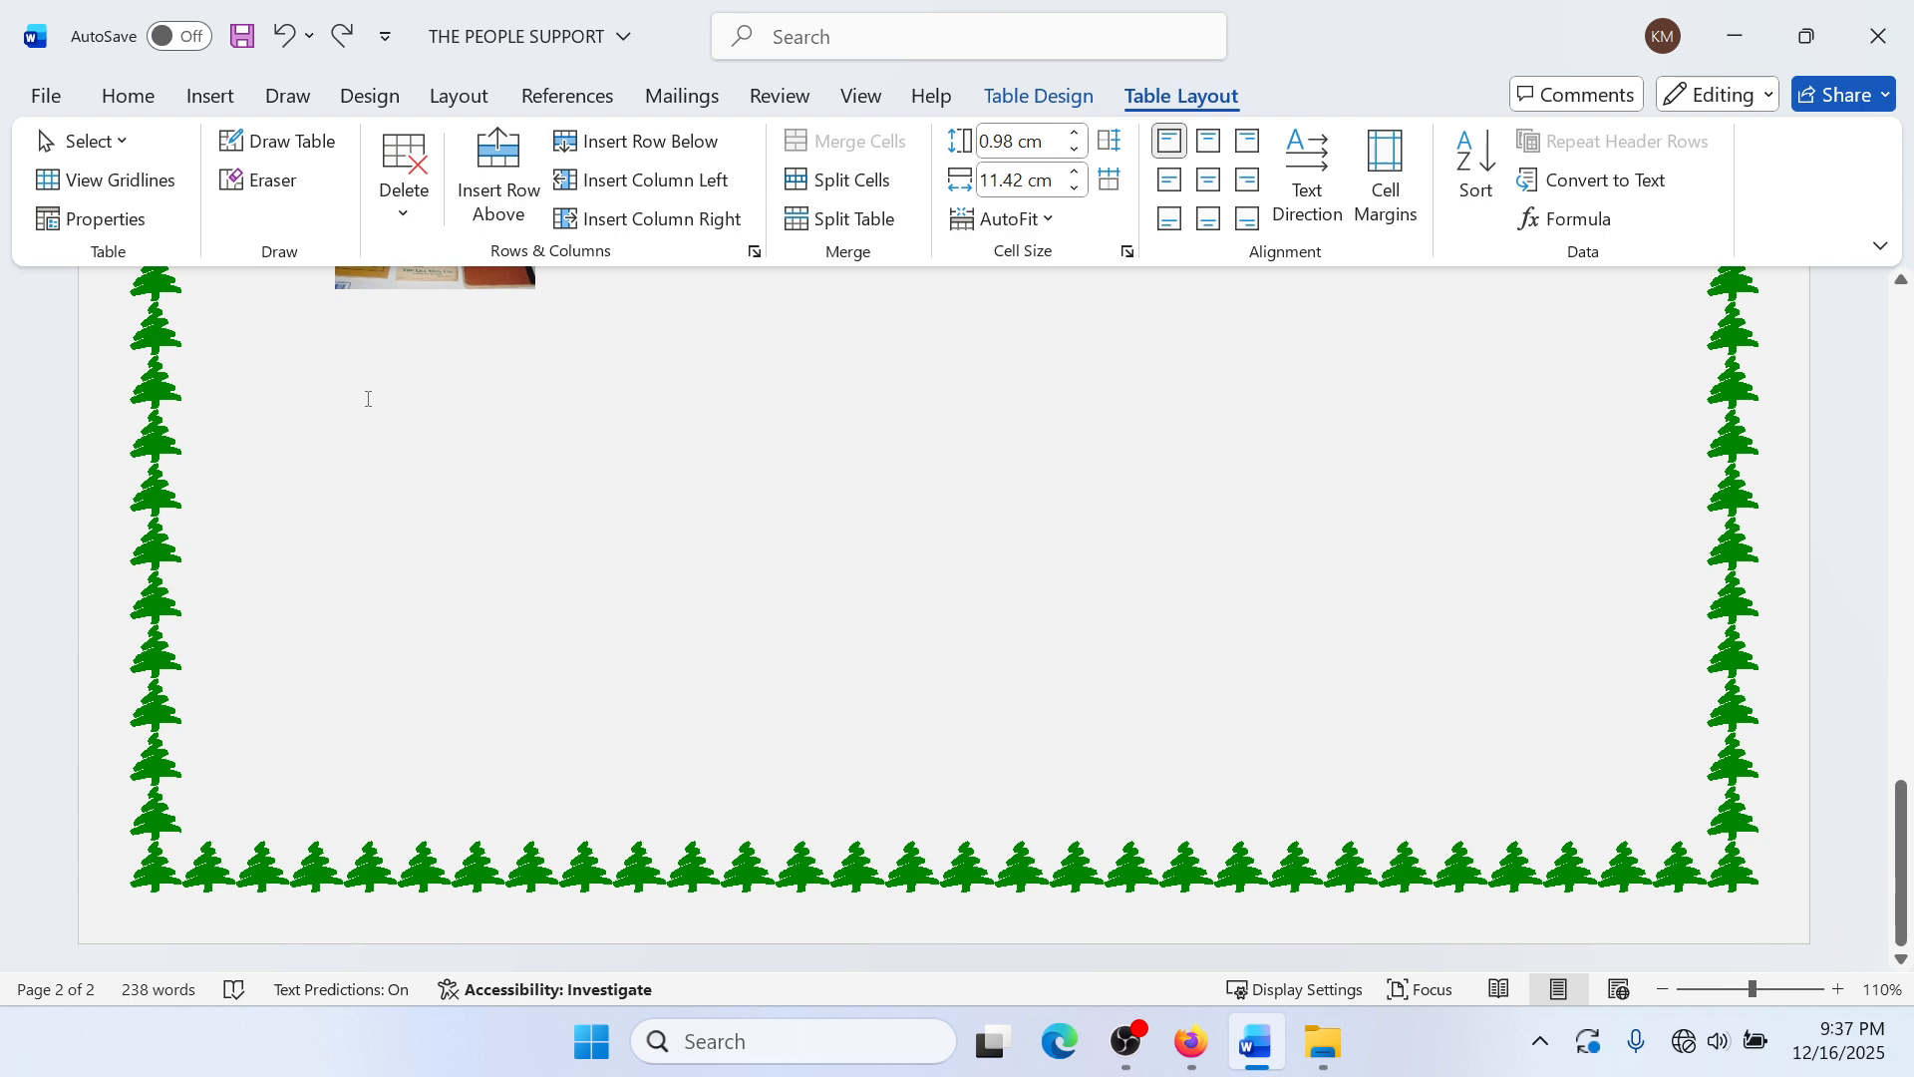
click(367, 448)
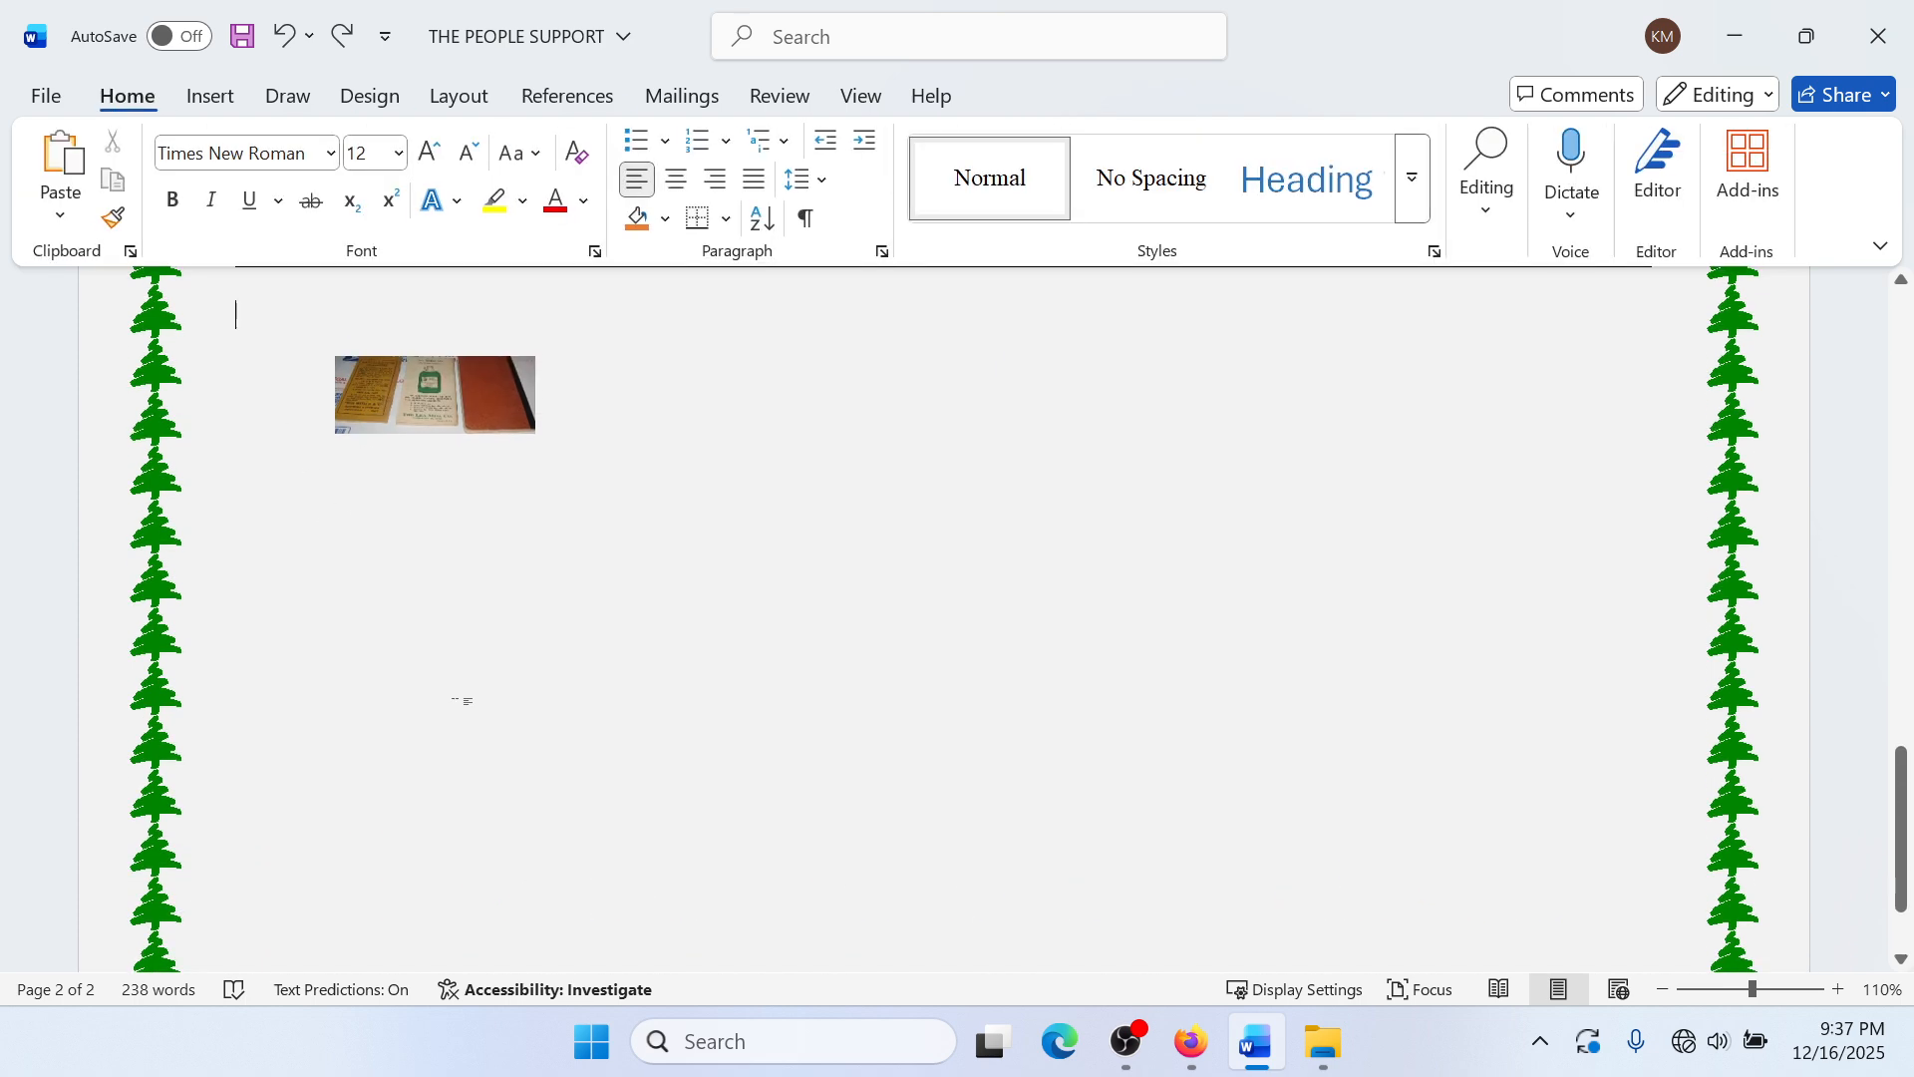
key(Return)
key(Return)
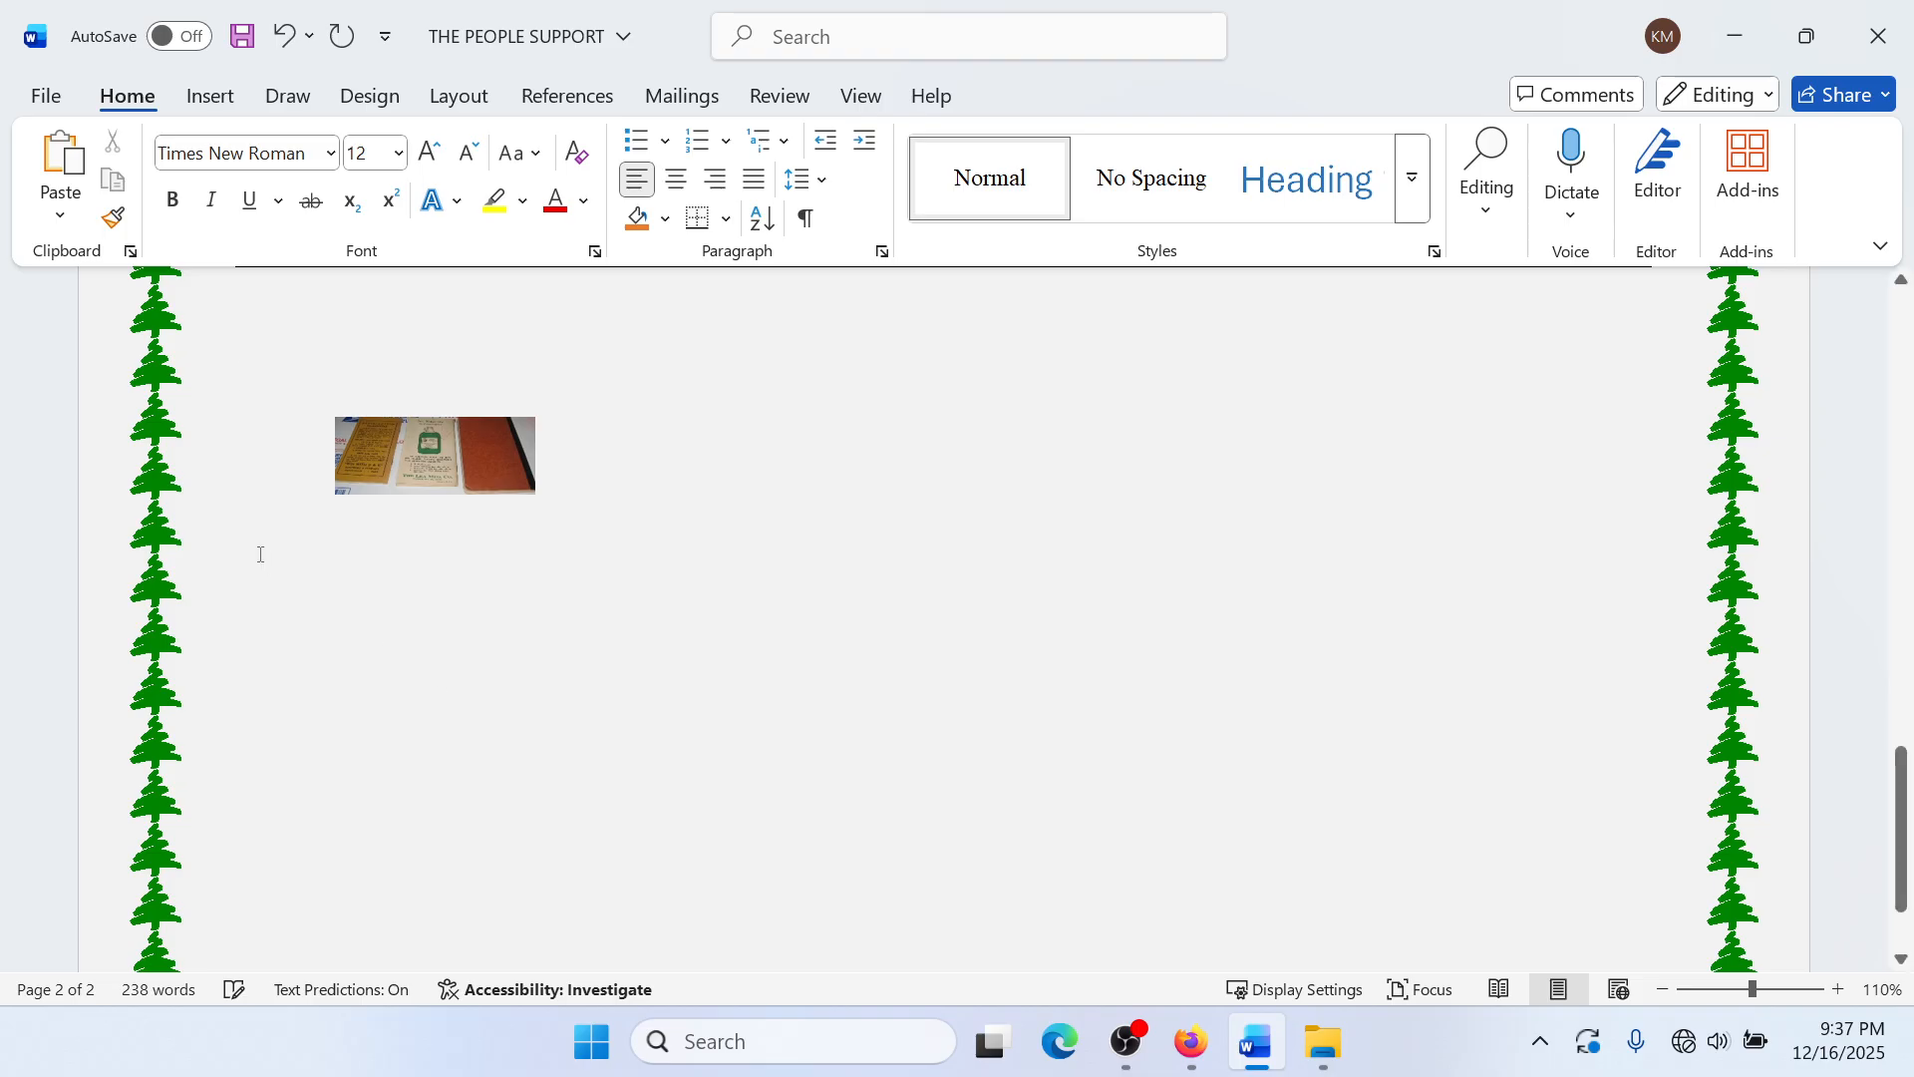
click(255, 566)
key(Return)
key(Return)
key(Return)
key(Return)
key(Return)
key(Return)
key(Return)
key(Return)
key(Return)
key(Return)
key(Return)
scroll(299, 533, down, 3)
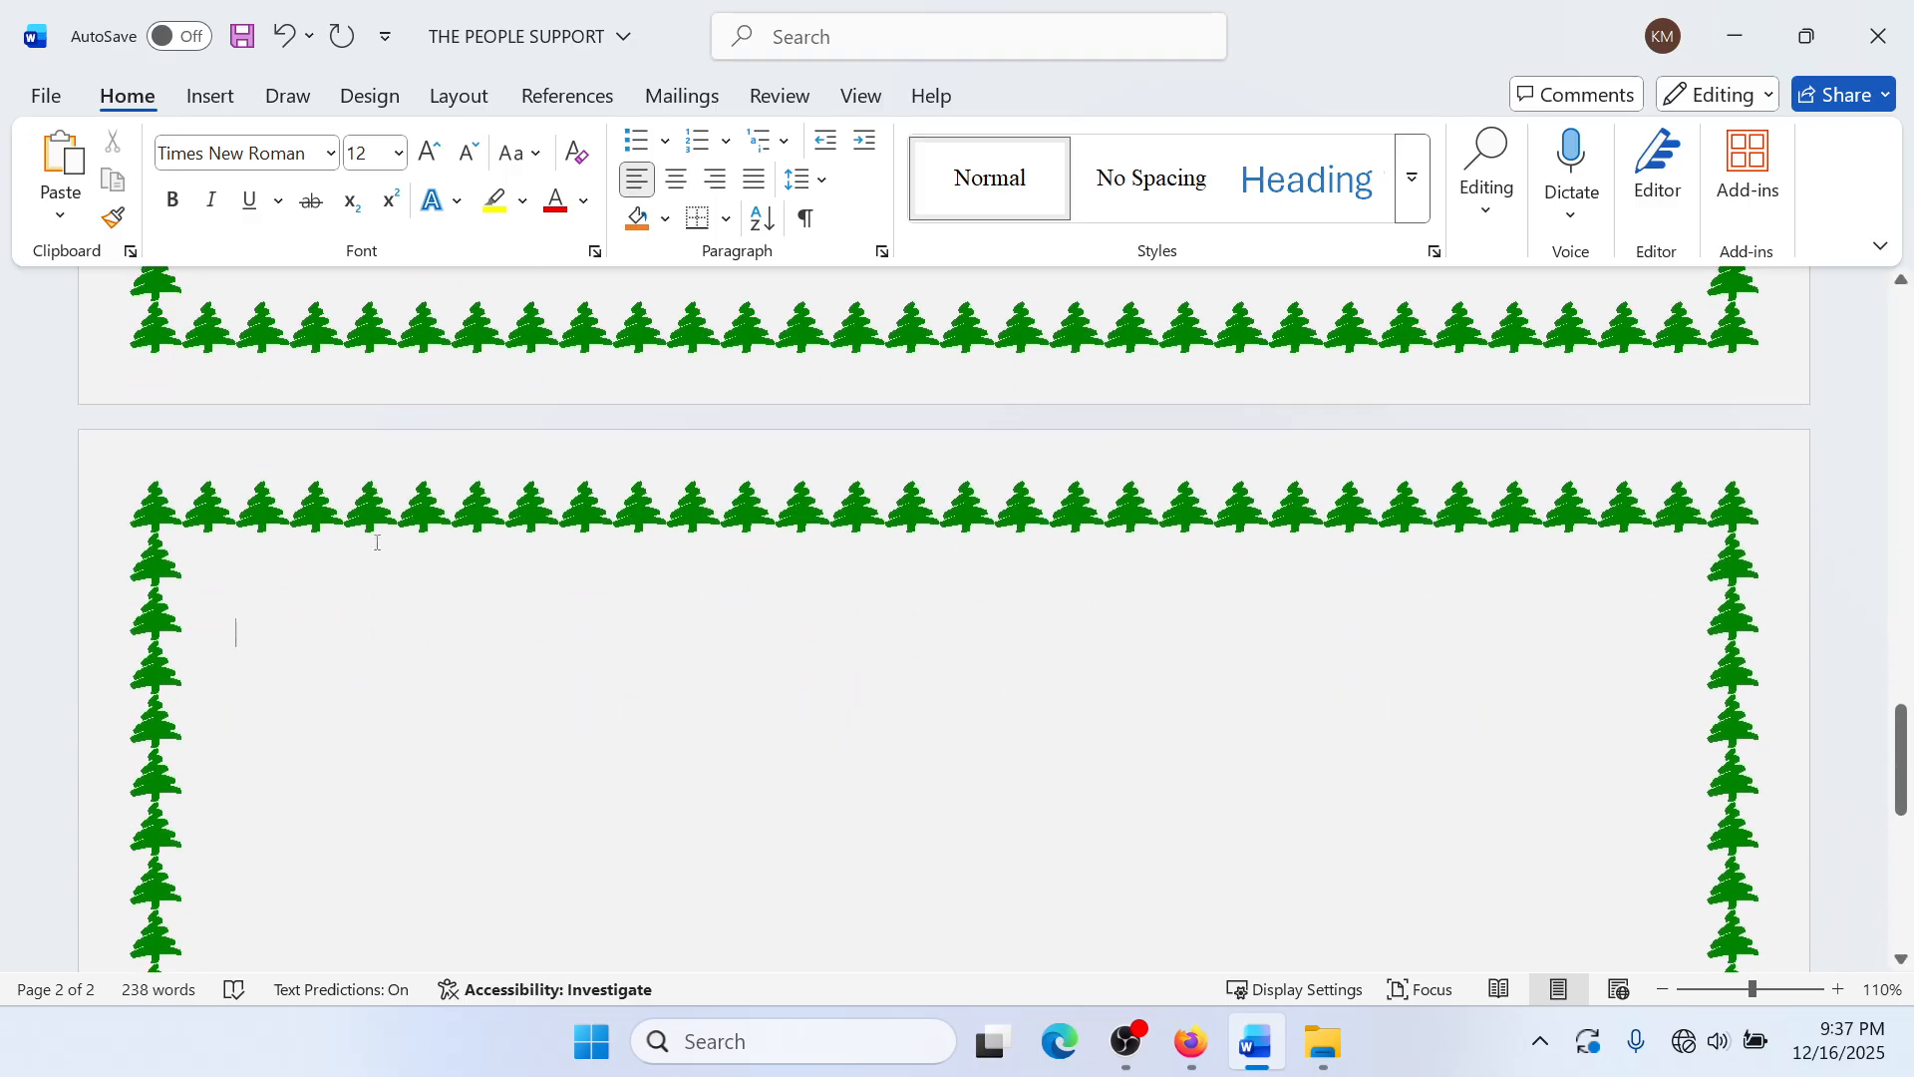
Step: Try to insert a blank page from the empty line just below the small picture on page 2
scroll(369, 594, up, 10)
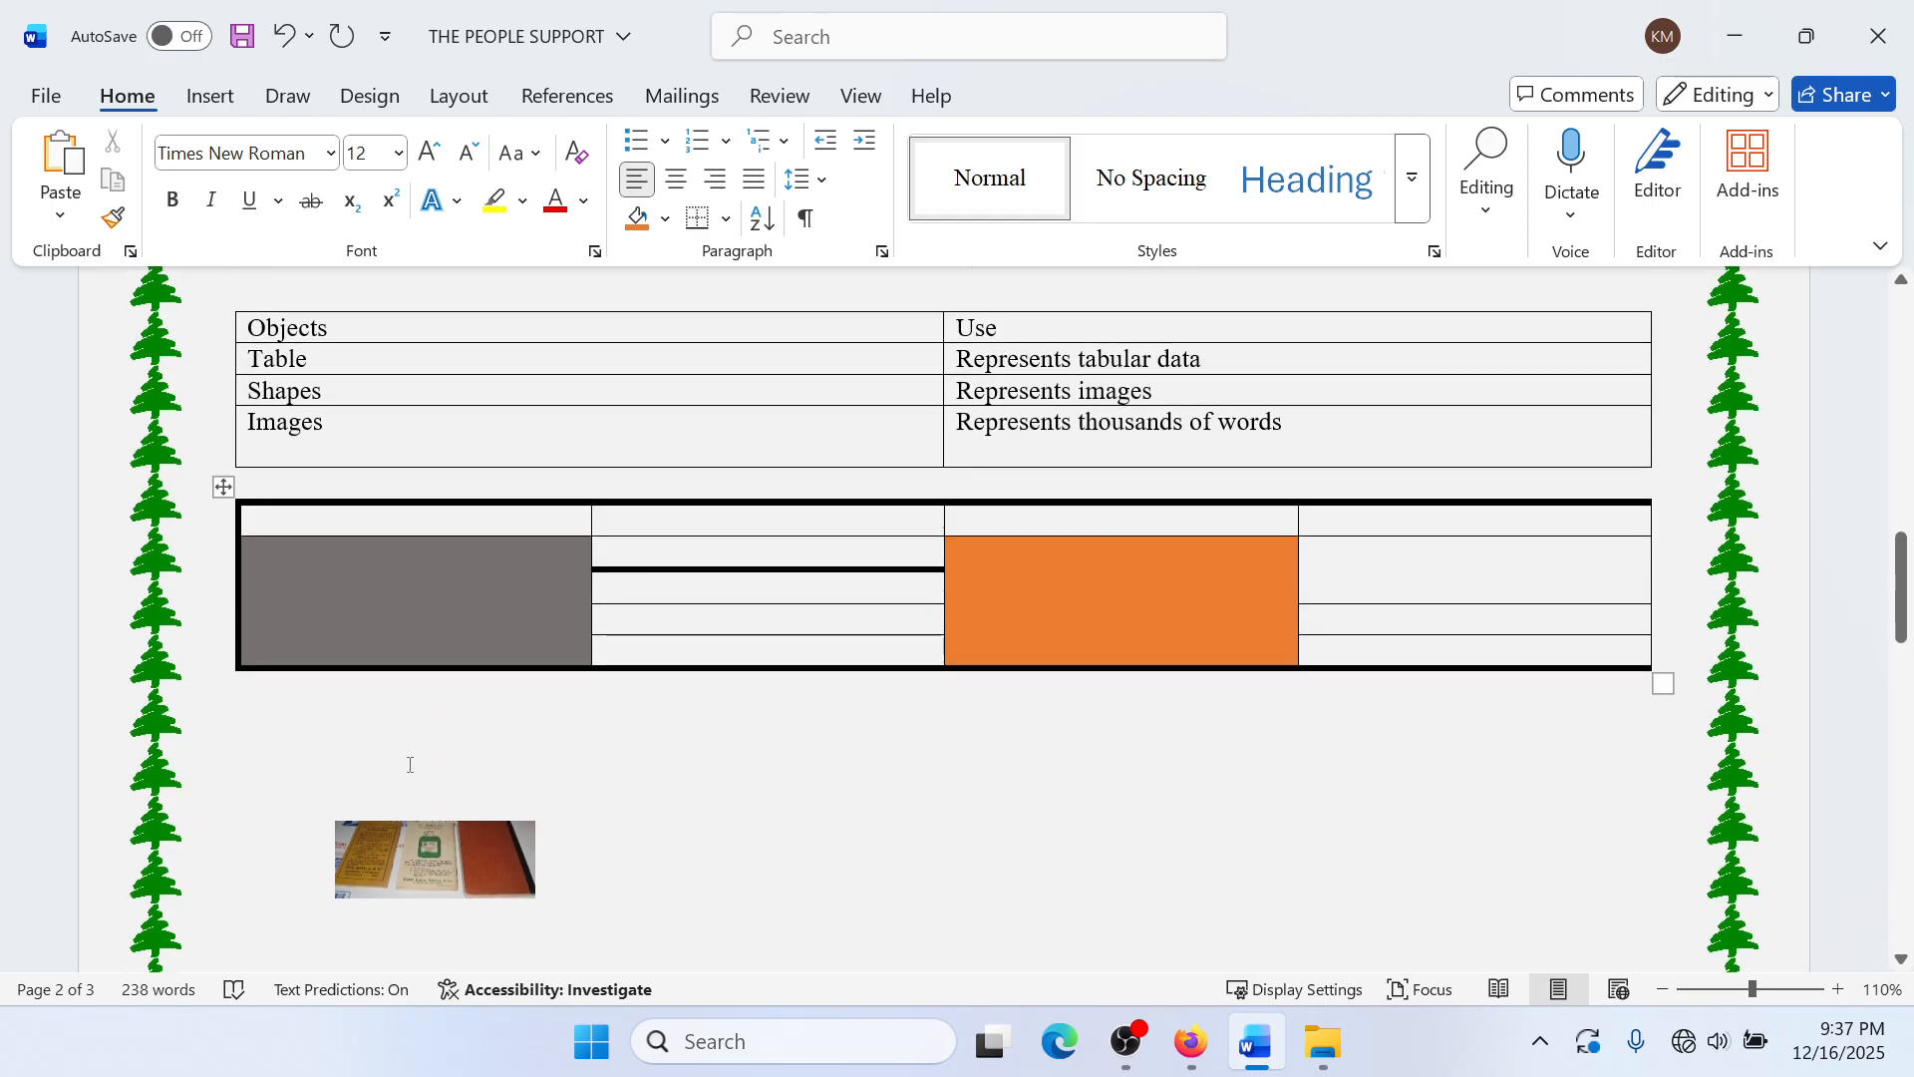
scroll(409, 764, down, 2)
click(324, 728)
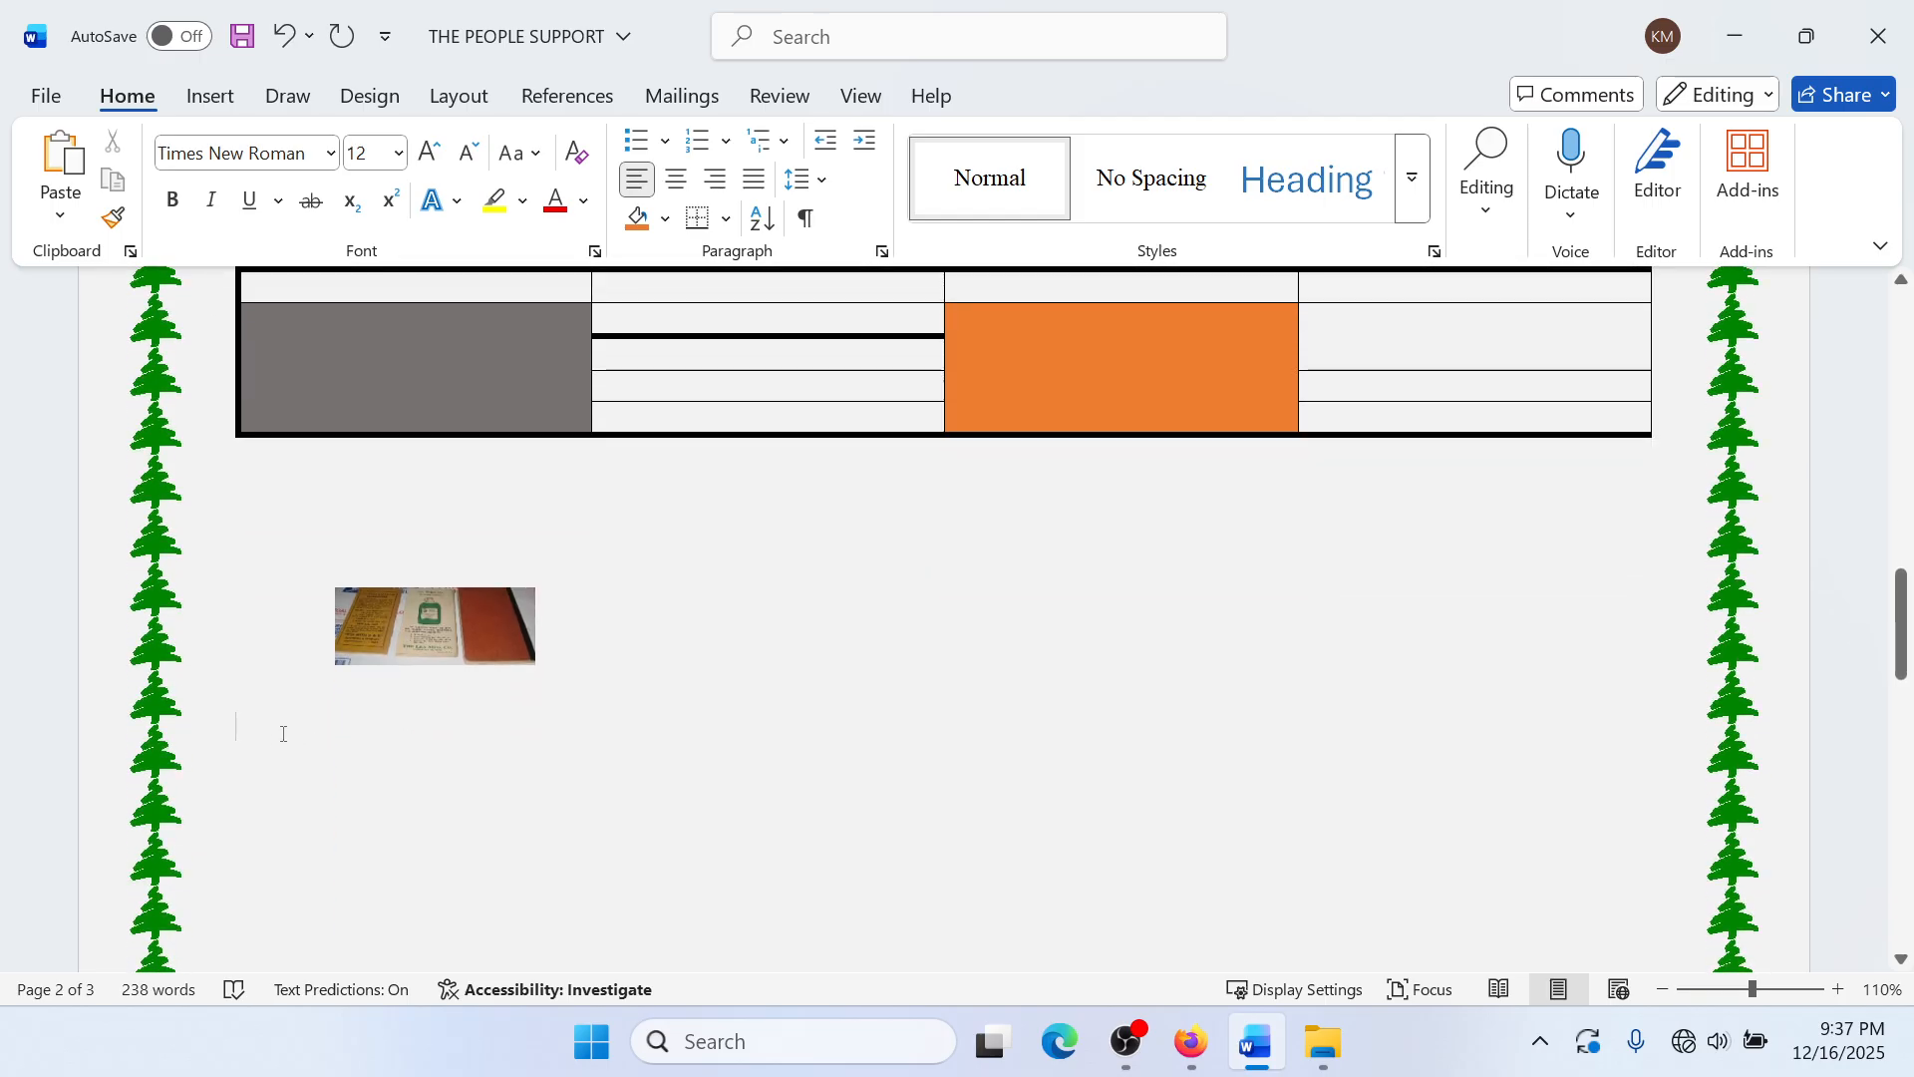
click(211, 95)
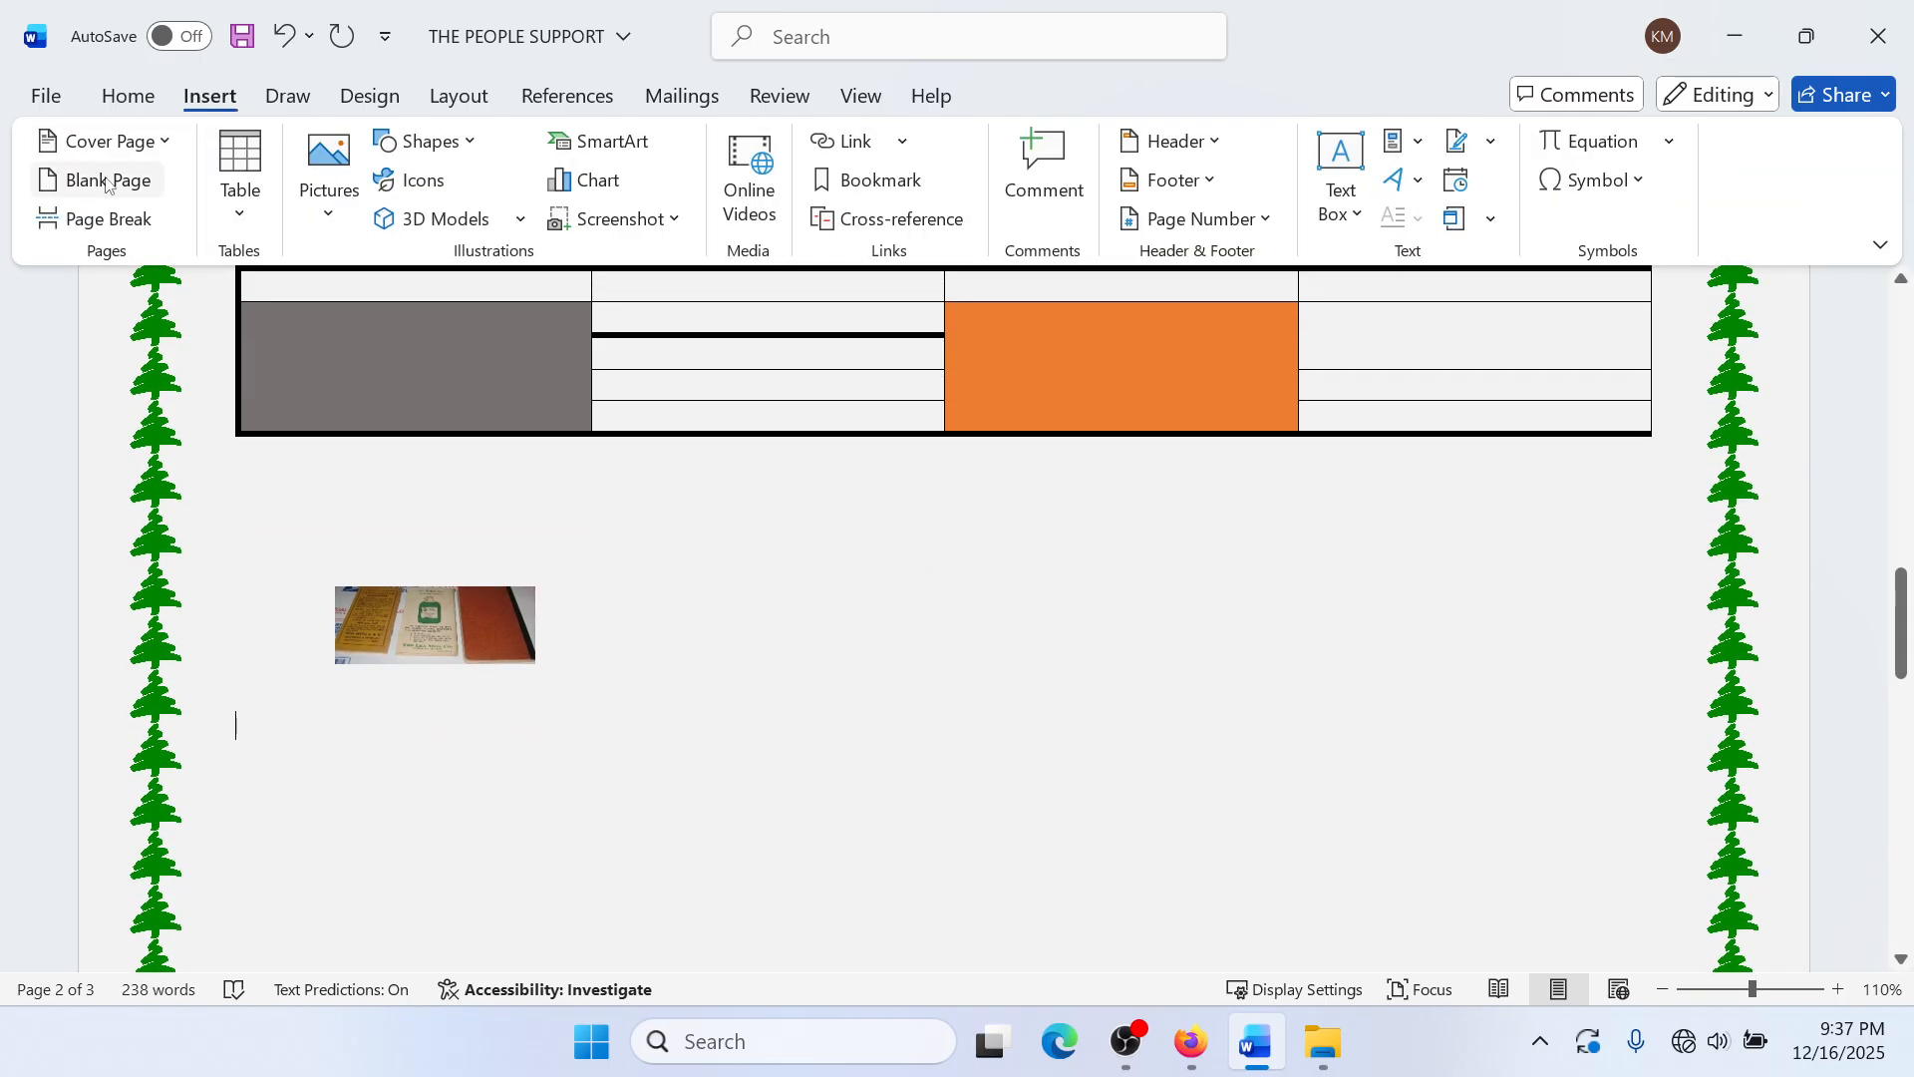
click(92, 185)
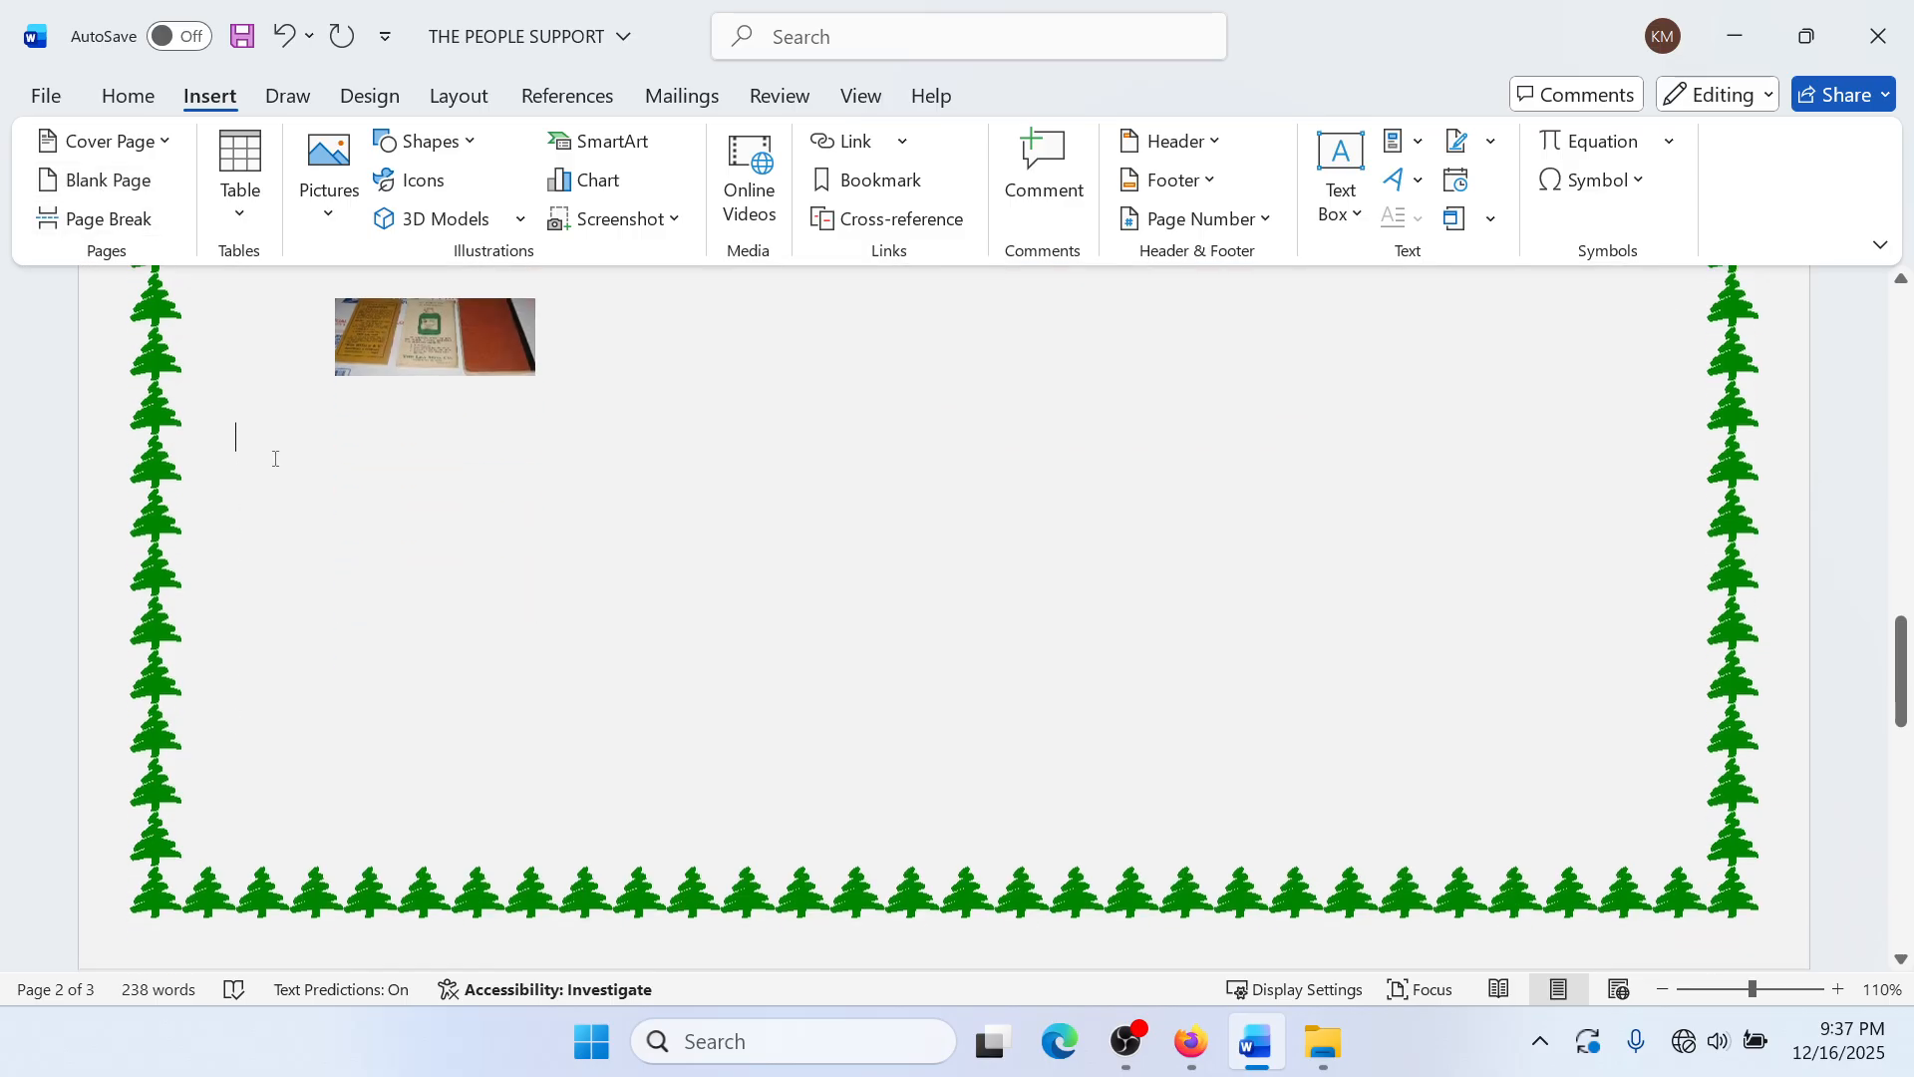
scroll(275, 458, up, 2)
scroll(280, 458, down, 2)
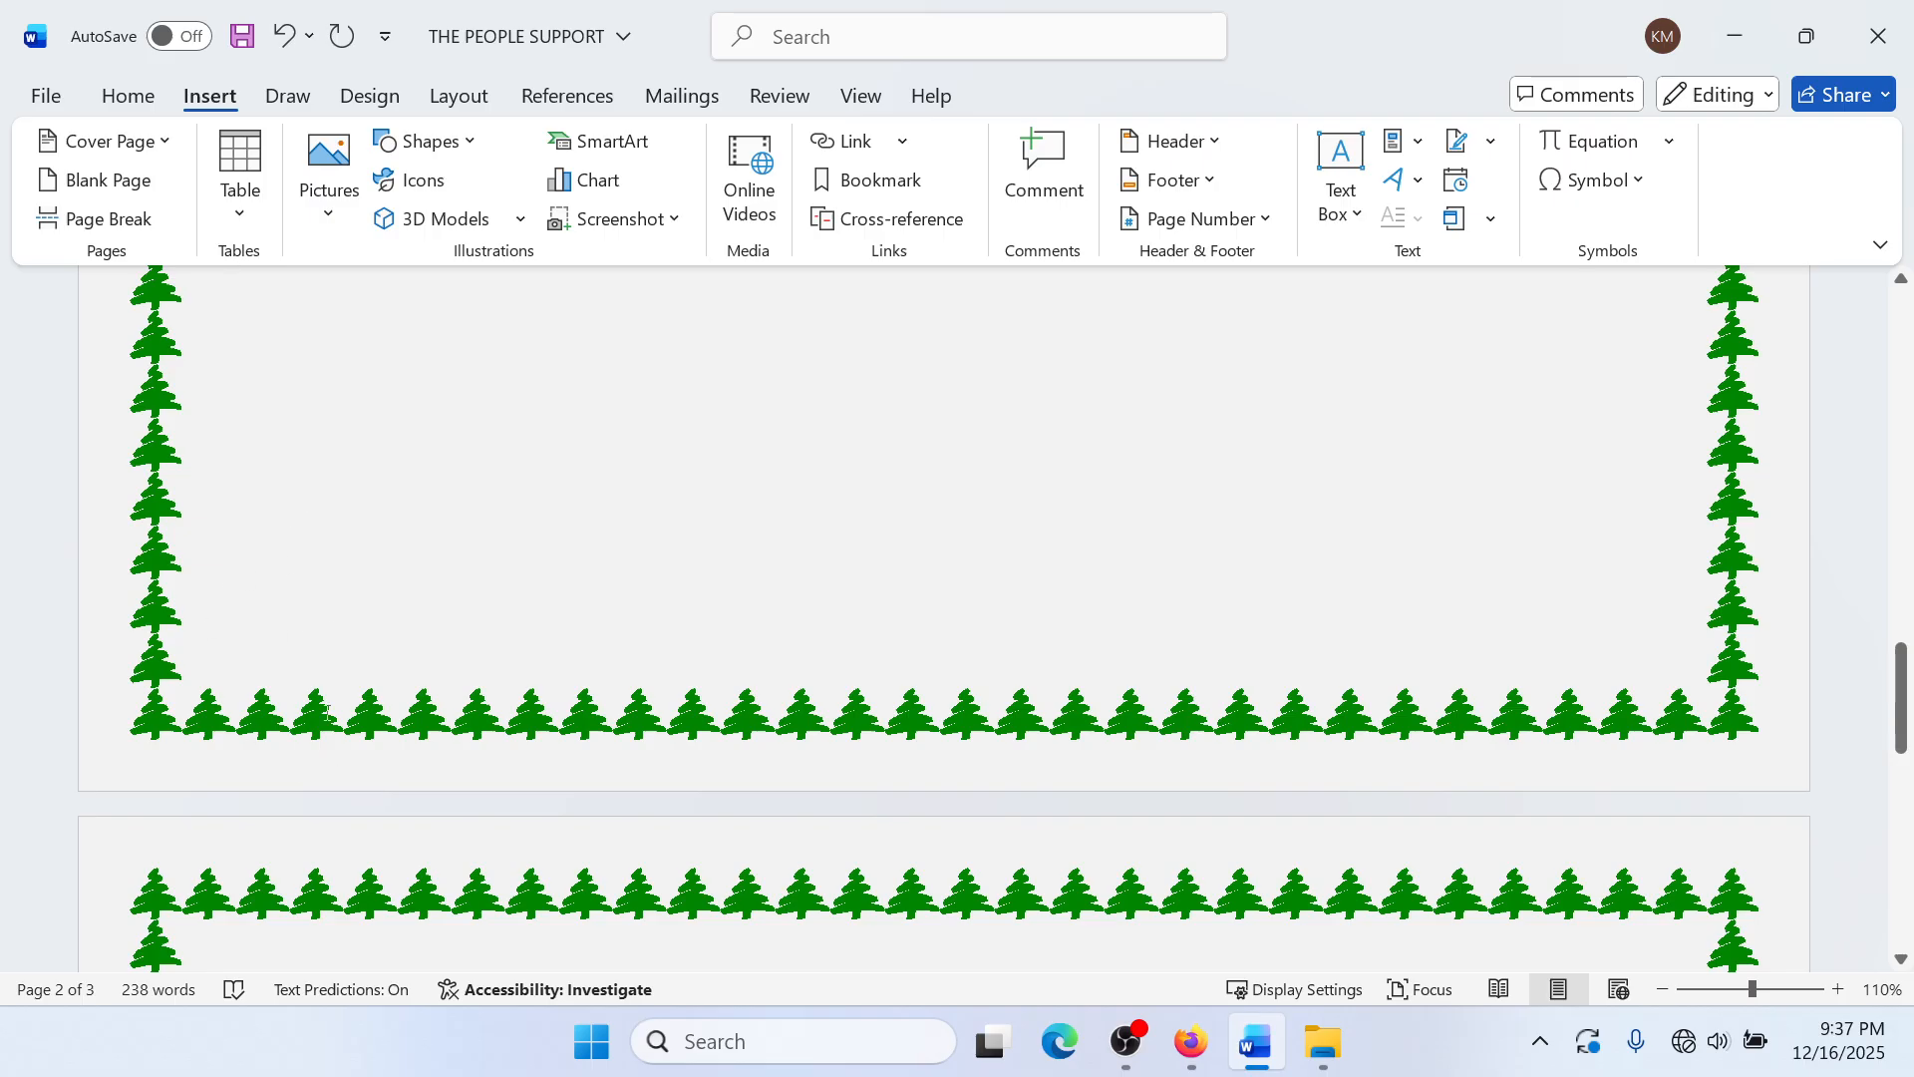
double_click(303, 646)
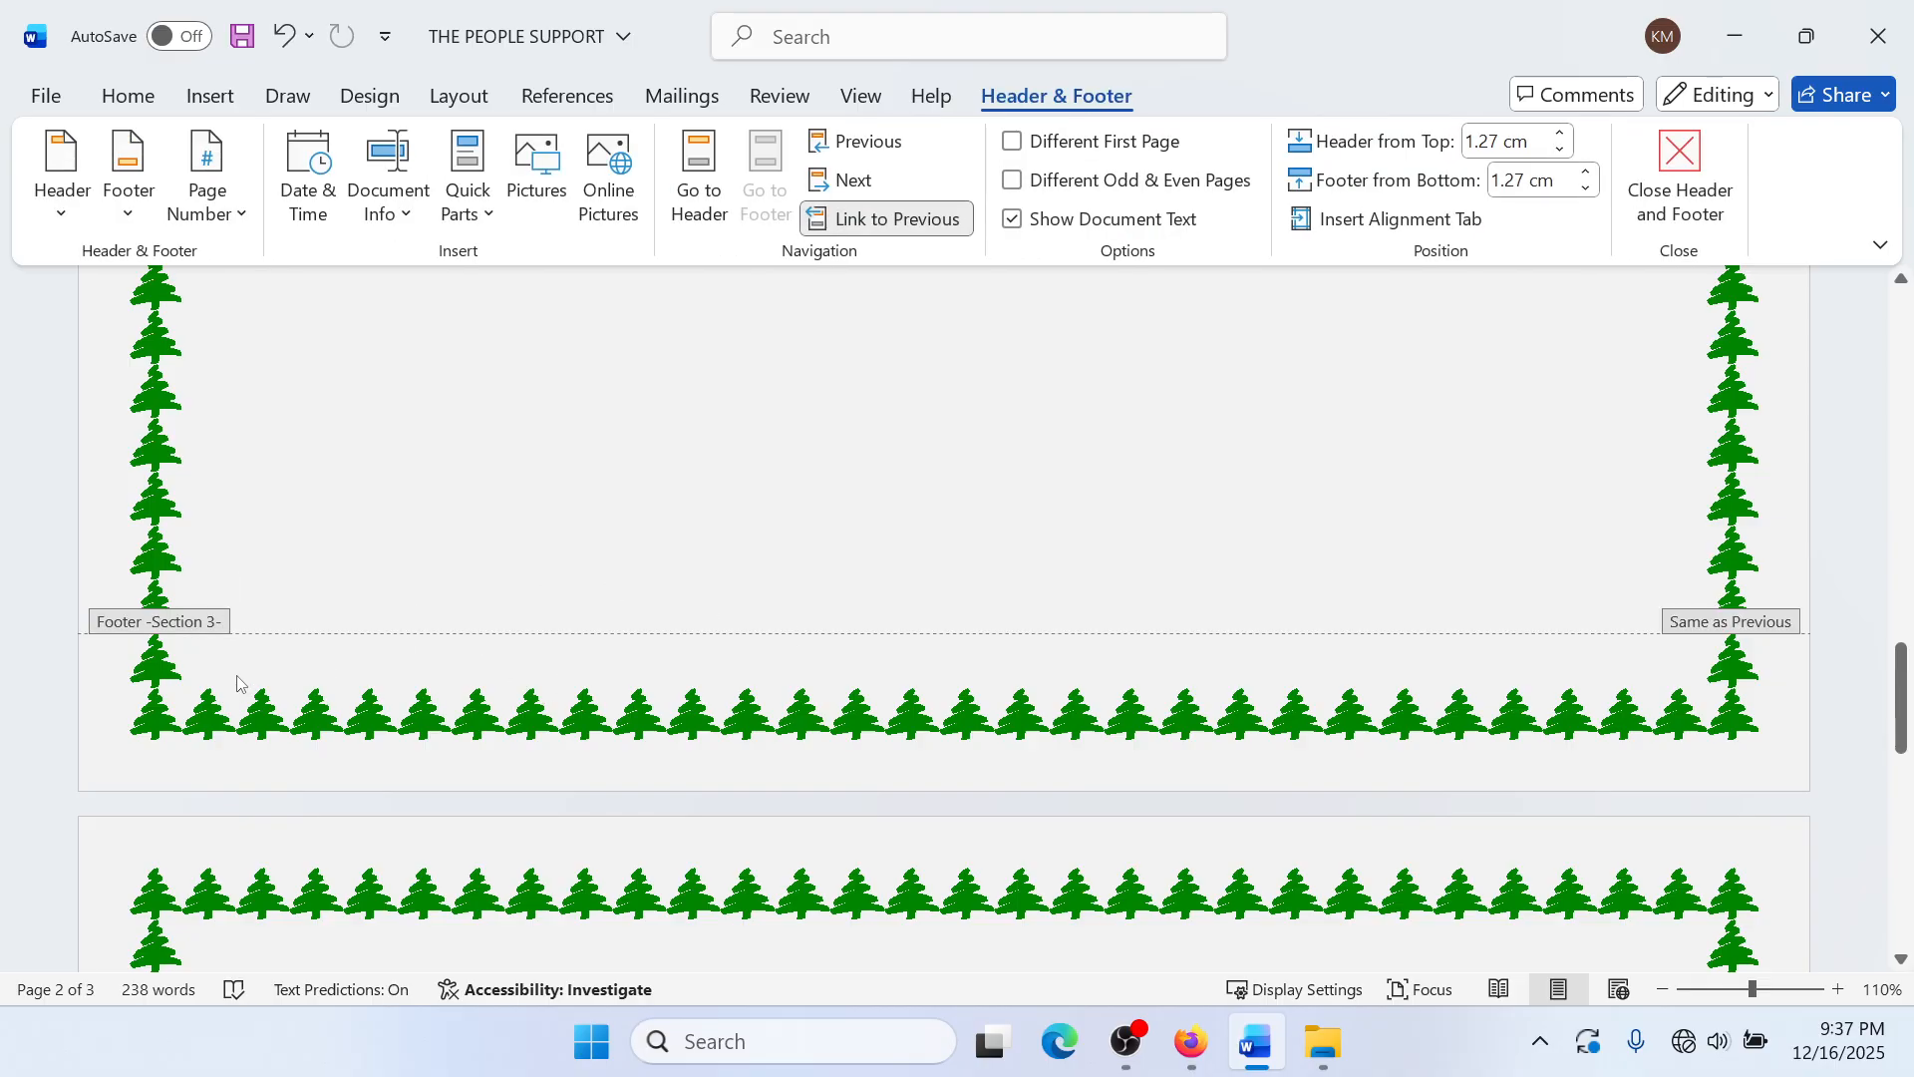
click(1685, 174)
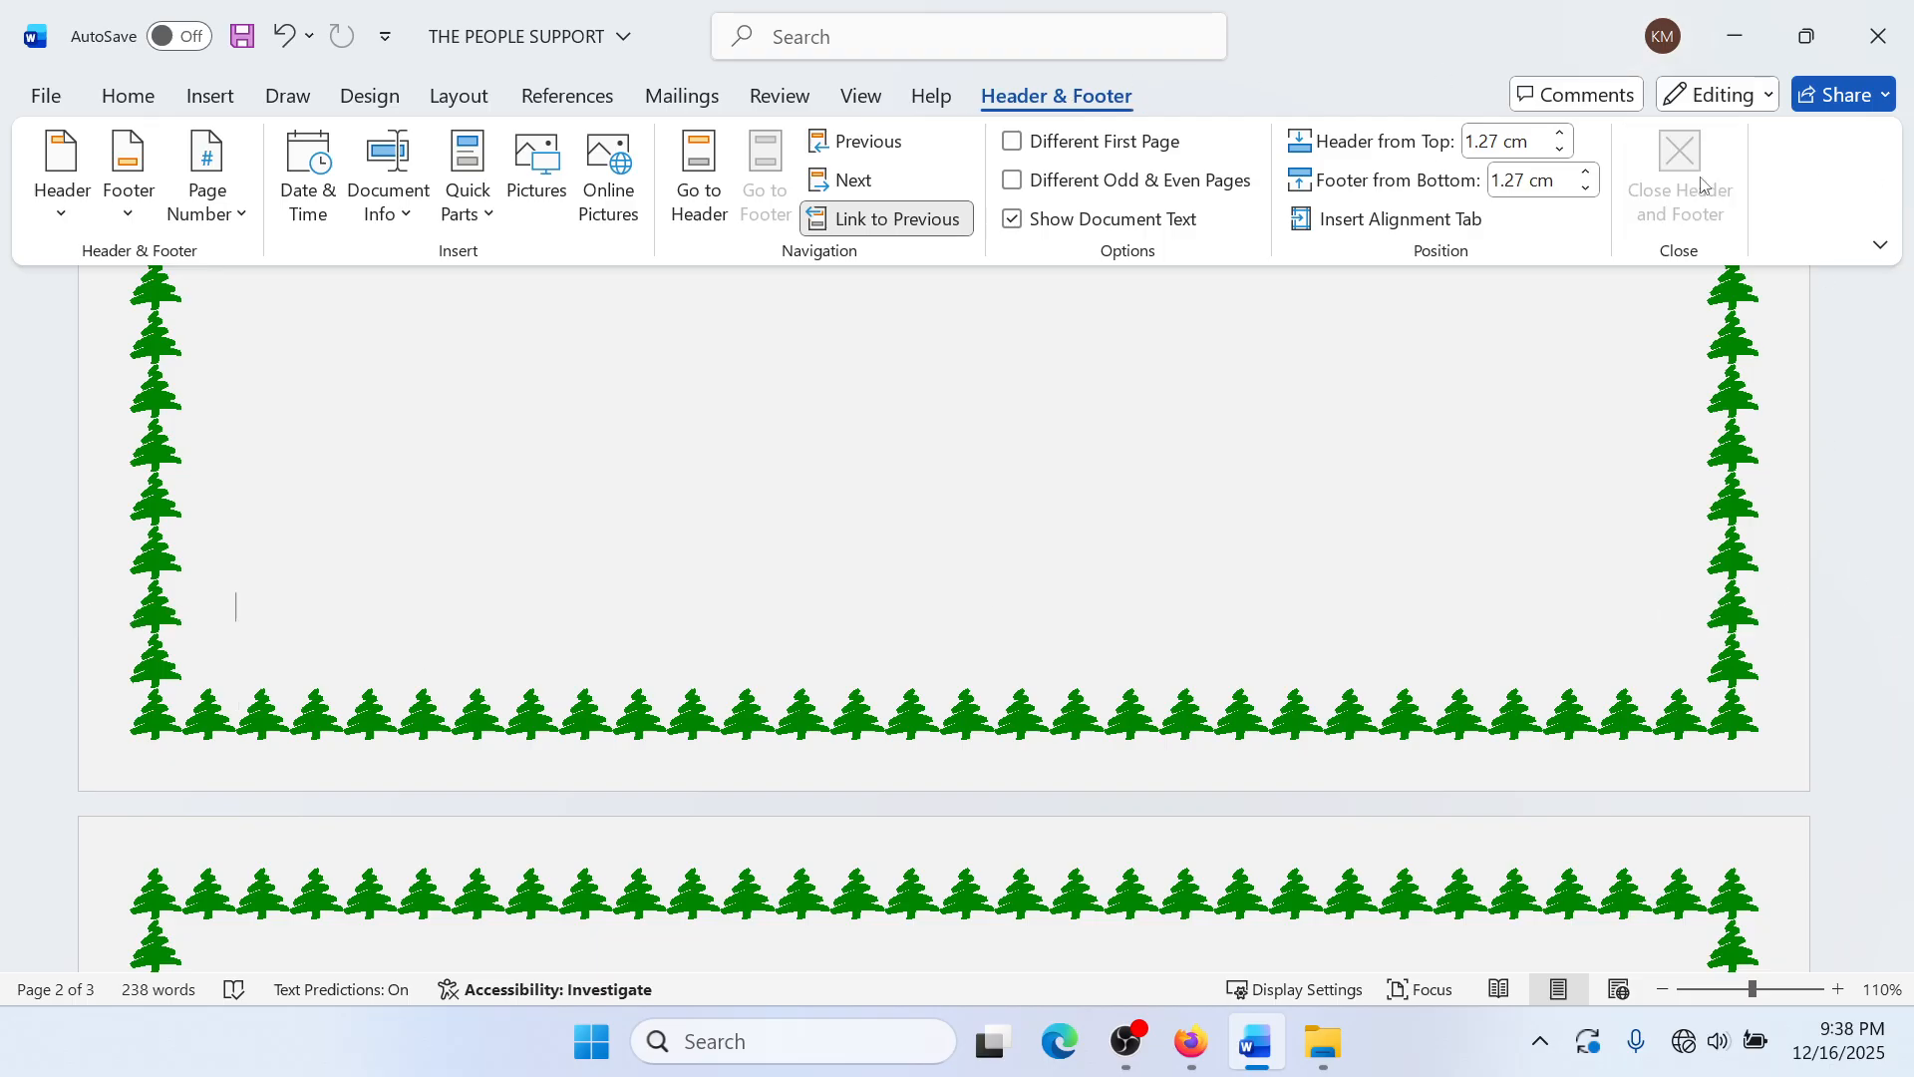
Step: Insert a blank page from an empty line a little further below the small picture on page 2
scroll(506, 592, up, 2)
click(282, 539)
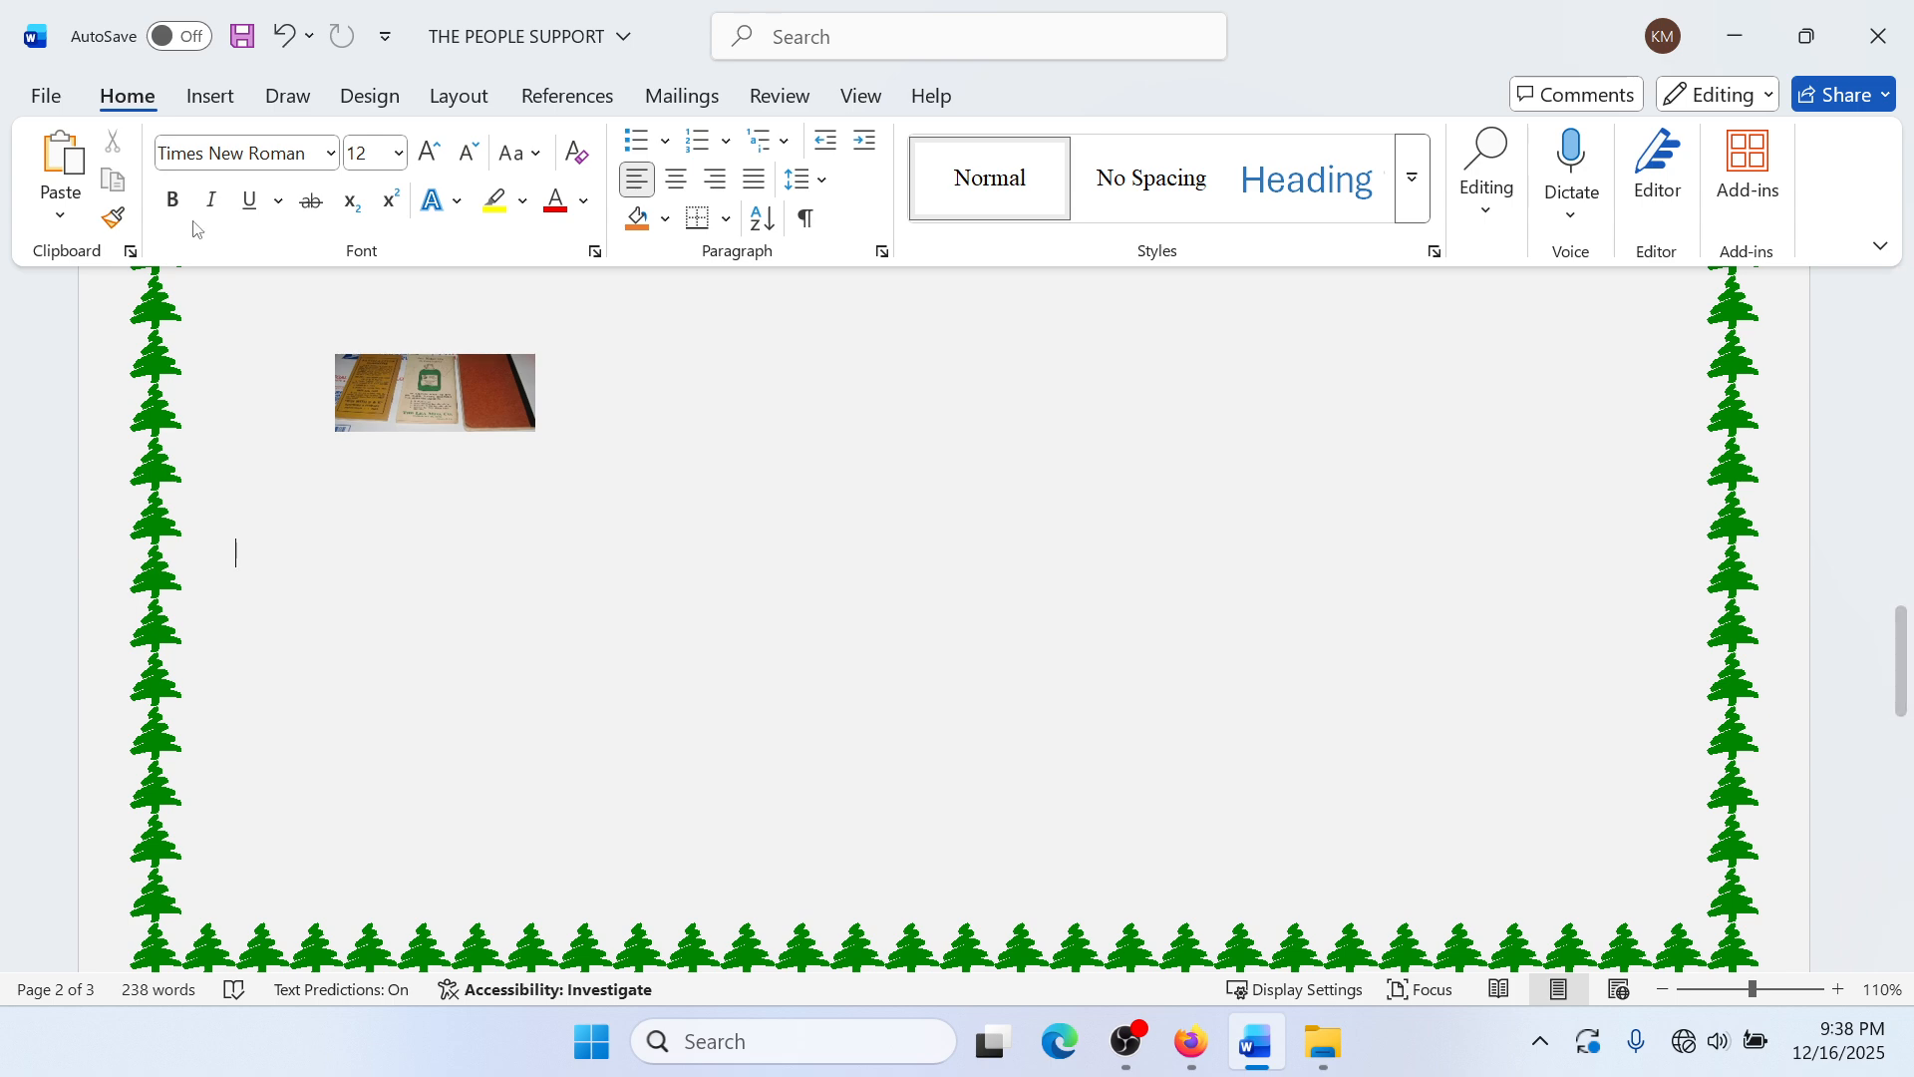
click(210, 96)
click(107, 179)
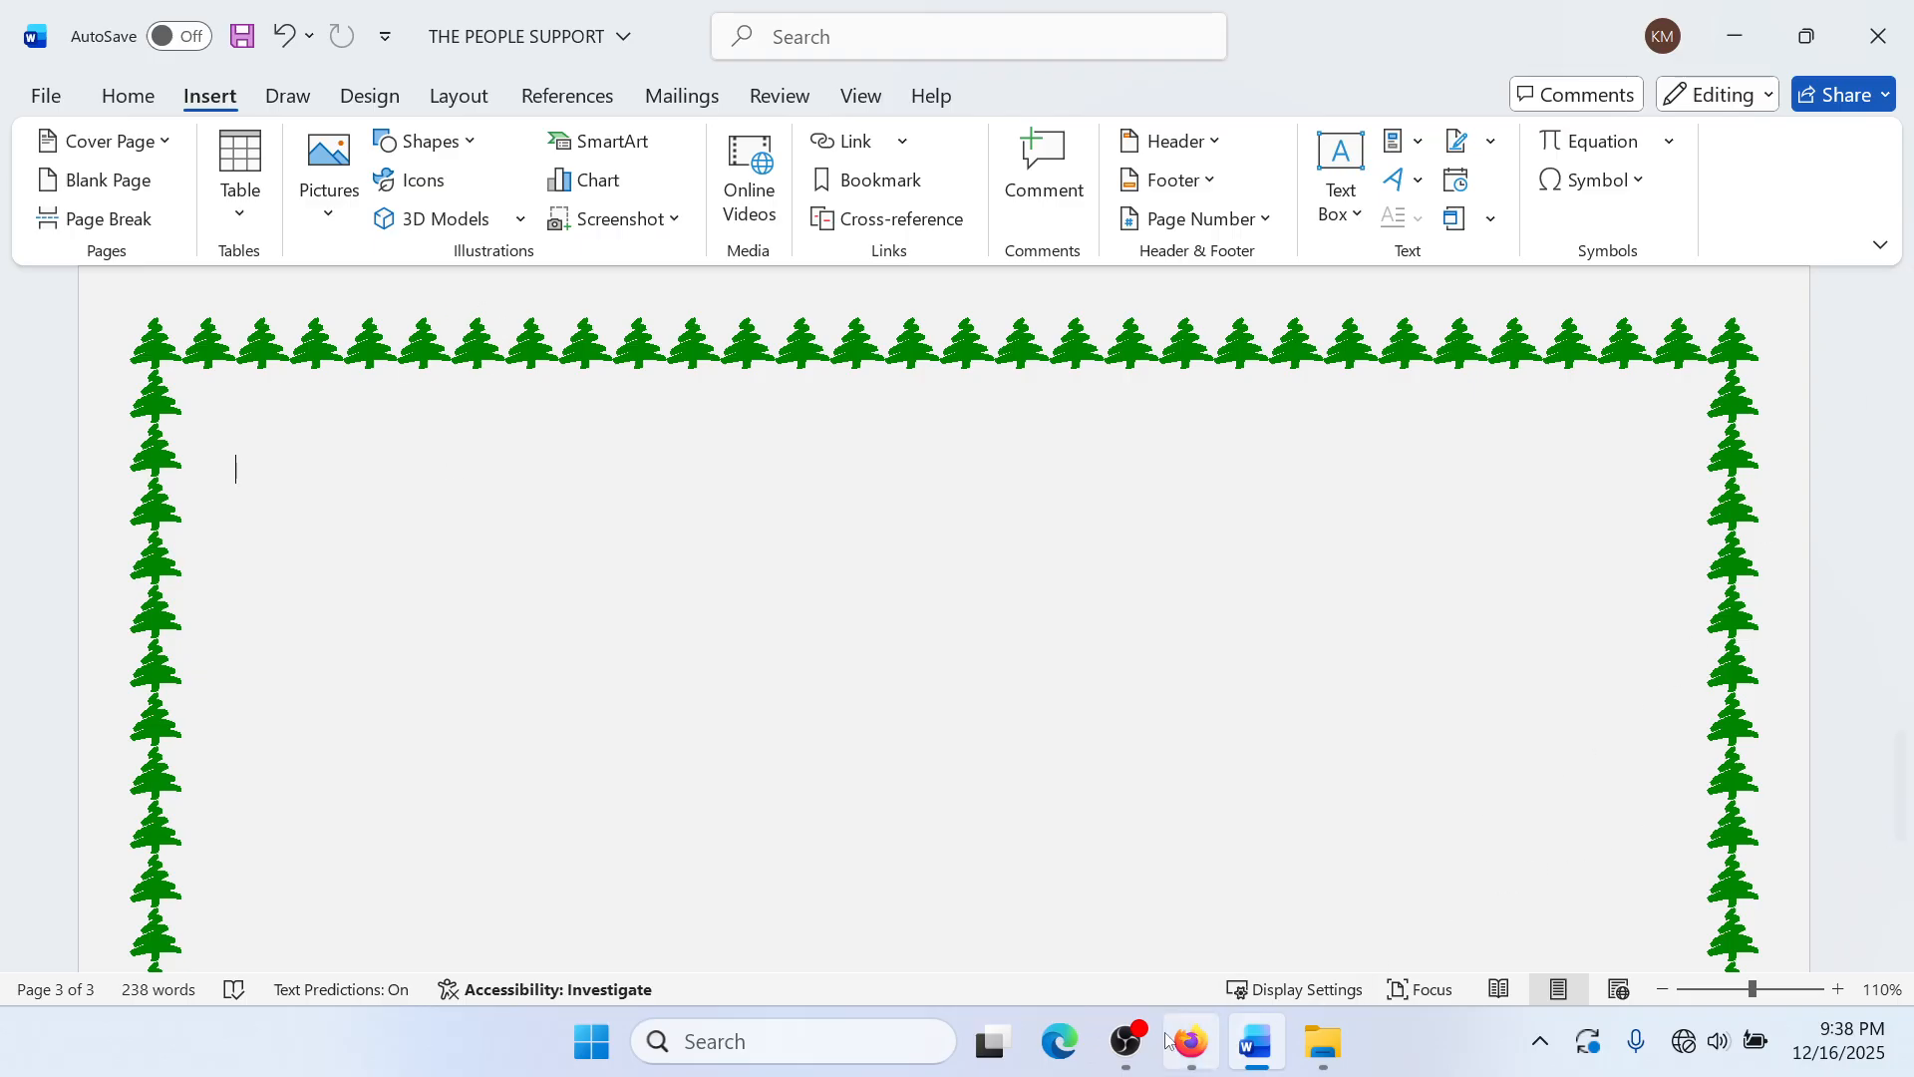
Step: Switch to OBS to check the running recording, and return to the Word document
click(1127, 1042)
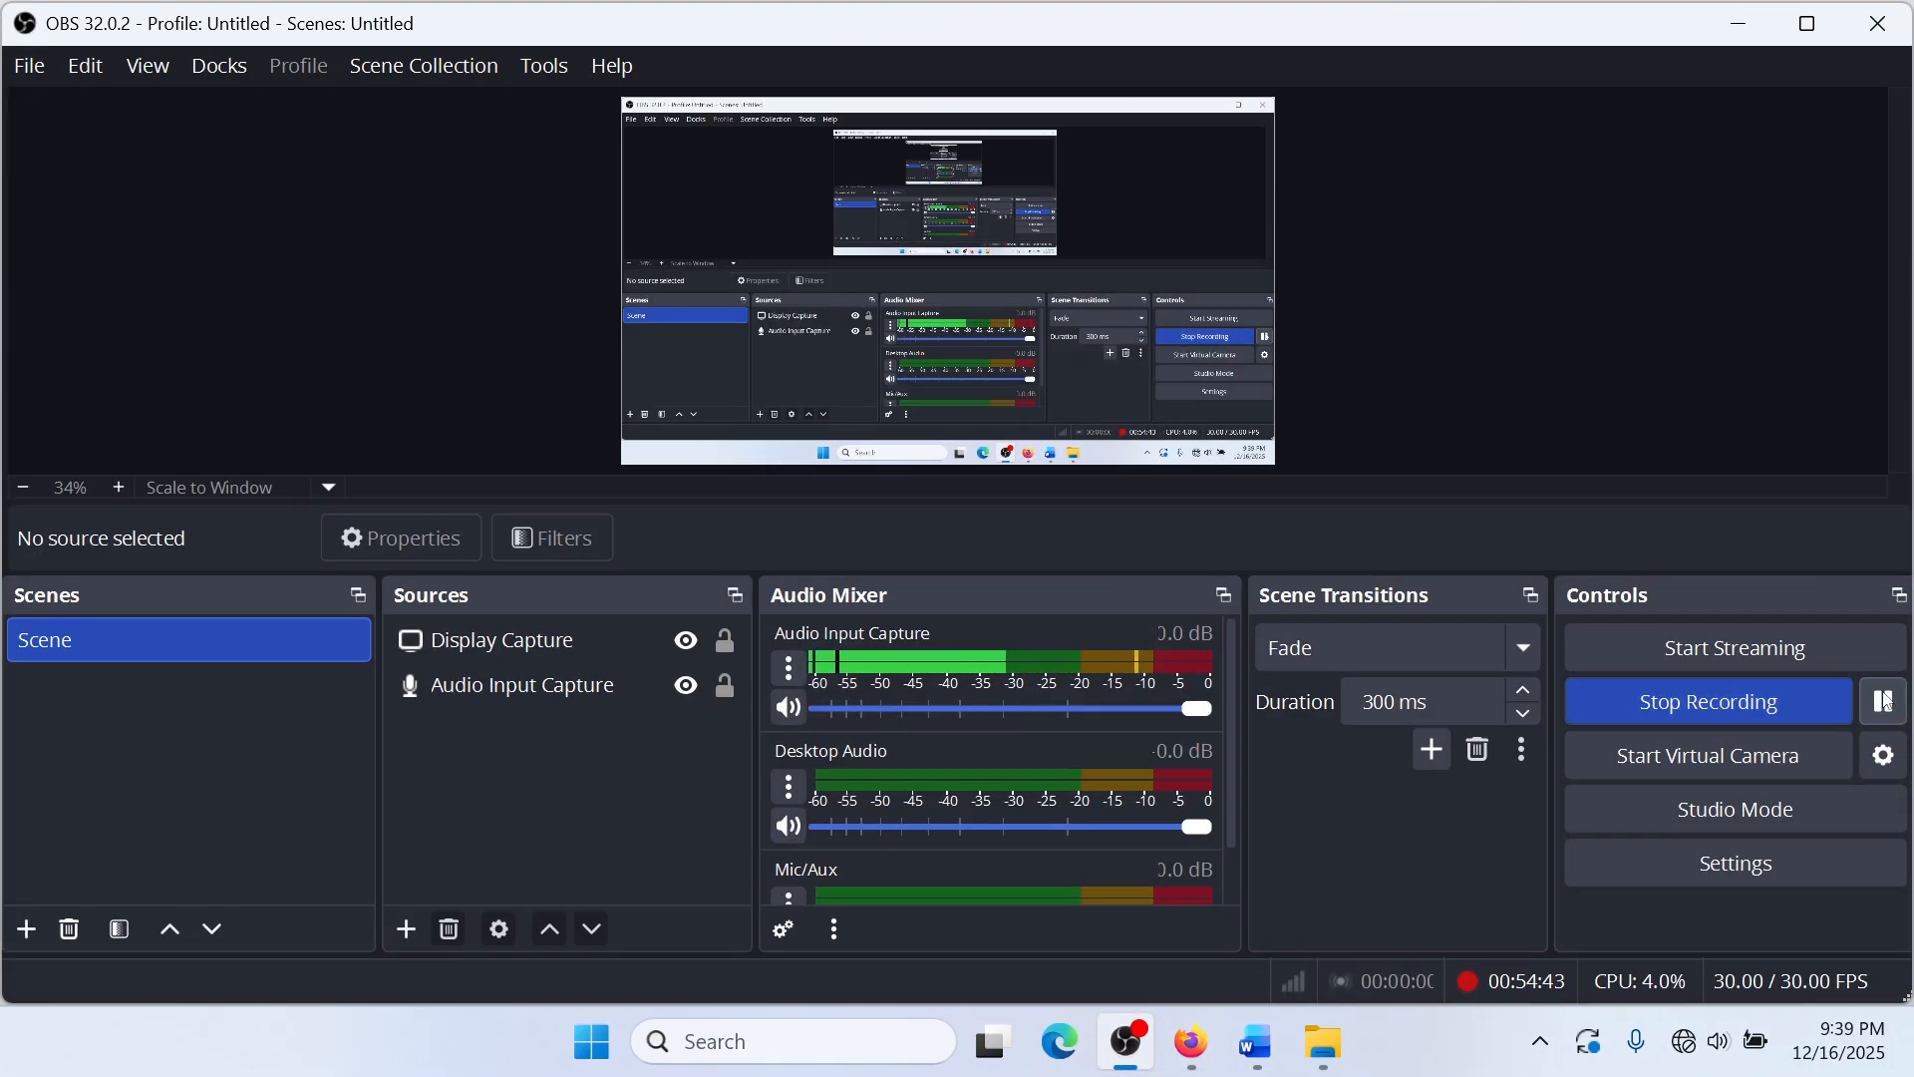
click(1760, 38)
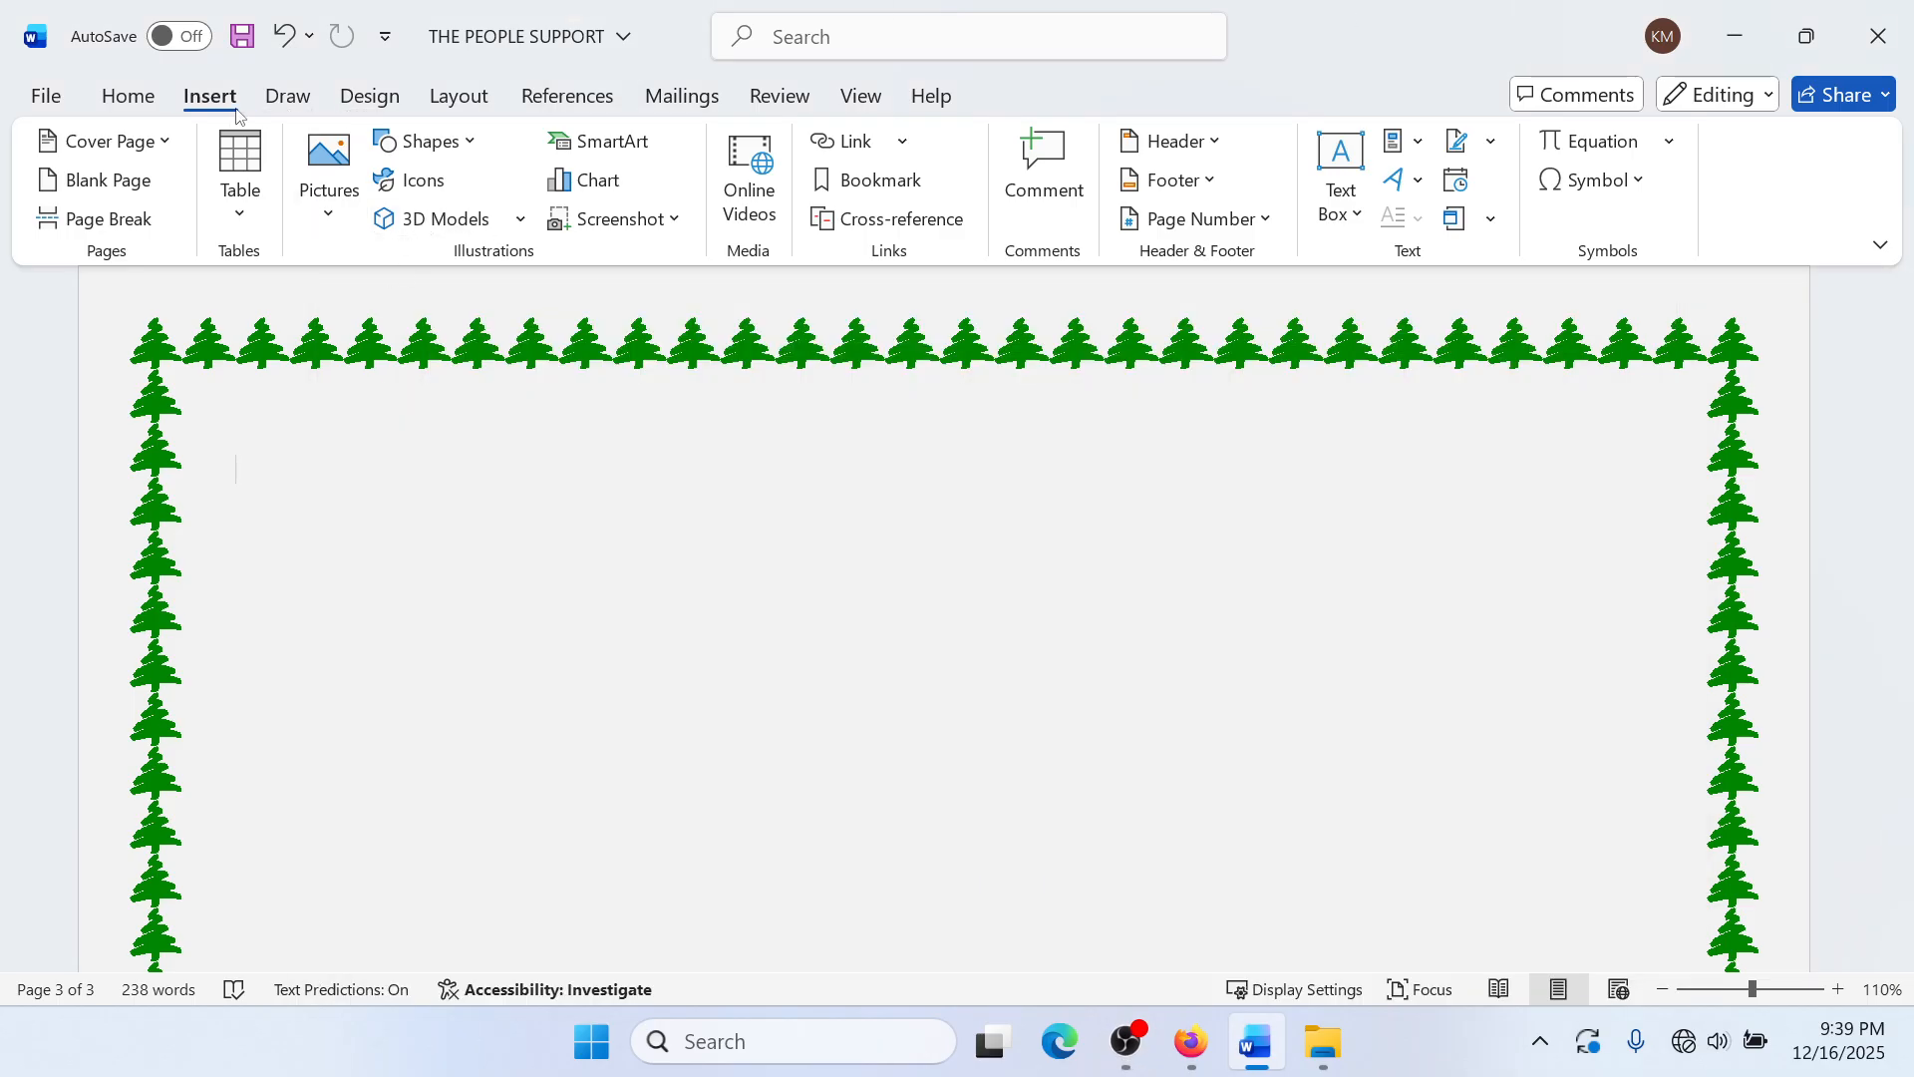
Step: Draw an oval about 5.26 cm high and 6.64 cm wide near the upper-left corner of page 3
click(465, 149)
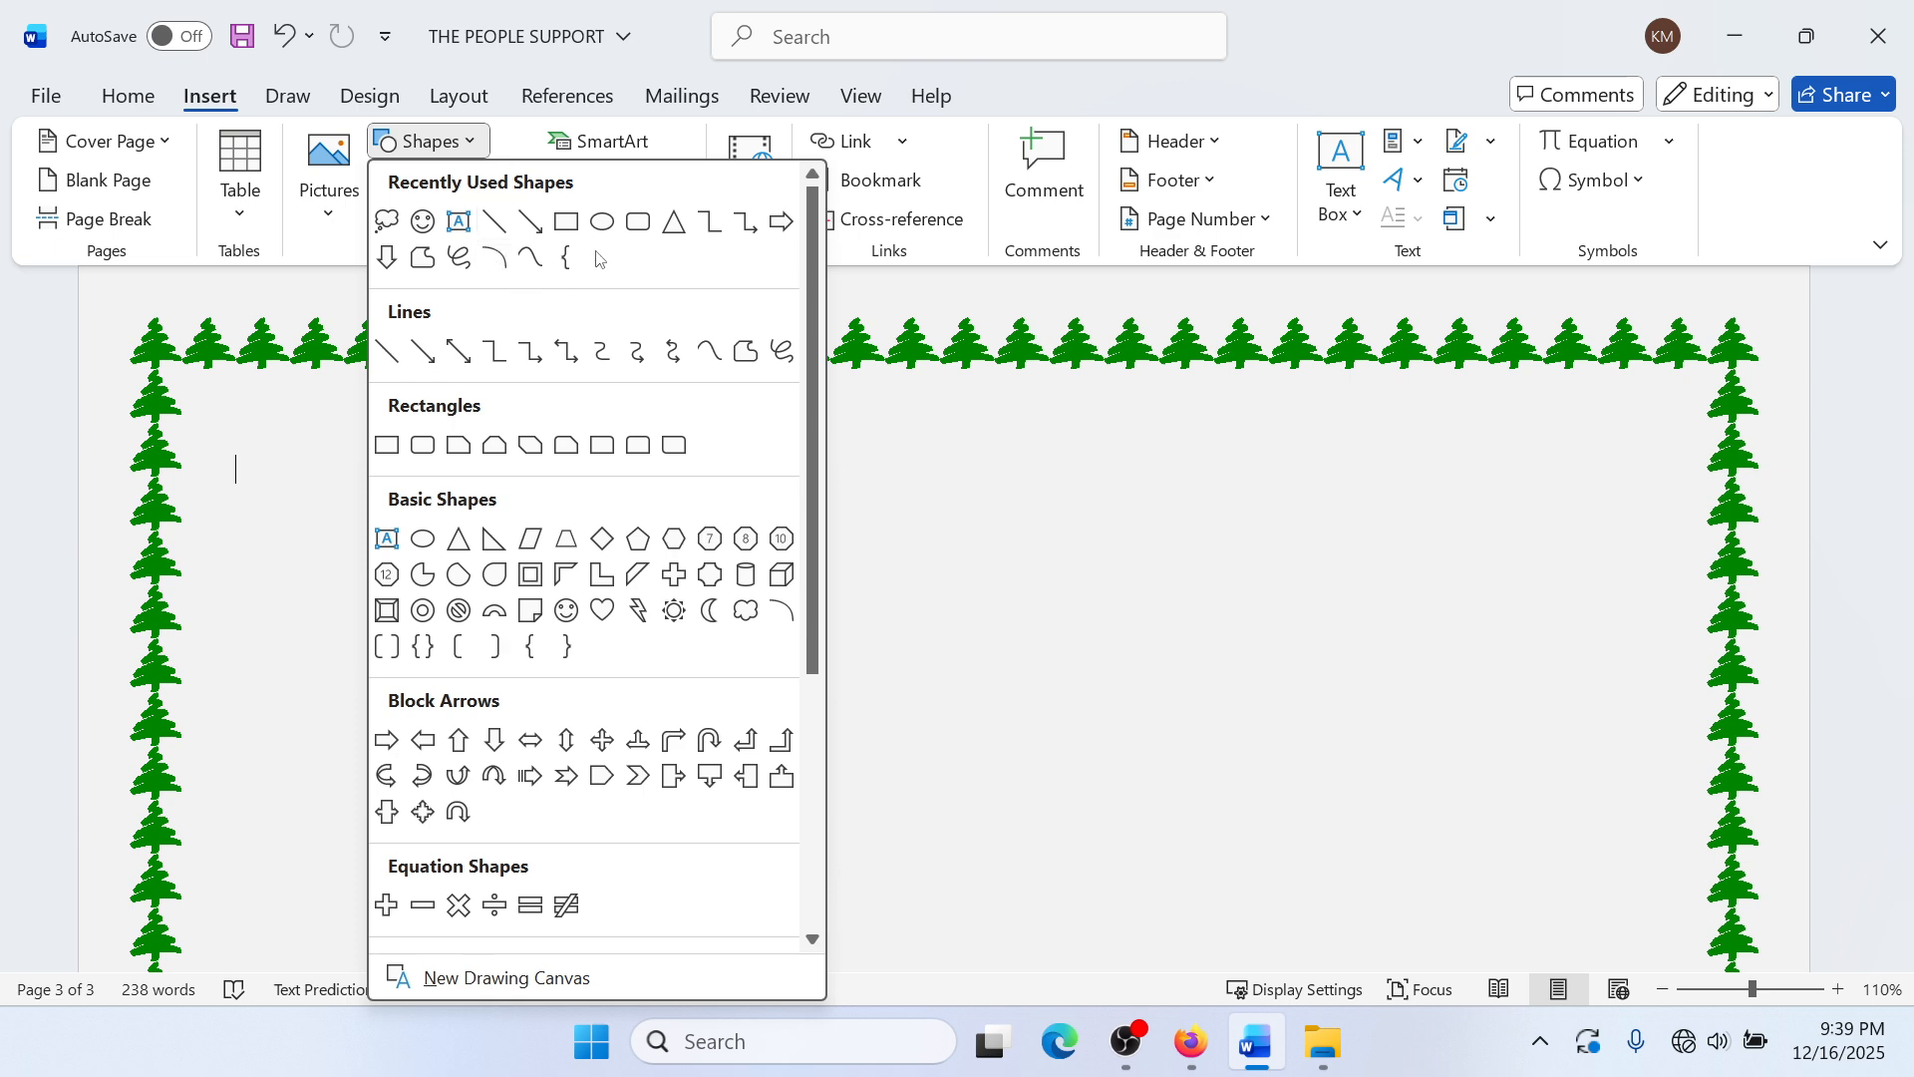
click(588, 222)
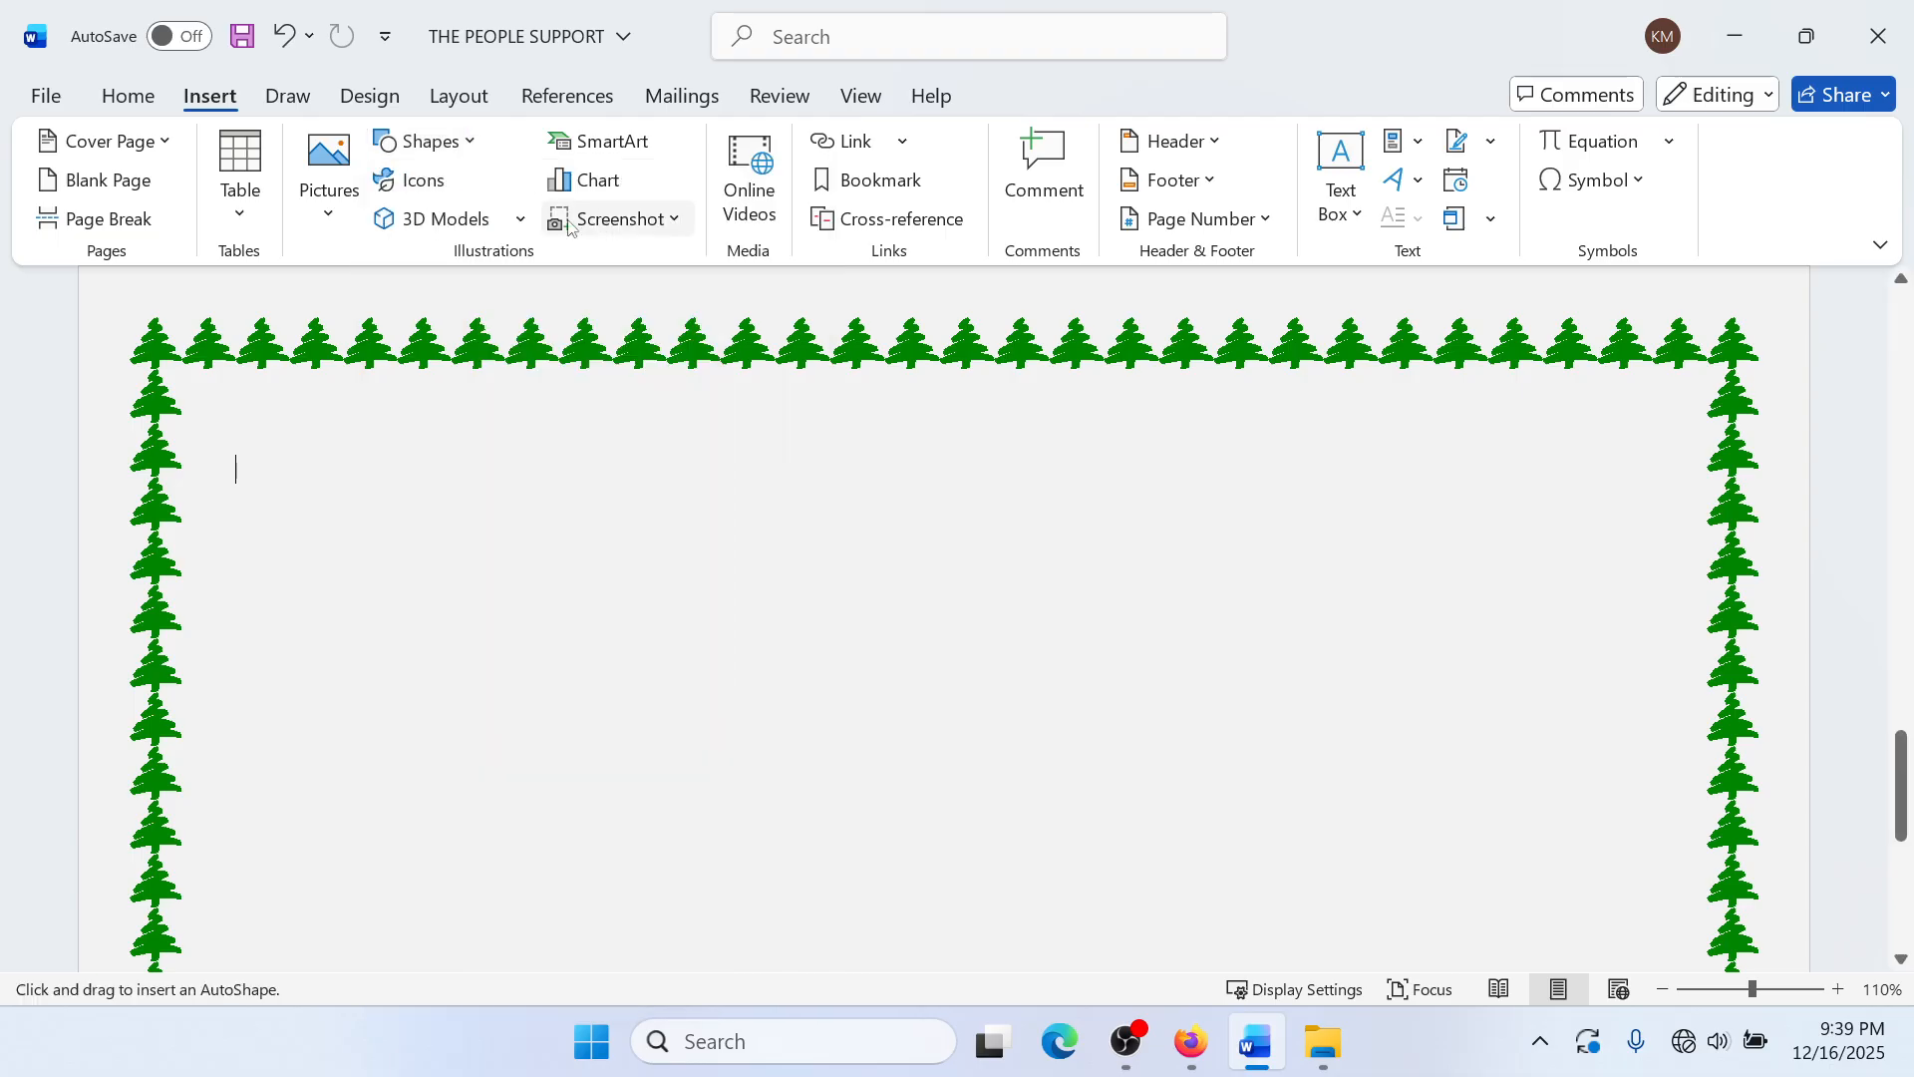
drag(302, 463, 728, 797)
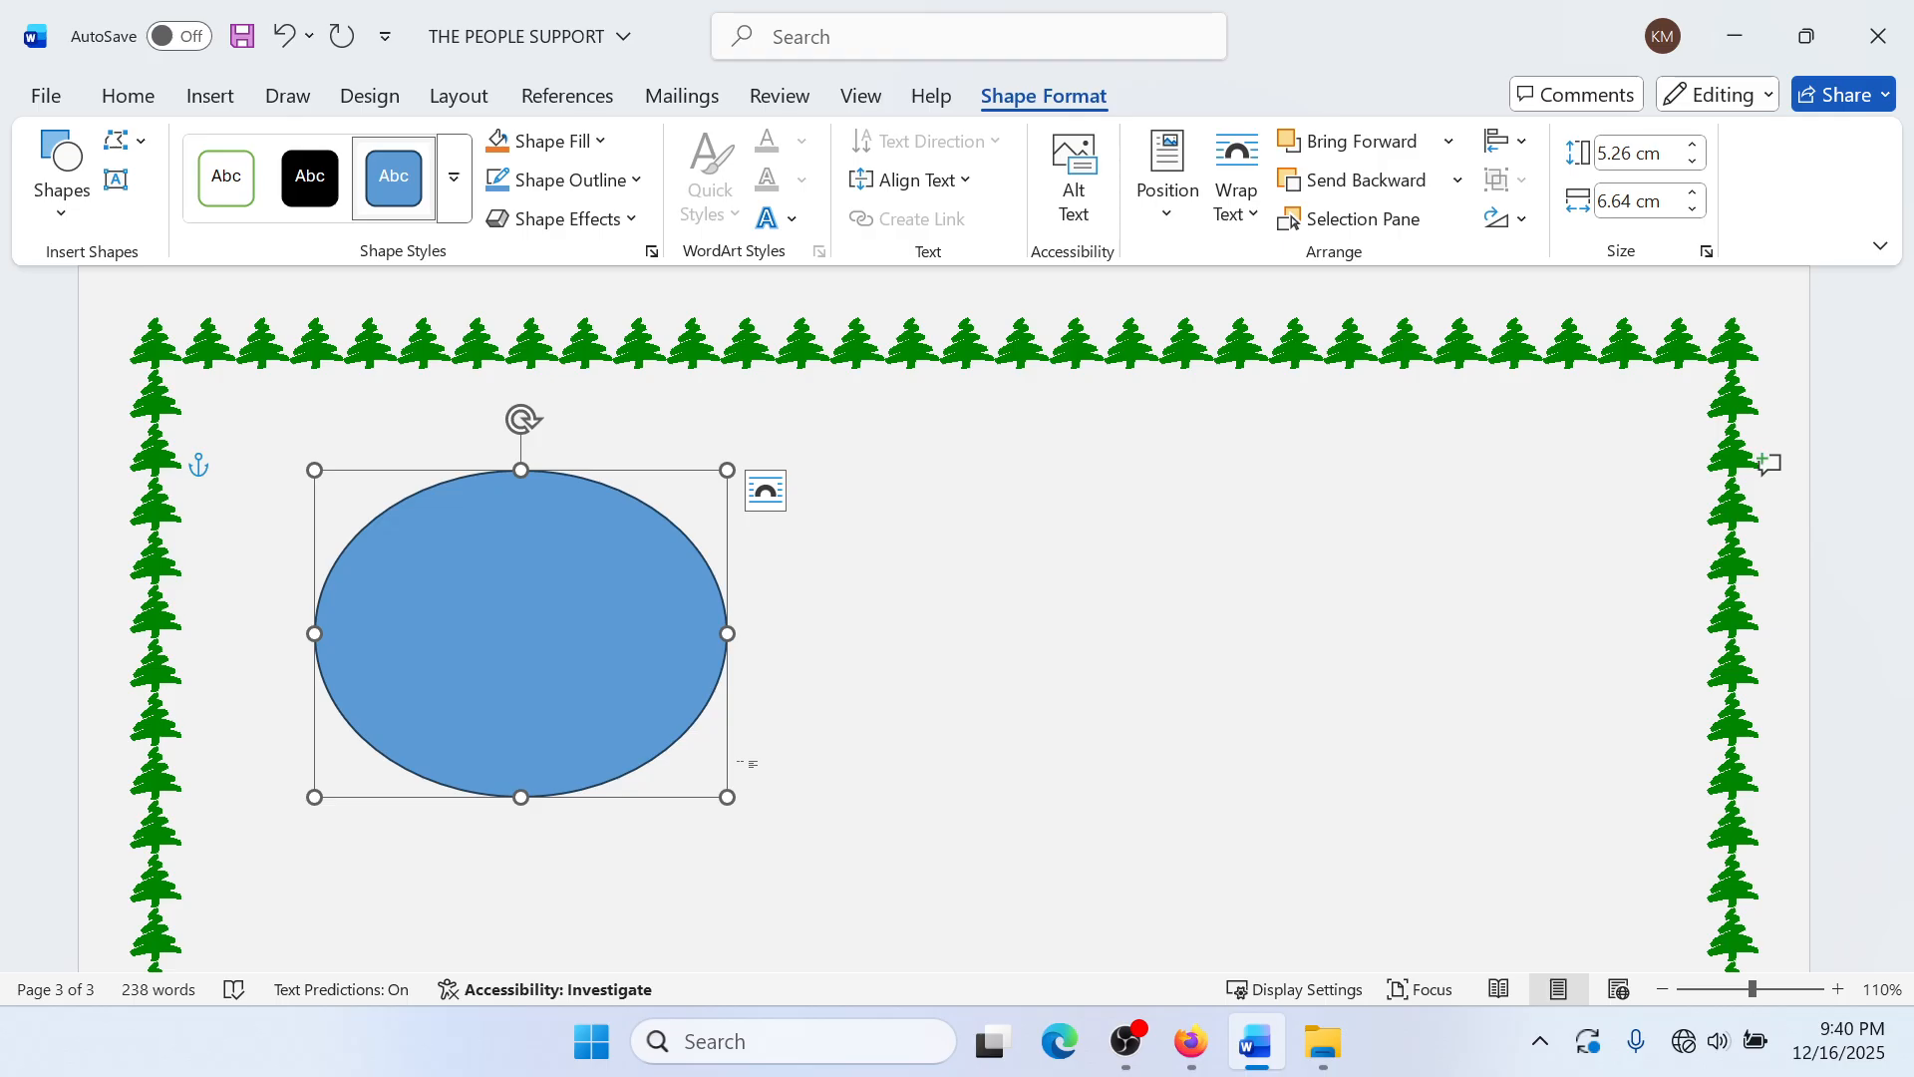
Step: Duplicate the oval twice and arrange the copies to overlap it like a Venn diagram, one to its right and one below between them
key(ctrl+v)
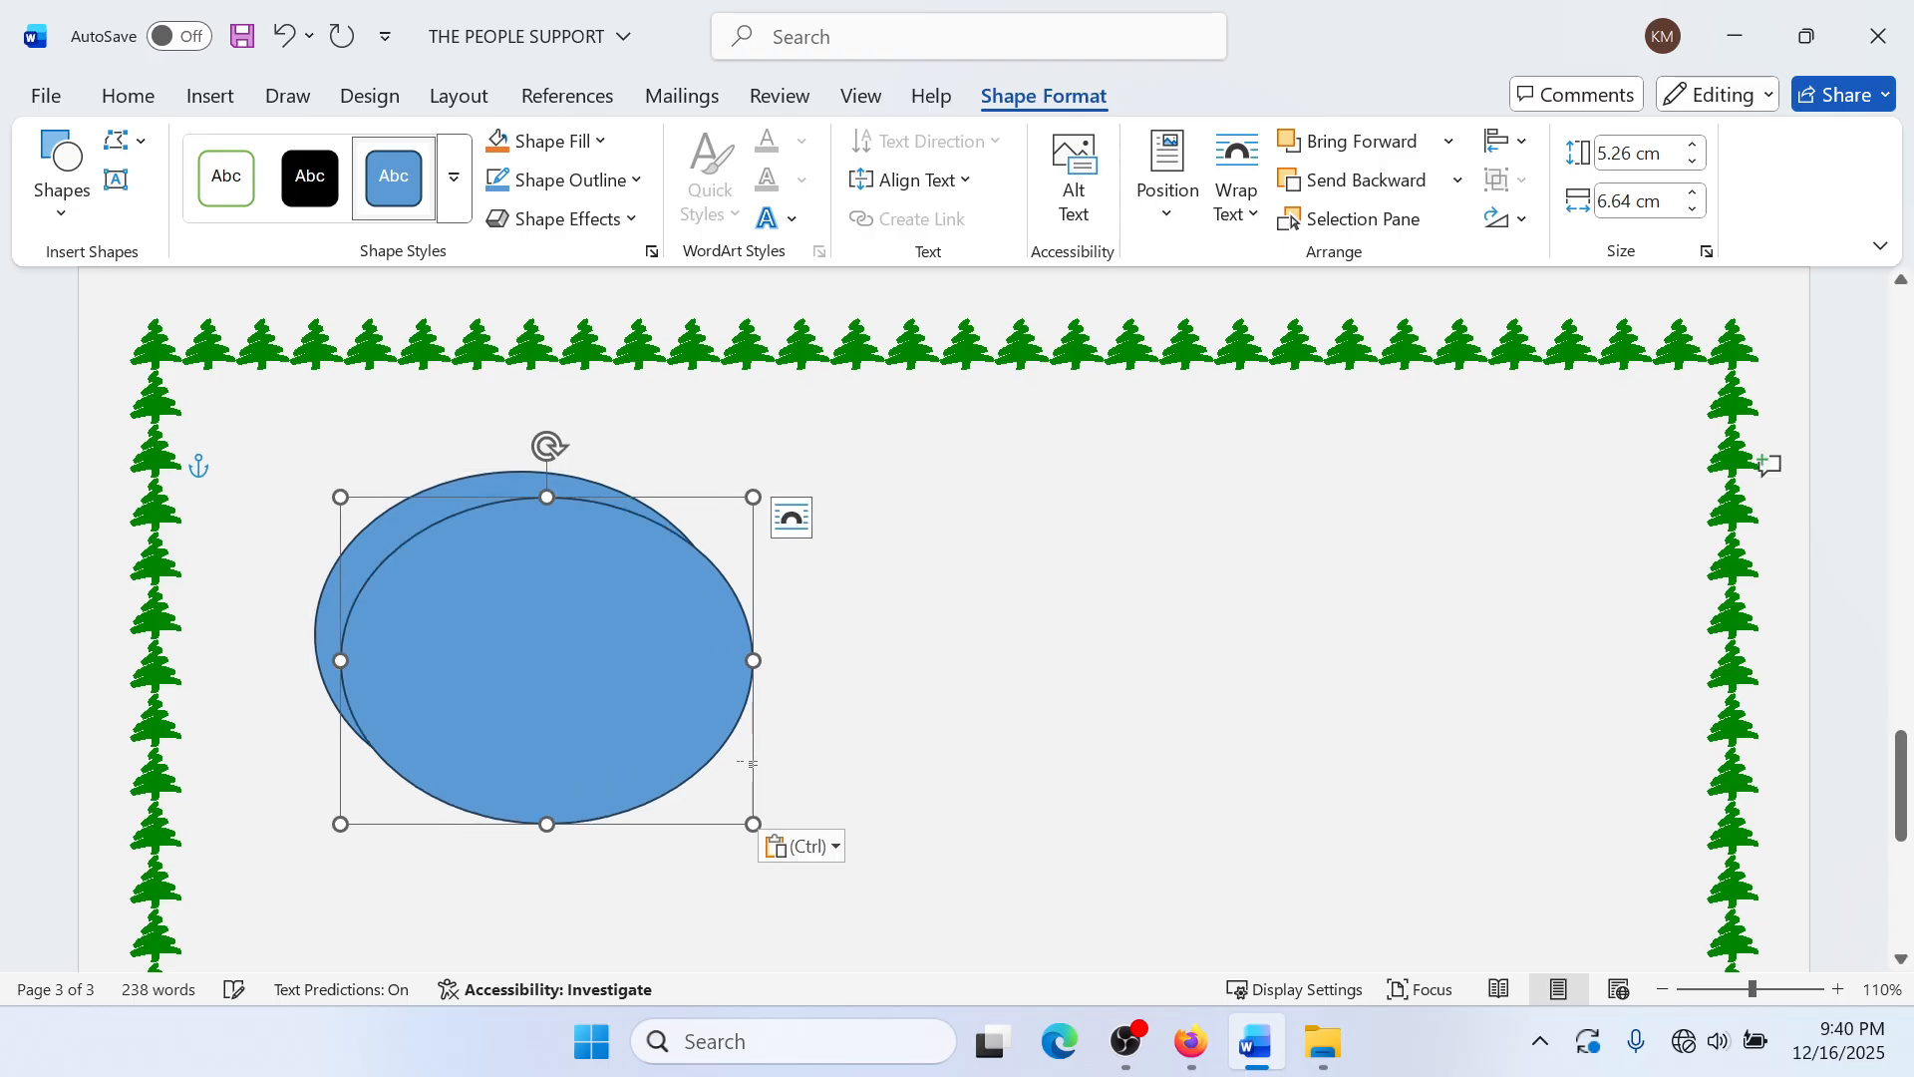
drag(517, 649, 682, 625)
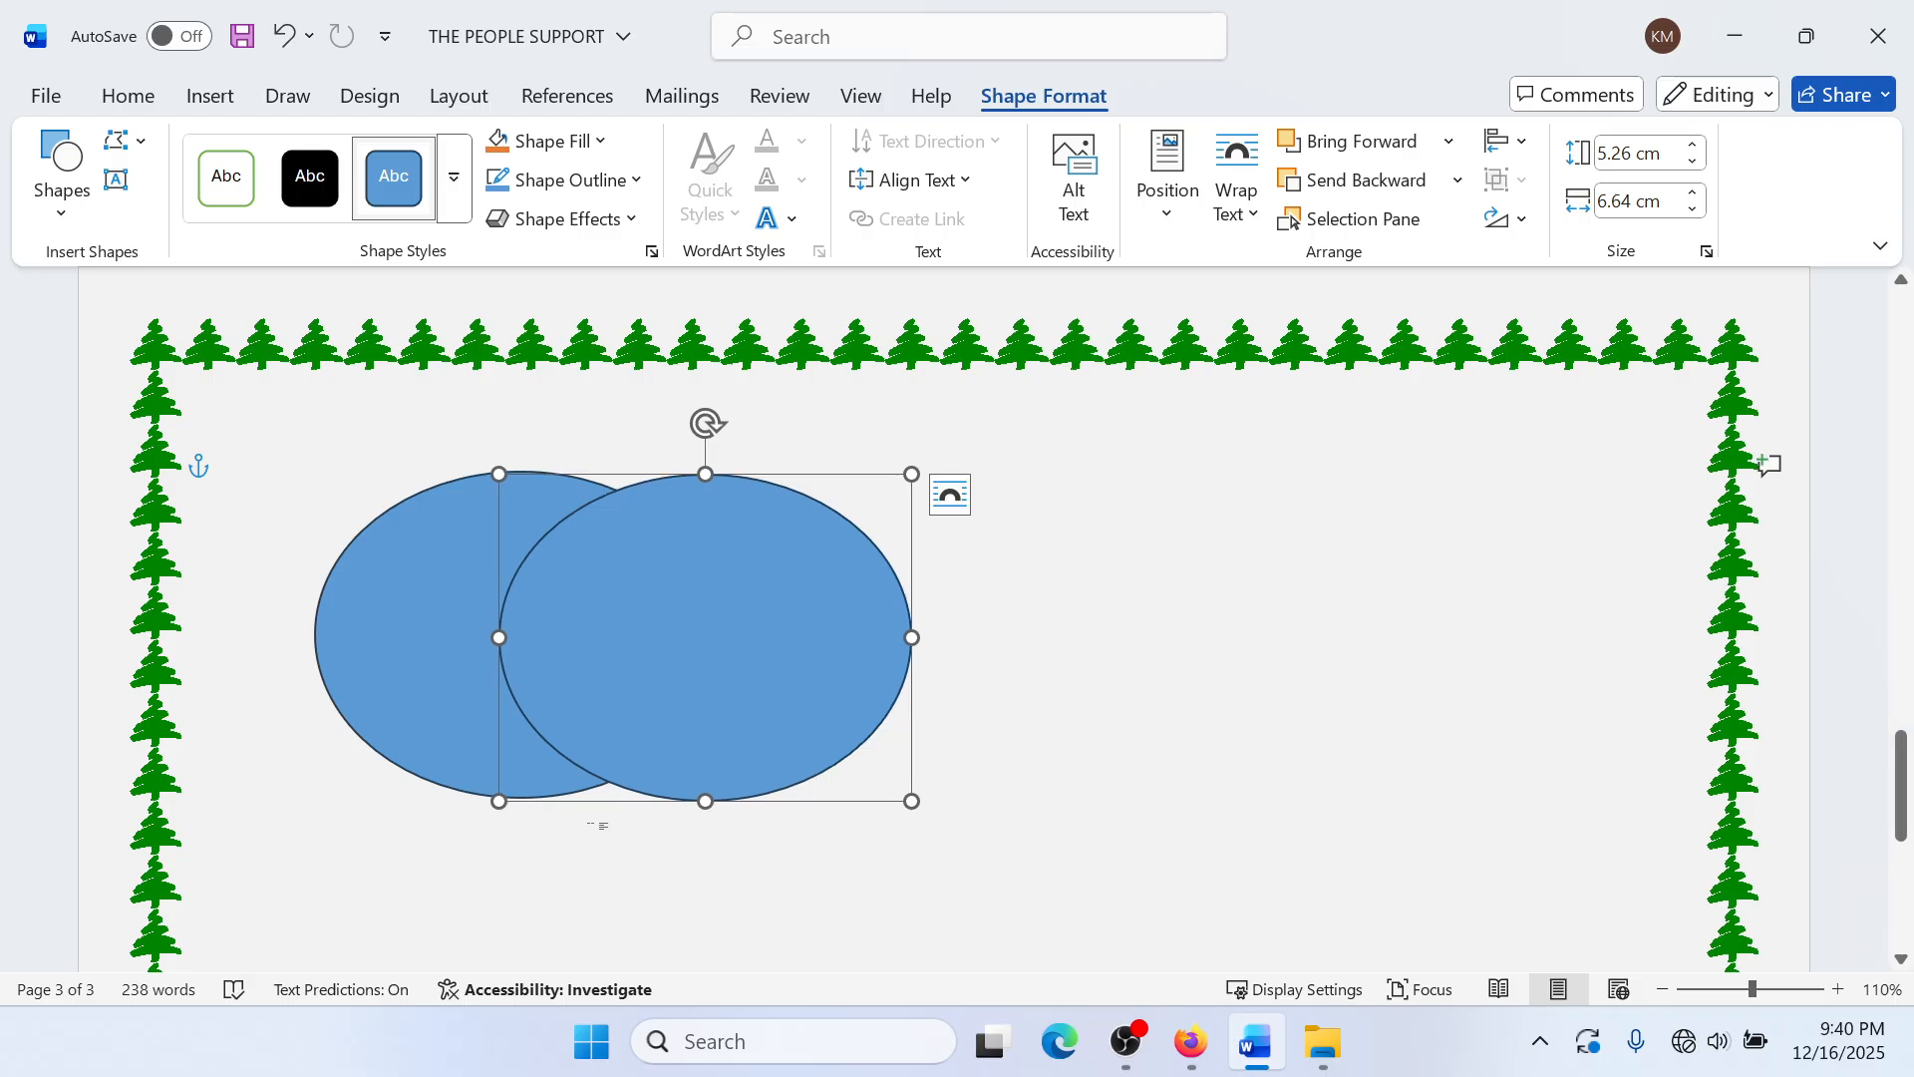
key(ctrl+v)
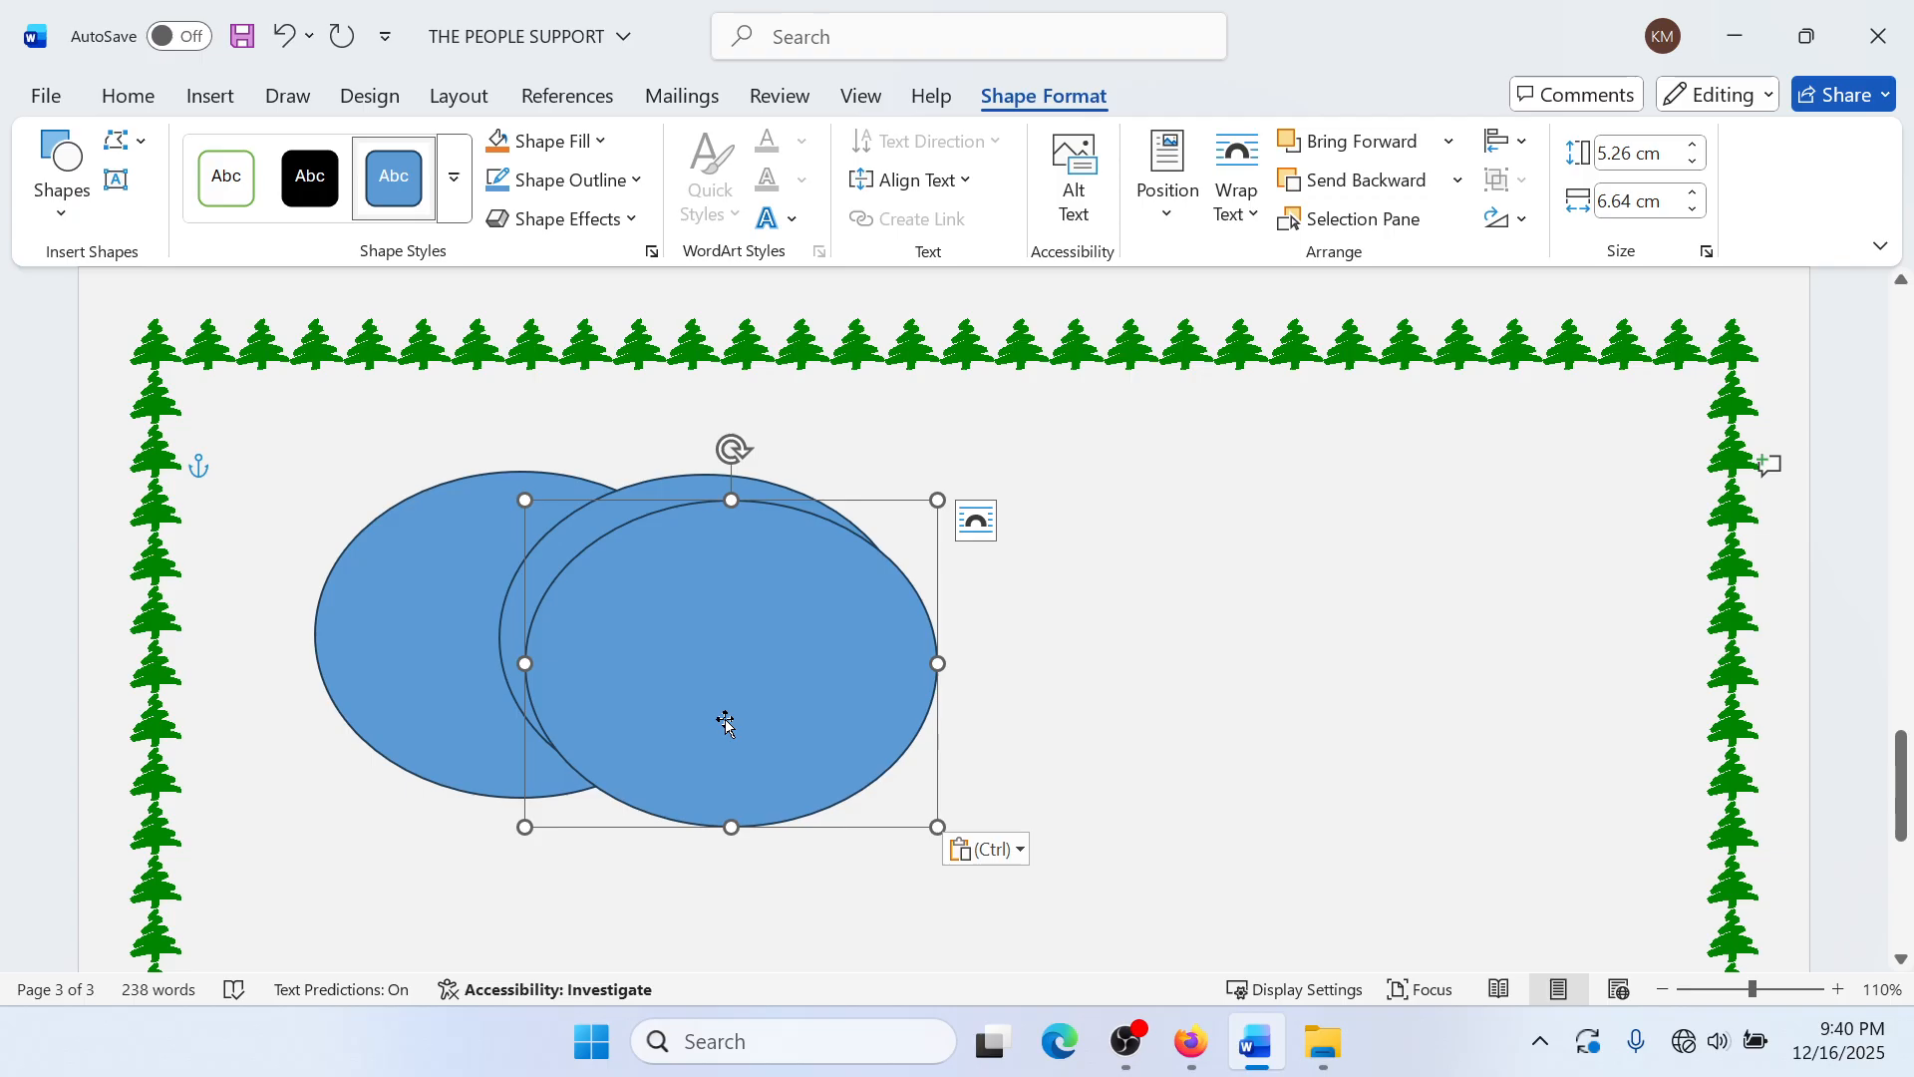
drag(774, 667, 656, 767)
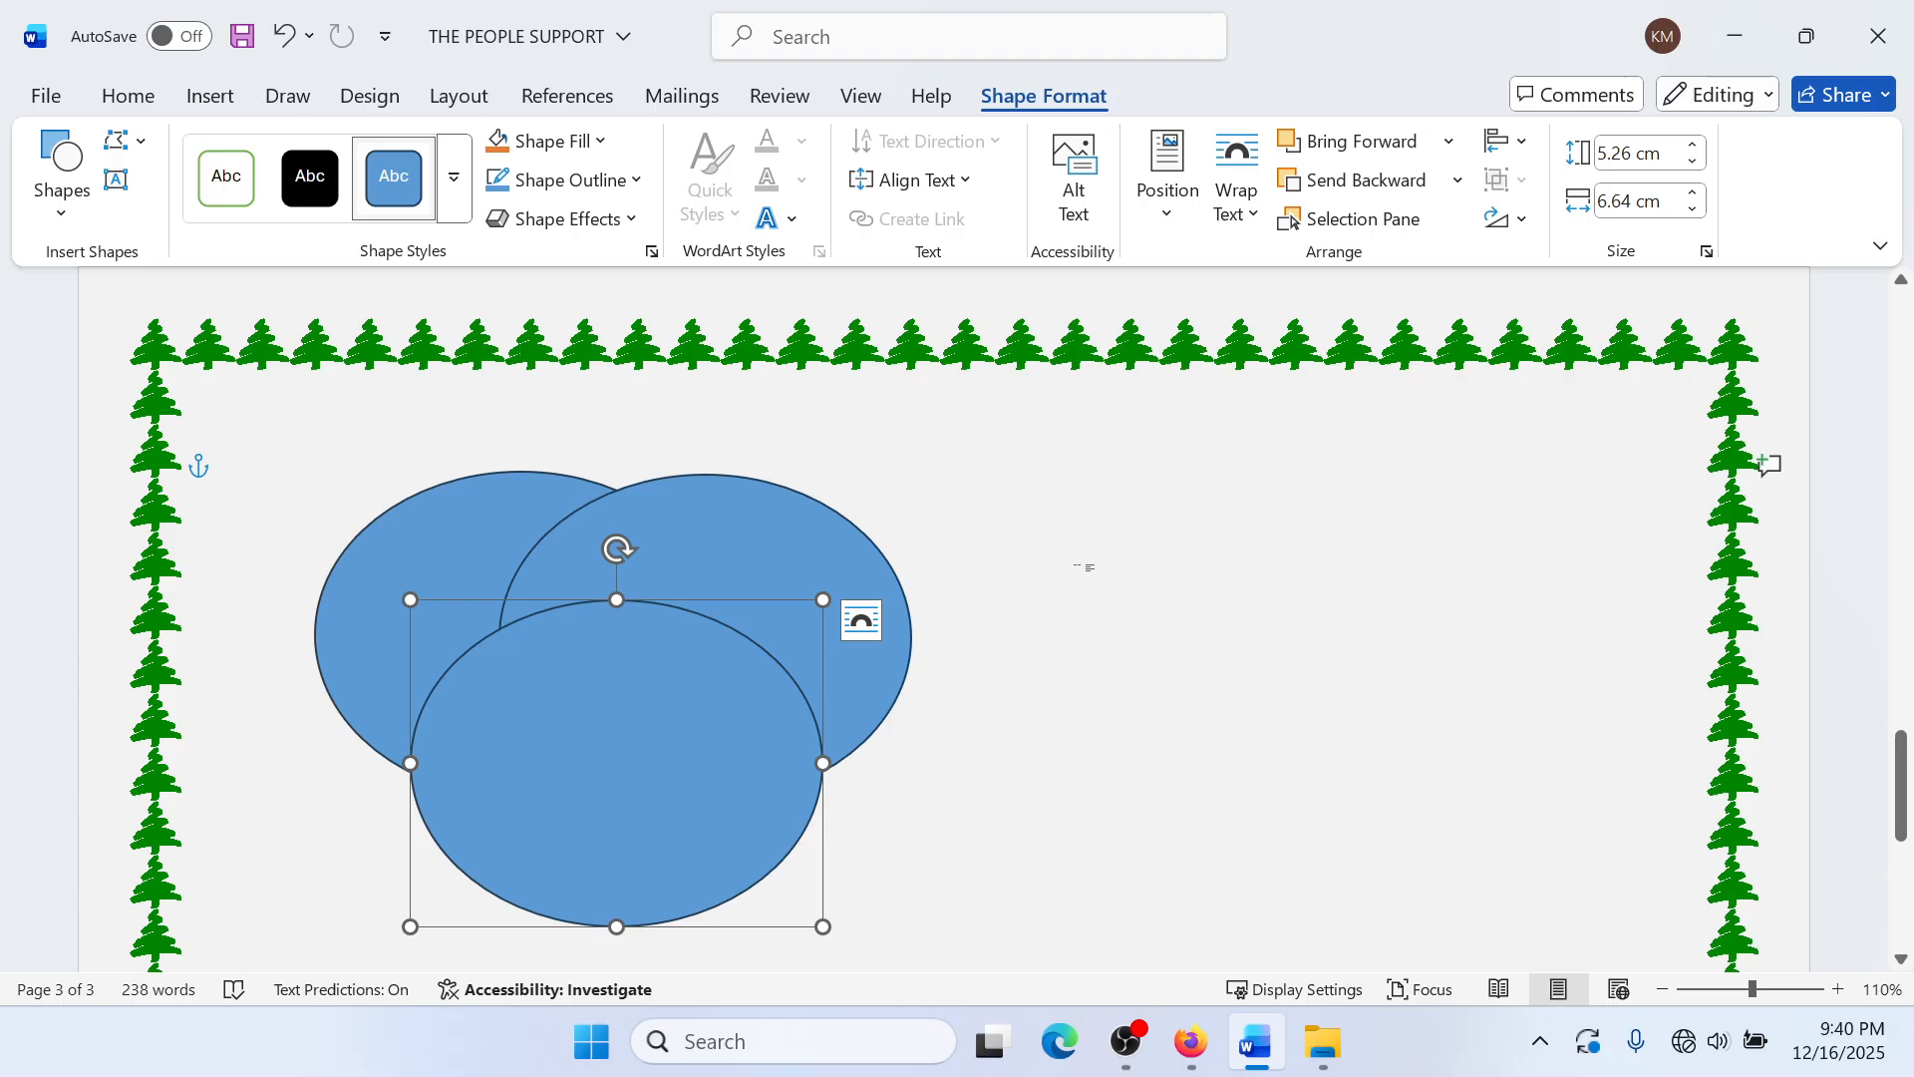
Step: Remove the fill from all three overlapping ovals so only their outlines are left
click(445, 535)
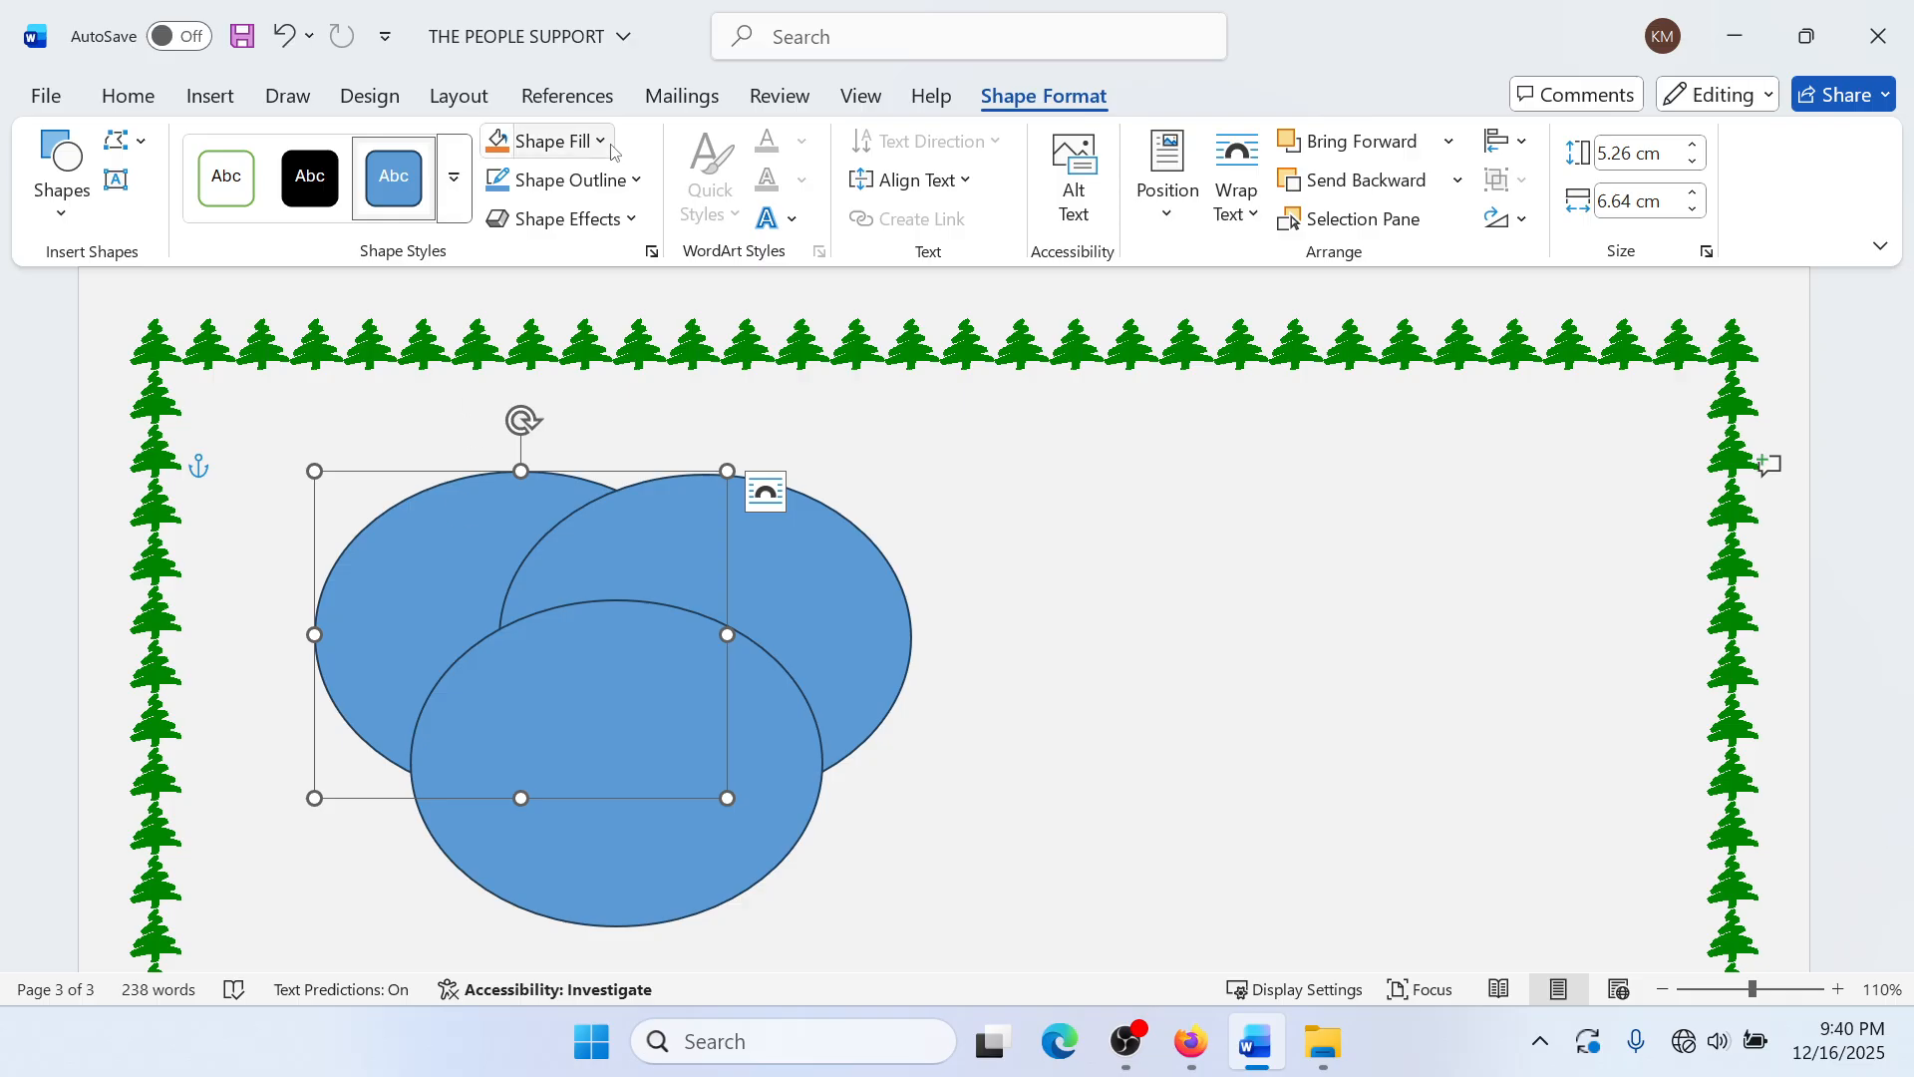
click(594, 142)
click(559, 645)
click(807, 533)
click(588, 140)
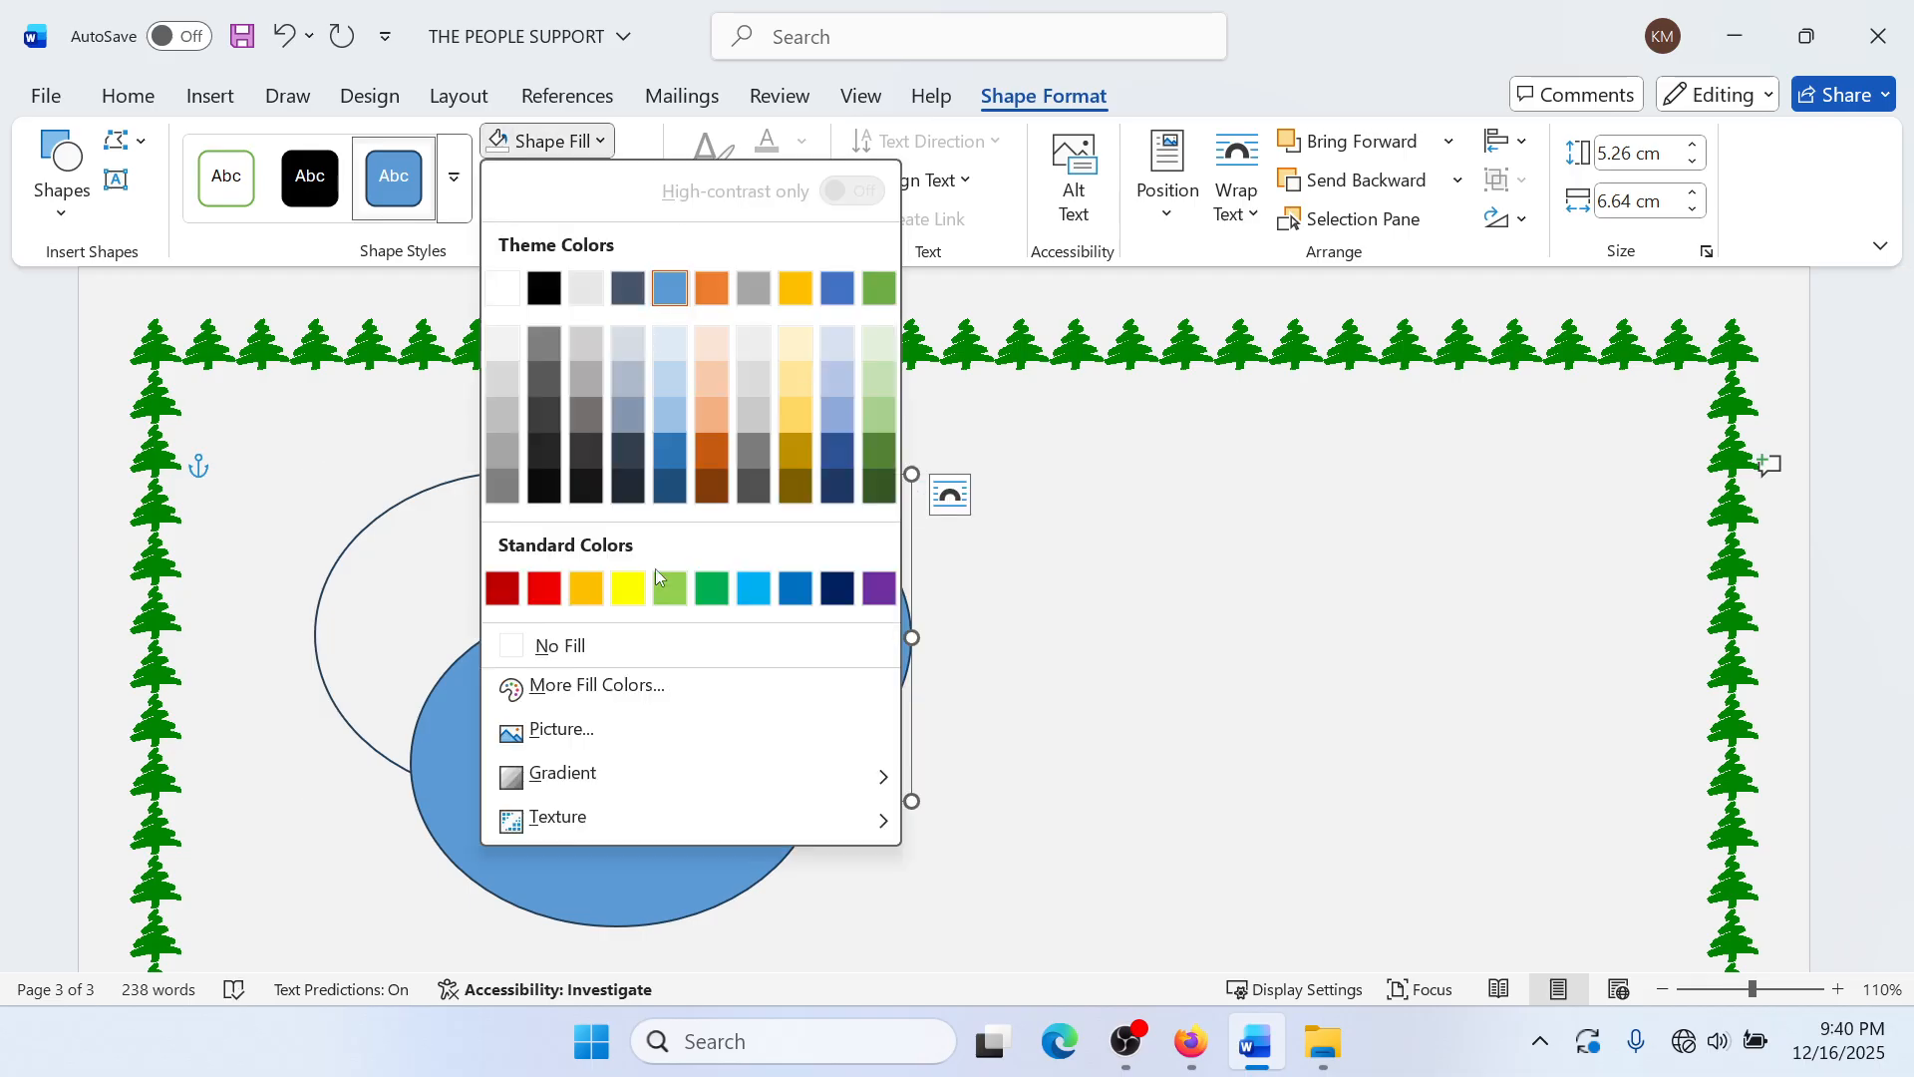
click(635, 640)
click(624, 878)
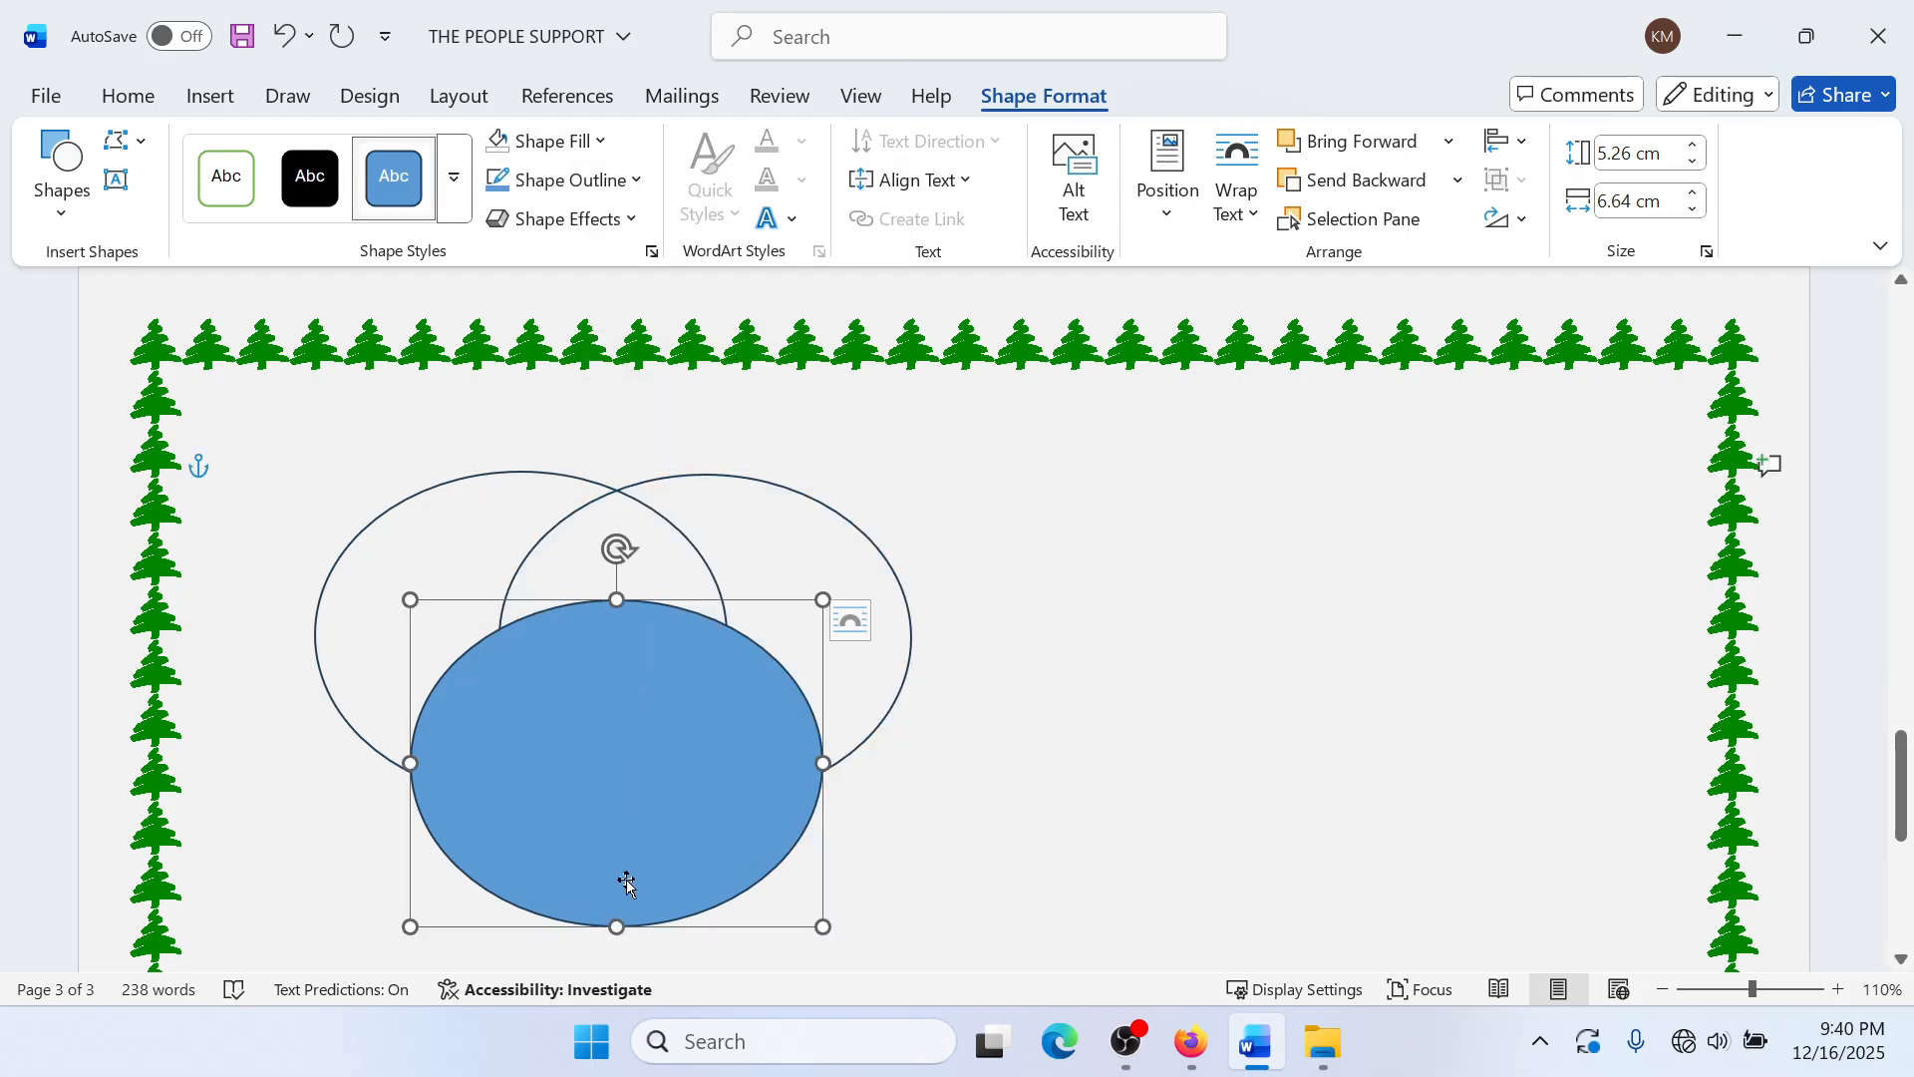
click(588, 144)
click(518, 643)
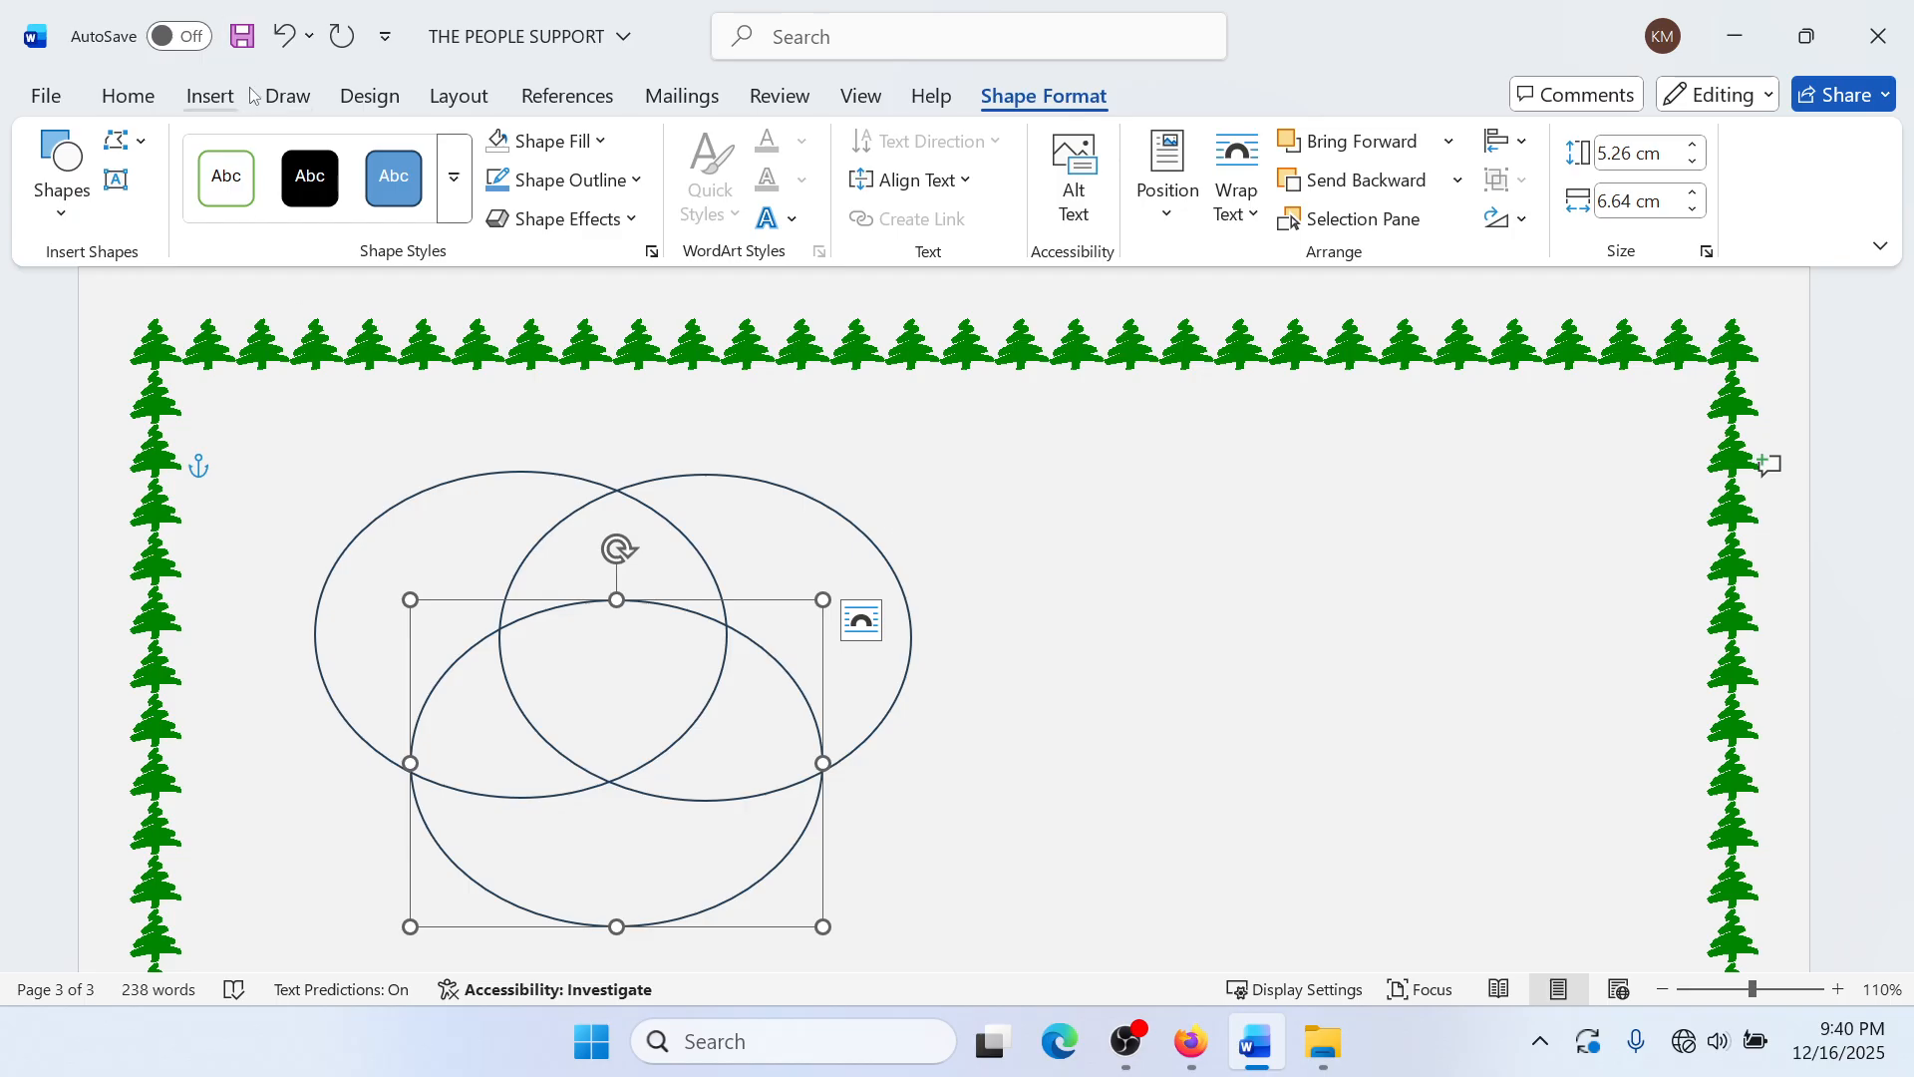
Step: Draw a rectangle about 0.9 cm high and 1.22 cm wide inside the upper-left oval and add the text 7 to it
click(221, 99)
click(453, 142)
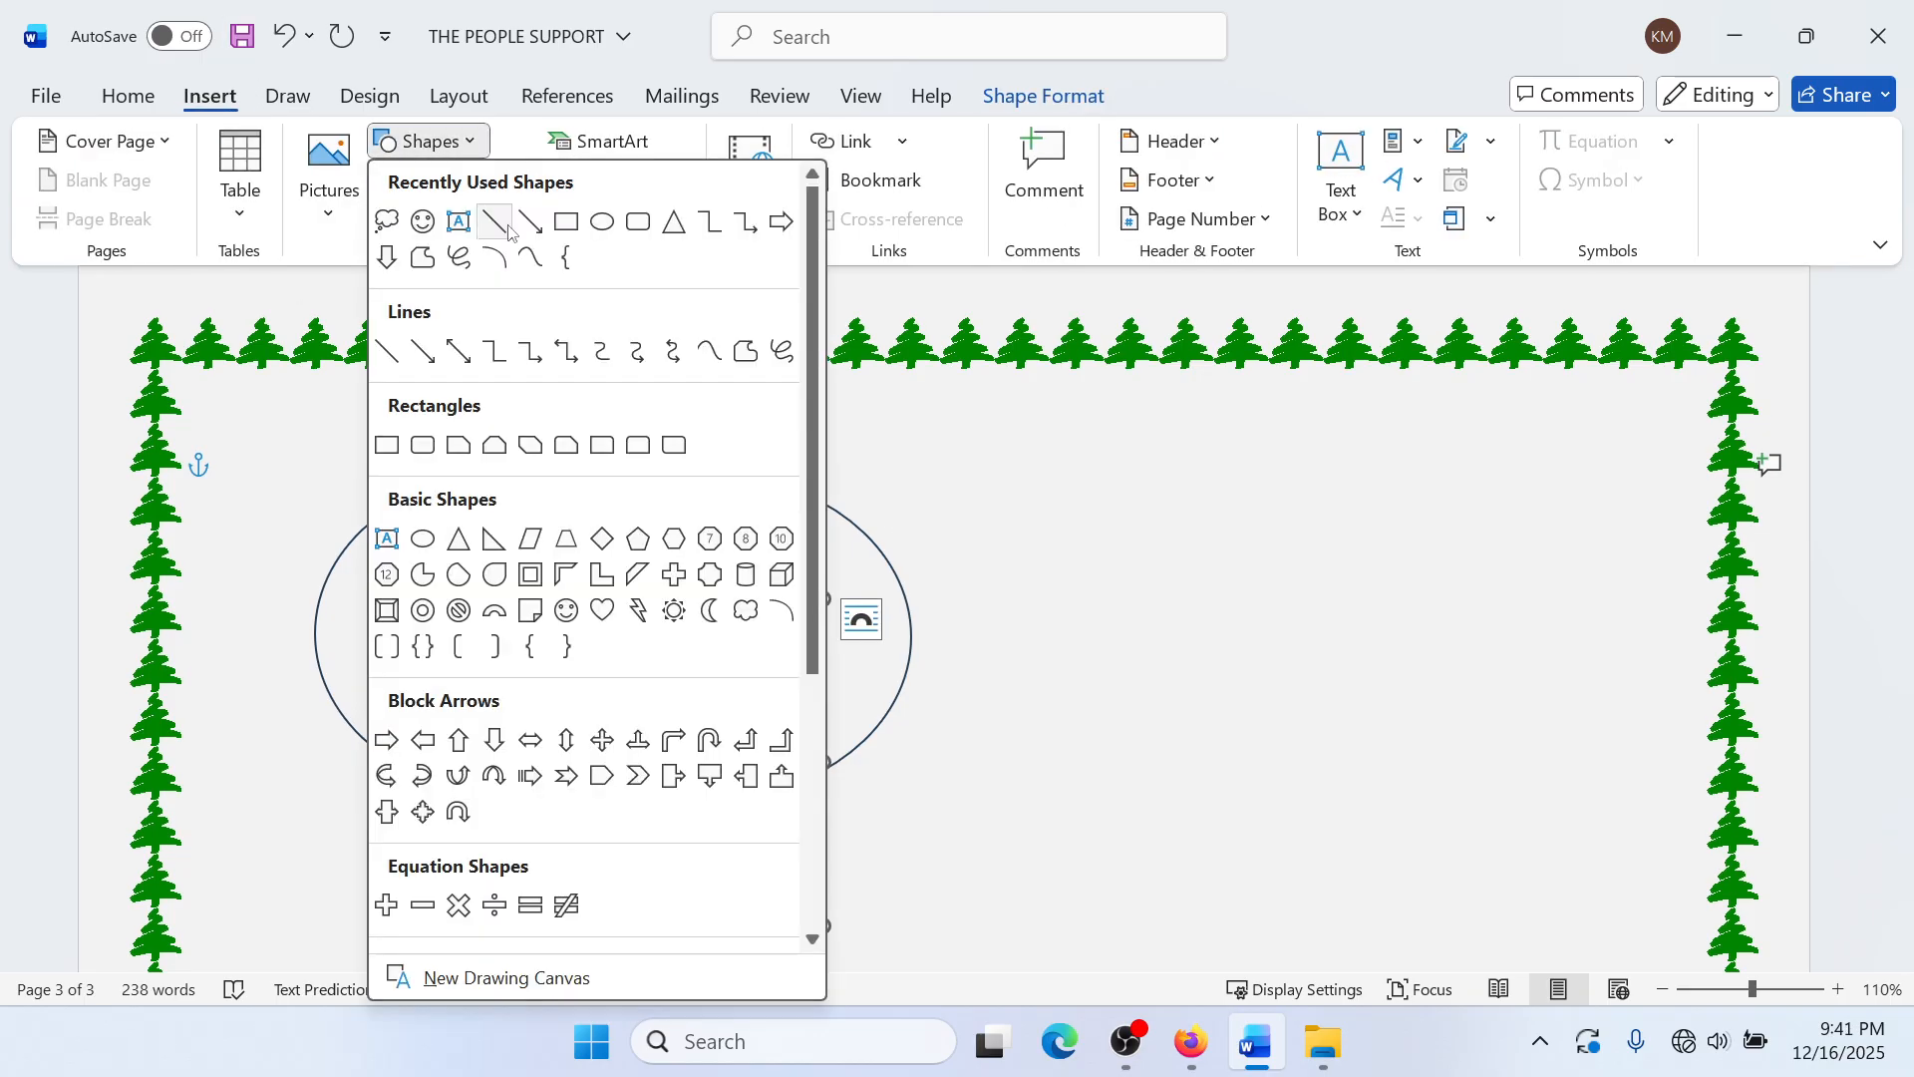
click(570, 226)
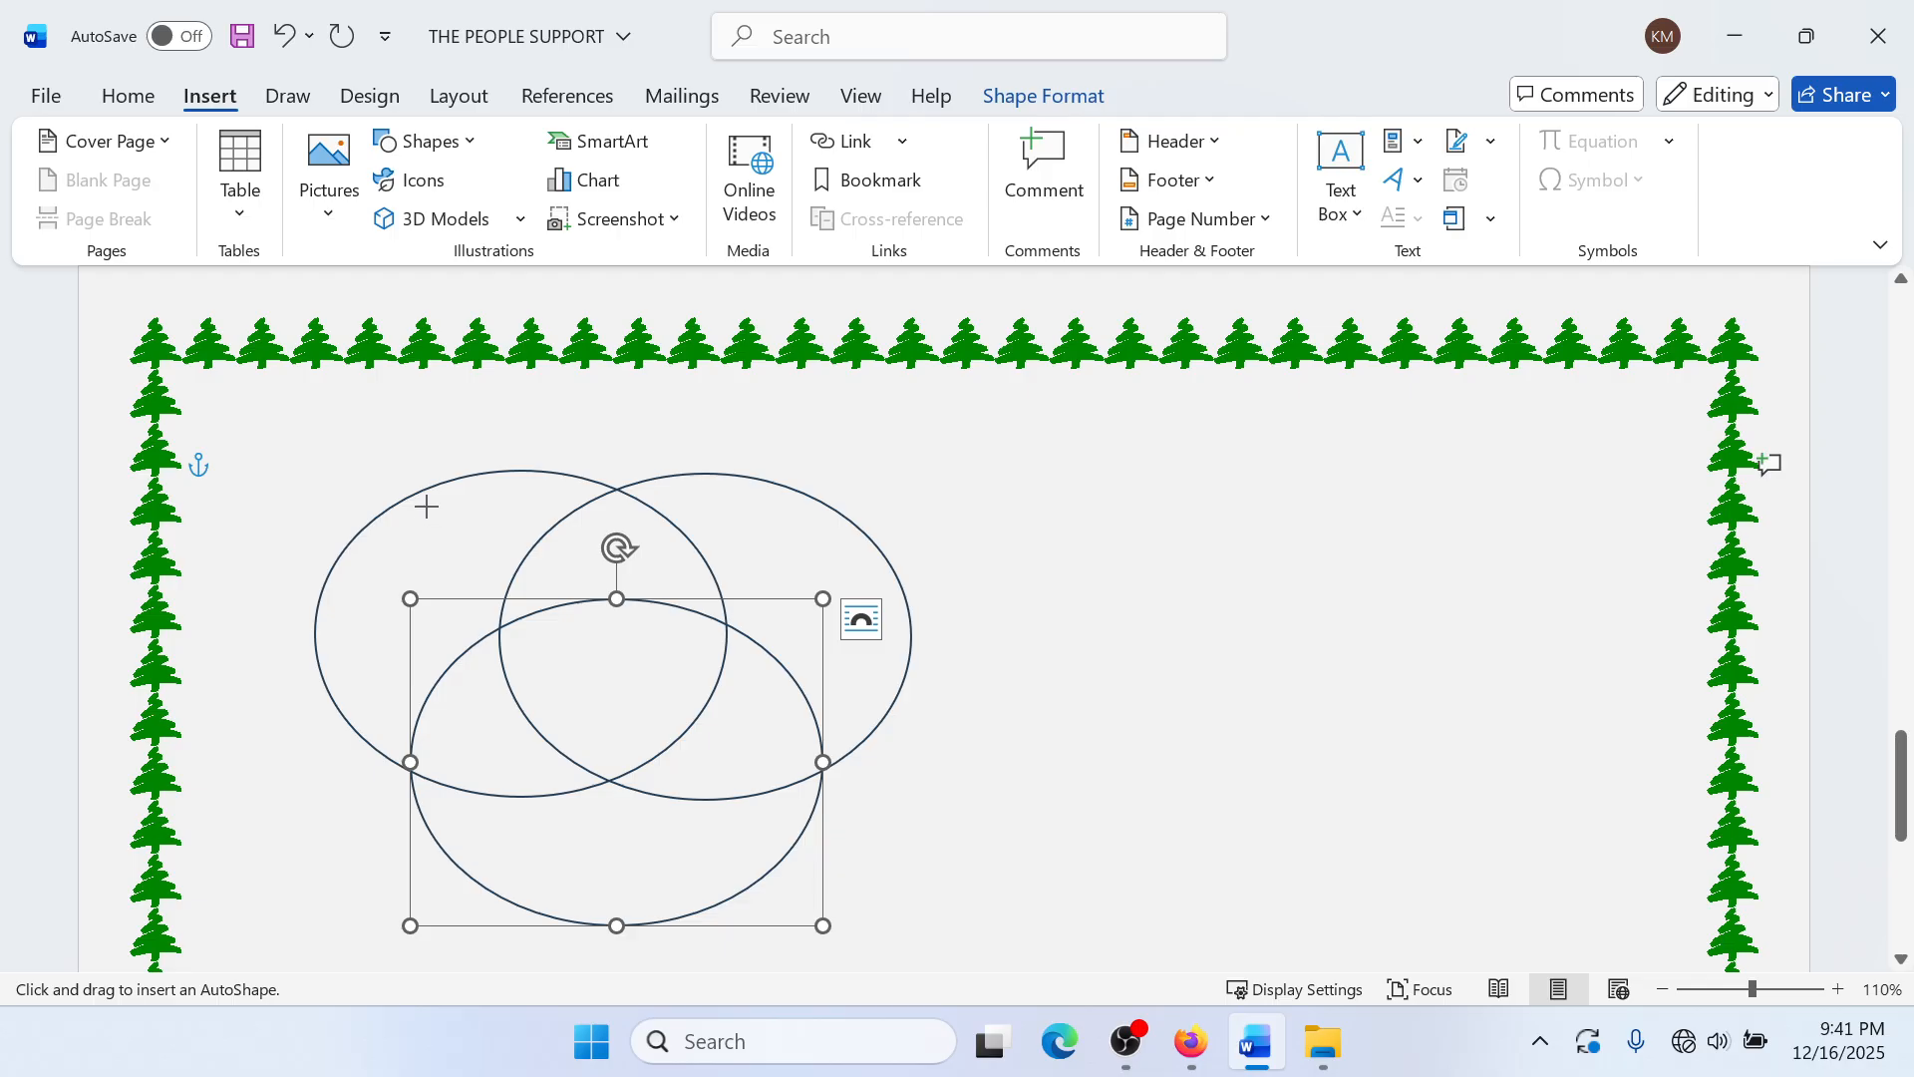
drag(451, 520, 503, 563)
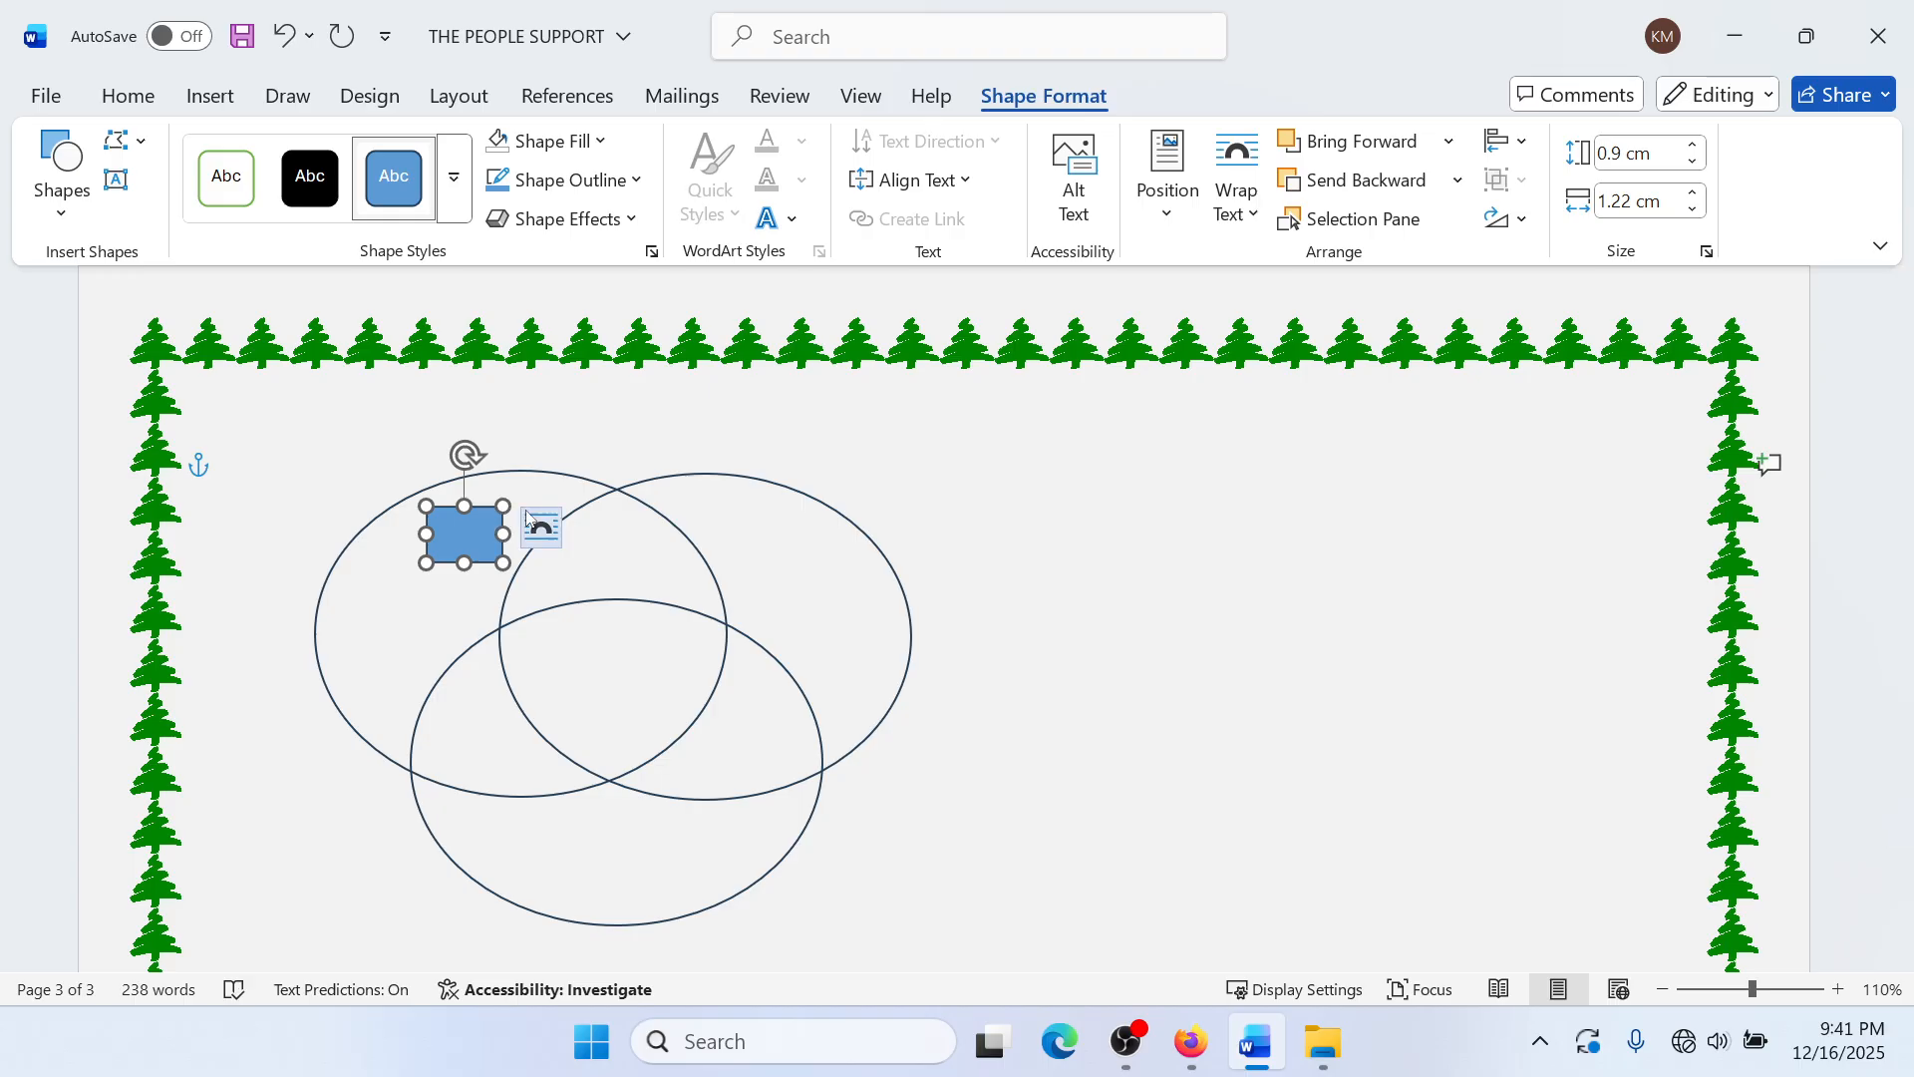
right_click(483, 539)
click(607, 445)
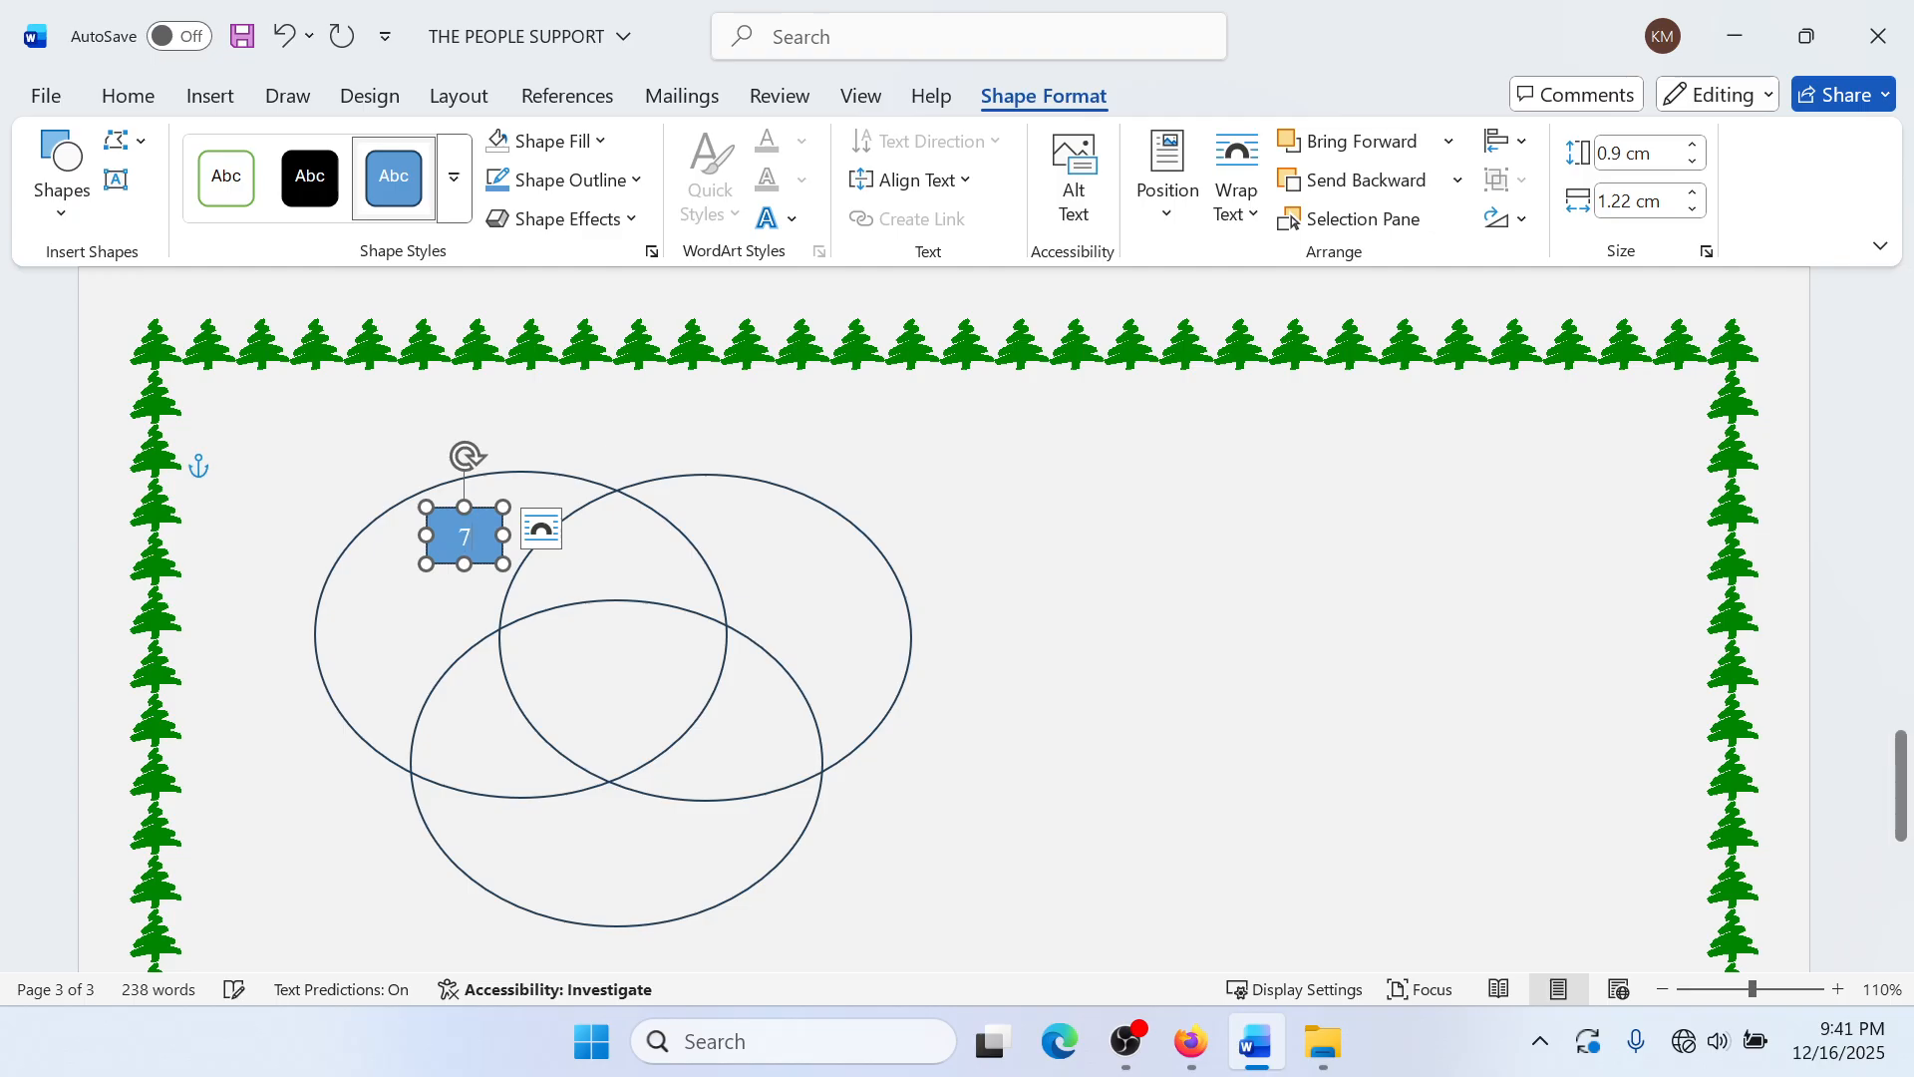
text(7)
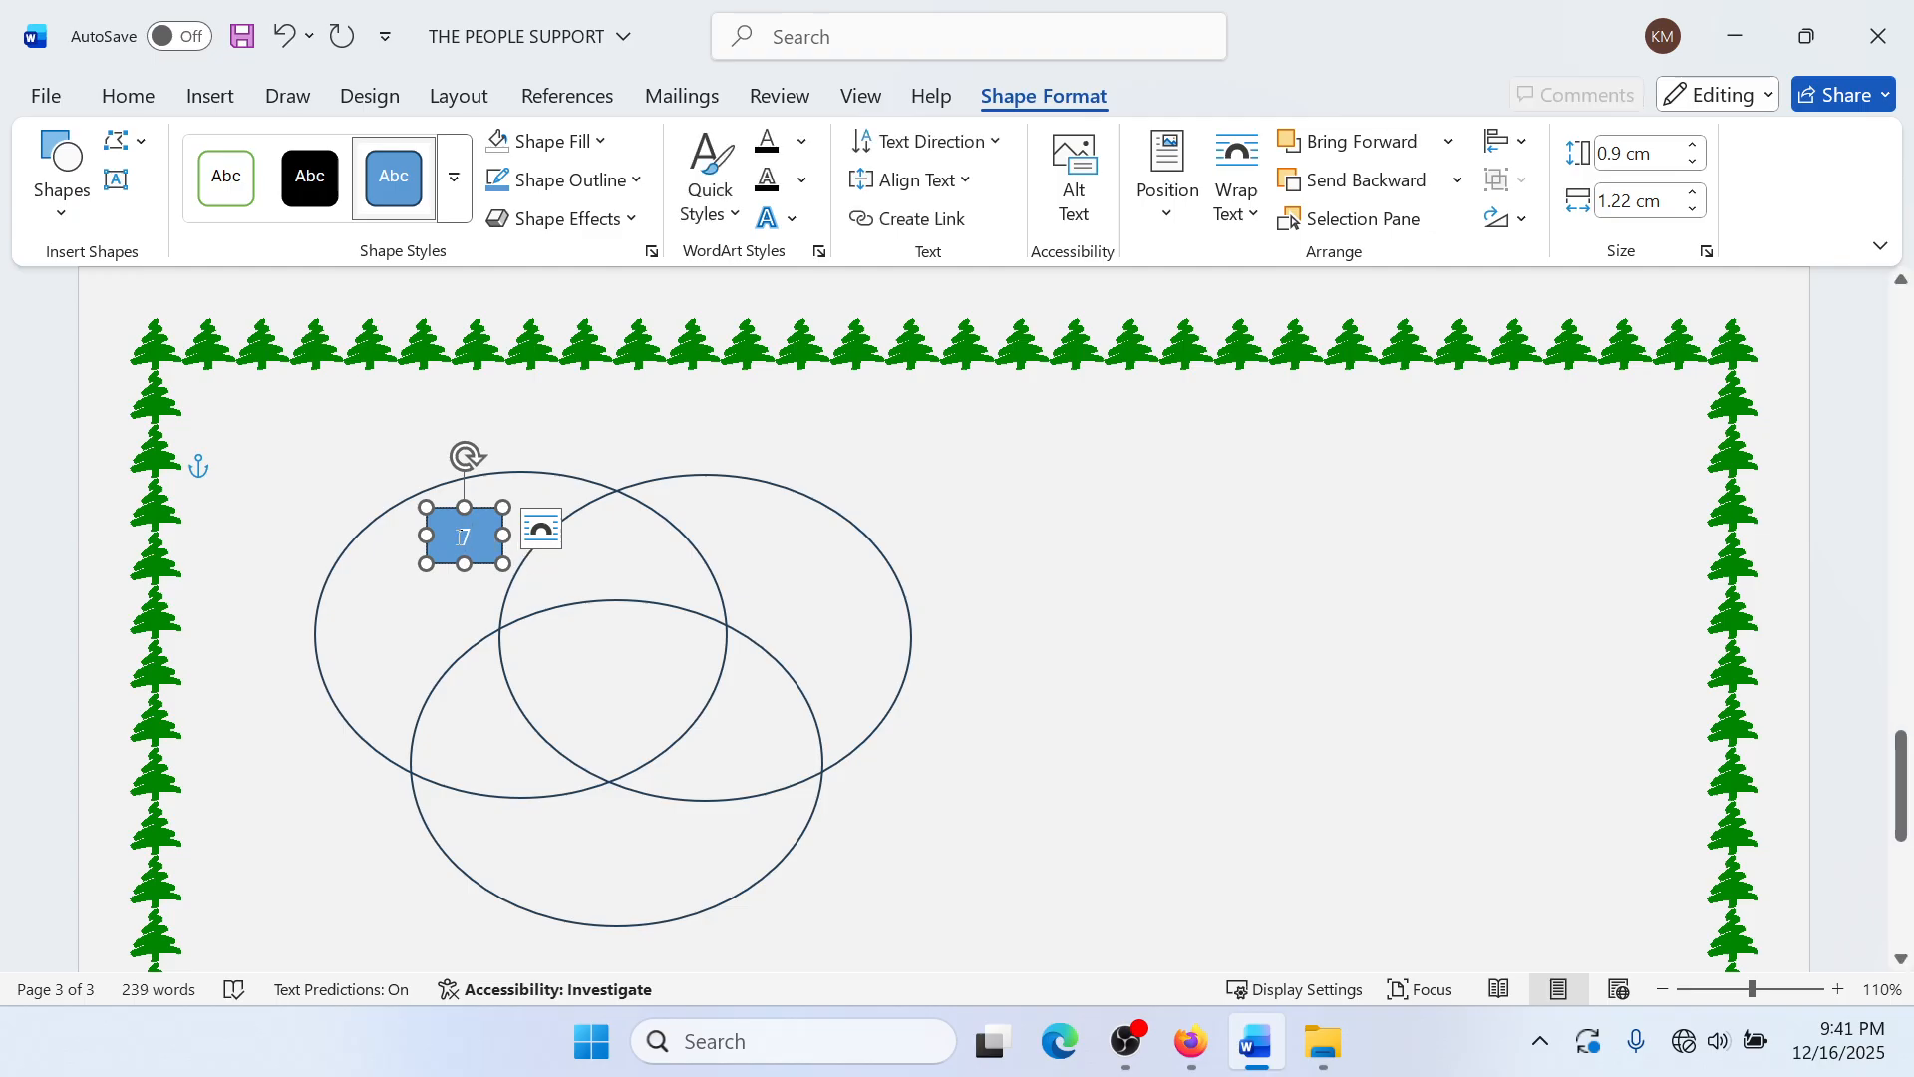
Step: Try to apply black paragraph shading to the 7 in the small rectangle
double_click(464, 537)
click(128, 96)
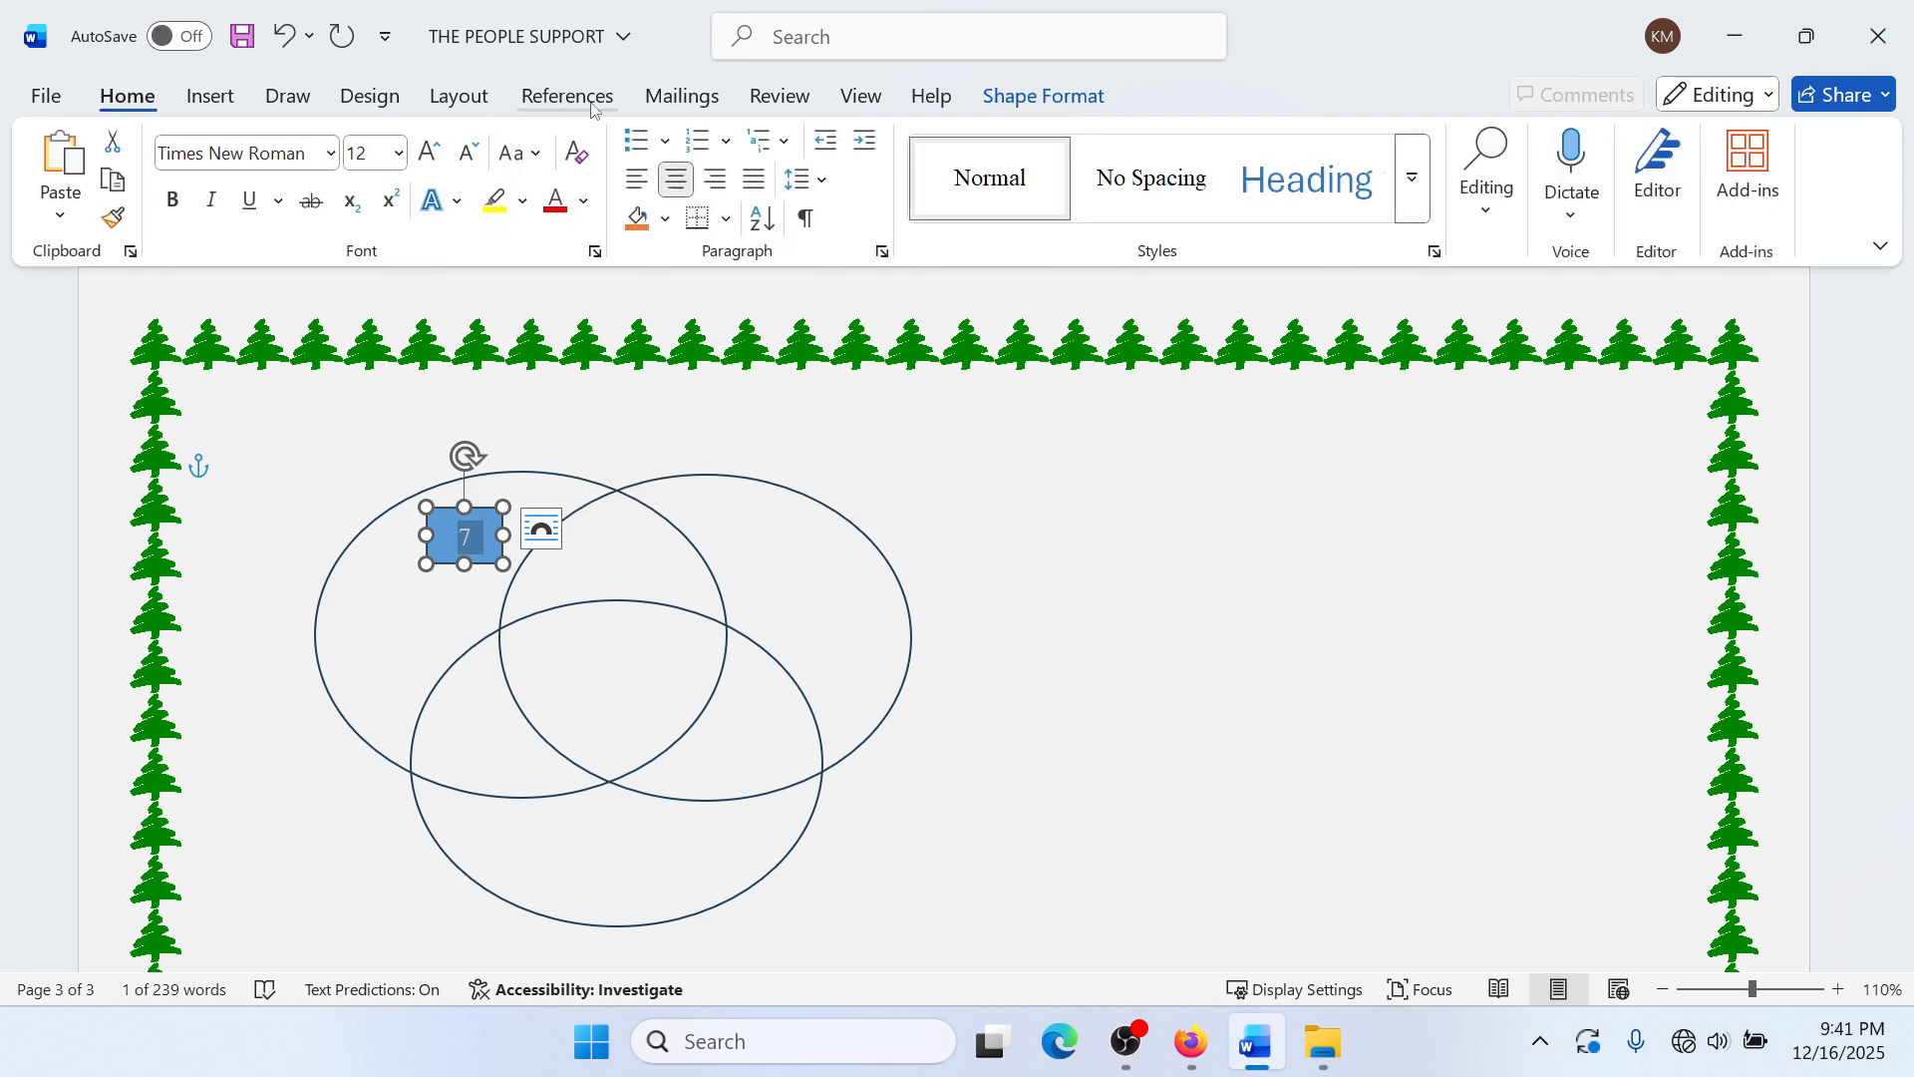
click(665, 220)
click(684, 364)
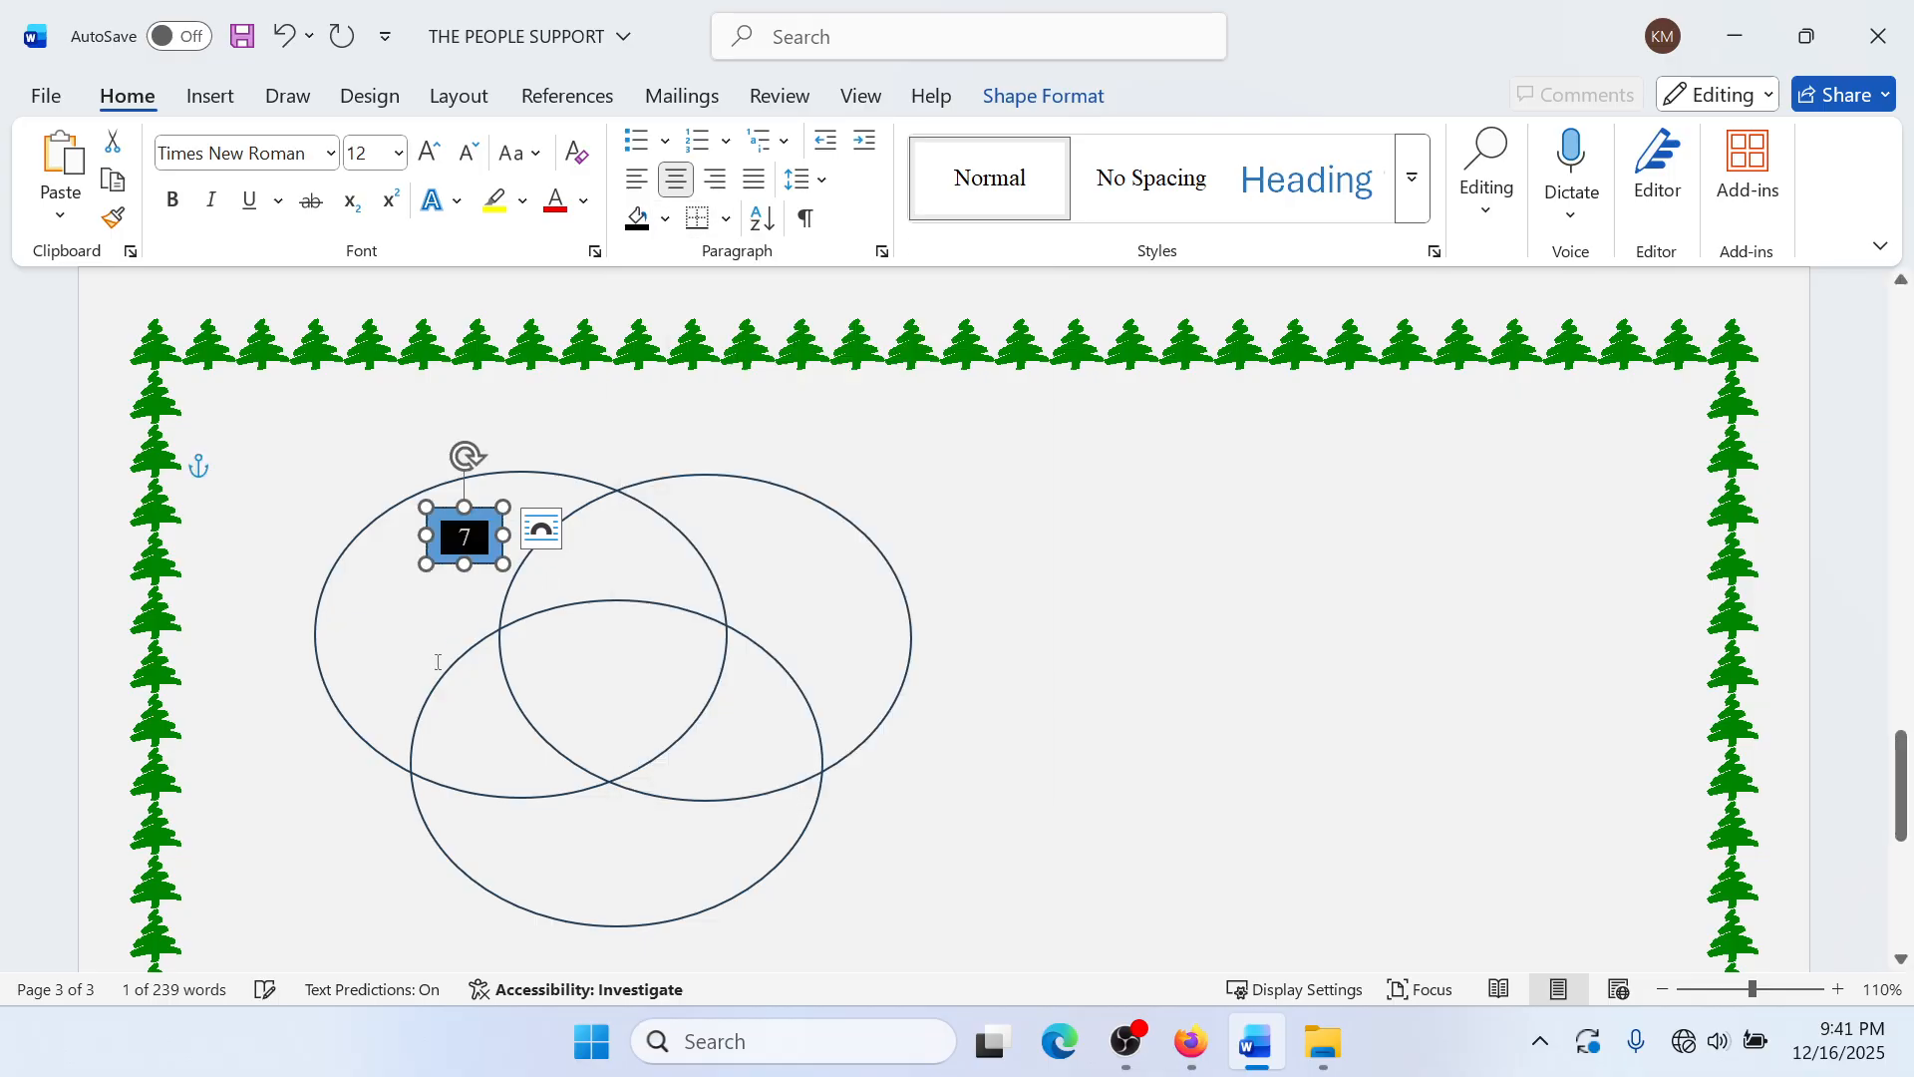
click(458, 605)
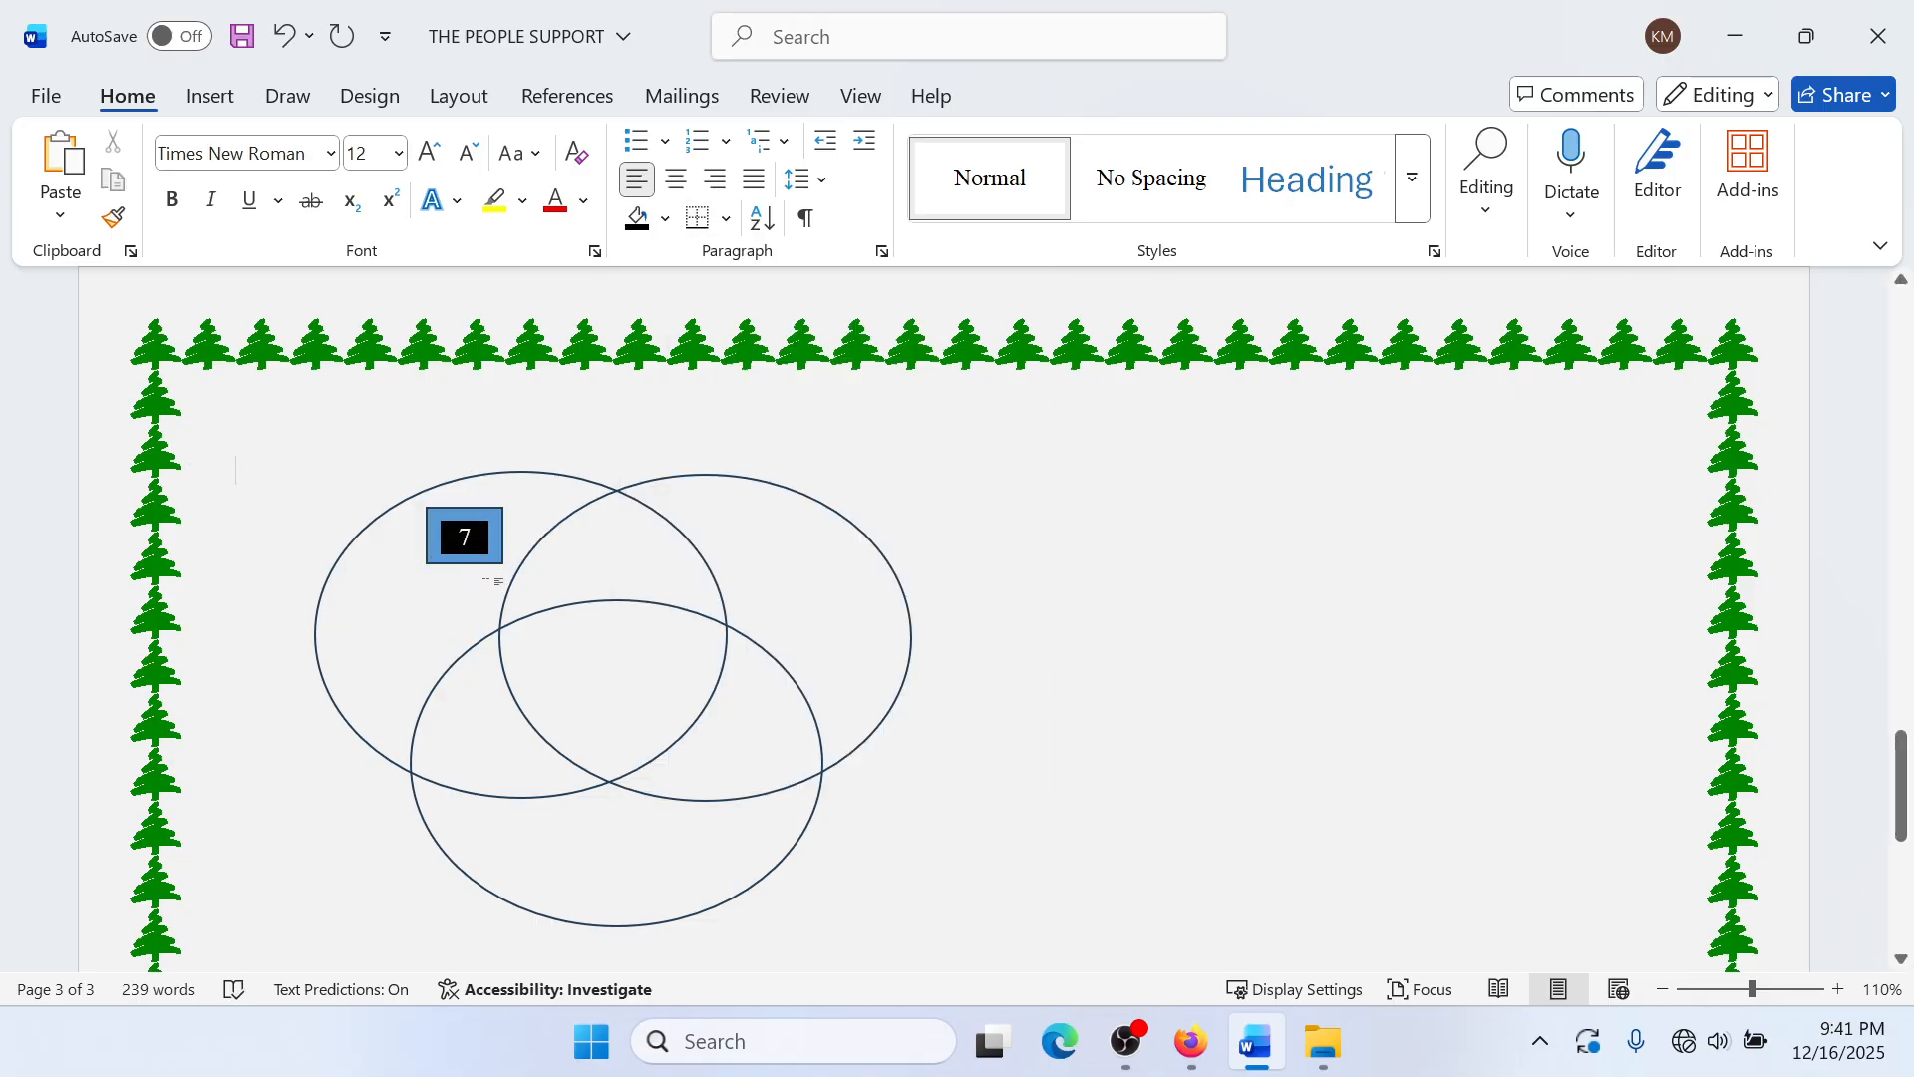
click(477, 544)
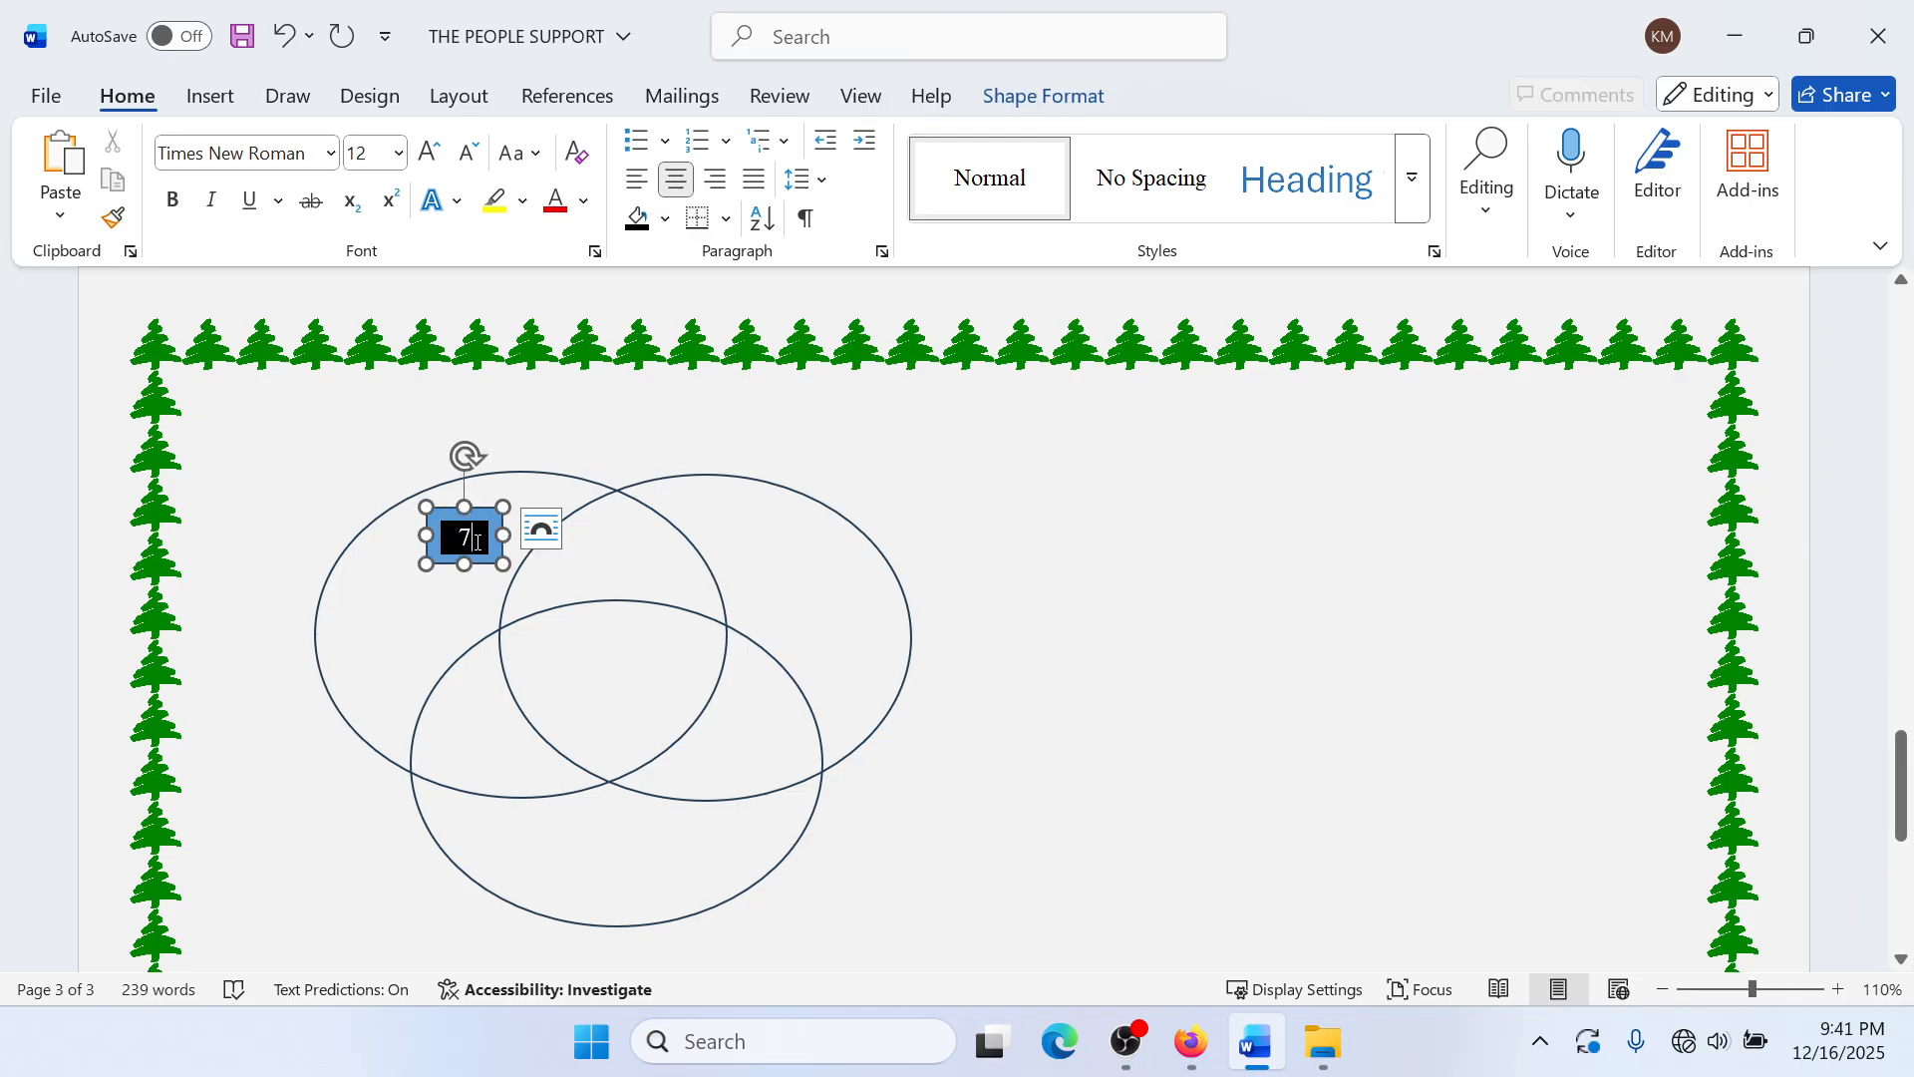
Step: Set the font colour of the 7 in the small rectangle to black
double_click(458, 541)
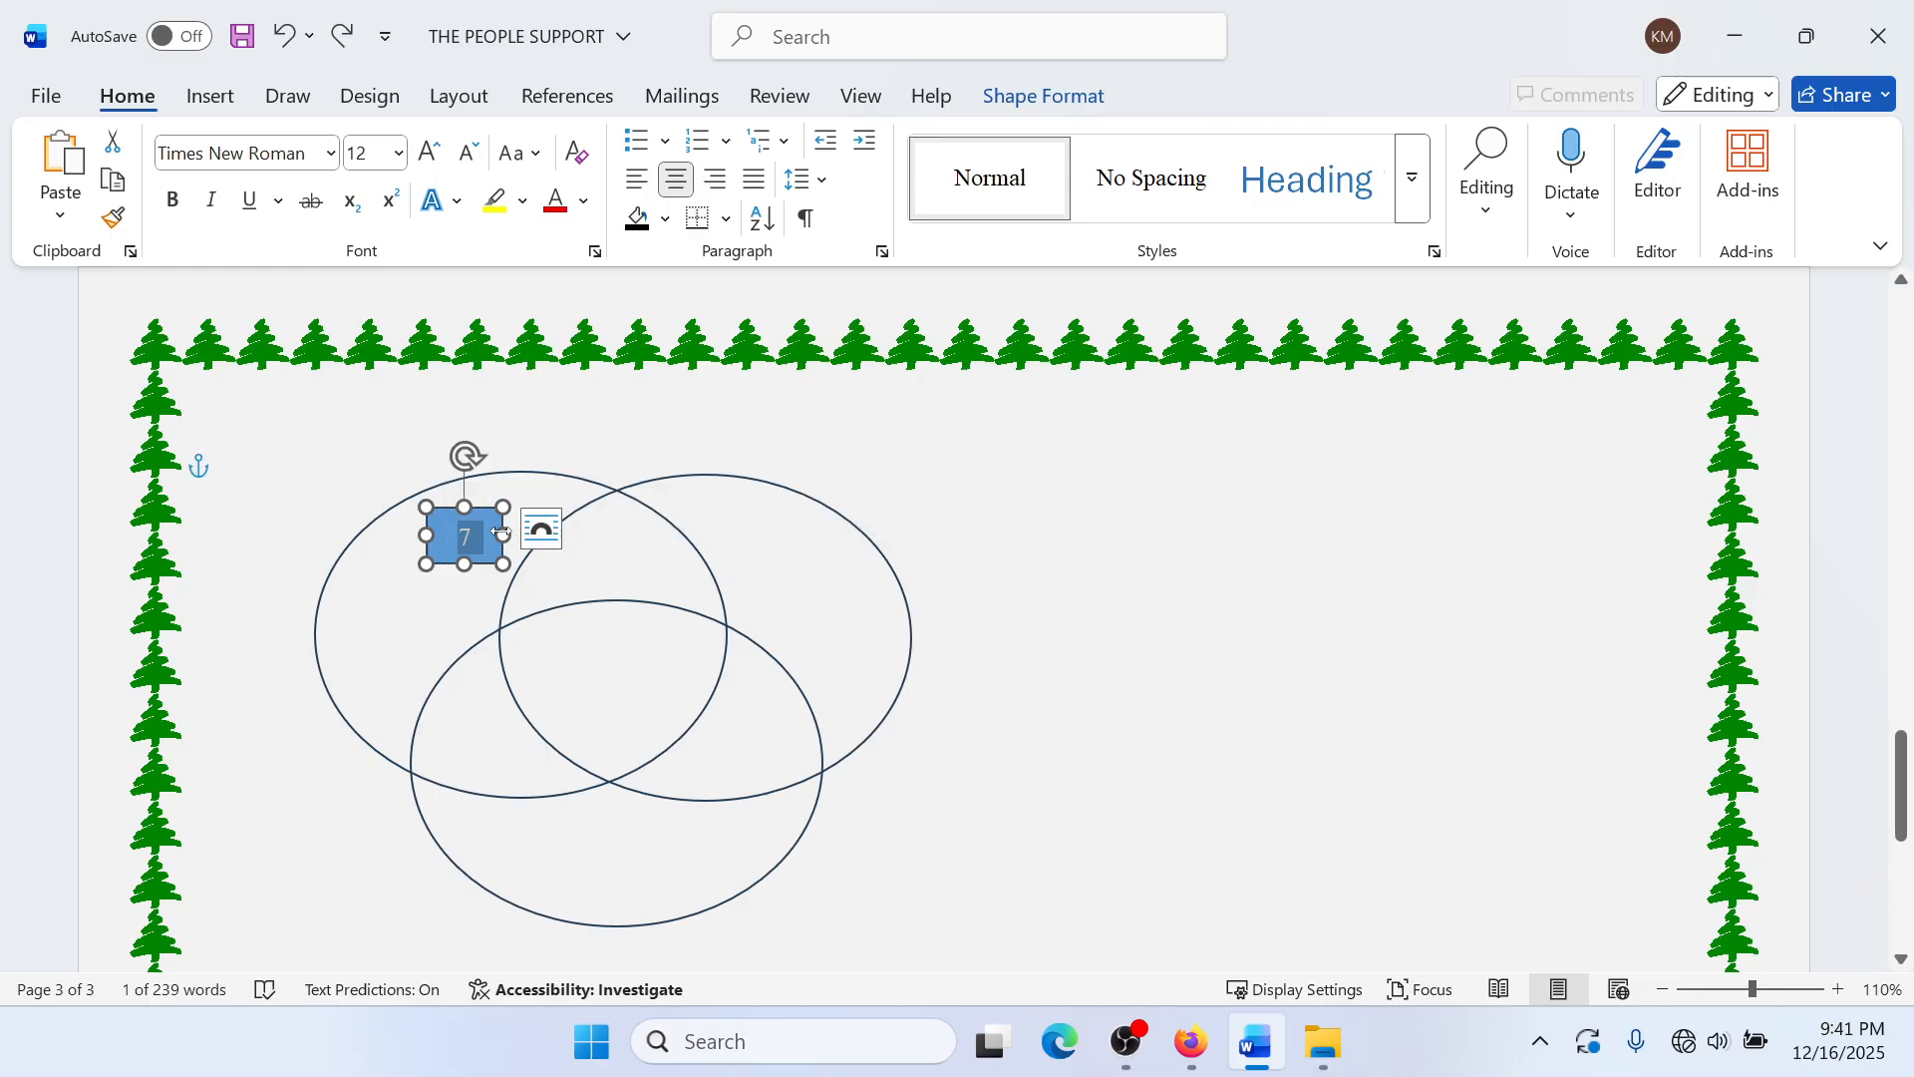
click(584, 201)
click(606, 391)
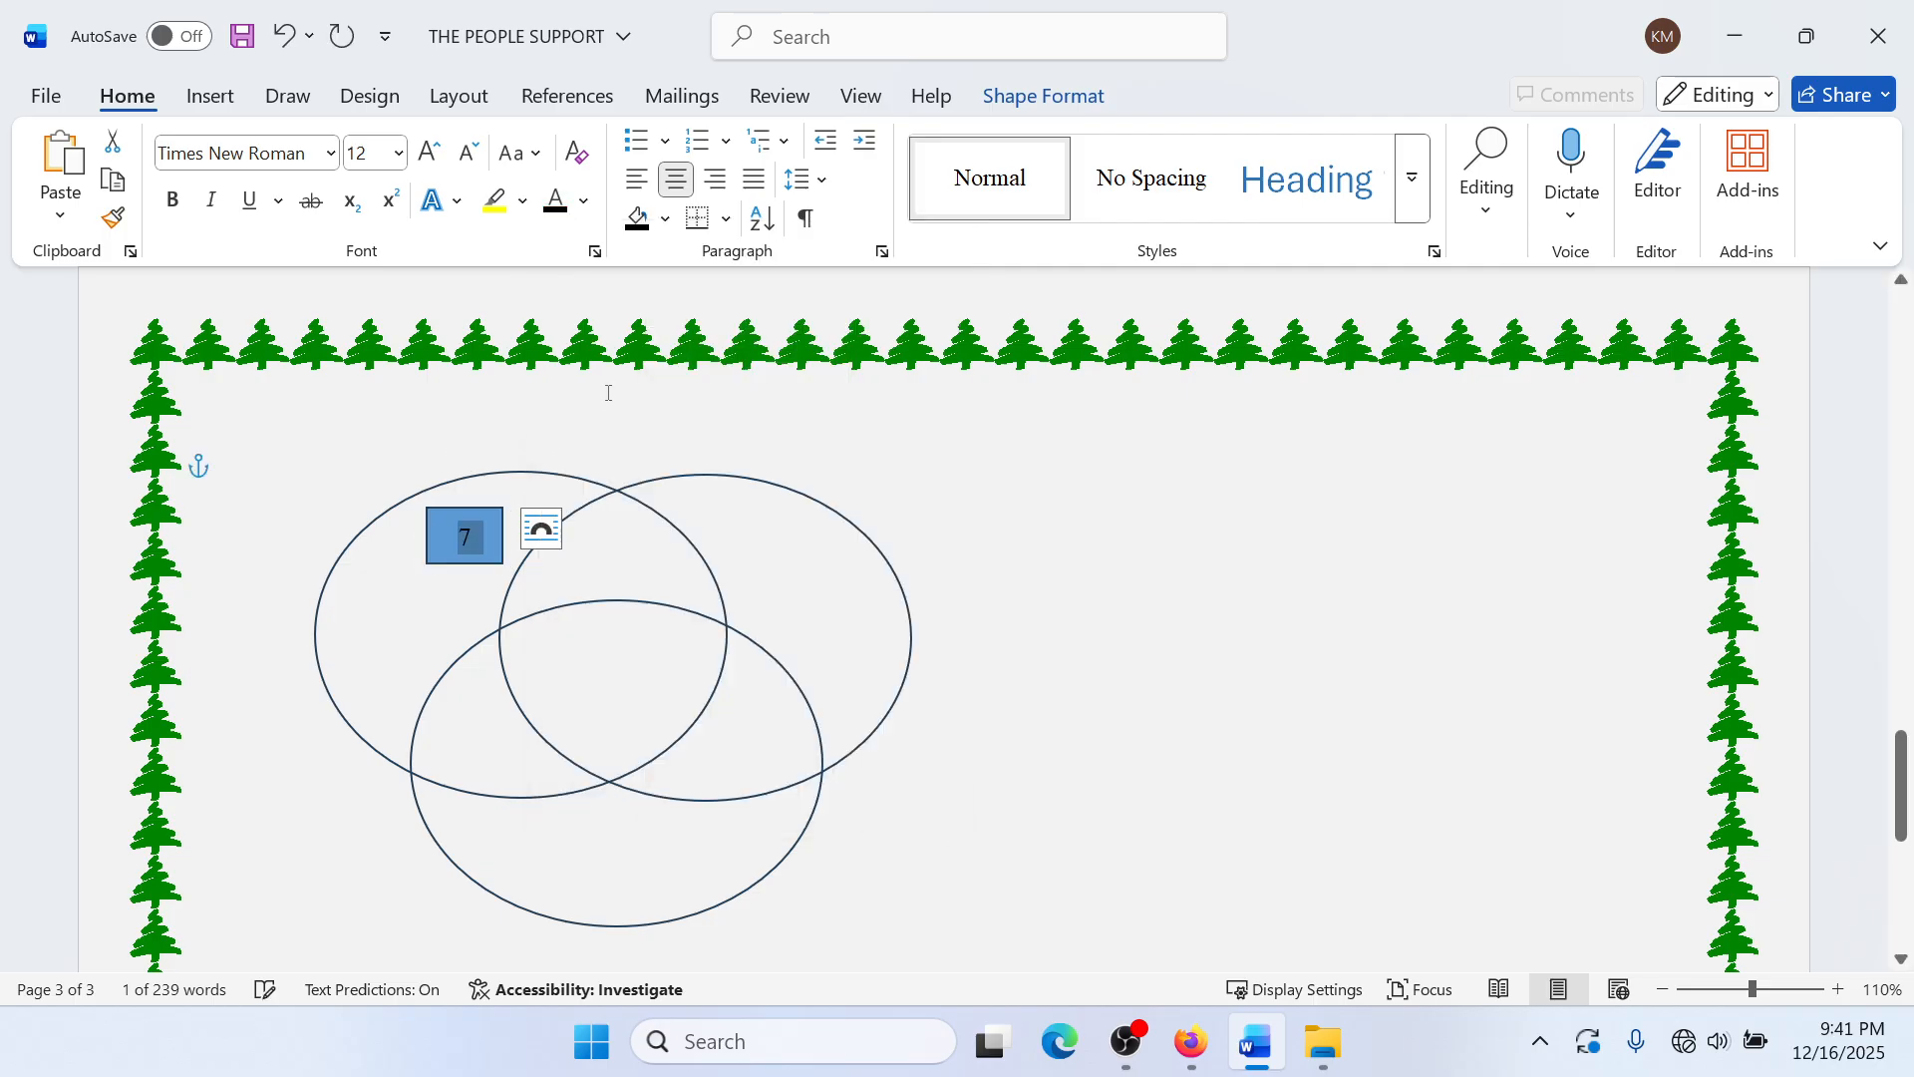
click(419, 690)
Step: Remove the fill and the outline from the small rectangle containing the 7
click(442, 561)
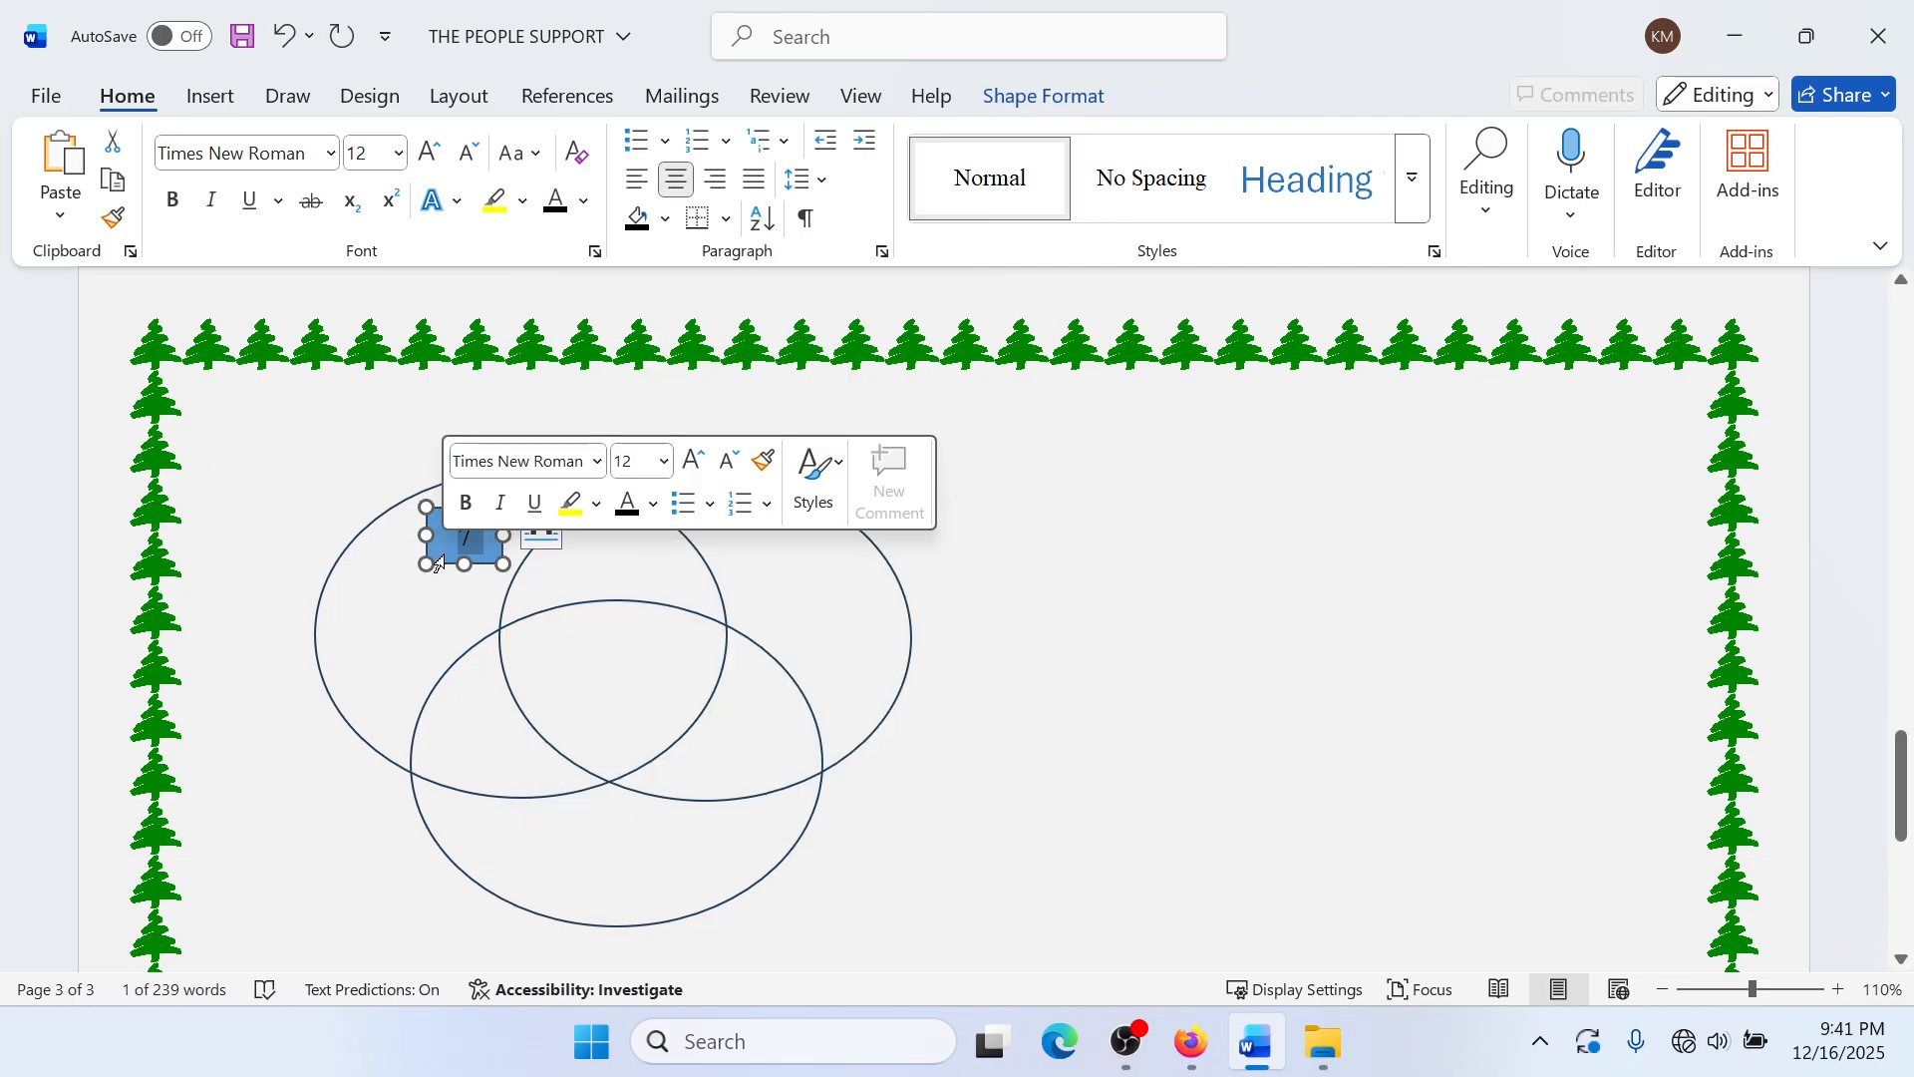
click(1044, 96)
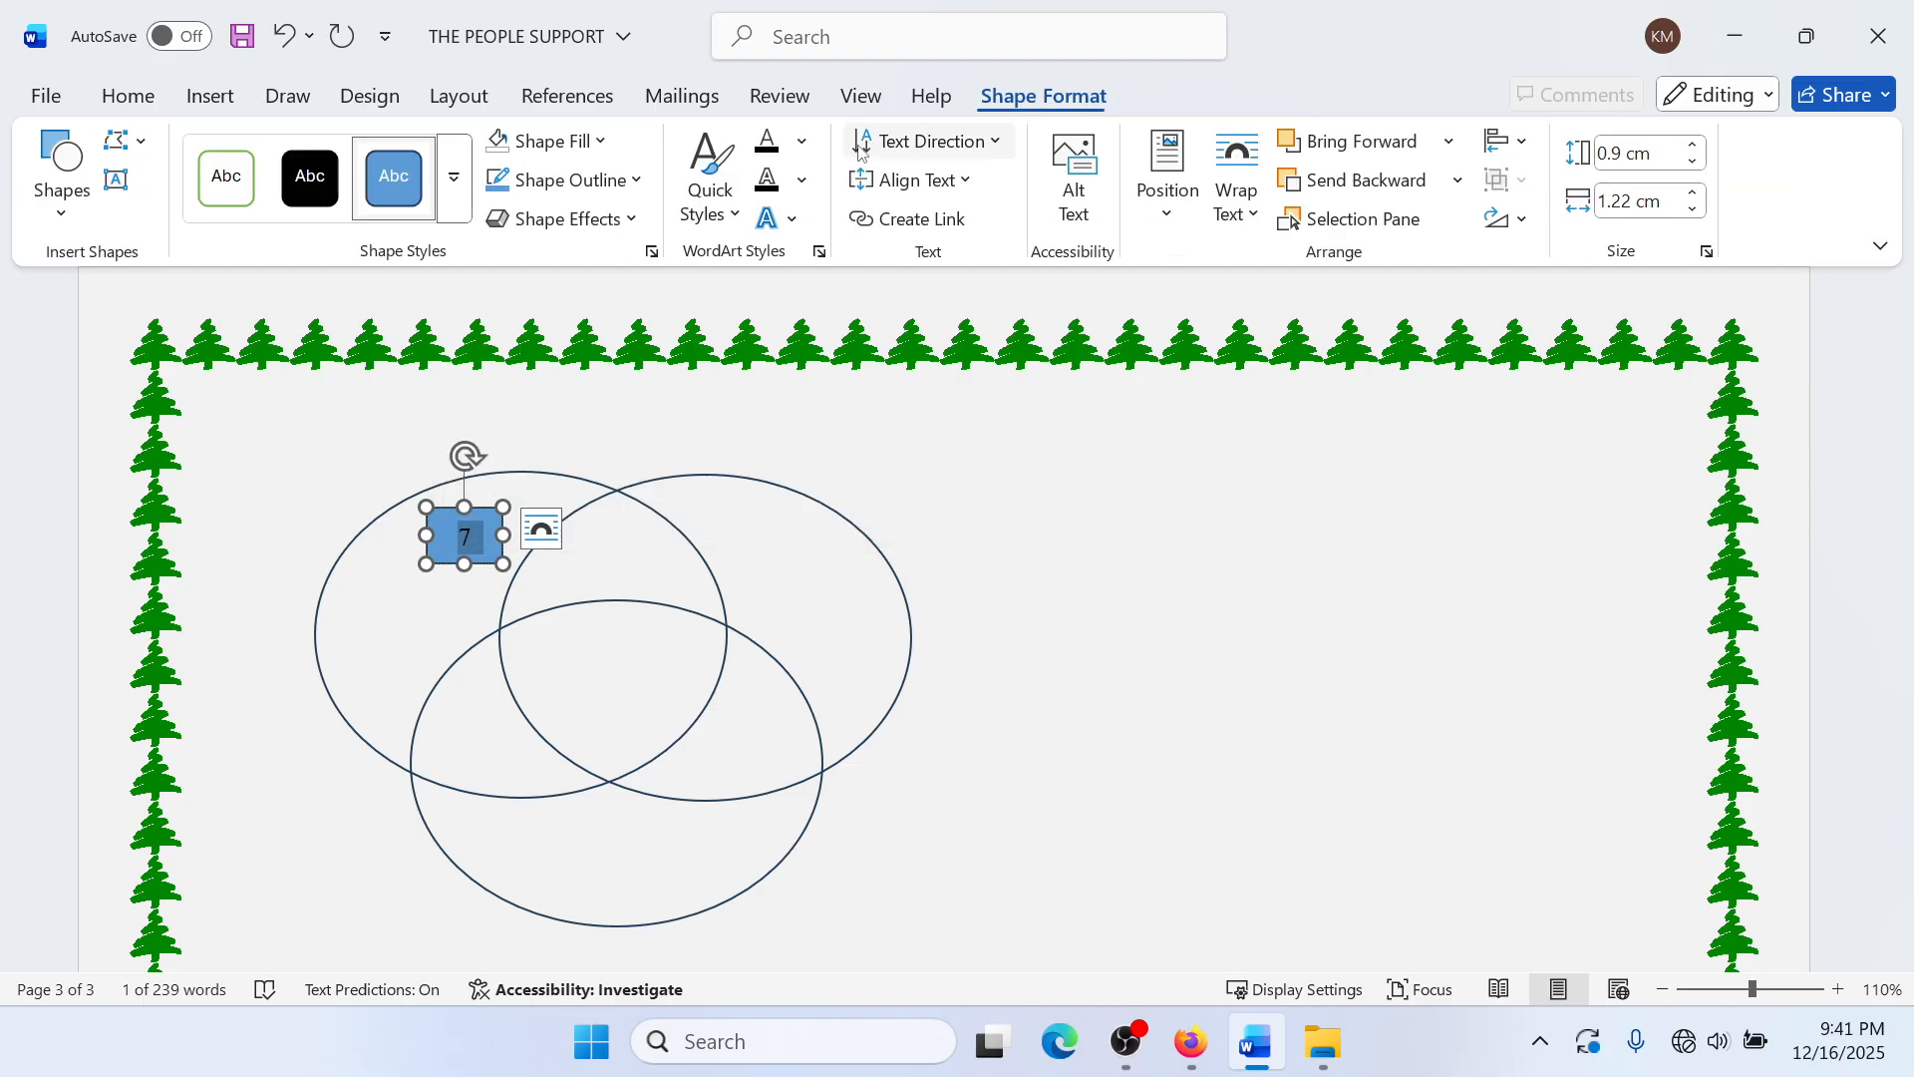
click(553, 141)
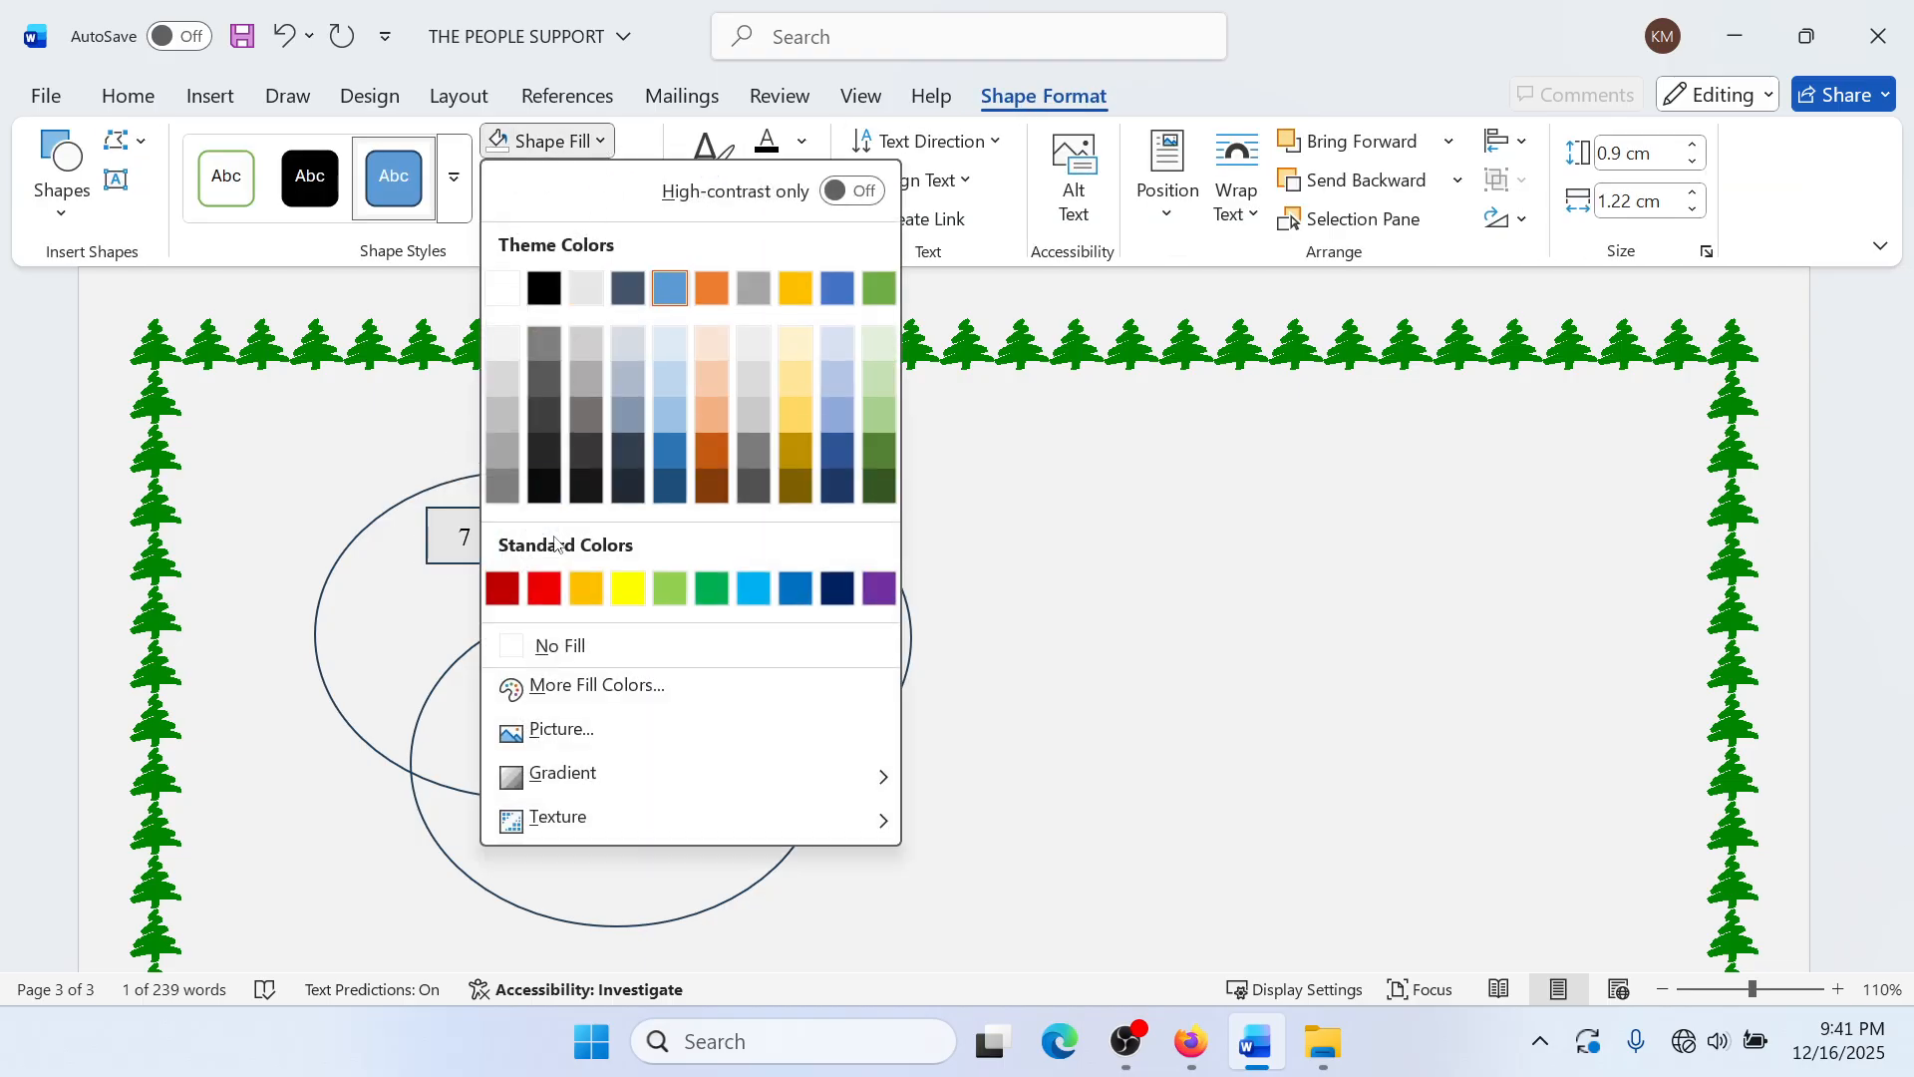
click(560, 647)
click(564, 180)
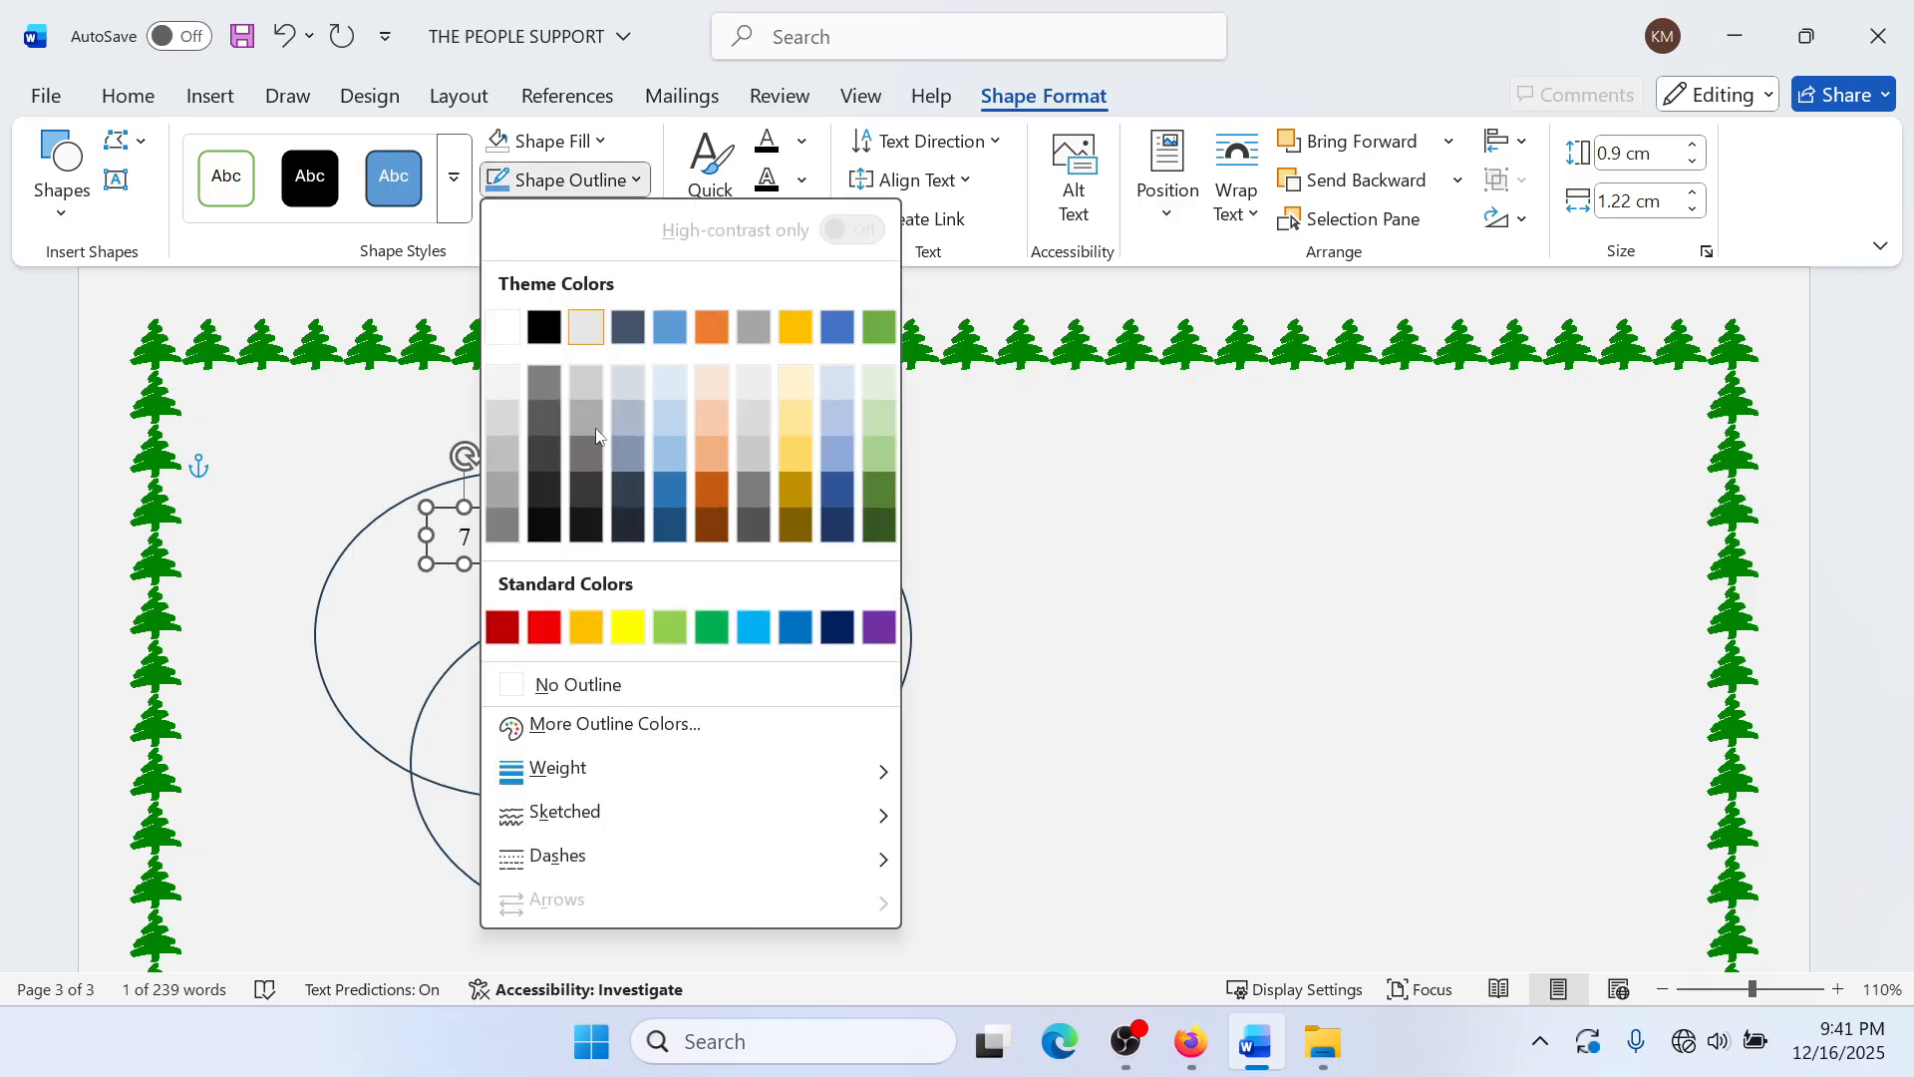
click(578, 684)
click(856, 578)
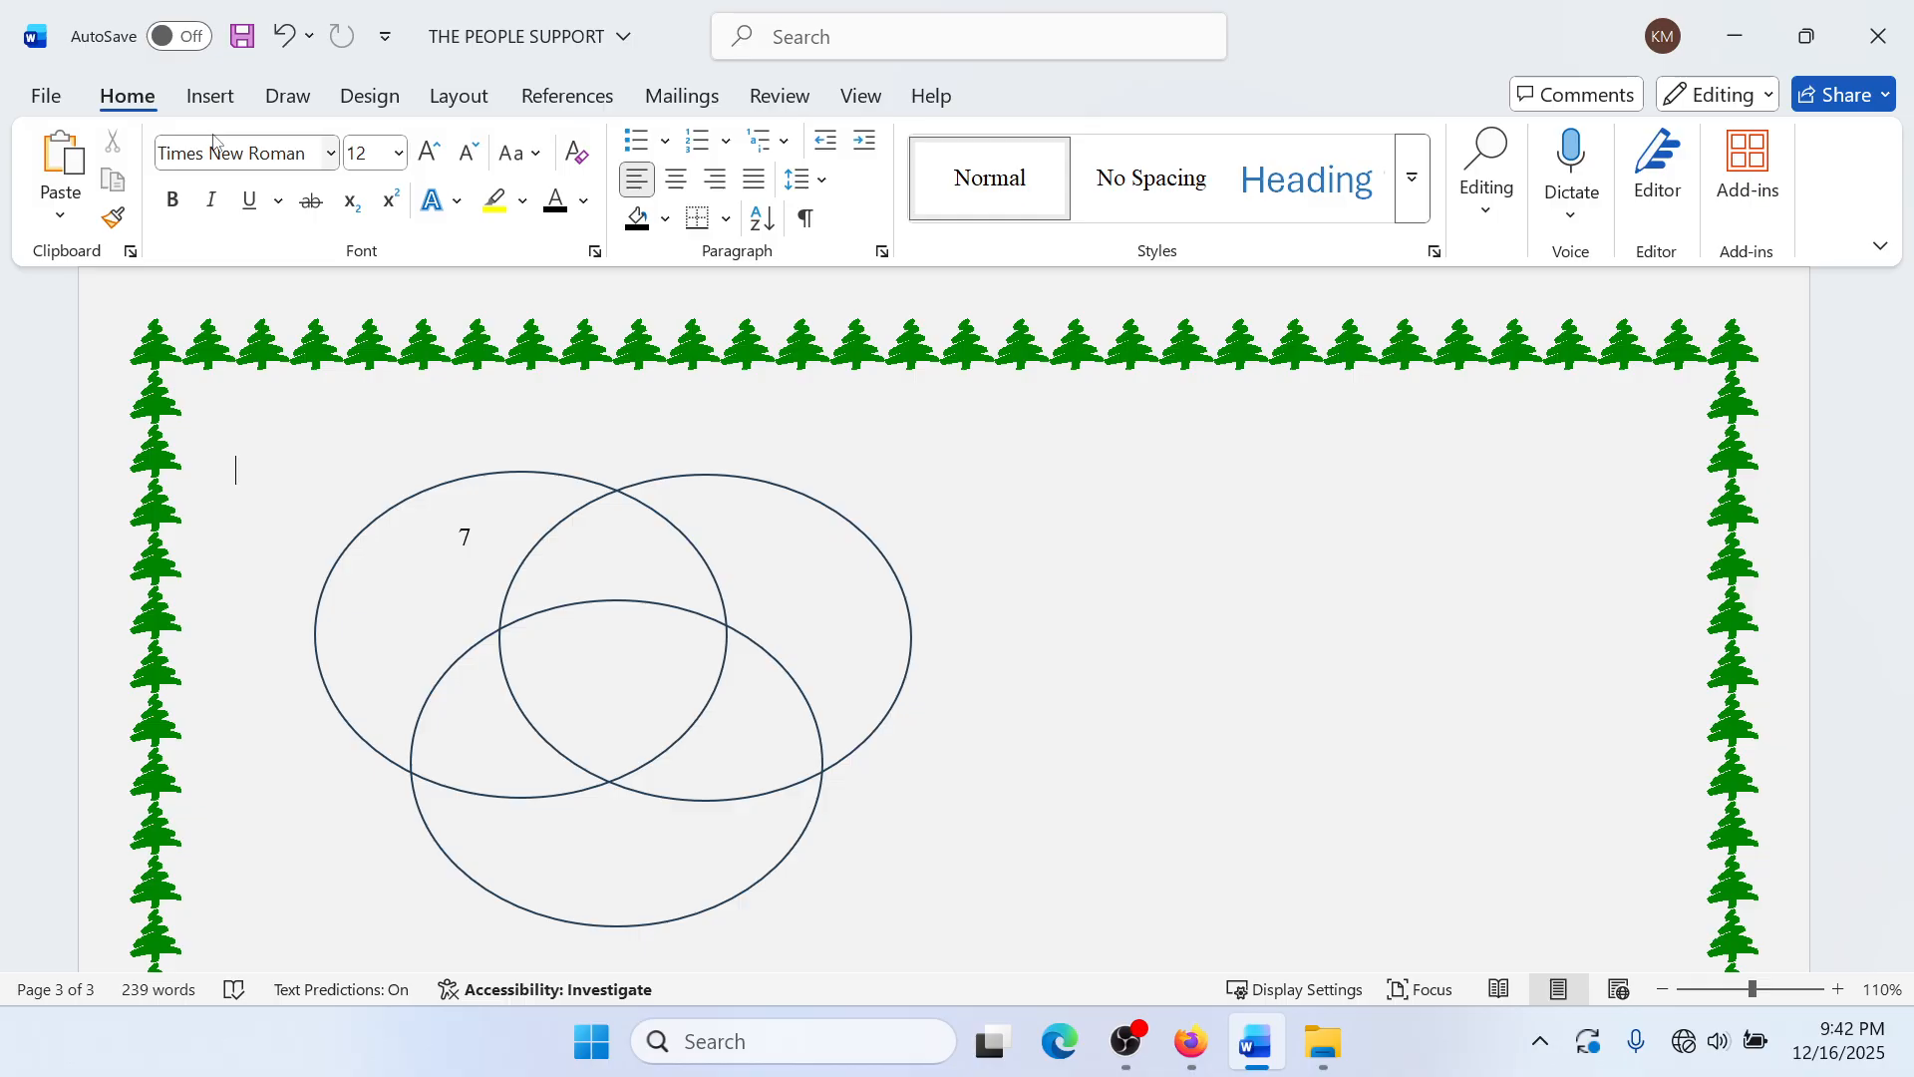
Step: Draw a rectangle about 0.87 cm high and 1.62 cm wide inside the upper-right oval and add the text 10 to it
click(209, 95)
click(424, 141)
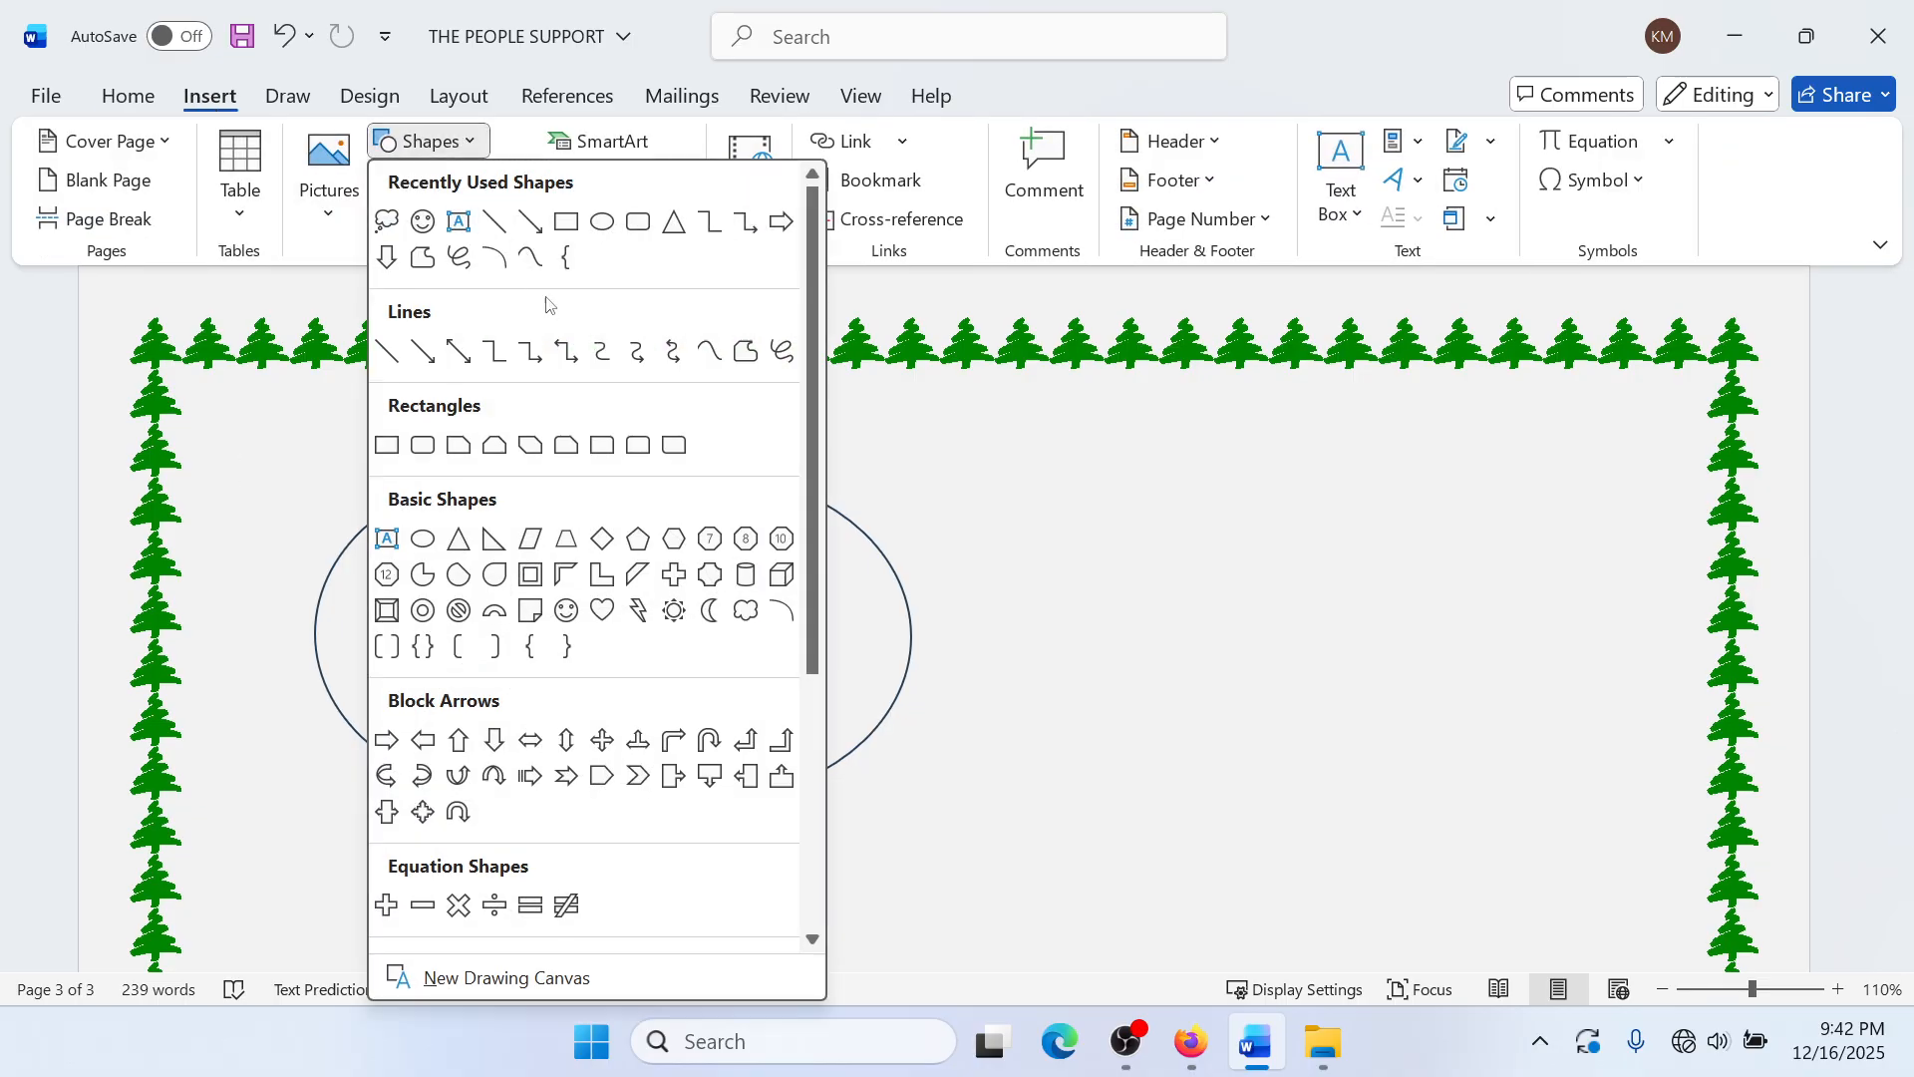
click(569, 219)
drag(737, 536, 839, 590)
right_click(795, 566)
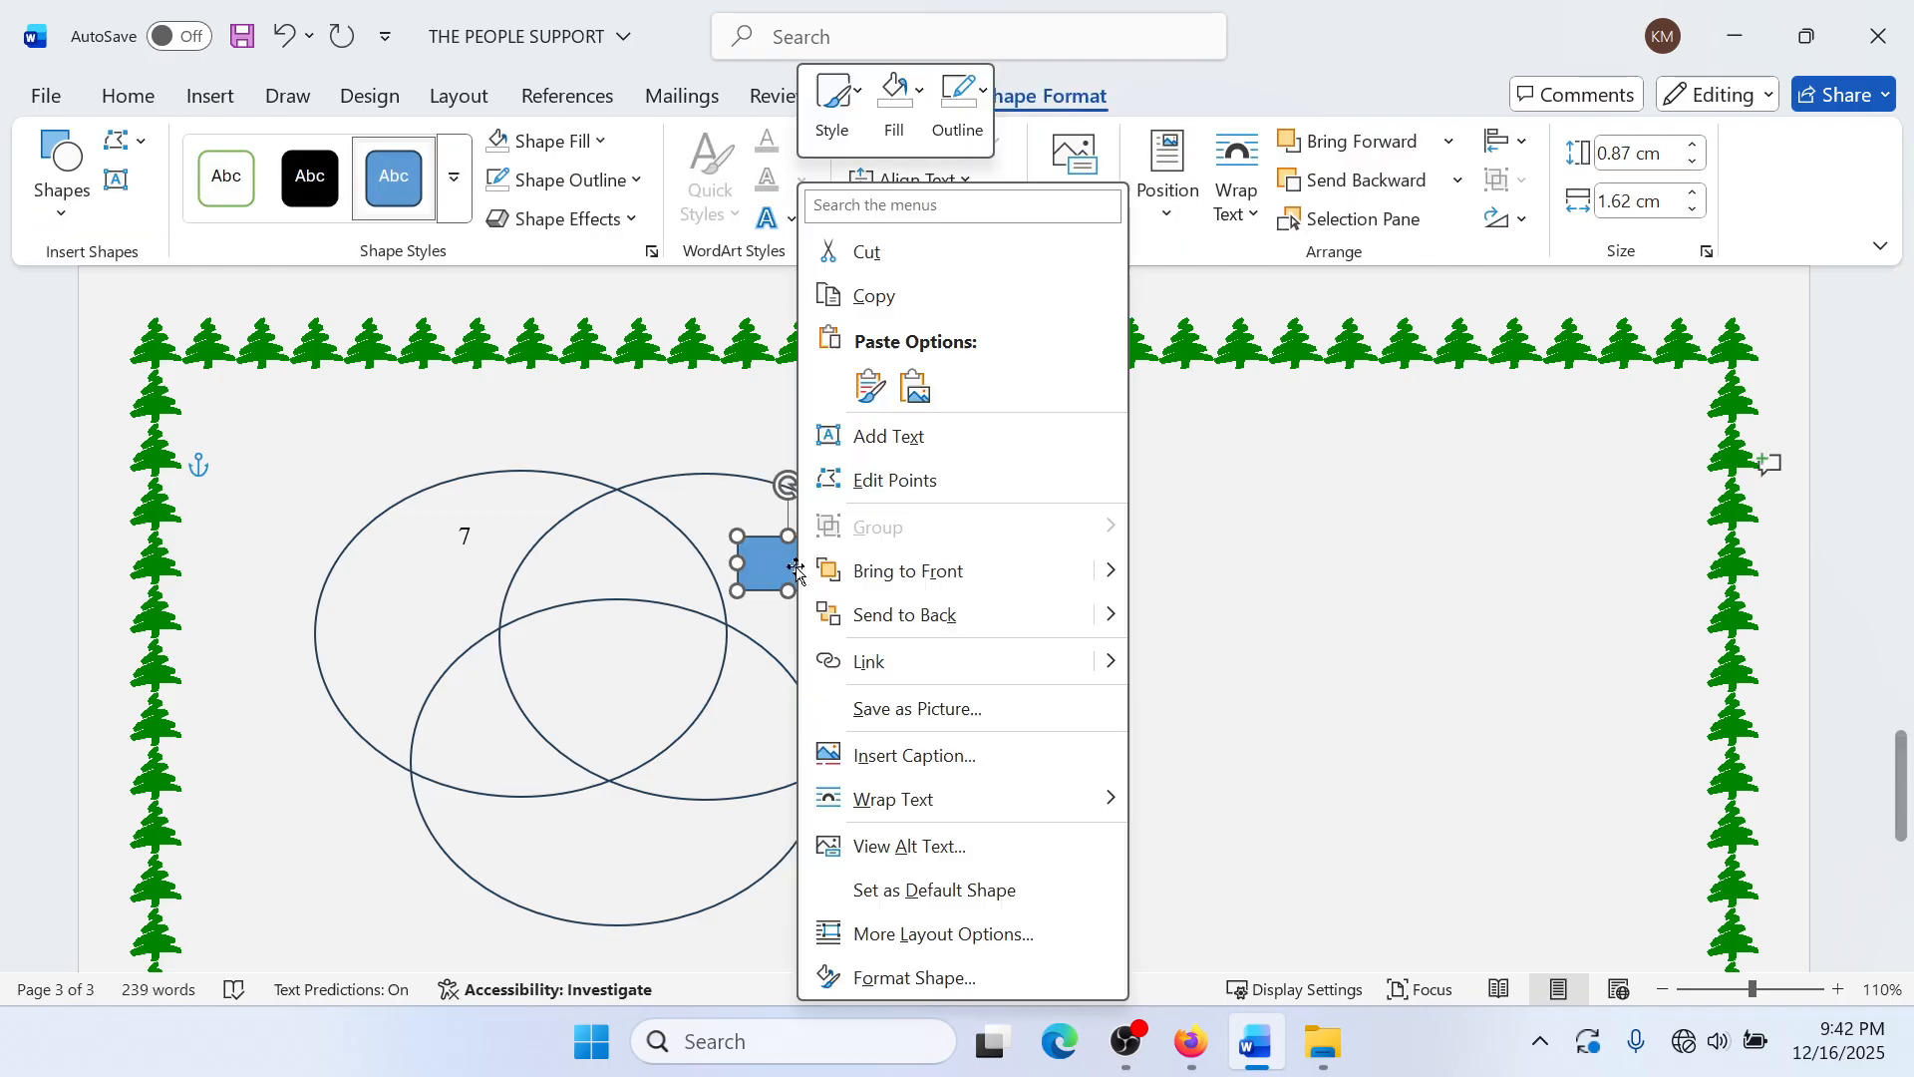
click(929, 452)
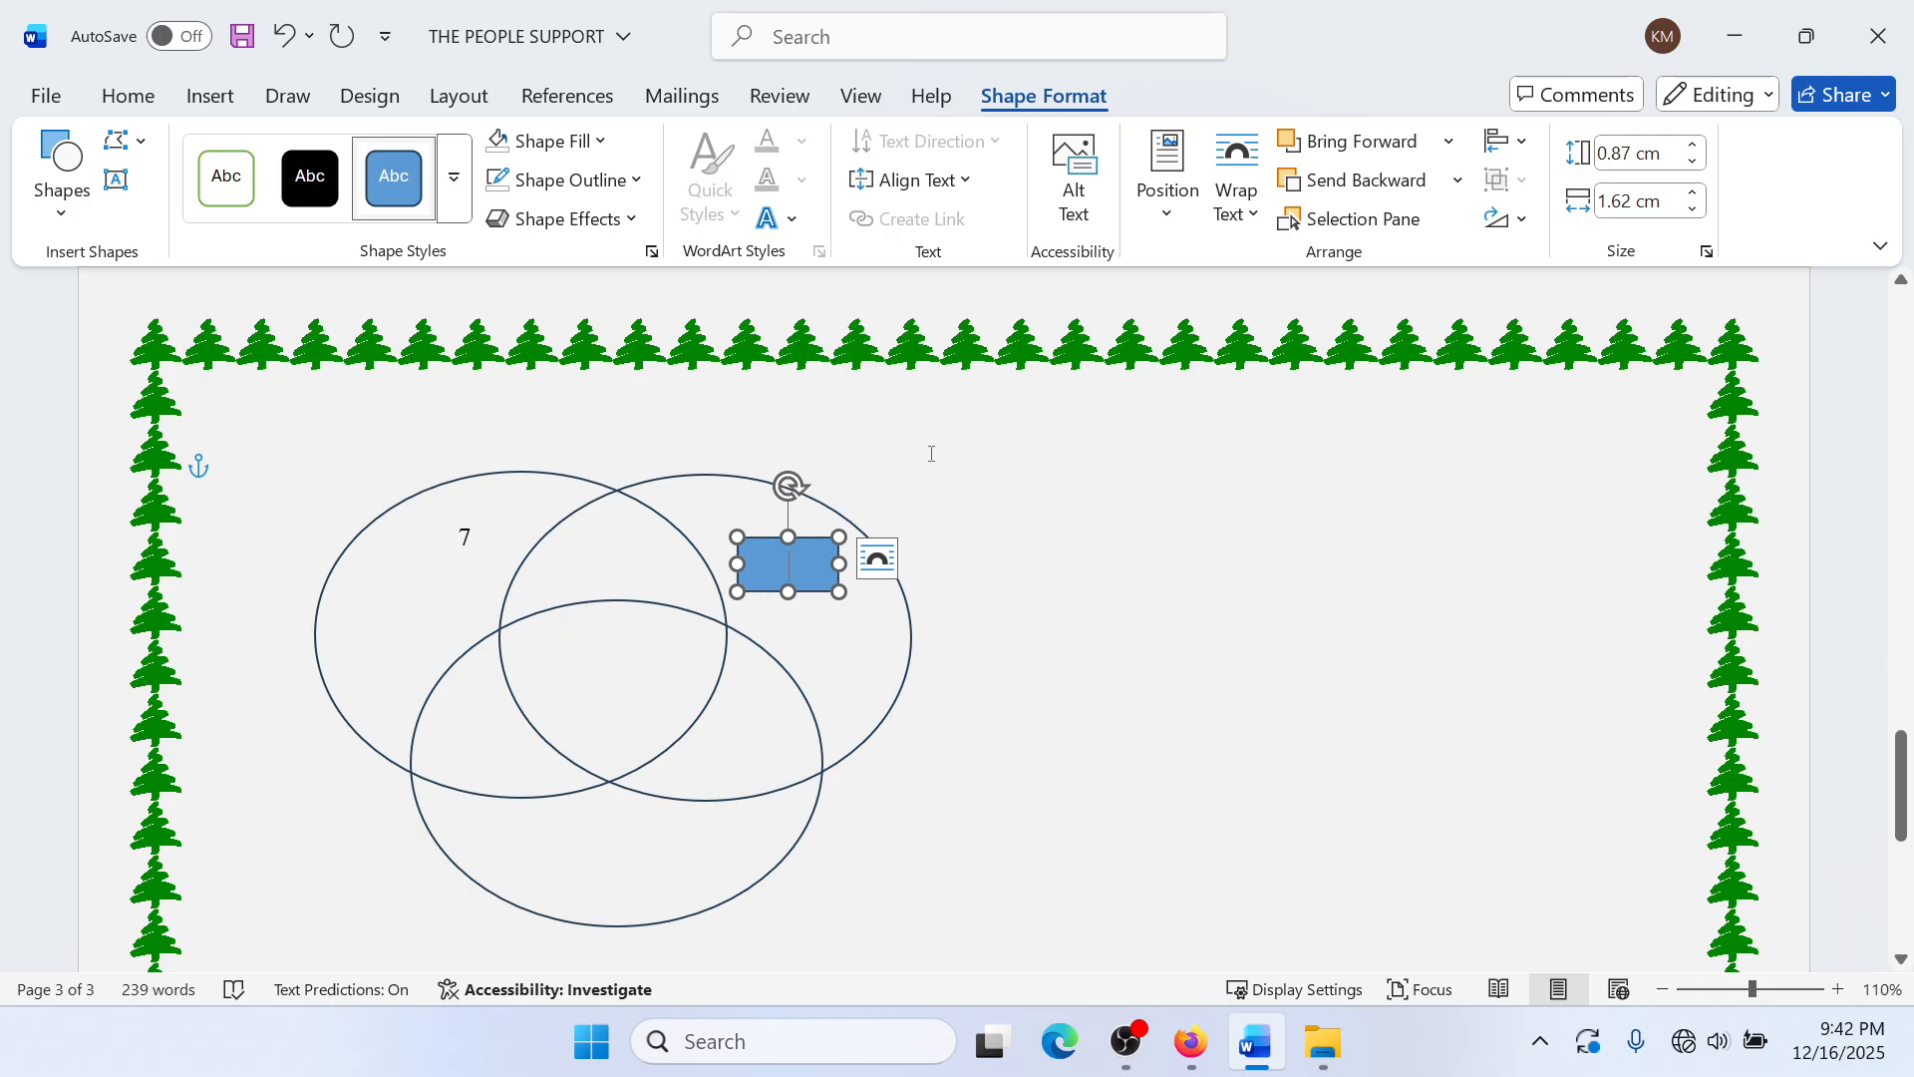
text(10)
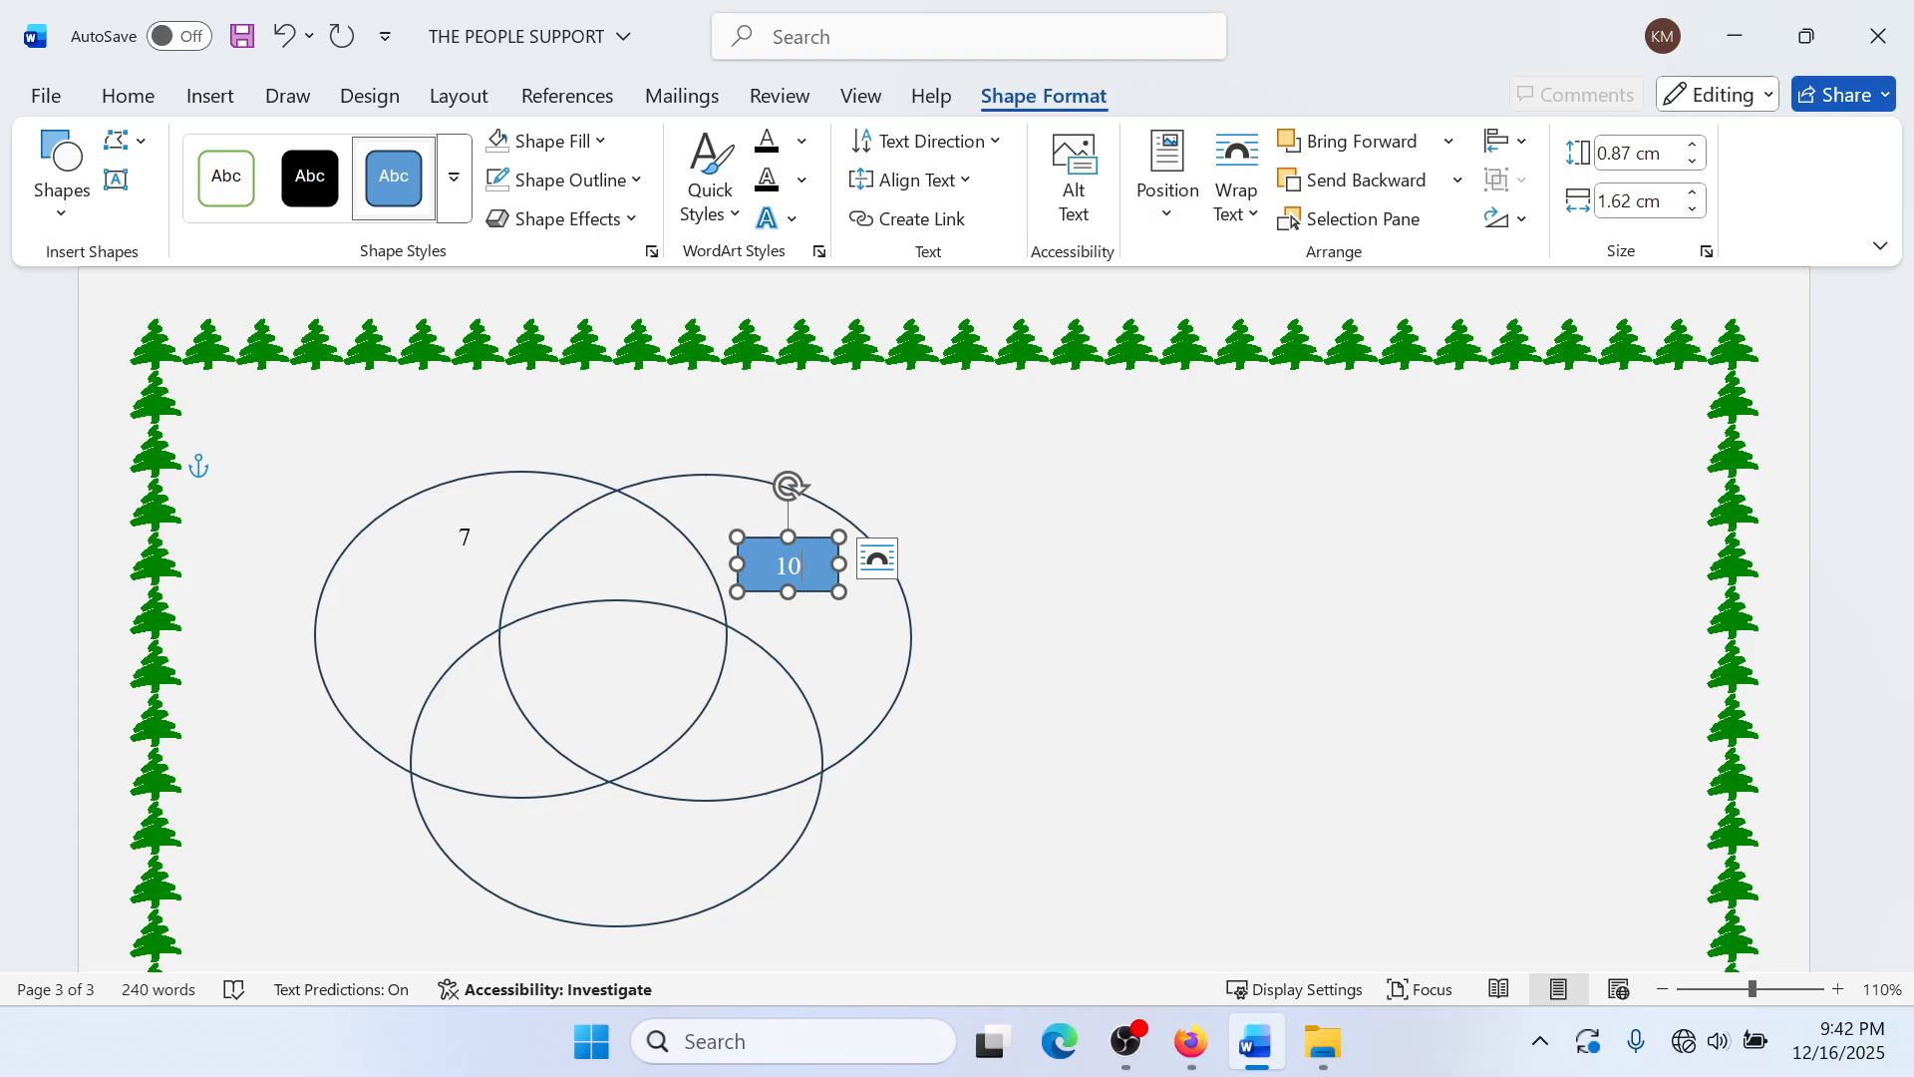
Step: Set the font colour of the 10 in the upper-right oval's rectangle to black, keeping that rectangle selected
key(shift+Left)
key(shift+Left)
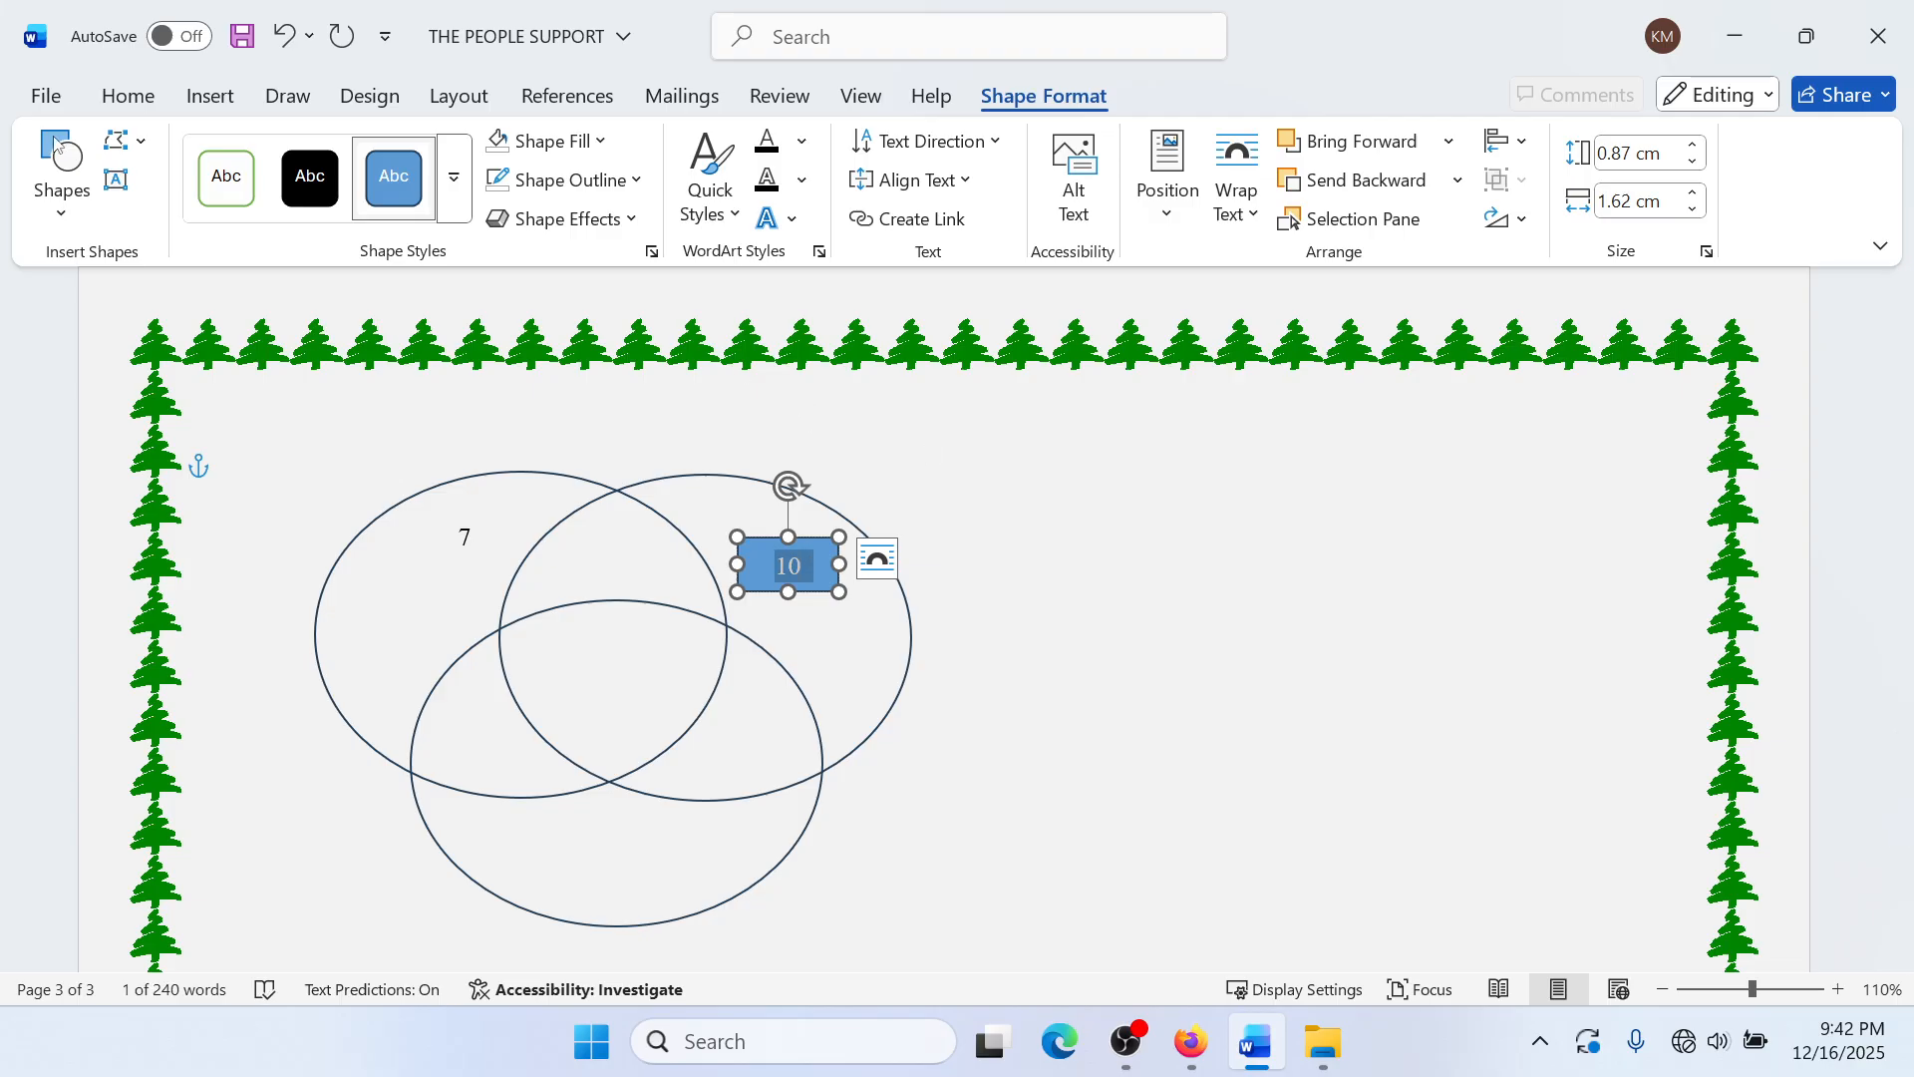
click(127, 95)
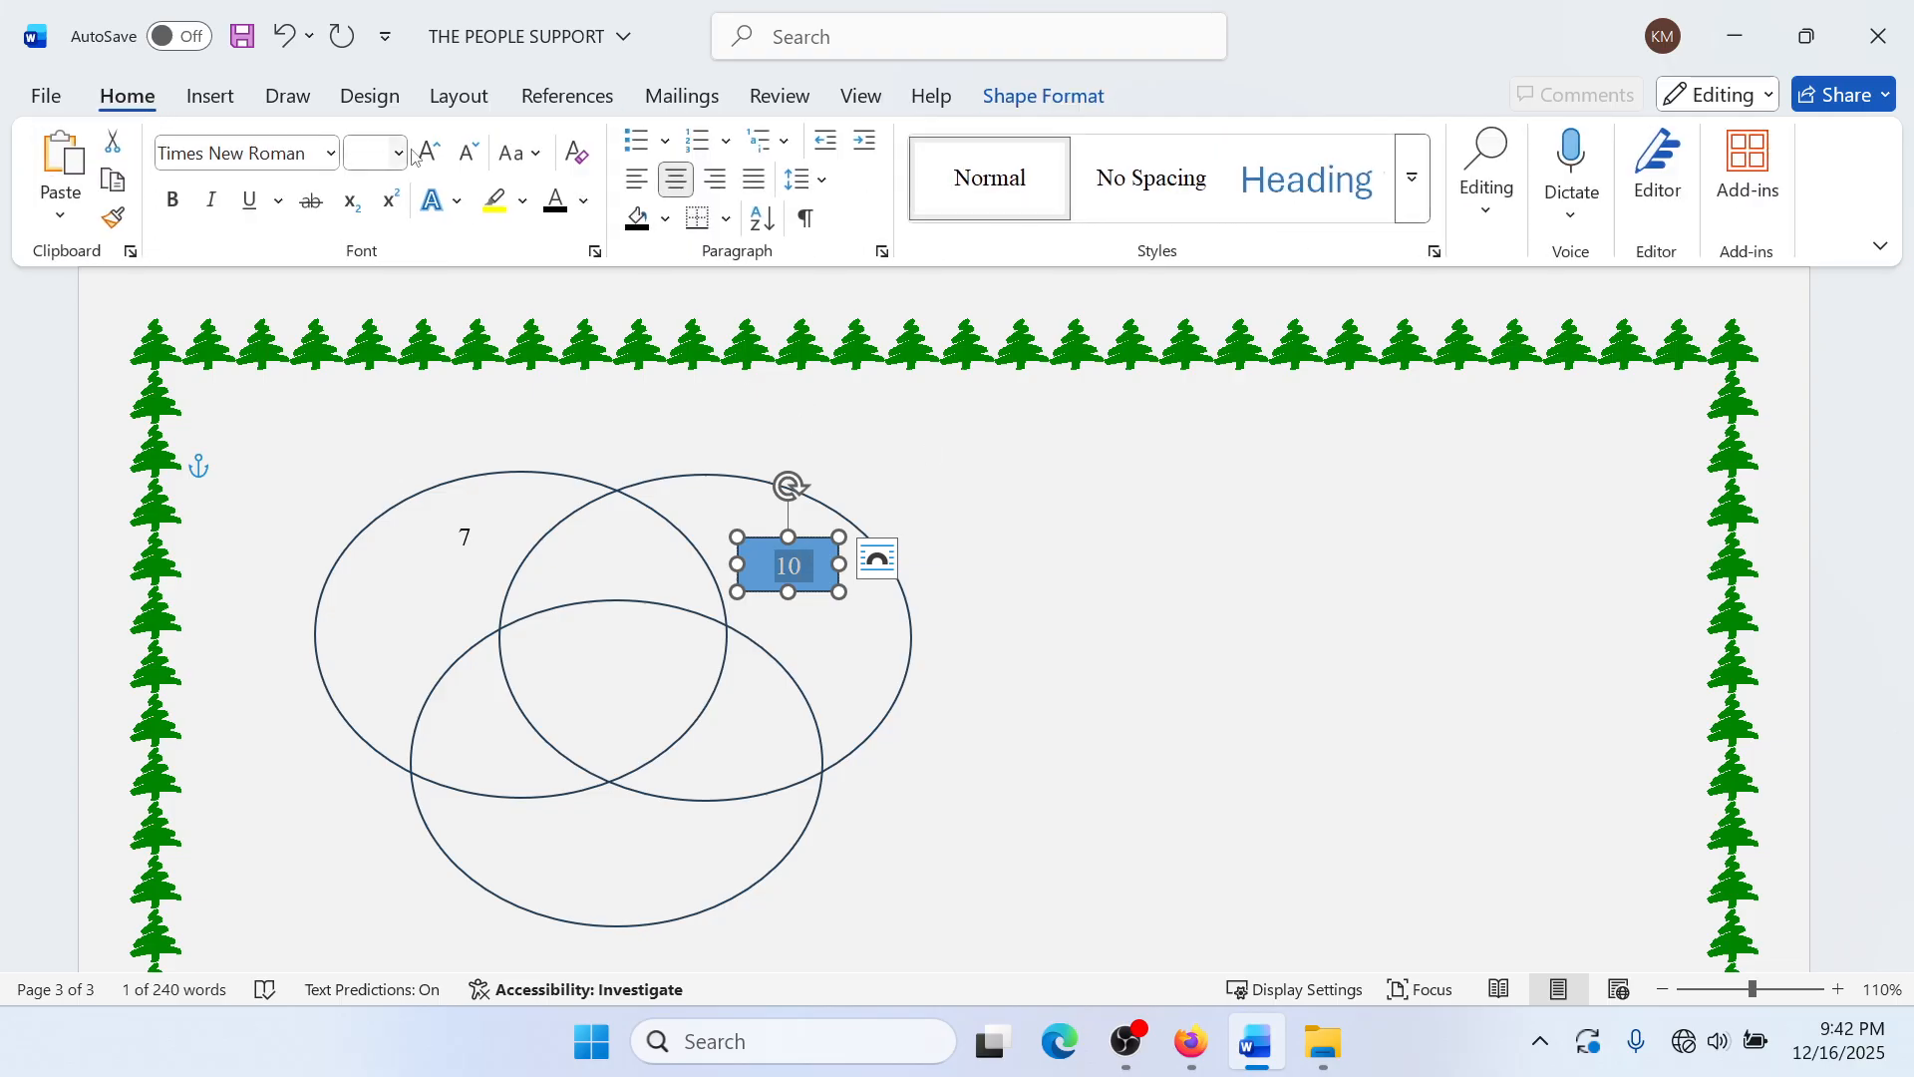
click(585, 205)
click(603, 388)
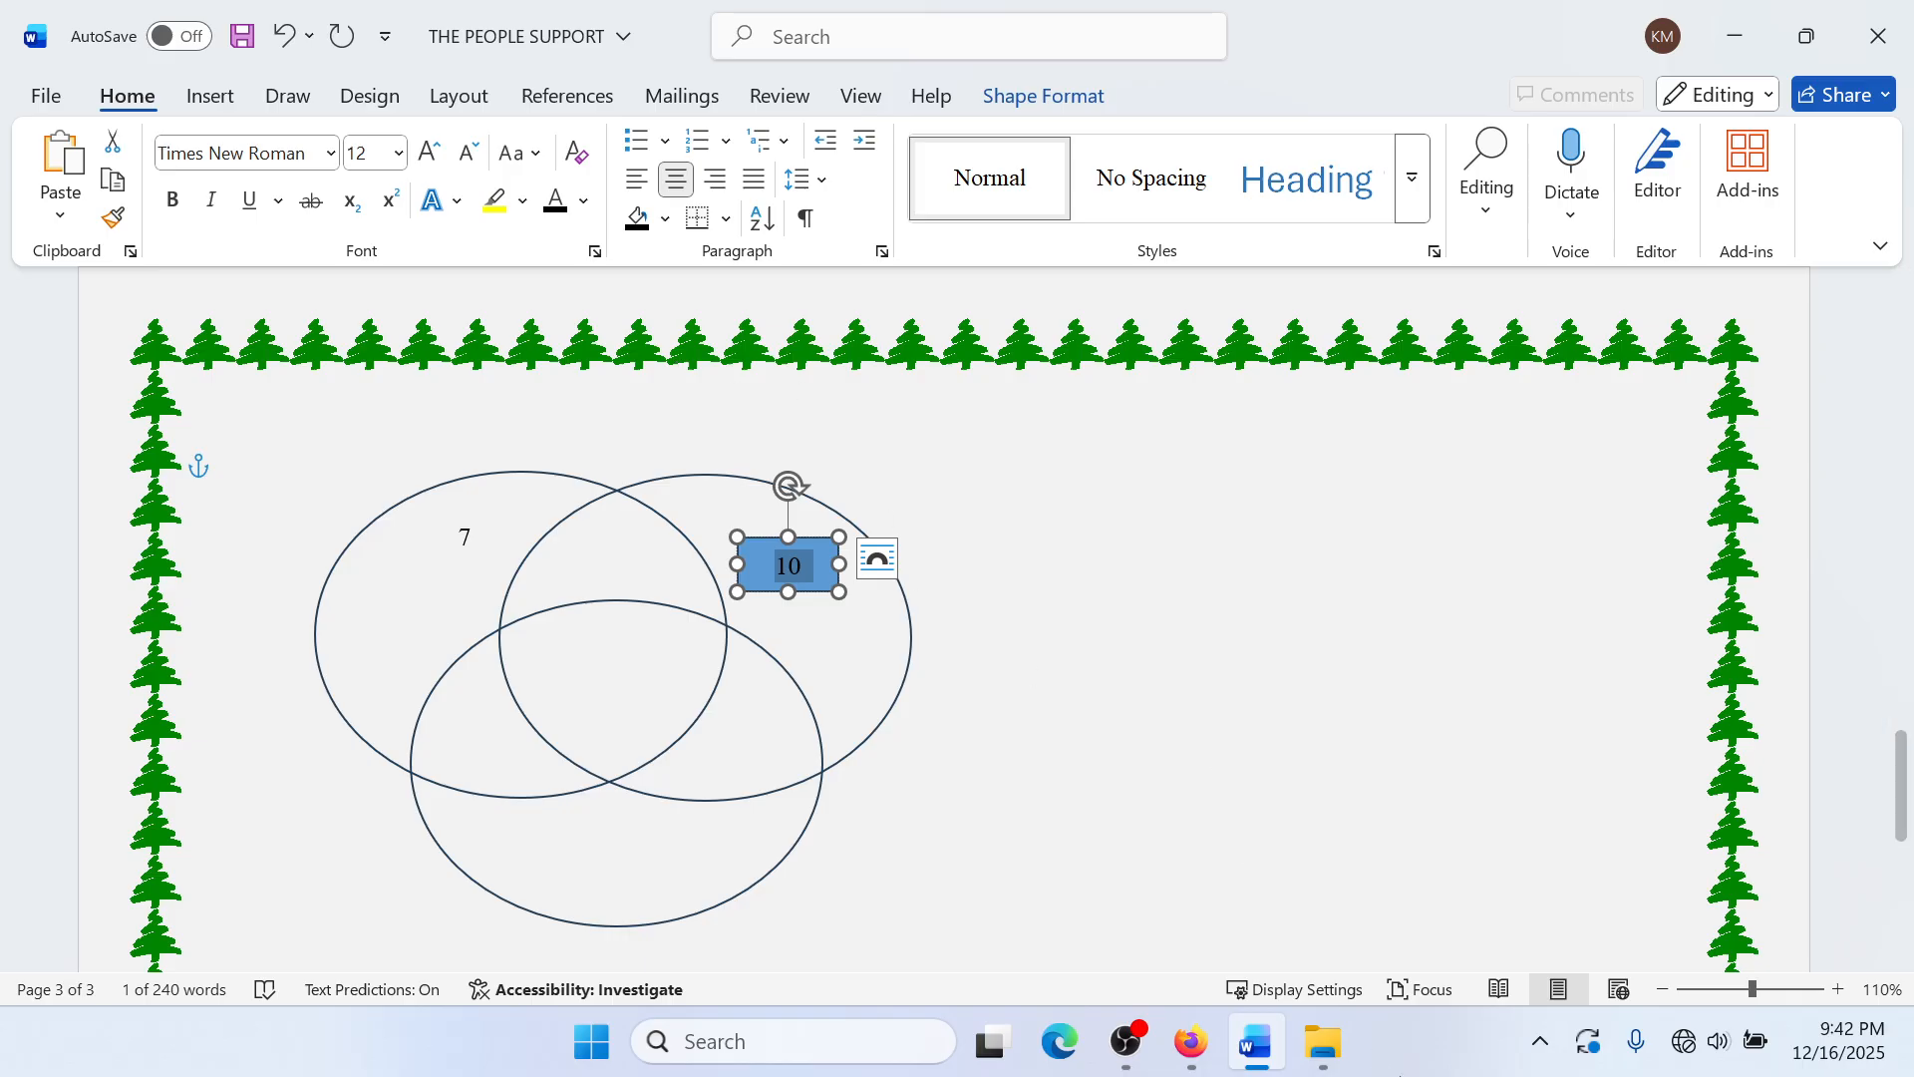
click(837, 691)
click(761, 584)
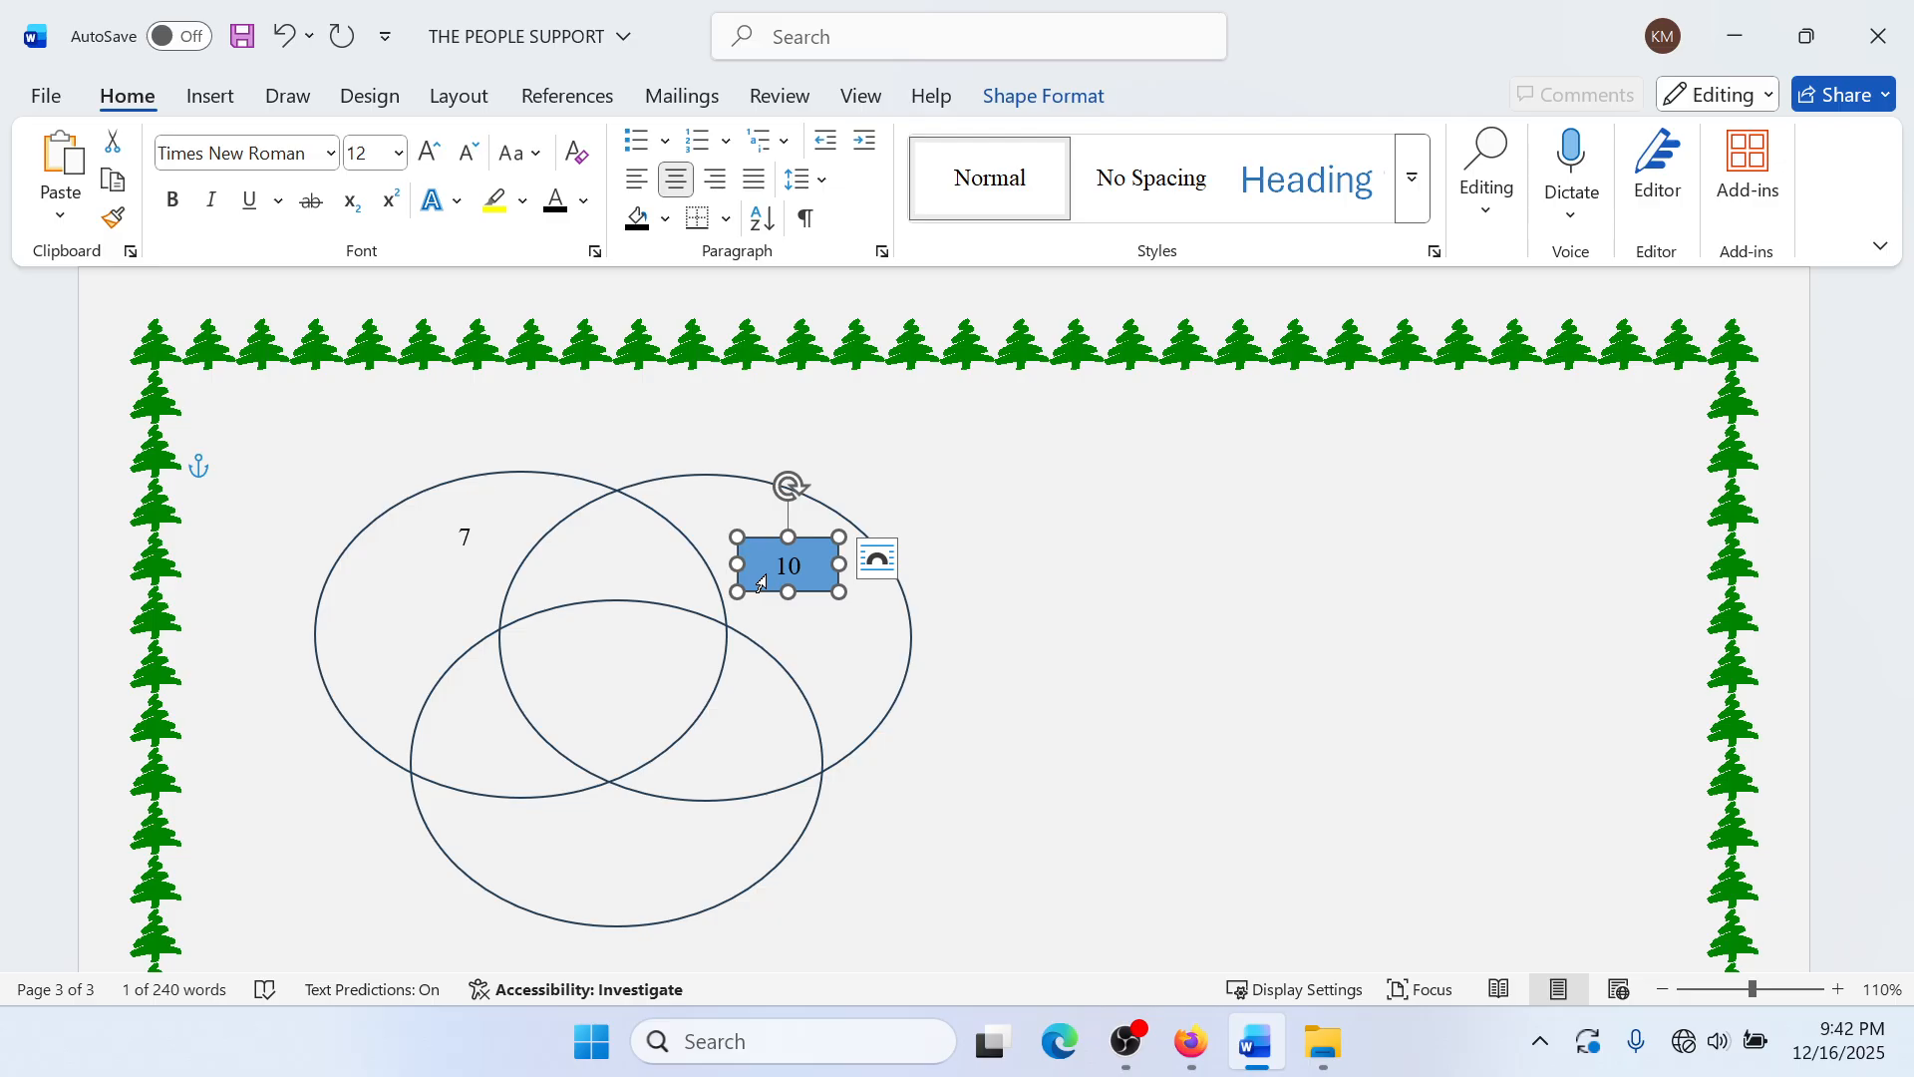
Step: Remove the fill and the outline from the rectangle containing the 10
click(1044, 96)
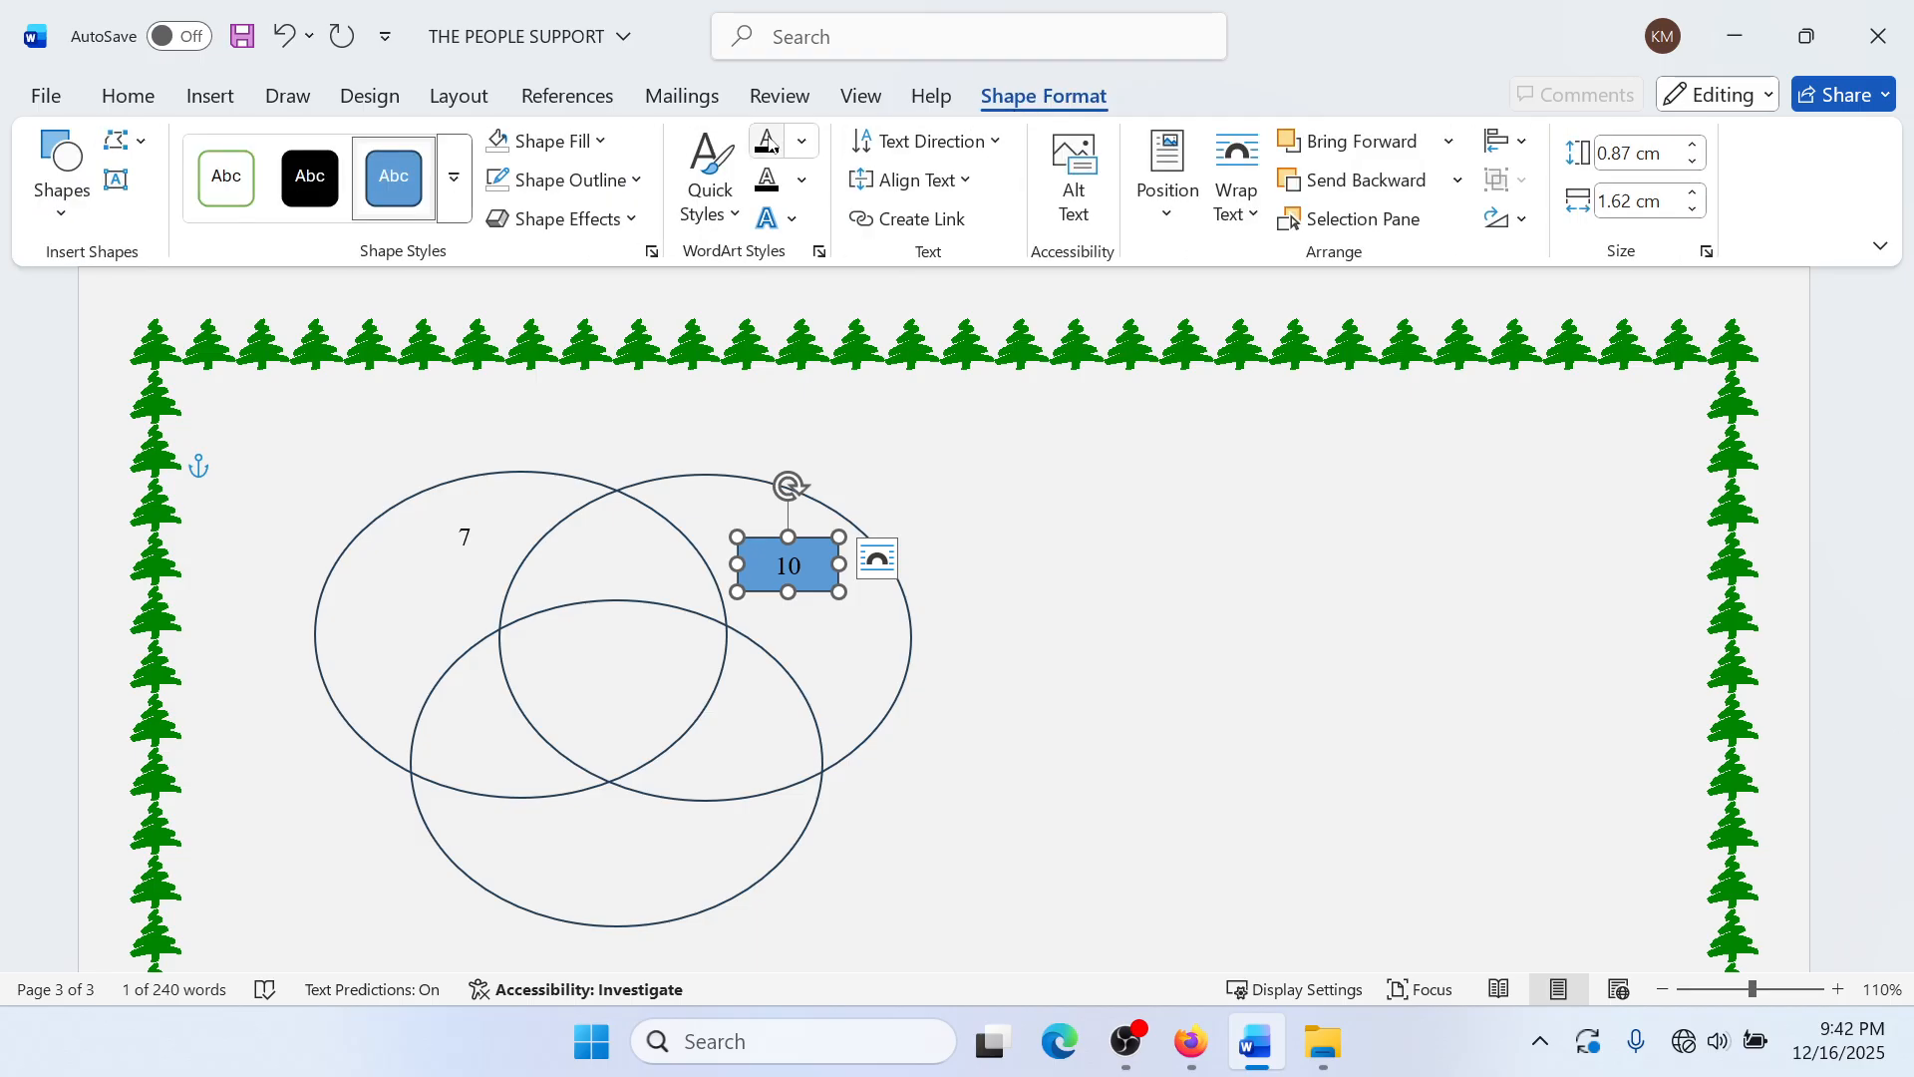
click(590, 142)
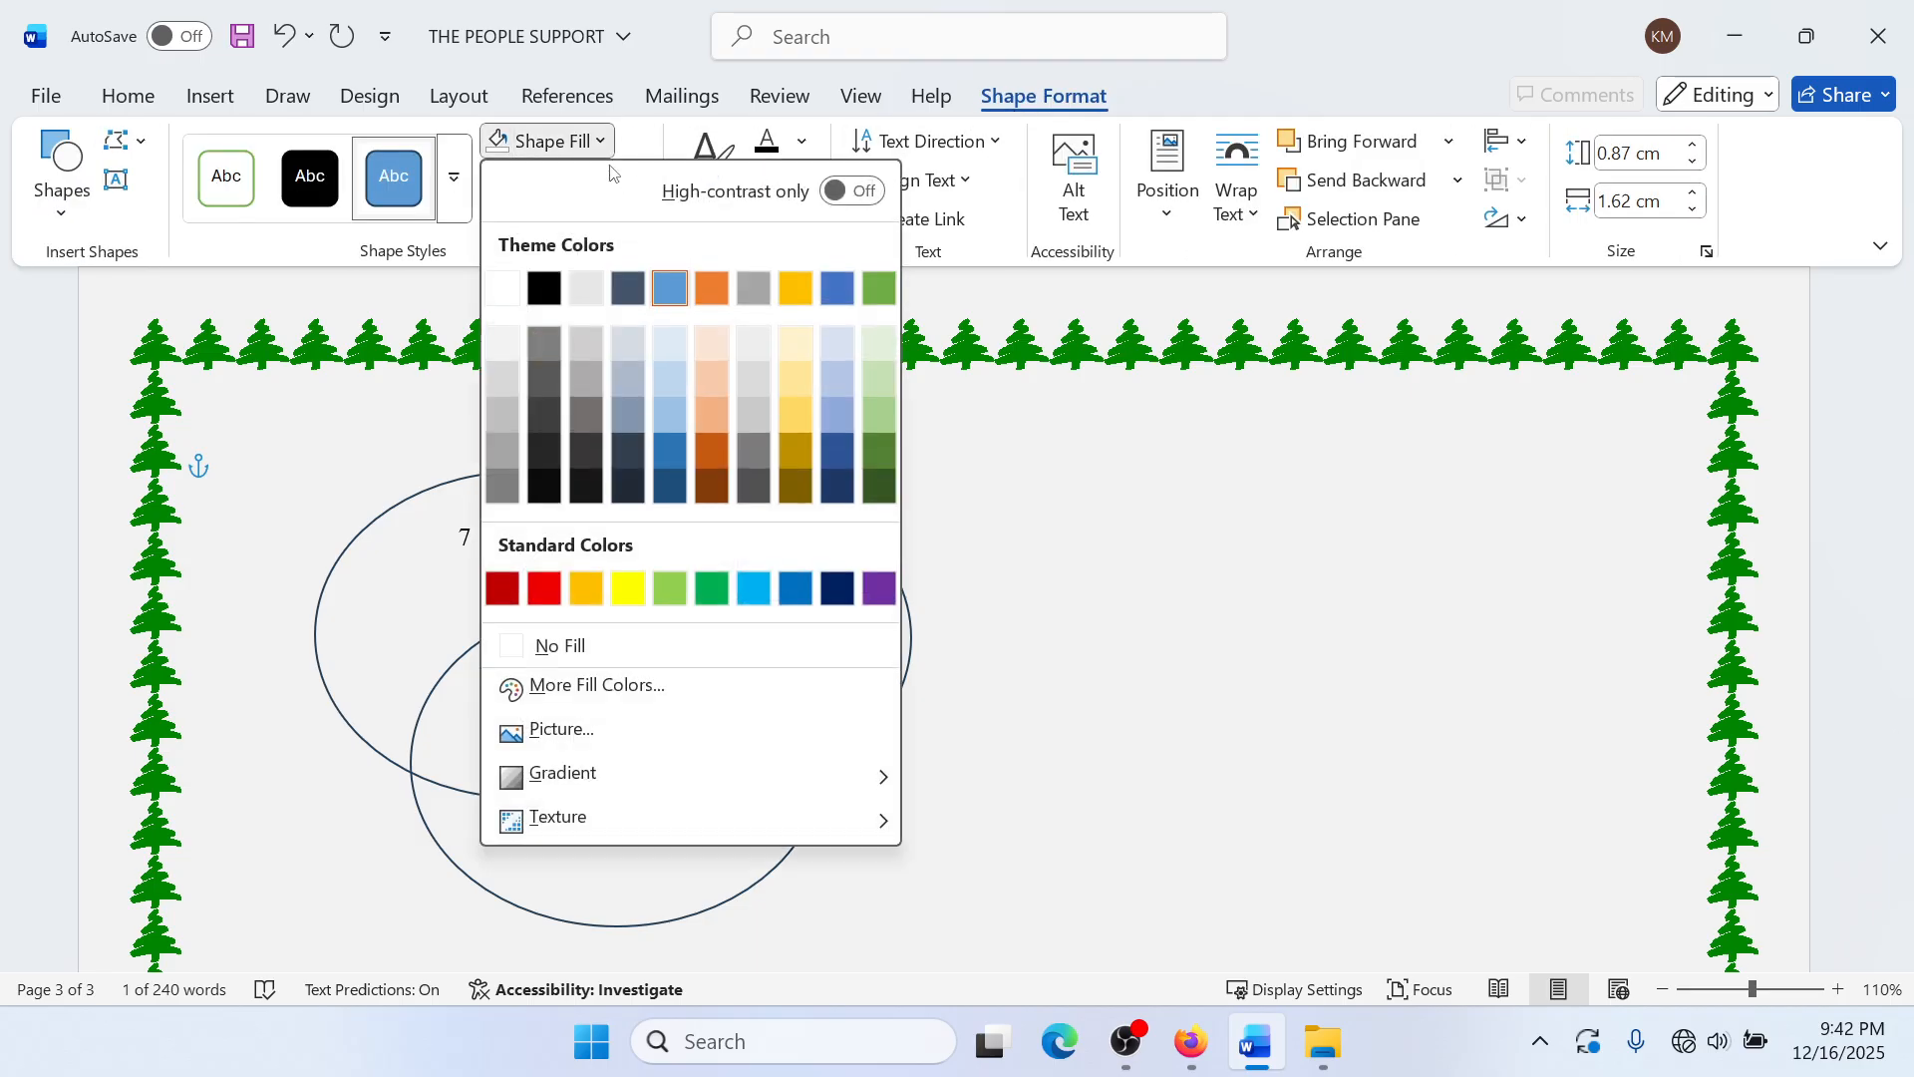
click(656, 641)
click(646, 182)
click(648, 676)
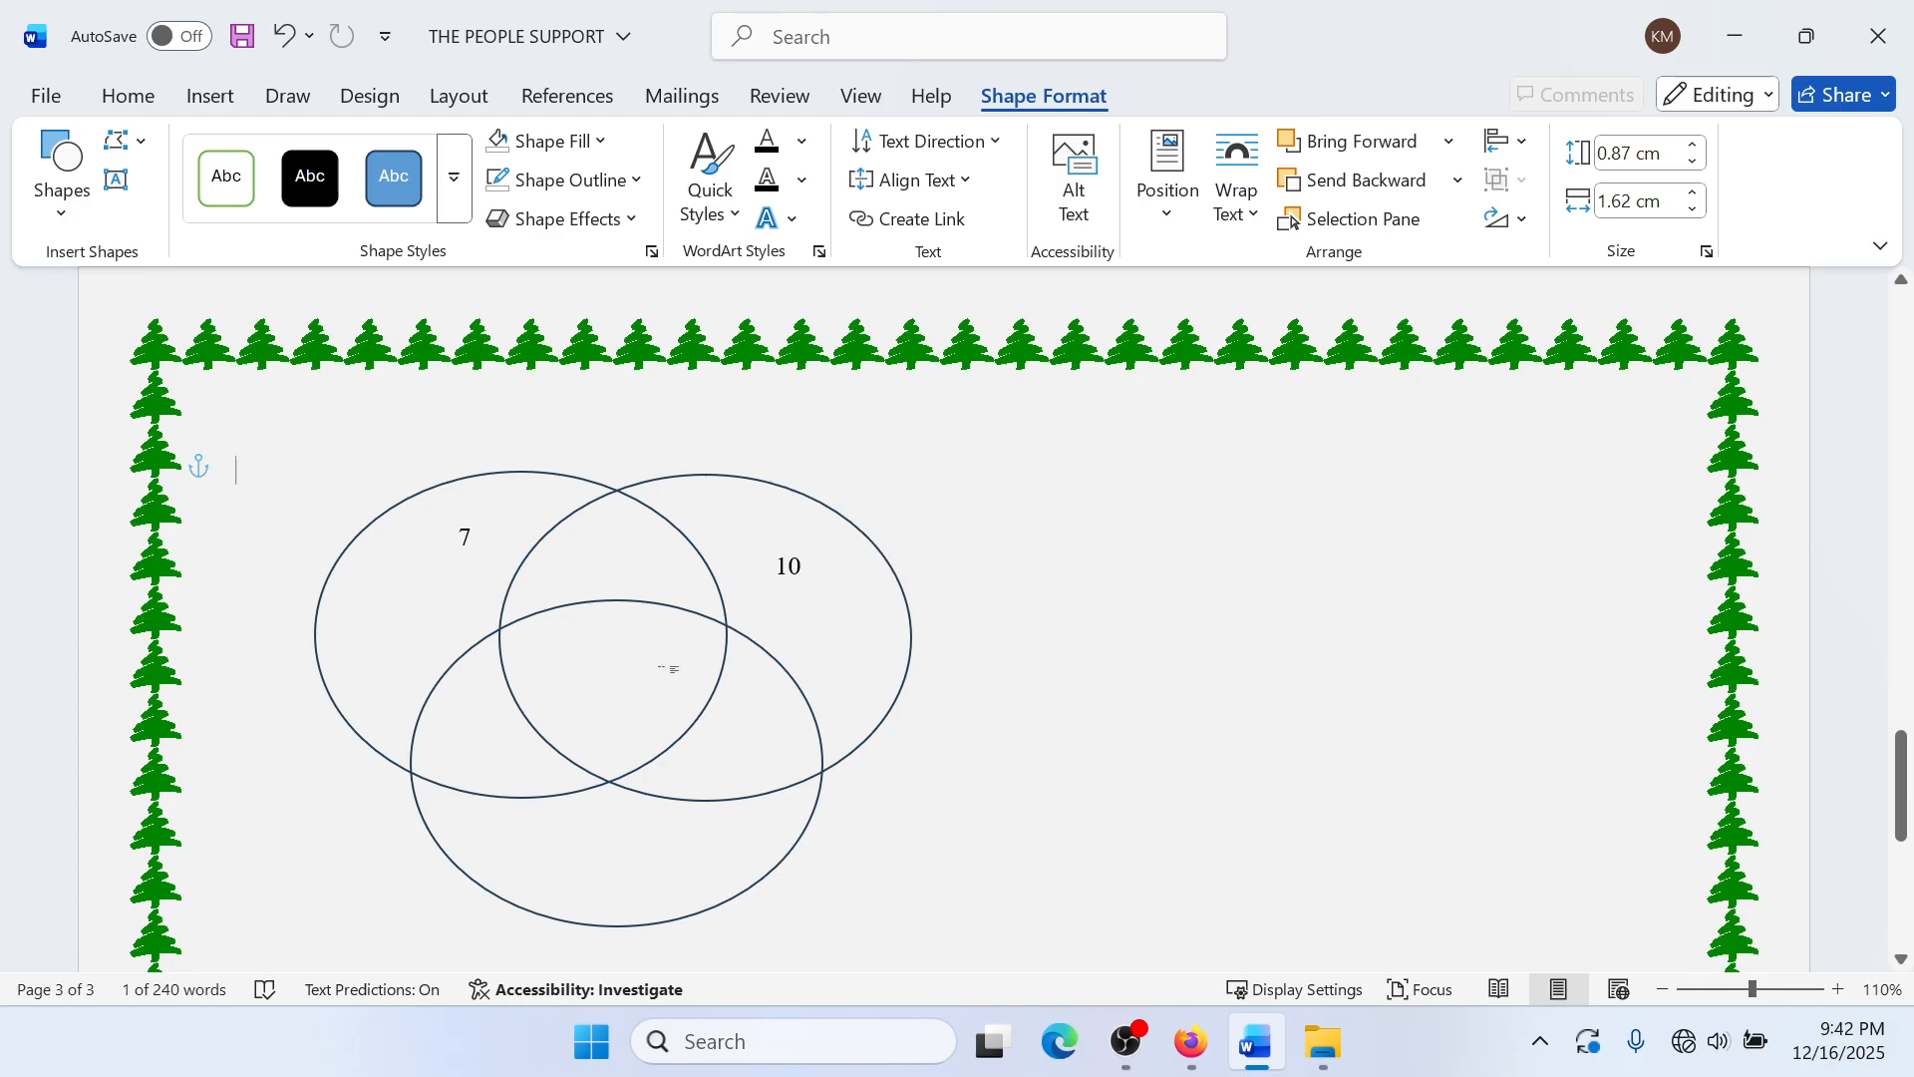
click(660, 673)
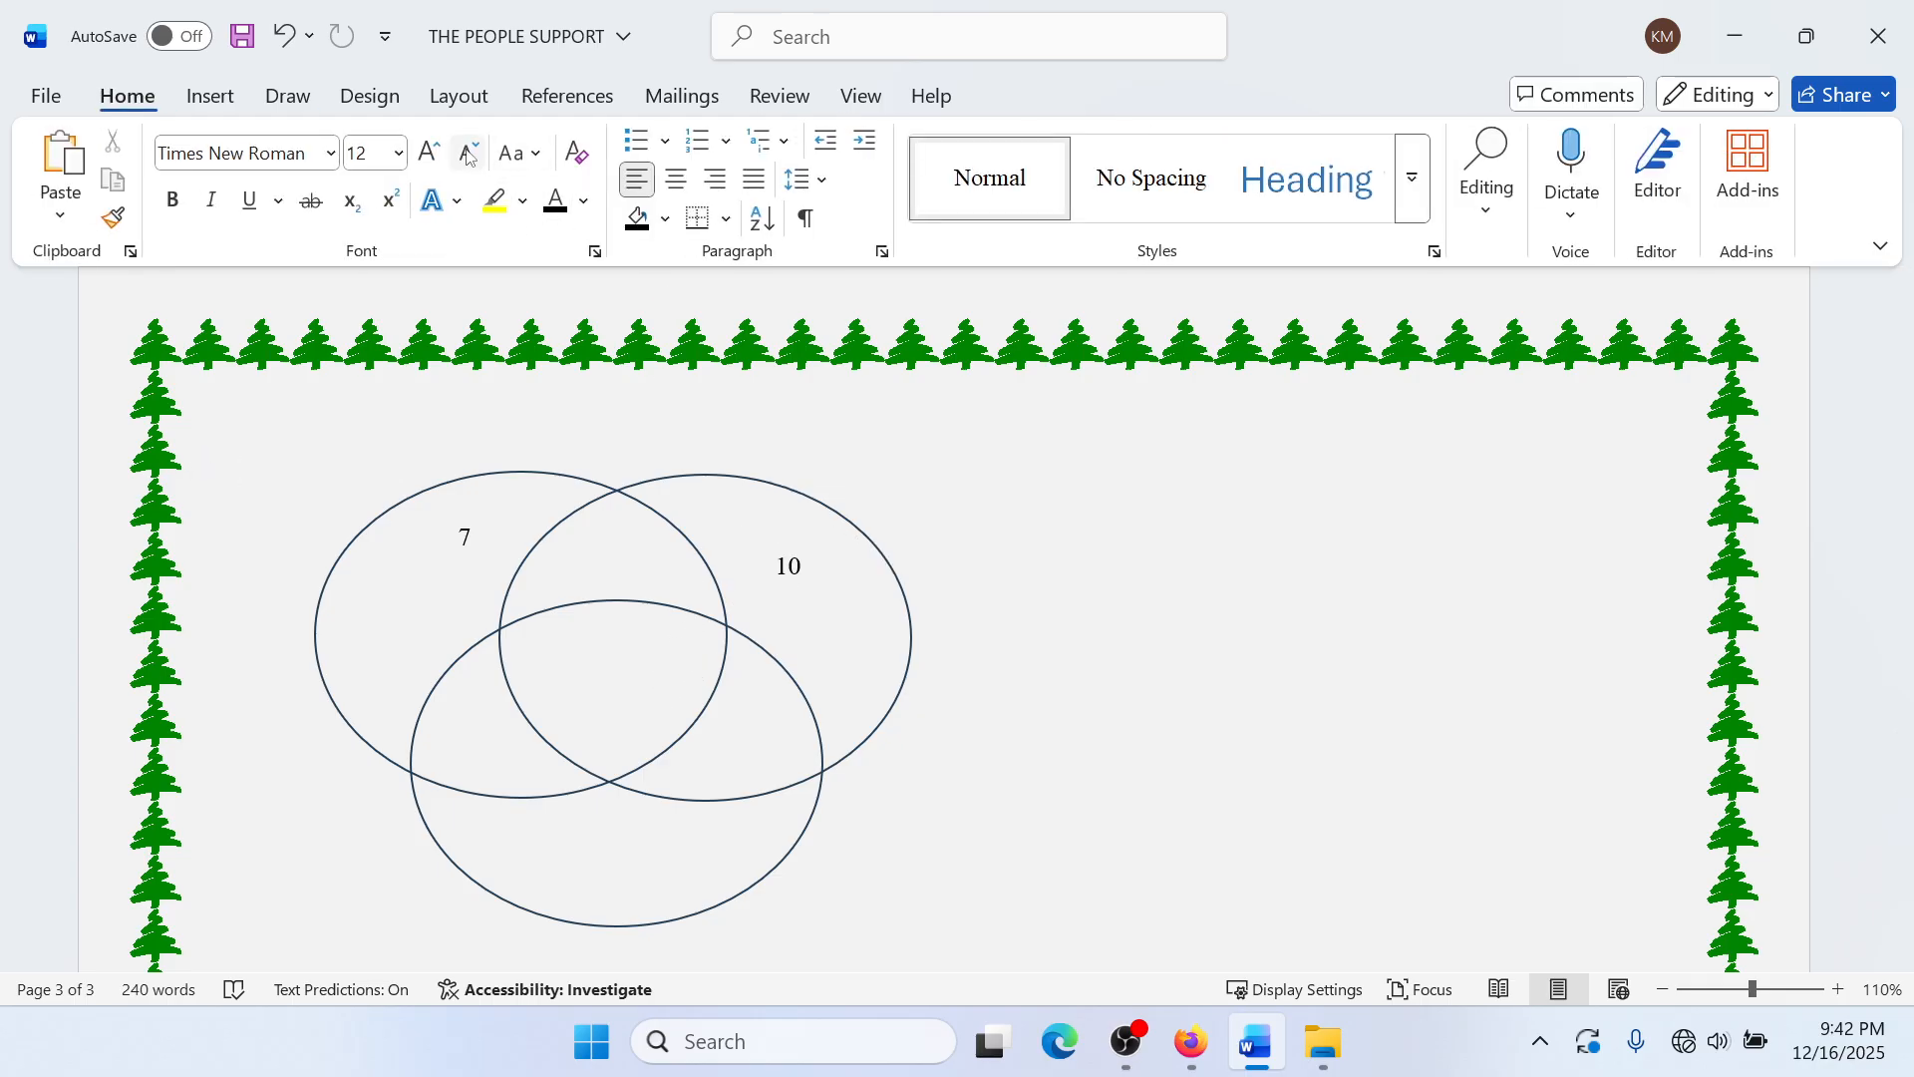
Step: Draw a rectangle about 0.92 cm high and 1.77 cm wide in the central area where all three ovals overlap
click(233, 100)
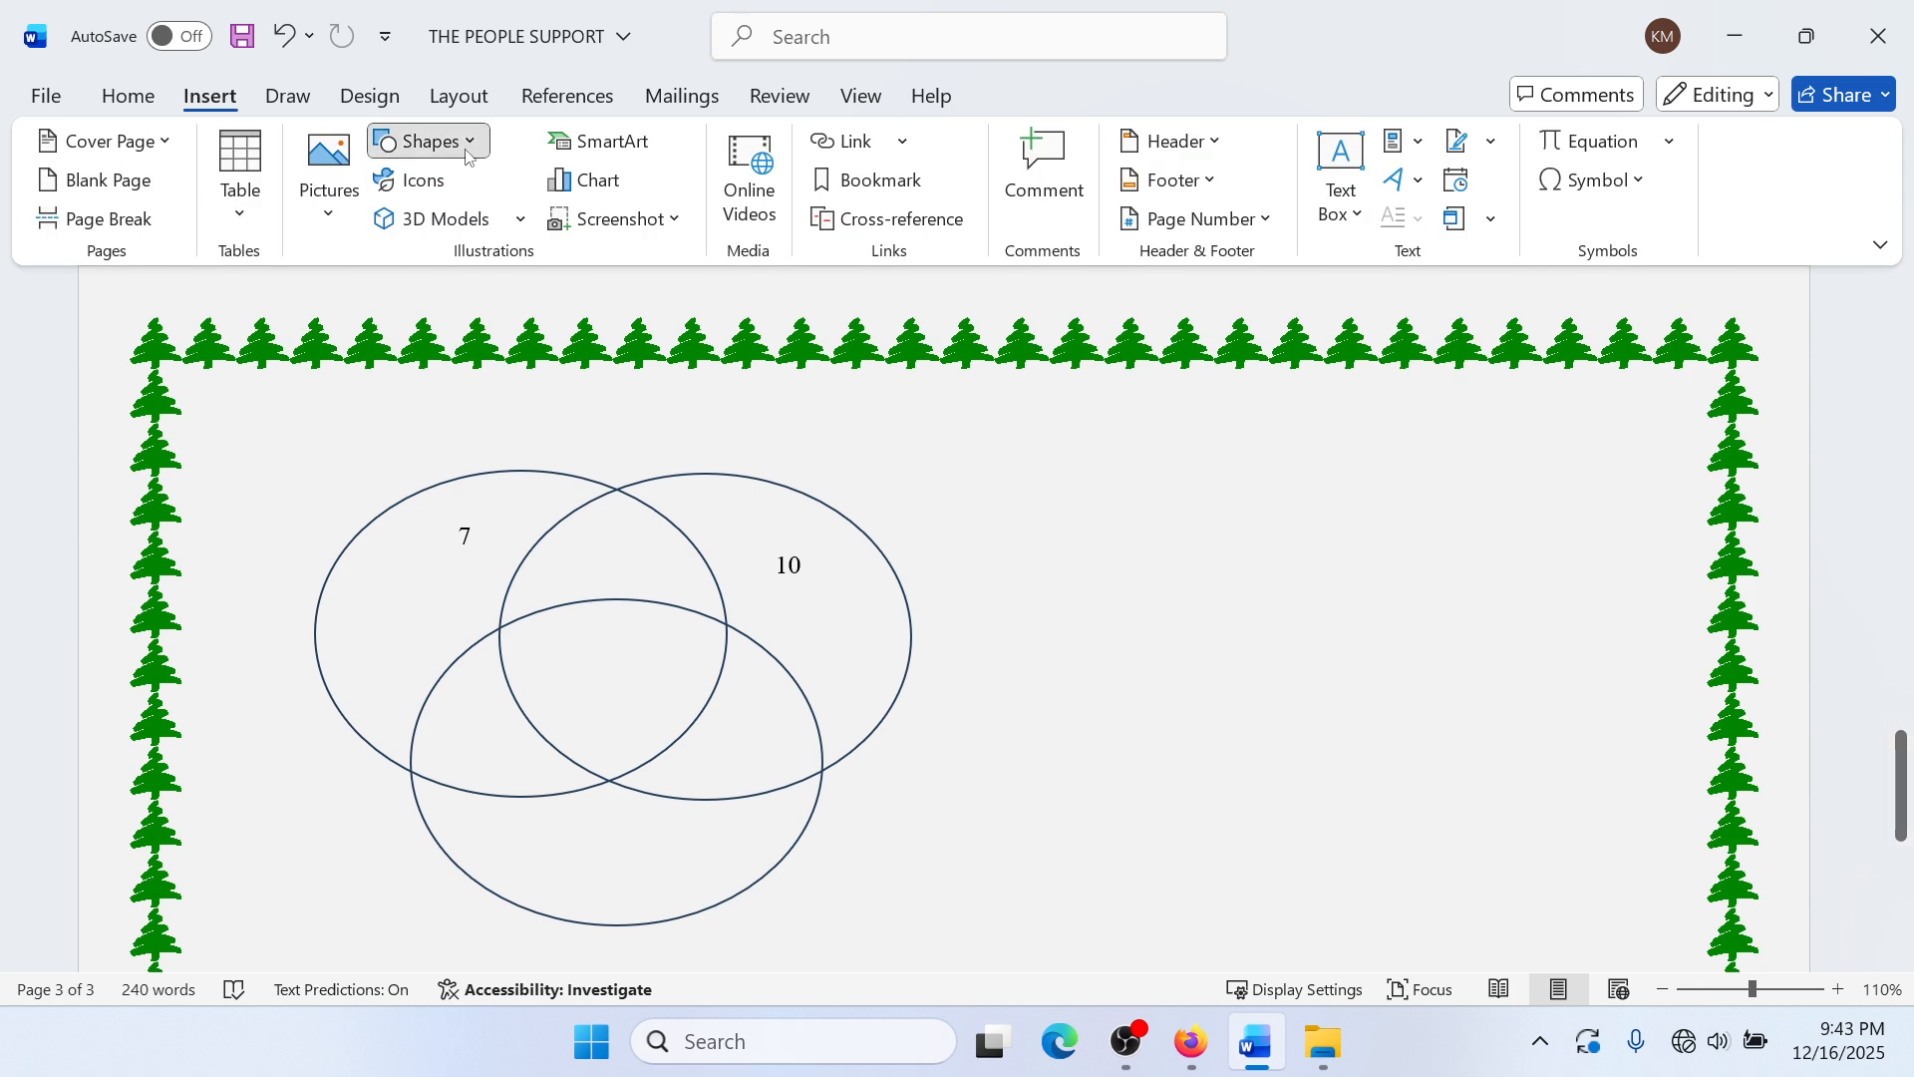
click(434, 153)
click(548, 225)
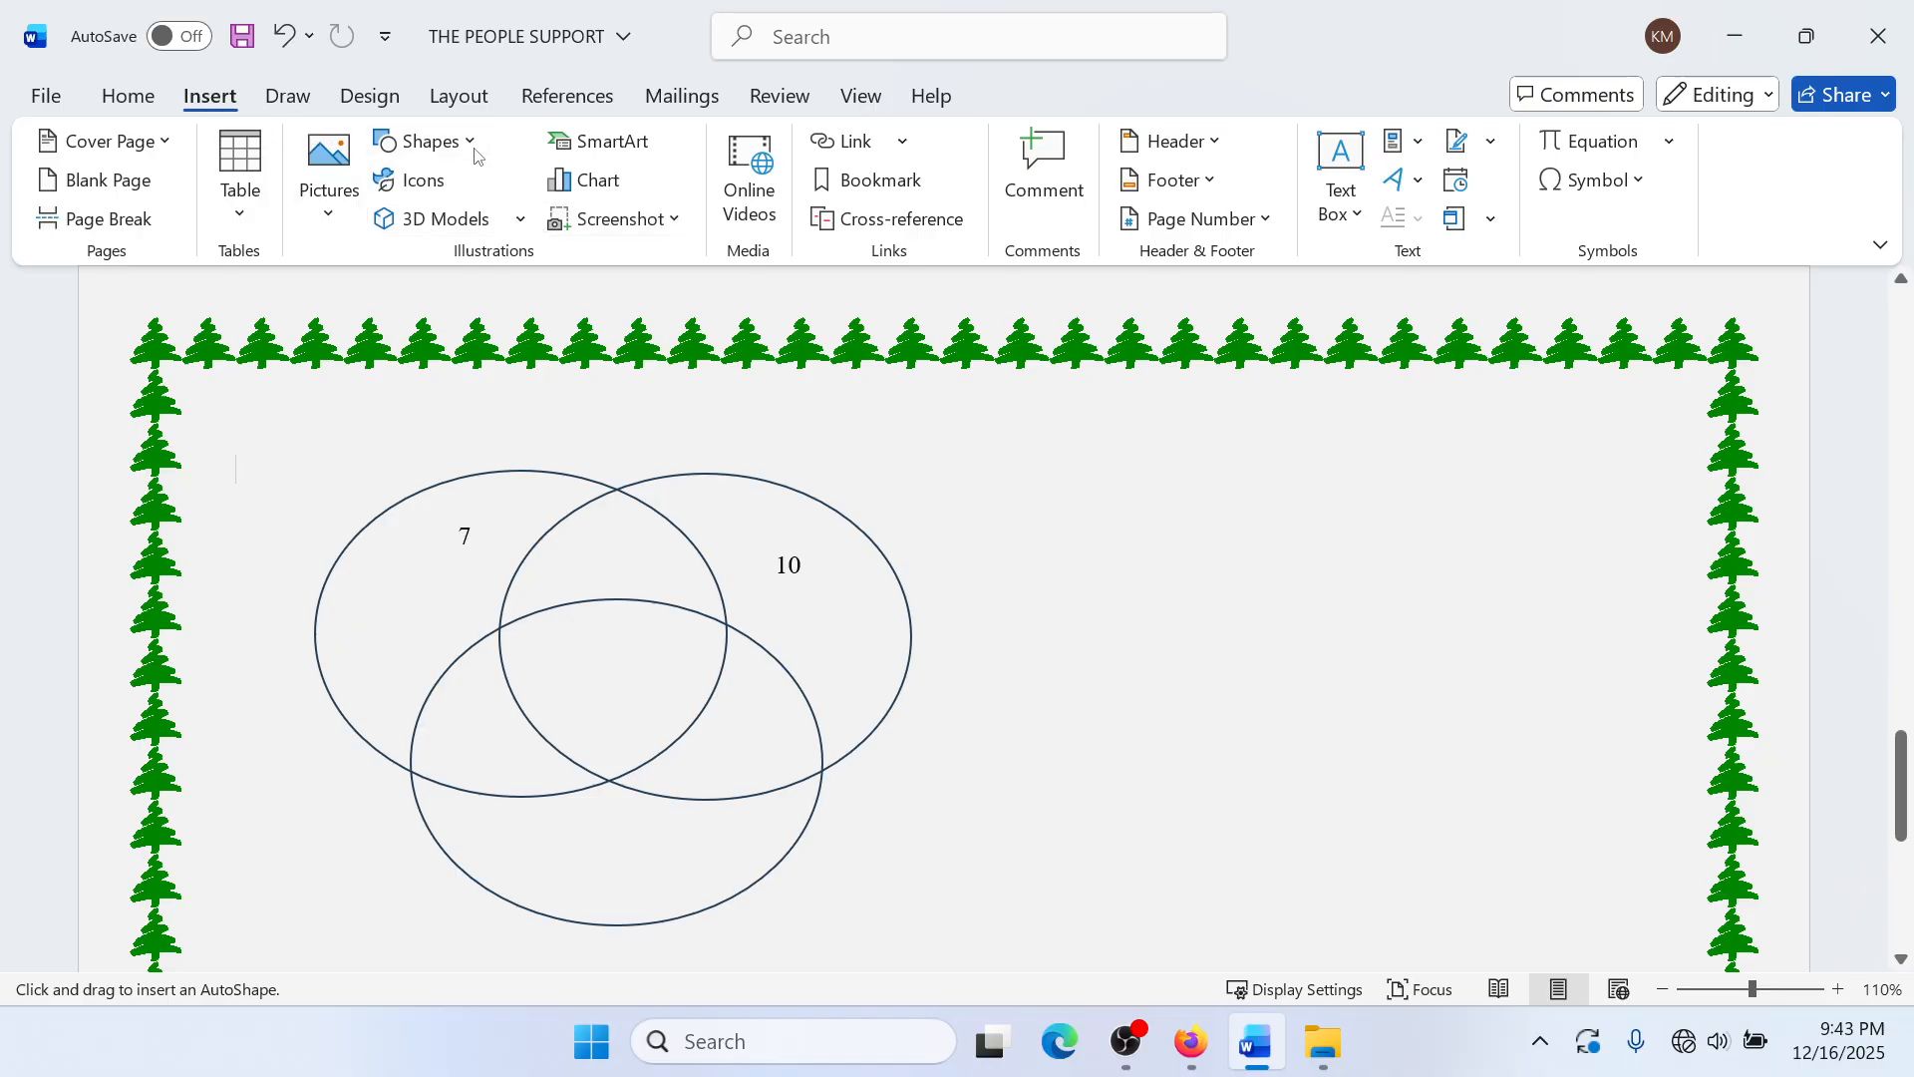
click(409, 150)
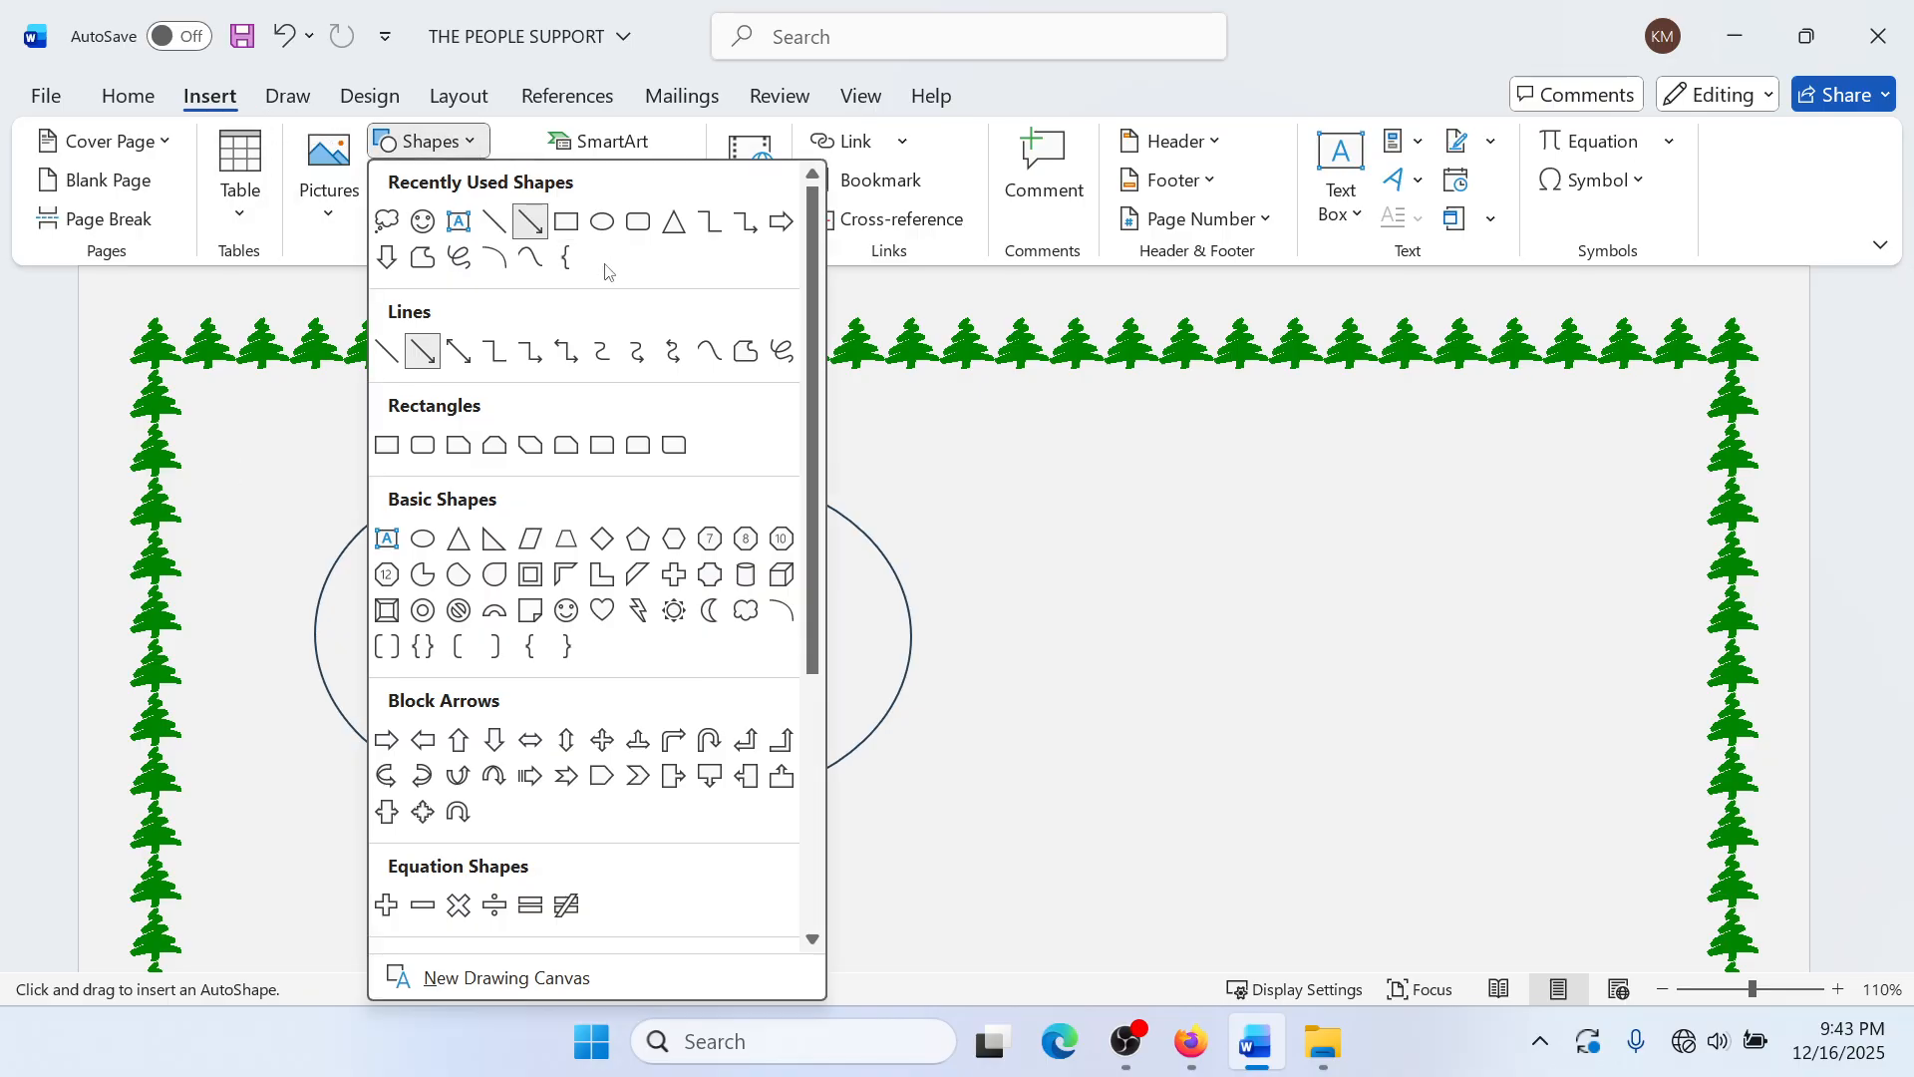
click(566, 221)
drag(560, 642, 670, 700)
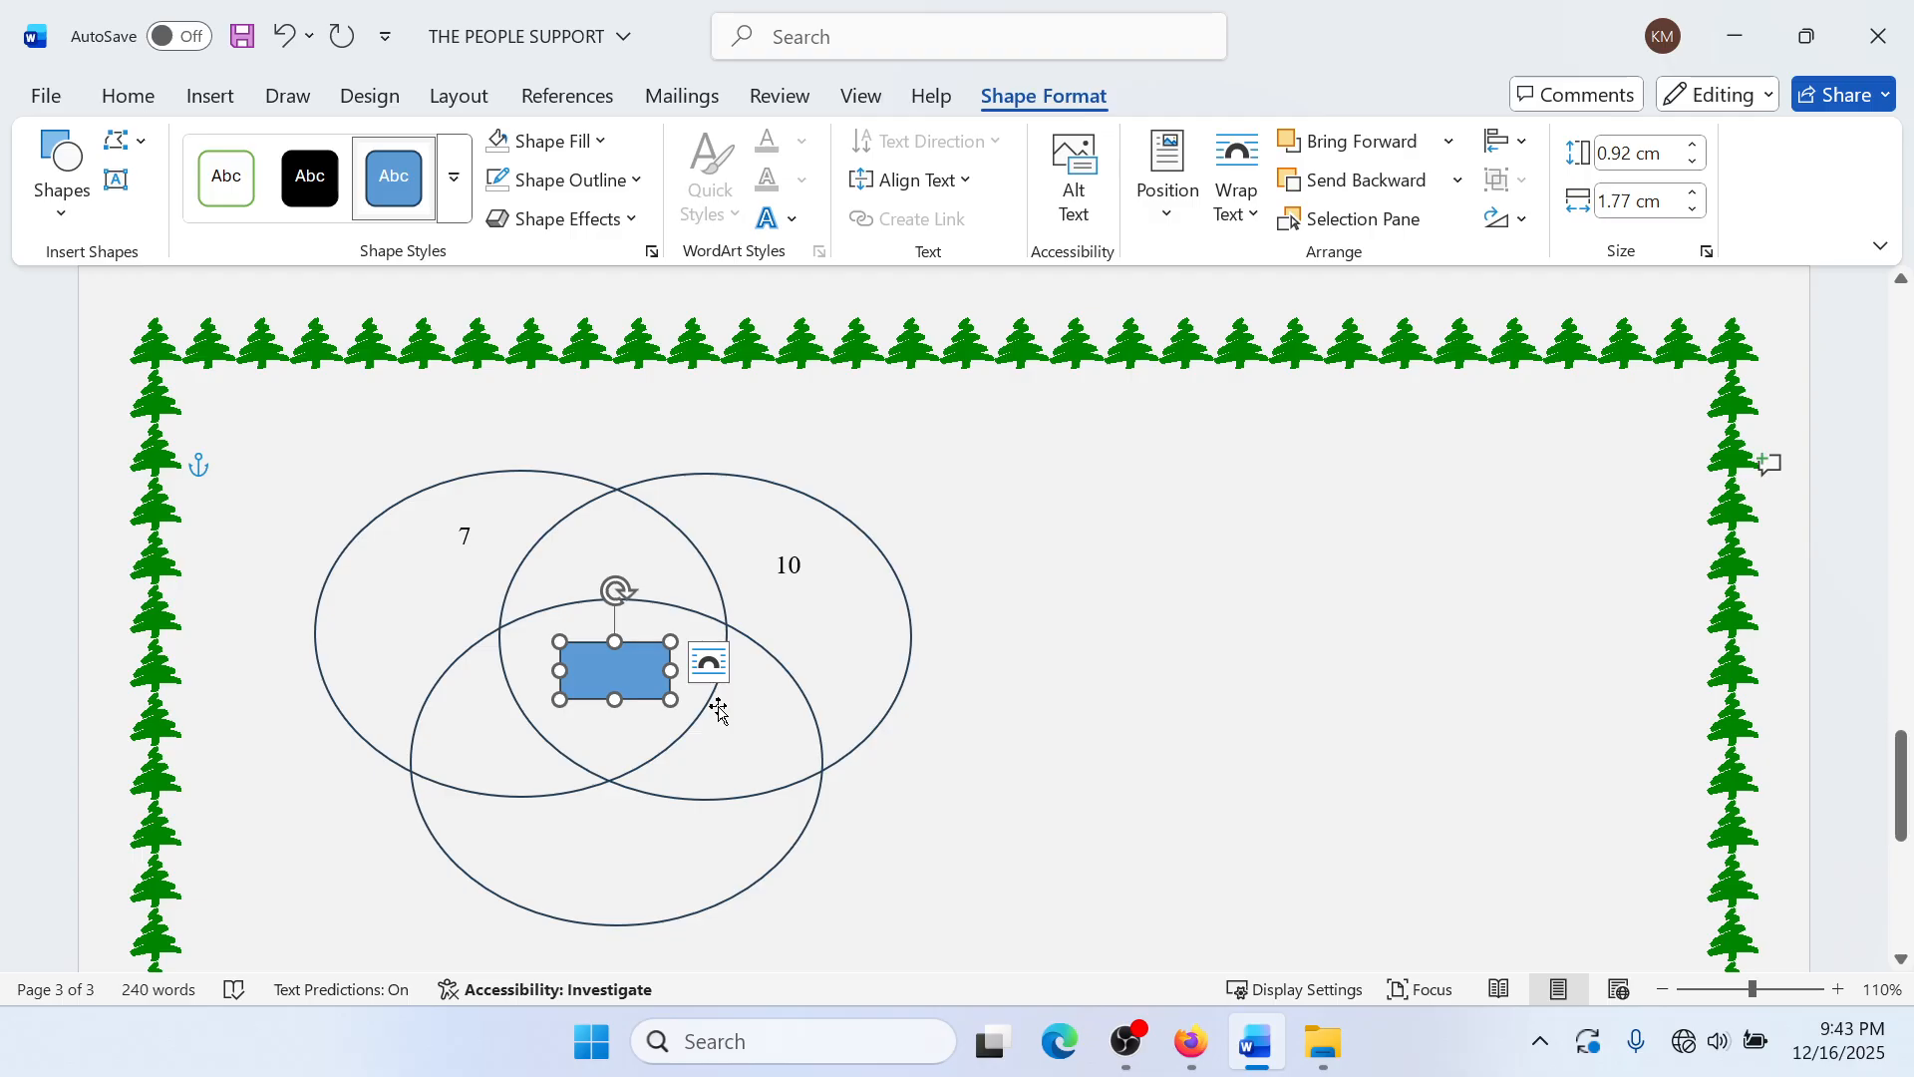
right_click(640, 679)
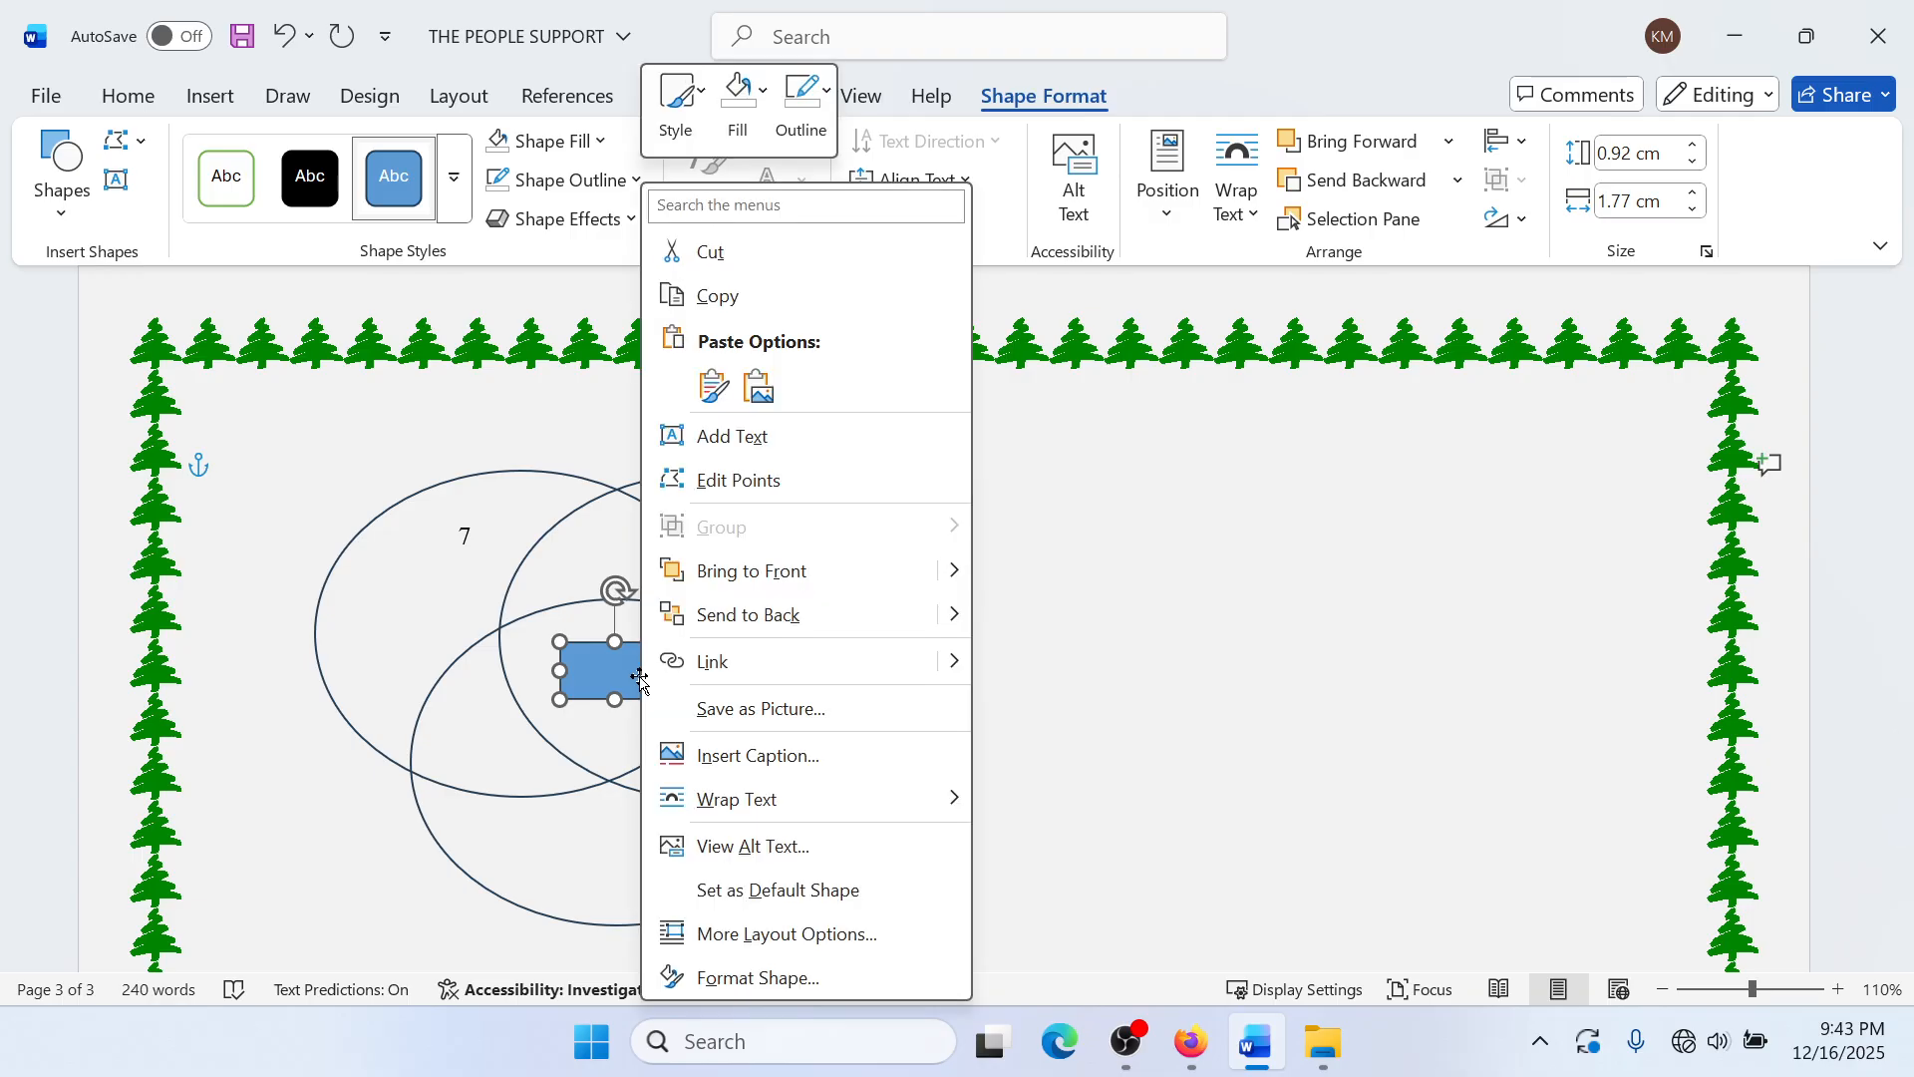
click(1146, 1063)
click(1876, 716)
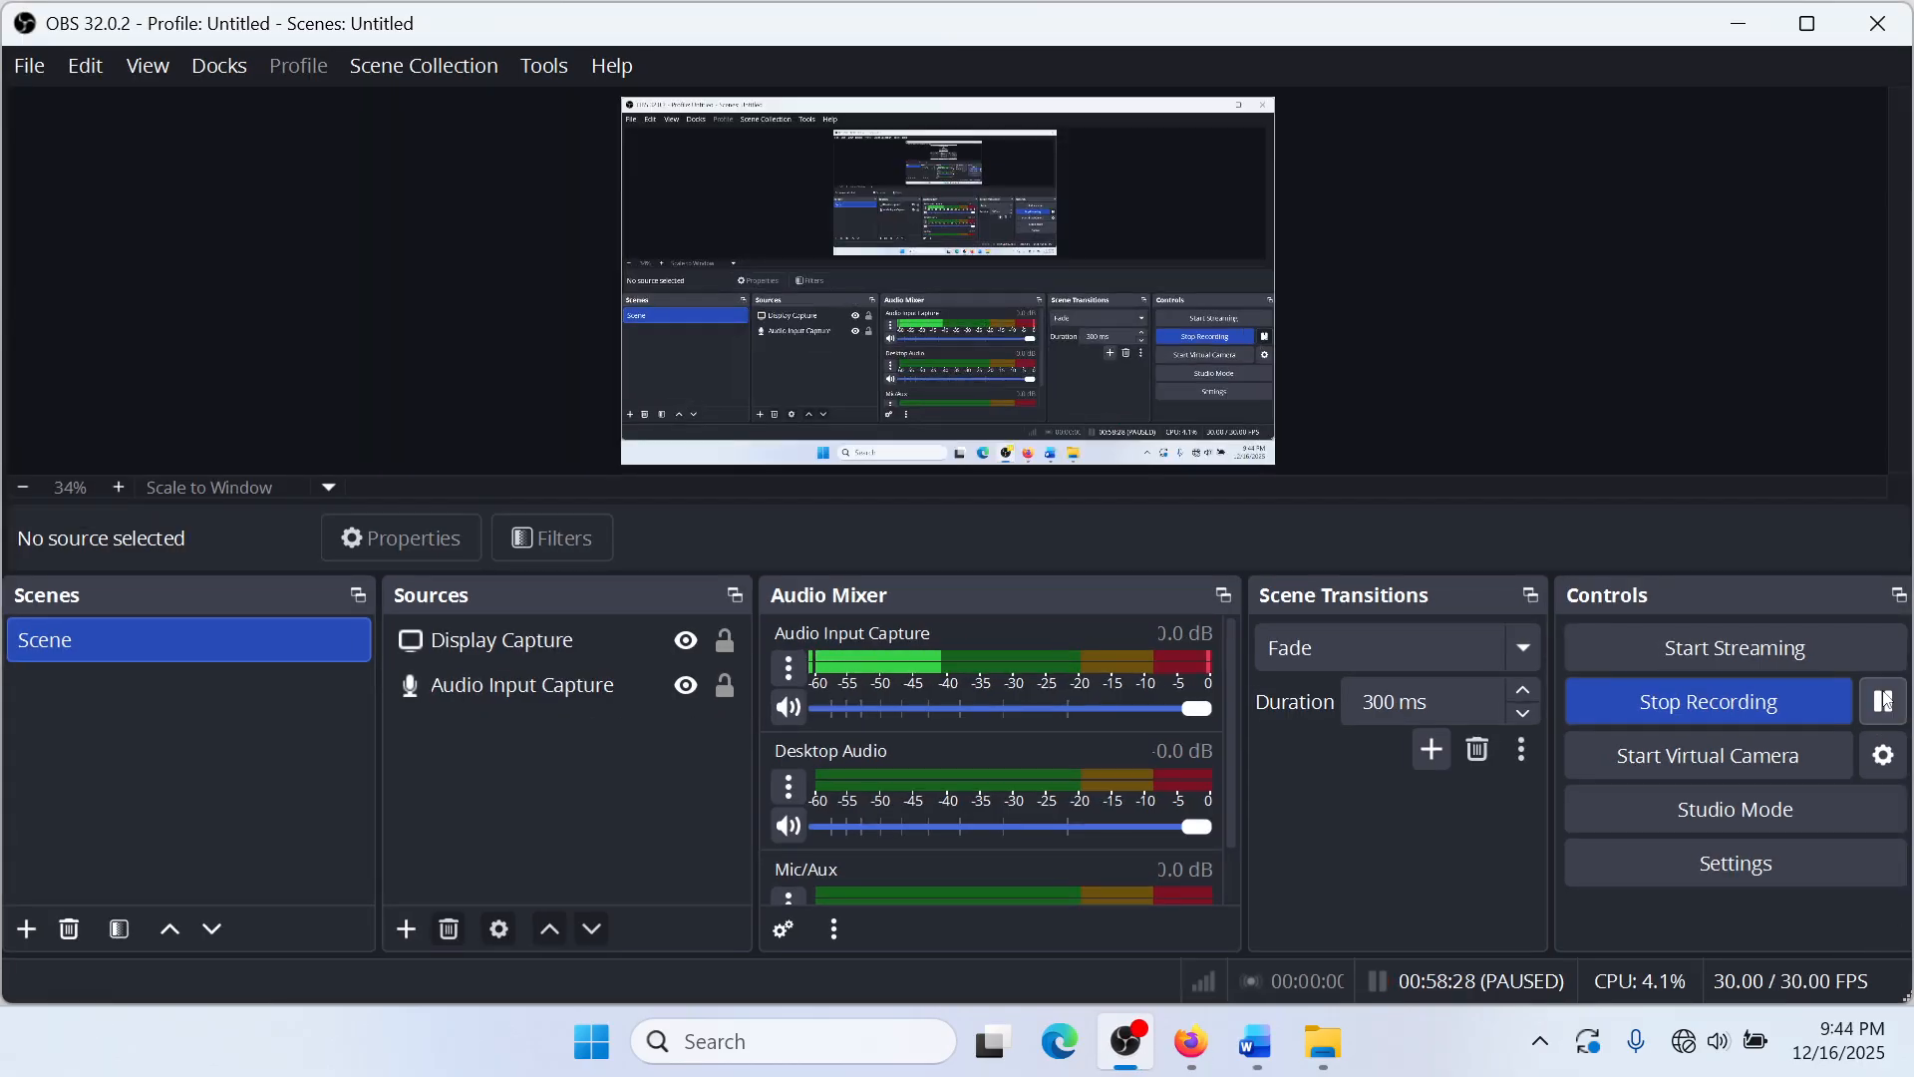
click(1881, 703)
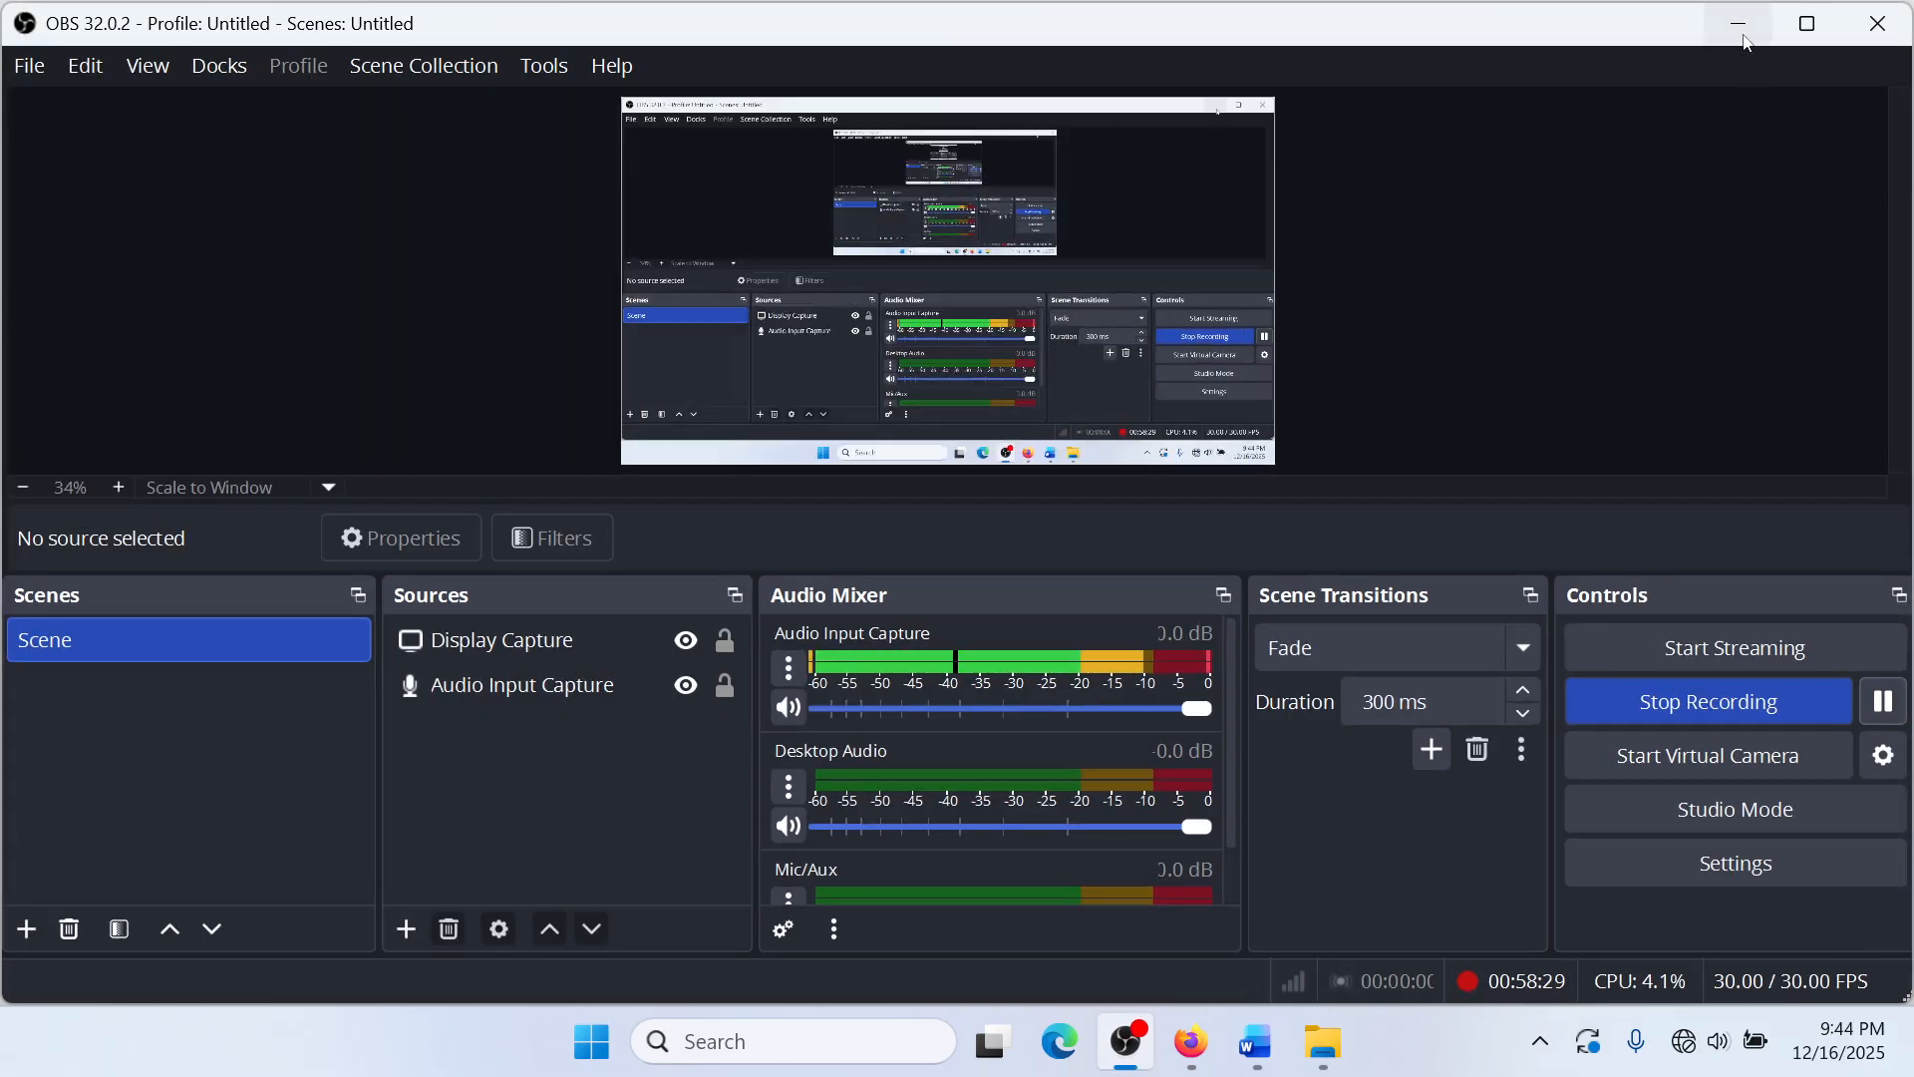
click(1747, 42)
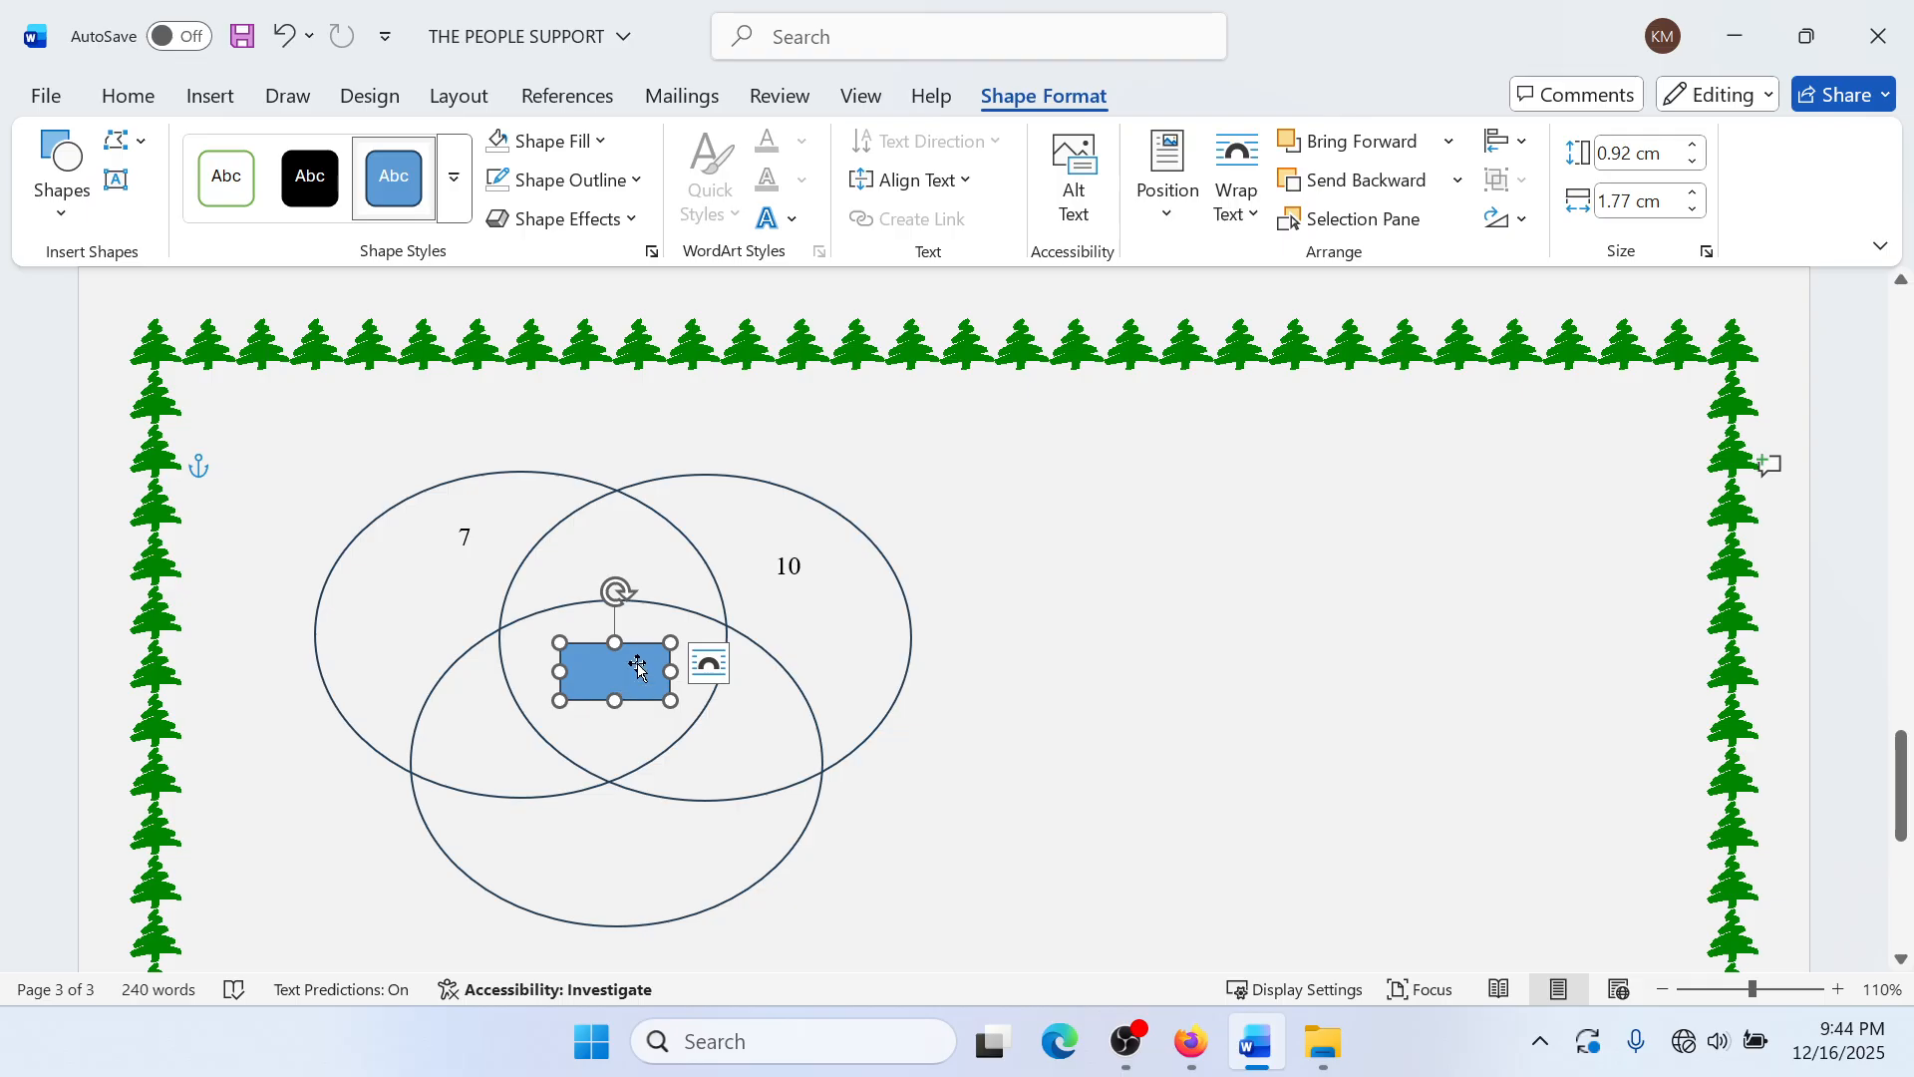
Step: Add the text 2 to the rectangle in the central overlap of the ovals
right_click(639, 668)
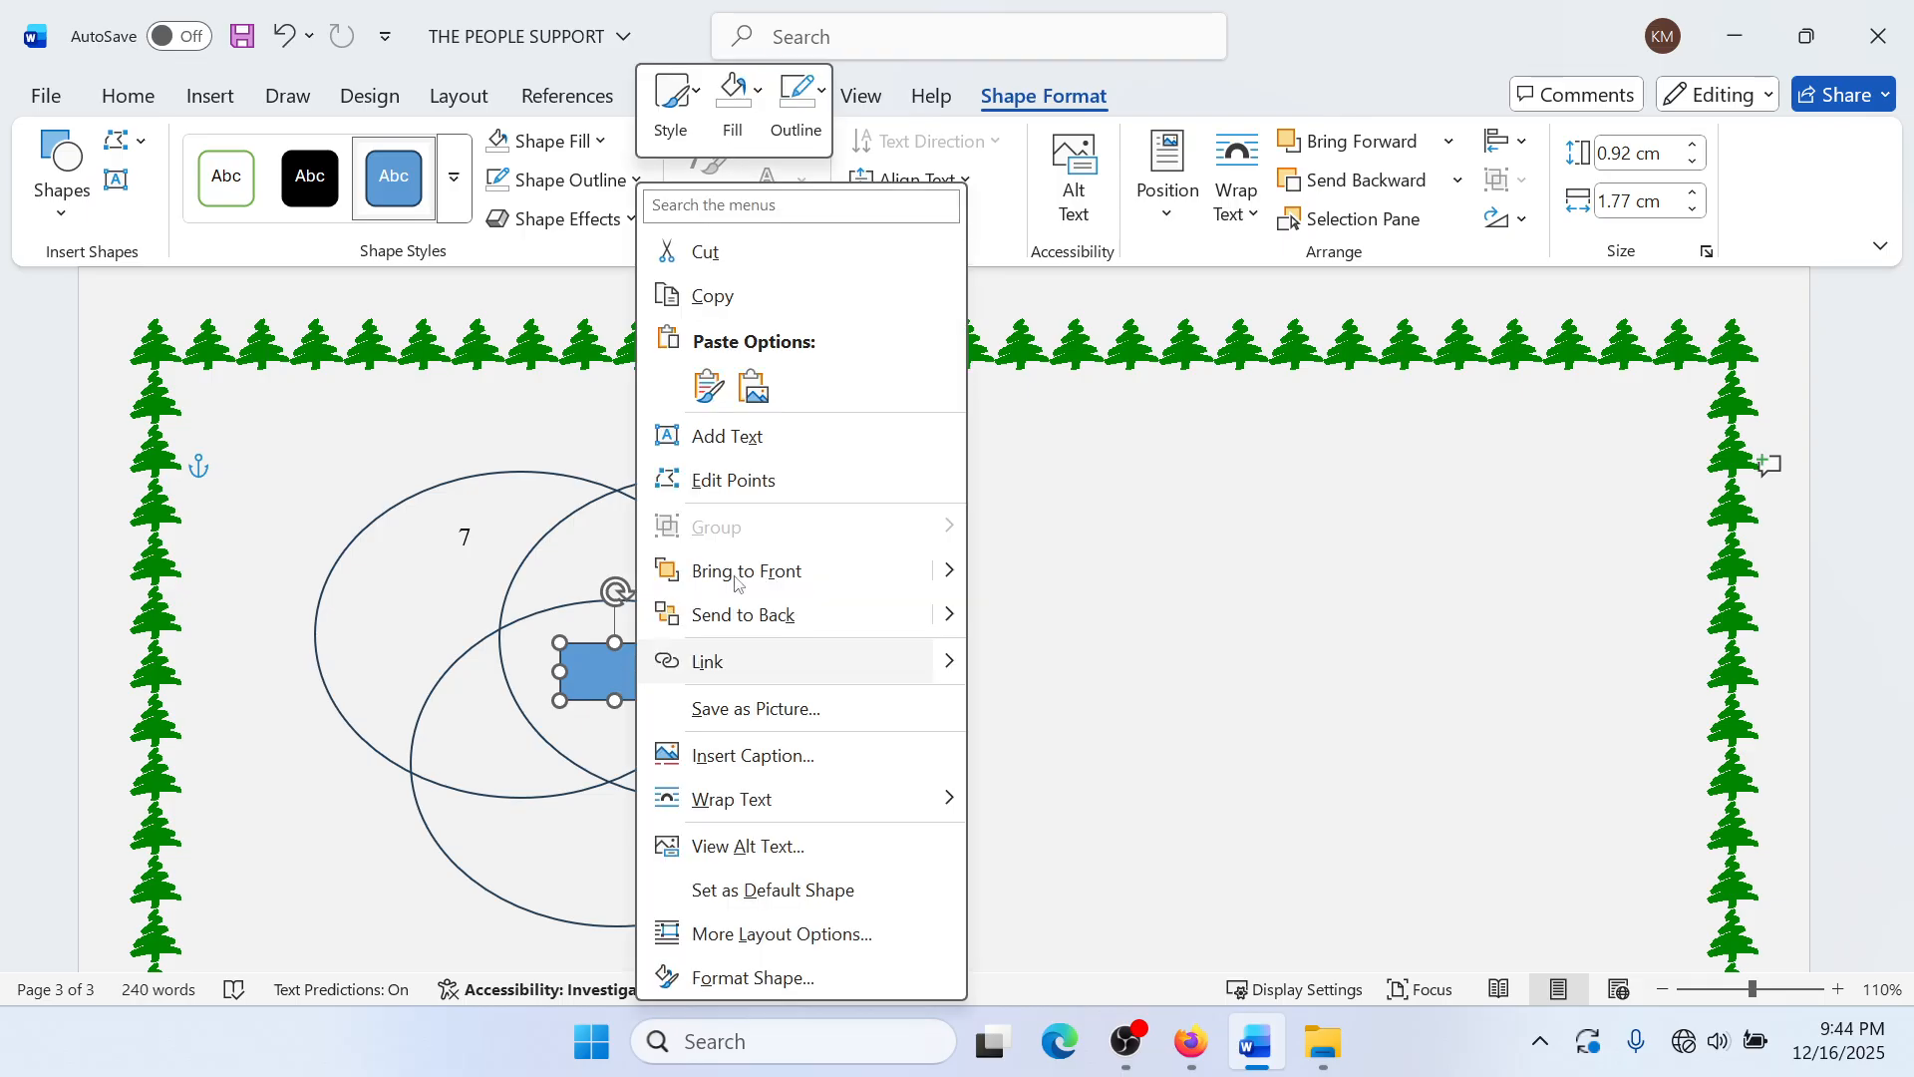
click(756, 436)
text(2)
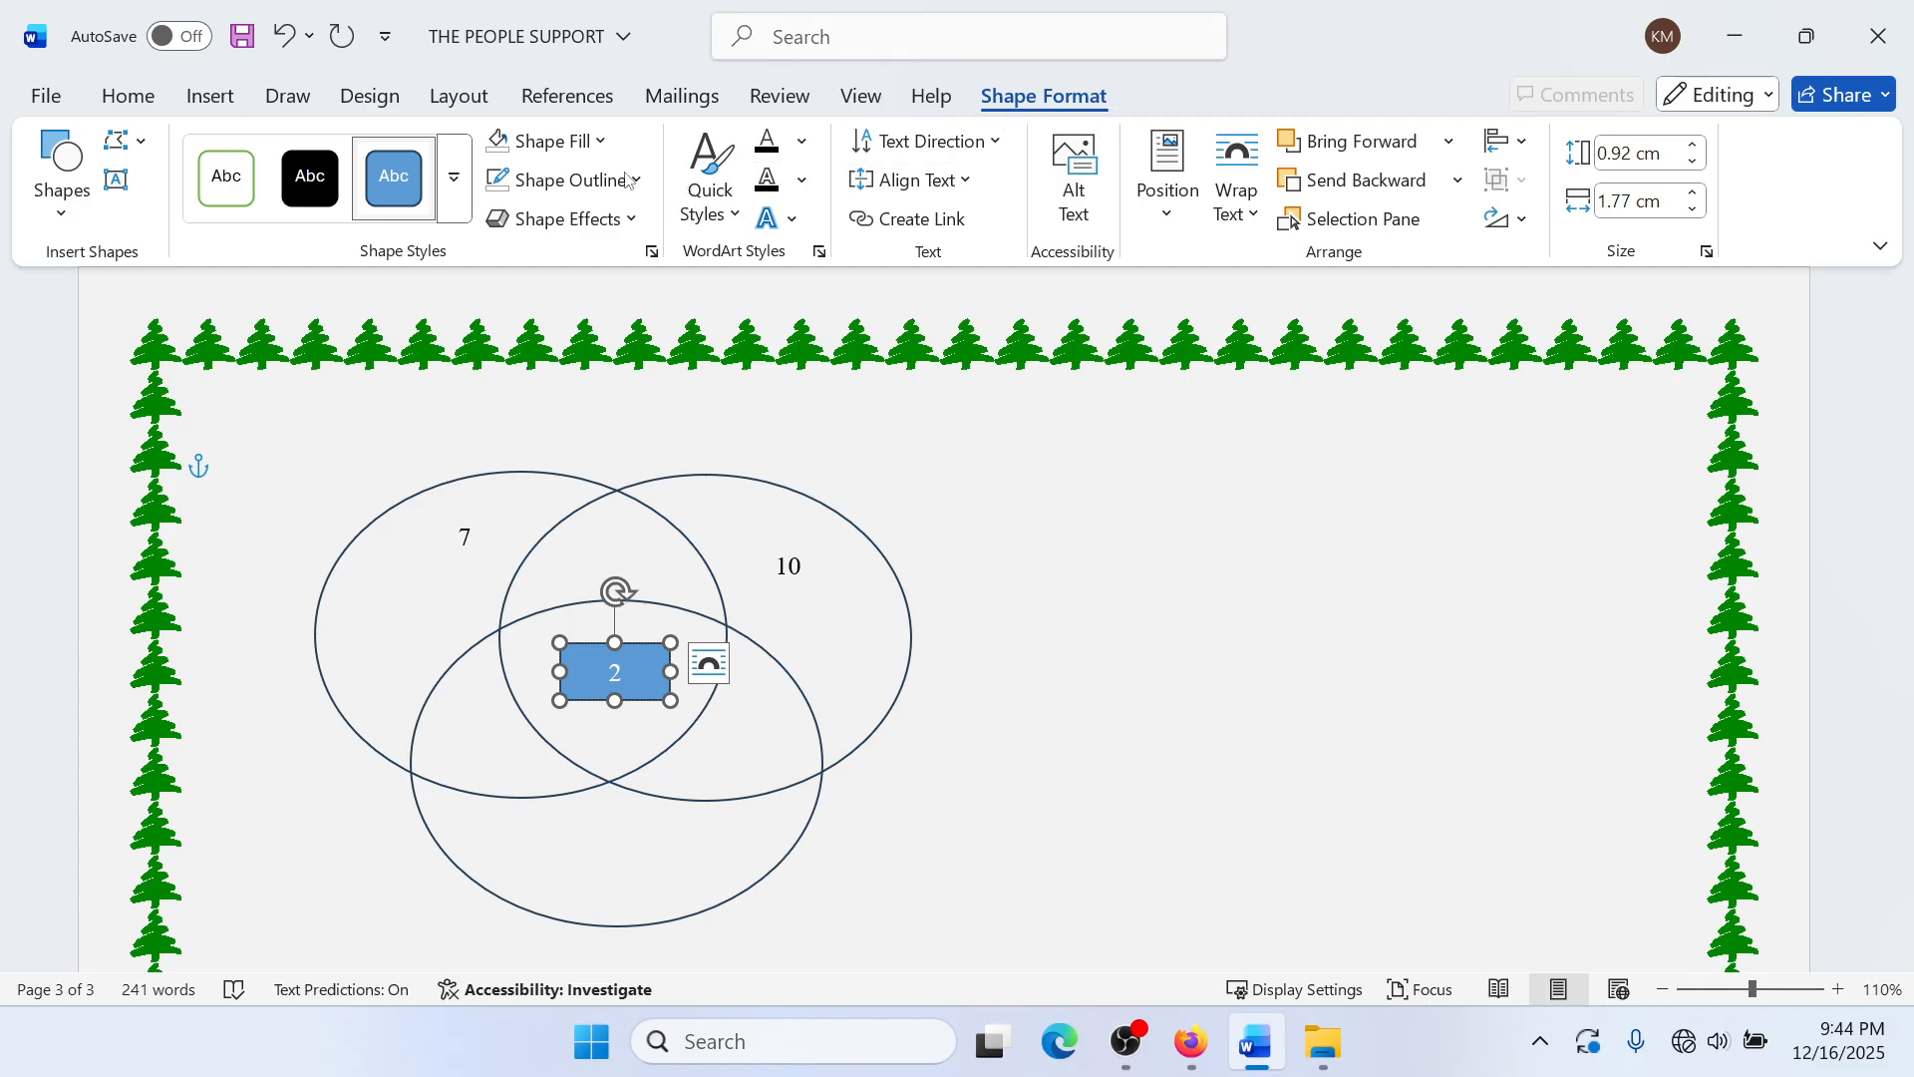
click(549, 141)
click(558, 645)
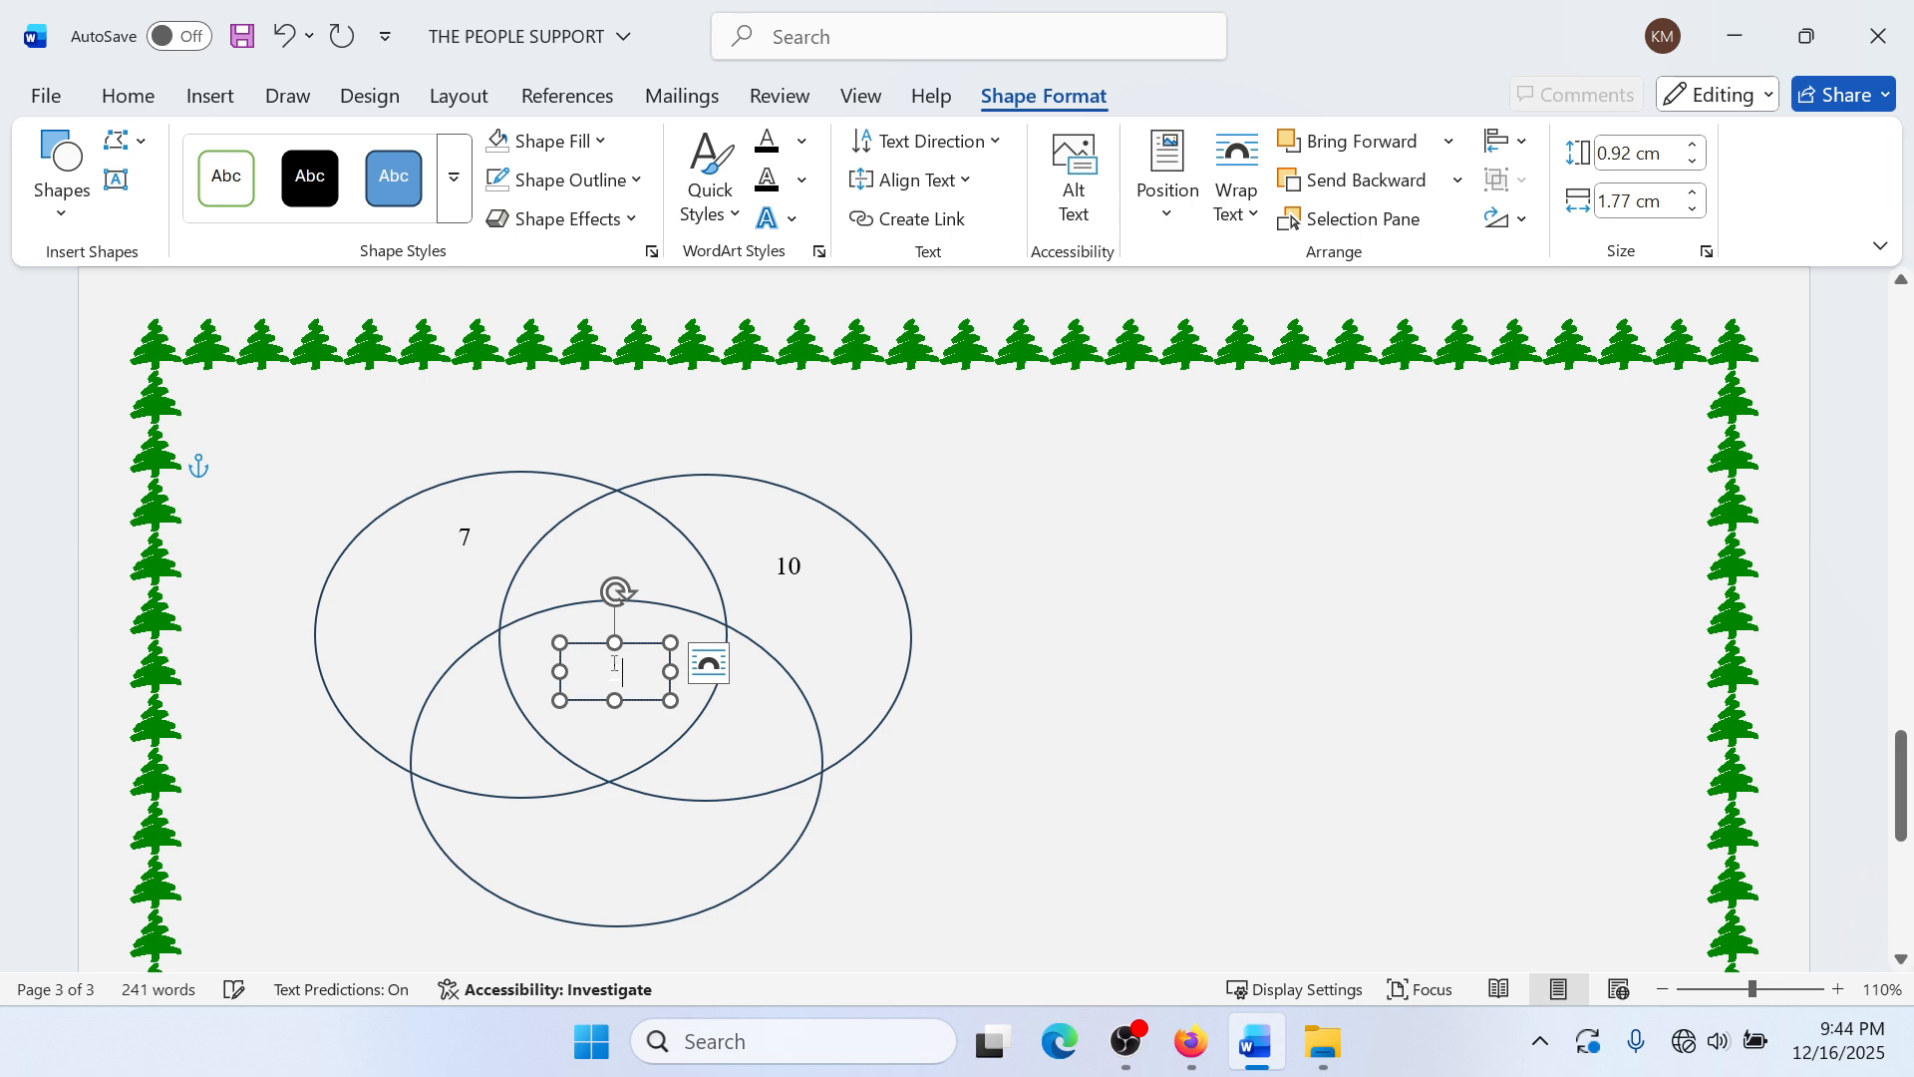
key(ctrl+z)
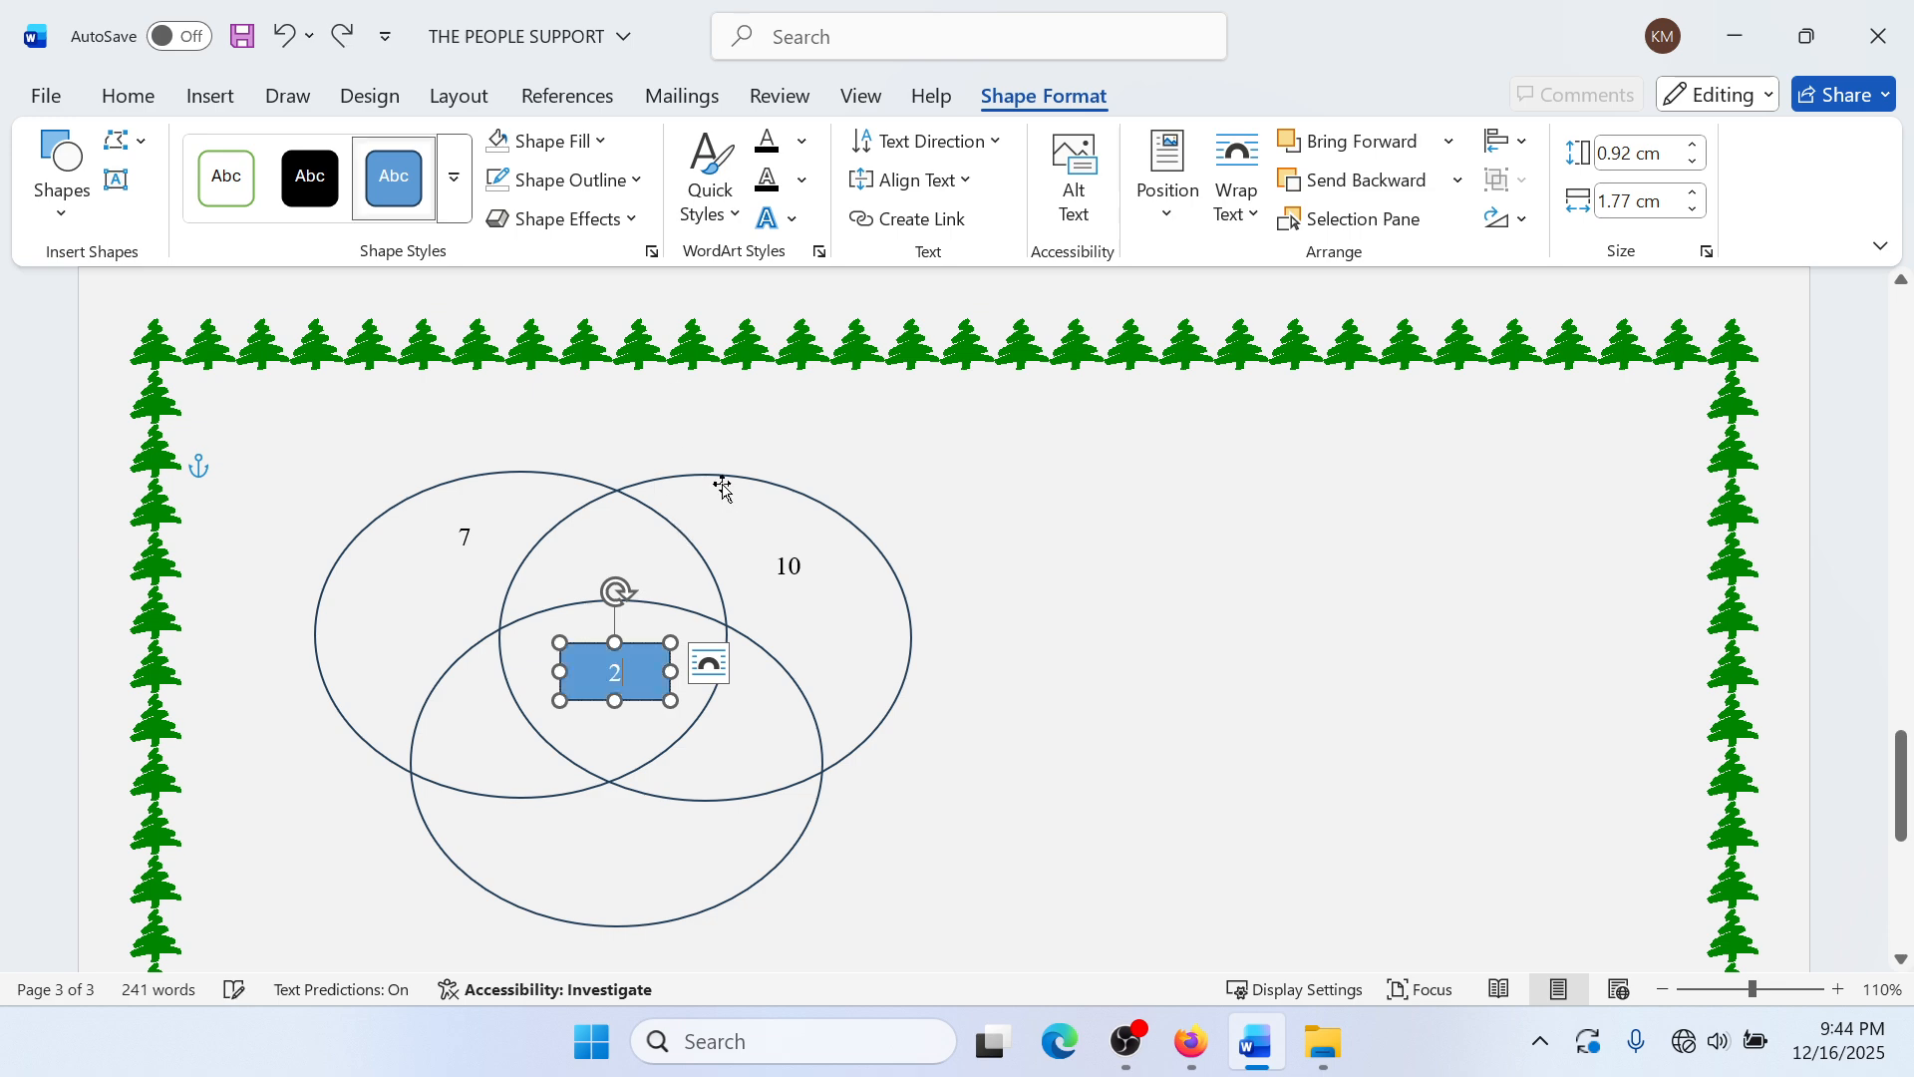
Step: Set the font colour of the 2 in the central rectangle to black
double_click(614, 669)
click(127, 96)
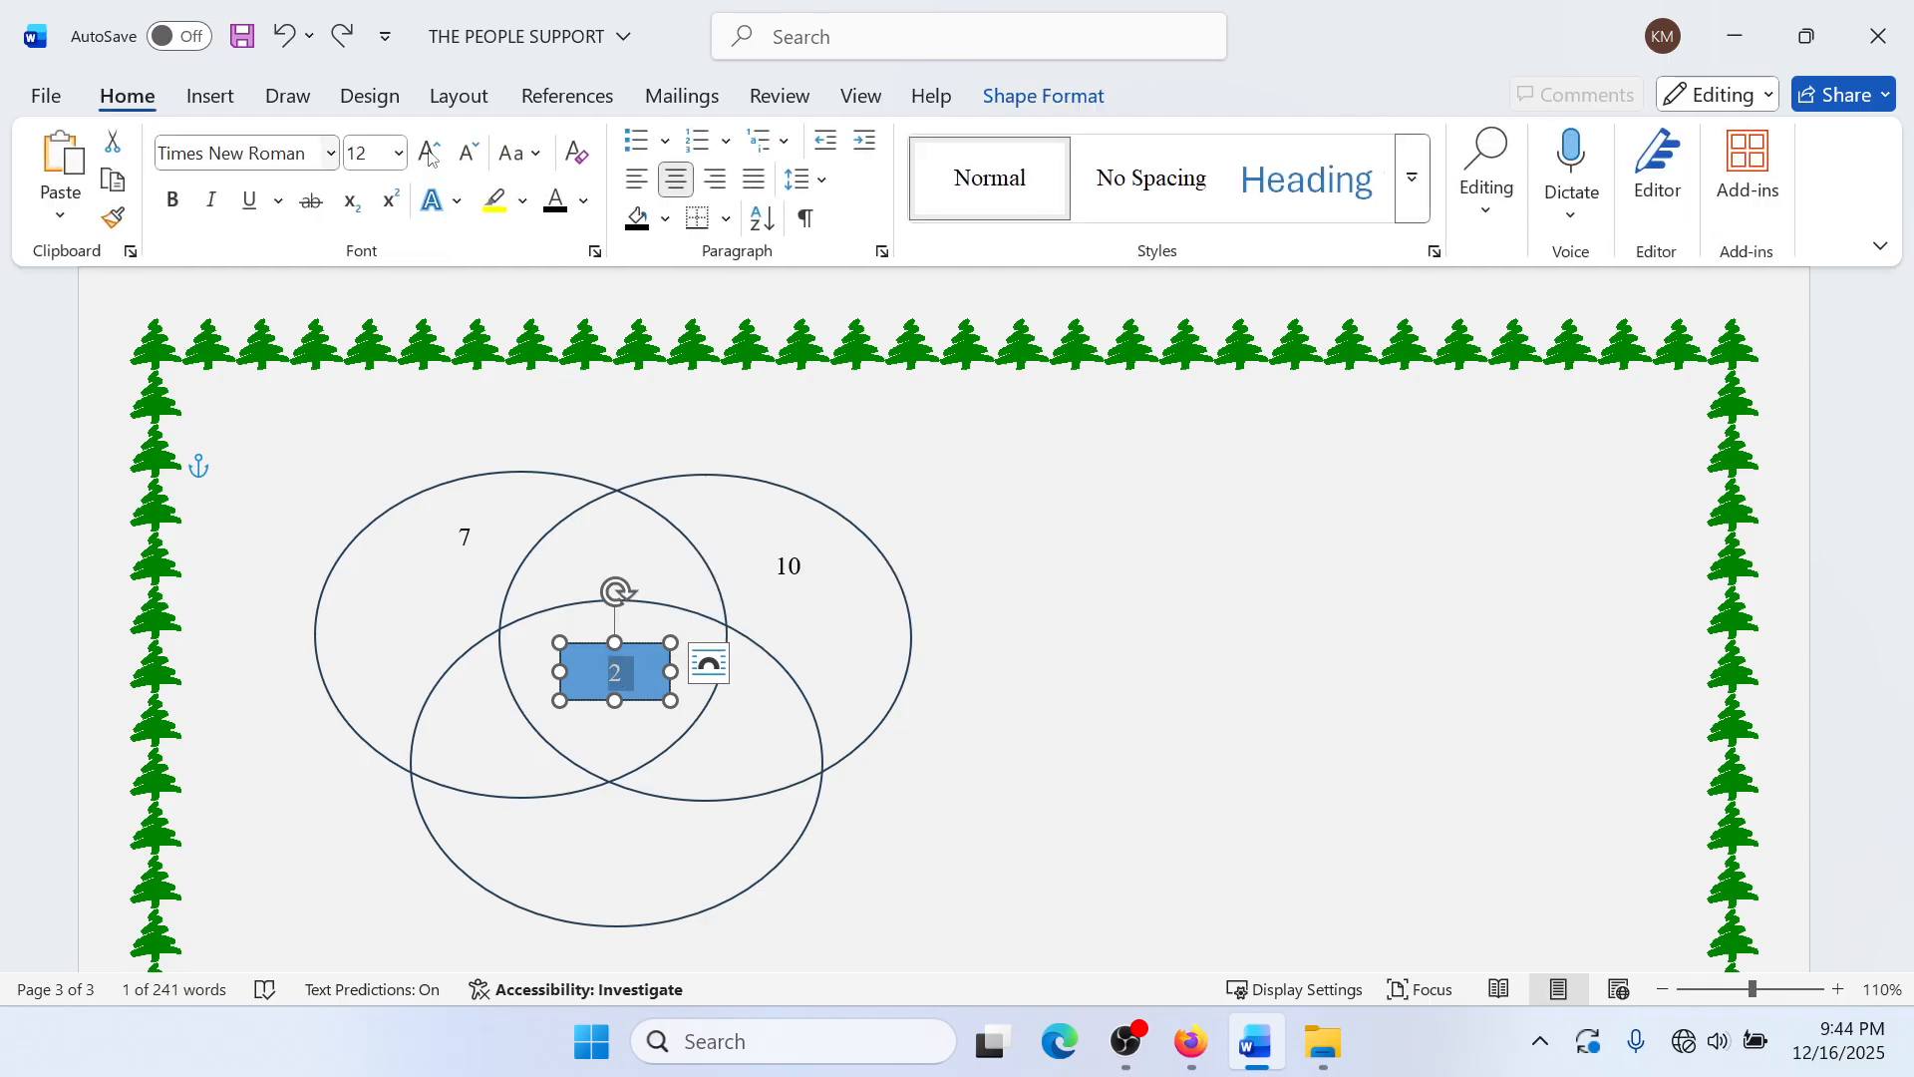
click(550, 203)
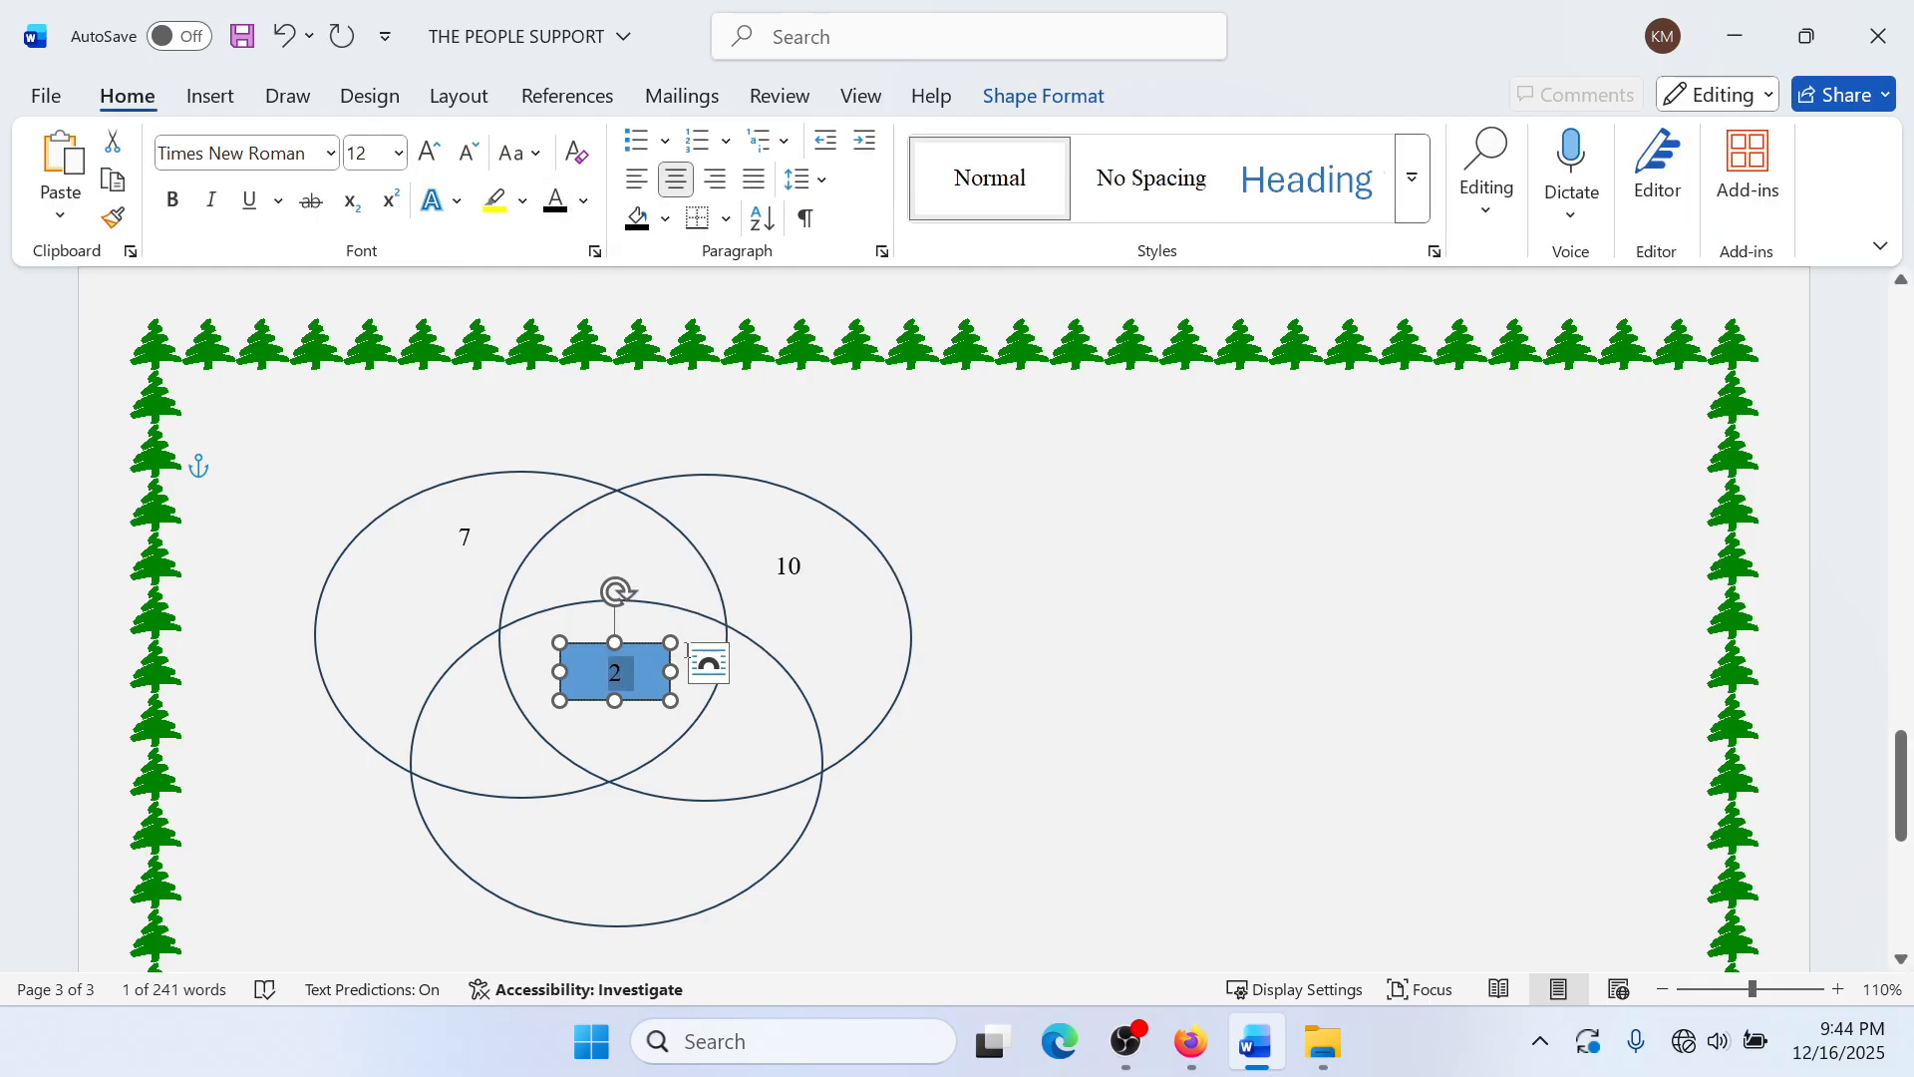
click(663, 655)
Step: Remove the fill and the outline from the central rectangle containing the 2
click(1035, 95)
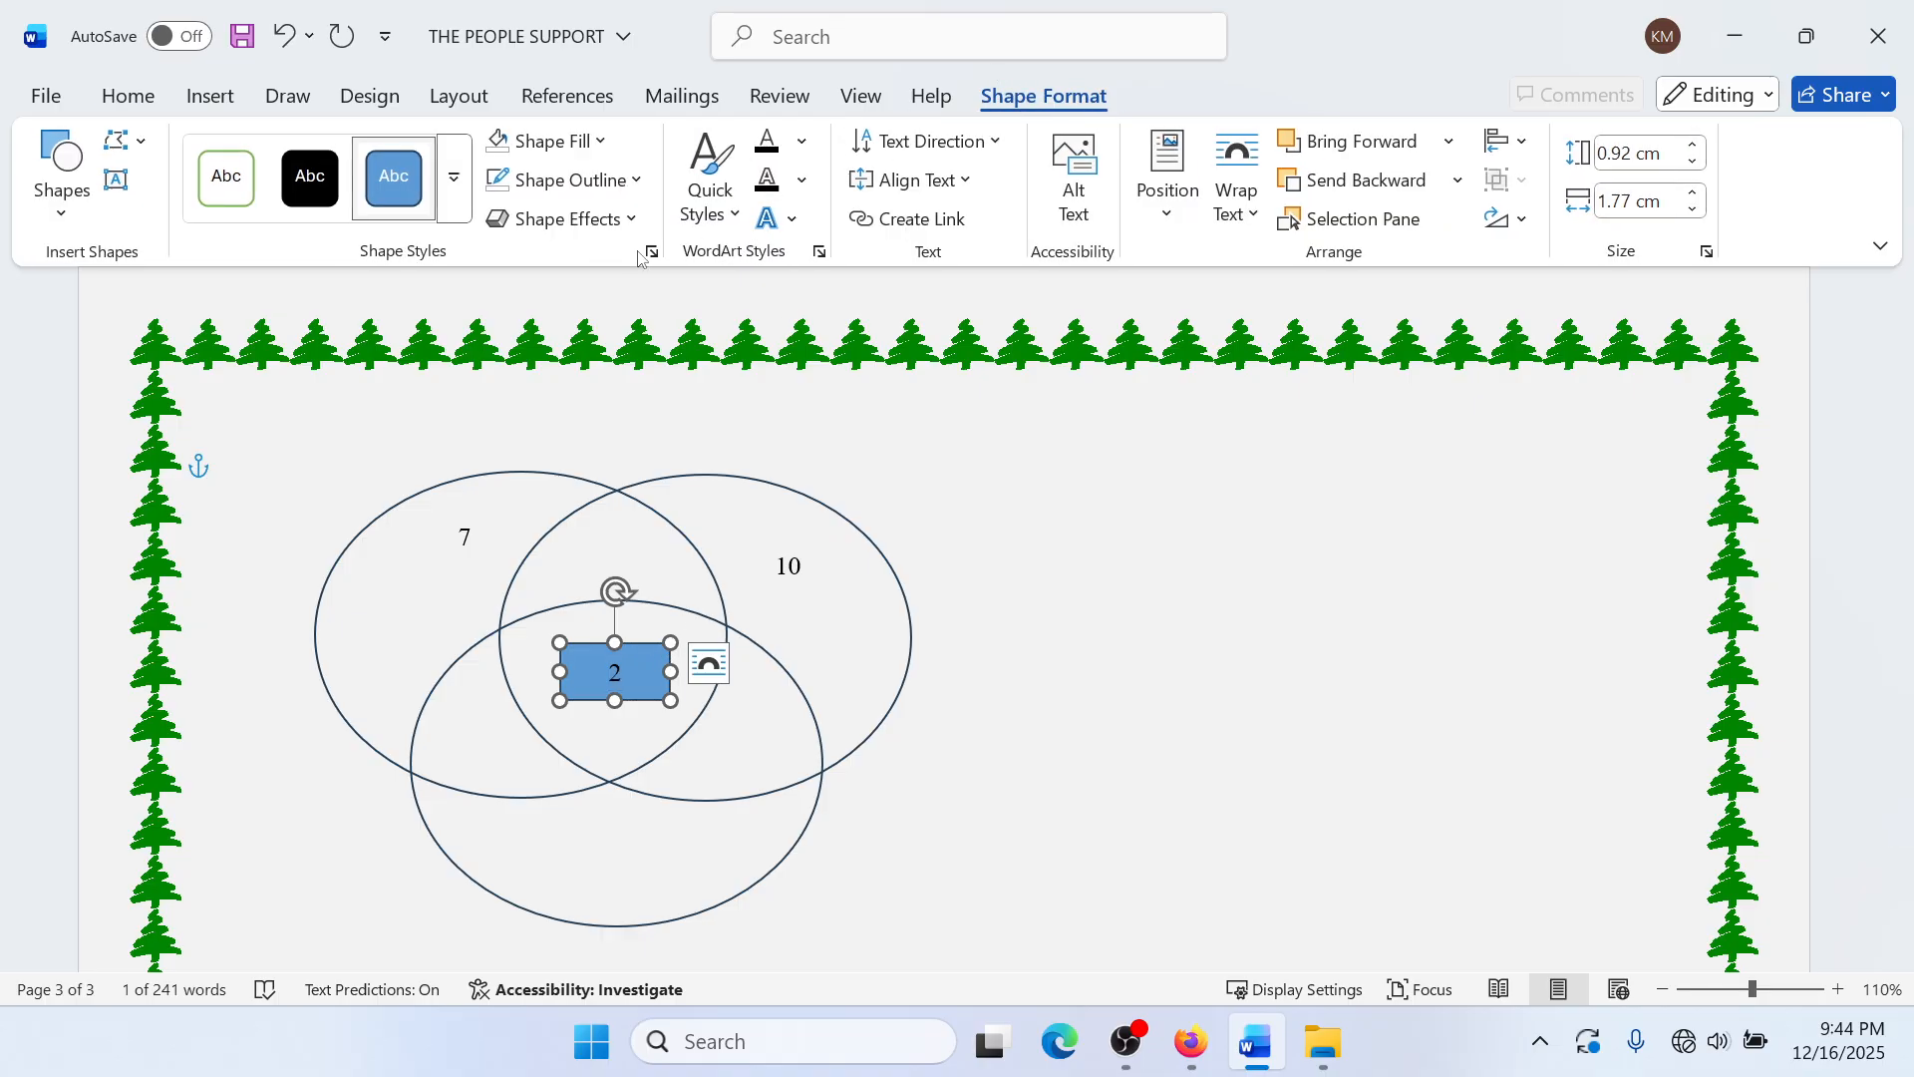
click(599, 140)
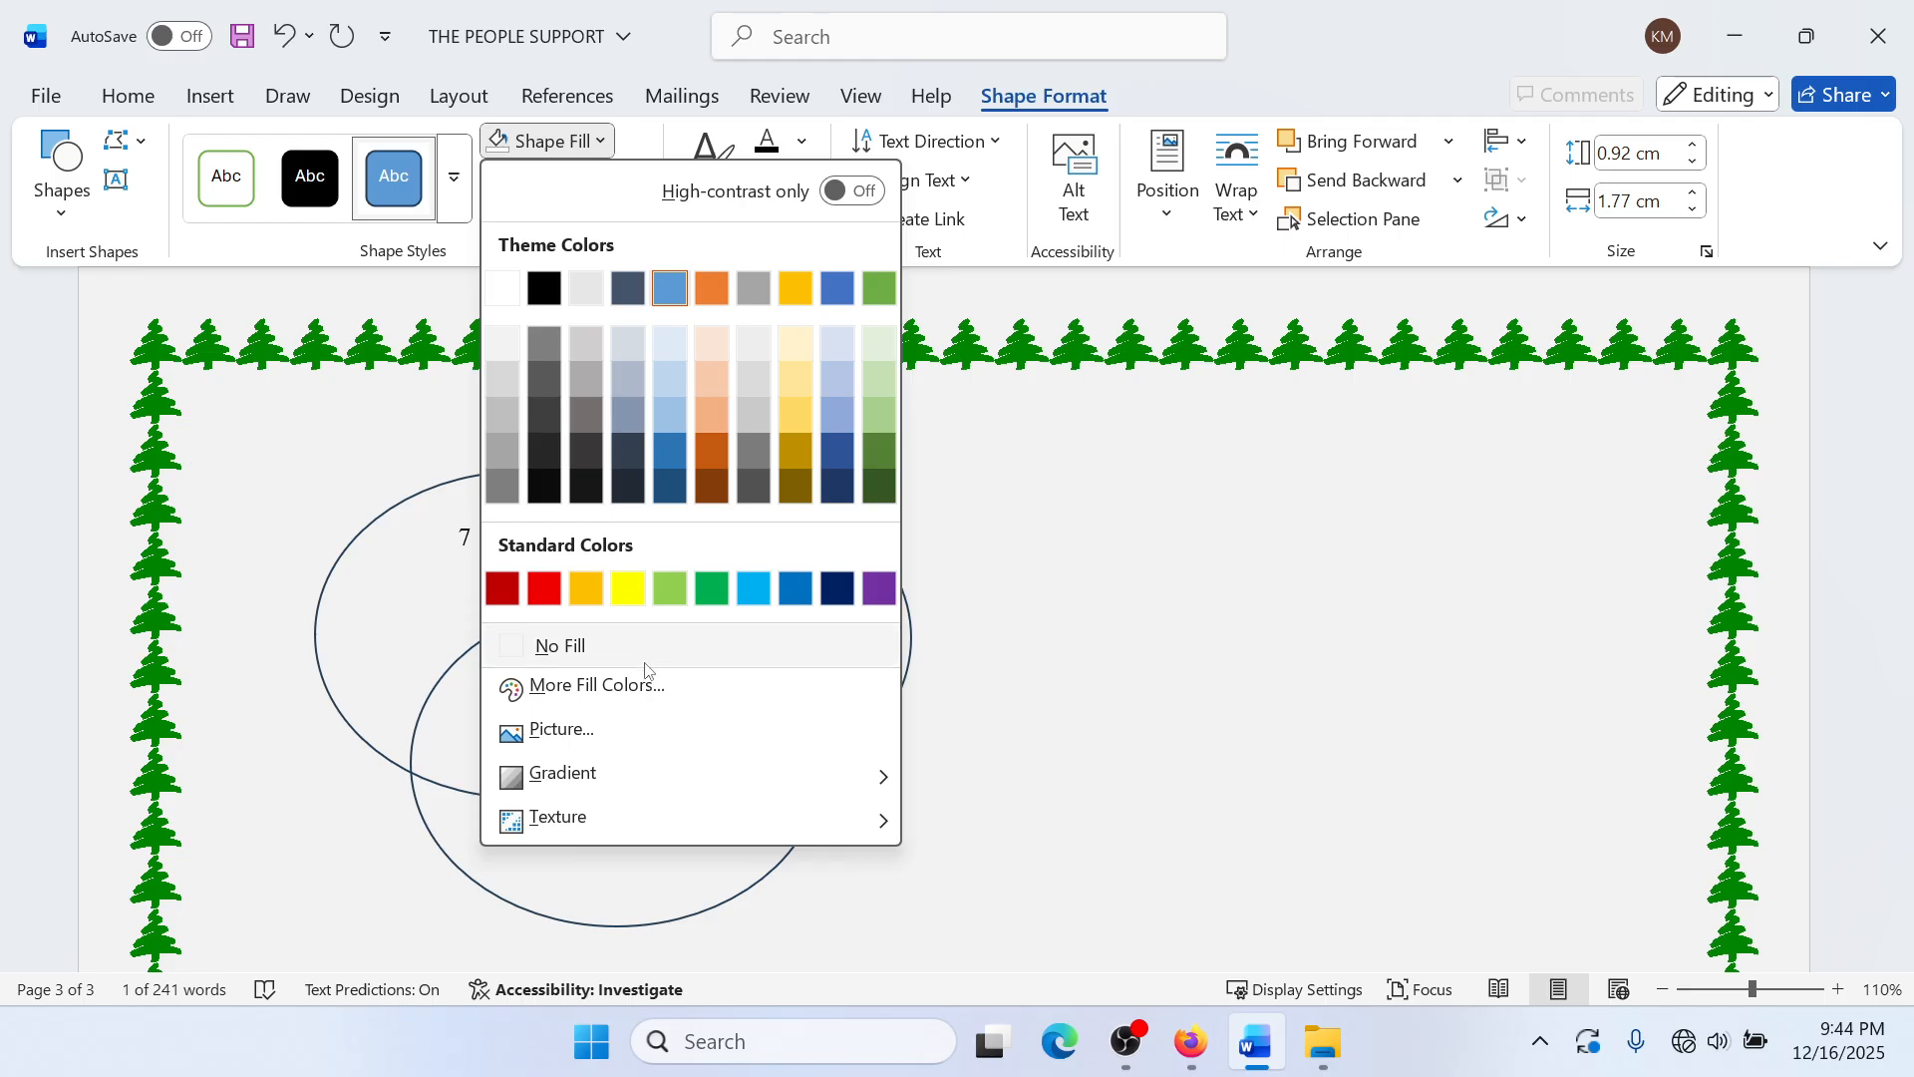
click(651, 641)
click(634, 181)
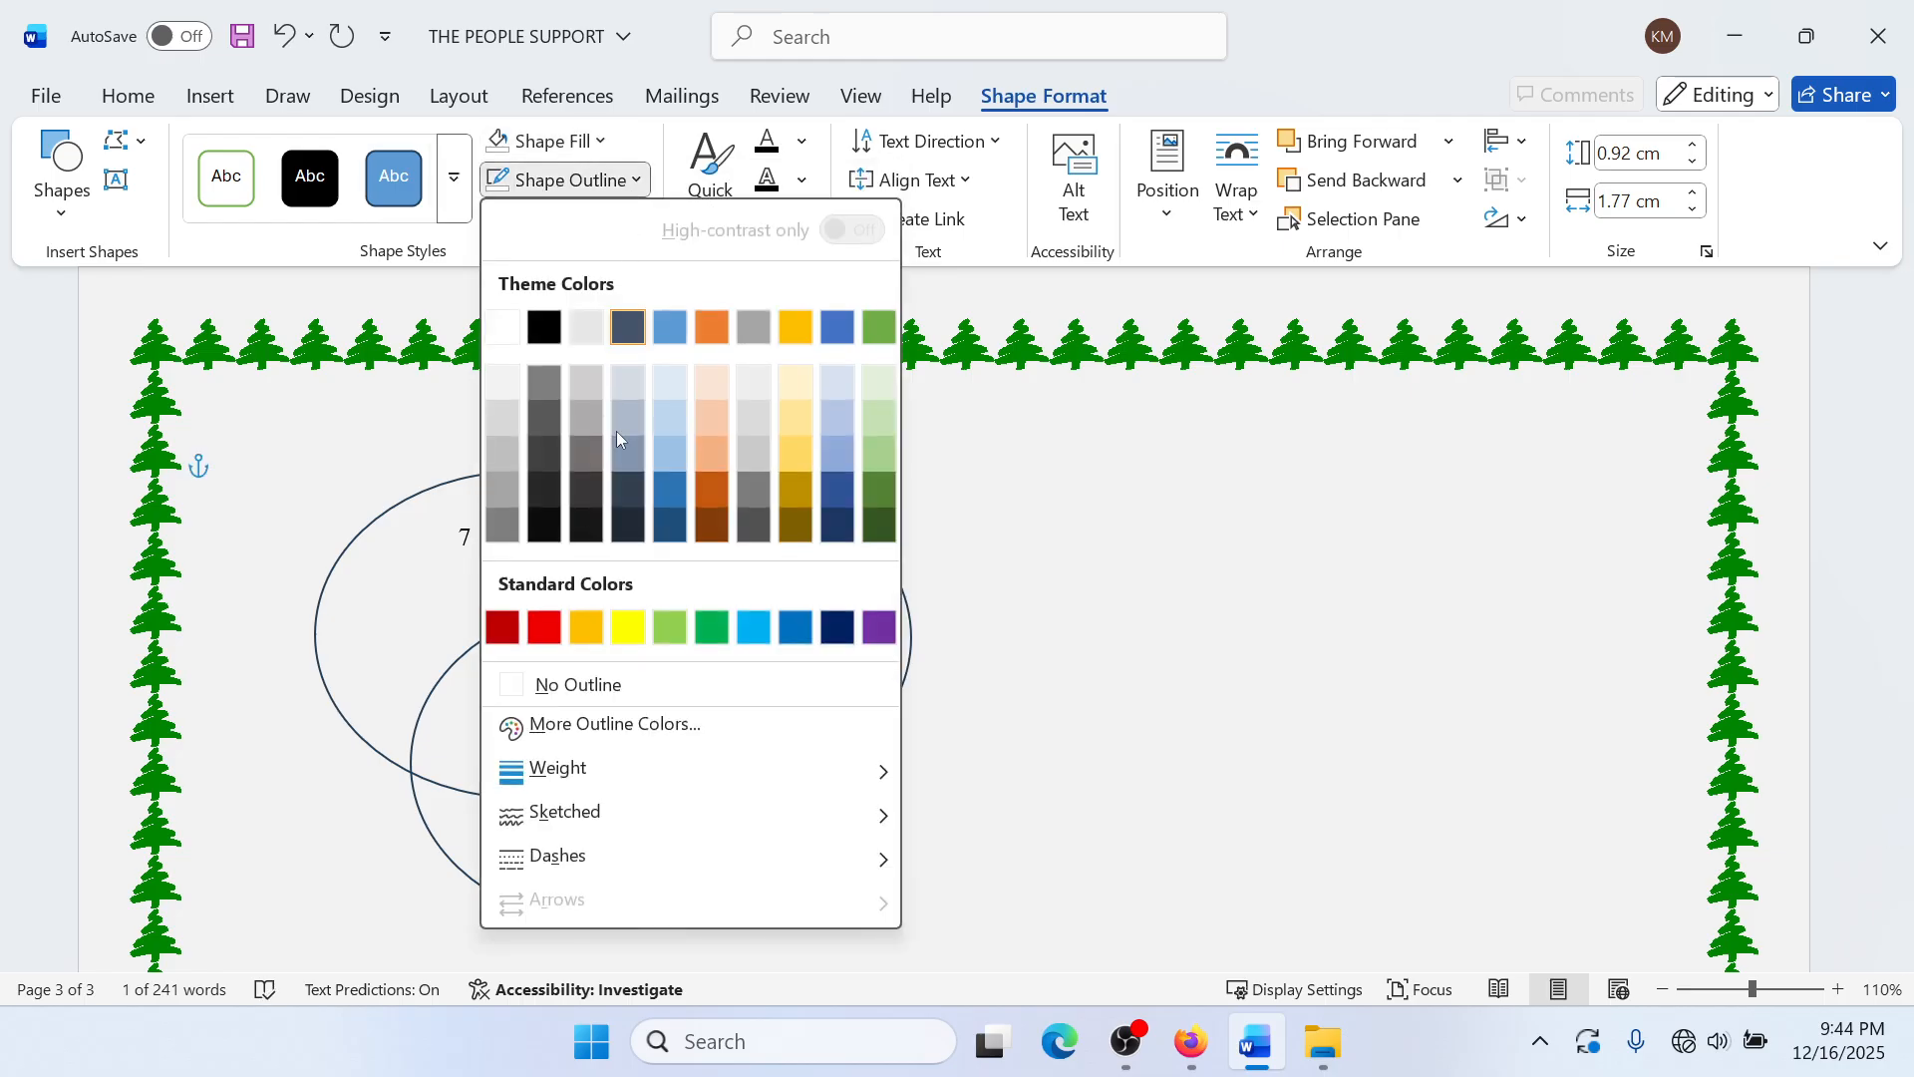
click(578, 685)
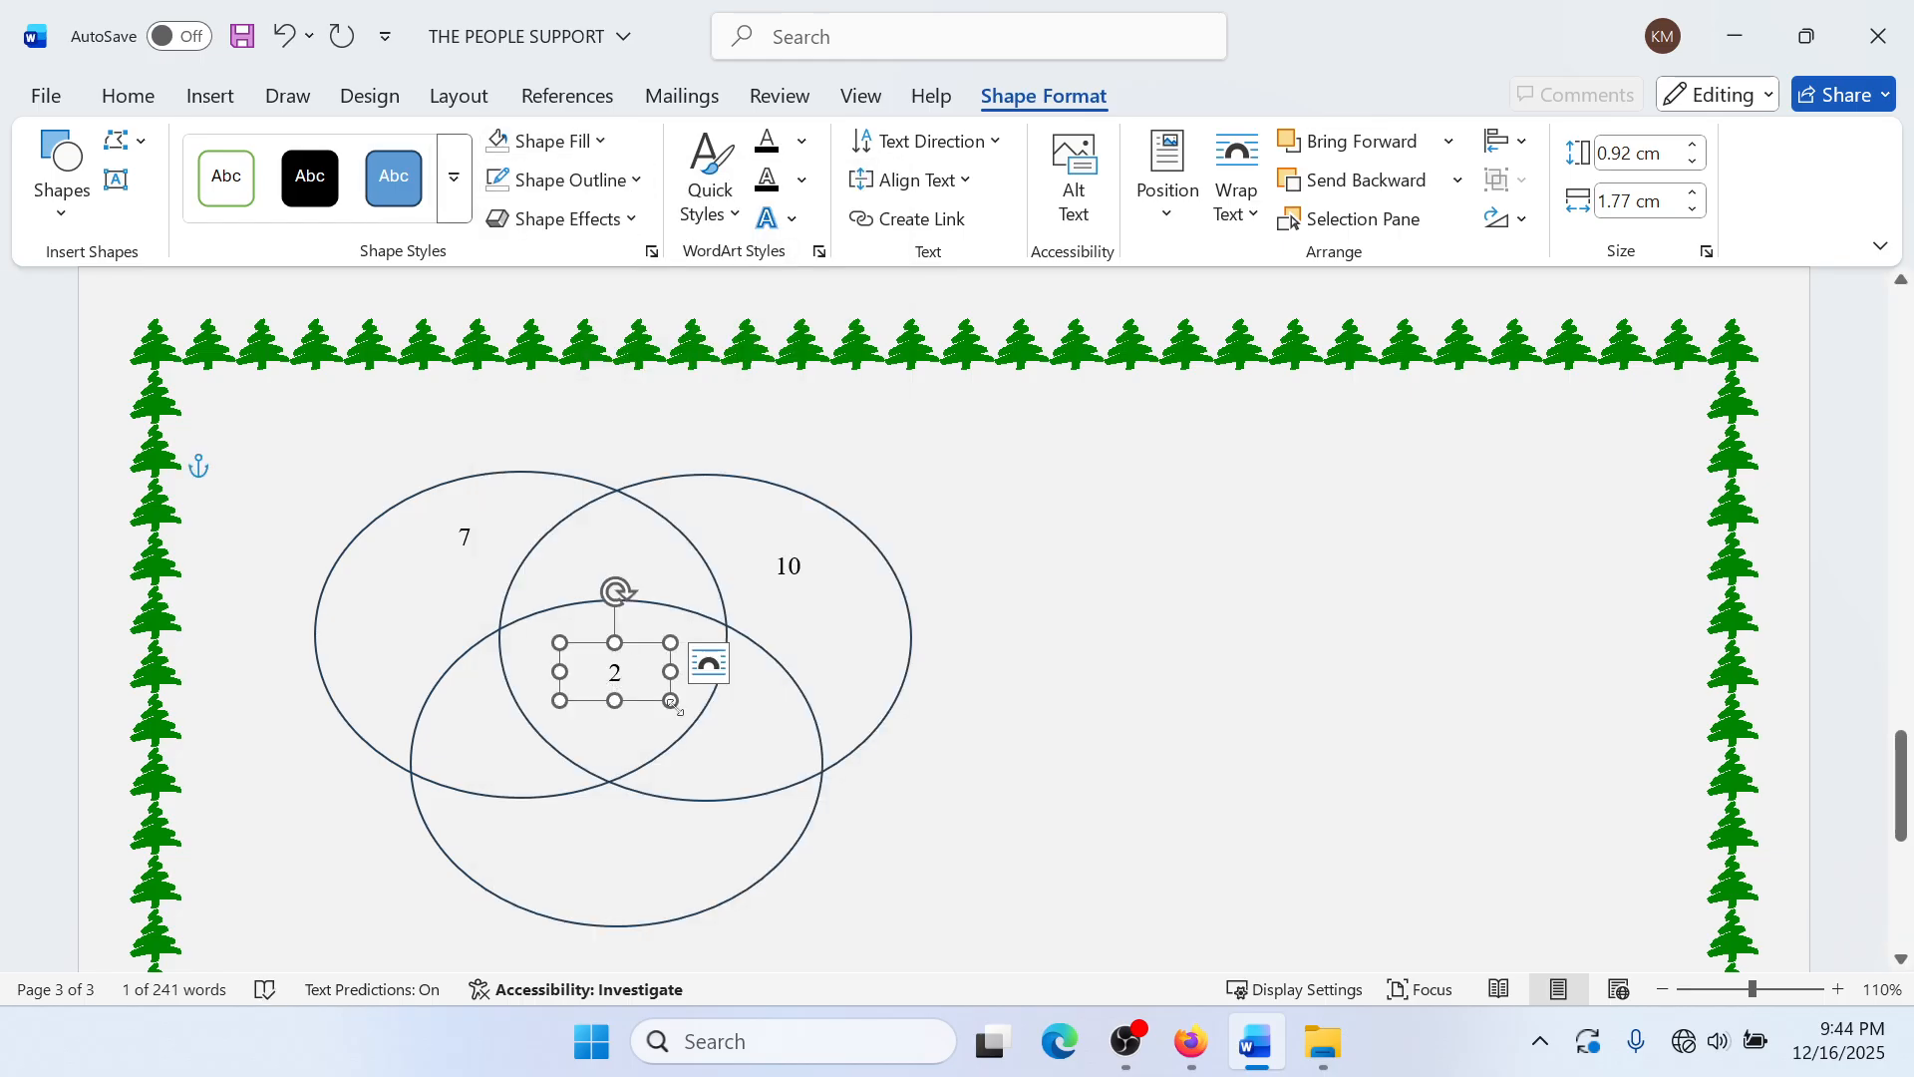
click(904, 752)
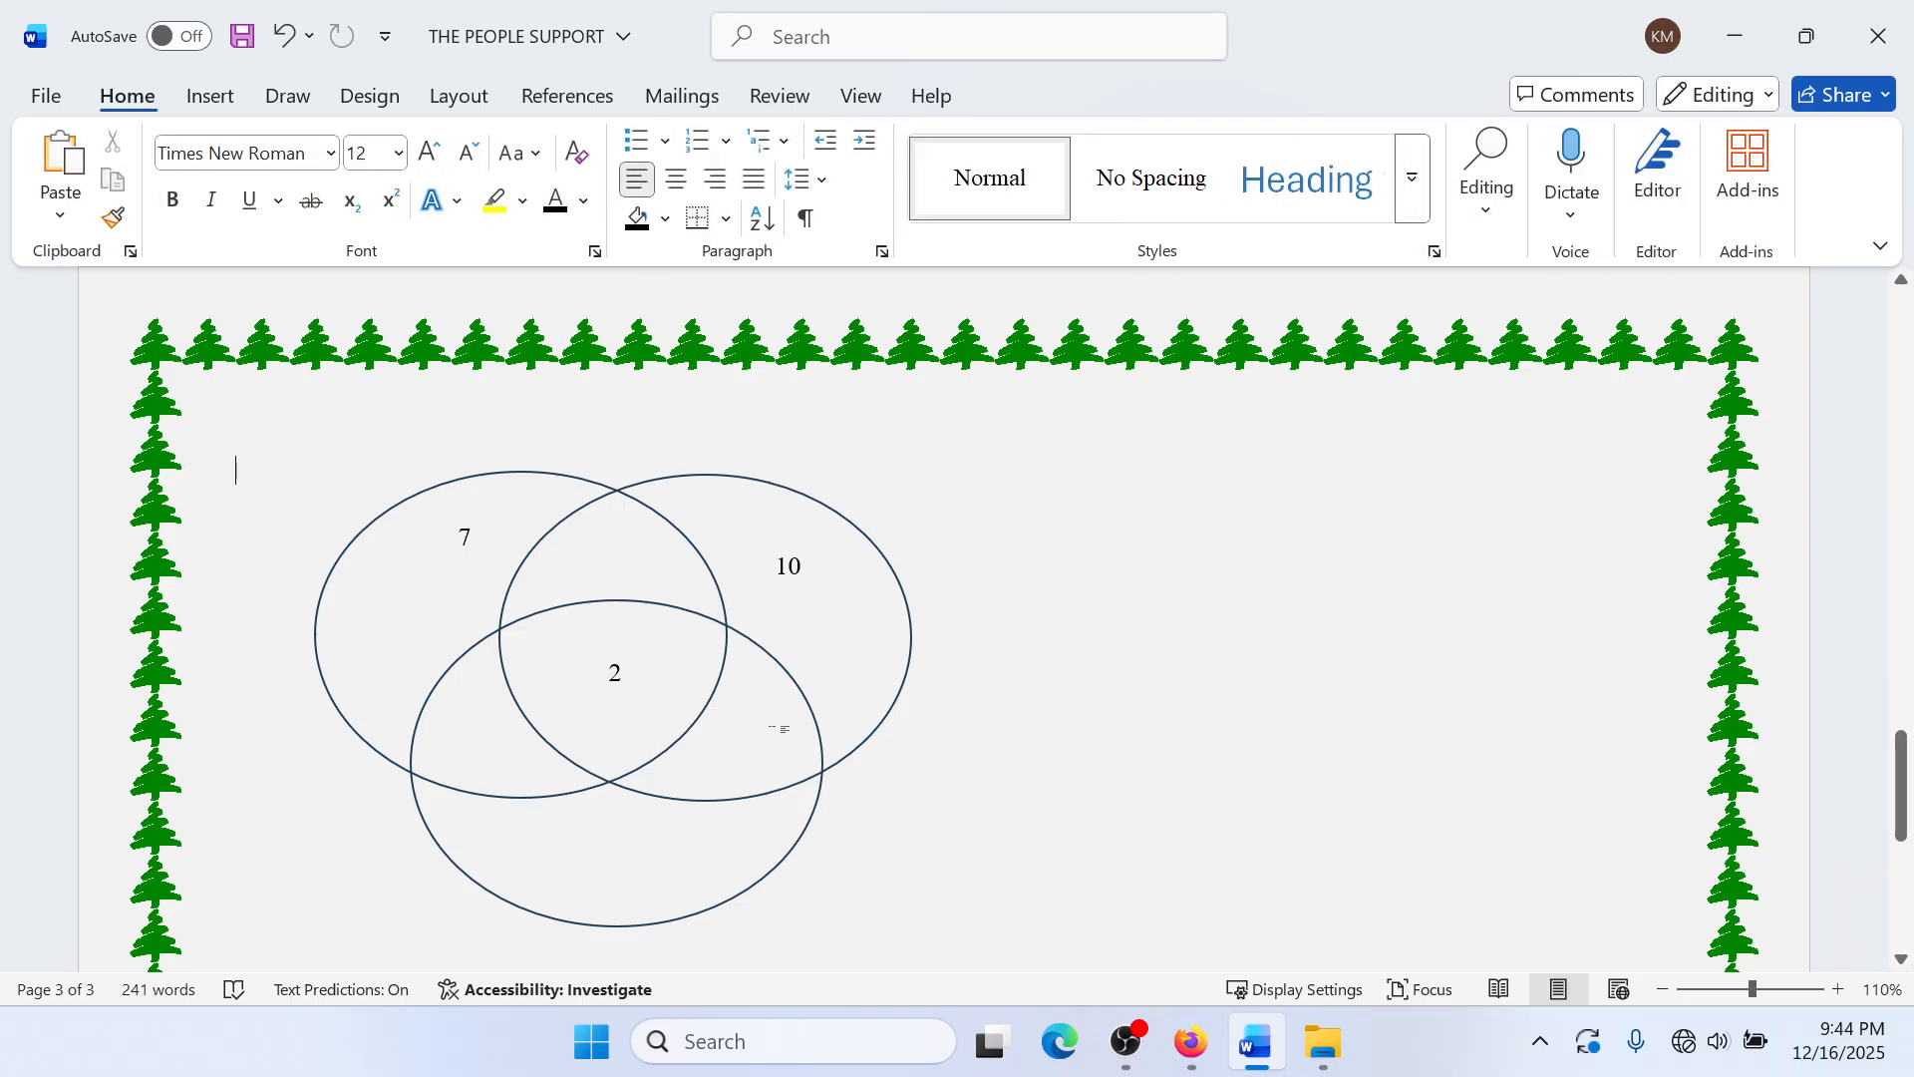
Step: Nudge the upper-right oval and the bottom oval slightly upwards to fine-tune the overlap
scroll(881, 815, down, 1)
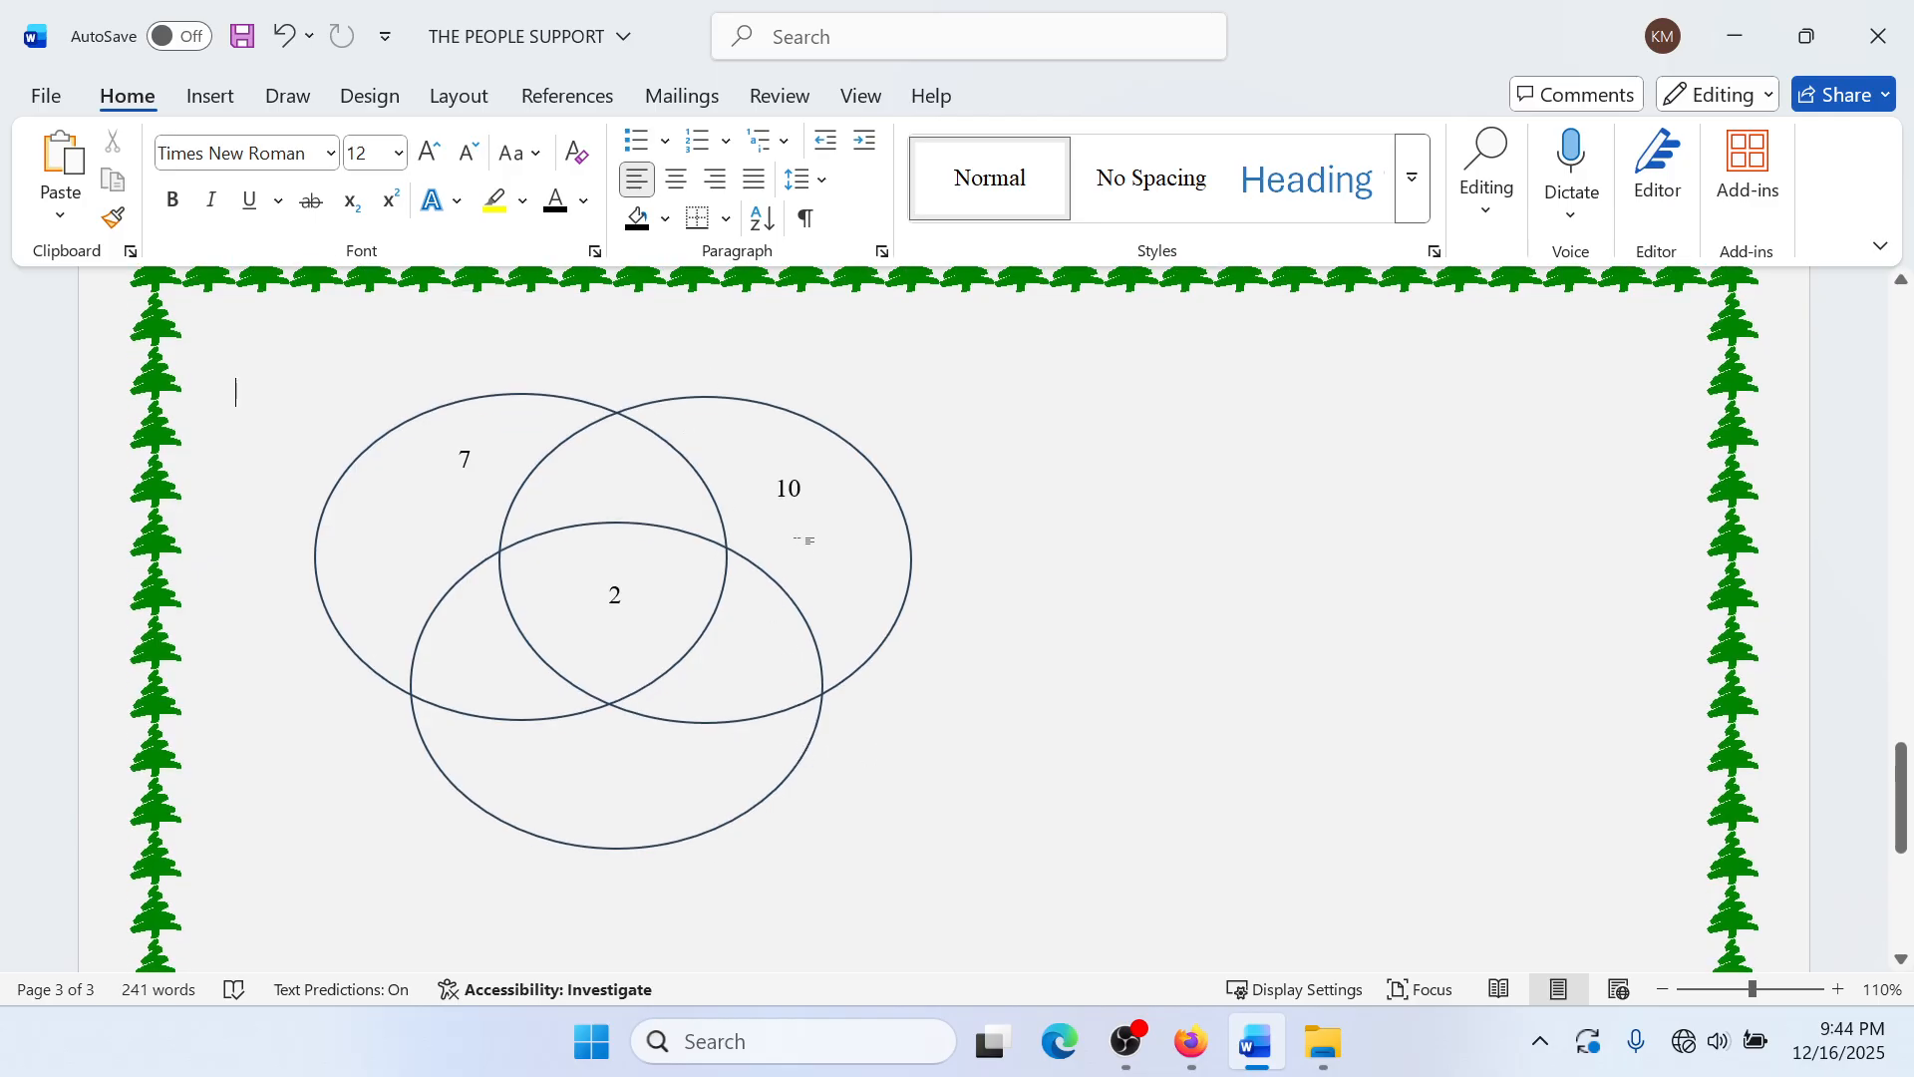
click(901, 514)
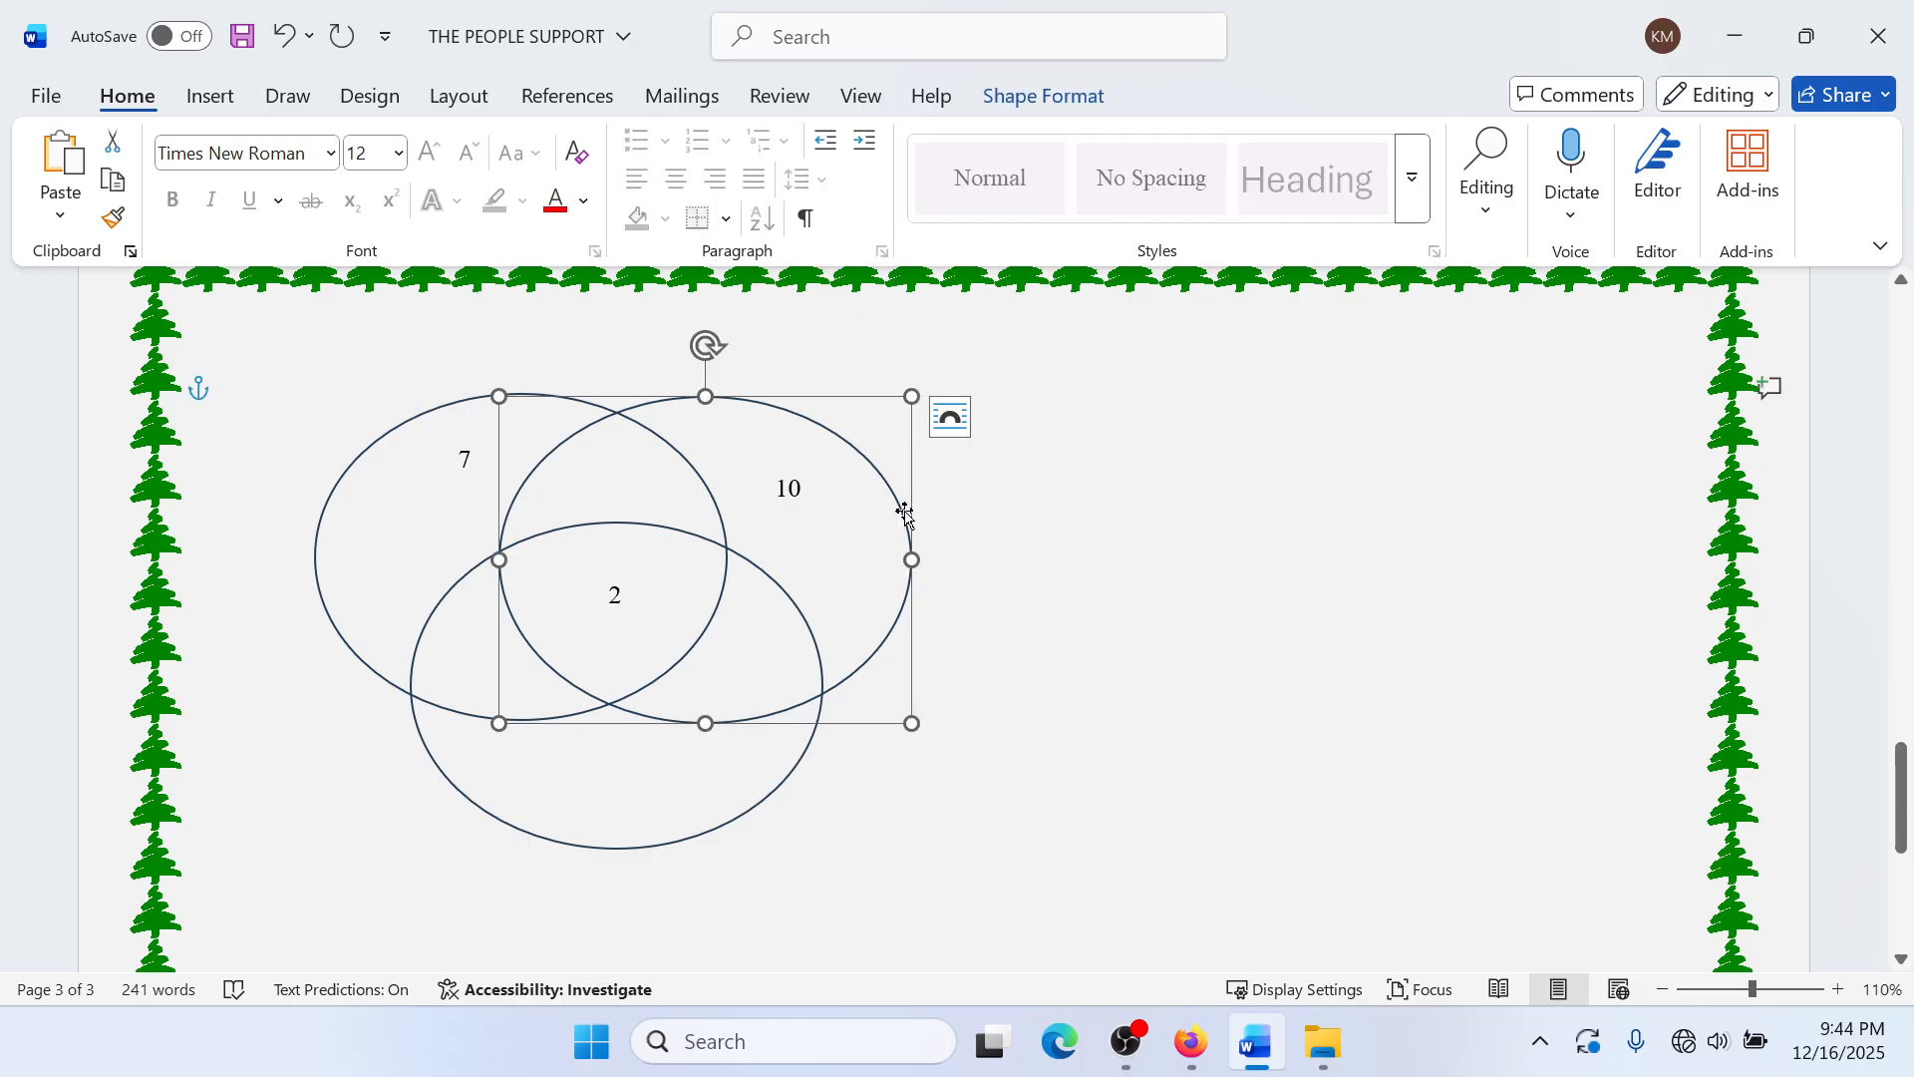
drag(905, 513, 906, 510)
click(724, 830)
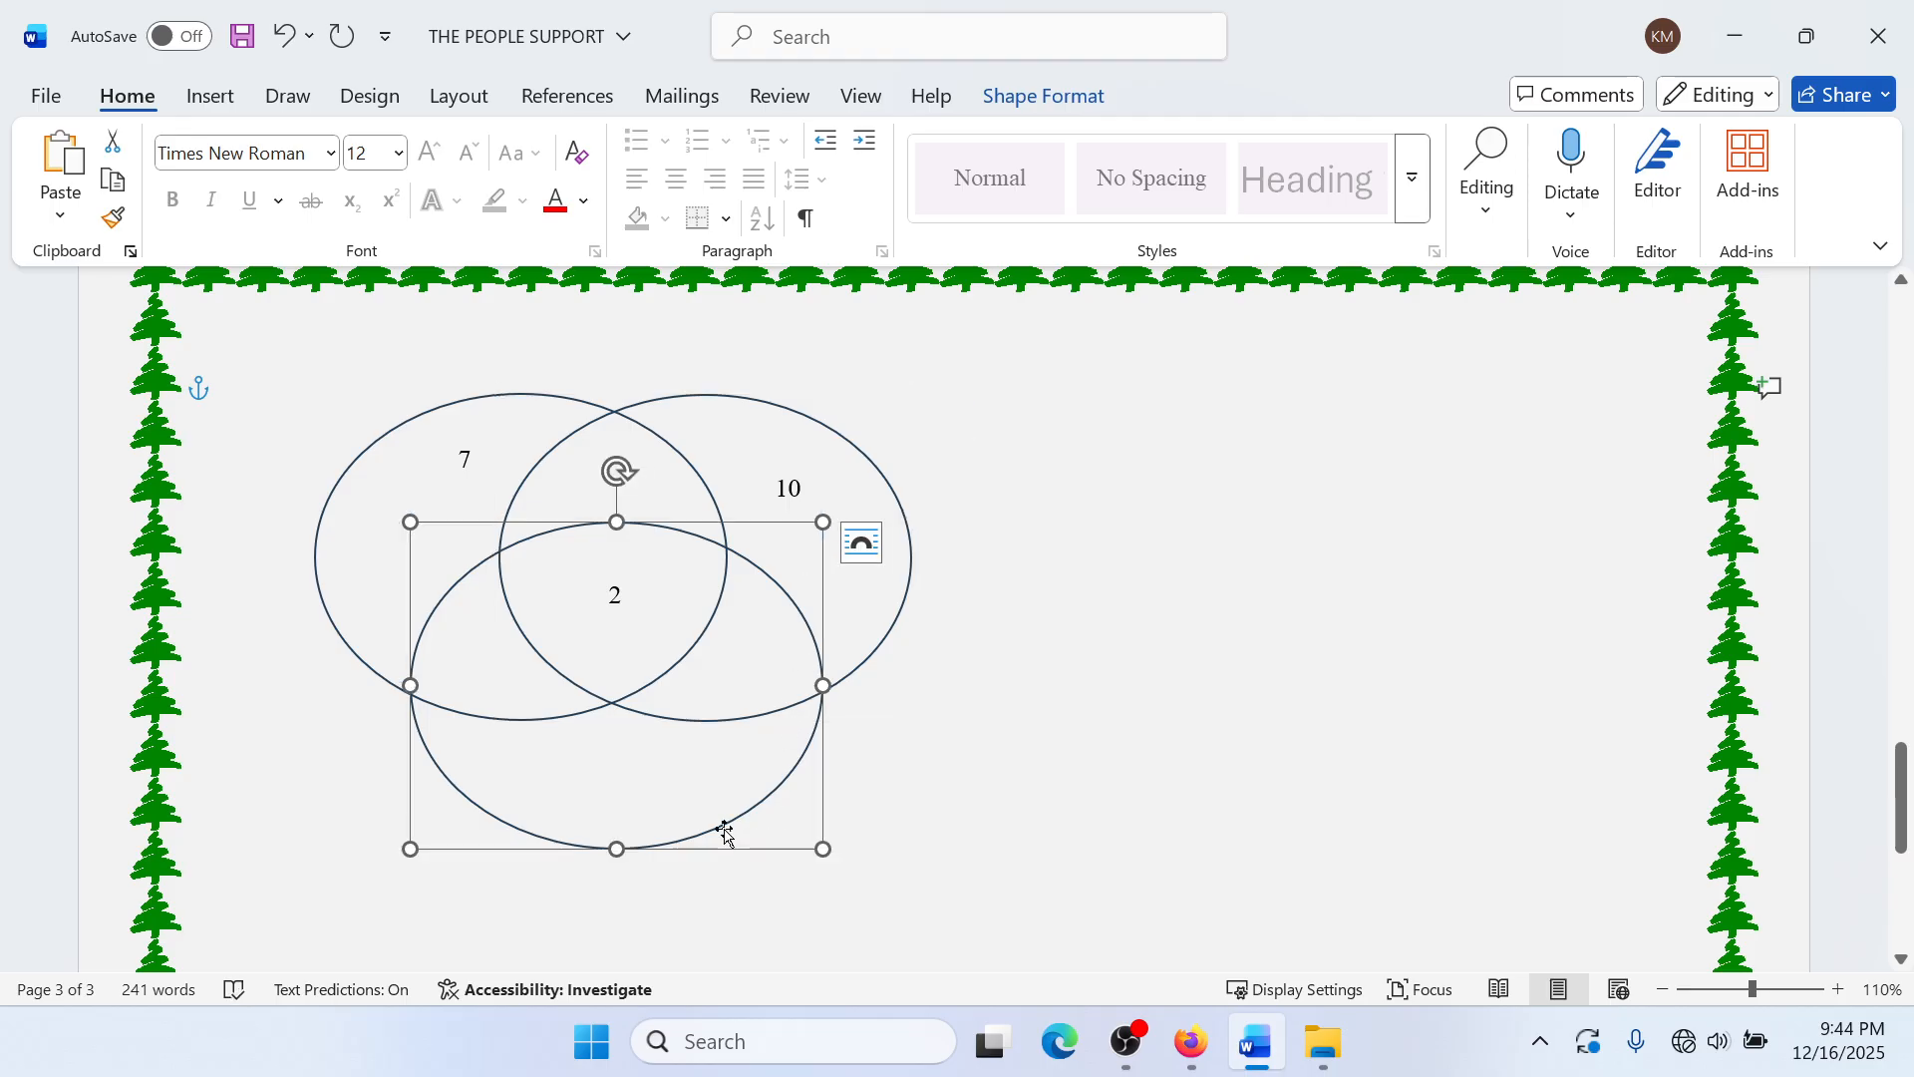
key(Up)
key(Up)
key(Up)
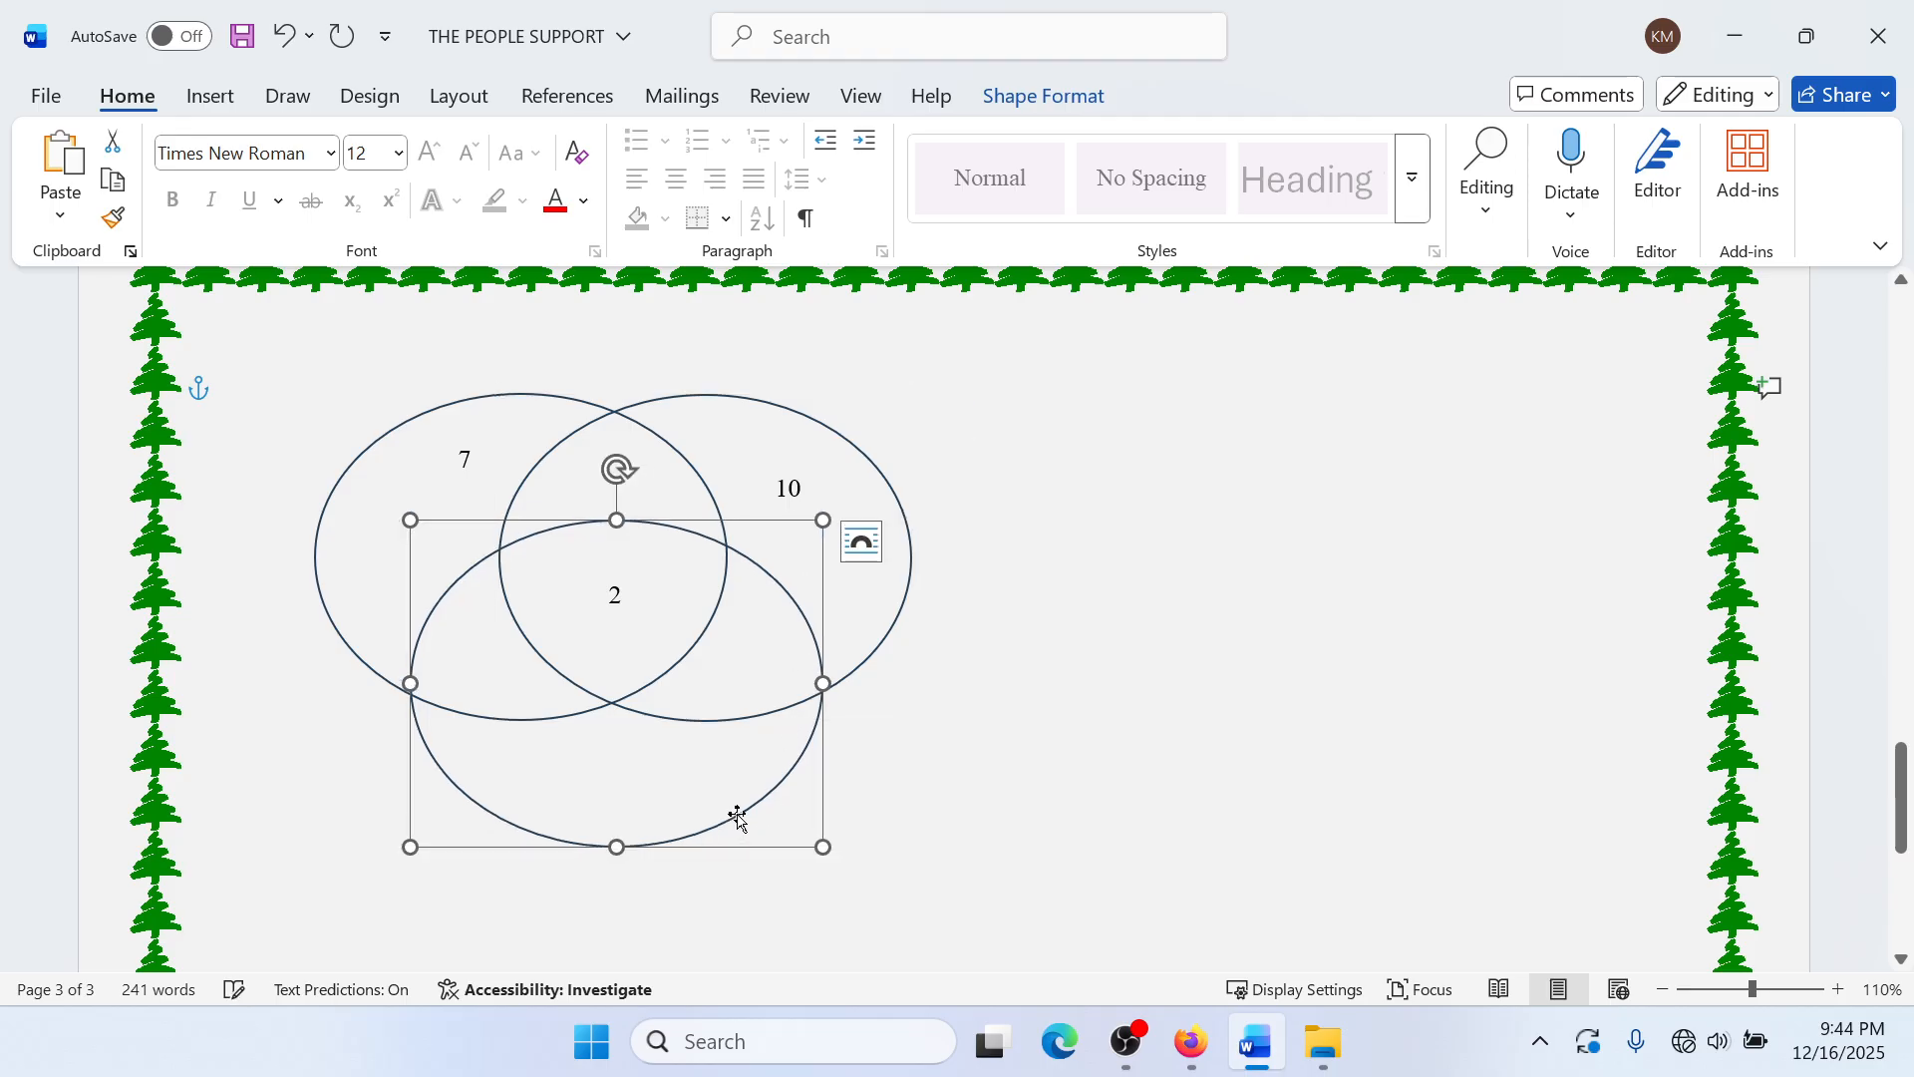
click(1165, 846)
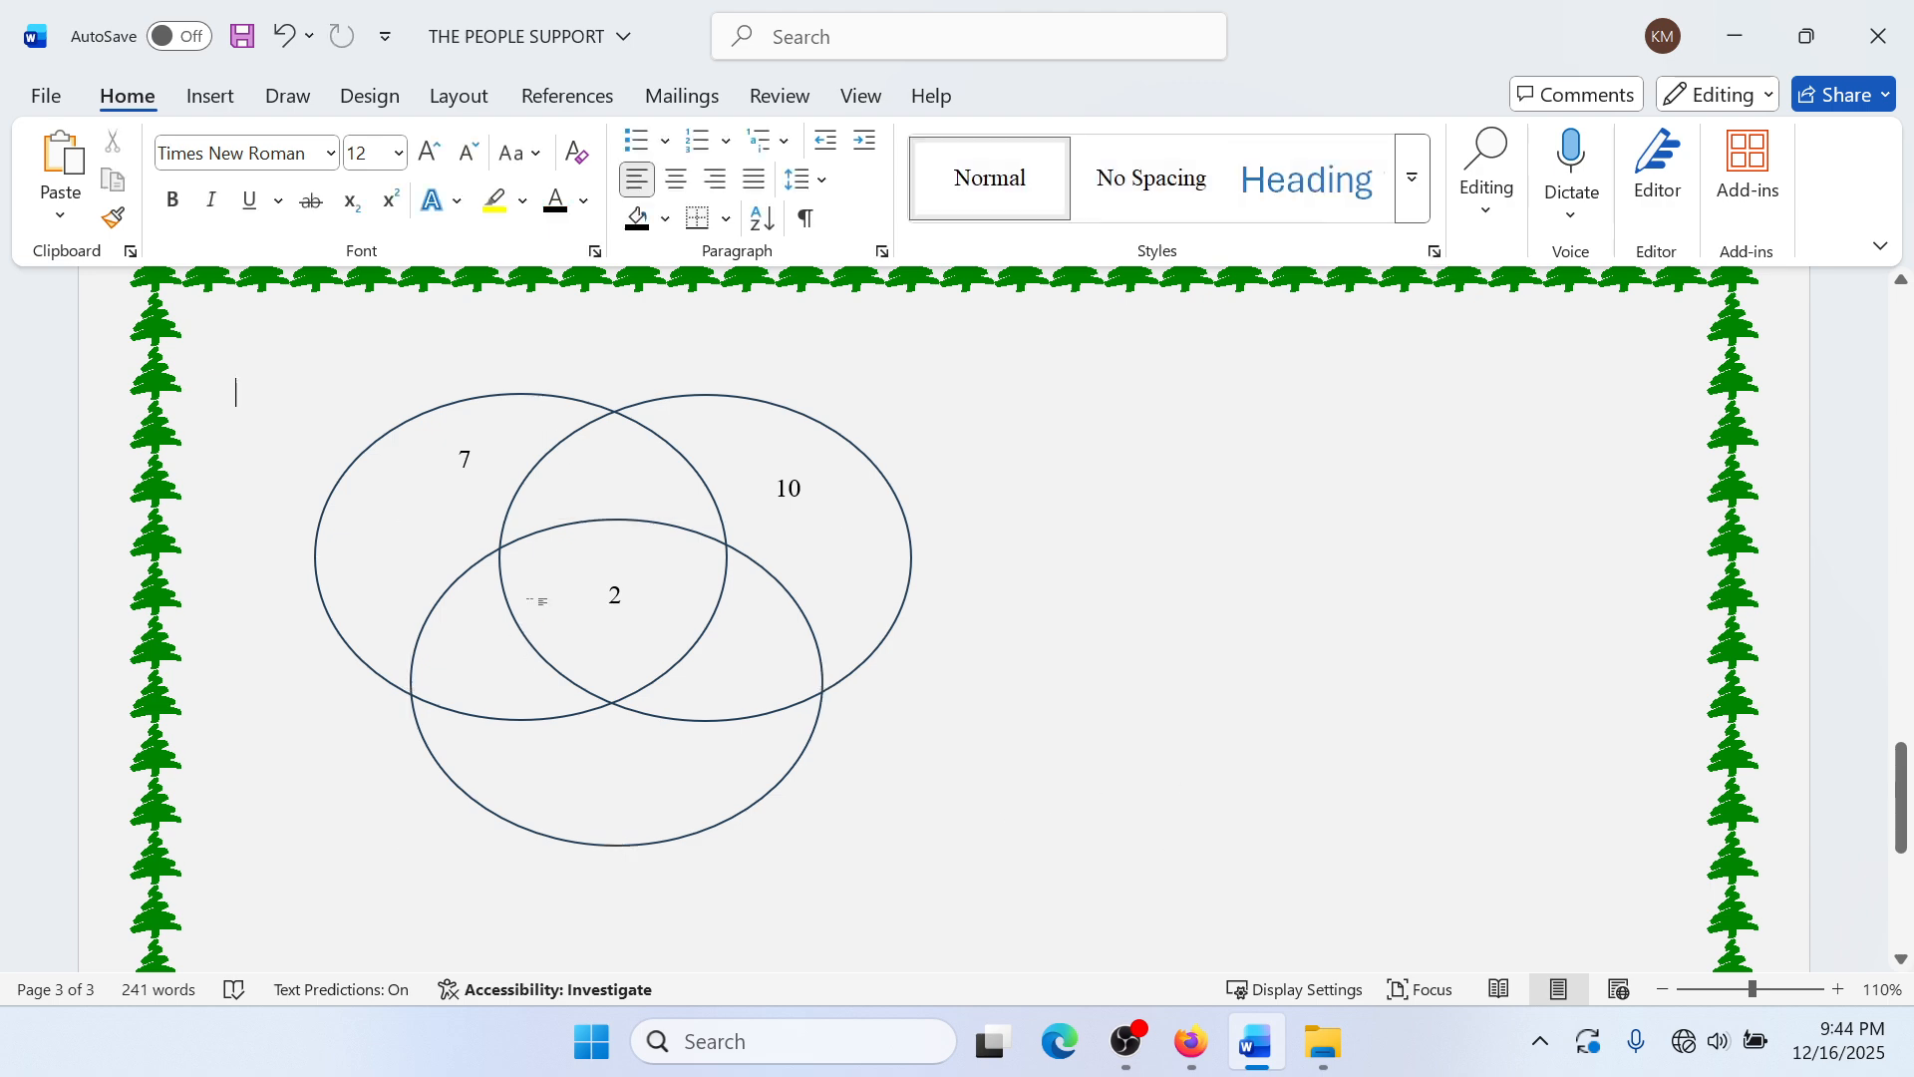
Step: Select the three ovals together, try moving them without the number labels further right and down the page, and undo the move
click(321, 505)
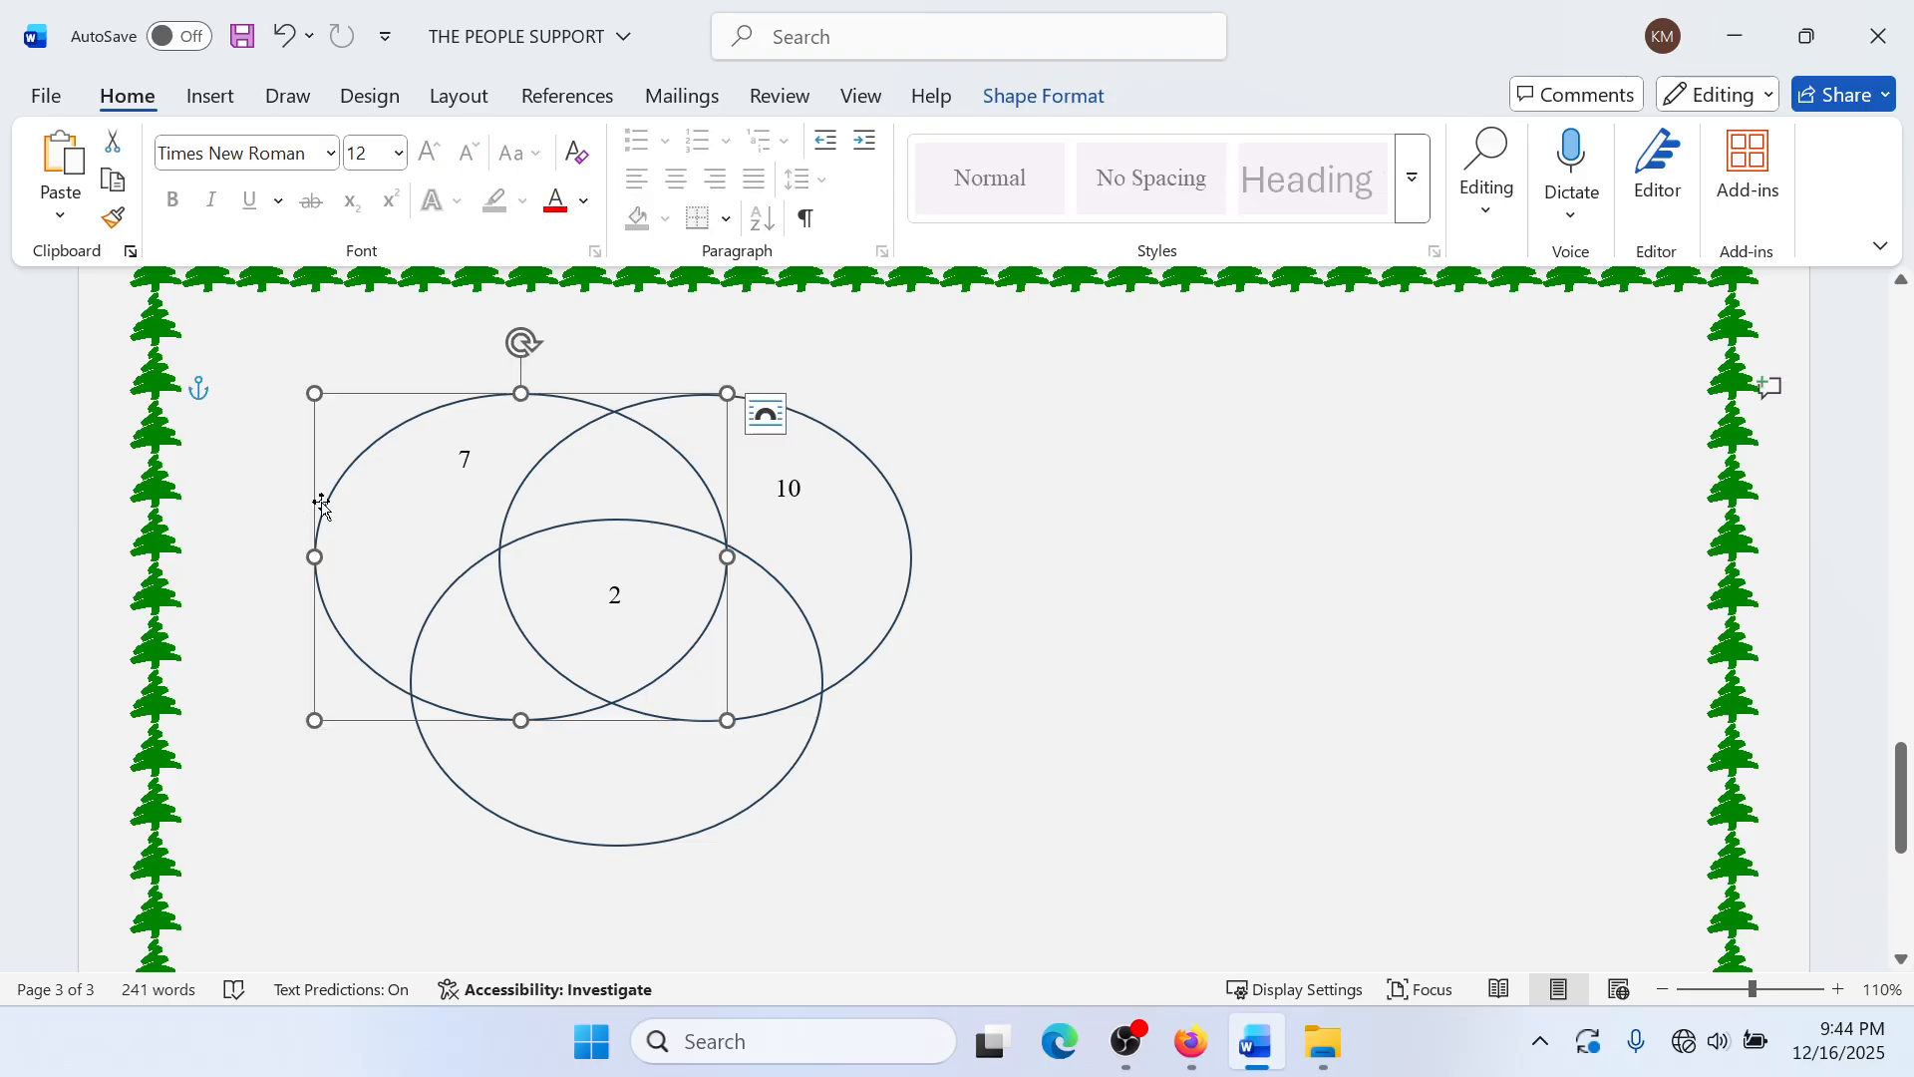
shift+click(911, 521)
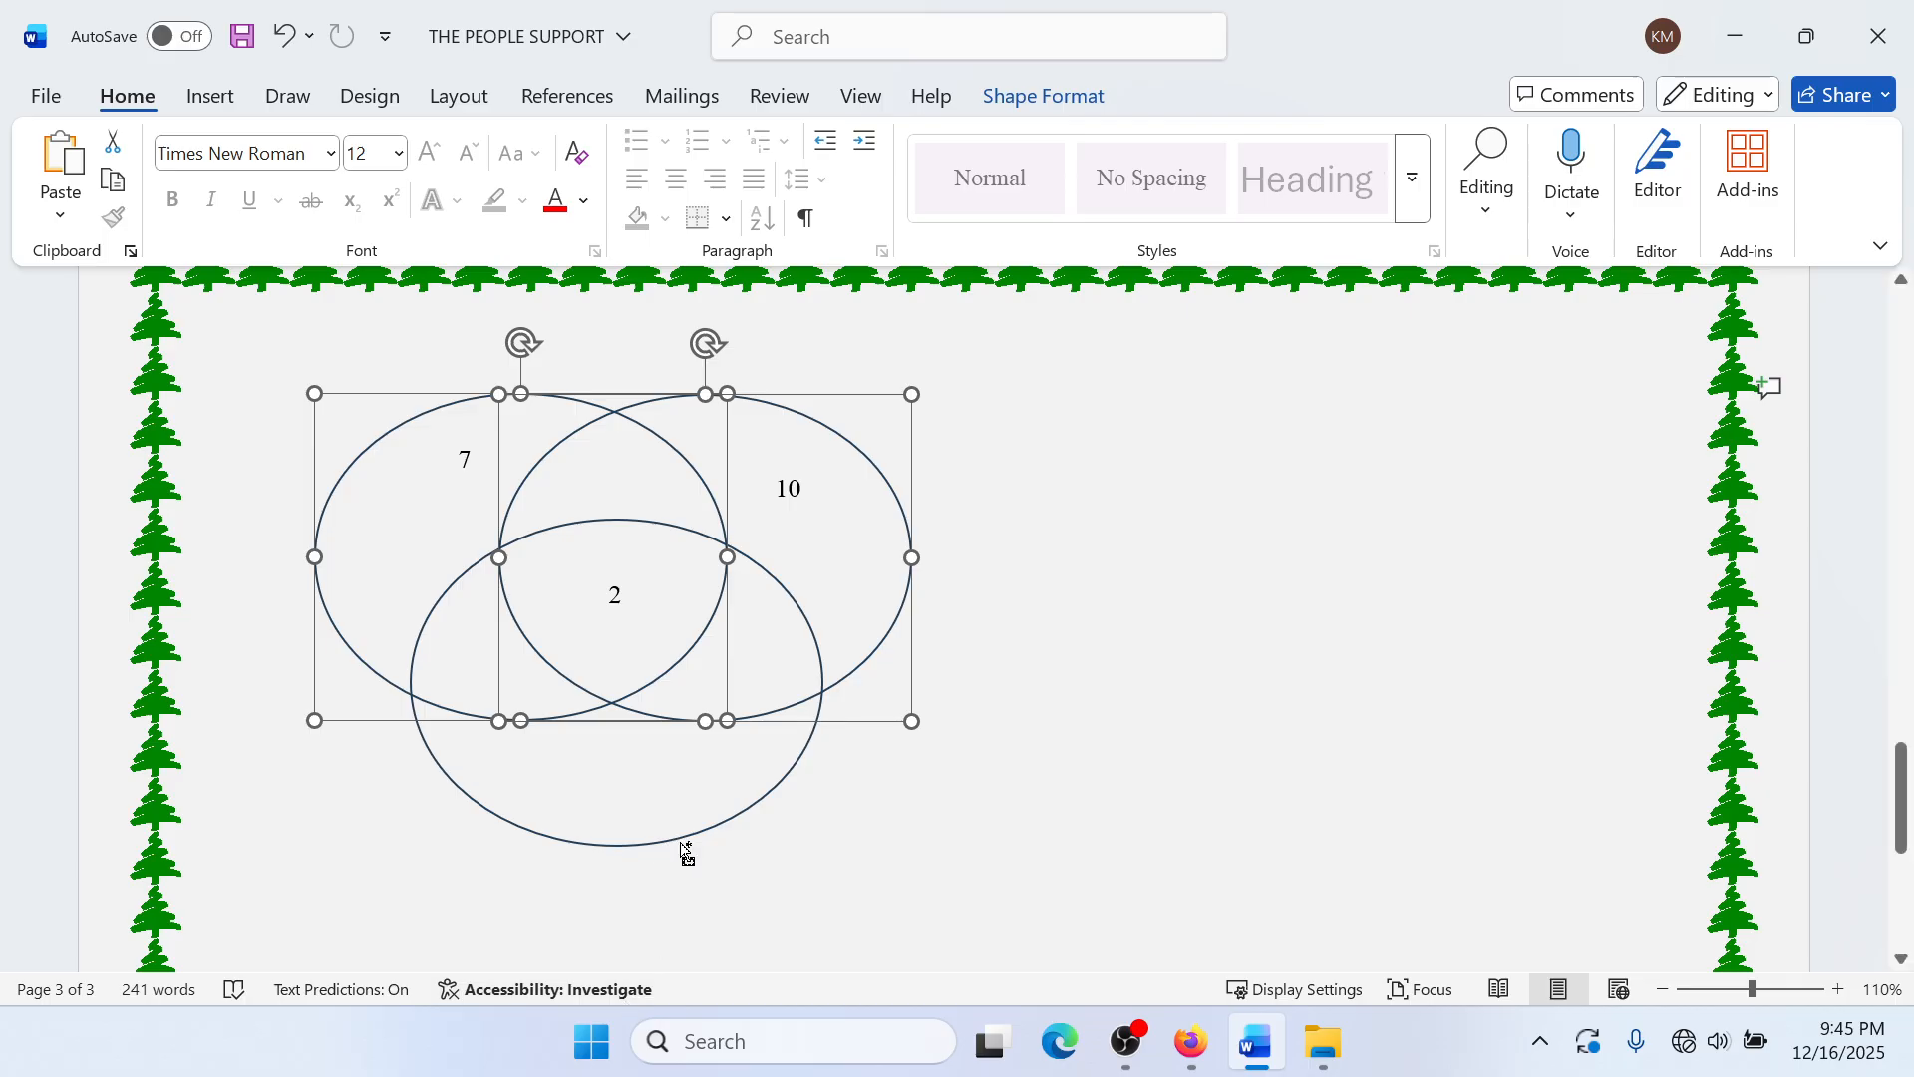
shift+click(687, 848)
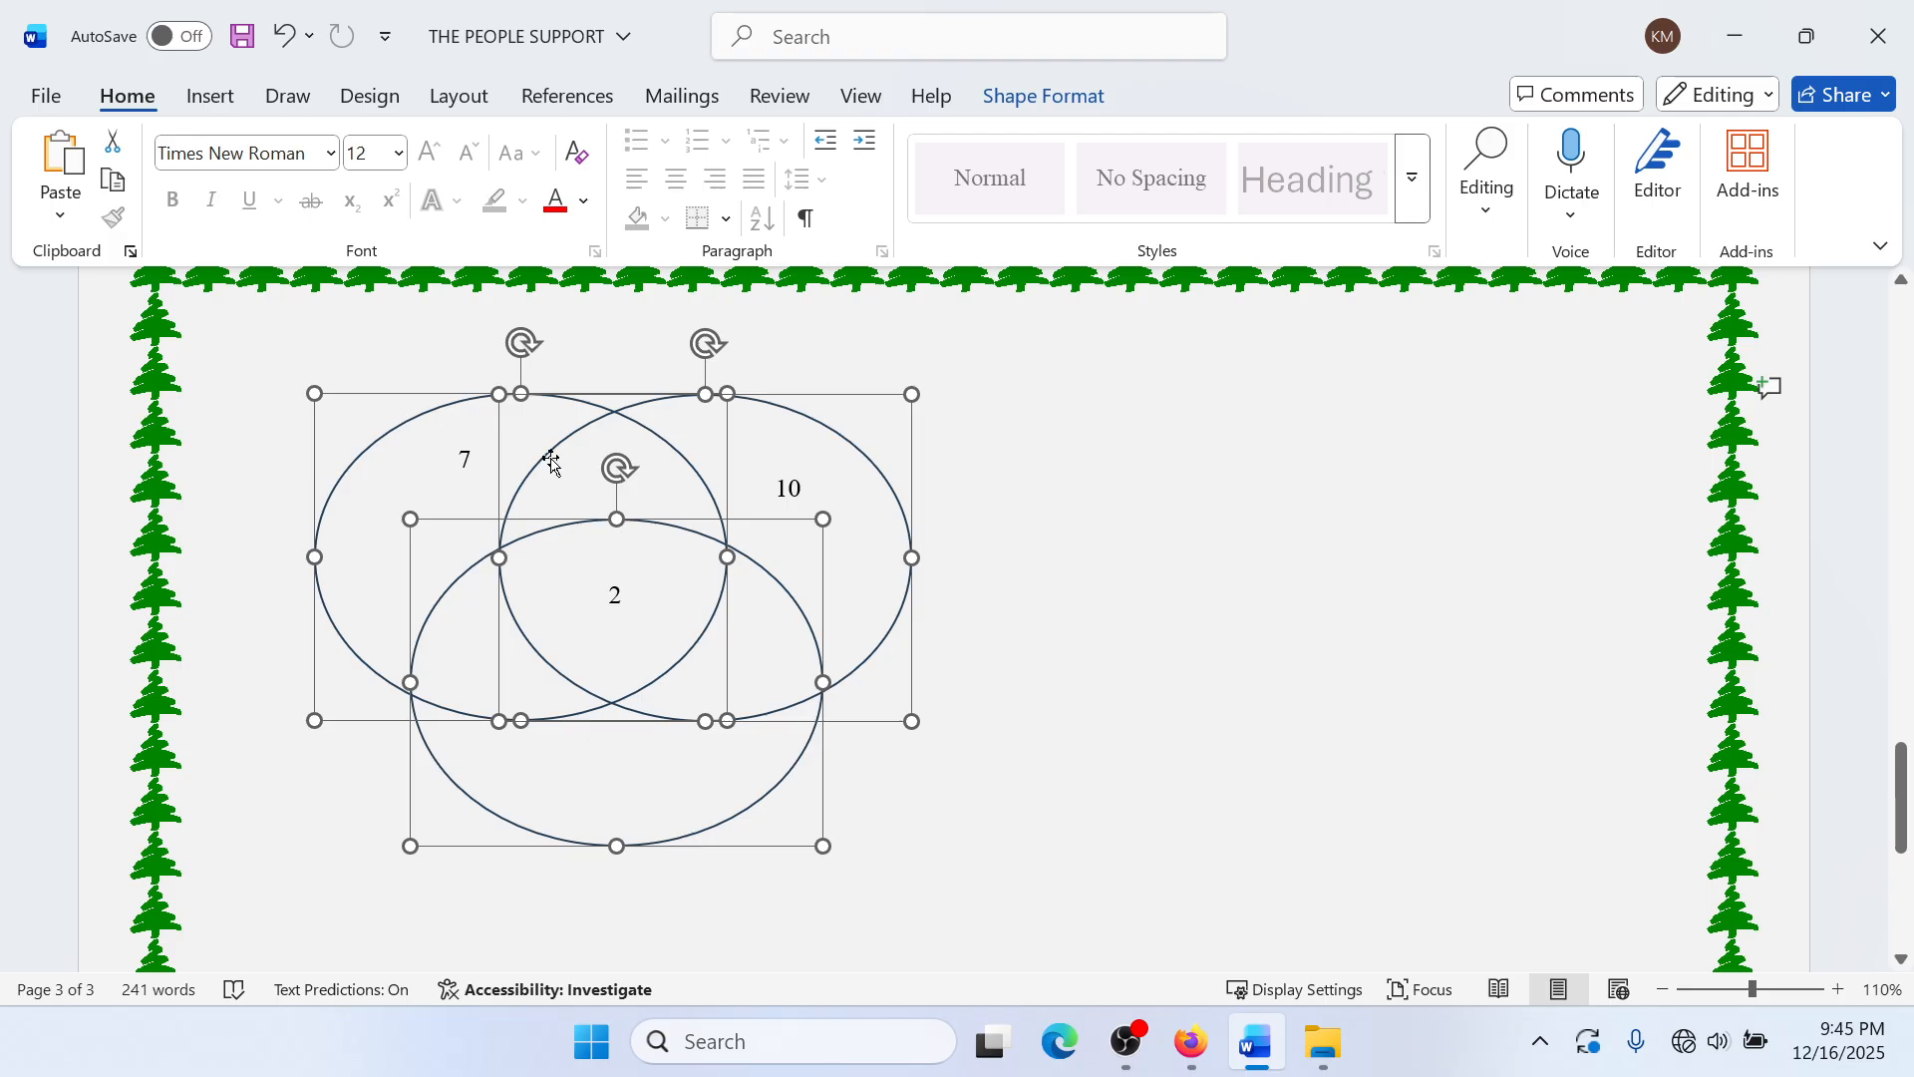
drag(566, 480, 949, 489)
key(ctrl+z)
drag(537, 479, 841, 568)
scroll(870, 554, down, 3)
scroll(847, 518, up, 2)
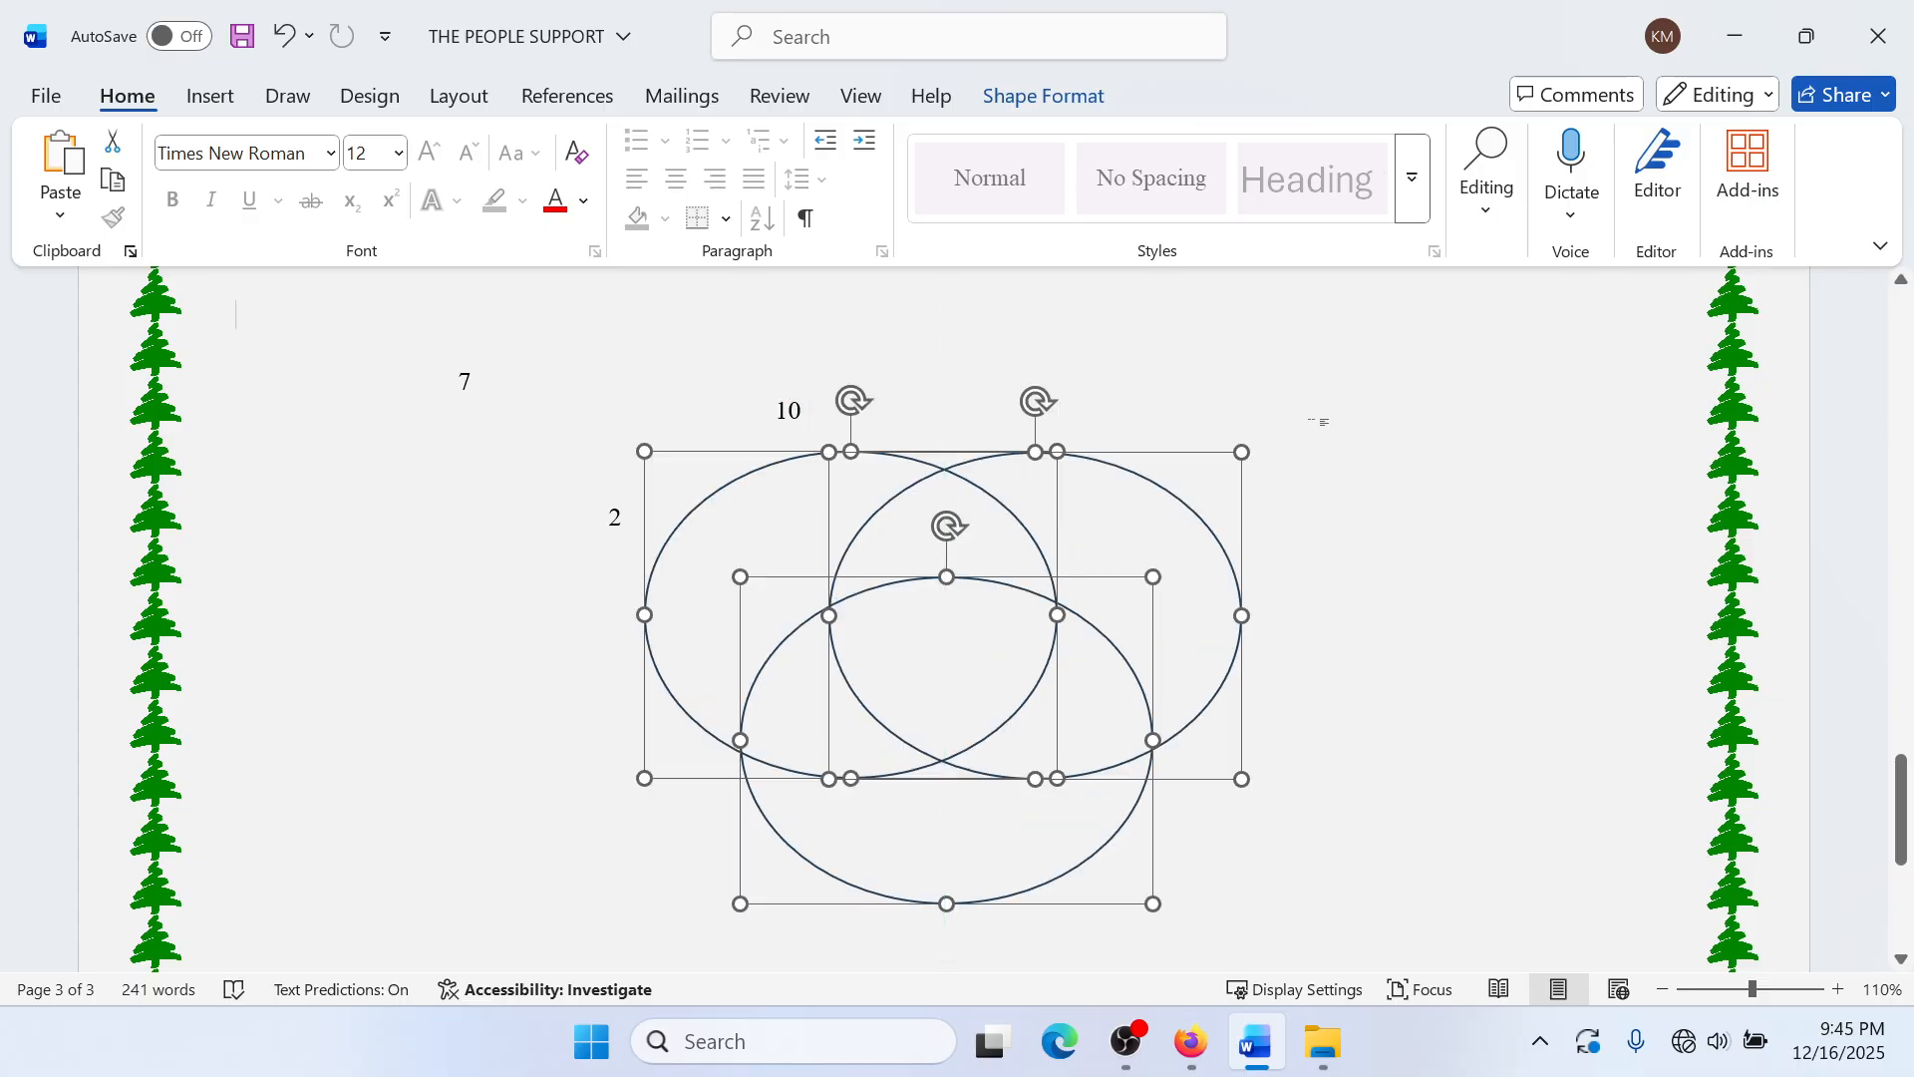
click(1326, 399)
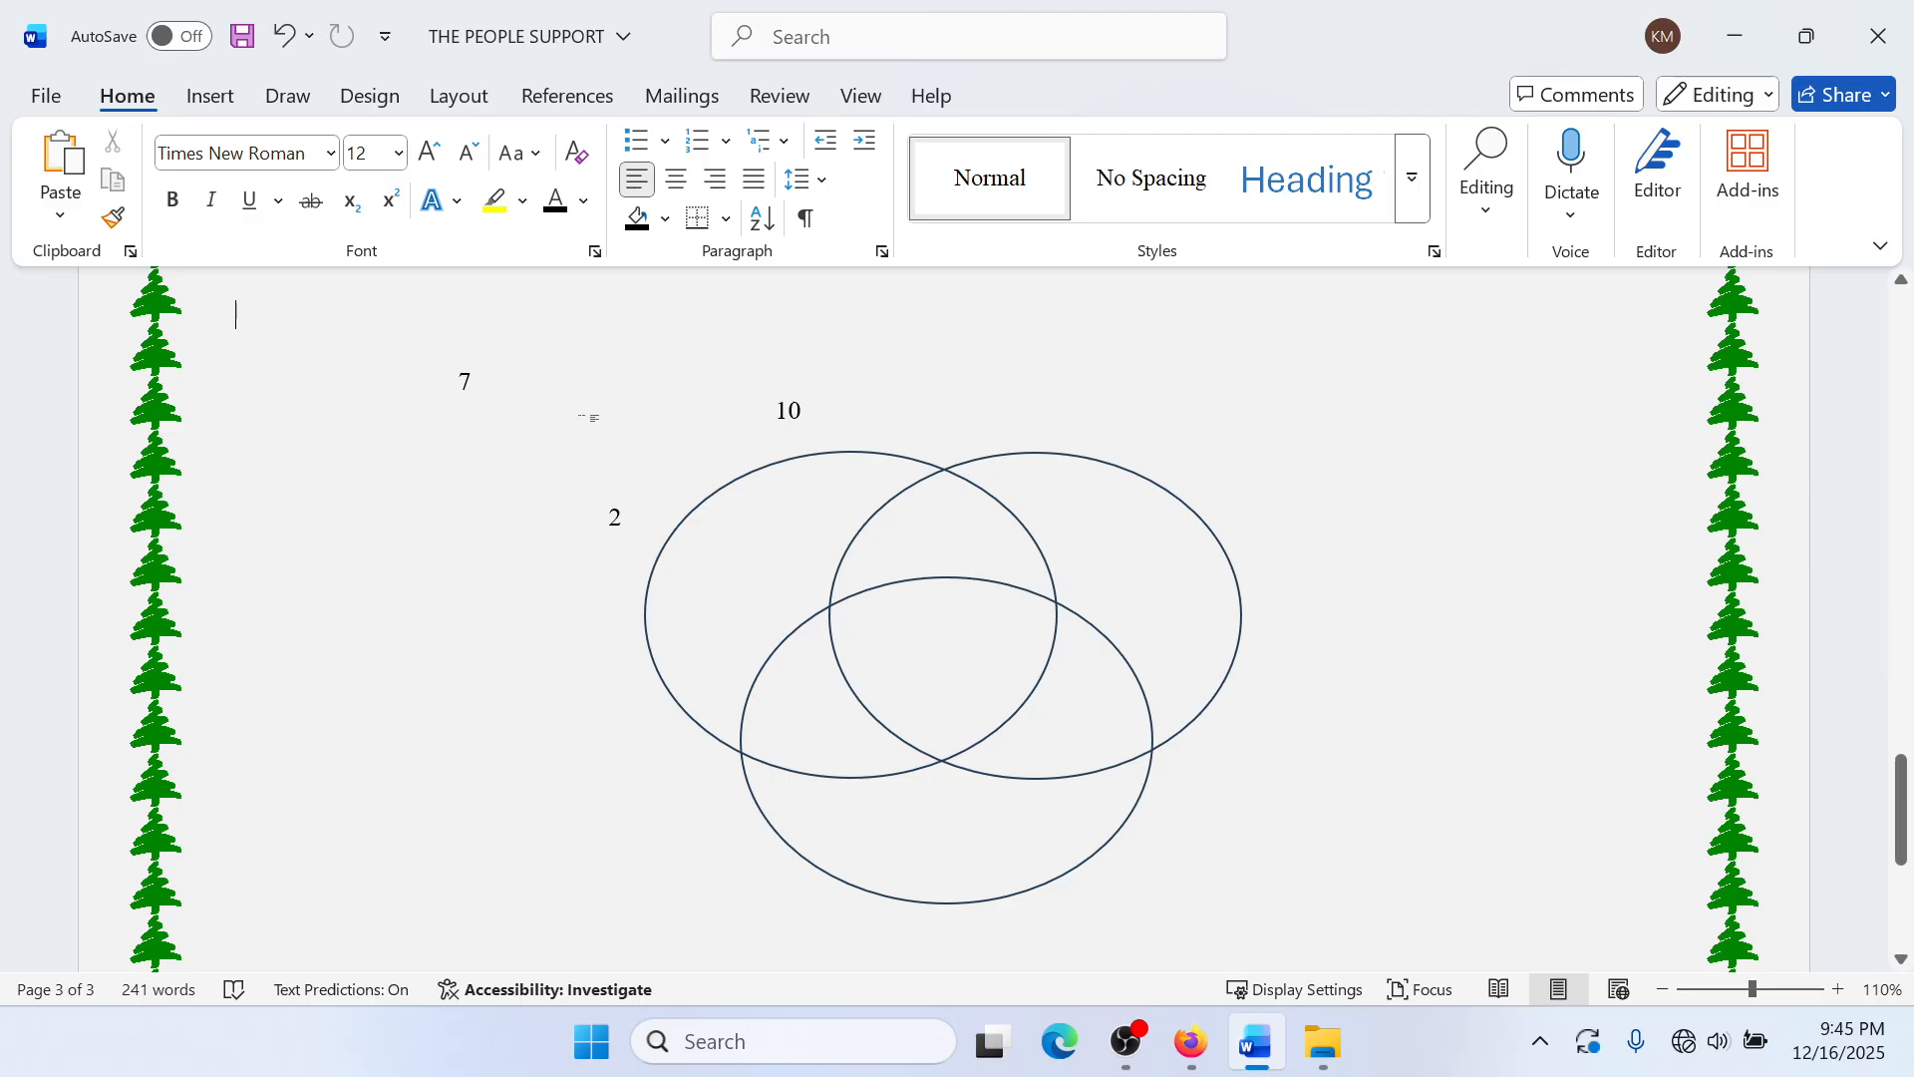
key(ctrl+z)
key(ctrl+z)
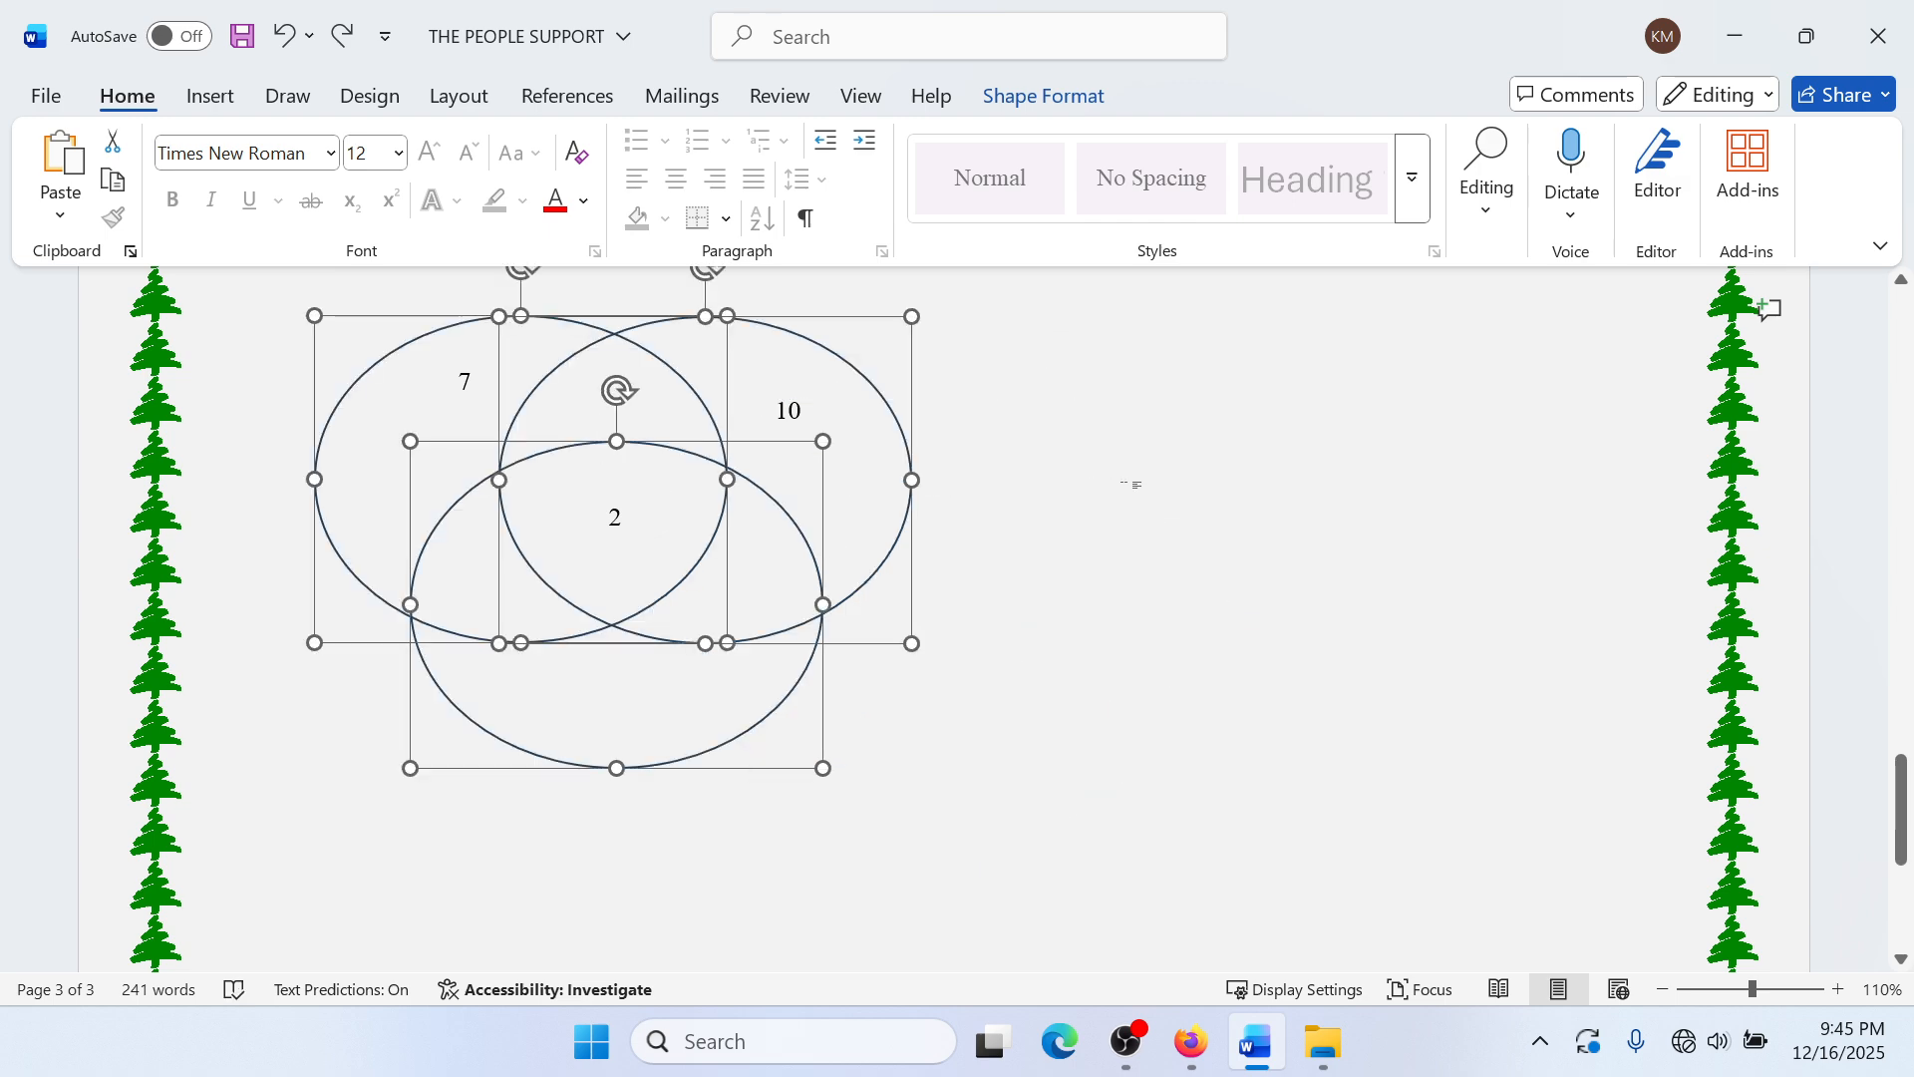
Step: Try to select the left oval of the Venn diagram together with the 7 and 2 labels
click(1132, 484)
click(392, 361)
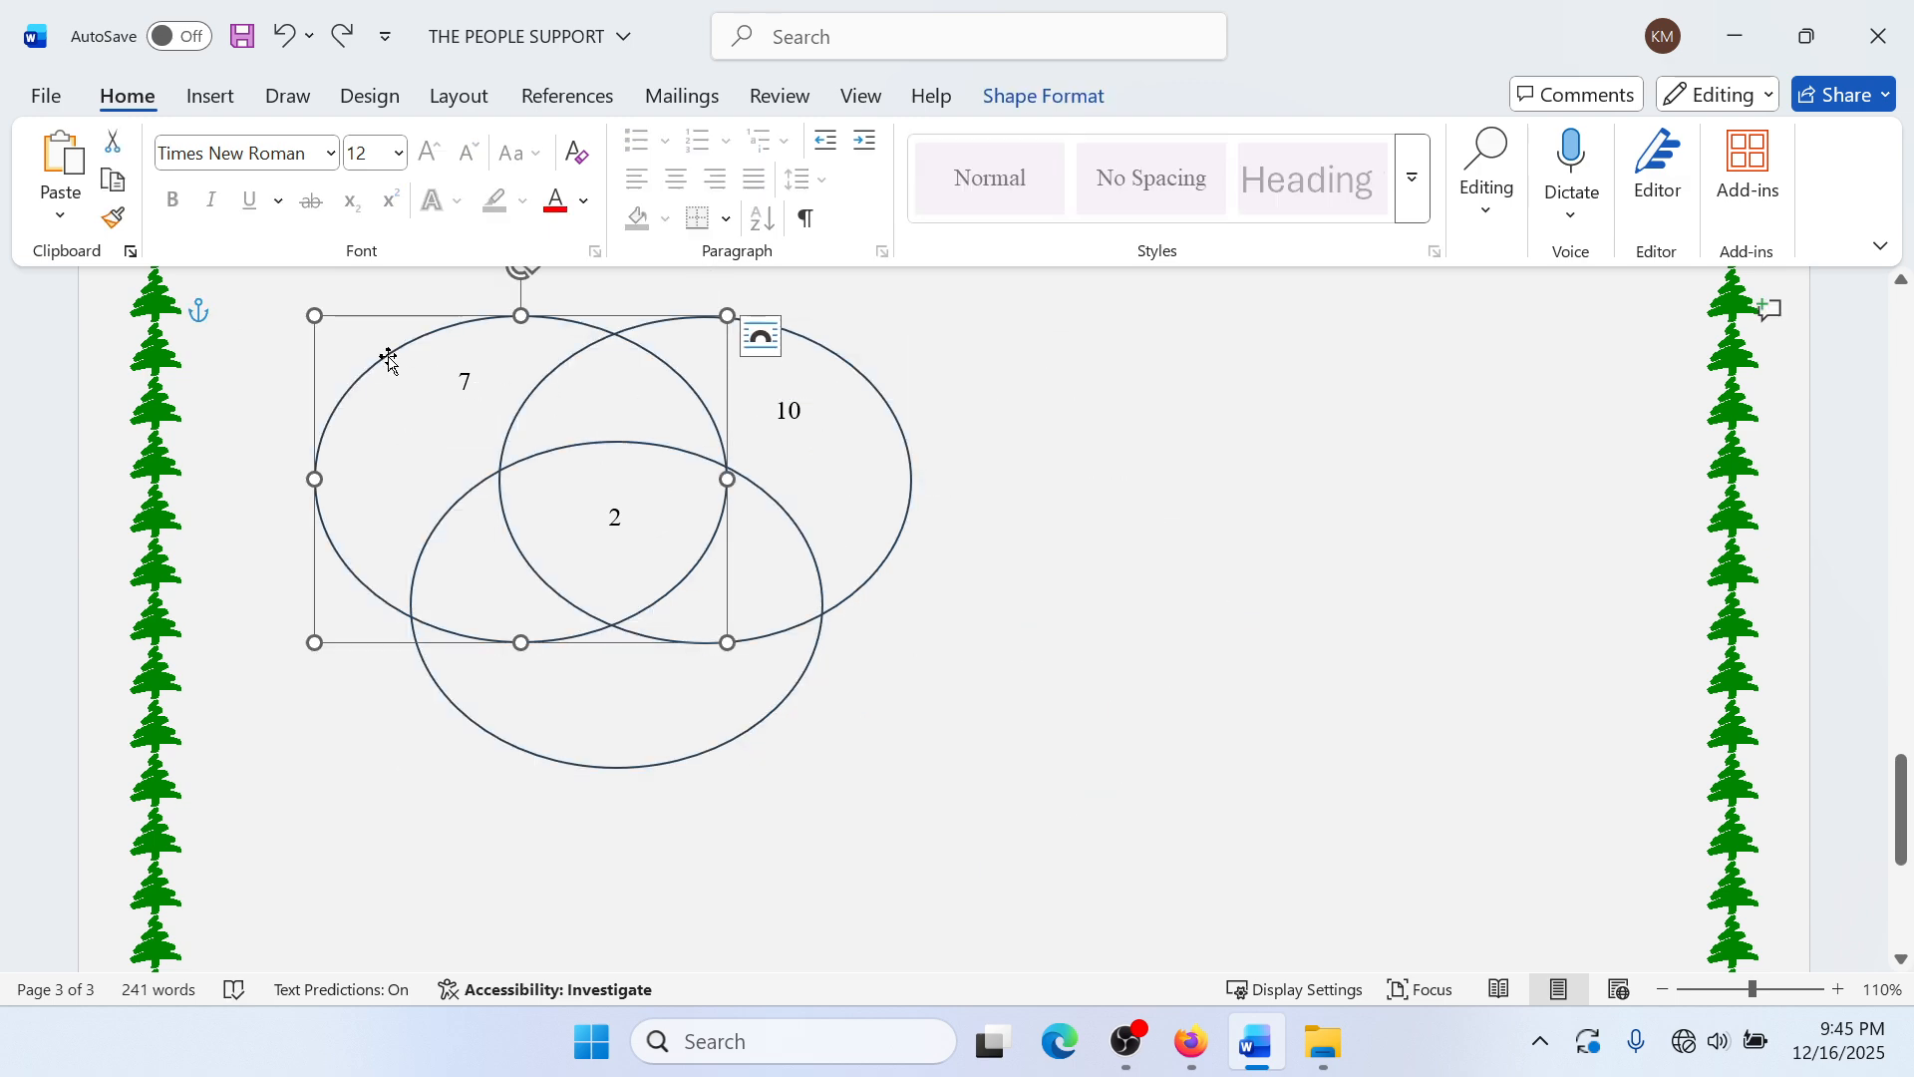
click(465, 381)
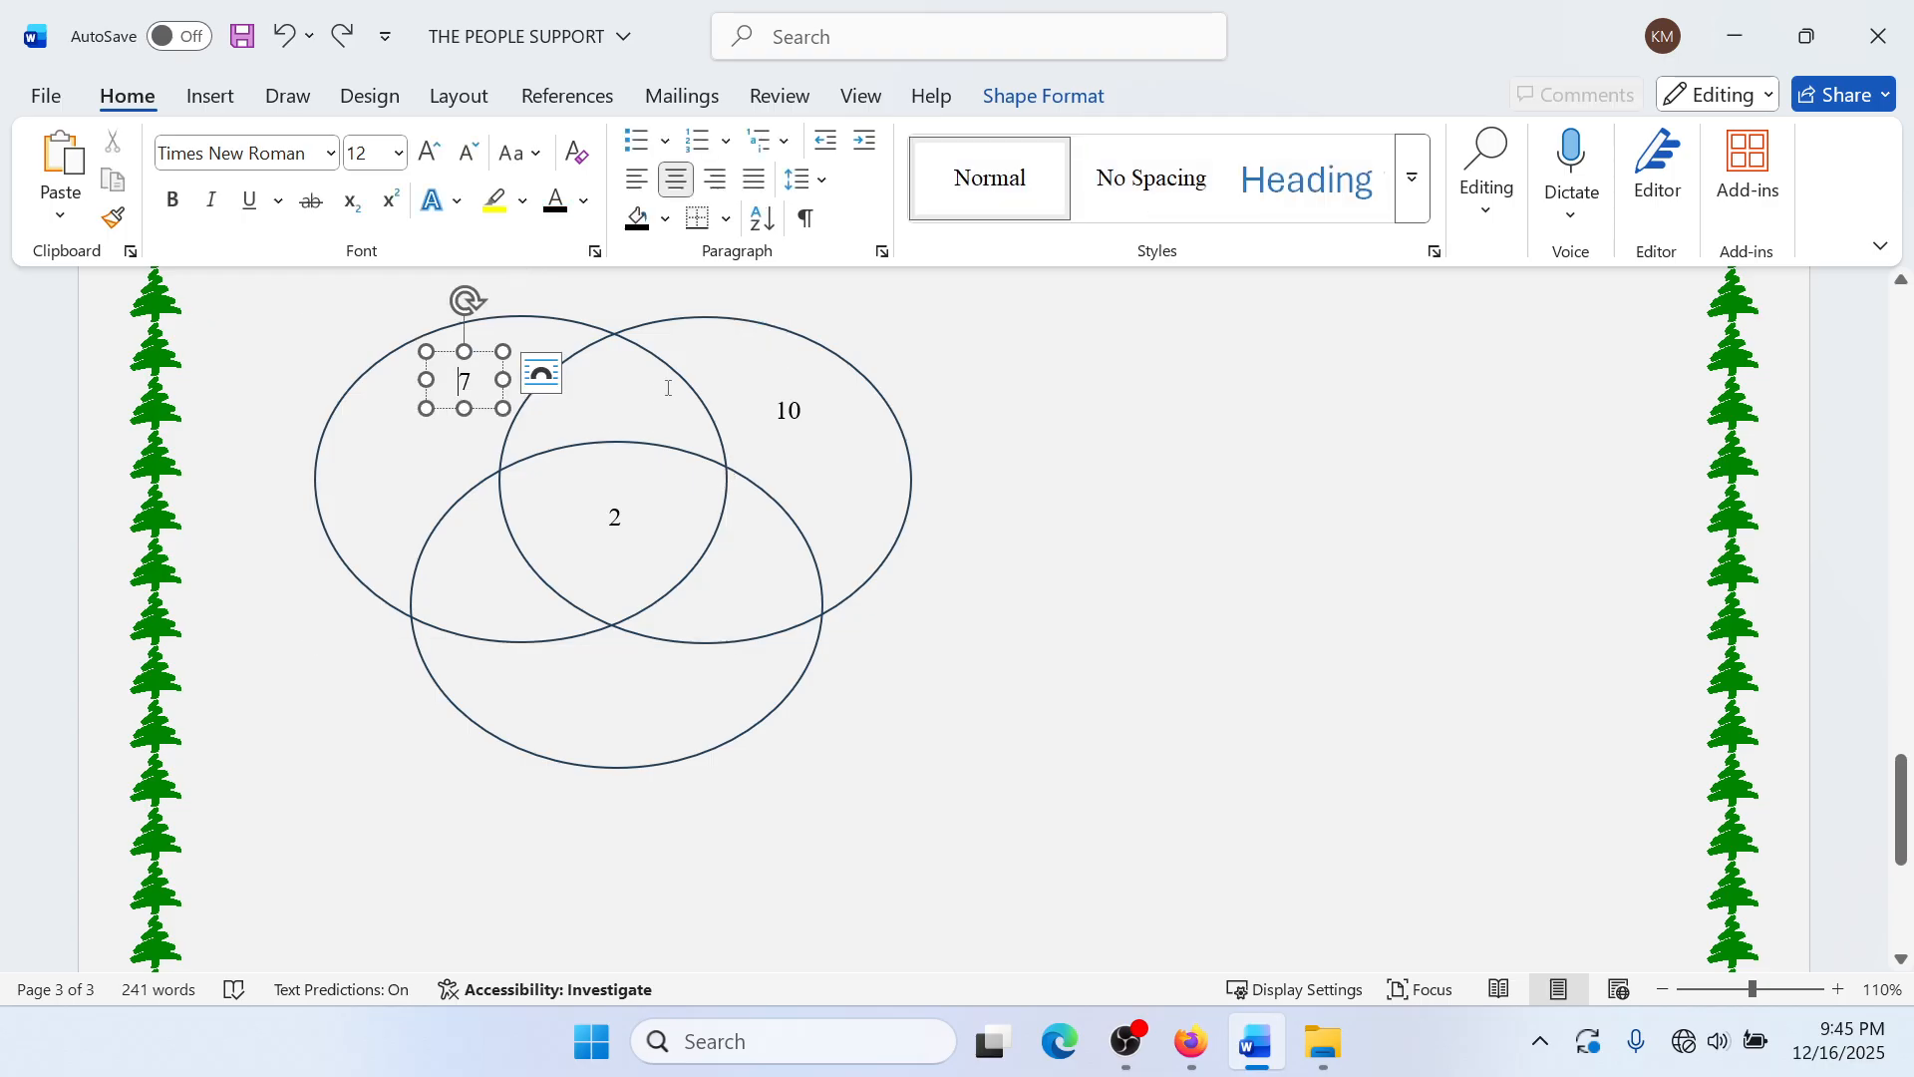
shift+click(698, 387)
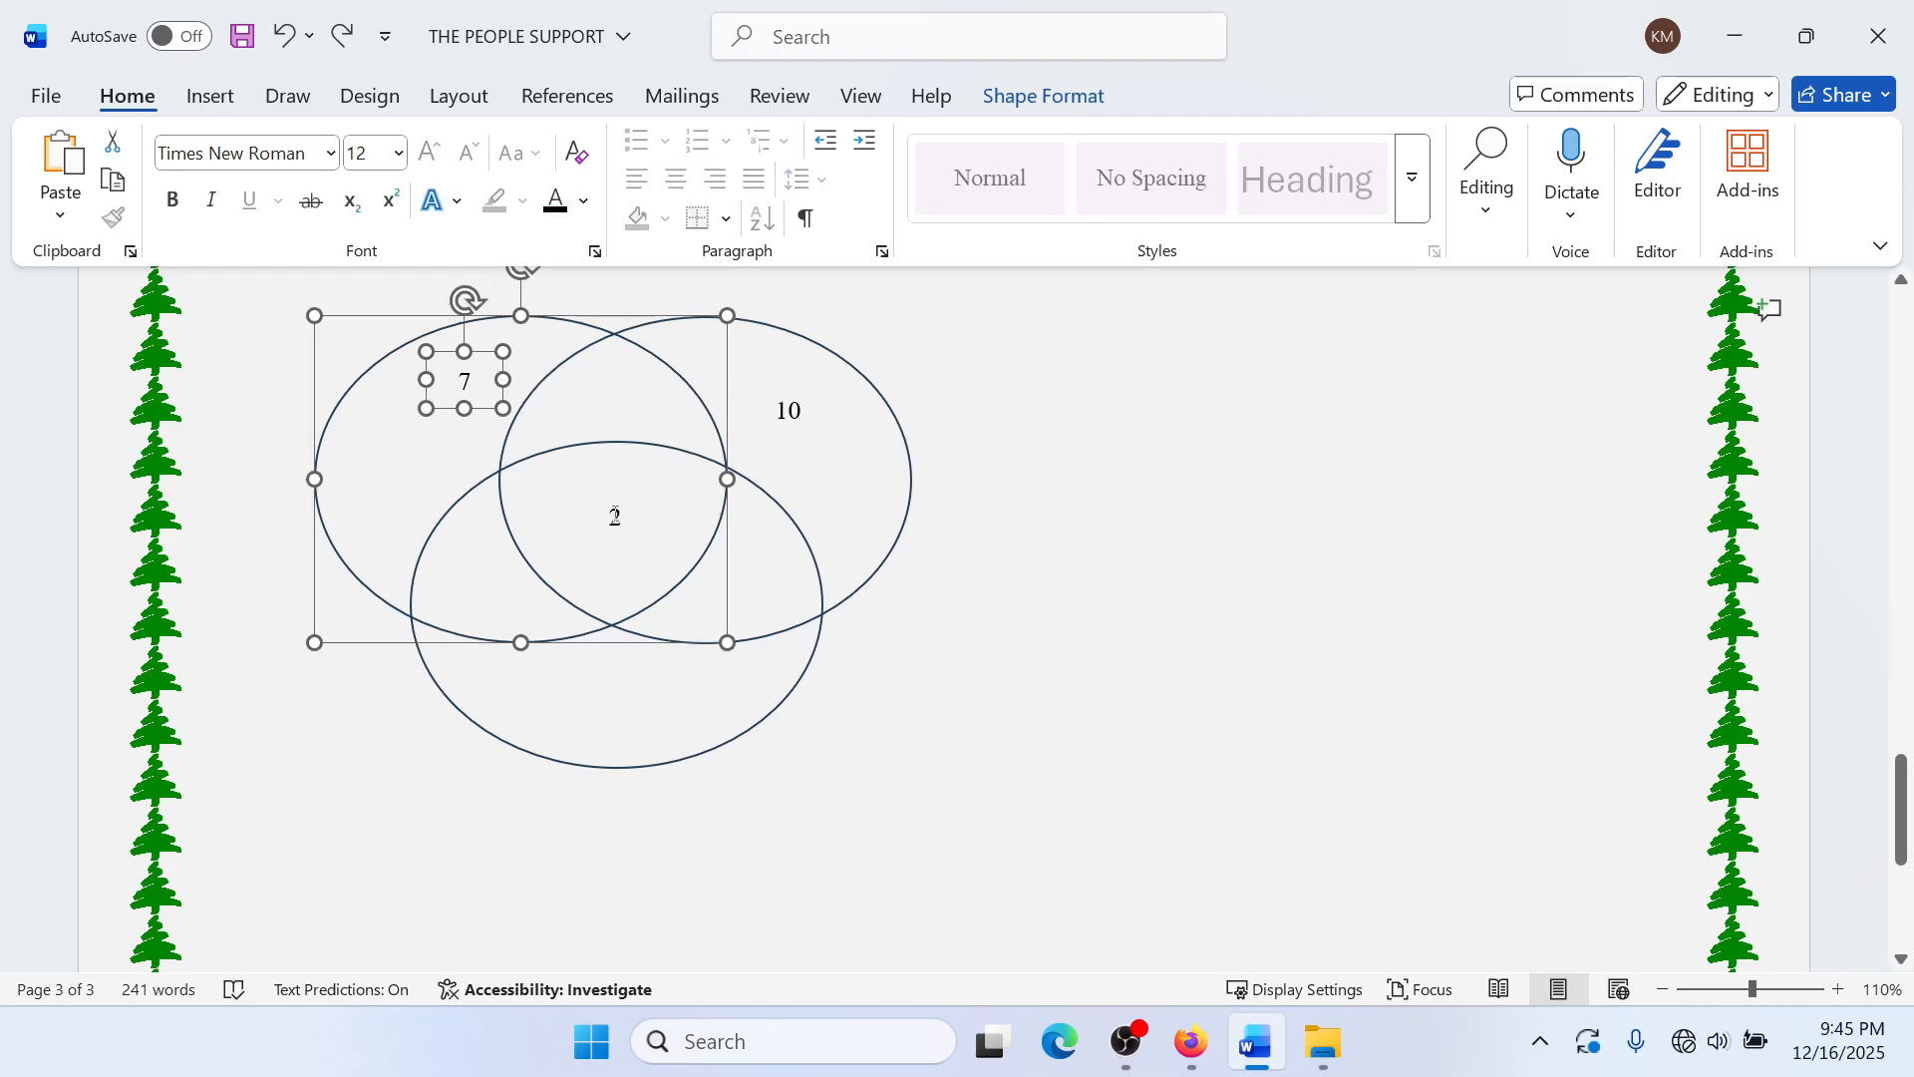
click(614, 516)
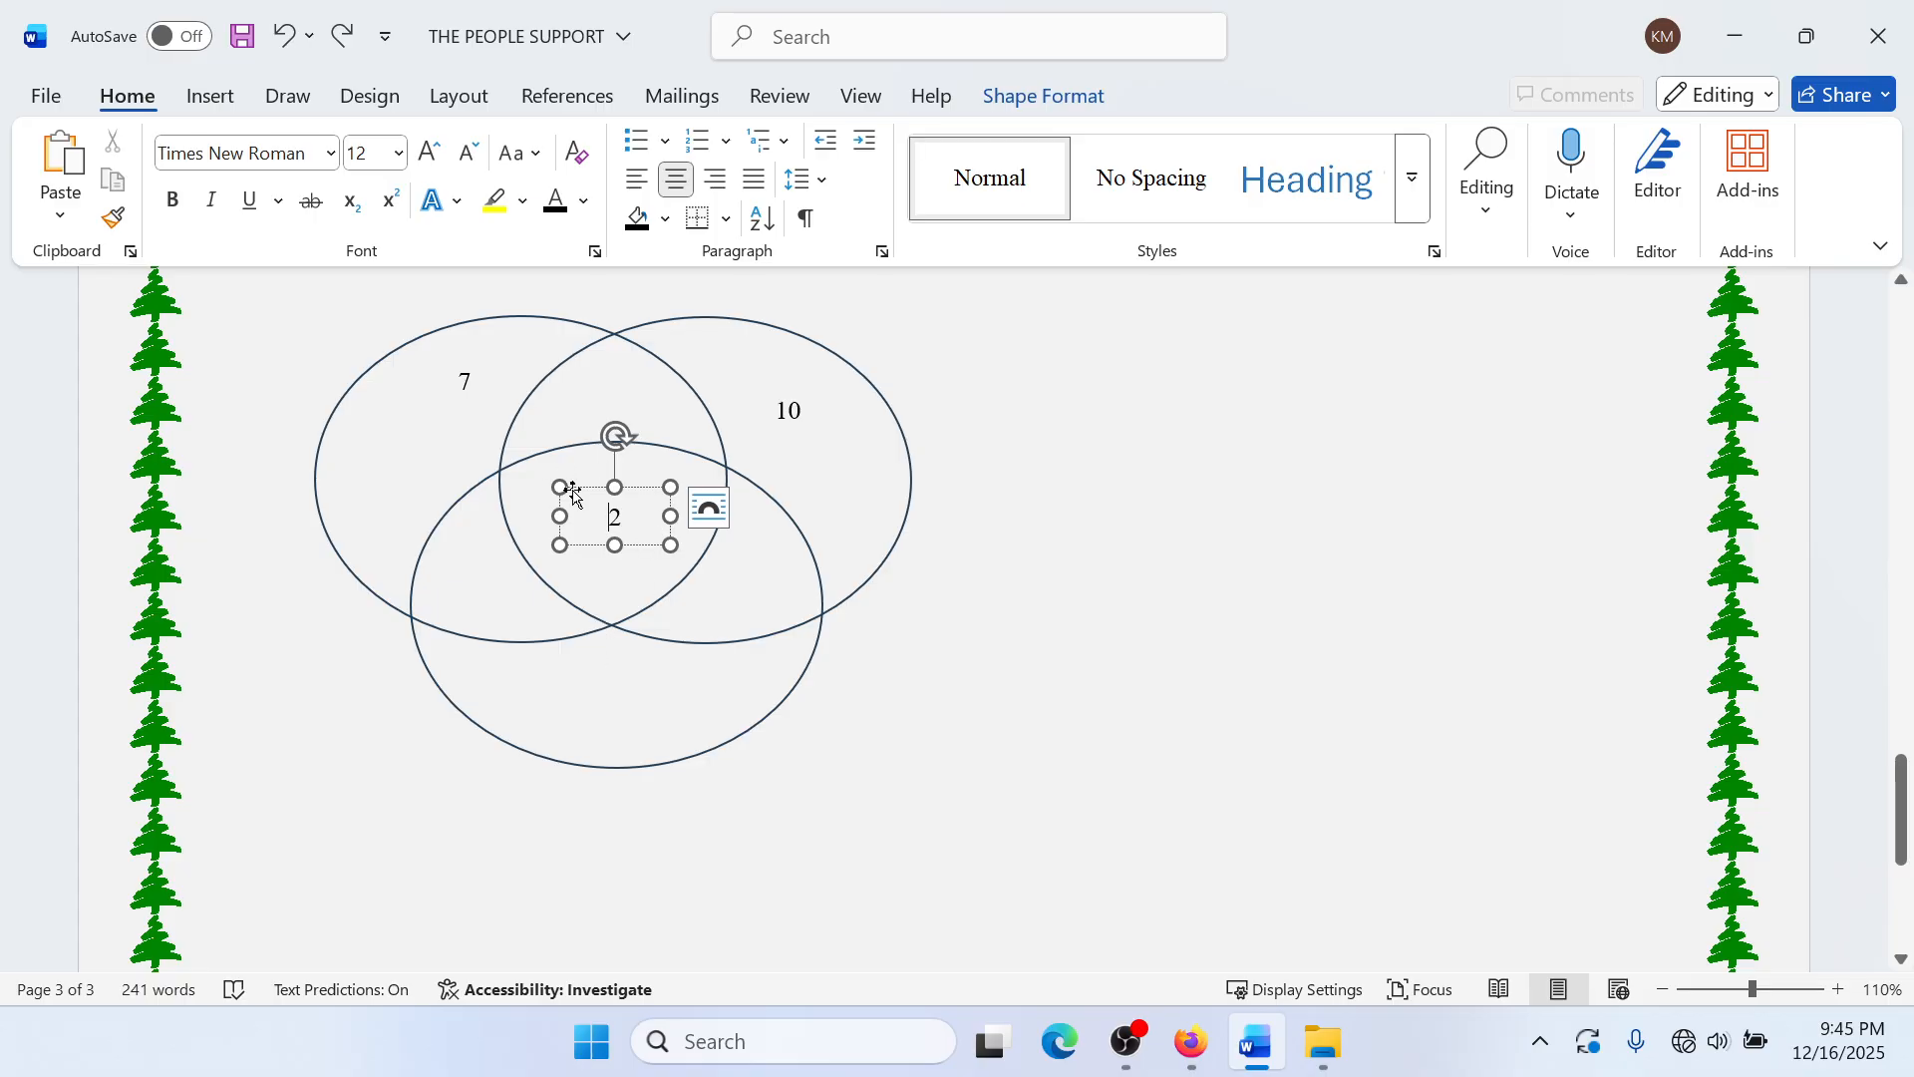
click(450, 401)
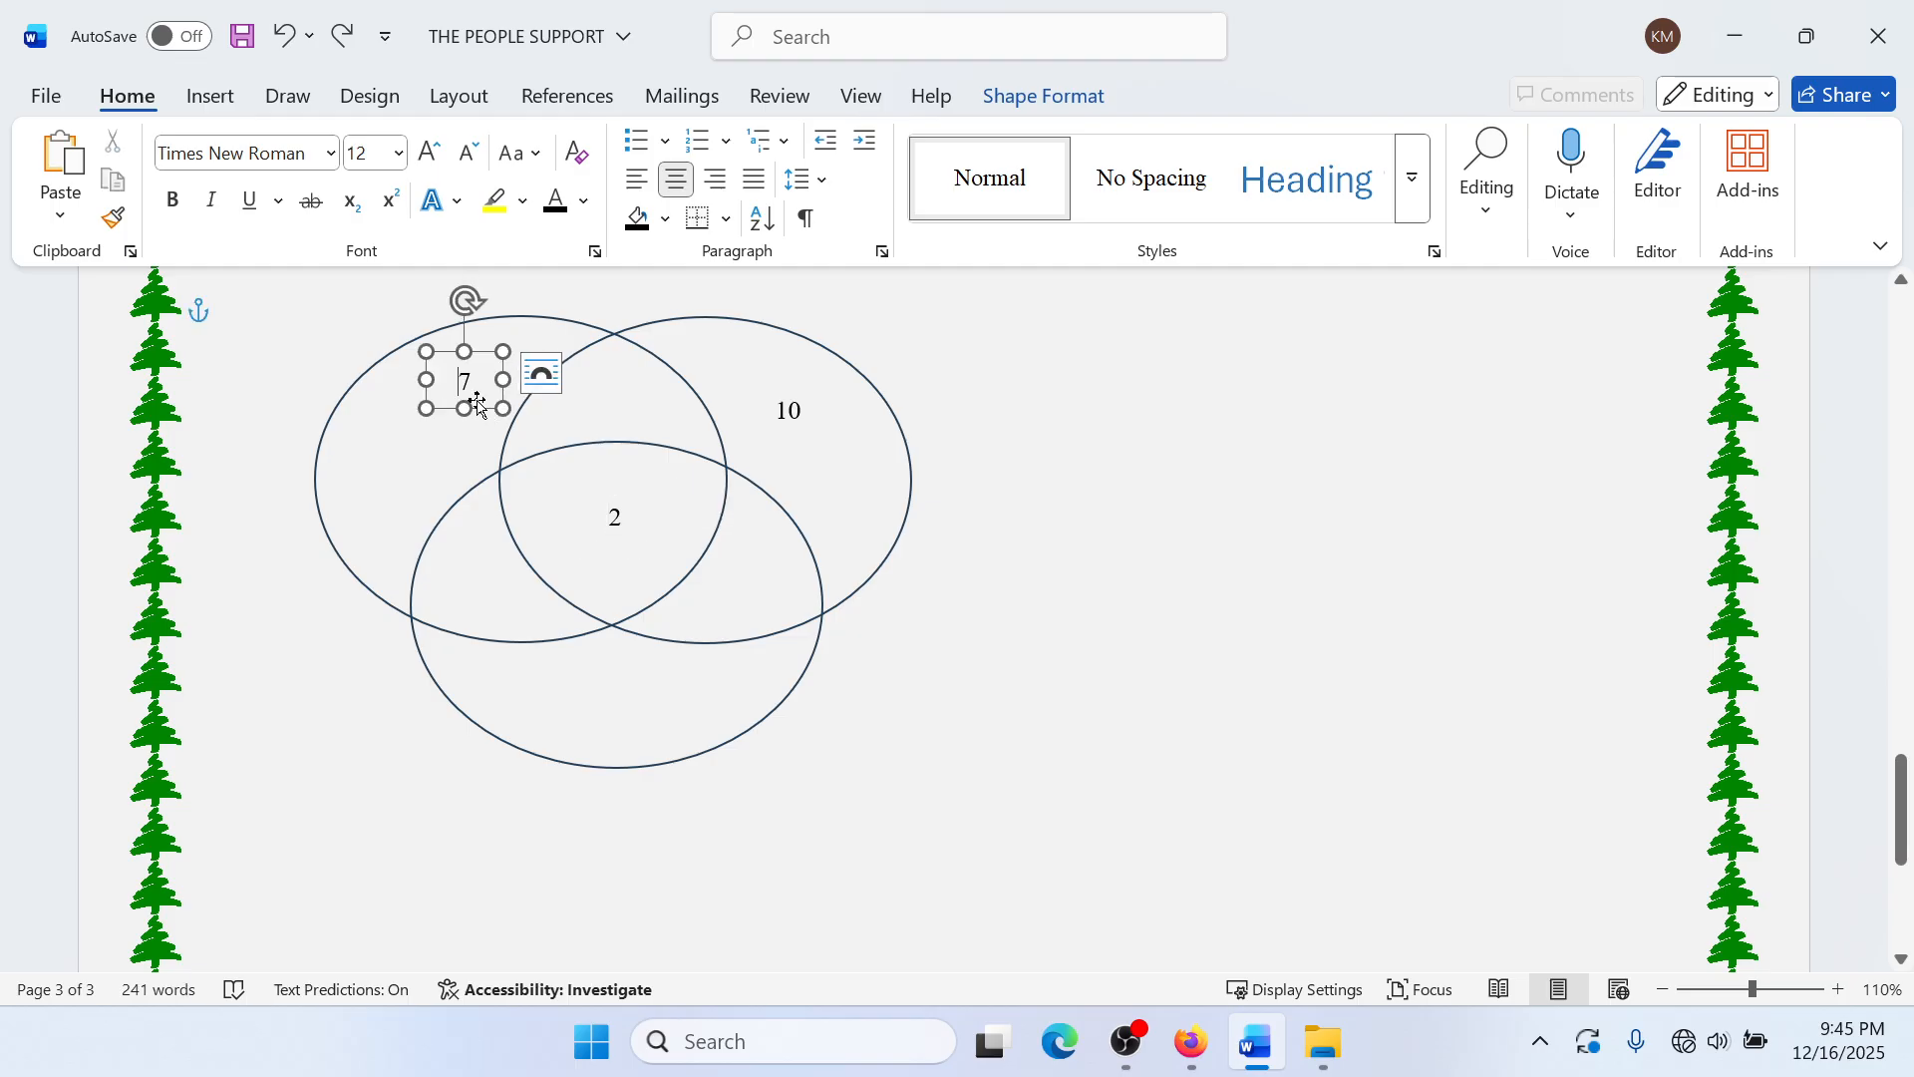
click(612, 516)
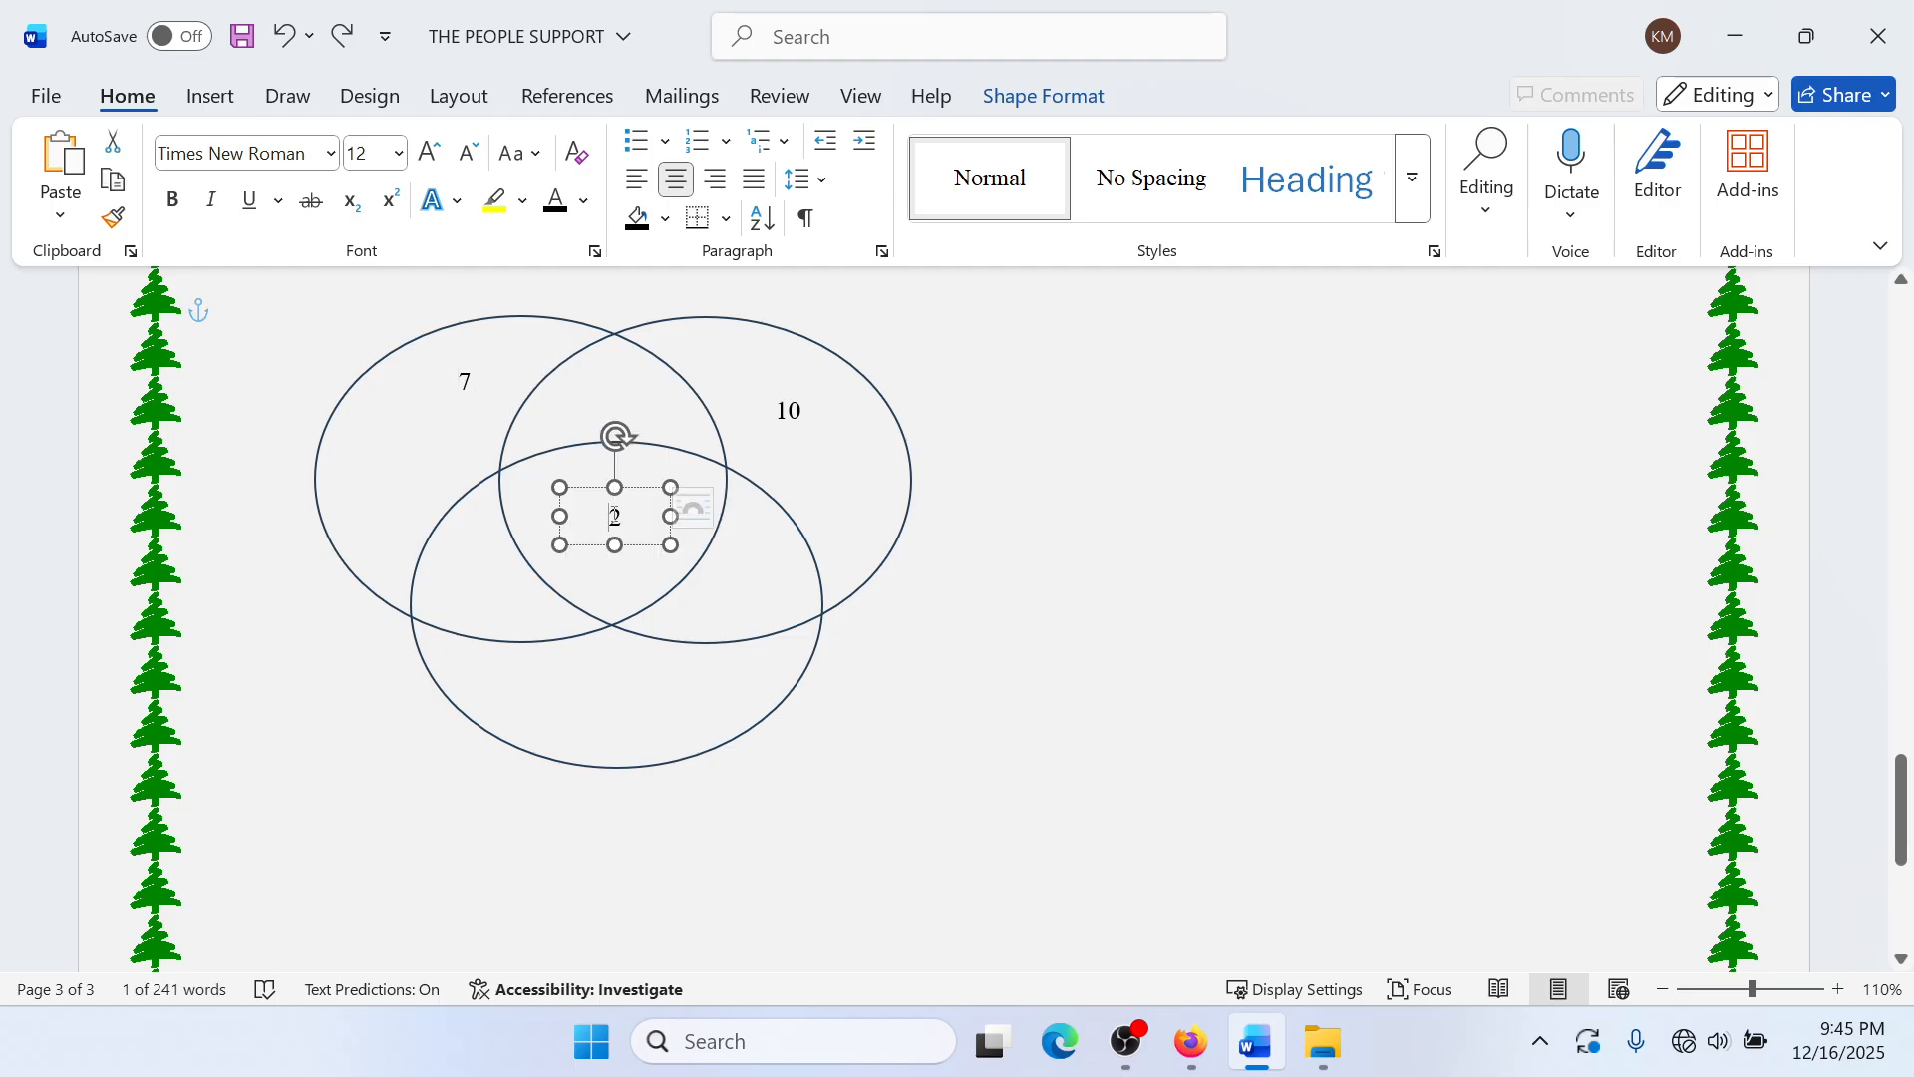
click(419, 333)
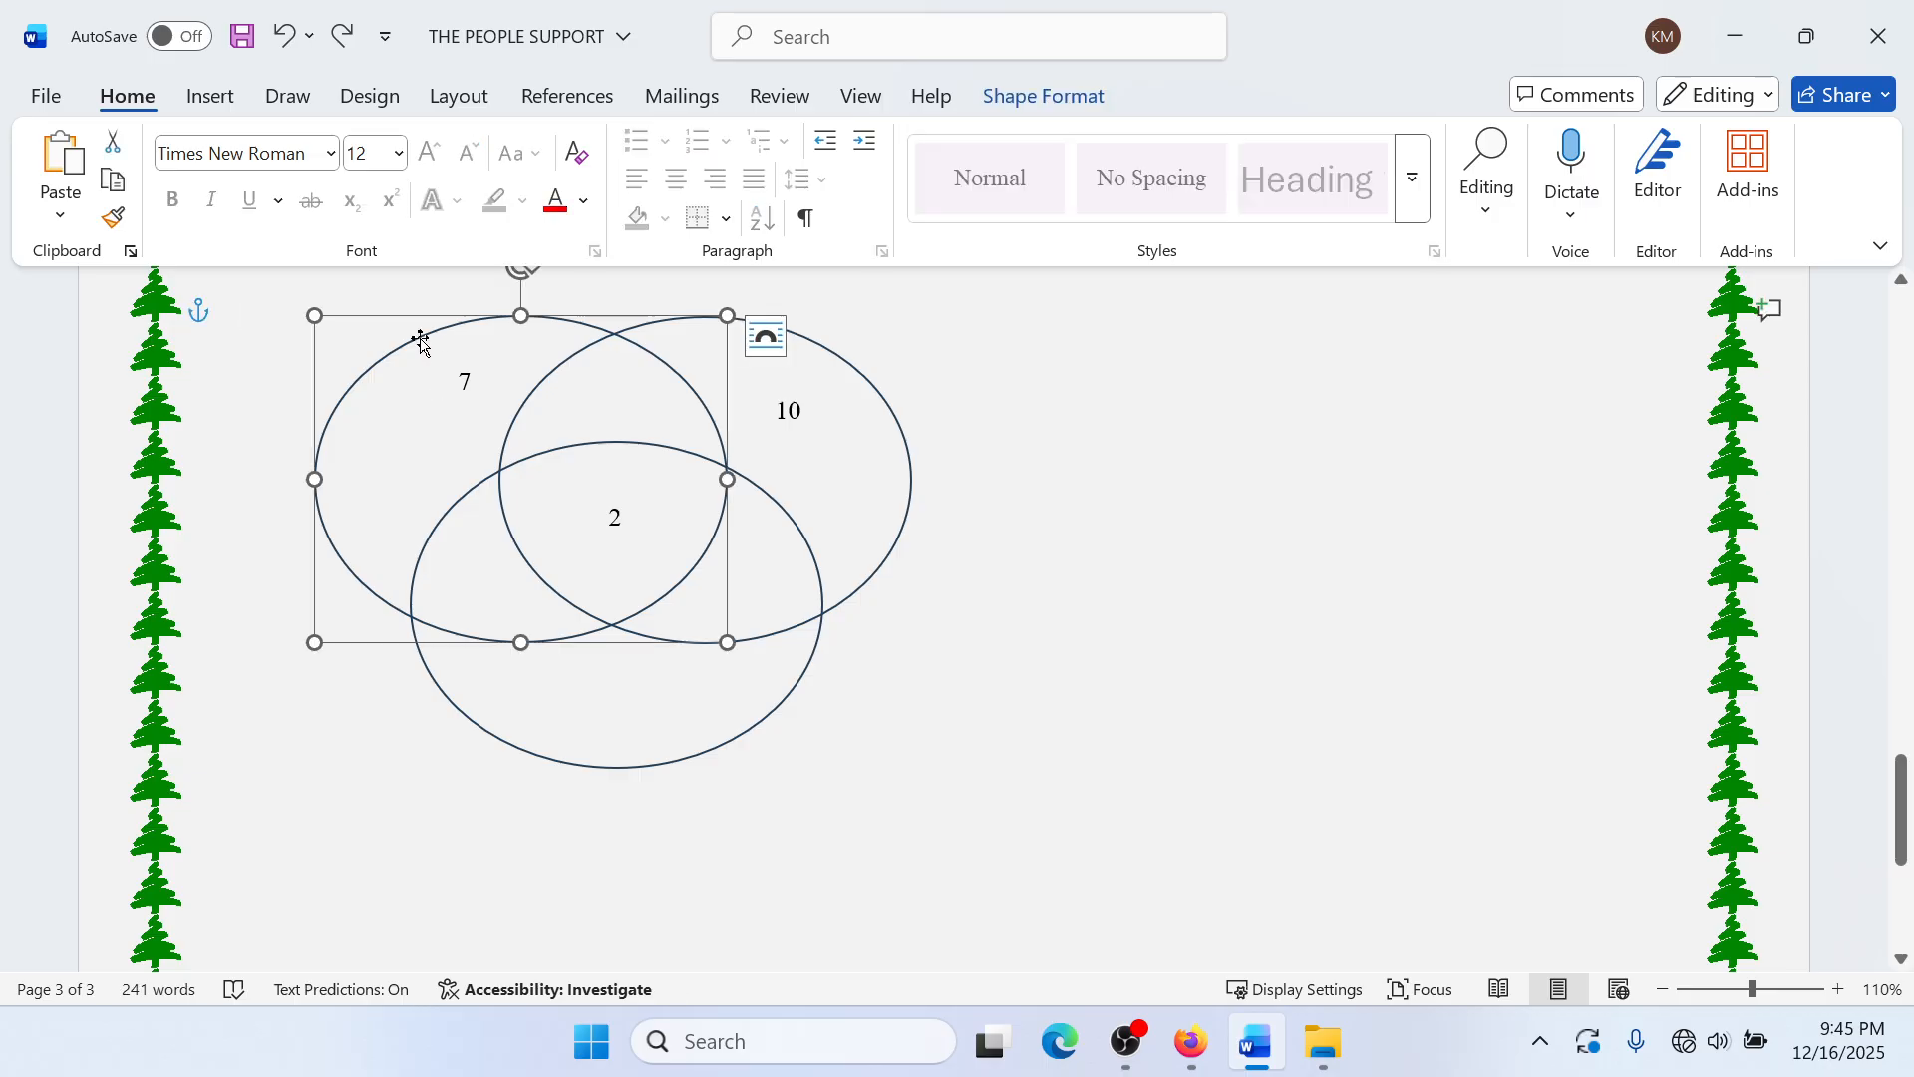
scroll(658, 718, up, 4)
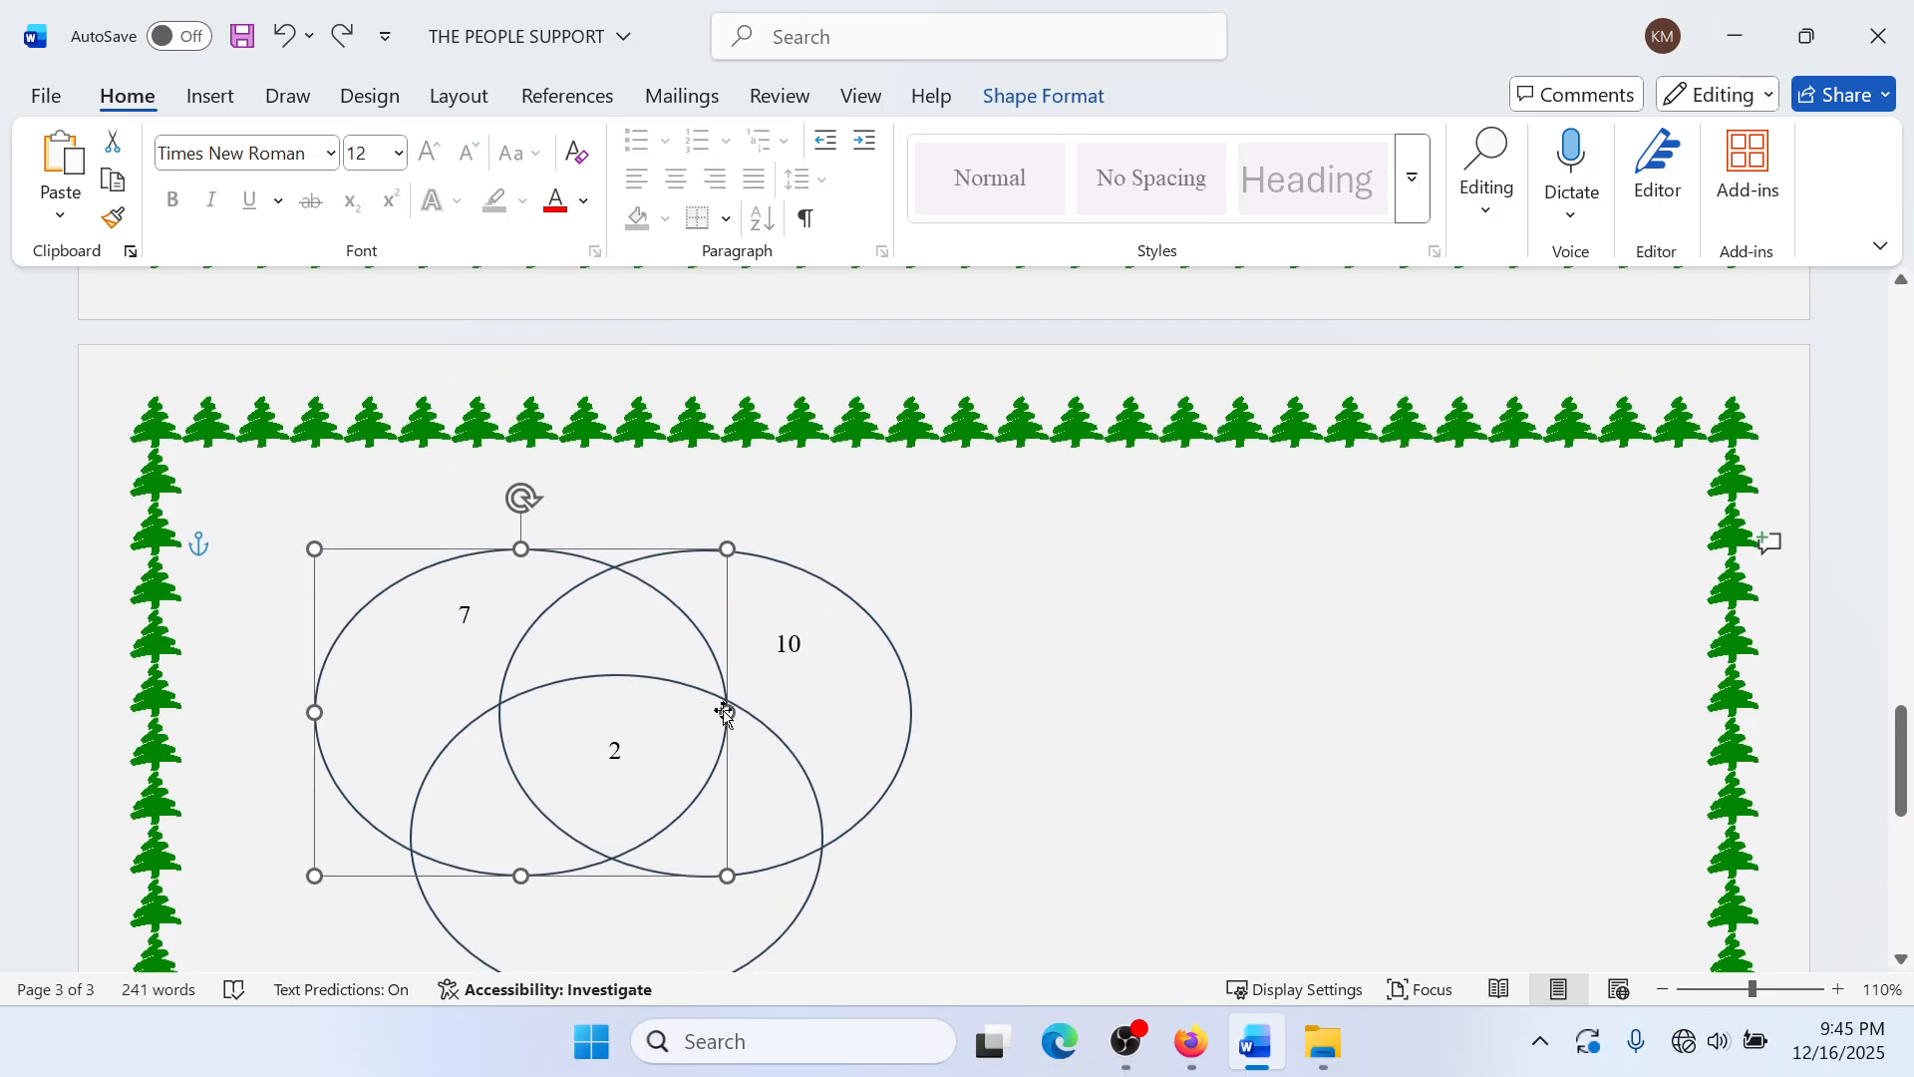
scroll(726, 716, down, 1)
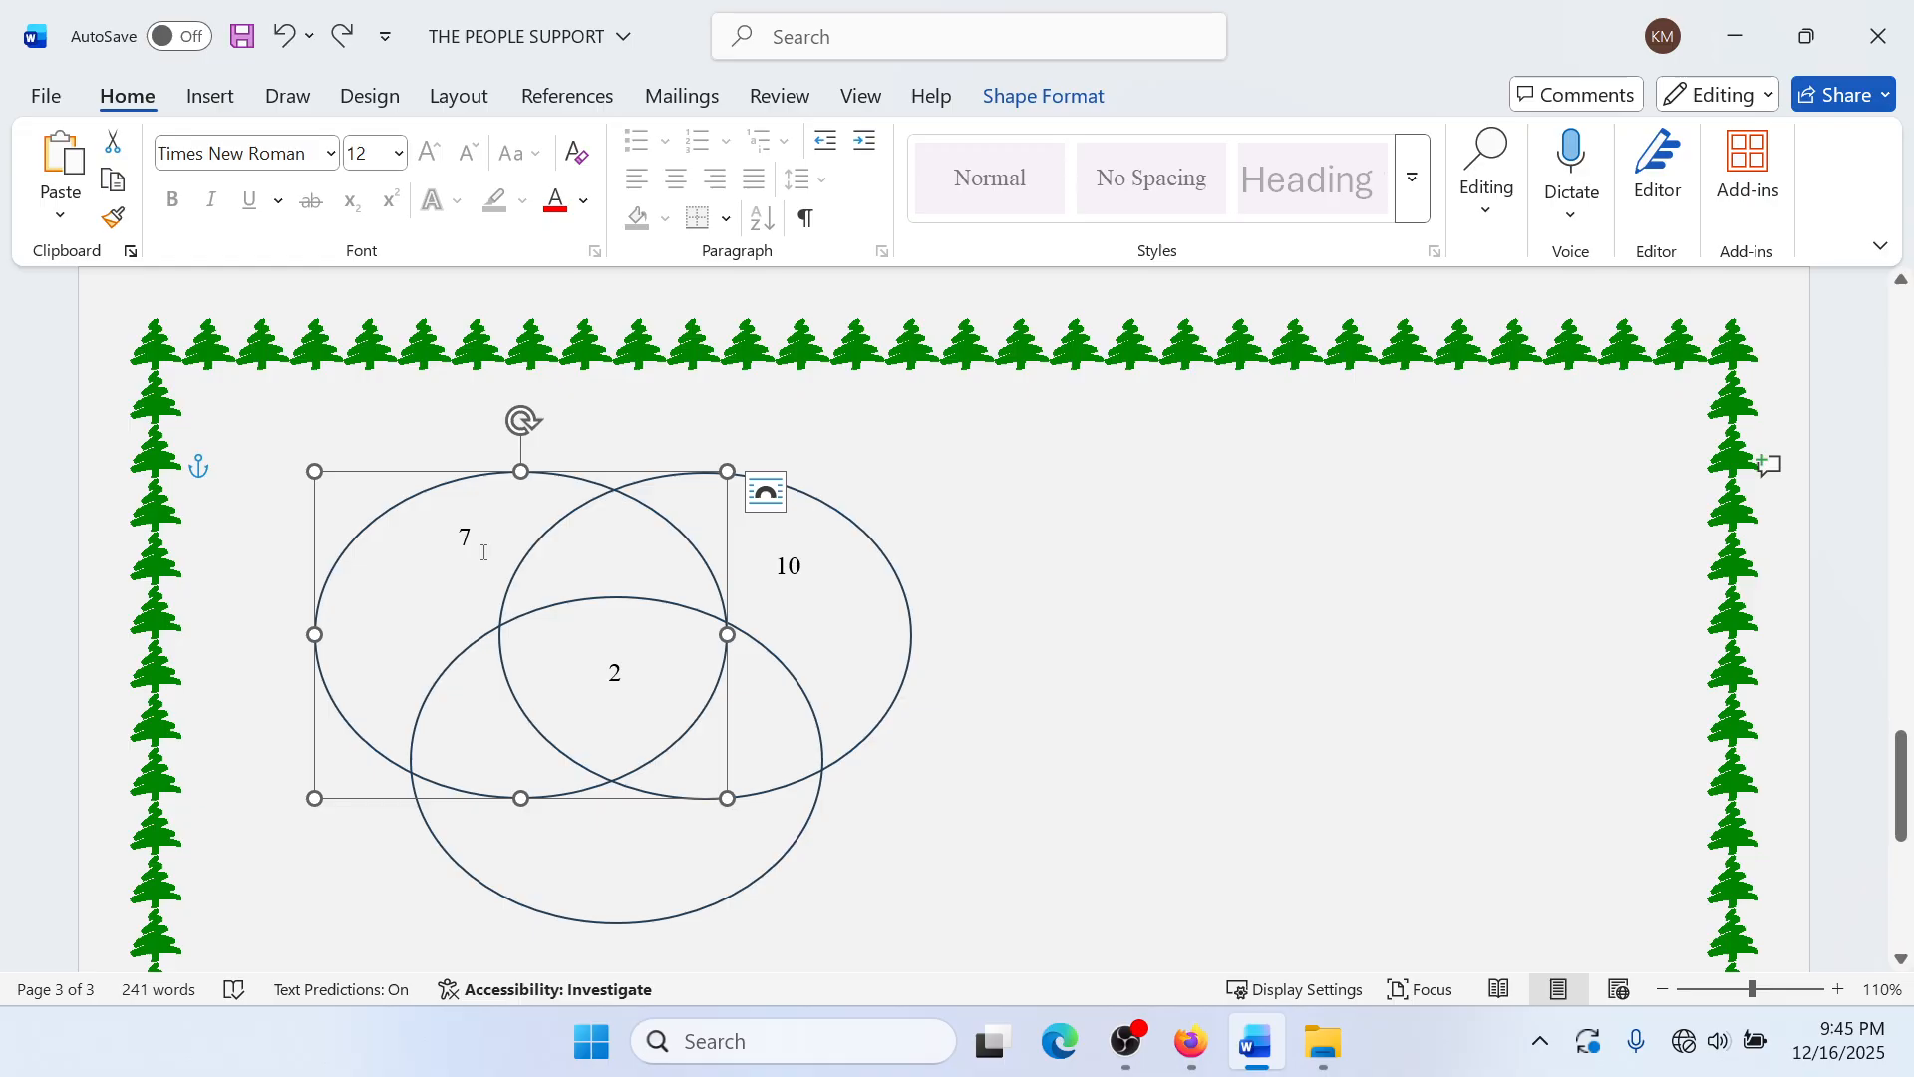
Step: Restore the ovals' move and reposition the labels: 7 in the upper overlap, 10 in the right oval, 2 in the central overlap
key(ctrl+z)
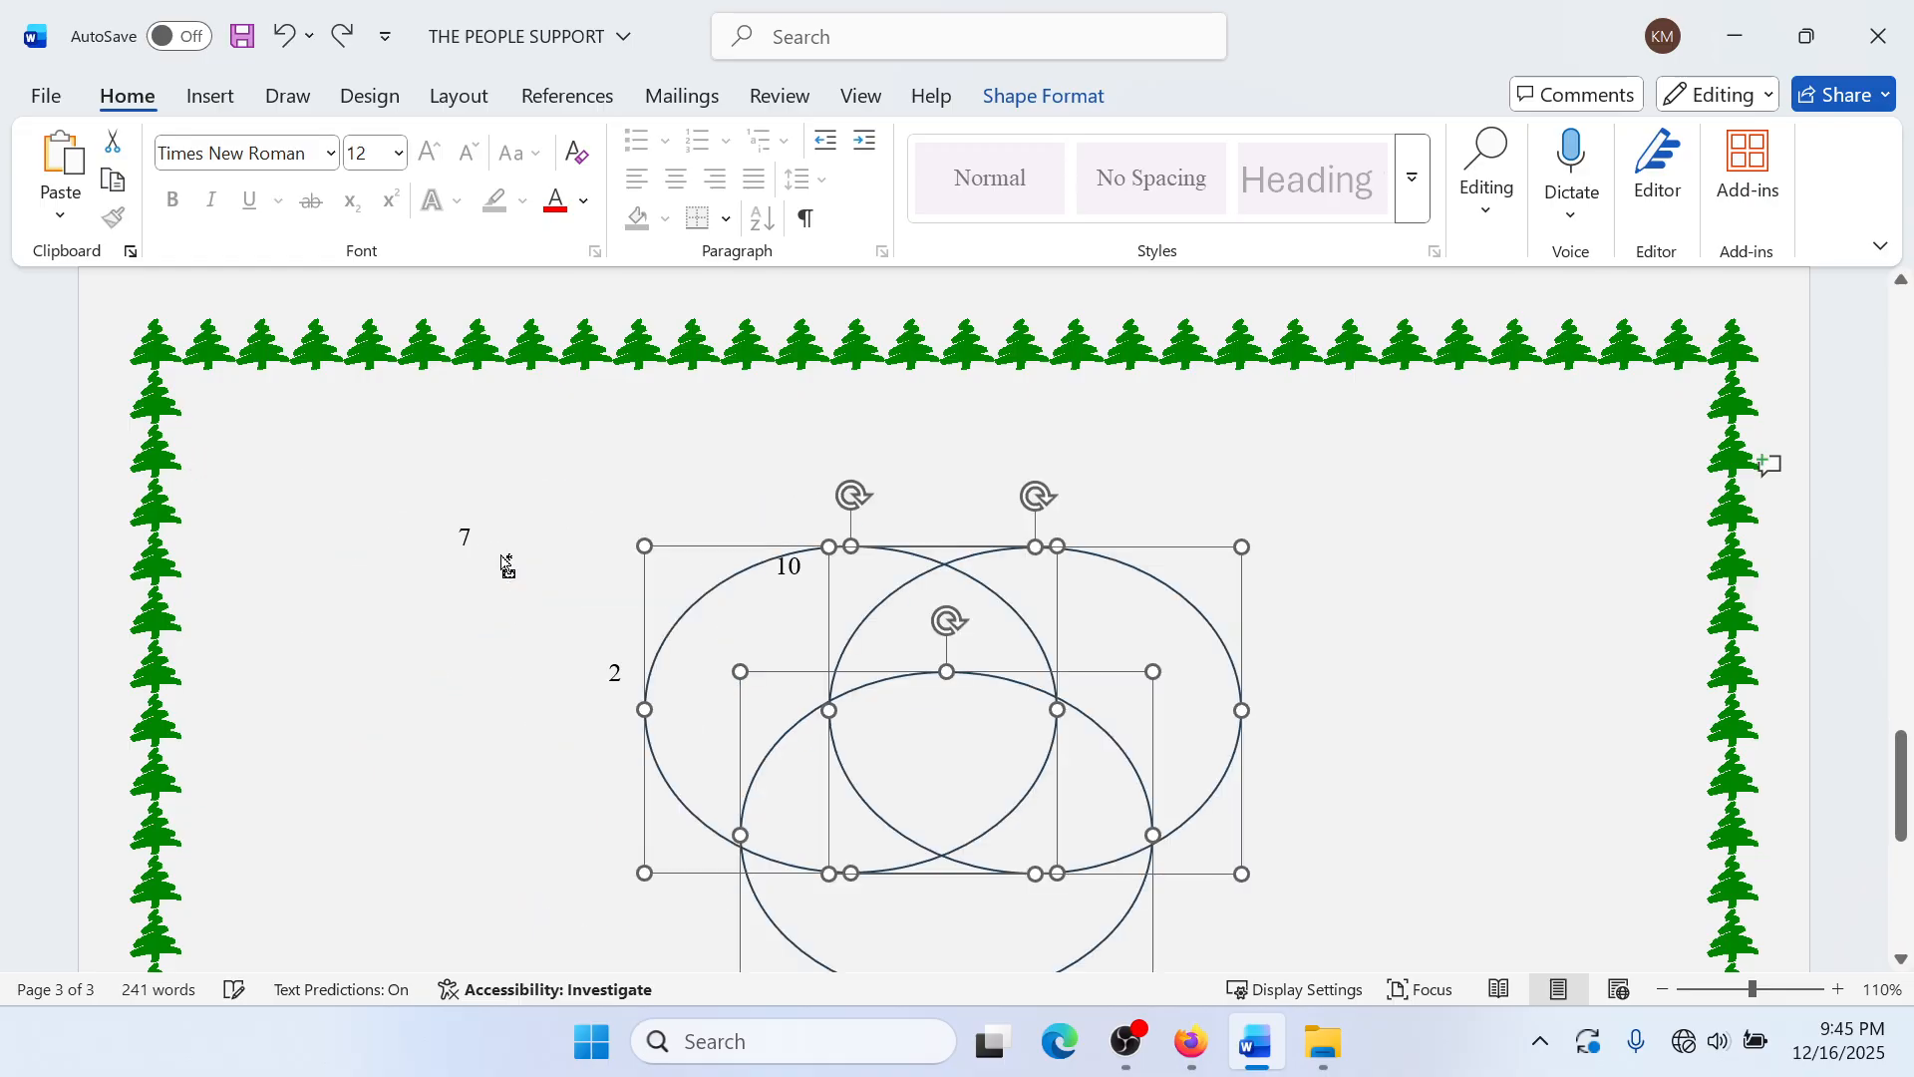
click(471, 544)
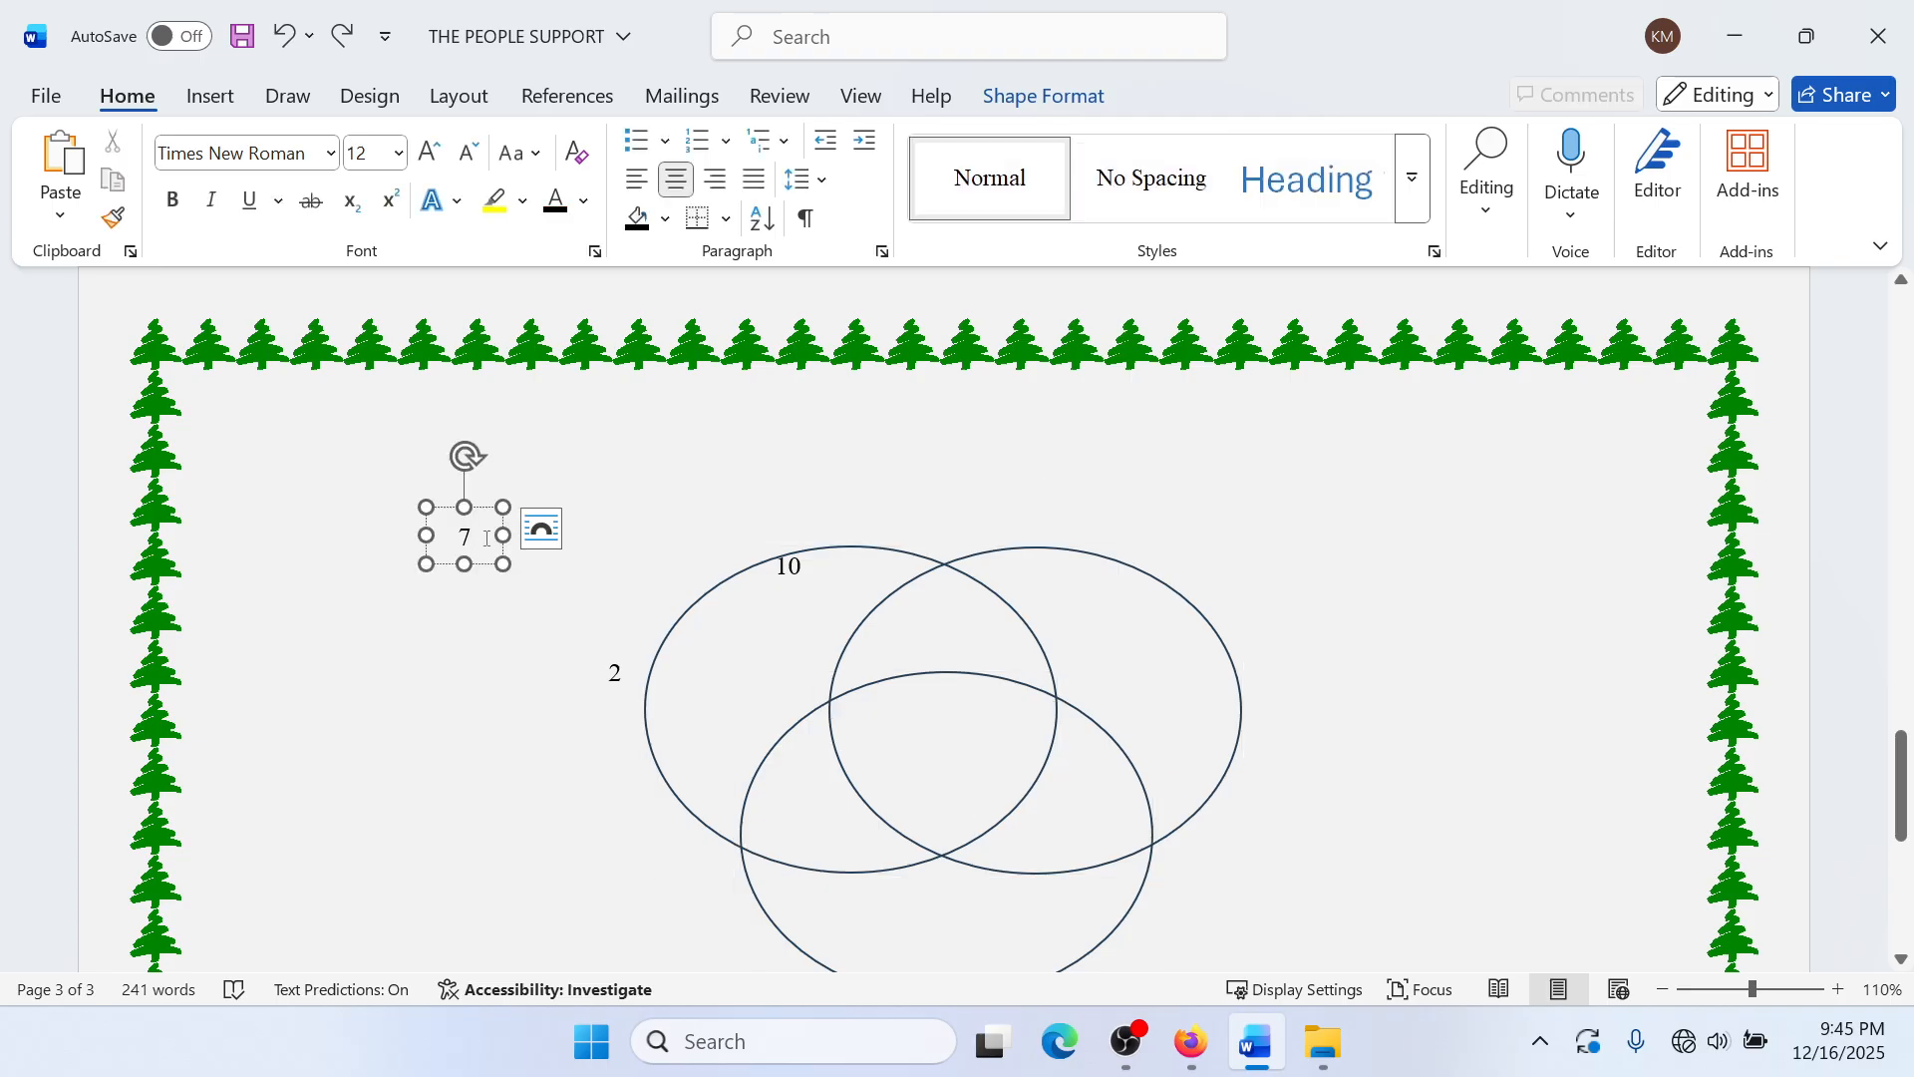
drag(470, 512, 968, 607)
click(790, 564)
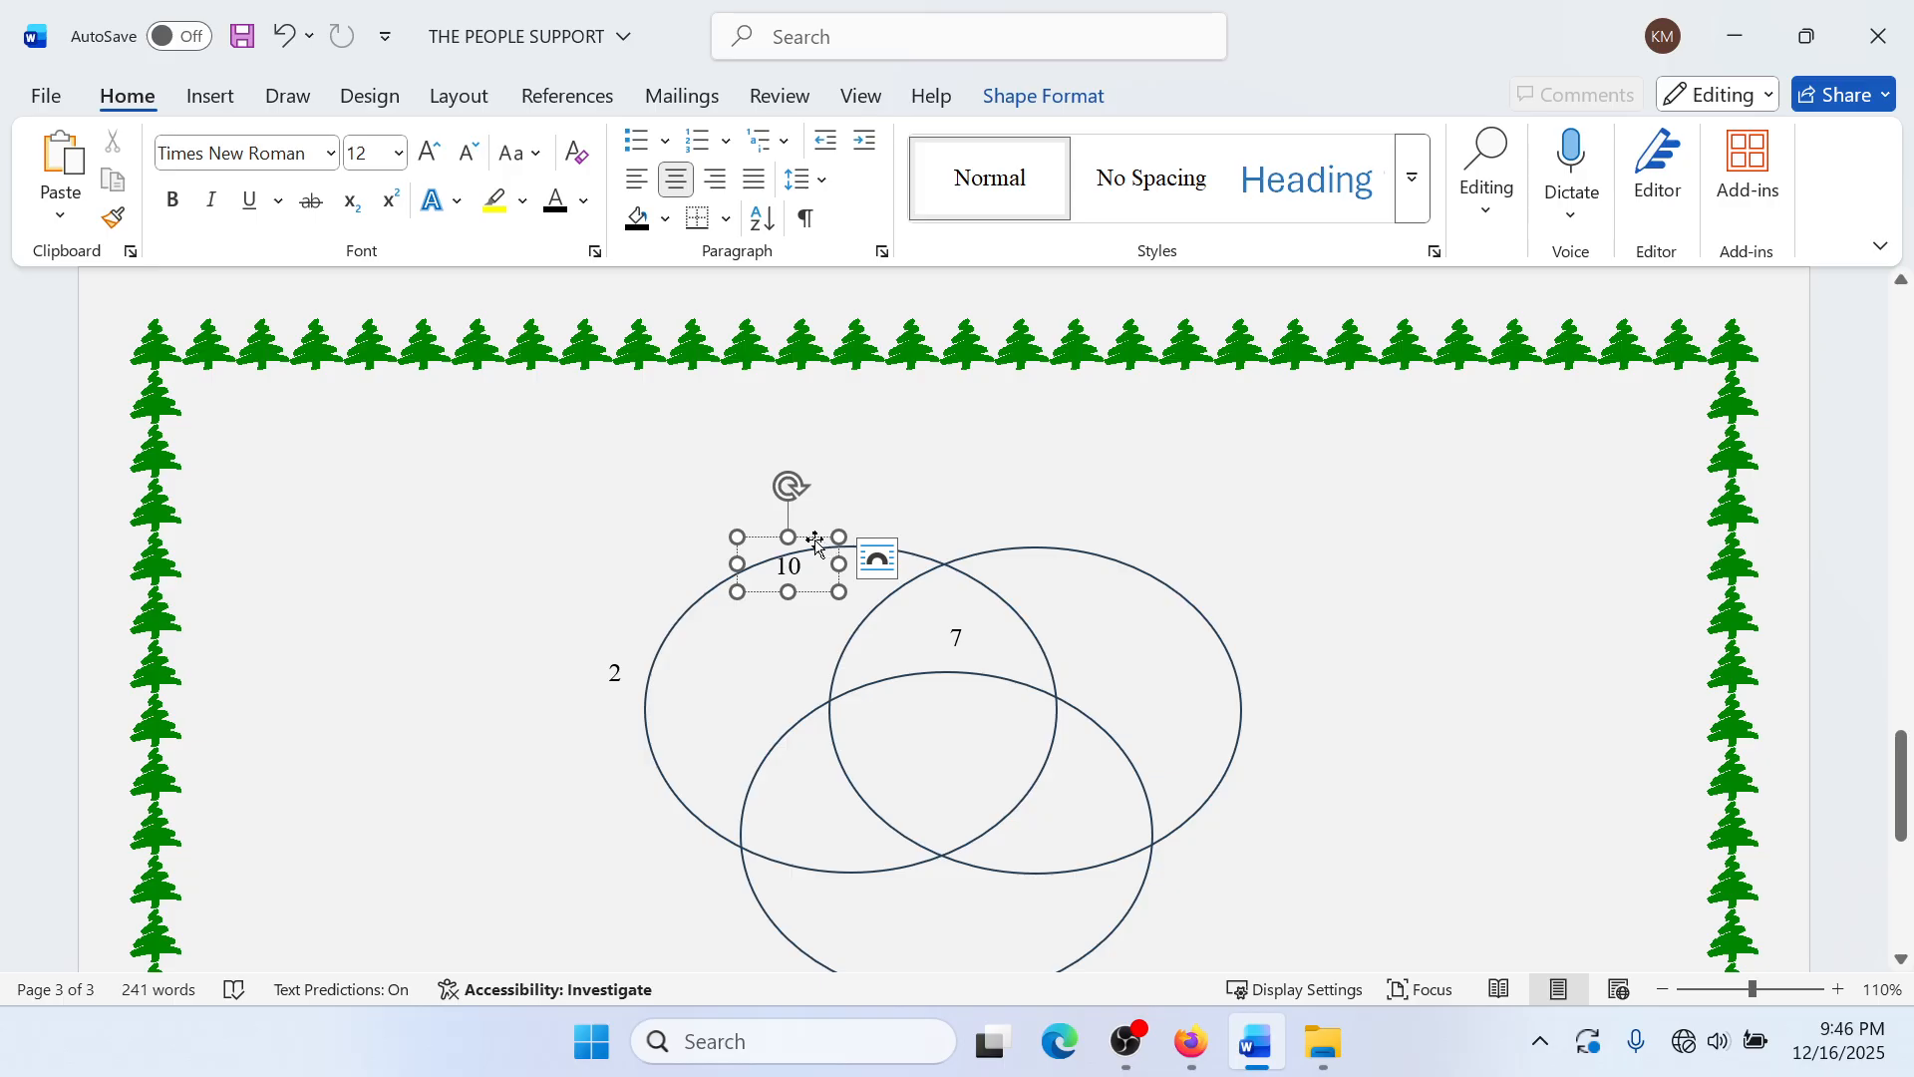
drag(816, 543, 1163, 645)
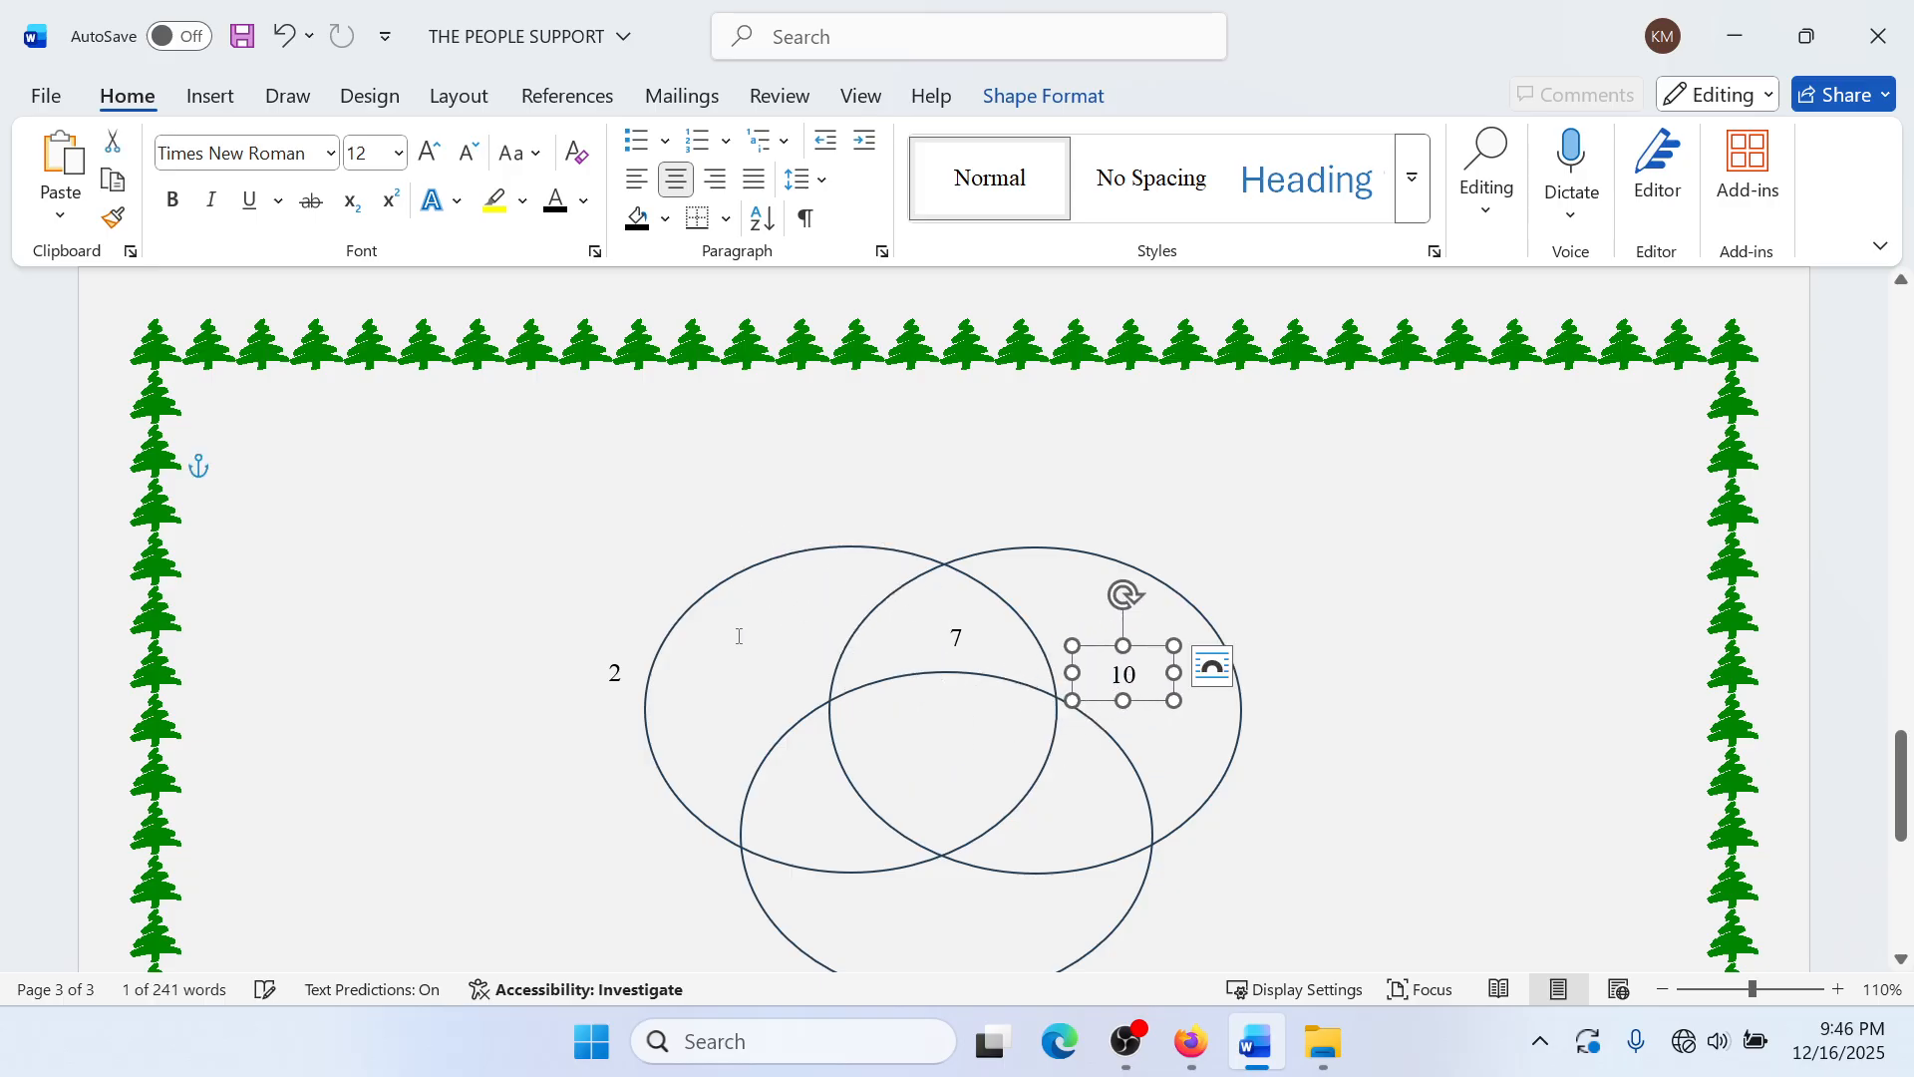
click(617, 692)
drag(643, 652, 962, 741)
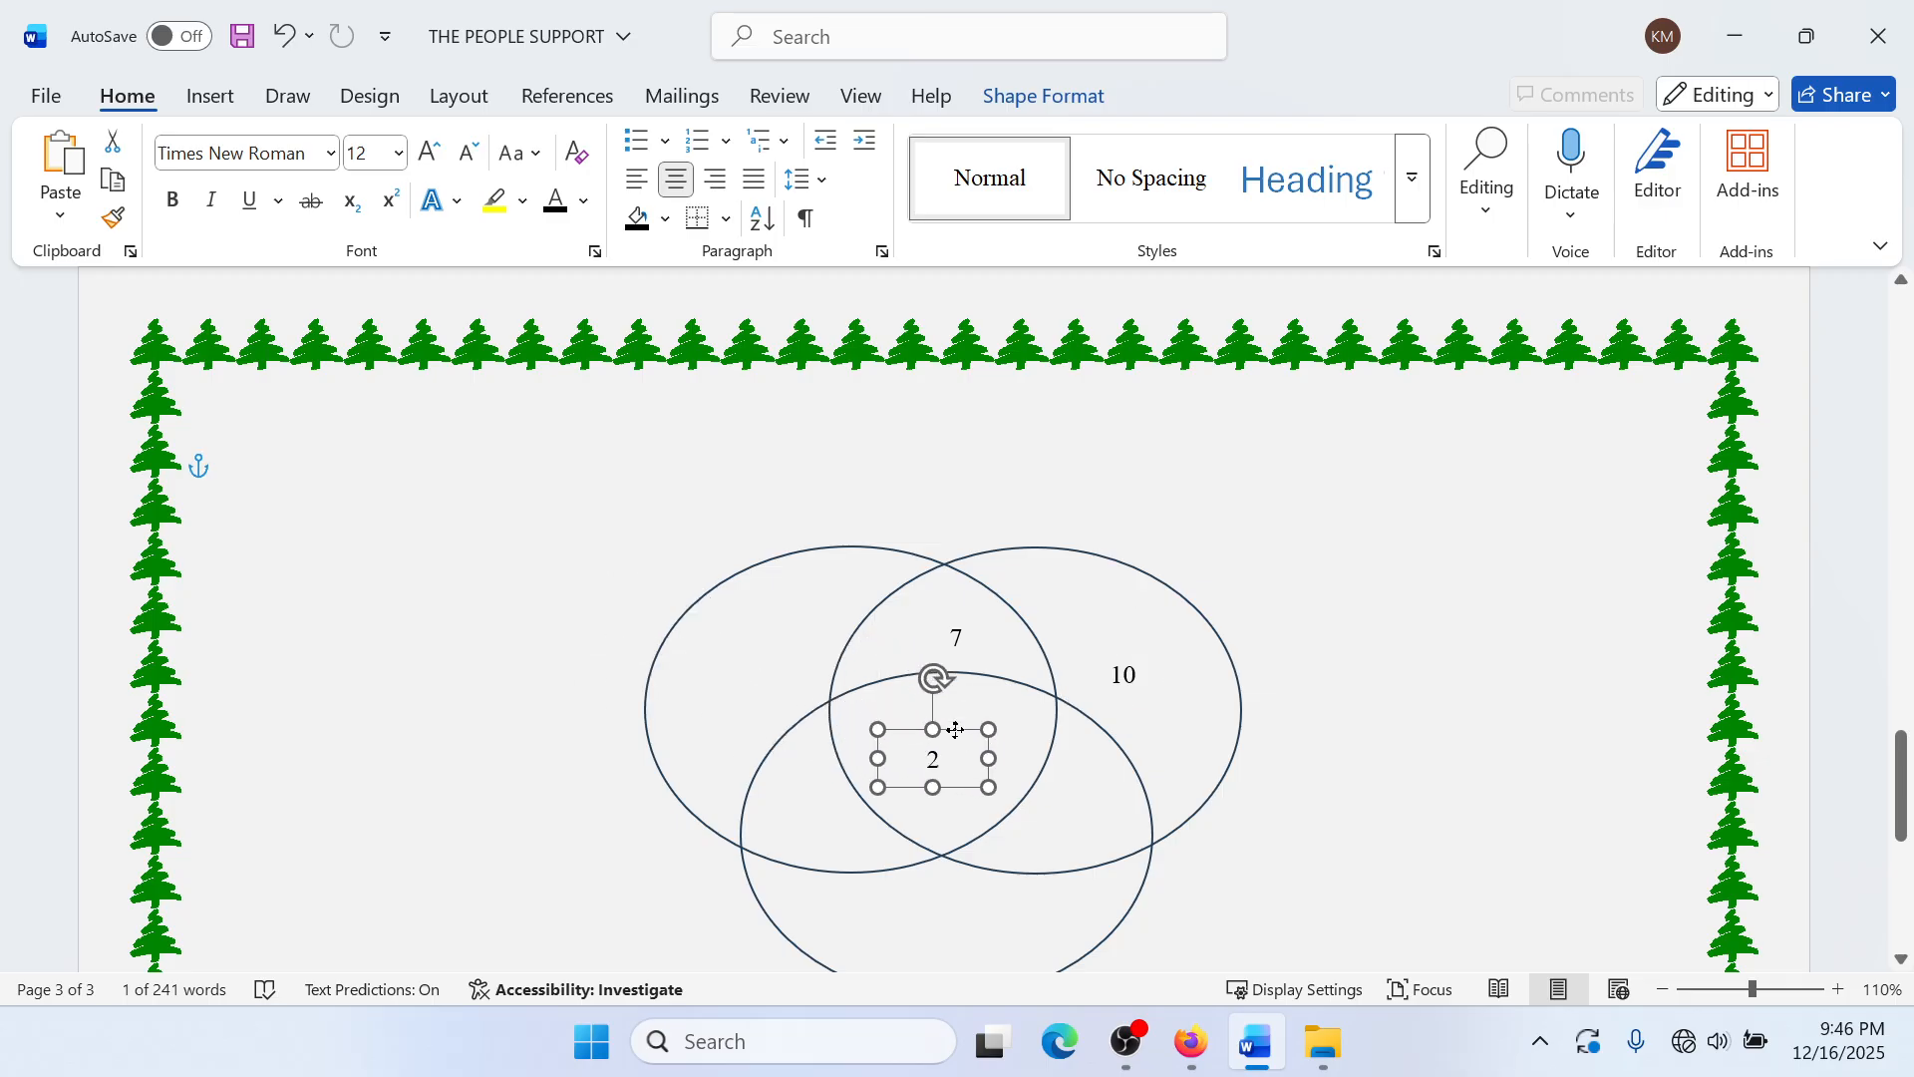
click(1286, 708)
Step: Draw a rectangle about 9.52 cm high and 17.83 cm wide over the whole Venn diagram on page 3
scroll(1291, 757, down, 3)
scroll(1308, 761, up, 3)
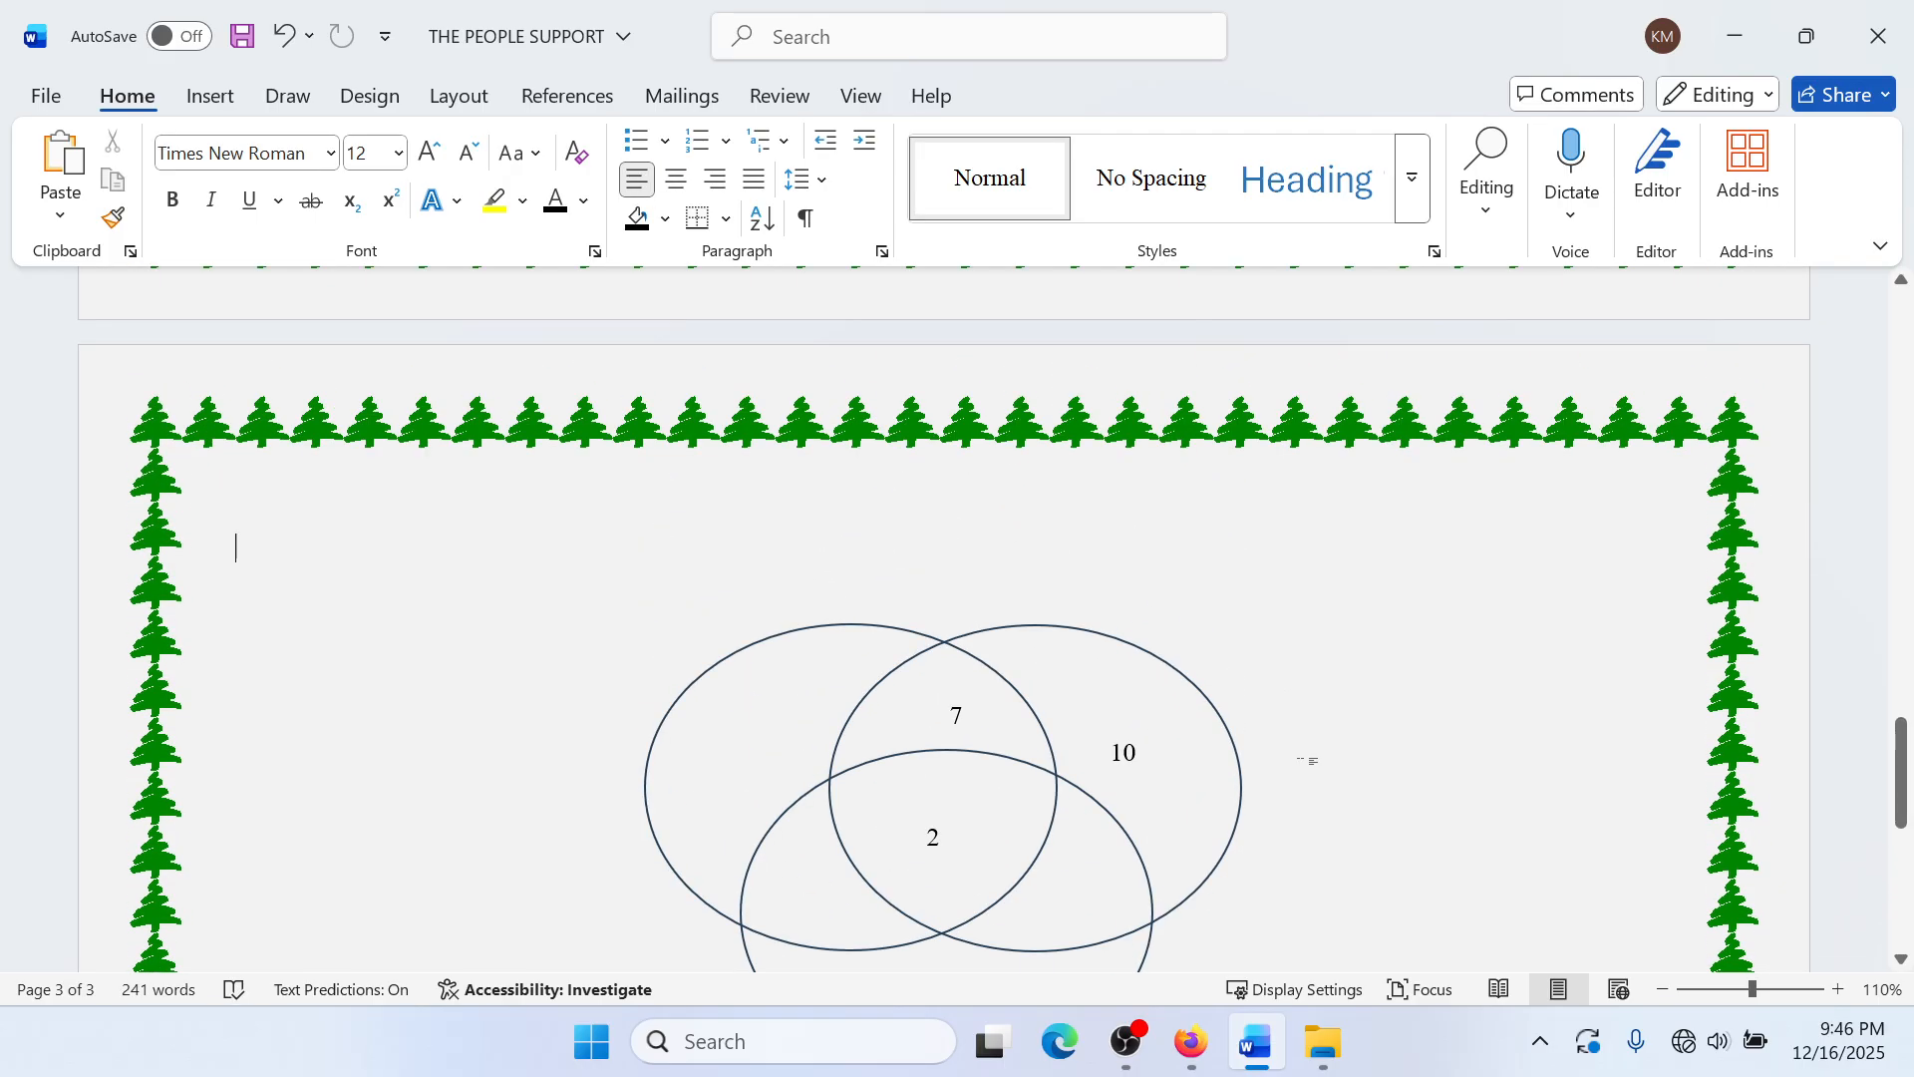
scroll(1306, 761, down, 2)
click(210, 95)
click(462, 143)
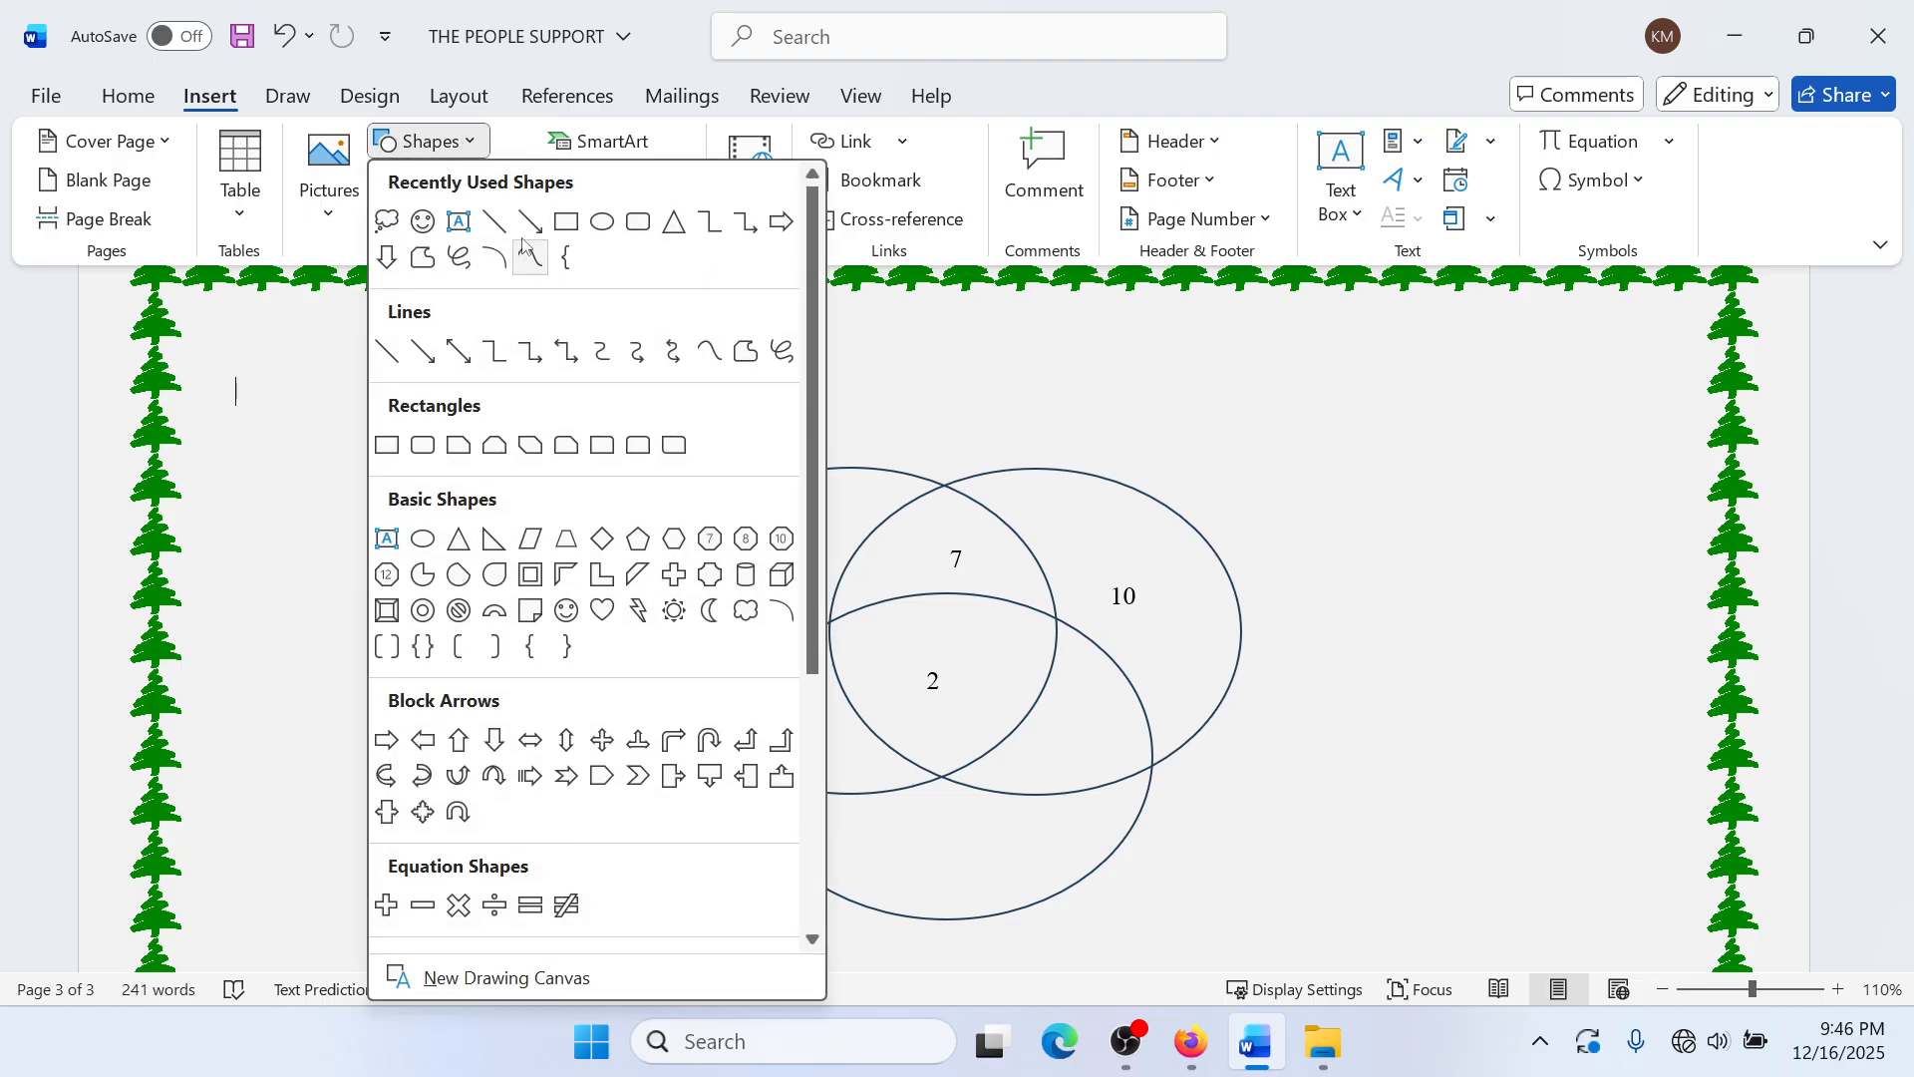
click(560, 218)
drag(380, 387, 1485, 972)
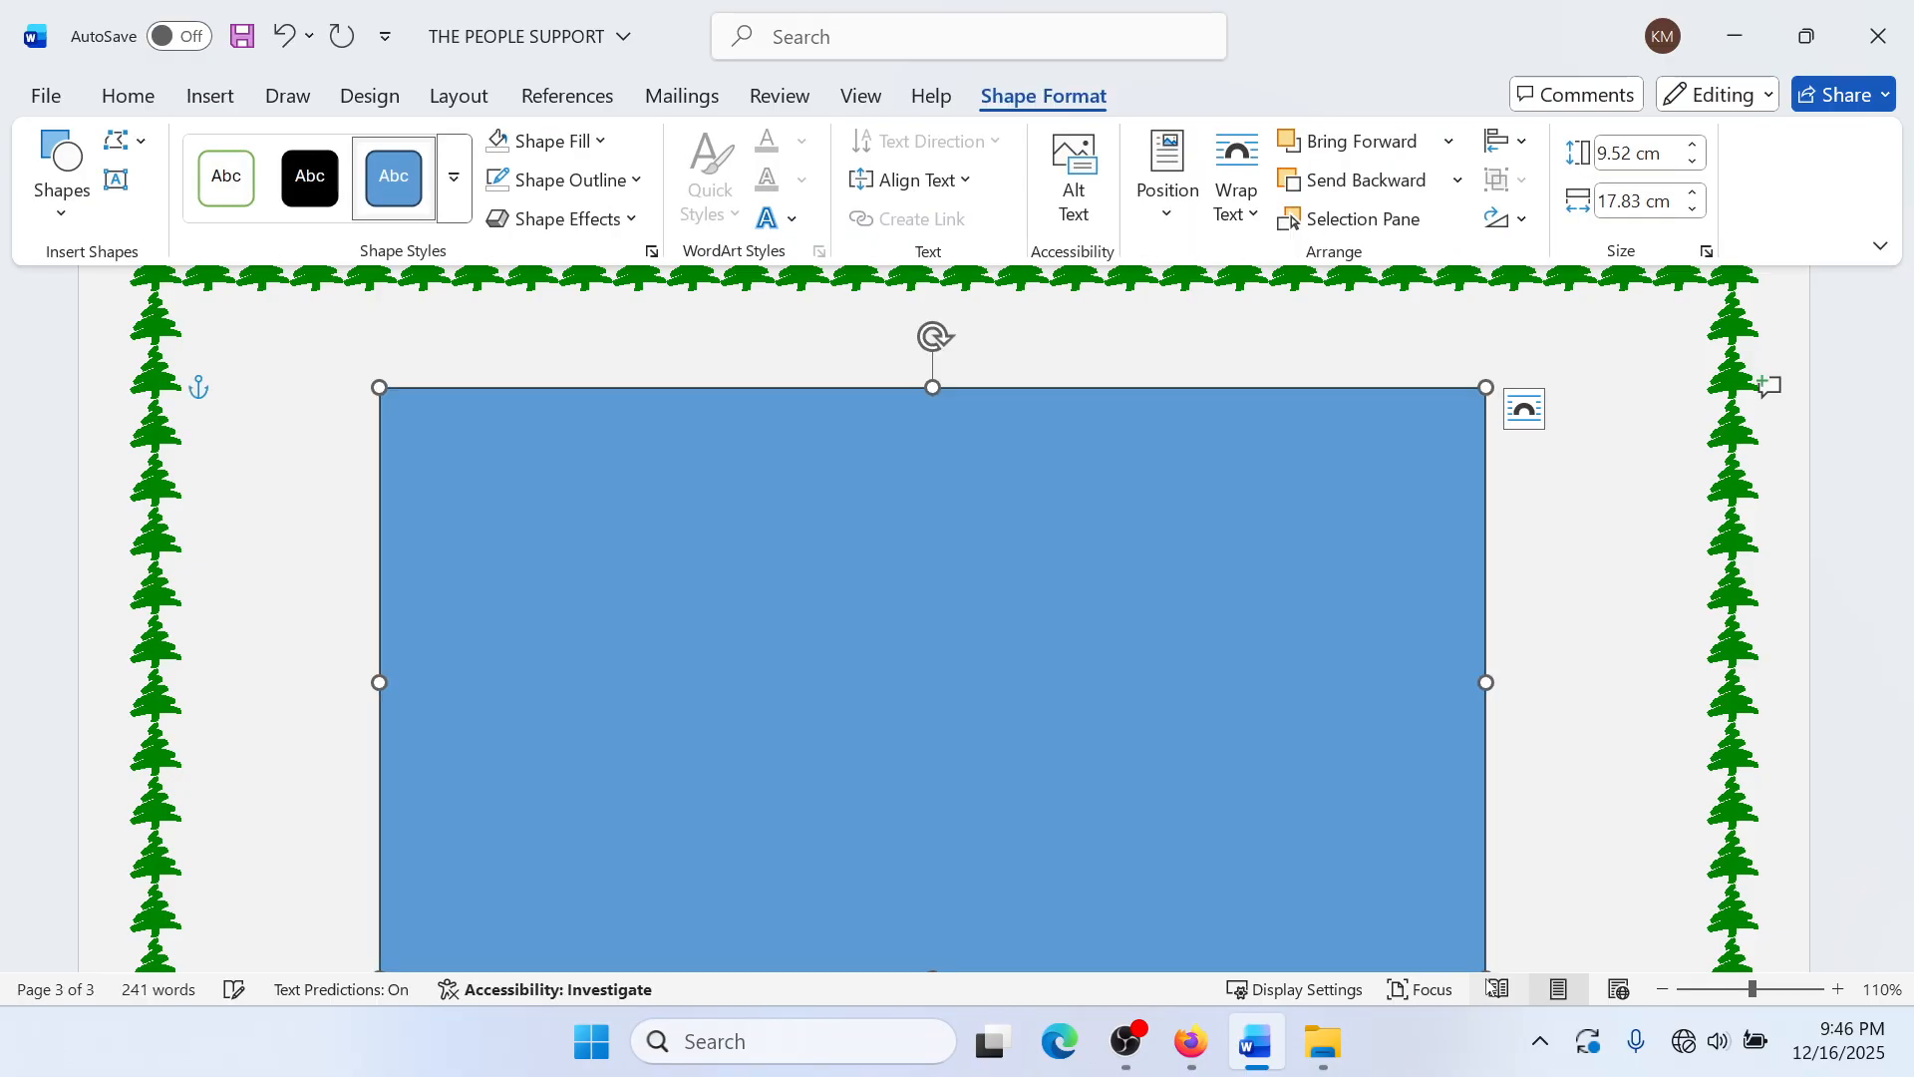
Step: Remove the fill from the large rectangle around the Venn diagram
scroll(1589, 658, down, 4)
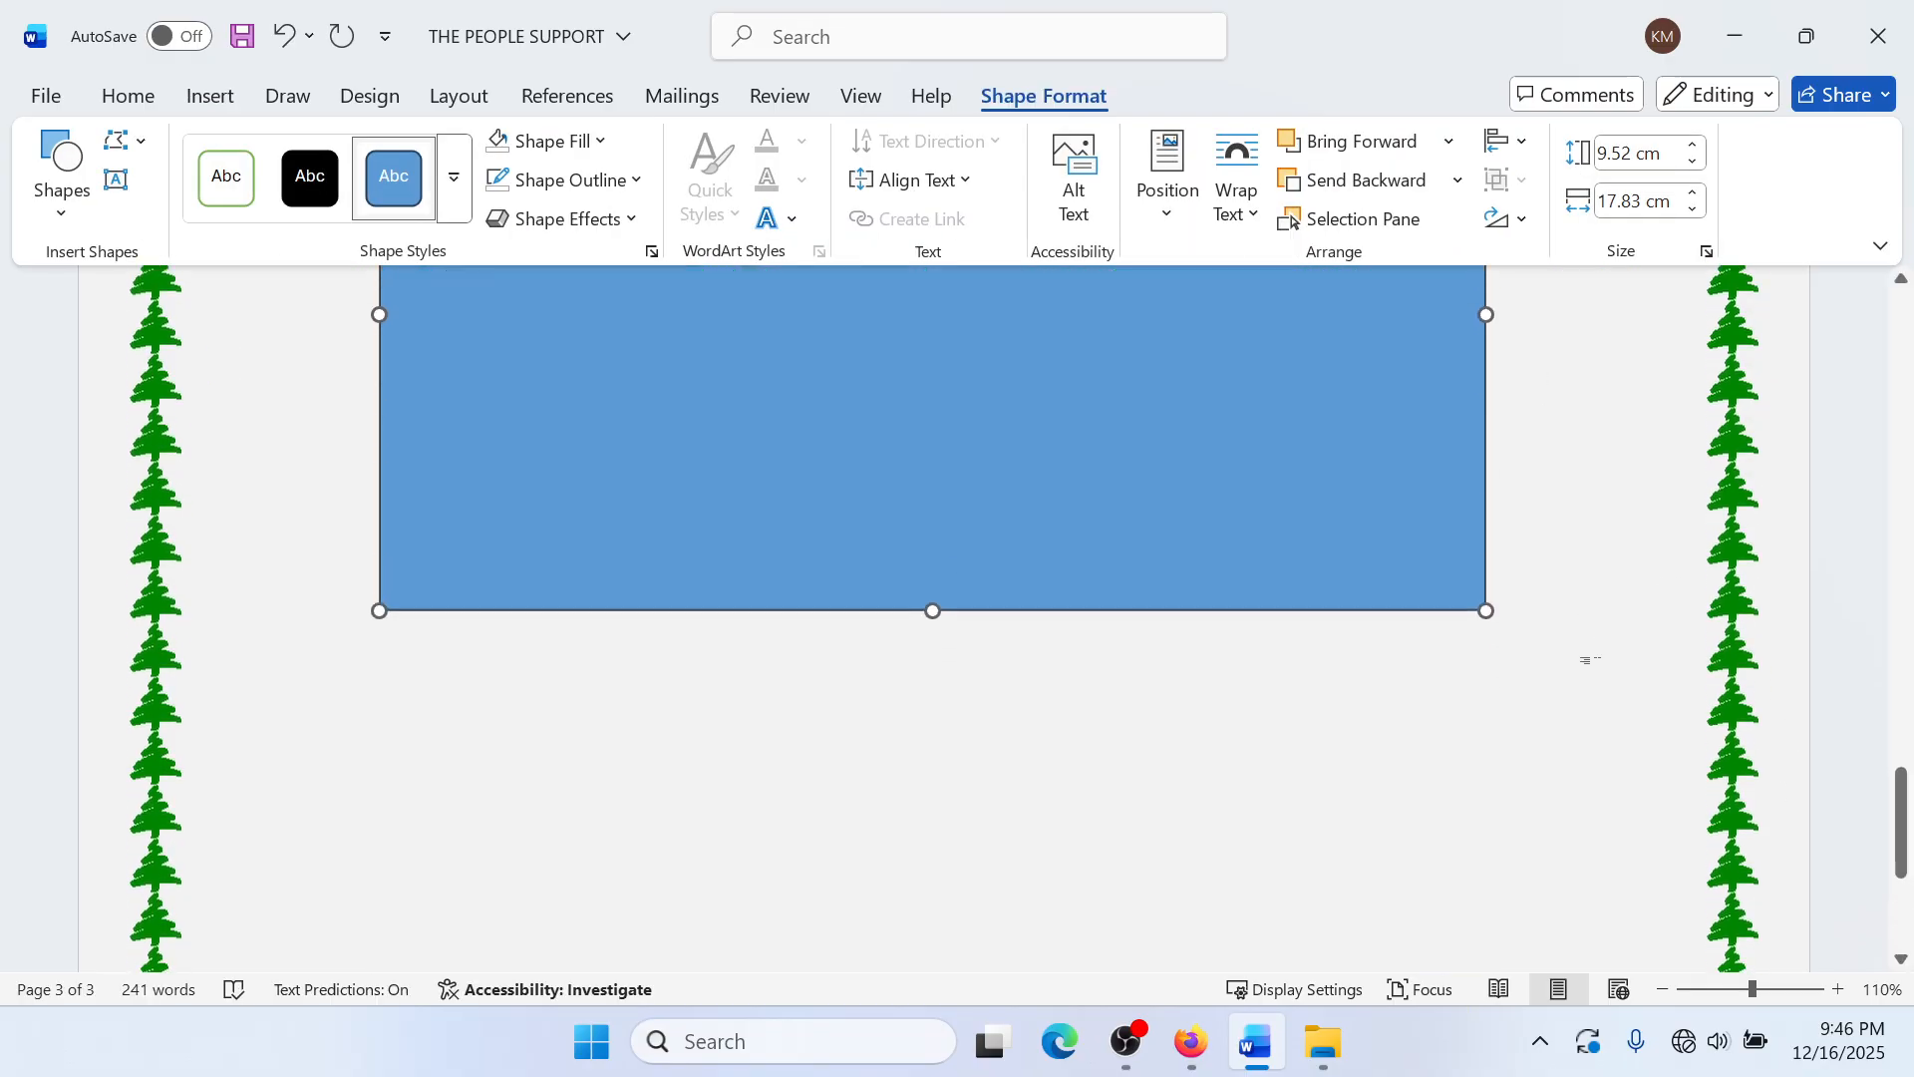
scroll(1589, 658, up, 5)
scroll(1568, 665, down, 1)
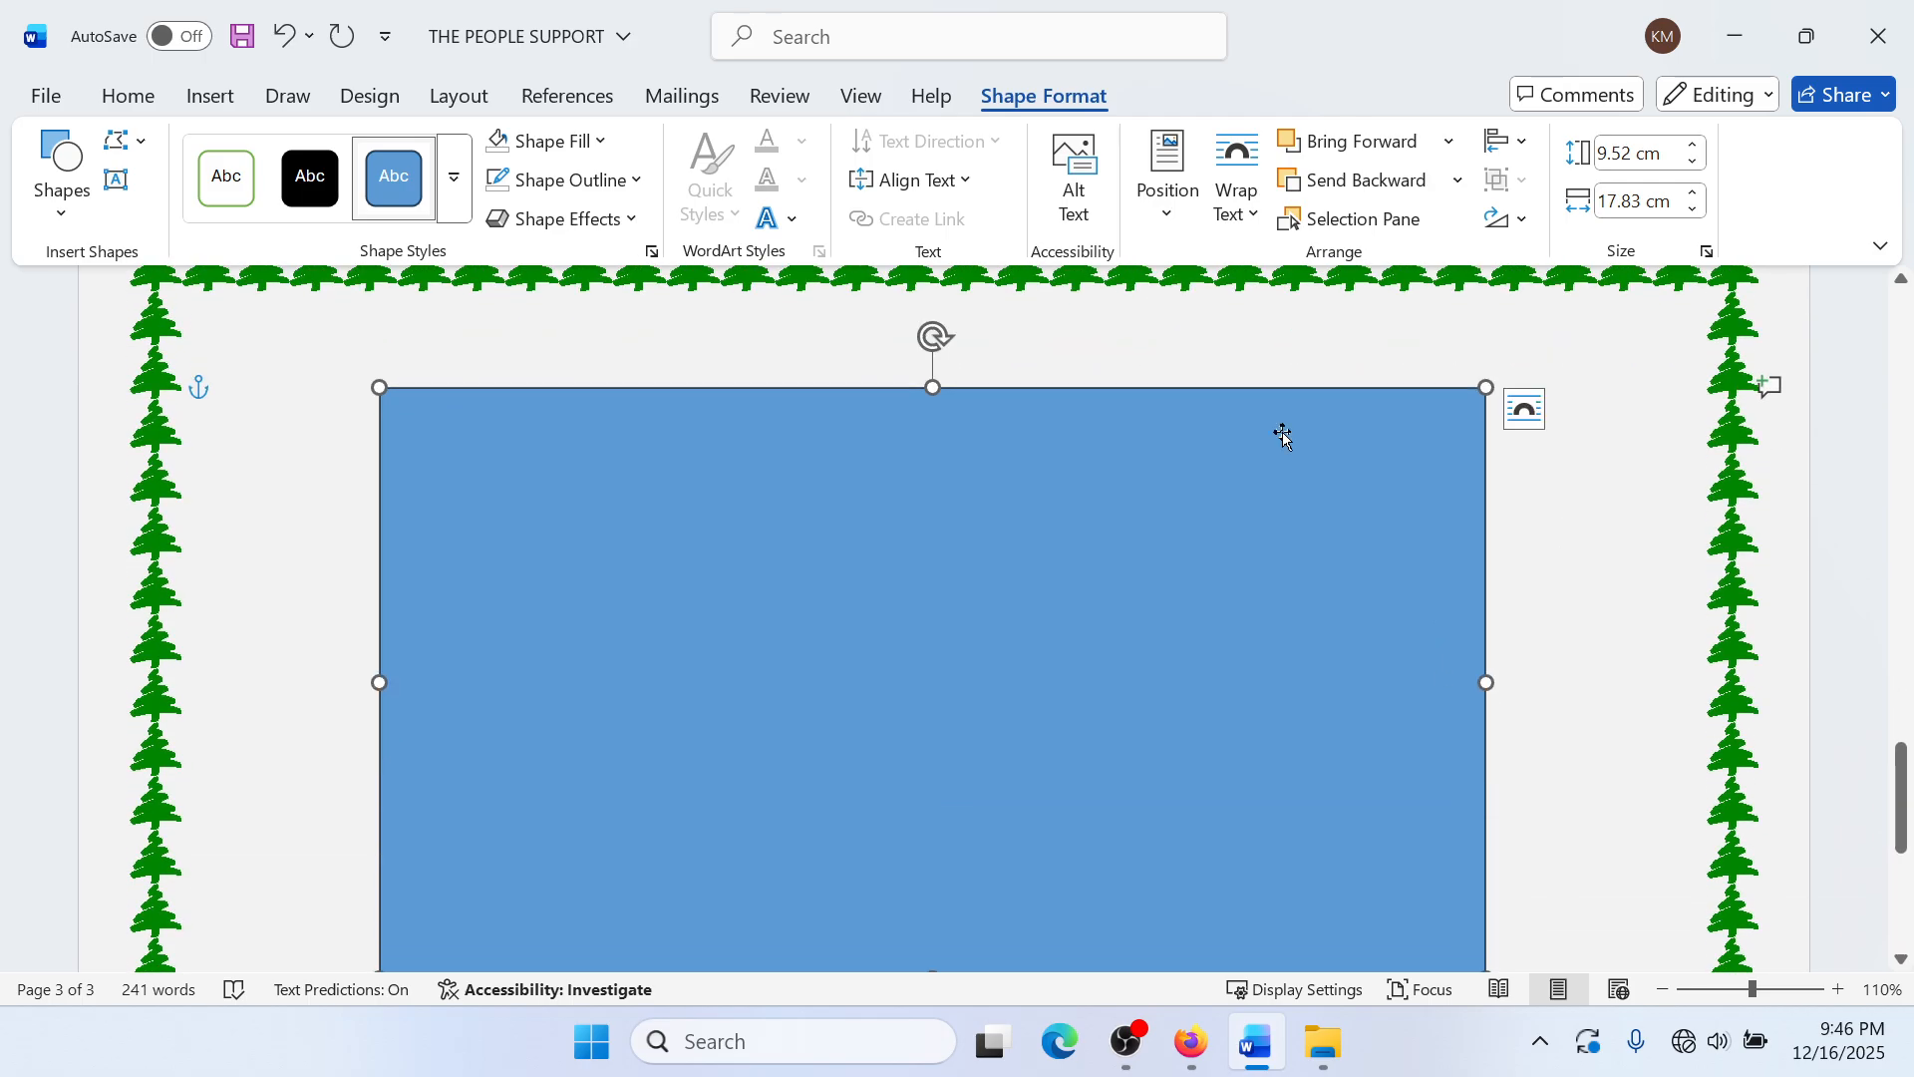
click(558, 140)
click(598, 650)
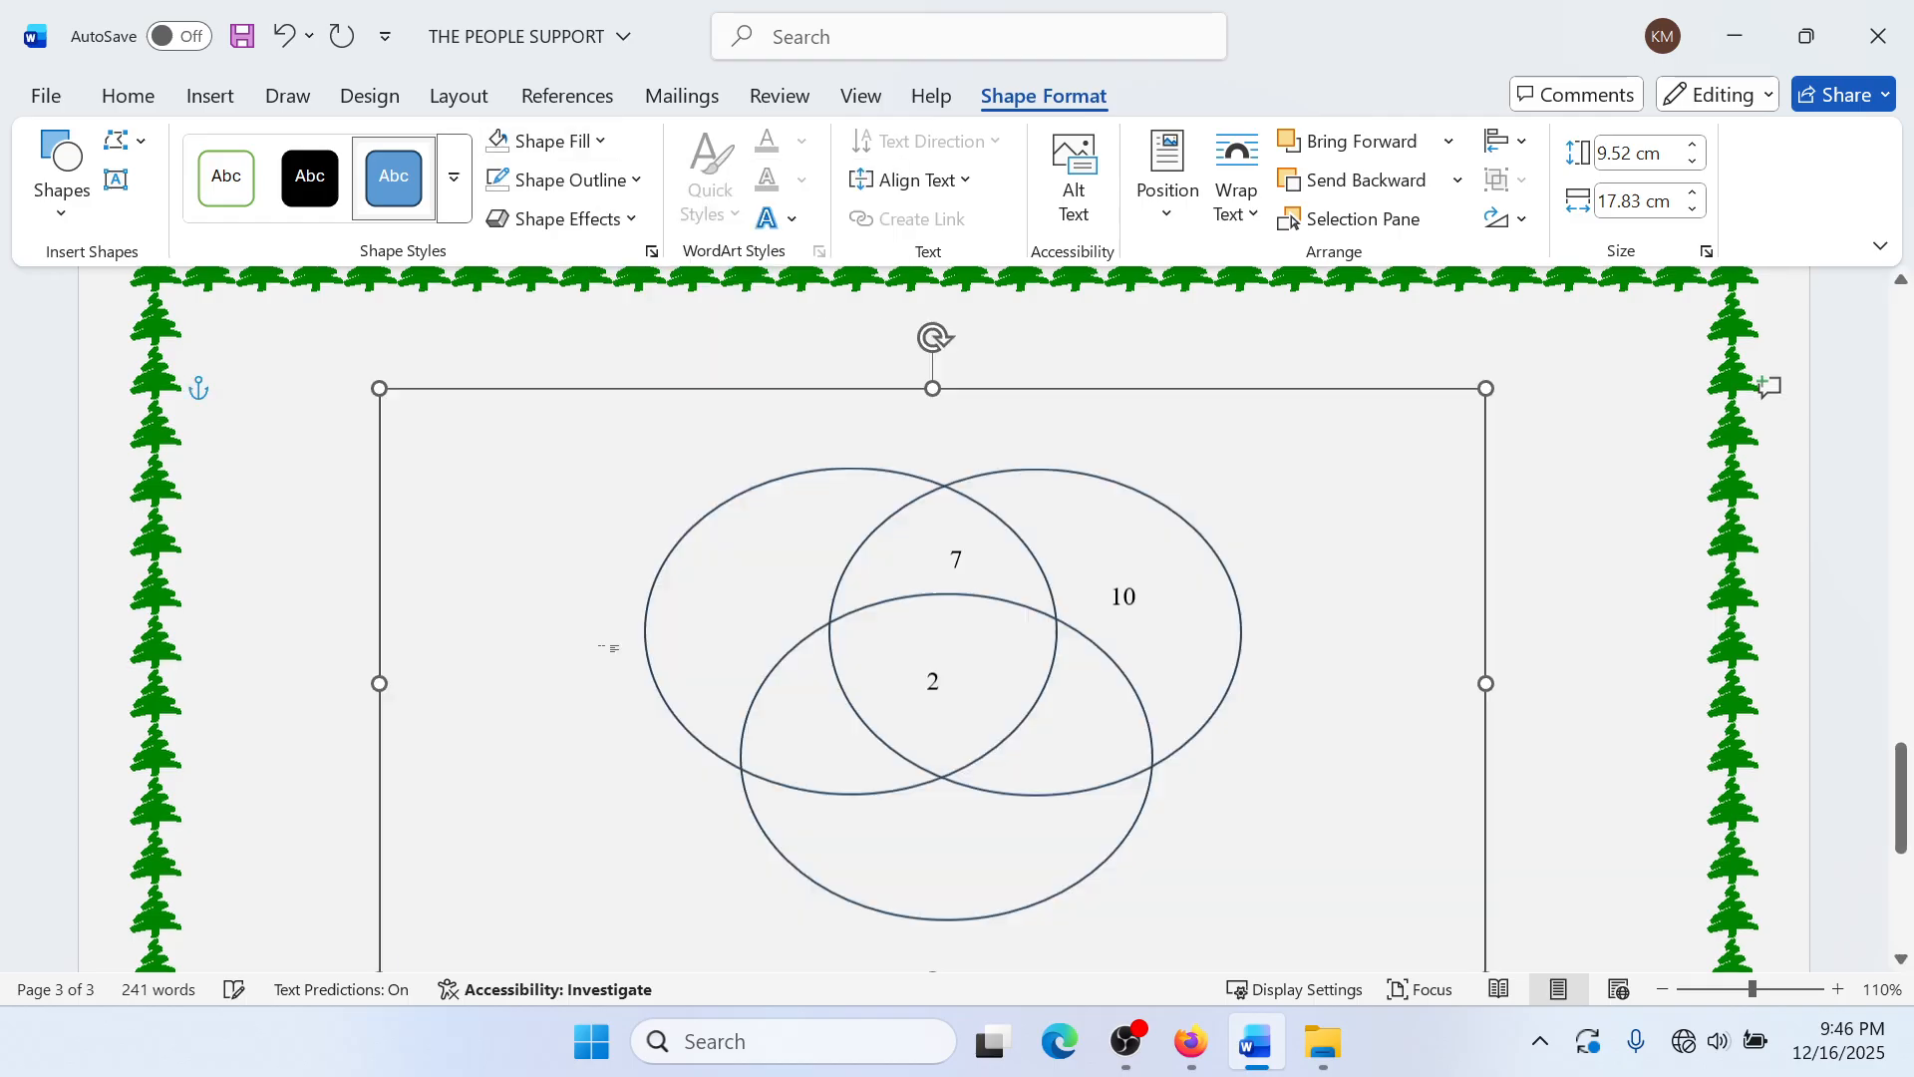
scroll(684, 645, down, 3)
scroll(698, 620, up, 2)
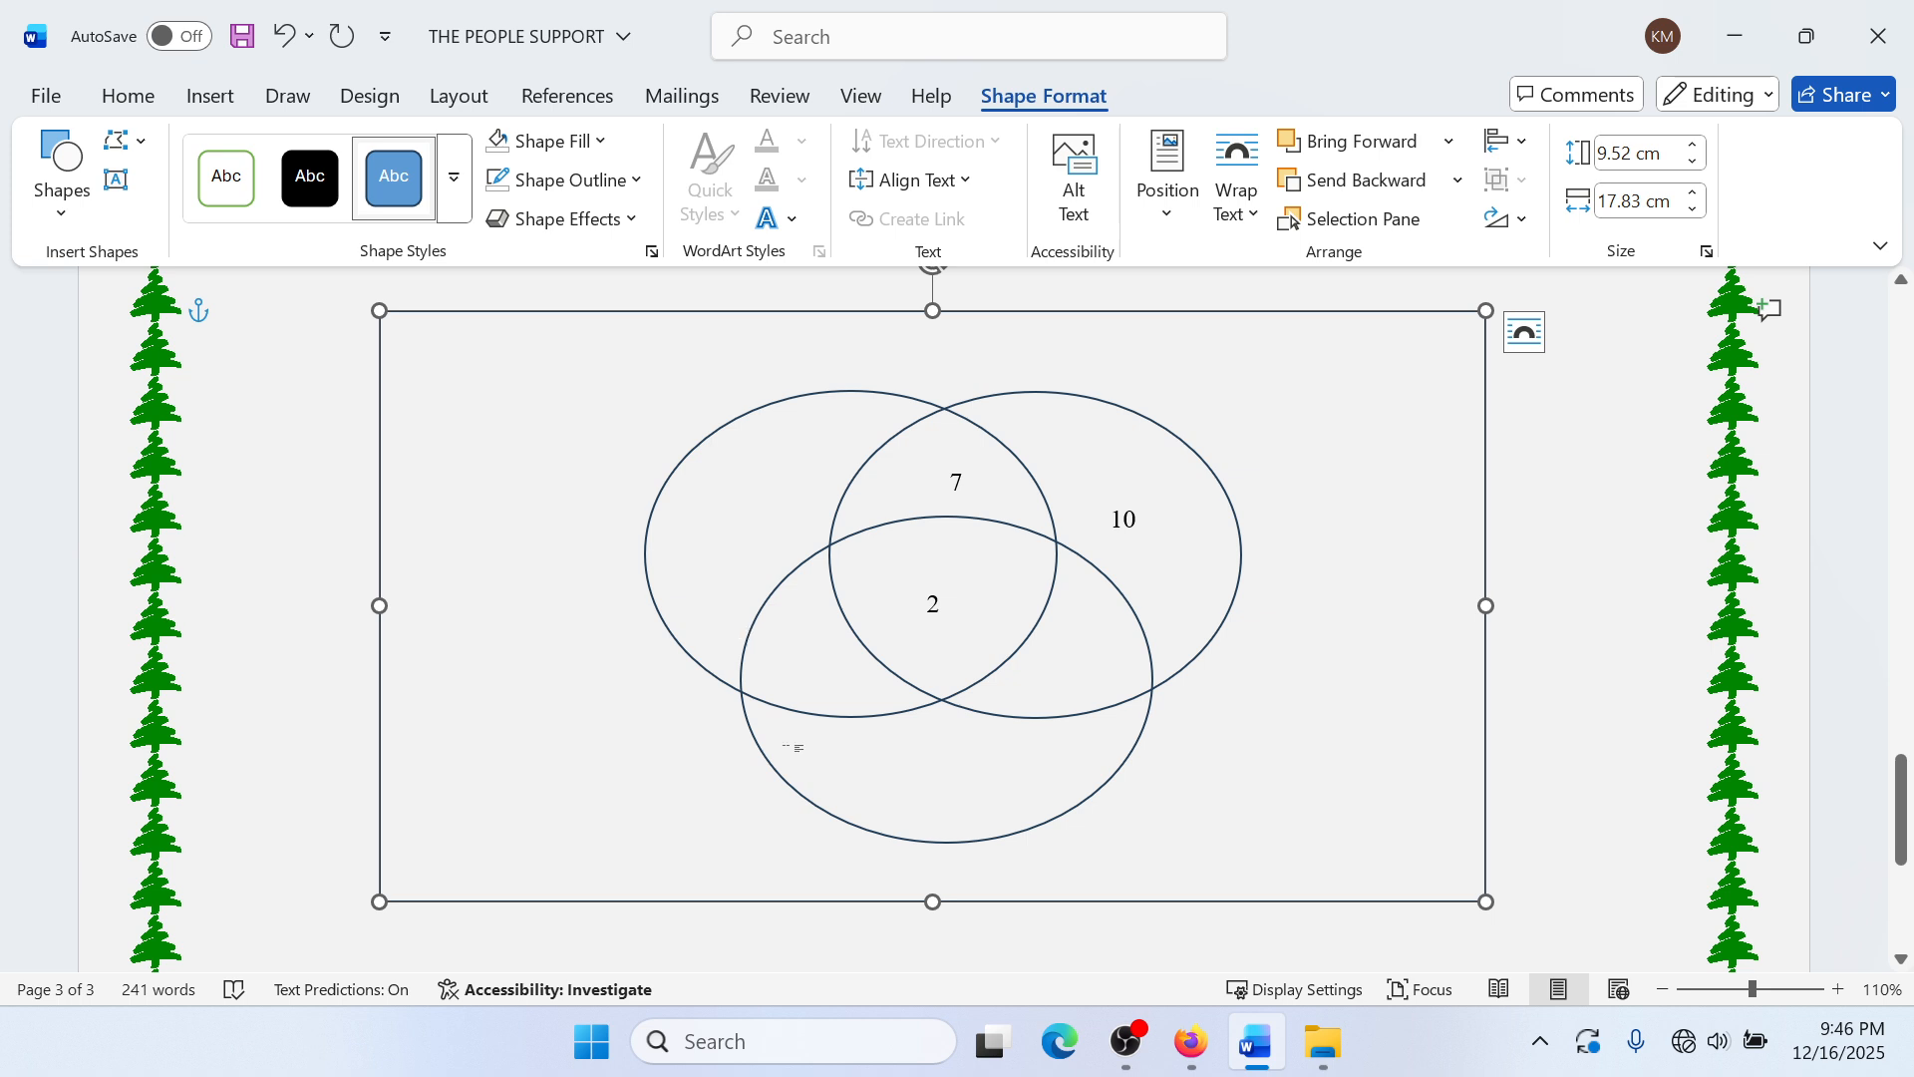
Step: Switch to Firefox to check the topic list in the WORD 1 guideline, and minimize the OBS window
click(1193, 1042)
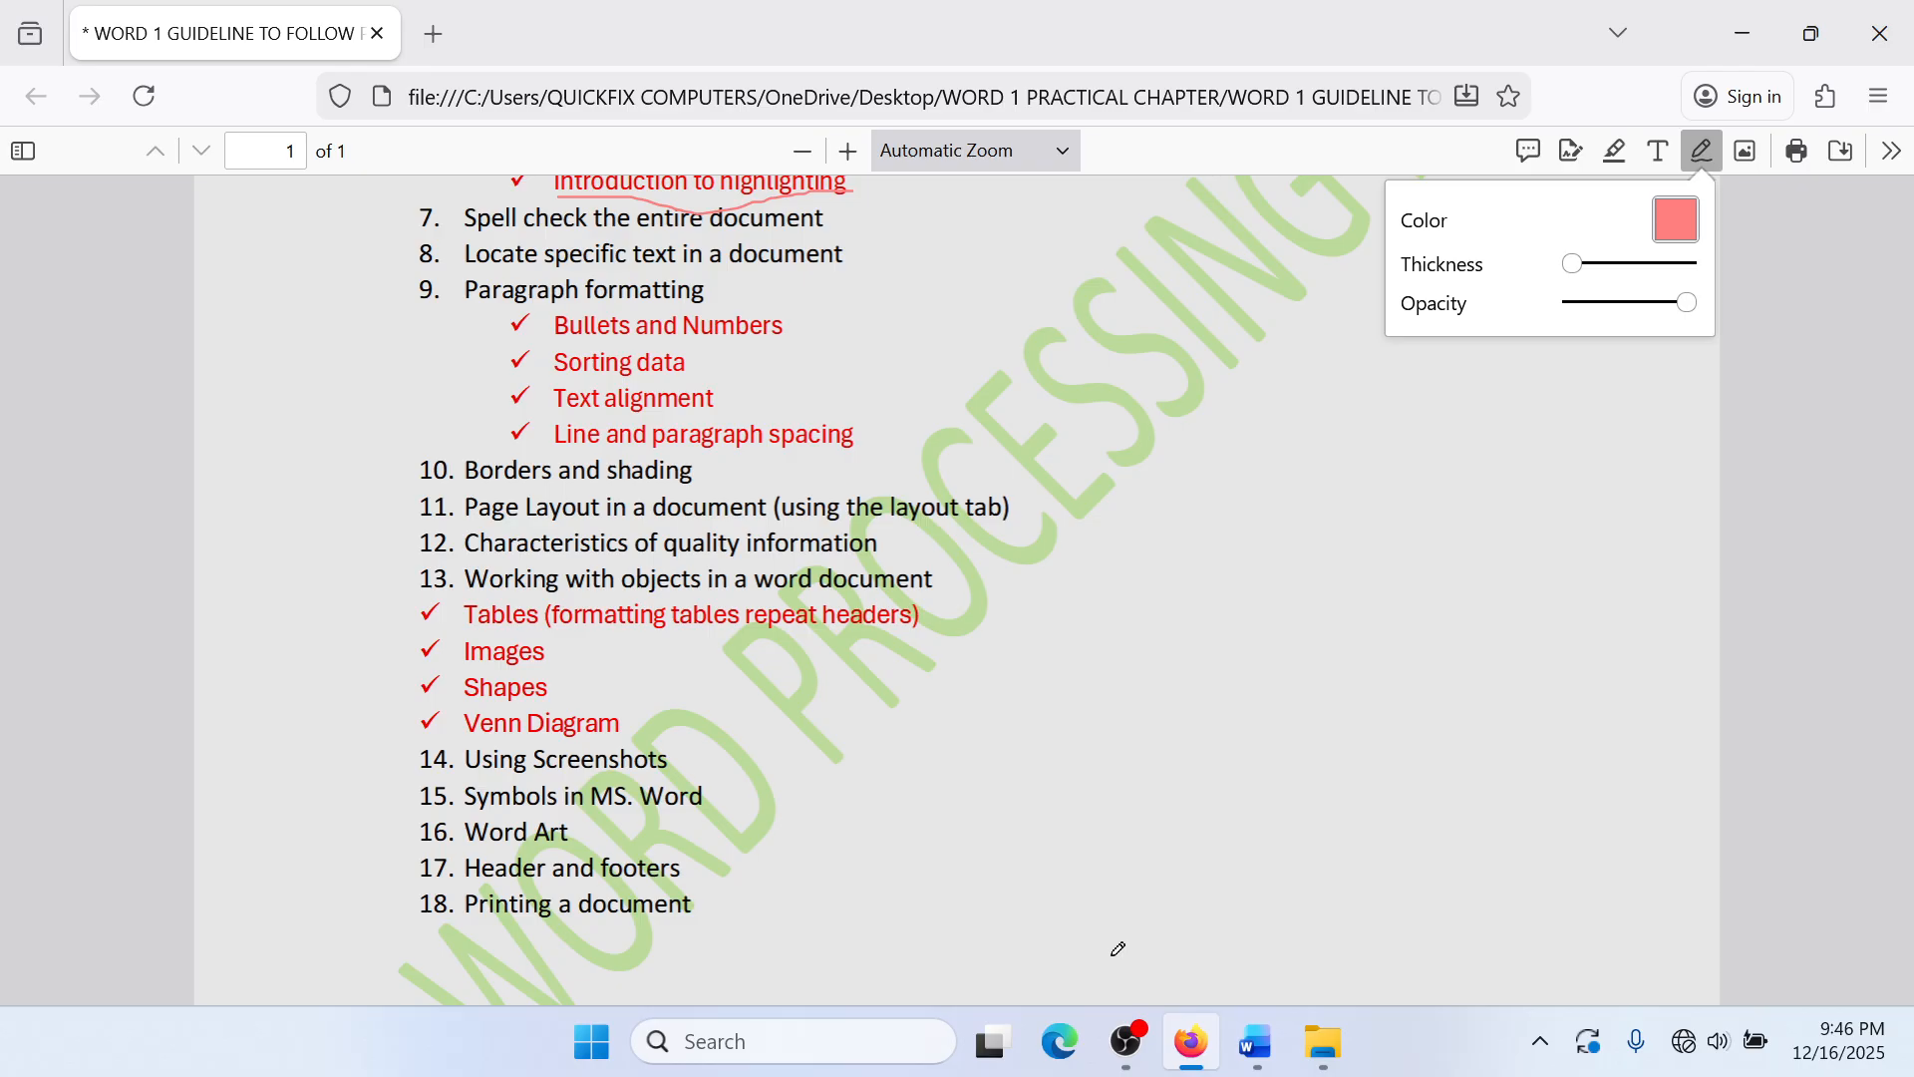
click(1126, 1041)
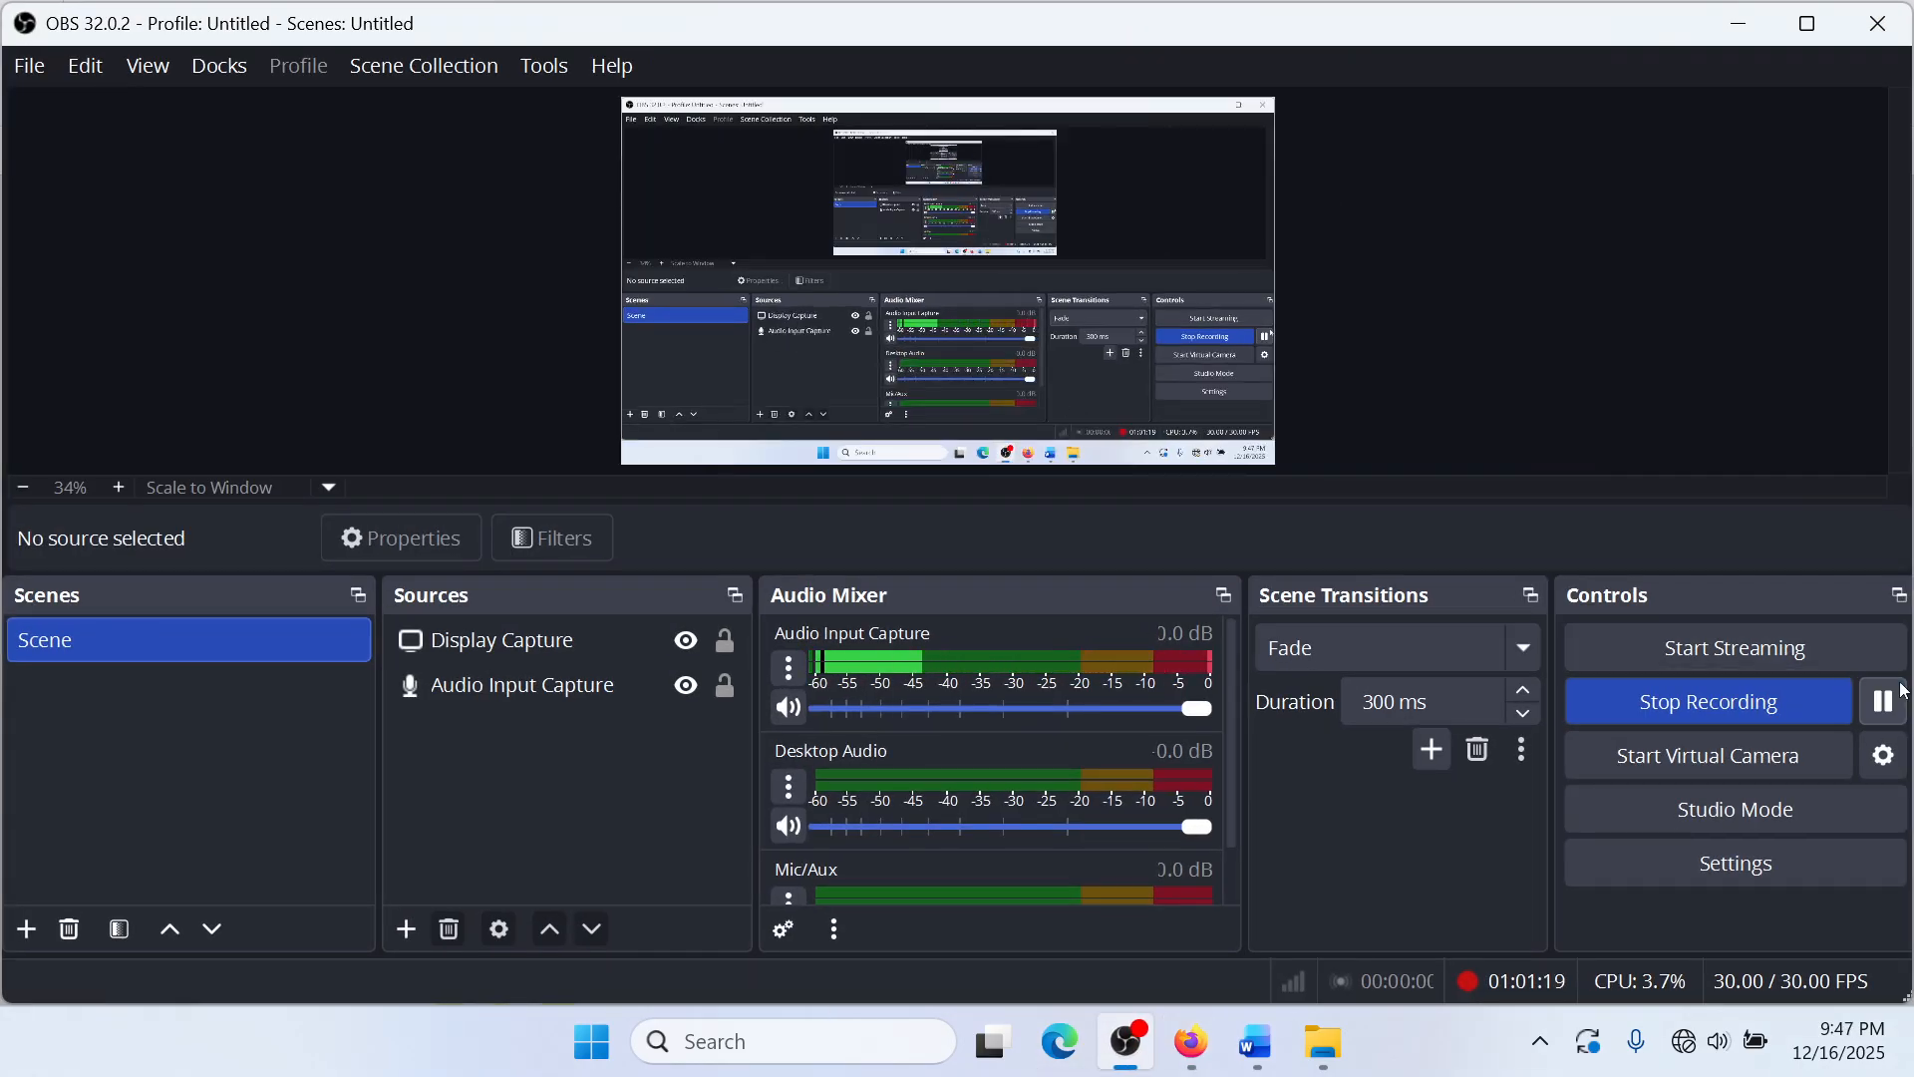
click(1809, 20)
click(1750, 20)
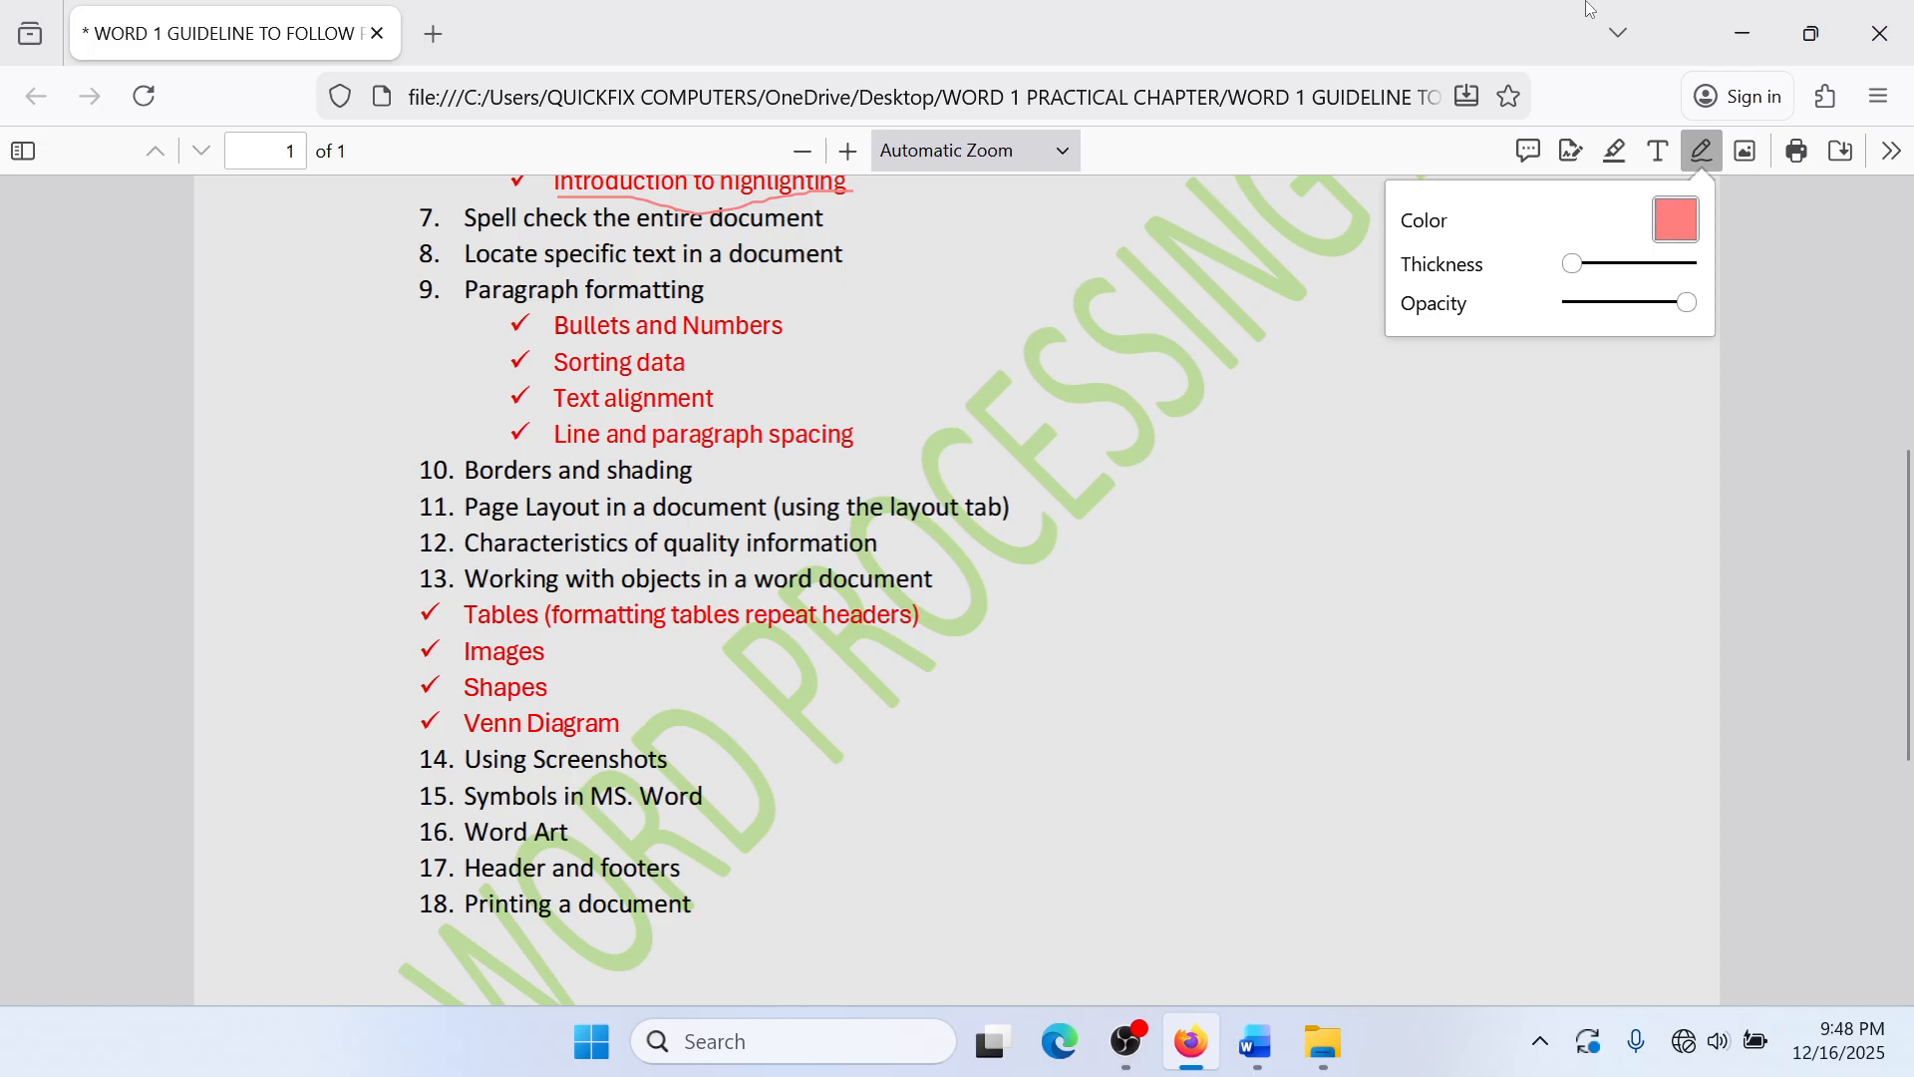
Step: Minimize the open windows to show the desktop and capture the entire screen with Snipping Tool
click(1715, 40)
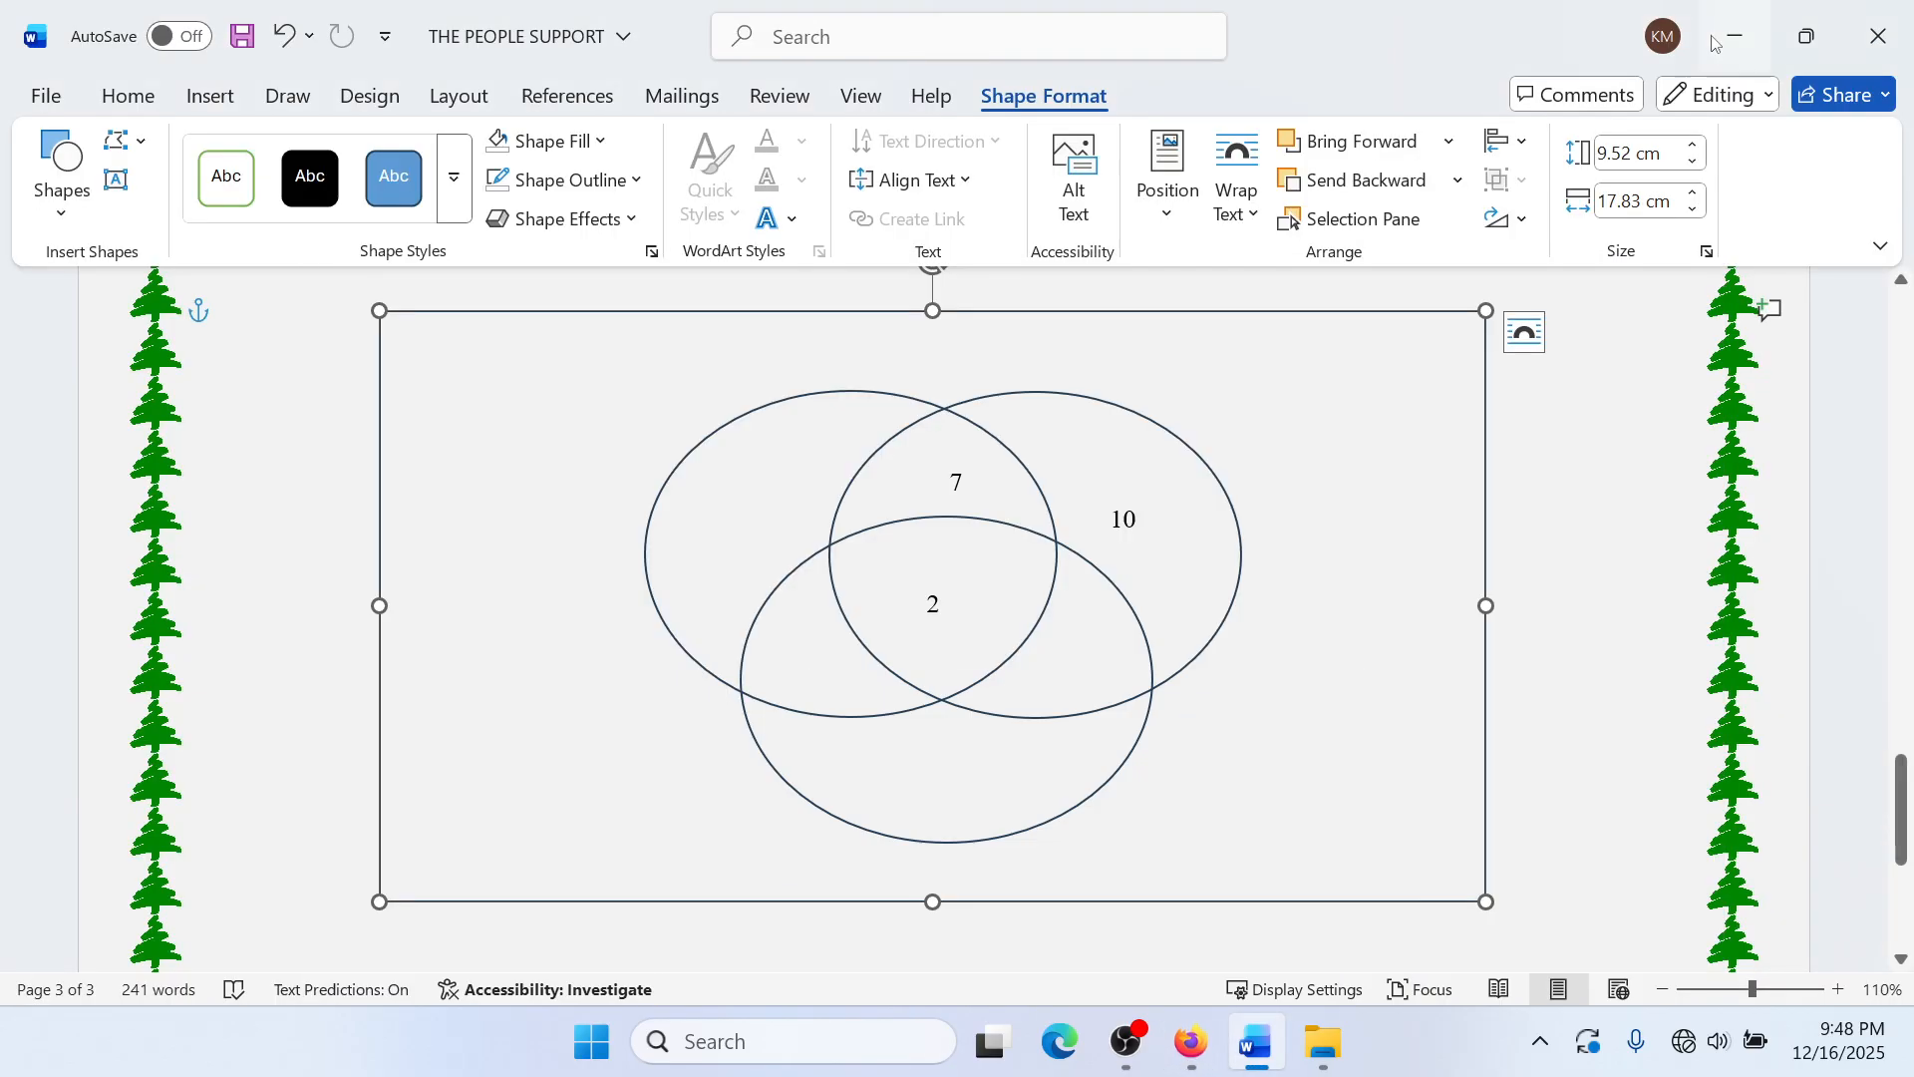
click(1715, 40)
click(1226, 109)
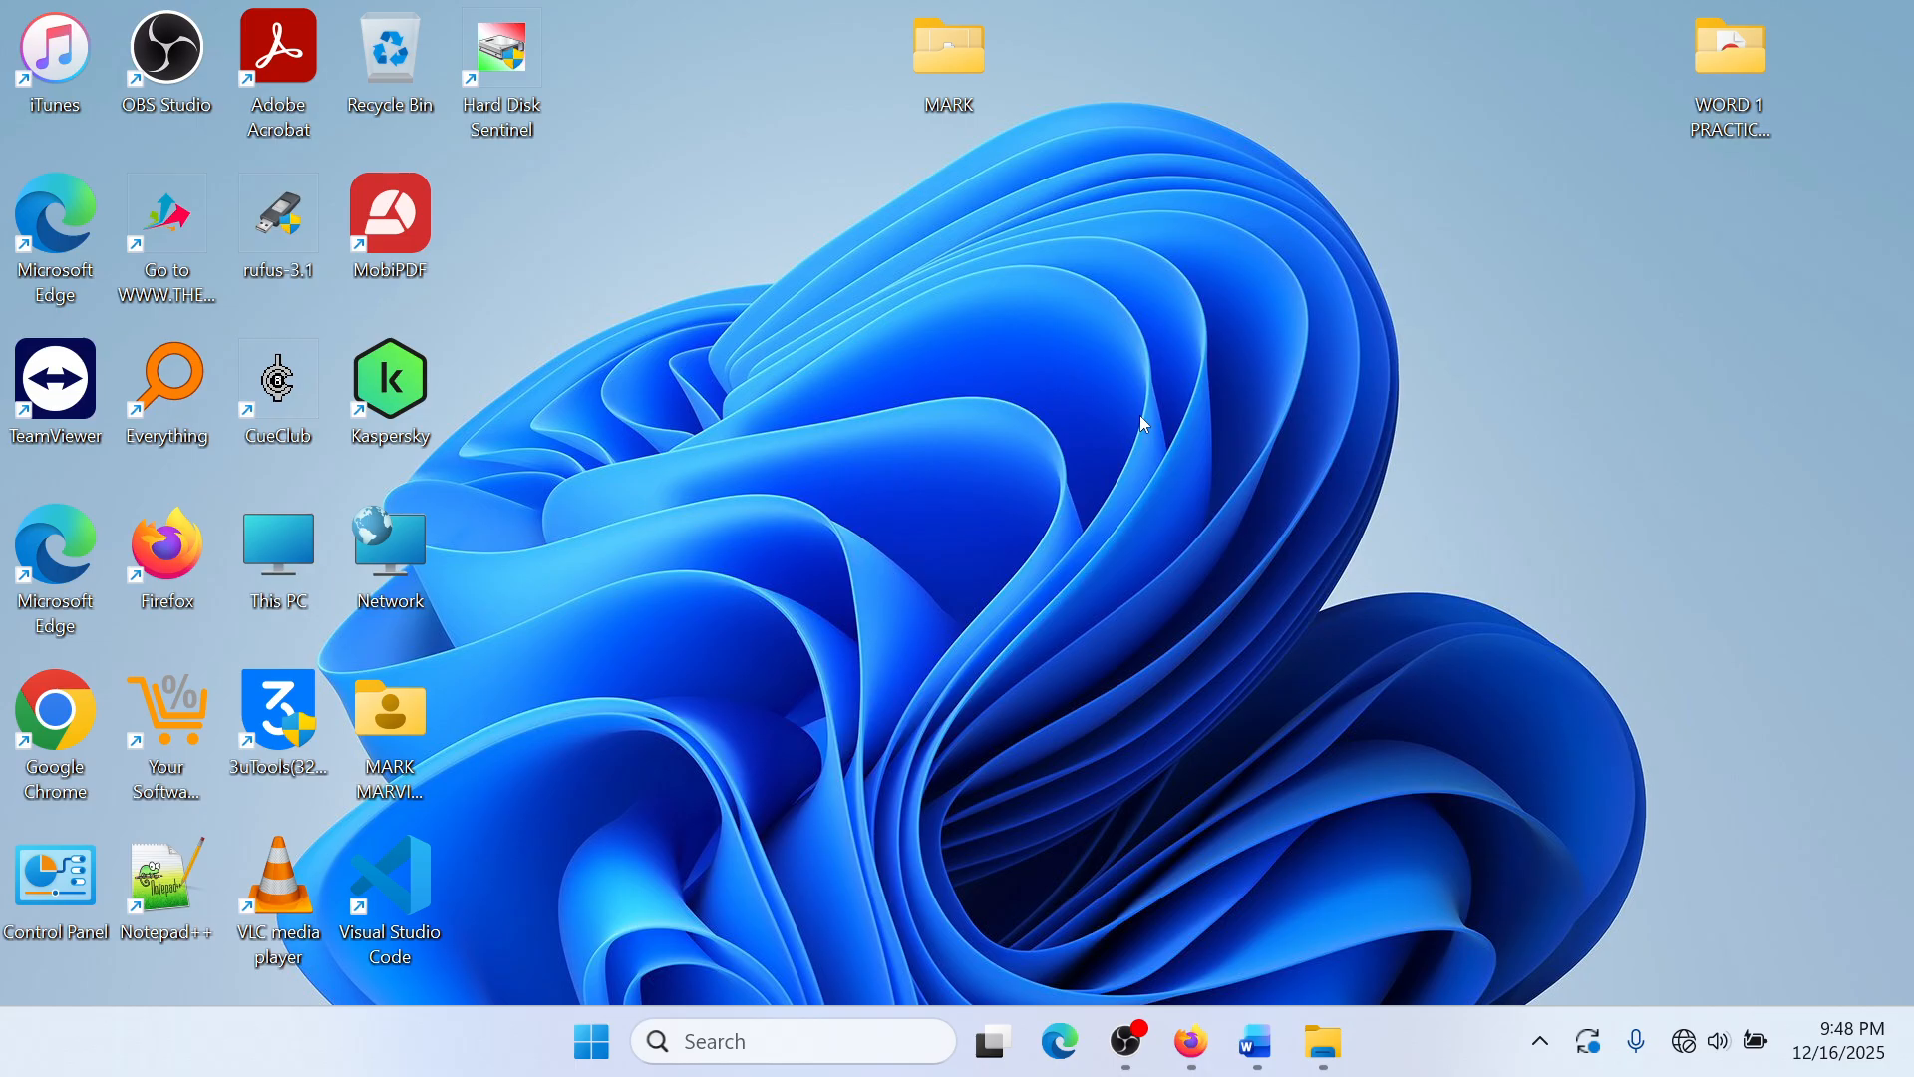
key(super+shift+s)
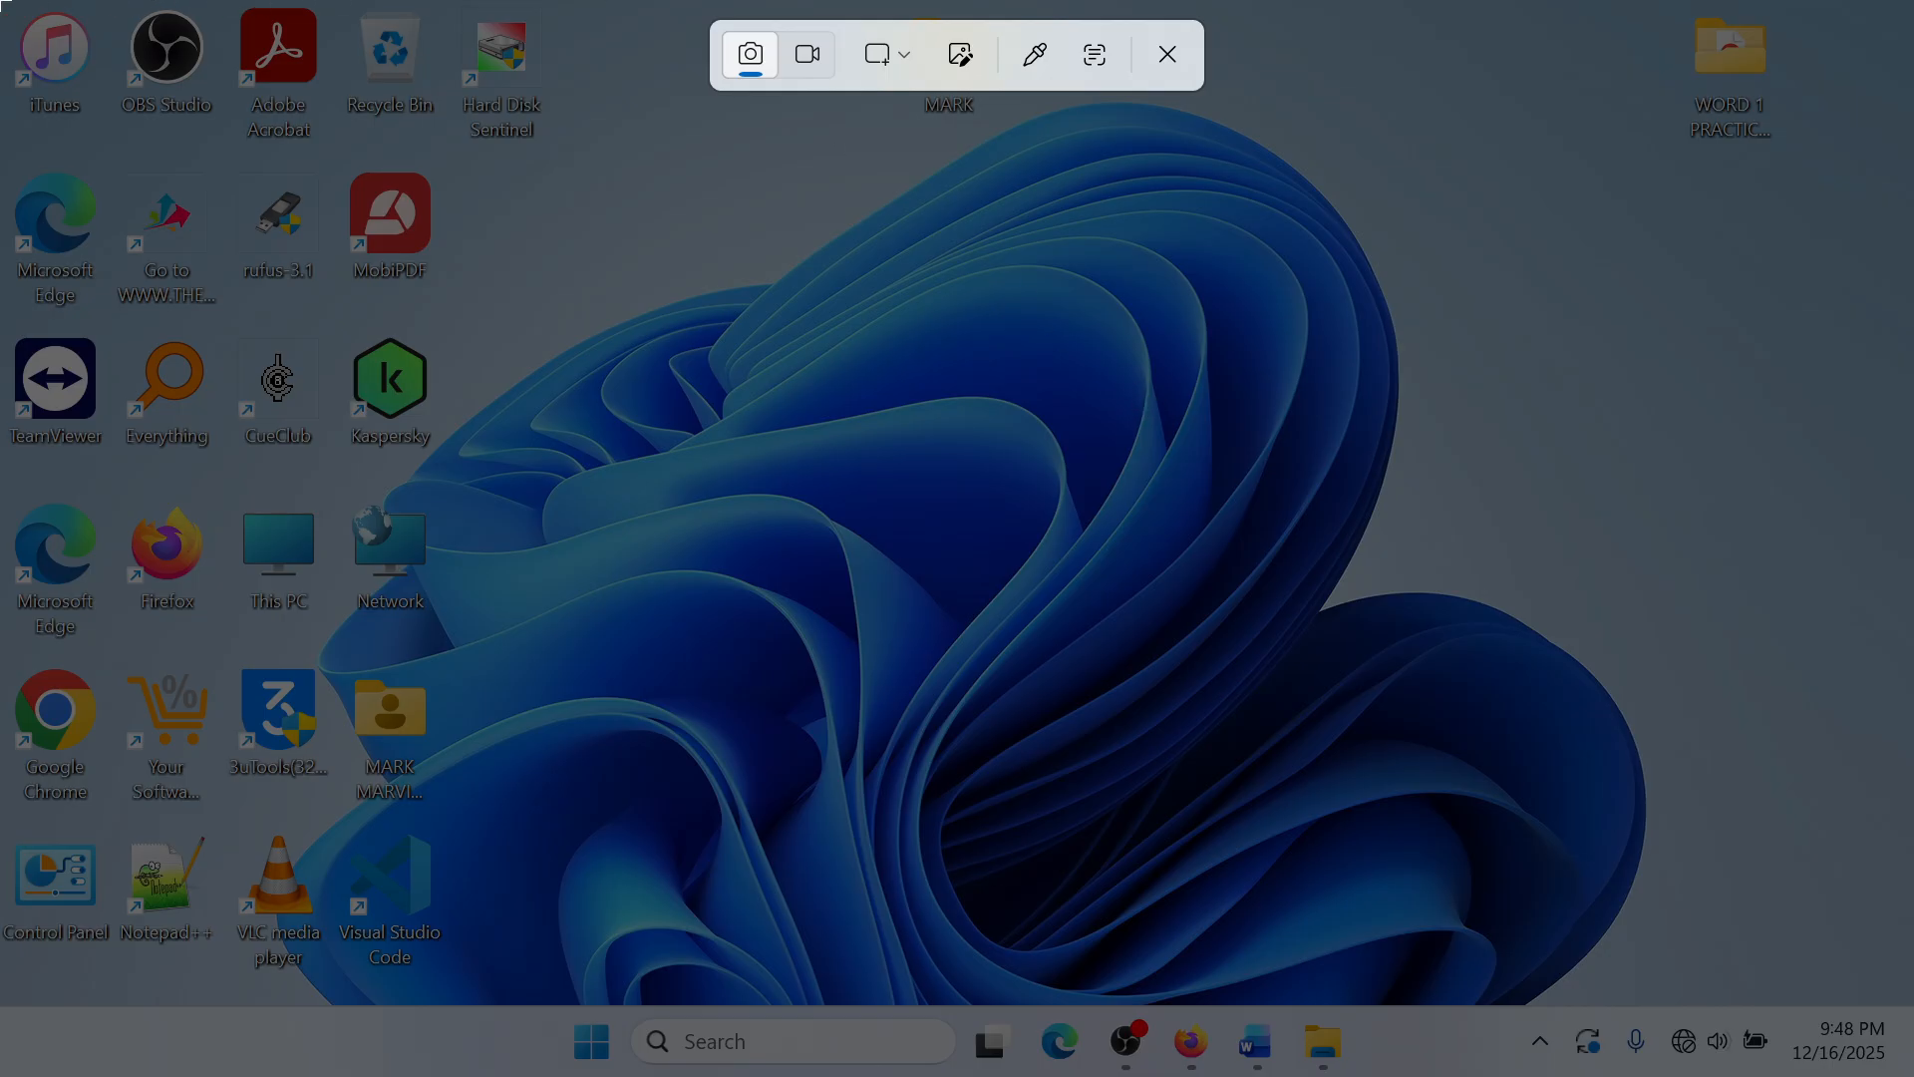
drag(2, 2, 1897, 1075)
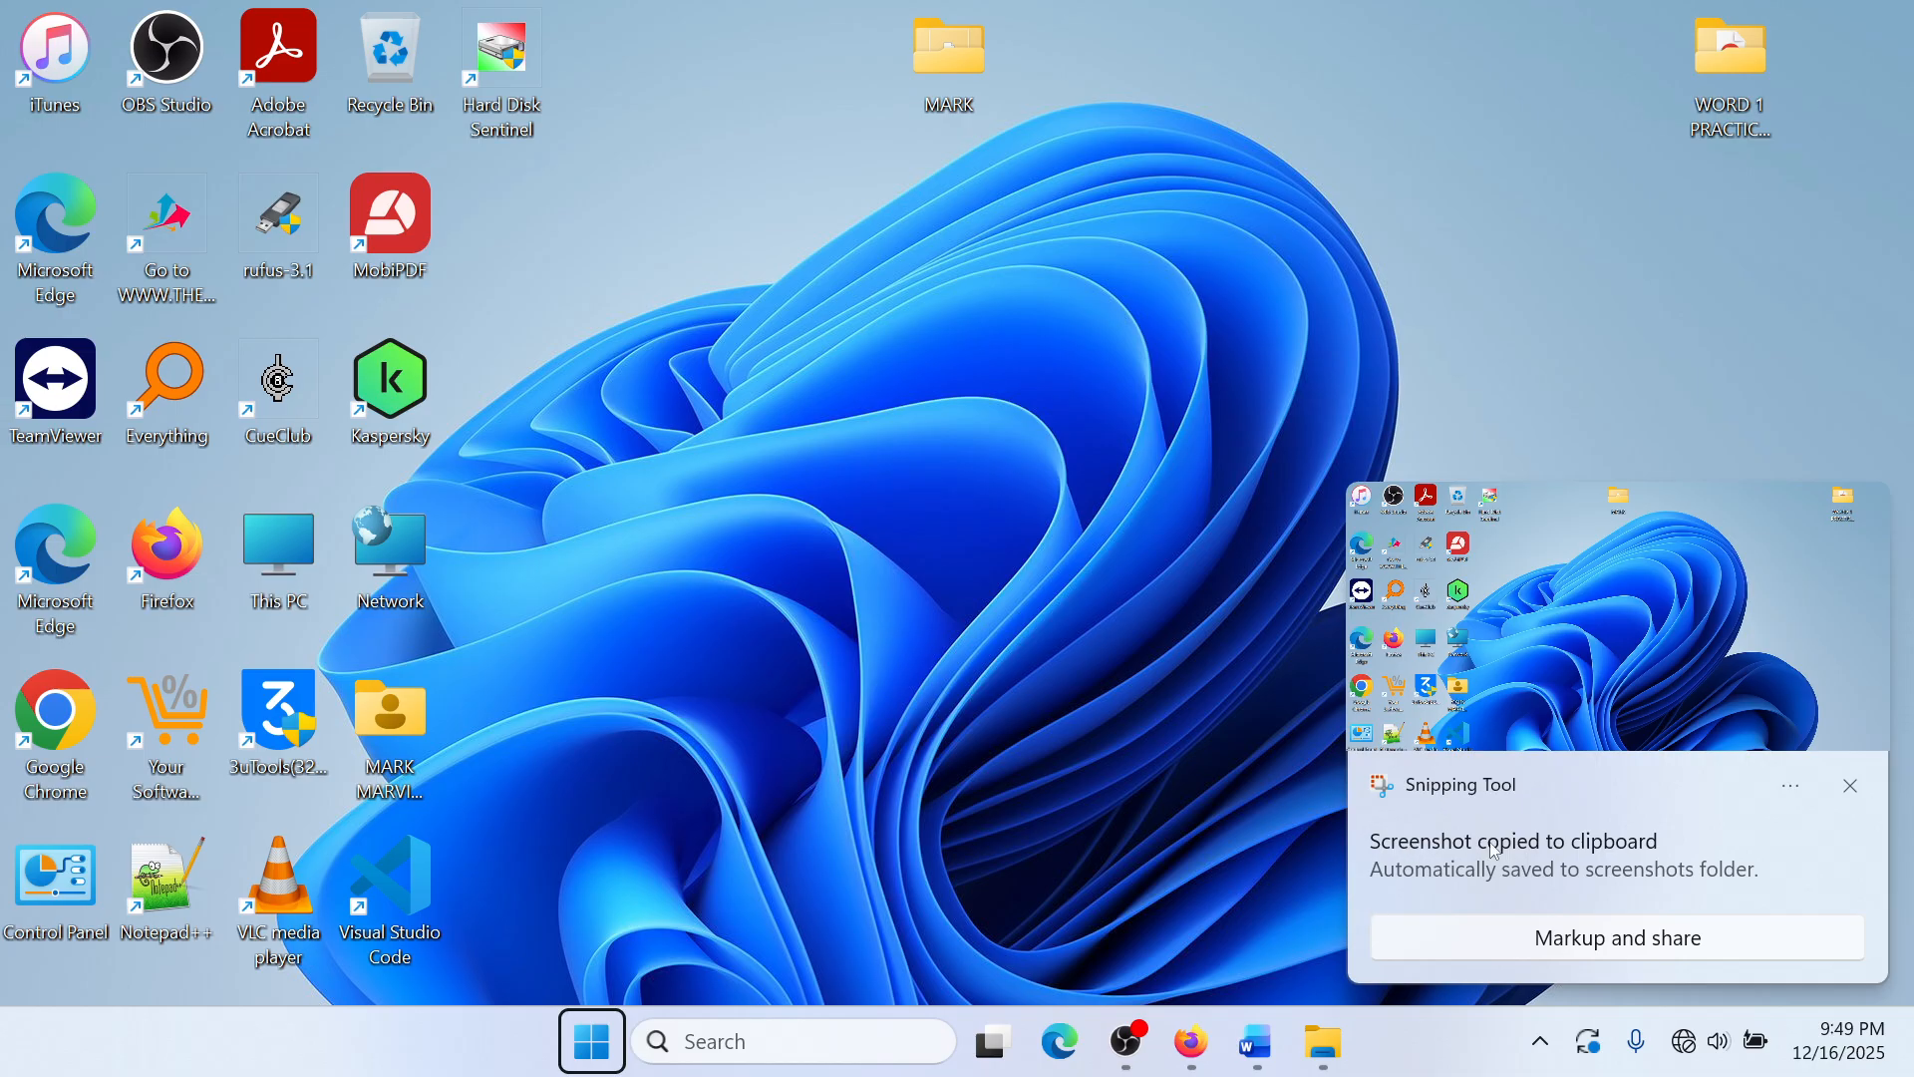
Step: Switch back to Word and place the insertion point in the blank area below the framed Venn diagram
click(1255, 1041)
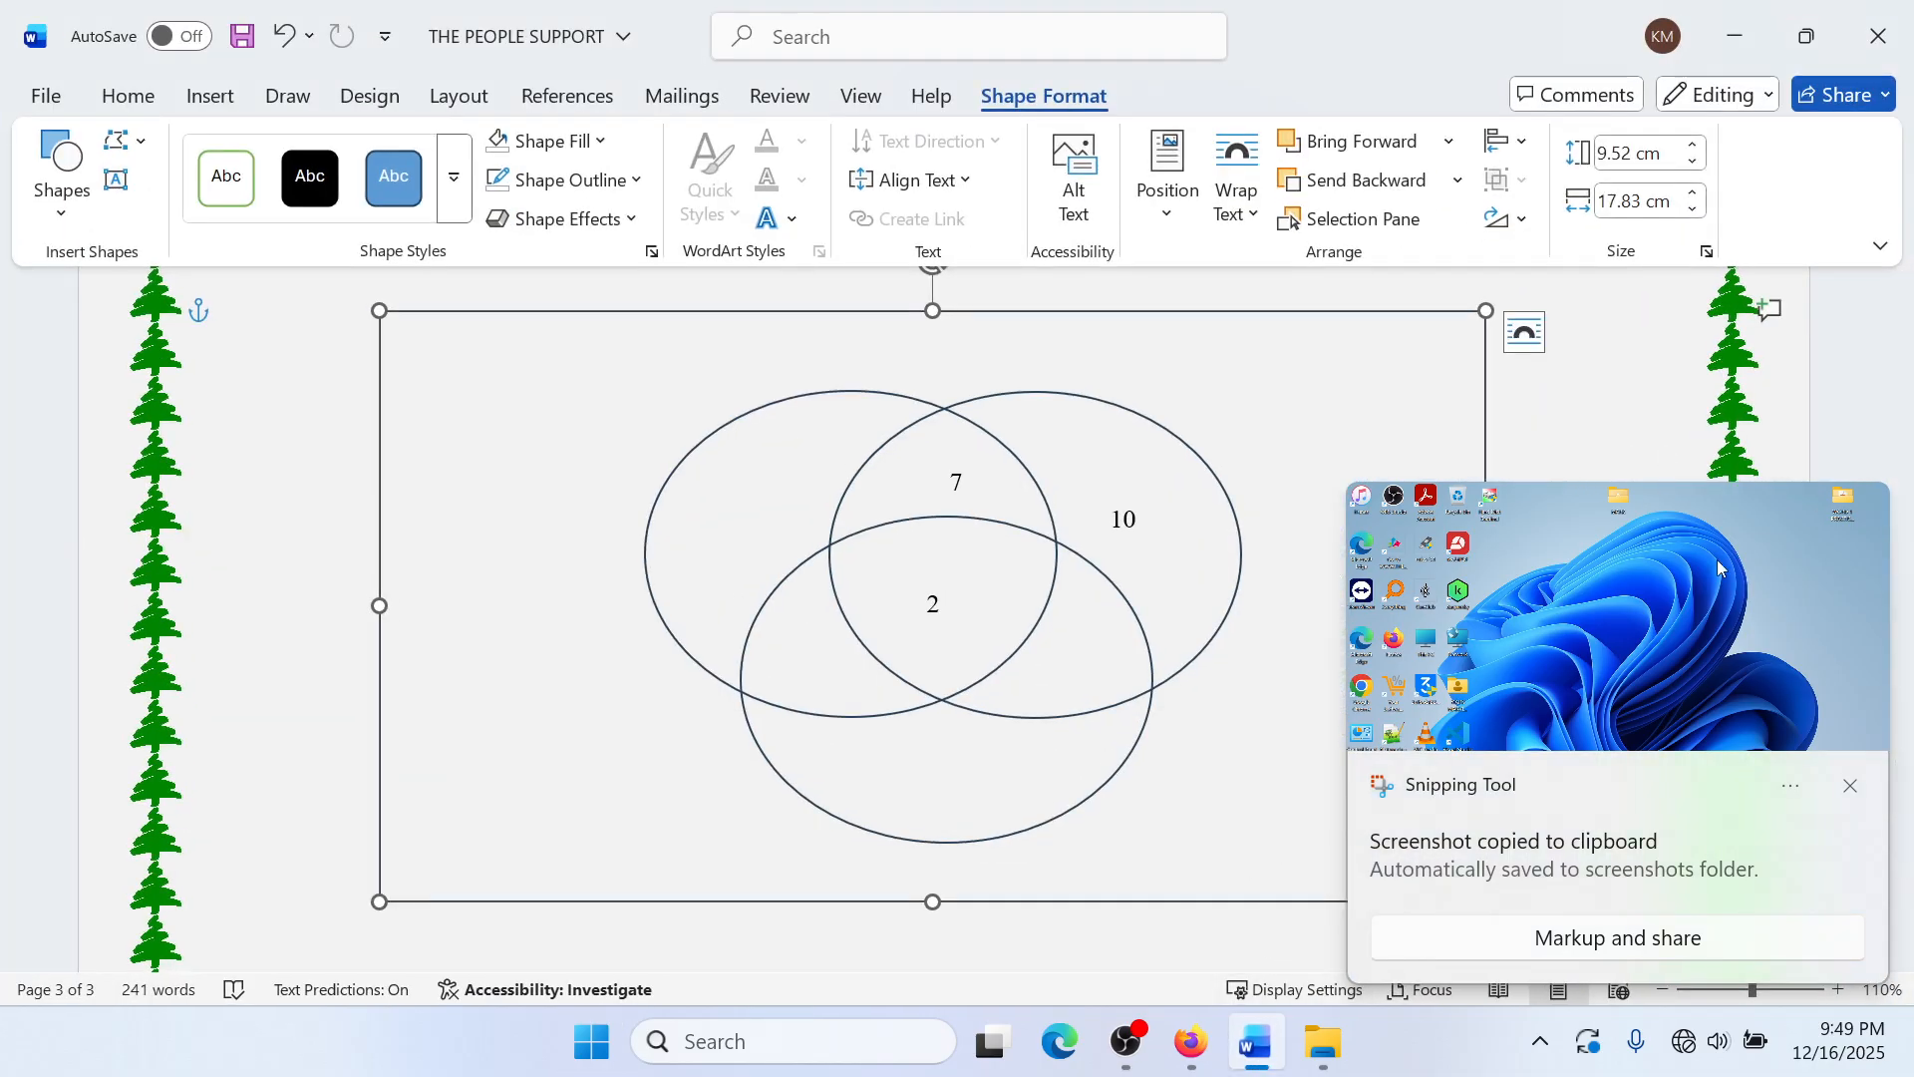
scroll(961, 827, down, 5)
click(961, 826)
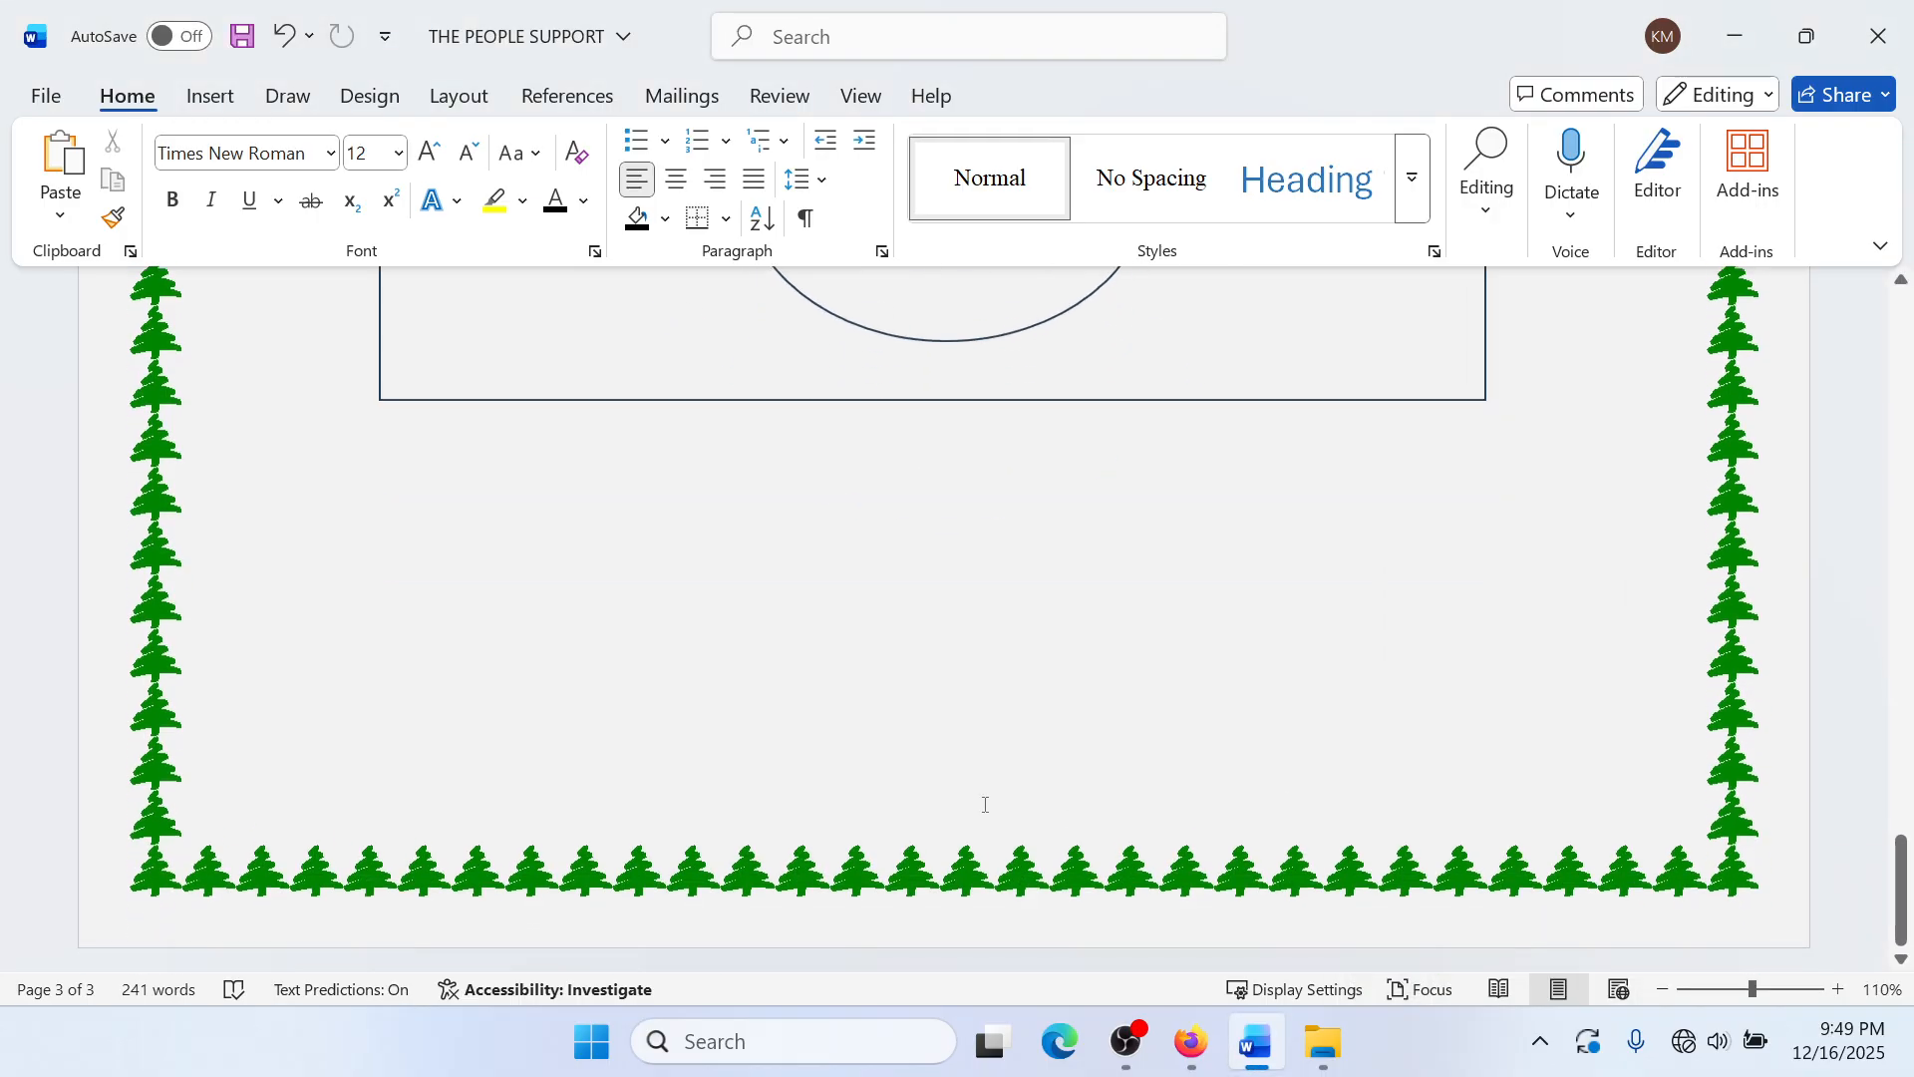
scroll(1002, 795, up, 2)
scroll(654, 790, down, 2)
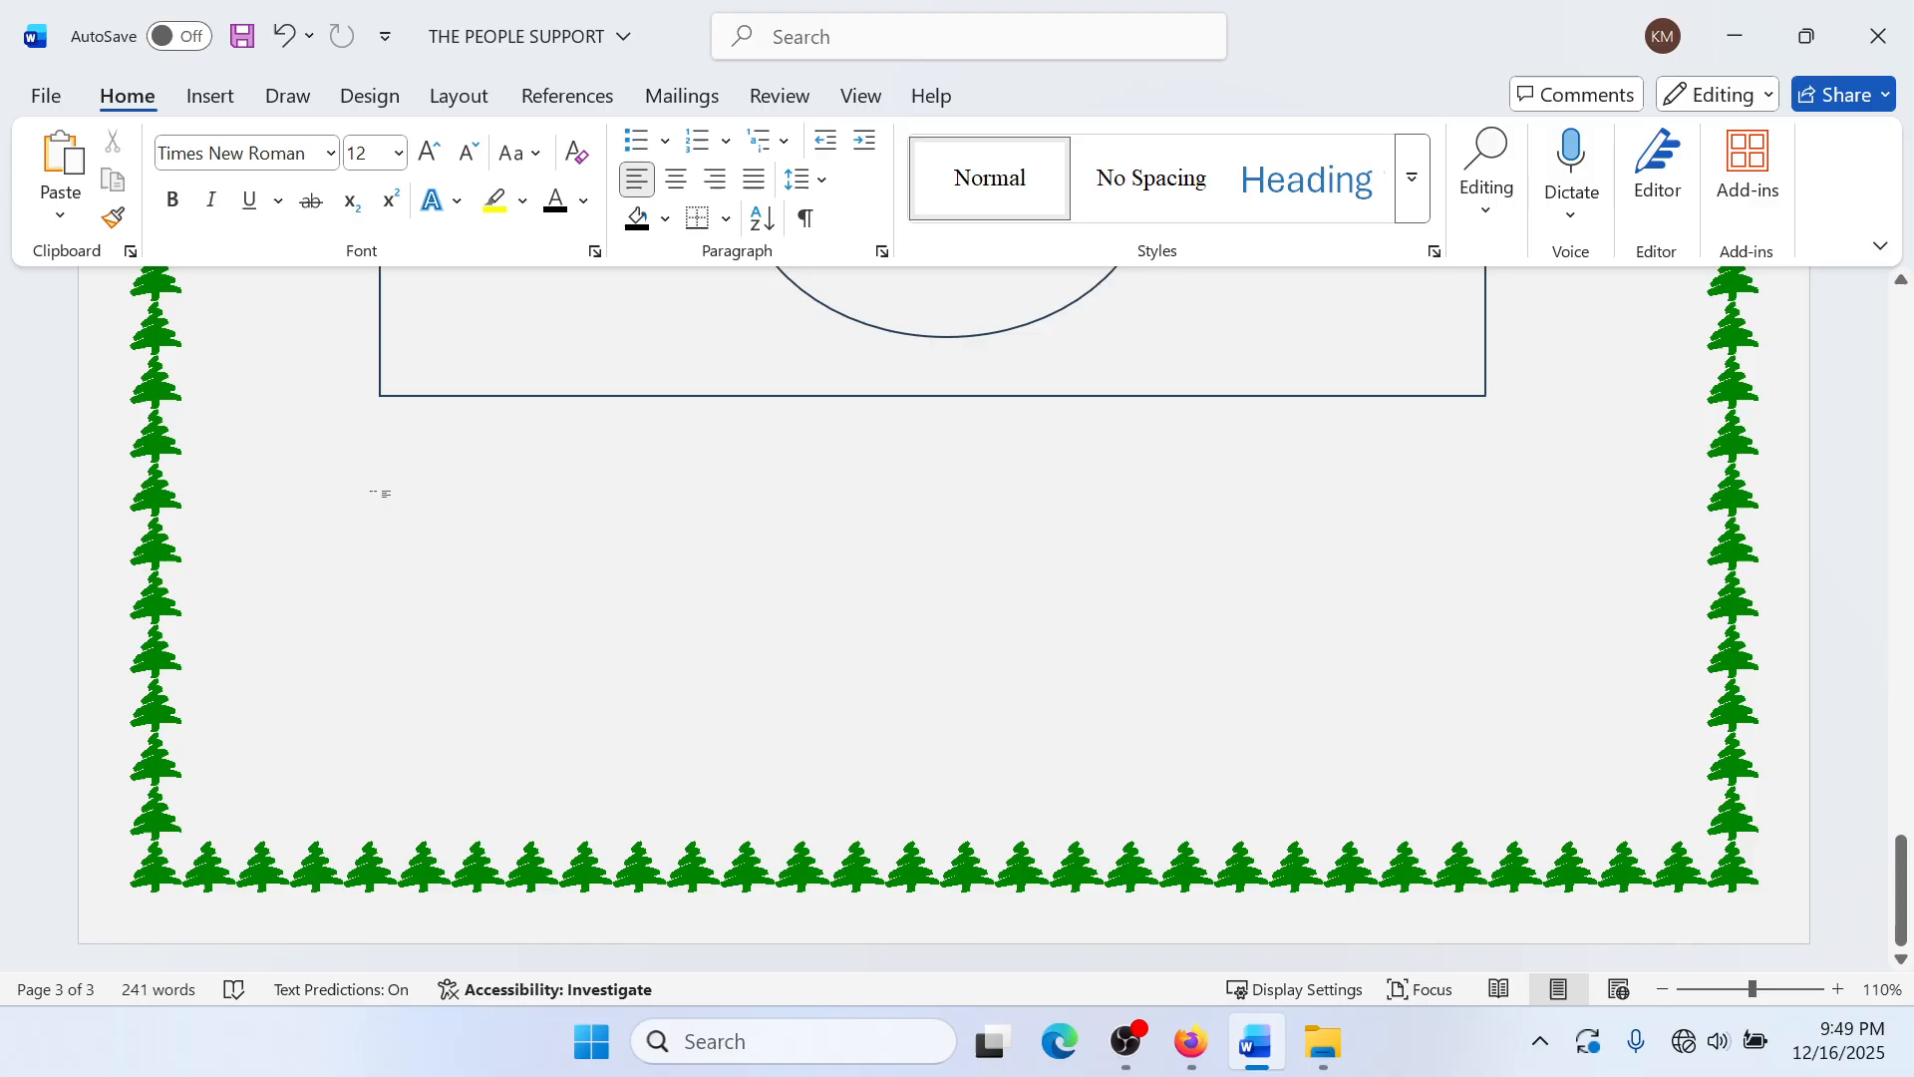
double_click(376, 503)
key(ctrl+z)
scroll(387, 610, down, 4)
double_click(380, 453)
Step: Insert blank lines below the framed Venn diagram until the insertion point reaches a new page 4
key(Return)
key(Return)
key(Return)
key(Return)
key(Return)
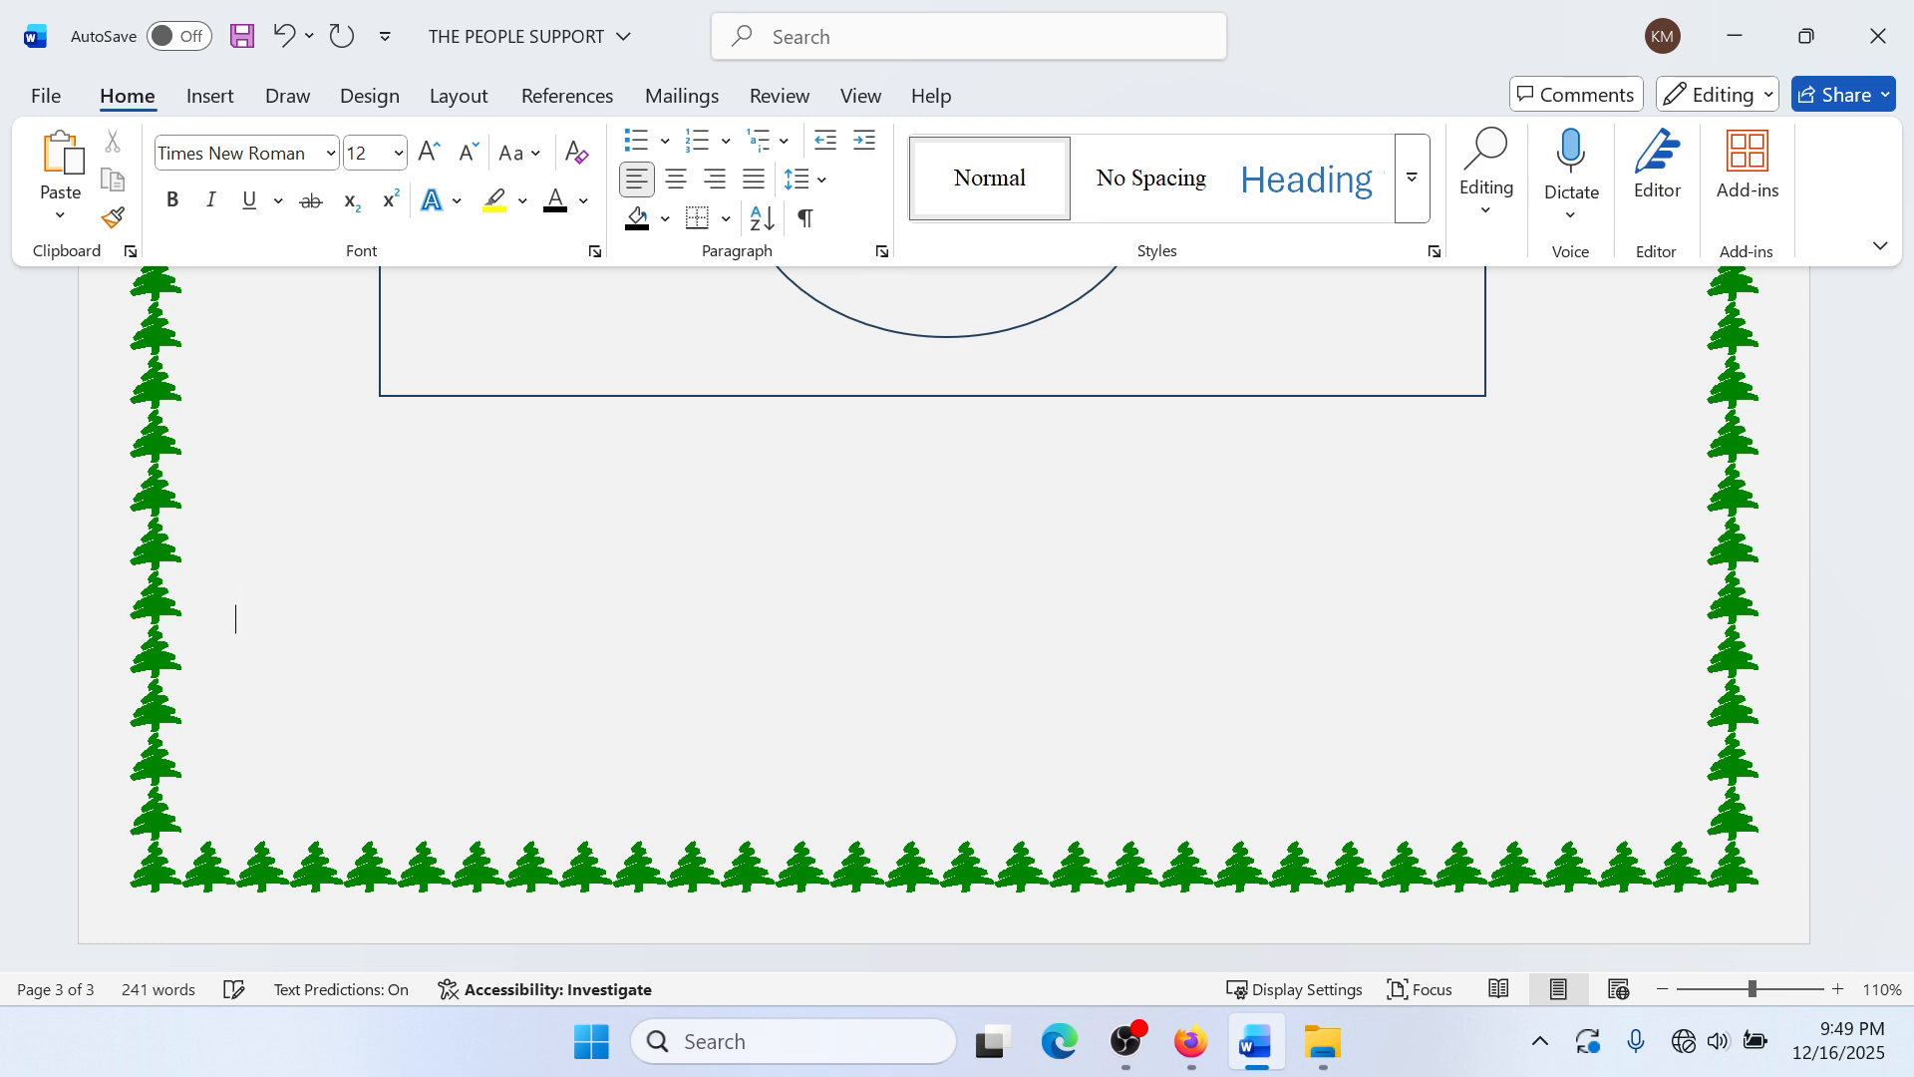
key(Return)
key(Return)
key(Return)
key(Return)
key(Return)
key(Return)
key(Return)
key(Return)
key(Return)
key(Return)
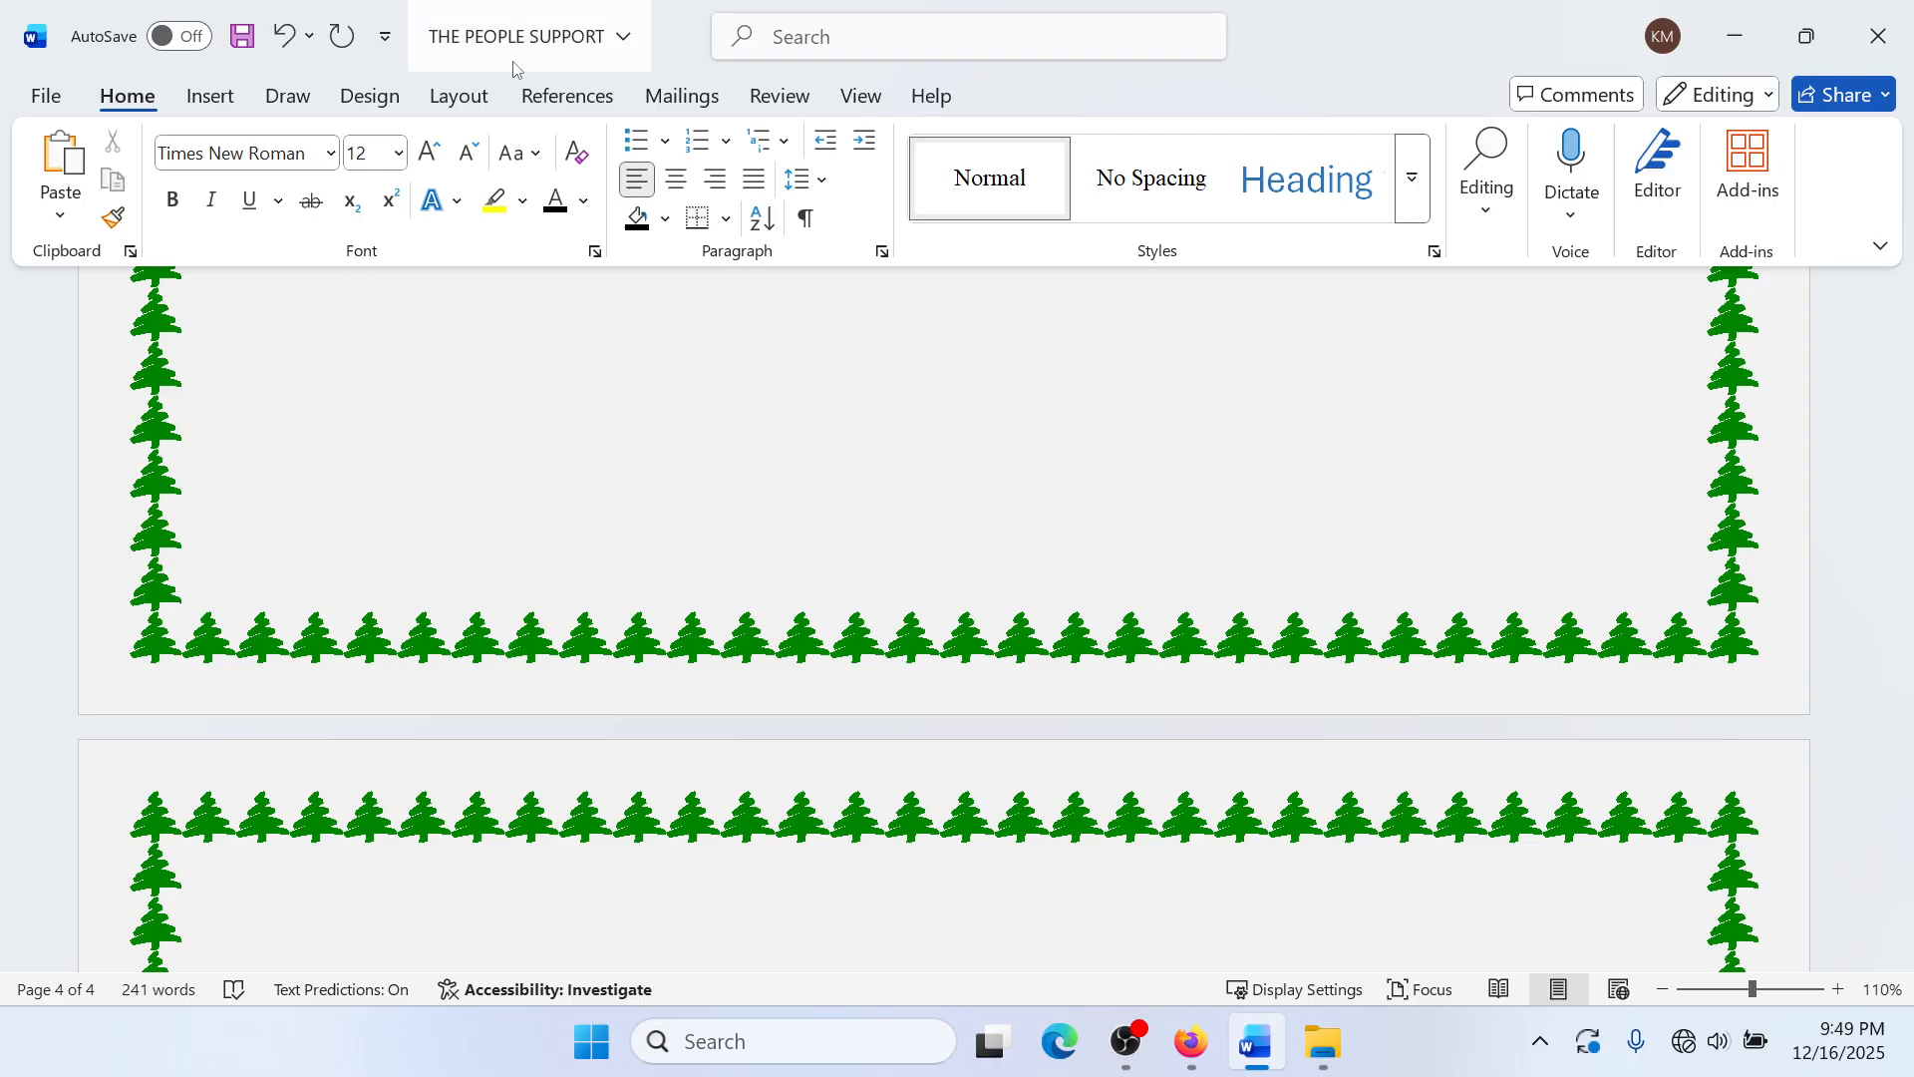
Step: Paste the captured desktop screenshot at the insertion point on page 4
scroll(190, 917, down, 3)
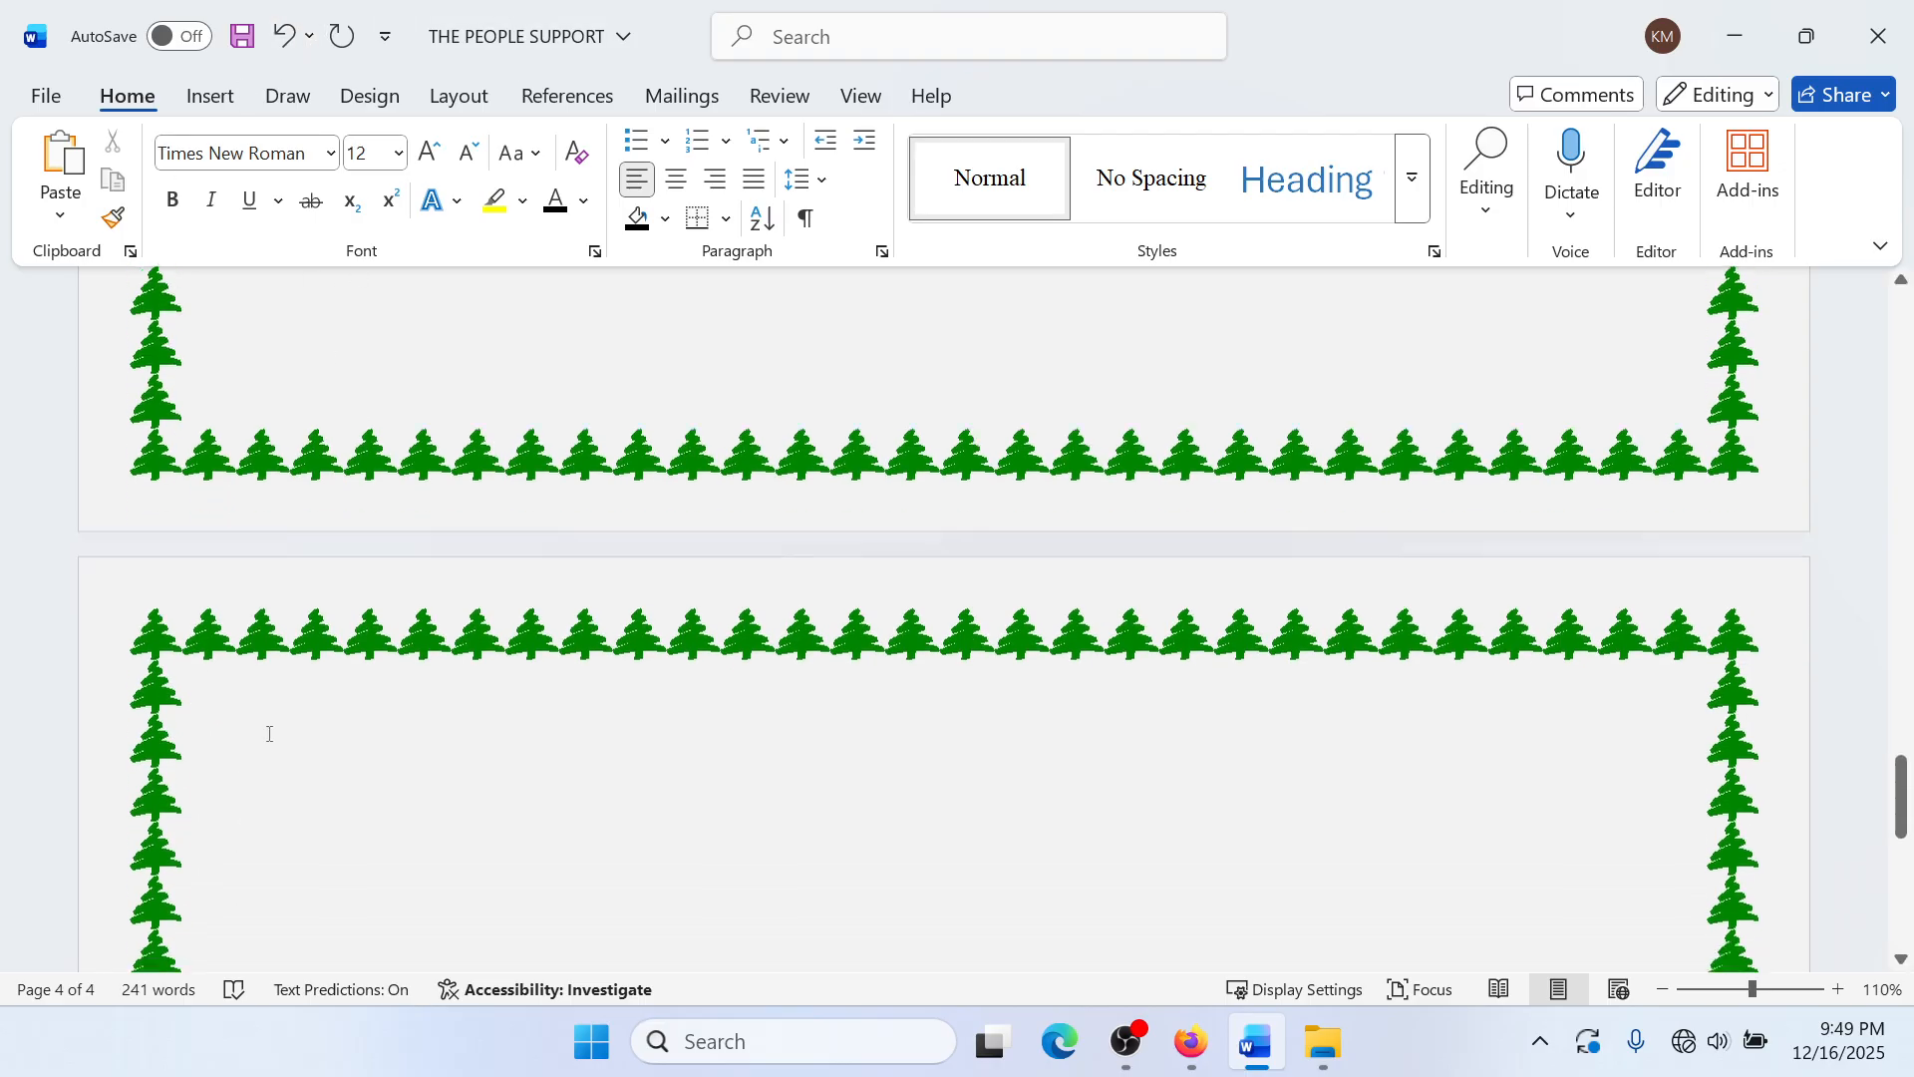
right_click(240, 704)
click(313, 358)
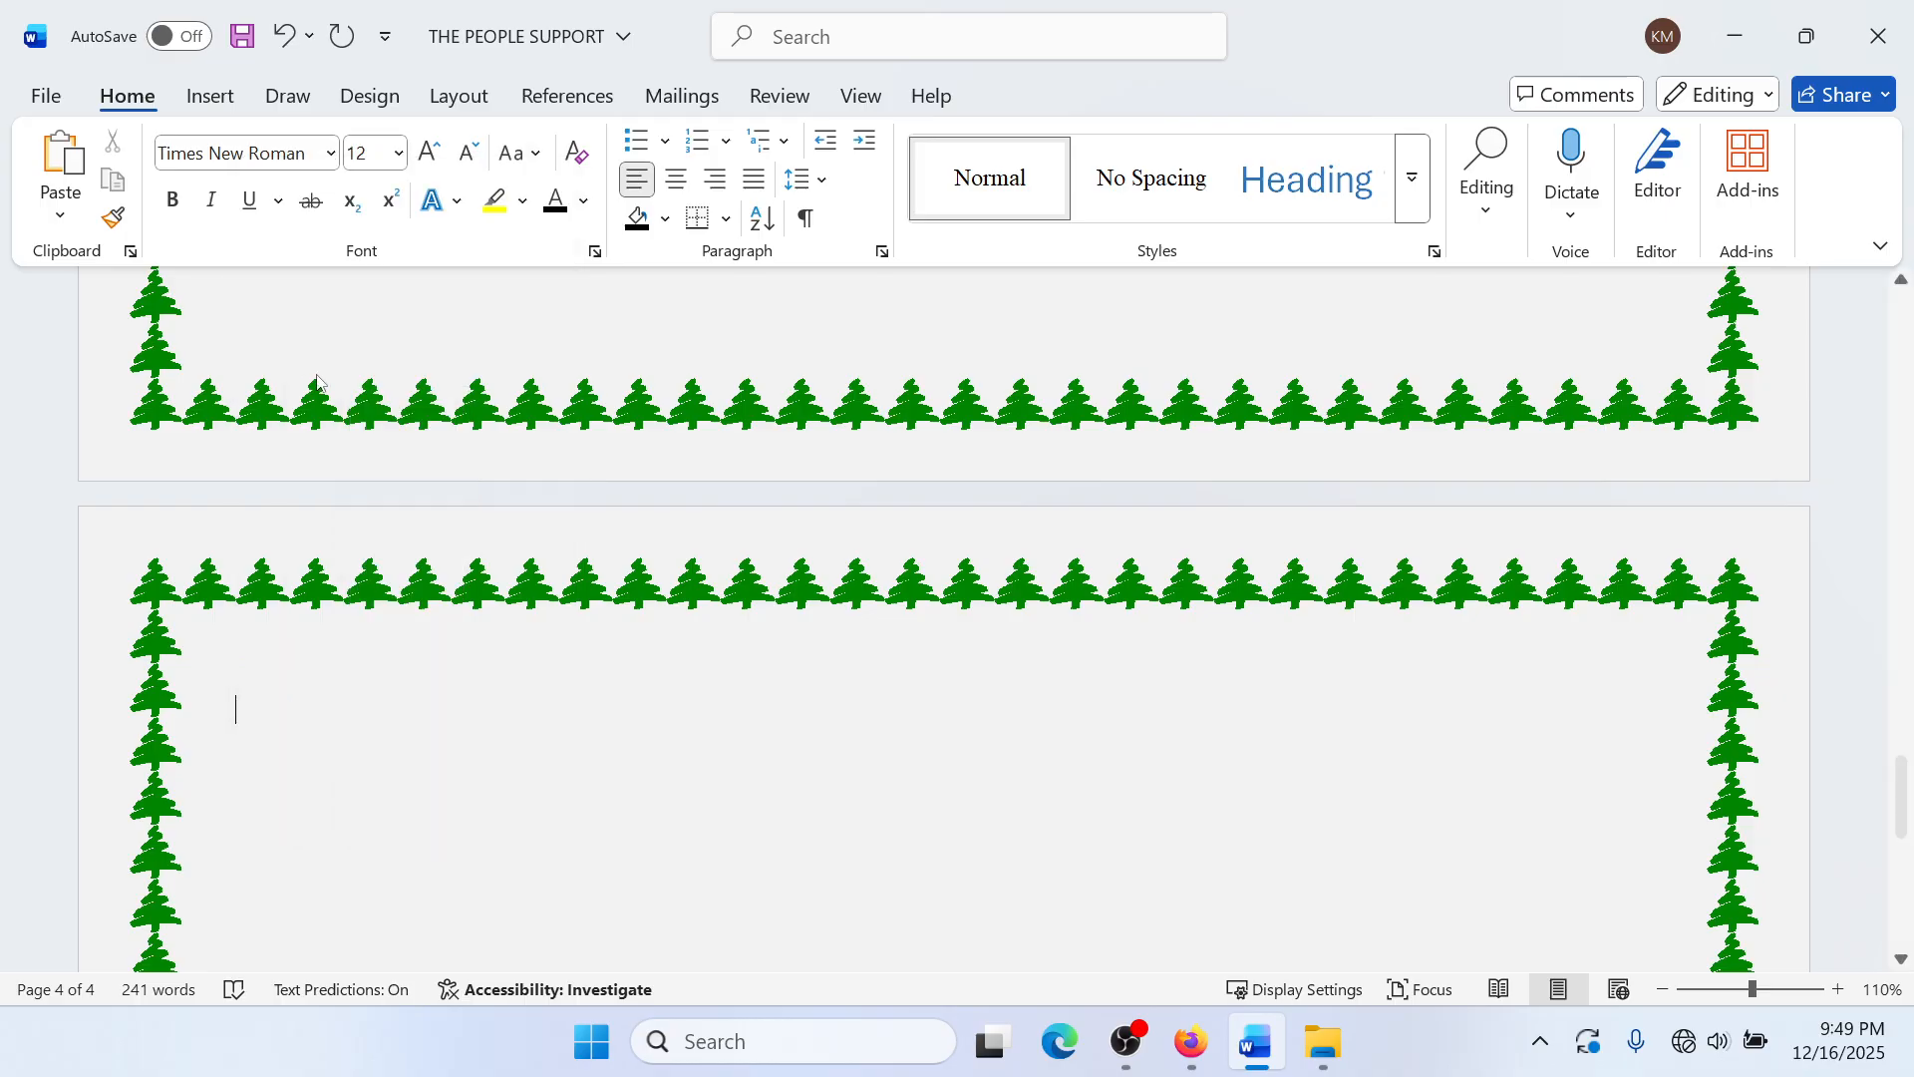
scroll(399, 499, up, 4)
scroll(598, 528, down, 4)
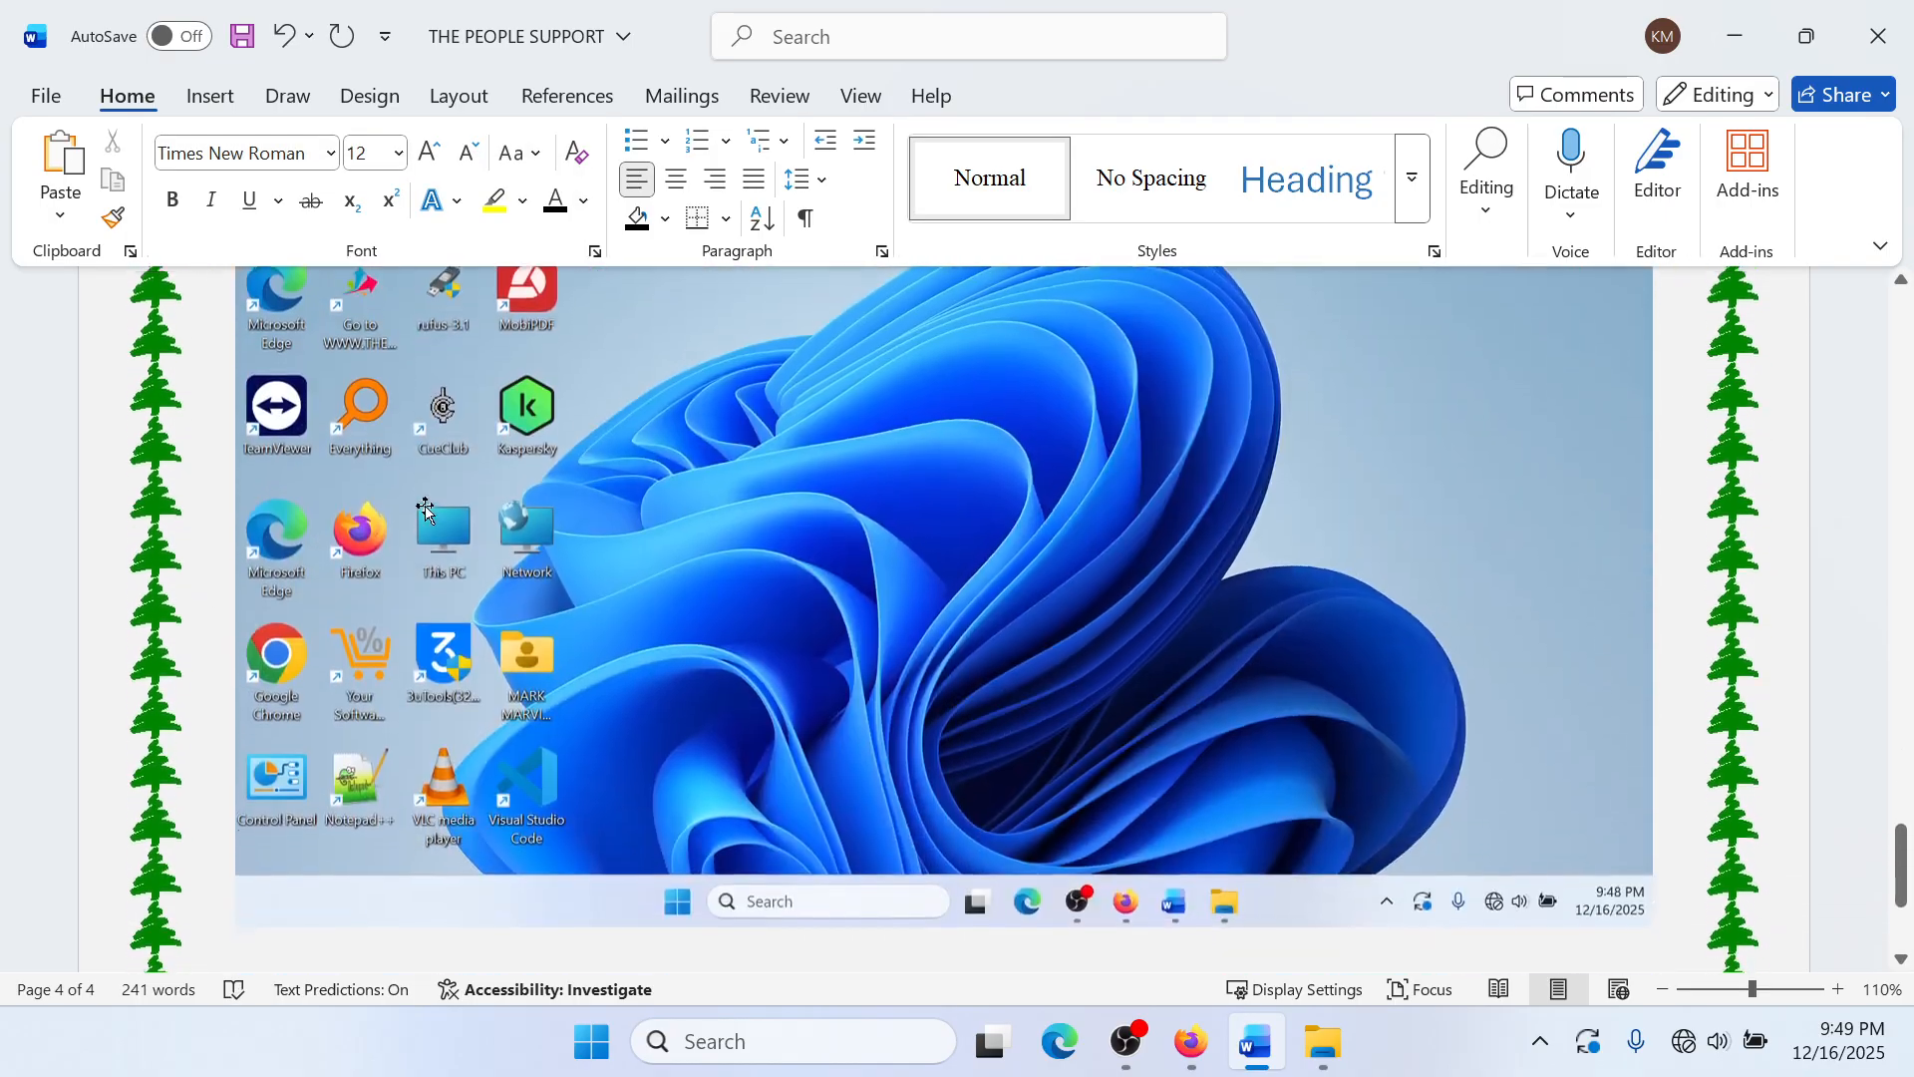
scroll(799, 538, up, 1)
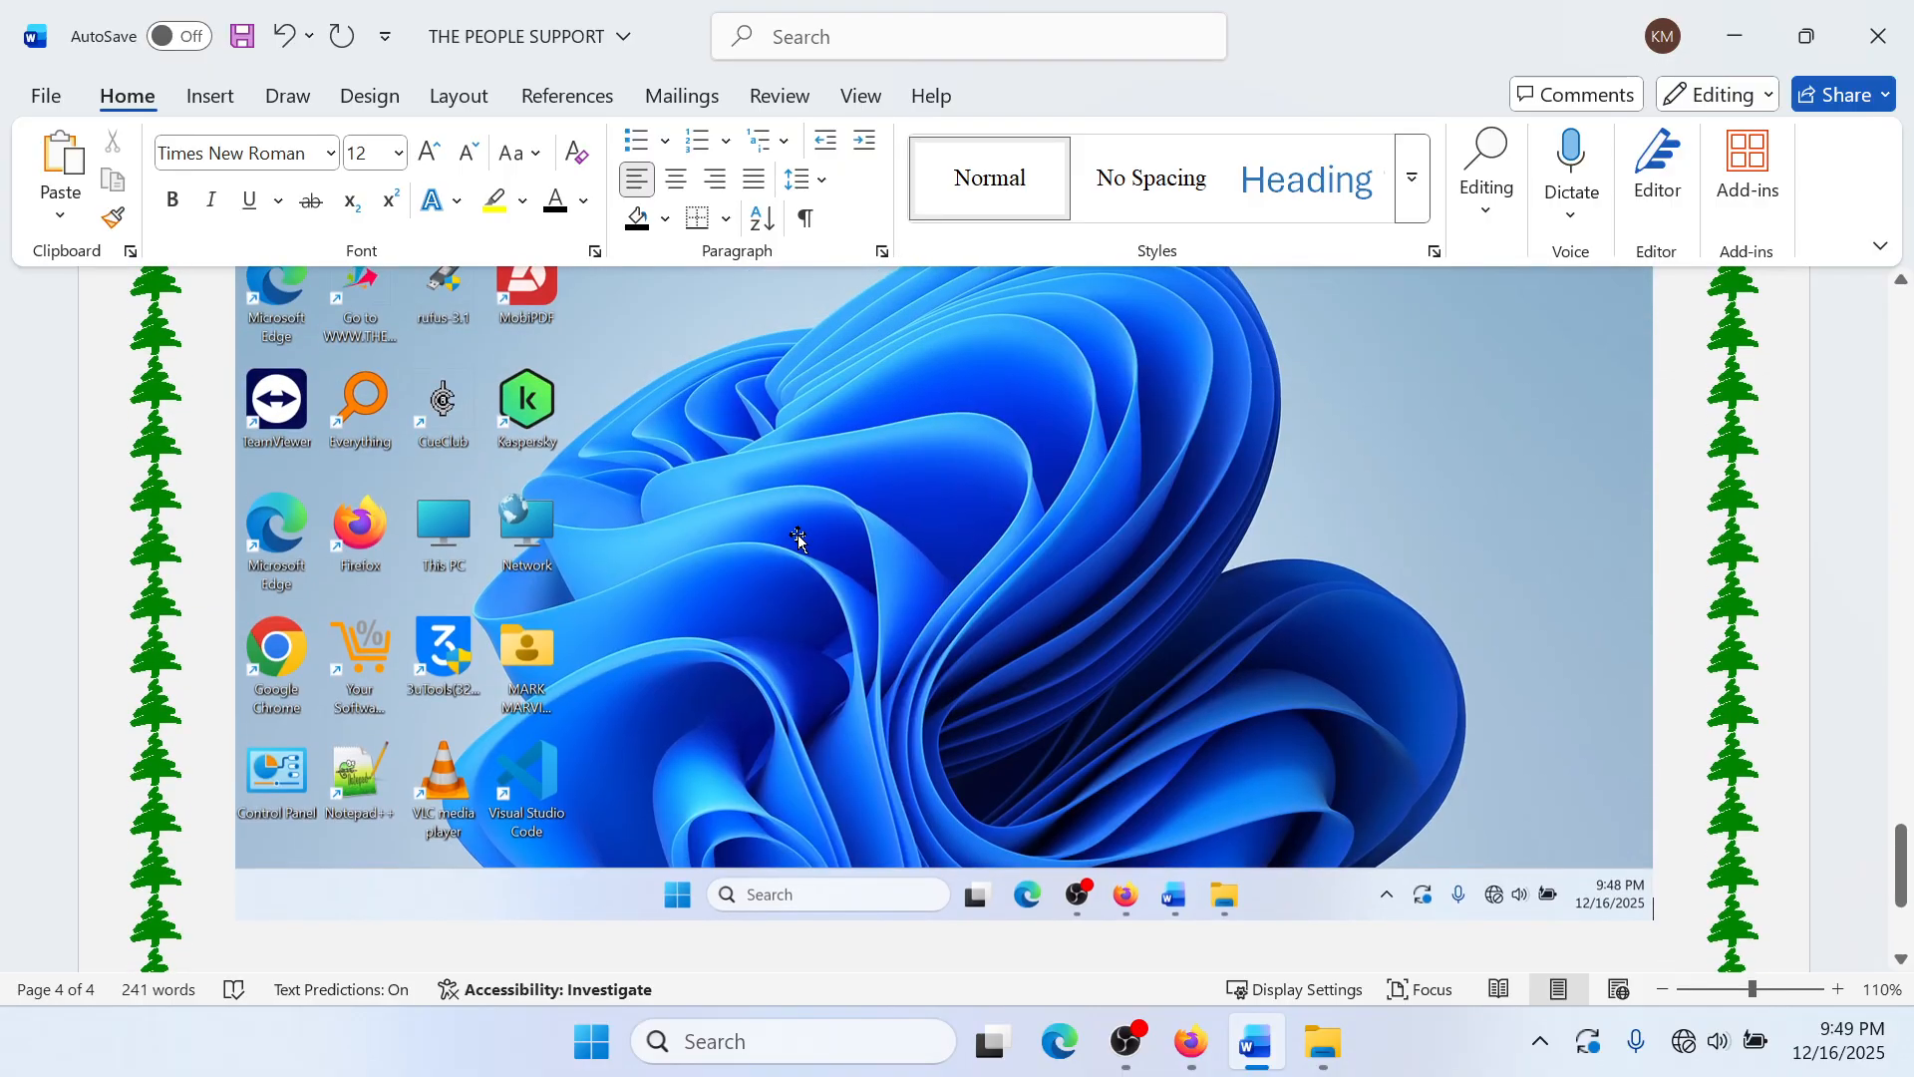
scroll(799, 539, down, 3)
scroll(799, 538, up, 4)
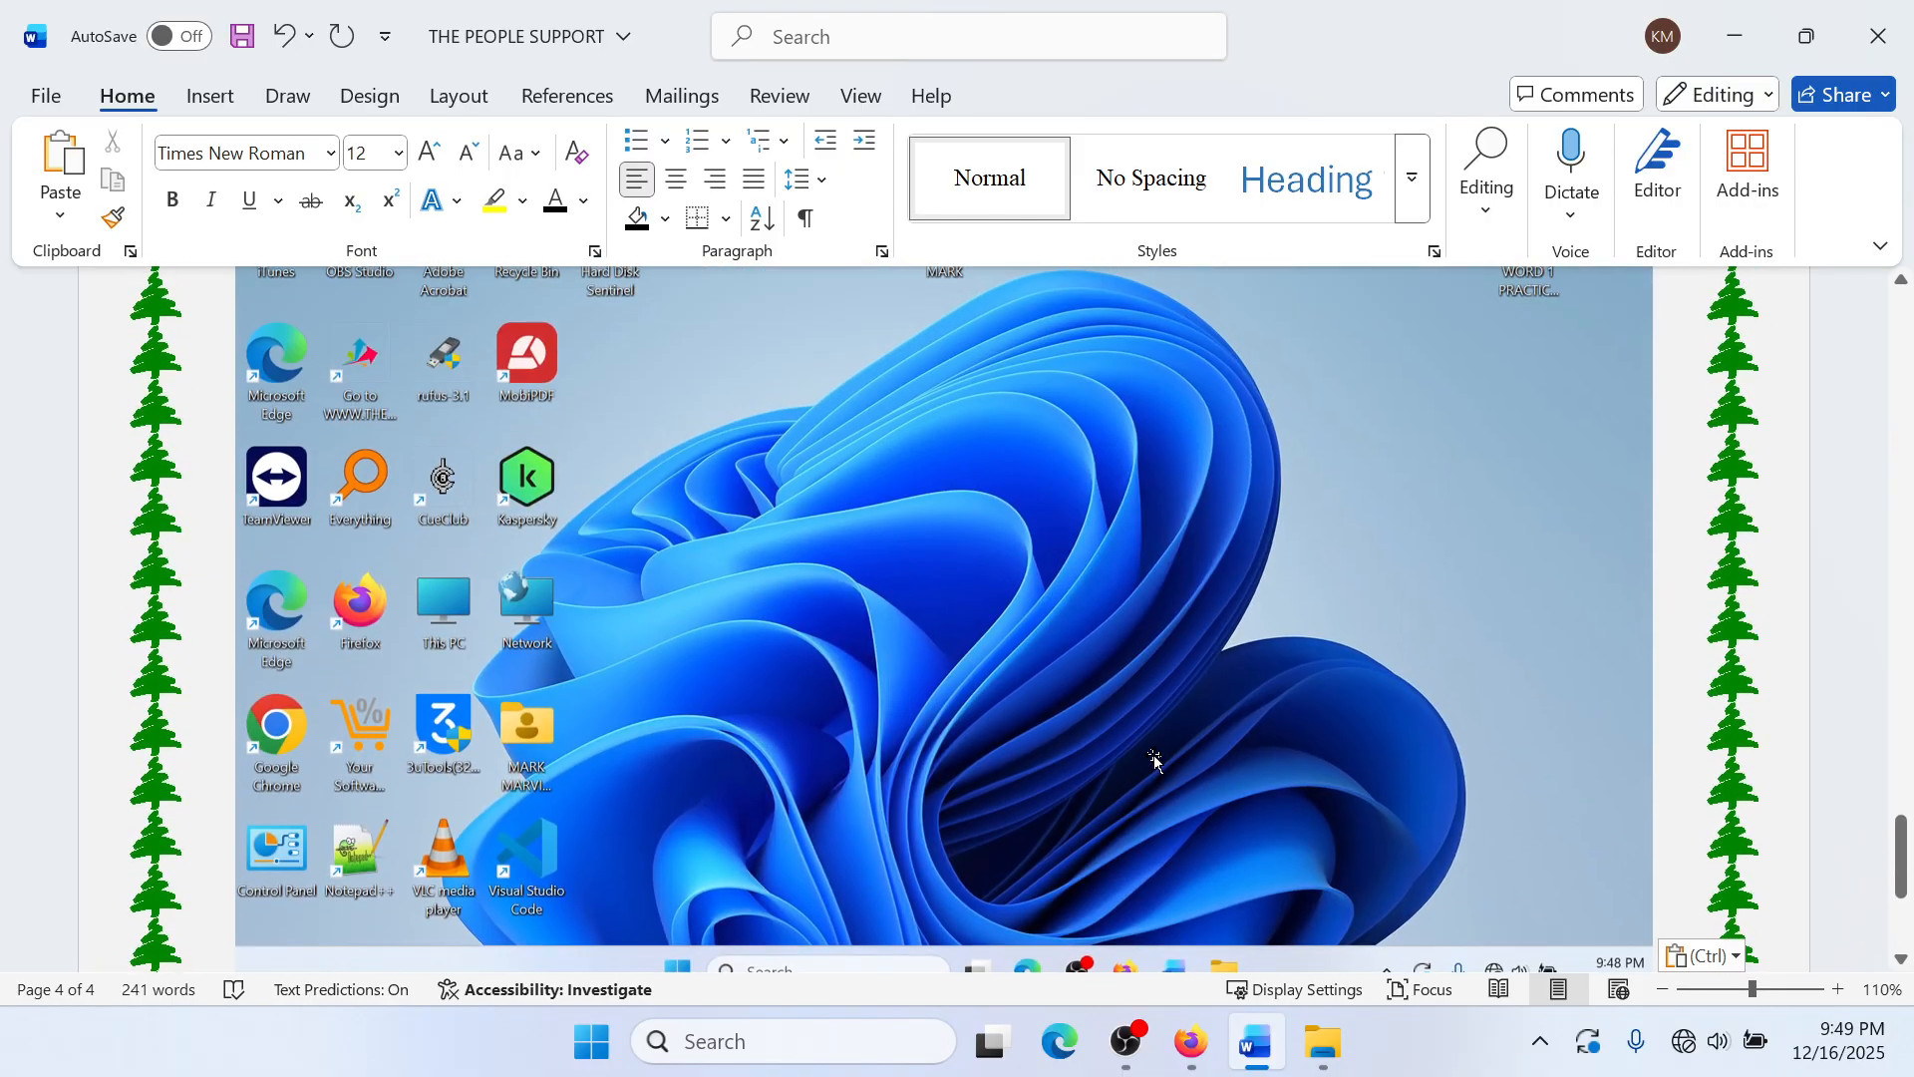
Step: Scale down the pasted desktop screenshot proportionally so it takes up less of the page width
click(1153, 755)
scroll(1152, 755, down, 2)
drag(1653, 842, 1376, 638)
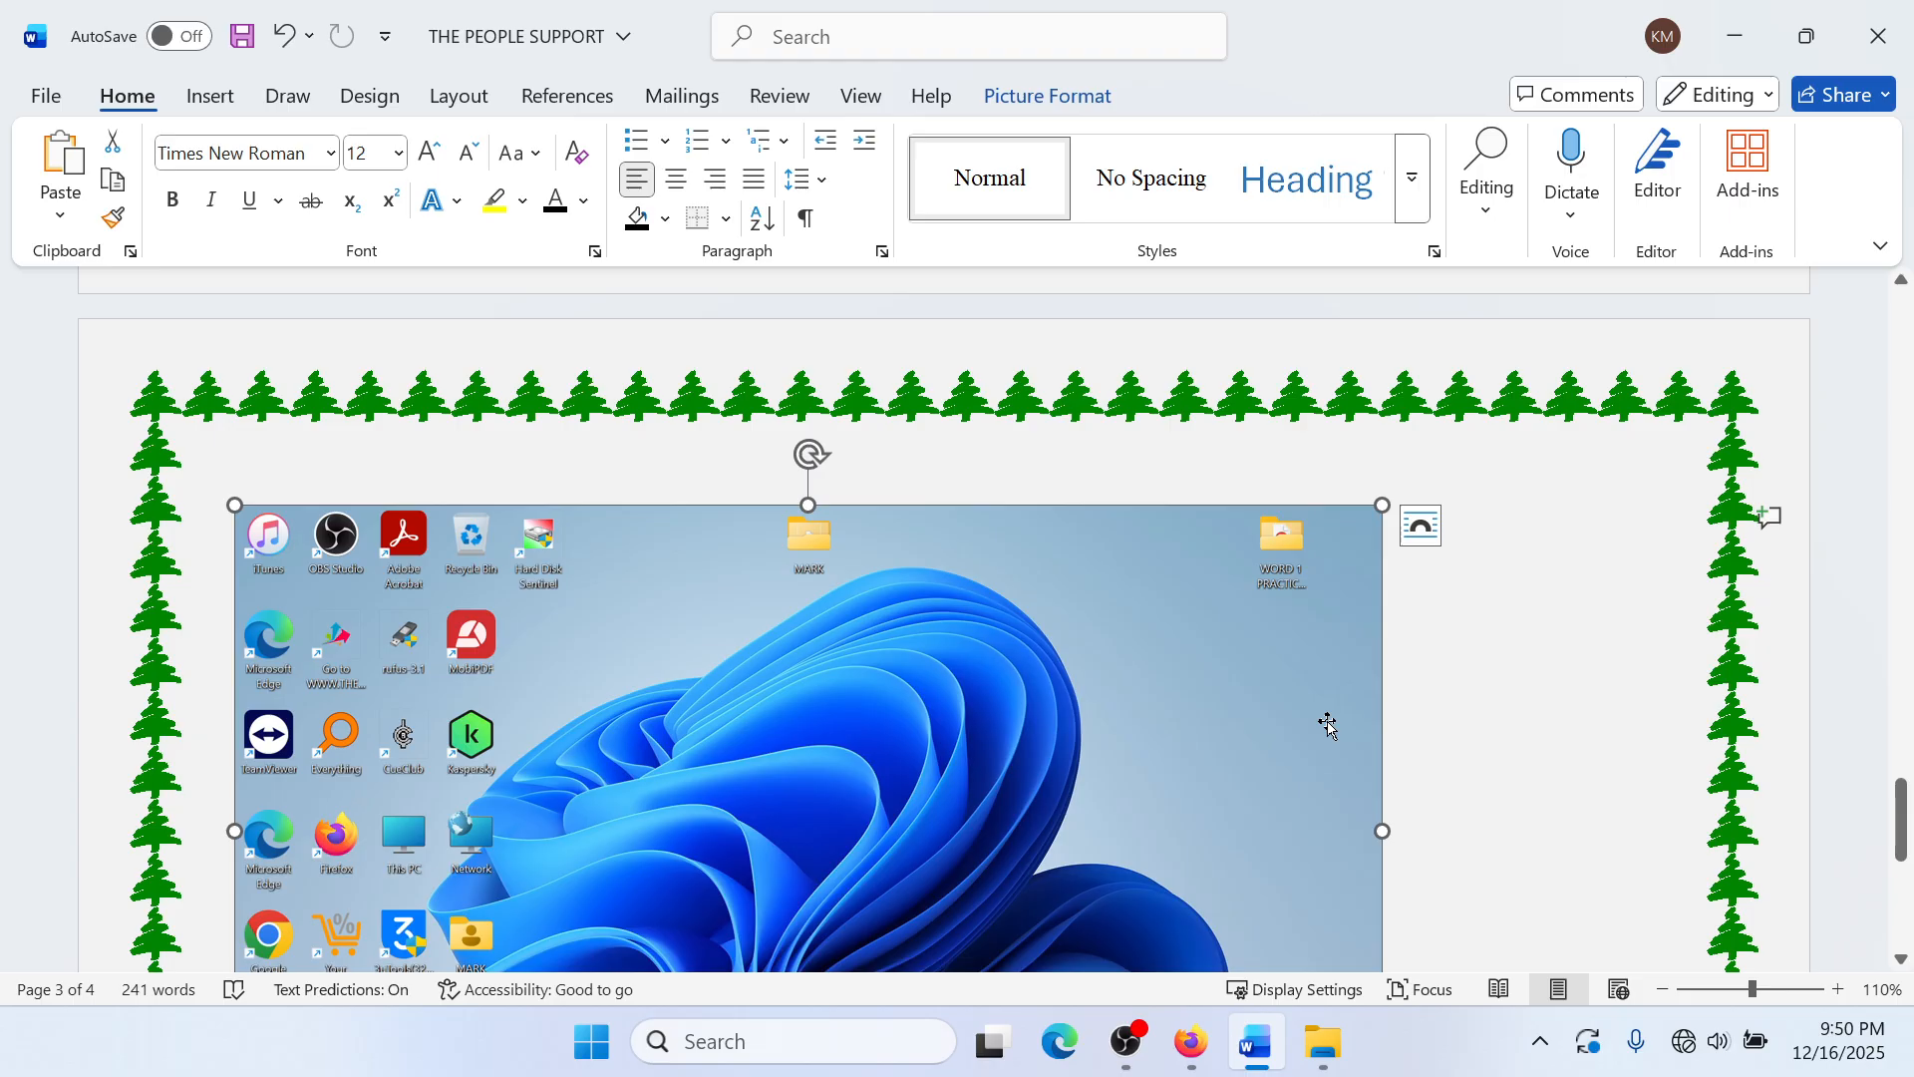
Step: Compare the real desktop with the inserted screenshot, check the topic list in the Firefox guideline, and return to Word
click(1713, 16)
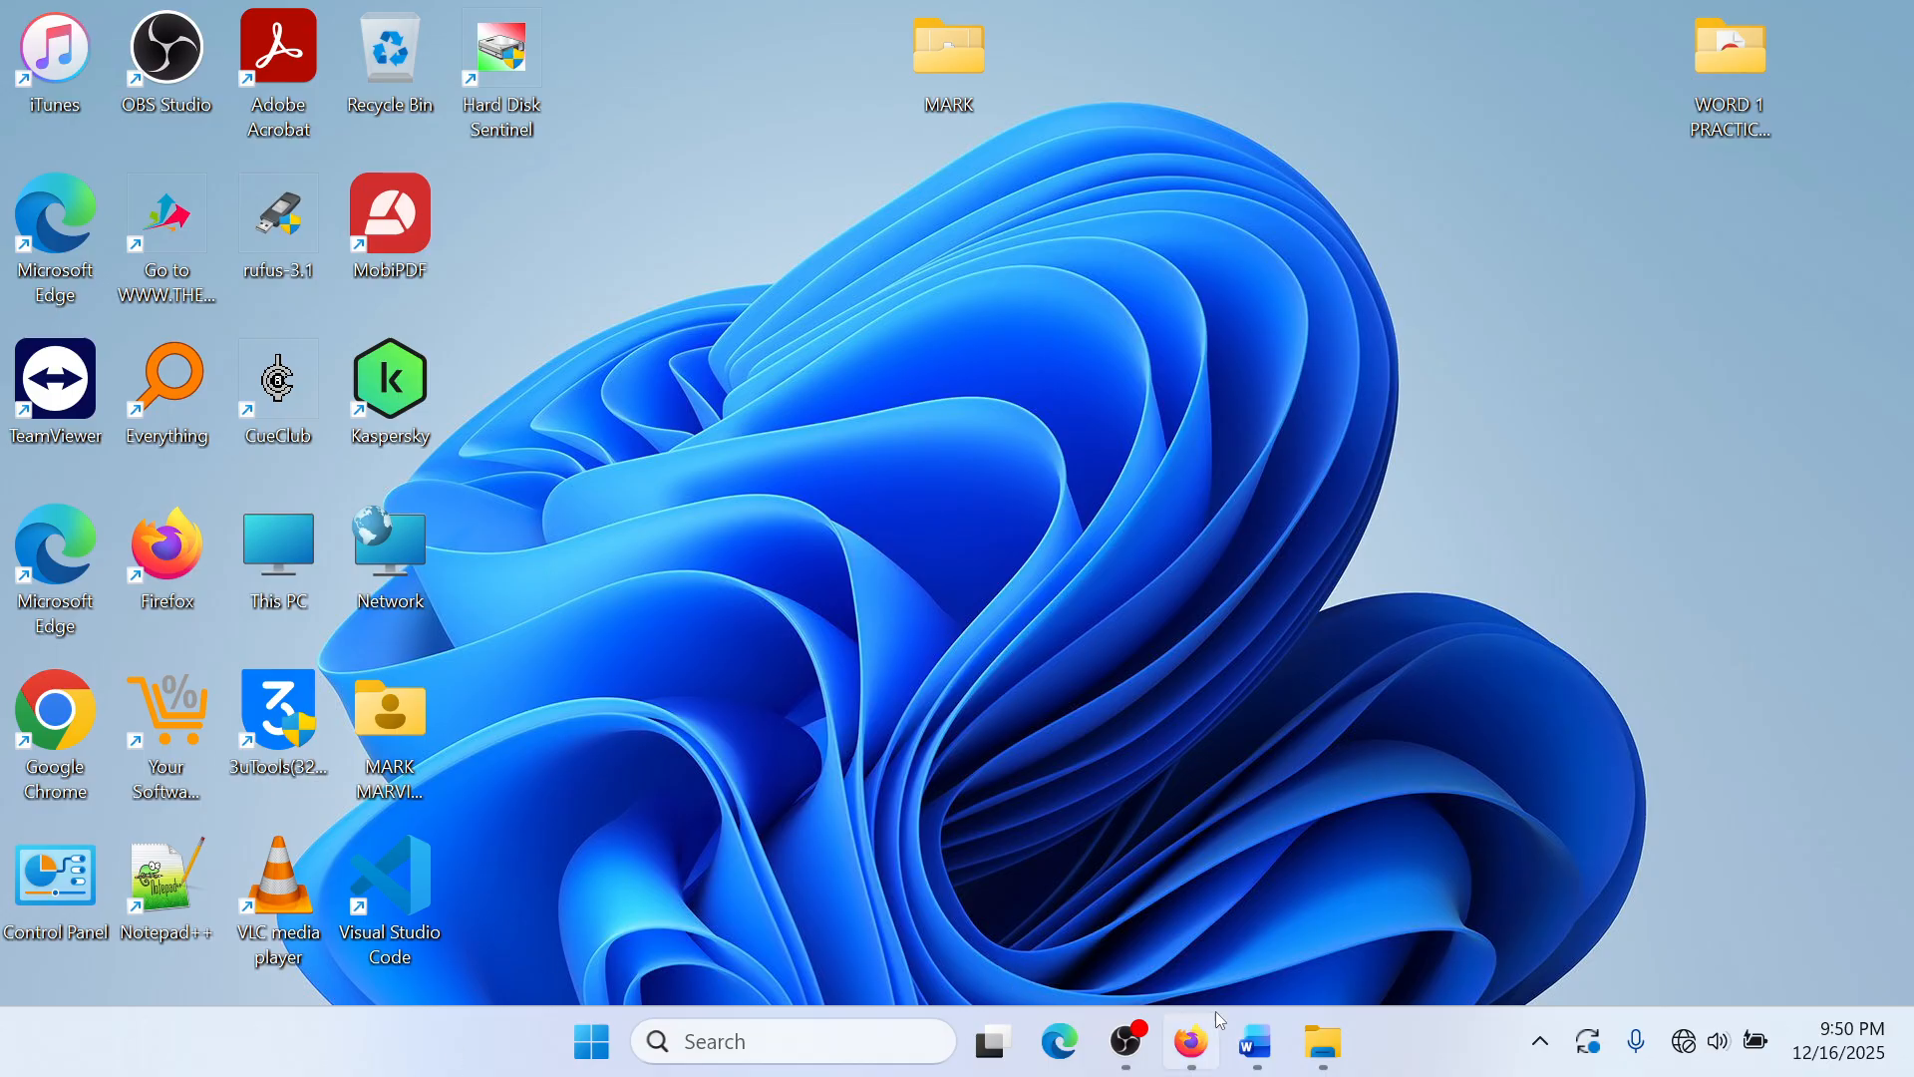
click(1257, 1042)
scroll(742, 722, down, 7)
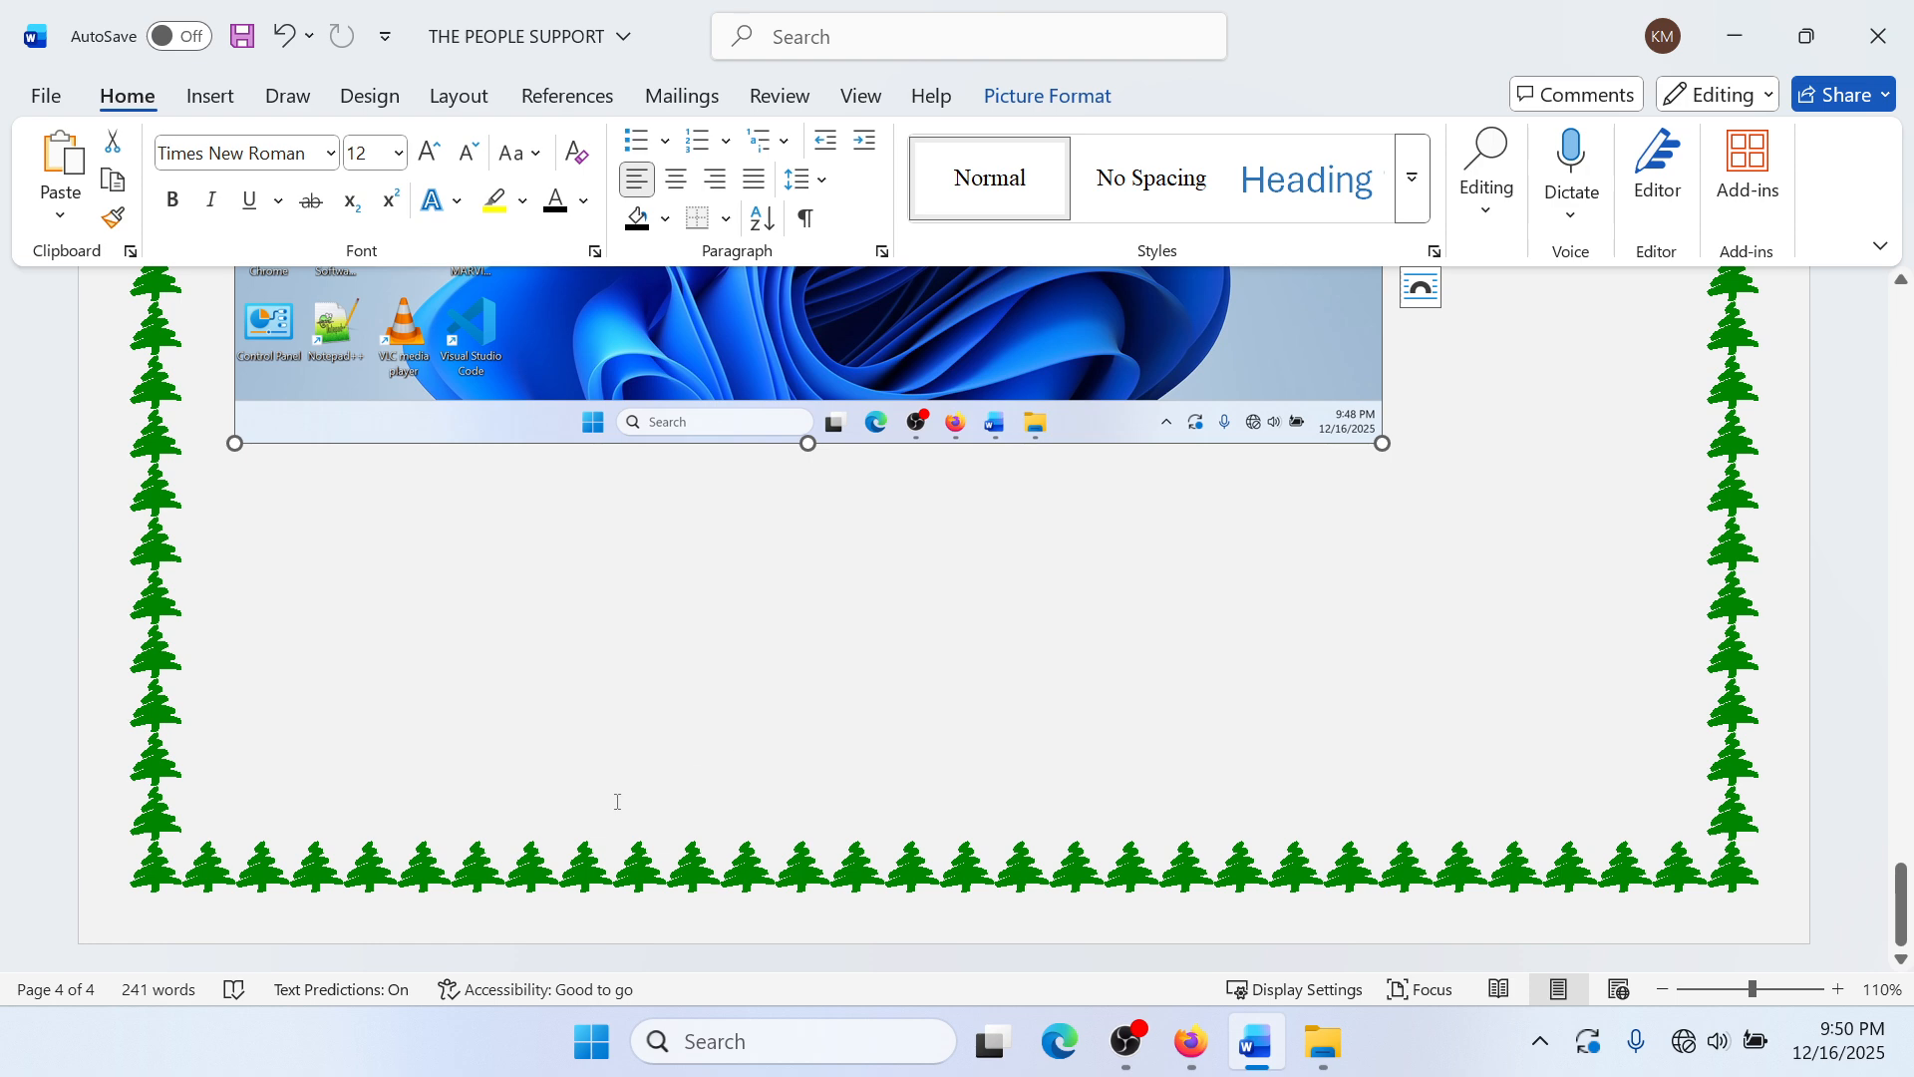
scroll(617, 801, up, 5)
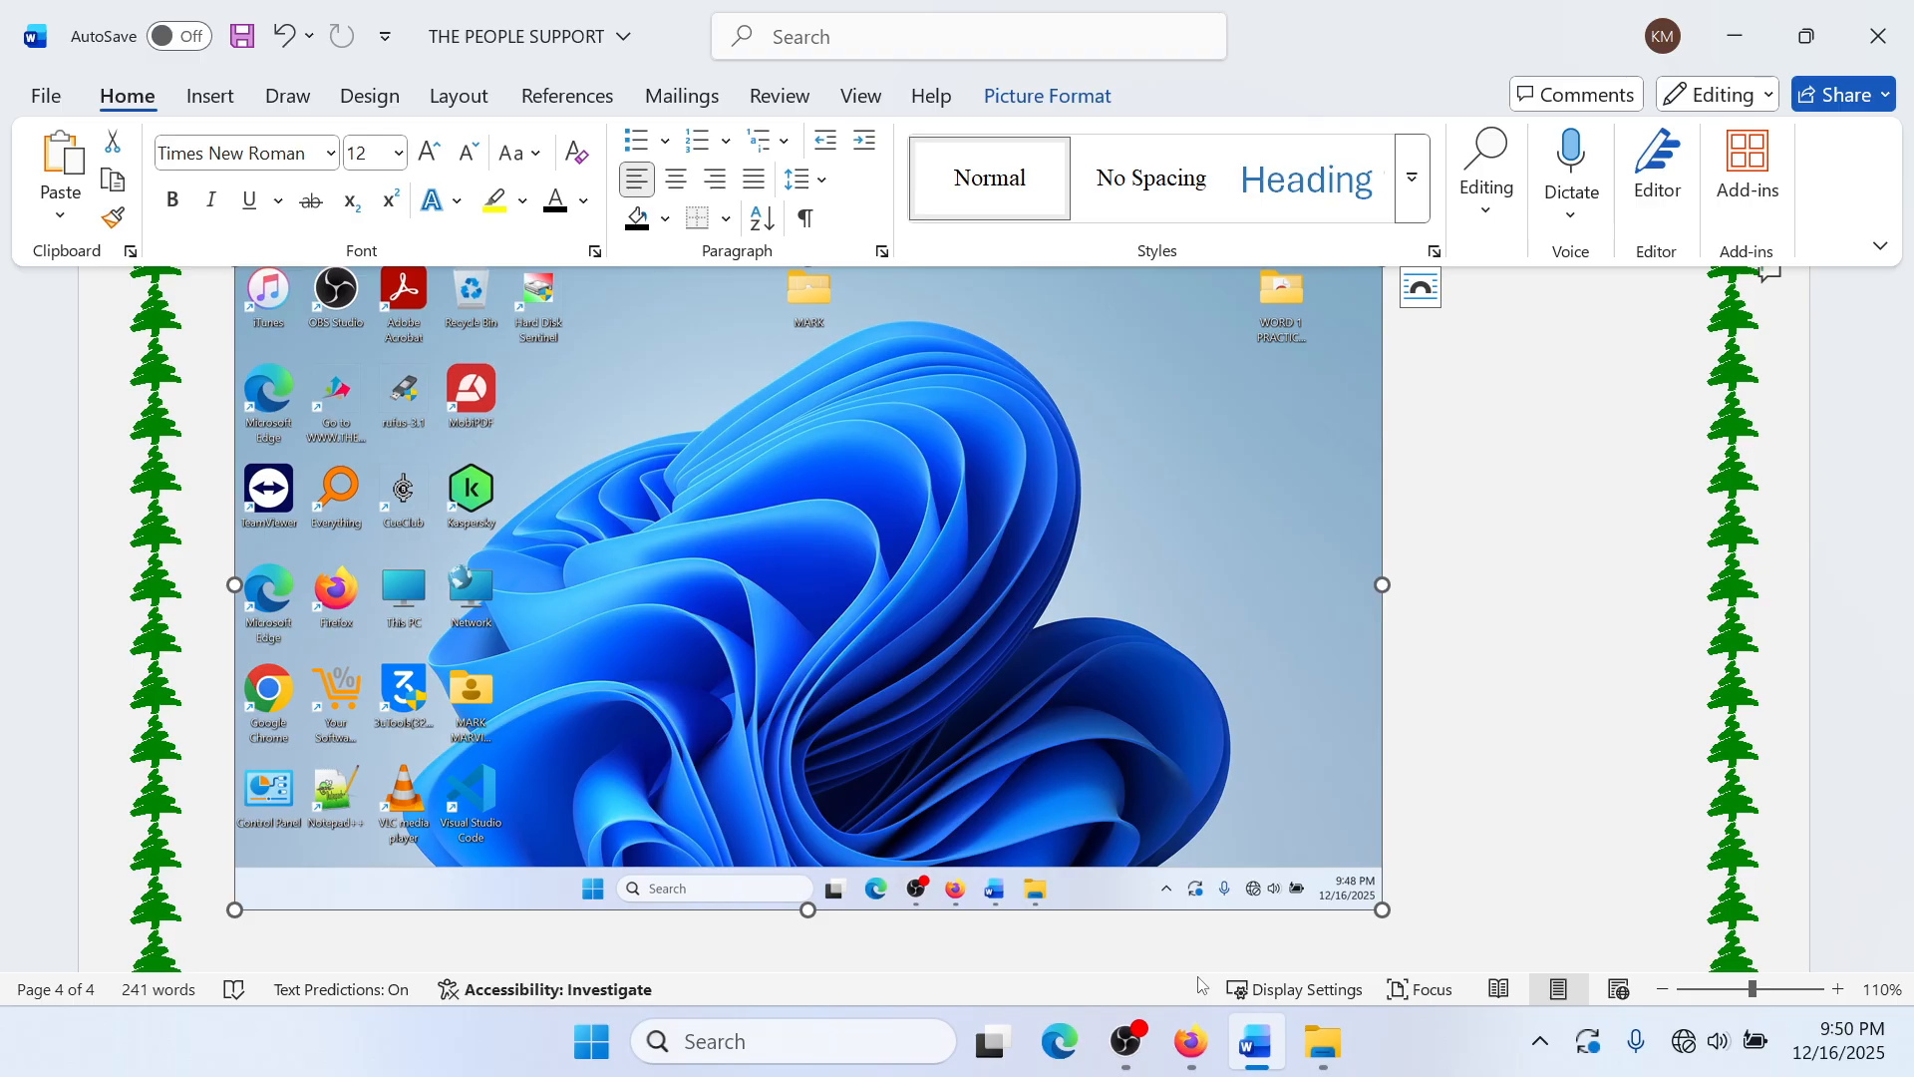
click(1190, 1040)
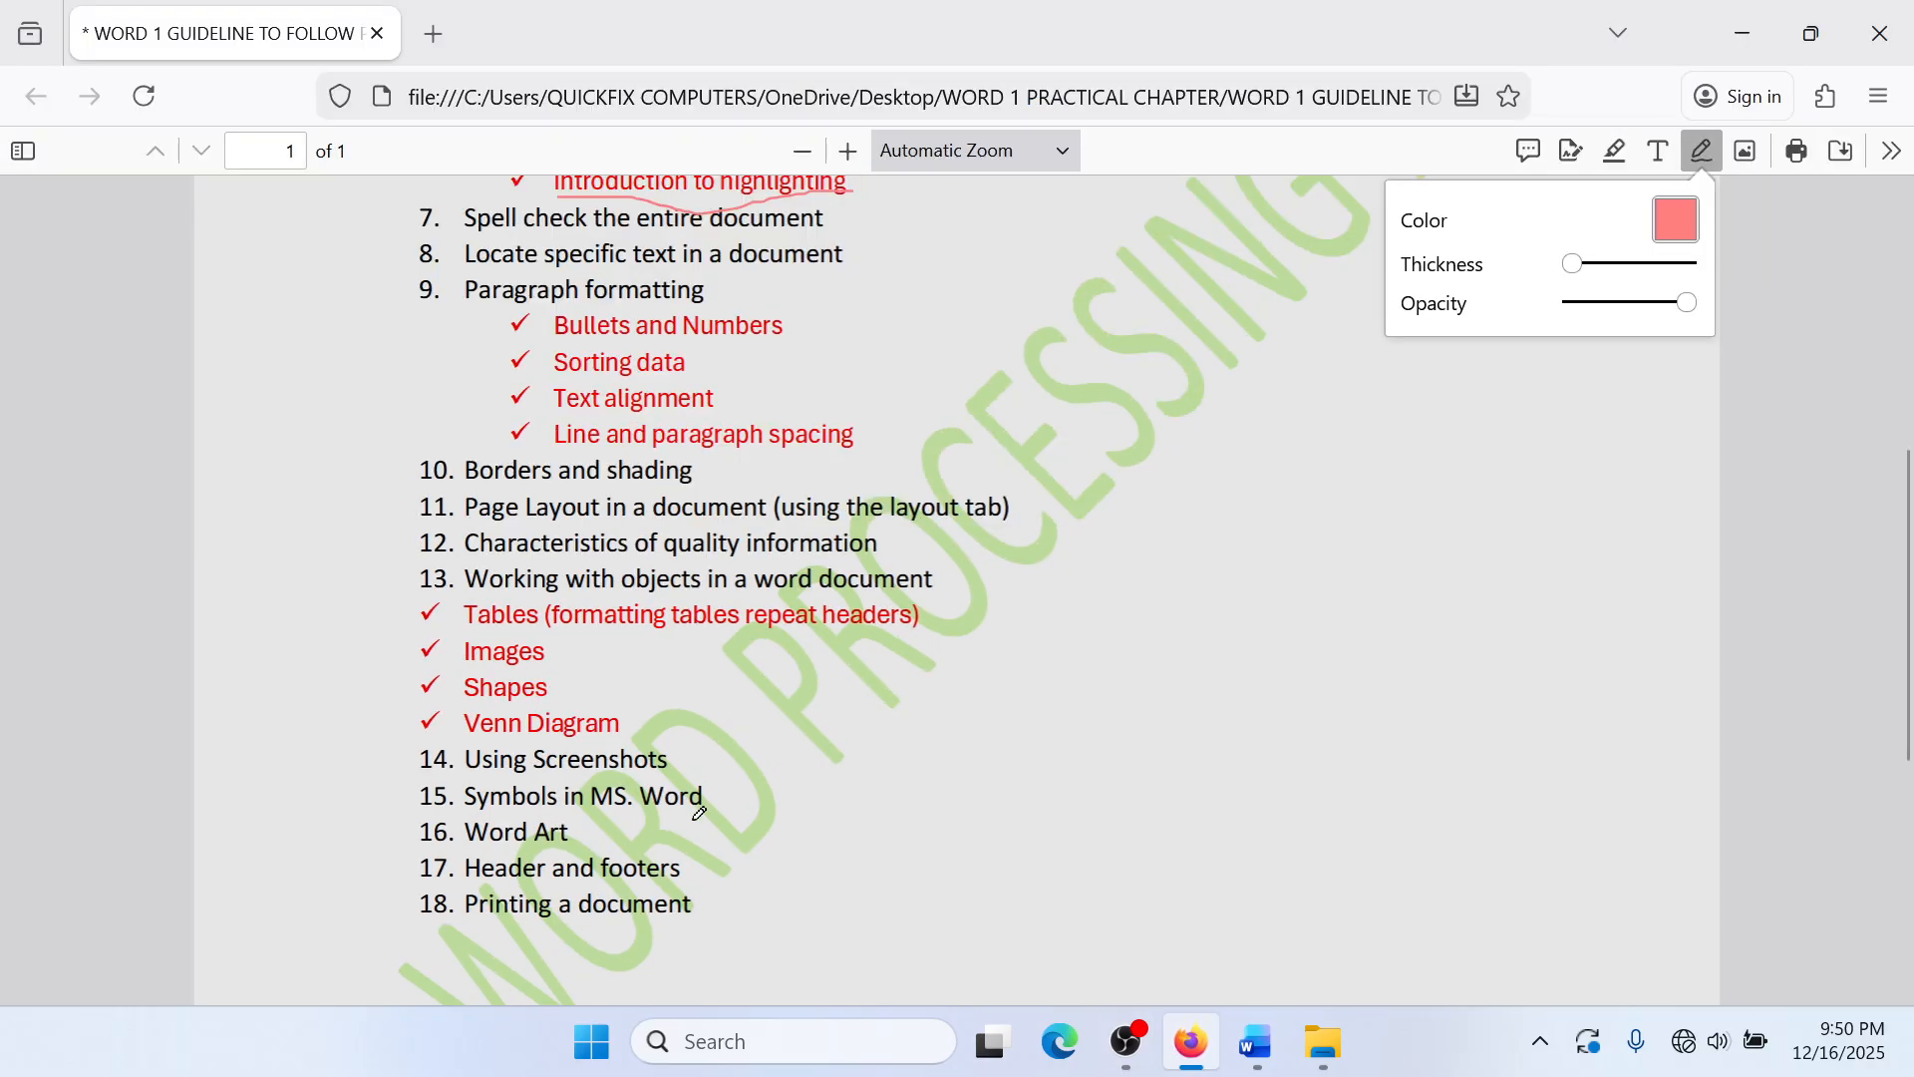
click(1743, 33)
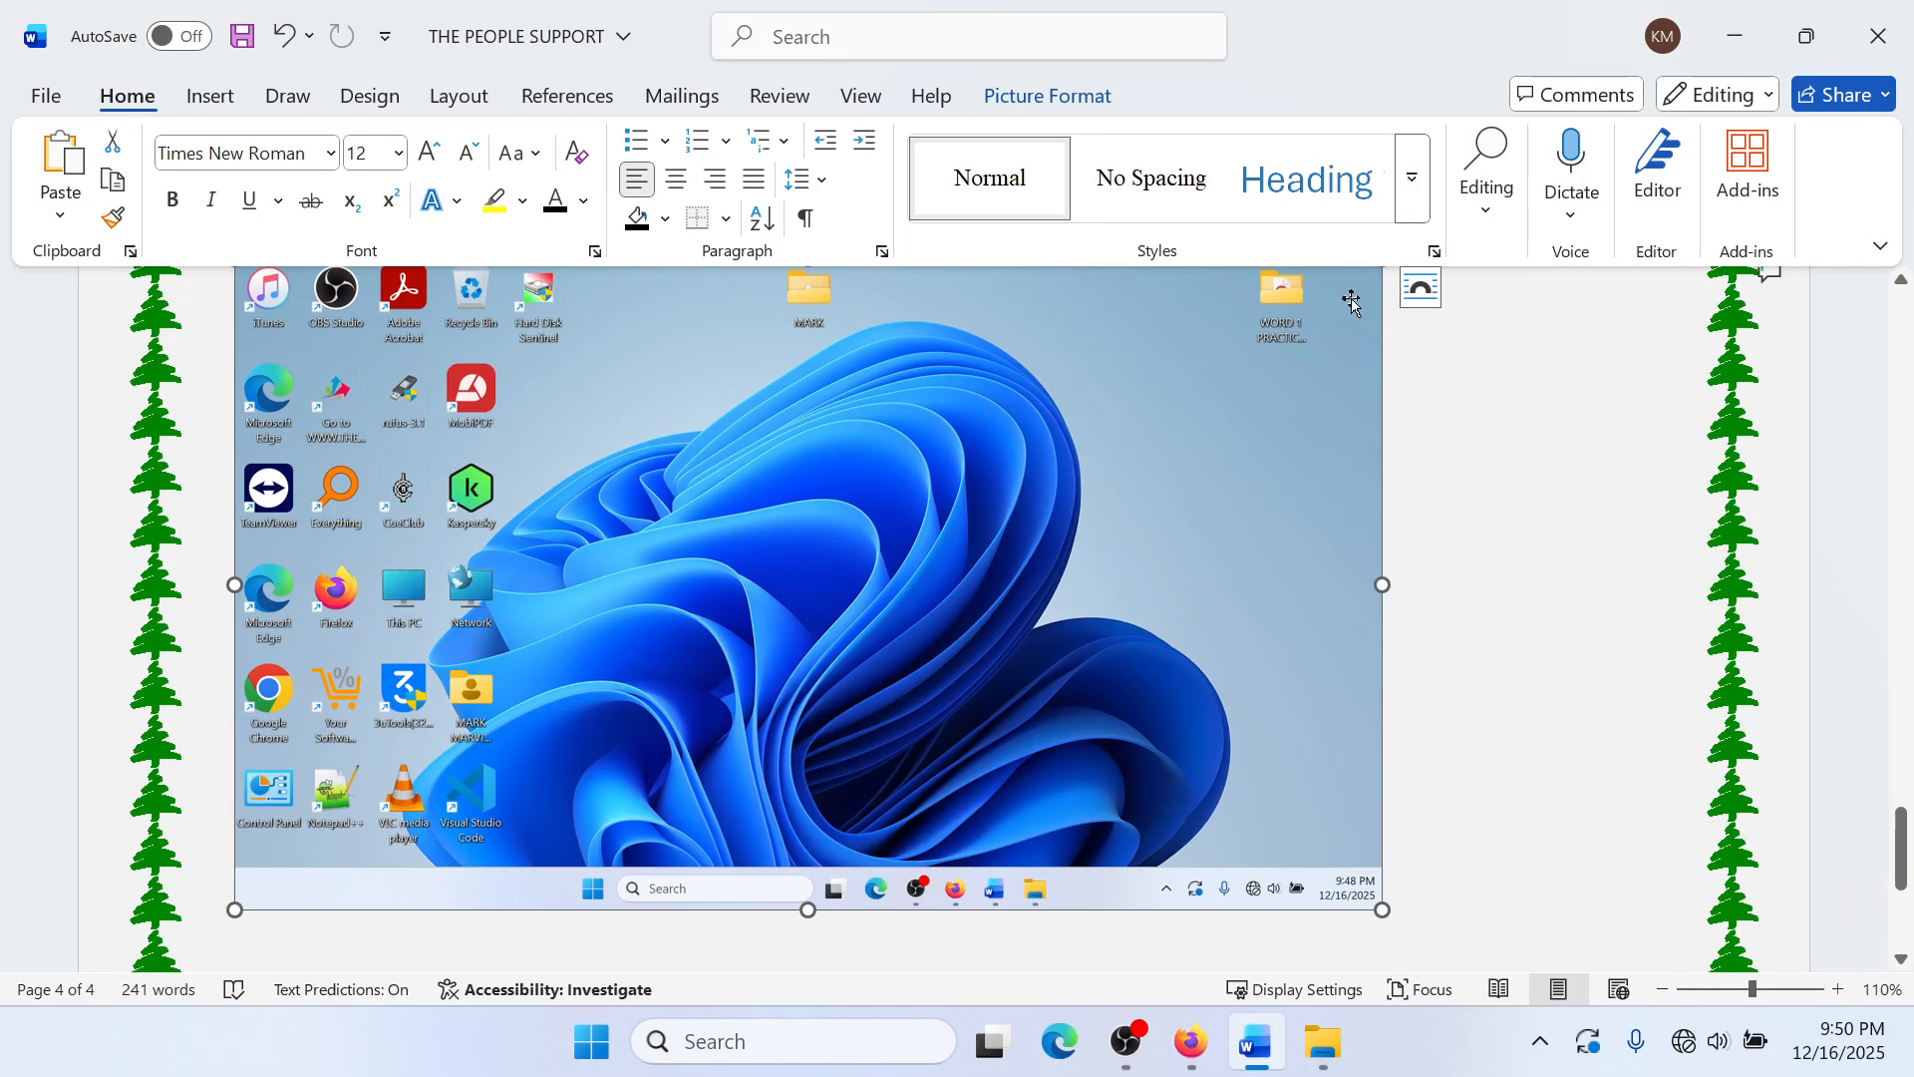
Step: Place the insertion point below the desktop screenshot and add blank lines until it reaches a new page 5
scroll(1356, 369, down, 3)
scroll(1363, 372, up, 1)
scroll(1346, 377, down, 3)
scroll(1339, 381, down, 1)
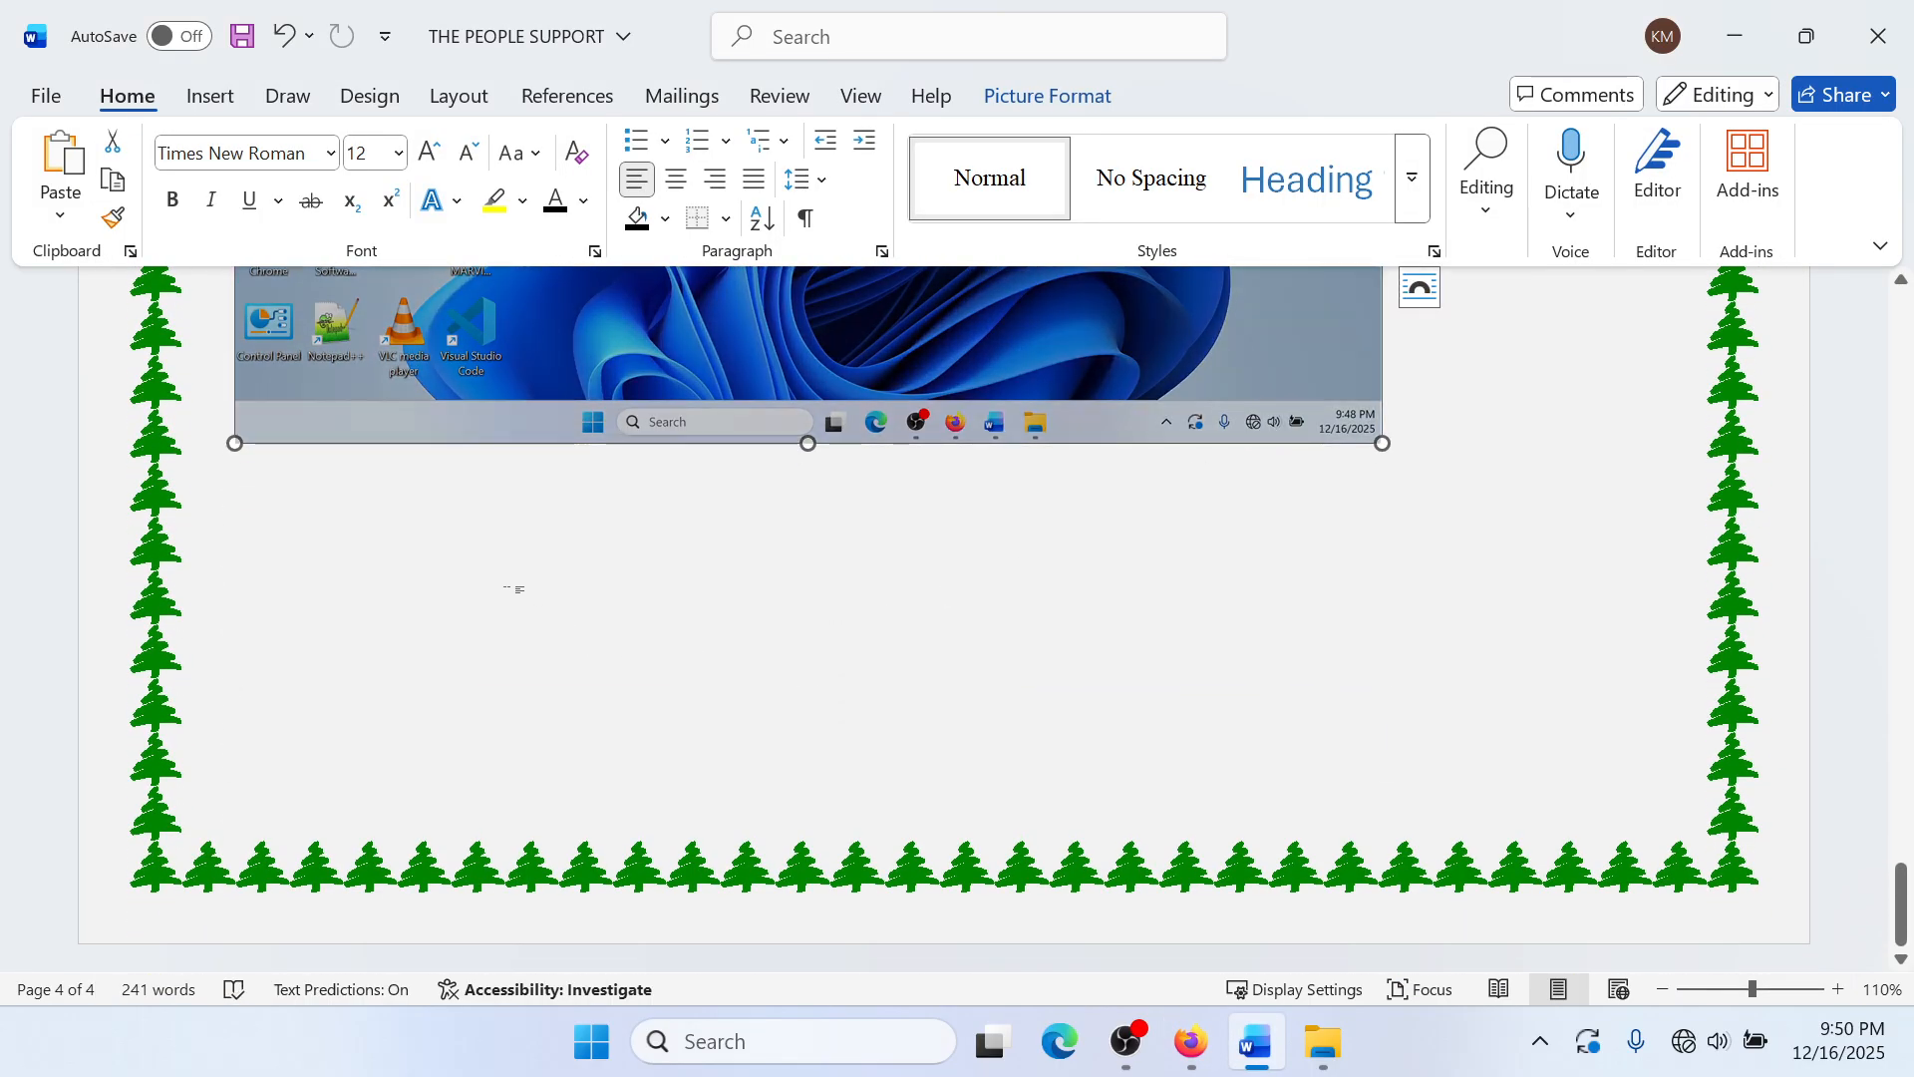
click(306, 529)
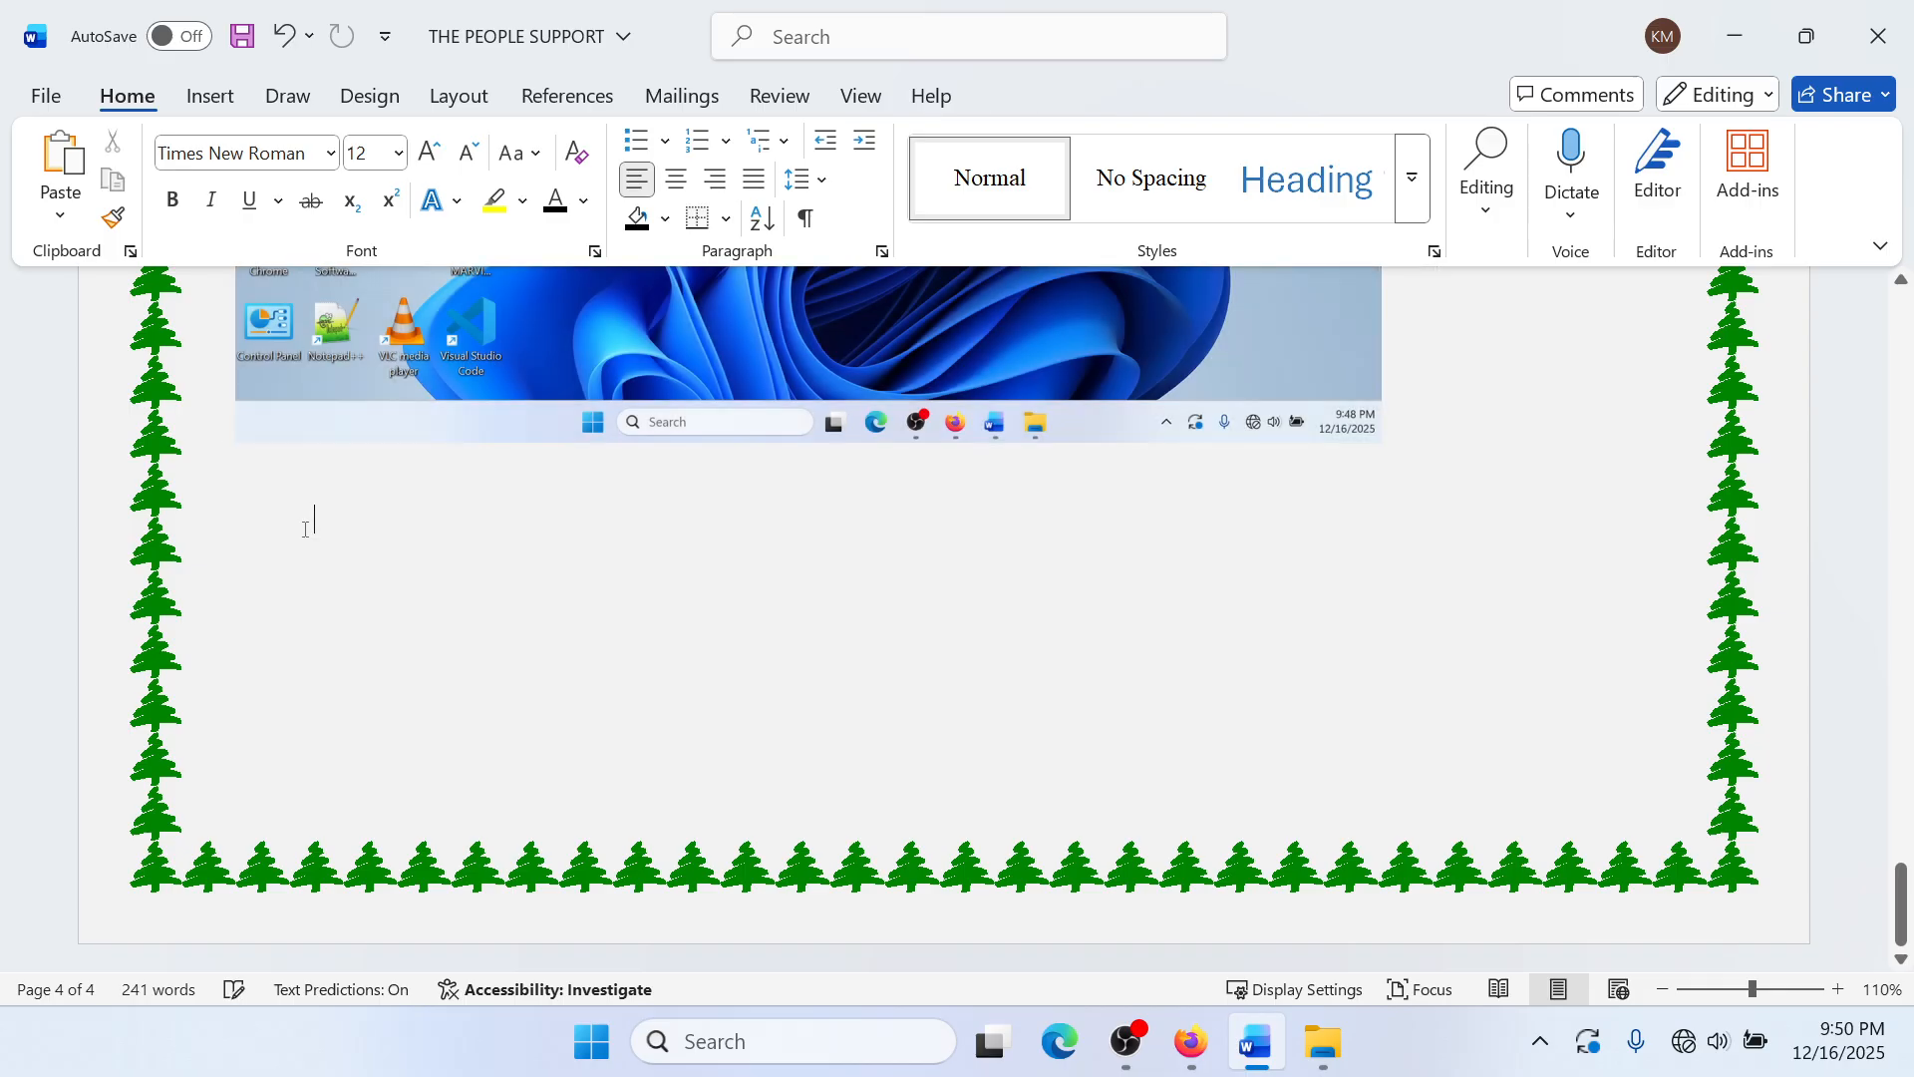
key(Return)
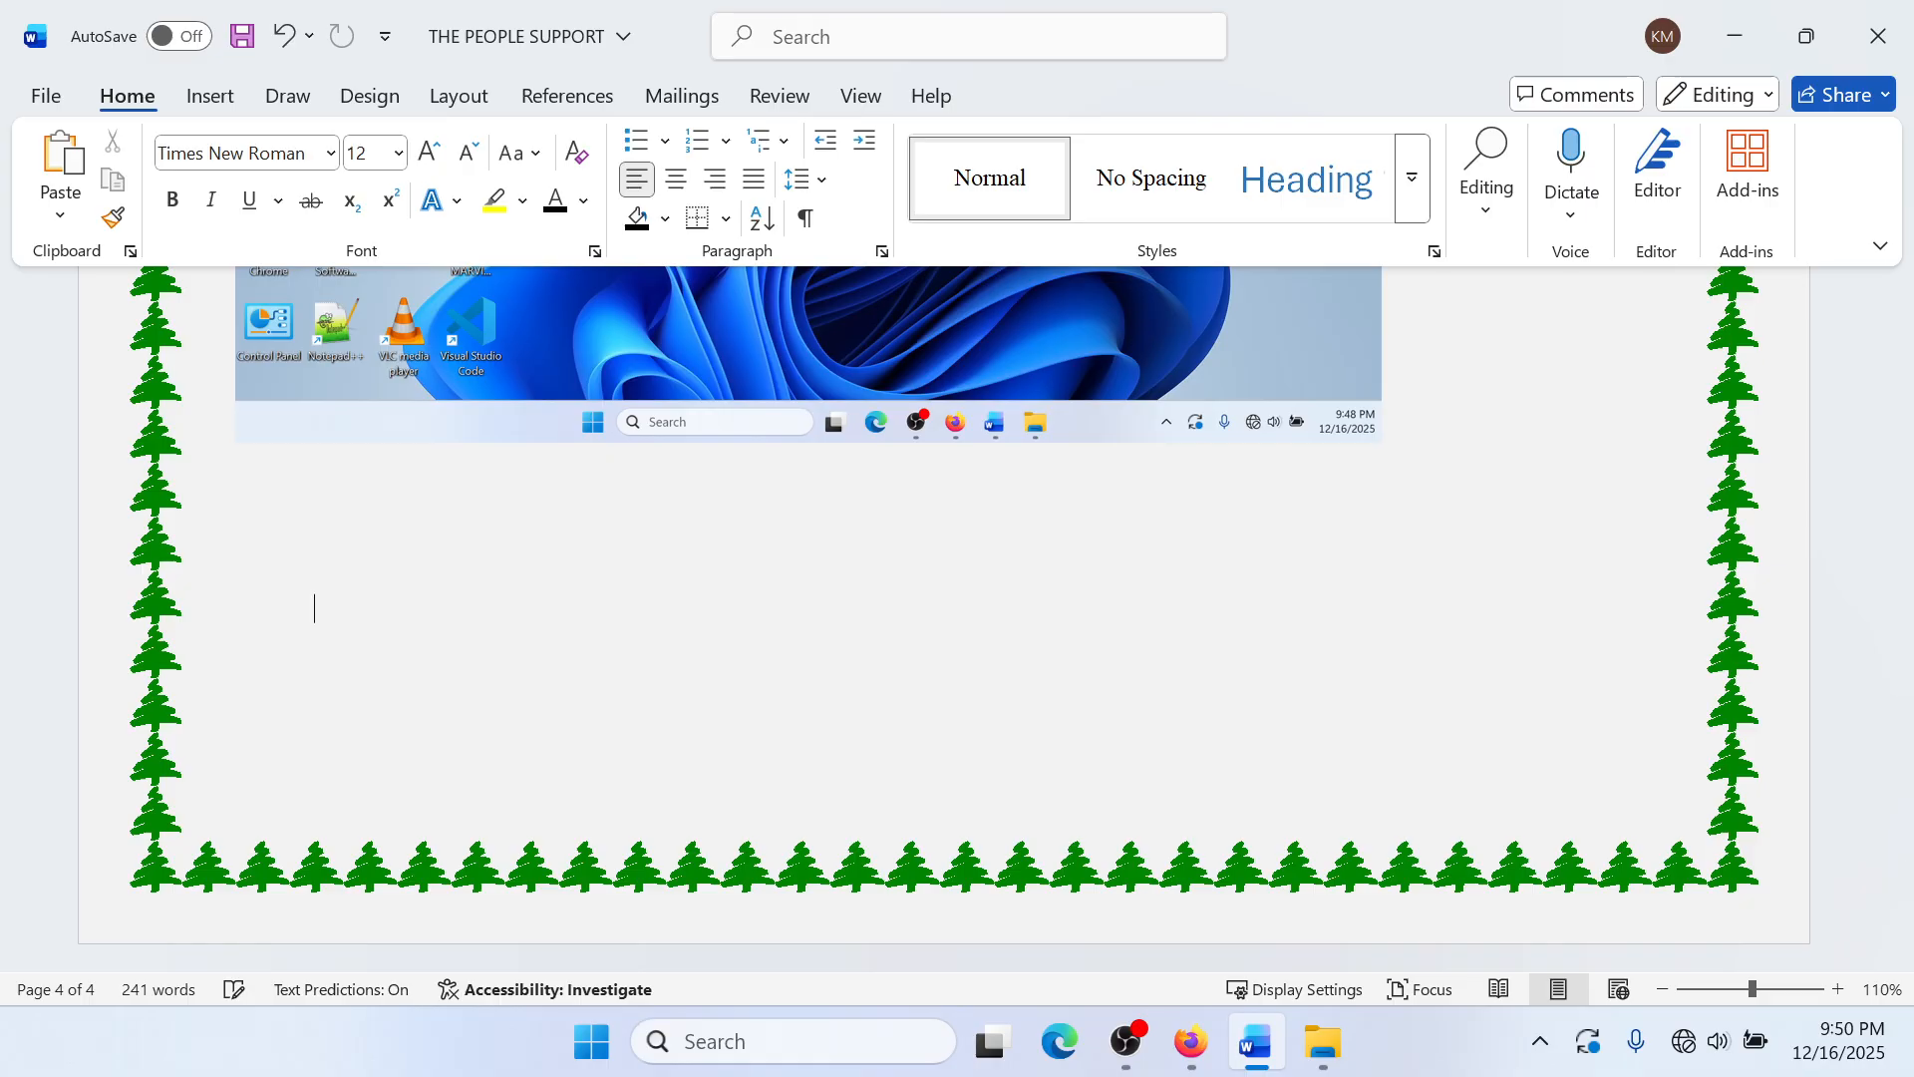
key(Return)
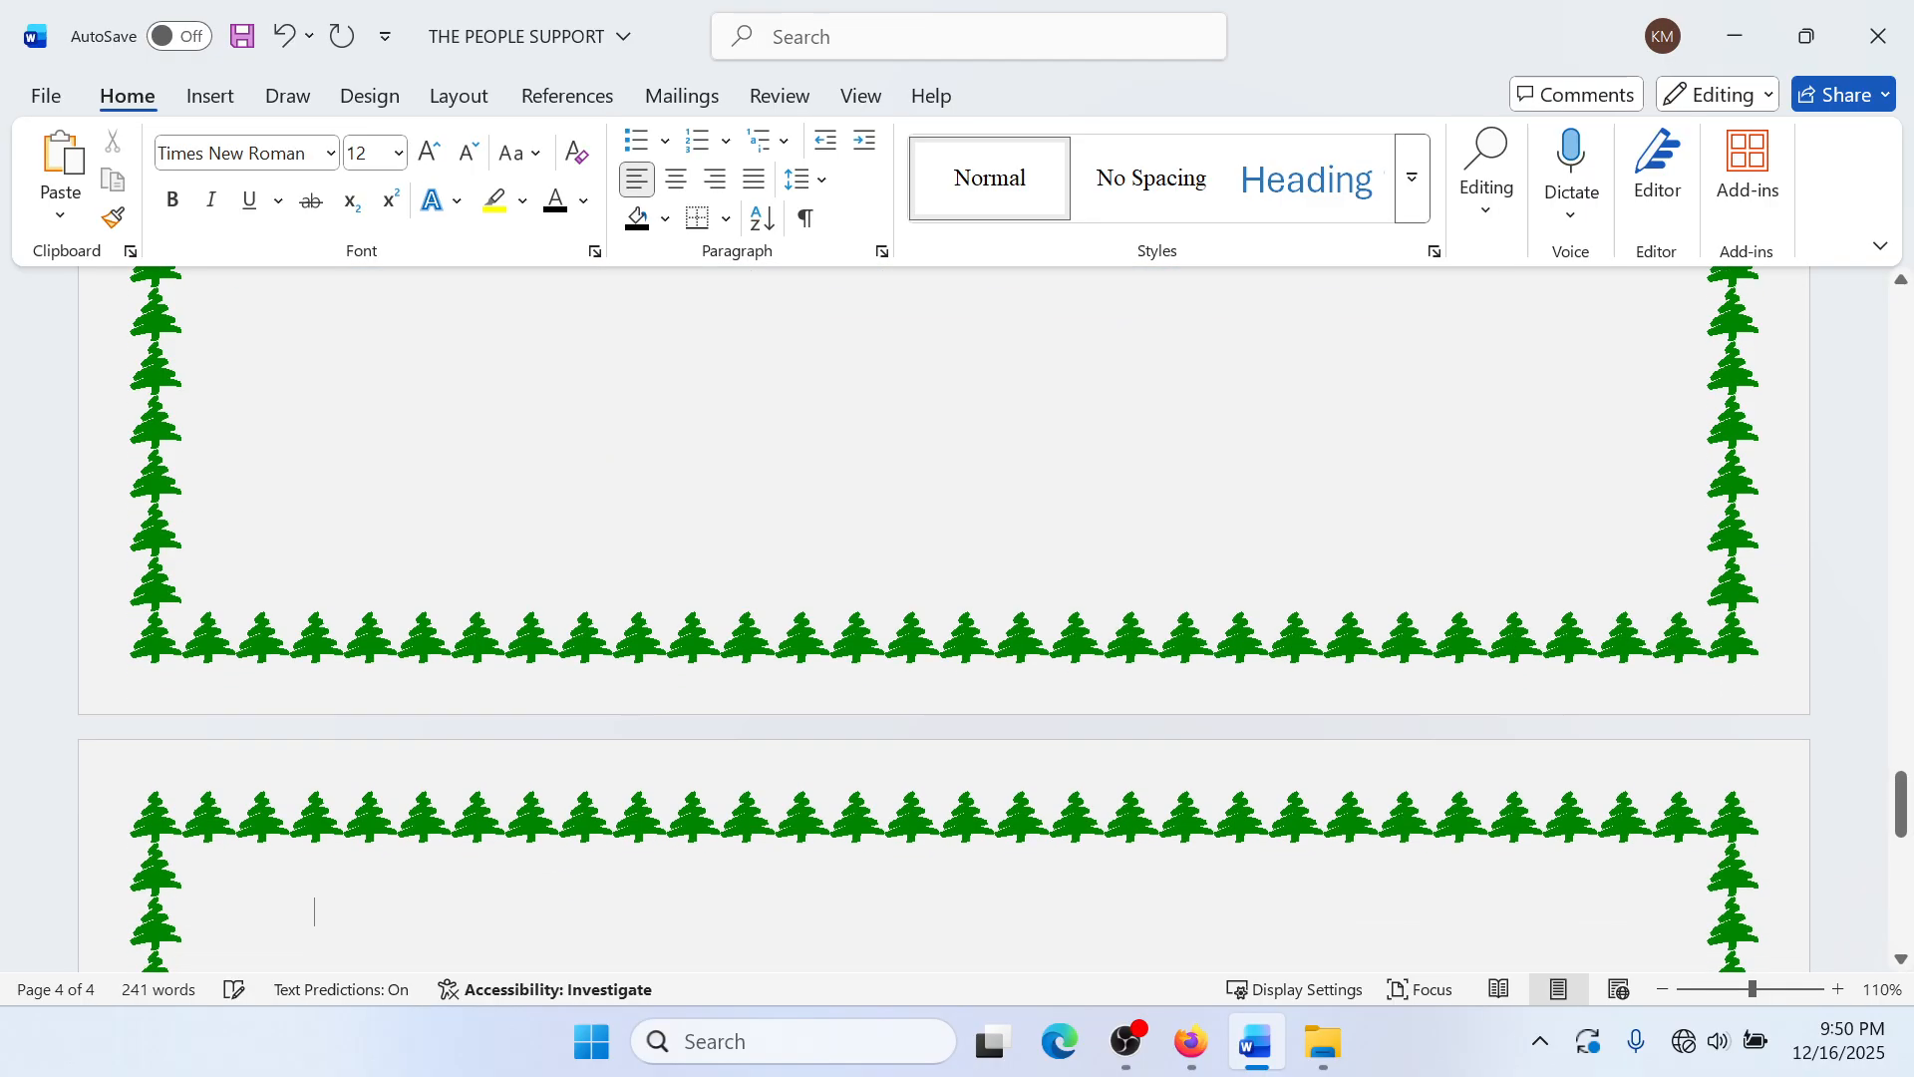
scroll(338, 777, down, 3)
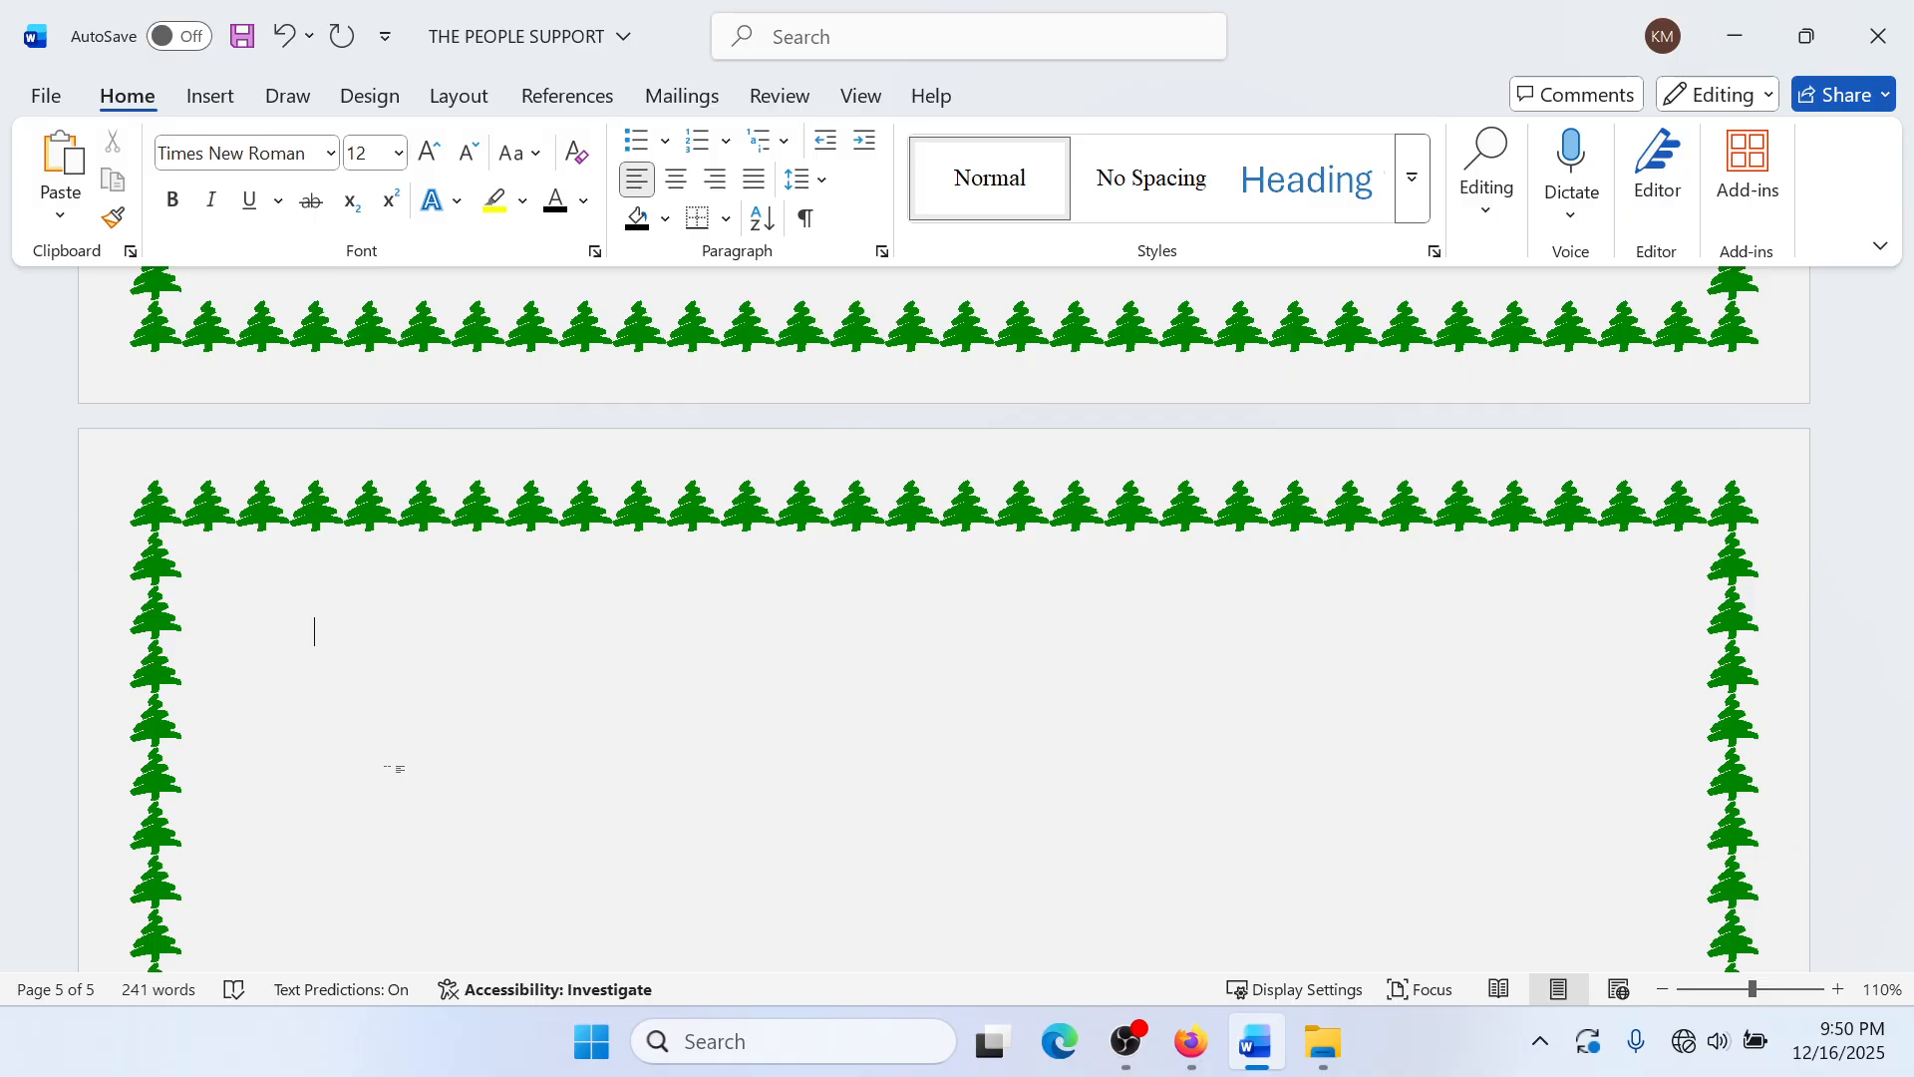
Step: Insert the symbols ©, ®, Ł and two ± signs at the start of page 5, and begin a new line
click(211, 106)
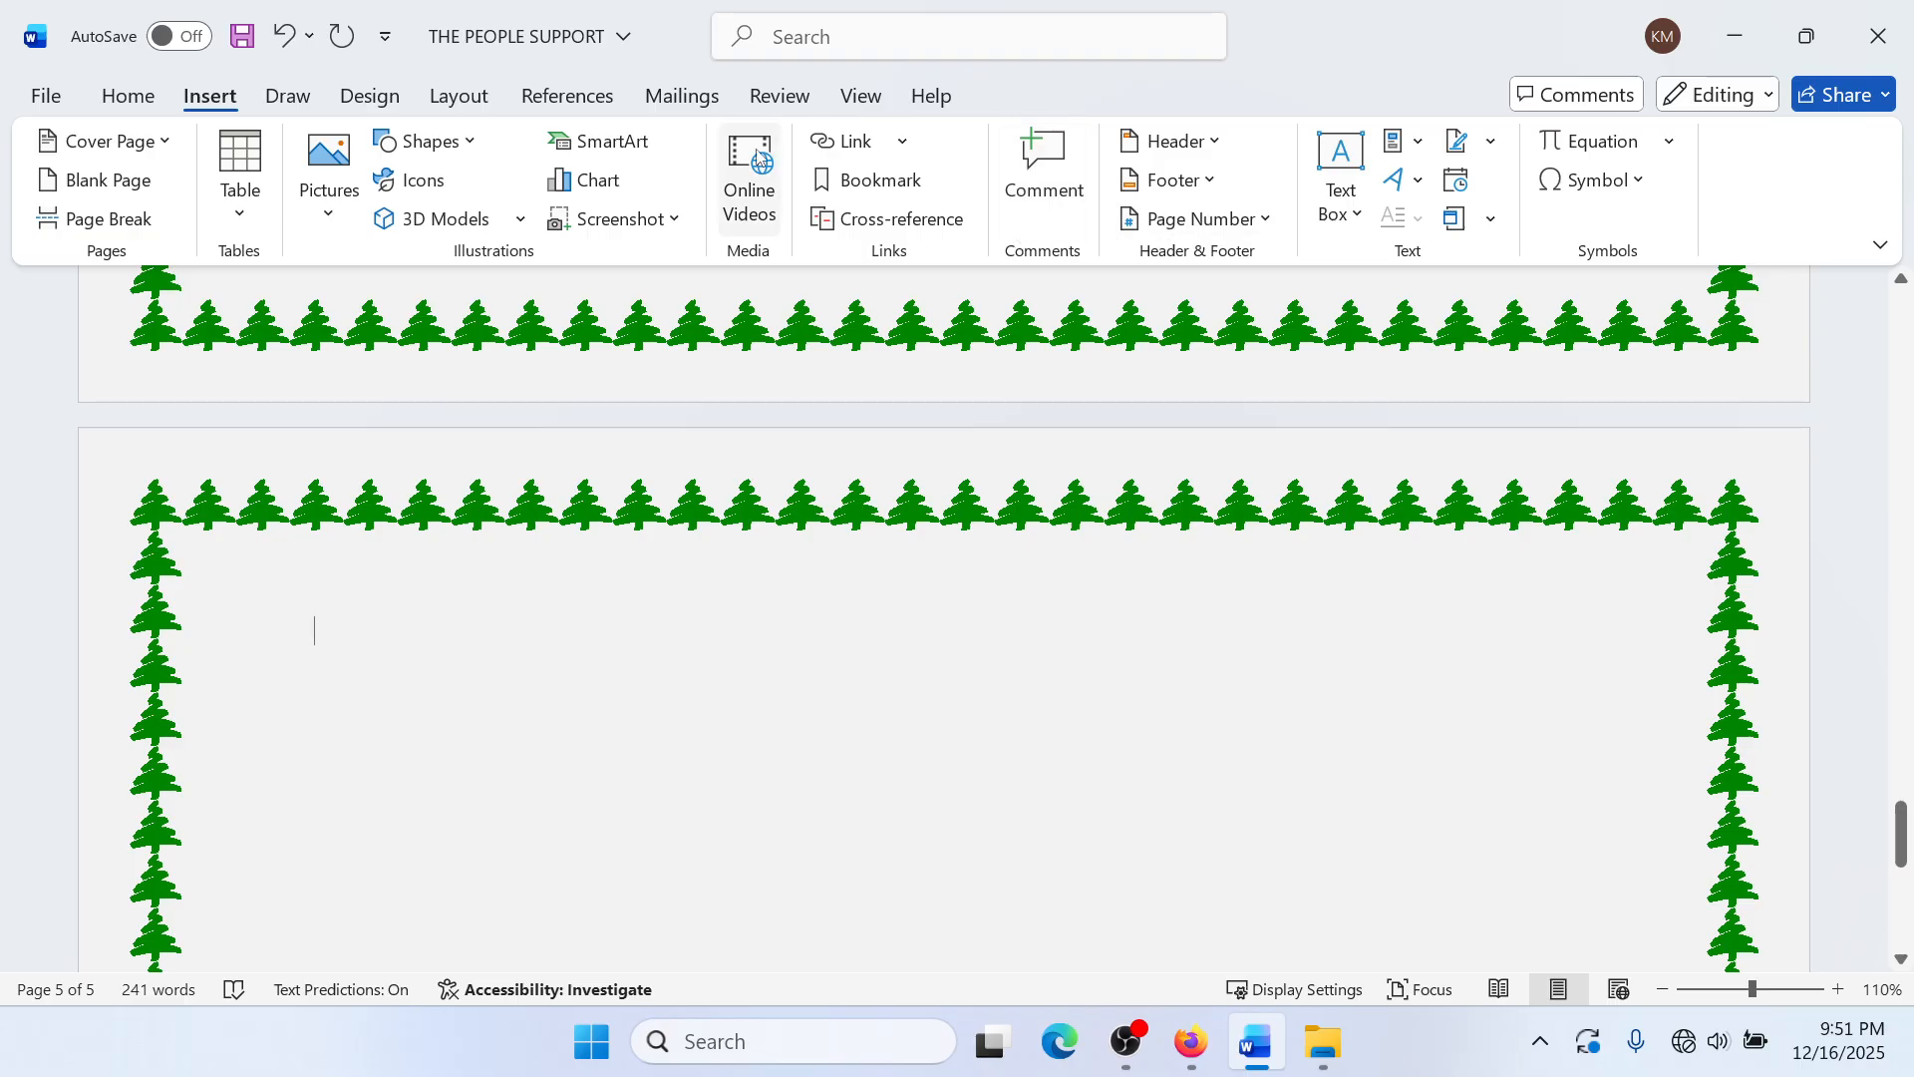
click(1642, 178)
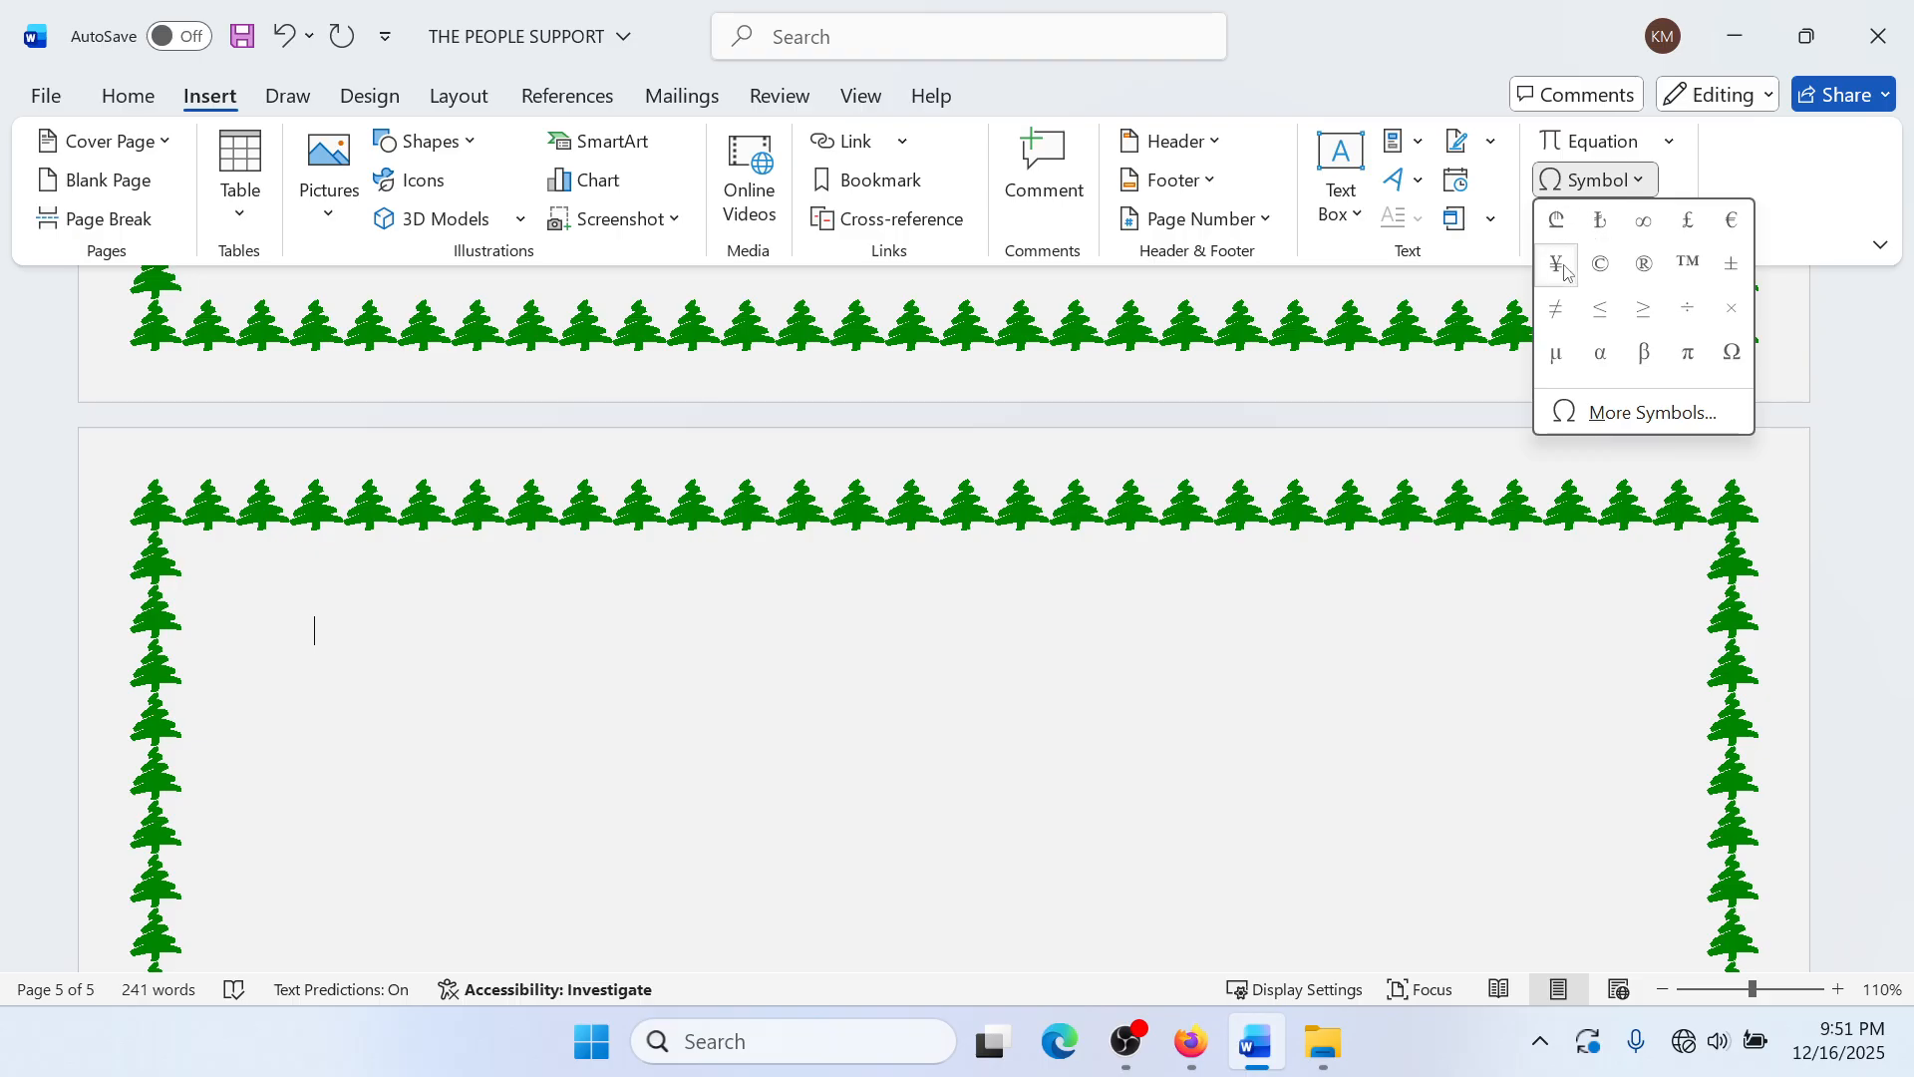
click(1595, 267)
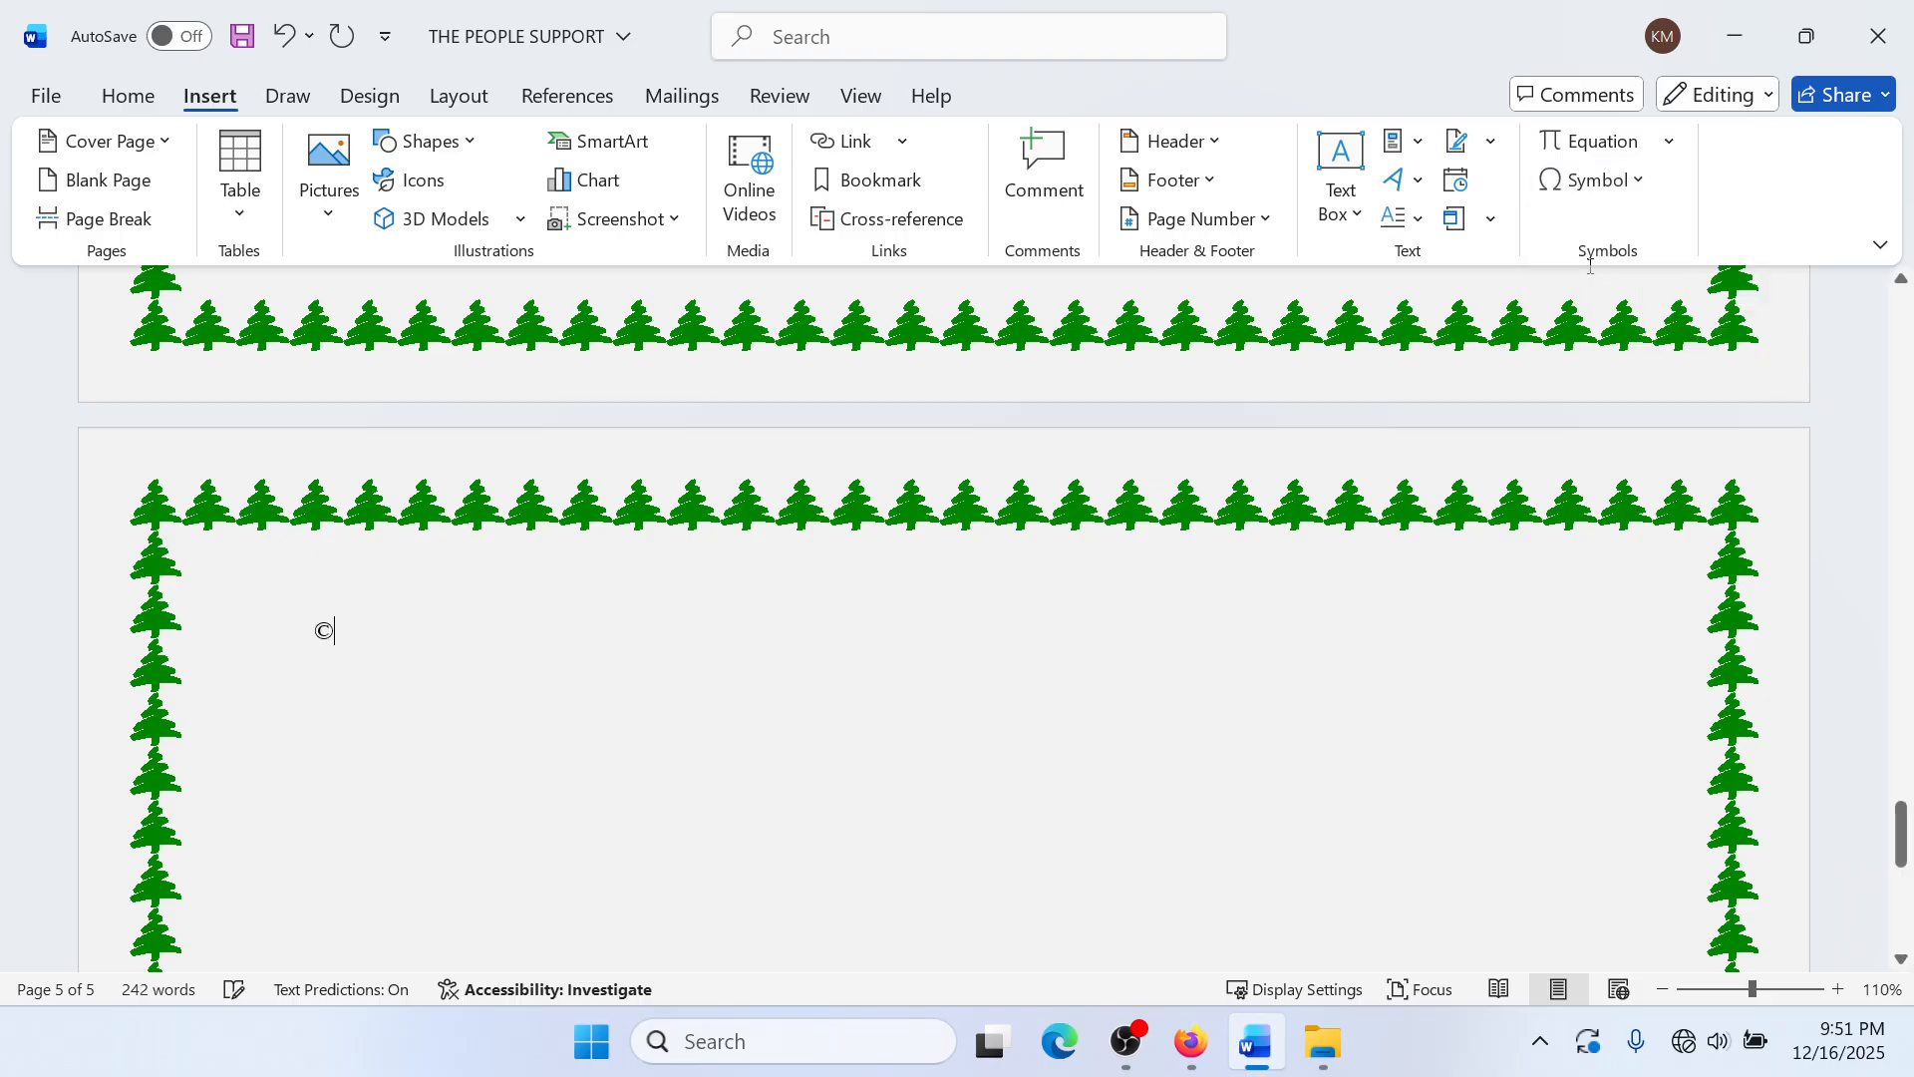
click(1600, 179)
click(1643, 265)
click(1595, 180)
click(1696, 218)
click(1635, 181)
click(1718, 264)
click(1635, 181)
click(1562, 221)
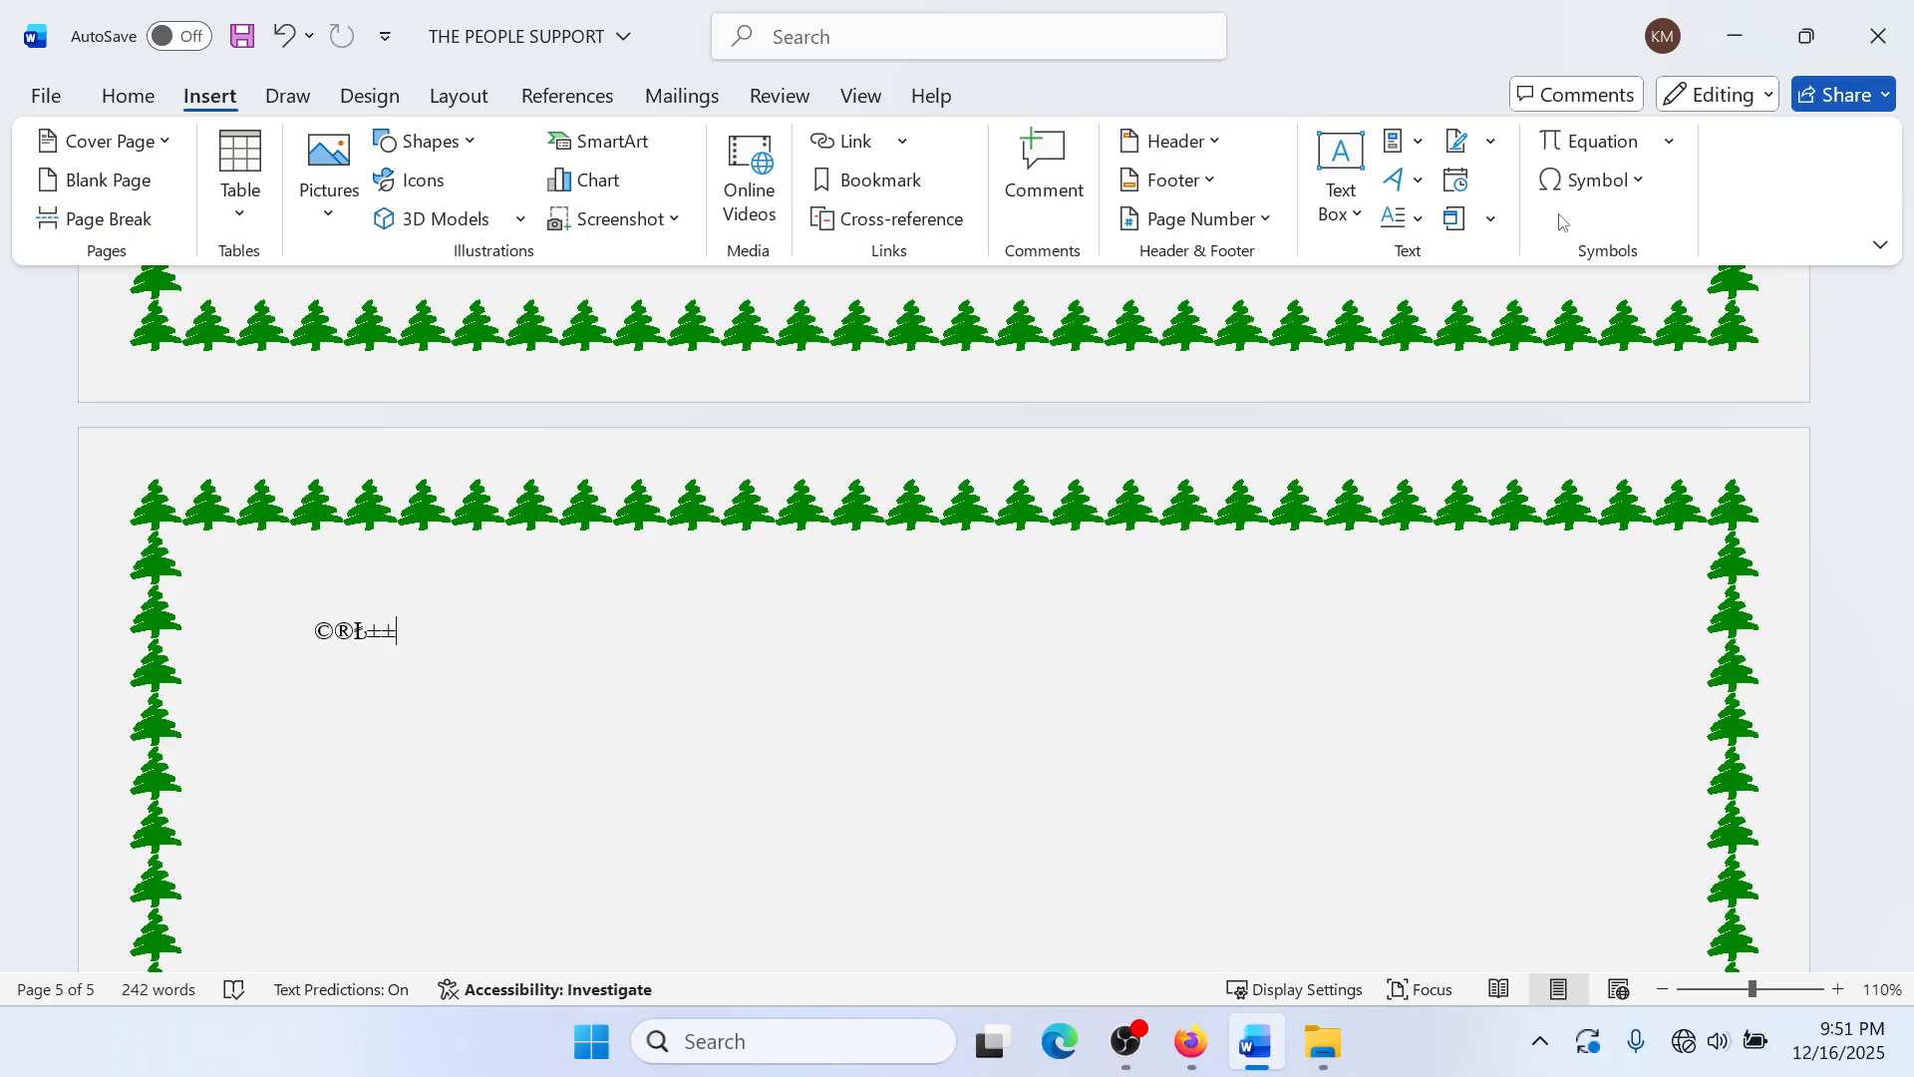
key(Return)
Step: Open the full Symbol dialog beside the inserted symbols and examine its Basic Latin symbols and special characters
click(1640, 180)
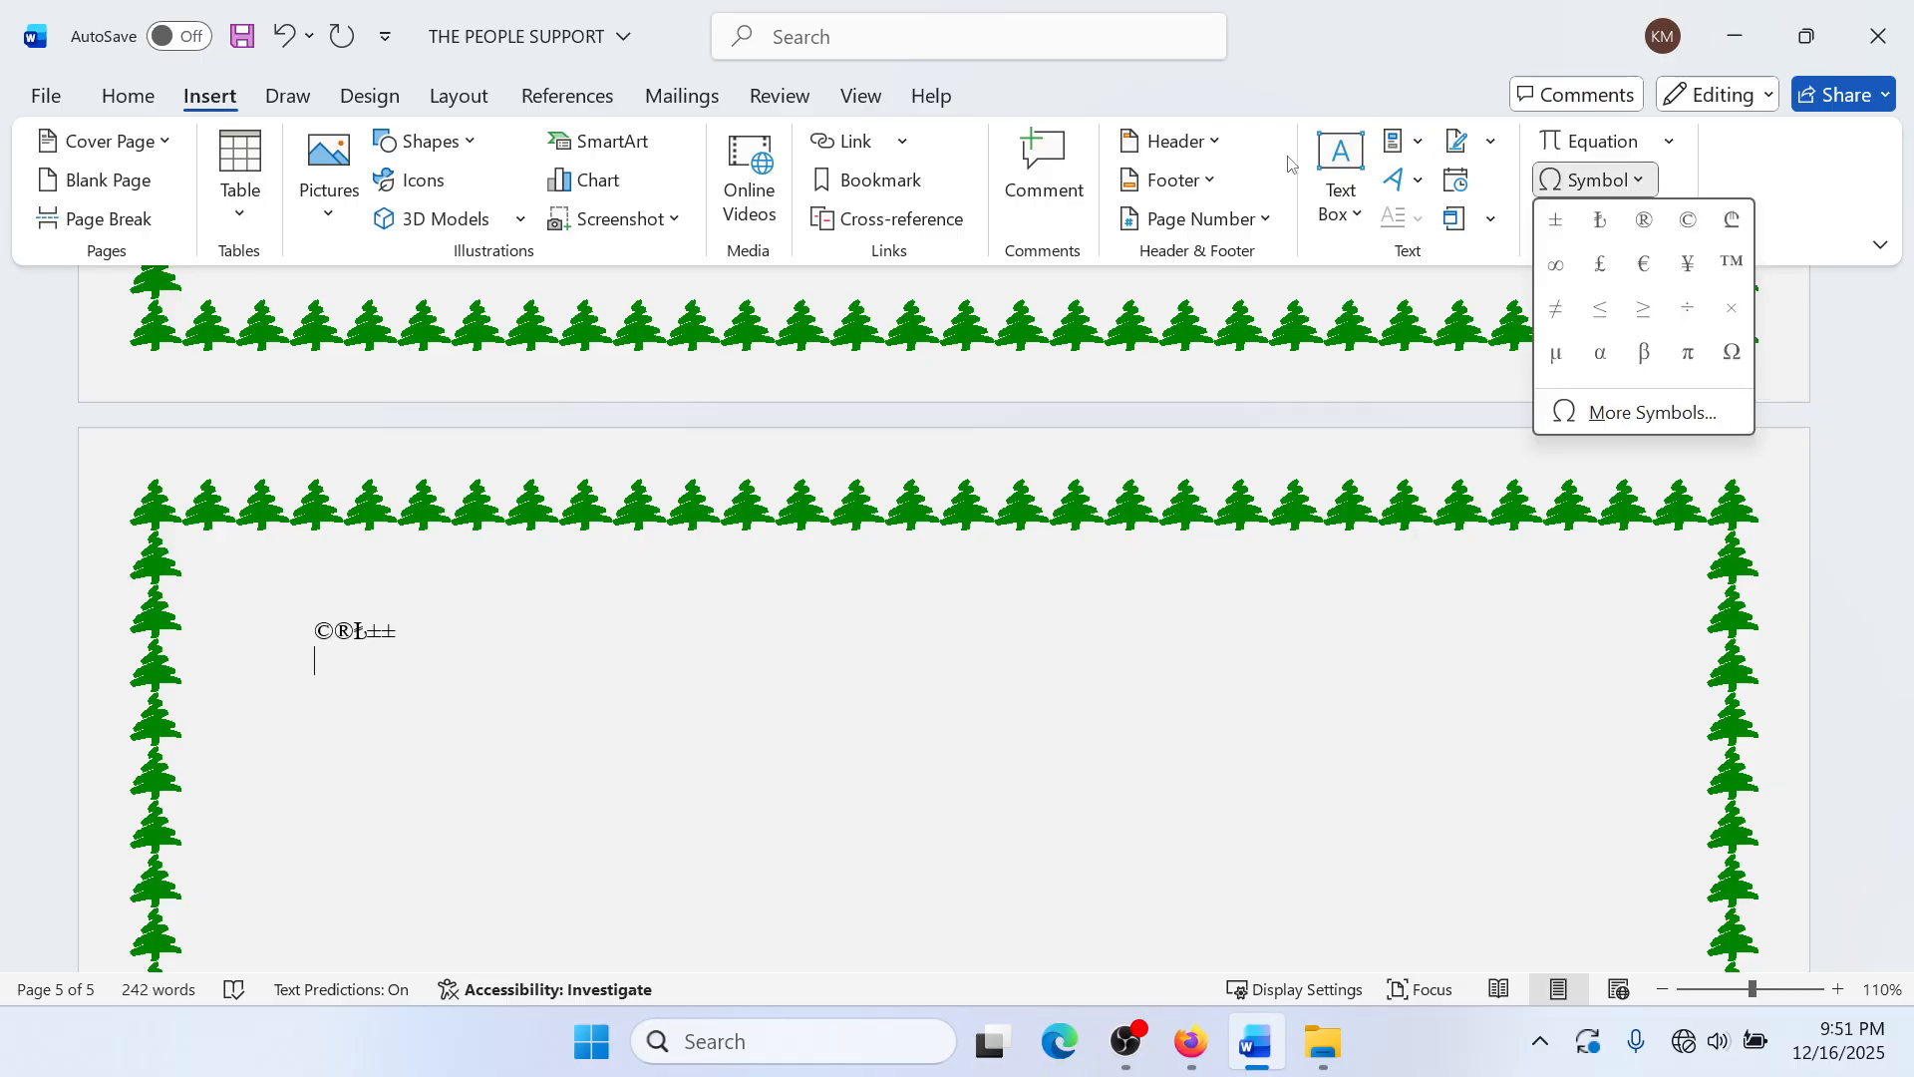
click(1750, 178)
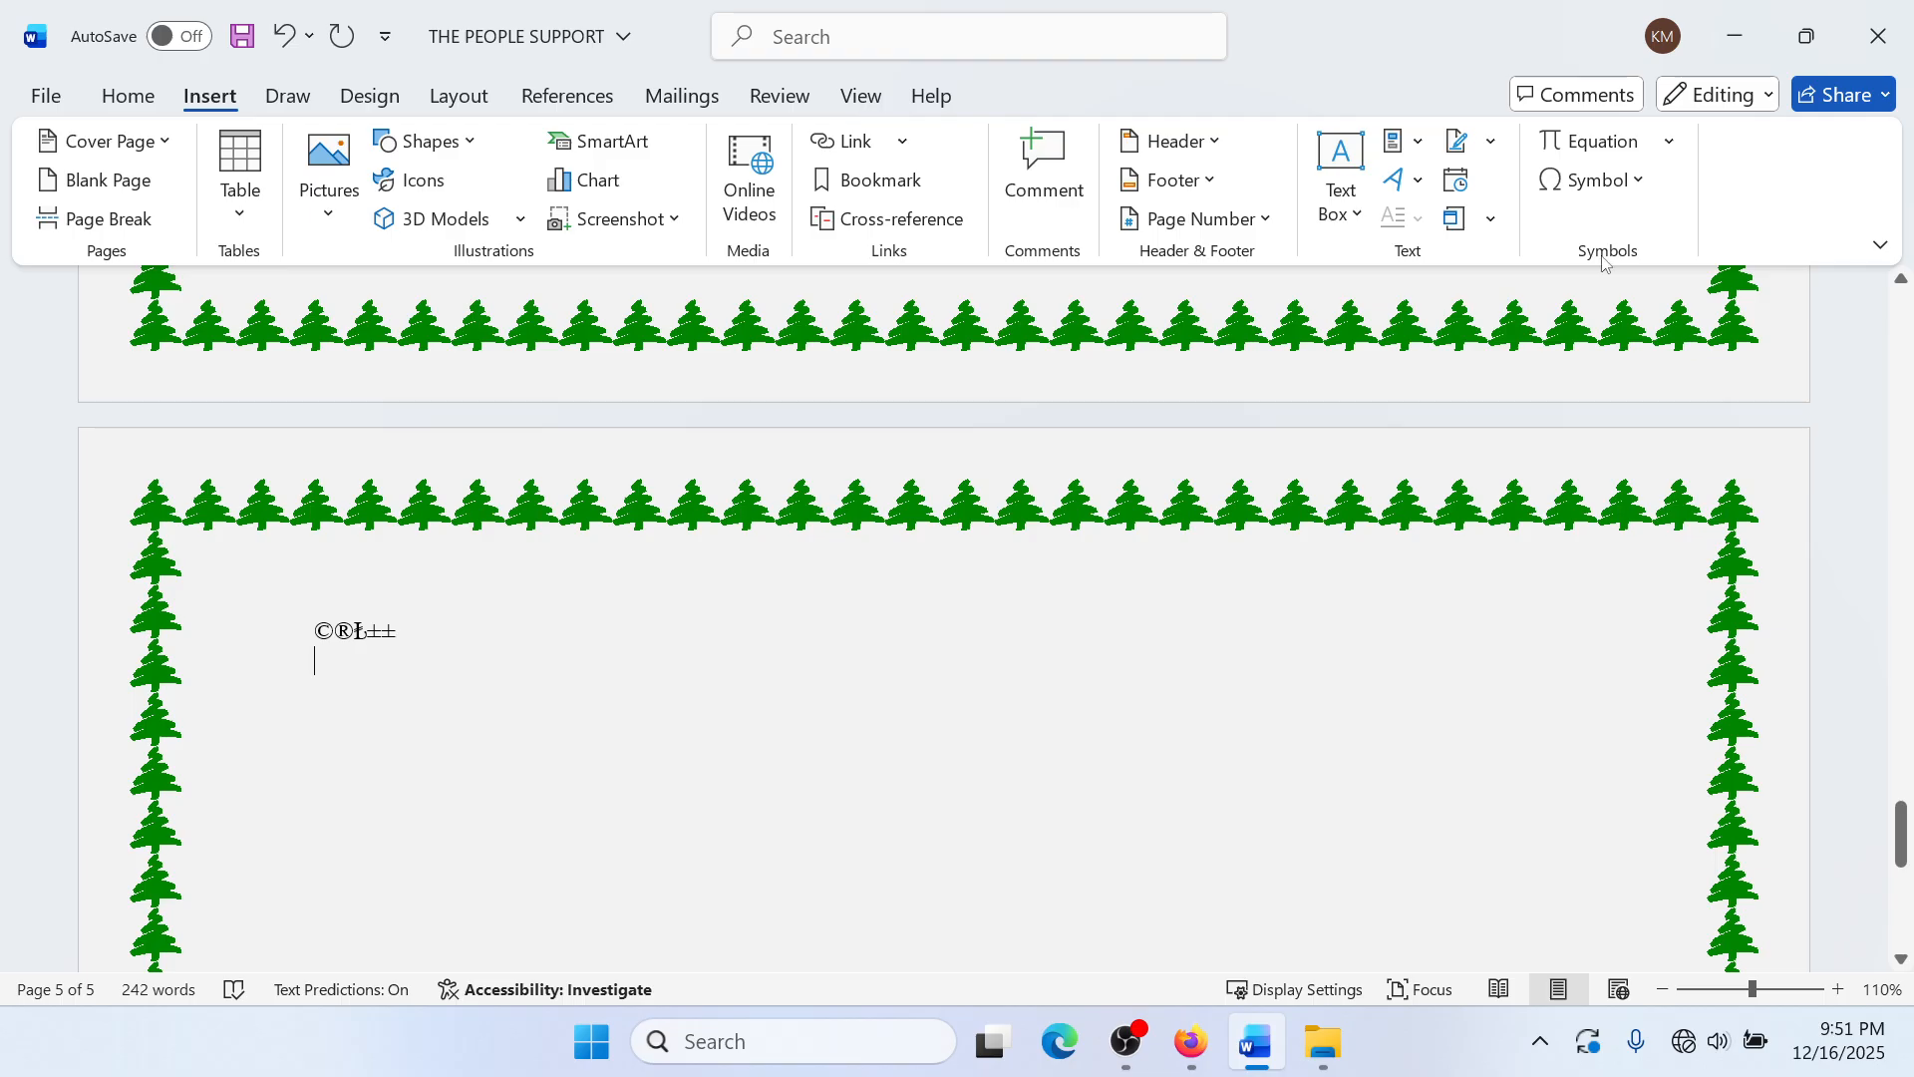
click(1643, 182)
click(1641, 413)
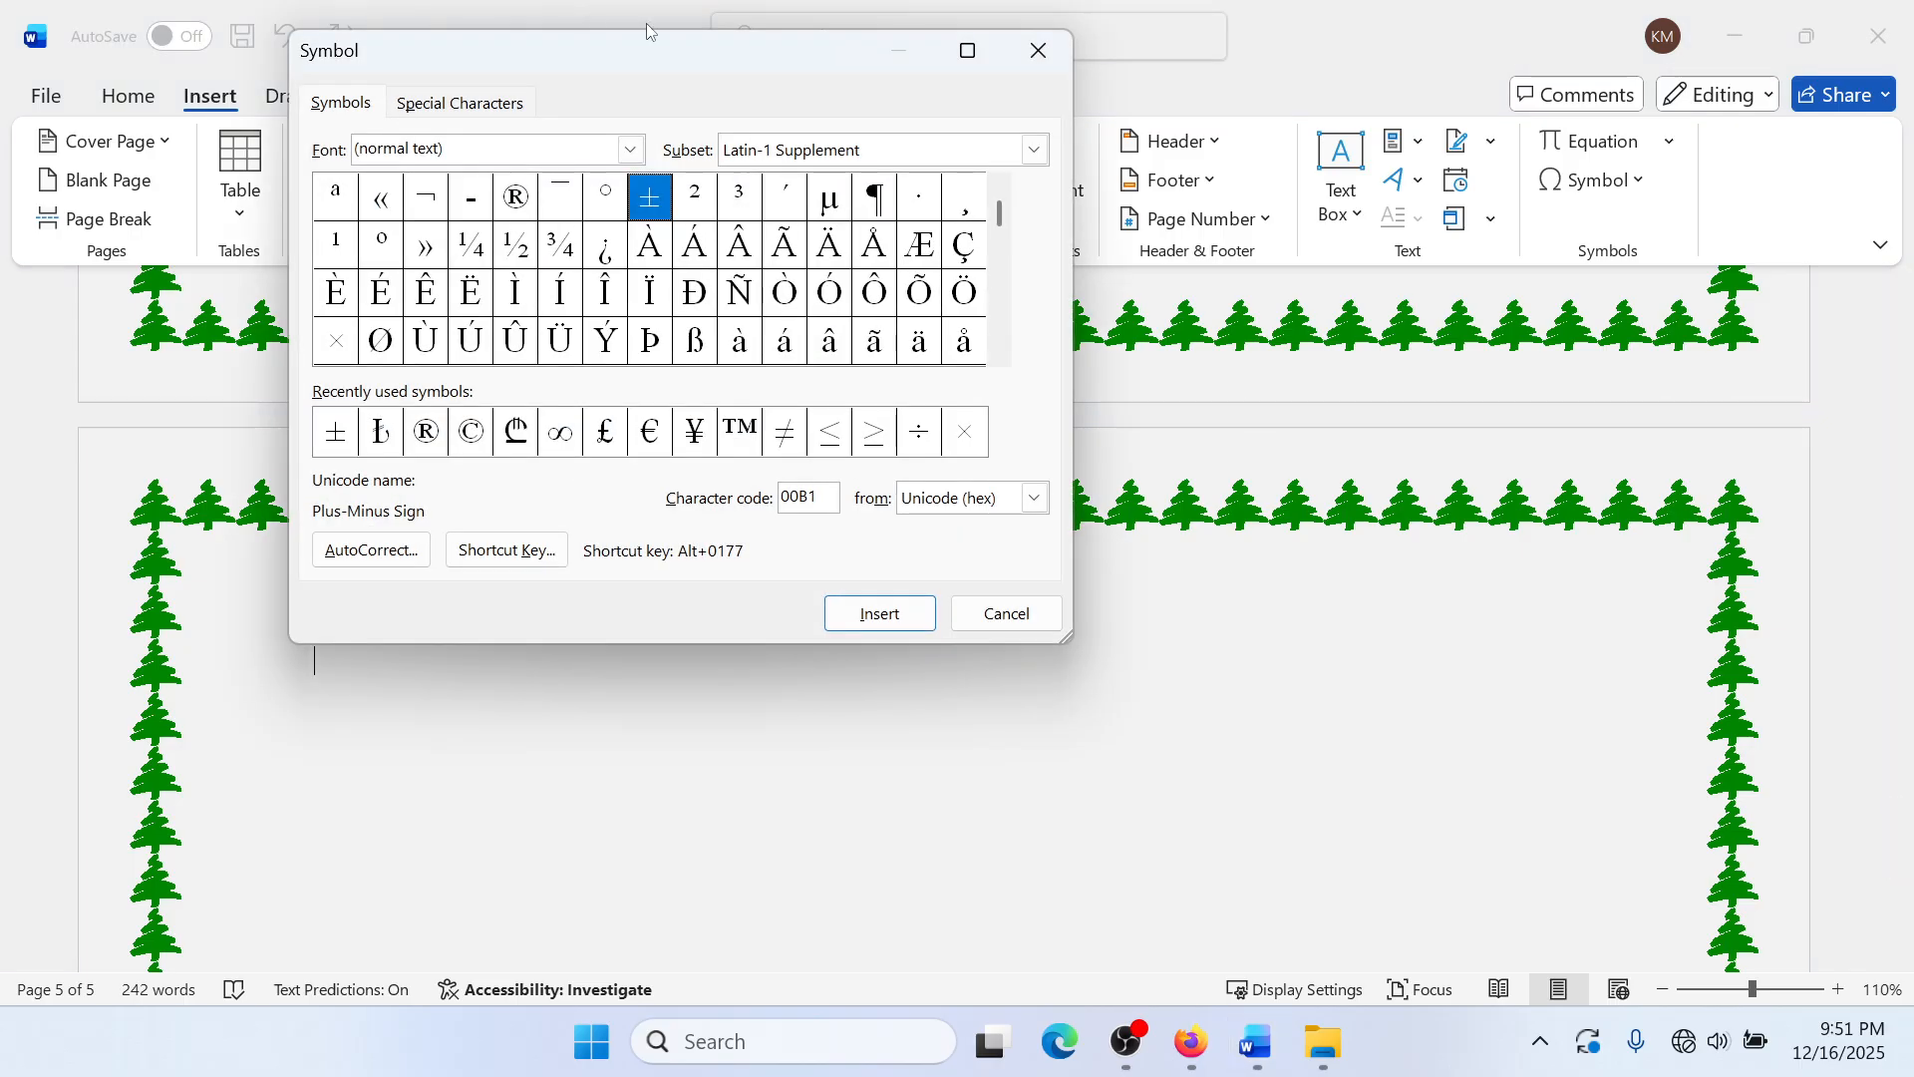
drag(735, 64, 1208, 159)
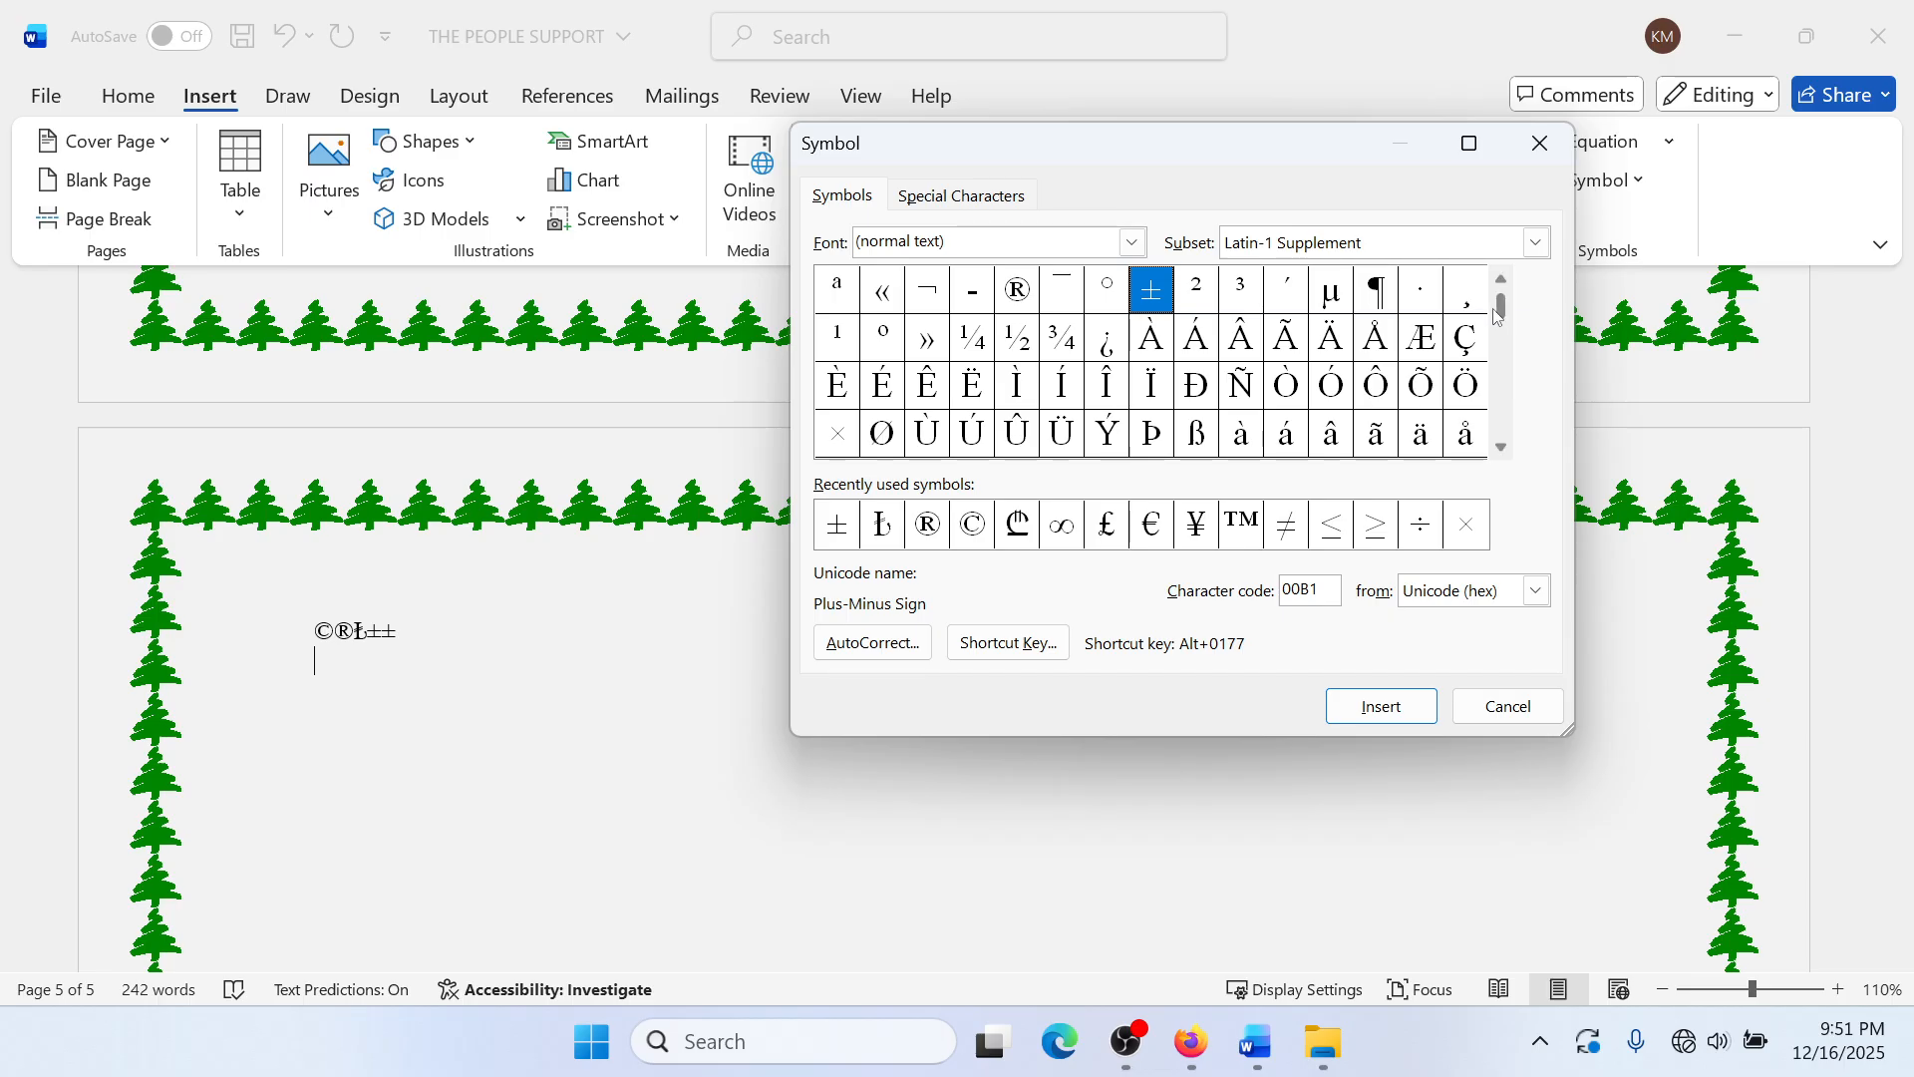
mouse_move(1506, 315)
mouse_down()
mouse_move(1499, 391)
mouse_move(1494, 291)
mouse_up()
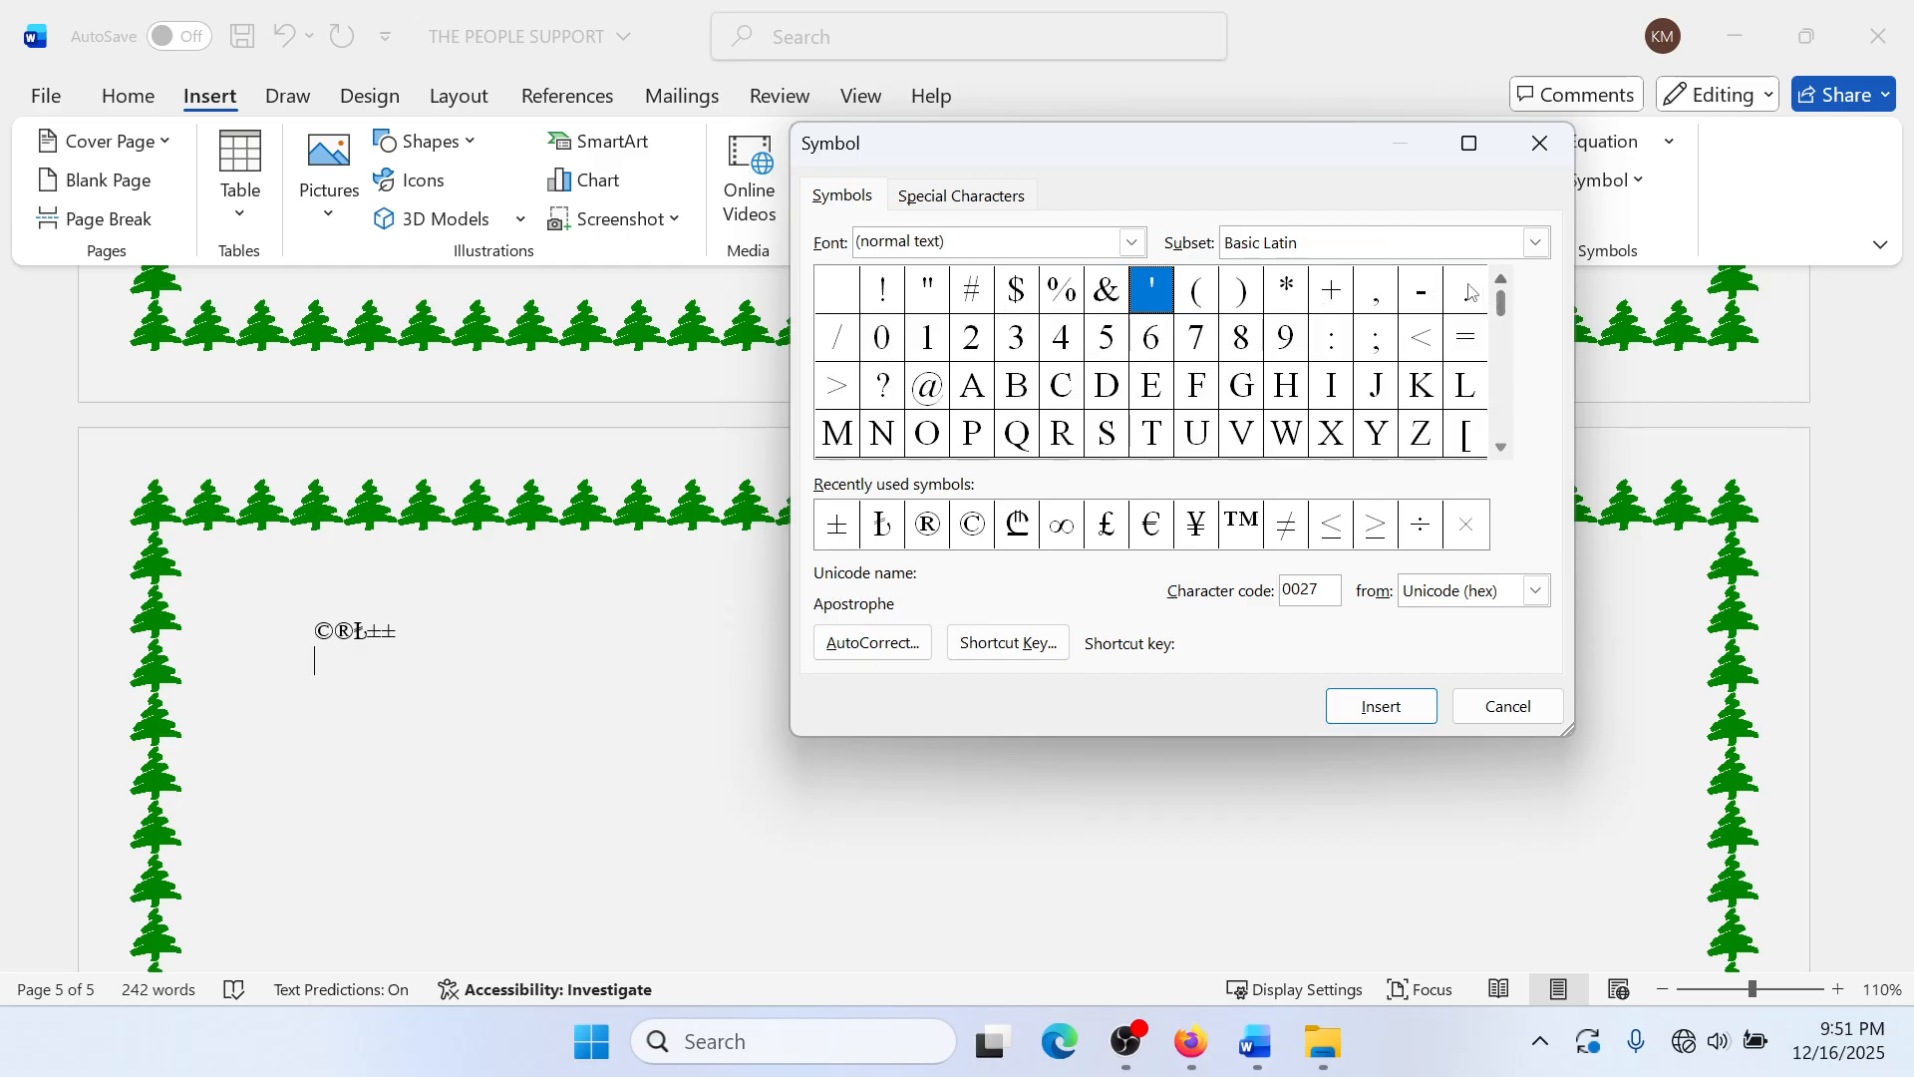
click(987, 203)
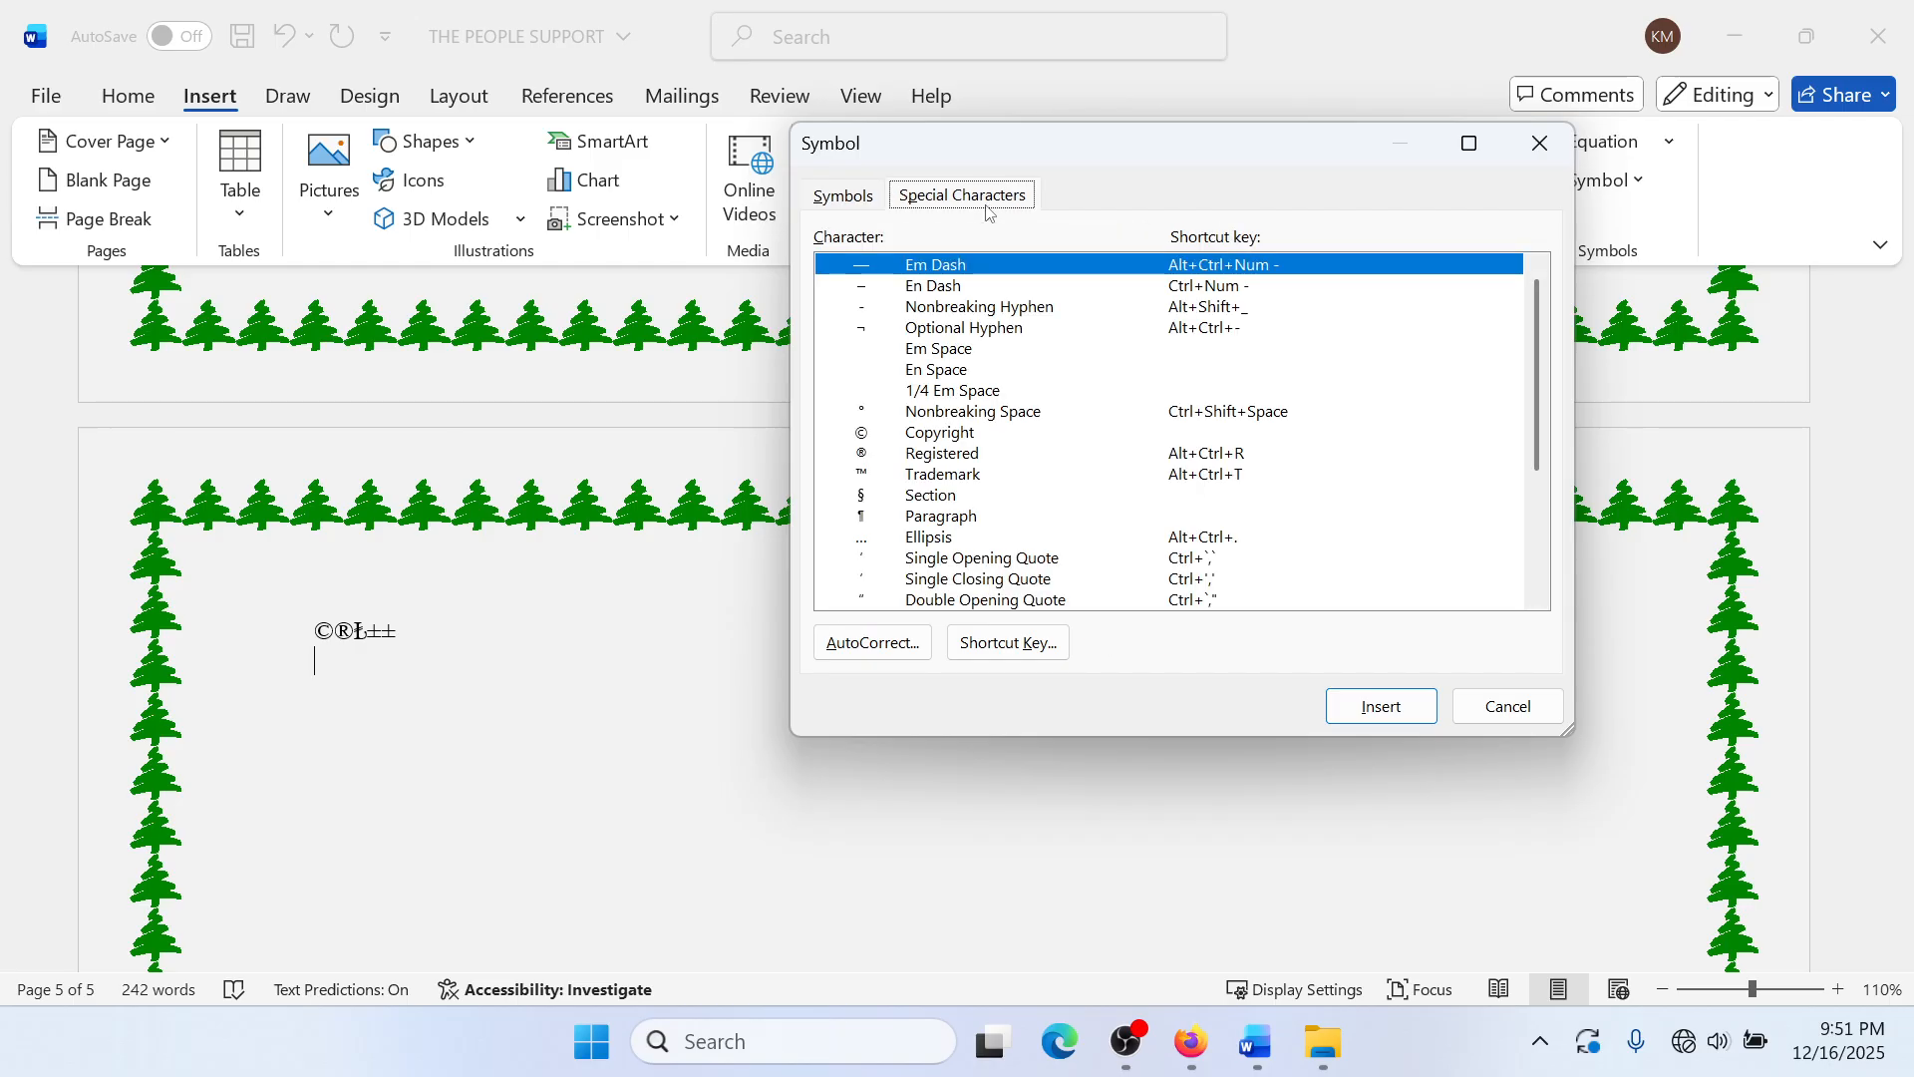
click(850, 198)
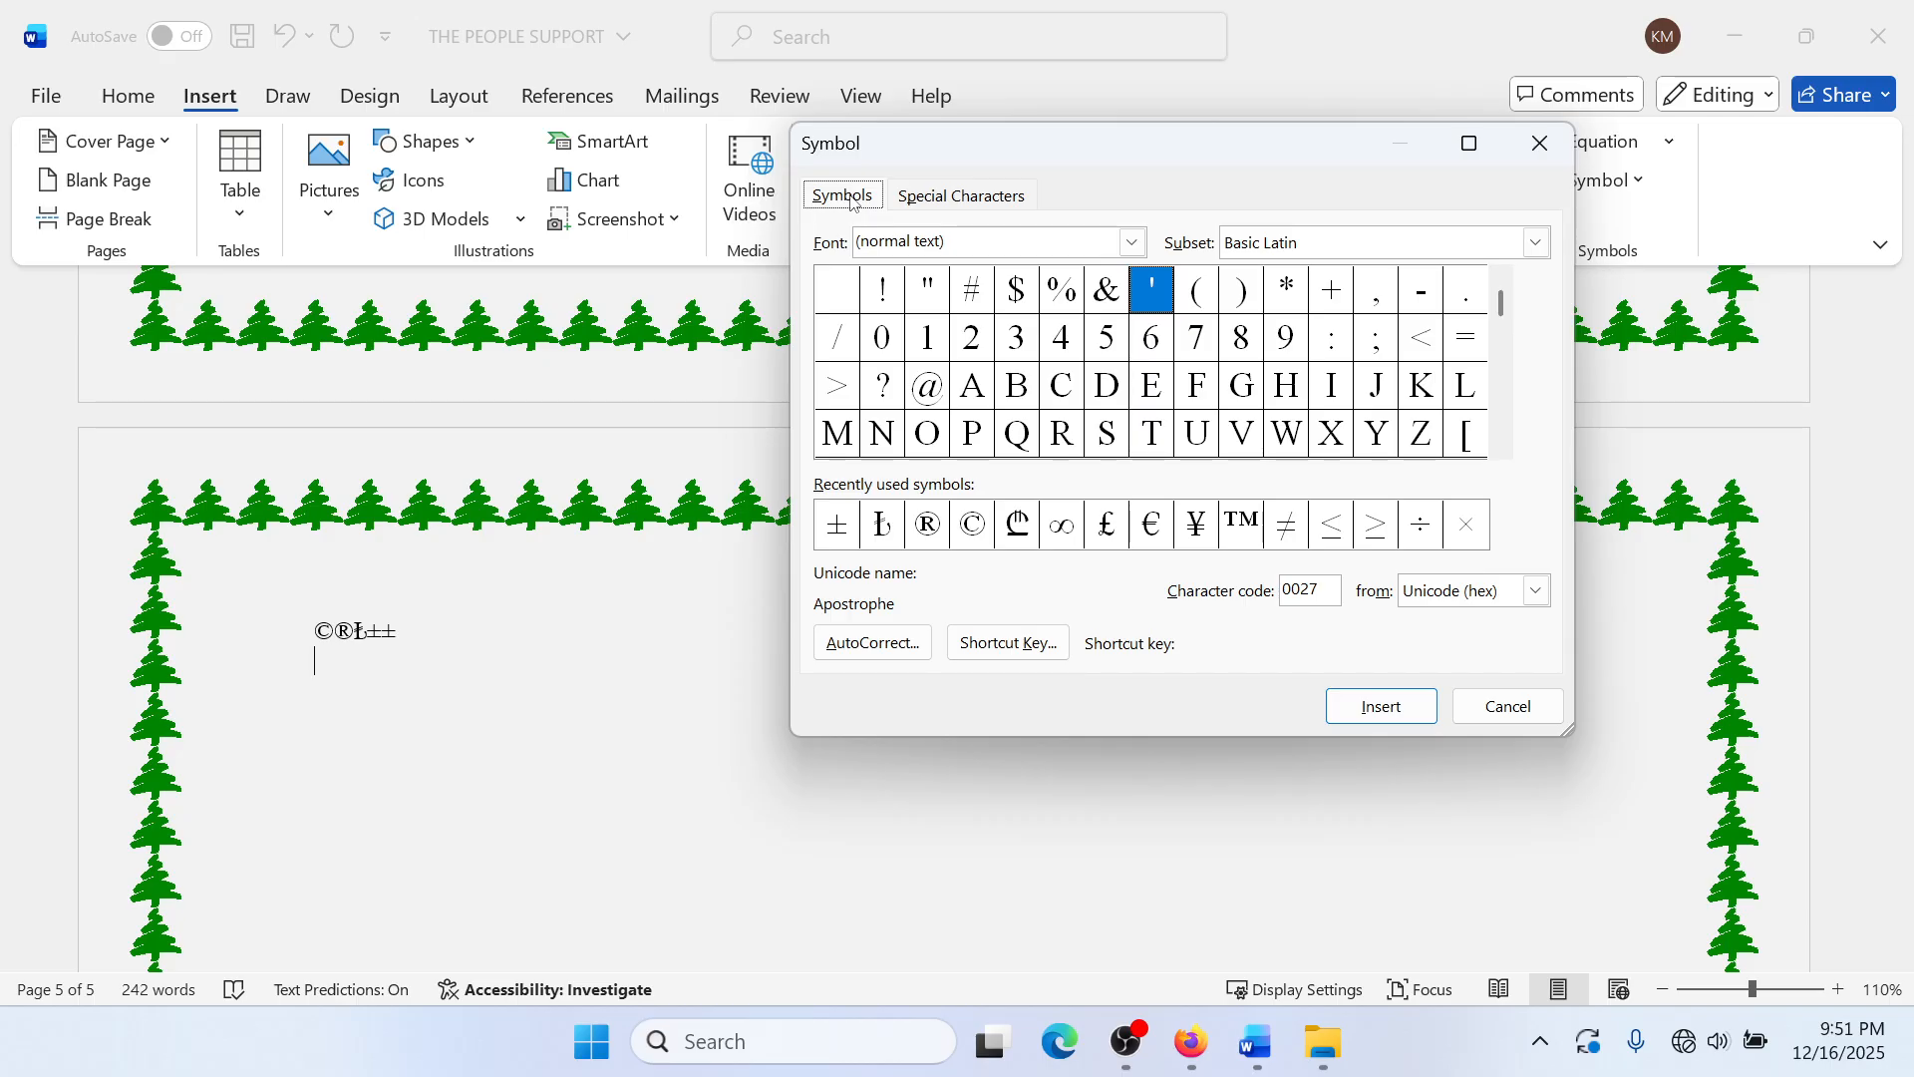
Step: Try the Abadi and Abadi ExtraLight fonts for the symbol grid
click(1133, 244)
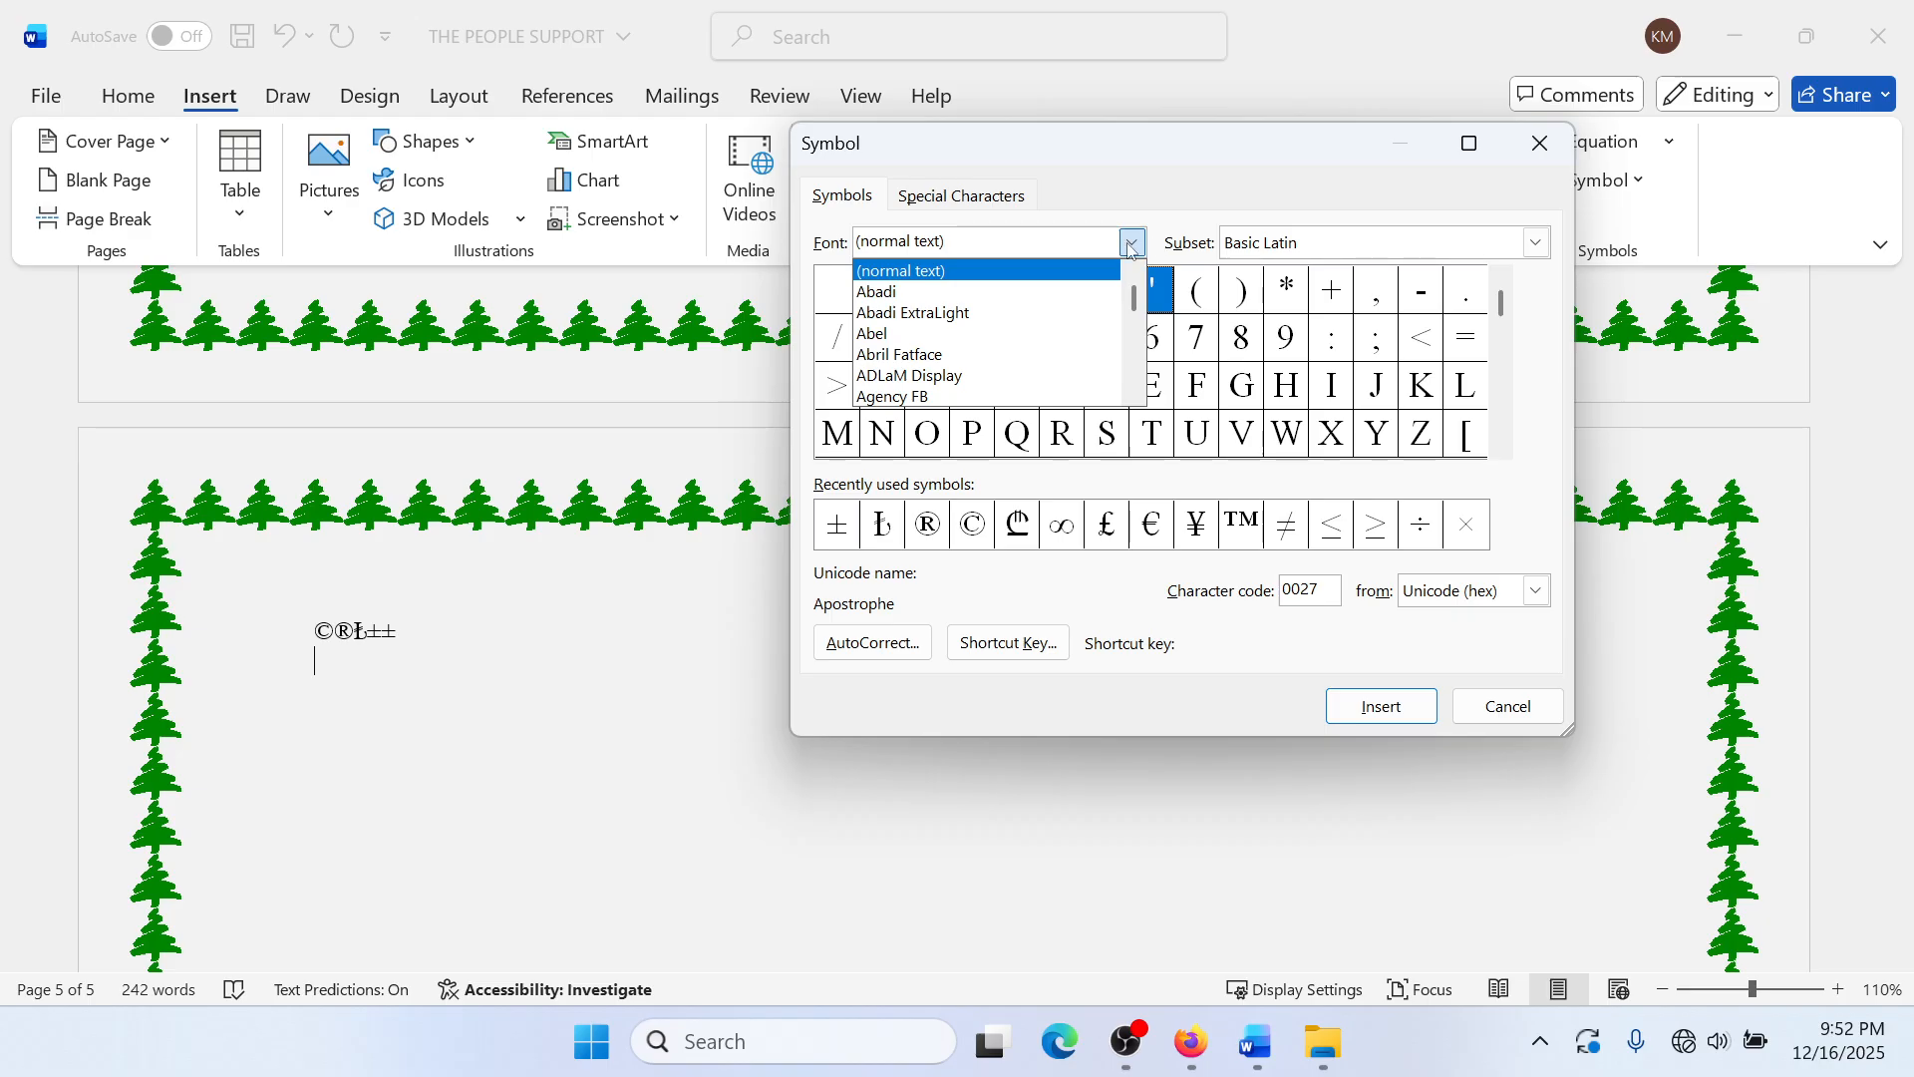
click(1133, 244)
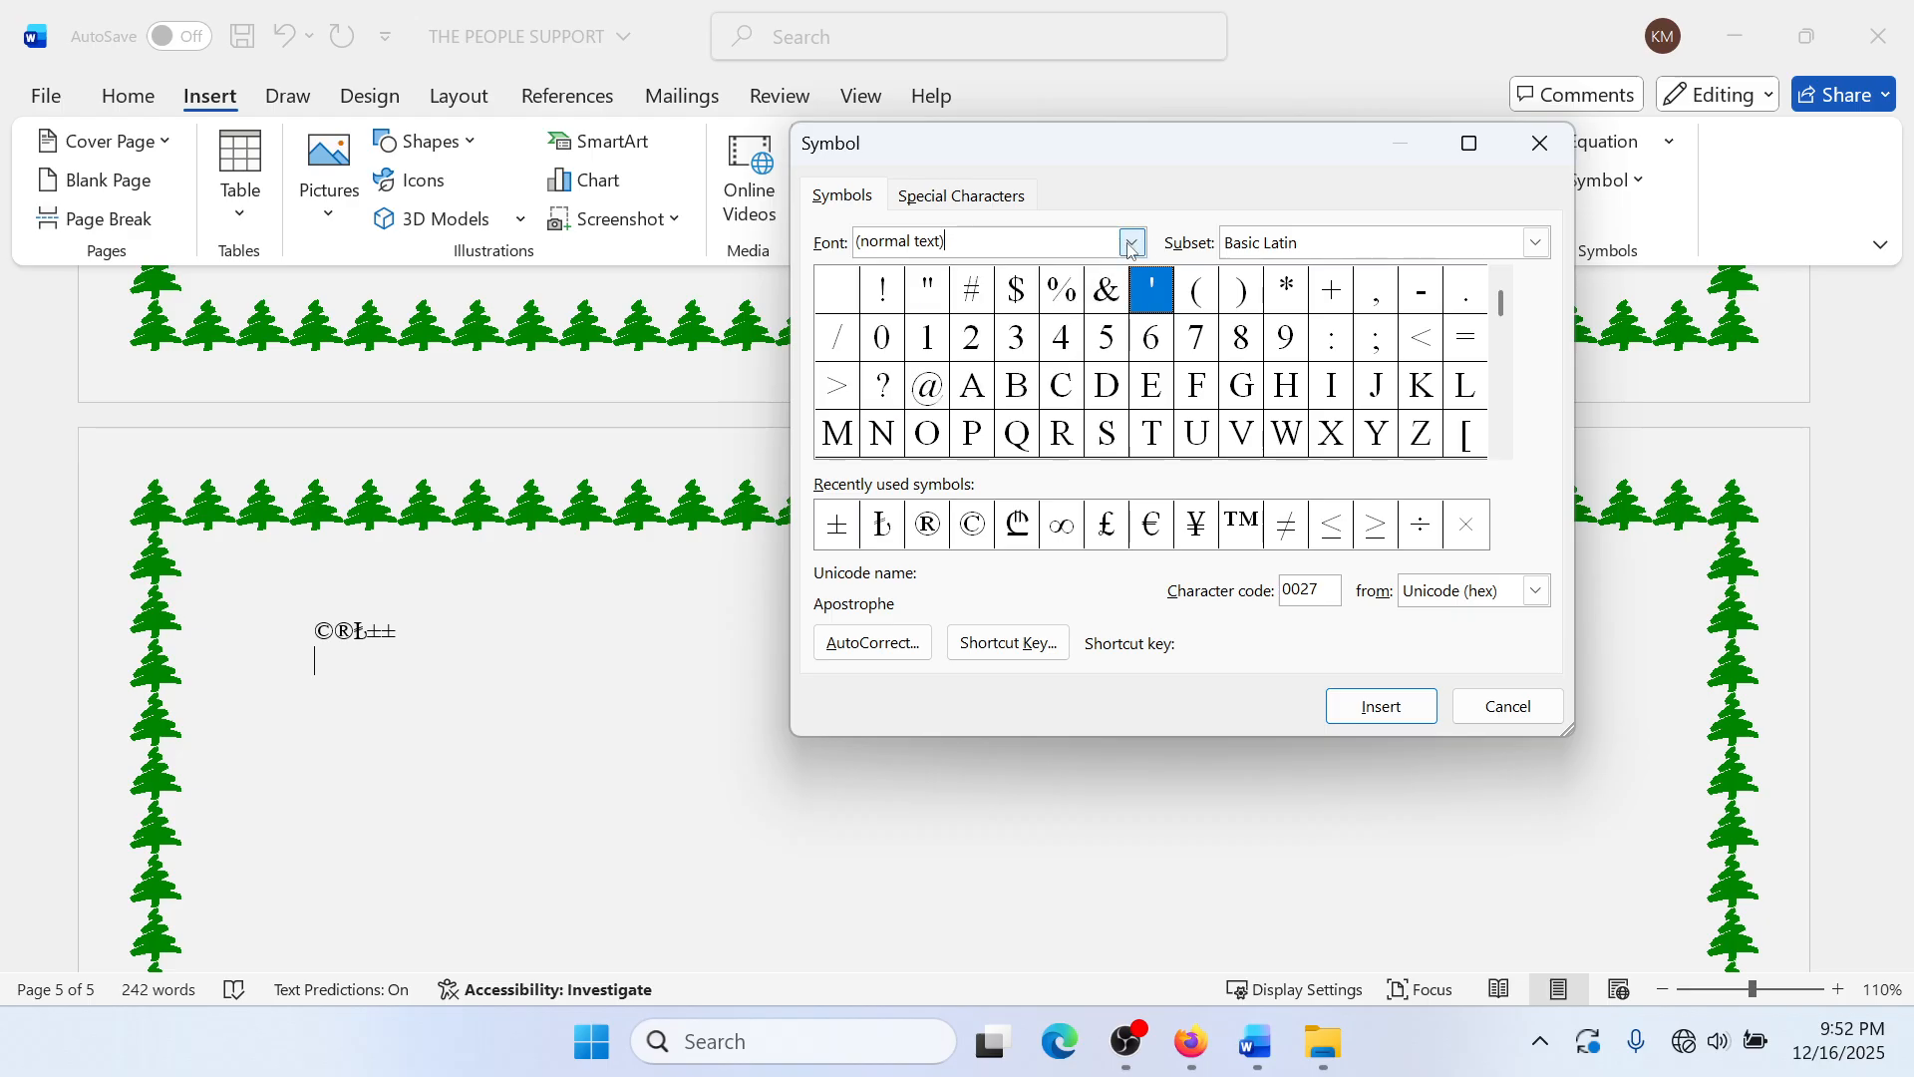
click(1132, 244)
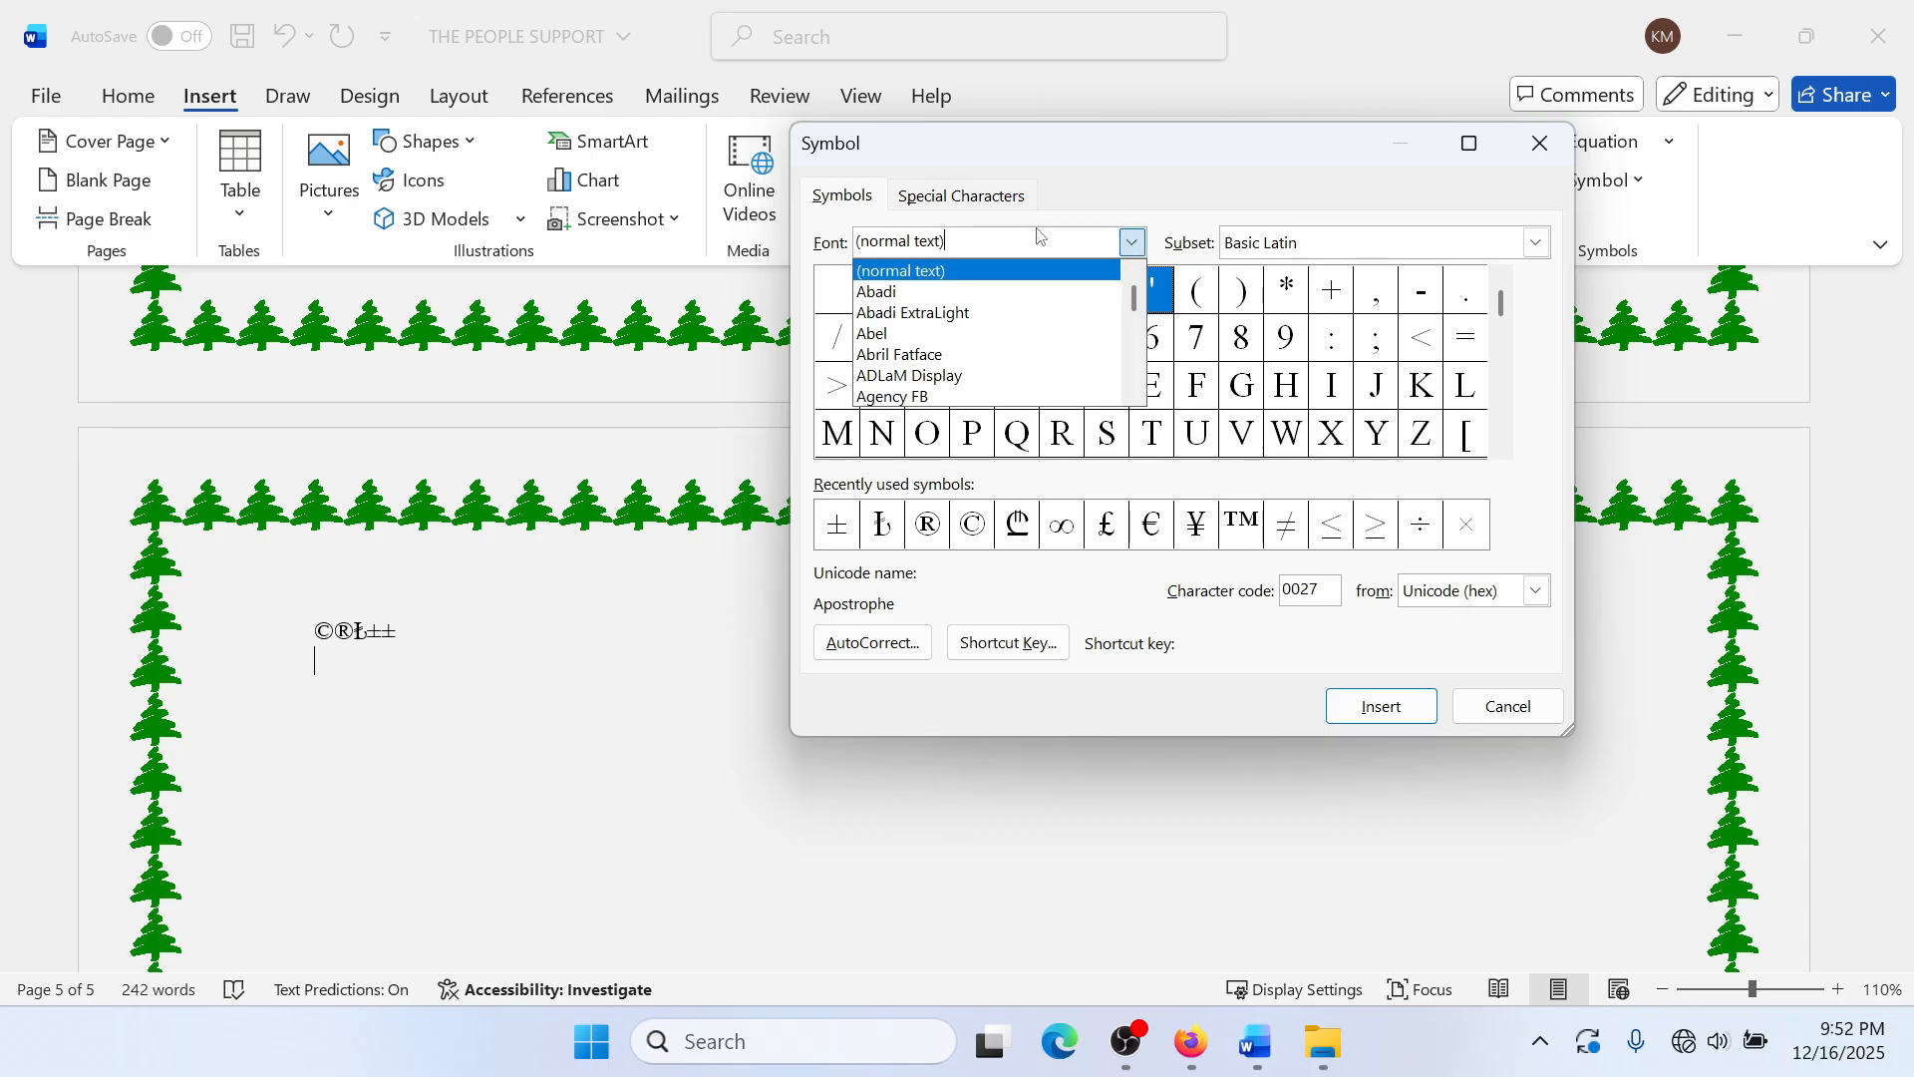
click(917, 295)
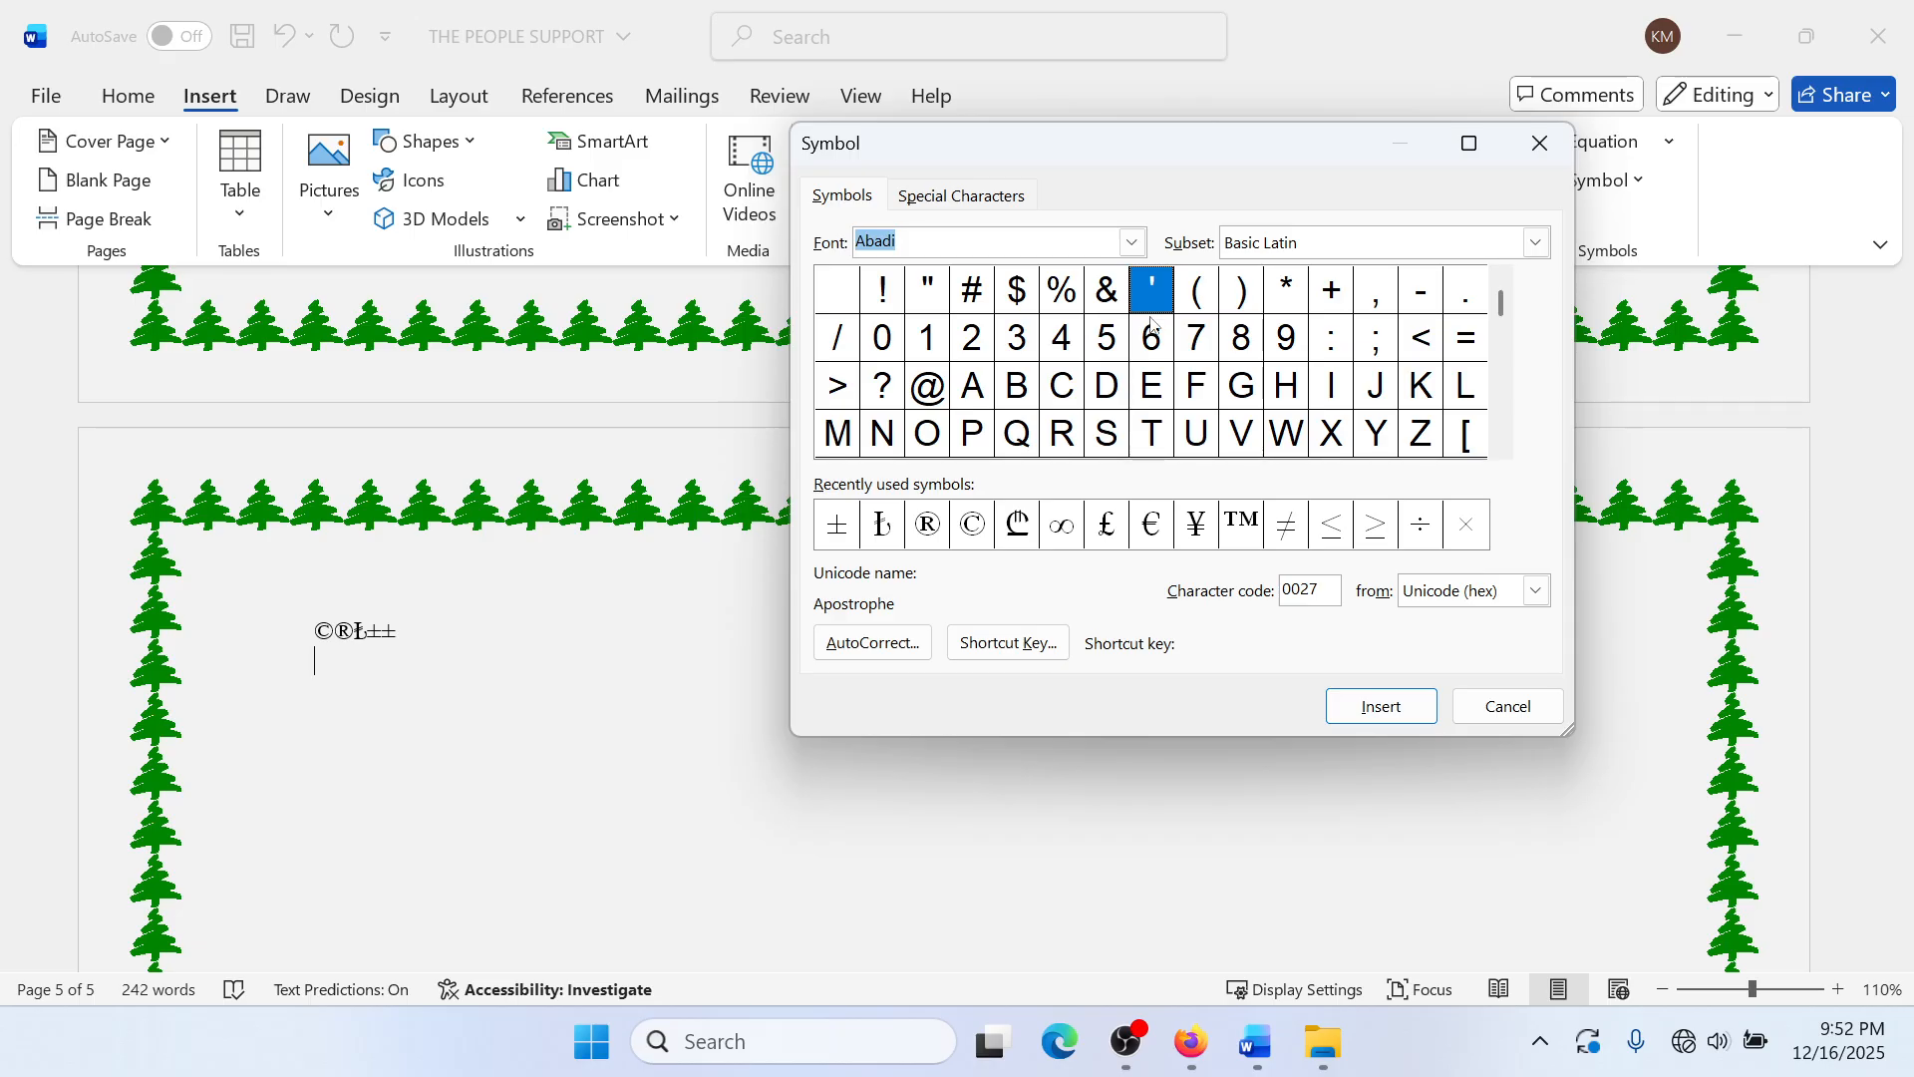
click(1133, 243)
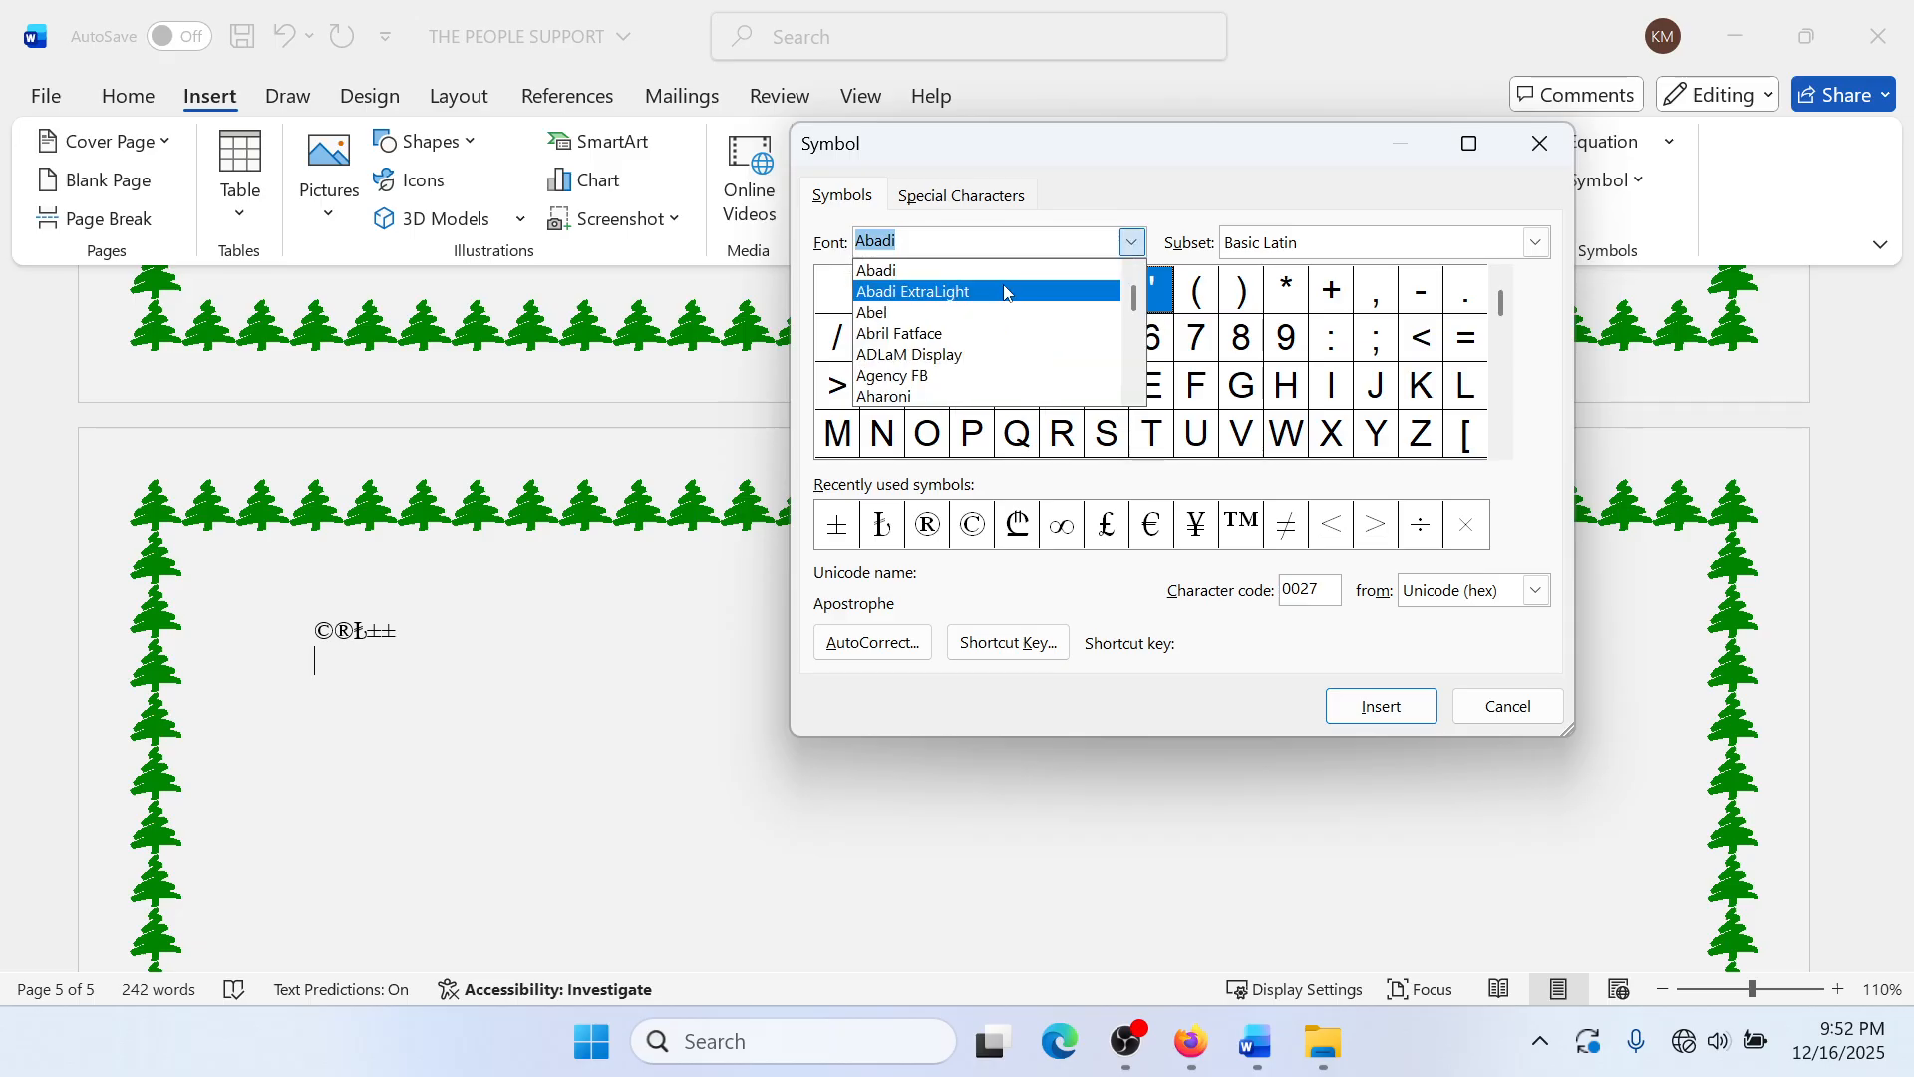
click(1007, 289)
Step: Set the symbol font to Agency FB and insert the Latin capital letter E into the document
click(1133, 243)
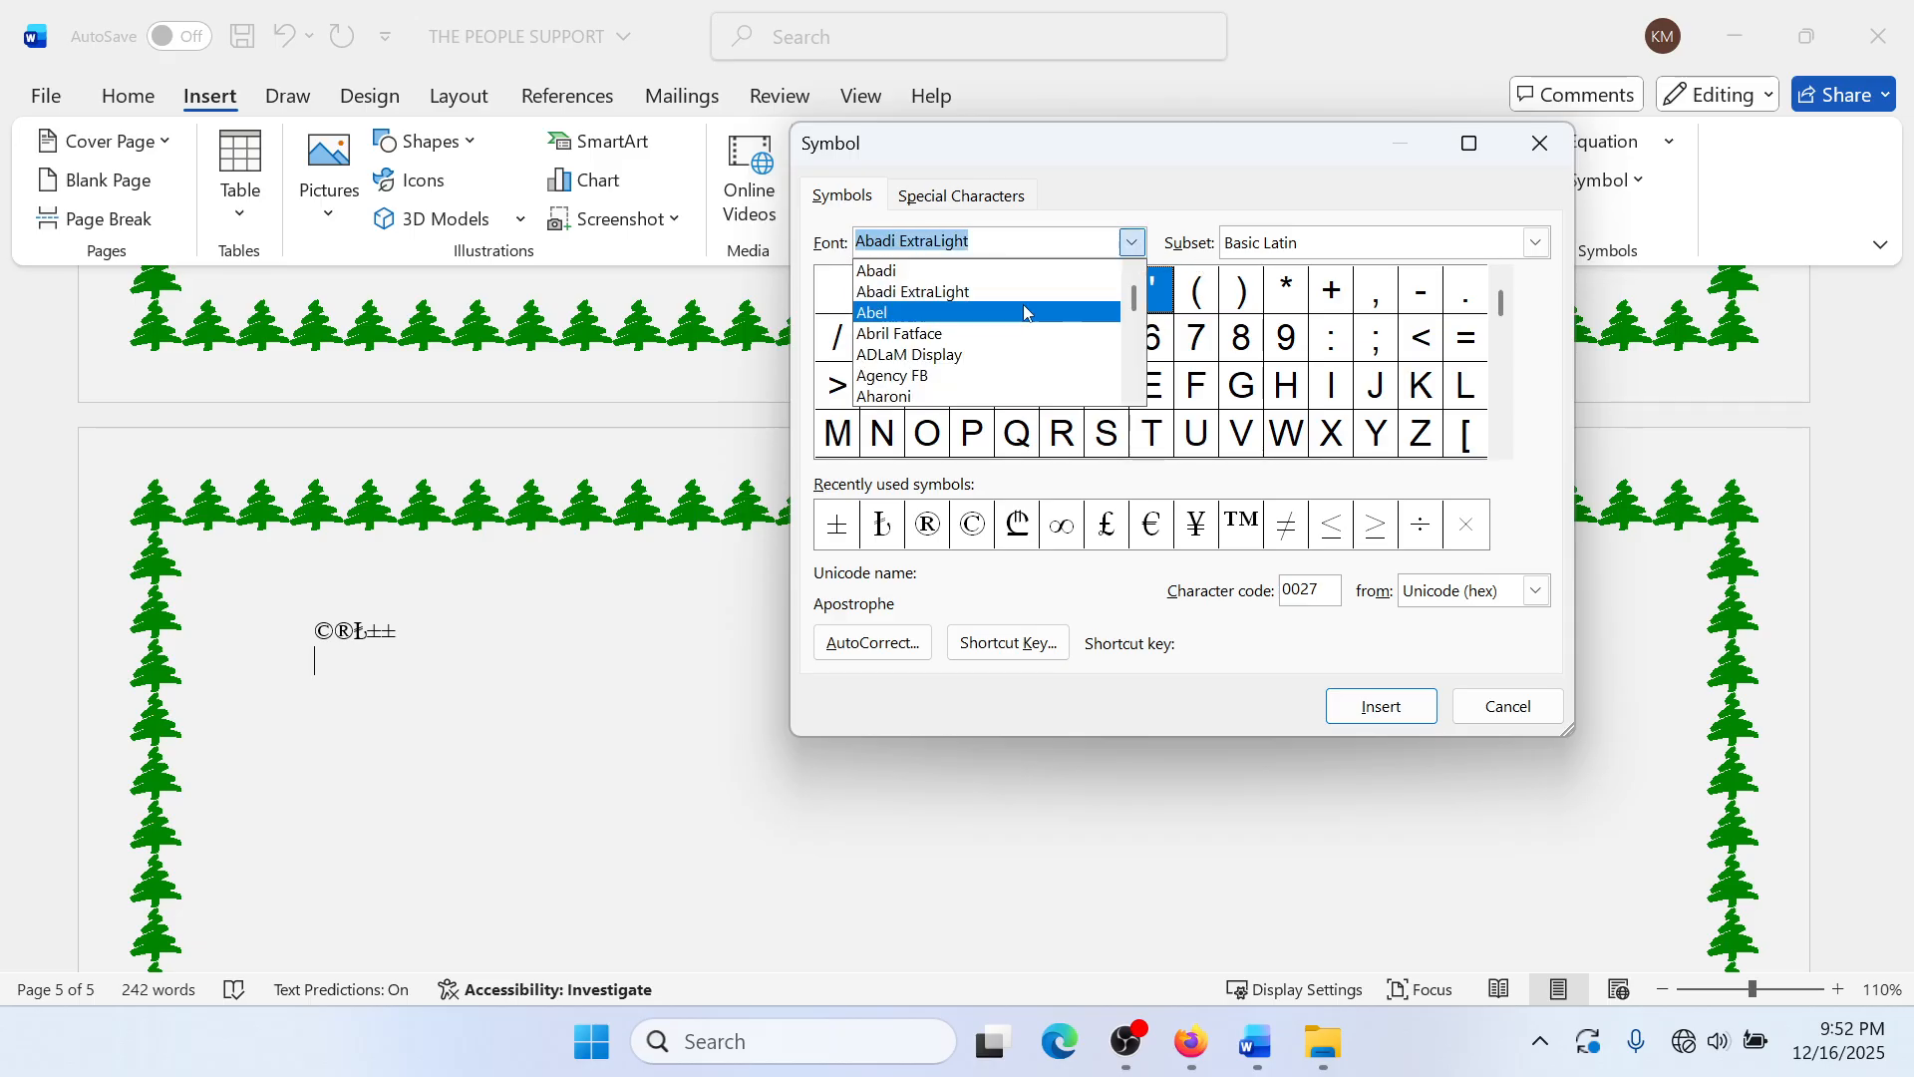
click(967, 372)
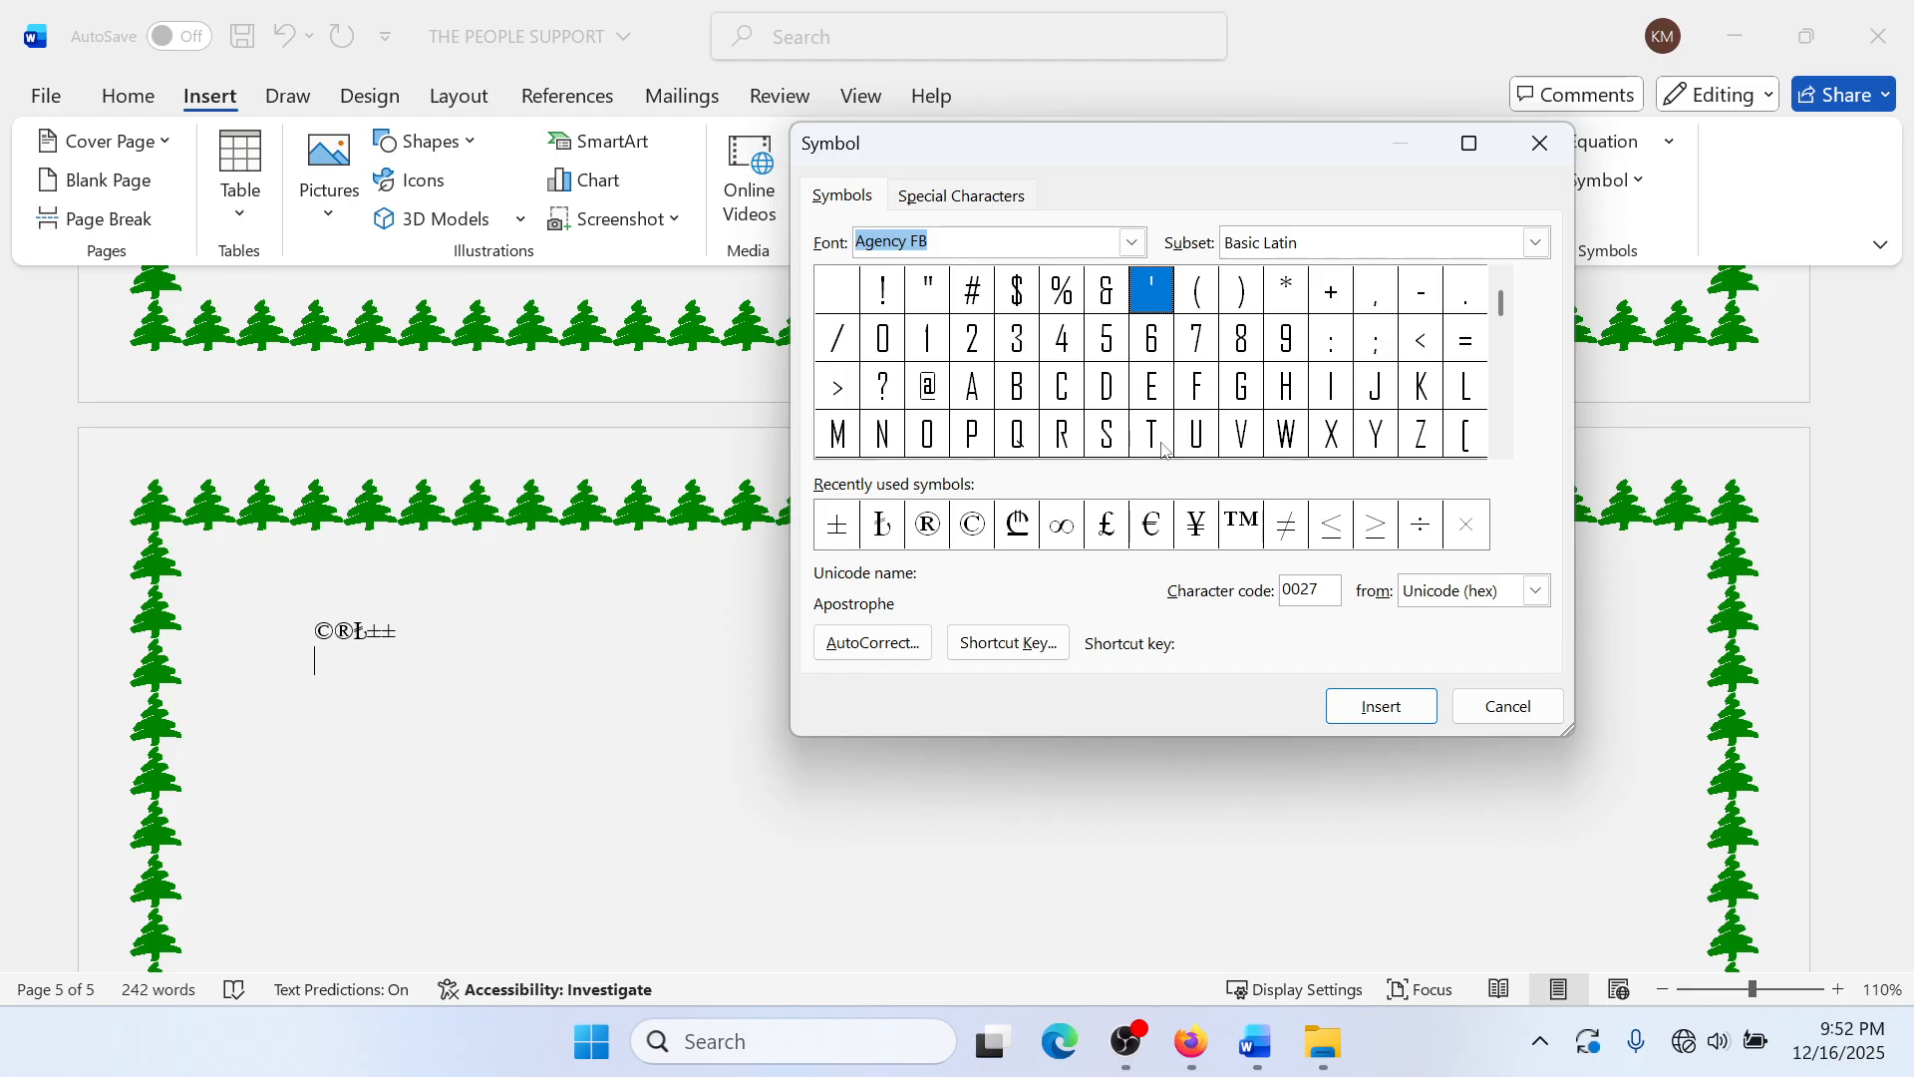
click(1157, 394)
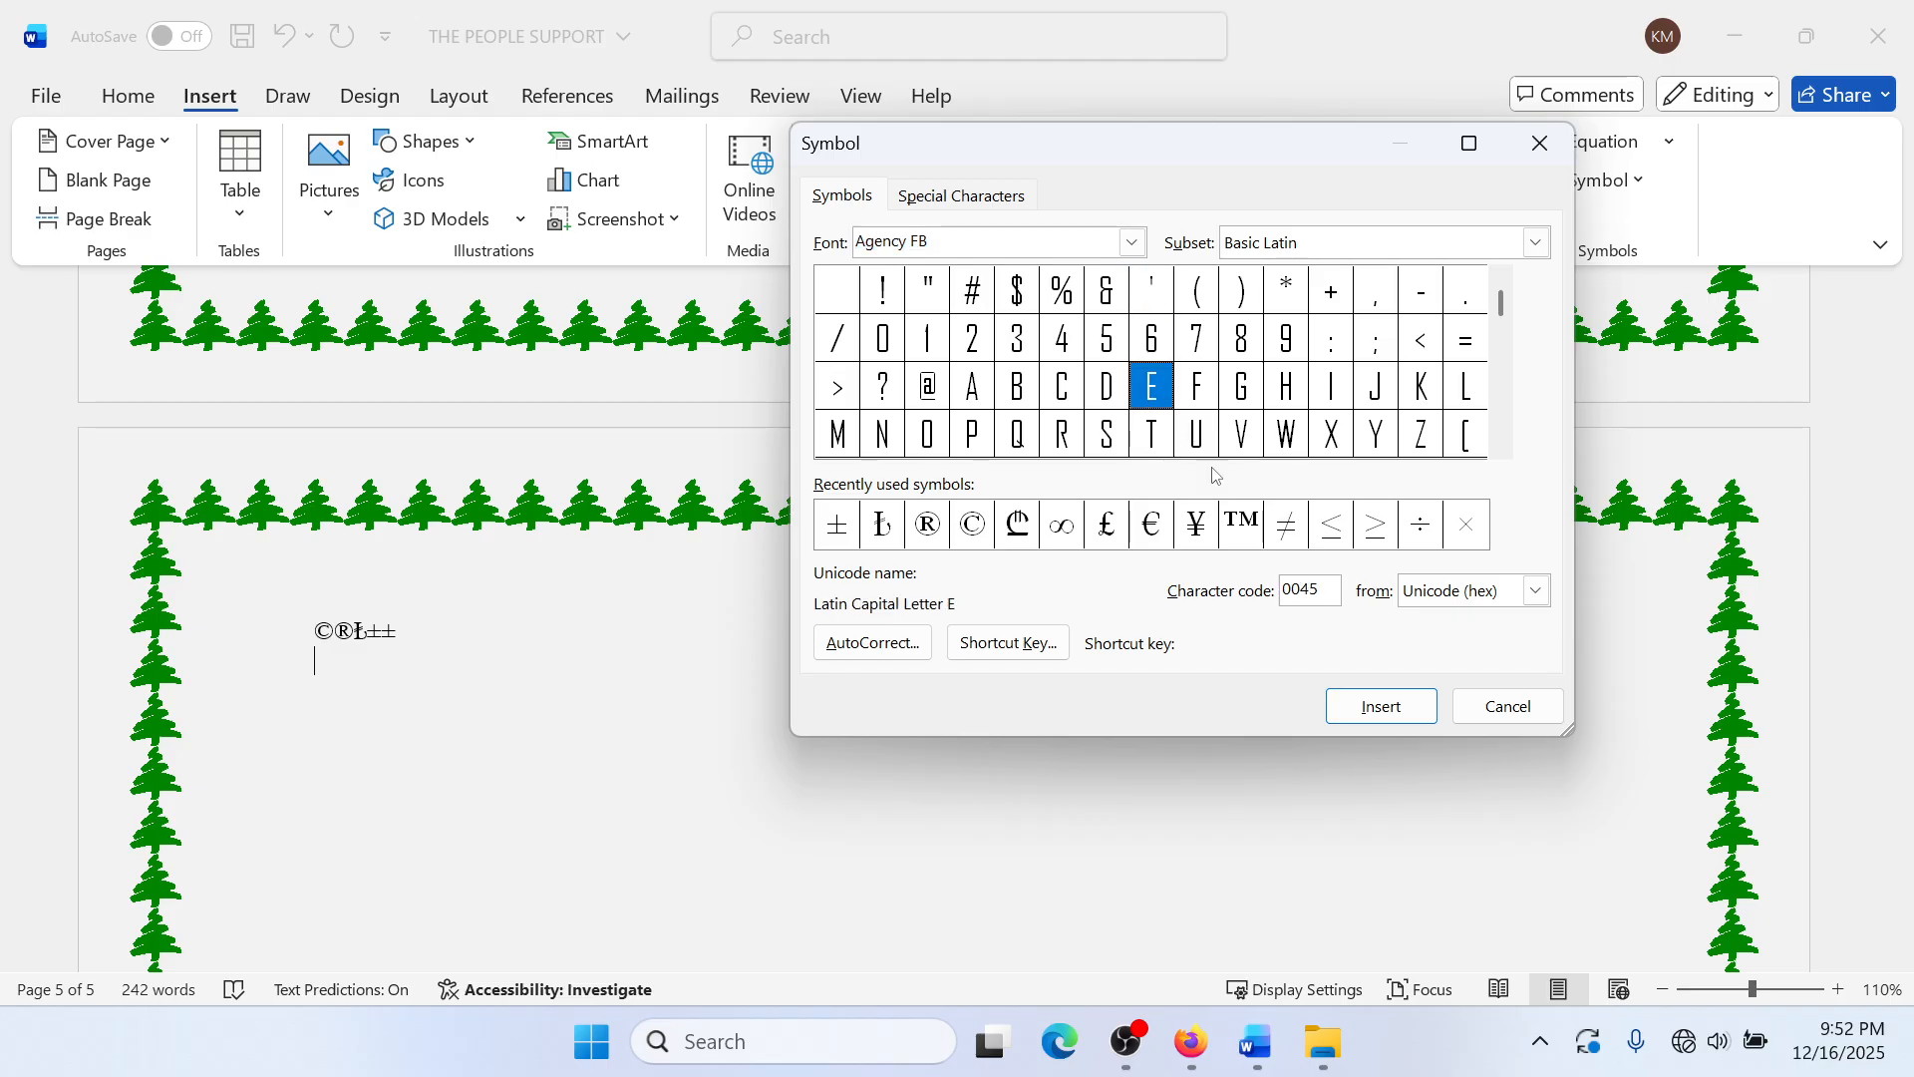
click(1381, 706)
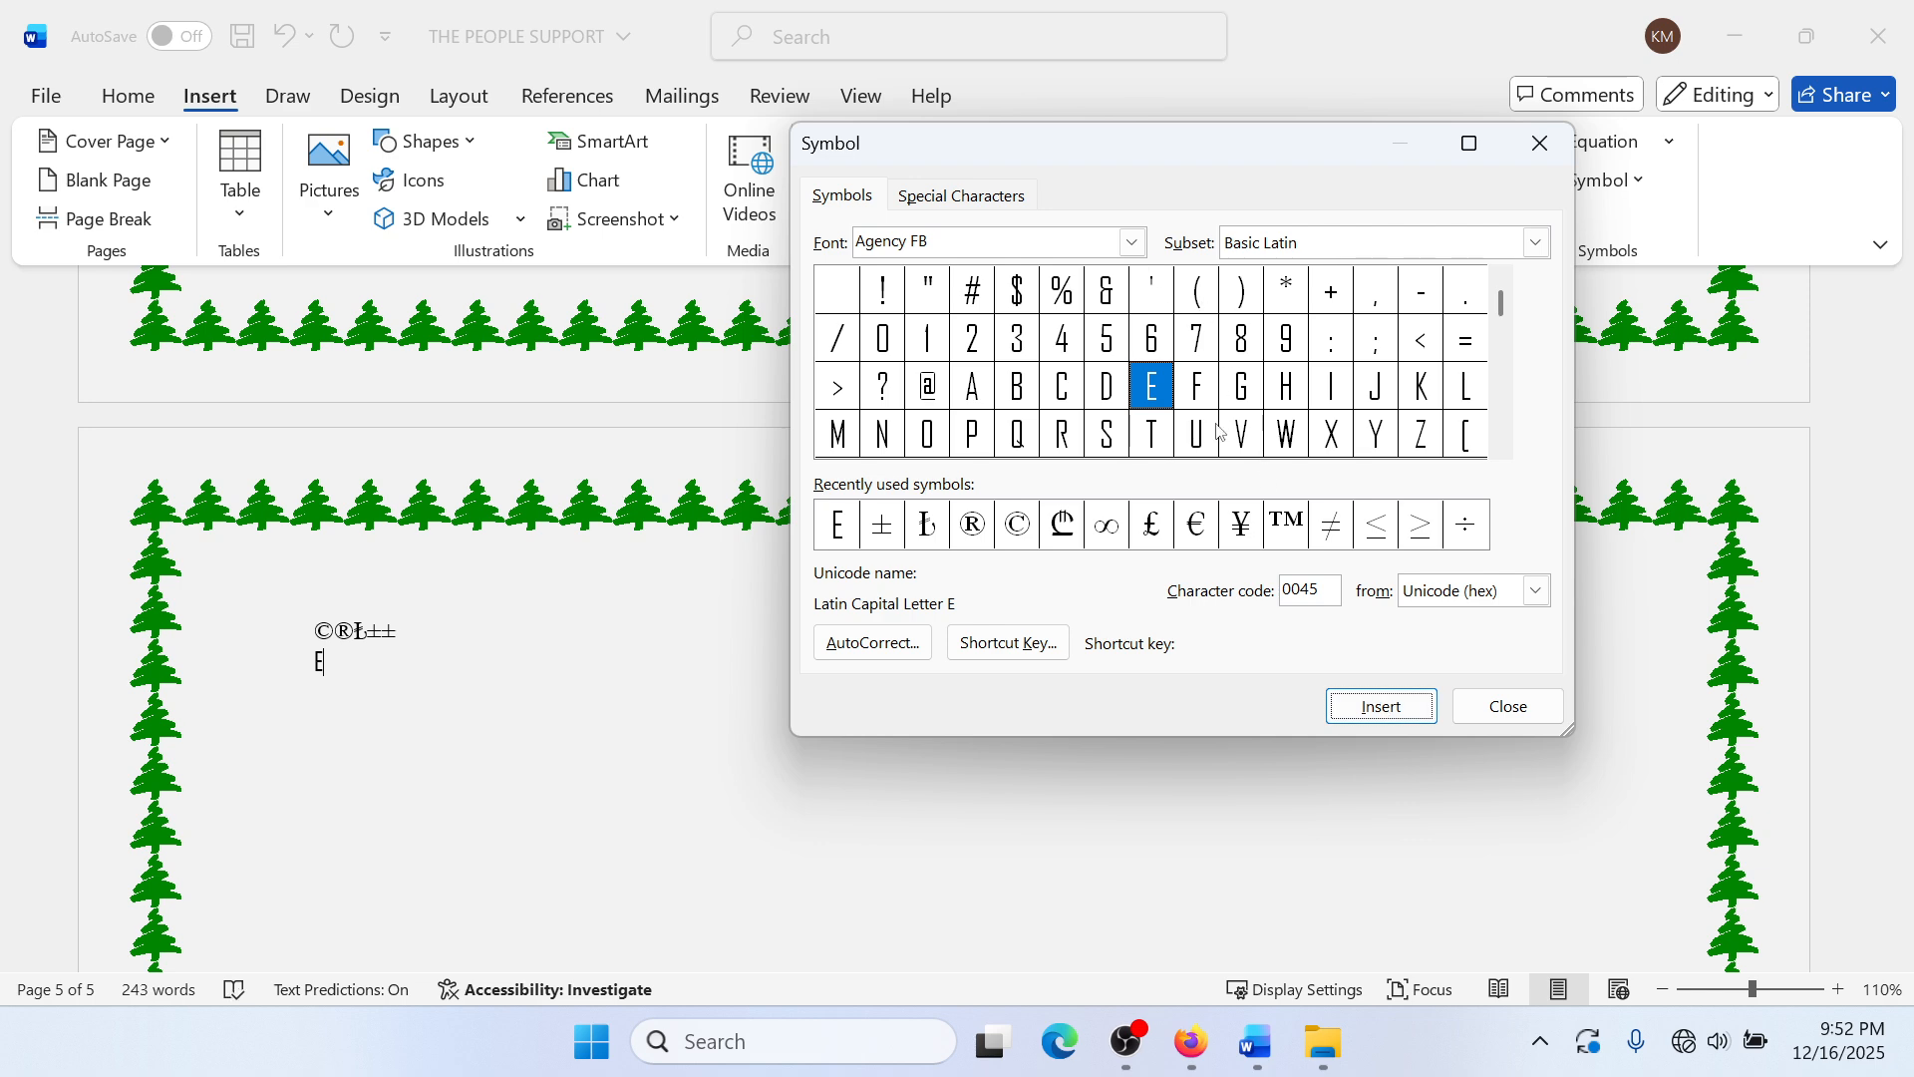
Step: Return the symbol font to (normal text) and insert the Greek Extended capital Omicron with Psili, code 1F48
click(1133, 242)
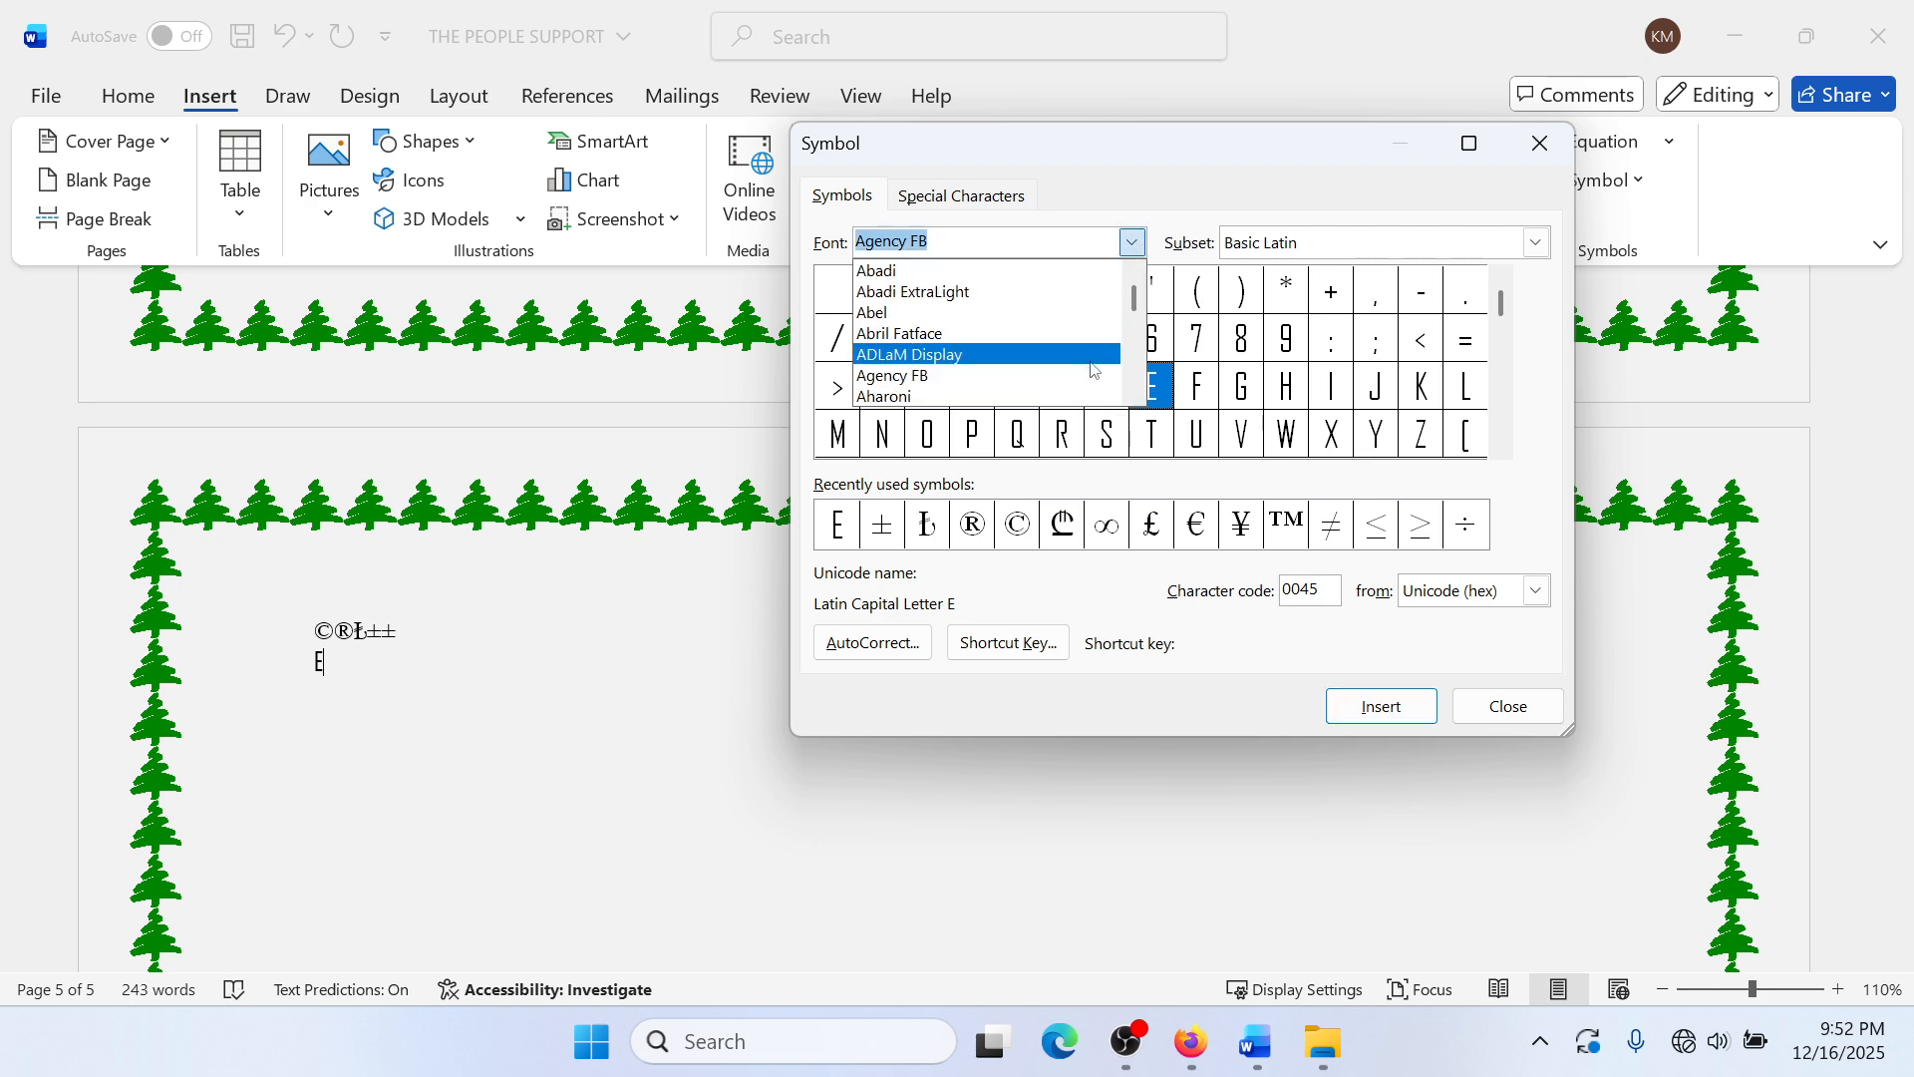
scroll(908, 289, up, 1)
click(906, 275)
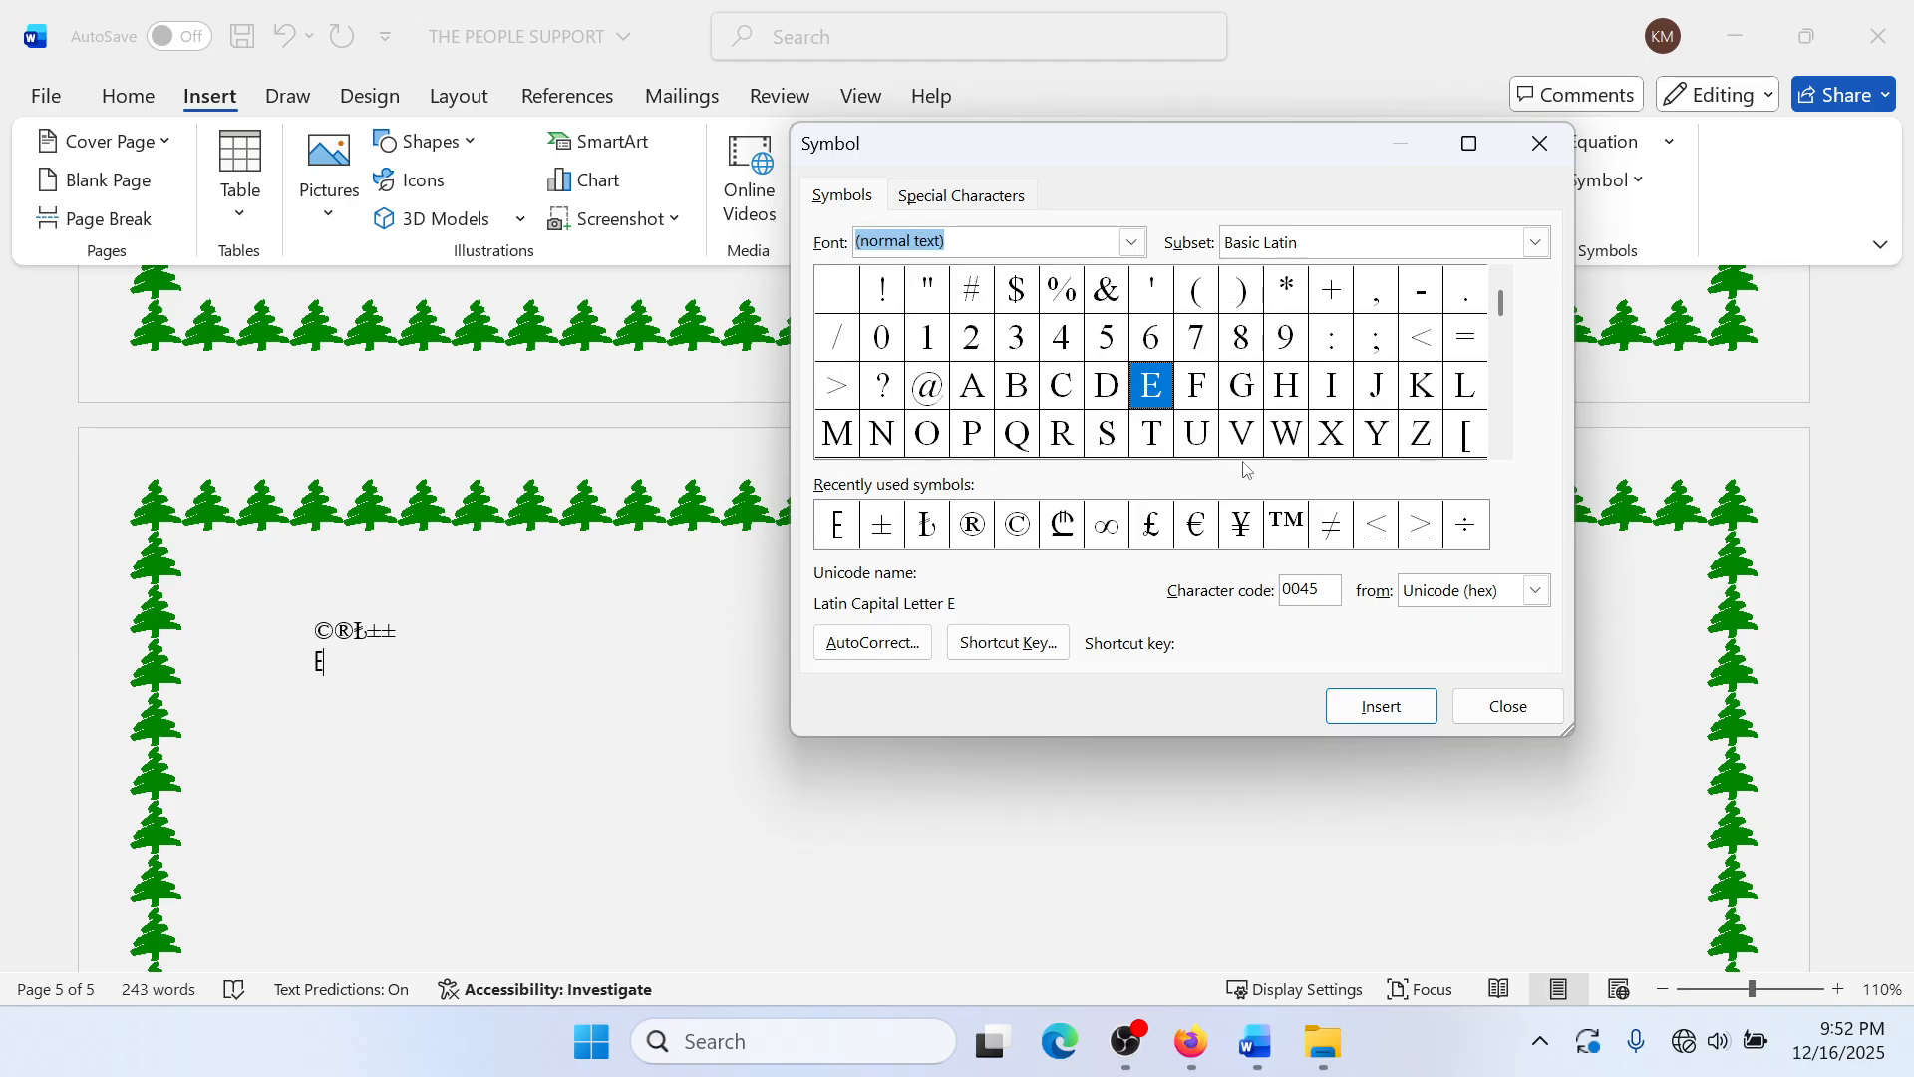
drag(1509, 310, 1509, 385)
click(1331, 433)
click(1401, 704)
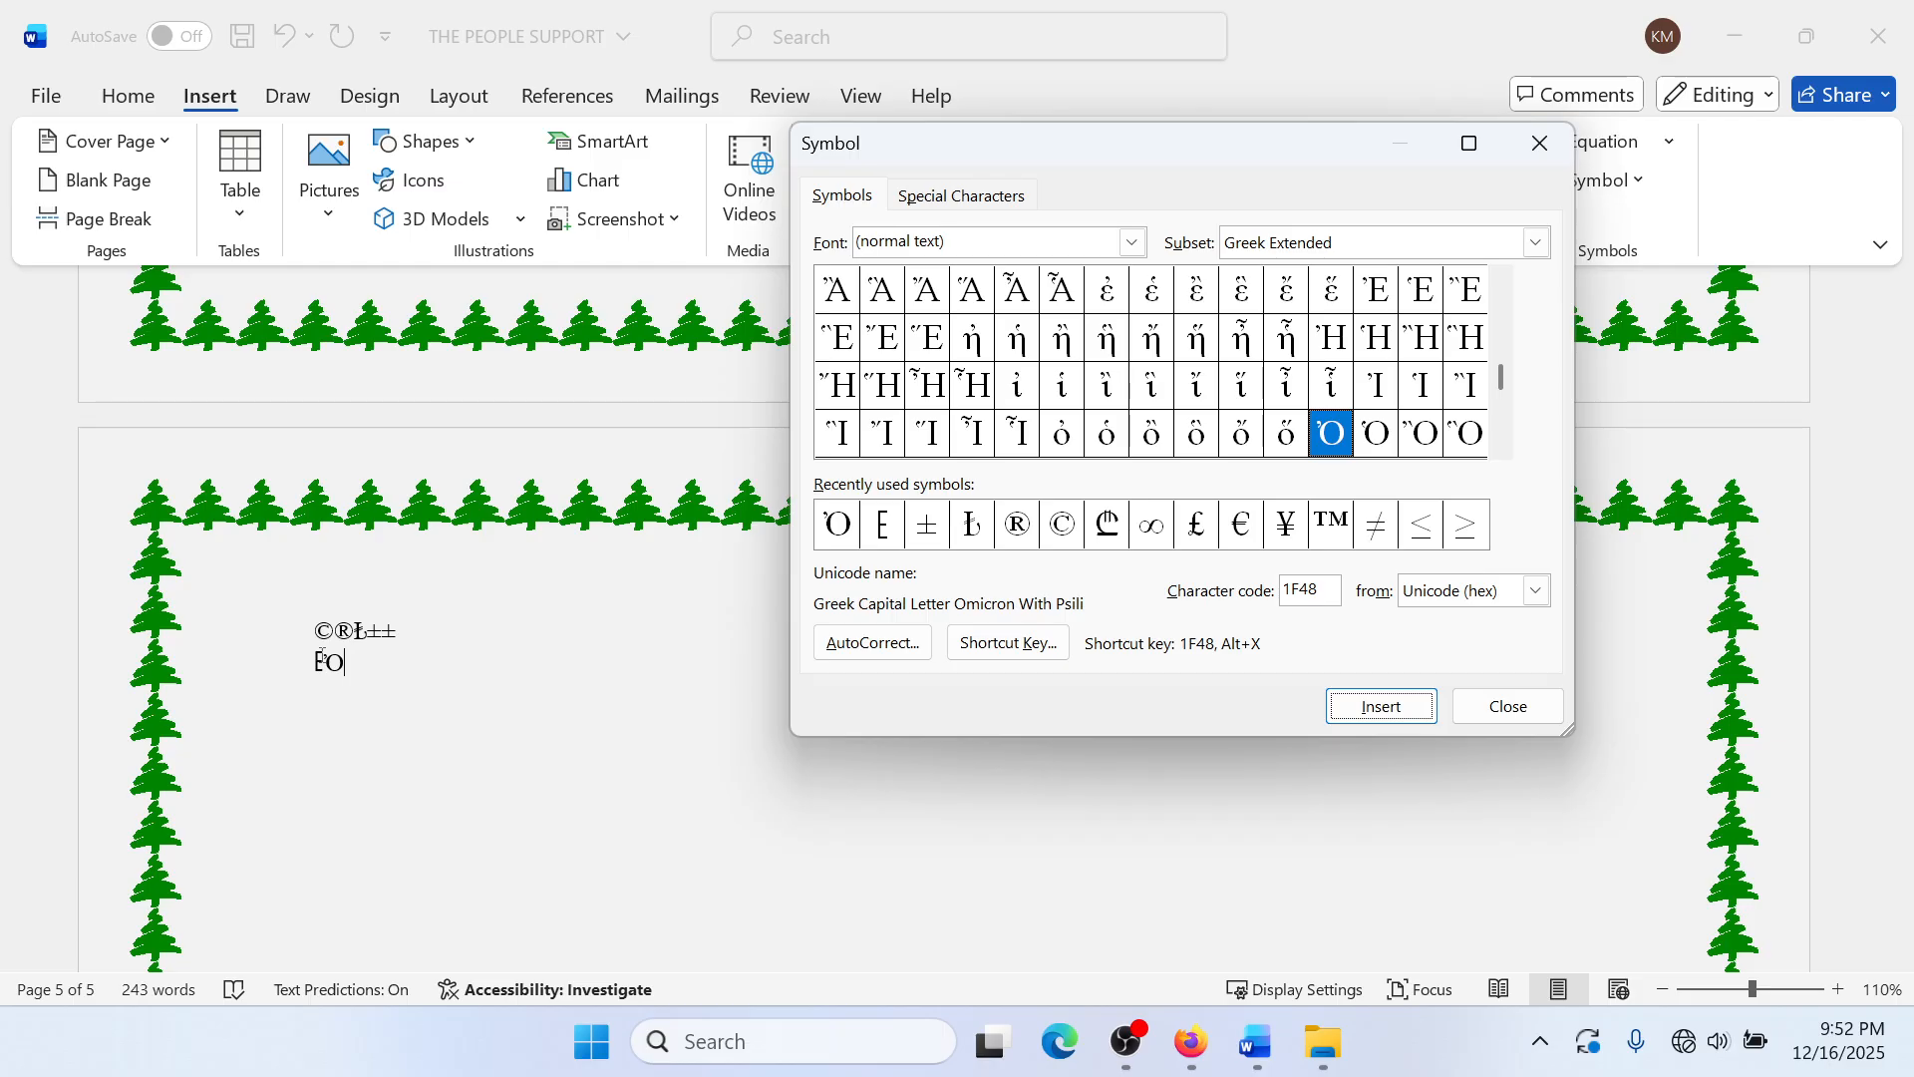
Step: Choose the Arabic Supplement subset, insert the Arabic letter Feh with character code 0761, and close the Symbol dialog
click(1538, 243)
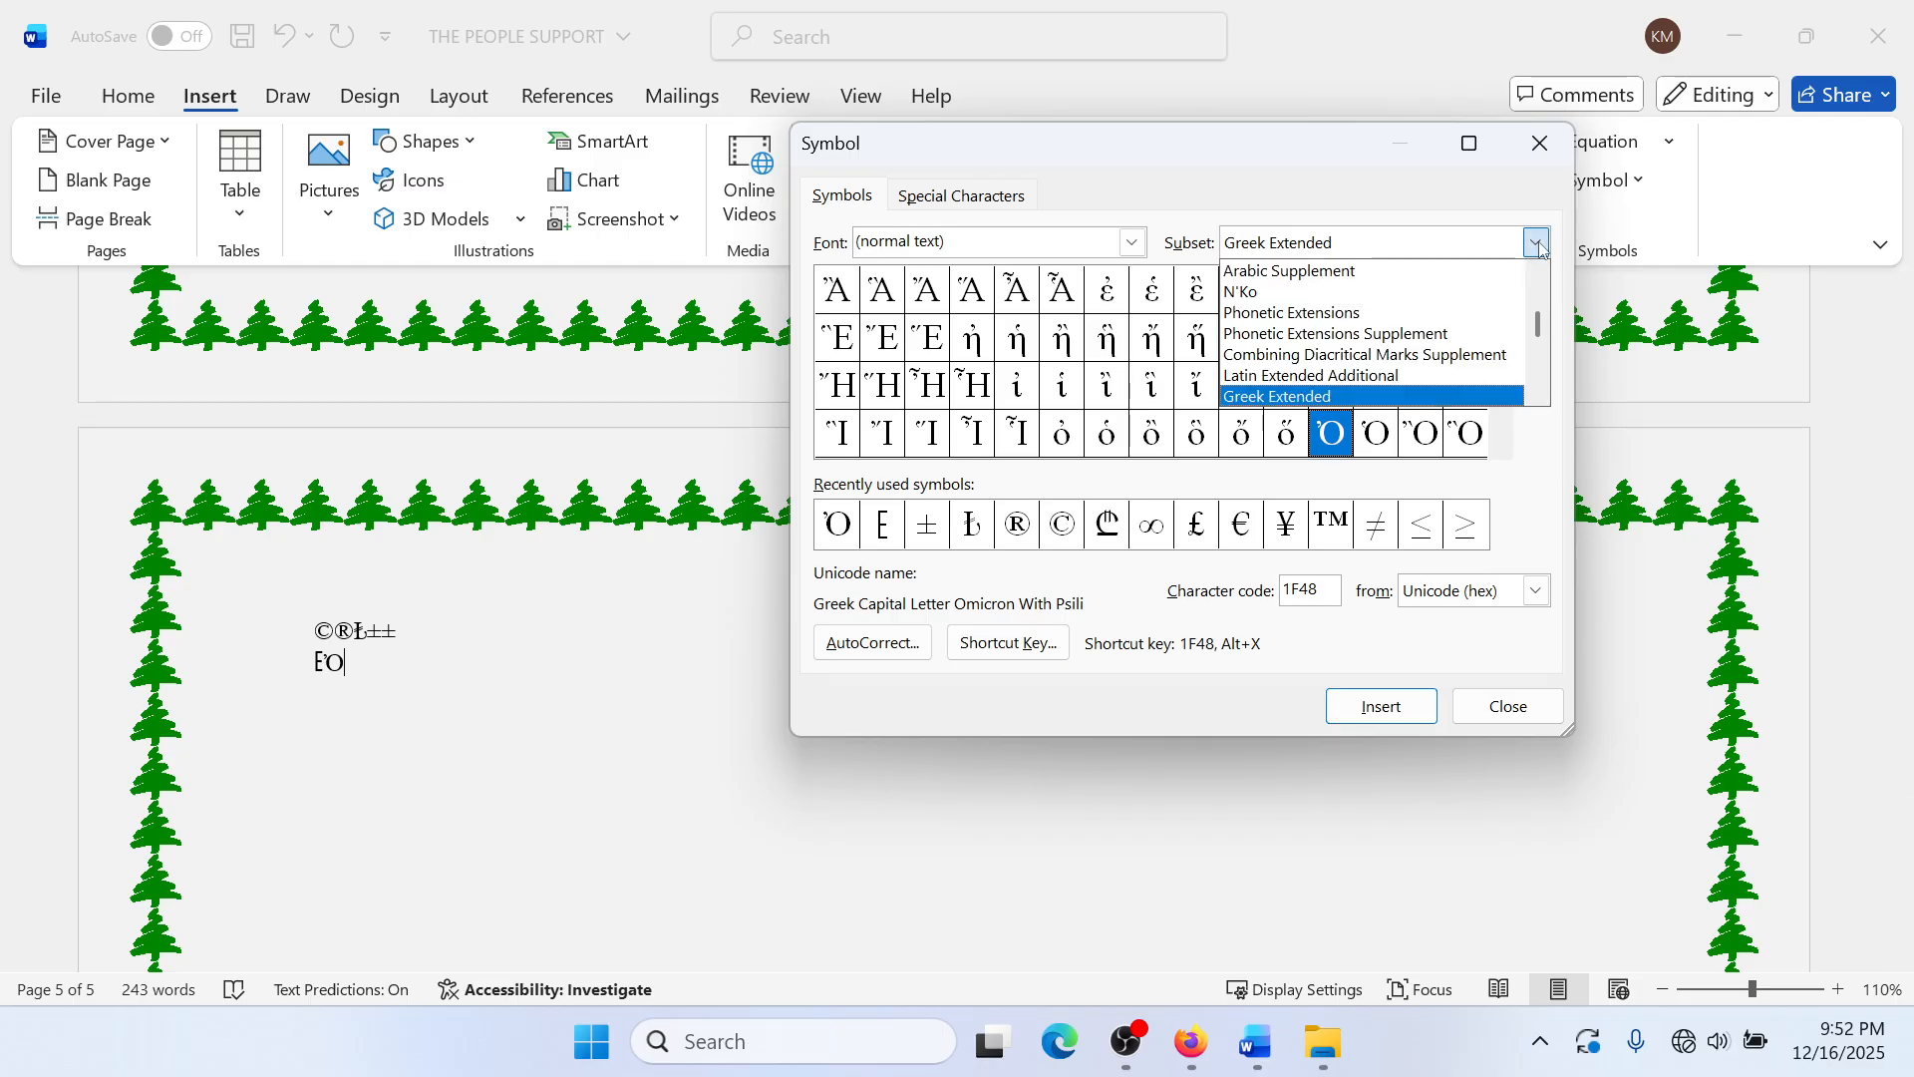
click(1336, 276)
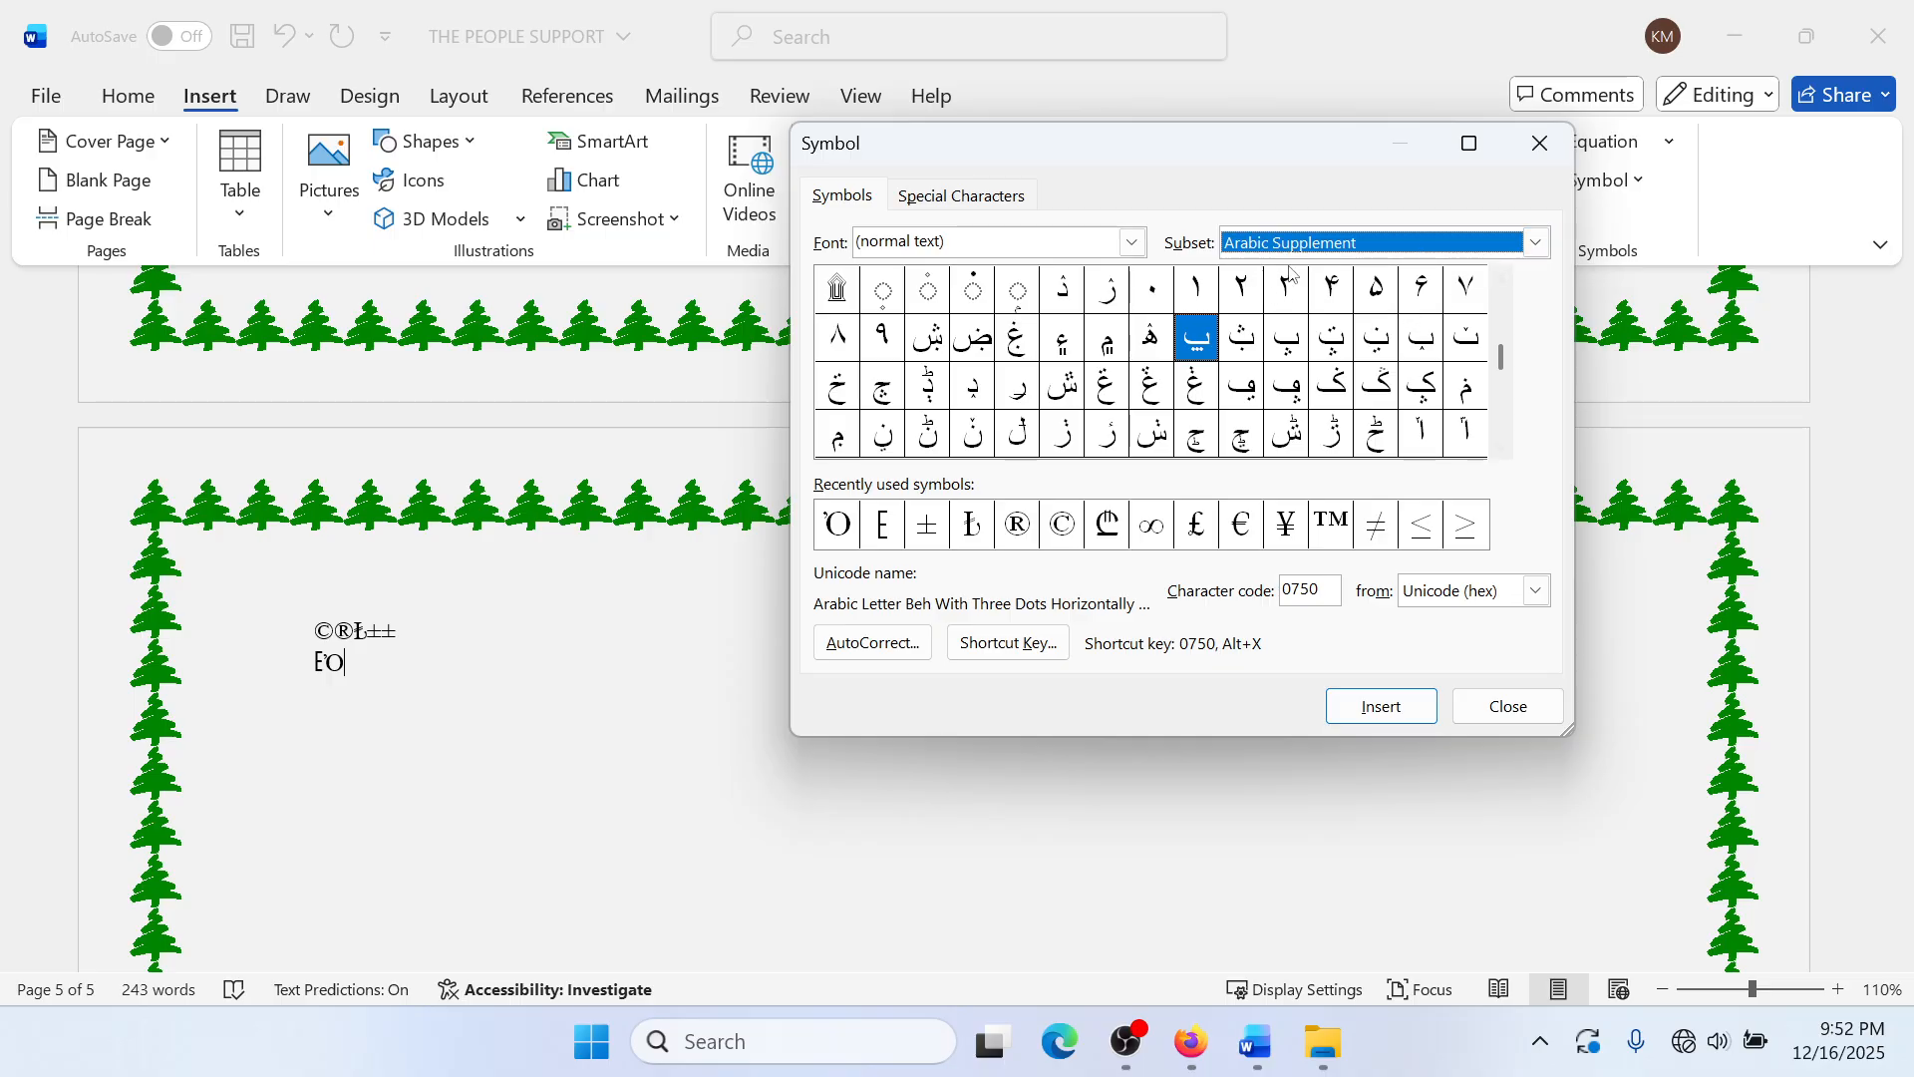
click(1287, 387)
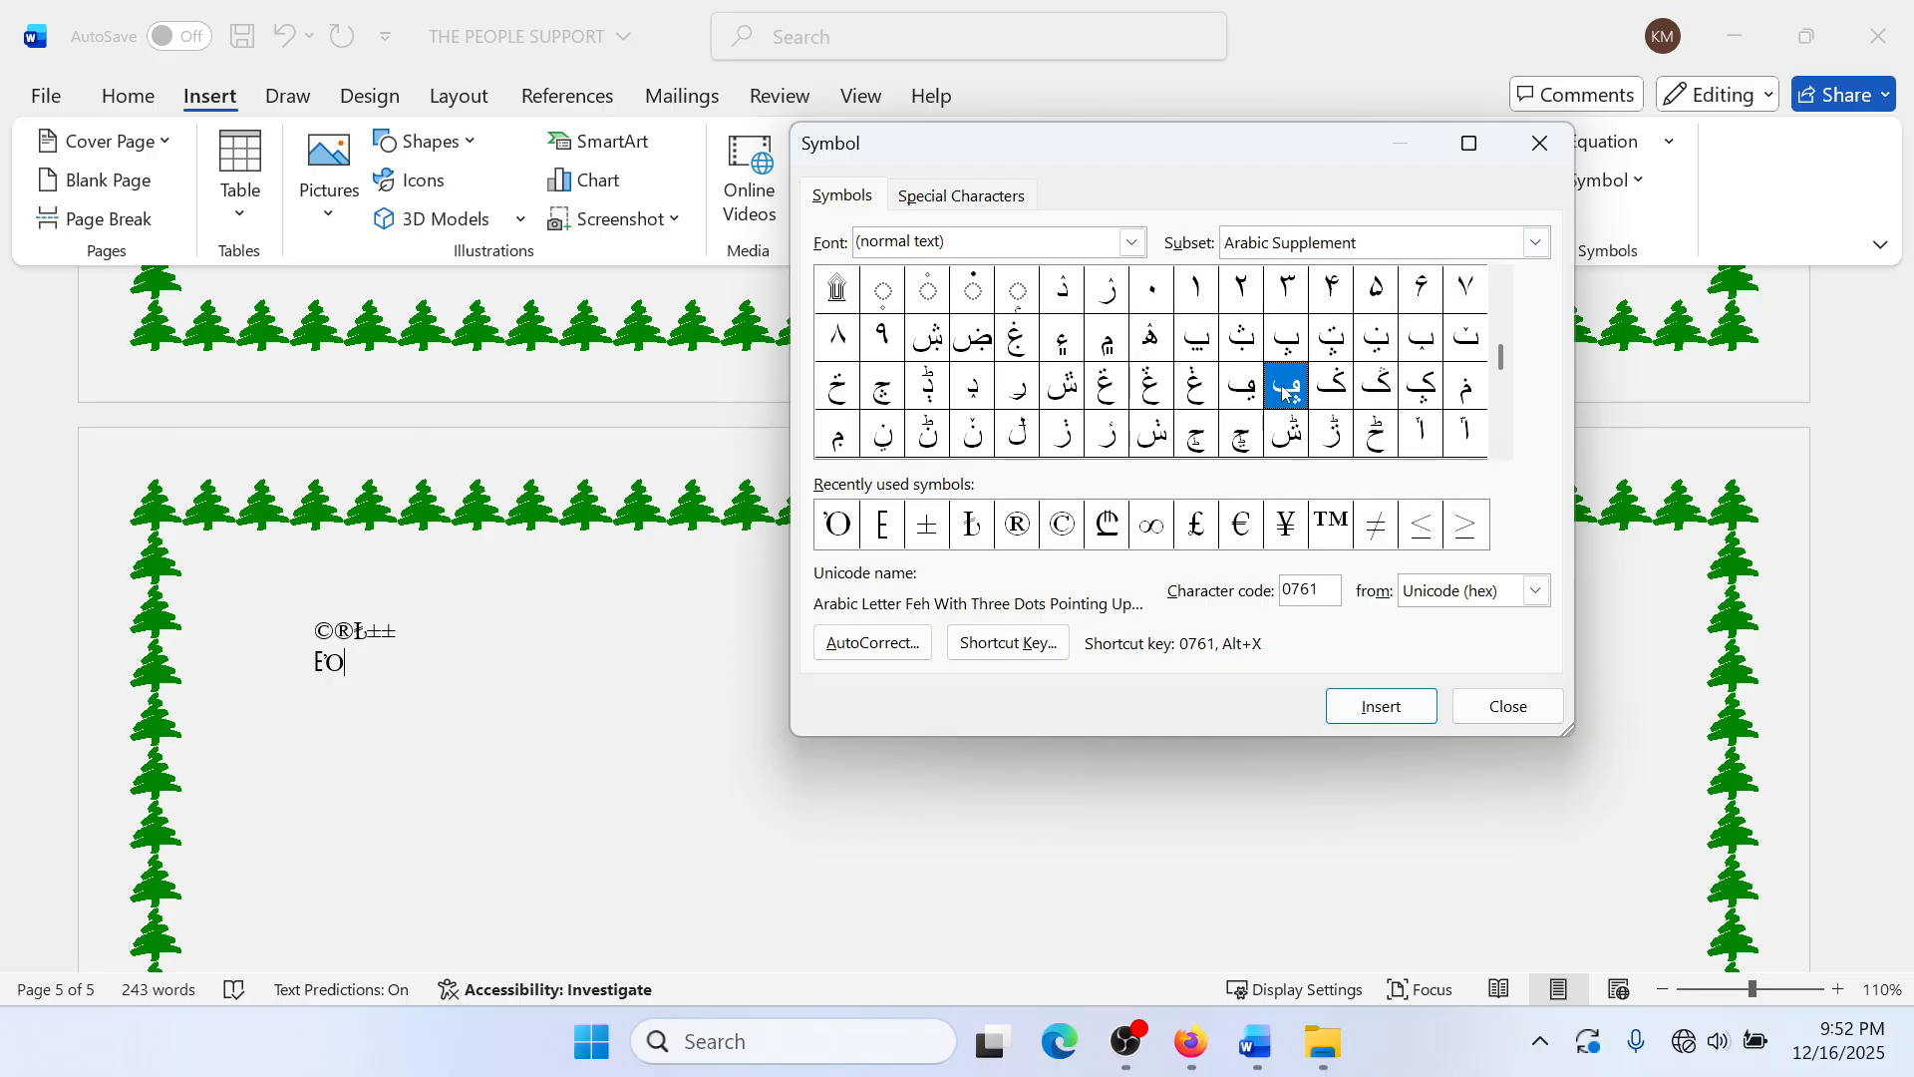
click(1382, 706)
click(1508, 706)
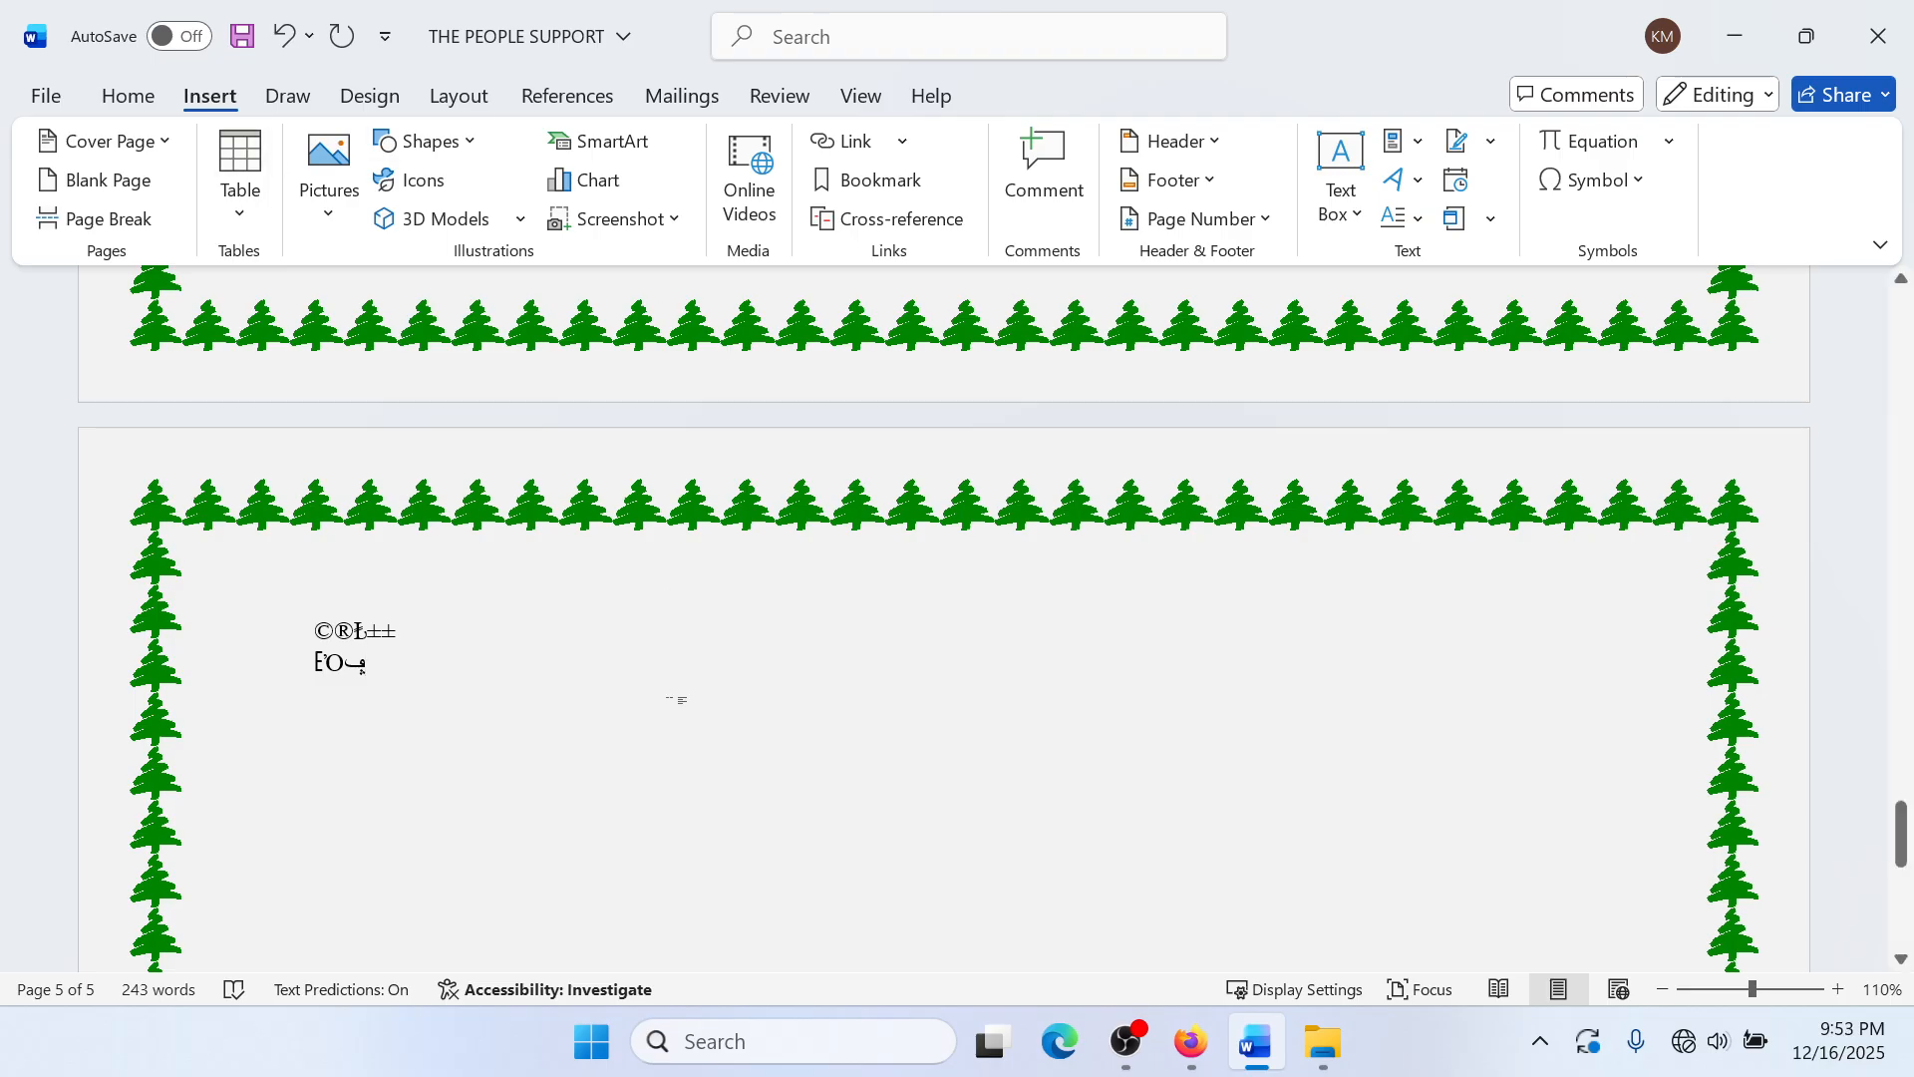
Step: Check the remaining topics in the Firefox guideline and return to the first page of the Word document
click(1191, 1041)
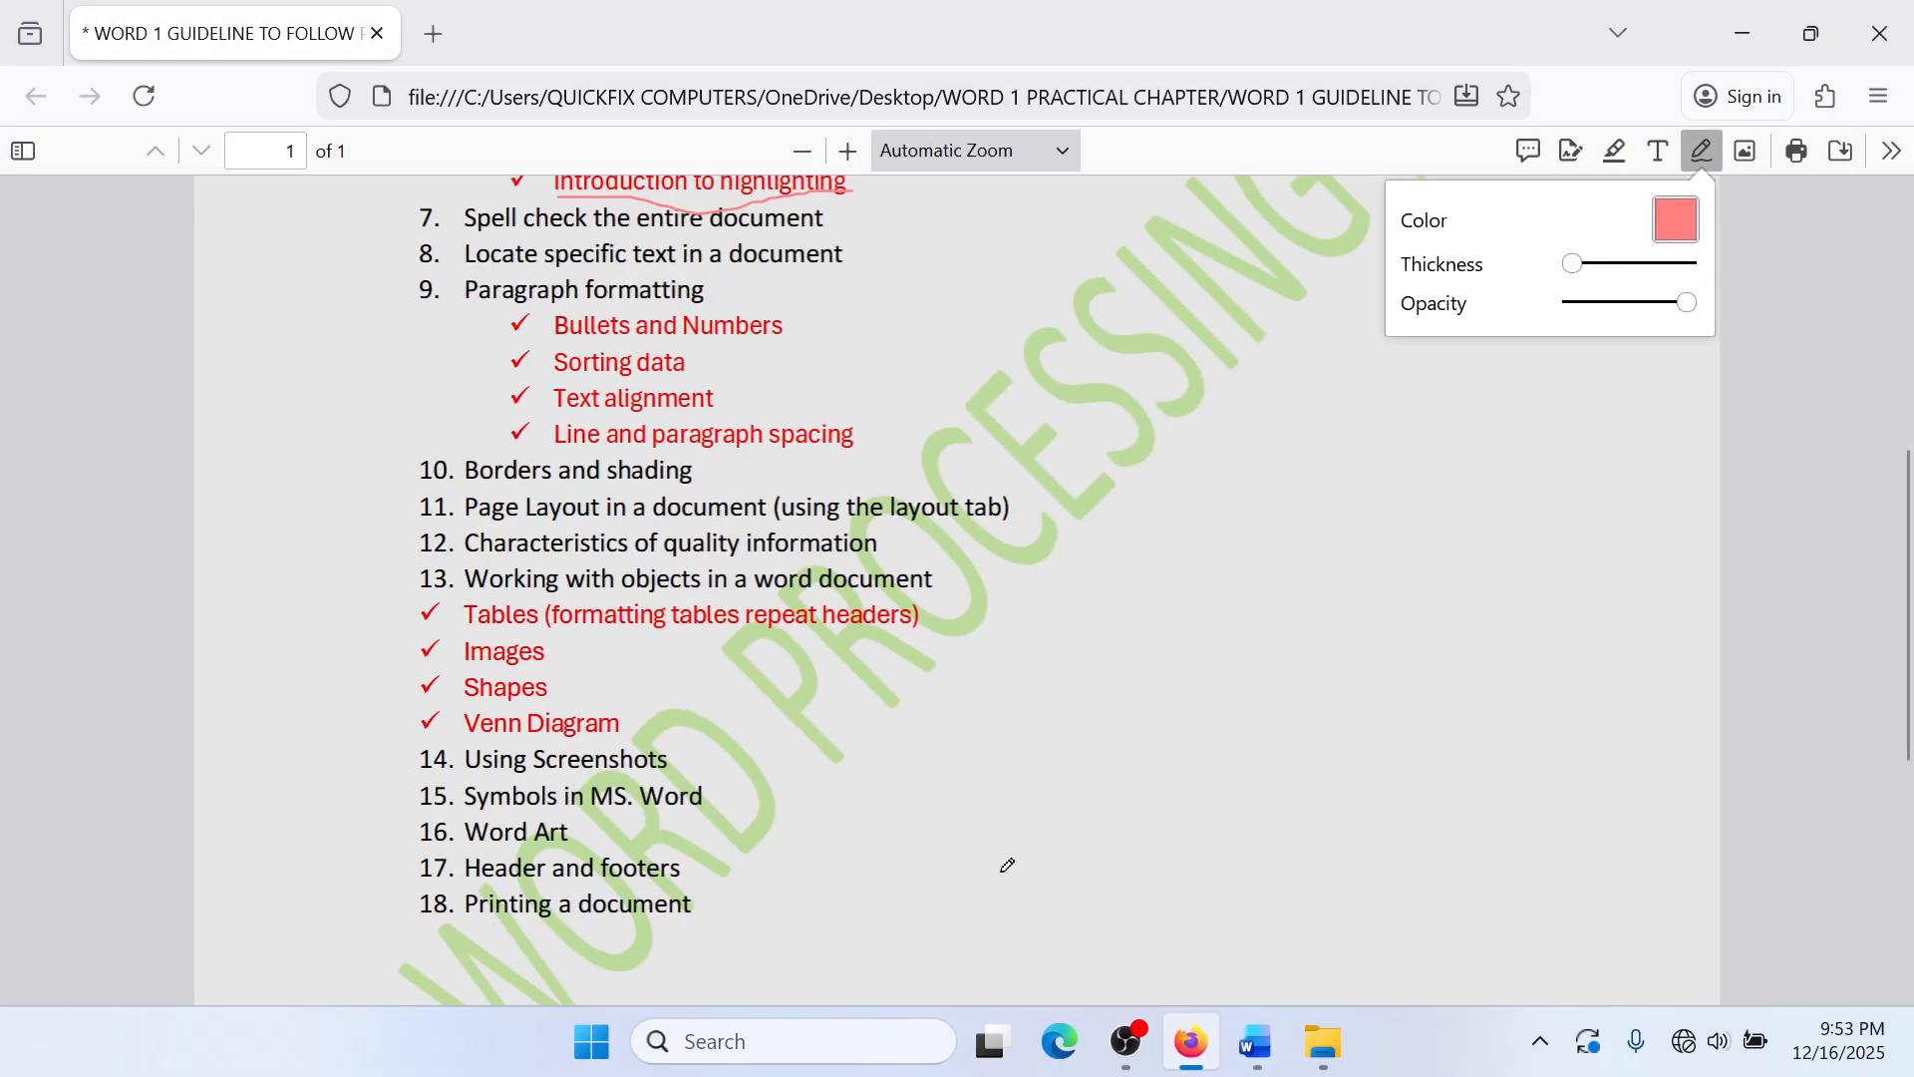
click(1741, 18)
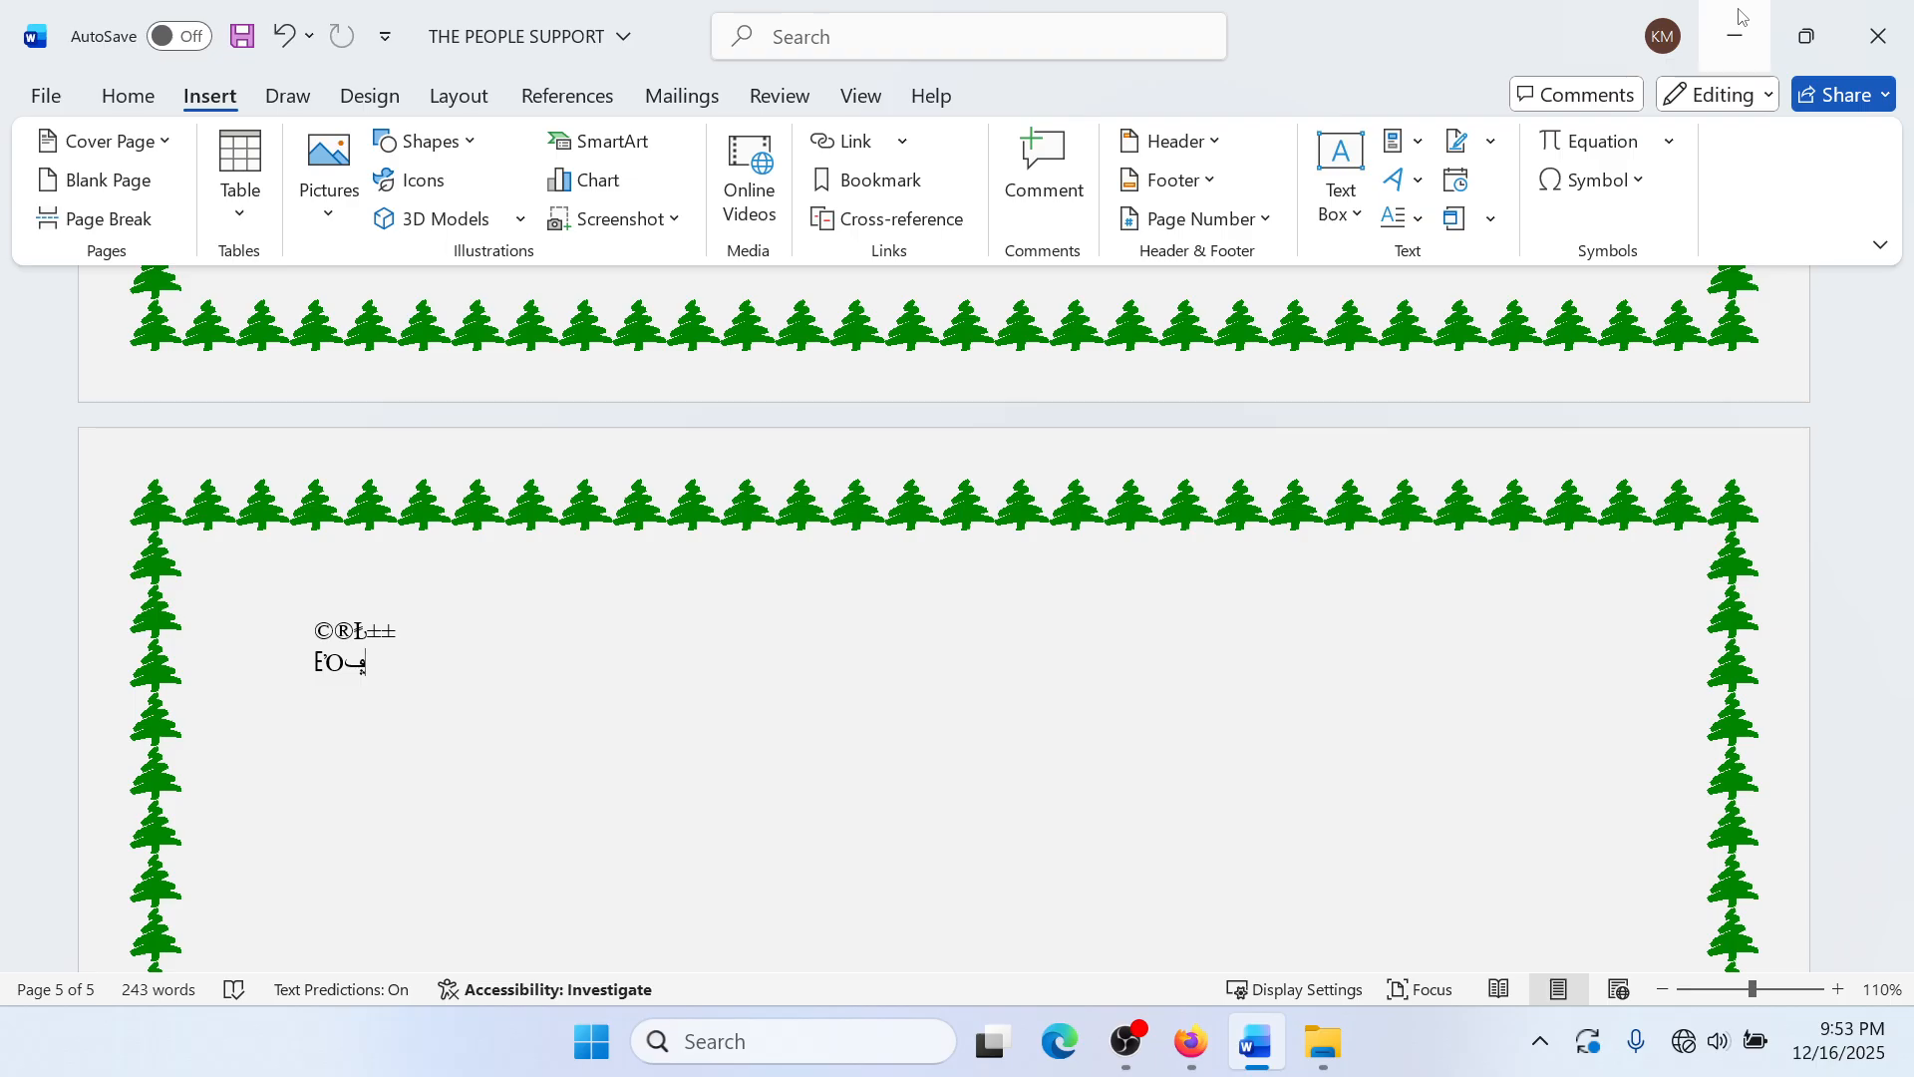
scroll(1776, 6, up, 1)
scroll(1321, 407, up, 2)
scroll(1321, 408, up, 15)
scroll(1319, 401, up, 12)
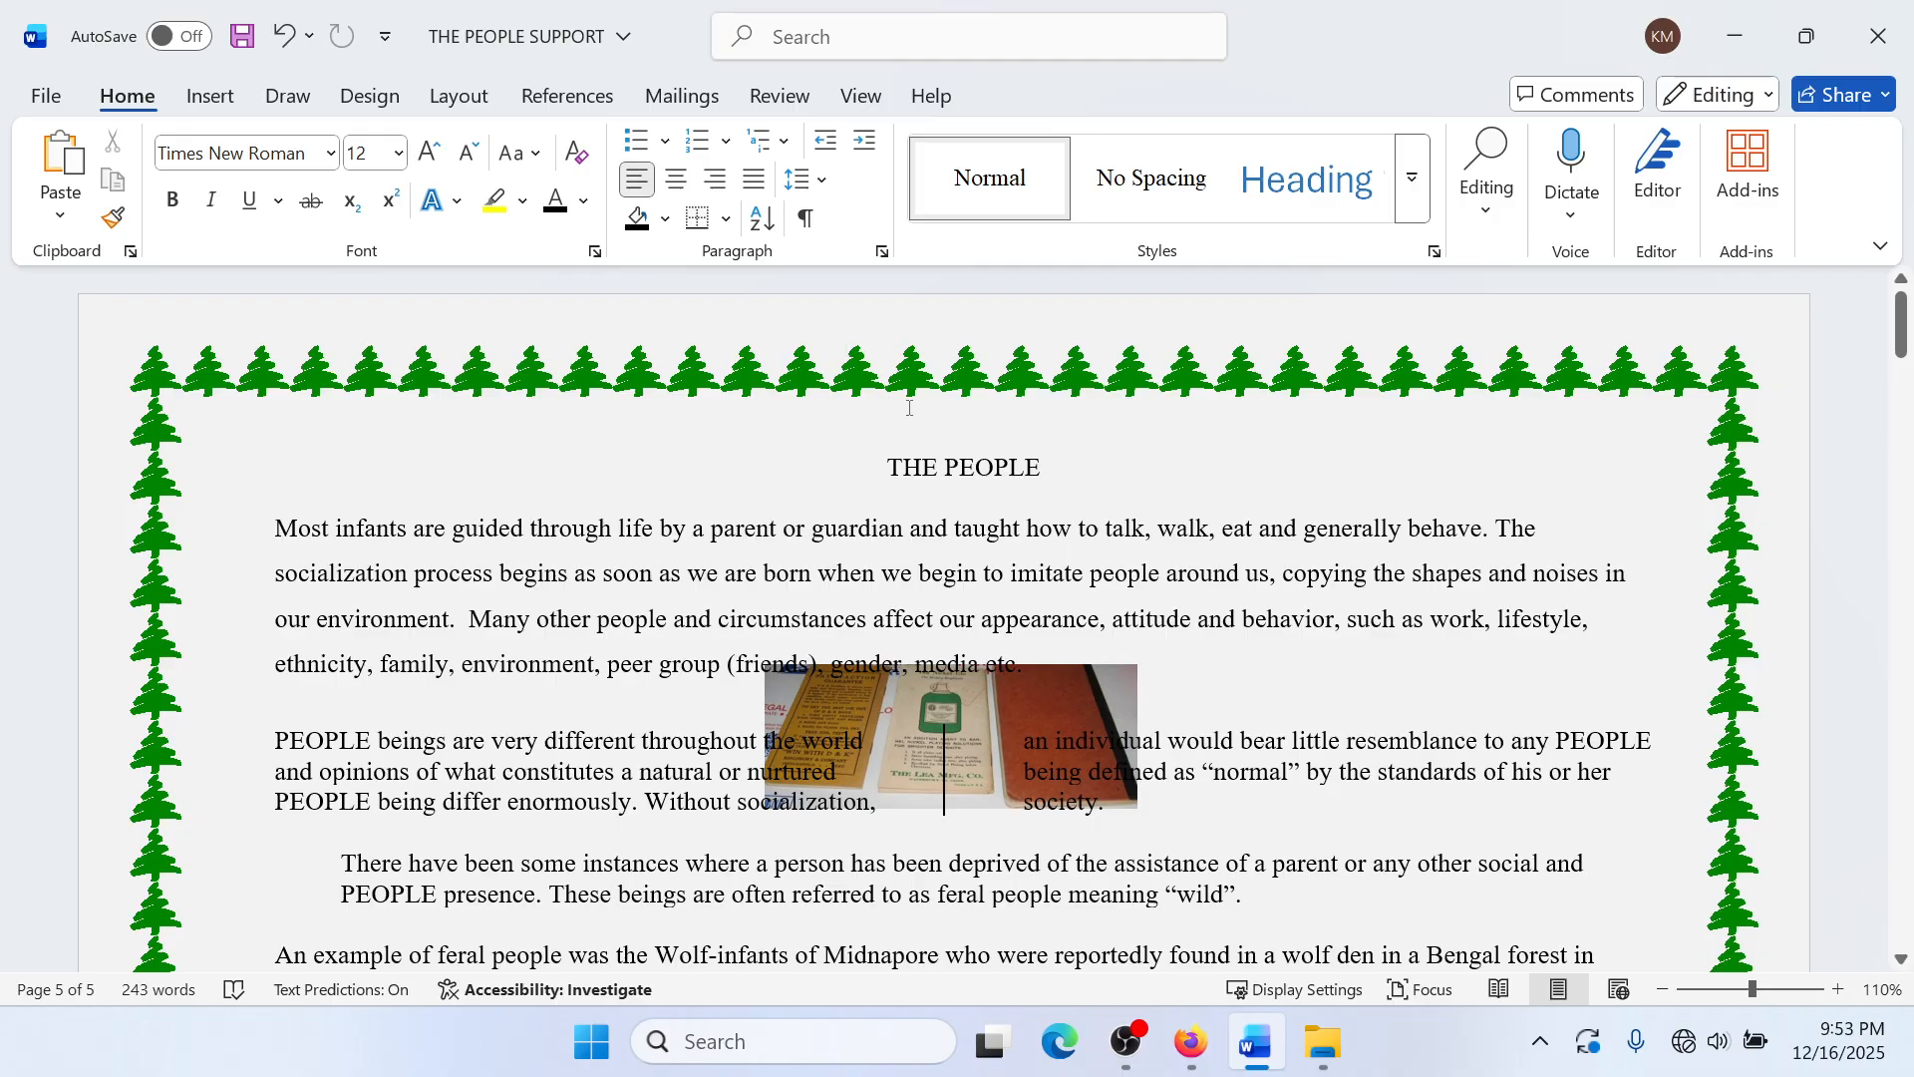
Step: Colour the title THE PEOPLE orange and set its font size to 28
drag(907, 481, 1104, 465)
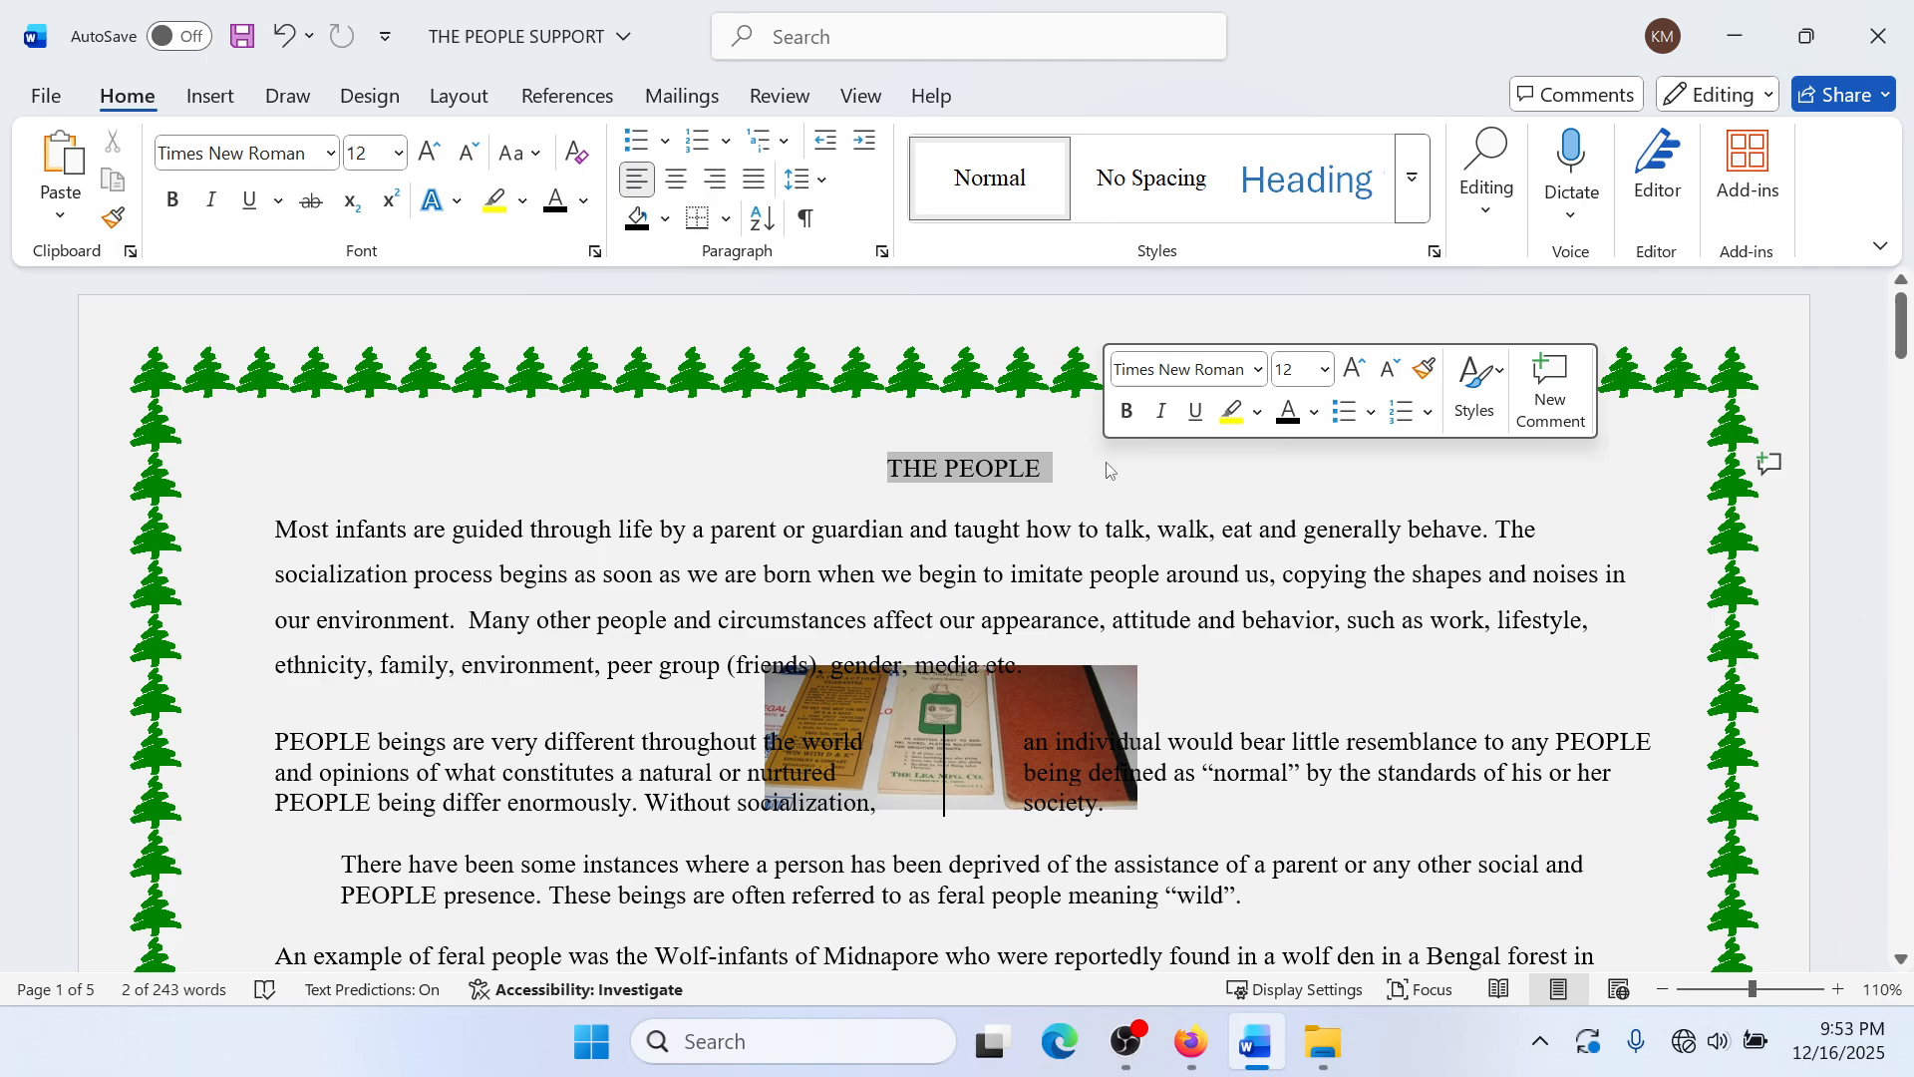
click(1045, 517)
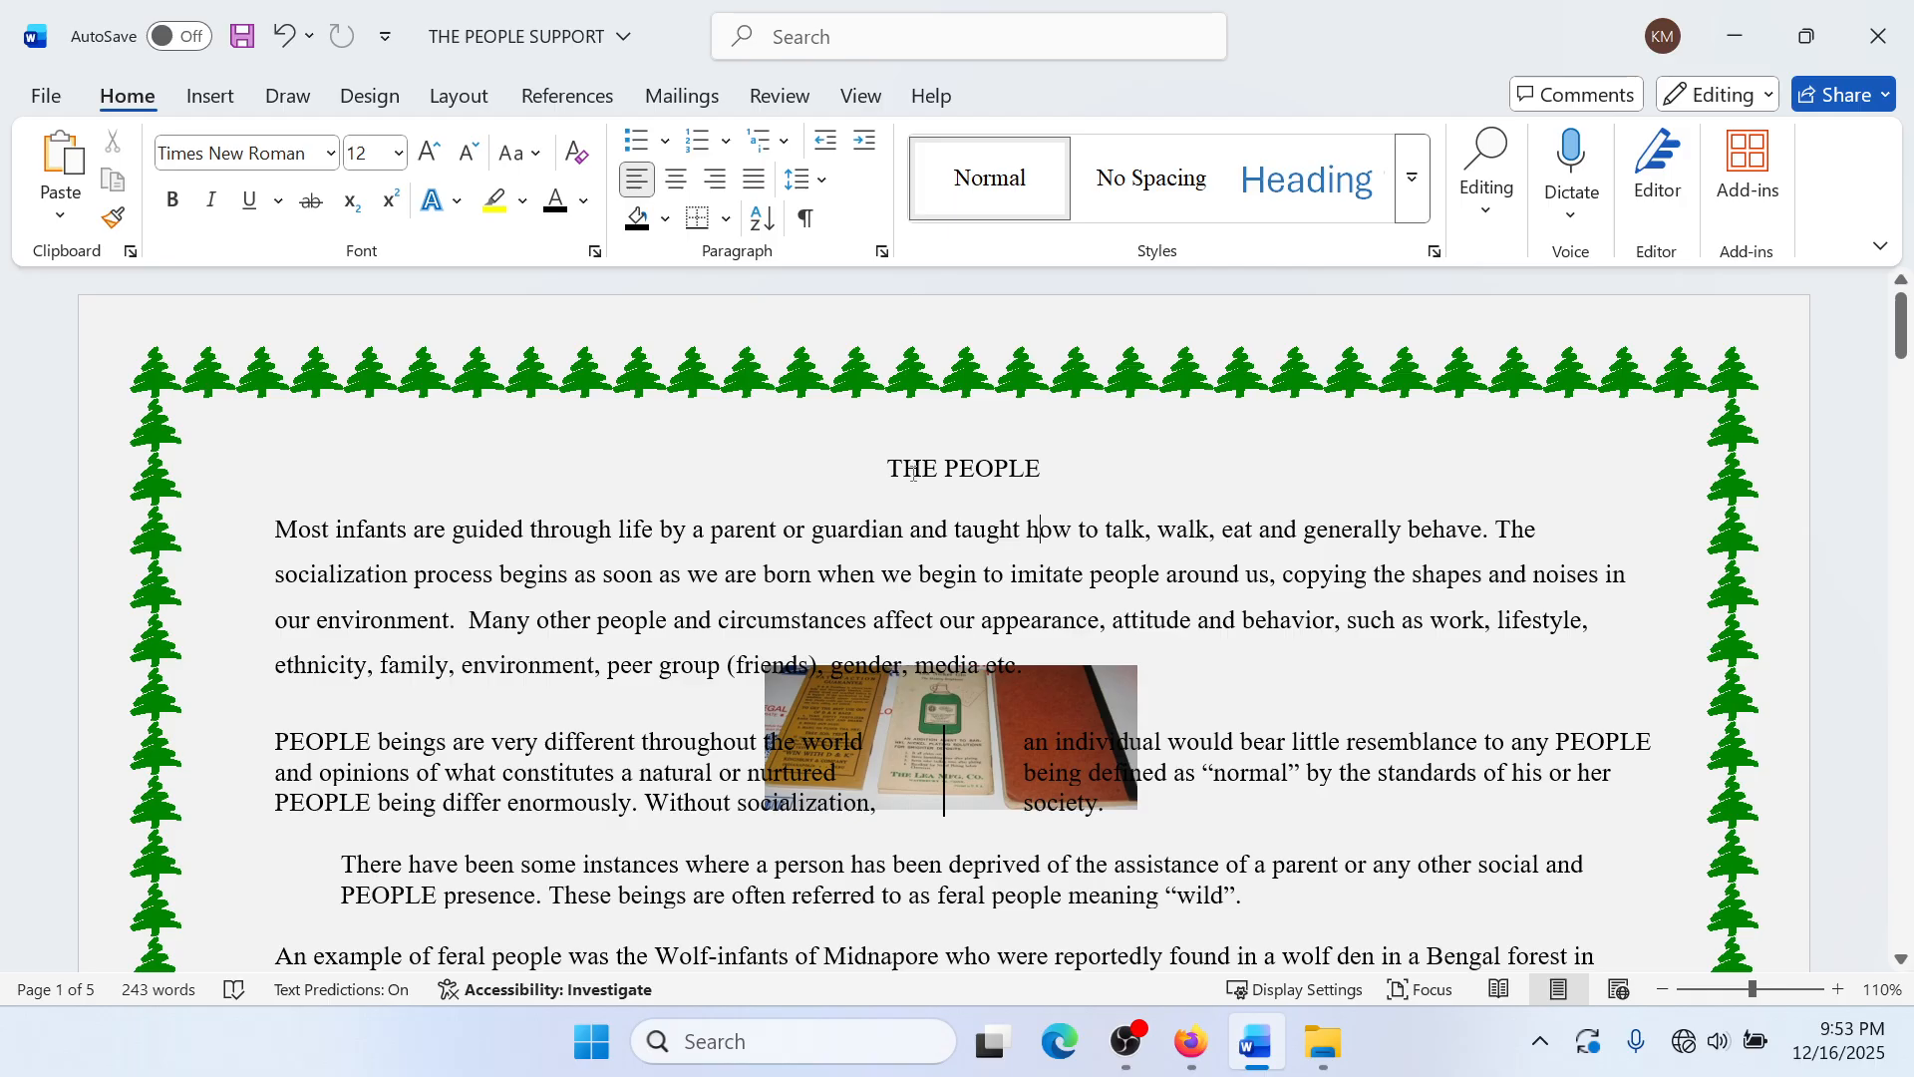
drag(890, 468, 1052, 469)
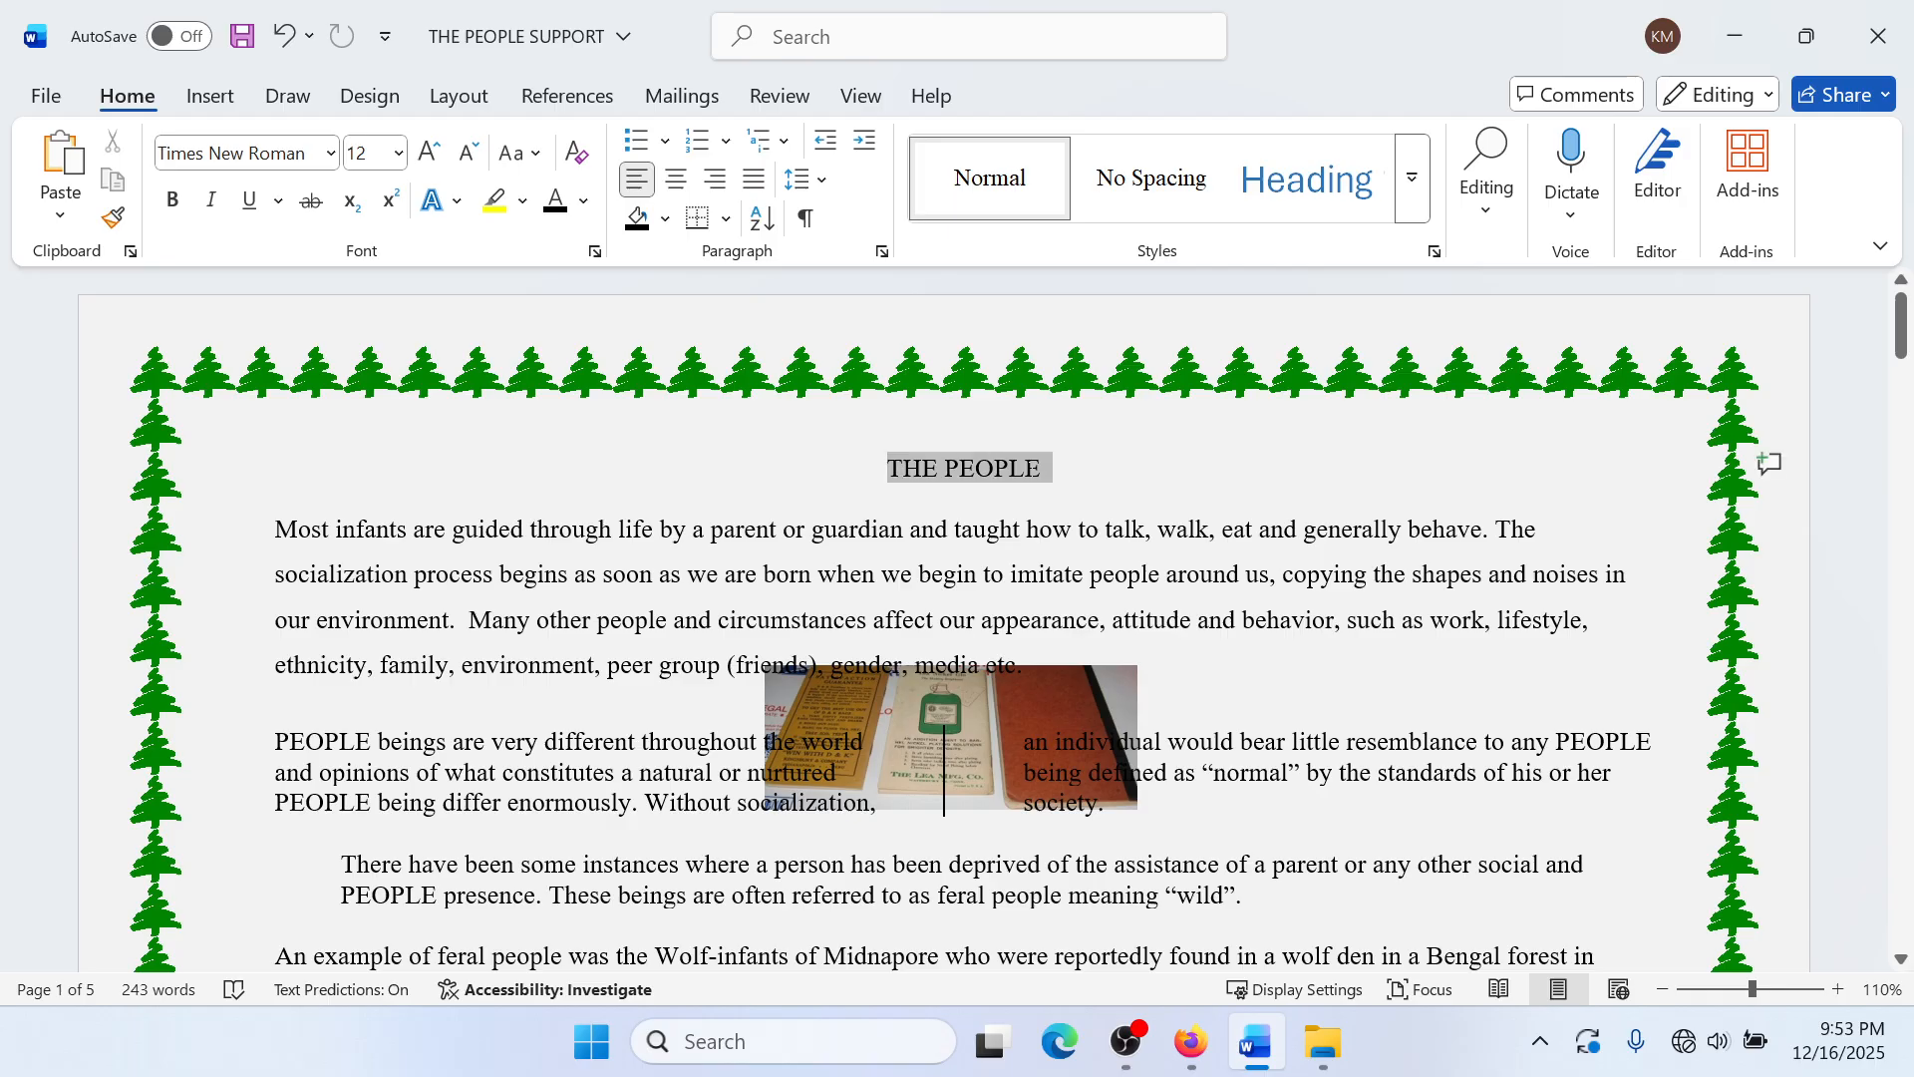
click(584, 200)
click(769, 394)
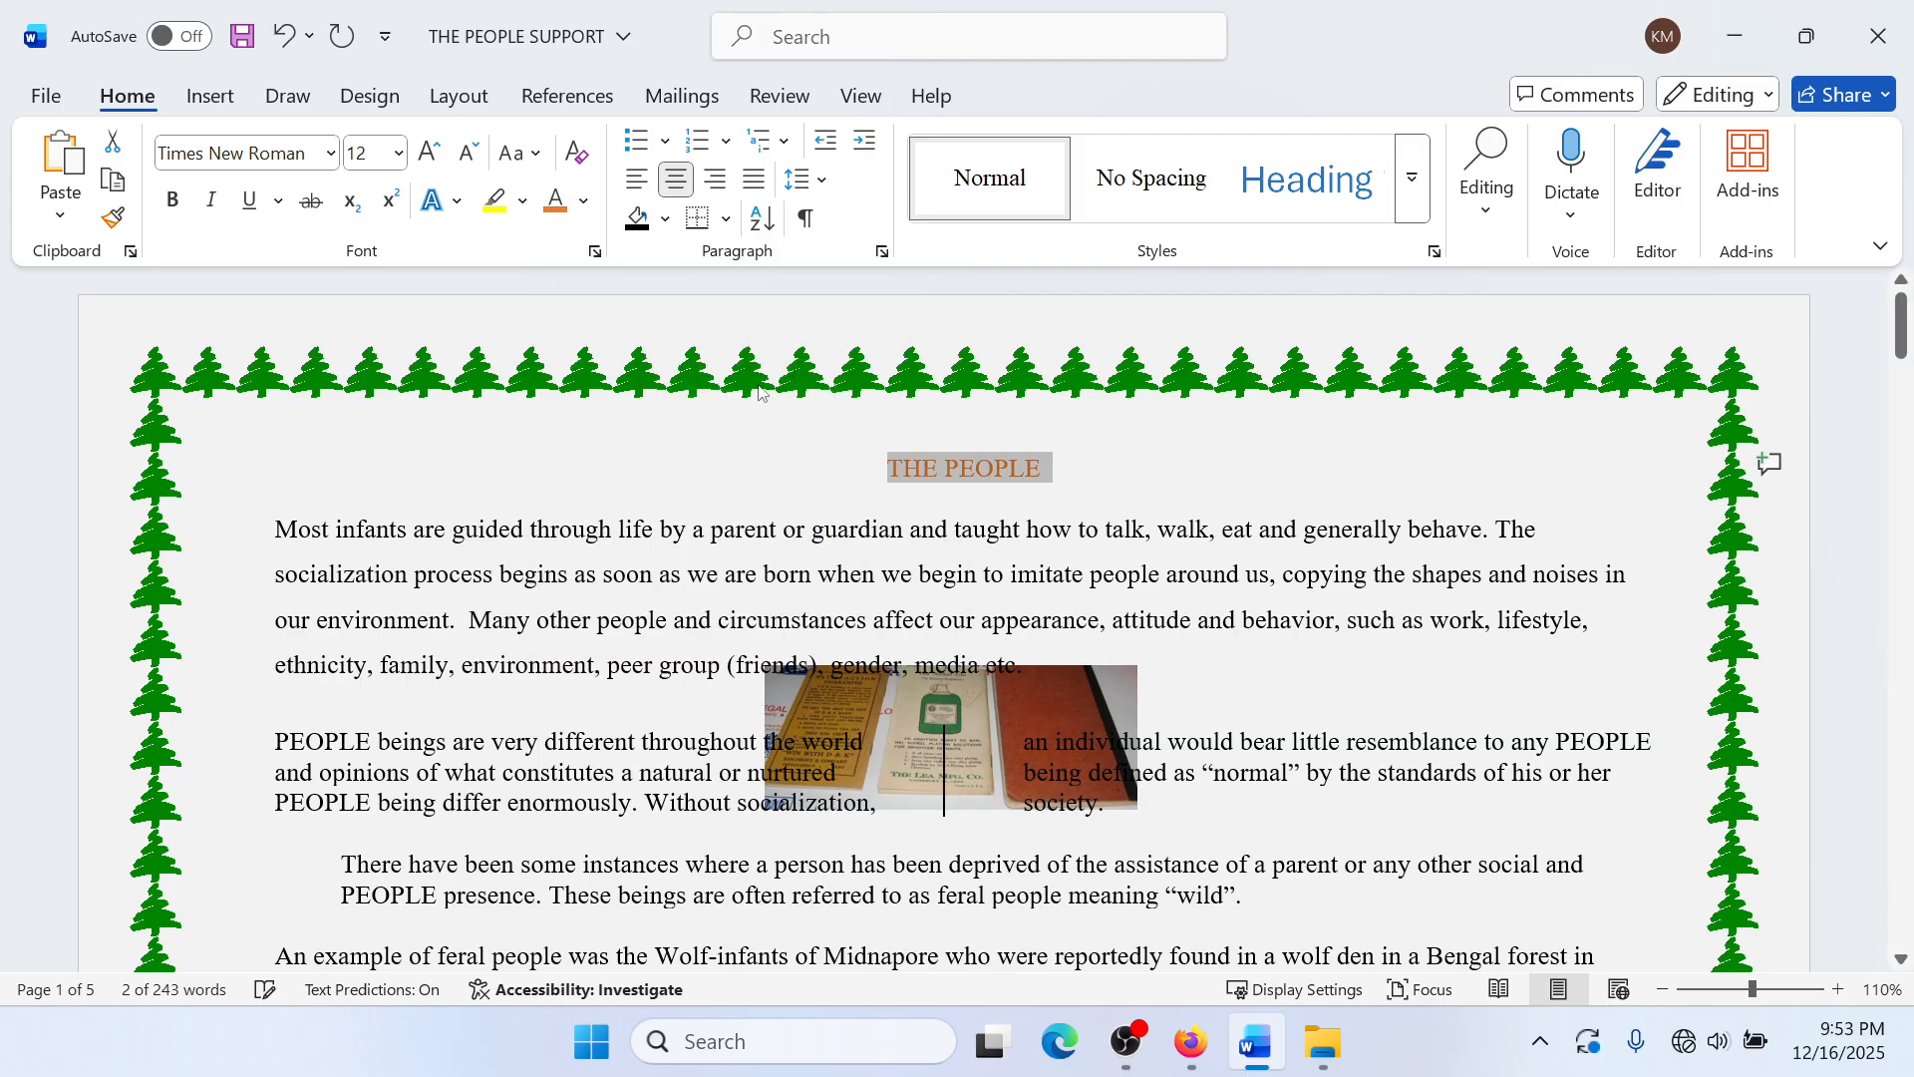
click(398, 152)
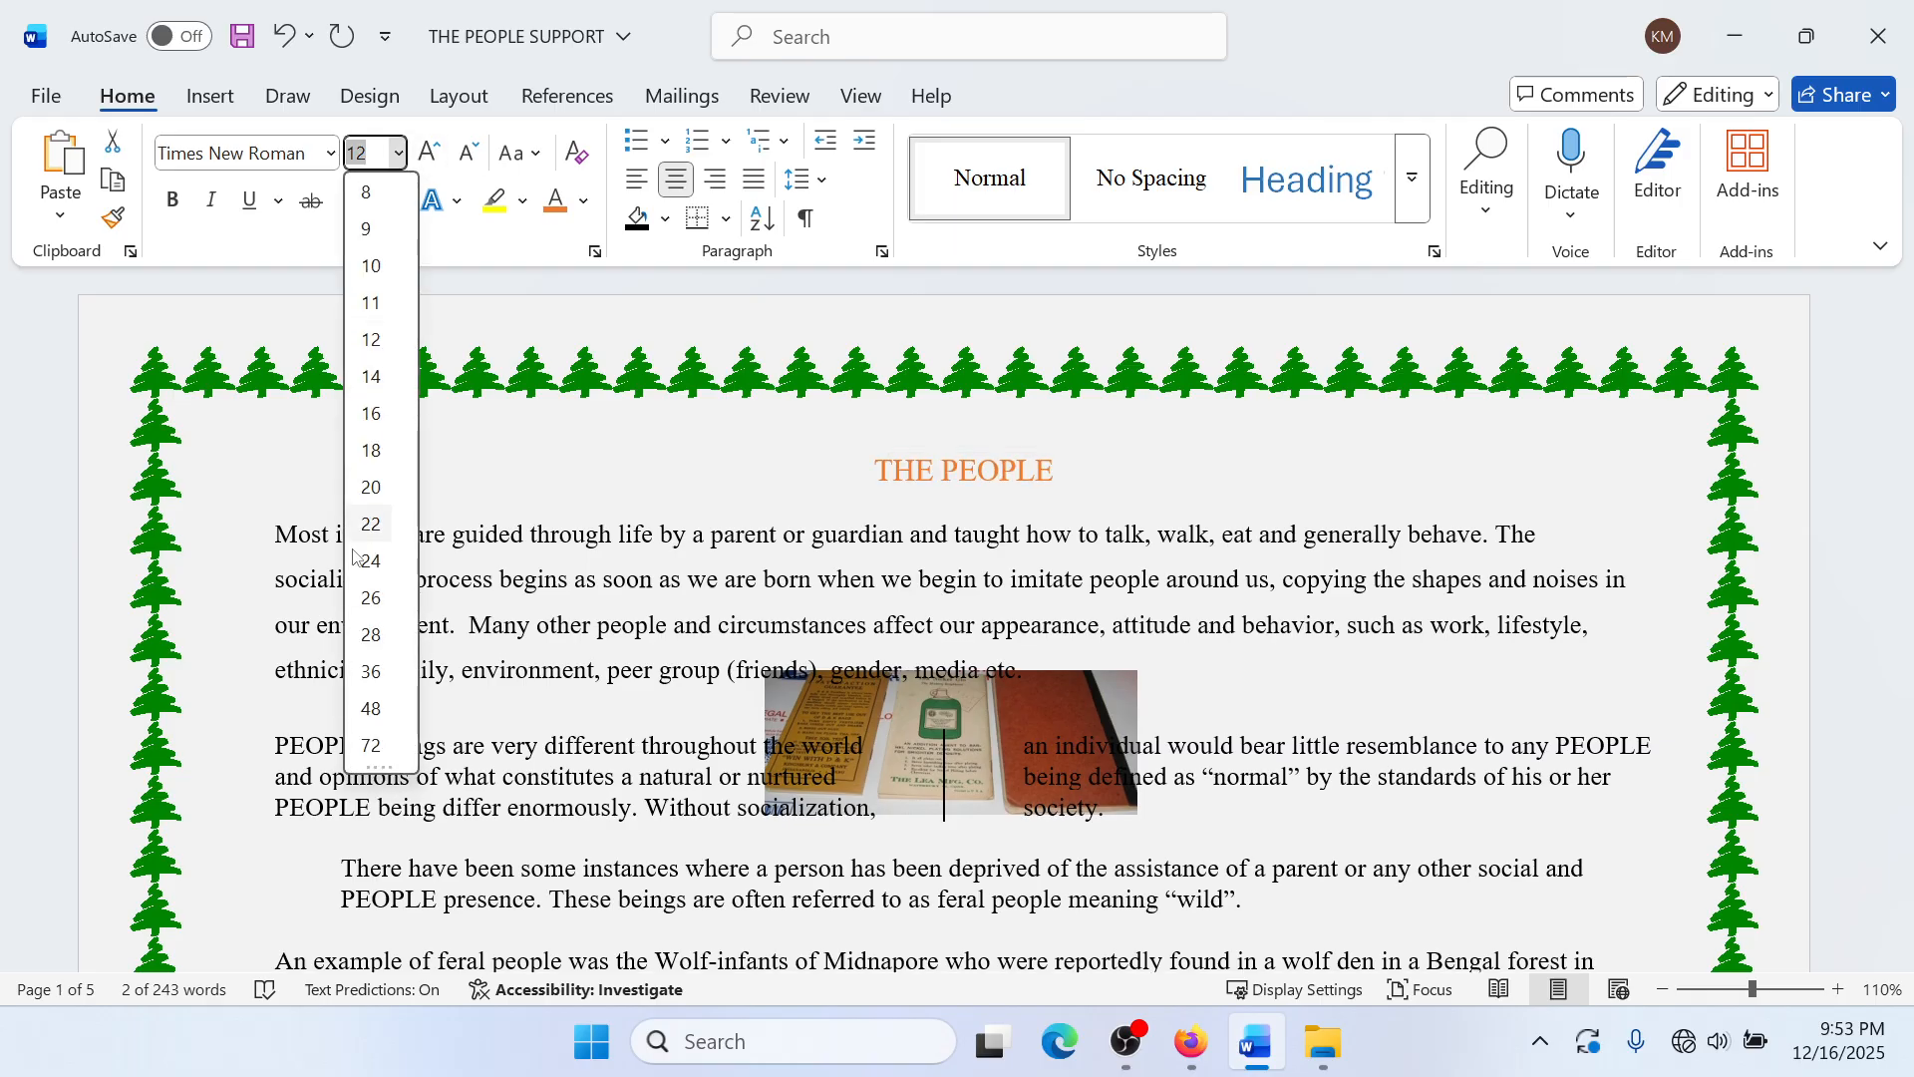
click(371, 635)
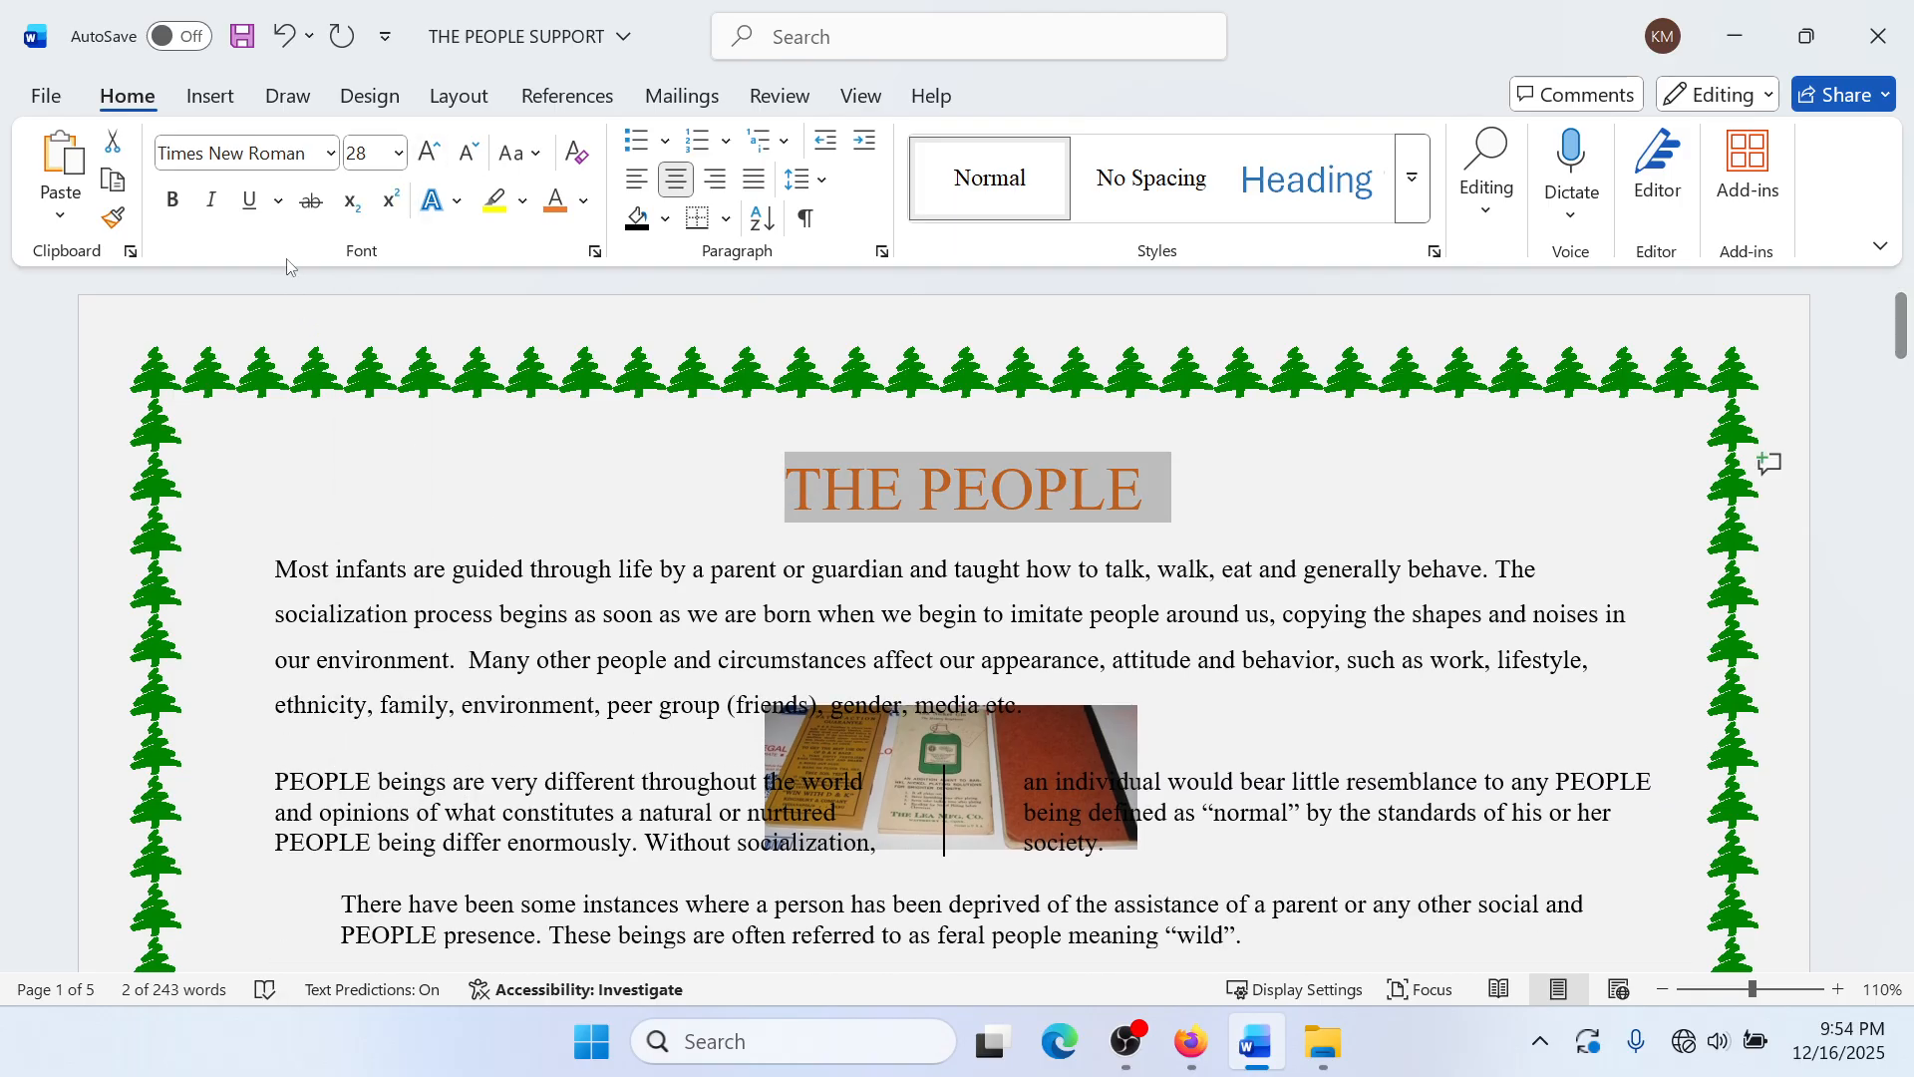
Step: Underline and bold the title THE PEOPLE, set its font to Abadi, and deselect it
click(250, 210)
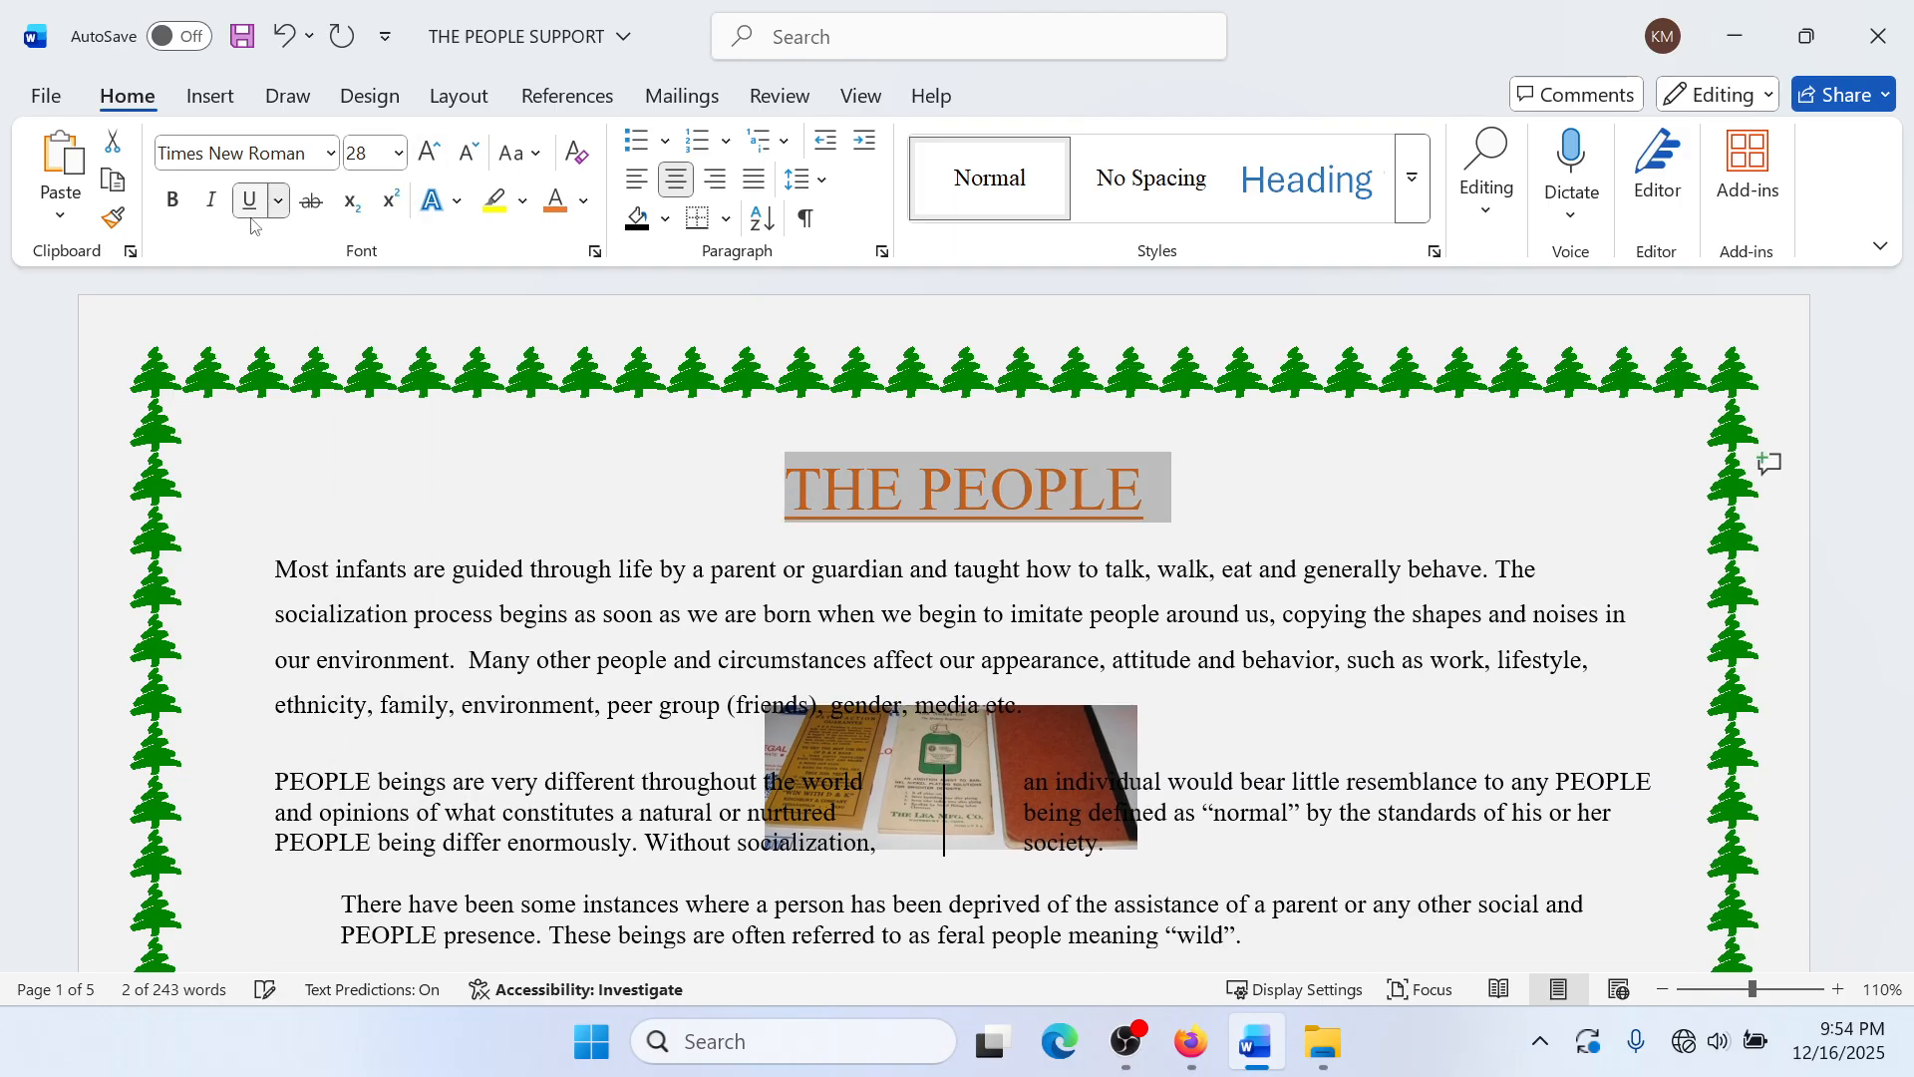
click(173, 199)
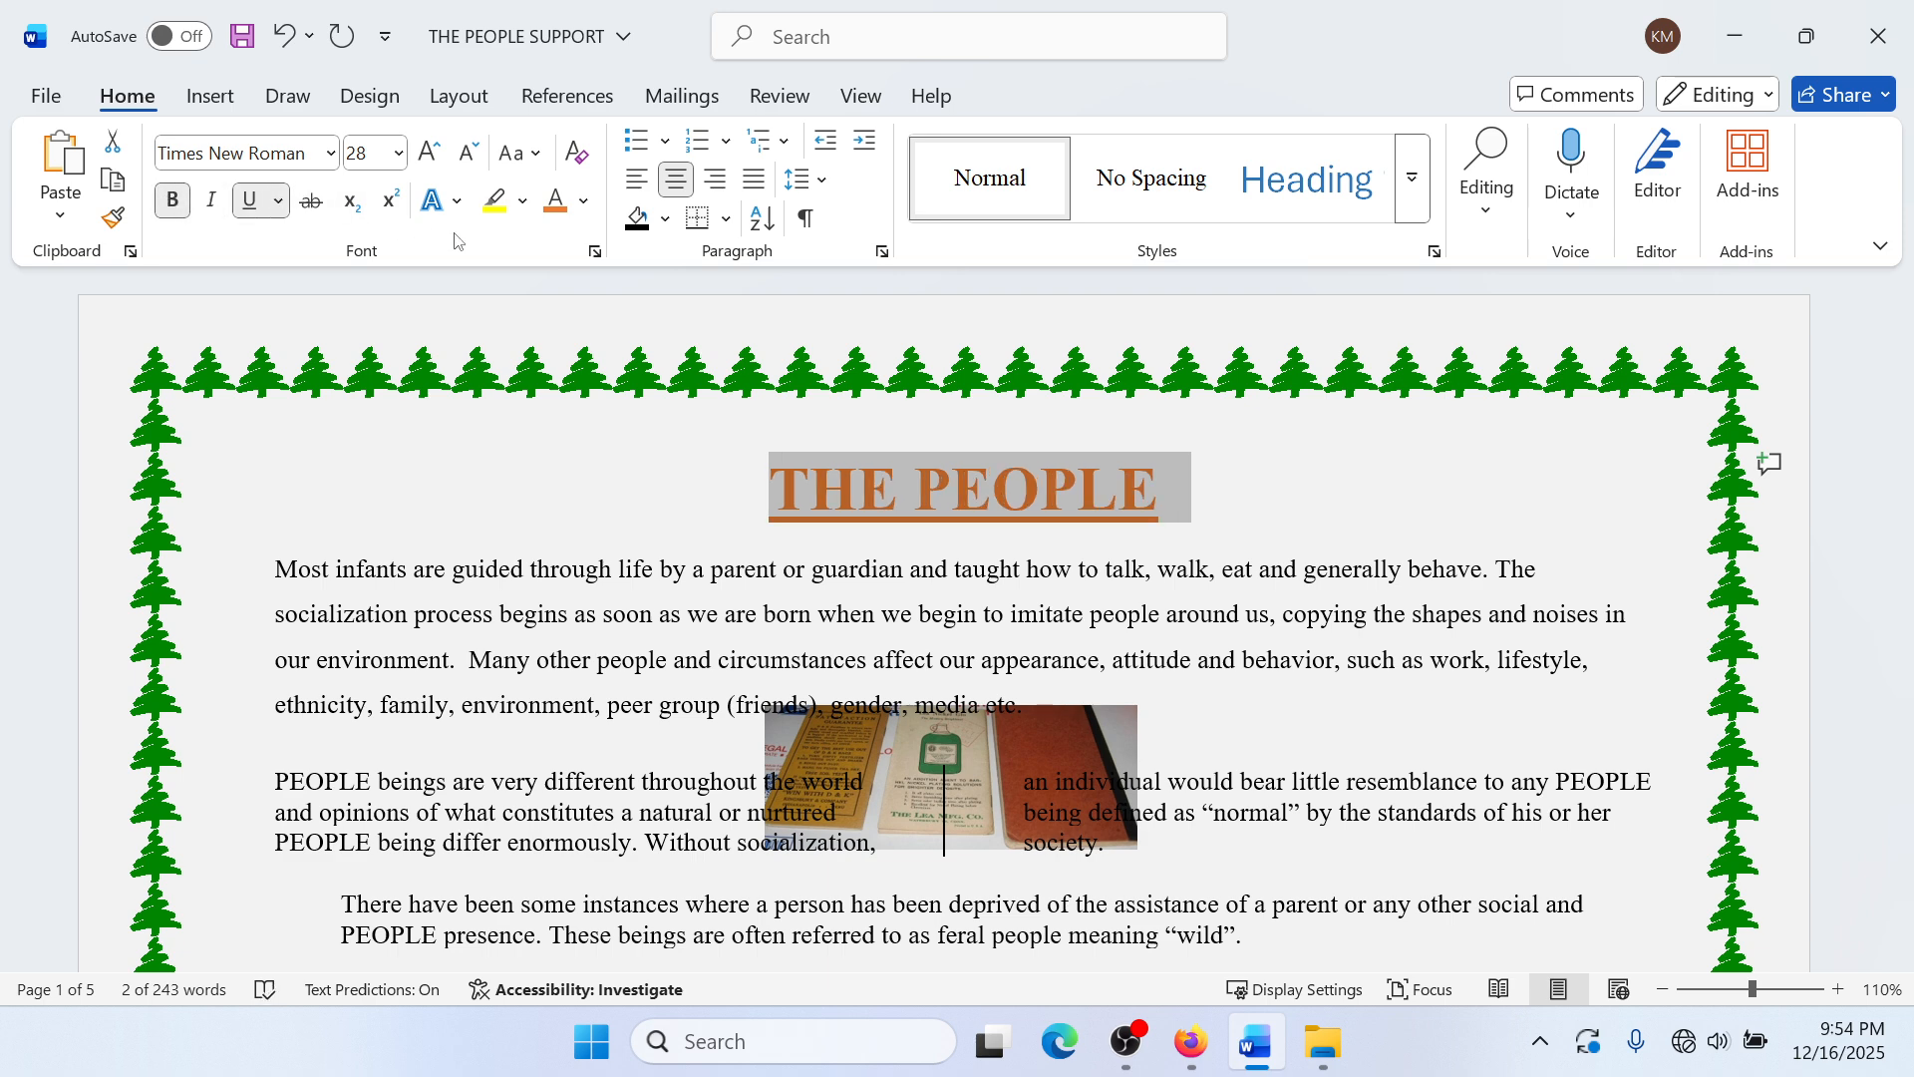
click(330, 152)
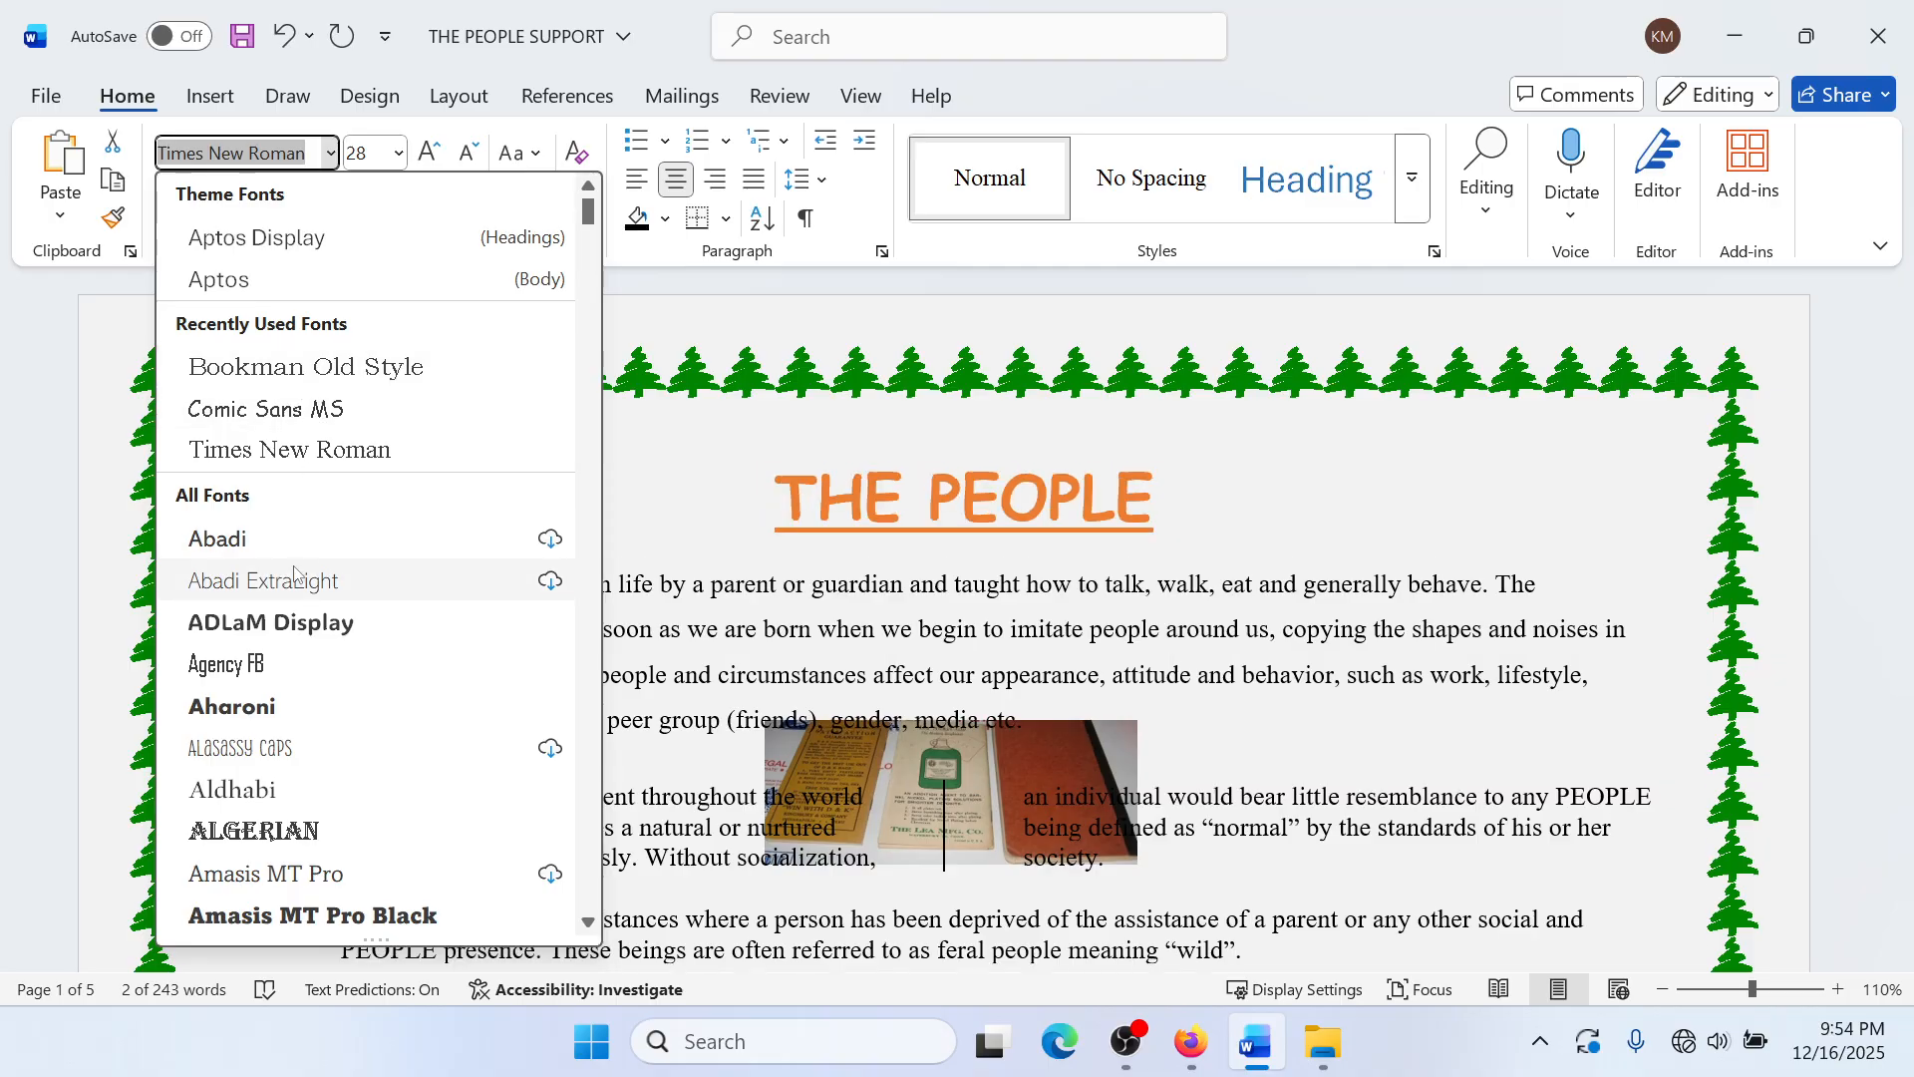
click(217, 538)
click(991, 619)
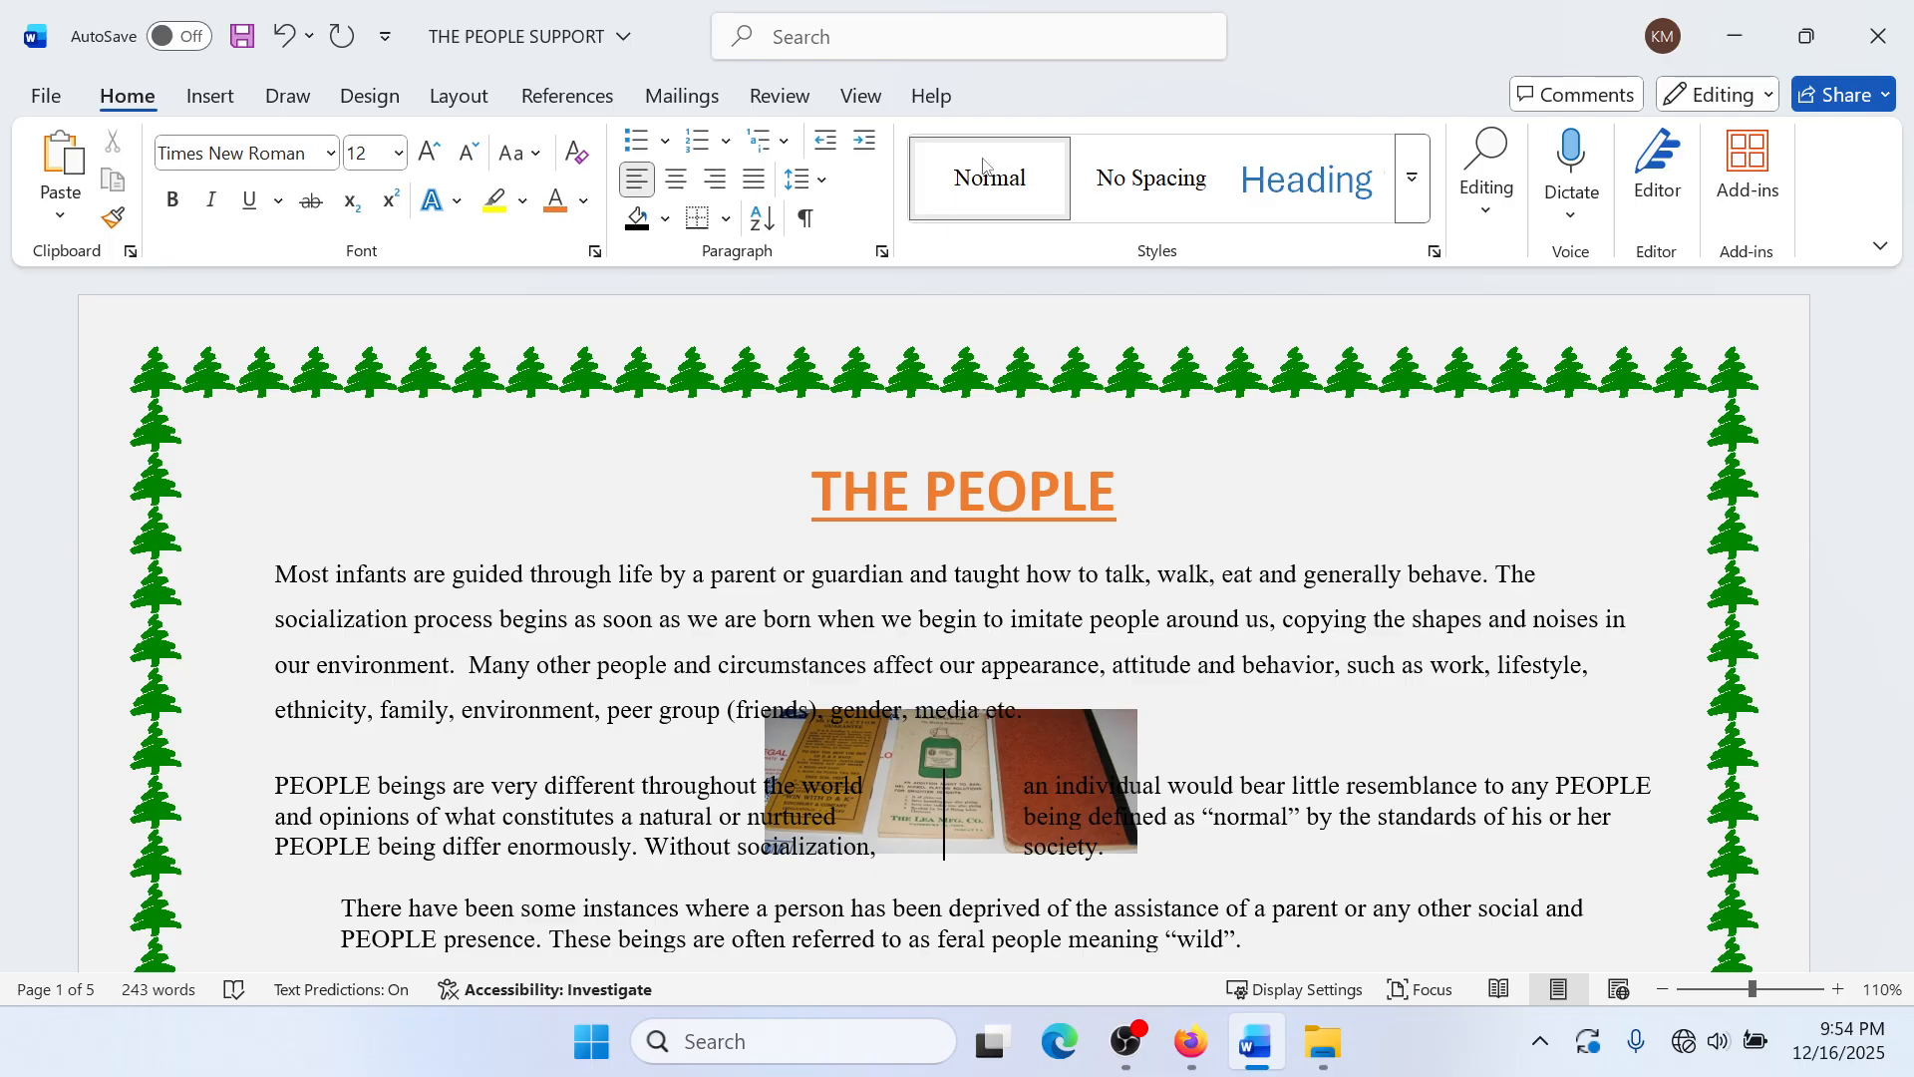
Step: Convert the "(Adapted from: …)" citation line on page 1 to WordArt with the orange fill and outline style
scroll(957, 136, down, 6)
scroll(1083, 404, down, 5)
scroll(1068, 422, up, 1)
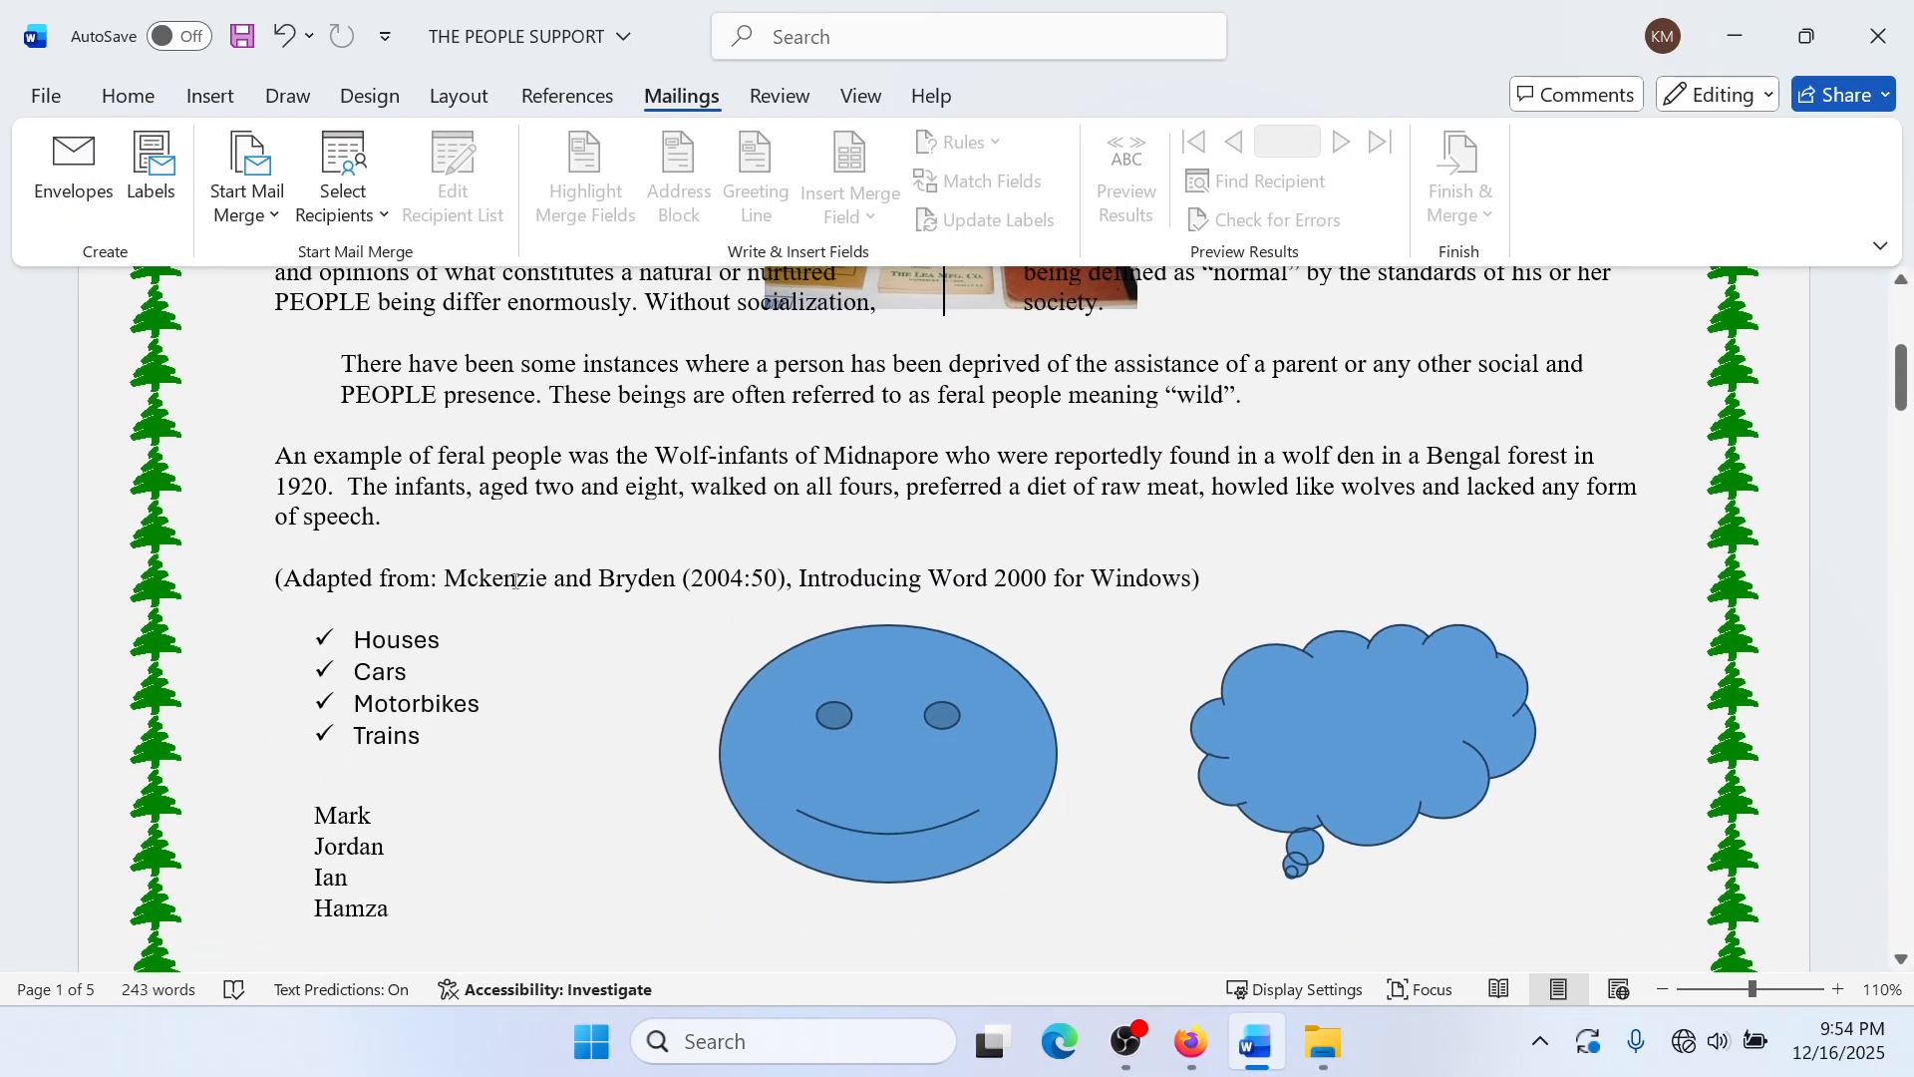
drag(276, 579, 1209, 581)
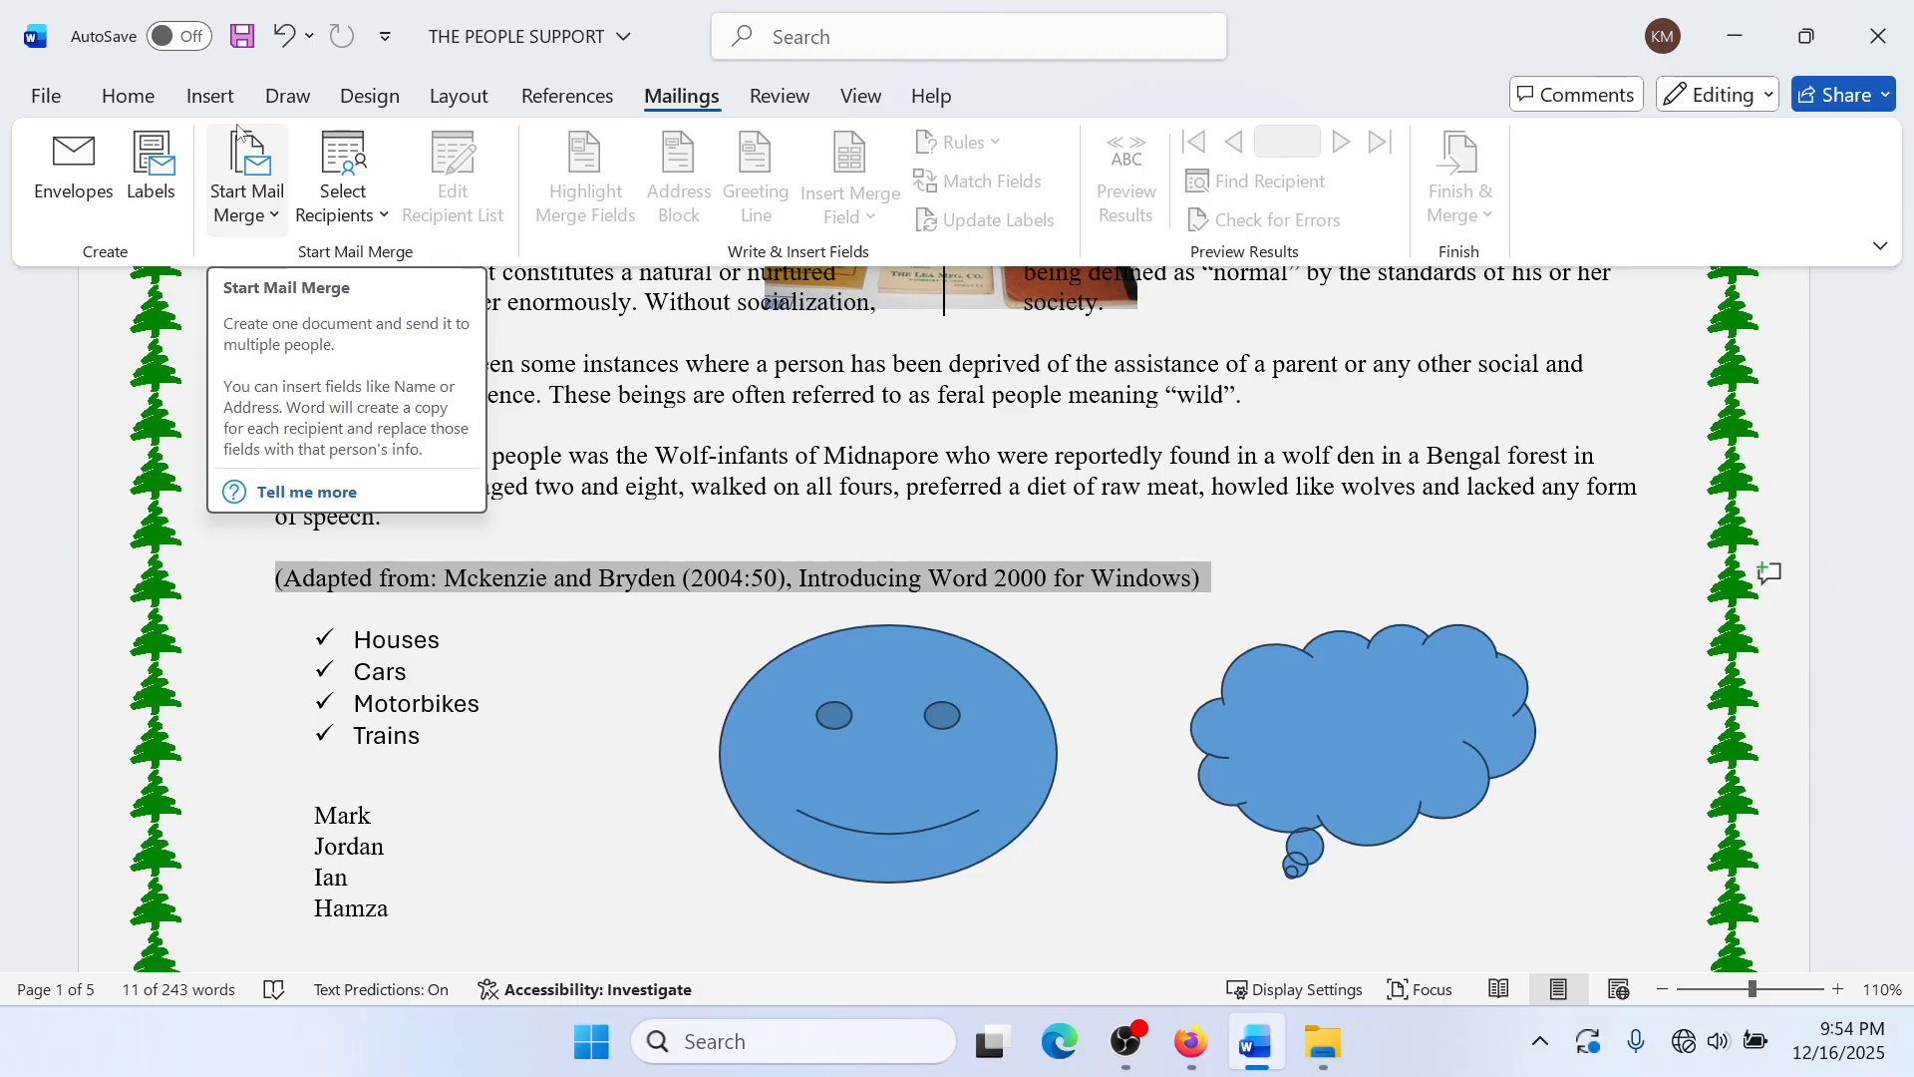
click(210, 96)
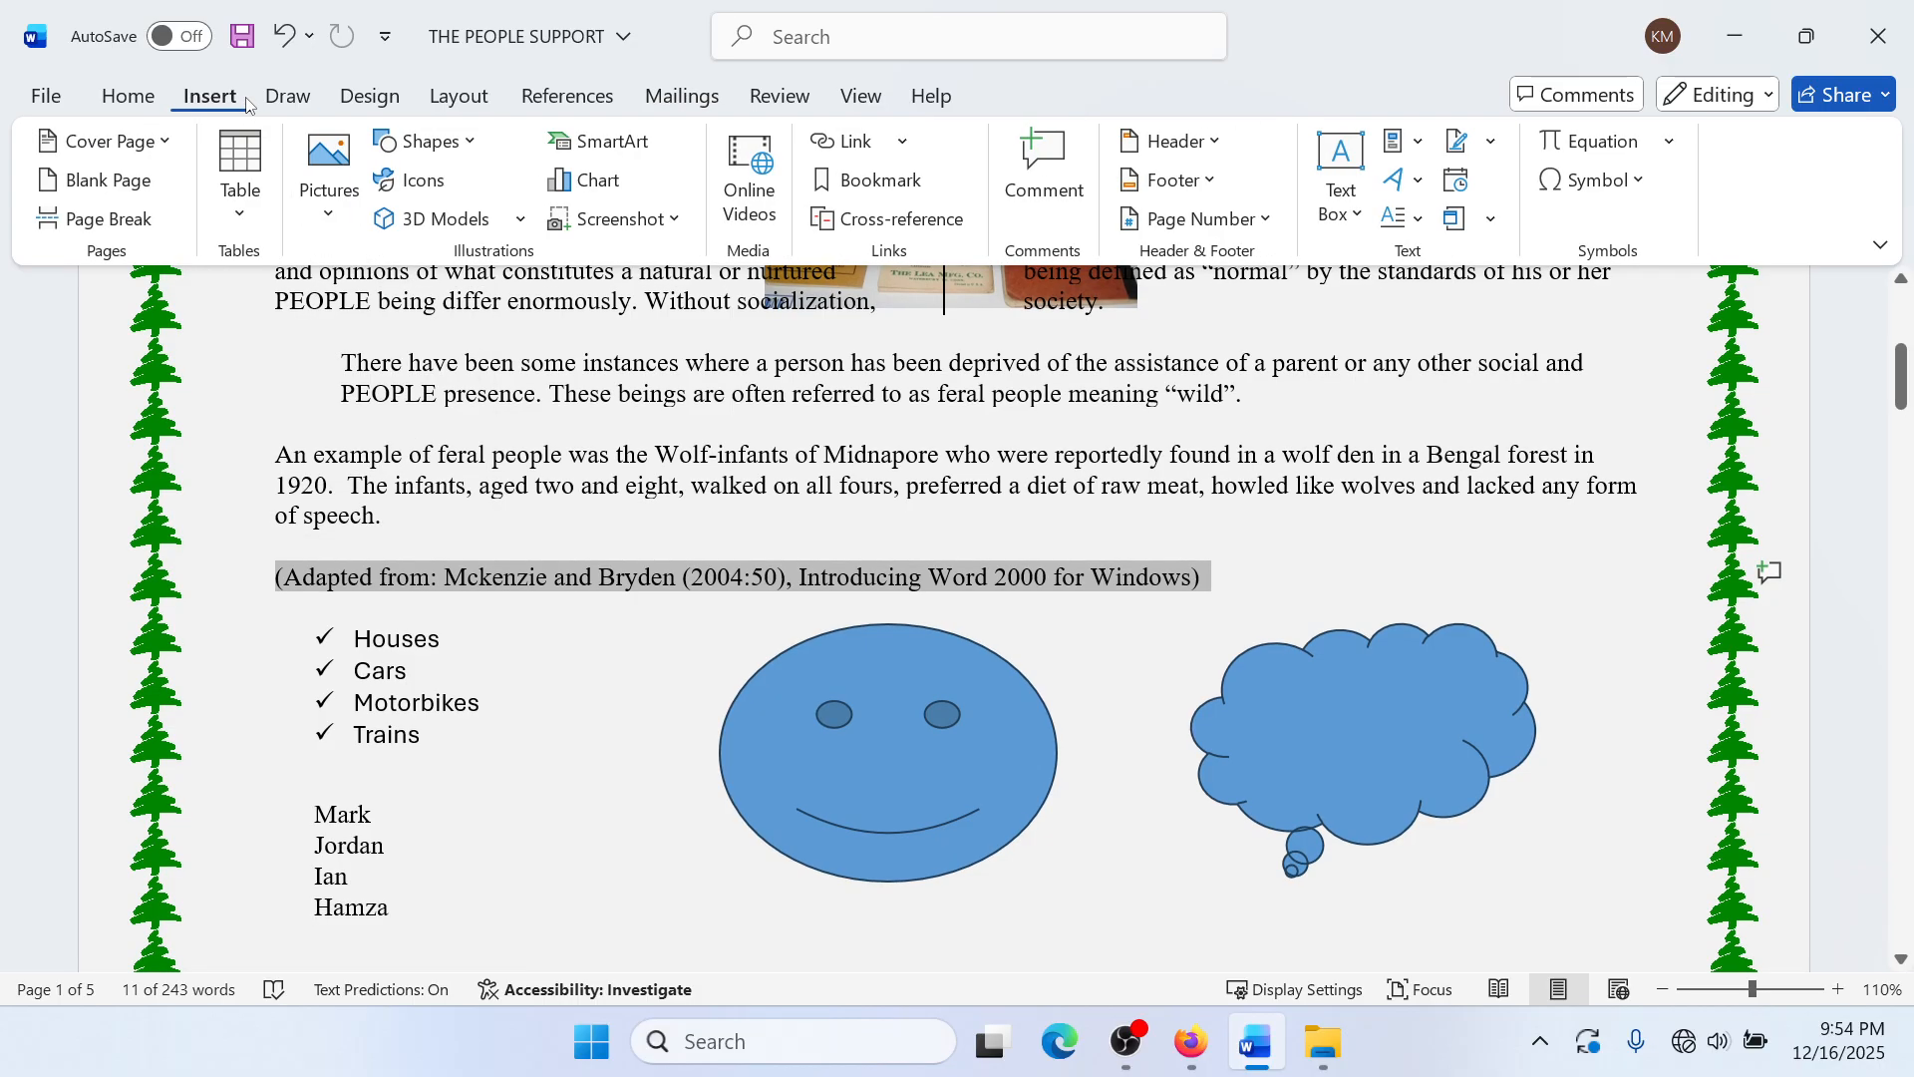
click(1416, 193)
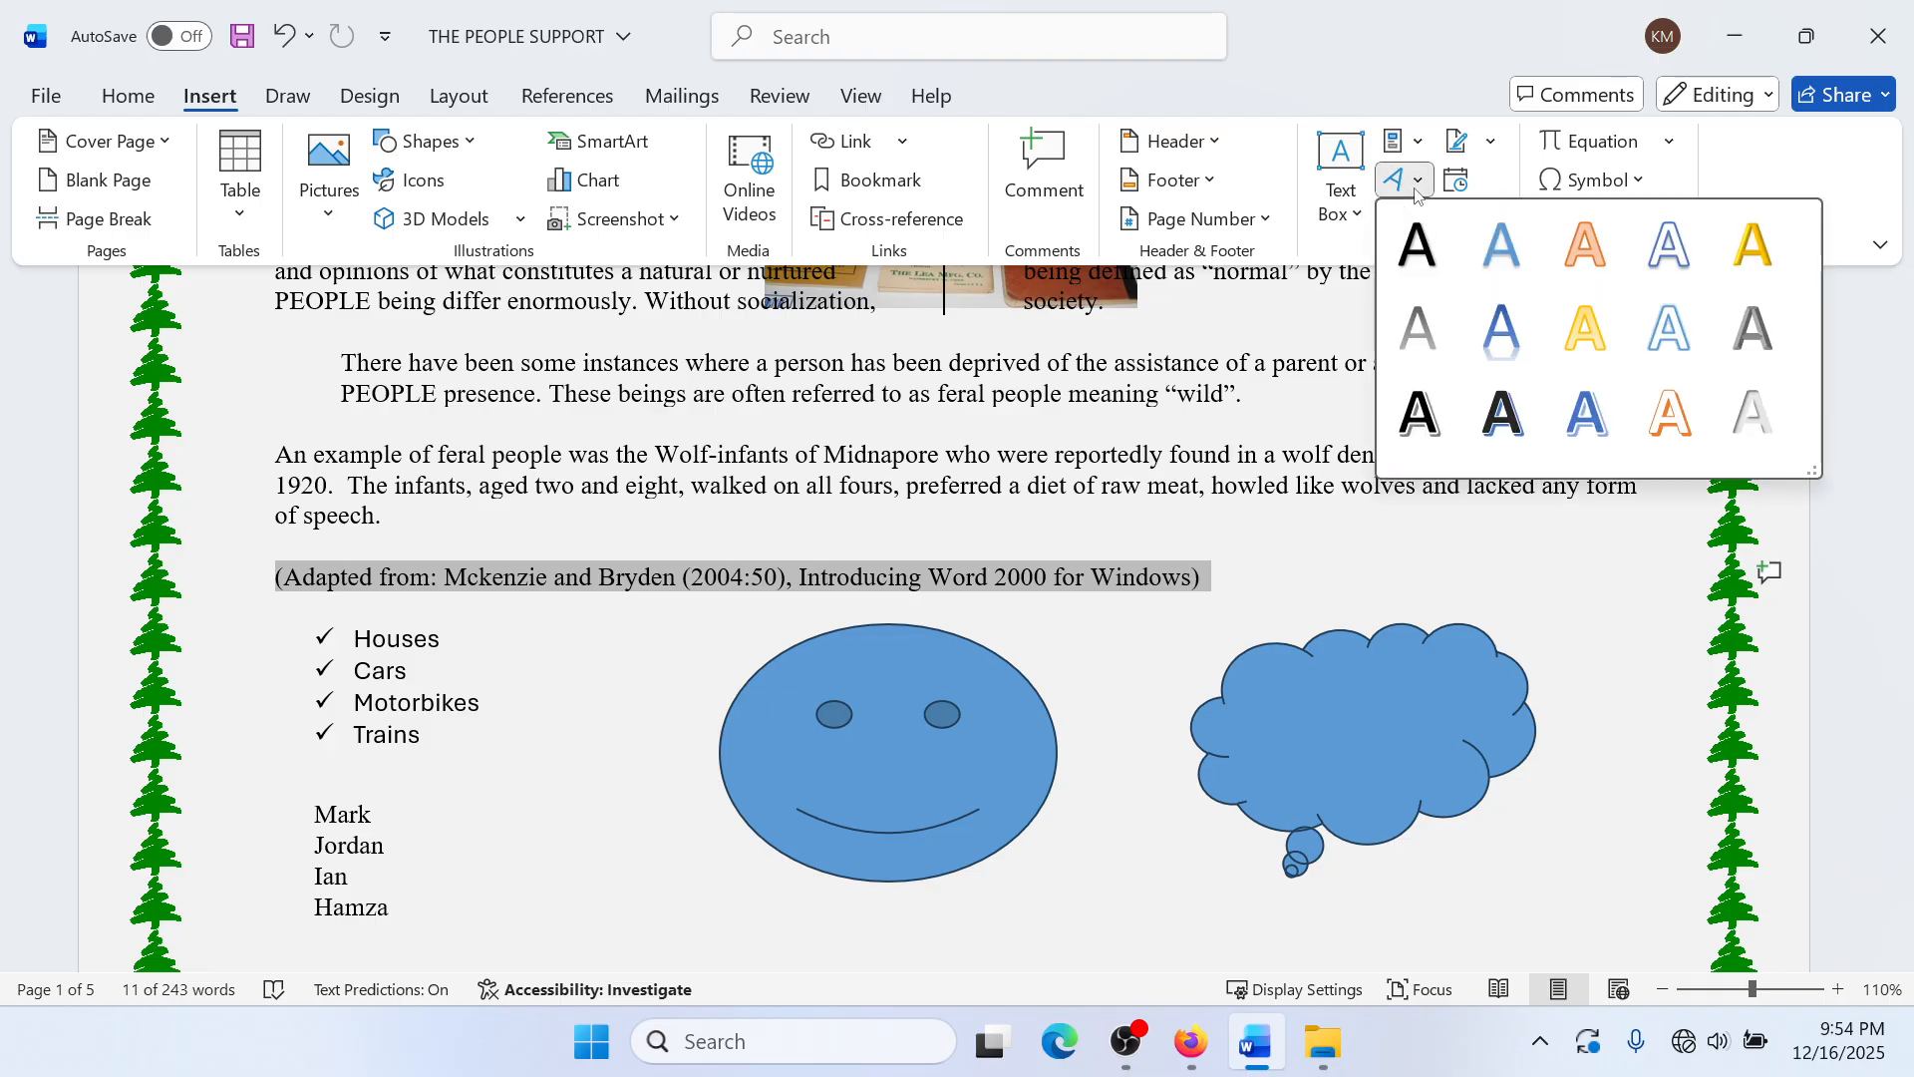
click(1583, 267)
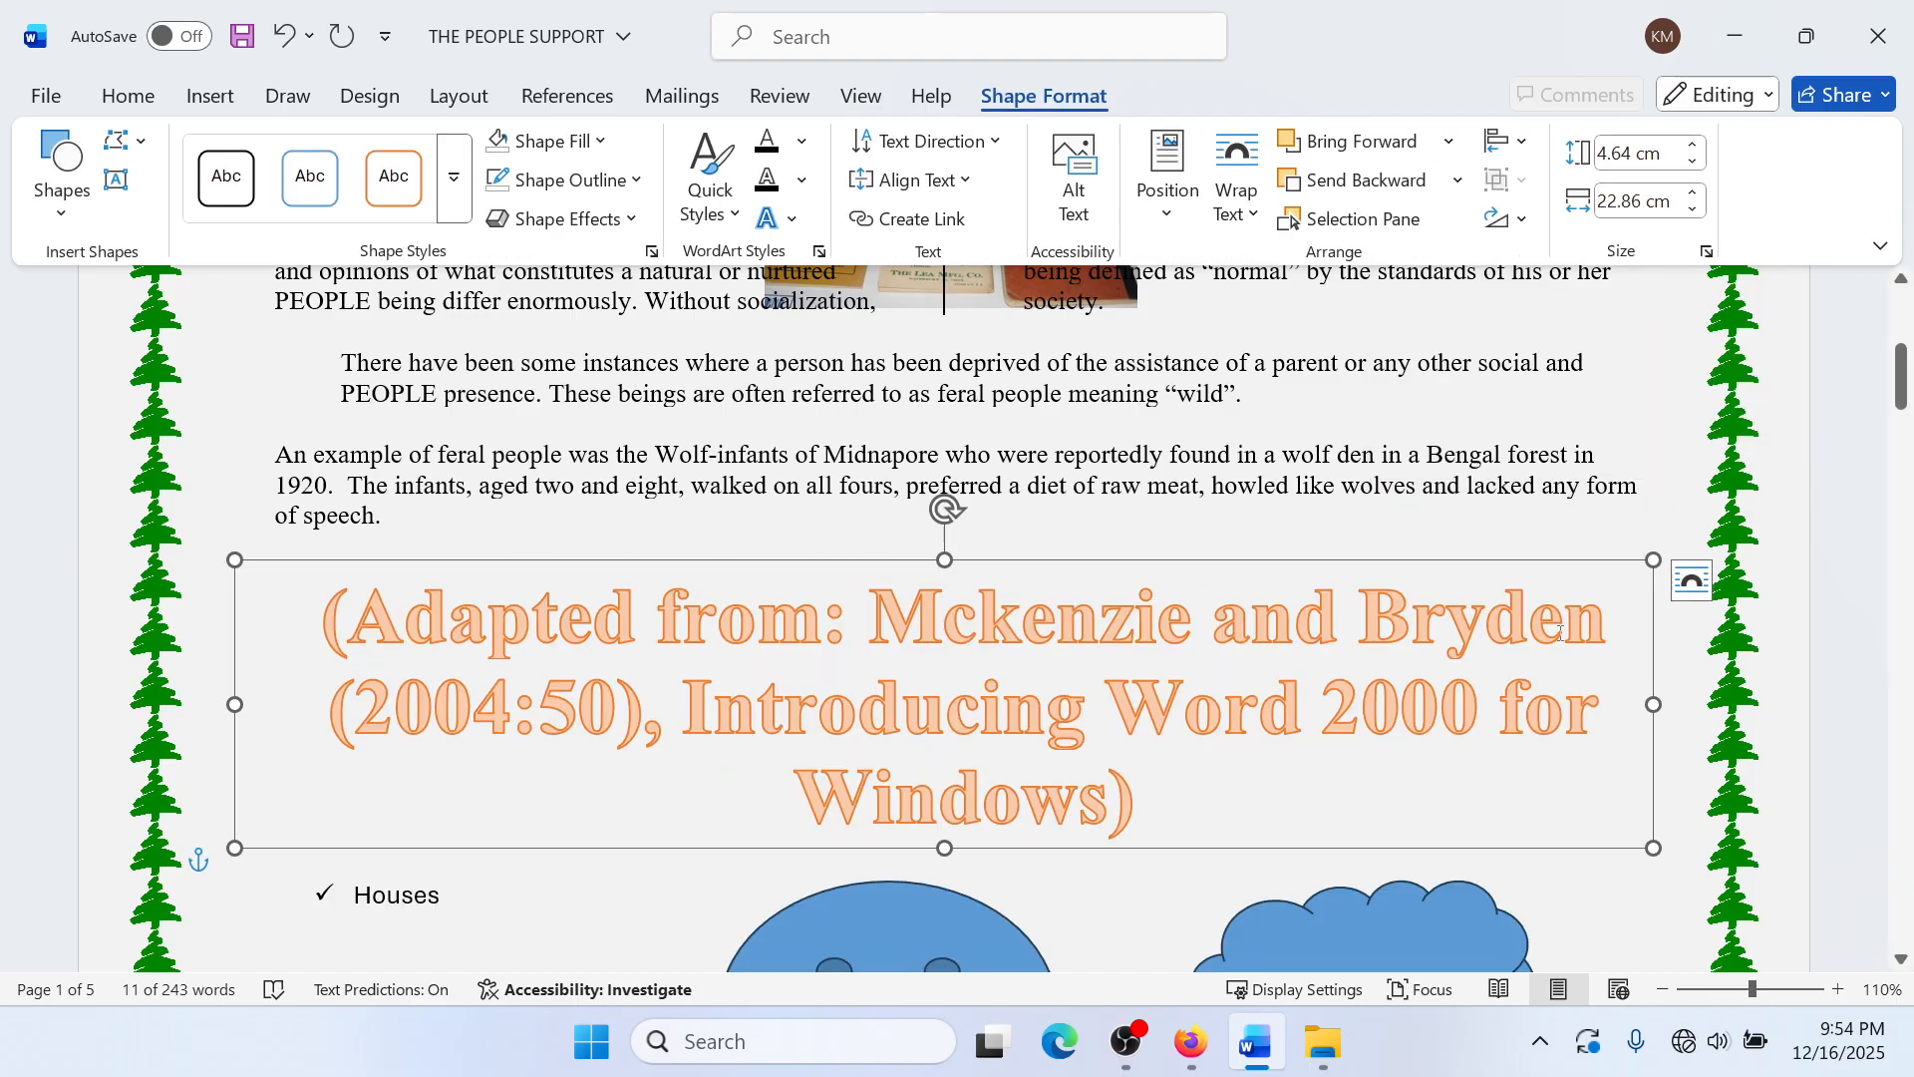
click(1593, 486)
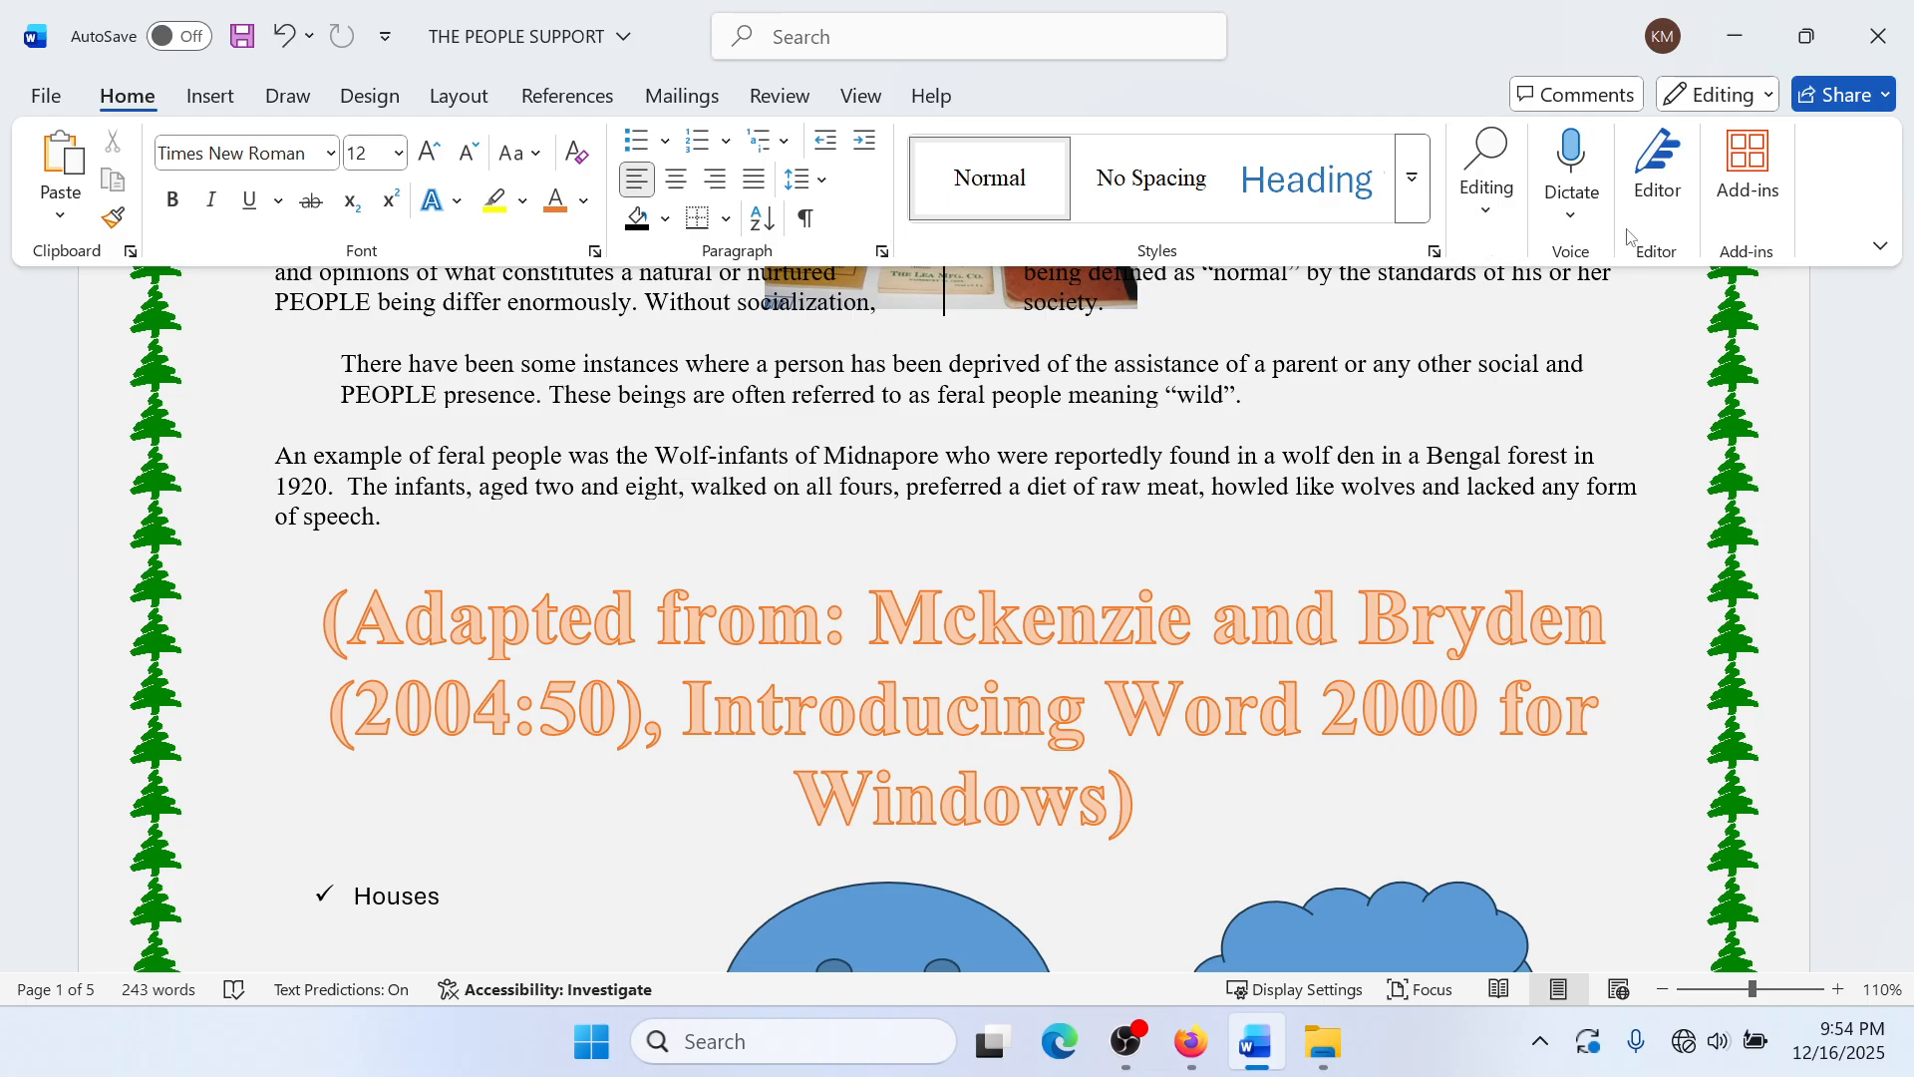
Step: Move the smiley face and the cloud callout from the bottom of page 1 to page 2 beside the bulleted list
scroll(1213, 552, down, 5)
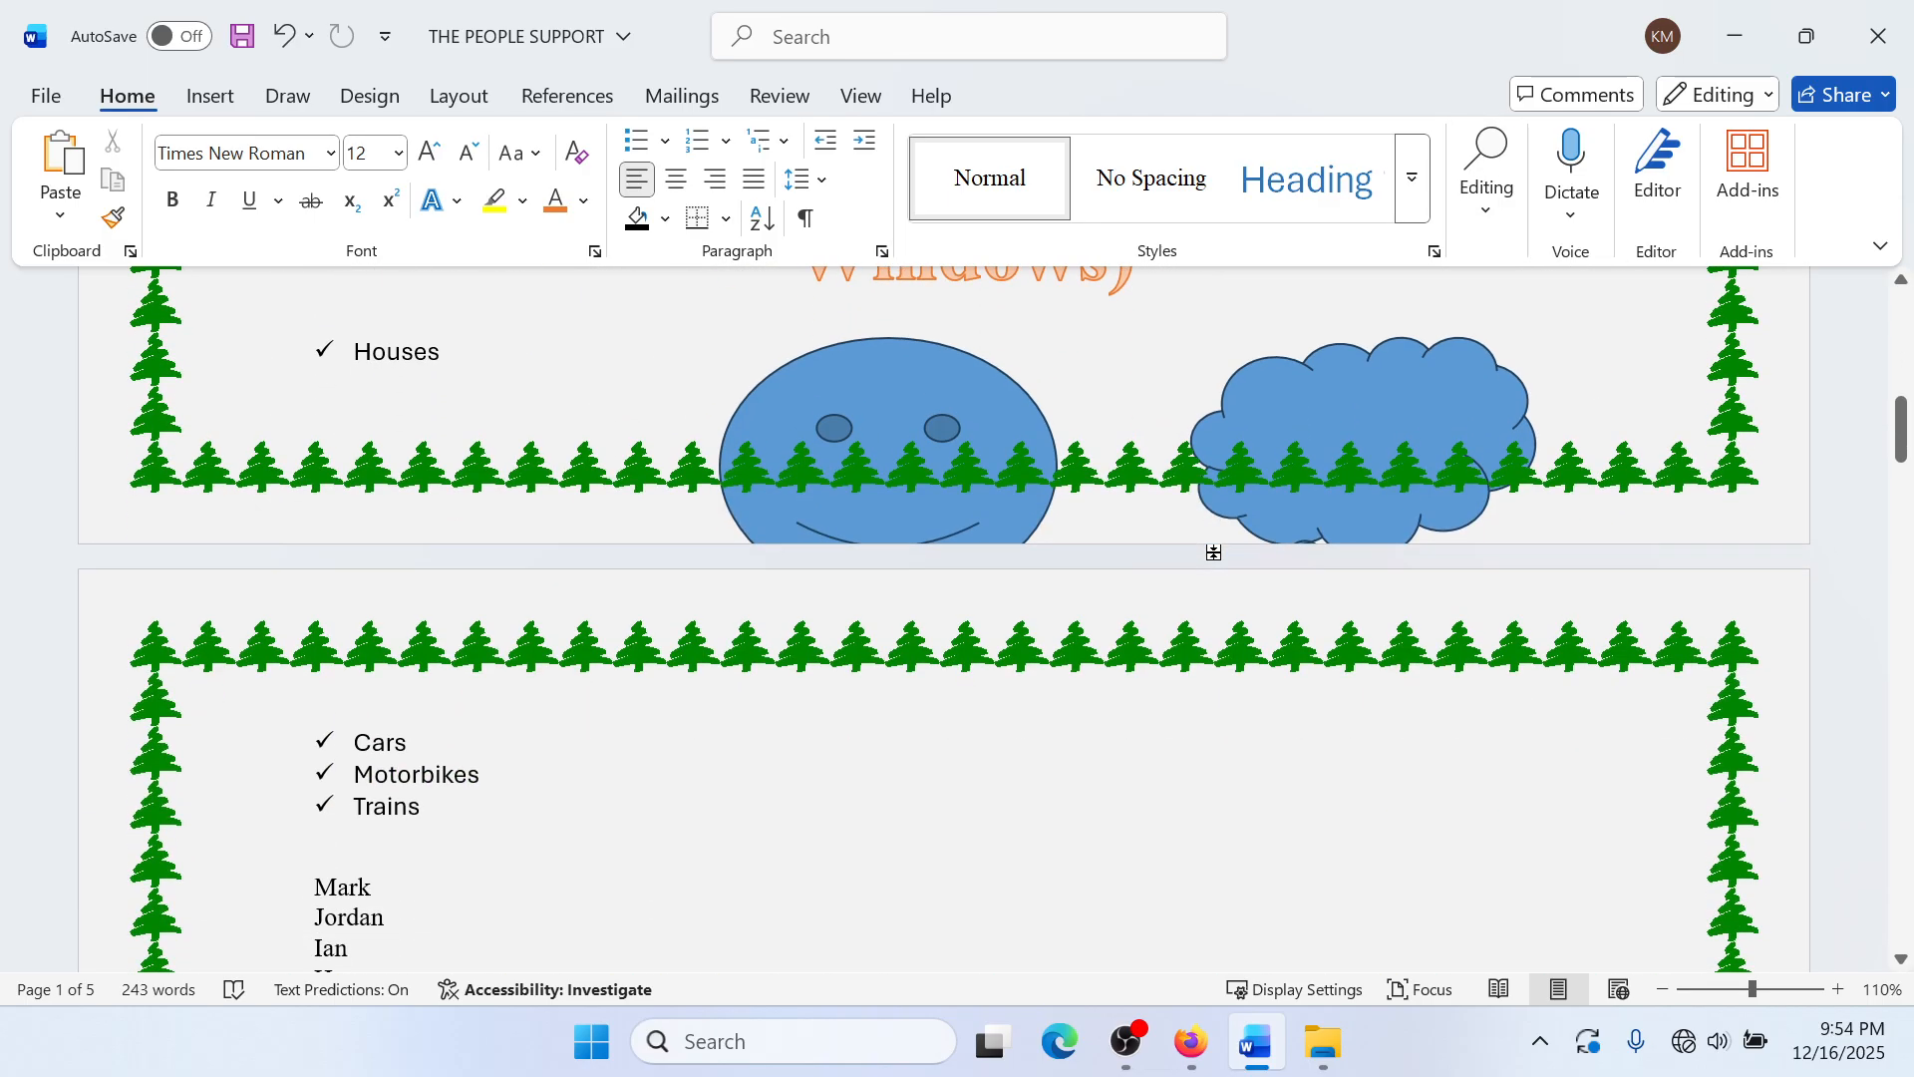
drag(975, 364, 984, 769)
drag(1414, 376, 1423, 750)
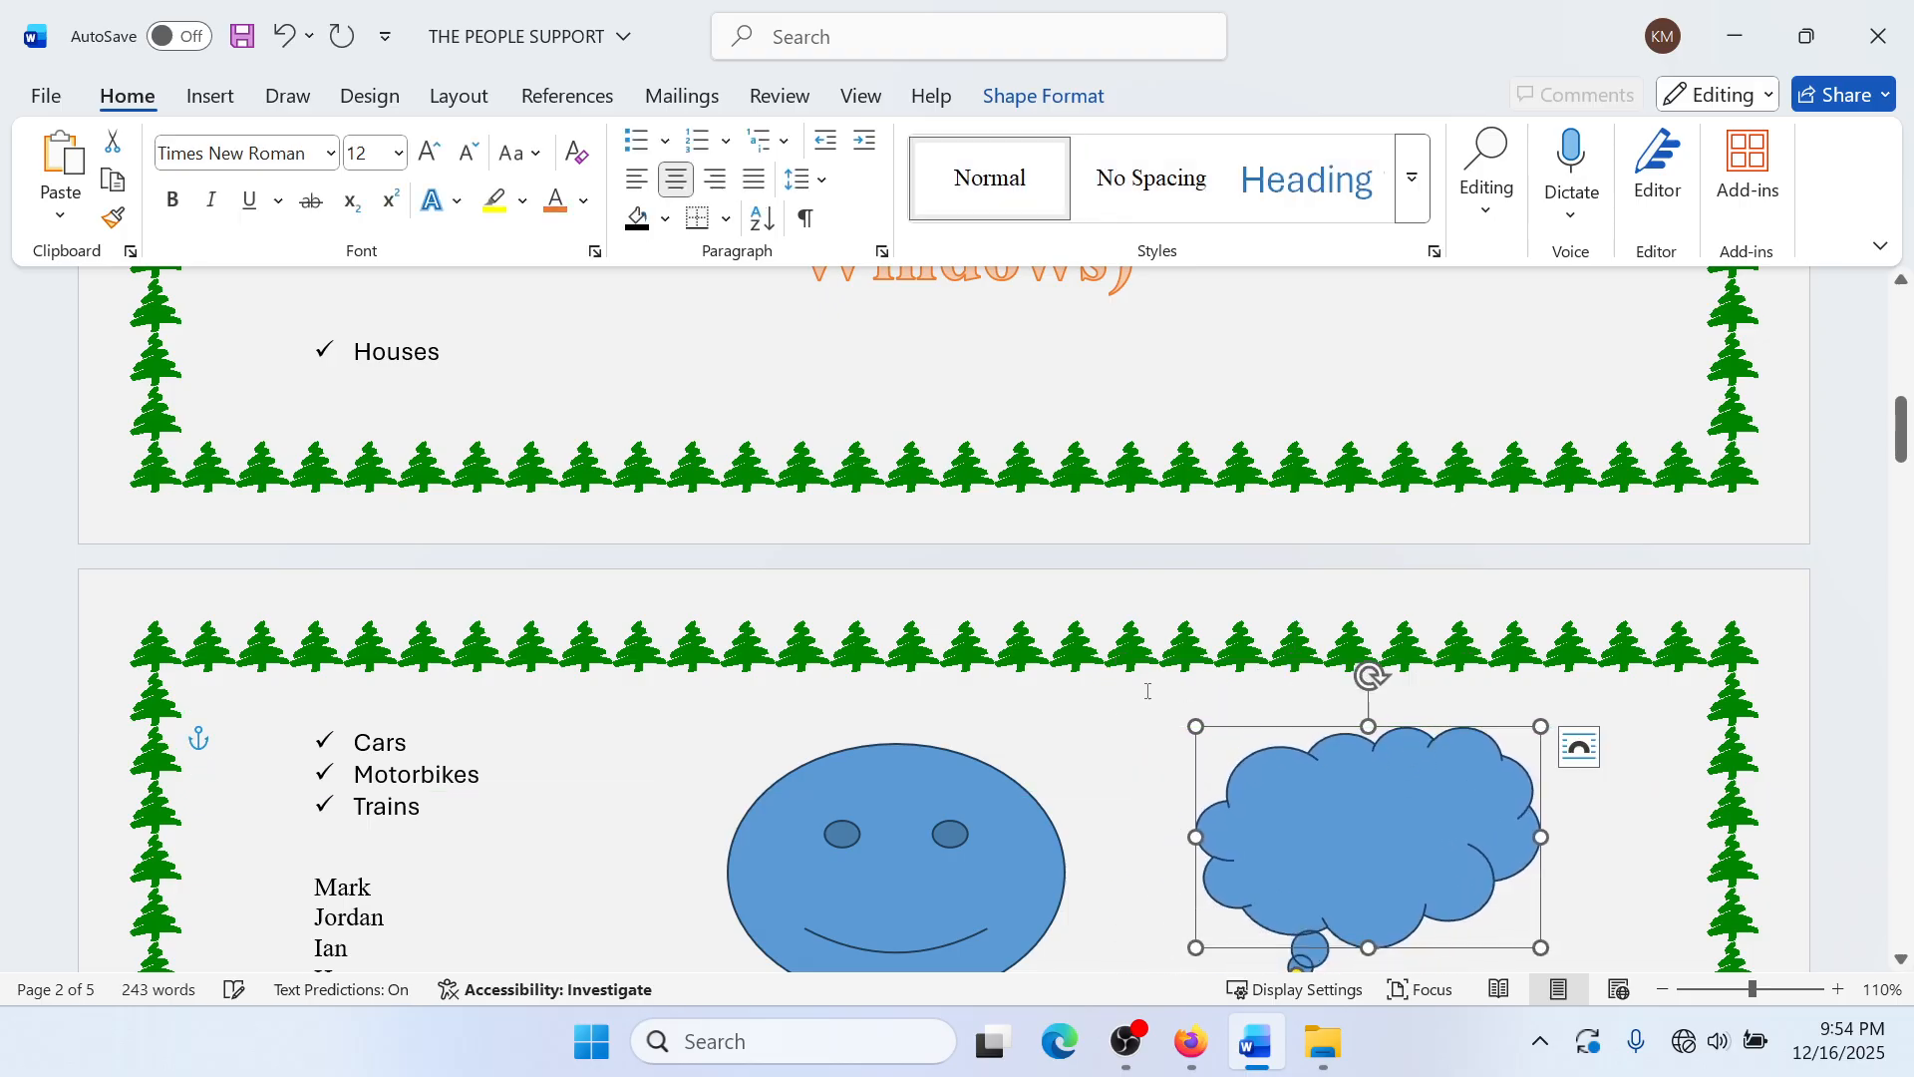
scroll(1150, 690, up, 4)
scroll(1149, 690, up, 5)
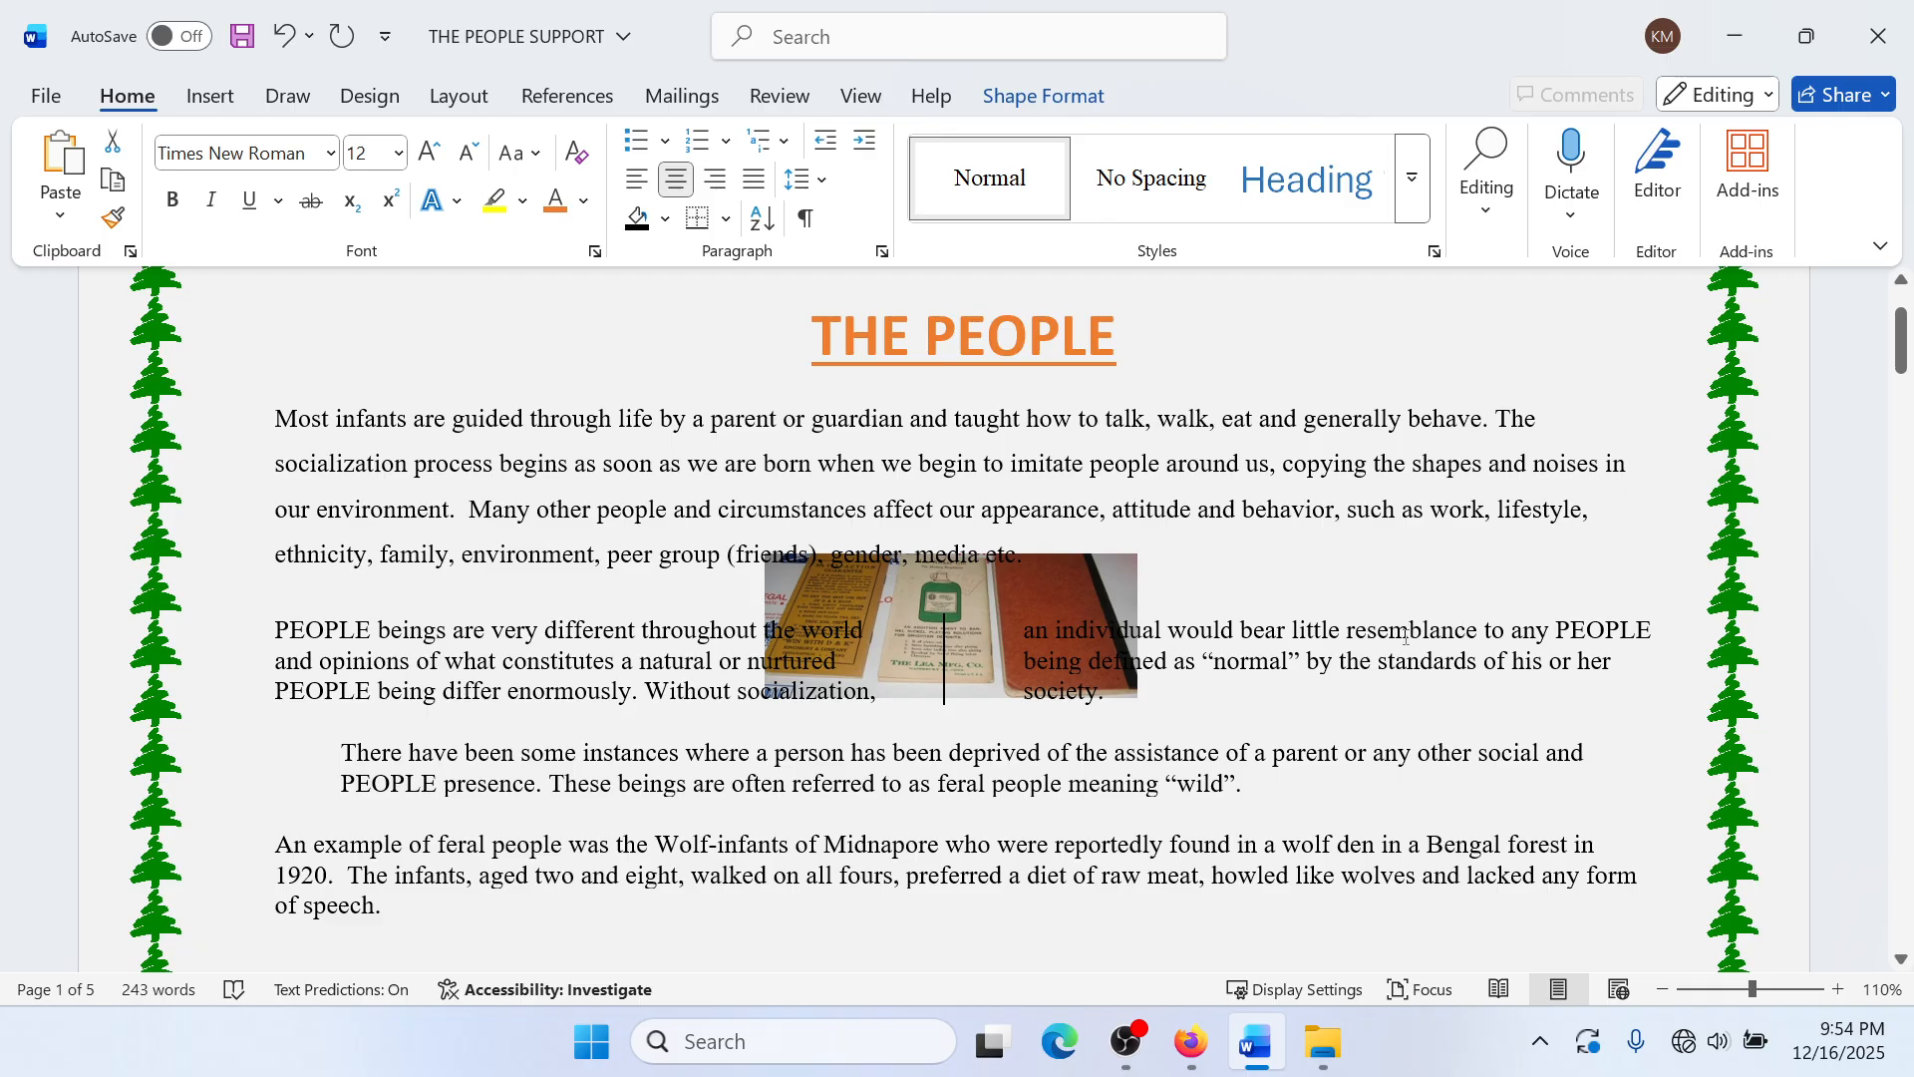
Step: Switch to Firefox, check the remaining topics in the Word guideline, and return to the Word document
click(1191, 1041)
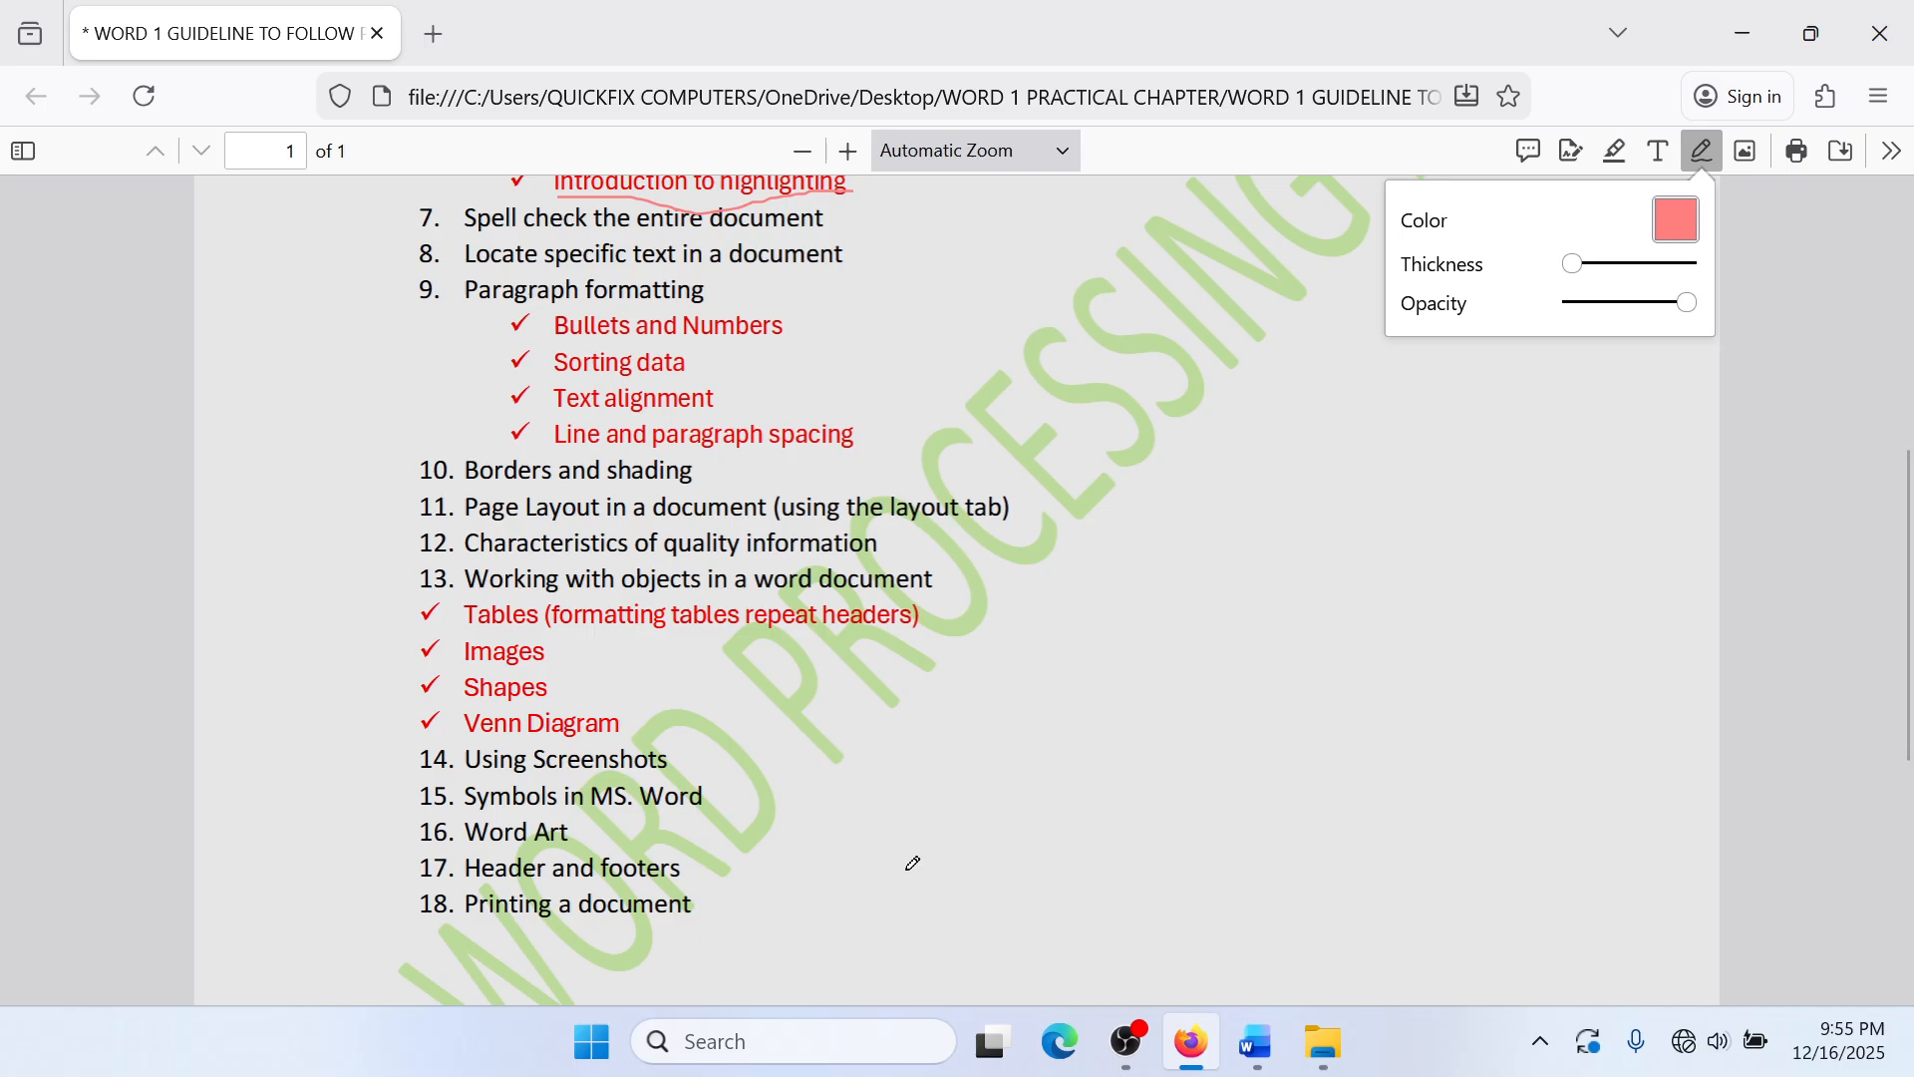
scroll(913, 864, up, 6)
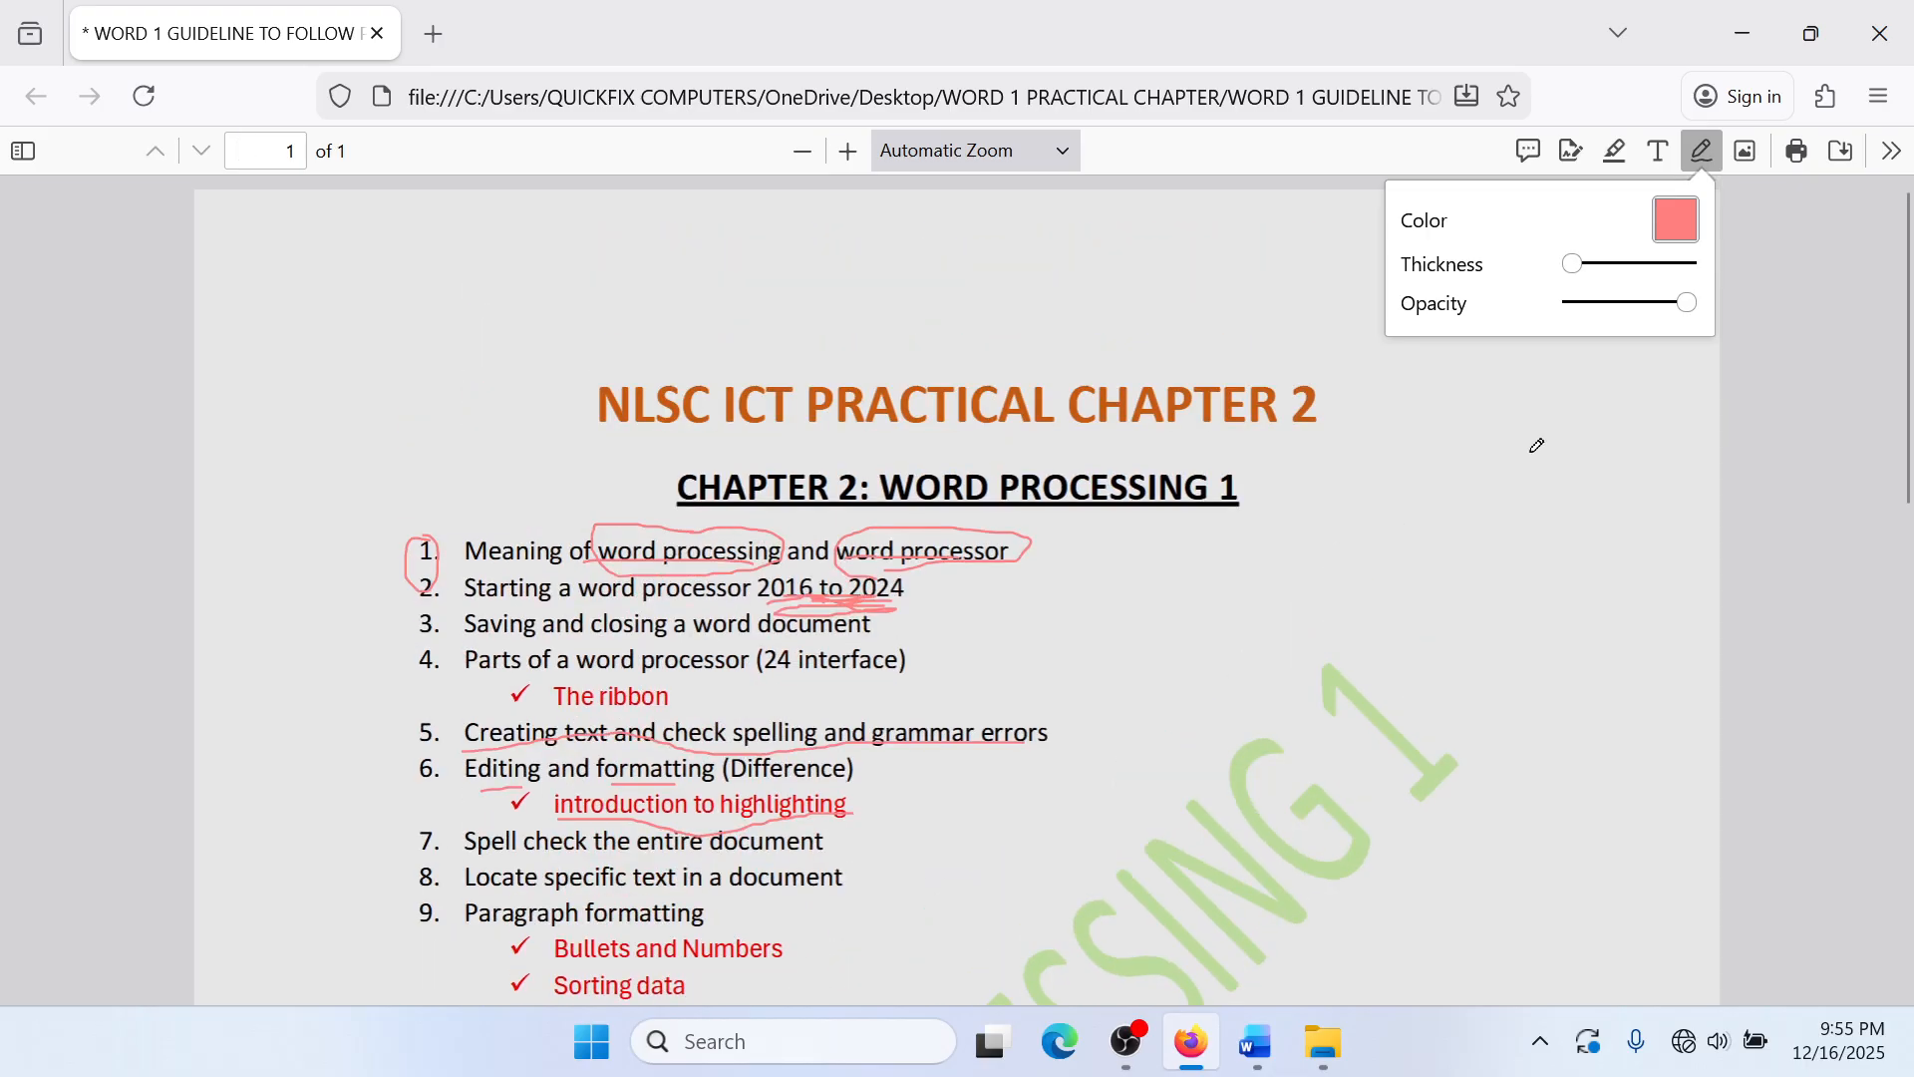
scroll(1051, 799, down, 6)
scroll(1051, 798, down, 3)
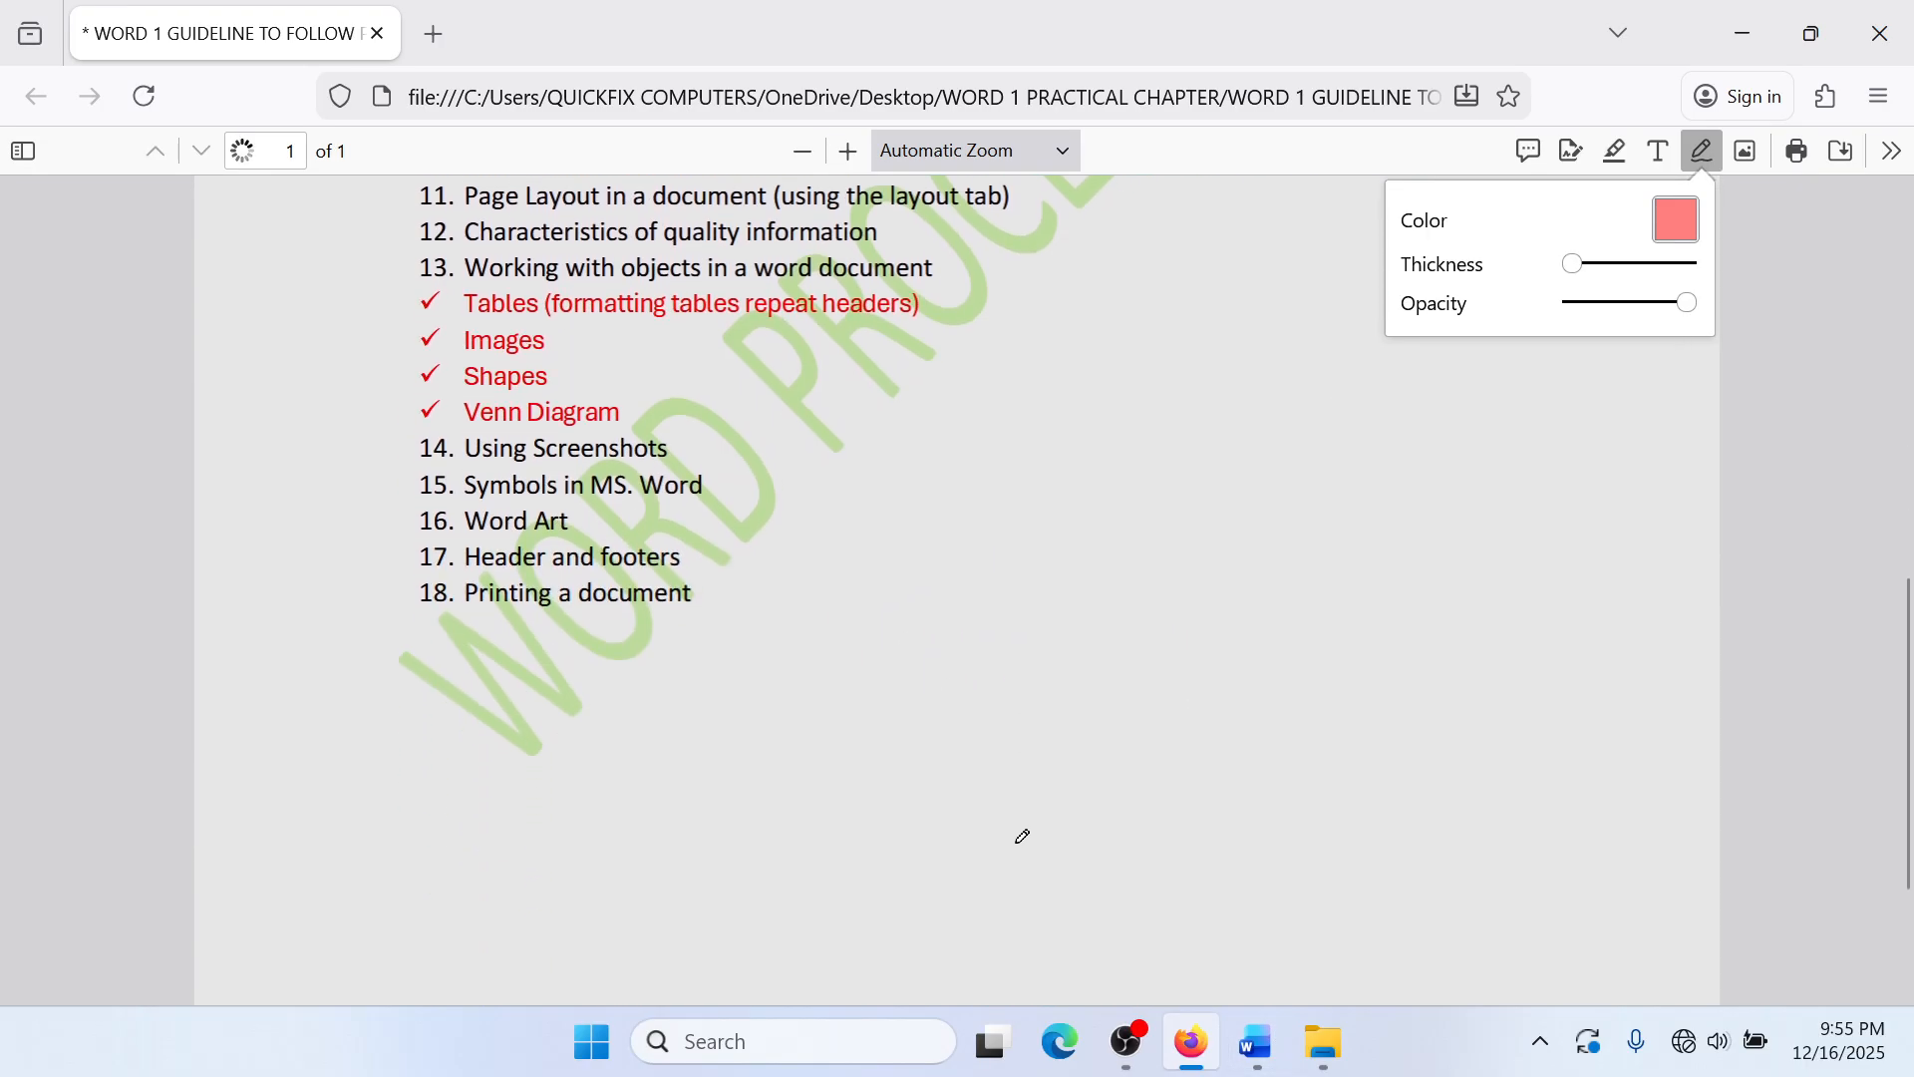
click(1253, 1056)
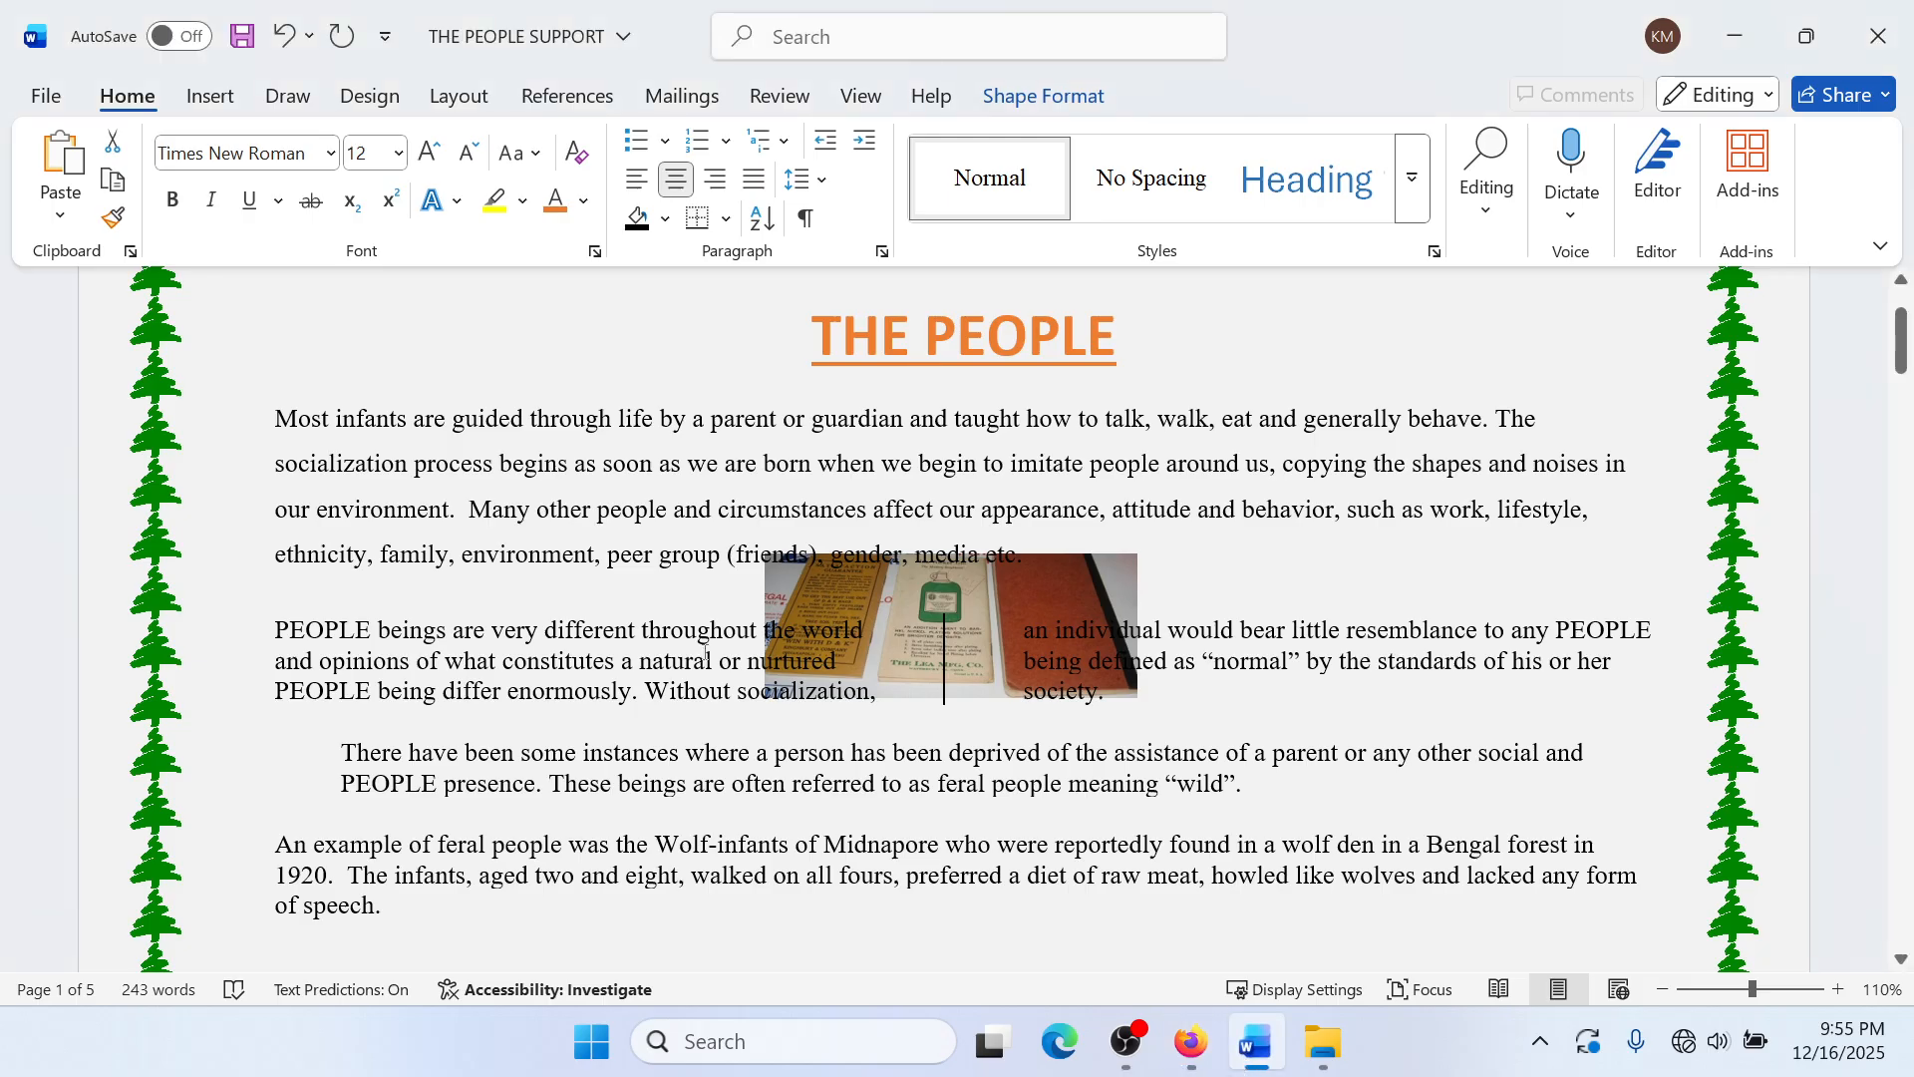
Step: Insert a Blank header and fill in a first name at its placeholder on page 1
scroll(705, 653, up, 3)
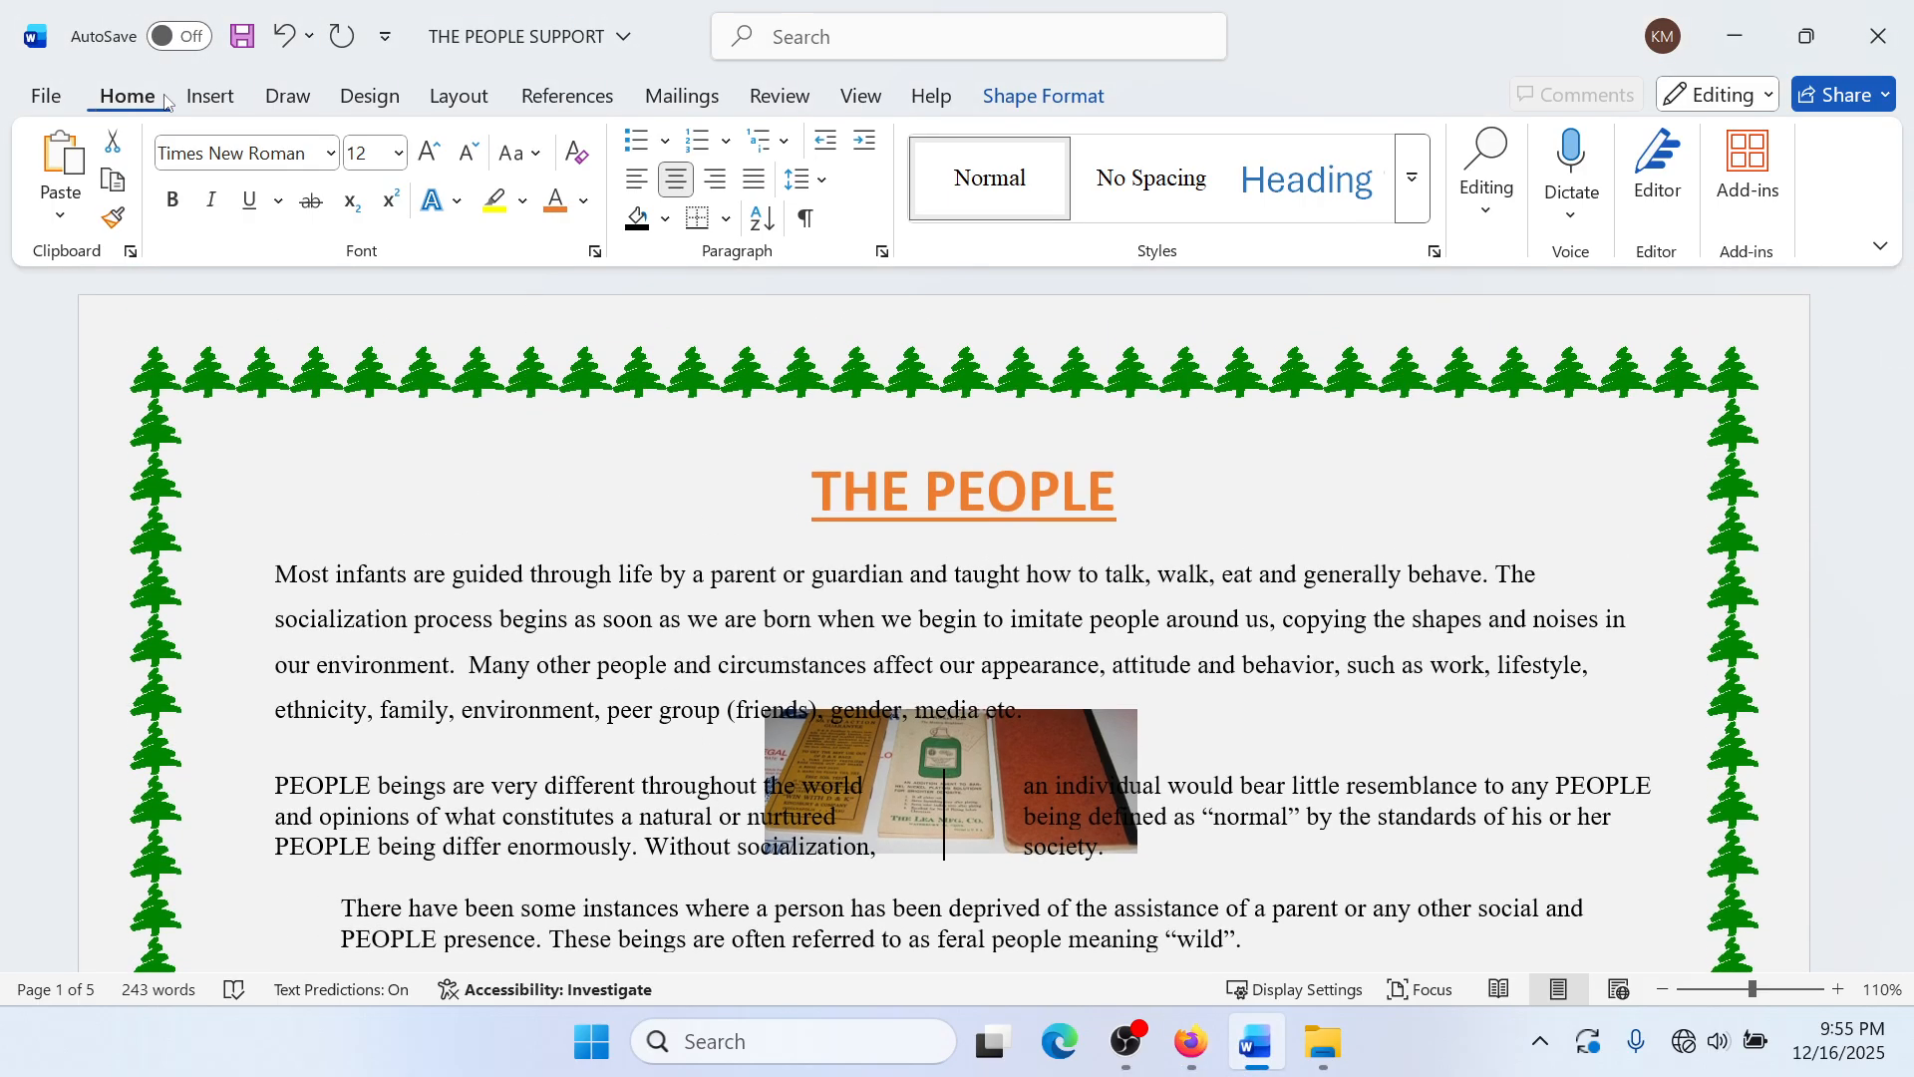
click(237, 108)
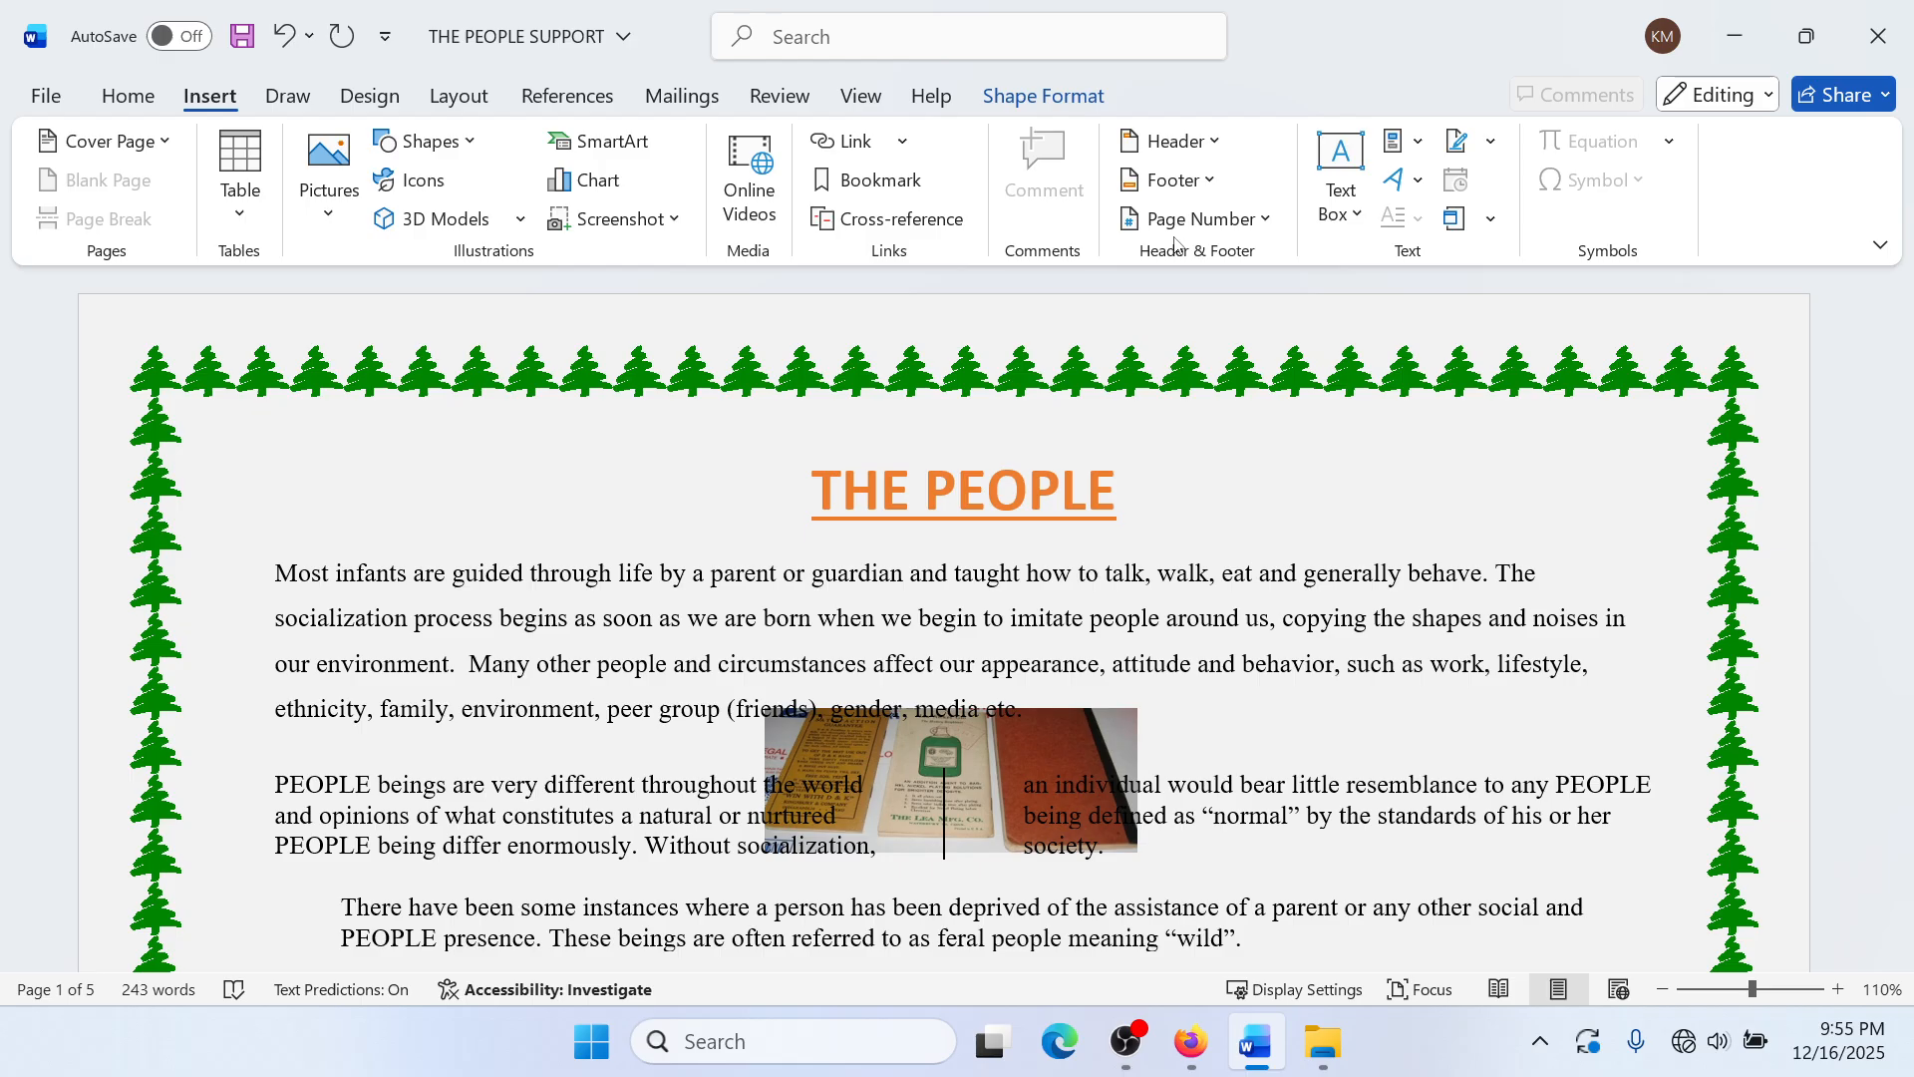
click(1209, 143)
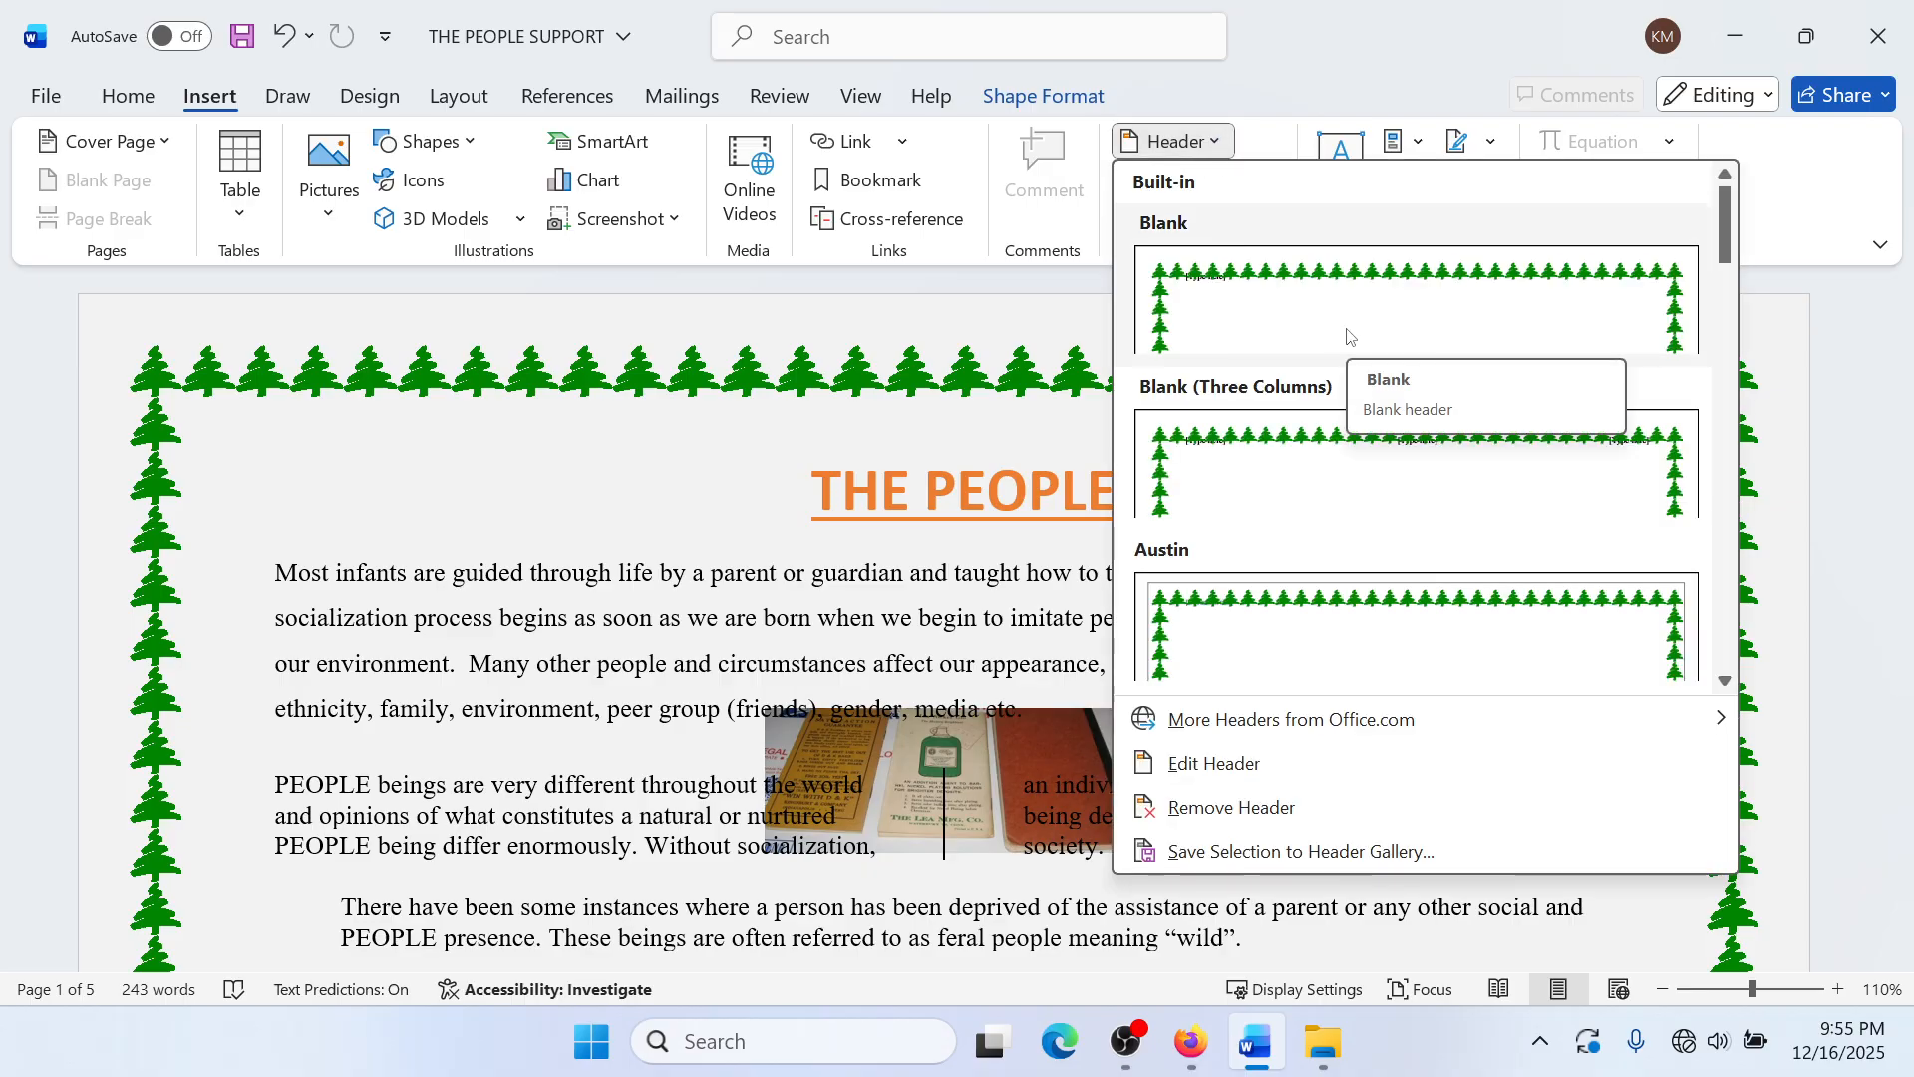
click(1348, 334)
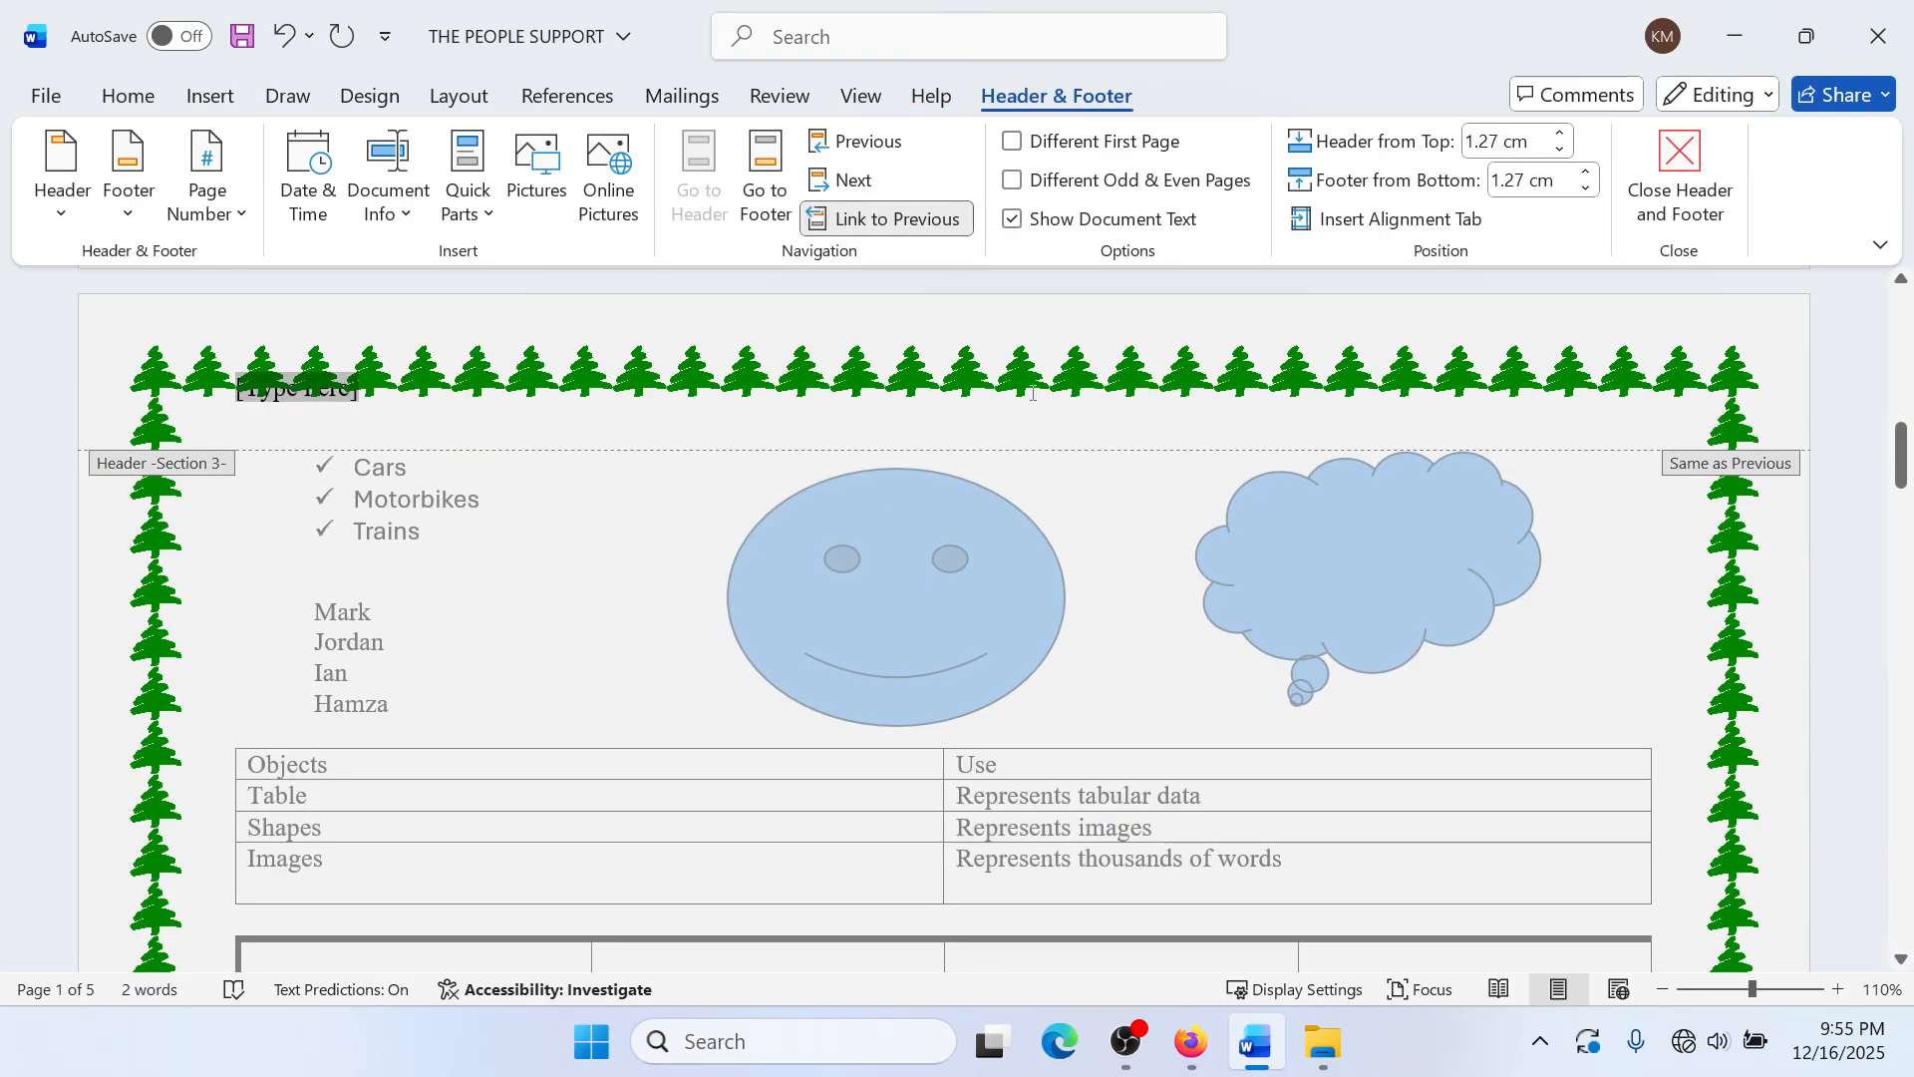
scroll(1049, 359, up, 5)
scroll(1049, 358, up, 8)
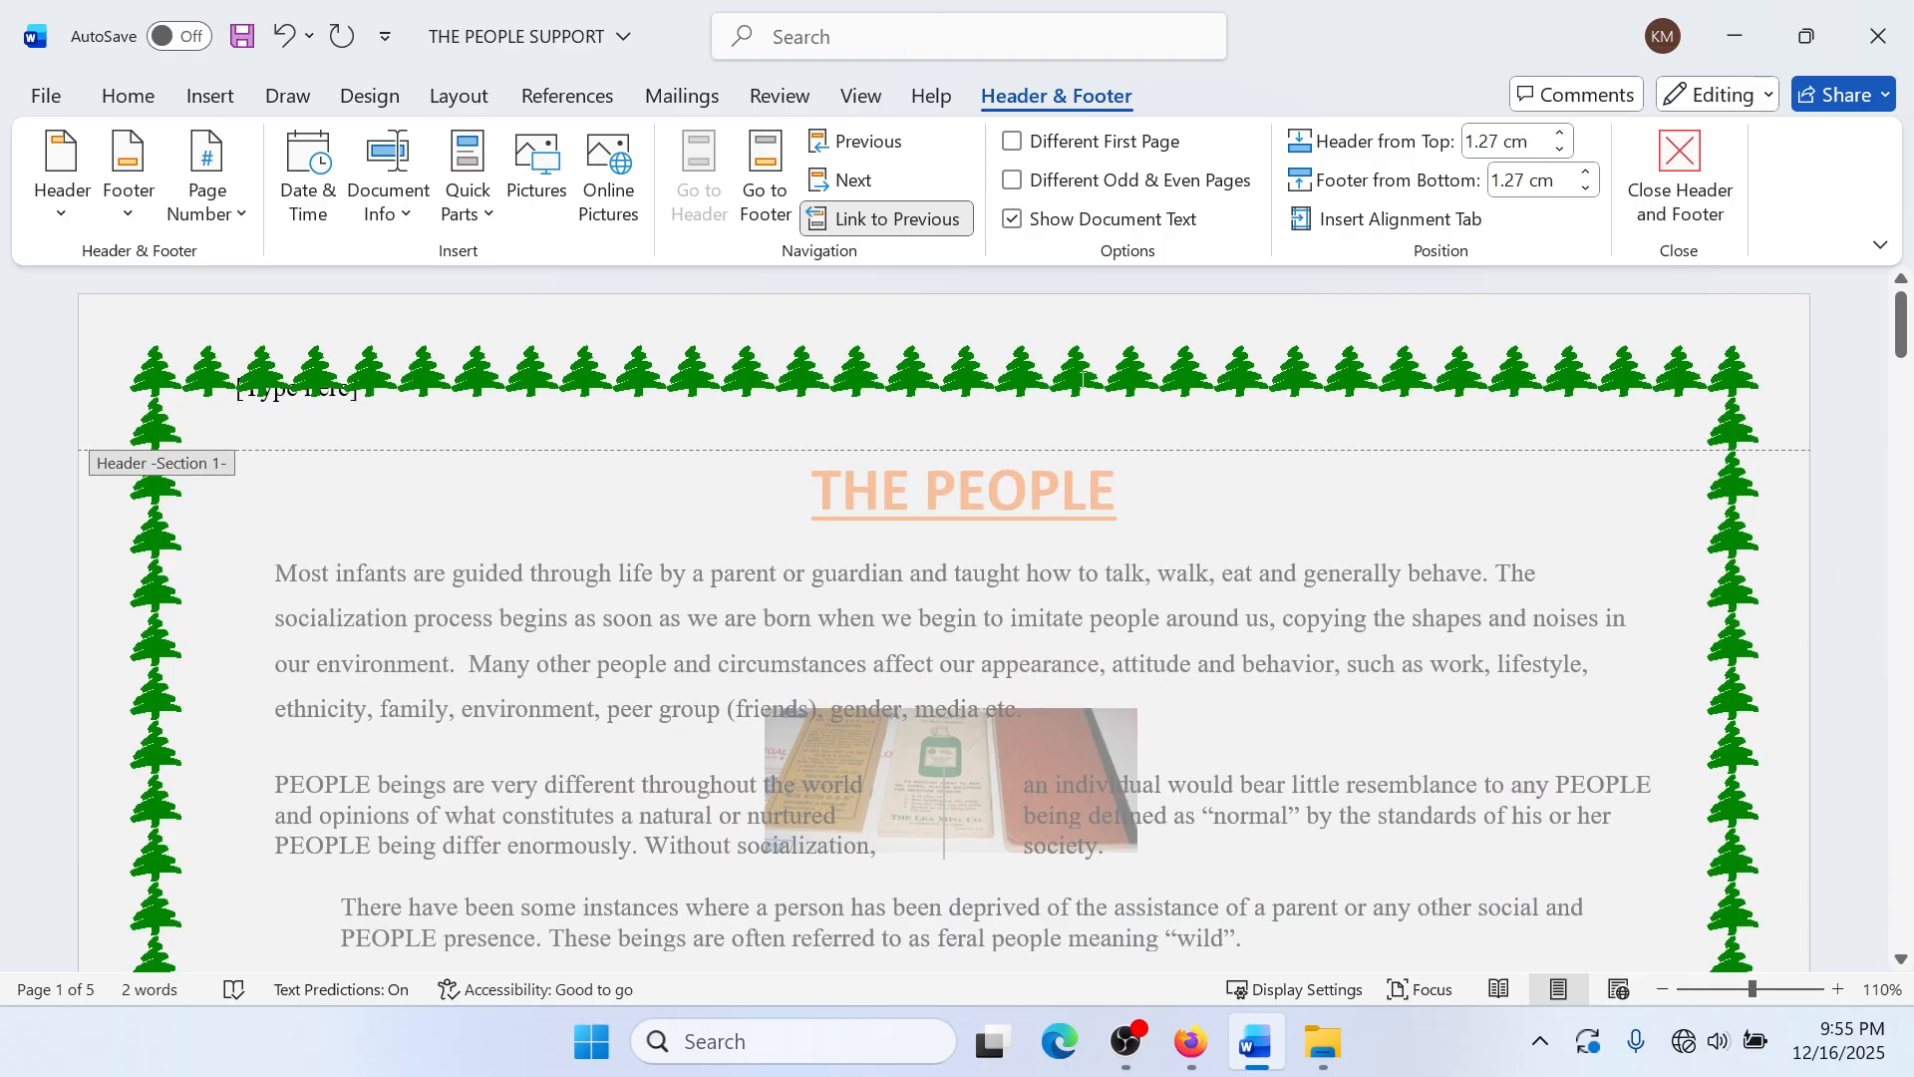
click(357, 394)
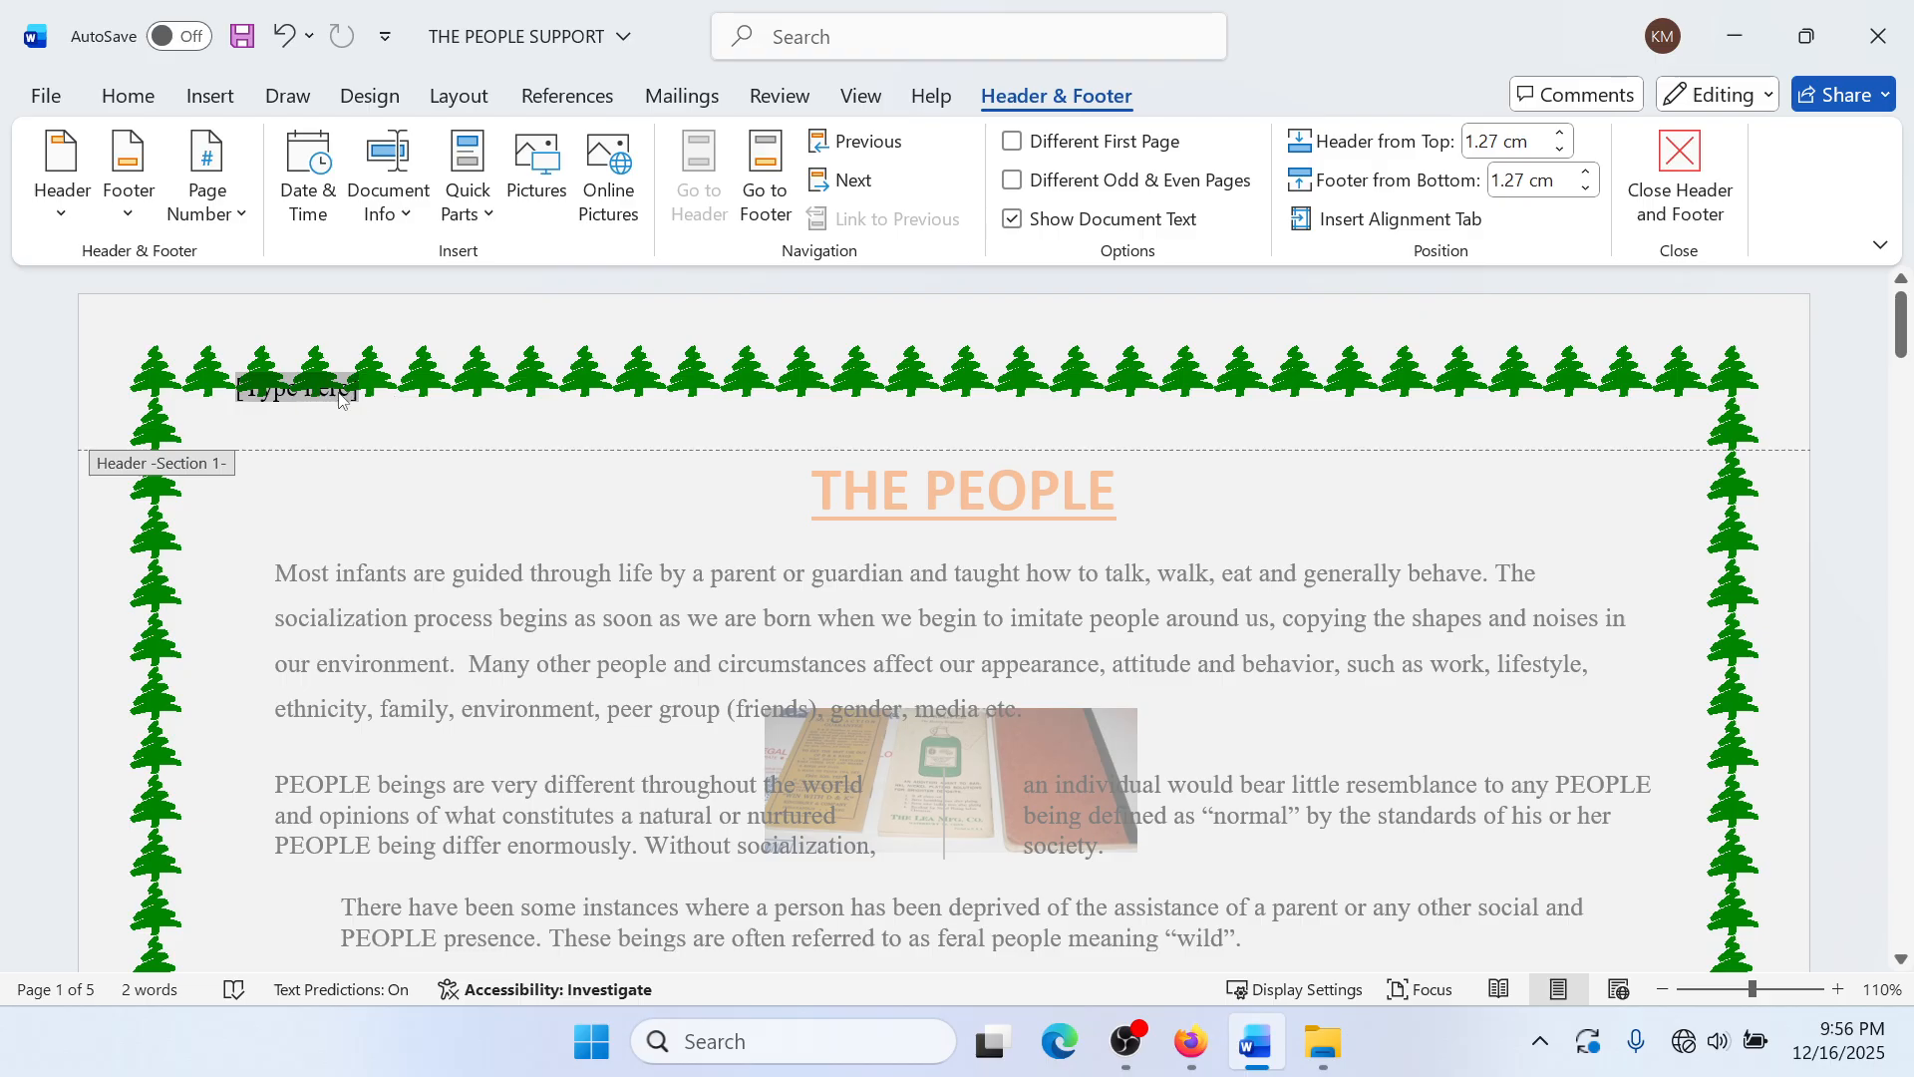
Step: Enter the author's surname followed by "@ youtube" in the footer of page 1
text(KASONI)
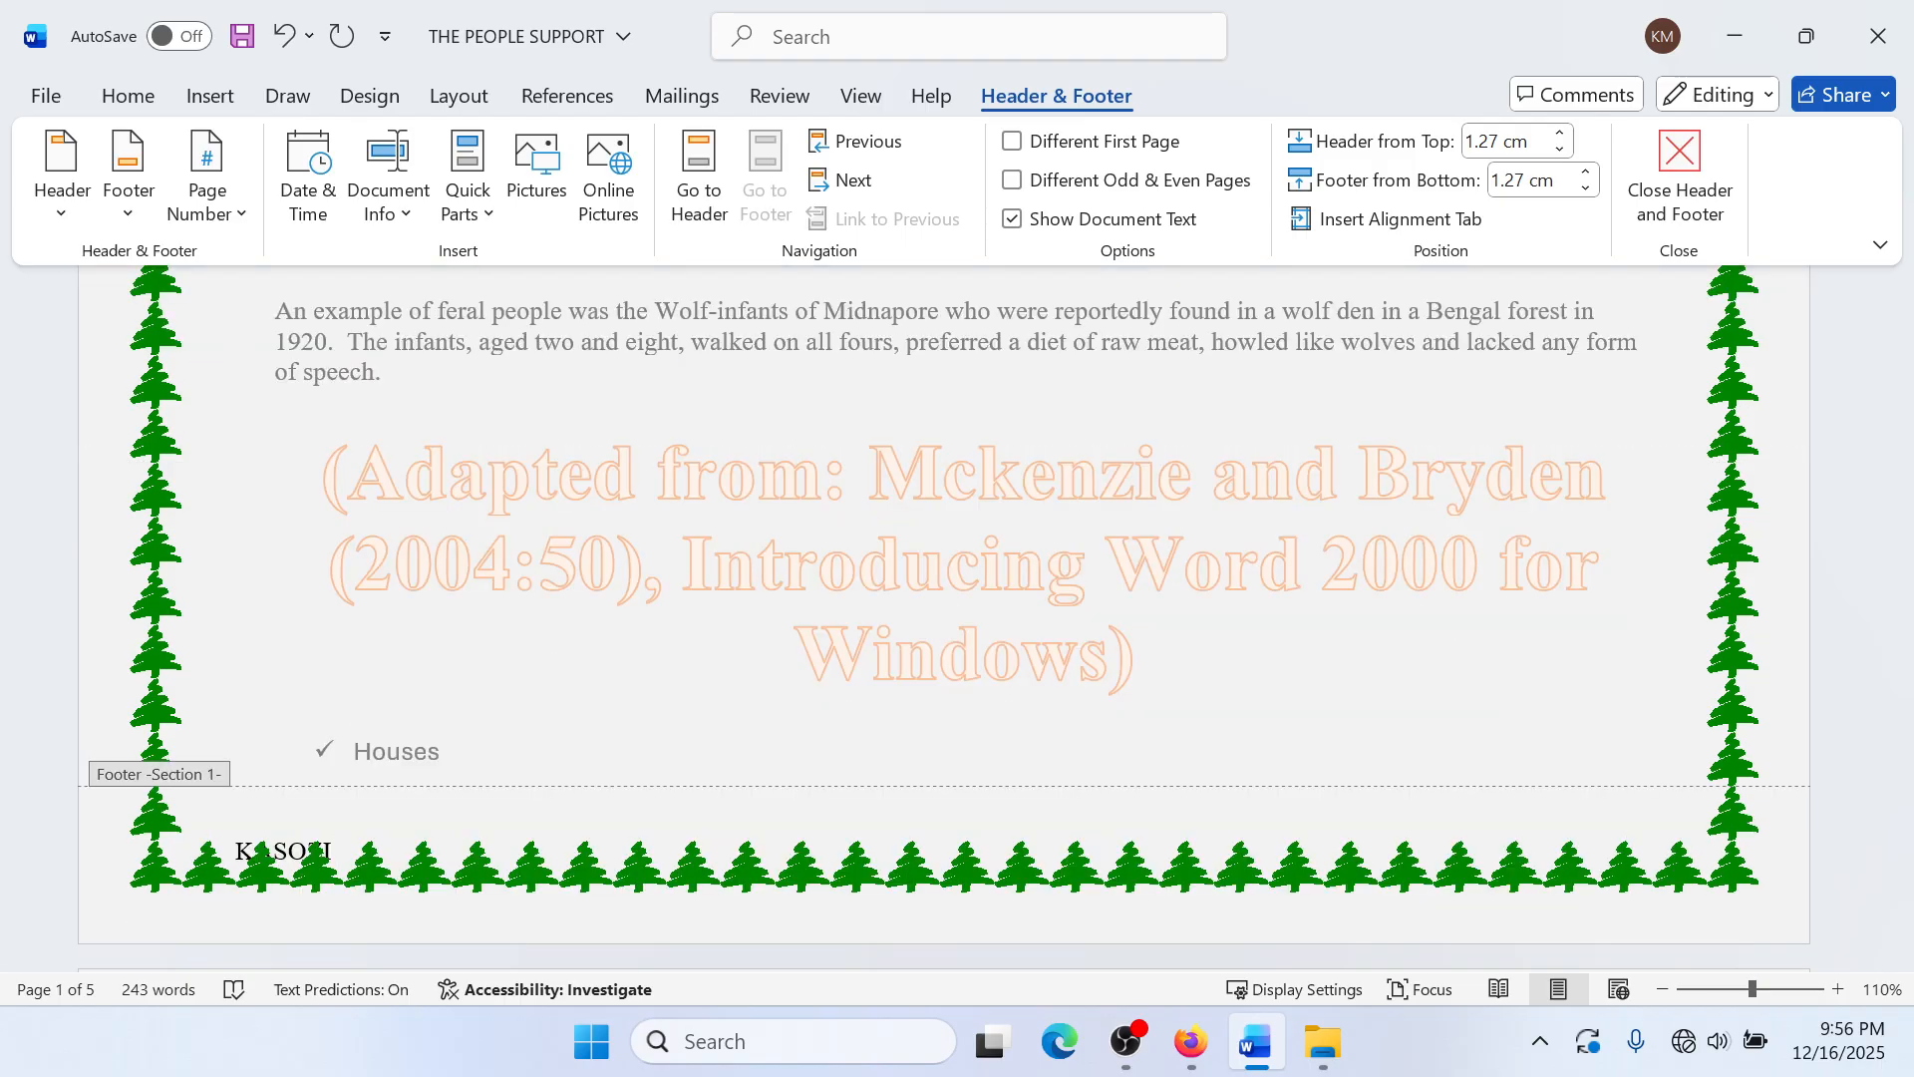
text(@ you)
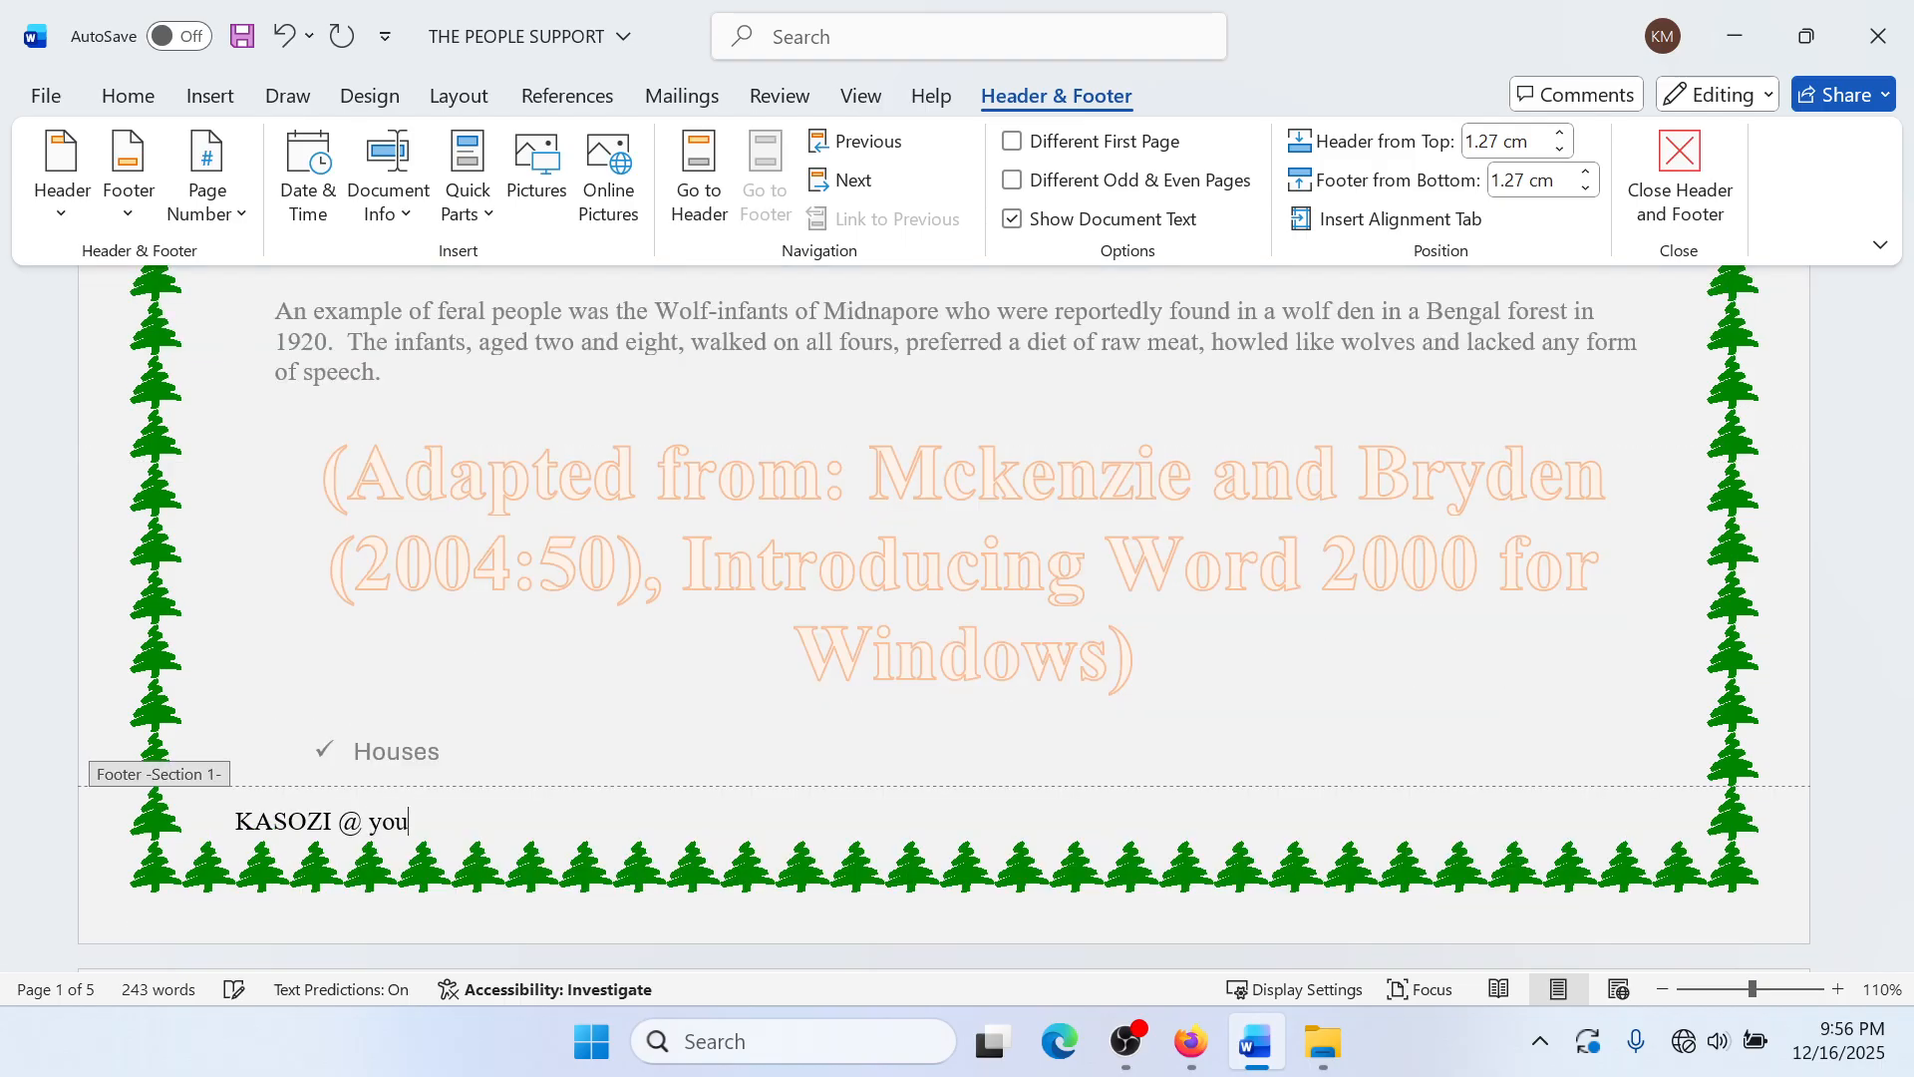
text(tube)
click(1126, 1042)
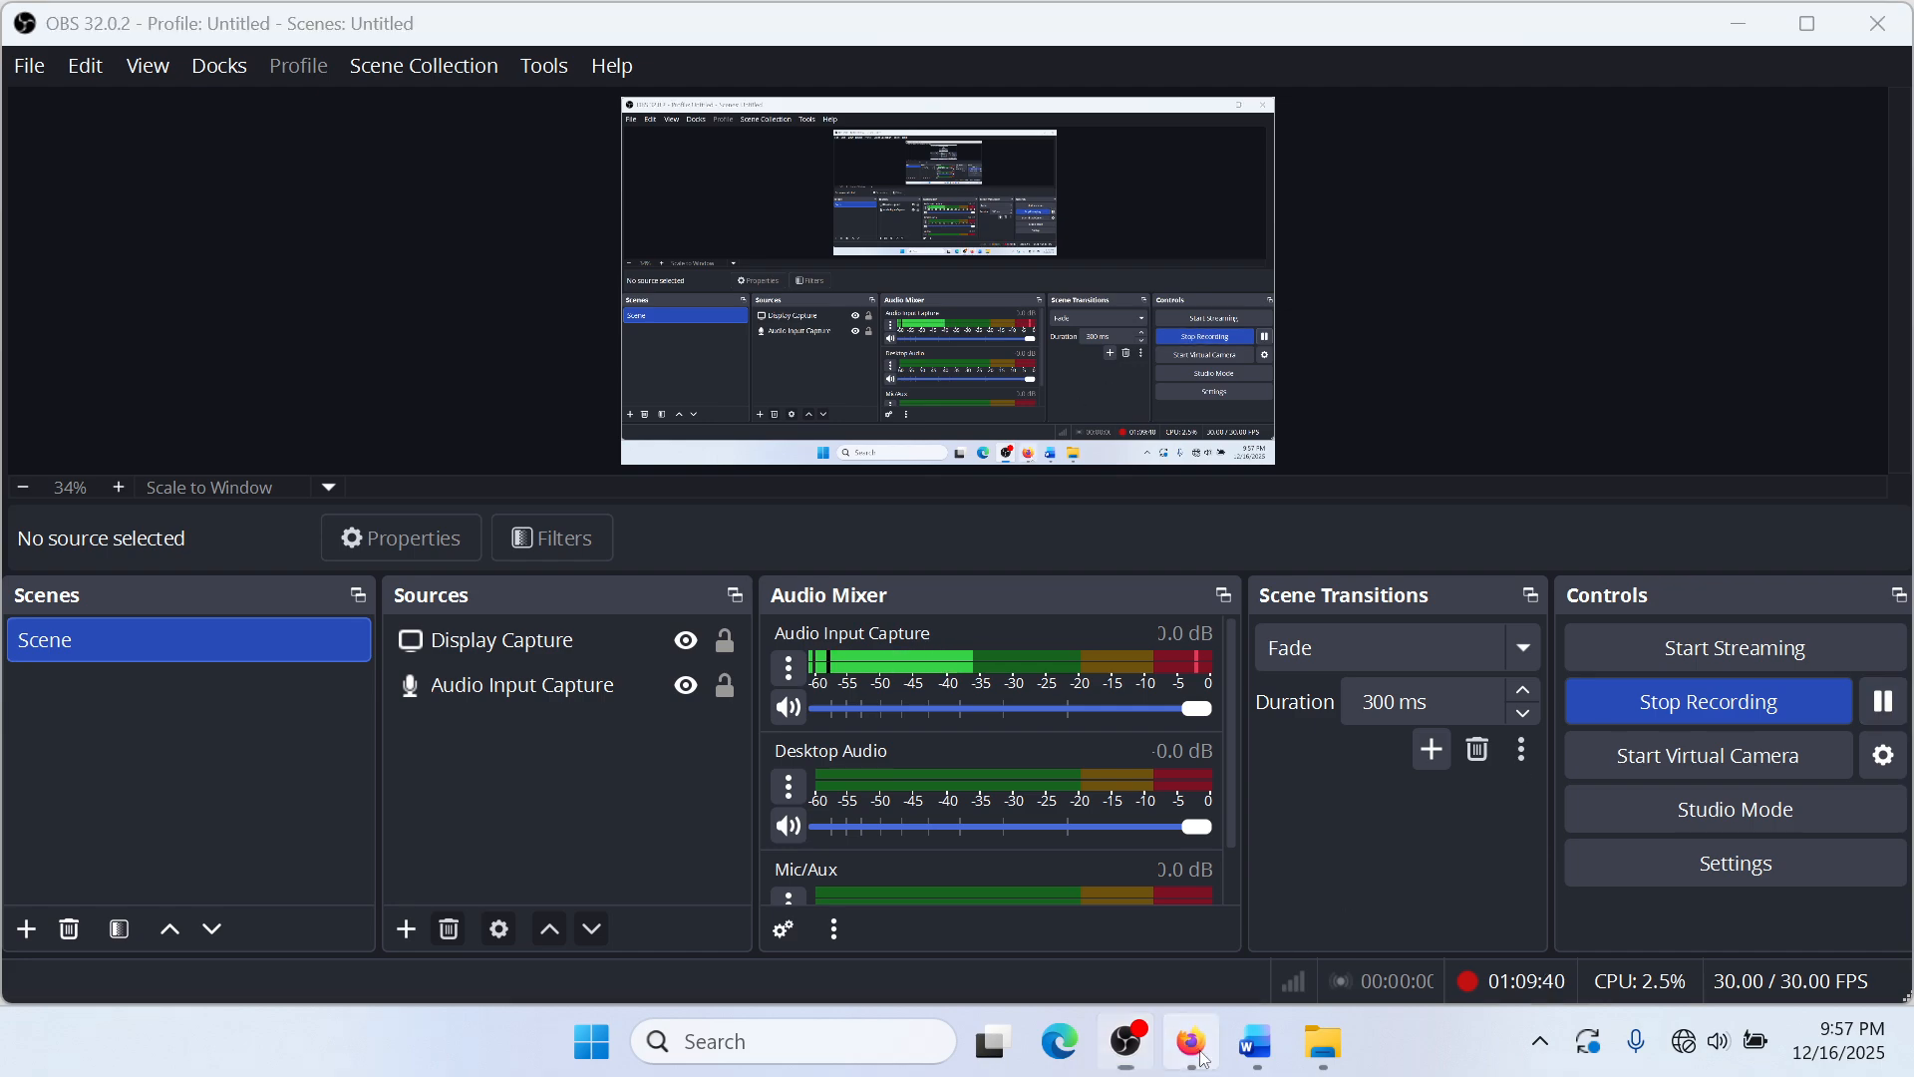
click(1204, 1057)
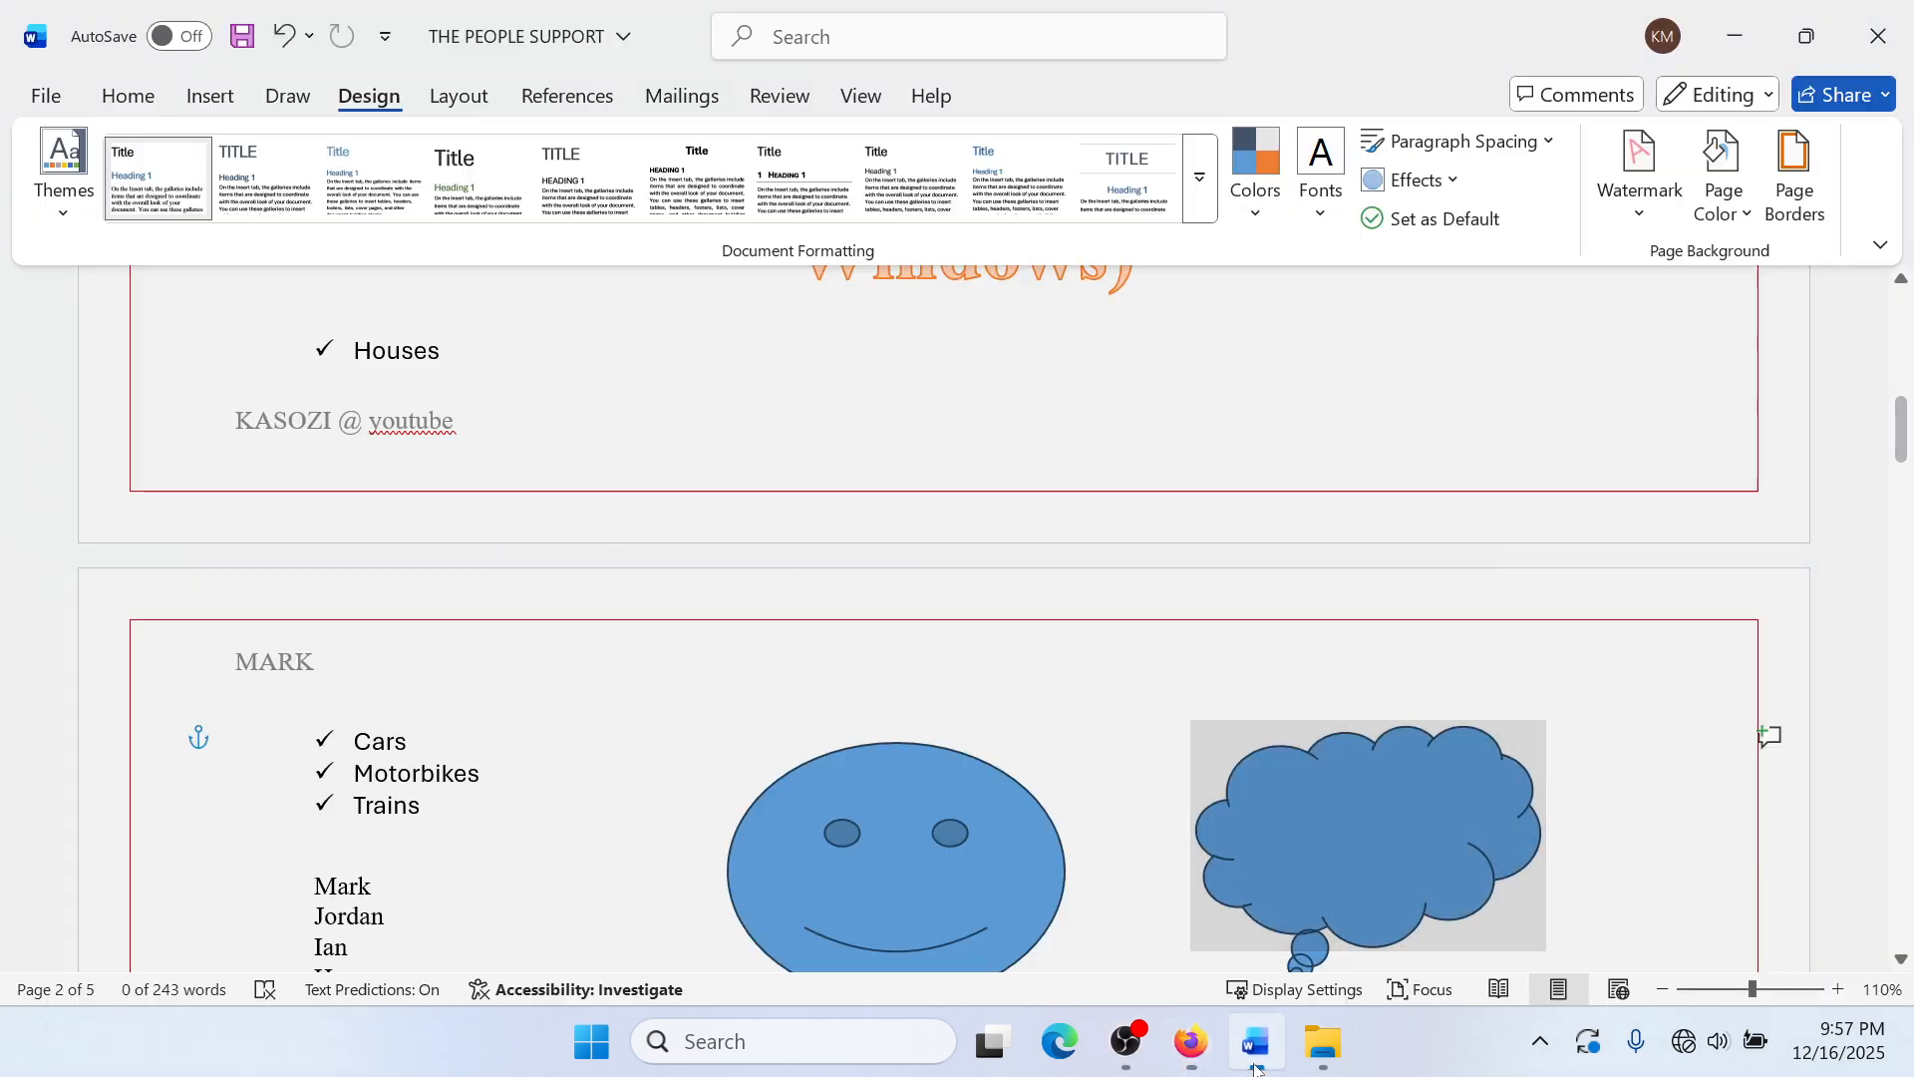
click(1254, 1065)
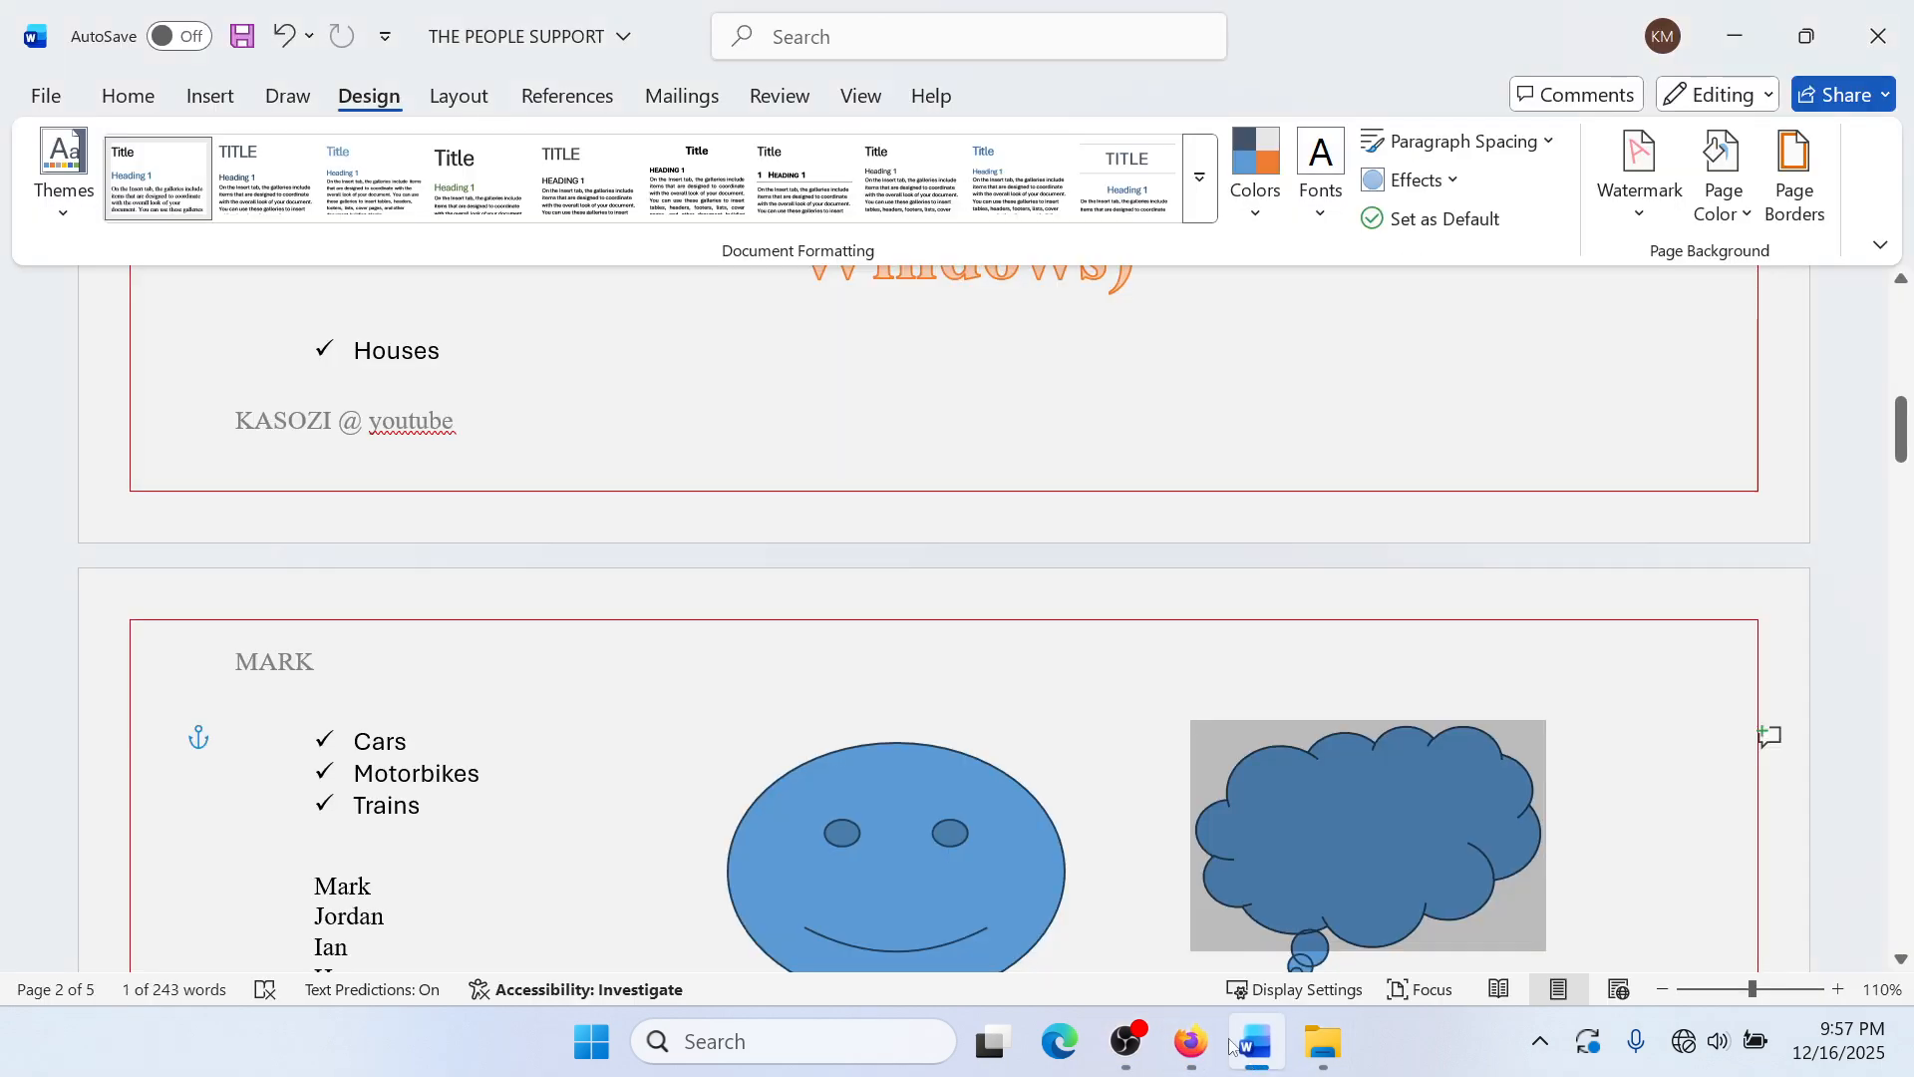
Step: Change the whole document's page border to the 3-D setting with a 2 ¼ pt width
scroll(1120, 932, up, 10)
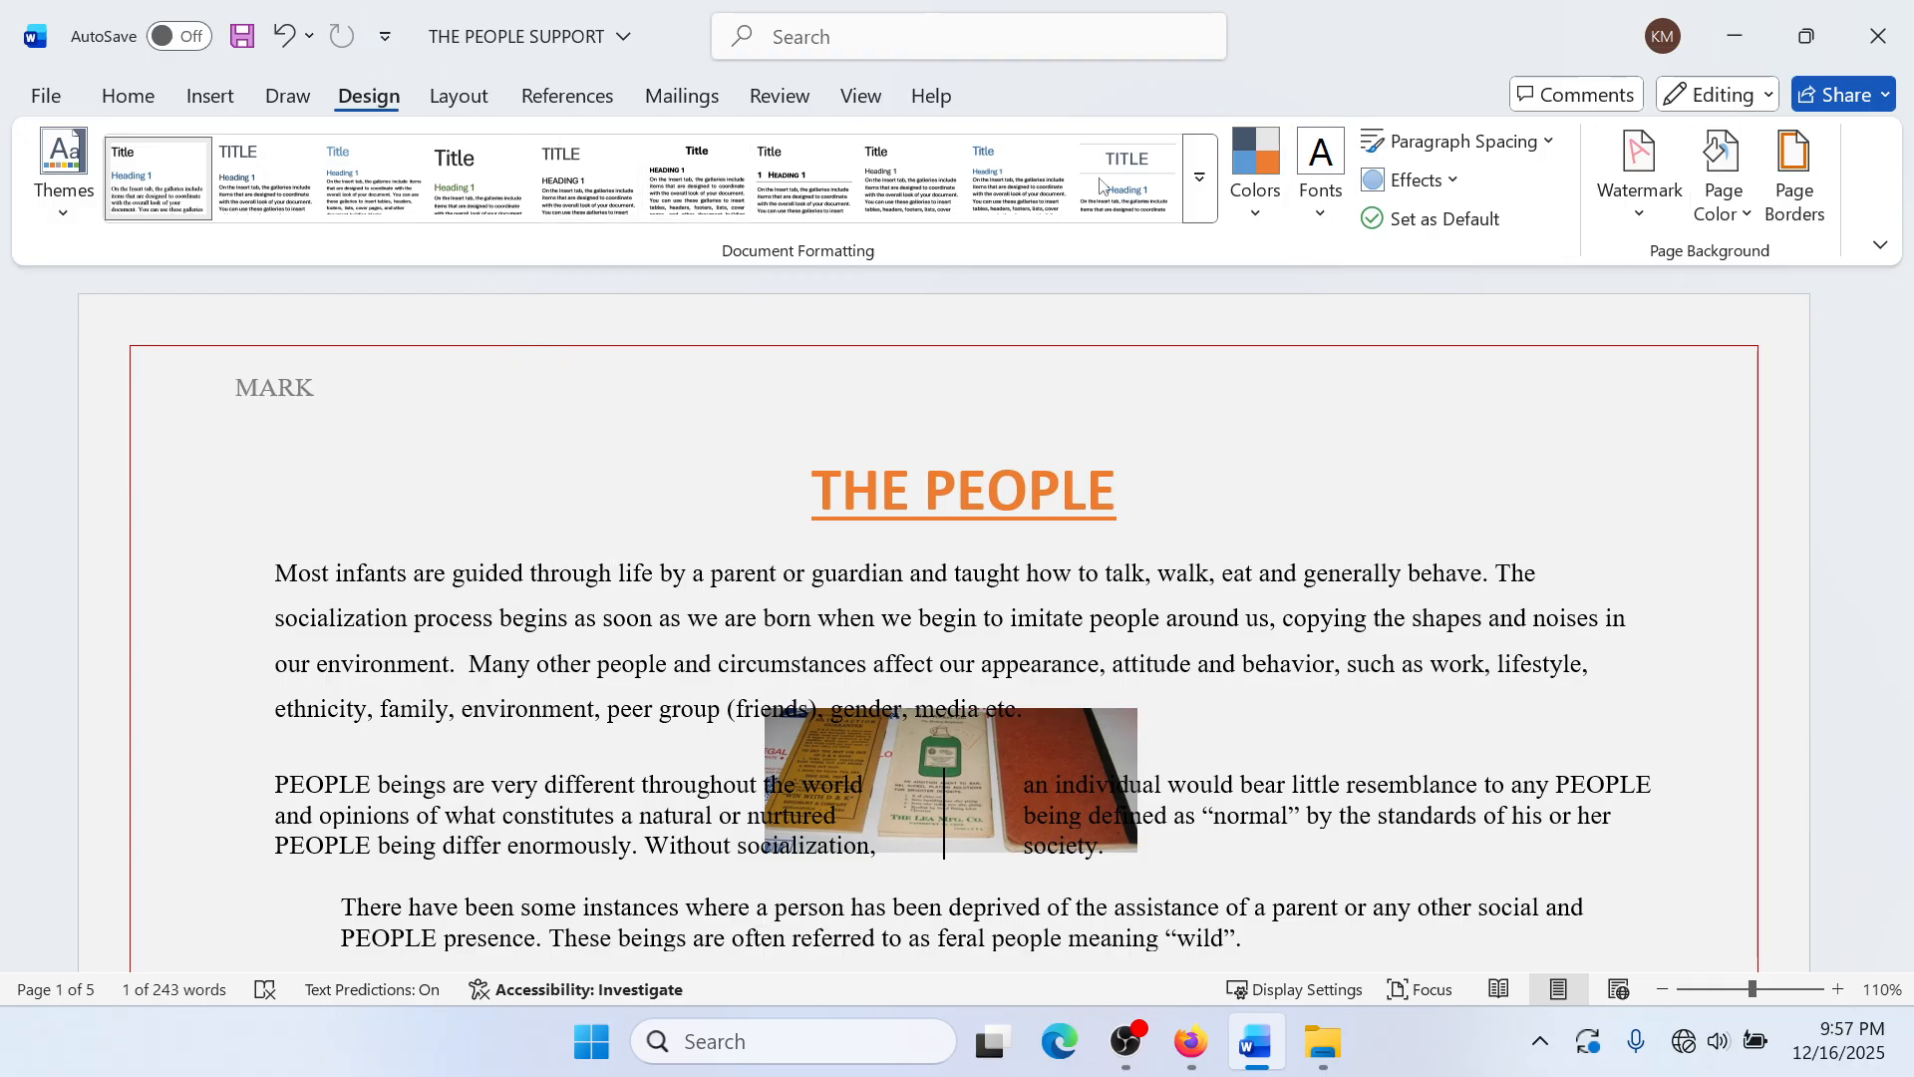
click(1777, 201)
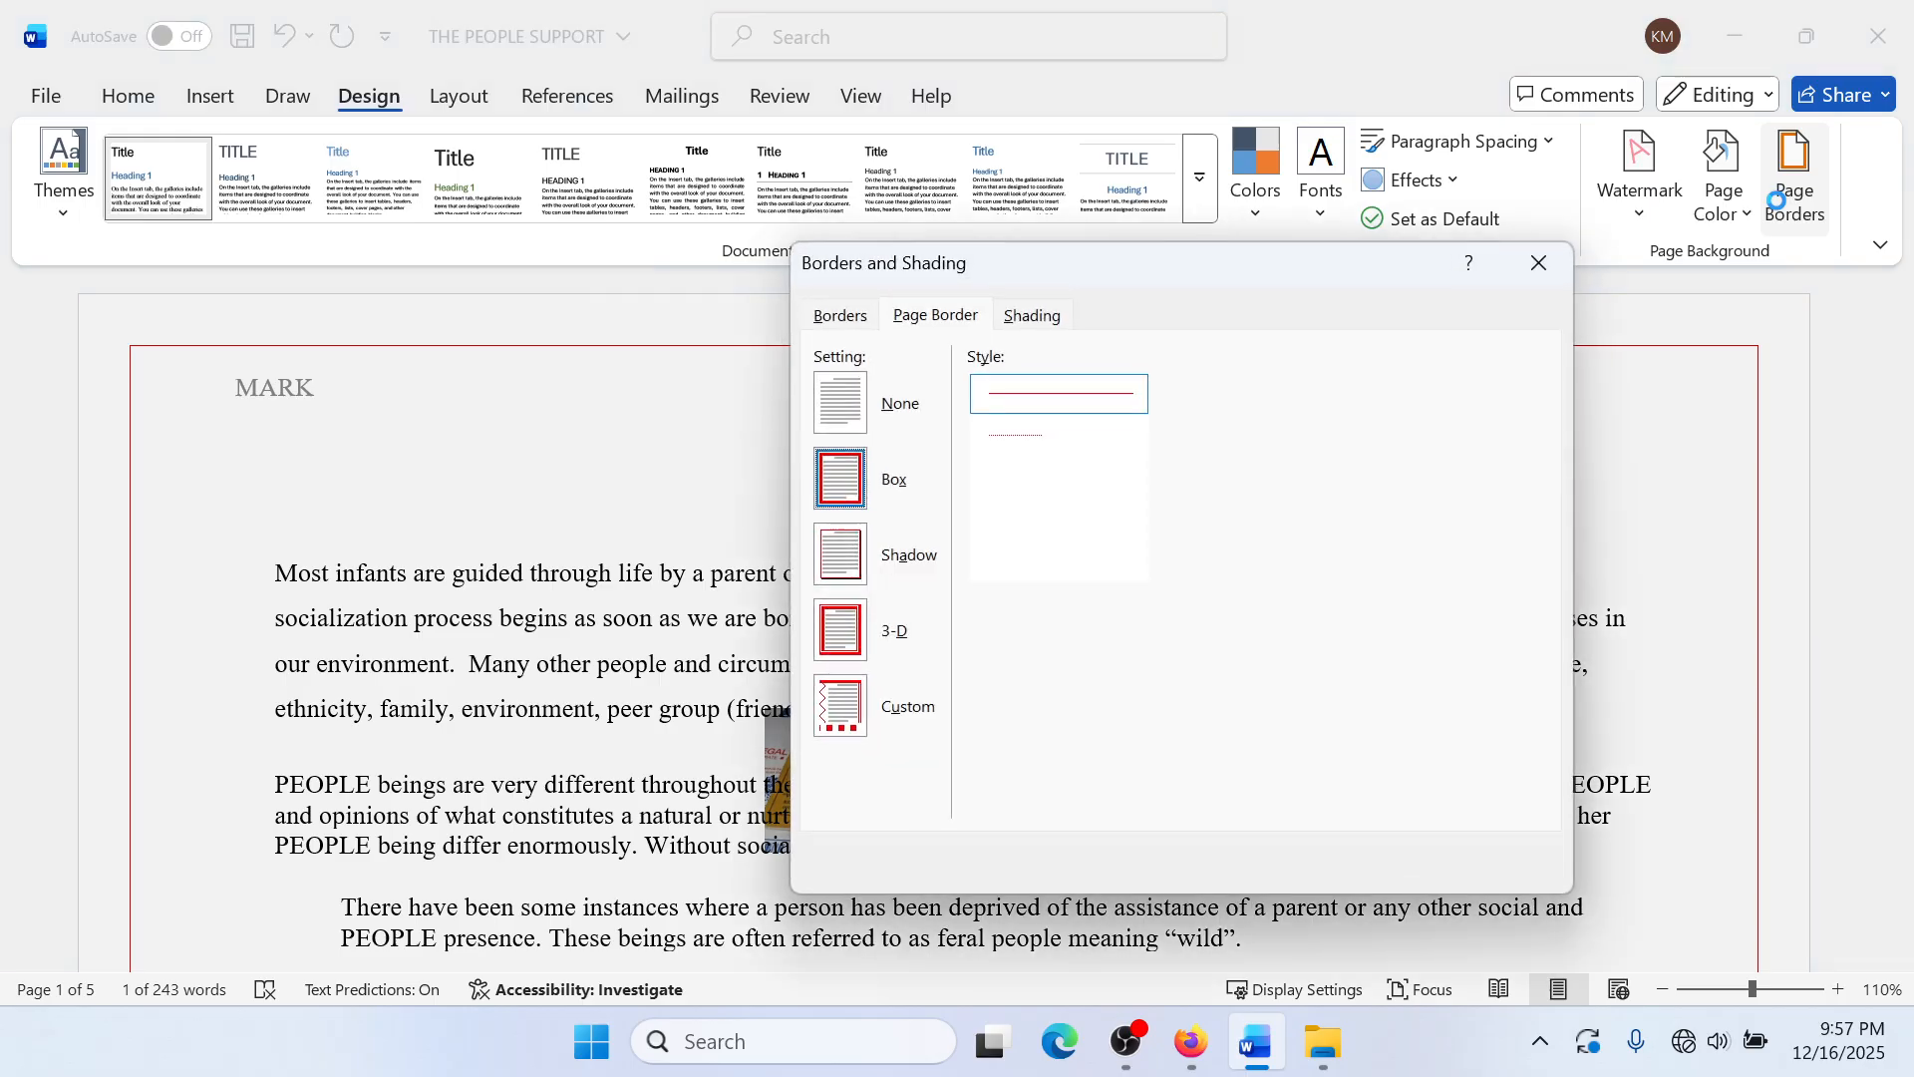
click(858, 638)
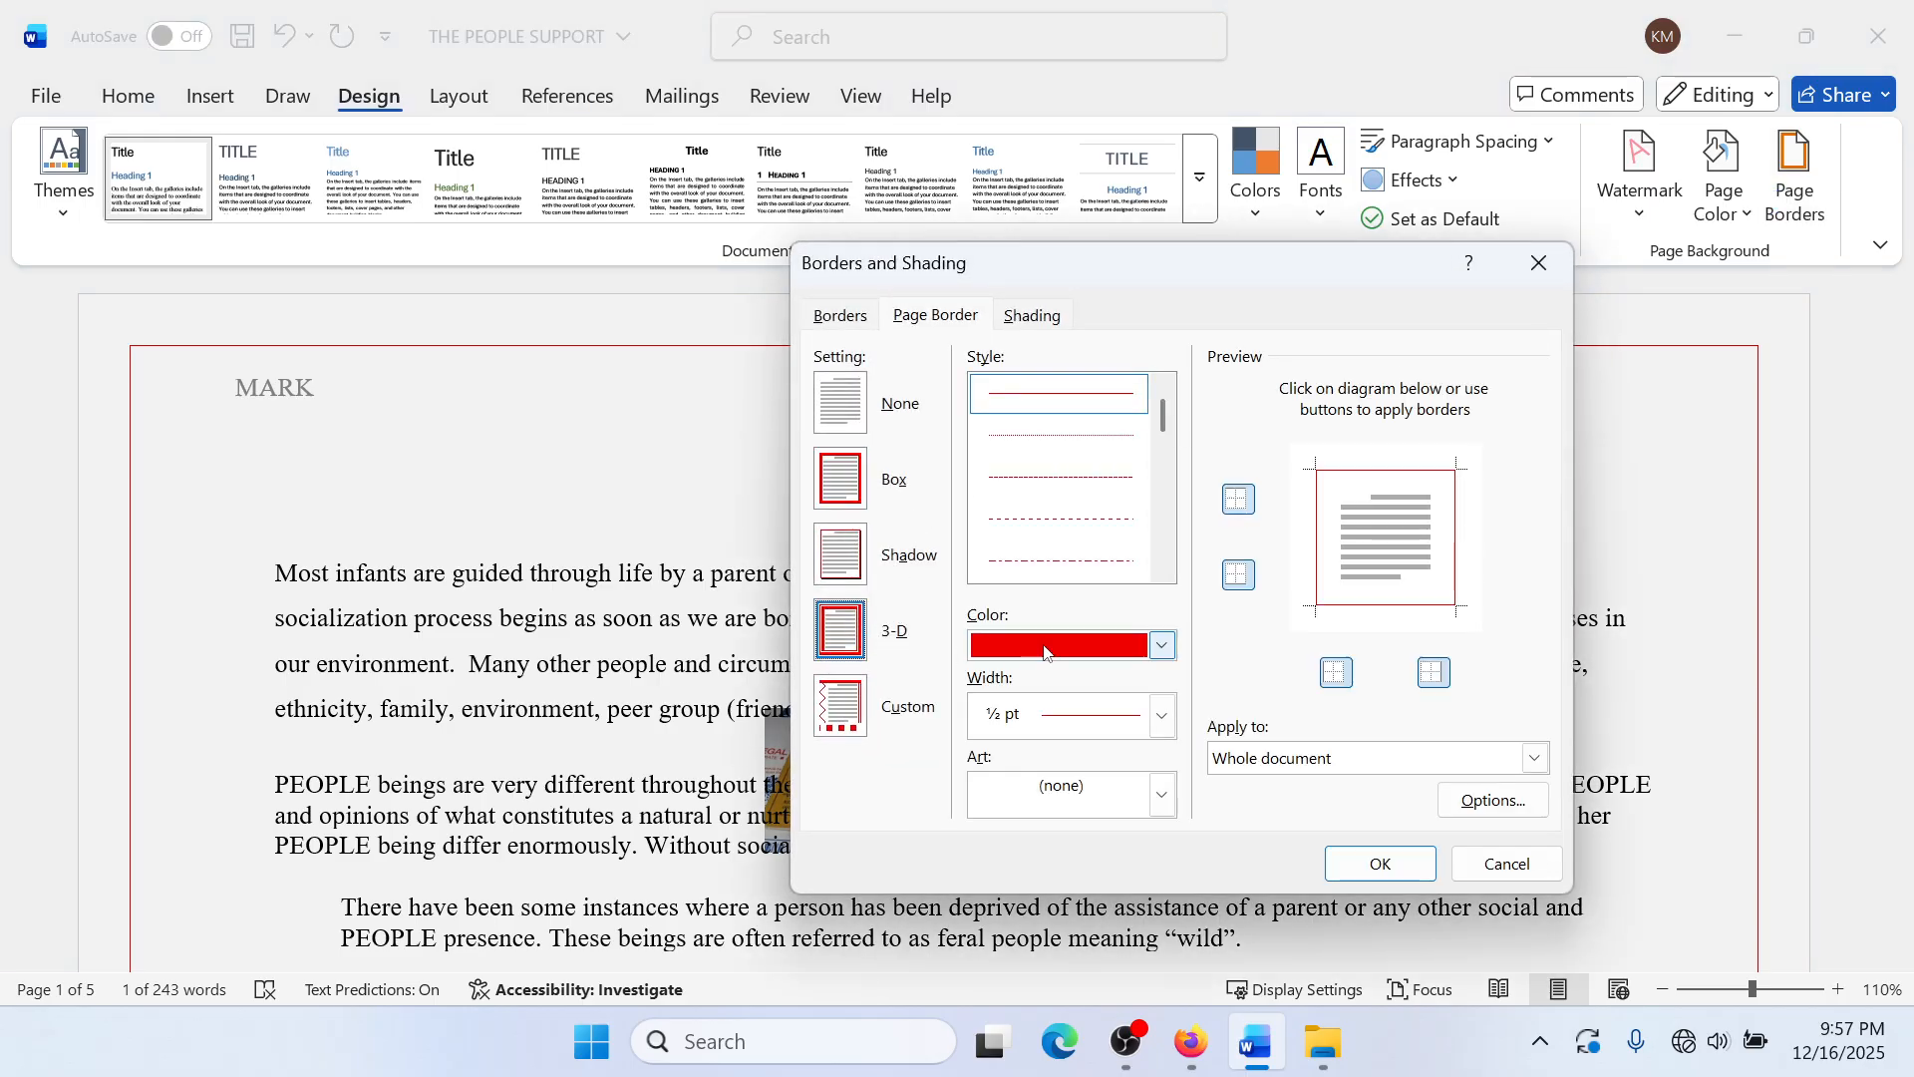
click(1162, 646)
click(1162, 646)
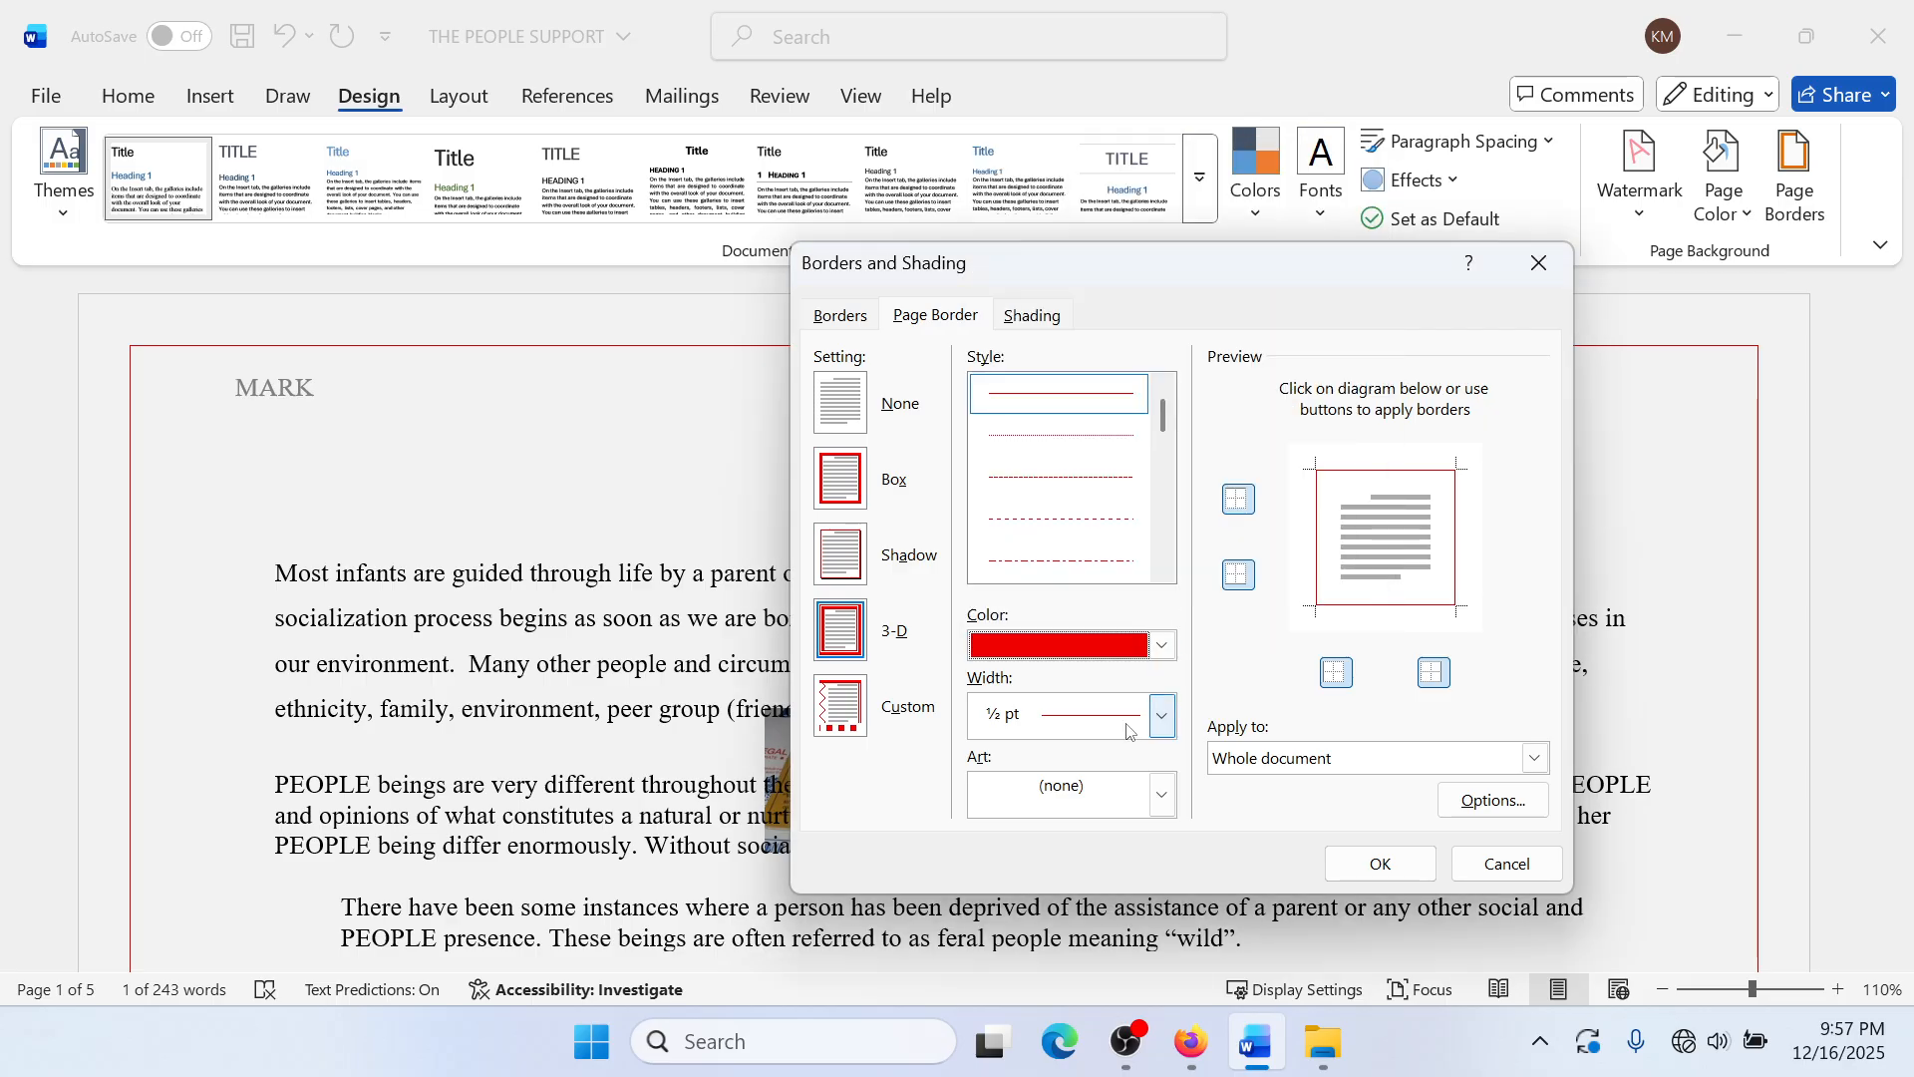
click(1162, 718)
click(1057, 548)
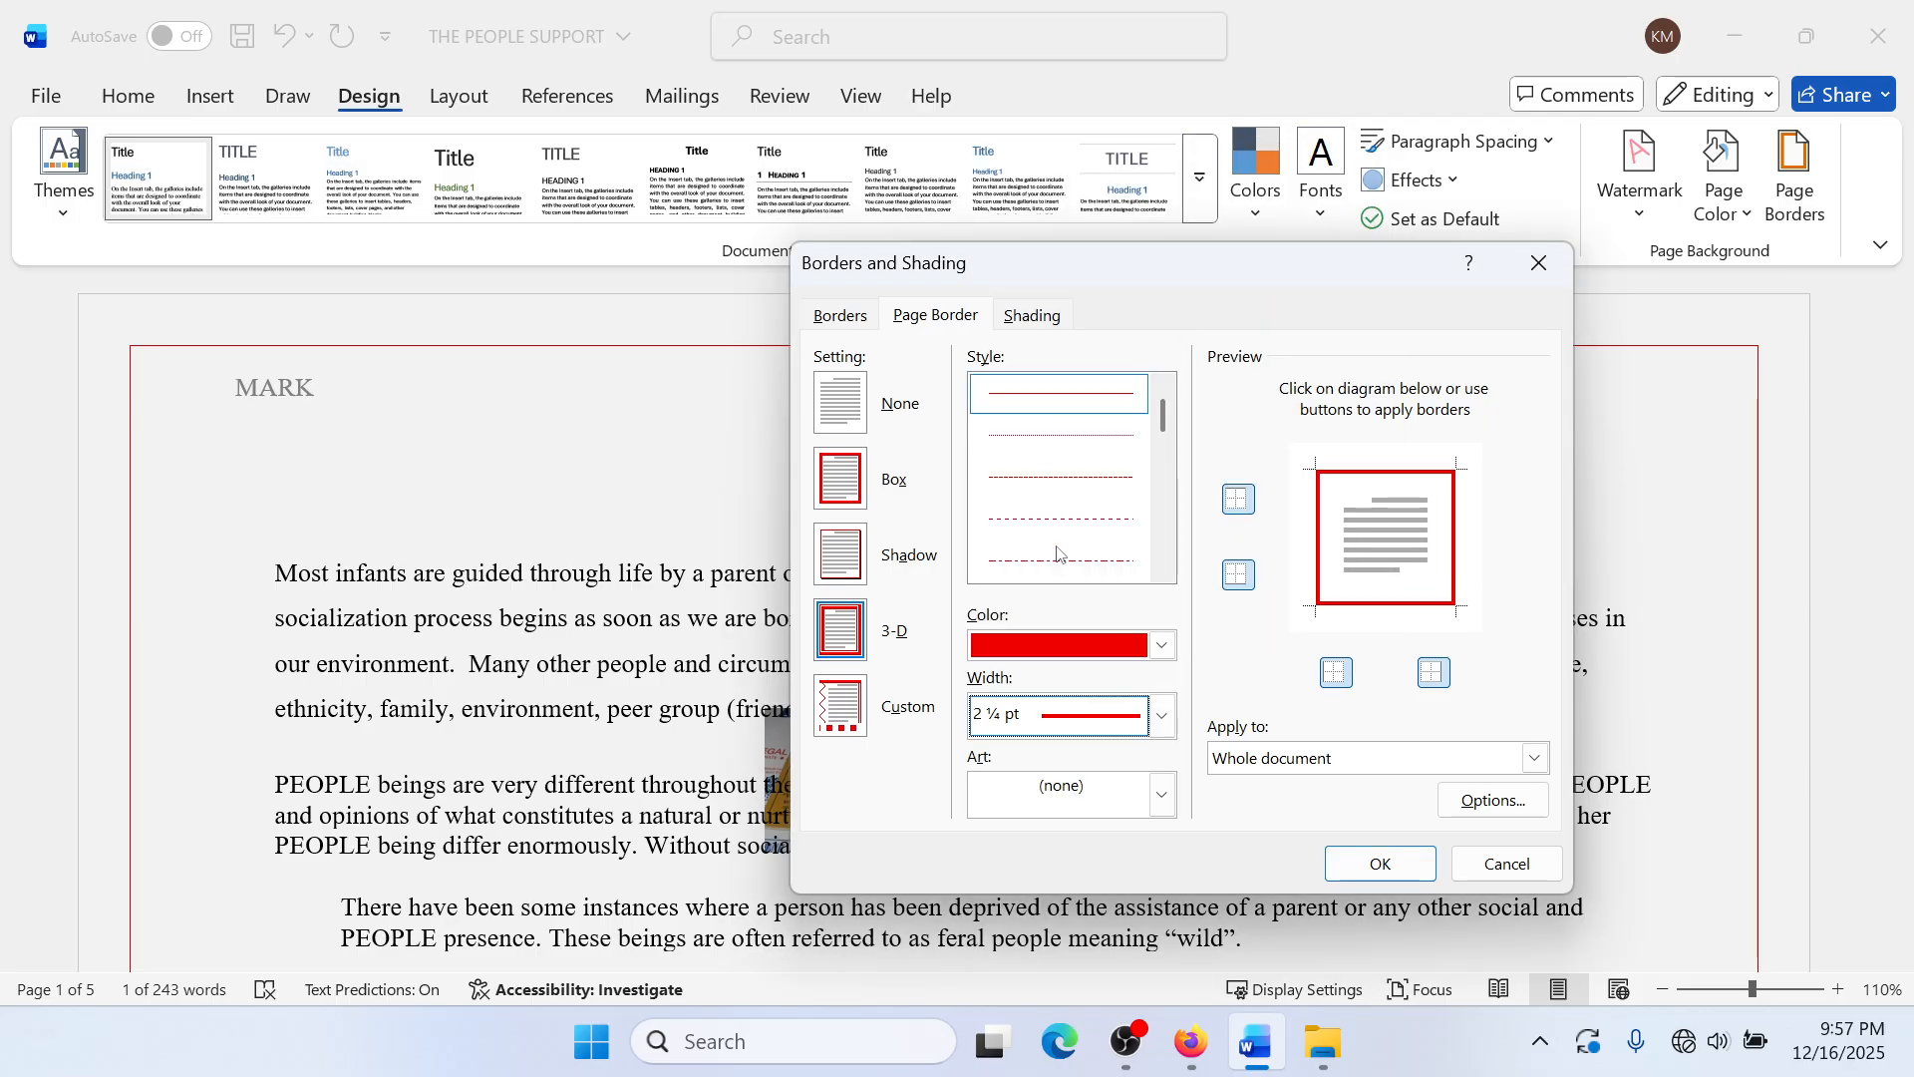
click(1381, 864)
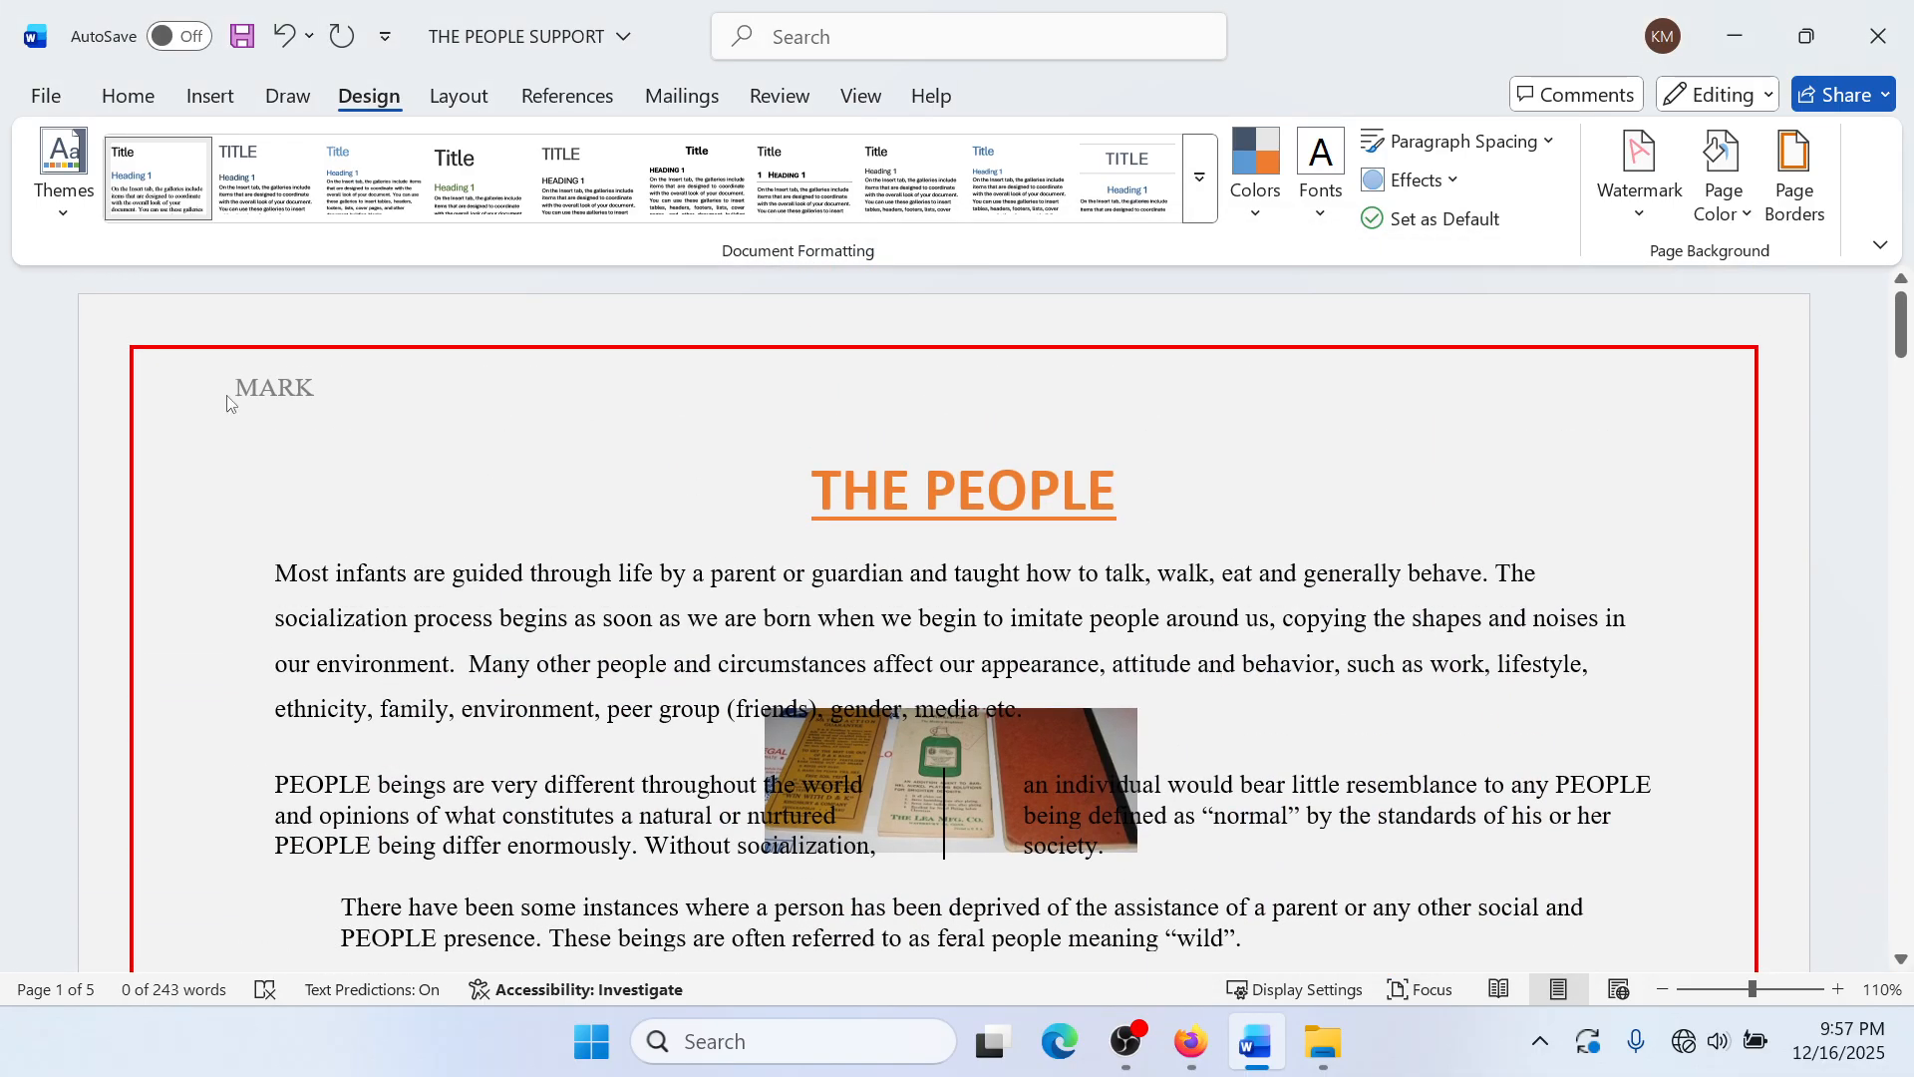
Step: Check the page border, open the page 1 header and footer to inspect their text, and close header and footer editing
scroll(419, 516, down, 7)
scroll(418, 516, down, 5)
double_click(262, 391)
click(359, 387)
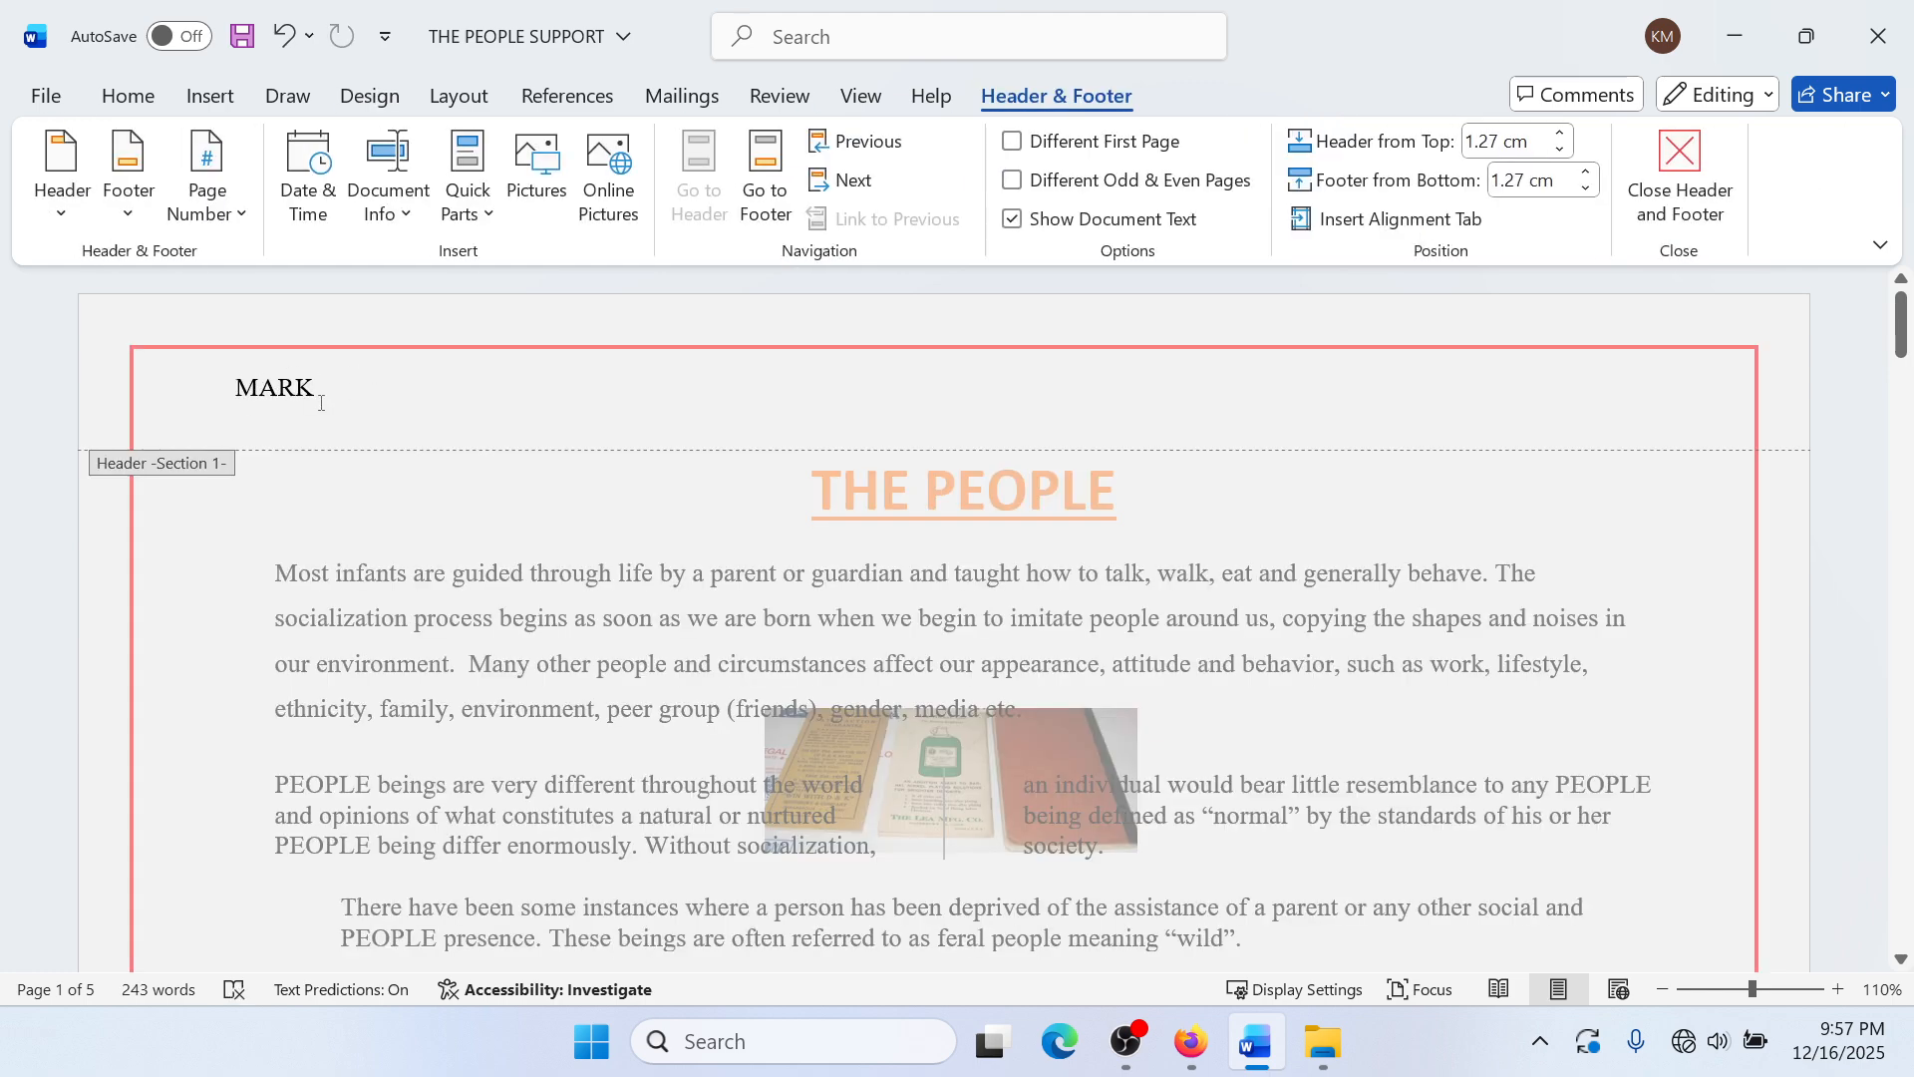
scroll(318, 499, down, 6)
click(444, 657)
click(489, 657)
scroll(517, 654, up, 5)
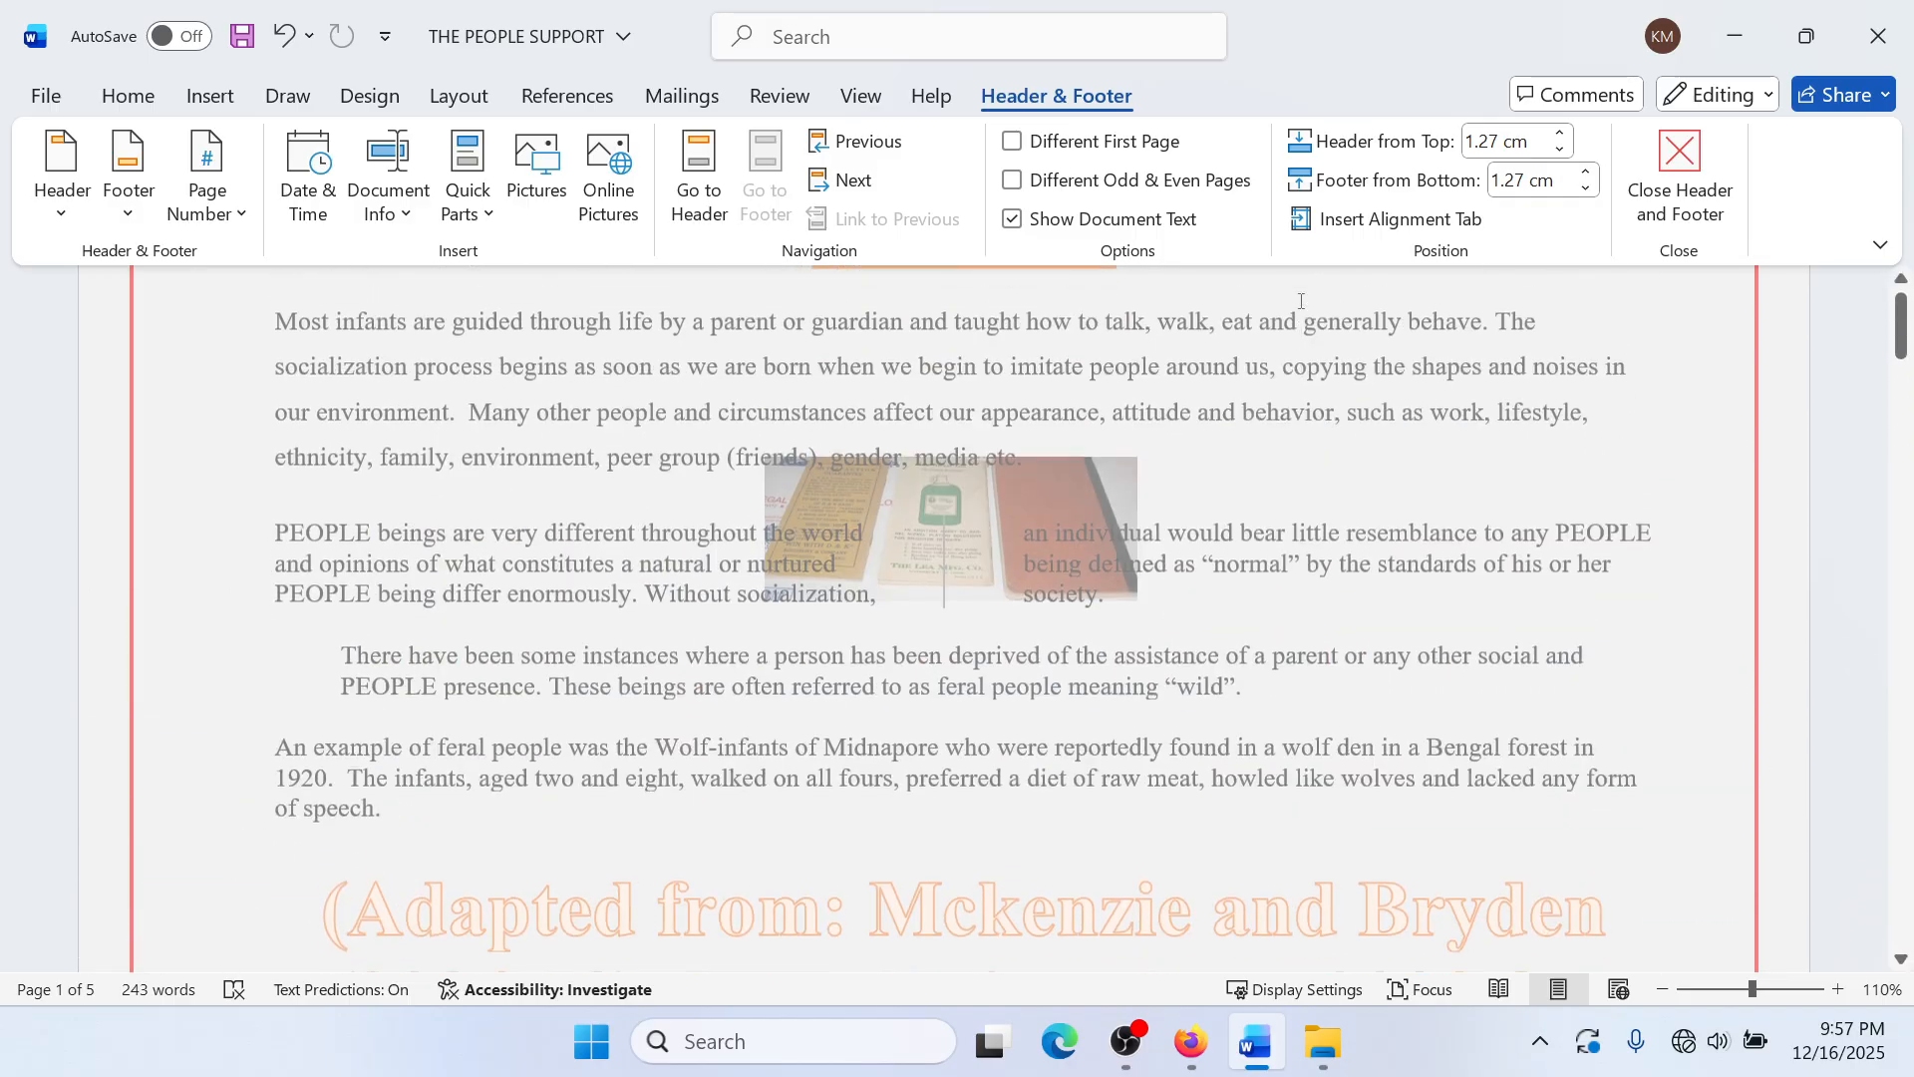
scroll(1301, 300, up, 3)
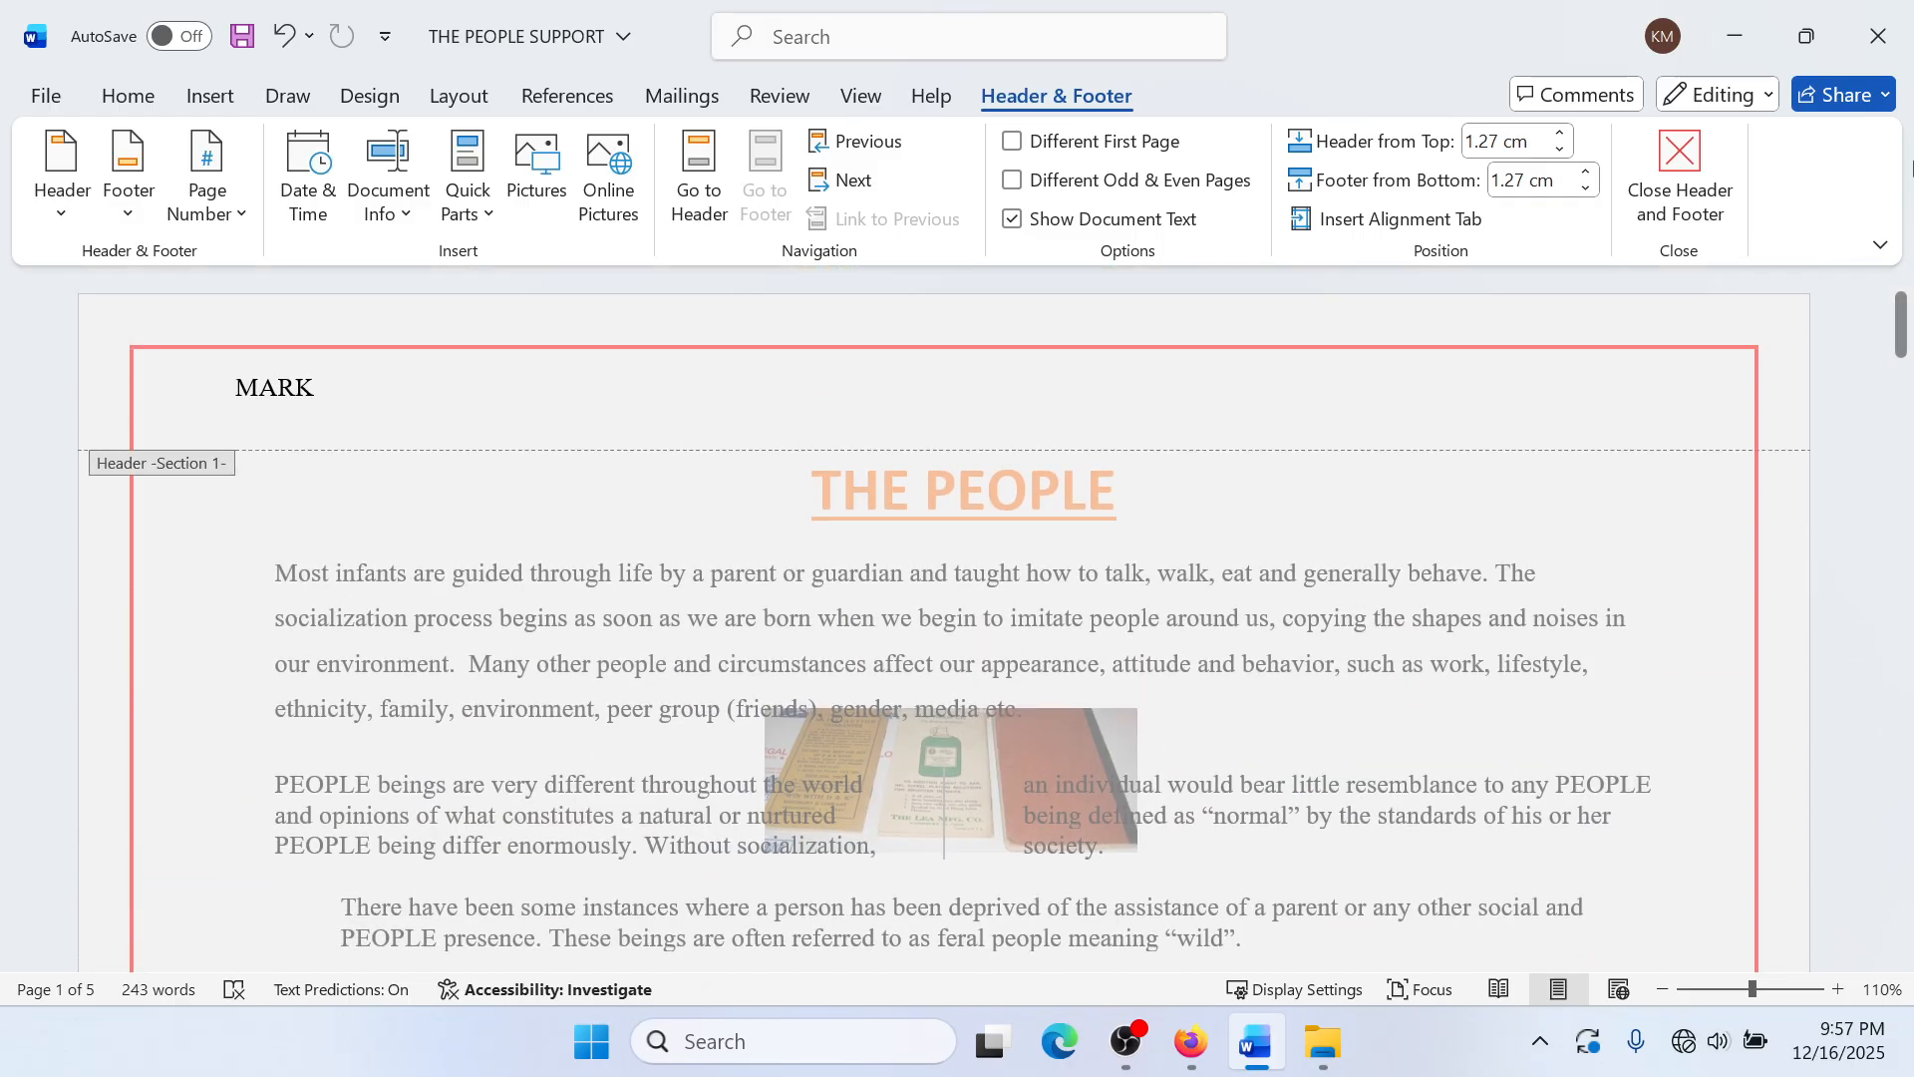
click(1689, 203)
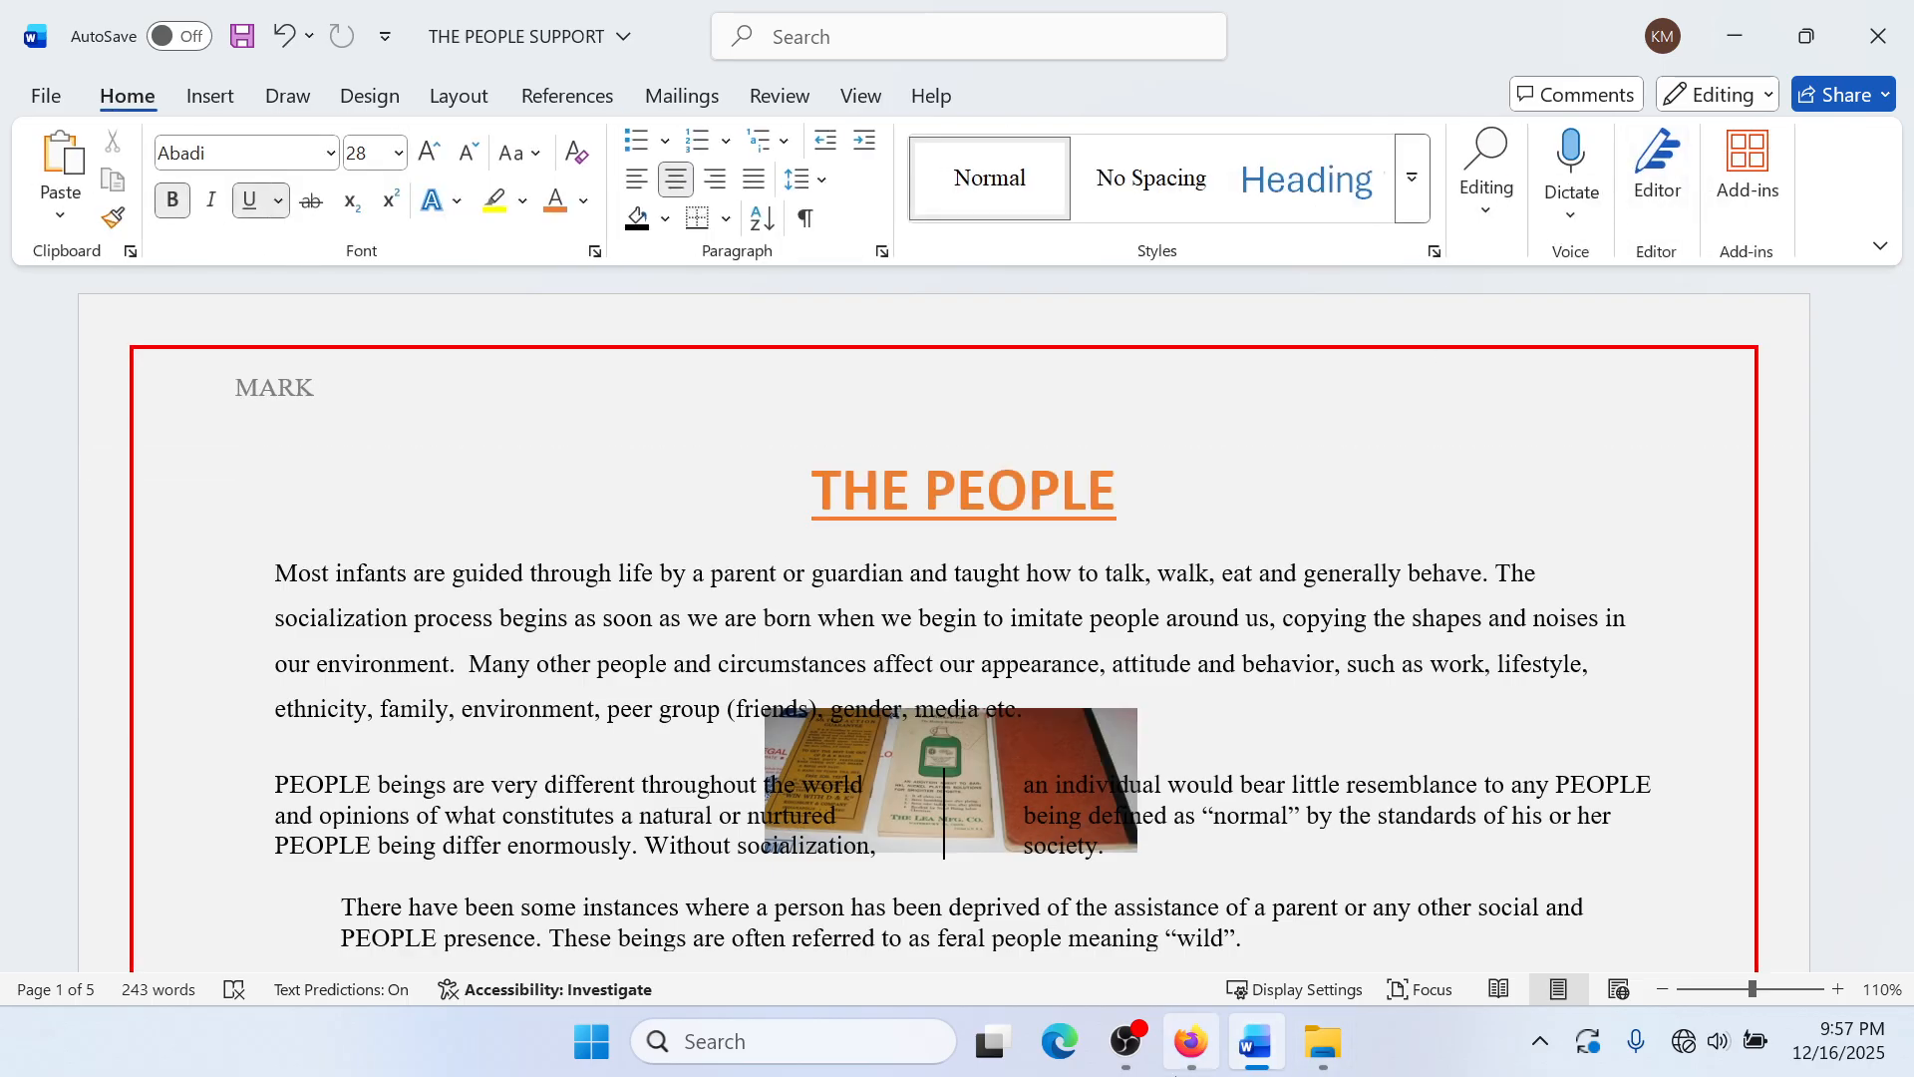
Step: Review the full topic list in the Firefox guideline from first to last item and return to the Word document
click(1191, 1047)
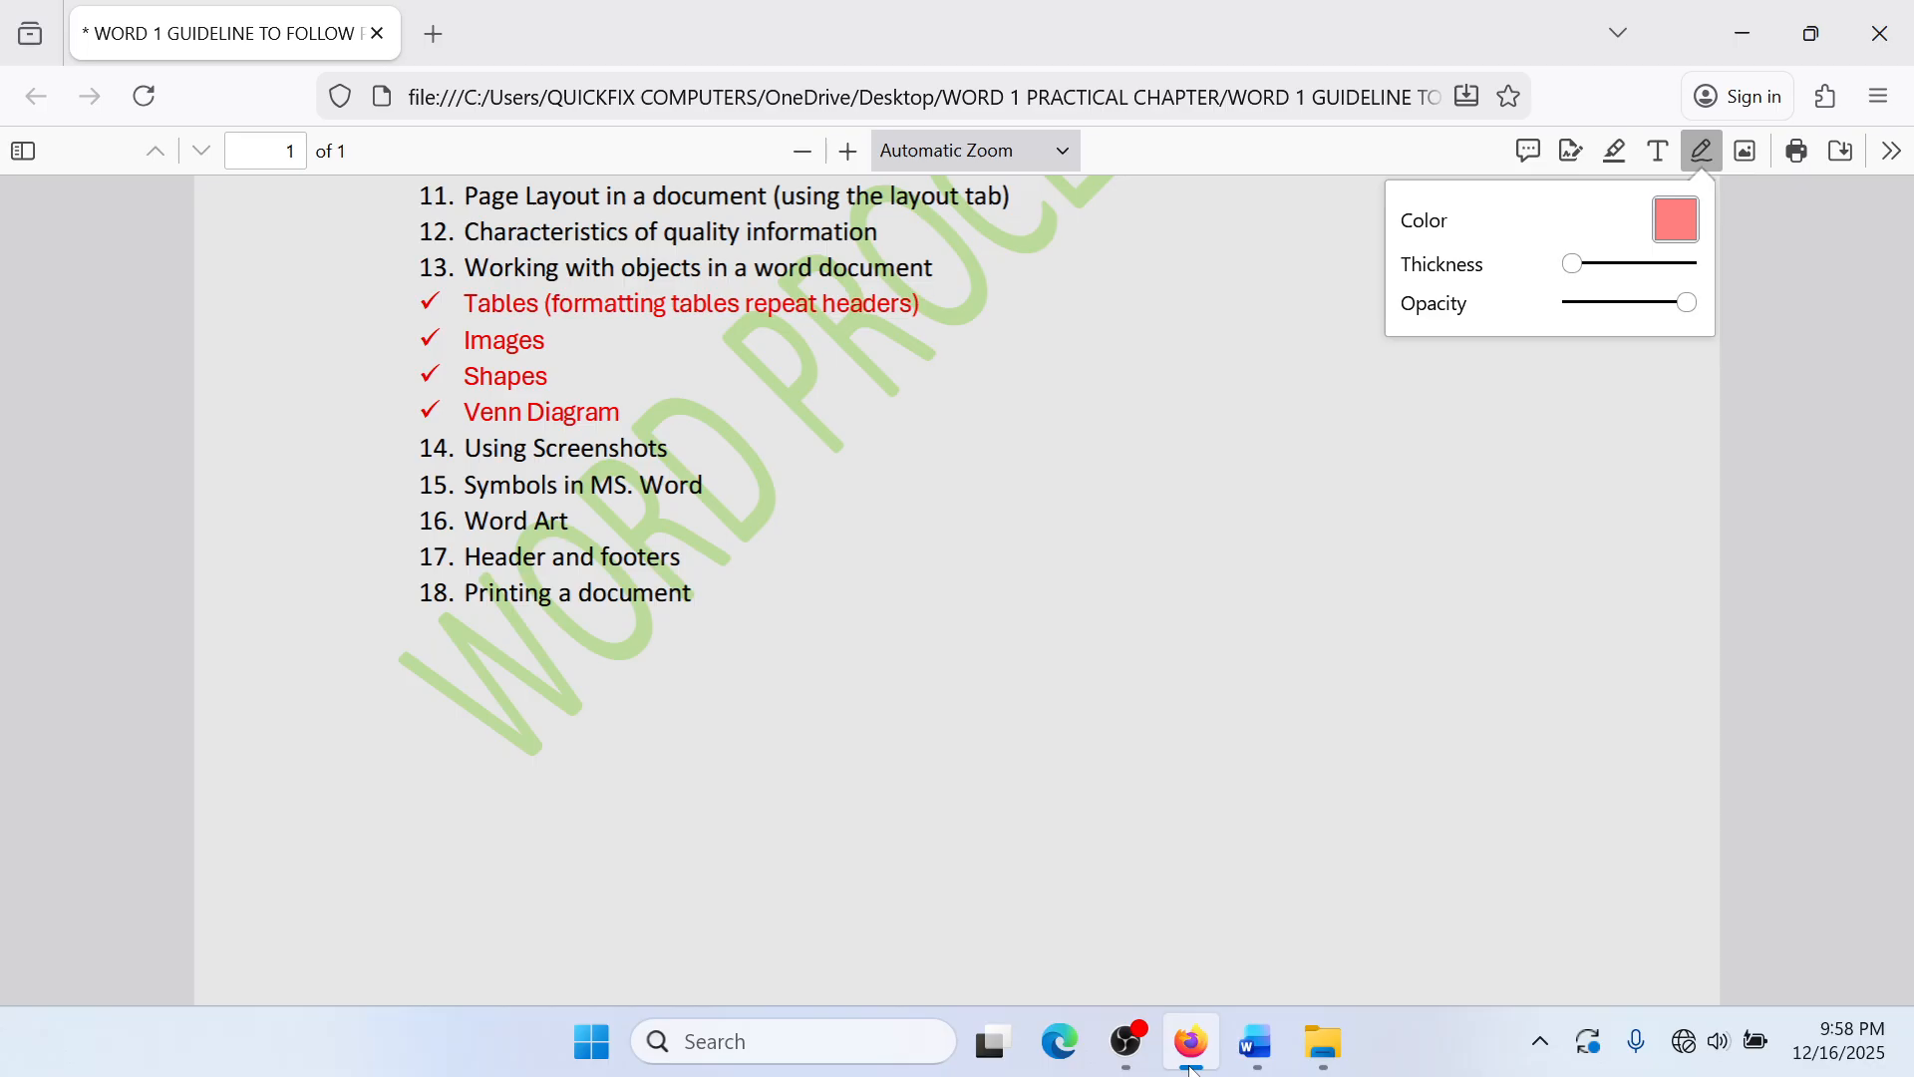
scroll(1144, 931, up, 10)
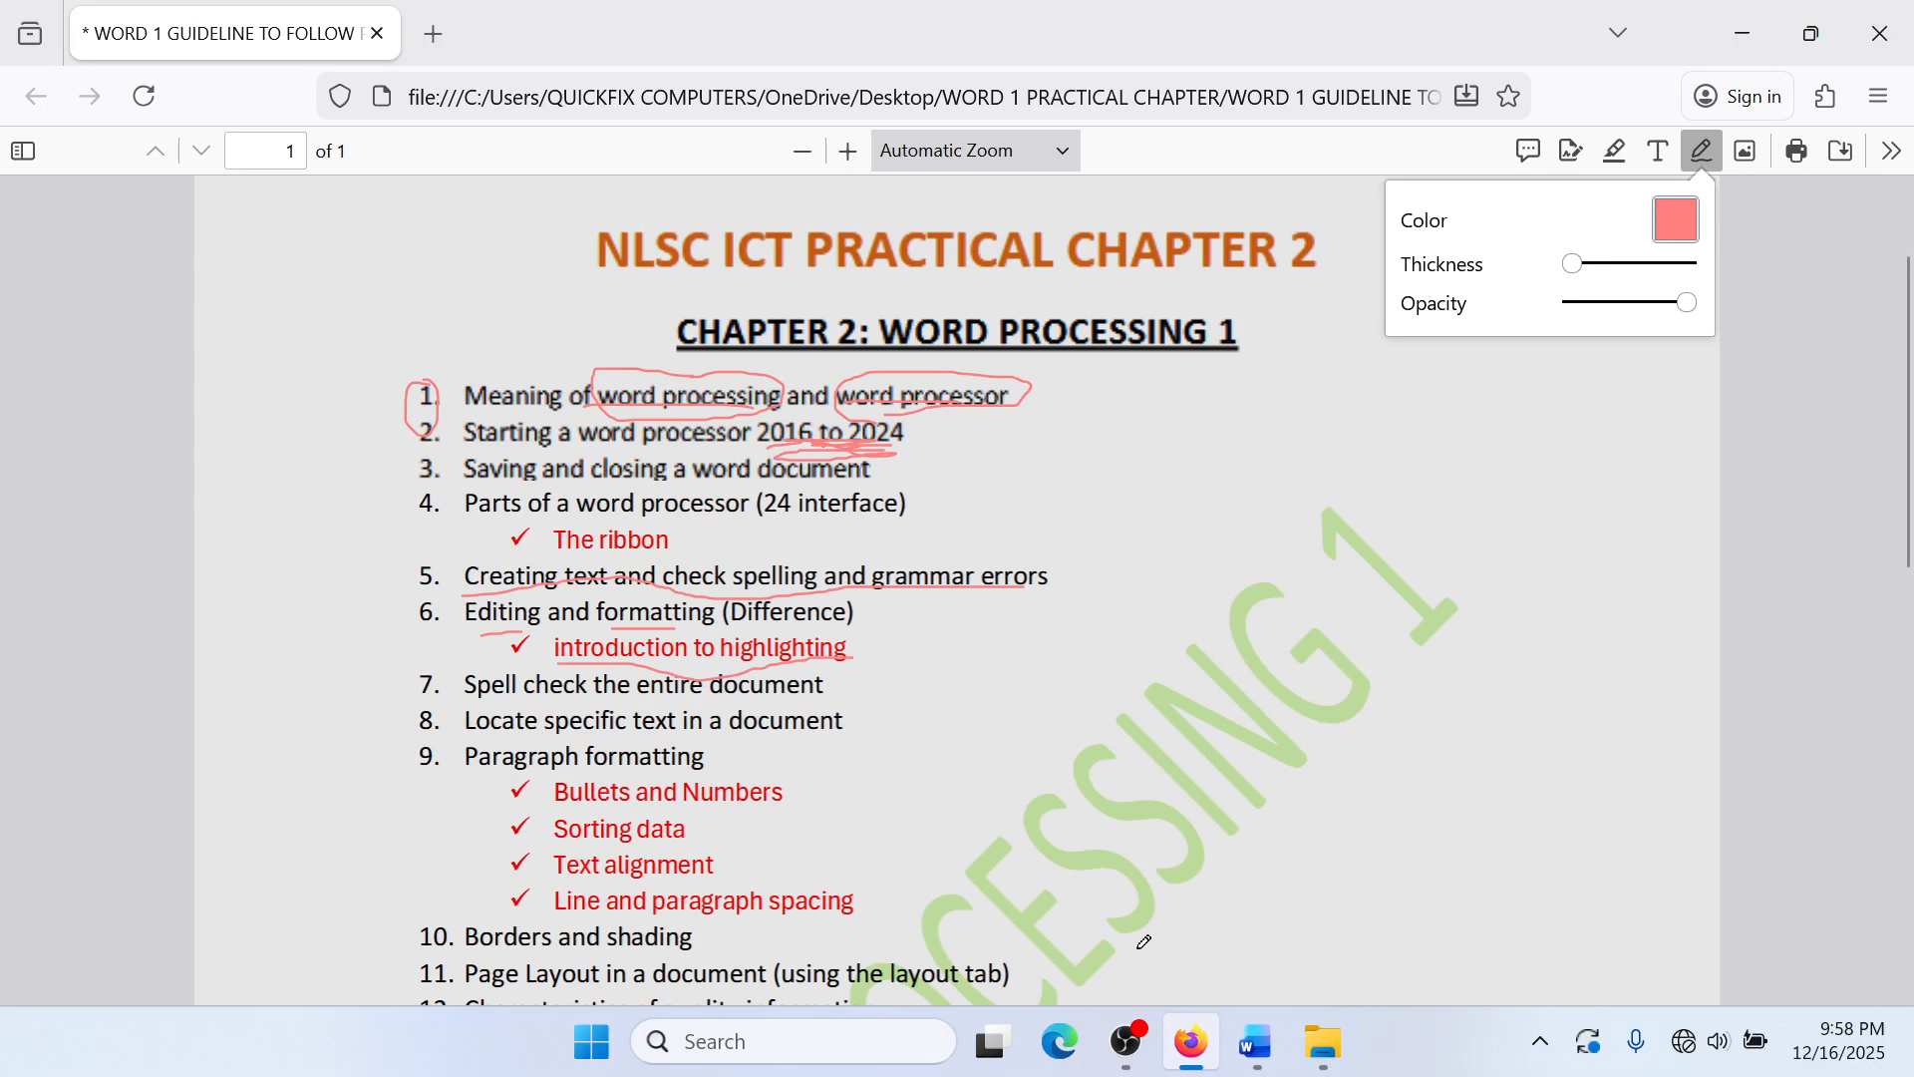
click(844, 558)
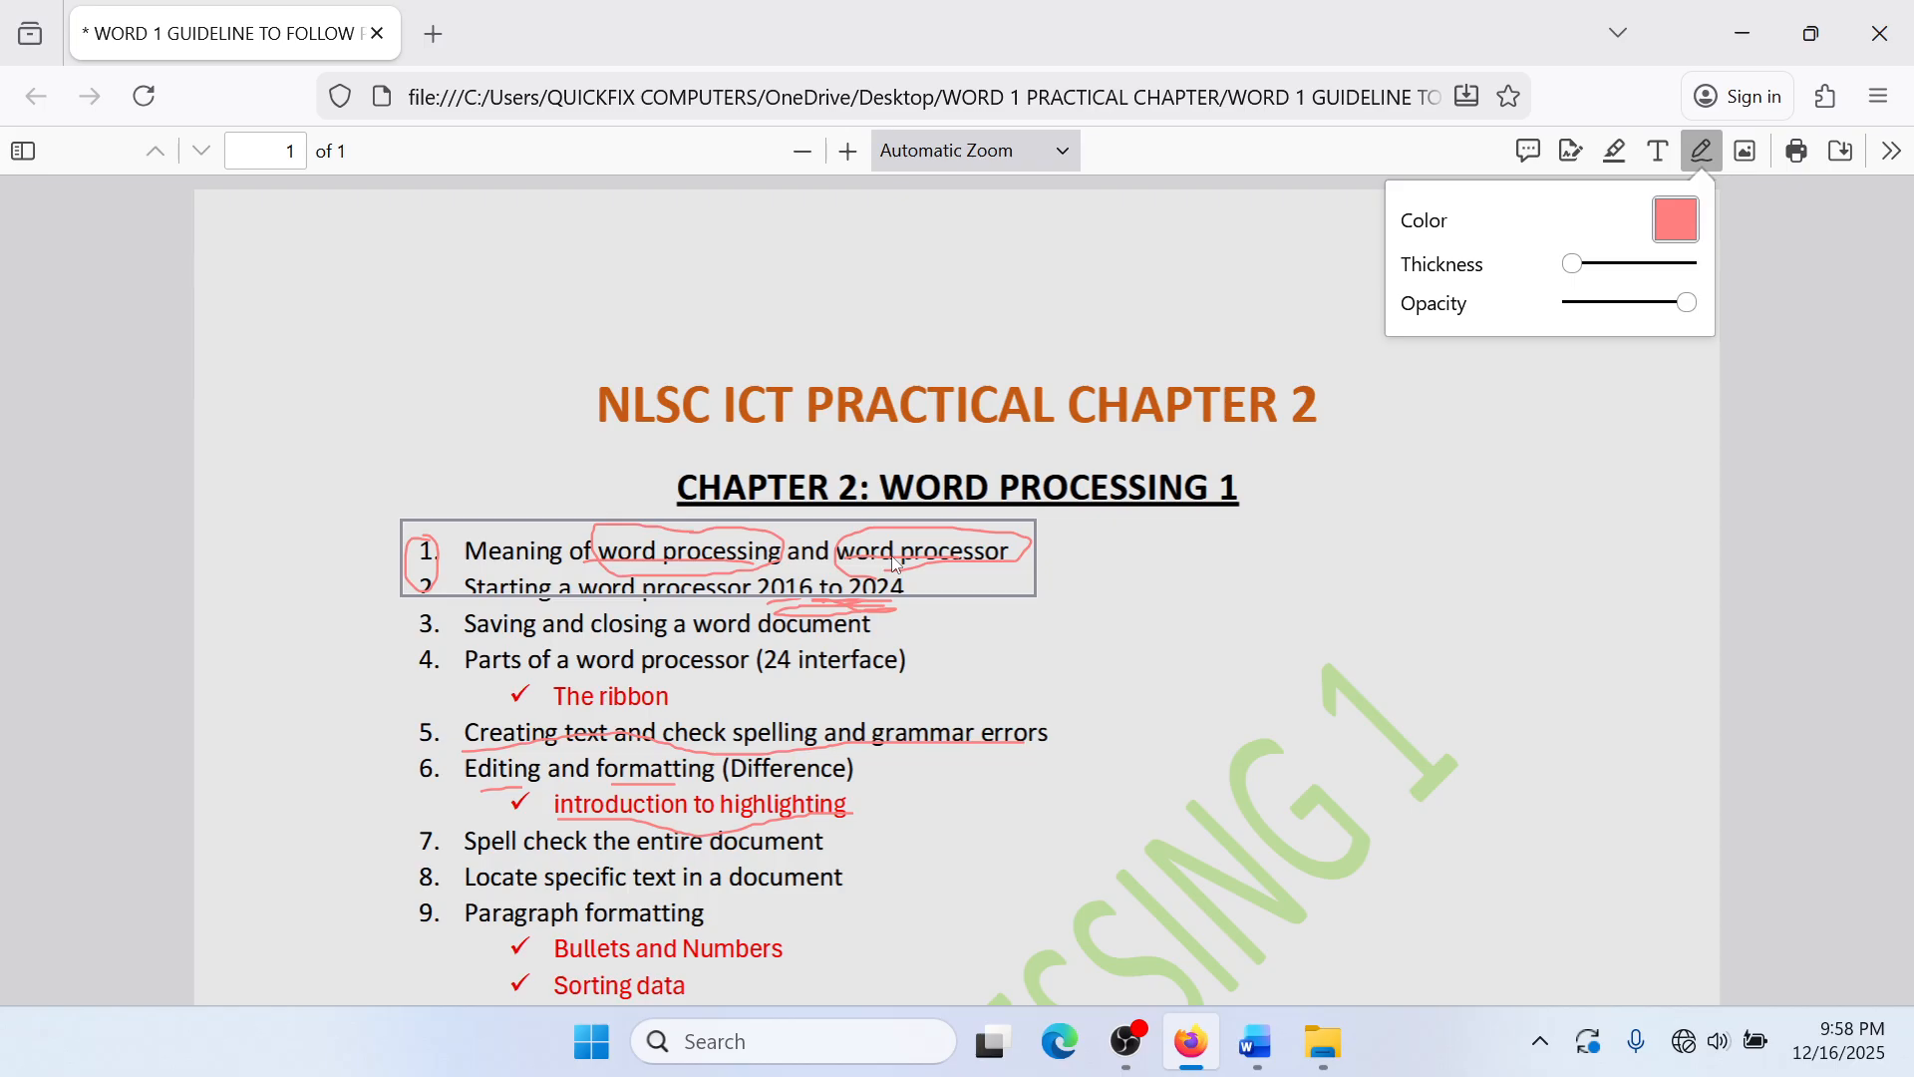
scroll(453, 666, down, 10)
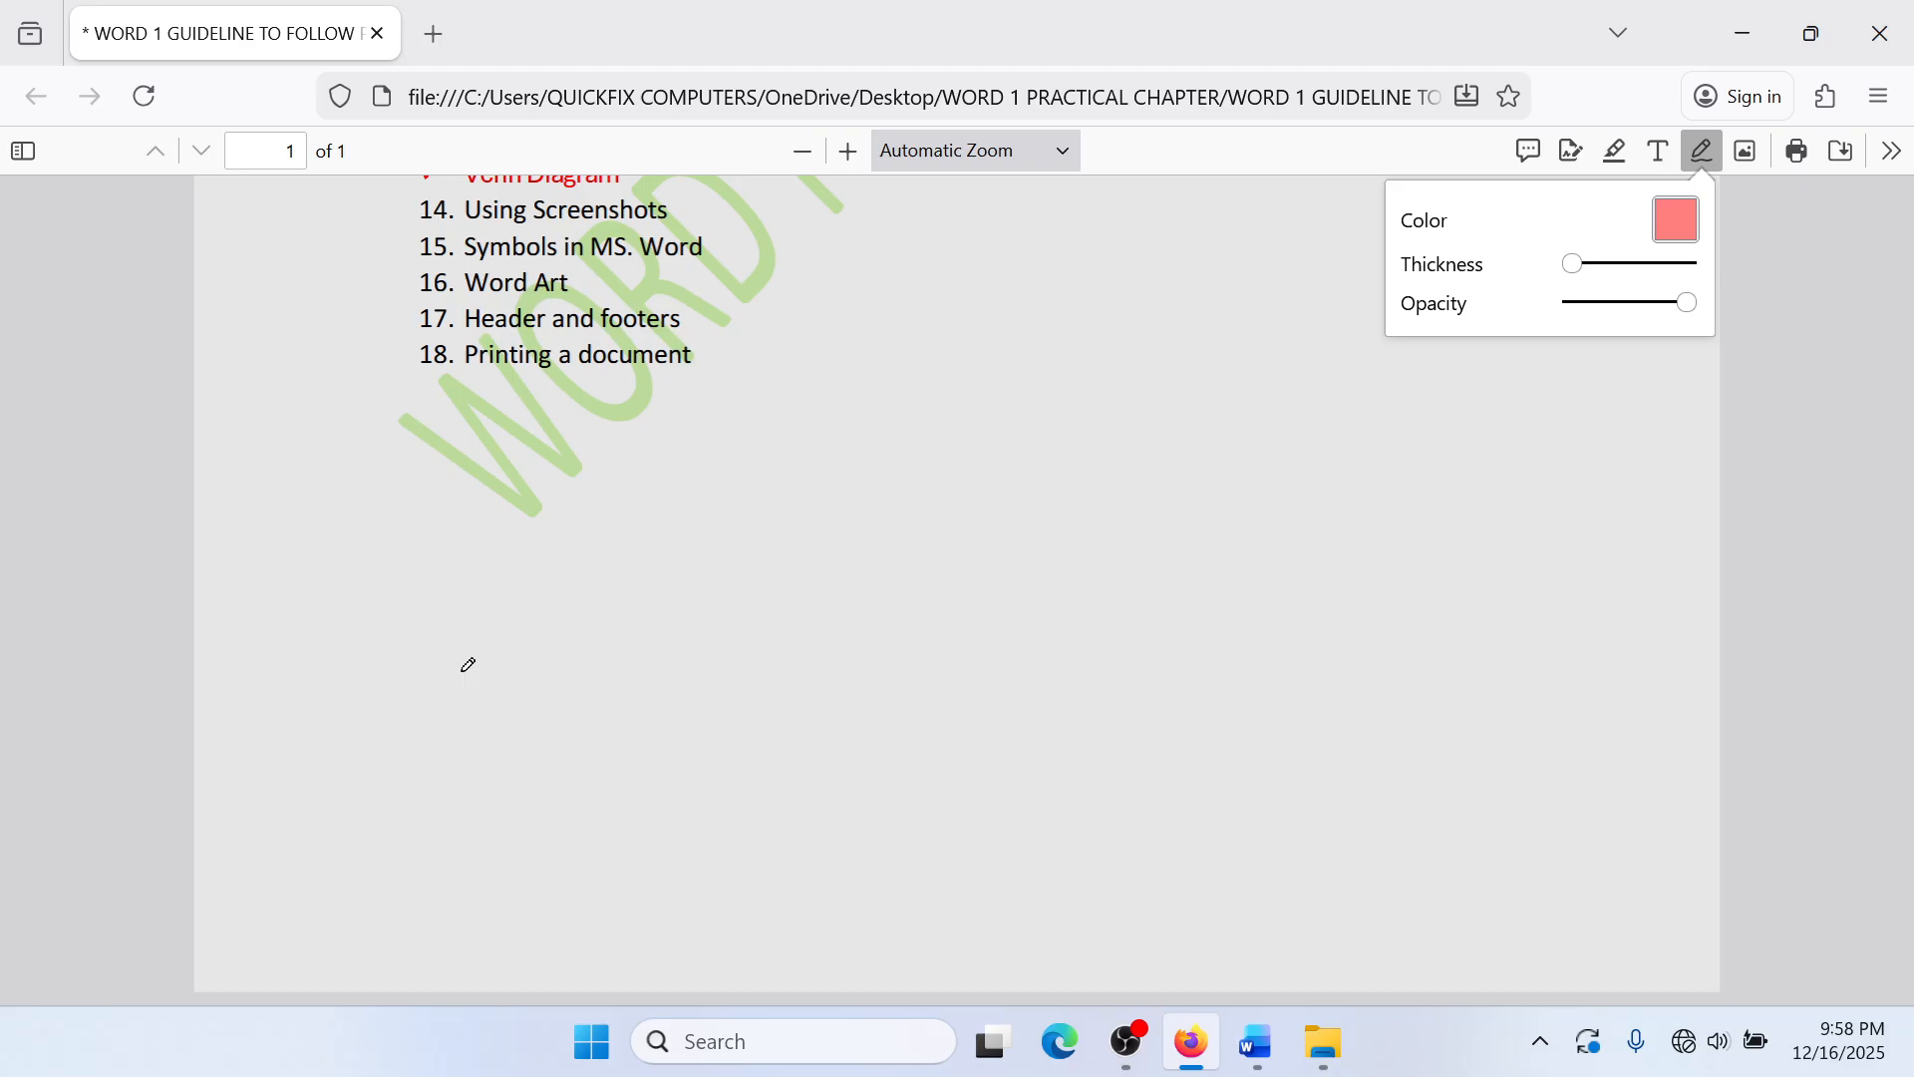
scroll(468, 665, up, 10)
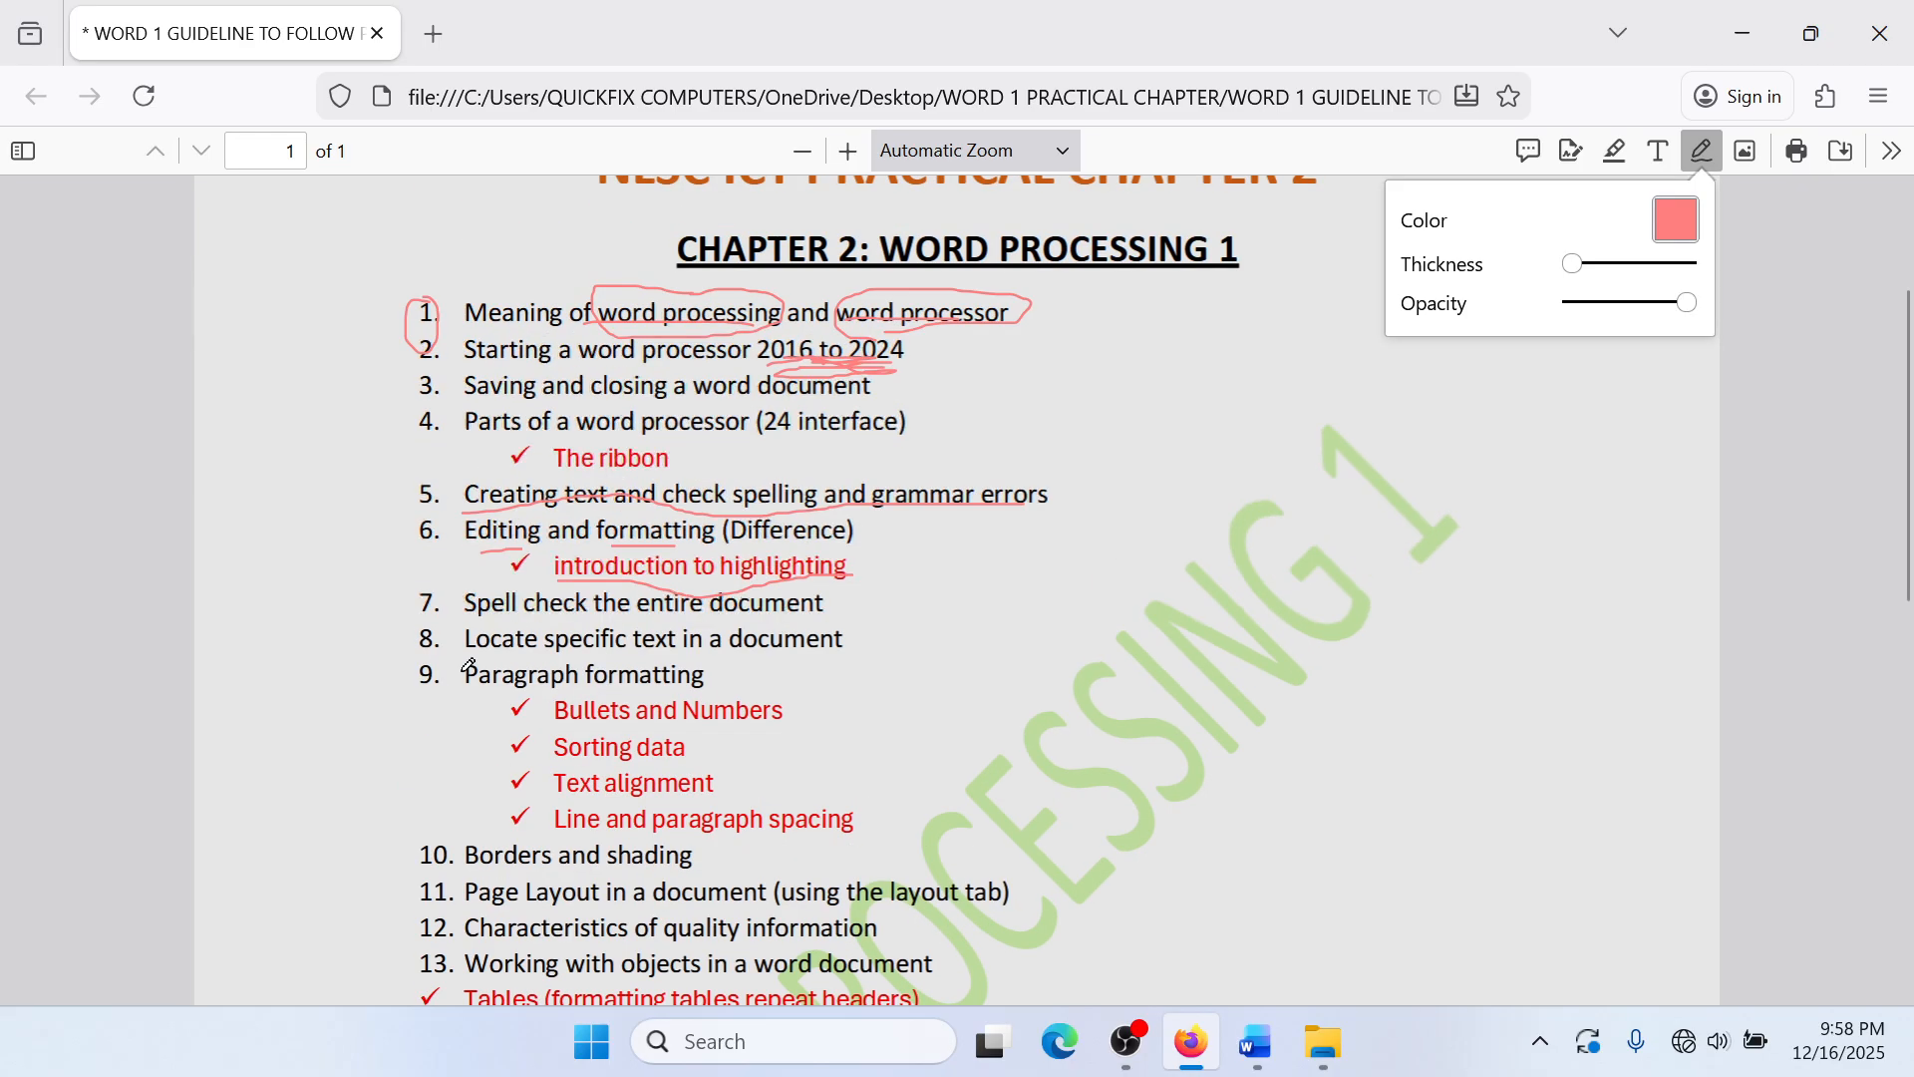
click(1242, 1059)
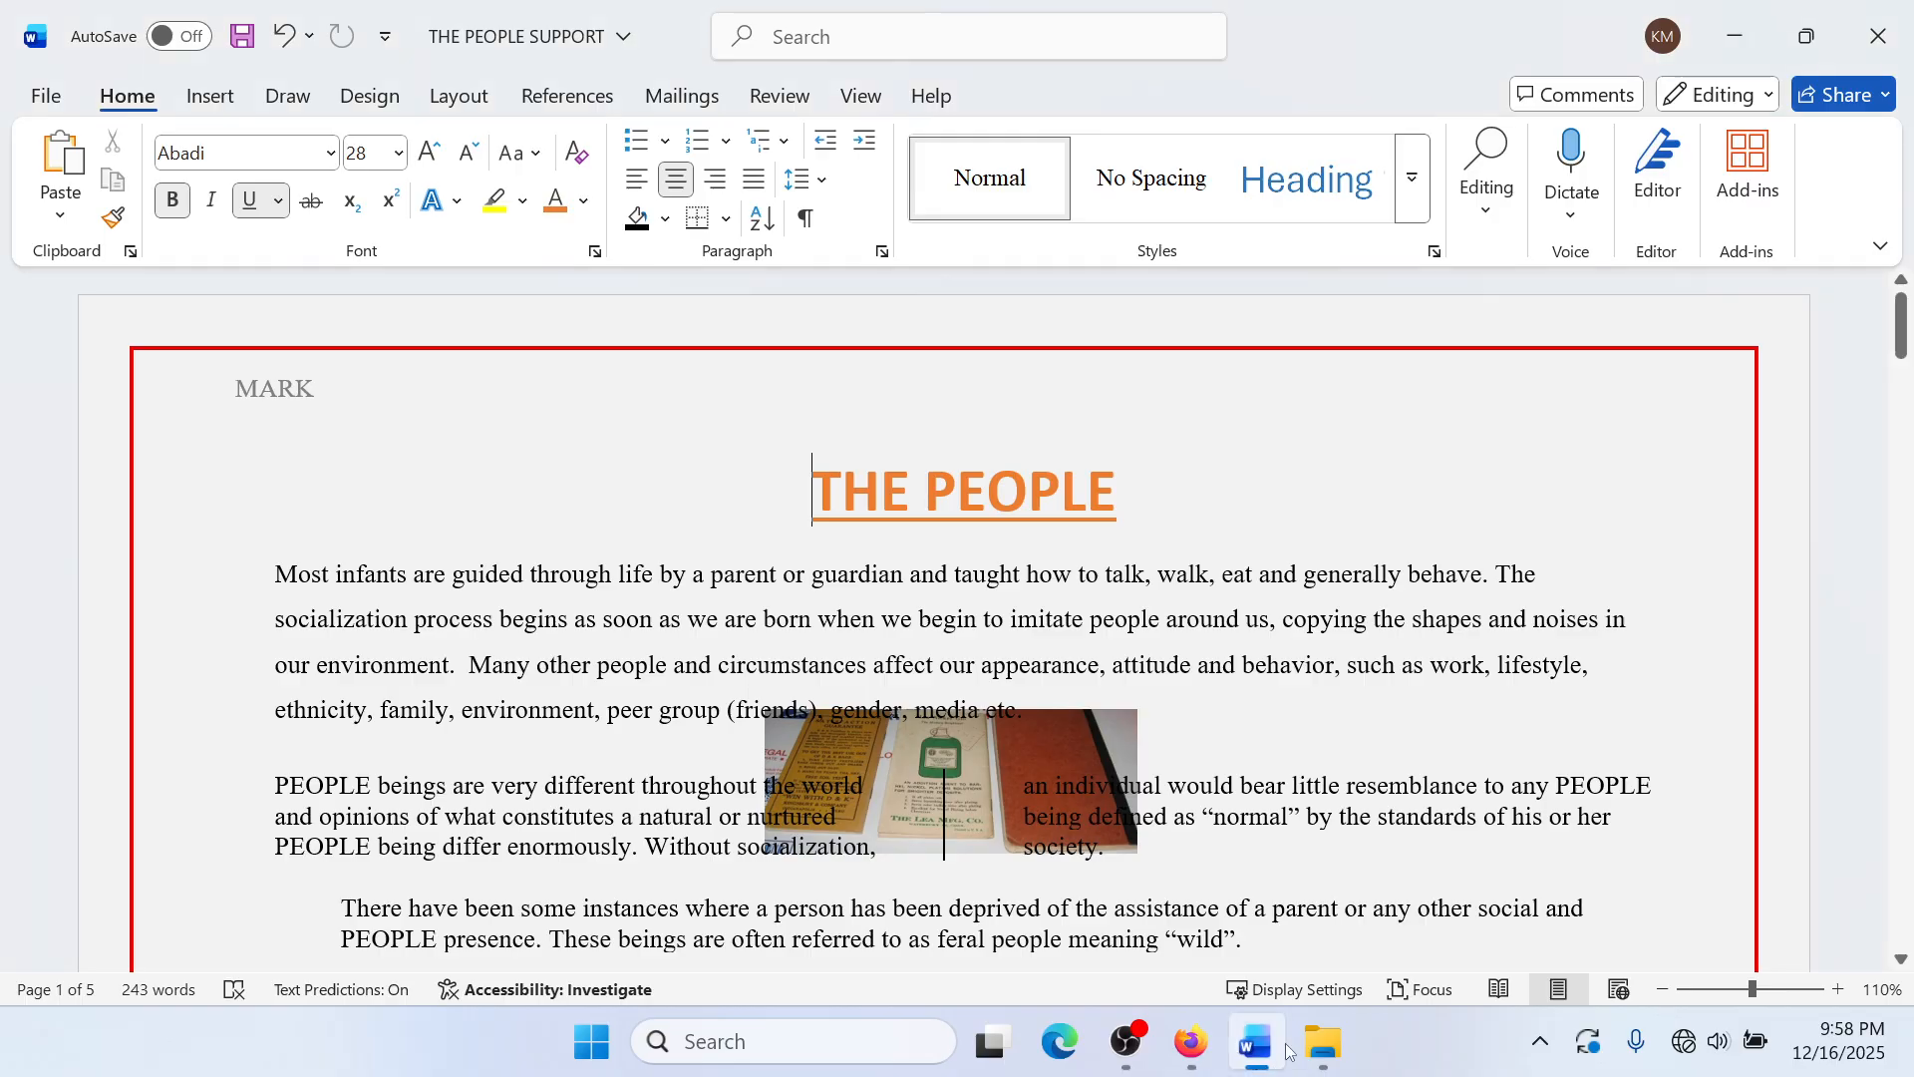
Step: Open the document's print settings and choose imageRUNNER1435 as the printer
scroll(655, 731, down, 3)
scroll(655, 732, up, 3)
click(46, 96)
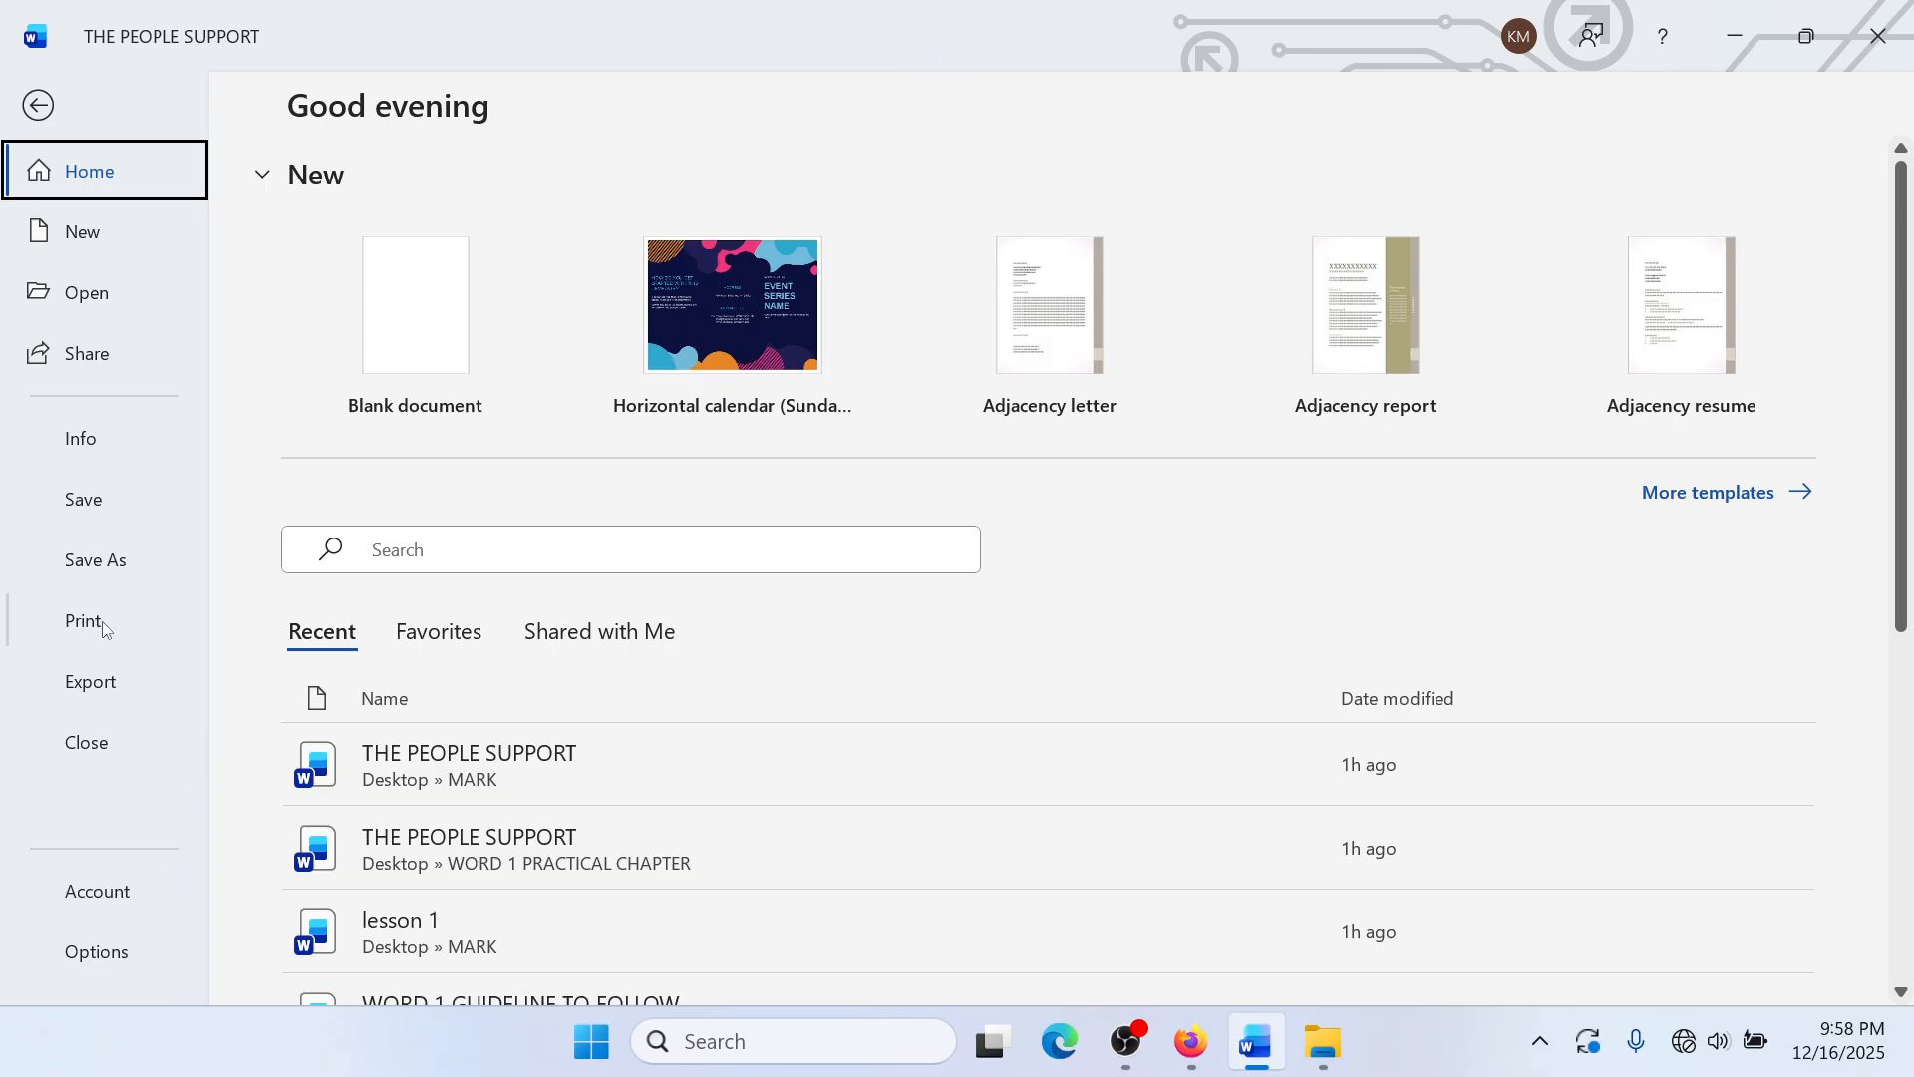
click(105, 628)
click(400, 397)
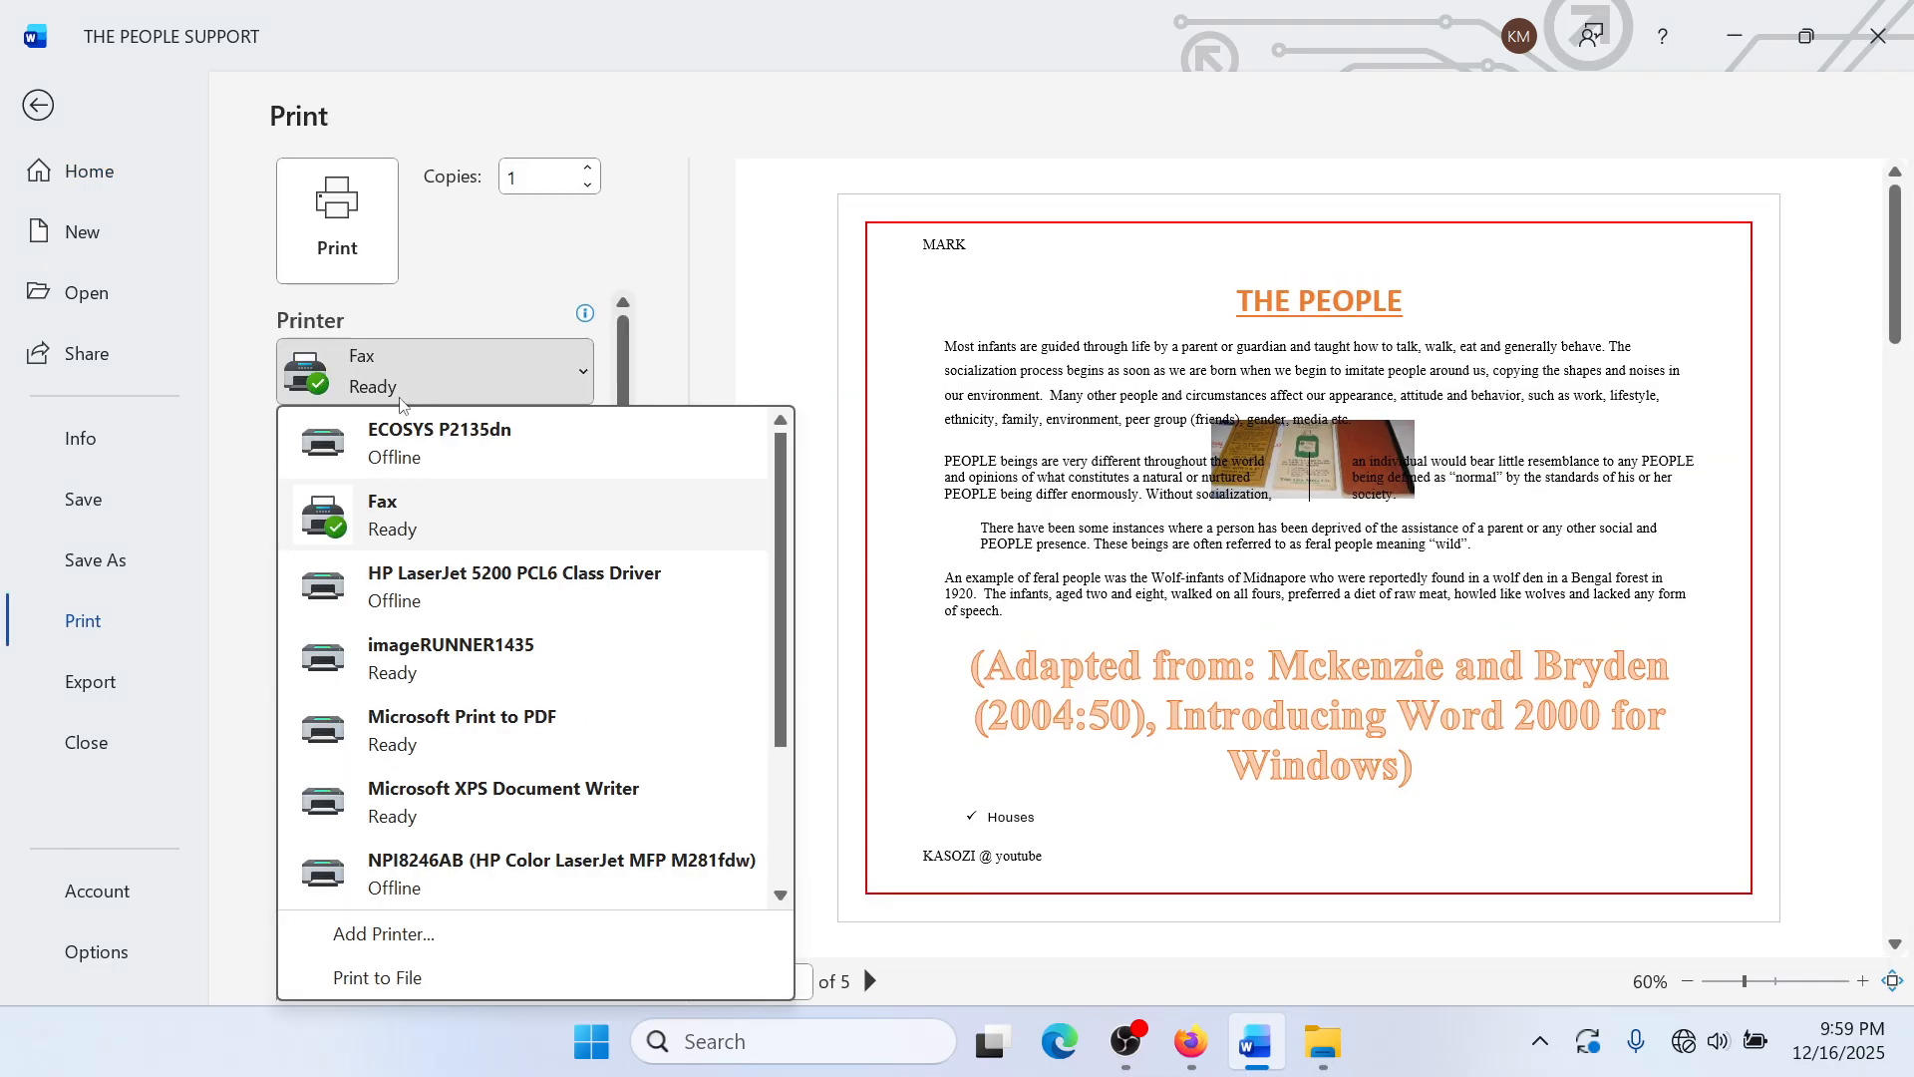
click(479, 667)
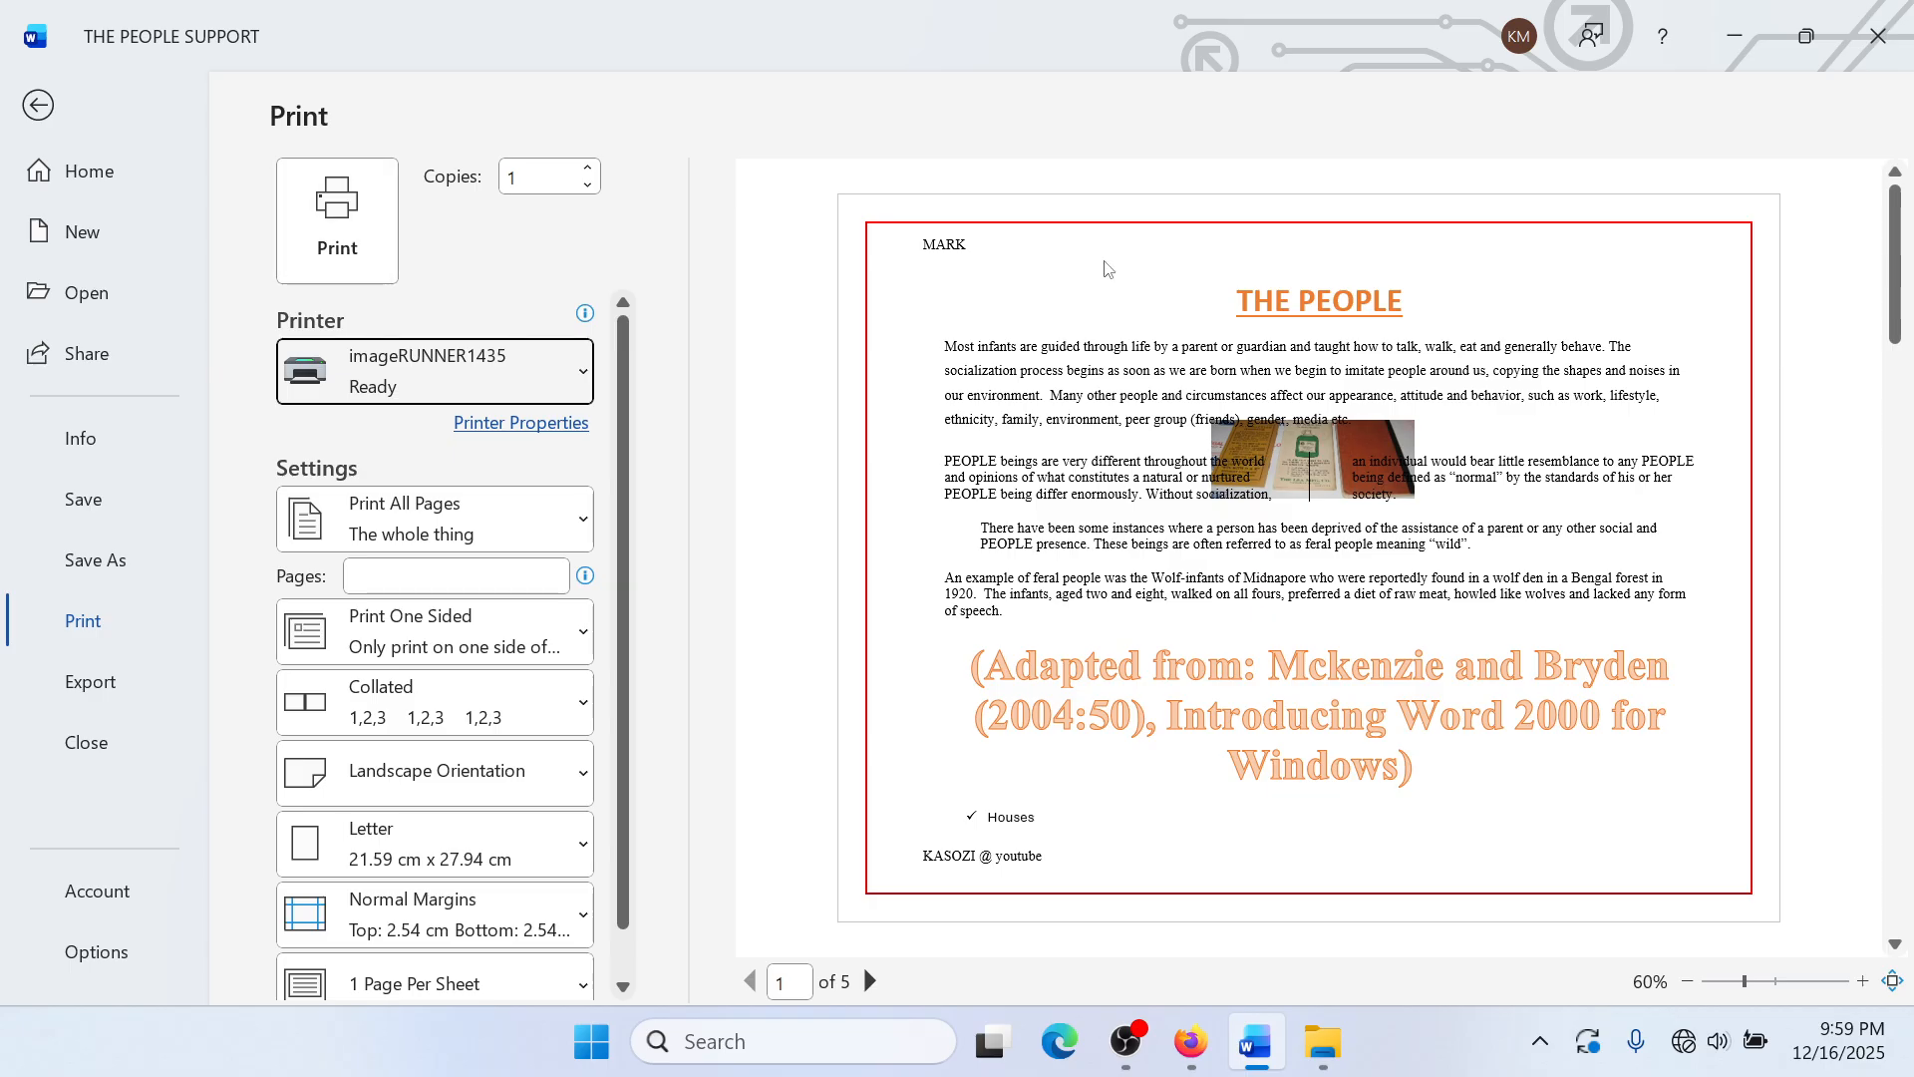
scroll(1270, 542, down, 4)
scroll(1272, 539, up, 4)
key(Return)
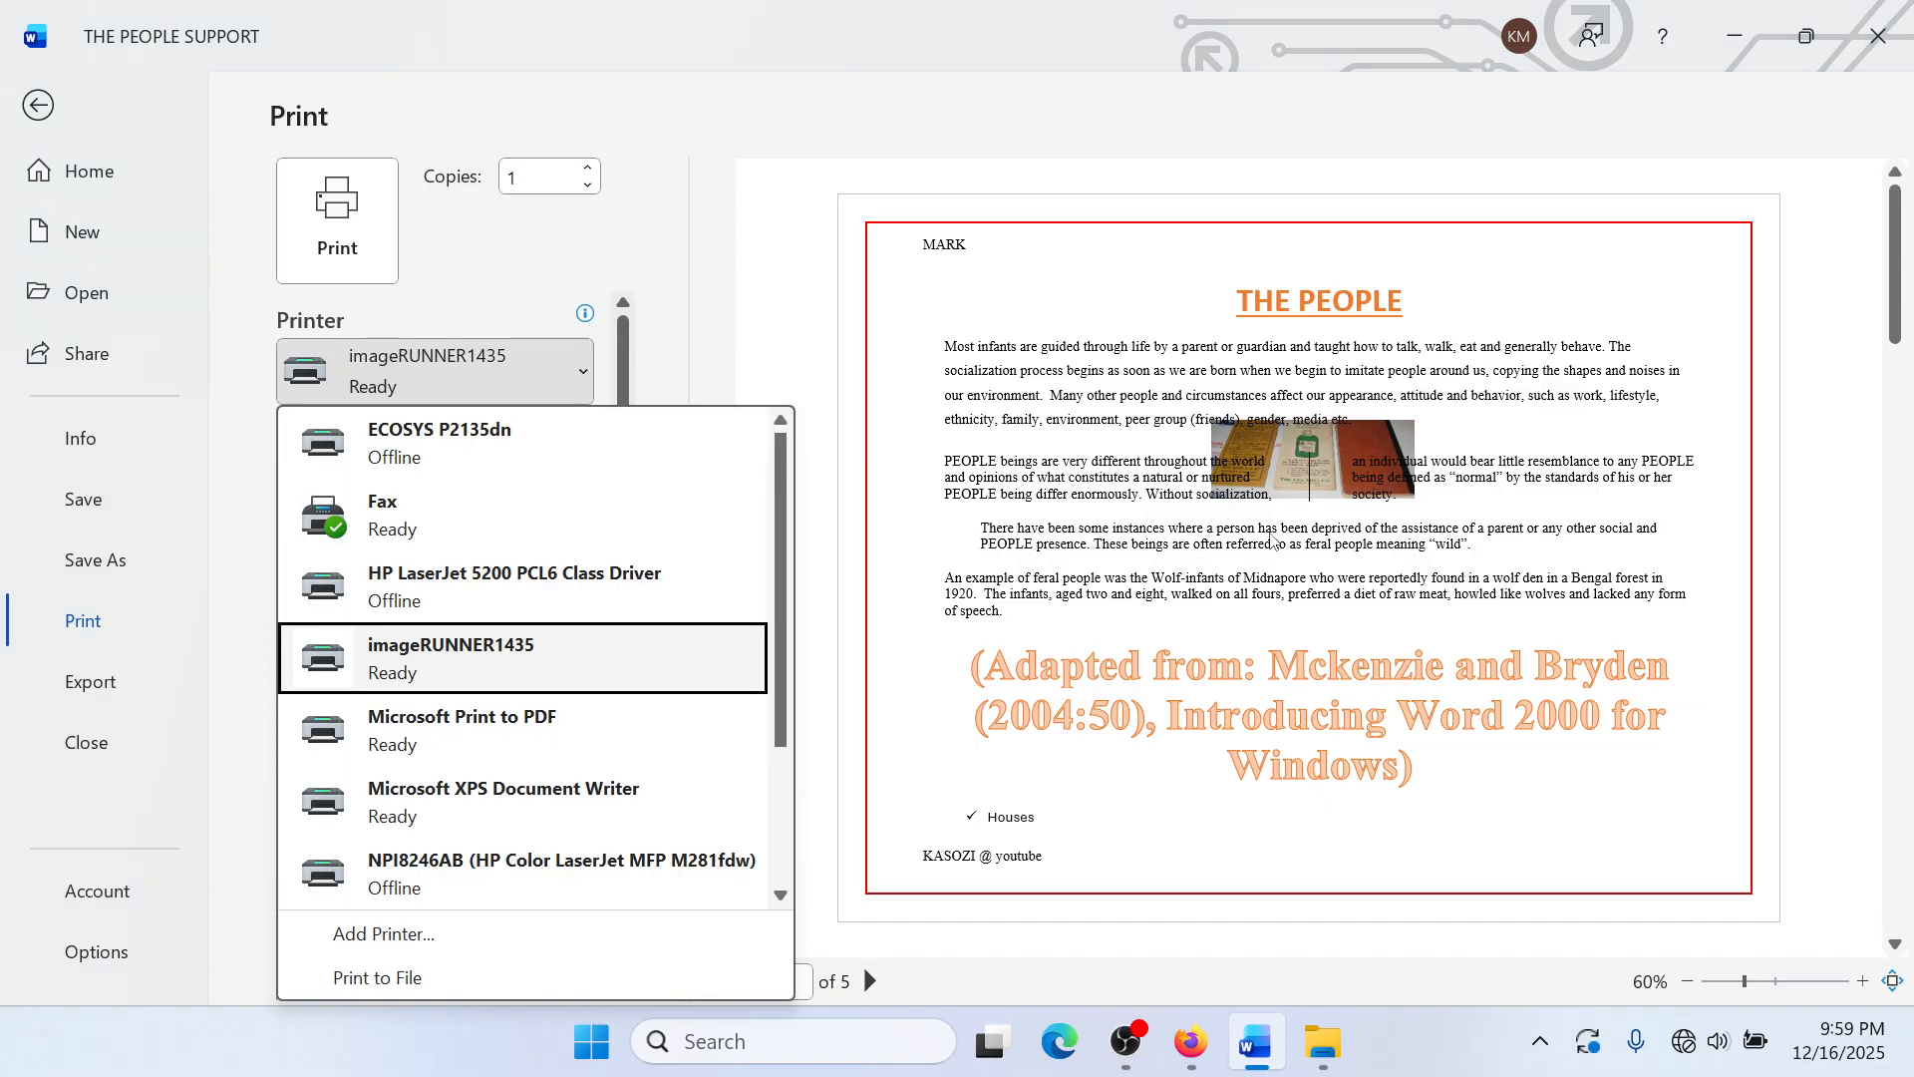
click(616, 688)
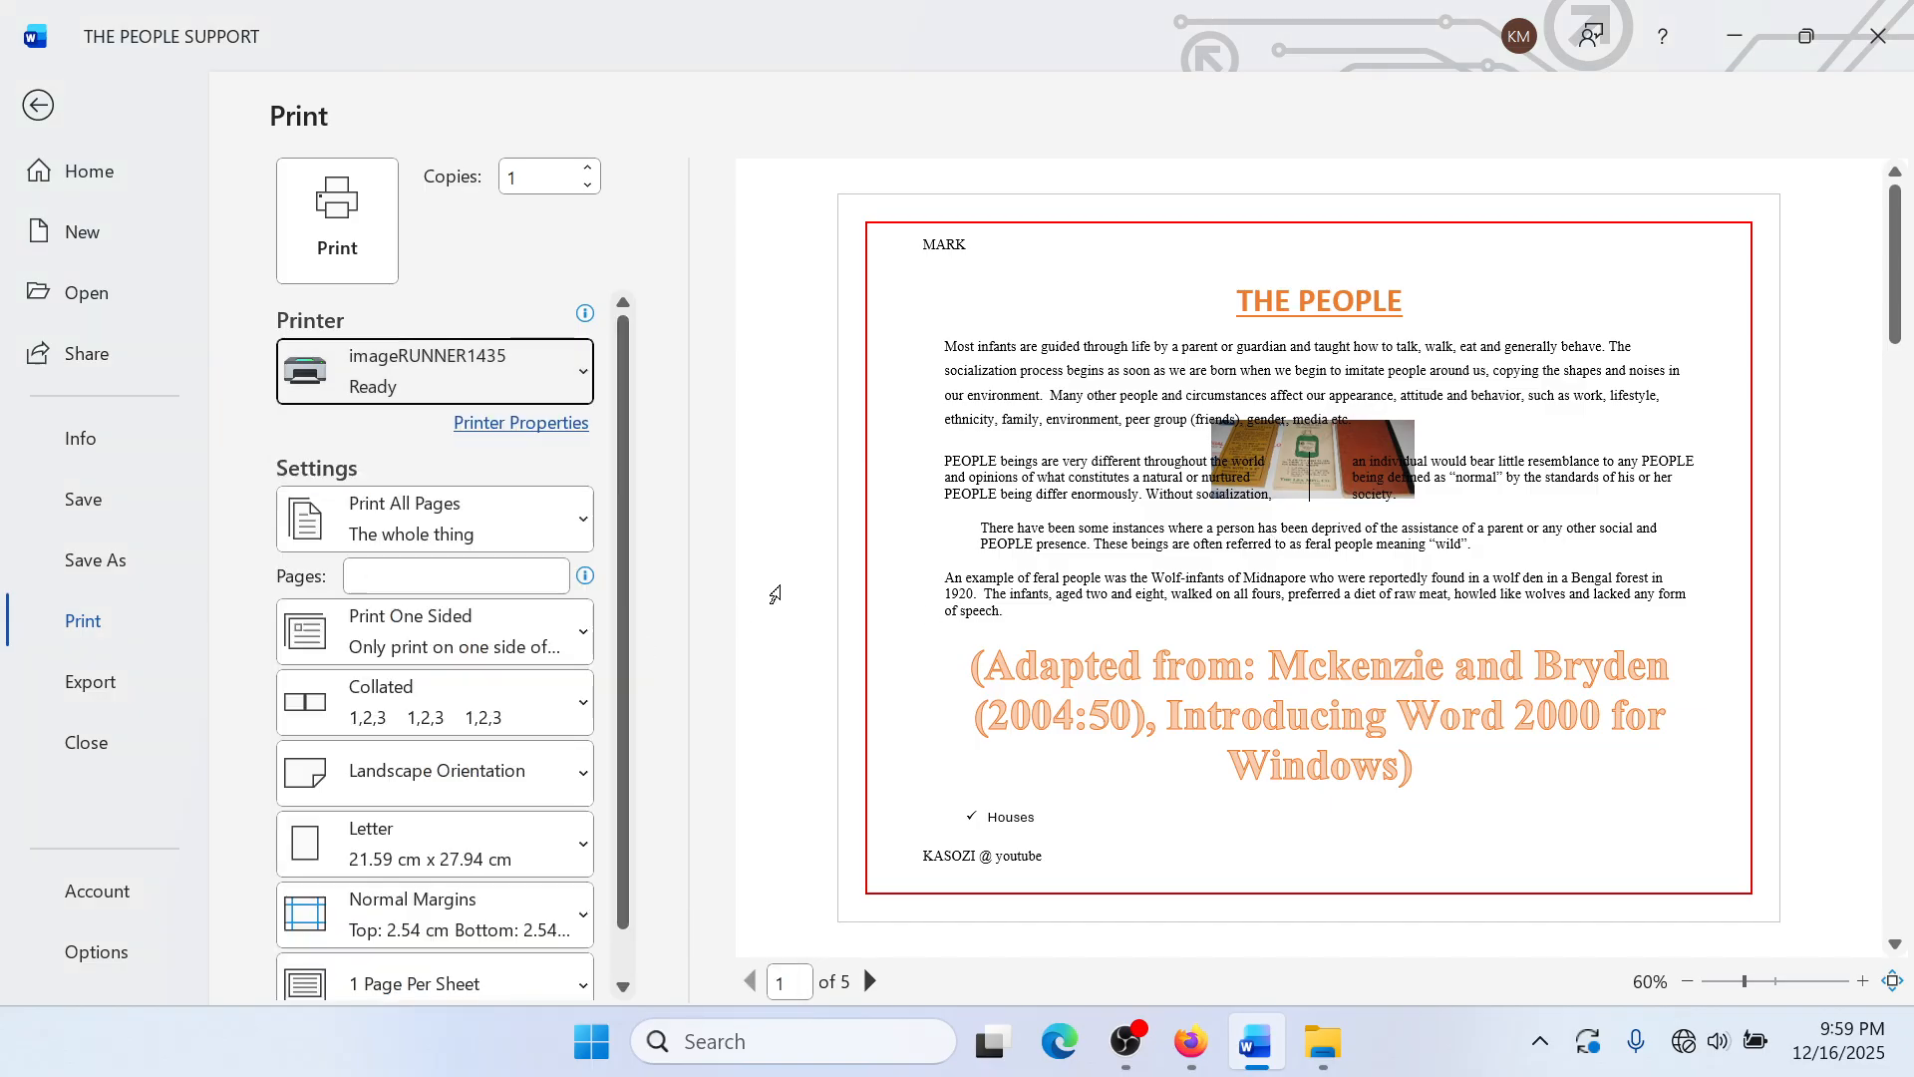
Step: Review the document's pages in the print preview and print one copy of all pages on imageRUNNER1435
scroll(1161, 434, down, 3)
scroll(1173, 430, down, 2)
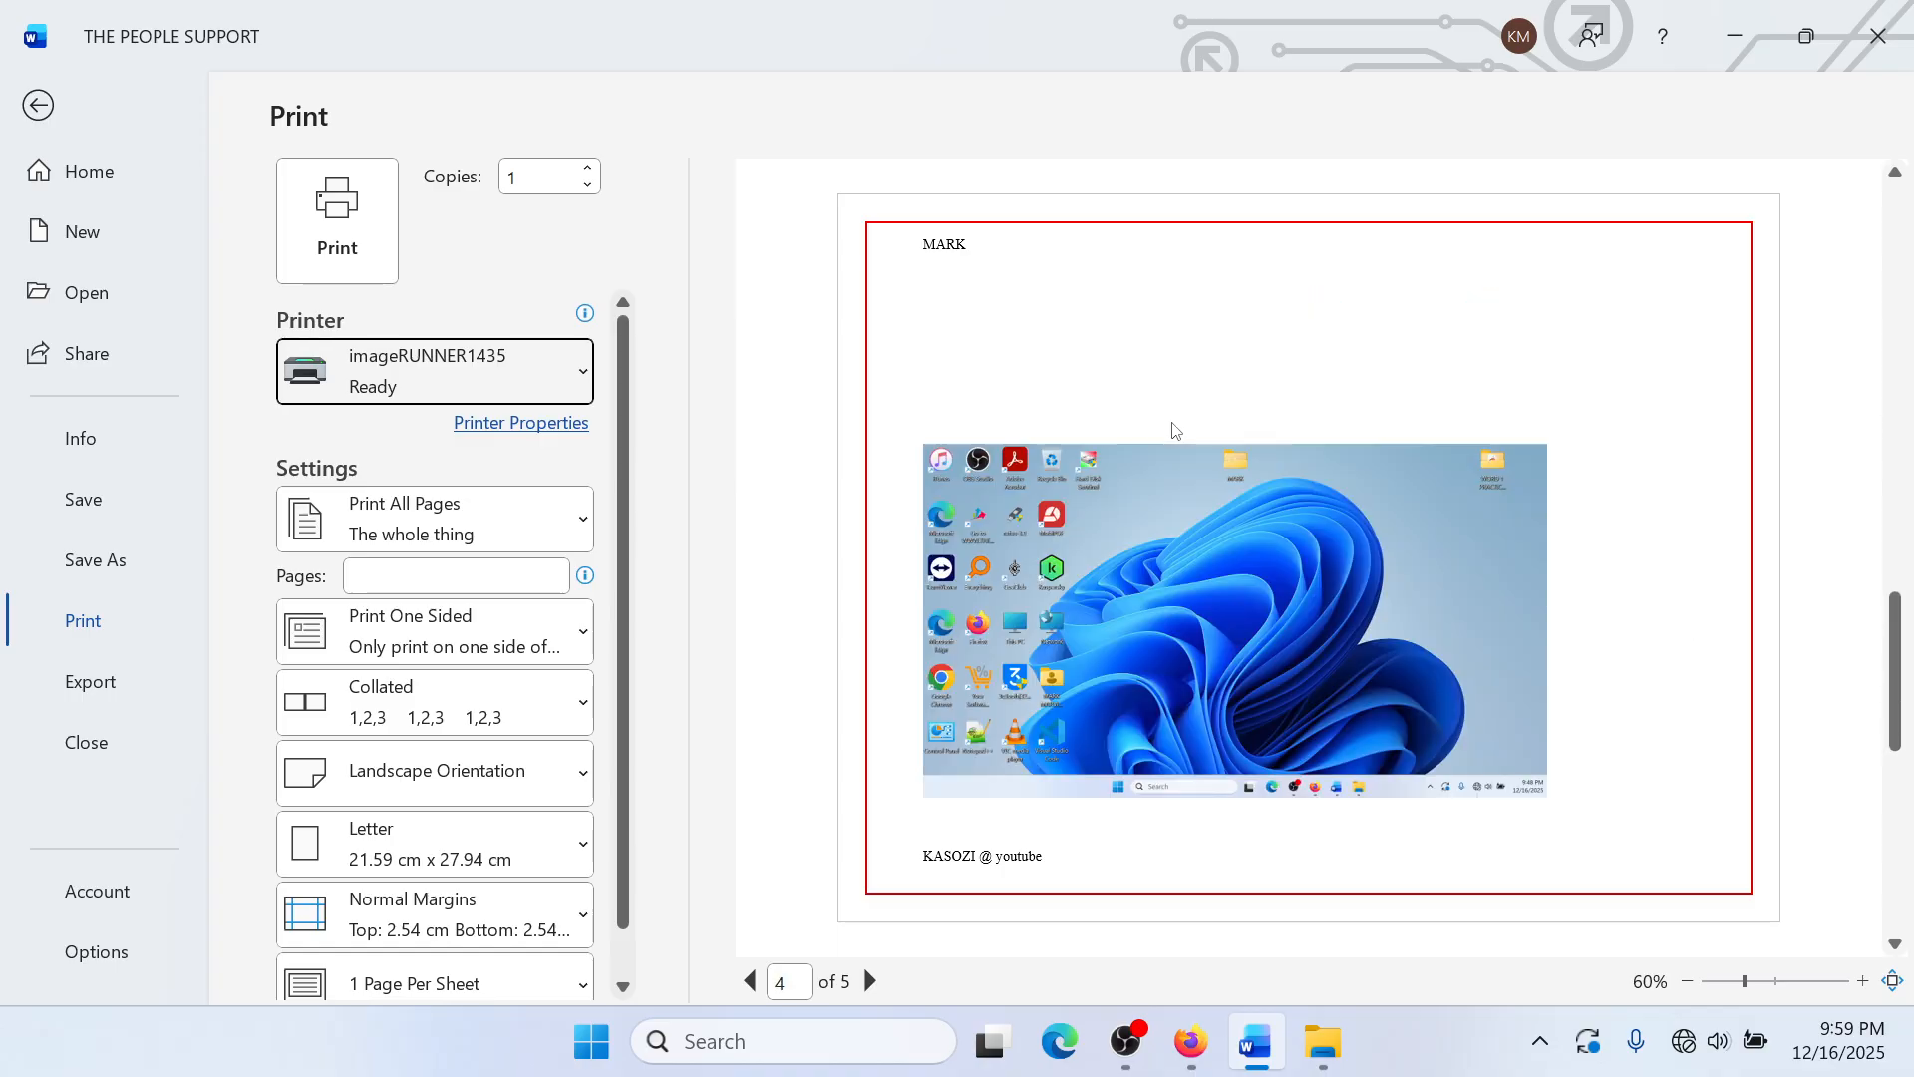
scroll(1173, 430, down, 3)
scroll(1175, 439, up, 6)
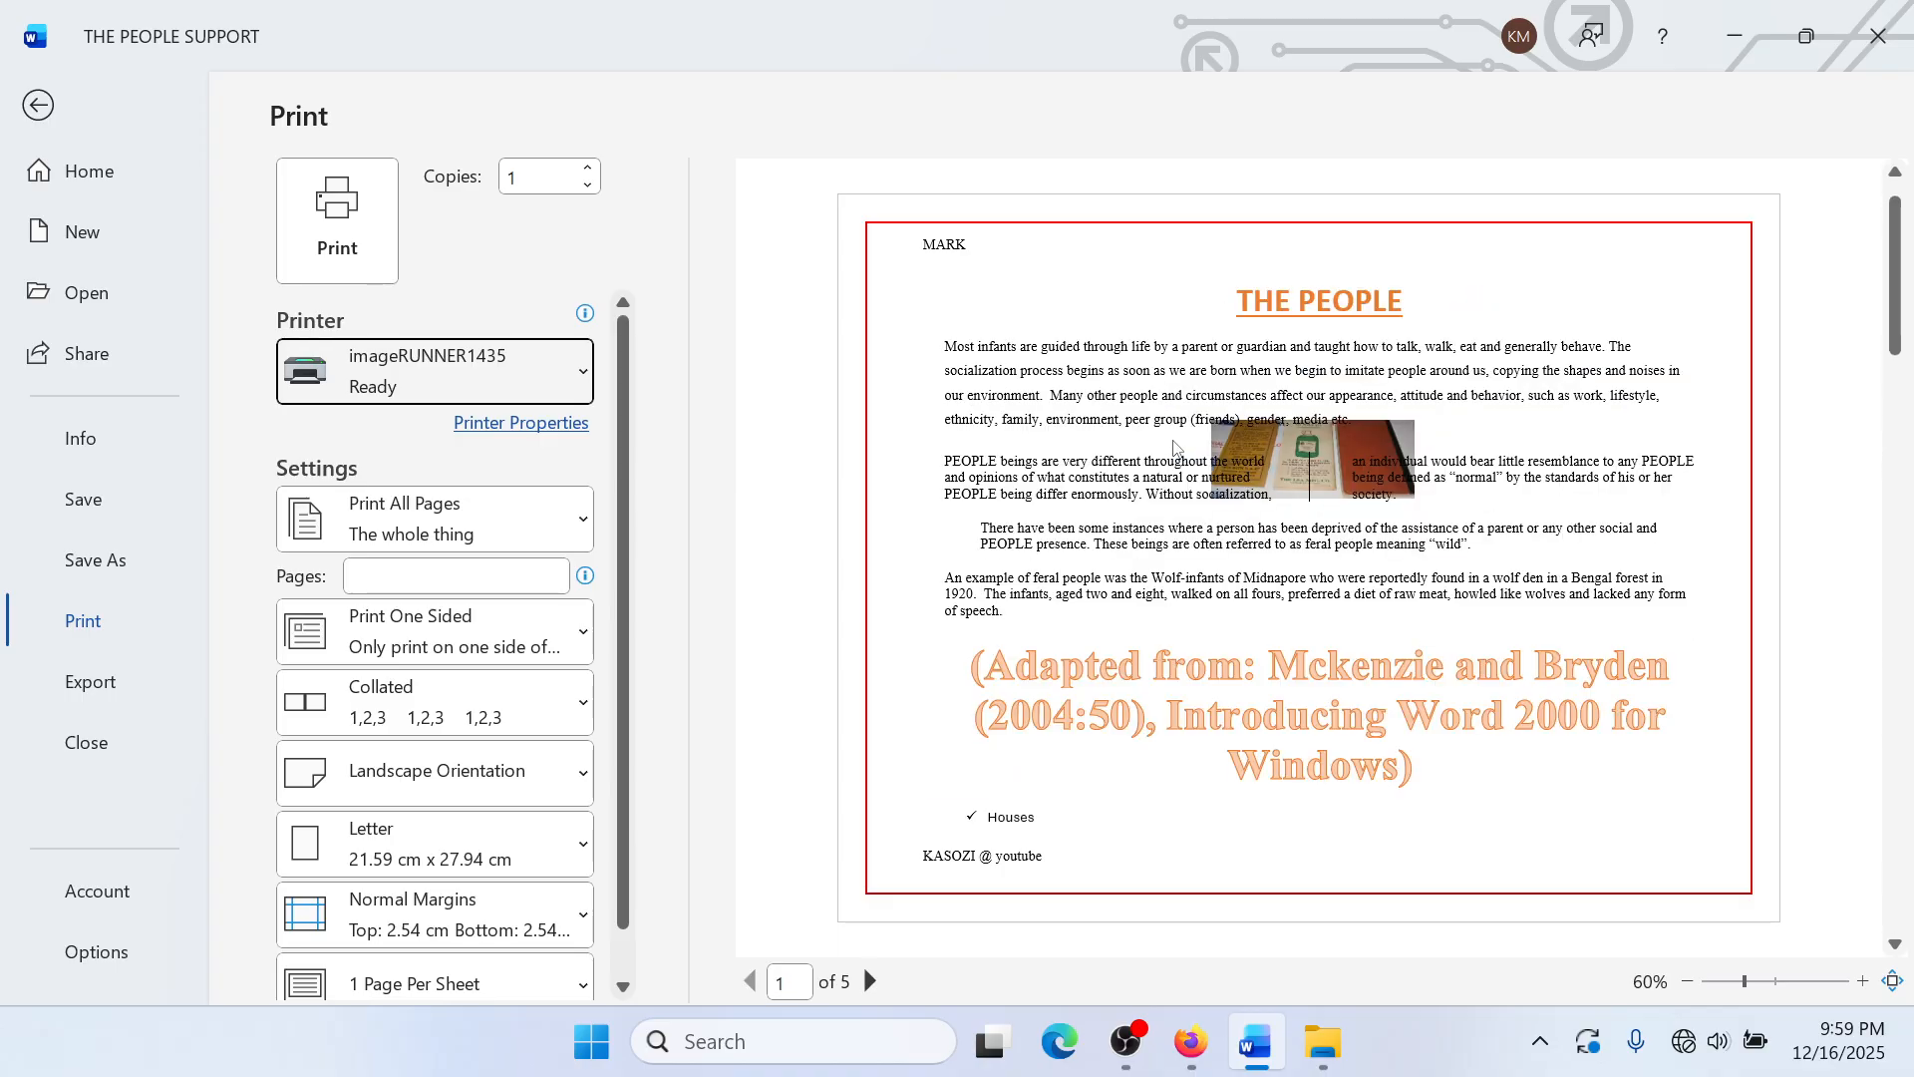
click(339, 265)
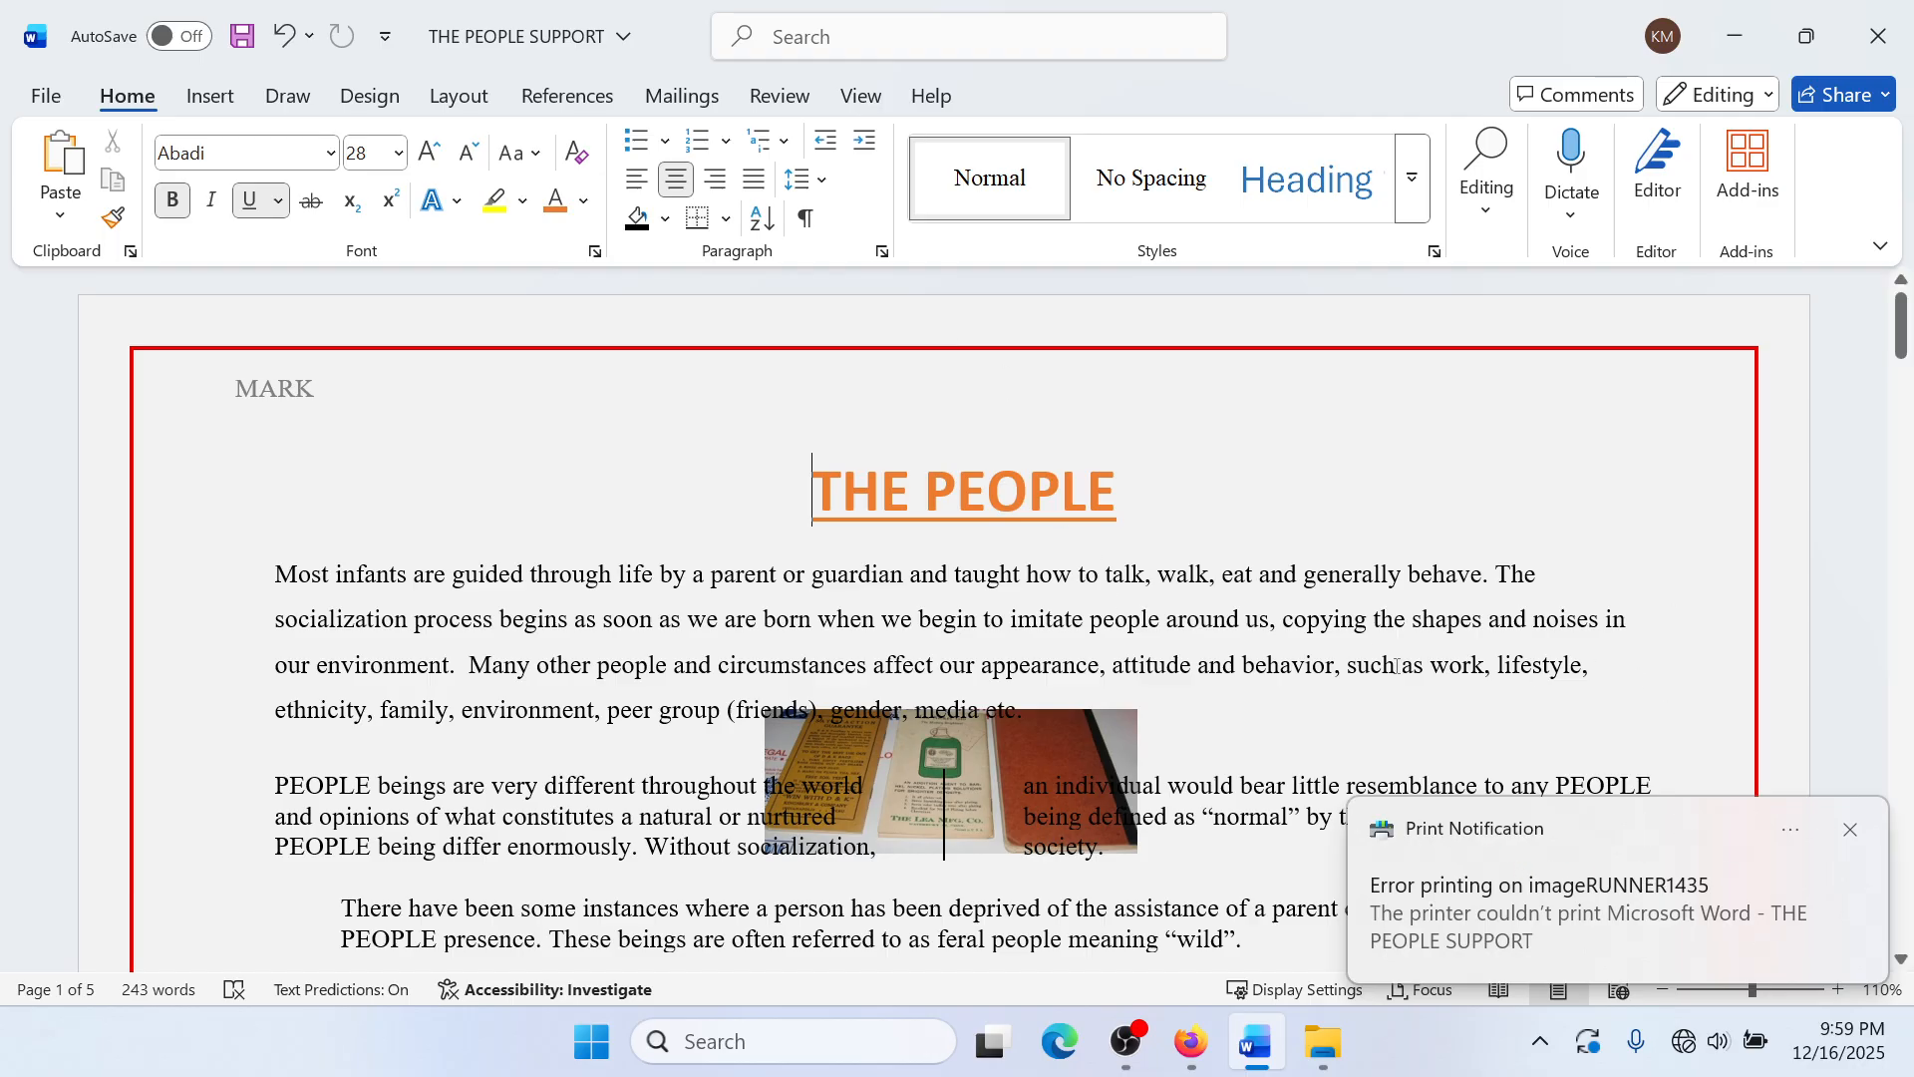
Step: Review the document from the first to the last page, checking its text, shapes, screenshot and symbols, and return to page 1
scroll(1294, 641, down, 10)
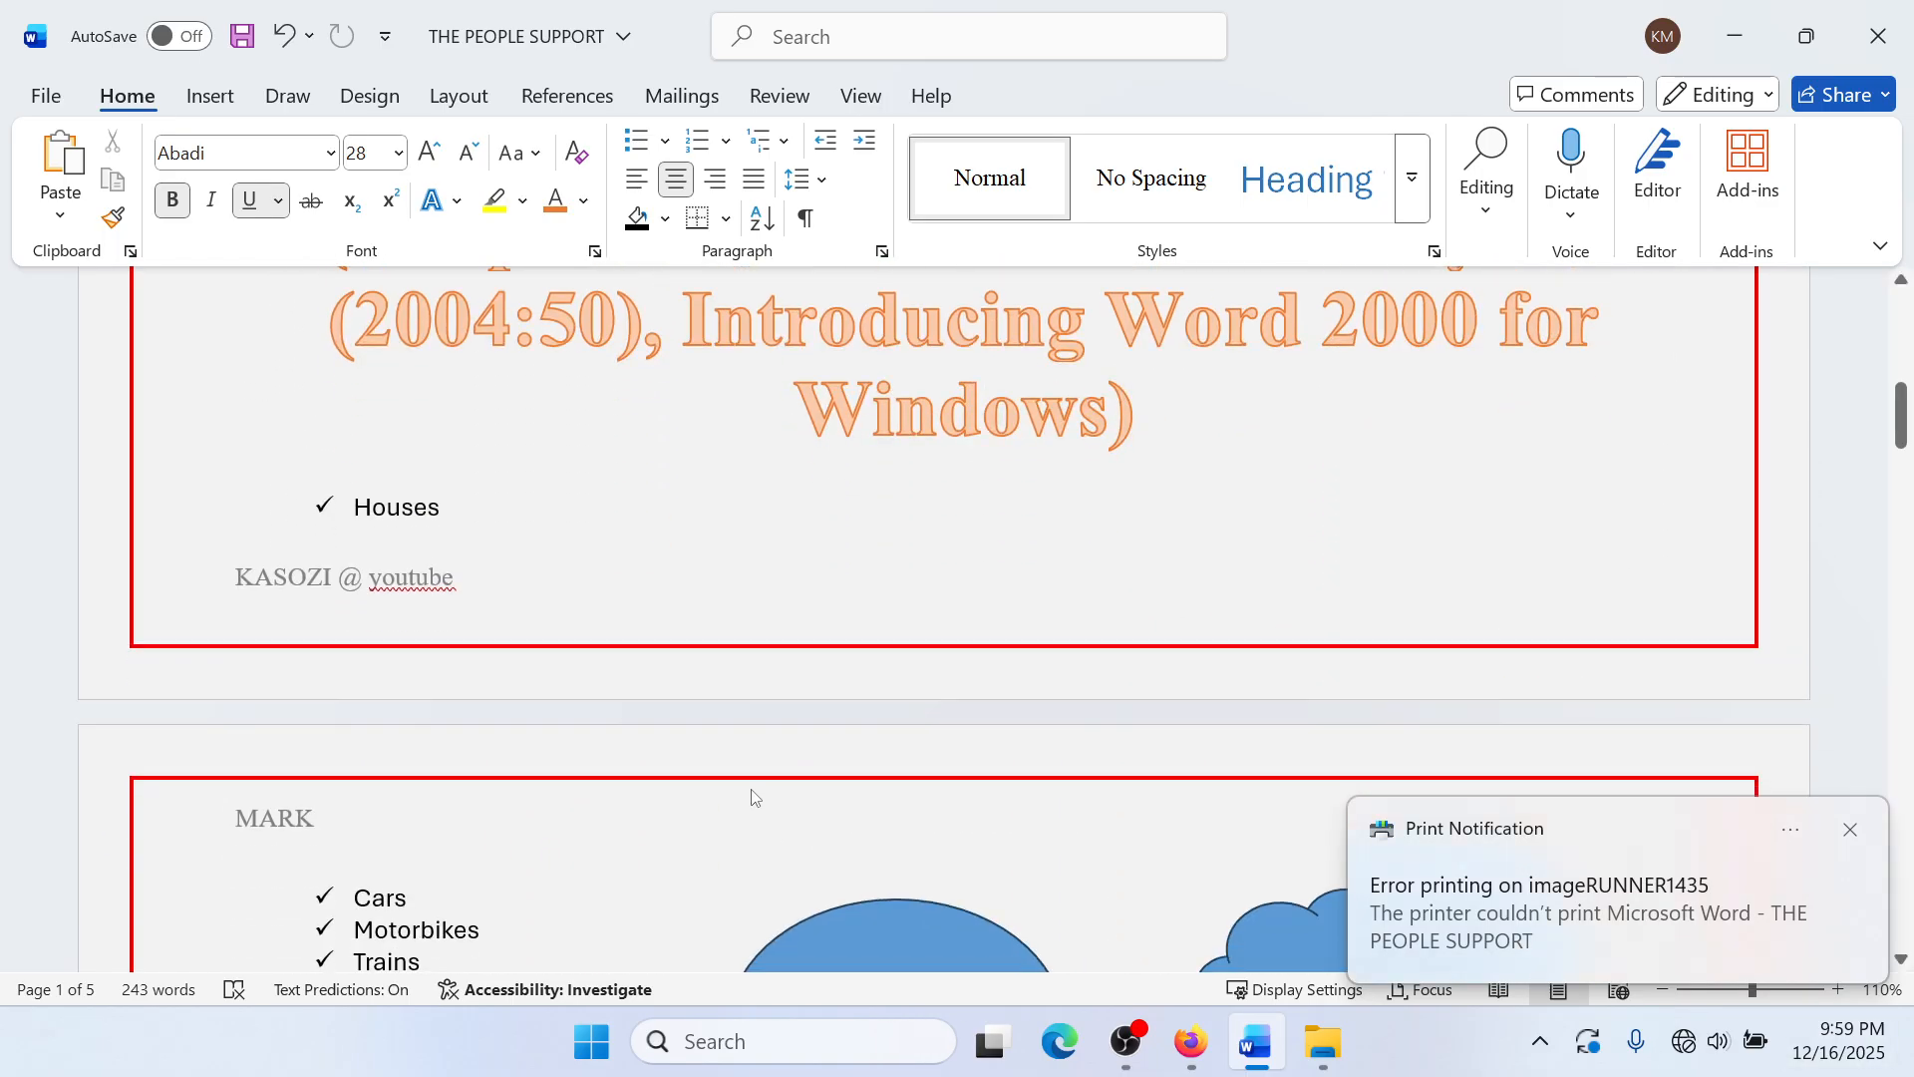
scroll(816, 653, down, 10)
scroll(850, 649, up, 8)
scroll(851, 643, down, 20)
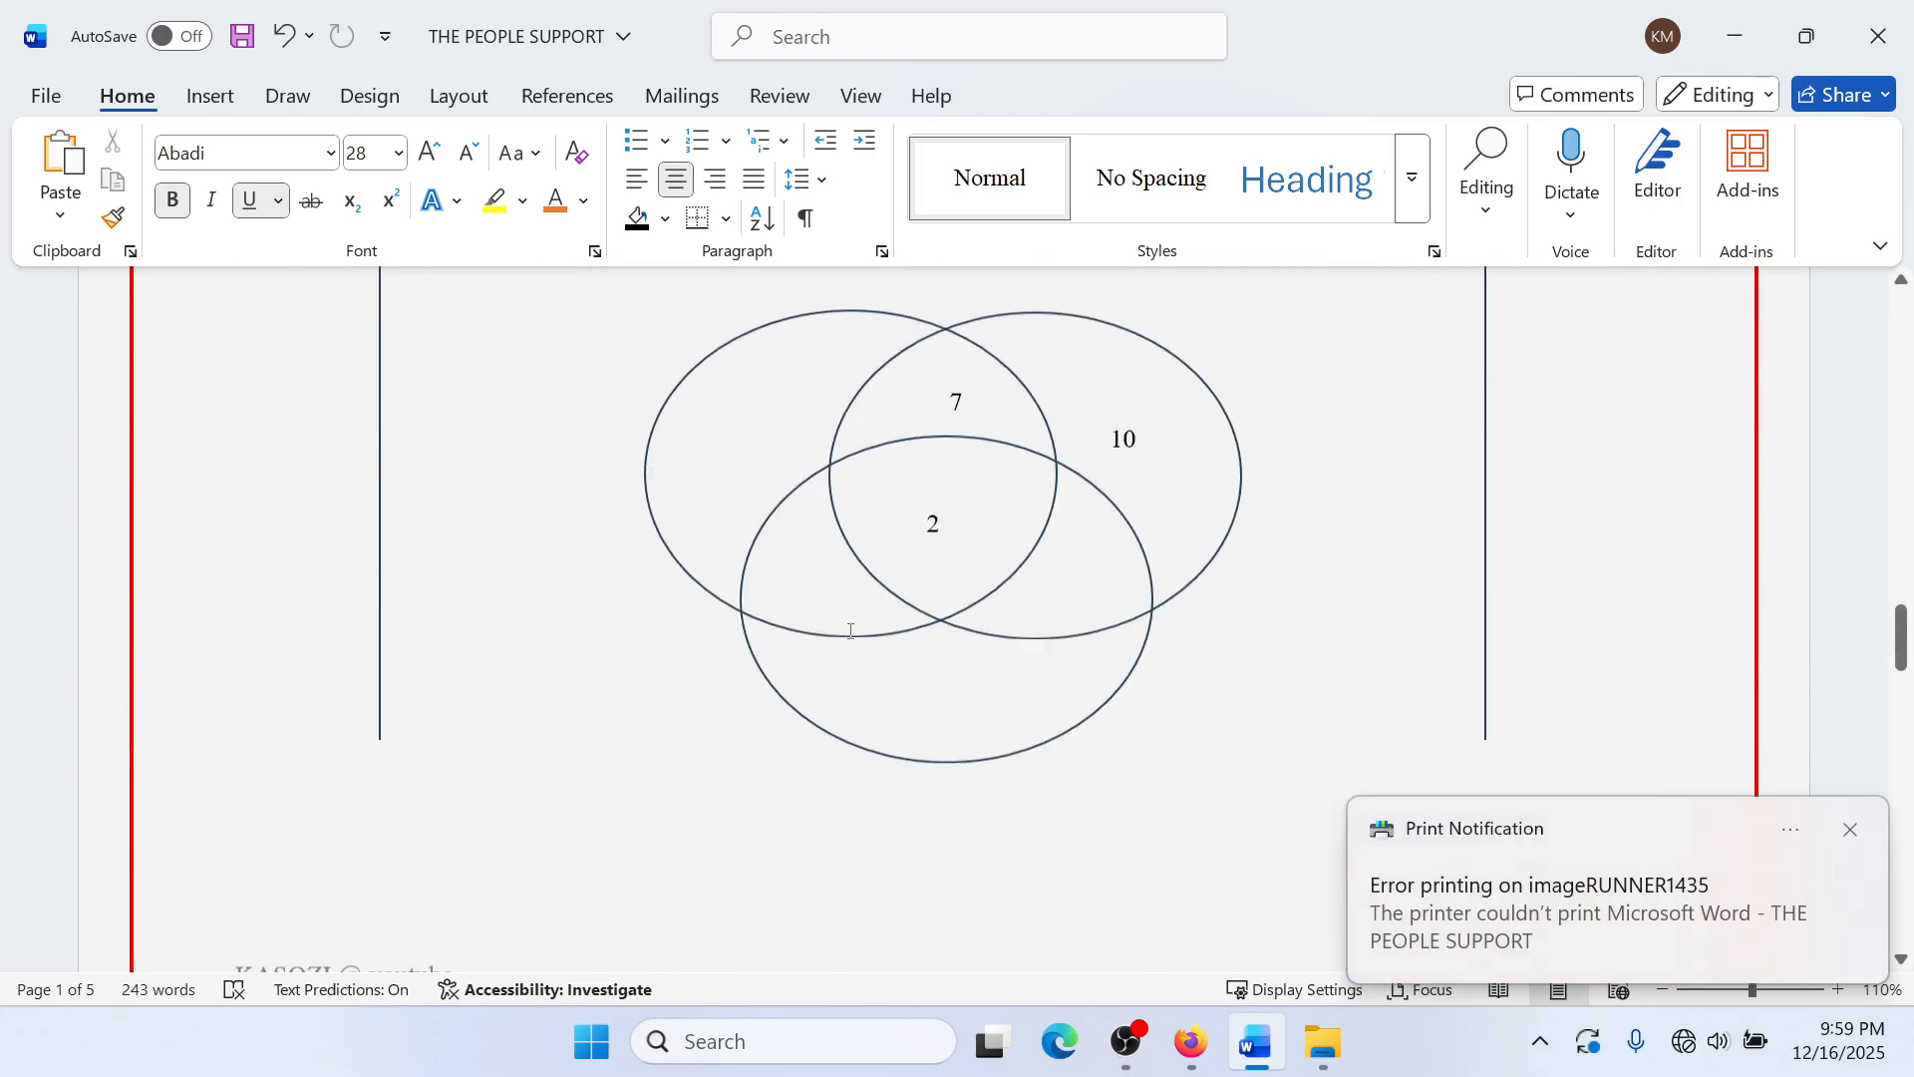
scroll(850, 632, down, 5)
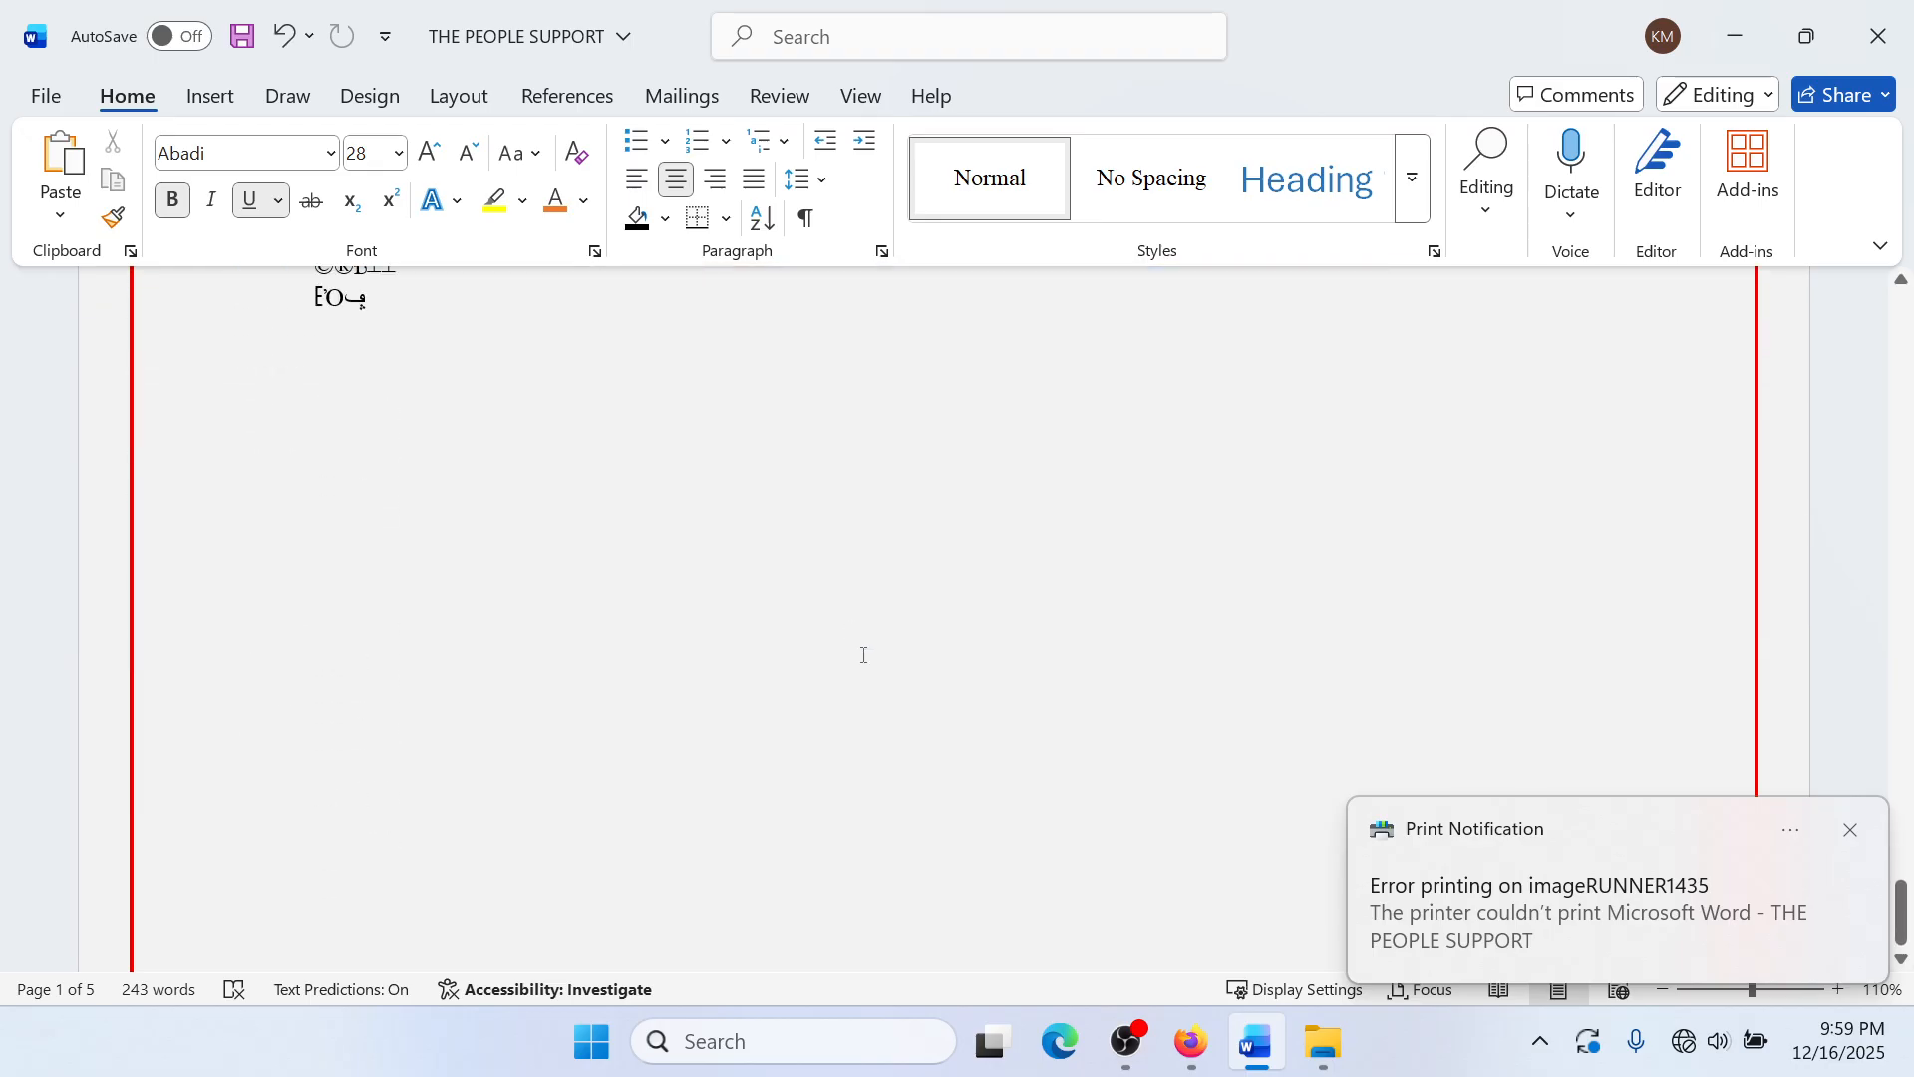
scroll(832, 667, up, 20)
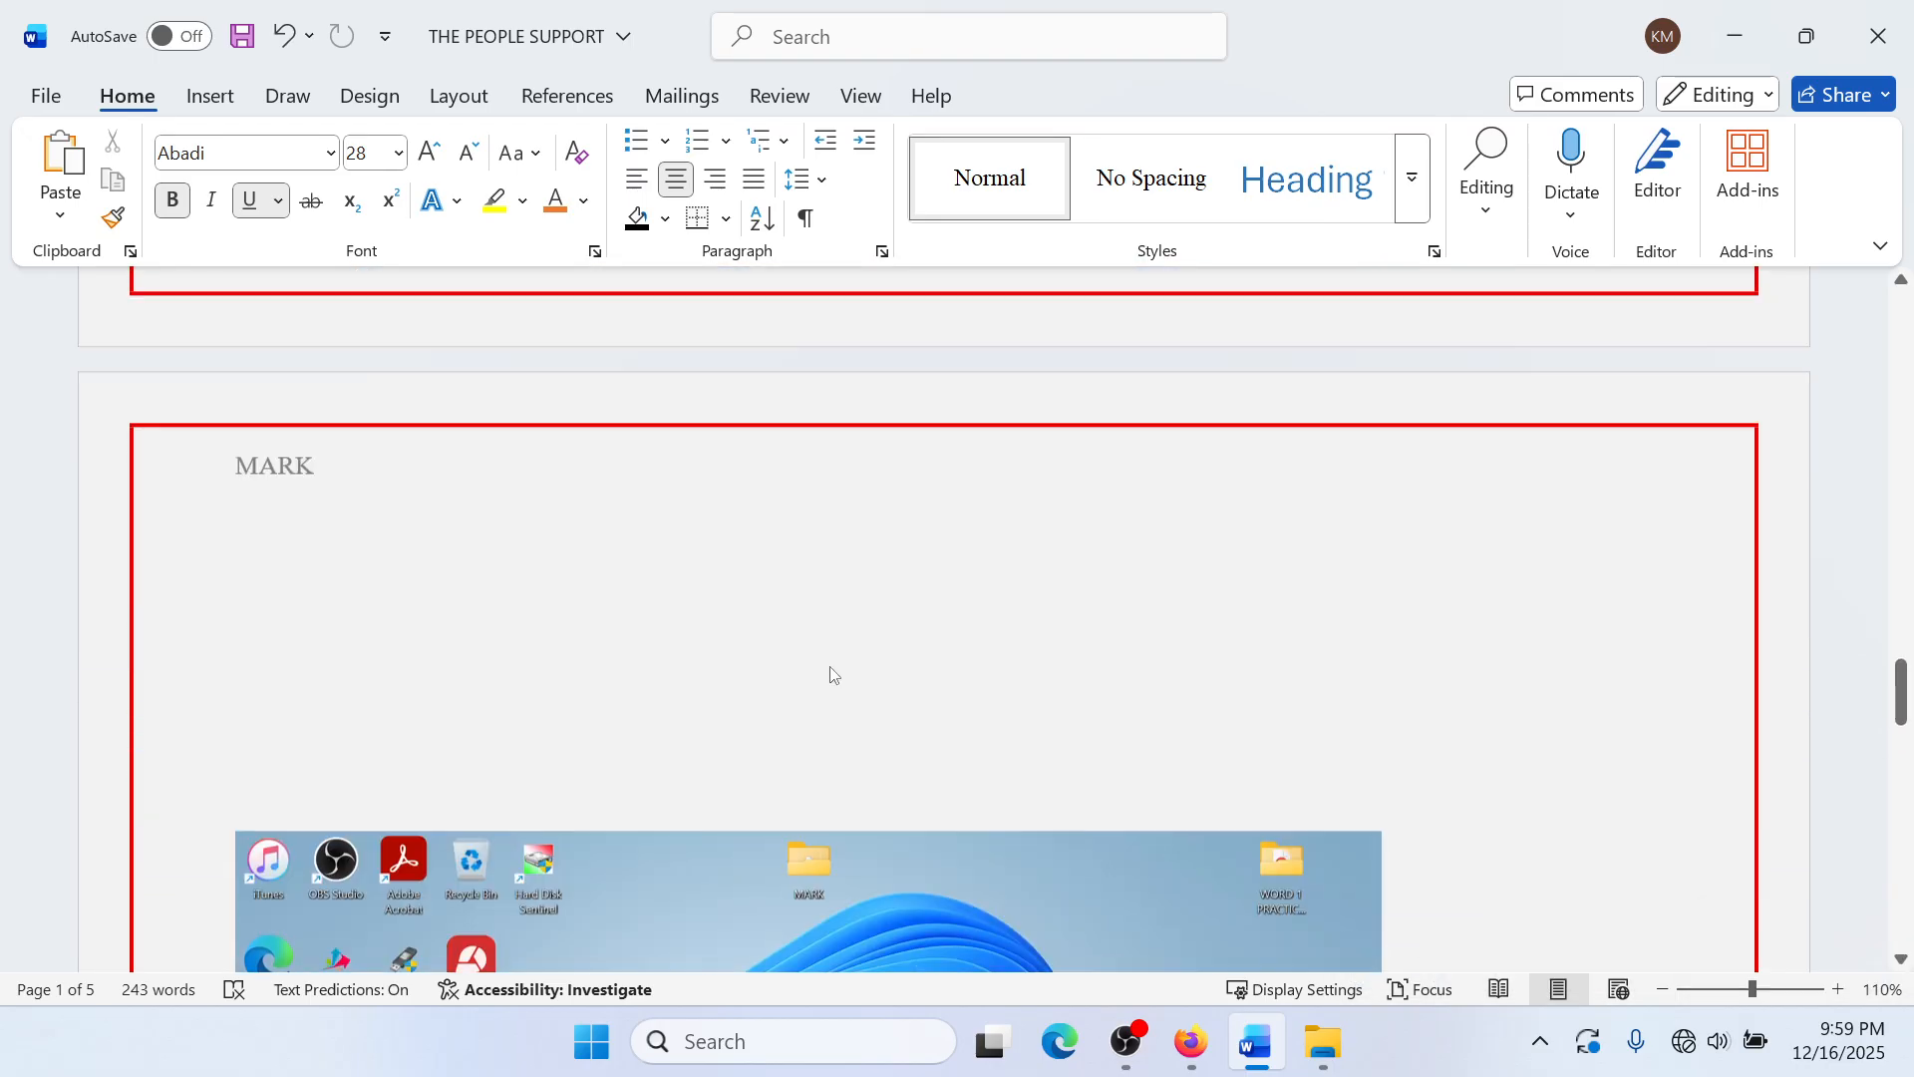
scroll(781, 653, up, 20)
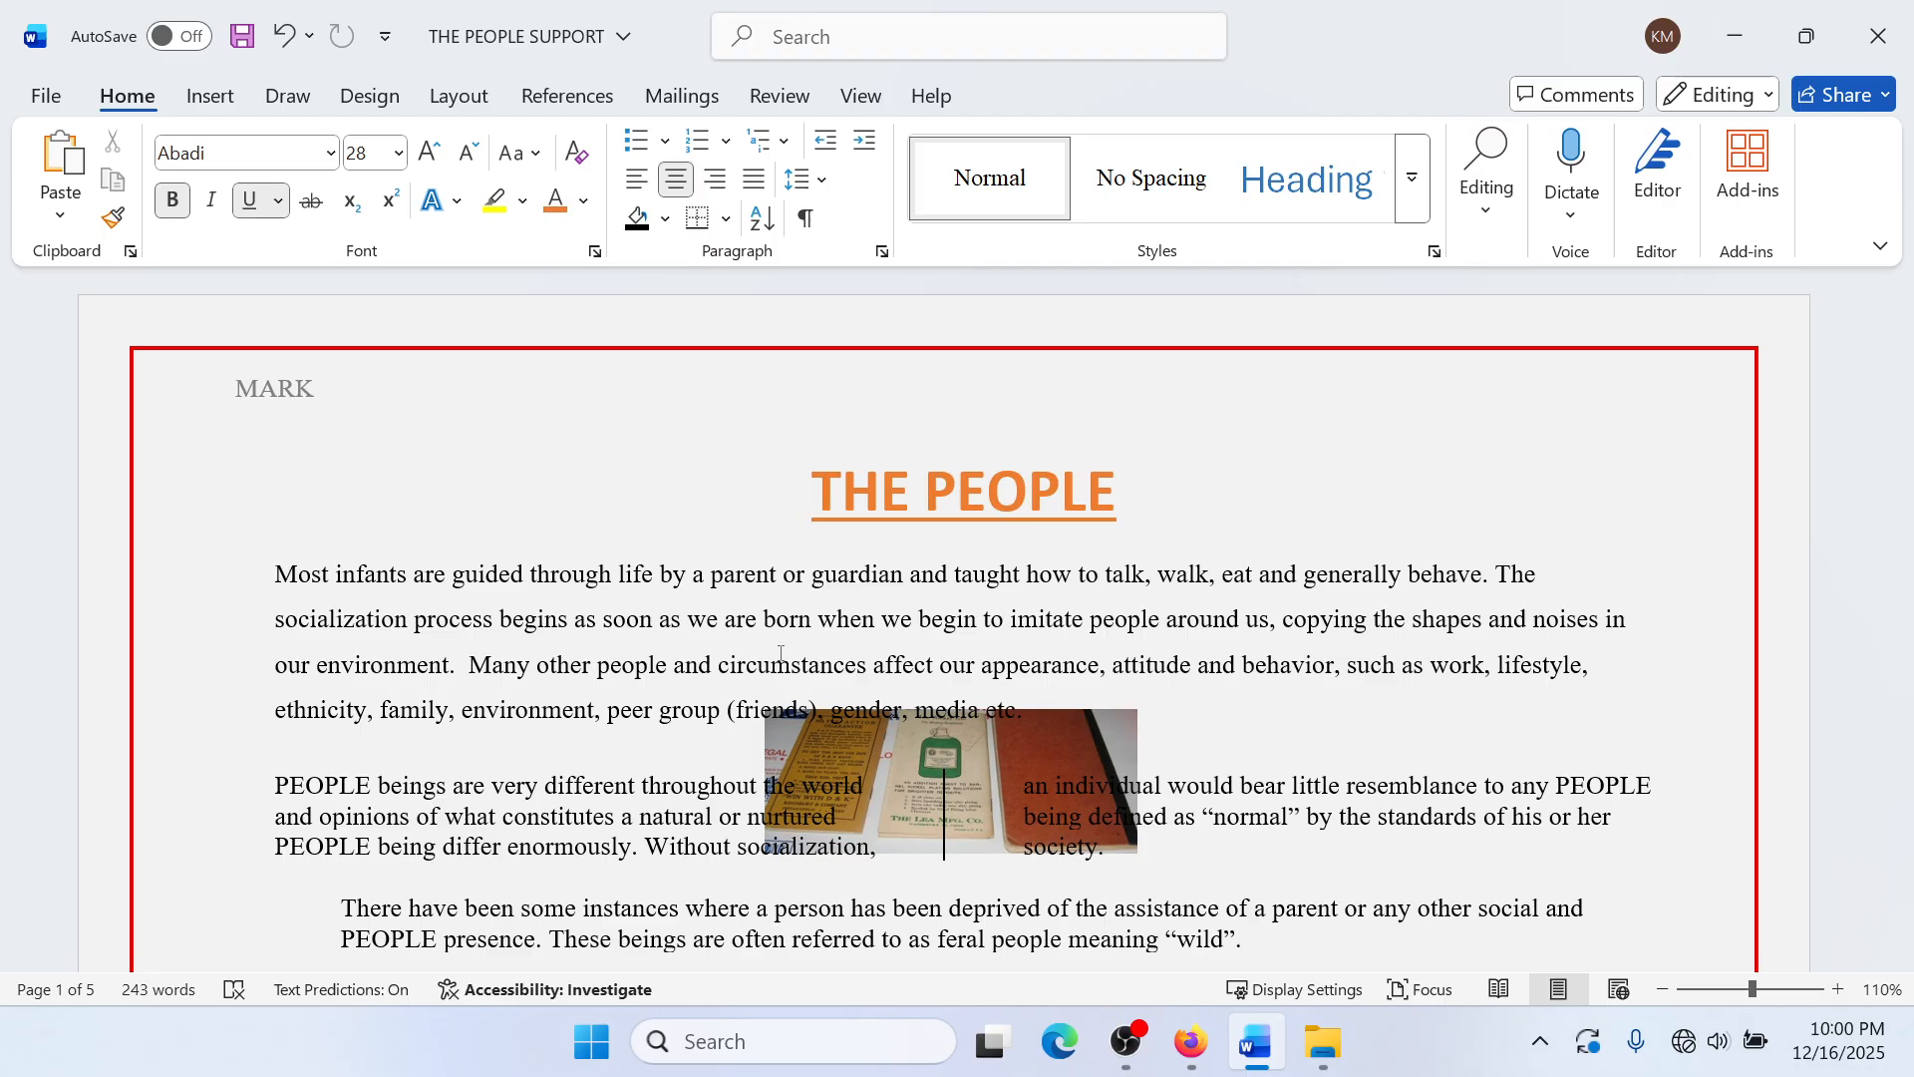
scroll(758, 827, down, 5)
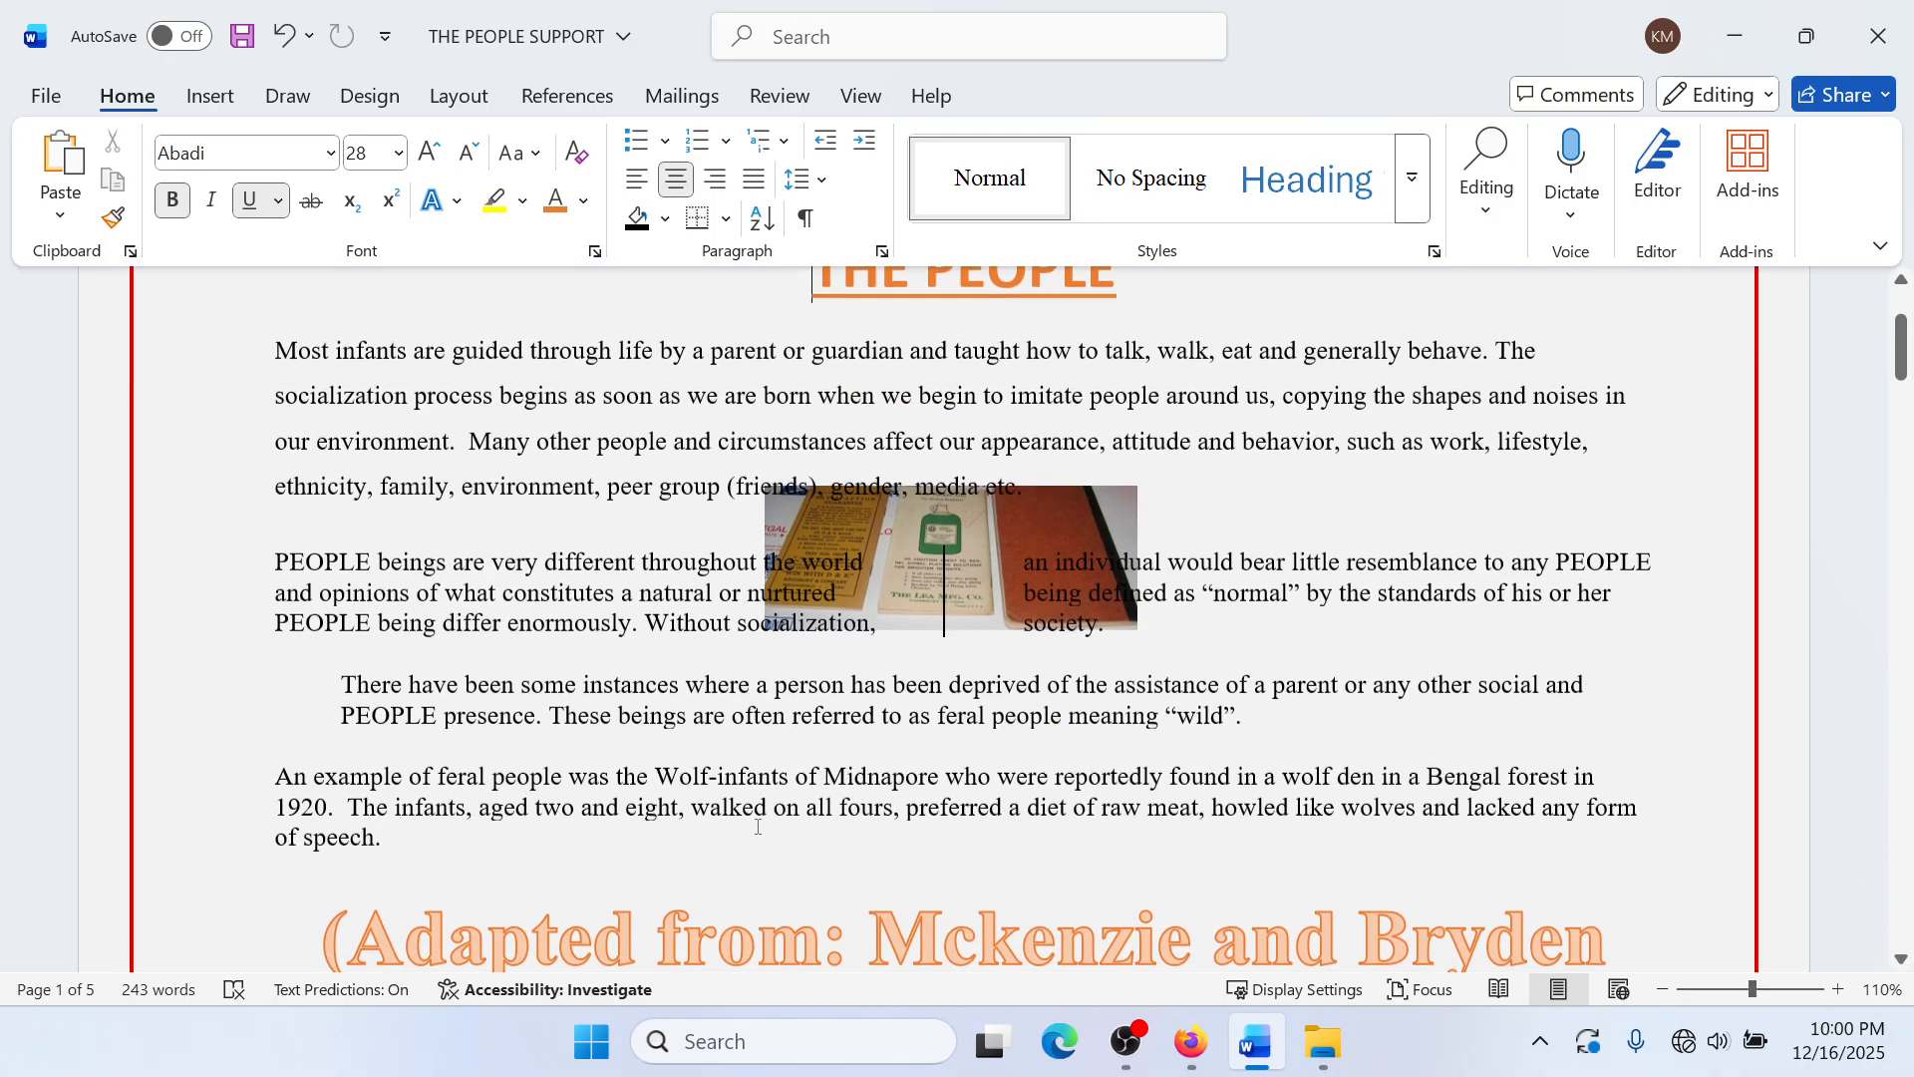
scroll(758, 826, up, 5)
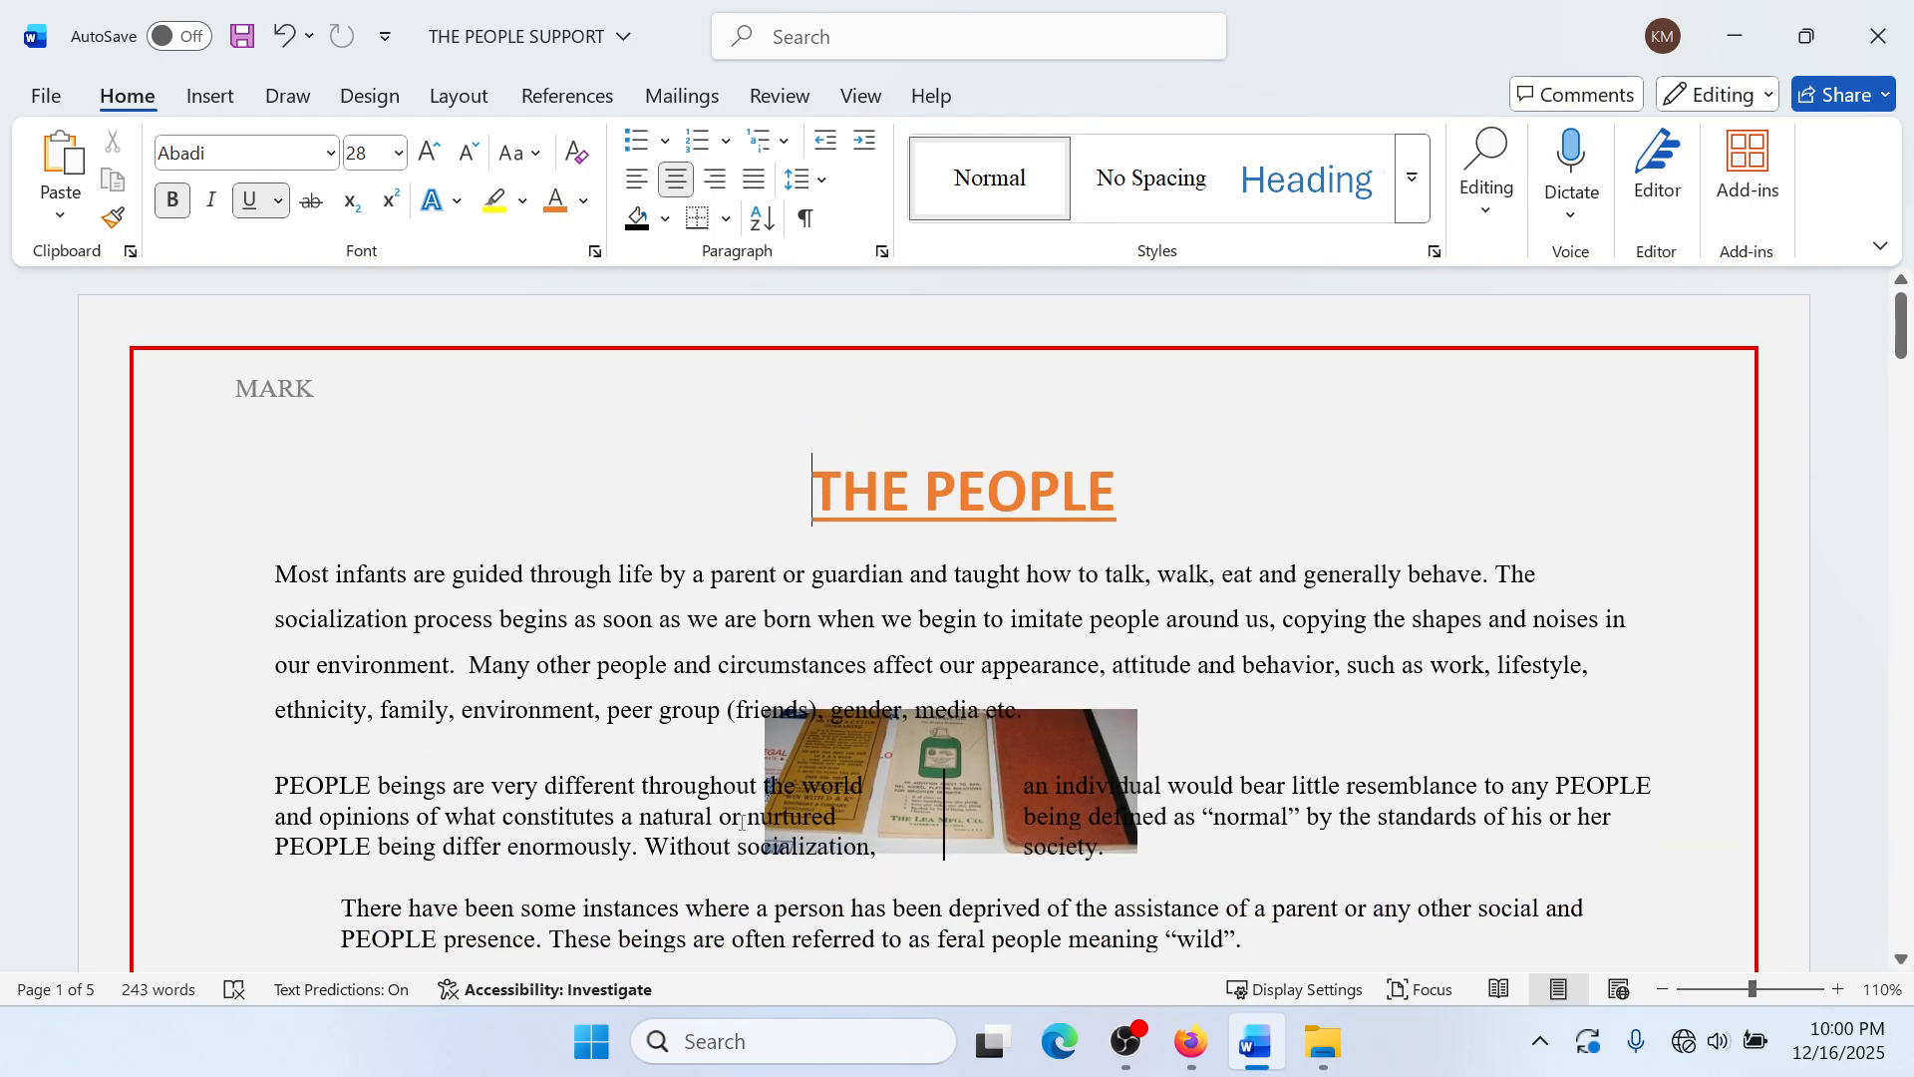
Step: Change the font colour of "Wolf-infants" in the feral people paragraph to the light blue theme colour
scroll(741, 823, down, 2)
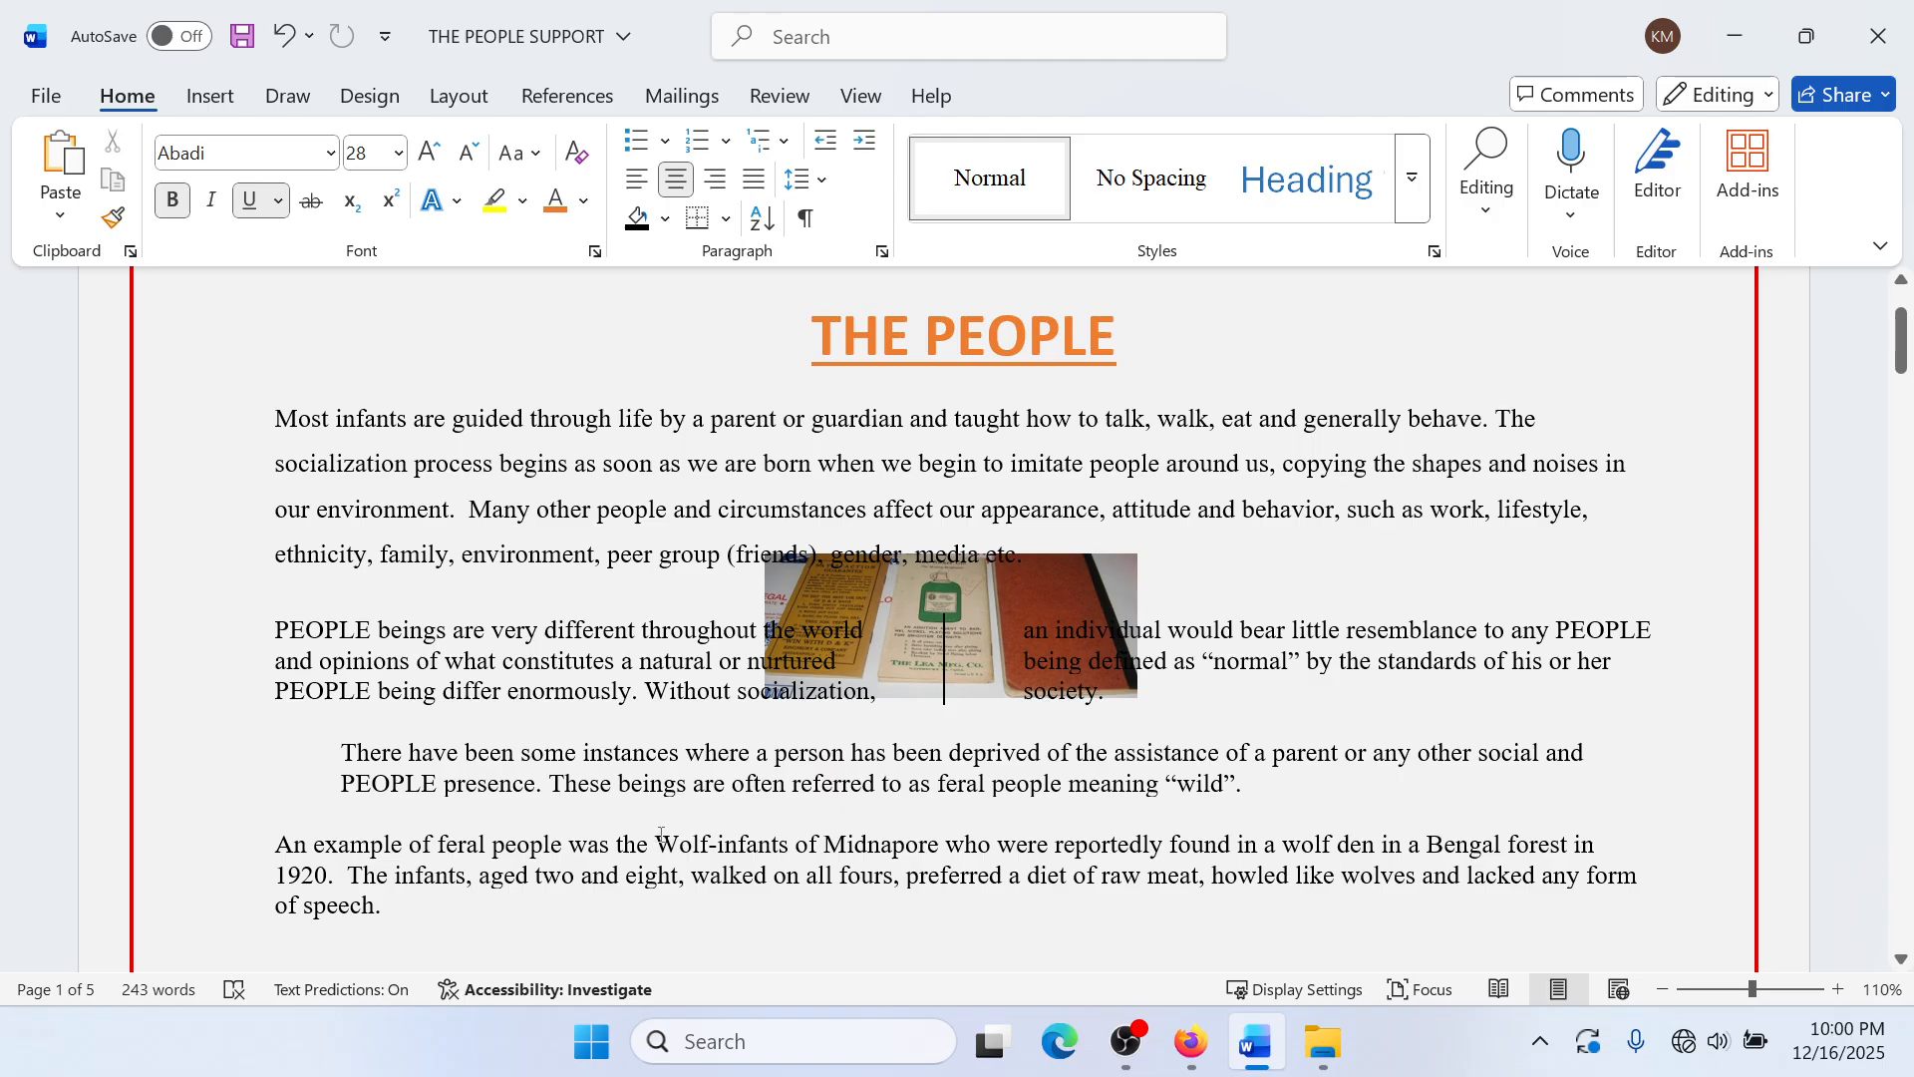
drag(660, 837, 796, 843)
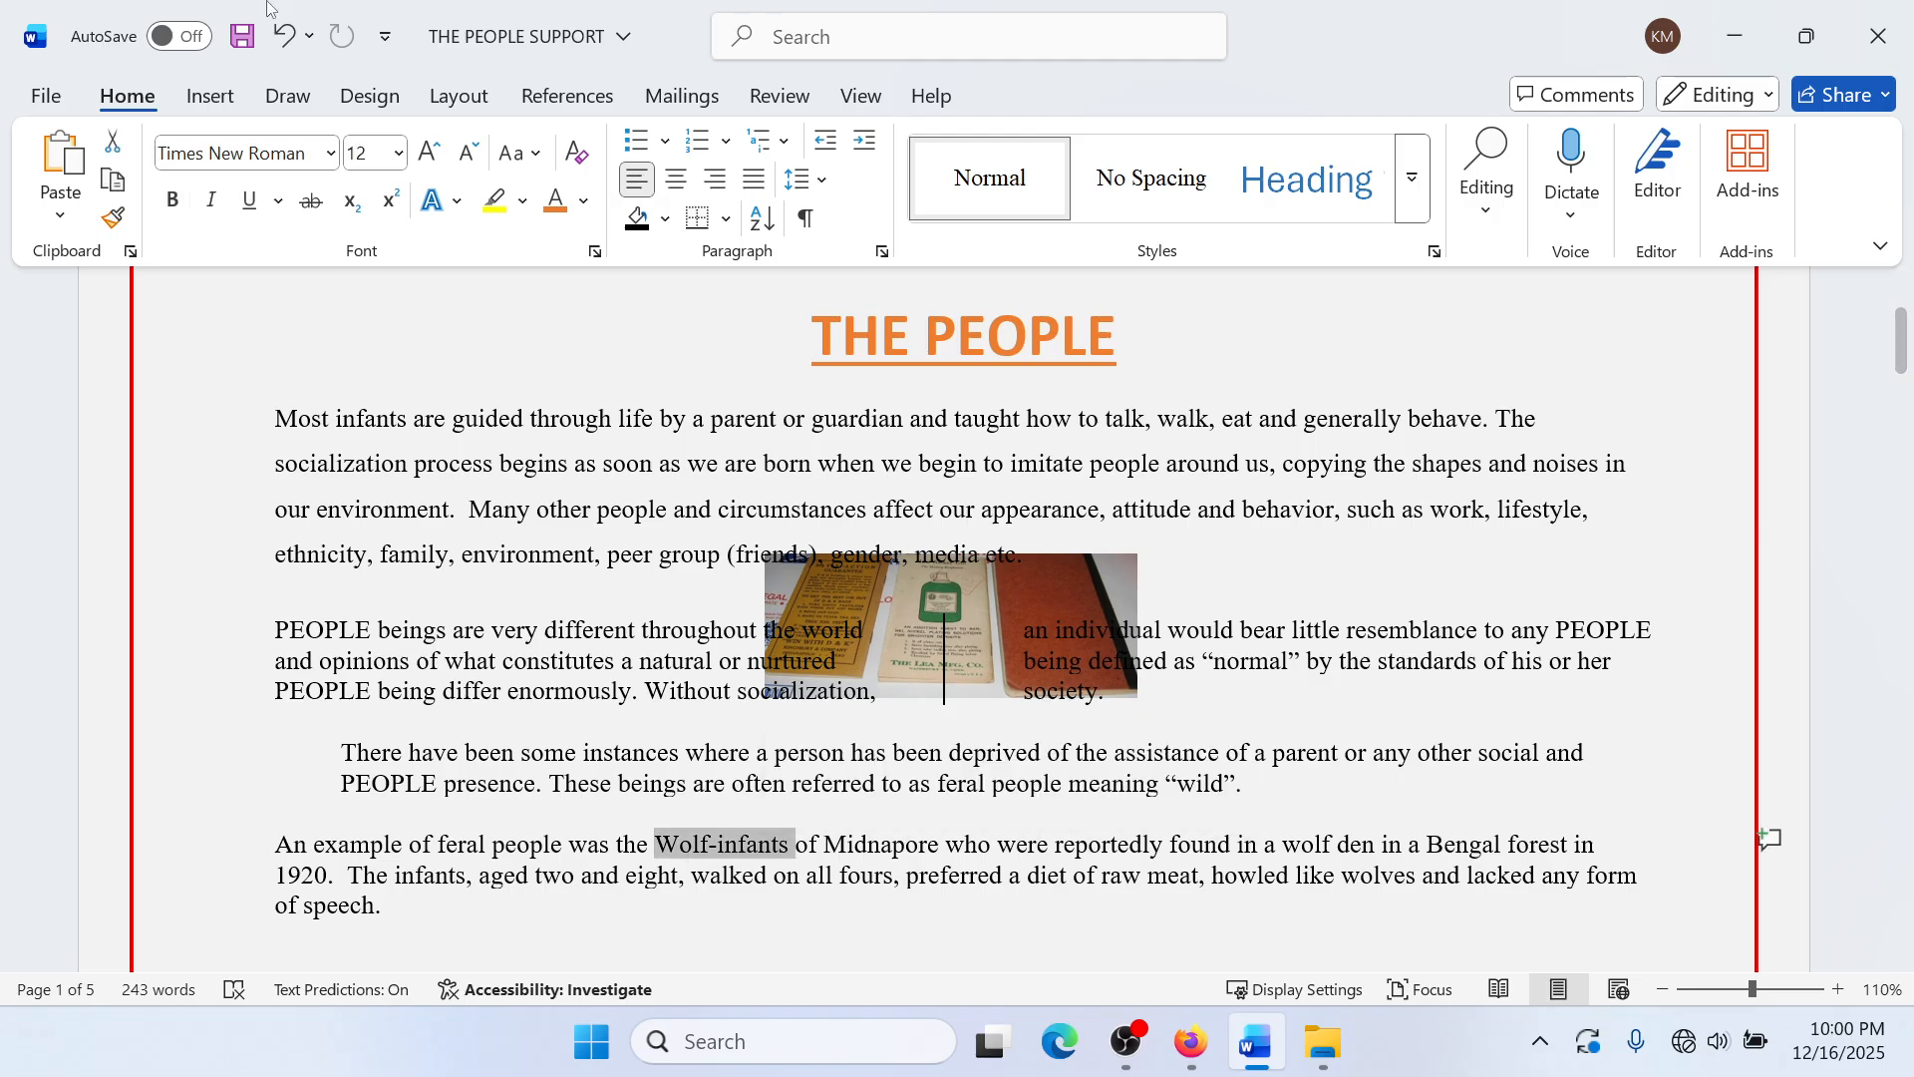
click(584, 200)
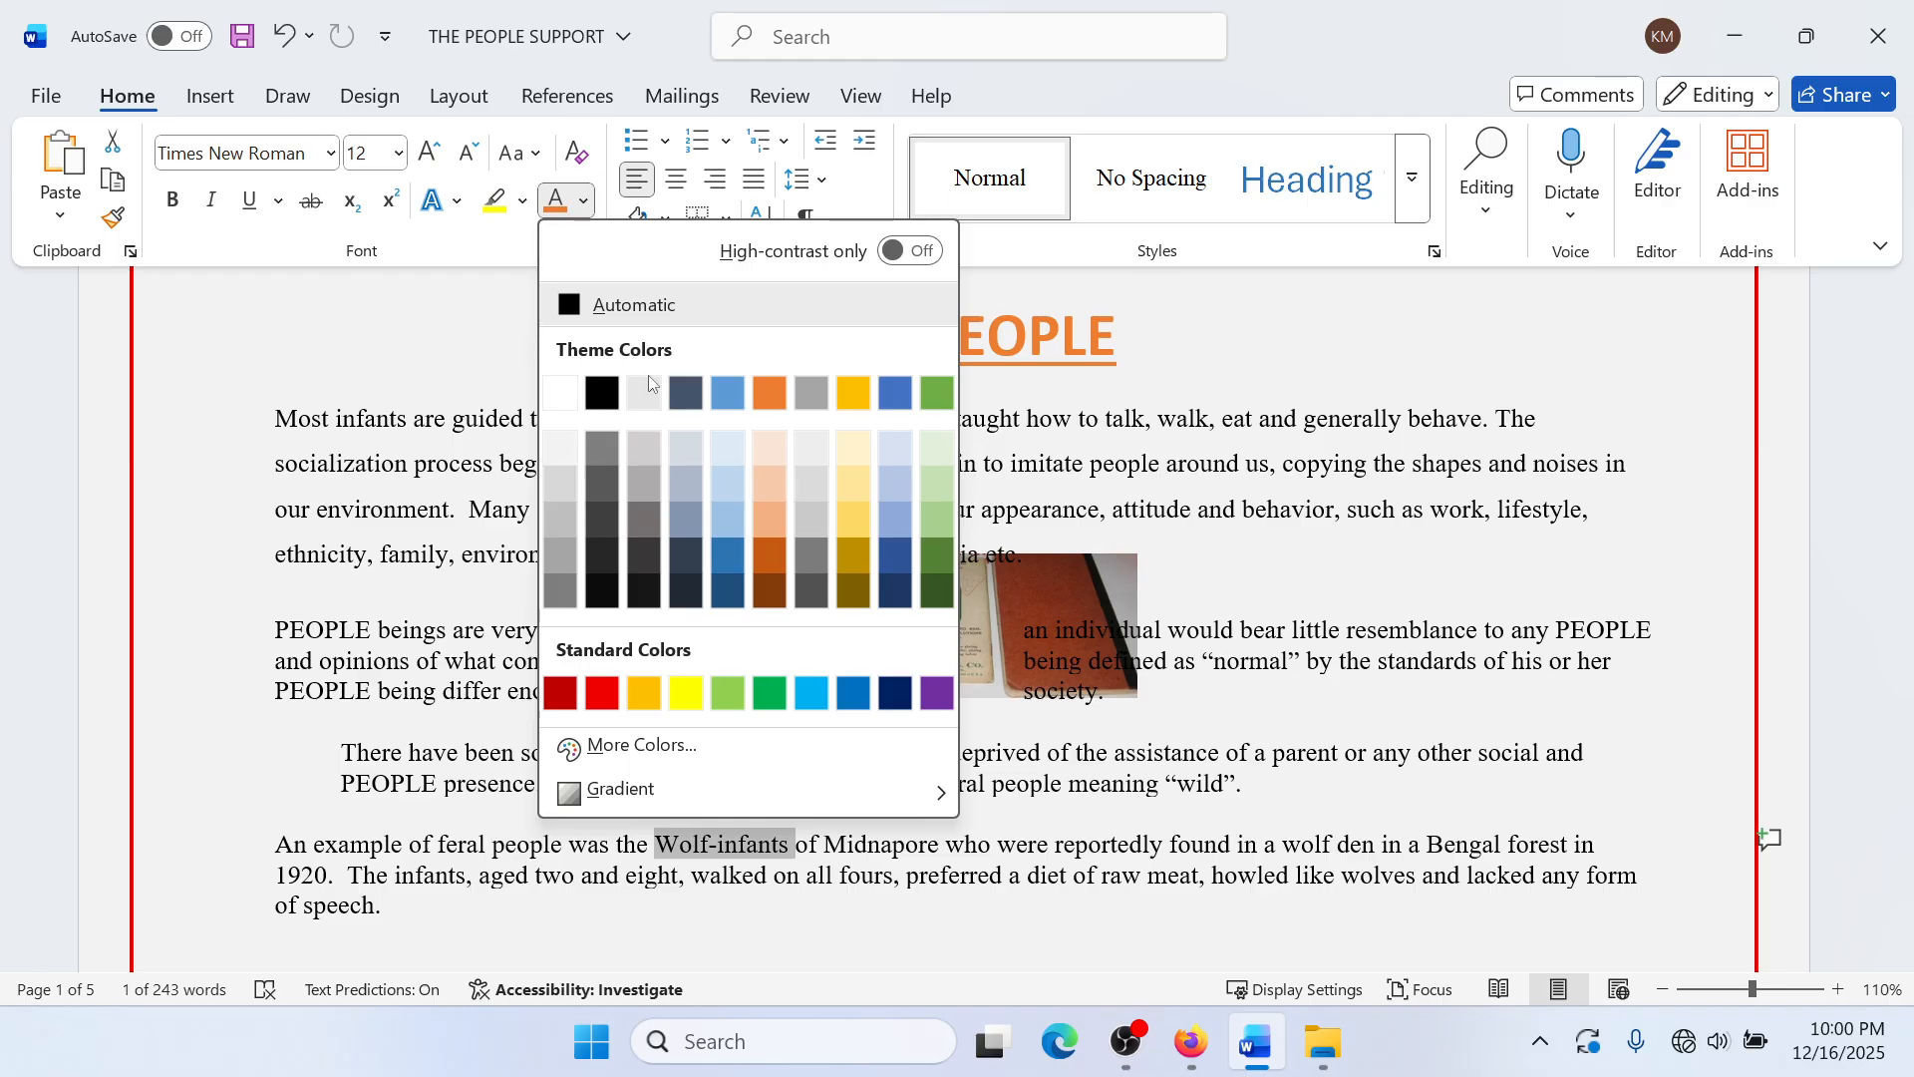
click(733, 392)
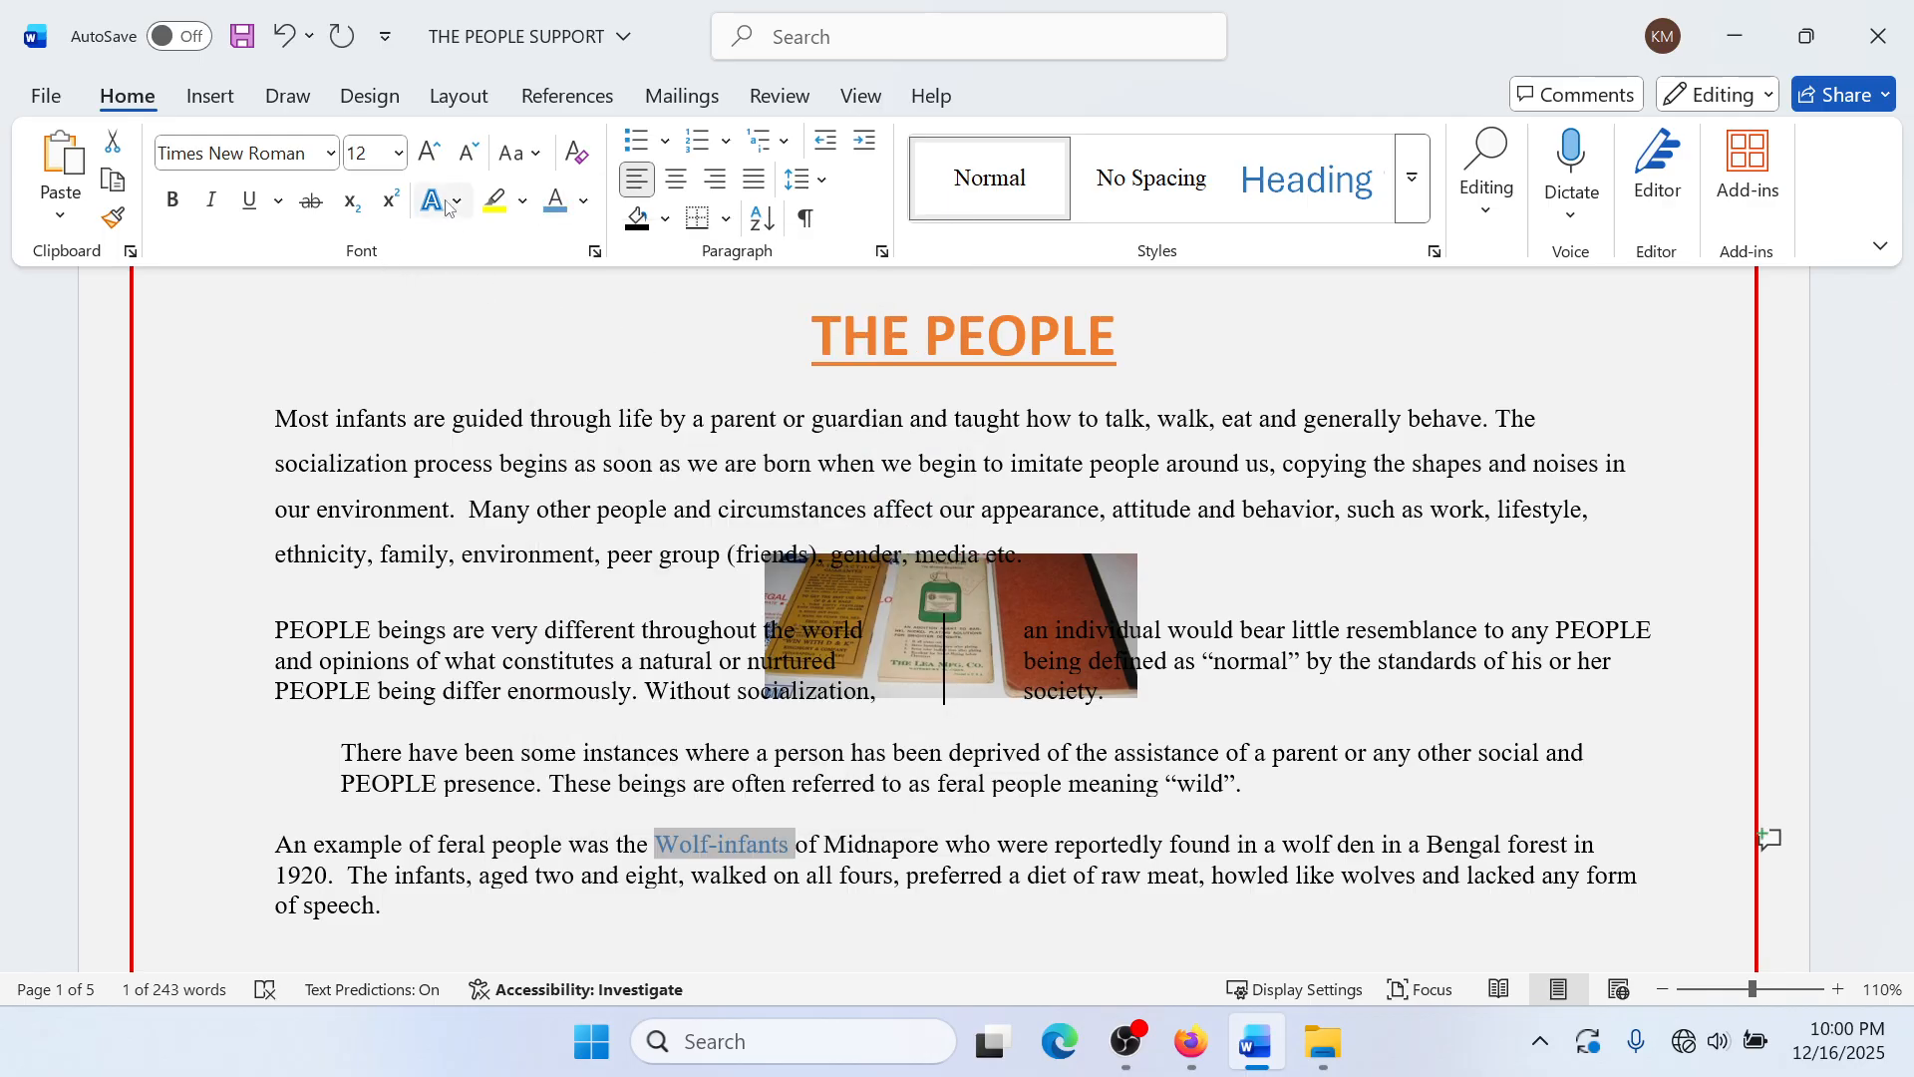
Step: Apply black theme-colour shading behind "Wolf-infants" and deselect the text
click(665, 218)
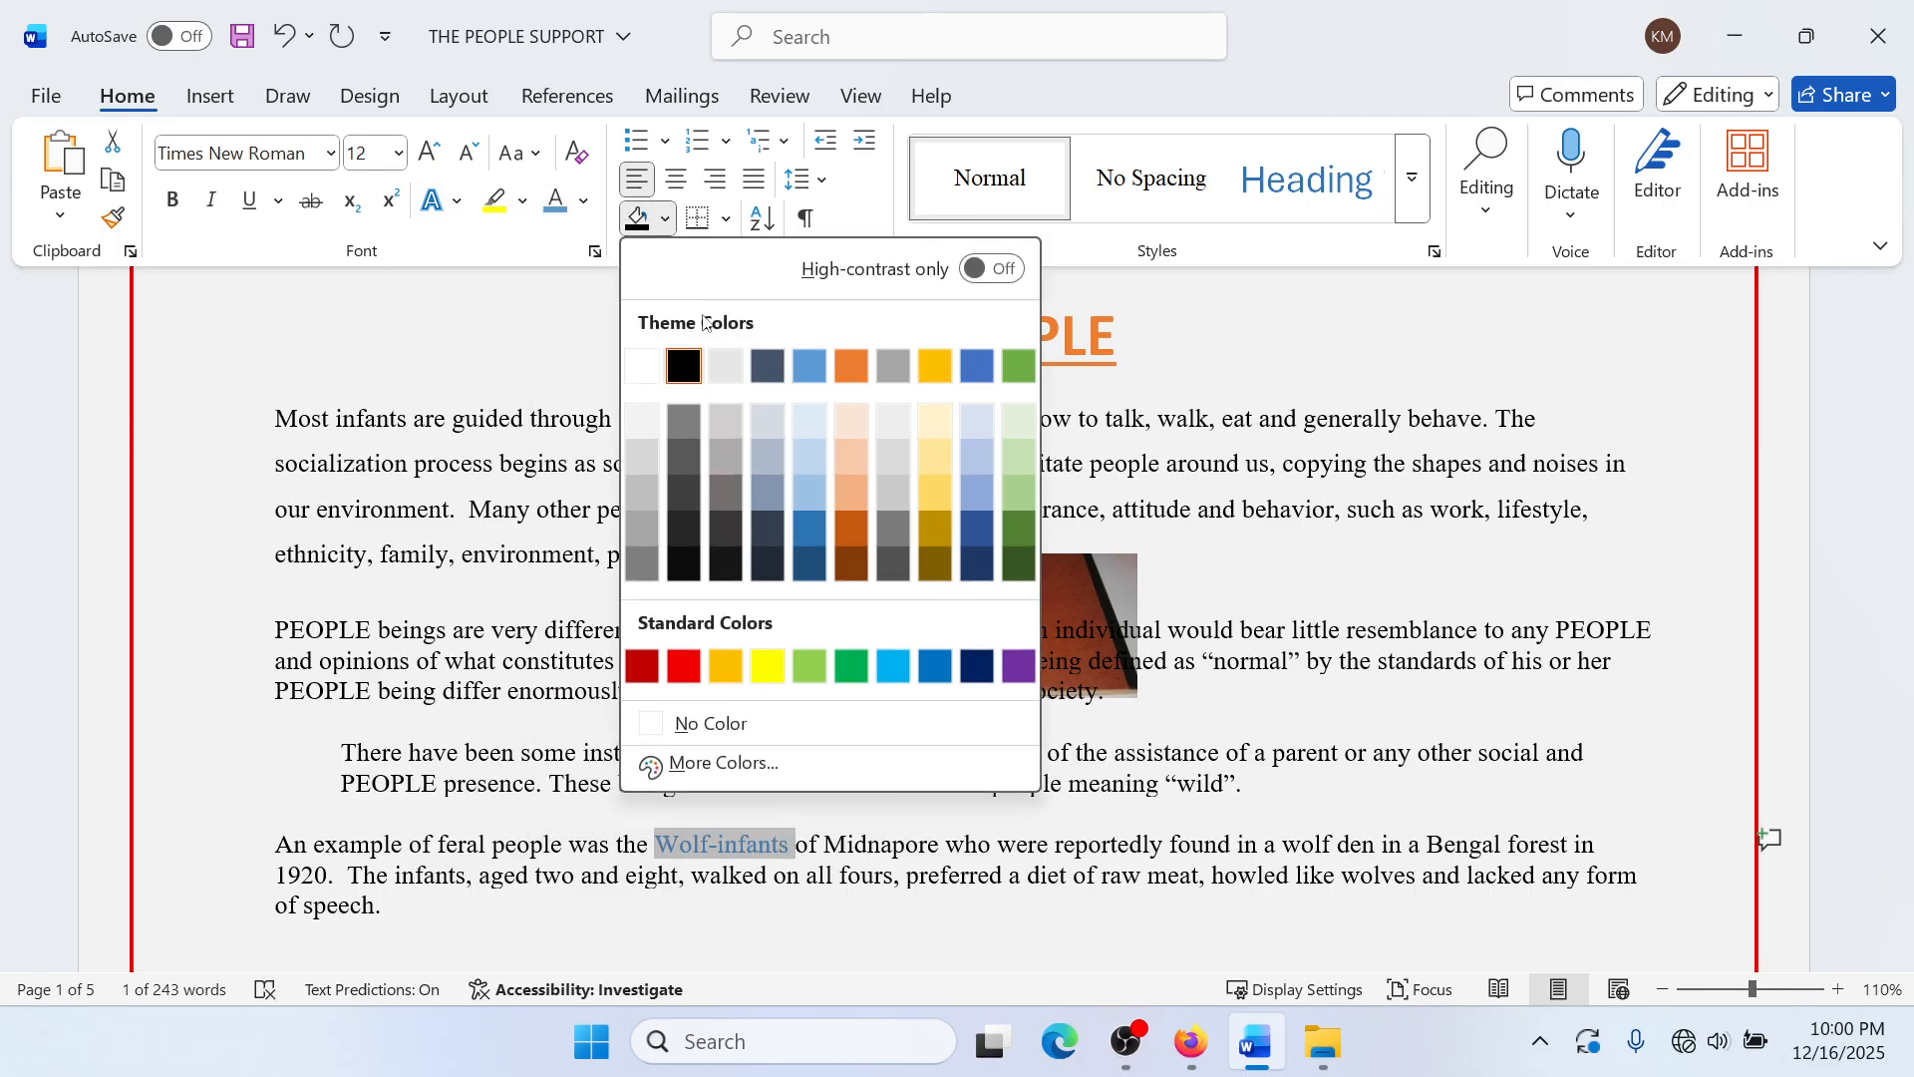
click(666, 365)
click(1171, 900)
scroll(1175, 903, down, 10)
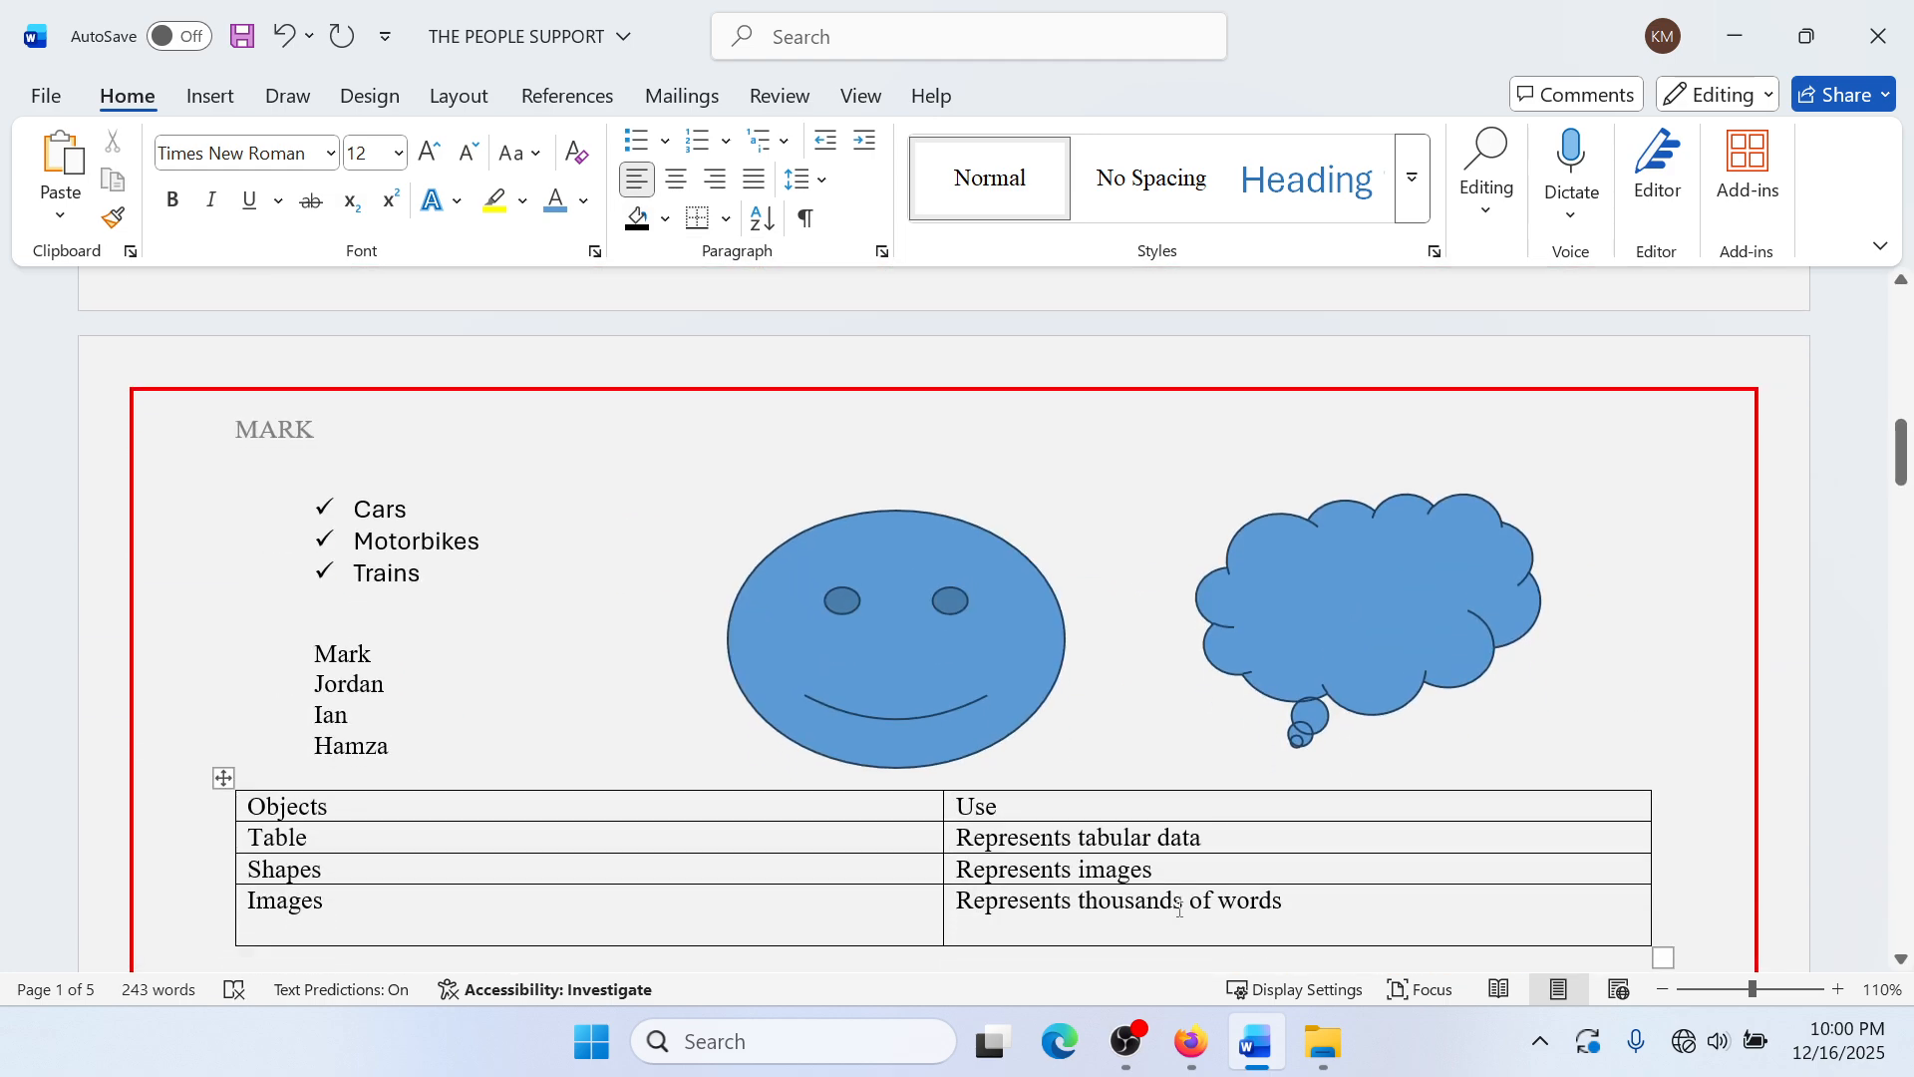